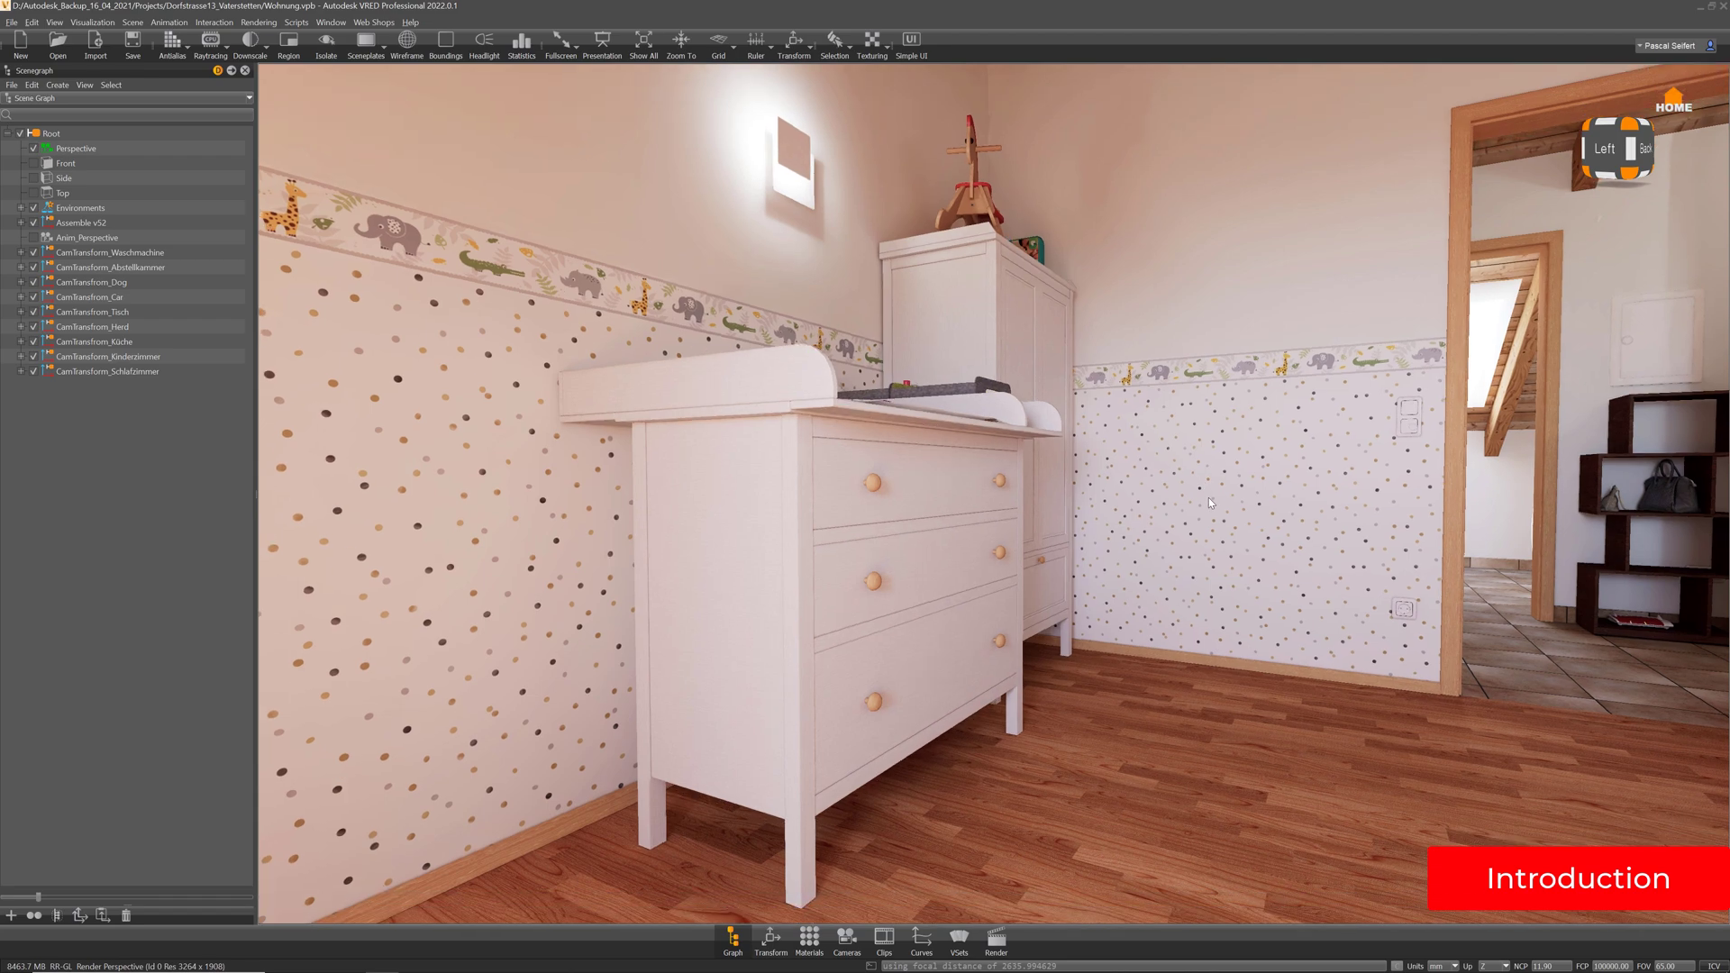
Navigate the VRED bedroom view past the dresser and wardrobe, through the doorway into the hallway
middle_click_drag(1128, 499, 1188, 590)
right_click_drag(1147, 353, 1167, 433)
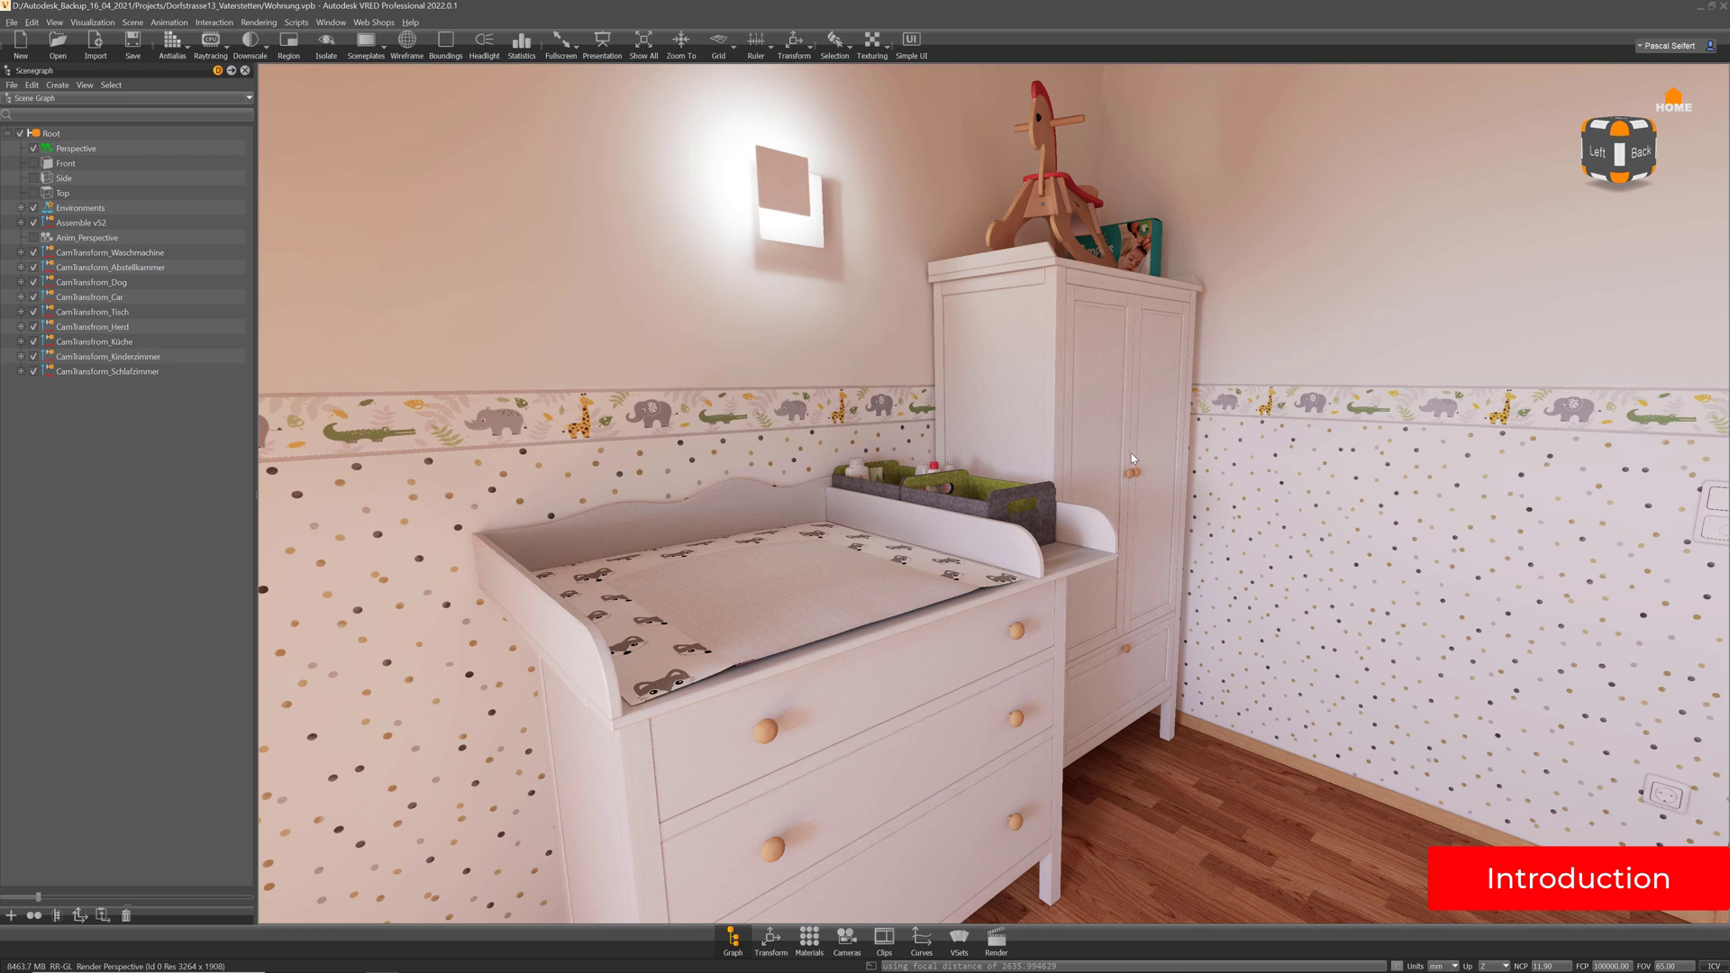
middle_click_drag(1130, 468, 1099, 497)
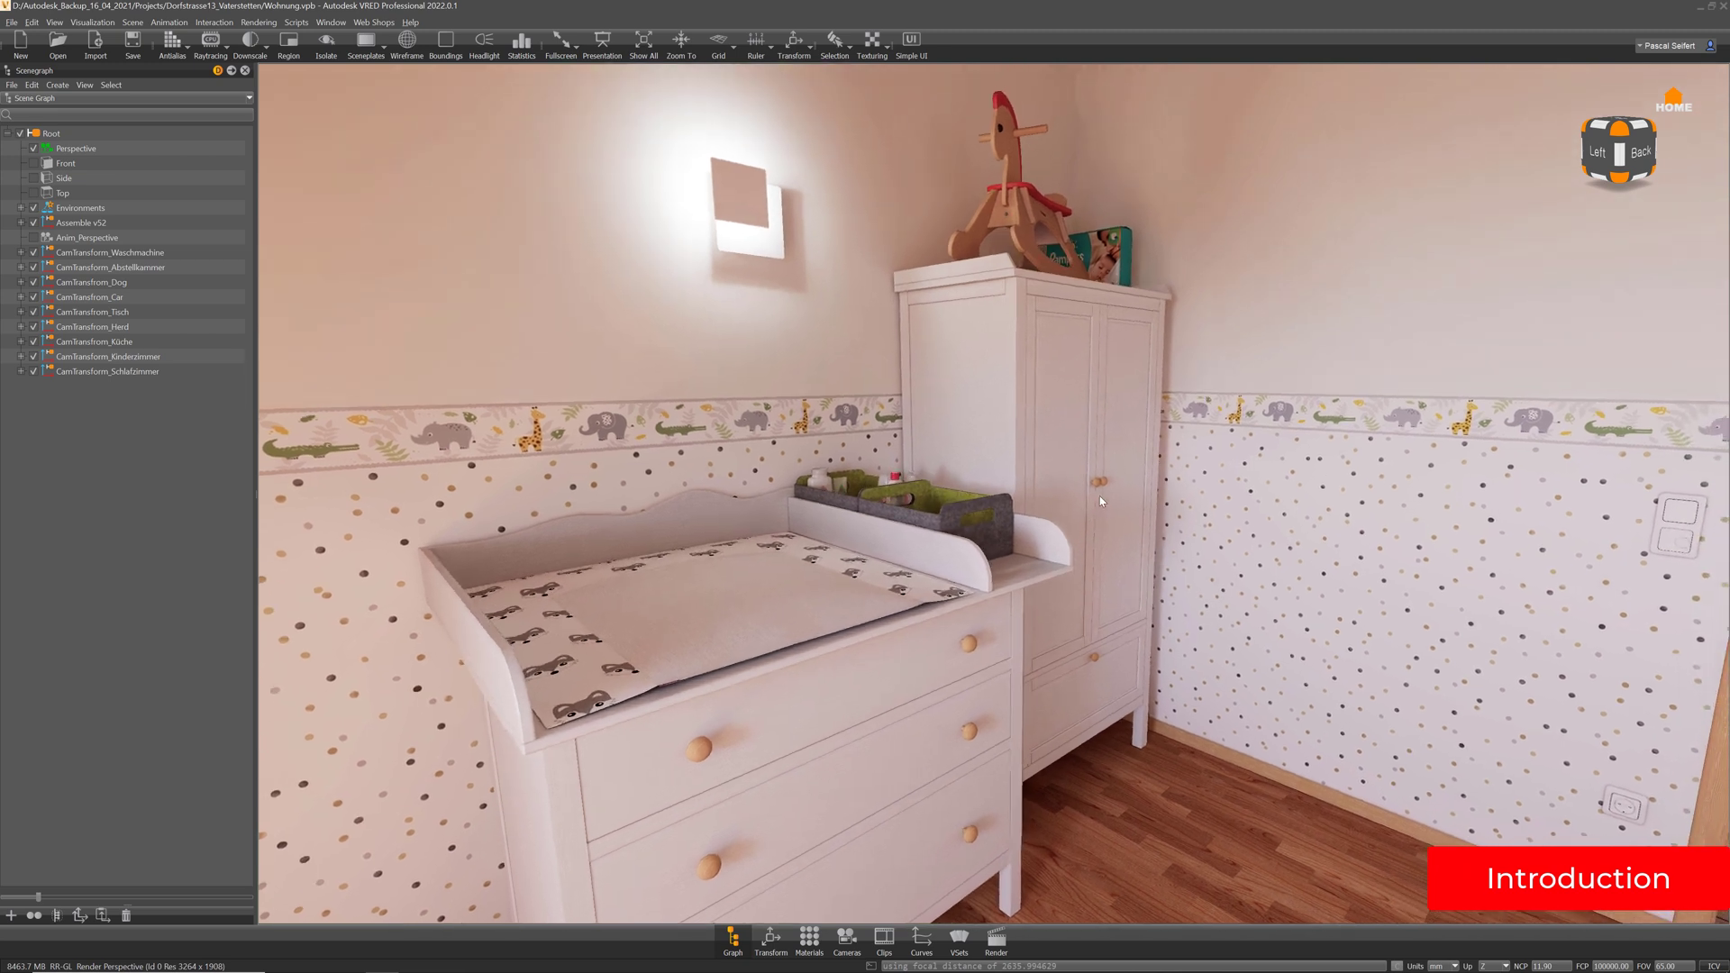
middle_click_drag(1068, 531, 989, 494)
left_click_drag(1171, 559, 1357, 548)
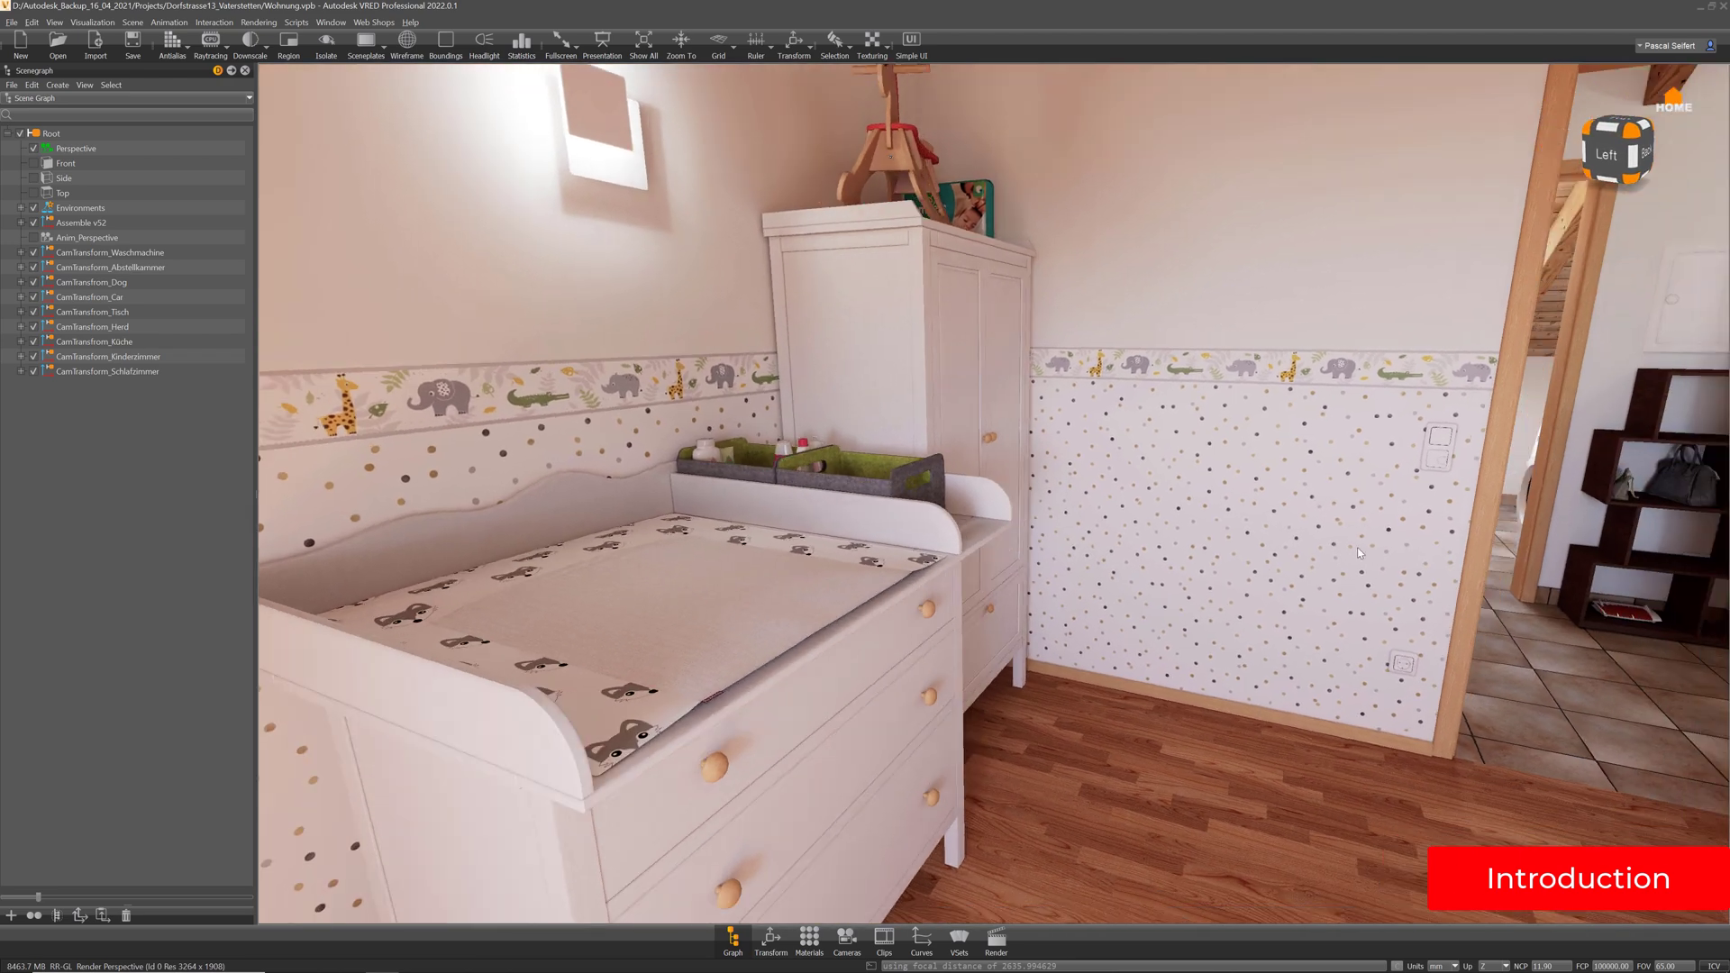
middle_click_drag(1356, 548, 1045, 544)
left_click_drag(1144, 542, 1259, 531)
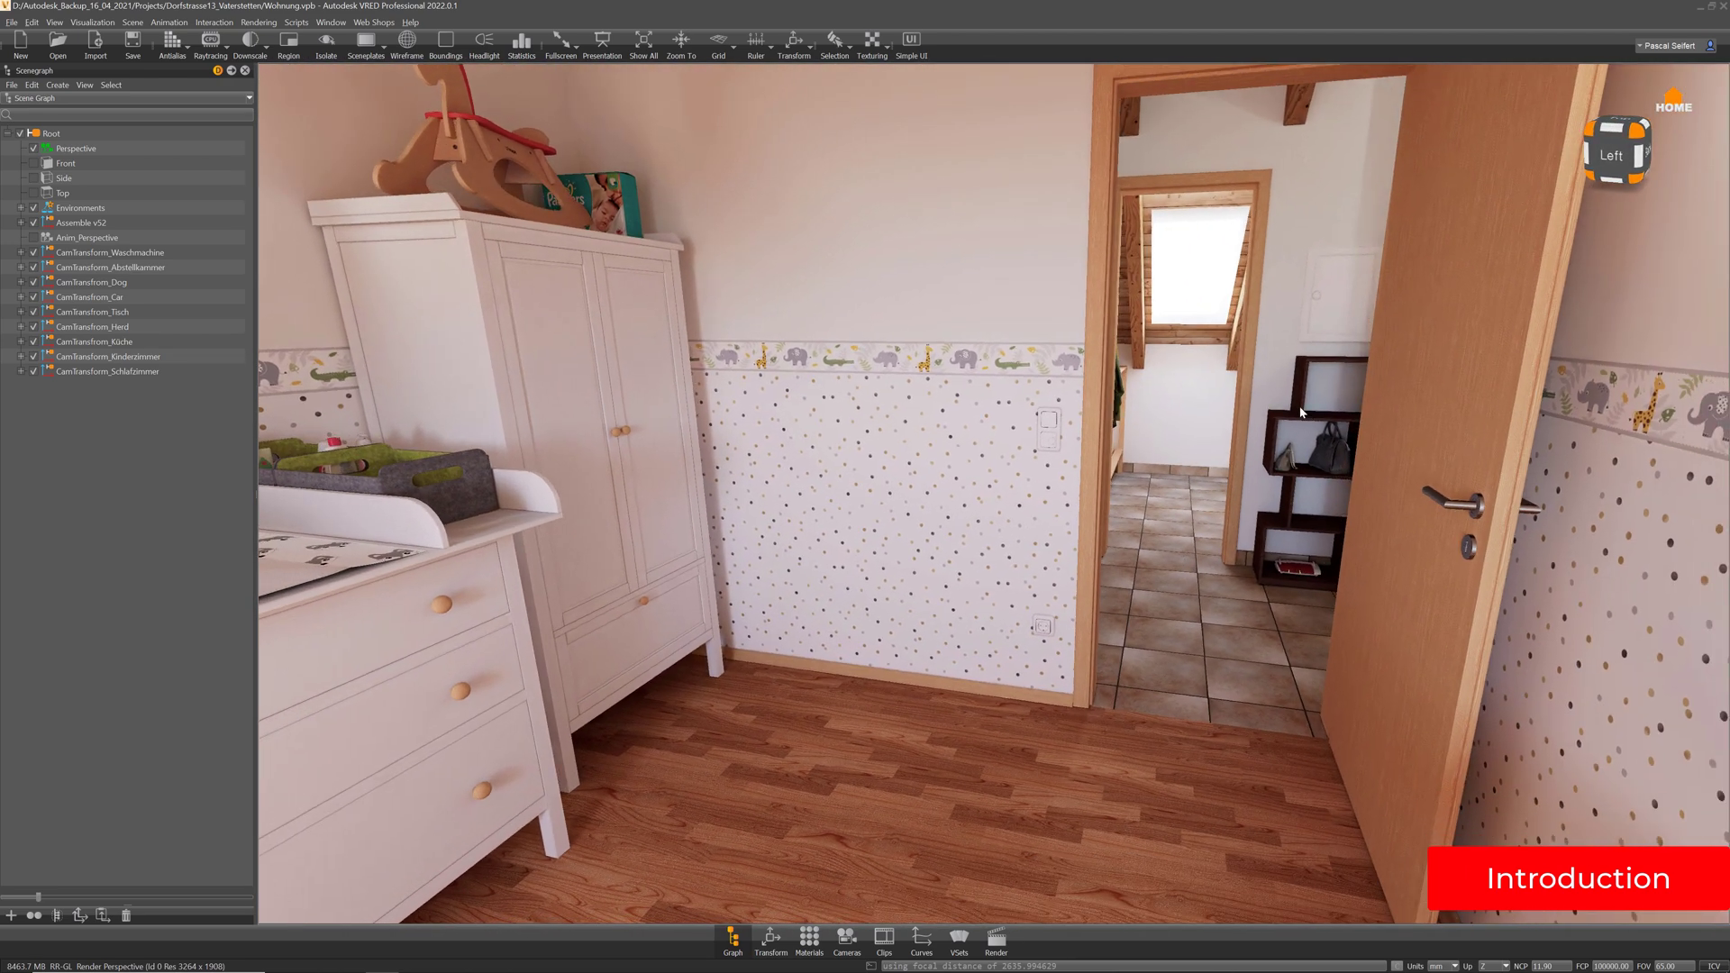
right_click_drag(1300, 412, 1292, 527)
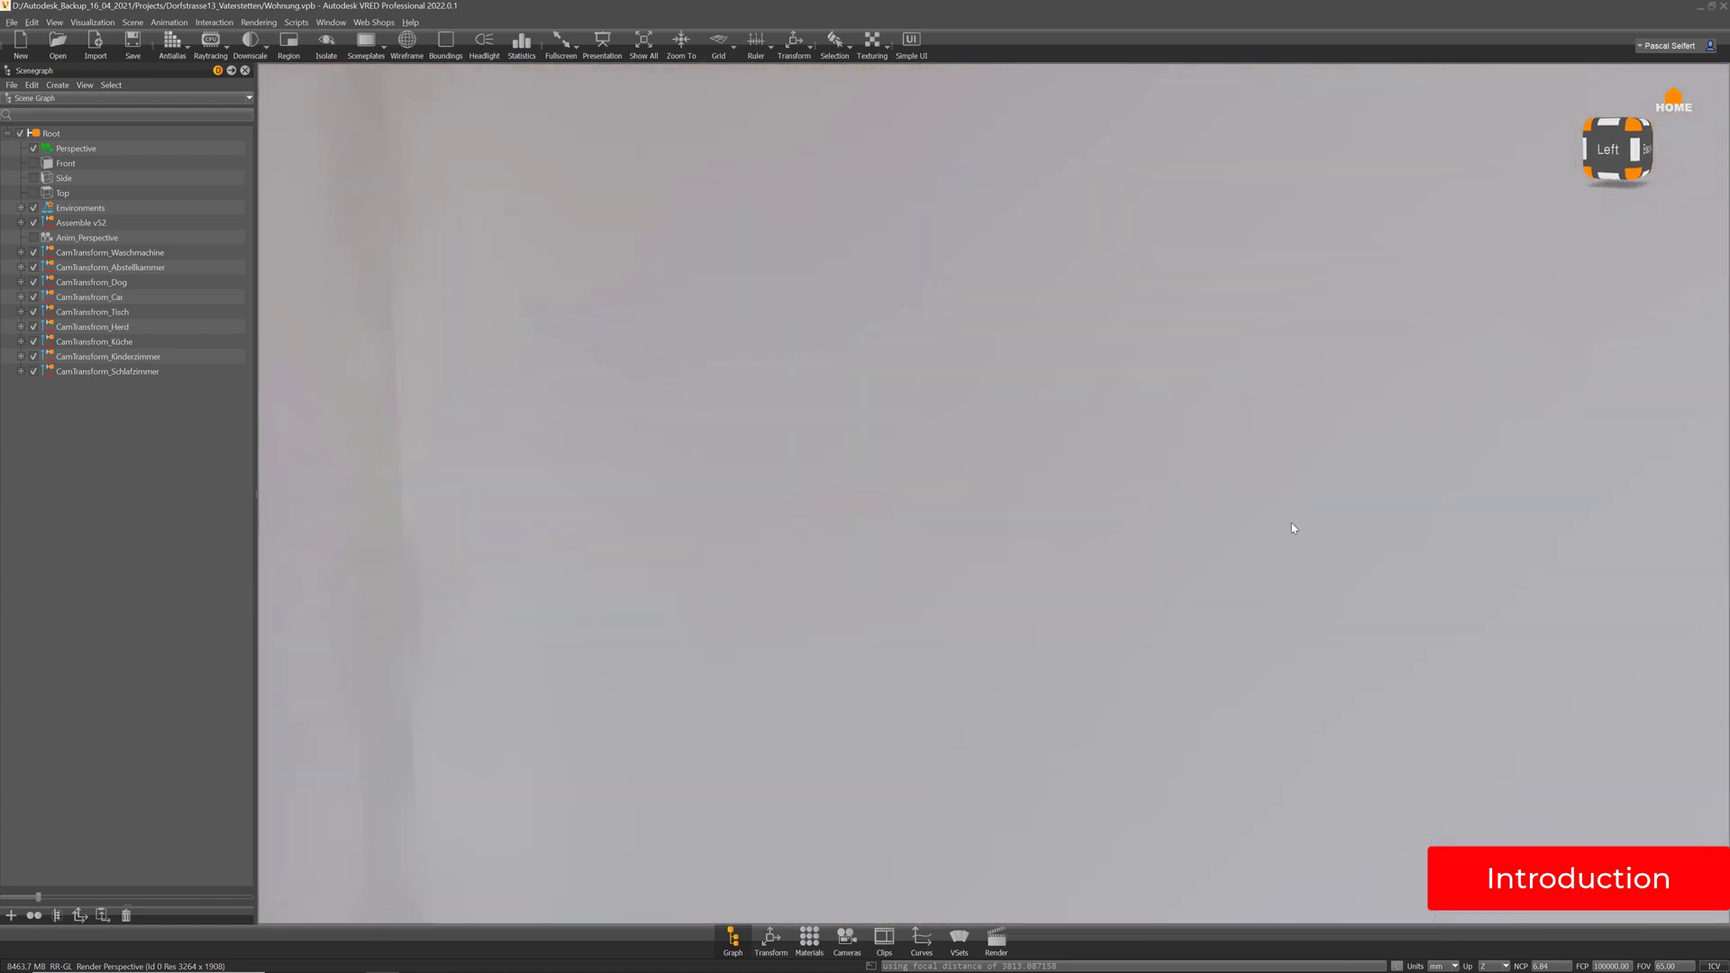
left_click_drag(1292, 527, 974, 520)
right_click_drag(975, 519, 1060, 699)
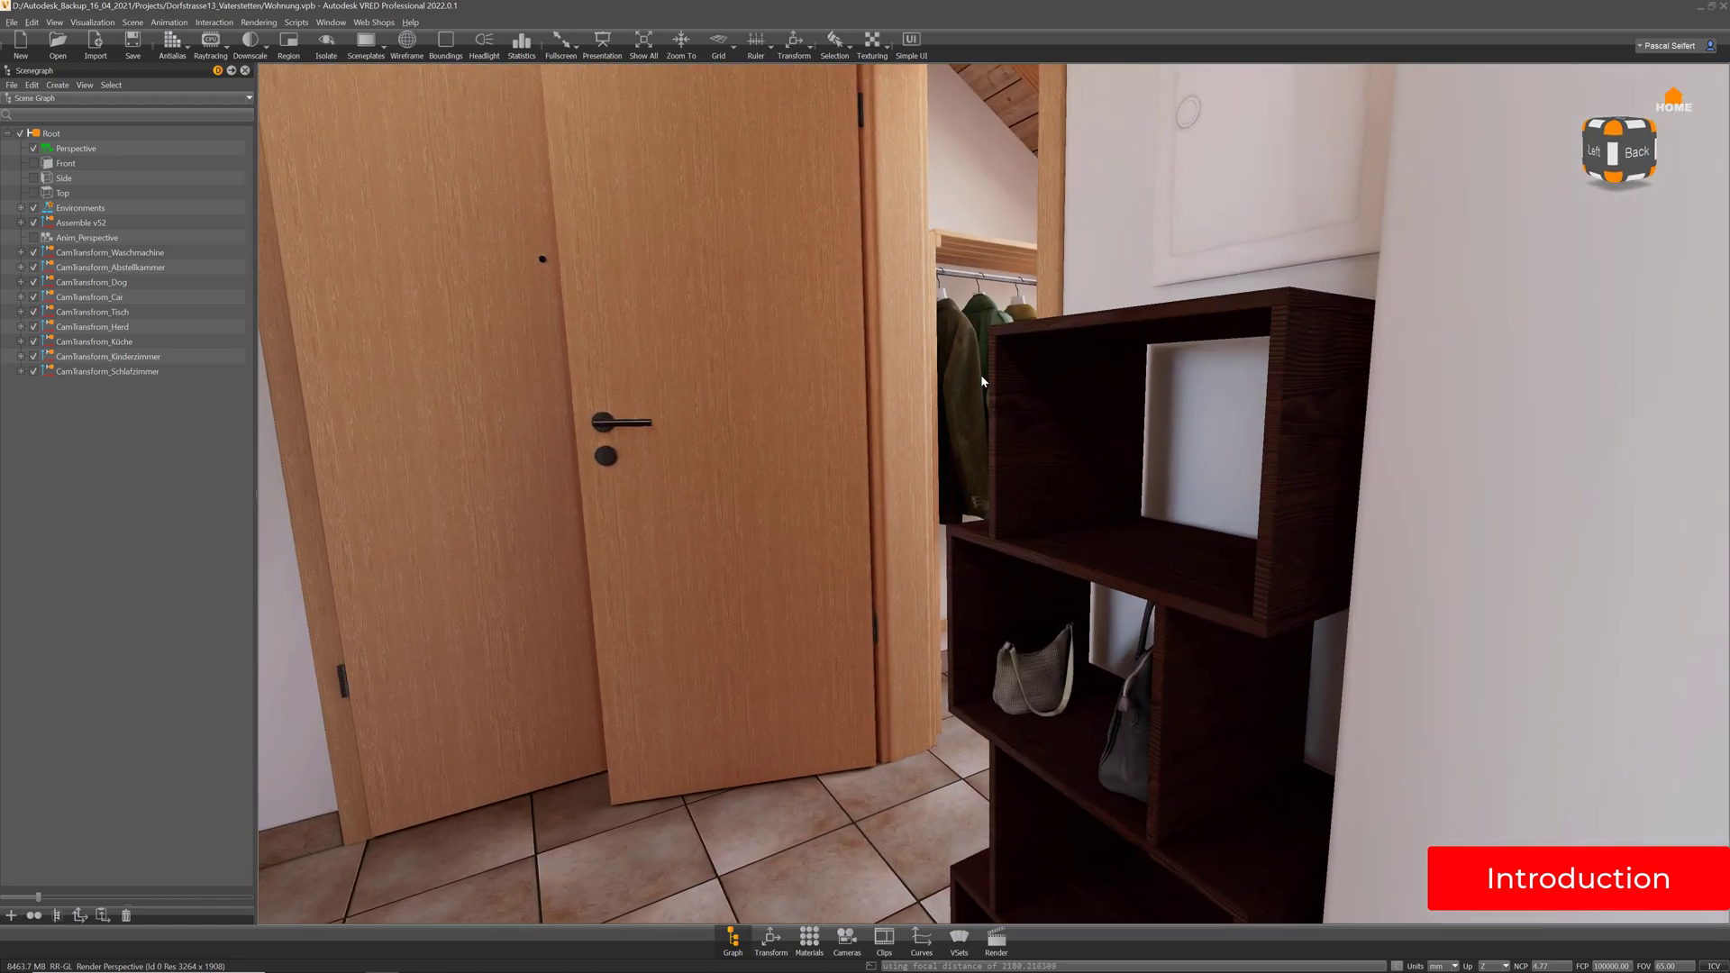
Move past the hallway shelf and coat rack, then fly to the bedroom table and orbit toward the dresser
right_click_drag(980, 375, 981, 532)
left_click_drag(980, 532, 671, 528)
left_click_drag(1187, 526, 939, 544)
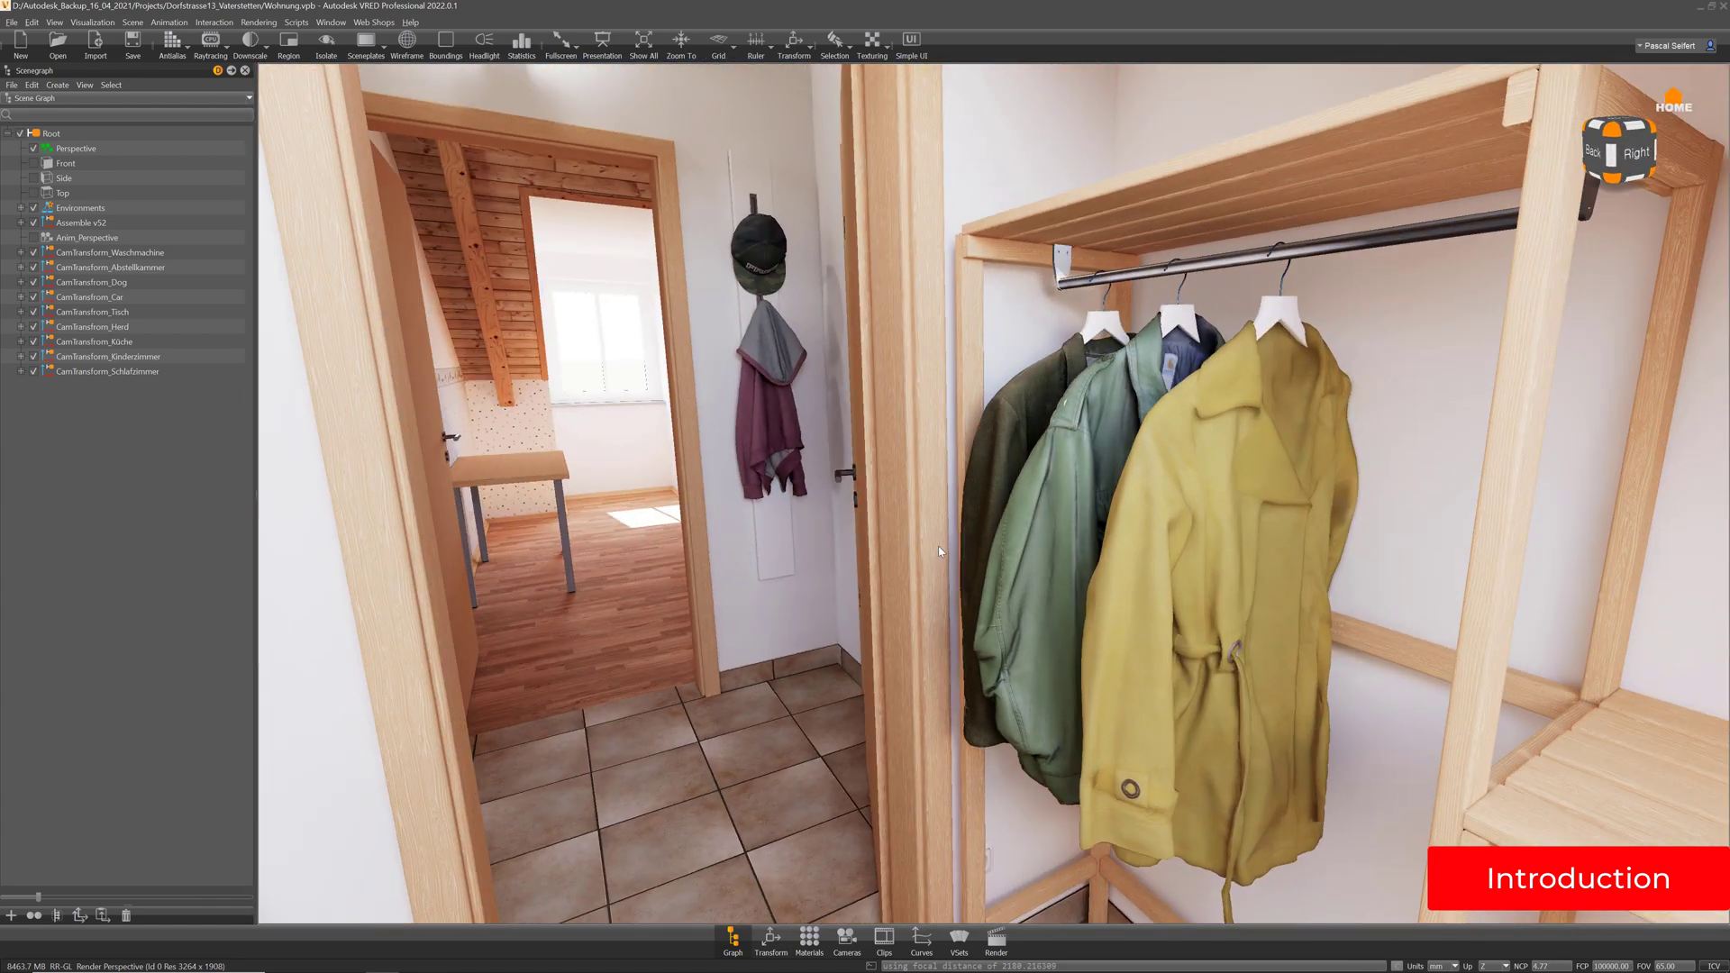
left_click_drag(1284, 531, 880, 508)
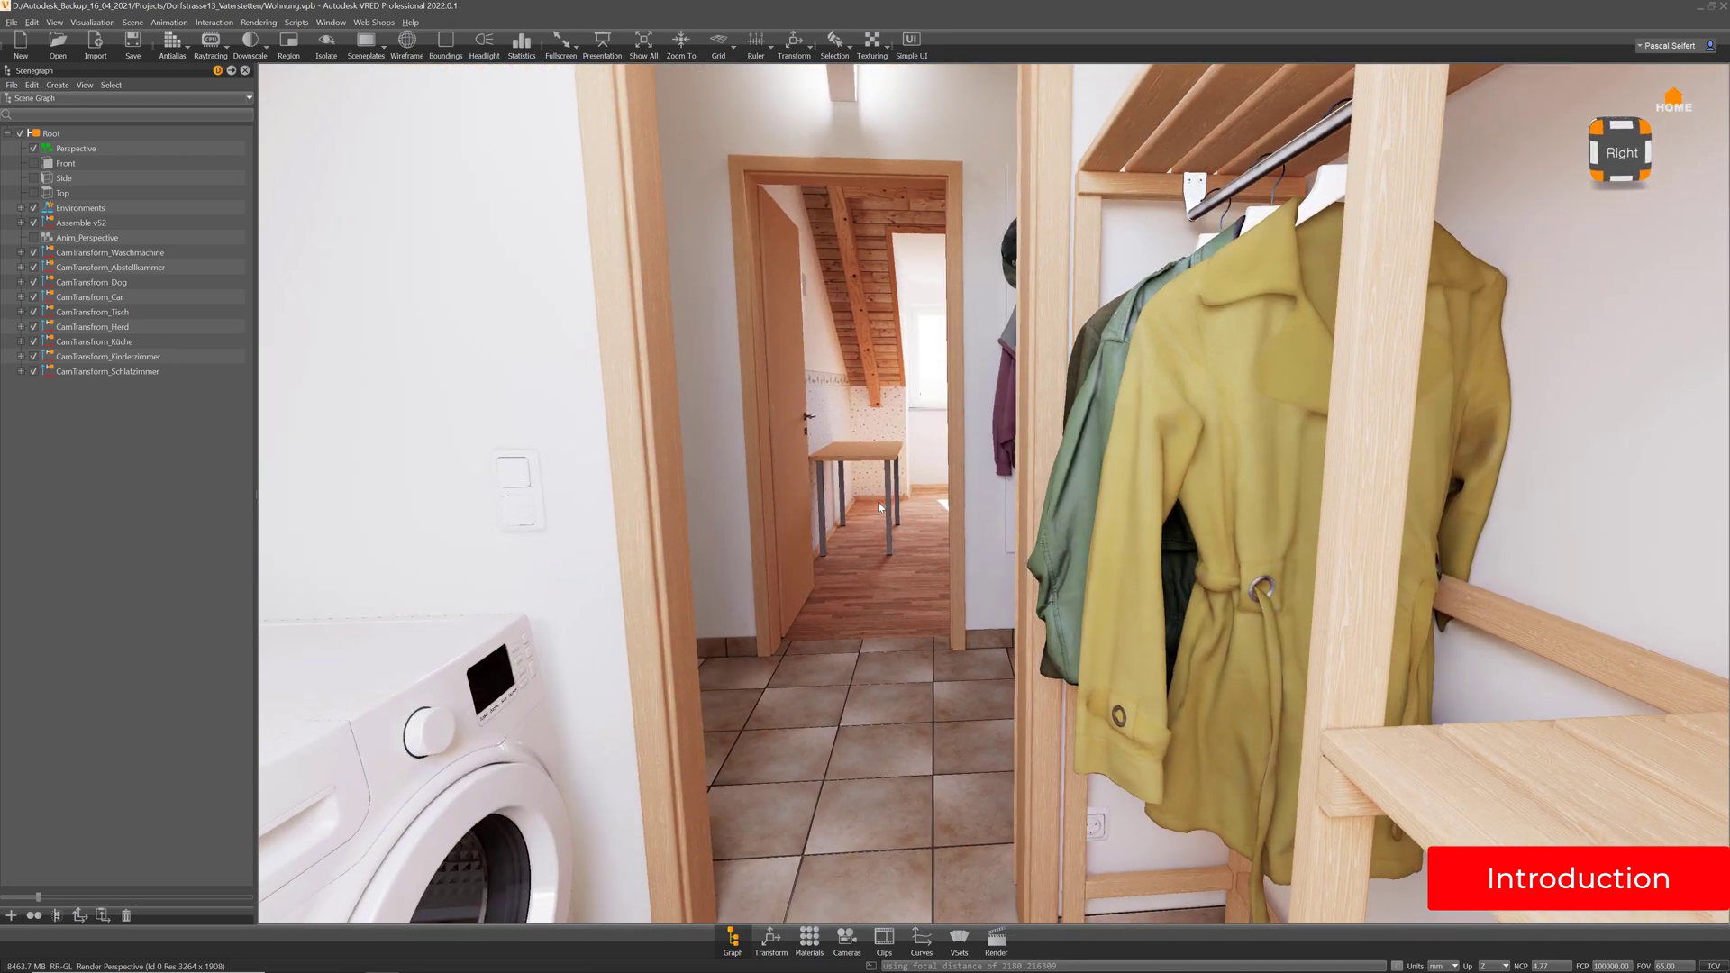
double_click(845, 453)
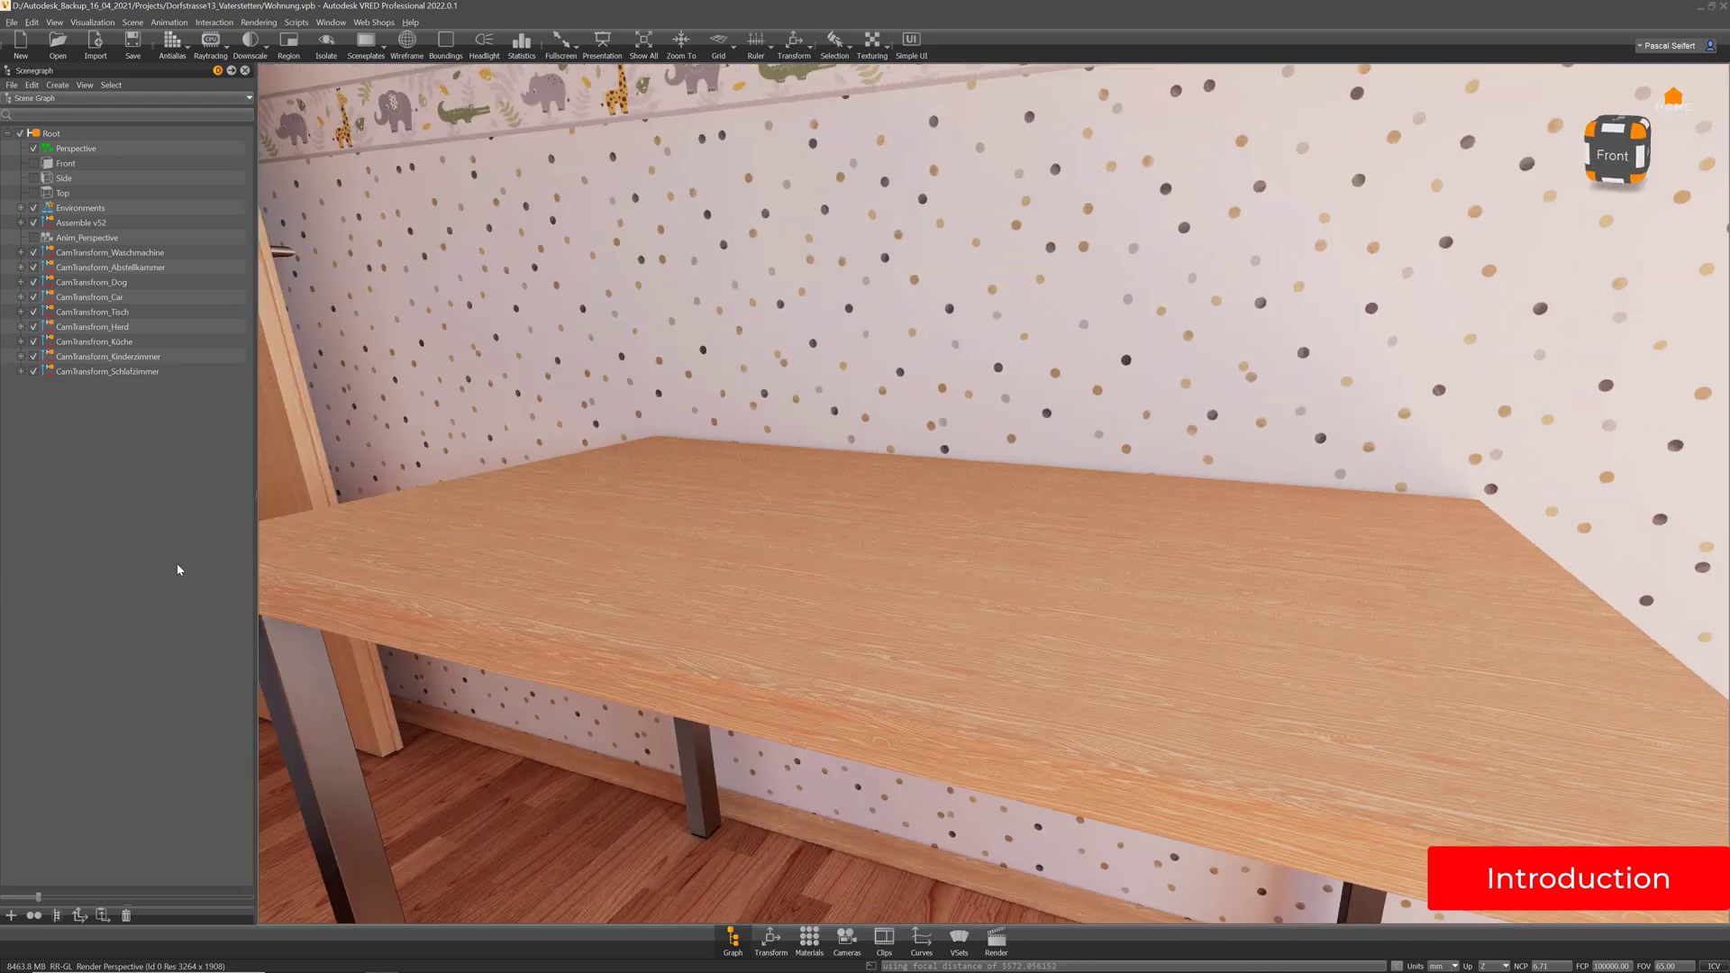
left_click_drag(1333, 541, 863, 522)
middle_click_drag(864, 522, 1020, 547)
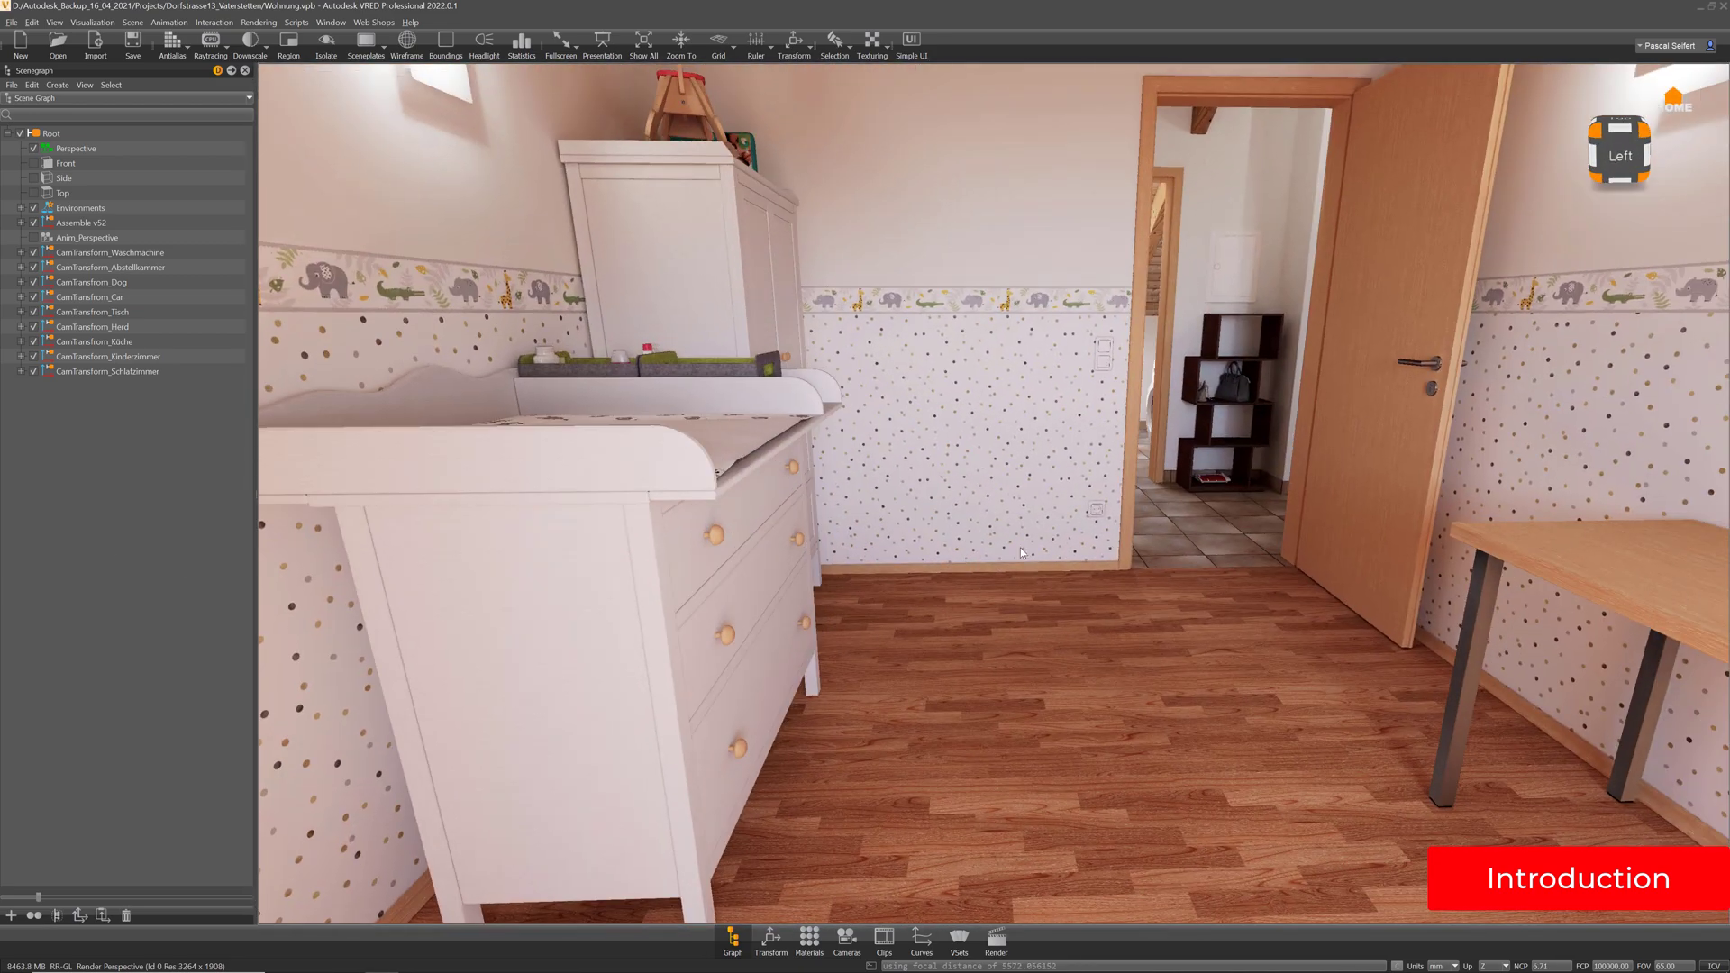
left_click_drag(1020, 547, 748, 518)
middle_click_drag(1018, 487, 874, 525)
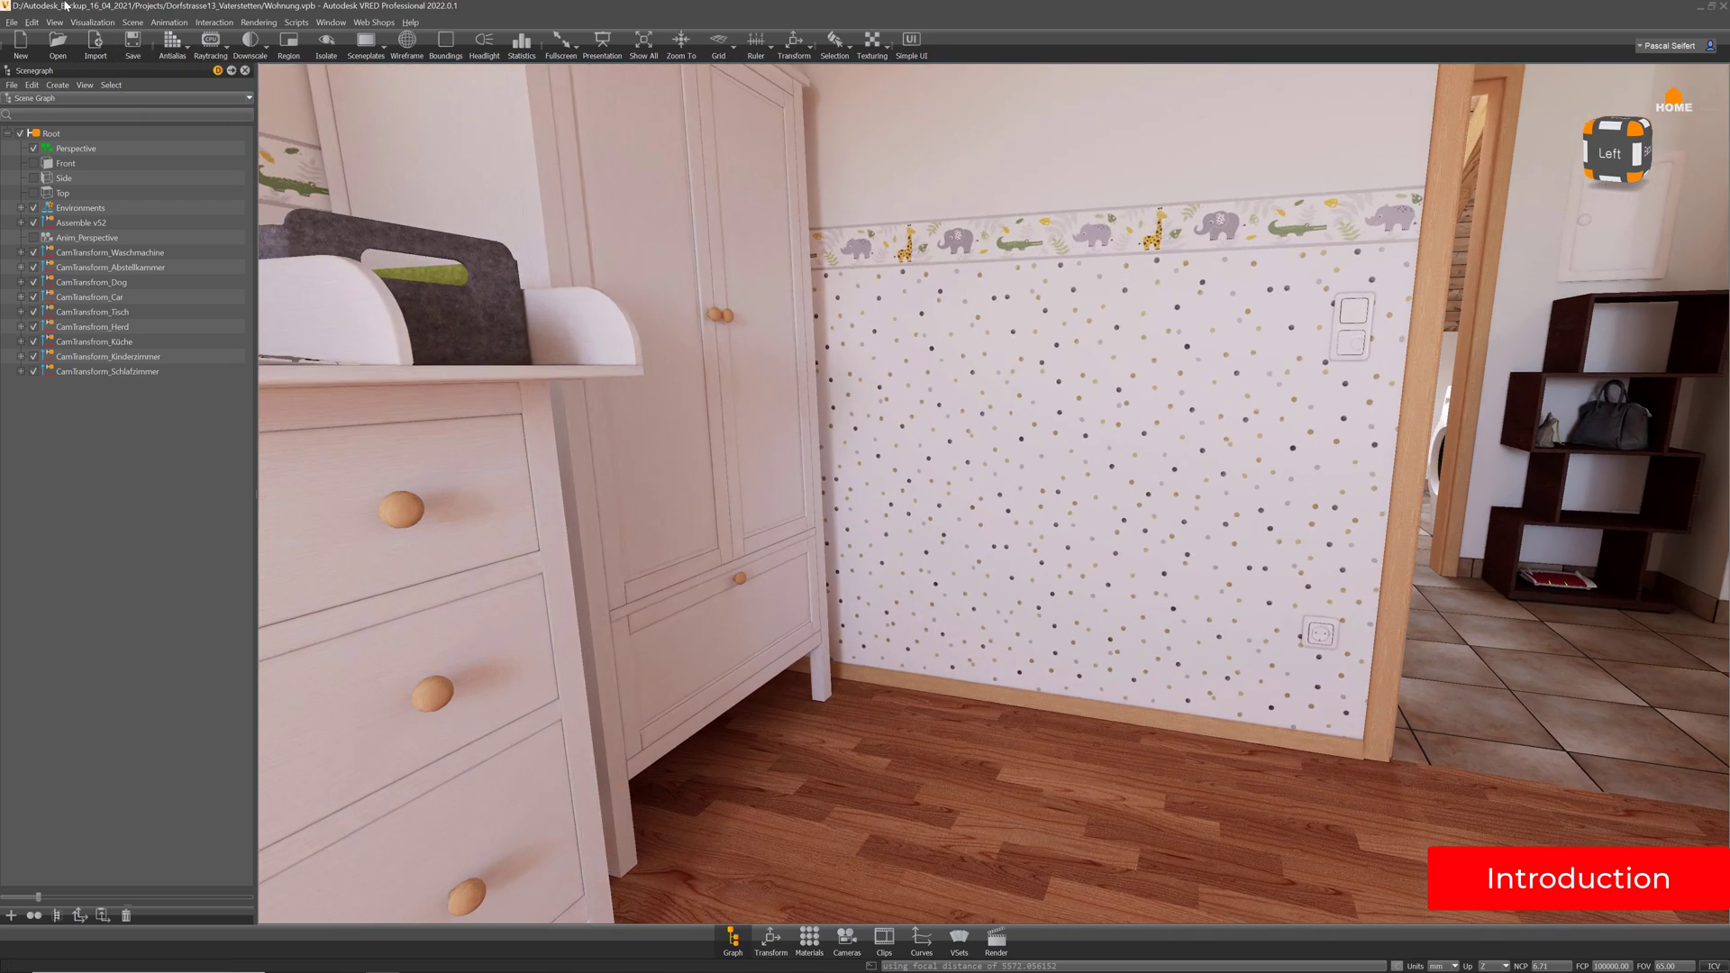
Preview the scene in precomputed illumination rendering, then return to realistic textured rendering
left_click(93, 22)
mouse_move(143, 242)
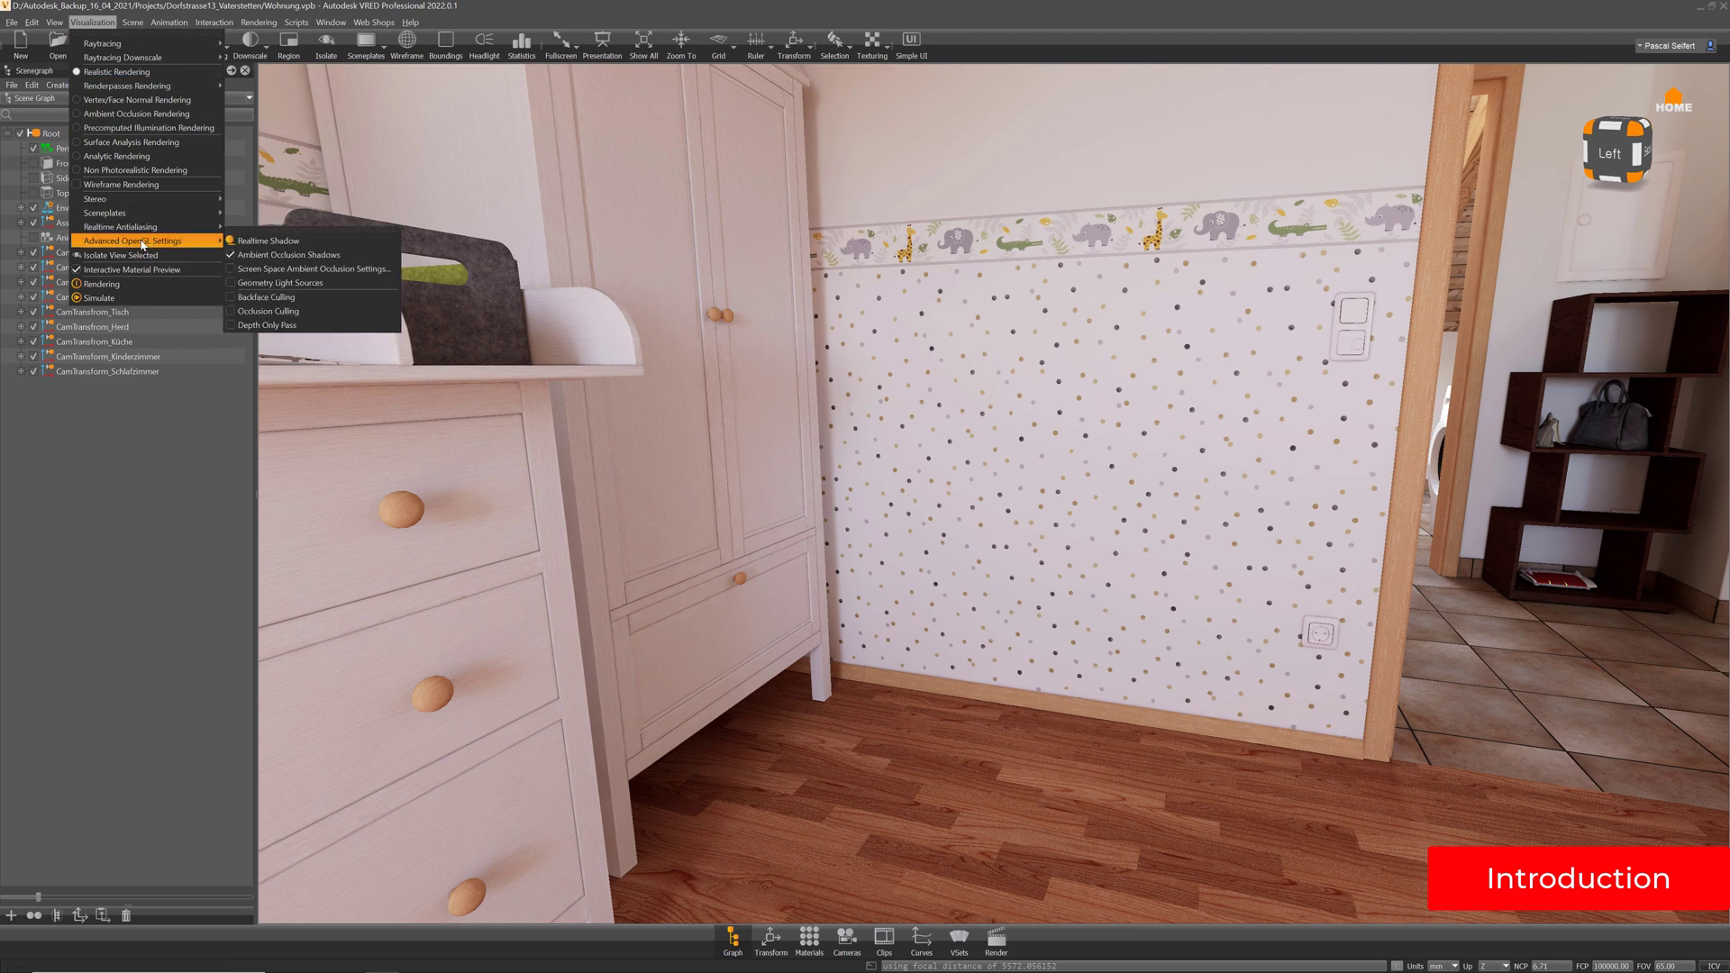
left_click(149, 127)
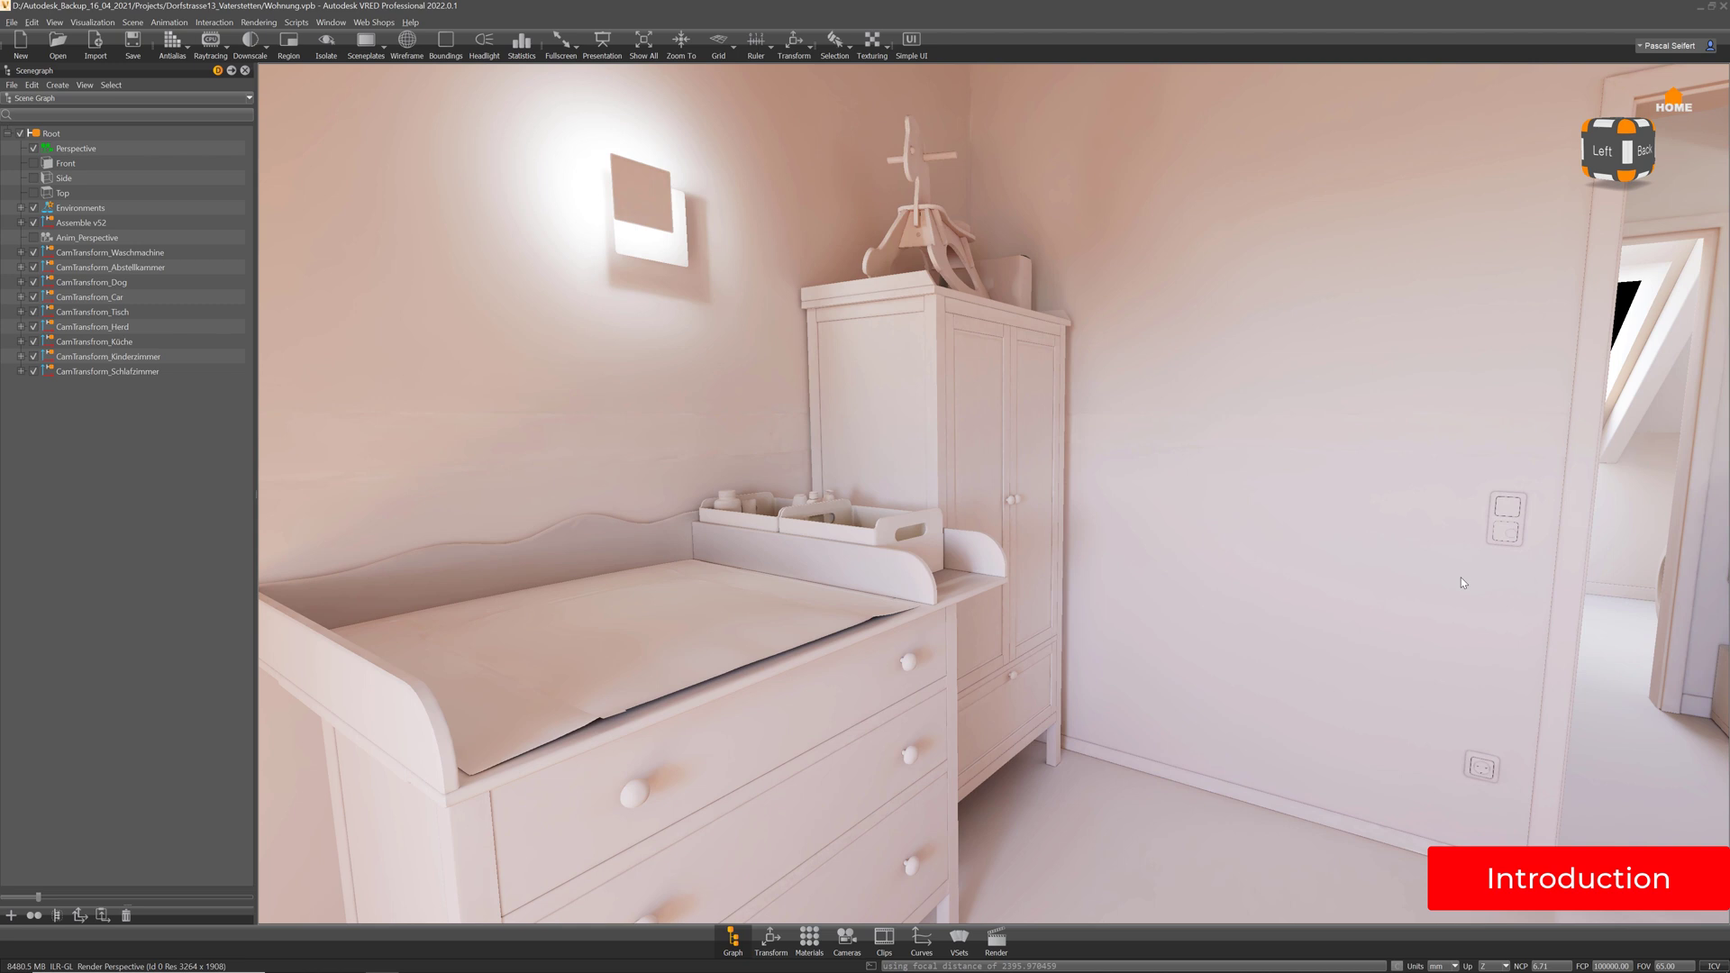
left_click(100, 22)
left_click(122, 68)
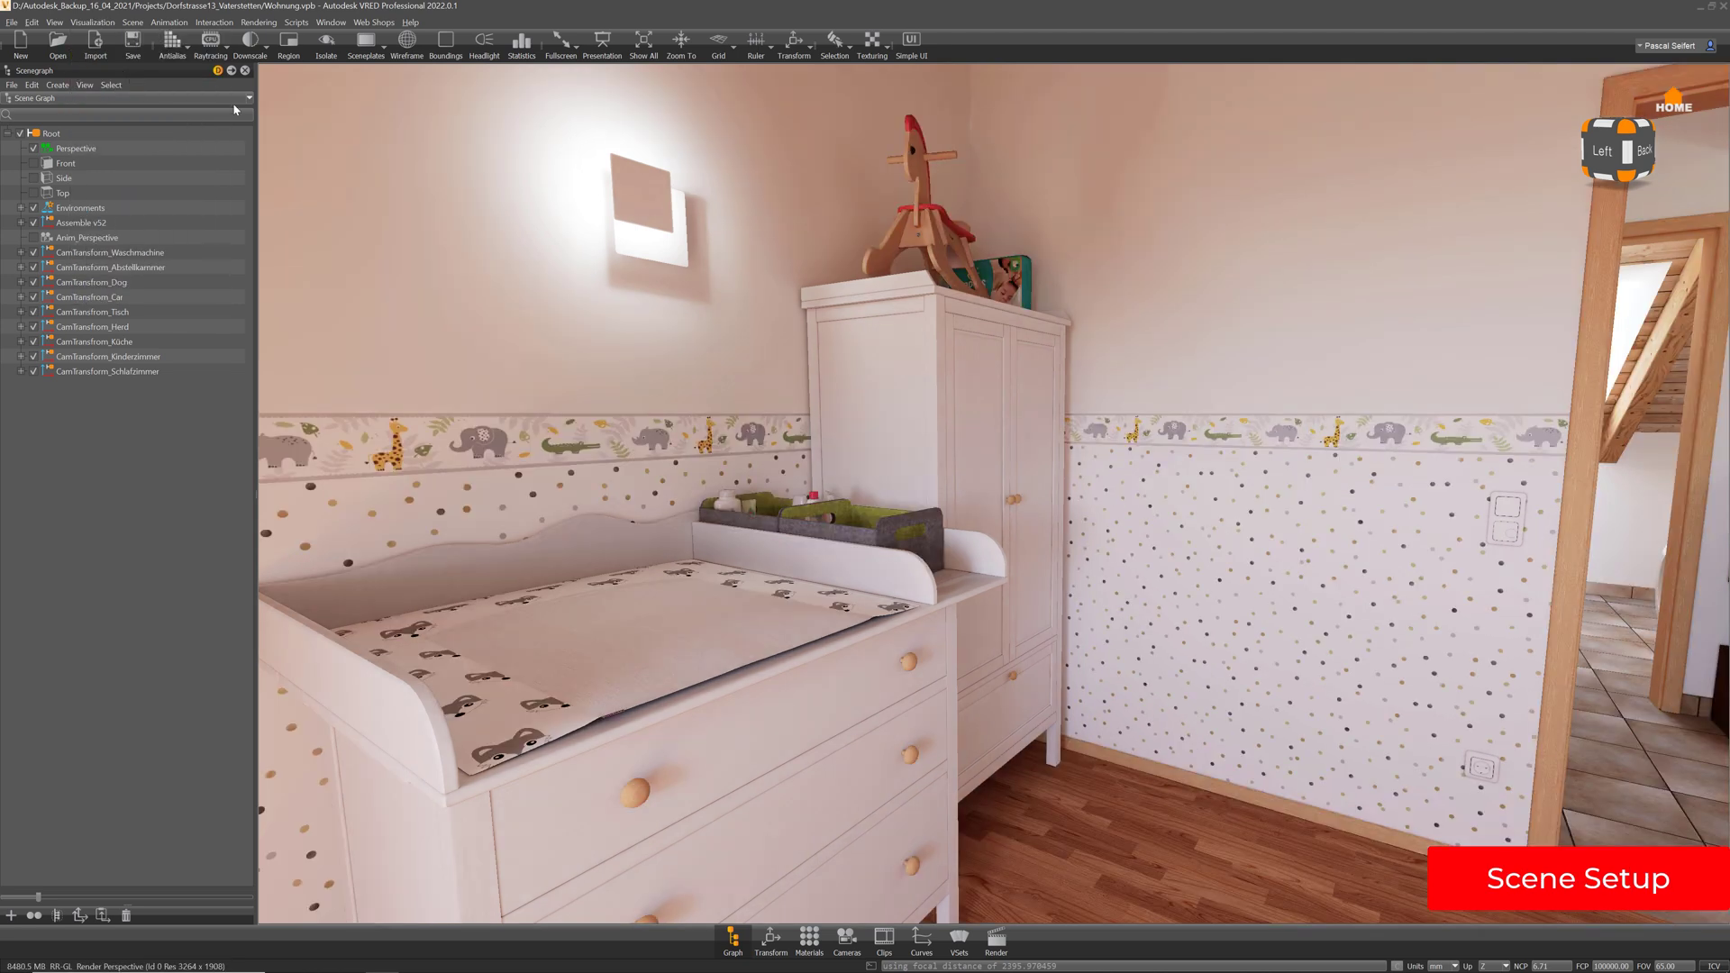
Bring Fusion 360 forward and orbit around the Standspiegel v10 standing-mirror design
mouse_move(456, 962)
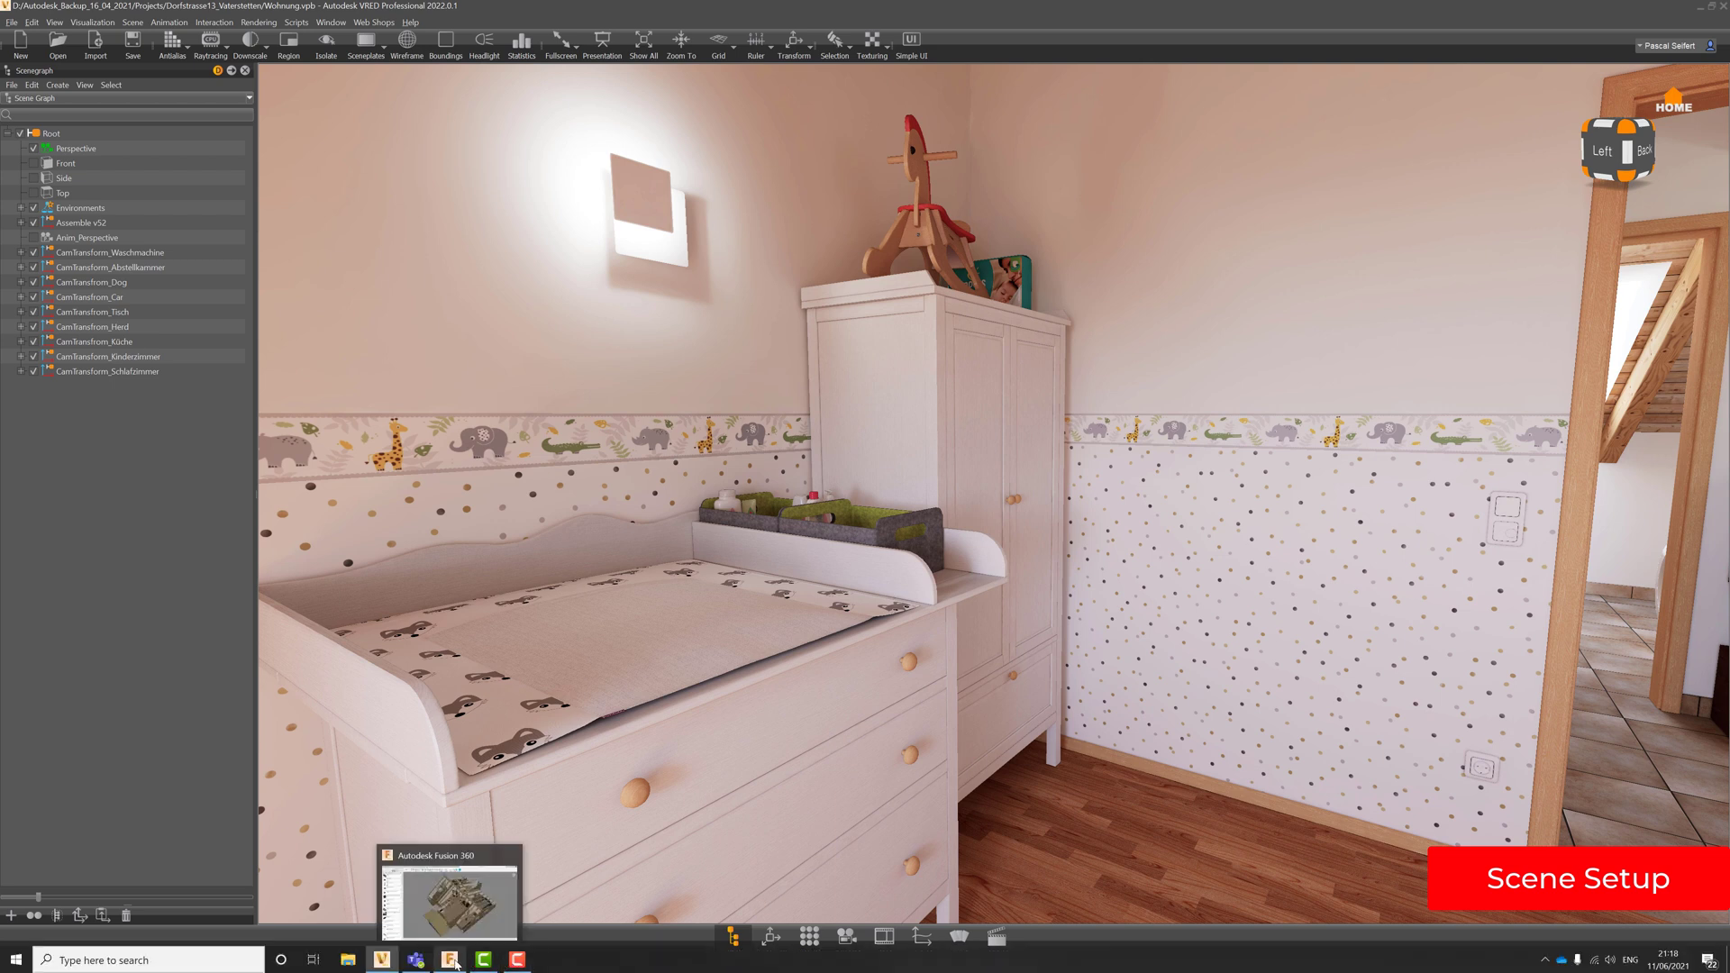
left_click(474, 930)
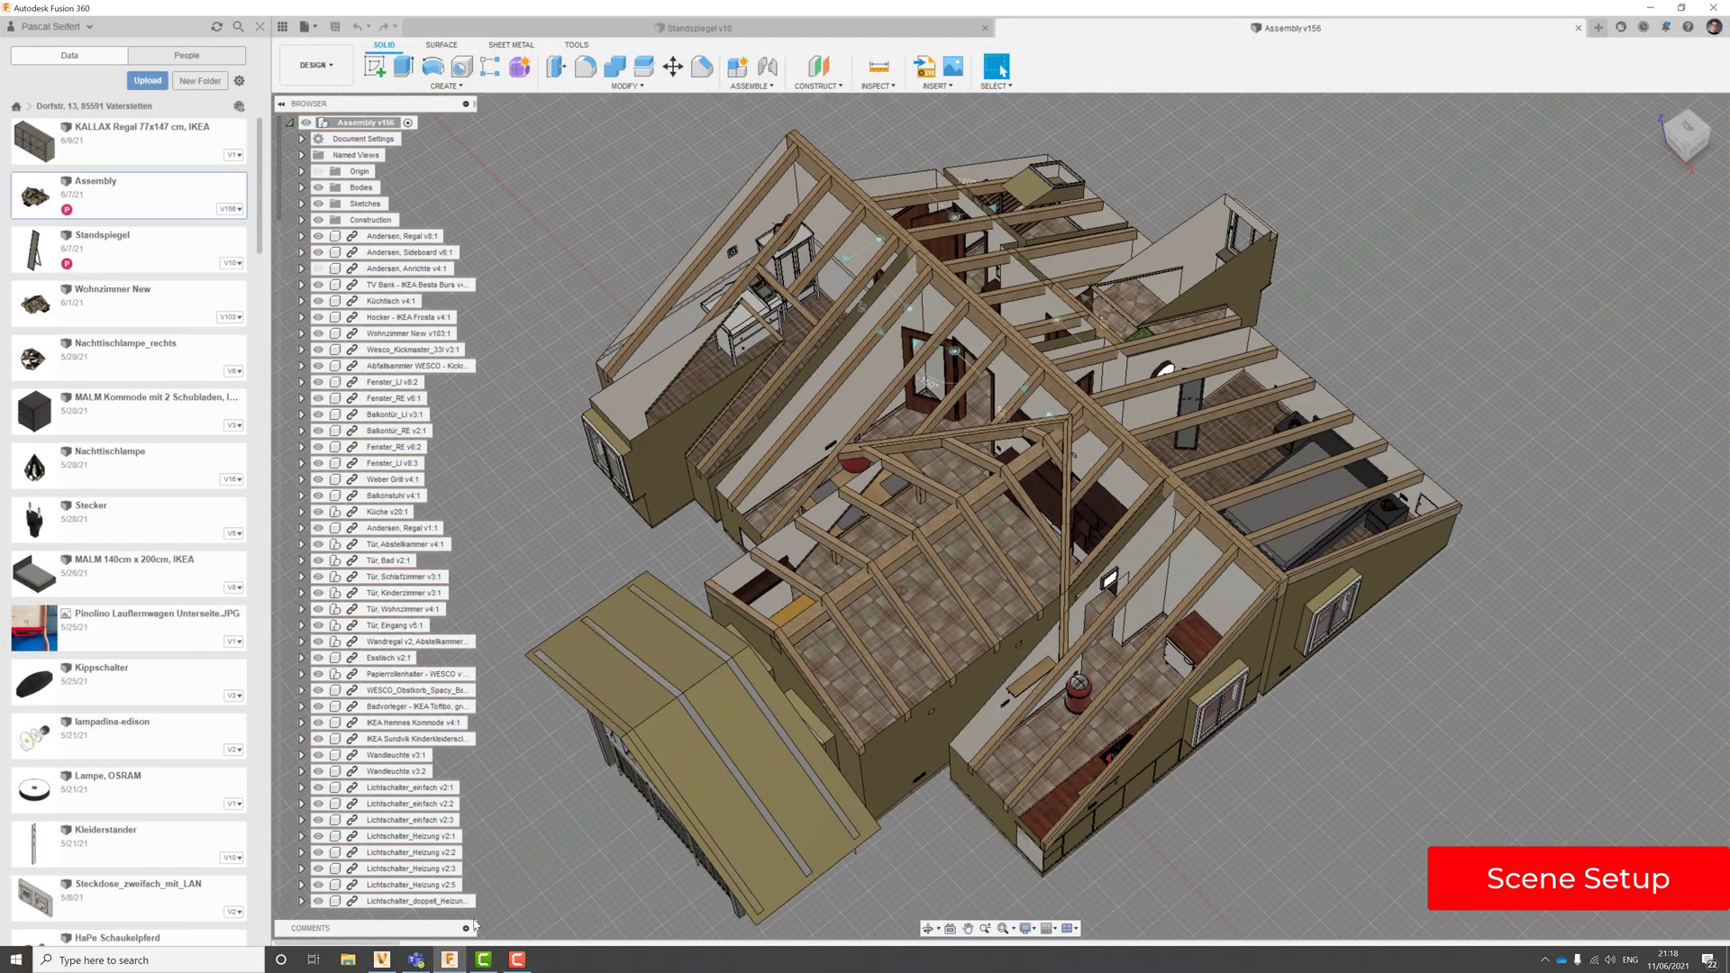
left_click(834, 36)
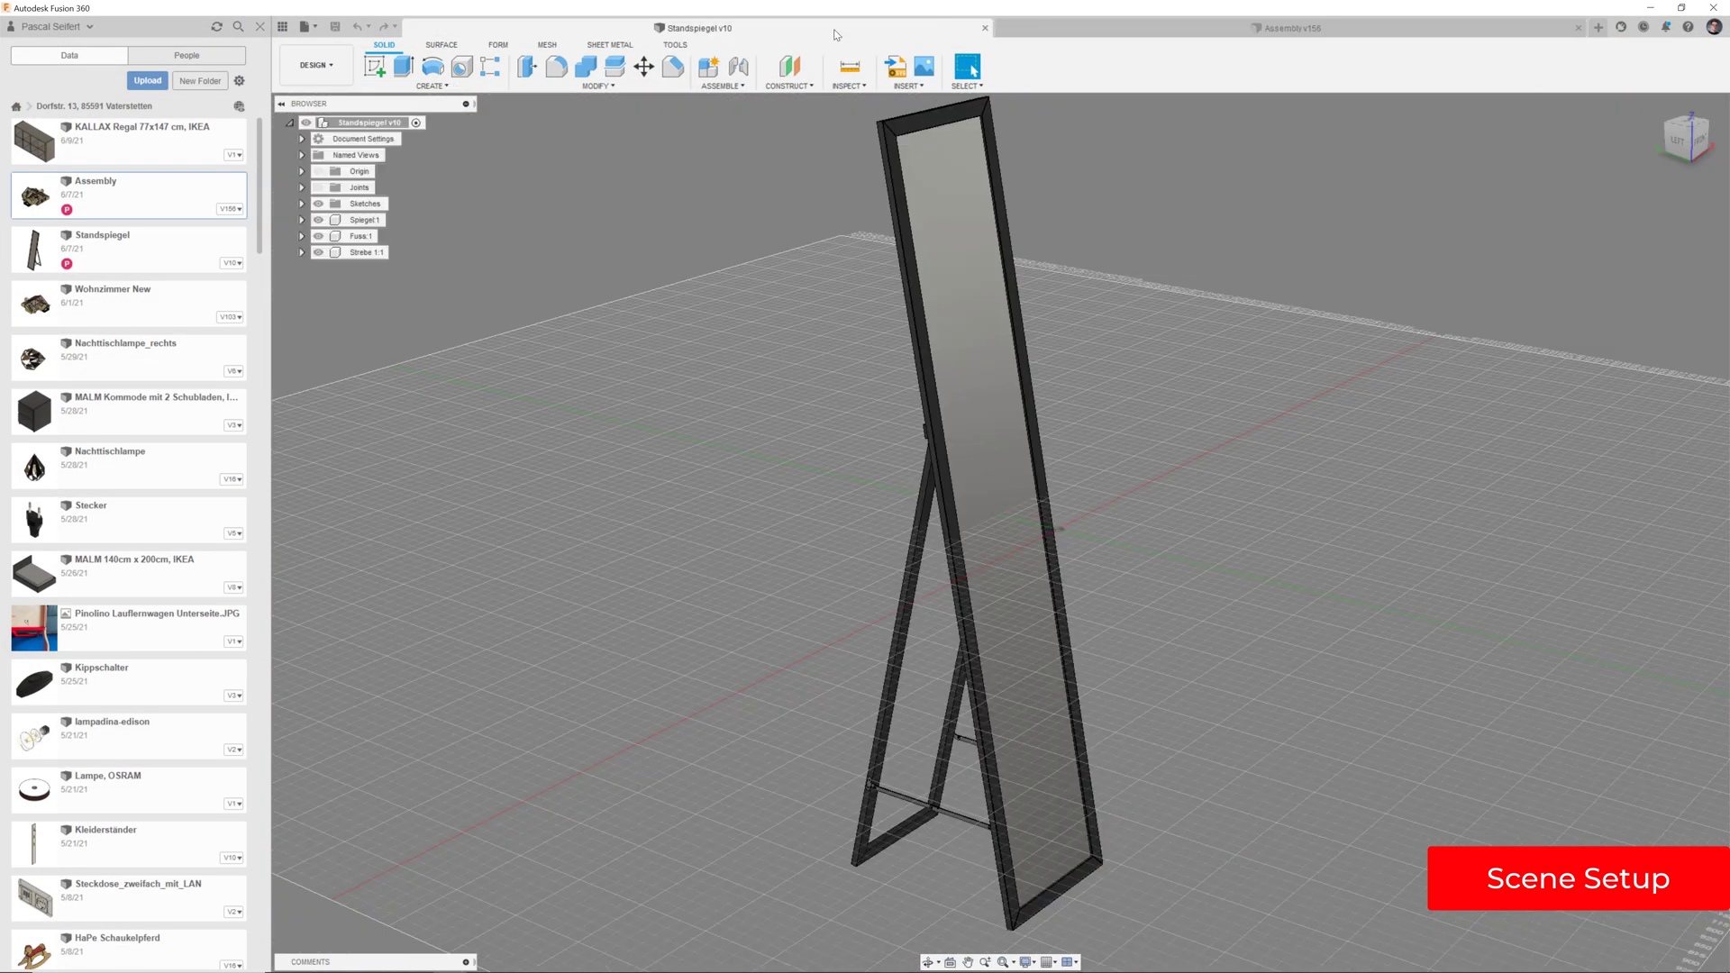
middle_click_drag(1328, 697, 1234, 621, "shift")
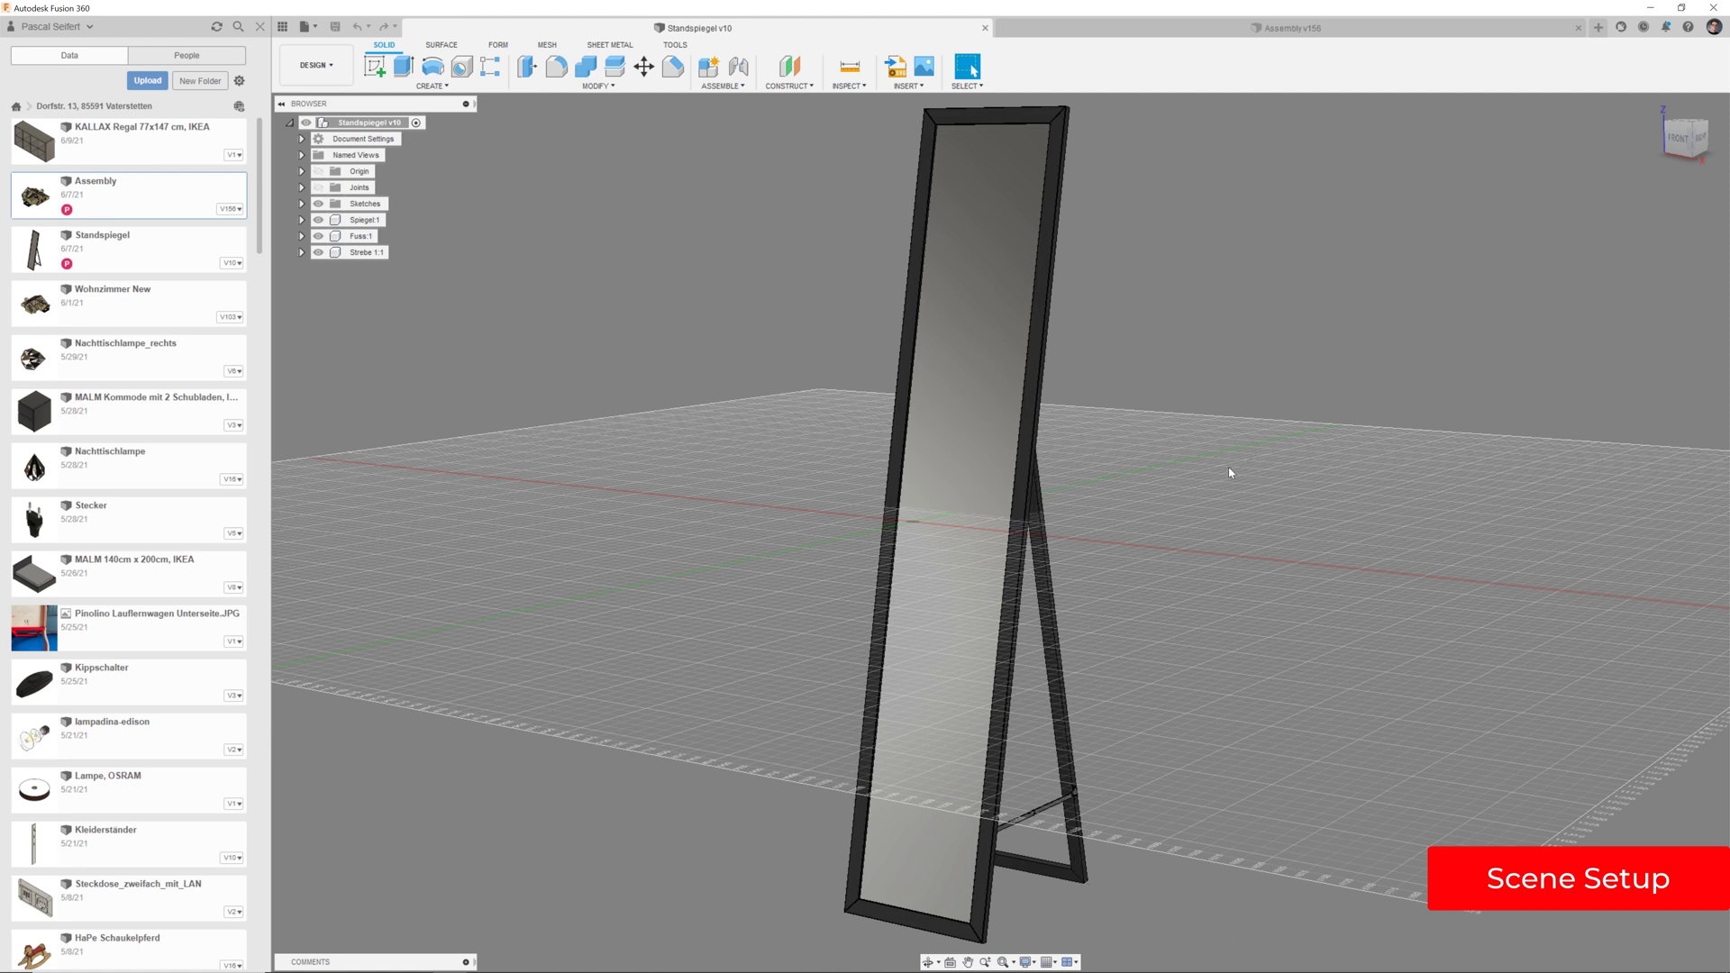
Orbit and zoom the Assembly v156 house, compare it with Standspiegel v10, then open the File menu
left_click(1351, 30)
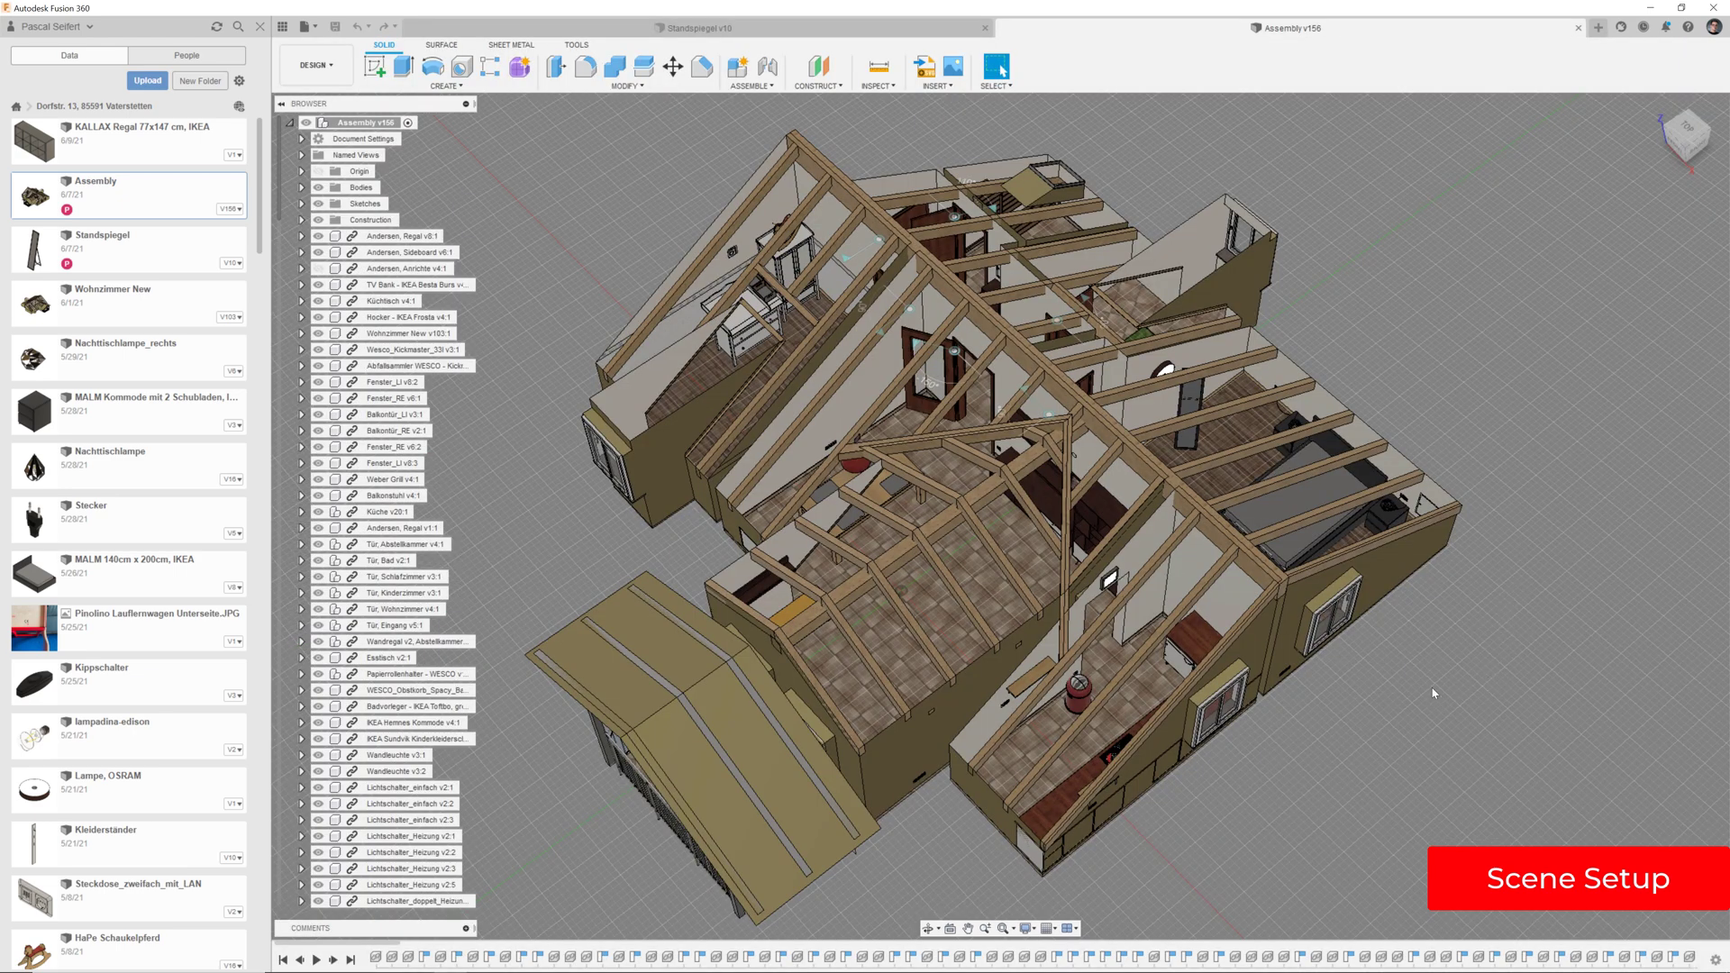
middle_click_drag(1433, 691, 1434, 678, "shift")
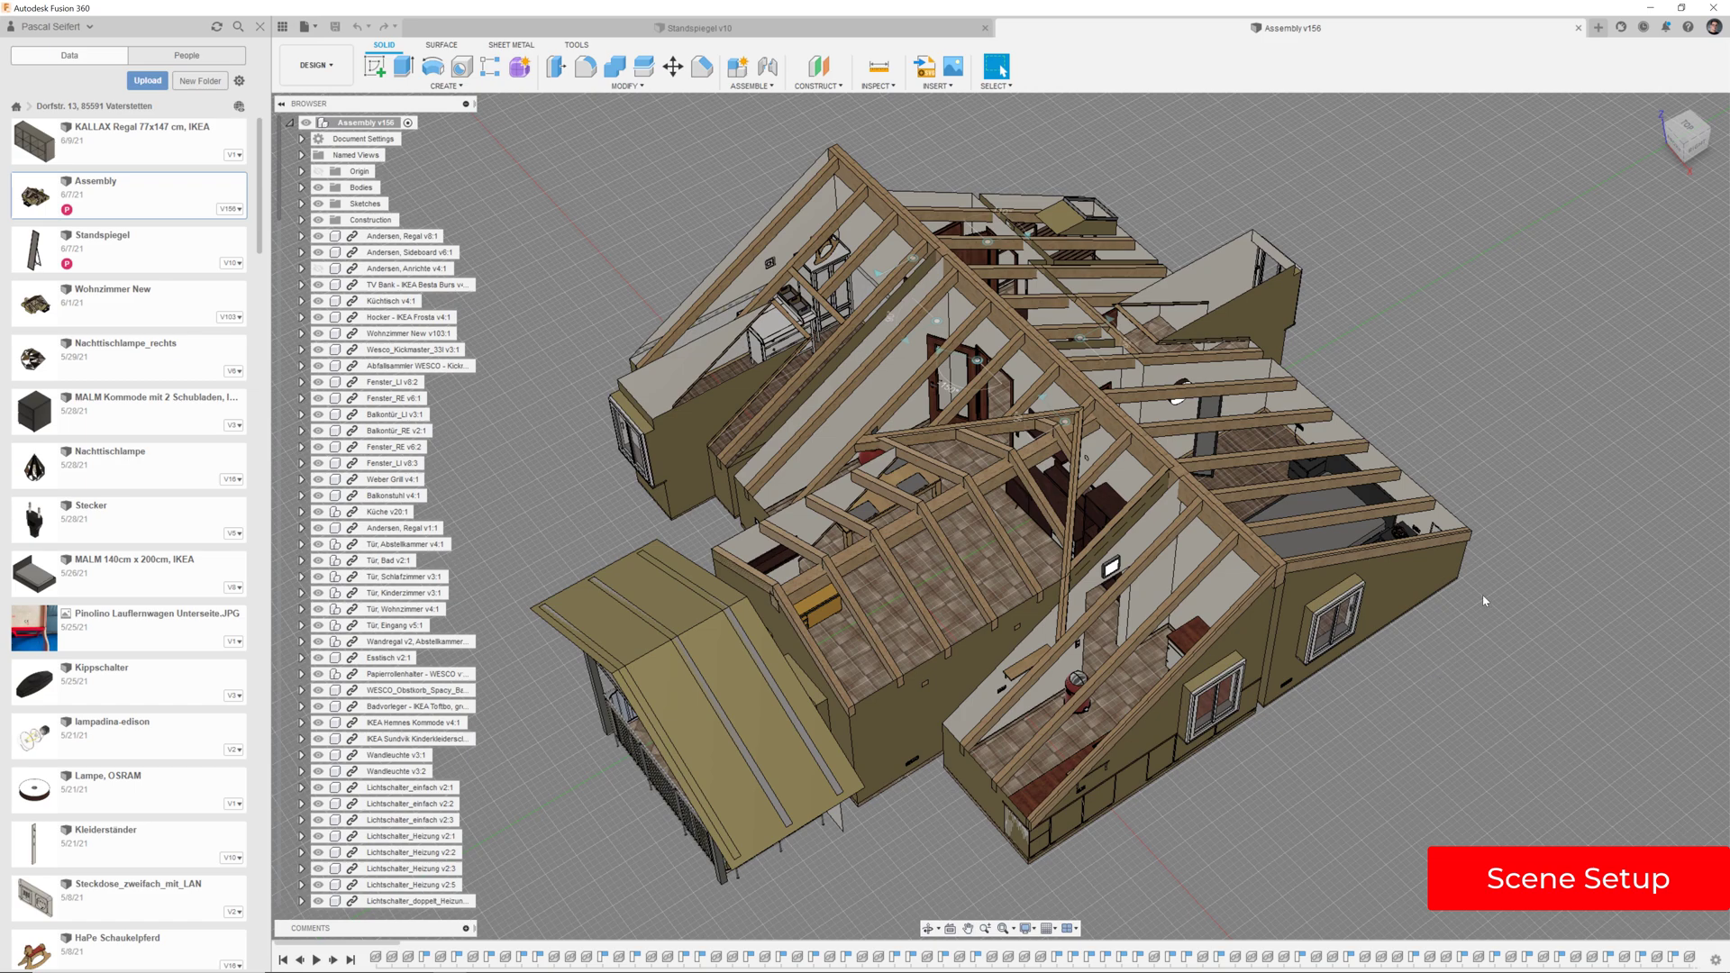
scroll(1442, 442, "up", 5)
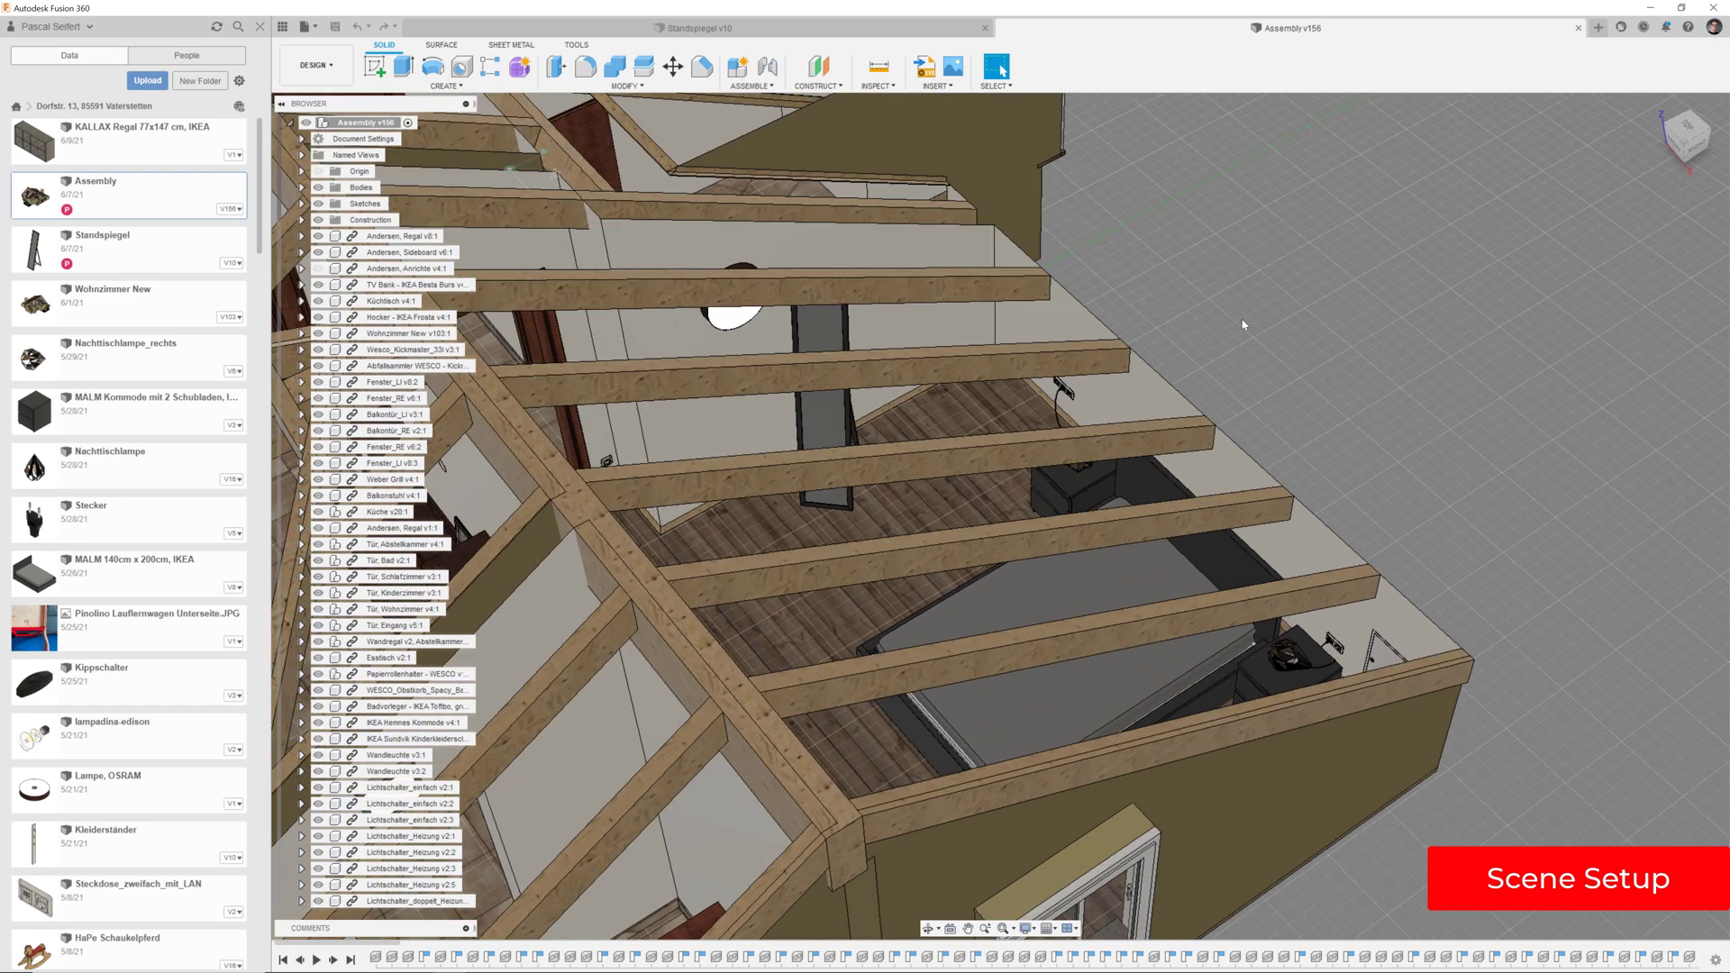
middle_click_drag(1251, 359, 1466, 500)
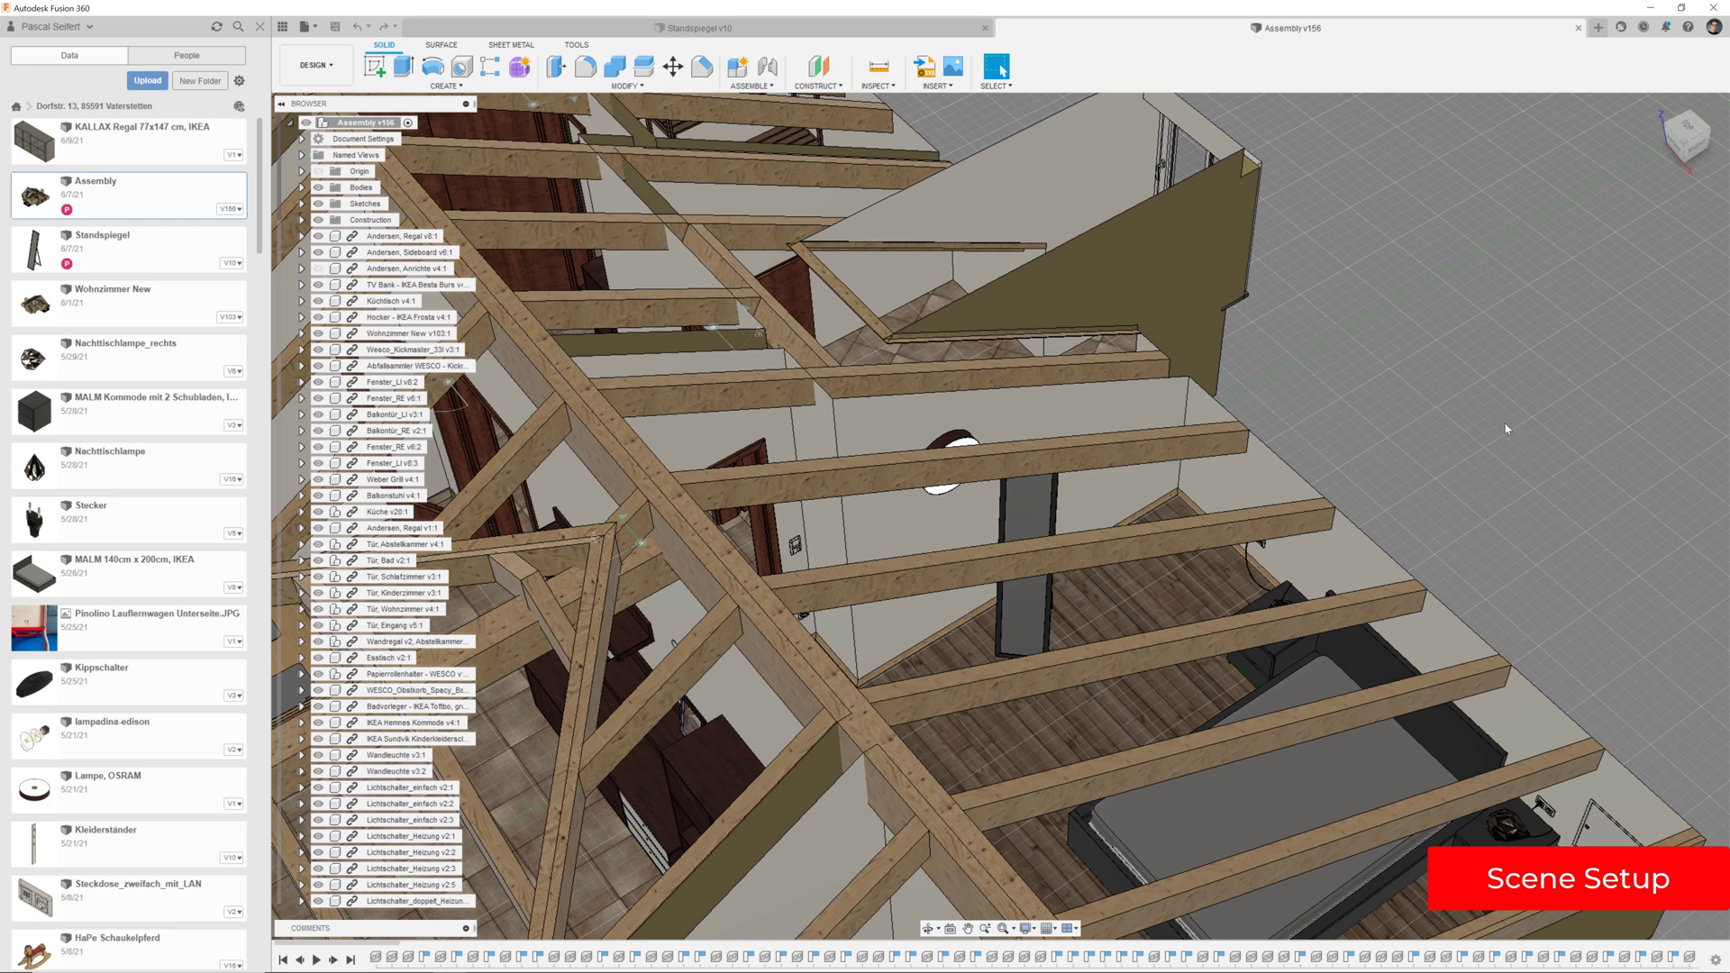
left_click(862, 31)
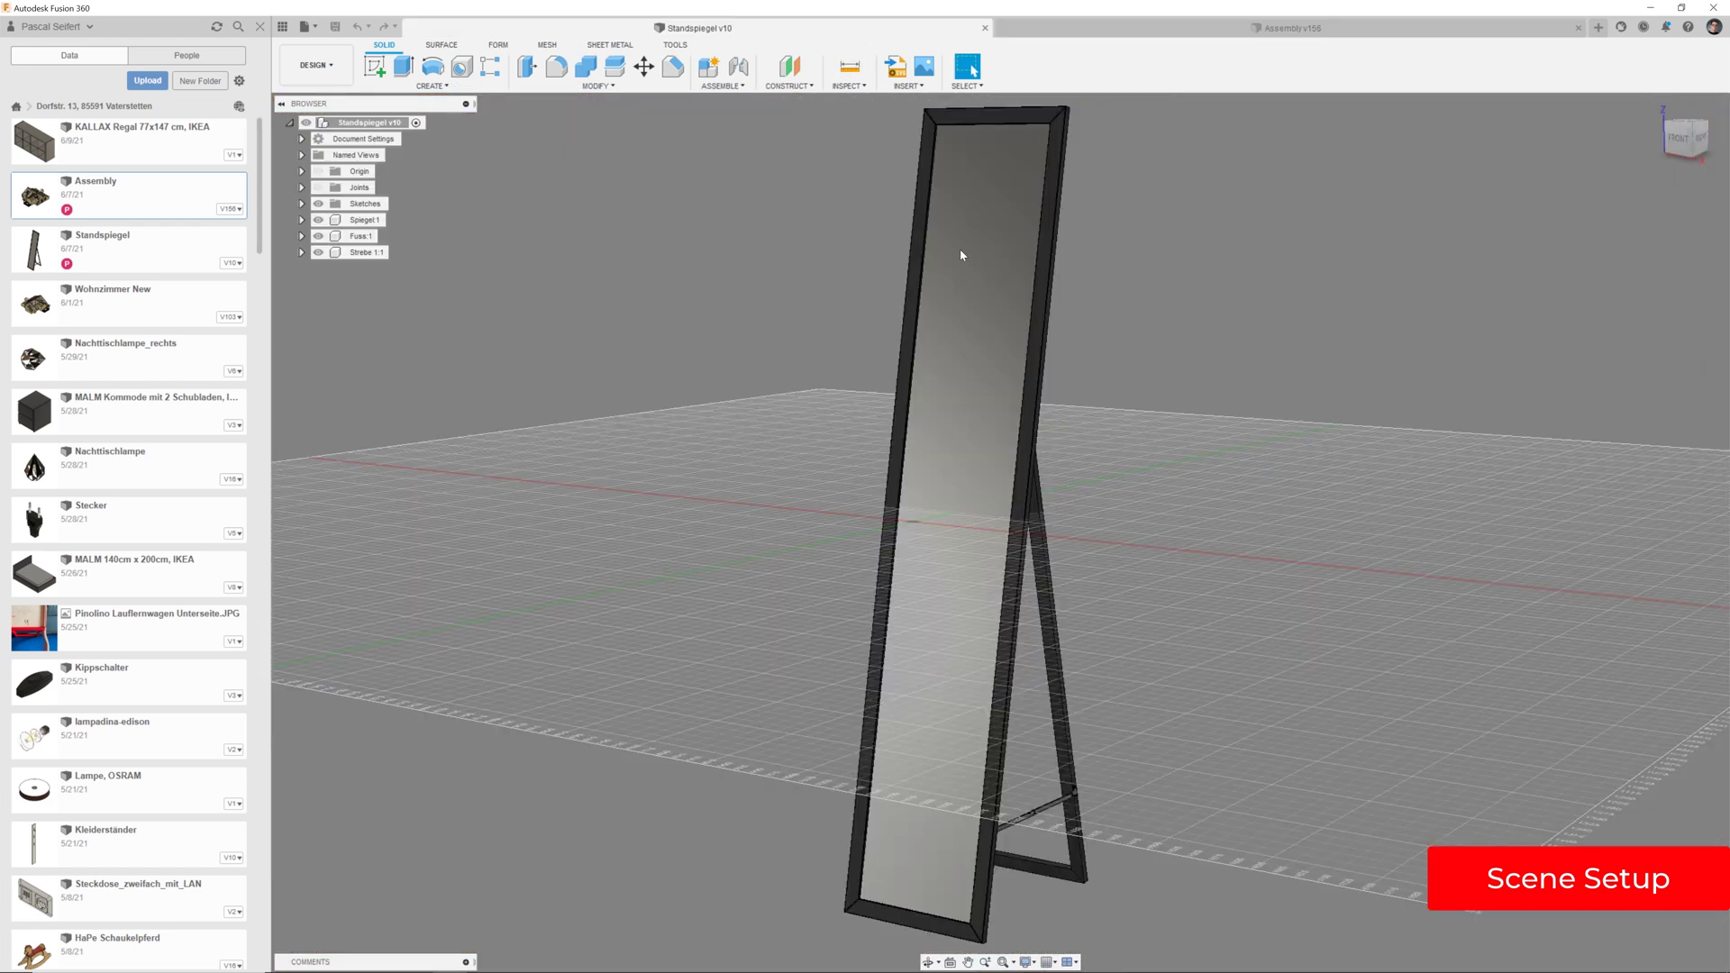
left_click(1210, 35)
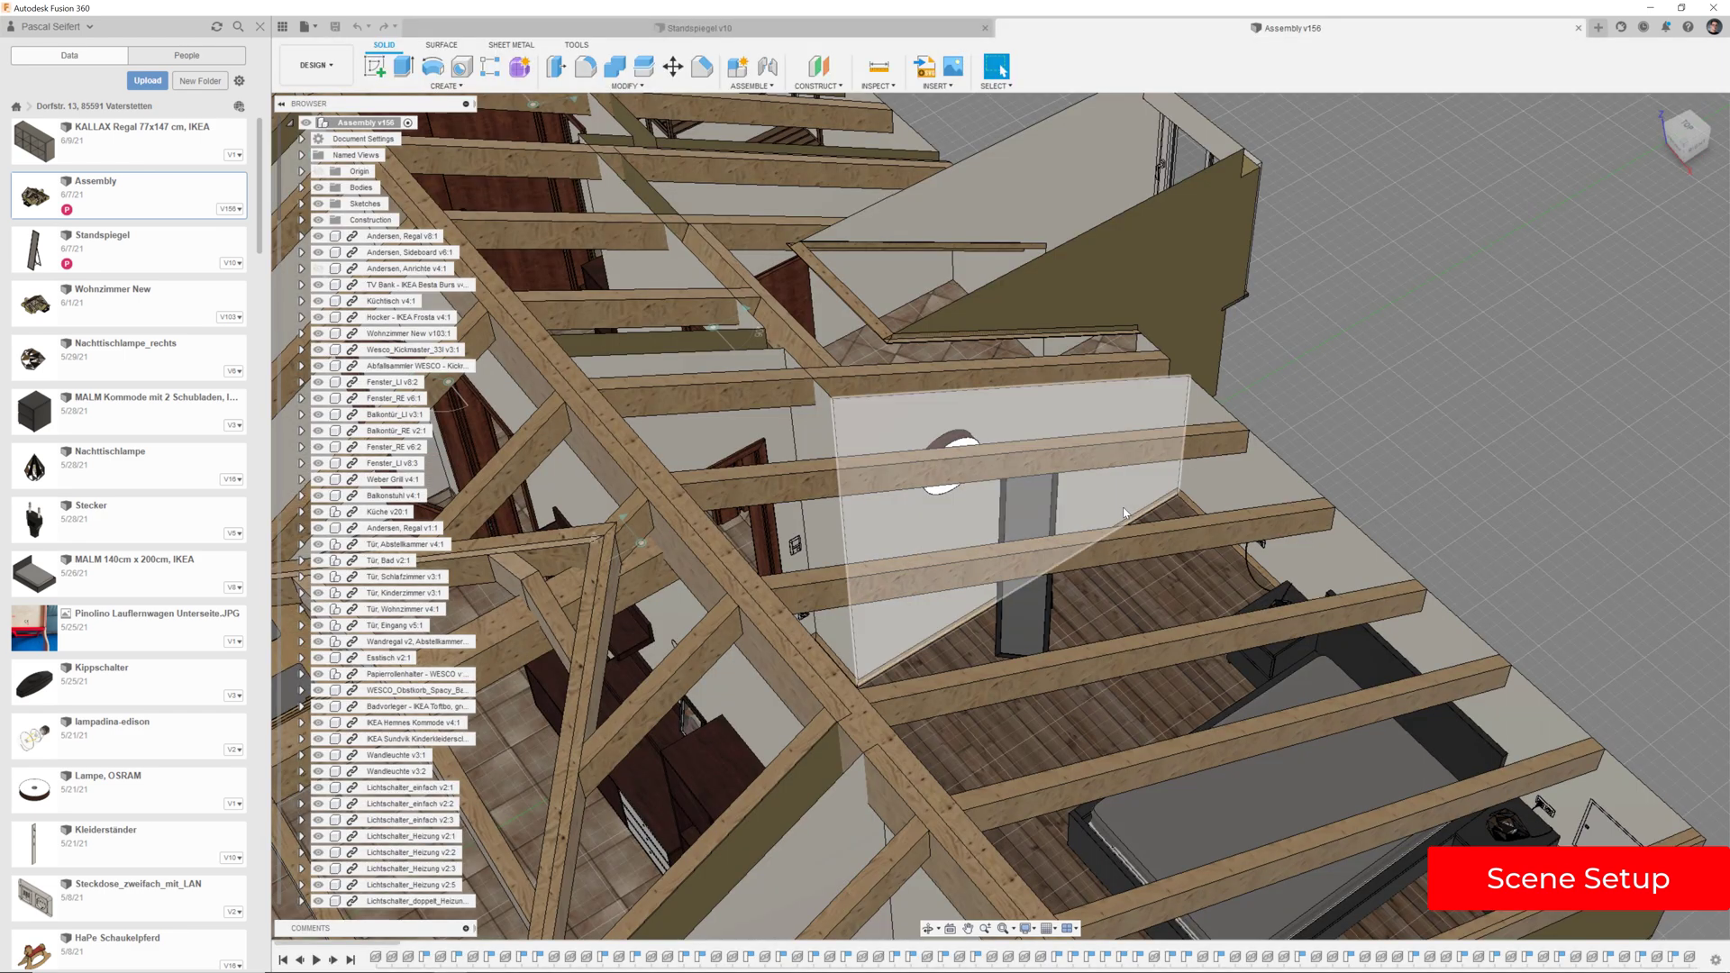
left_click(315, 28)
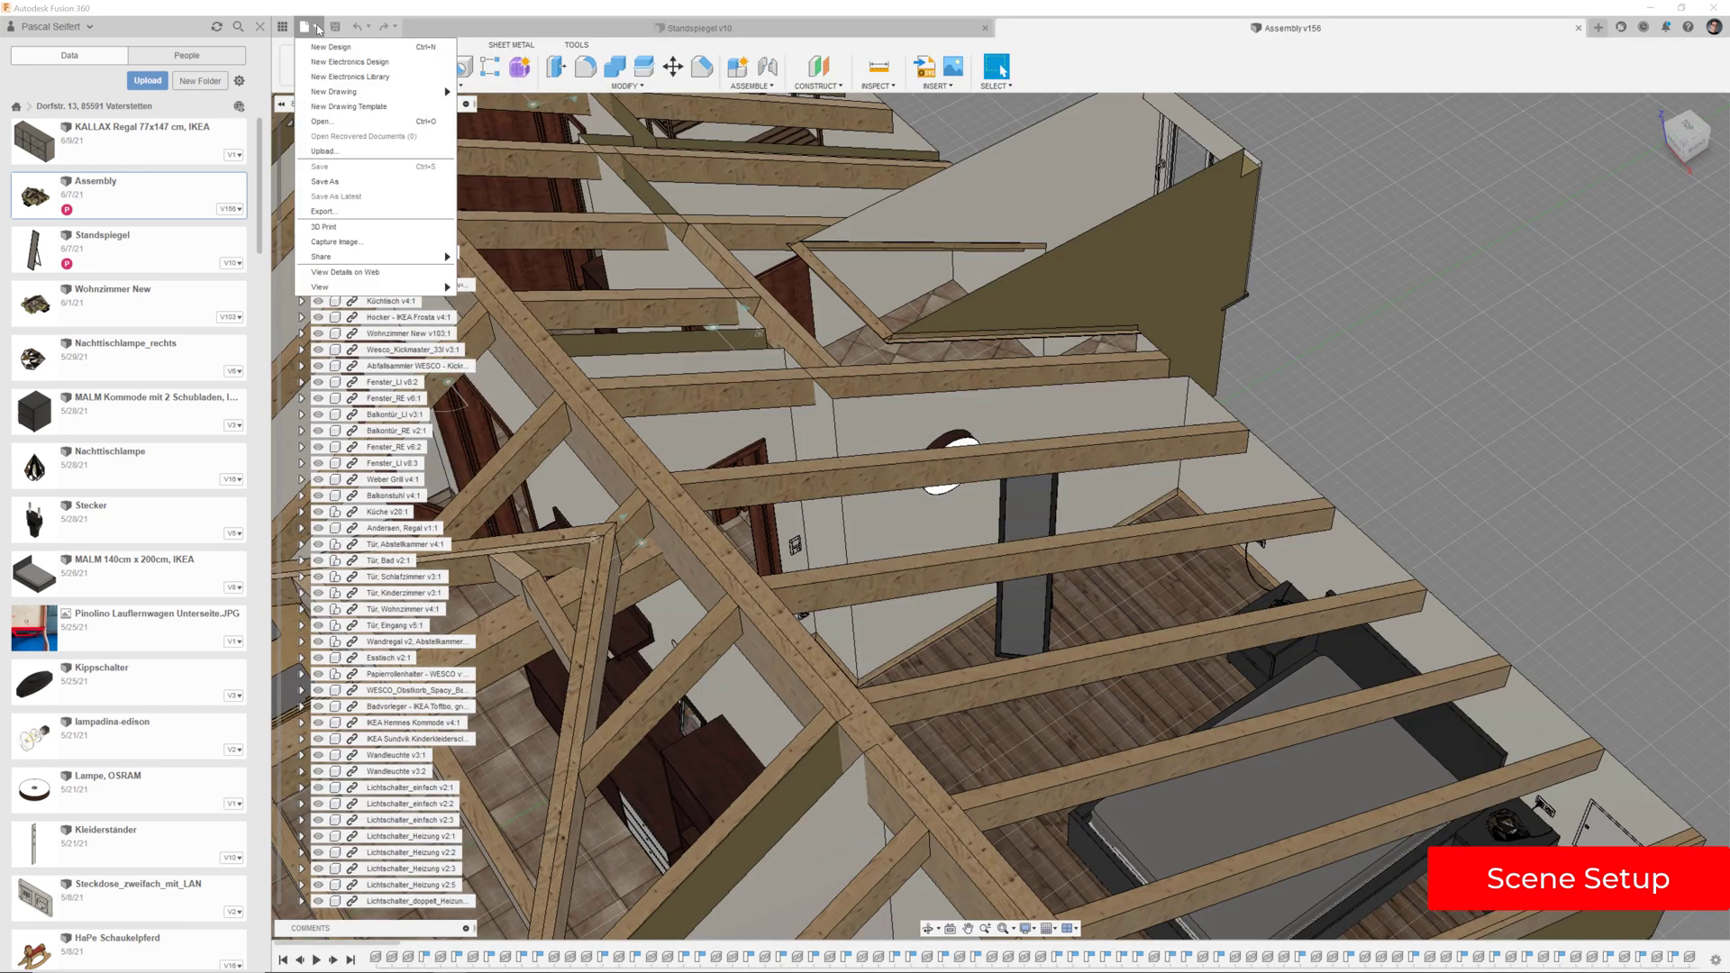
Export the assembly in IGES format as Wohnung.iges, overwriting the existing file
left_click(341, 211)
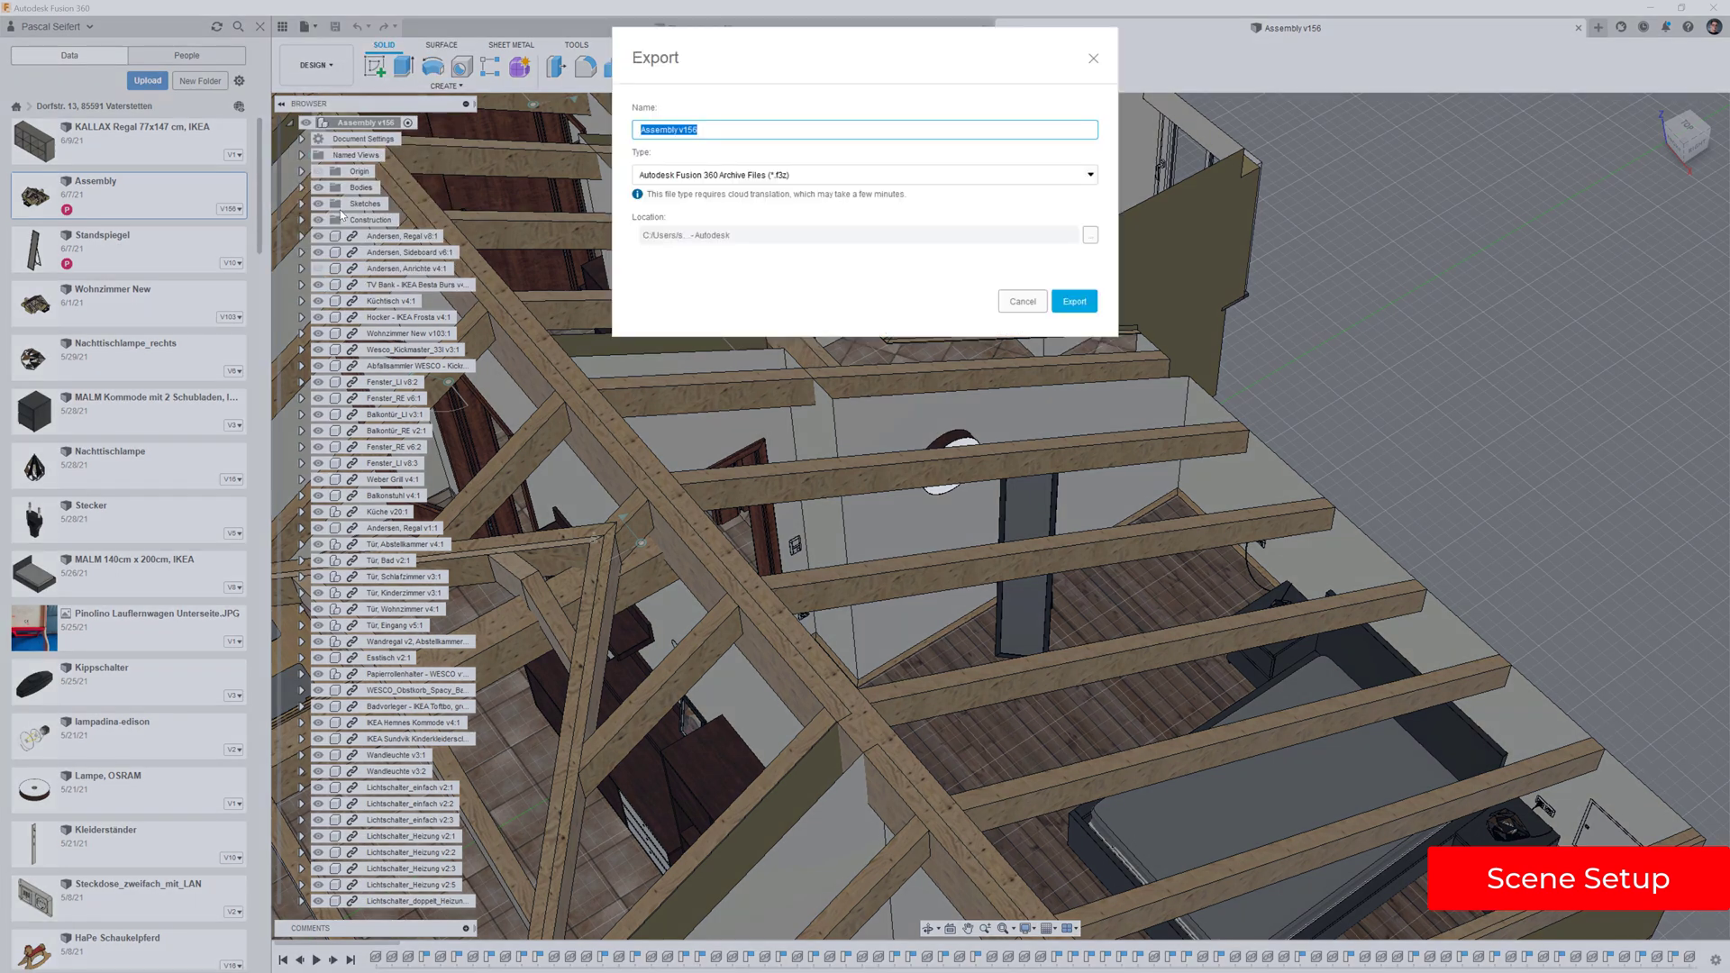
left_click(811, 175)
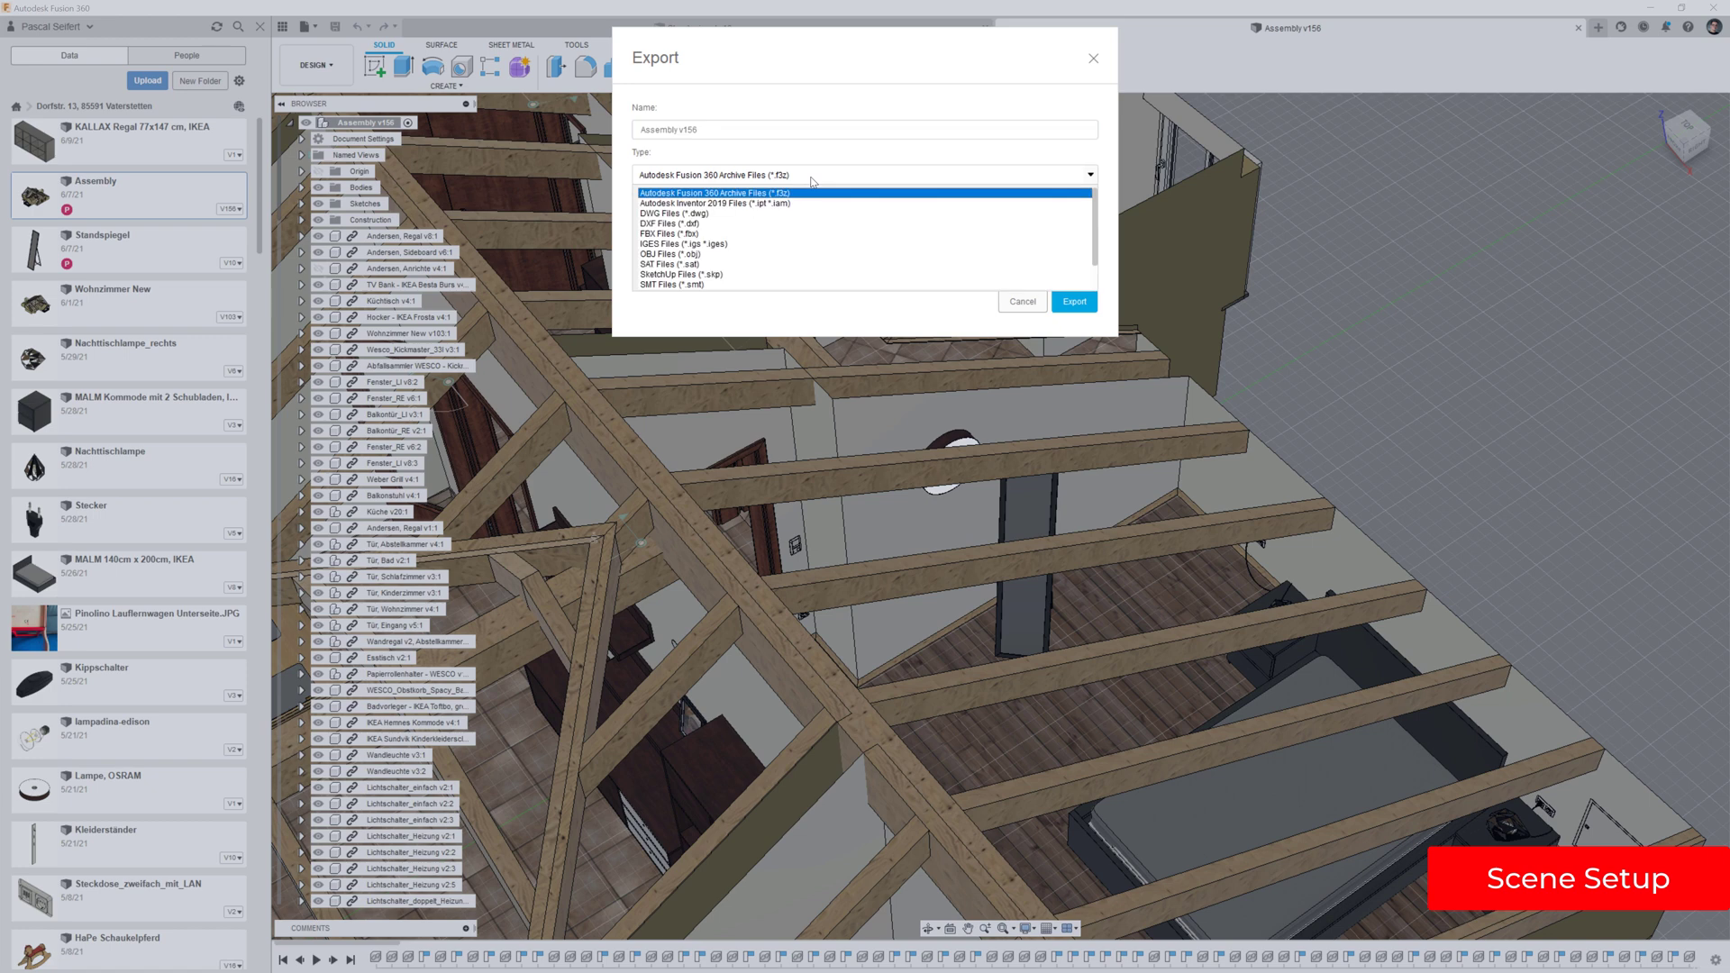
left_click(724, 245)
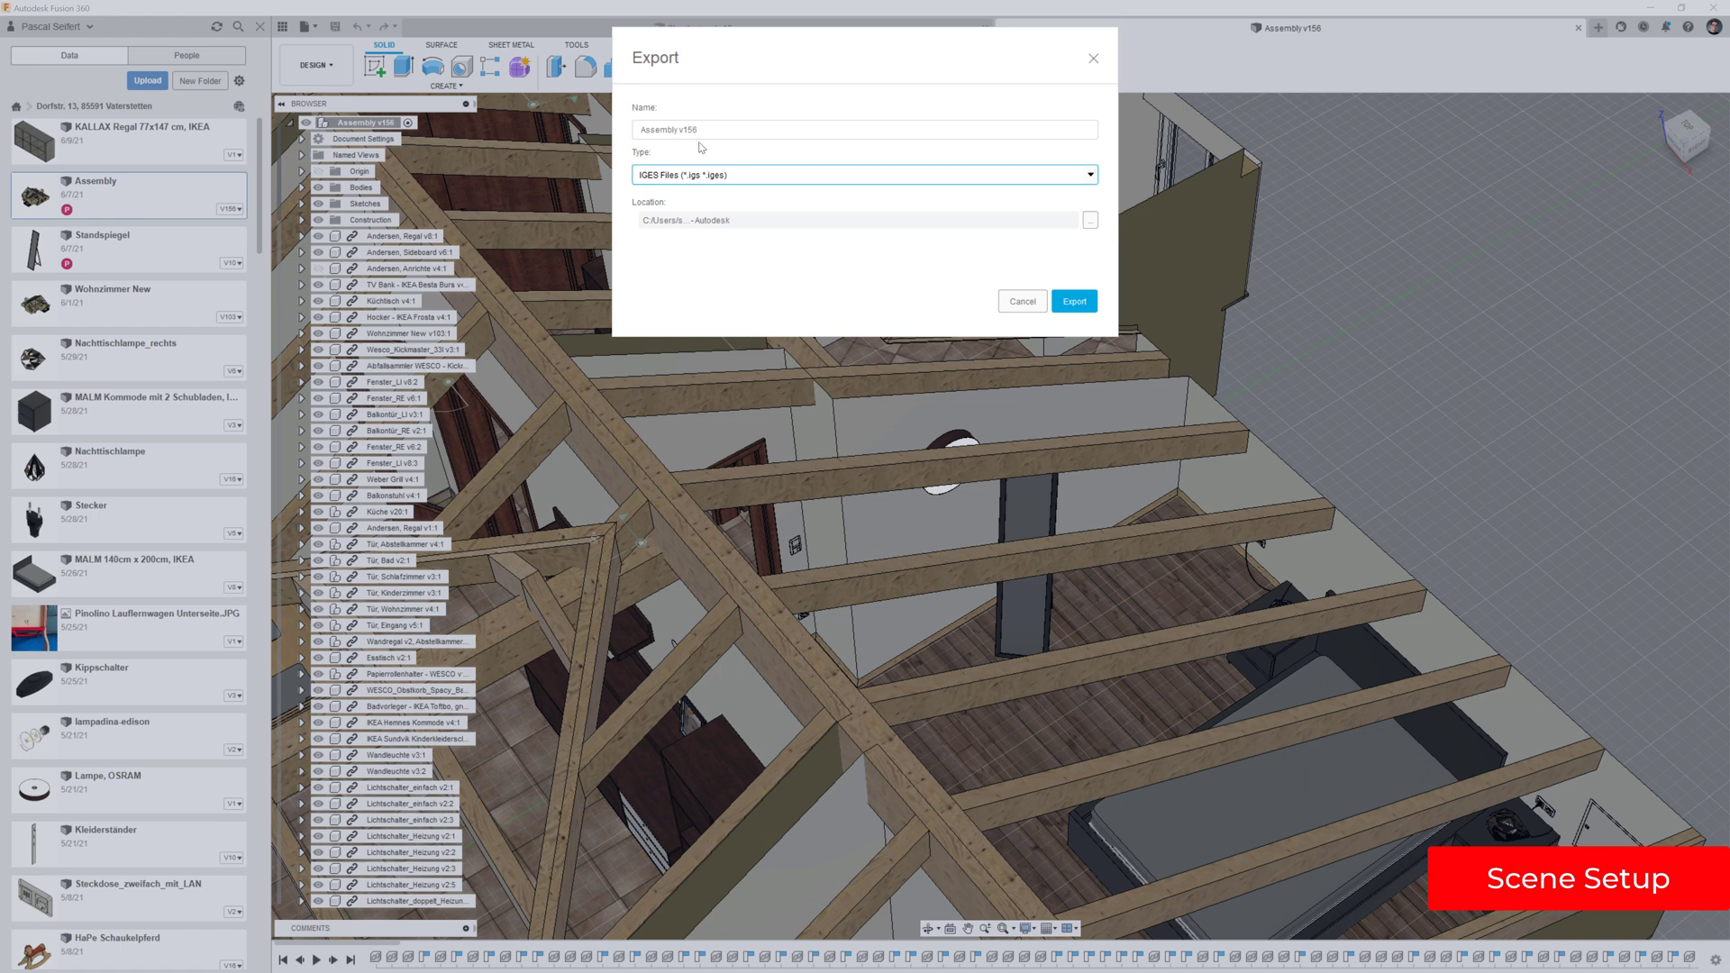
left_click(1090, 221)
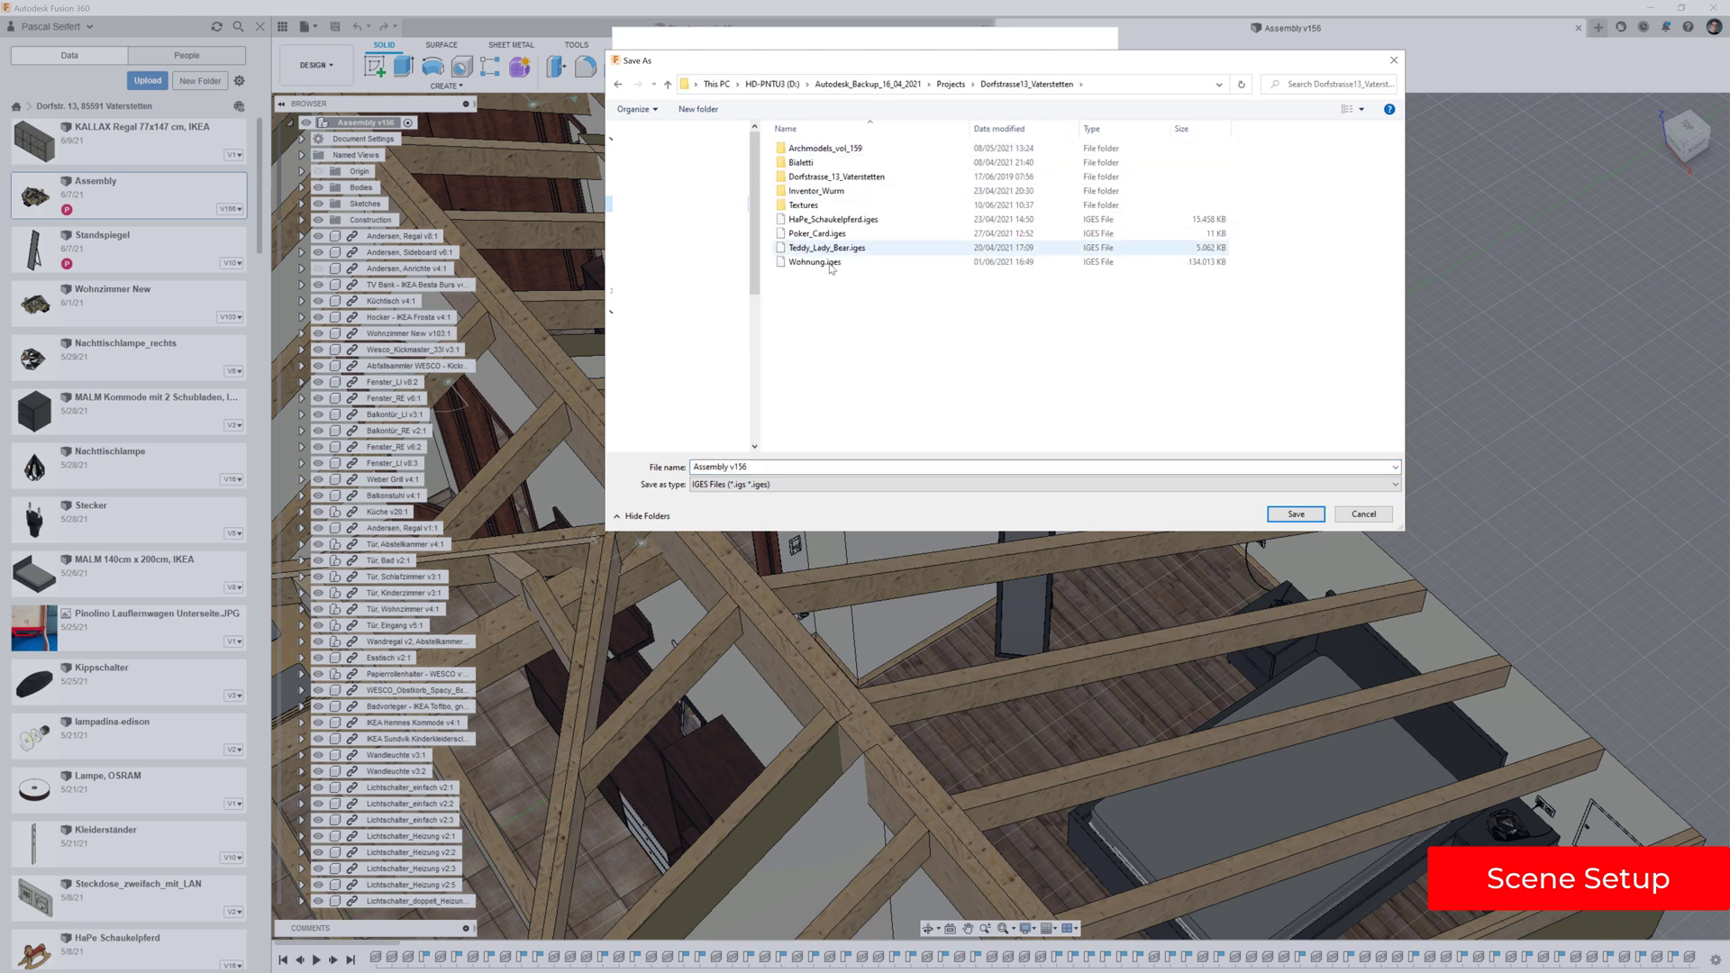
double_click(831, 263)
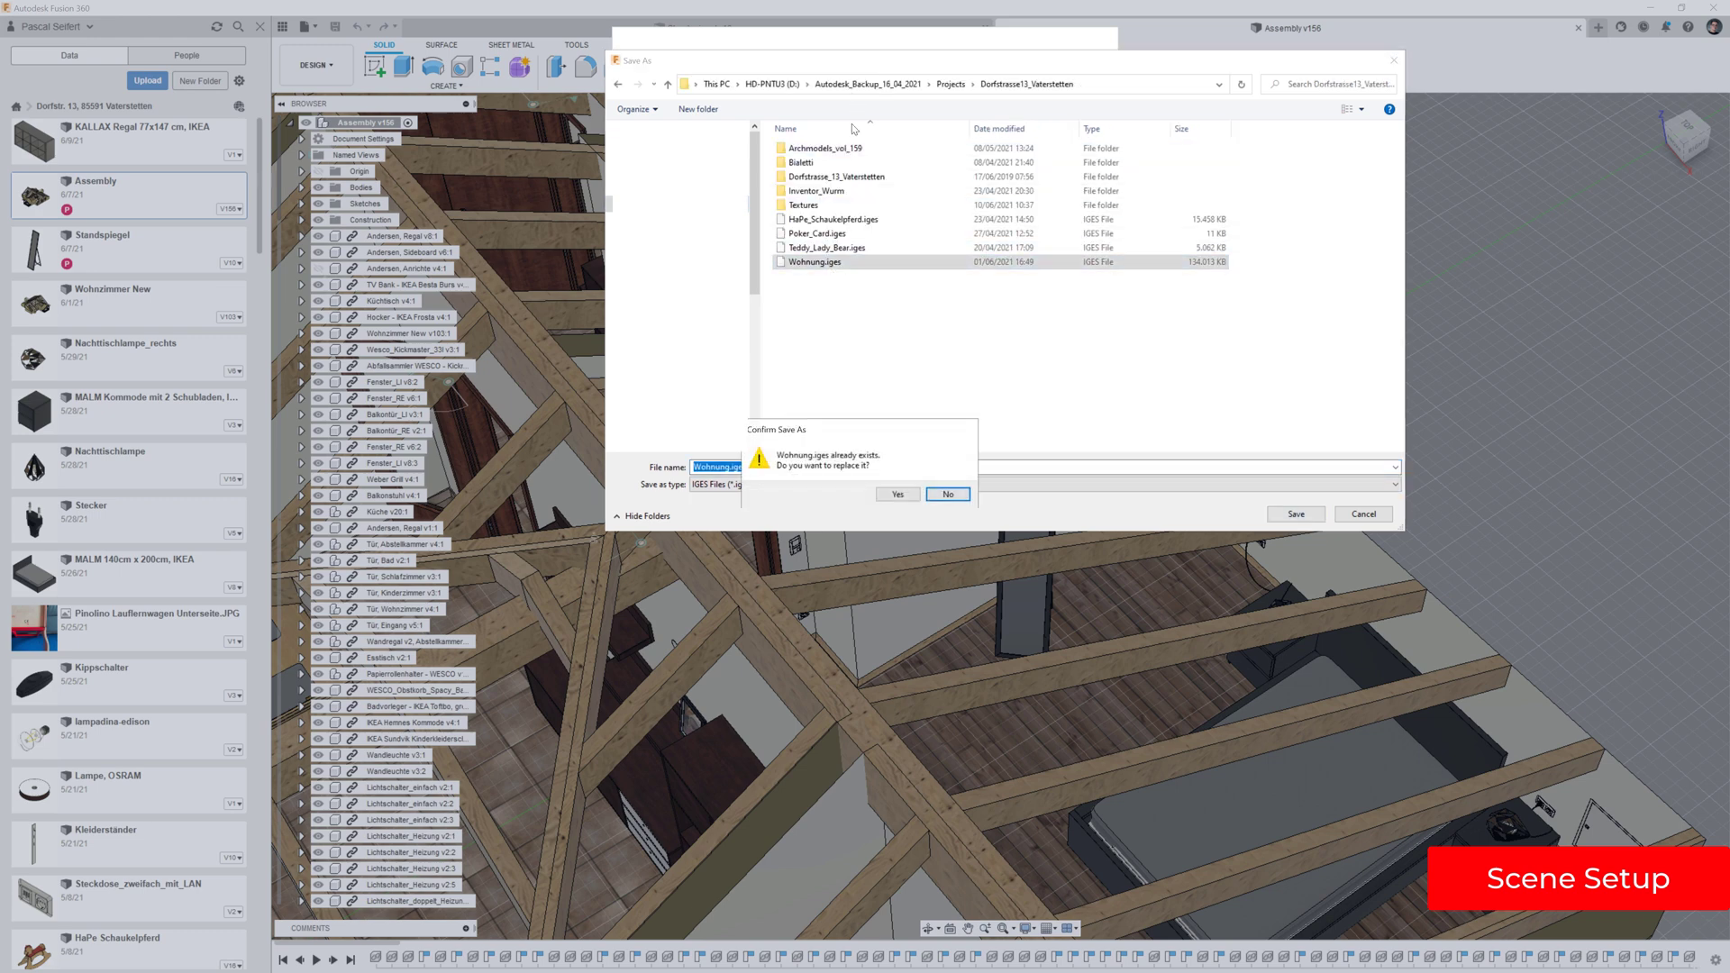
left_click(902, 495)
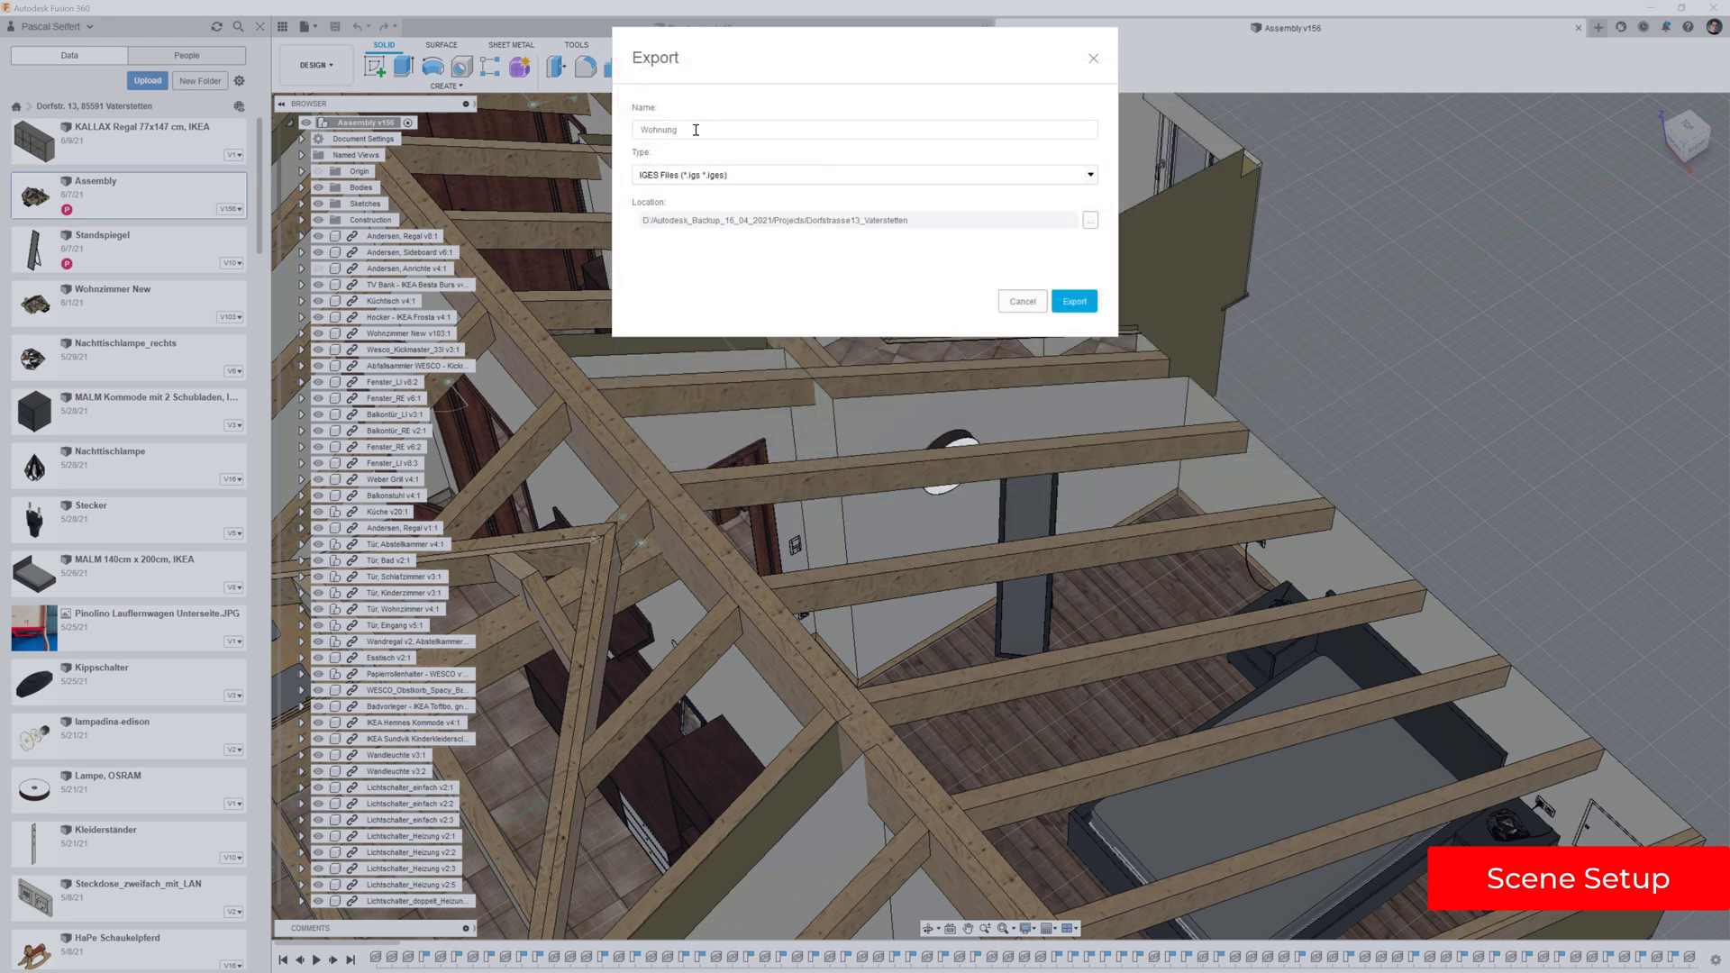
left_click(1072, 302)
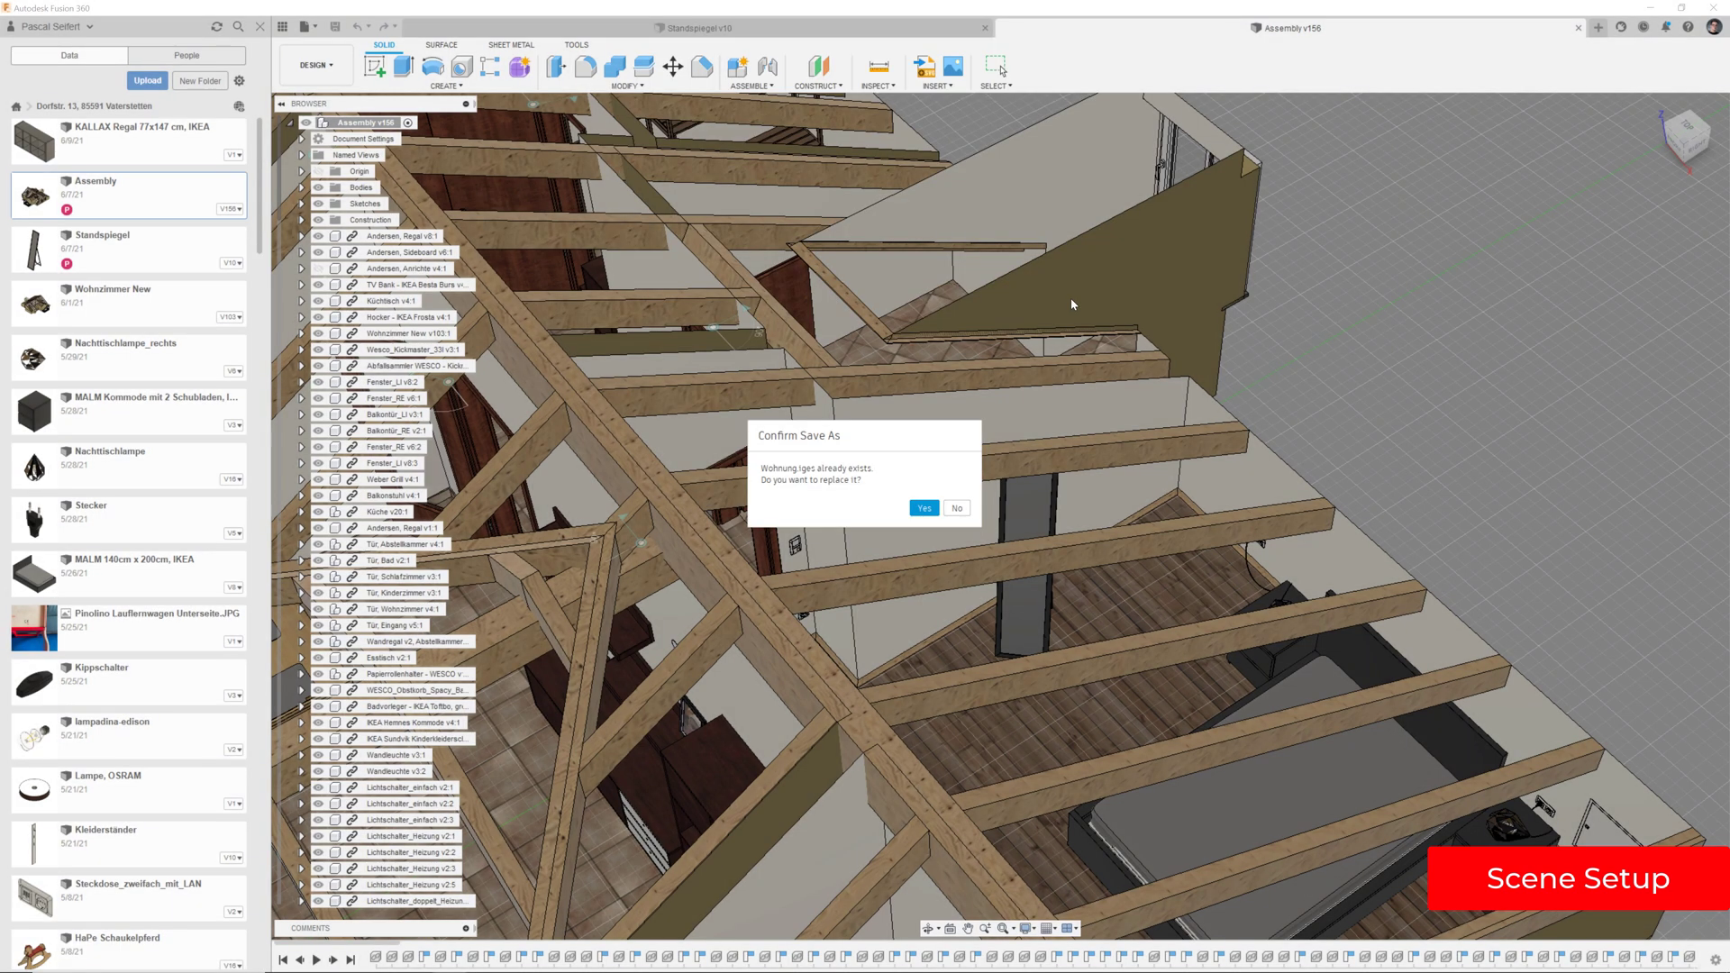
left_click(932, 509)
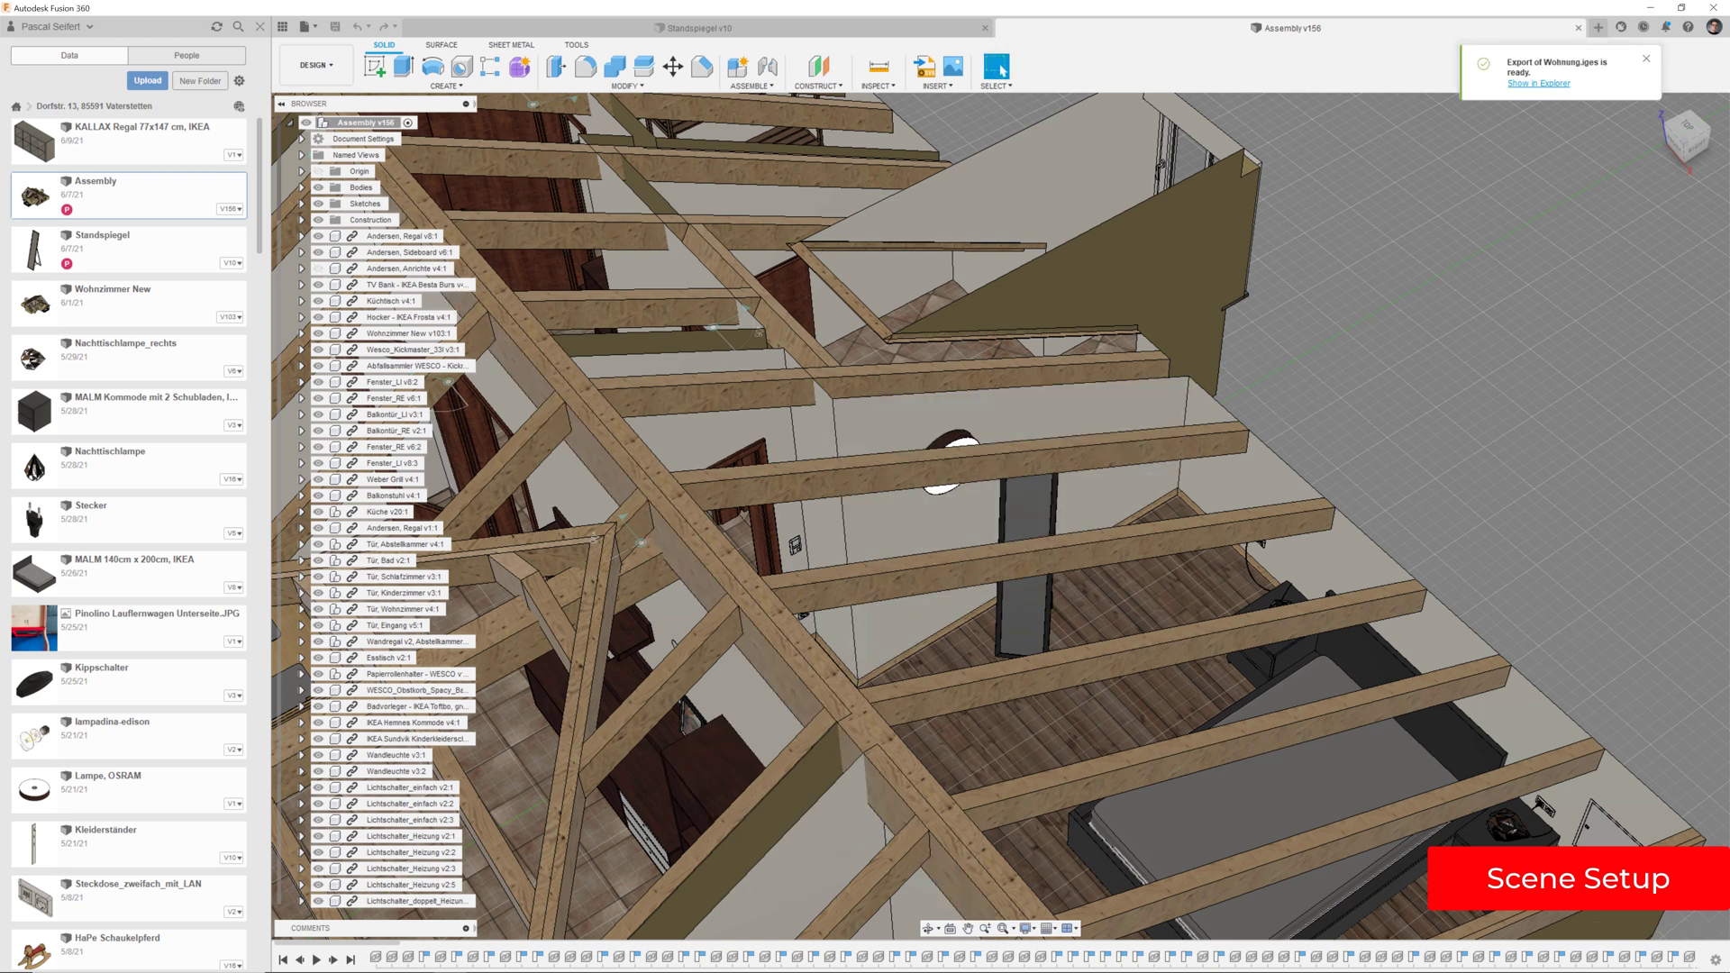
left_click(382, 958)
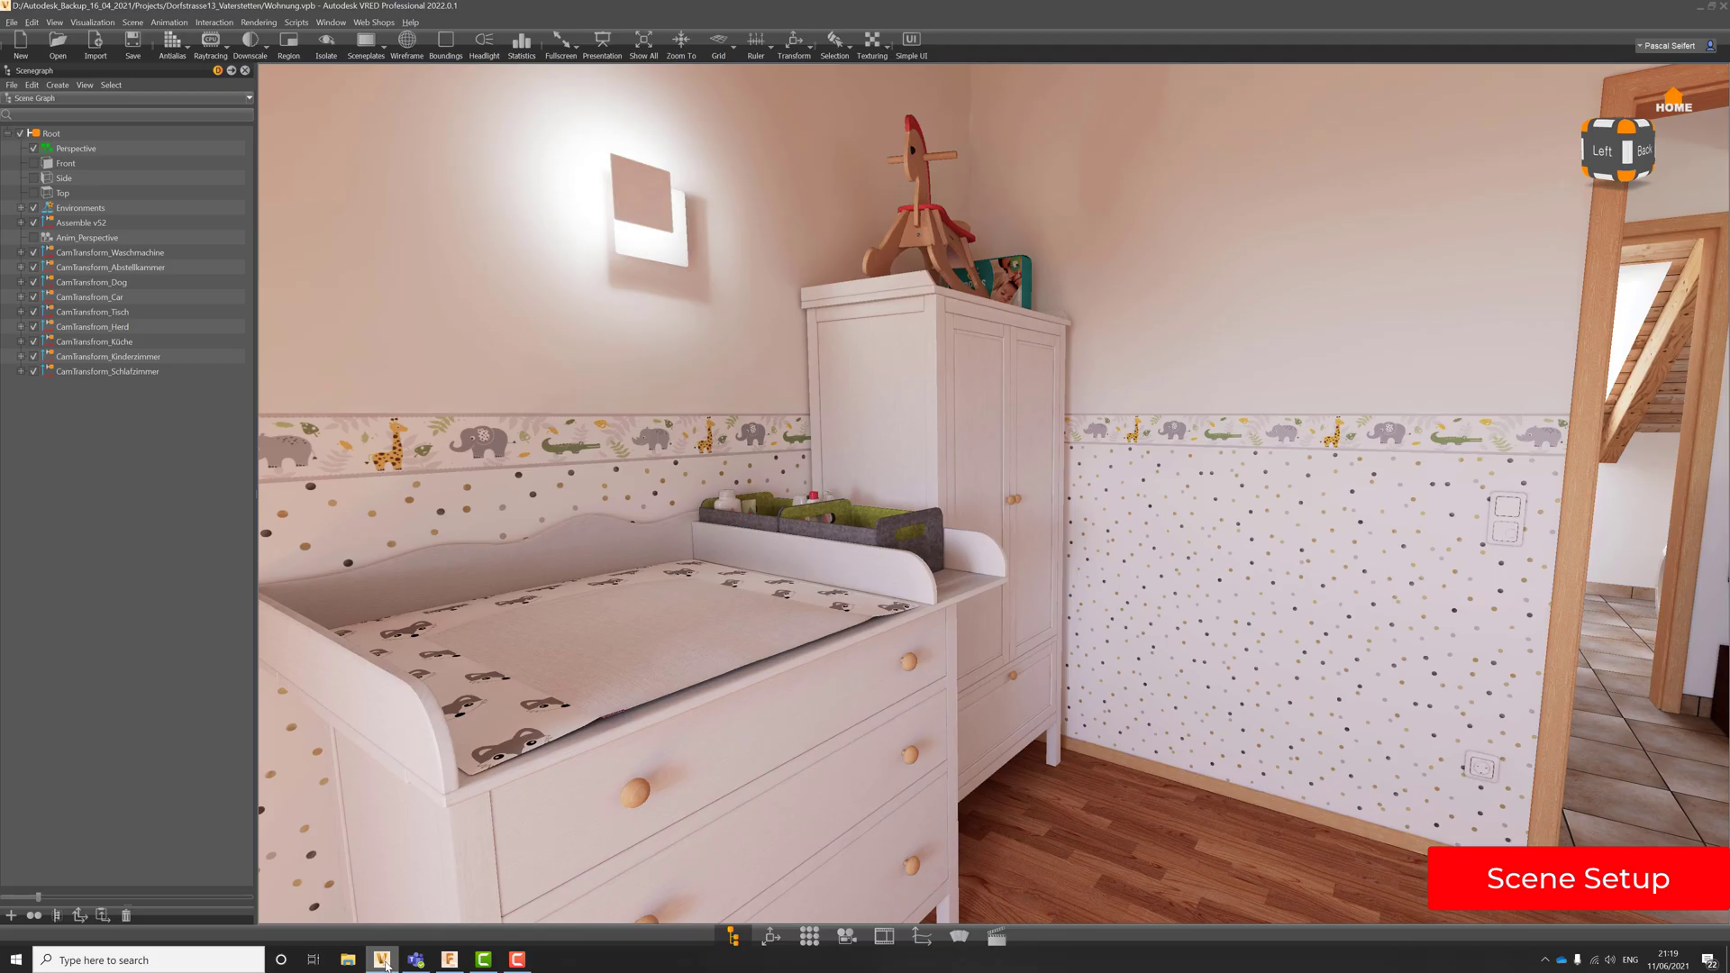
left_click(49, 135)
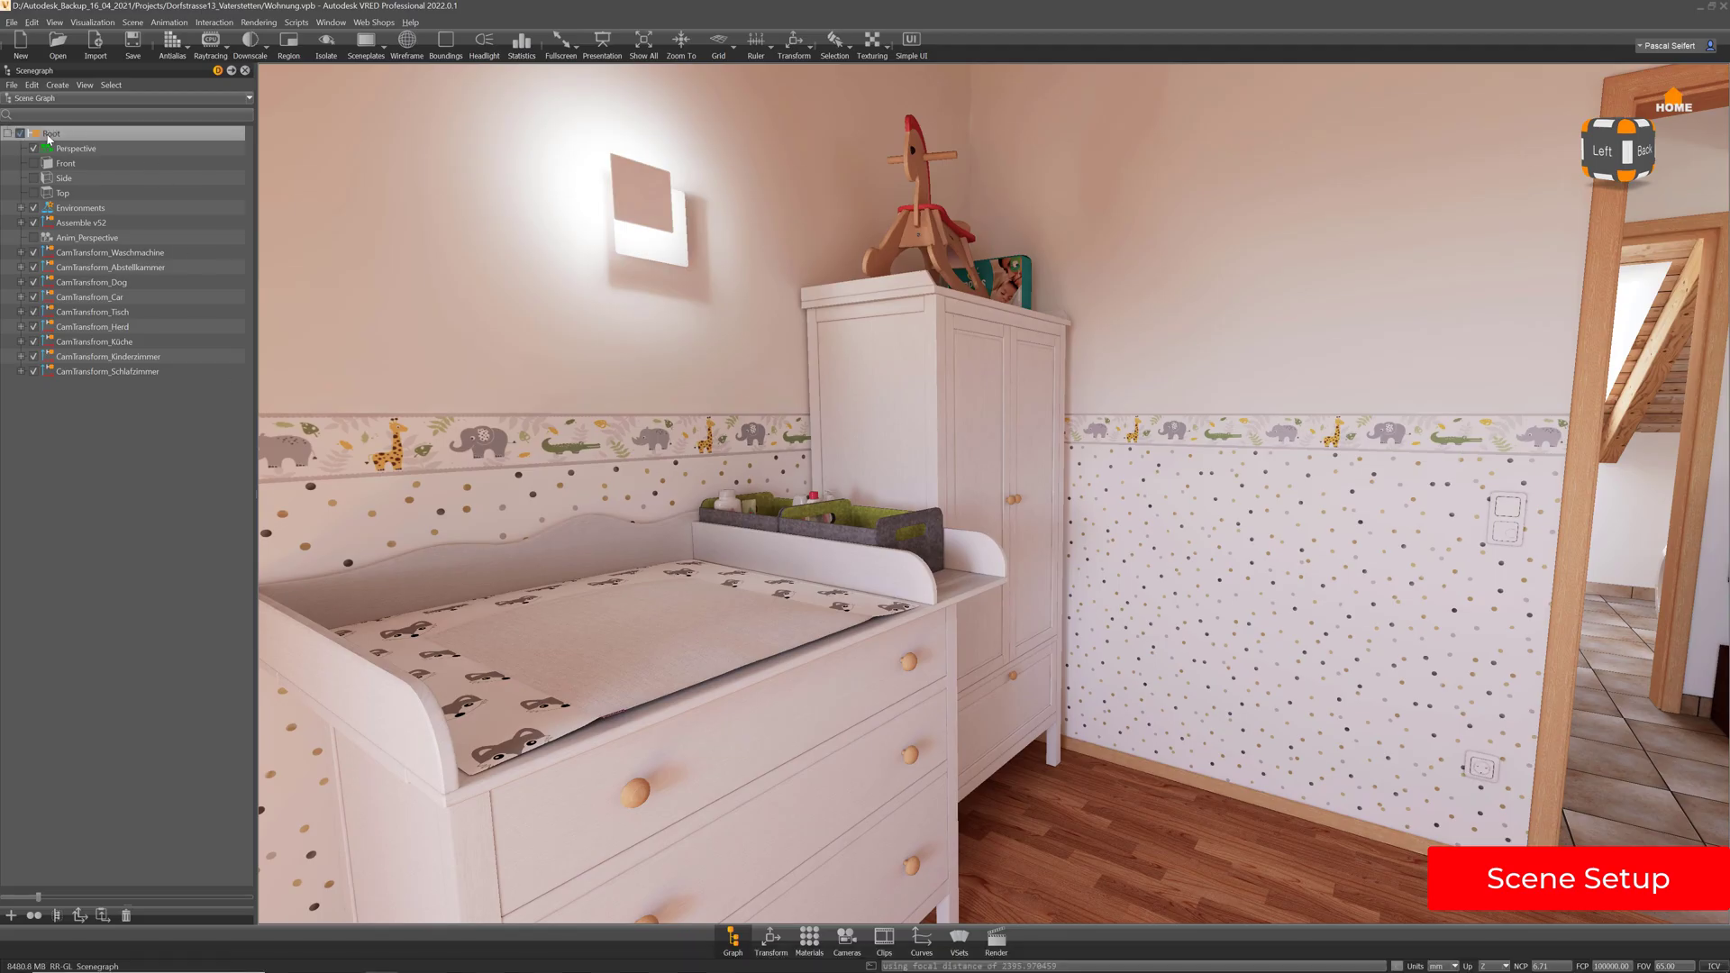
left_click(95, 45)
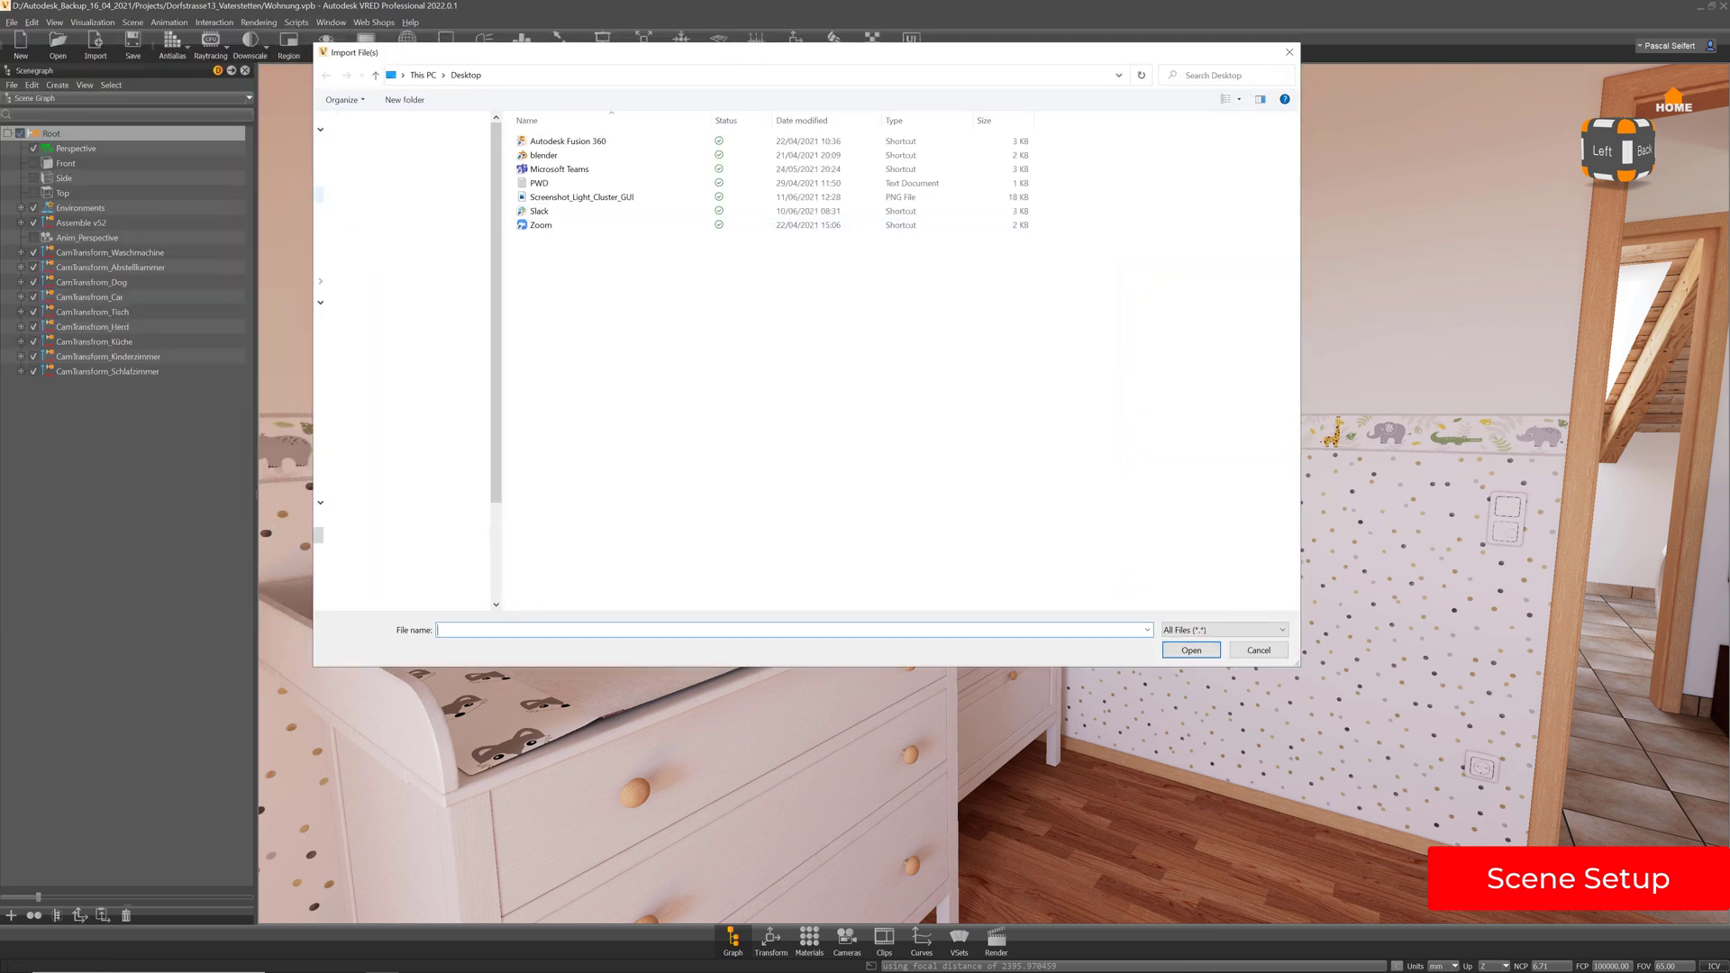
left_click(396, 194)
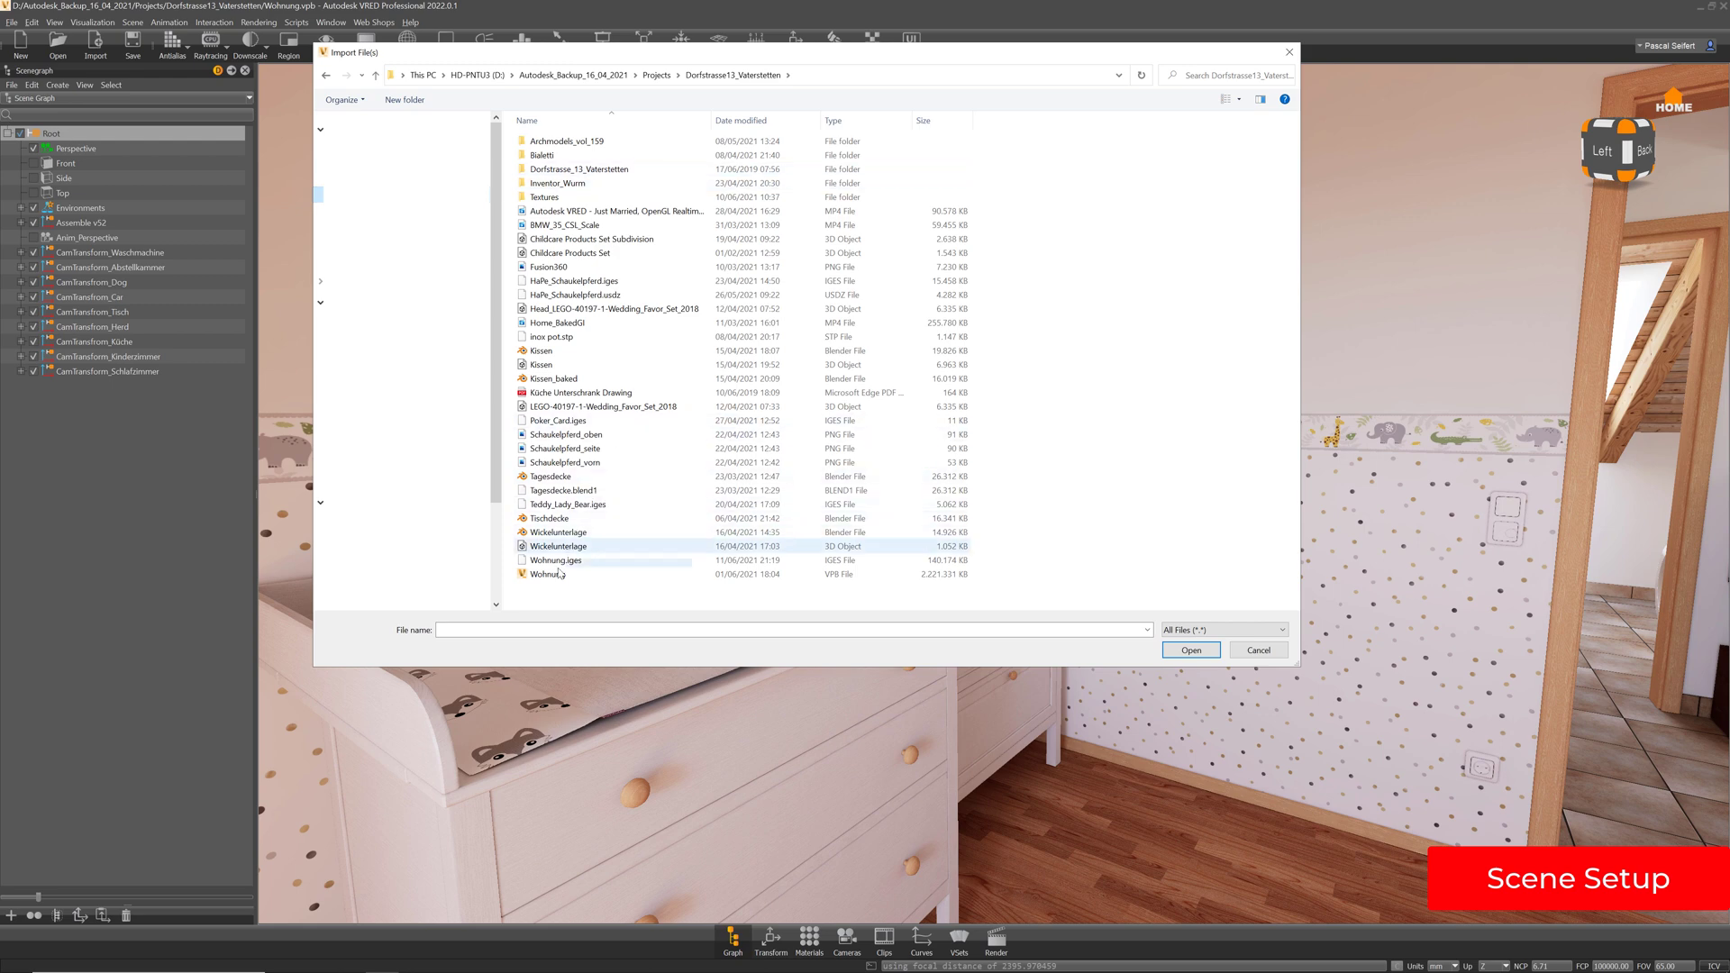
double_click(568, 560)
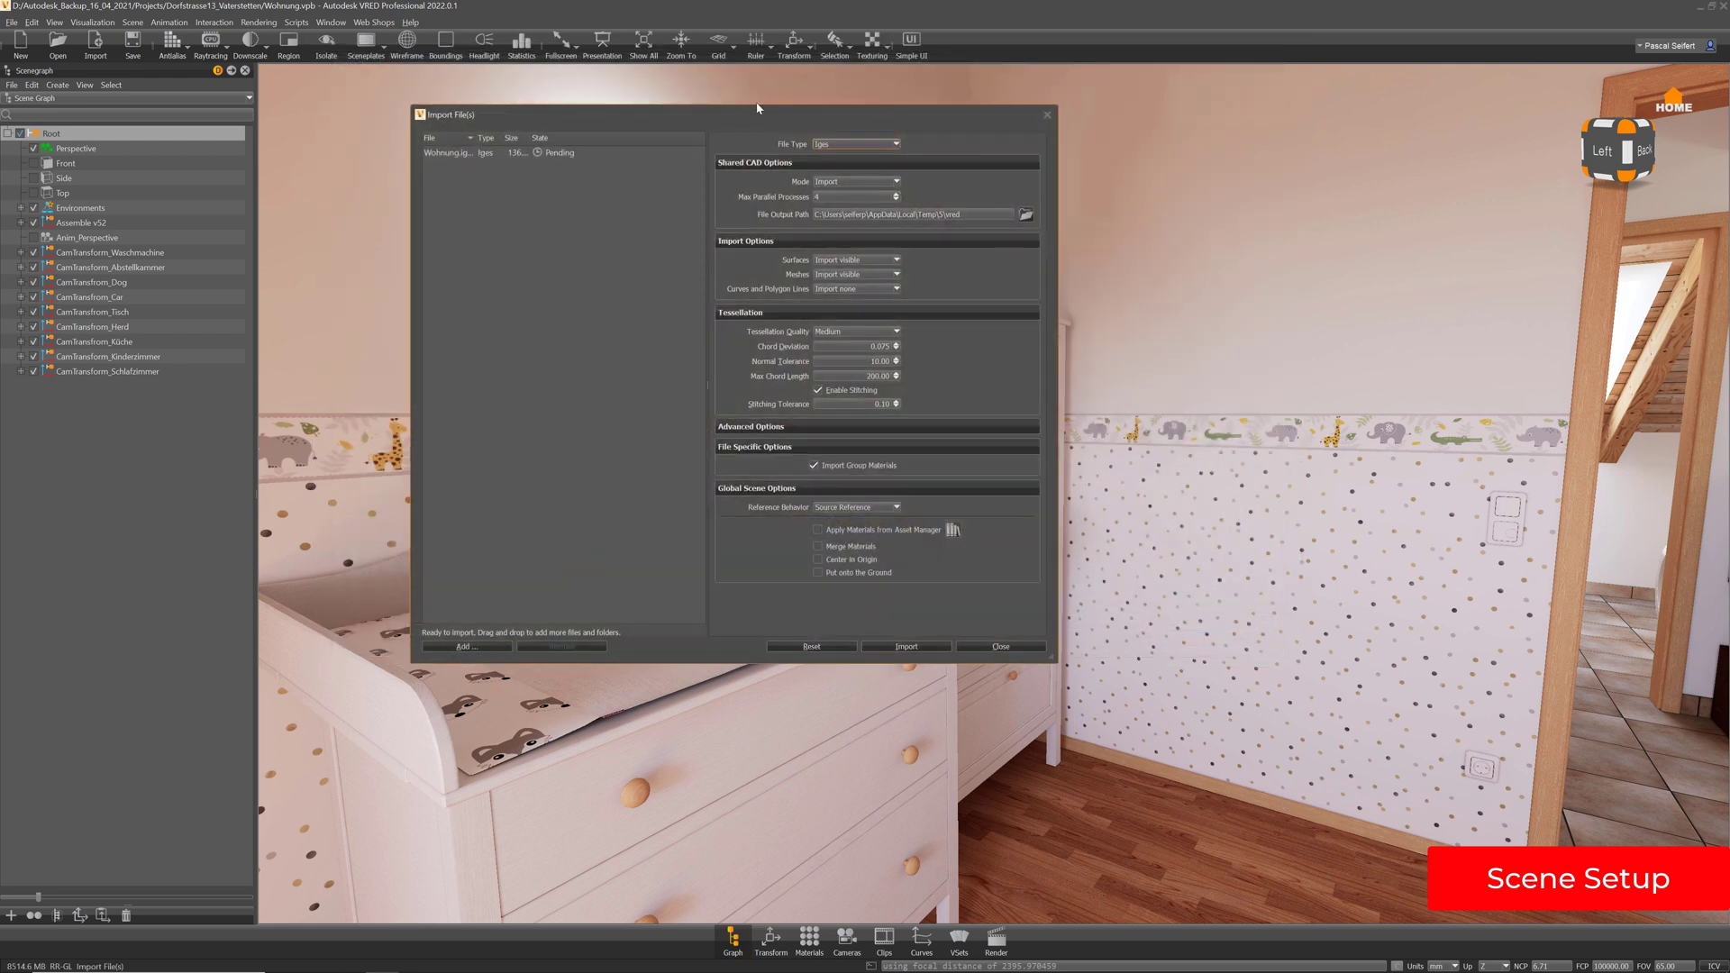
left_click_drag(757, 108, 895, 155)
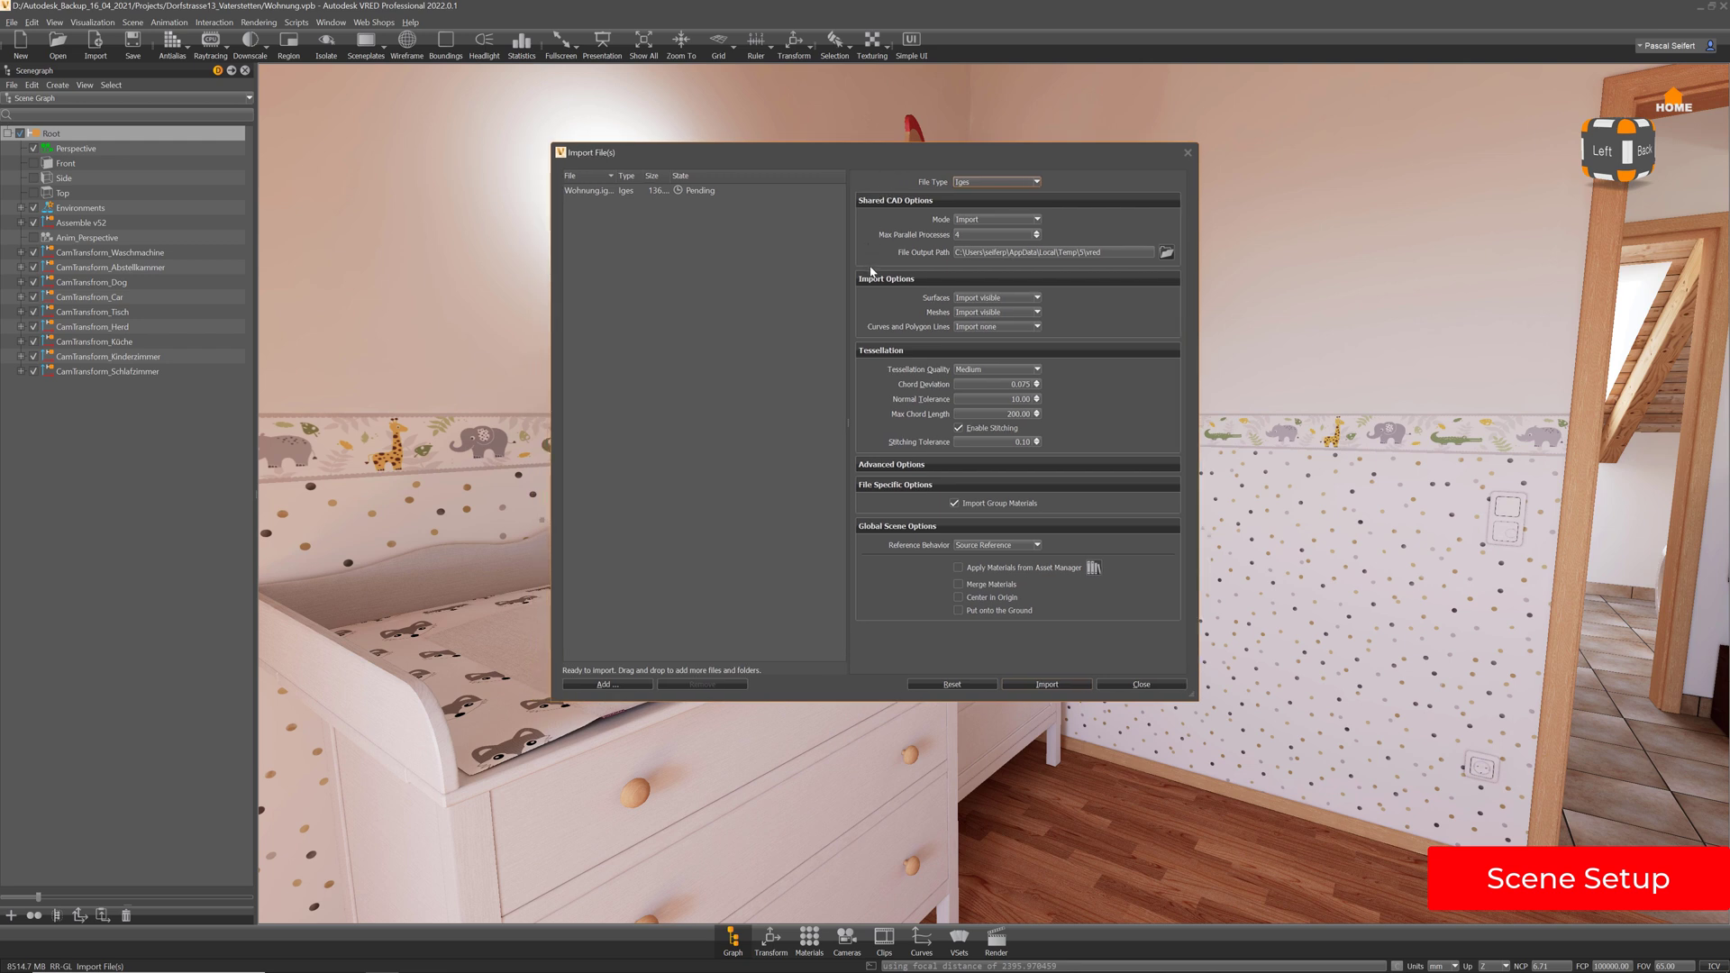
Set tessellation quality to Low and reference behavior to None, then start the import
left_click(992, 370)
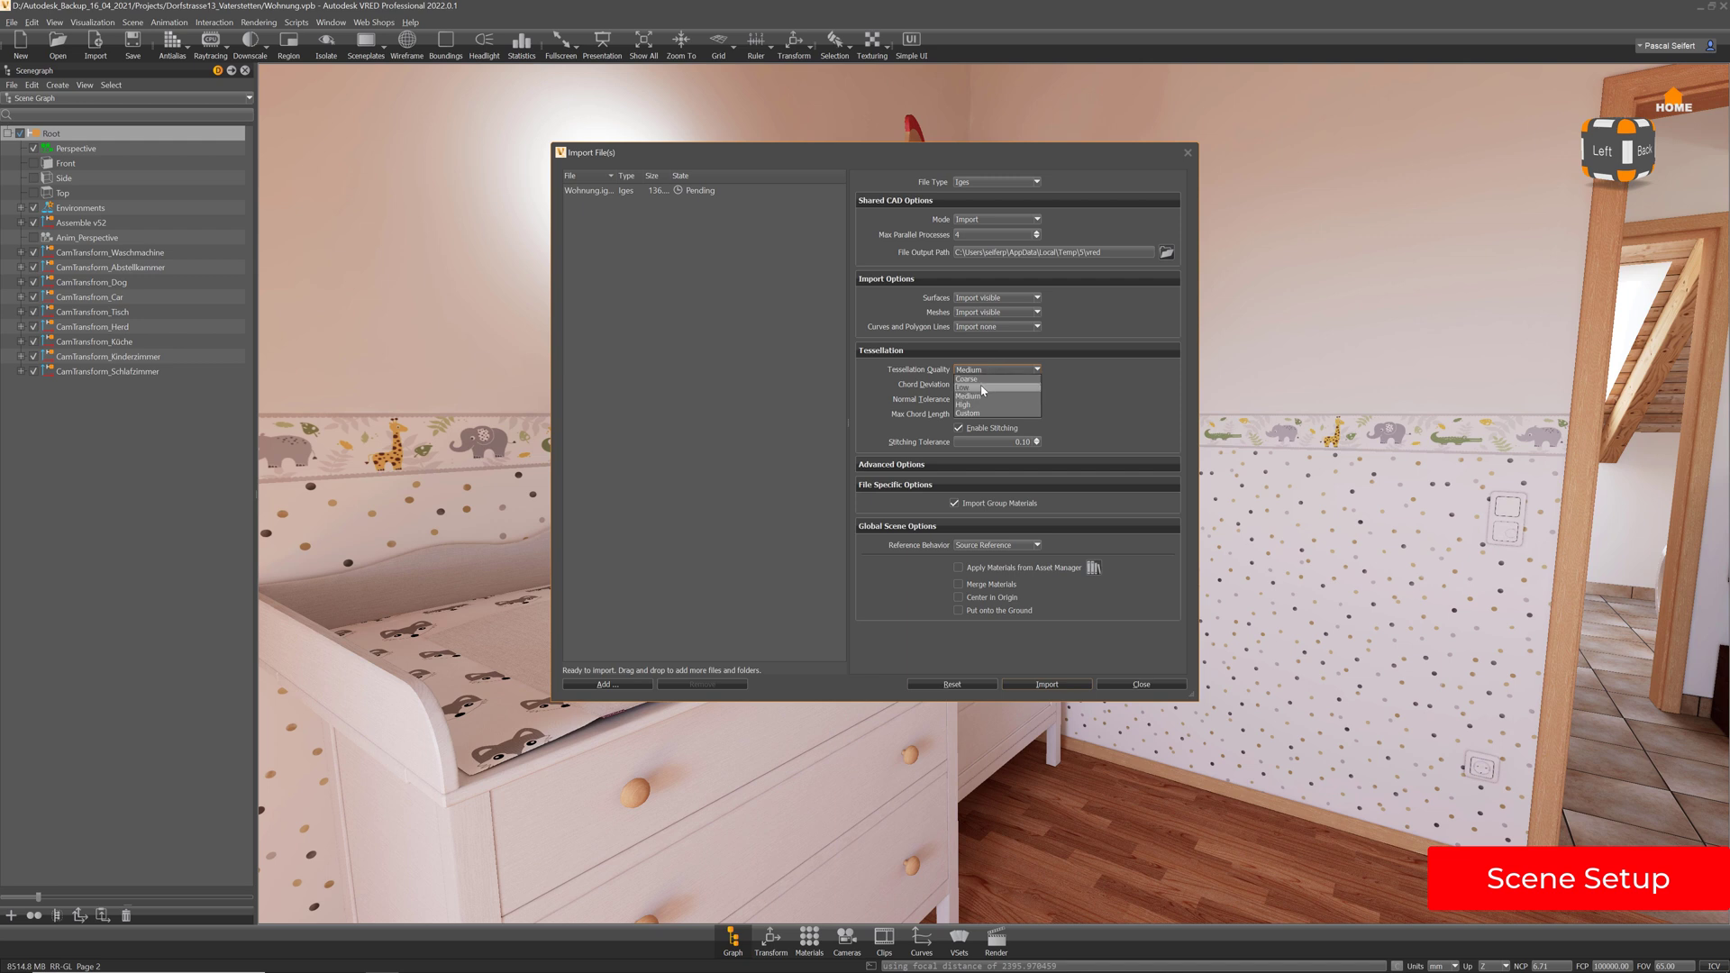
left_click(982, 388)
left_click(901, 466)
left_click(901, 466)
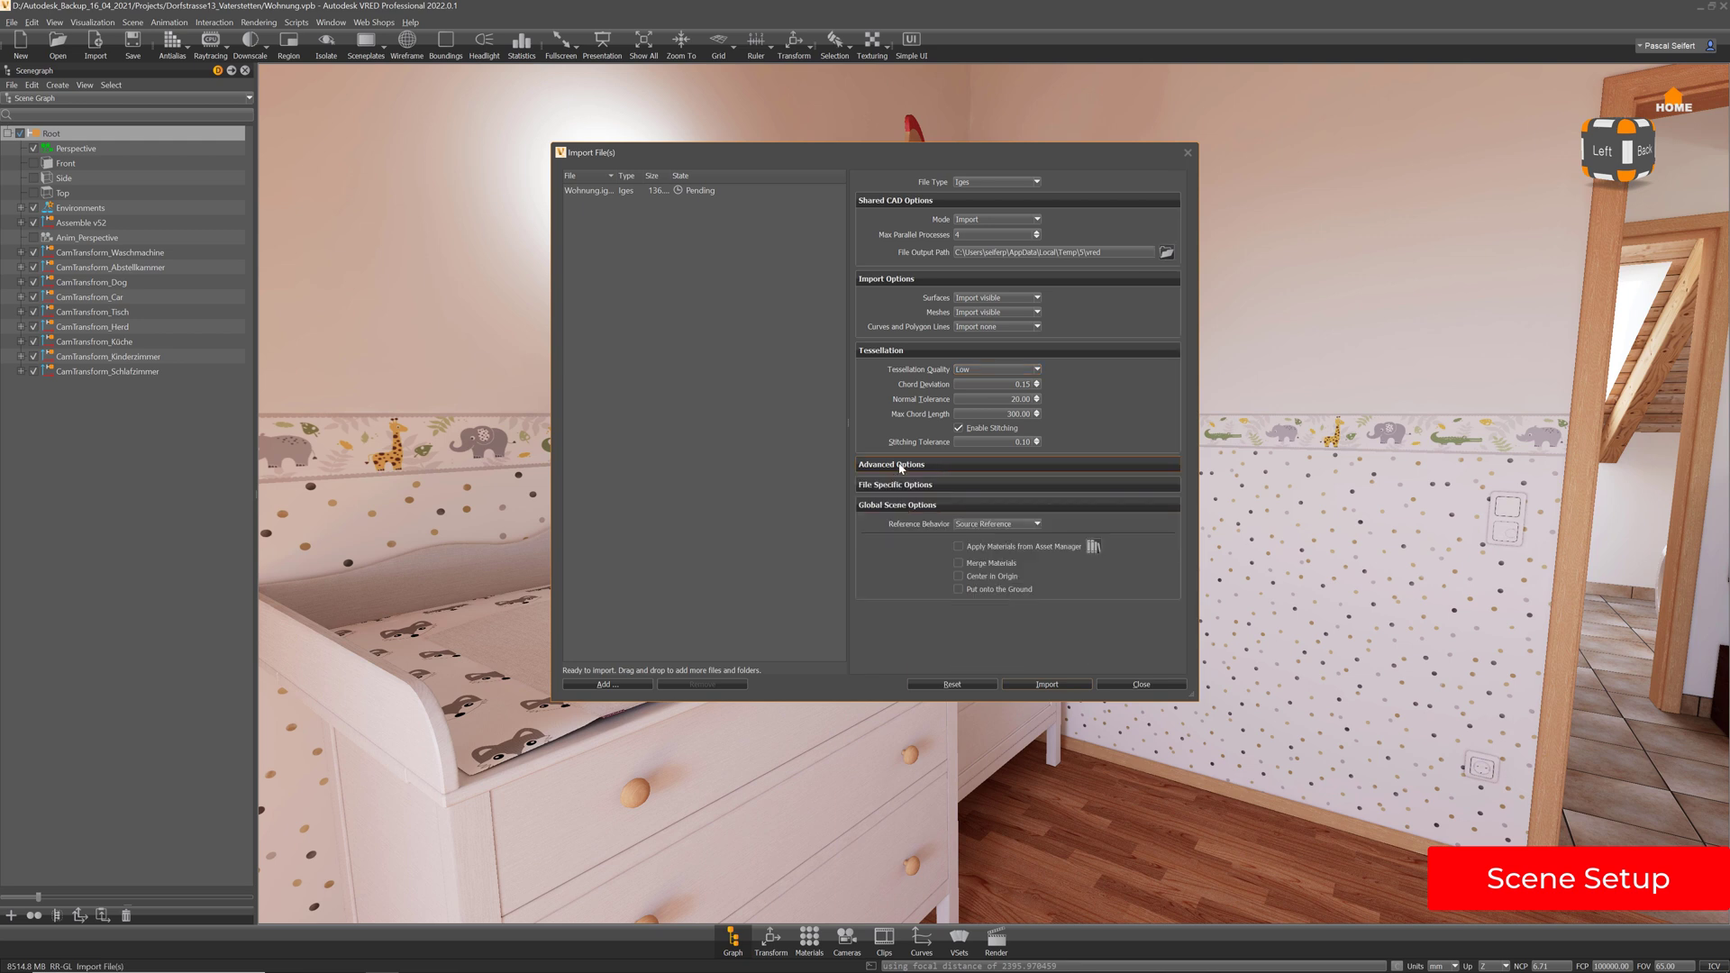
left_click(988, 526)
left_click(984, 535)
left_click(1069, 686)
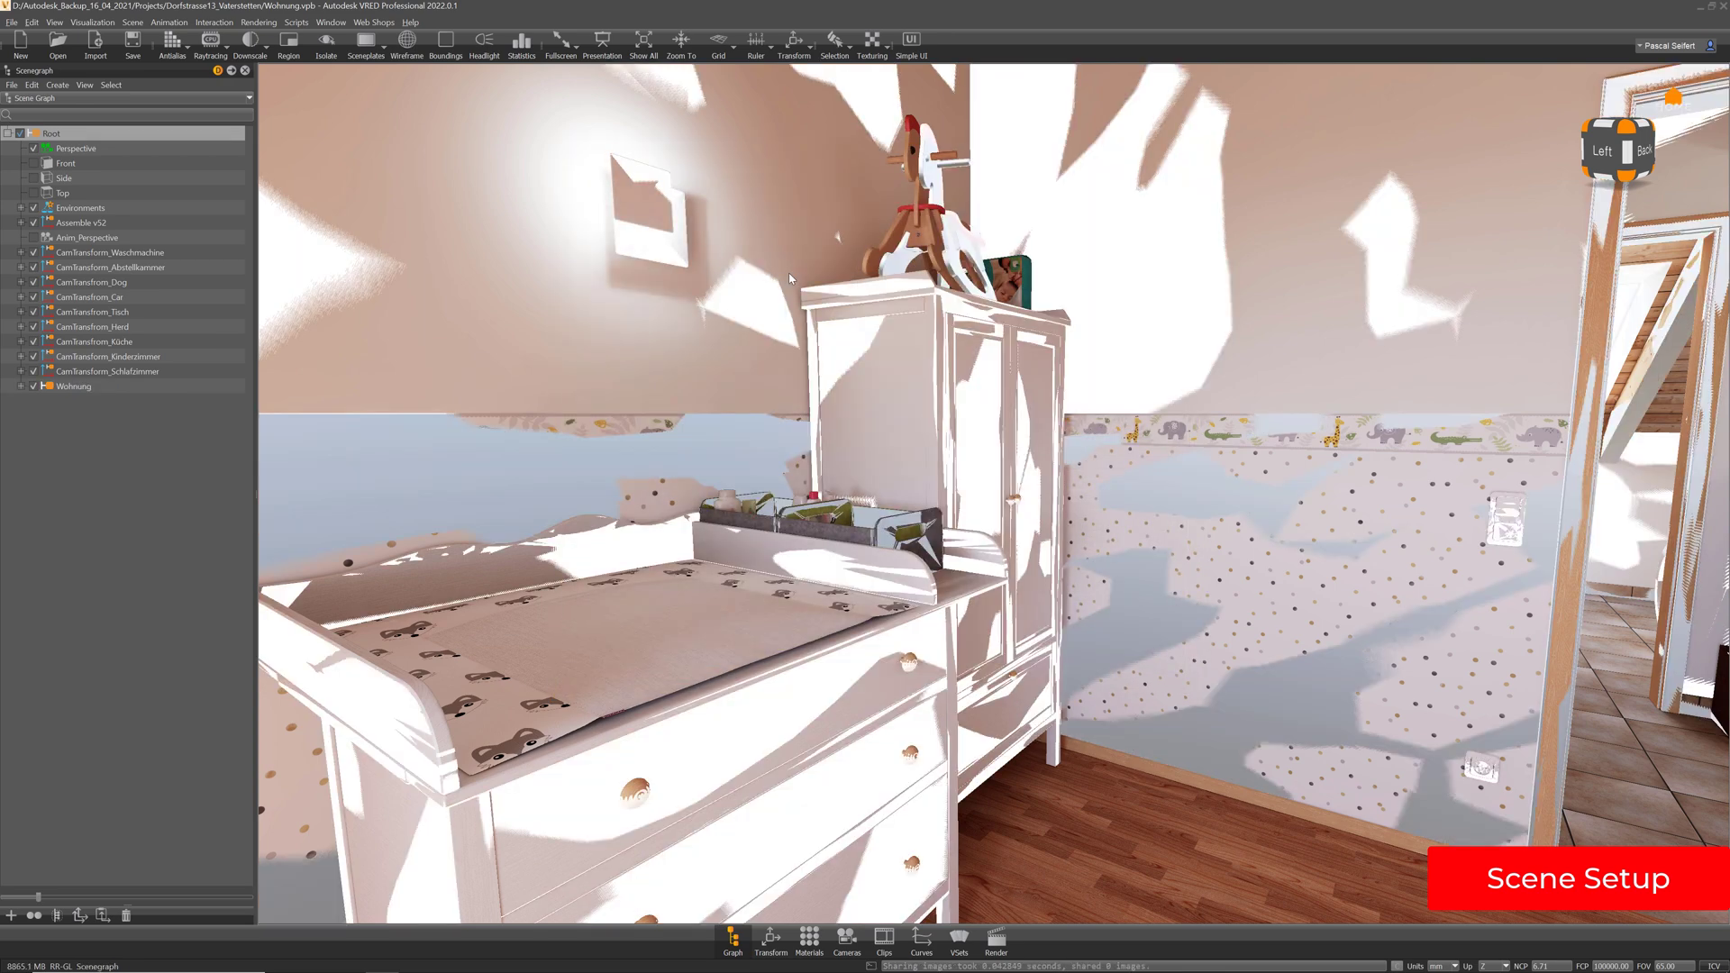
Hide the imported Wohnung node and turn on the wireframe overlay
left_click(34, 387)
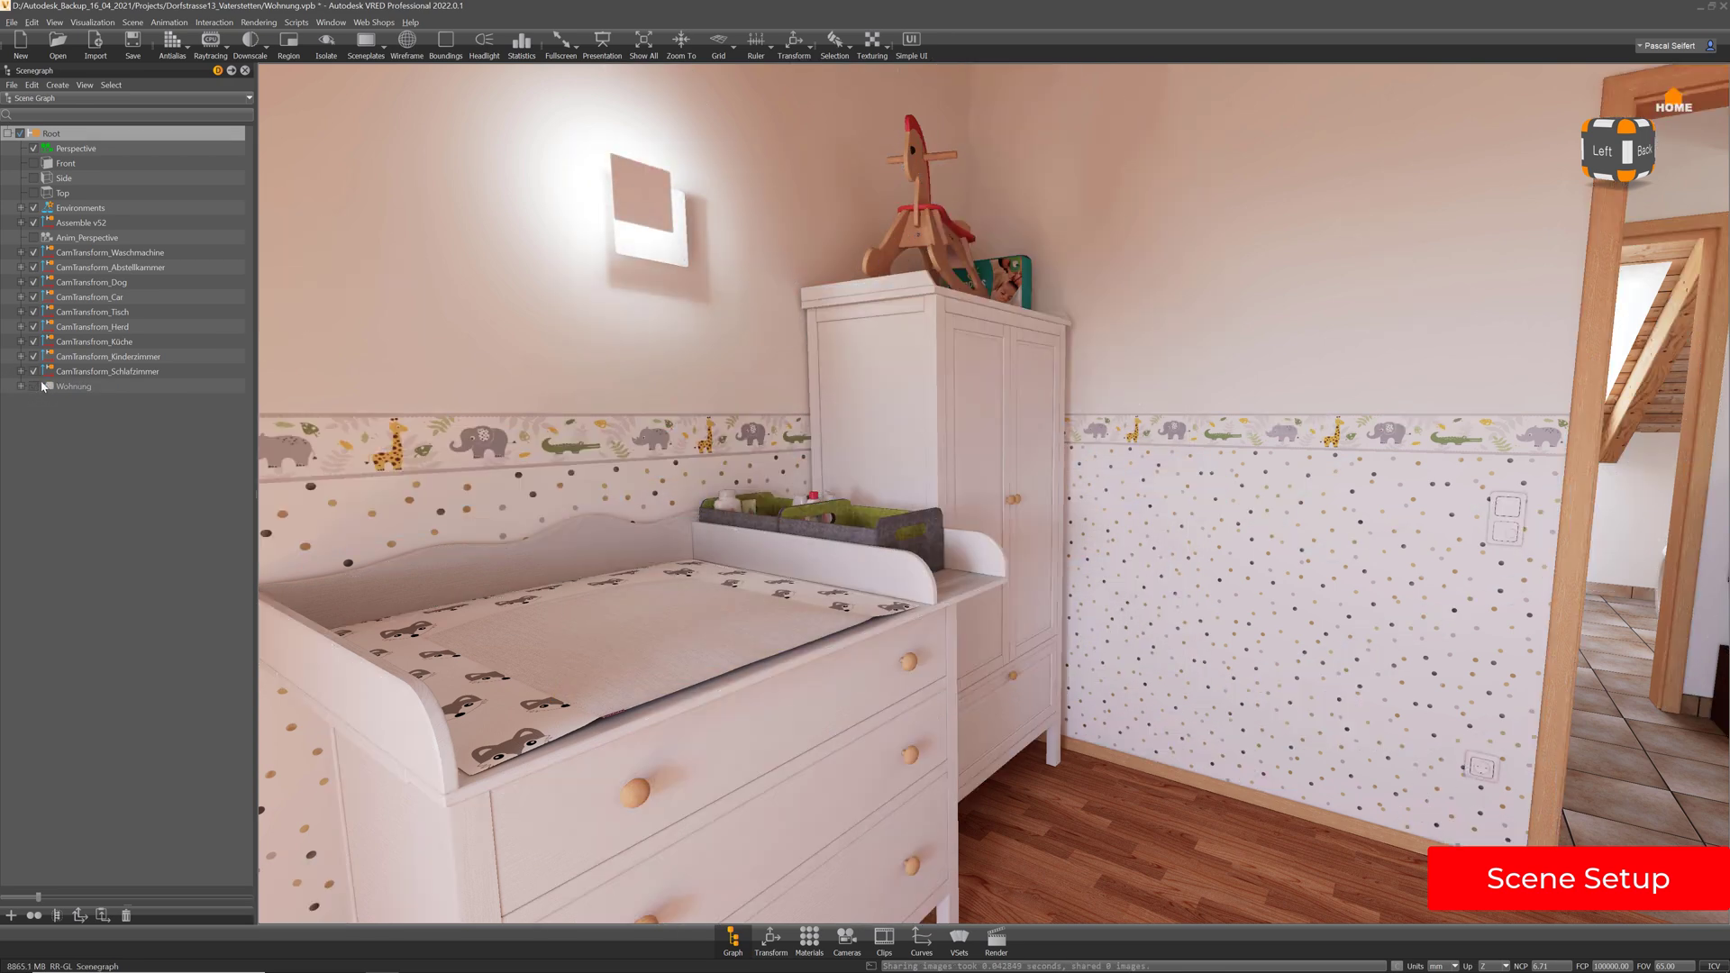
left_click(408, 41)
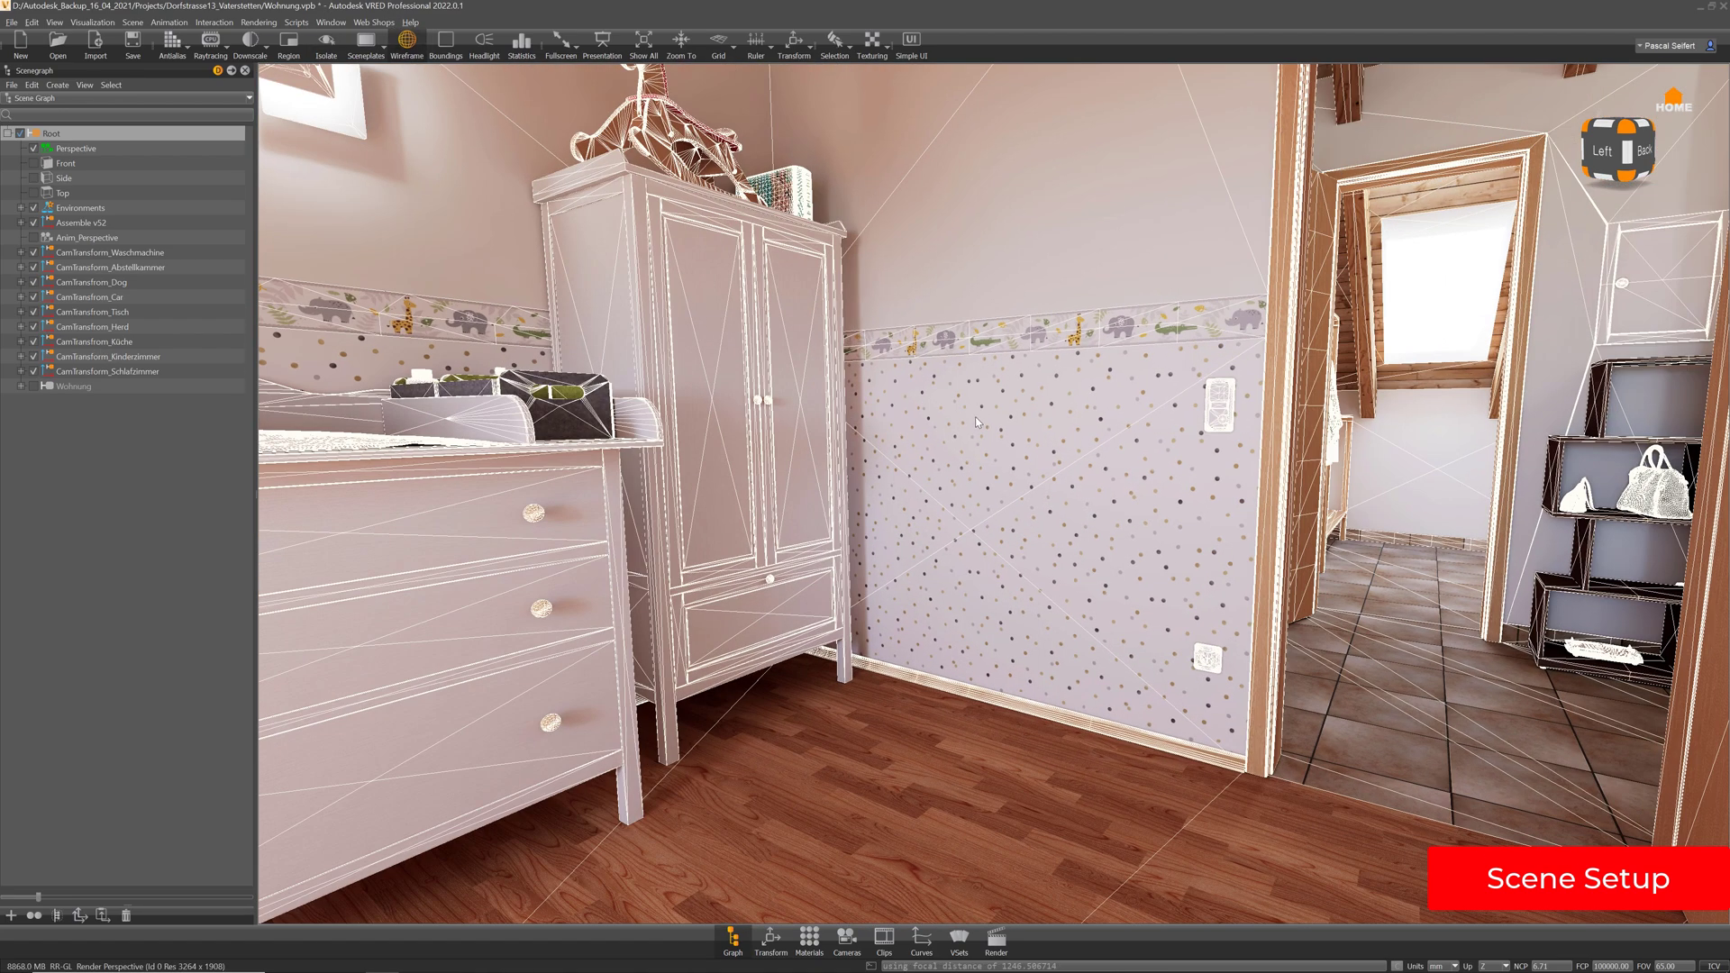
Pan, orbit and zoom the wireframe view around the open door, wardrobe, hallway and right-hand door
middle_click_drag(974, 416, 962, 434, "alt")
middle_click_drag(1409, 416, 1217, 570, "alt")
mouse_move(1247, 461)
right_mouse_down("alt")
mouse_move(1306, 542)
mouse_move(1261, 451)
right_mouse_up("alt")
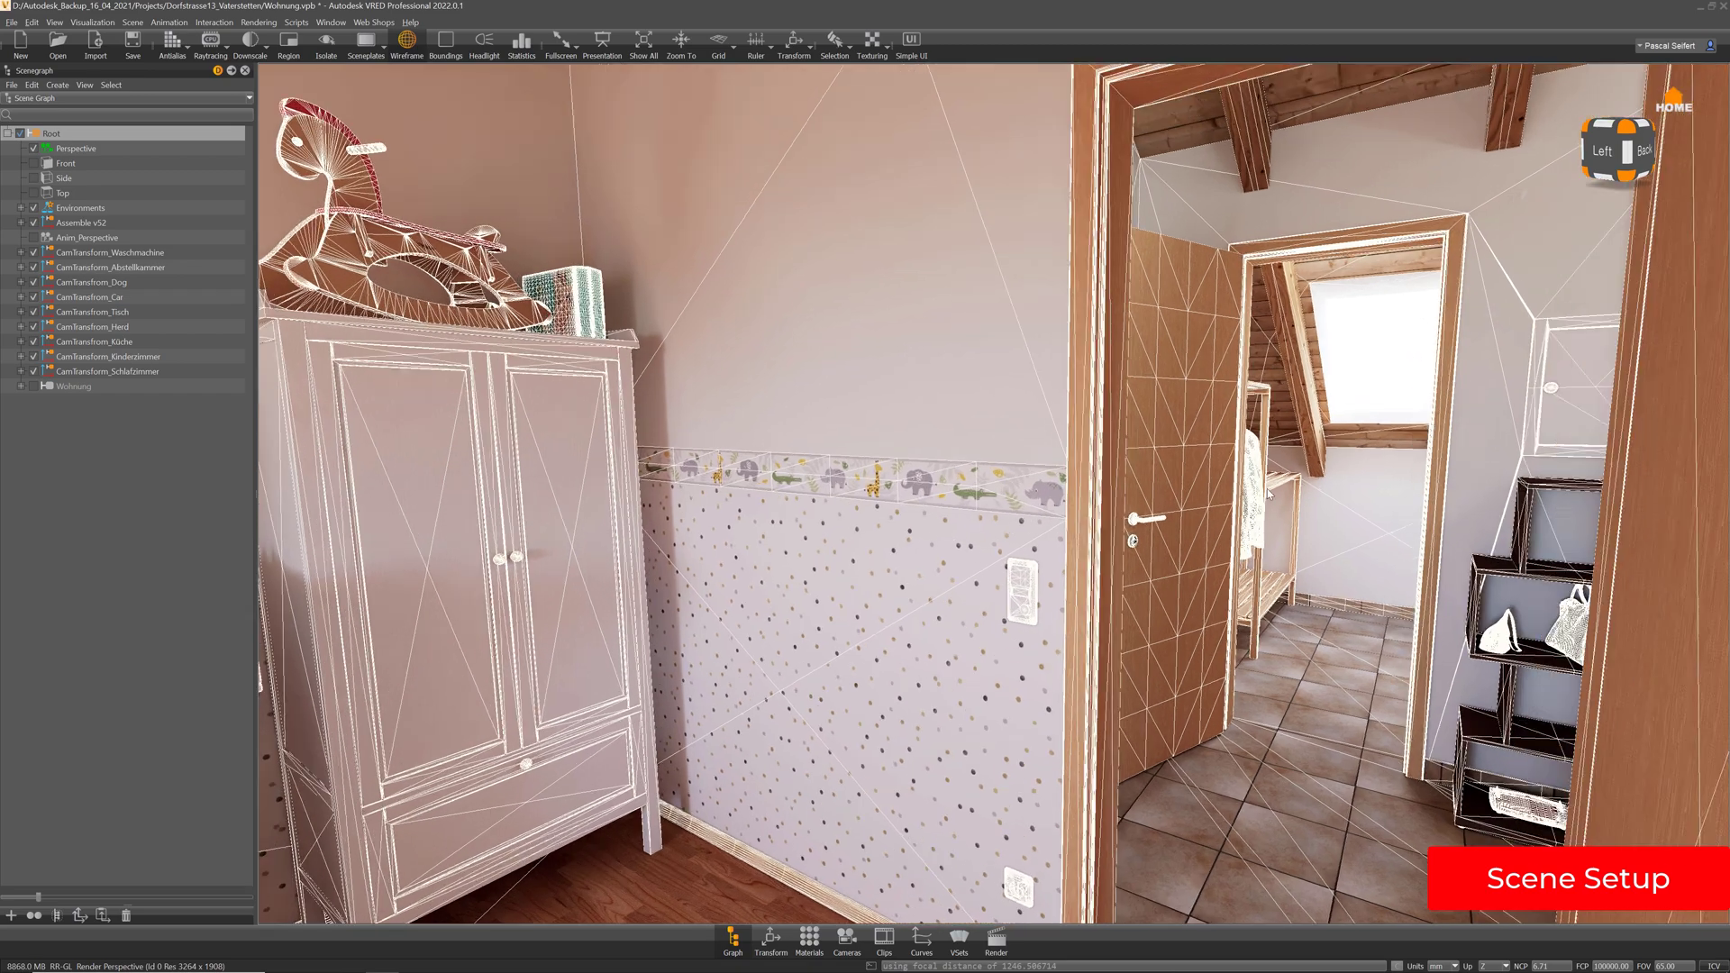
middle_click_drag(1261, 450, 1135, 451, "alt")
right_click_drag(1135, 451, 1183, 496, "alt")
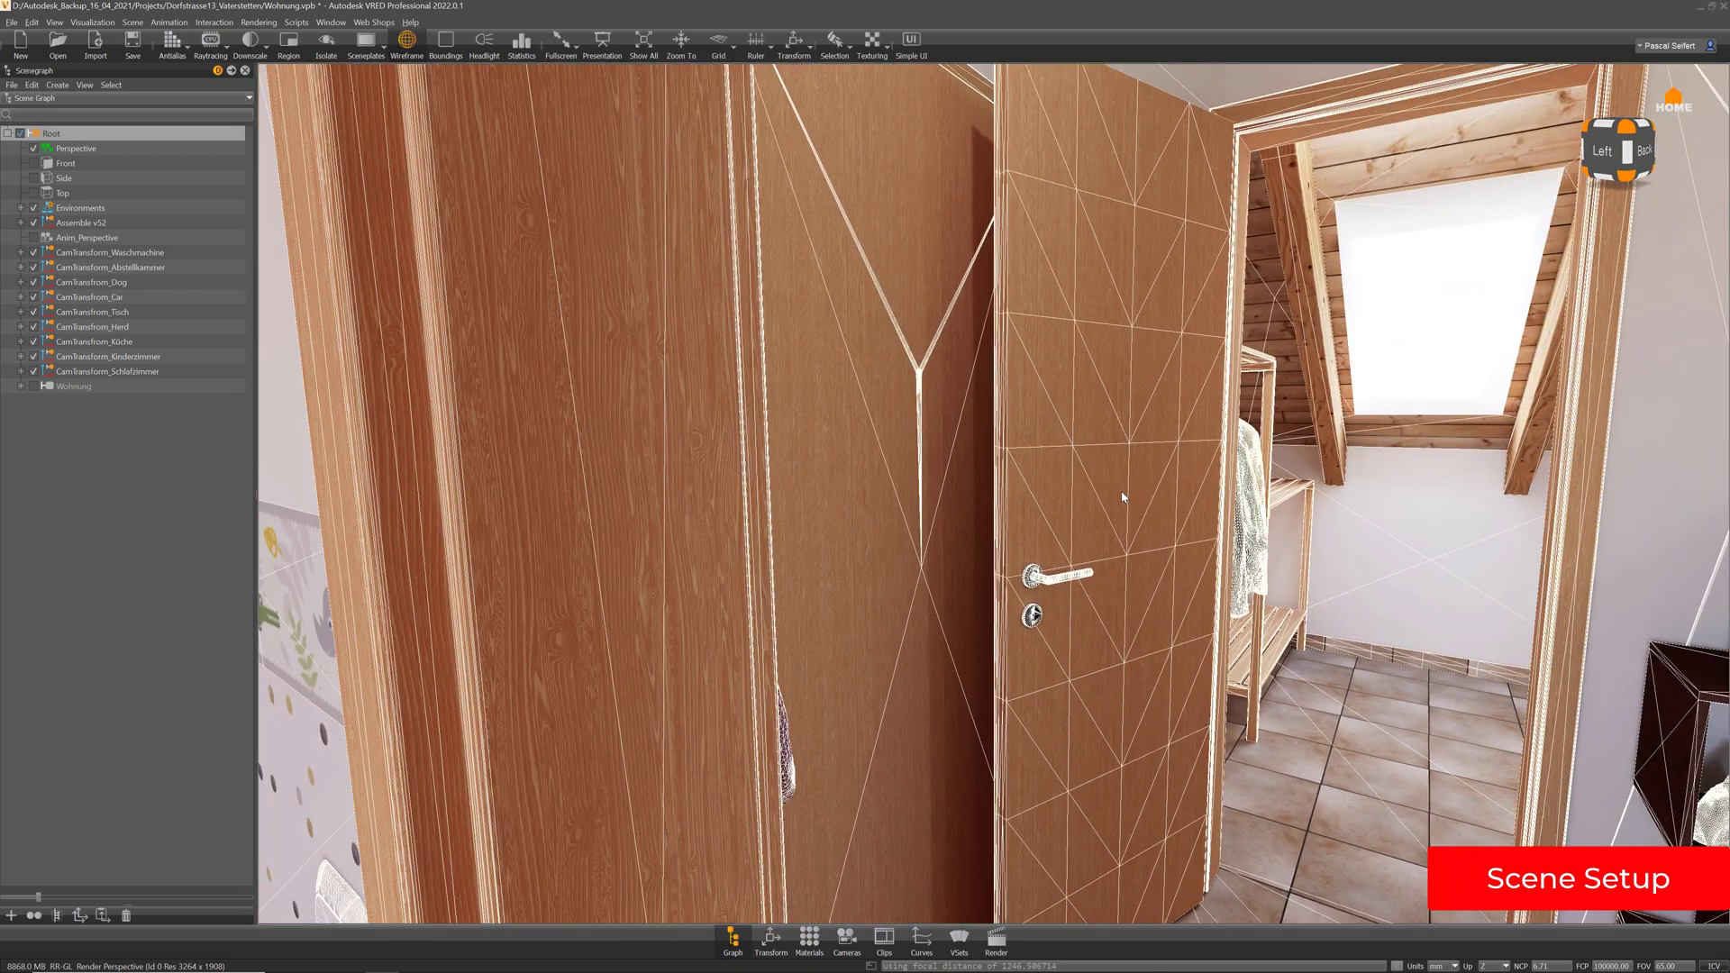
left_click_drag(1122, 497, 949, 526, "alt")
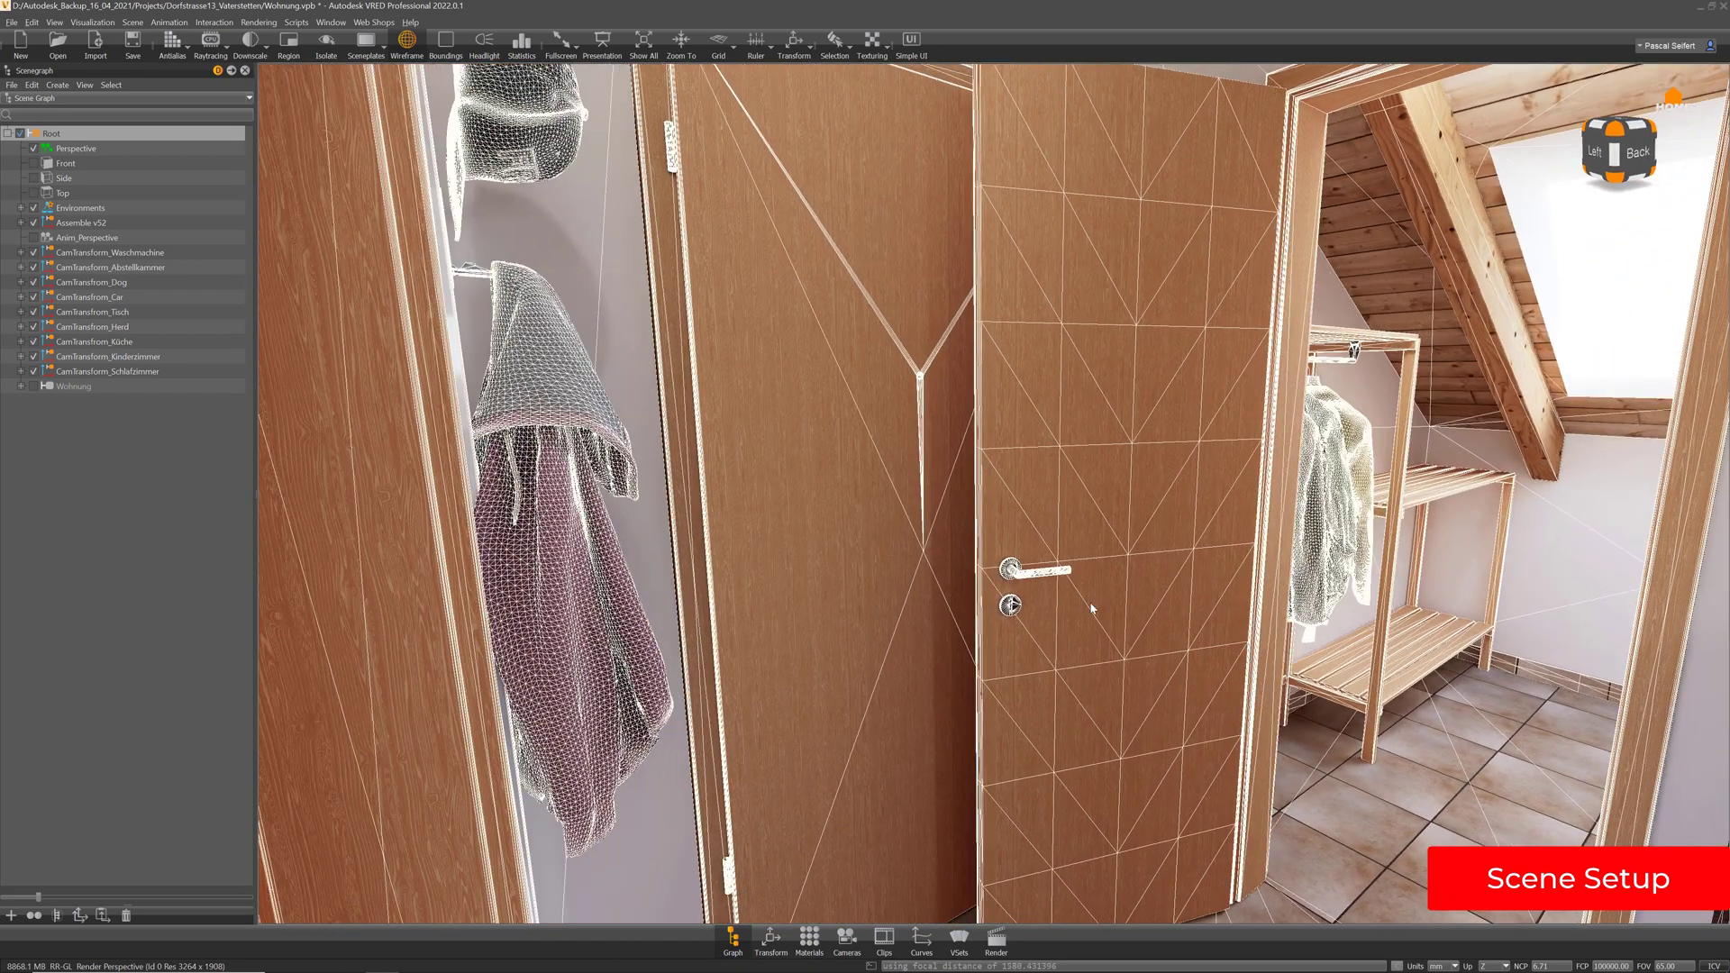
left_click_drag(1212, 582, 878, 576, "alt")
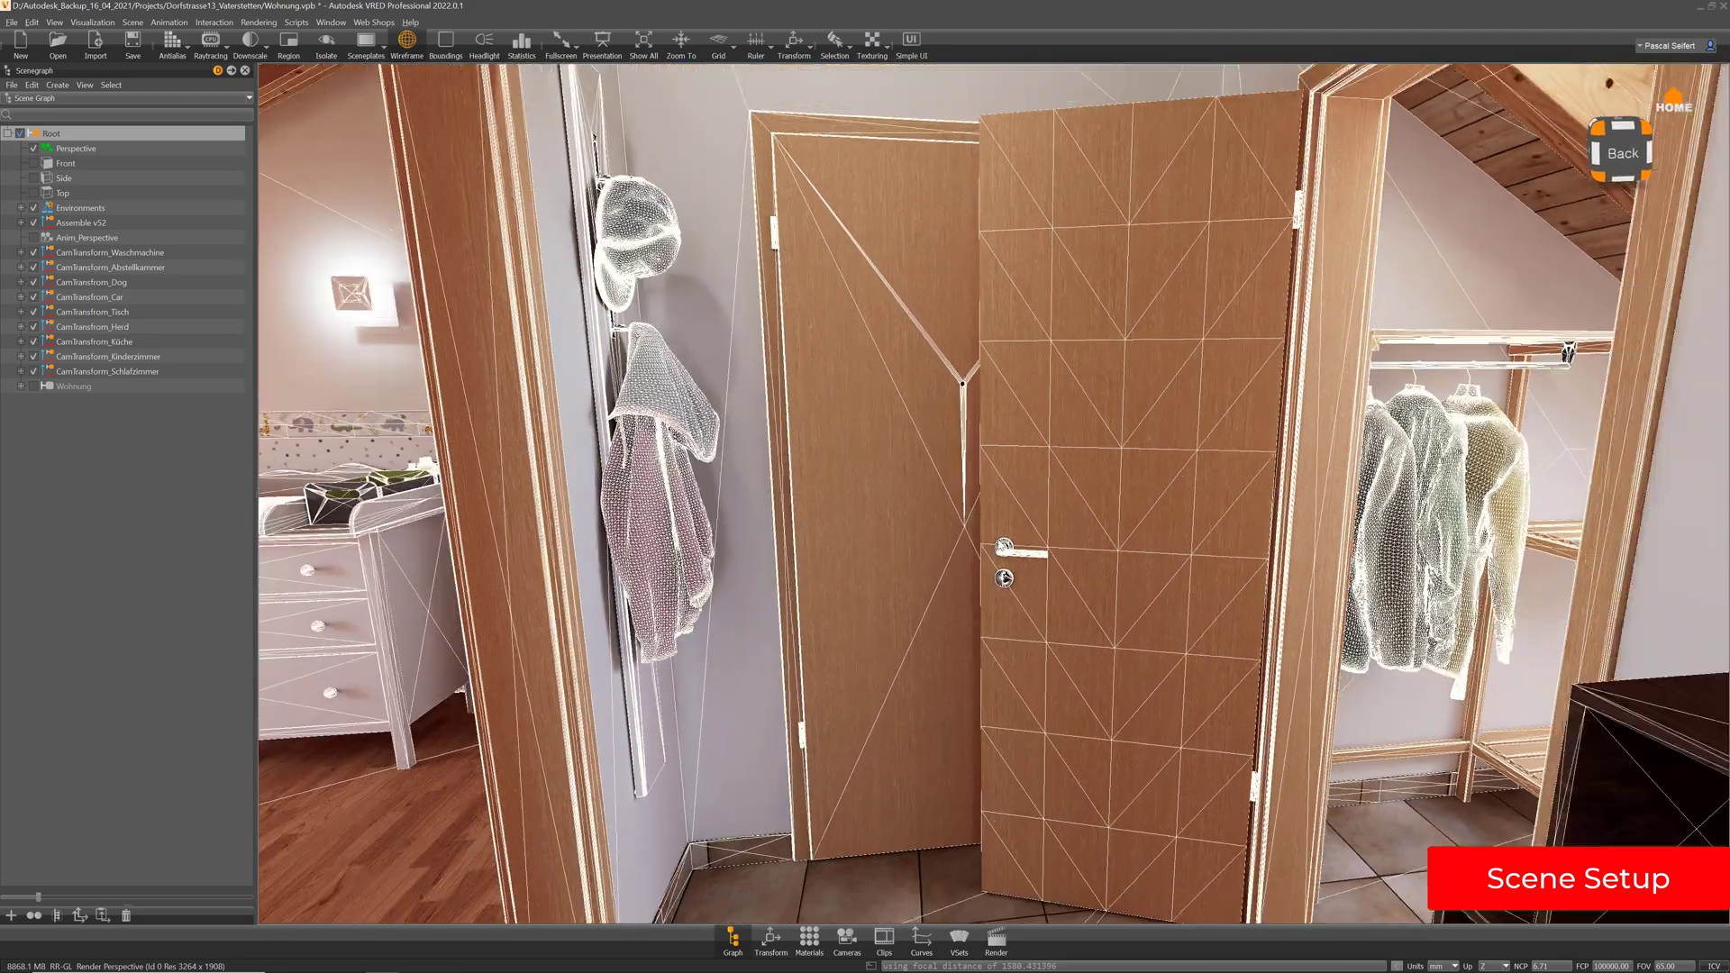
right_click_drag(1126, 711, 873, 415, "alt")
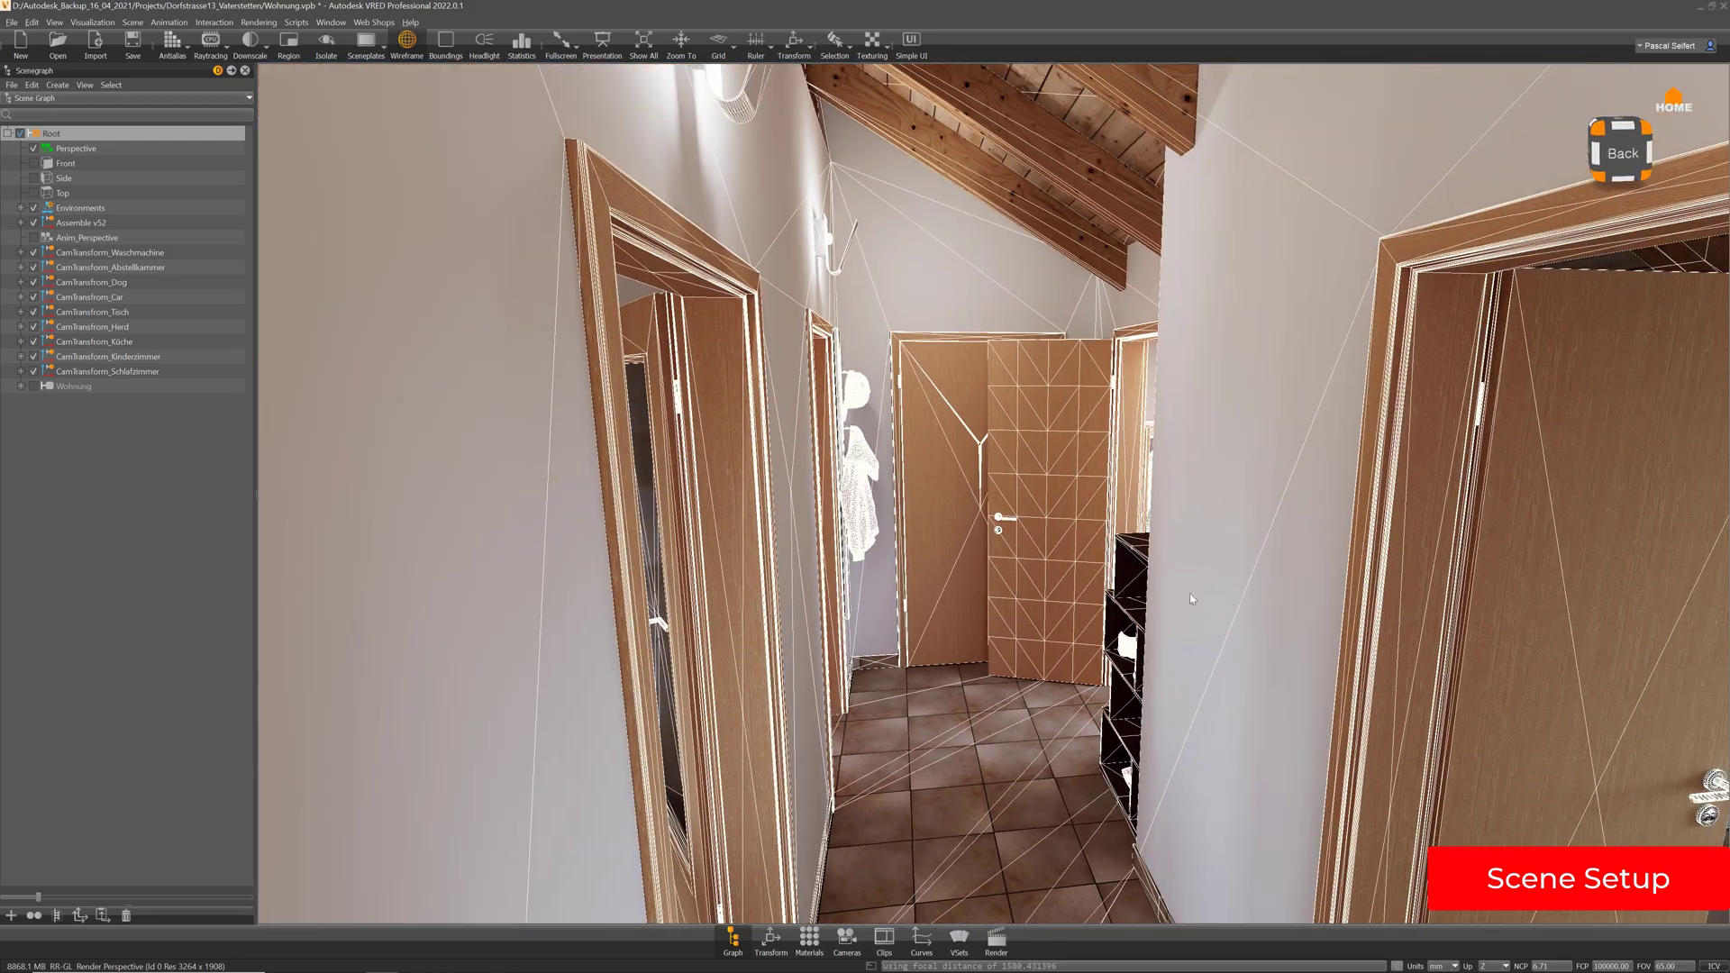
middle_click_drag(1189, 593, 1378, 529, "alt")
left_click_drag(1358, 570, 1481, 543, "alt")
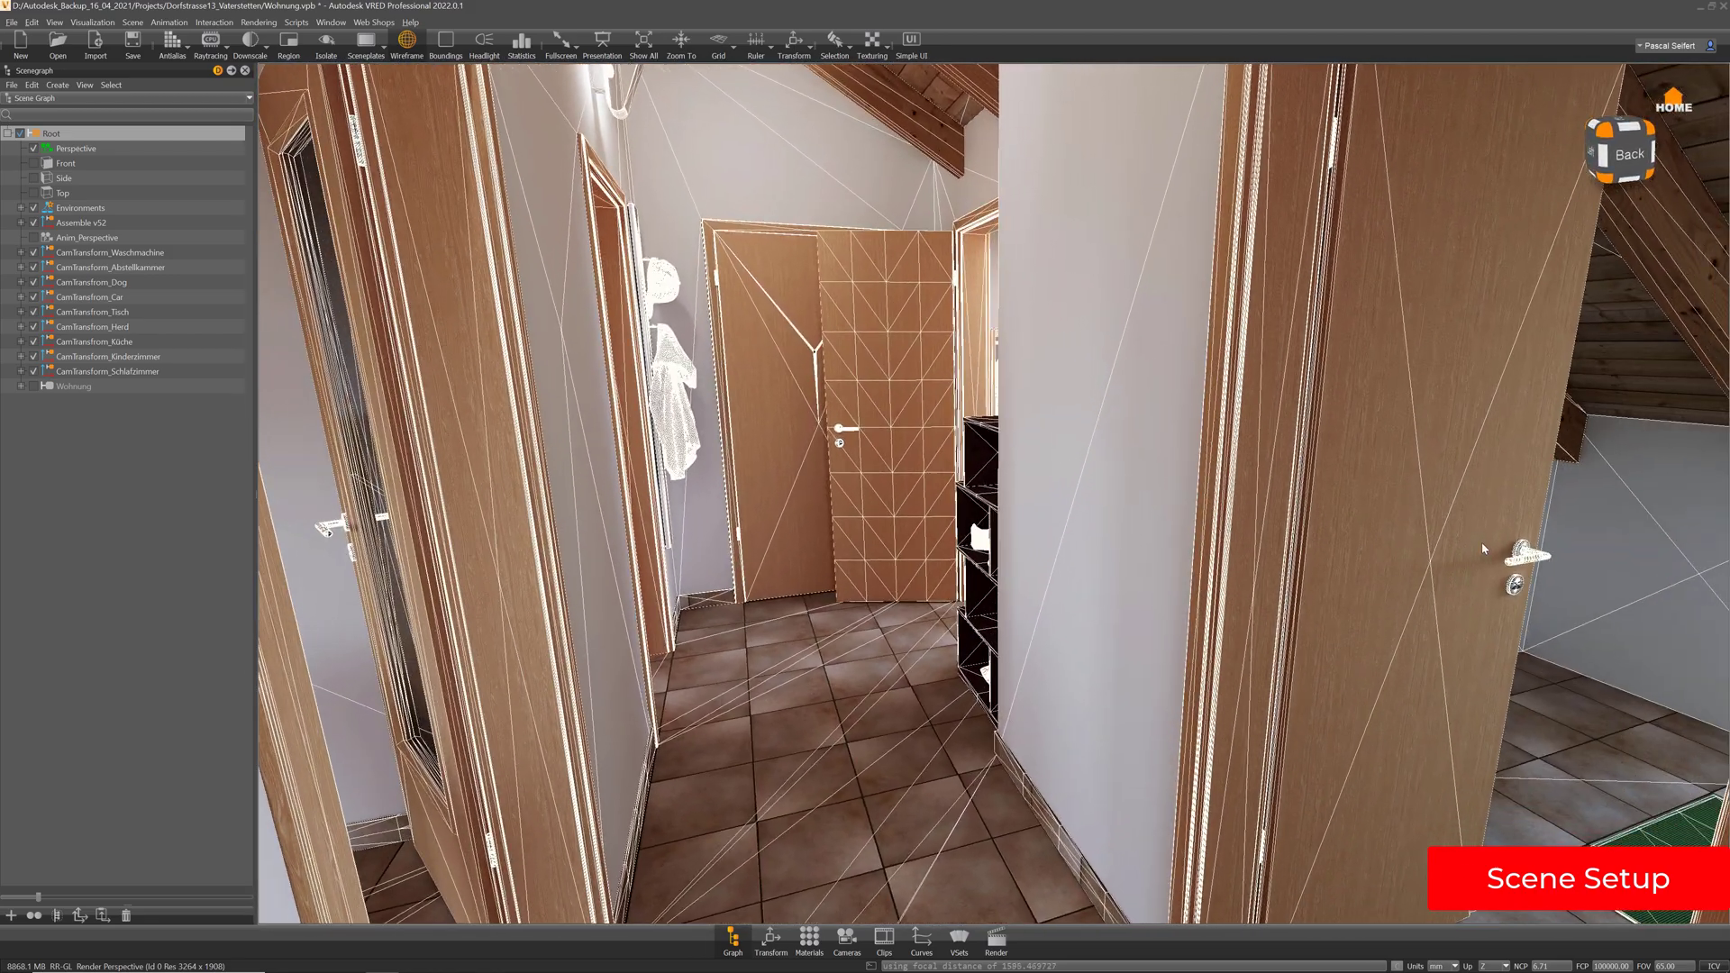
middle_click_drag(1433, 497, 1378, 542, "alt")
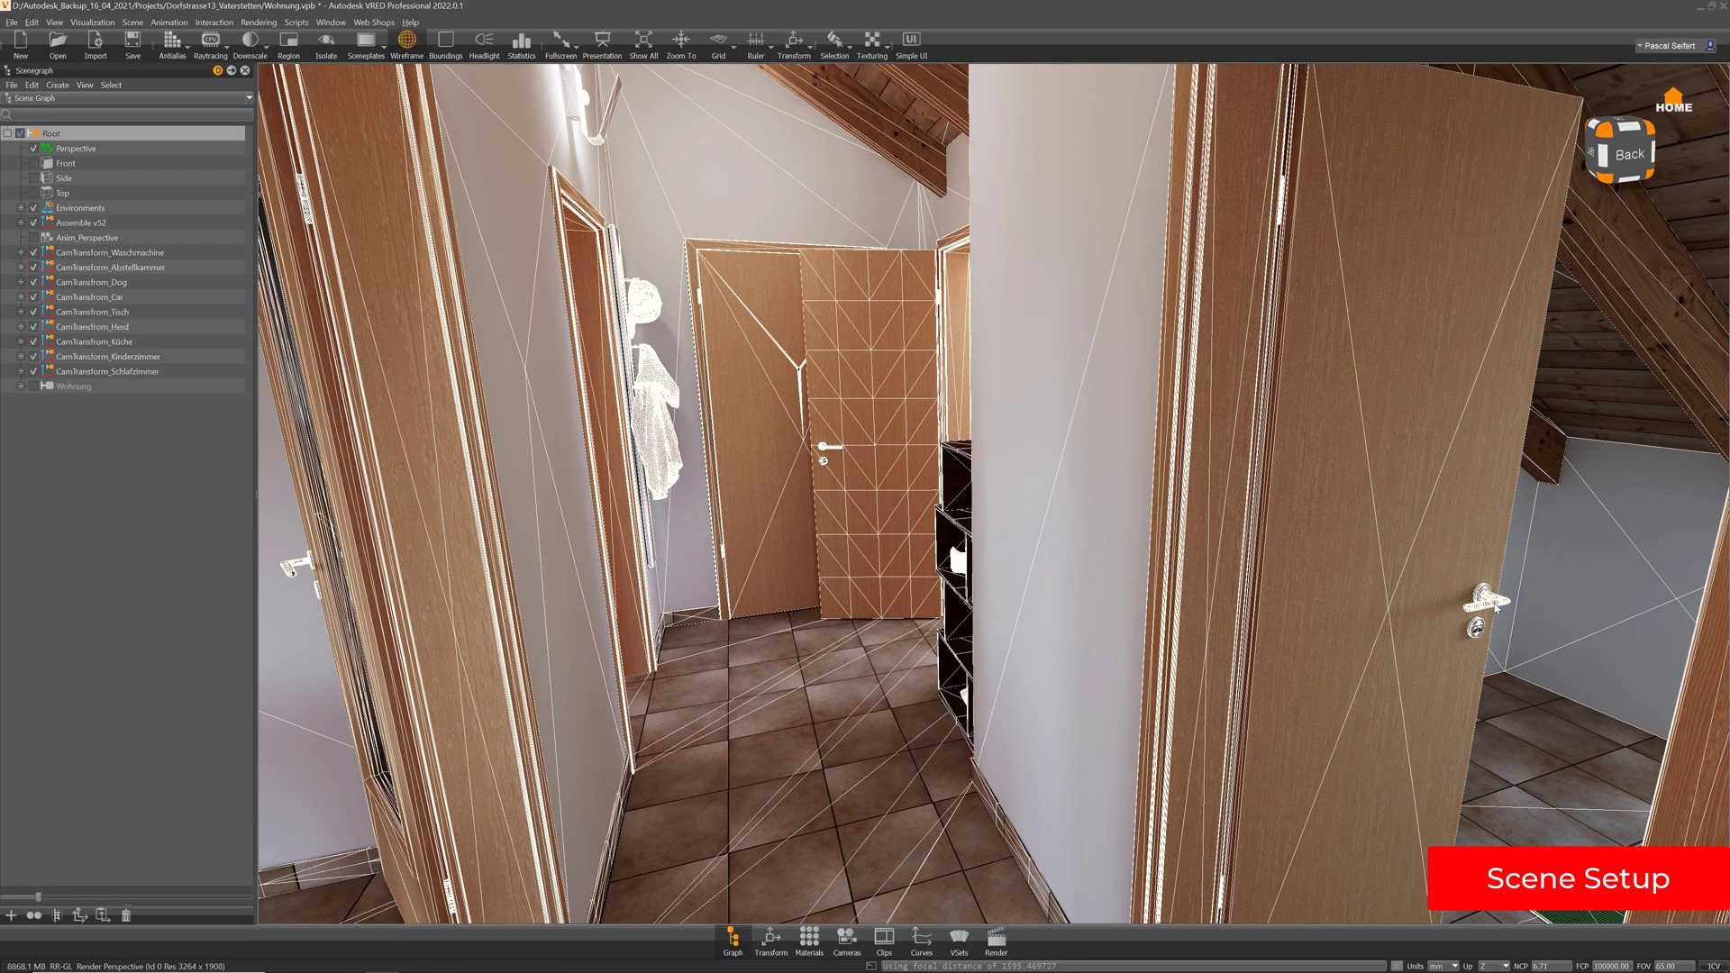
scroll(1496, 609, "up", 10)
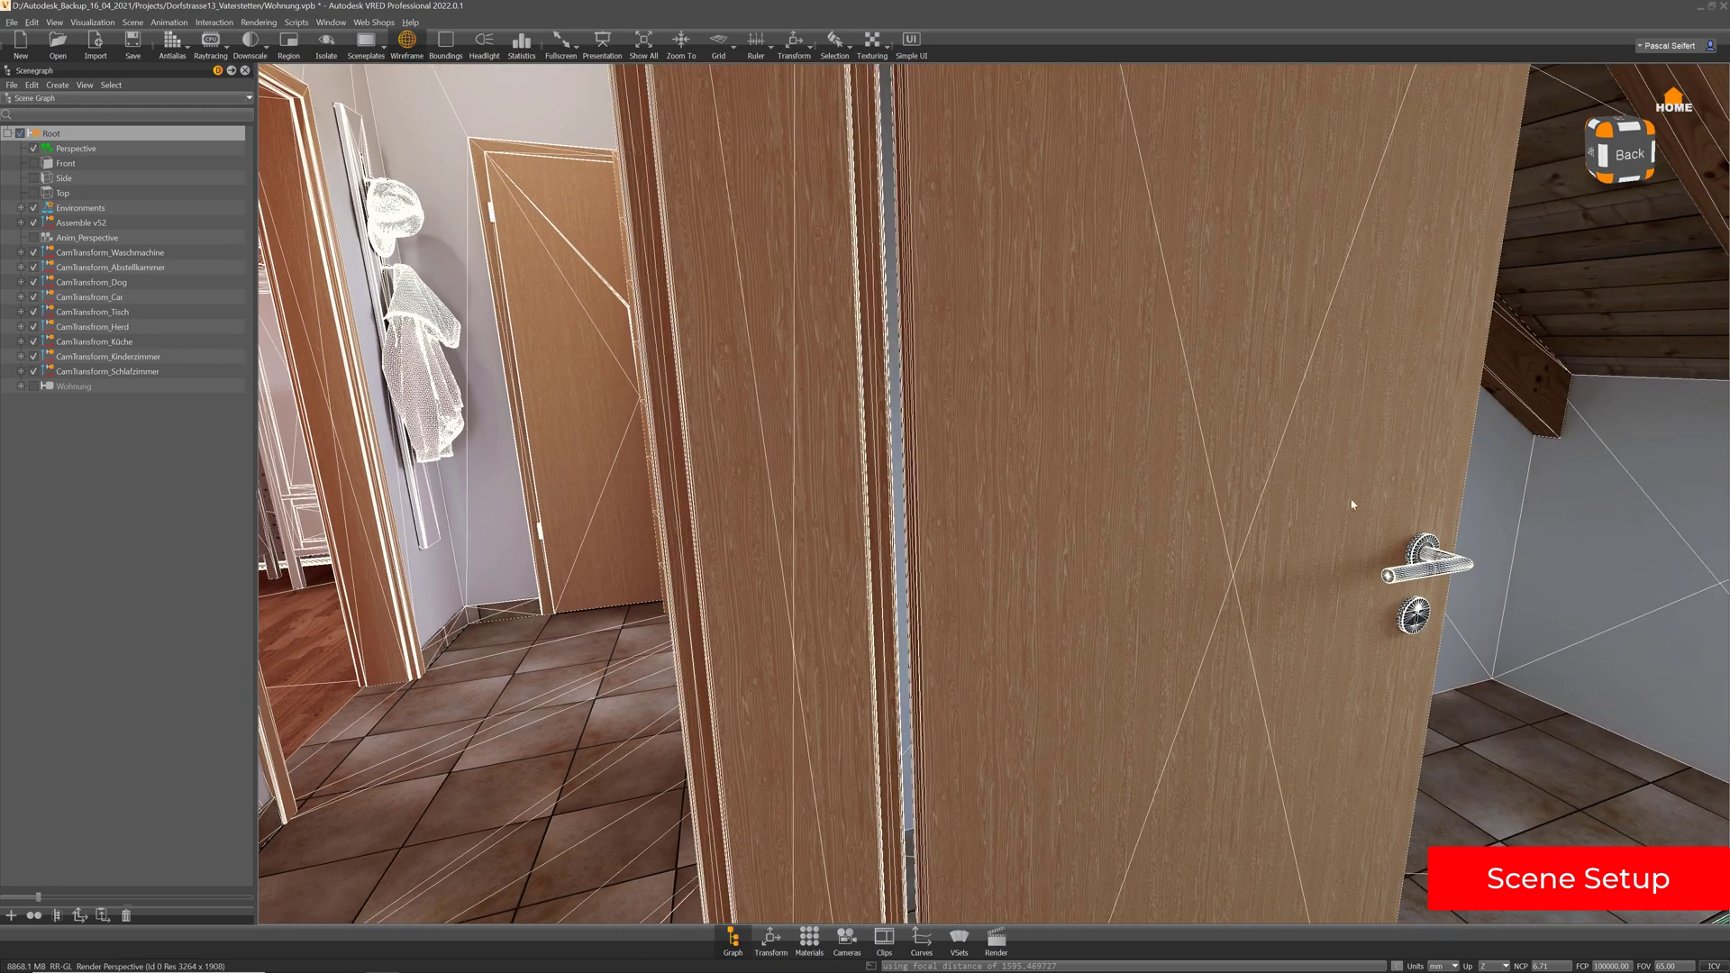
scroll(1351, 504, "up", 5)
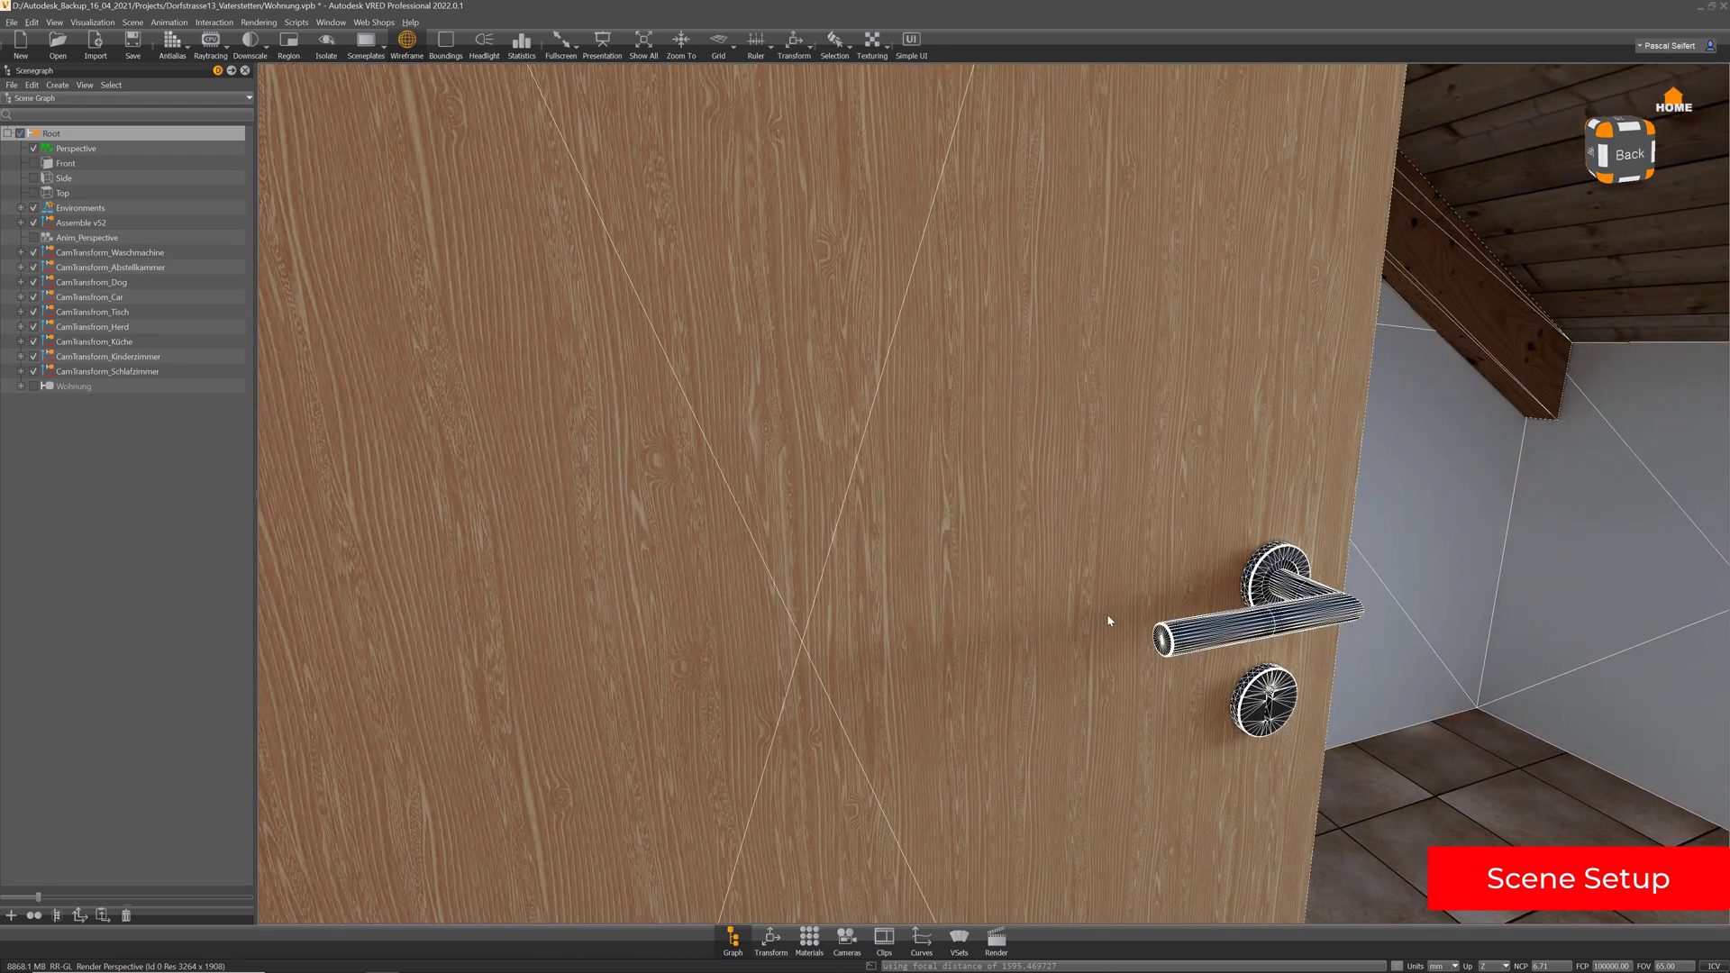
scroll(1074, 648, "down", 10)
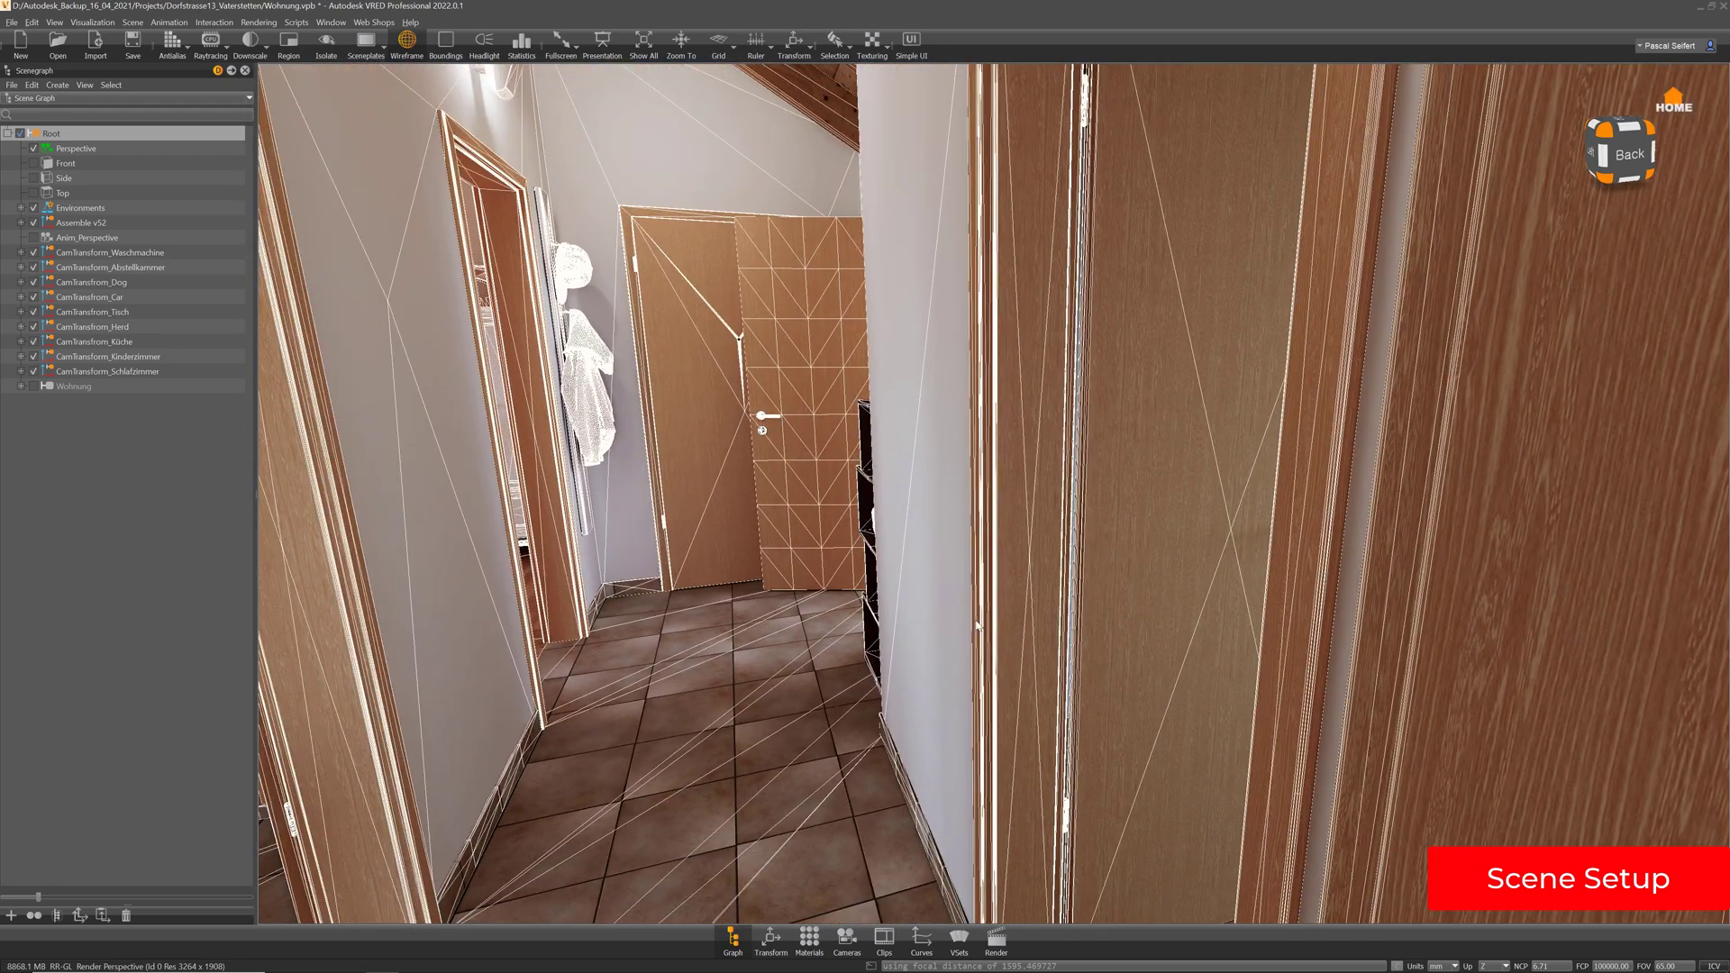
Turn off wireframe, show the Wohnung node again and isolate it in the view
left_click(407, 40)
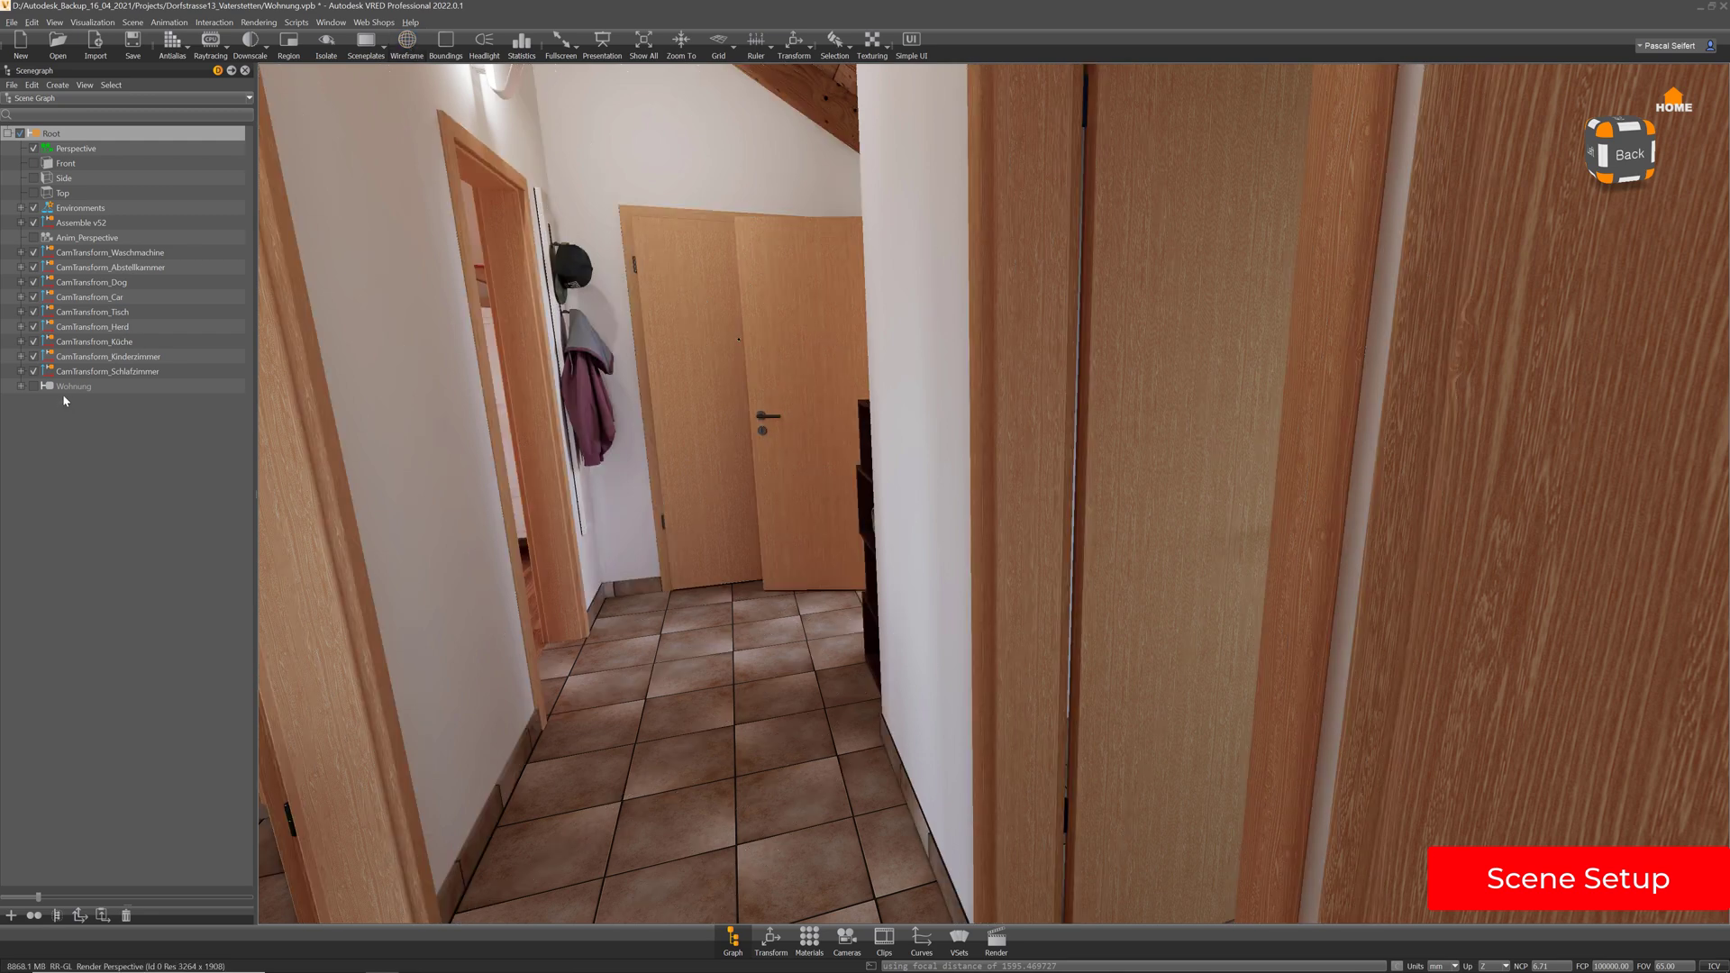
left_click(34, 386)
left_click(76, 388)
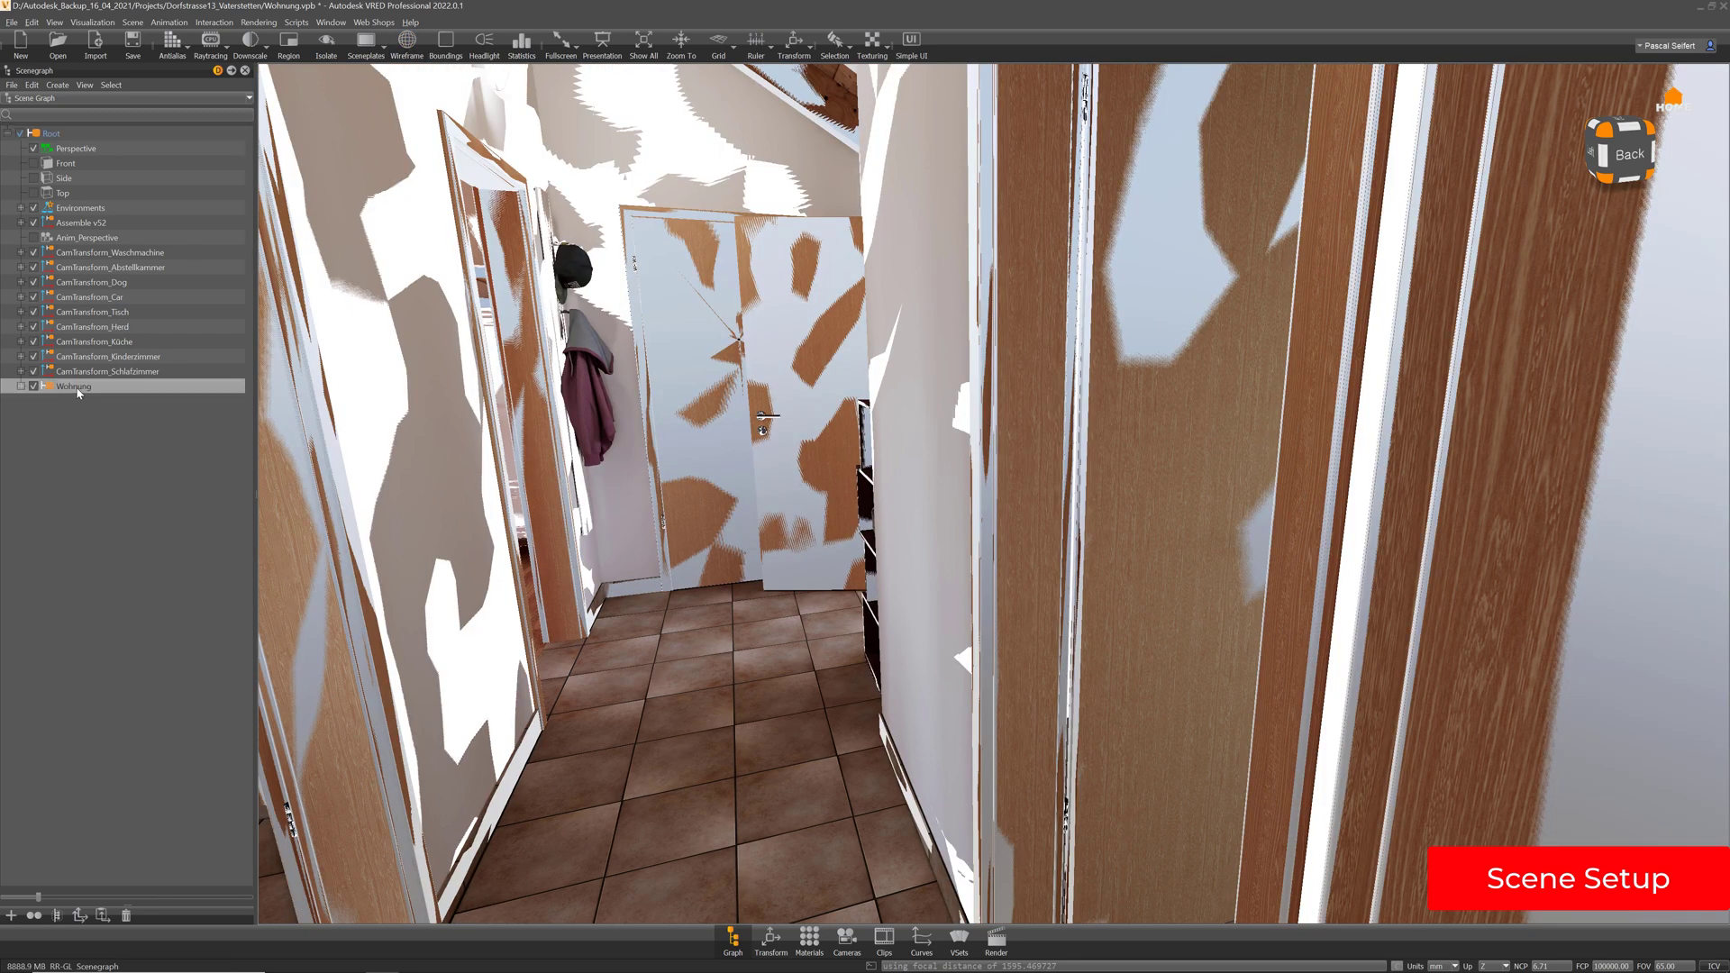
key("i")
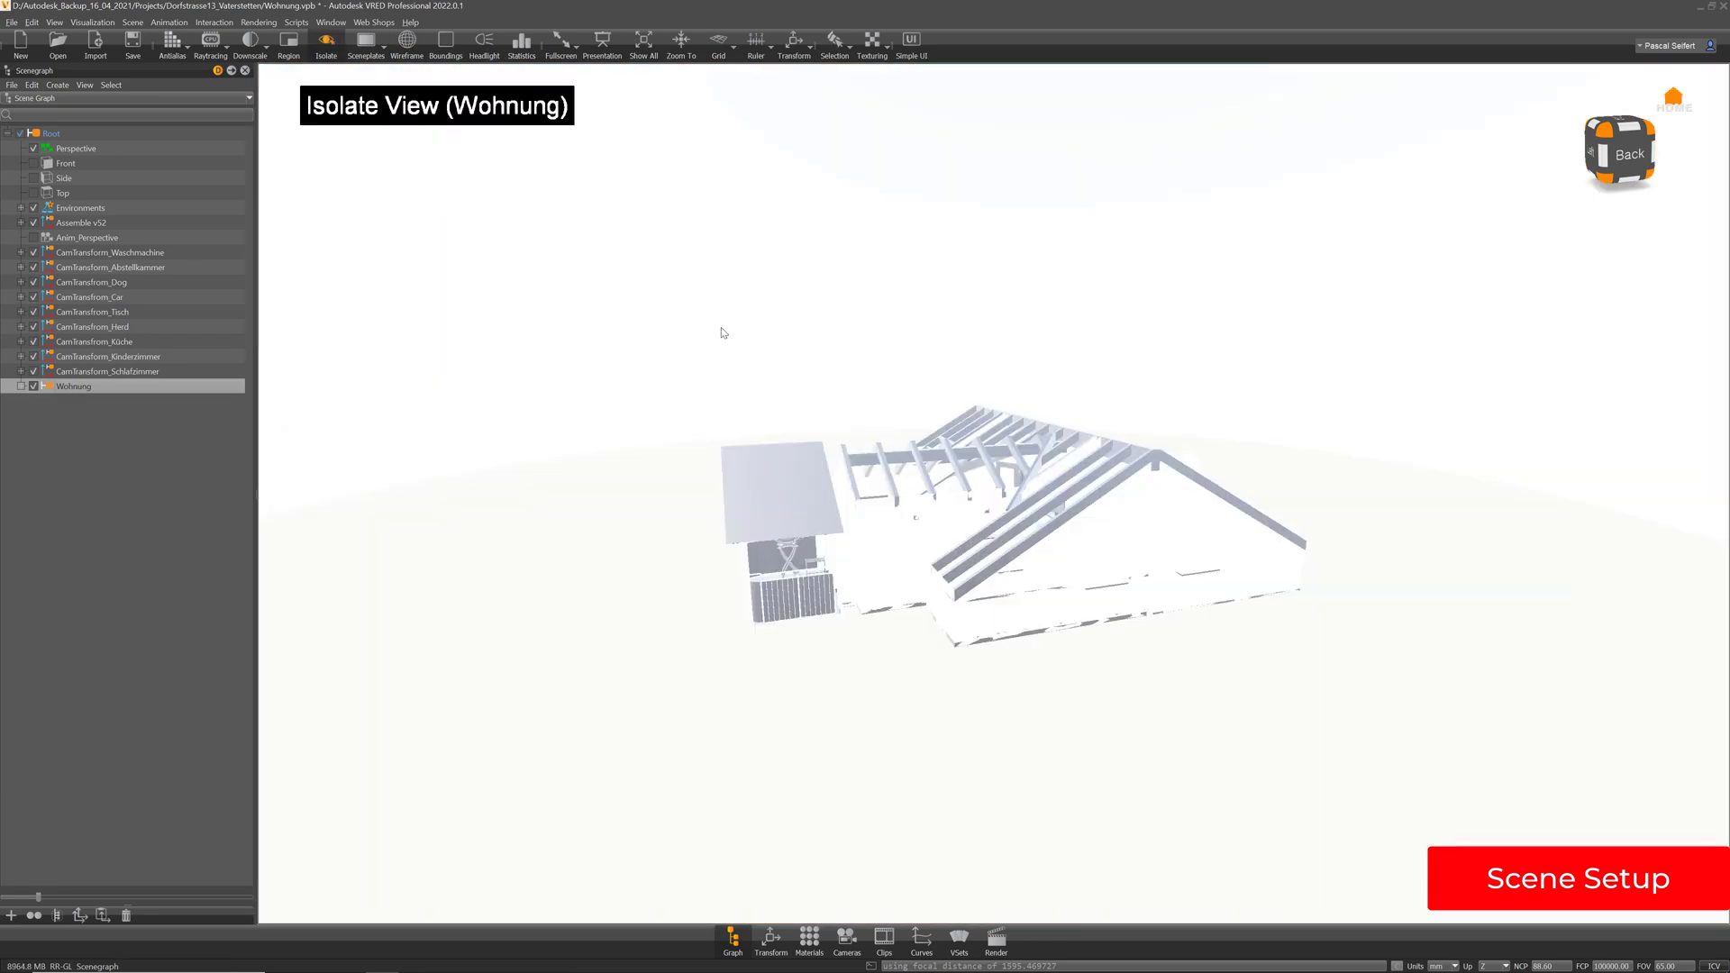
left_click_drag(997, 433, 1065, 382)
scroll(950, 510, "up", 5)
scroll(1065, 382, "up", 10)
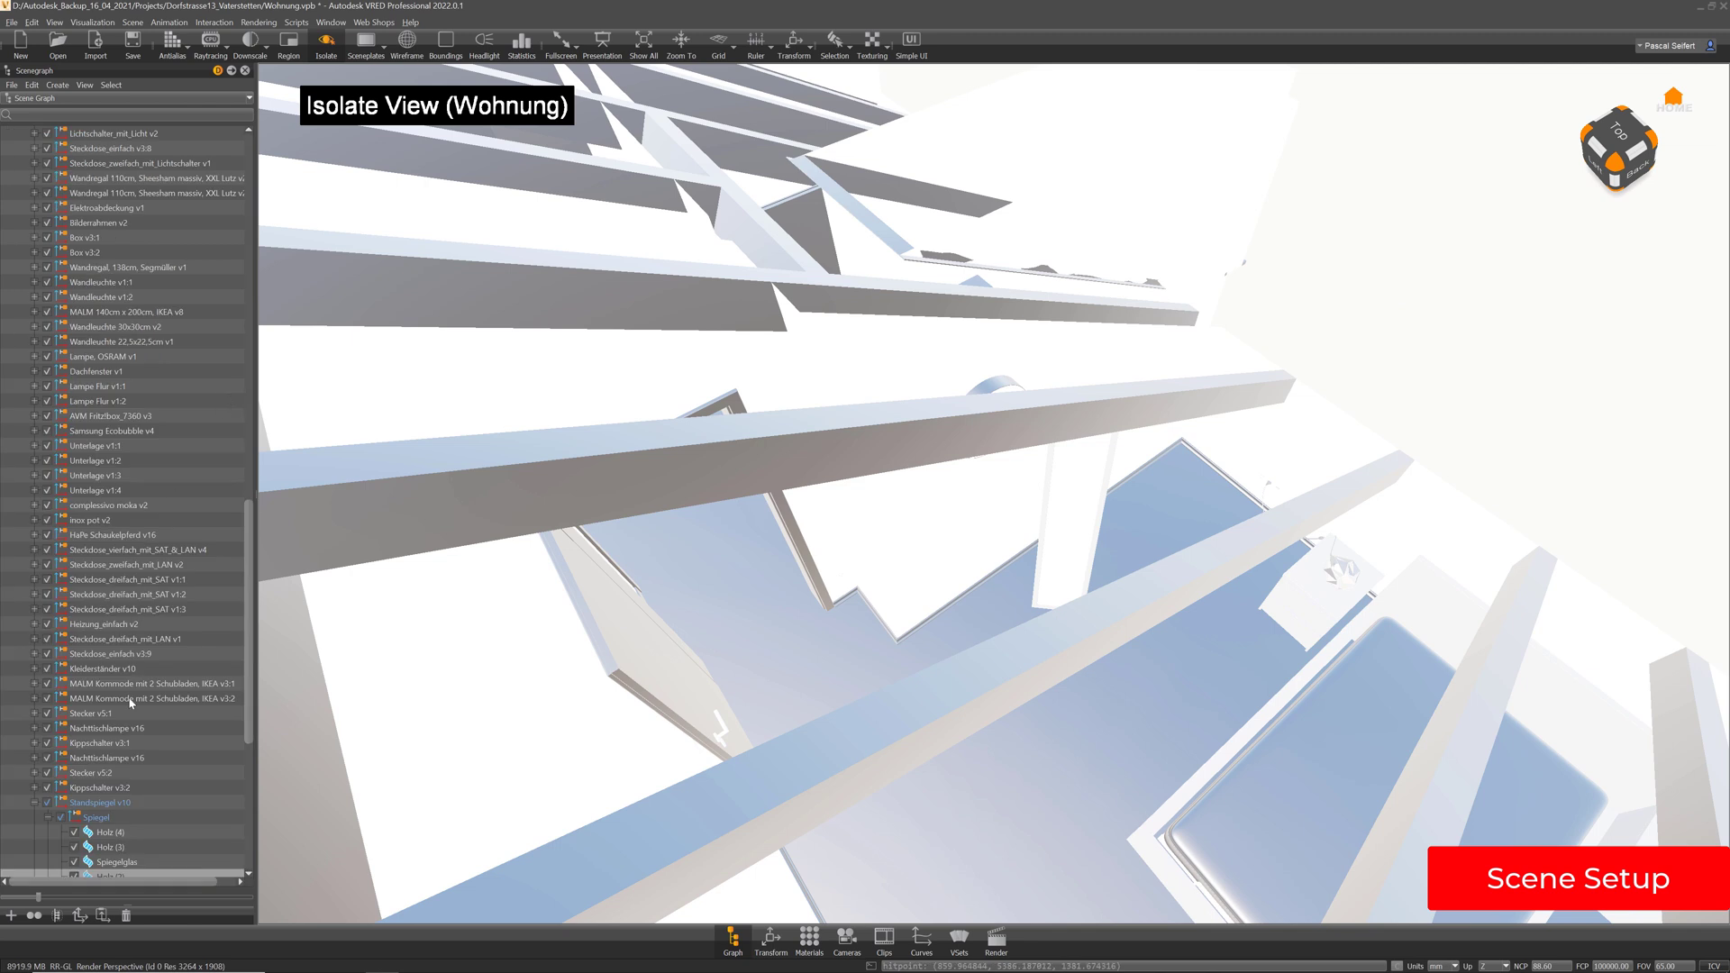
scroll(197, 621, "down", 4)
Delete the Standspiegel v10 mirror node, then delete the whole Wohnung node
left_click(102, 627)
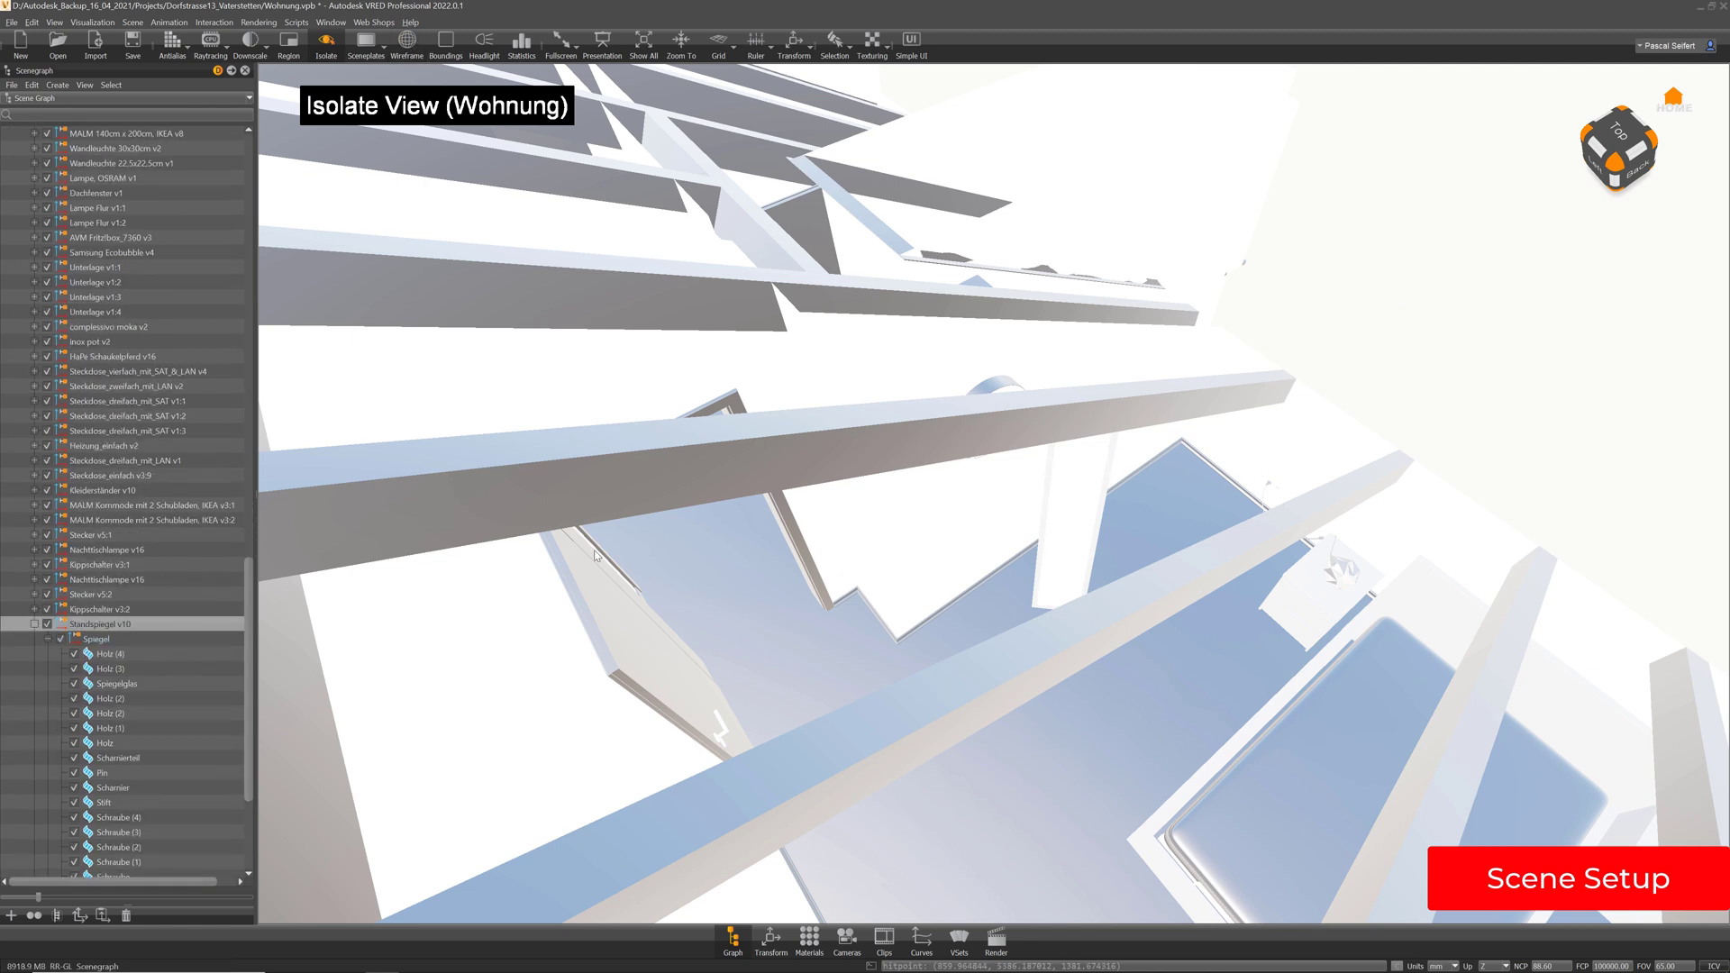
key("Delete")
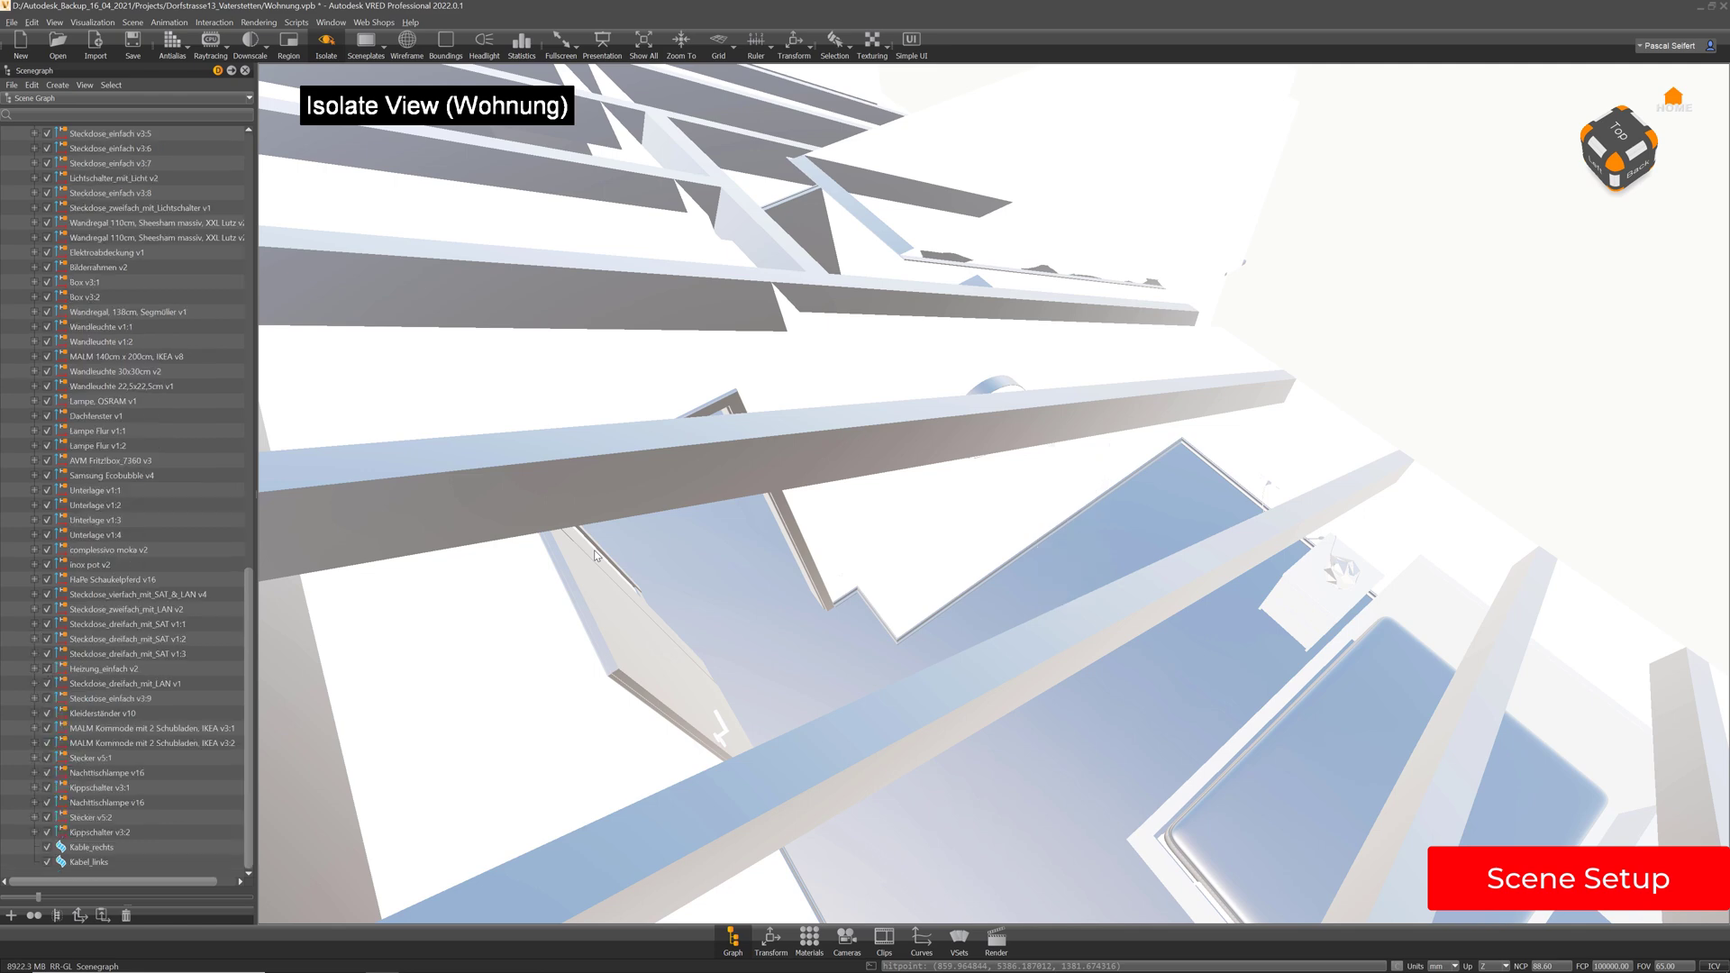
left_click_drag(254, 605, 280, 147)
left_click(81, 387)
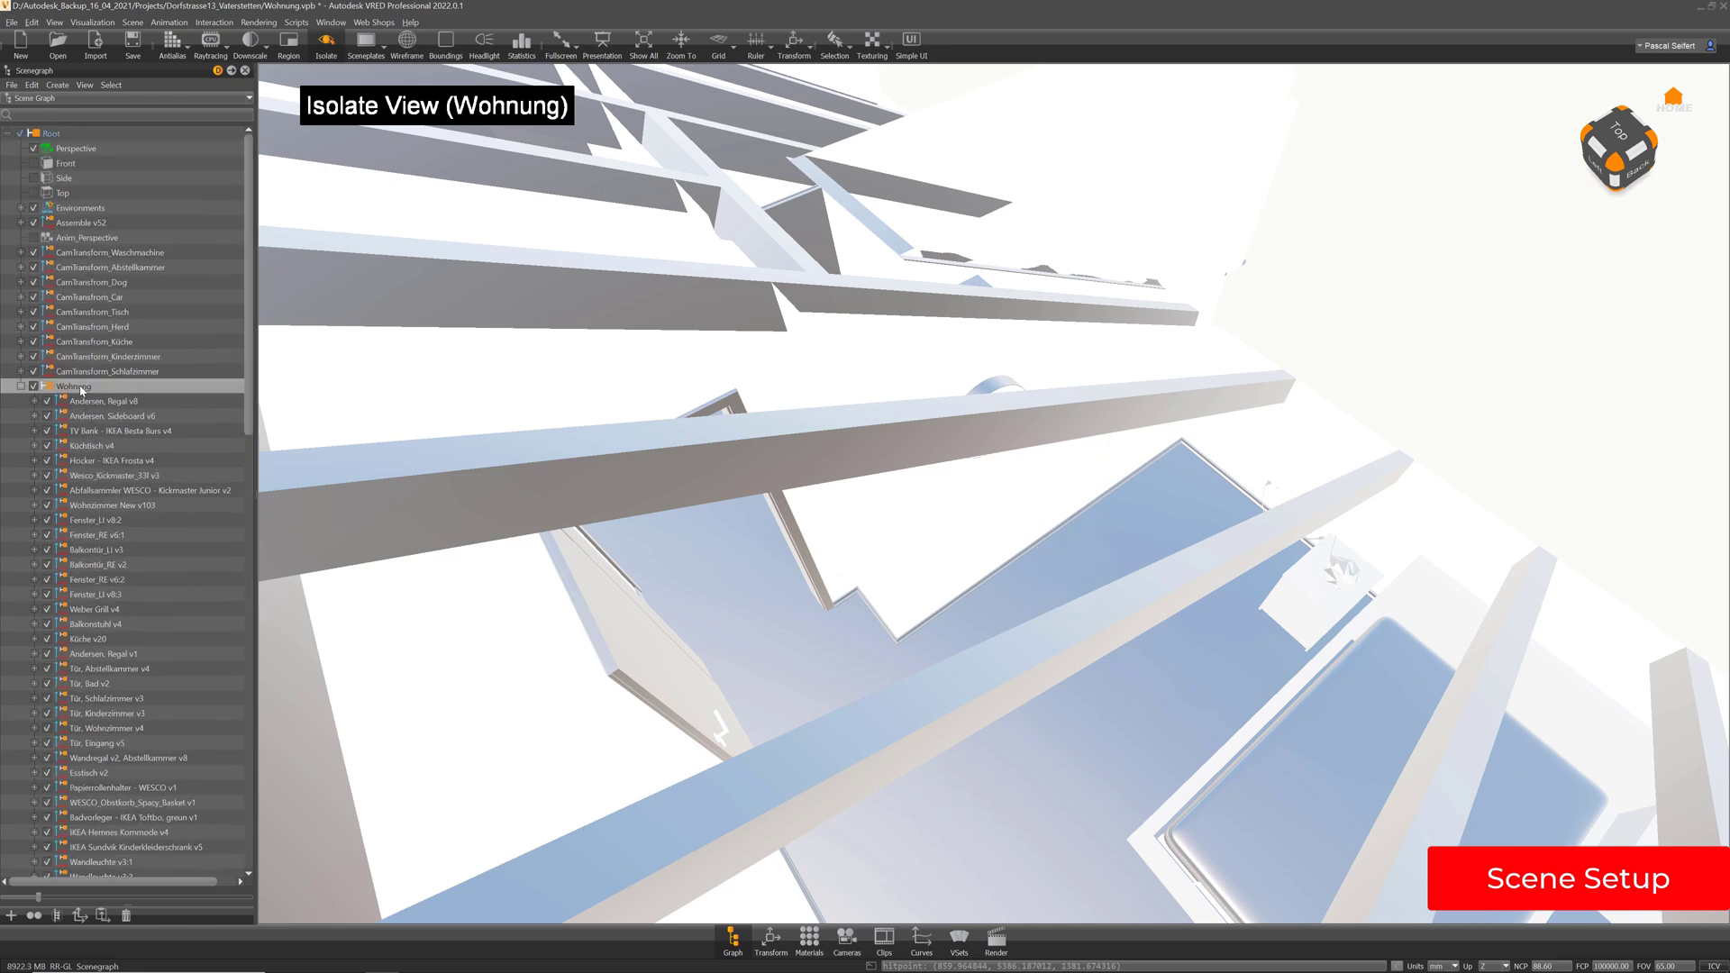
key("Delete")
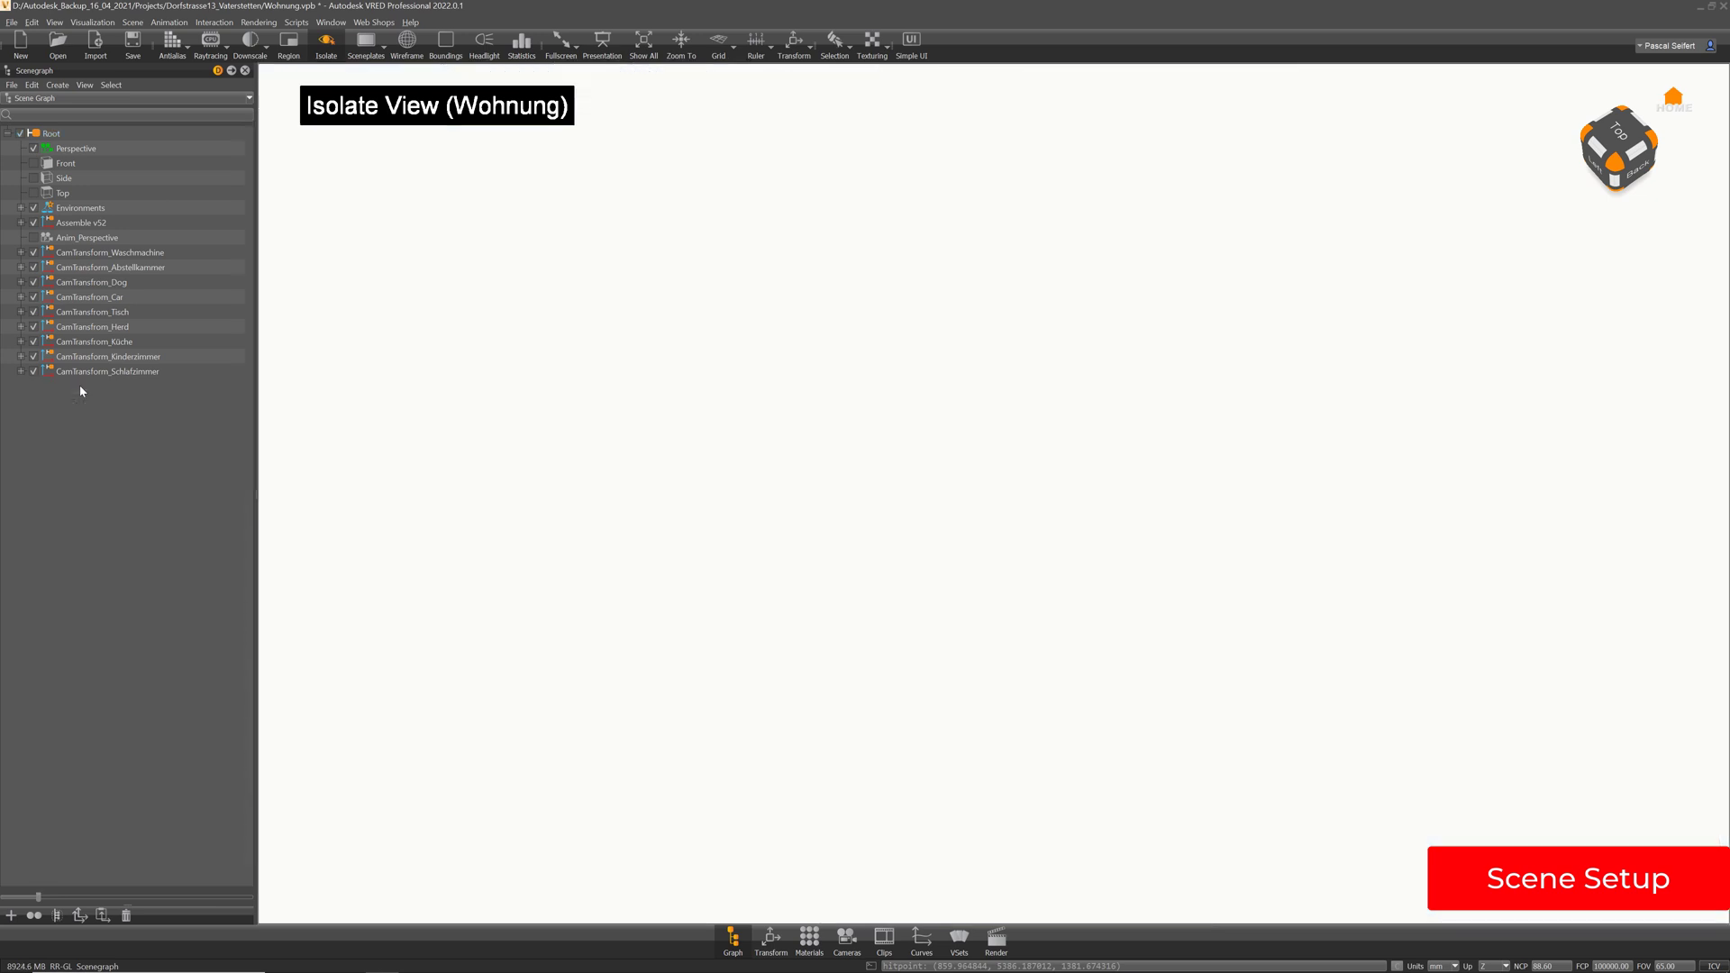
Exit the isolate view, select the Schlafzimmer group in the Scenegraph and turn wireframe on
left_click(327, 47)
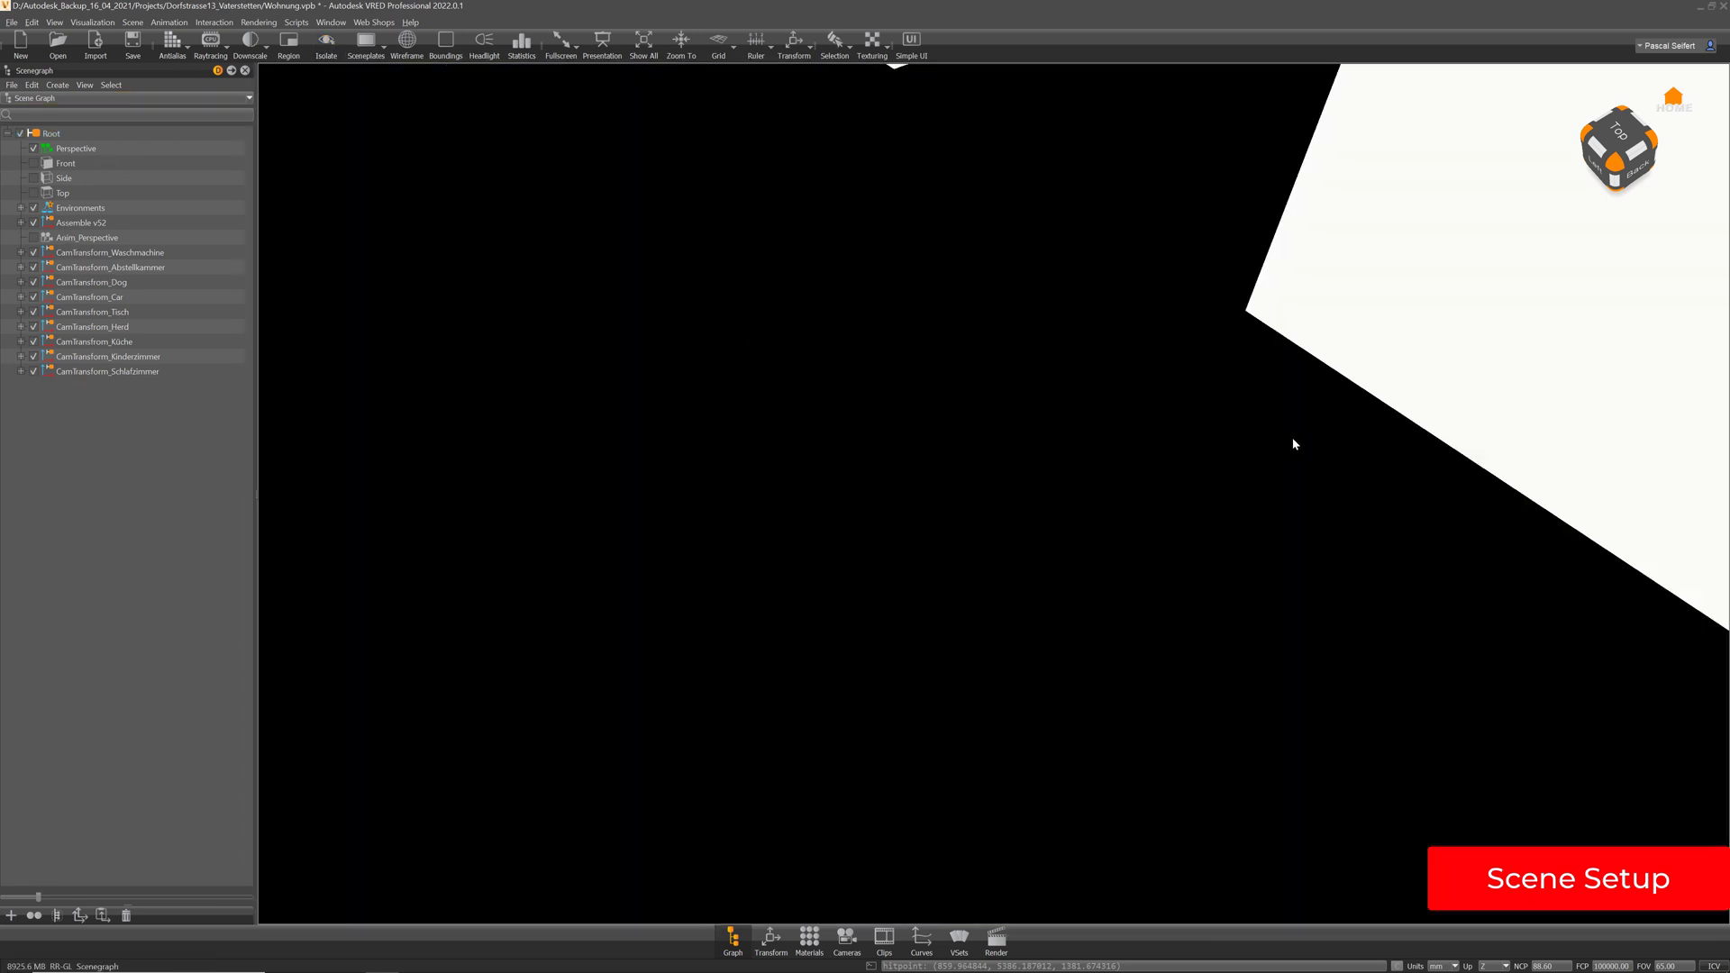
left_click_drag(1294, 444, 1131, 232)
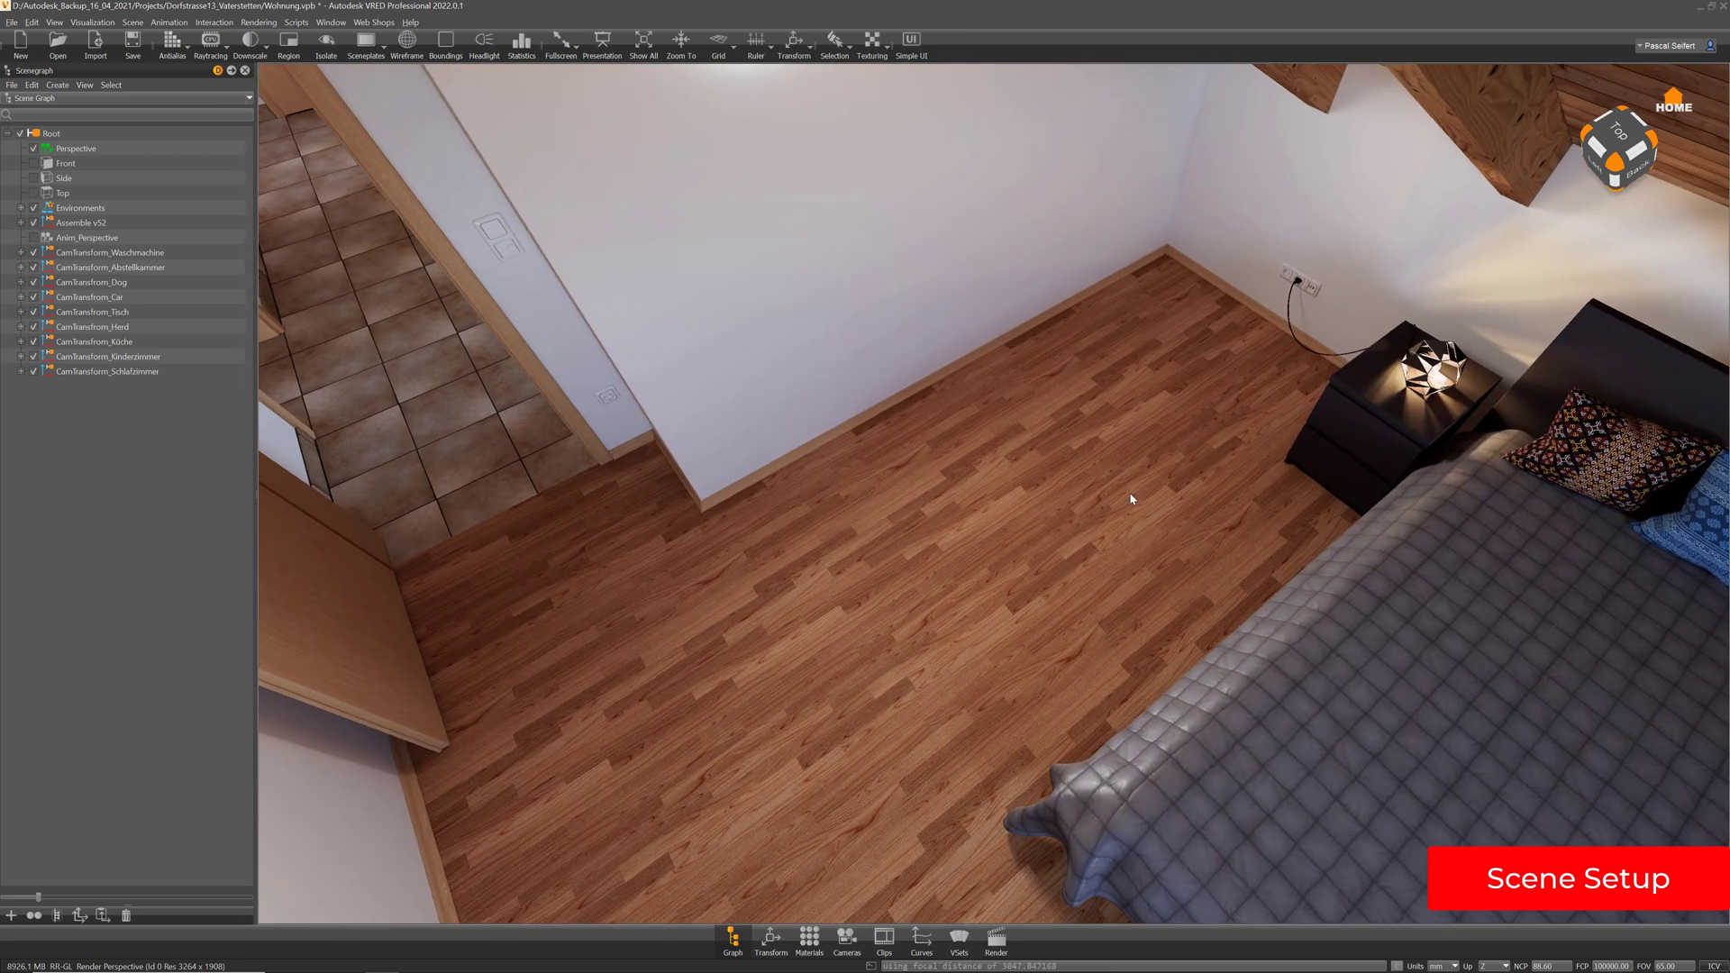
left_click_drag(1132, 499, 695, 494)
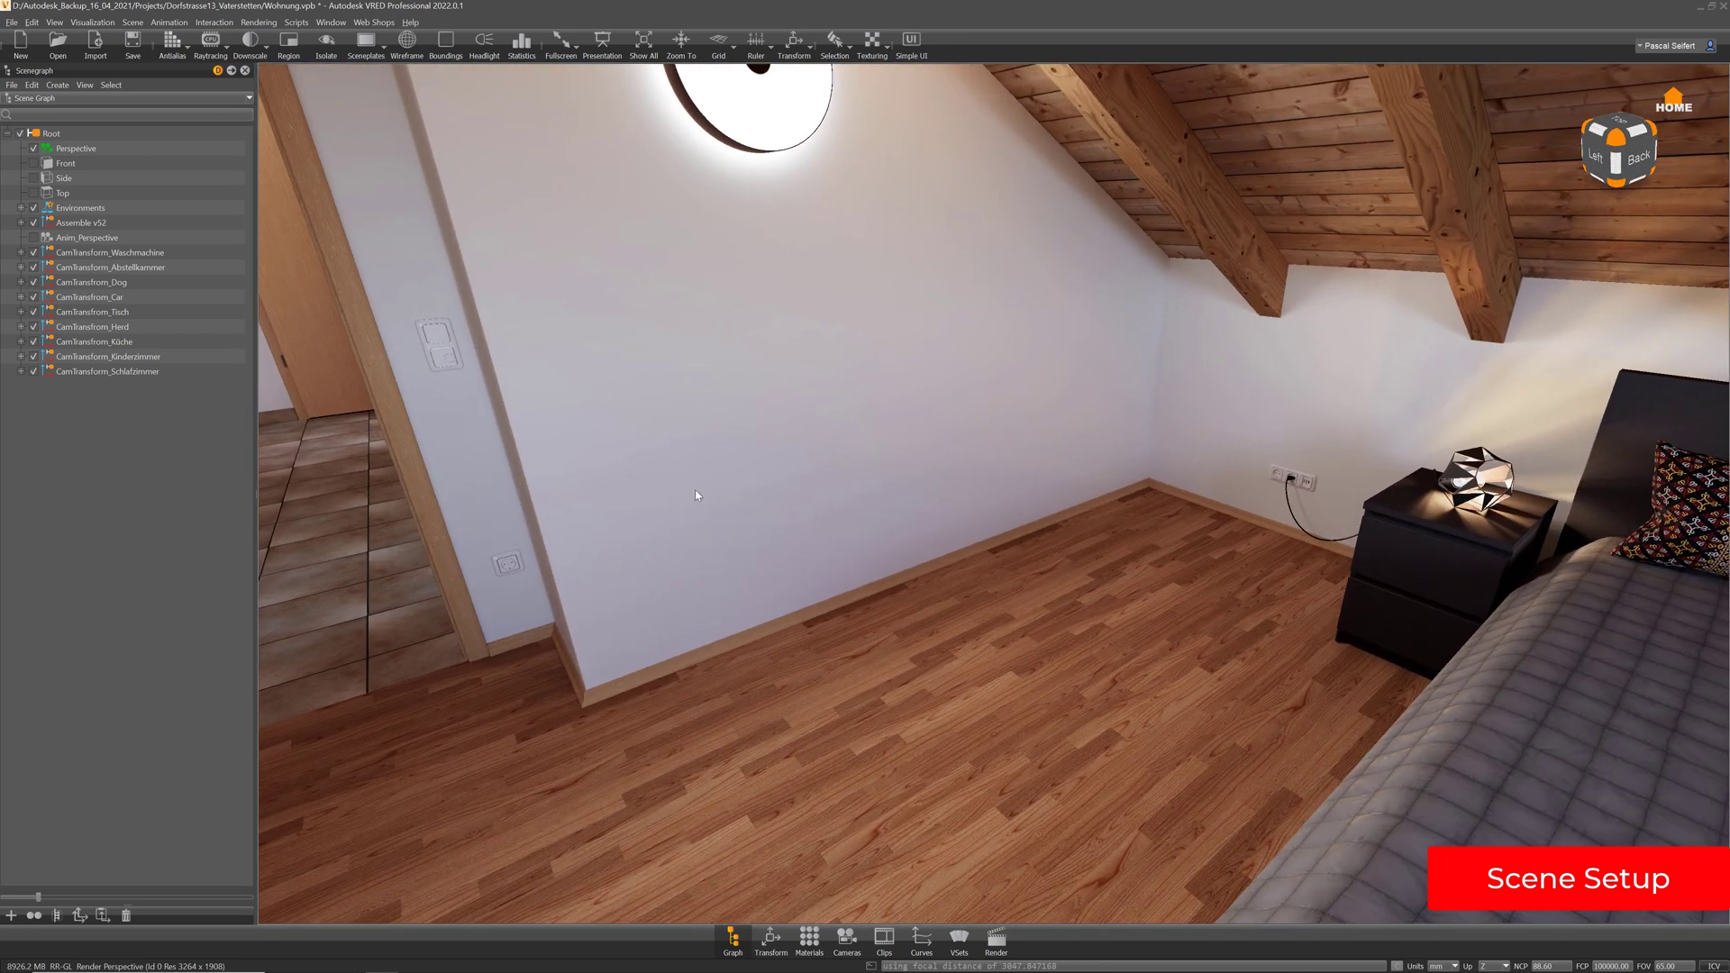
left_click(485, 442)
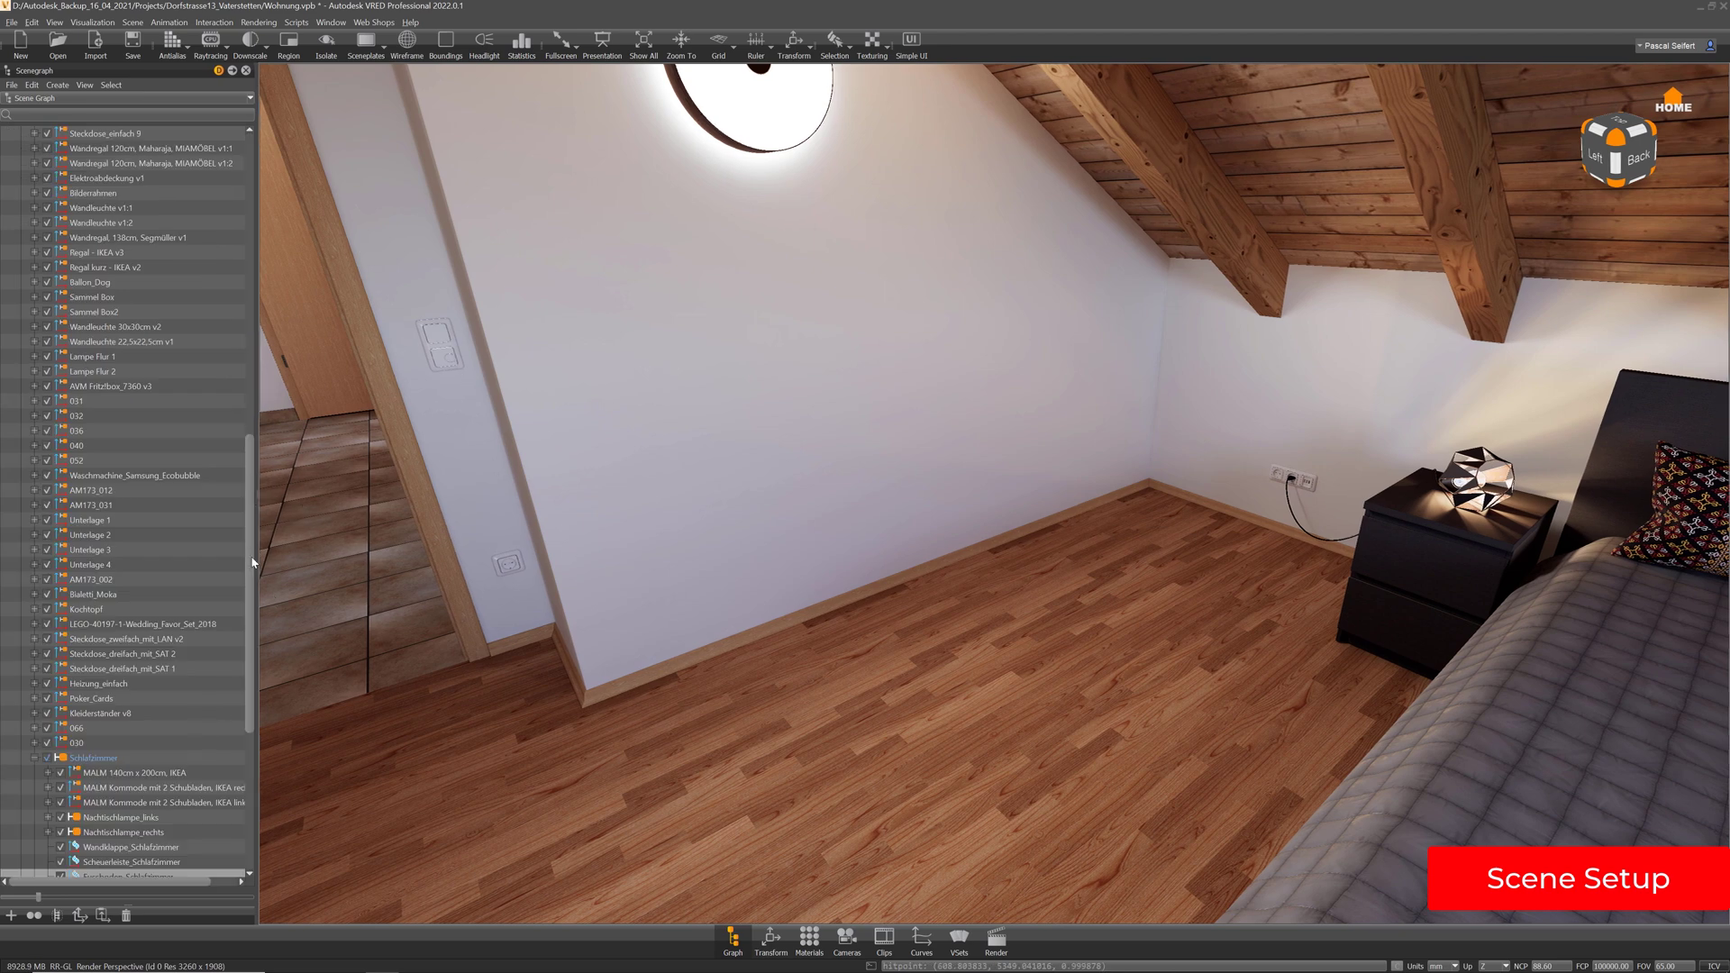
scroll(253, 660, "down", 4)
left_click_drag(254, 660, 253, 684)
left_click(90, 506)
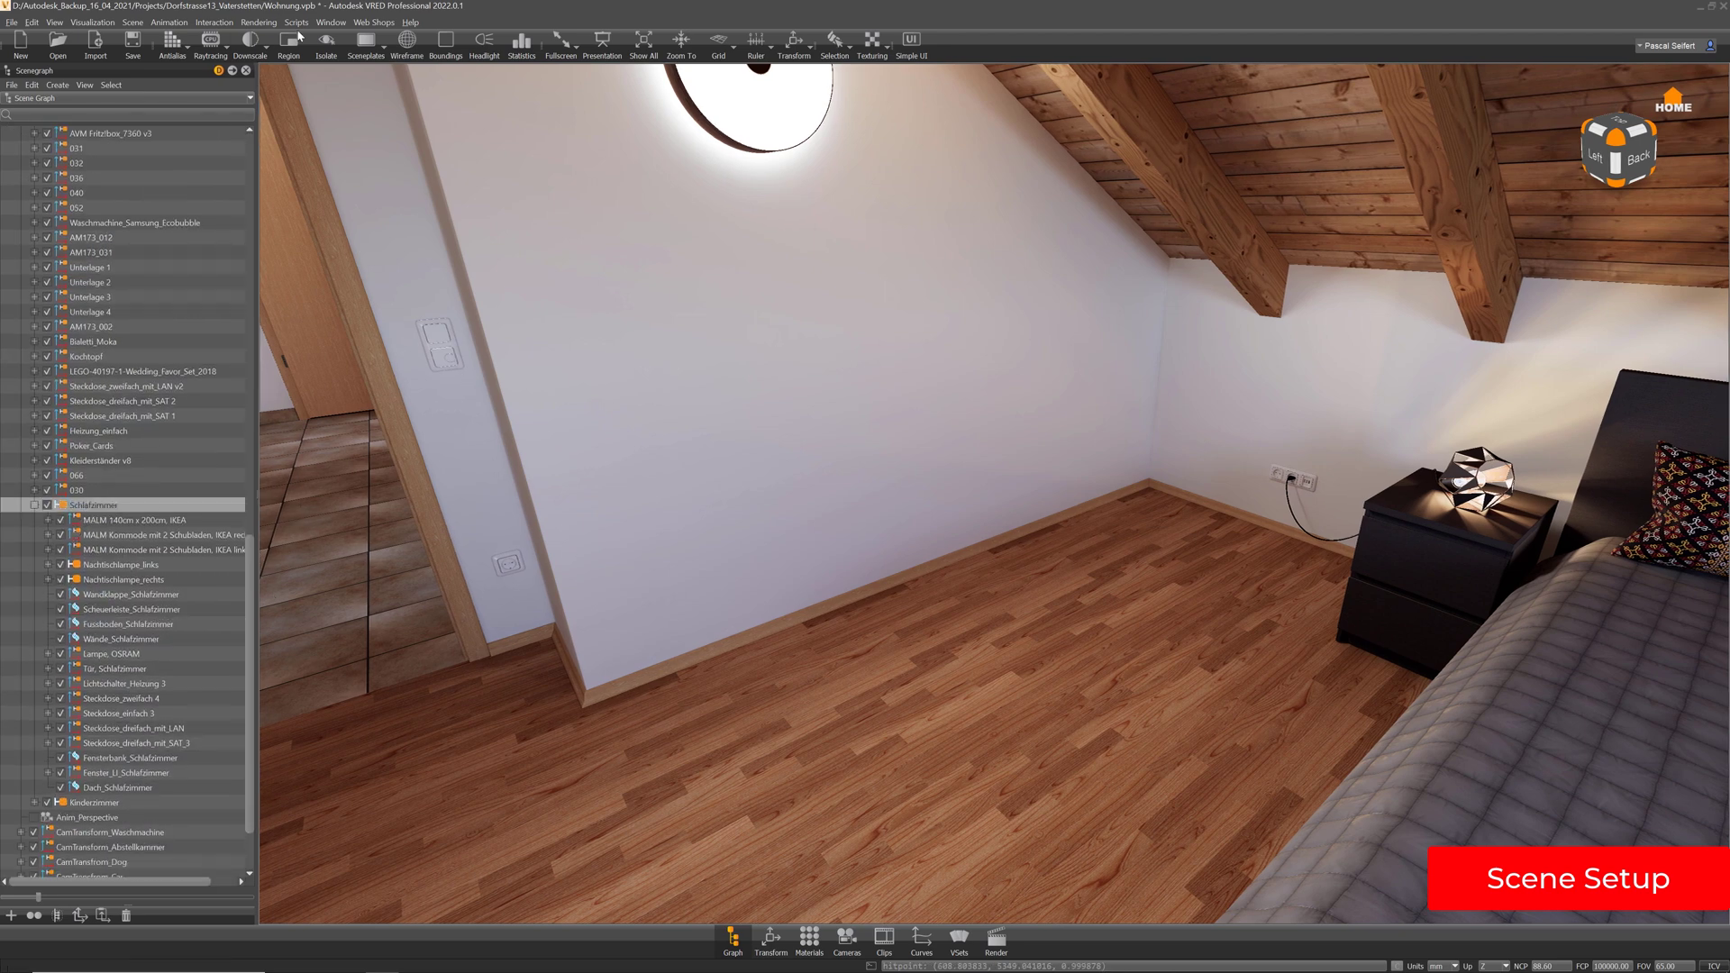
left_click(404, 45)
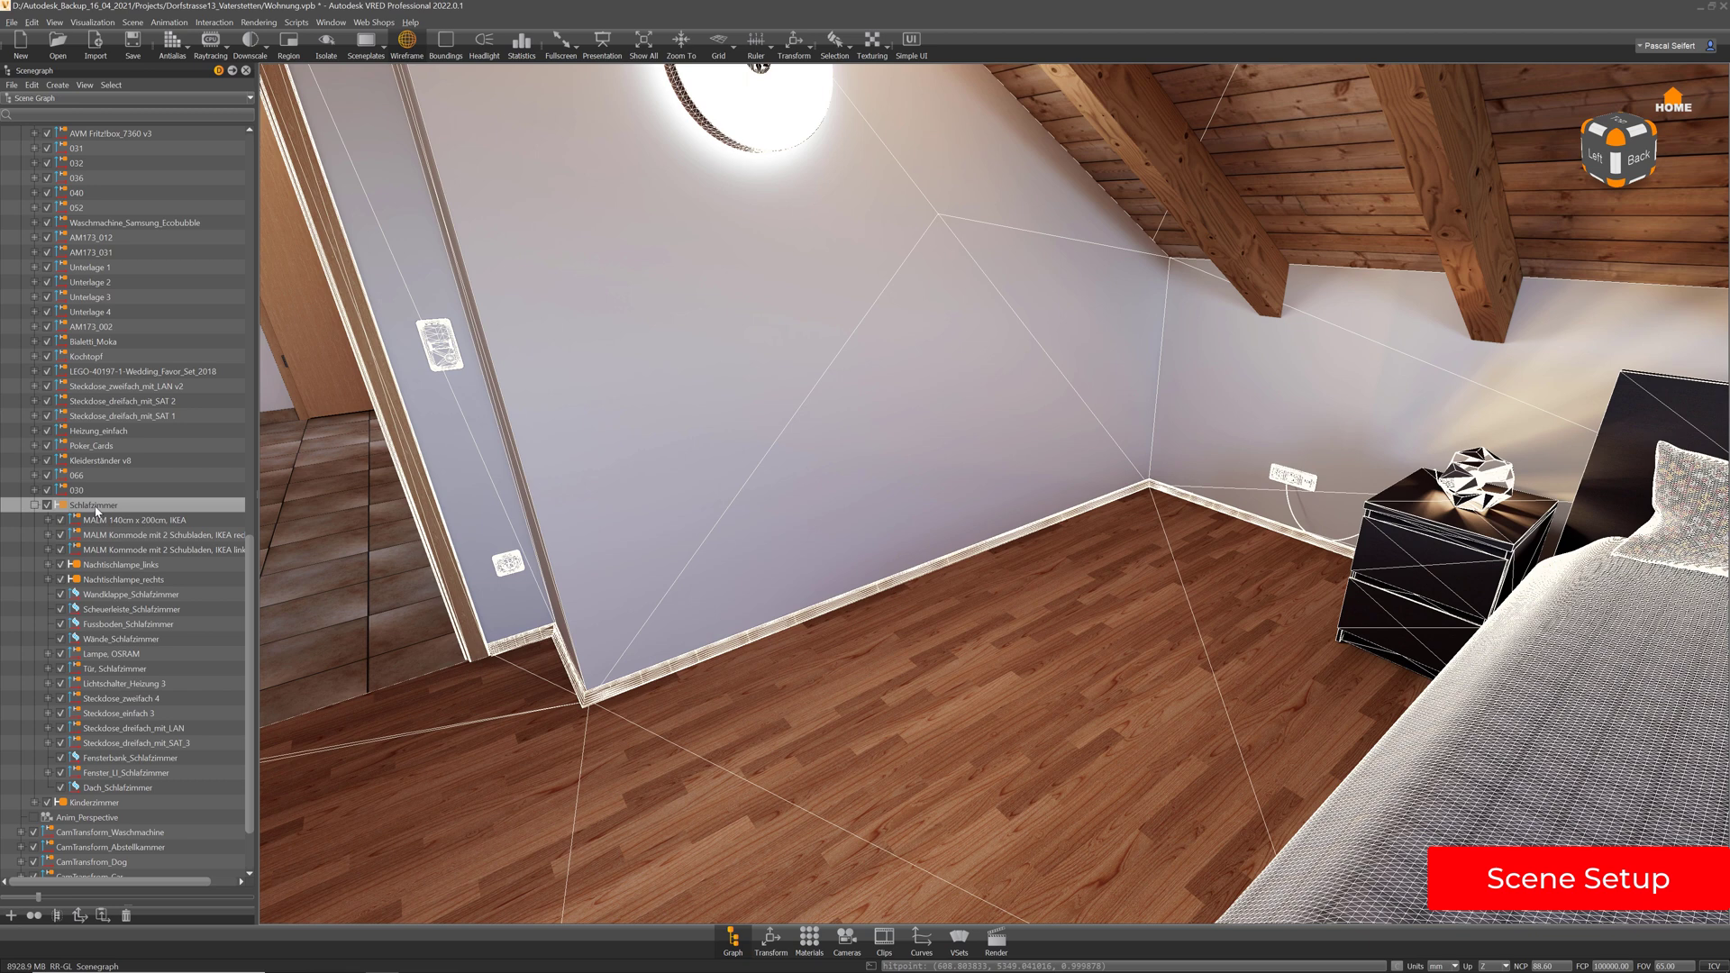
Paste Standspiegel v10 under Schlafzimmer, turn wireframe off, frame the mirror and bed, and open Cameras
key("ctrl+v")
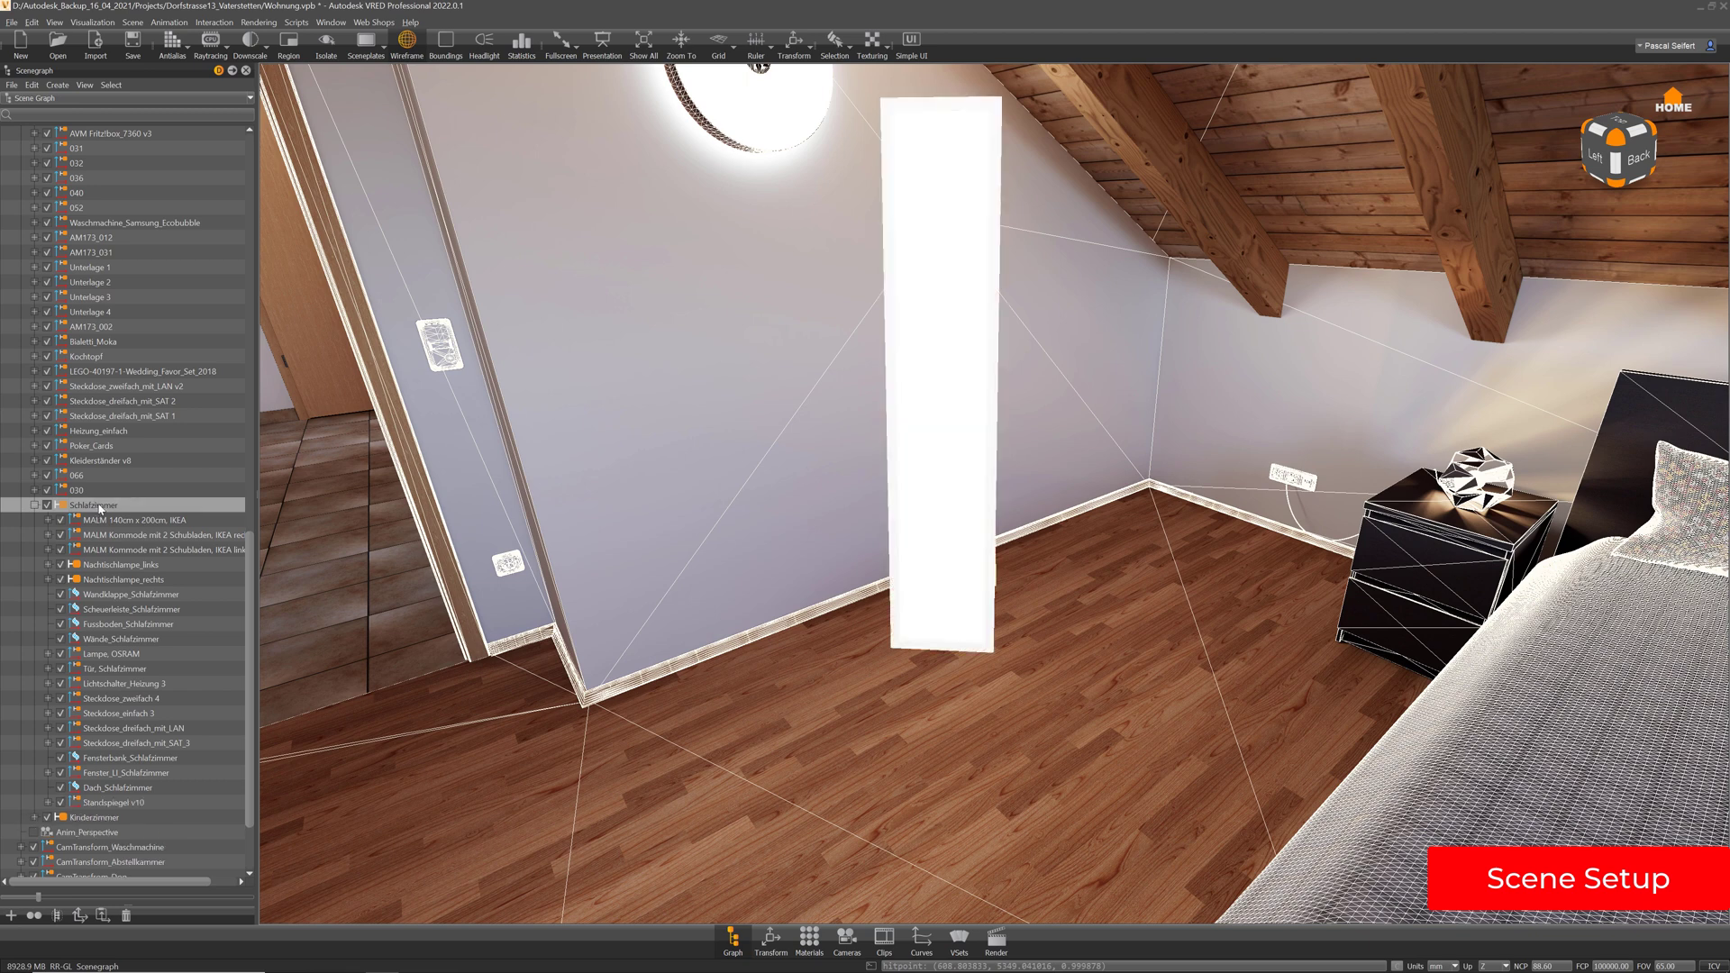
left_click(407, 40)
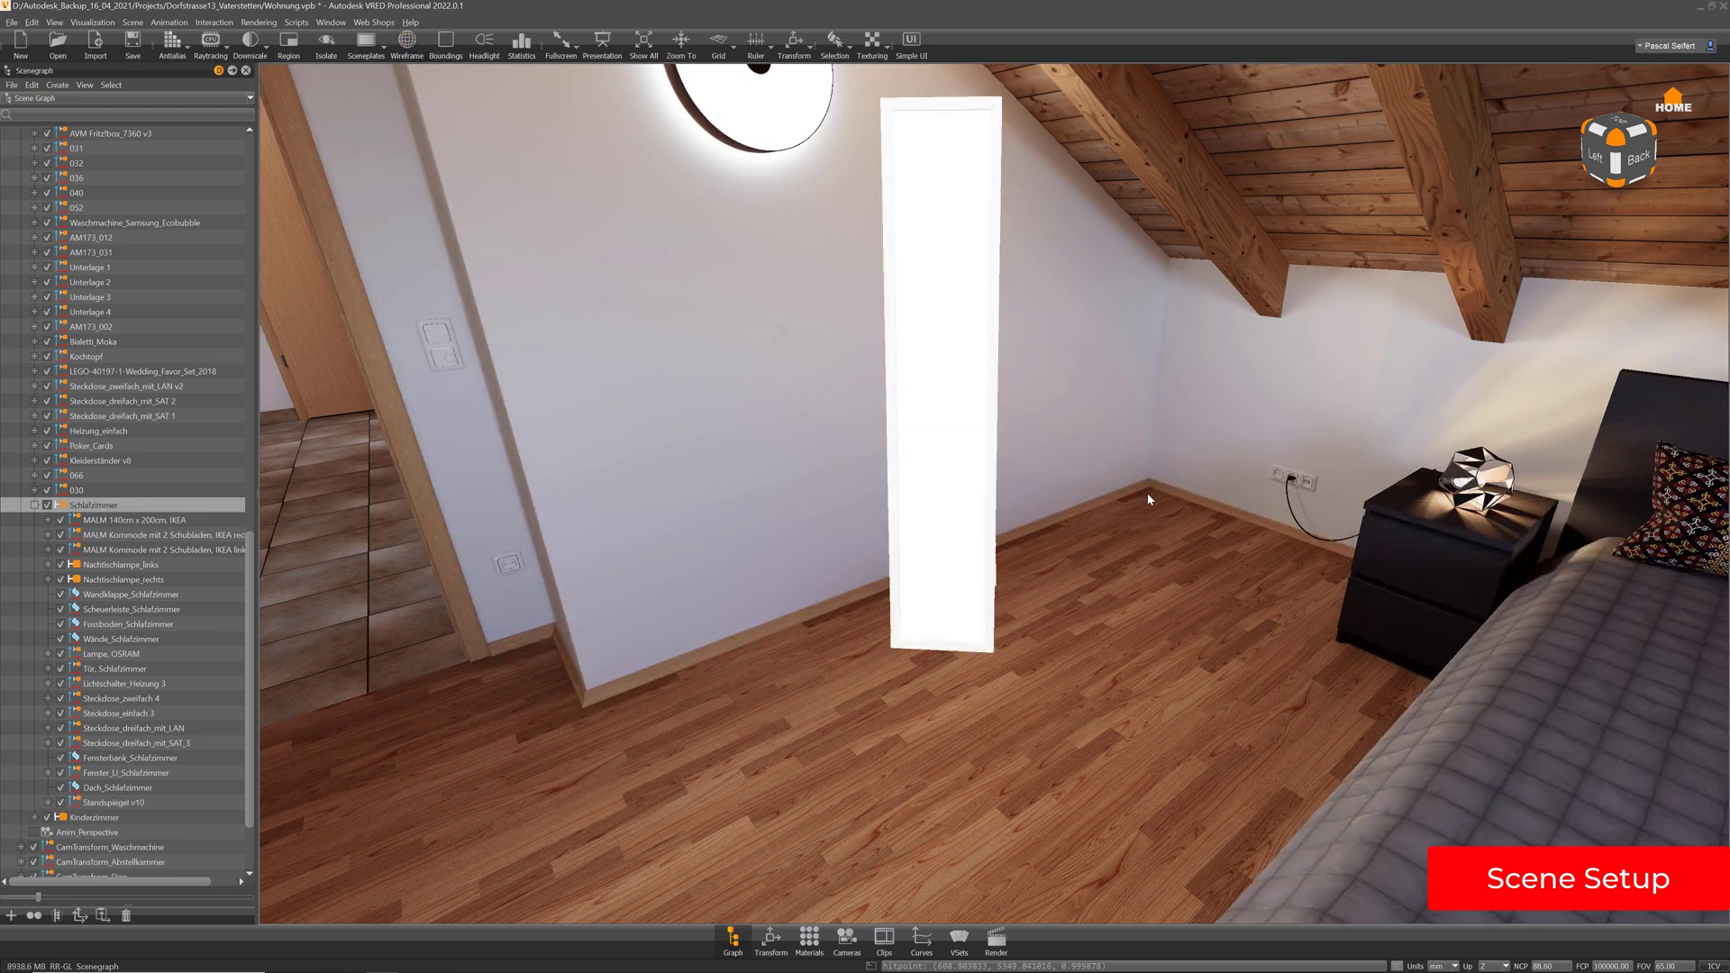
middle_click_drag(1128, 463, 1125, 481)
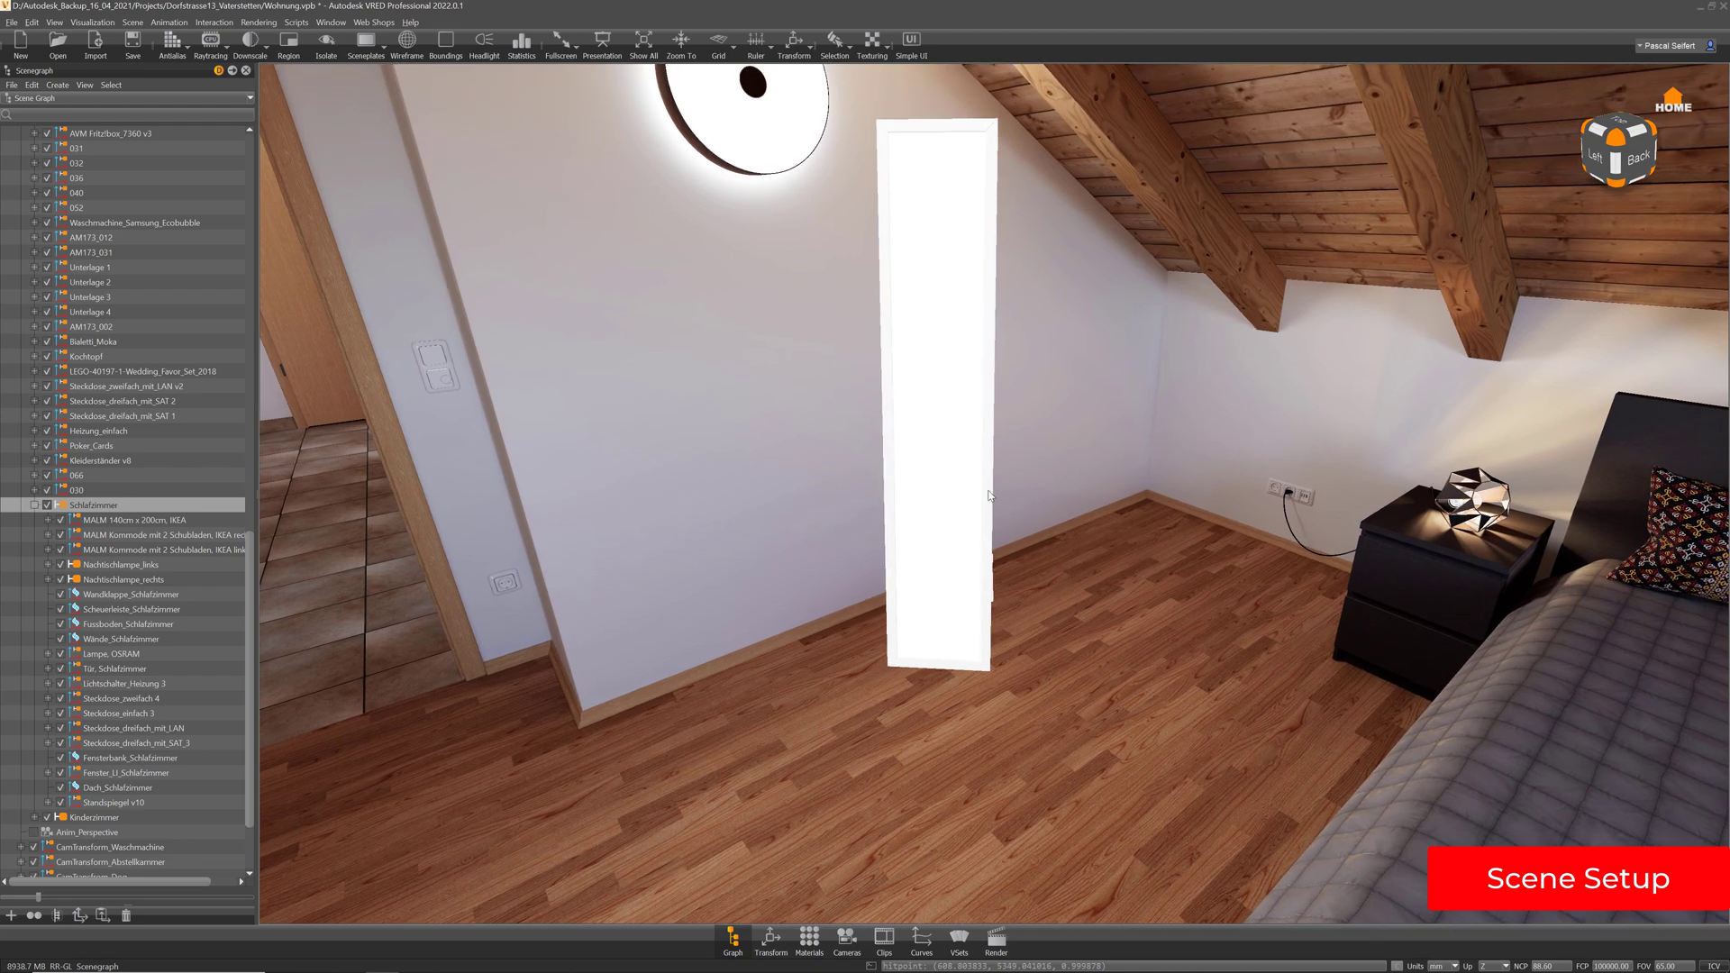
left_click_drag(1079, 549, 1175, 571)
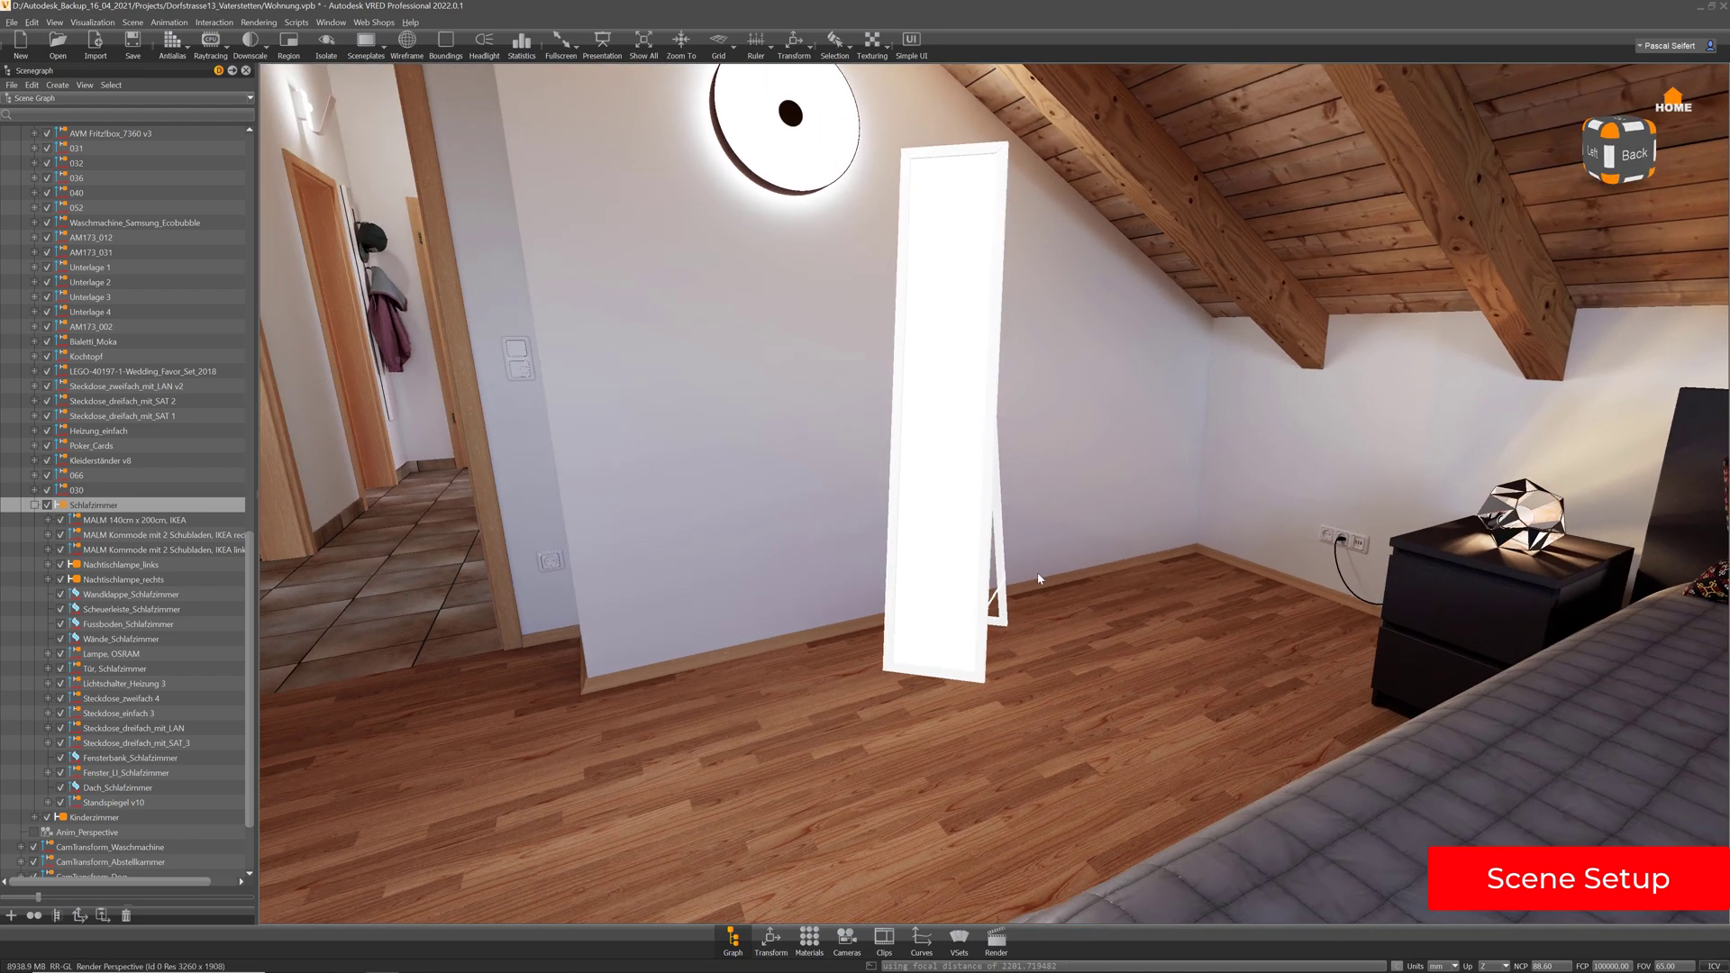
left_click_drag(1038, 578, 1163, 633)
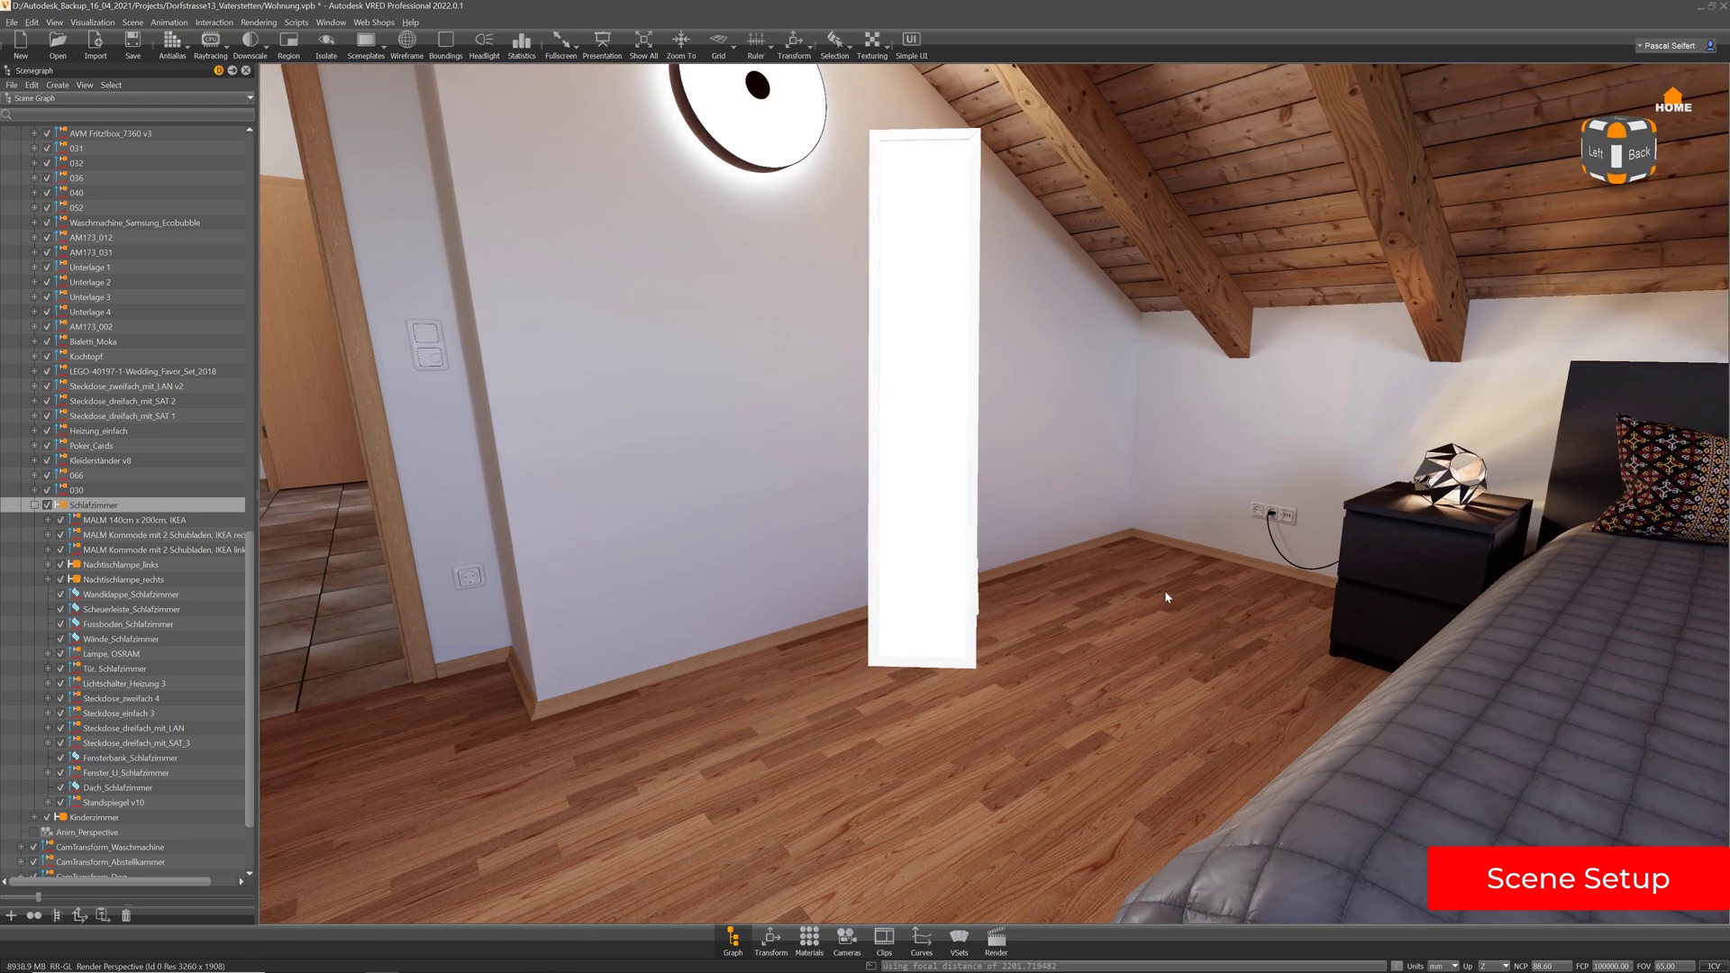
left_click_drag(1121, 539, 1093, 595)
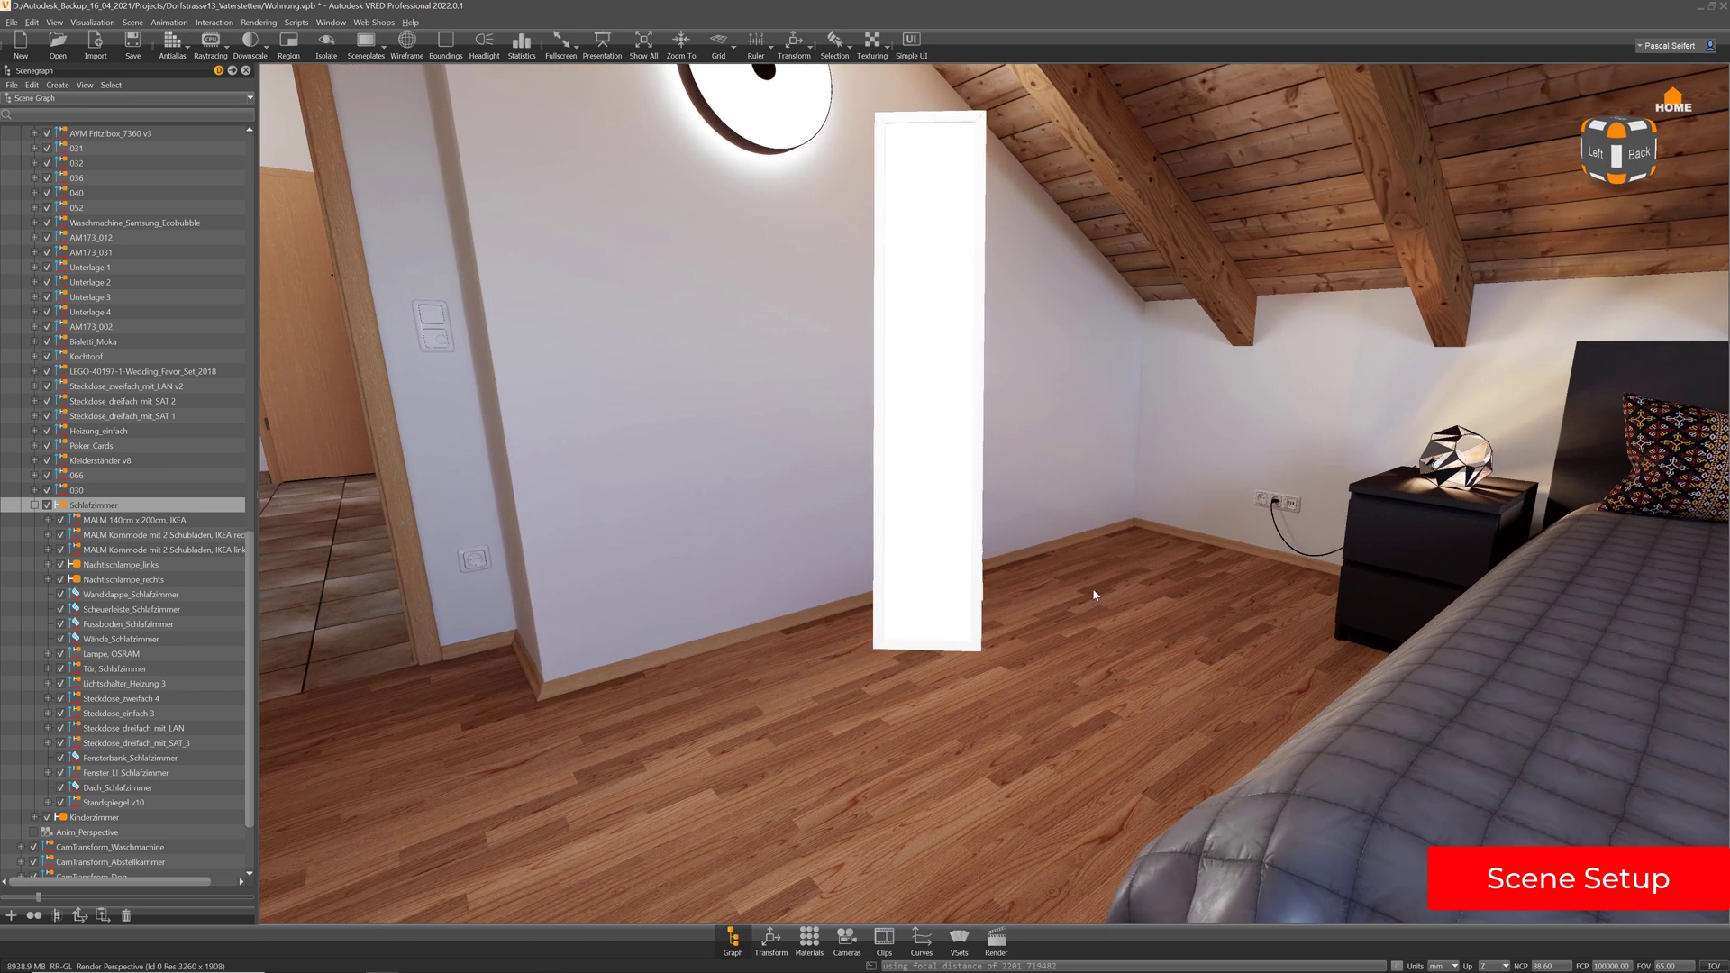
left_click(847, 939)
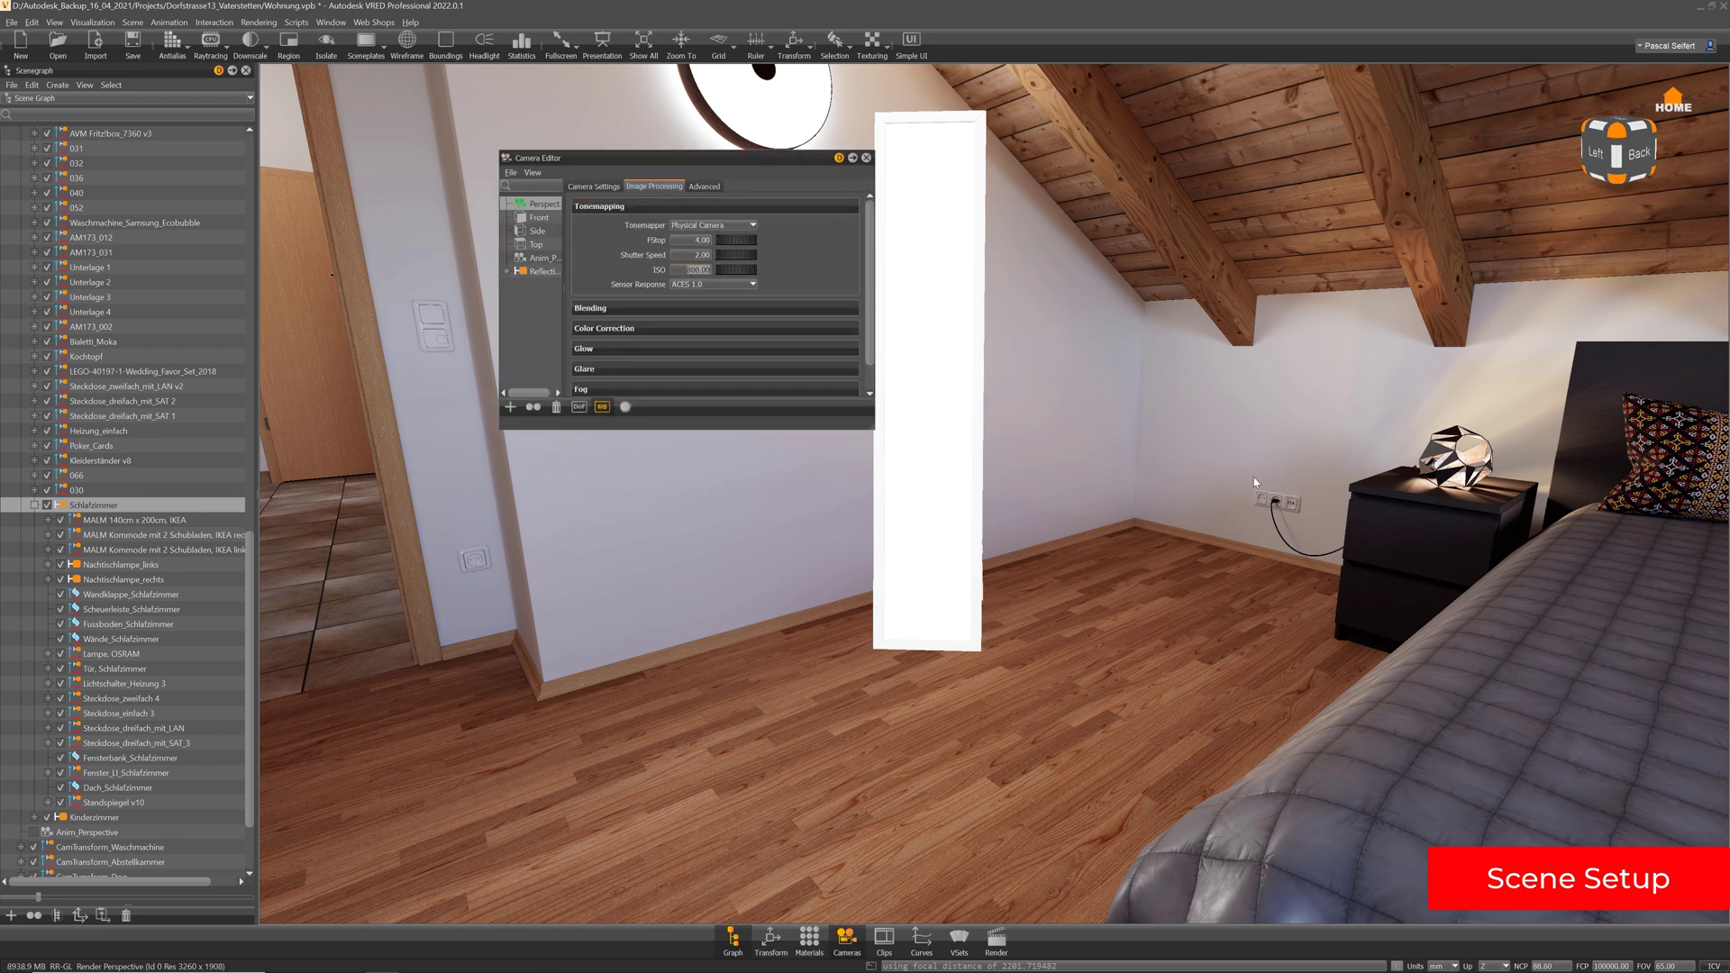
Orbit out to the house exterior, change the camera ISO to 100, and open Materials
right_click_drag(1254, 483, 1178, 311)
mouse_move(1140, 540)
right_mouse_down()
mouse_move(1113, 283)
mouse_move(1206, 400)
right_mouse_up()
left_click_drag(1207, 401, 598, 452)
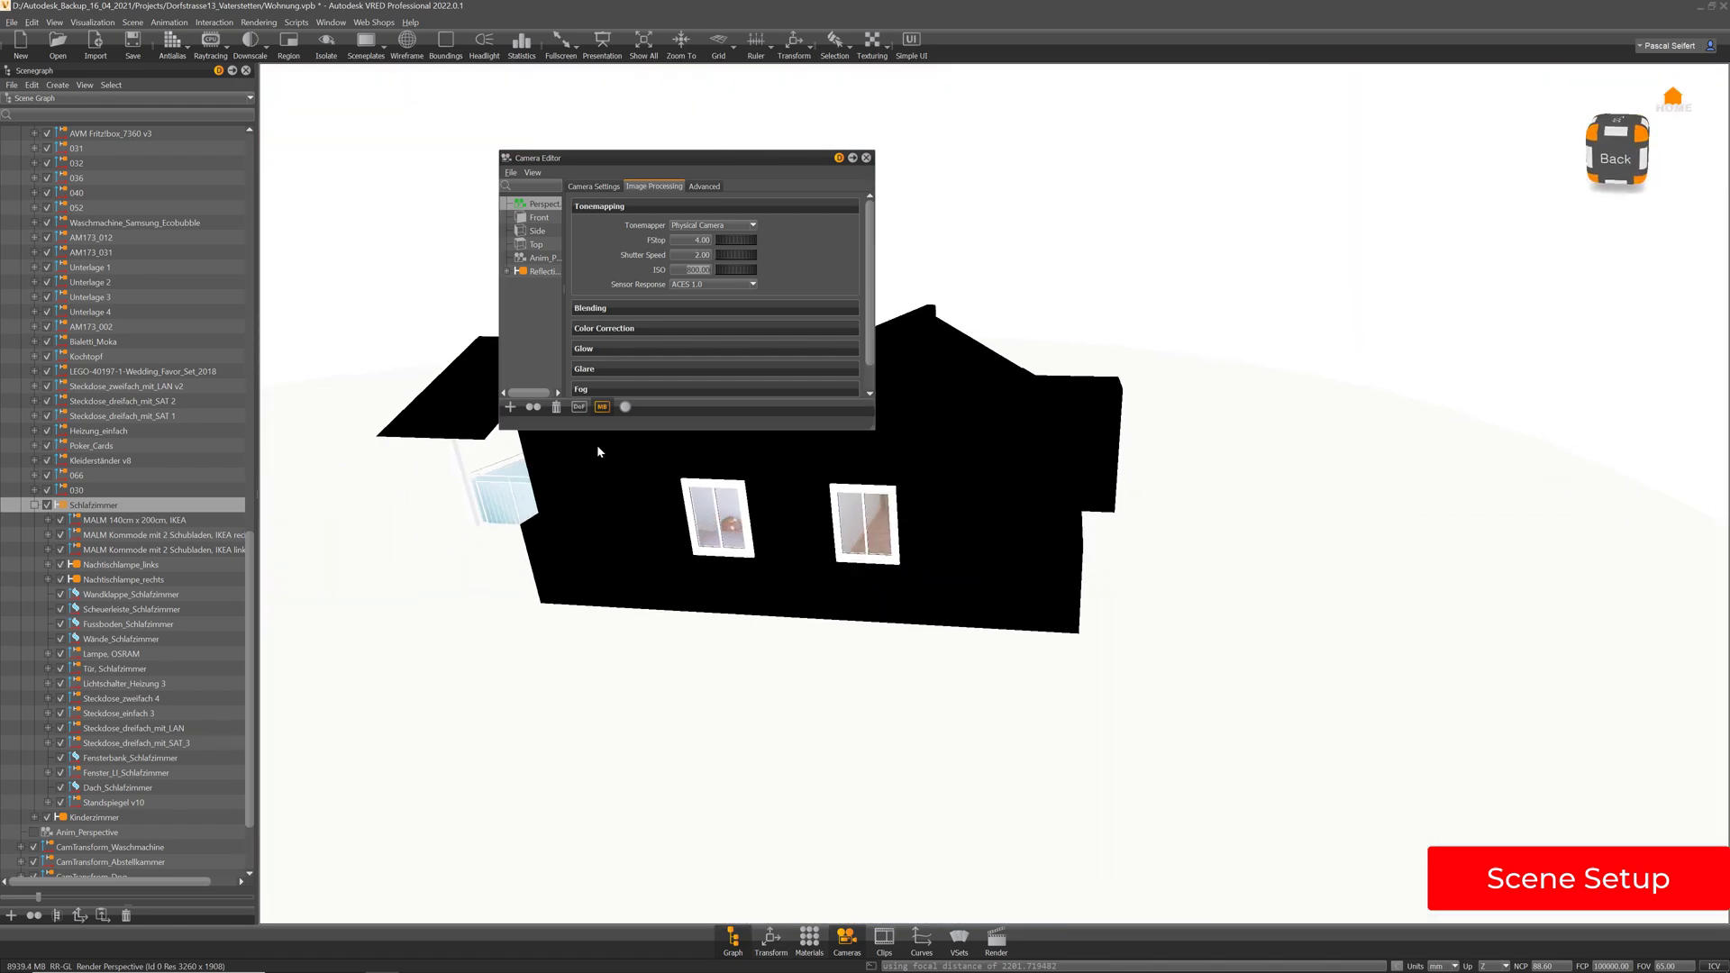
mouse_move(1333, 514)
left_mouse_down()
mouse_move(978, 517)
mouse_move(863, 452)
left_mouse_up()
middle_click_drag(862, 451, 964, 558)
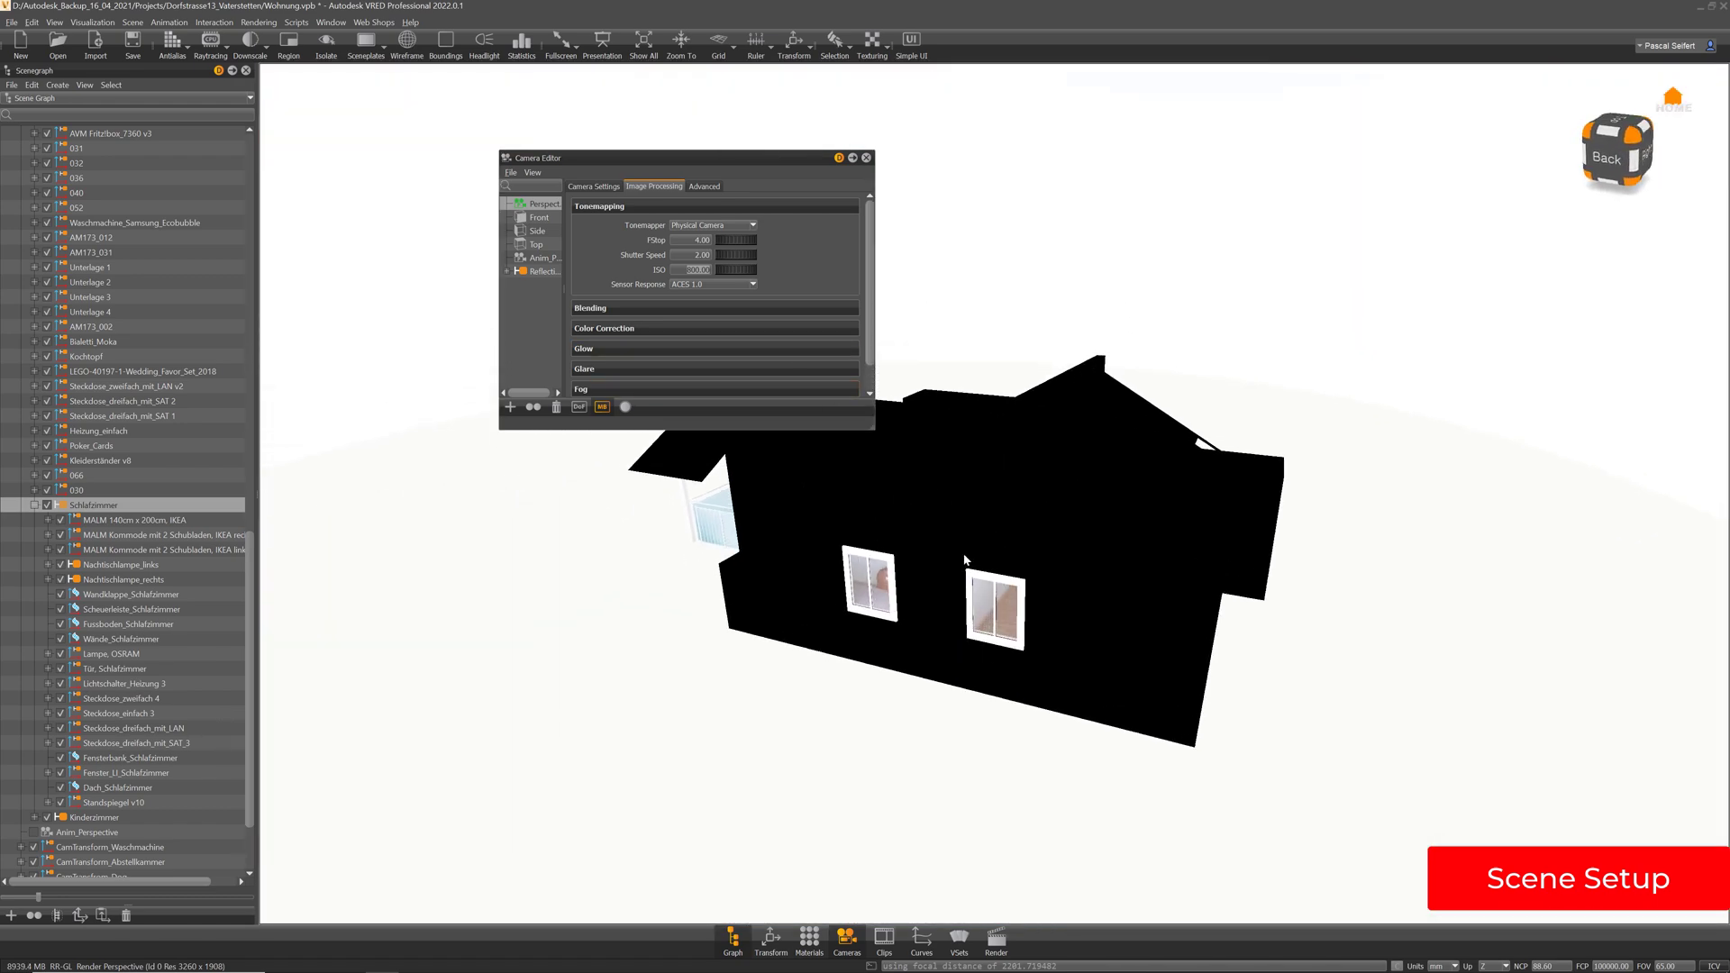
left_click(682, 269)
type("100")
key("Return")
left_click_drag(893, 570, 1244, 583)
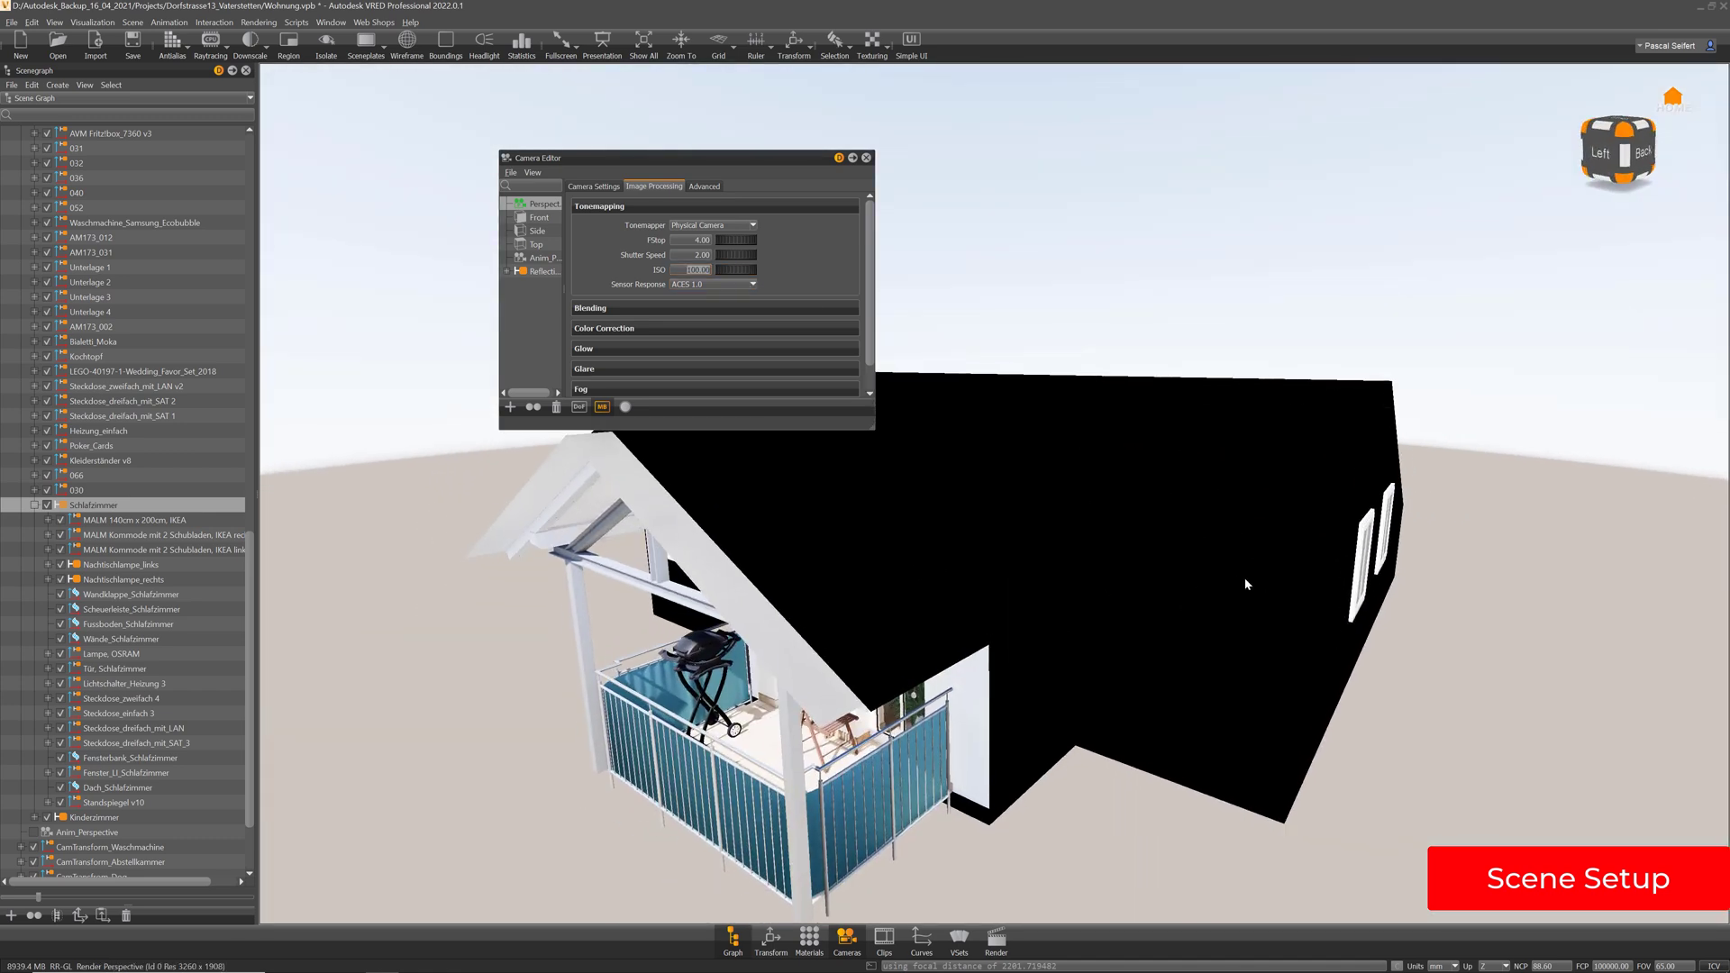
left_click(811, 941)
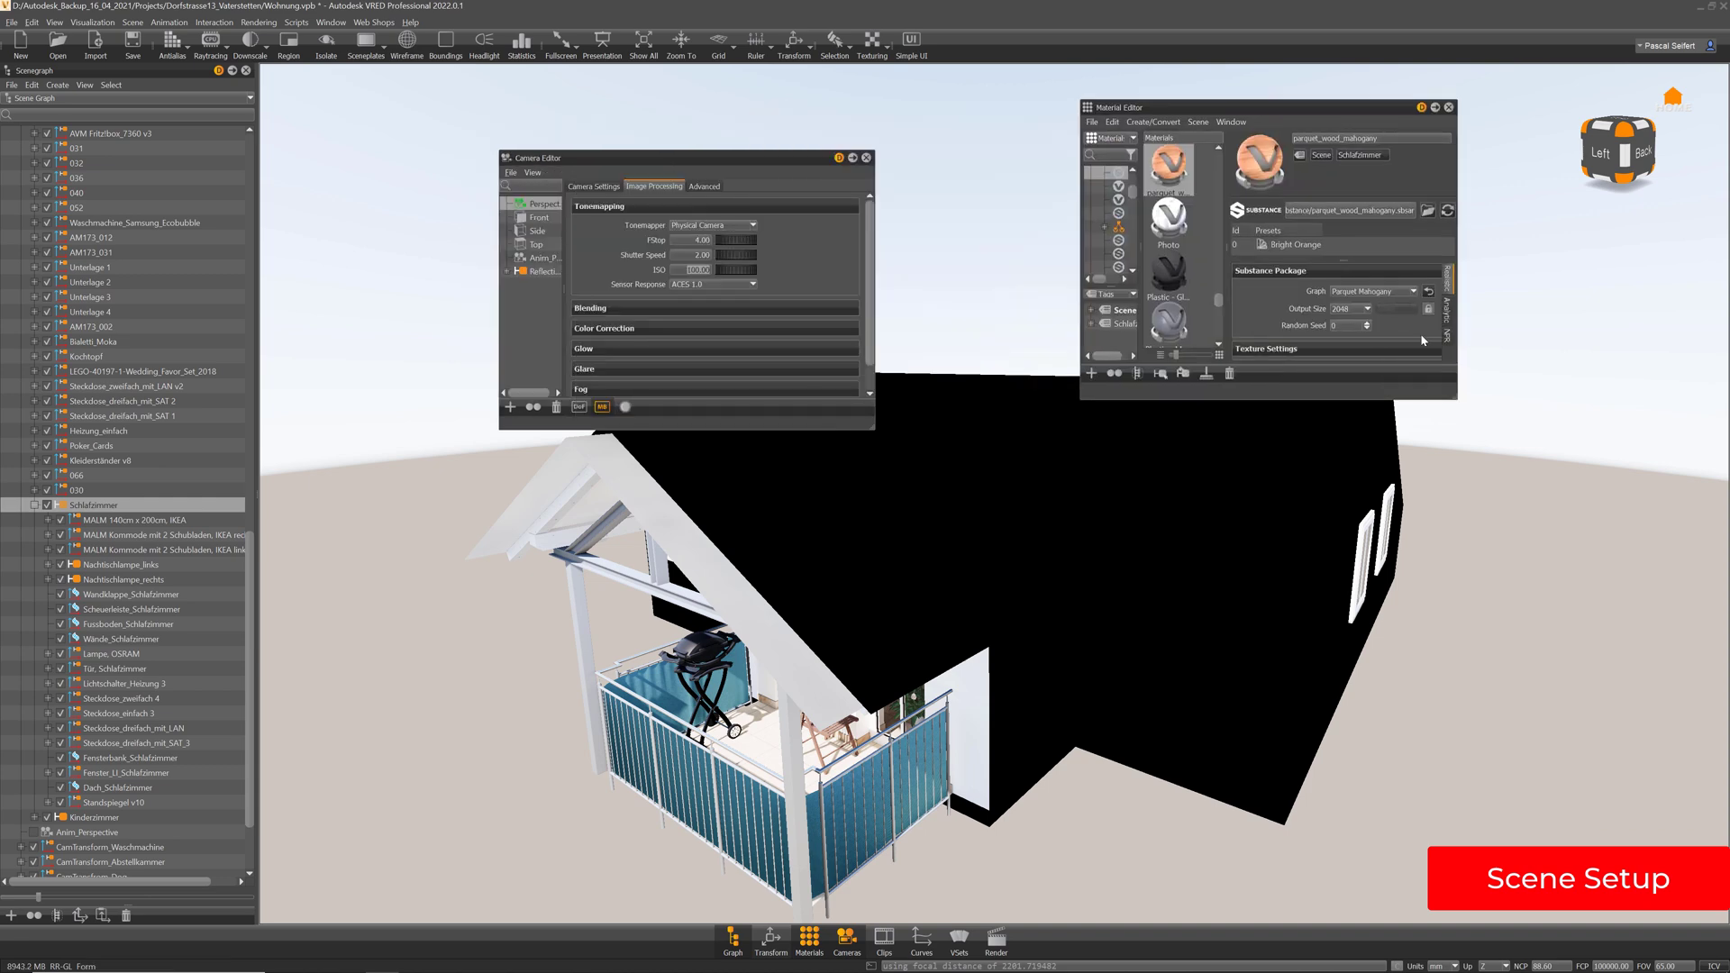
Enlarge the Material Editor and pick the sky to show the Skylight environment's sun, time and location settings
left_click_drag(1455, 397, 1579, 483)
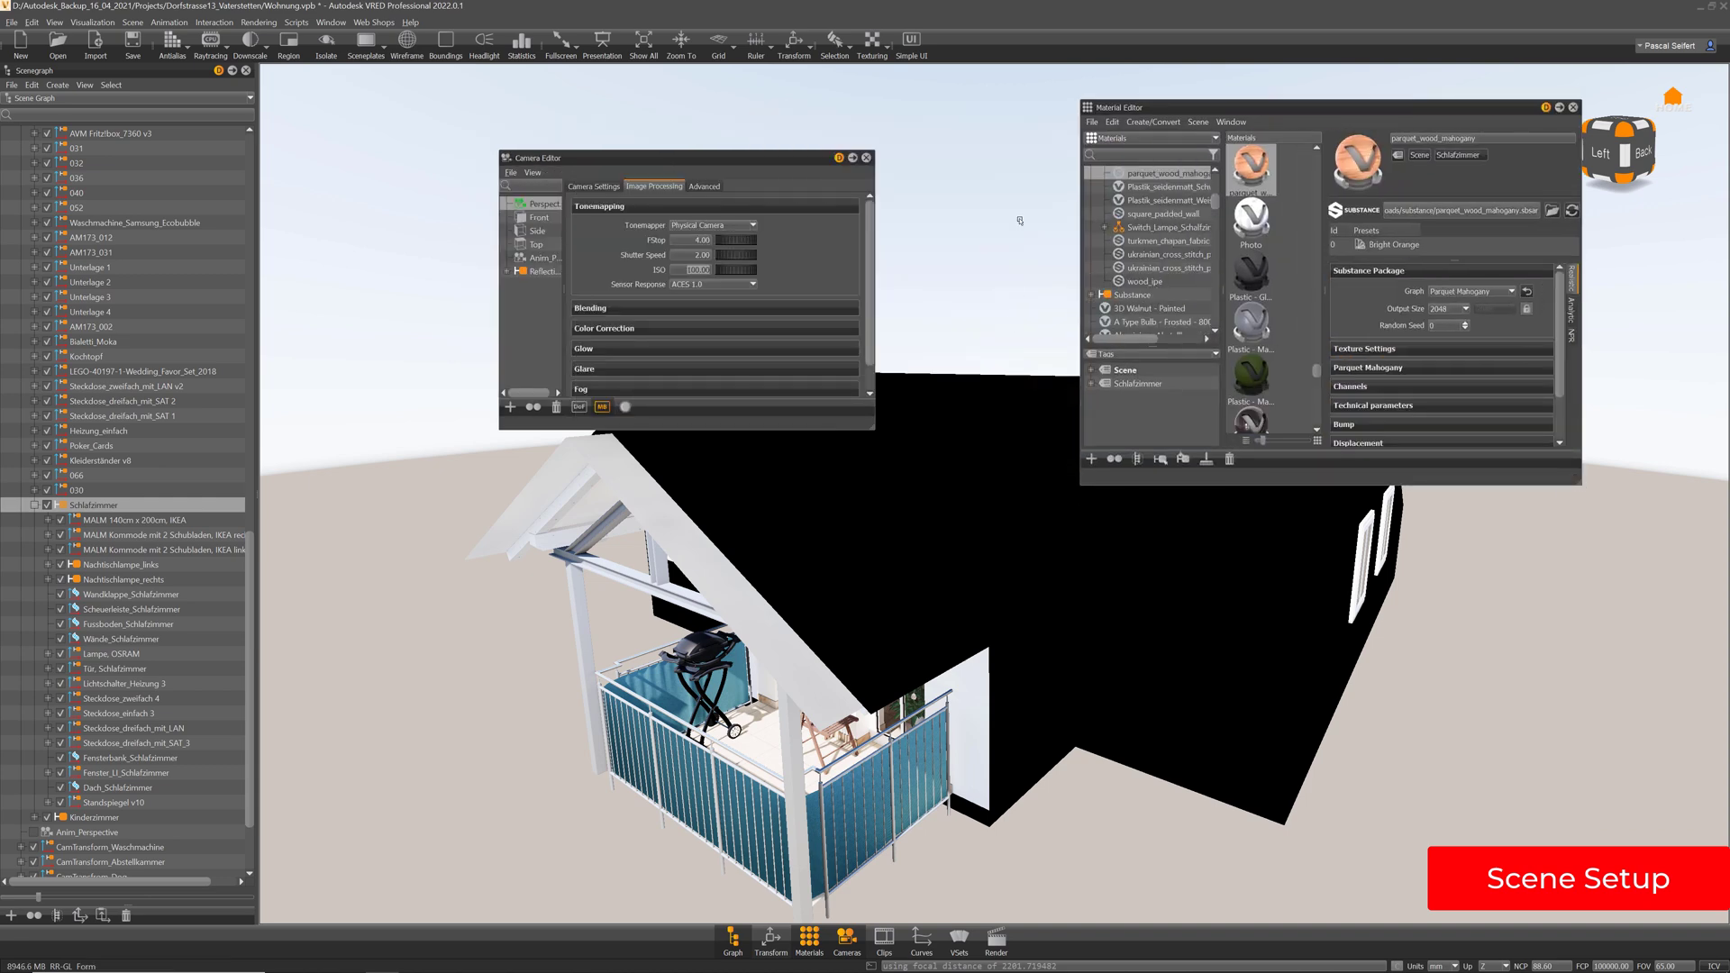
left_click(1020, 221, "shift")
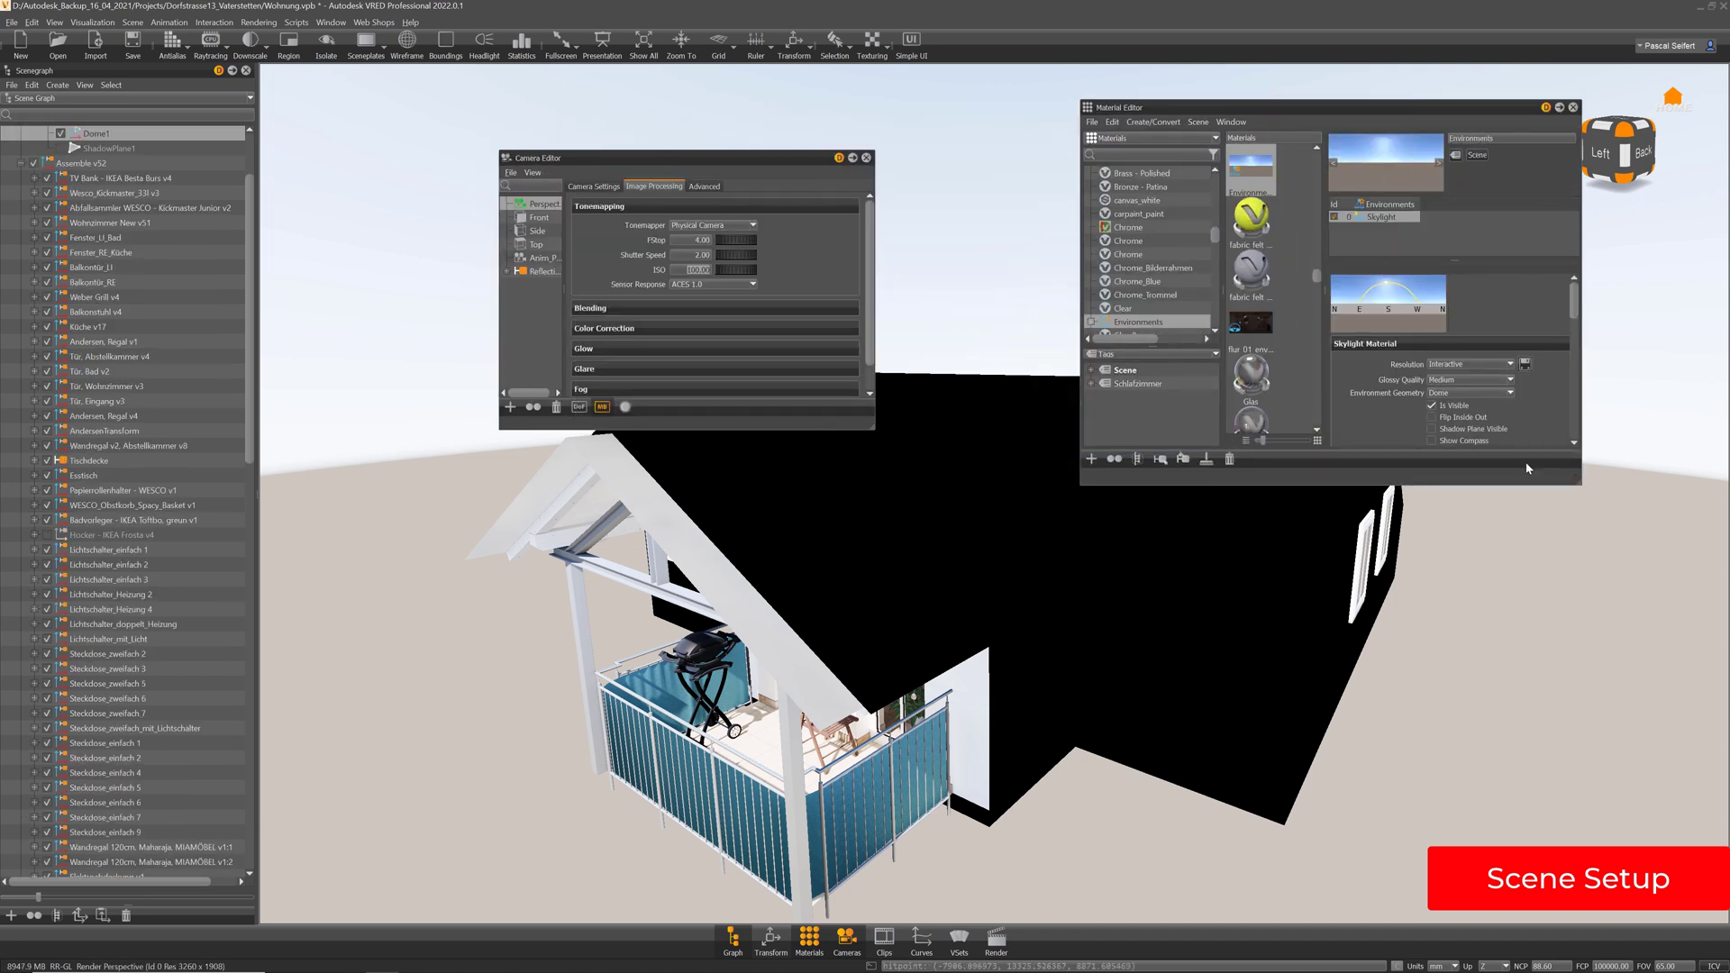
left_click_drag(1577, 484, 1618, 848)
left_click_drag(1614, 597, 1619, 695)
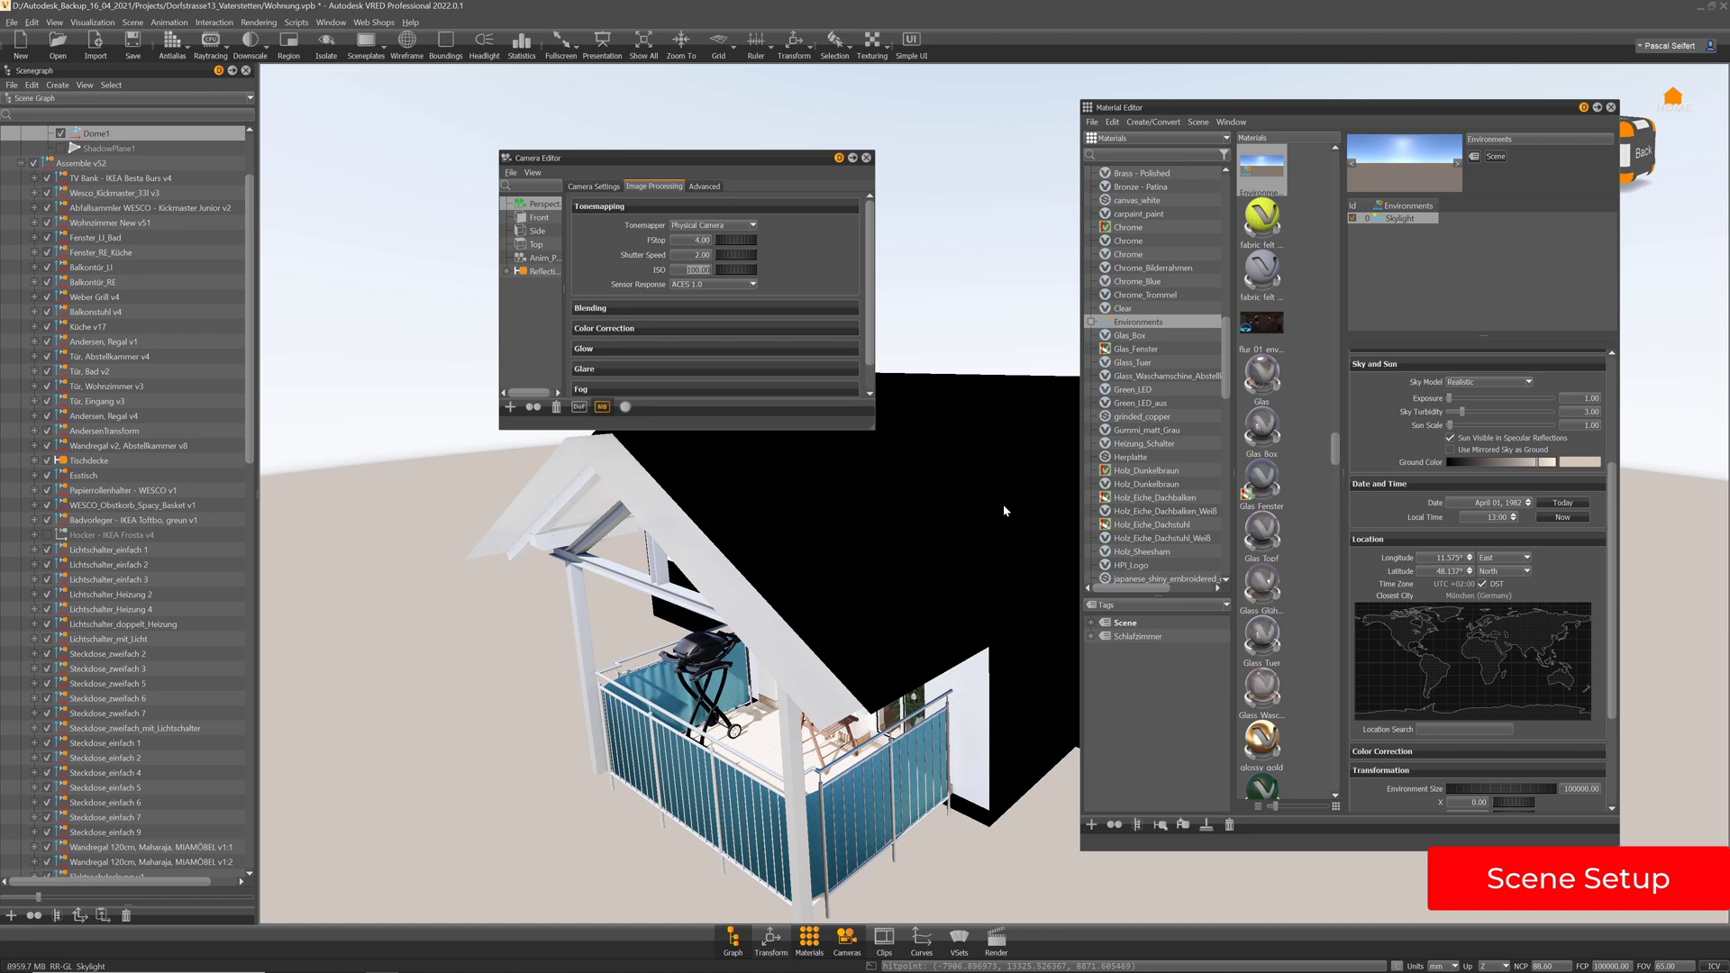
Close the Camera Editor and bring the view back inside to the dark dining room
right_click_drag(969, 446, 1032, 747)
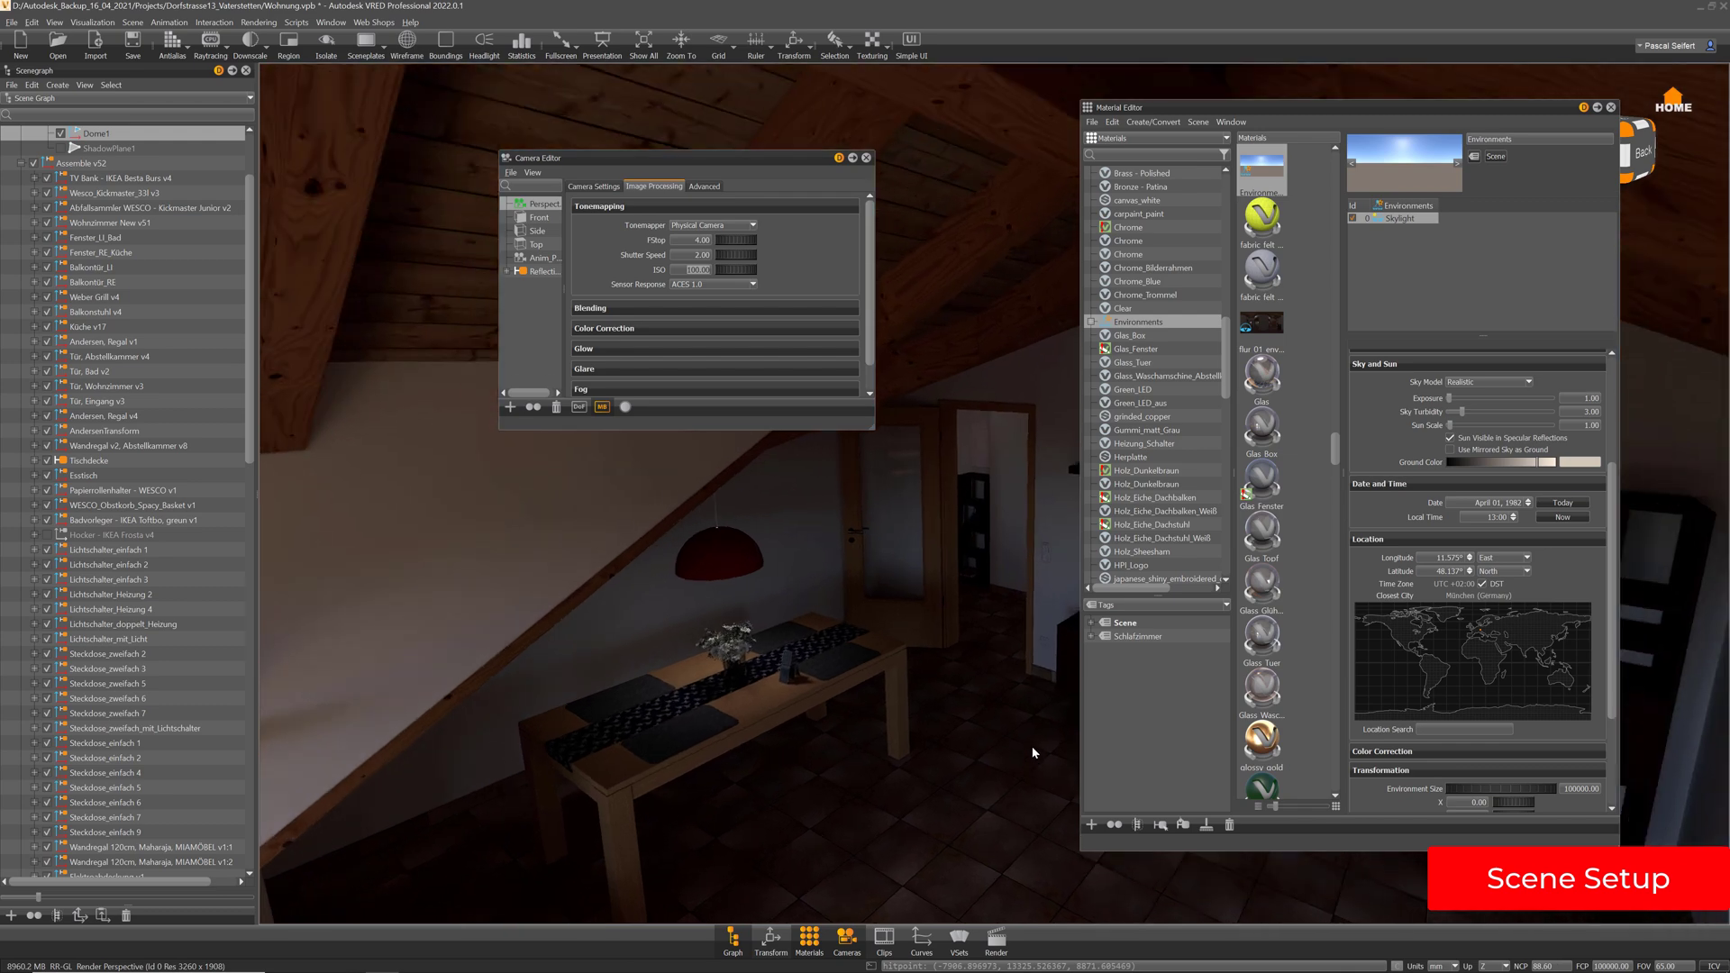
left_click(867, 159)
right_click_drag(964, 631, 862, 351)
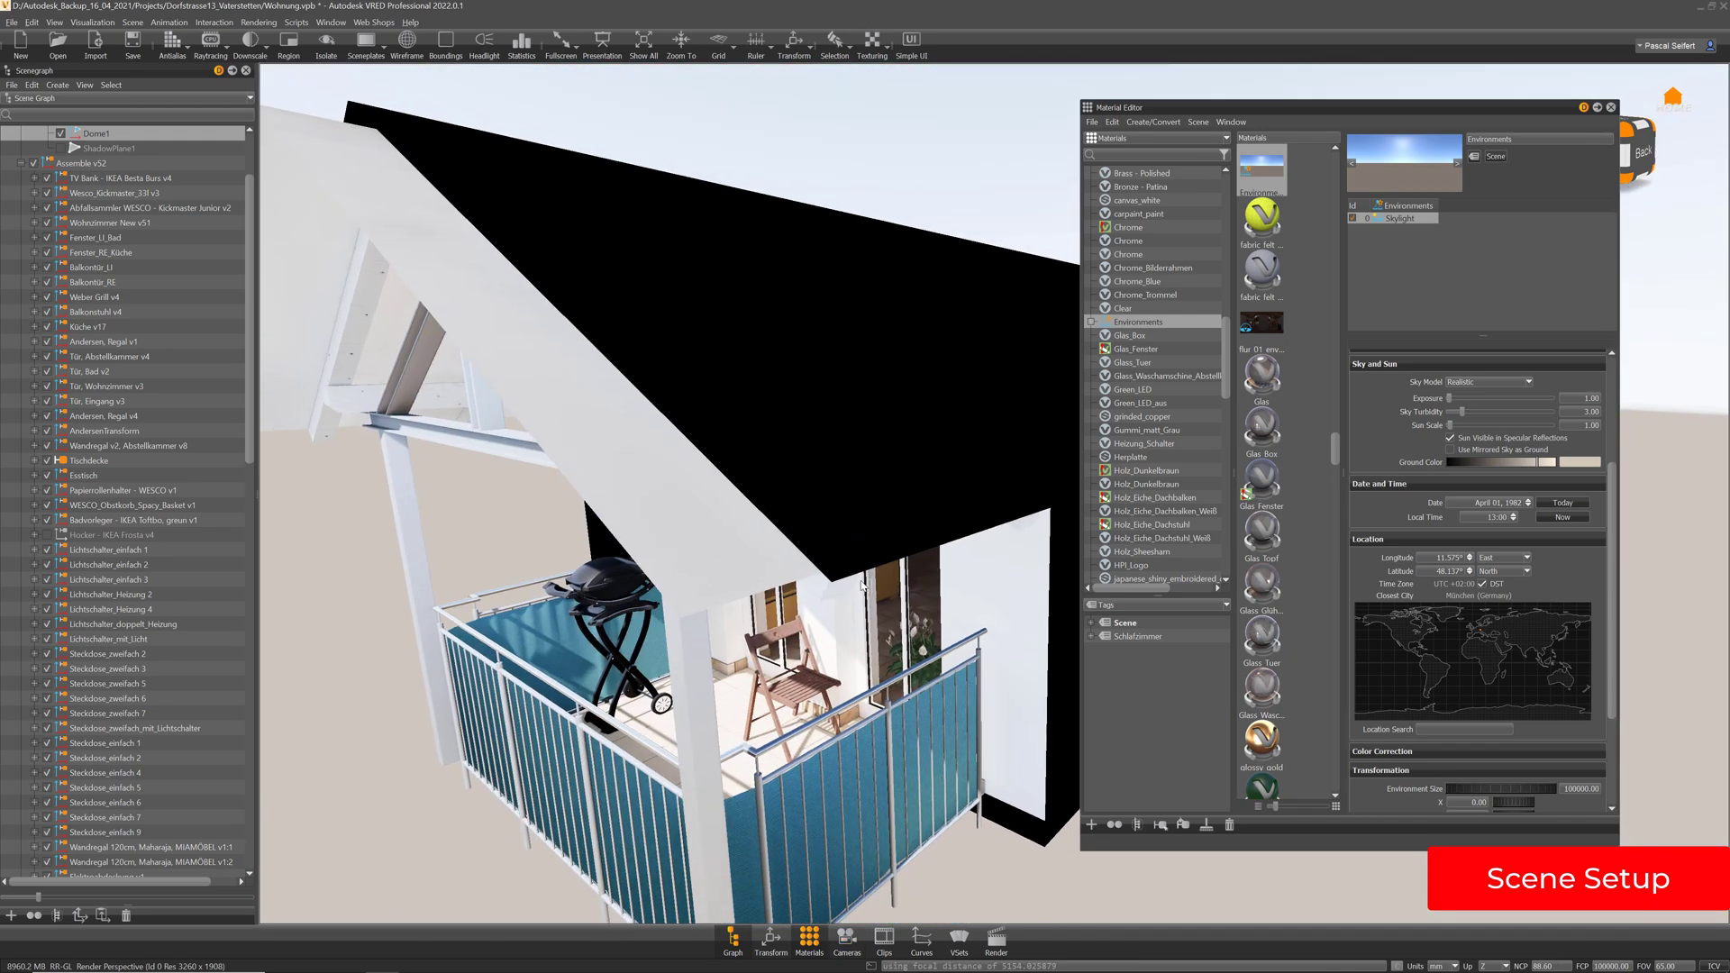
right_click_drag(978, 463, 982, 518)
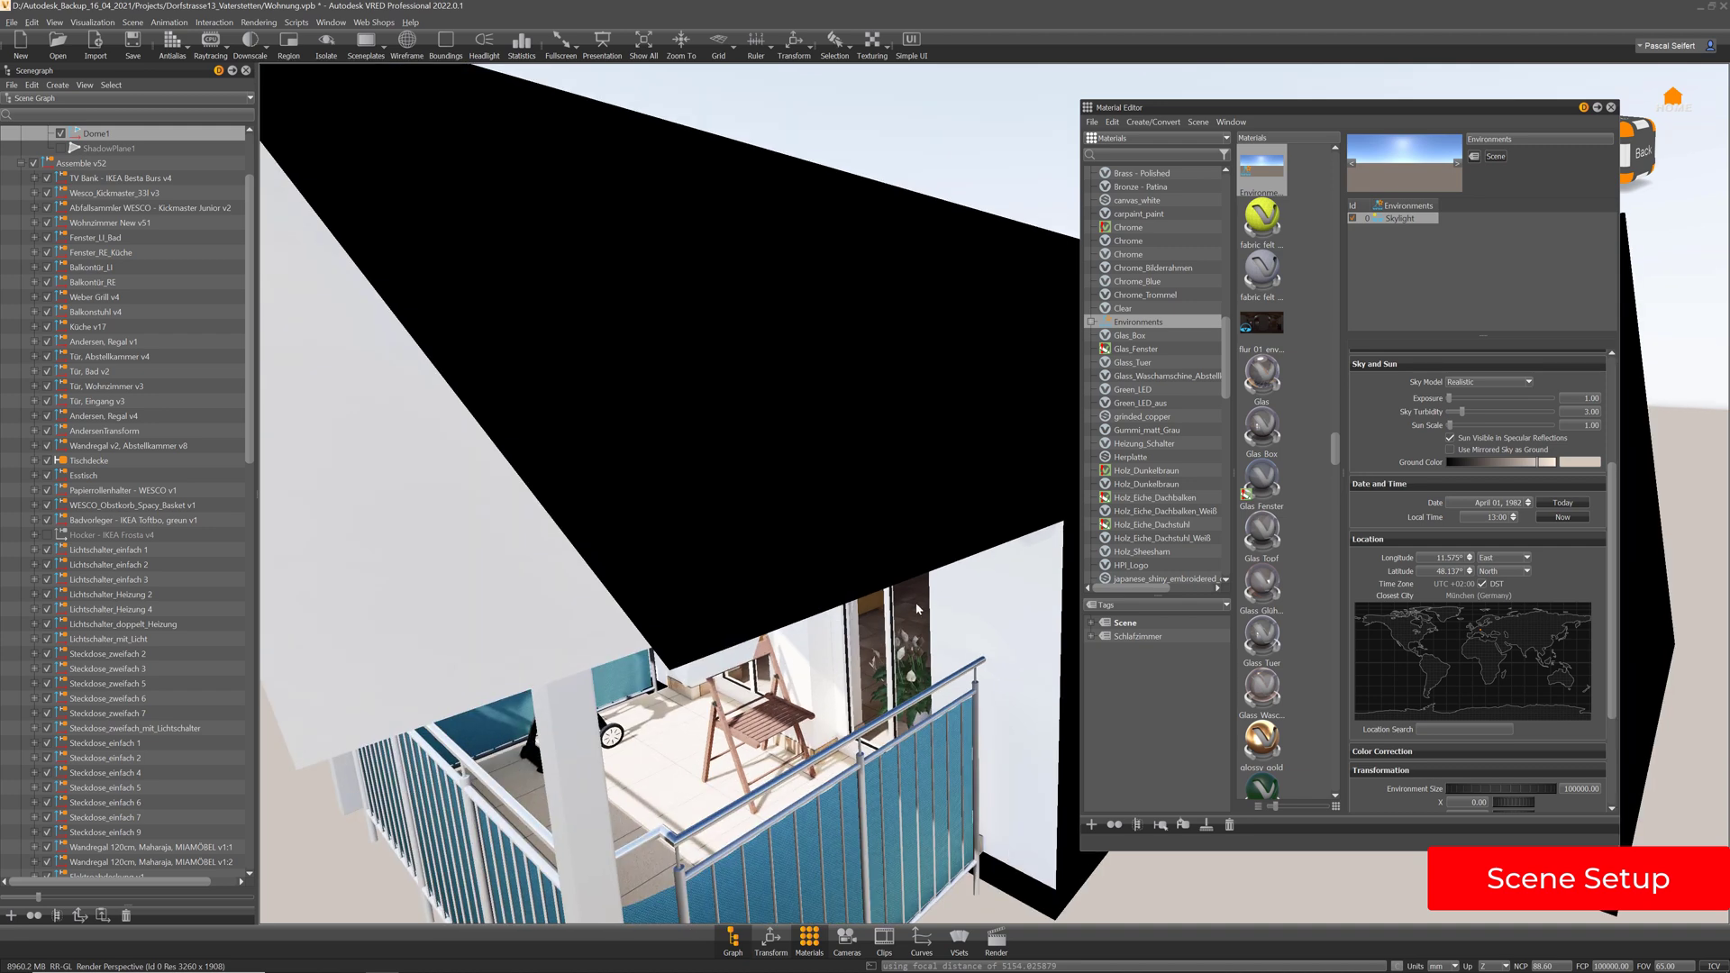
right_click_drag(1016, 338, 1029, 592)
left_click_drag(1029, 591, 856, 608)
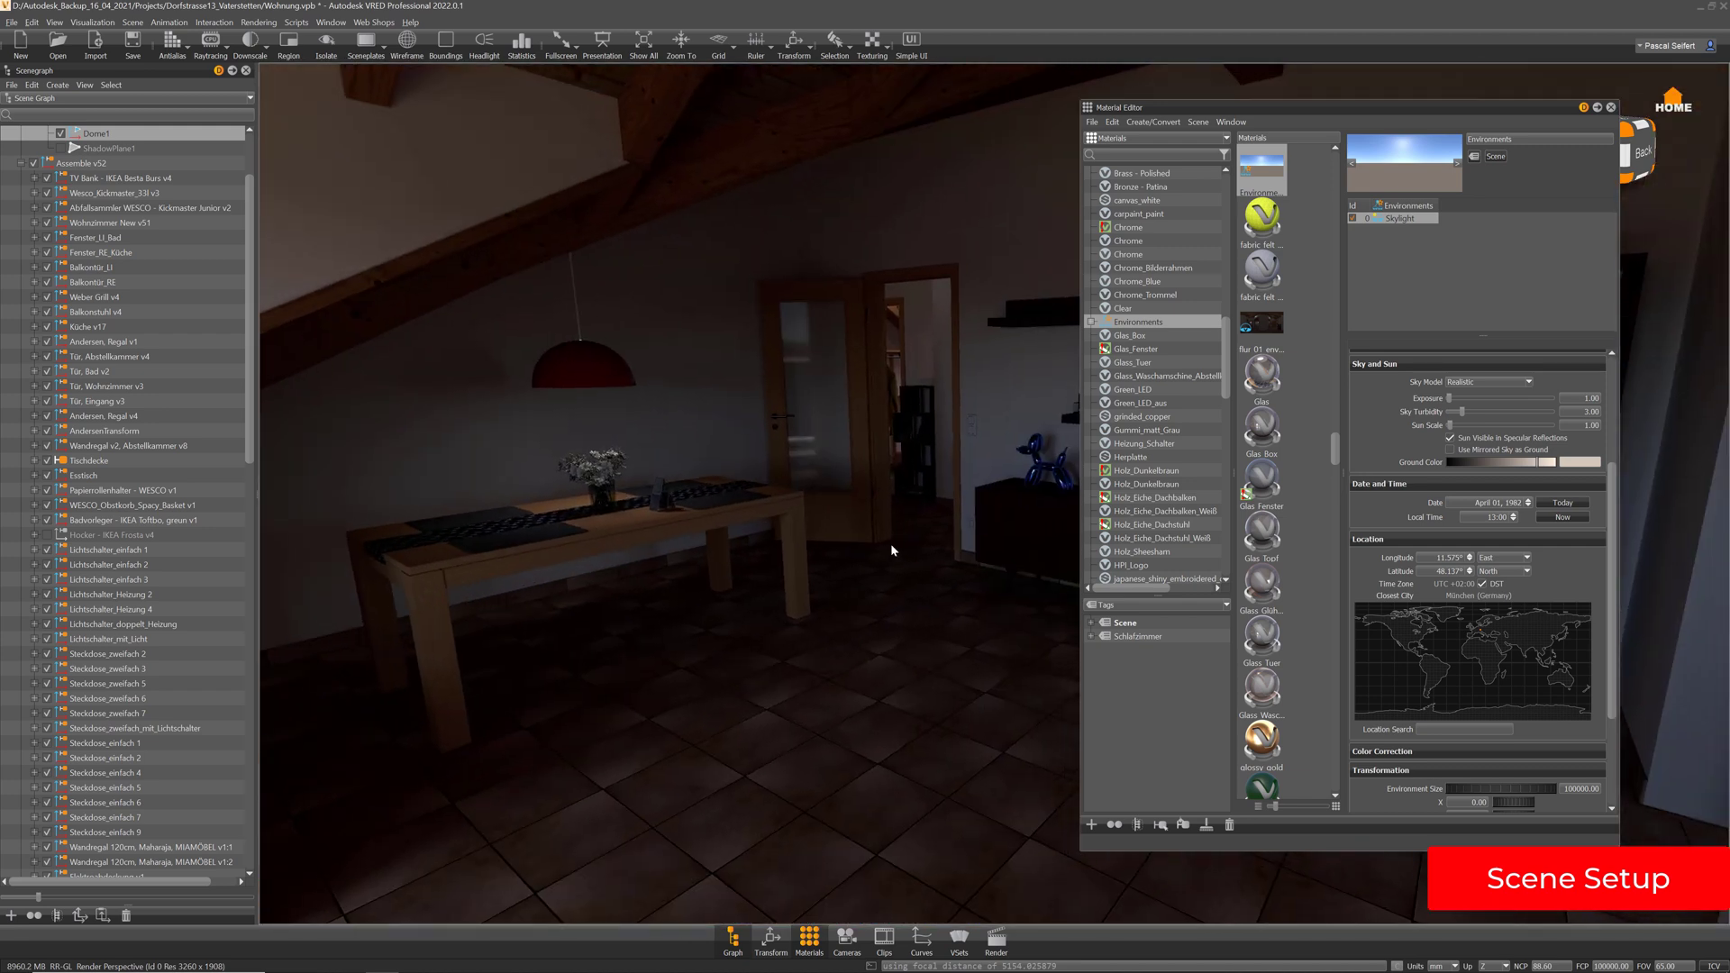
left_click_drag(890, 543, 870, 608)
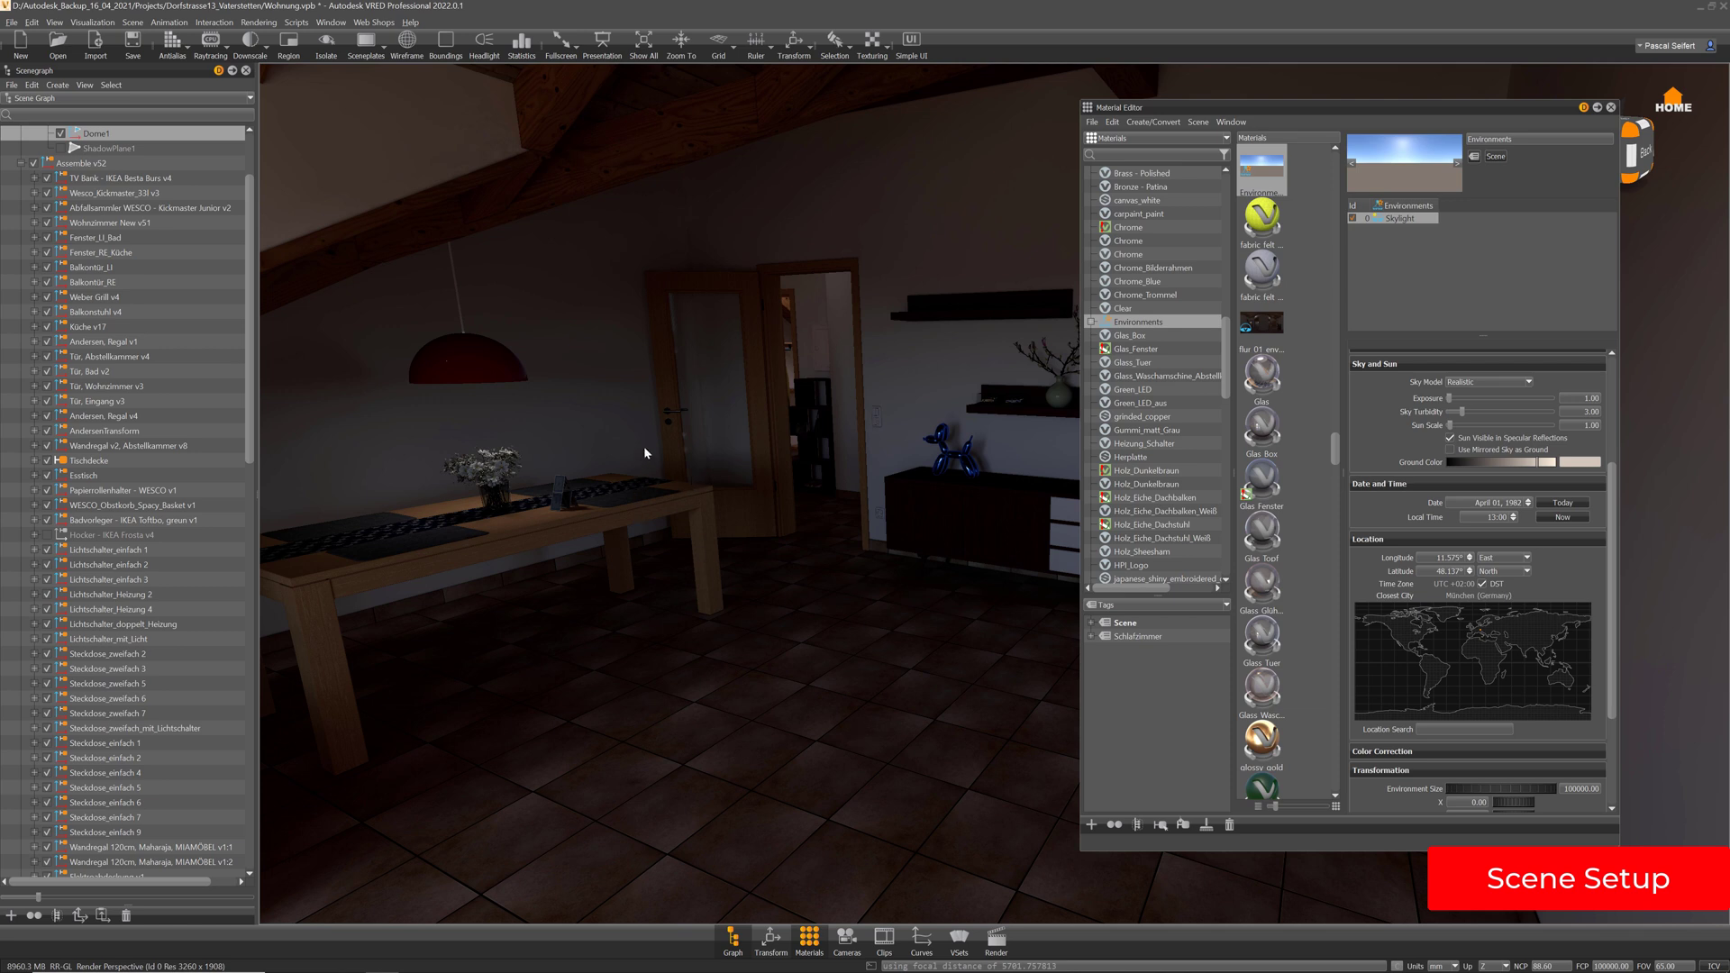
Orbit through the rooms past the dresser, wardrobe and sunlit window toward the dotted wall
left_click_drag(643, 448, 1104, 487)
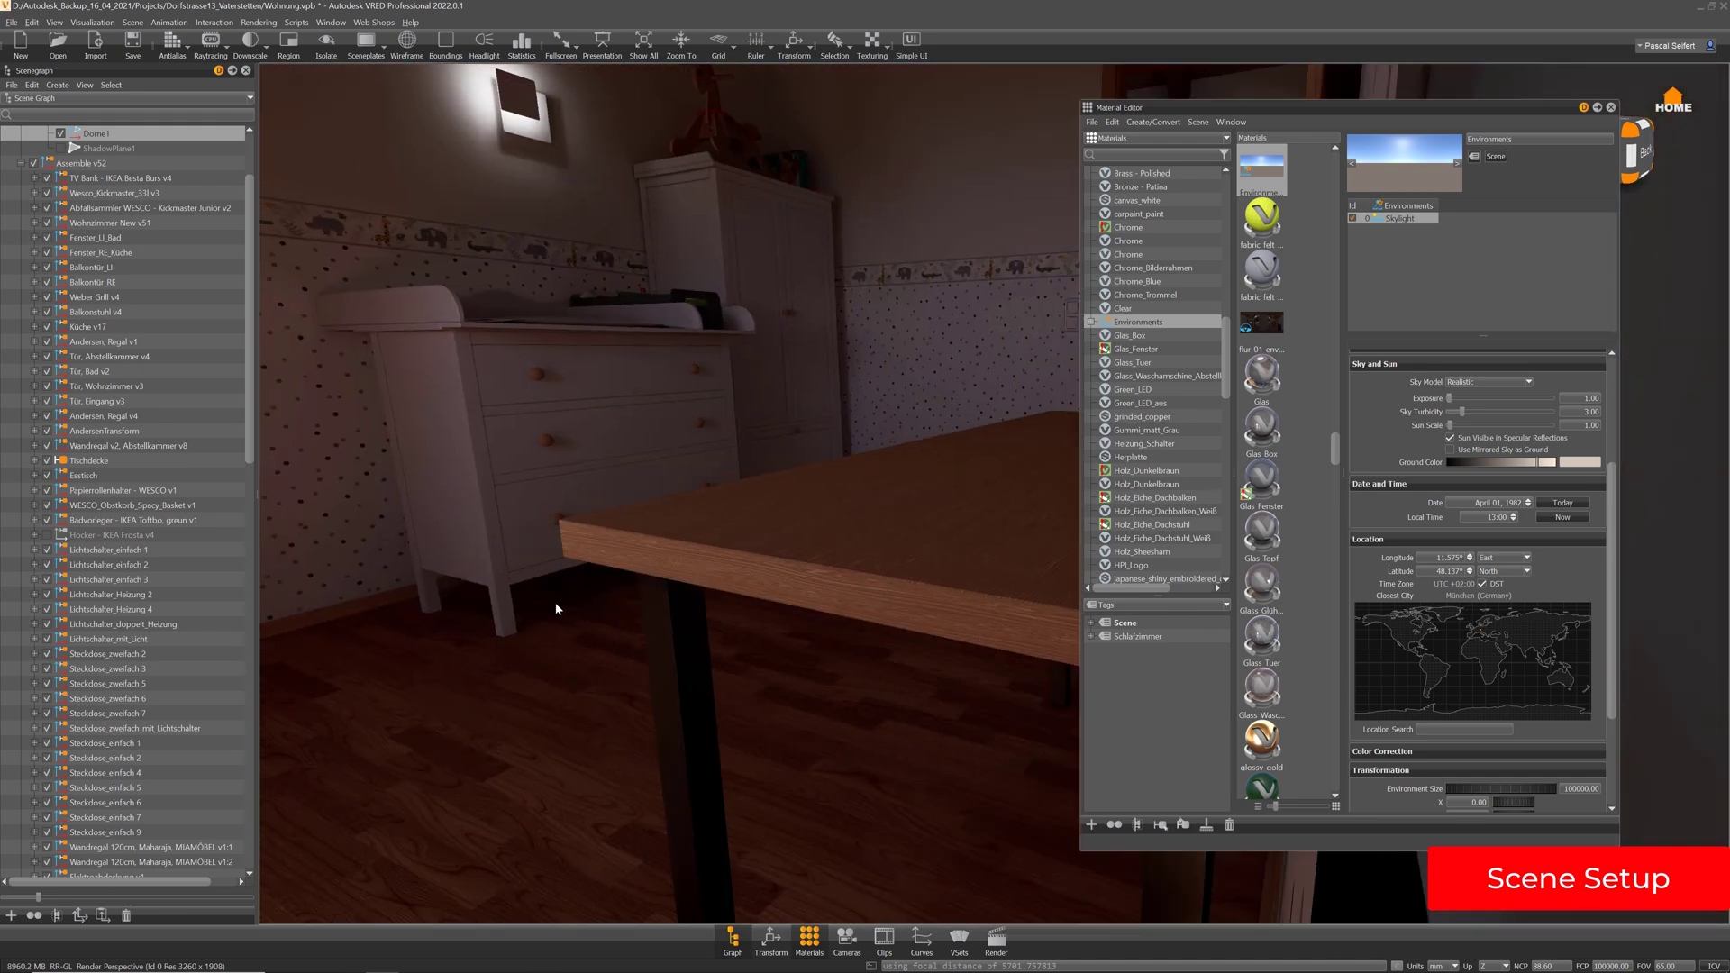
left_click_drag(556, 609, 371, 451)
left_click_drag(630, 410, 797, 564, "alt")
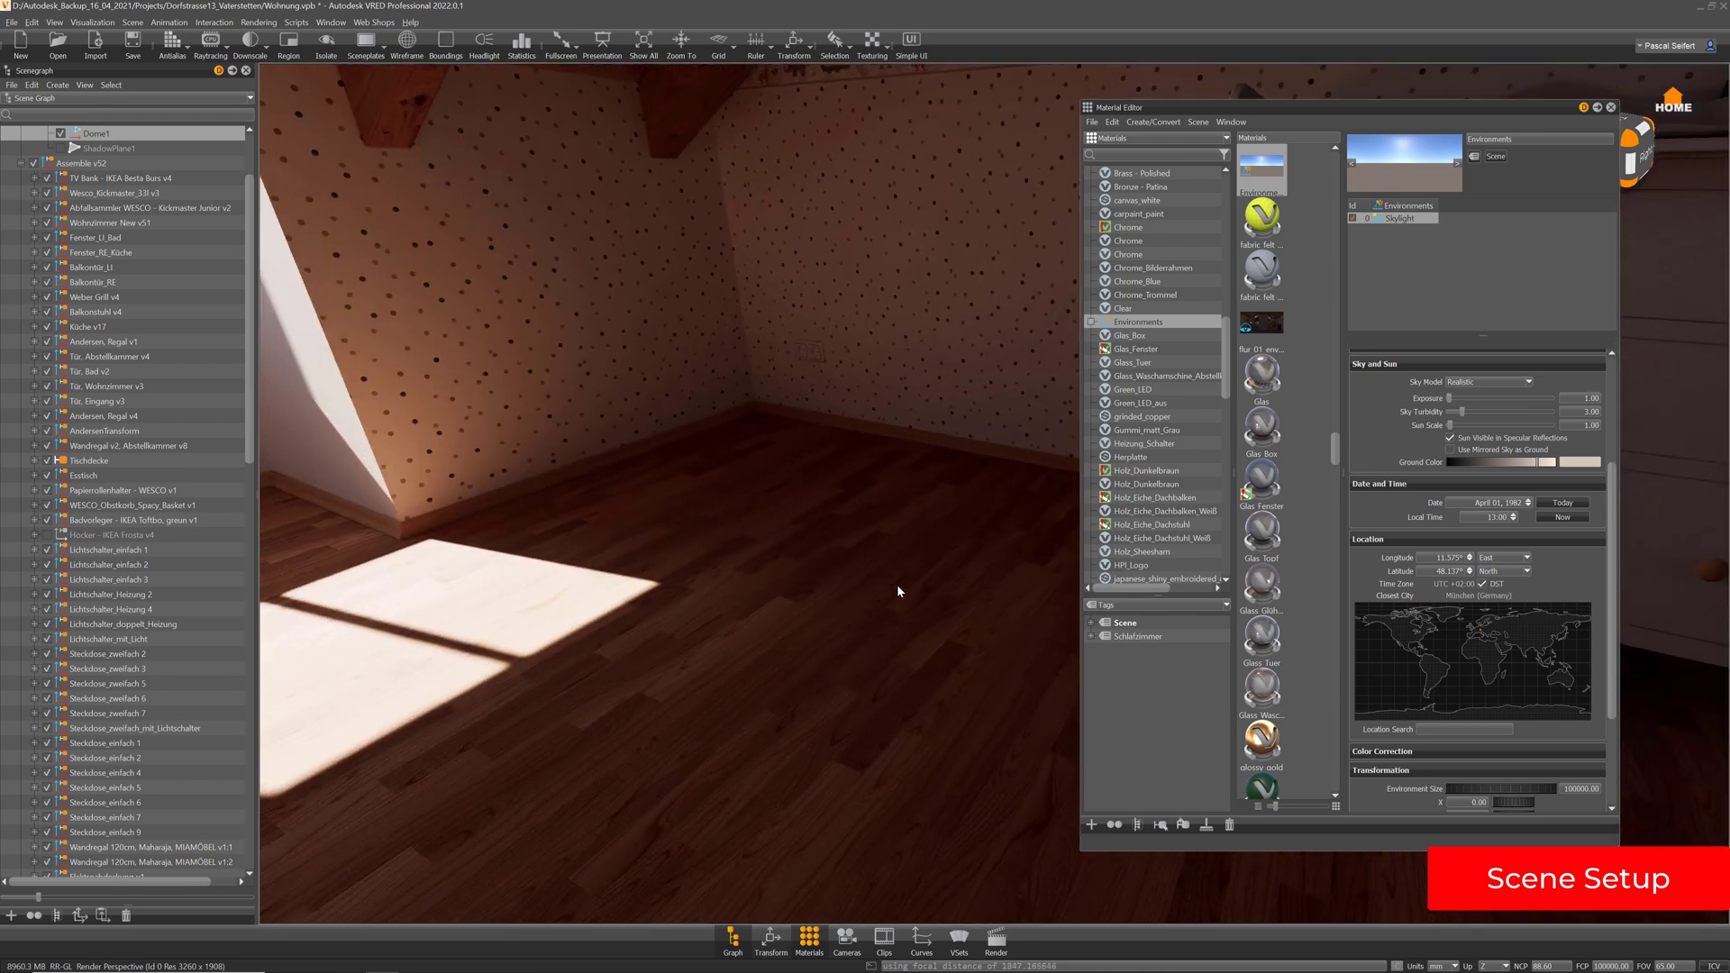
left_click_drag(898, 591, 540, 430, "alt")
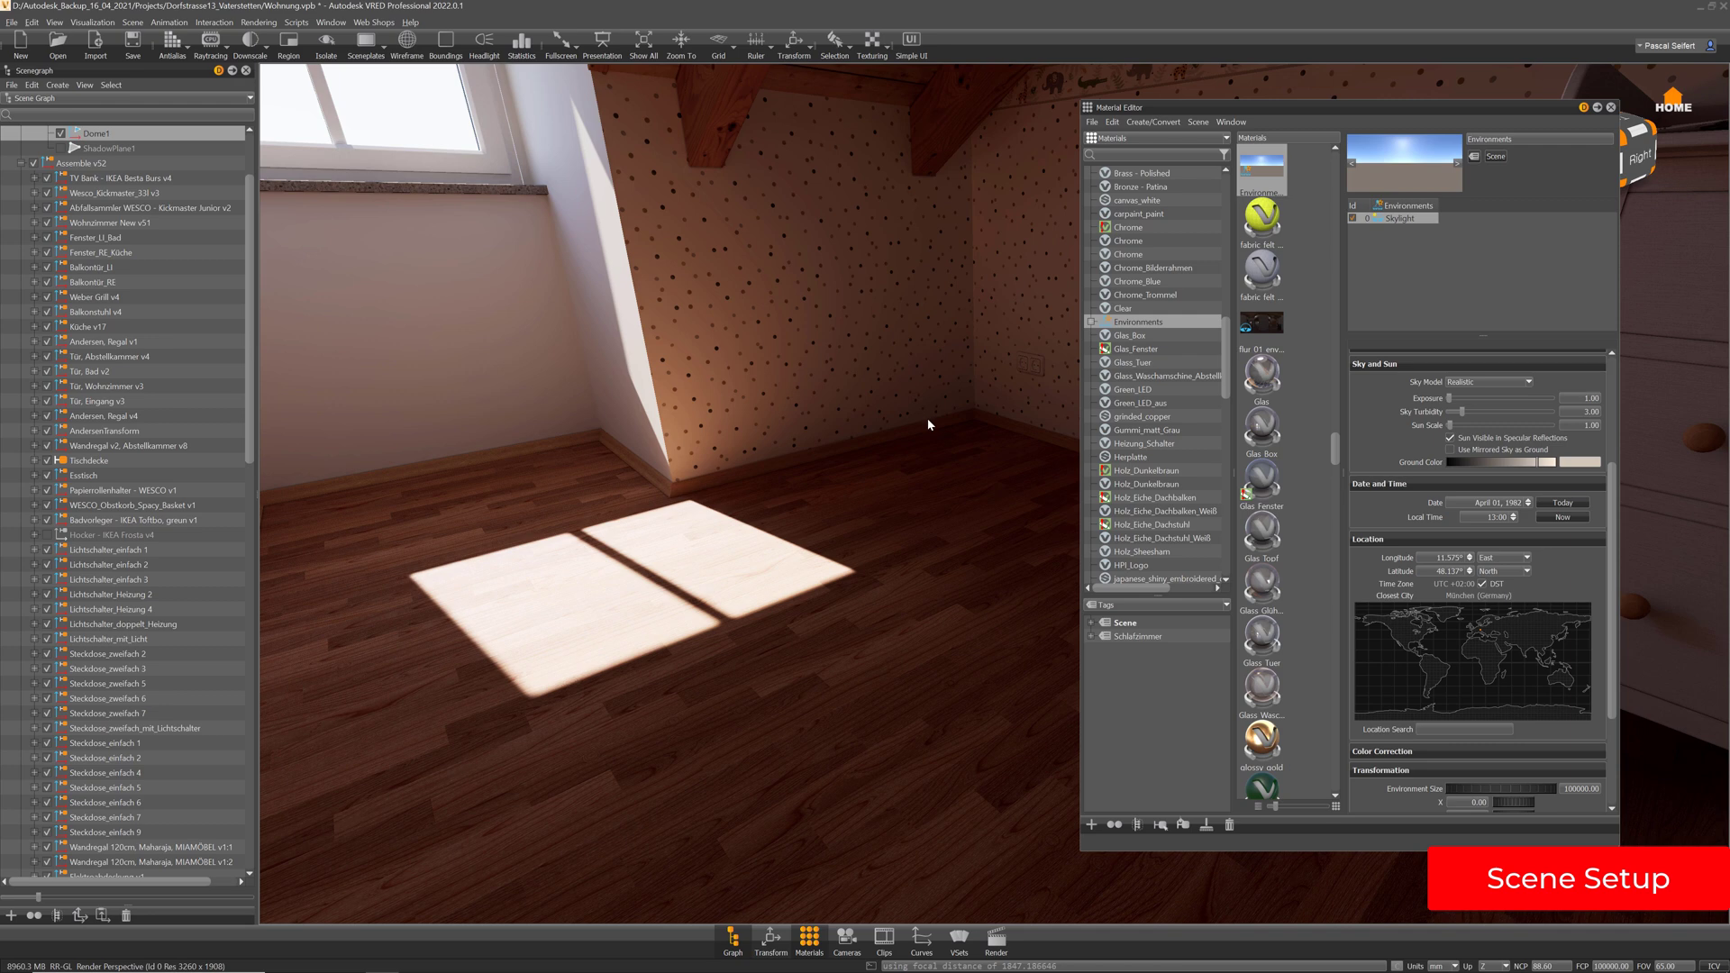
left_click_drag(929, 424, 856, 432, "alt")
left_click_drag(706, 478, 609, 403, "alt")
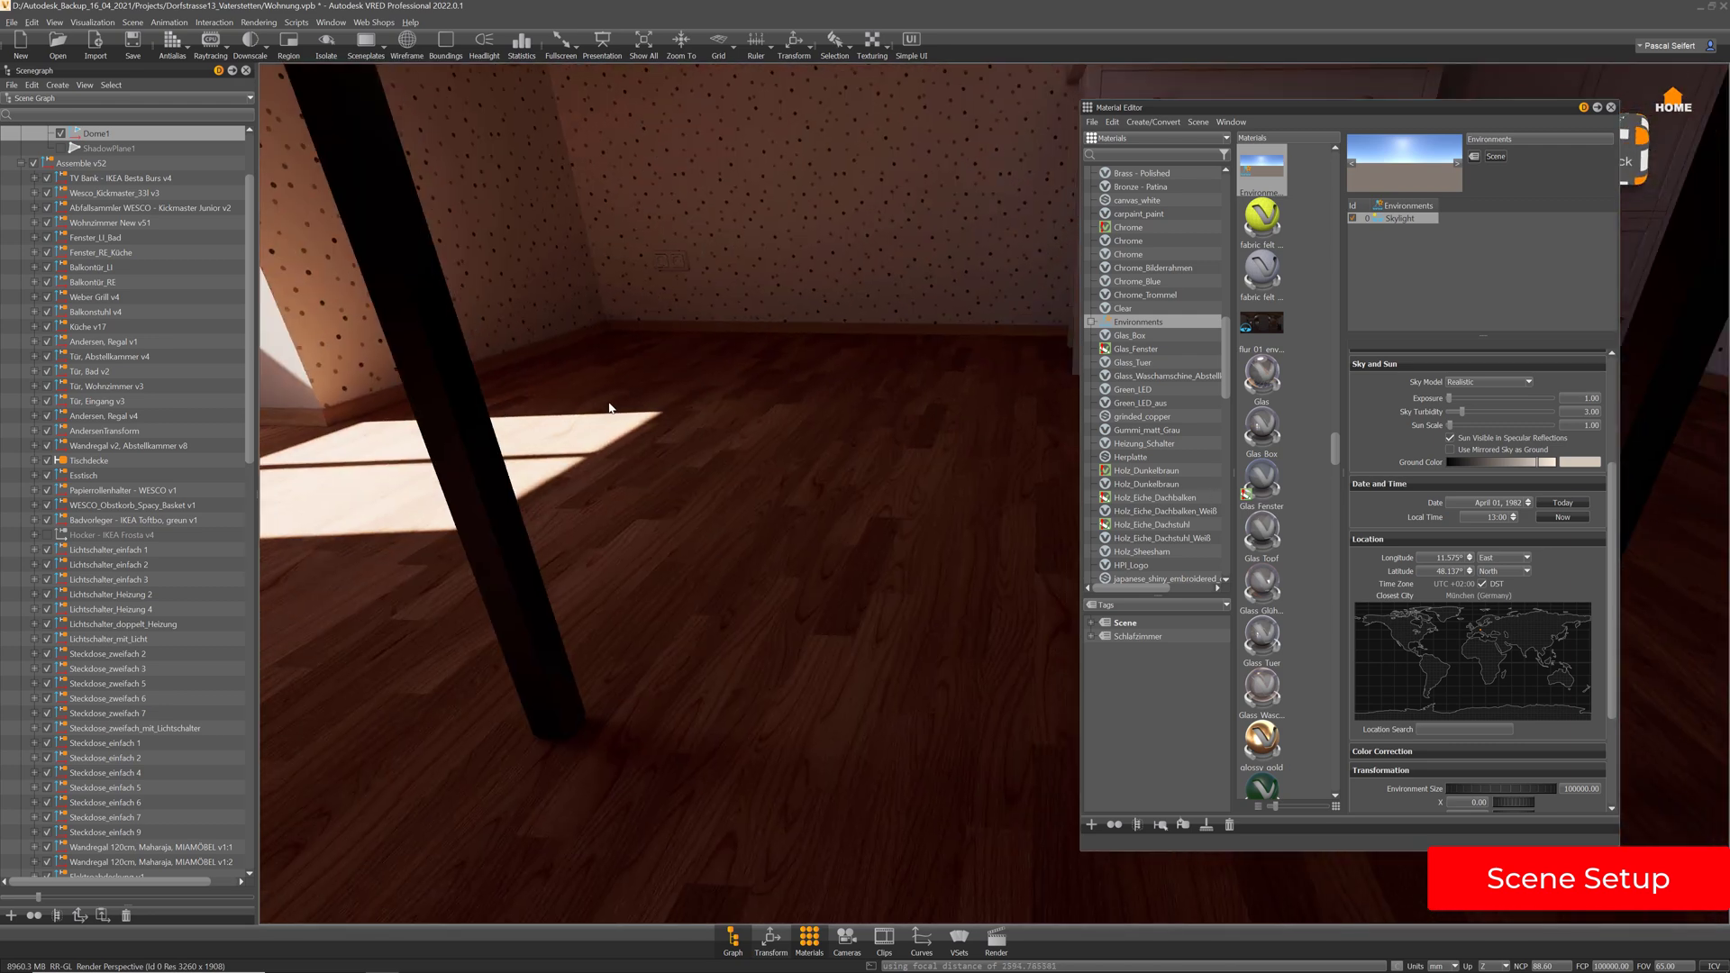
left_click_drag(718, 456, 1012, 514, "alt")
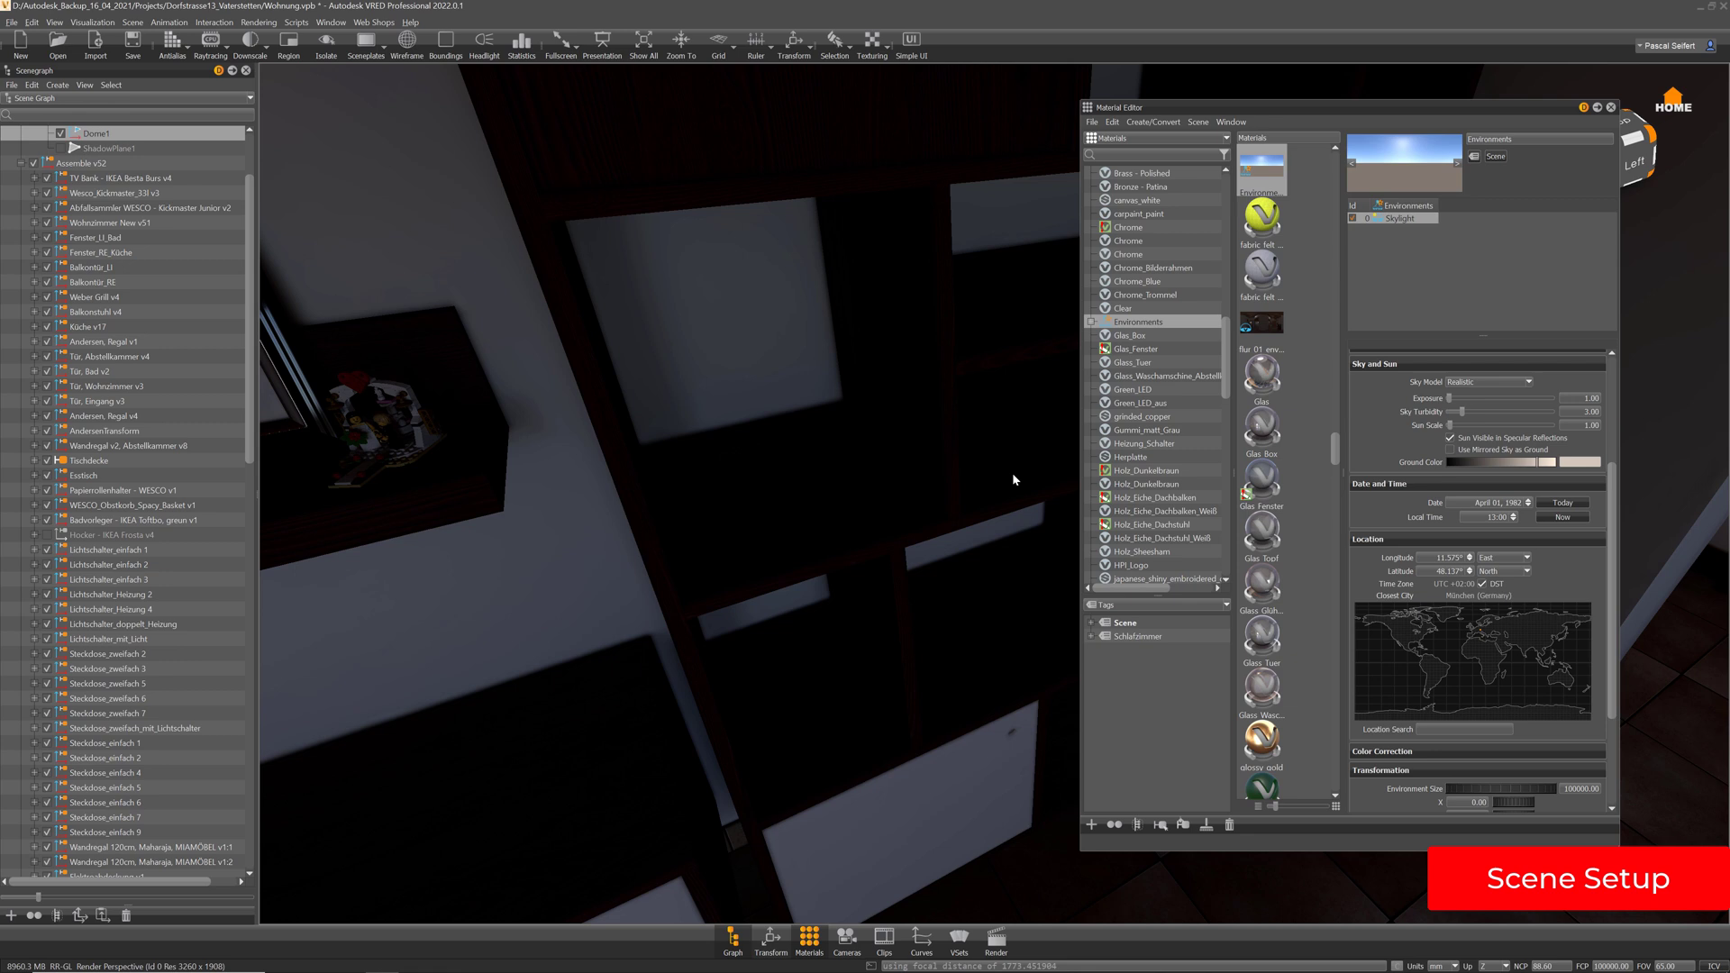
Frame the bedroom's standing mirror upright and centred, with the round ceiling lamp in view
right_click_drag(825, 351, 849, 443)
middle_click_drag(848, 444, 1028, 606)
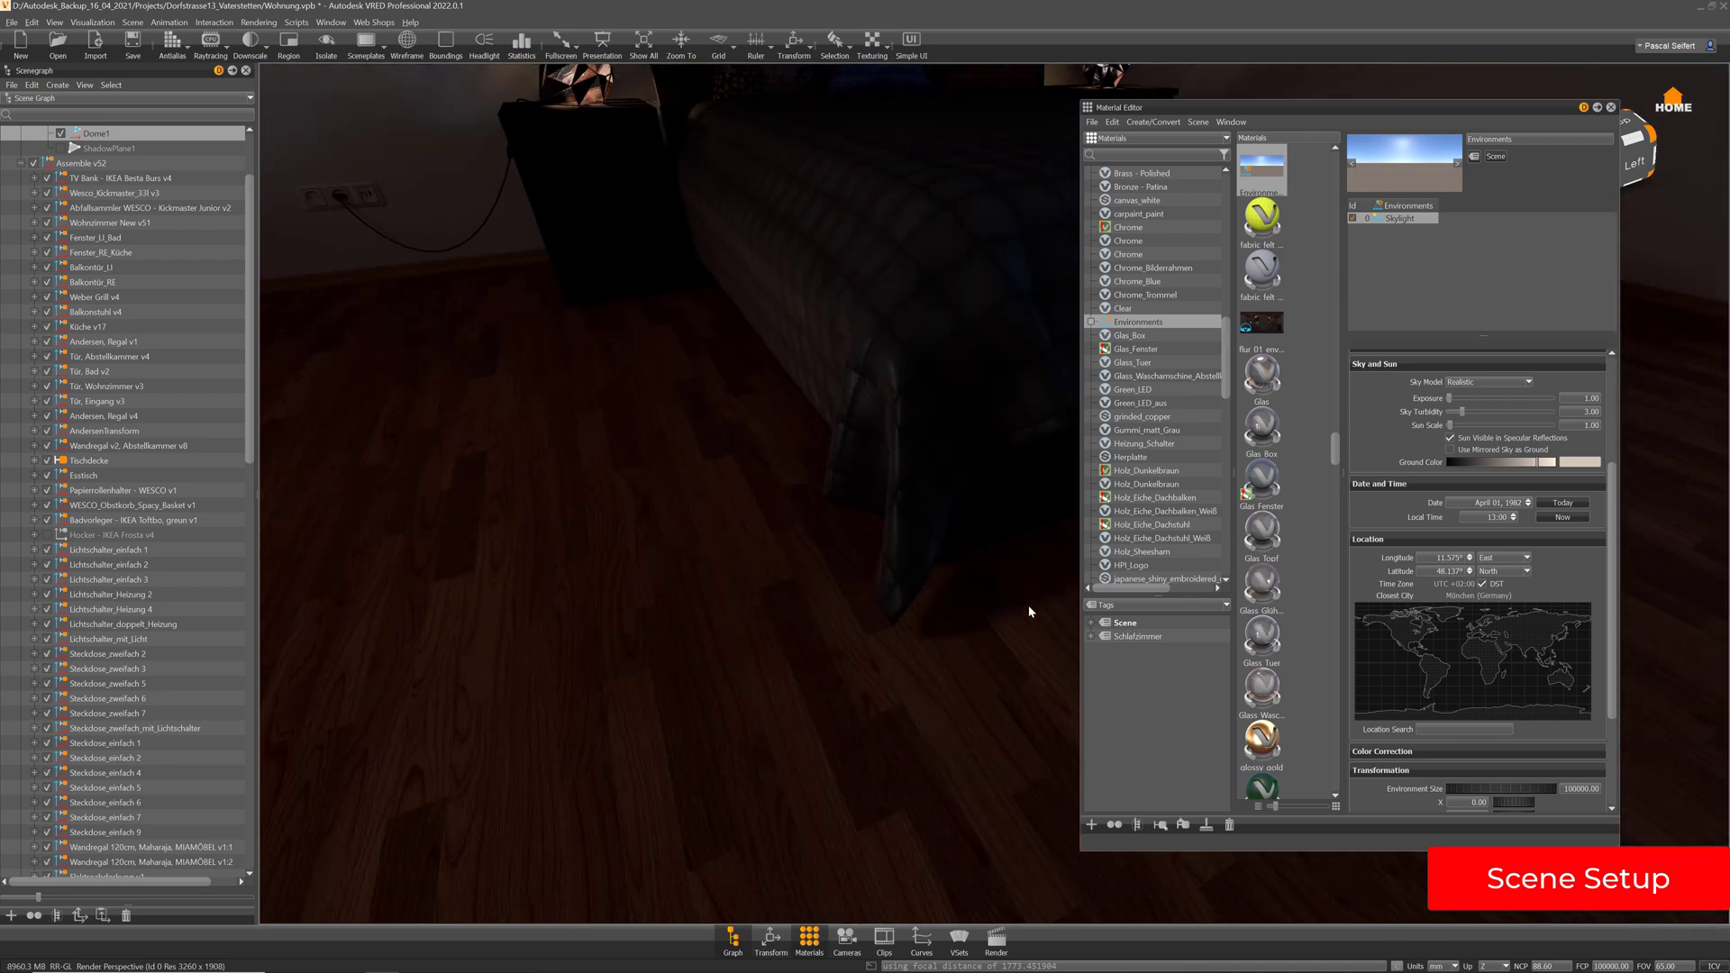
right_click_drag(1028, 606, 990, 562)
middle_click_drag(857, 429, 899, 494)
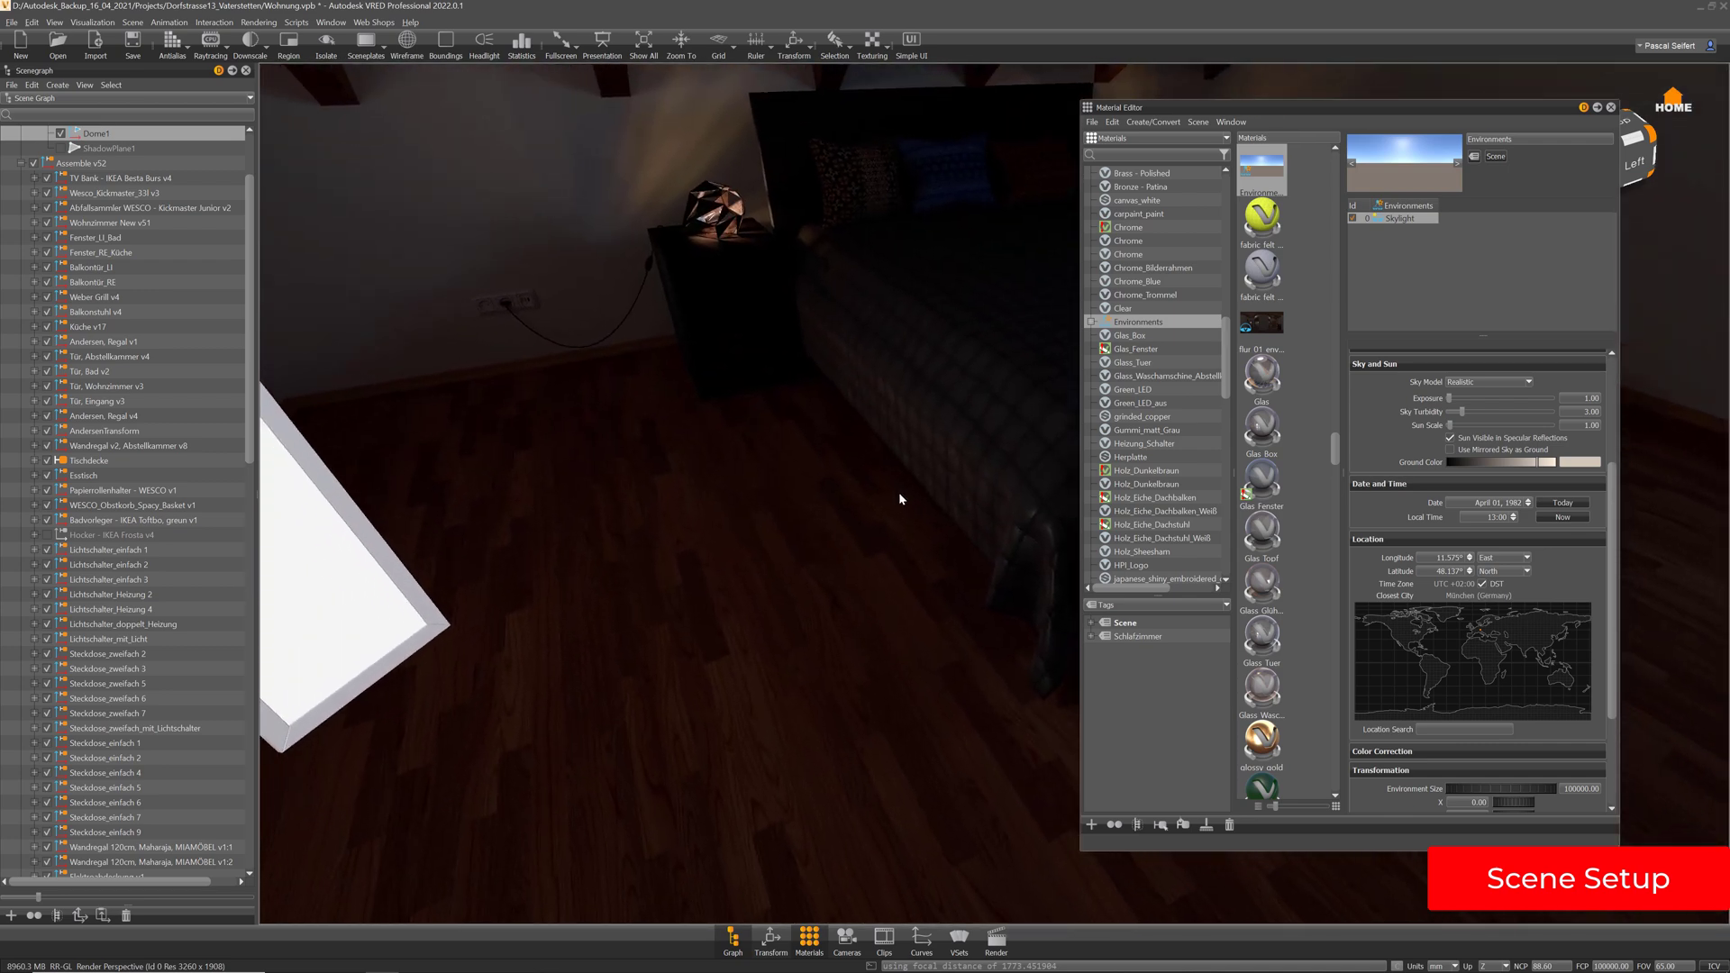
left_click_drag(927, 519, 655, 533)
left_click_drag(845, 421, 497, 385)
left_click_drag(841, 334, 603, 315)
middle_click_drag(749, 257, 851, 506)
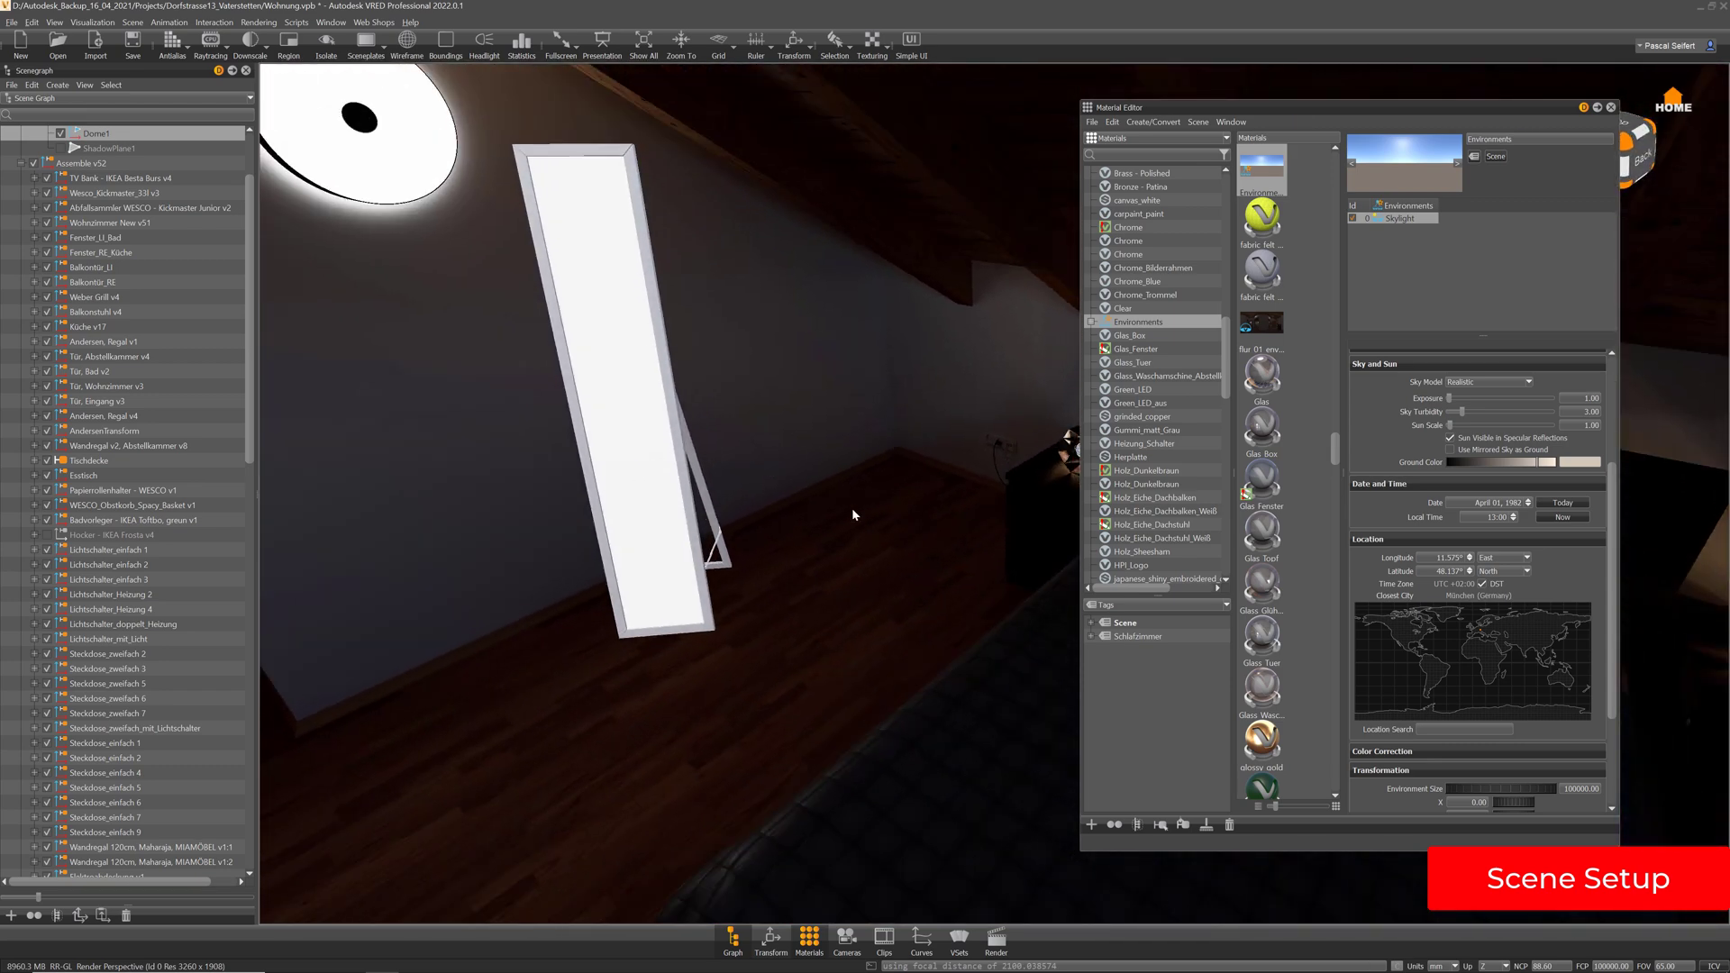
left_click_drag(851, 507, 755, 388)
middle_click_drag(836, 493, 855, 480)
right_click_drag(865, 406, 863, 453)
middle_click_drag(845, 486, 905, 469)
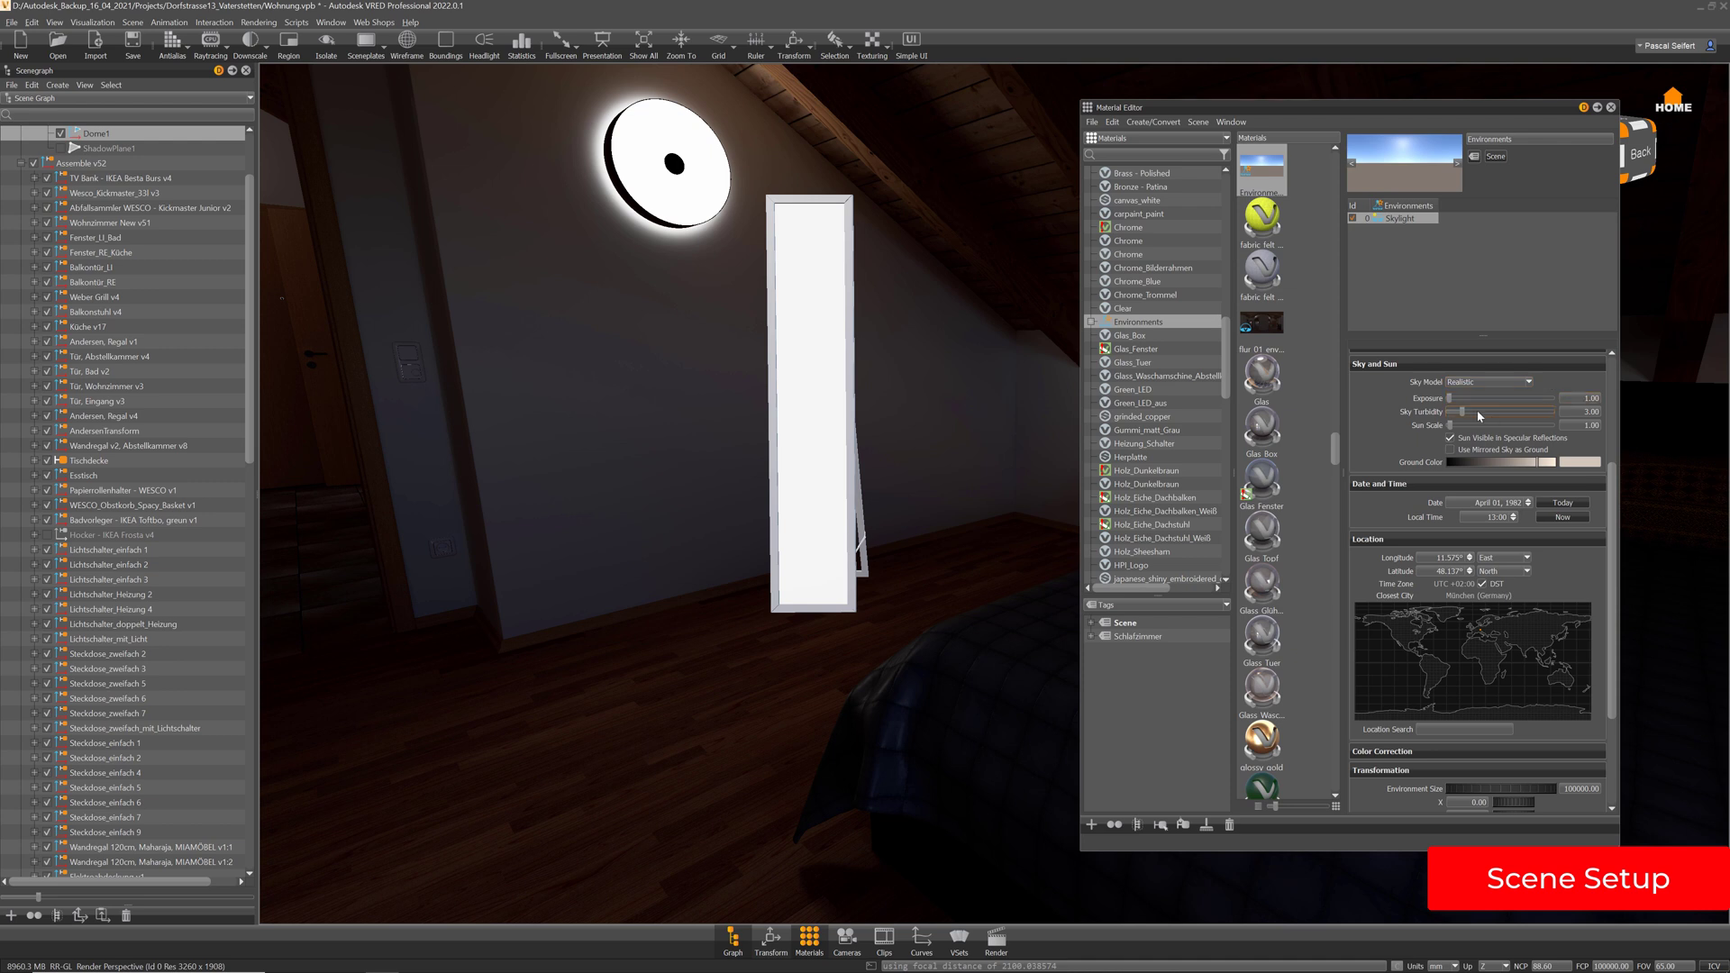
Lower the Skylight's Sky and Sun exposure to 1.00, then bring up the Camera Editor
left_click_drag(1450, 402, 1462, 400)
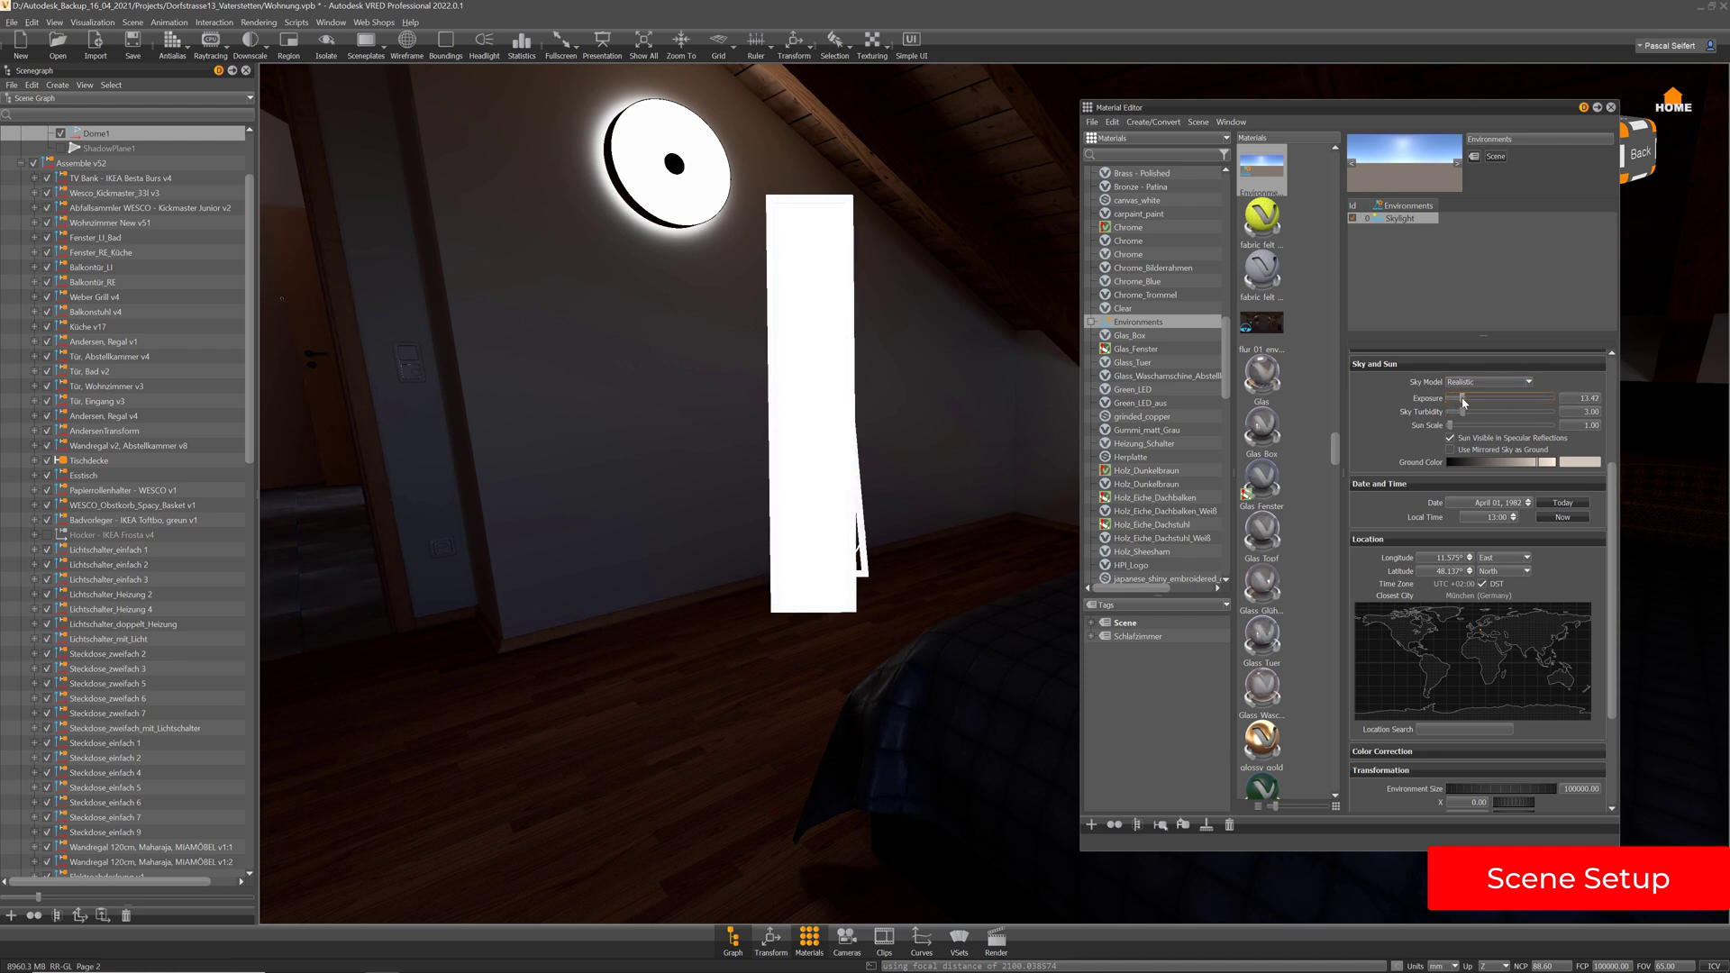
double_click(1575, 397)
type("1")
key("Return")
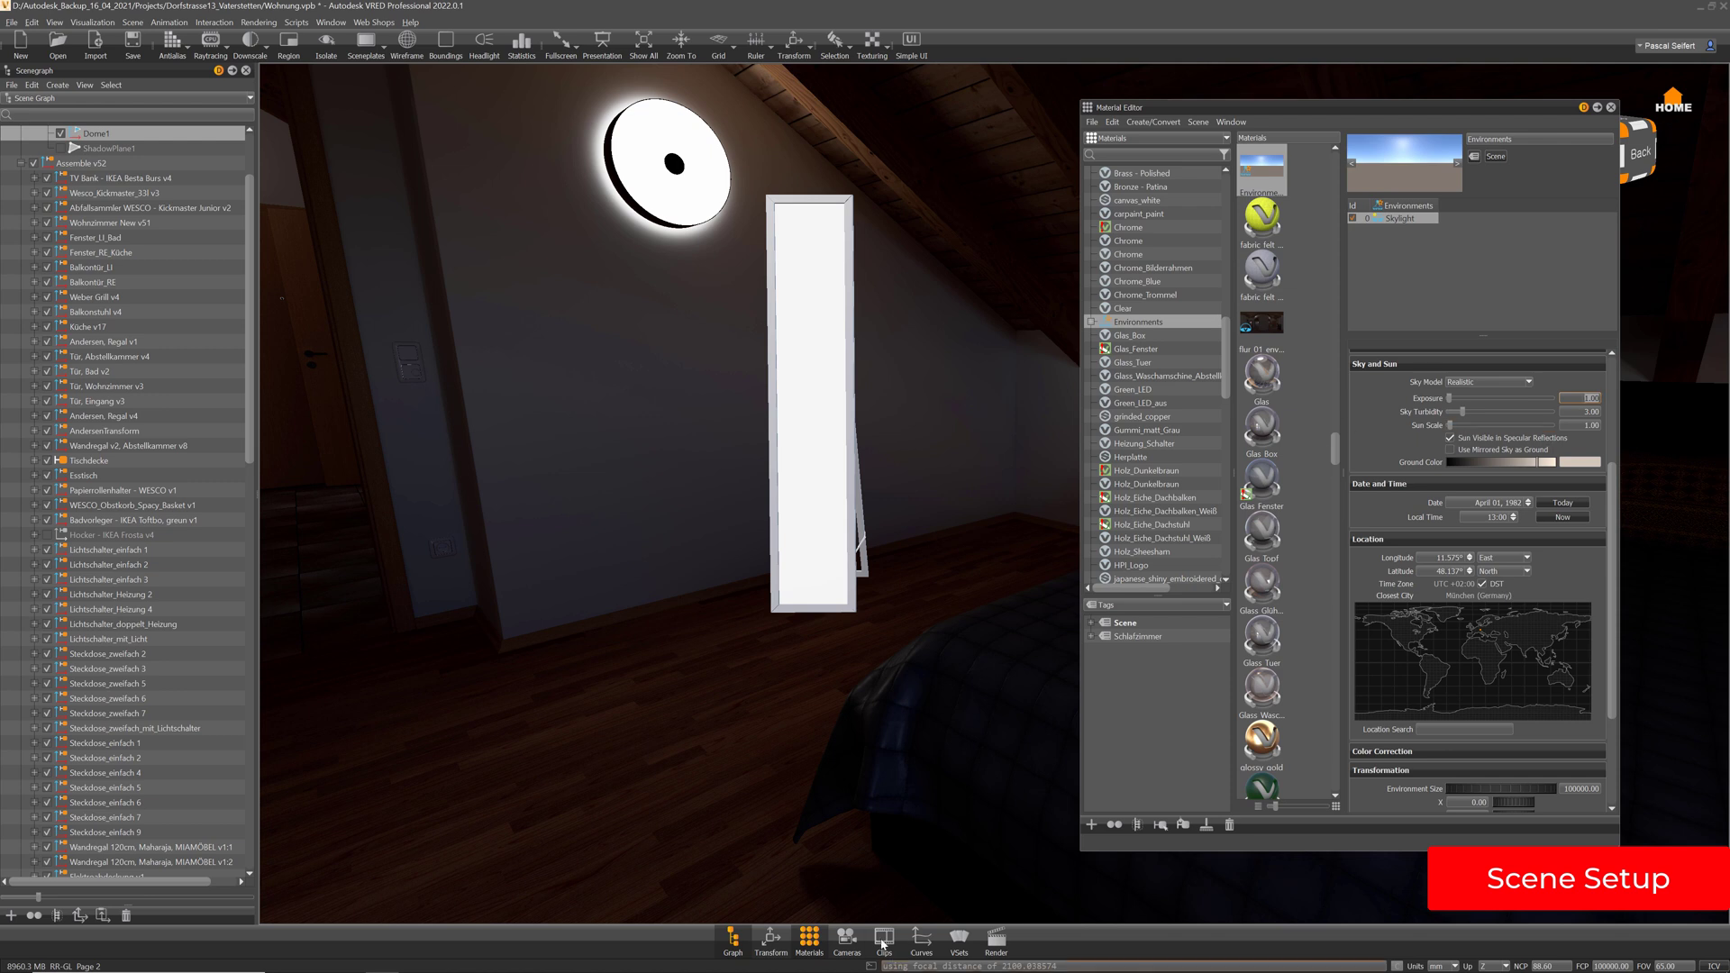
left_click(847, 939)
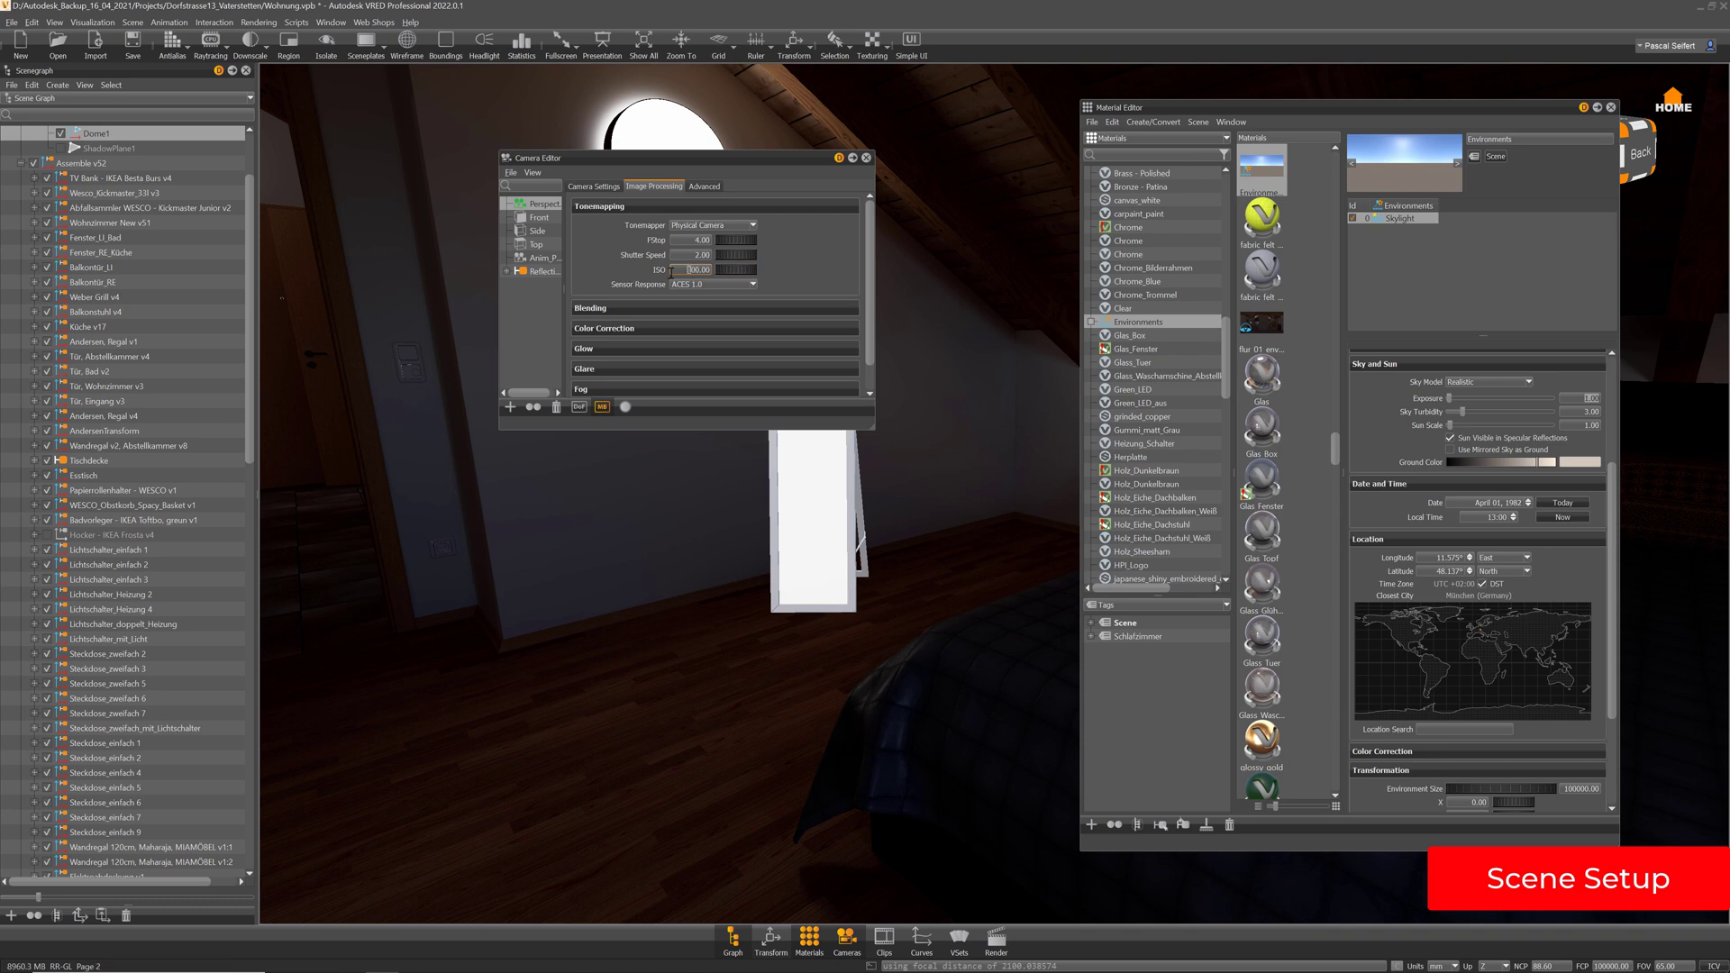
Set the camera ISO to 800, then close the Camera Editor and Material Editor
type("8")
key("Return")
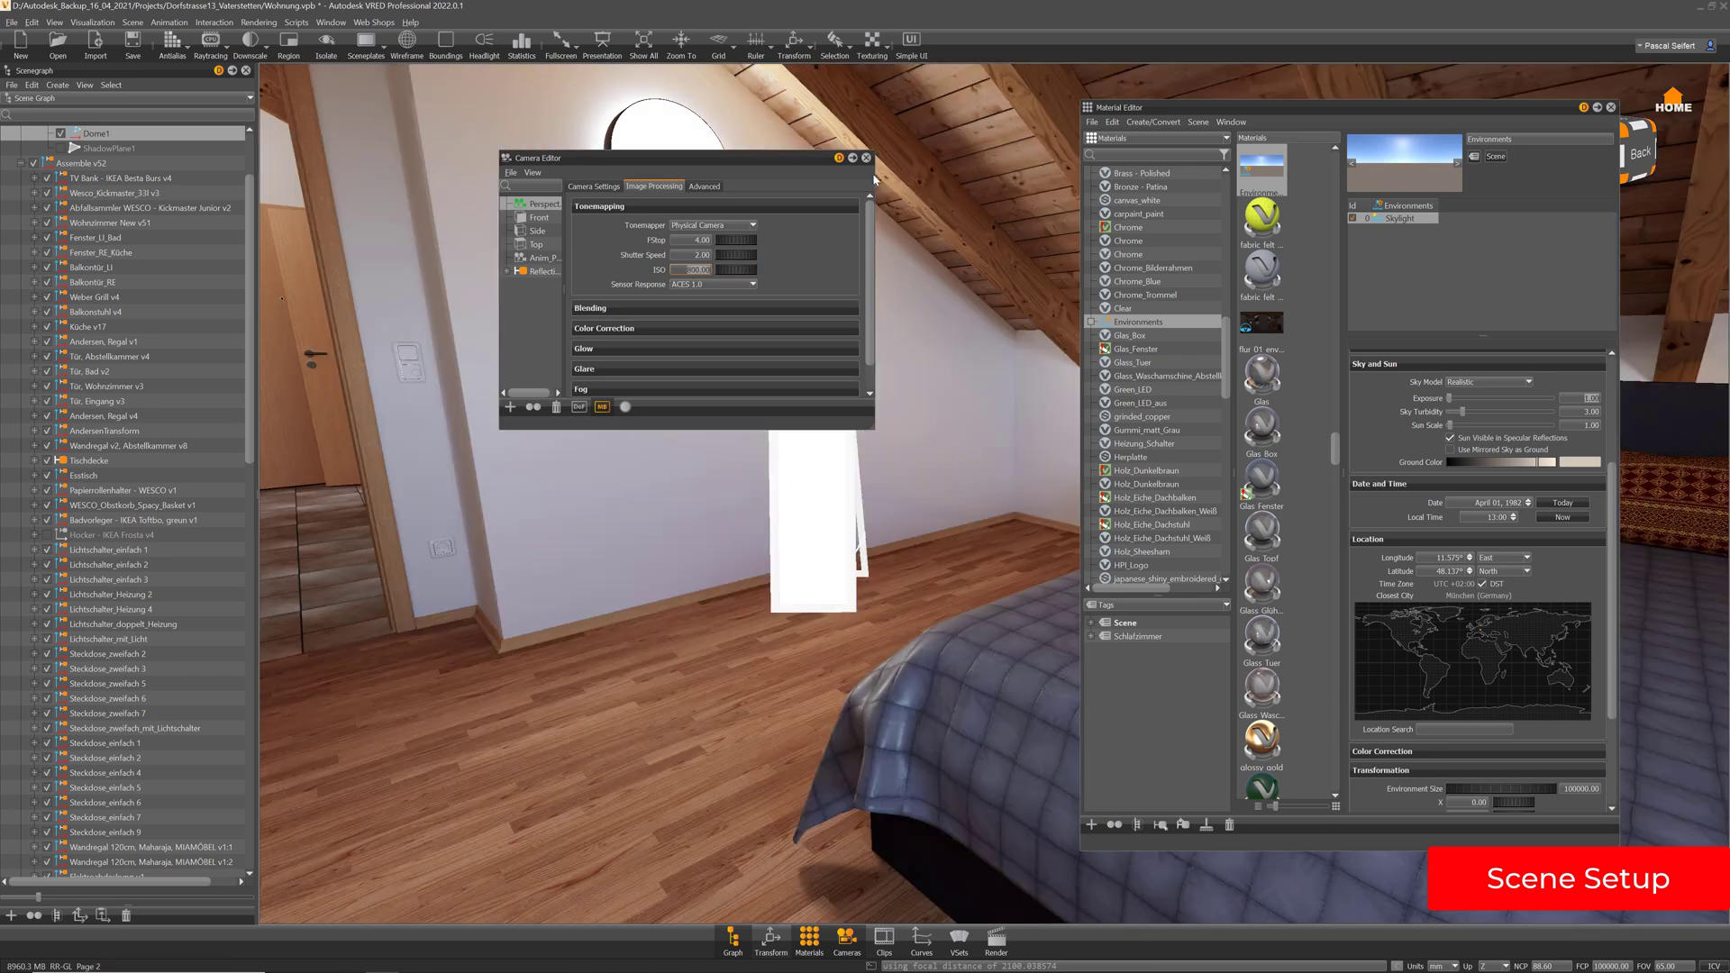
left_click_drag(775, 156, 875, 182)
mouse_move(722, 596)
left_mouse_down()
mouse_move(602, 618)
mouse_move(732, 624)
mouse_move(705, 592)
left_mouse_up()
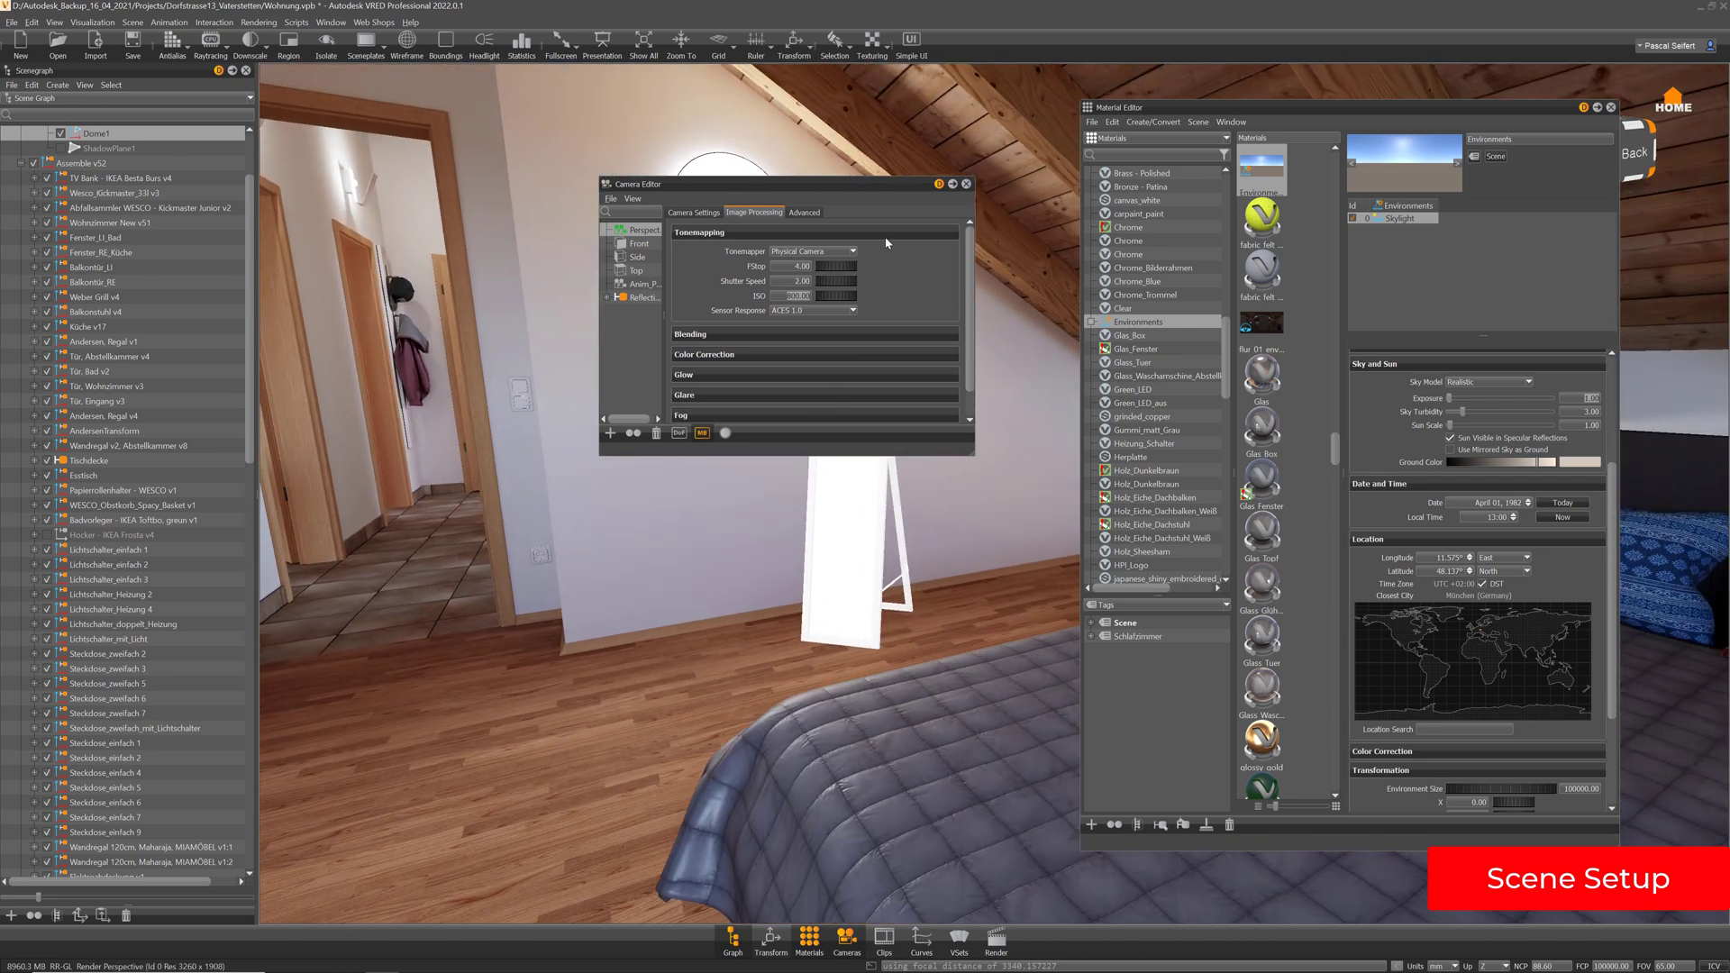
left_click_drag(815, 185, 532, 167)
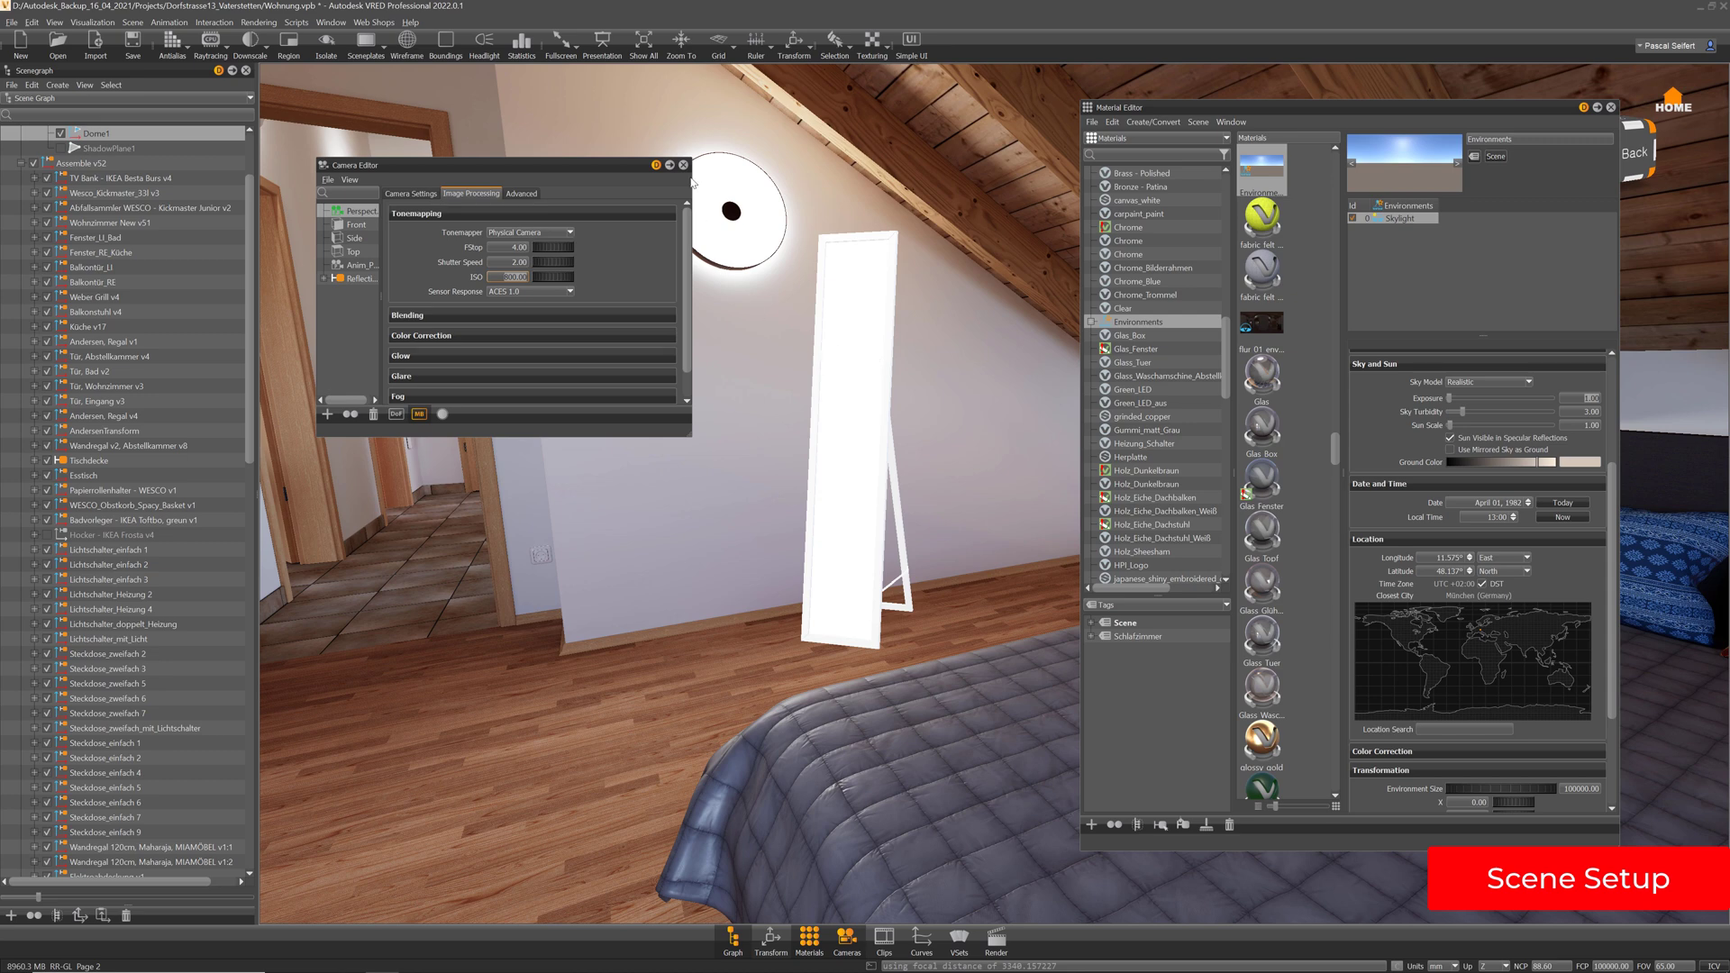
left_click(684, 168)
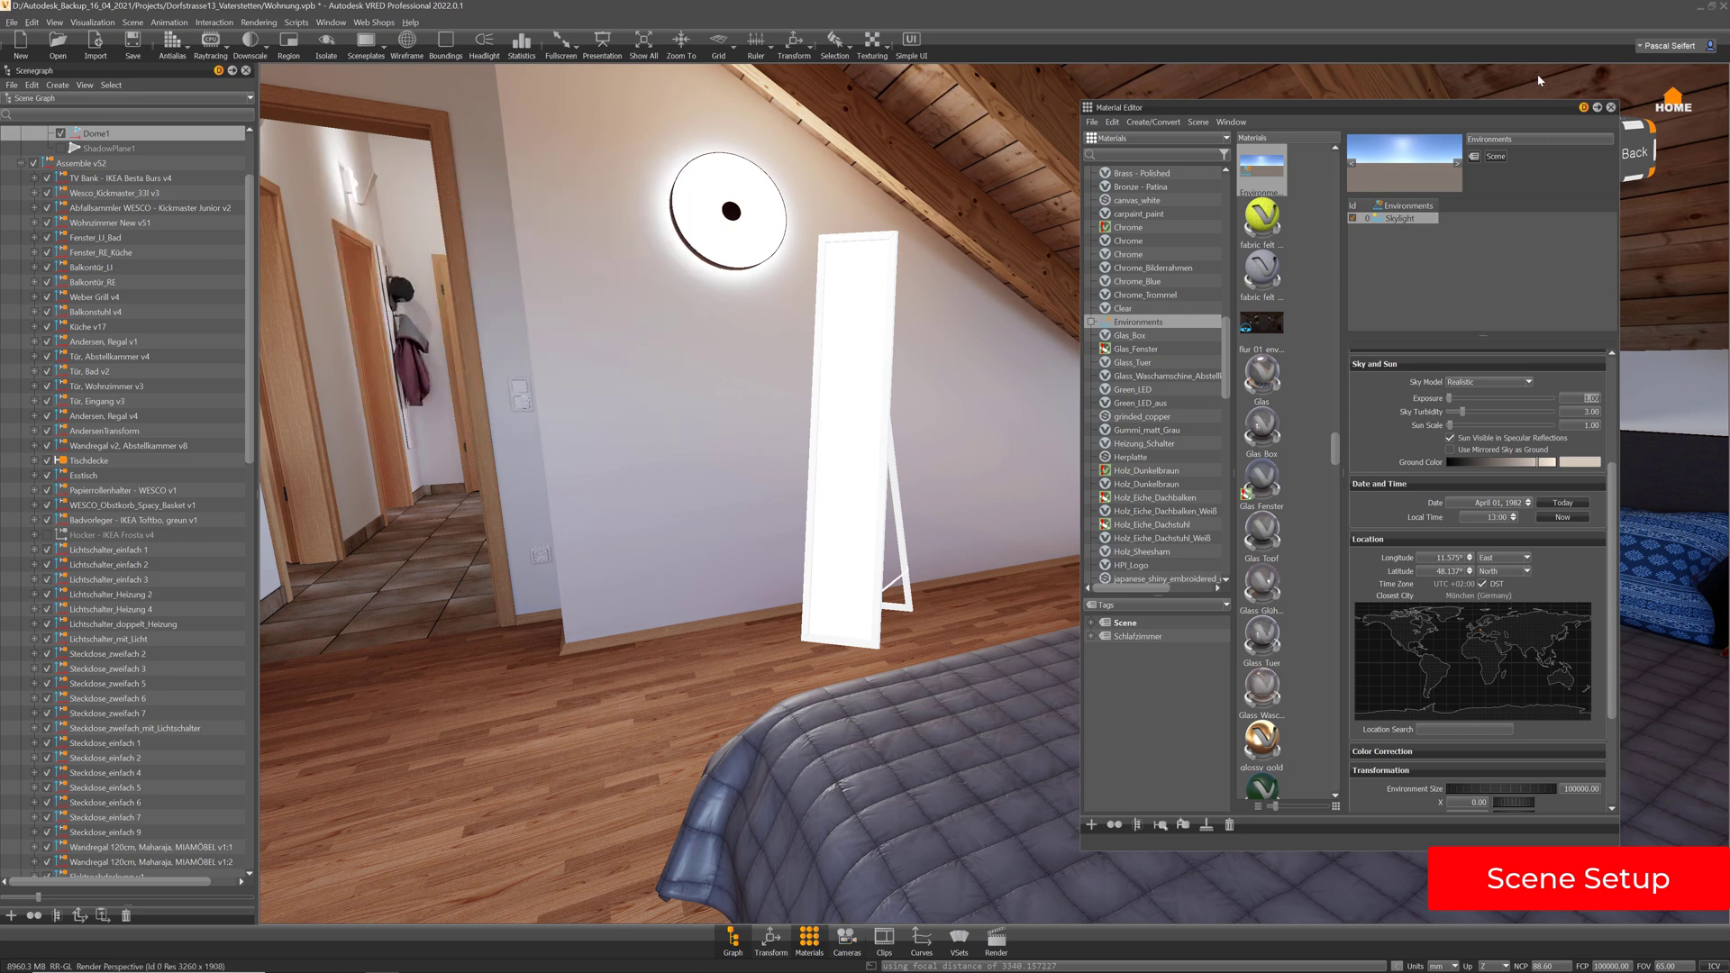
left_click(1611, 108)
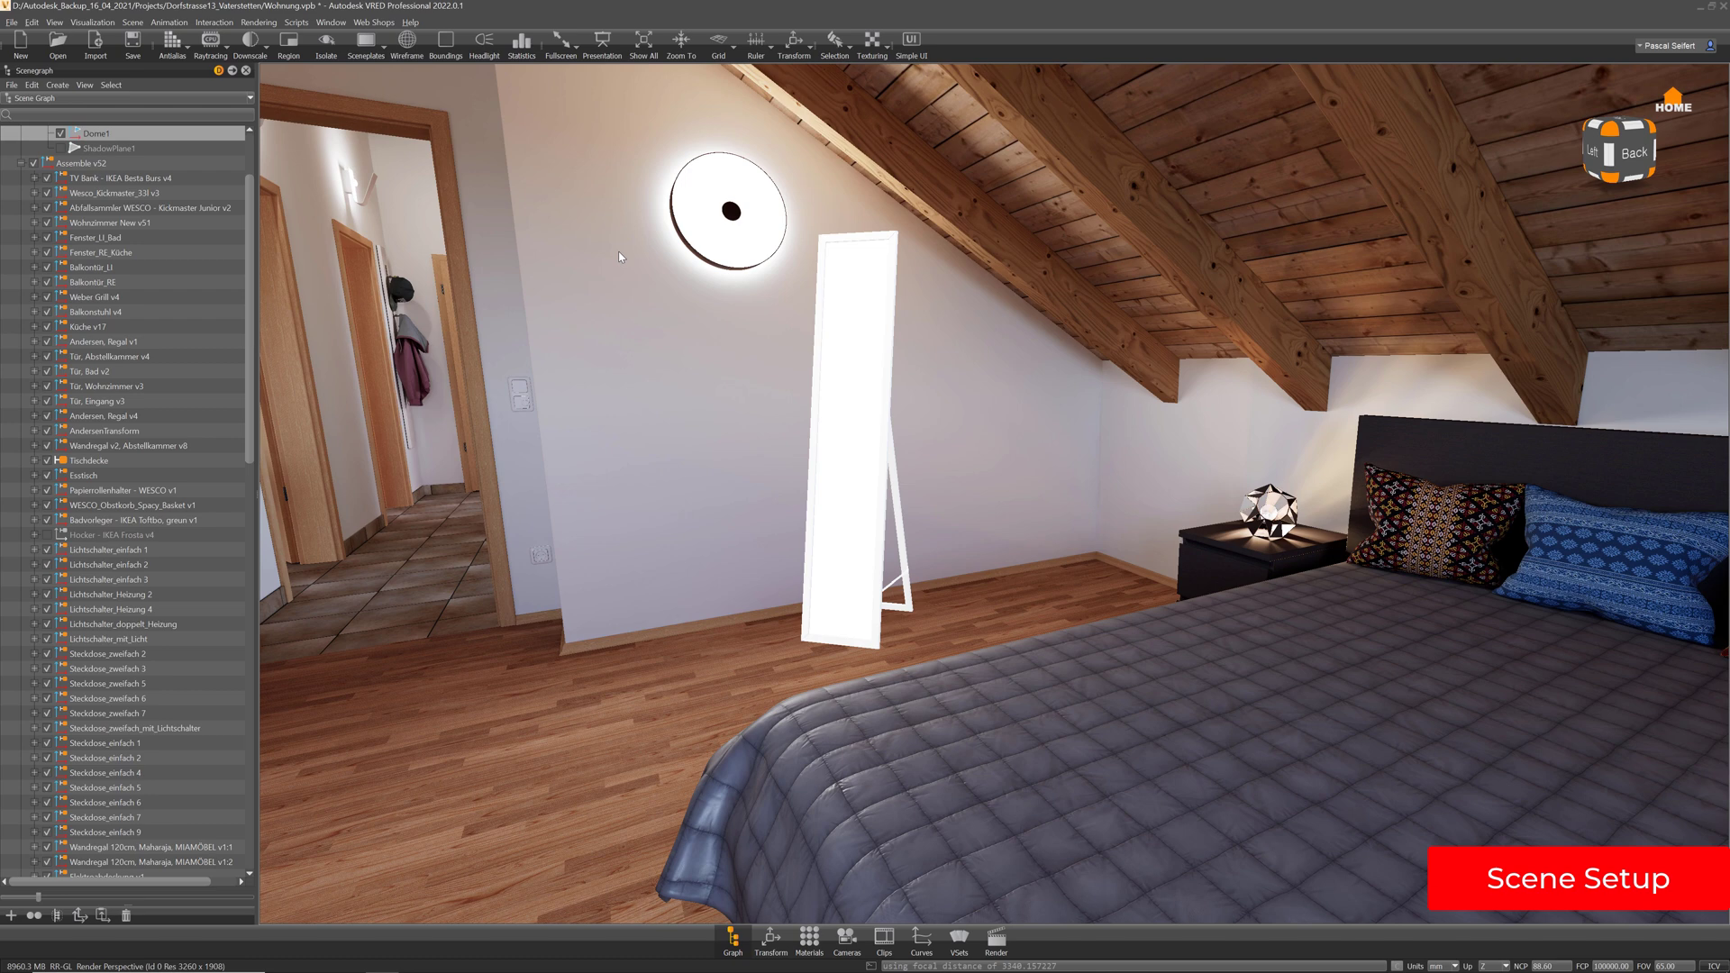
Open Render Settings, then reposition and enlarge the panel
left_click(995, 939)
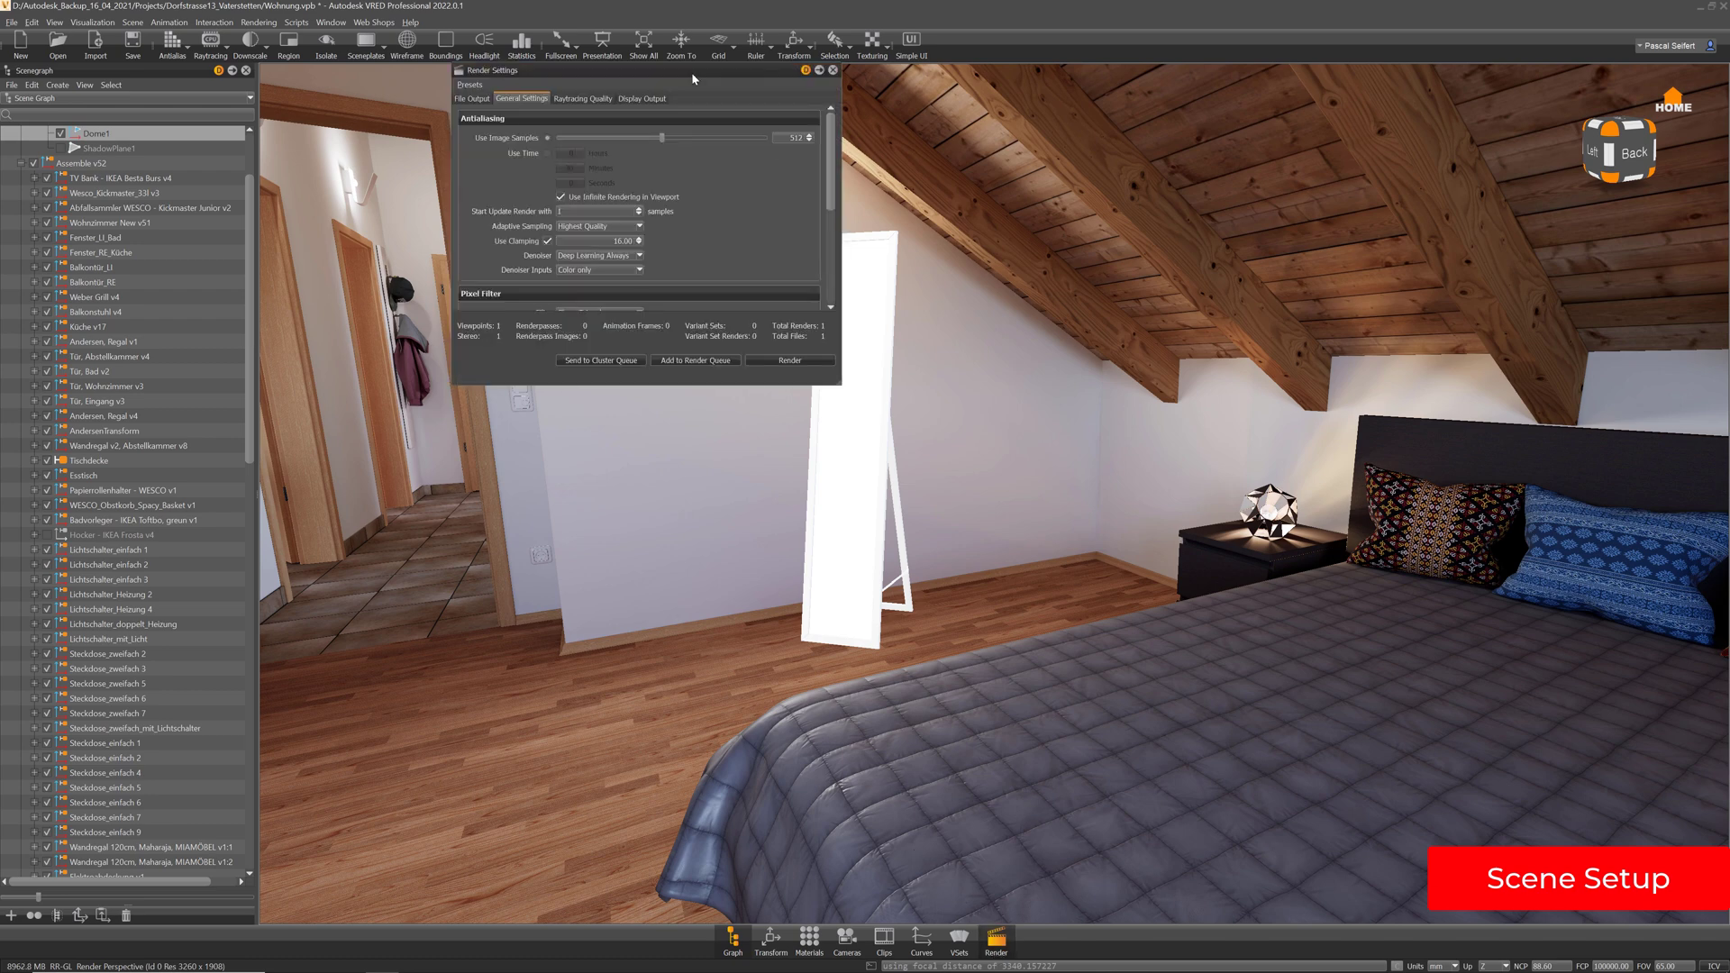
left_click_drag(681, 73, 1078, 143)
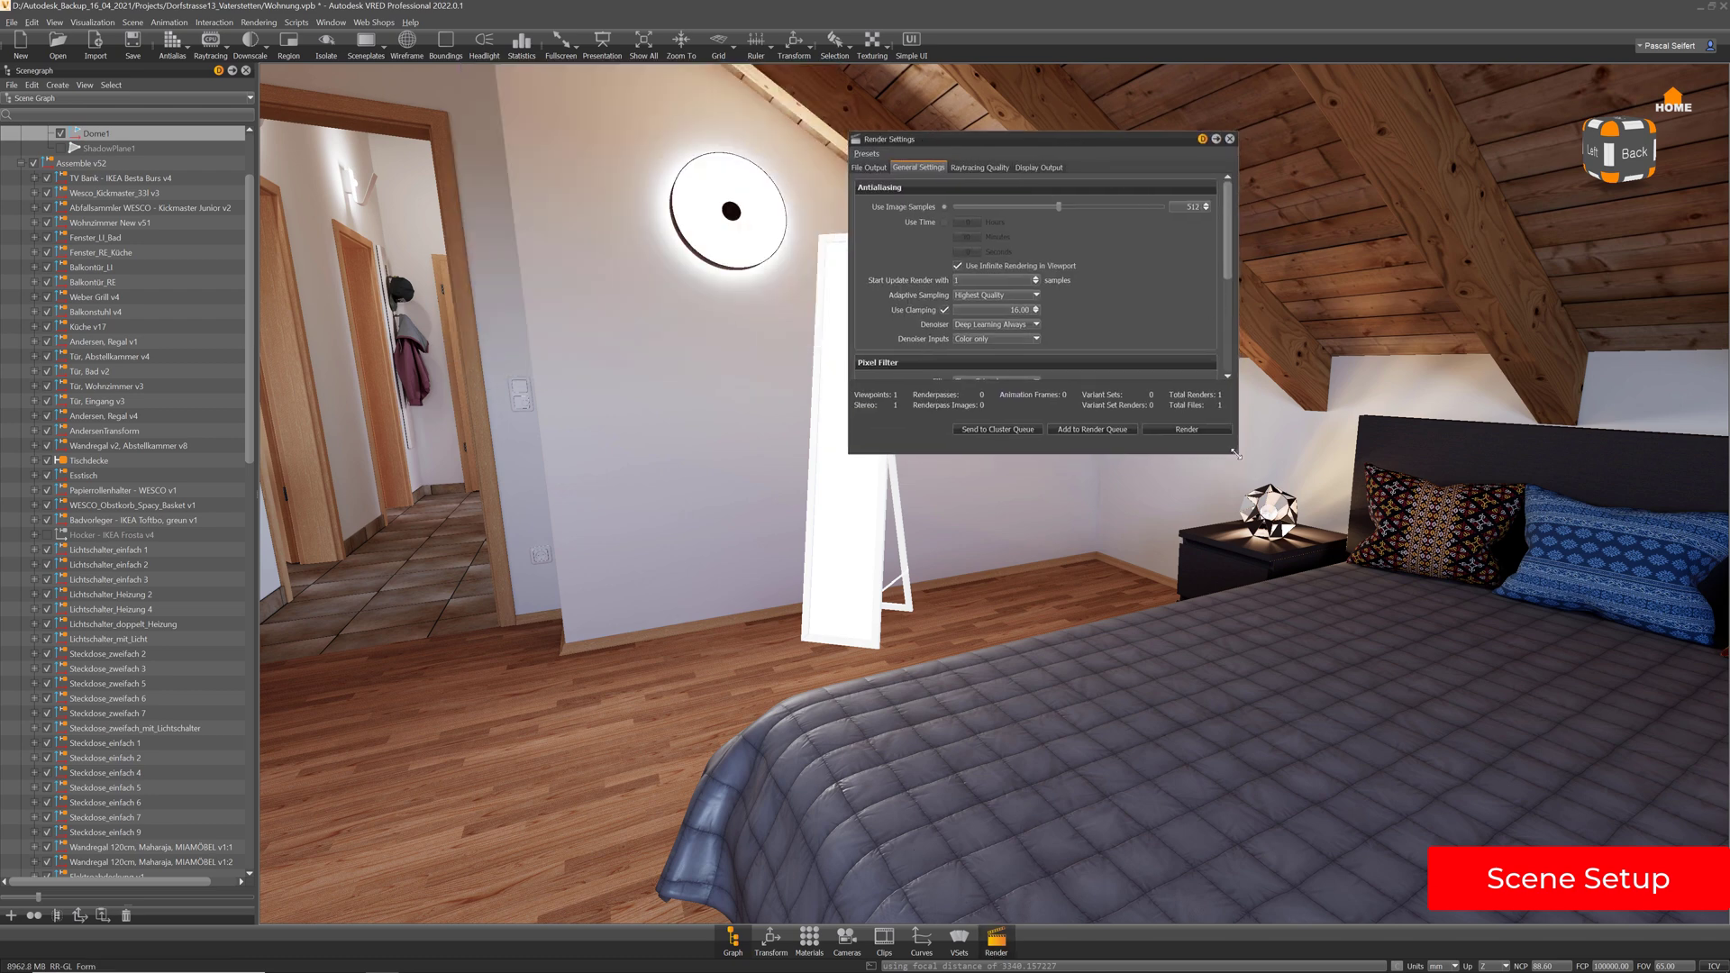
left_click_drag(1235, 455, 1441, 735)
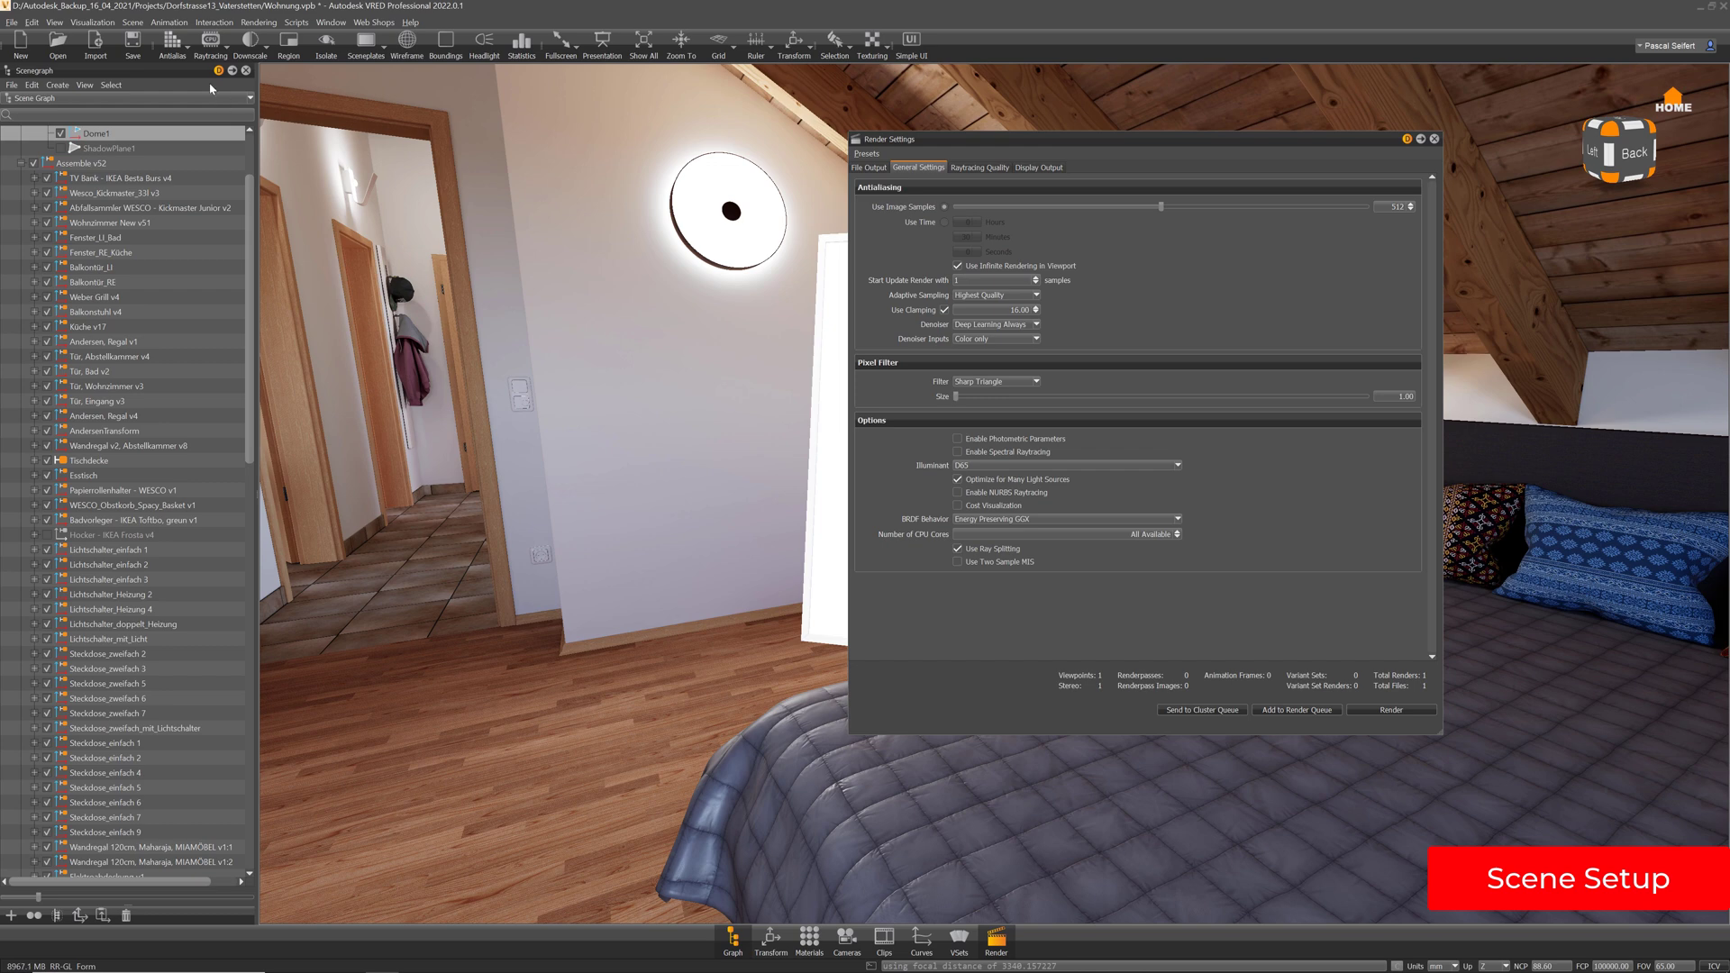
Set the render window size to 1920x1080 and view the Raytracing Quality settings
left_click(330, 22)
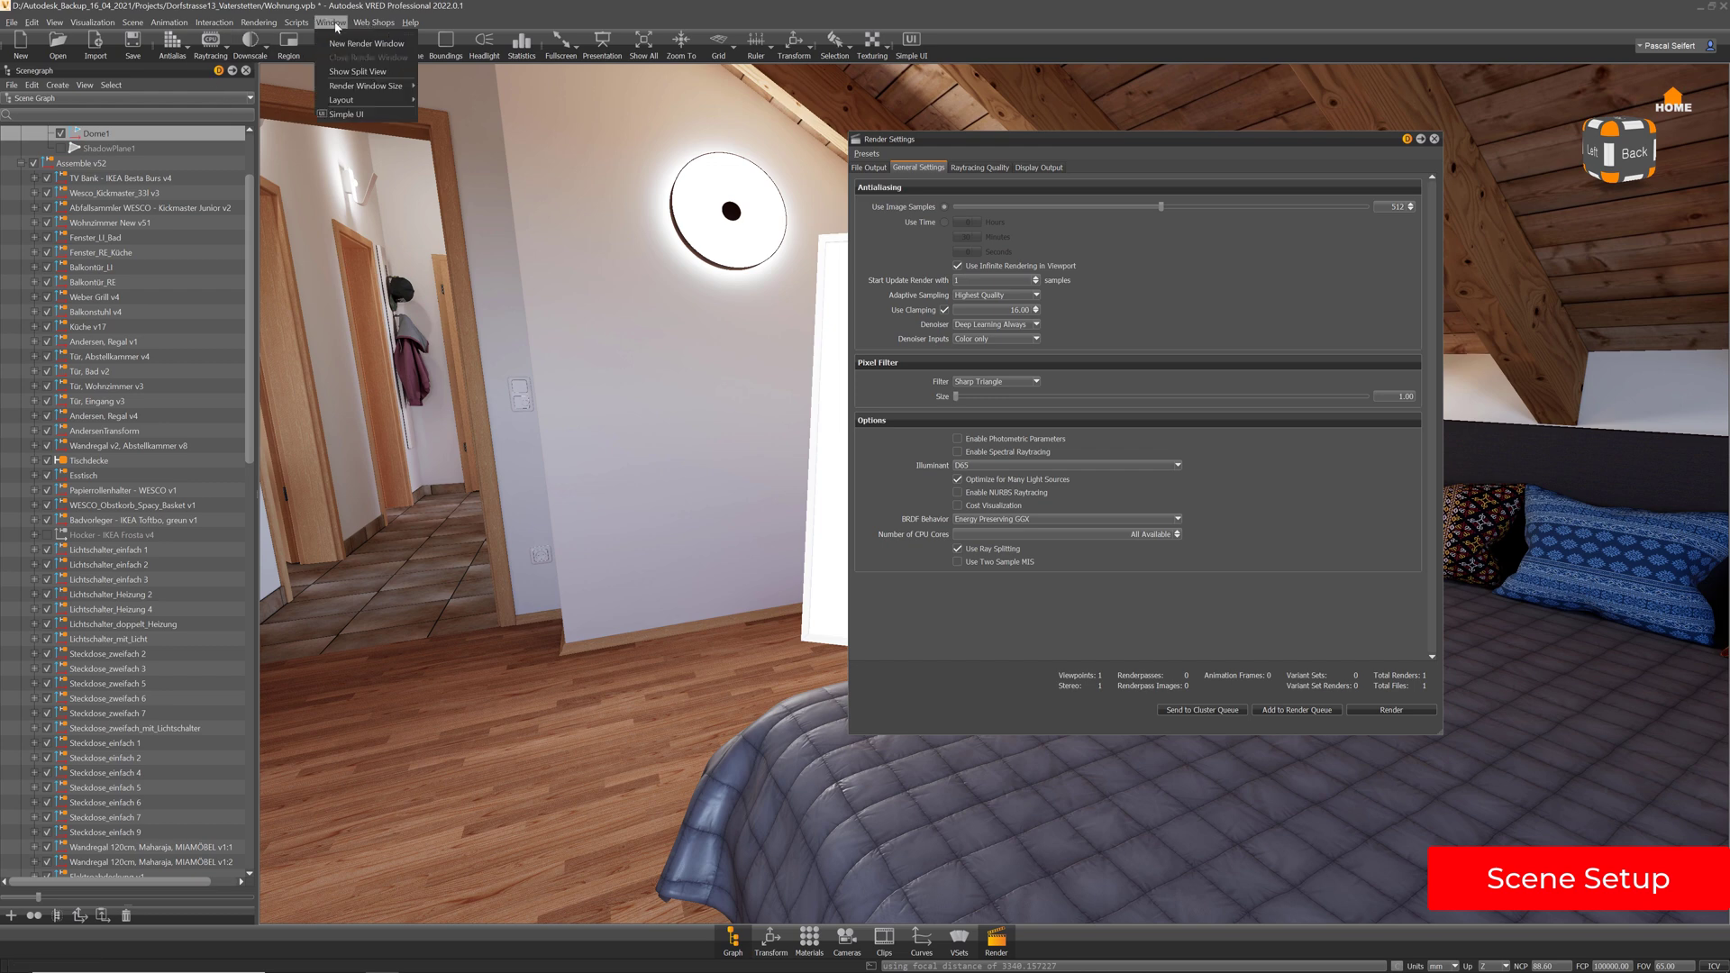
mouse_move(353, 90)
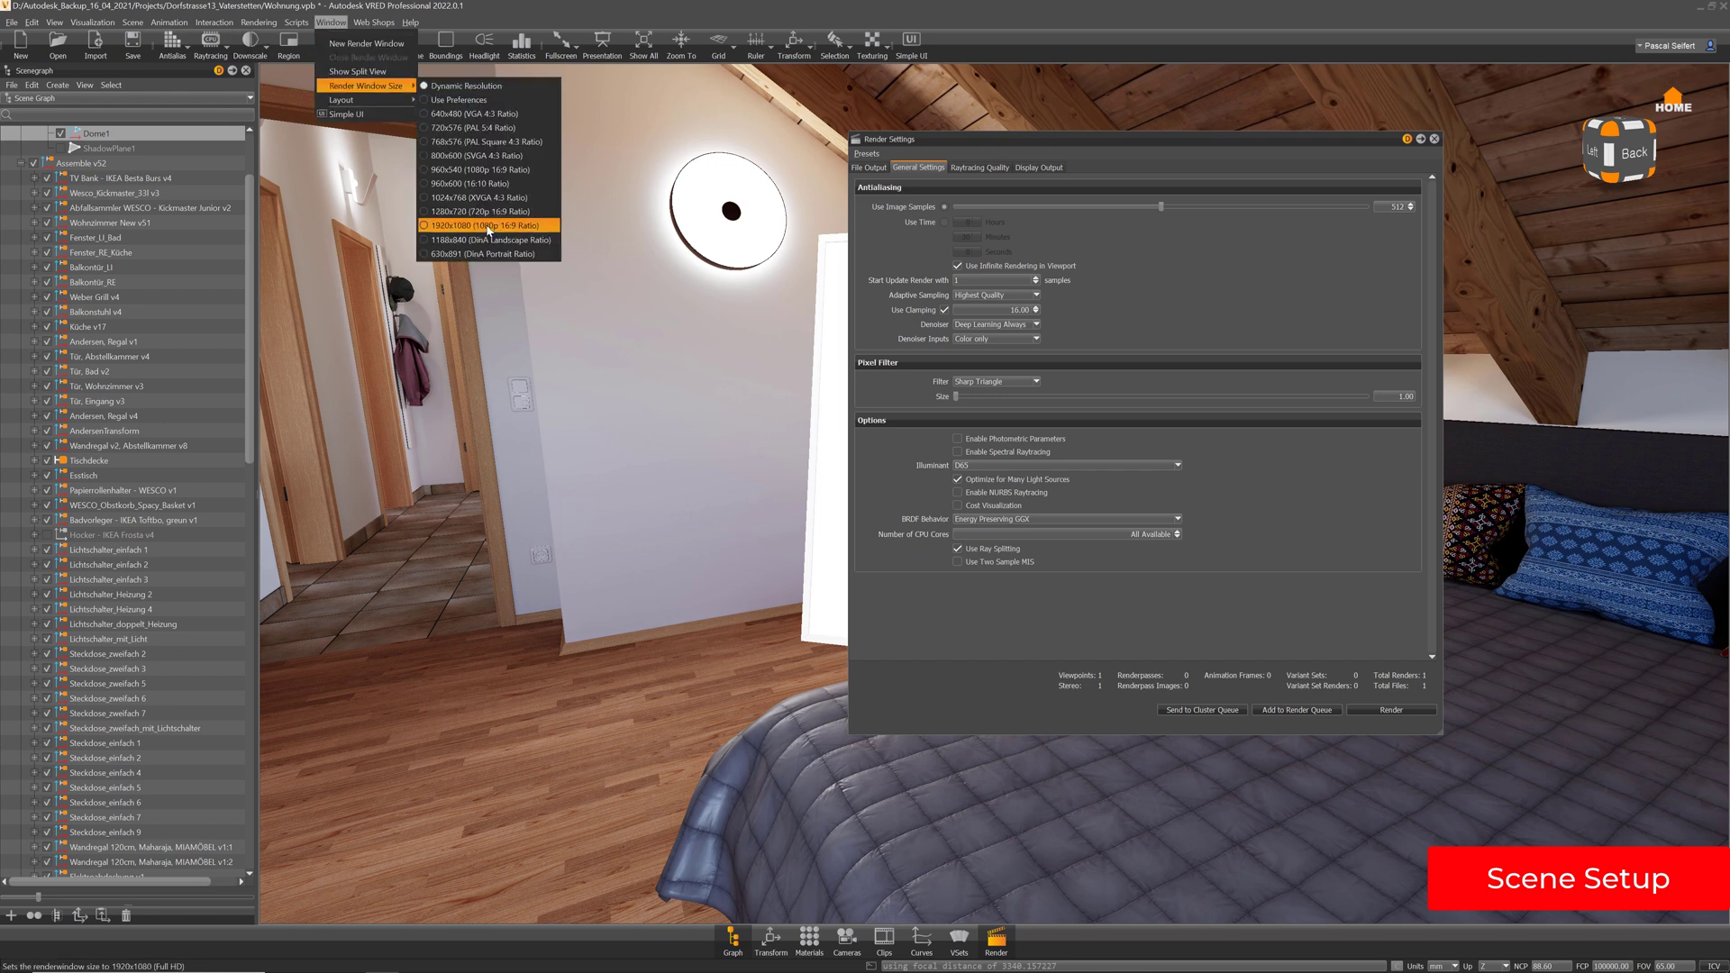
left_click(491, 226)
left_click_drag(1034, 138, 1317, 85)
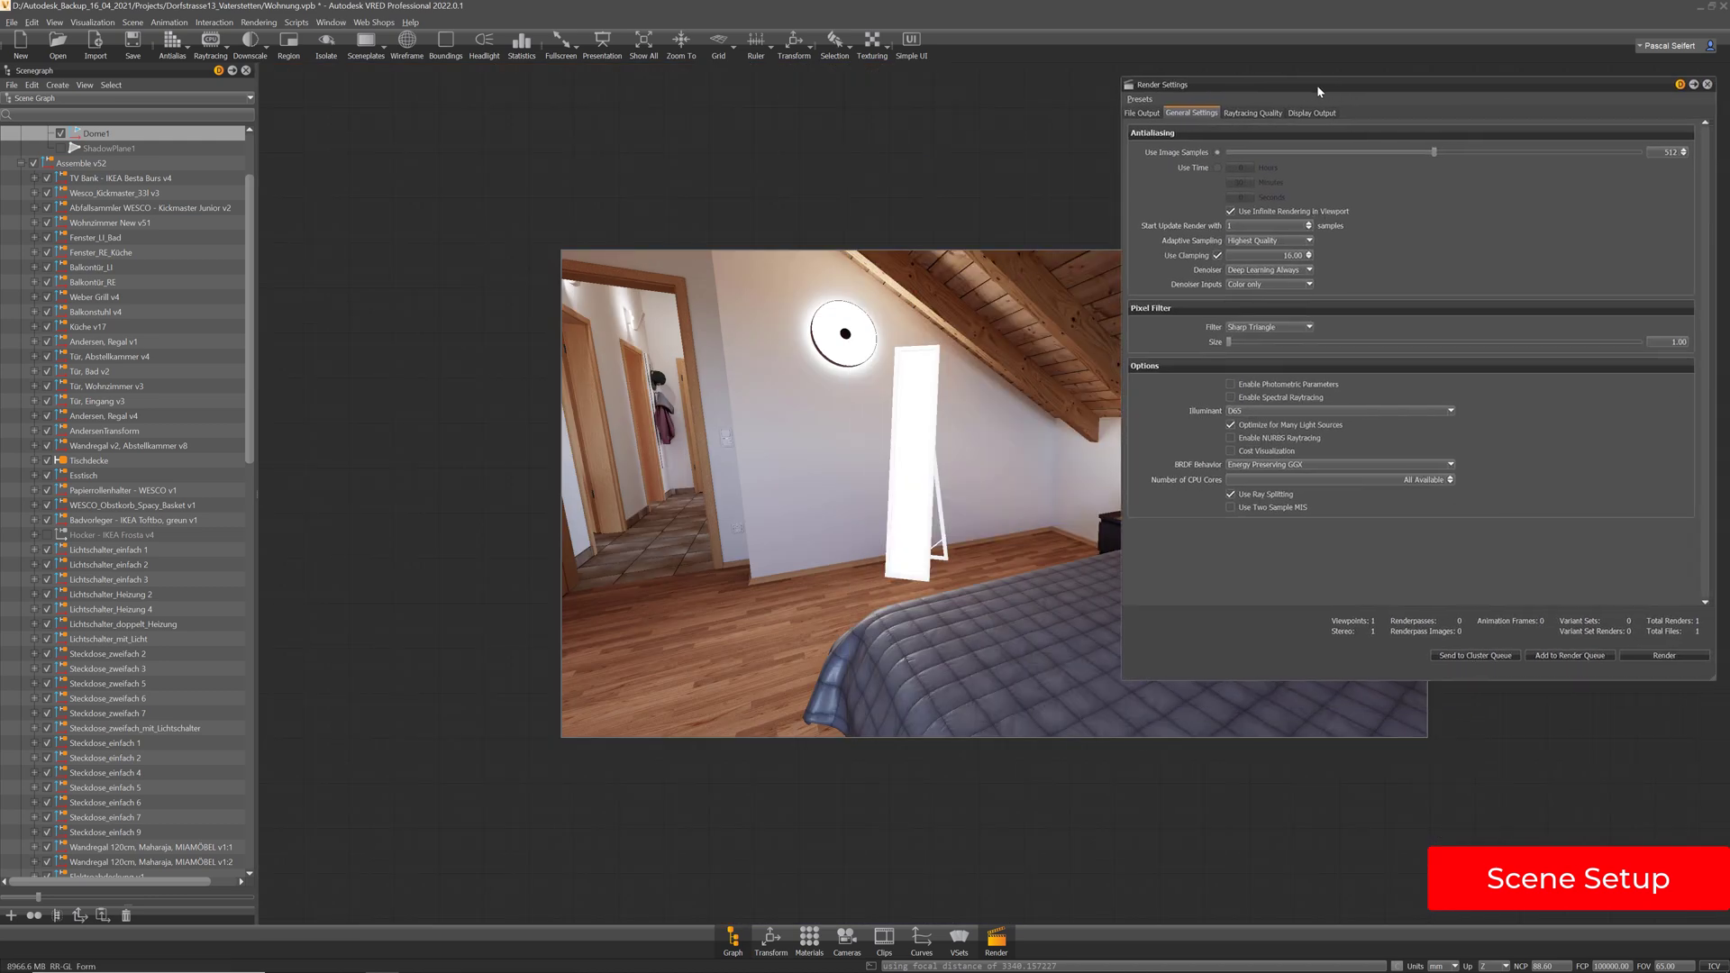
left_click(1253, 113)
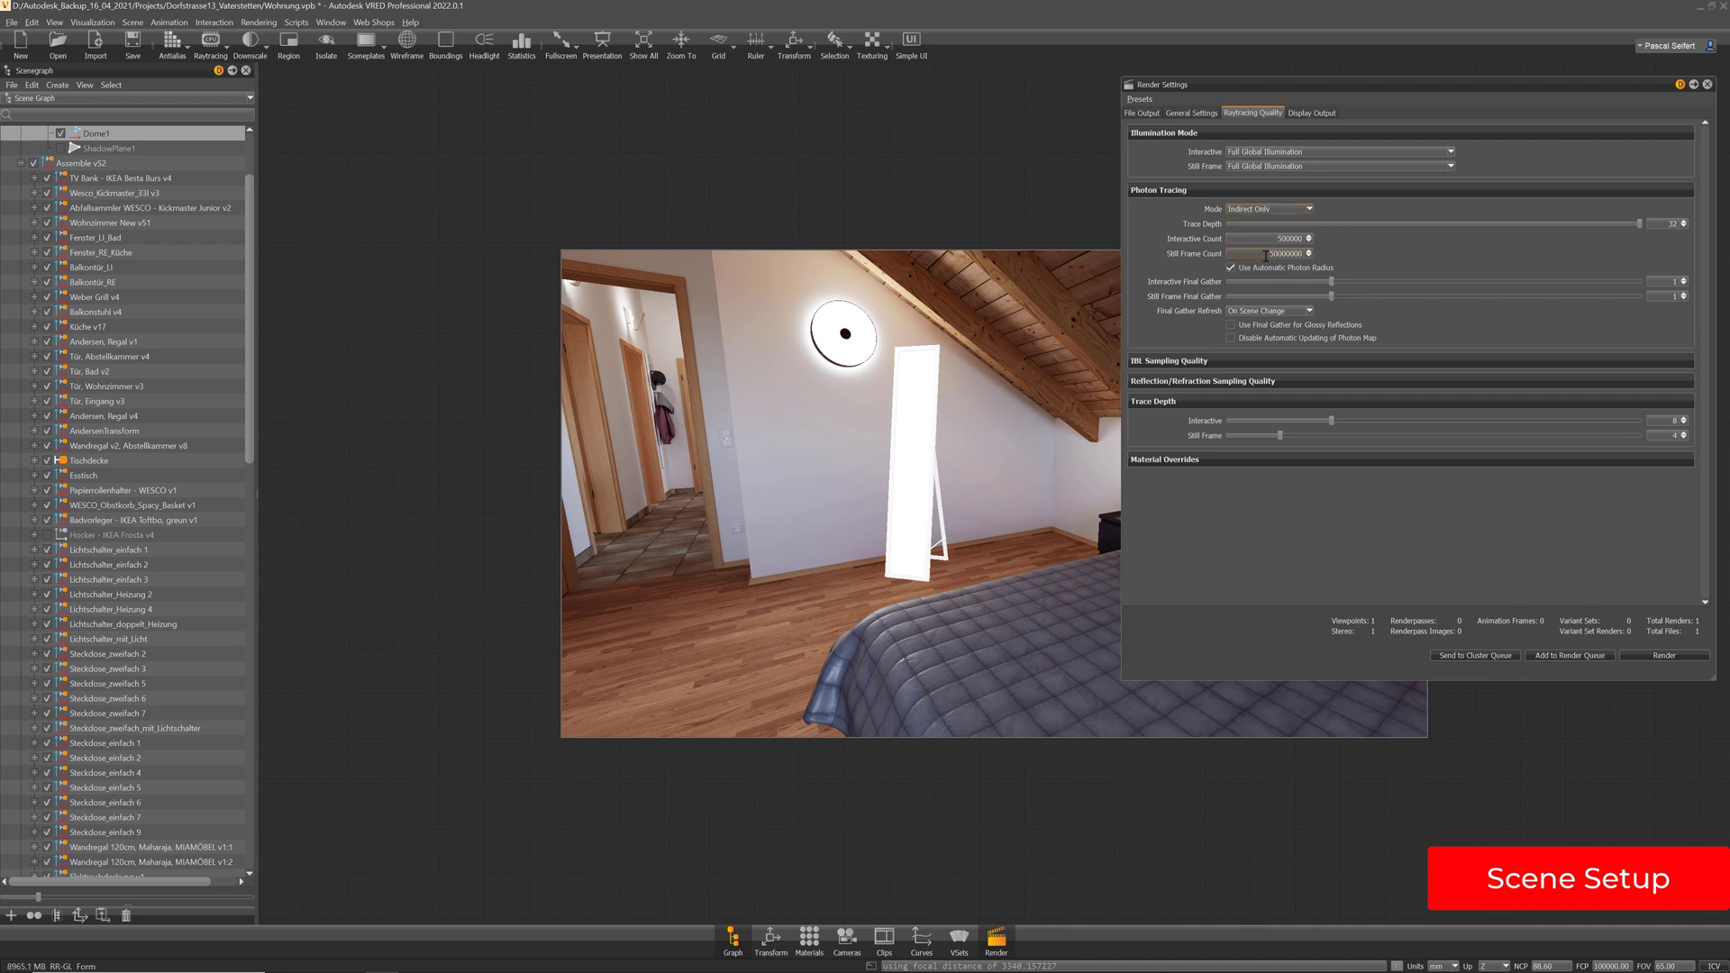
Switch rendering to GPU Raytracing and return to the General Settings tab
left_click(226, 51)
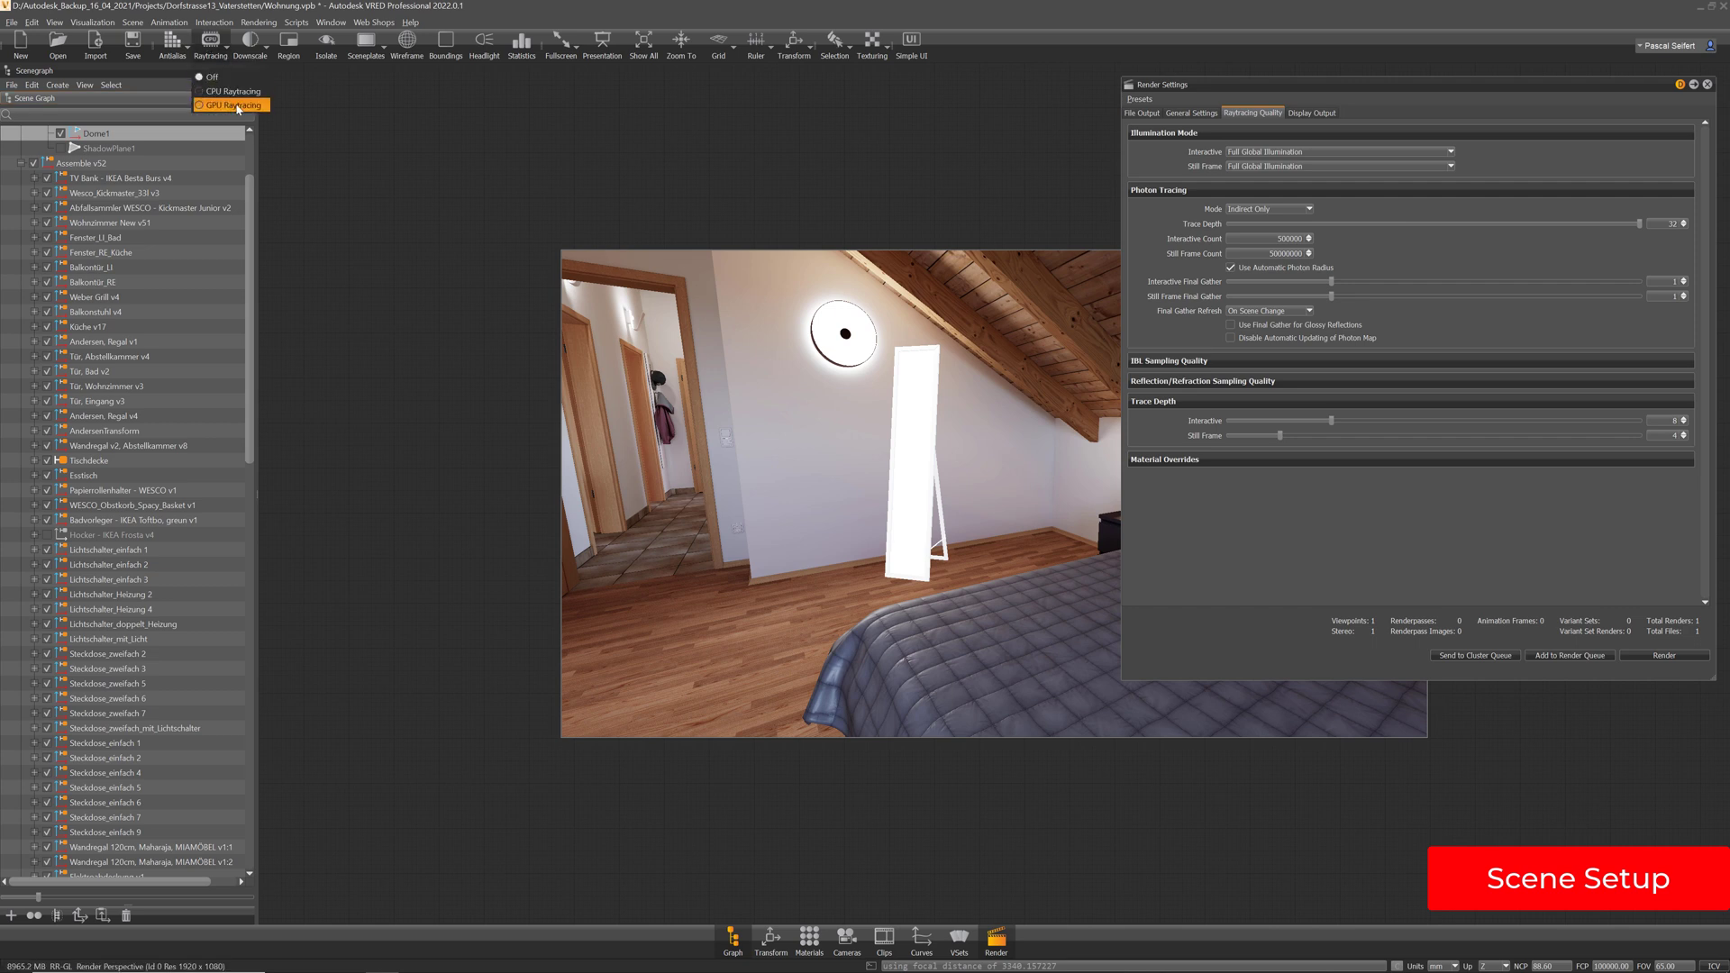
left_click(236, 105)
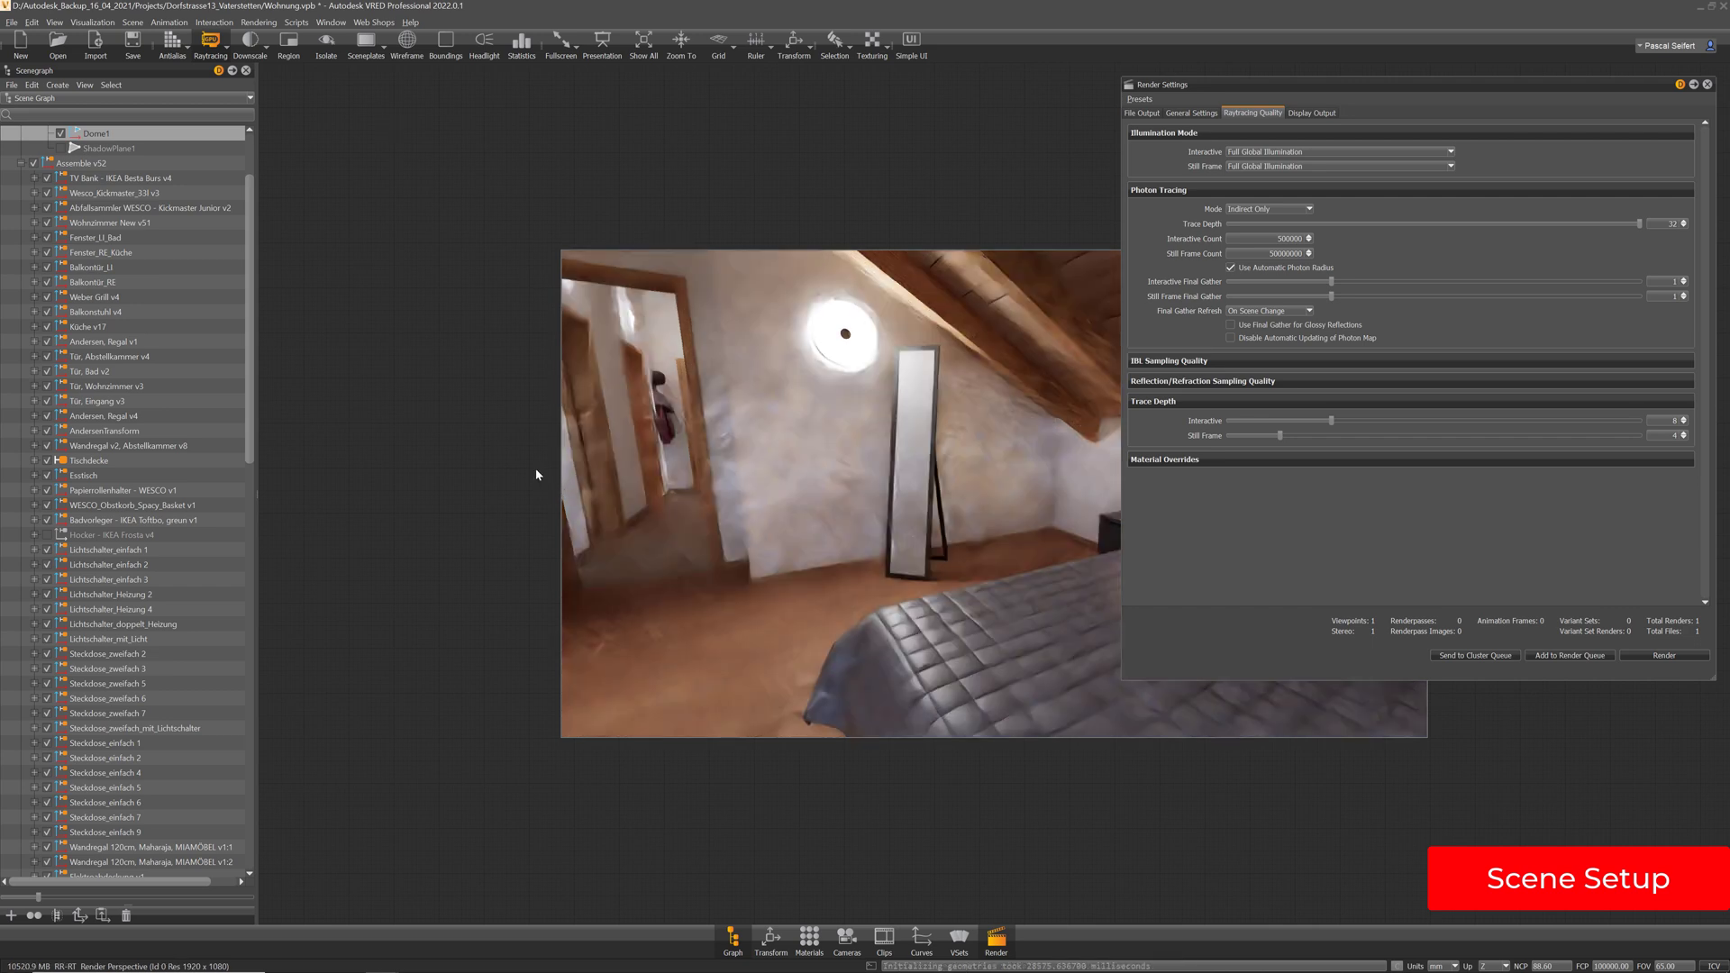
left_click(1195, 114)
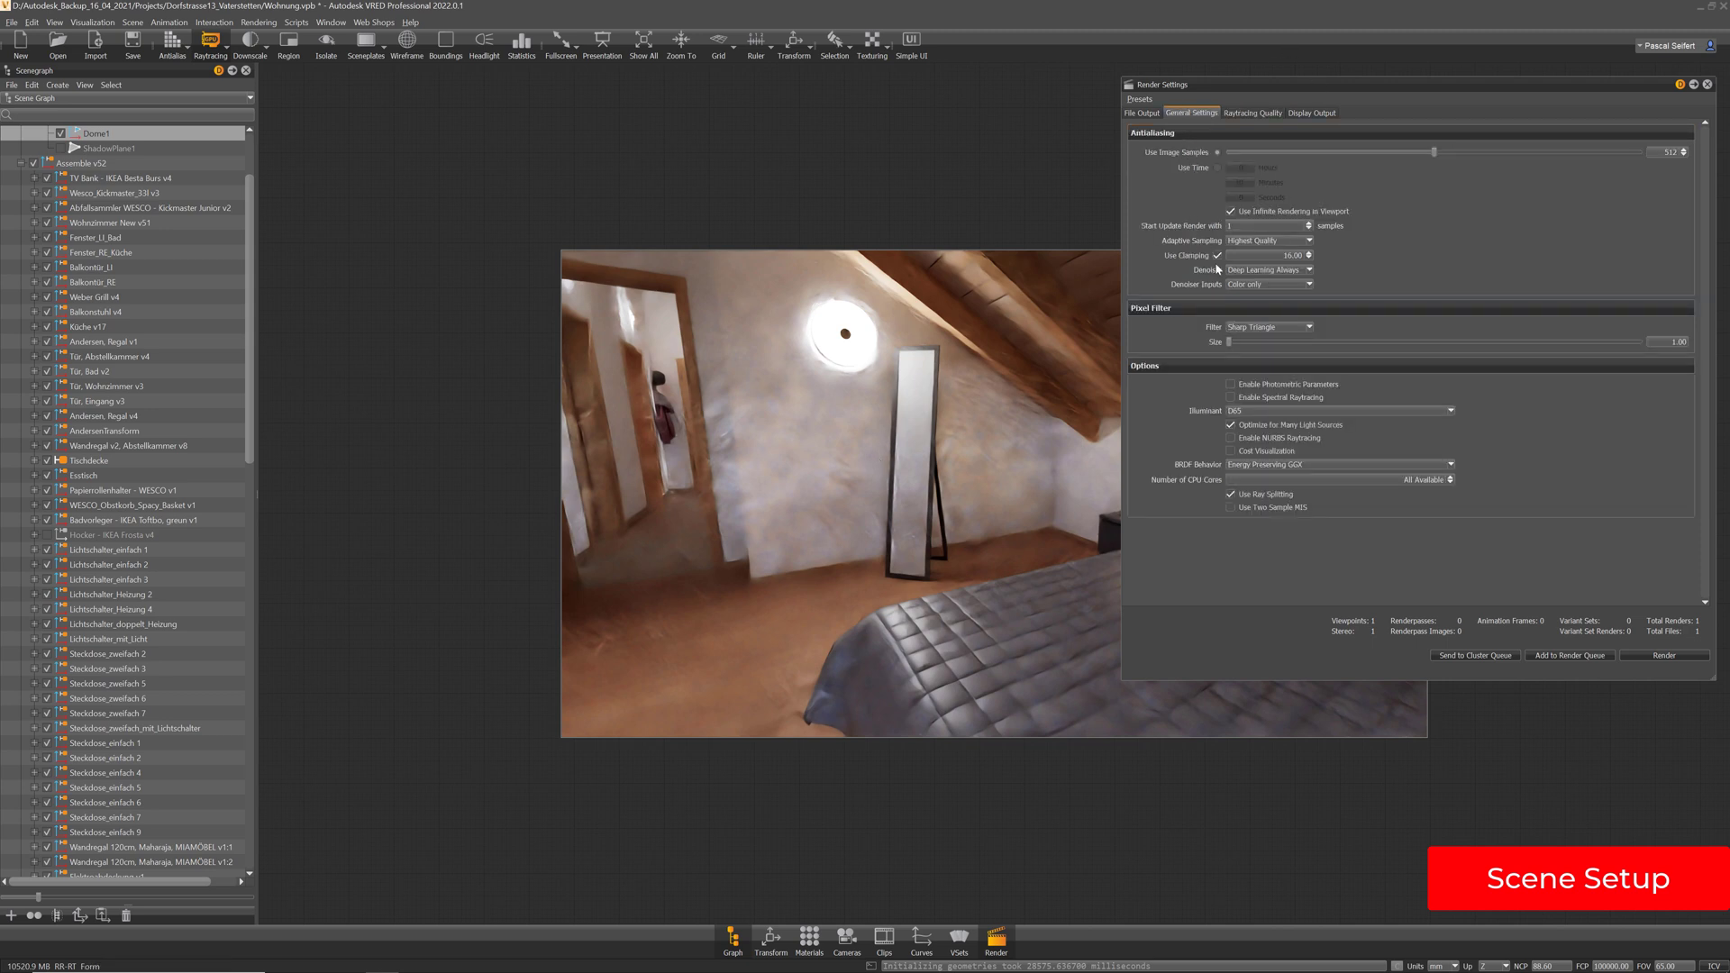
Turn the denoiser Off, move closer to the mirror, and toggle antialiasing
left_click(1249, 272)
left_click(1252, 282)
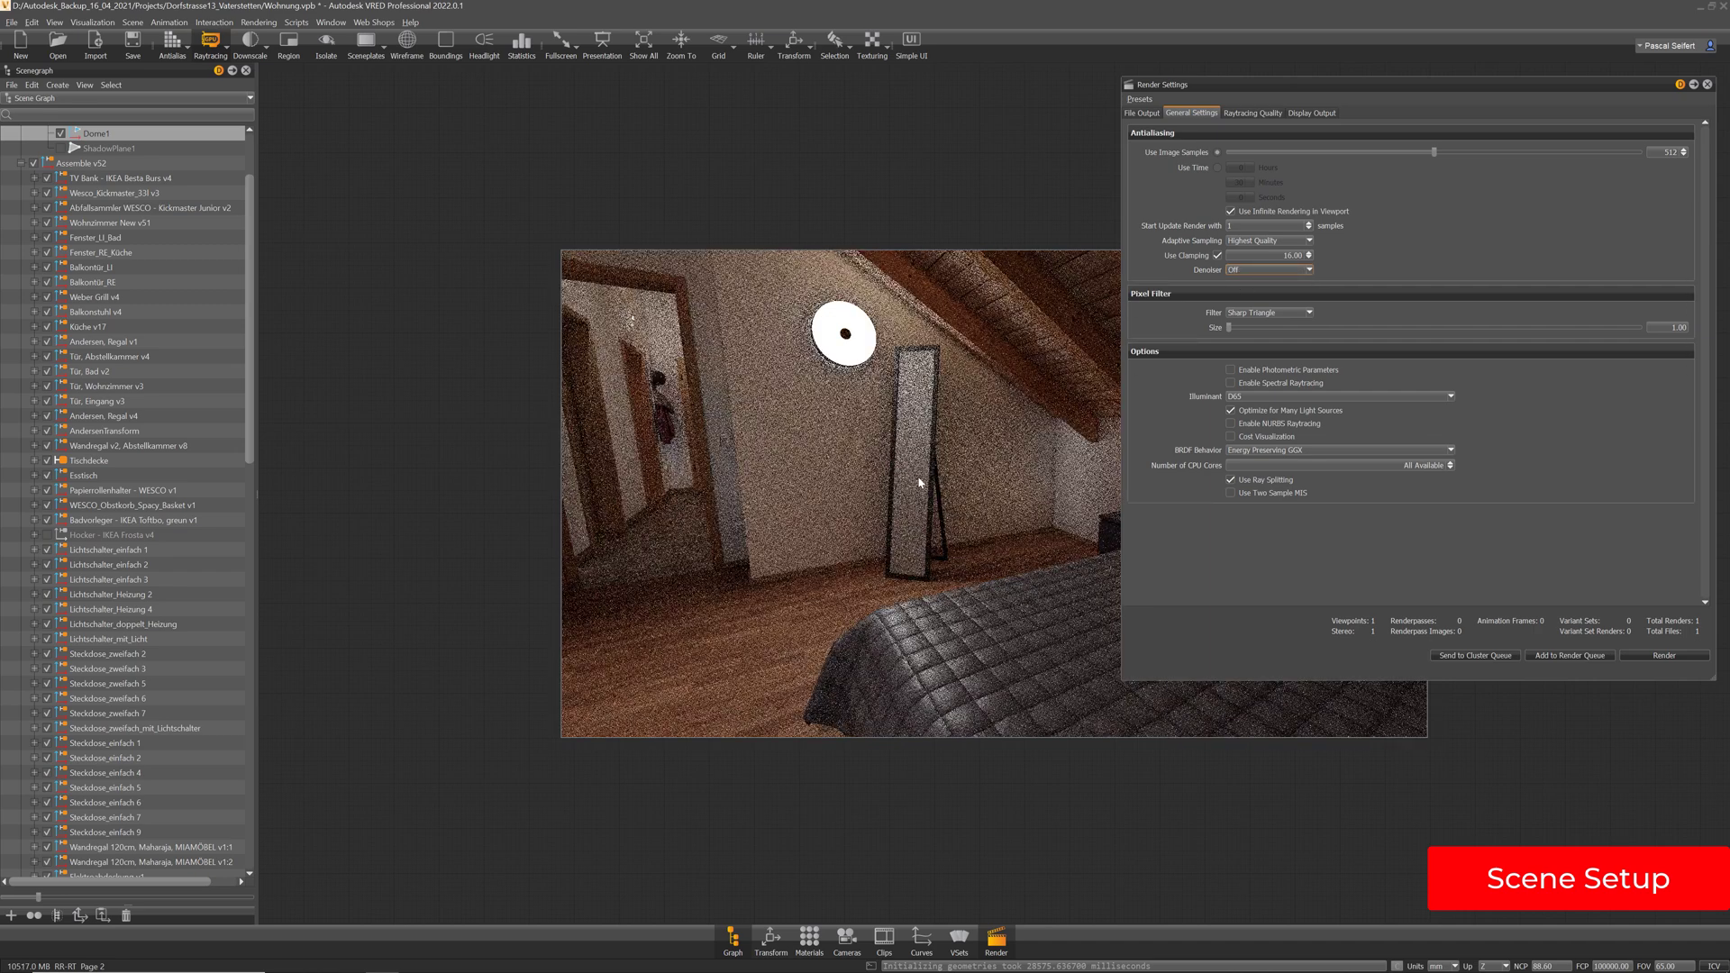
right_click_drag(933, 442, 944, 487)
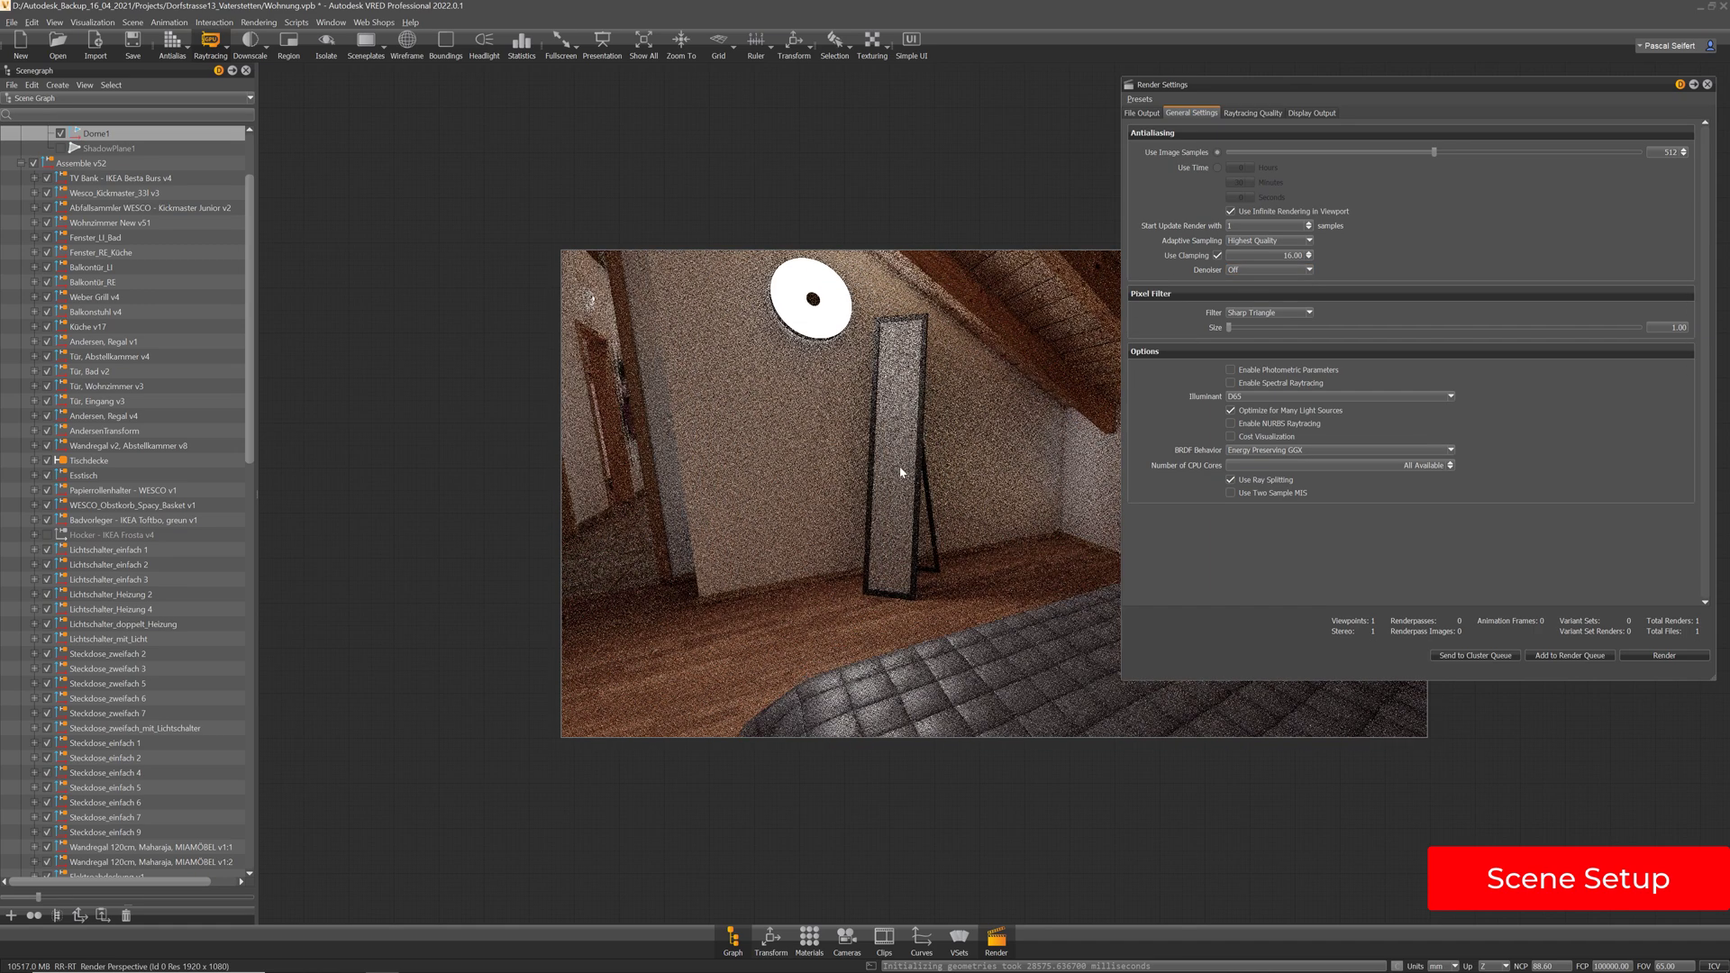
middle_click_drag(903, 471, 928, 484)
left_click_drag(928, 478, 953, 525)
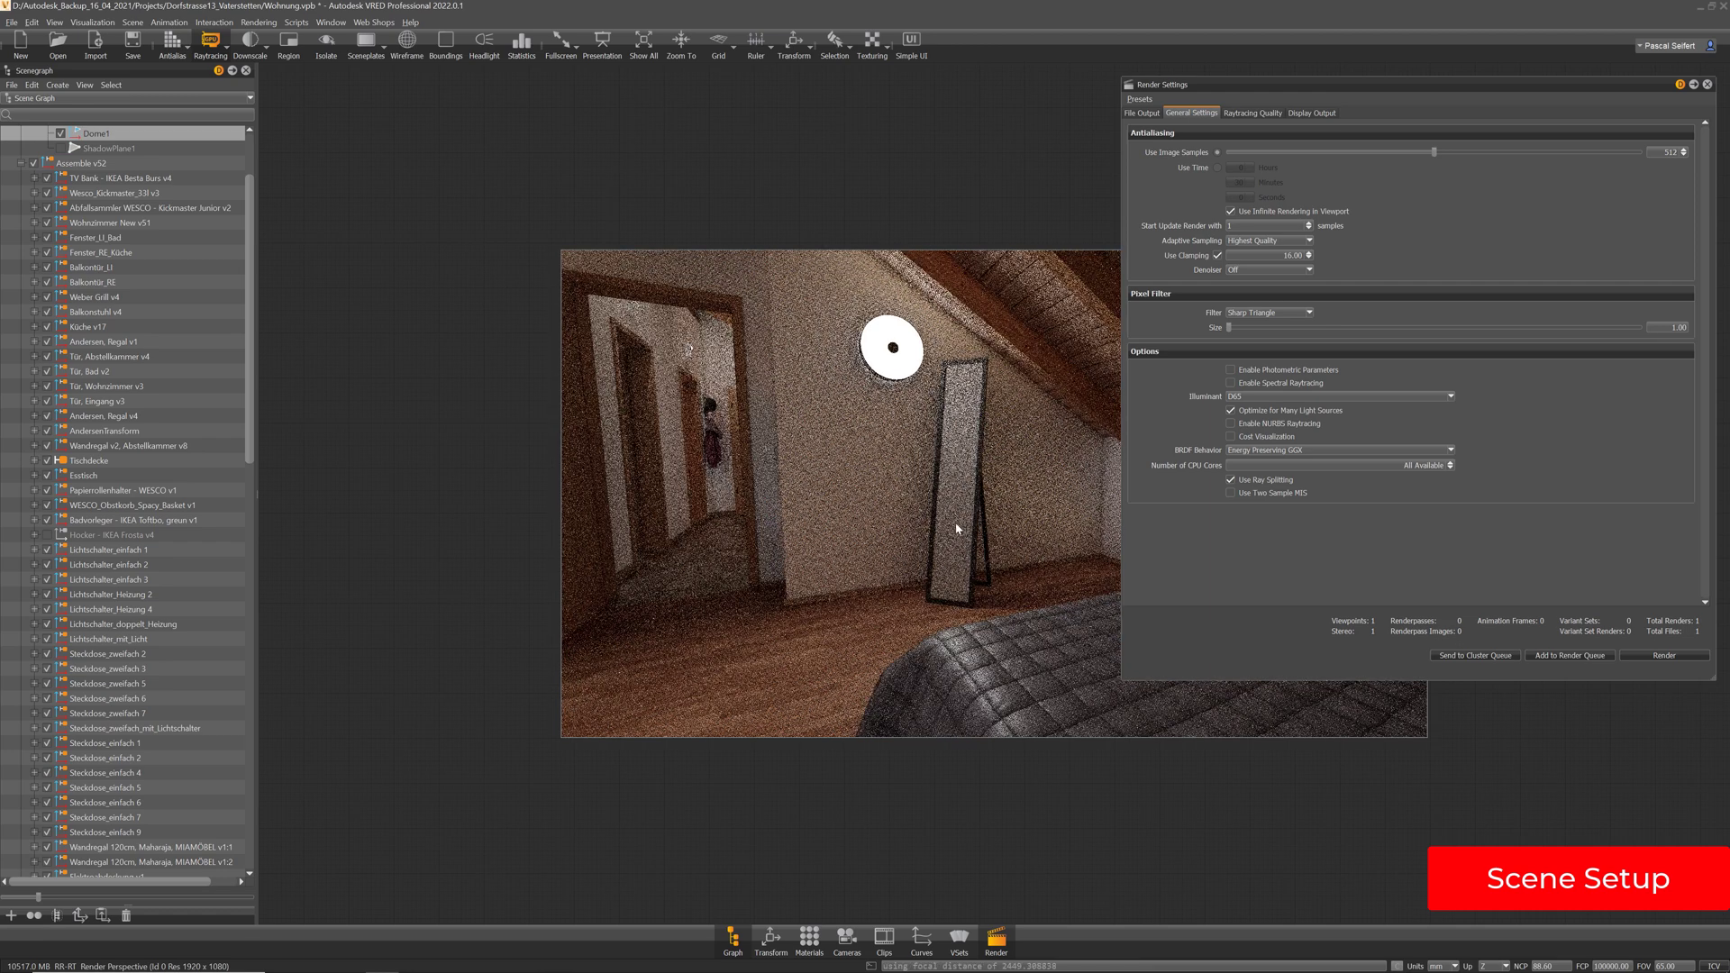
left_click(171, 43)
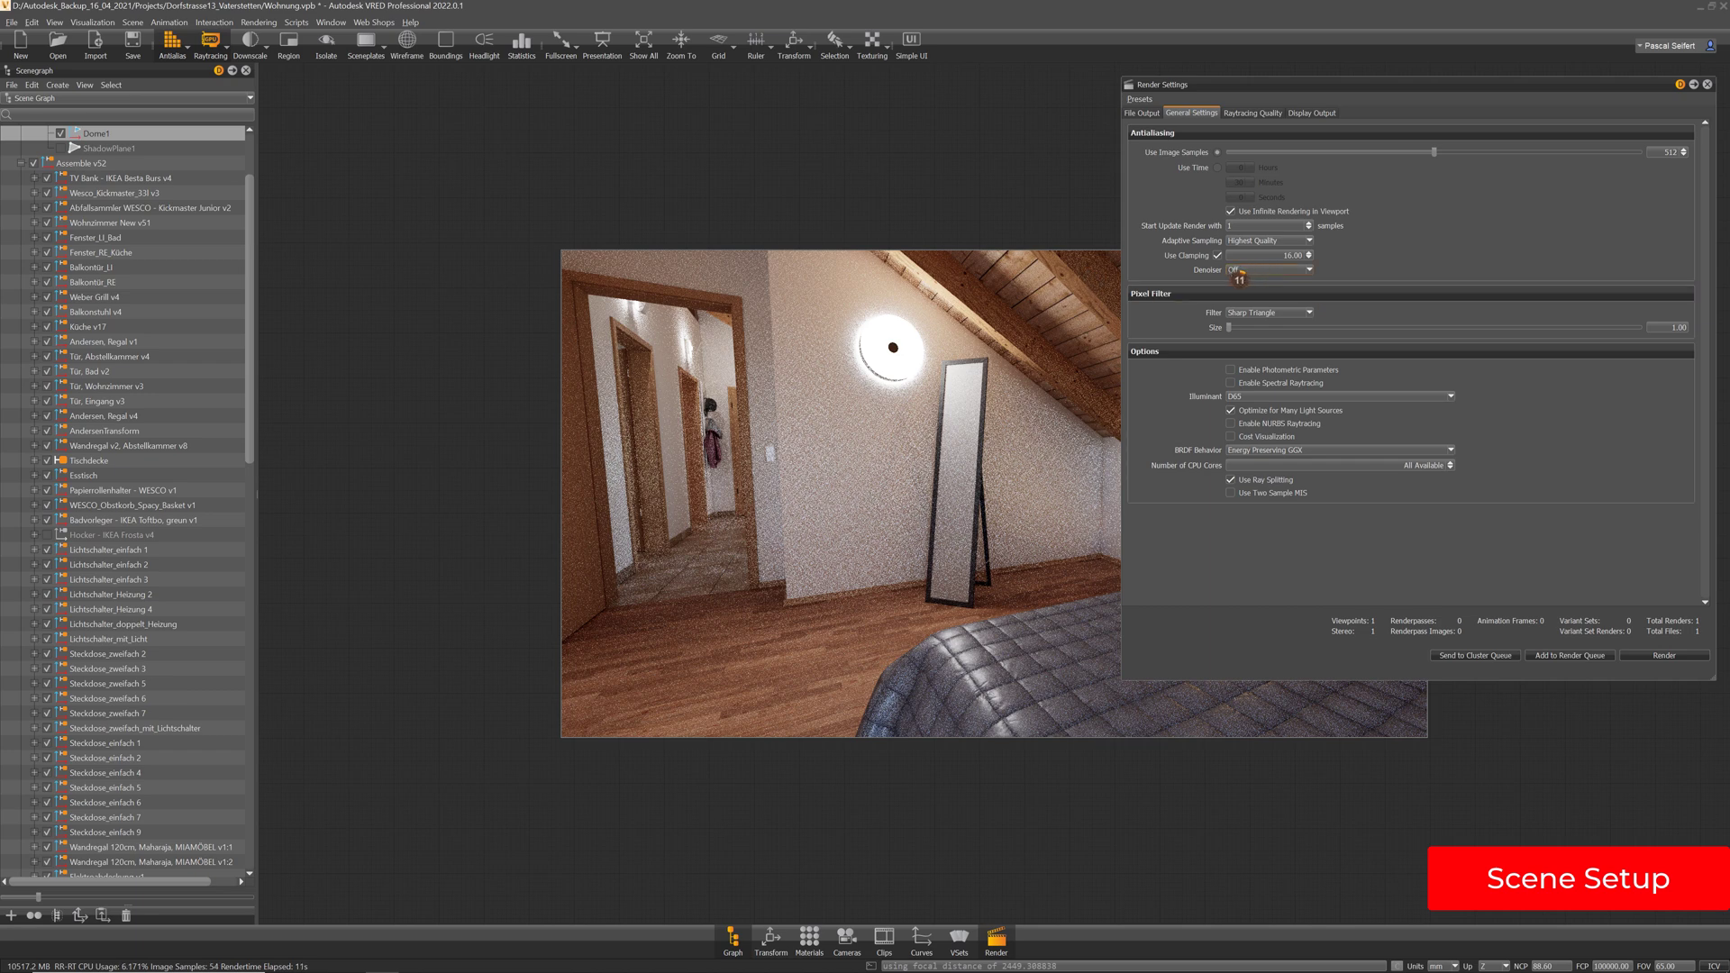
Restore Deep Learning Always denoising, then turn raytracing off with Shift+R
left_click(1241, 270)
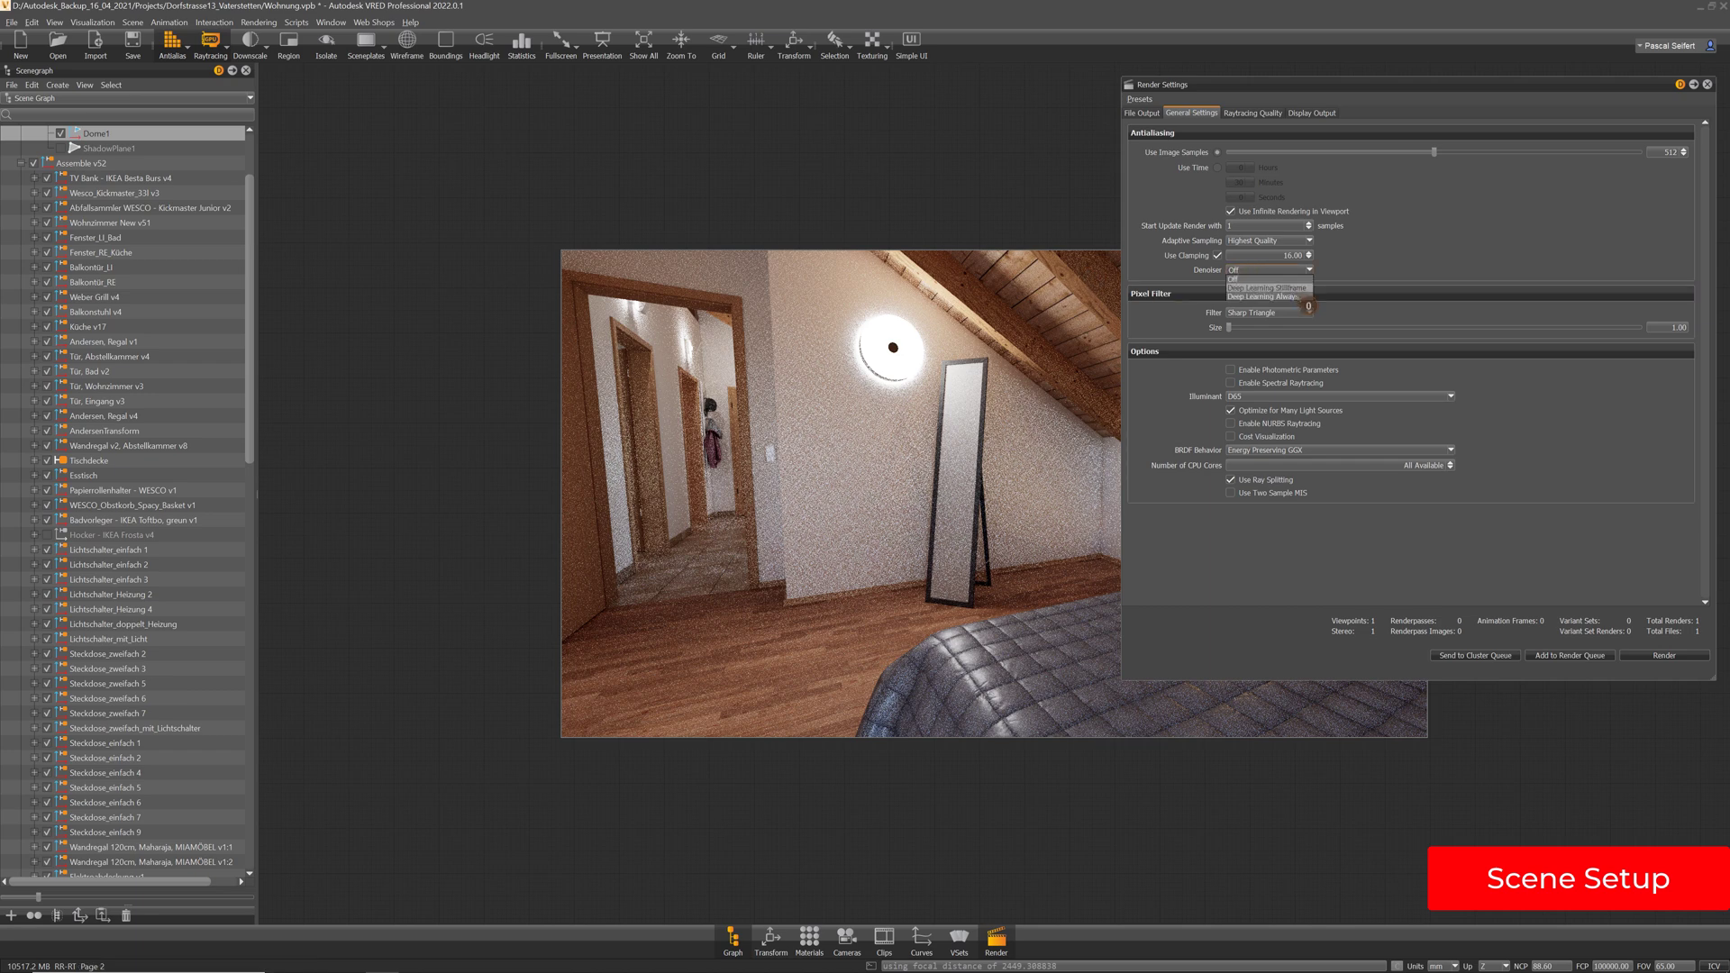
left_click(1298, 296)
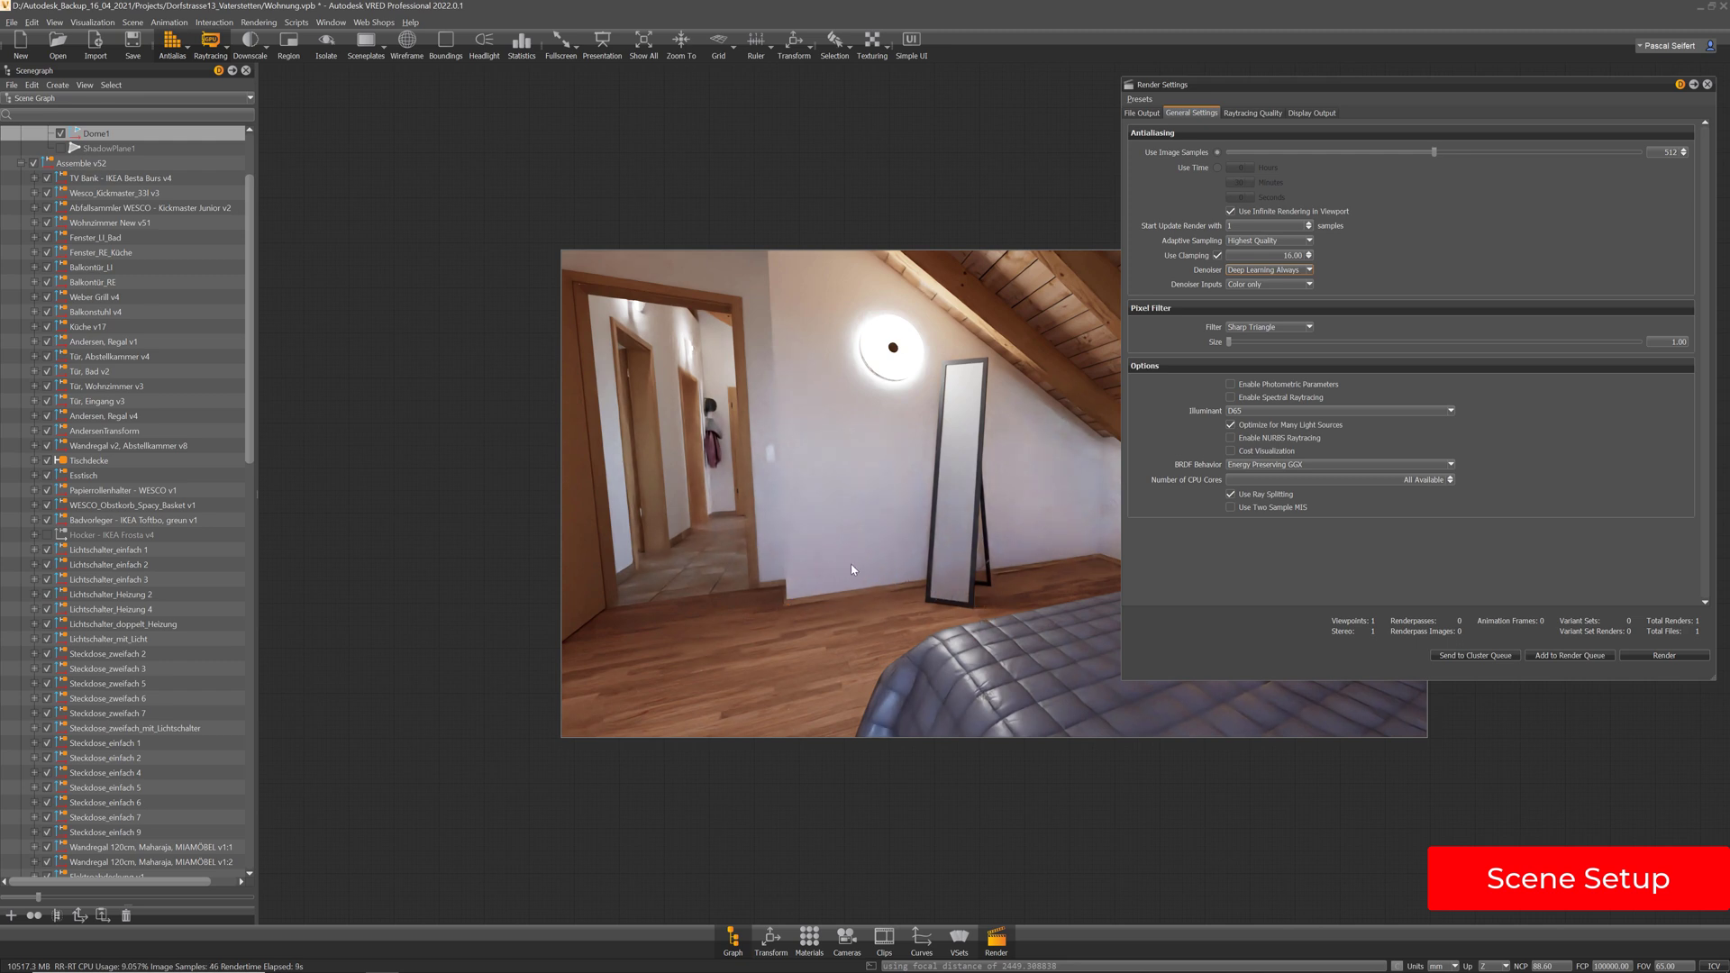
left_click_drag(847, 561, 944, 515)
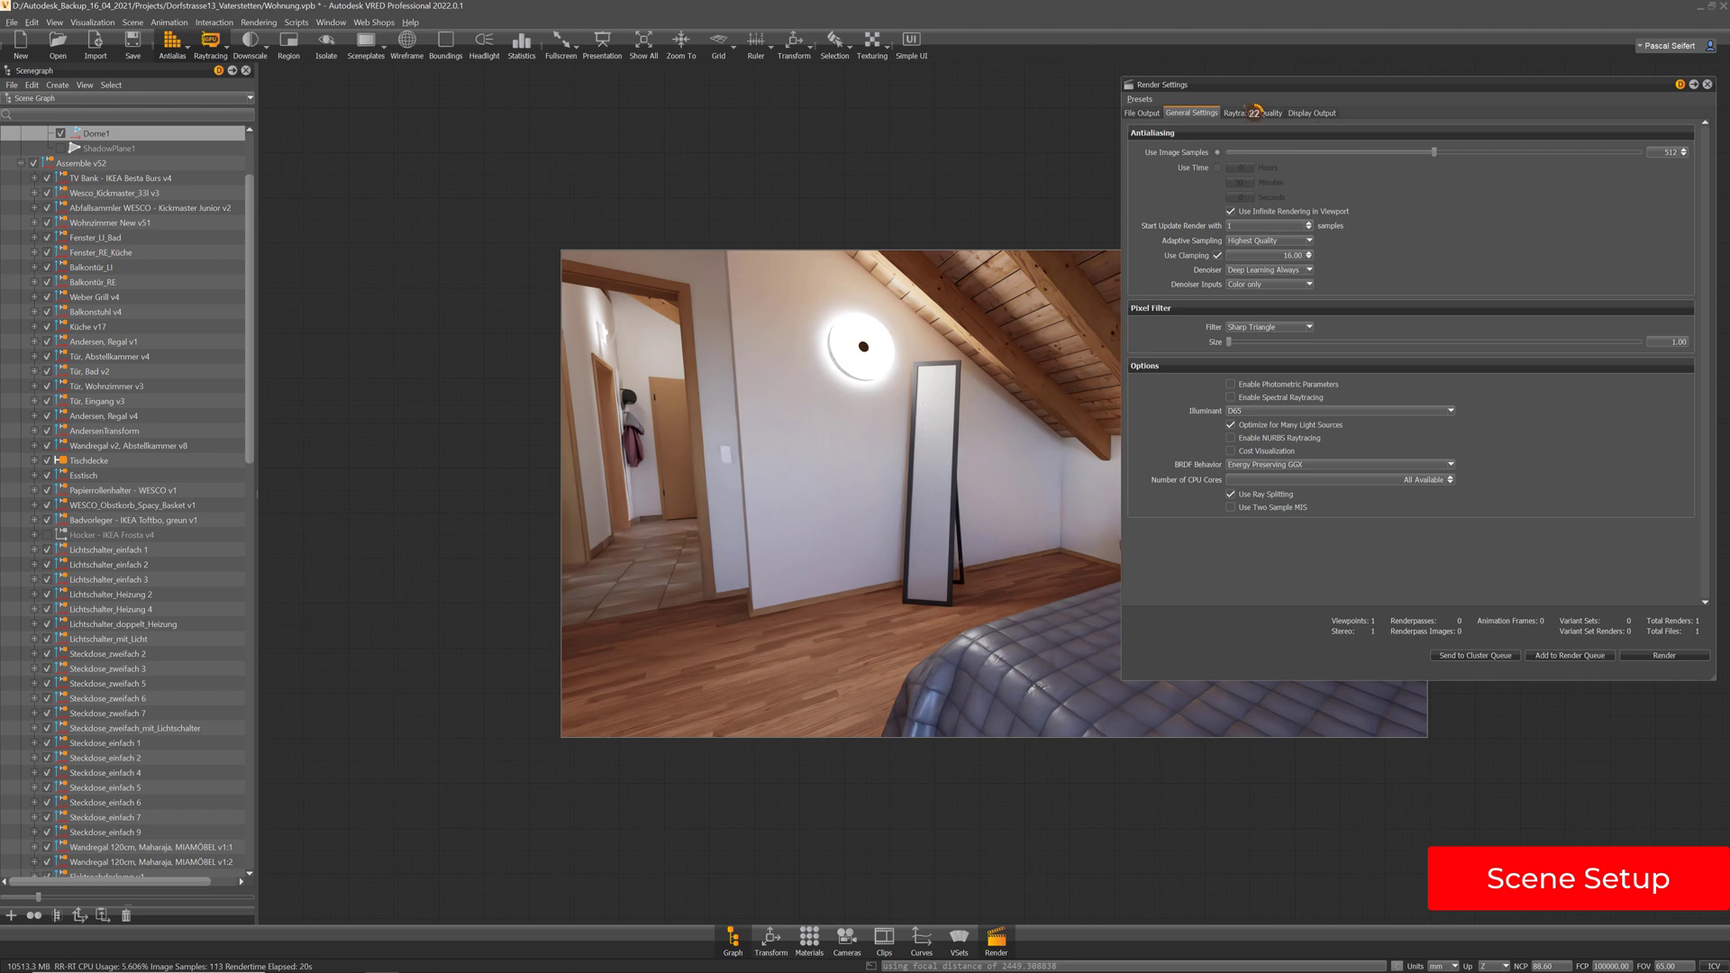
left_click(1258, 115)
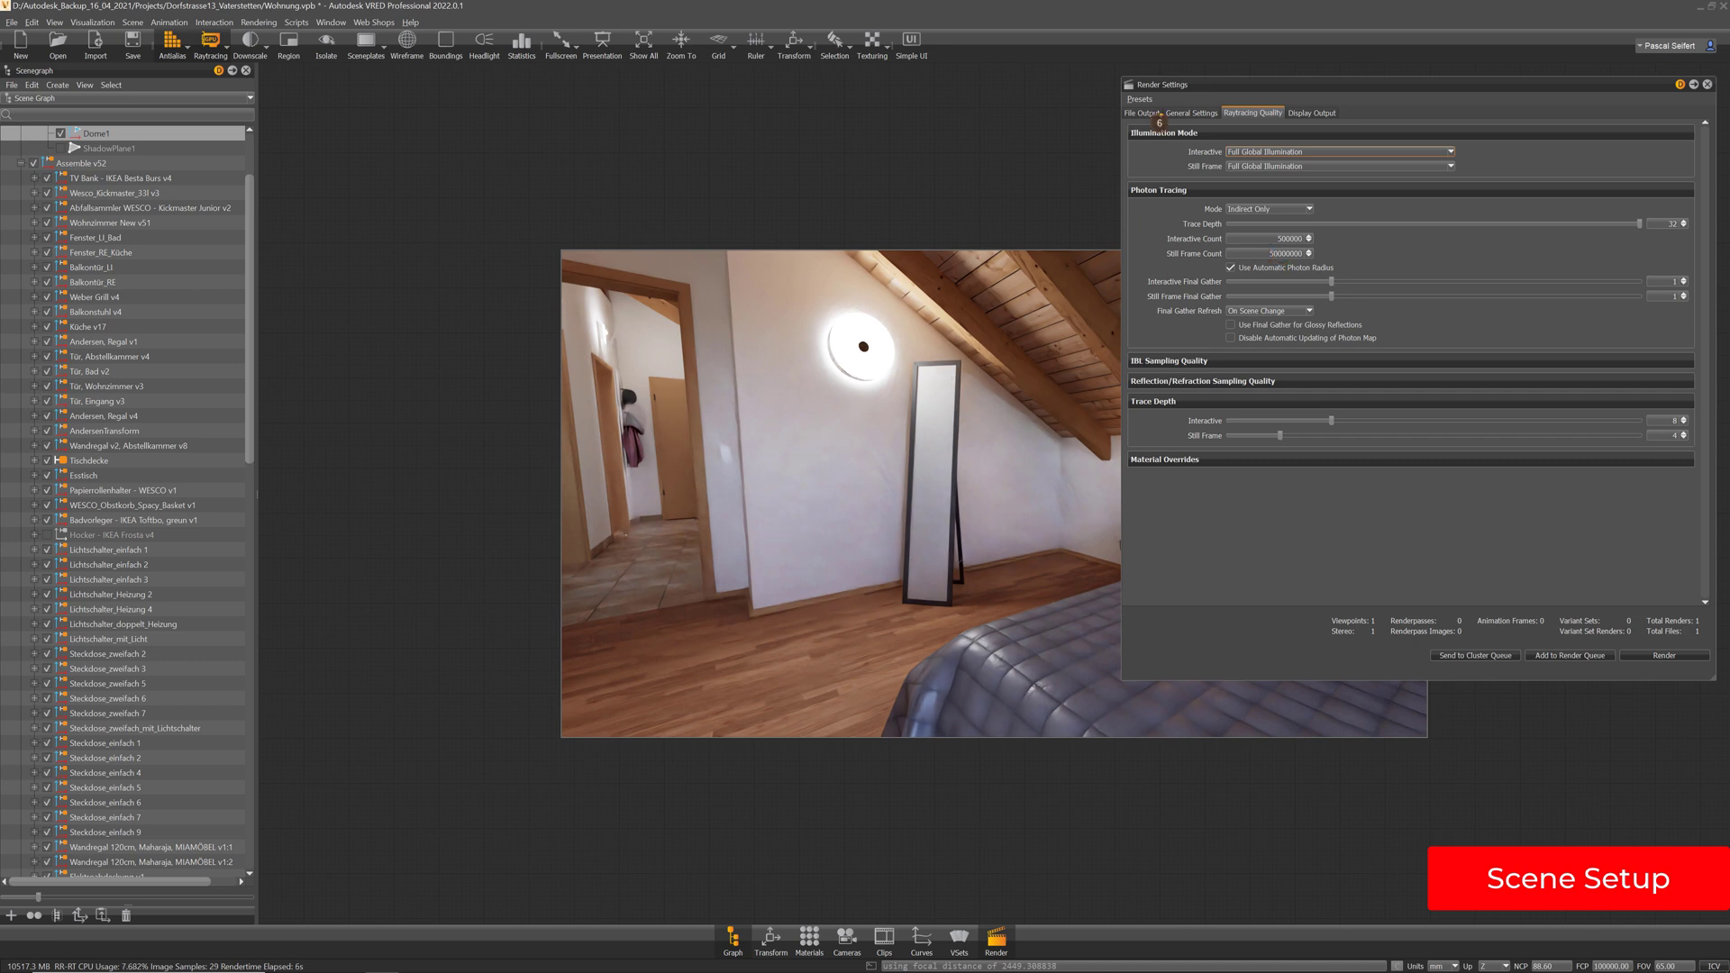
left_click(1196, 113)
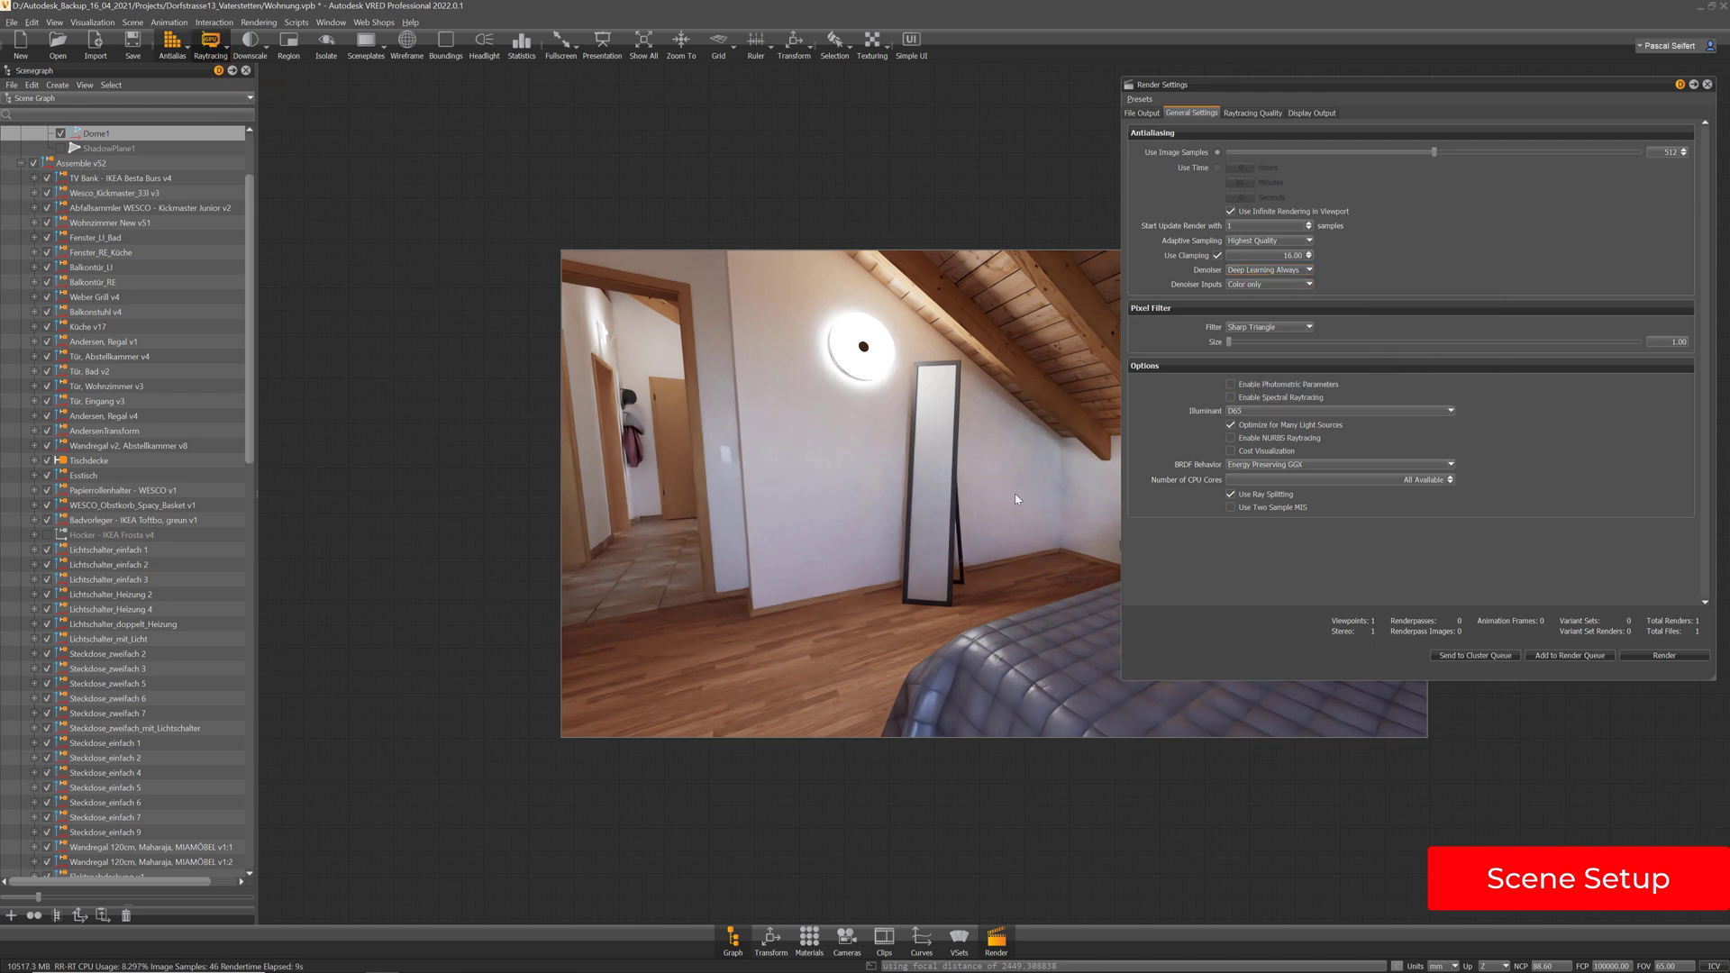
key("shift+r")
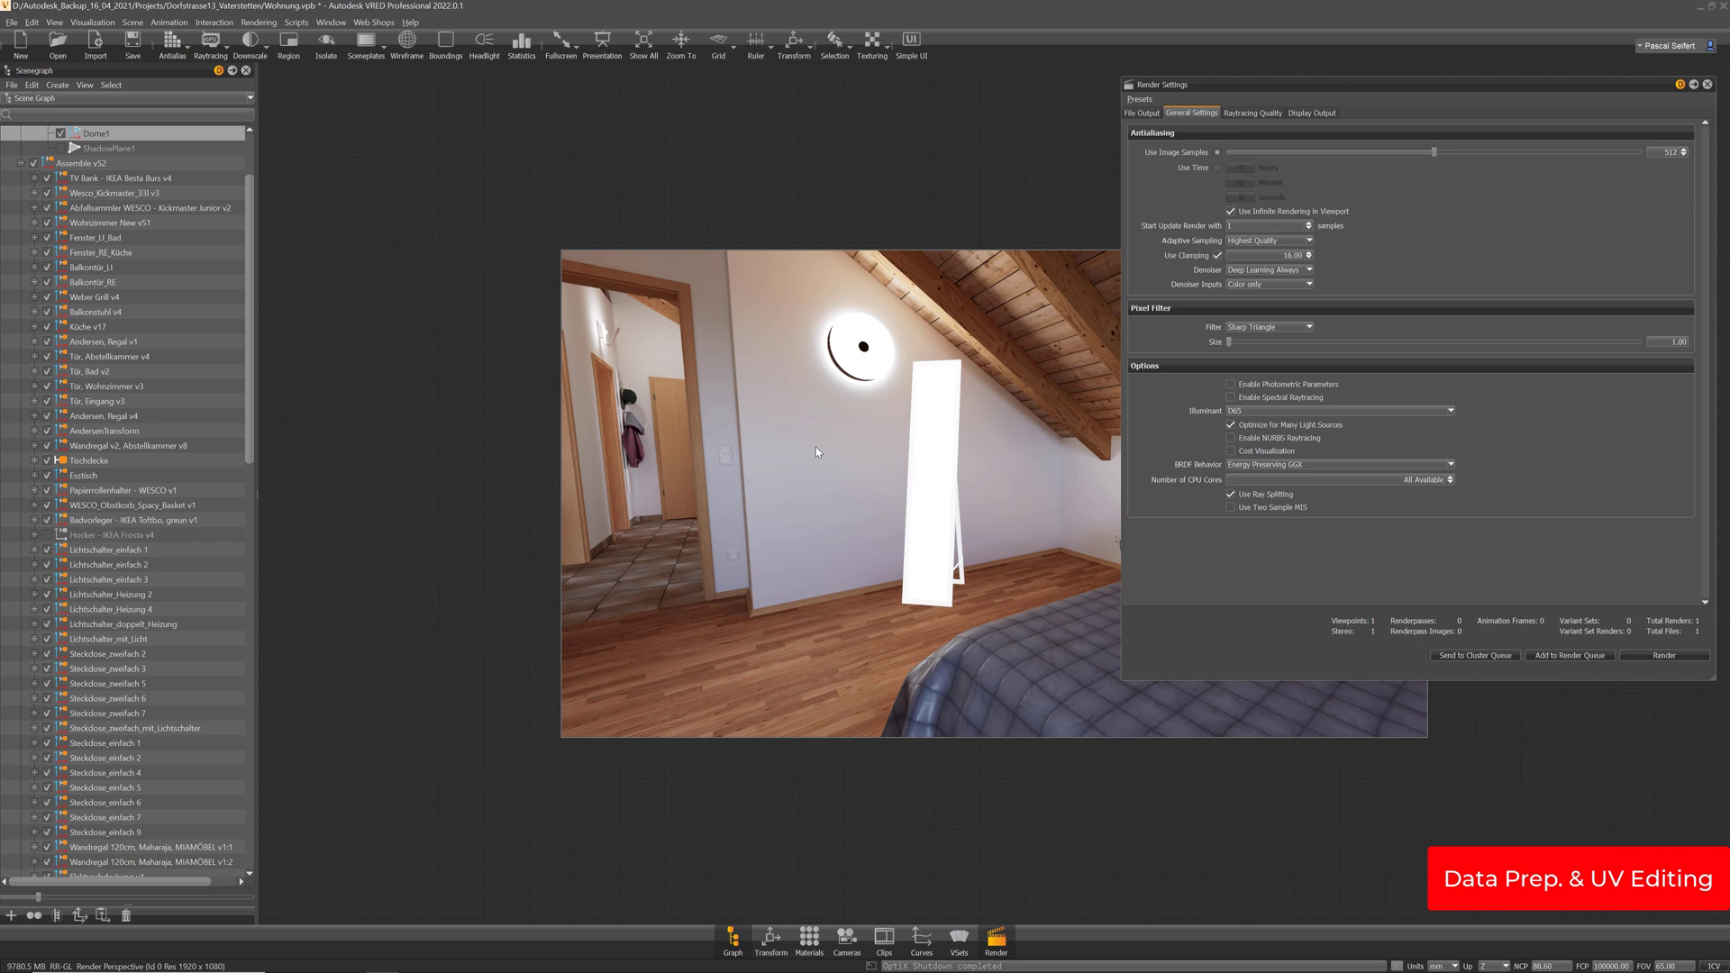
Switch to precomputed illumination and isolate the mirror's Spiegel group
left_click(1708, 85)
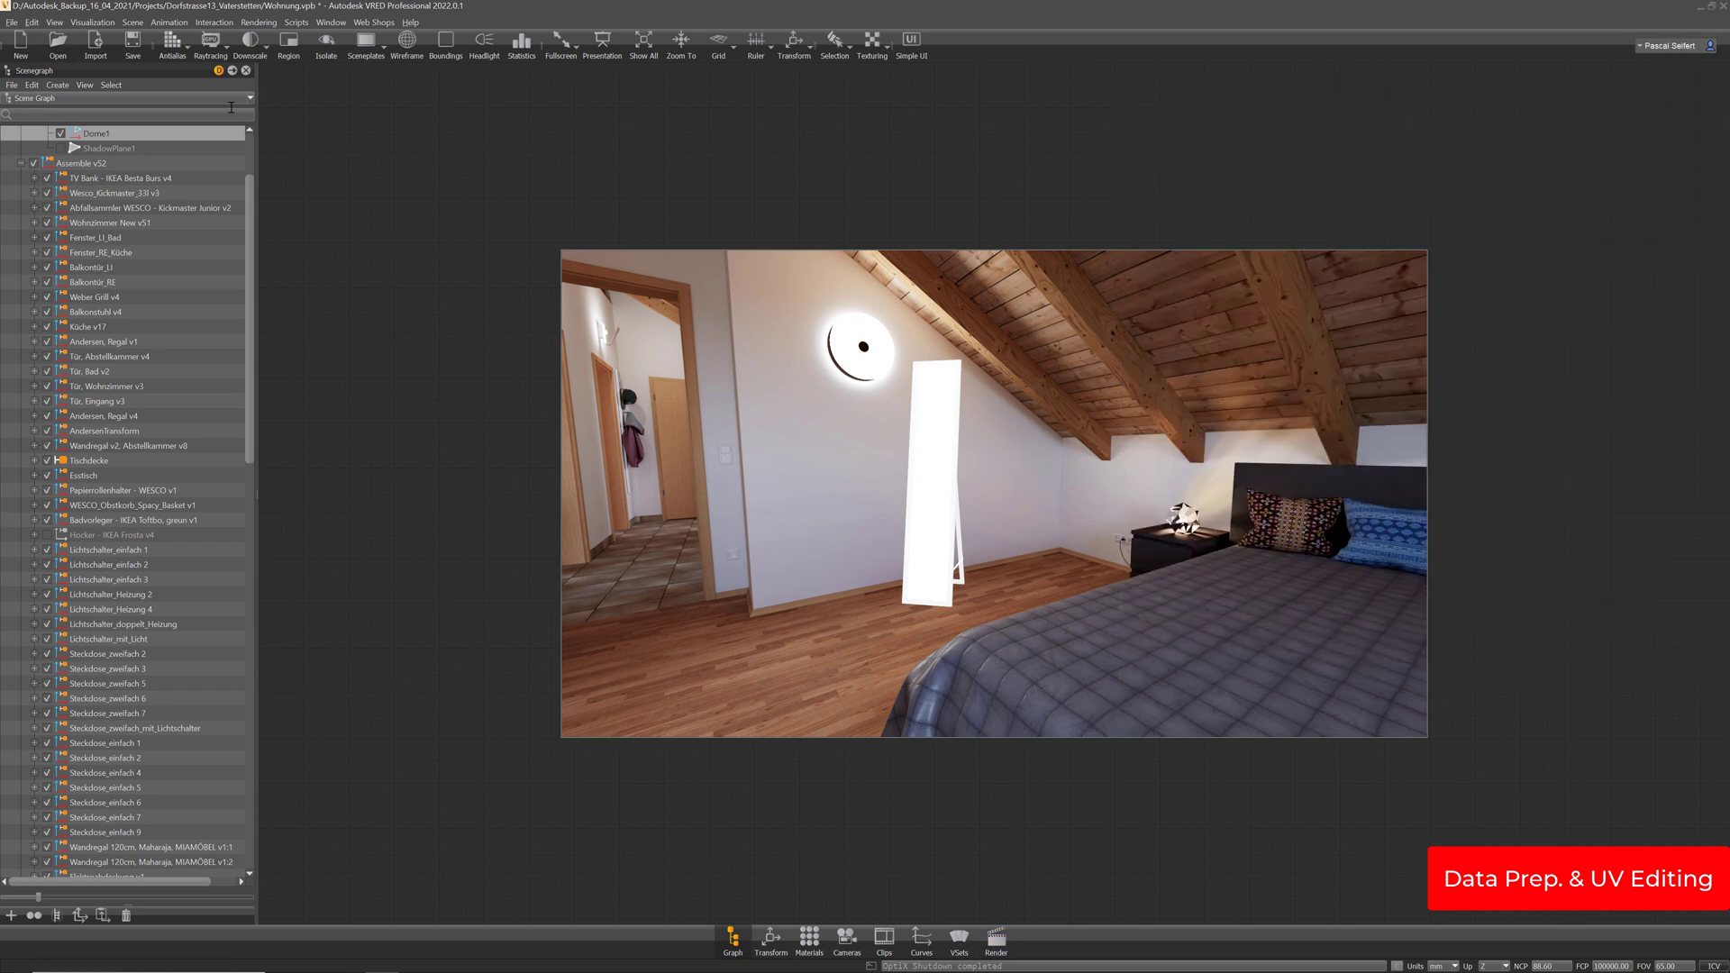
left_click(106, 23)
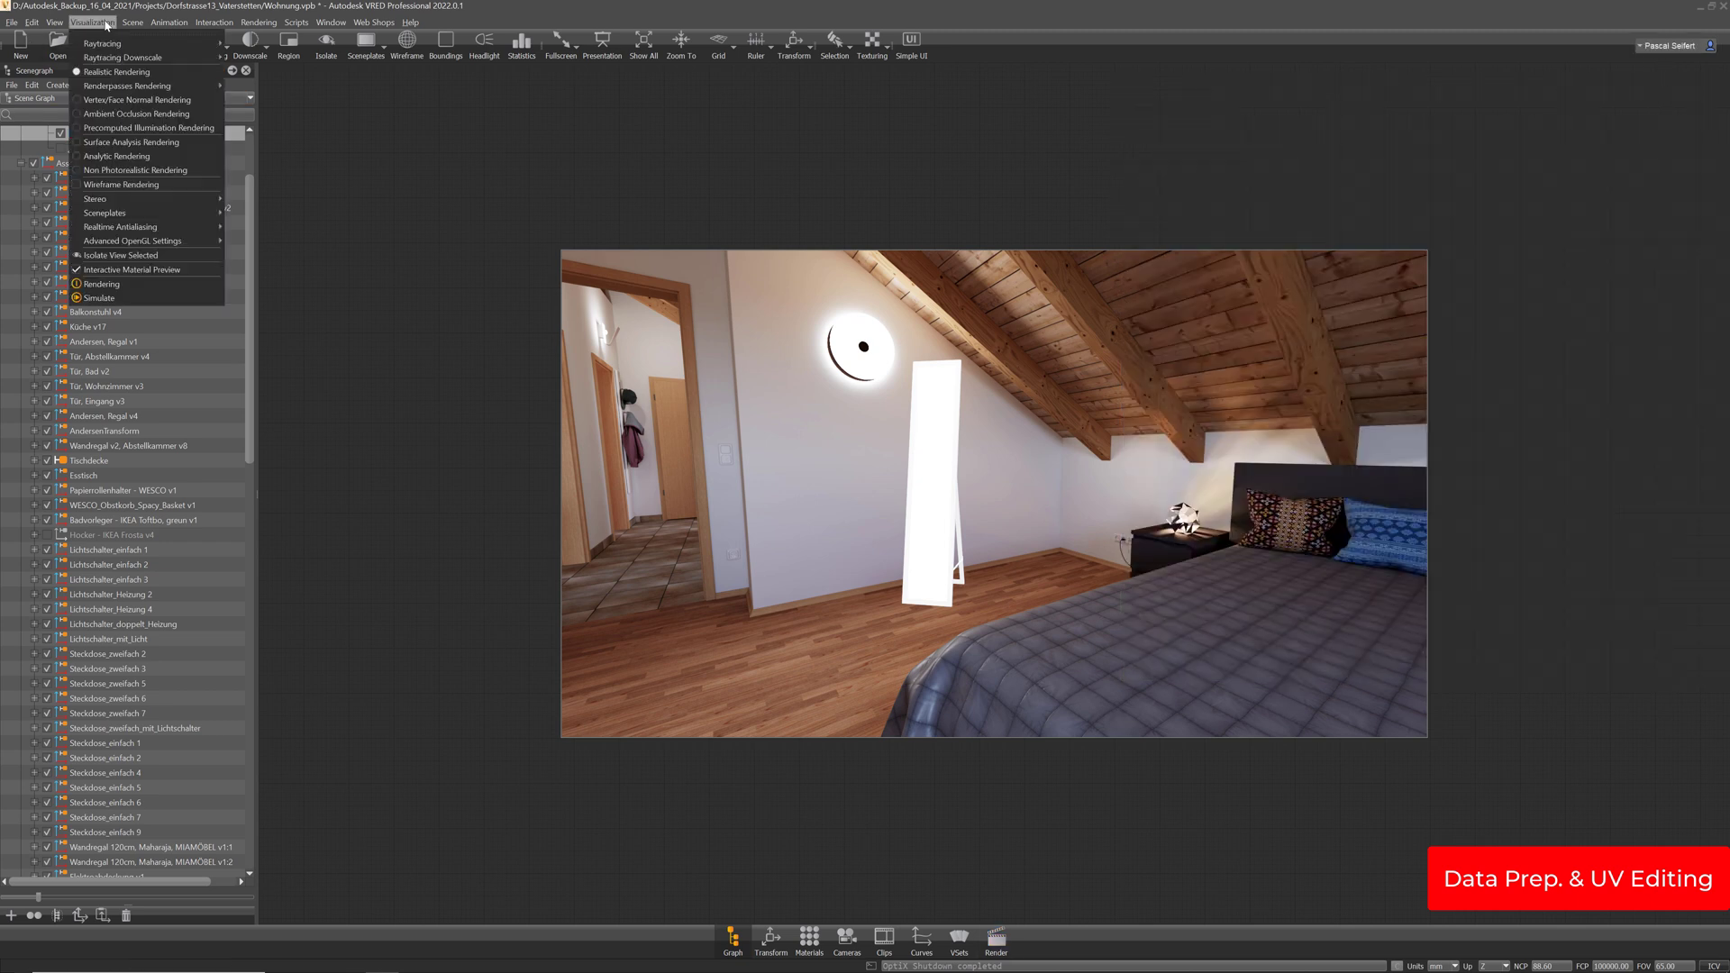
left_click(112, 101)
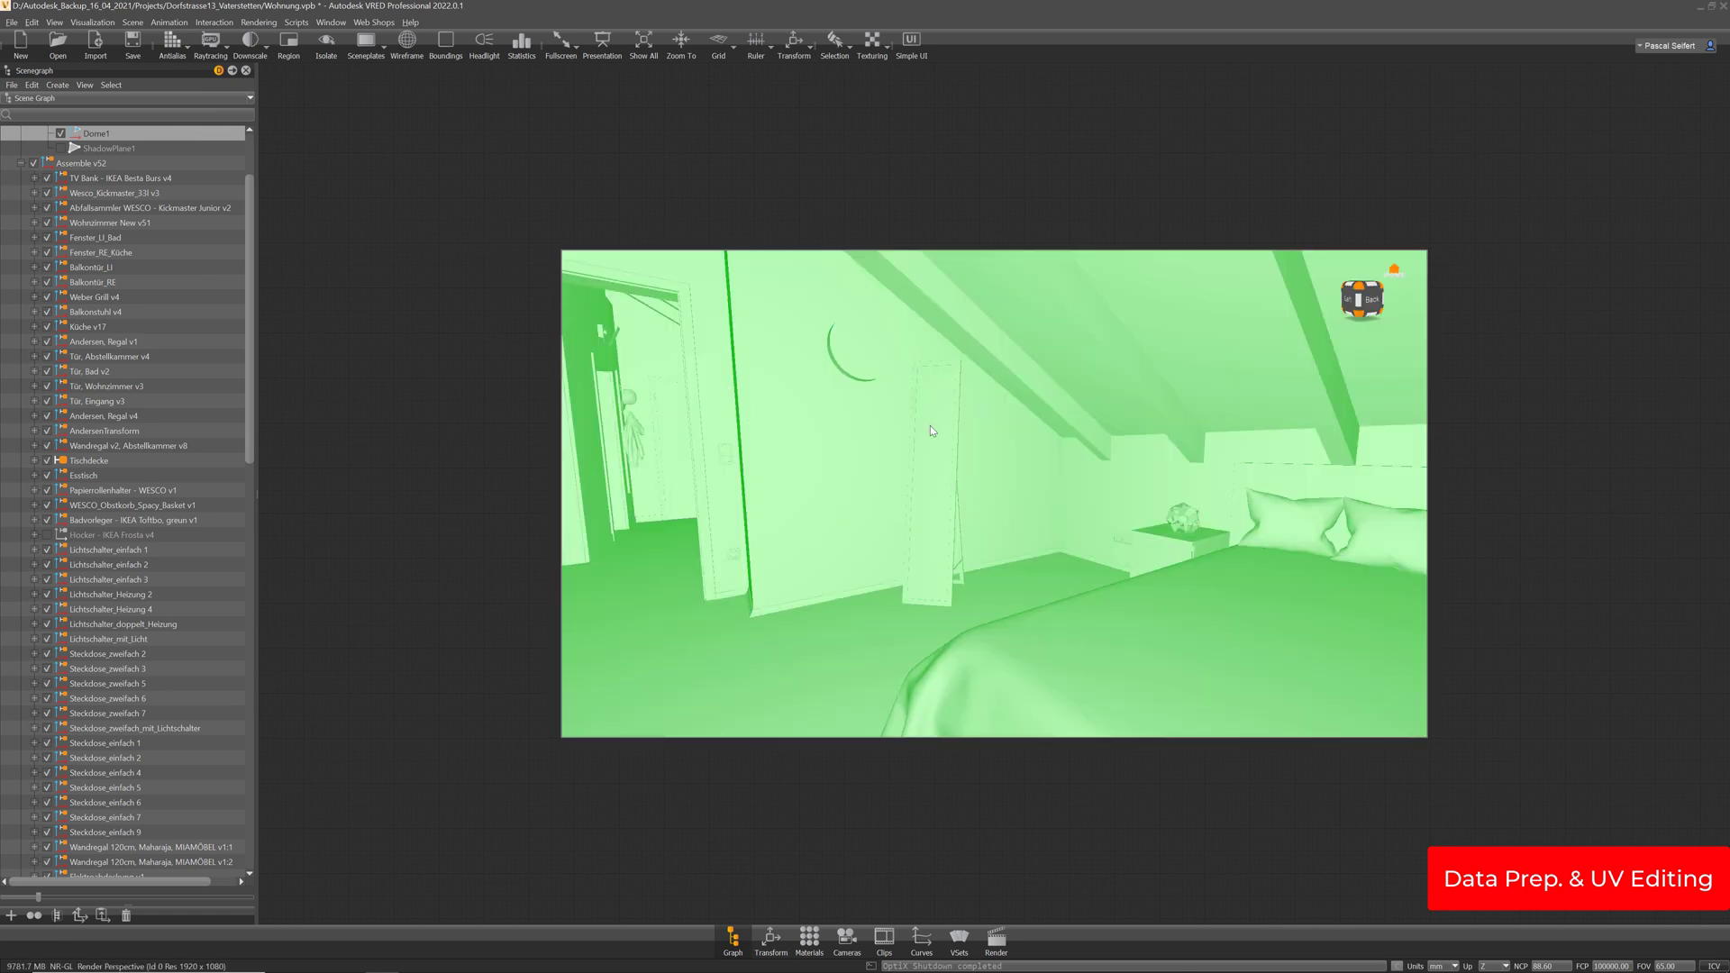
left_click_drag(929, 425, 912, 527)
left_click(916, 501, "ctrl+shift")
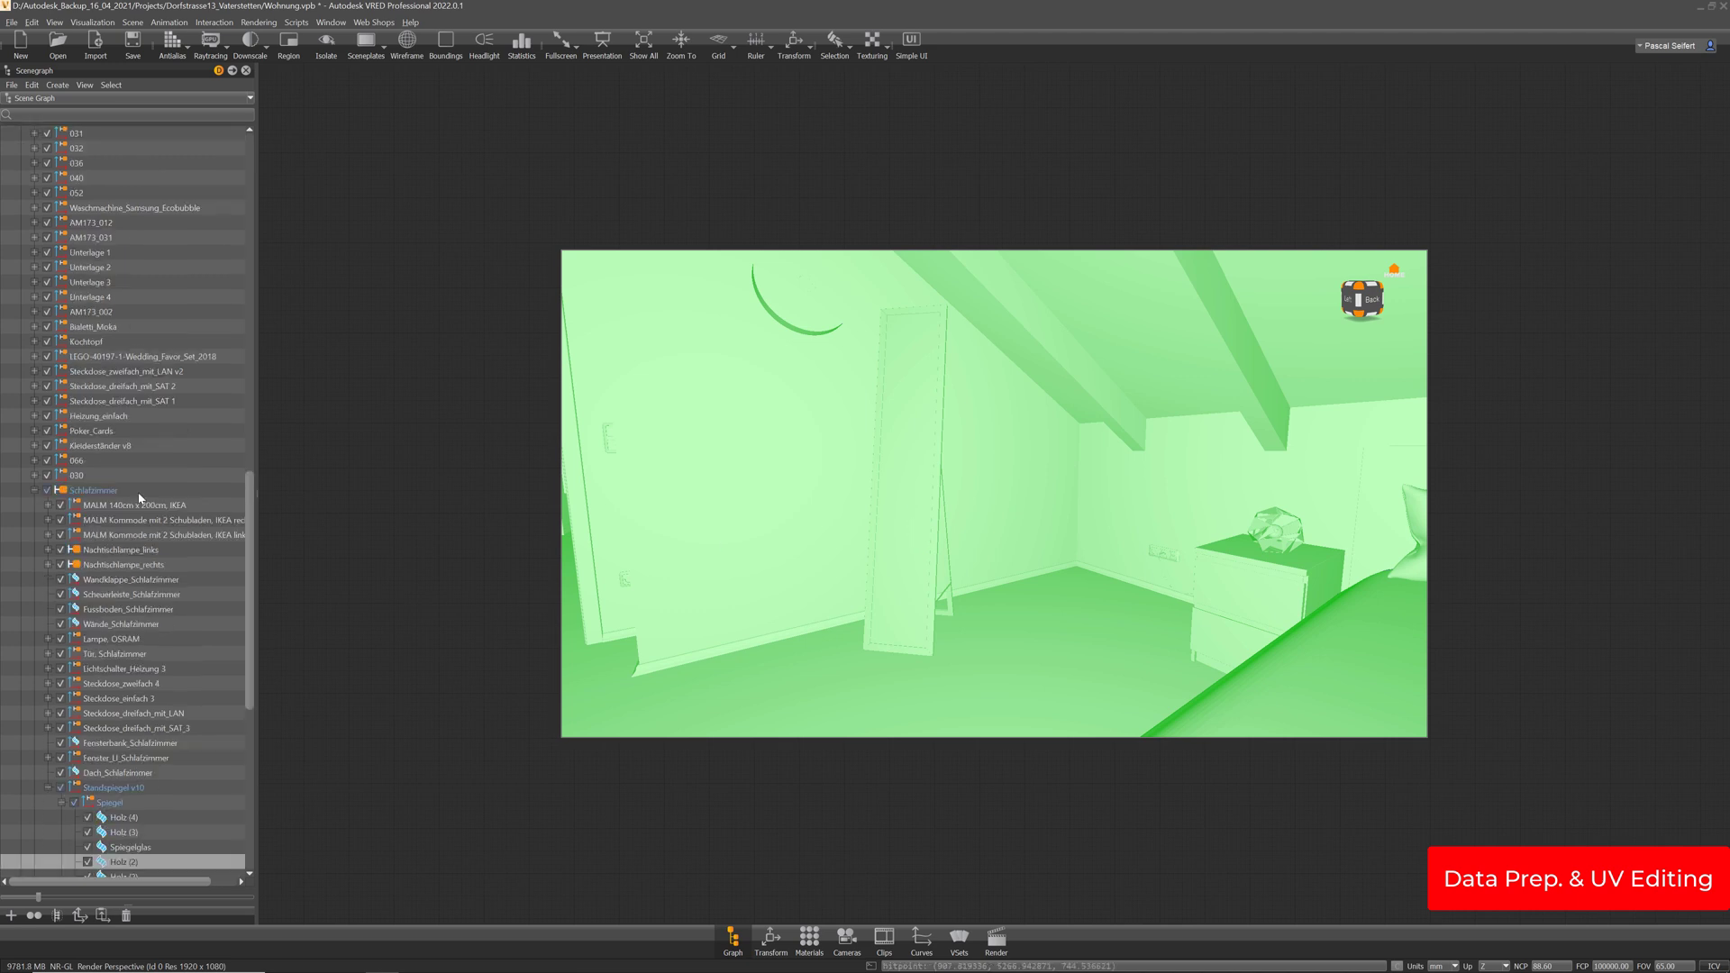
left_click(112, 804)
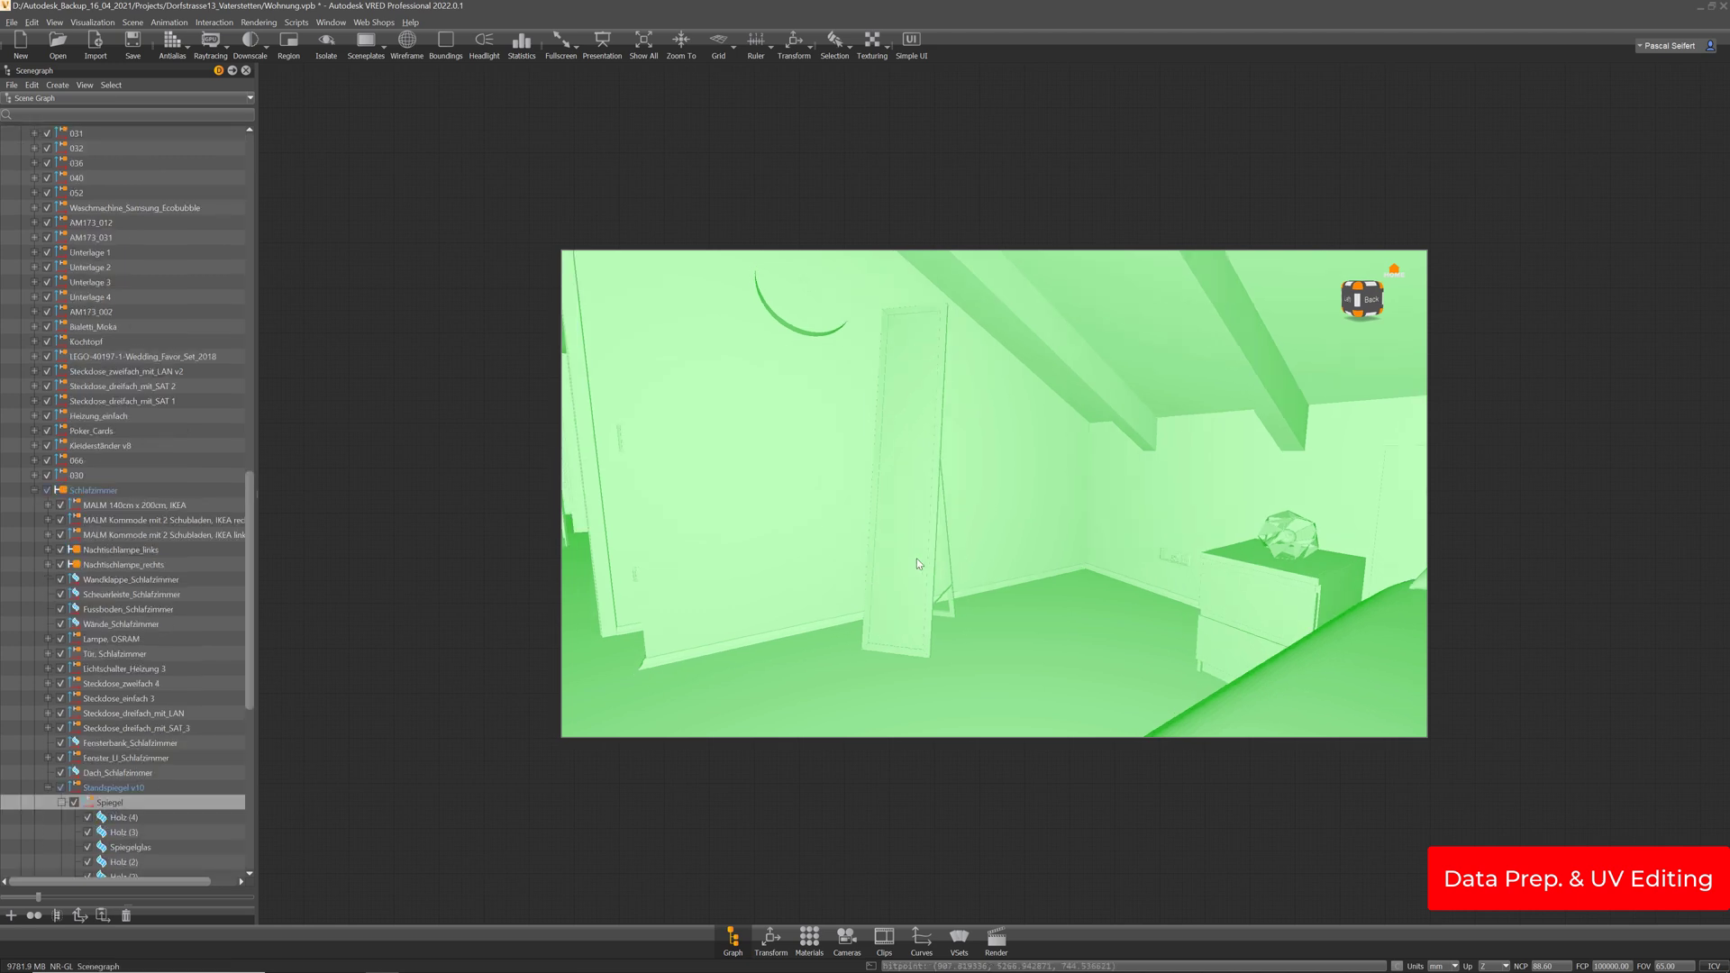
key("i")
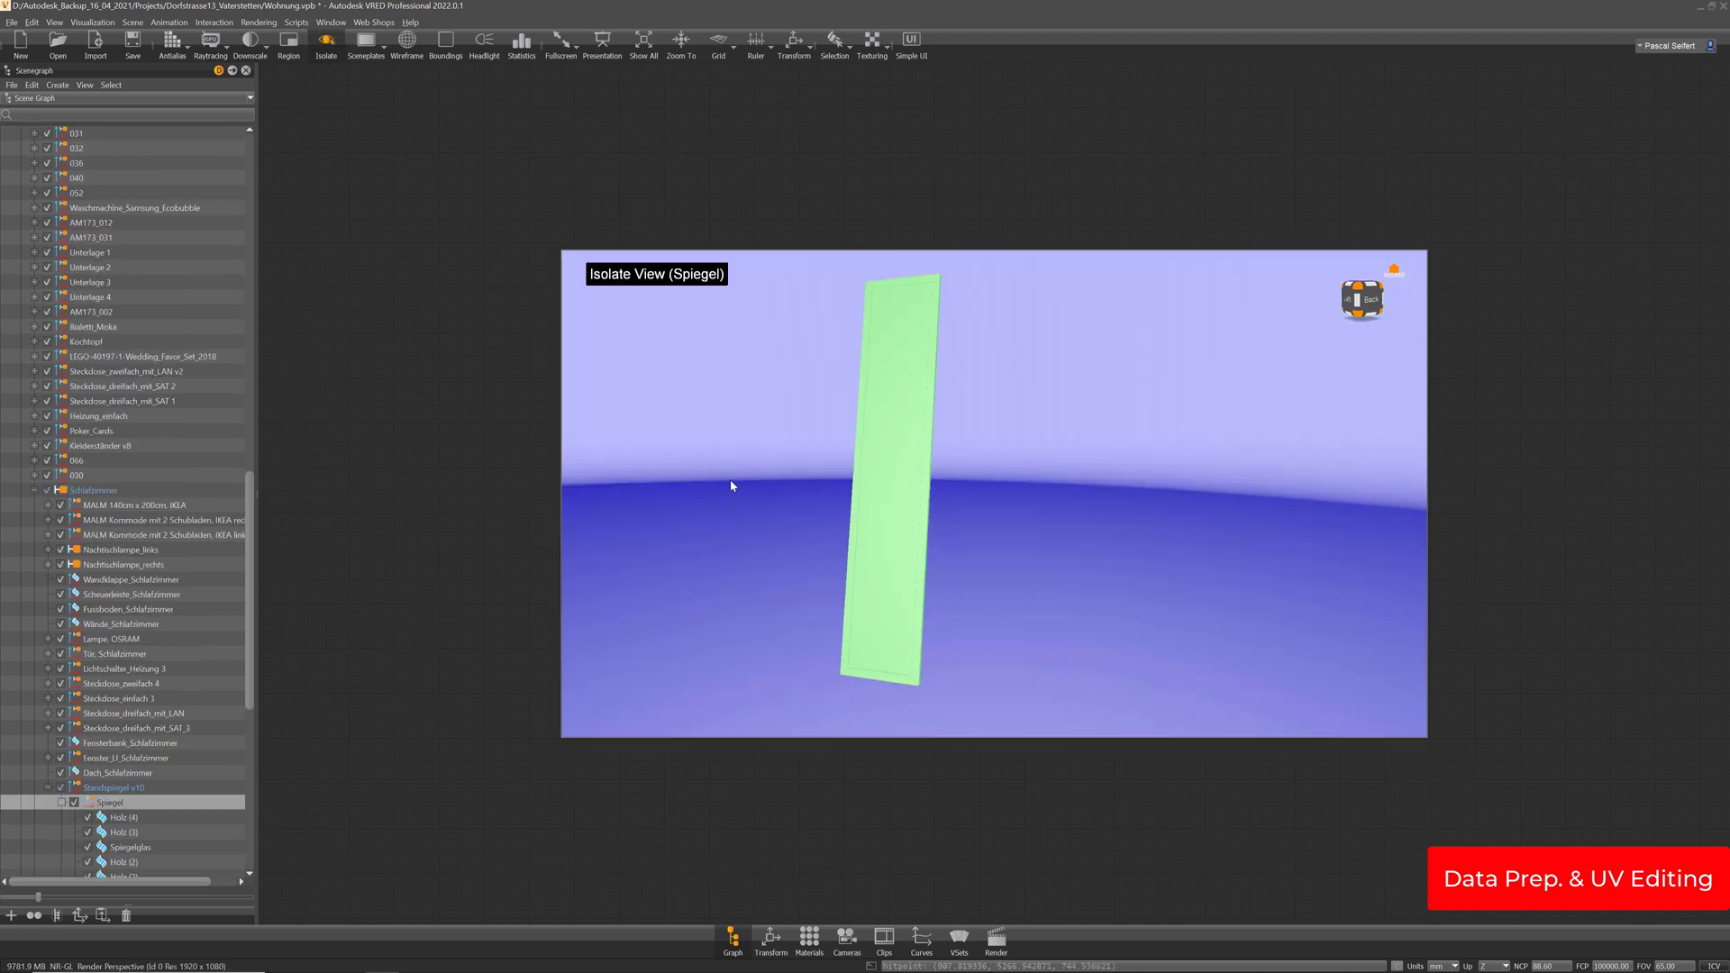
Hide the skylight environment and show the mirror in wireframe
left_click_drag(249, 495, 236, 96)
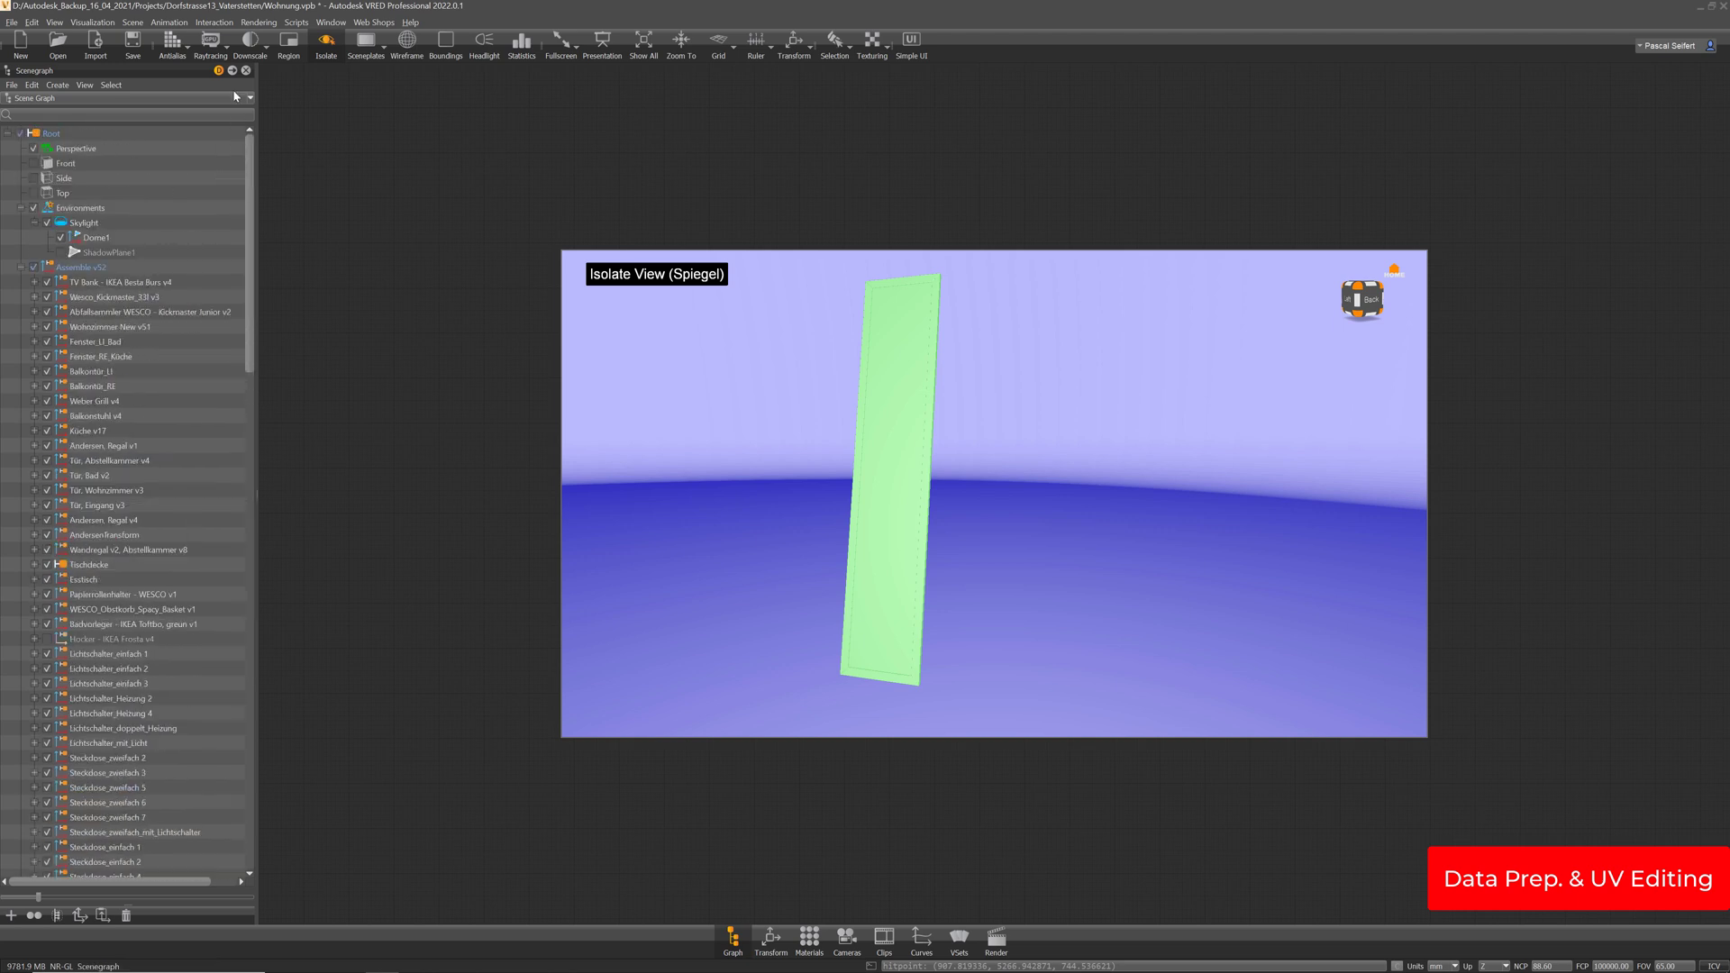
left_click(34, 208)
left_click_drag(1042, 482, 1003, 556)
scroll(187, 737, "down", 15)
scroll(187, 740, "down", 10)
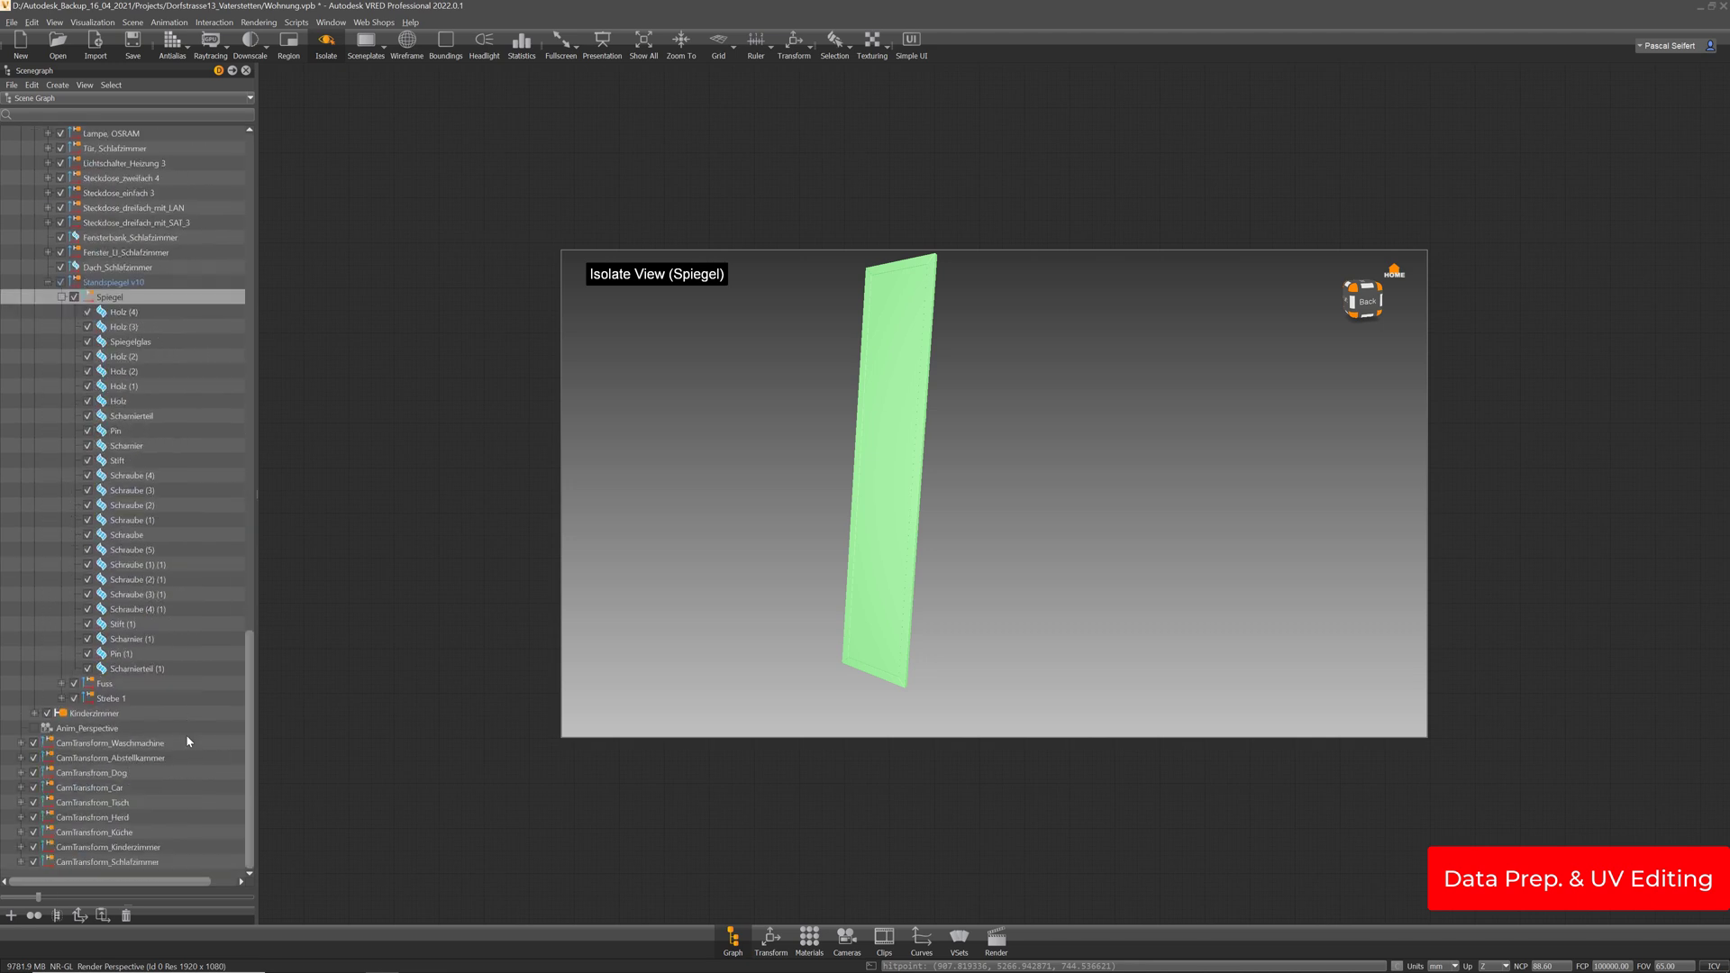
left_click(60, 297)
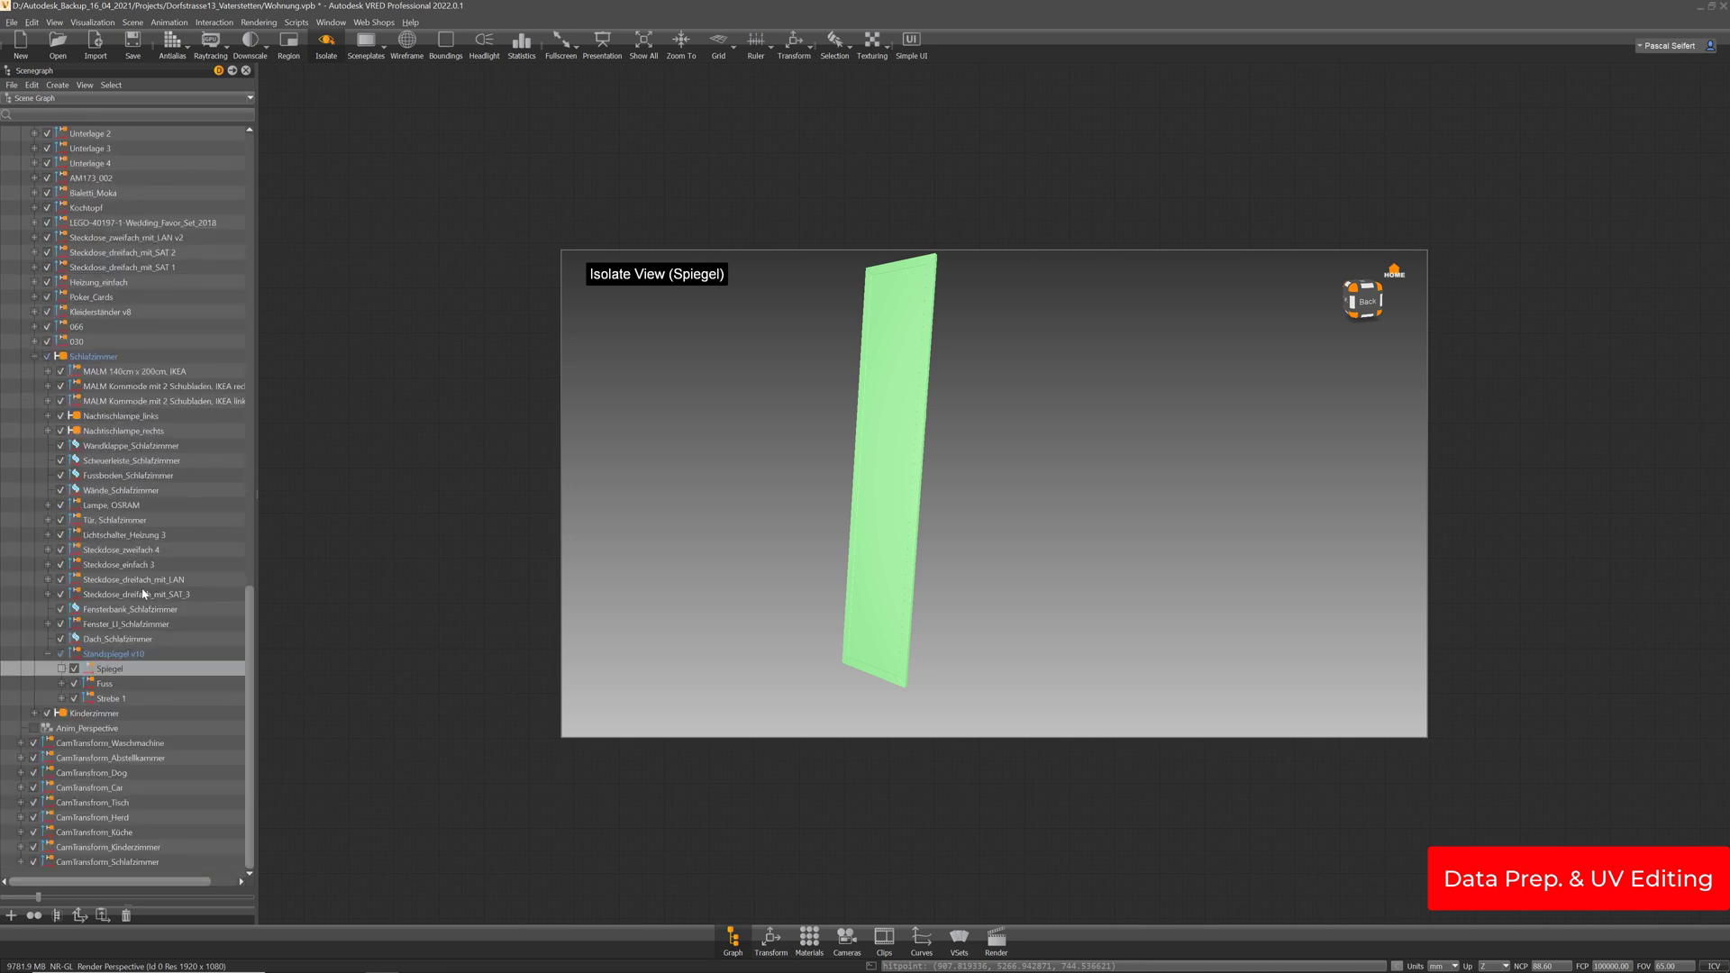
key("w")
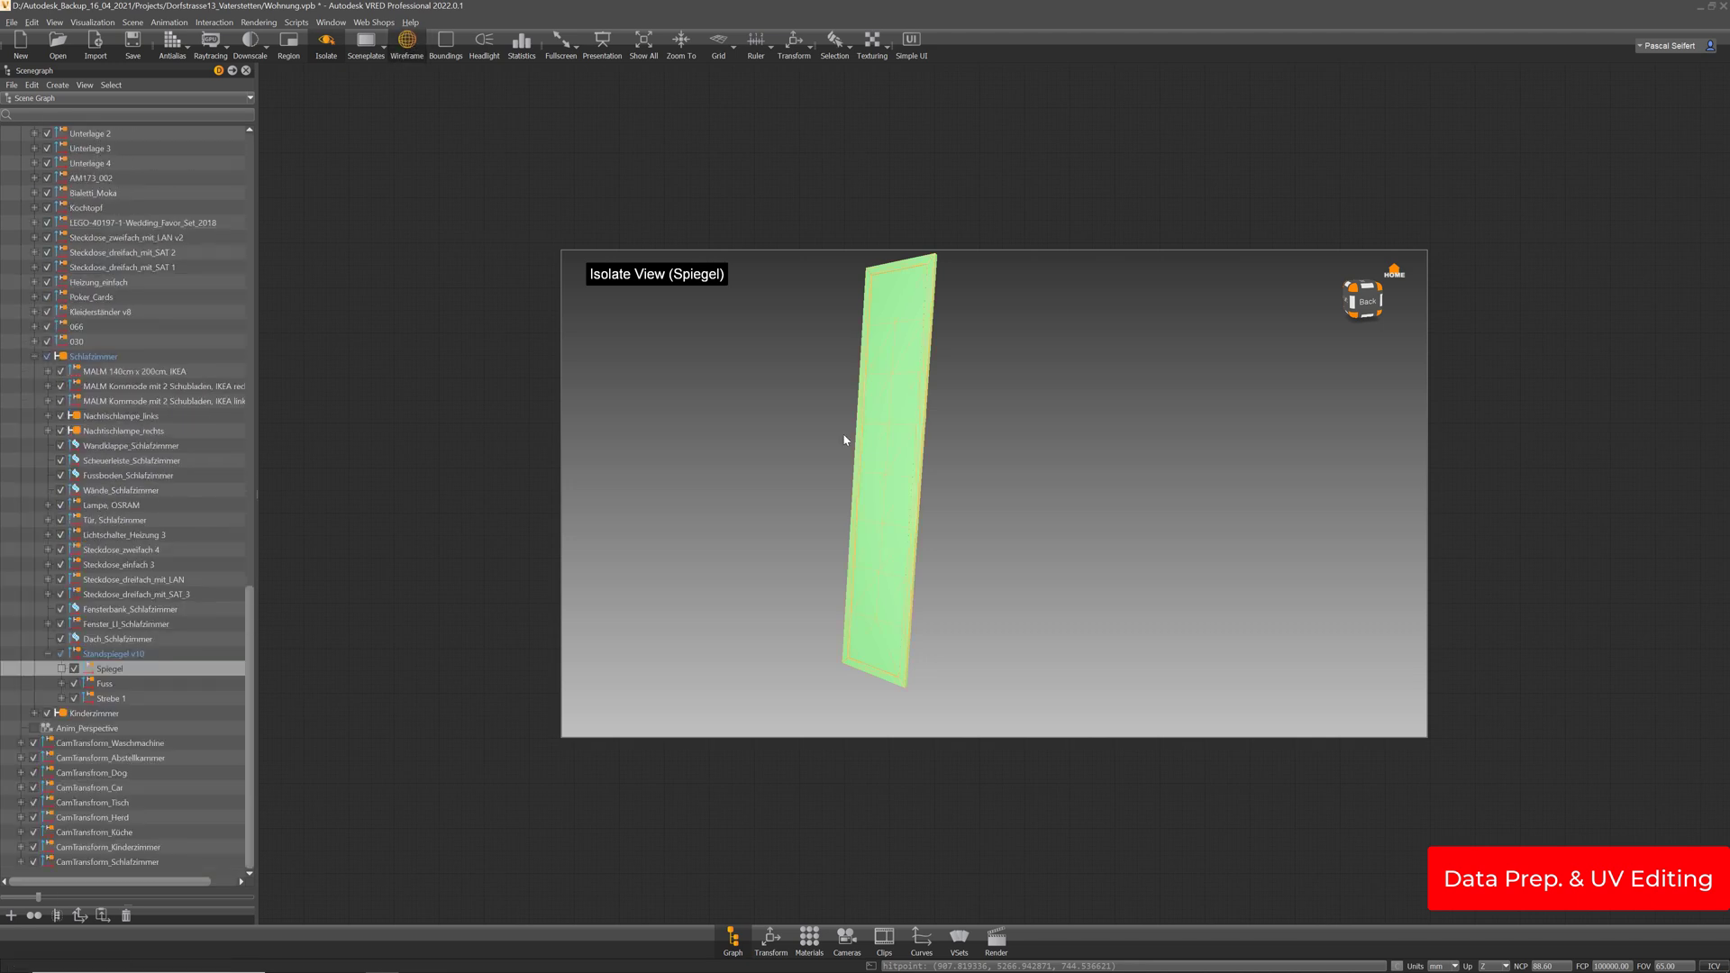
Select the whole Standspiegel v10 mirror and list the Spiegel group's parts
left_click(111, 687)
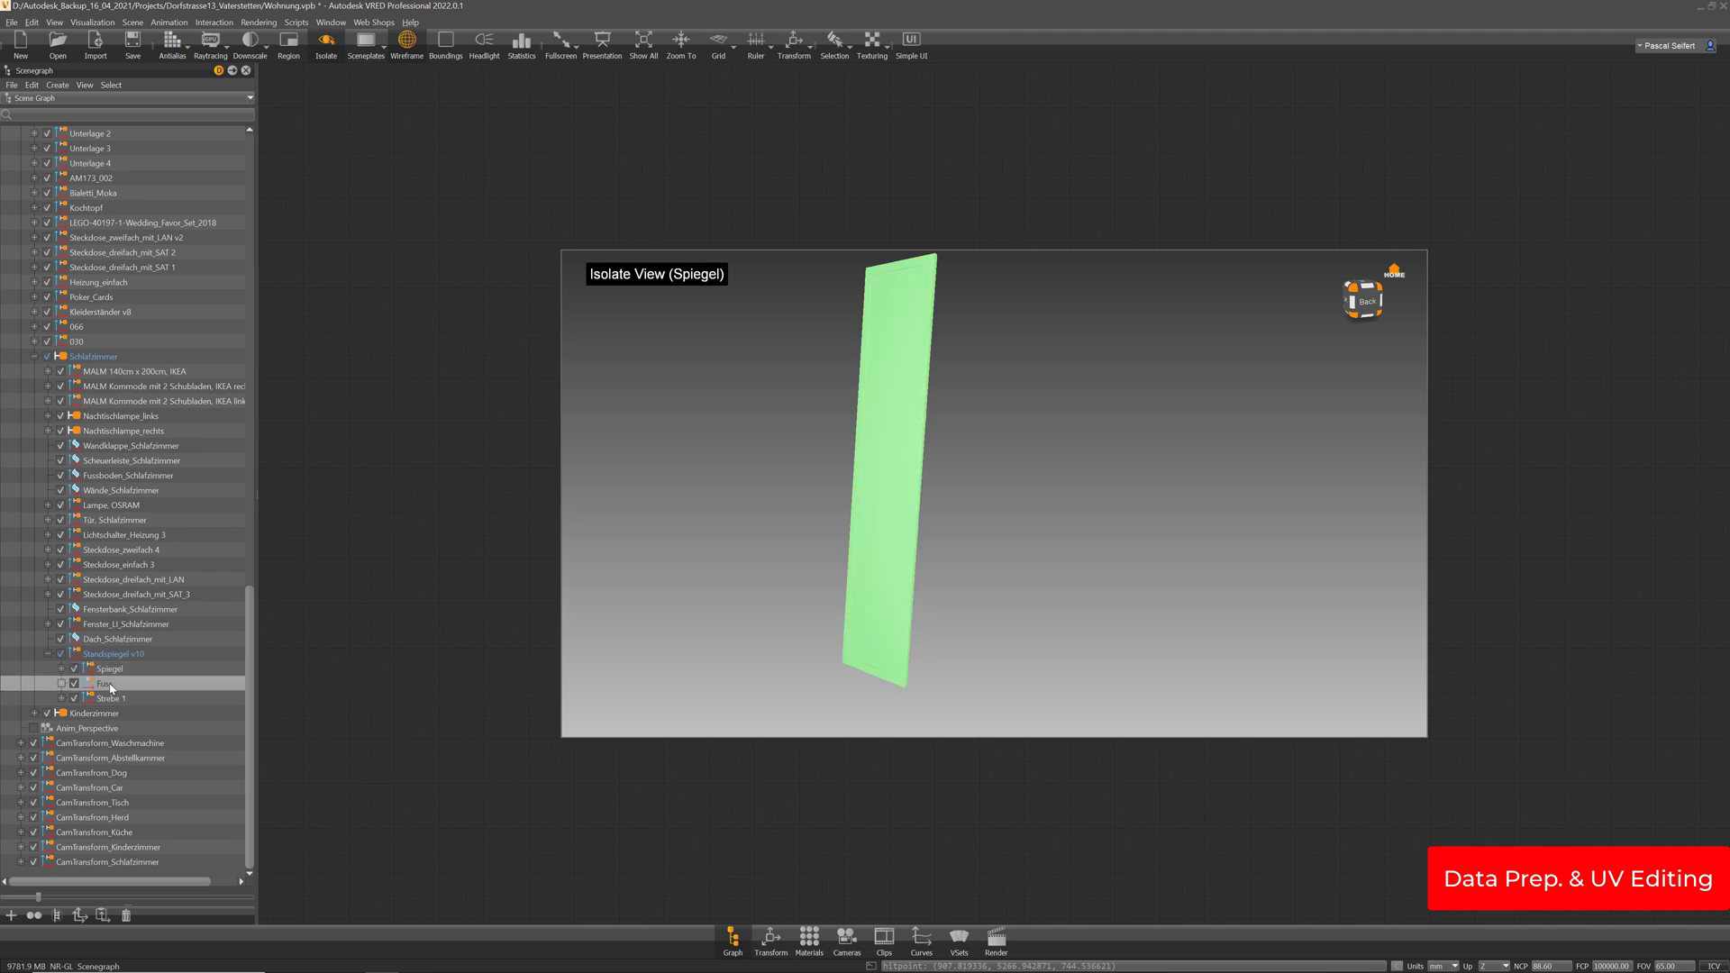
left_click(109, 655)
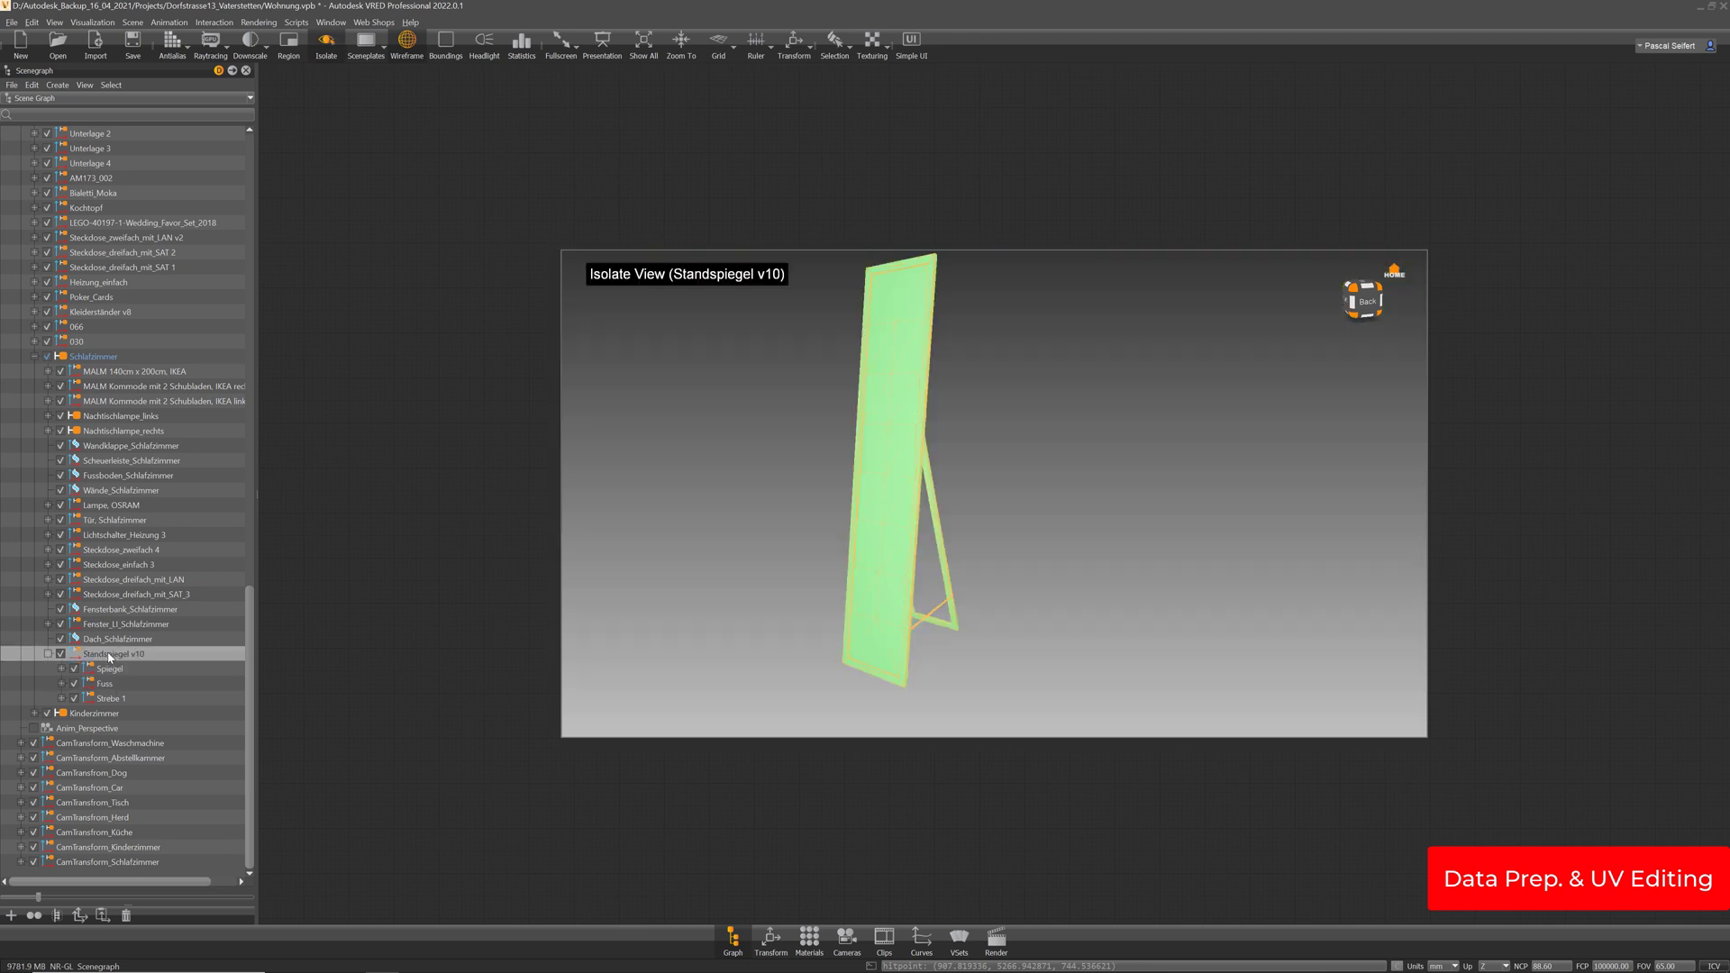
left_click(108, 700)
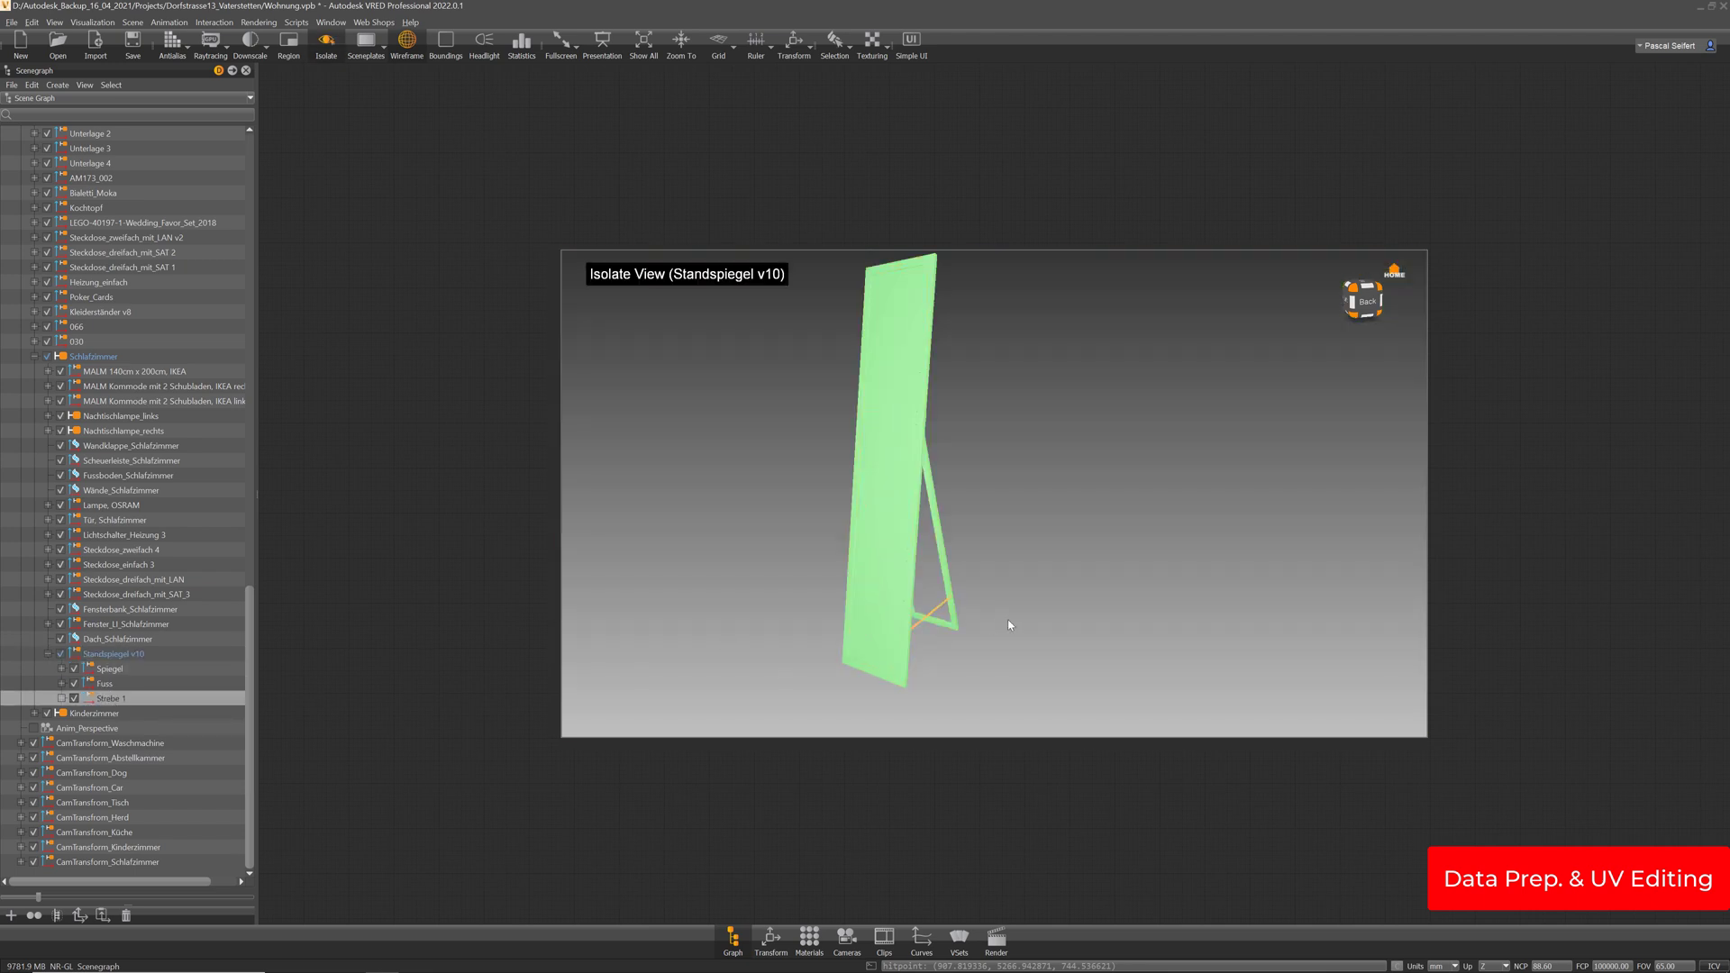
left_click_drag(1009, 625, 863, 448)
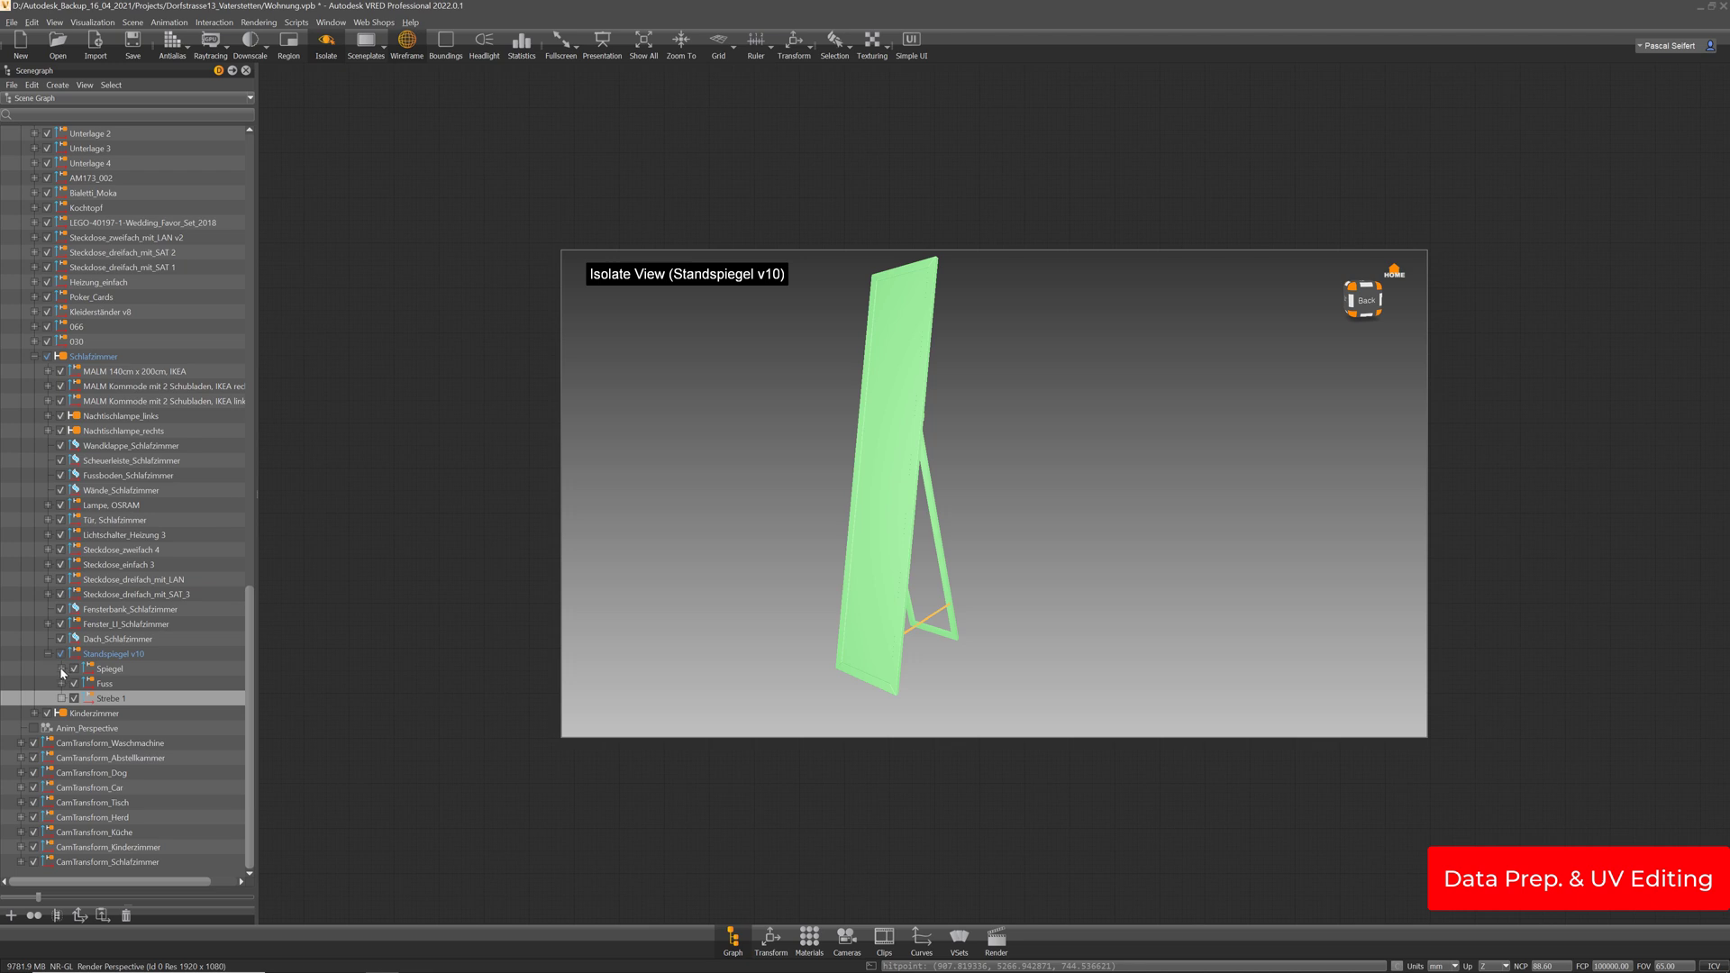
left_click(61, 668)
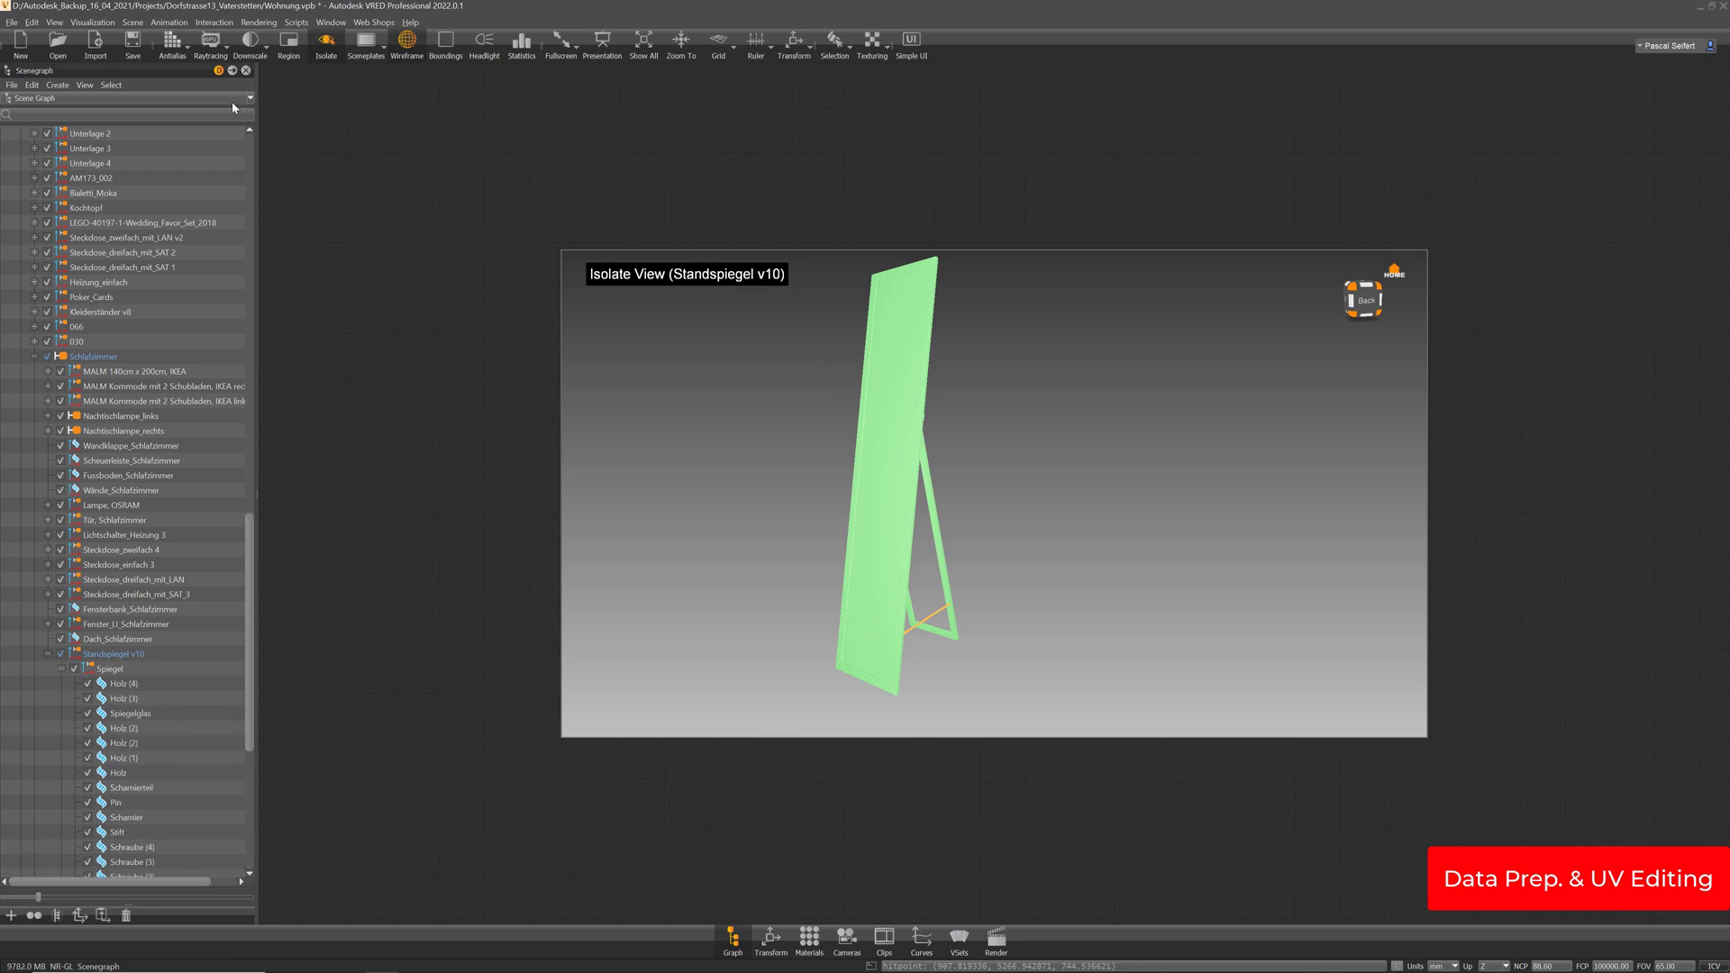
left_click(331, 22)
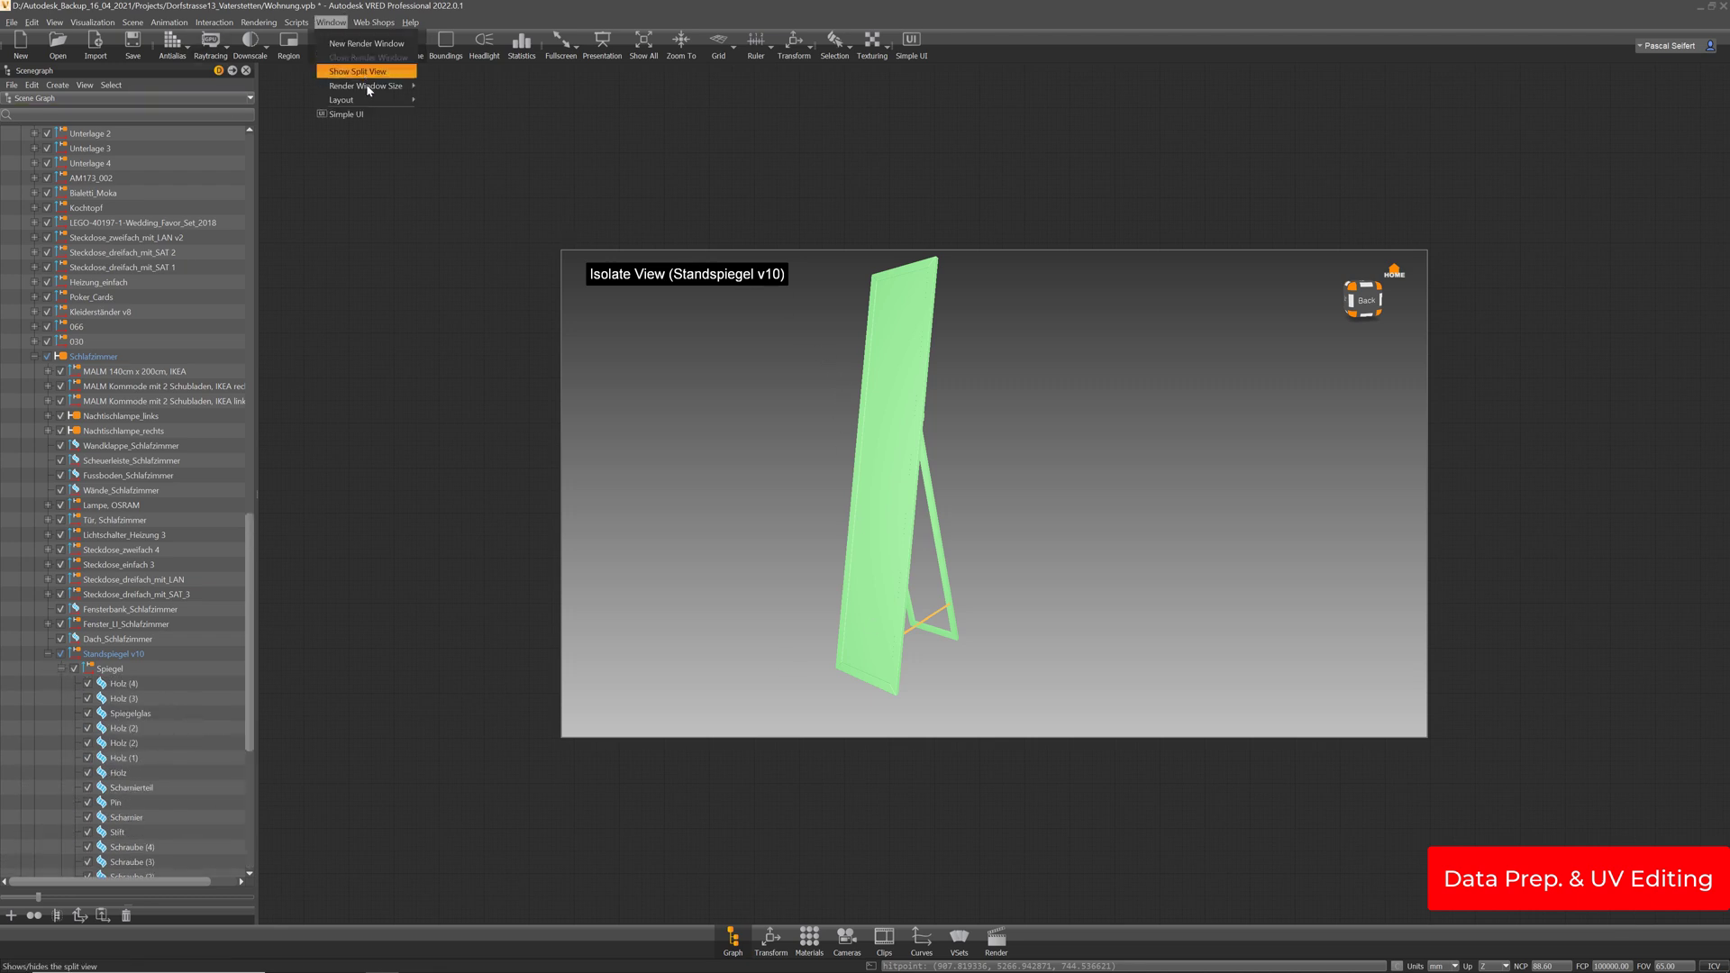
Enlarge the render view, select the top frame piece Holz (4), and isolate it
mouse_move(368, 85)
left_click(473, 93)
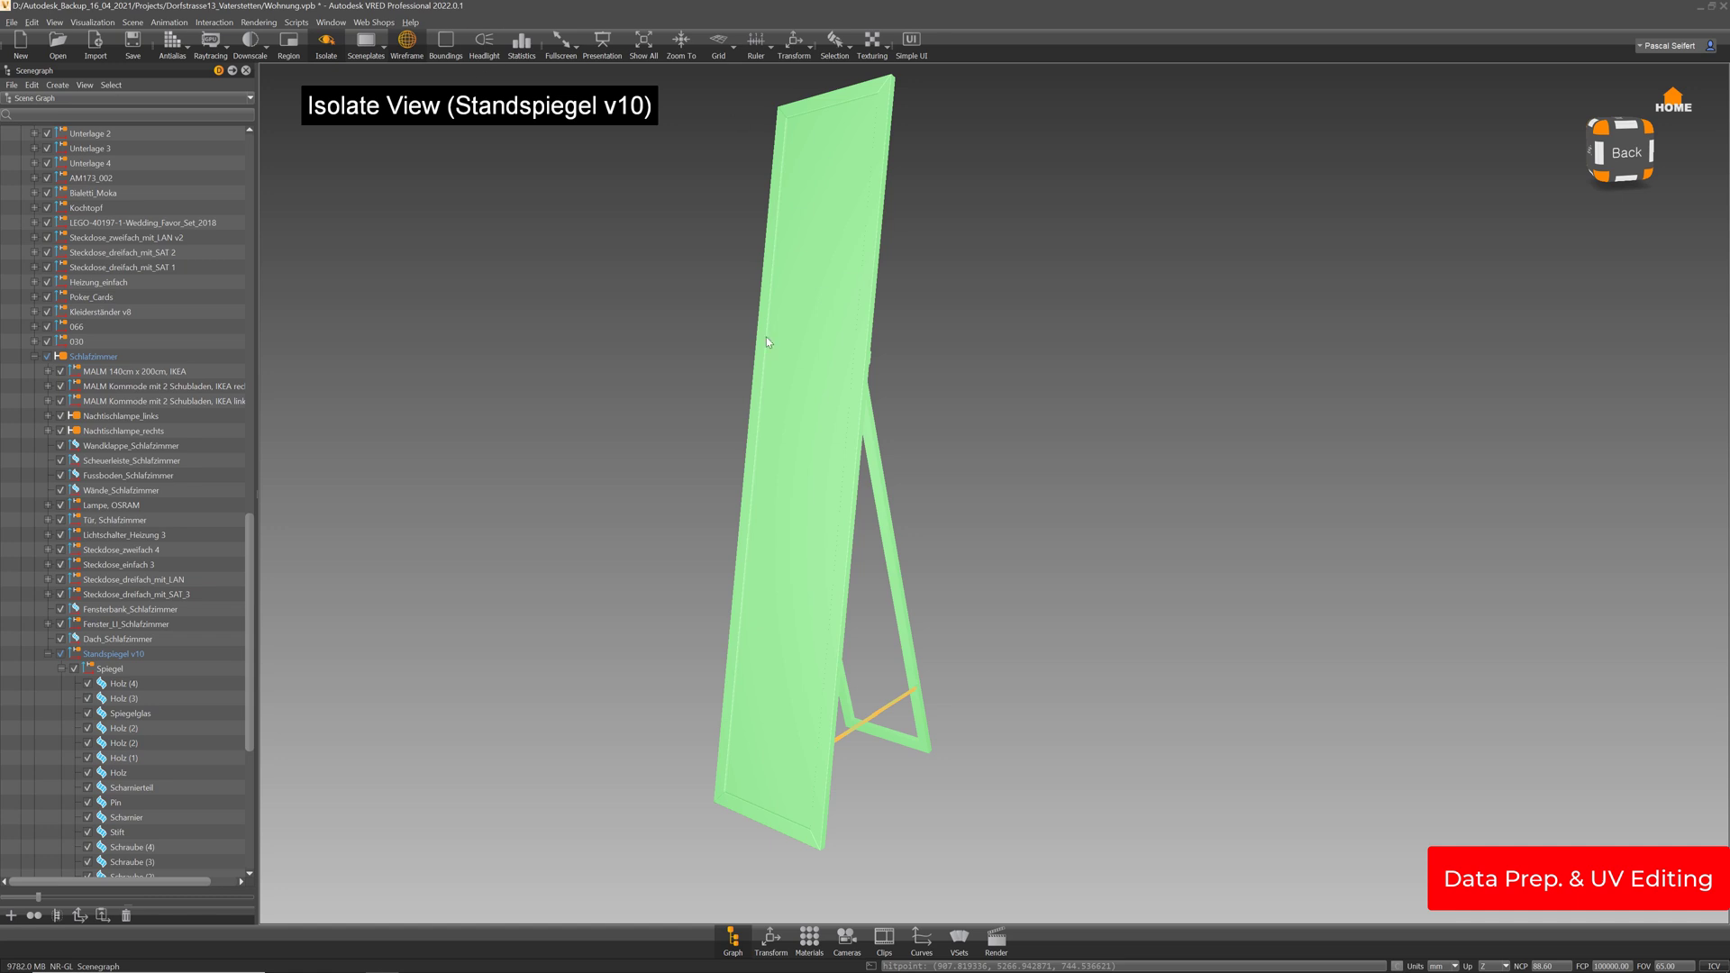
left_click_drag(789, 253, 858, 297)
middle_click_drag(858, 297, 856, 367)
left_click(850, 181, "shift")
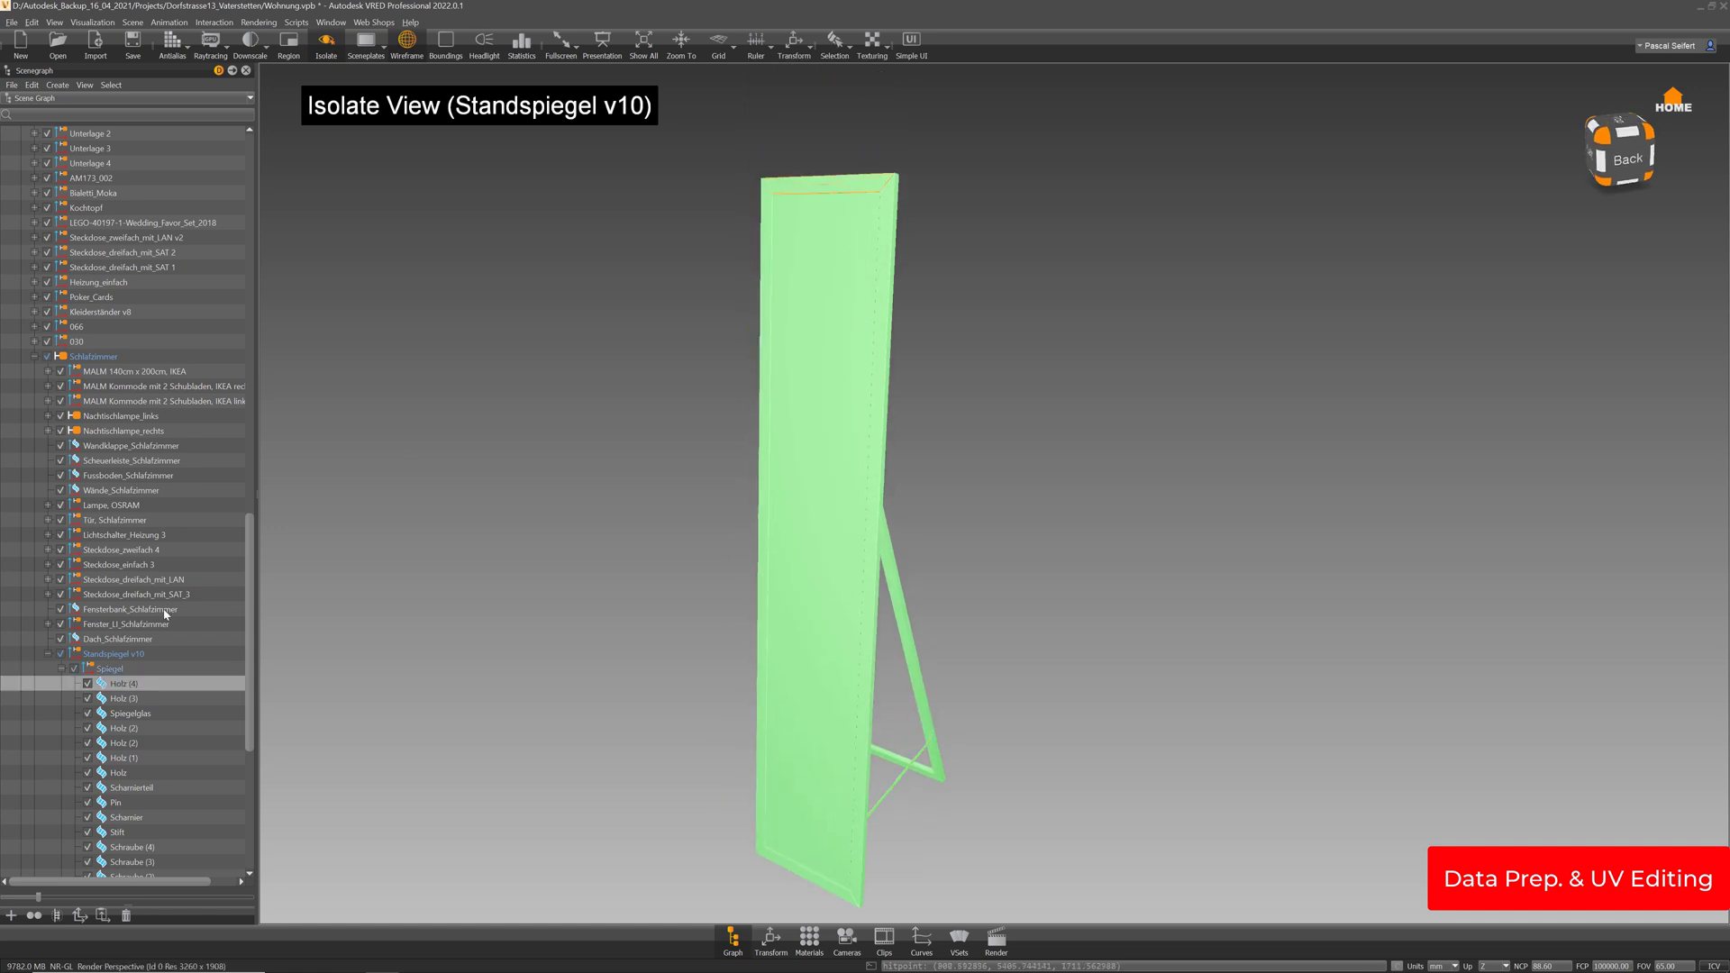
right_click_drag(856, 319, 1057, 411)
key("i")
key("i")
Split Holz (4) into separate surfaces and delete two of its faces
left_click_drag(1263, 537, 684, 356)
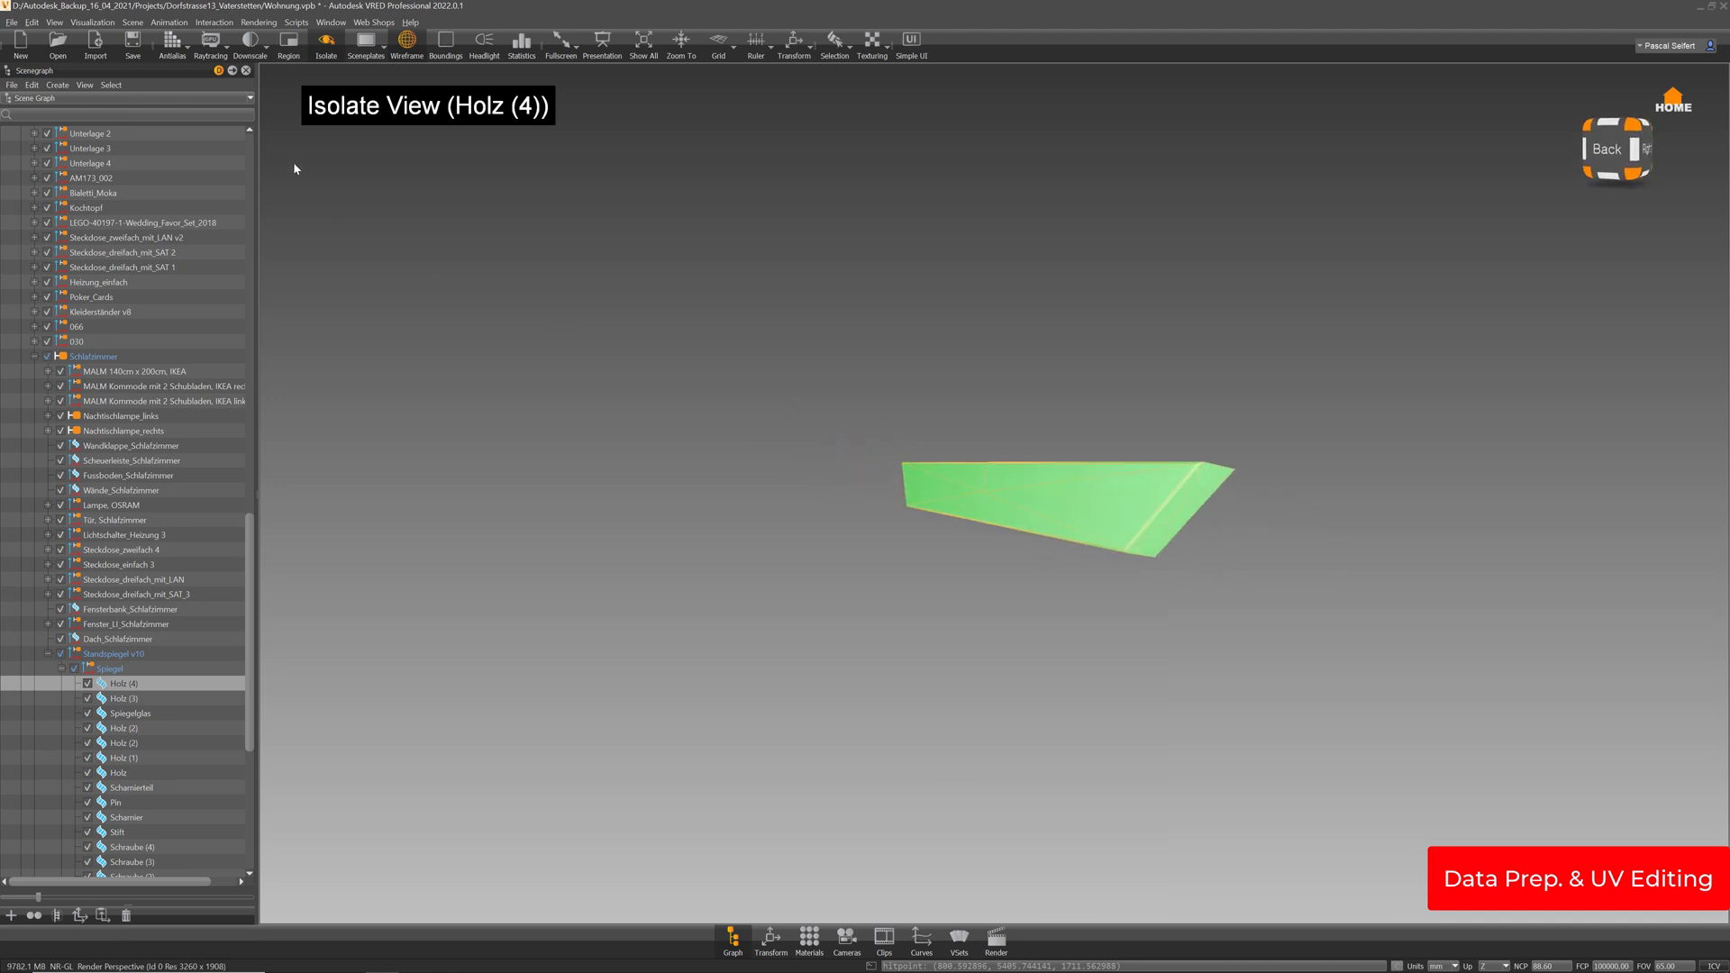
left_click_drag(1096, 516, 944, 528)
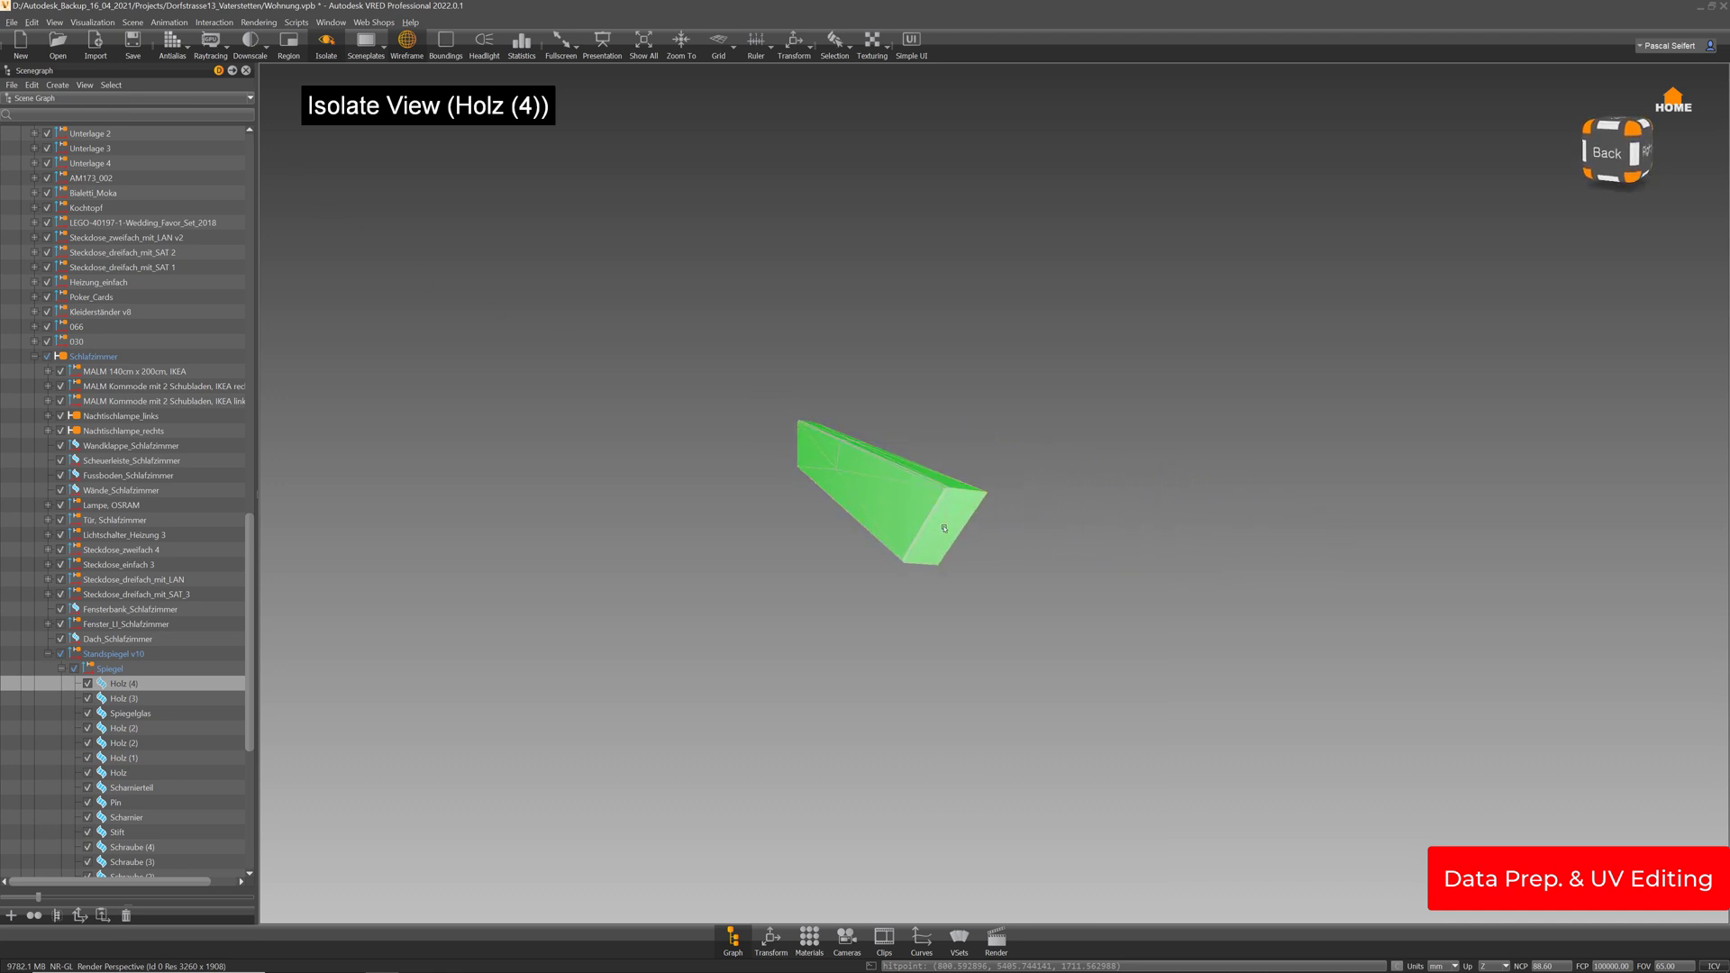
right_click(944, 528)
left_click(966, 535)
left_click_drag(1224, 549, 693, 525)
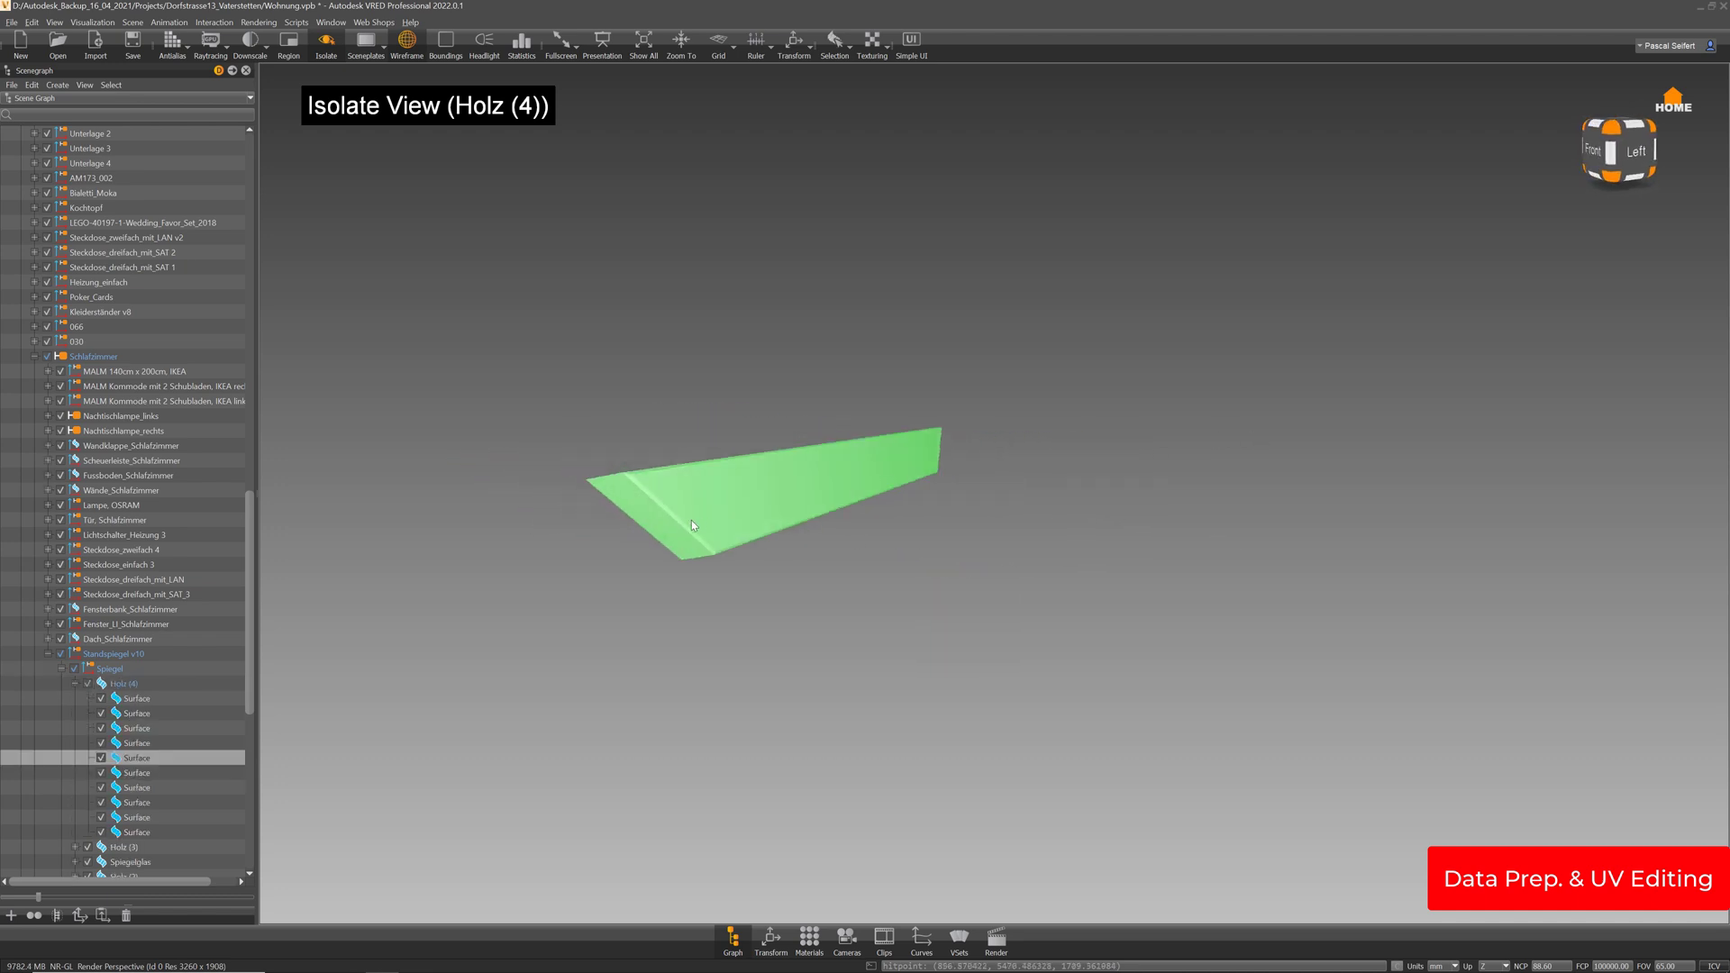
left_click(670, 536, "ctrl+shift")
key("Delete")
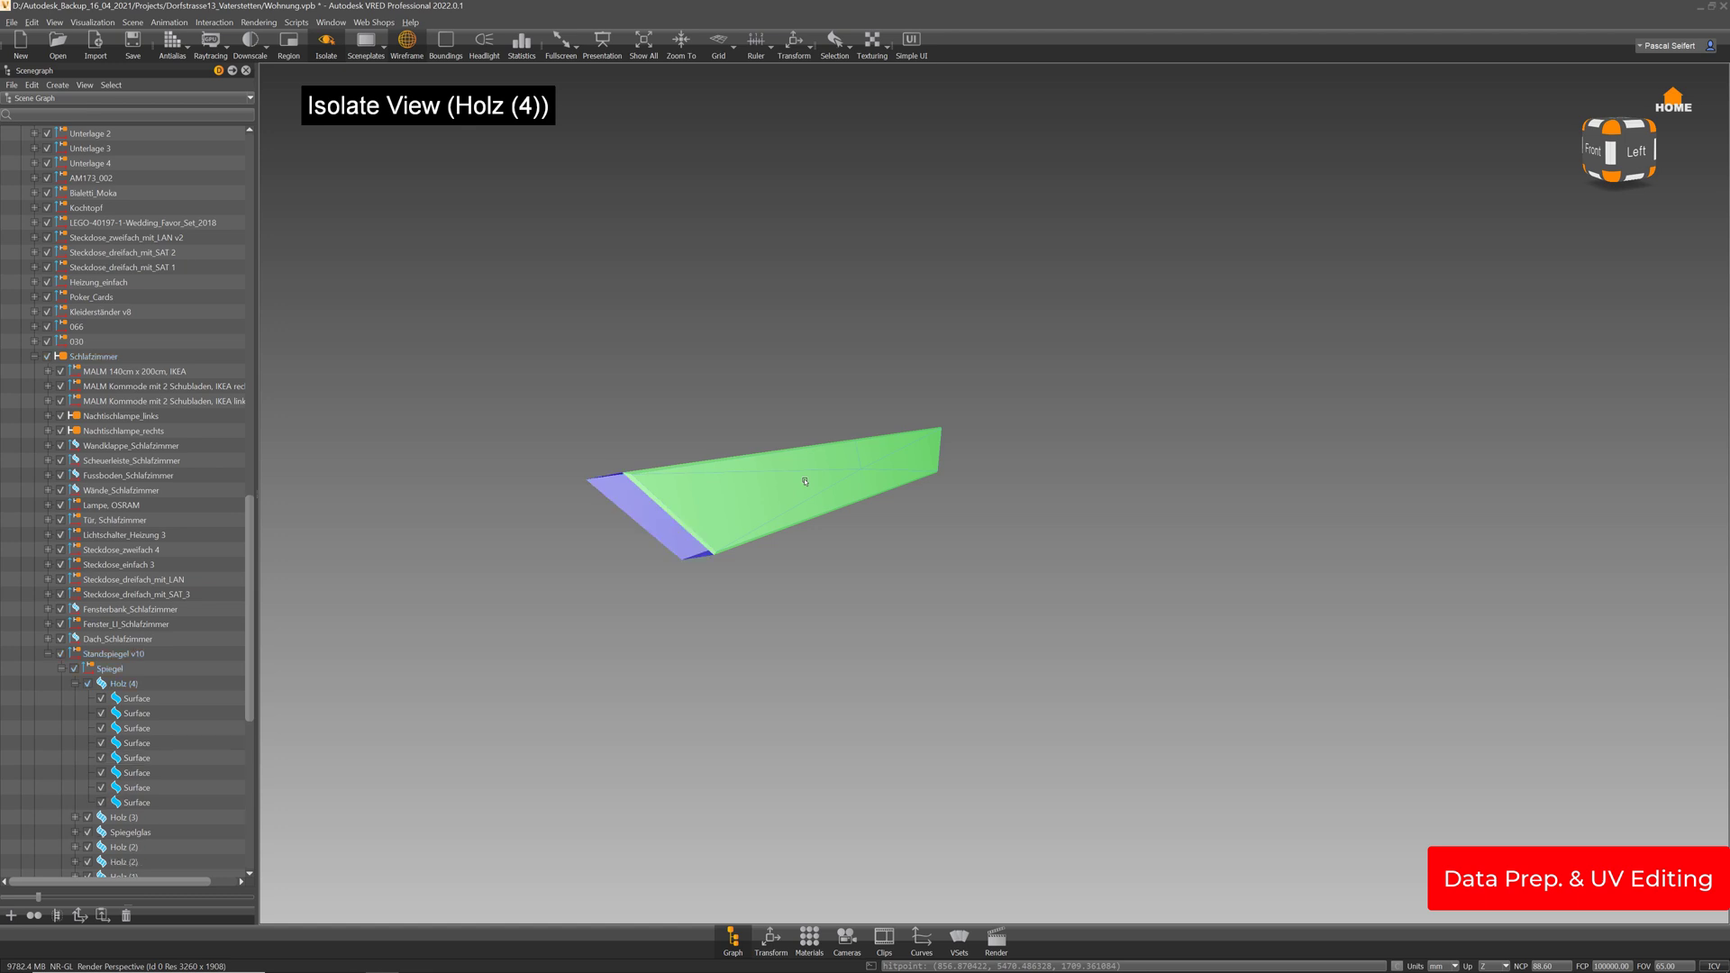
left_click_drag(805, 481, 828, 547)
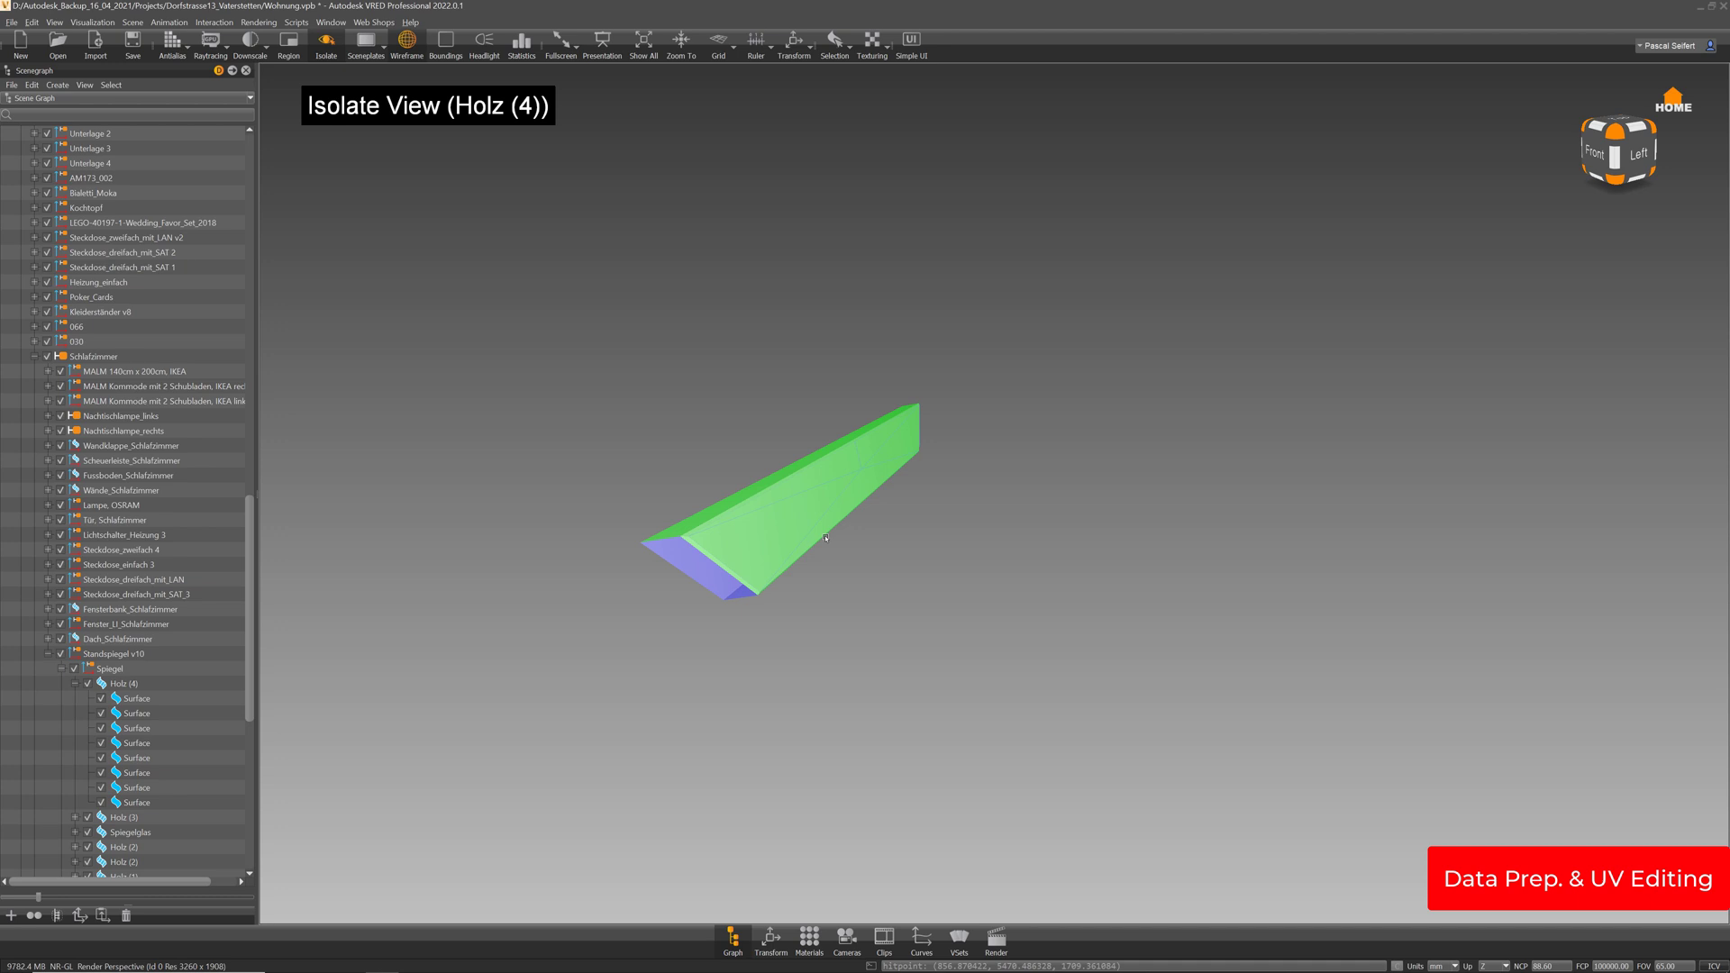
left_click(135, 22)
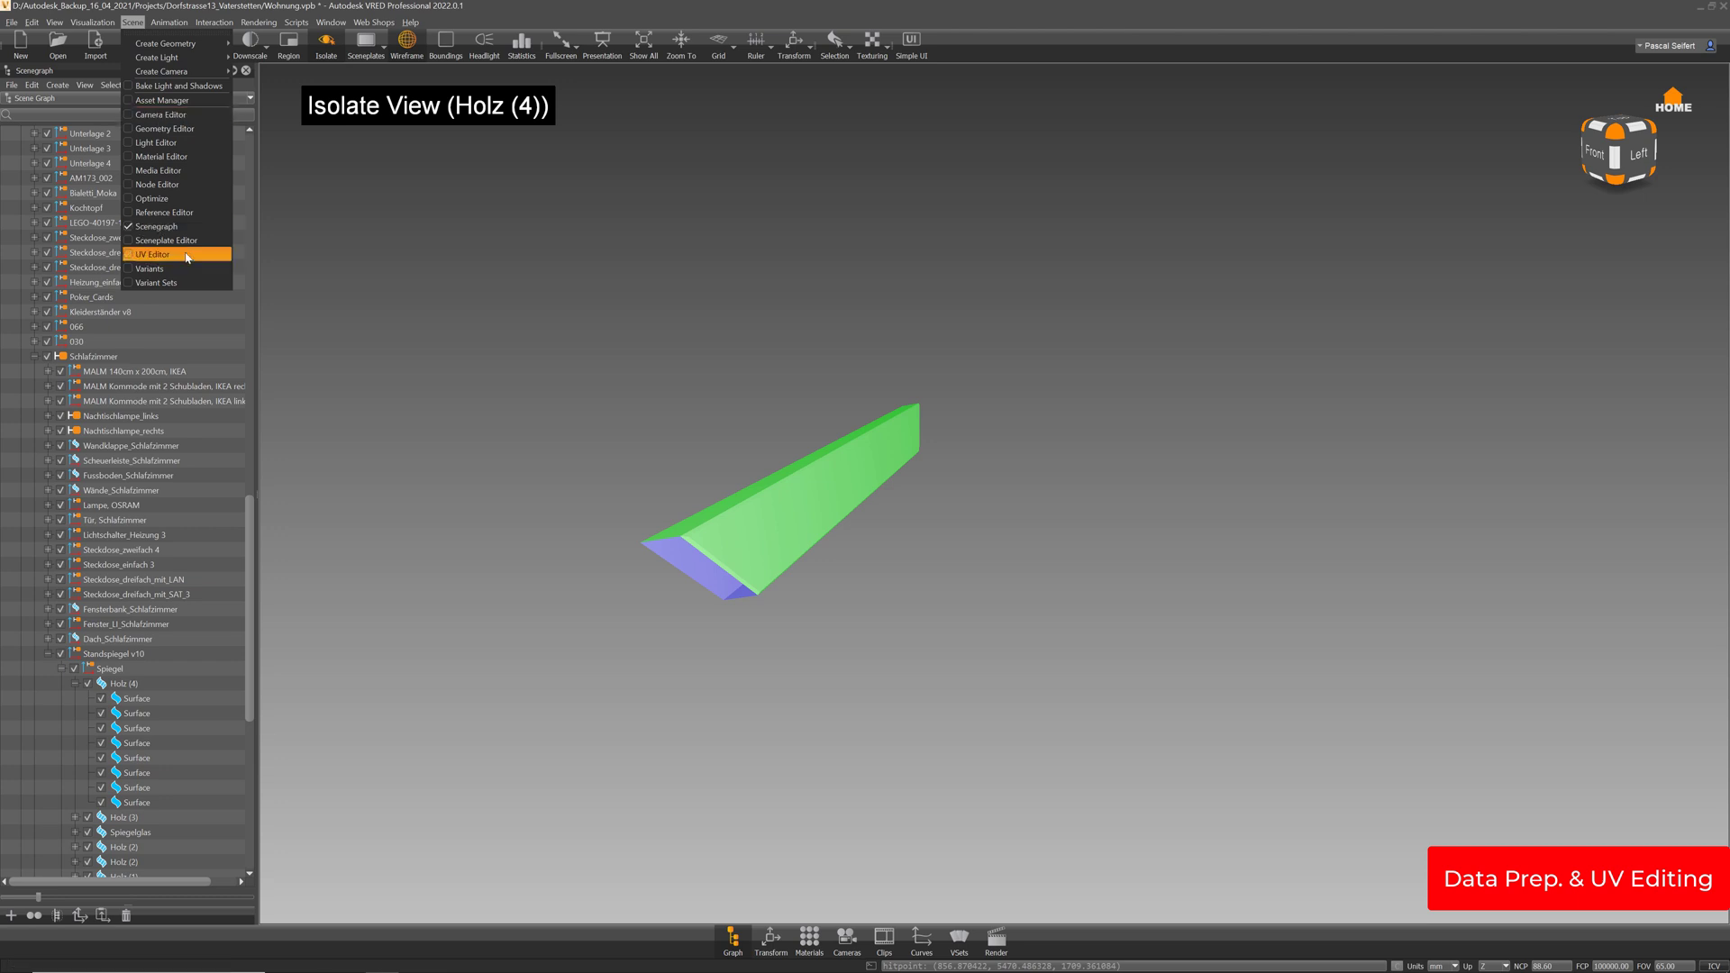
Open the UV Editor docked to the right of the 3D view and widen it
left_click(153, 255)
left_click_drag(1000, 281, 1712, 284)
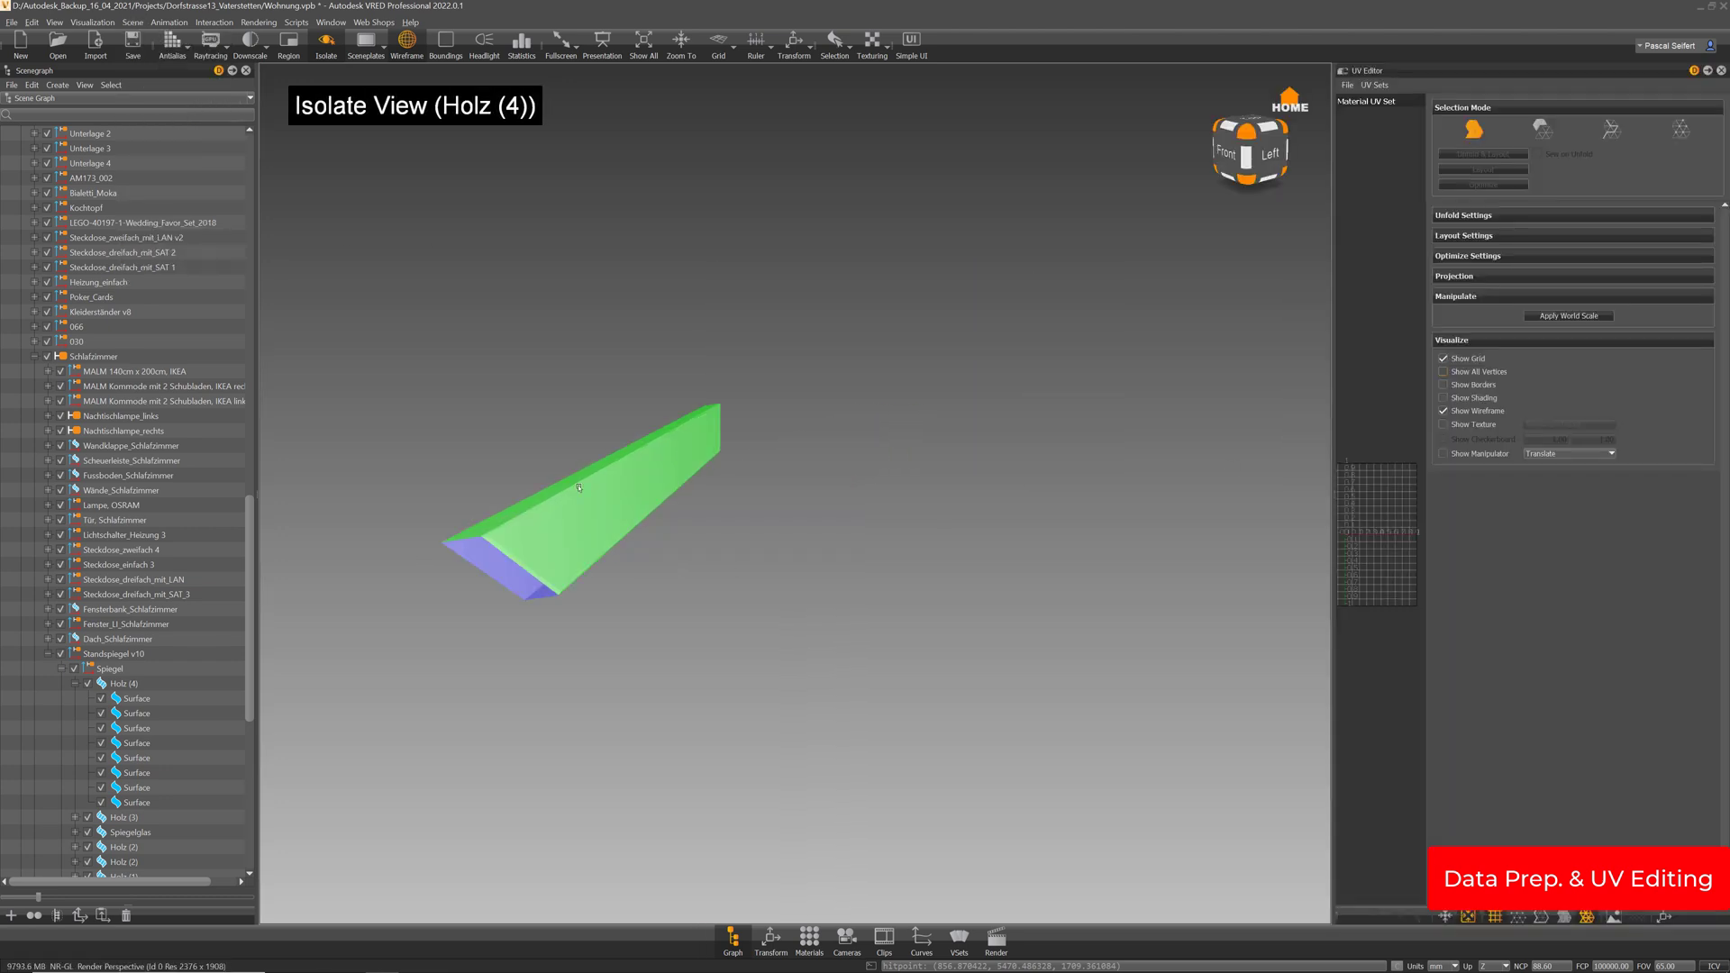
left_click_drag(1338, 501, 907, 487)
left_click_drag(763, 420, 674, 527)
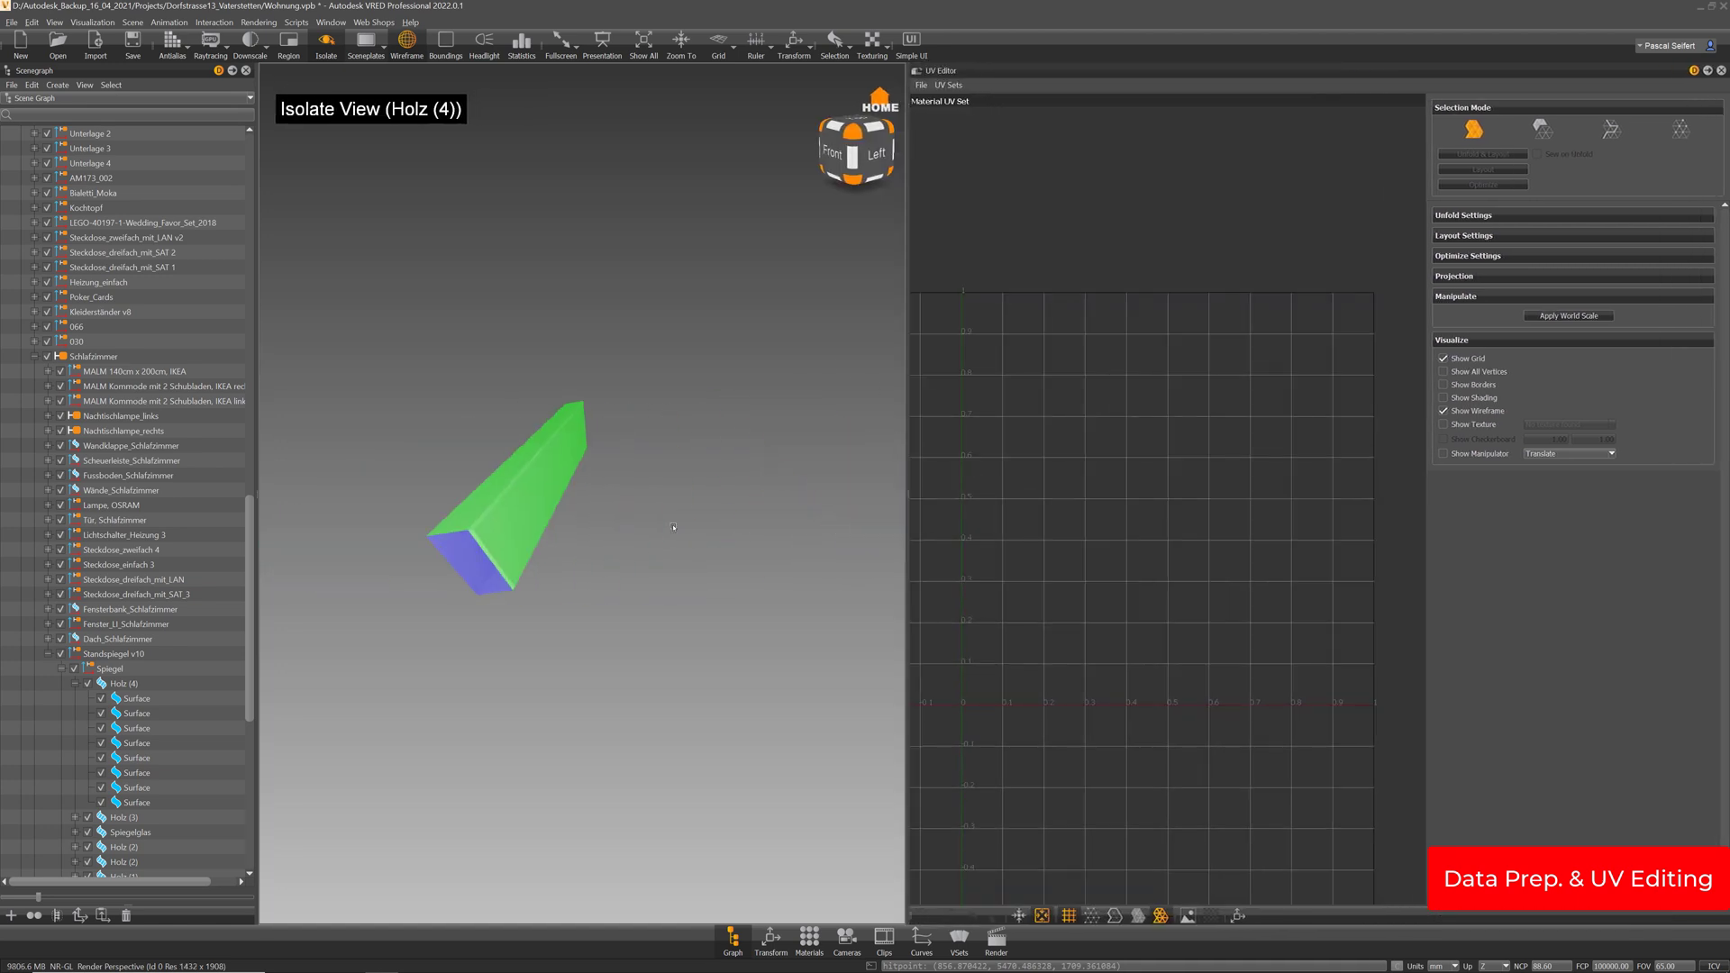
left_click(953, 86)
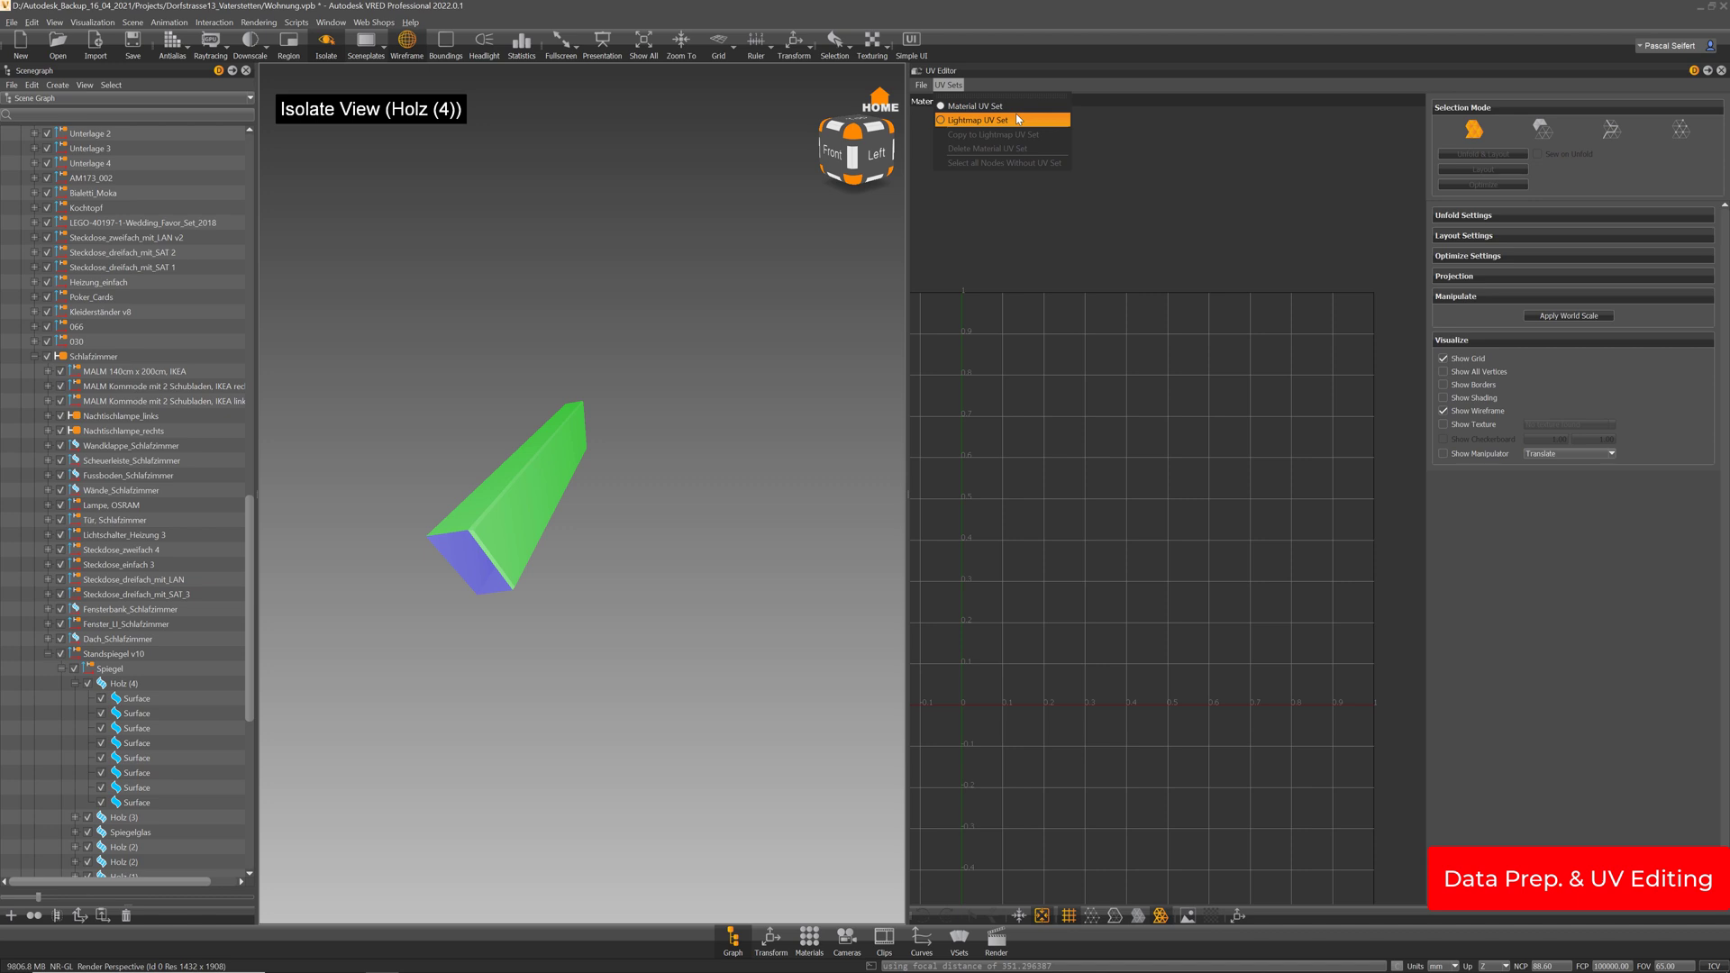
Switch the UV Editor to the Lightmap UV Set and select Holz (4) to display its layout
left_click(960, 123)
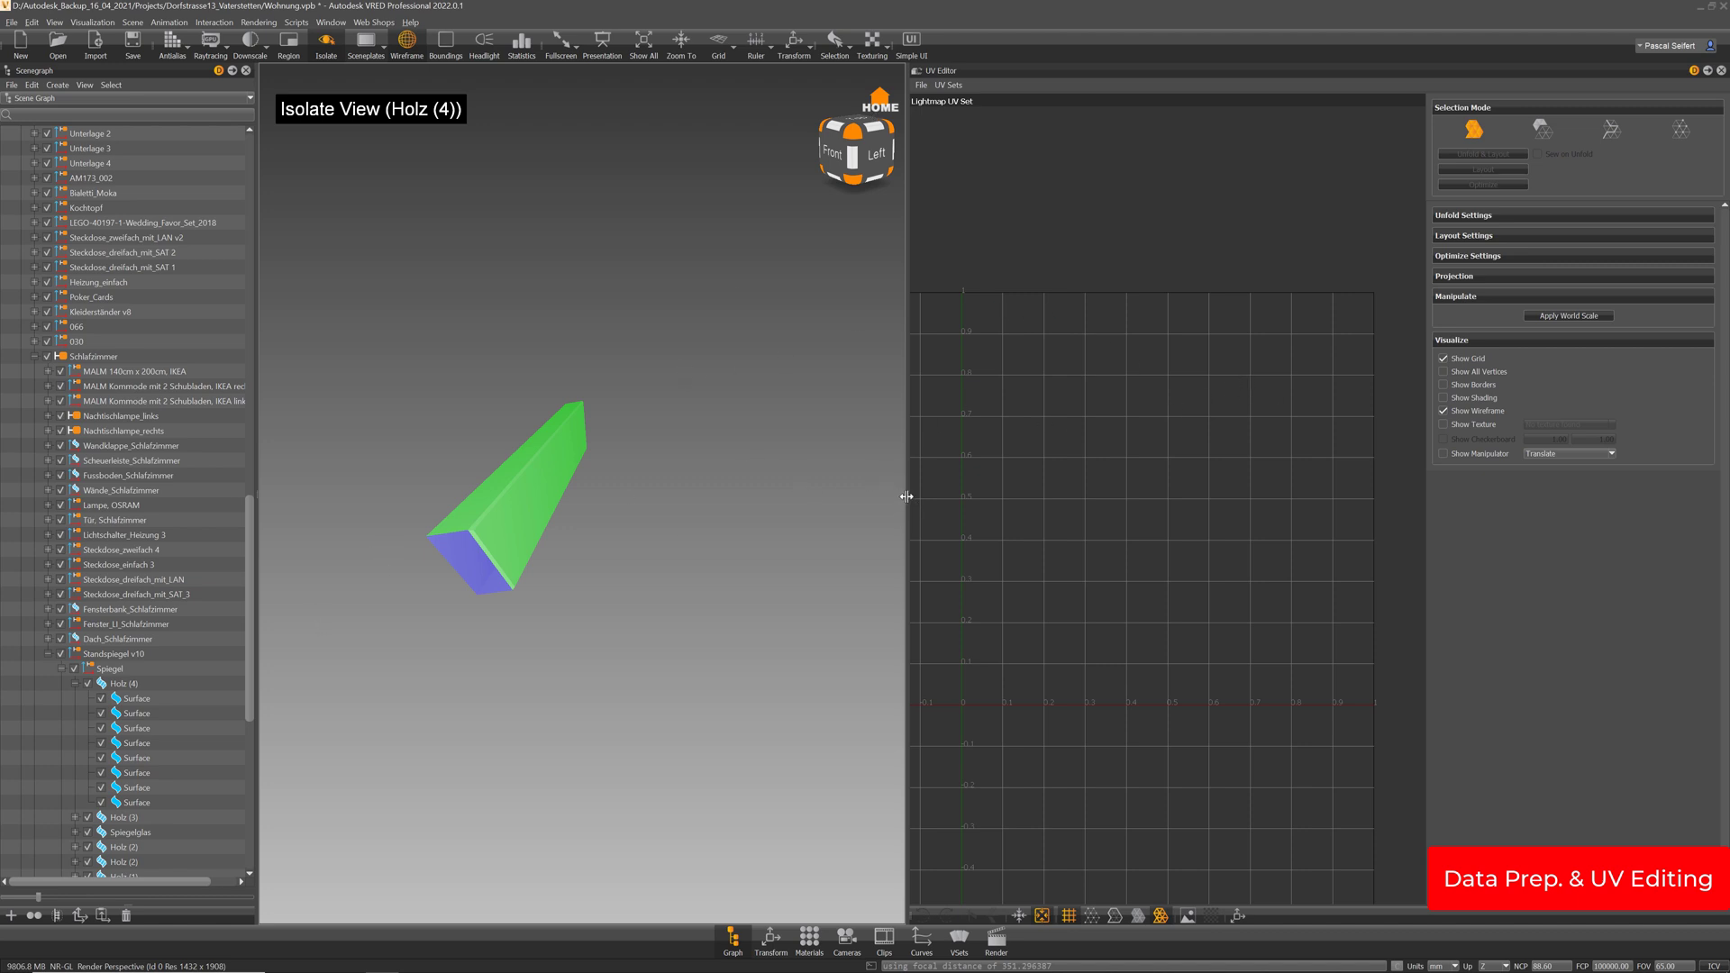
left_click_drag(907, 500, 901, 501)
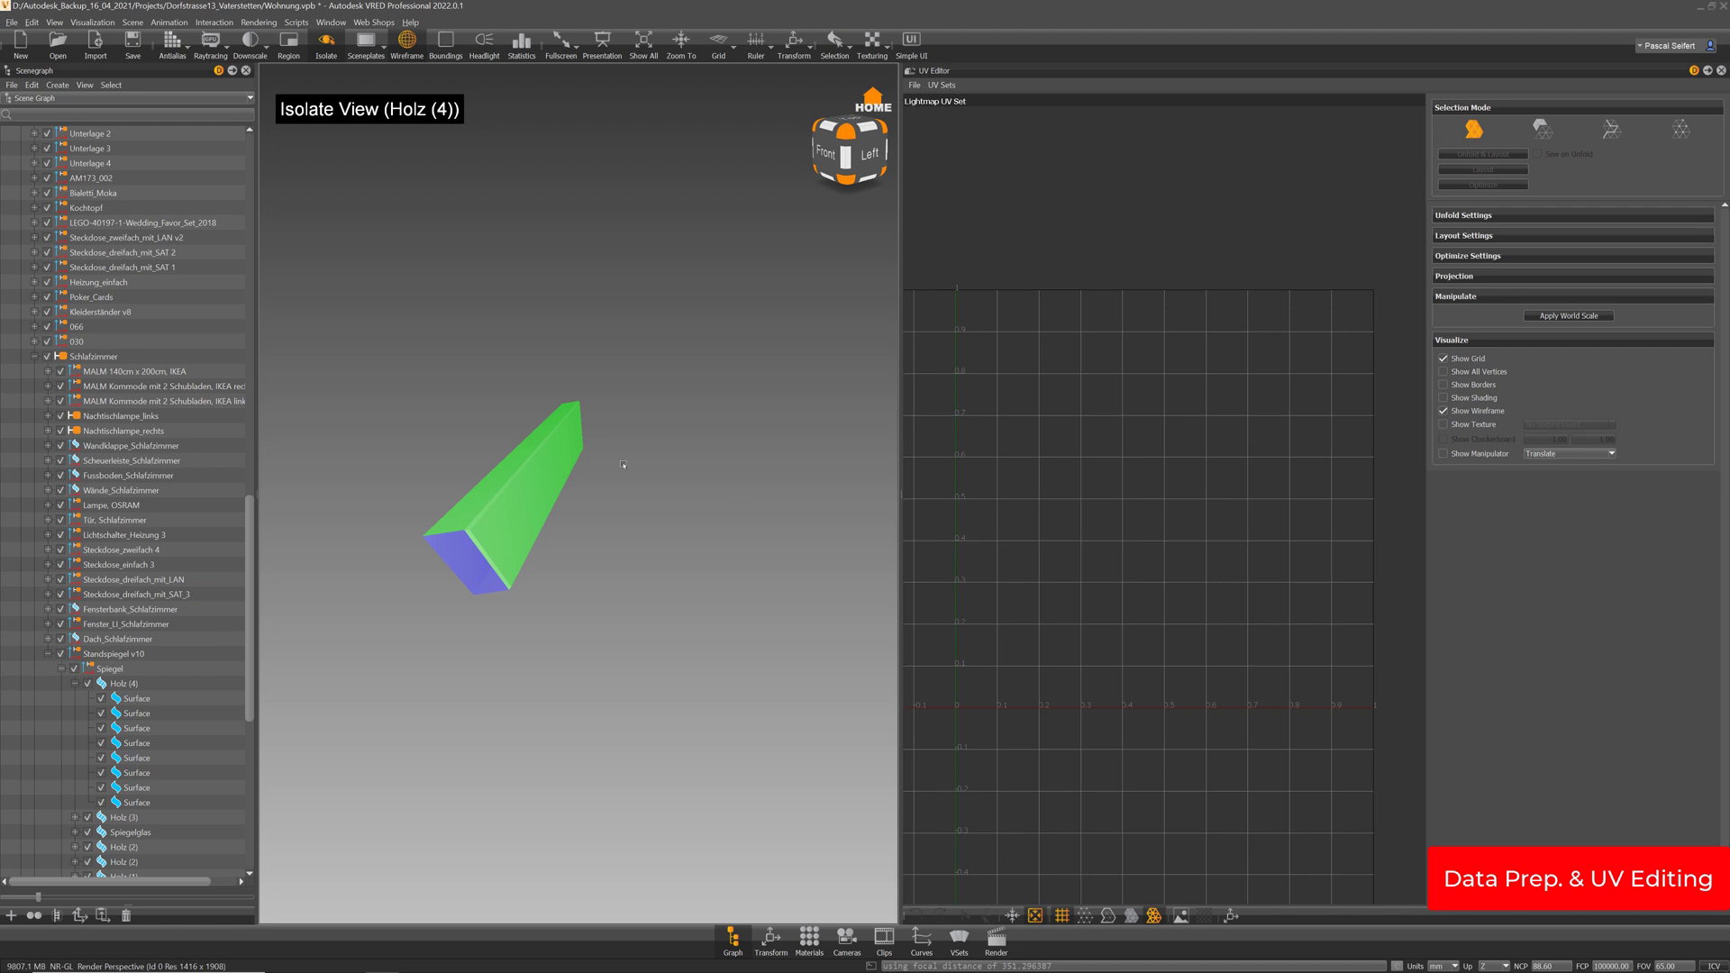
left_click(123, 686)
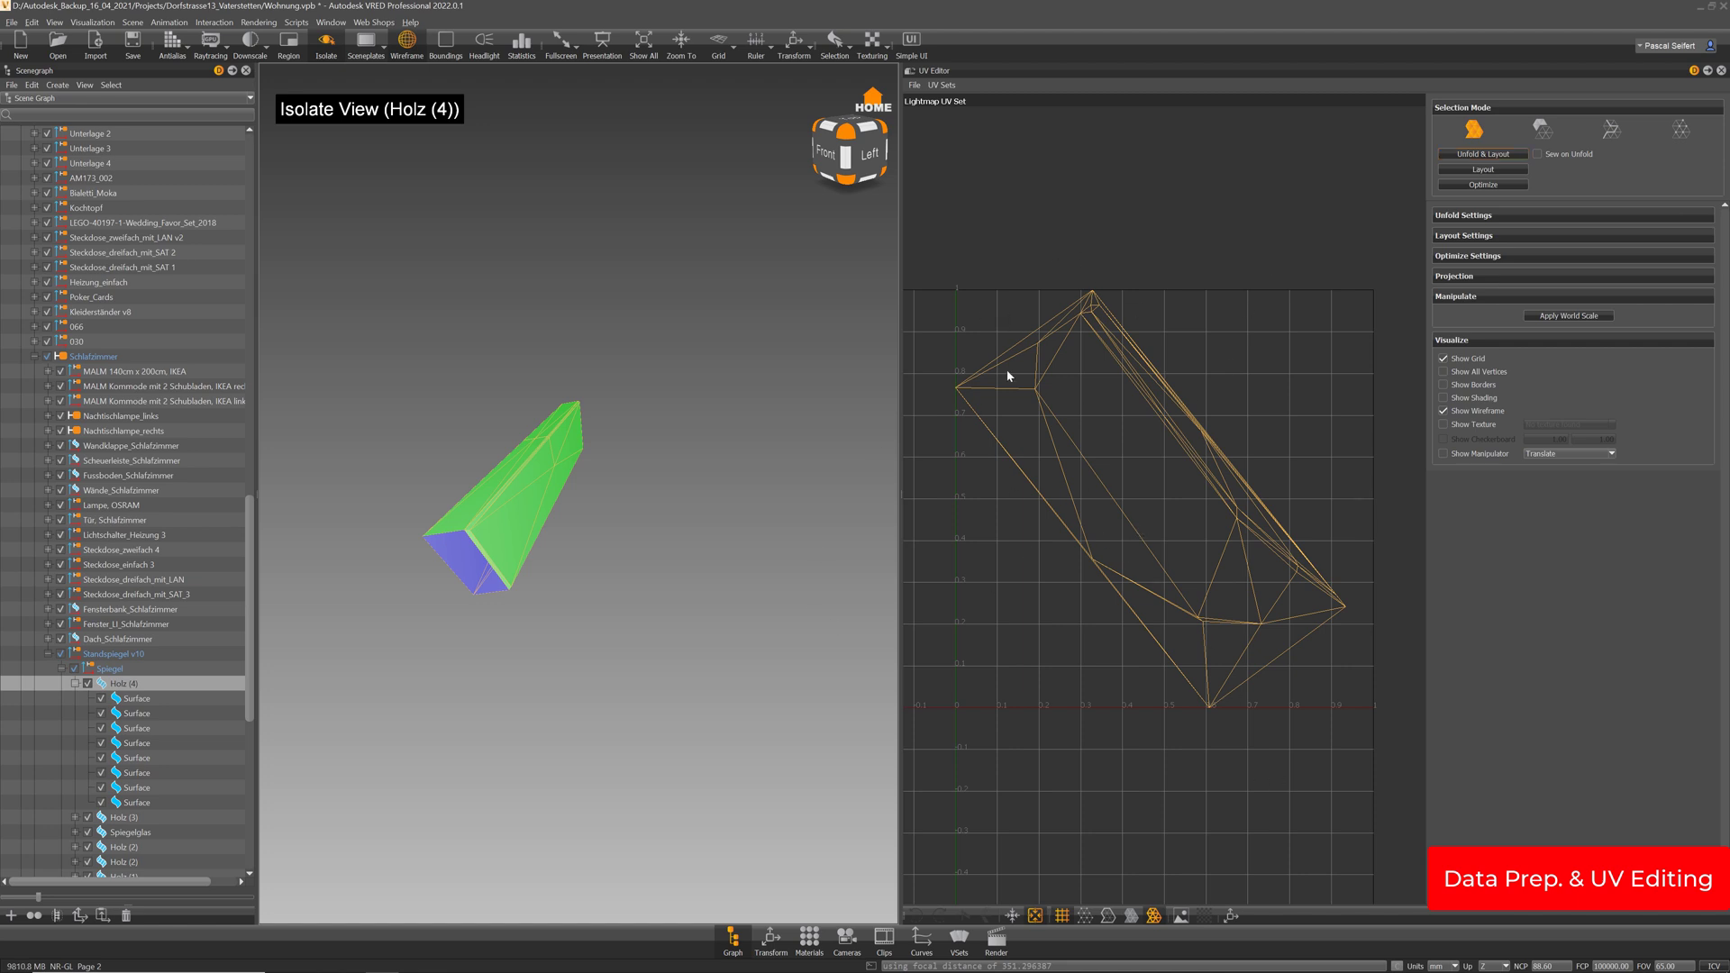
Re-lay out the shells in the Material UV Set, then return to the Lightmap UV Set
left_click(1611, 129)
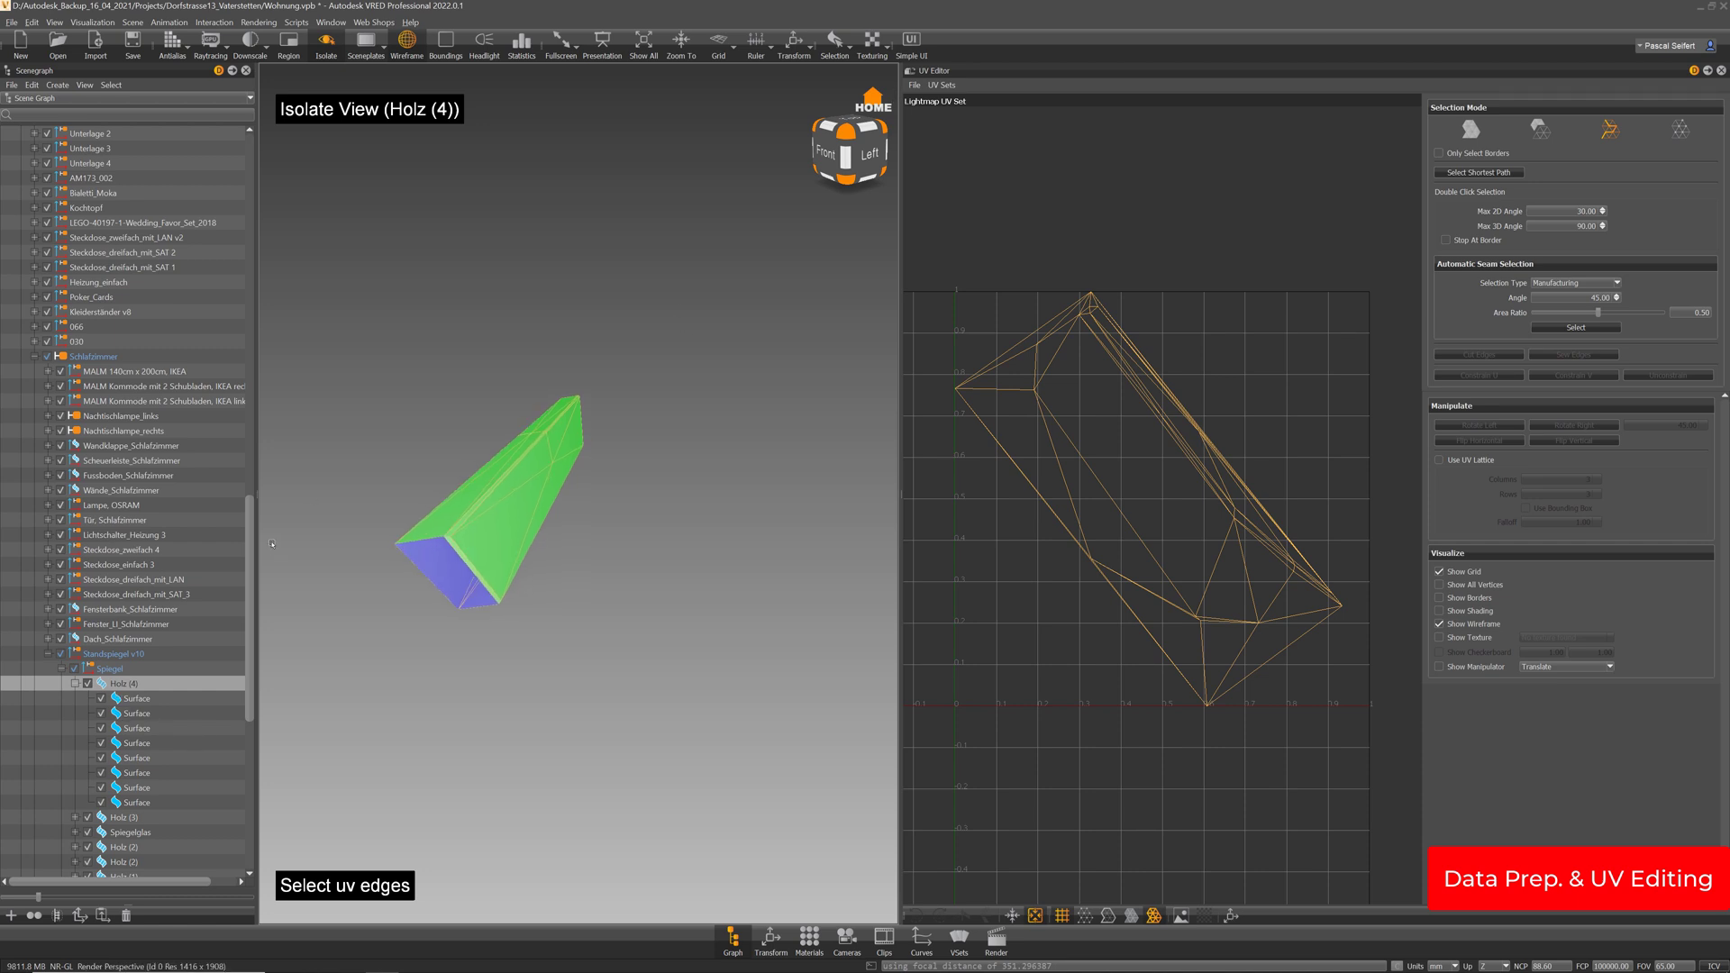
left_click(947, 101)
left_click(953, 106)
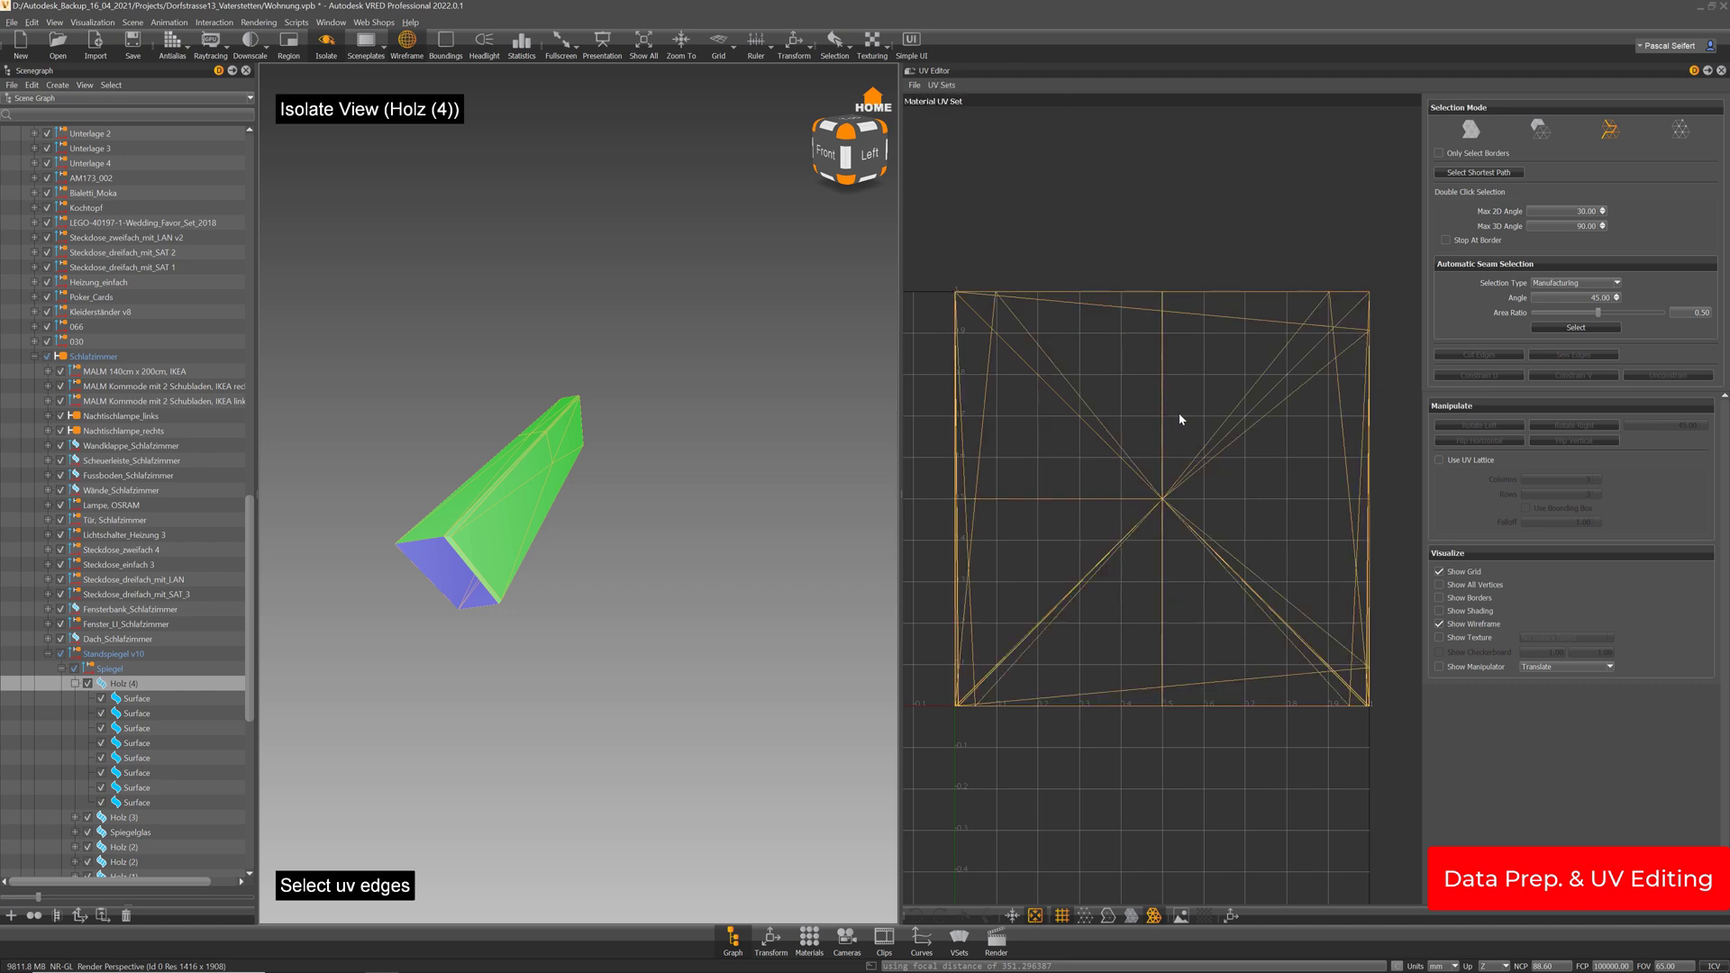
left_click(1469, 131)
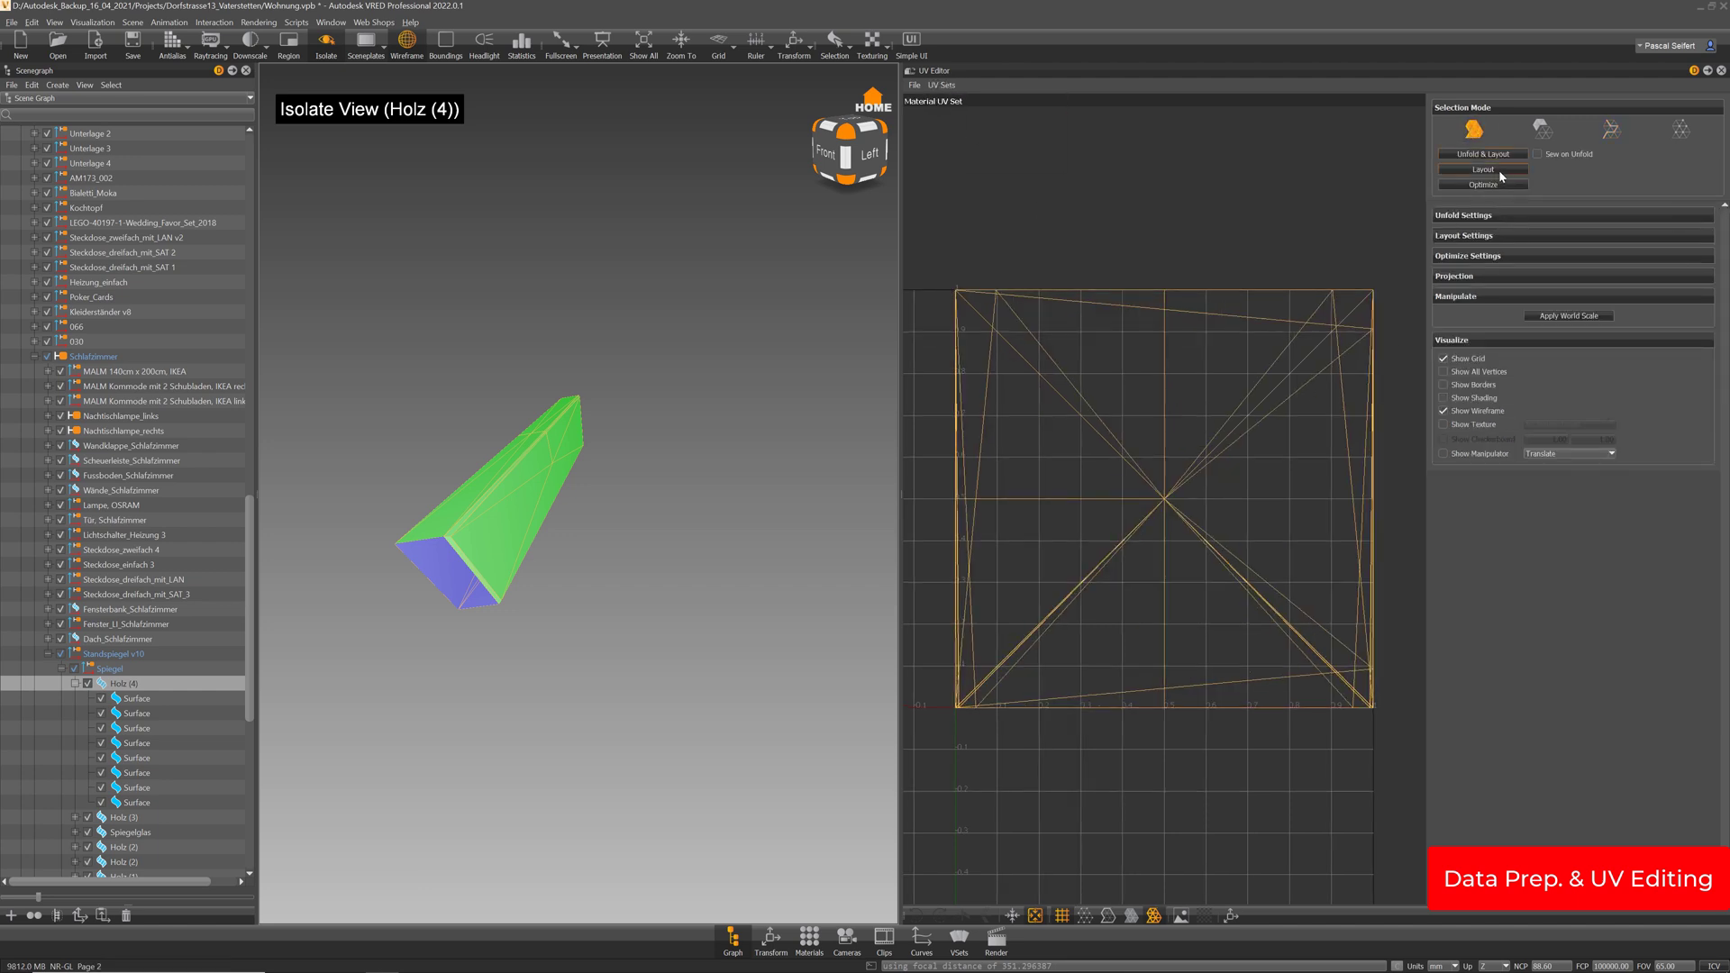
left_click(1500, 170)
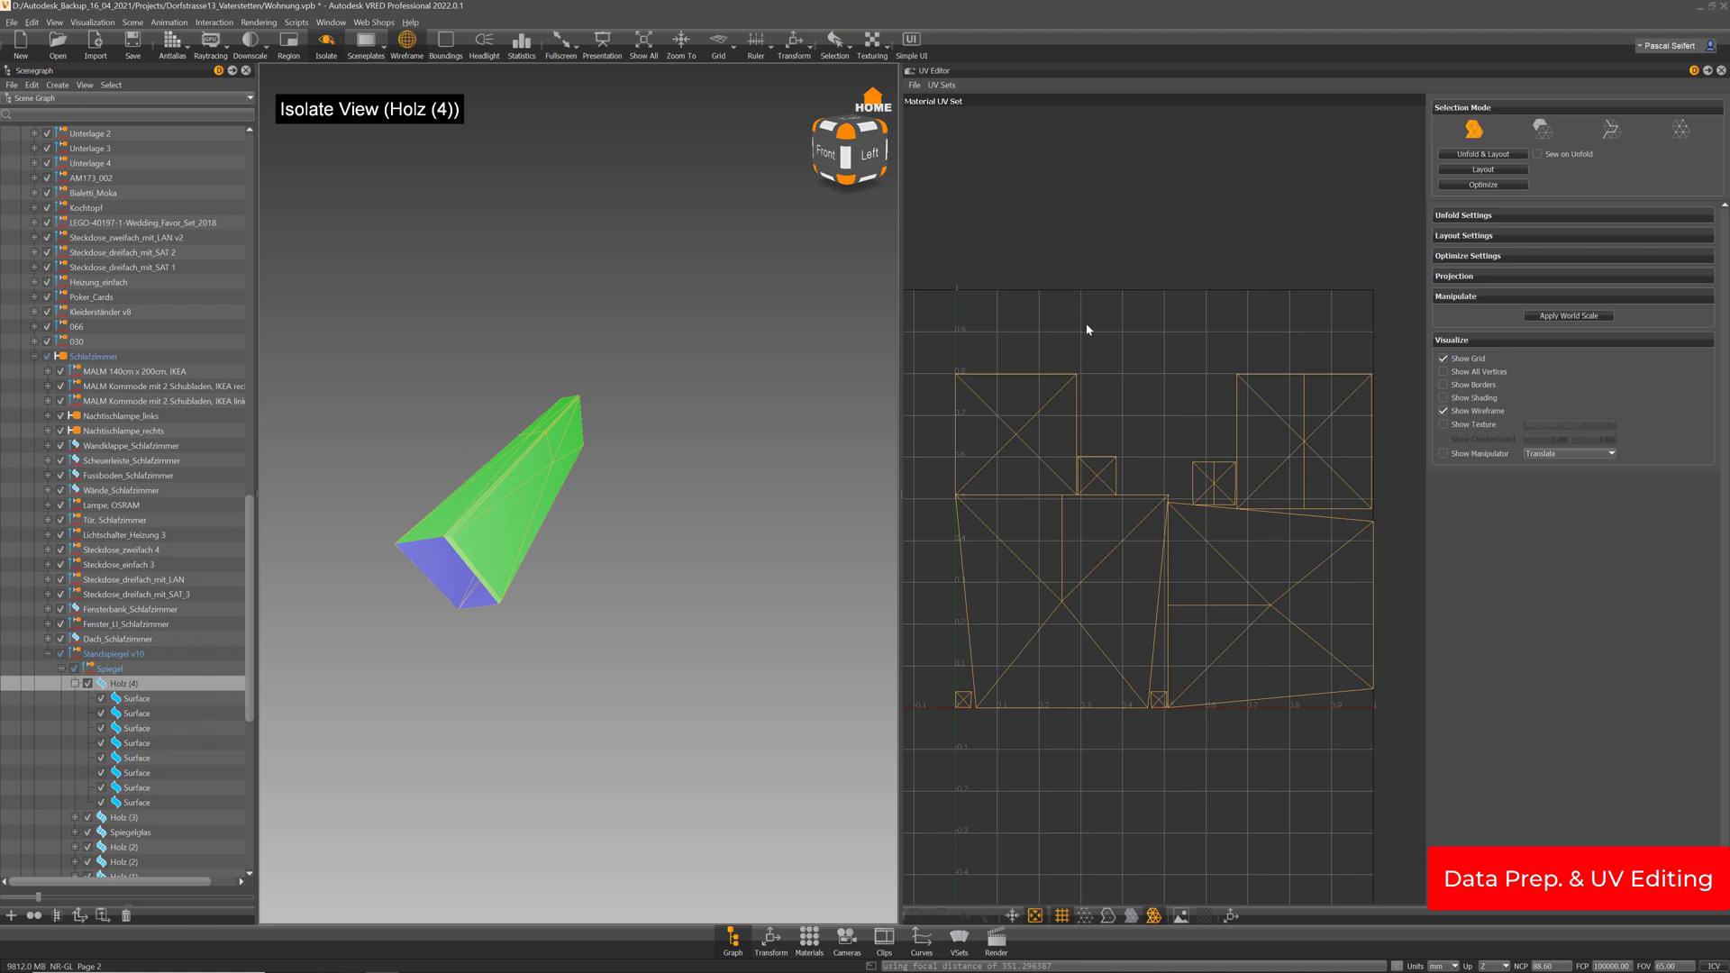
left_click(941, 85)
left_click(952, 126)
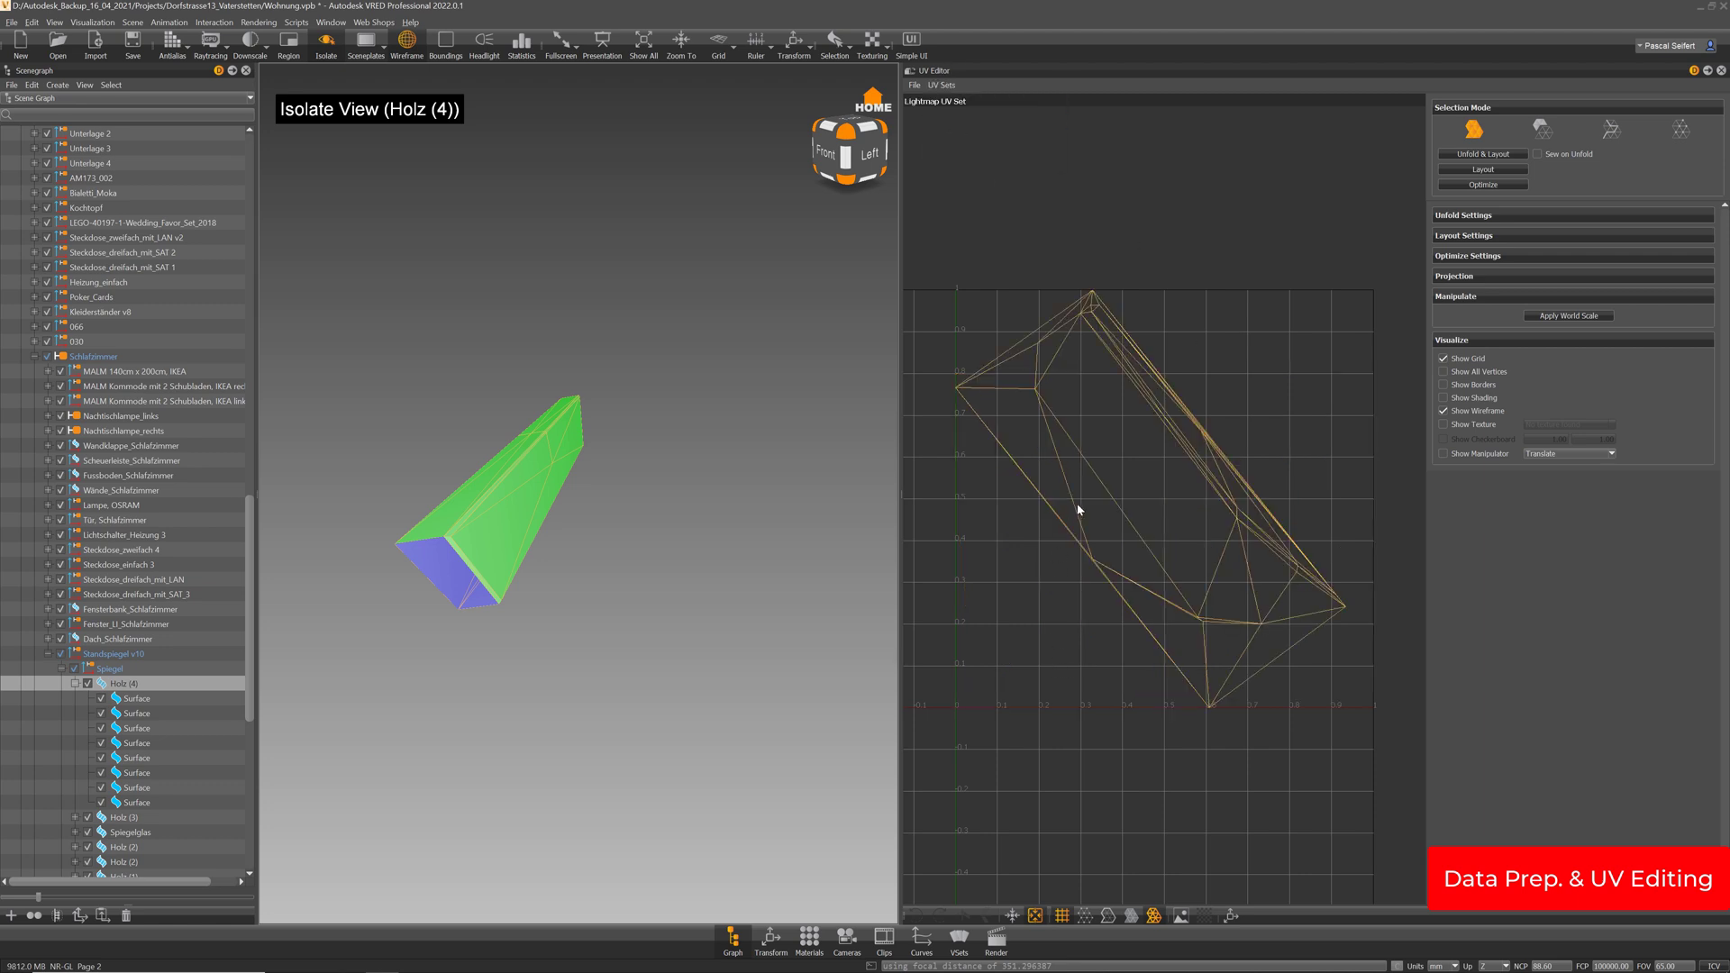
Cut a seam along an edge on Holz (4)'s long side and switch to island selection
left_click_drag(537, 470, 651, 430)
left_click(1610, 132)
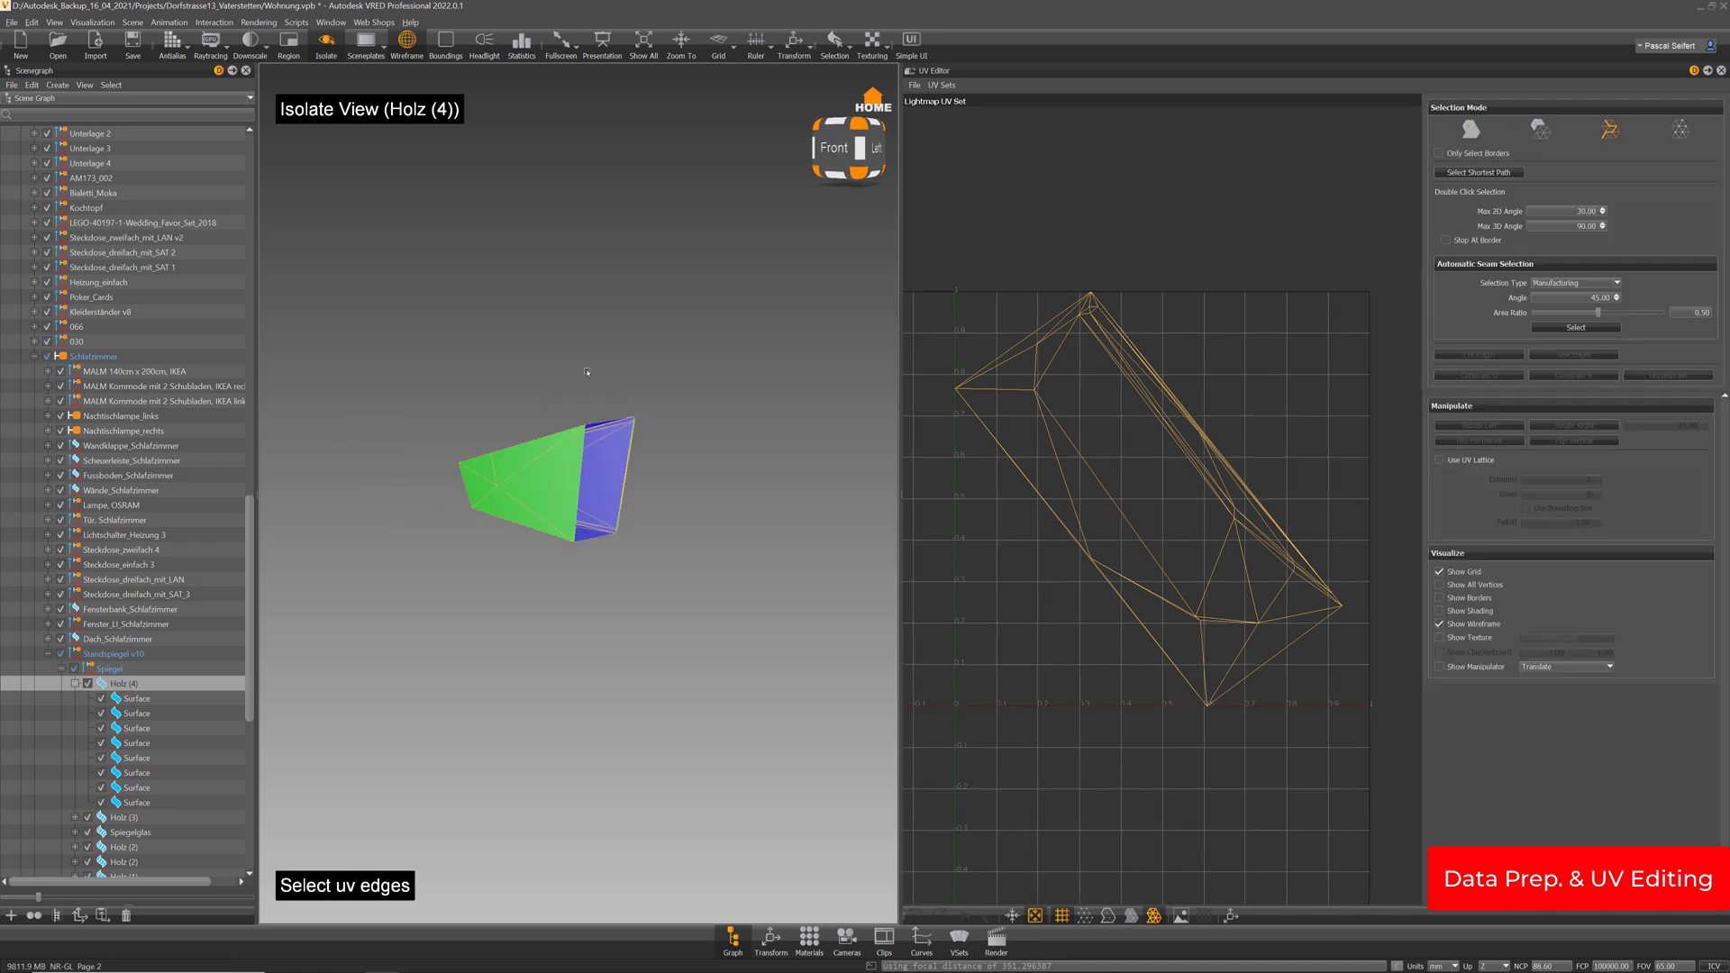
left_click_drag(586, 372, 565, 454)
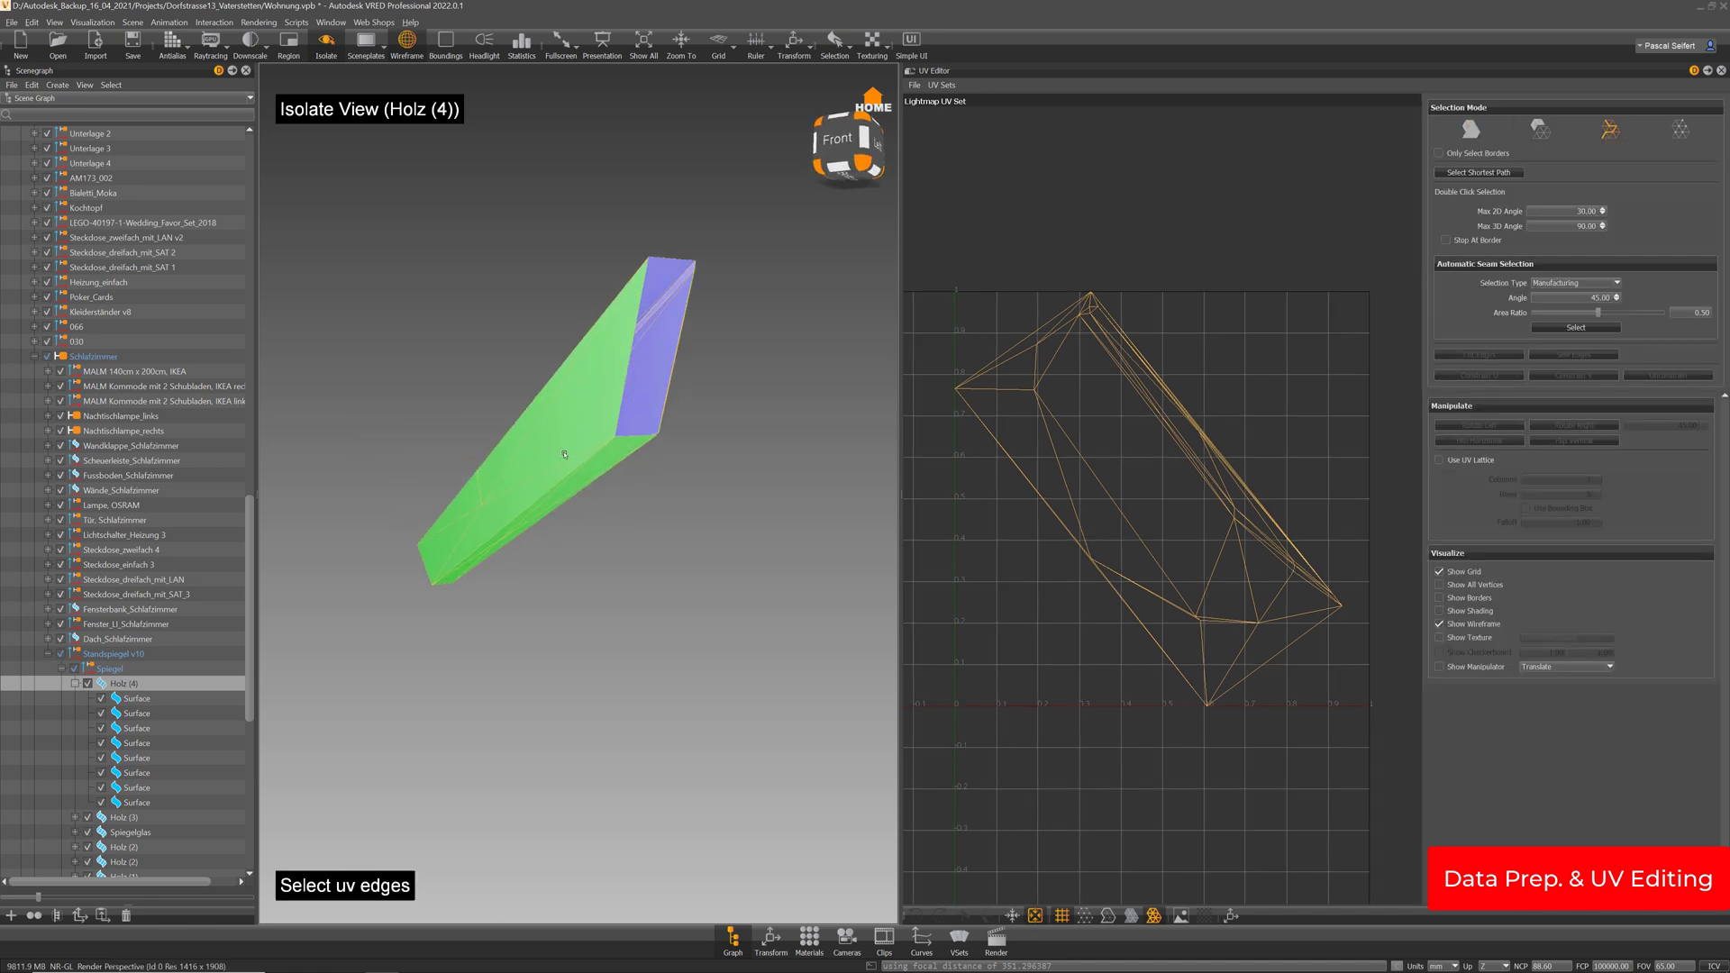
left_click(621, 467)
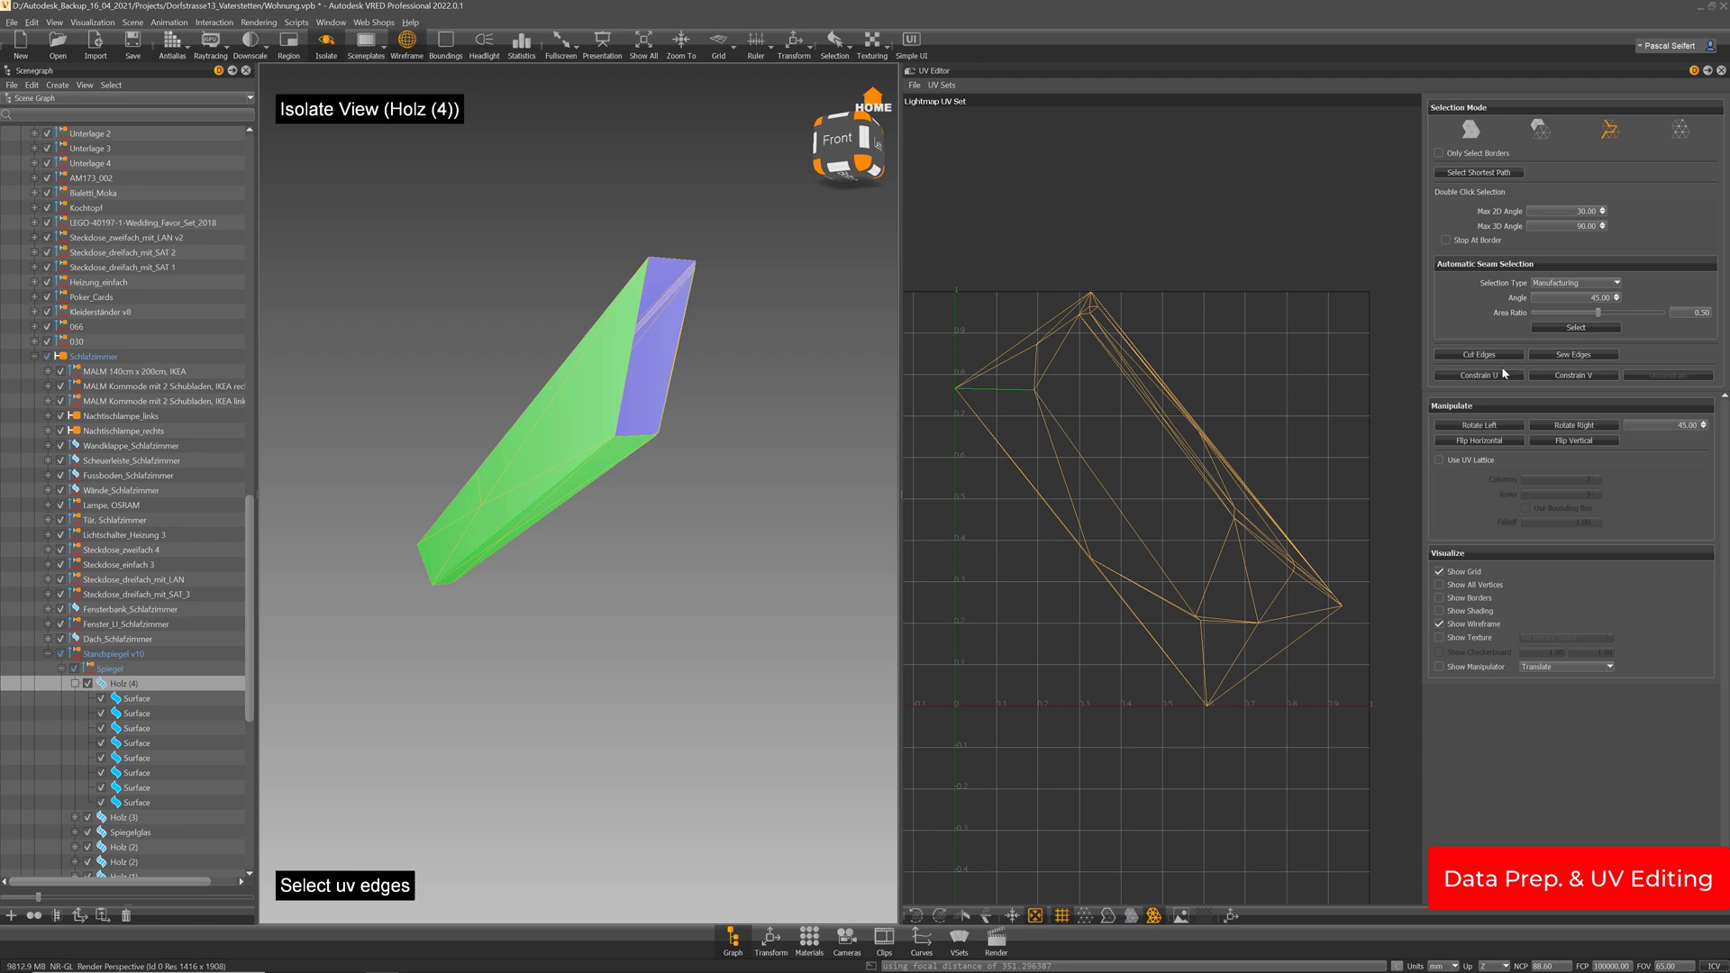
left_click(1479, 355)
left_click(1470, 129)
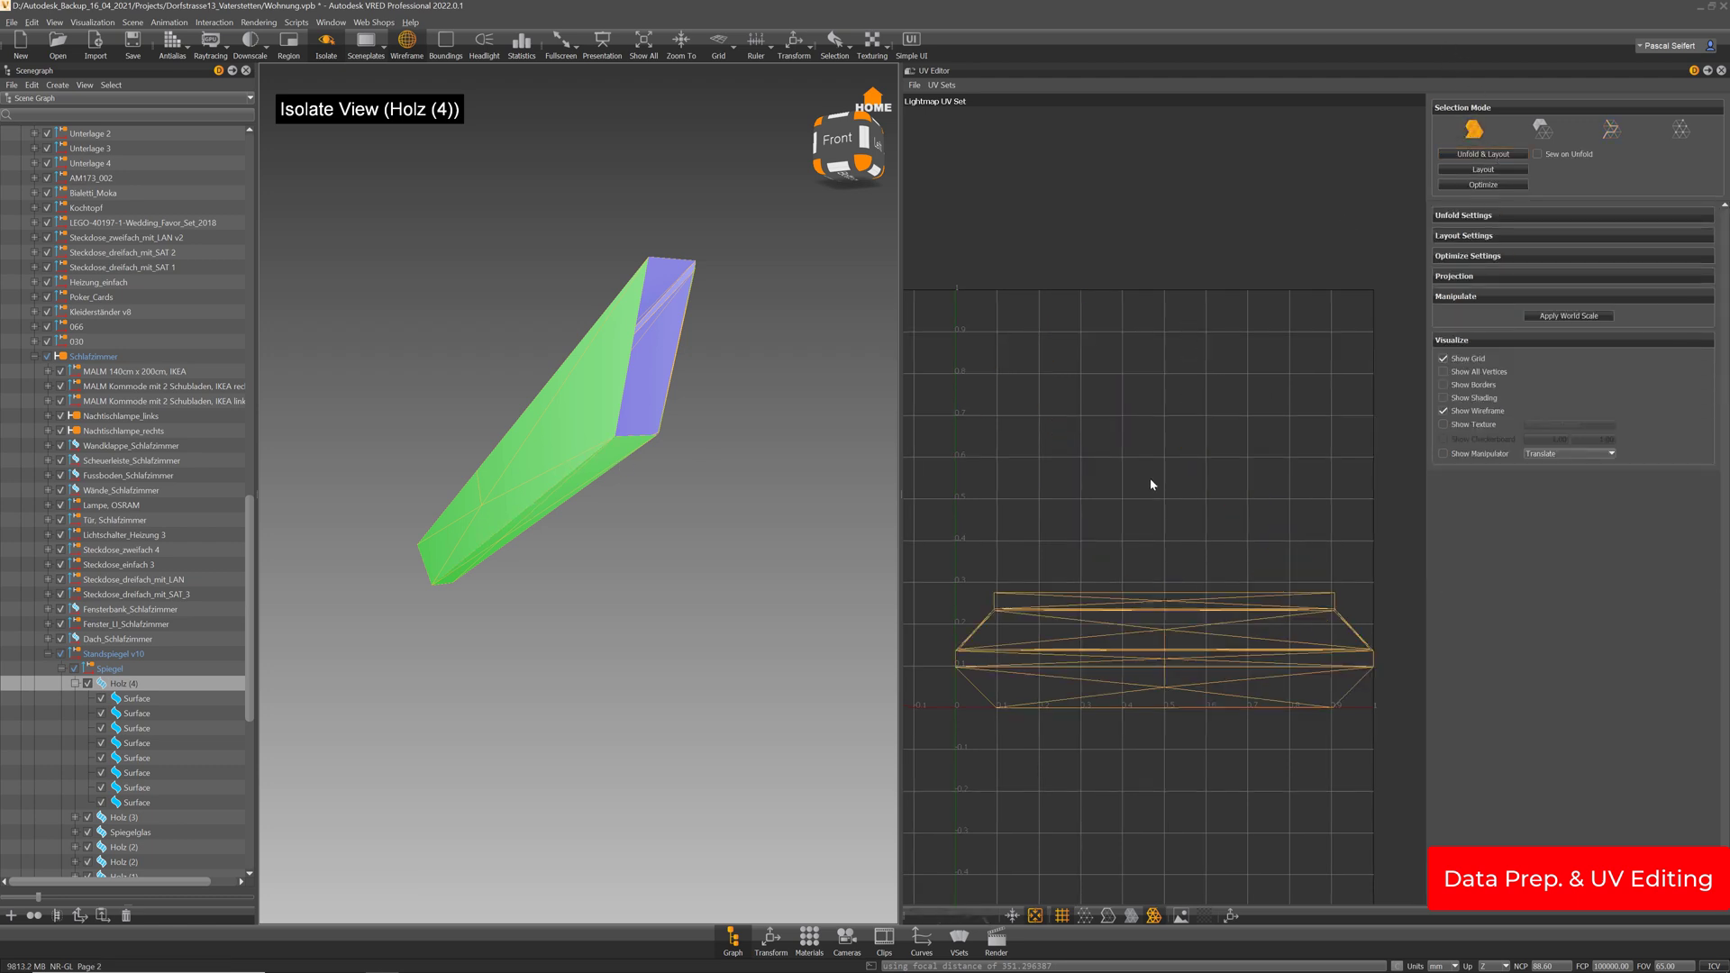
left_click_drag(589, 417, 424, 522)
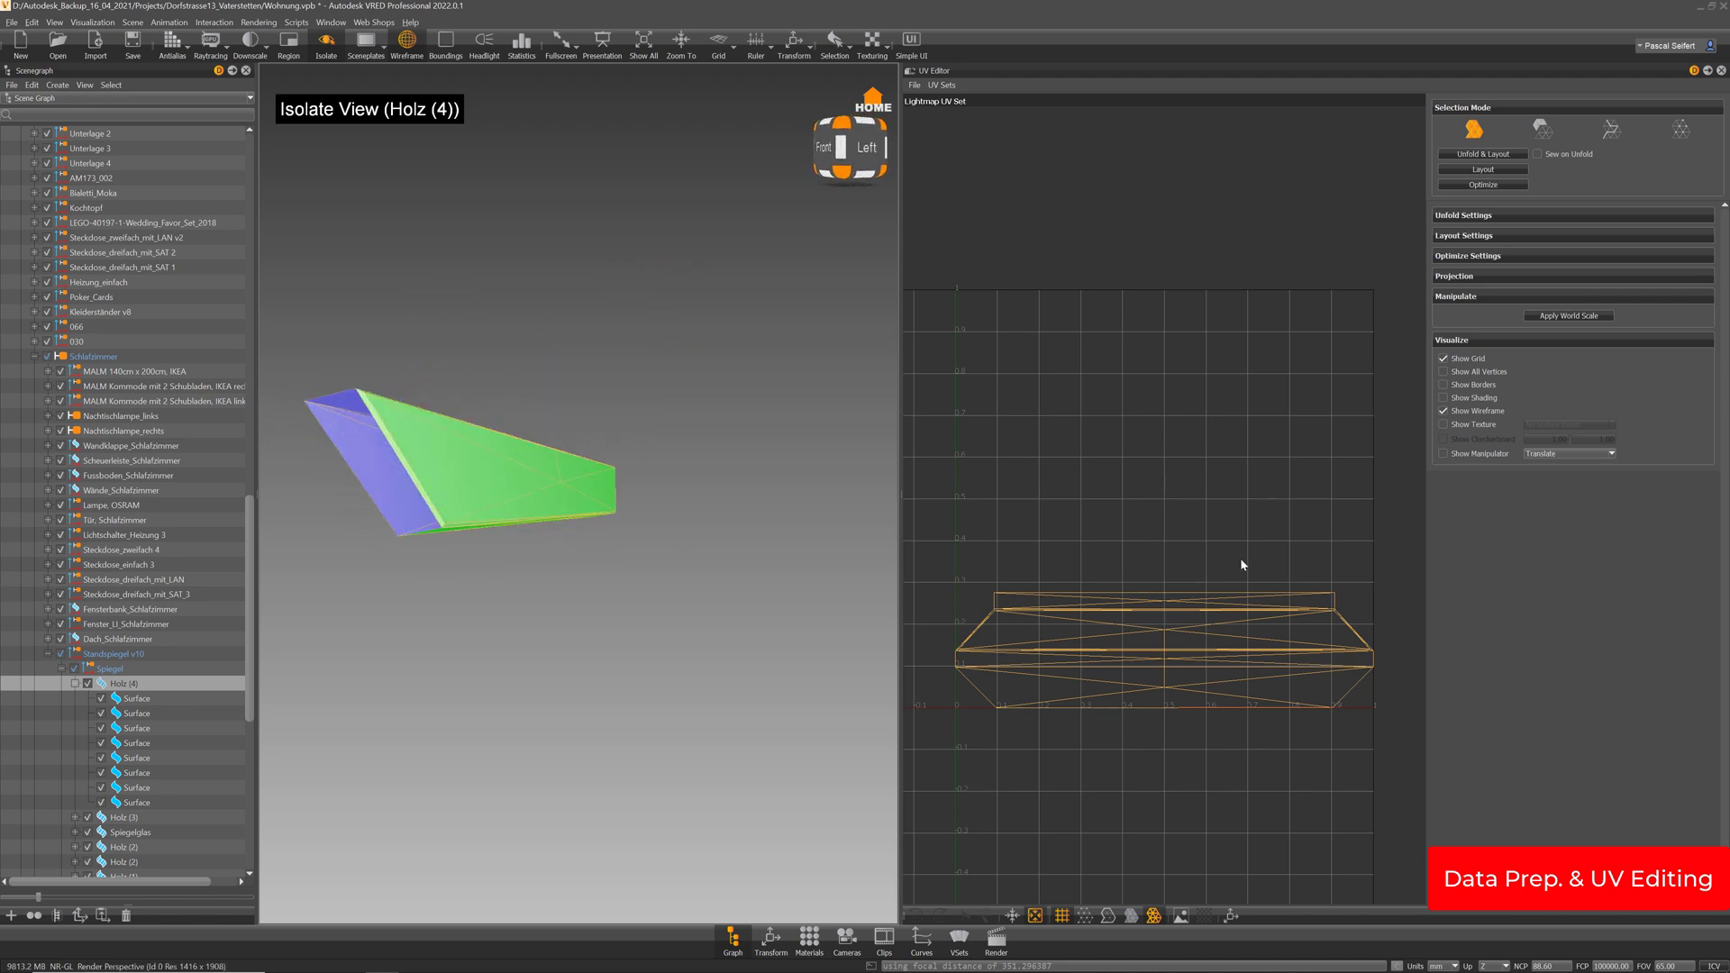
left_click(75, 684)
left_click(123, 699)
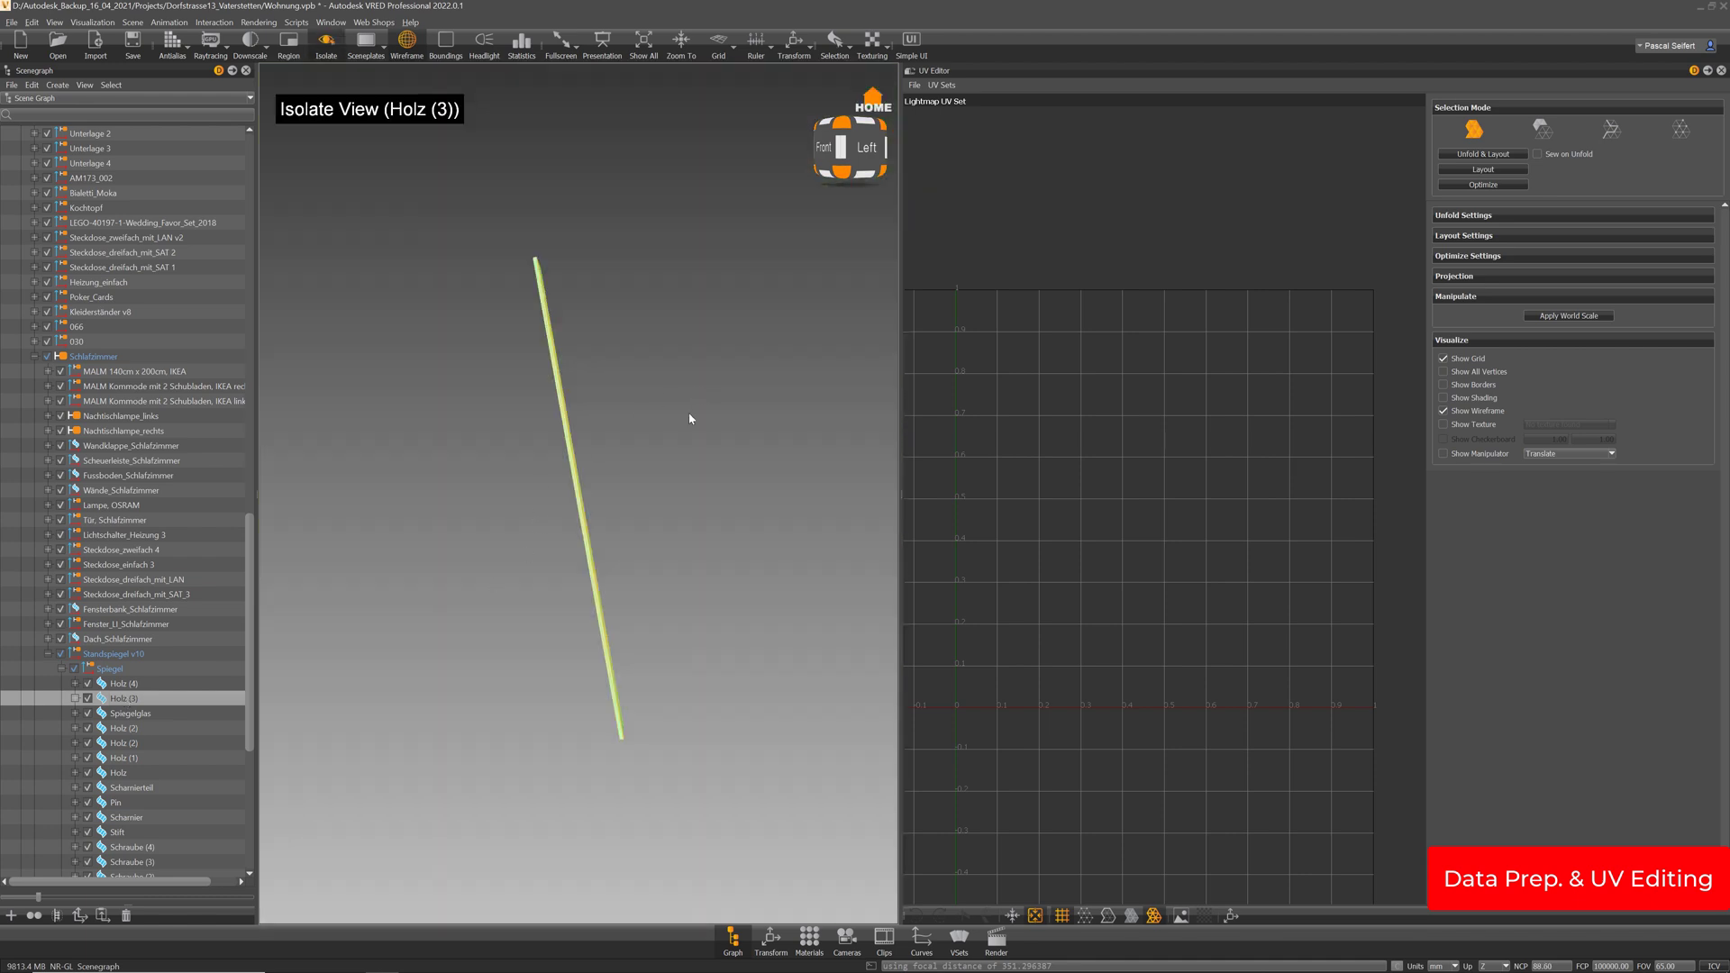
Delete the top and bottom end surfaces of the Holz (3) stick
left_click_drag(691, 419, 657, 192)
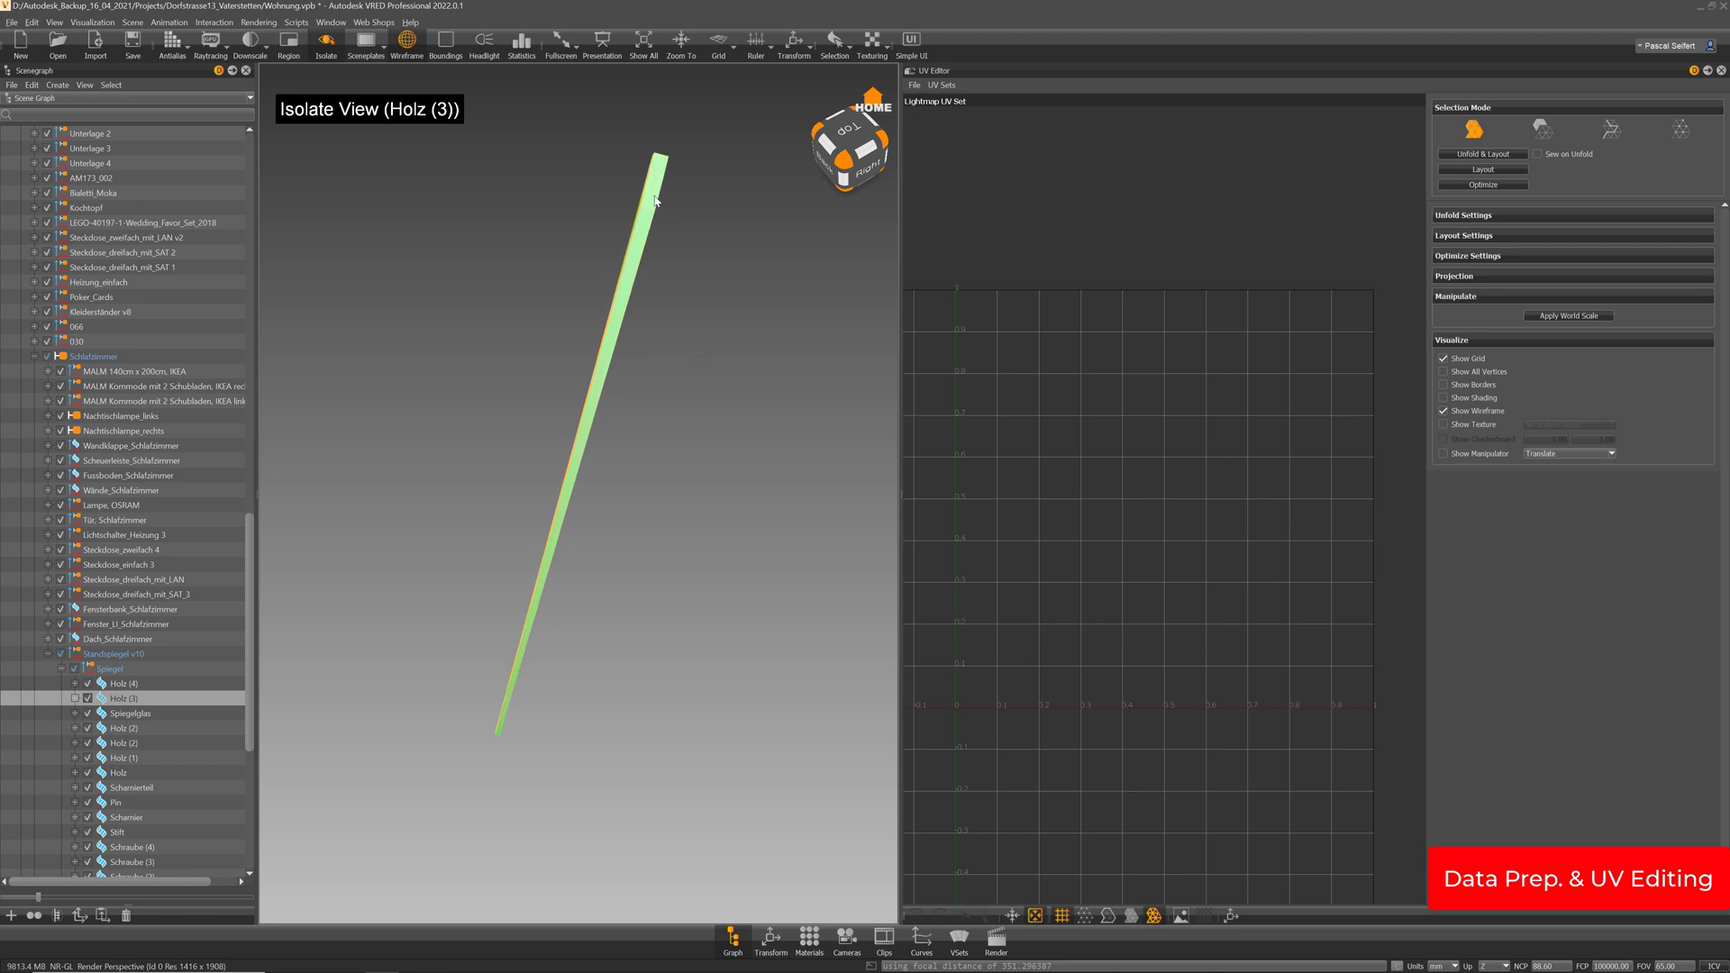
left_click(650, 194)
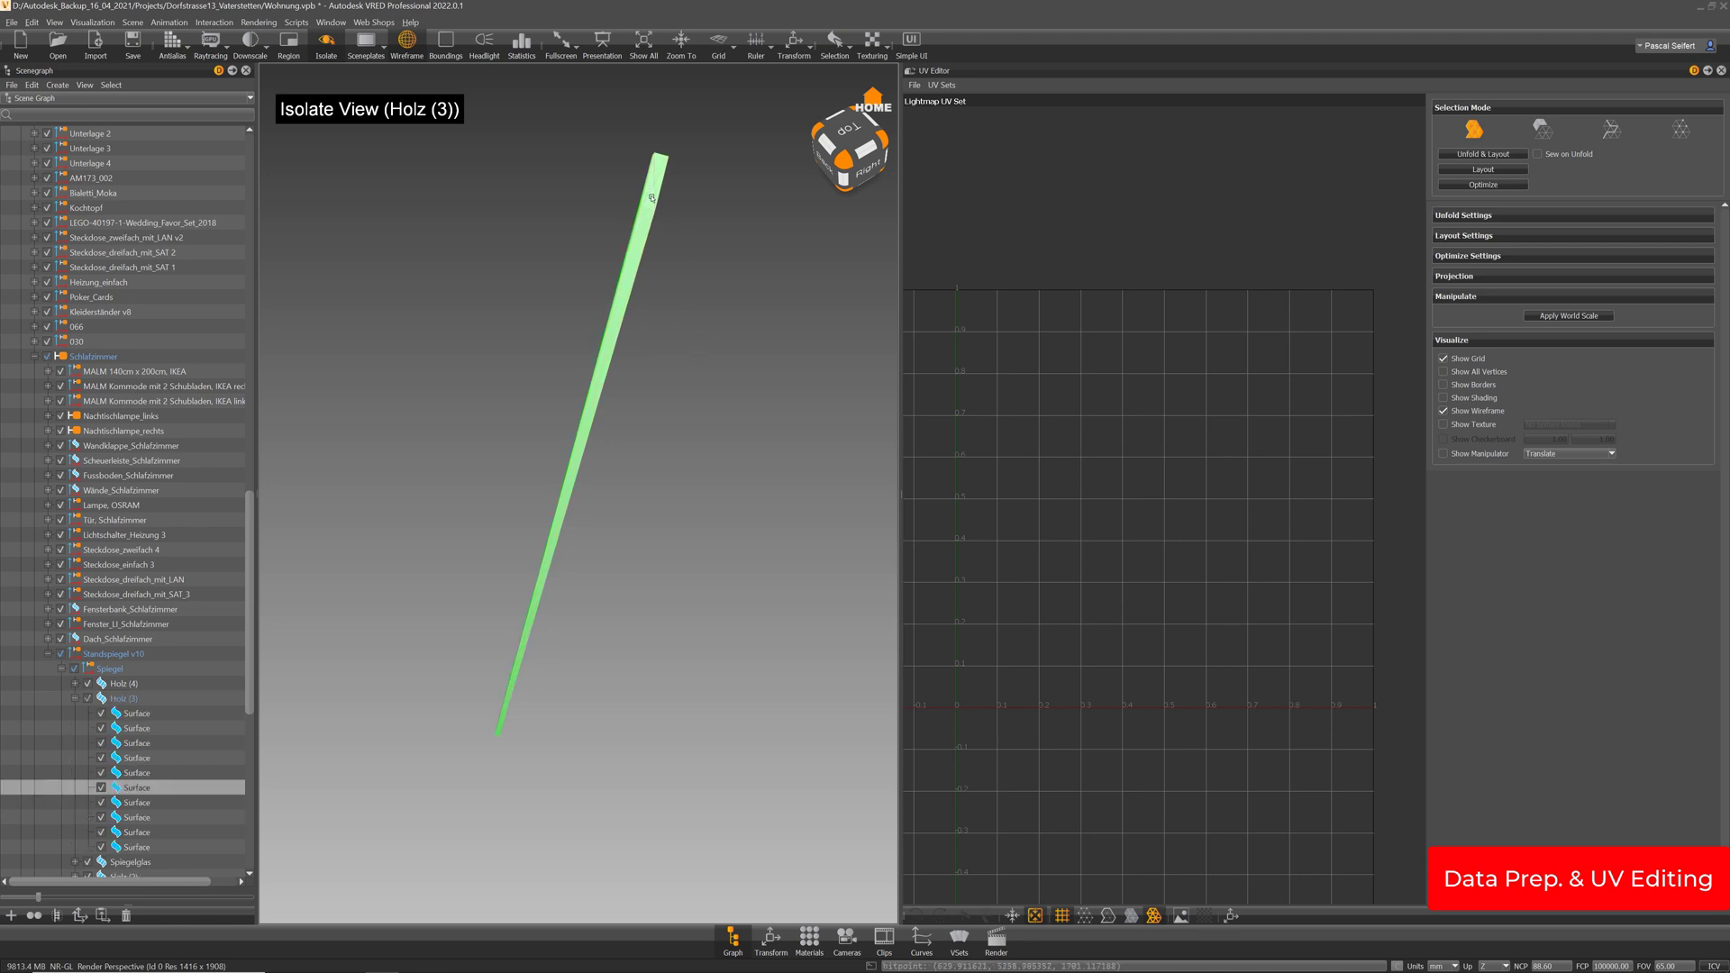
key("Delete")
left_click_drag(617, 711, 598, 761)
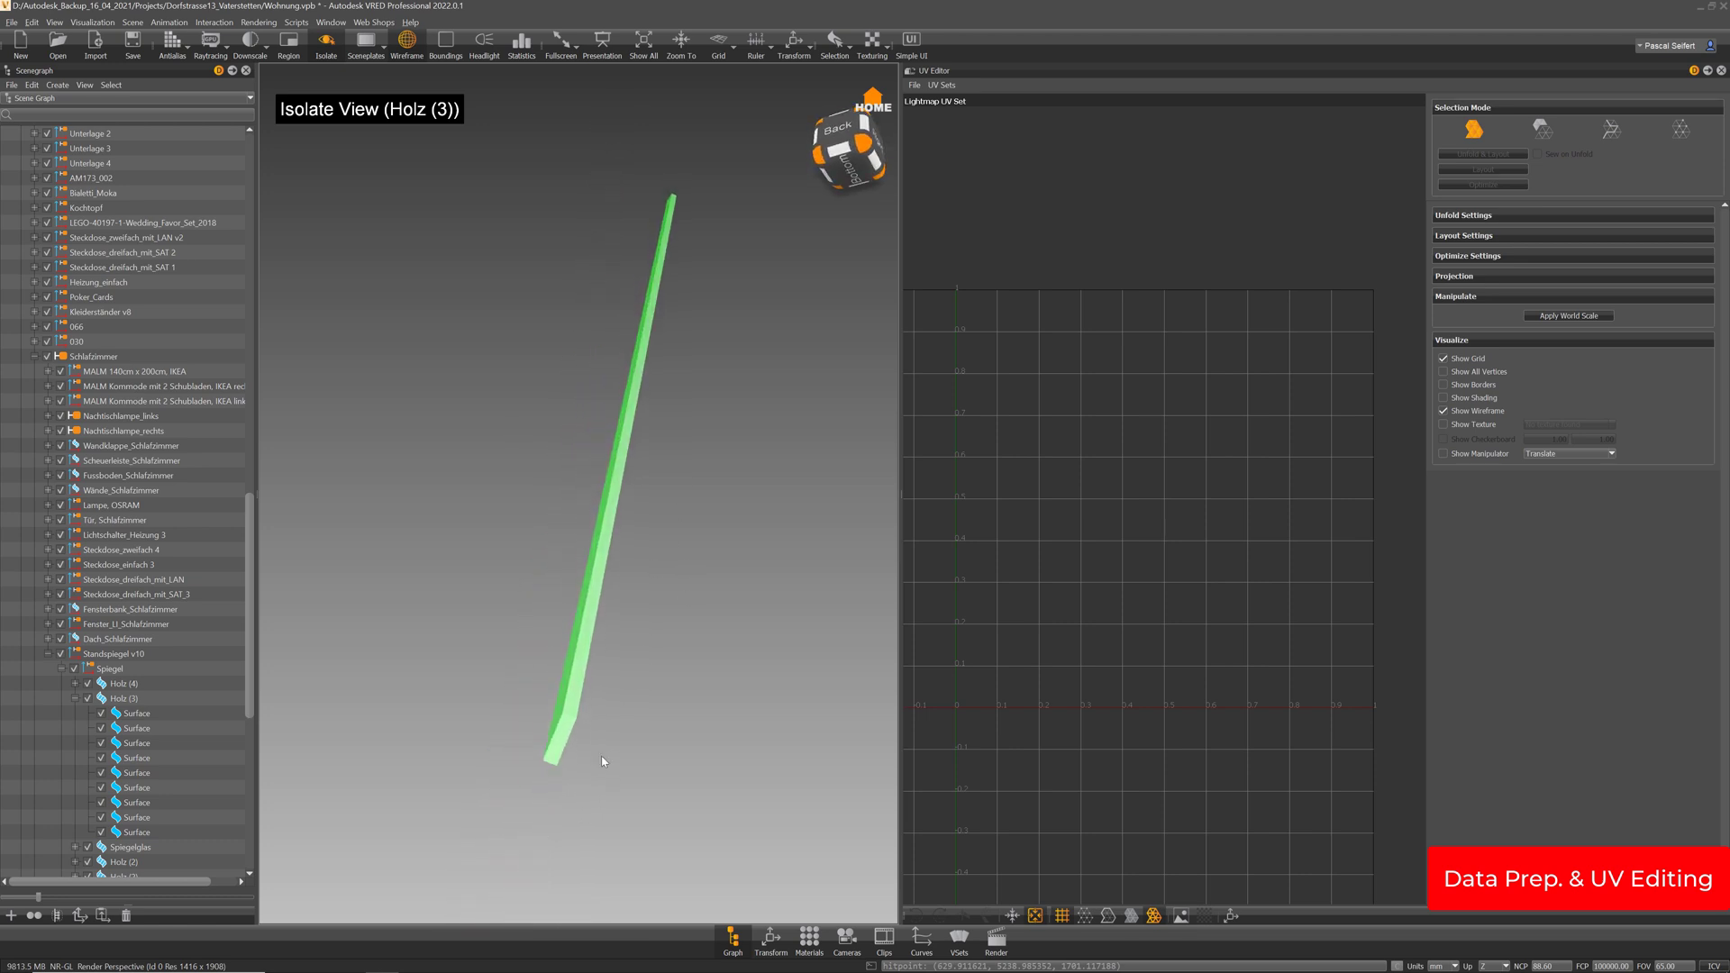
left_click(567, 734)
key("Delete")
Reselect the whole Holz (3) stick and run Unfold & Layout on its lightmap UVs
left_click(124, 700)
left_click_drag(702, 747, 750, 529)
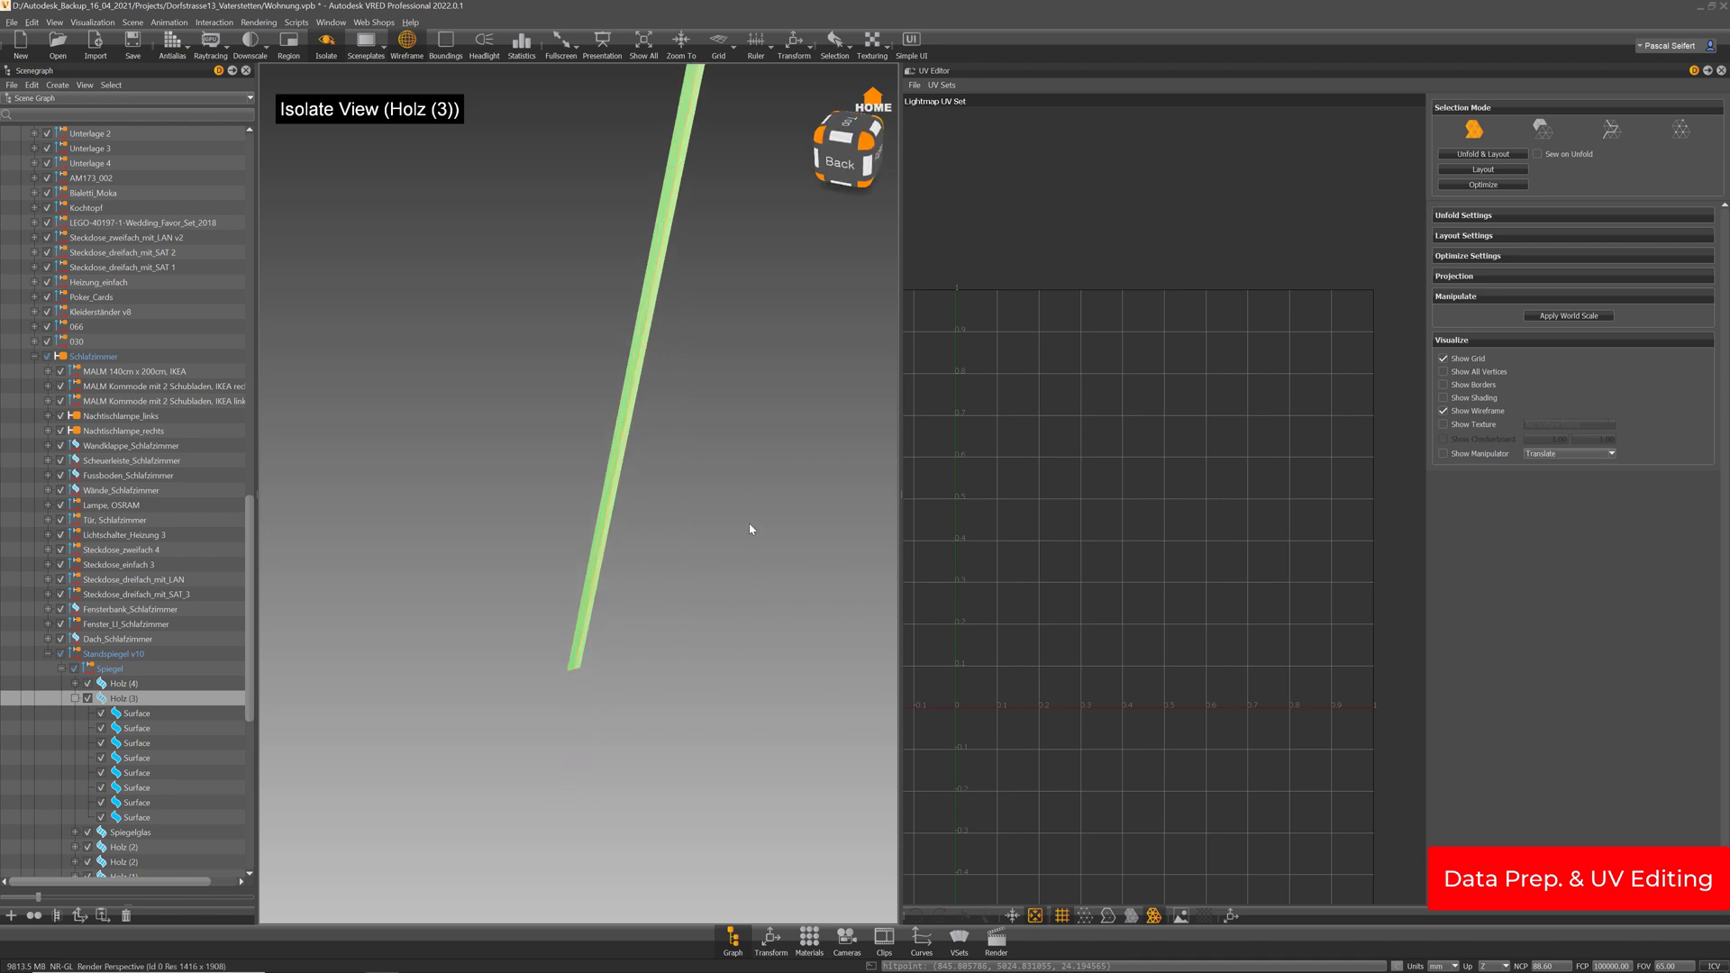
left_click(1510, 156)
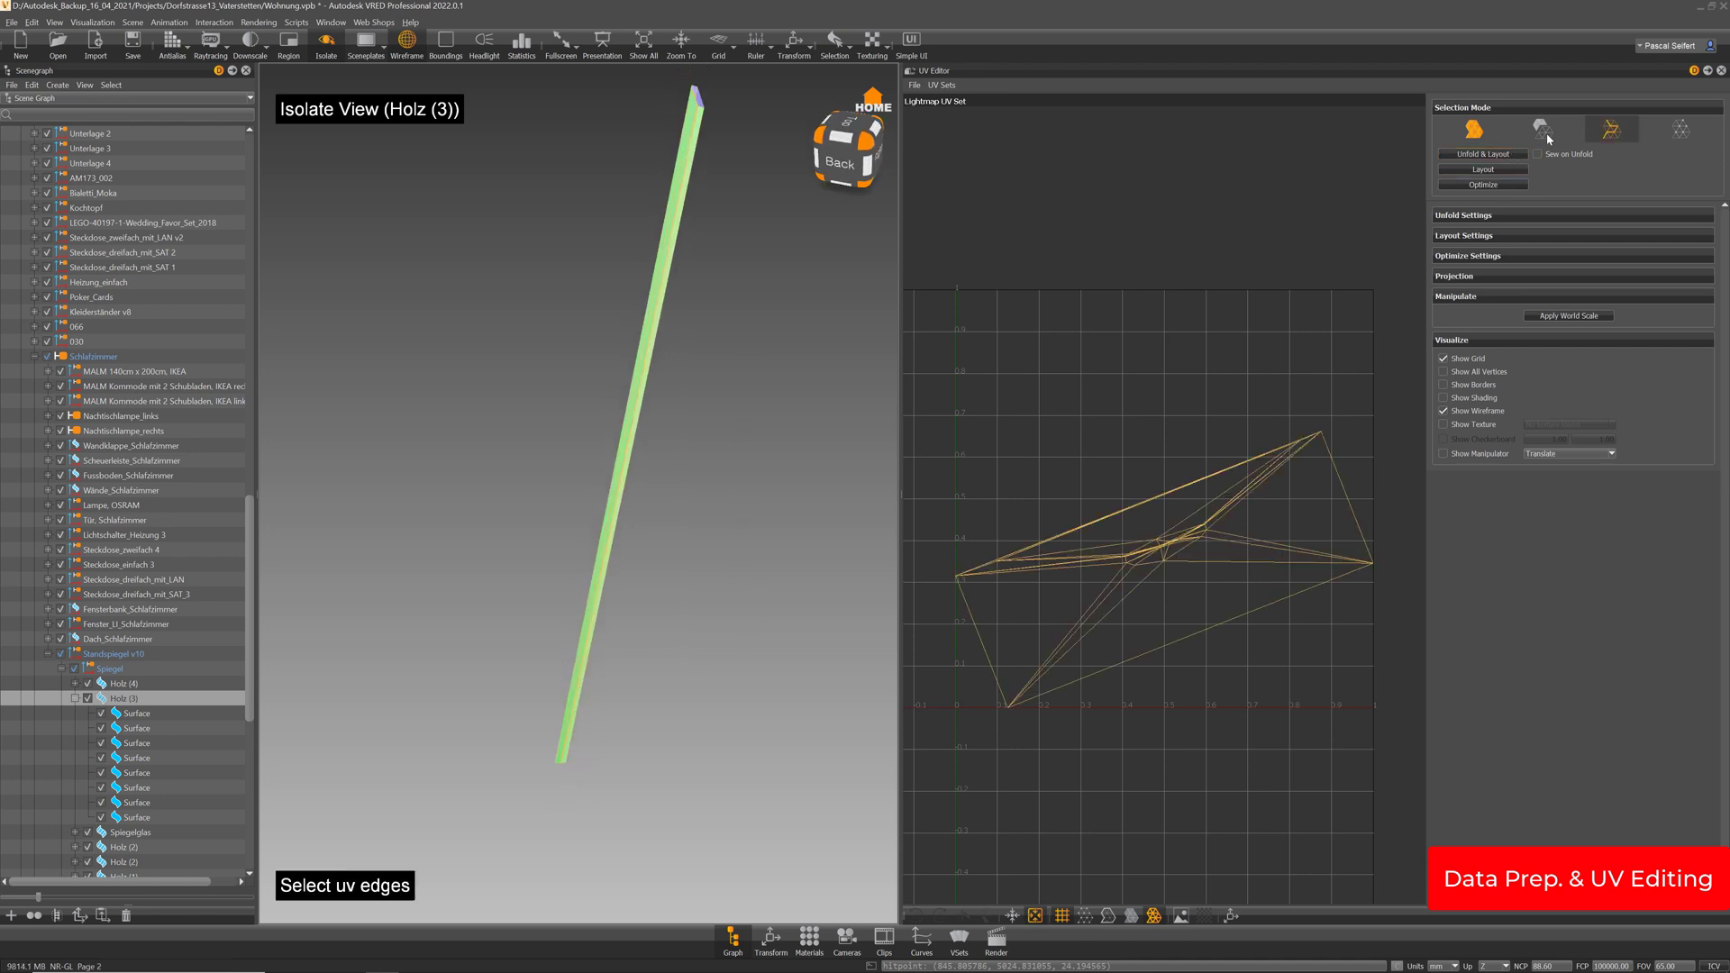
left_click(1611, 129)
left_click_drag(700, 246, 444, 277)
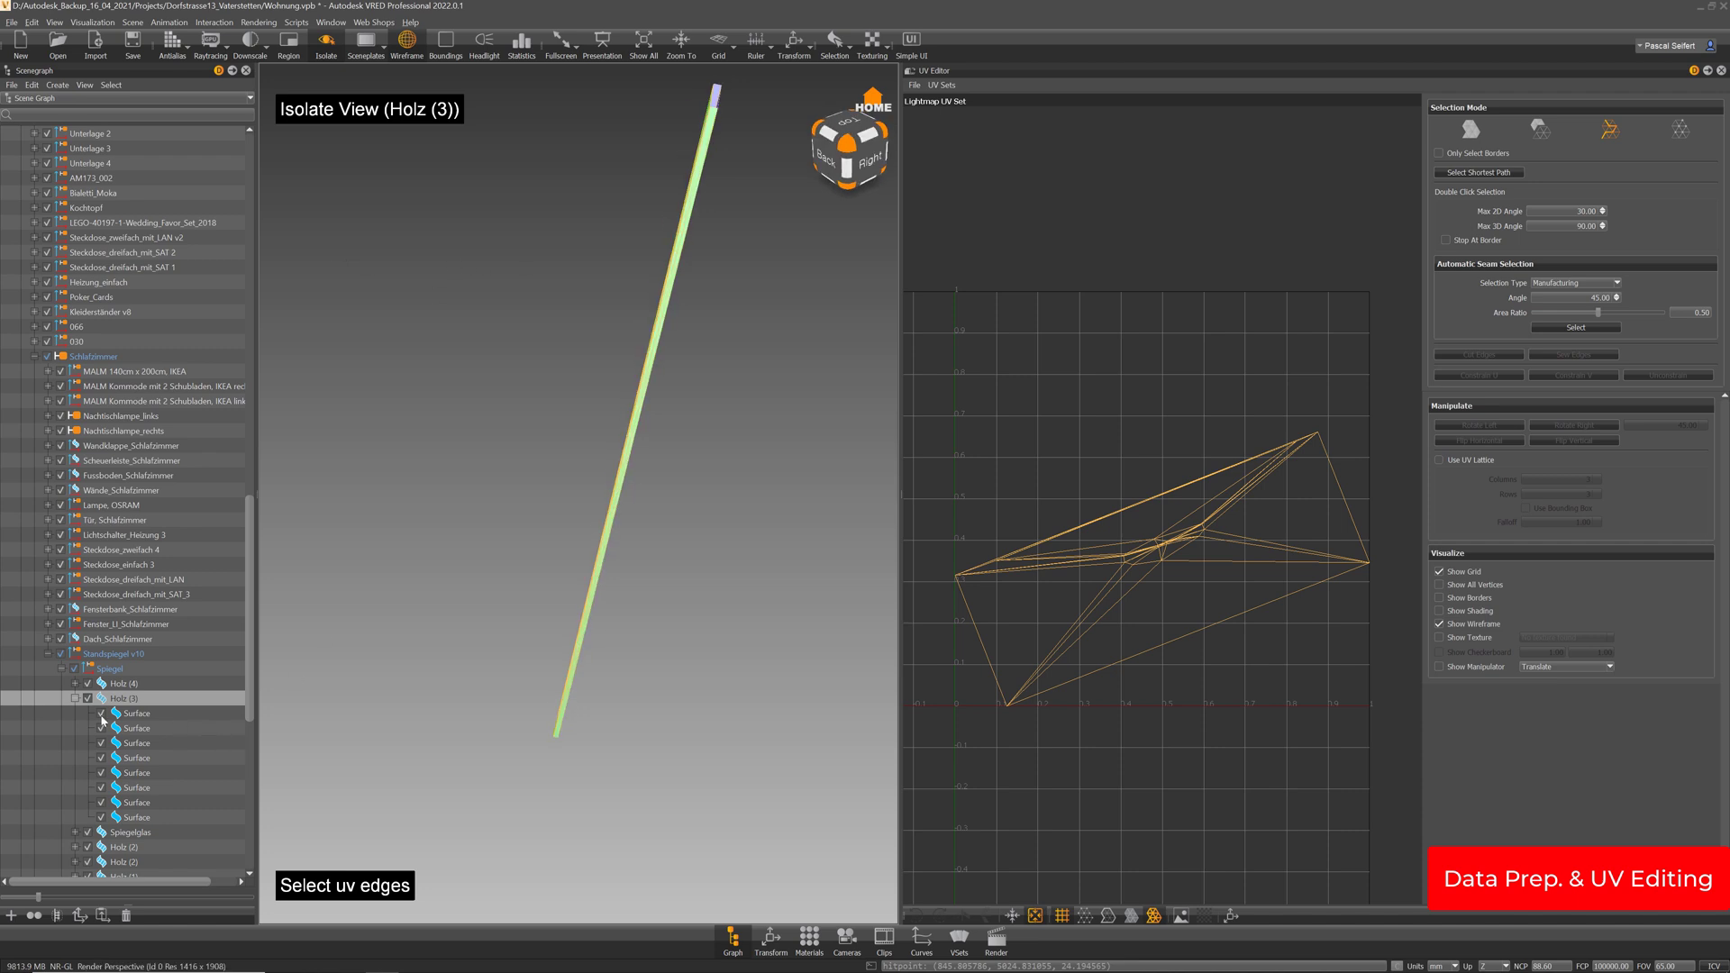
left_click(75, 698)
left_click(115, 684)
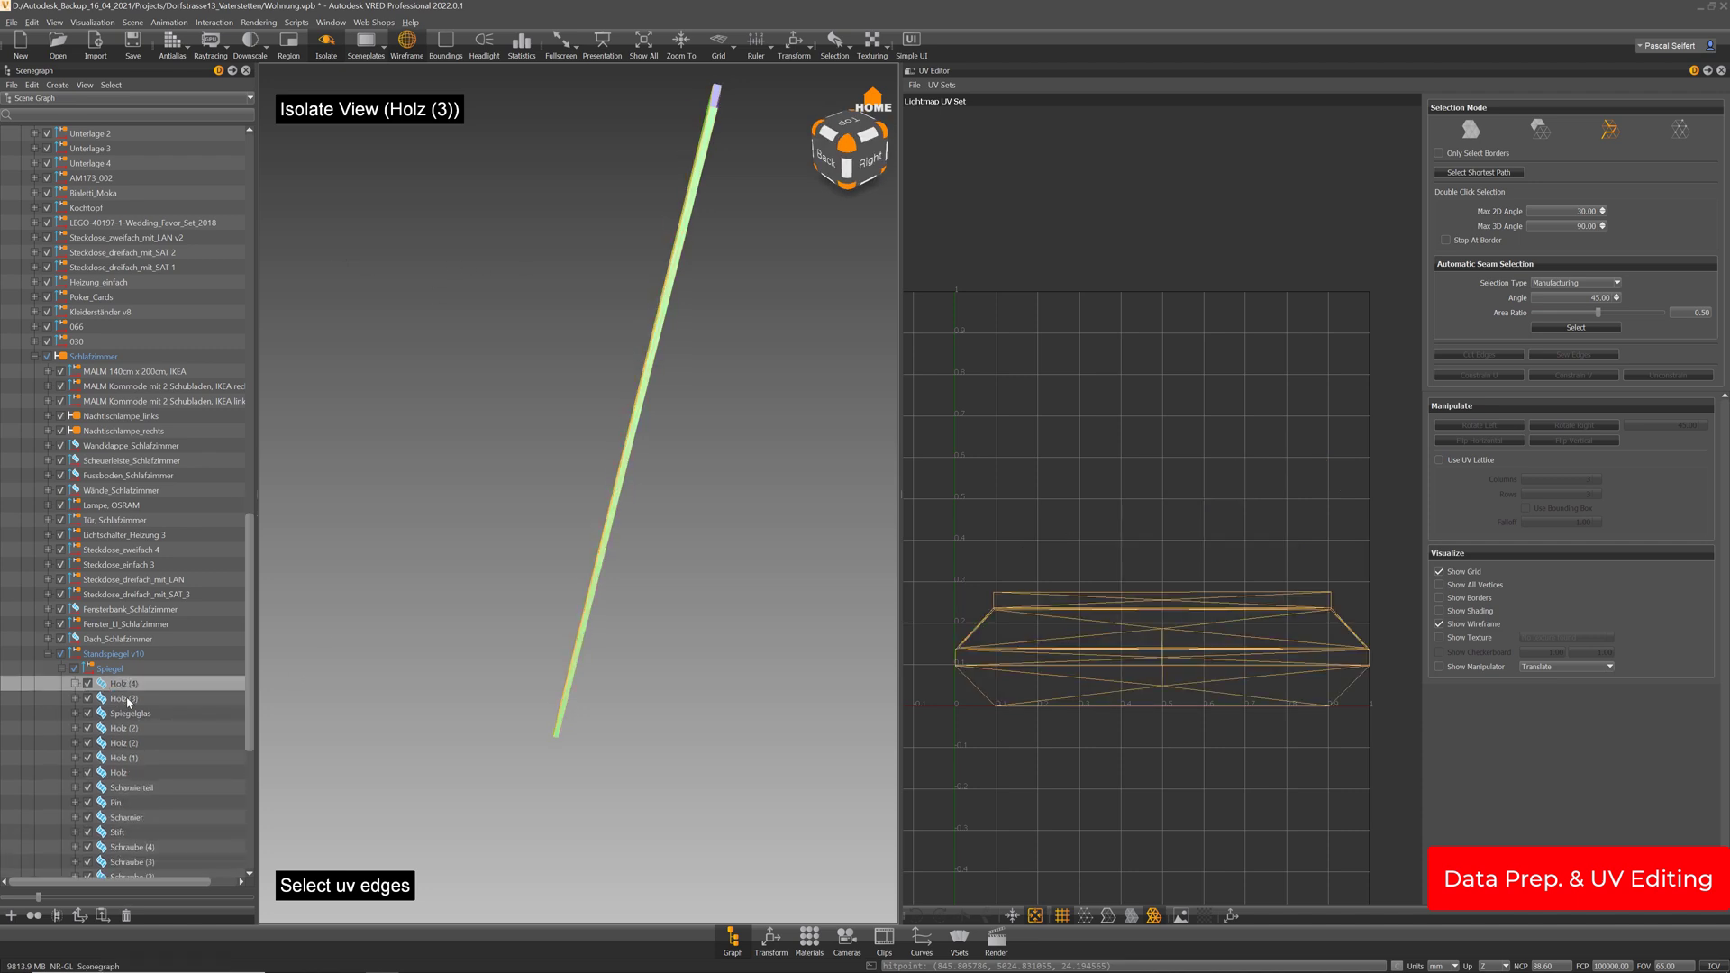
Isolate Holz (3) and Holz (4) together with the I key
left_click(128, 701, "ctrl")
key("i")
left_click_drag(661, 285, 380, 360)
right_click_drag(728, 228, 757, 336)
middle_click_drag(748, 267, 687, 337)
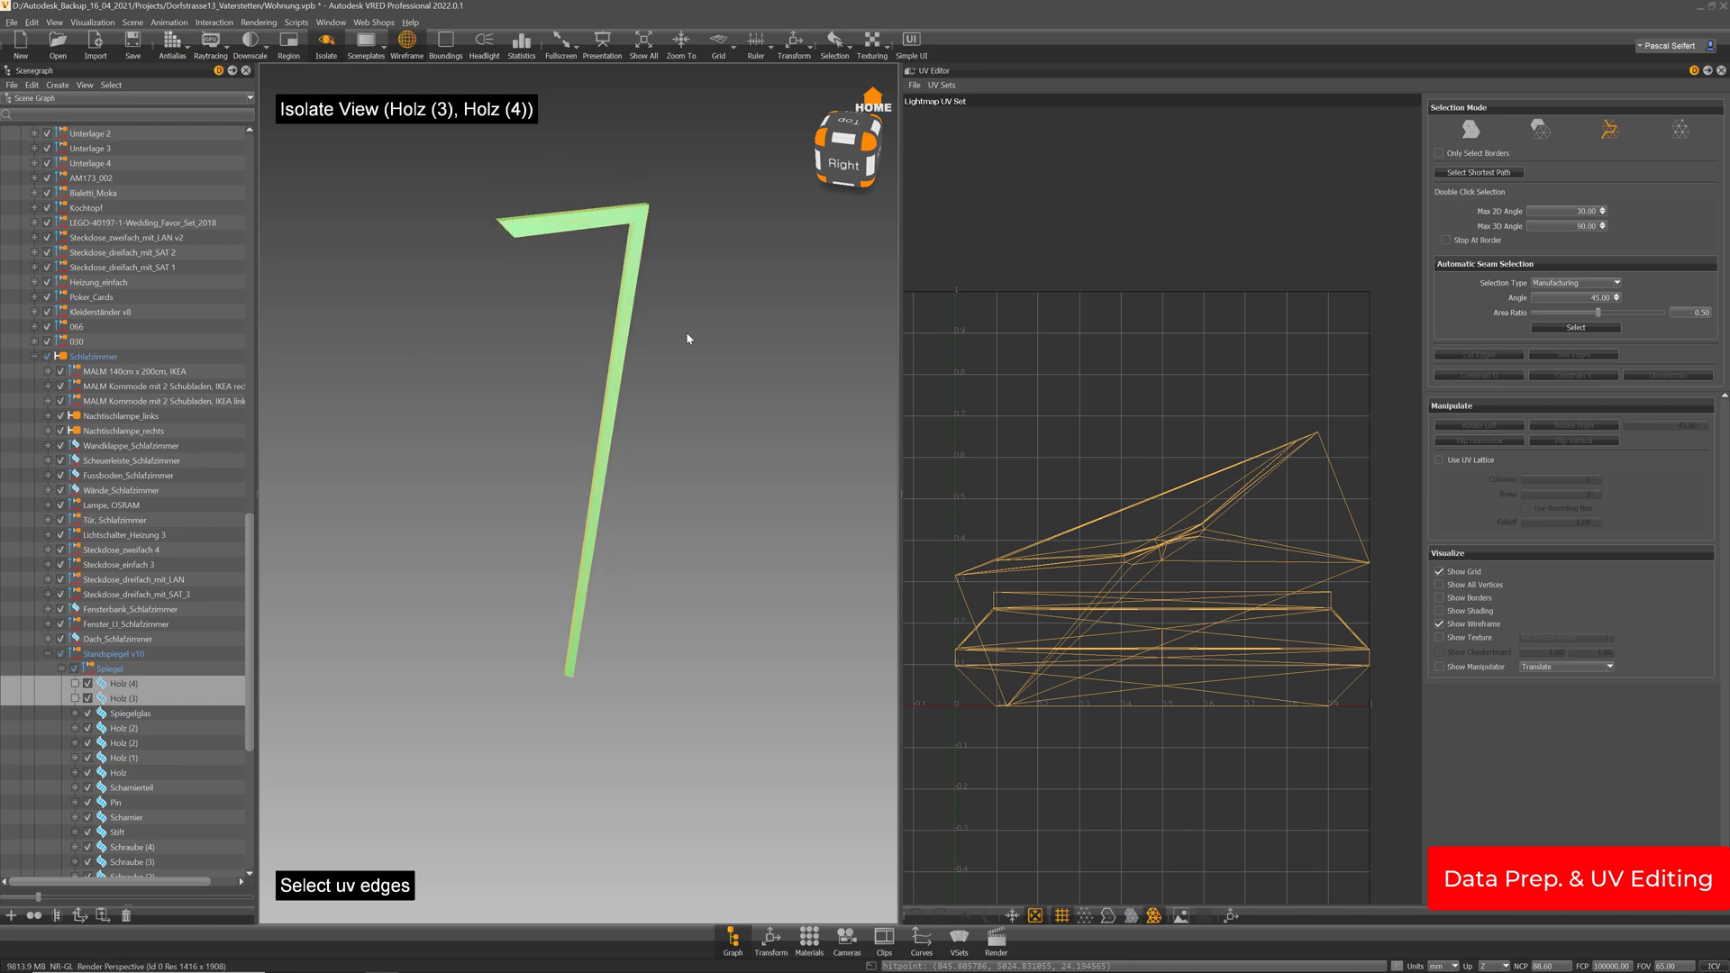
left_click_drag(688, 338, 719, 363)
Turn on Show Borders and inspect the frame's corner joint and bent end
left_click(1109, 916)
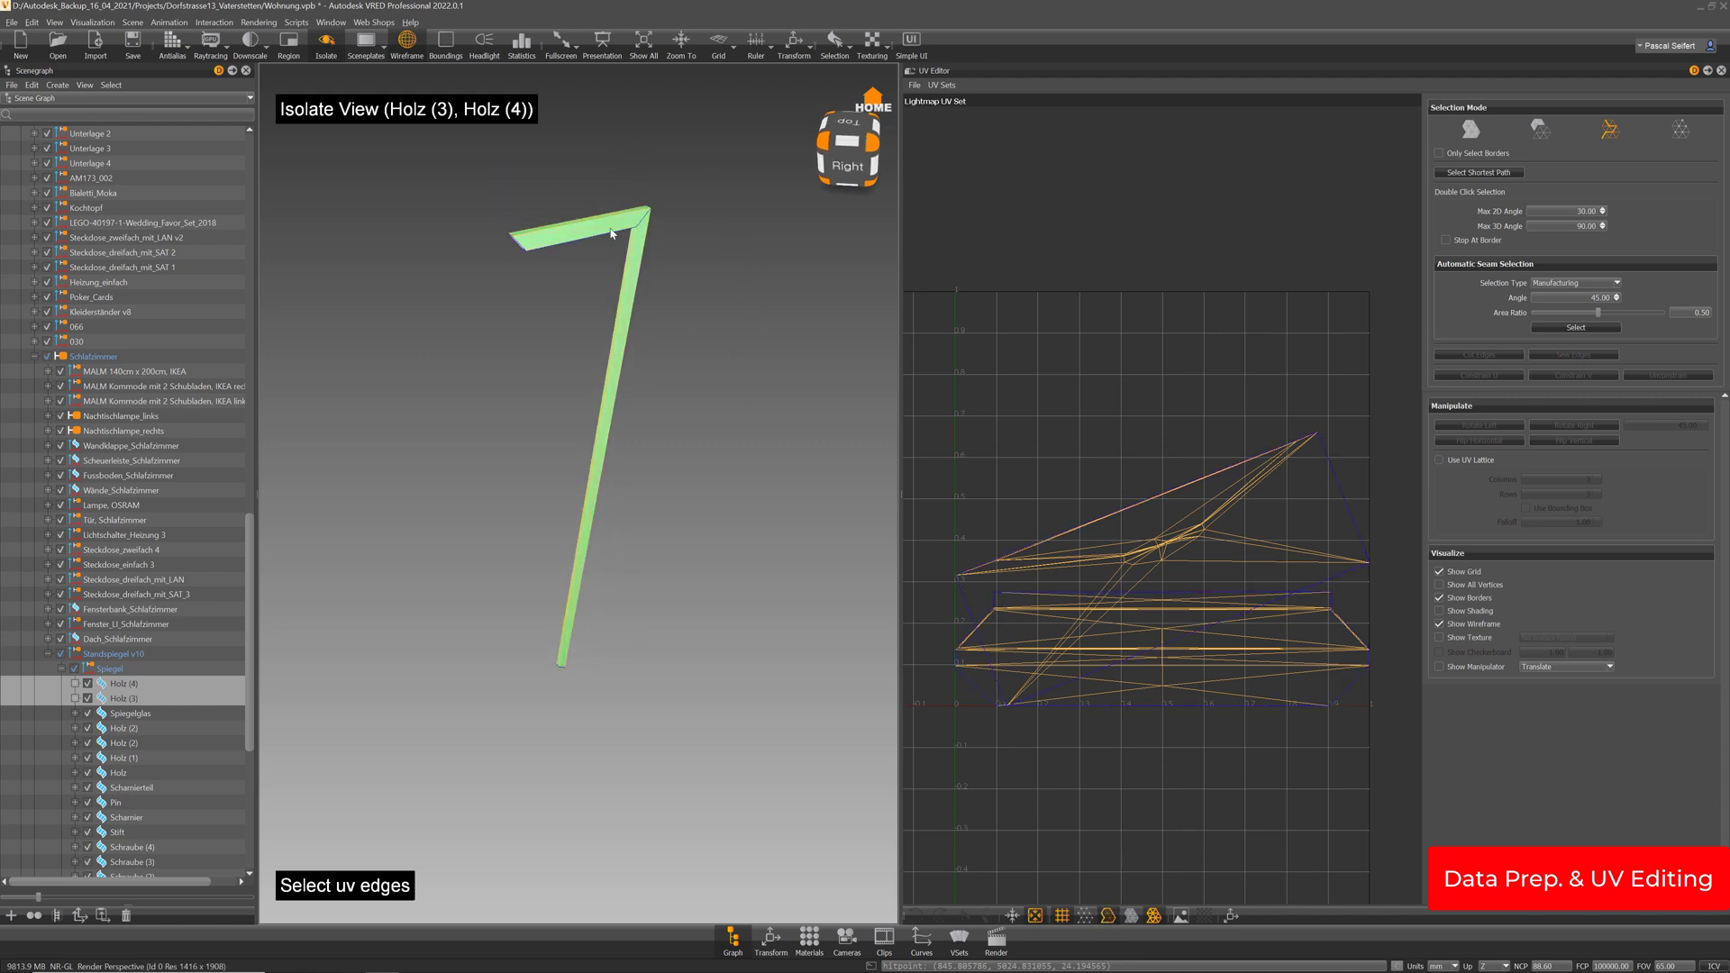
left_click_drag(546, 272, 684, 197)
right_click_drag(664, 189, 613, 493)
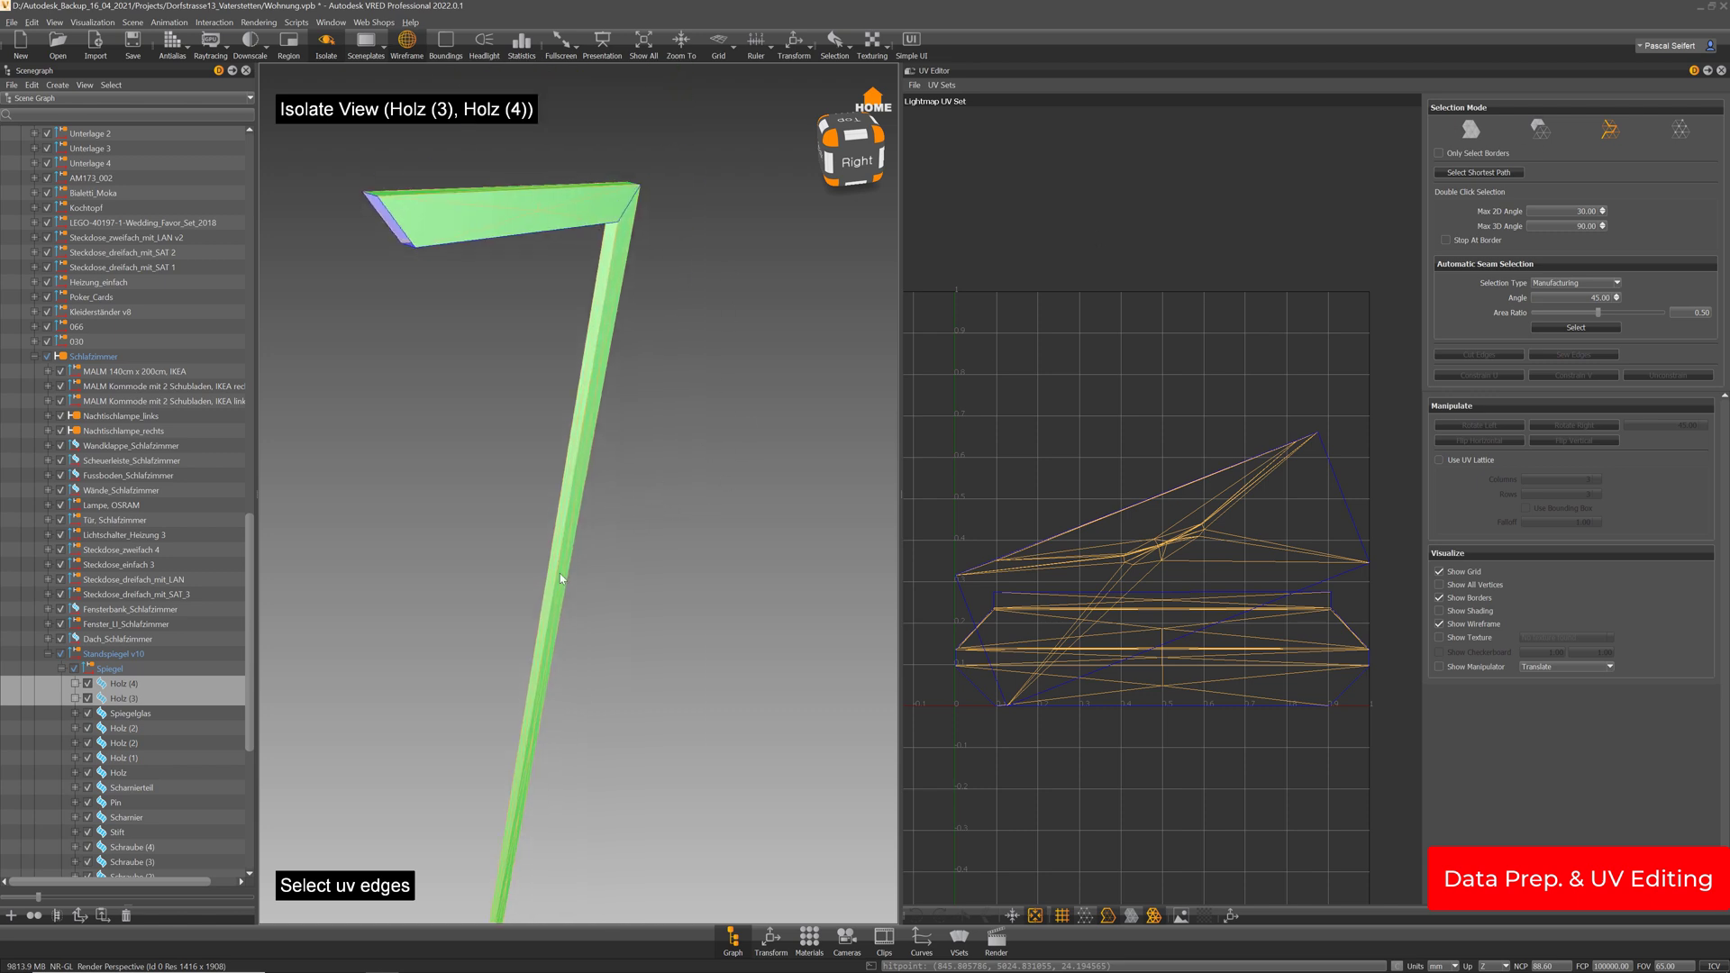
left_click(565, 531)
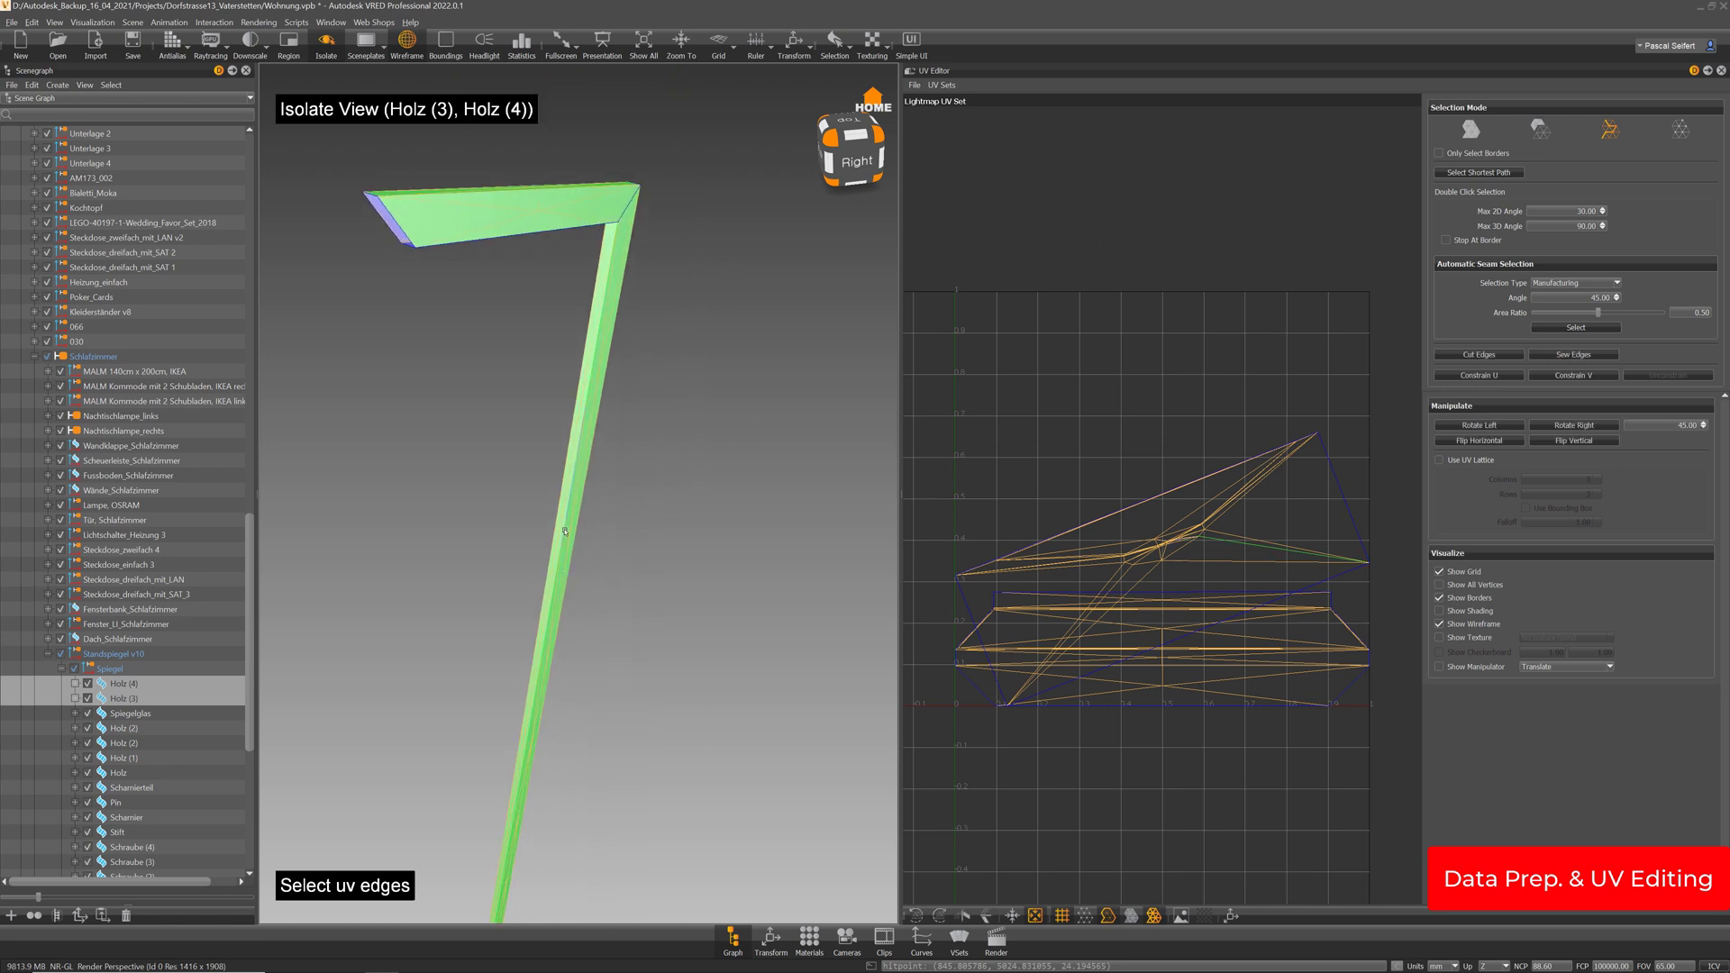
left_click_drag(535, 535, 745, 548)
mouse_move(588, 544)
left_mouse_down()
mouse_move(911, 497)
mouse_move(604, 586)
mouse_move(633, 598)
mouse_move(584, 687)
left_mouse_up()
left_click_drag(577, 283, 526, 549)
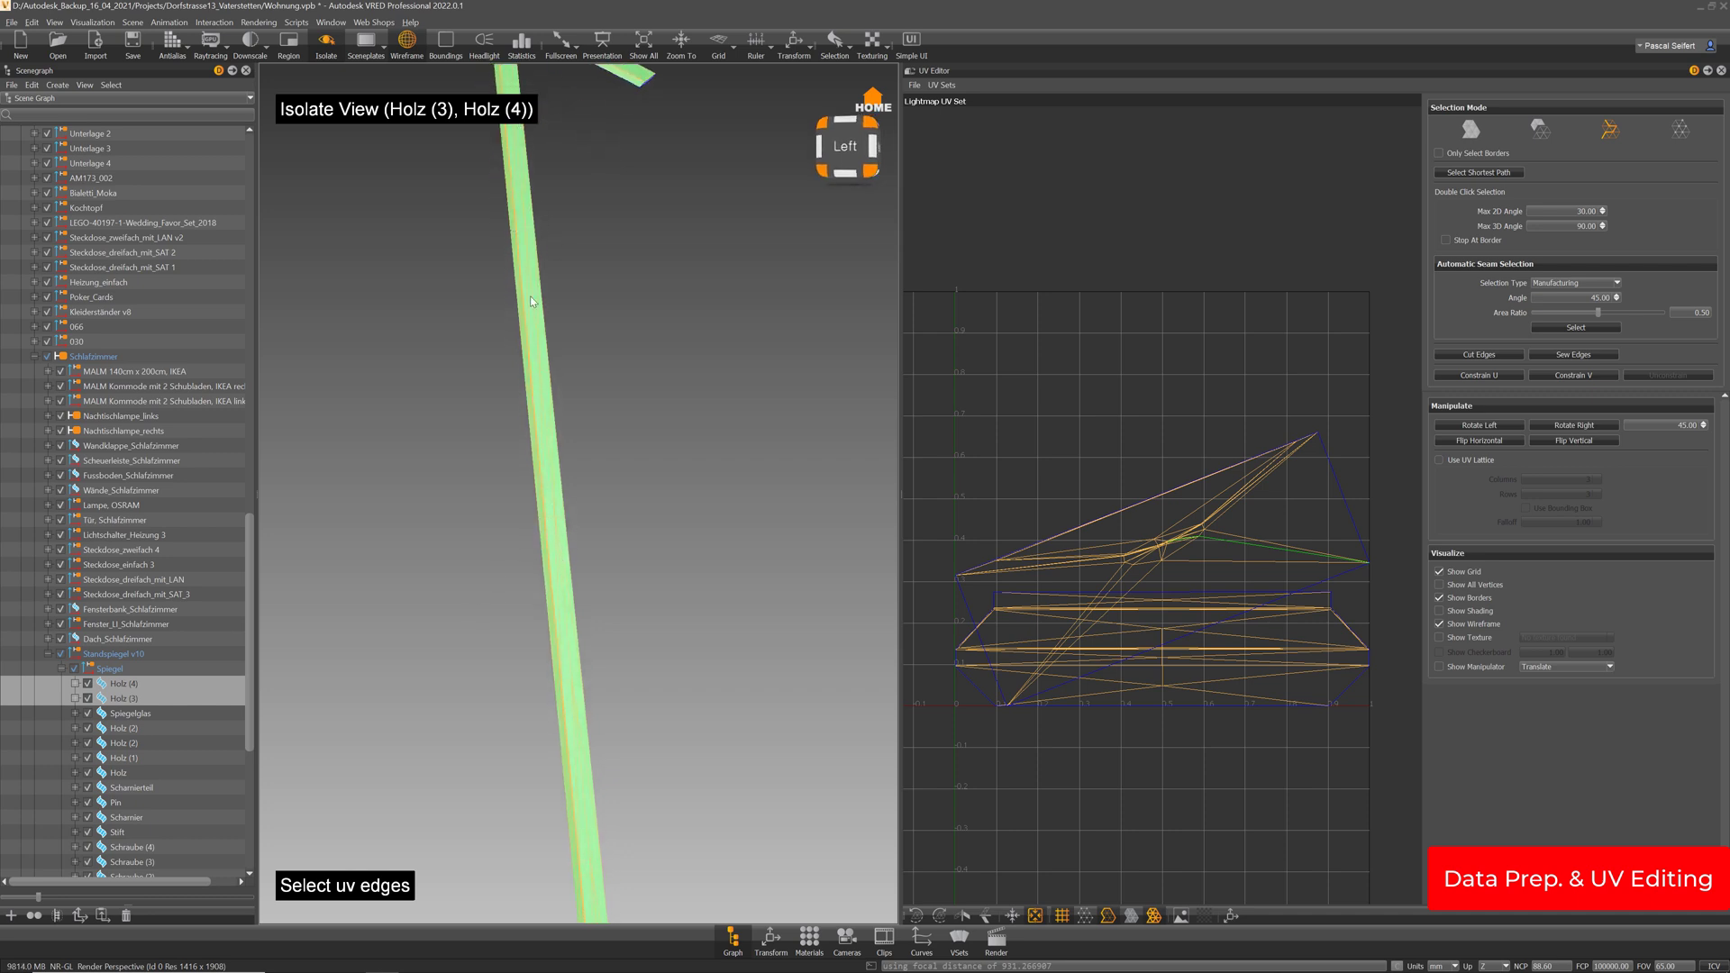
left_click_drag(535, 302, 571, 309)
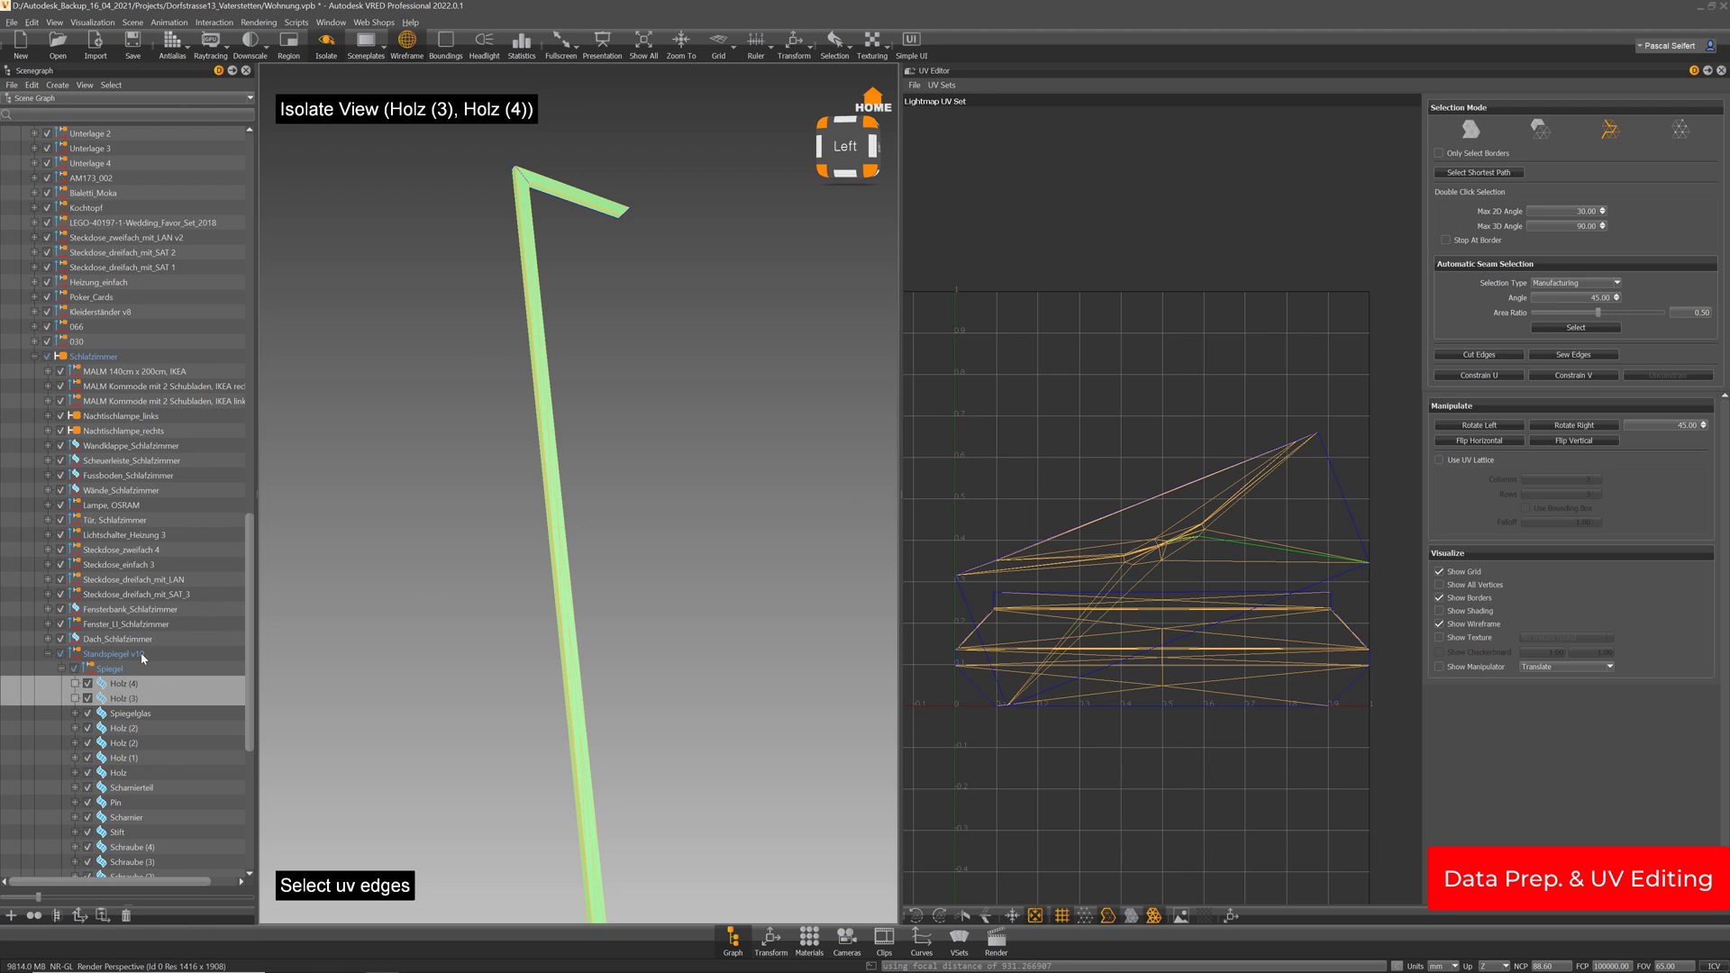
left_click(61, 669)
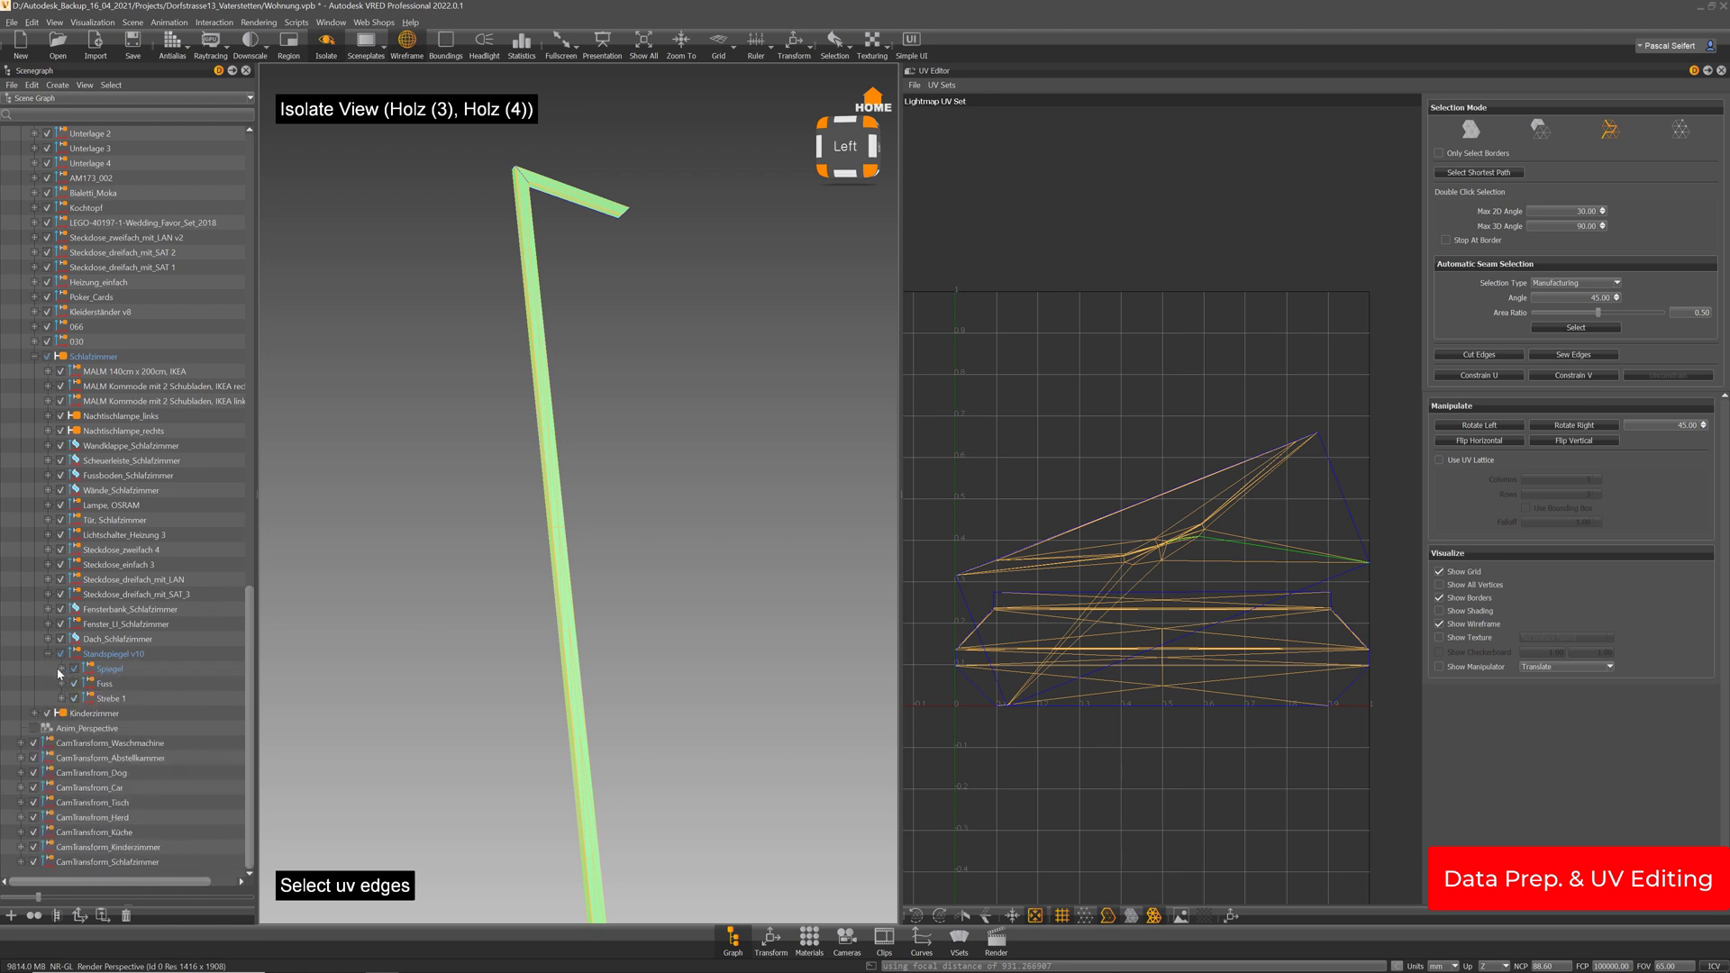
left_click(113, 655)
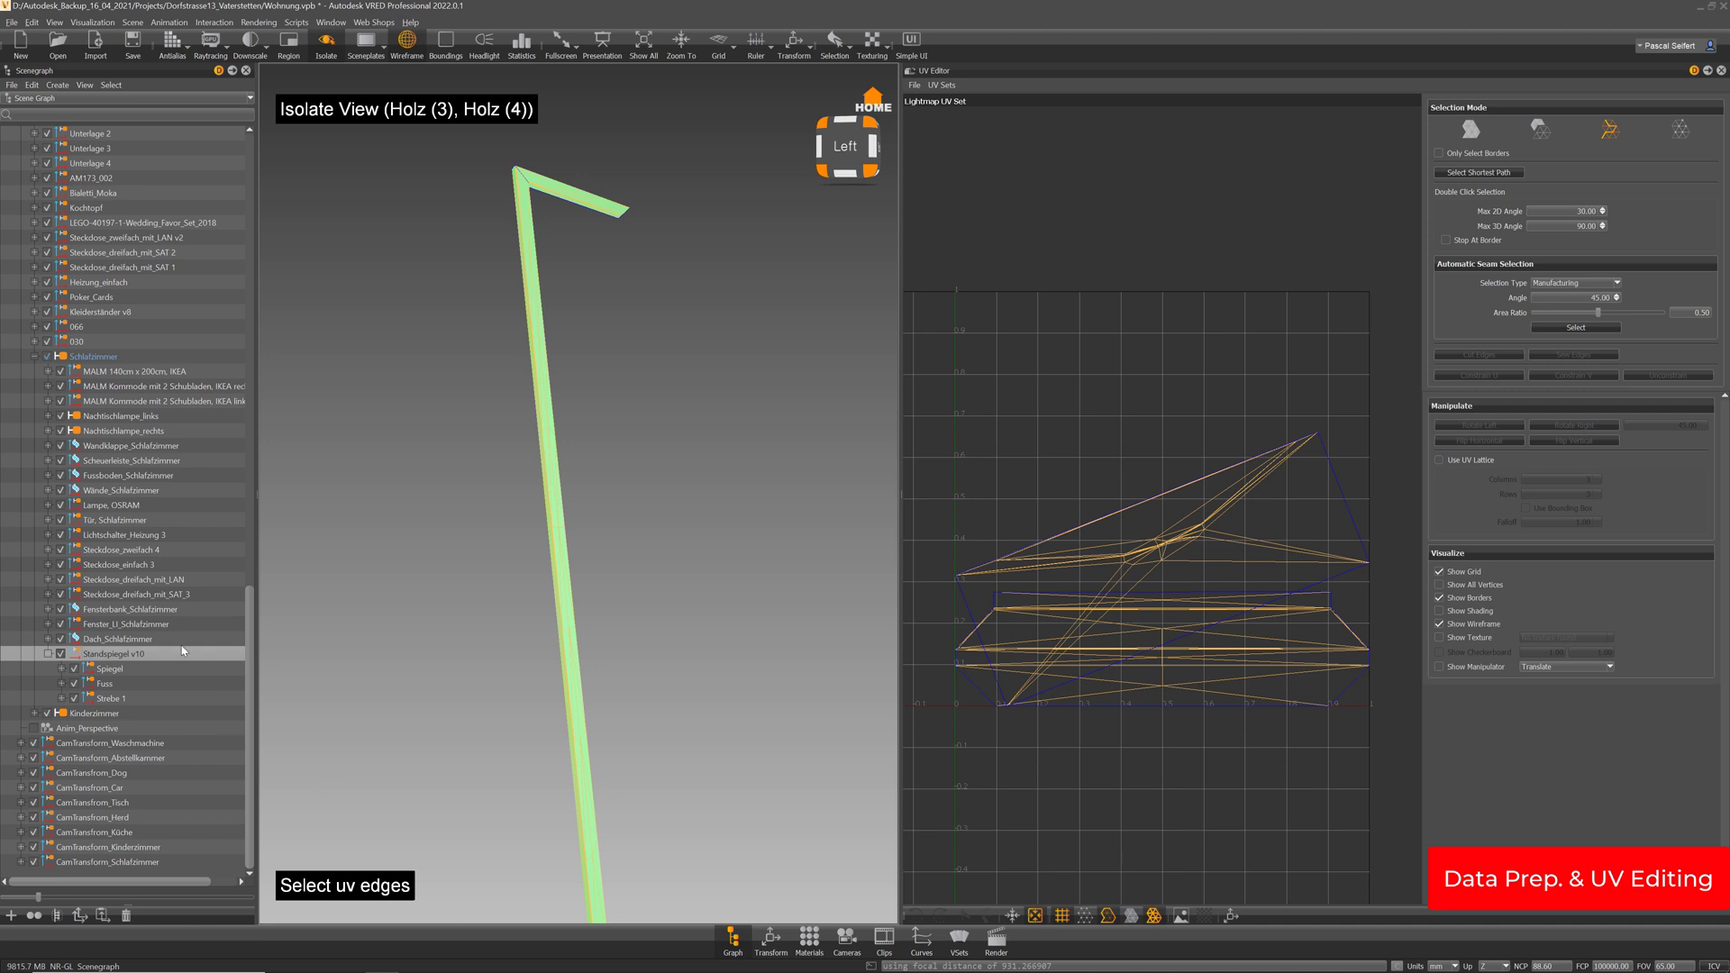
Tessellate Standspiegel v10's surfaces at Coarse quality with an edited Max Chord Length, preserving UVs
right_click(118, 656)
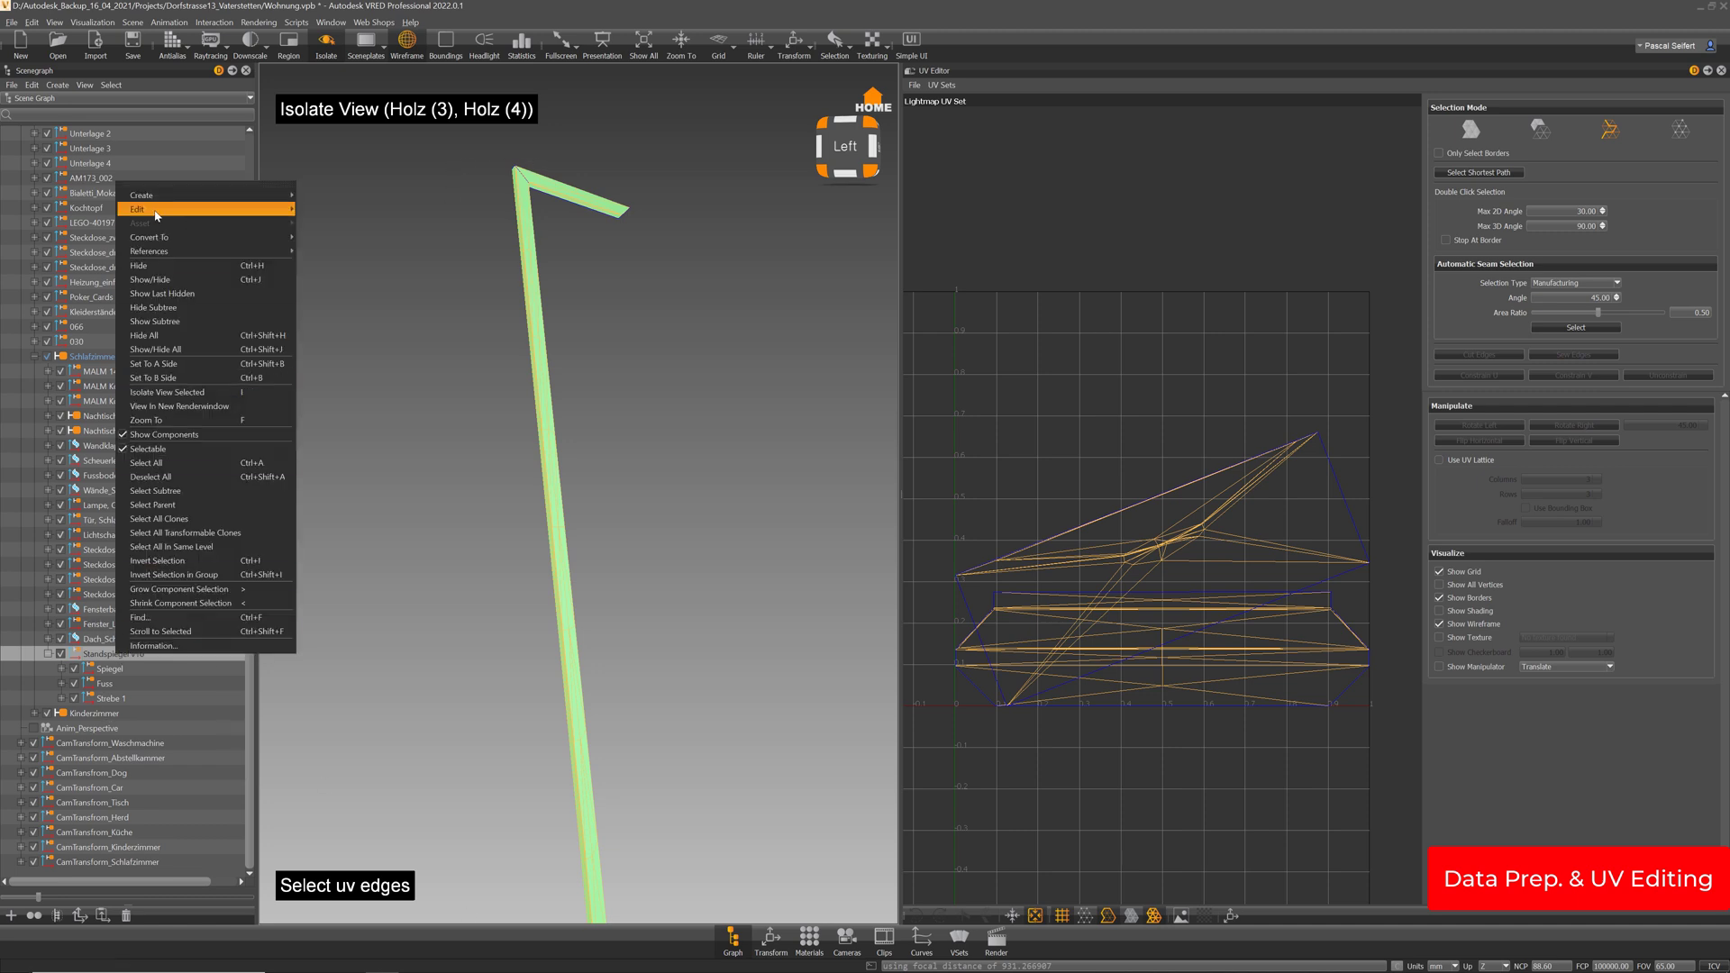
mouse_move(144, 209)
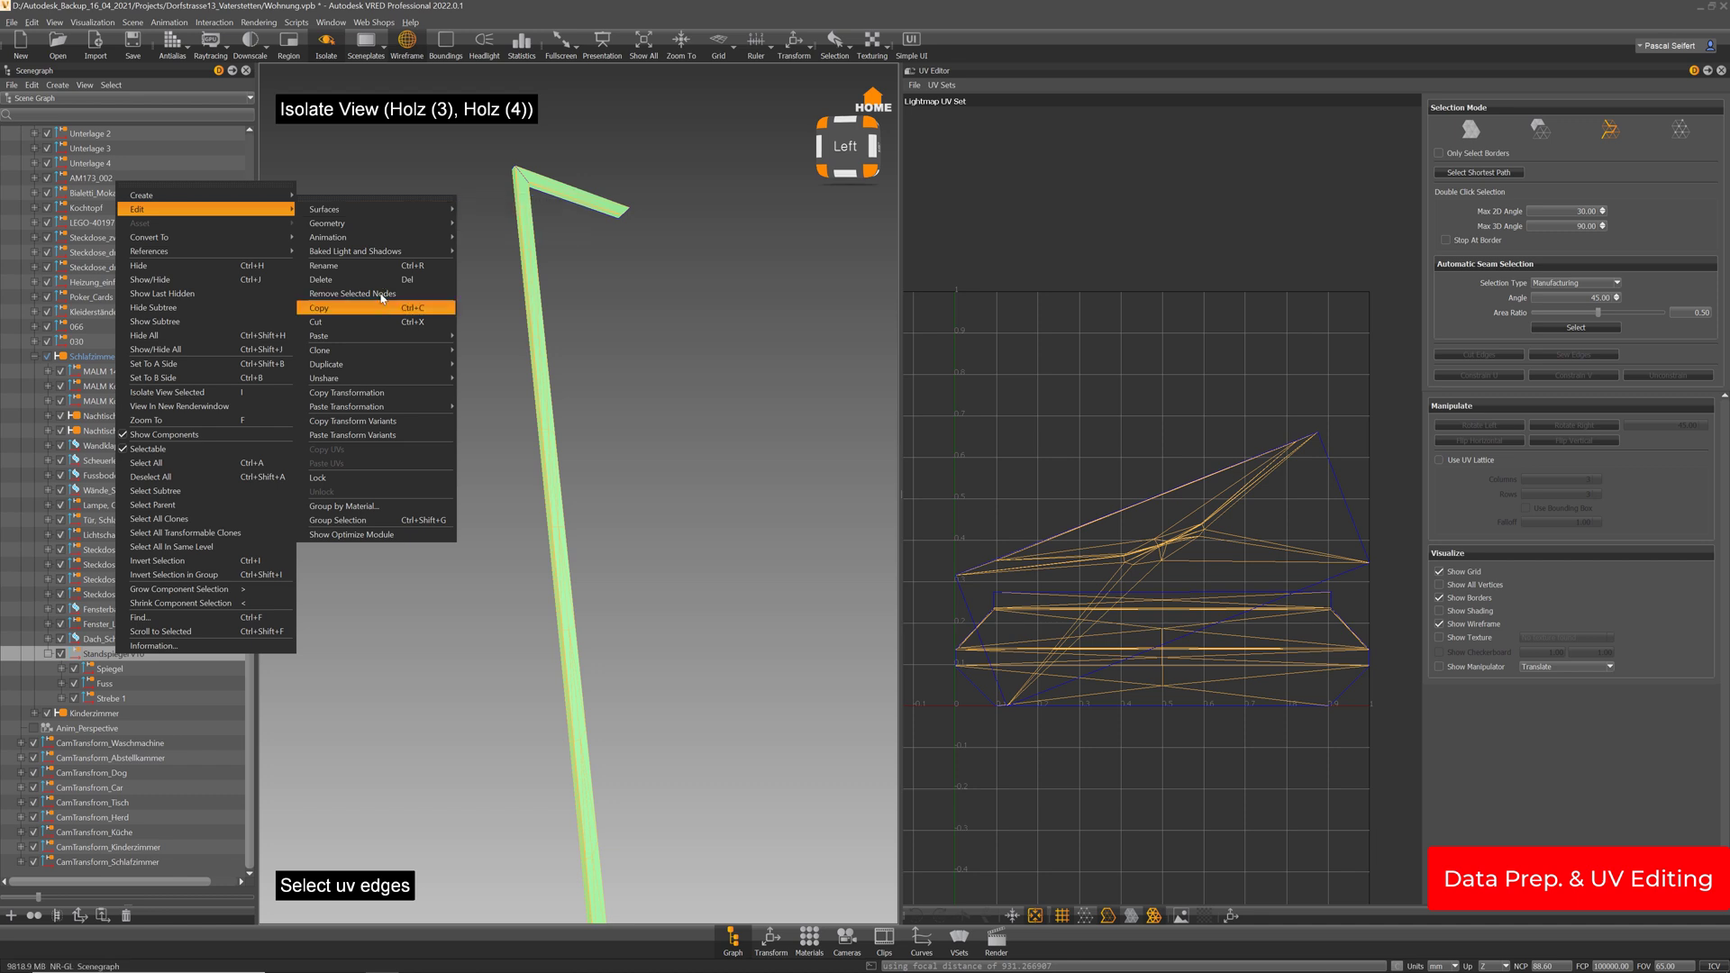
mouse_move(380, 214)
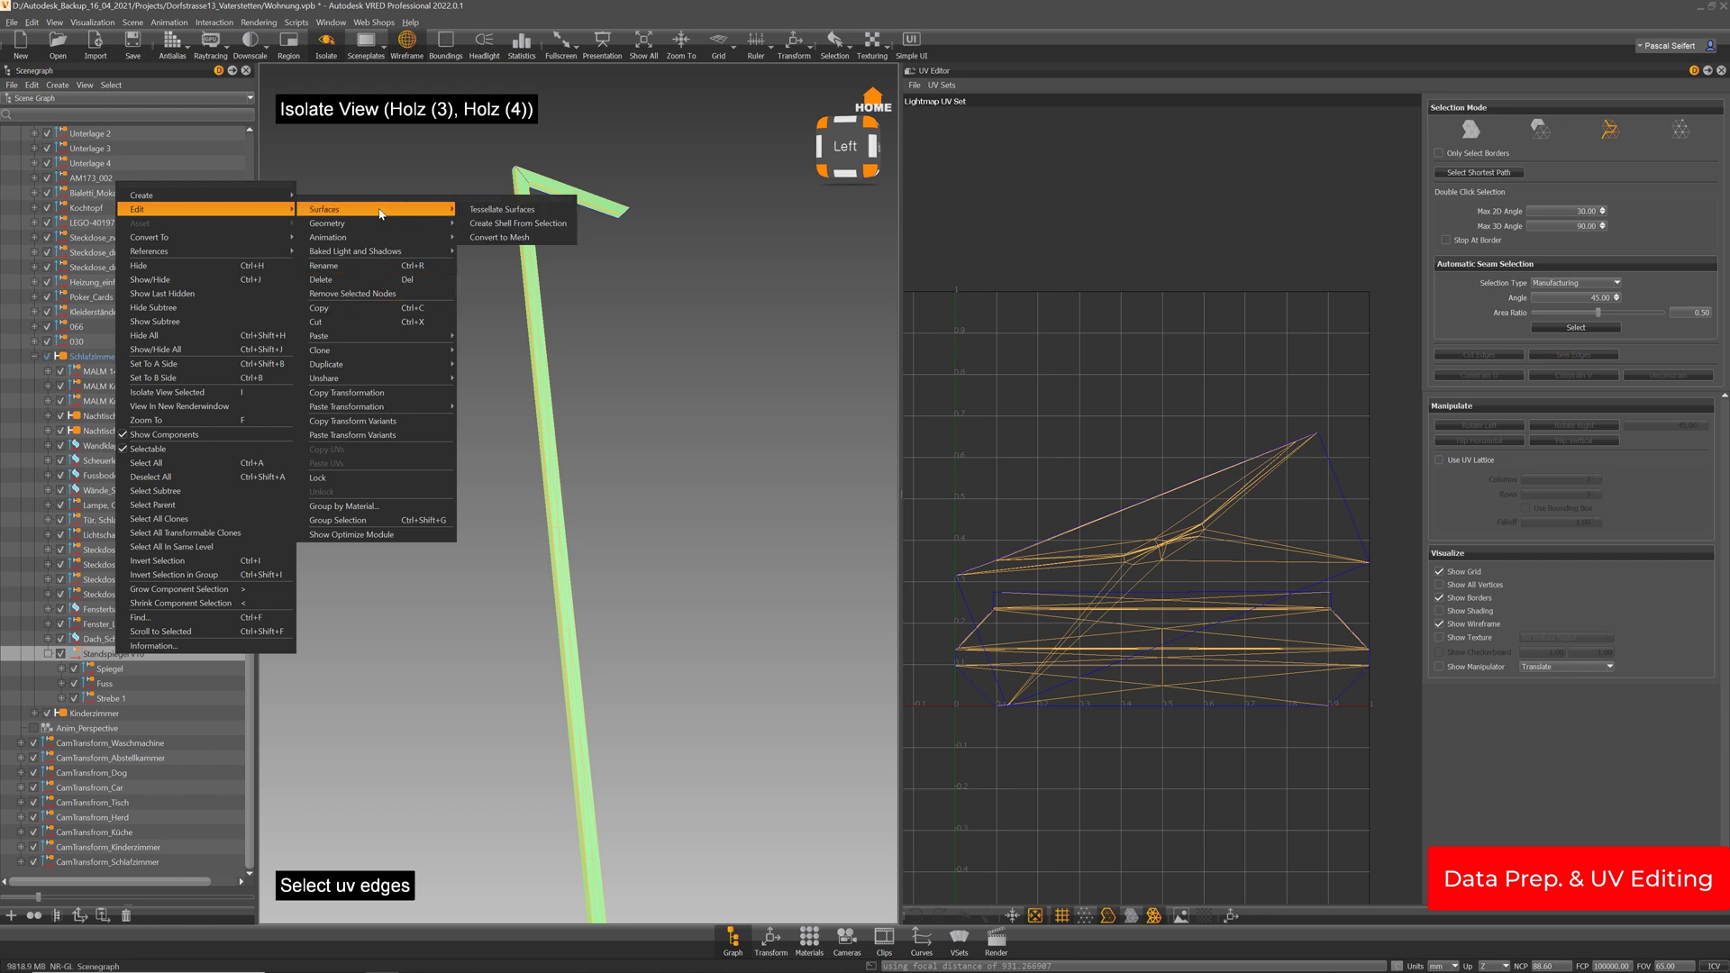
left_click(498, 211)
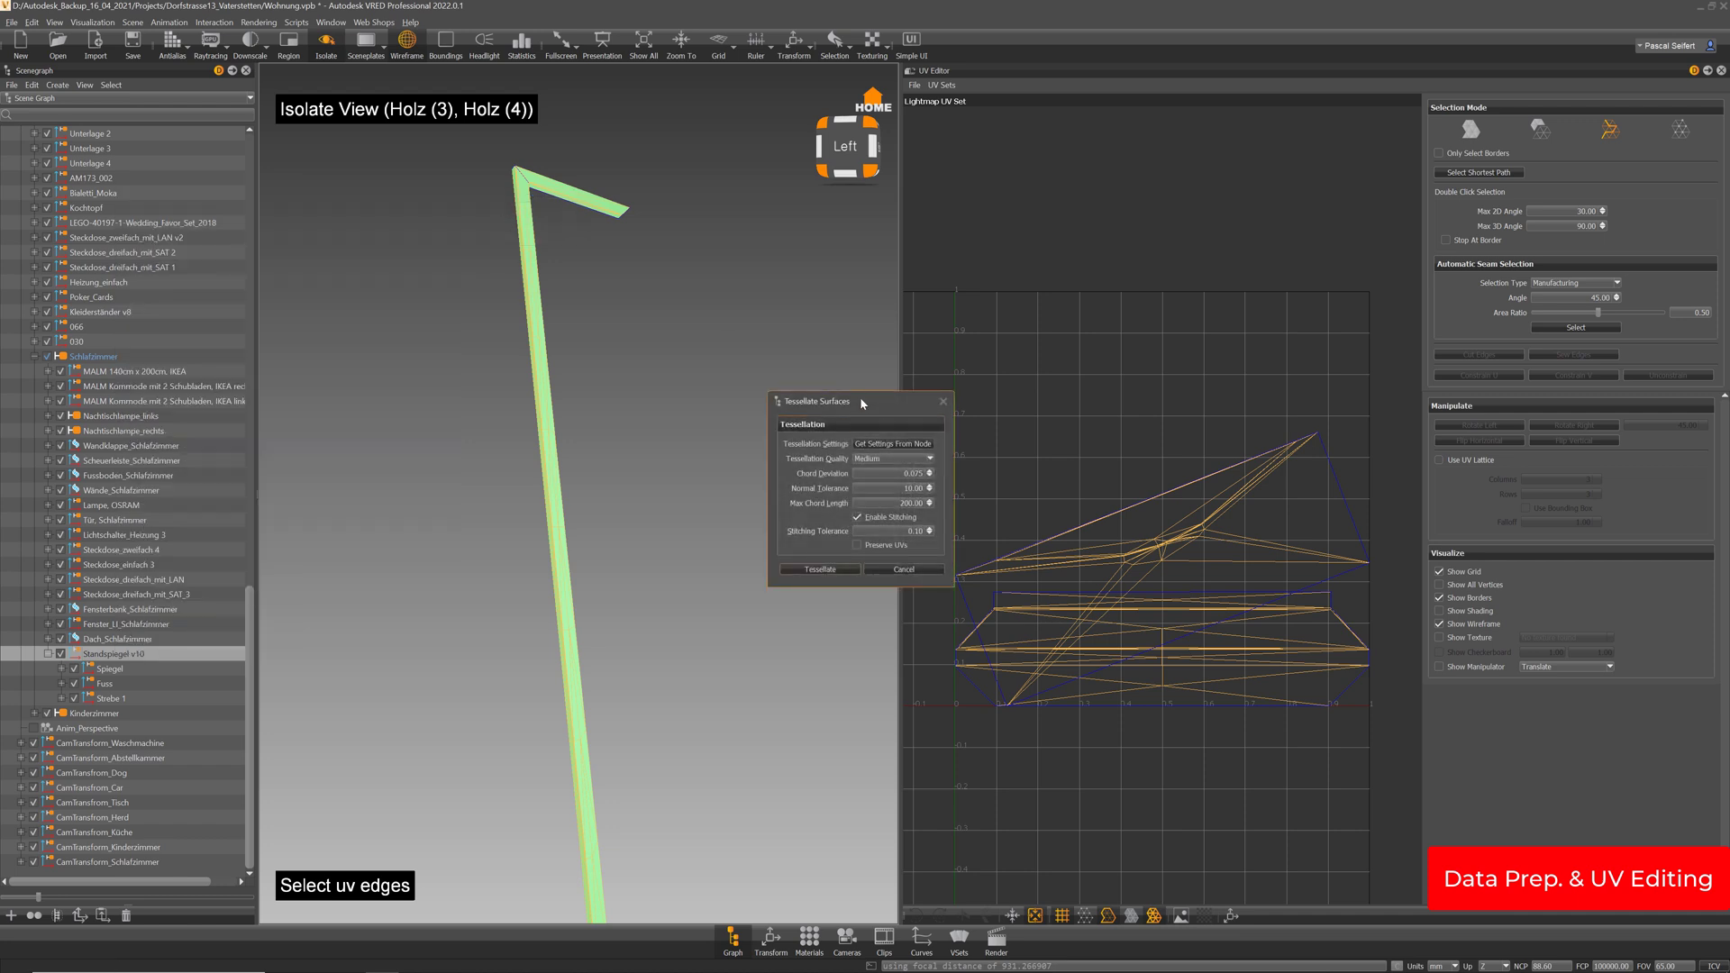
left_click_drag(861, 402, 766, 310)
left_click(793, 369)
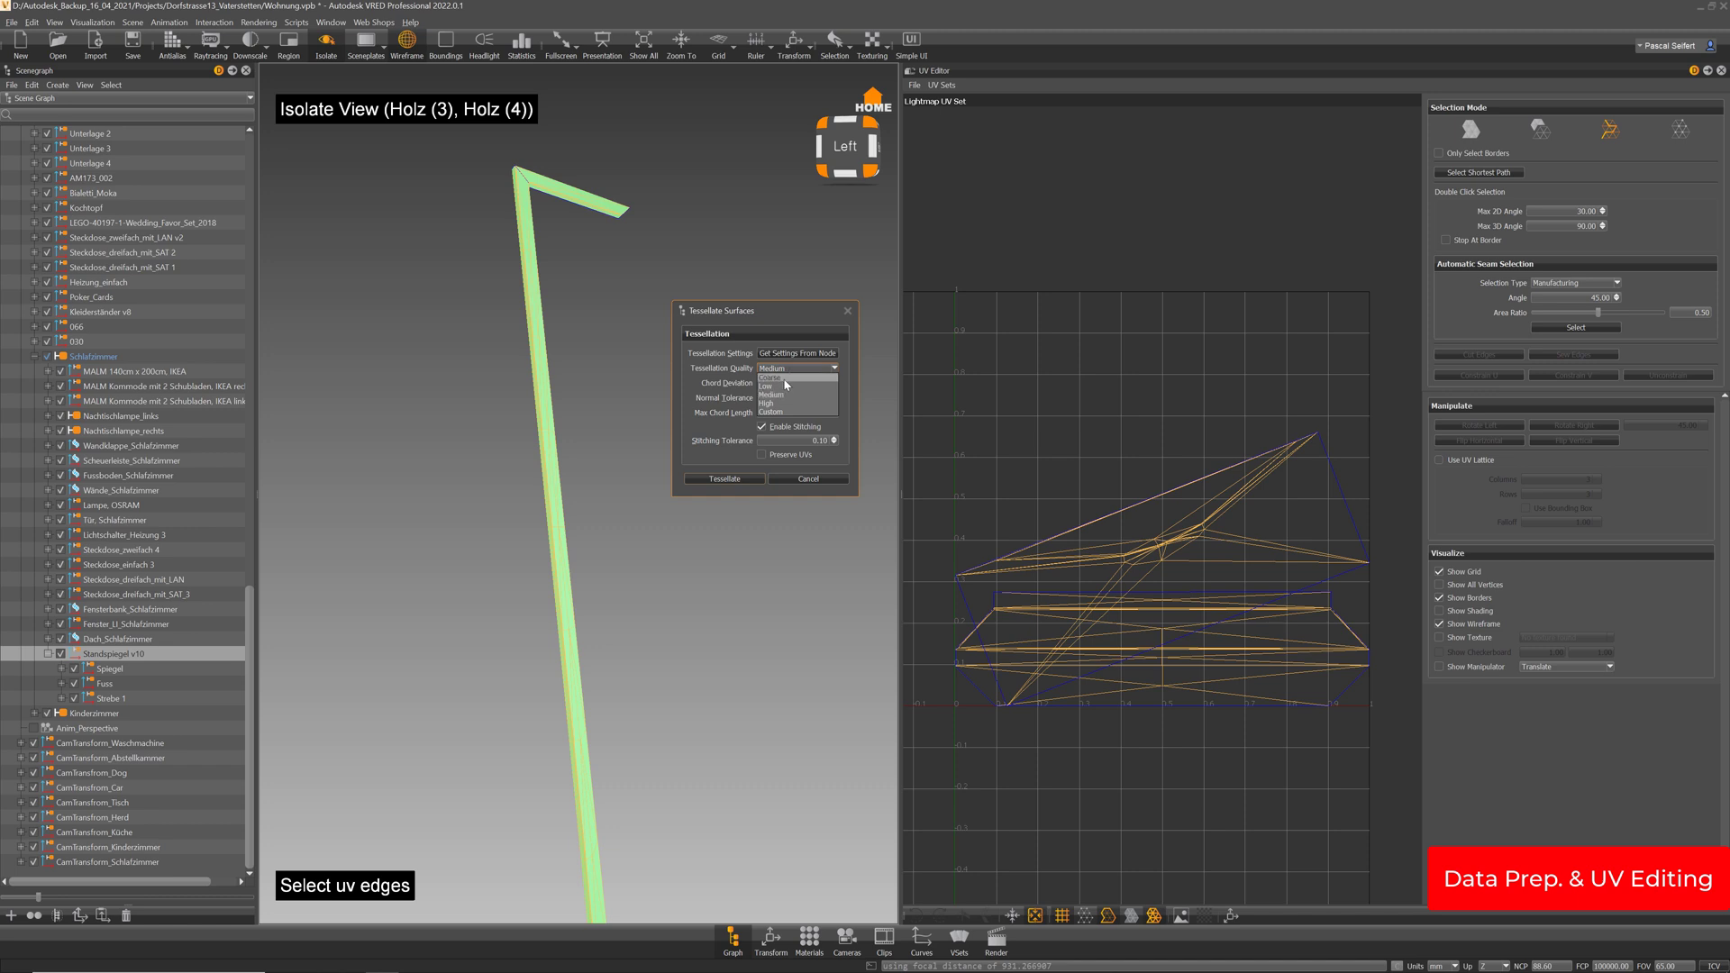
left_click(785, 380)
left_click_drag(786, 319, 791, 278)
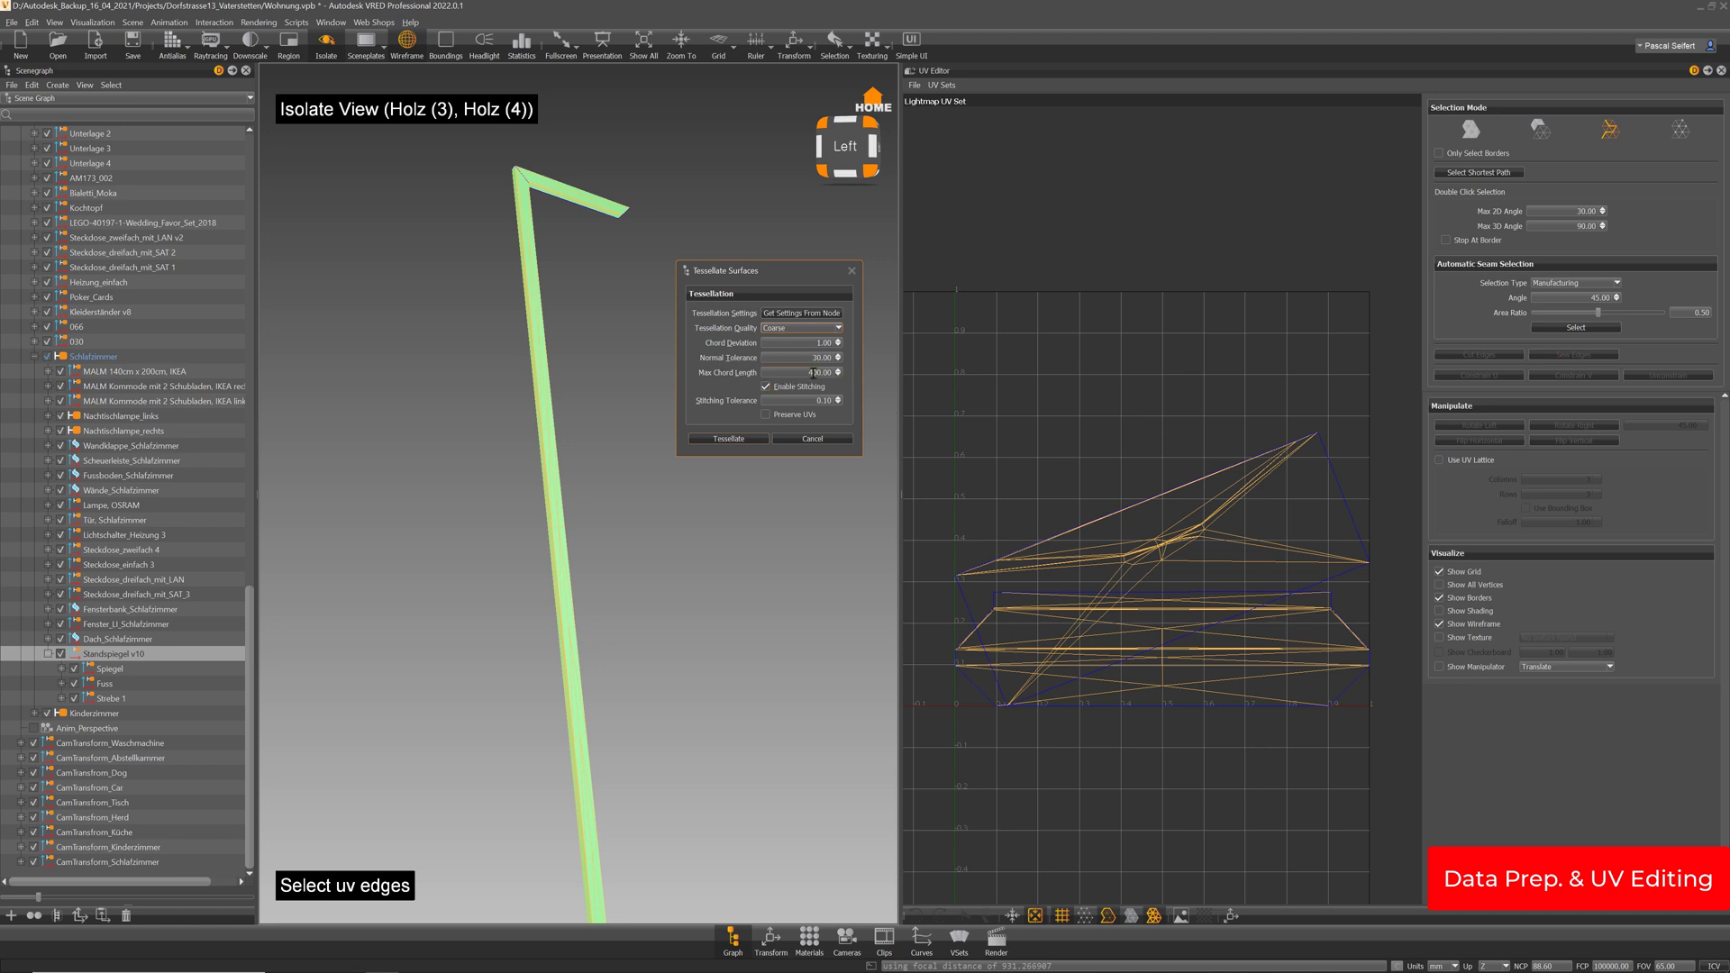
left_click_drag(814, 373, 774, 372)
left_click(765, 415)
left_click(753, 438)
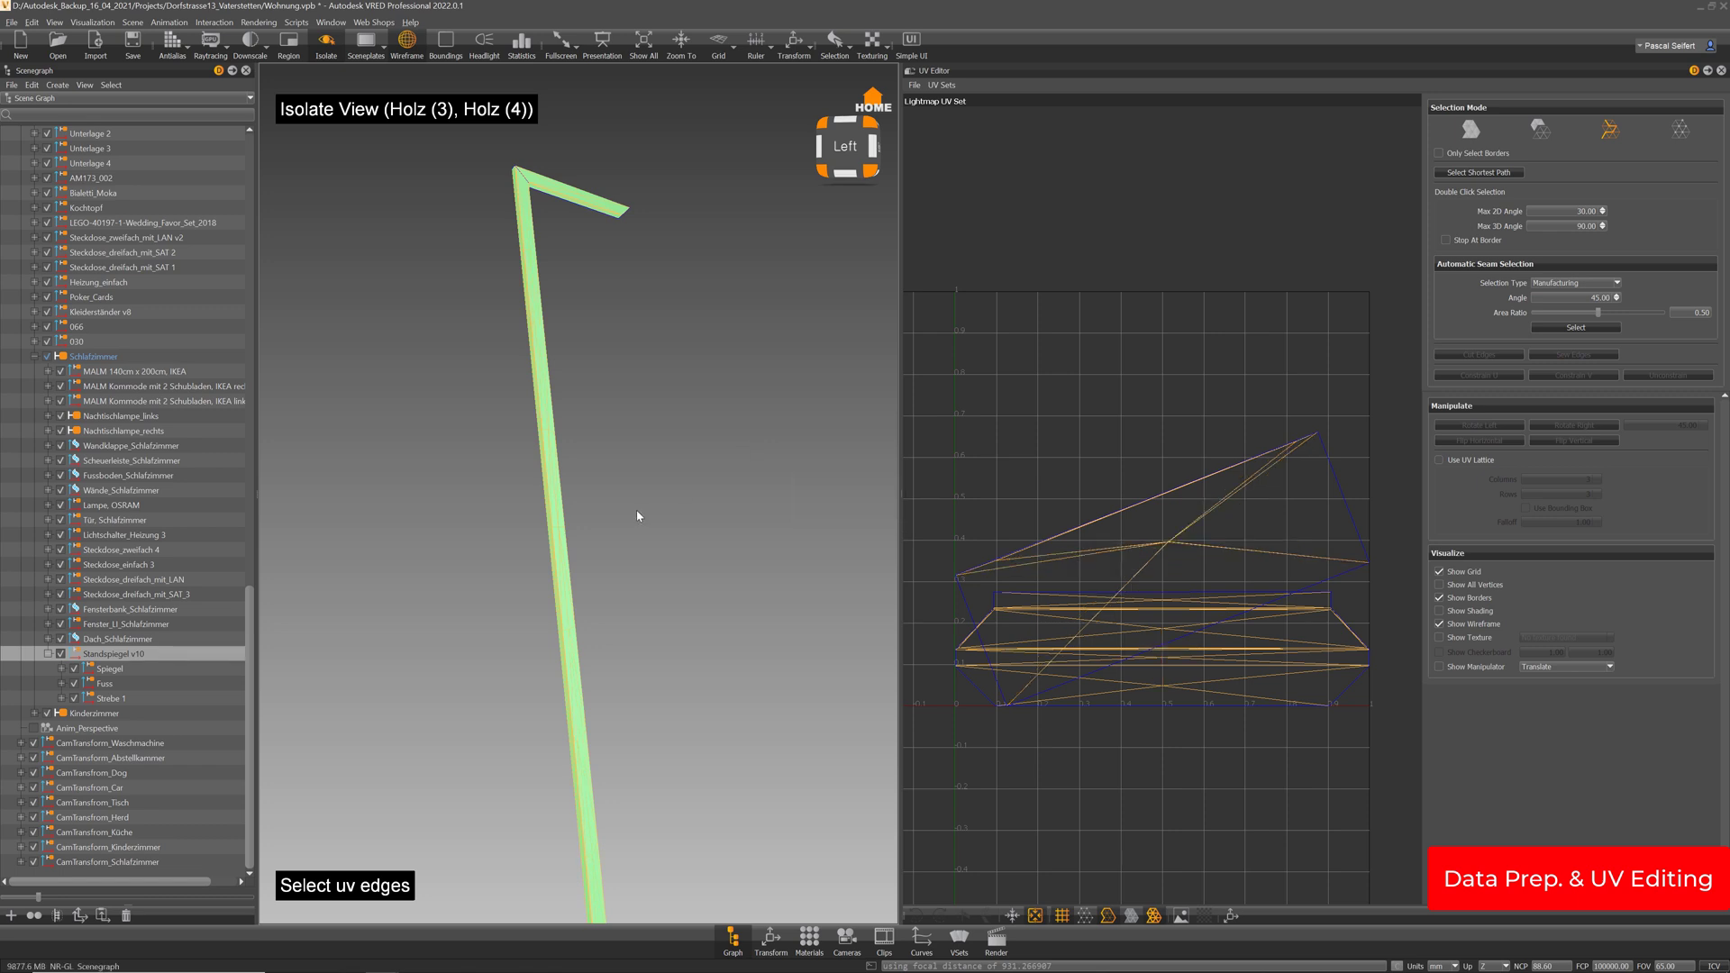
Select the Holz (4) board and inspect its UV shell layout in the UV Editor
left_click_drag(541, 353, 581, 484)
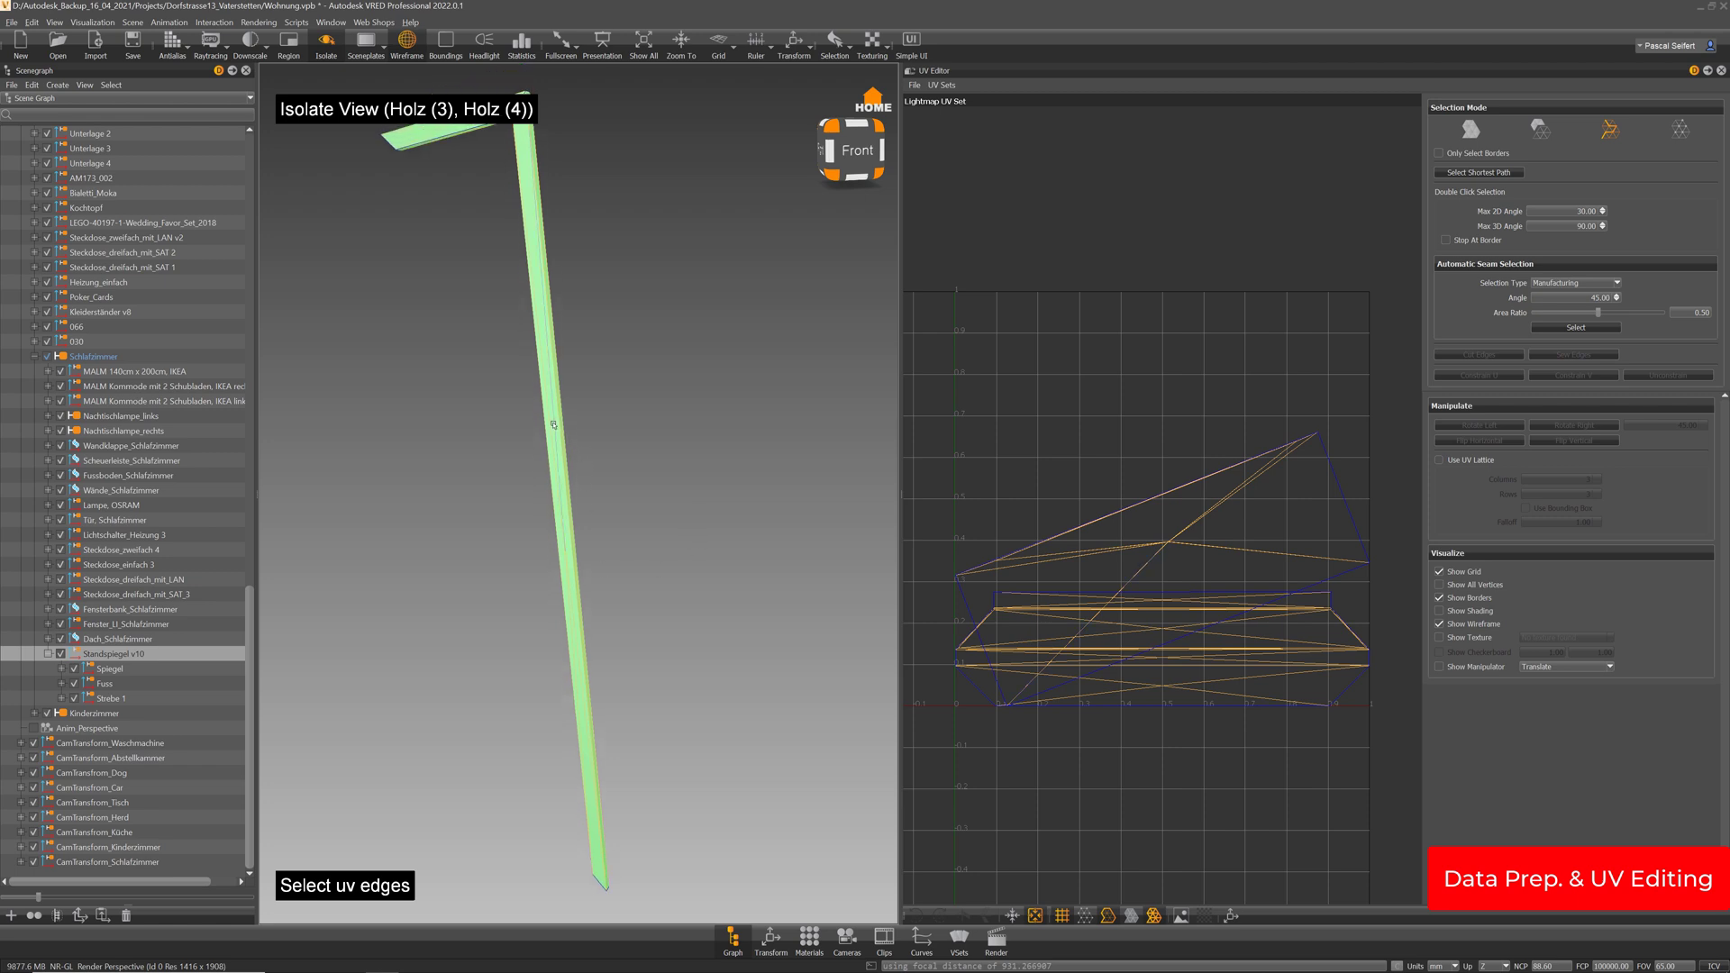
left_click_drag(653, 527, 729, 375)
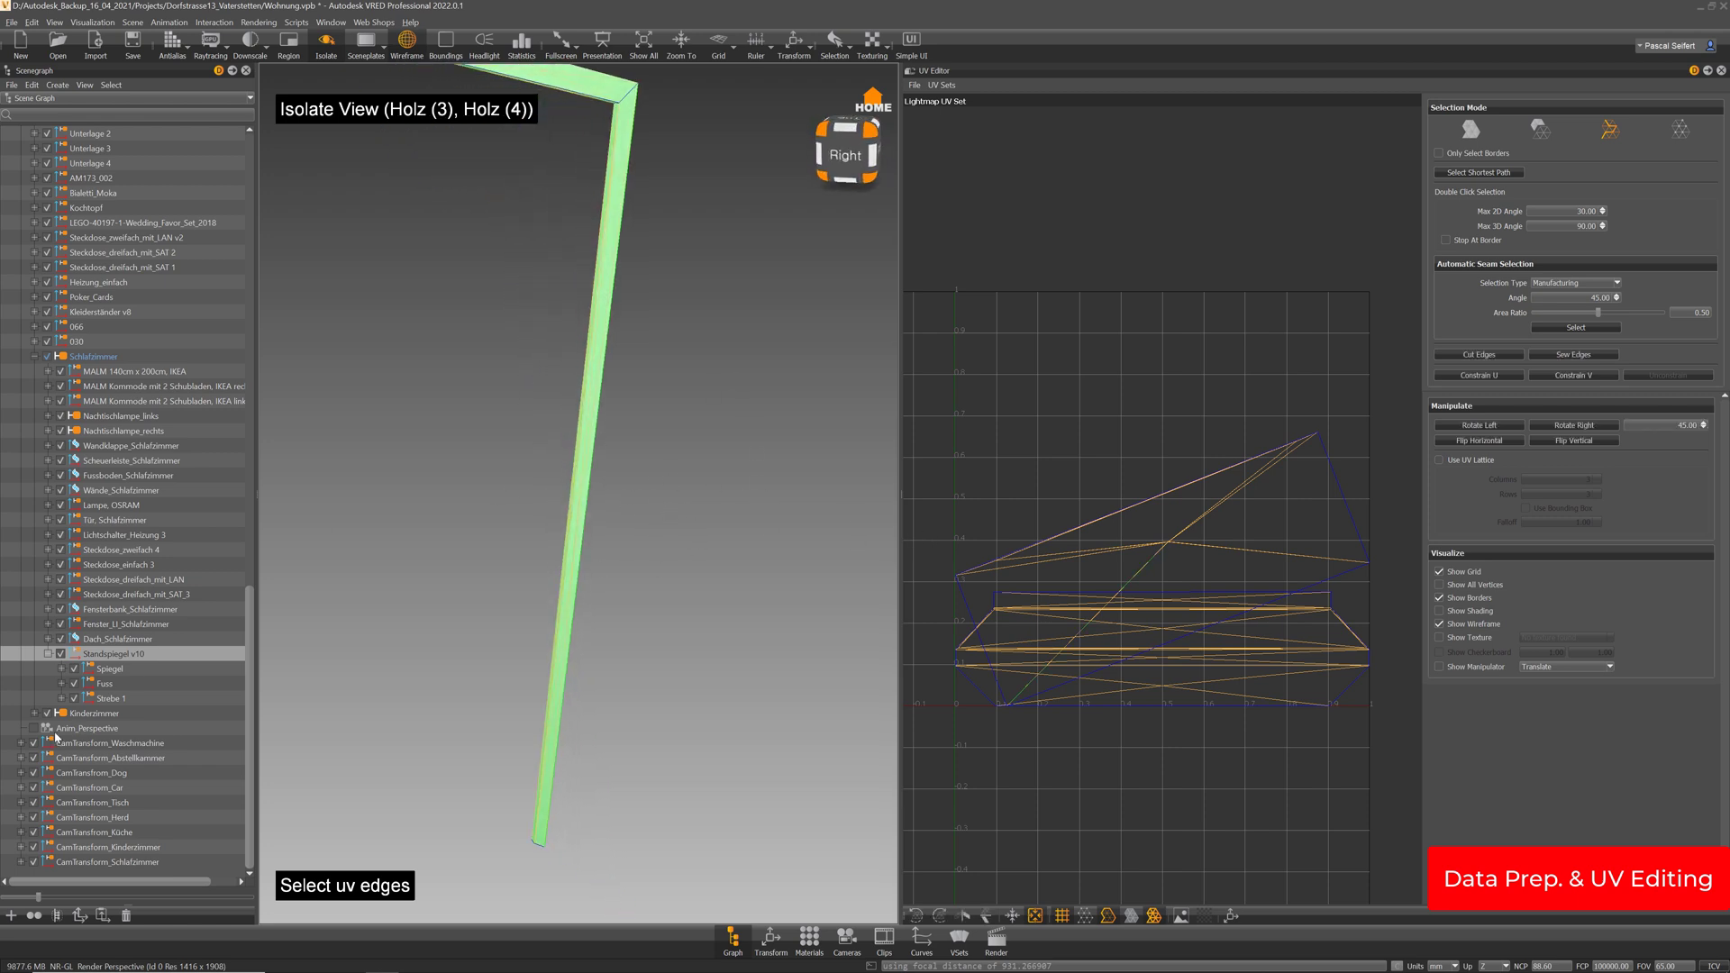
left_click(61, 669)
left_click(118, 683)
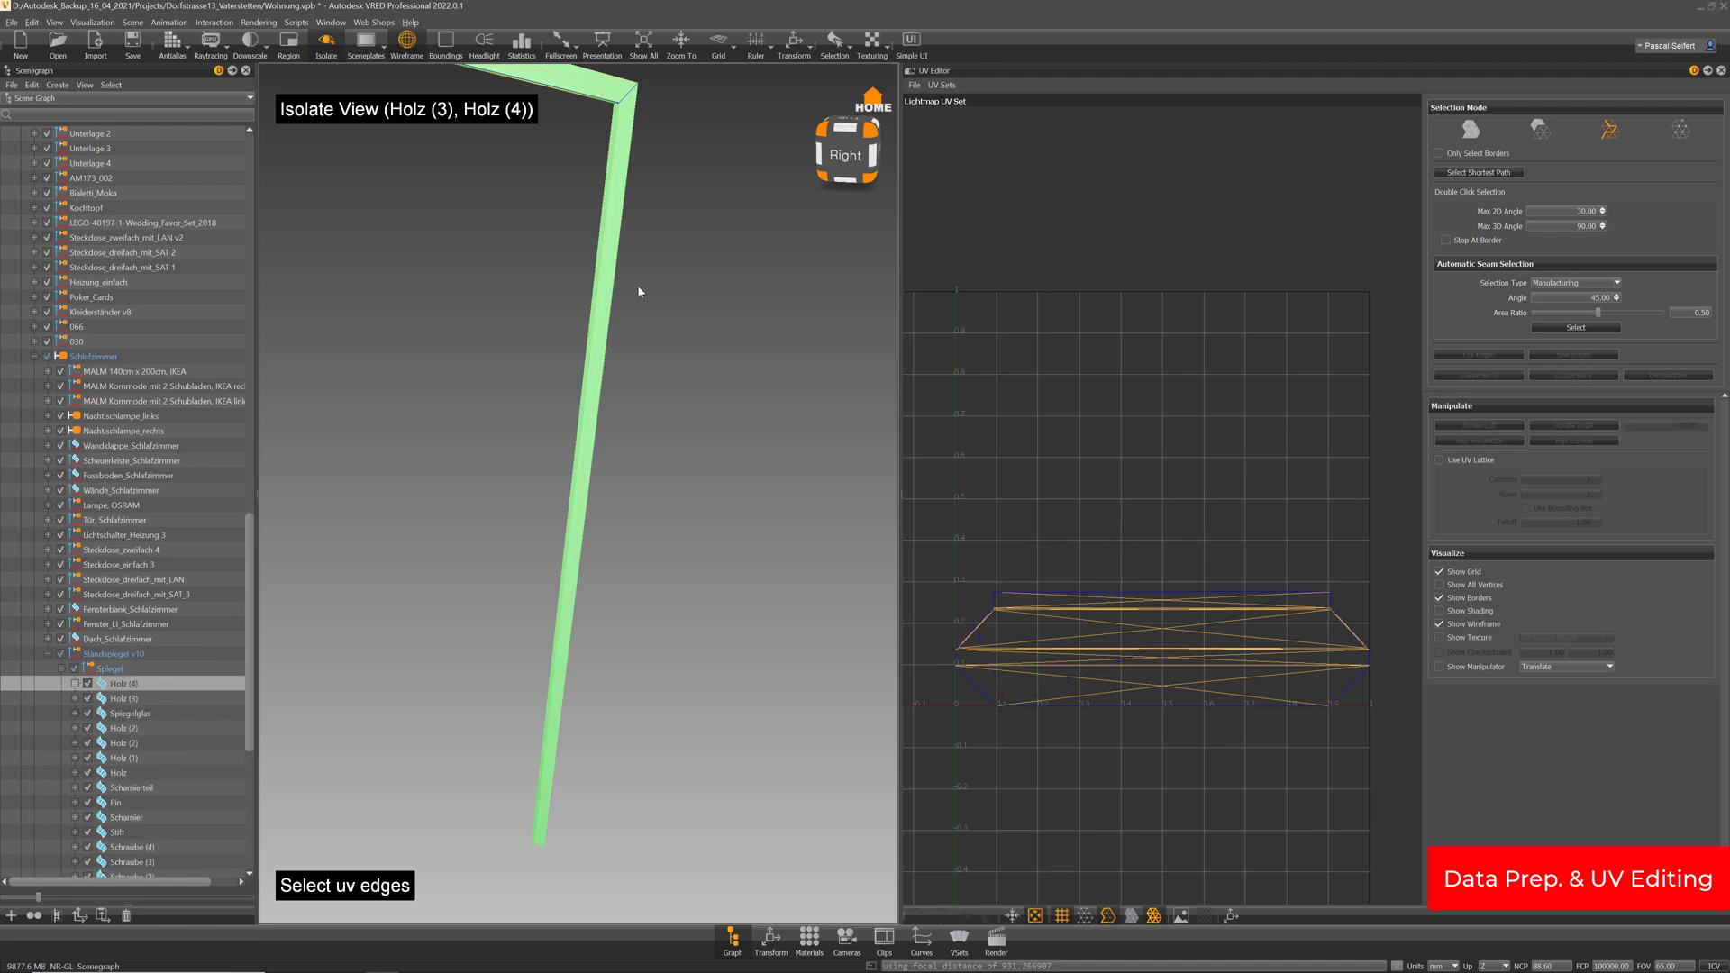
left_click_drag(637, 289, 666, 318)
scroll(1341, 611, "up", 8)
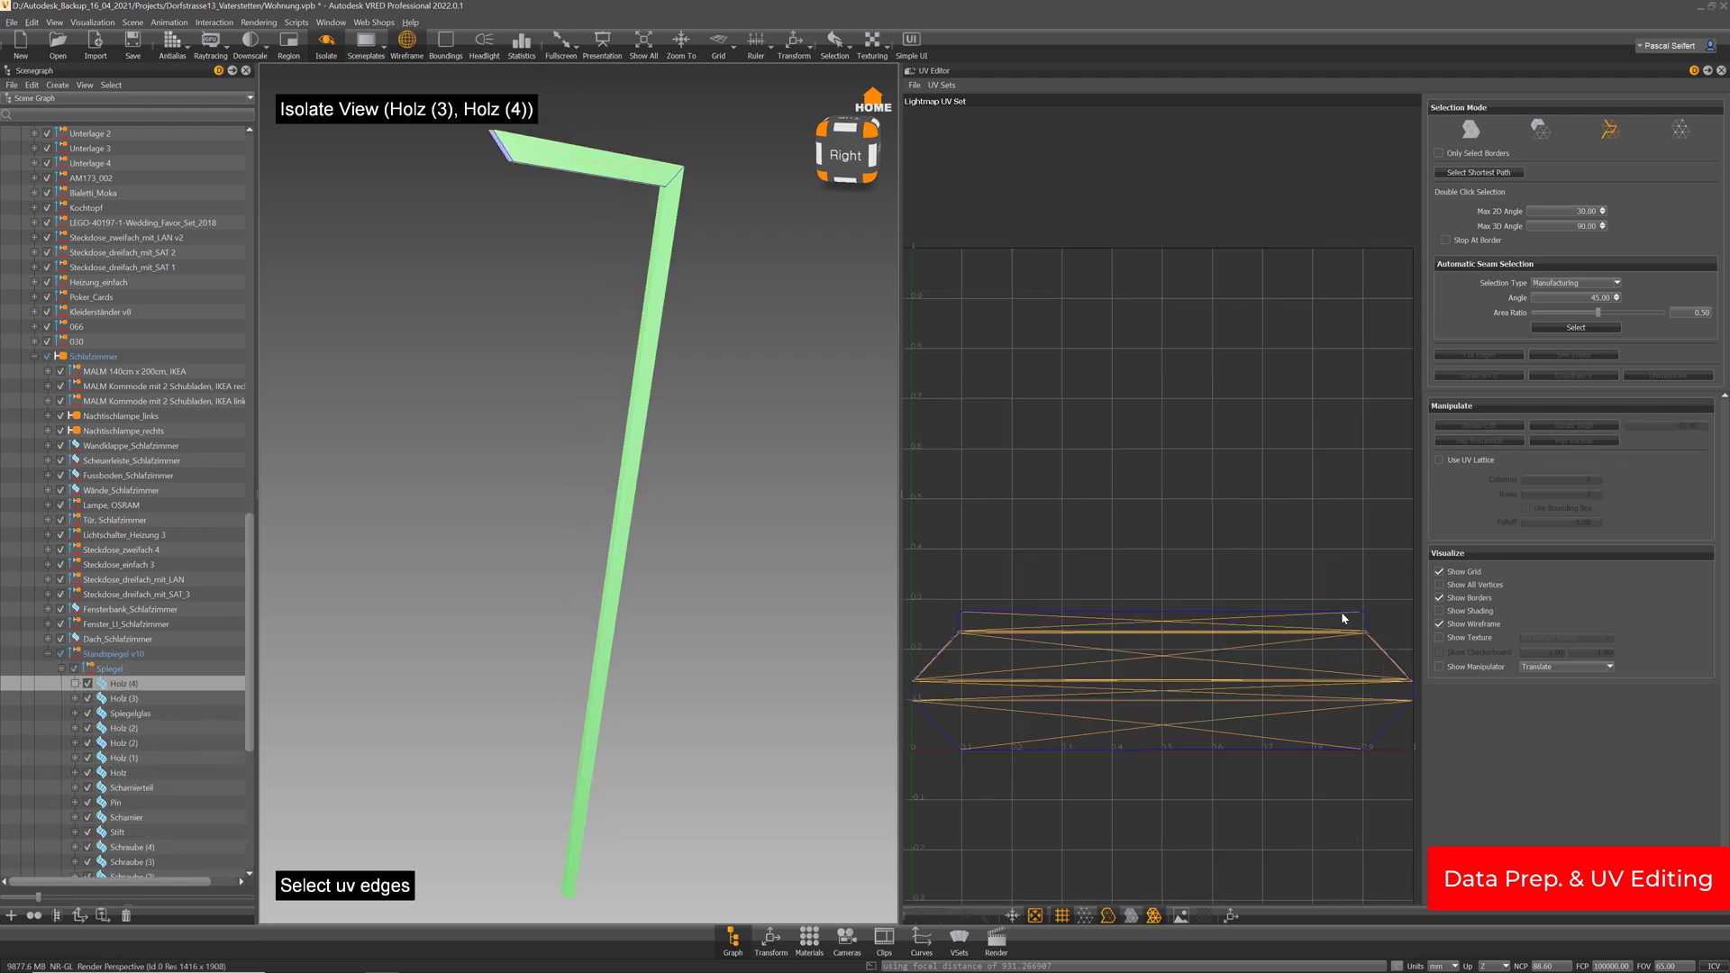
middle_click_drag(1368, 675, 1248, 383)
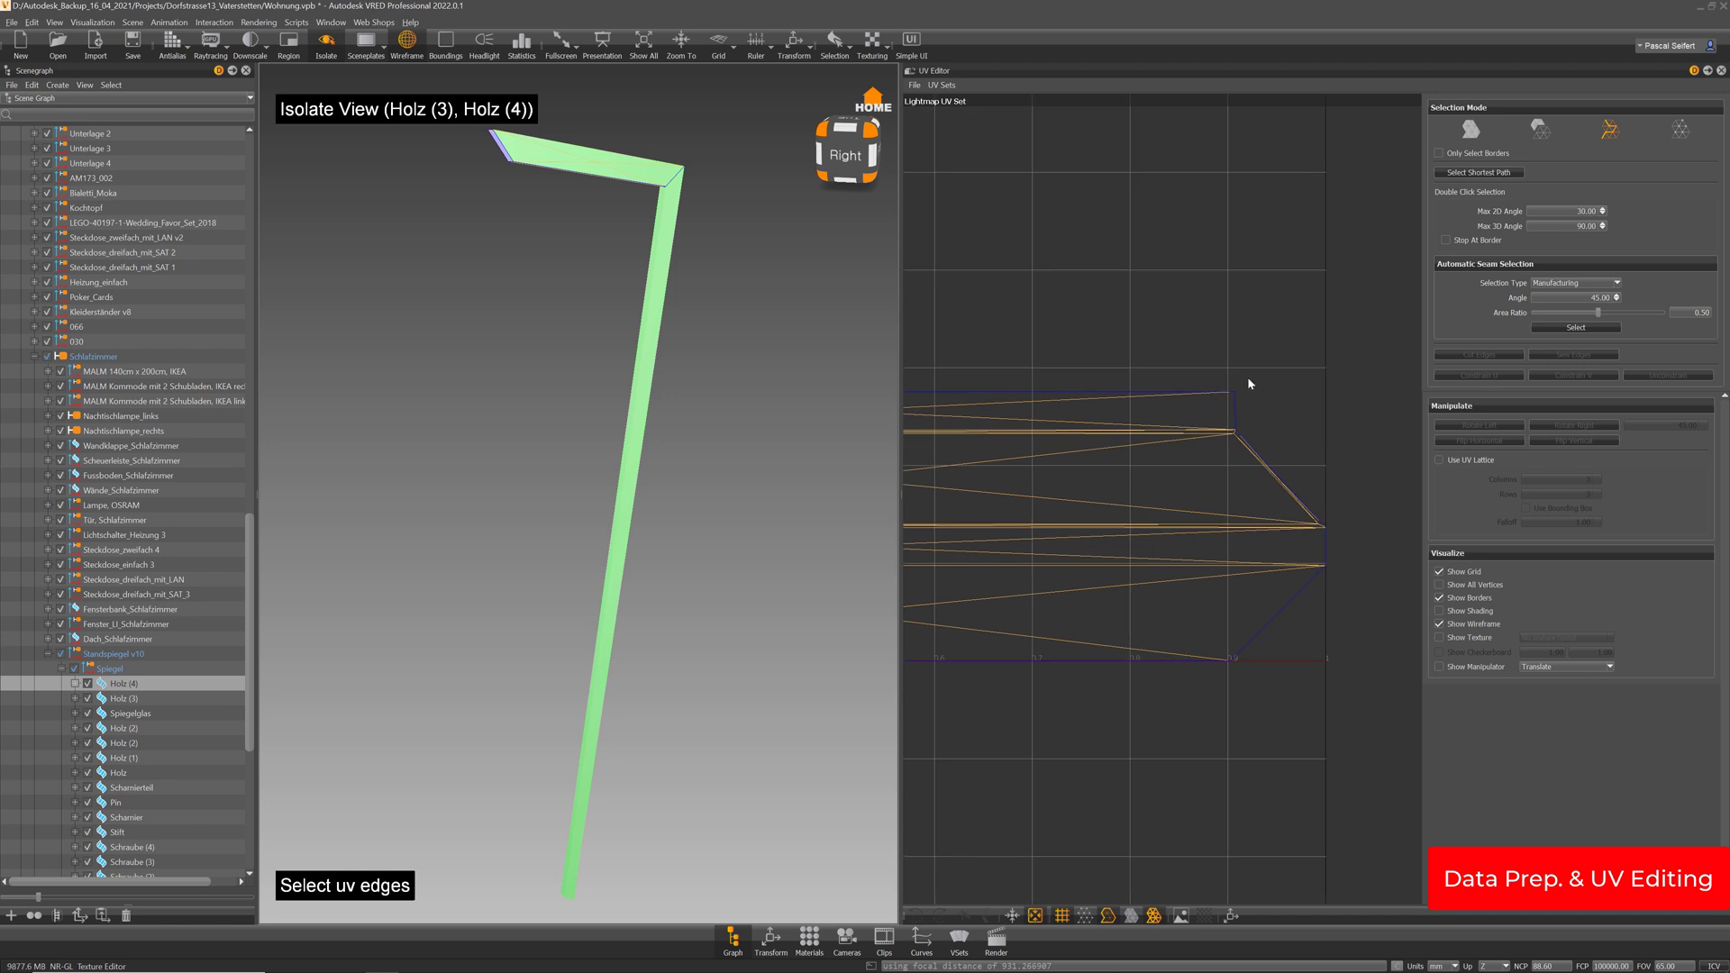
middle_click_drag(973, 625, 1396, 584)
middle_click_drag(937, 577, 1214, 554)
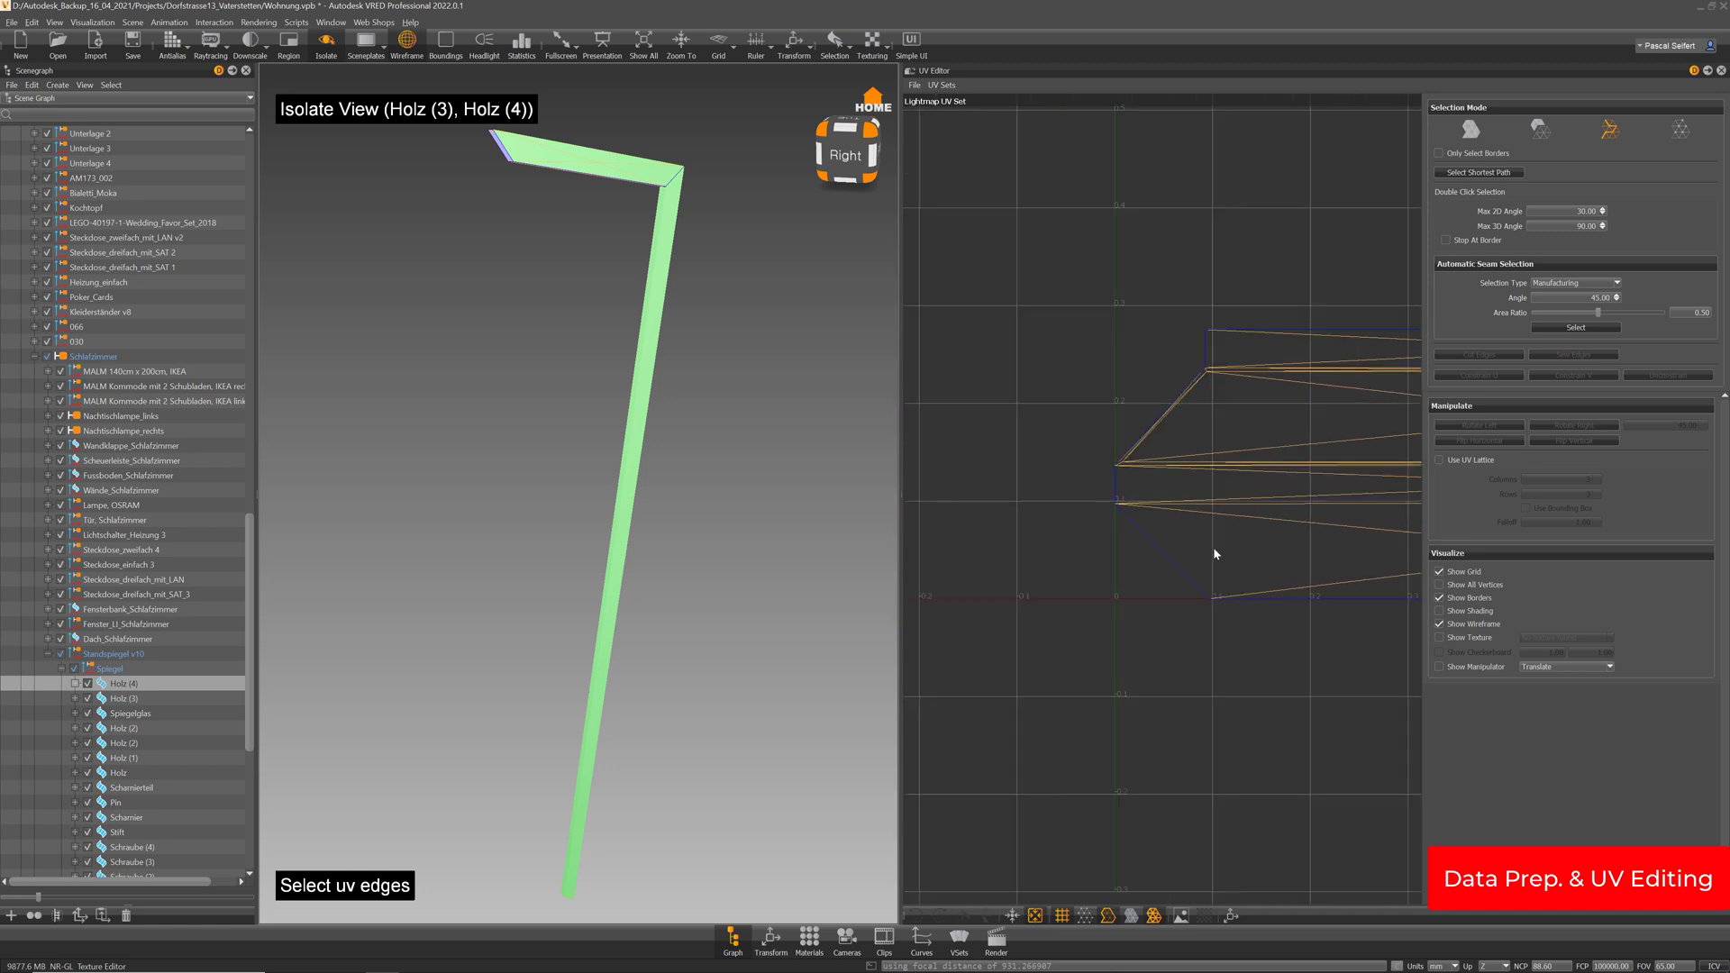
middle_click_drag(1101, 574, 865, 599)
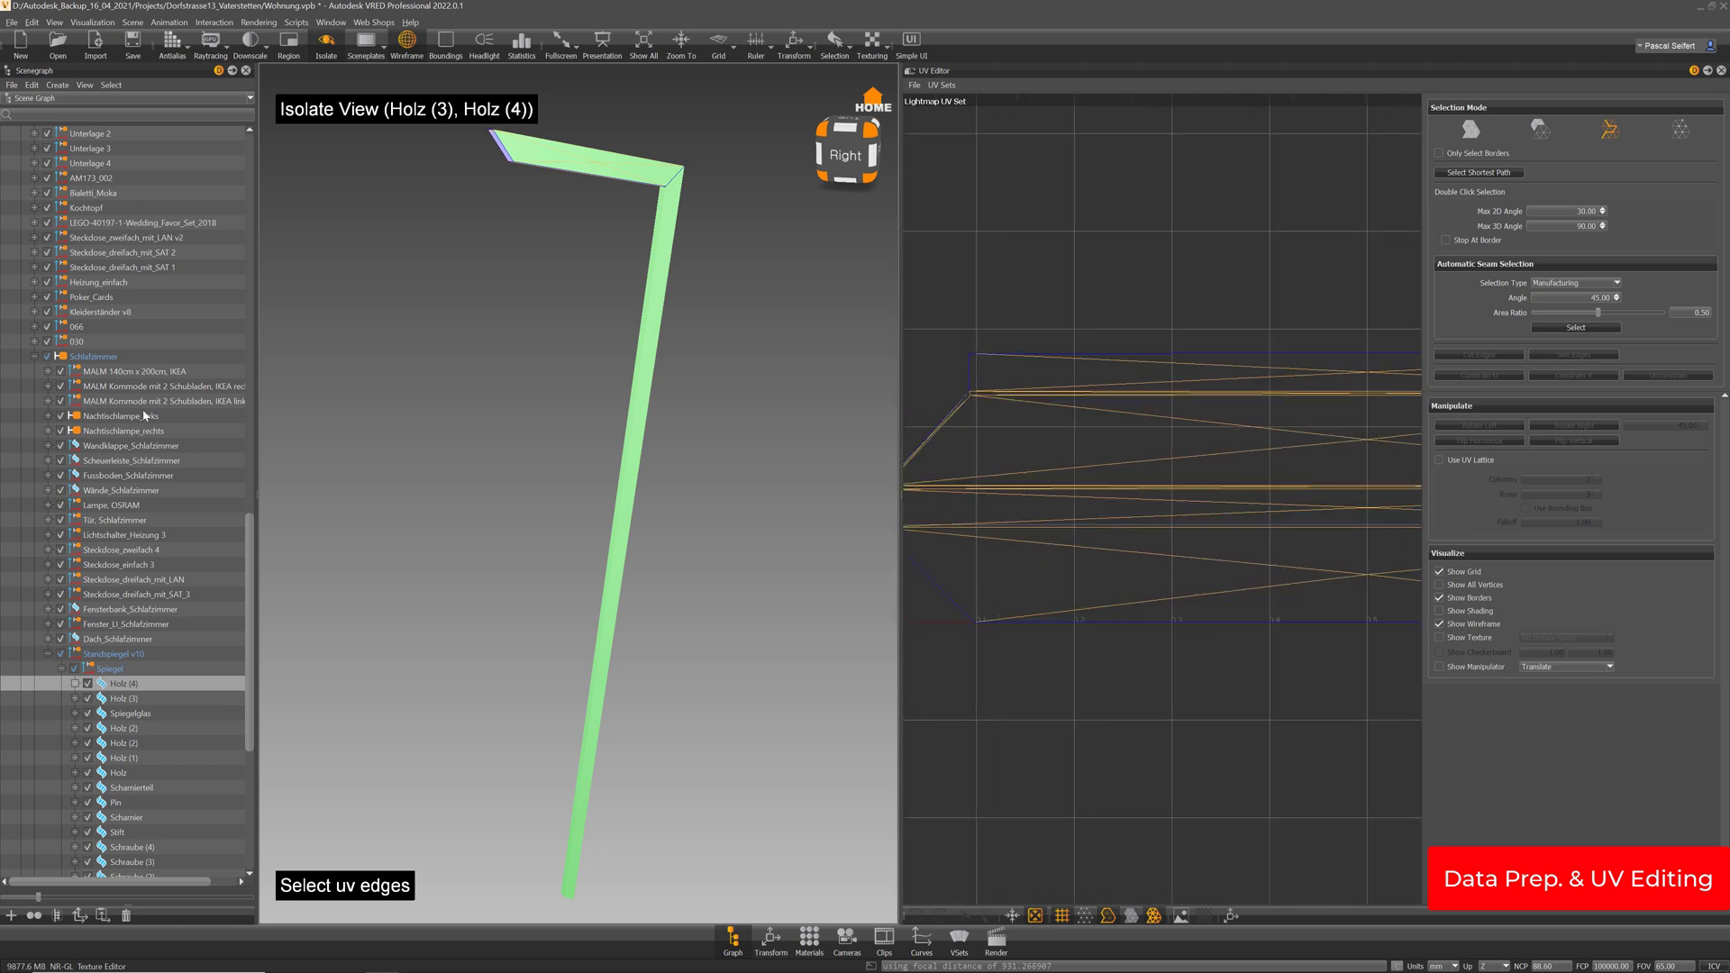
Pick an edge on Holz (3), switch to shell mode and run Unfold & Layout
left_click(133, 699)
scroll(599, 271, "up", 3)
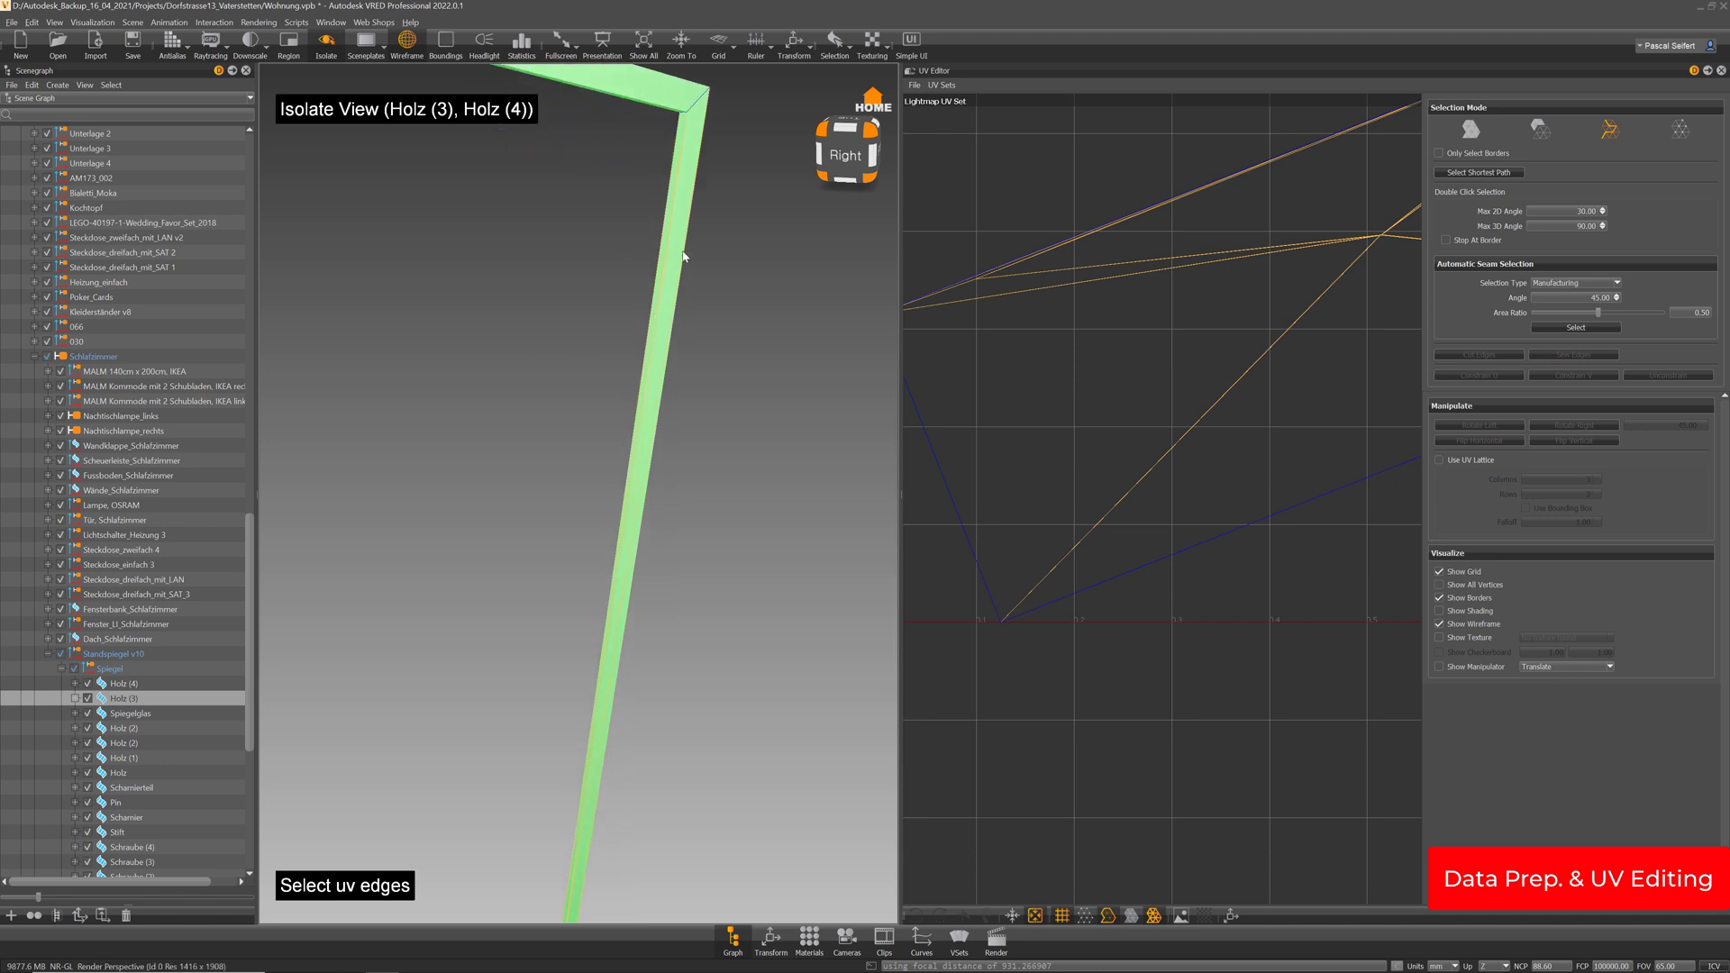
middle_click_drag(683, 257, 683, 286)
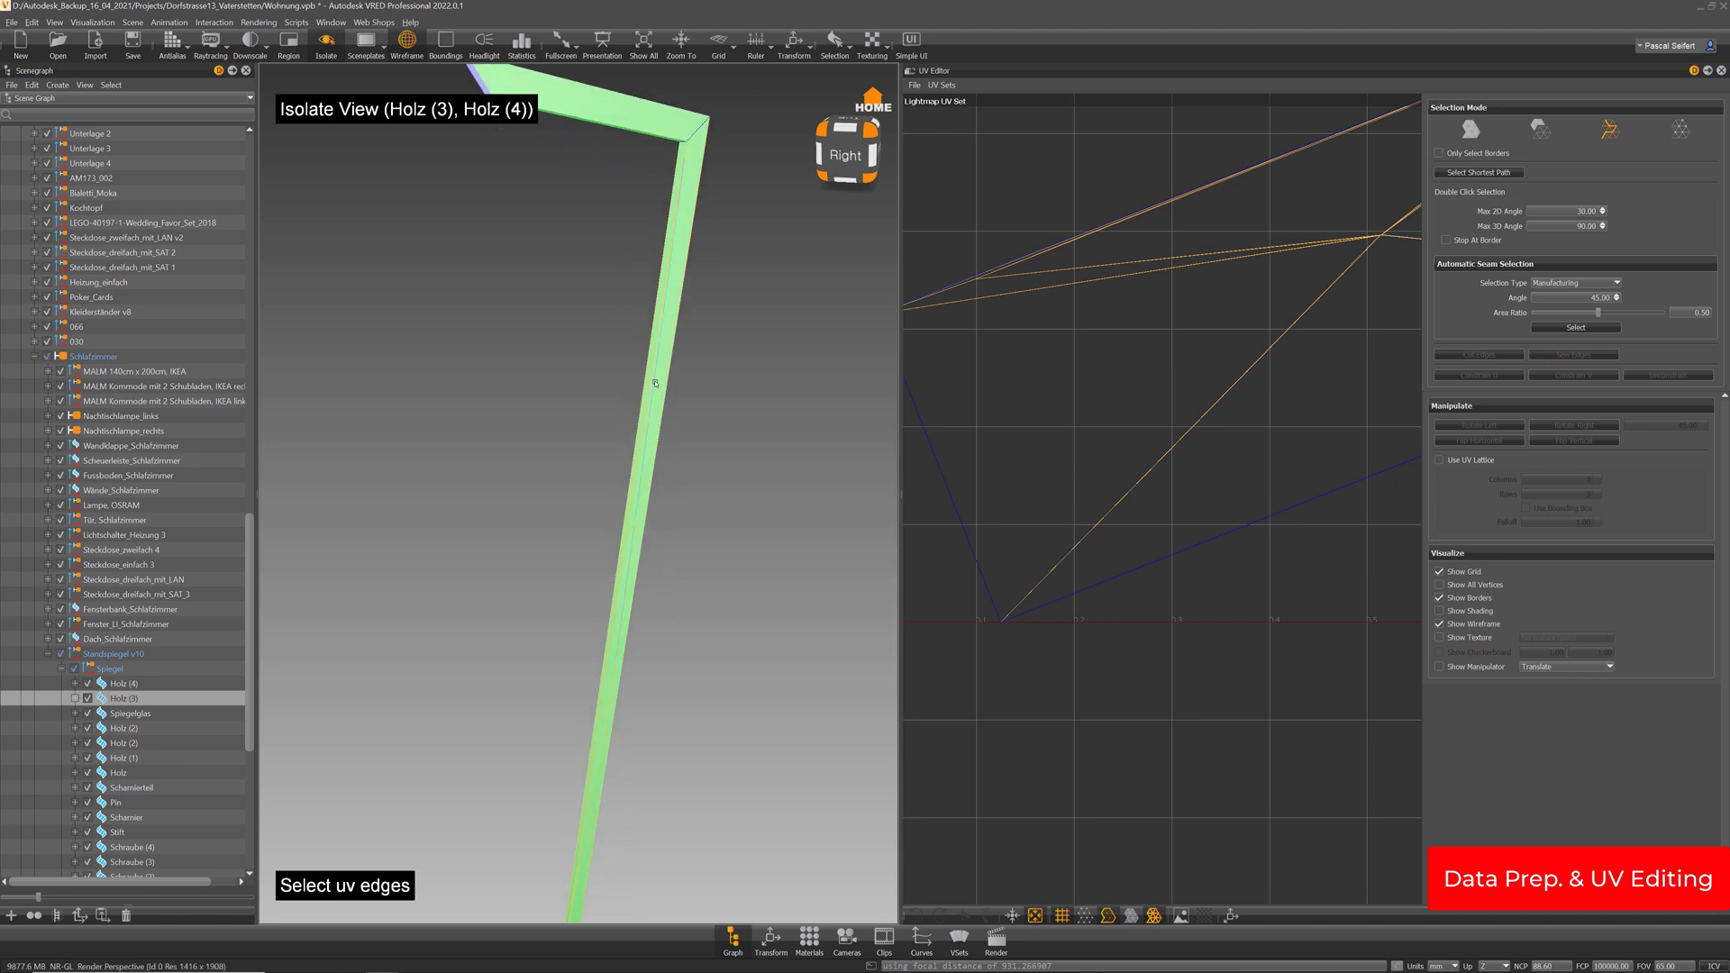
left_click(654, 383)
middle_click_drag(661, 564, 673, 463)
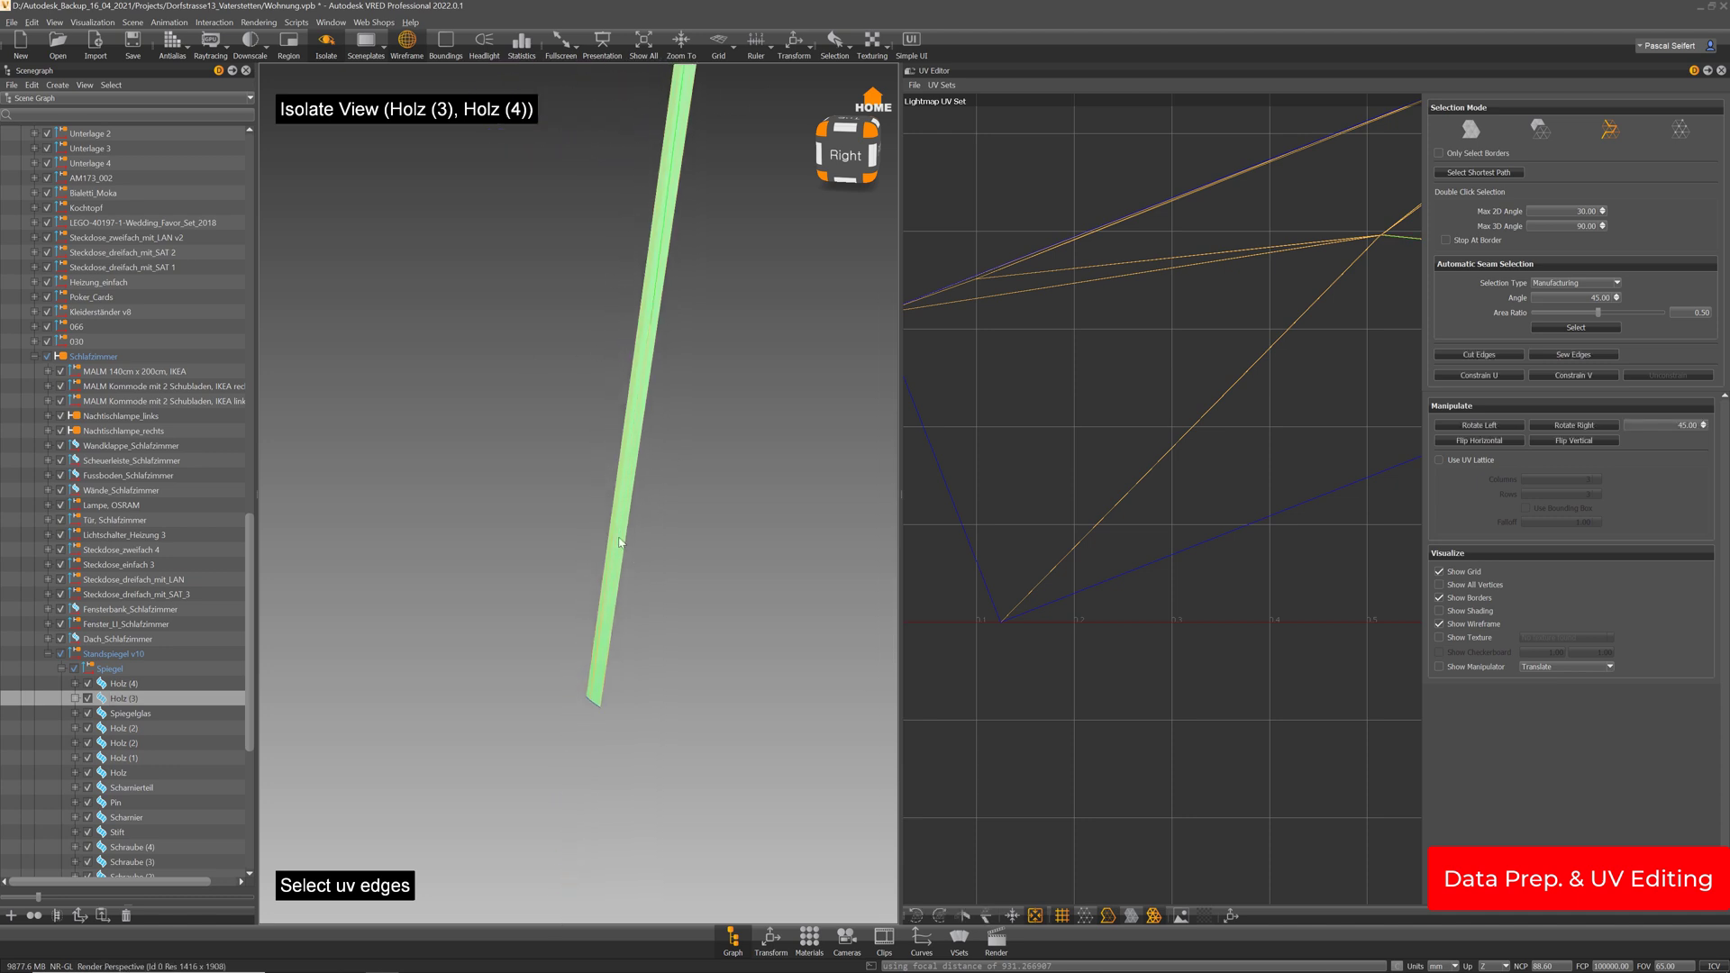
middle_click_drag(649, 319, 656, 405)
mouse_move(698, 435)
left_mouse_down("alt")
mouse_move(714, 440)
mouse_move(765, 336)
mouse_move(672, 420)
left_mouse_up("alt")
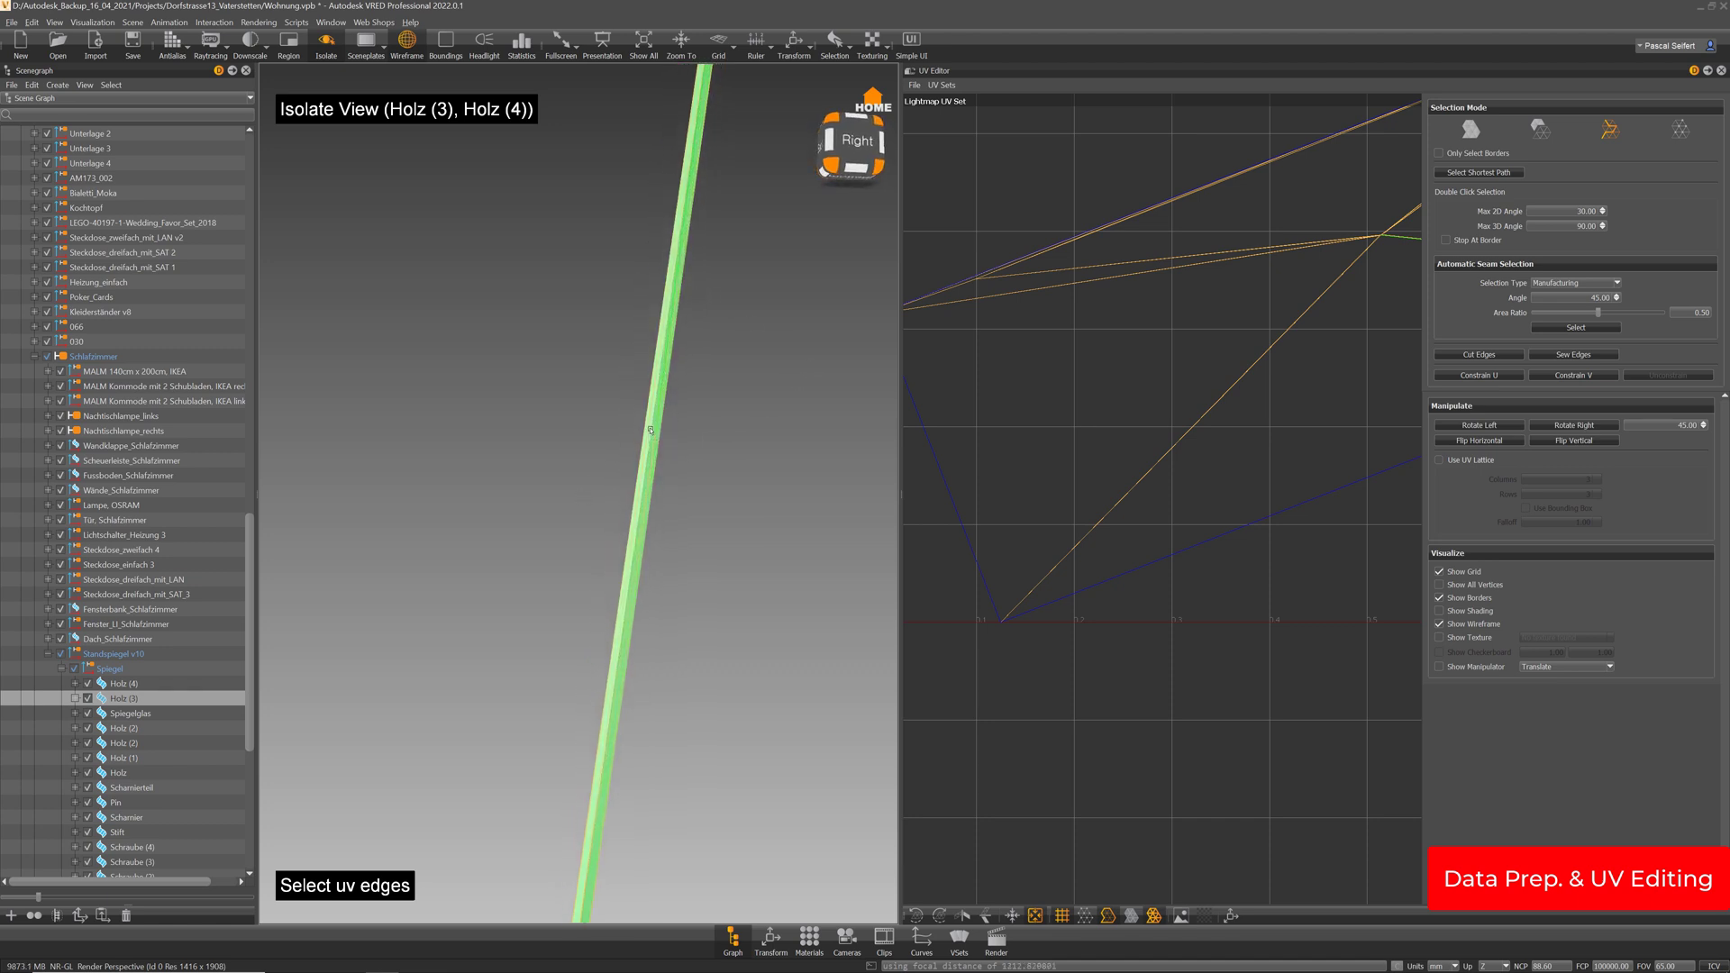
scroll(701, 538, "down", 3)
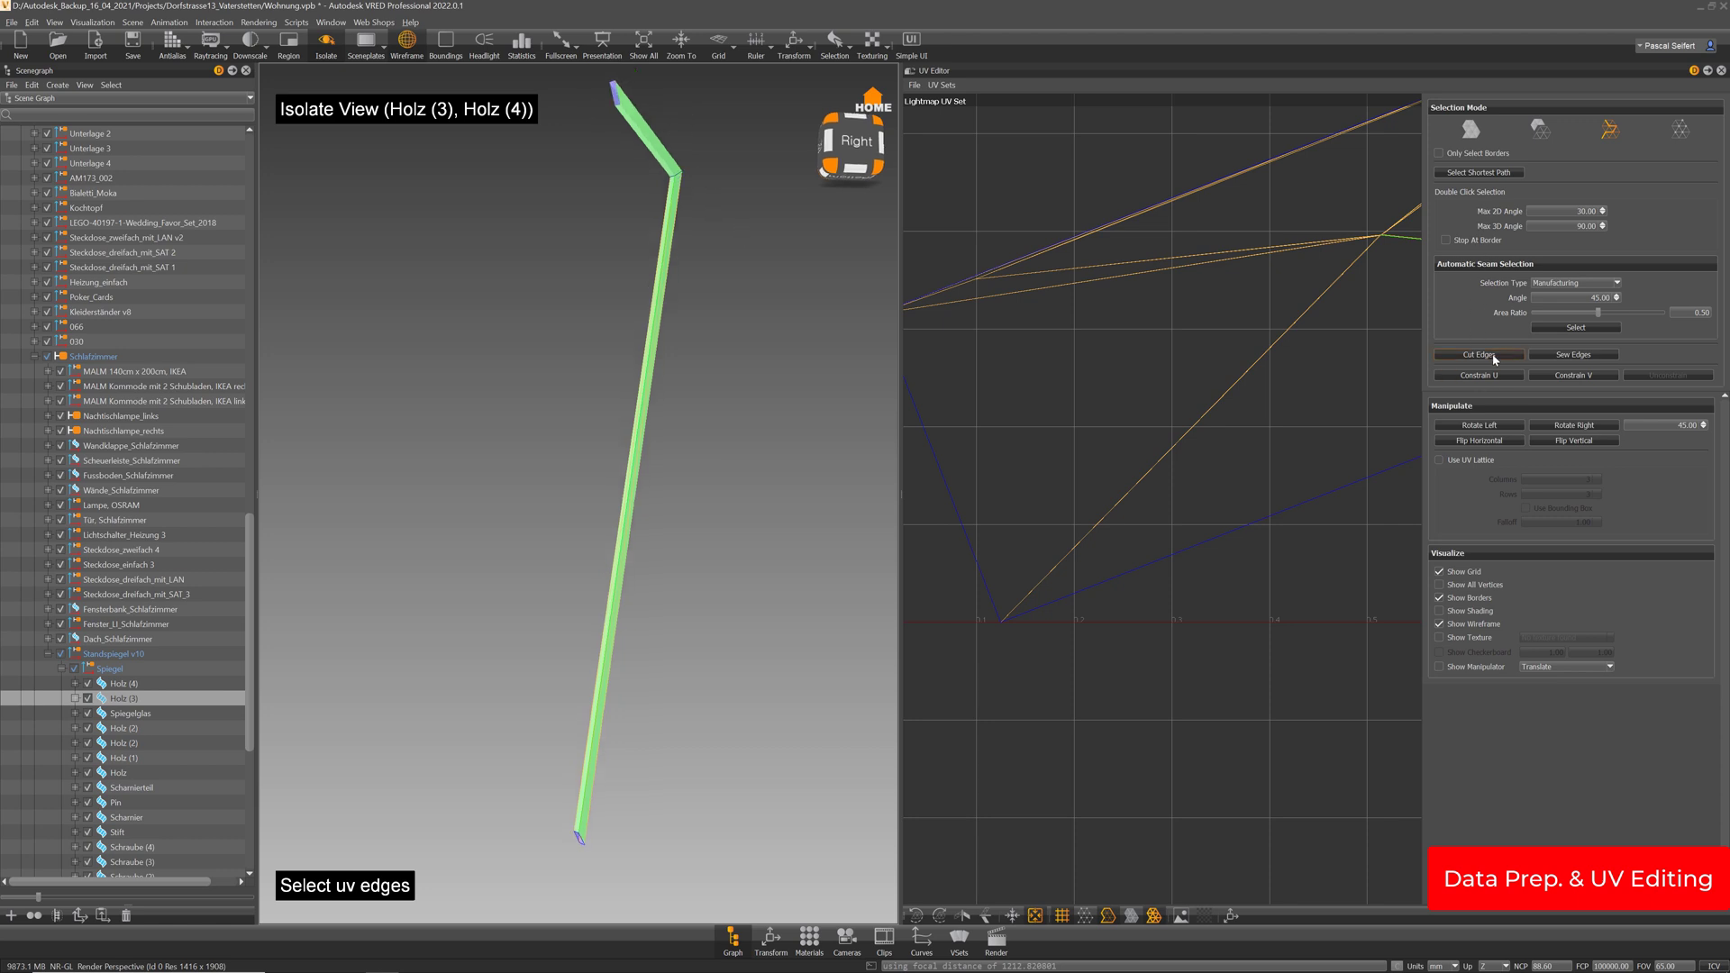
left_click(1471, 131)
left_click(1486, 155)
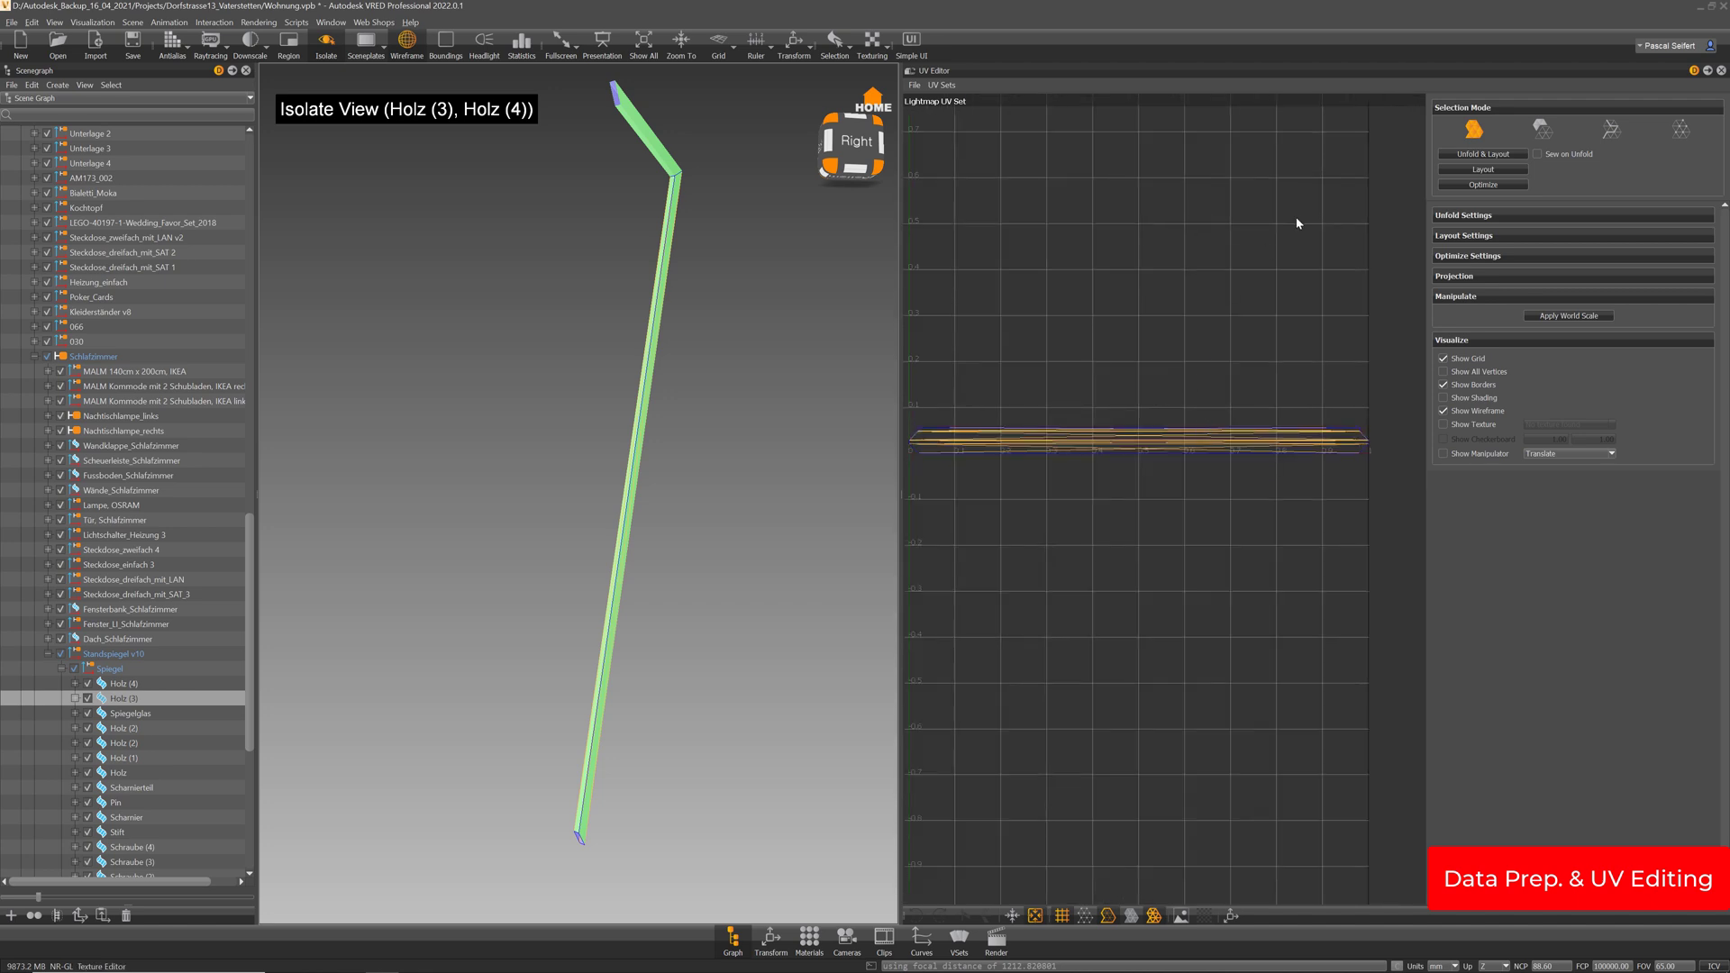
Collapse Manipulate and Visualize, then set Layout Settings' Island Pre-Rotation to Horizontal
left_click(1458, 296)
left_click(1464, 317)
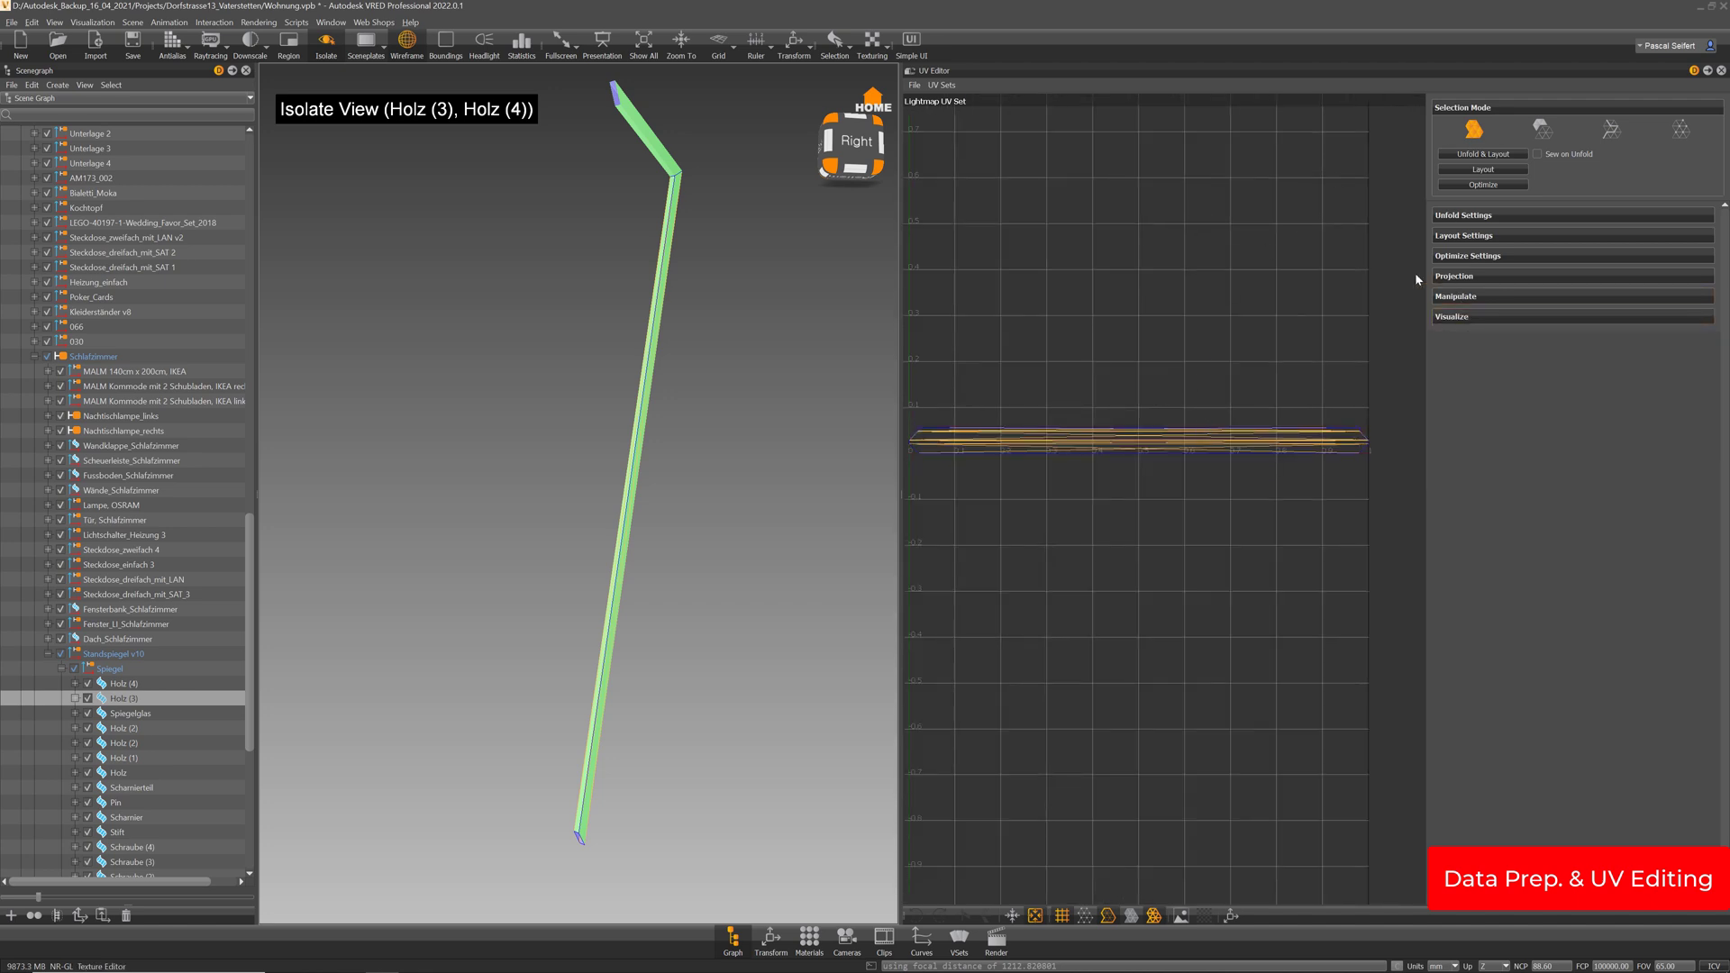
middle_click_drag(1136, 360, 1155, 347)
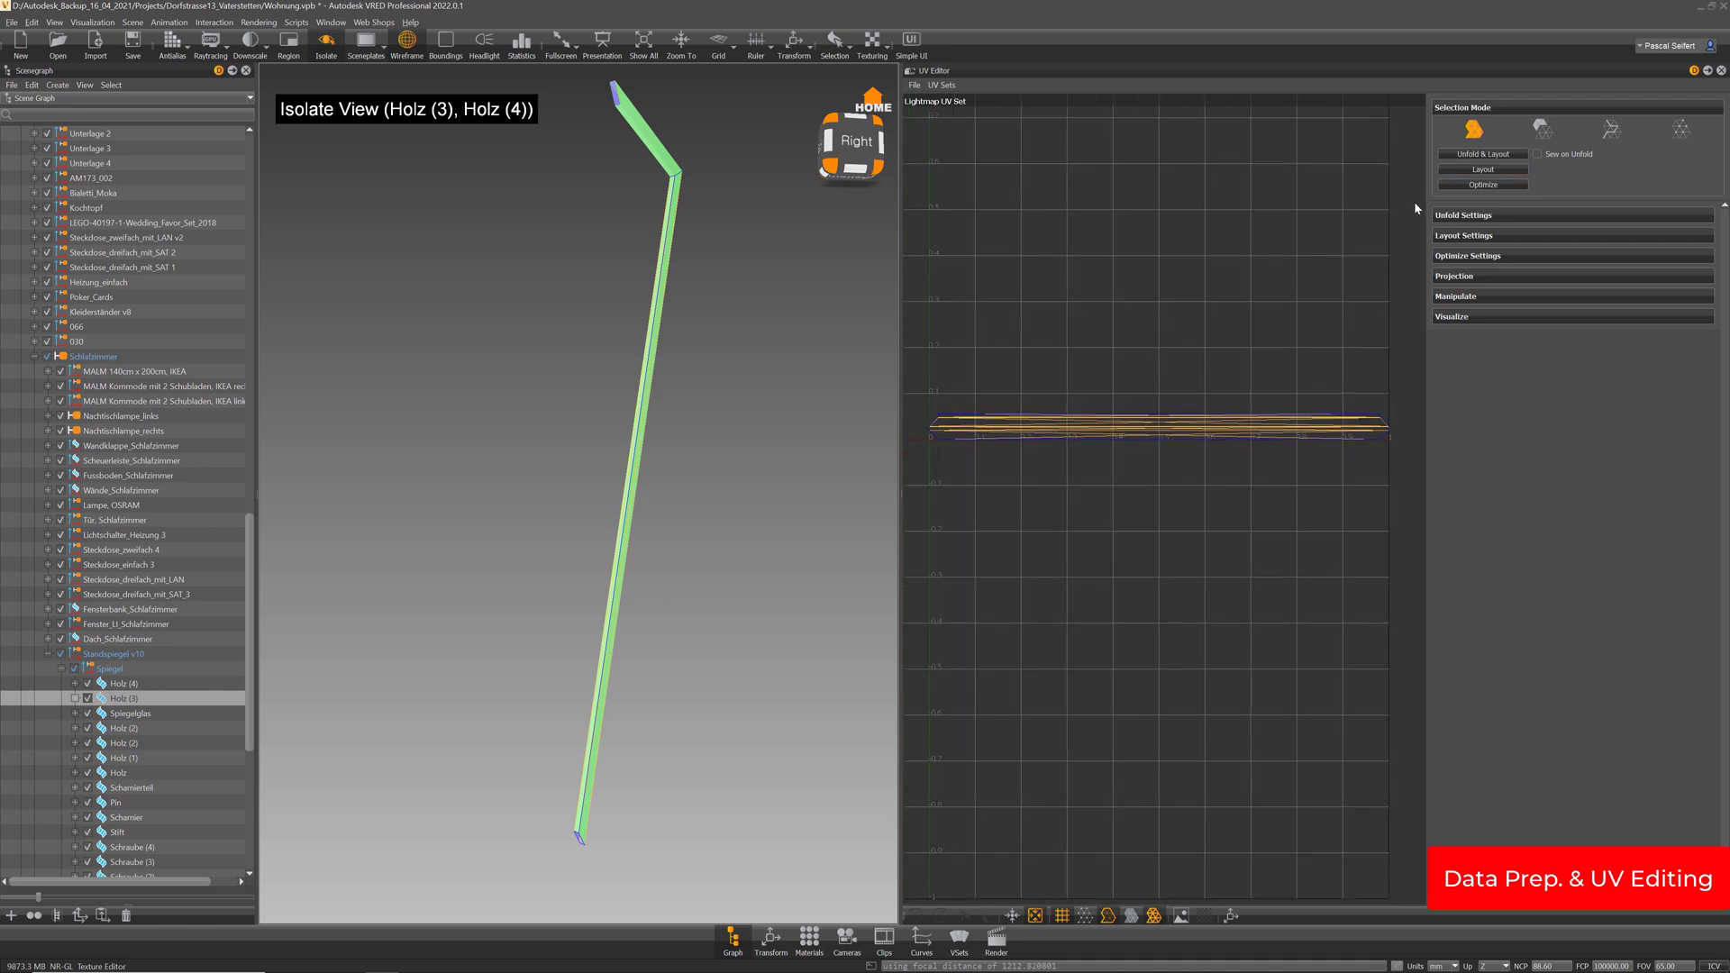
left_click(1477, 238)
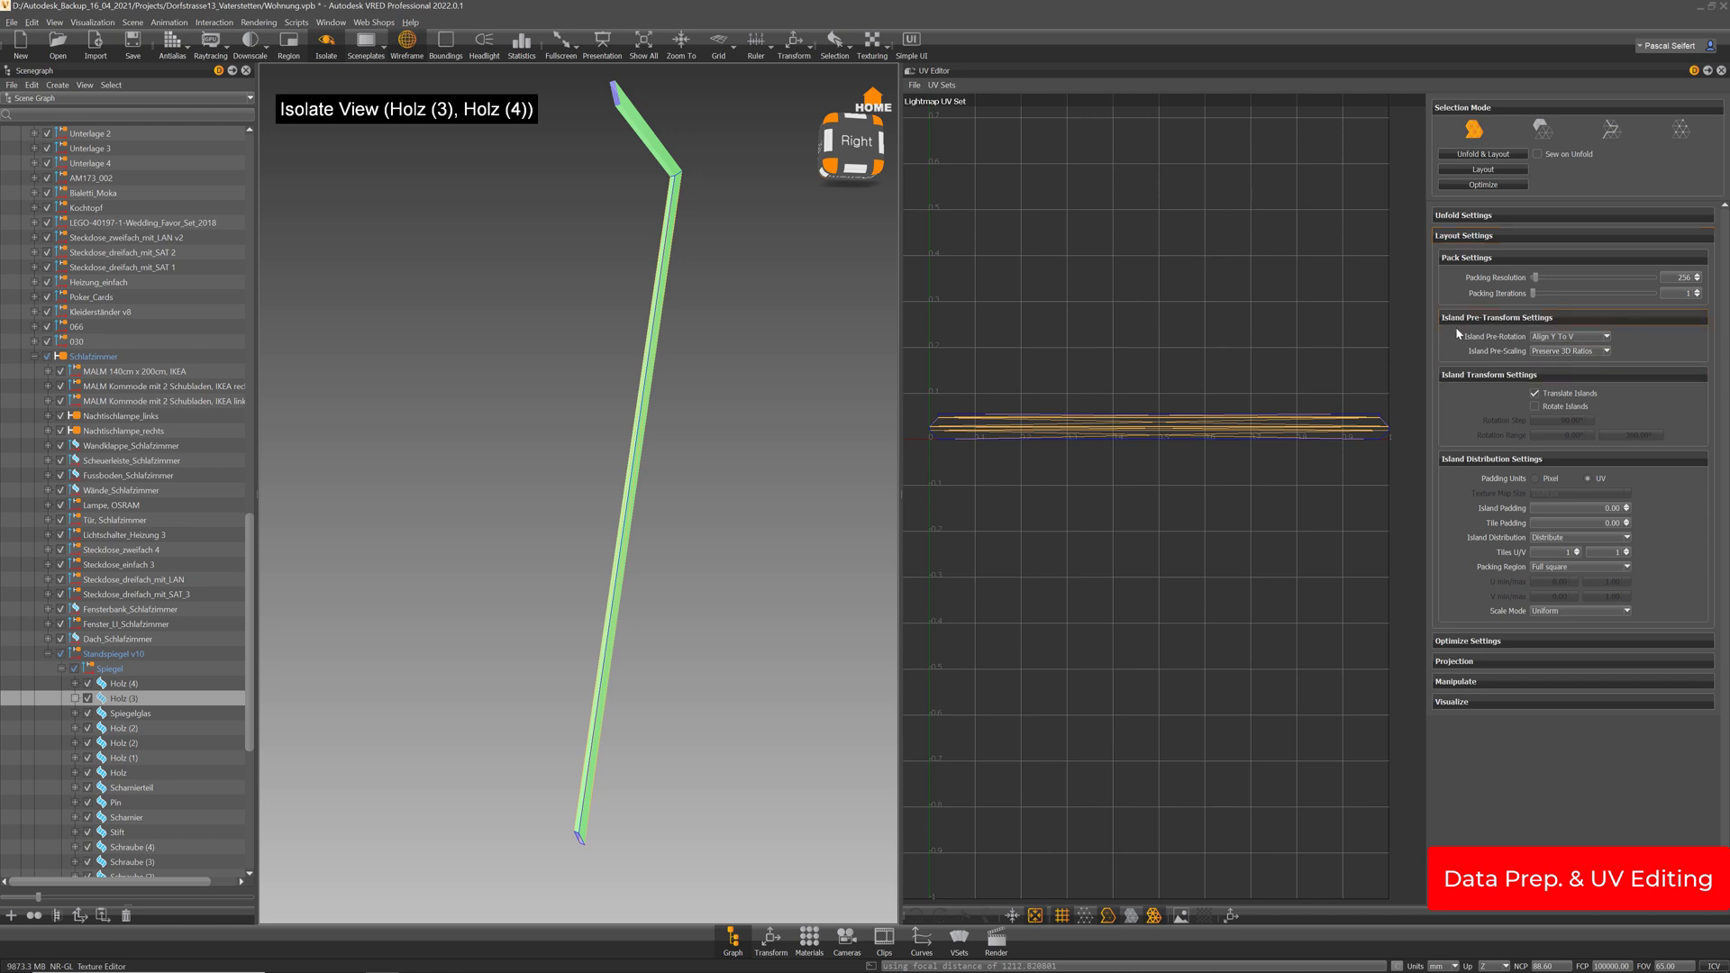
left_click(1580, 339)
left_click(1574, 355)
left_click(1570, 340)
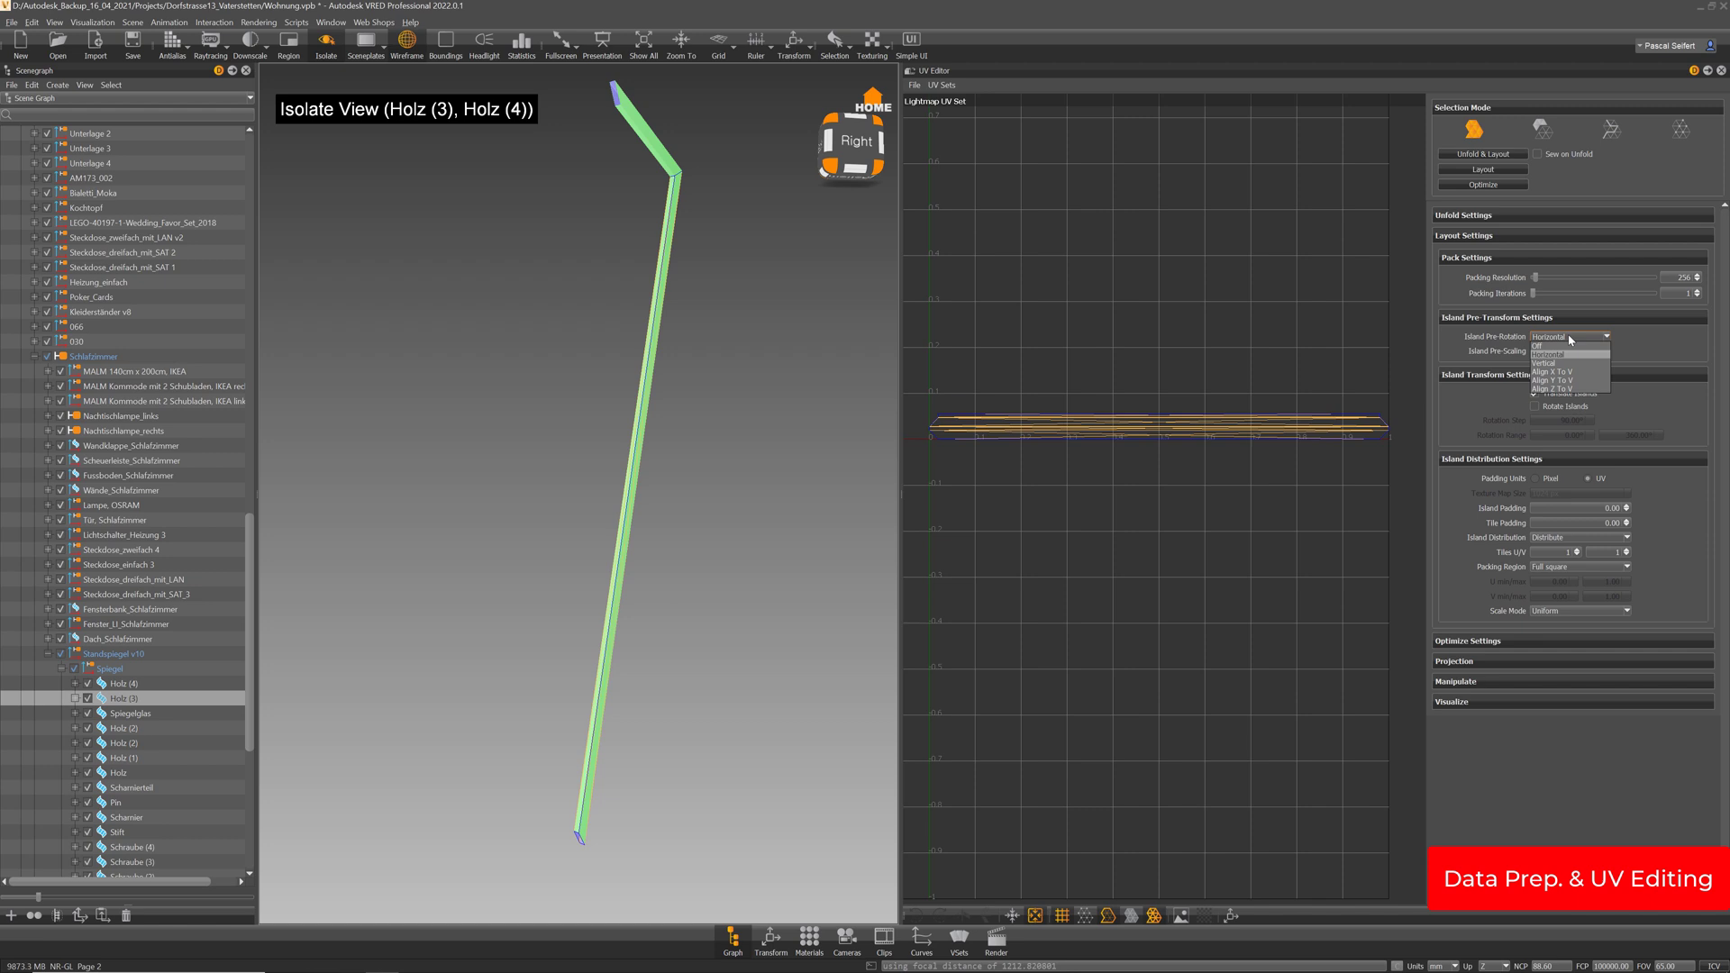
left_click(1662, 341)
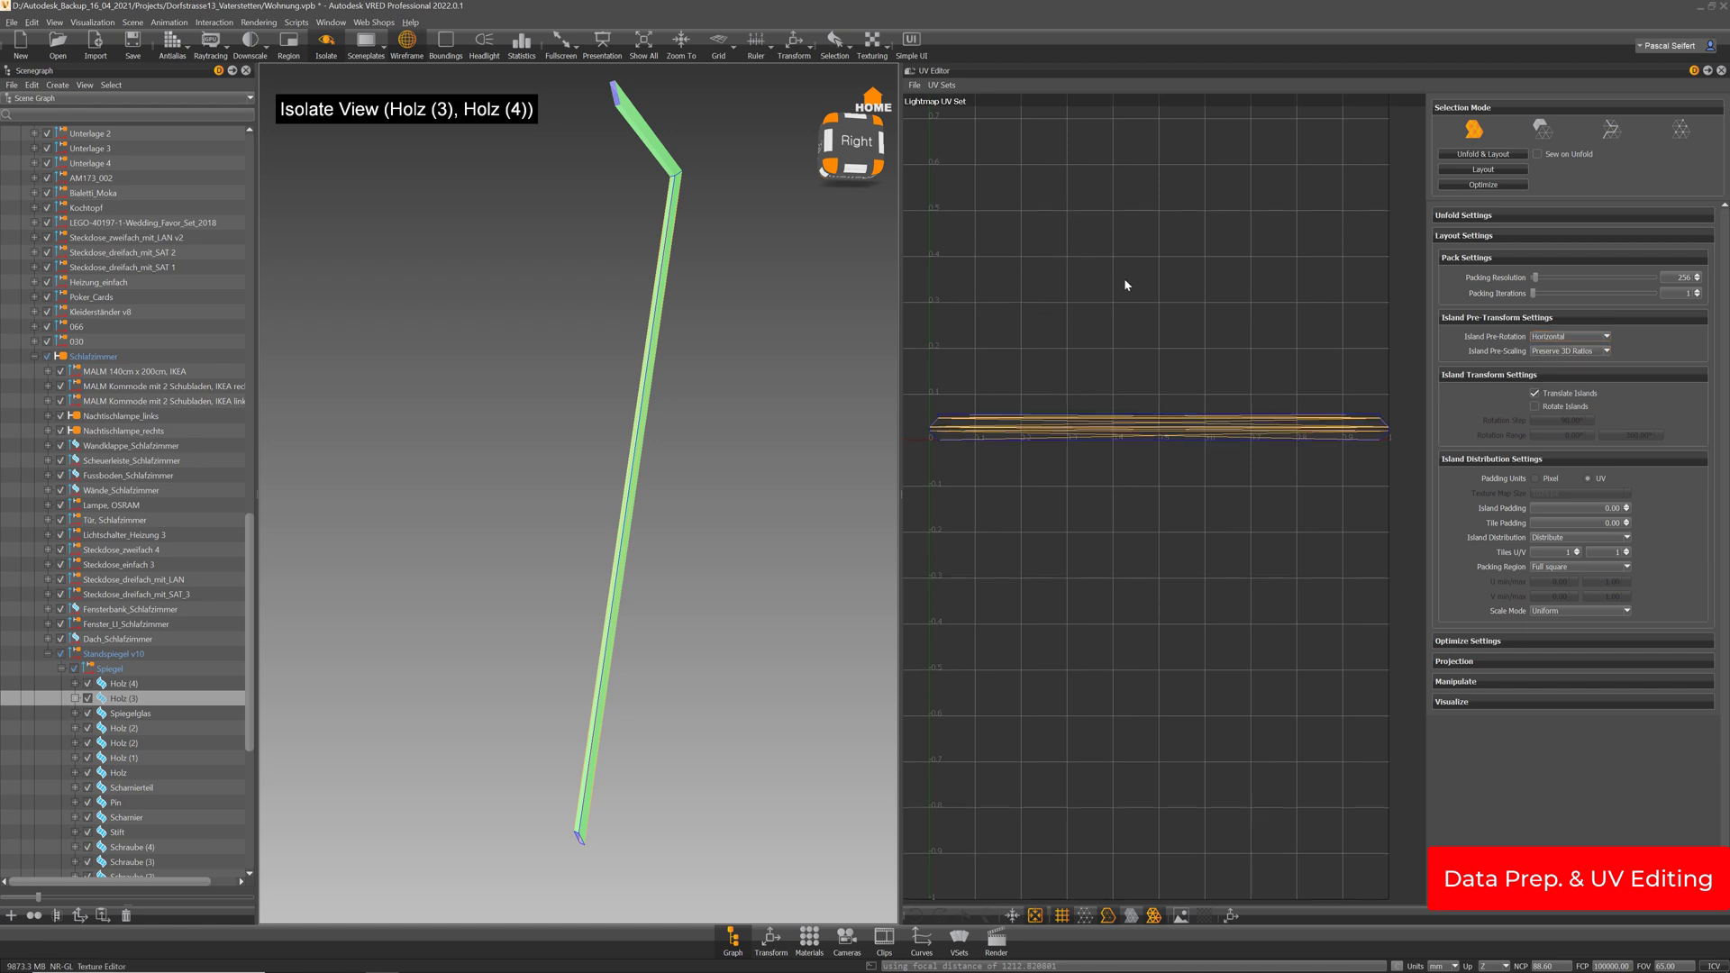
middle_click_drag(1123, 282, 1117, 356)
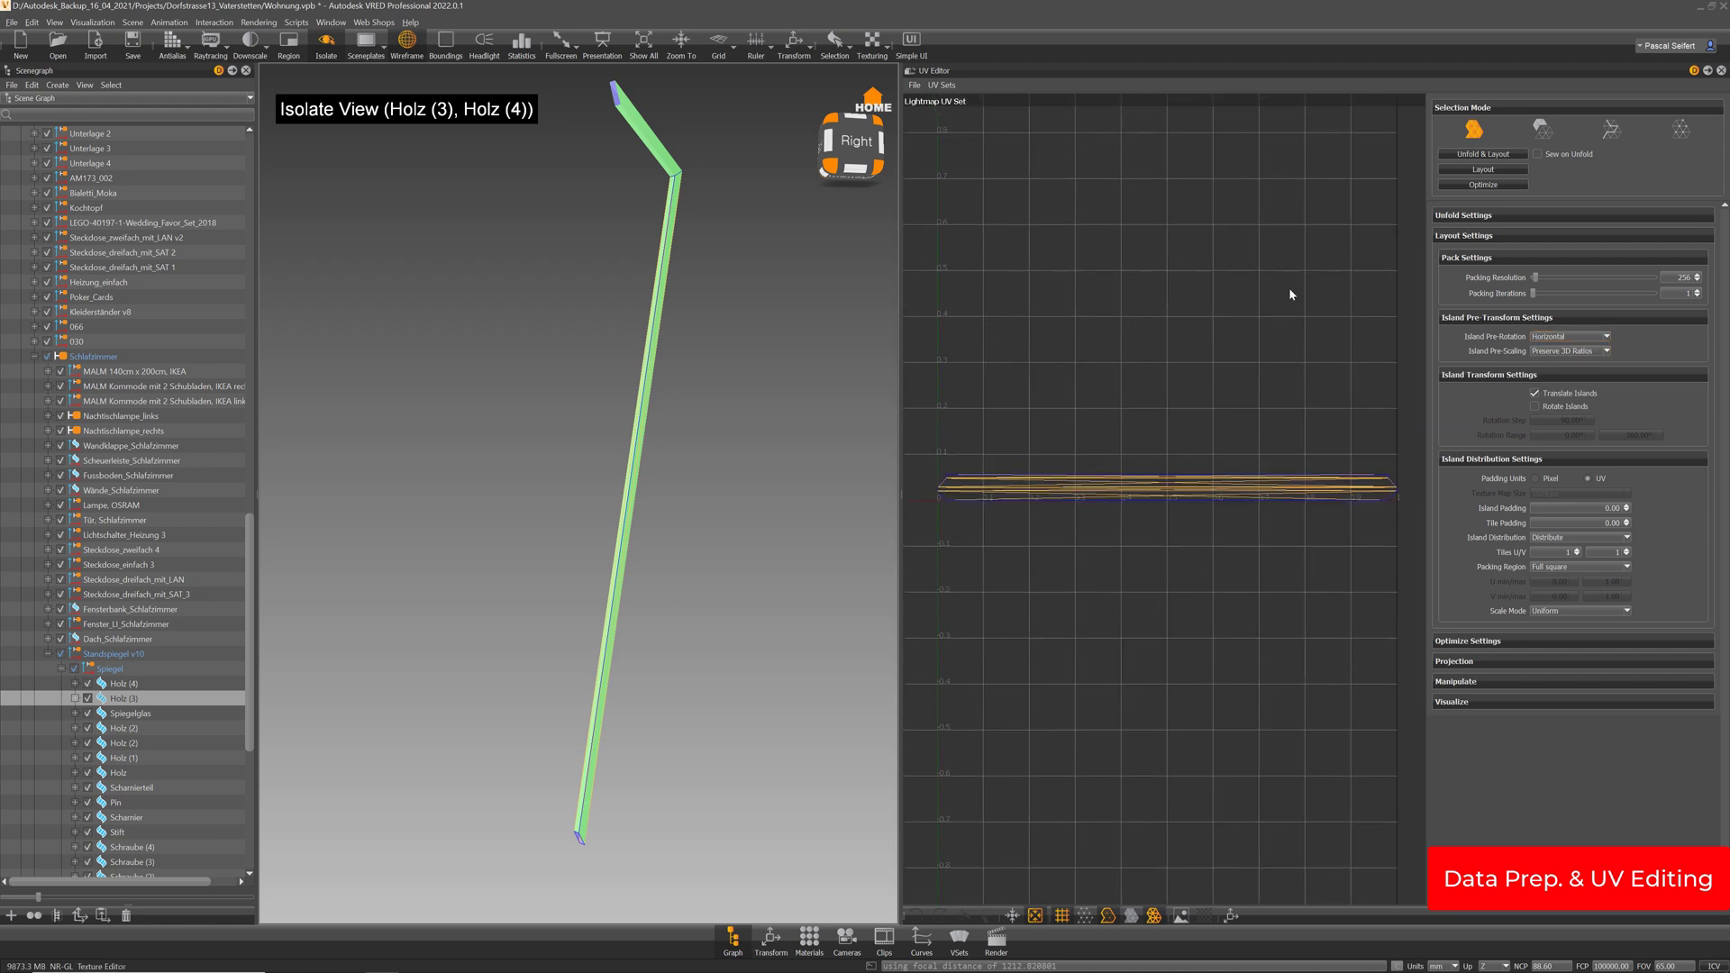
middle_click_drag(1253, 267, 1228, 299)
scroll(1174, 229, "down", 2)
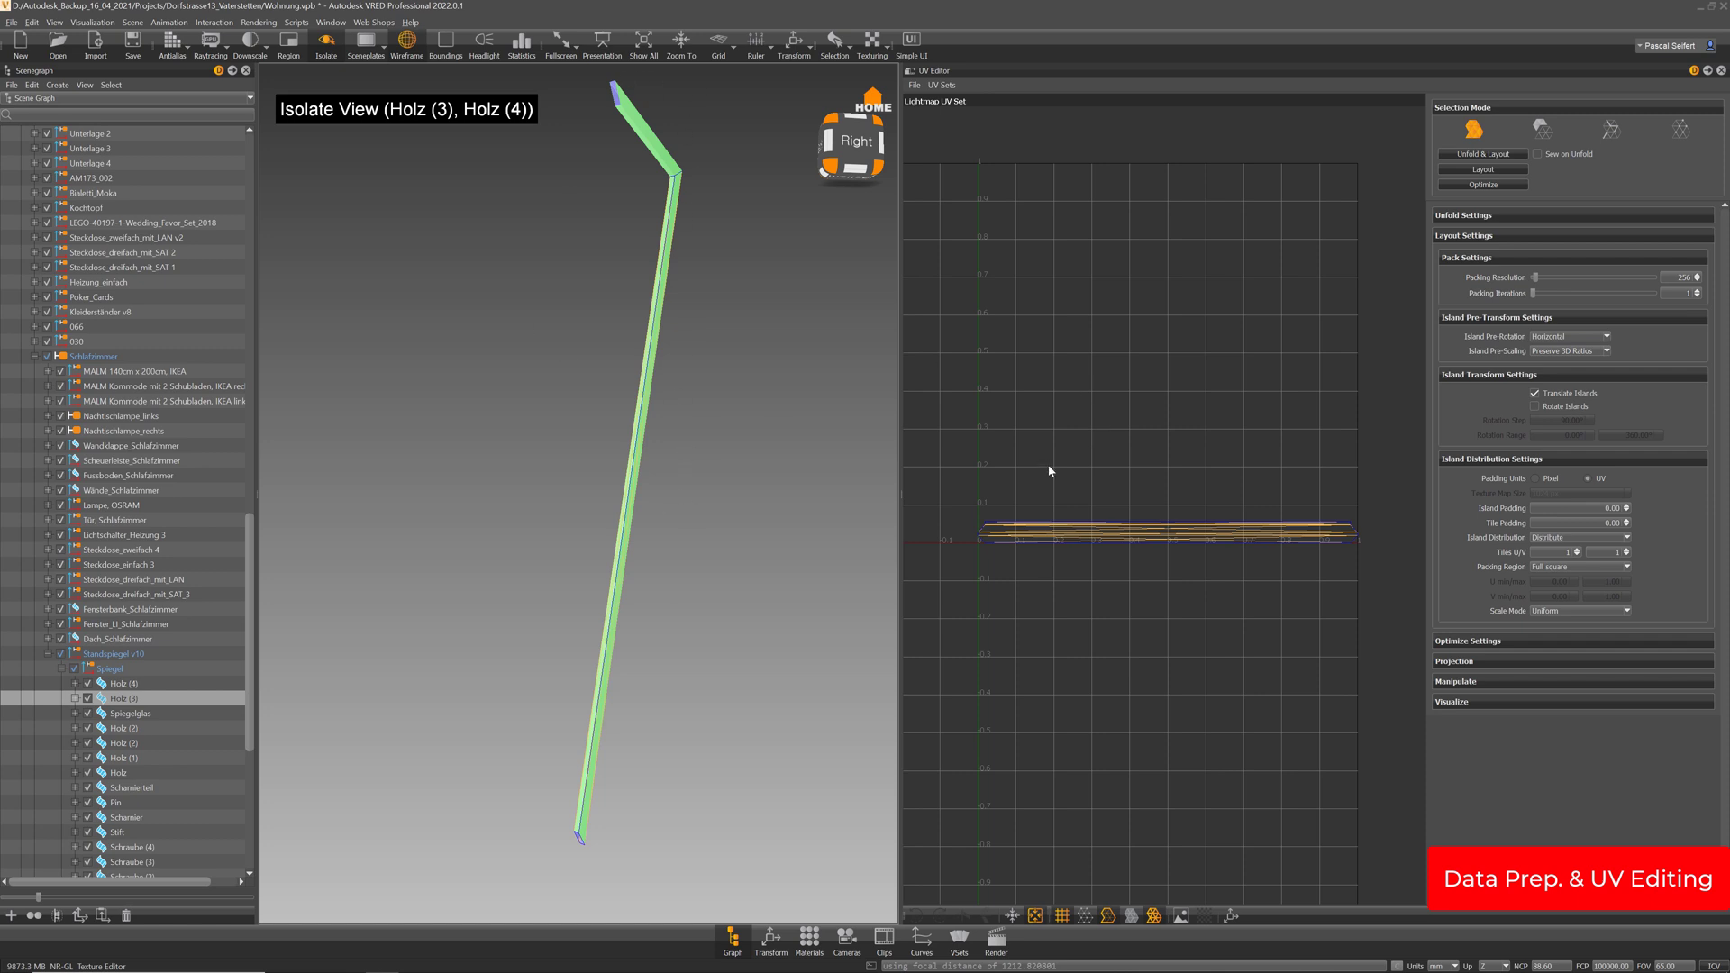
middle_click_drag(1055, 496, 1063, 435)
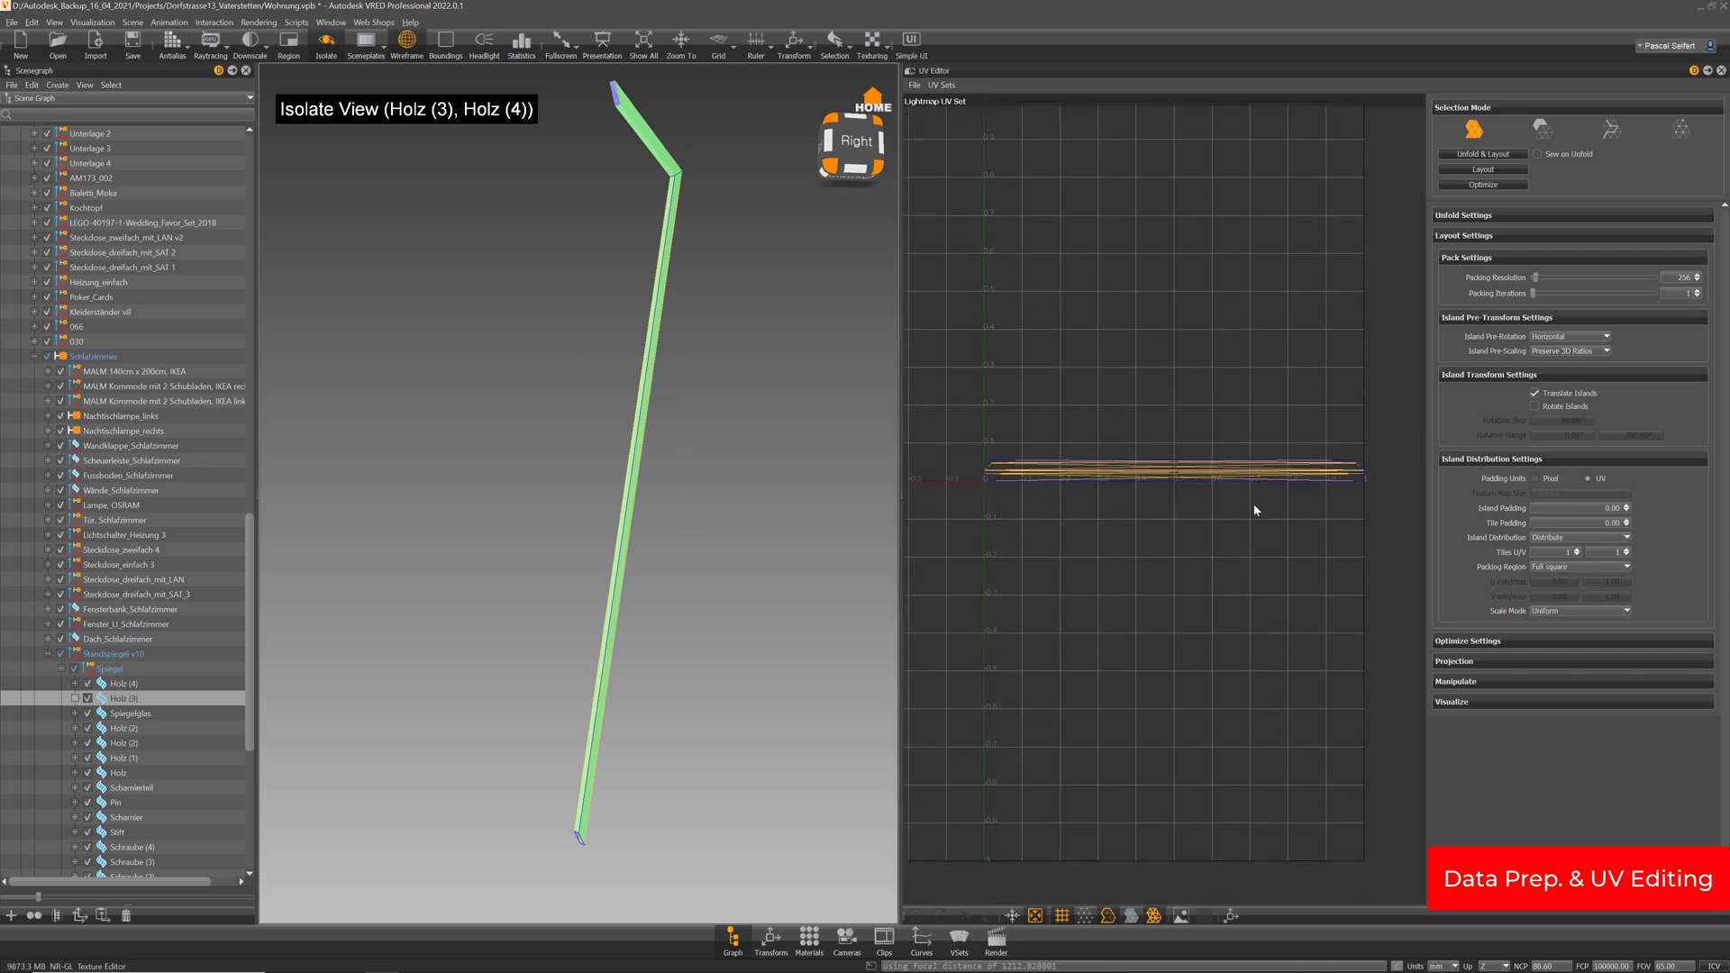
middle_click_drag(1173, 275, 1176, 326)
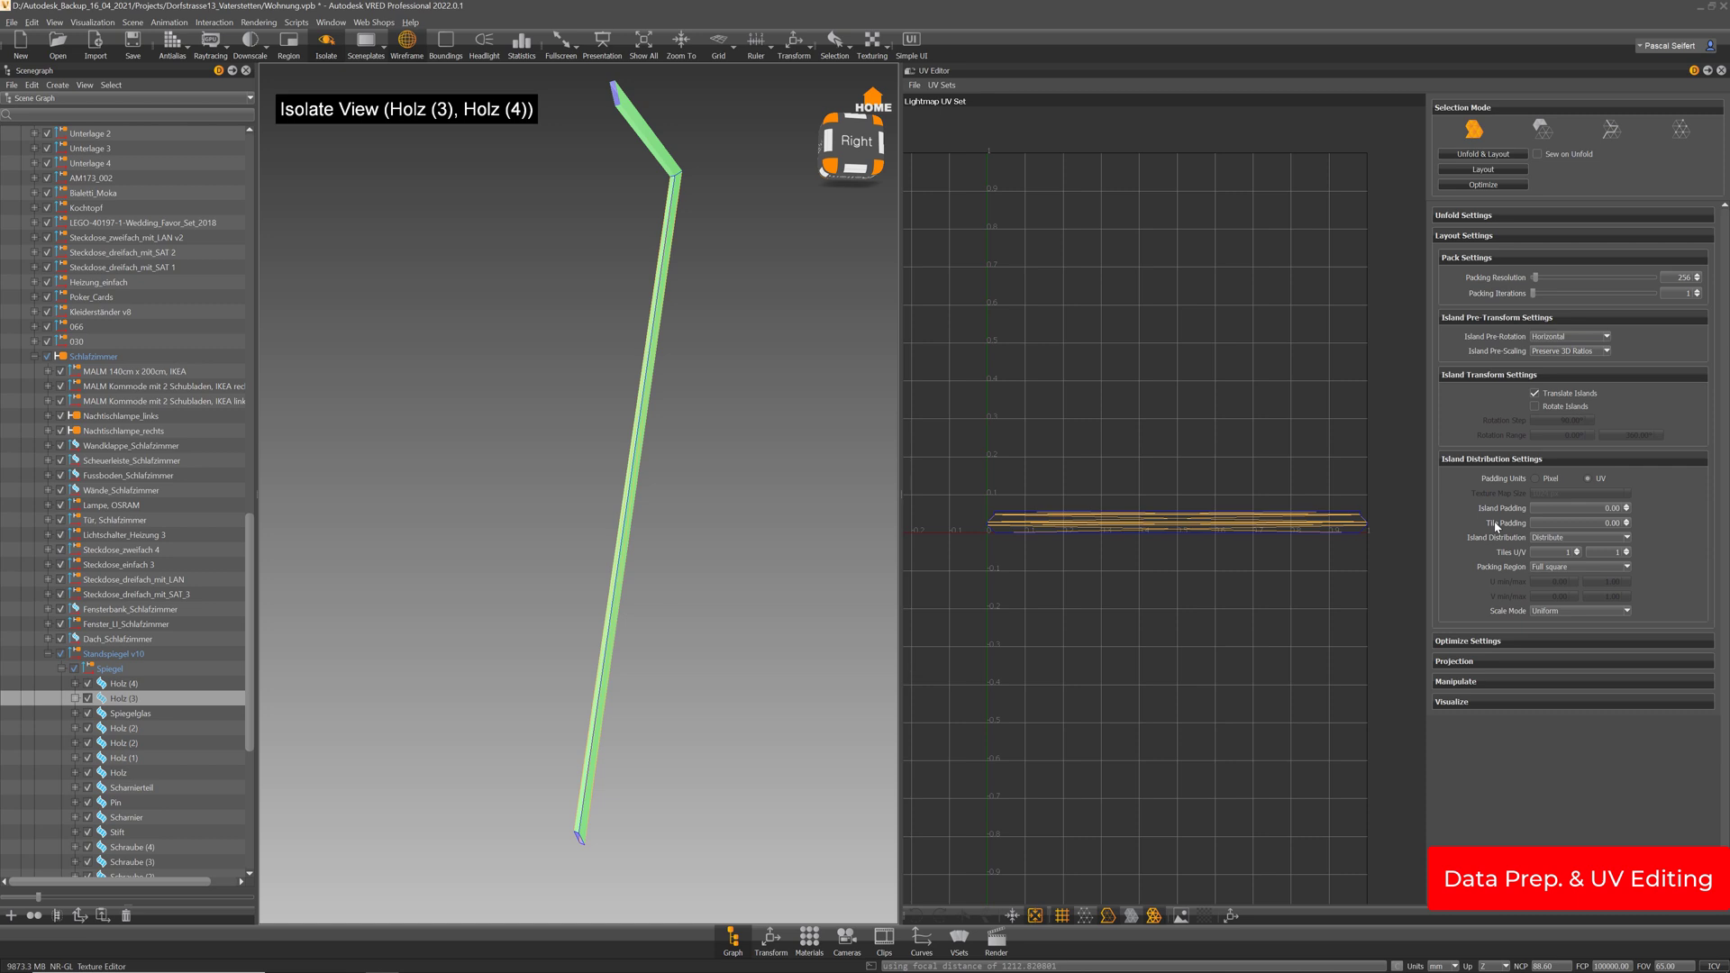
scroll(1182, 548, "up", 2)
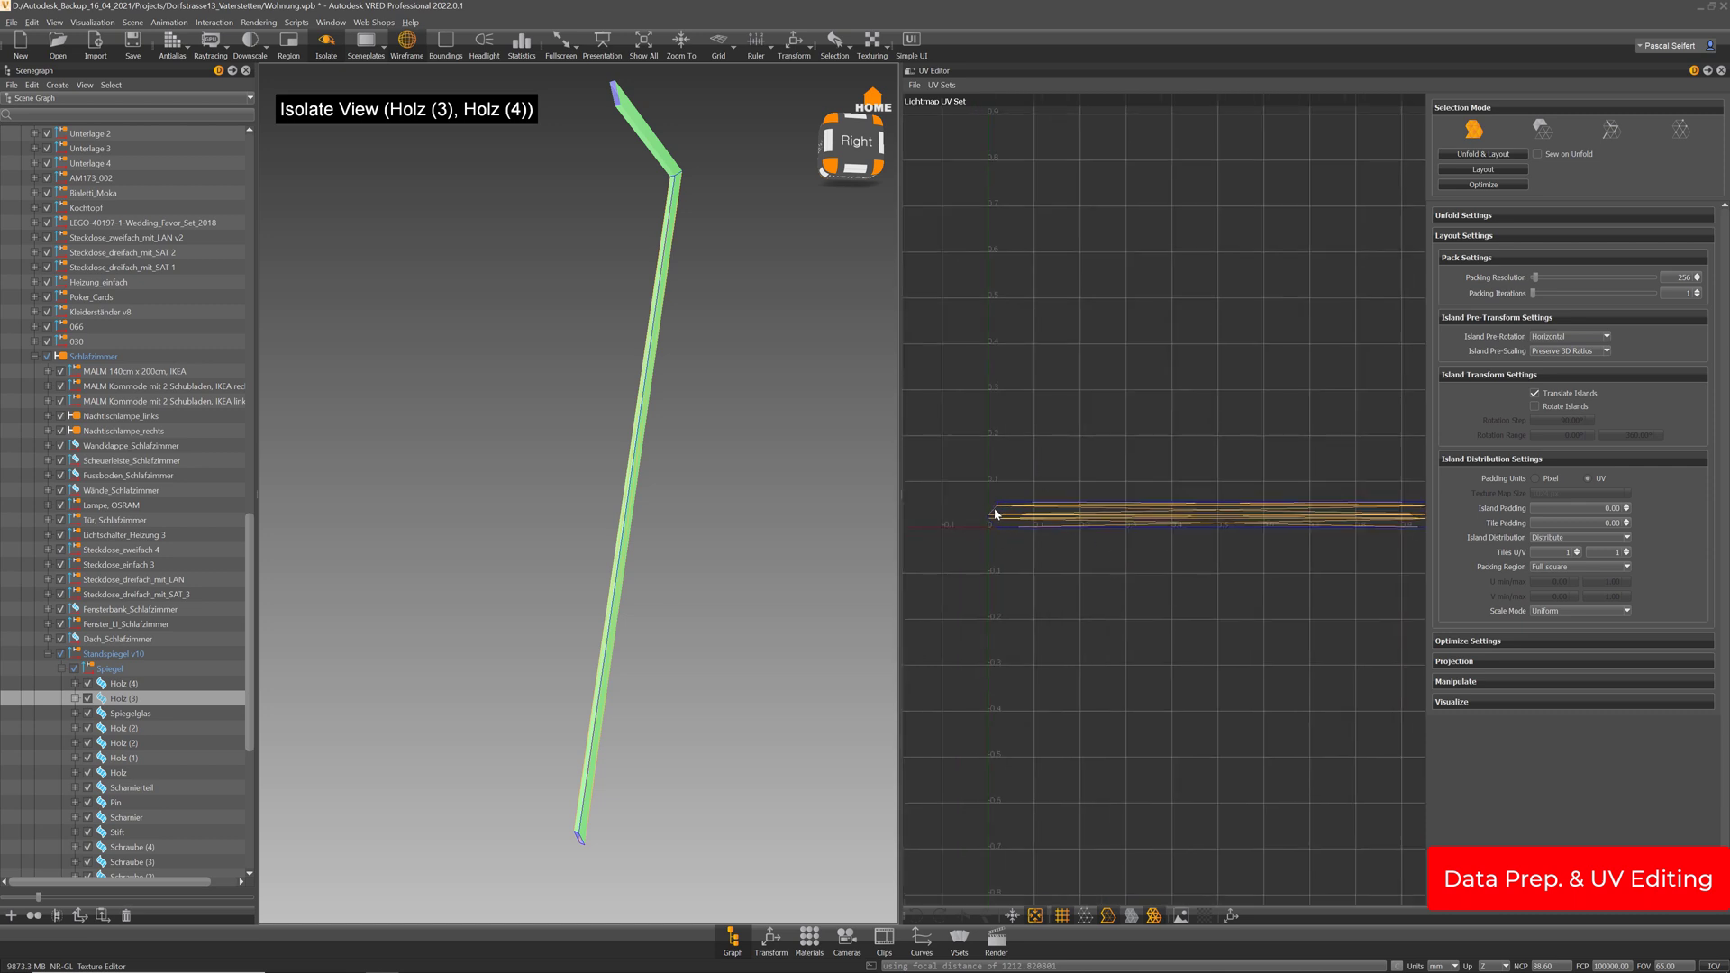
middle_click_drag(1280, 502, 1150, 492)
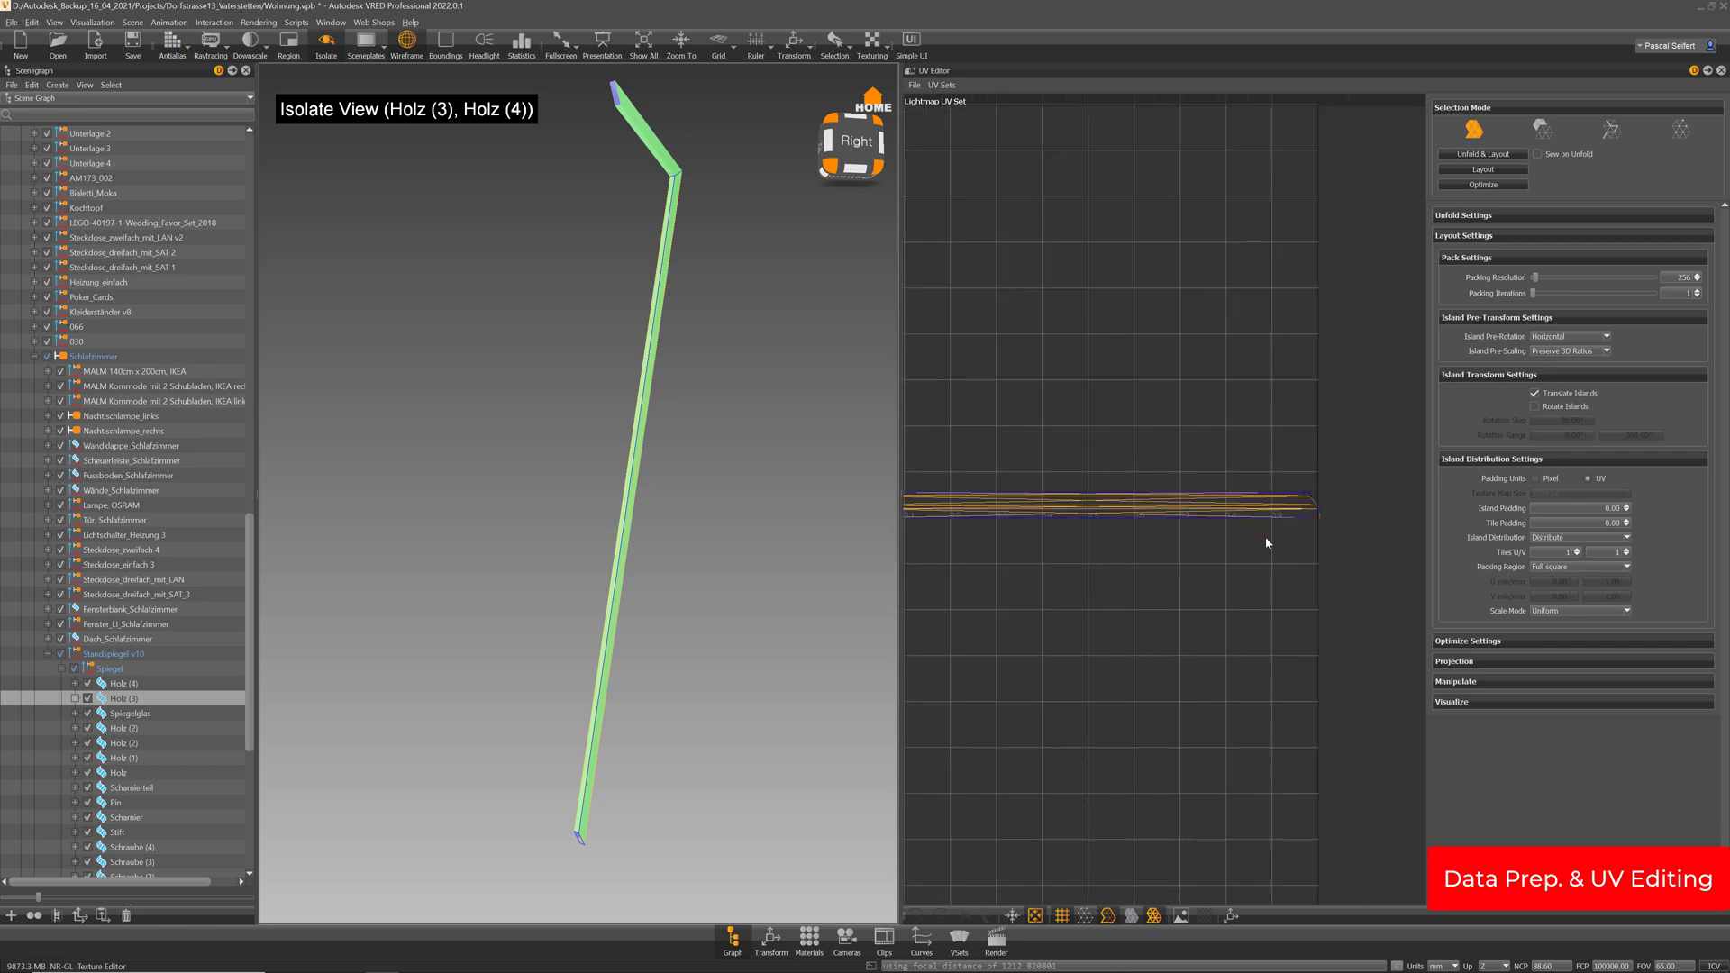
middle_click_drag(1265, 537, 1397, 528)
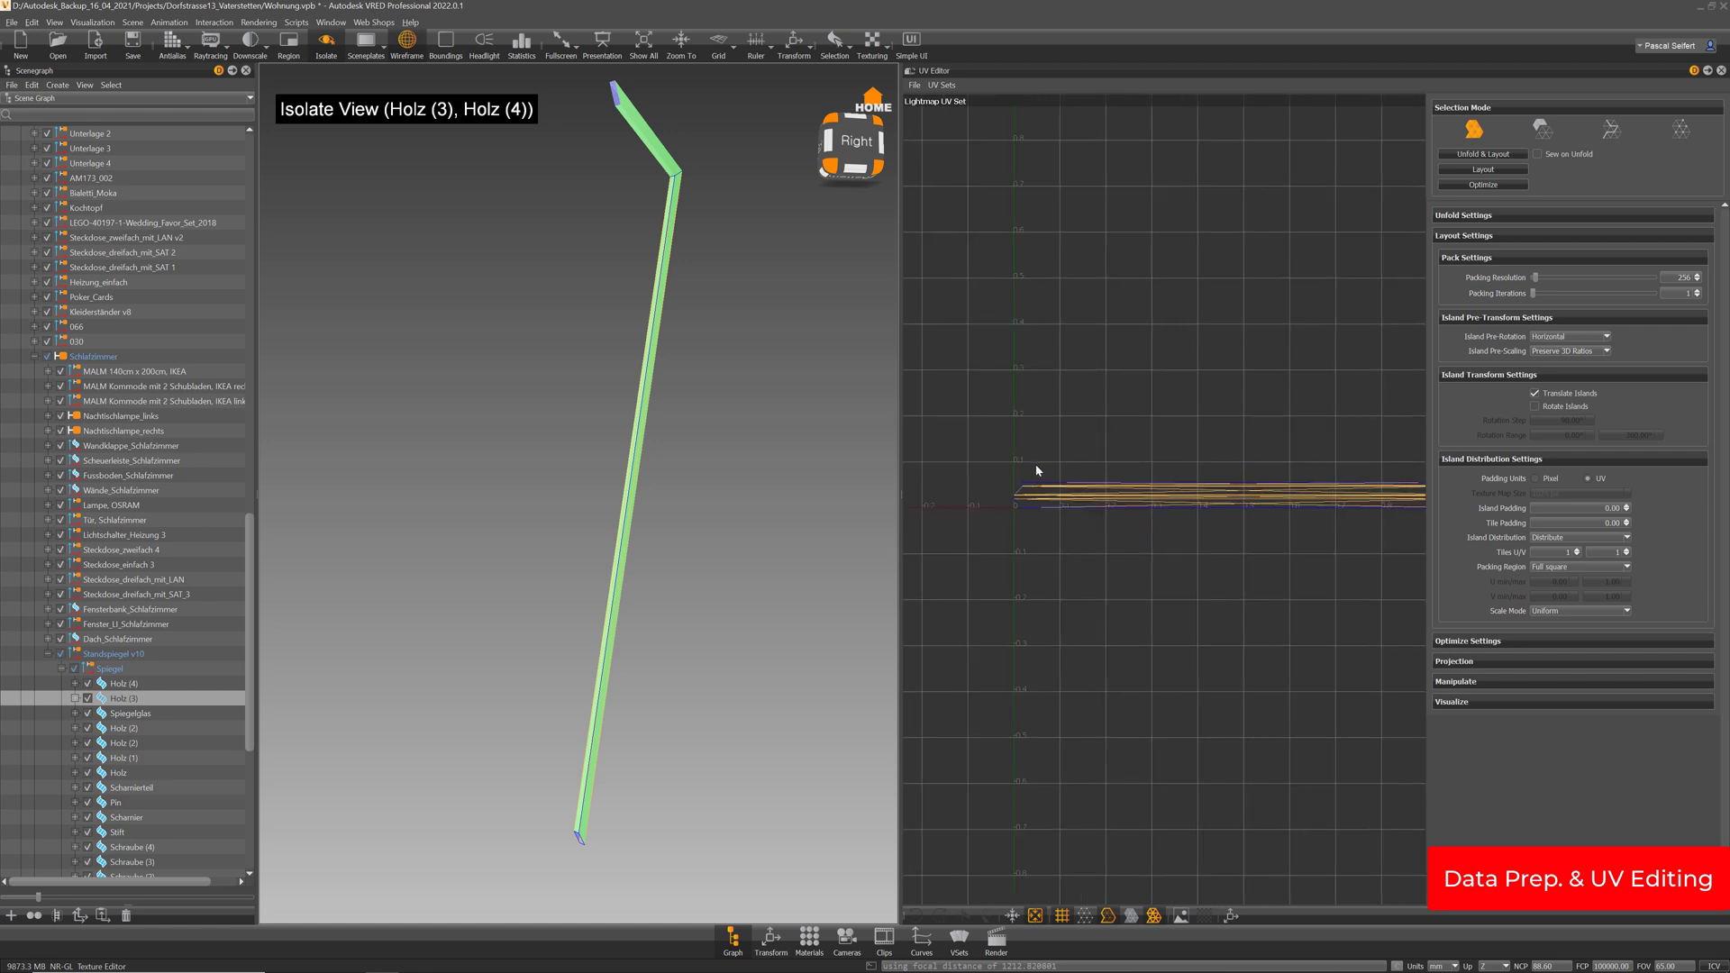
scroll(1034, 502, "up", 10)
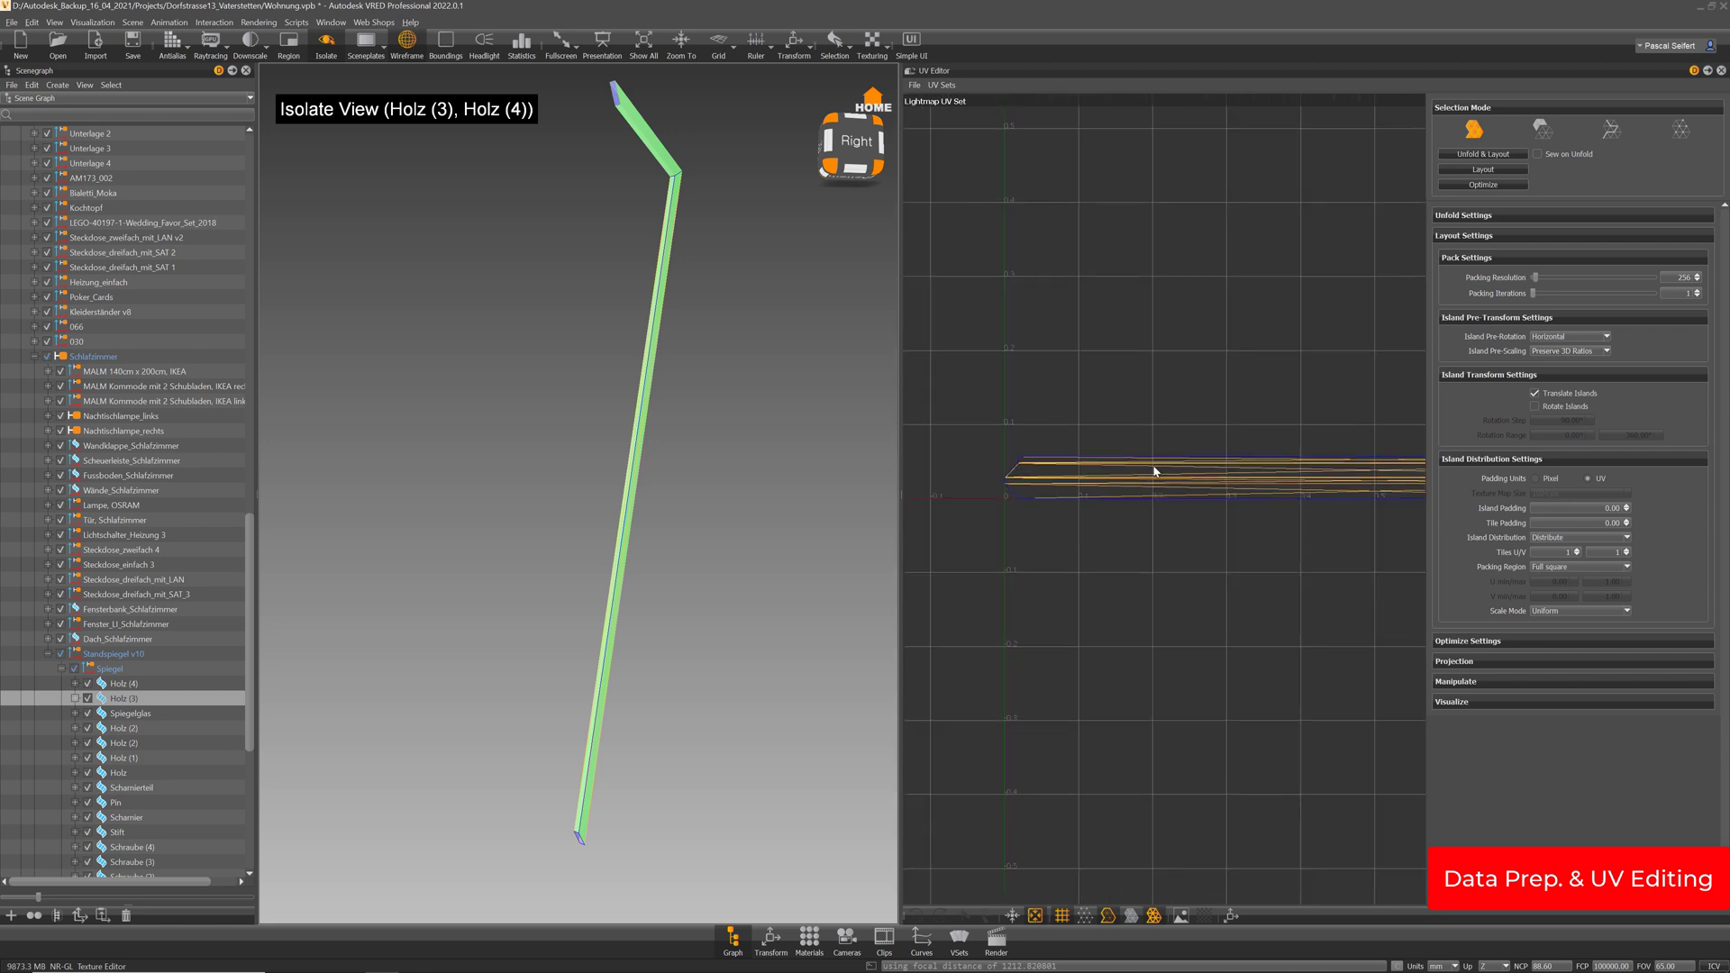
scroll(1056, 459, "up", 2)
middle_click_drag(1056, 460, 1532, 537)
scroll(1232, 449, "up", 3)
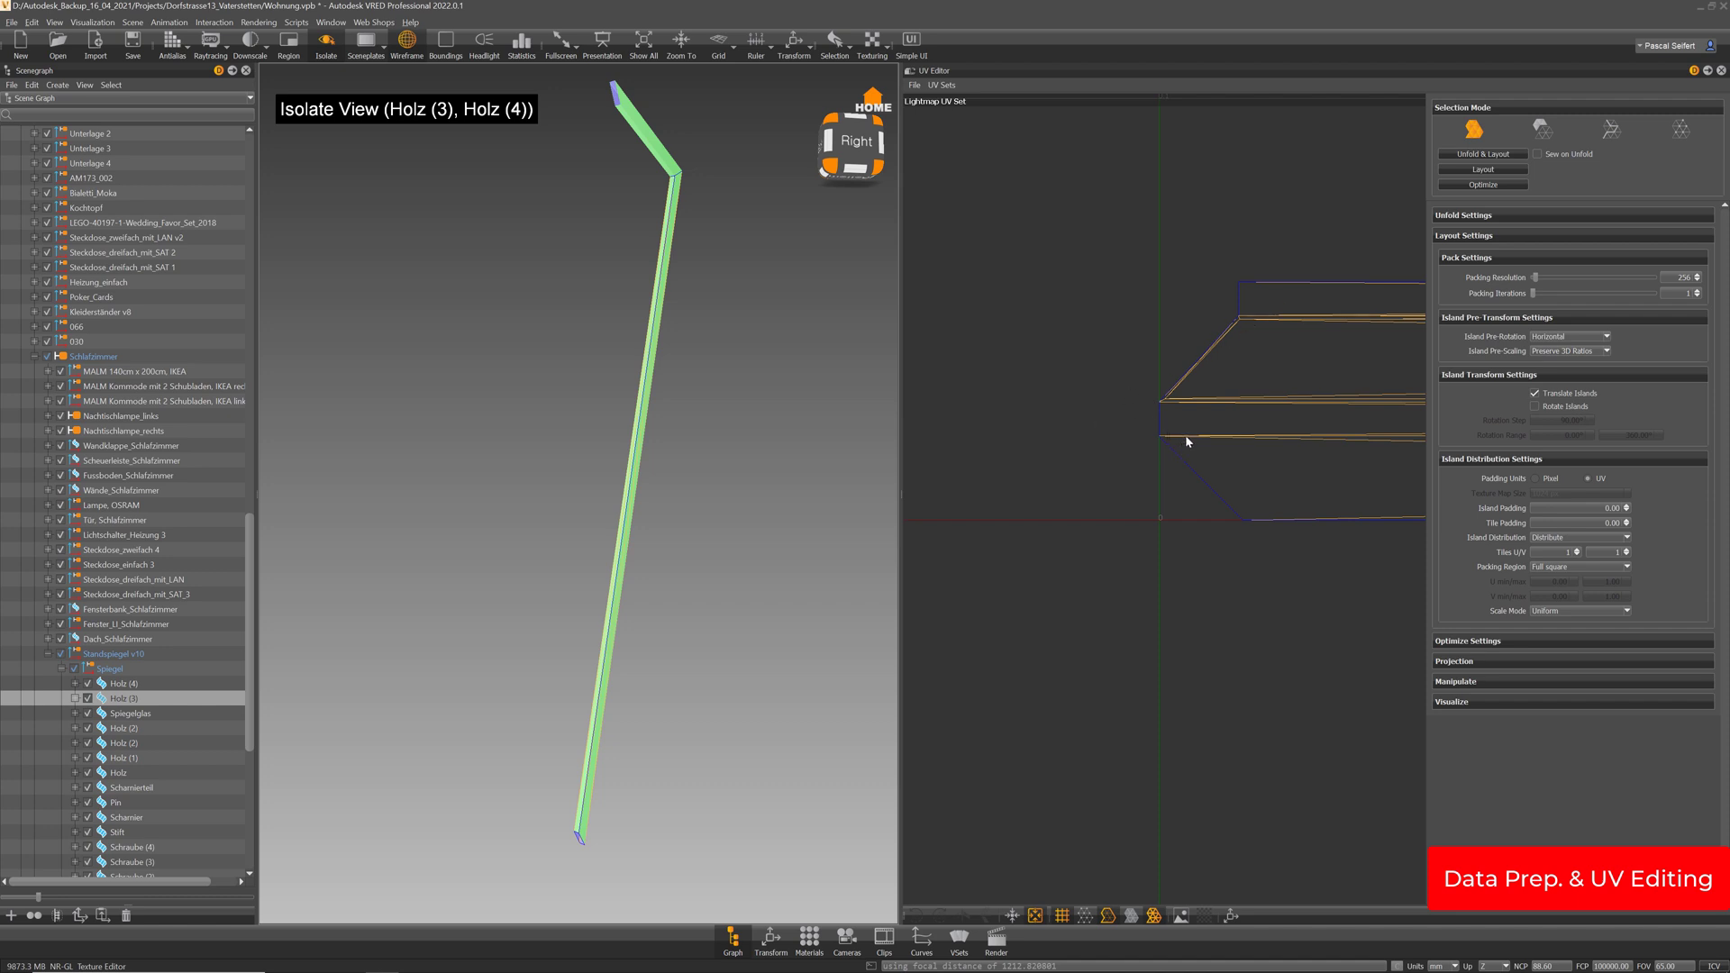
Raise Island Padding and Tile Padding to 0.02 and re-run Layout on the Holz strips
left_click(1626, 507)
left_click(1626, 521)
middle_click_drag(1332, 508, 1281, 511)
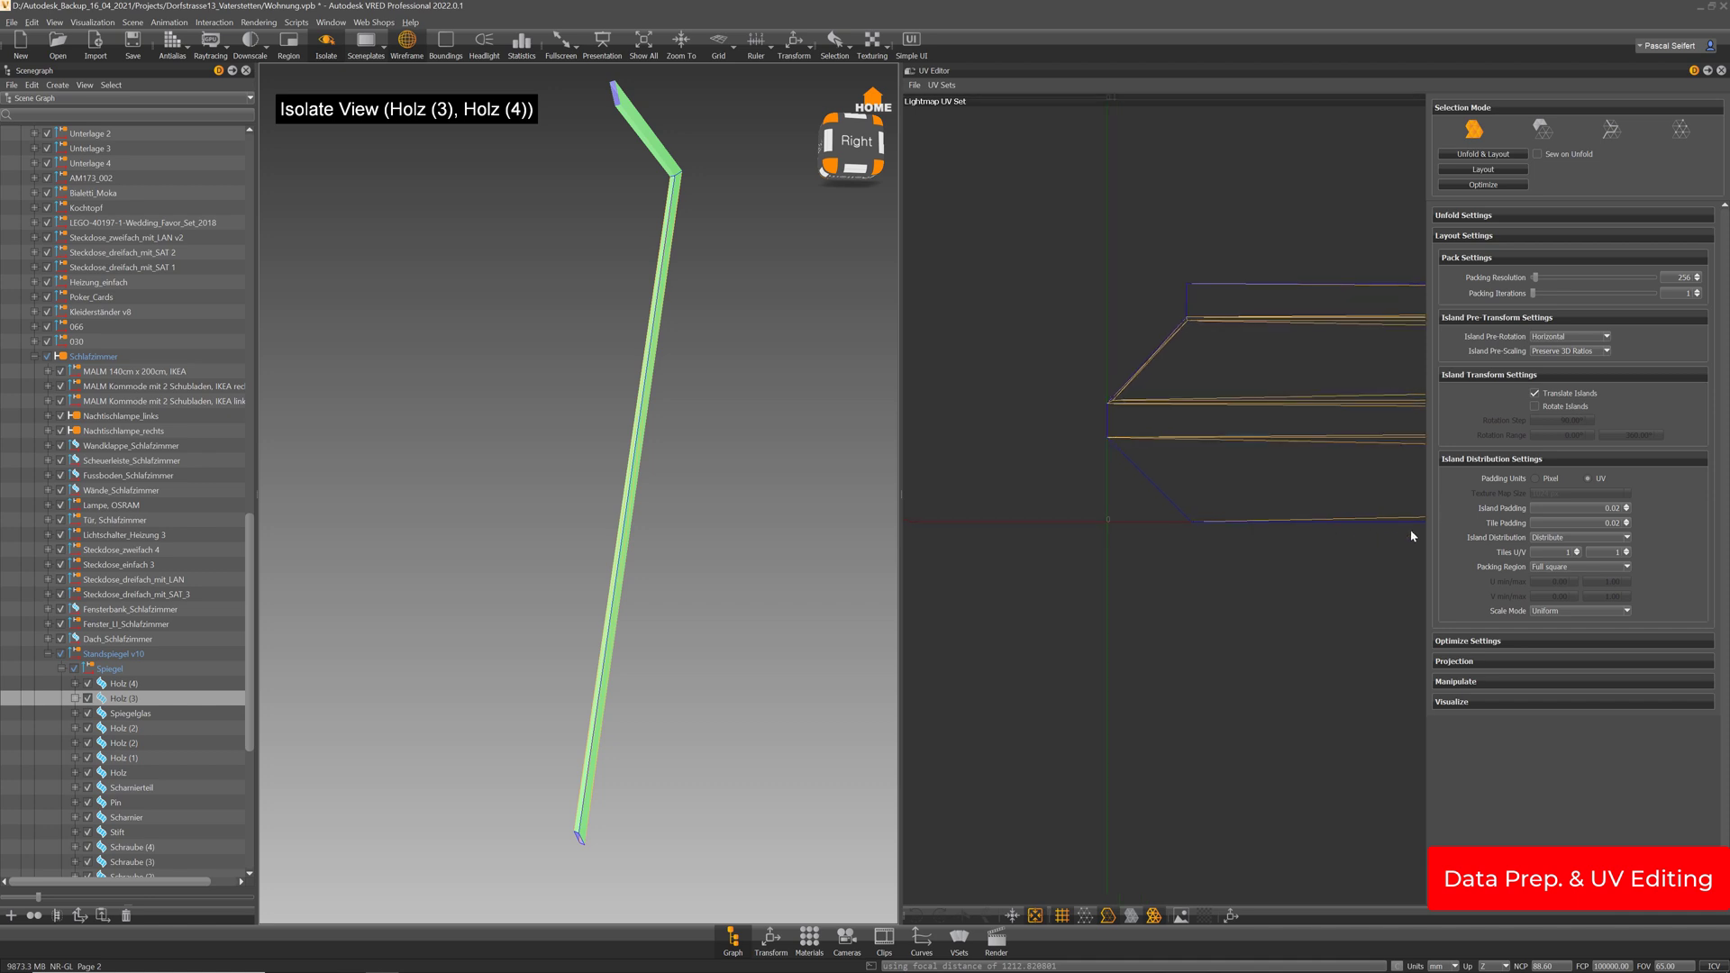
left_click(1512, 173)
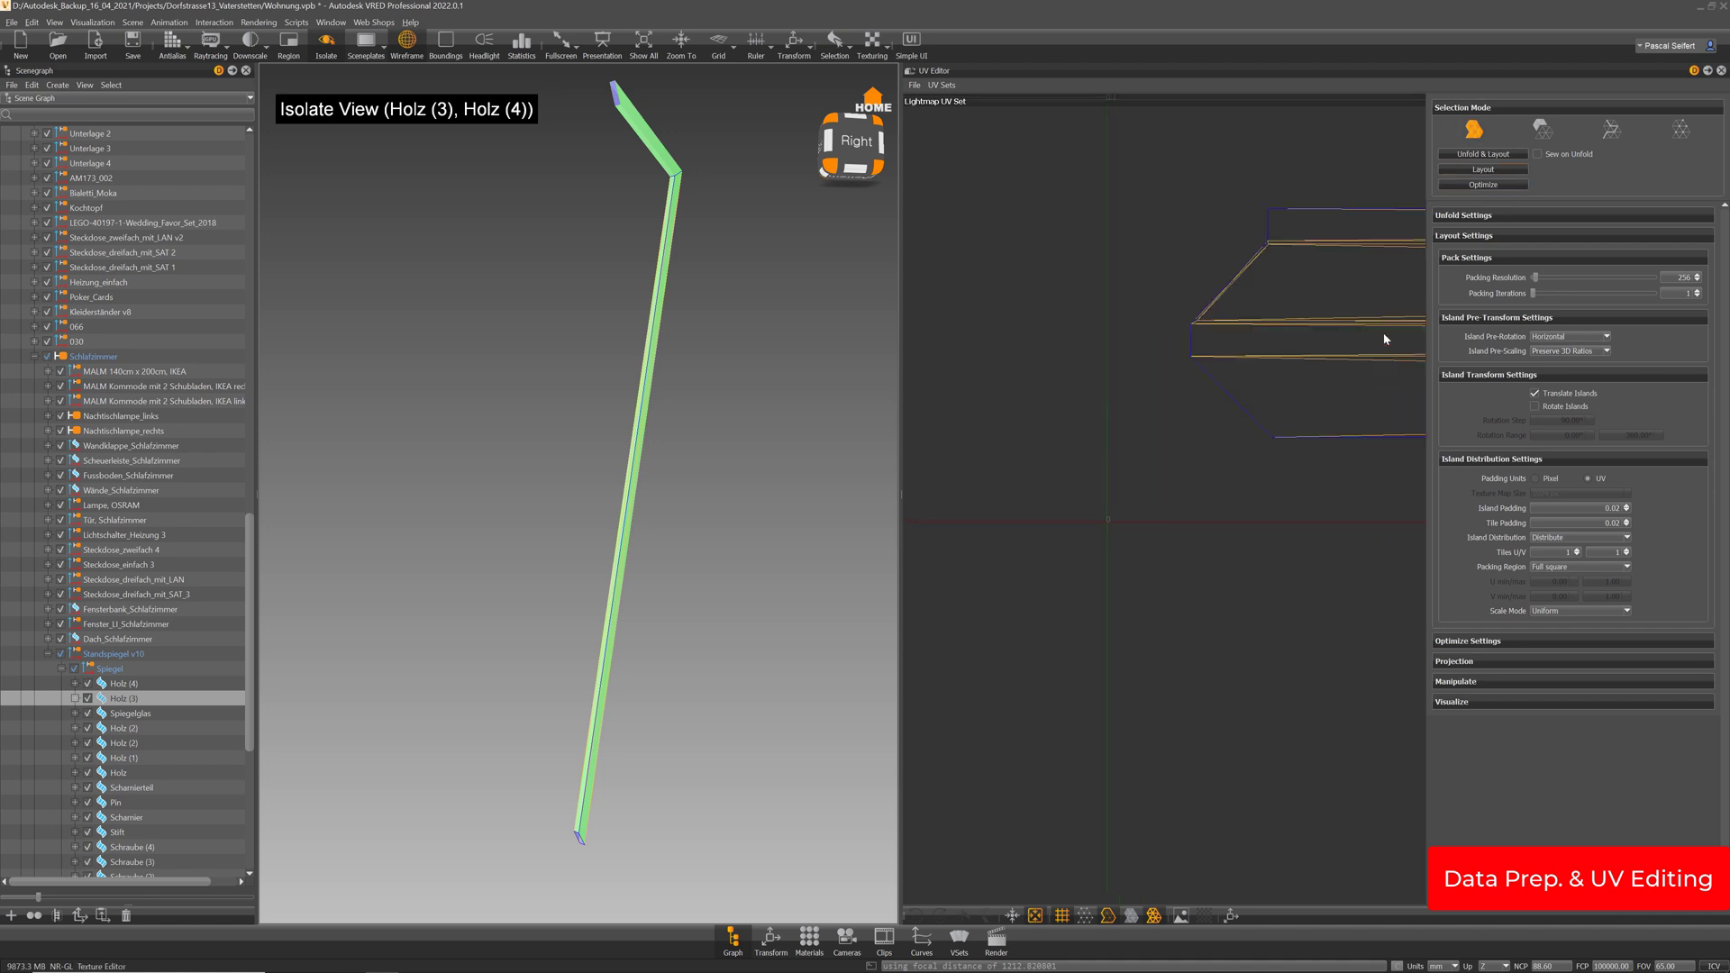
scroll(1227, 455, "down", 5)
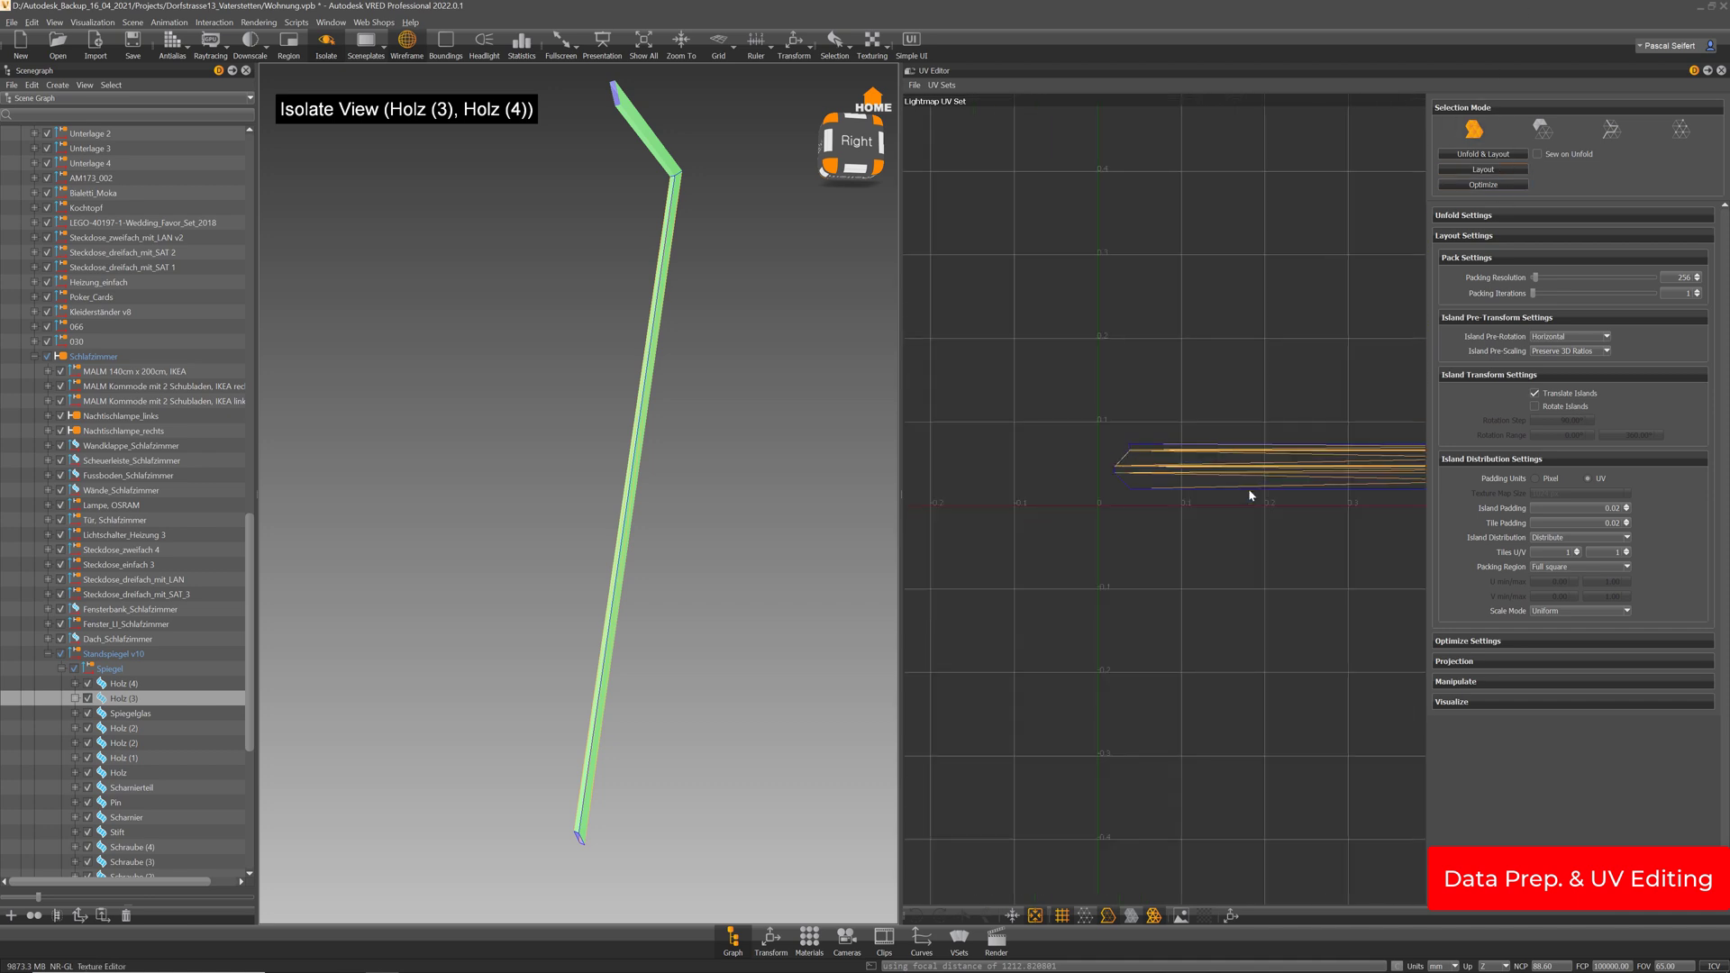
middle_click_drag(1205, 517, 1204, 557)
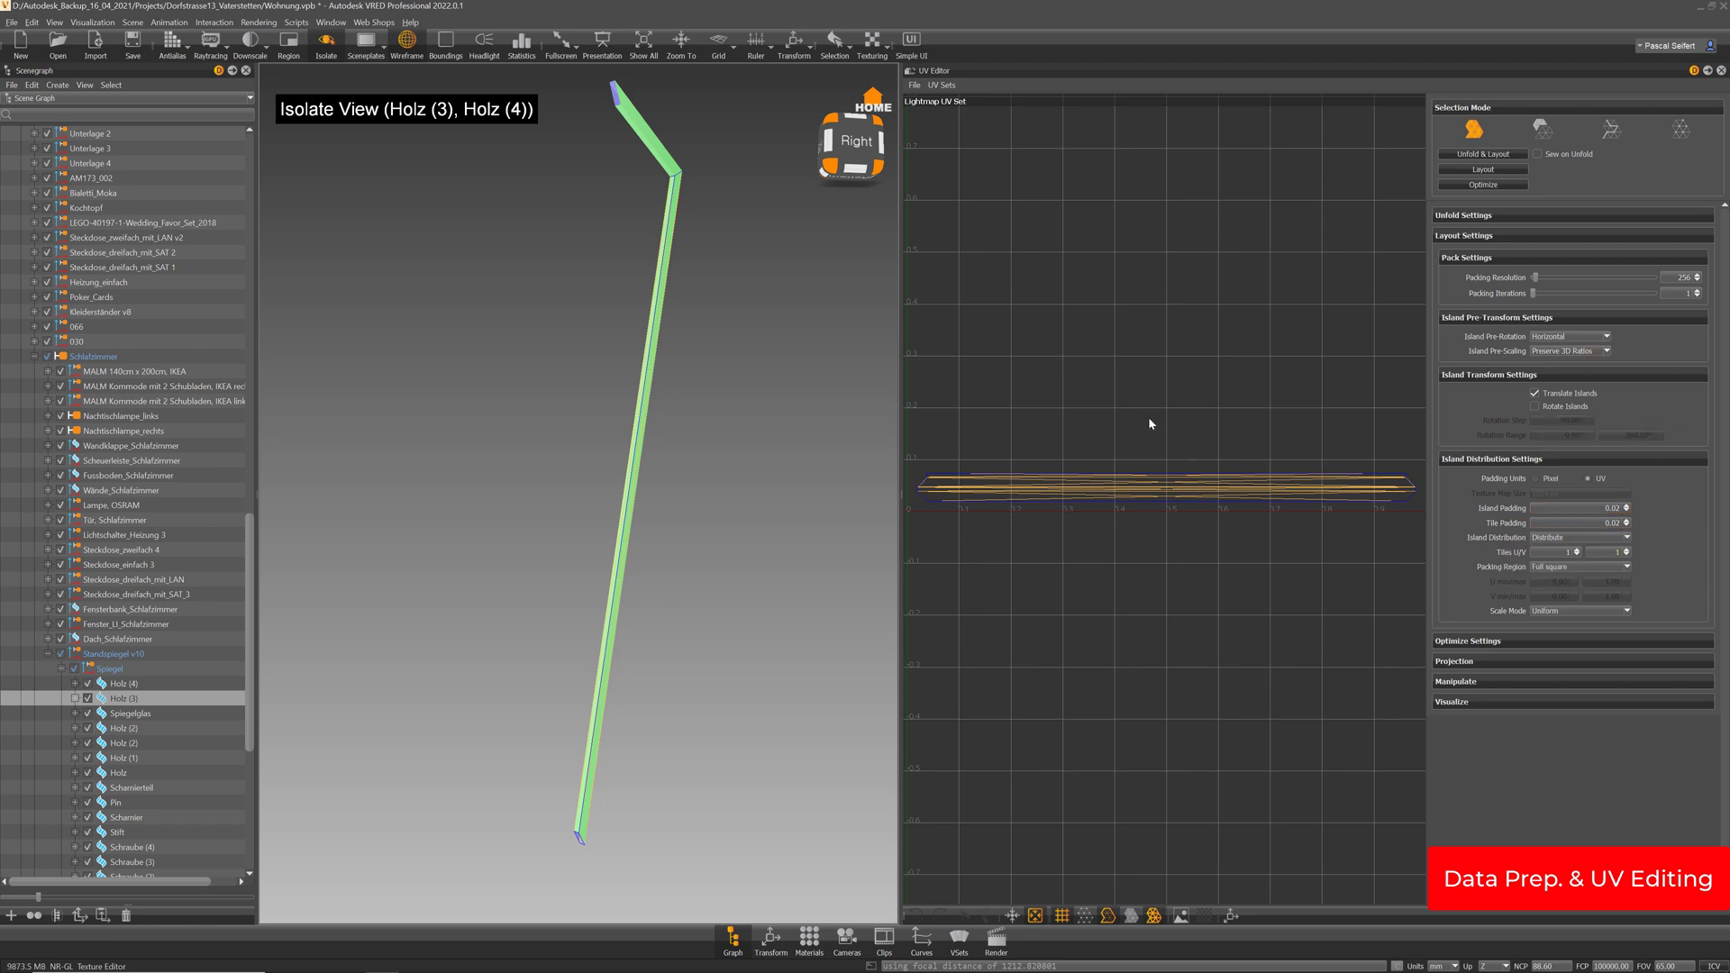
Isolate the Holz (2) part and orbit around it to inspect it
left_click(135, 714)
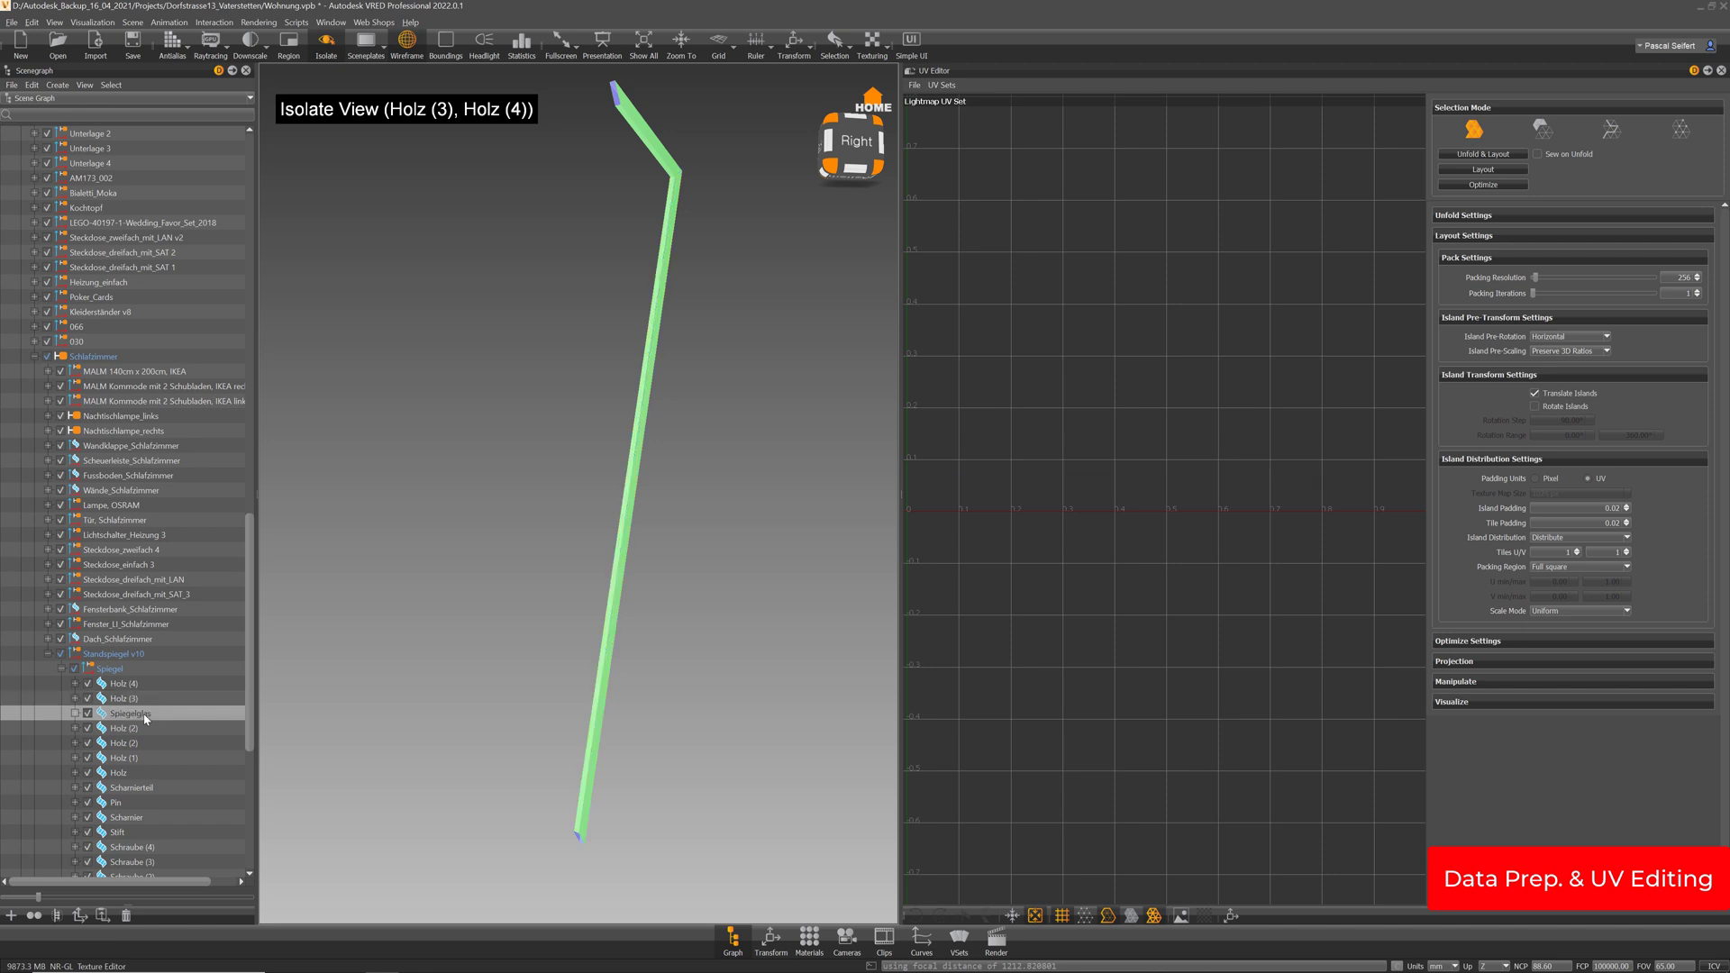
left_click(119, 729)
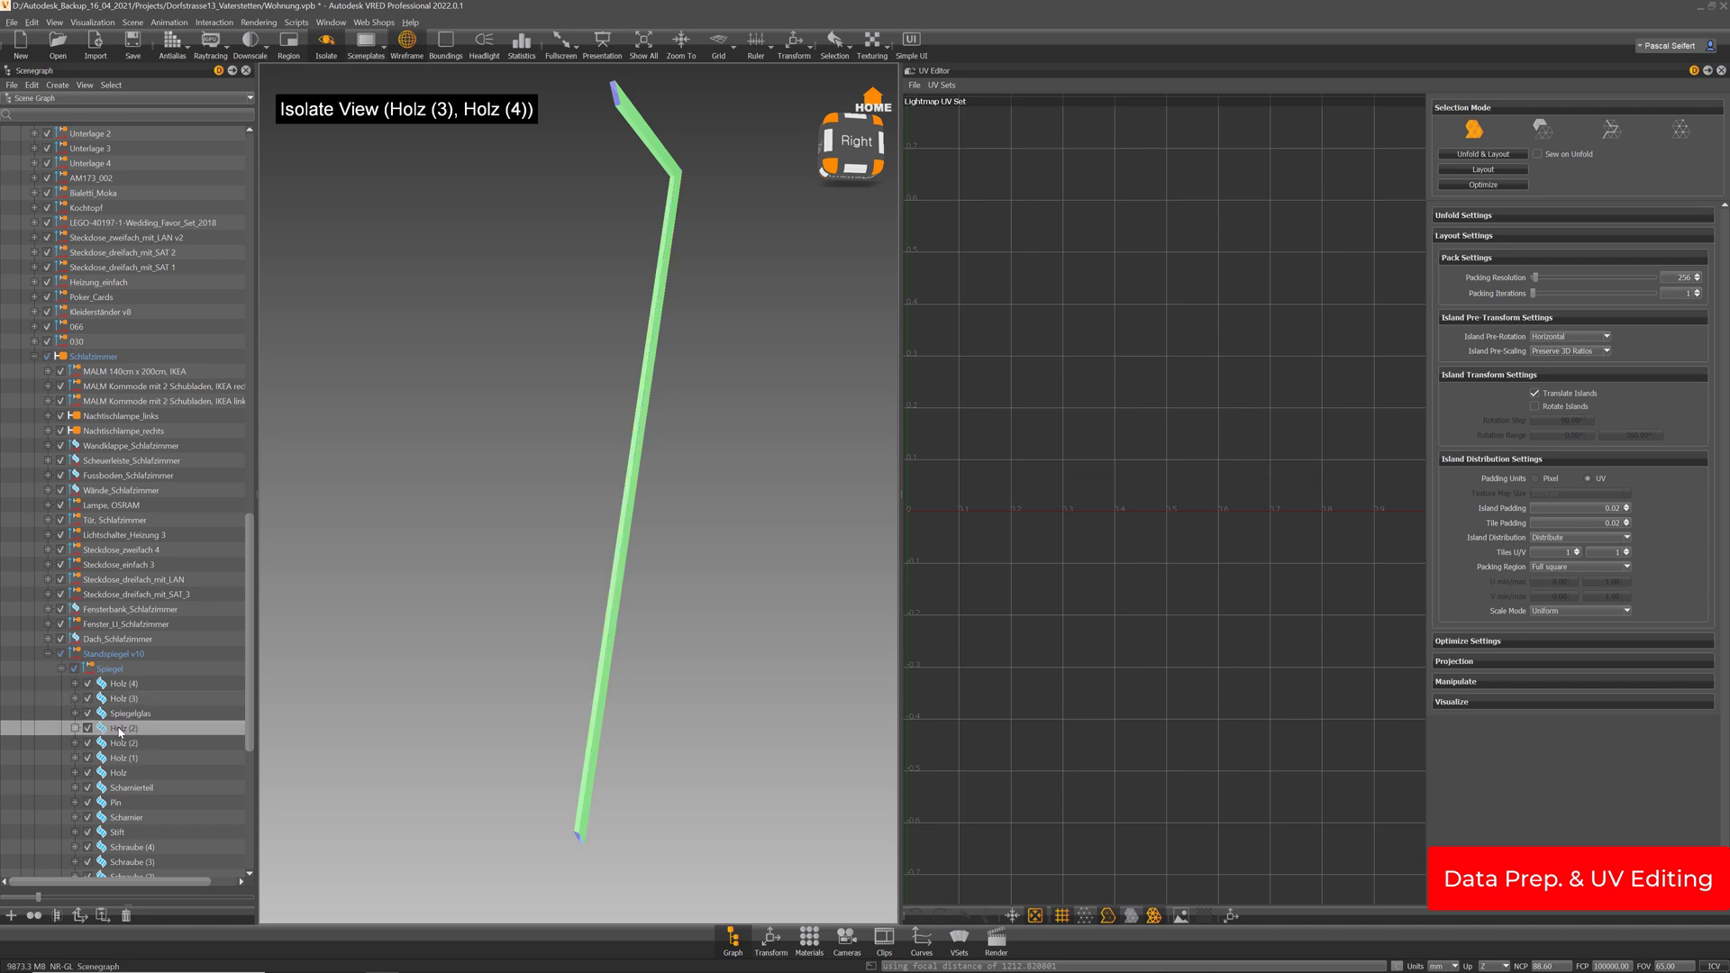
key("f")
key("i")
key("i")
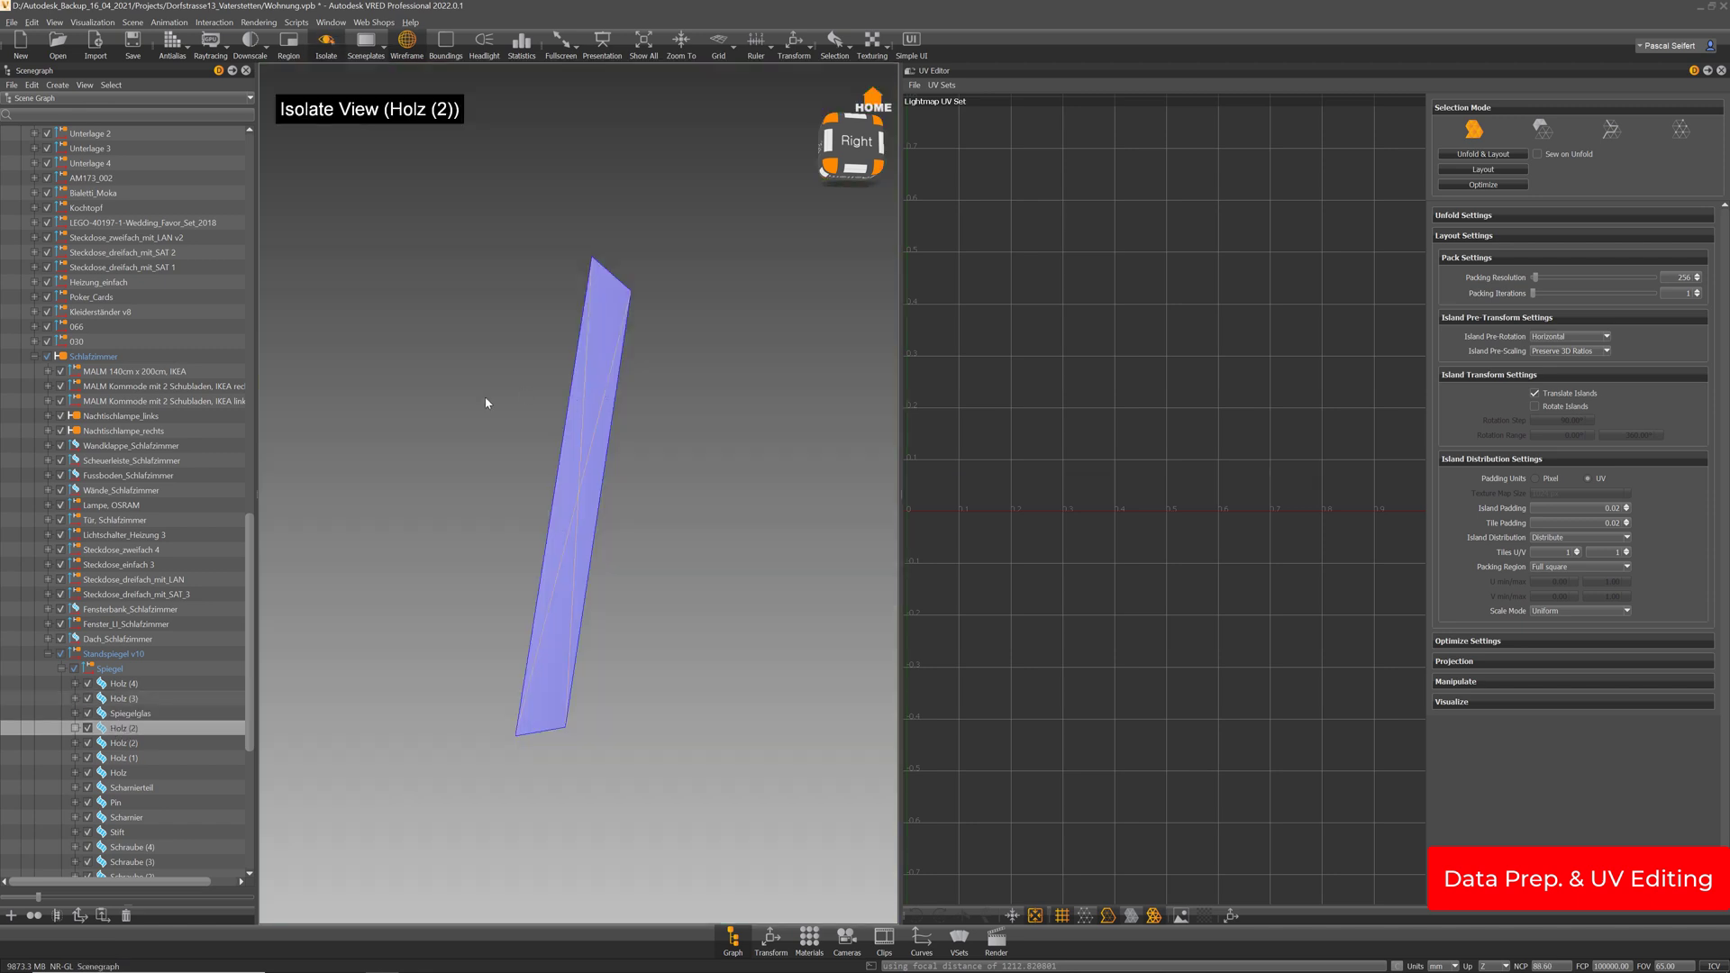
left_click_drag(487, 402, 807, 568)
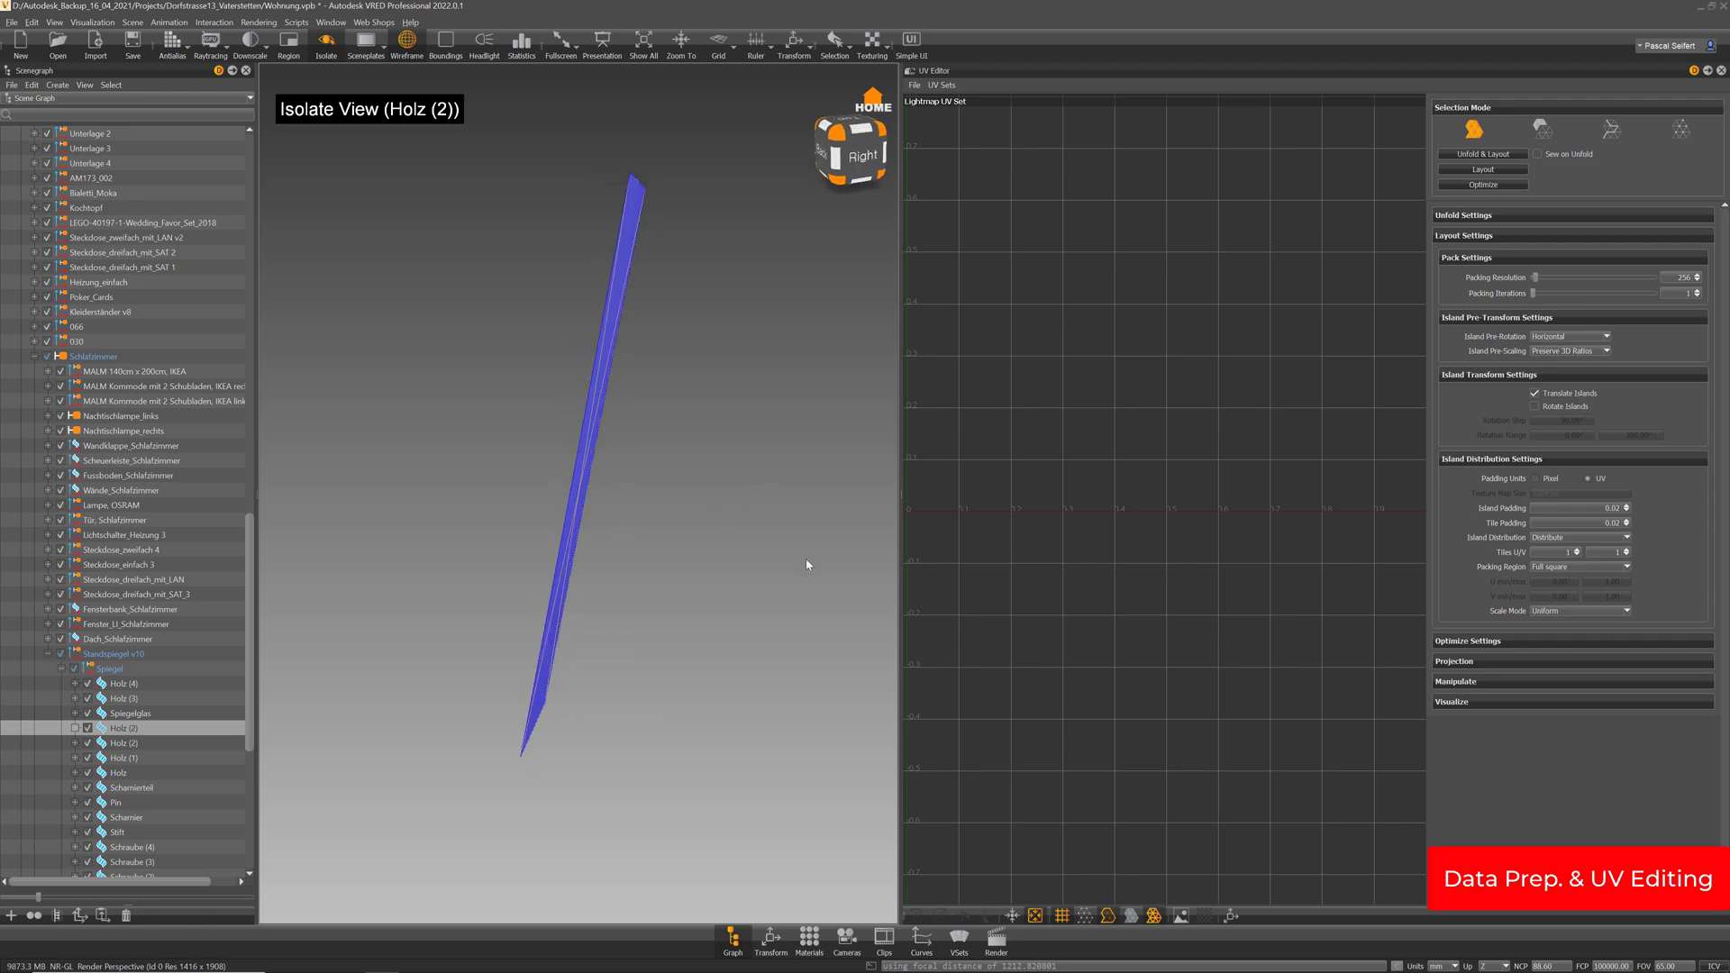
left_click(326, 43)
left_click(326, 42)
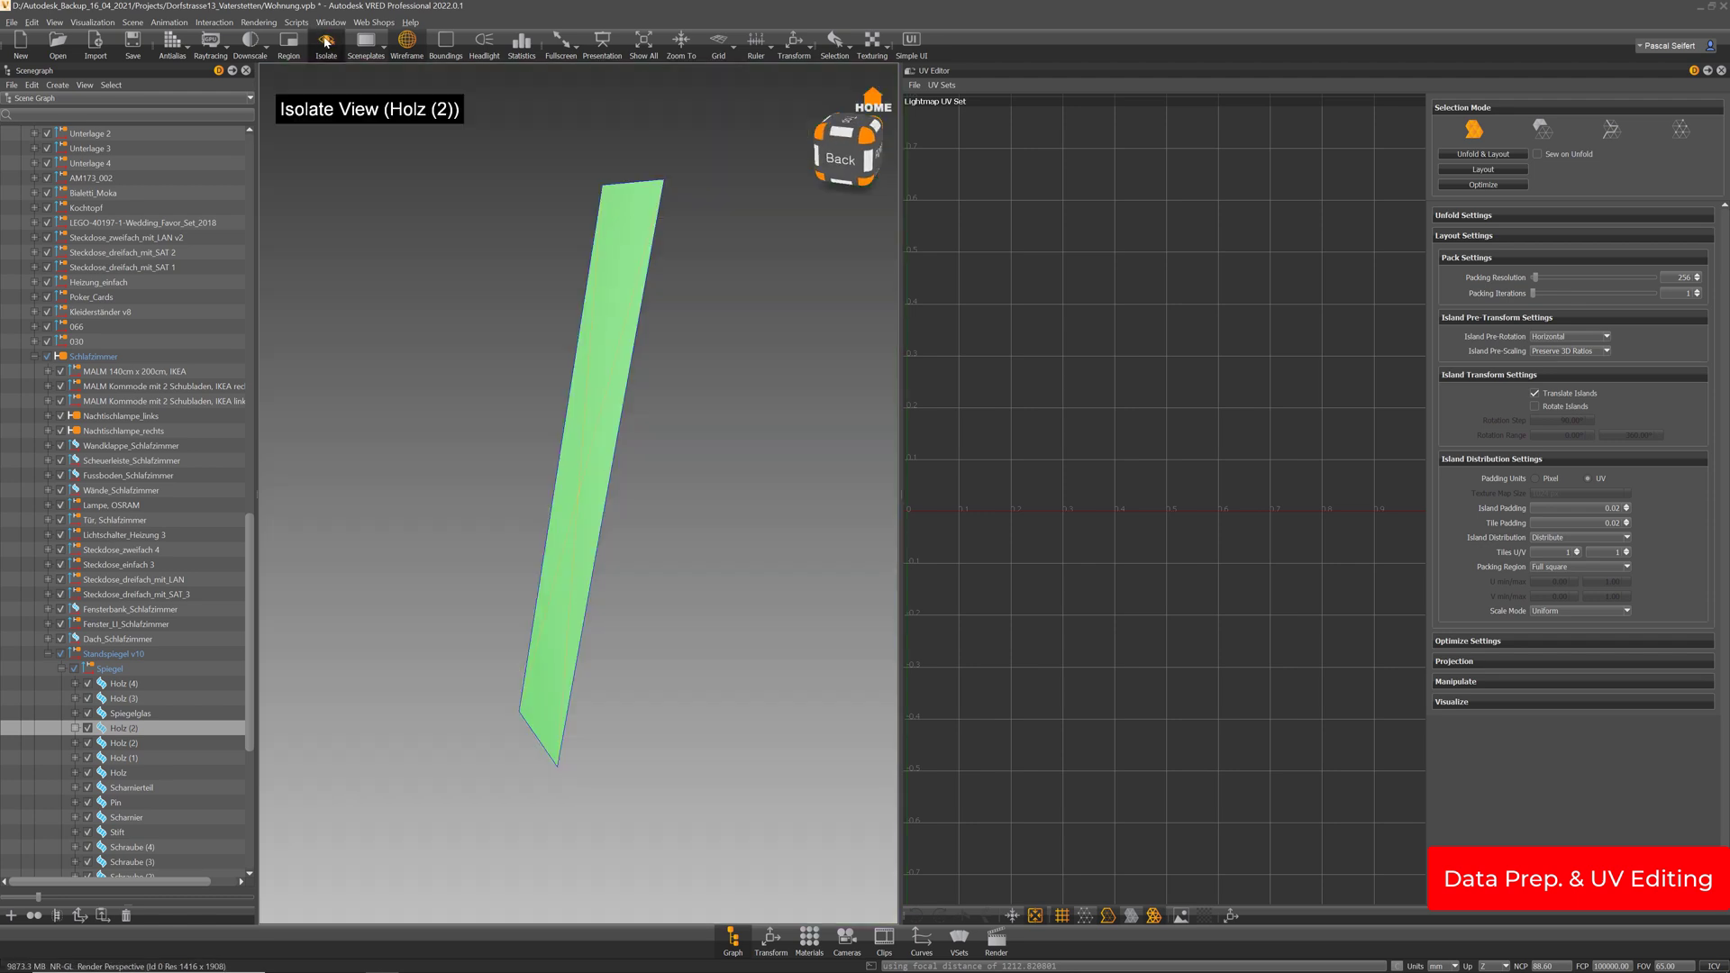
Compare by isolating Spiegelglas, then isolate Holz (2) again
left_click(188, 730)
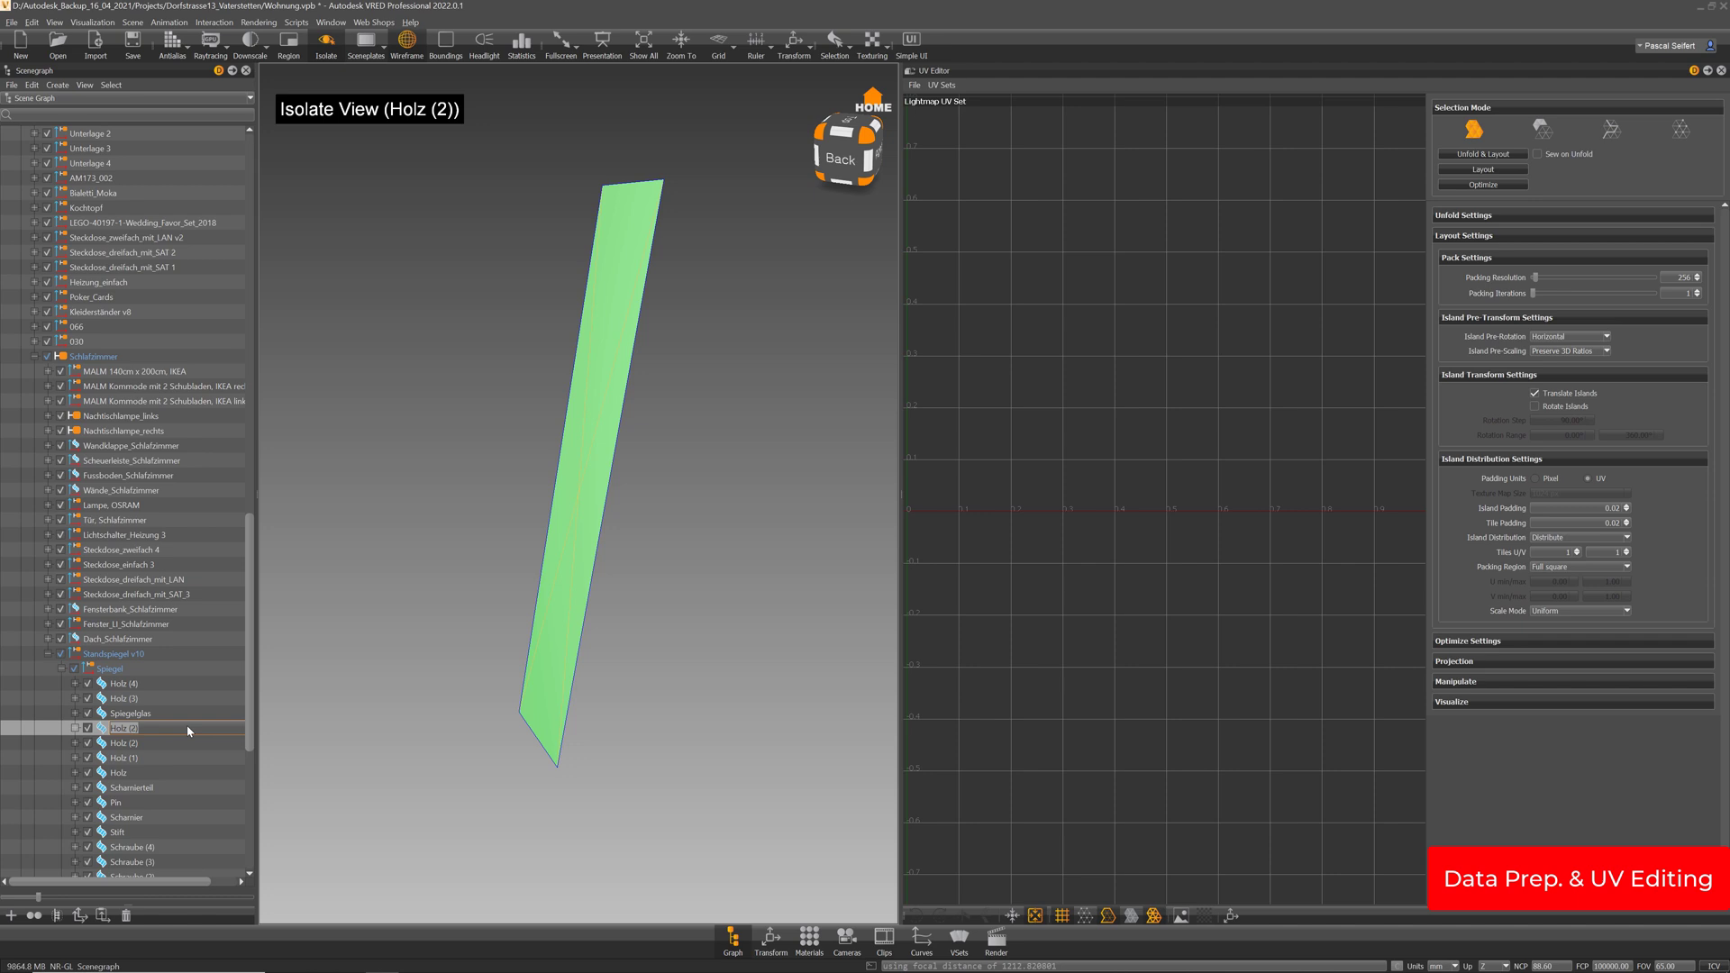
left_click(142, 714)
left_click_drag(755, 475, 730, 470, "alt")
key("i")
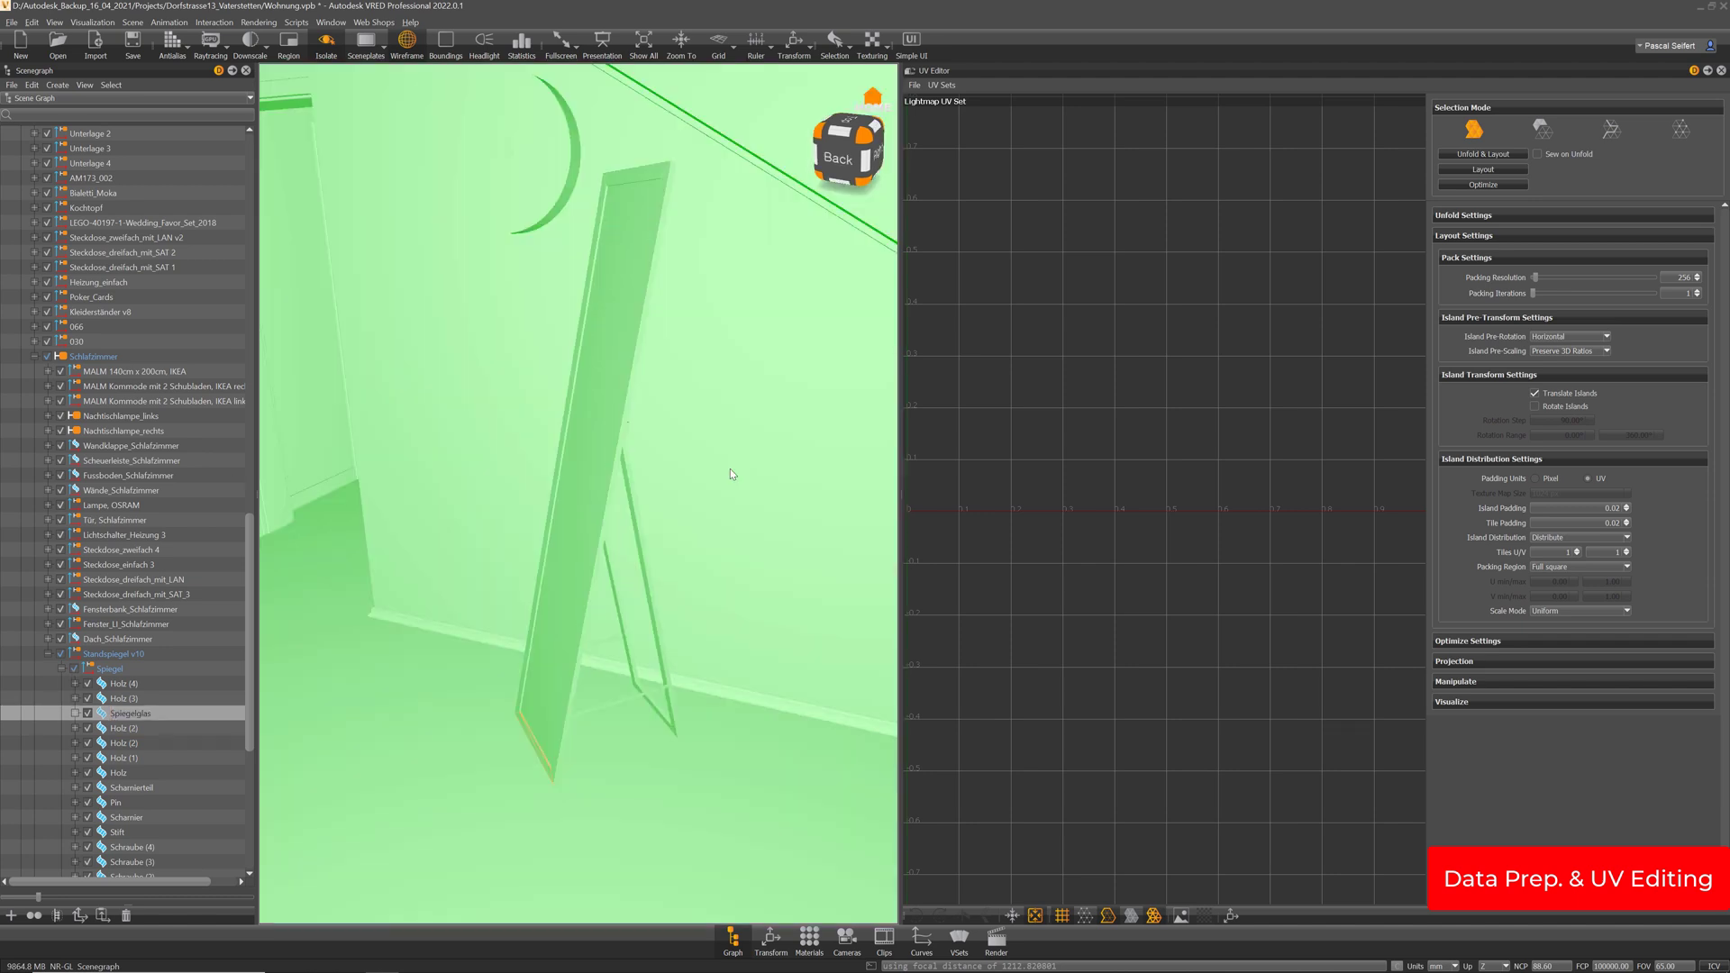
key("i")
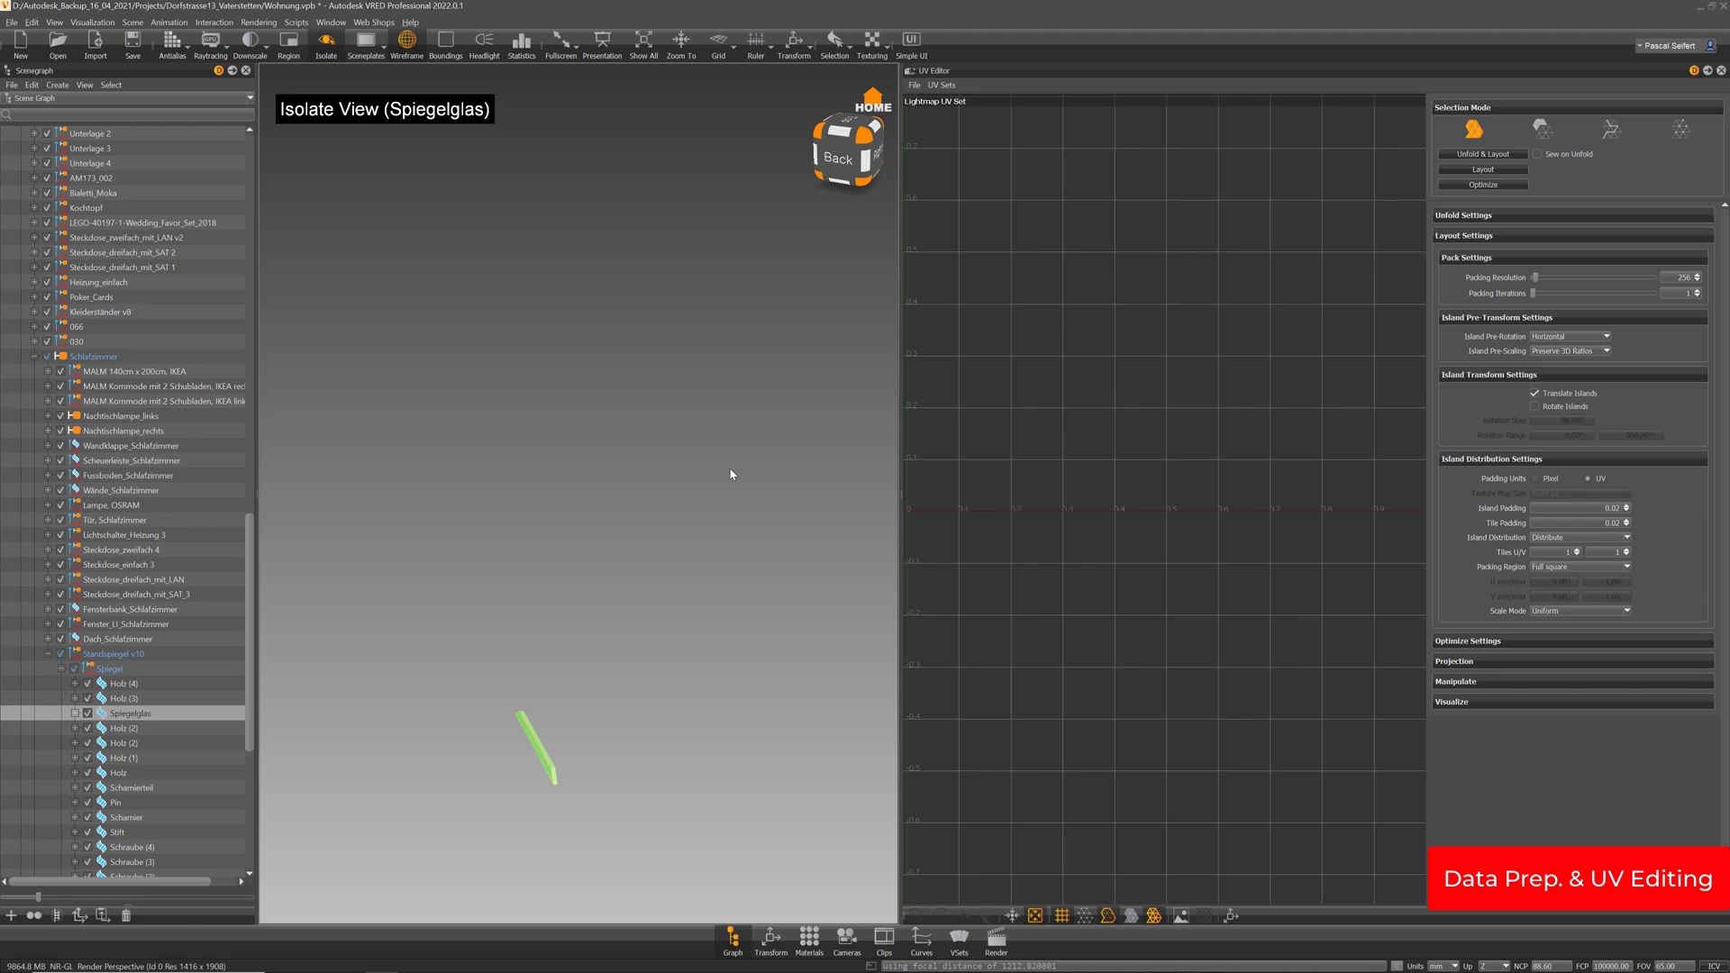
key("i")
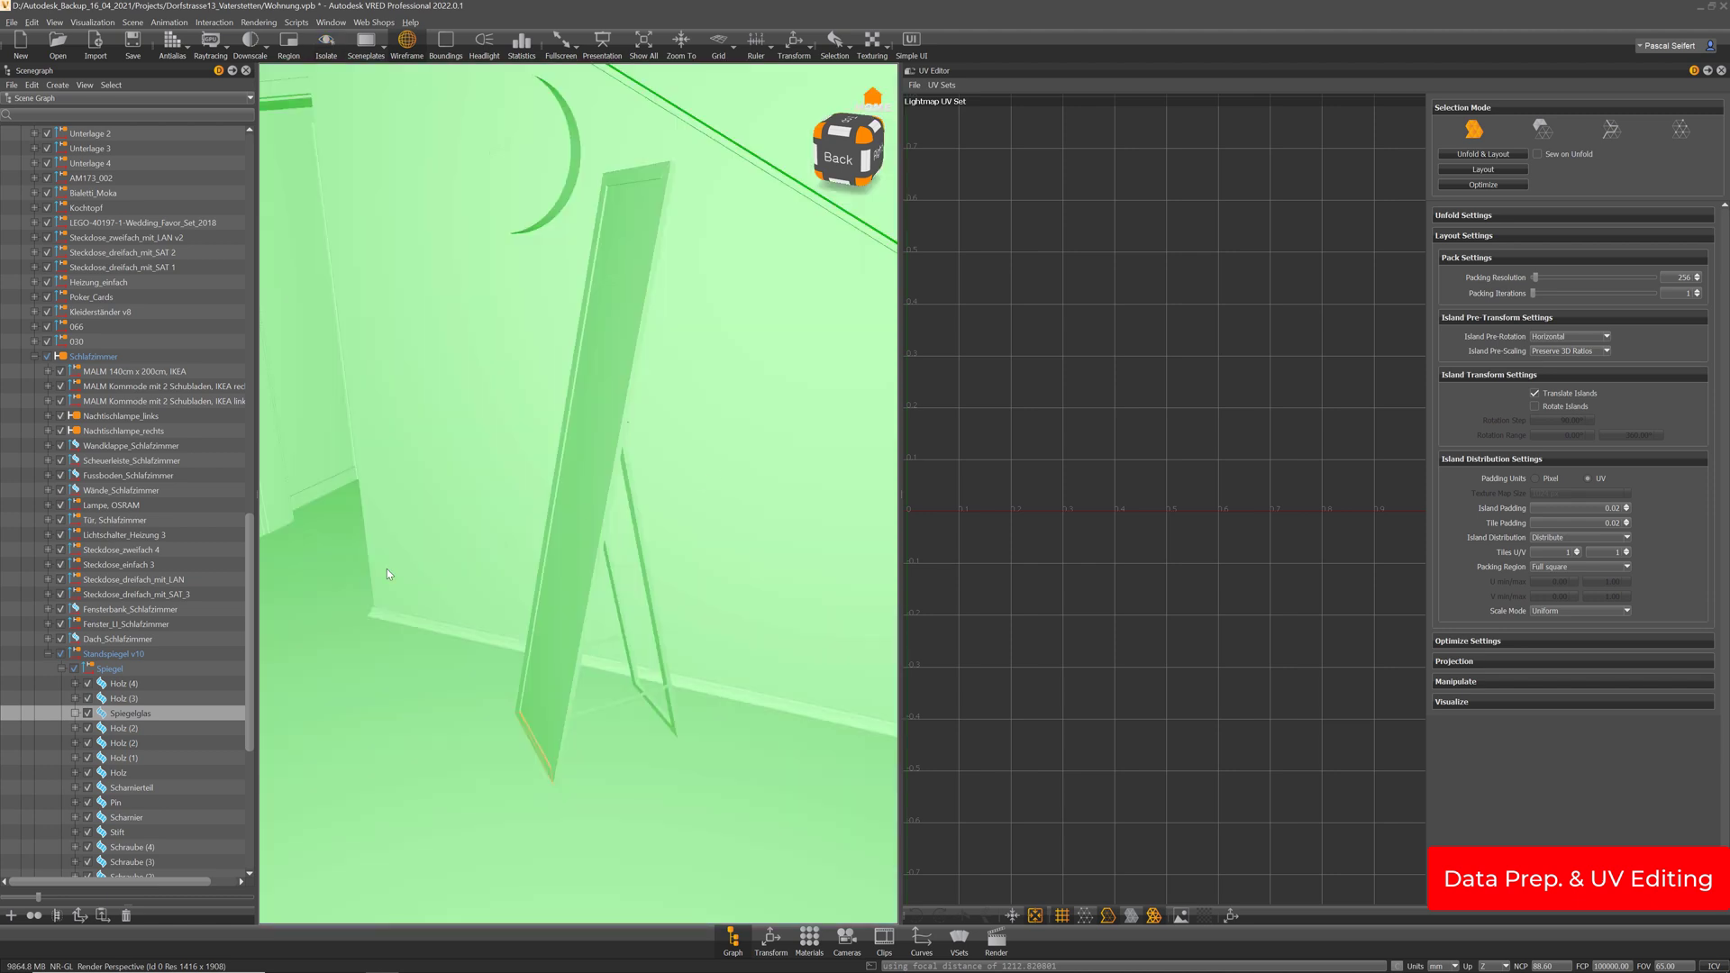
left_click(125, 729)
key("i")
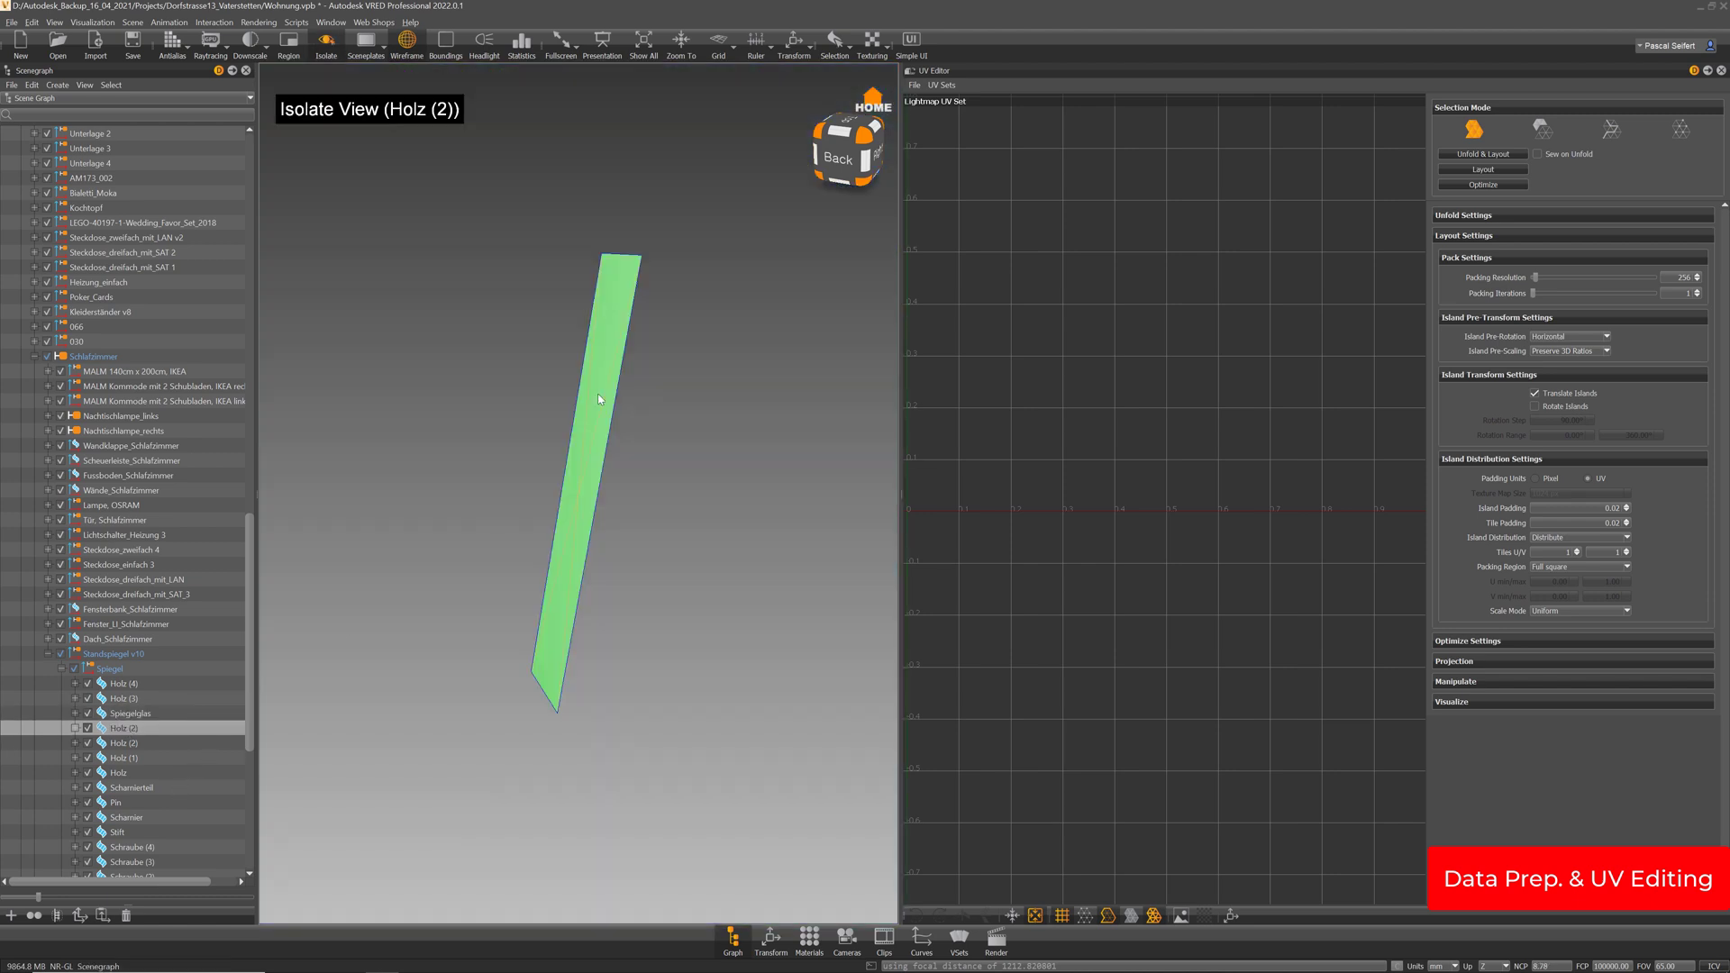
Rename Holz (2) to Spiegelglas, accepting the duplicate-name warning
key("F2")
type("Spiegelglas")
key("Return")
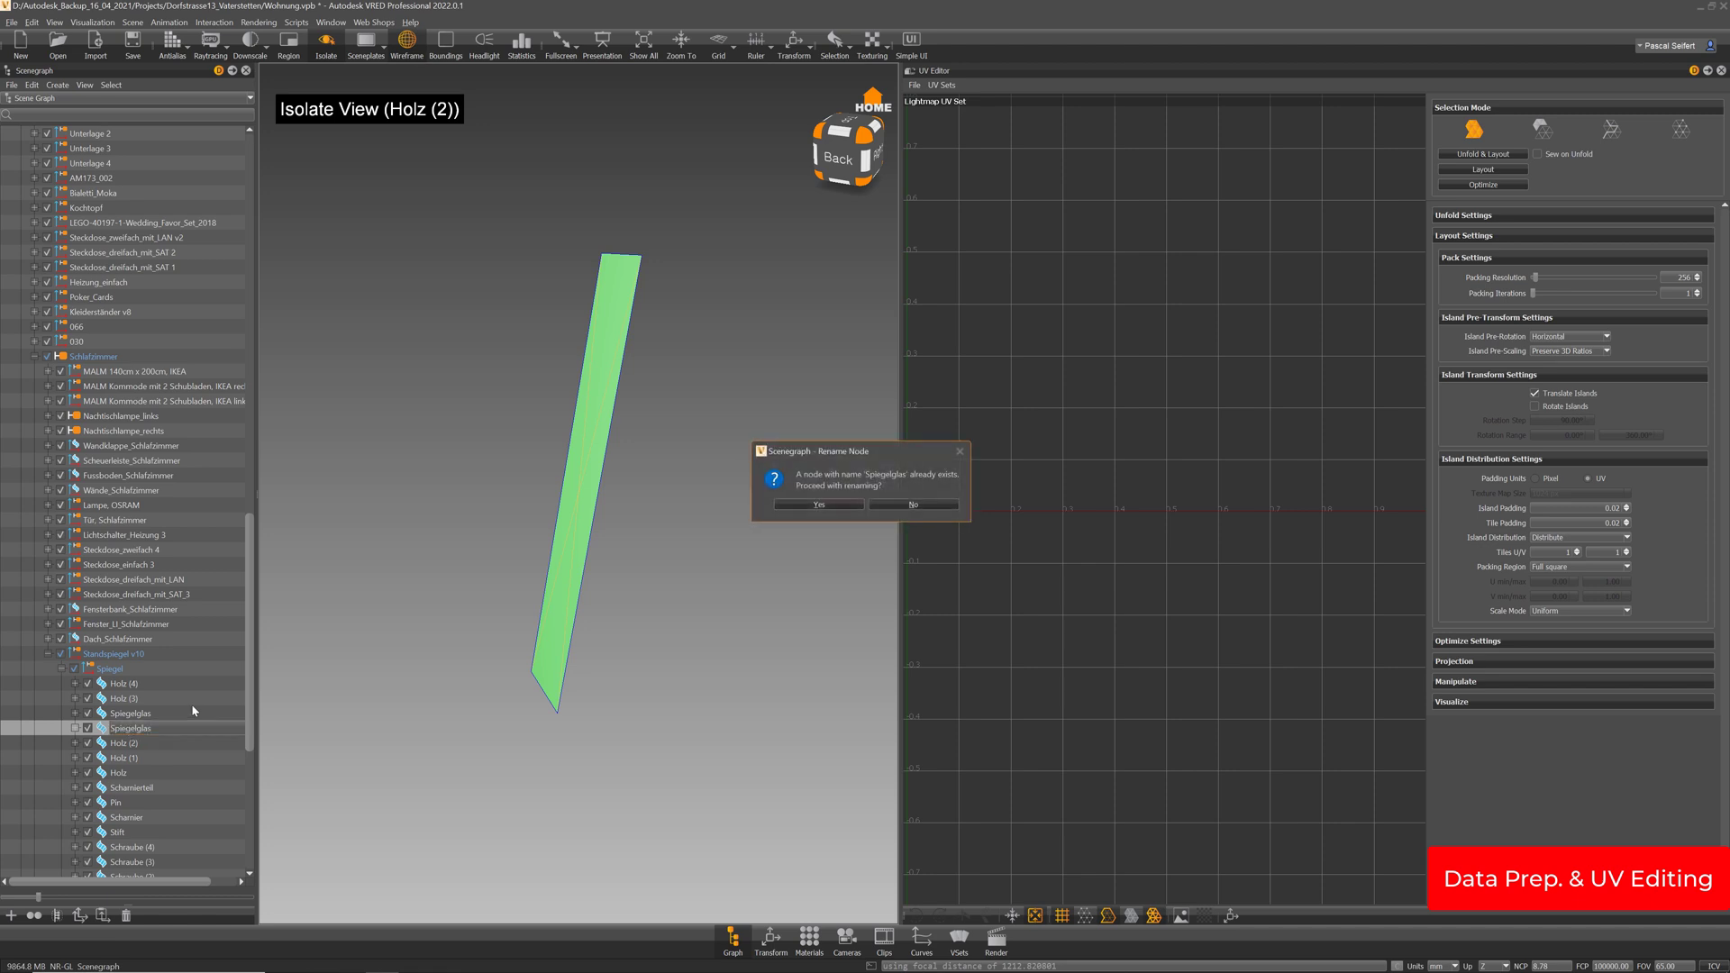
key("Return")
Rename the original Spiegelglas part to Holz
left_click(143, 714)
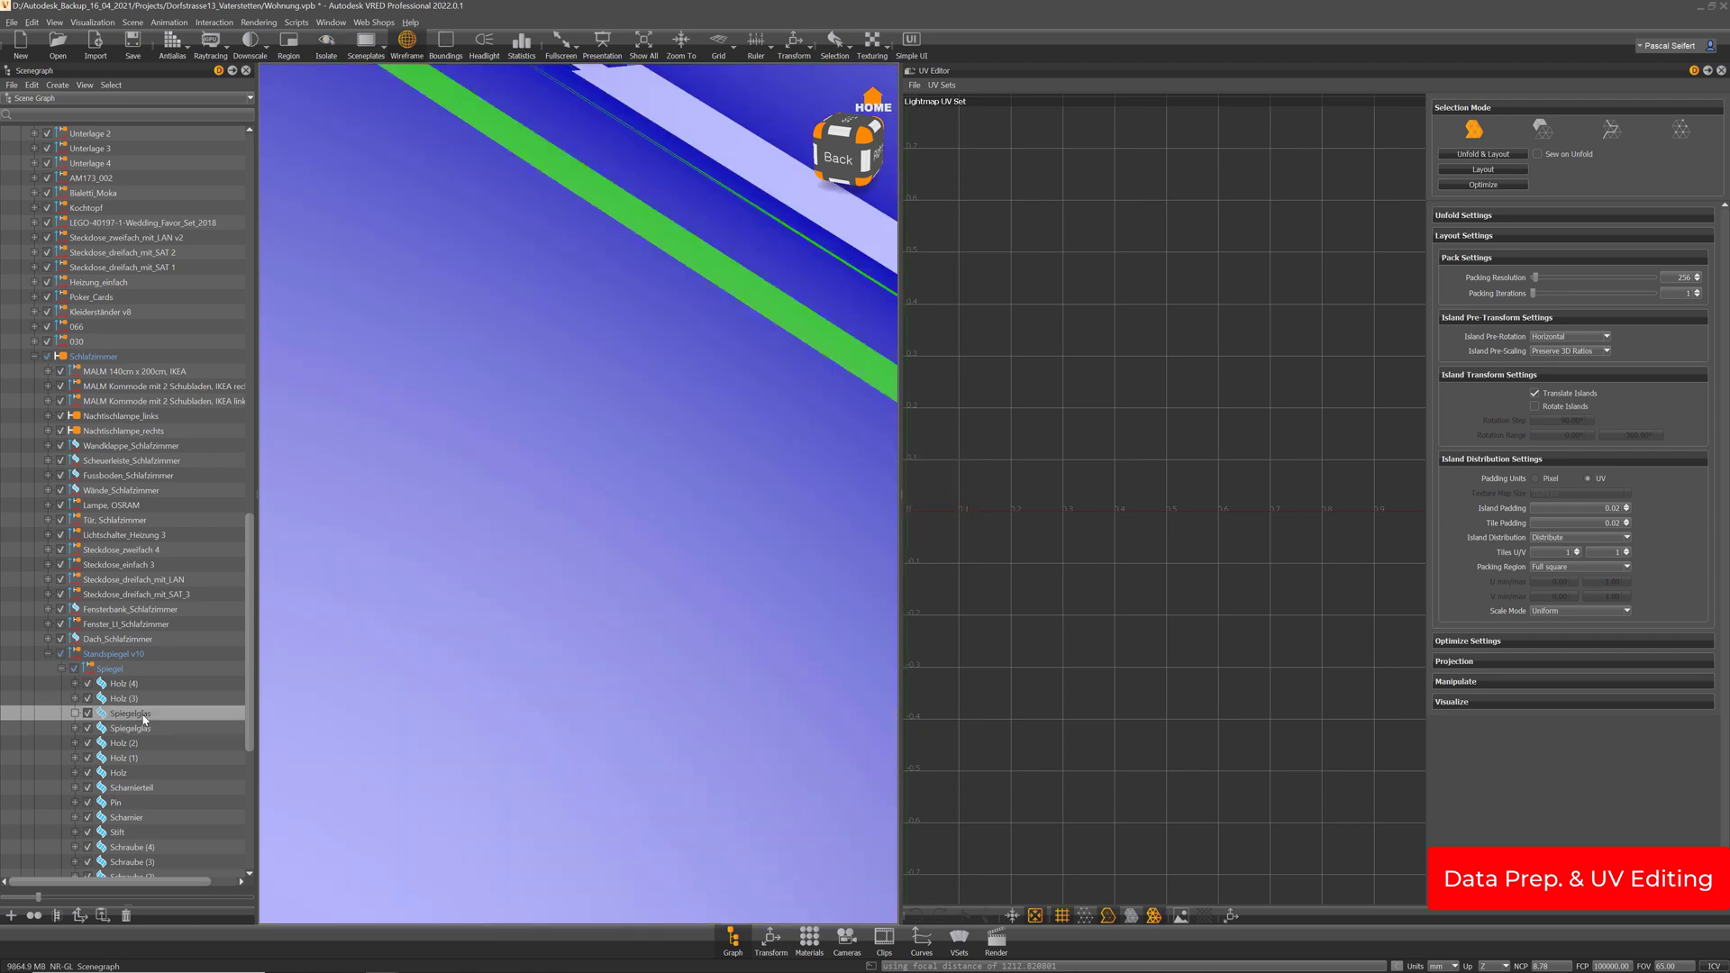
double_click(143, 714)
type("Holz")
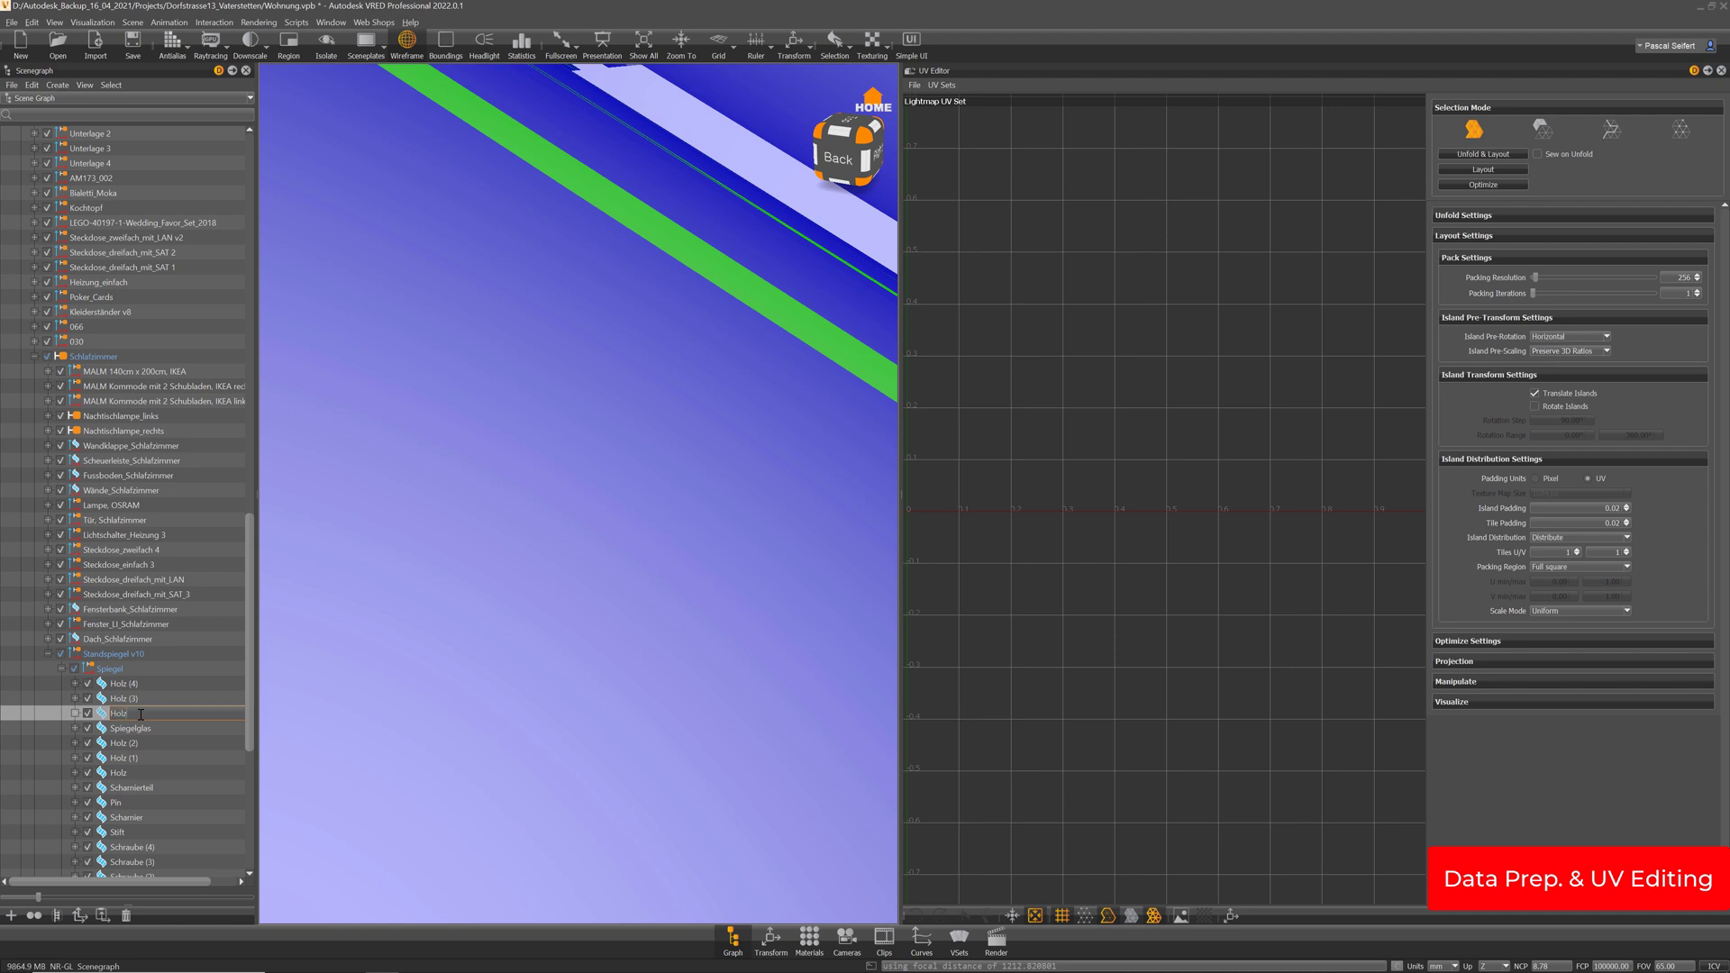
key("Return")
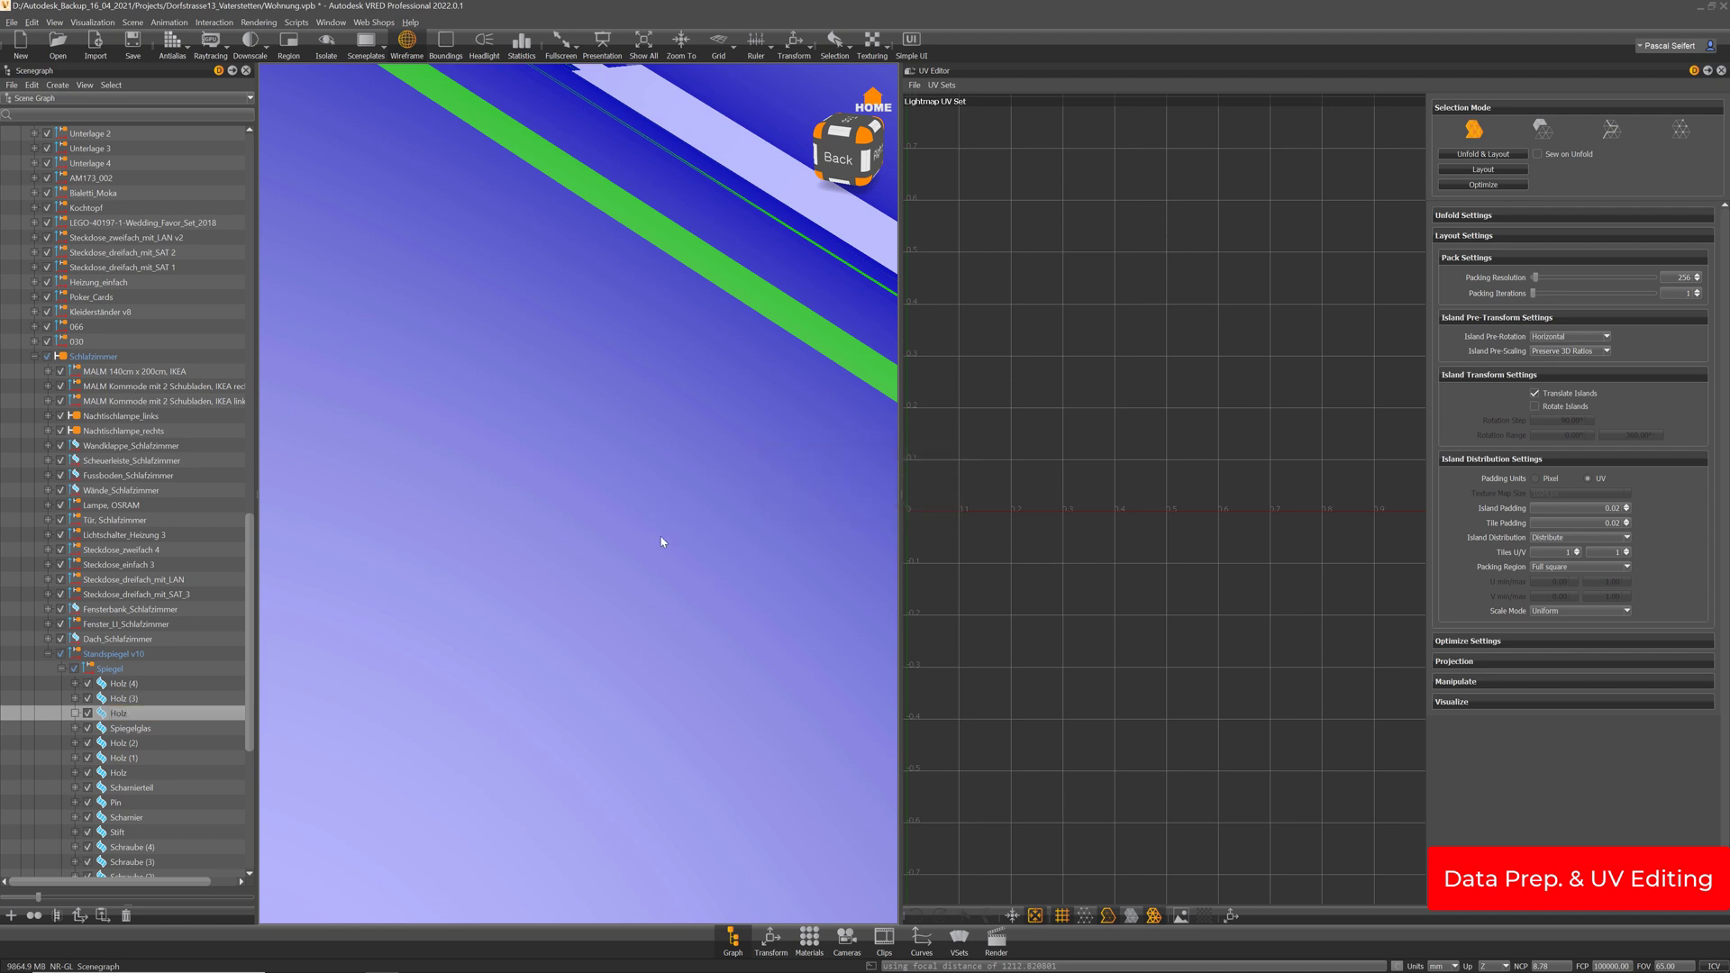
Isolate the Holz strut and delete its front and end faces
key("i")
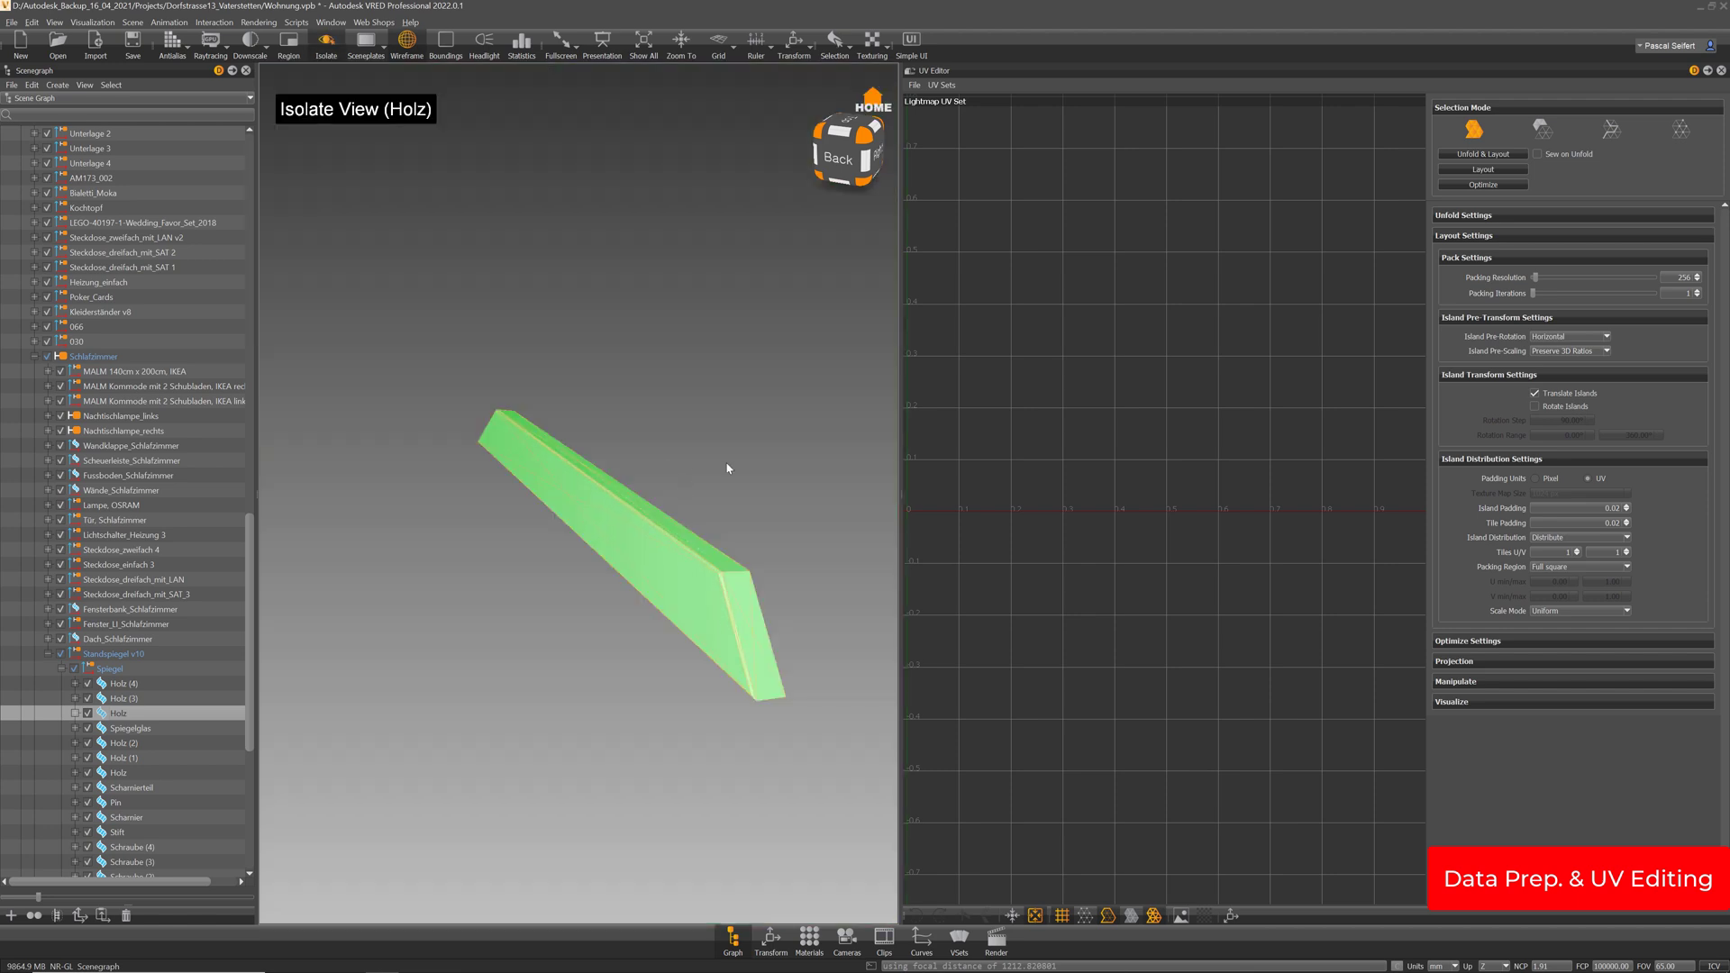
left_click_drag(728, 468, 662, 473)
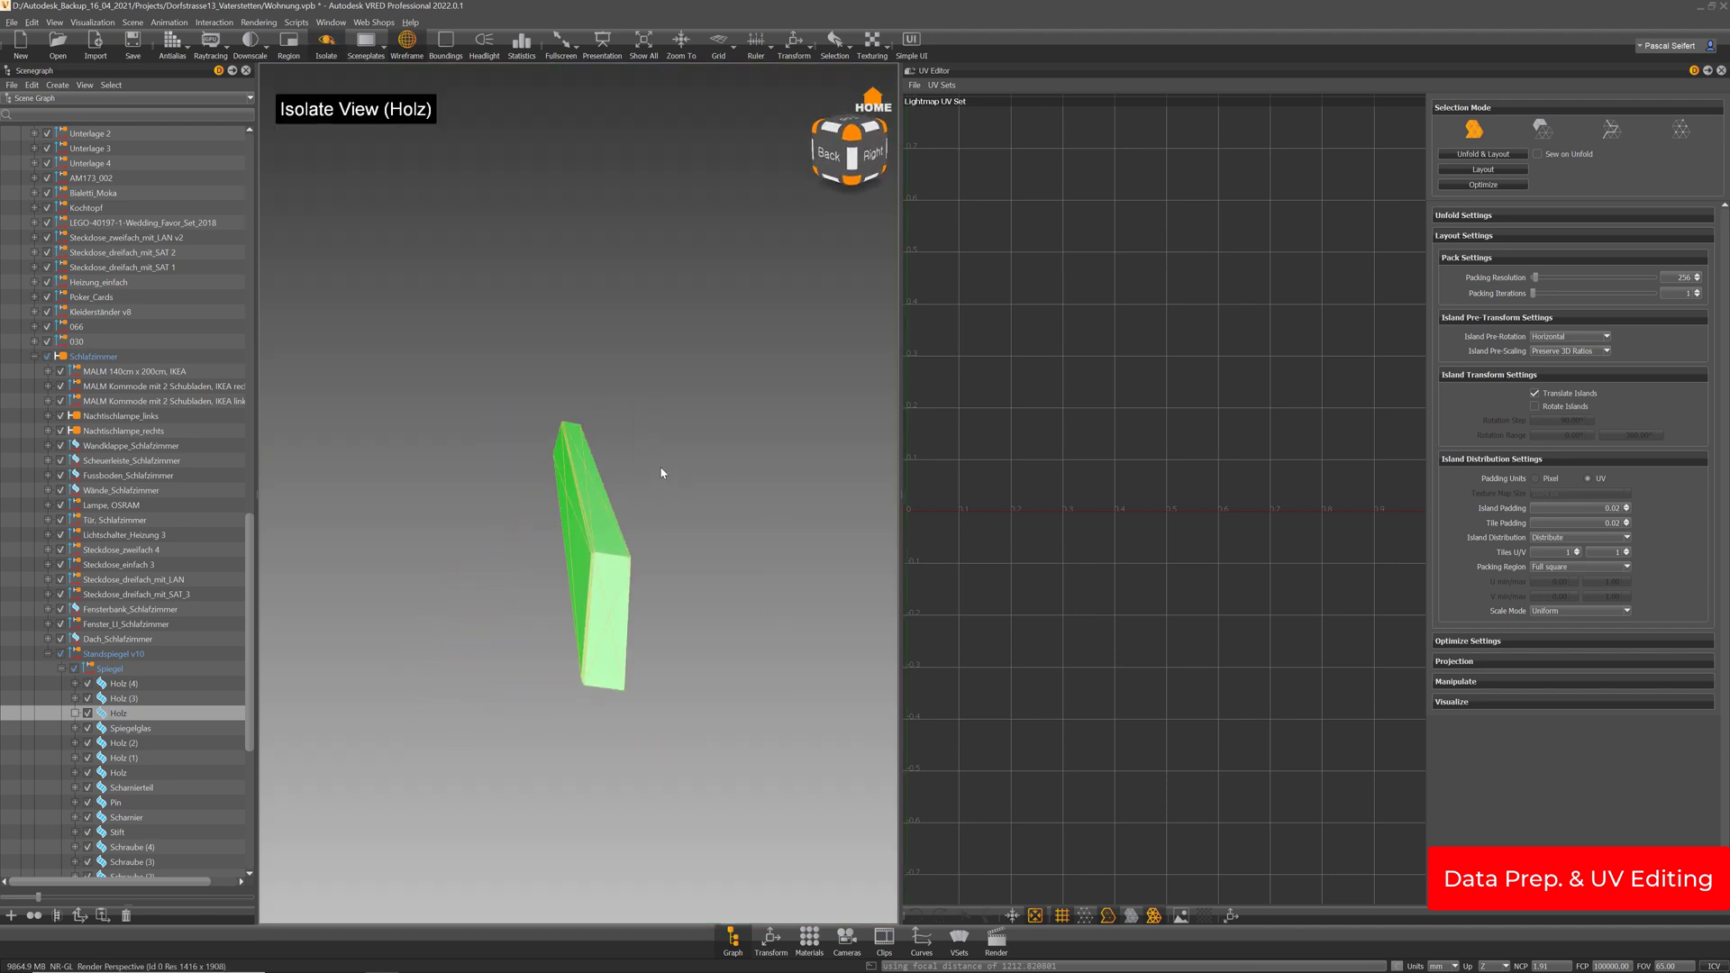
right_click(610, 560)
left_click(594, 594)
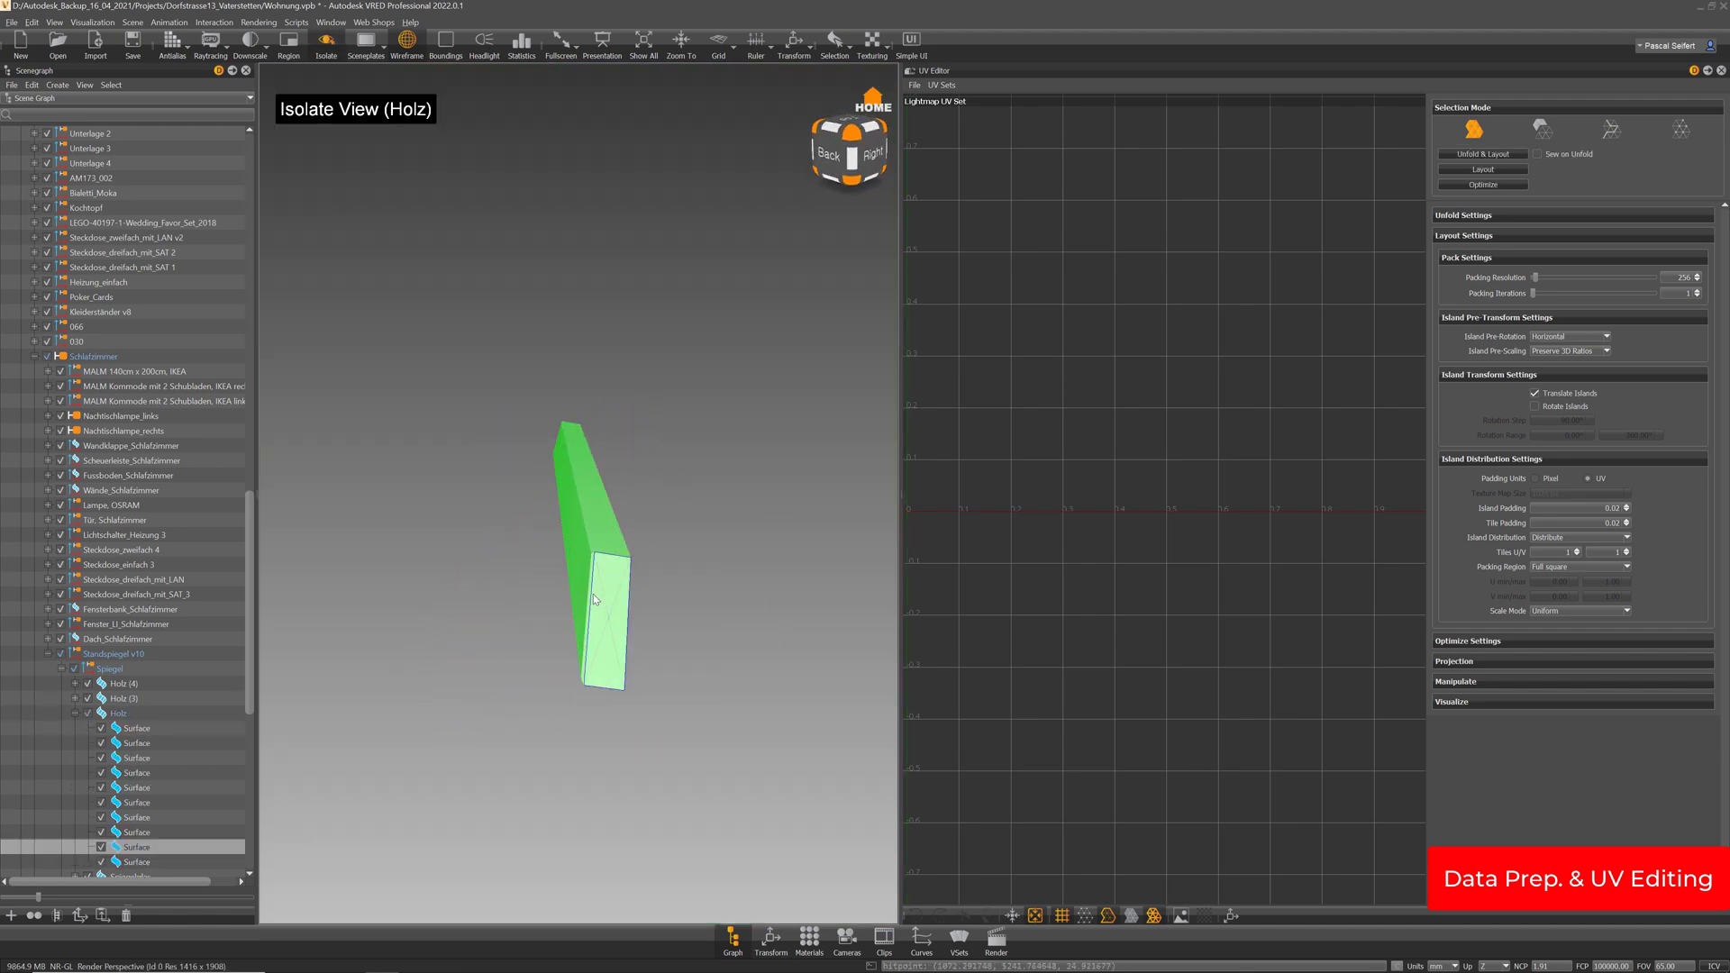
mouse_move(593, 593)
left_mouse_down()
mouse_move(575, 587)
mouse_move(594, 571)
mouse_move(513, 598)
mouse_move(573, 569)
left_mouse_up()
left_click(514, 602, "ctrl")
key("Delete")
Run Unfold & Layout on the Holz part's lightmap UVs
left_click(118, 713)
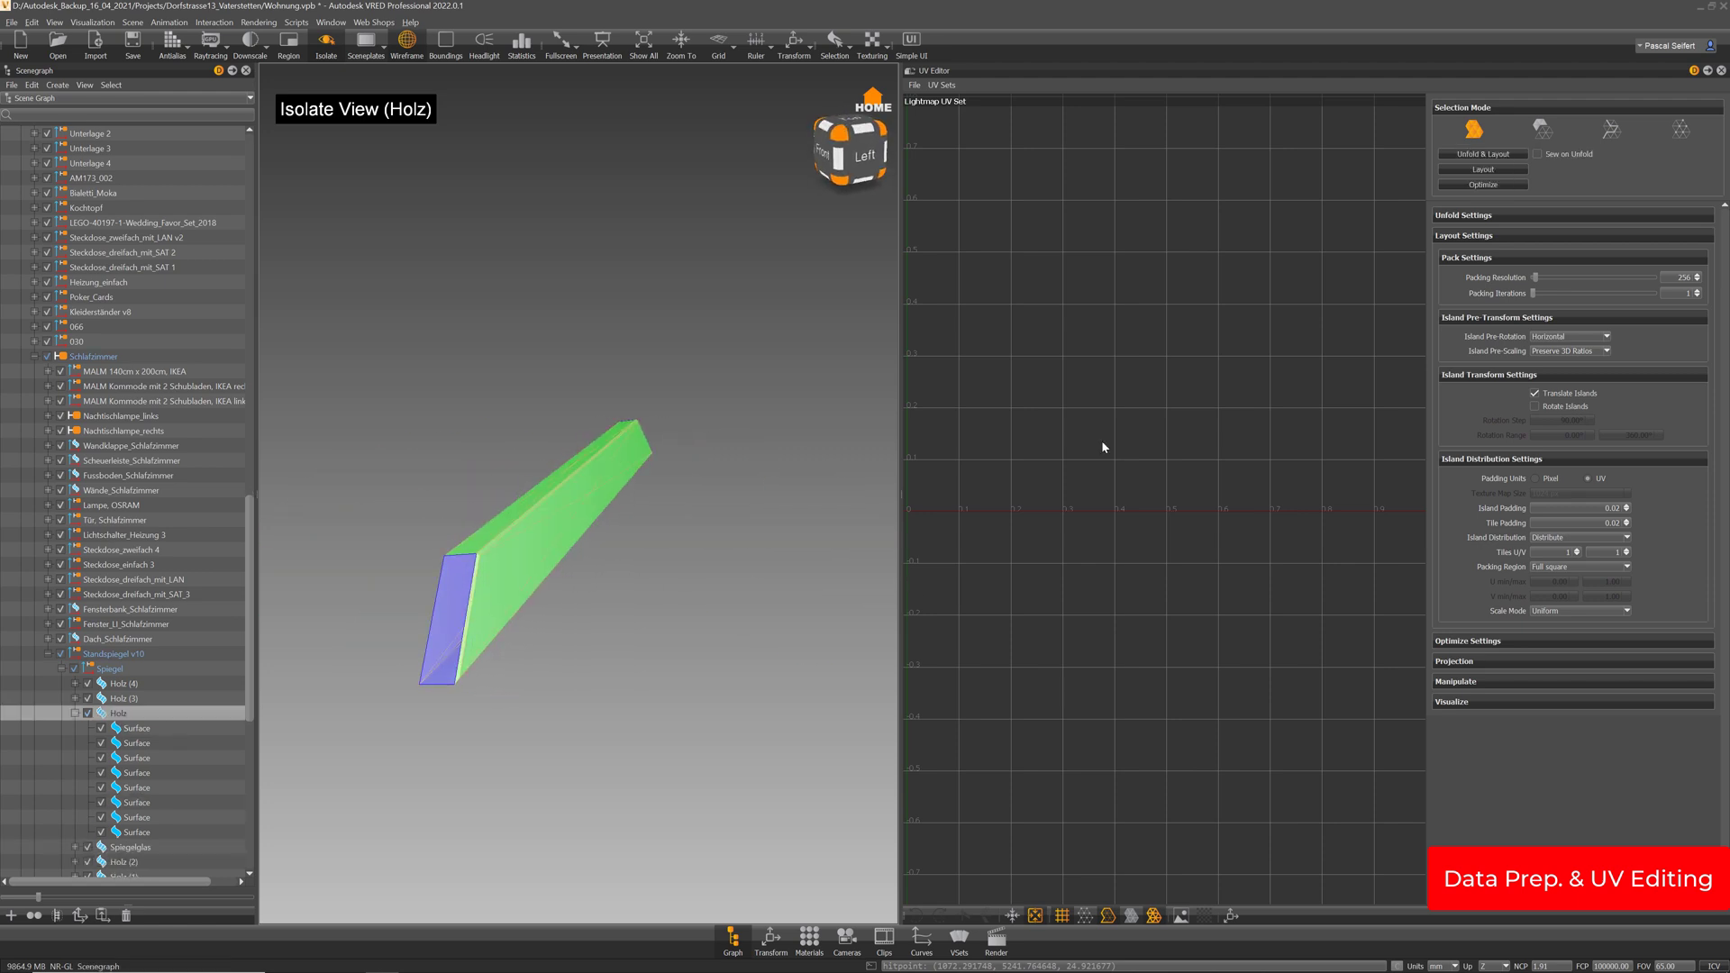
left_click(1503, 163)
left_click_drag(768, 382, 817, 478)
Select a seam edge on the Holz beam in UV edge mode
left_click(1611, 129)
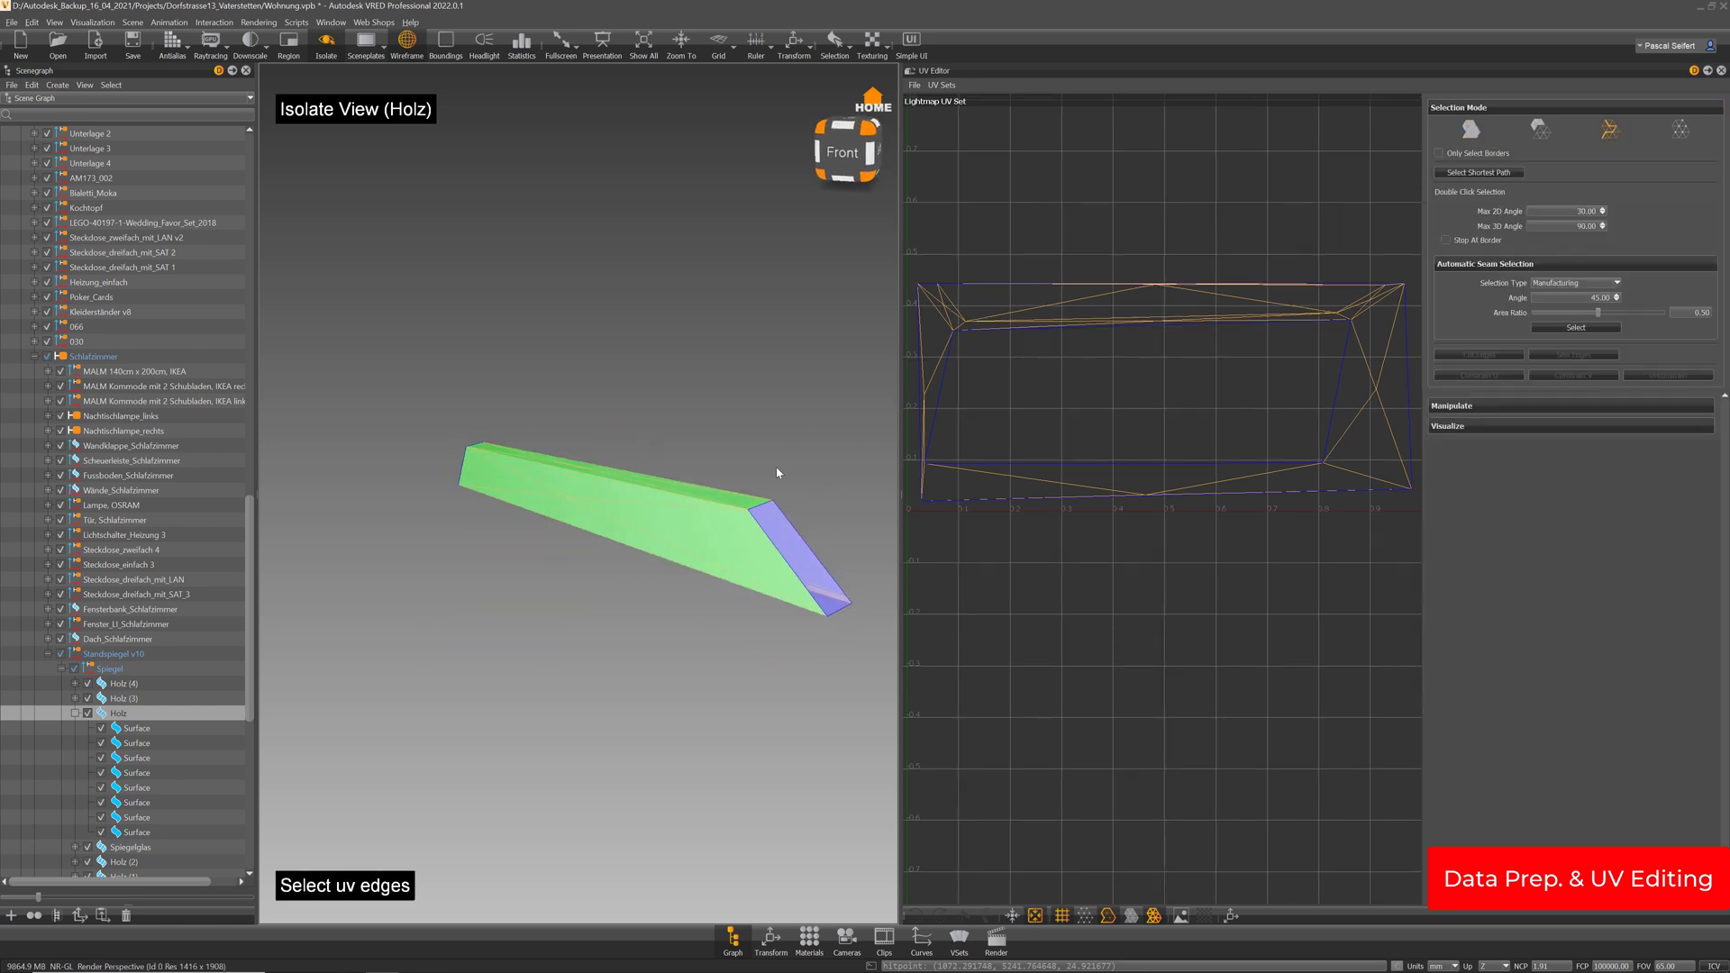
left_click(751, 592)
left_click_drag(733, 567, 356, 616)
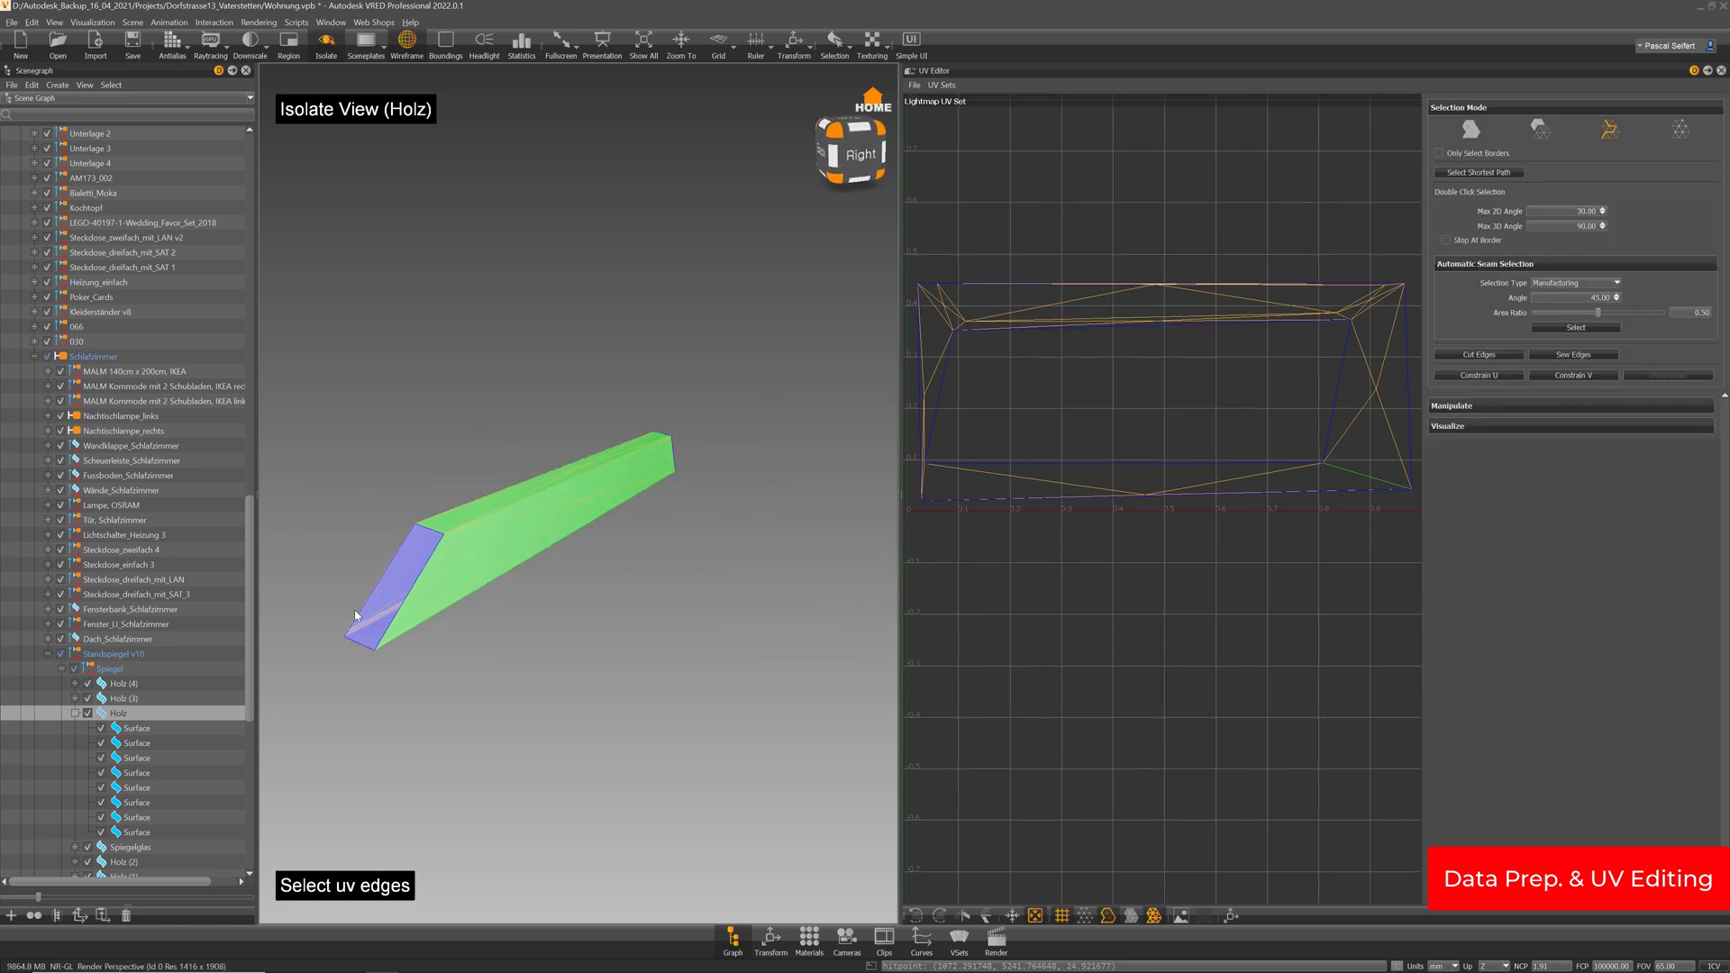
left_click(123, 684, "shift")
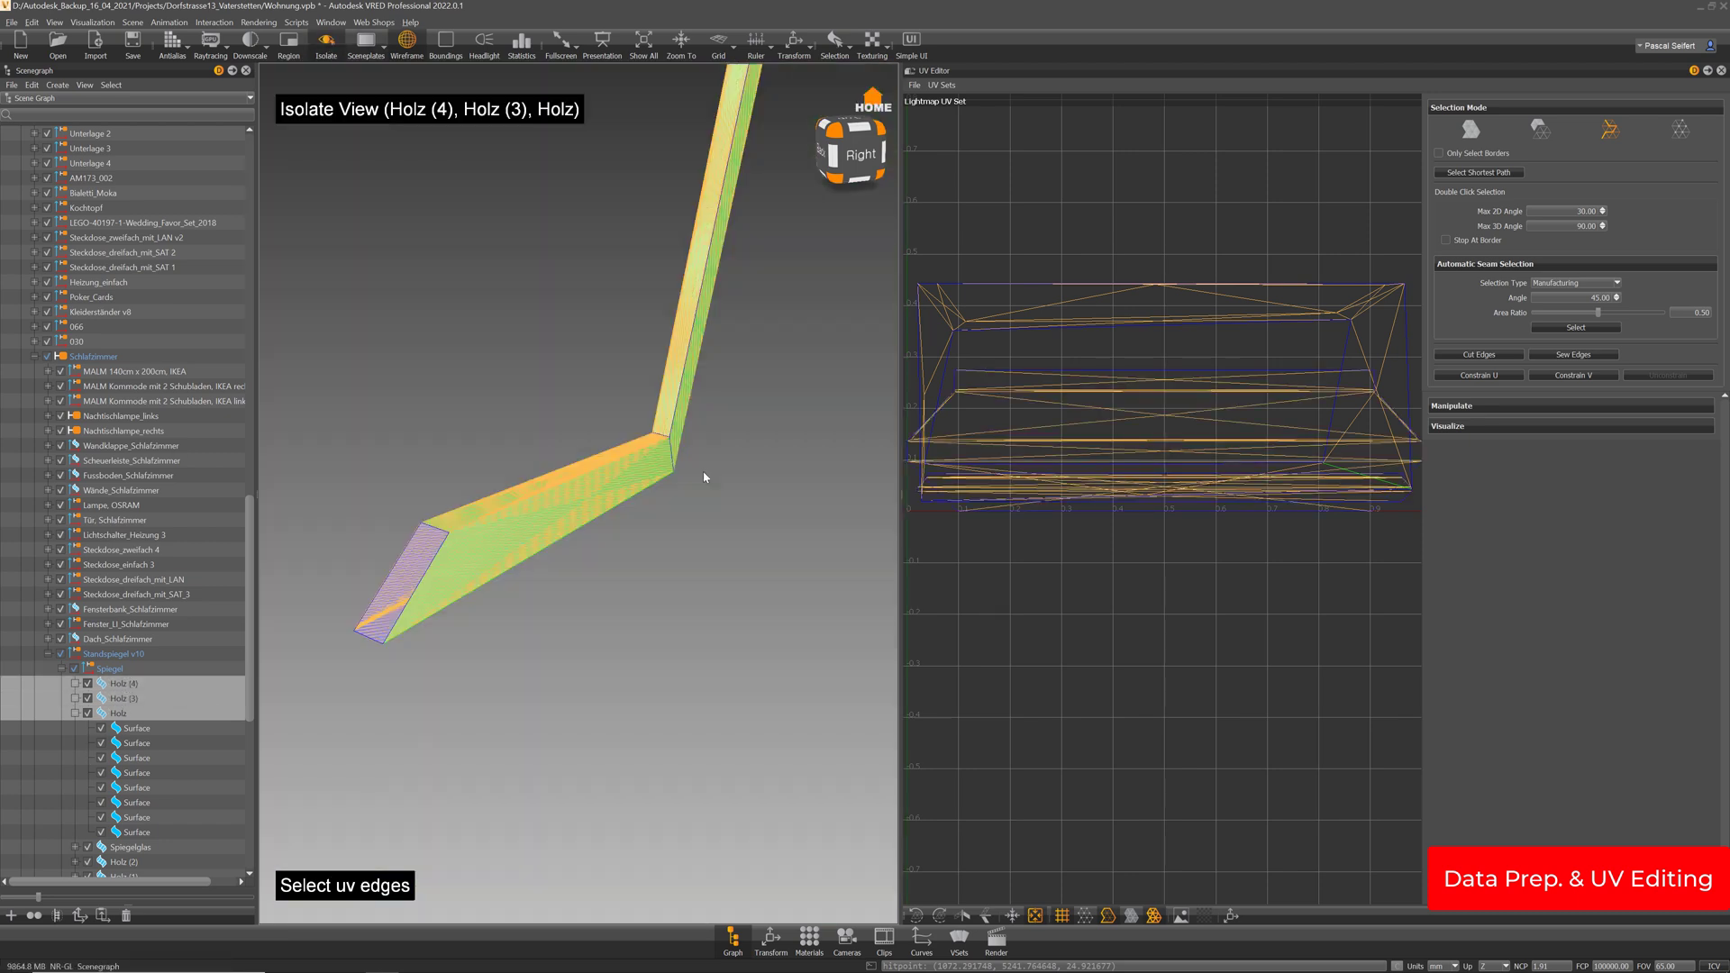
key("i")
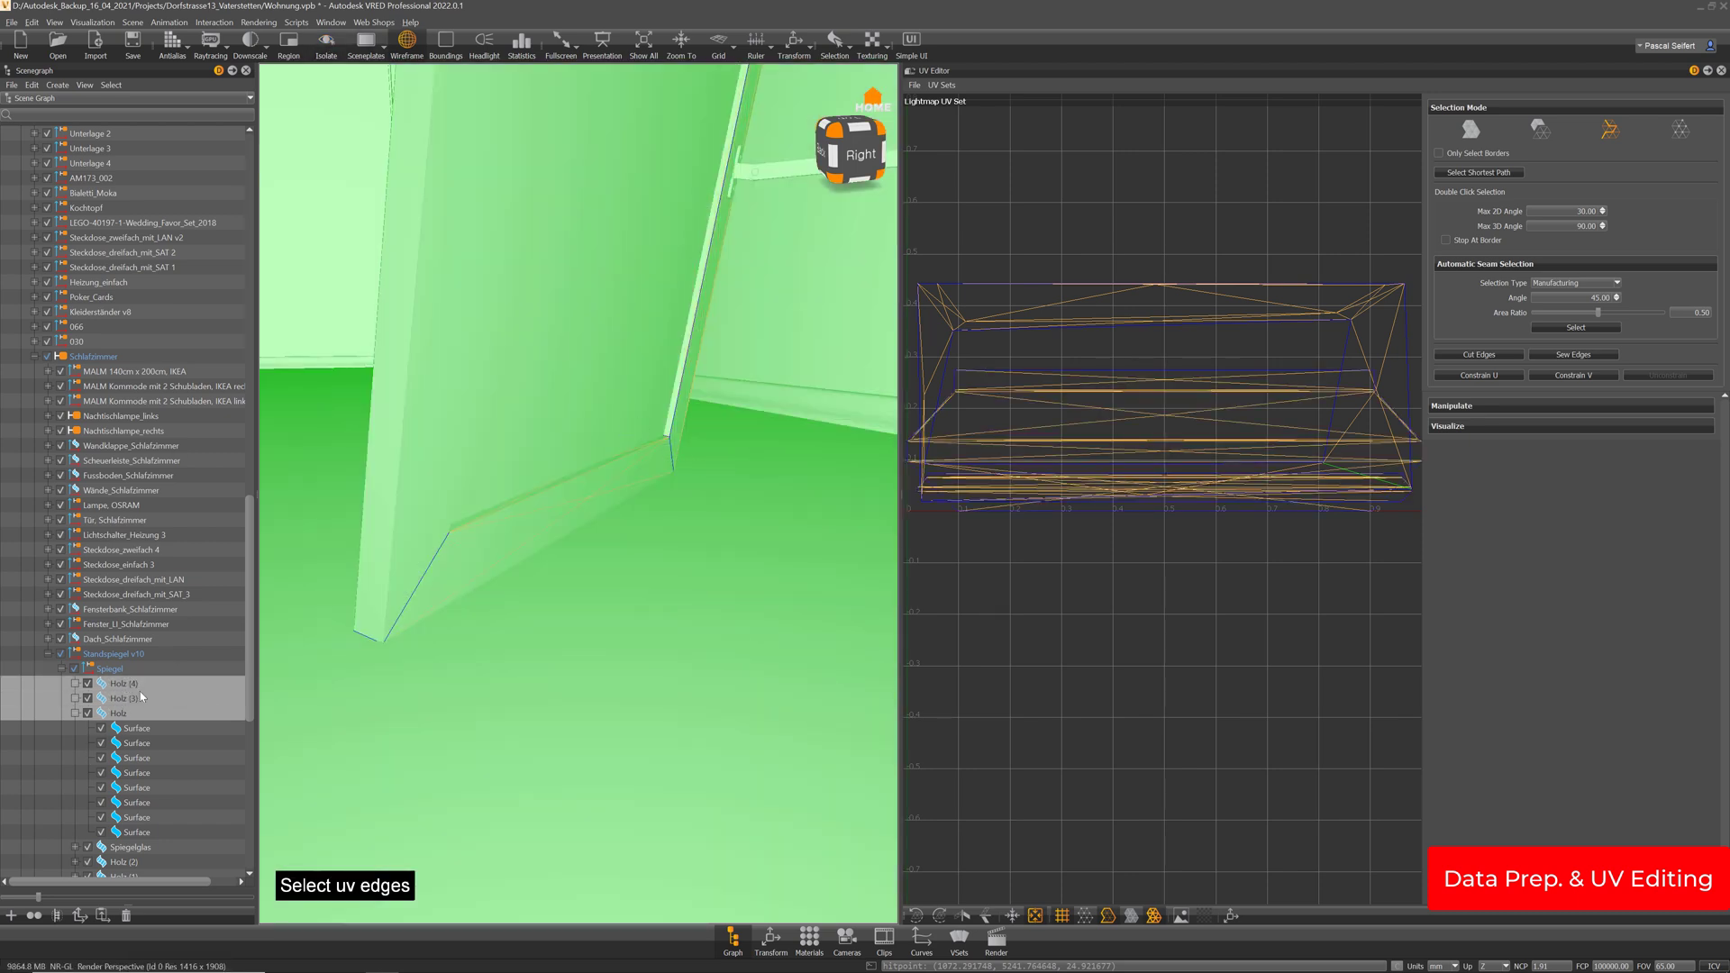
left_click(118, 713)
key("i")
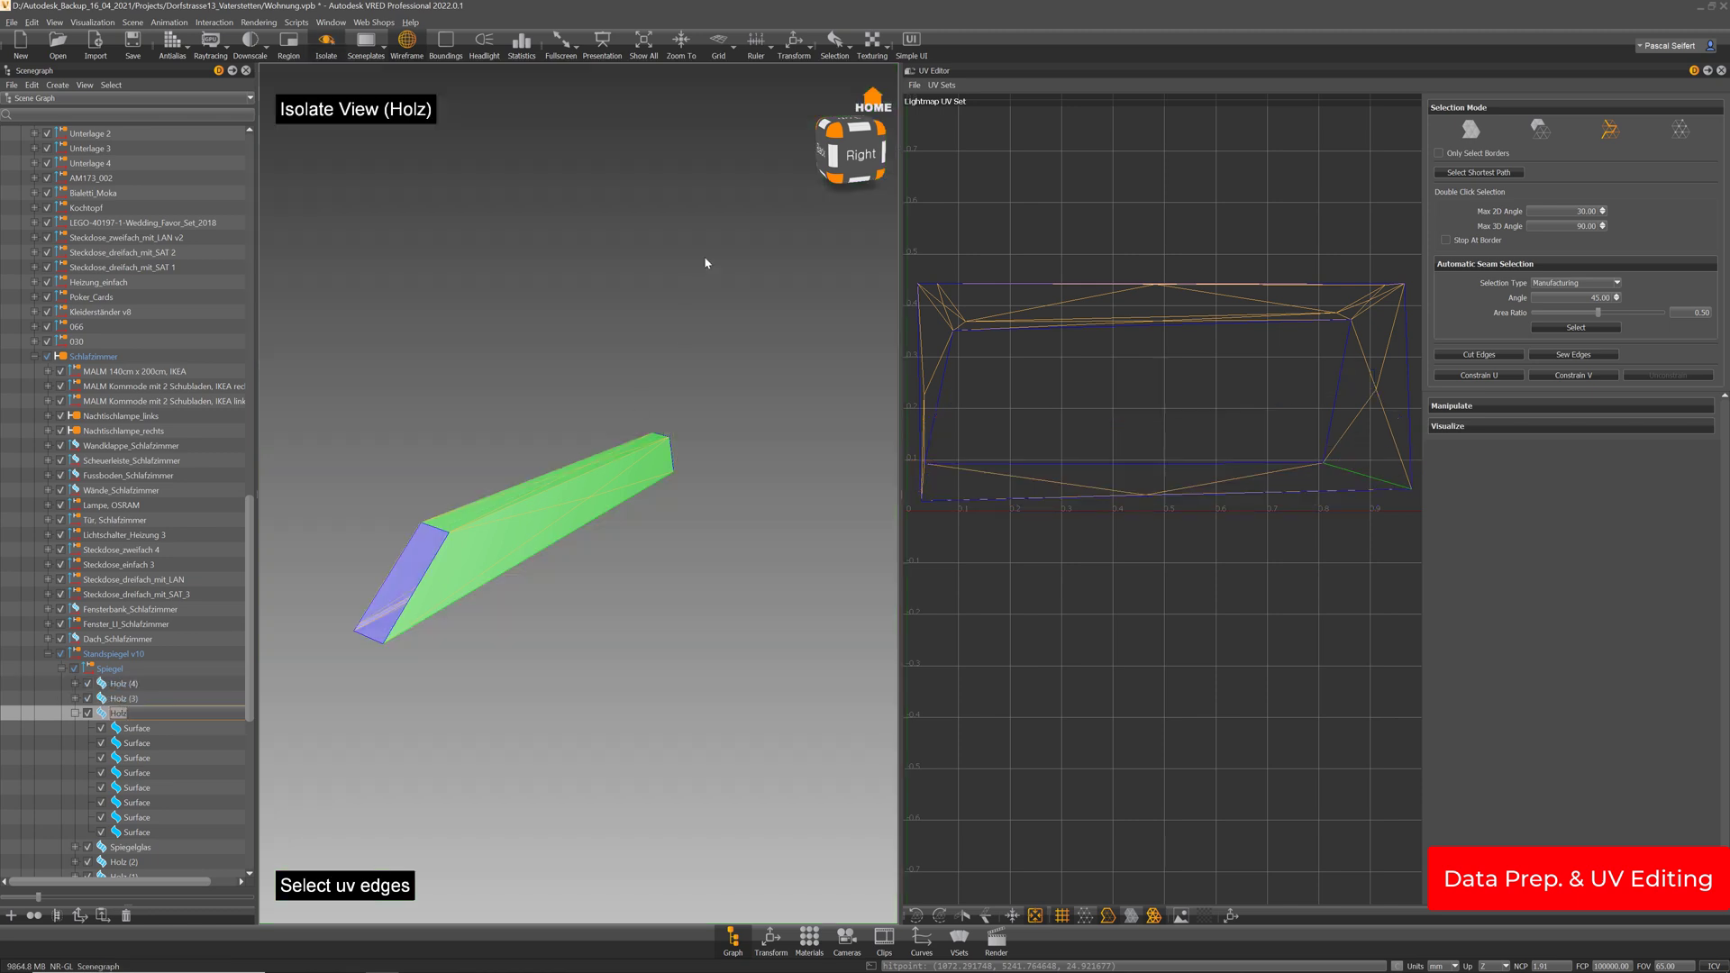
right_click_drag(707, 263, 714, 378)
left_click_drag(592, 547, 586, 493)
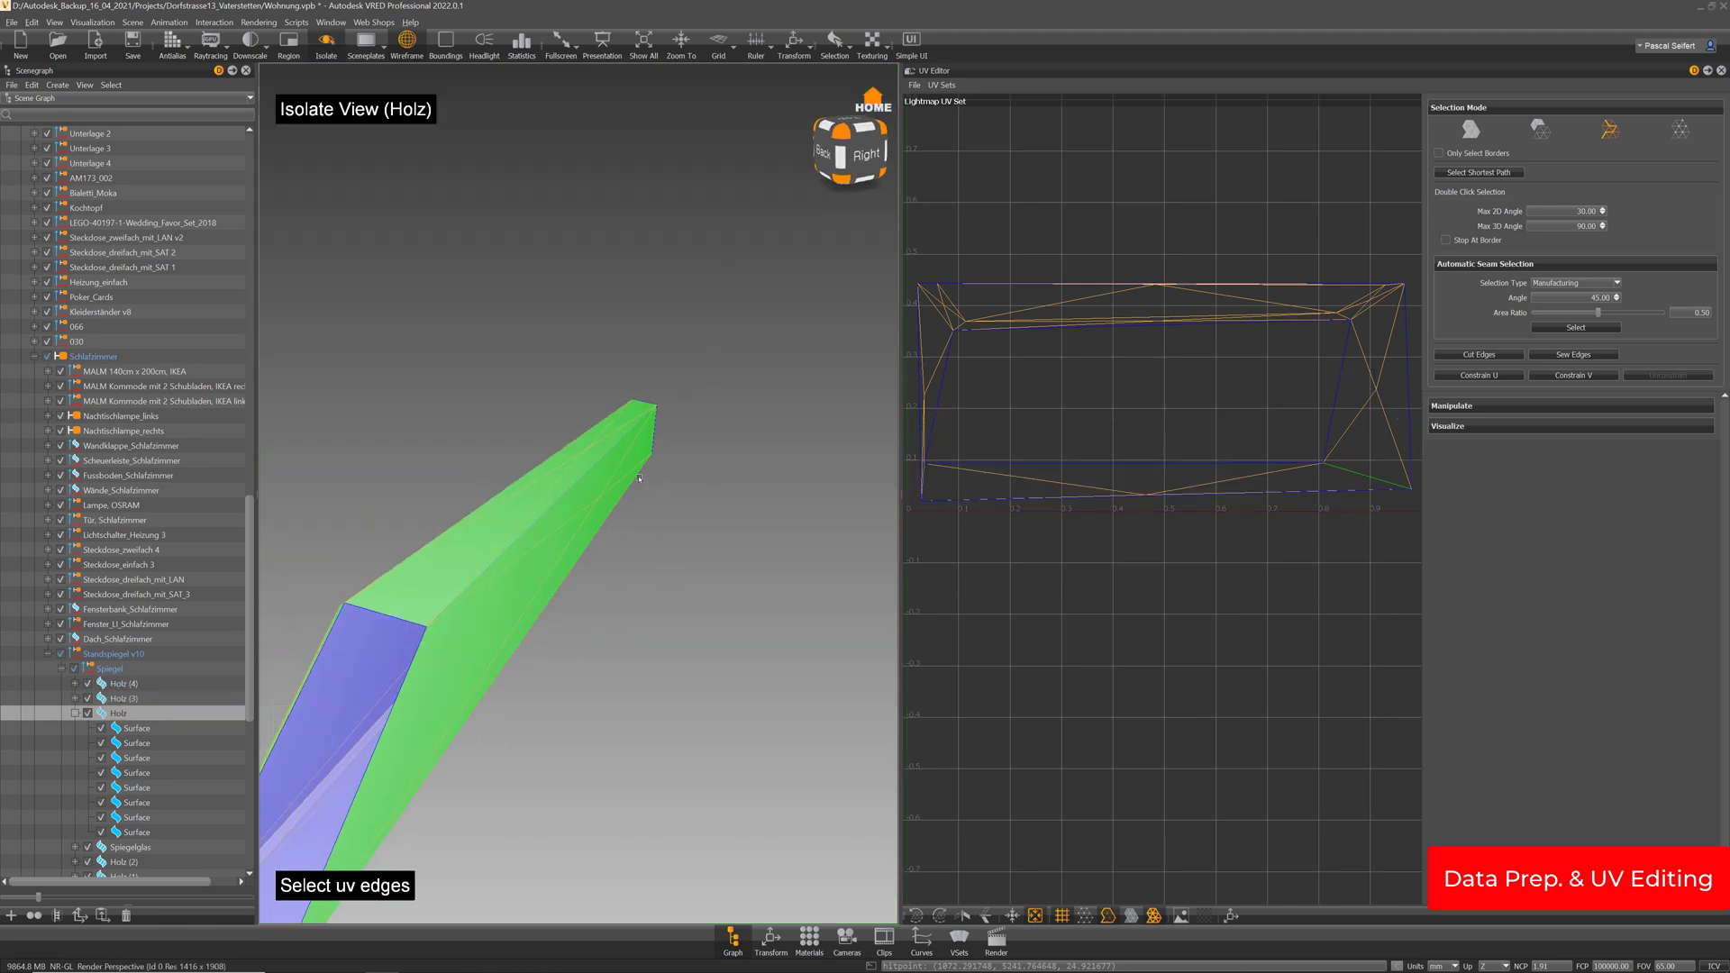
Cut the seam edge and re-run Unfold & Layout into horizontal strips
left_click(1508, 357)
left_click(1473, 131)
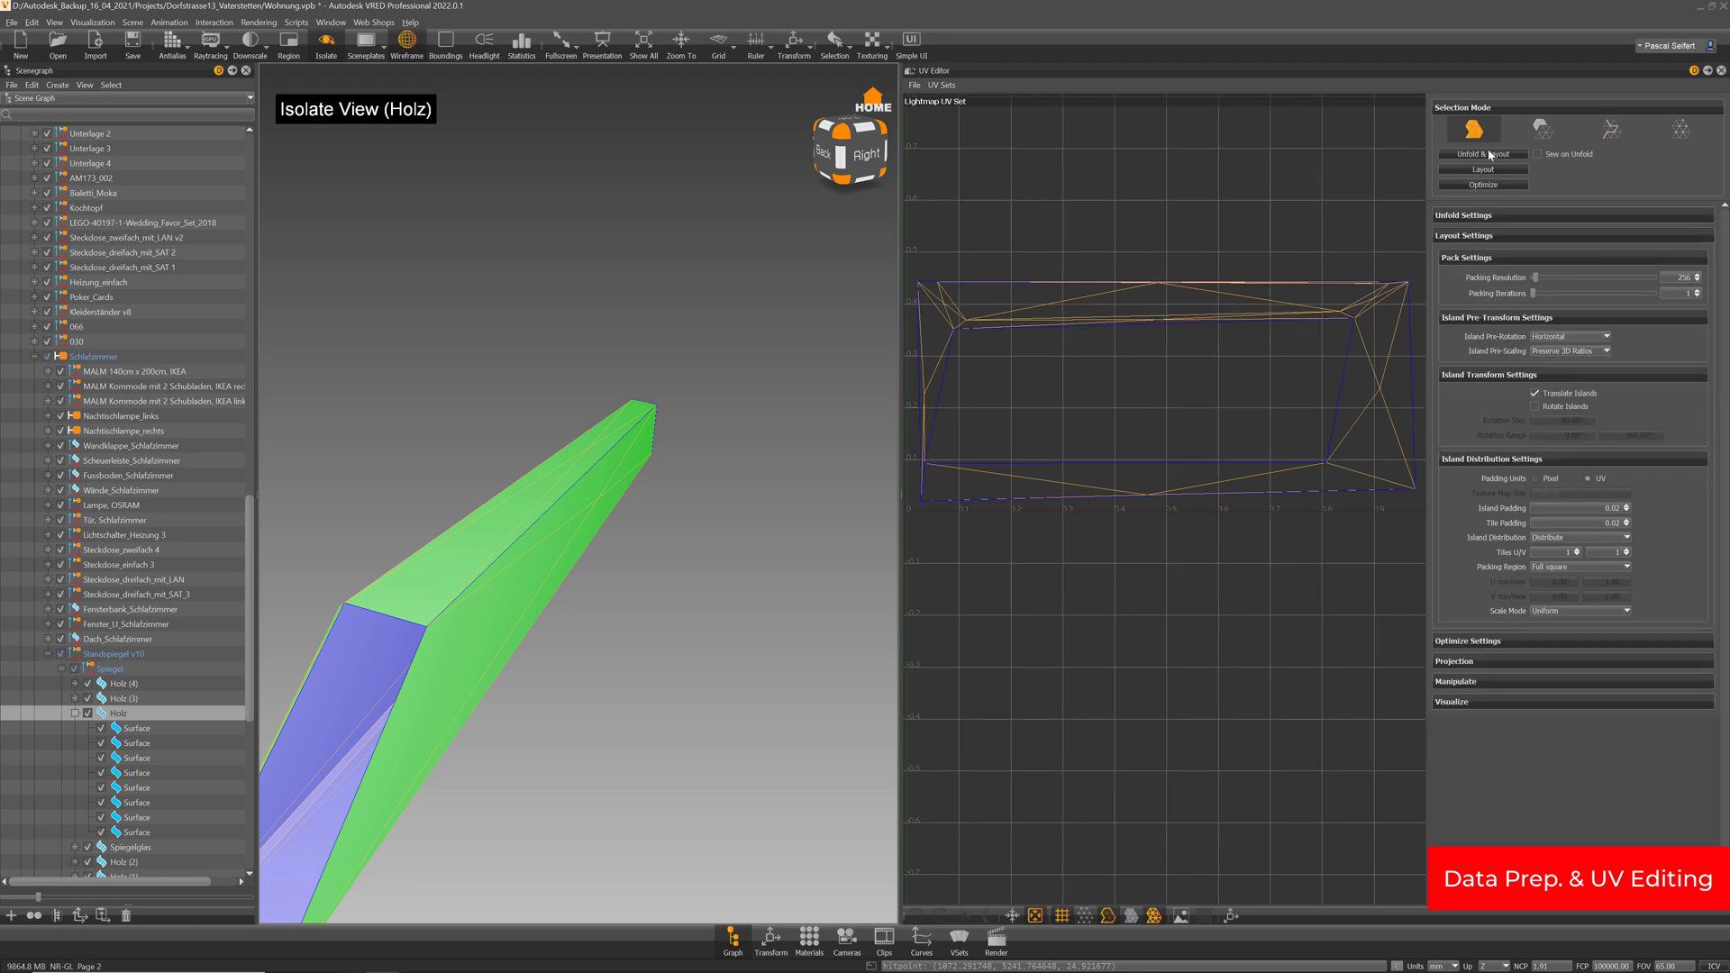
left_click(1488, 154)
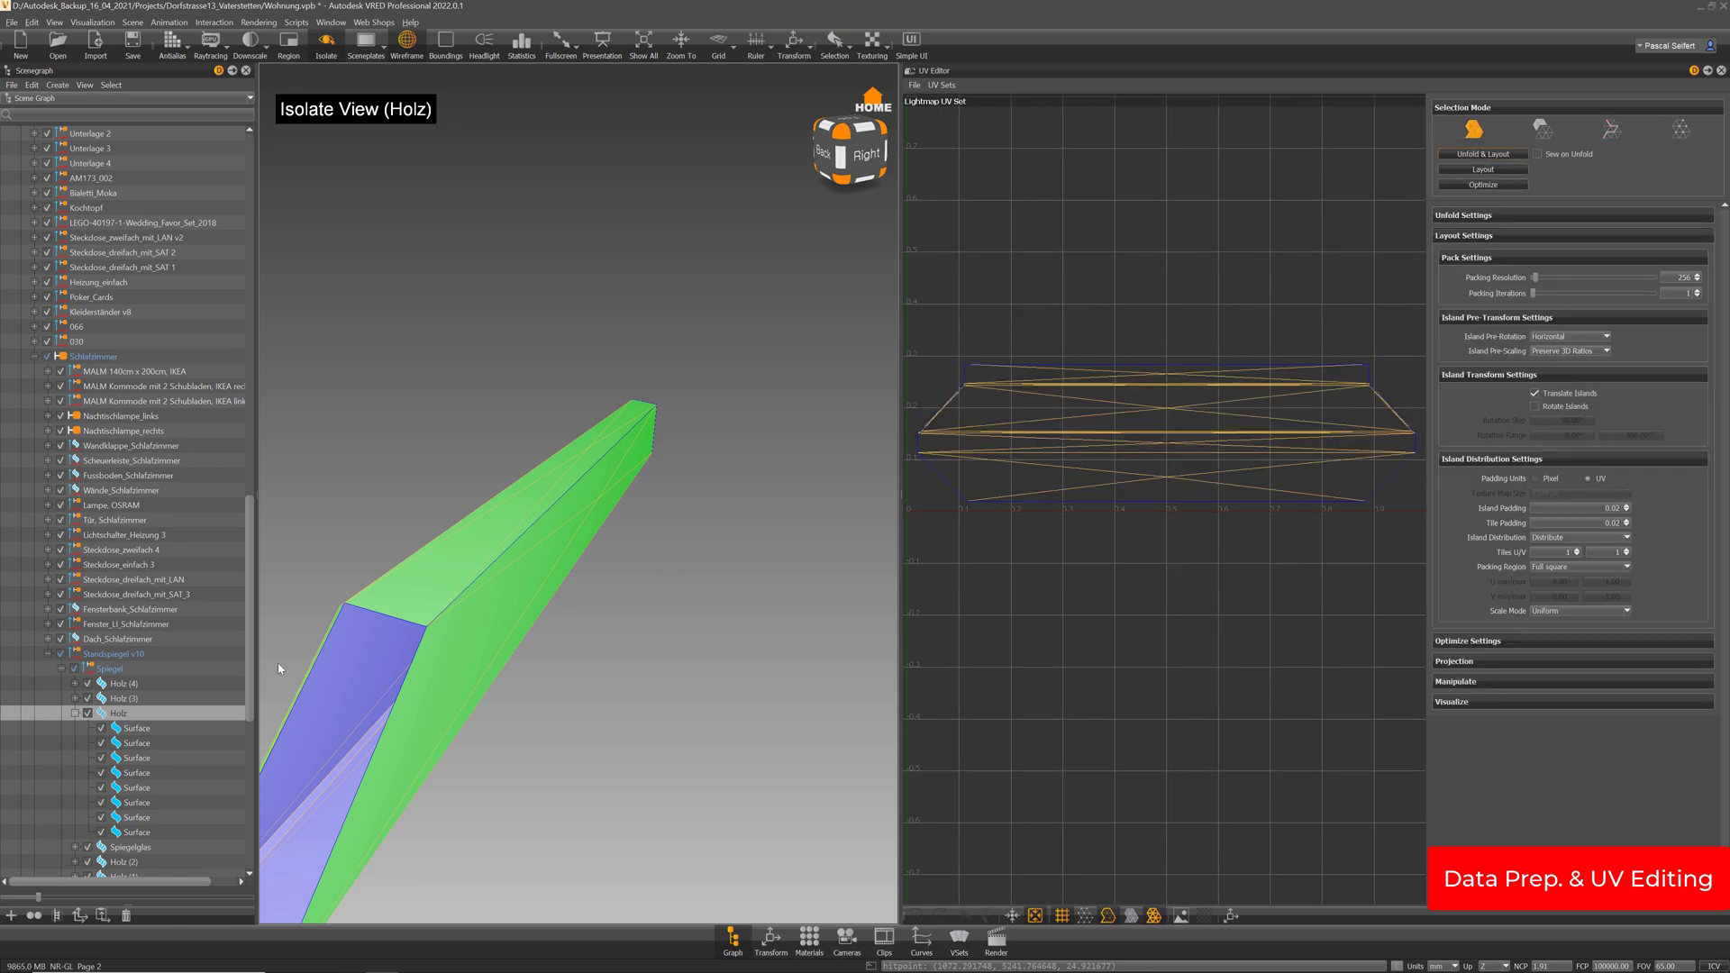
left_click(77, 714)
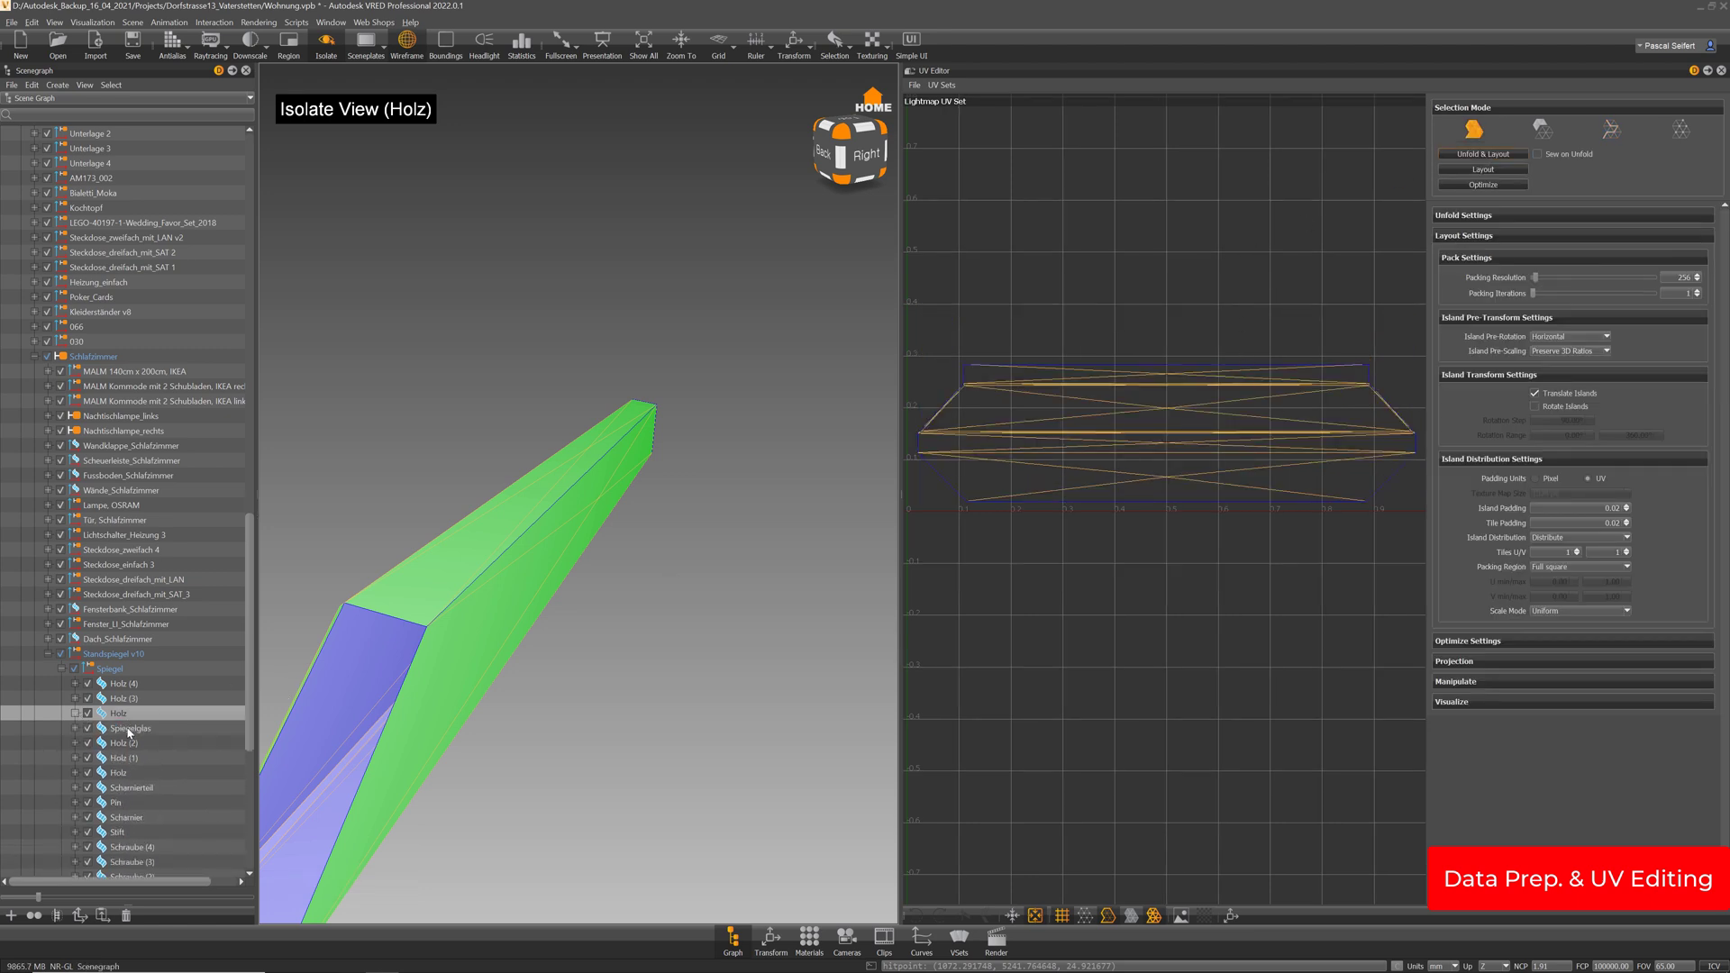
left_click(128, 728)
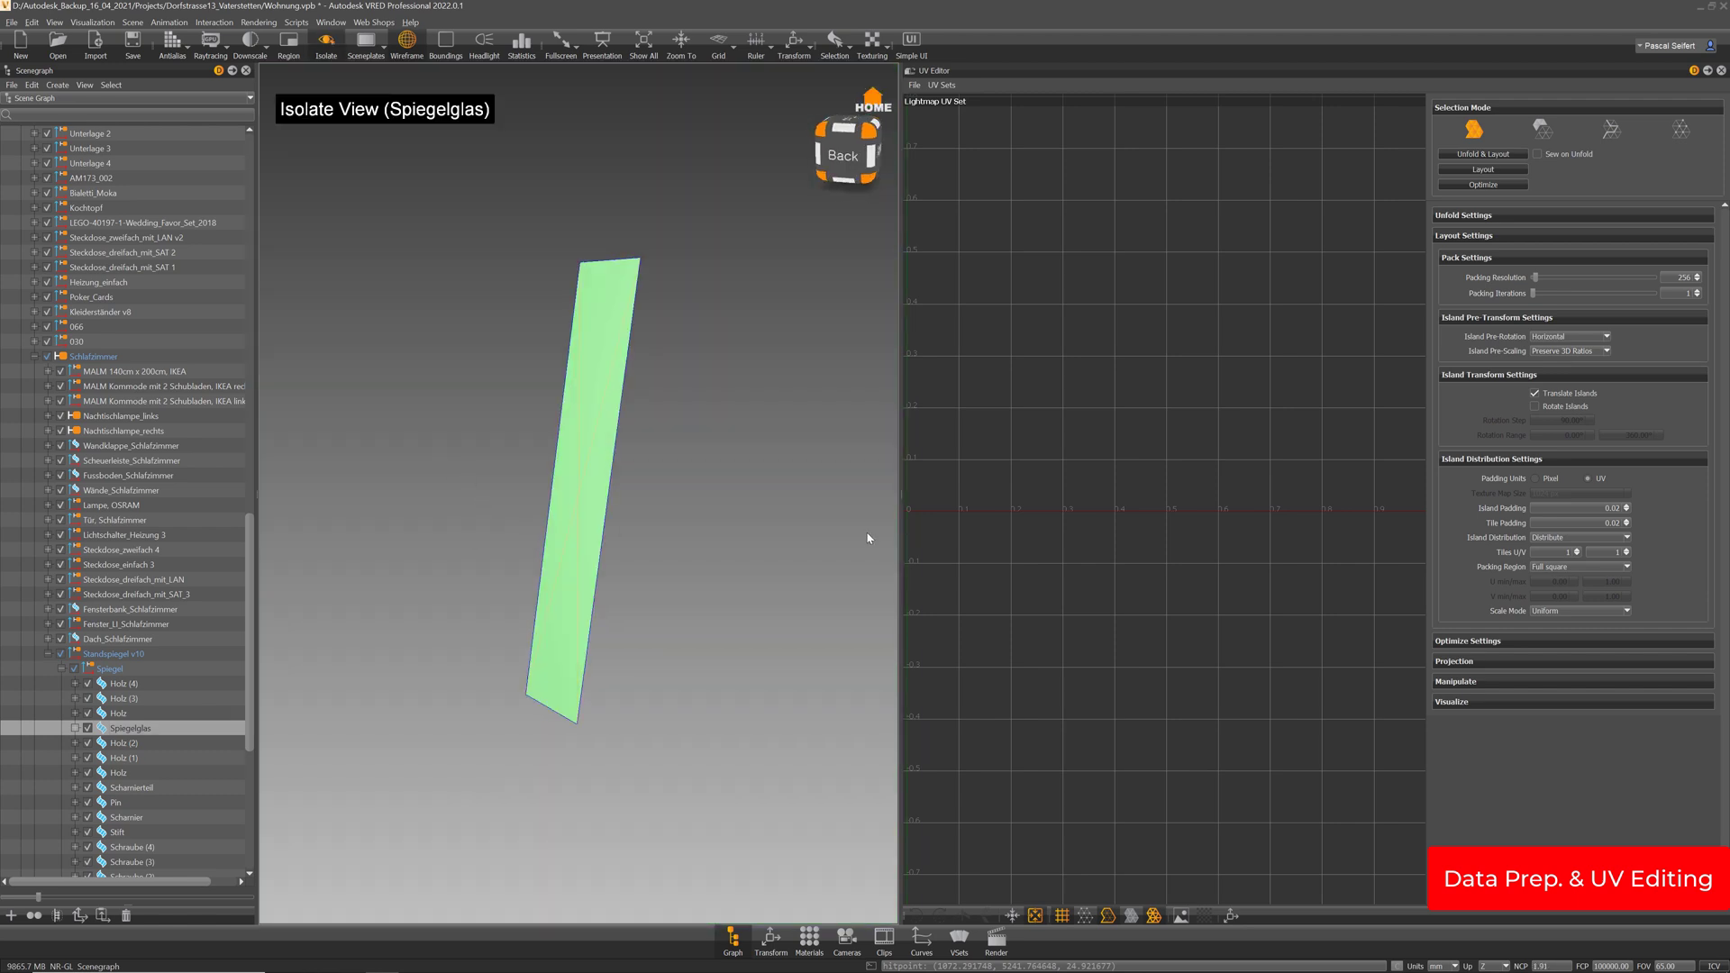
Select Holz (2), orbit to inspect it, and unfold it into one wide island
left_click_drag(577, 587, 315, 582)
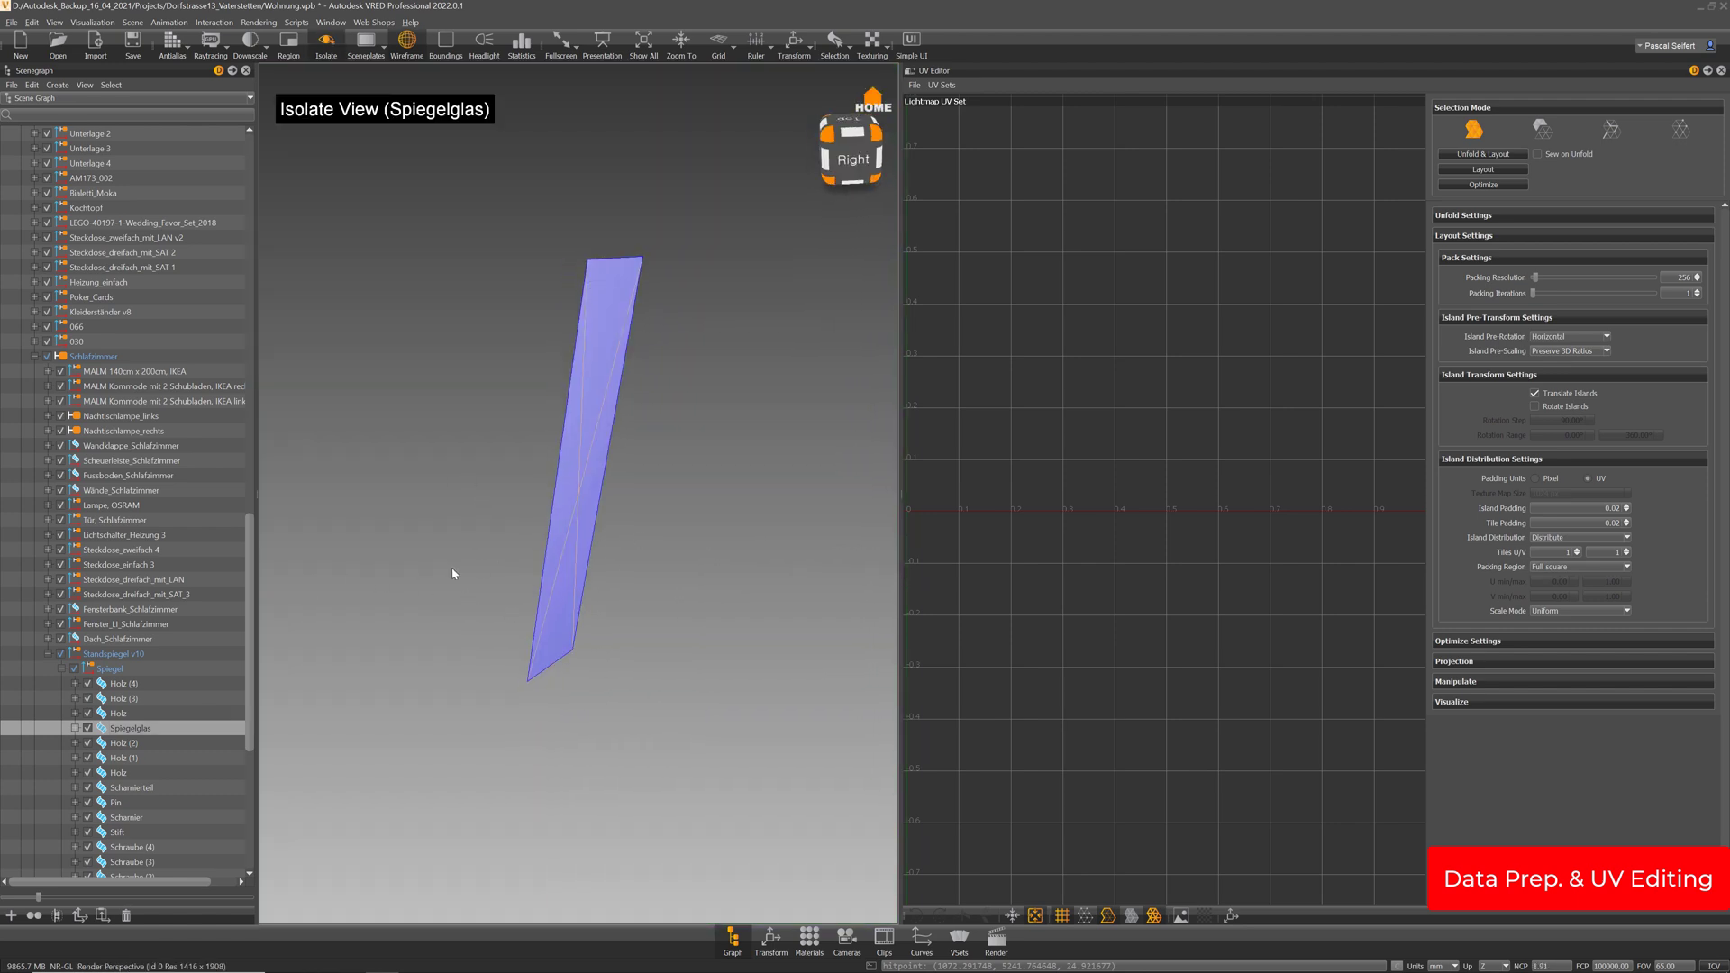
left_click_drag(451, 573, 792, 539)
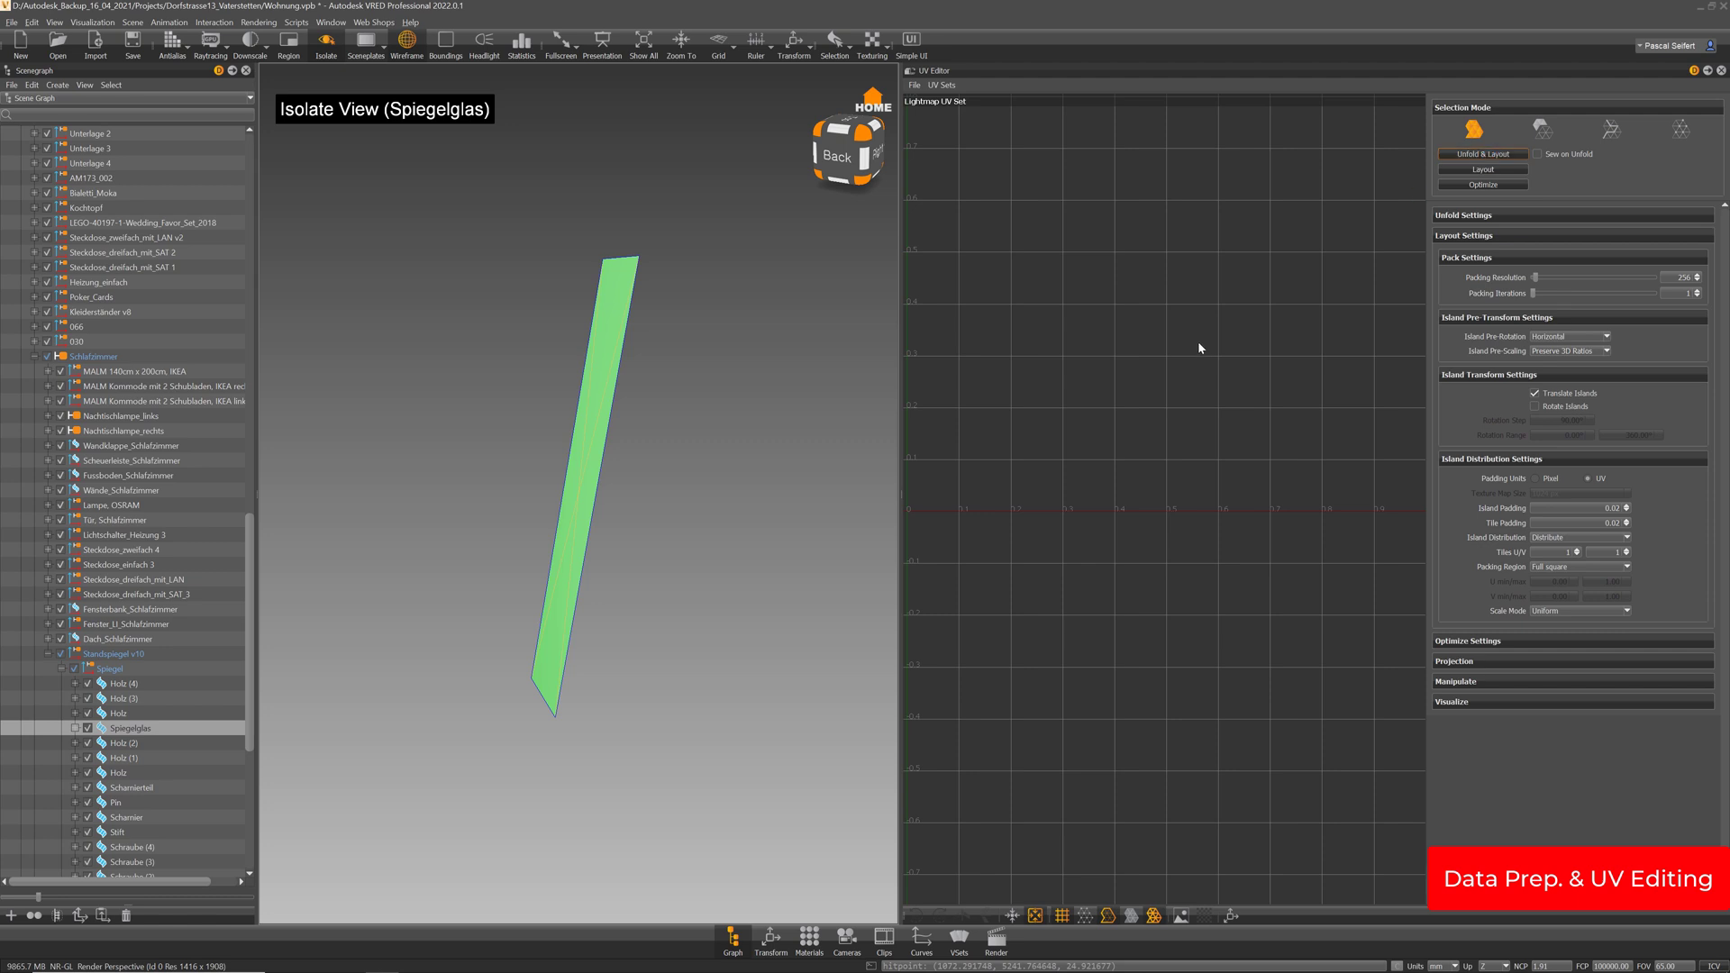
left_click(132, 744)
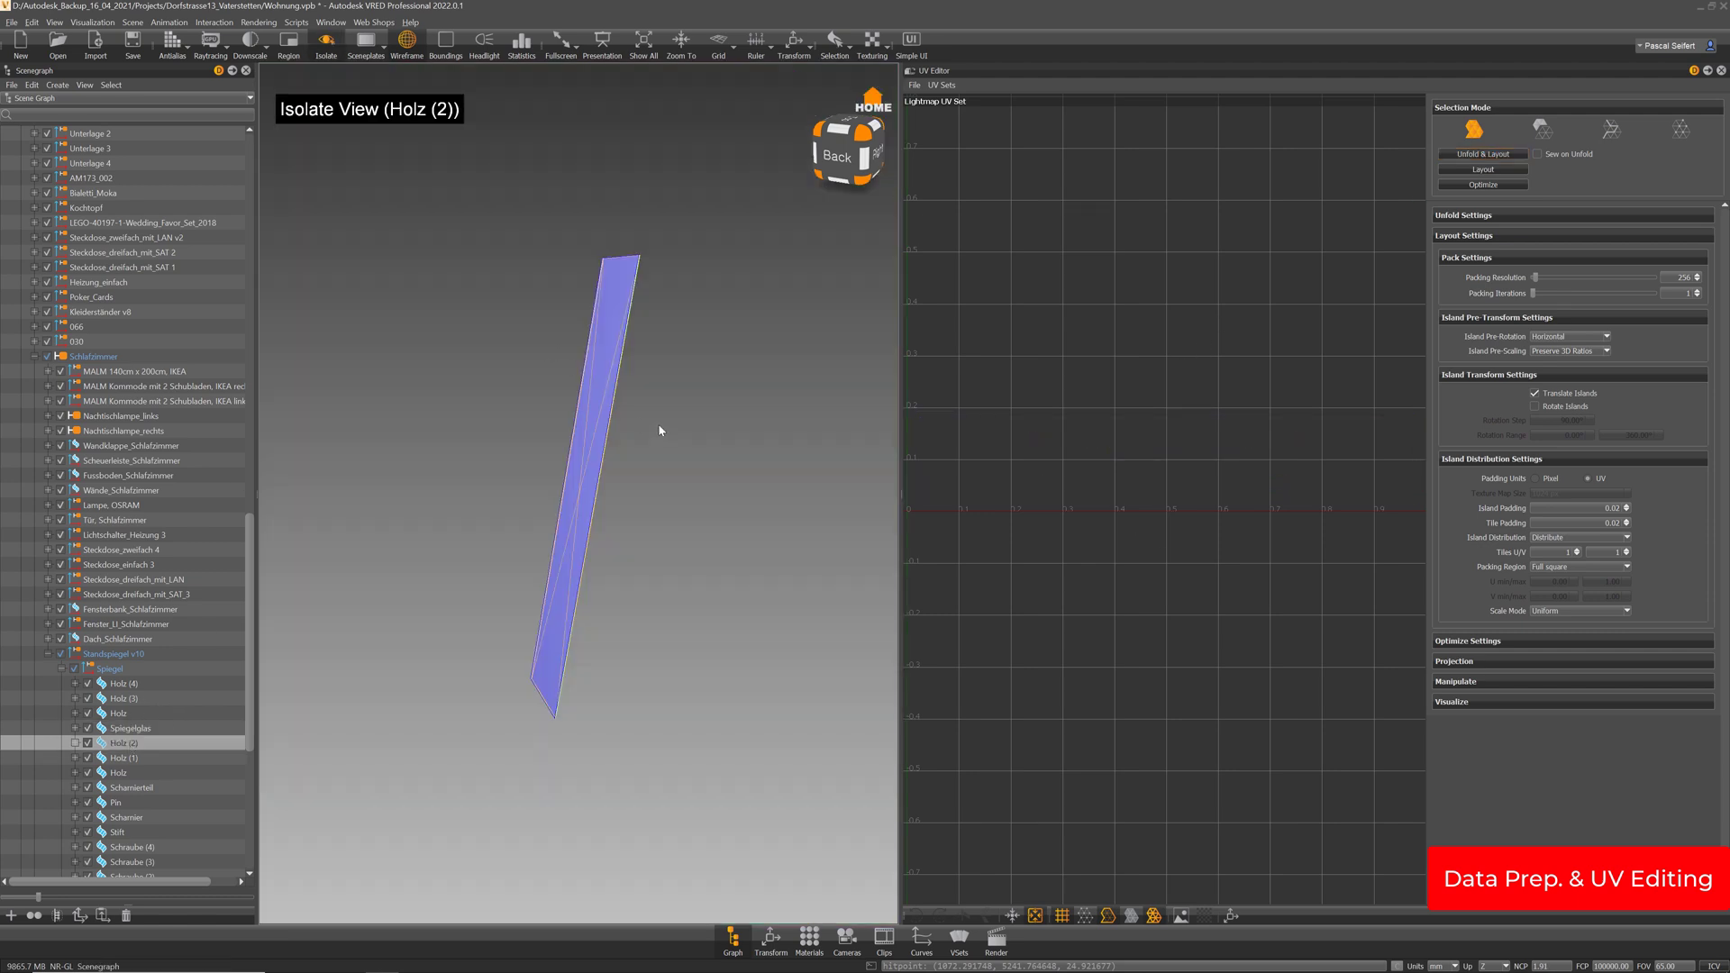
left_click_drag(660, 431, 596, 464)
left_click_drag(887, 315, 845, 270)
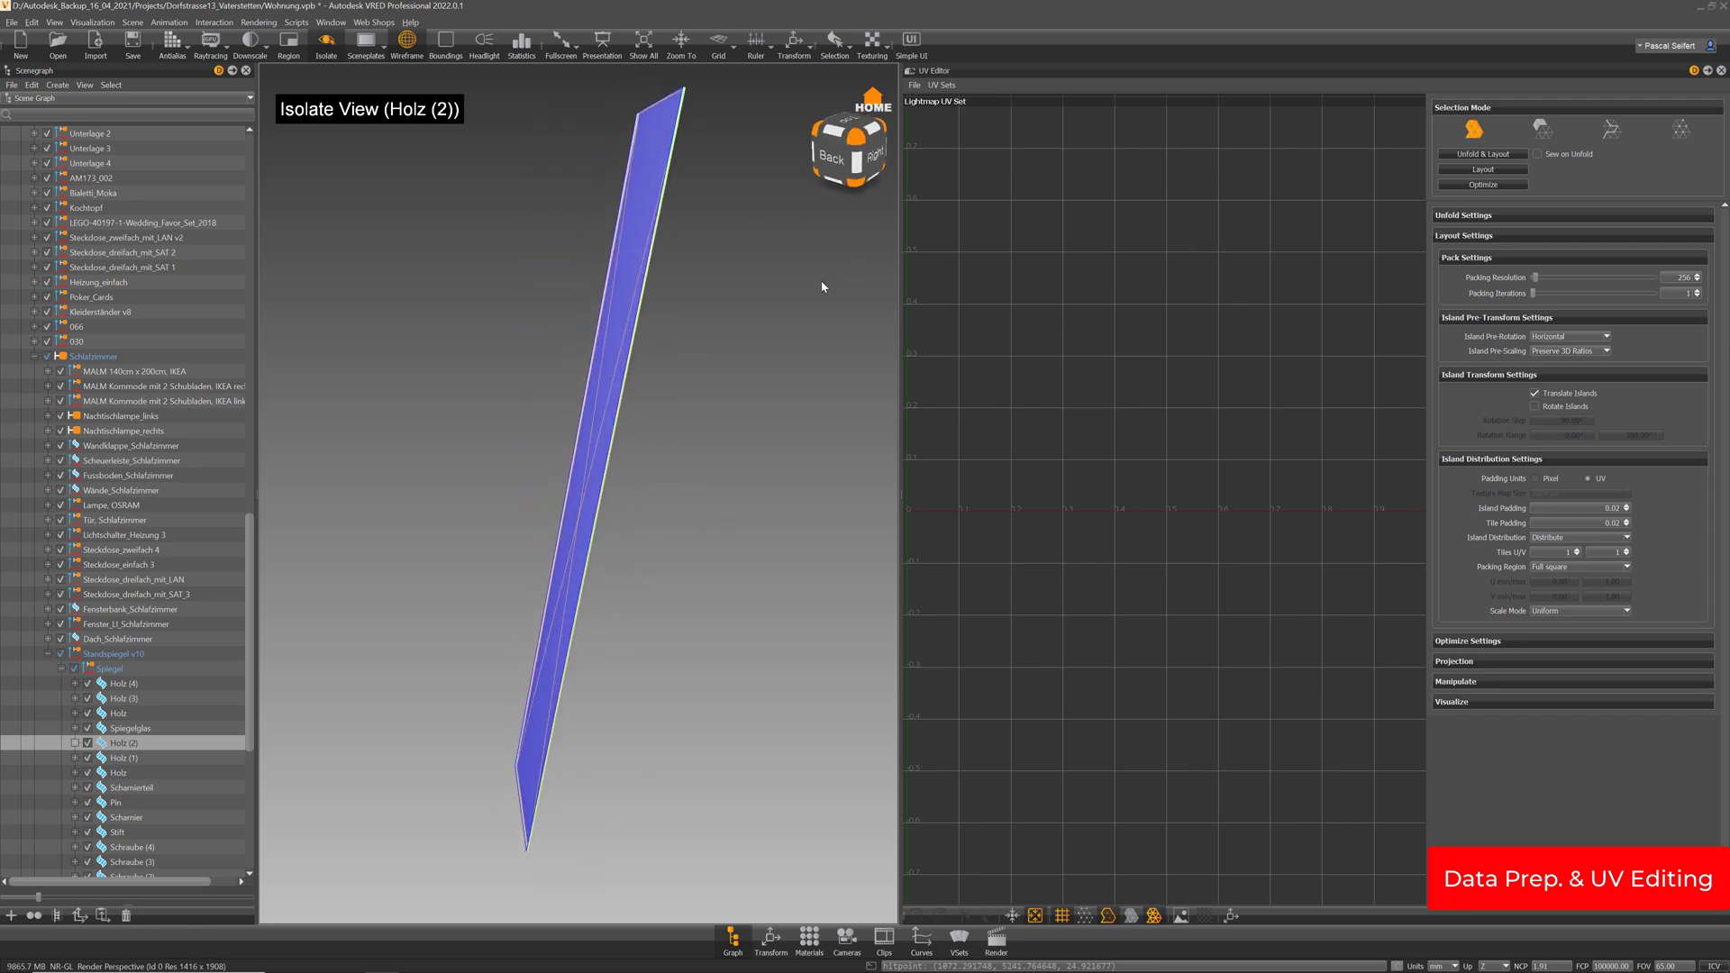
left_click(1481, 155)
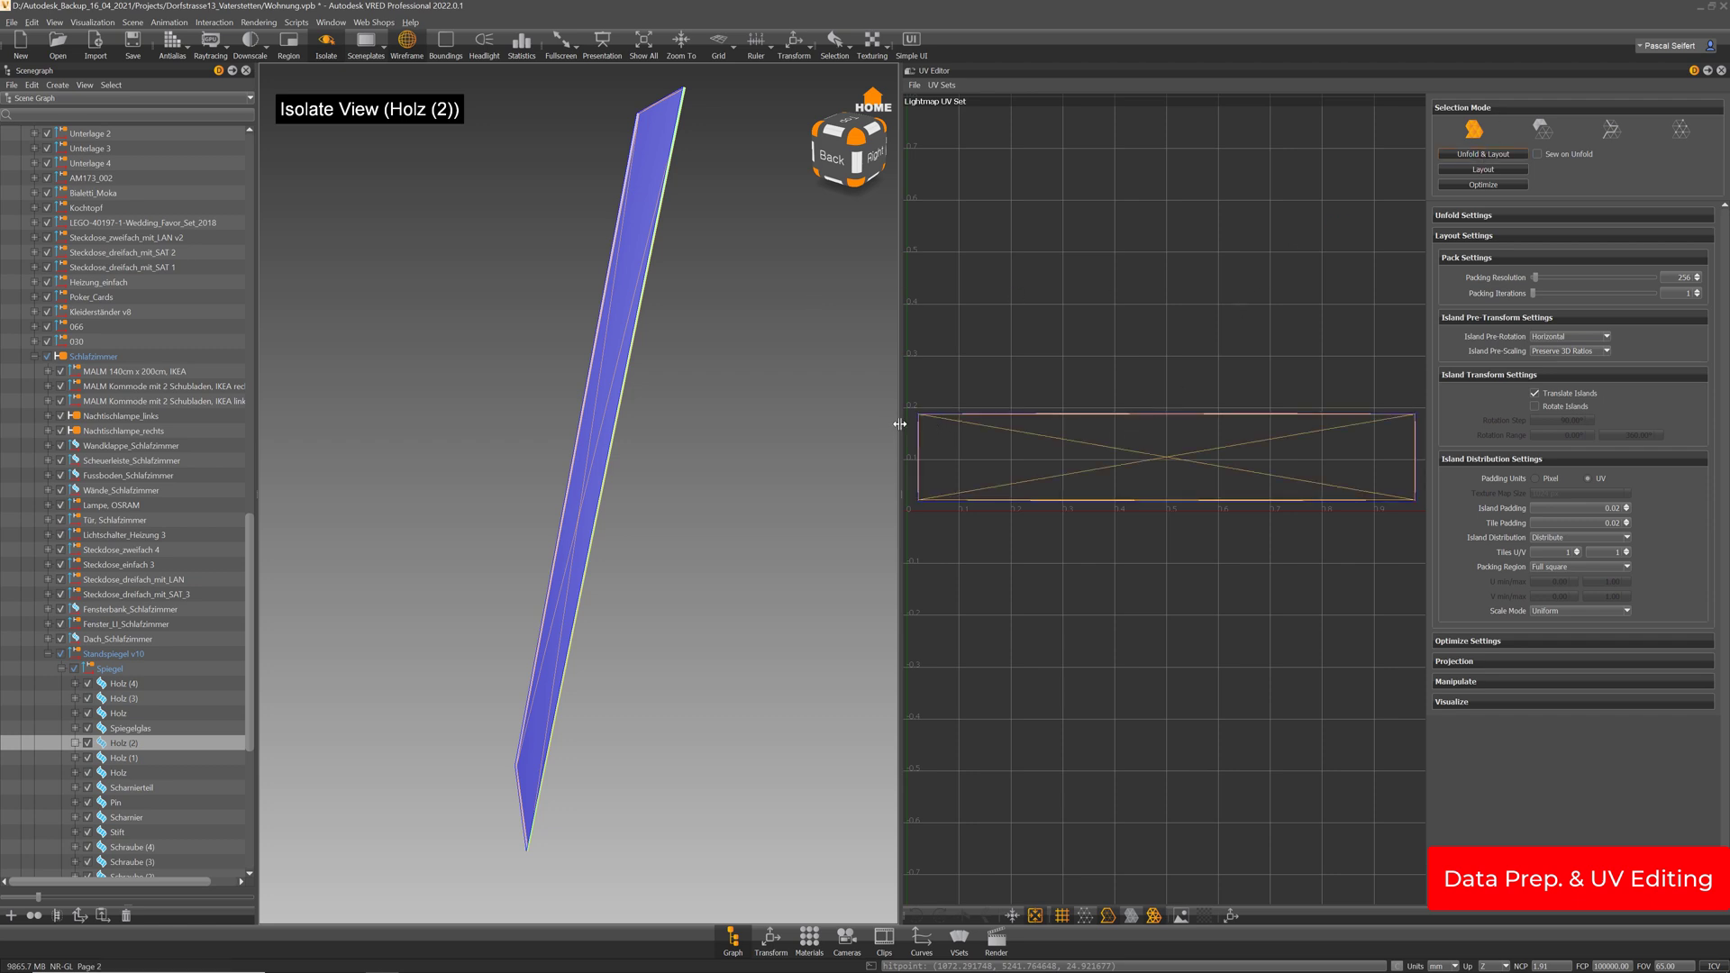
Enlarge the UV Editor and zoom in on the Holz (2) island
left_click_drag(899, 429, 757, 429)
middle_click_drag(965, 421, 949, 418)
scroll(1117, 478, "up", 2)
scroll(1095, 429, "up", 2)
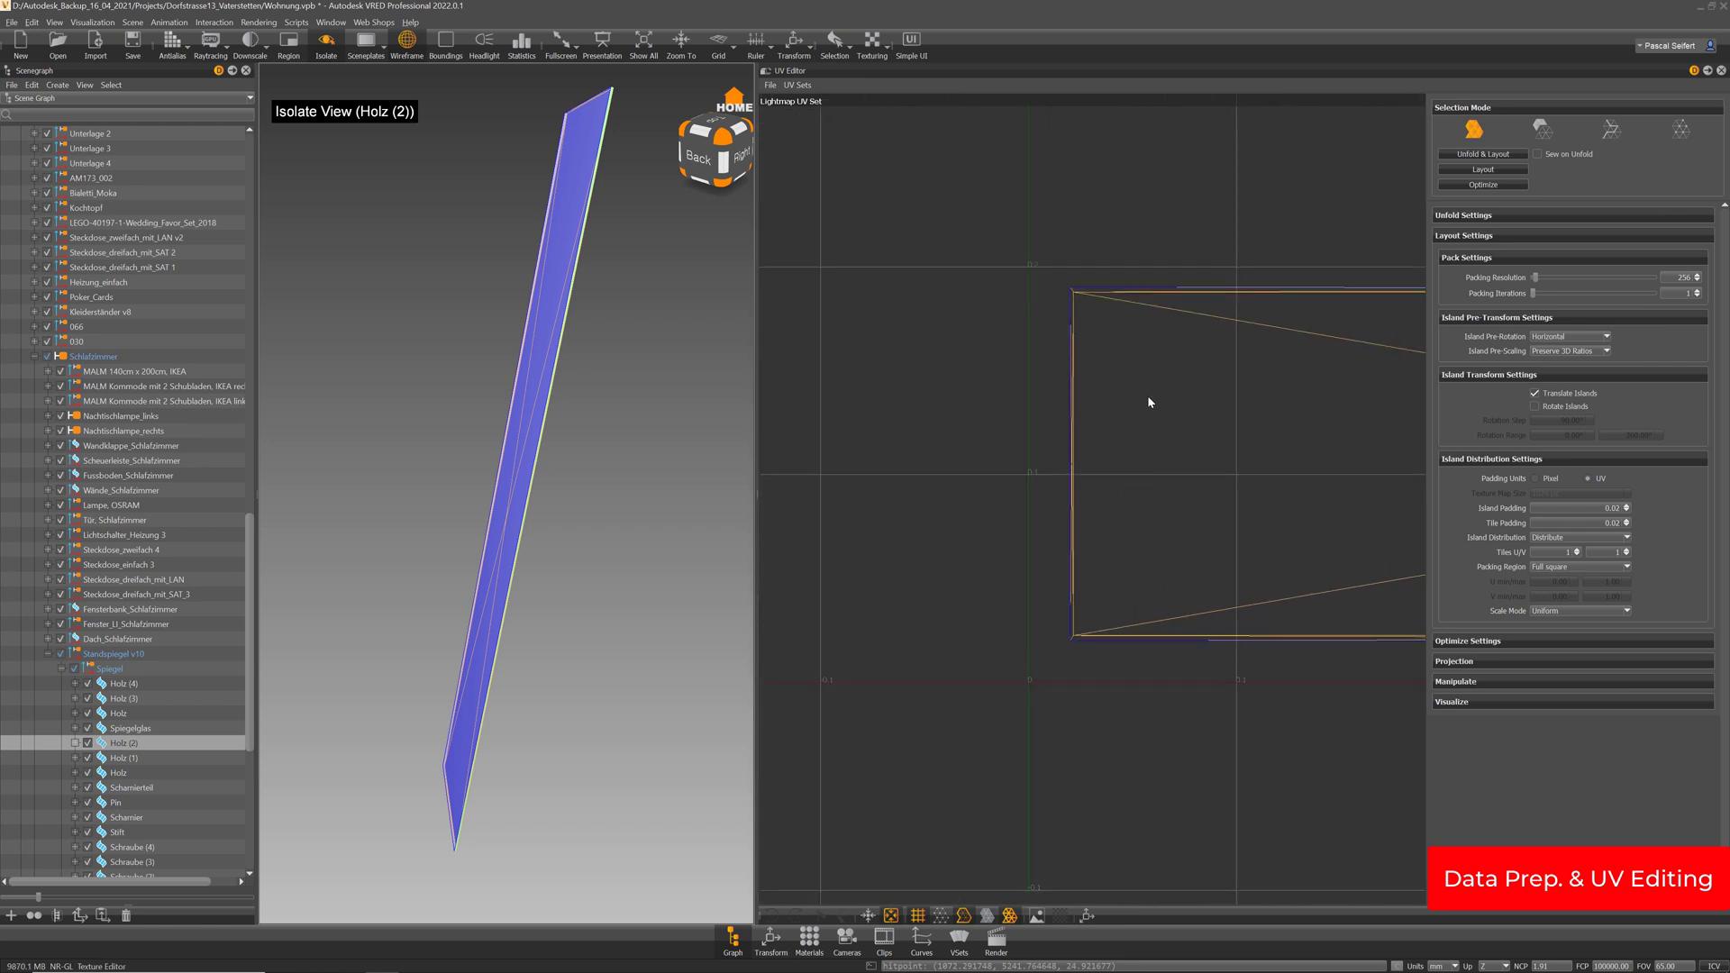
middle_click_drag(1148, 394, 1078, 428)
left_click_drag(581, 156, 529, 270)
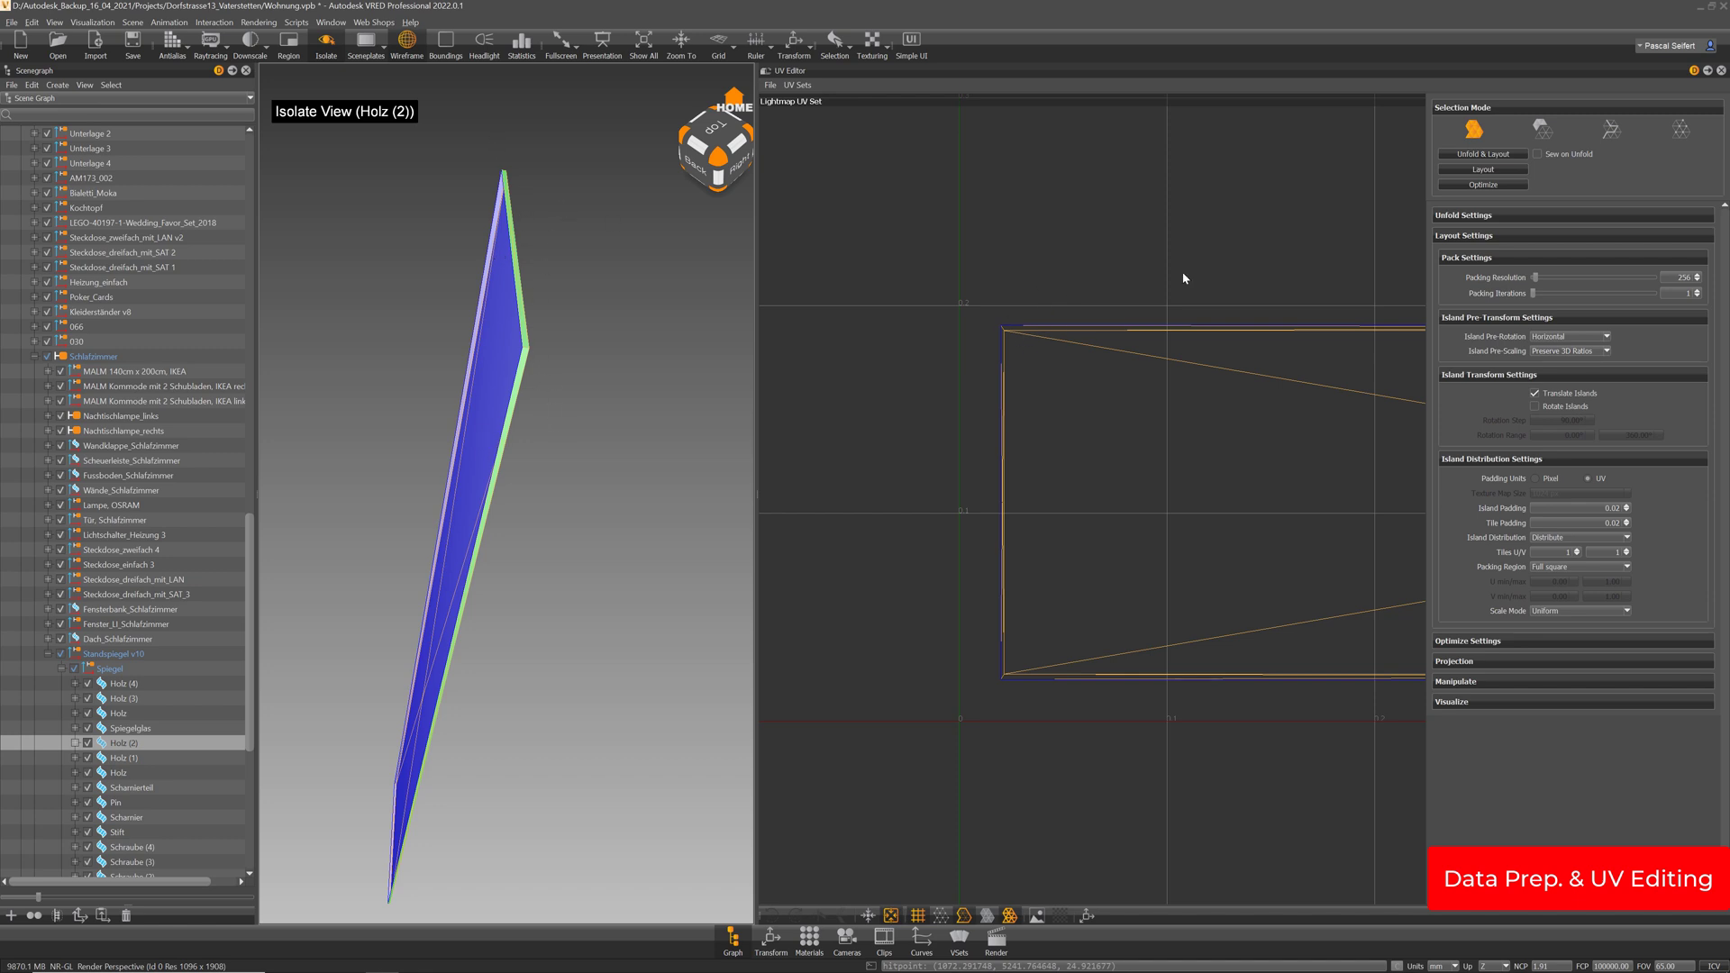
Inspect the full UV rectangle and its edges in edge and island modes
key("3")
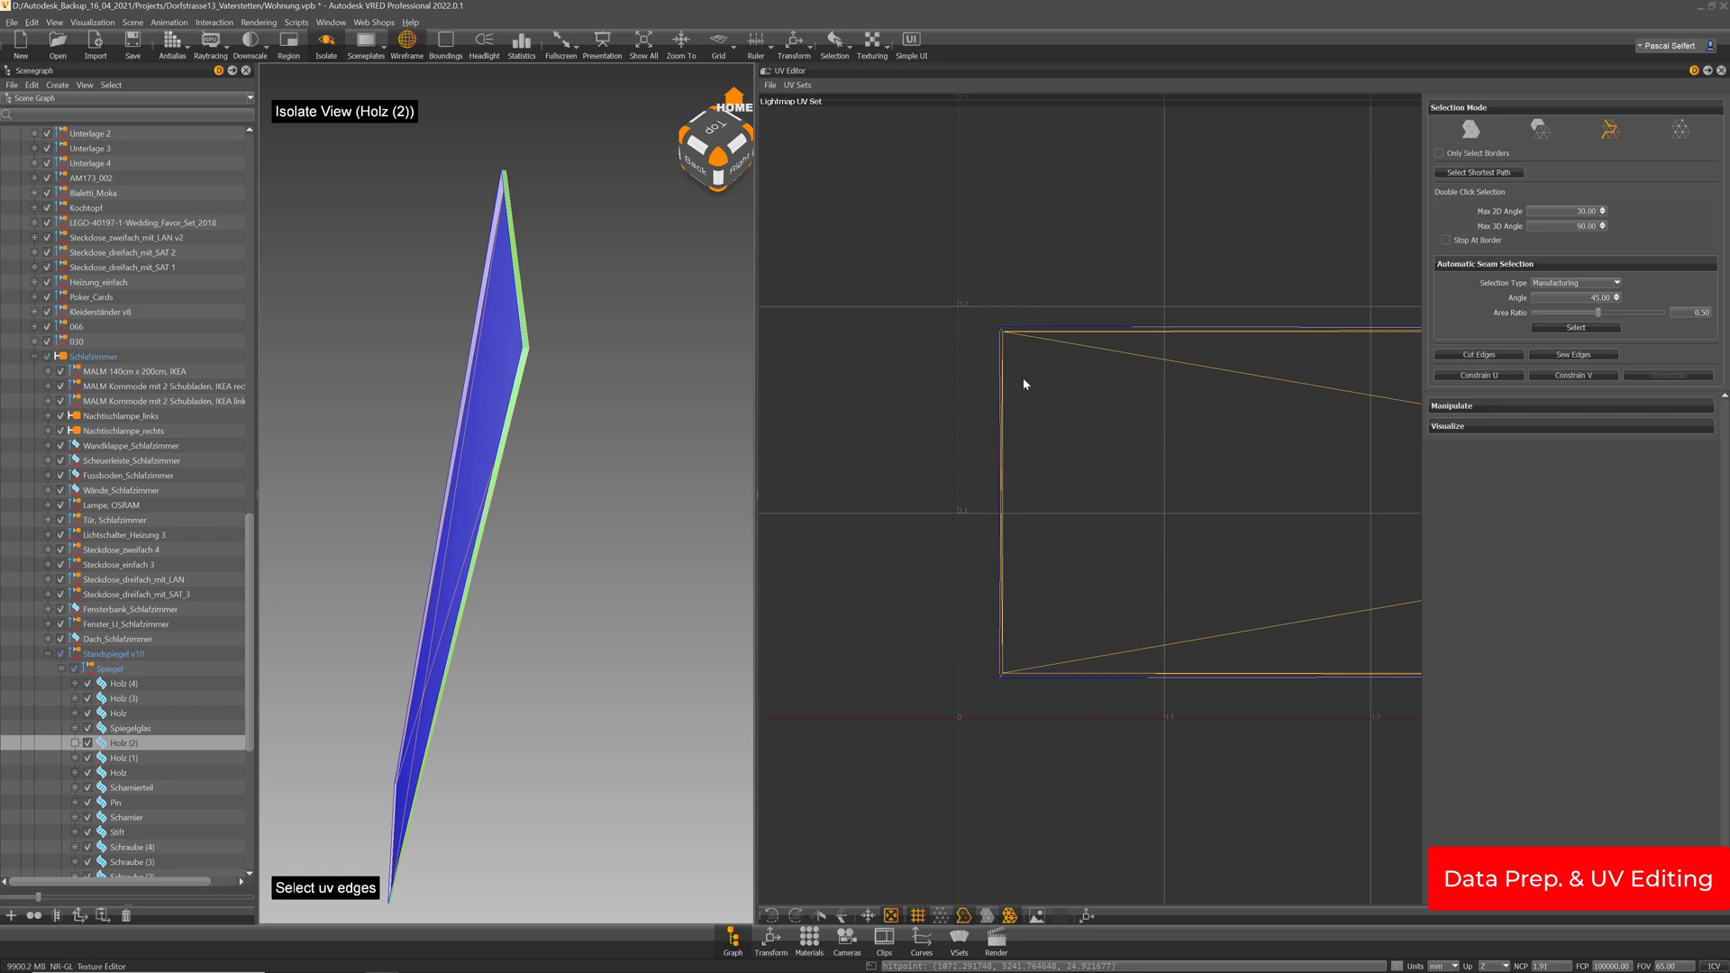
scroll(1142, 627, "down", 3)
middle_click_drag(1395, 558, 1103, 521)
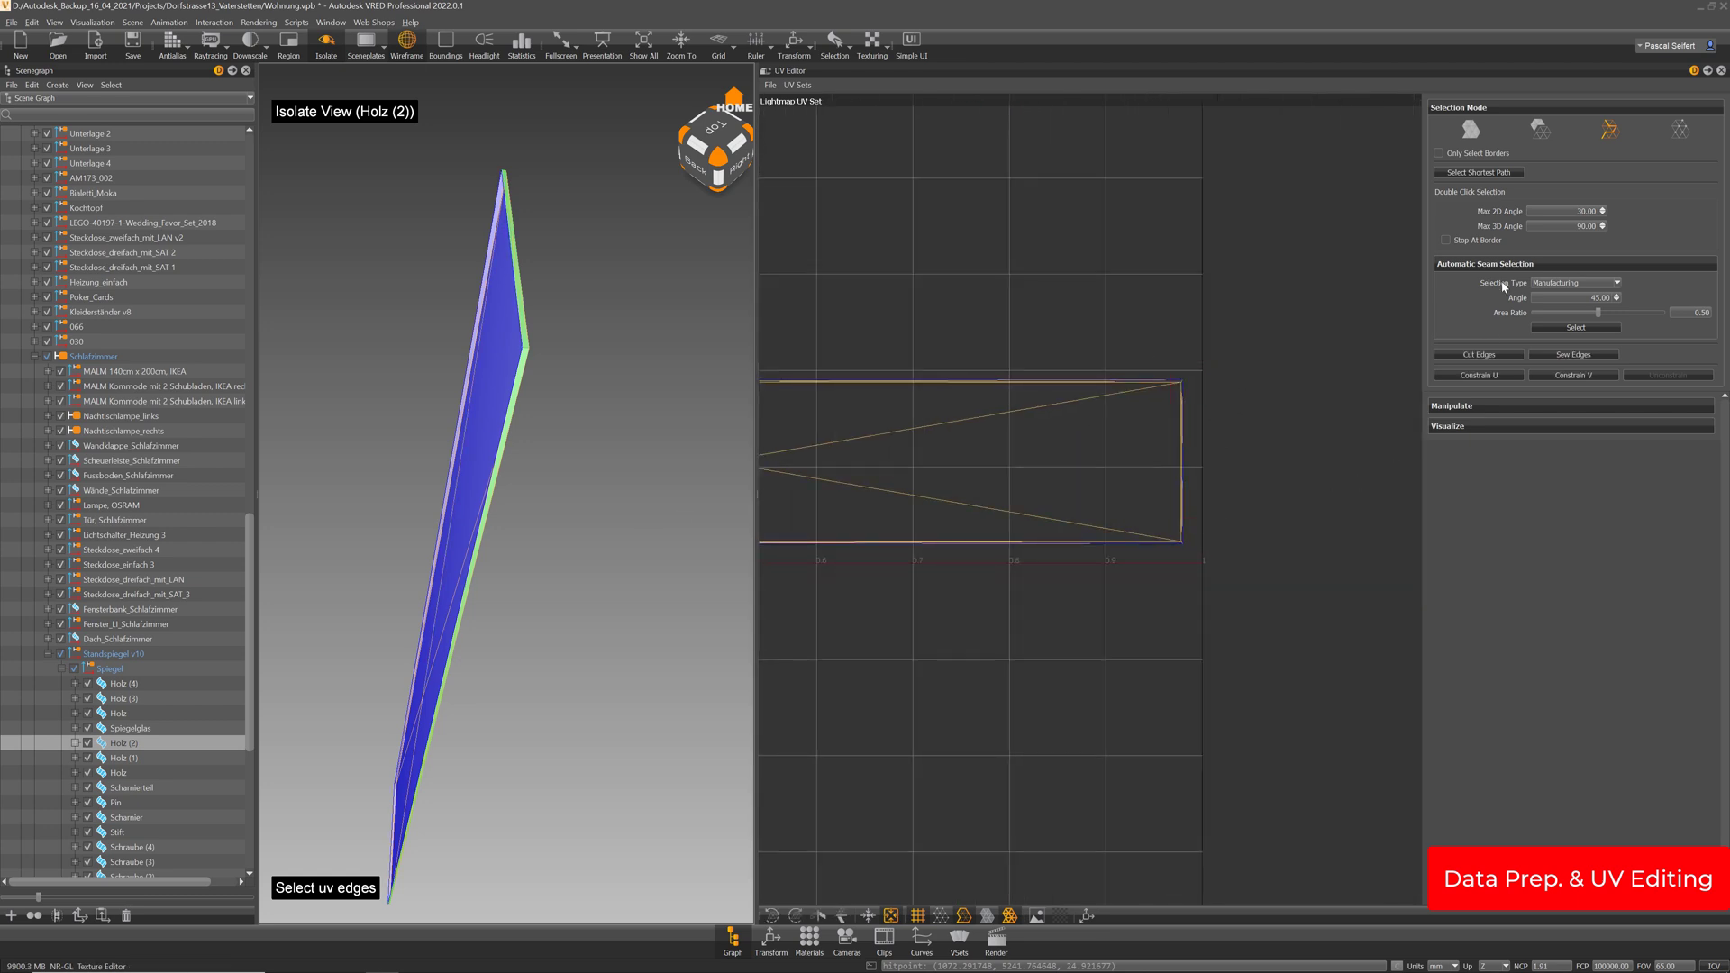
key("1")
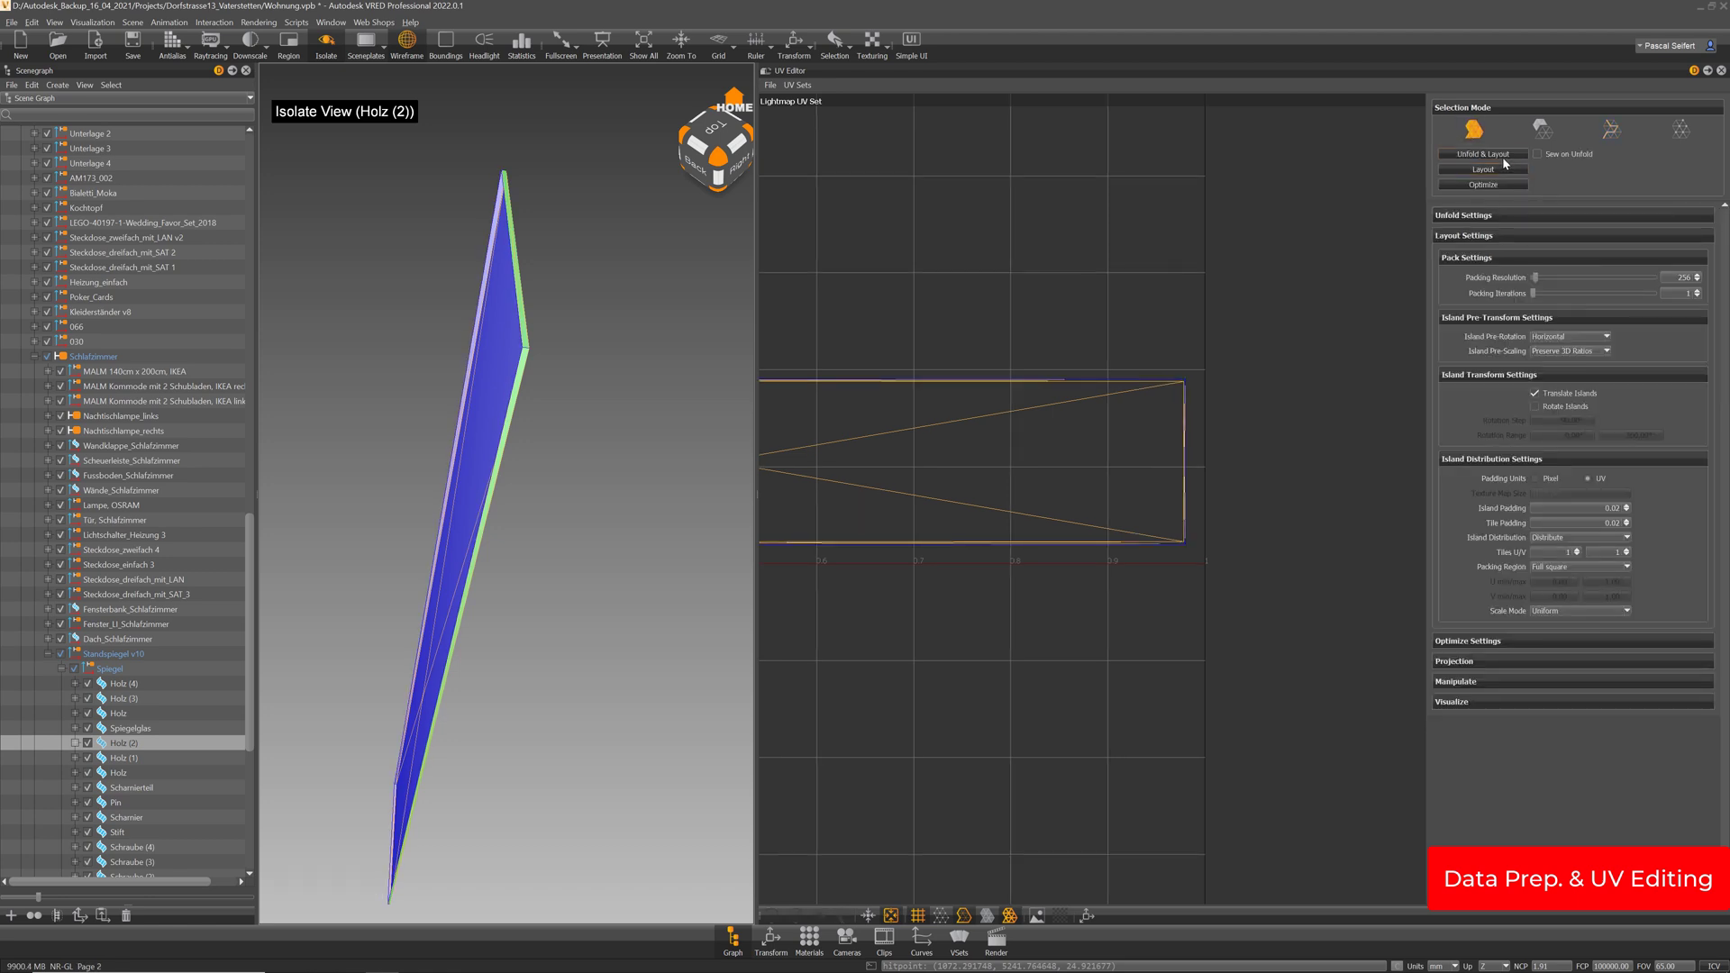
scroll(1228, 403, "up", 3)
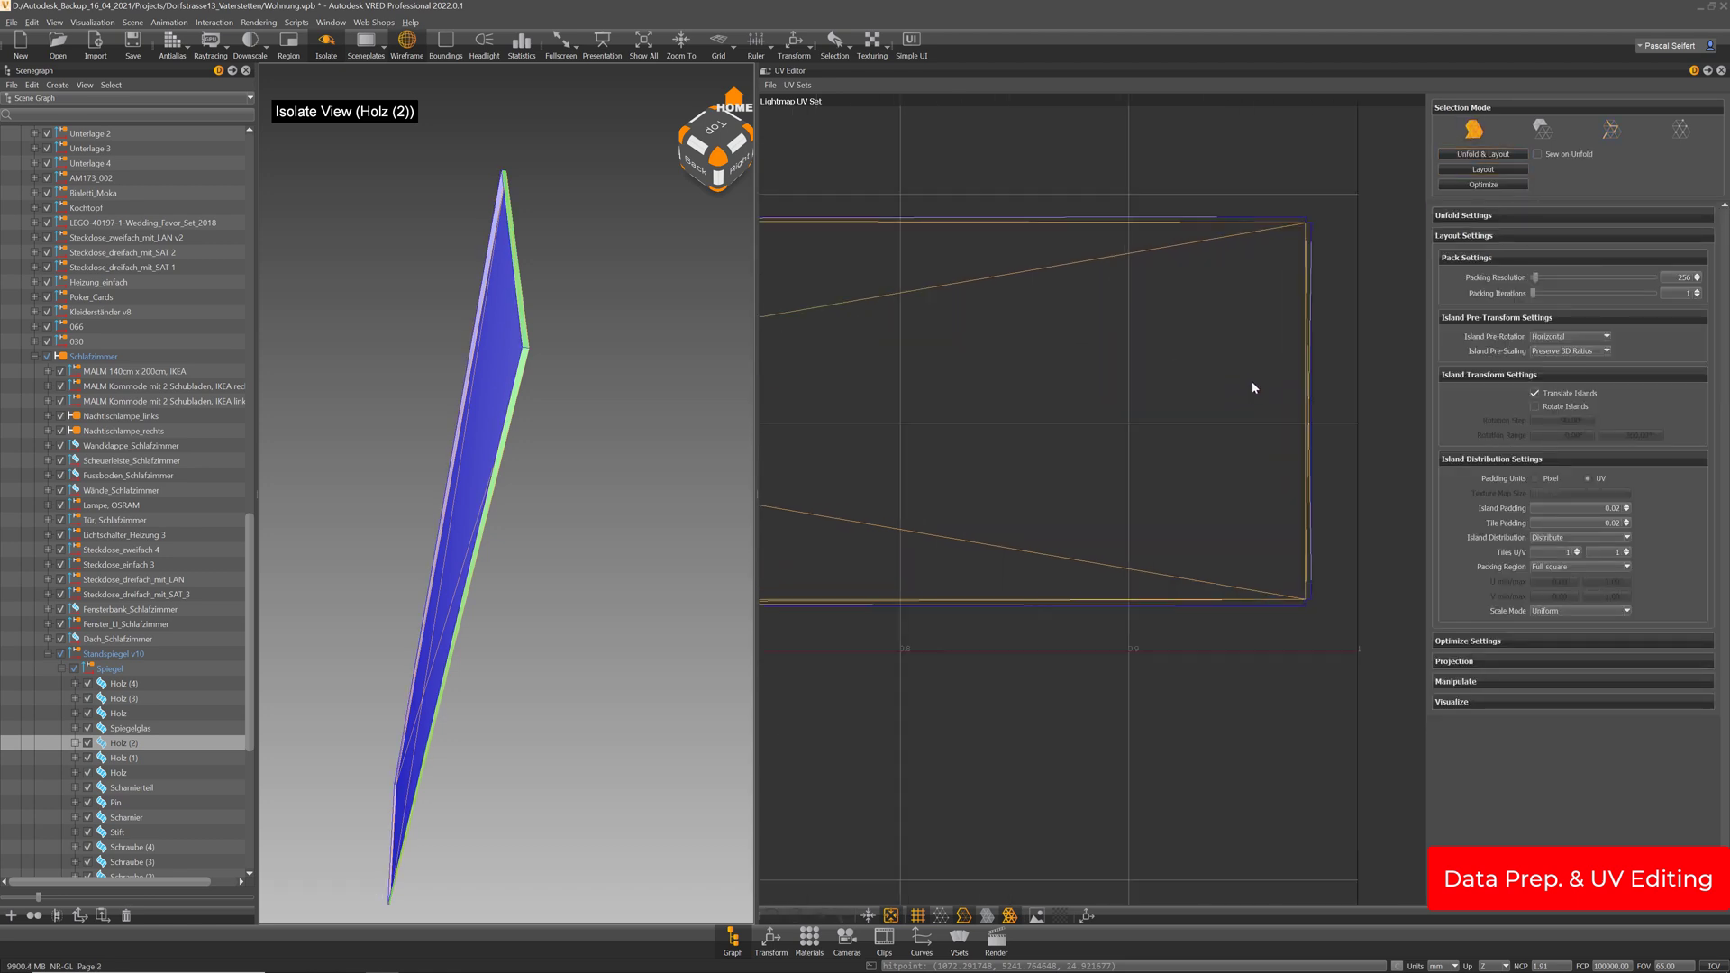
middle_click_drag(1252, 387, 1072, 460)
scroll(1072, 459, "up", 2)
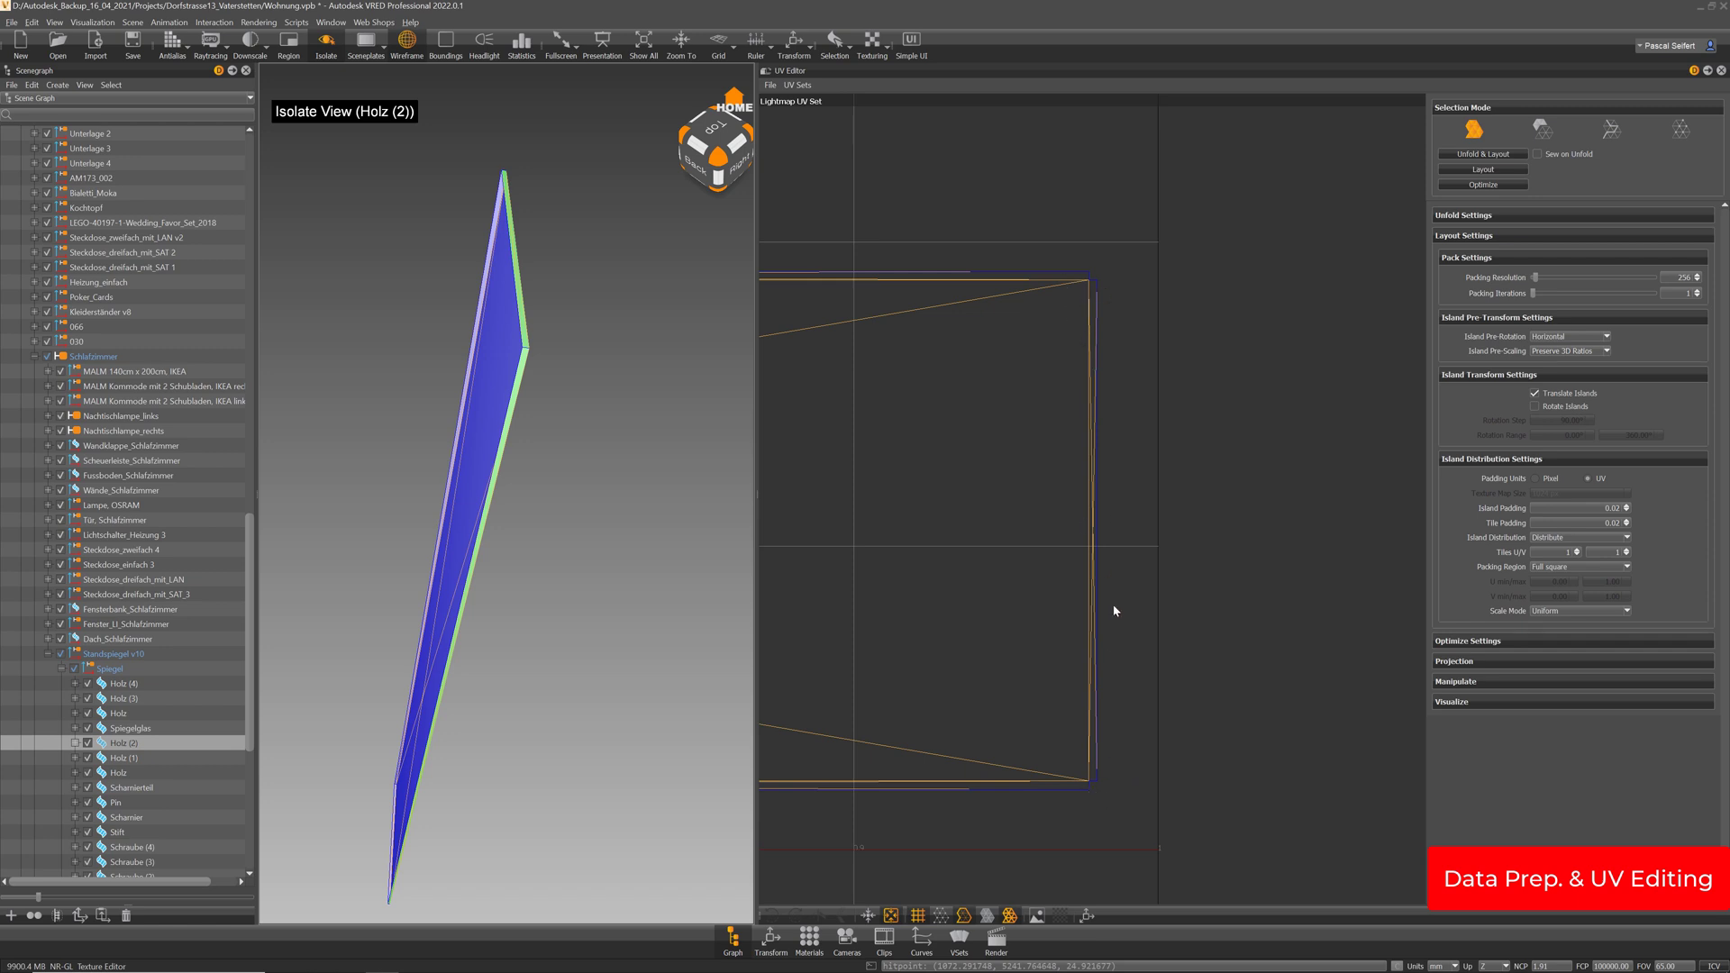
middle_click_drag(1042, 543, 1208, 505)
scroll(985, 540, "down", 8)
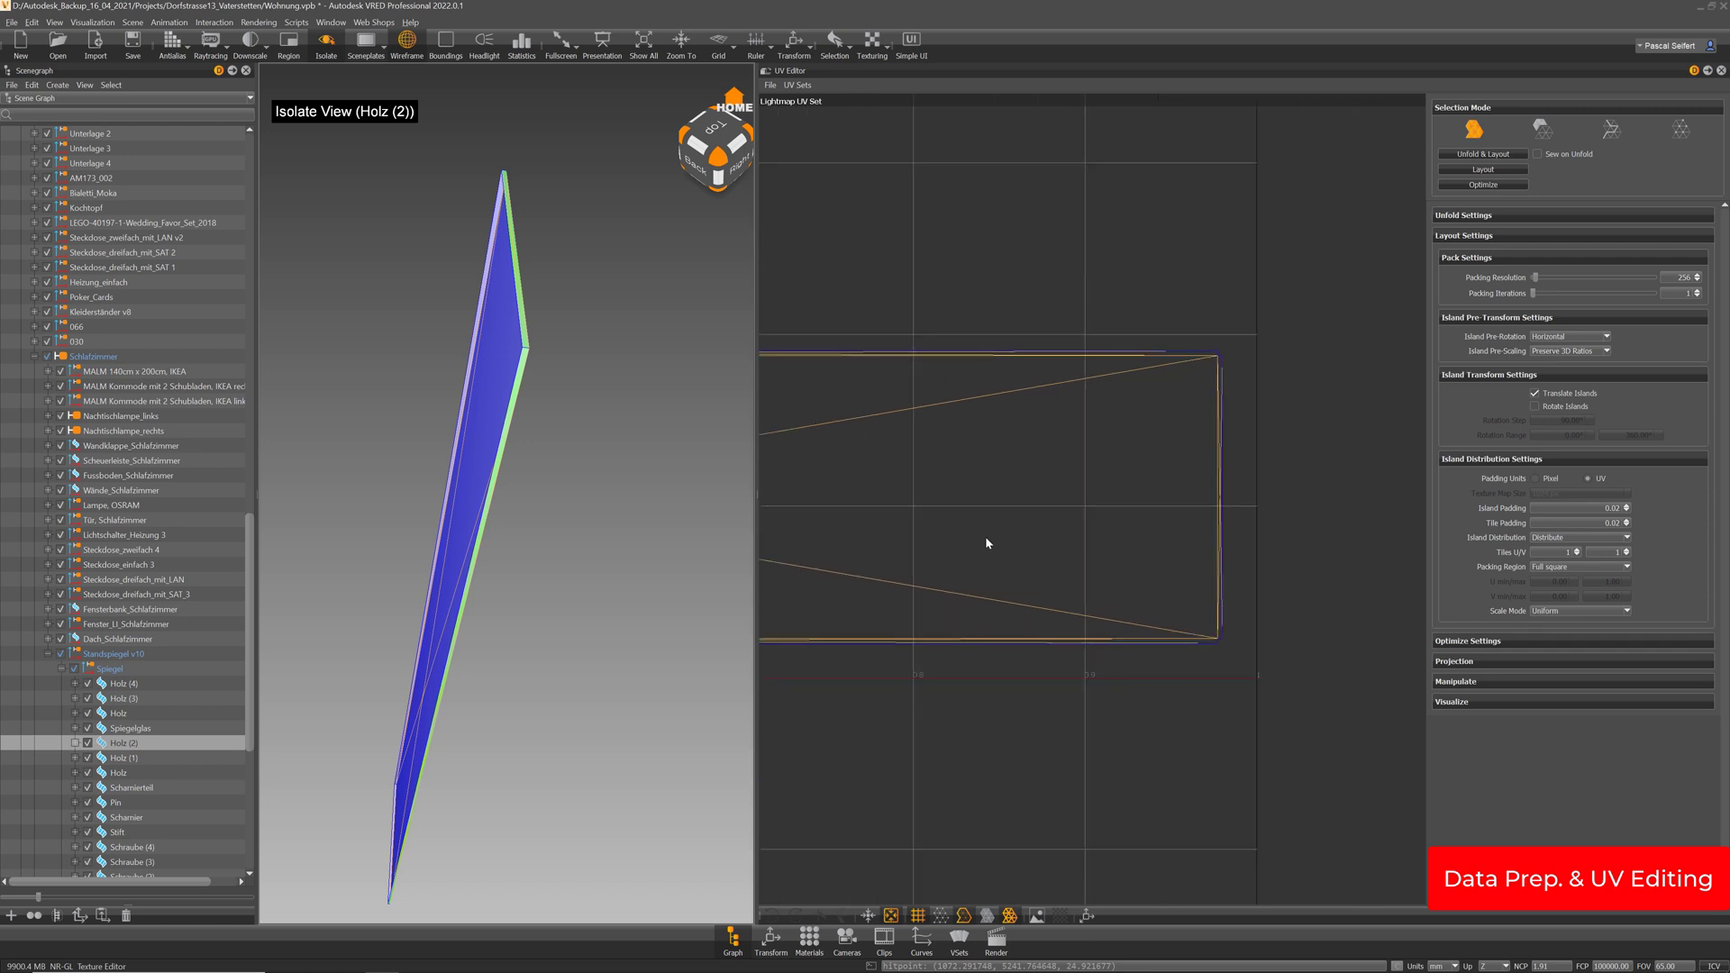
scroll(1183, 510, "down", 3)
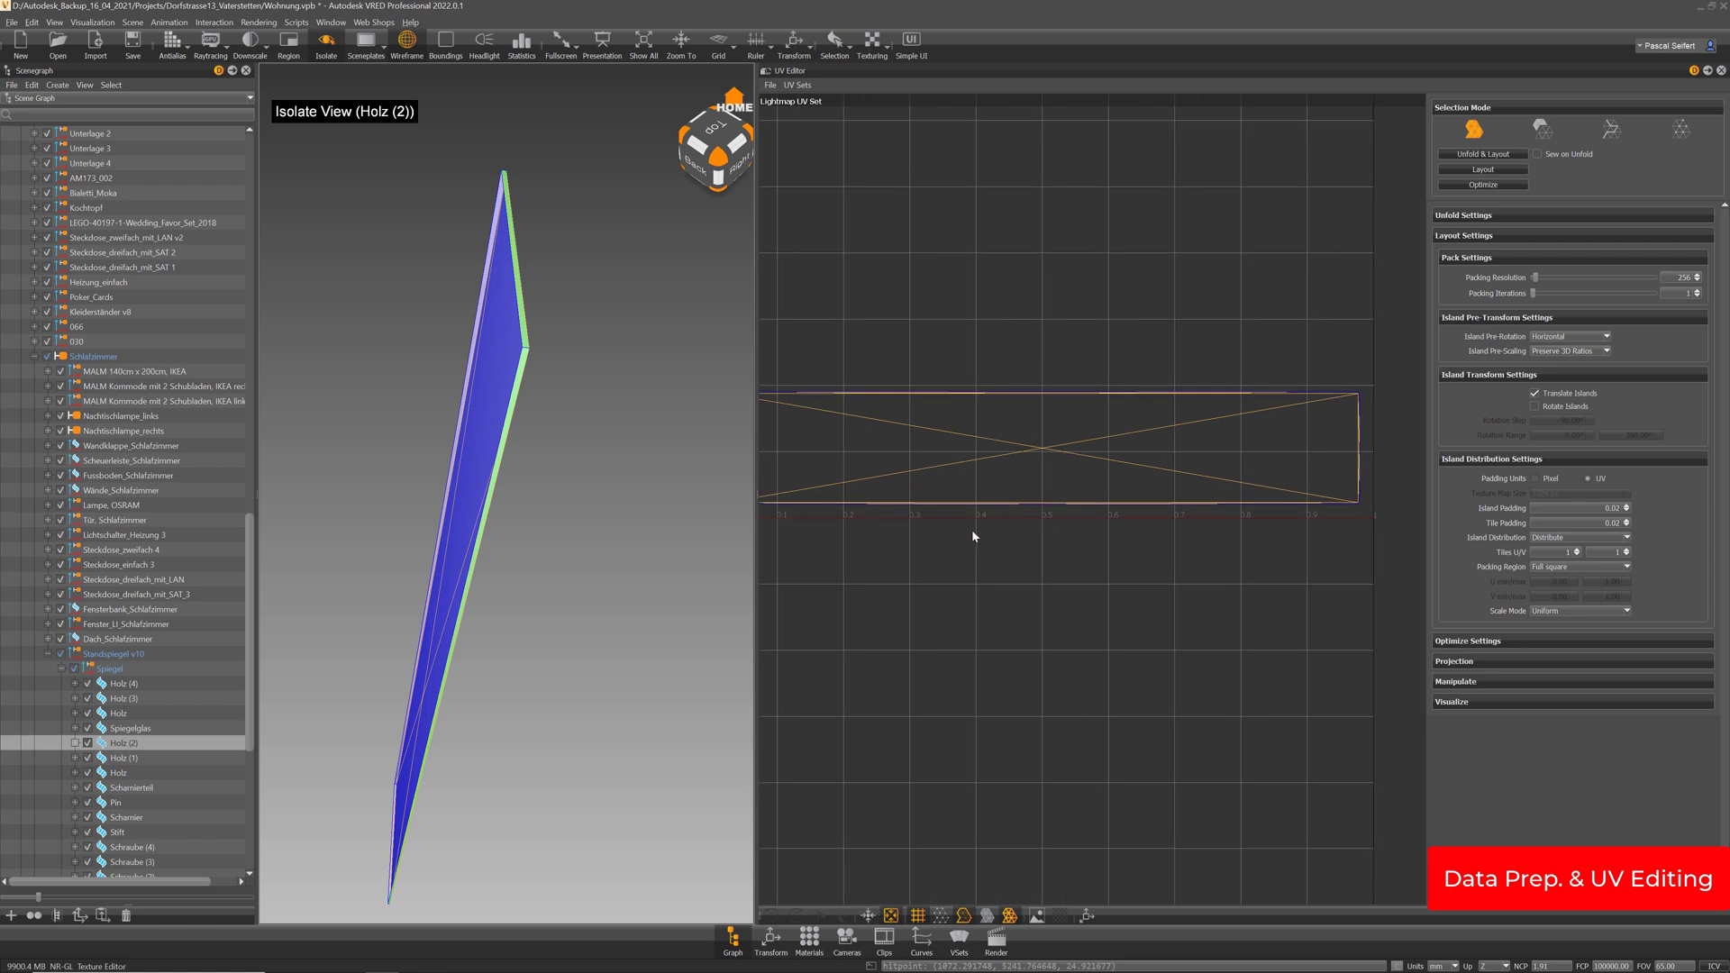
Rename Holz (2) to Rückseite, keeping the name despite the conflict
double_click(143, 745)
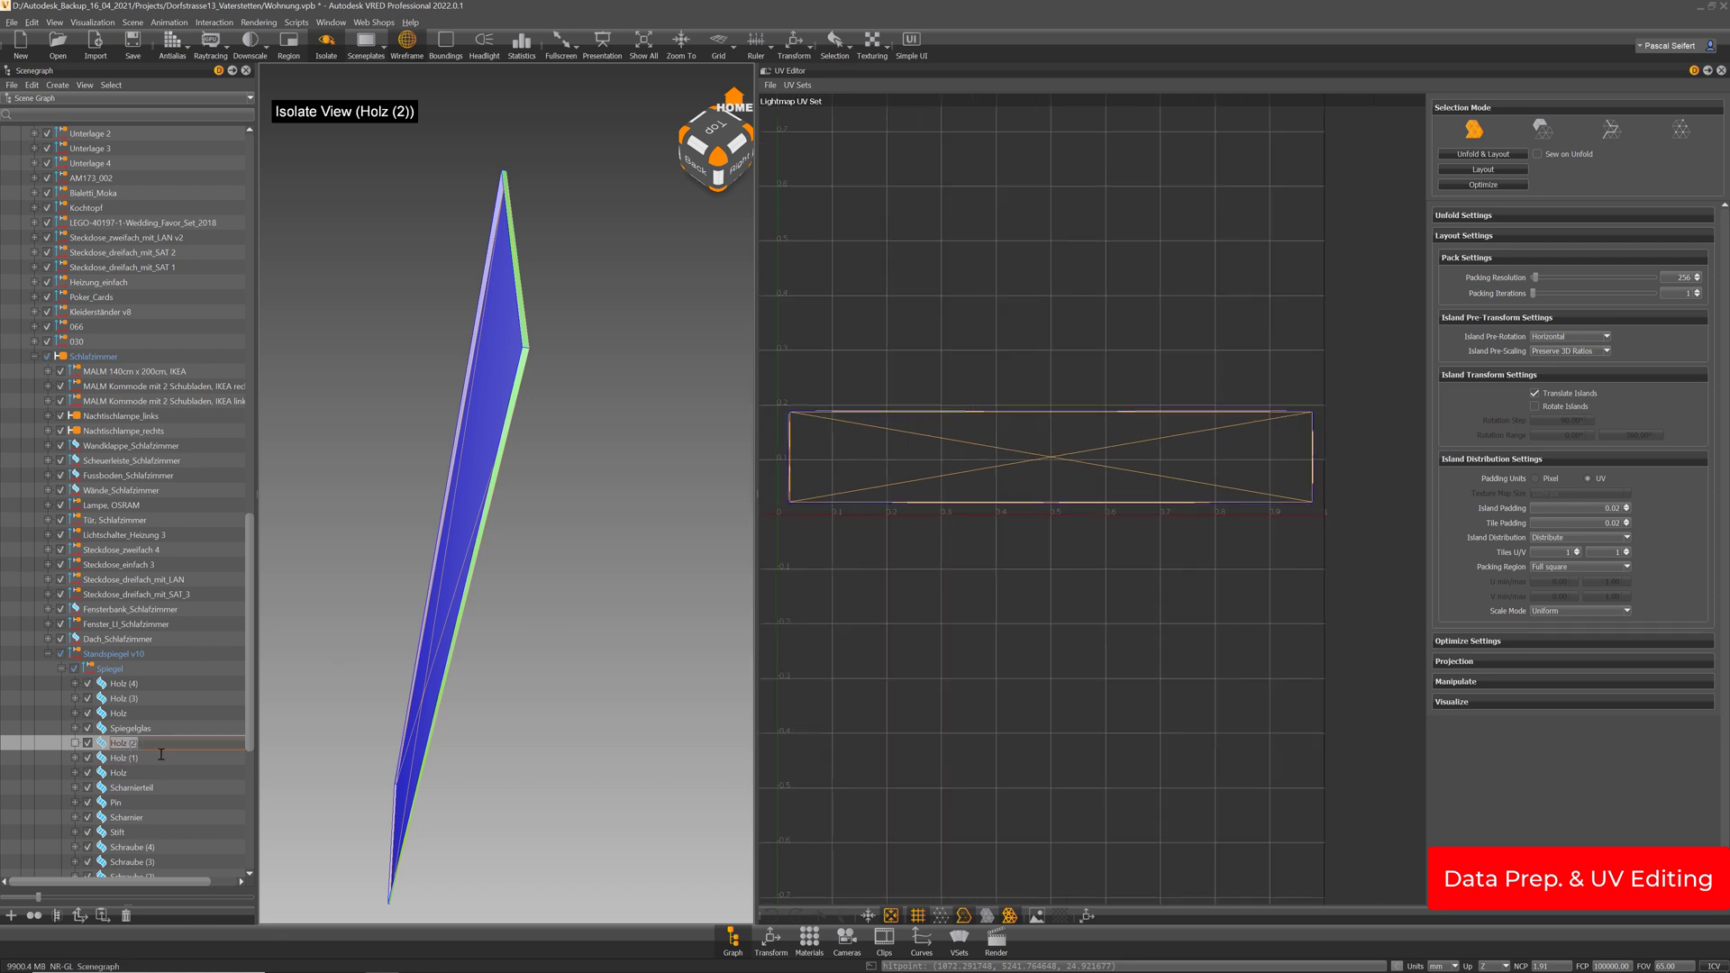
type("Rüp")
type("kseite")
key("Return")
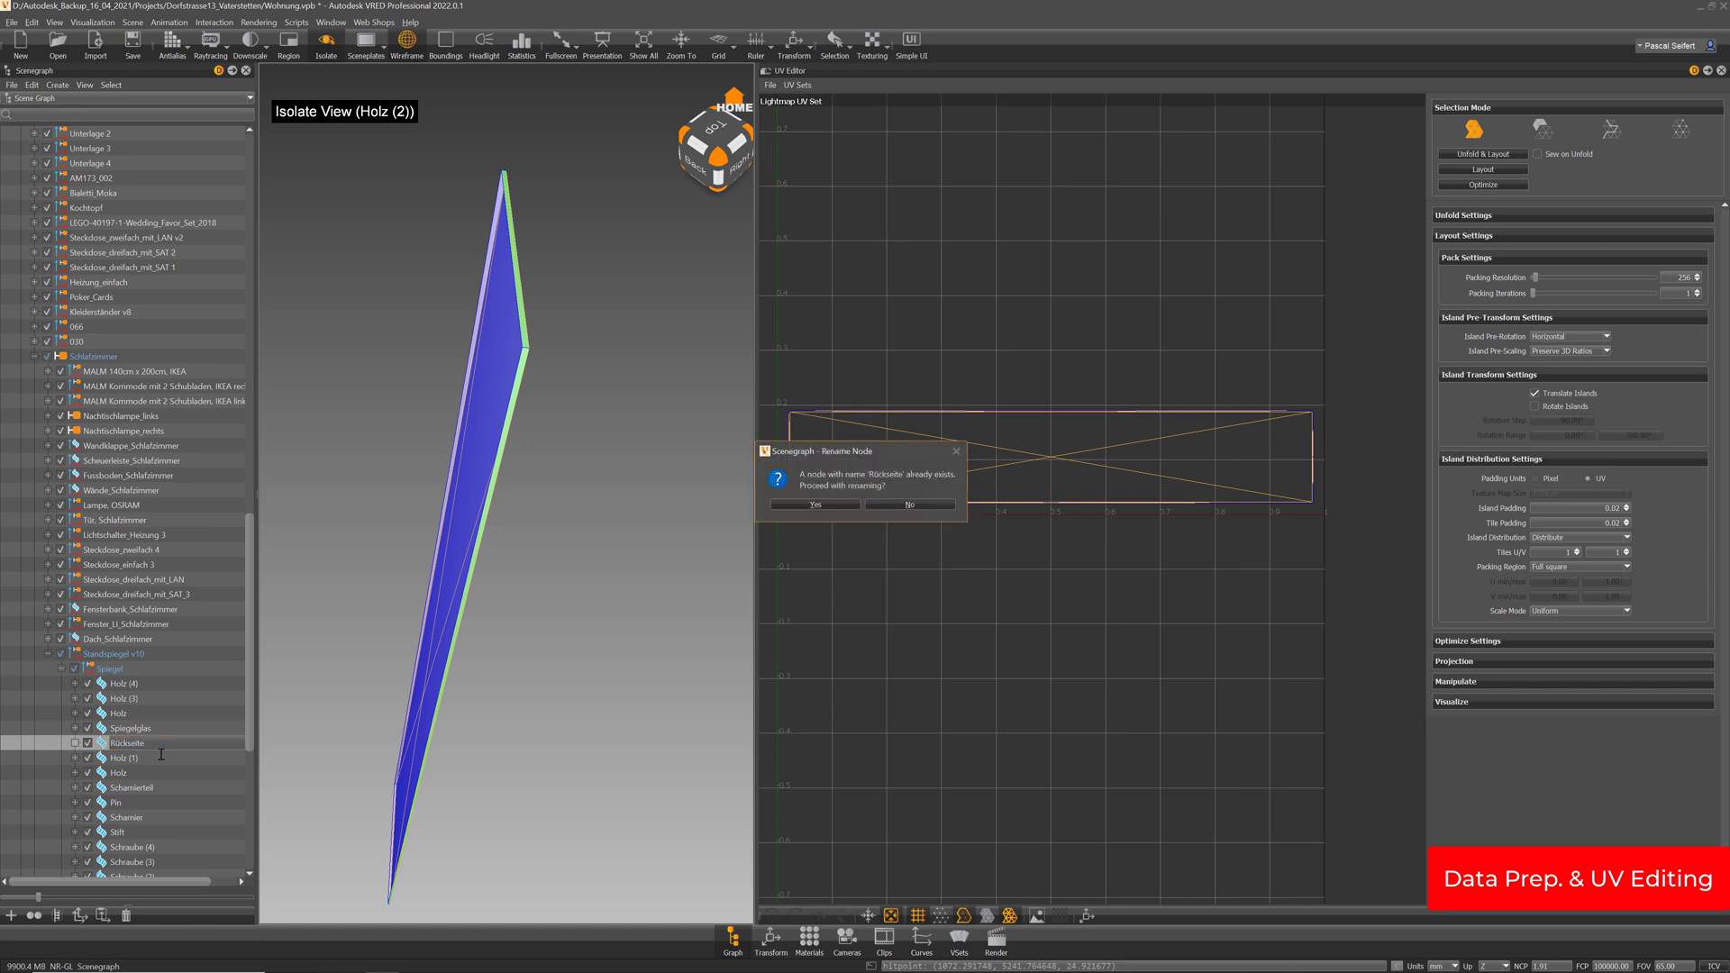
key("Return")
Isolate the Holz (1) stick and orbit to view its end
left_click(128, 761)
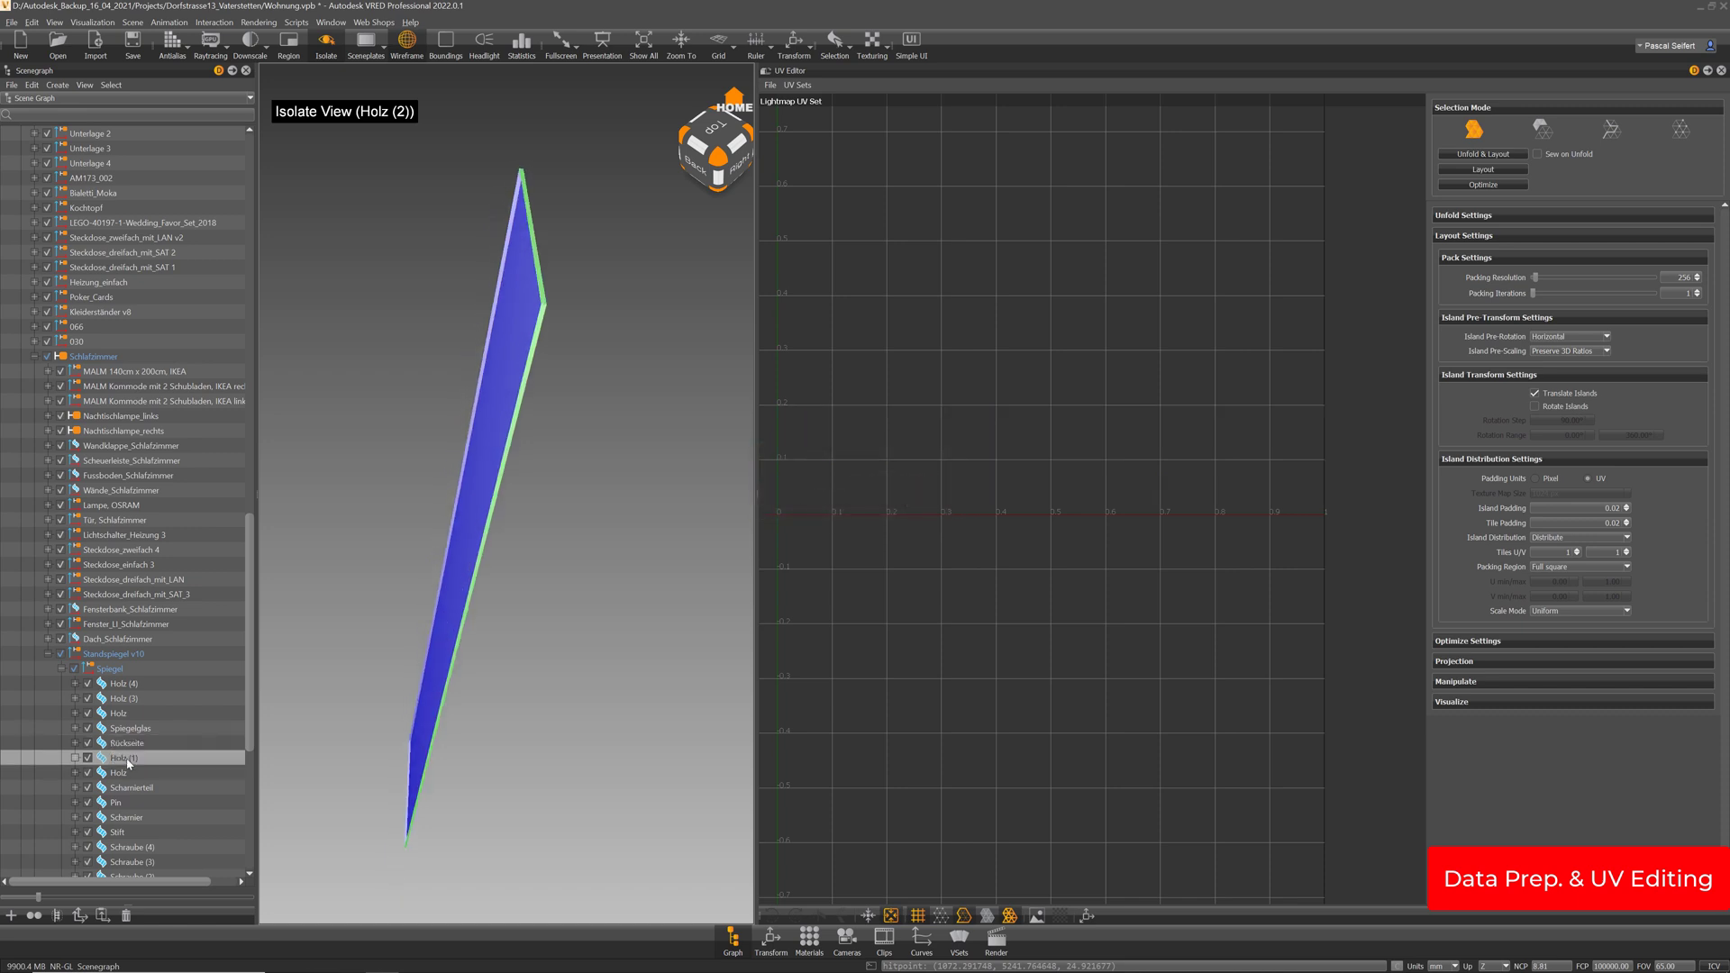
key("i")
key("i")
left_click_drag(474, 506, 445, 243)
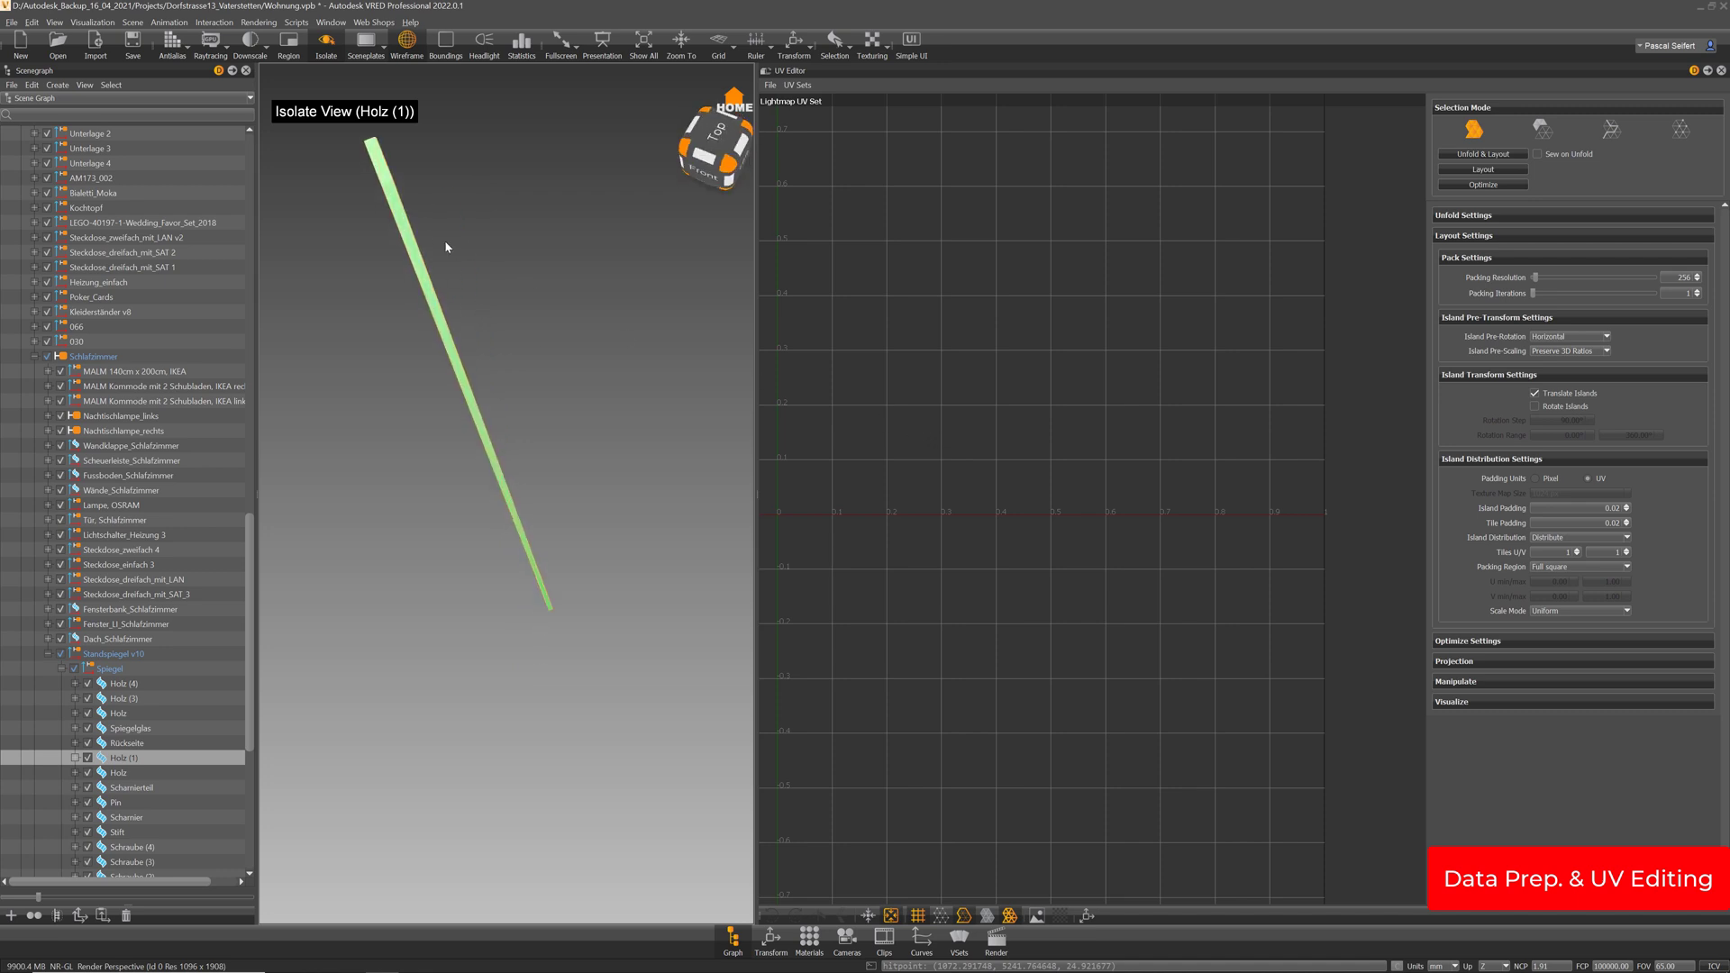
left_click(378, 163)
left_click_drag(377, 163, 523, 560)
Delete the Holz (1) stick's end face and select the whole part
left_click(539, 607, "shift")
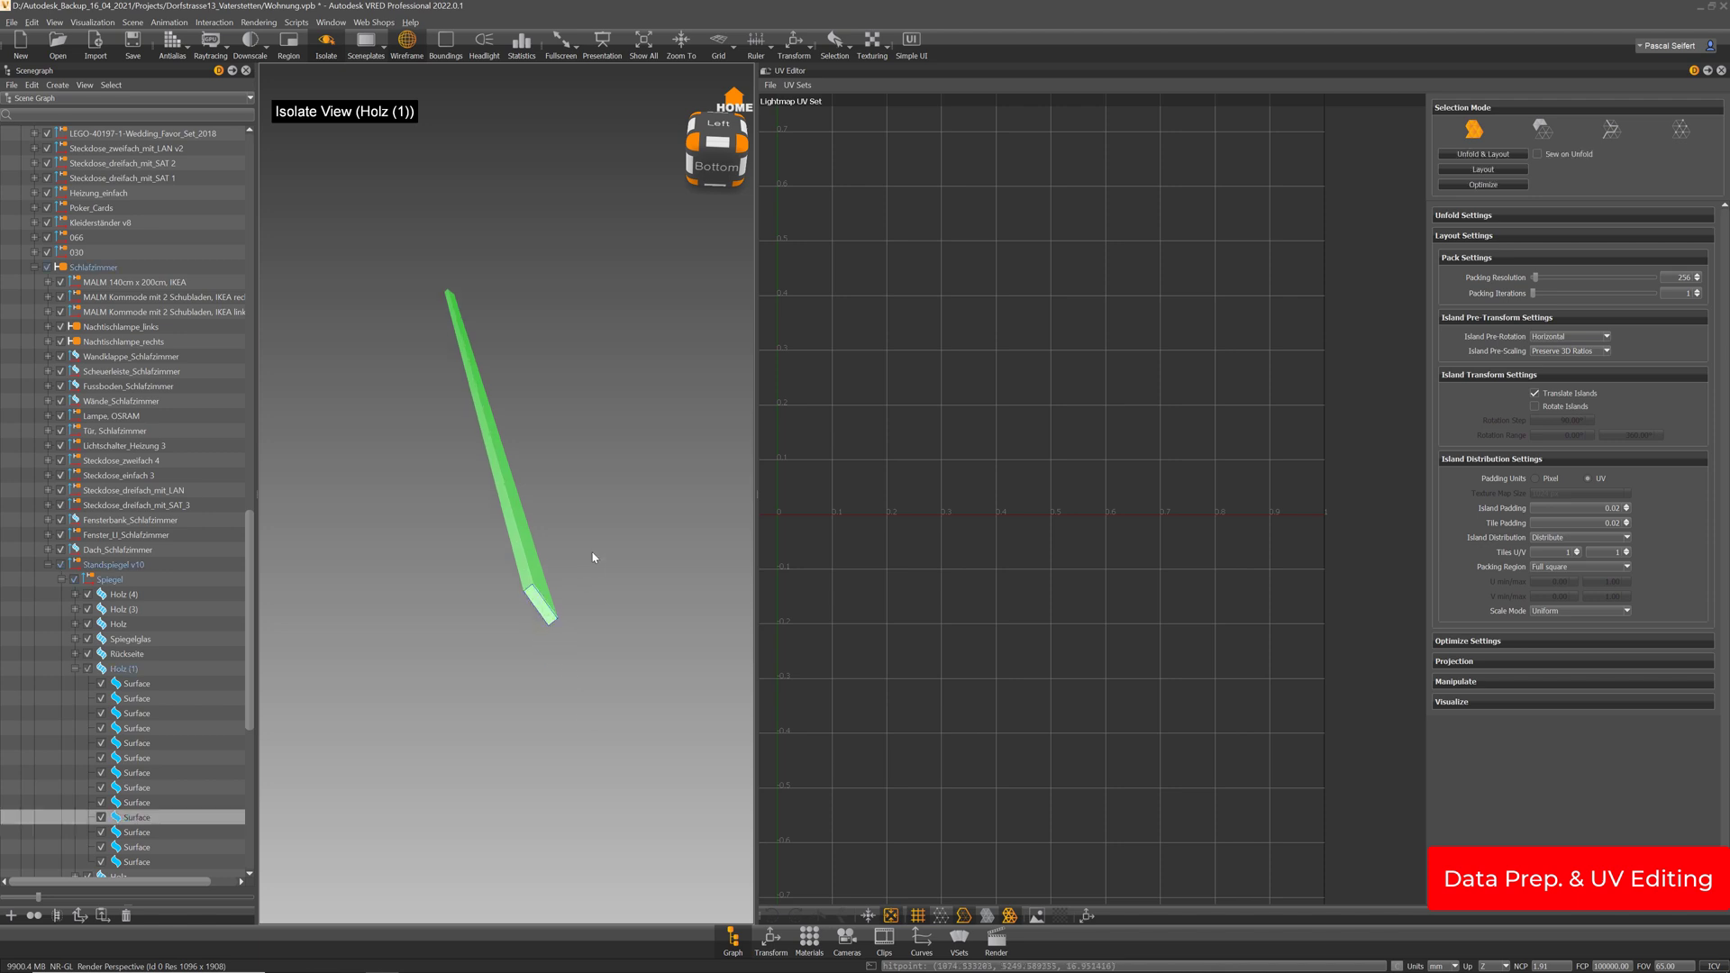
key("Delete")
left_click_drag(417, 536, 411, 569)
left_click(125, 668)
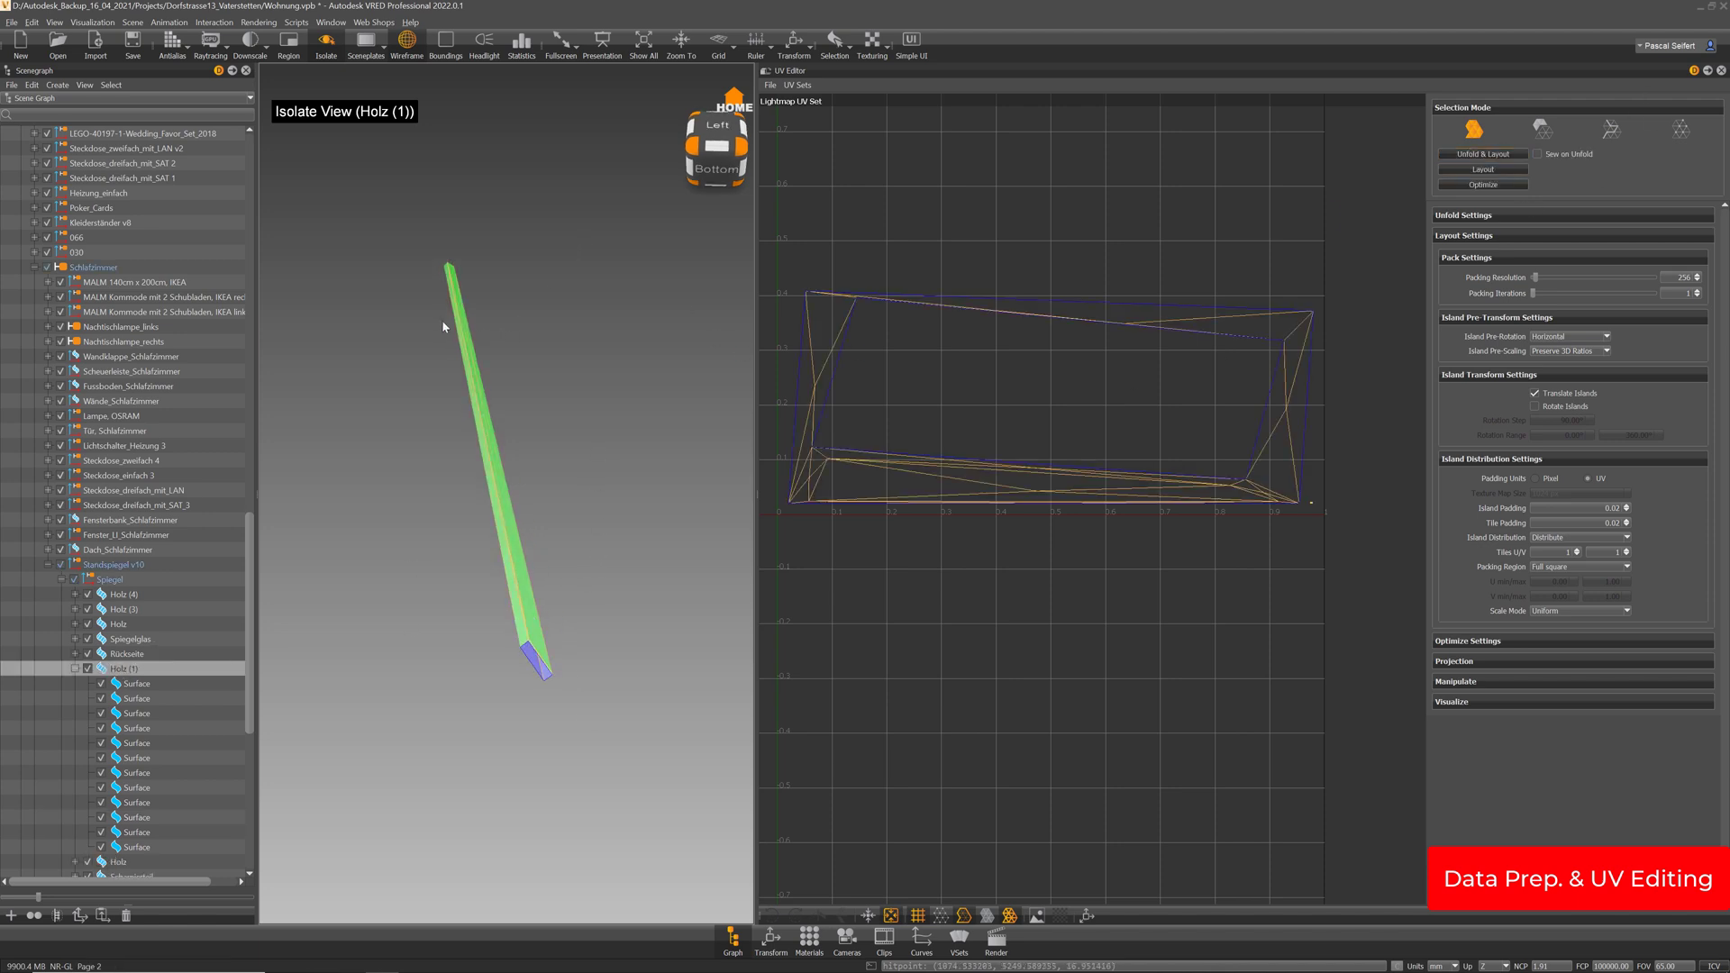
left_click_drag(444, 324, 541, 391)
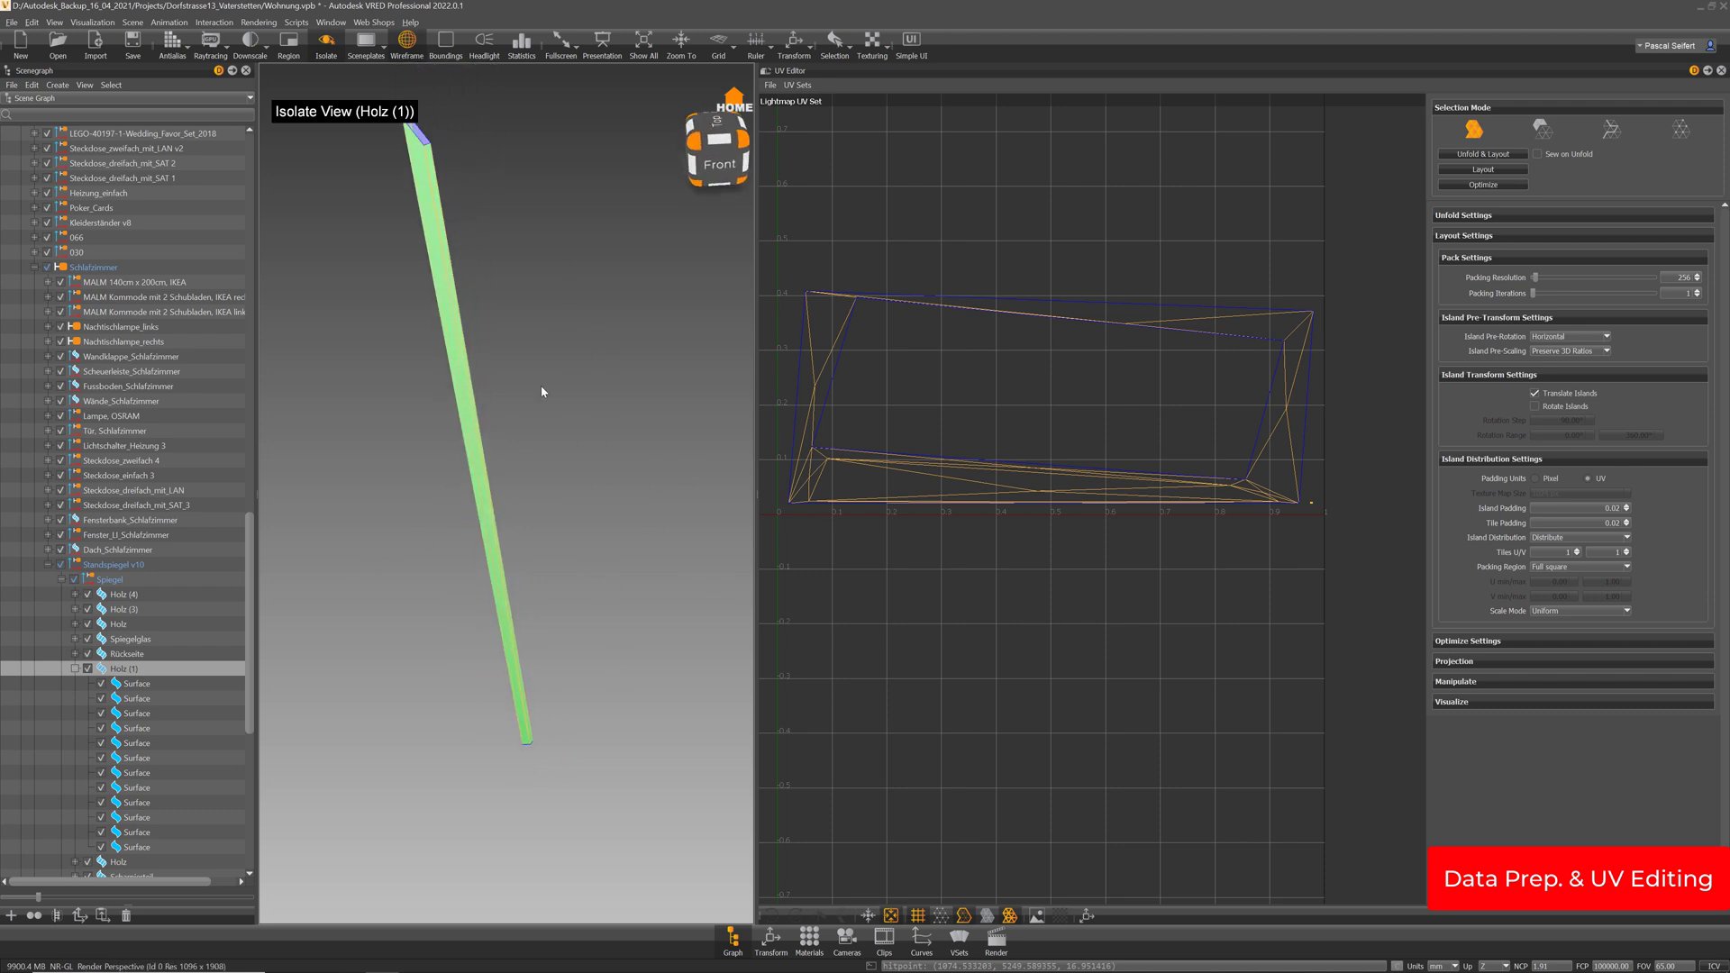
Cut a seam edge and Unfold & Layout the stick into one thin strip
left_click(1610, 128)
left_click(447, 288, "shift")
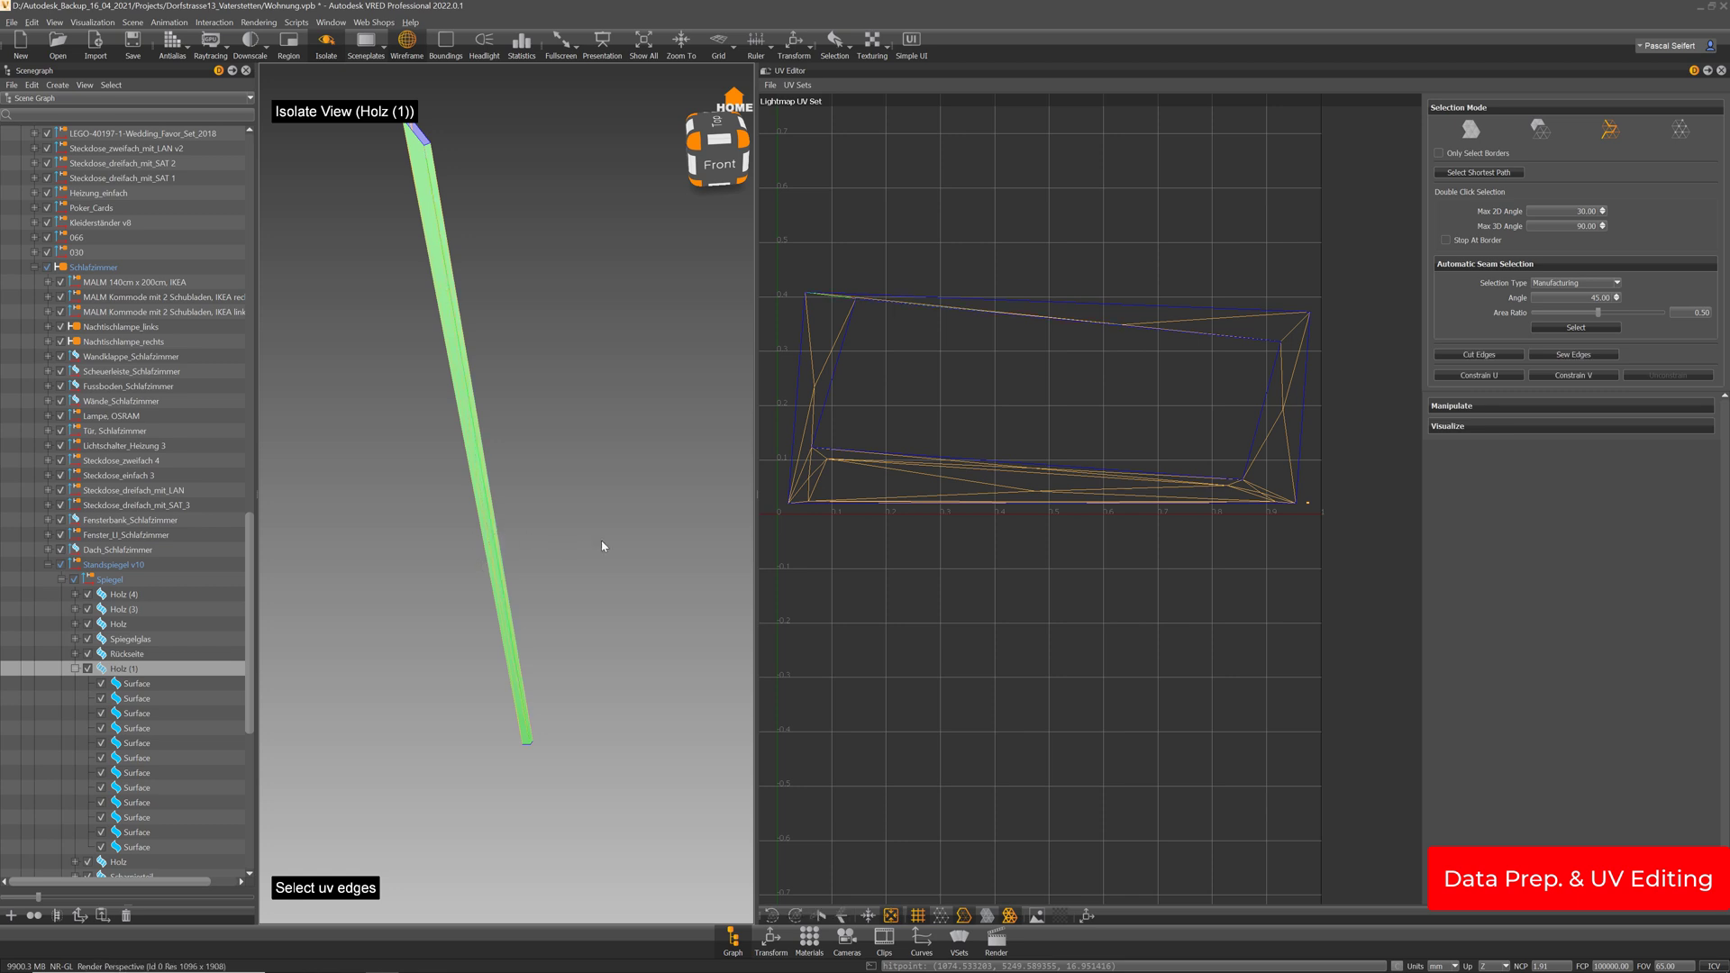
left_click(1504, 357)
left_click(1473, 129)
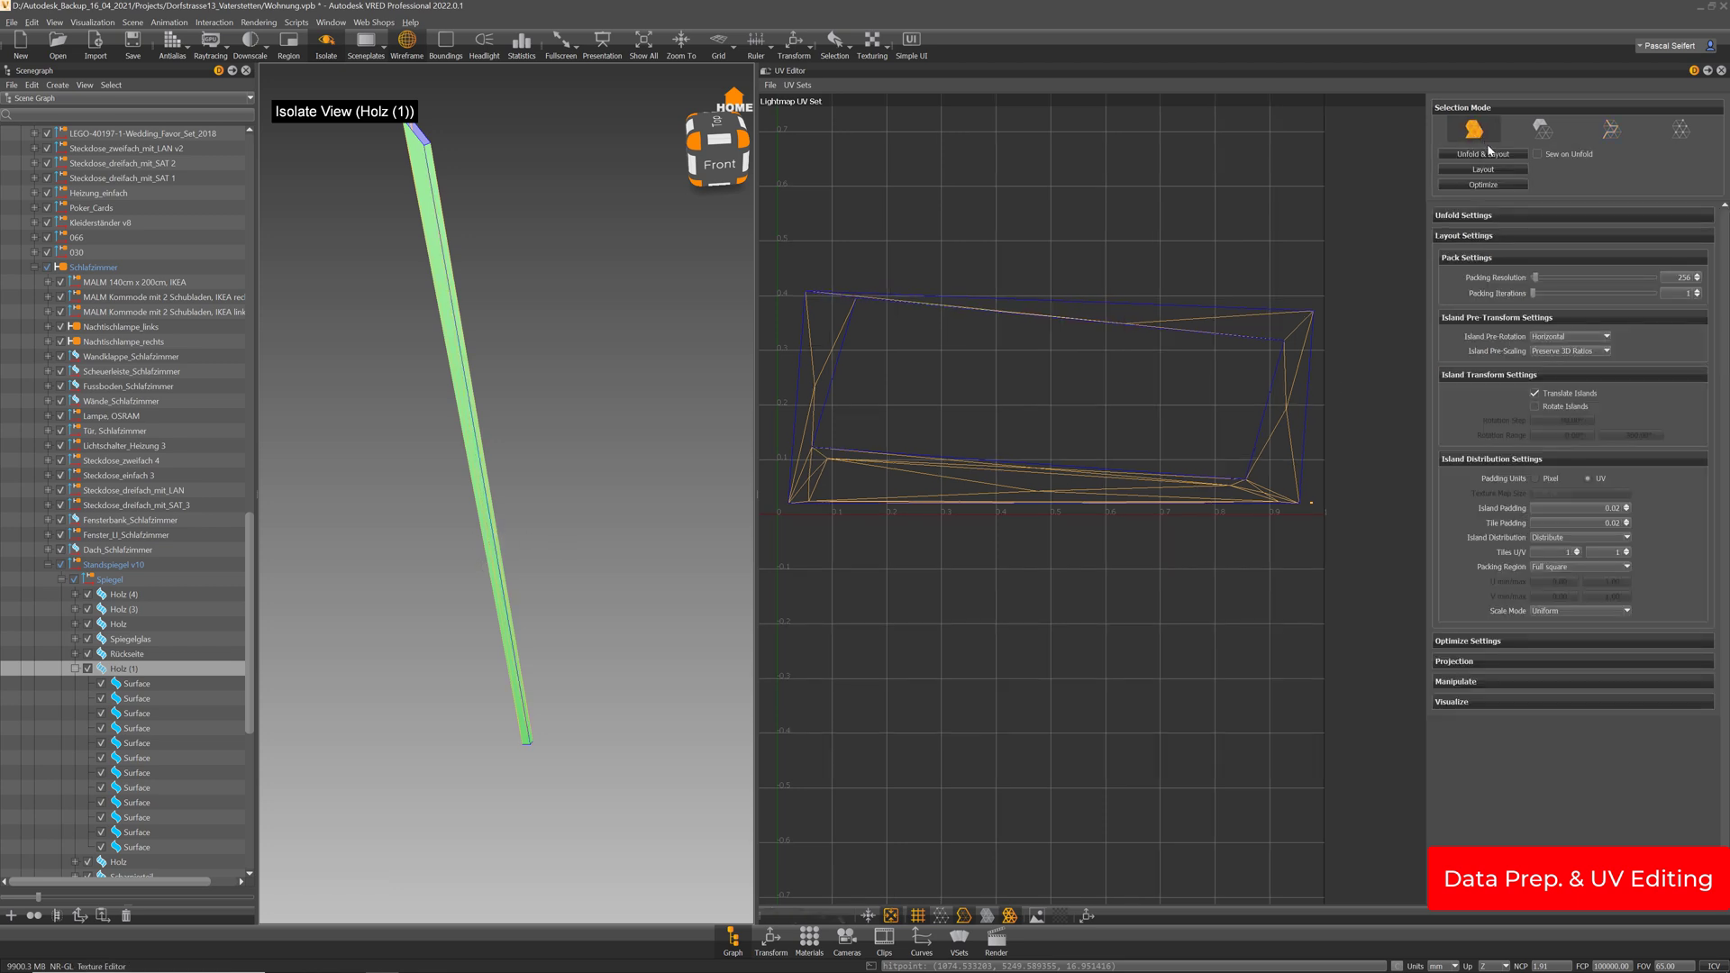
left_click(1489, 157)
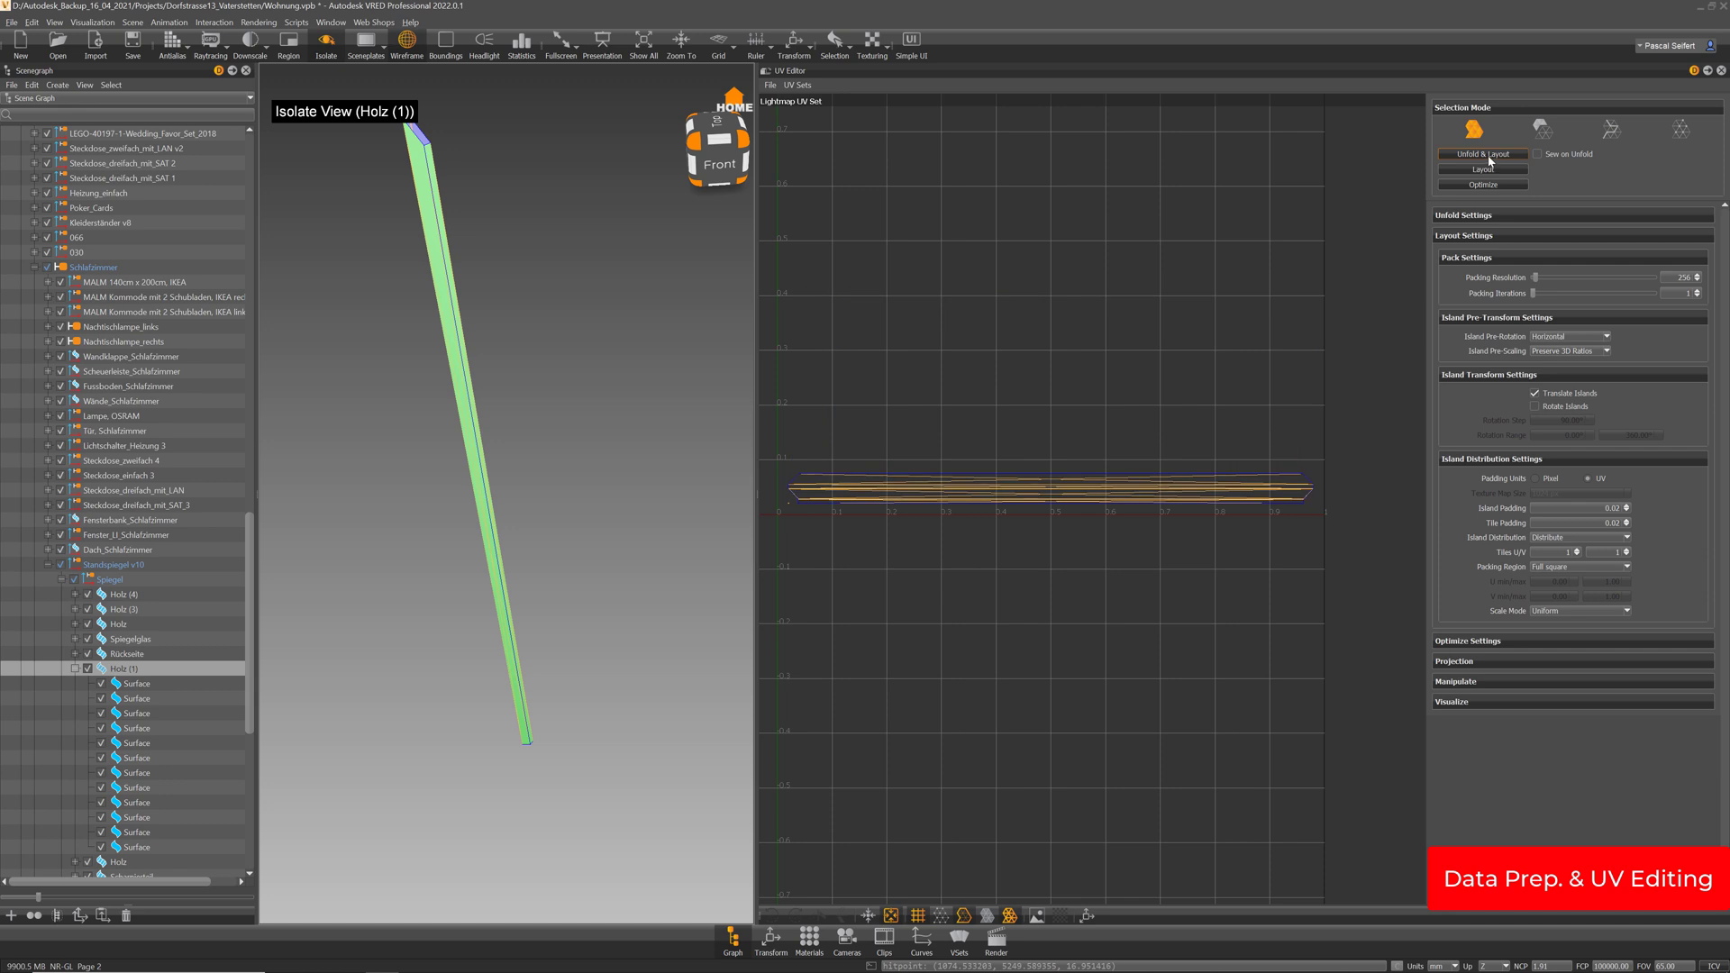
left_click(73, 669)
left_click(118, 683)
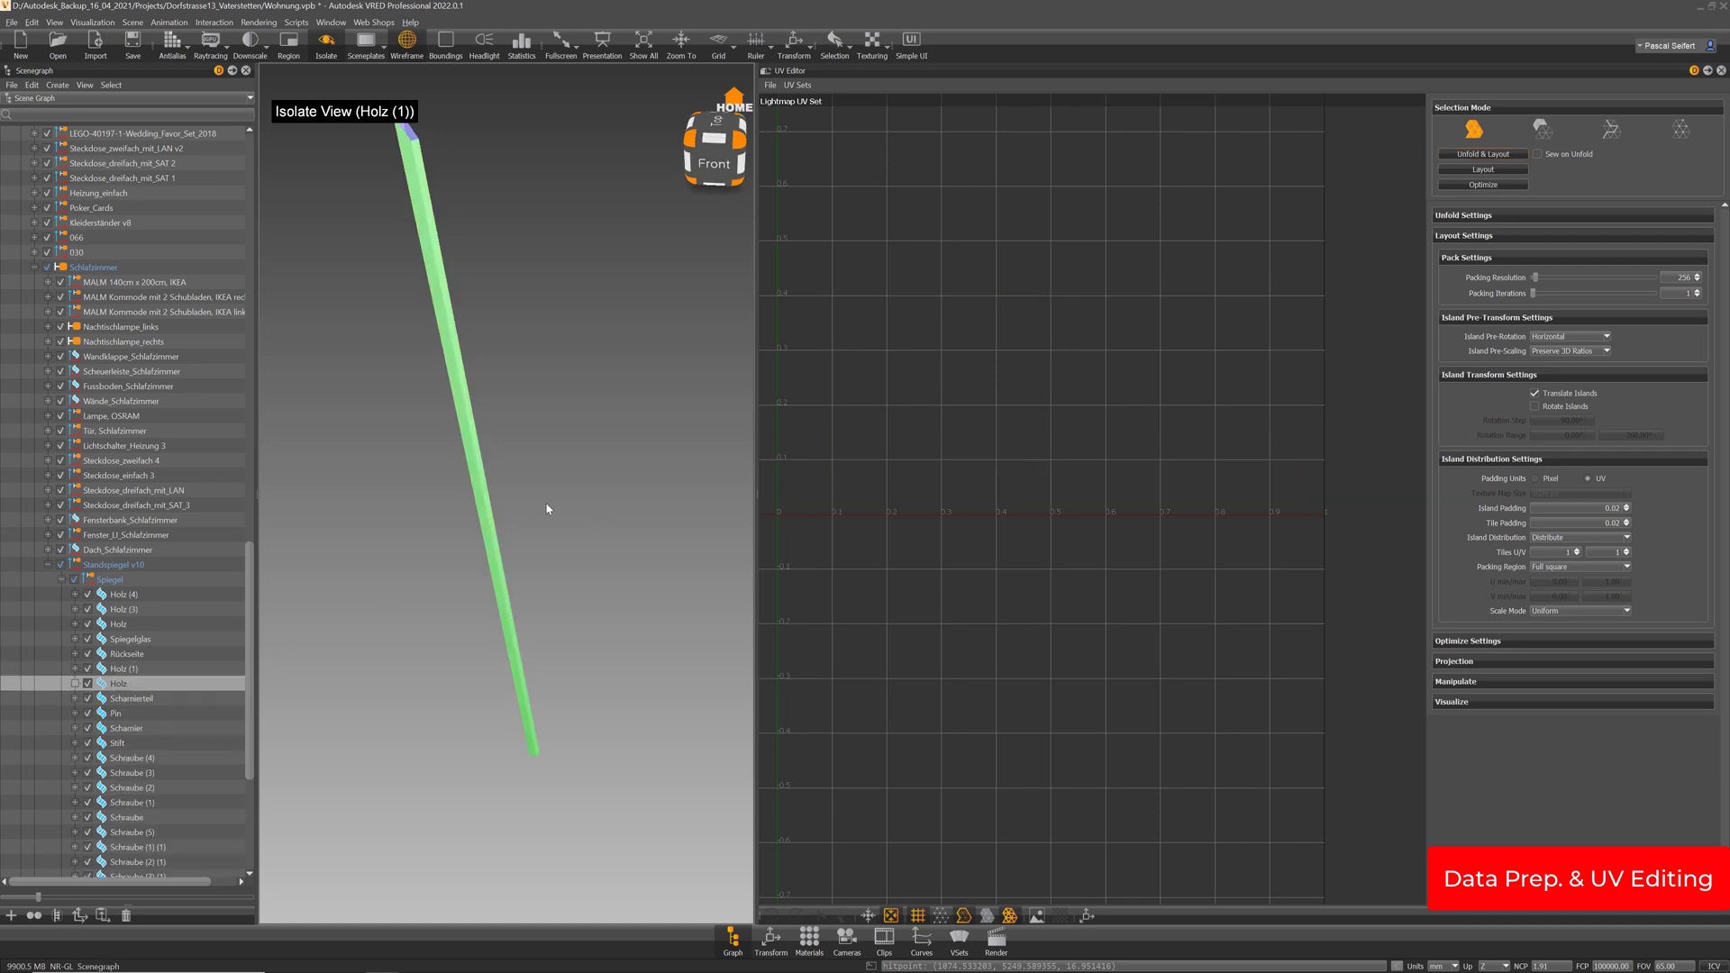
Isolate the Holz beam and orbit around it
key("i")
key("i")
key("f")
left_click_drag(605, 514, 432, 486)
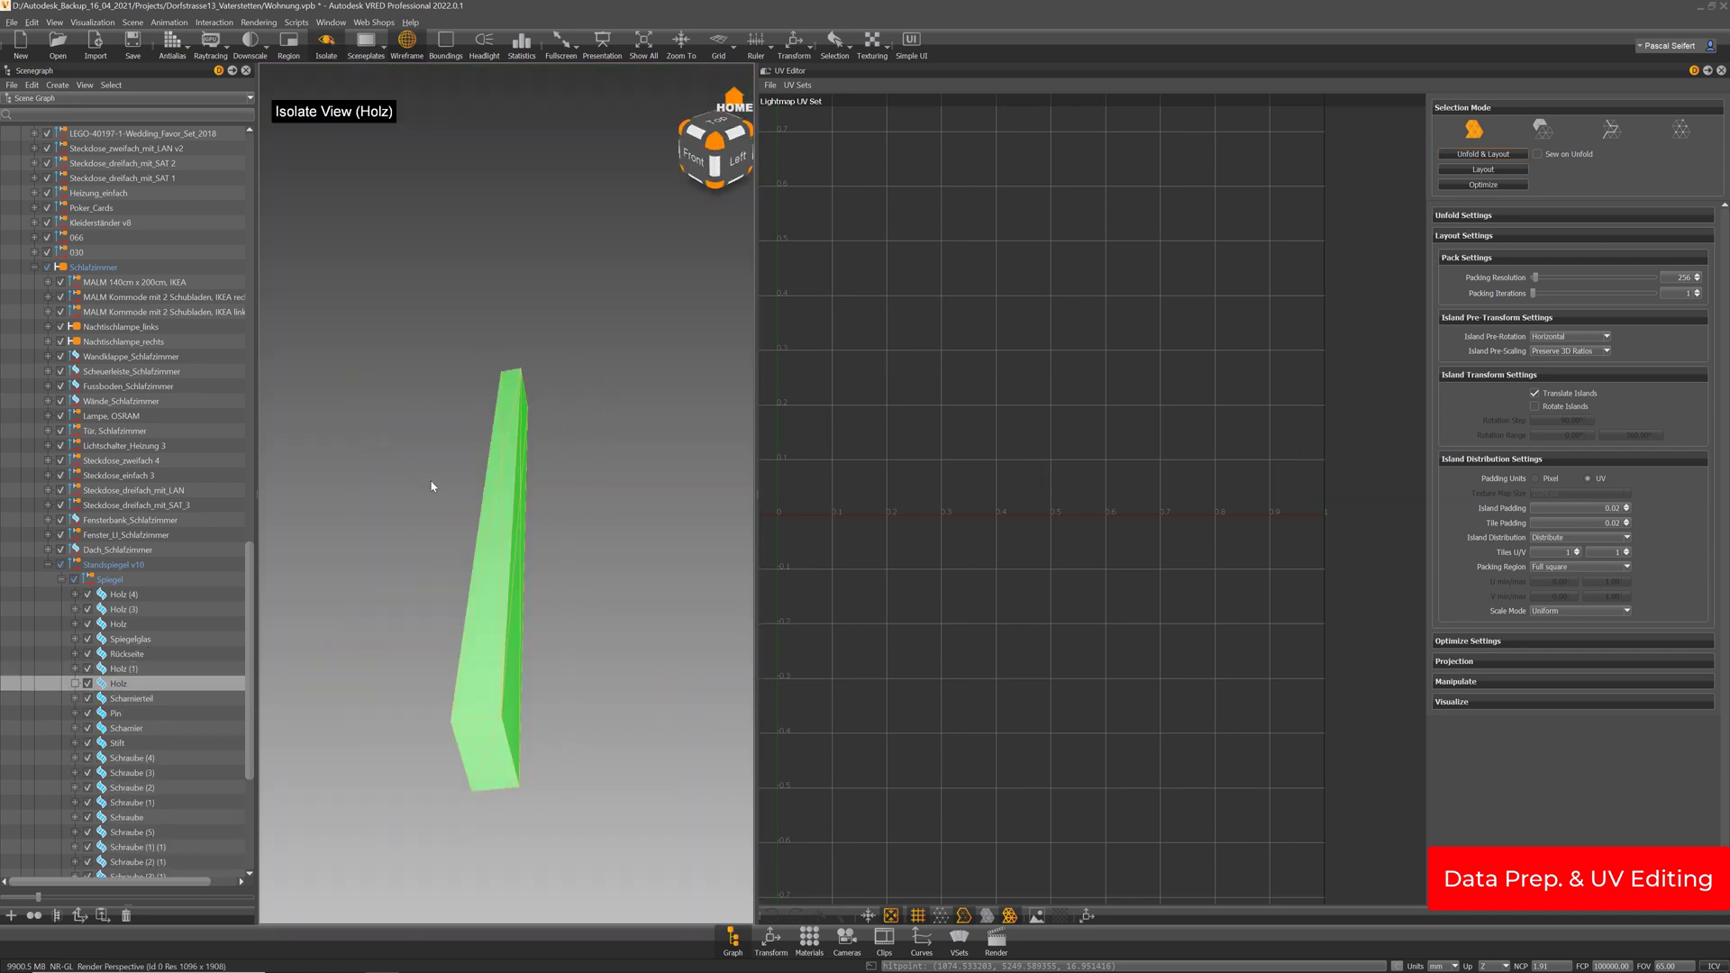
key("i")
left_click_drag(445, 546, 669, 596)
key("i")
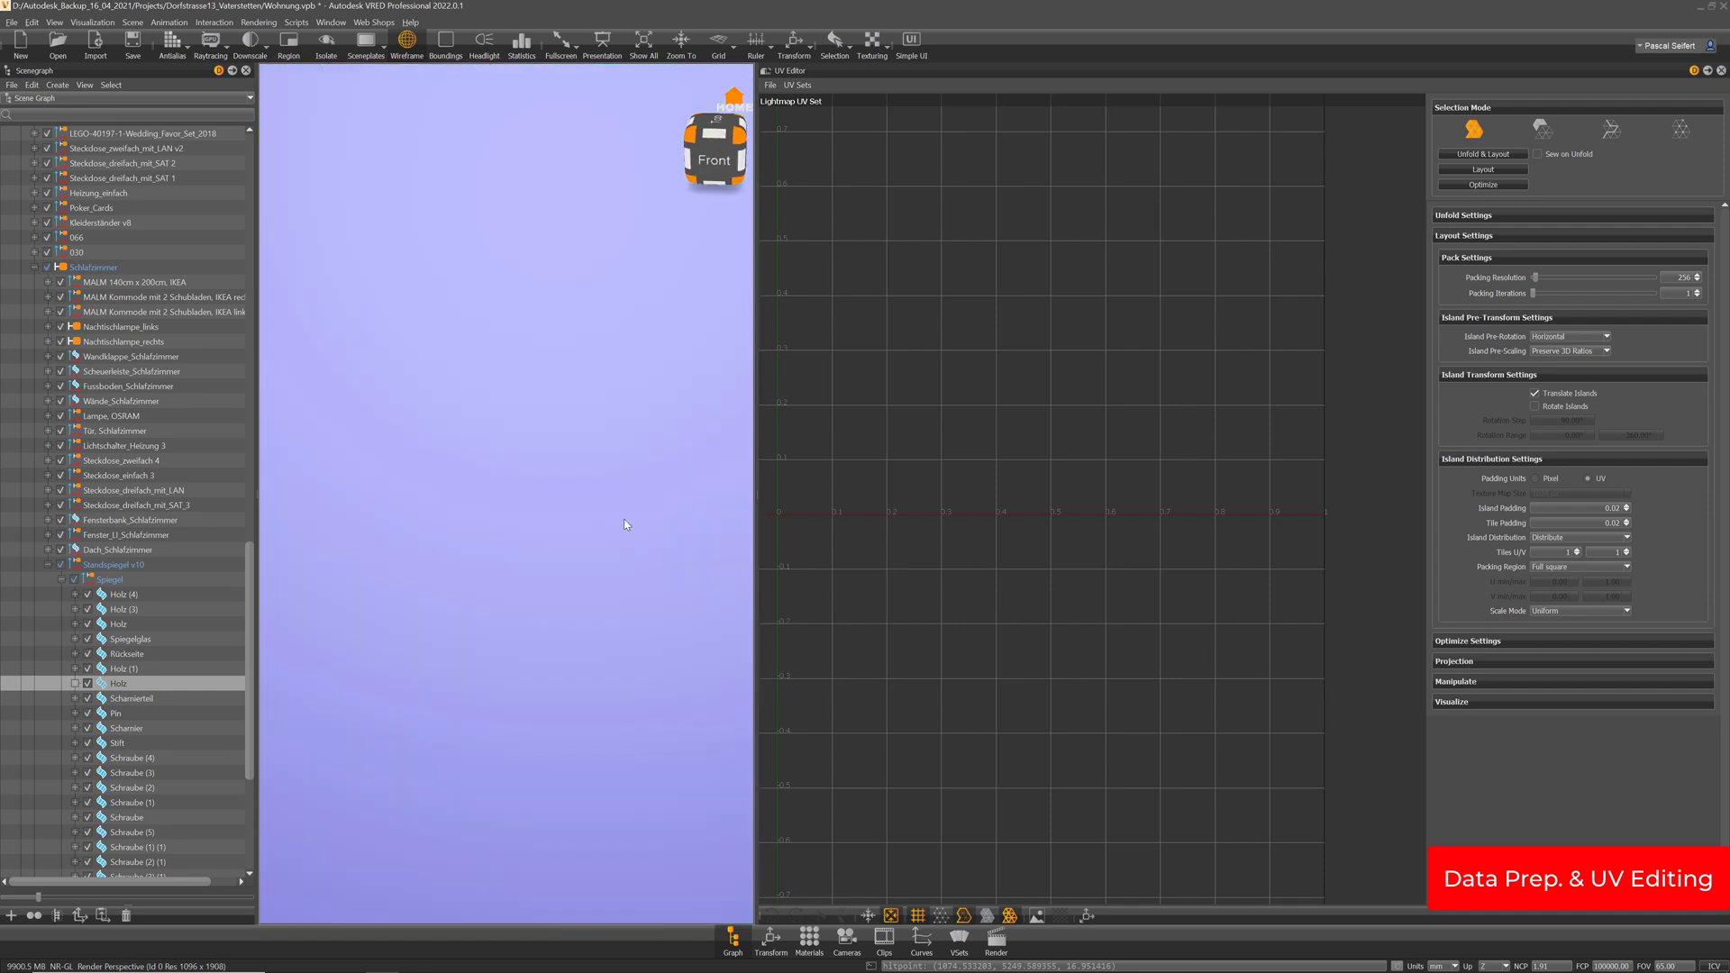
key("i")
key("i")
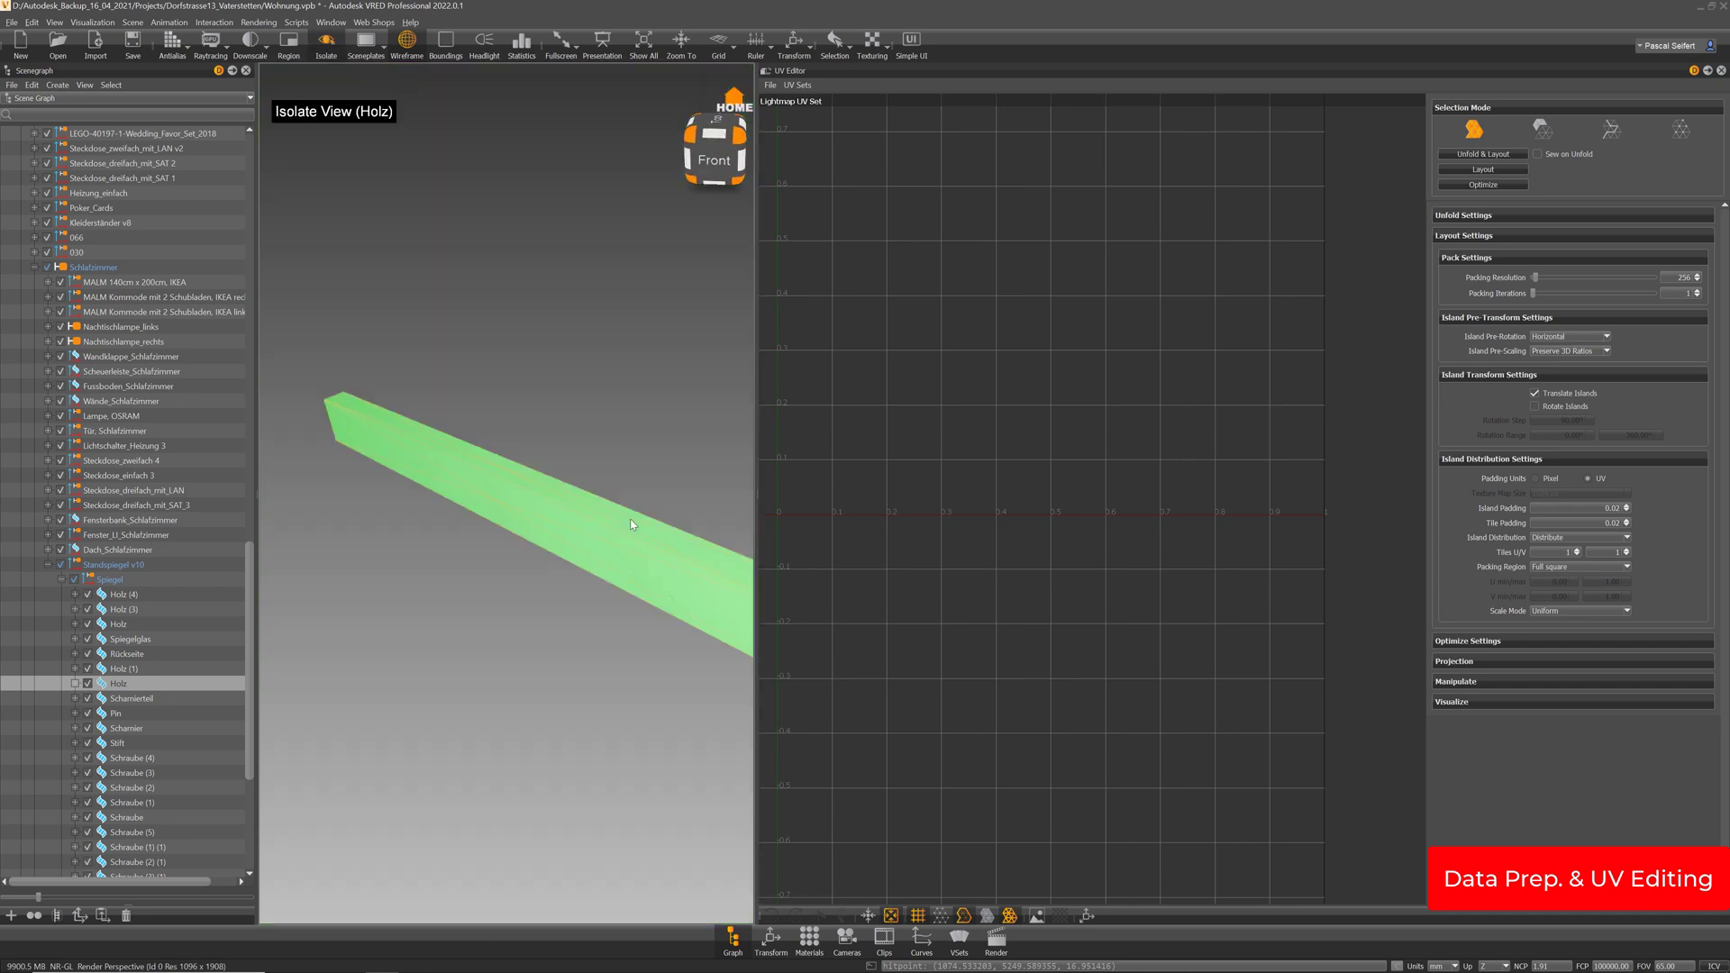
key("i")
left_click_drag(755, 494, 1011, 494)
left_click_drag(805, 601, 723, 522)
key("i")
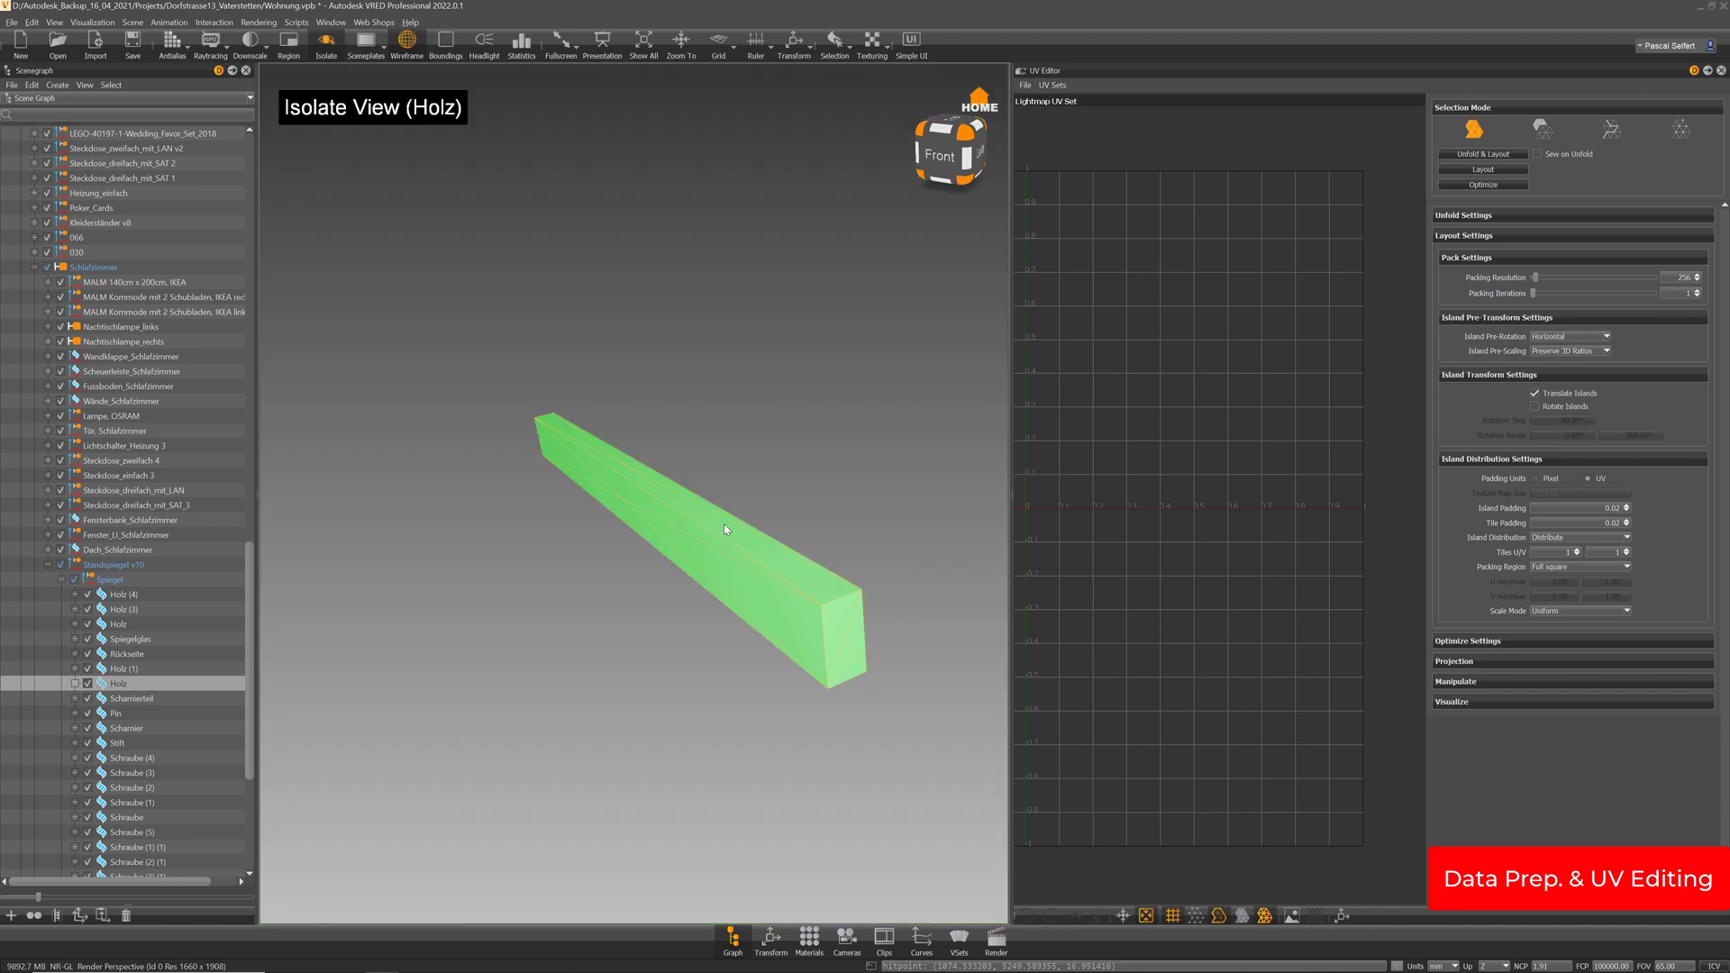
middle_click_drag(776, 570, 685, 437)
left_click_drag(684, 437, 699, 455)
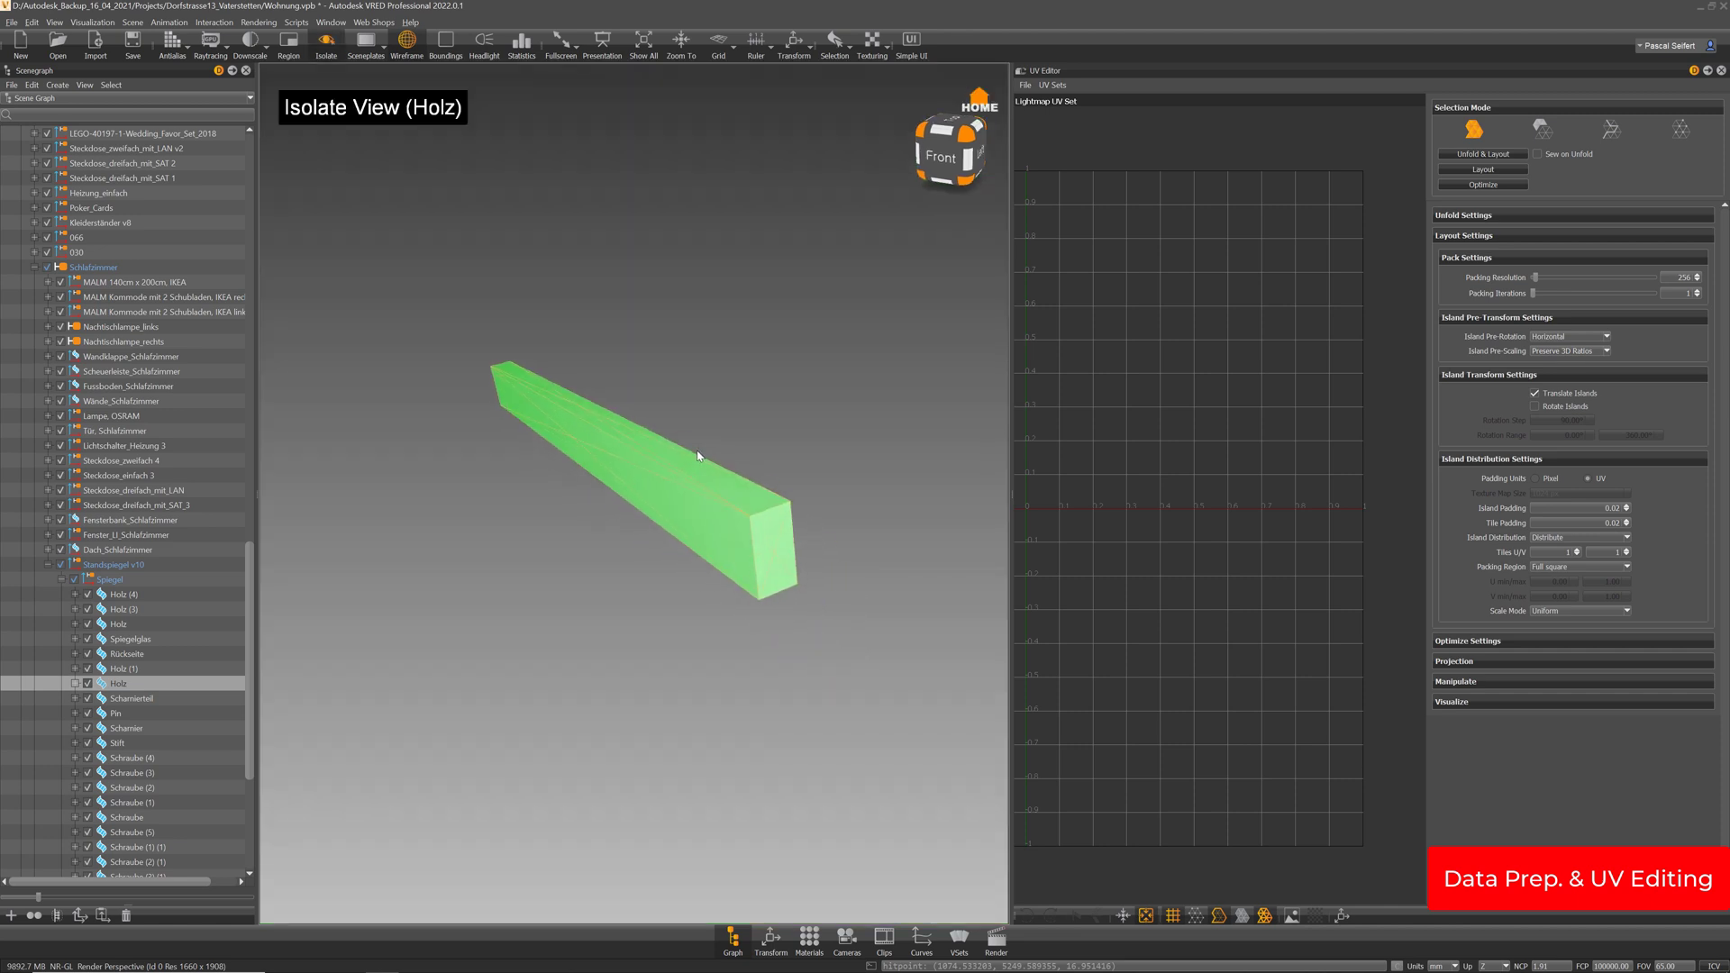
left_click_drag(642, 523, 692, 522)
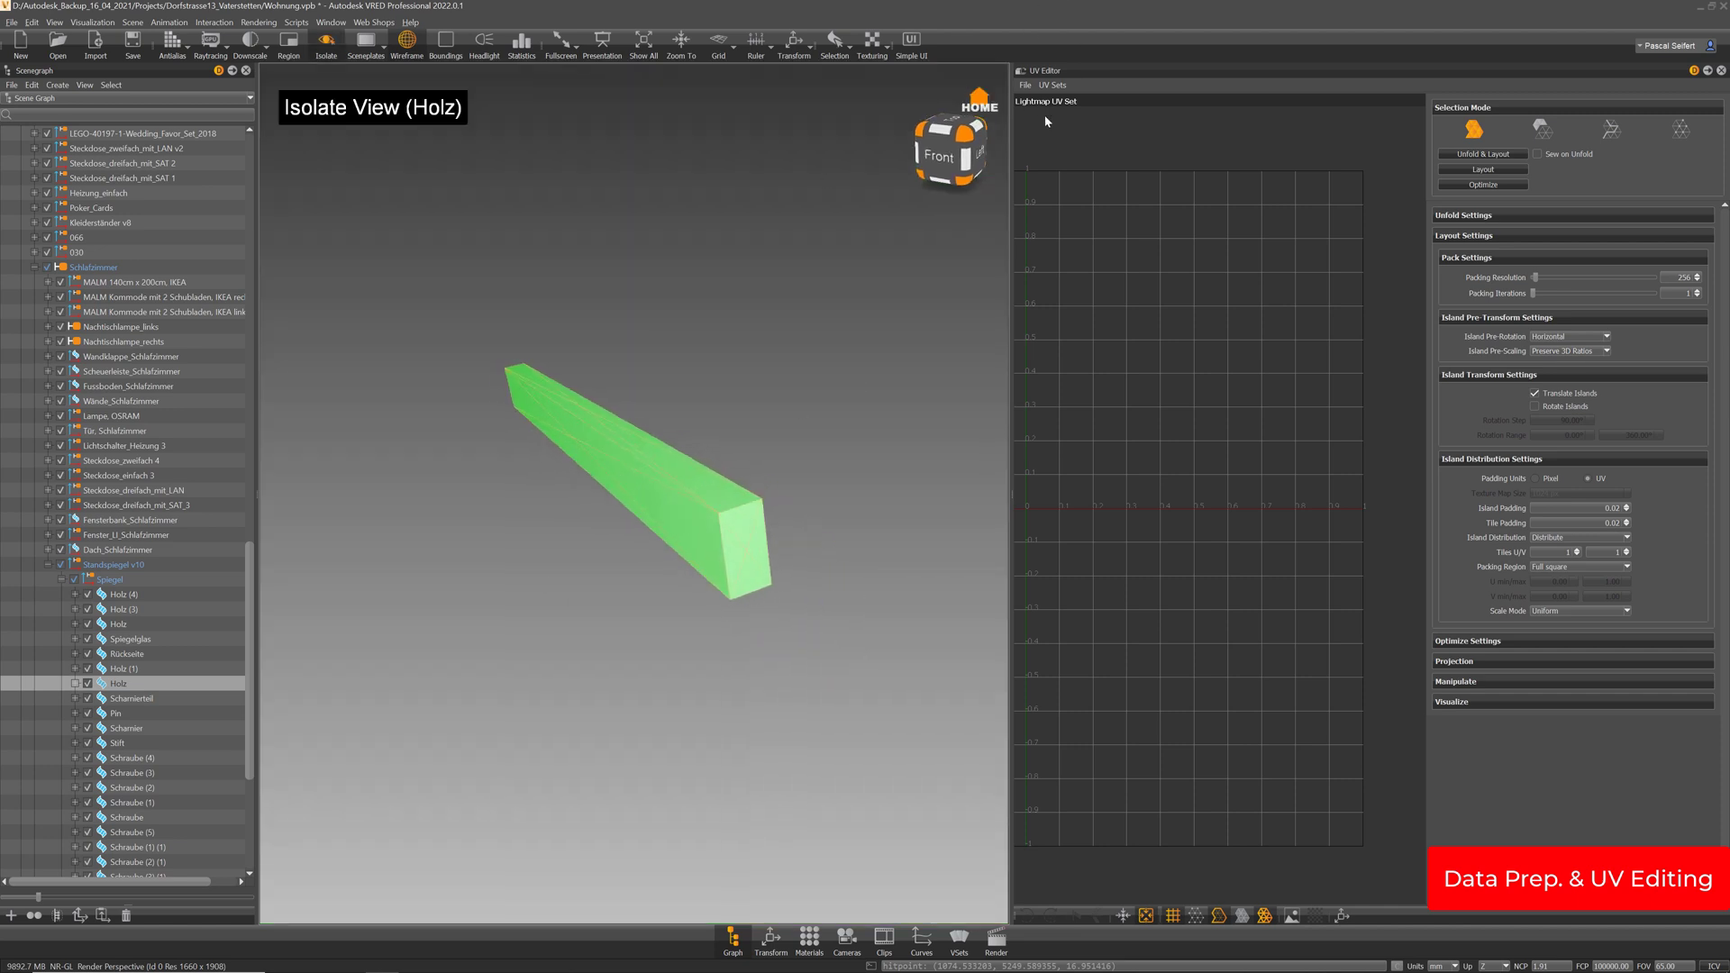
Repack the beam's Material UV Set with Layout and copy it to the Lightmap UV Set
left_click(1056, 85)
left_click(1066, 105)
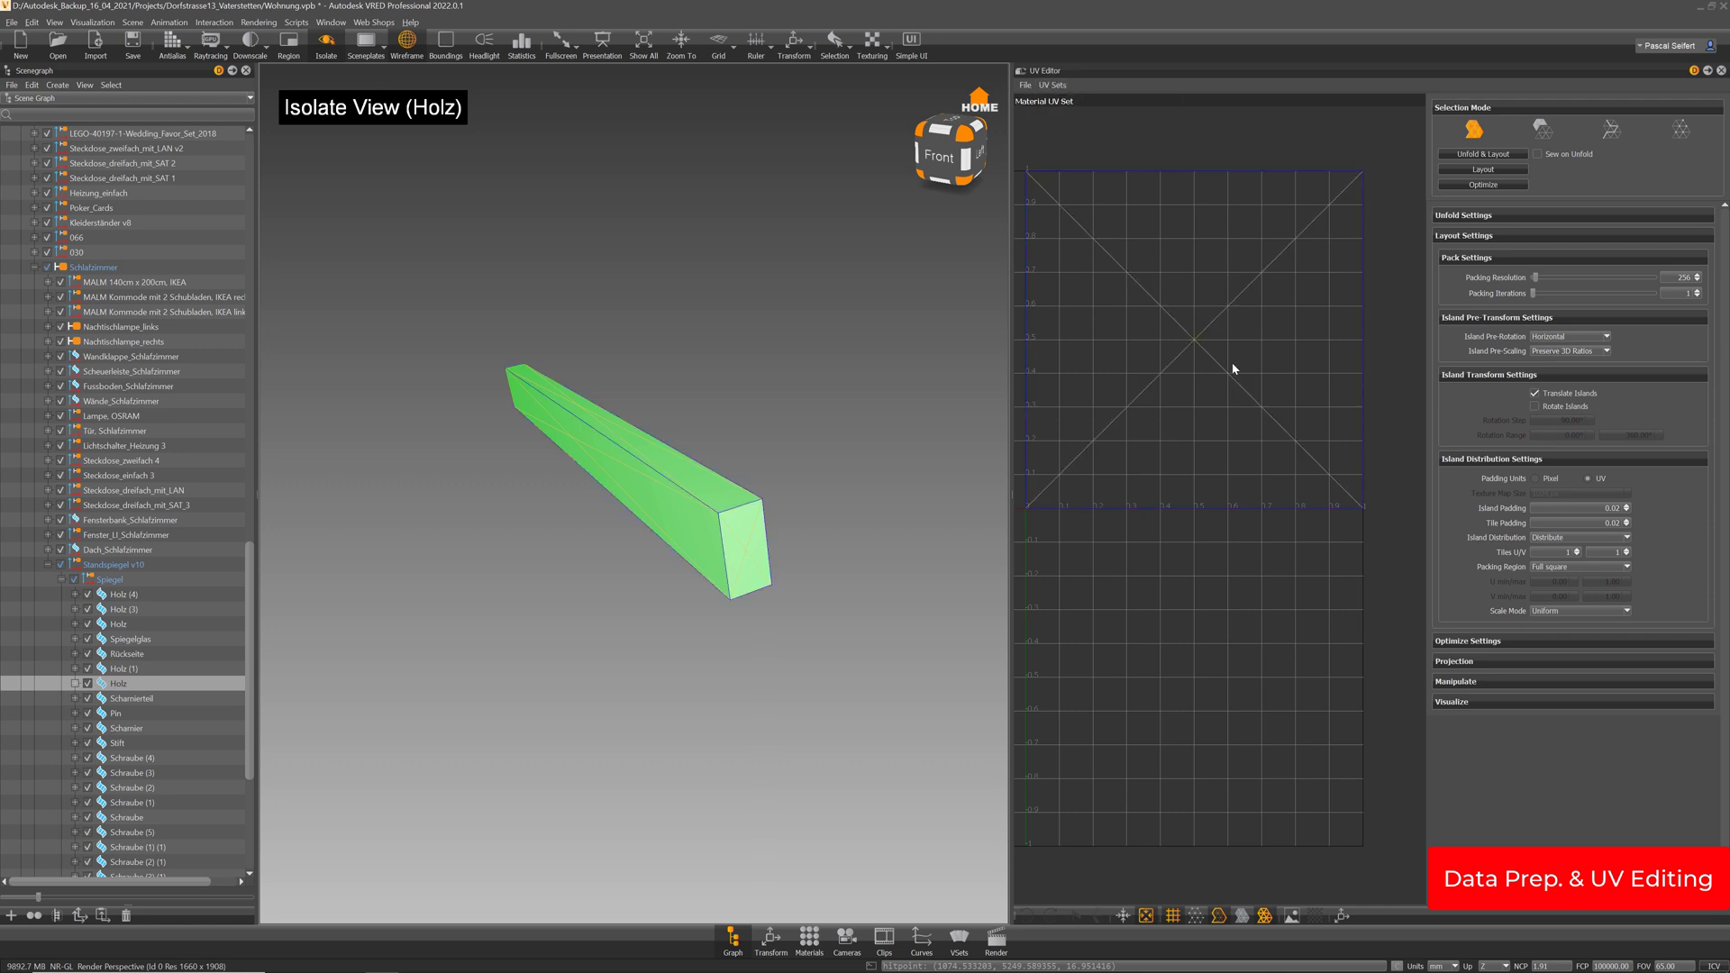
left_click(1053, 86)
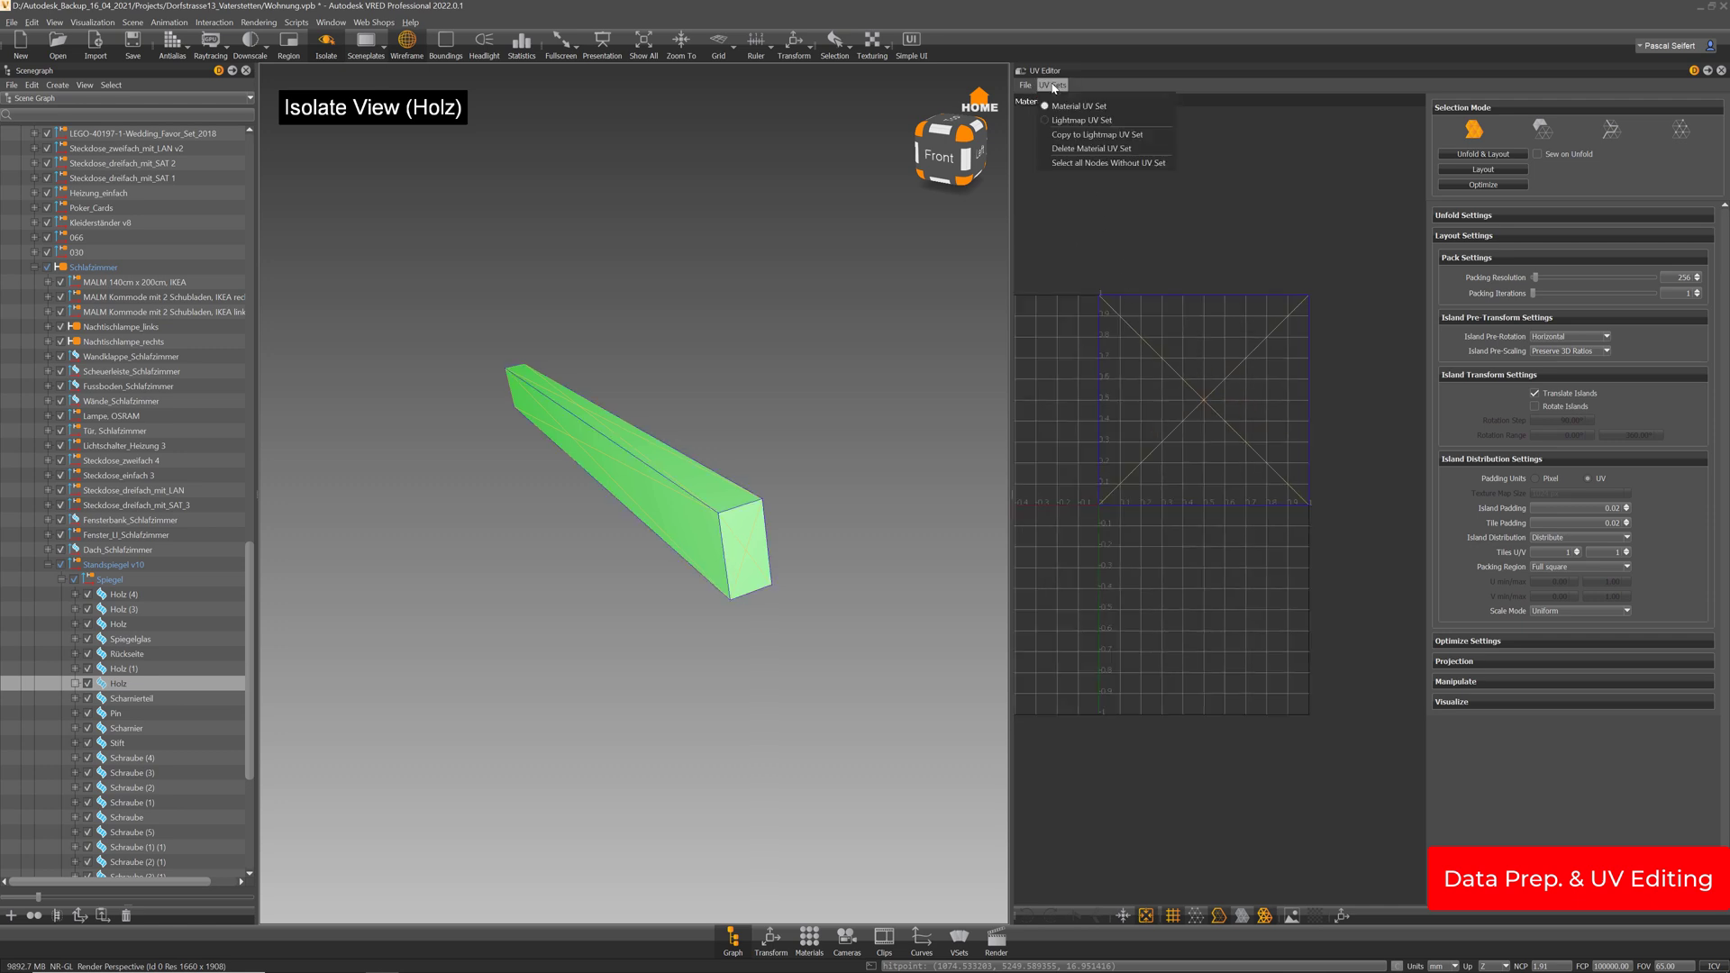
left_click(1291, 140)
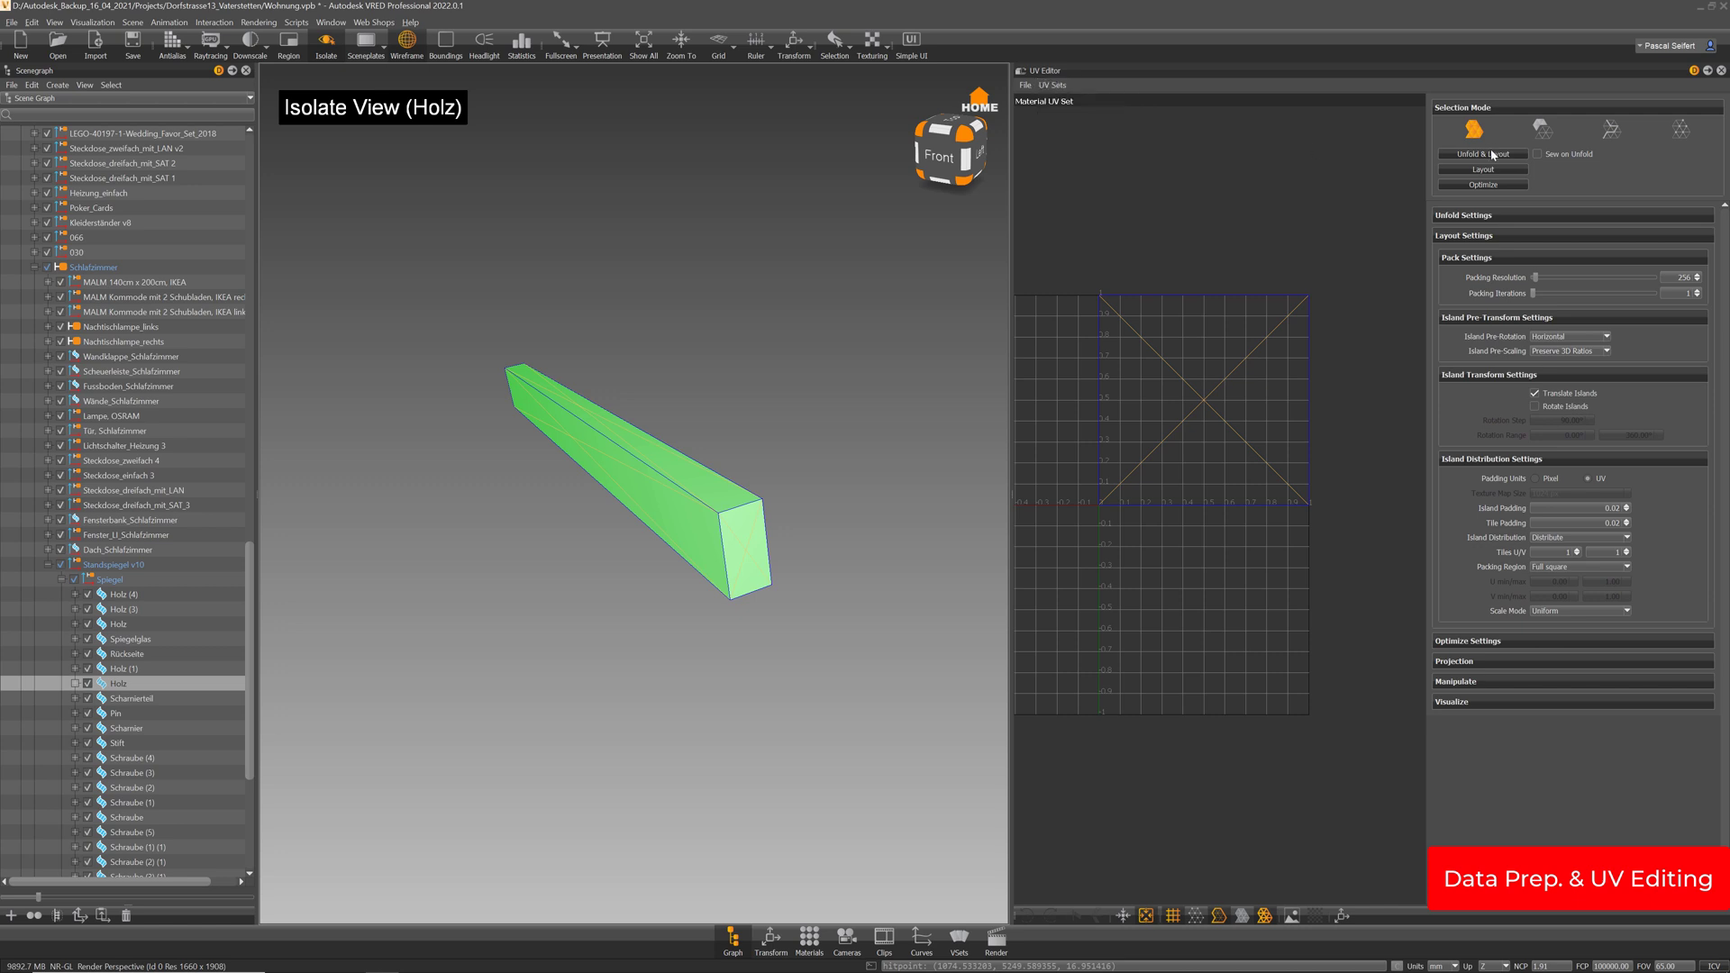
left_click(1501, 170)
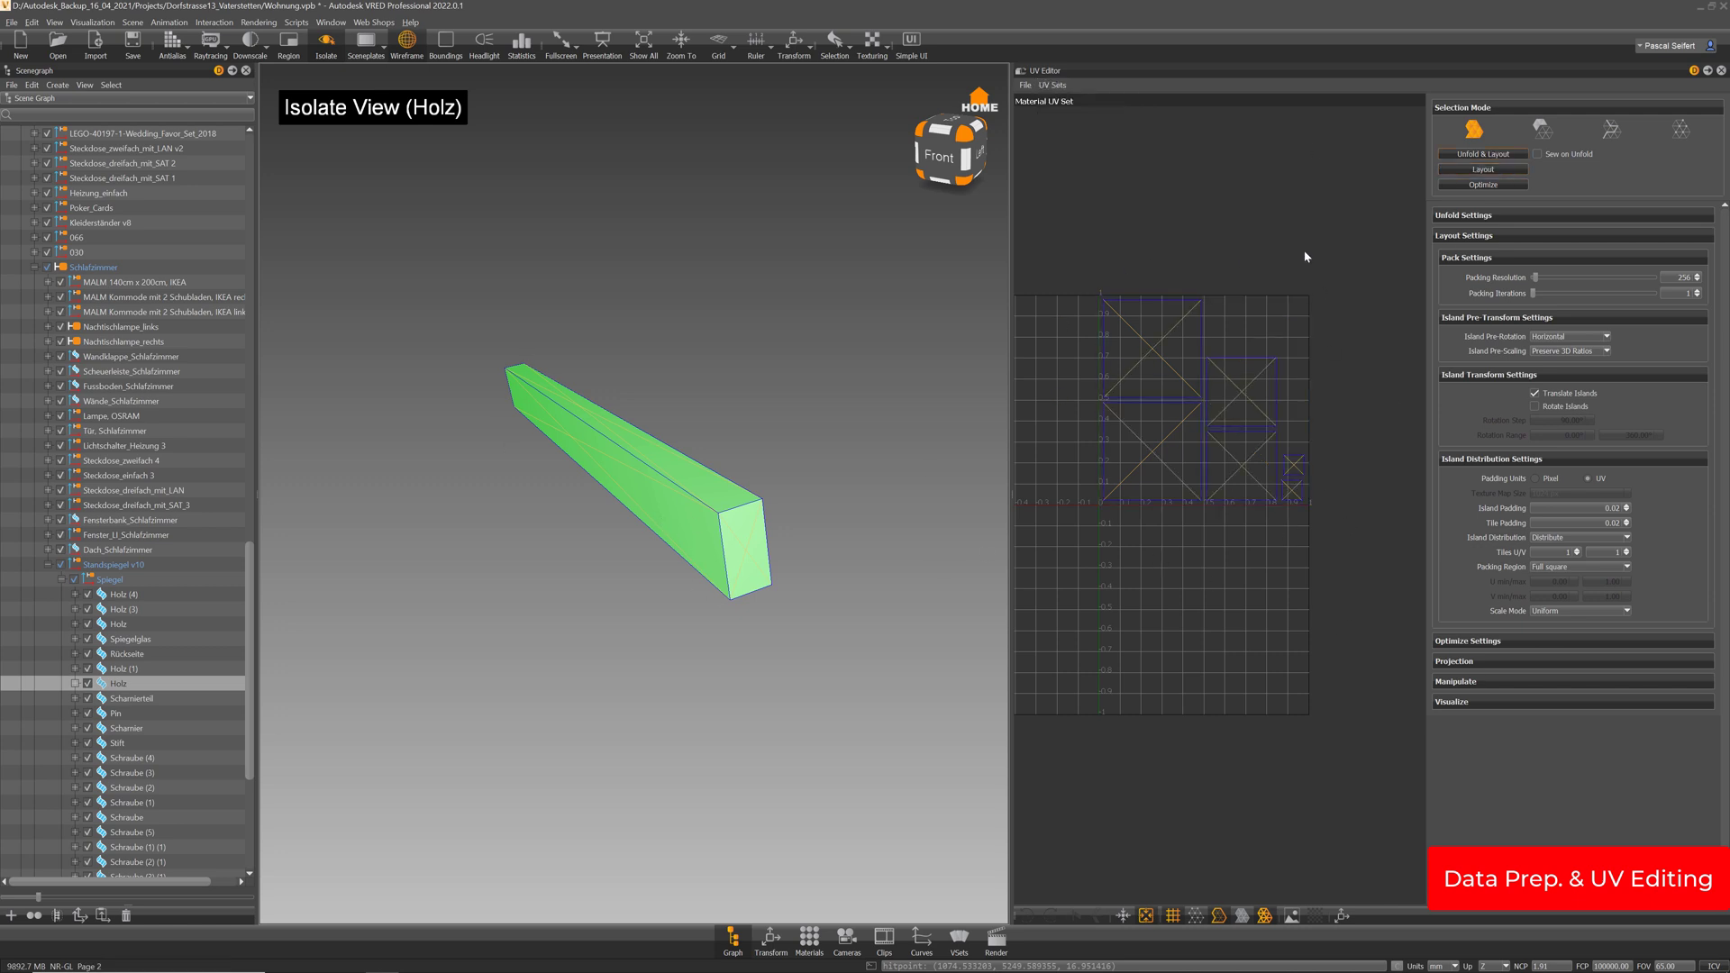
left_click(1054, 85)
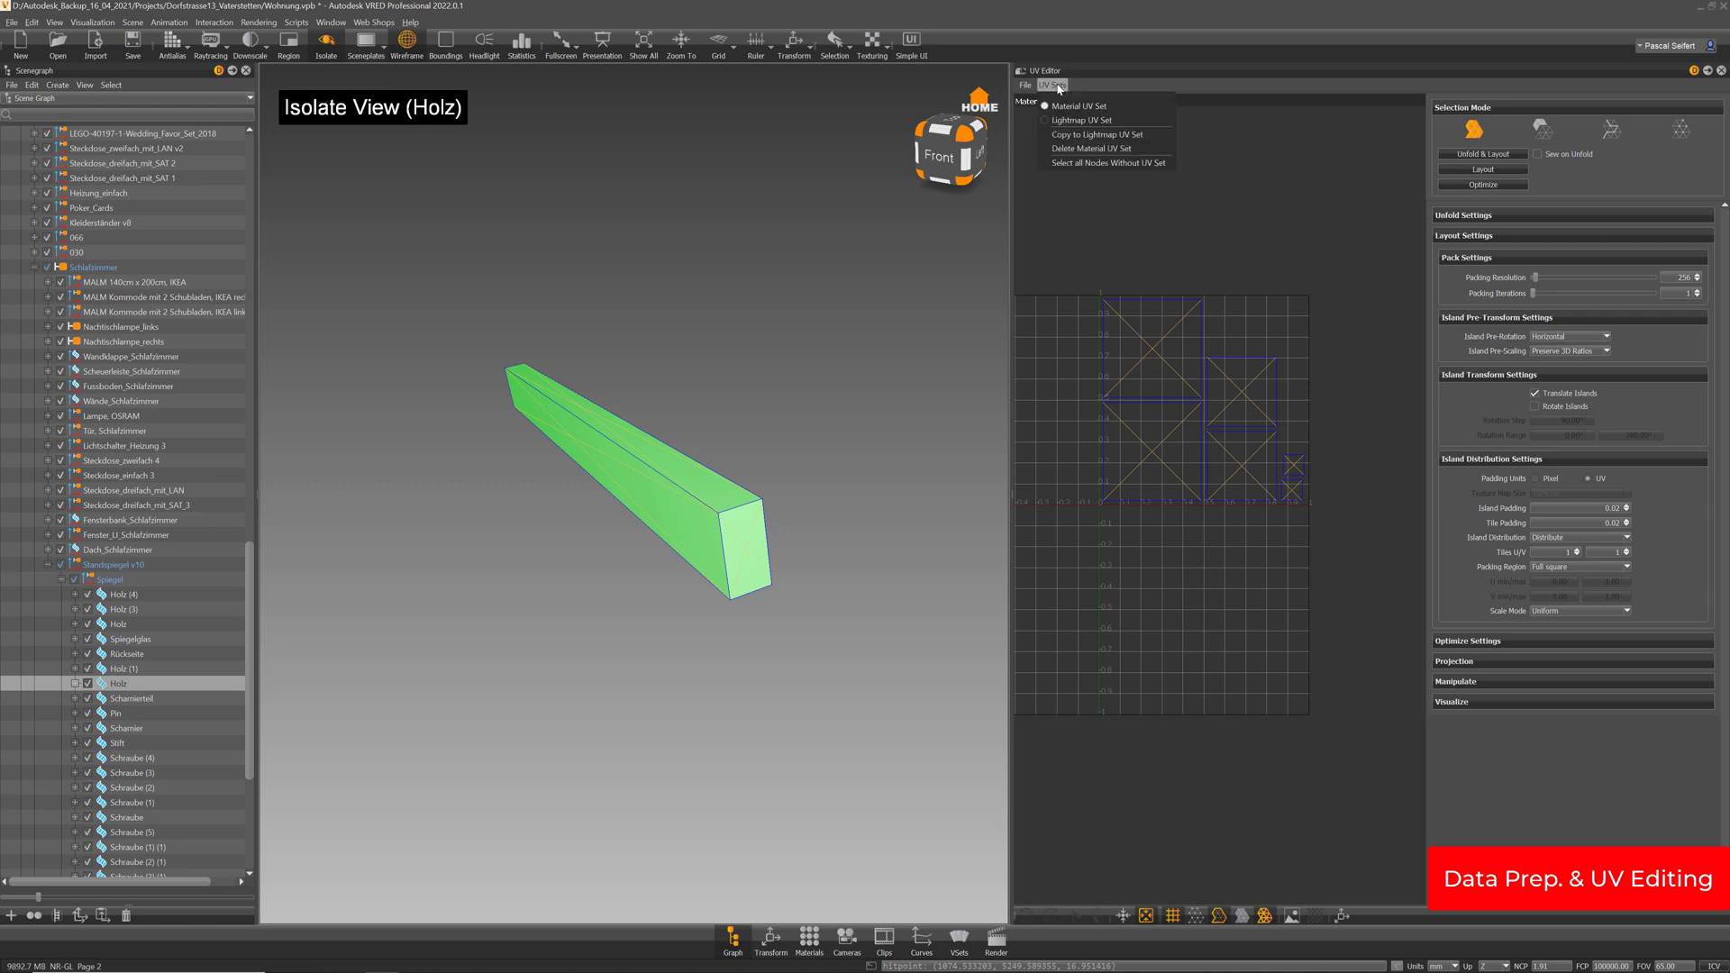
left_click(1070, 134)
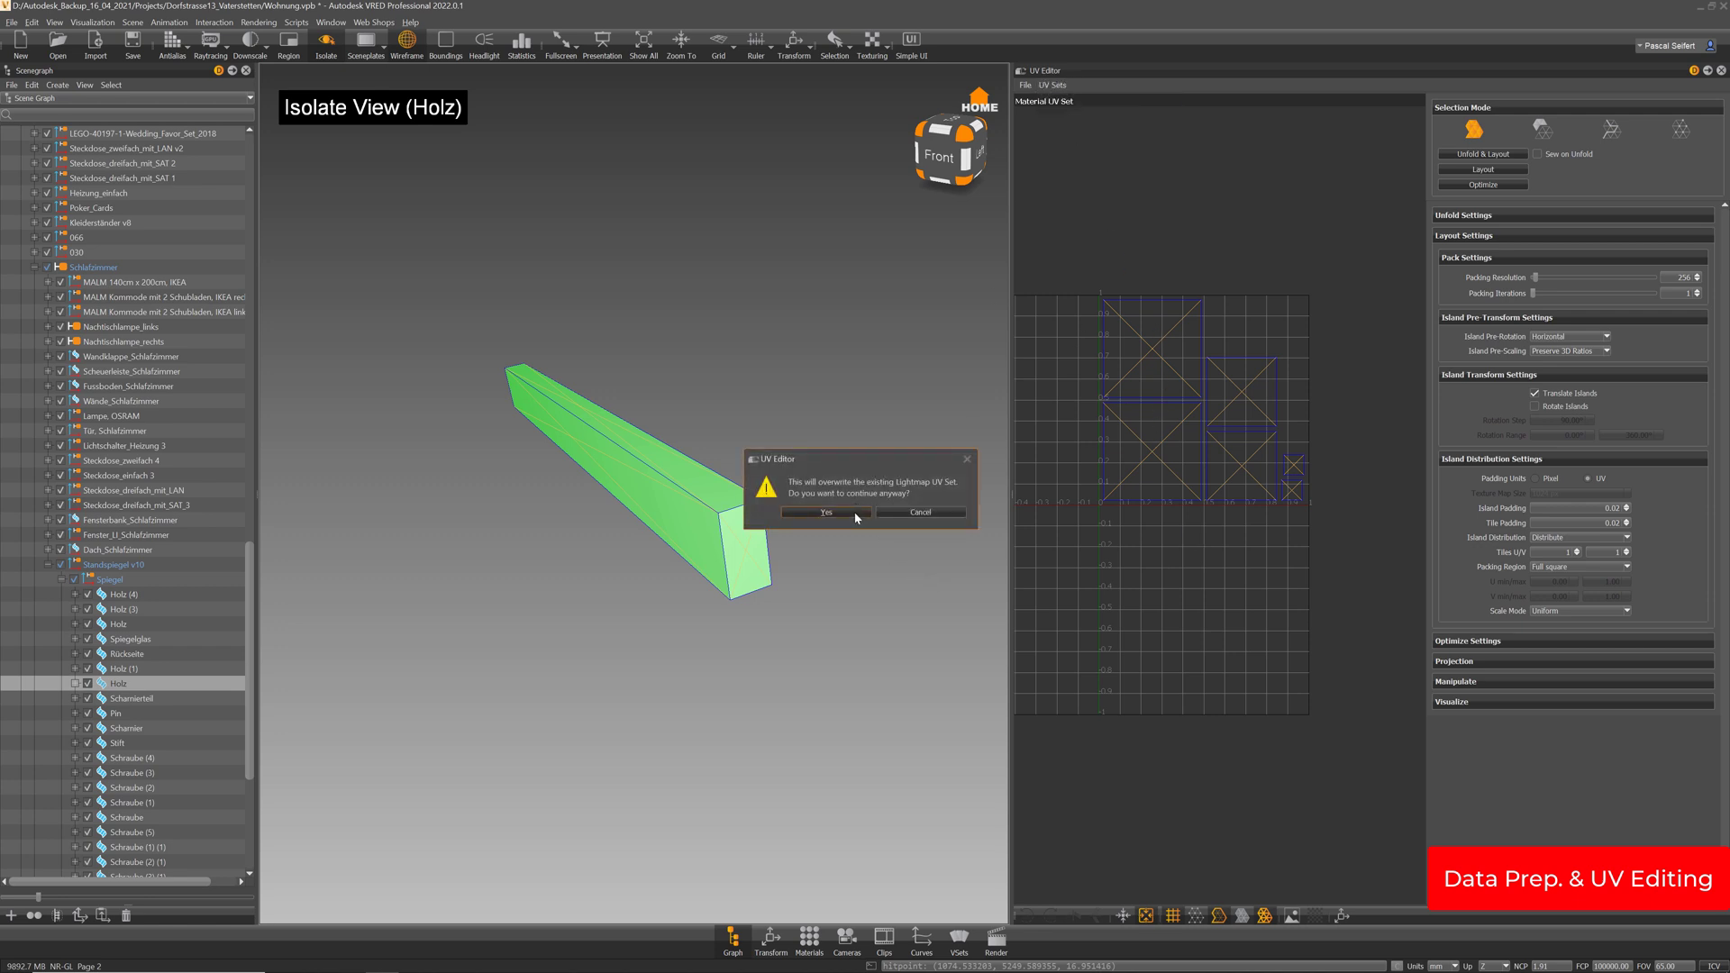
Confirm overwriting the lightmap UVs and display the Lightmap UV Set
left_click(827, 511)
left_click(1063, 101)
left_click(1066, 126)
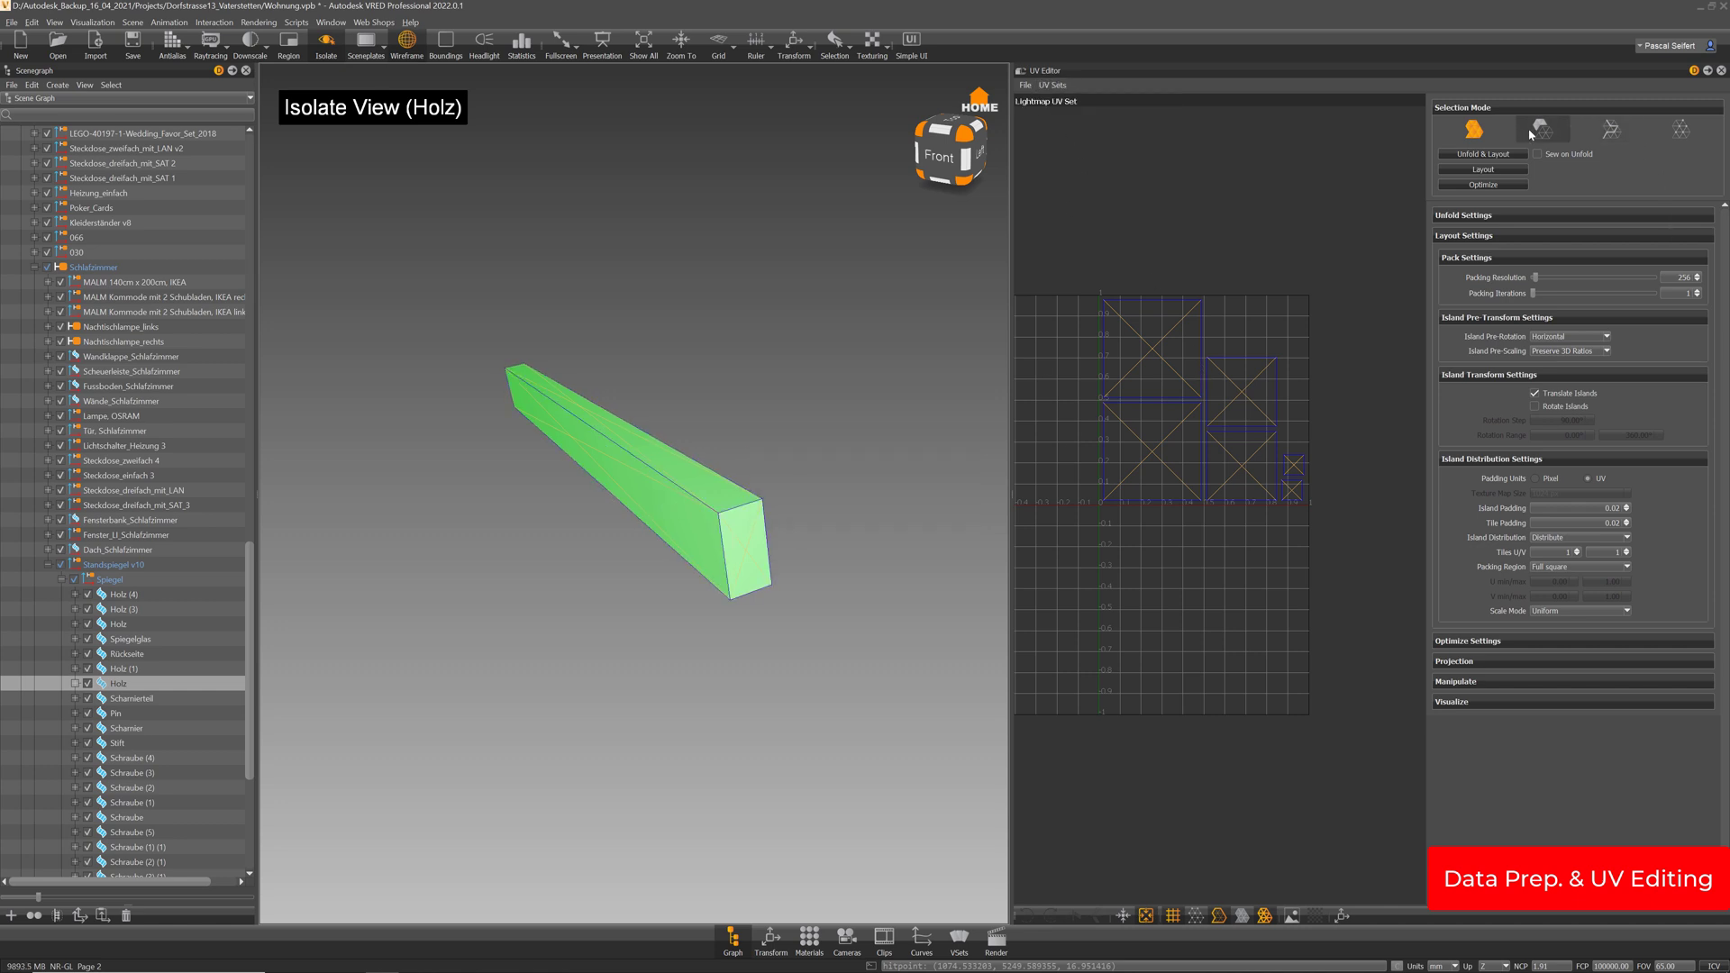
Pick the beam's end-face UV edges and sew them together
left_click(1613, 130)
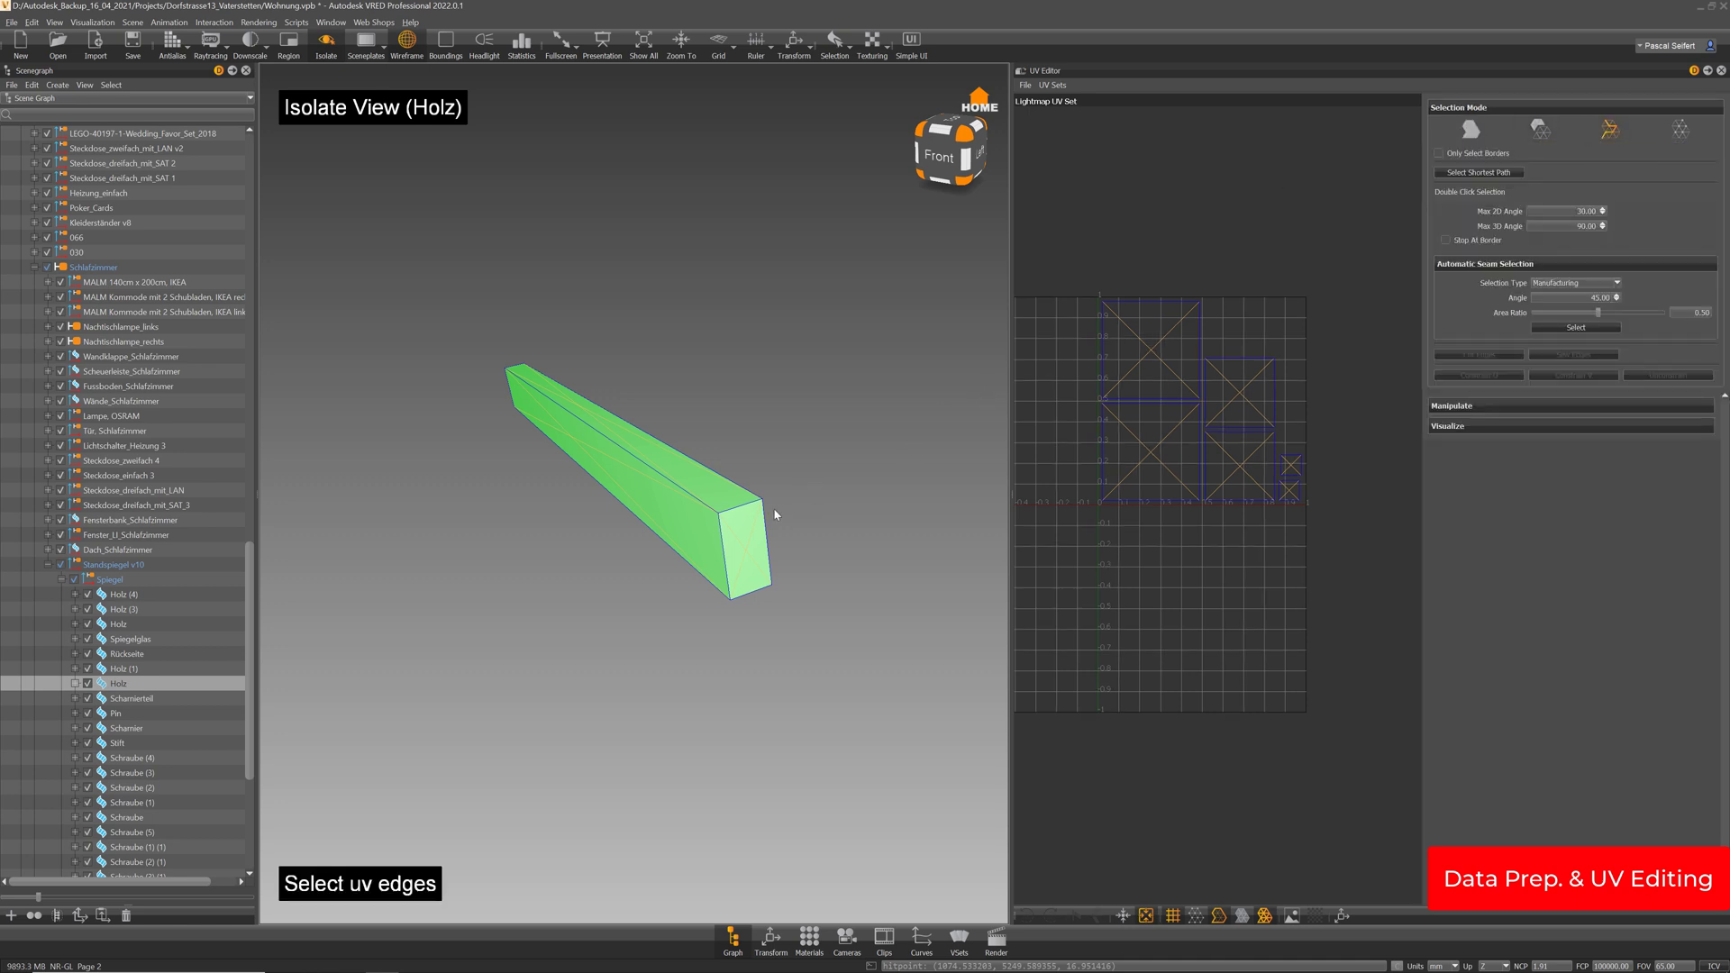
left_click_drag(775, 514, 793, 500)
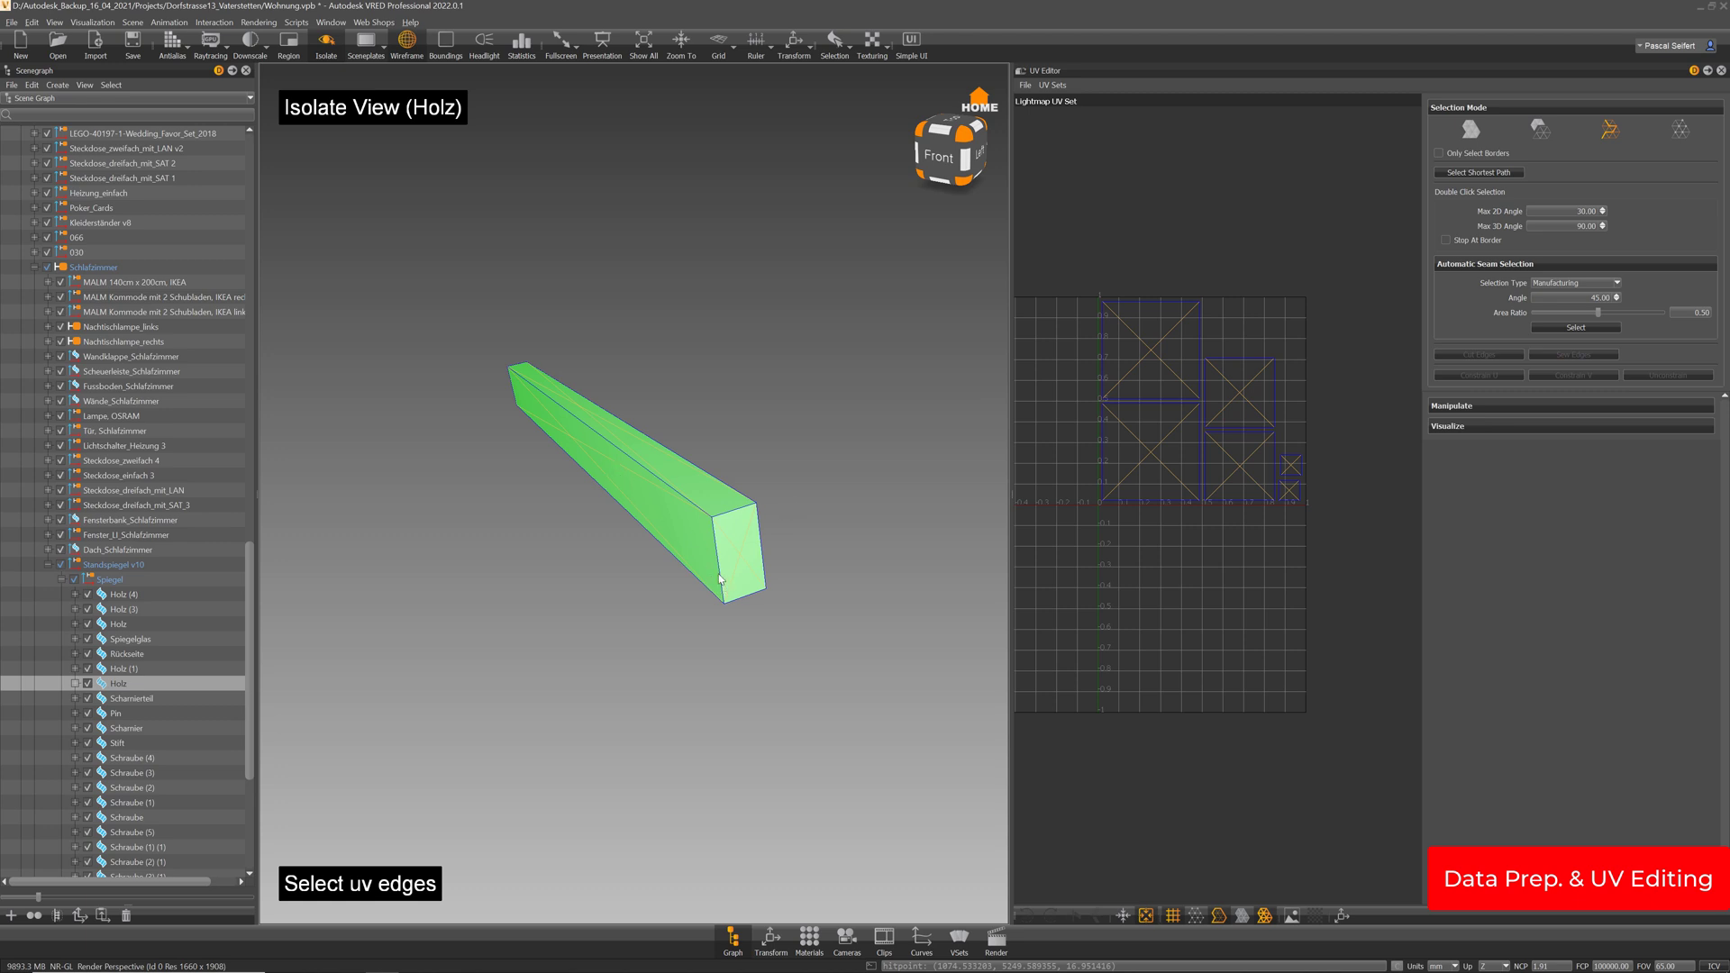
left_click(692, 491)
left_click(677, 494)
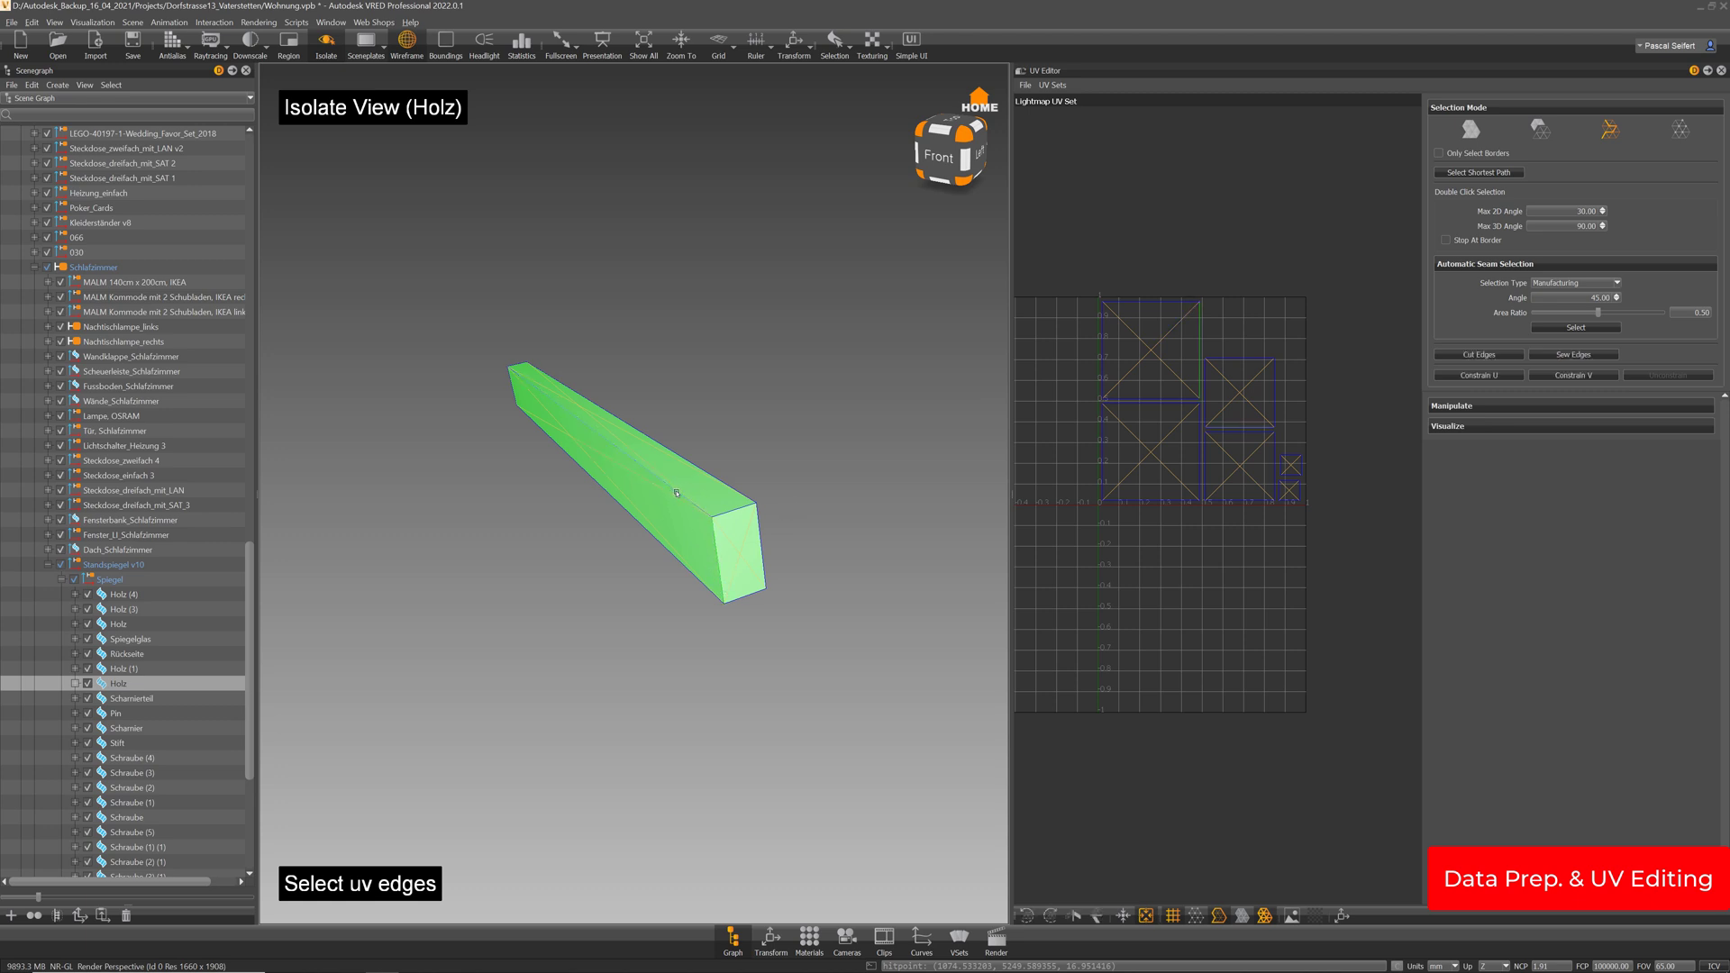
left_click_drag(677, 494, 717, 493)
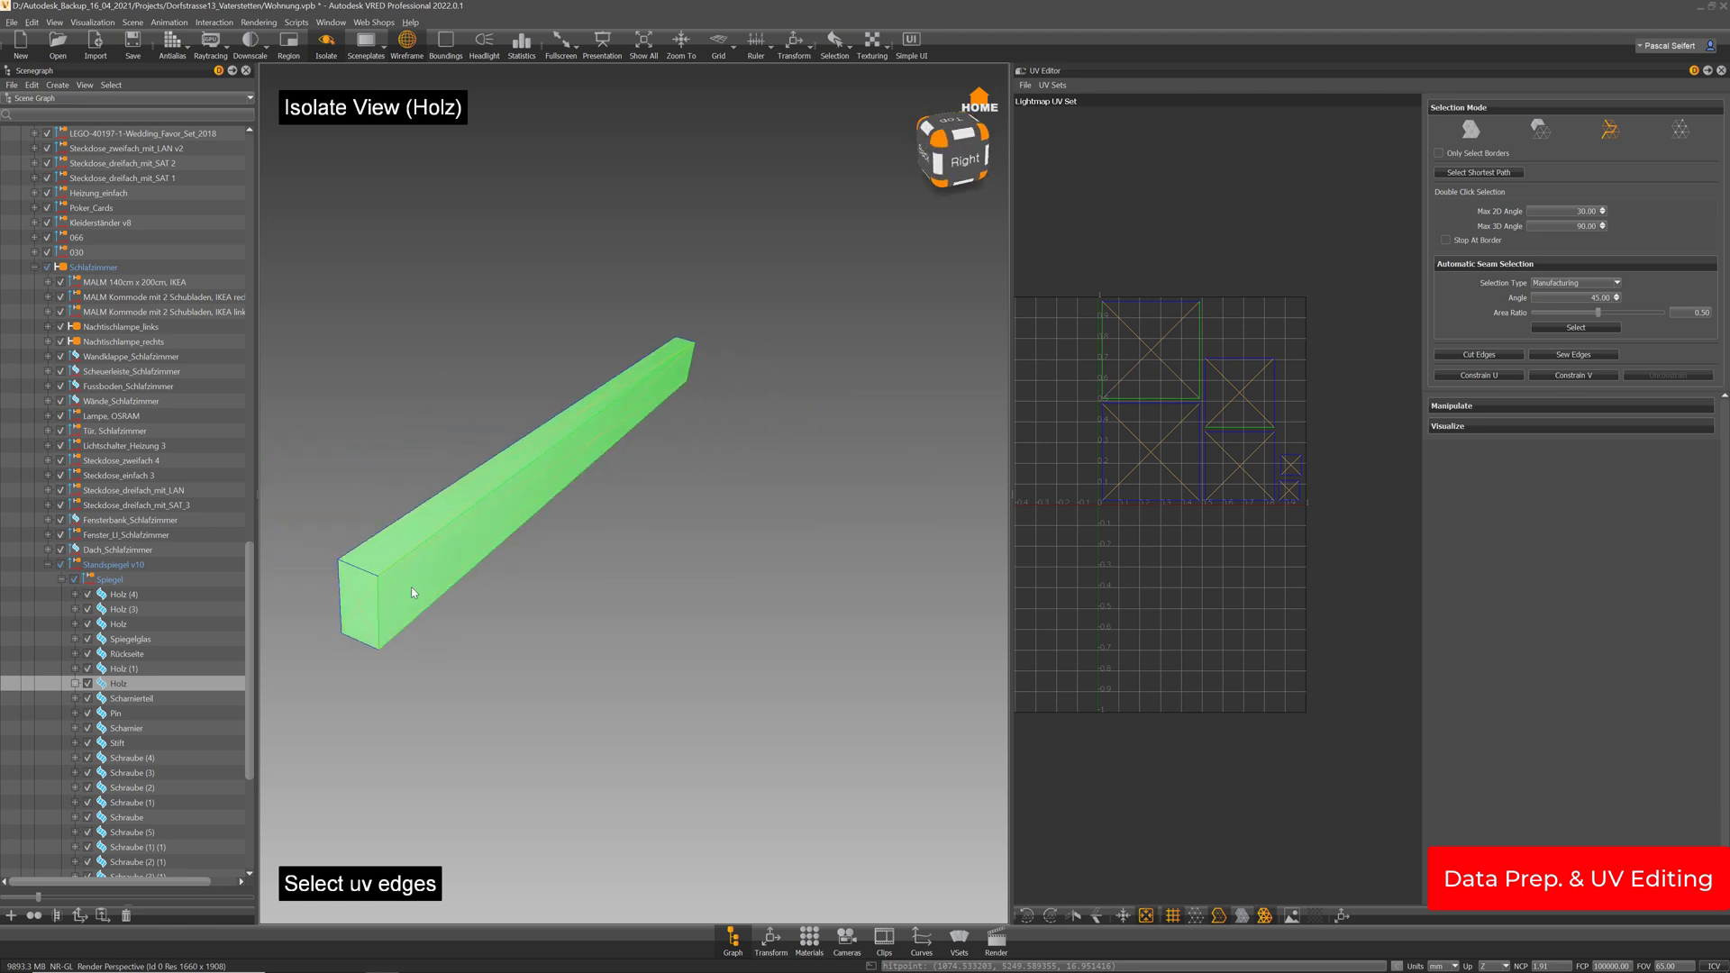
left_click_drag(410, 587, 587, 576)
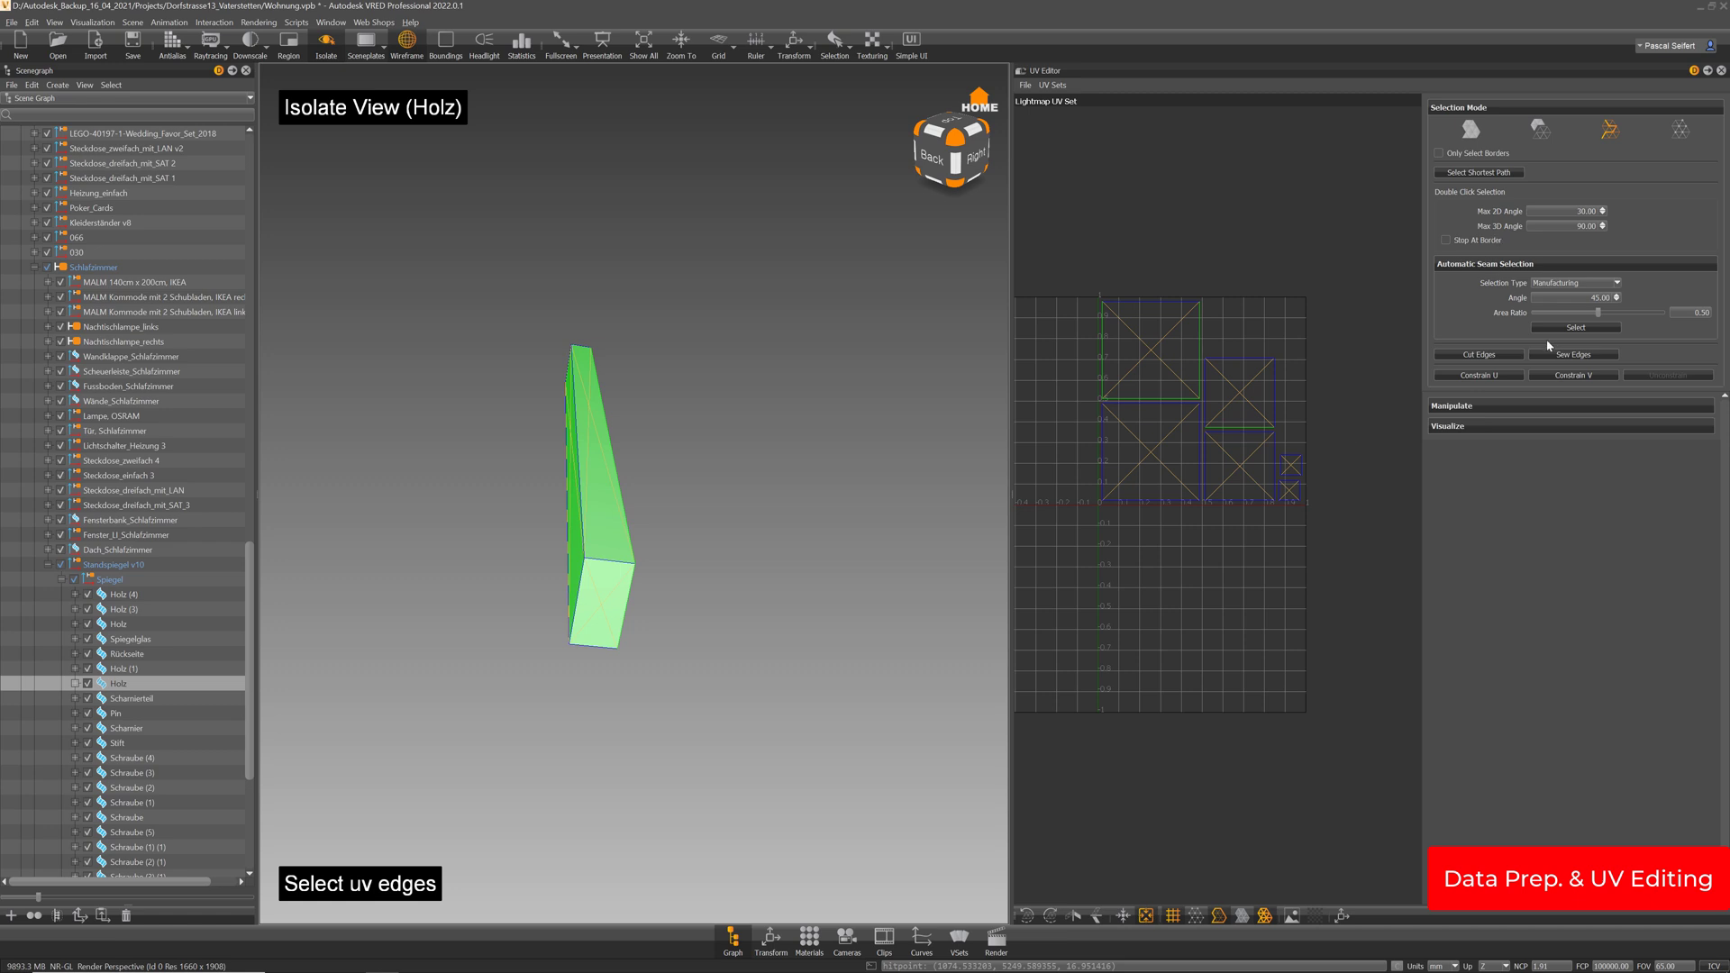
left_click(1569, 356)
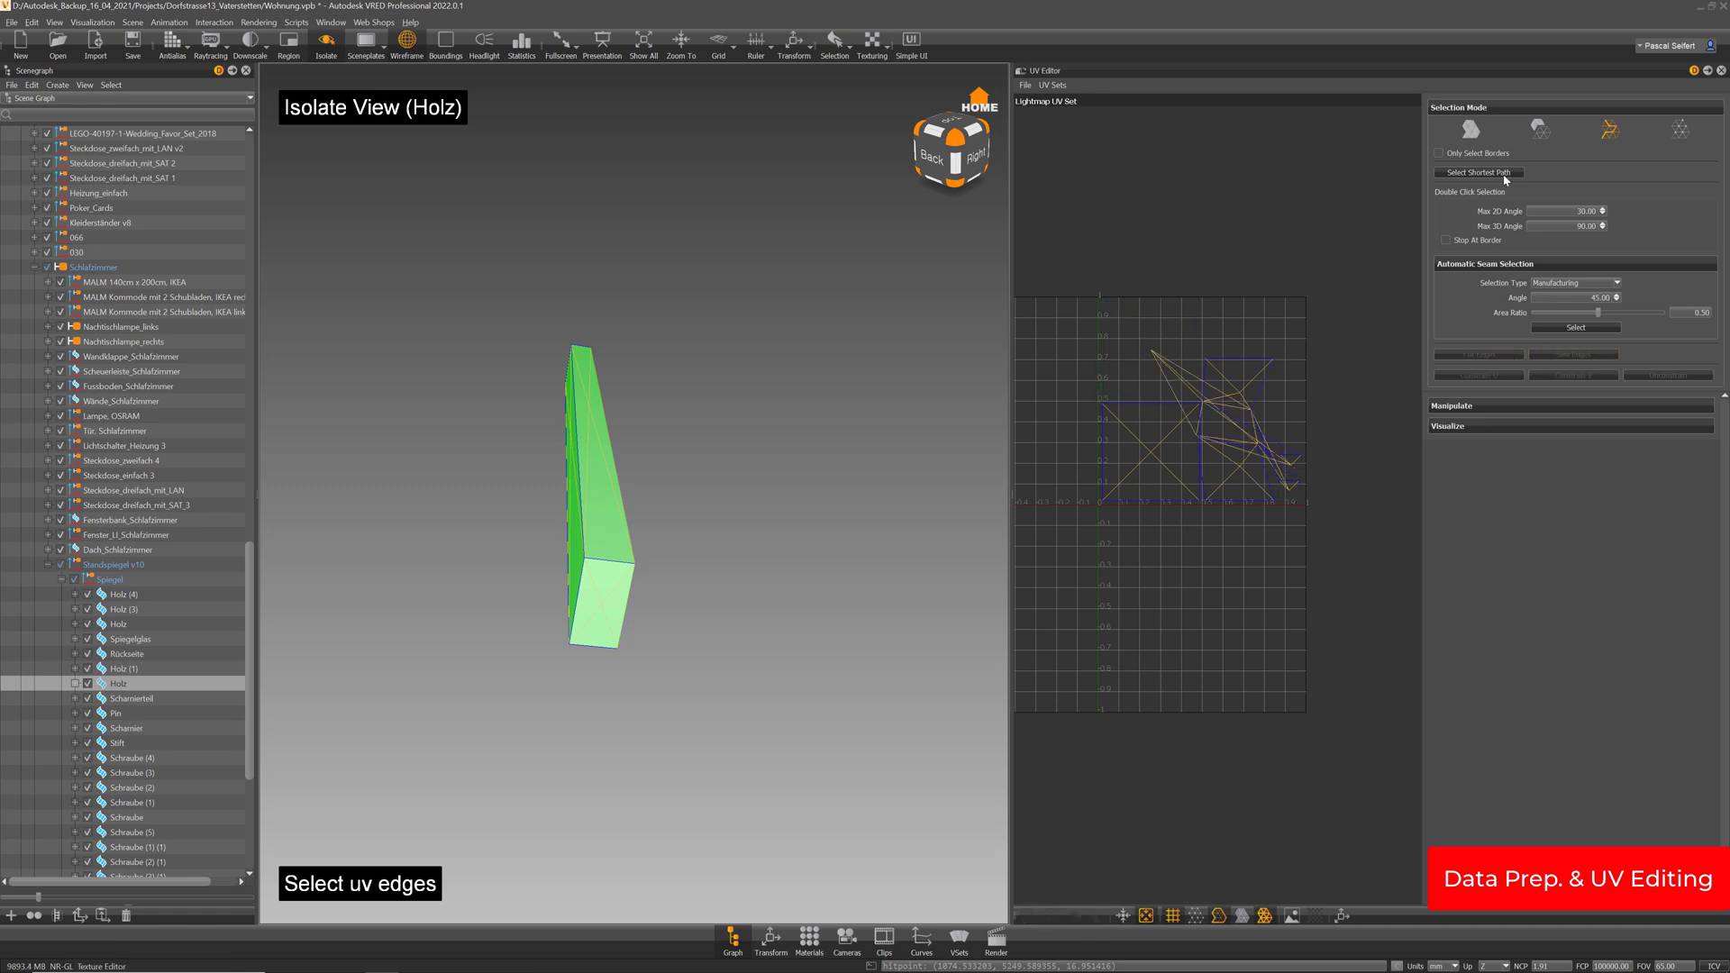
Sew the remaining open UV edge and Unfold & Layout the beam into one strip
left_click(1470, 132)
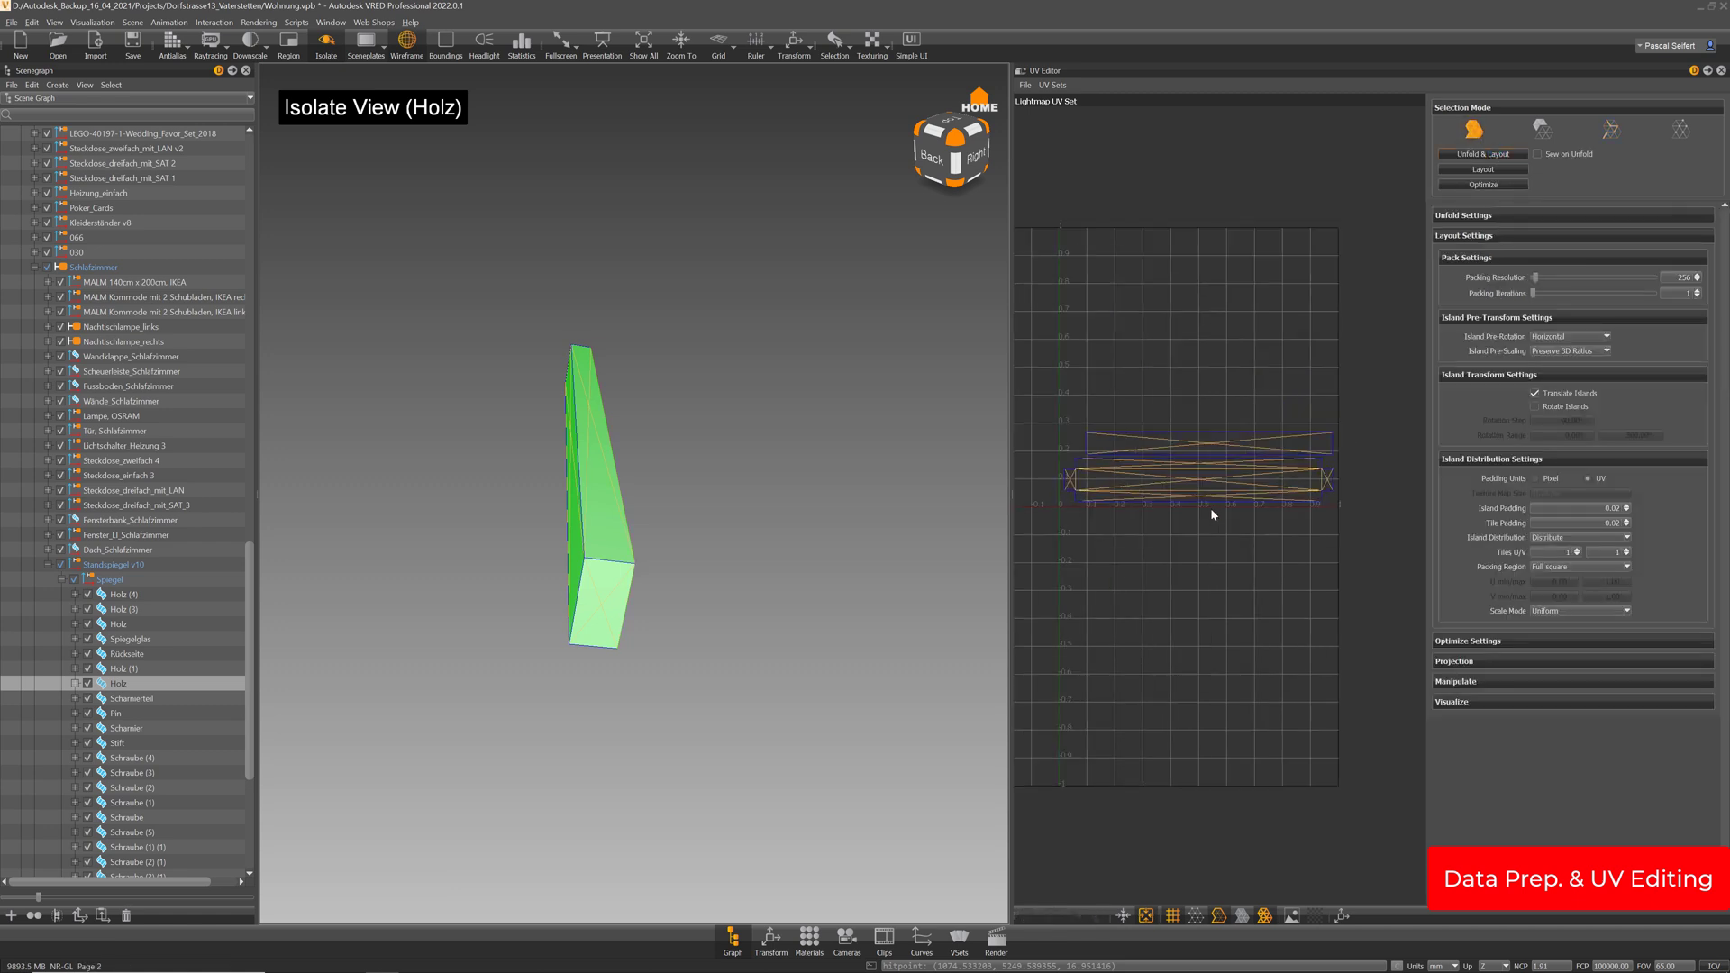
scroll(1209, 514, "up", 2)
left_click_drag(1009, 441, 867, 446)
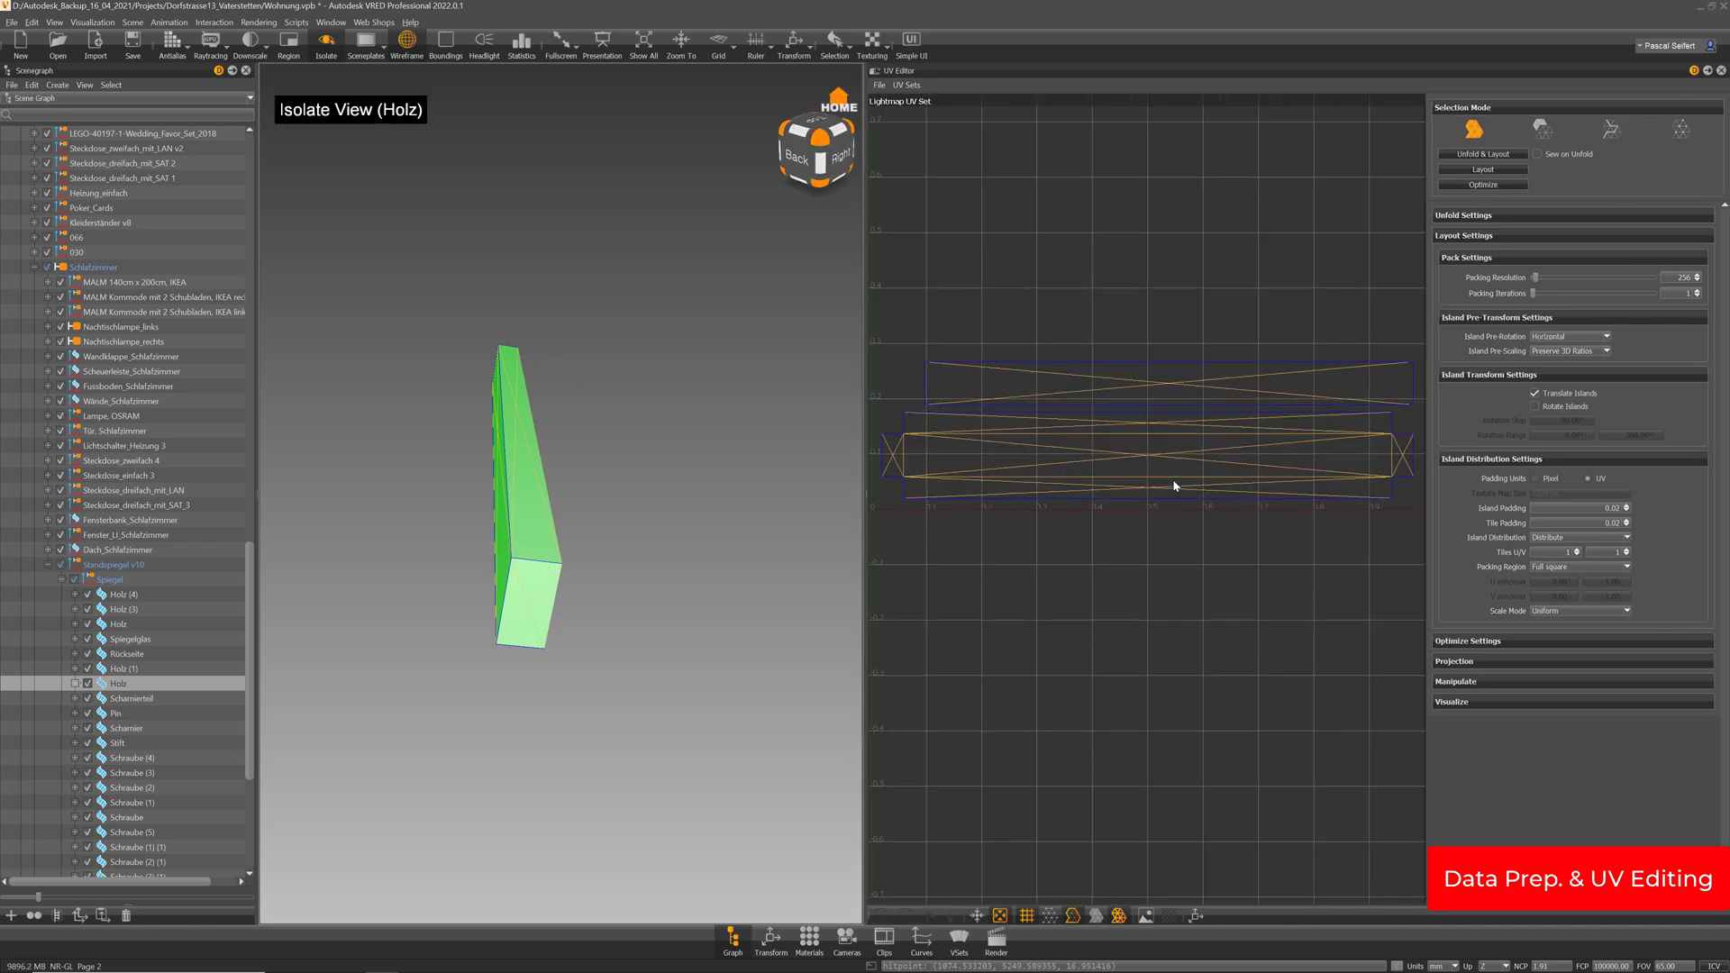
left_click_drag(547, 569, 574, 505, "alt")
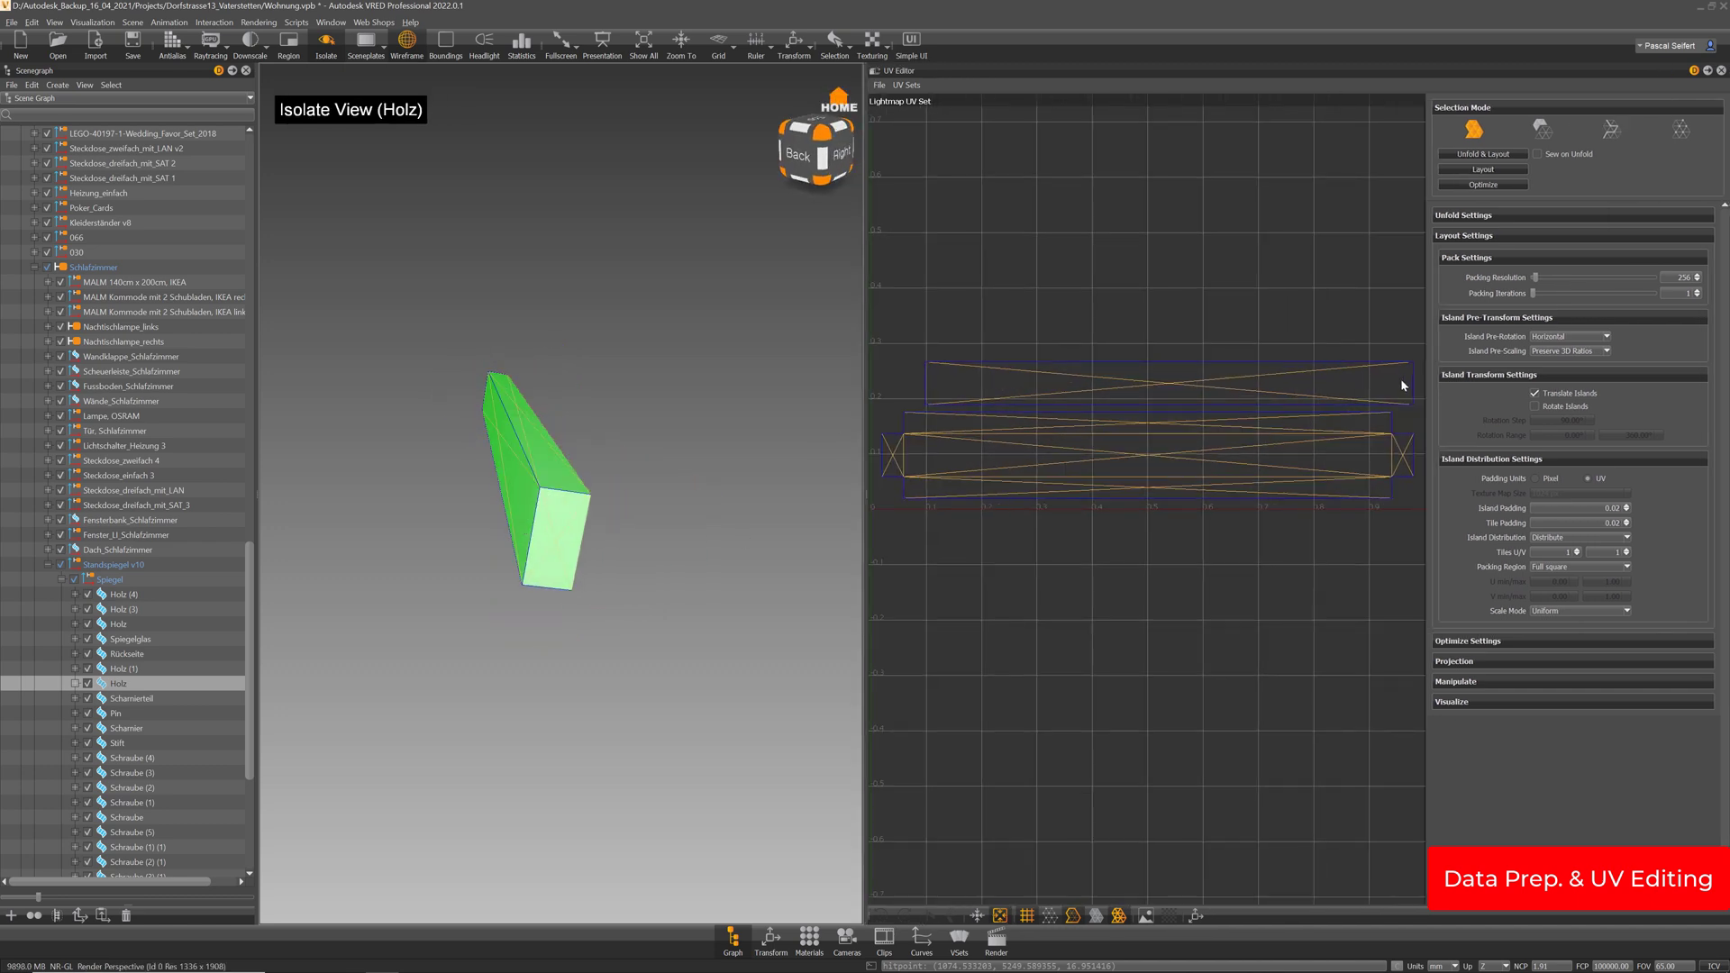
middle_click_drag(1350, 399, 1273, 366, "alt")
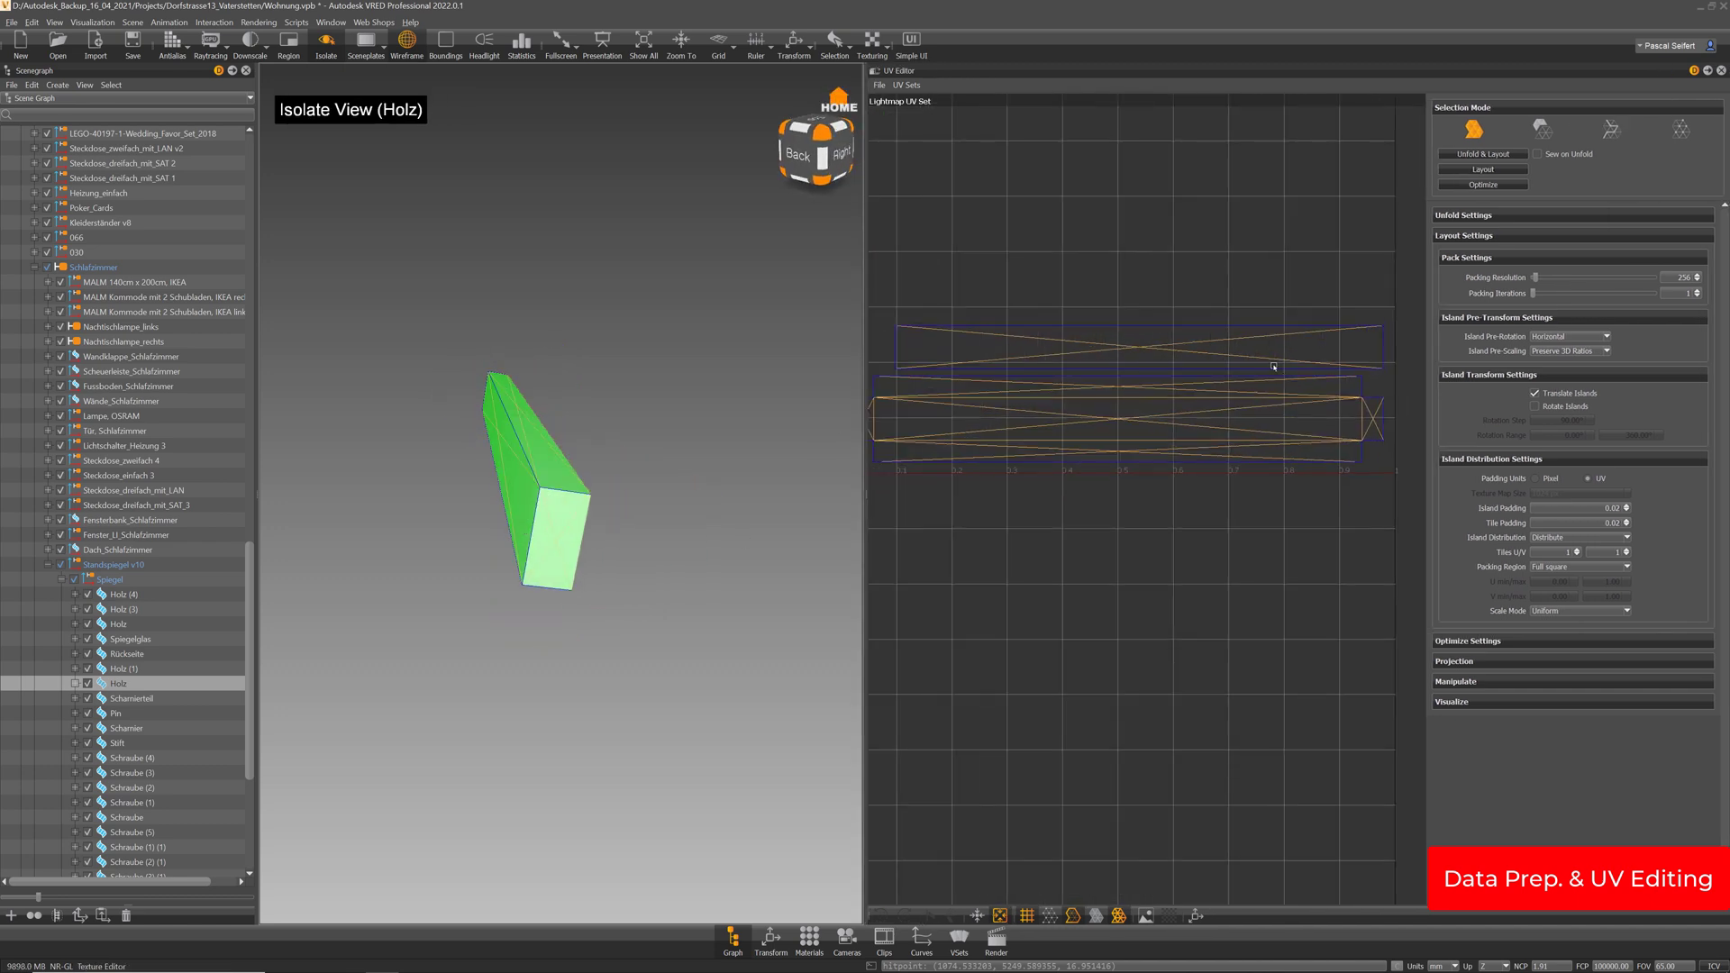
left_click(1610, 129)
left_click(1257, 369)
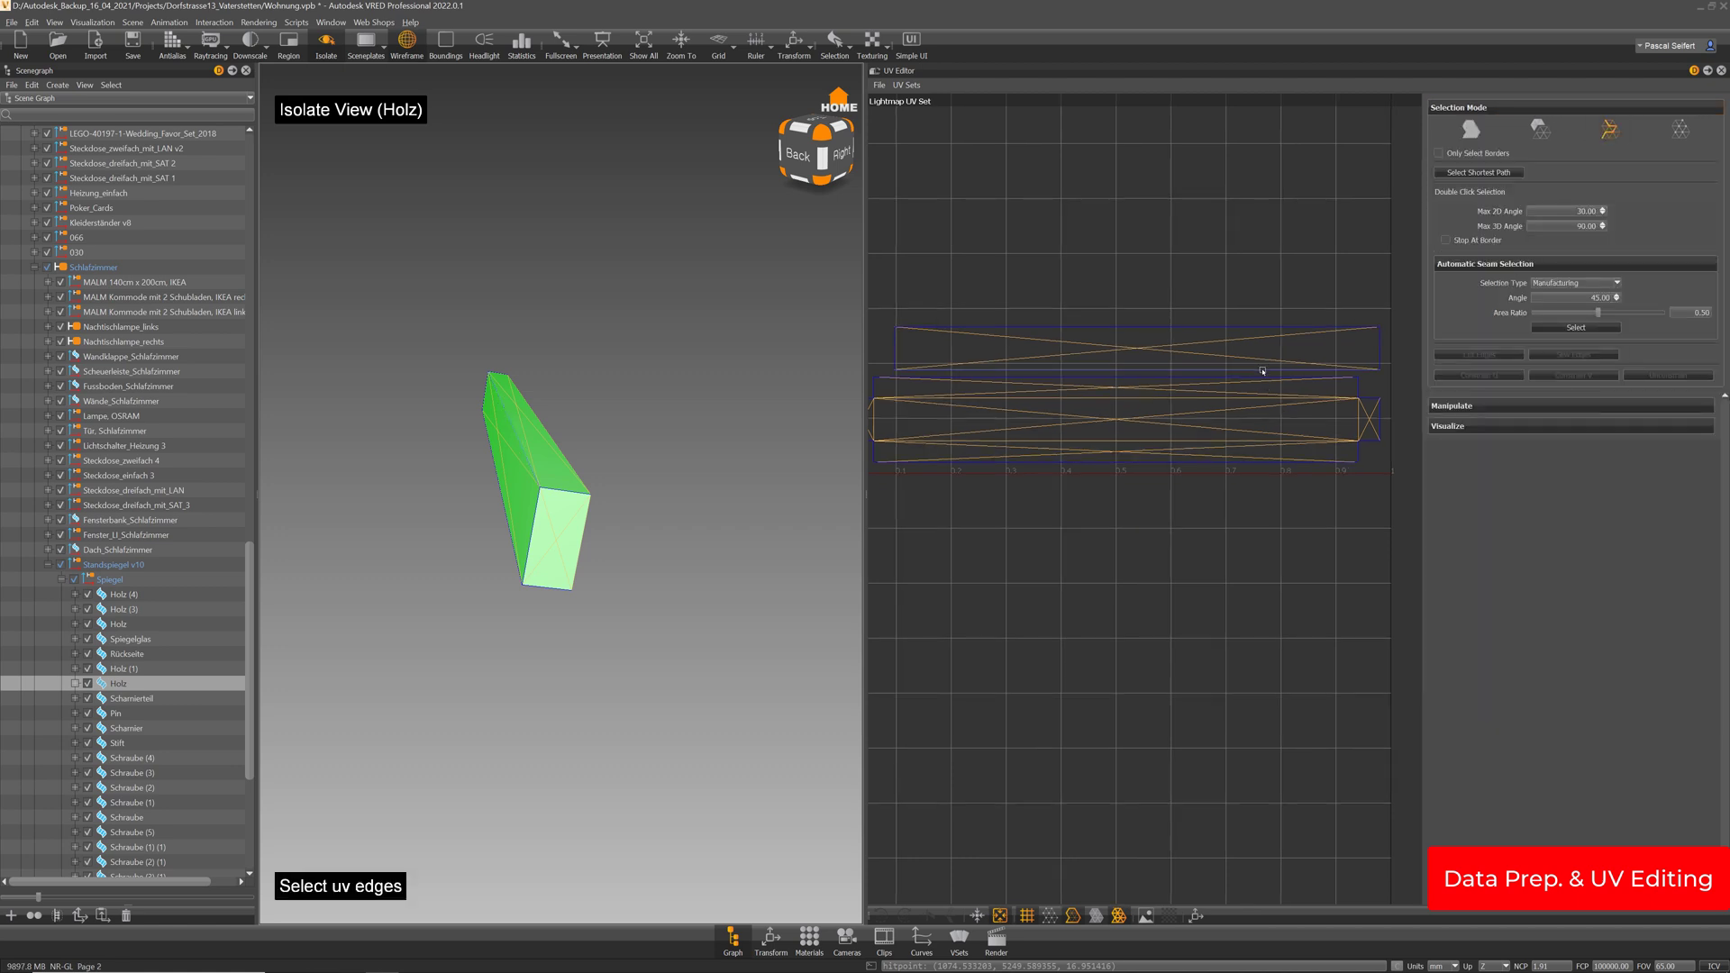
left_click(1594, 354)
left_click(1471, 129)
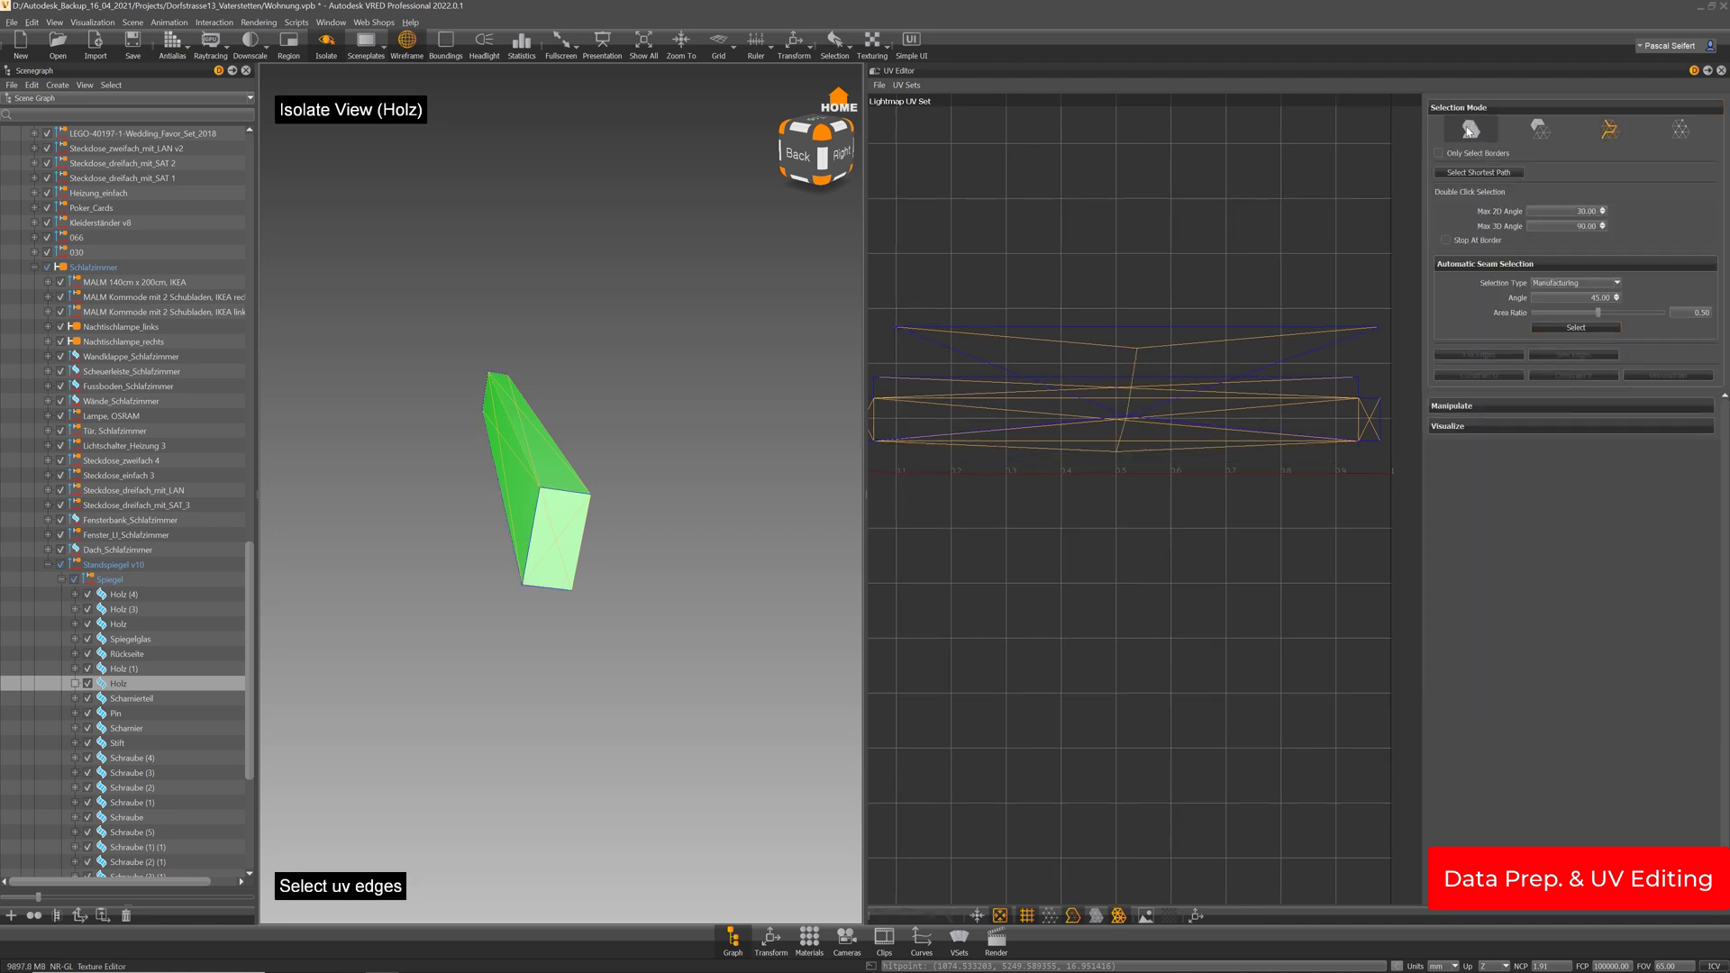
left_click(1483, 154)
Zoom the UV Editor to check the packed strip, then select Scharnierteil
scroll(1153, 409, "down", 3)
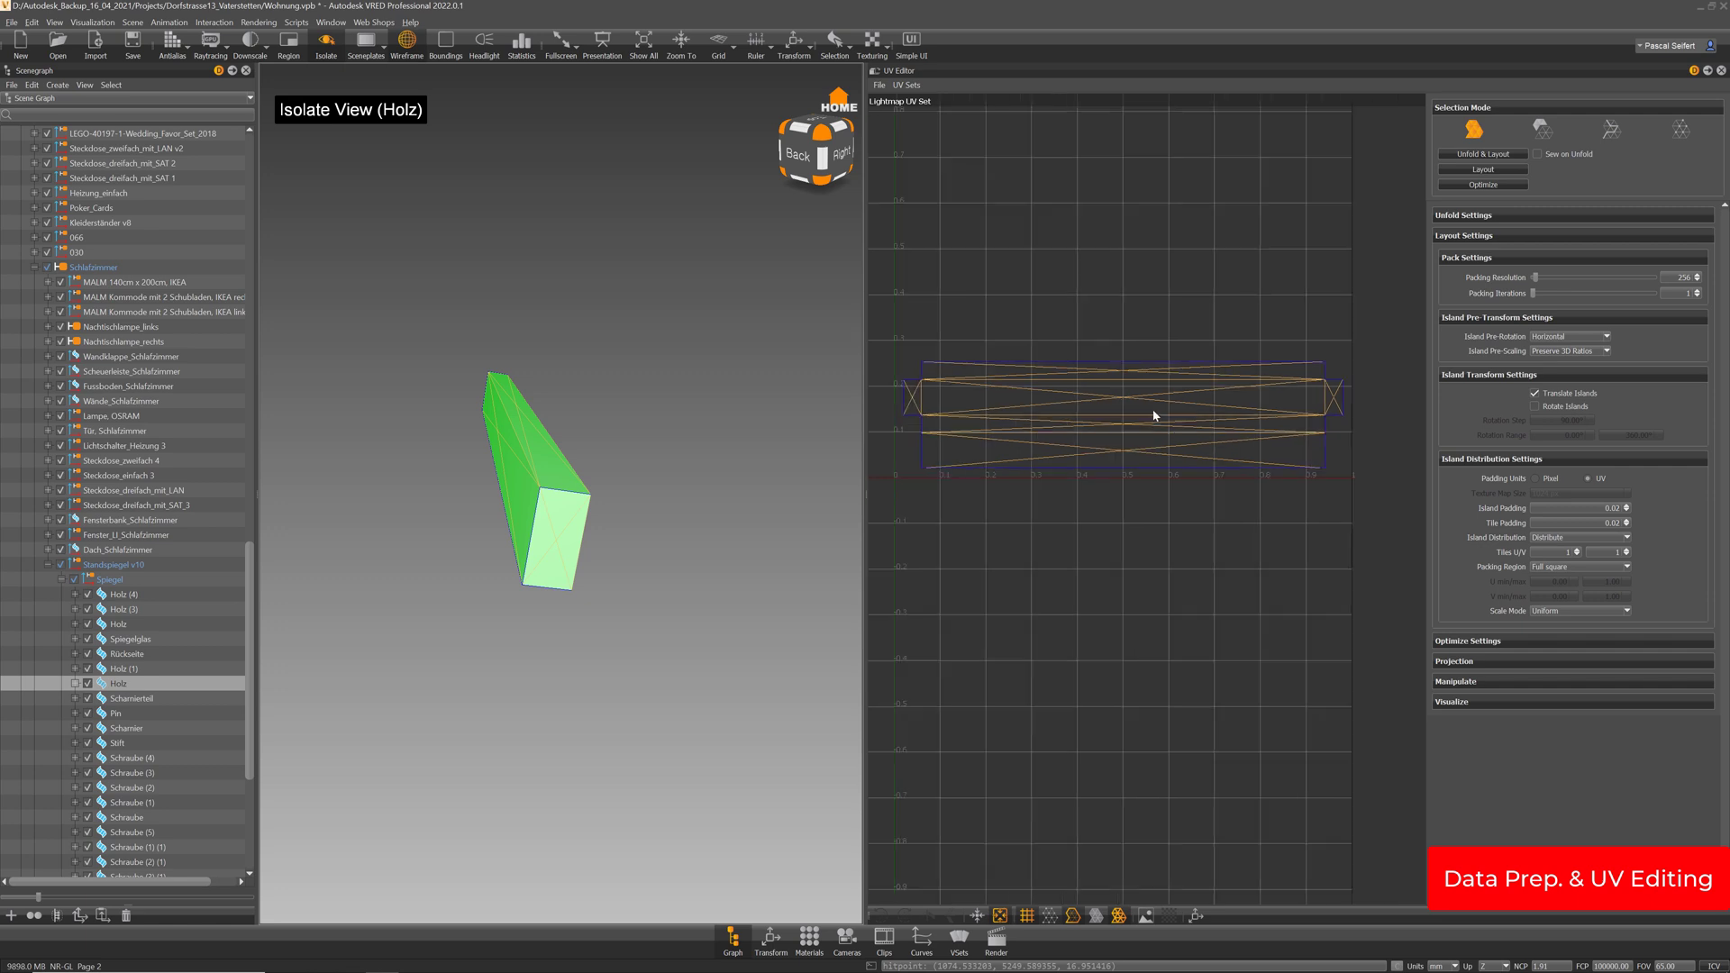
scroll(1126, 451, "up", 1)
middle_click_drag(1192, 443, 1170, 454)
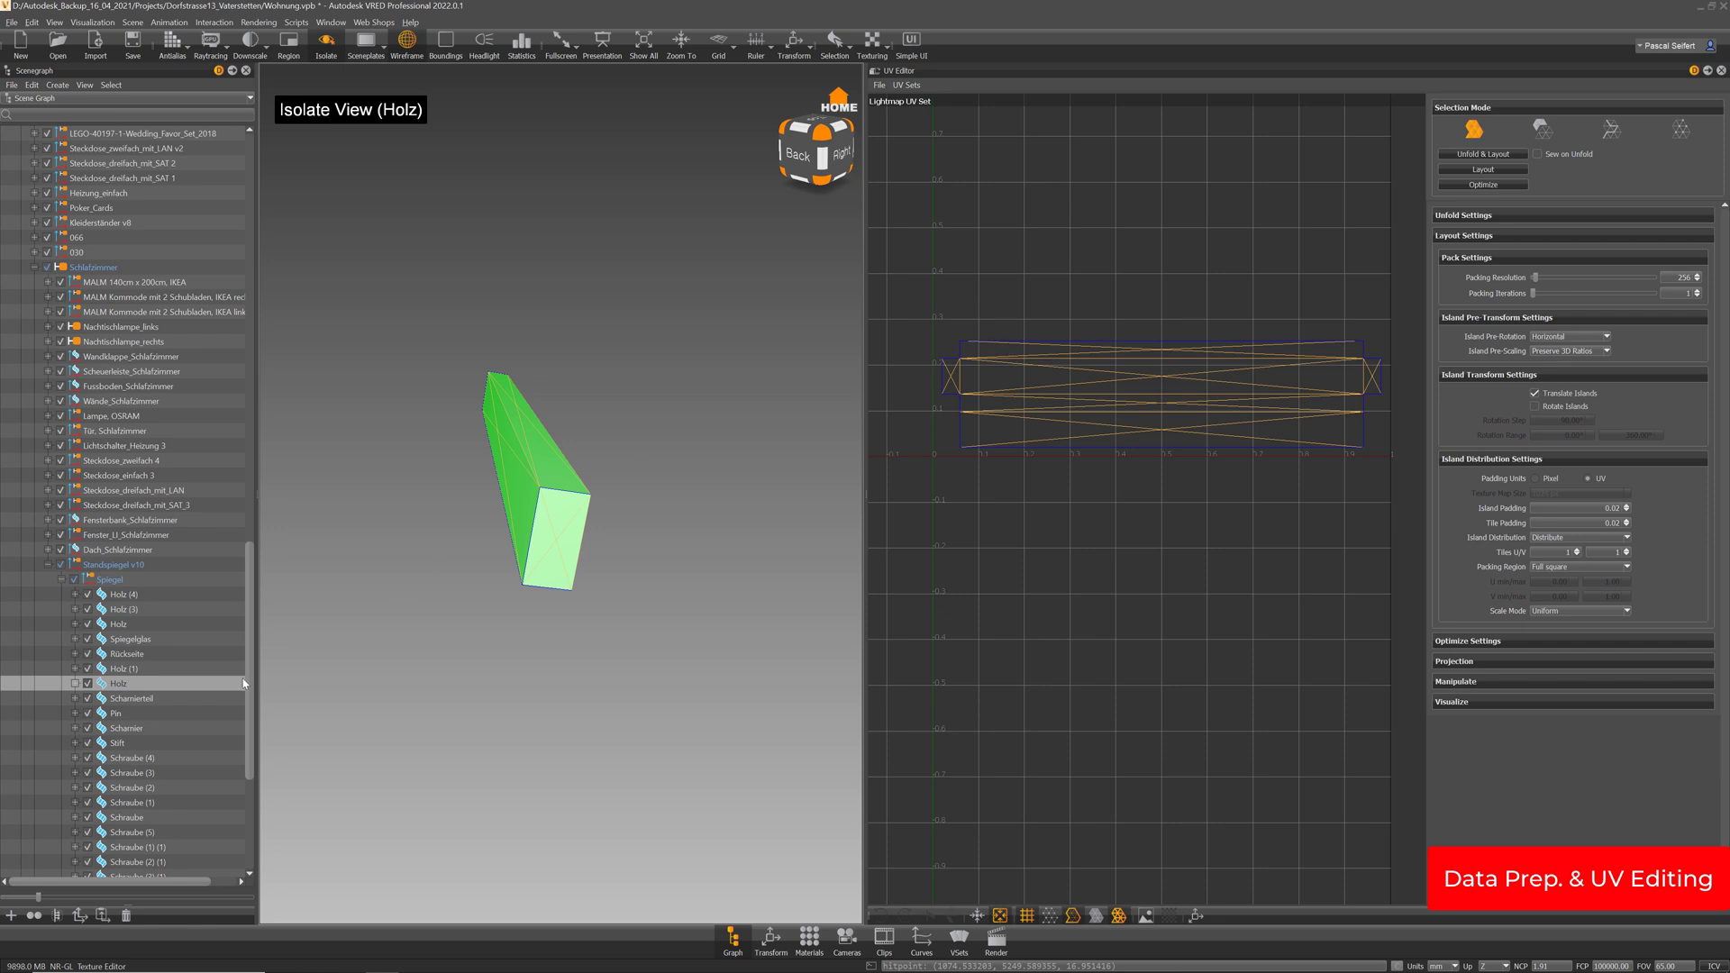
left_click(134, 702)
Isolate the Scharnierteil hinge part on its own in the viewport
left_click_drag(578, 454, 489, 361, "alt")
key("i")
key("i")
key("i")
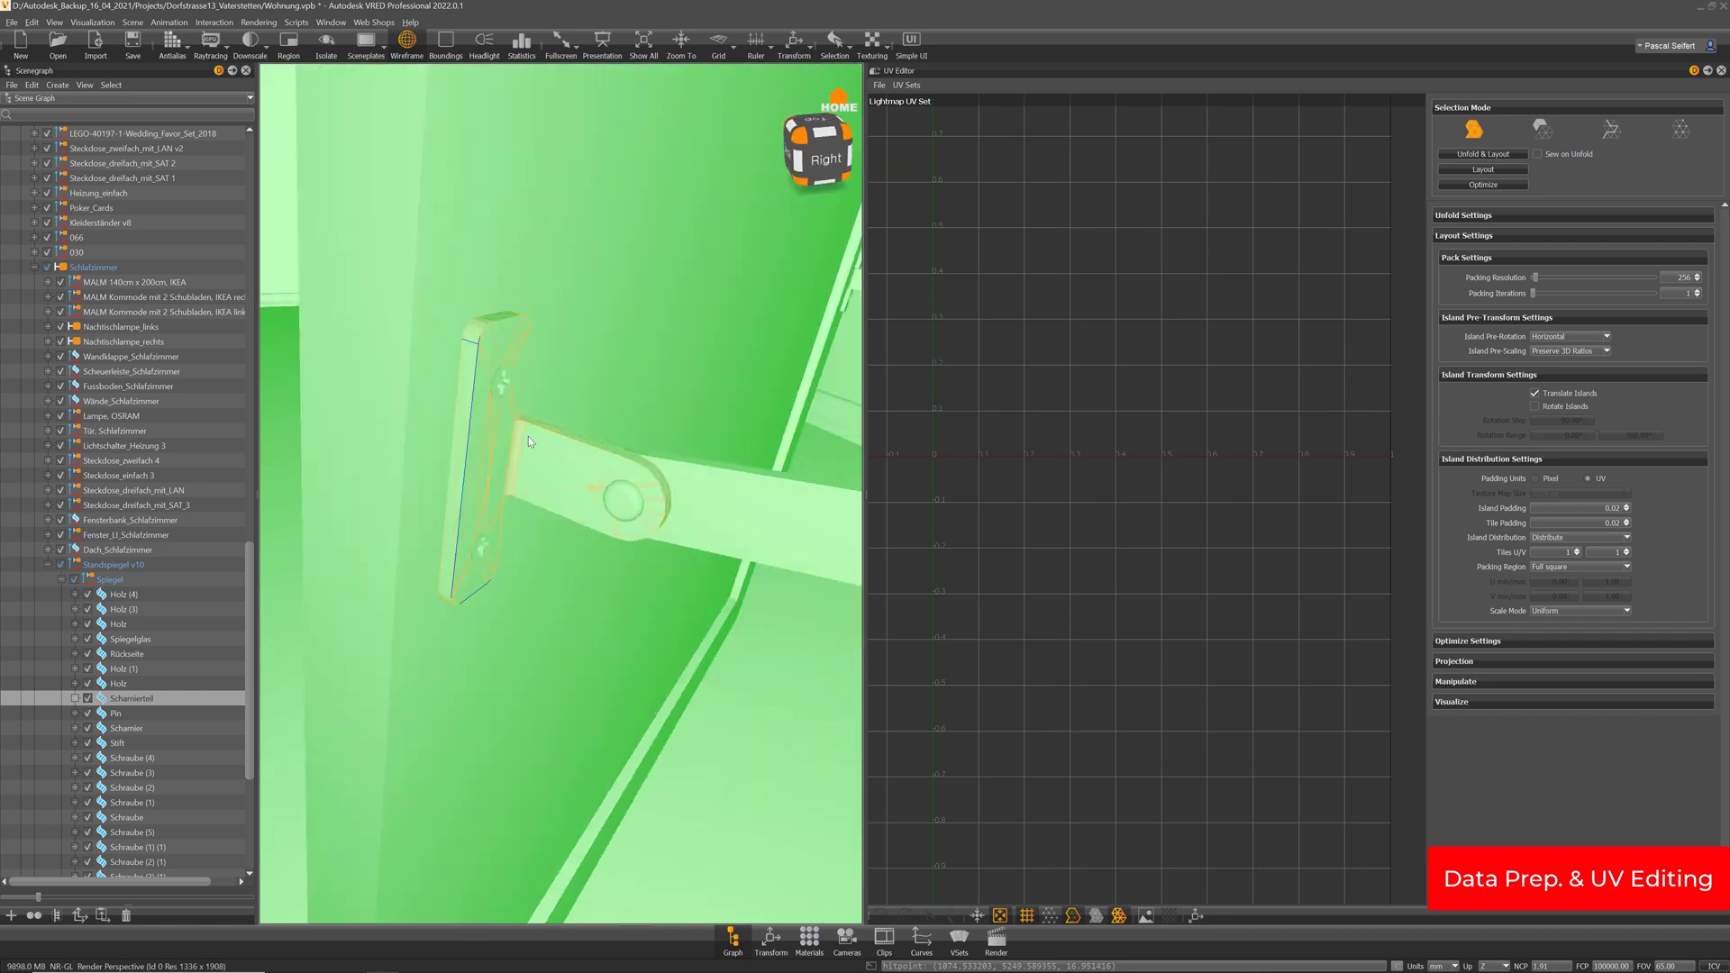
left_click_drag(528, 436, 497, 403, "alt")
key("i")
Select the hinge plate surfaces and its upper, lower and arm hole surfaces
left_click(523, 513, "shift")
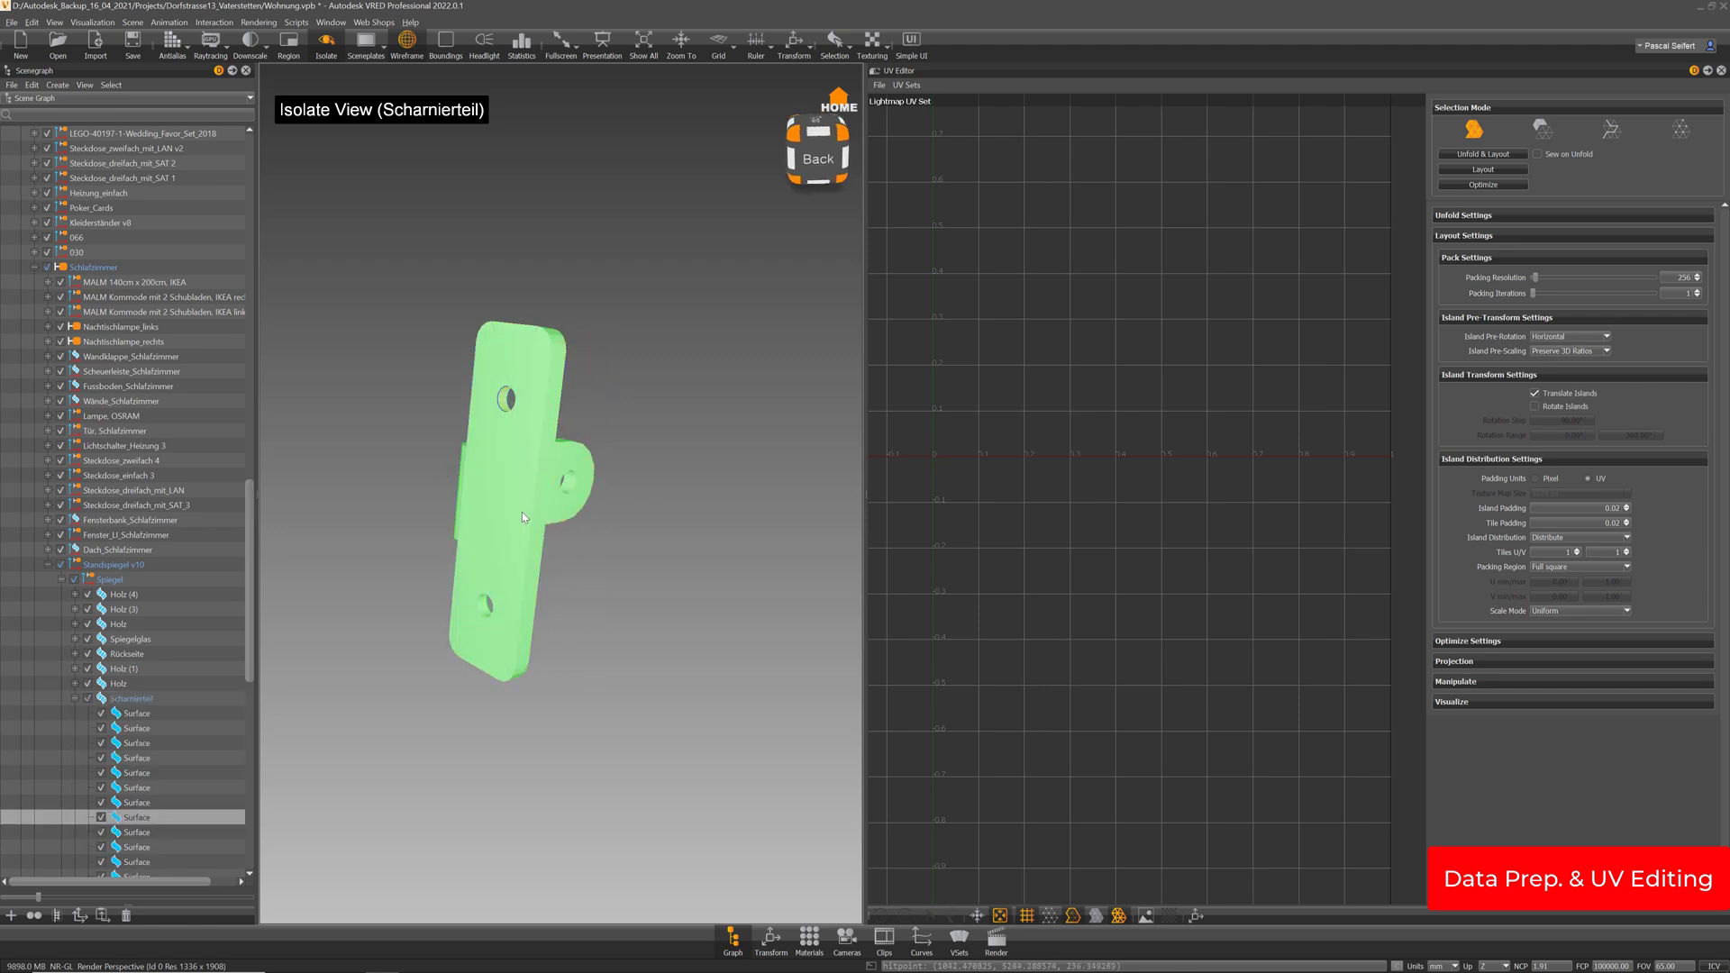
left_click(487, 612, "shift")
left_click_drag(486, 611, 639, 609, "alt")
left_click(652, 390, "shift")
left_click(626, 391, "shift")
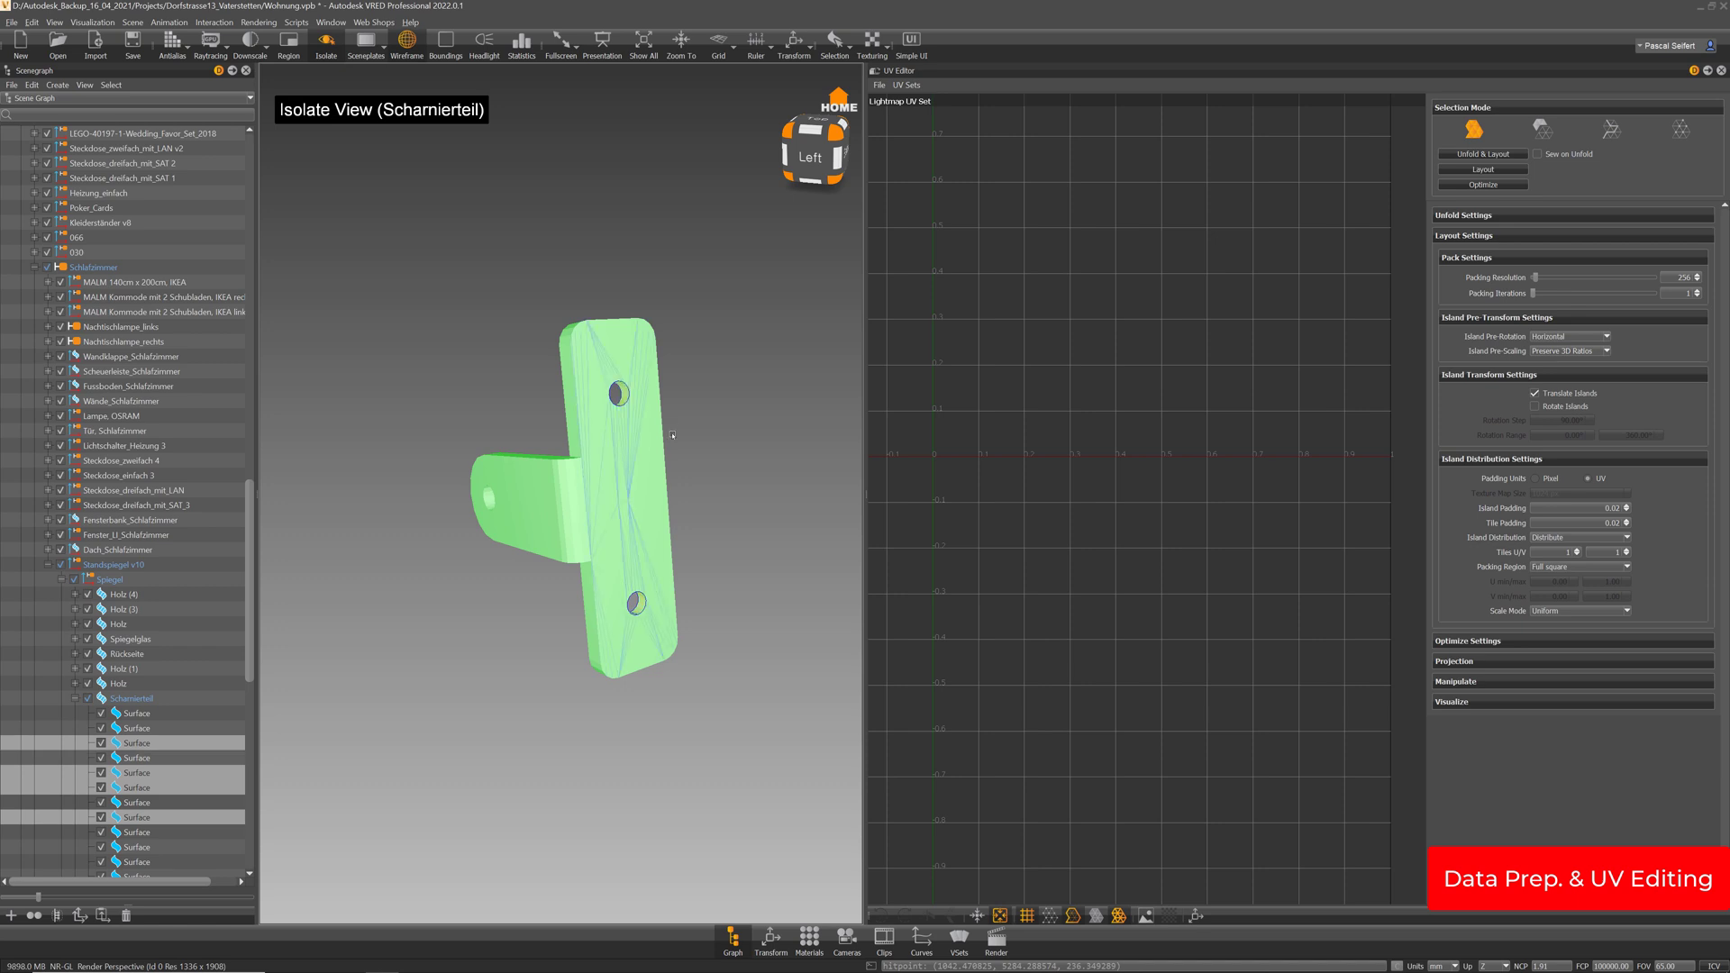
left_click_drag(625, 391, 625, 502, "alt")
left_click(623, 500, "shift")
Add the hinge's back faces, then select the whole Scharnierteil part
left_click(534, 486, "shift")
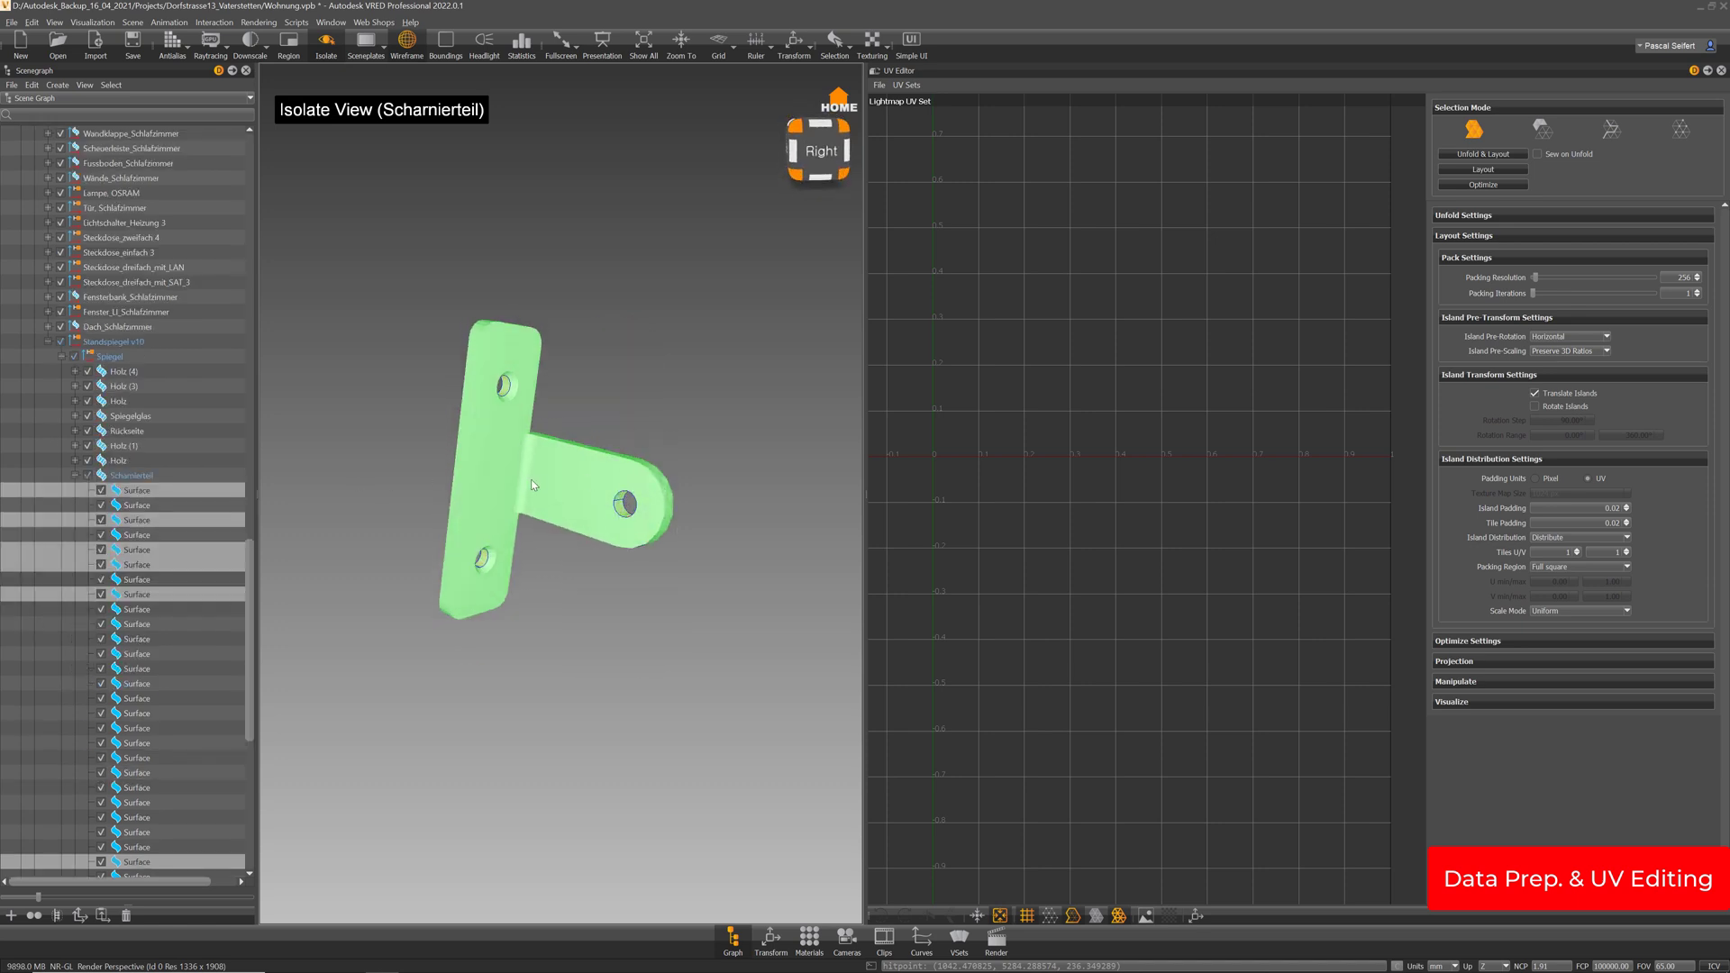
mouse_move(486, 453)
left_mouse_down("alt")
mouse_move(467, 453)
mouse_move(488, 452)
mouse_move(485, 469)
left_mouse_up("alt")
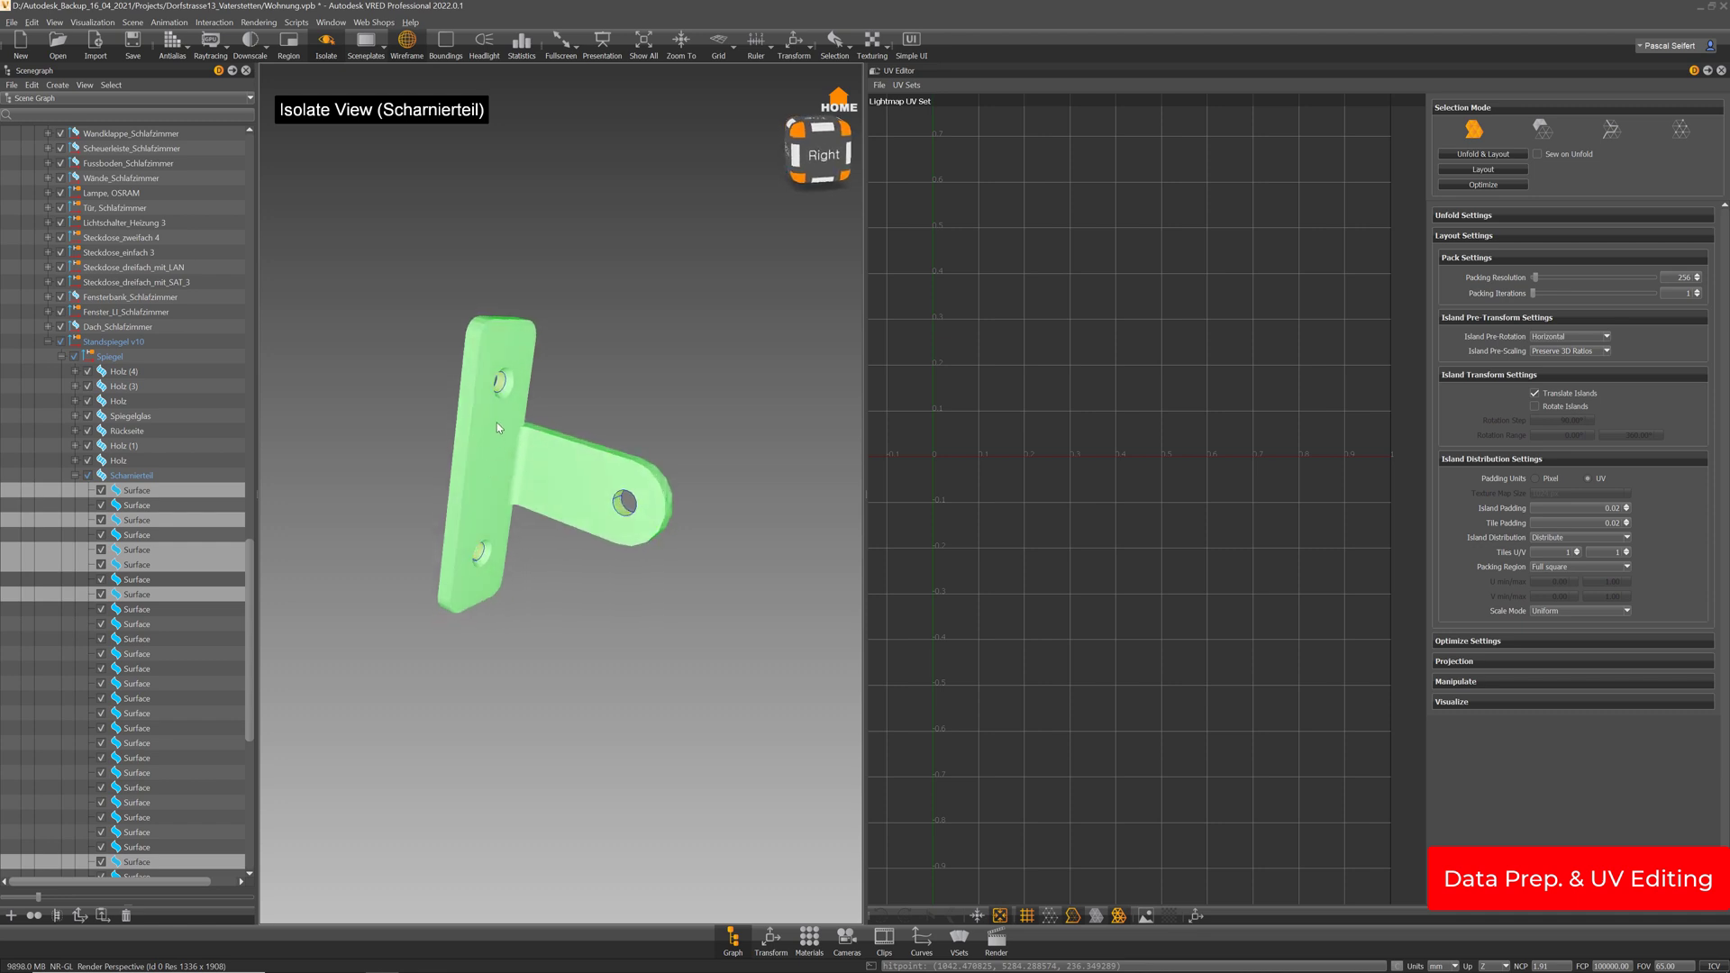
left_click_drag(718, 487, 541, 488, "alt")
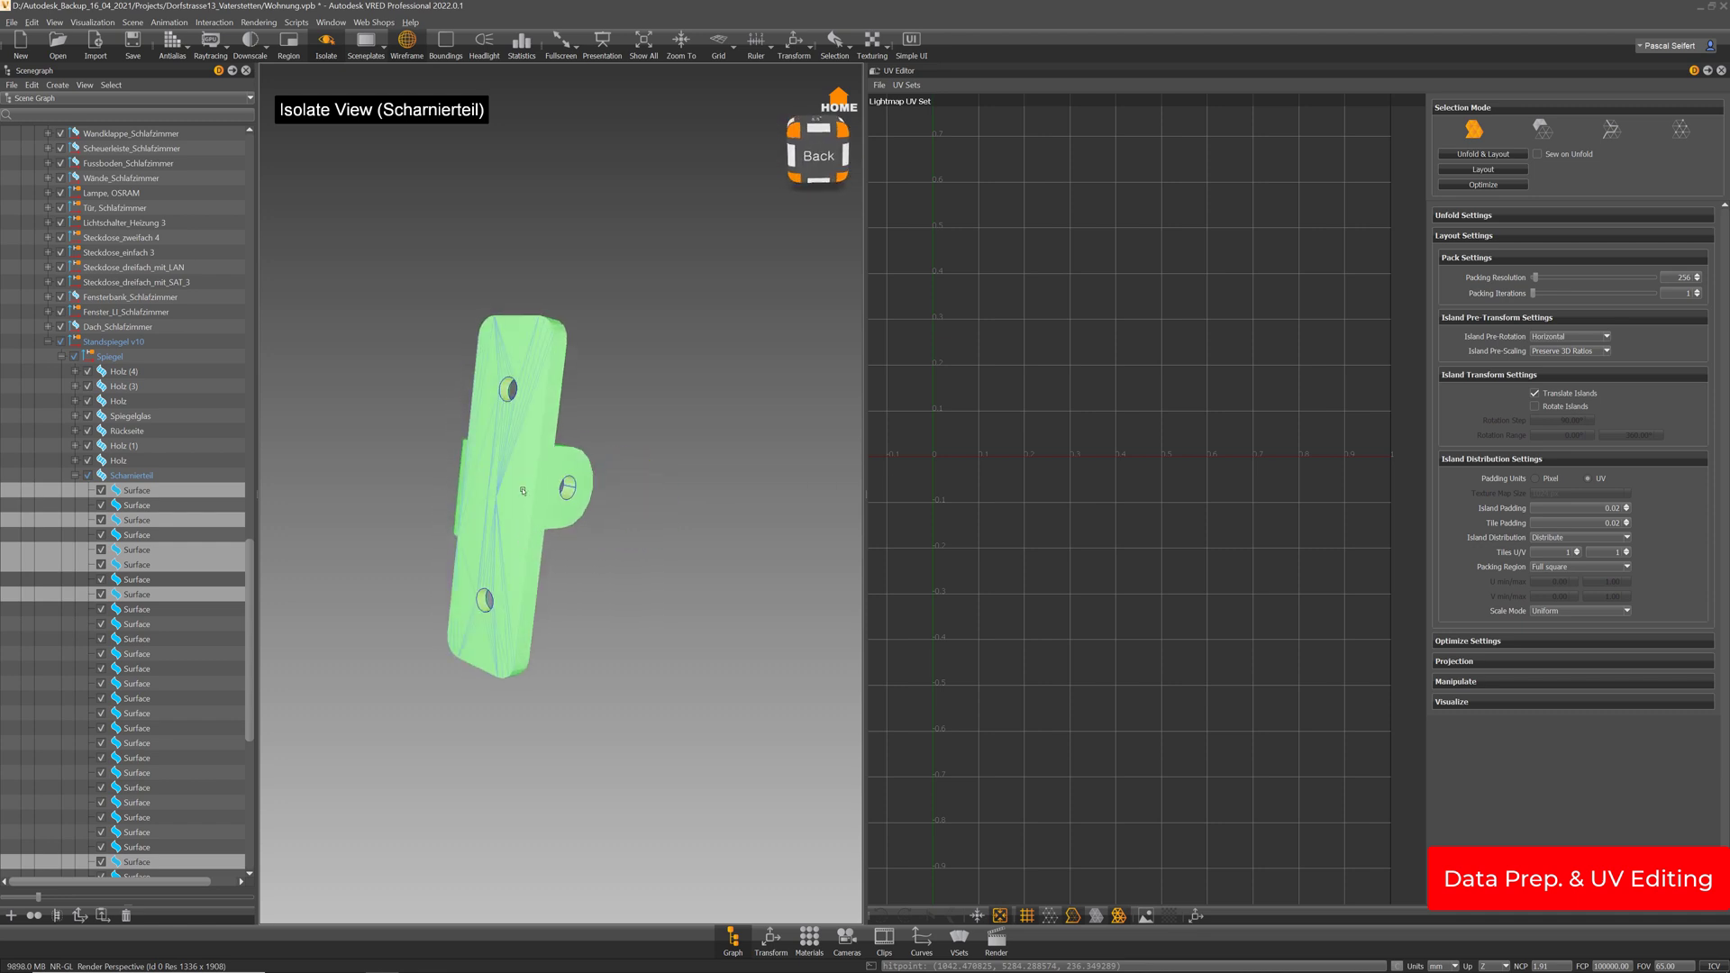
left_click(523, 492, "shift")
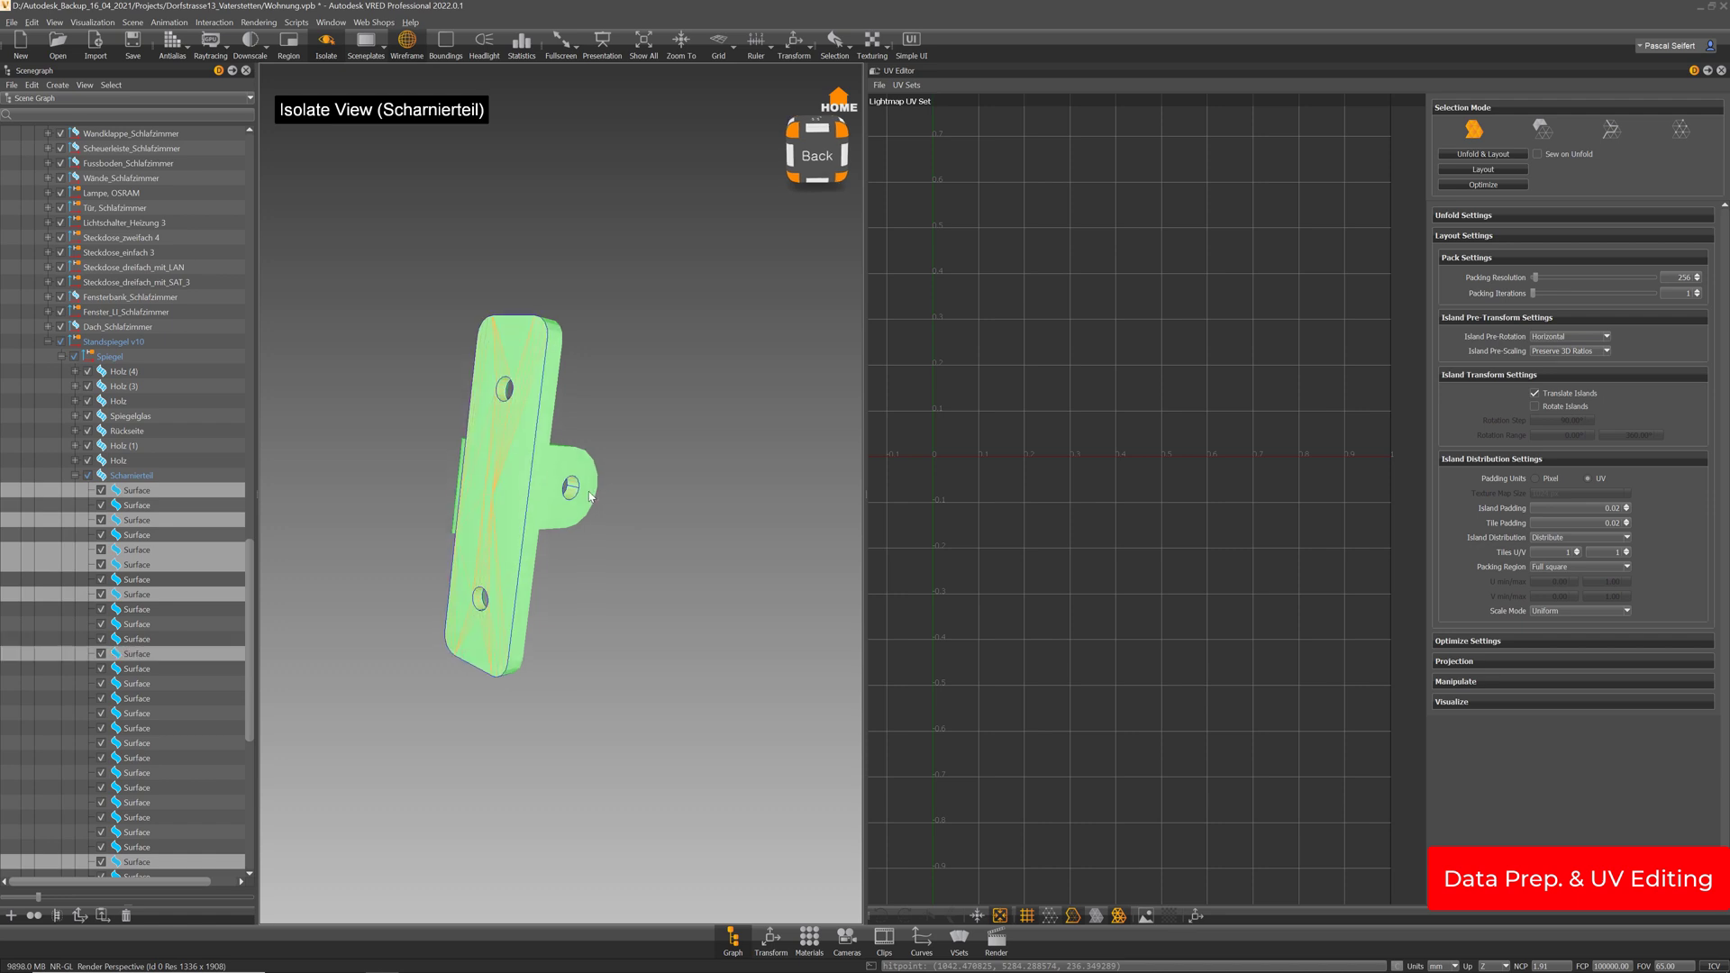
left_click(556, 462, "shift")
left_click_drag(505, 424, 360, 522, "alt")
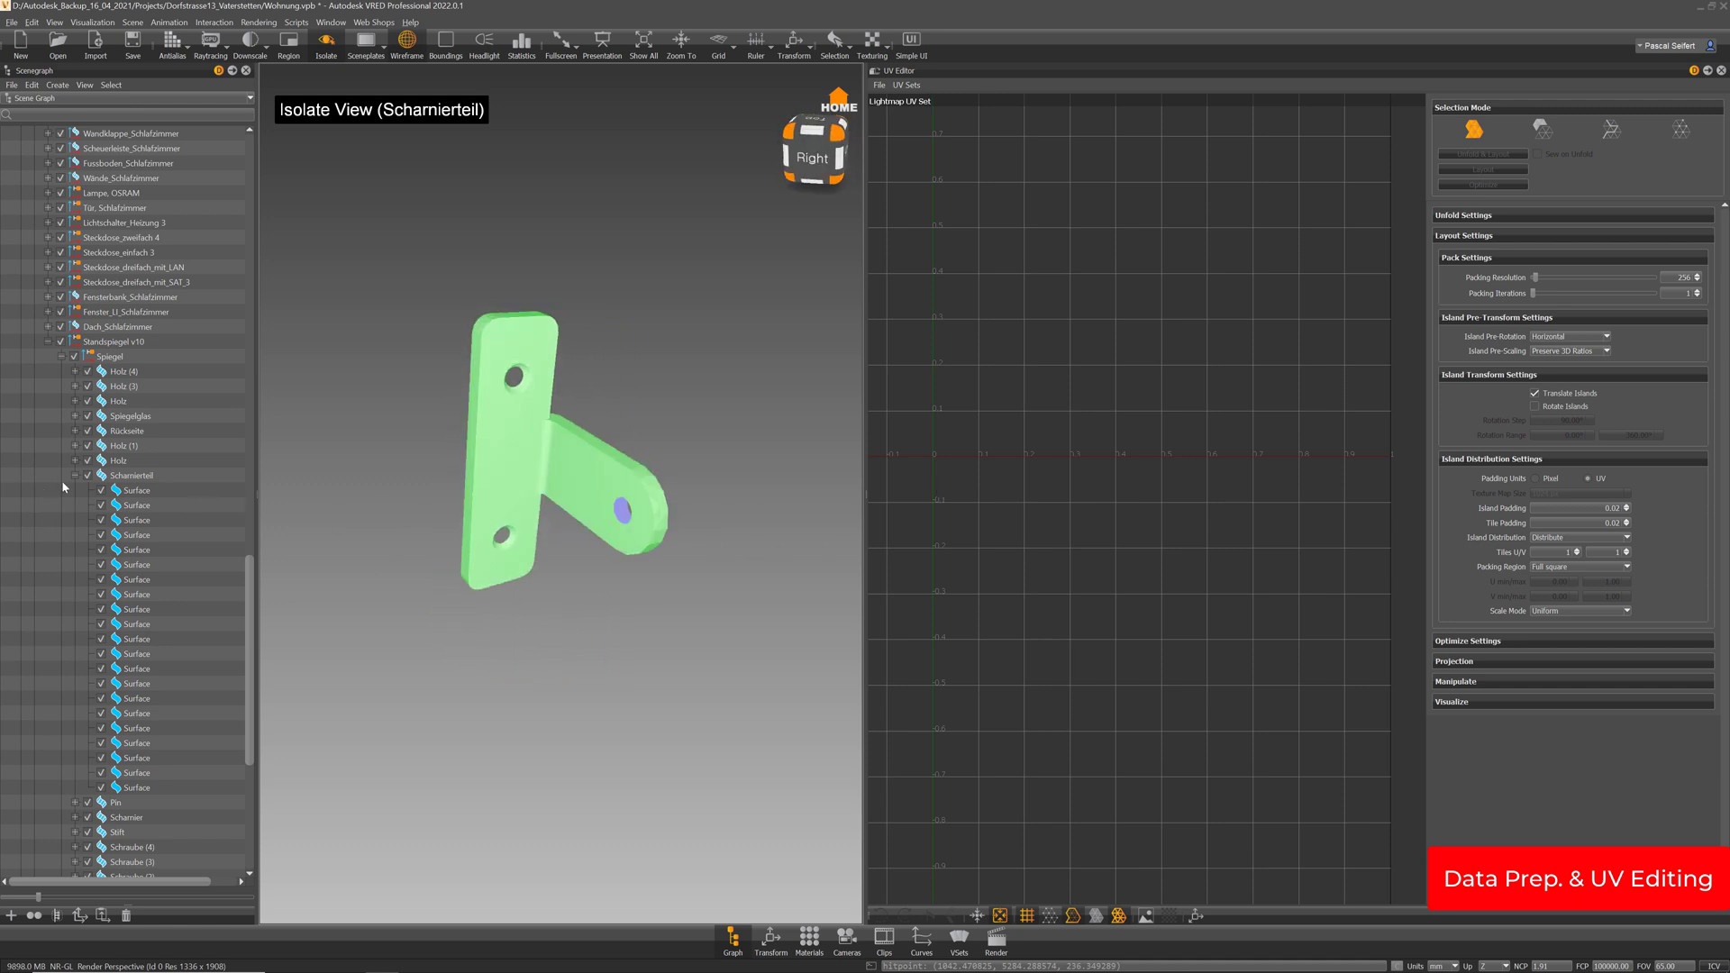
left_click(129, 479)
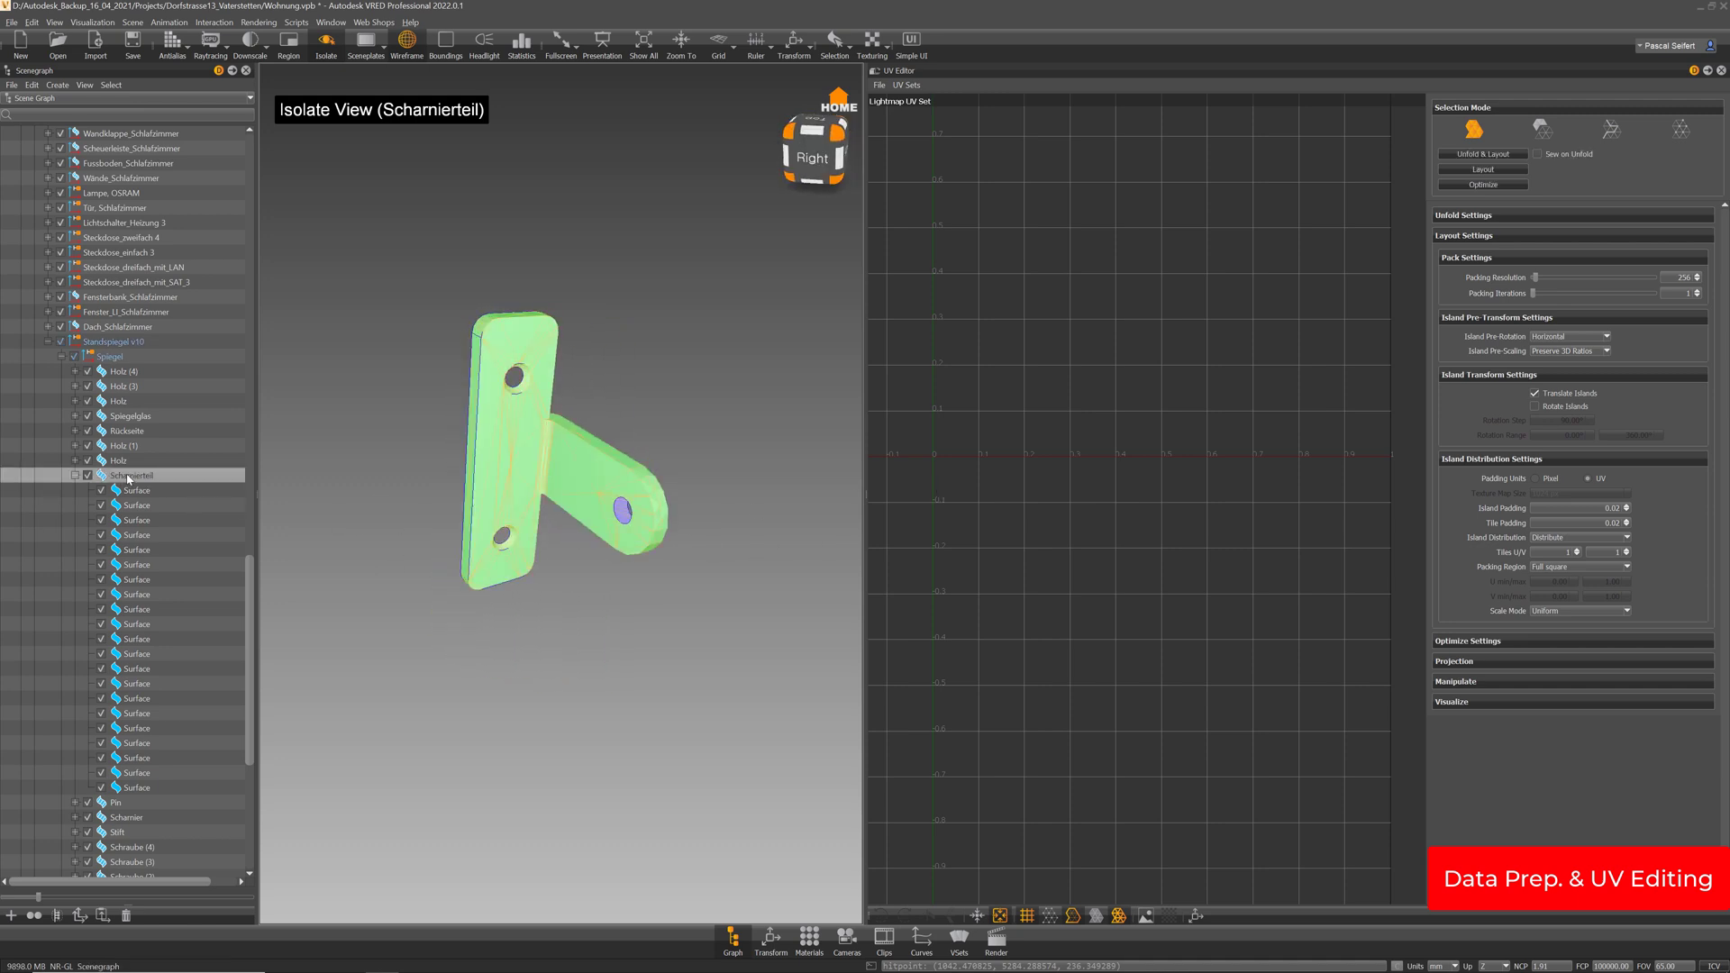
Copy Scharnierteil's material UVs over its lightmap UV set and display the lightmap set
left_click(908, 85)
left_click(928, 105)
left_click(908, 84)
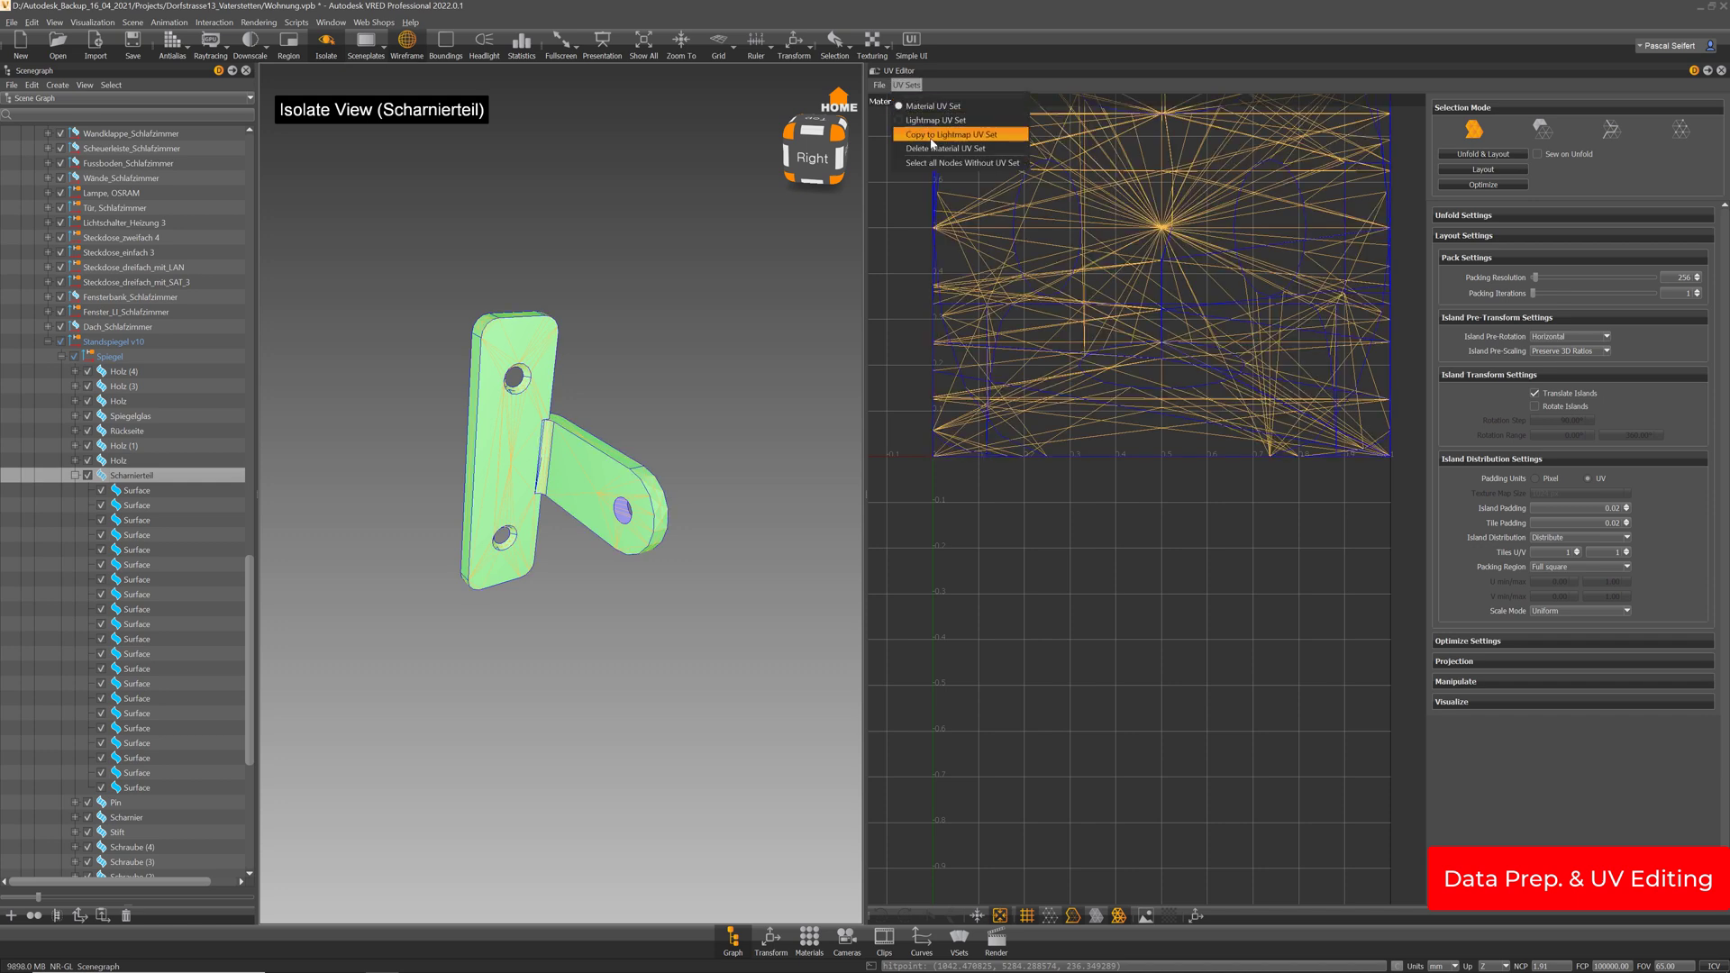
left_click(932, 134)
left_click(840, 516)
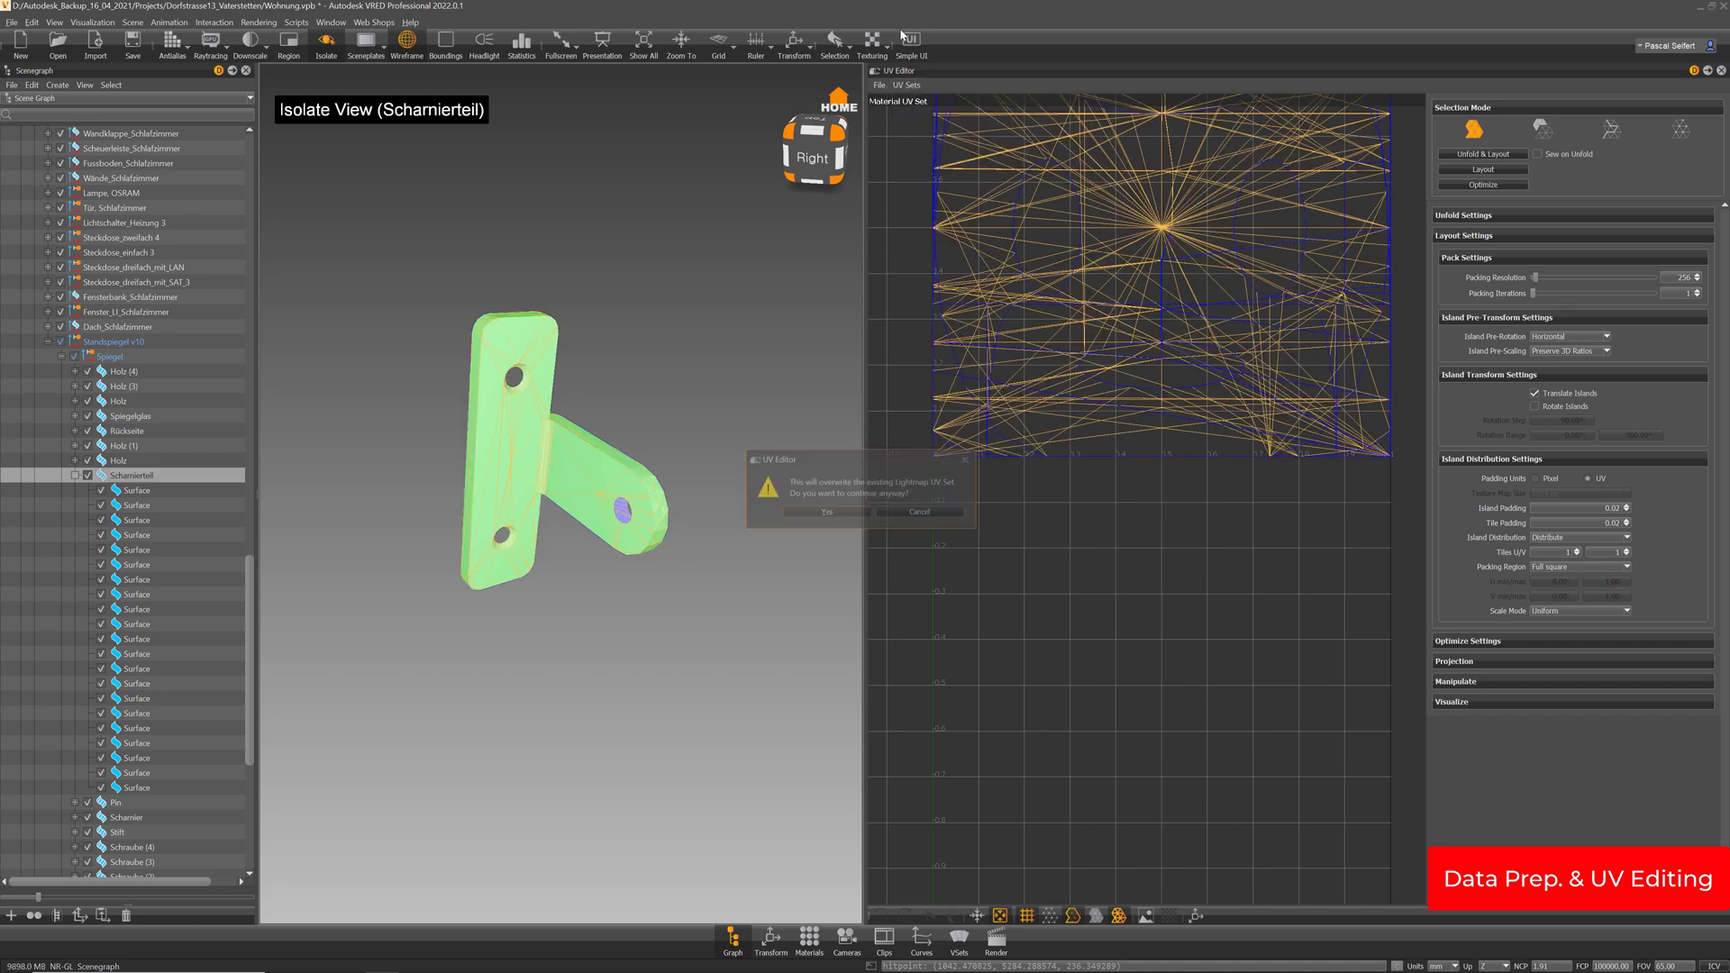
left_click(913, 86)
left_click(917, 121)
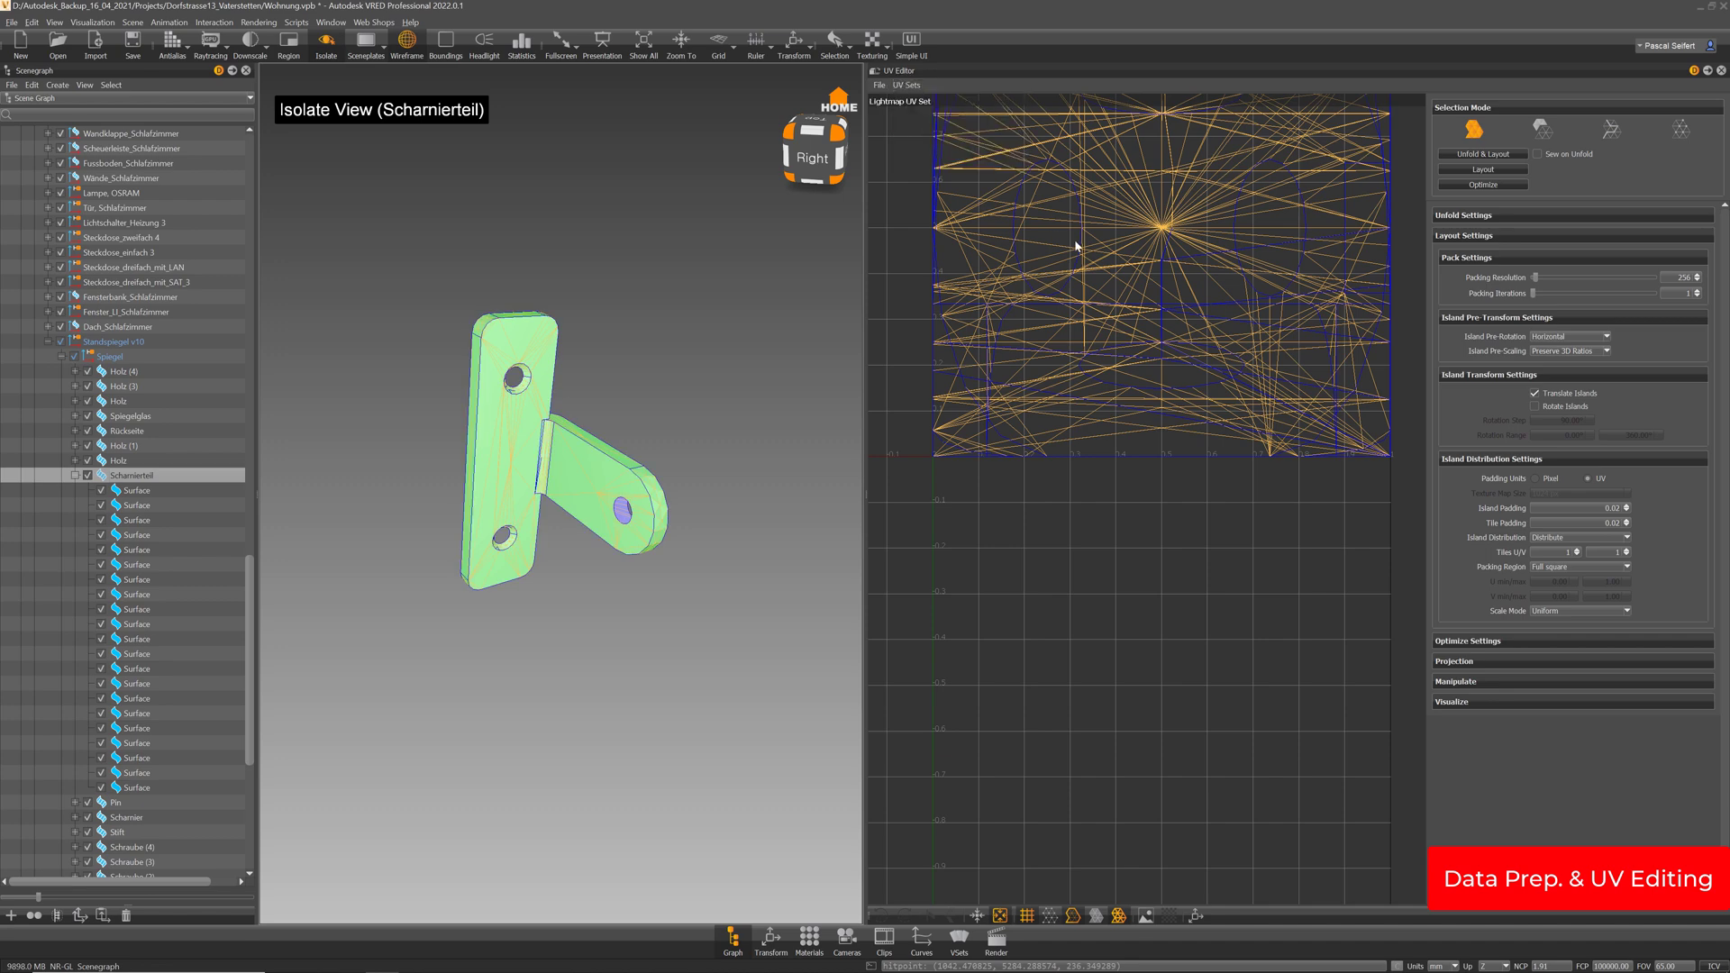
scroll(1074, 241, "down", 3)
left_click(1483, 169)
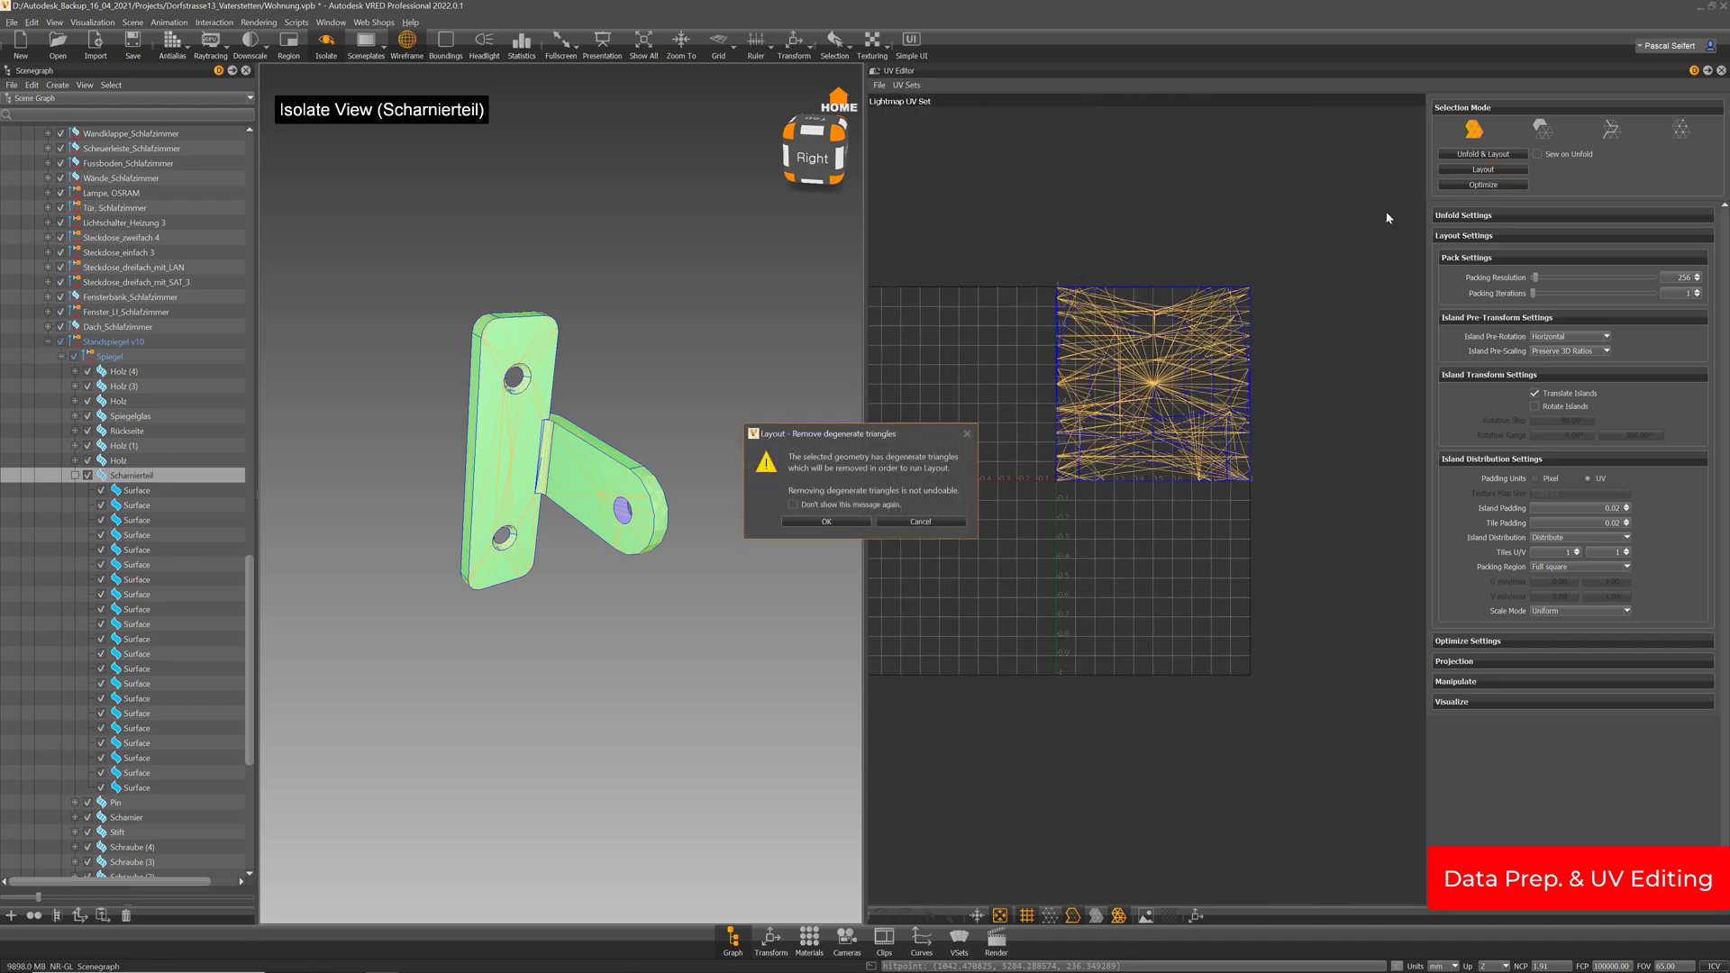
left_click(854, 517)
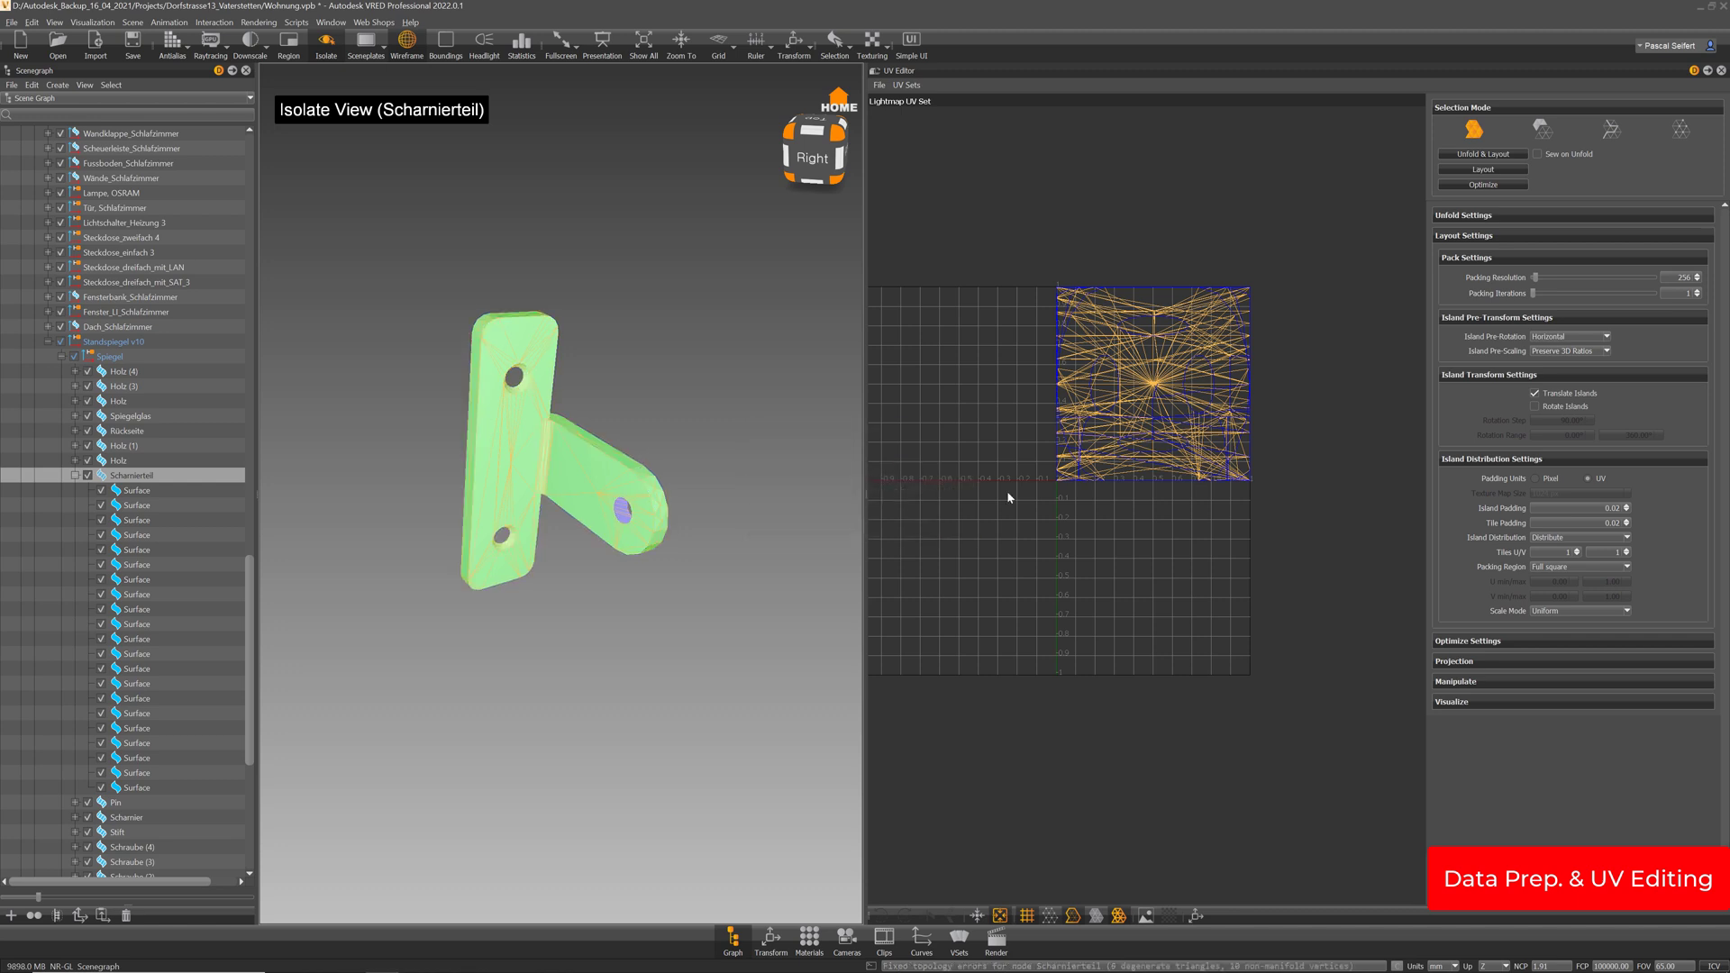
left_click(1543, 129)
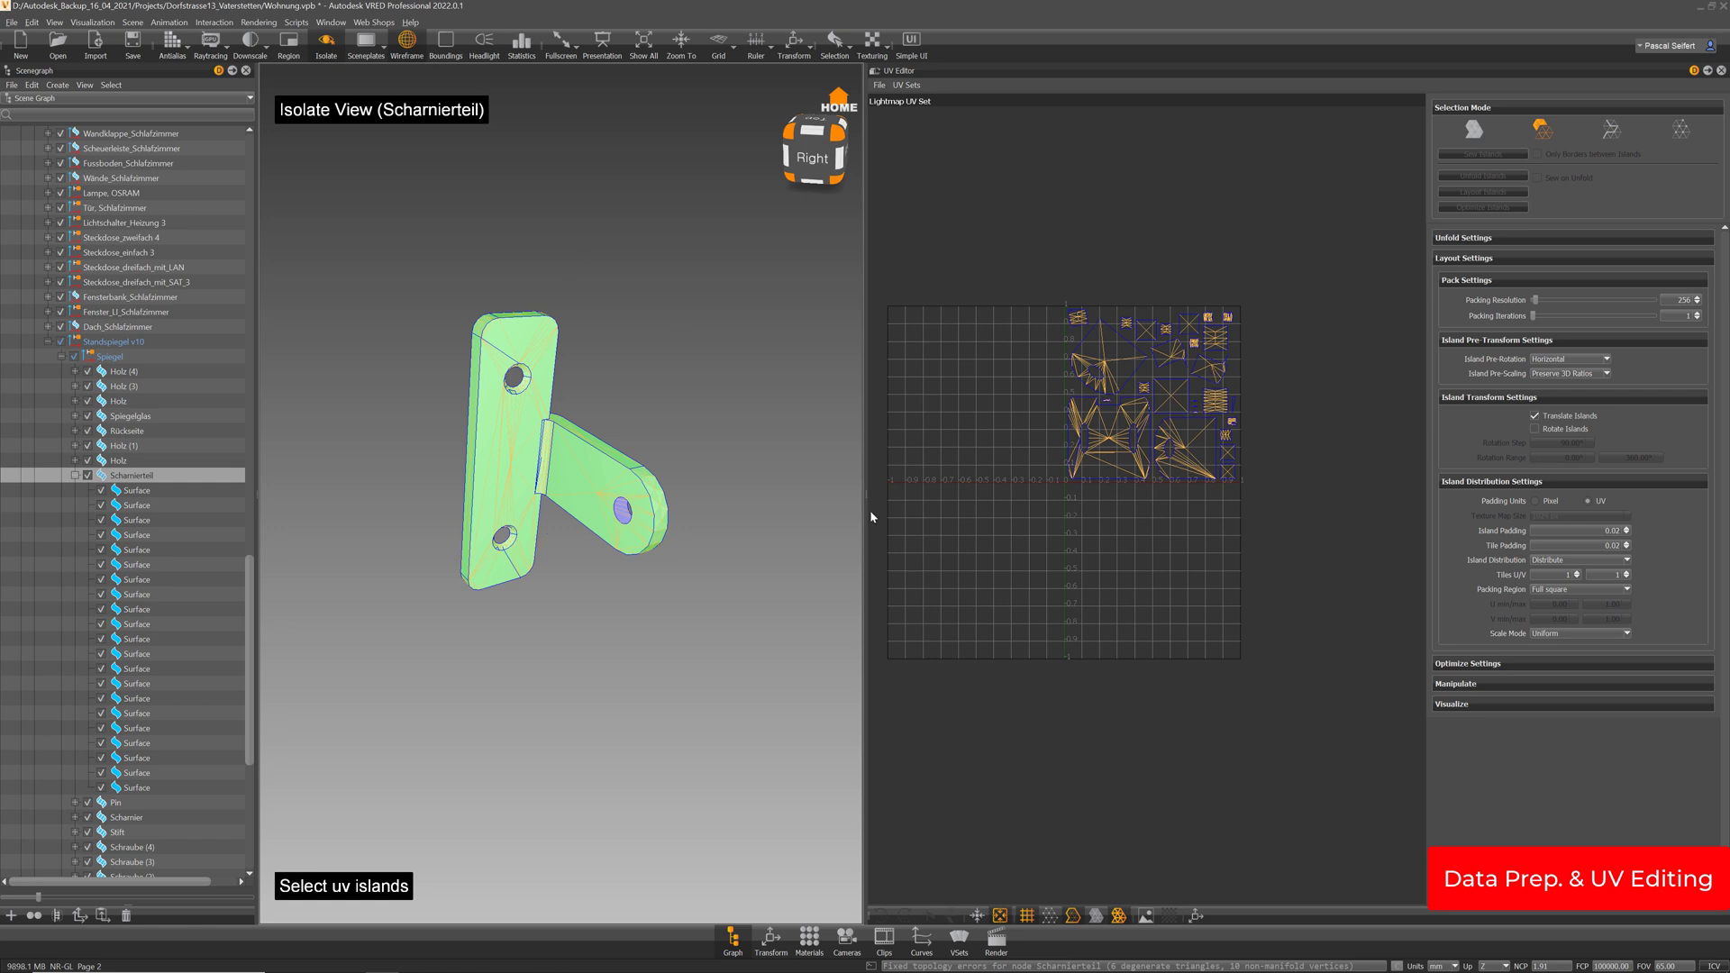
scroll(607, 375, "up", 3)
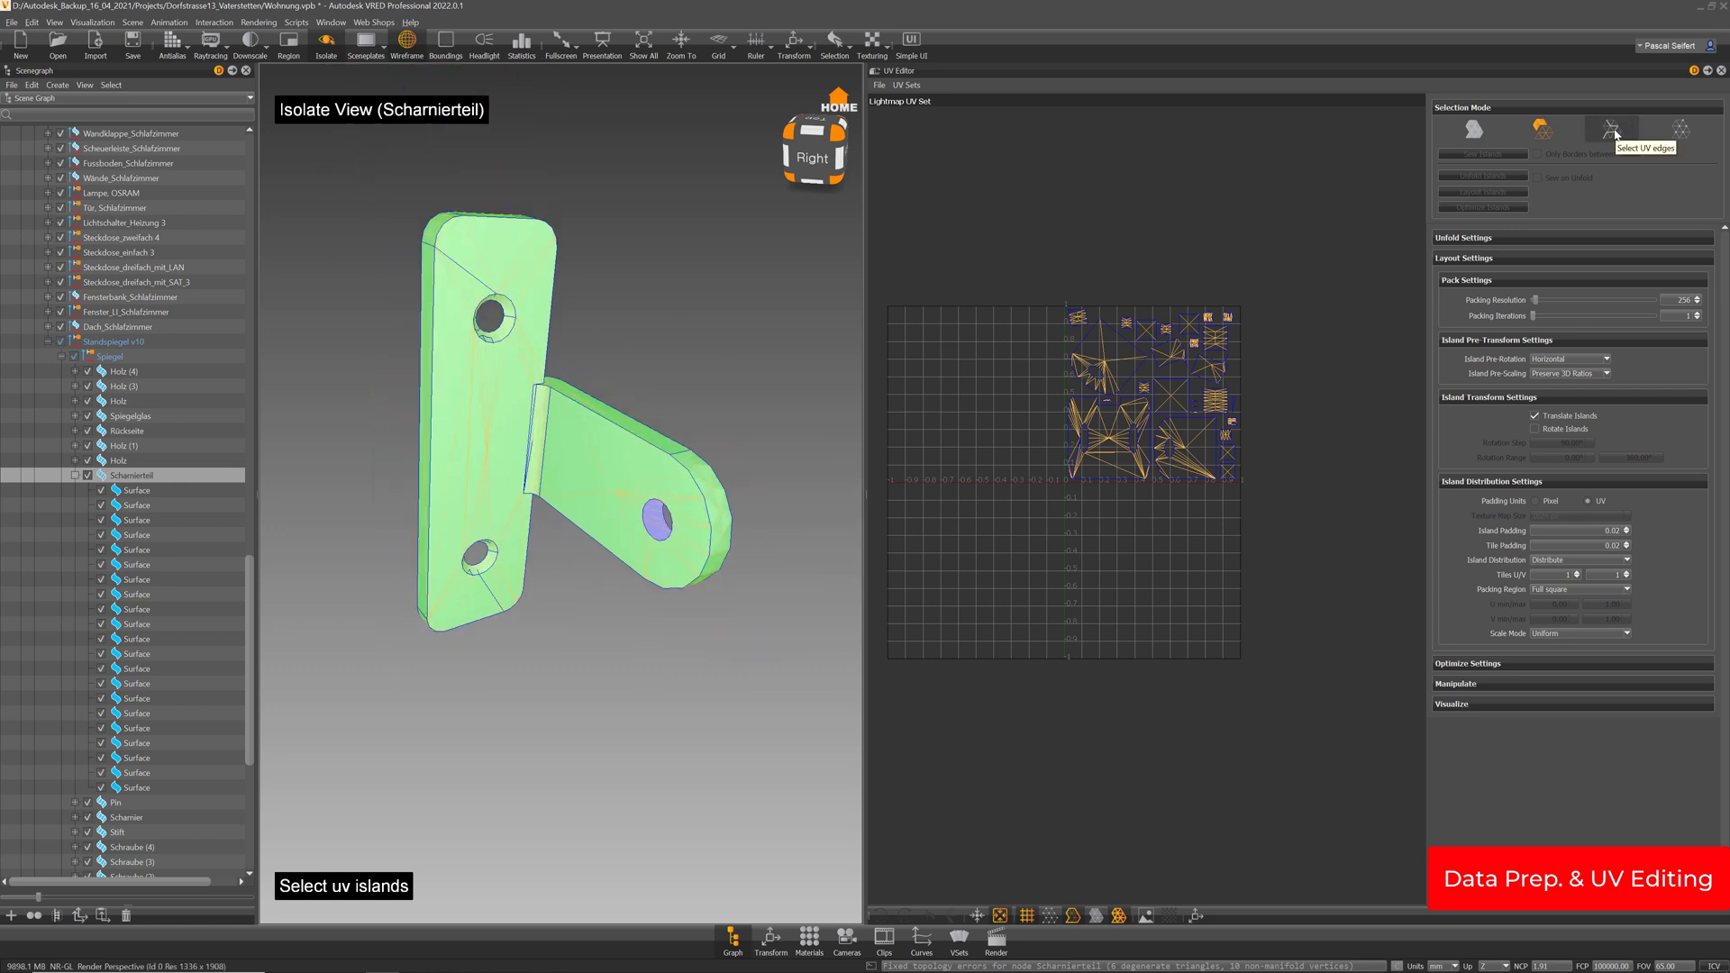
left_click(1611, 130)
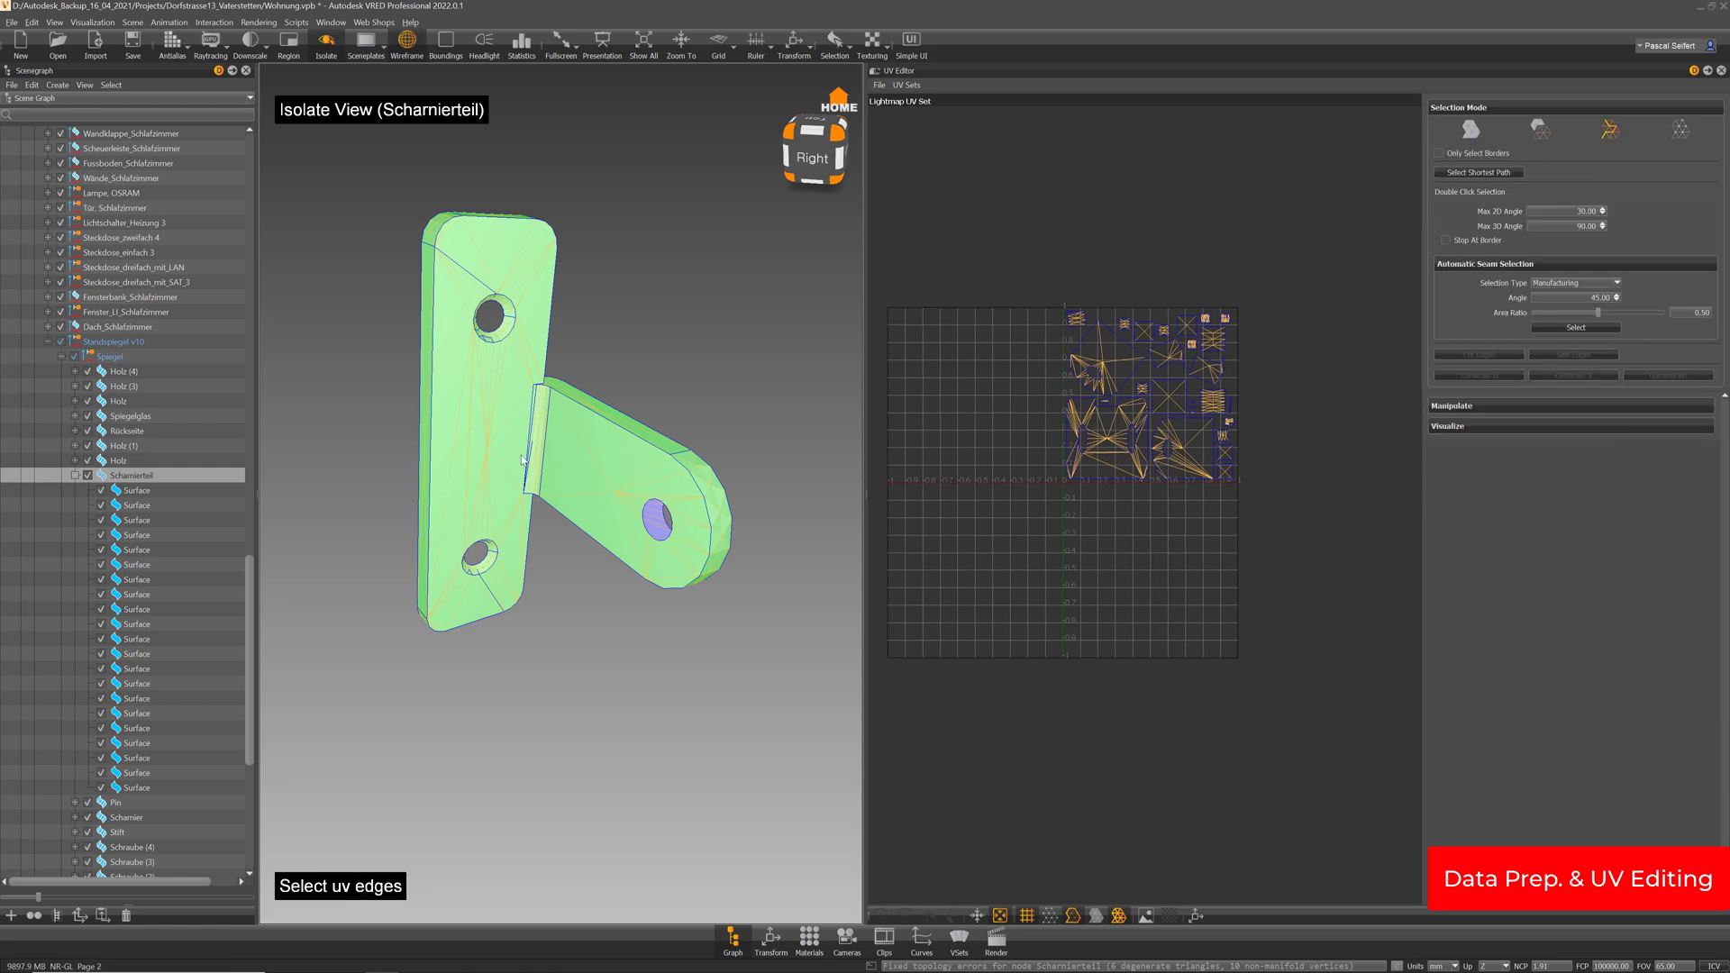
left_click_drag(641, 434, 506, 485)
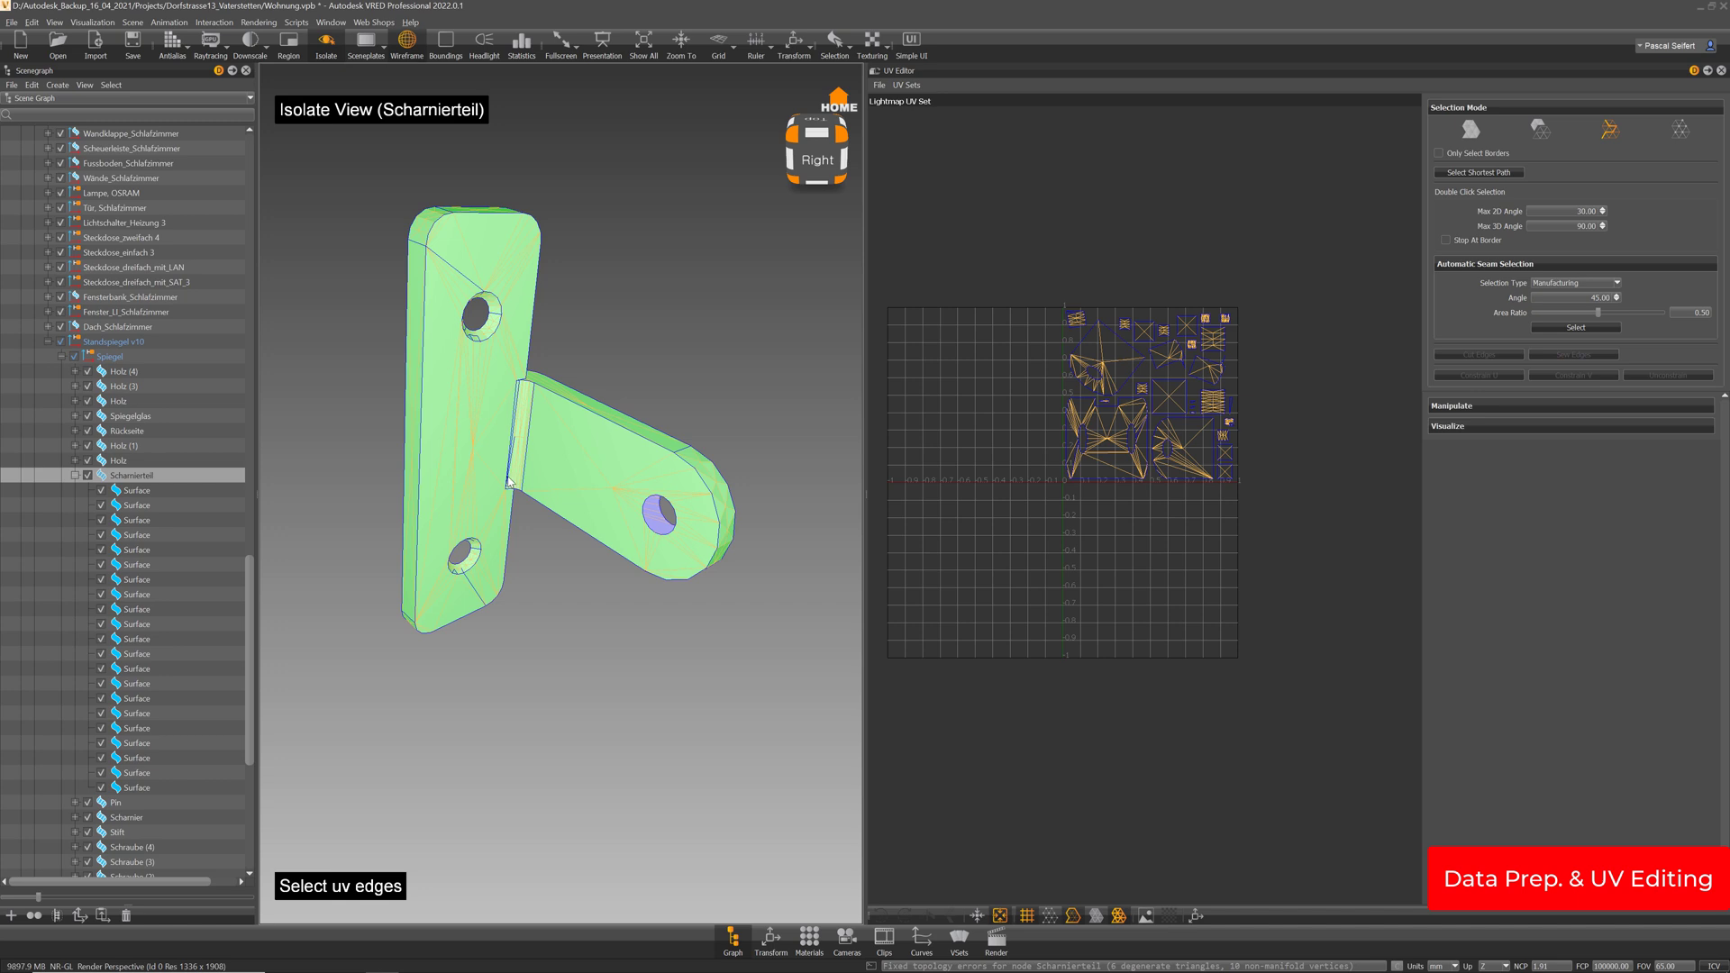
scroll(1216, 403, "up", 3)
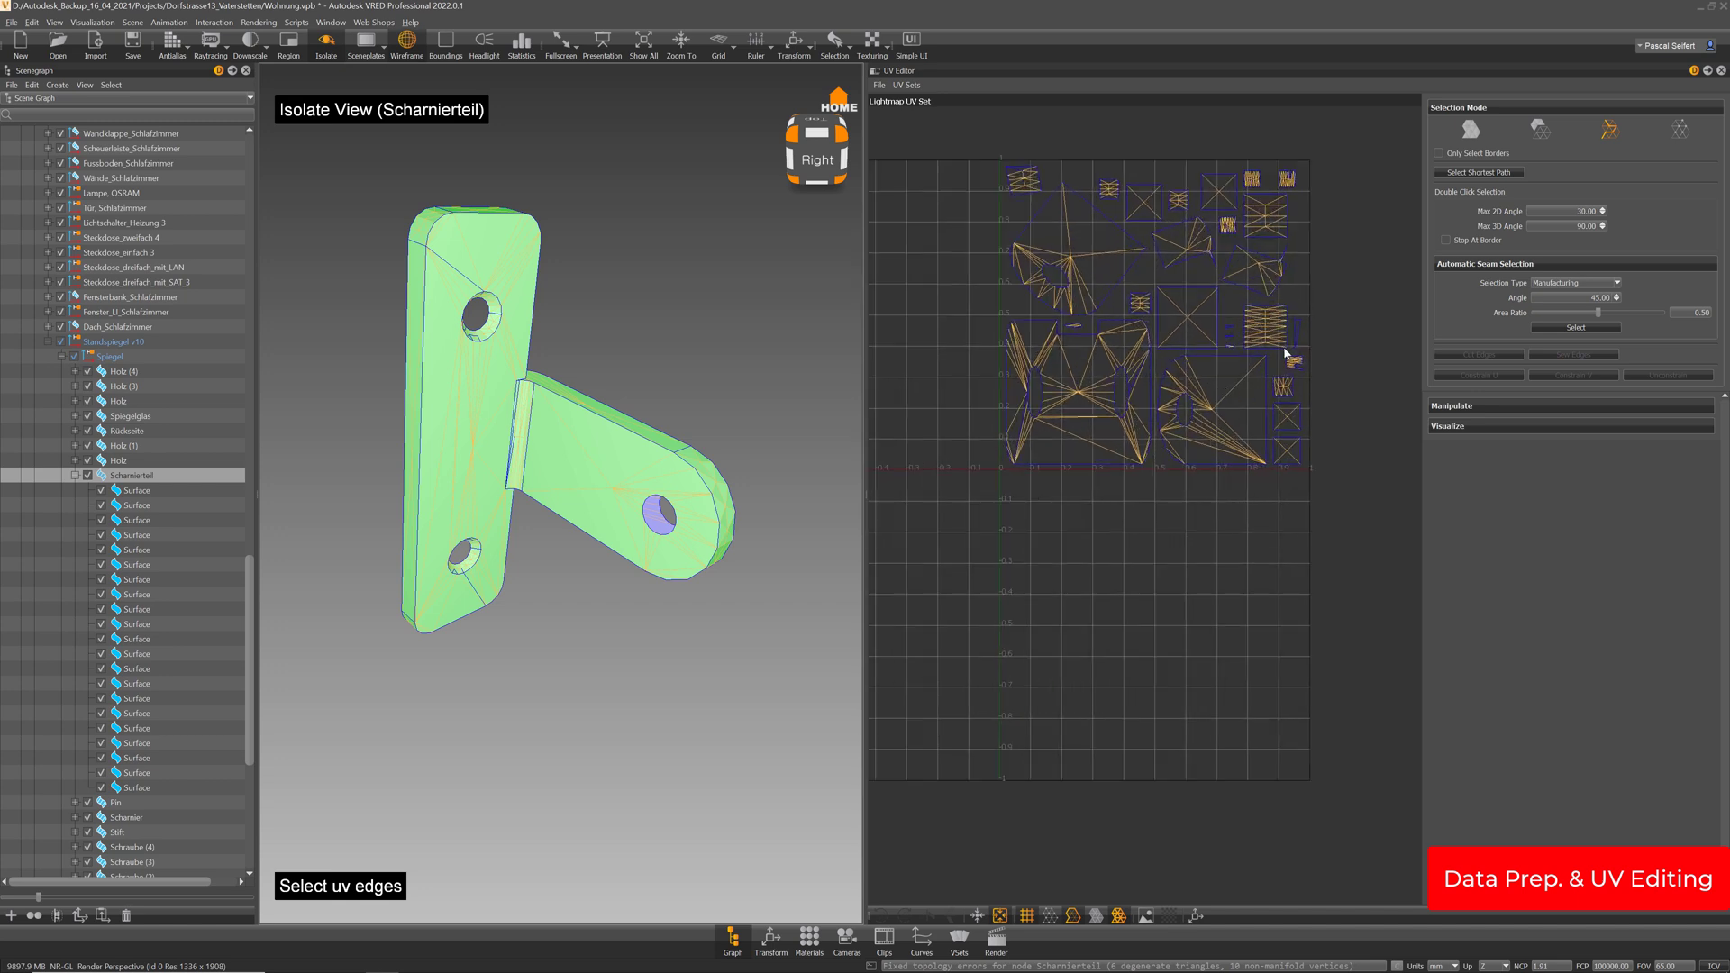
middle_click_drag(1301, 340, 1283, 365)
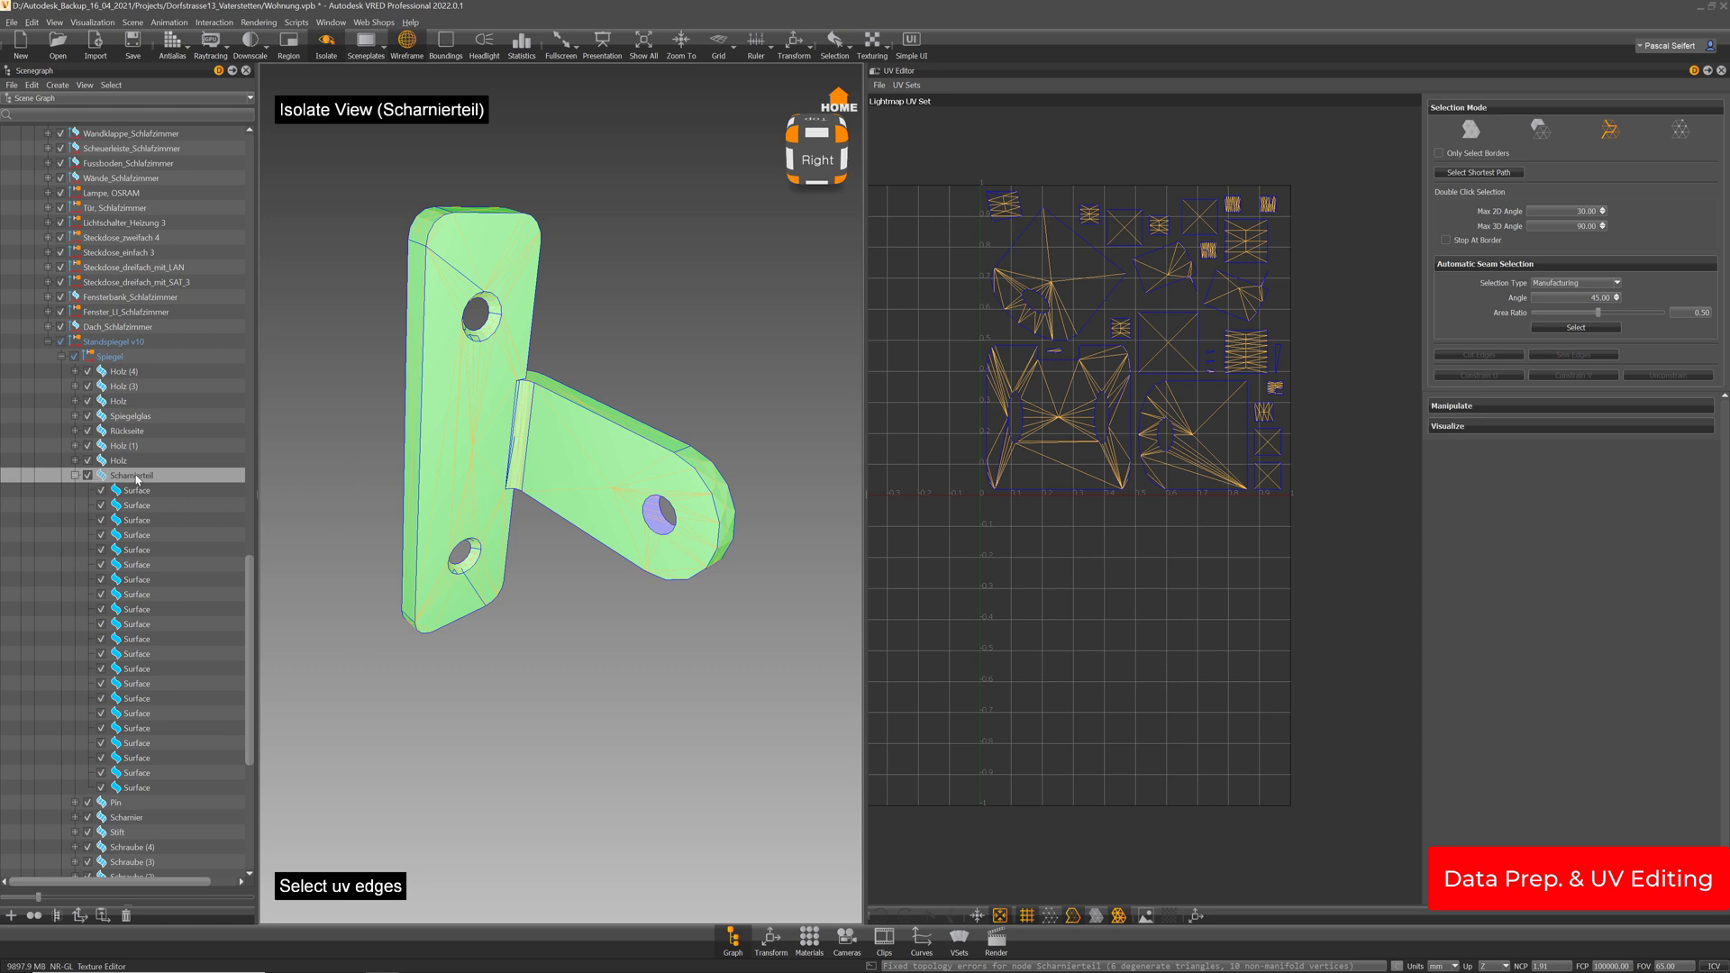
left_click(907, 85)
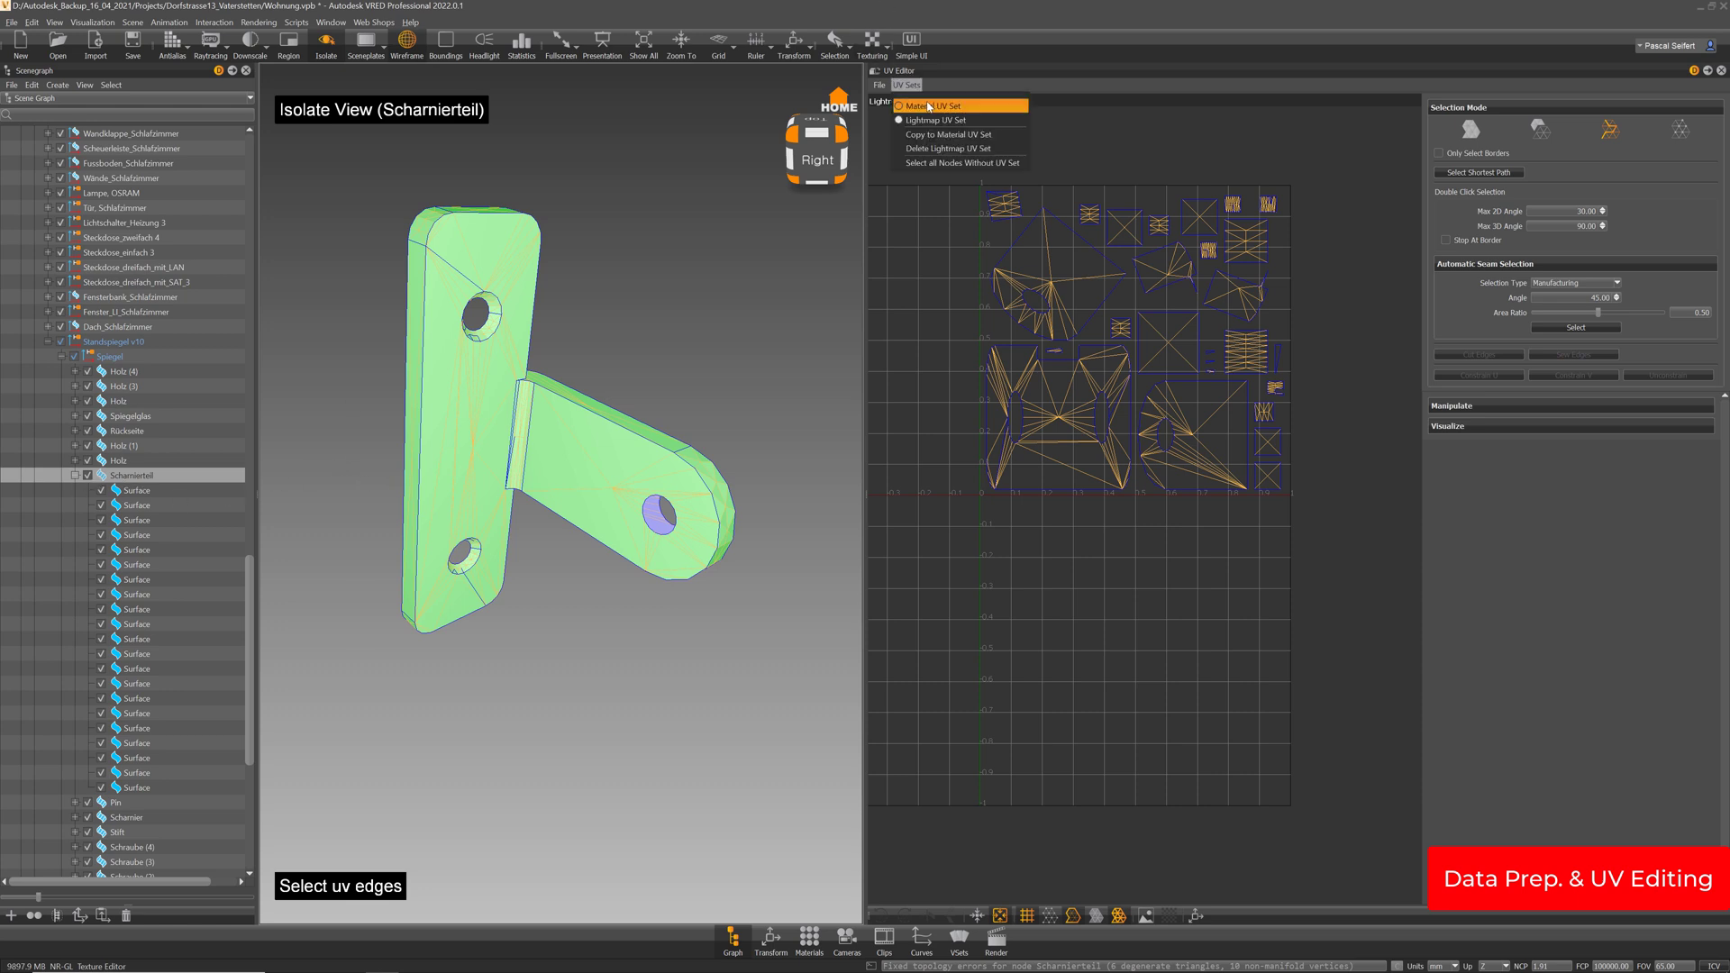
left_click(1175, 121)
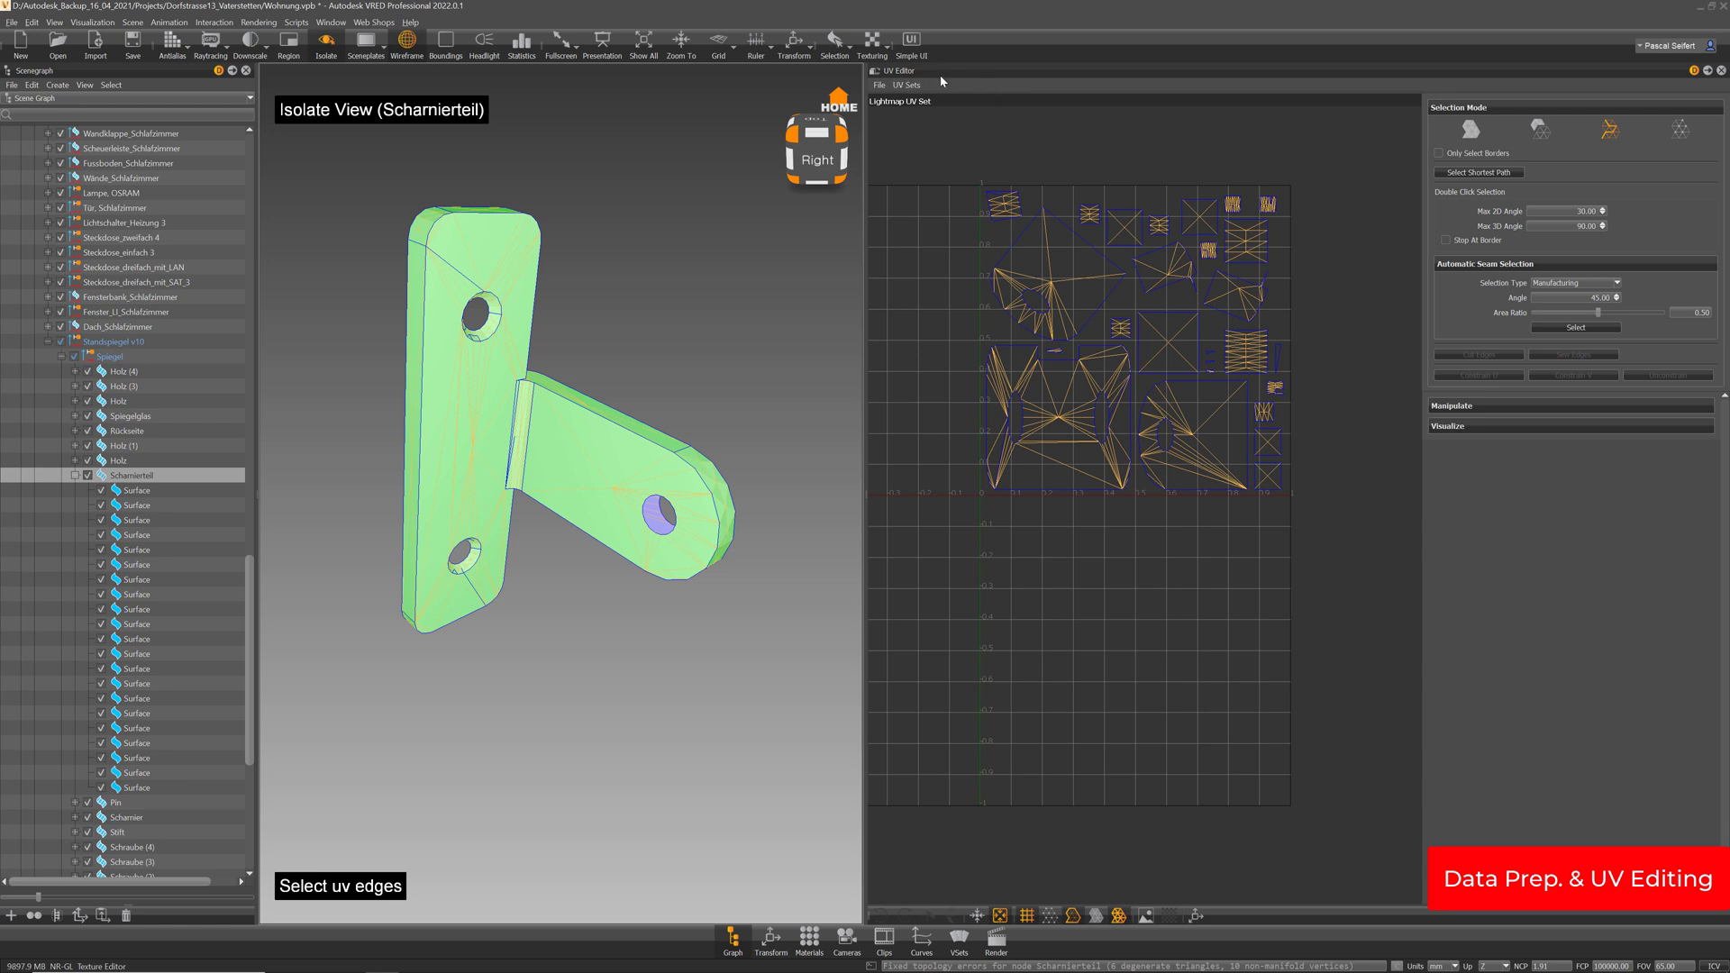
left_click(914, 85)
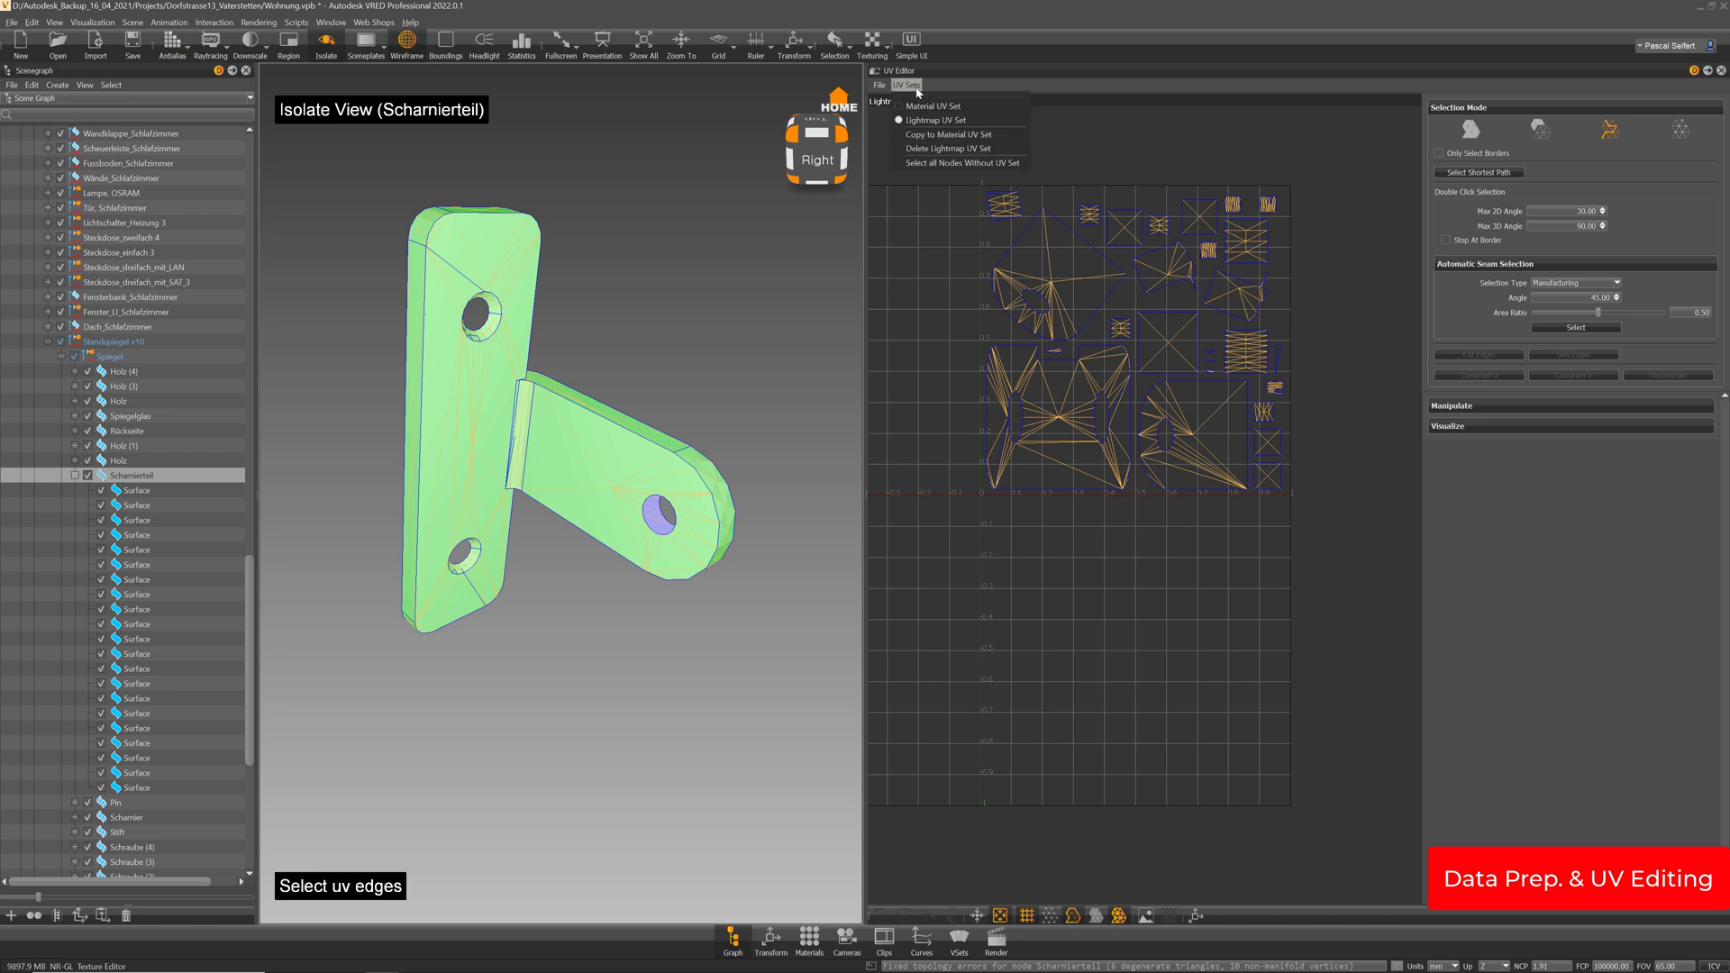
left_click(1081, 120)
left_click(144, 482)
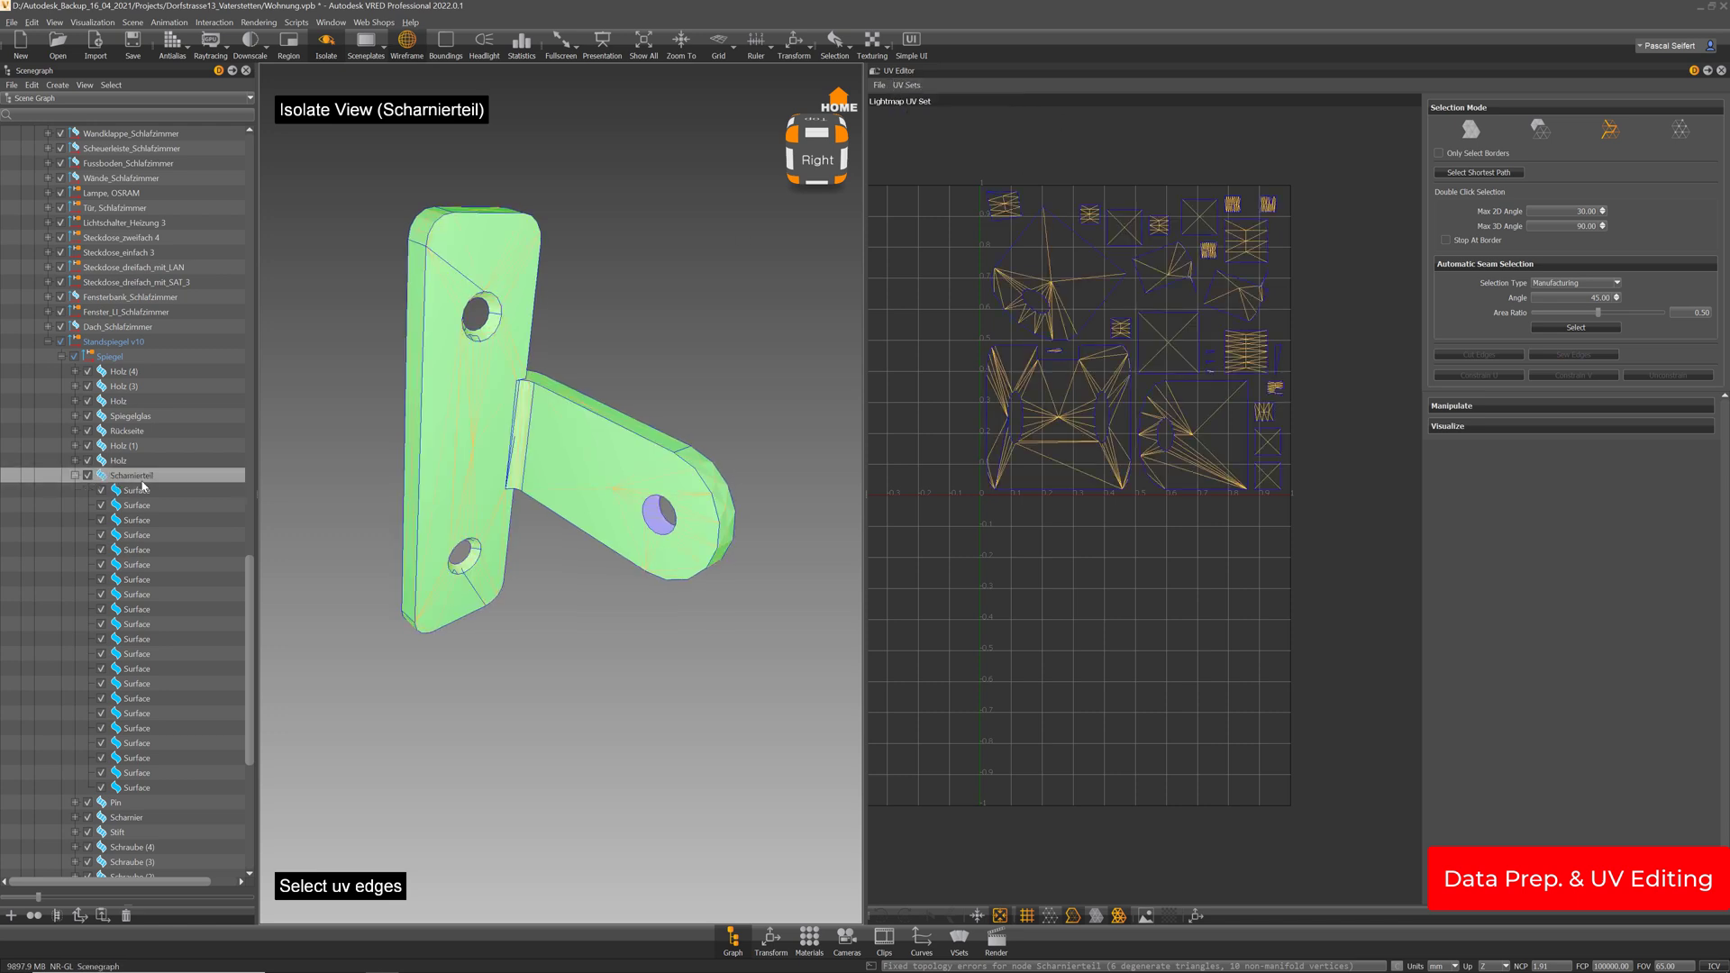
Re-tessellate Scharnierteil's surfaces with Preserve UVs unchecked, leaving its lightmap UVs empty
right_click(143, 478)
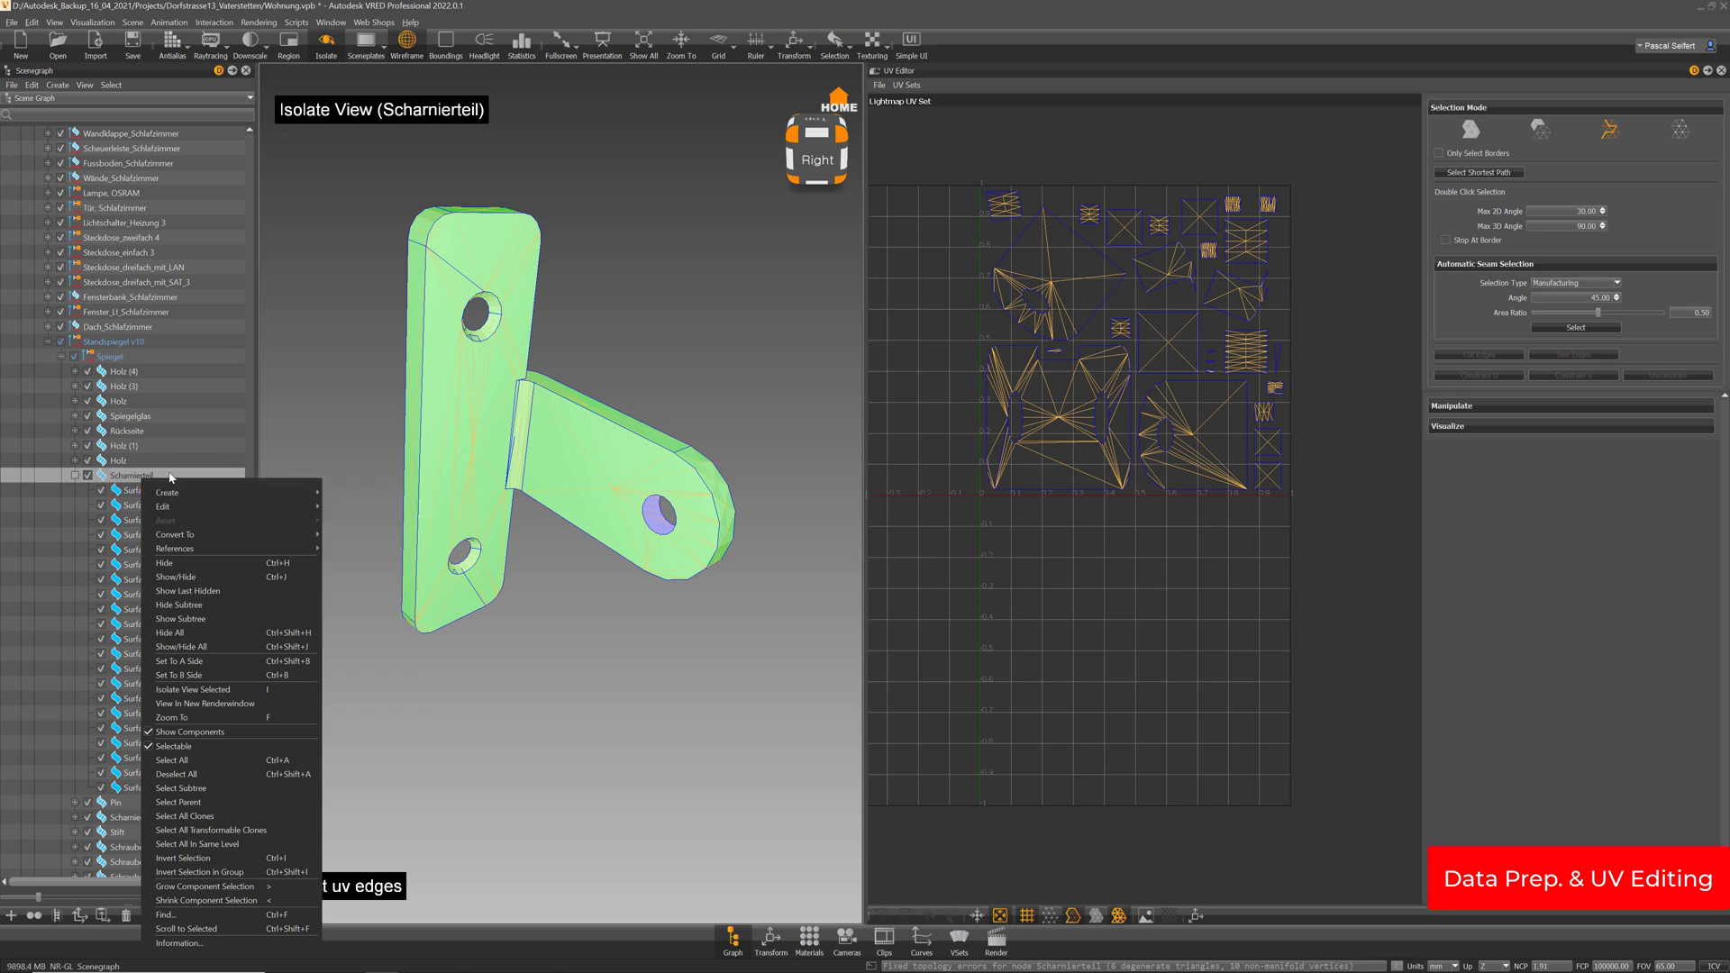
mouse_move(169, 510)
mouse_move(406, 506)
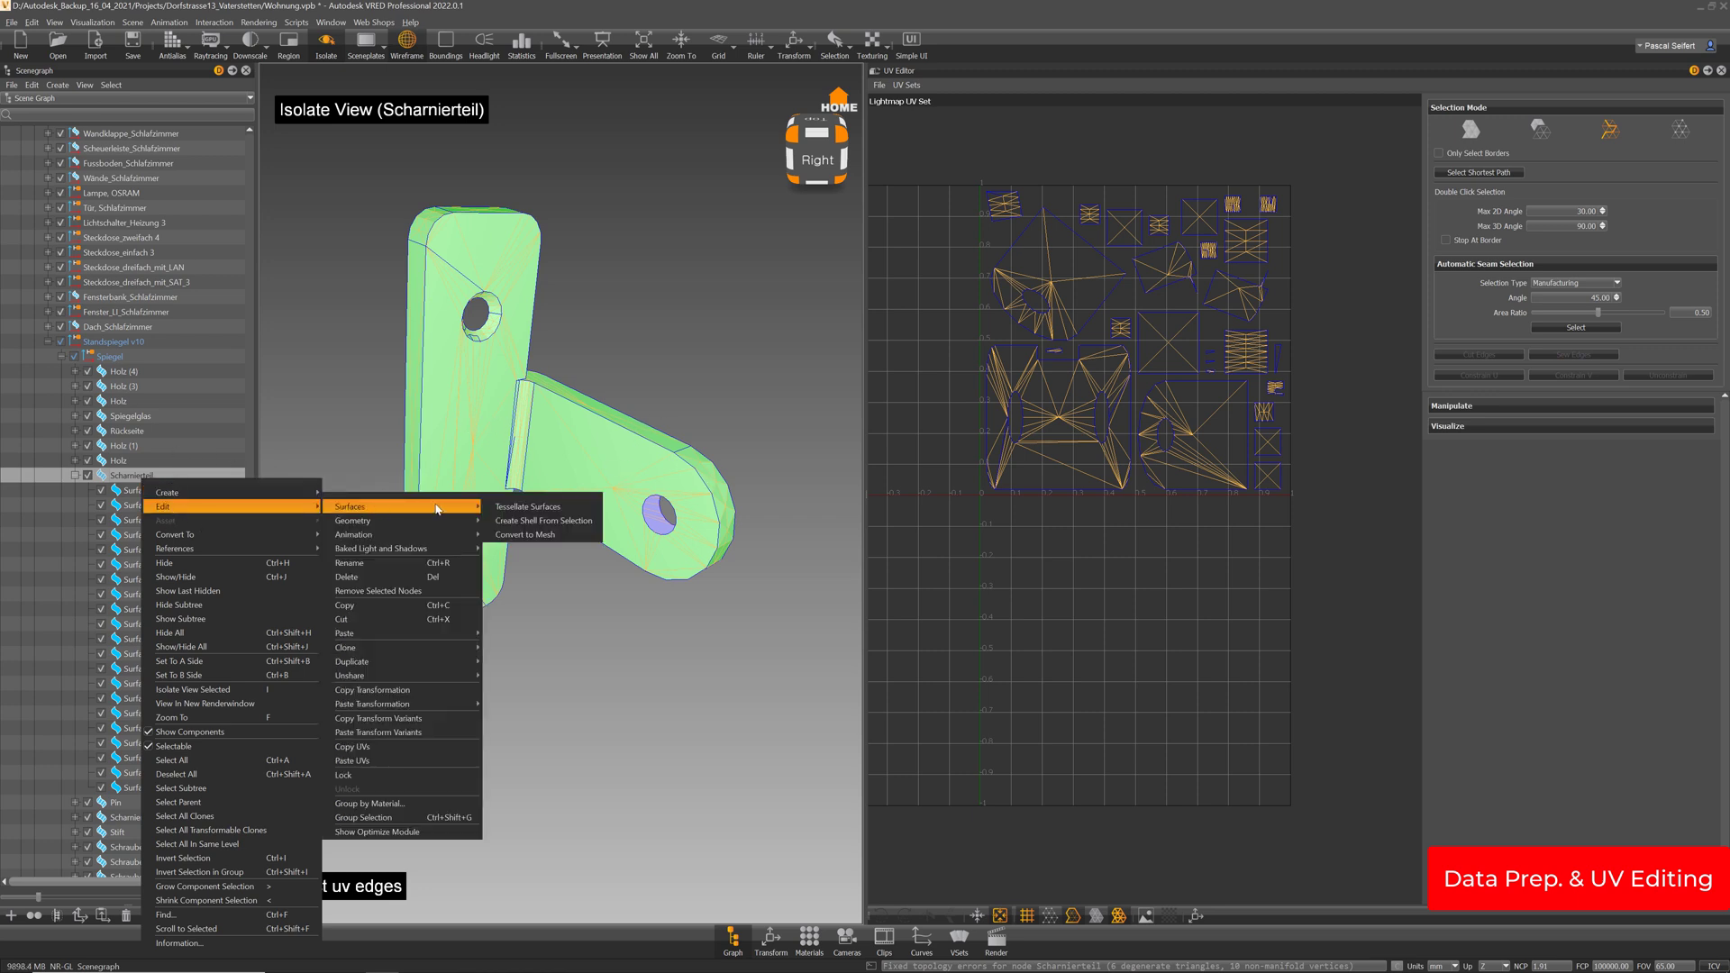
left_click(528, 508)
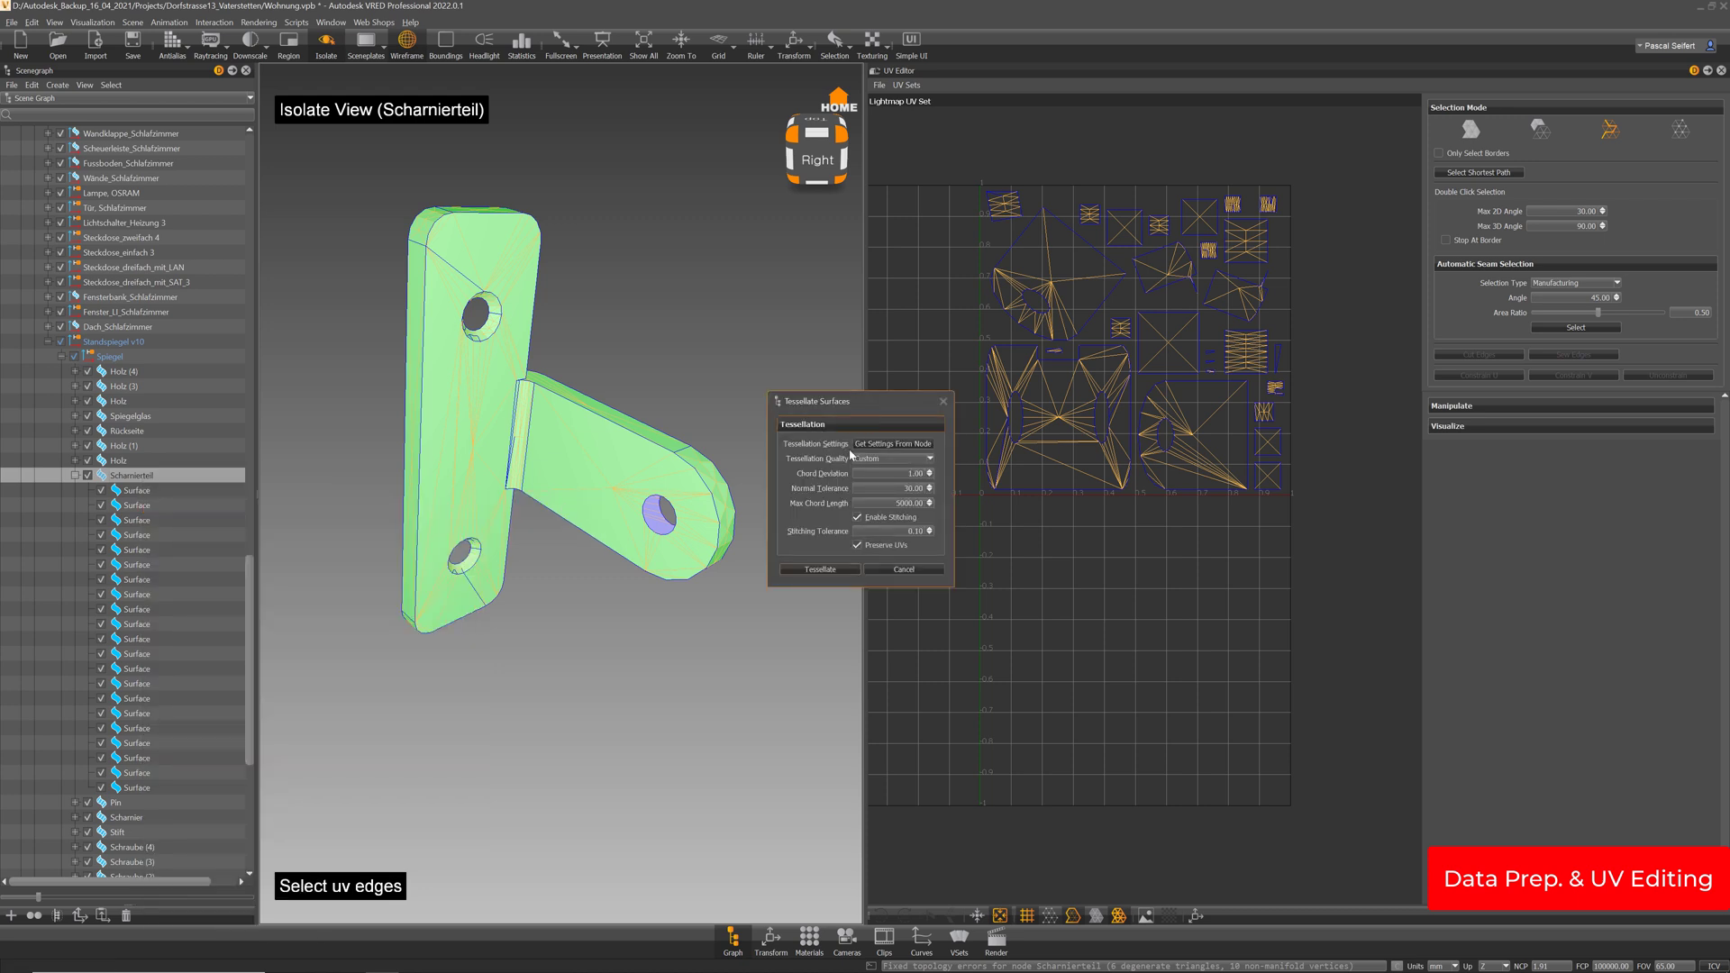
left_click(858, 546)
left_click(843, 570)
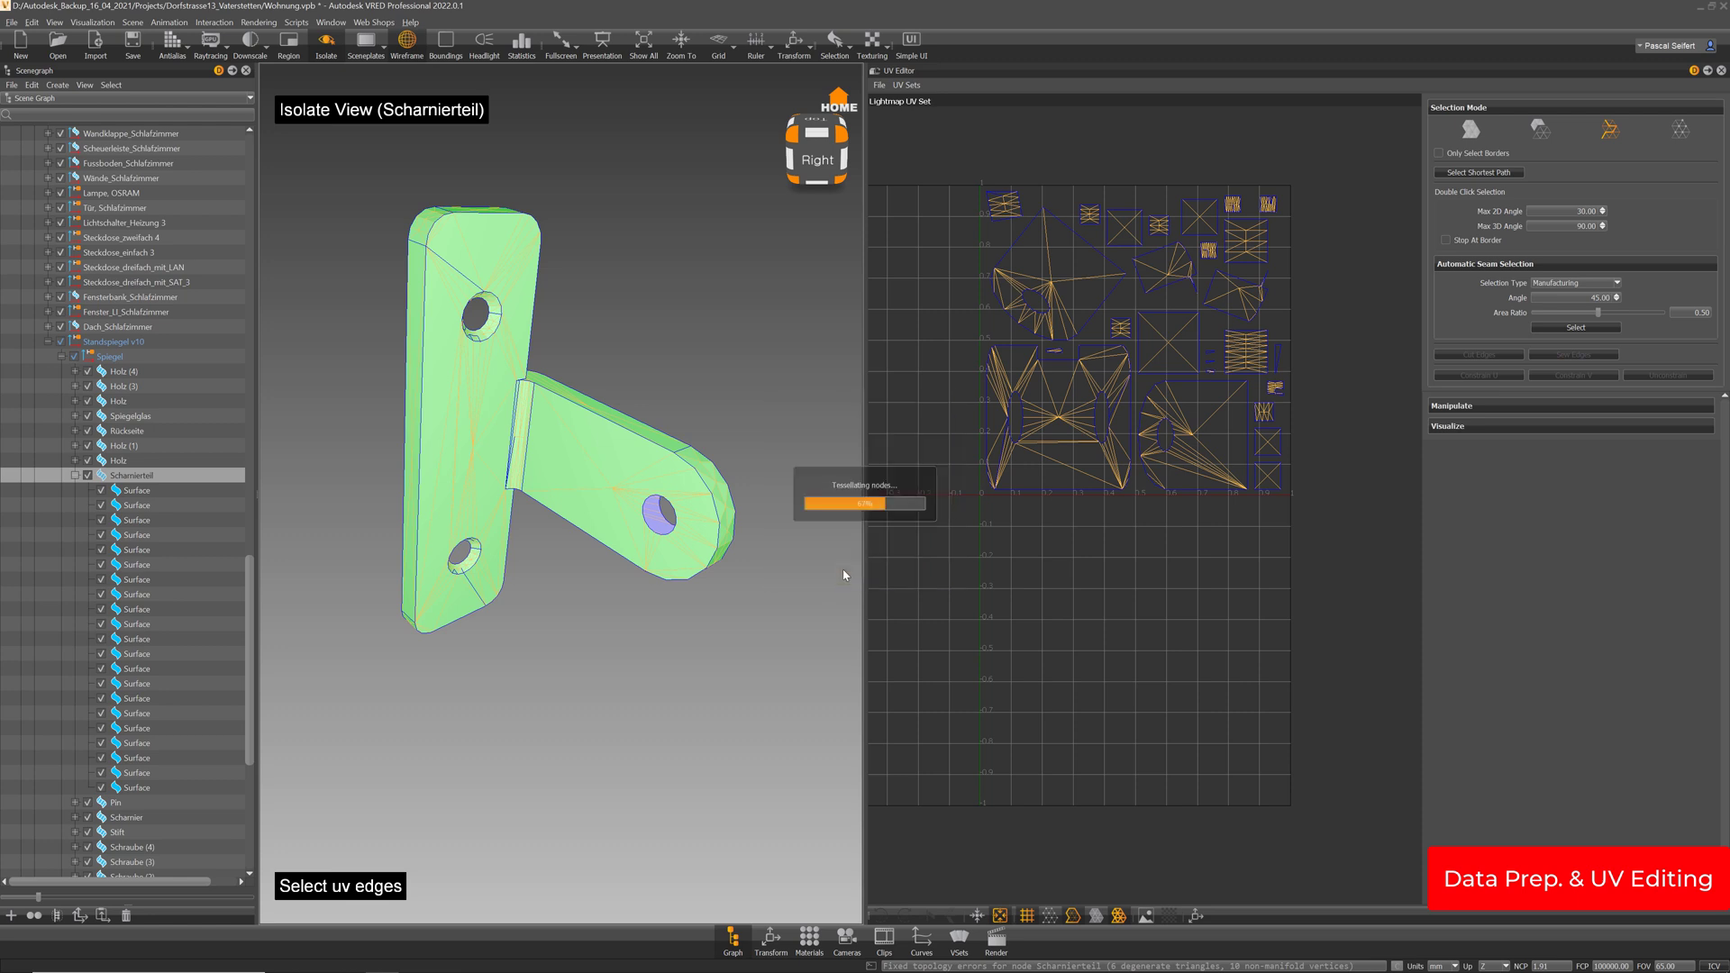
mouse_move(463, 419)
left_mouse_down("alt")
mouse_move(697, 401)
mouse_move(451, 425)
left_mouse_up("alt")
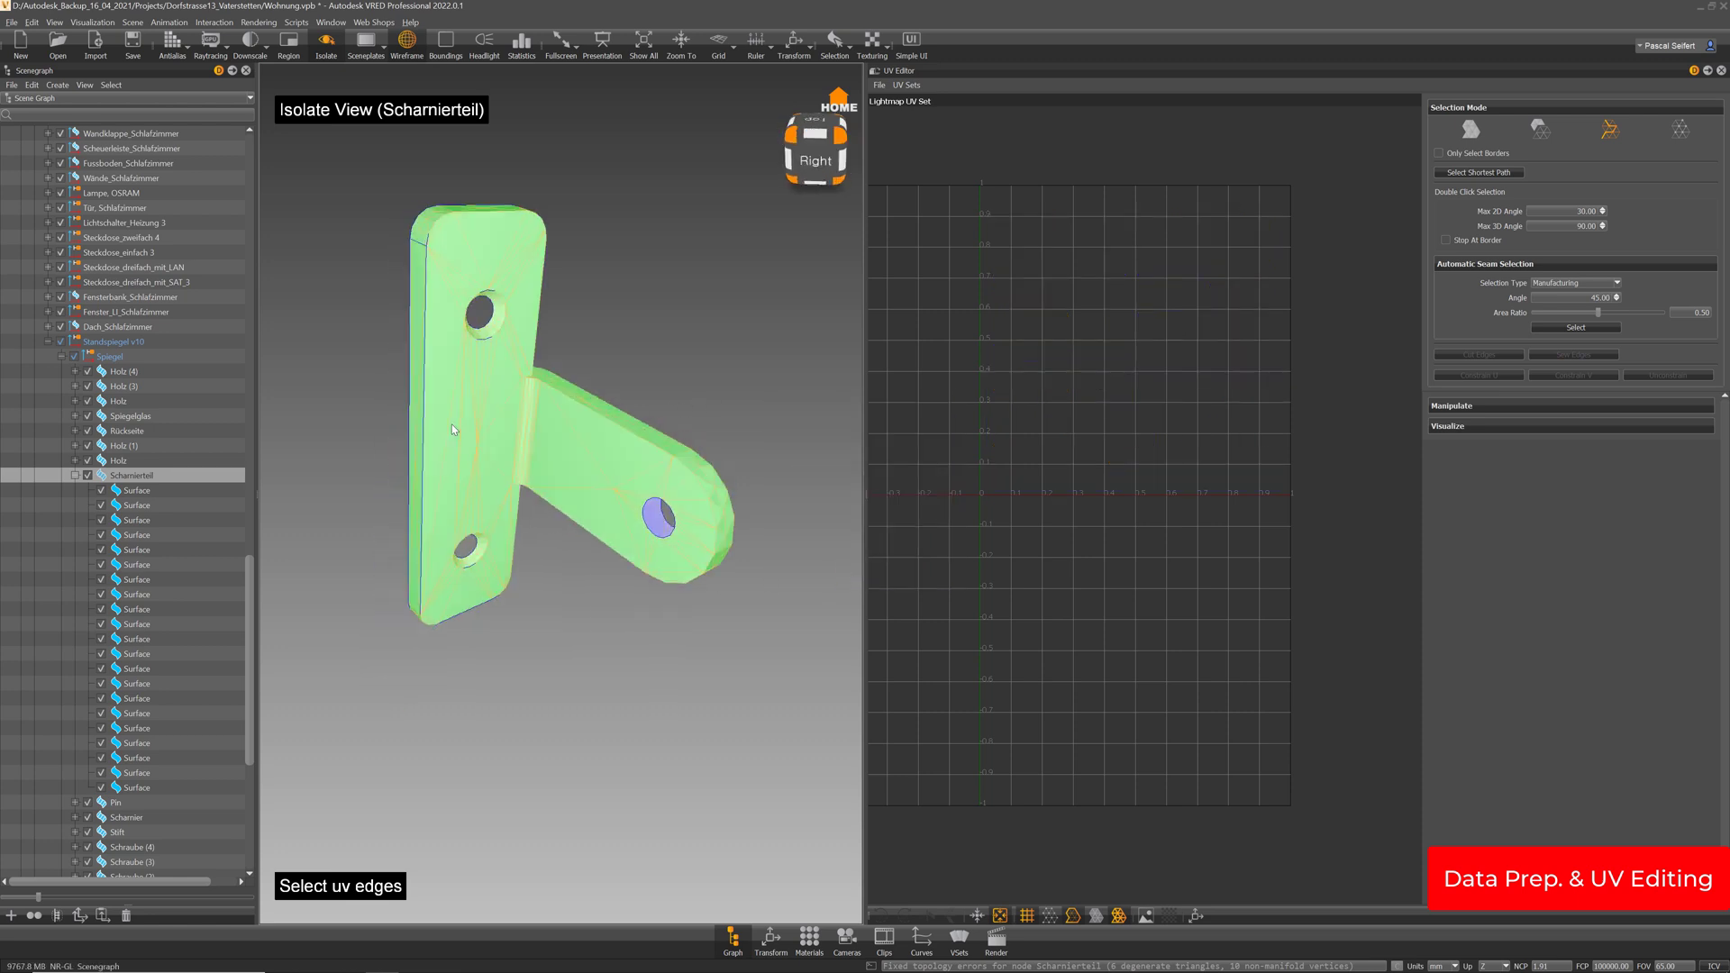
left_click(906, 86)
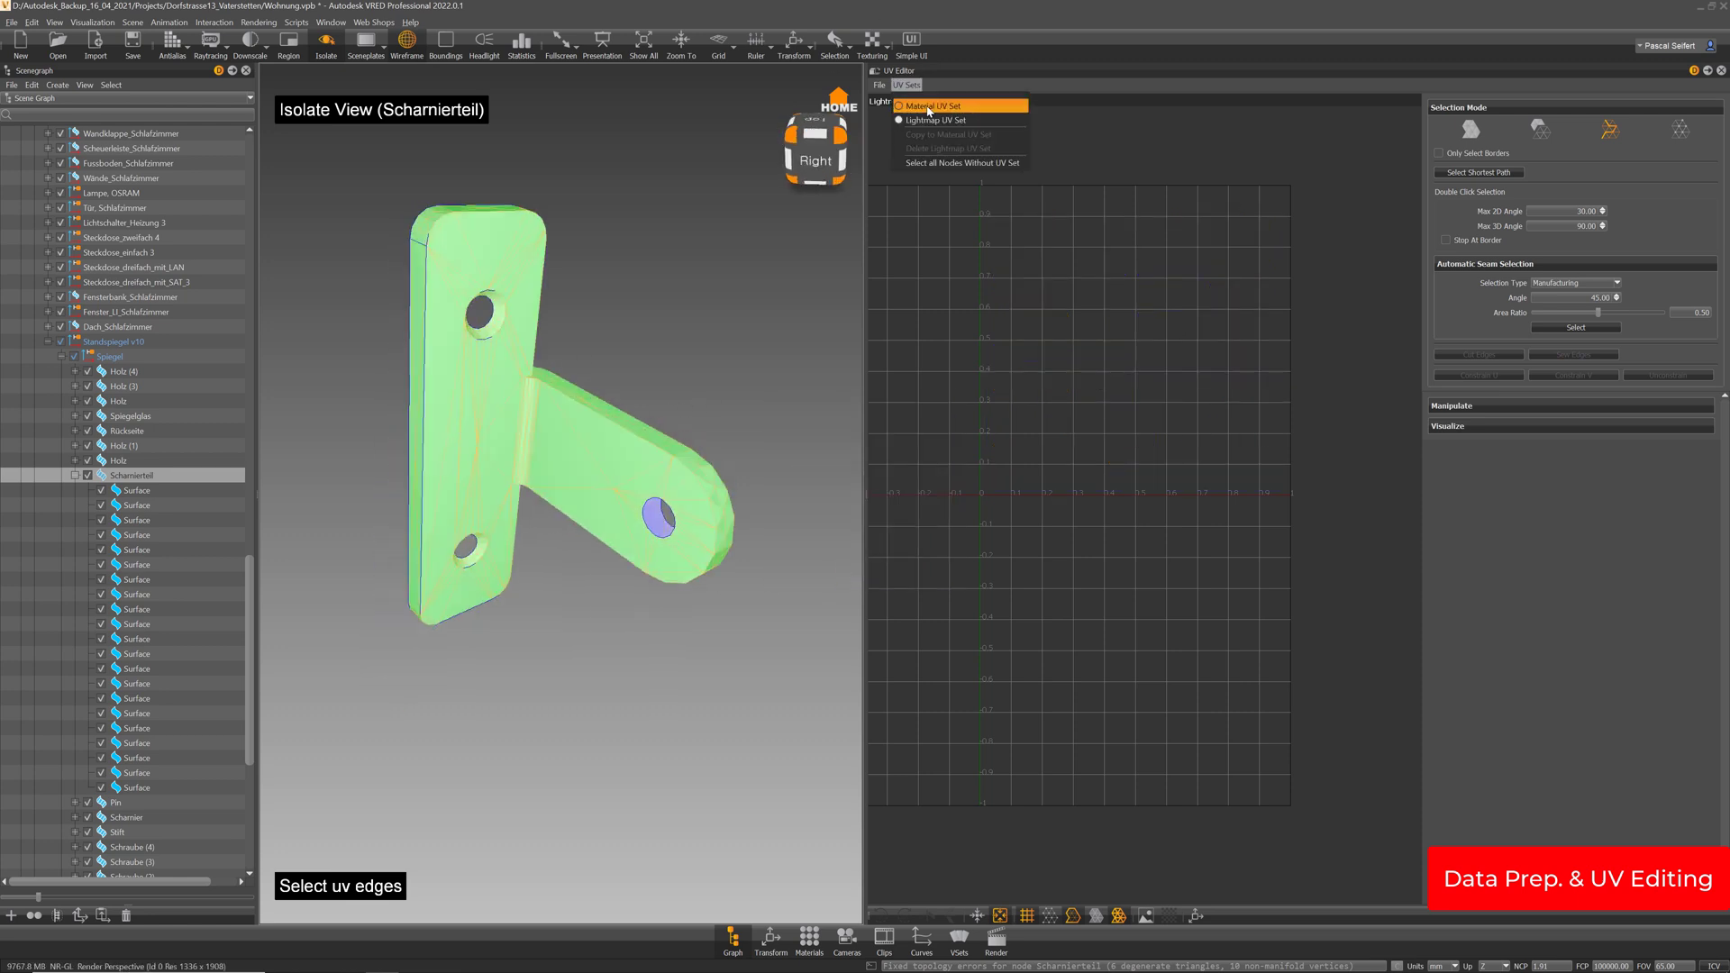
Lay out the hinge's material UVs in whole-object mode, removing degenerate triangles
left_click(928, 109)
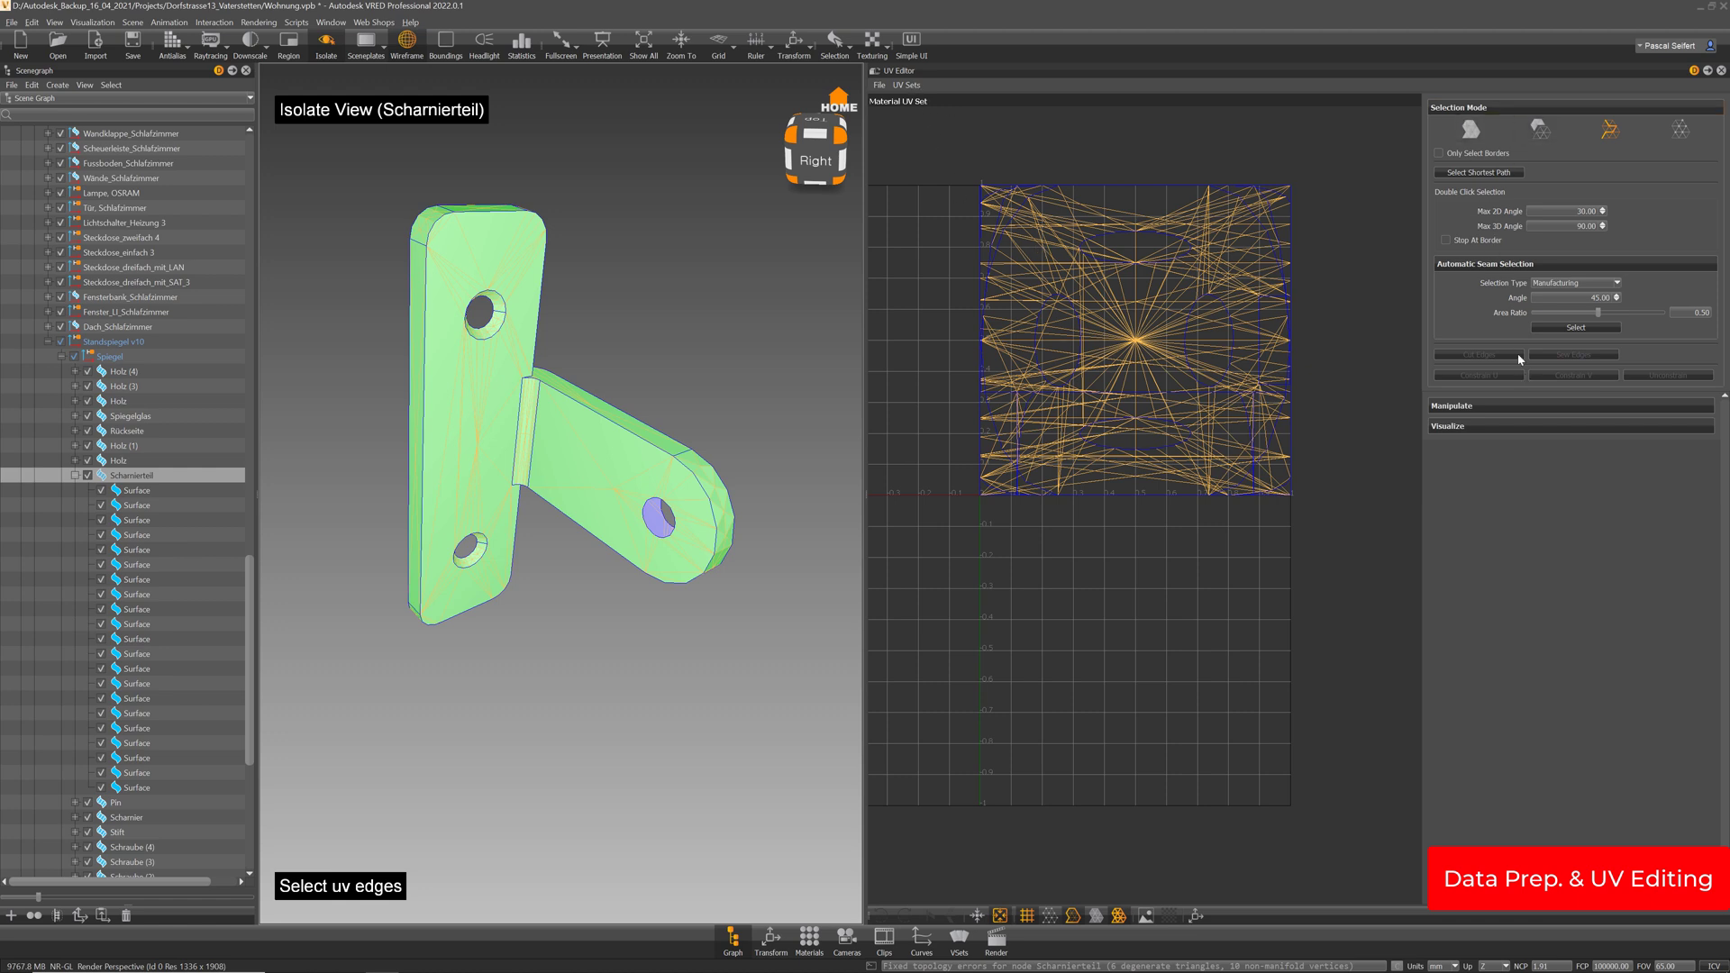
left_click(1472, 130)
left_click(1499, 171)
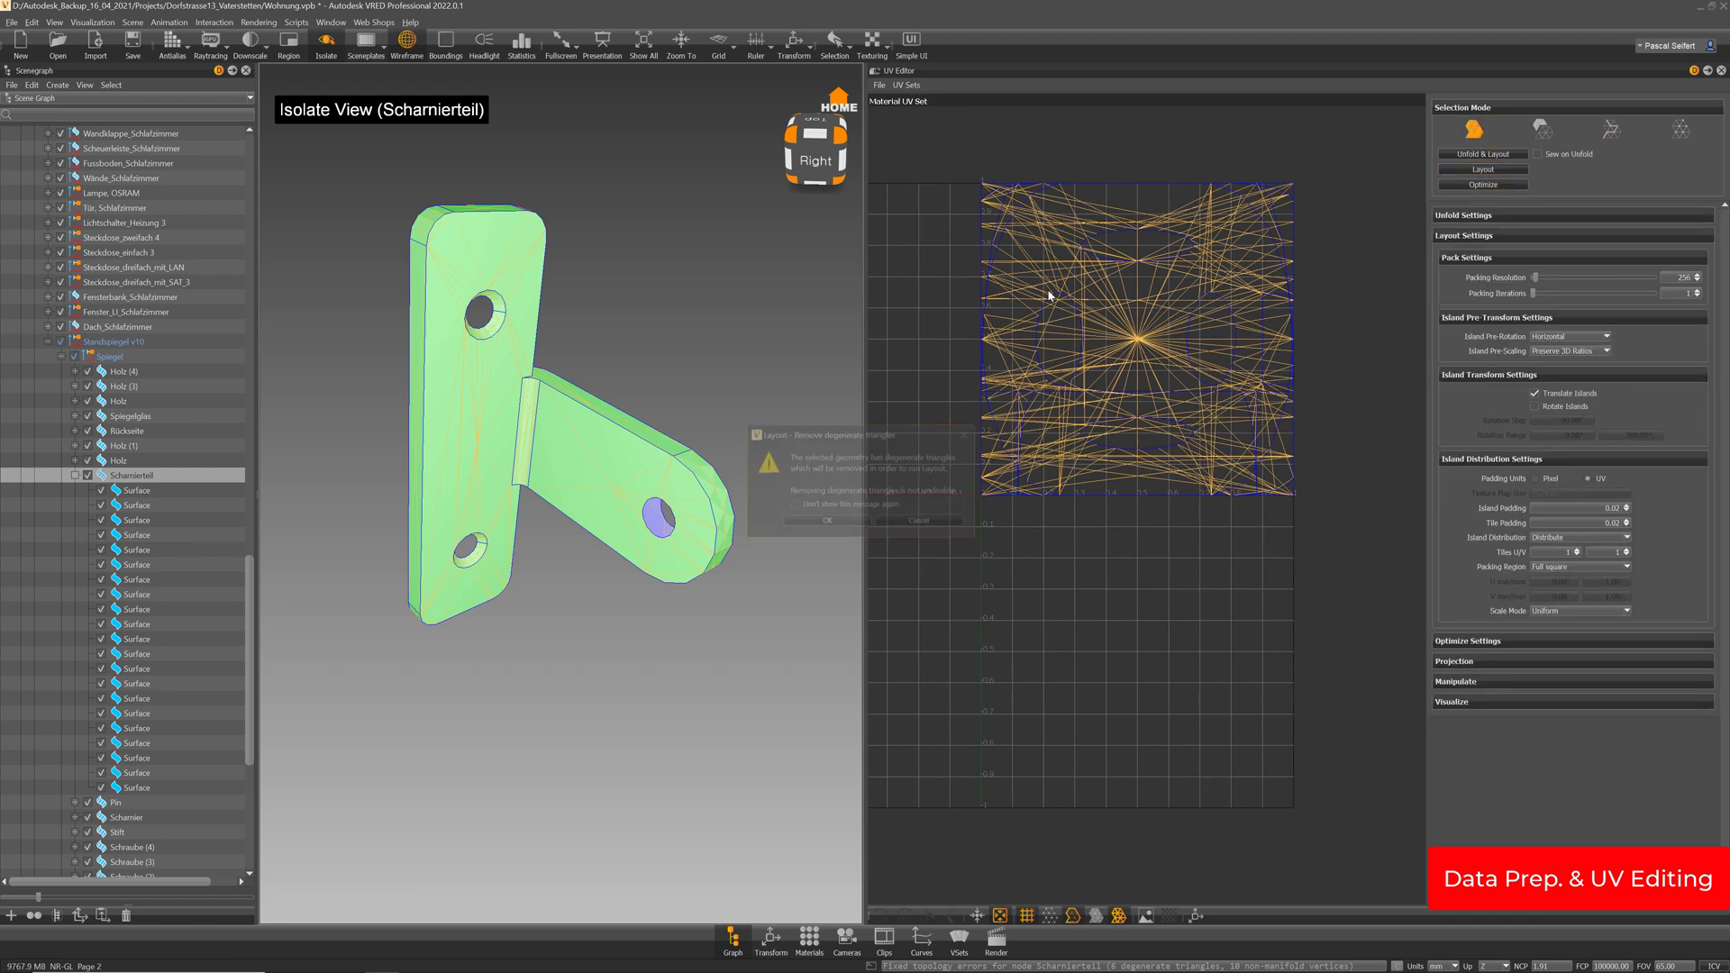
left_click(855, 522)
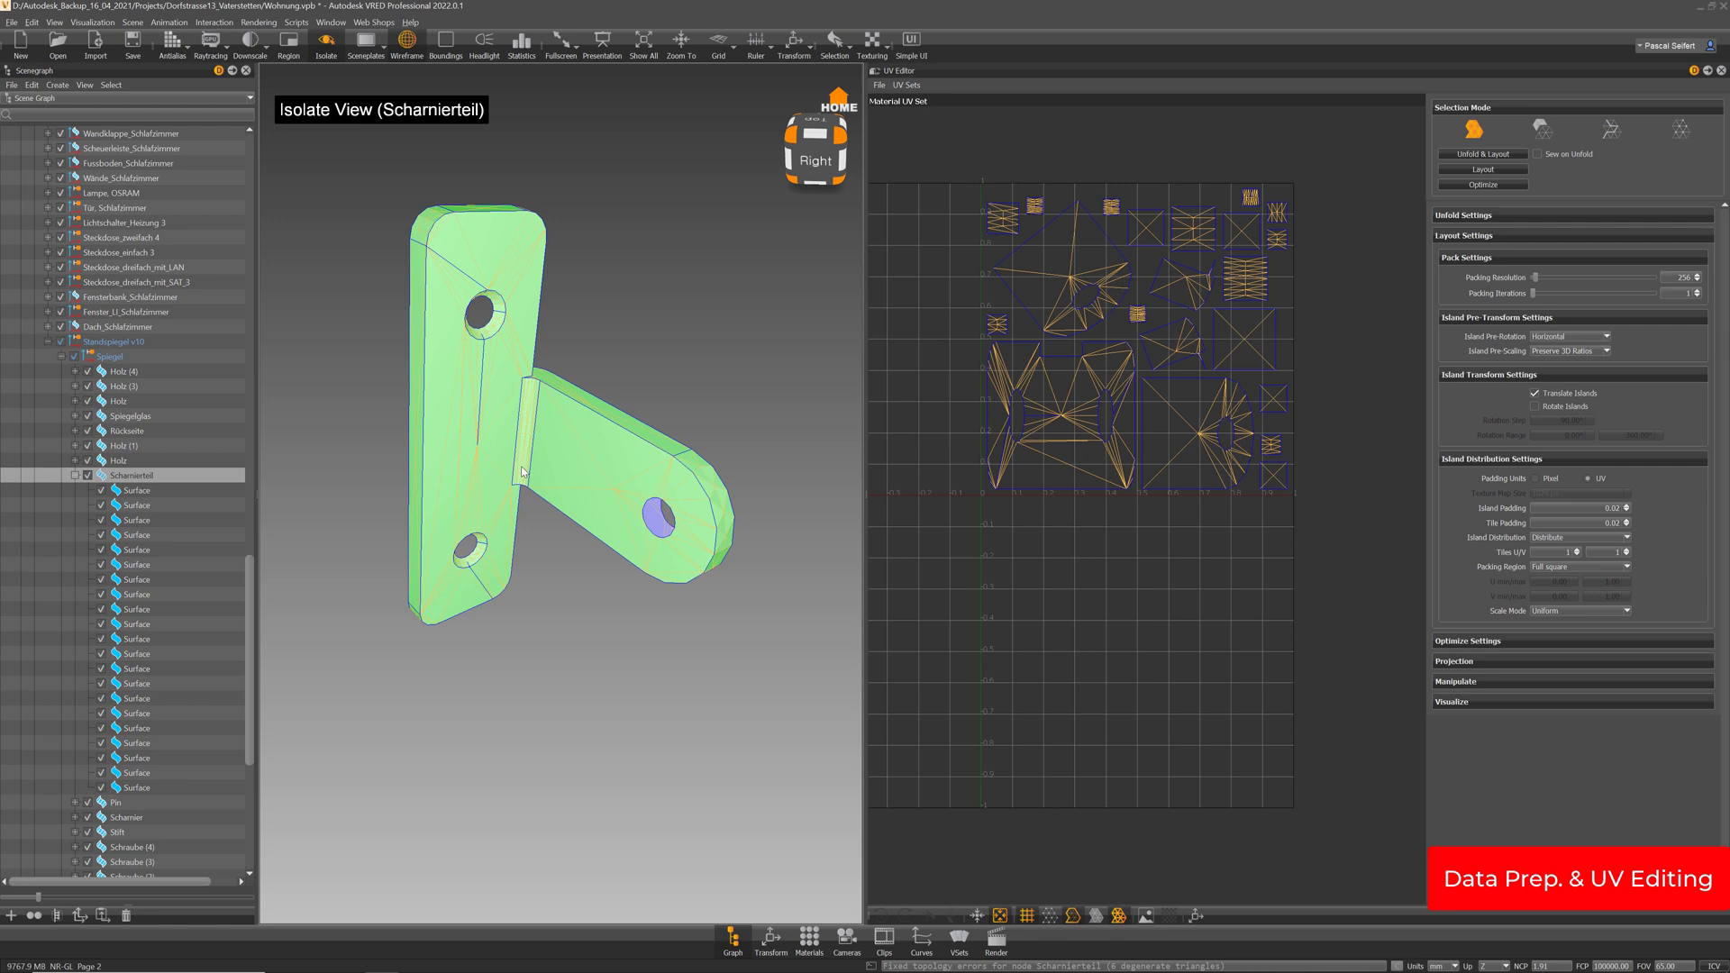
Copy the packed material UVs into the Lightmap UV Set and view it
left_click(912, 86)
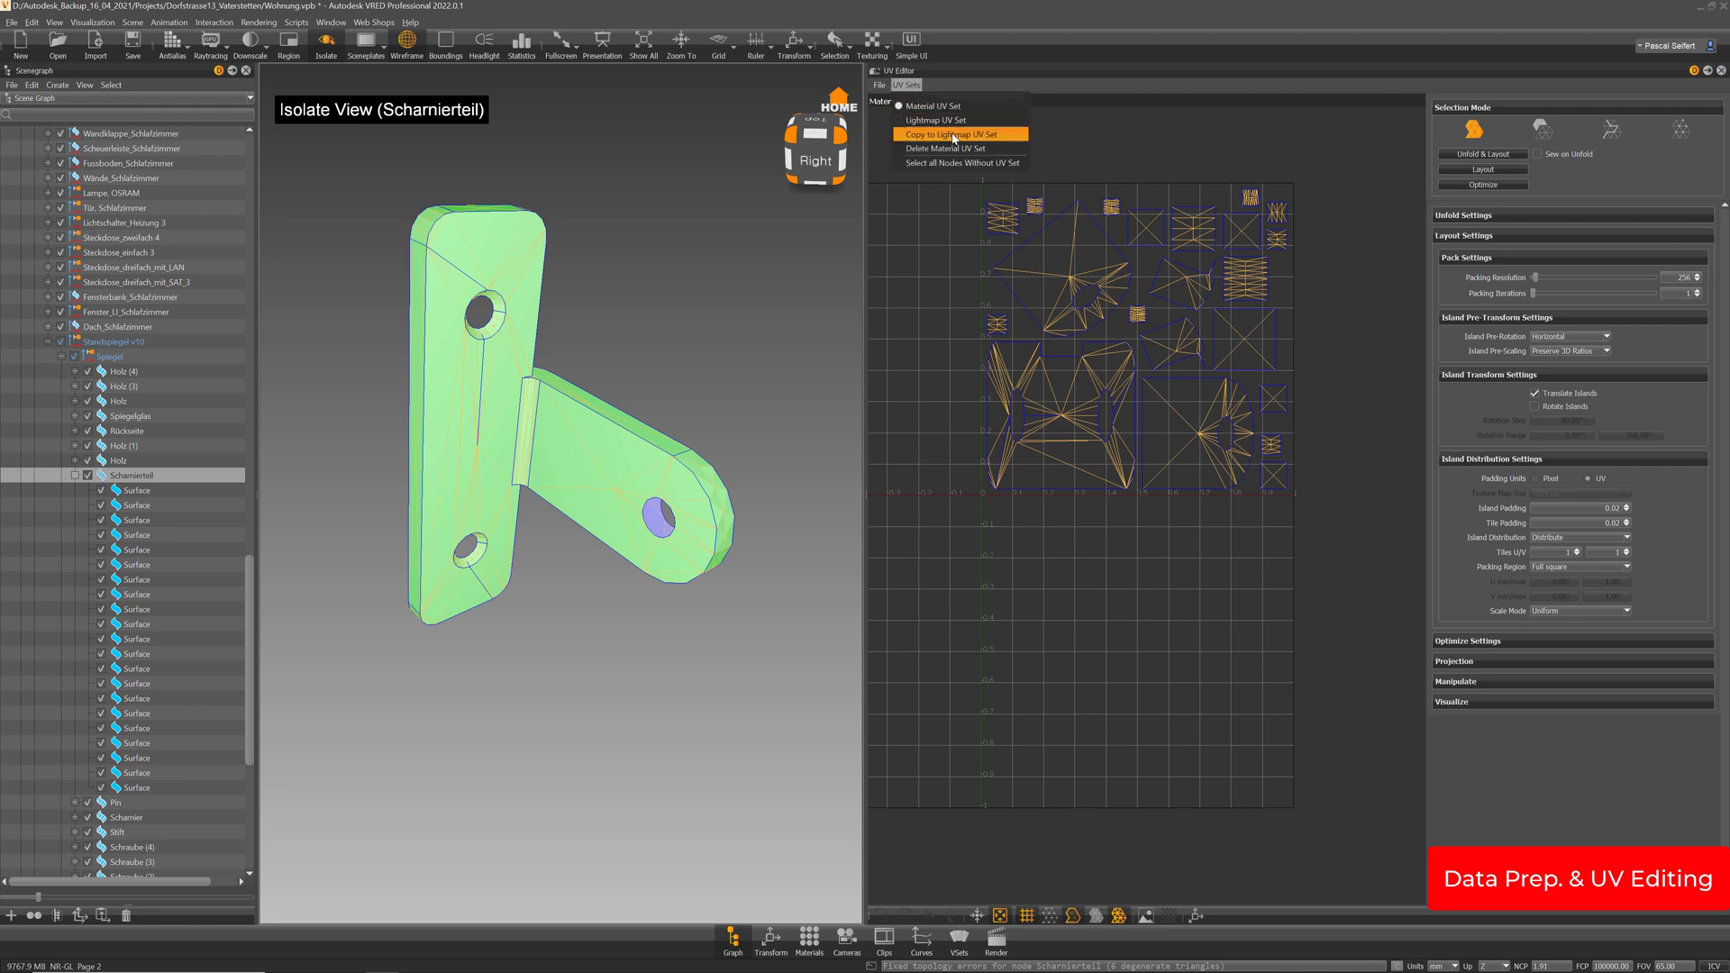
left_click(955, 138)
left_click(905, 85)
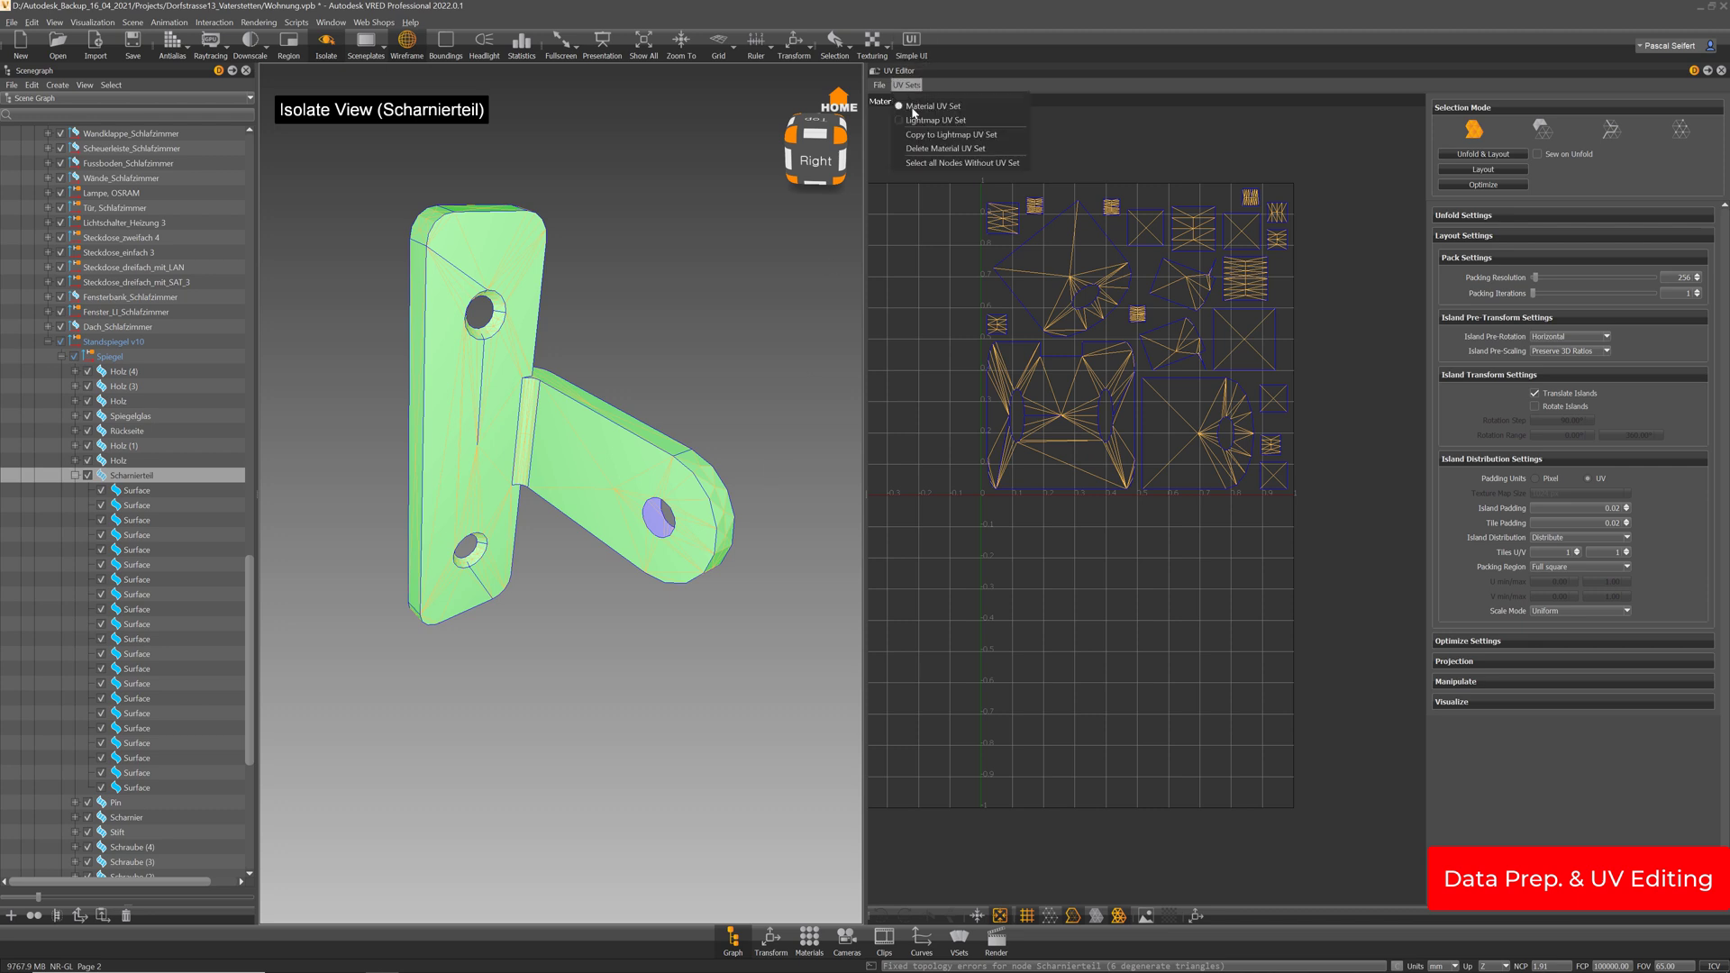
left_click(919, 121)
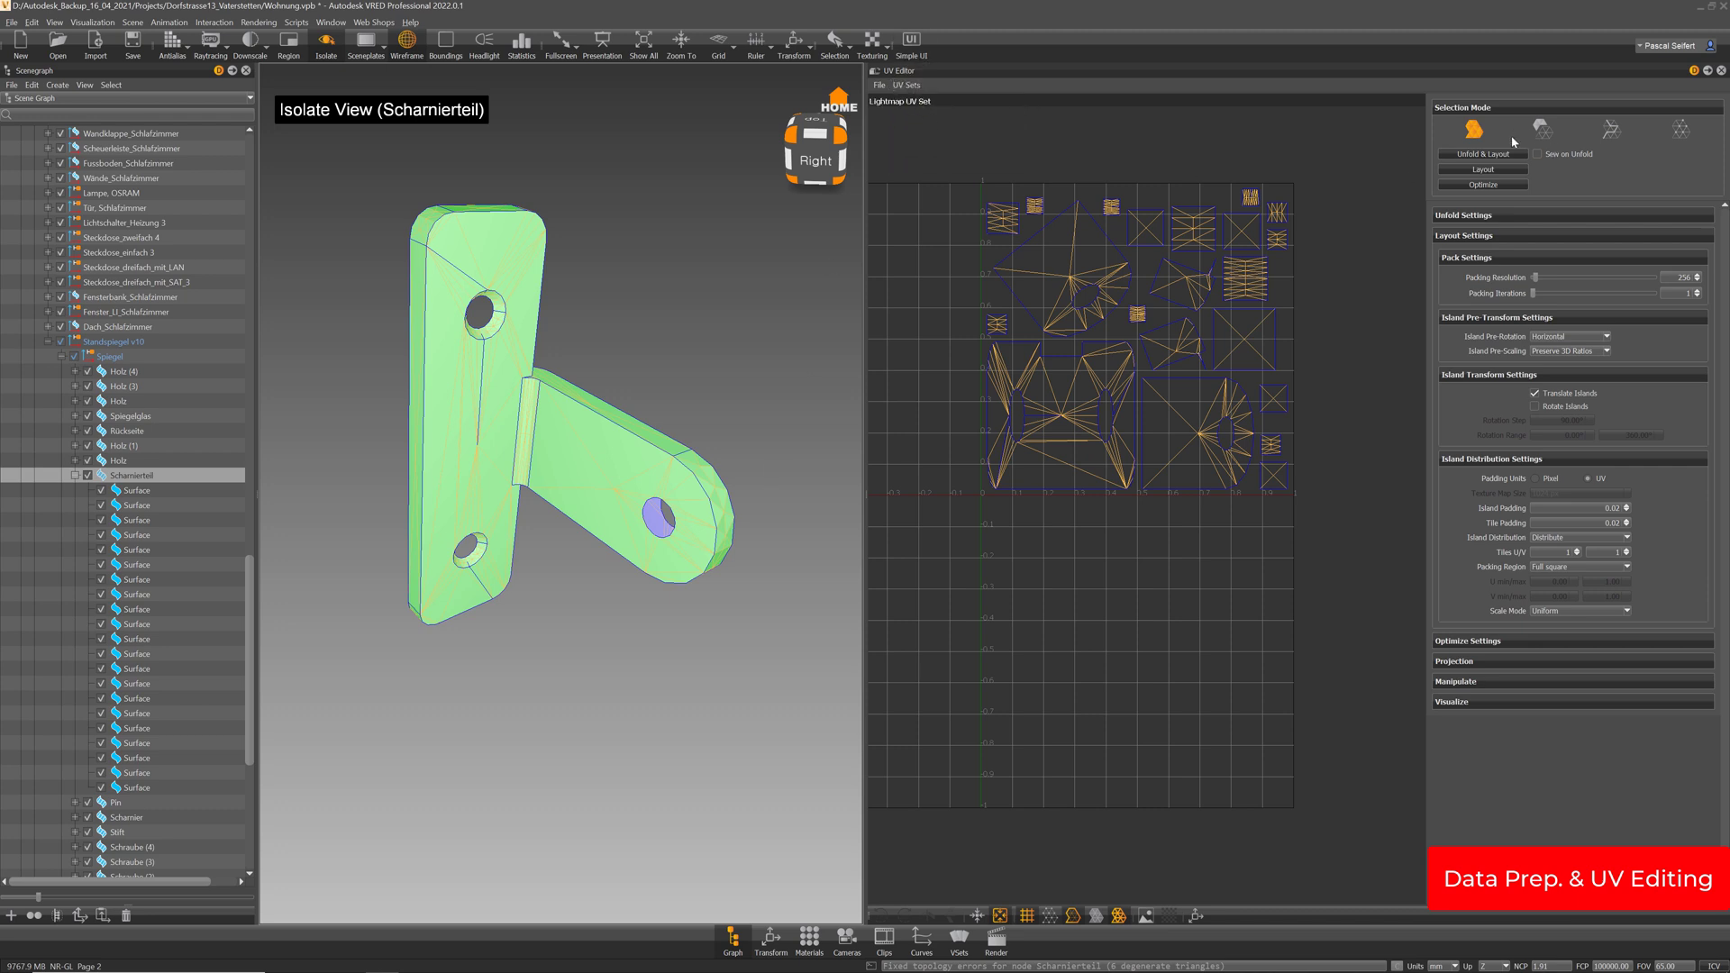
Sew the hinge hole's half islands together and re-run Unfold & Layout
left_click(1543, 130)
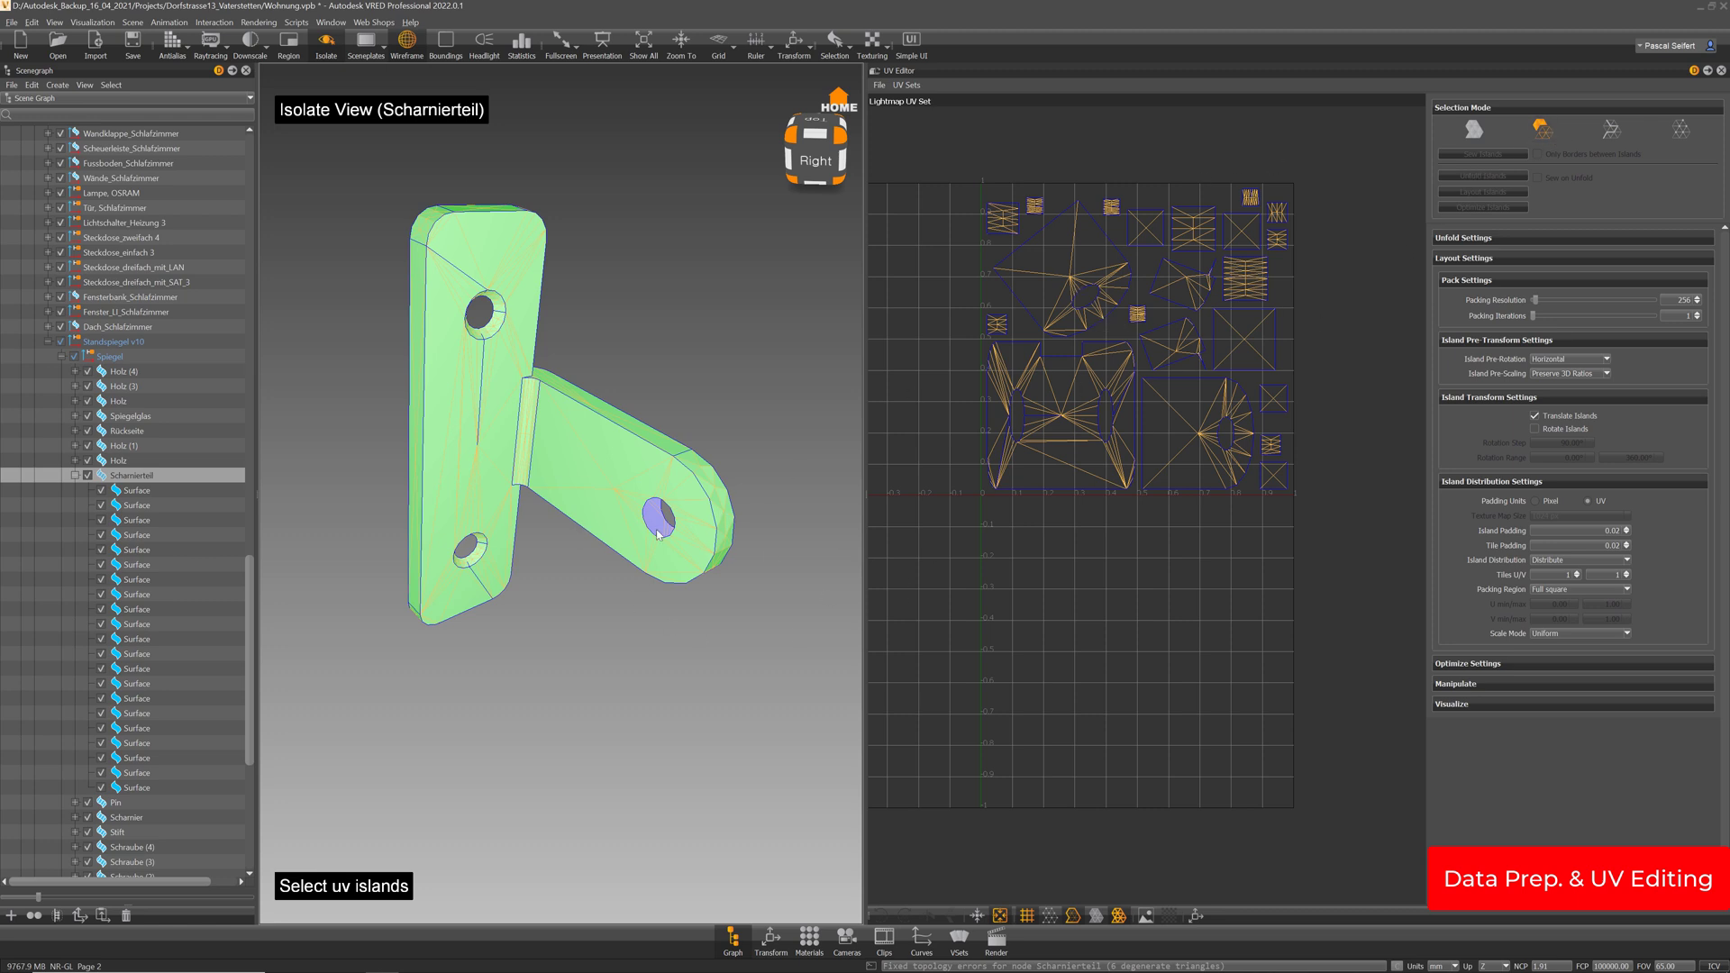
left_click(627, 475)
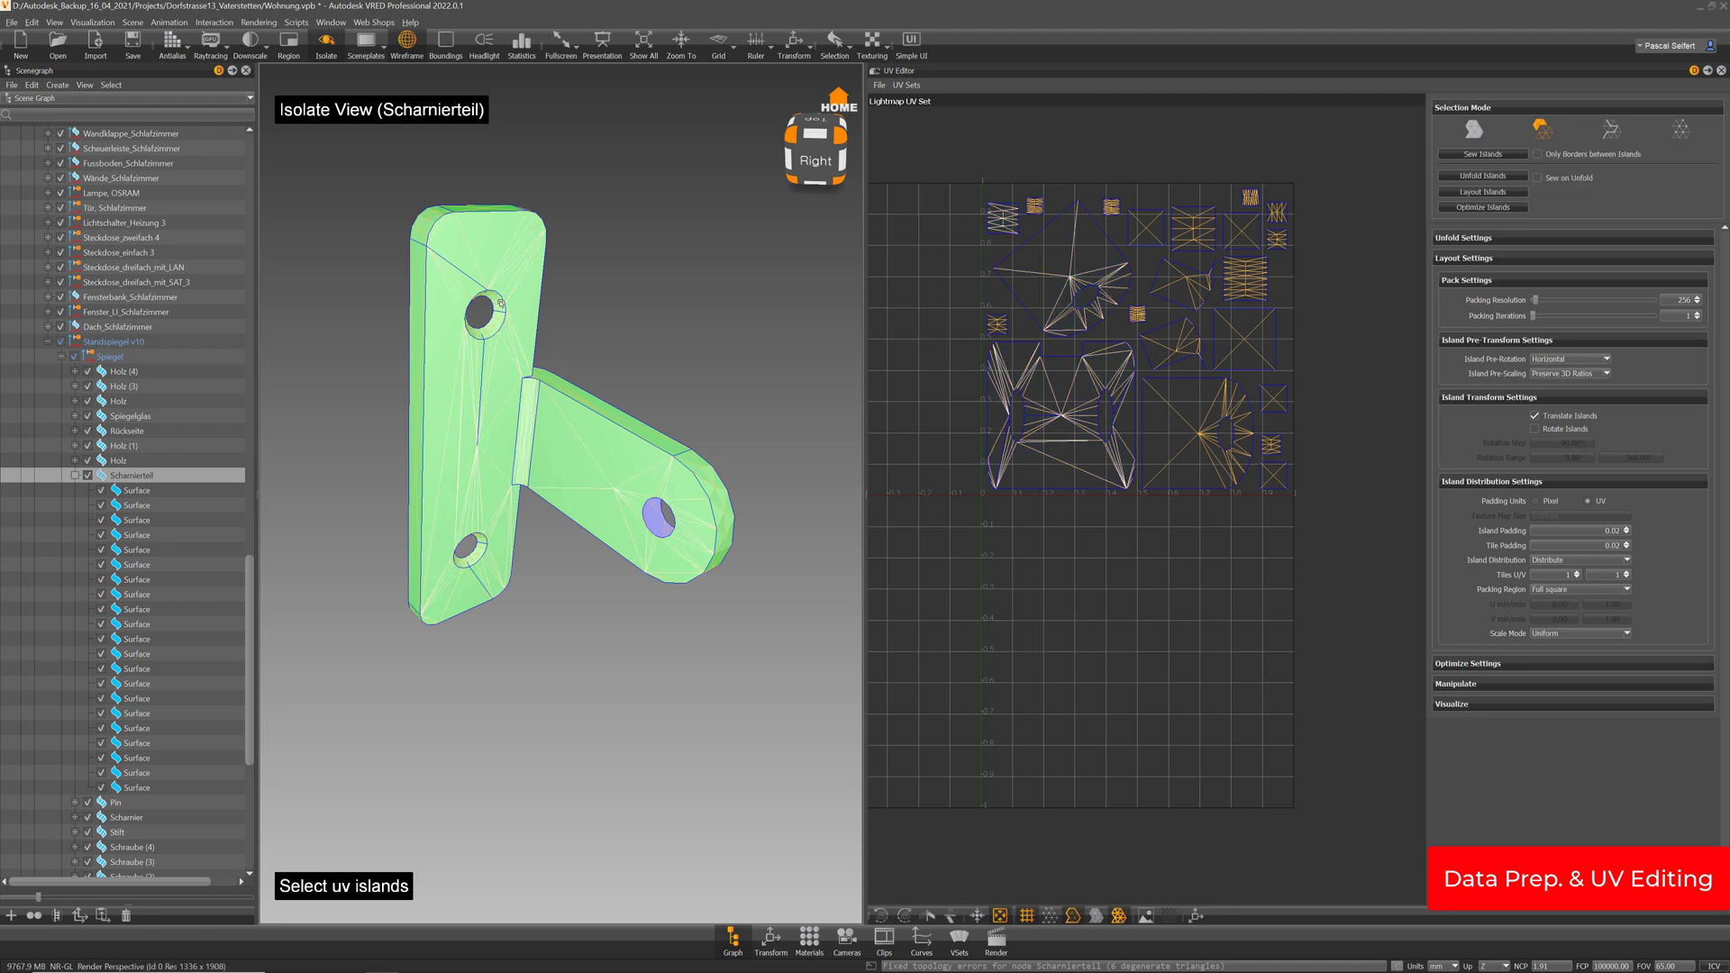
left_click(482, 543, "shift")
left_click(476, 560, "shift")
left_click_drag(551, 347, 194, 380)
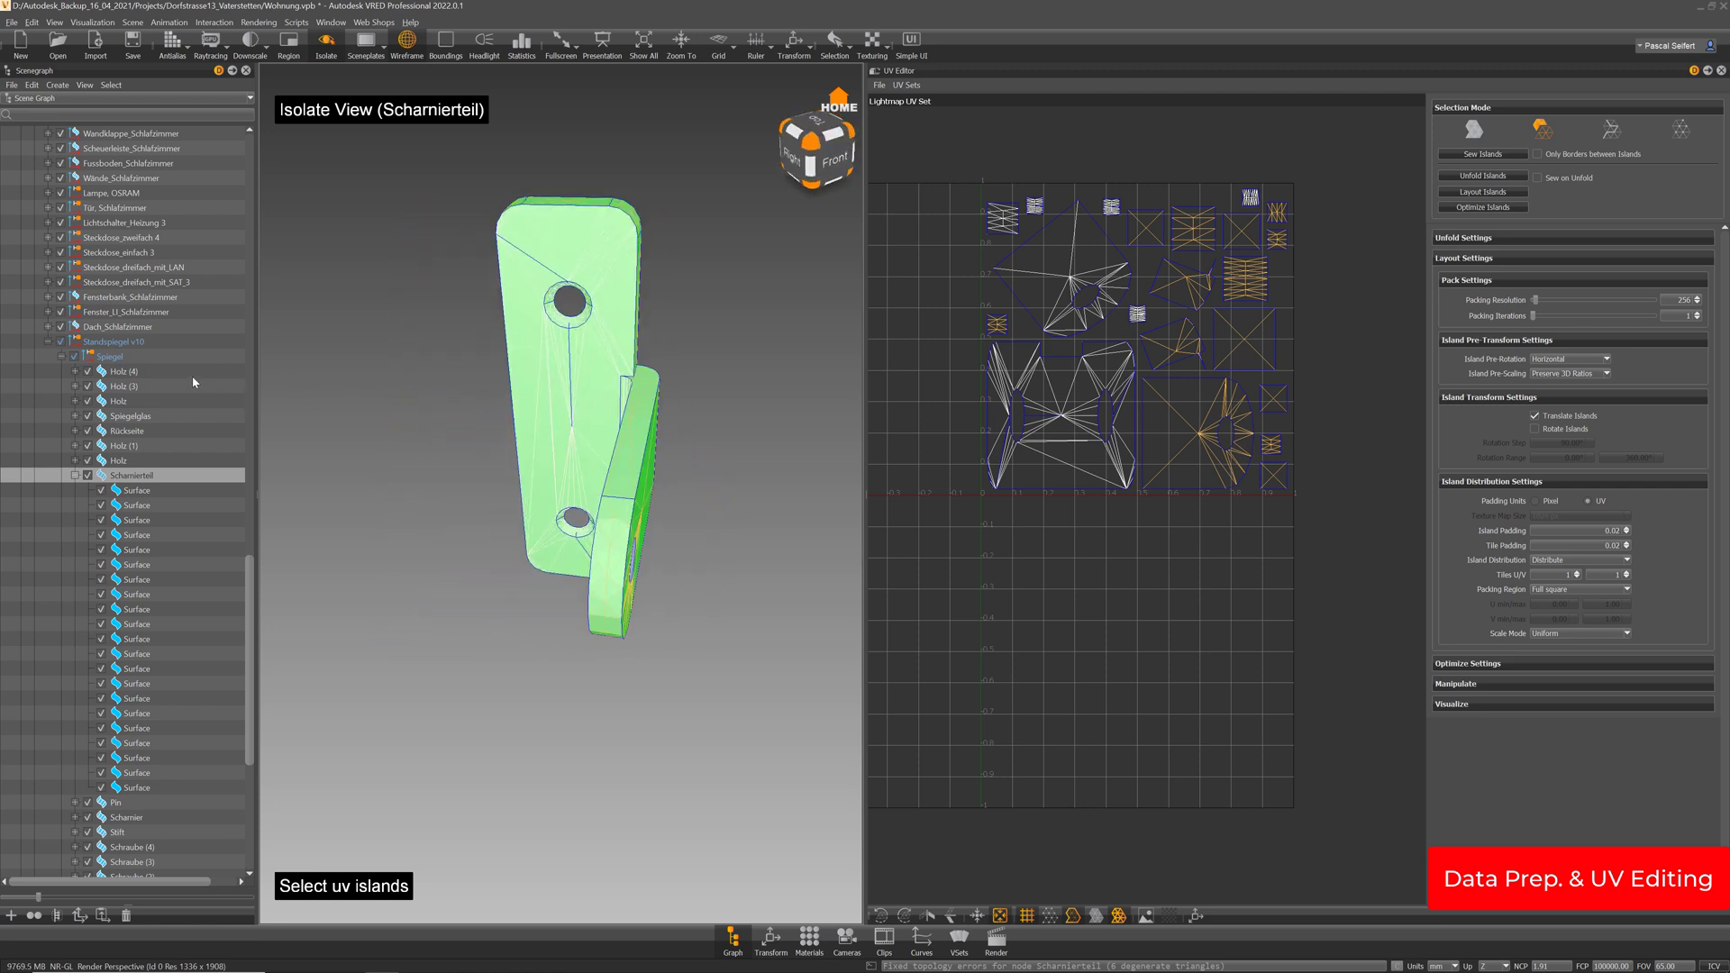
left_click(1479, 155)
left_click(1479, 139)
left_click(1481, 154)
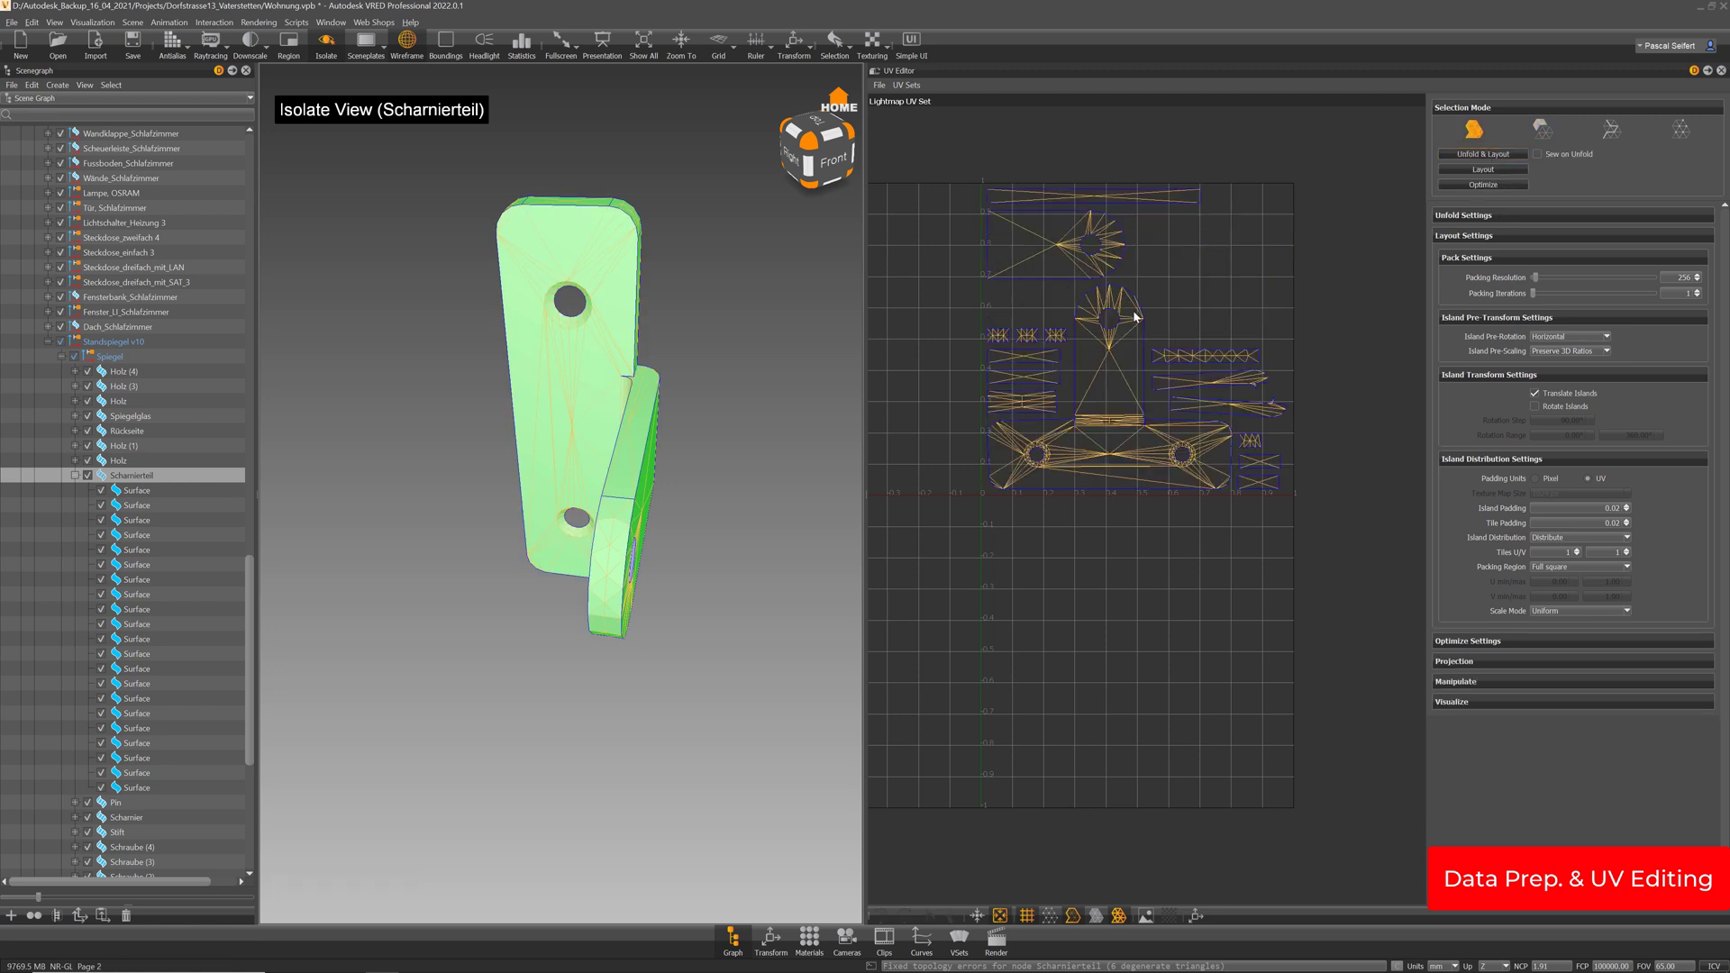
Sew the arm's side strip and rounded end islands, then unfold and repack
left_click_drag(528, 450, 552, 515)
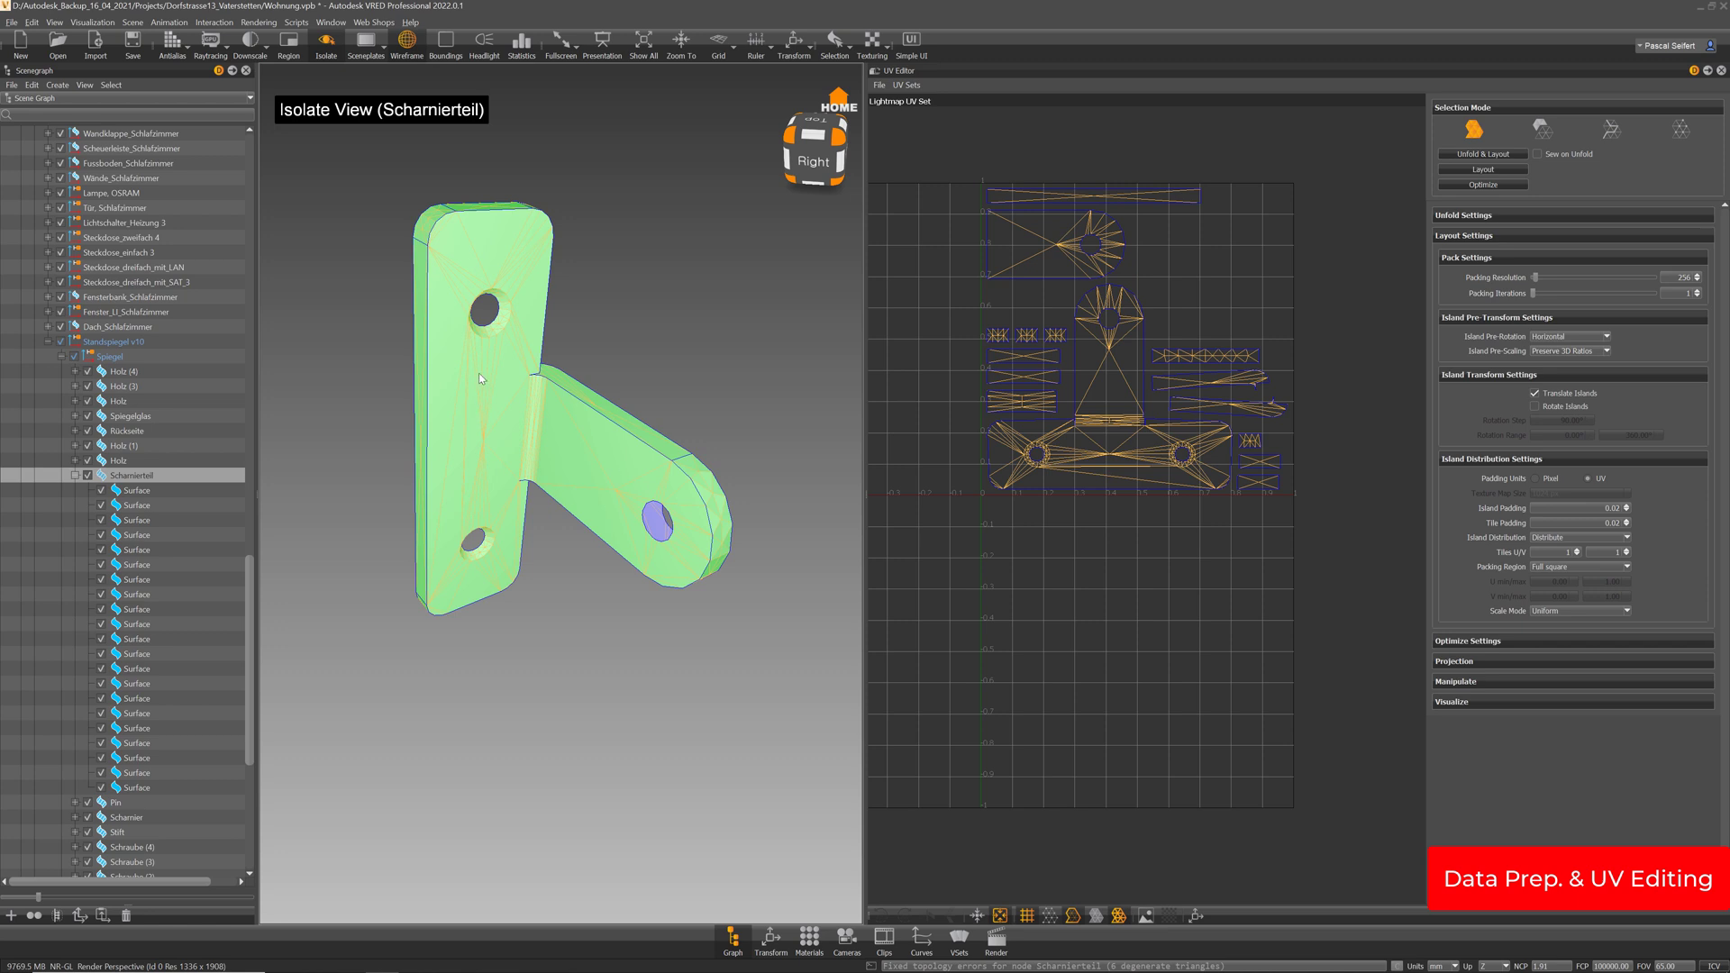
left_click_drag(586, 445, 81, 532)
left_click(1543, 132)
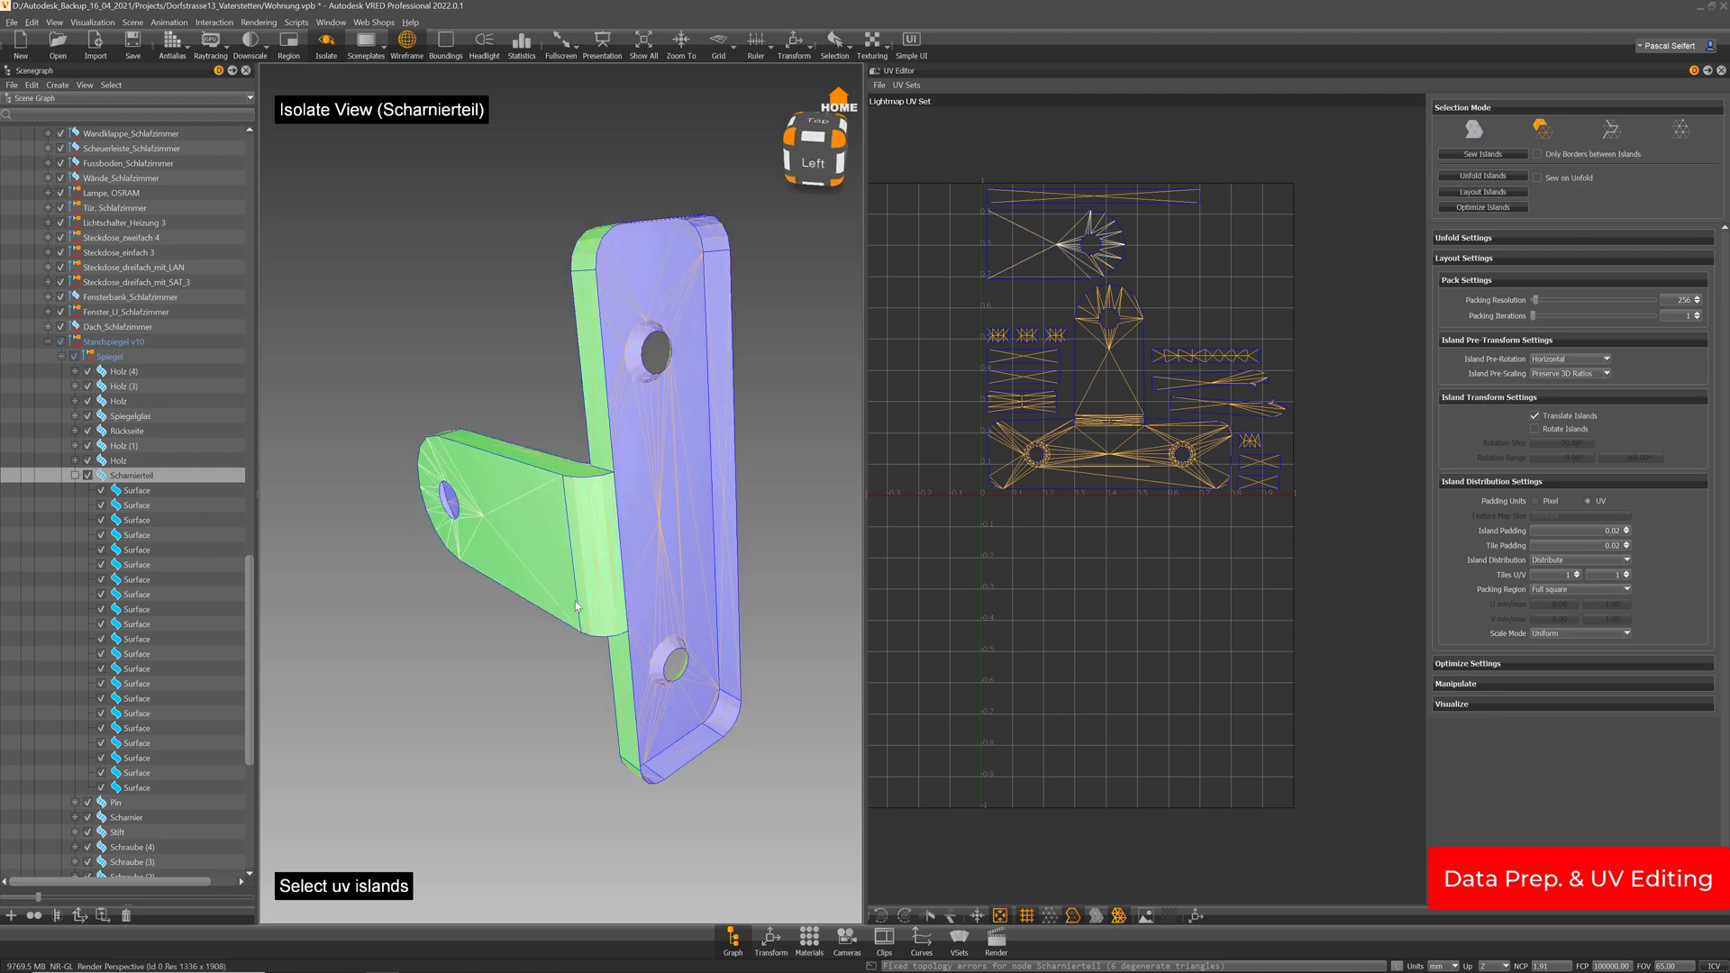
left_click_drag(562, 548, 689, 572)
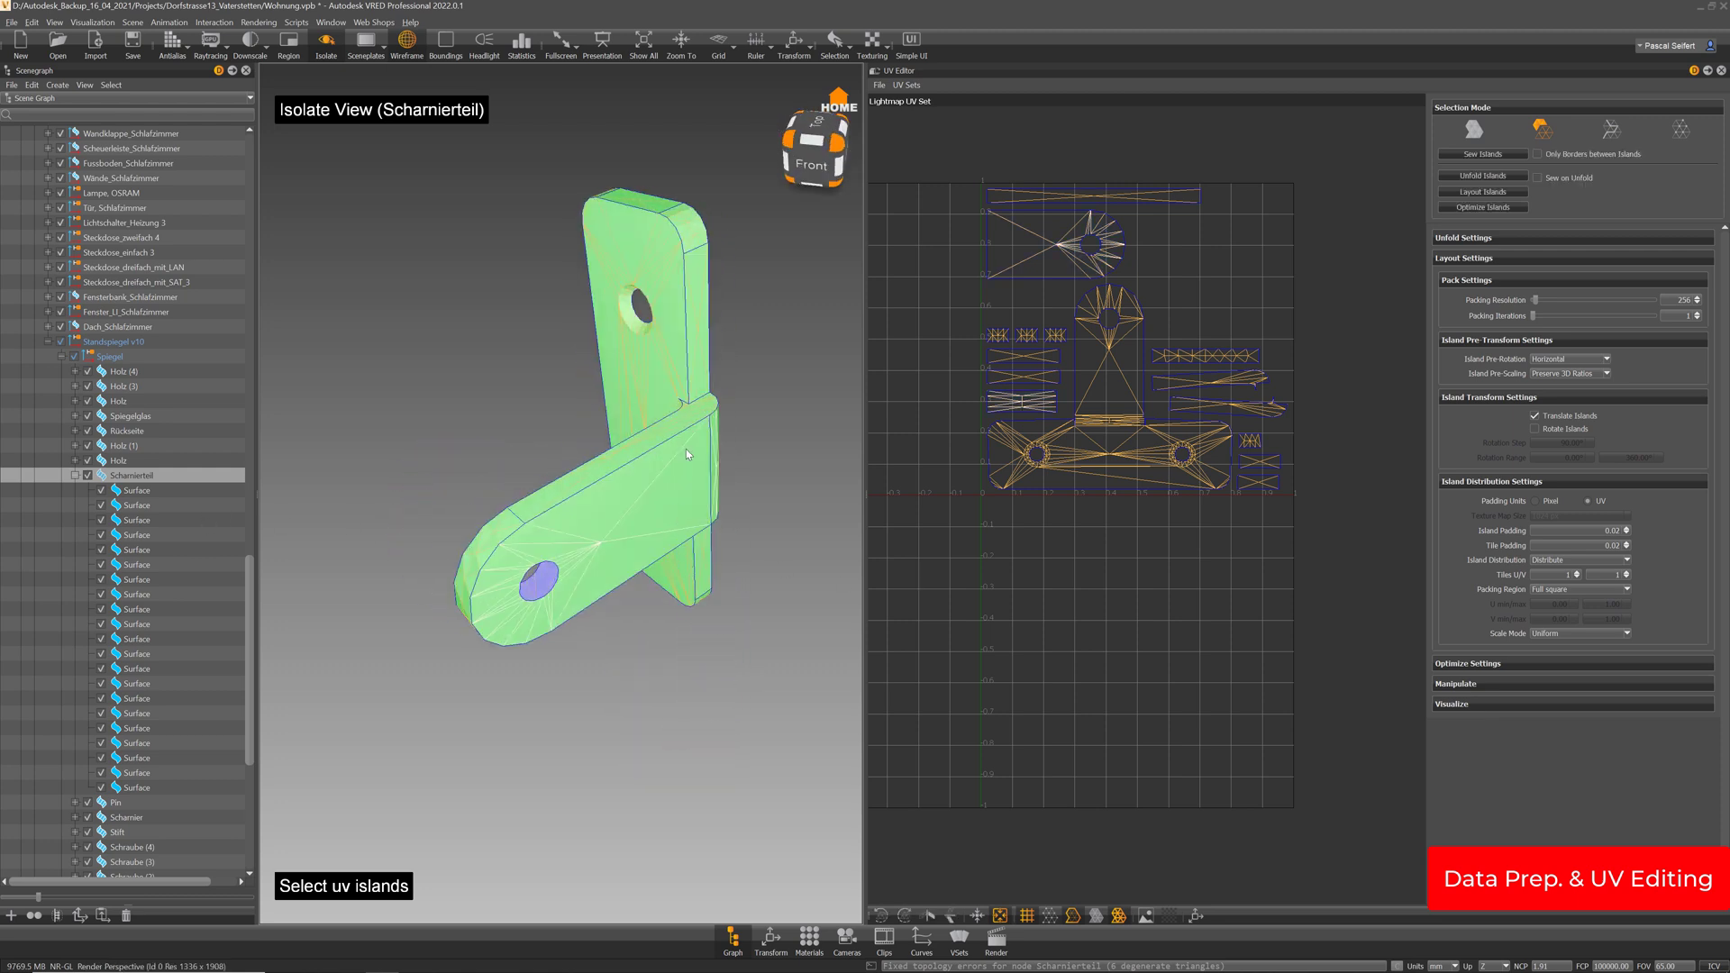
left_click(688, 422, "ctrl+shift")
left_click(481, 544, "ctrl+shift")
left_click_drag(480, 544, 536, 617)
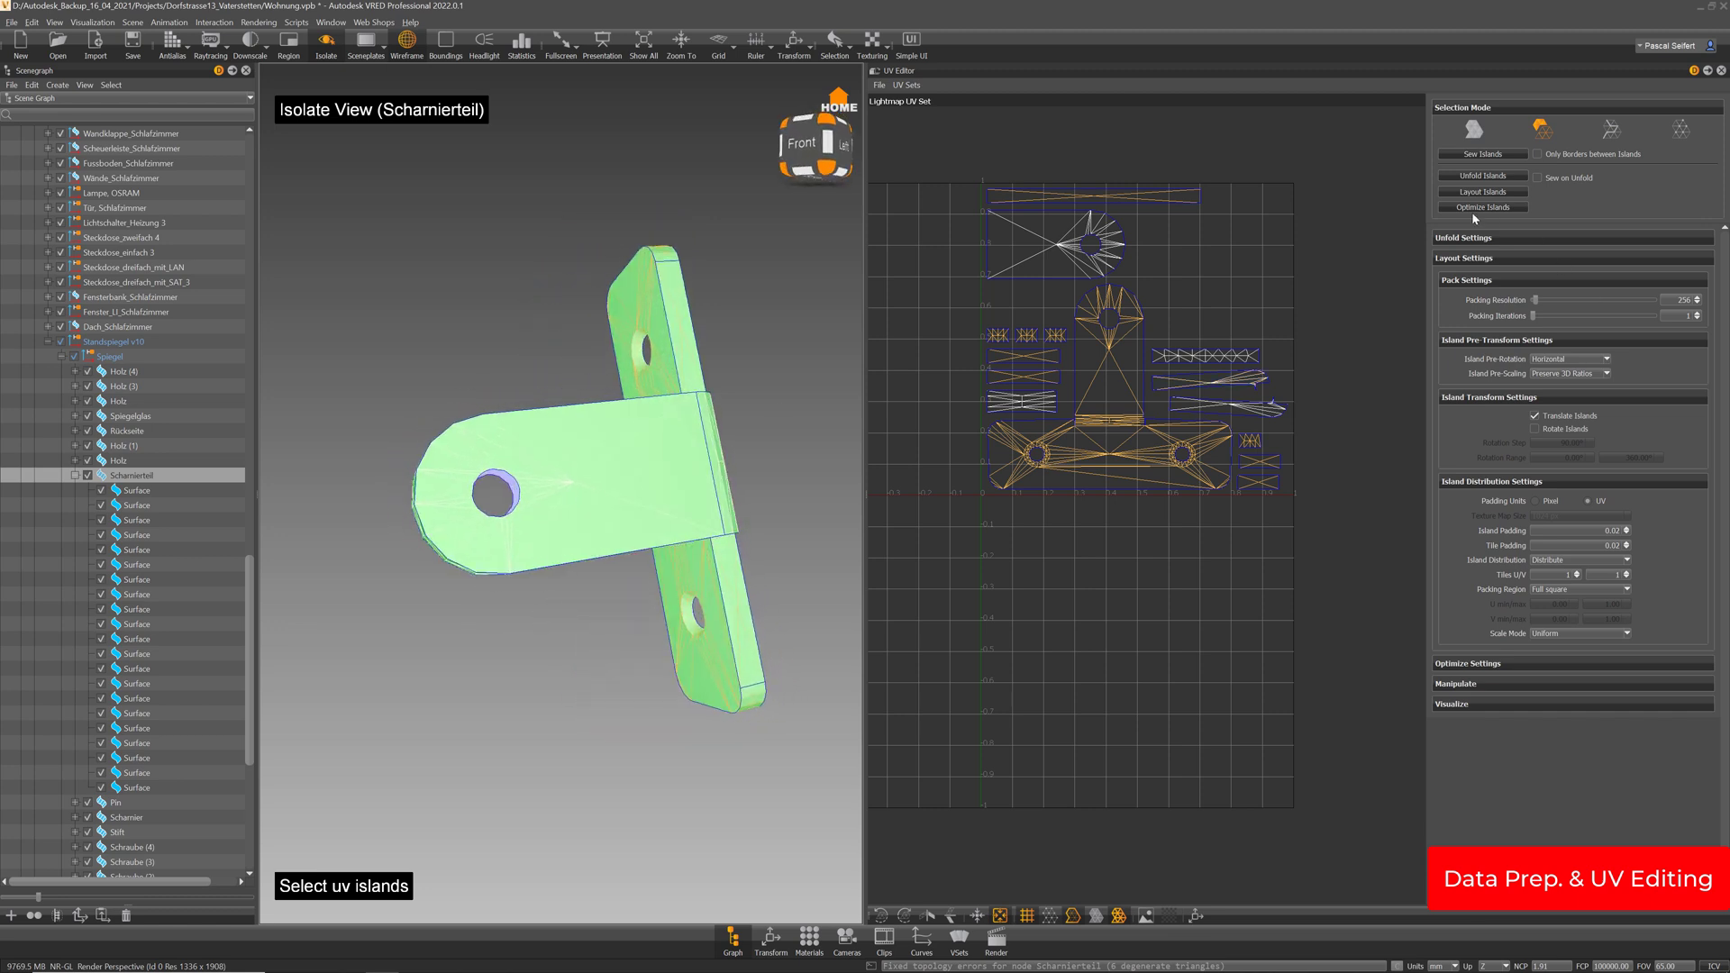
left_click(1484, 155)
left_click(1482, 154)
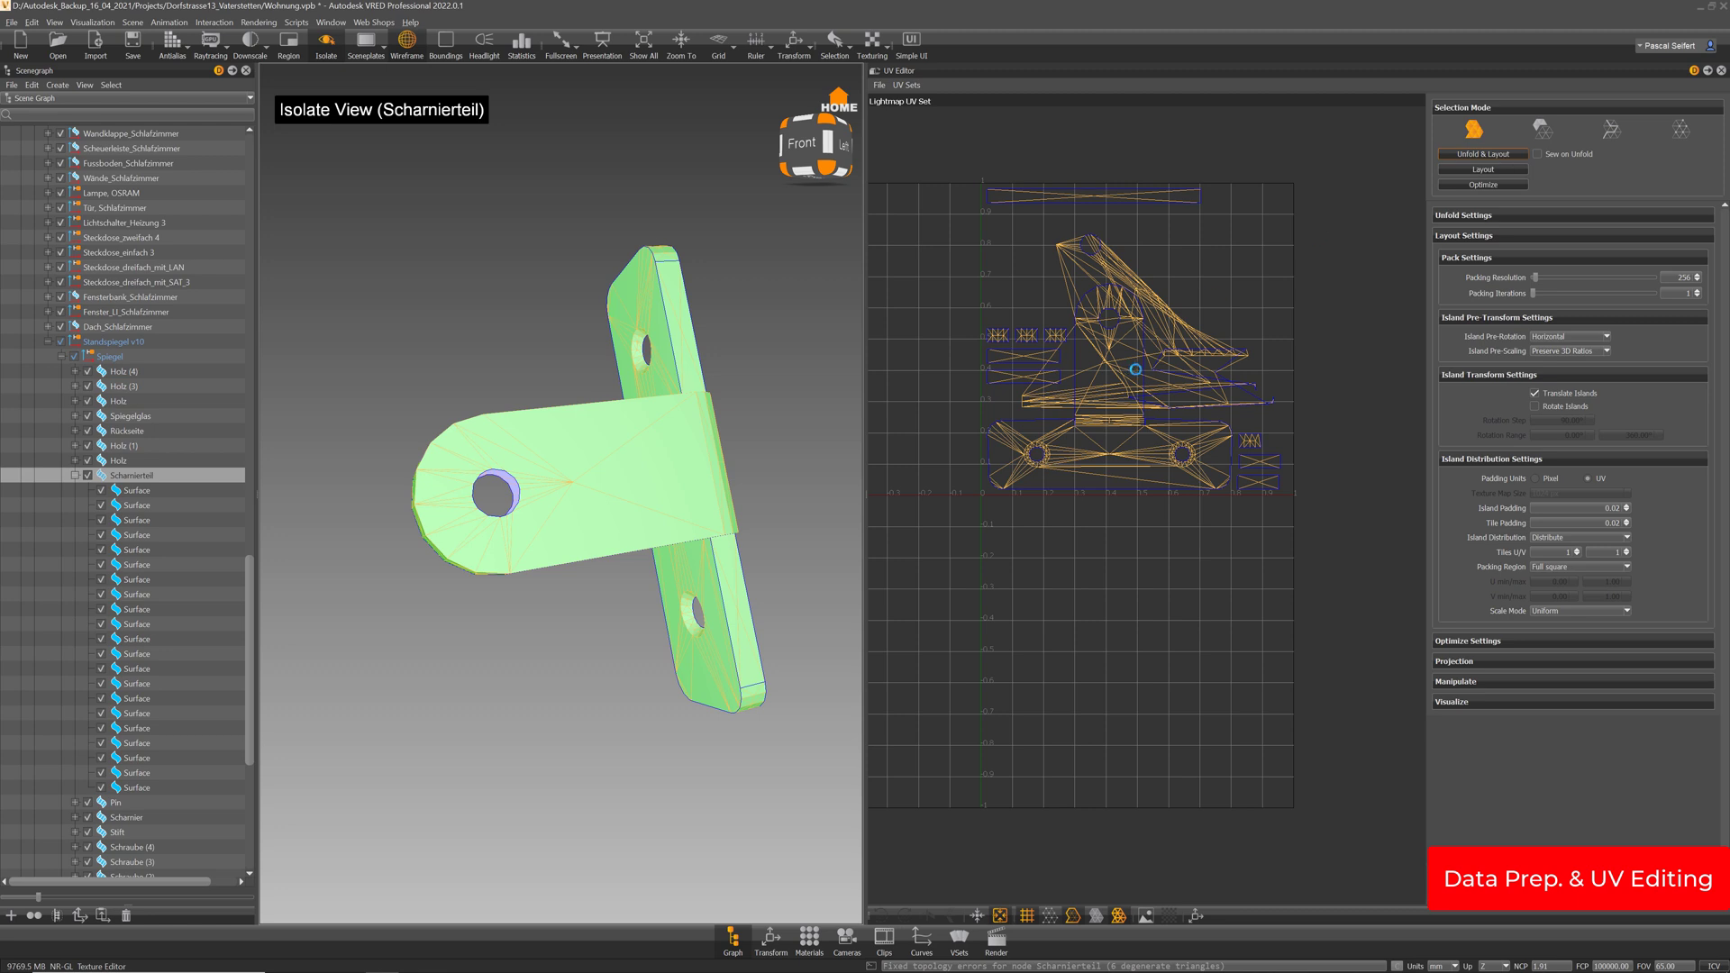
Select the hinge's edge, corner and top UV islands
scroll(1127, 263, "up", 6)
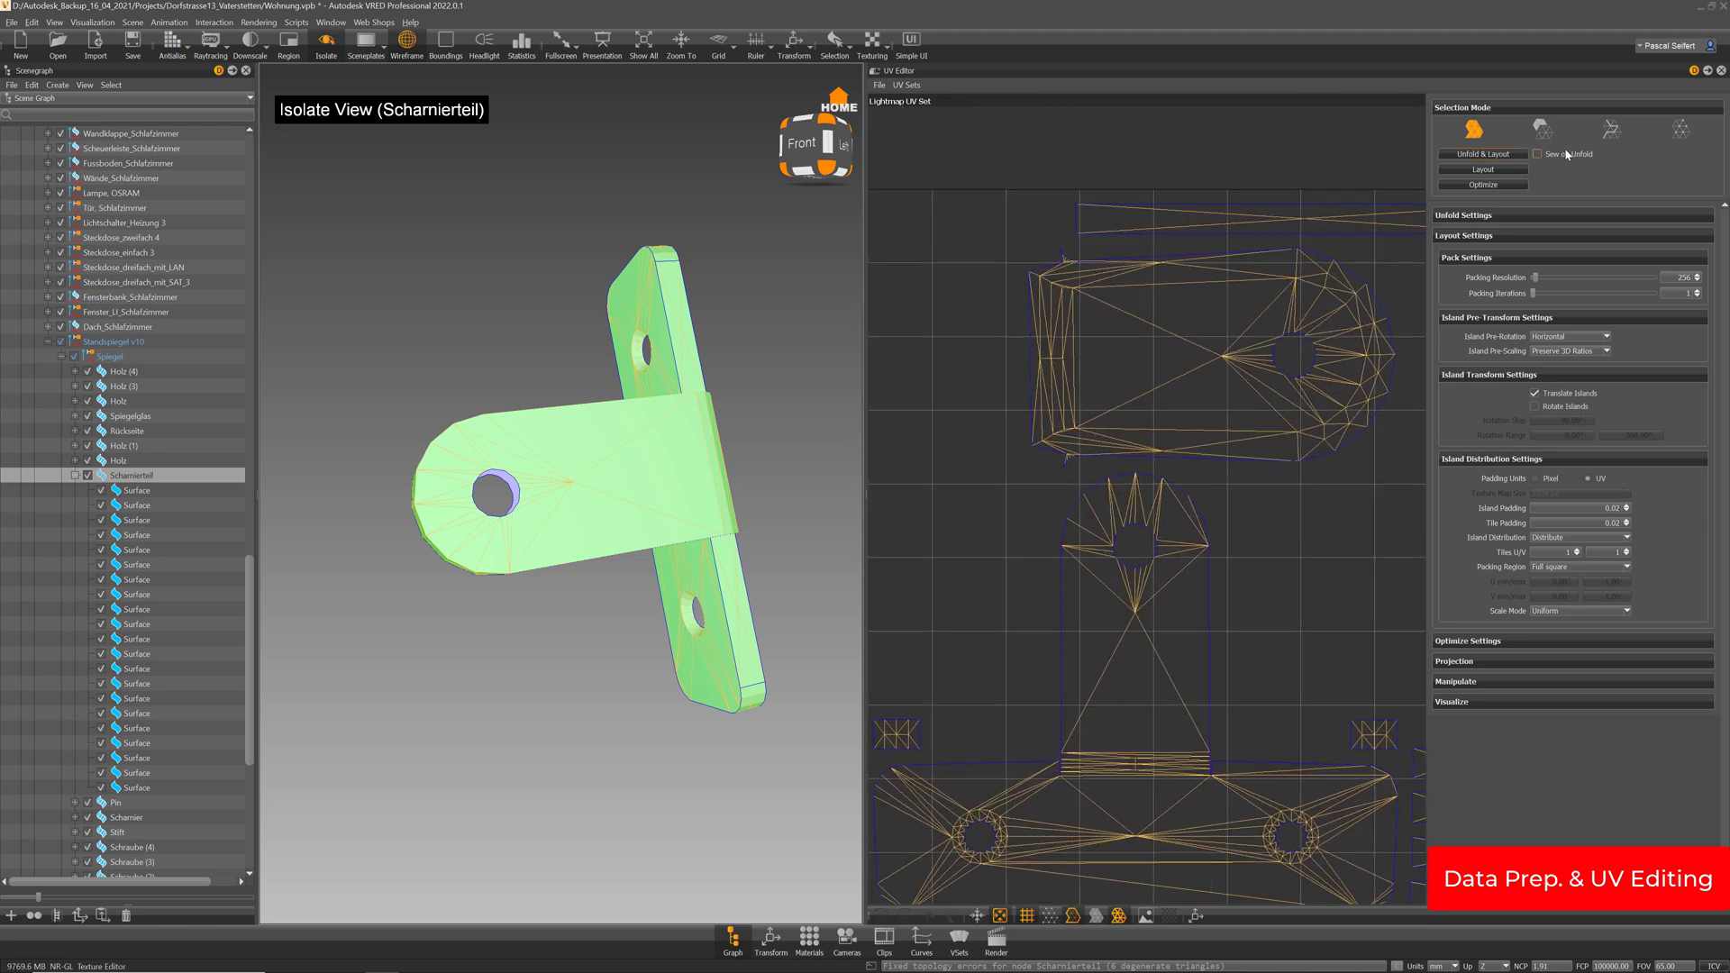
left_click_drag(817, 408, 679, 649)
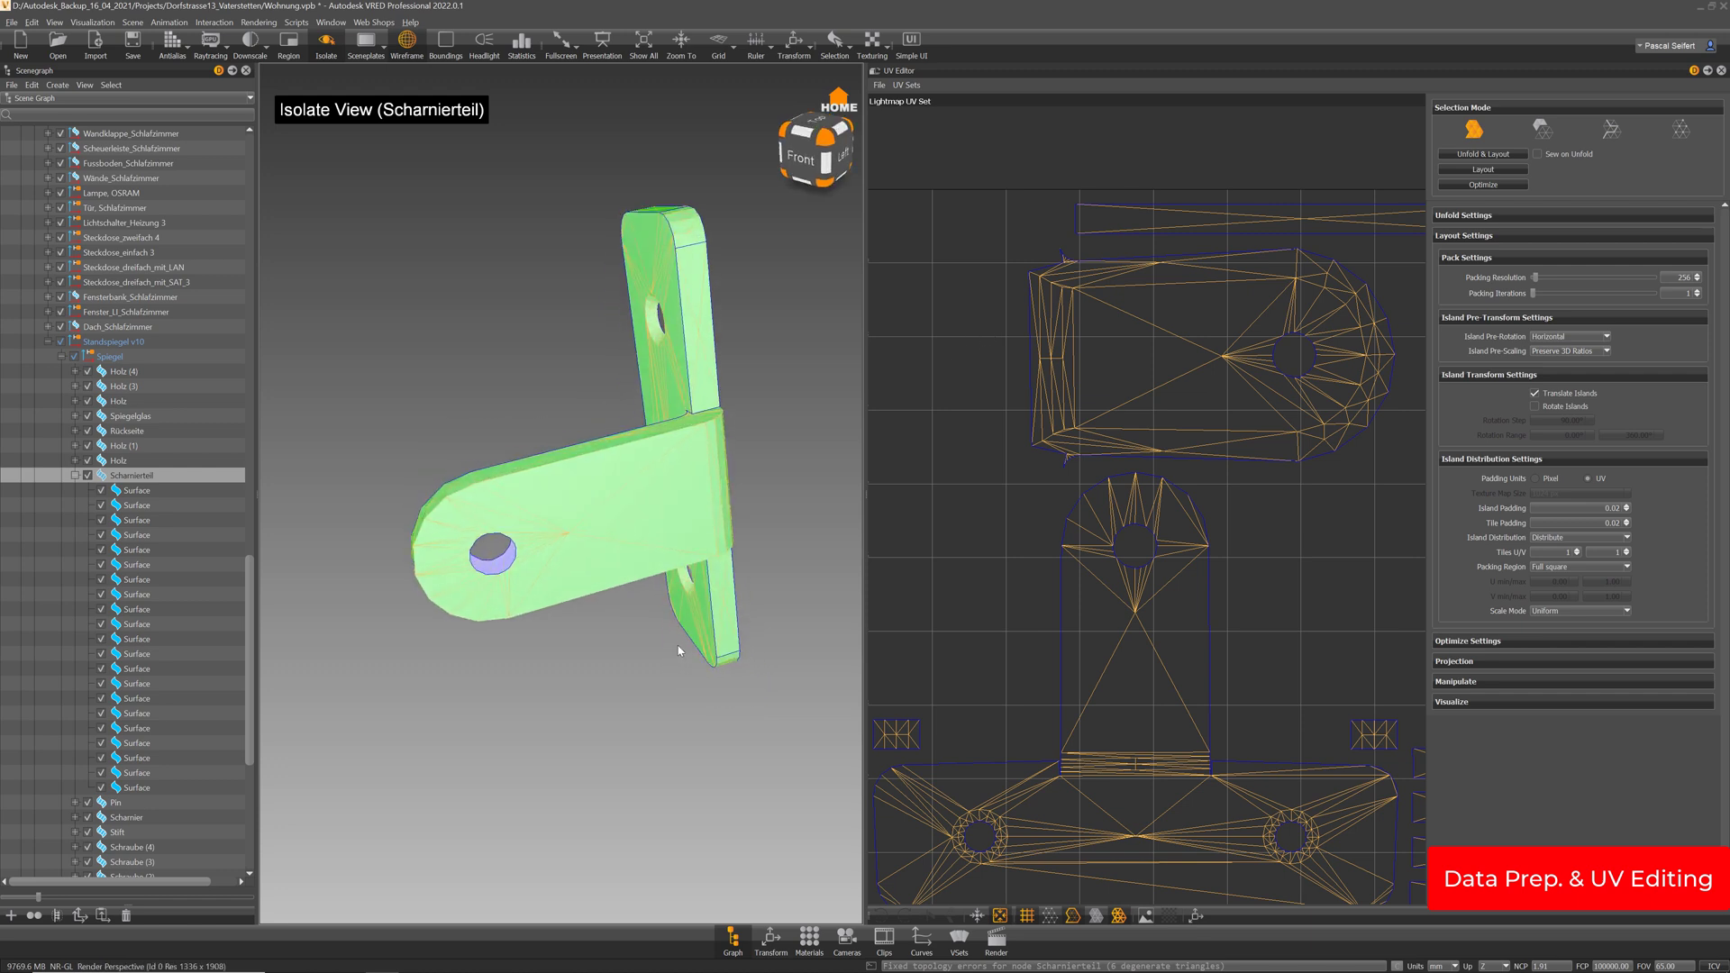
scroll(1192, 348, "down", 6)
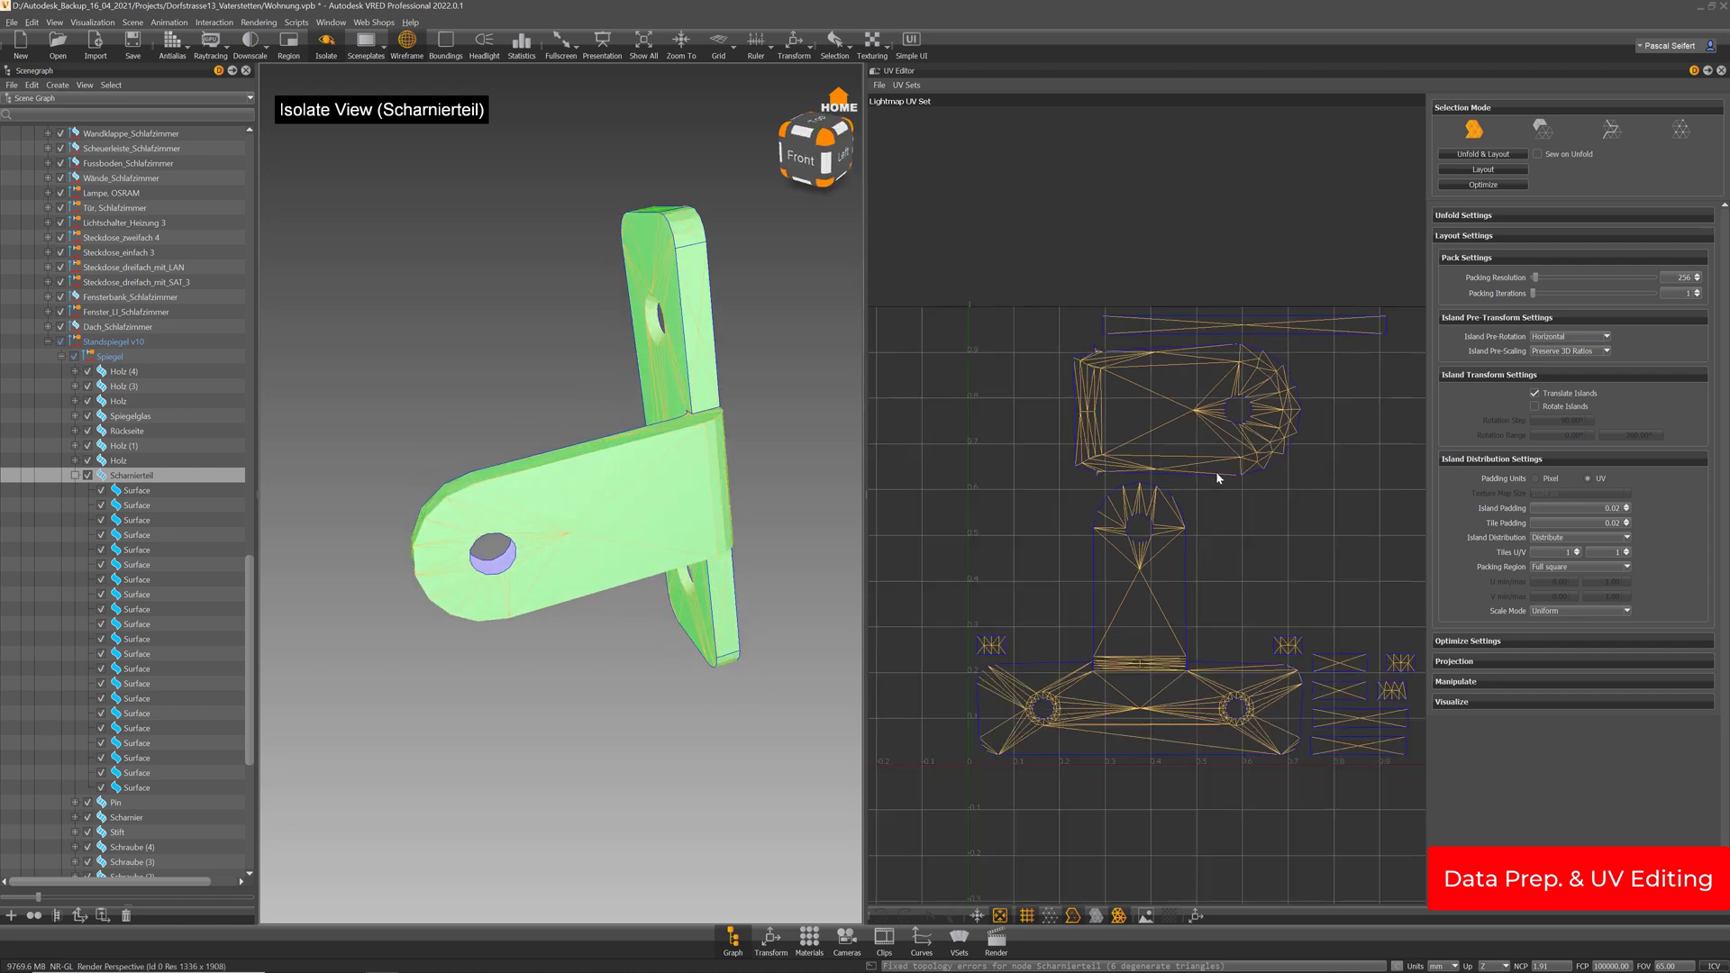
left_click(1542, 130)
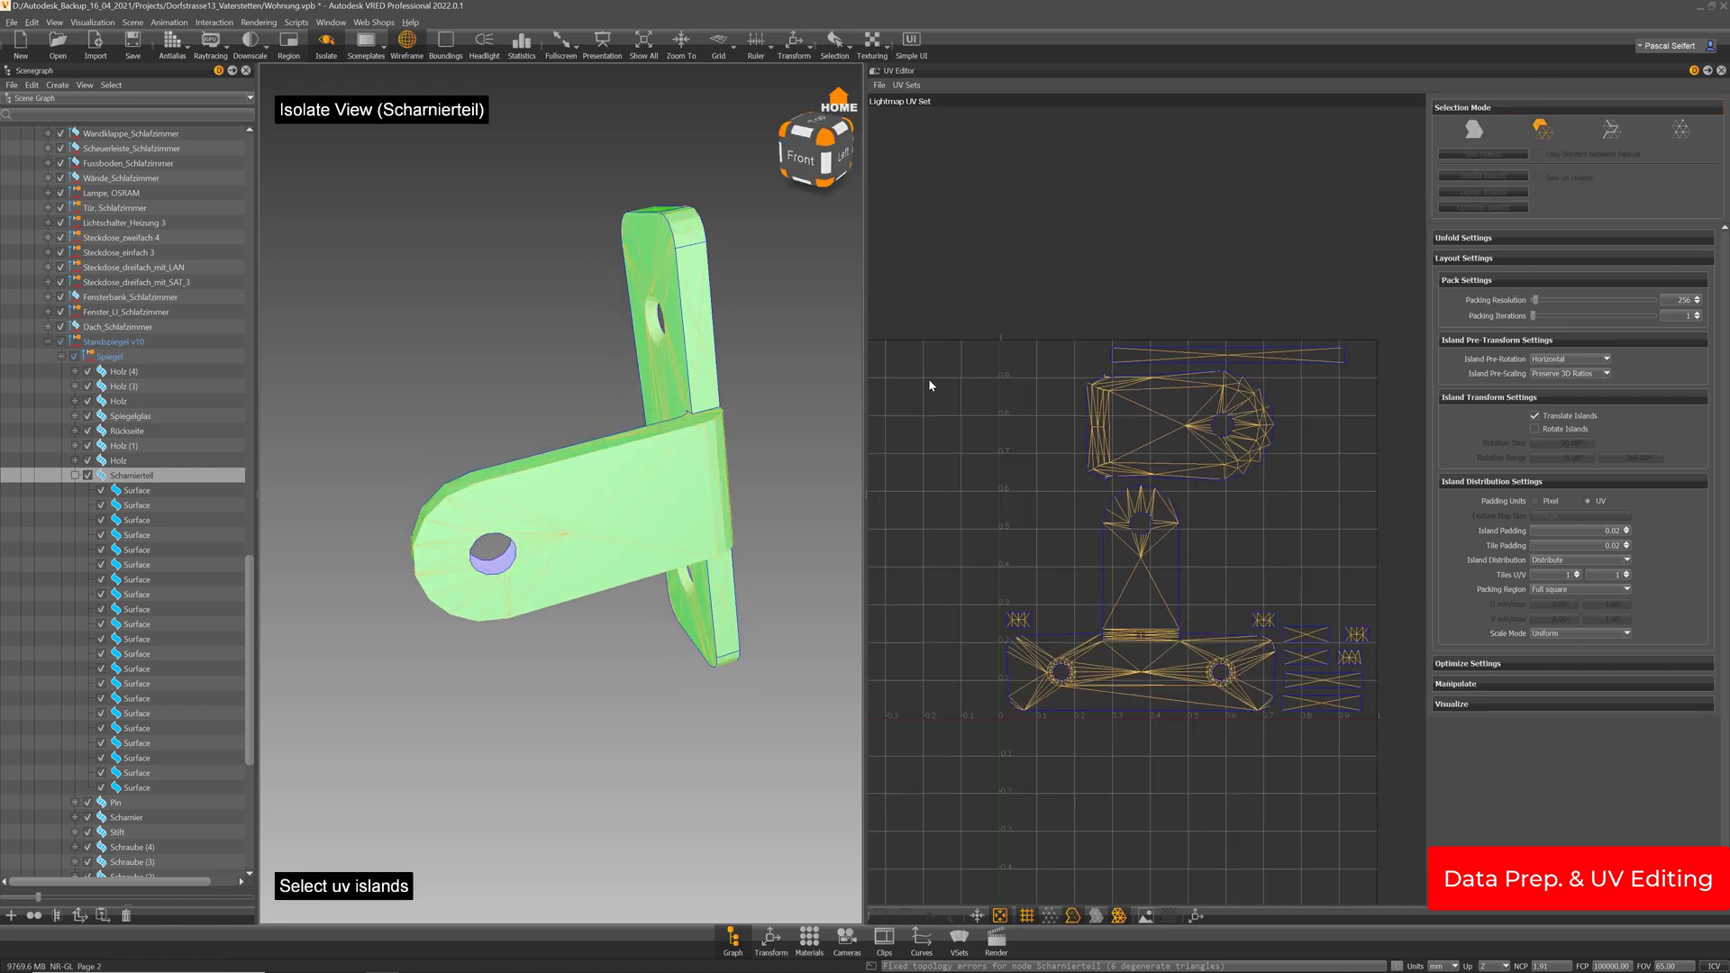
left_click_drag(709, 315, 712, 302)
left_click(704, 293, "shift")
left_click(701, 241, "shift")
left_click(671, 203, "shift")
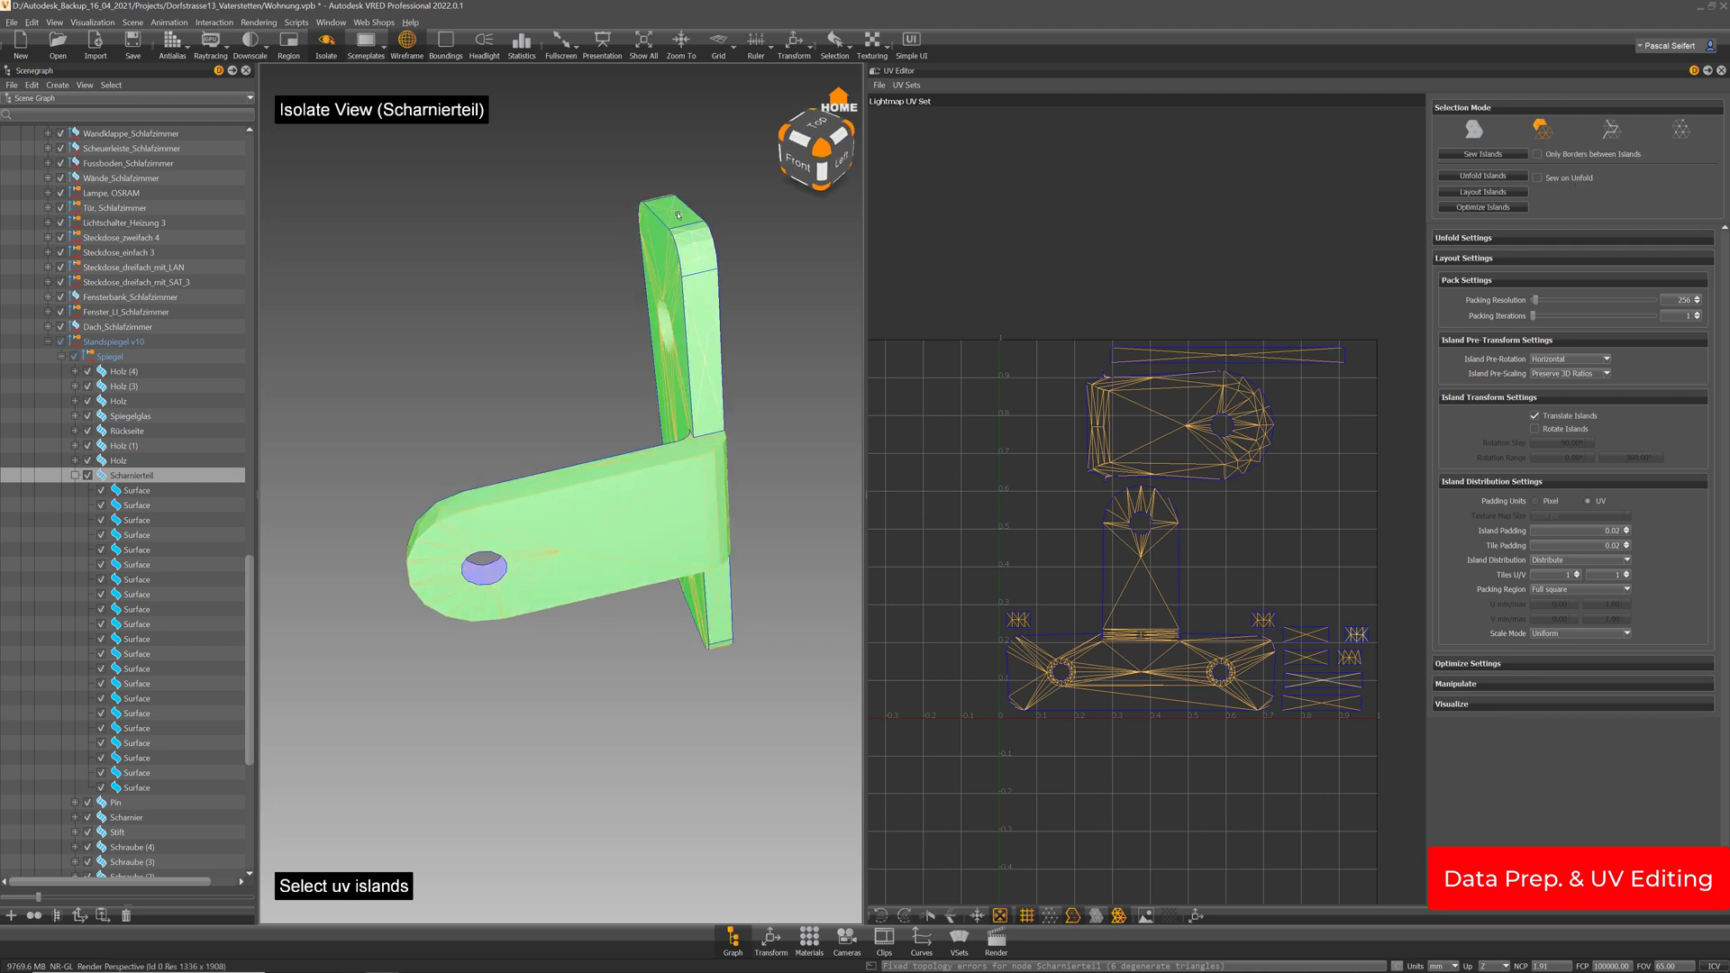
left_click_drag(523, 243, 797, 279)
Add the side strip, rounded corner and bottom chamfer islands, then sew them
left_click(410, 209, "shift")
left_click(403, 388, "shift")
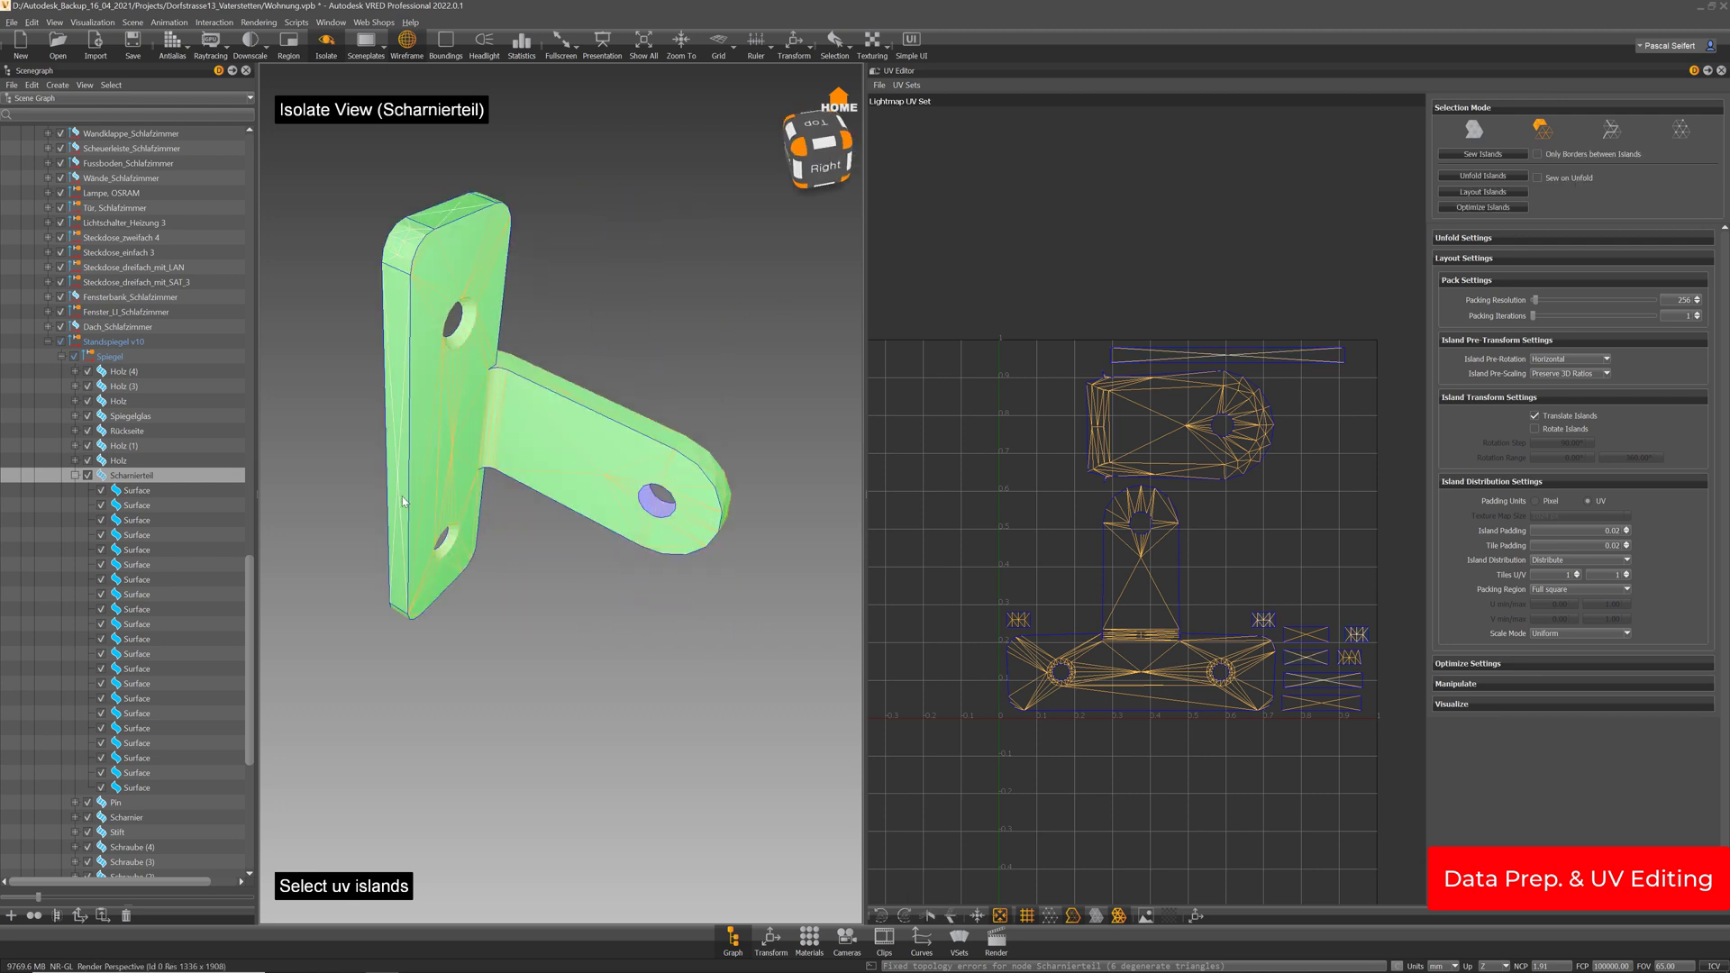
middle_click_drag(408, 602, 466, 470)
left_click_drag(463, 470, 523, 378)
left_click(396, 506, "shift")
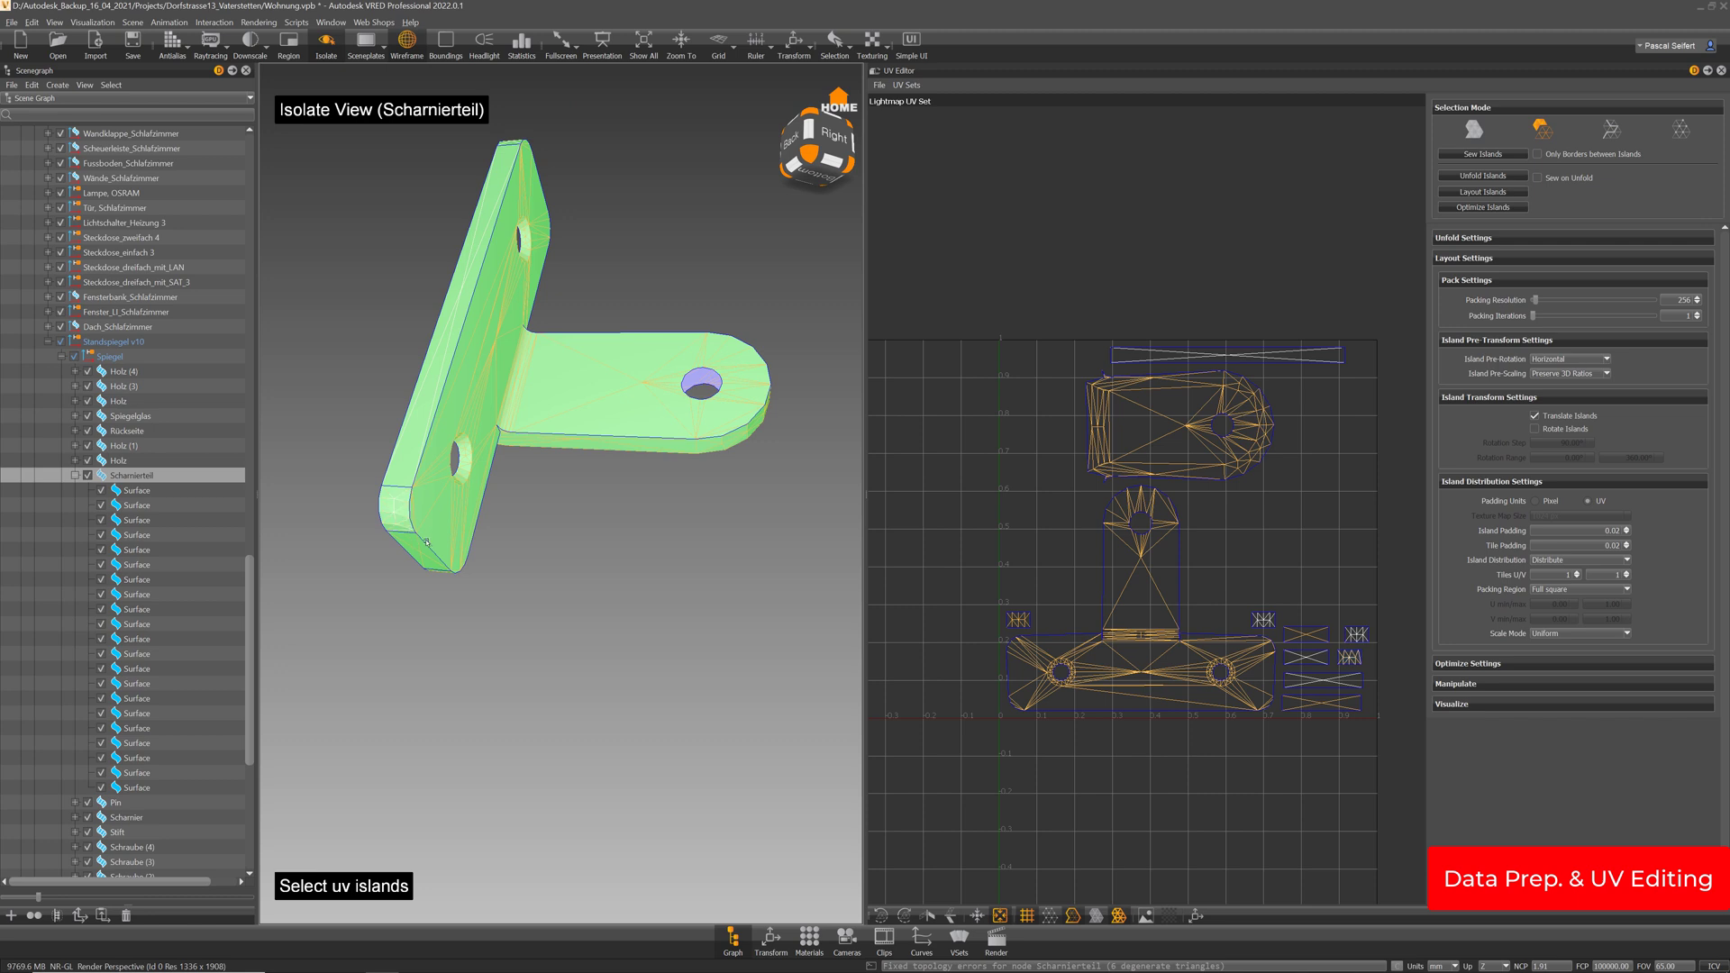
left_click(424, 541, "shift")
left_click_drag(480, 520, 796, 595)
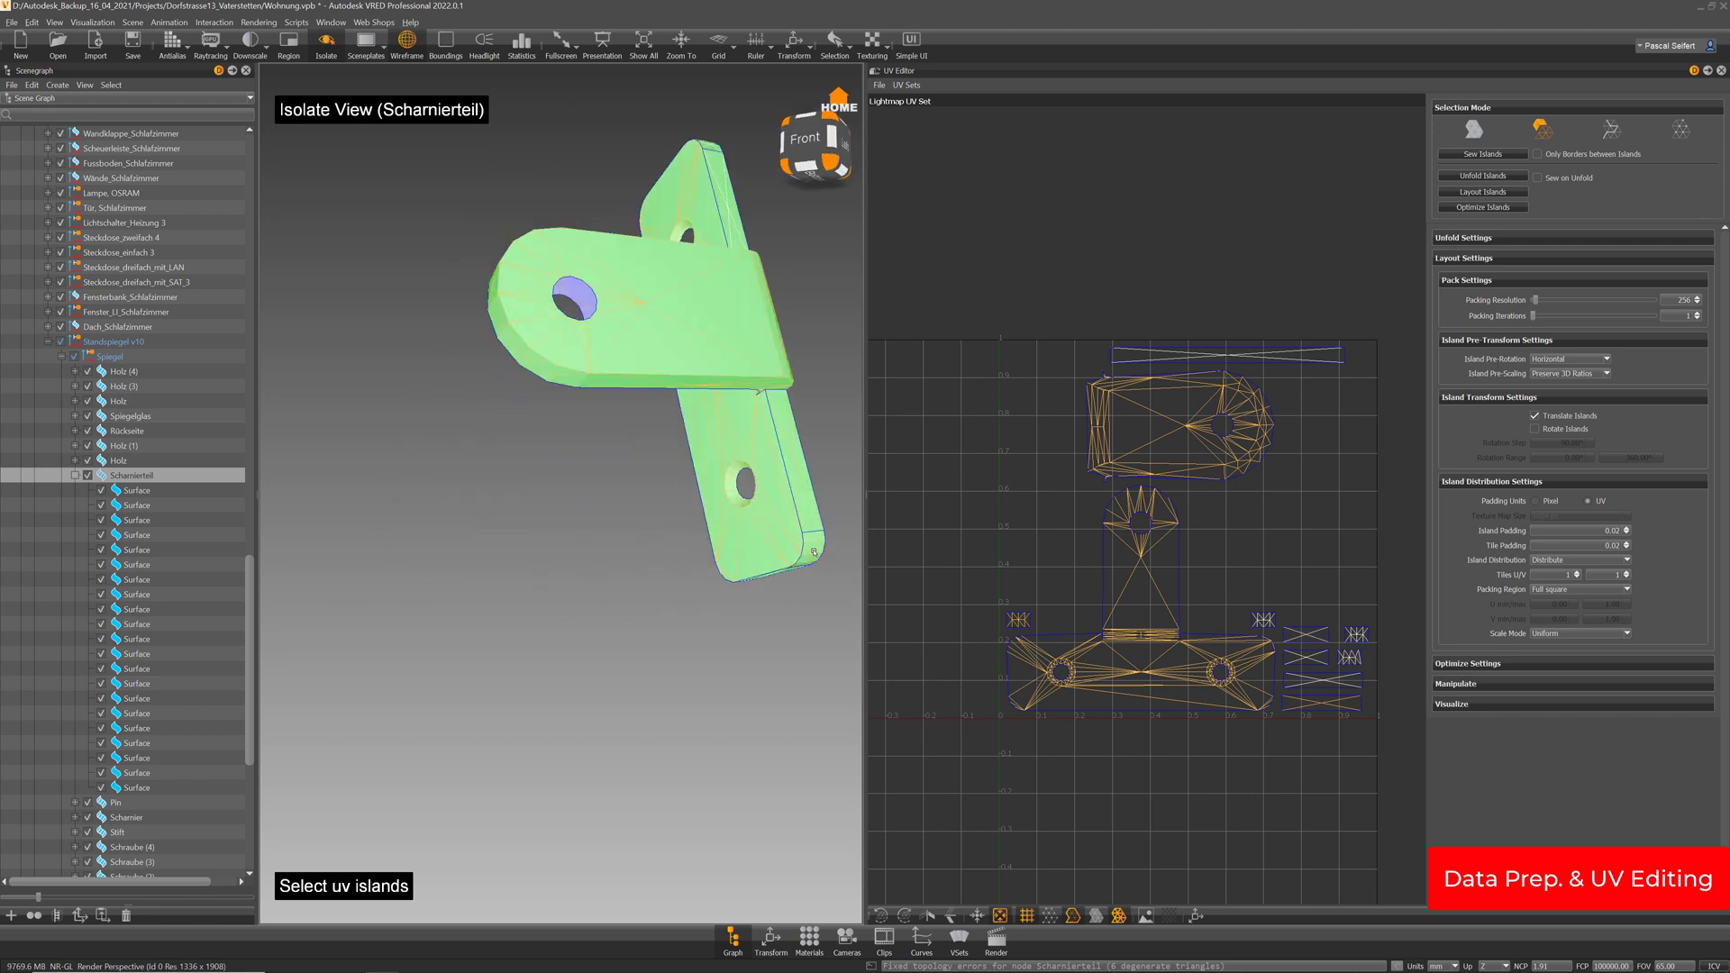
left_click(1495, 153)
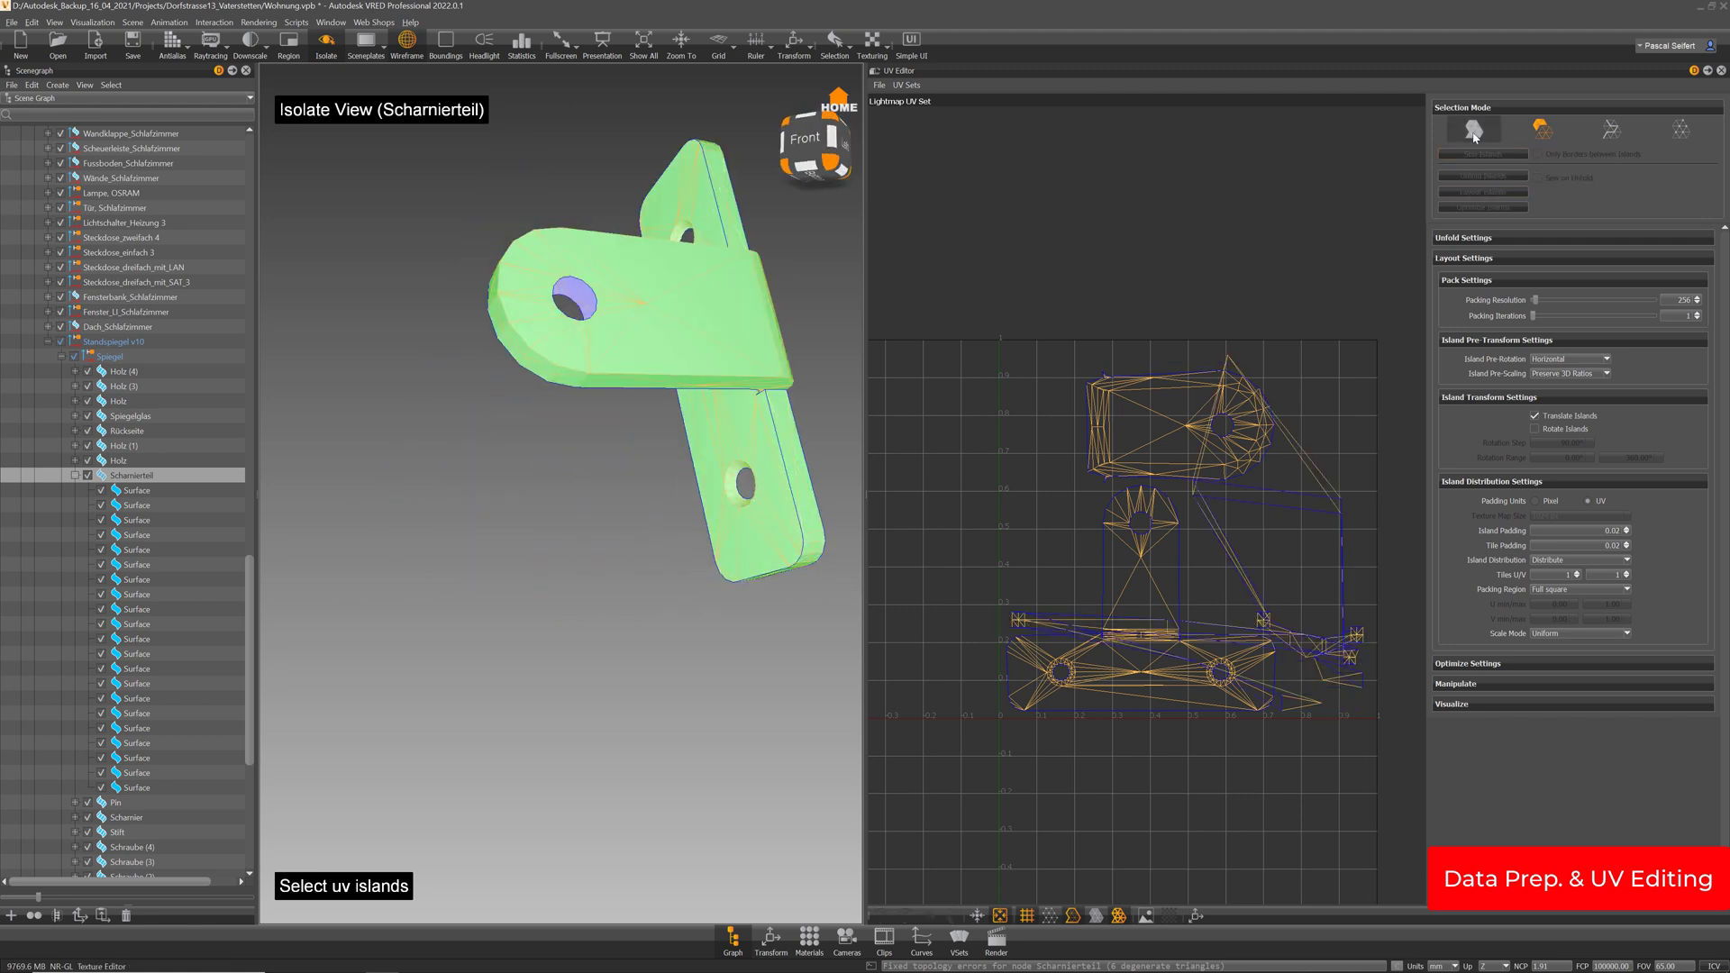
Sew the edge run along the hinge's left side and unfold the part again
left_click(1474, 129)
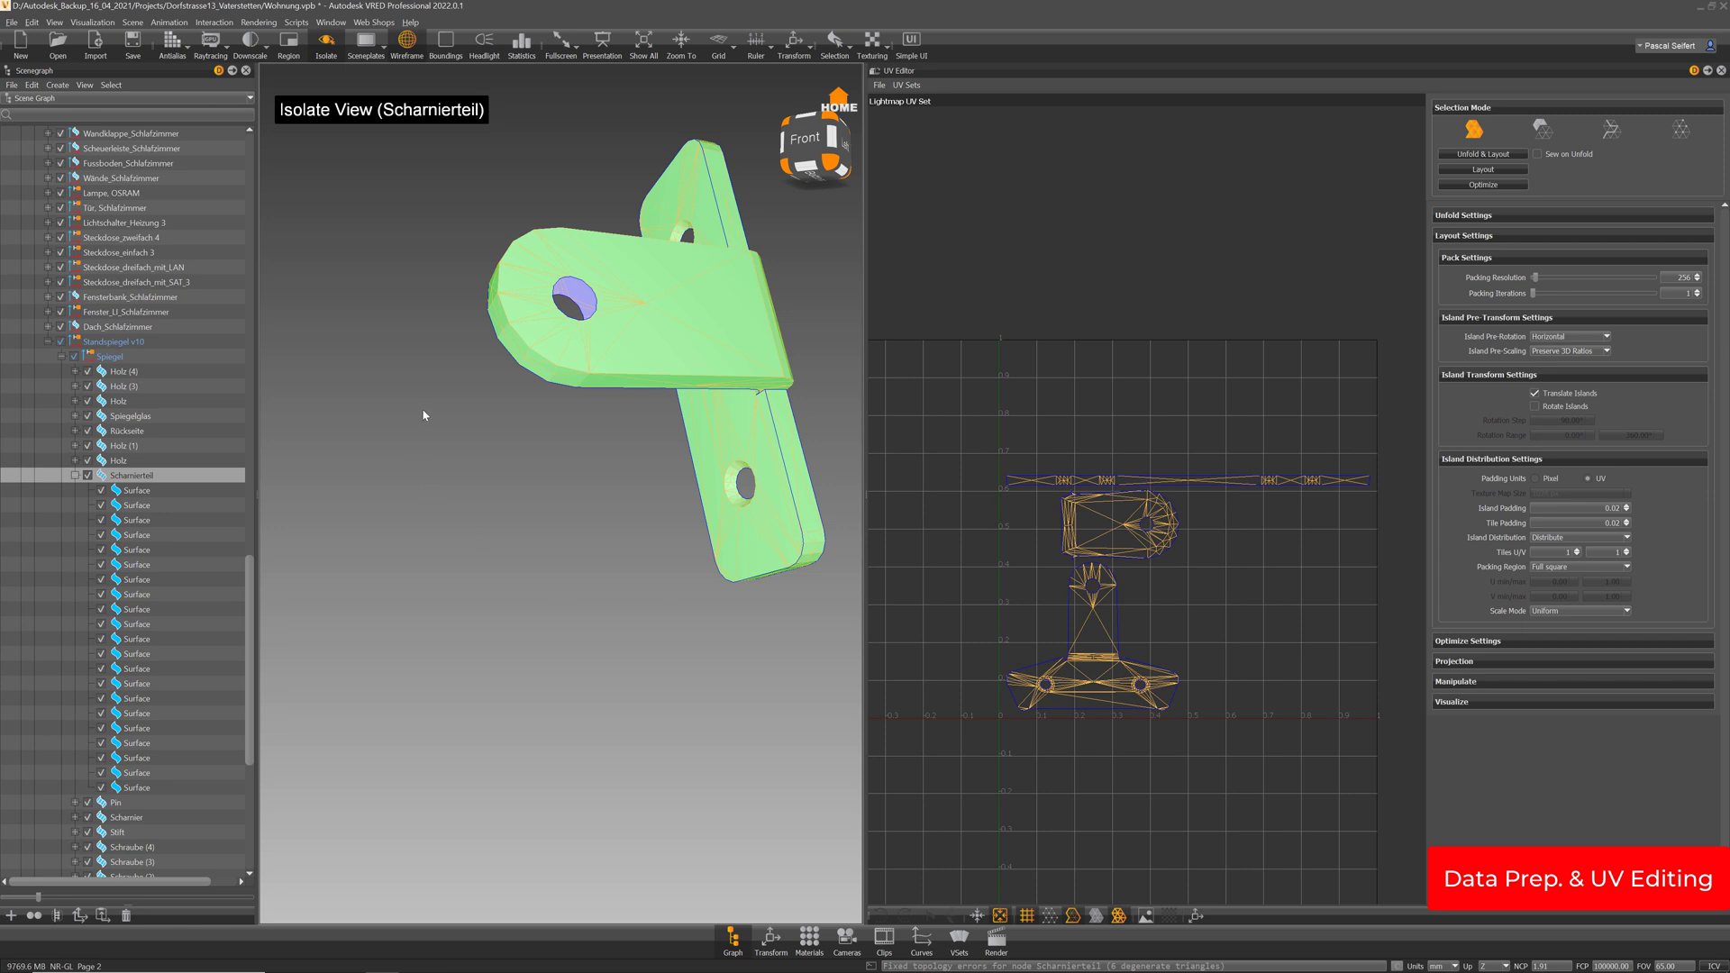
left_click(1611, 129)
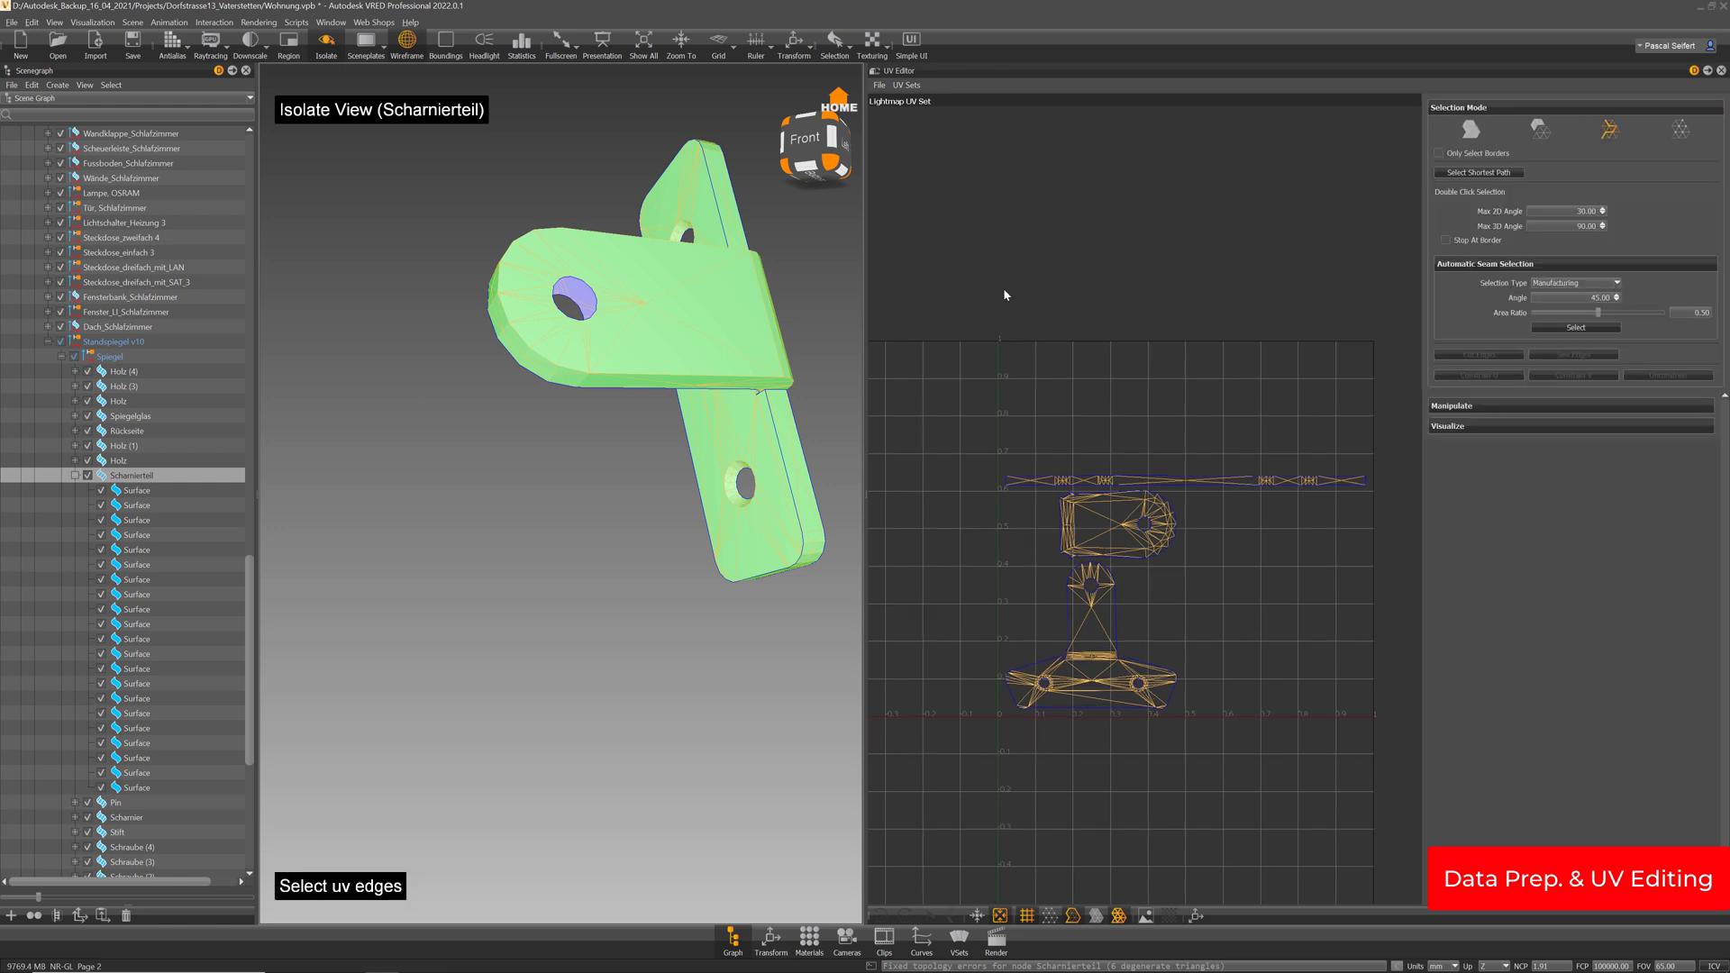
left_click_drag(723, 299, 660, 295)
middle_click_drag(660, 295, 733, 406)
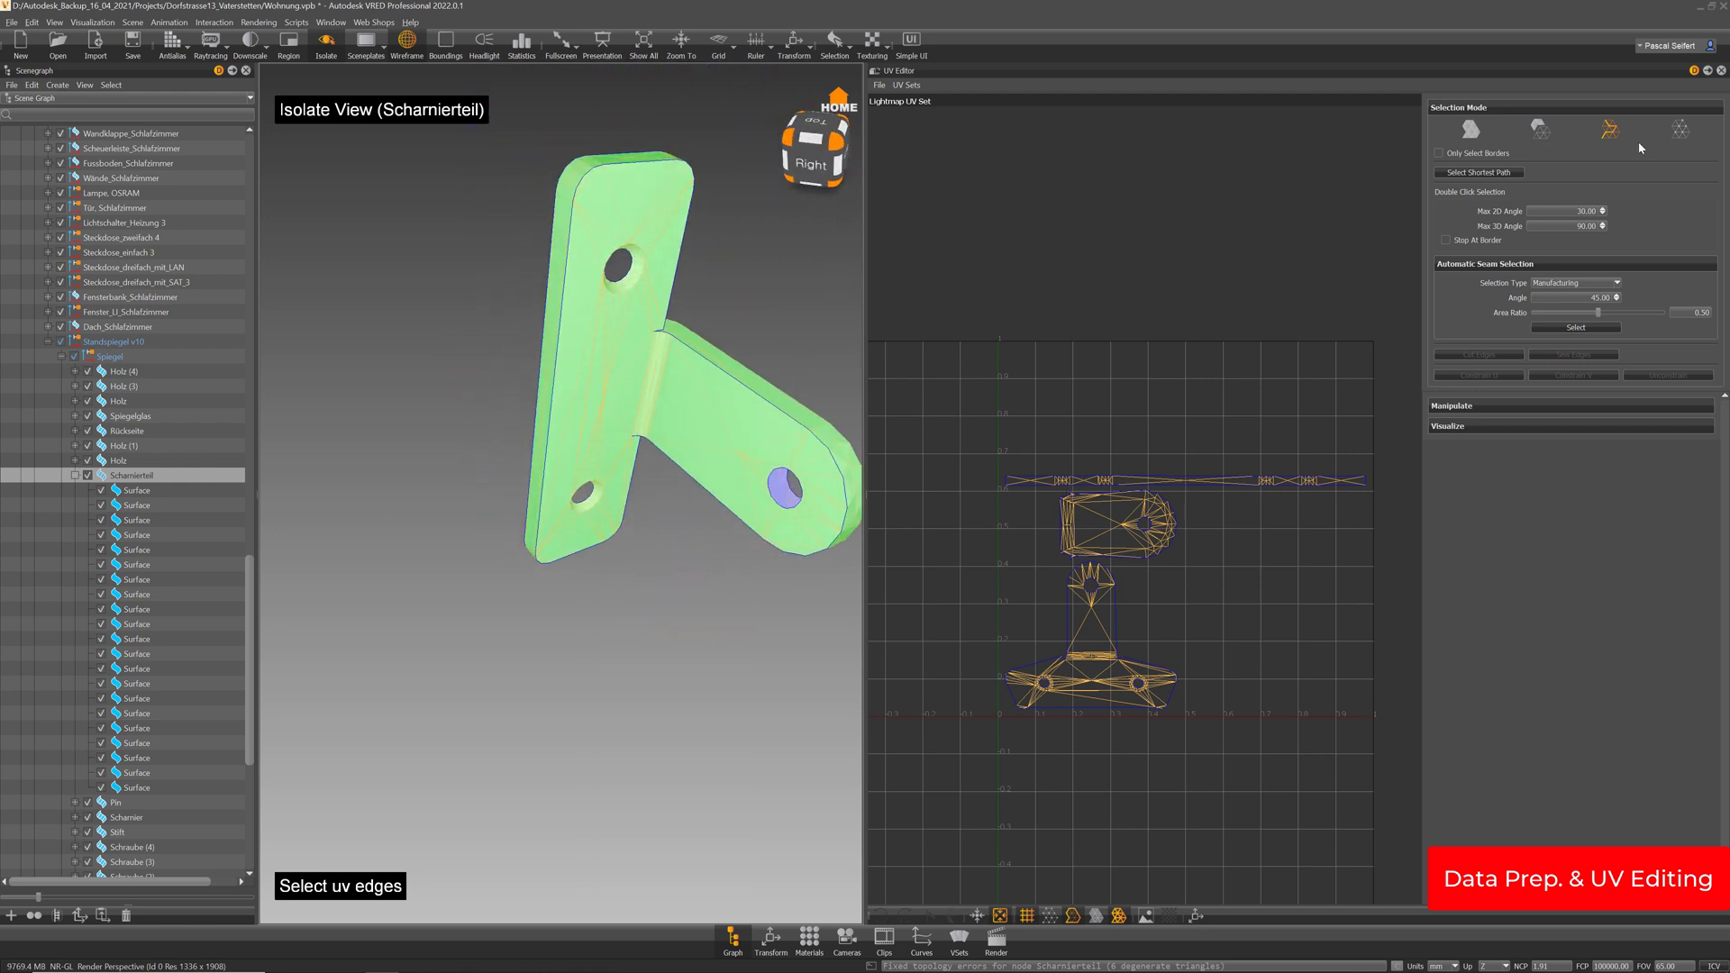
left_click(578, 386)
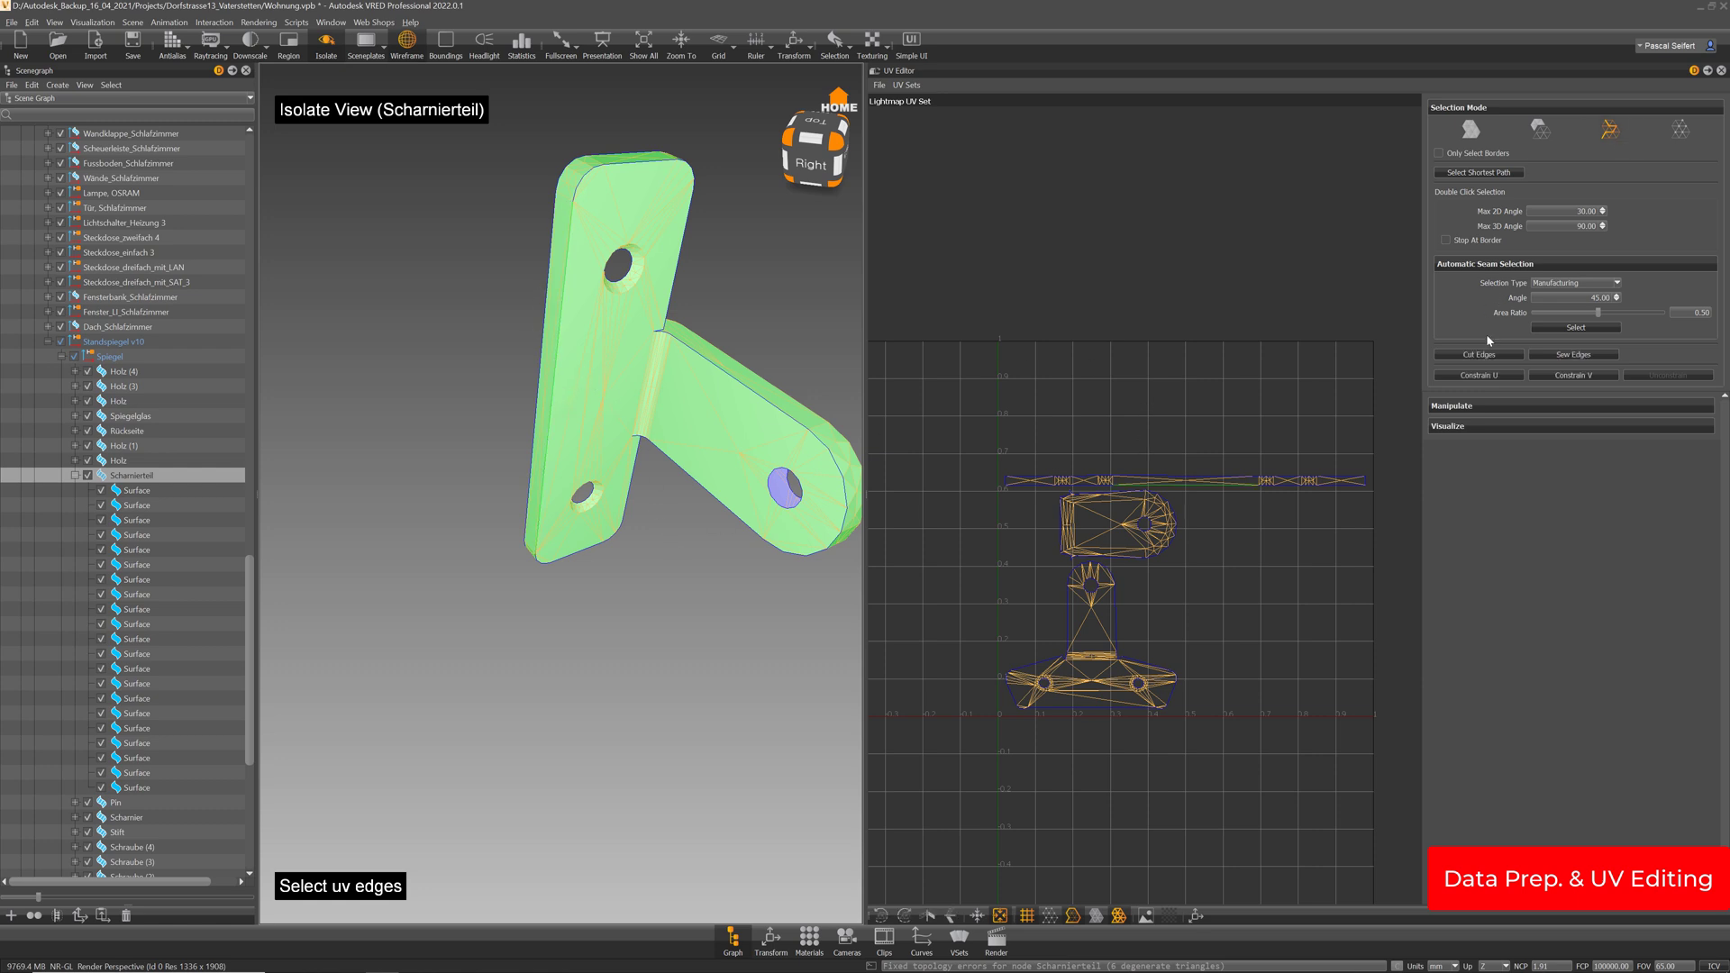
left_click(1573, 355)
left_click(1471, 129)
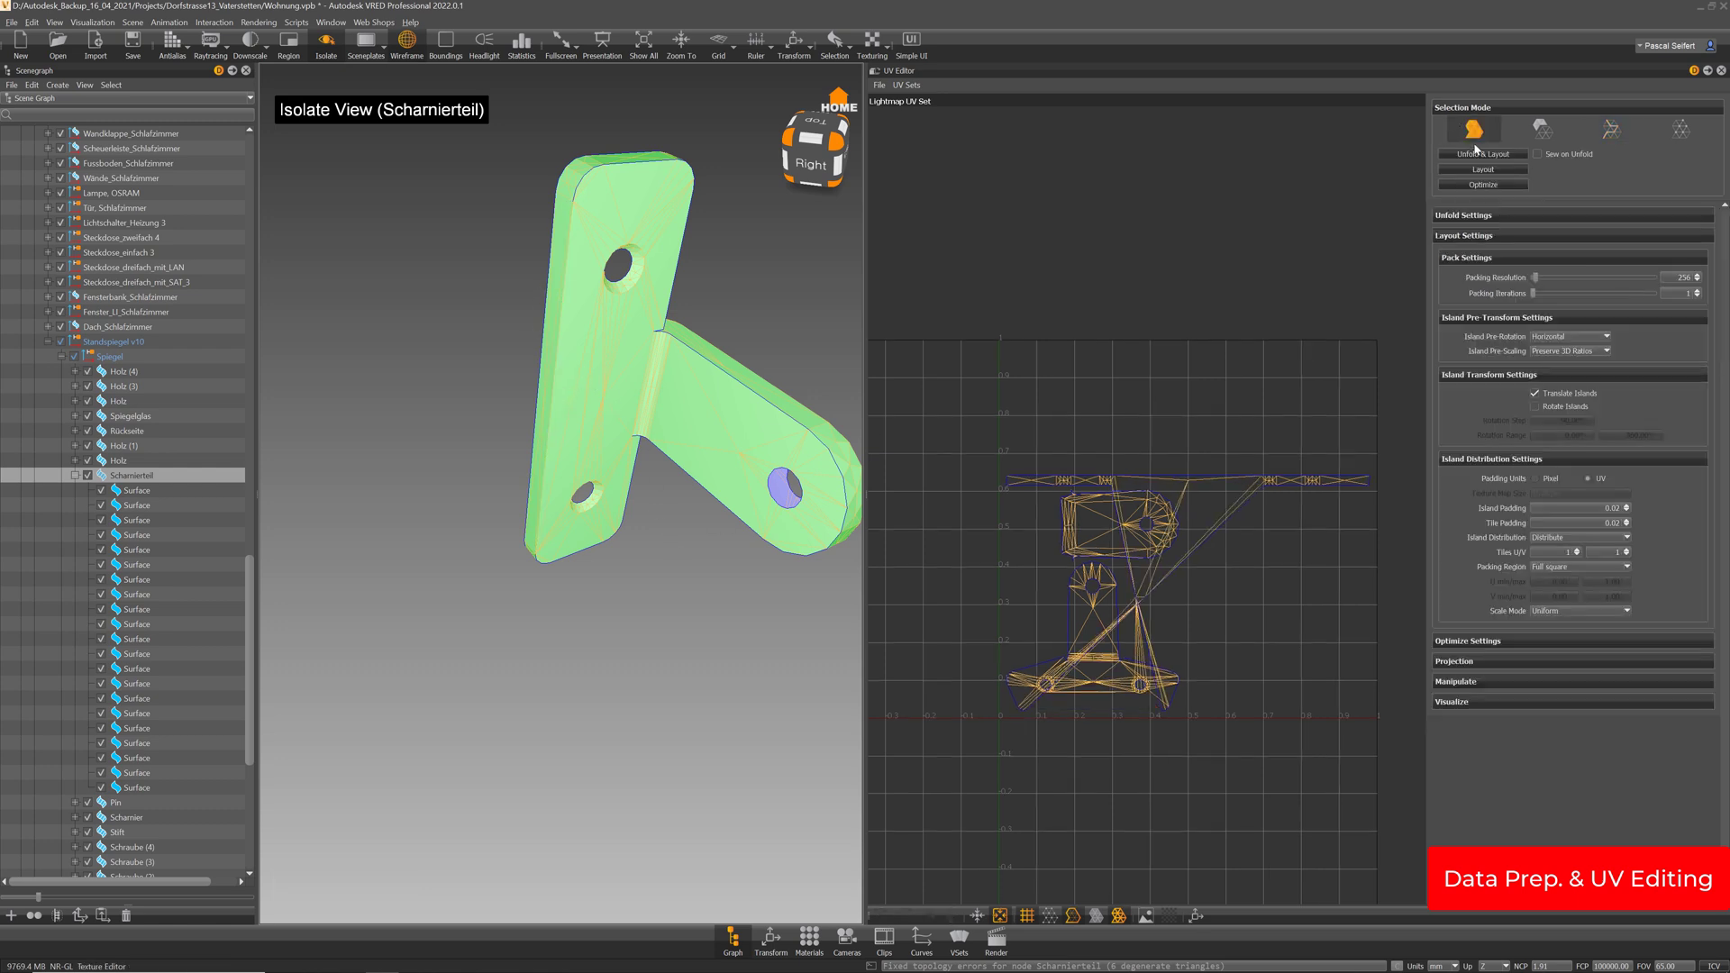
left_click(1484, 154)
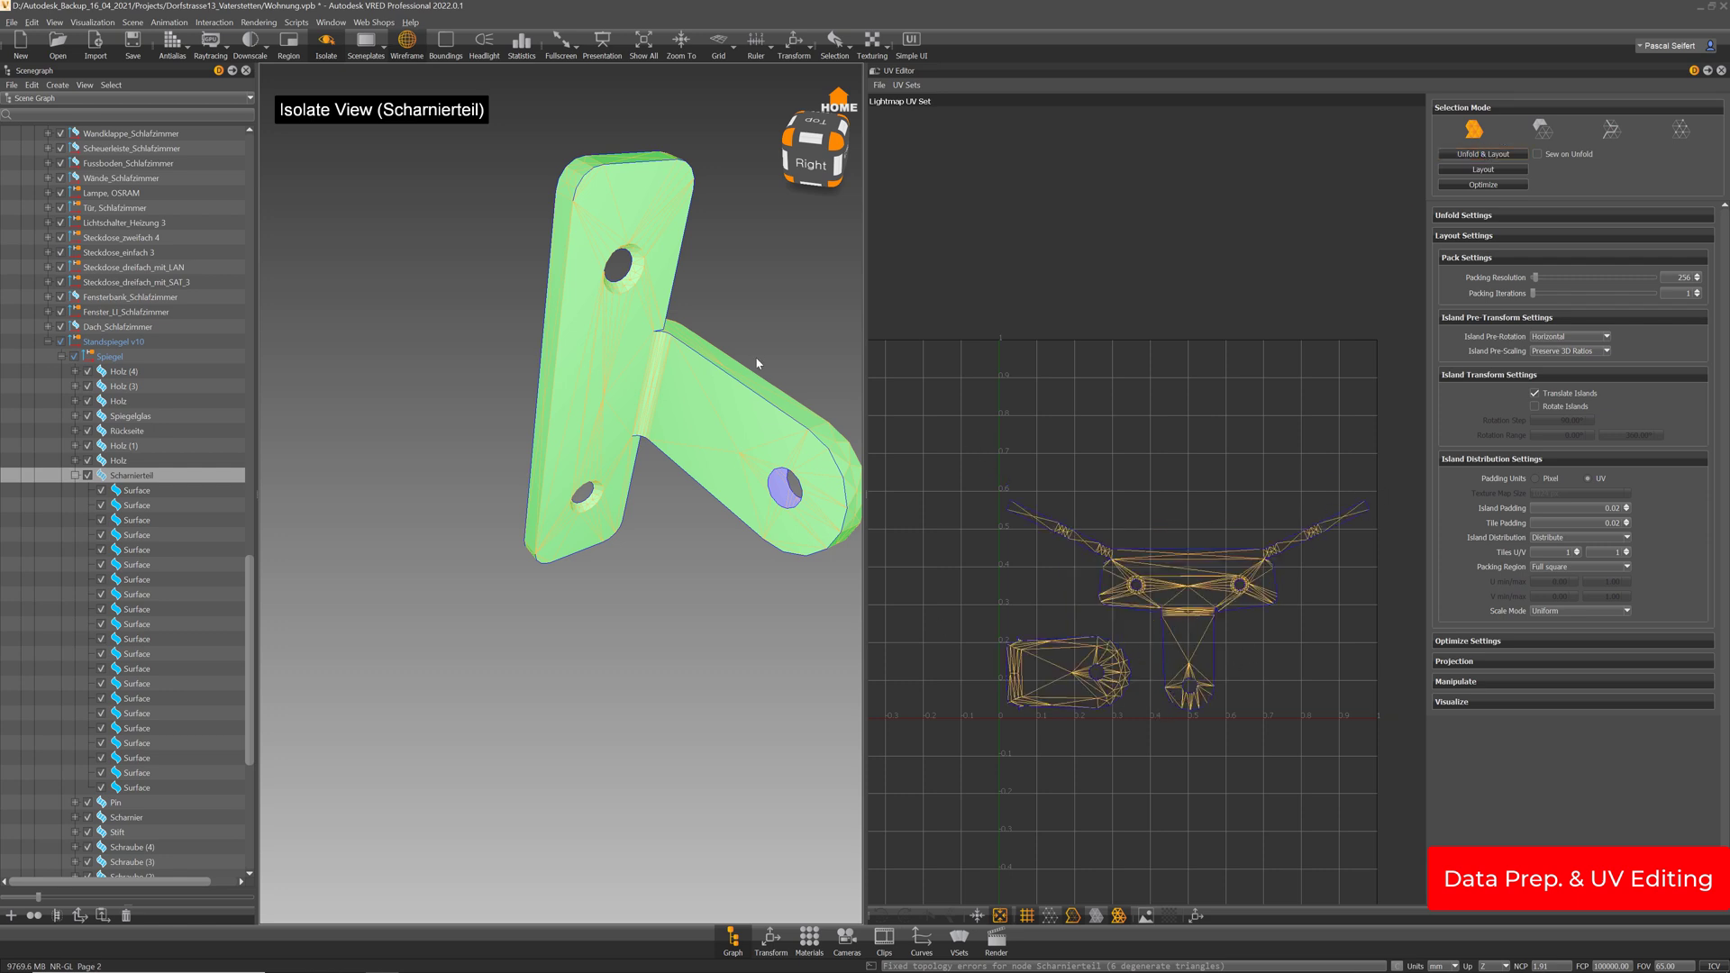
Sew a seam edge on the hinge's right-front side
left_click_drag(757, 363, 771, 488)
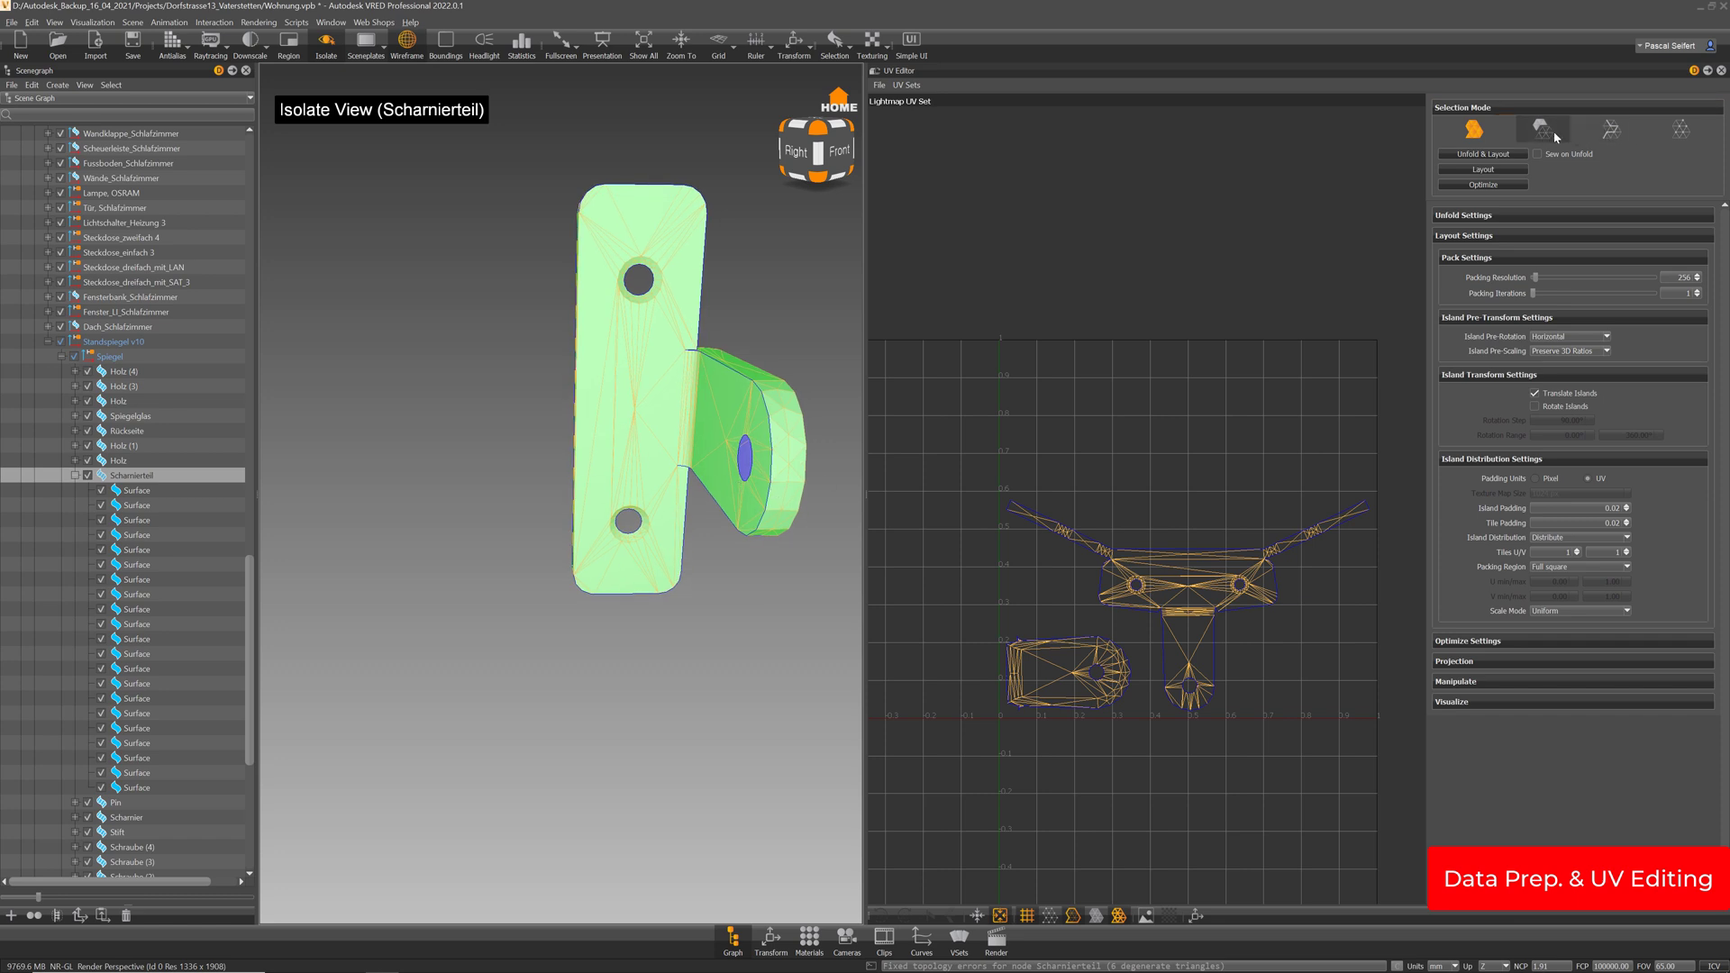
left_click(1610, 130)
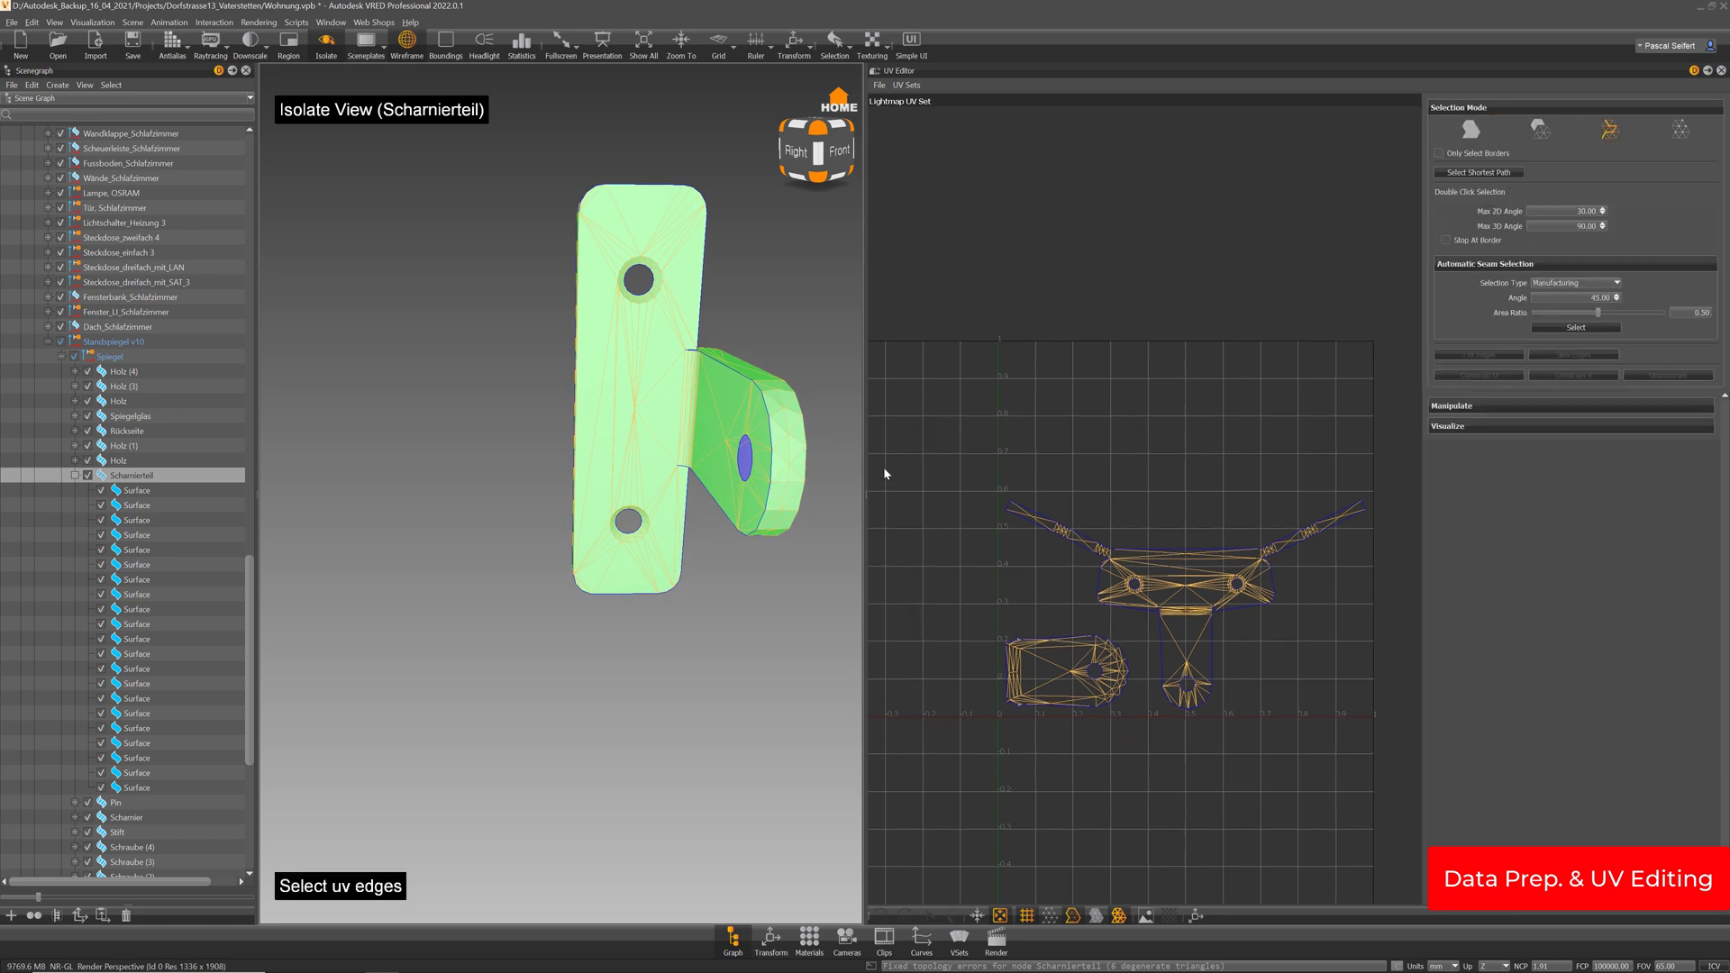
left_click(773, 451)
left_click_drag(773, 451, 1082, 468)
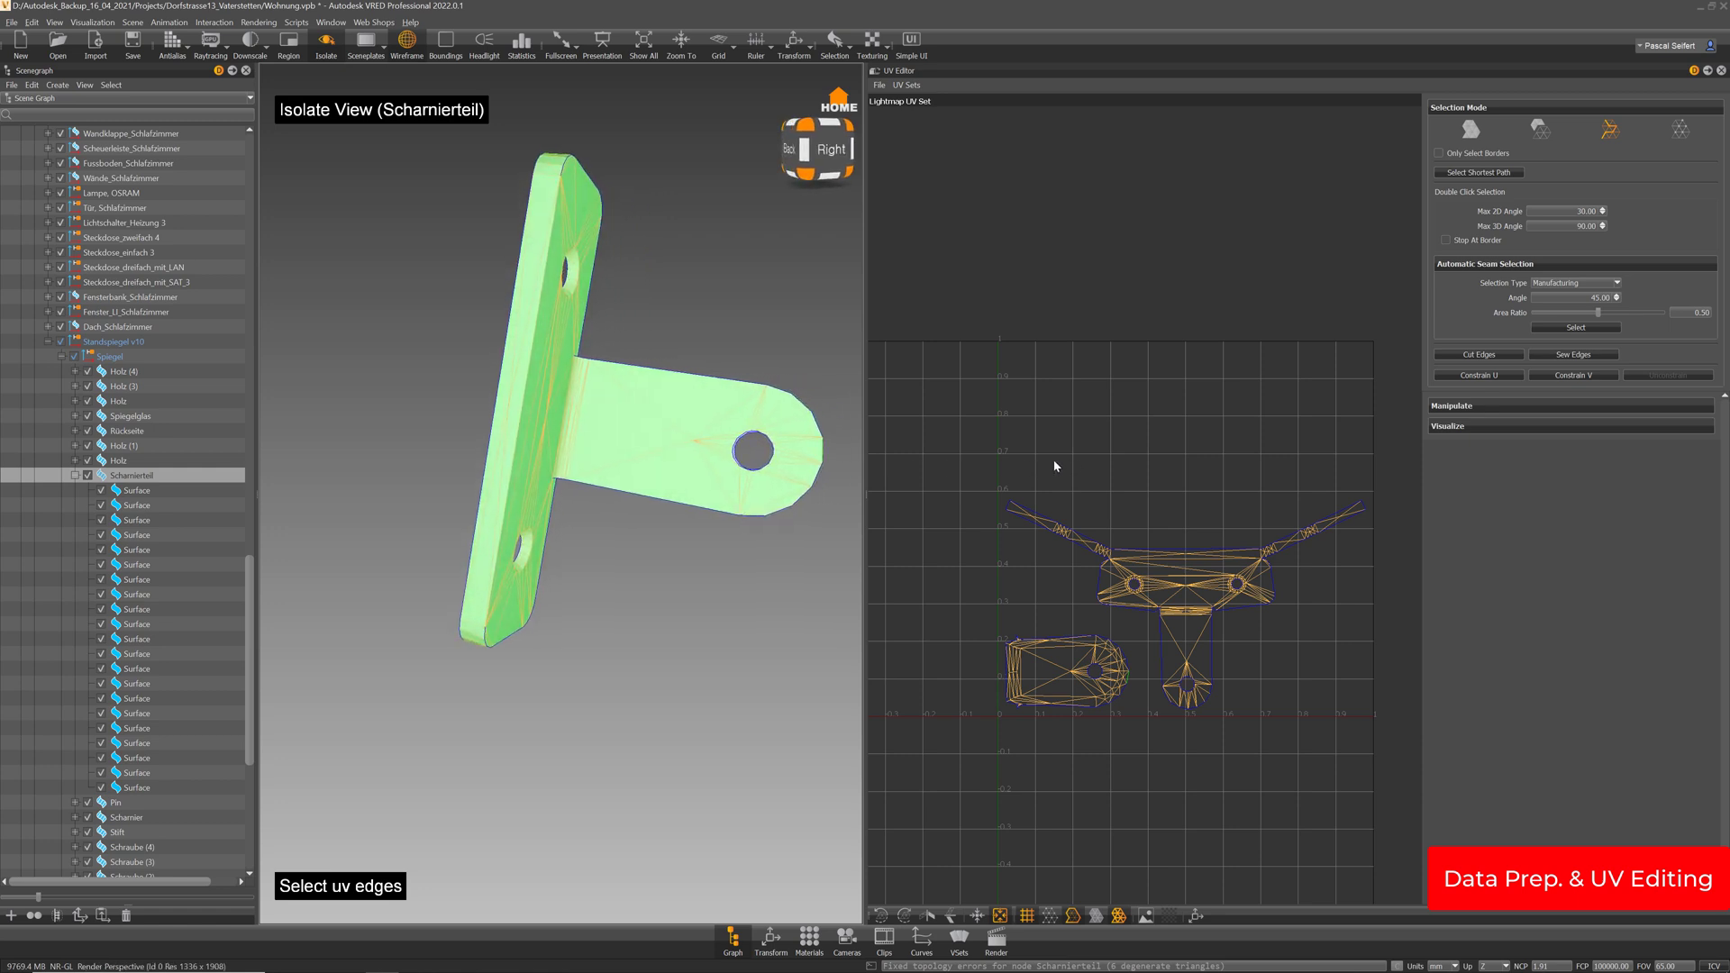
left_click_drag(523, 541, 756, 487)
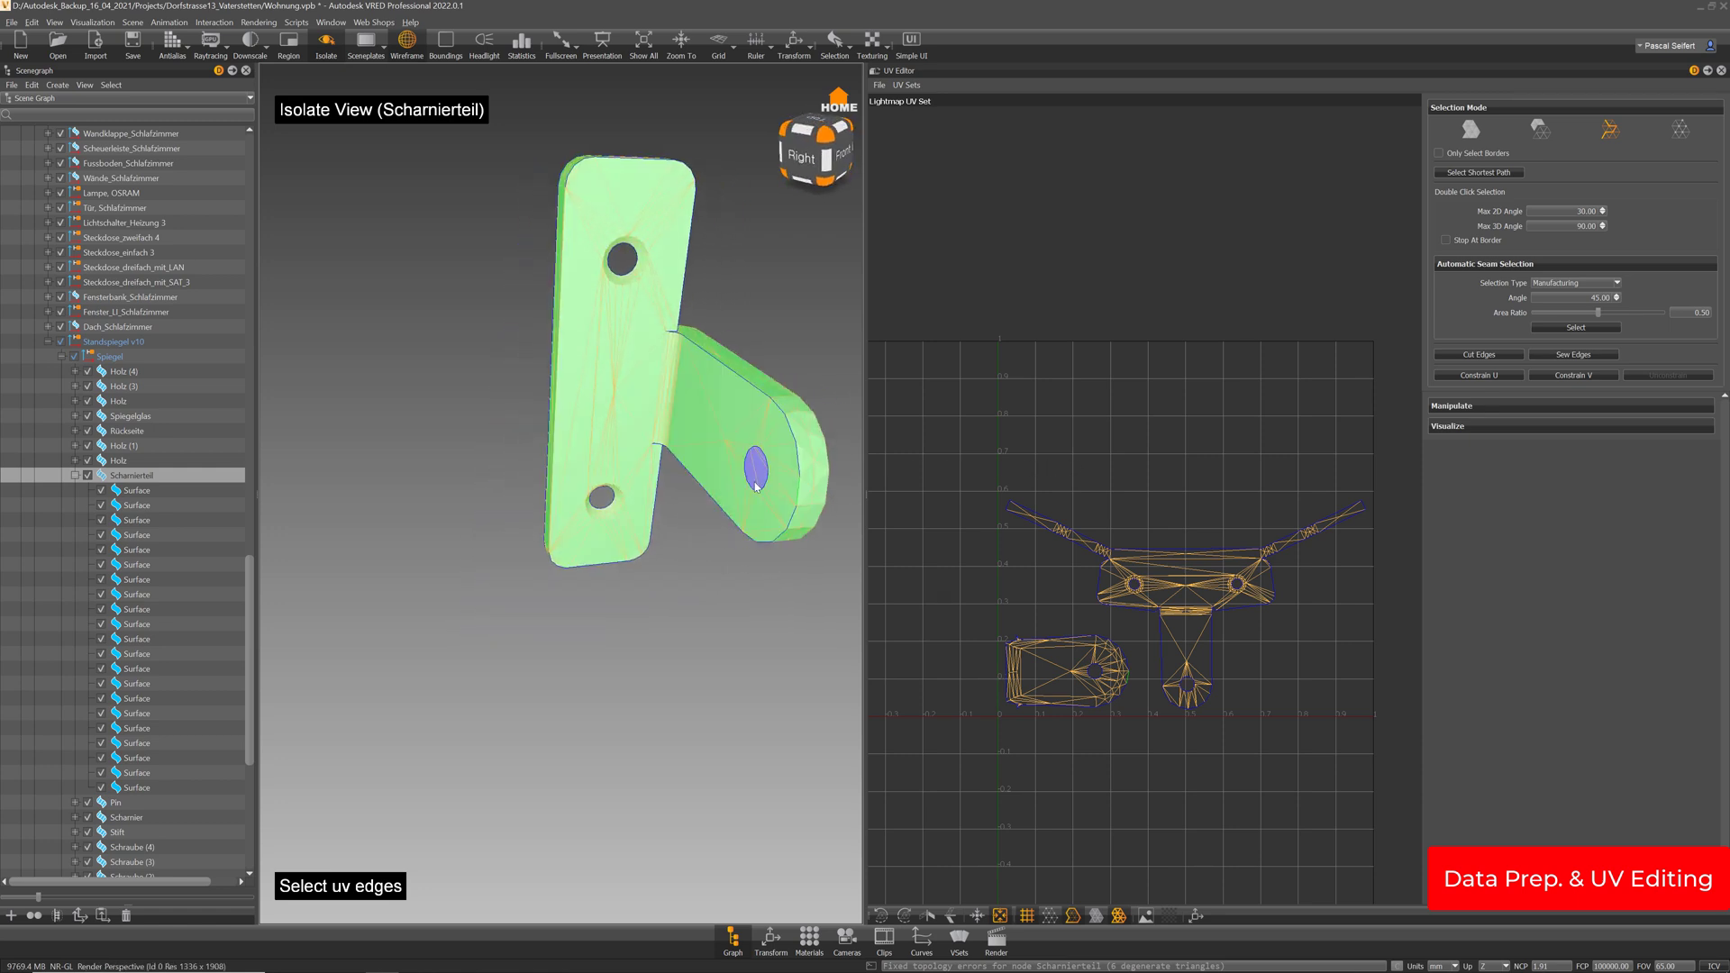
left_click(1541, 355)
left_click(1471, 128)
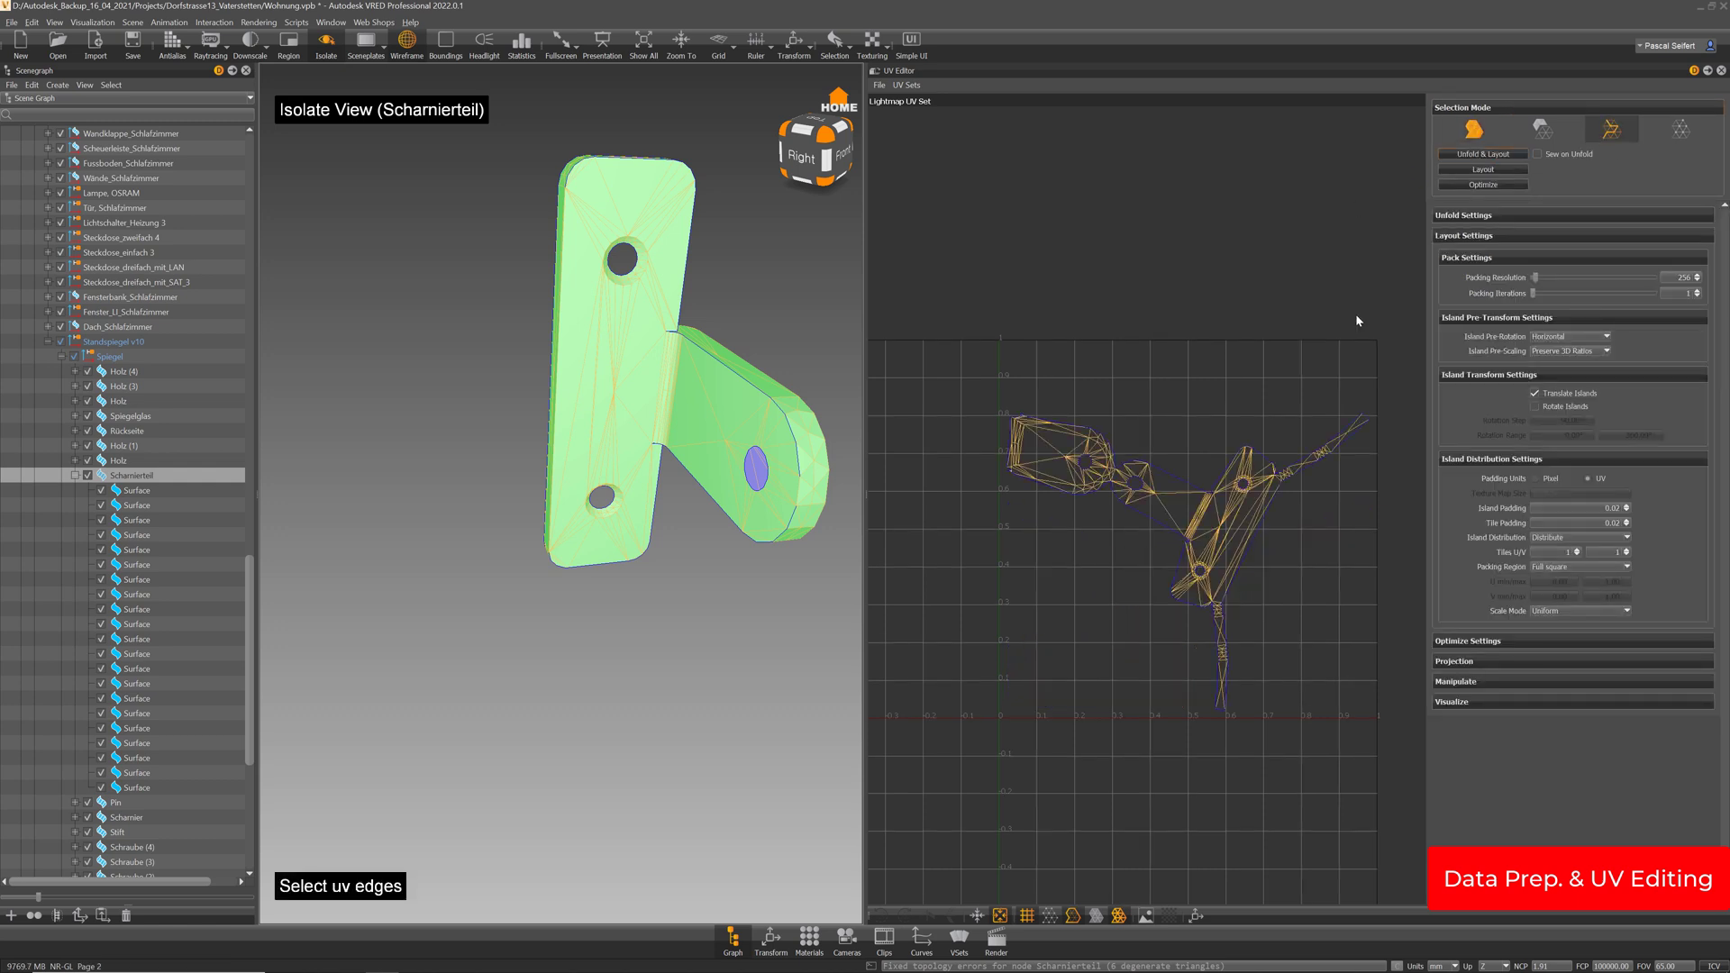
Cut the UVs along a layout edge, re-run Unfold & Layout, and collapse Scharnierteil
left_click(1610, 129)
scroll(1082, 450, "up", 5)
left_click(1066, 443)
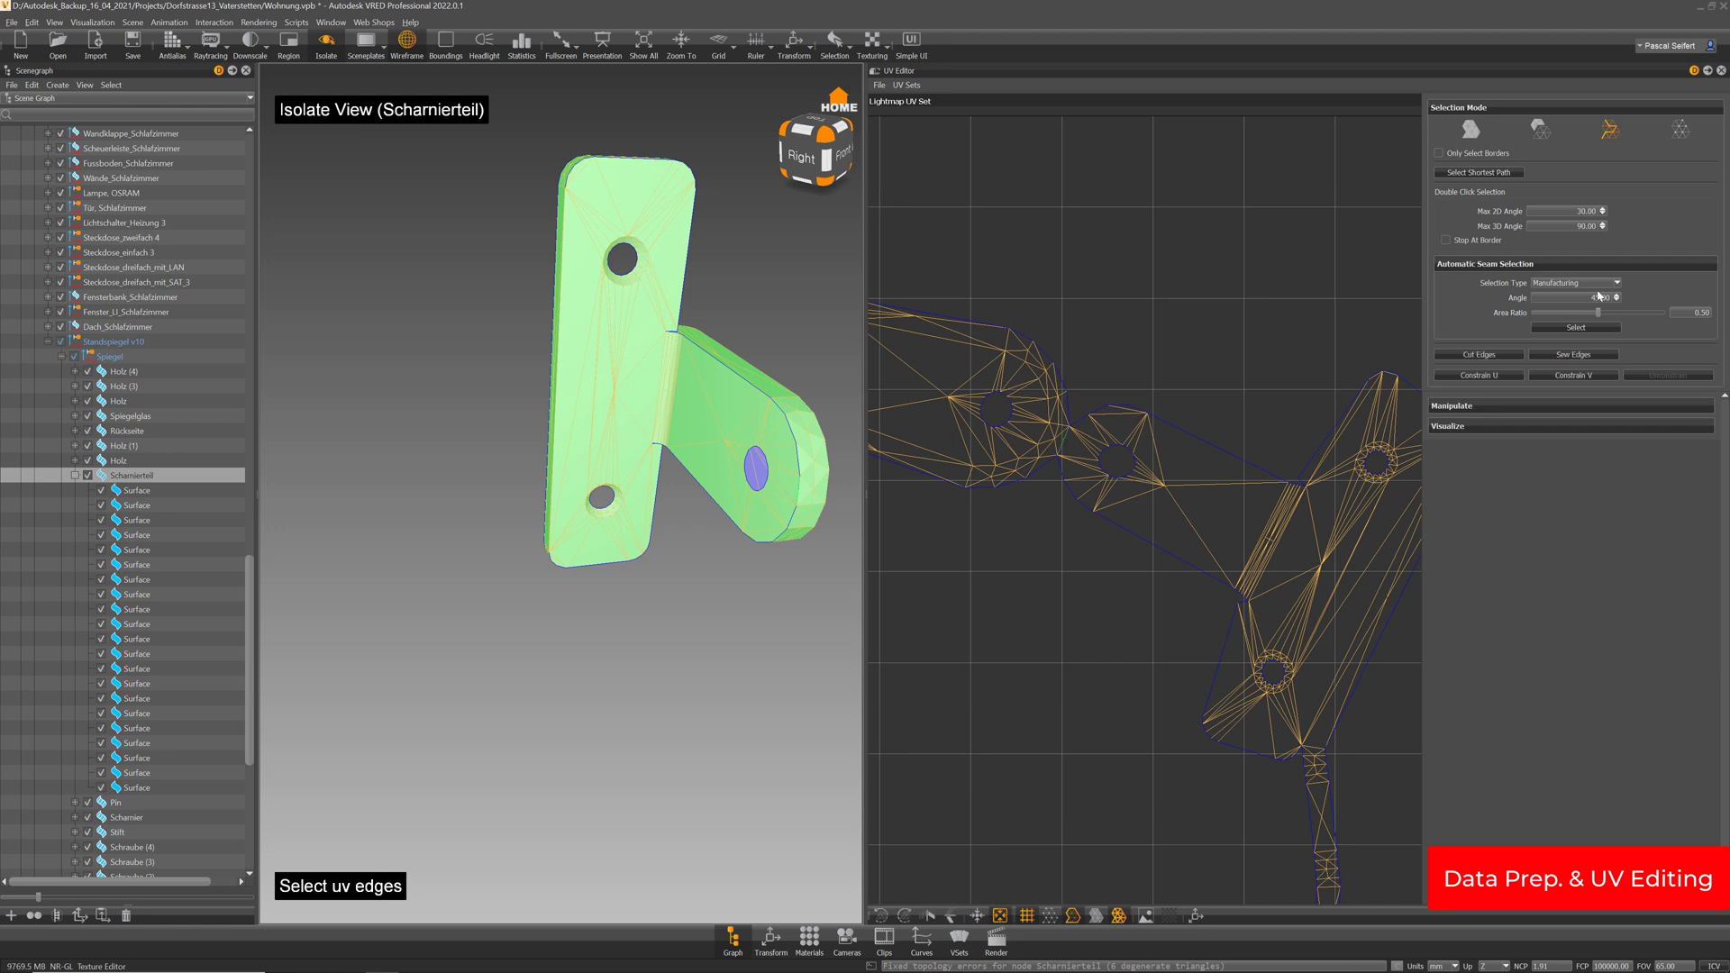
left_click(1490, 355)
left_click(1471, 129)
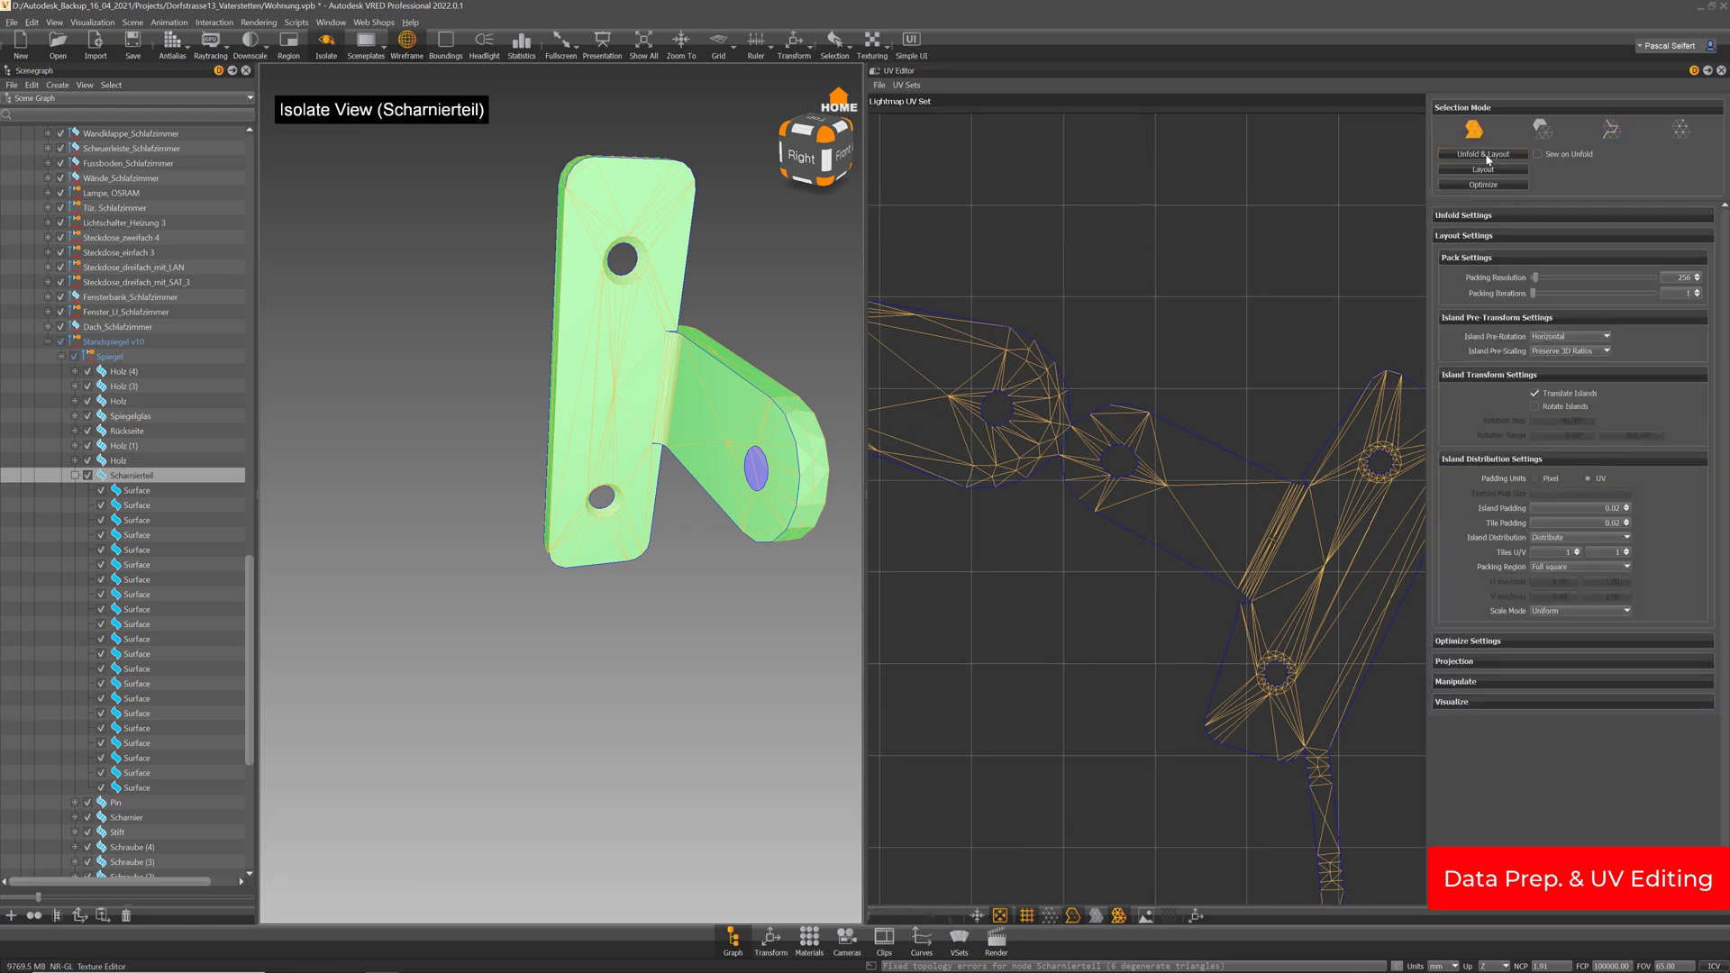
left_click(1483, 154)
scroll(1198, 461, "down", 3)
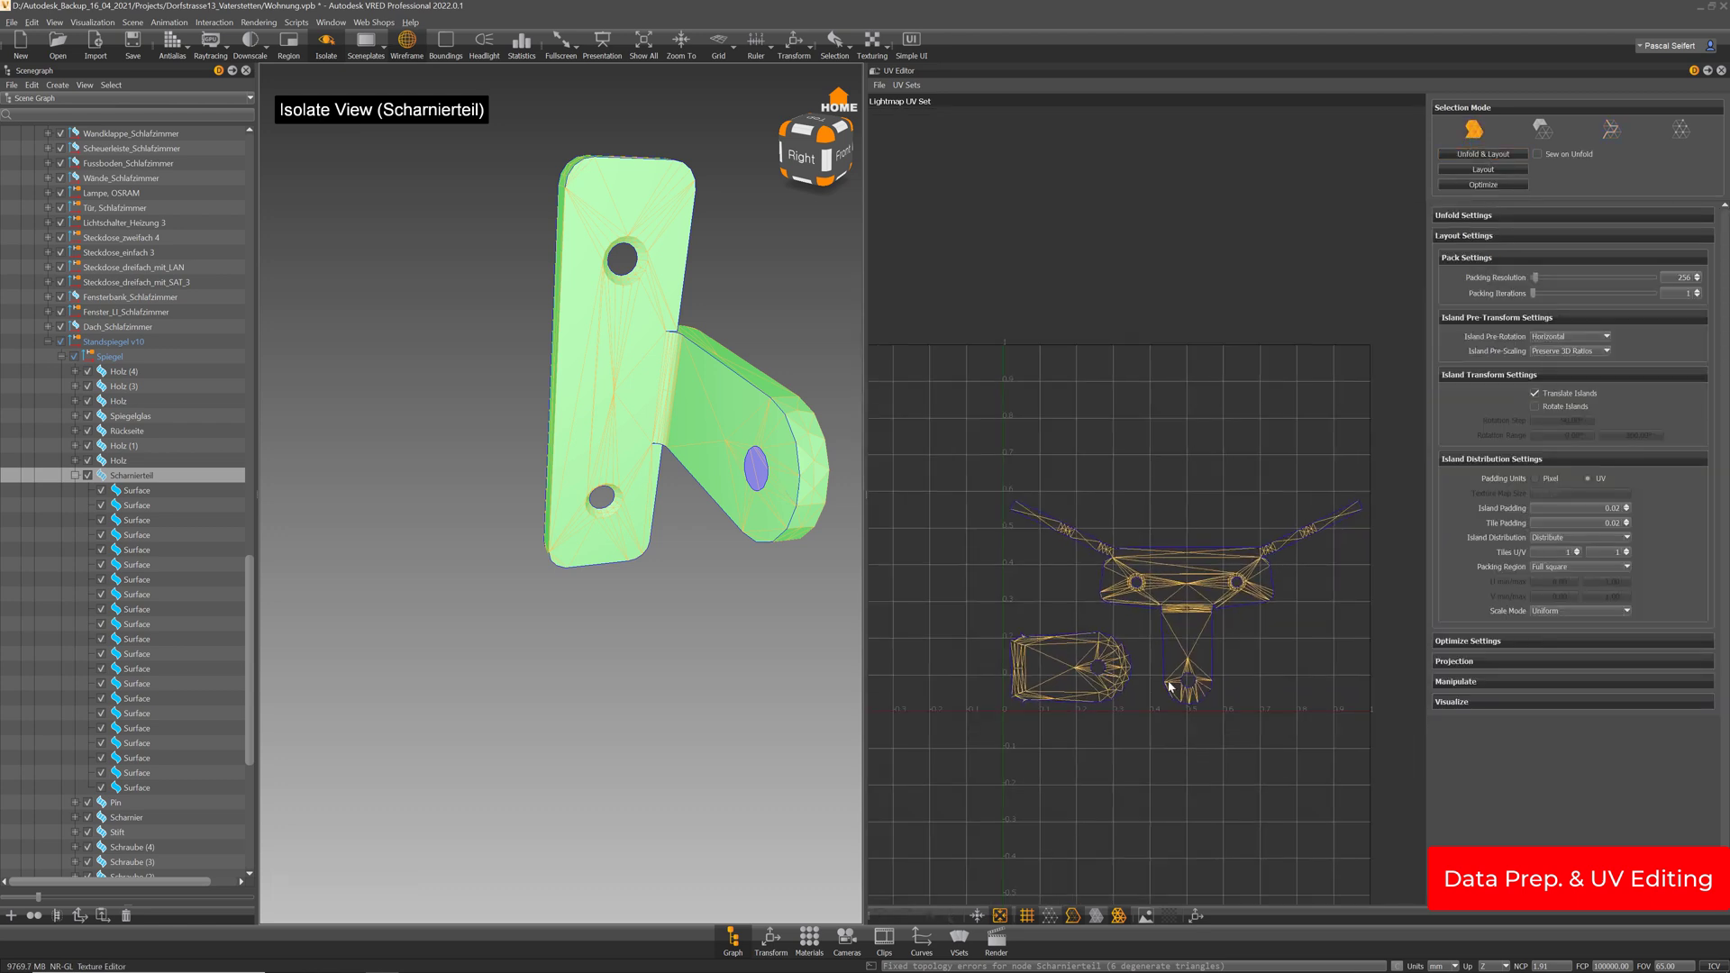
left_click(75, 474)
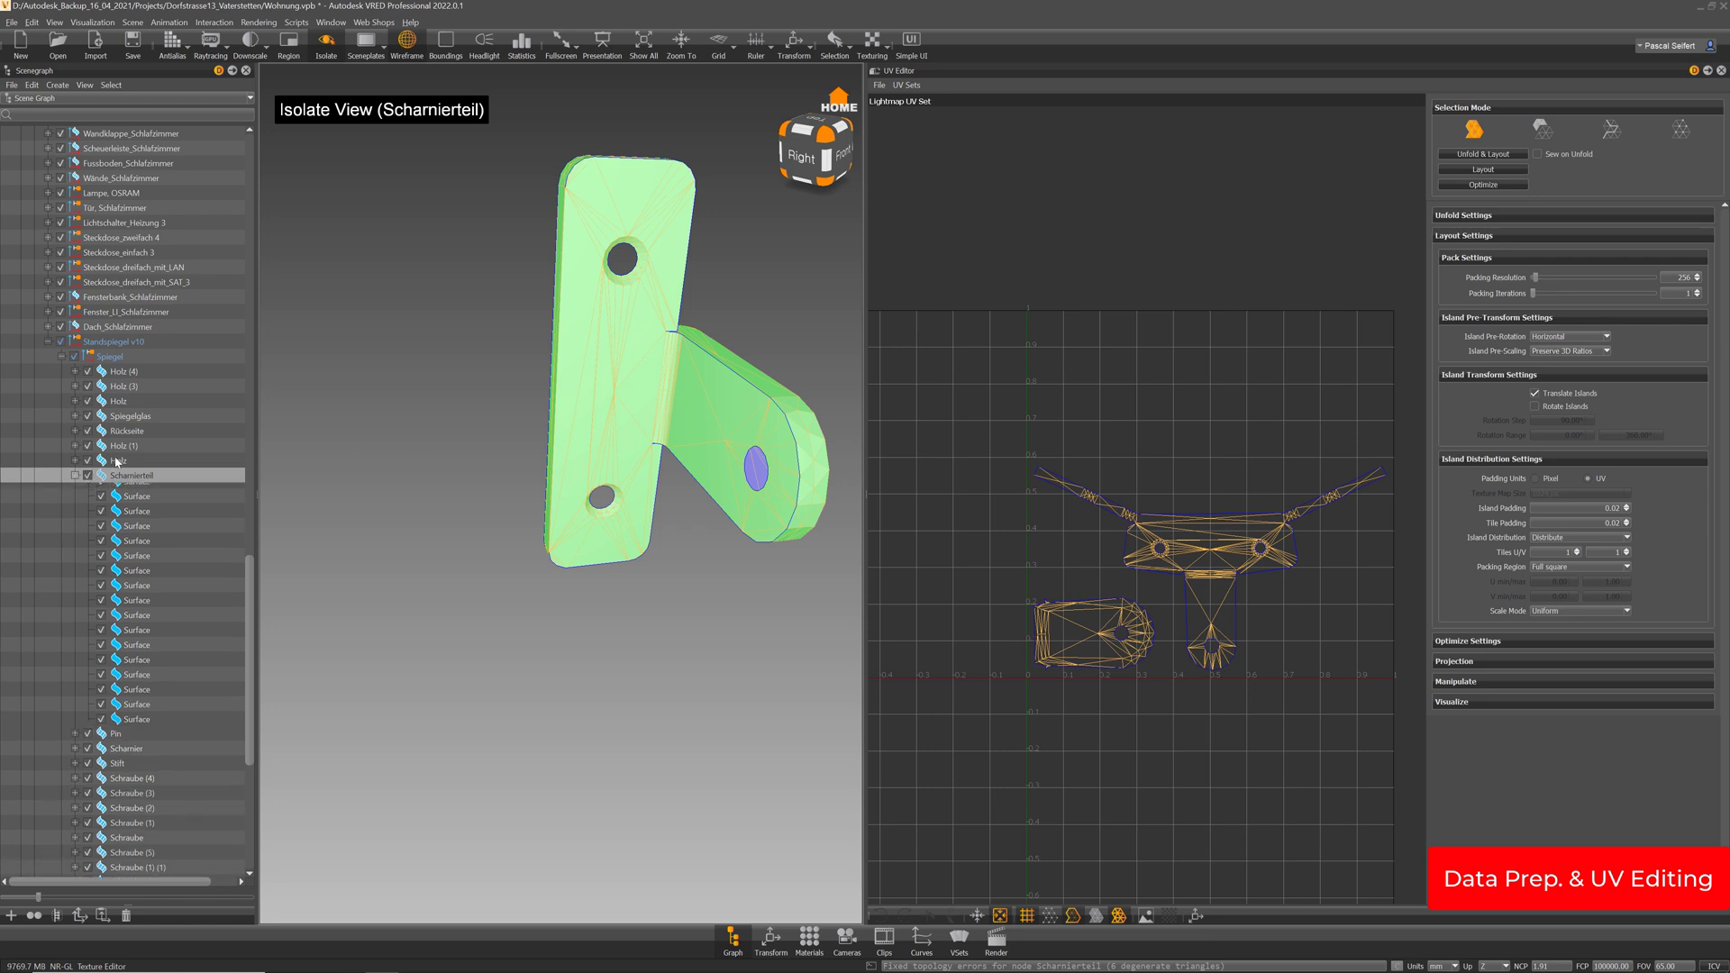
Select the Pin part and frame it in a front view
left_click(117, 490)
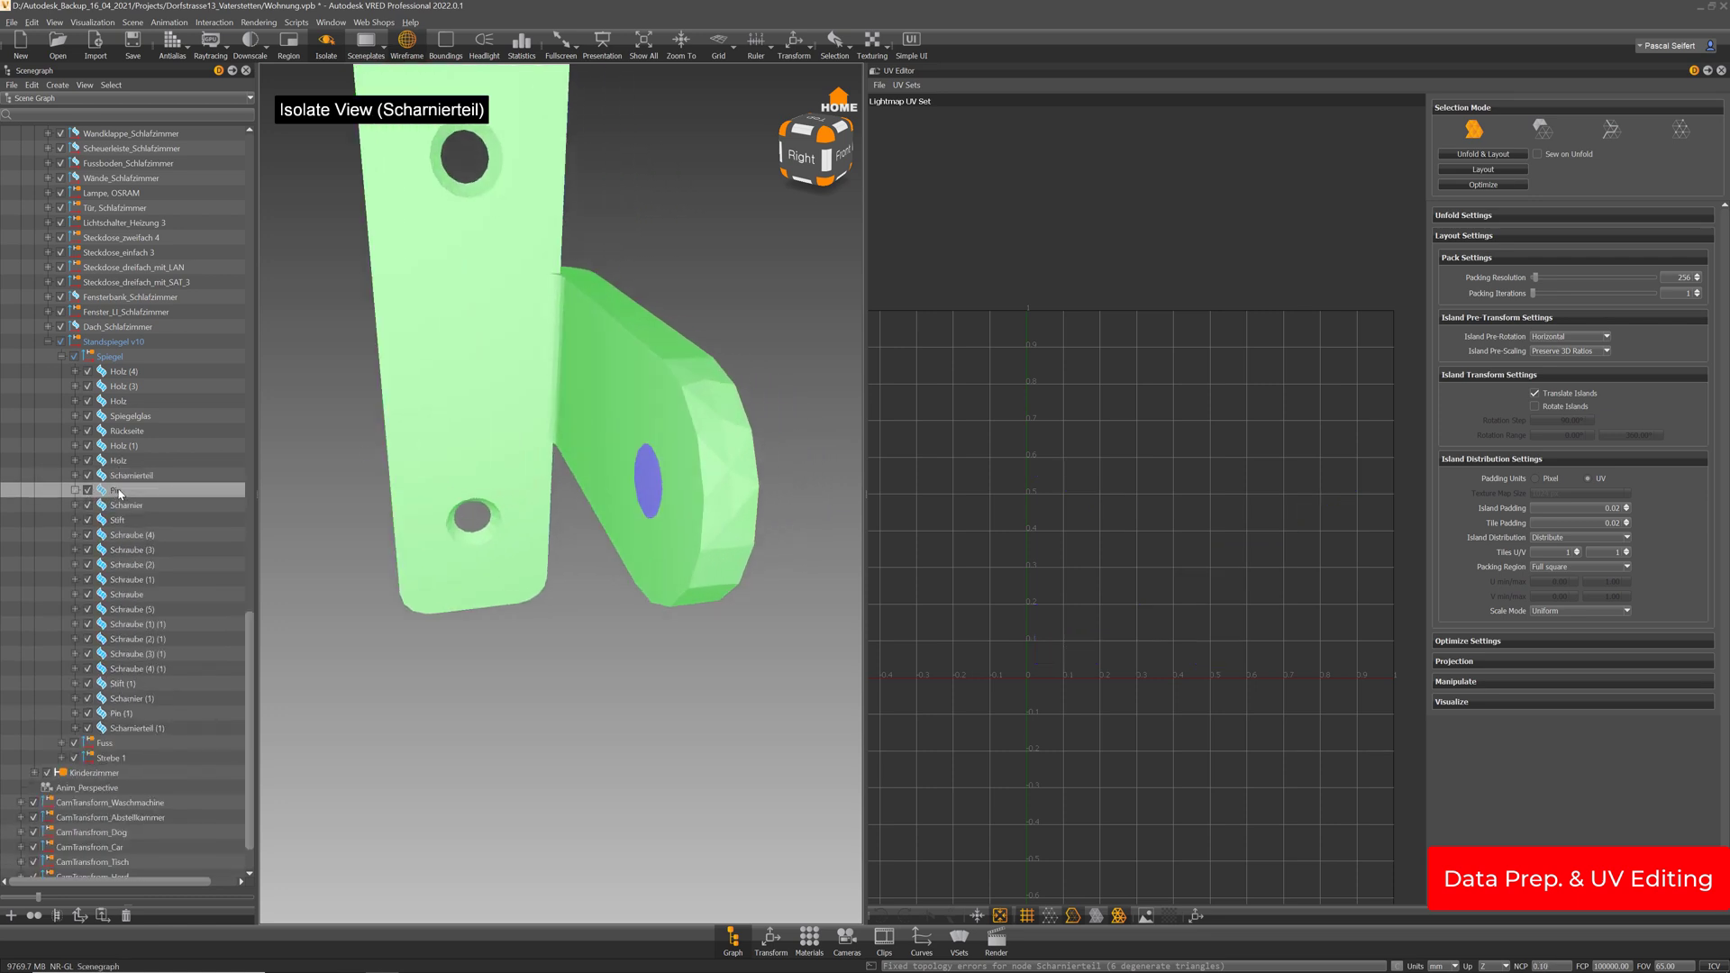
key("i")
left_click_drag(551, 492, 595, 513, "alt")
right_click_drag(594, 513, 656, 544, "alt")
key("i")
key("i")
mouse_move(586, 420)
right_mouse_down("alt")
mouse_move(609, 463)
mouse_move(610, 429)
right_mouse_up("alt")
key("i")
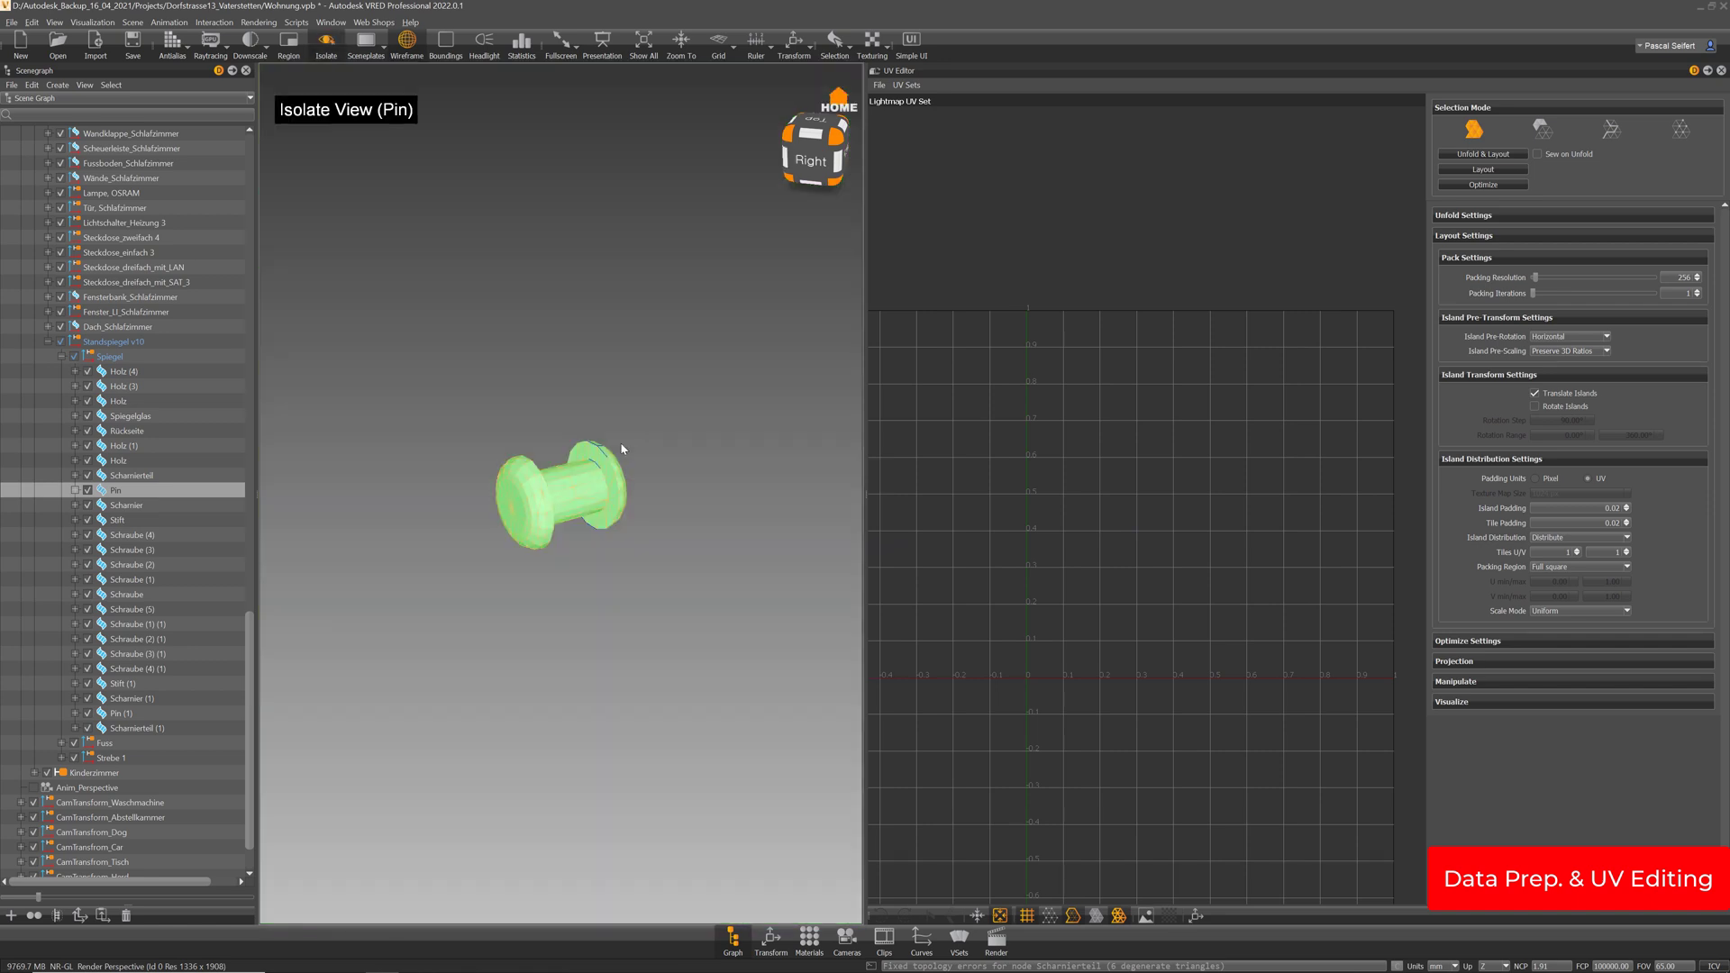
left_click_drag(351, 511, 470, 500, "alt")
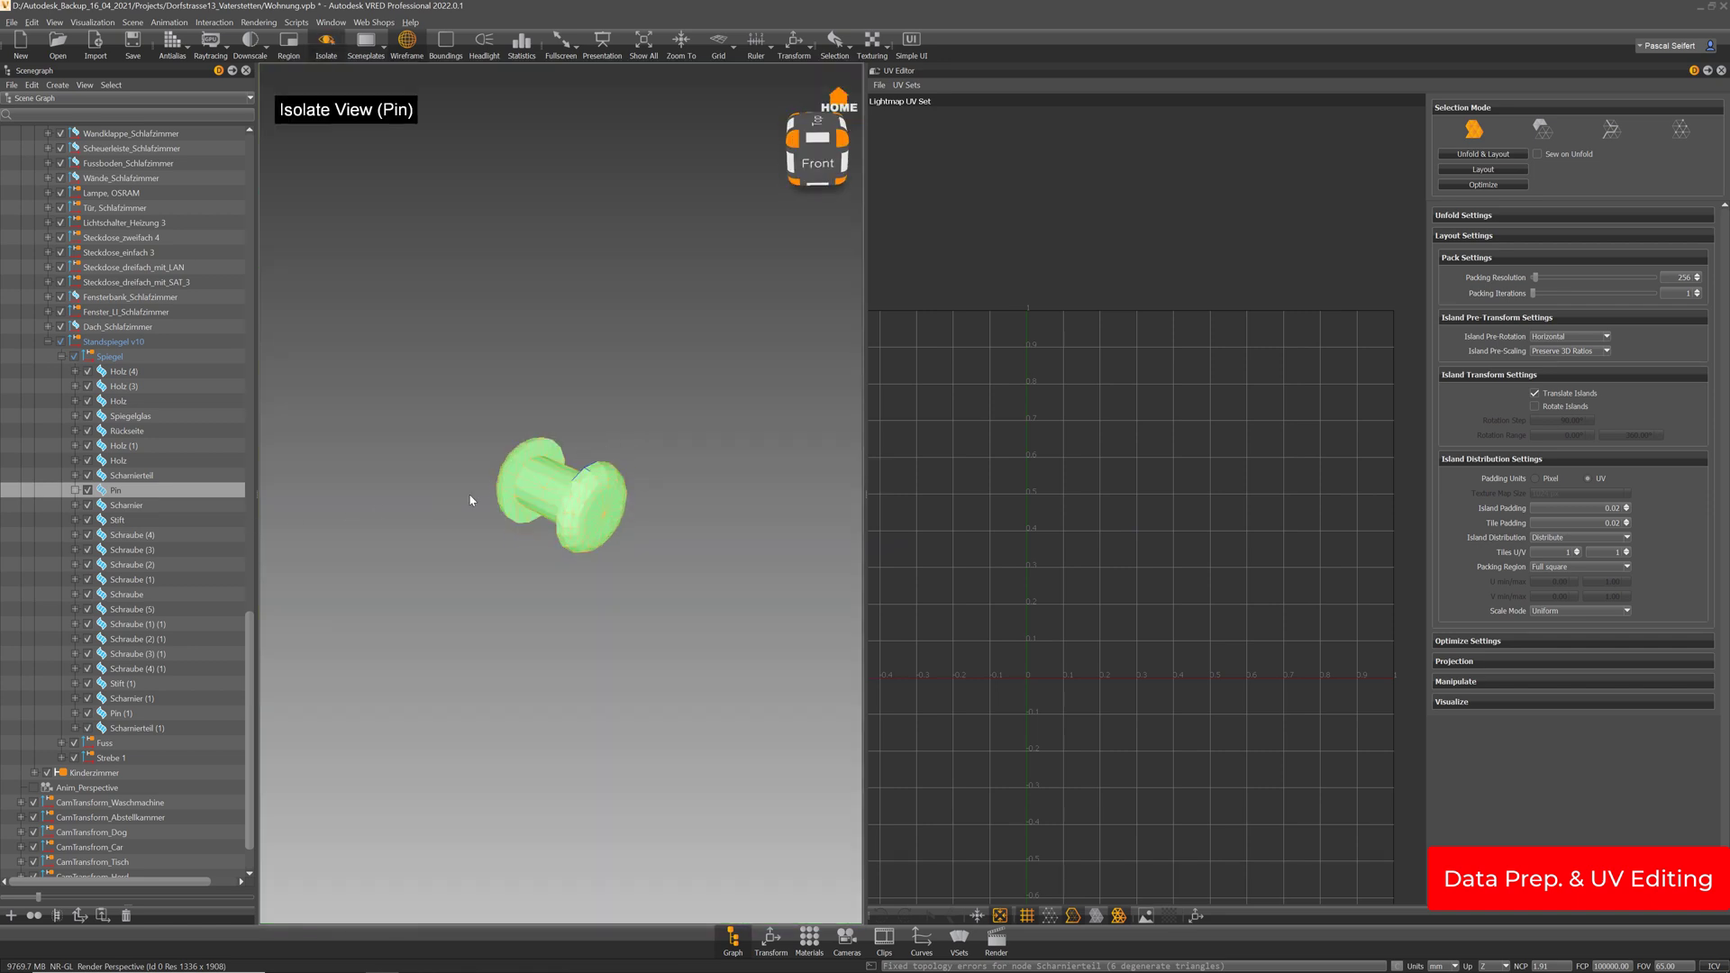
middle_click_drag(499, 495, 564, 494, "alt")
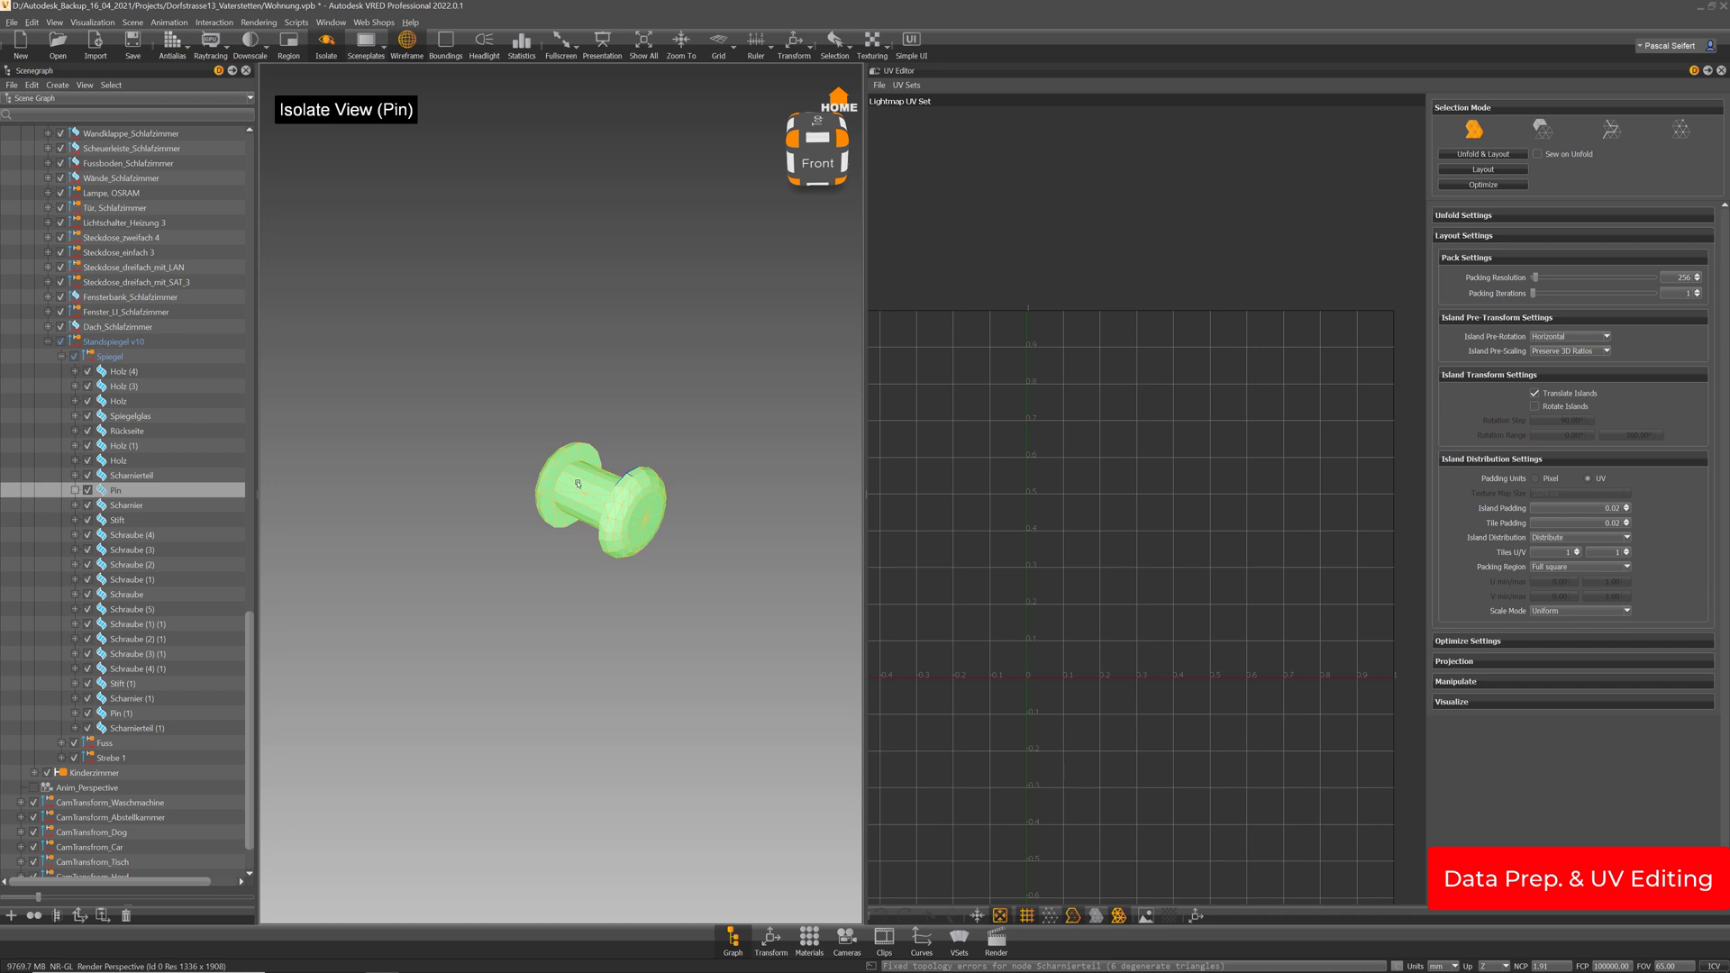
Delete the pin's four shaft surfaces, keeping only its two end flanges
right_click(577, 484)
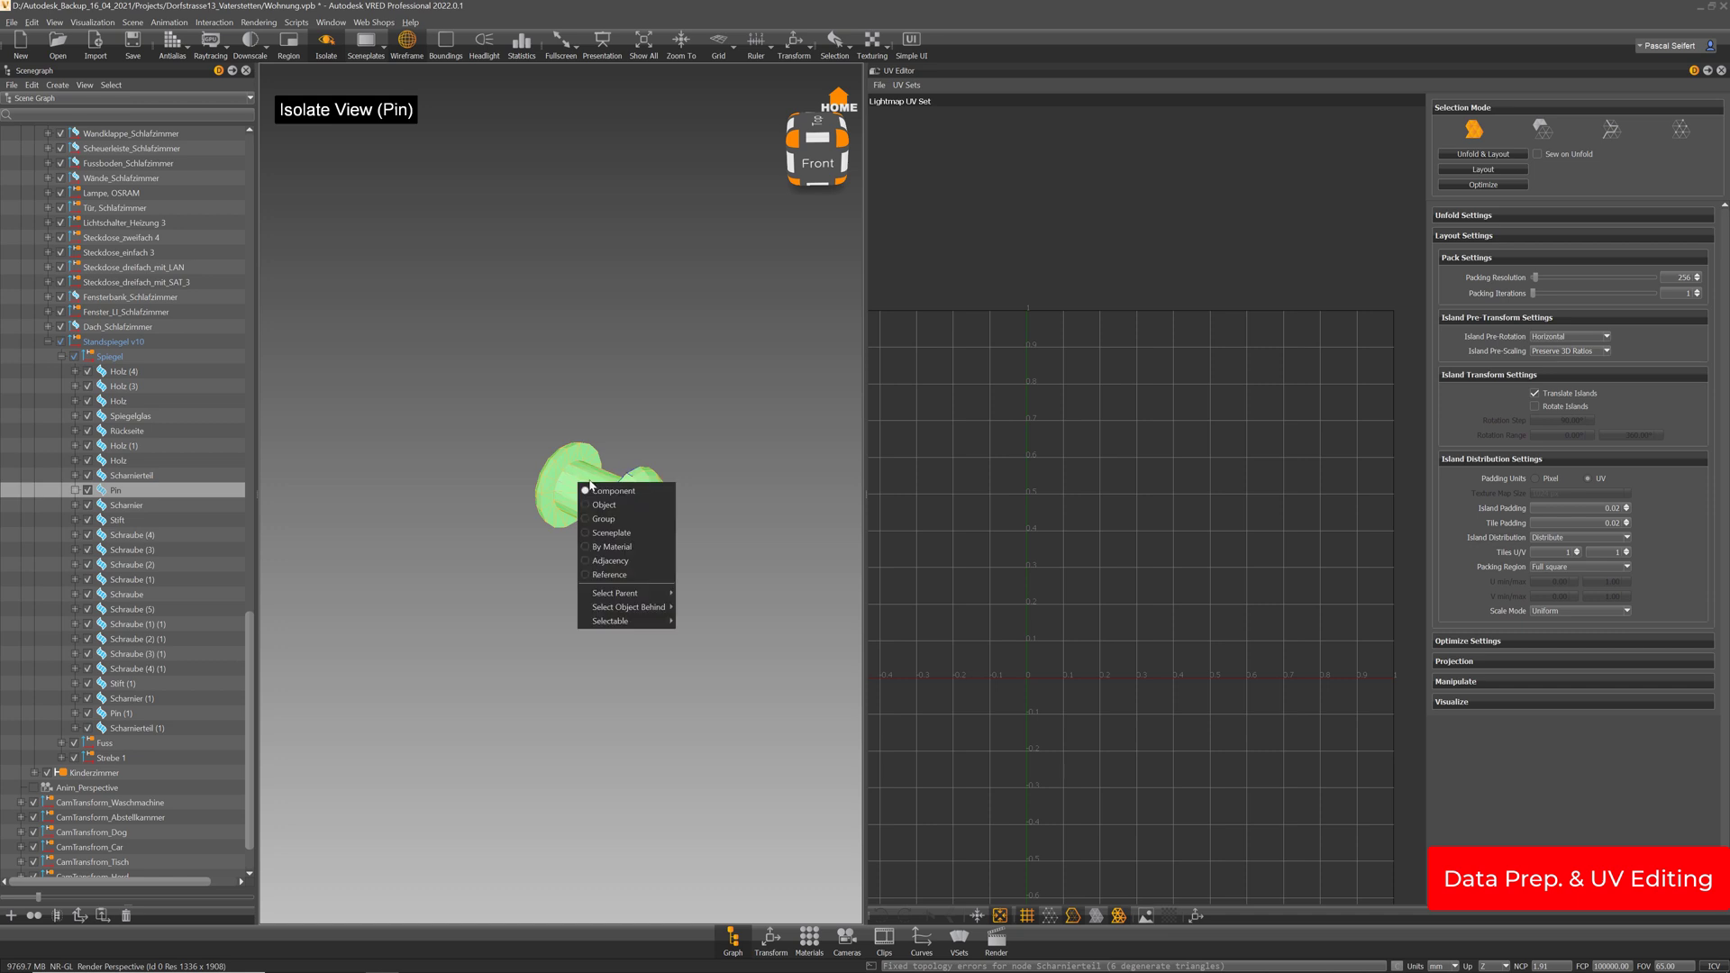
left_click(584, 492)
left_click(581, 520, "ctrl+shift")
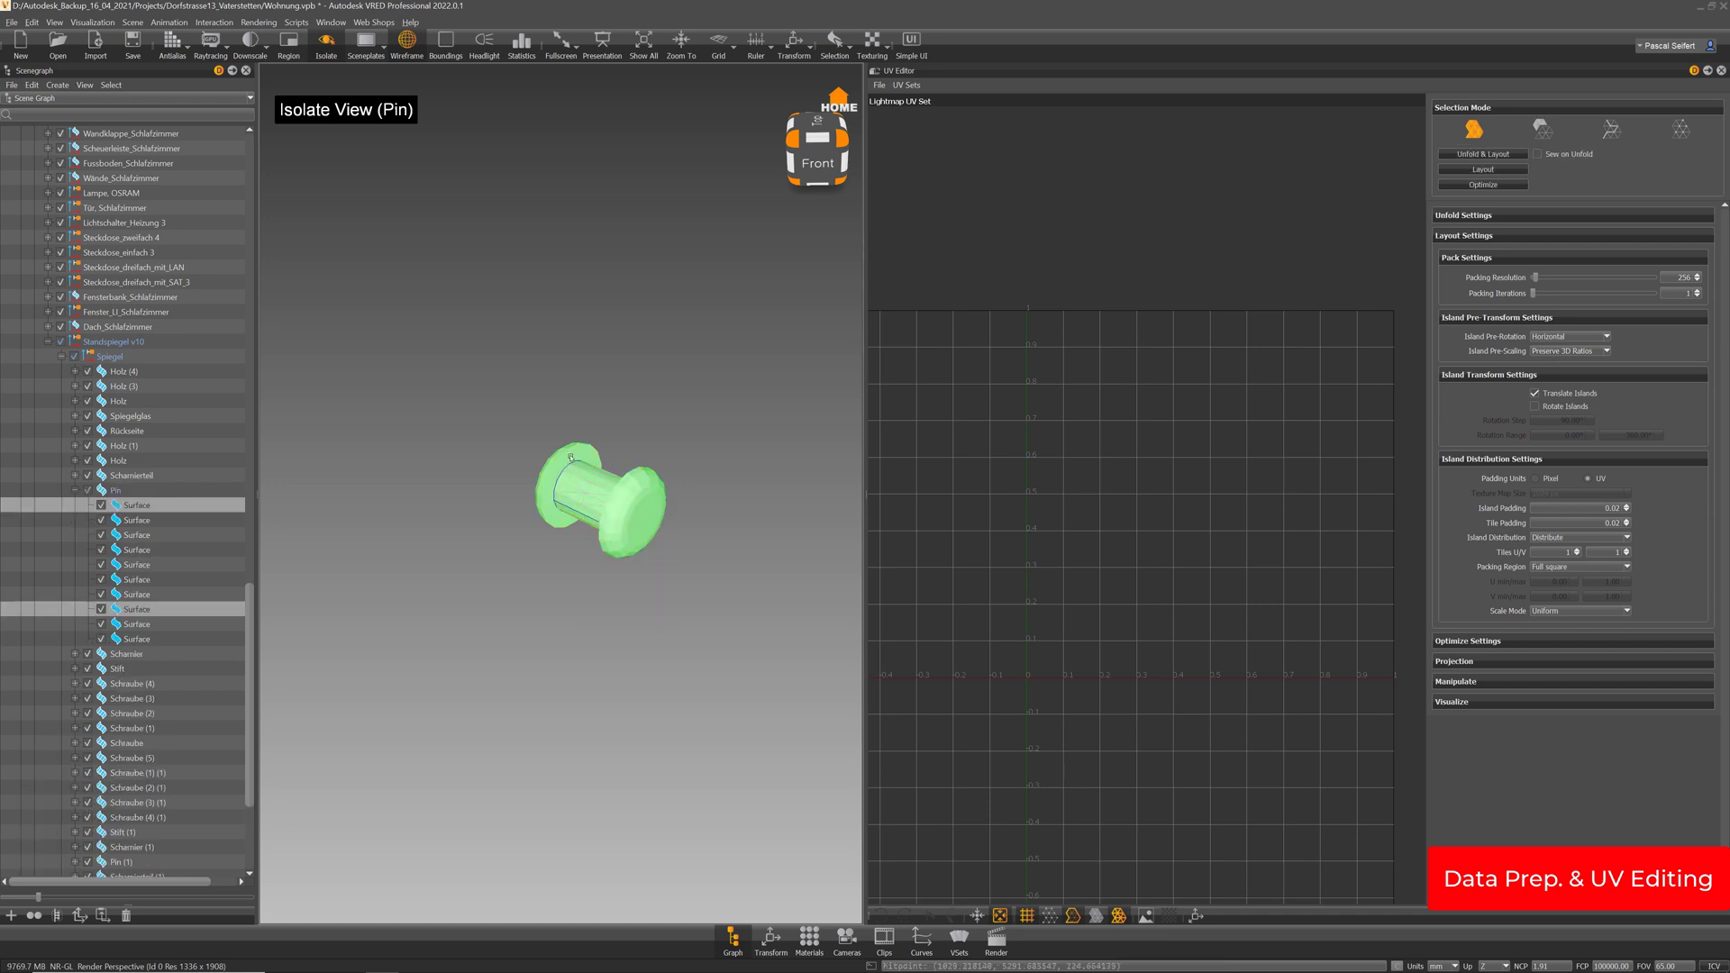
left_click(573, 458, "ctrl+shift")
left_click_drag(577, 469, 697, 503, "alt")
left_click(651, 496, "ctrl+shift")
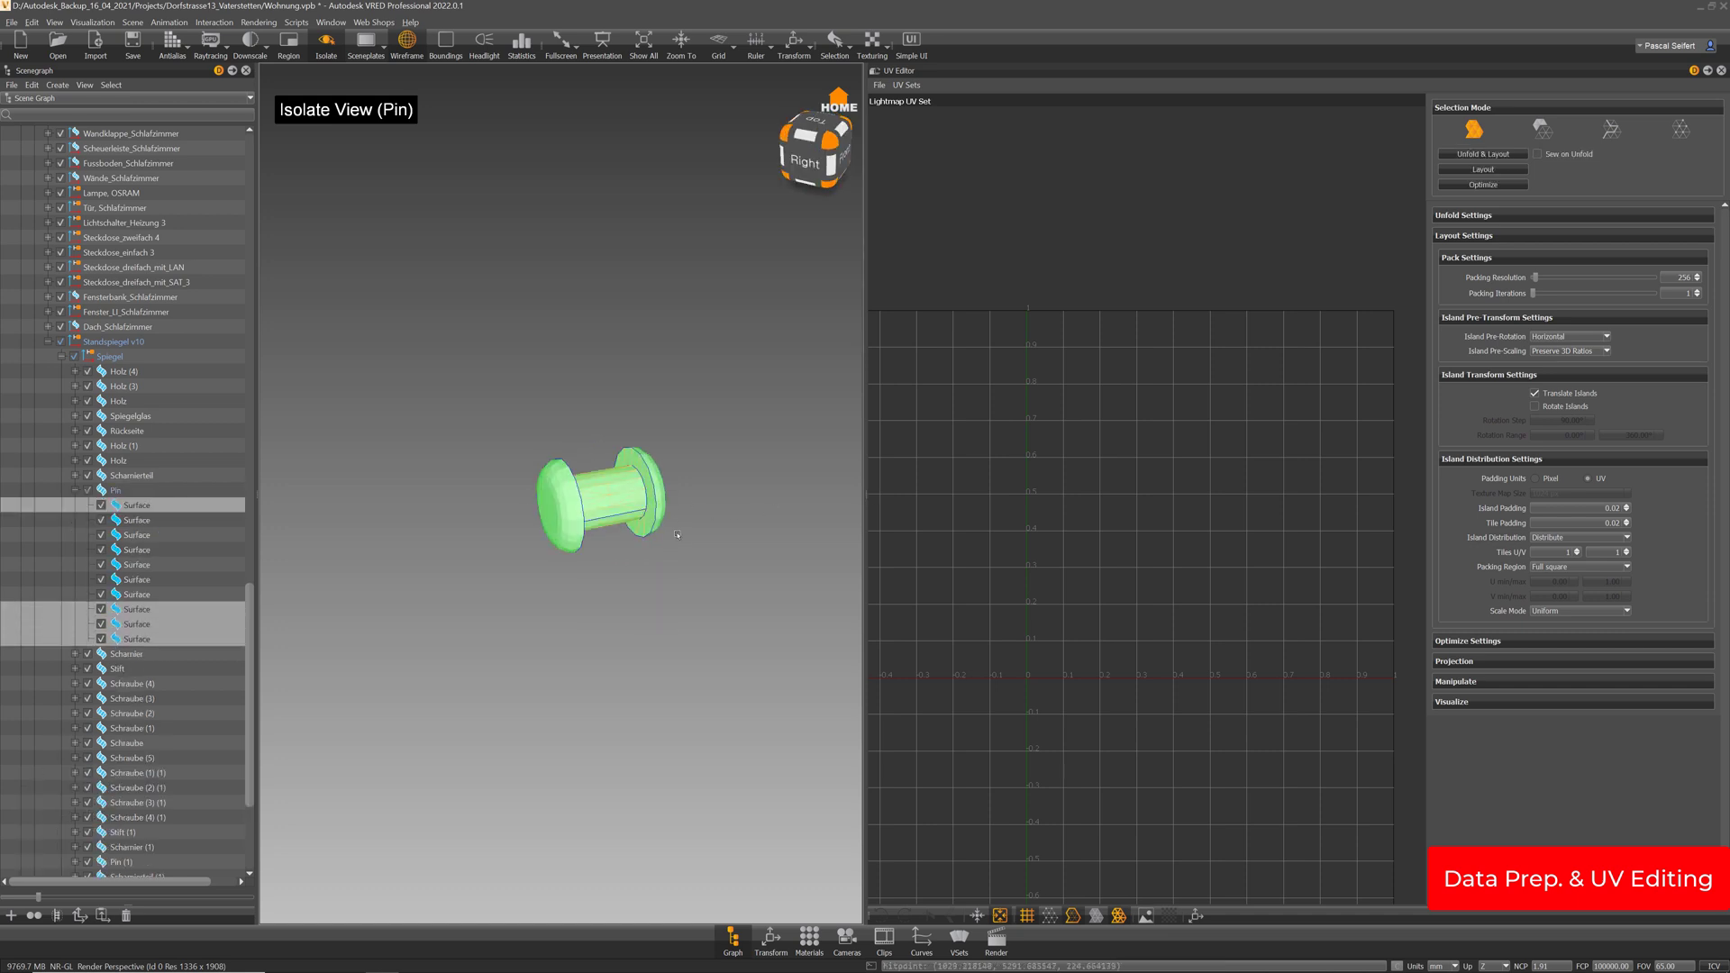
key("Delete")
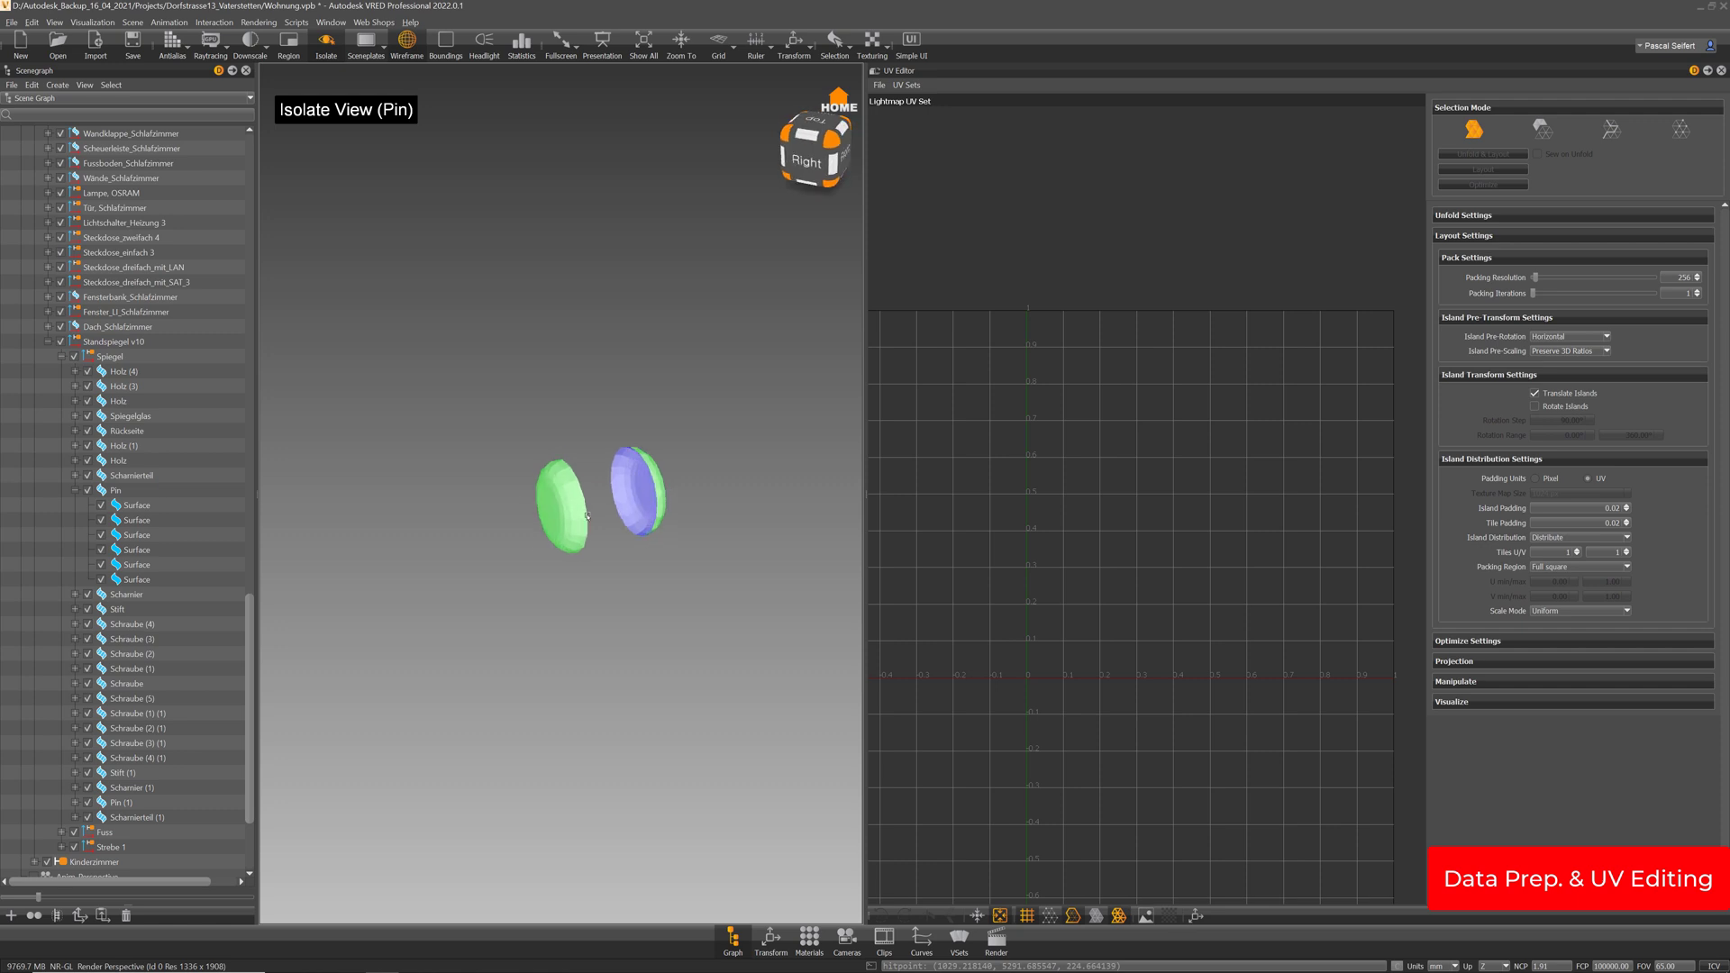
Check the Pin's UVs, collapse its node, and select the Scharnier hinge
left_click(115, 491)
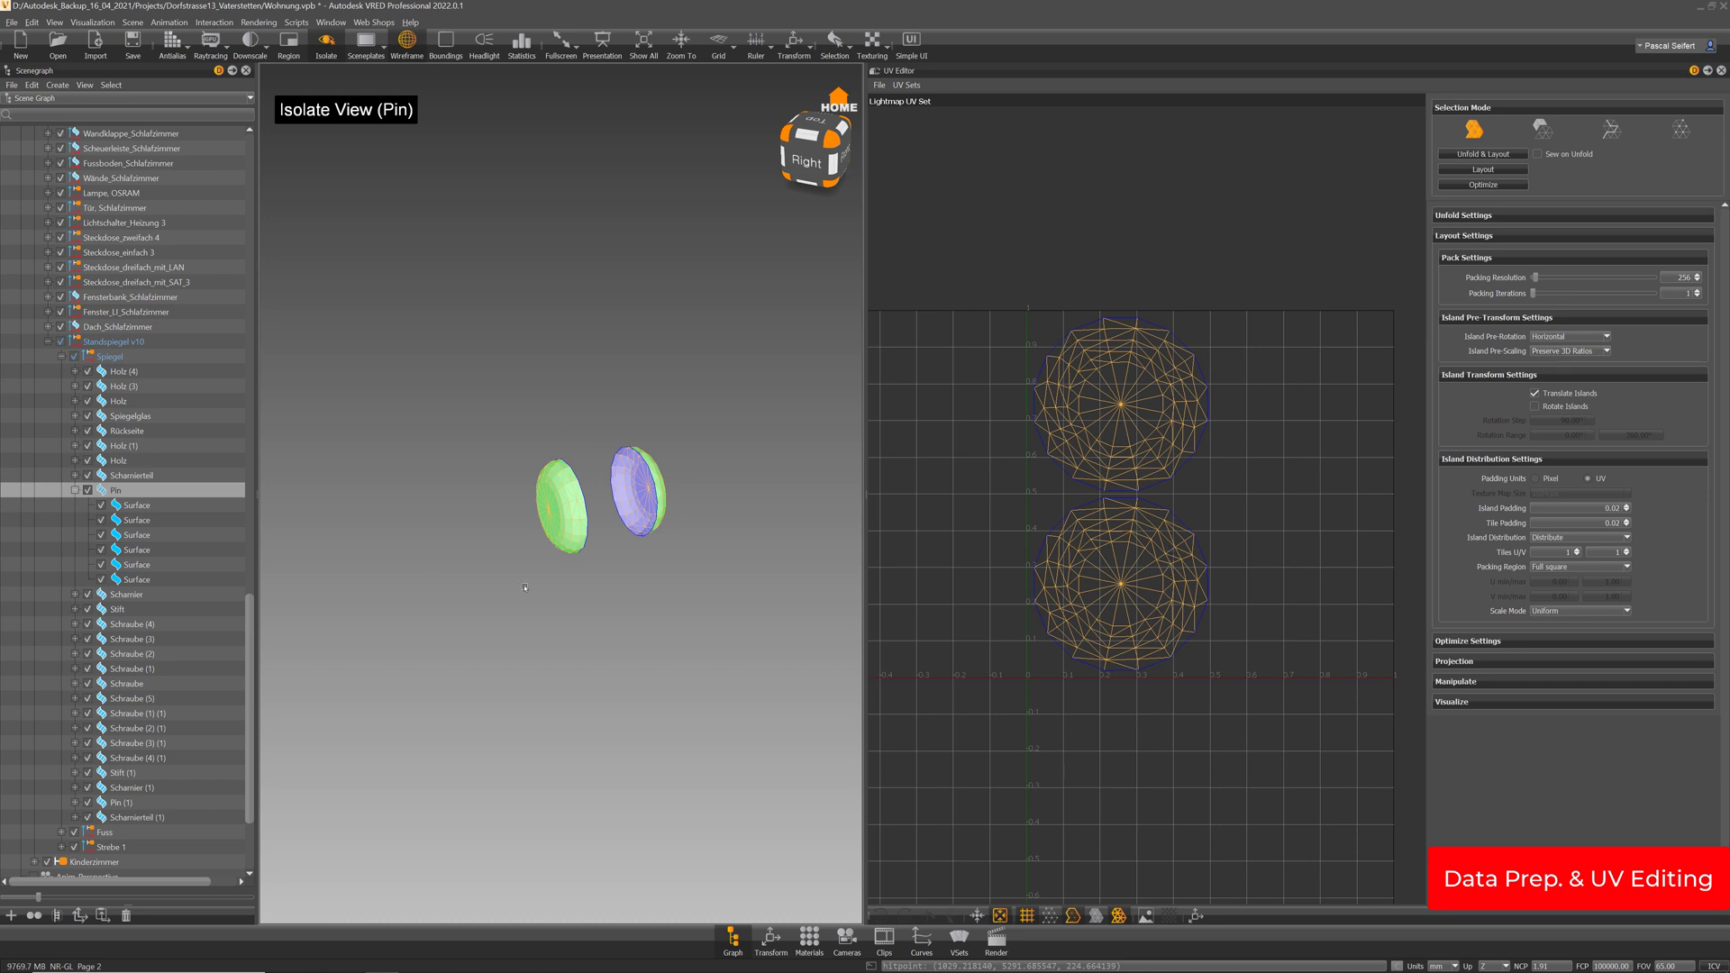
left_click(75, 492)
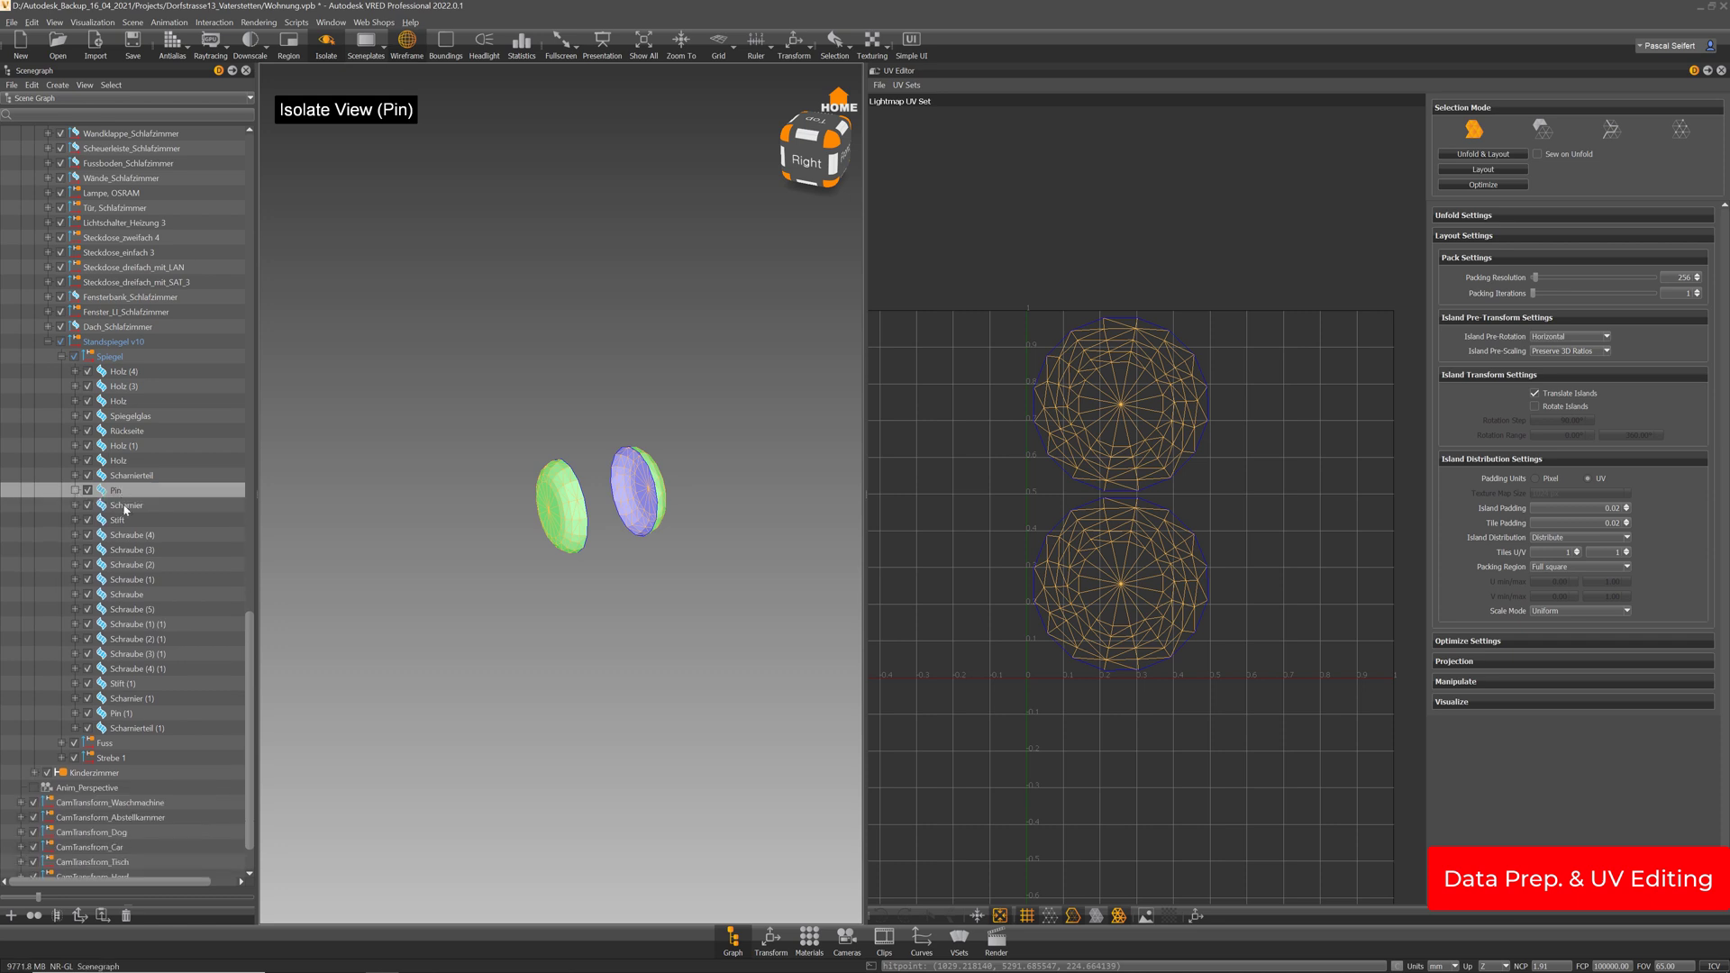
left_click(128, 507)
Isolate and frame the Scharnier hinge from a back view in island selection mode
key("i")
key("f")
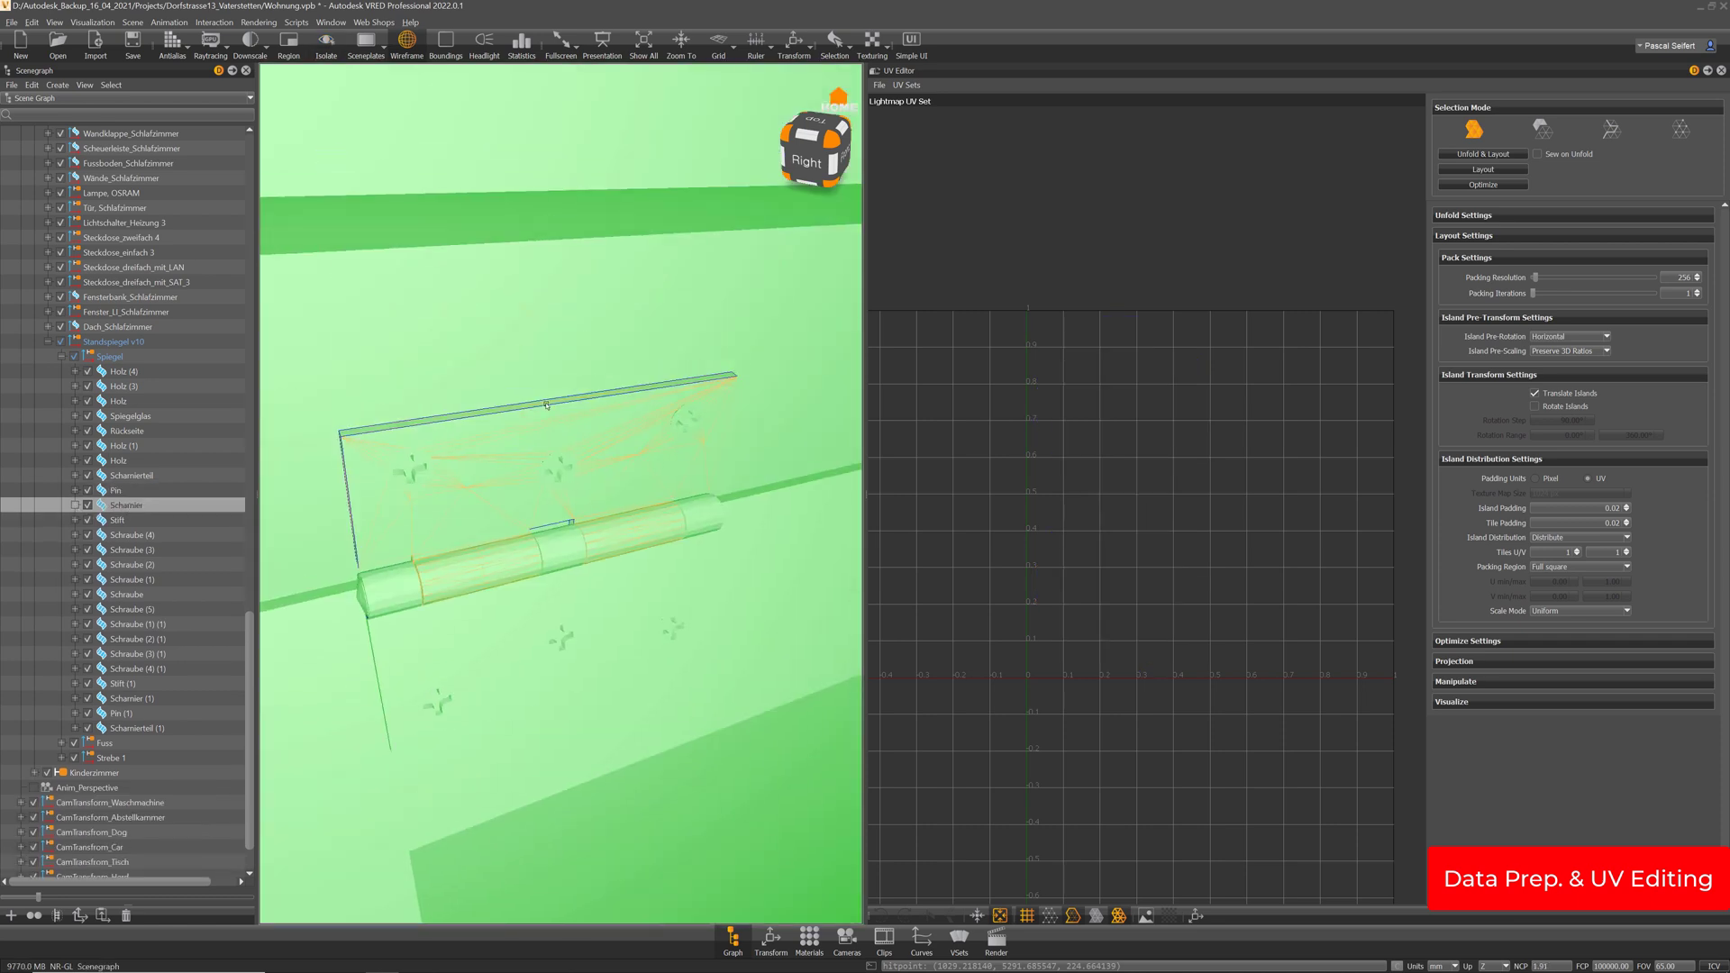
key("i")
left_click_drag(407, 426, 580, 528, "alt")
left_click(1541, 131)
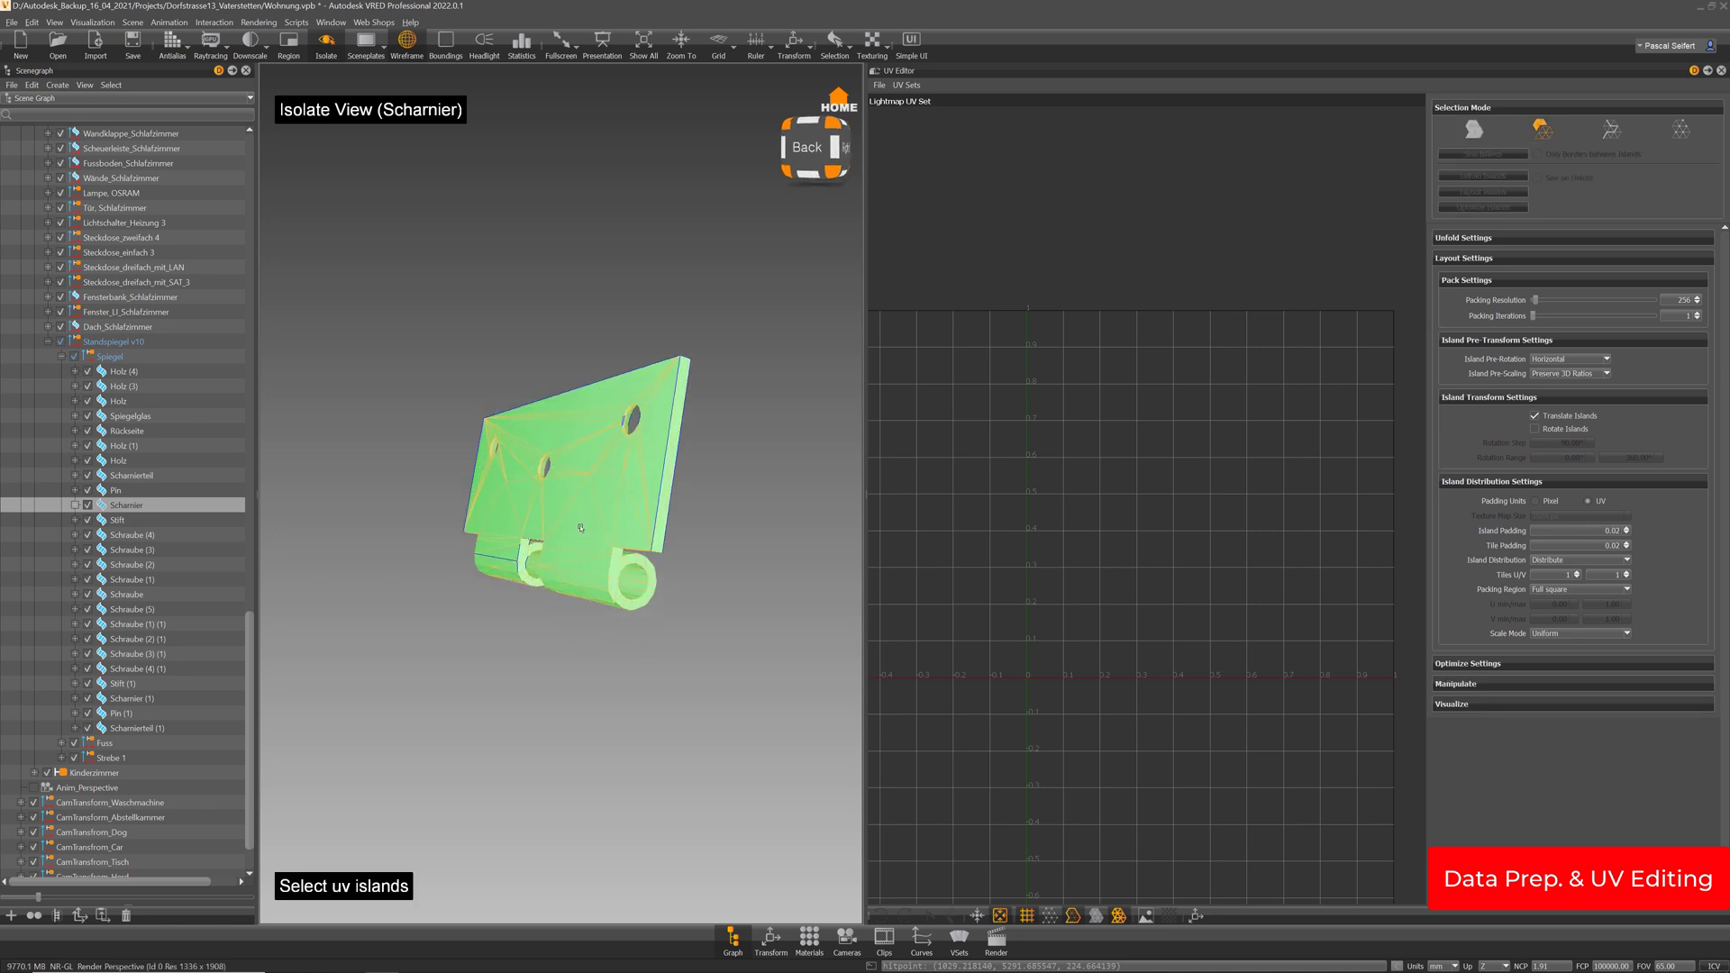
Copy the Material UV Set into the Lightmap UV Set, overwriting it, and return to the lightmap set
left_click(908, 84)
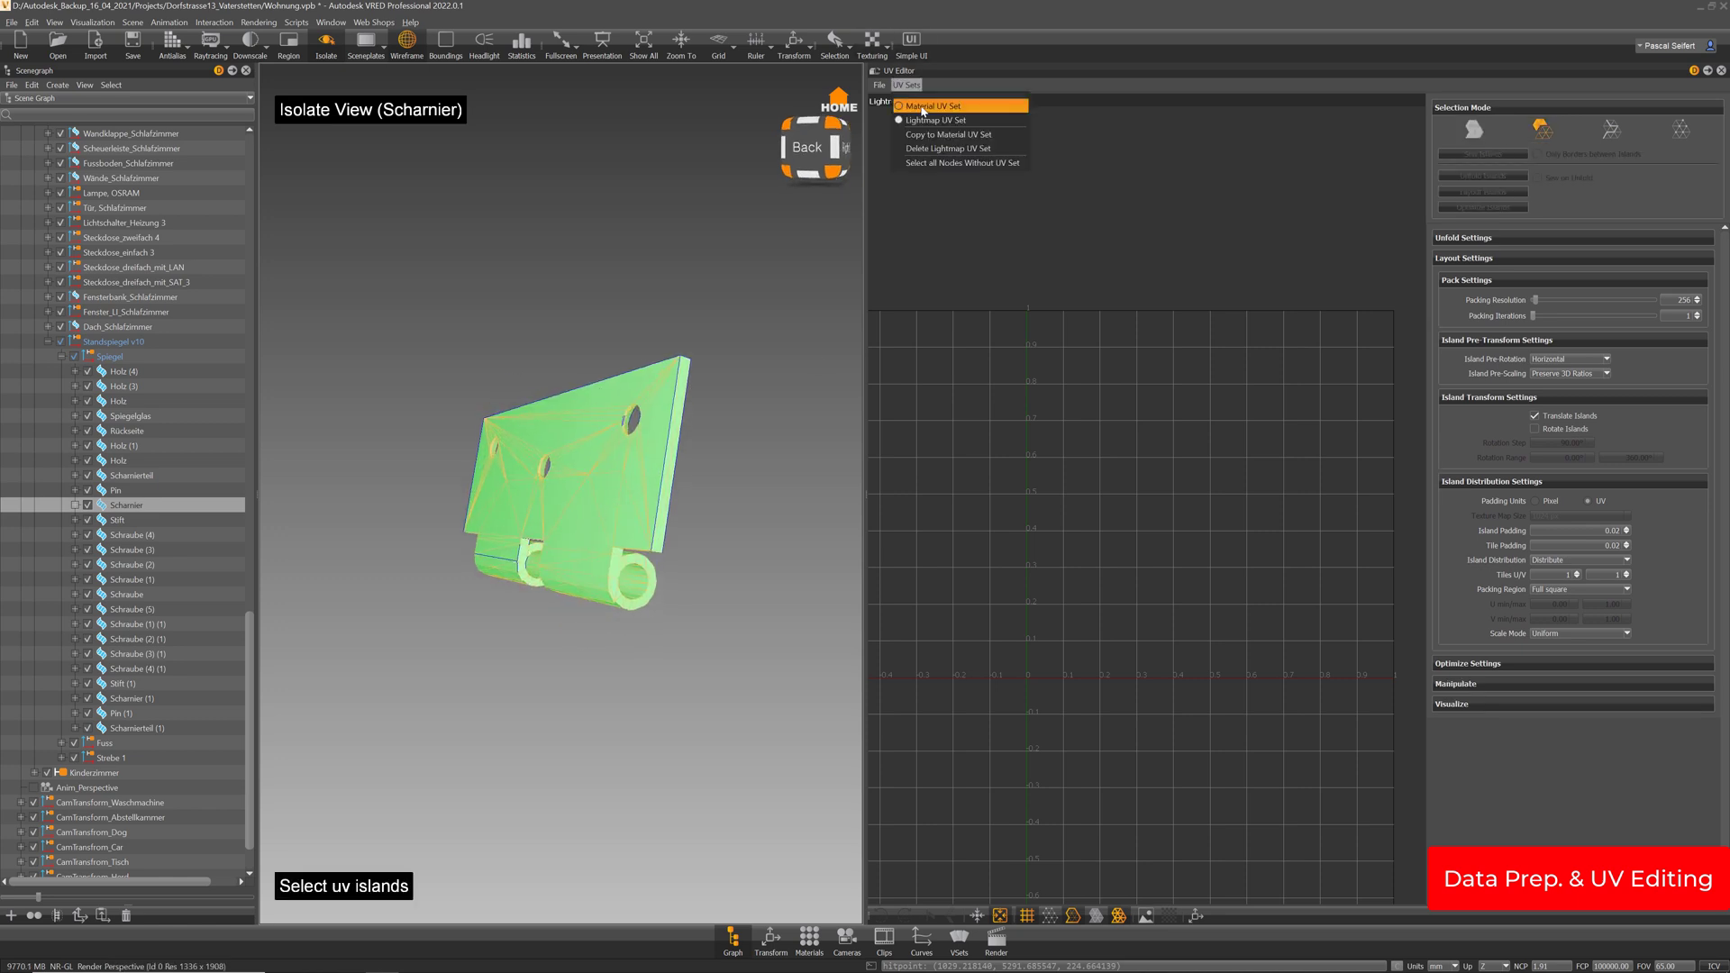
left_click(933, 106)
left_click(907, 84)
left_click(933, 138)
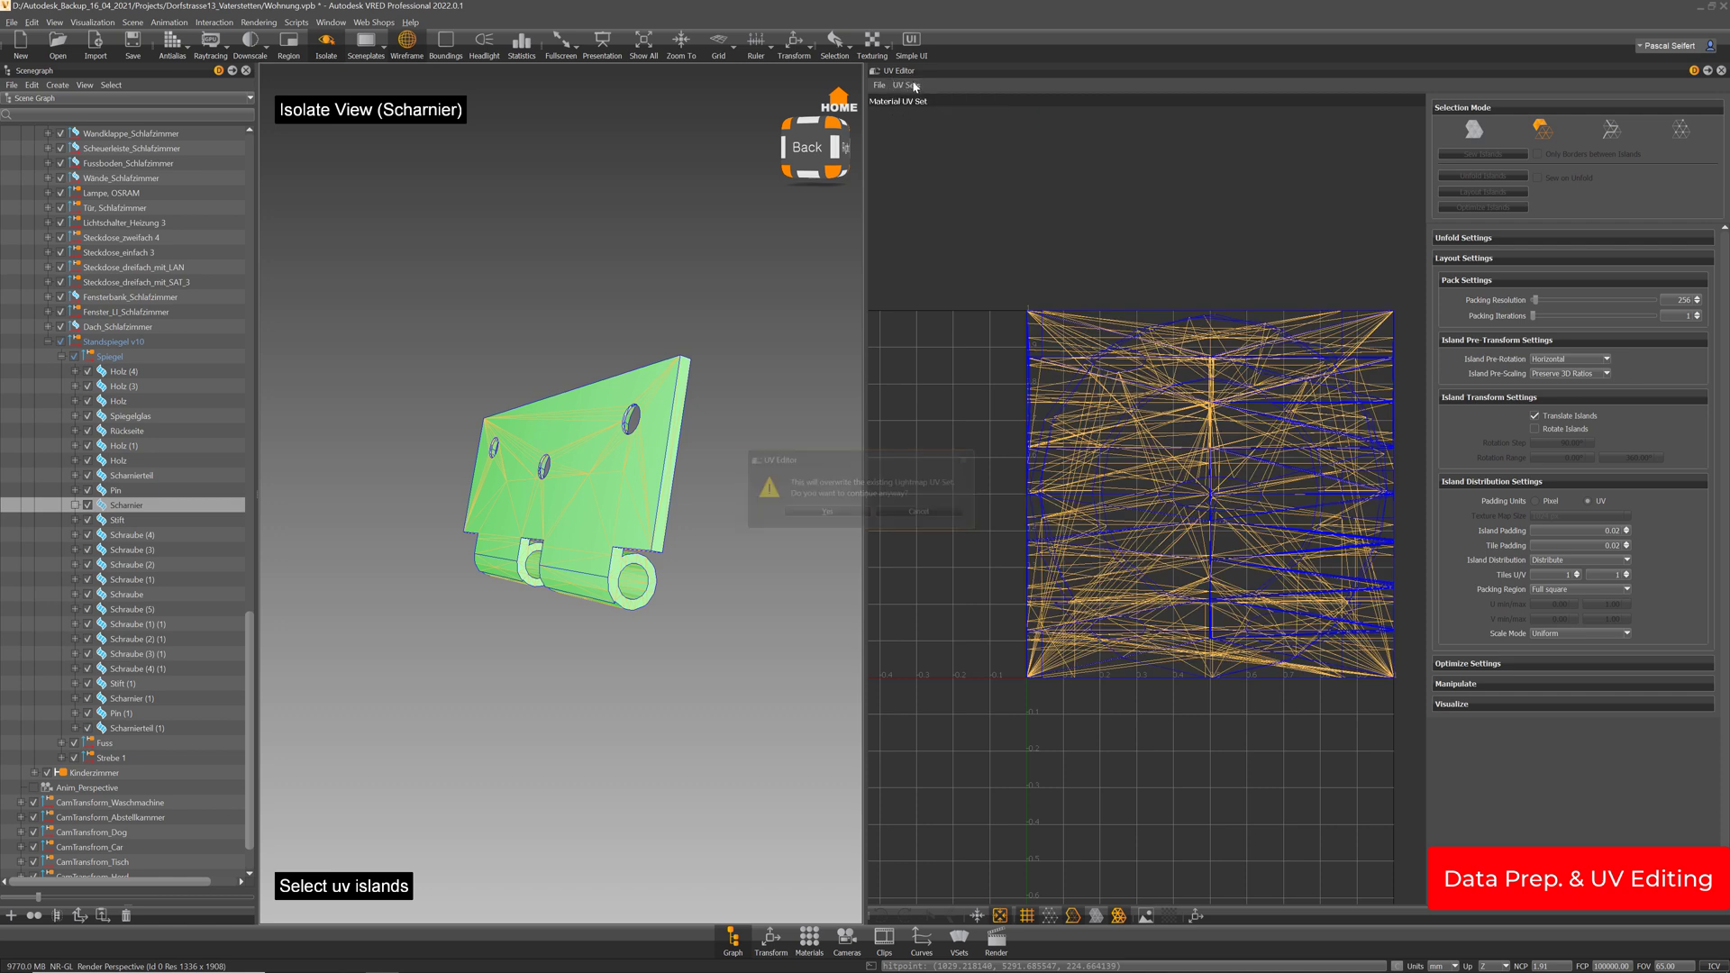
left_click(860, 517)
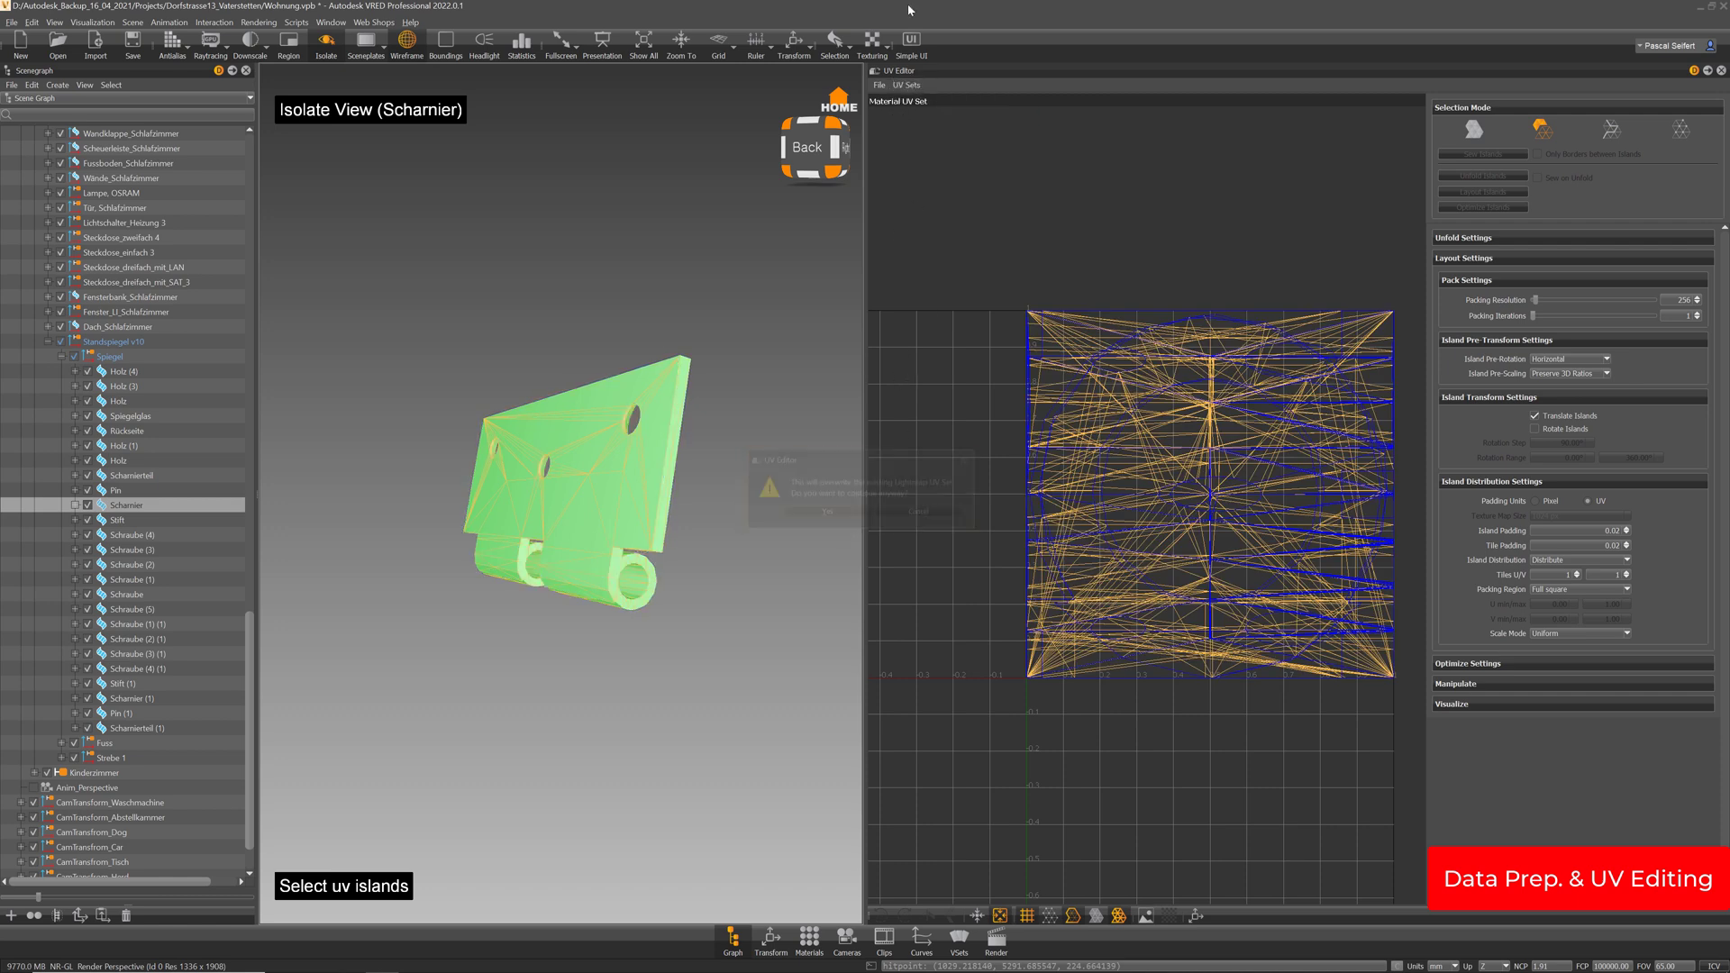
left_click(908, 85)
left_click(928, 121)
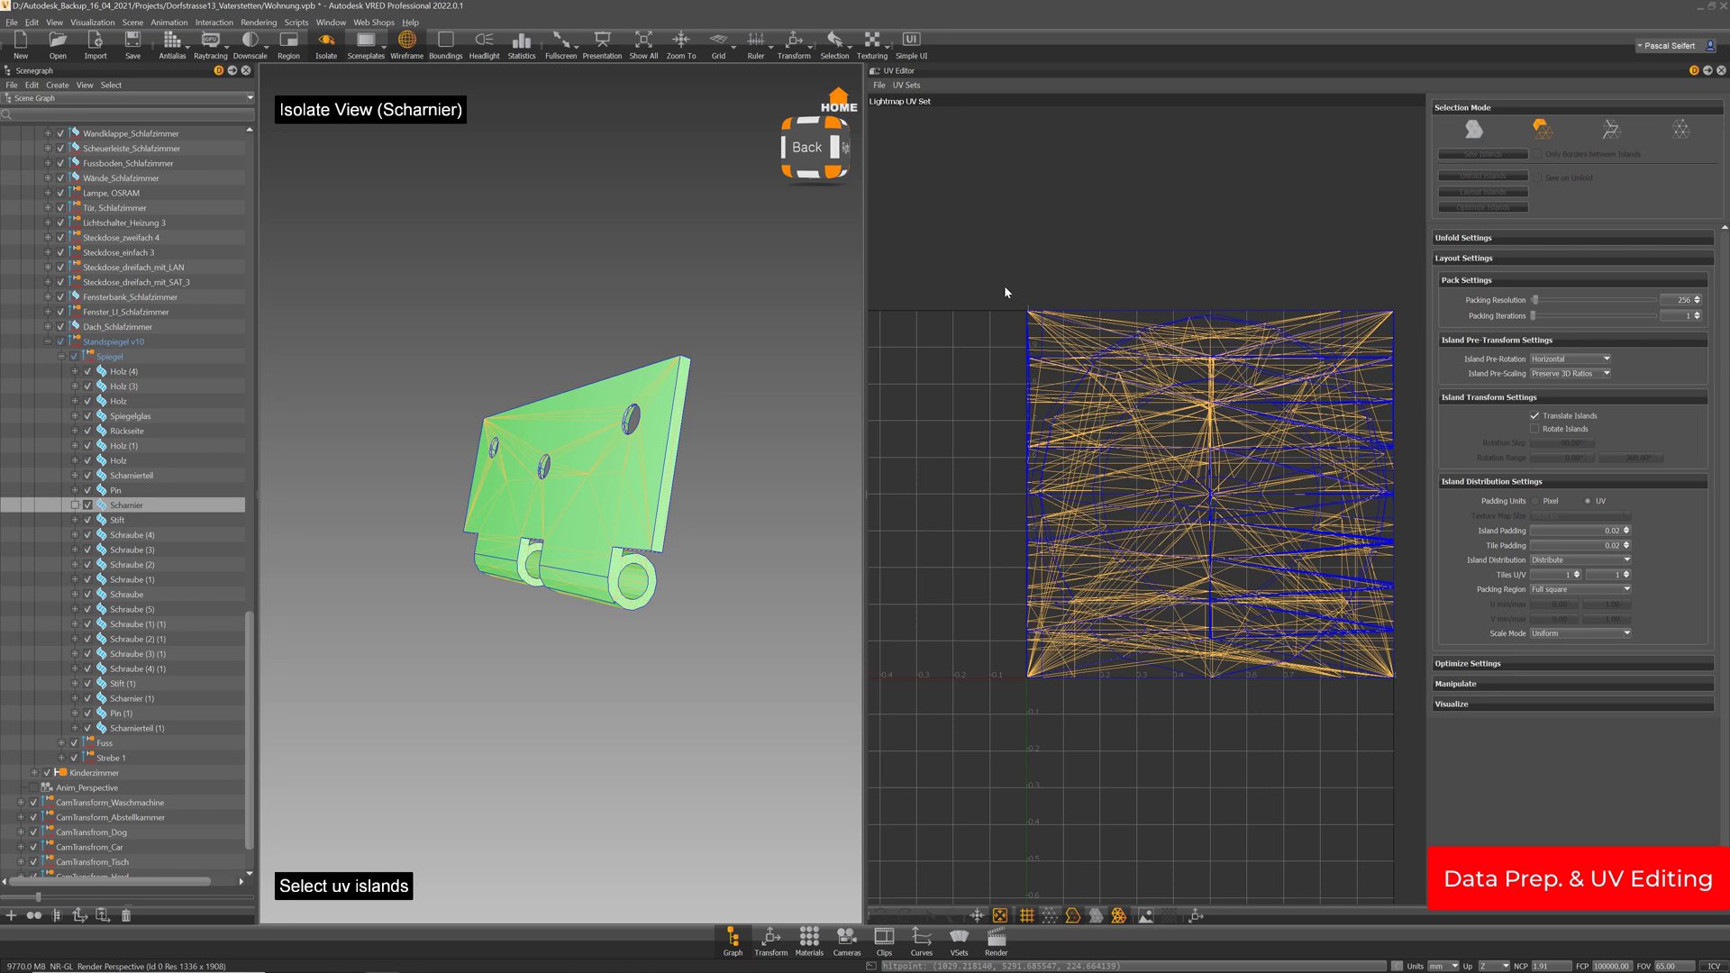
Lay out the hinge's lightmap UVs, accepting the topology fix, then switch to island selection
left_click(1474, 129)
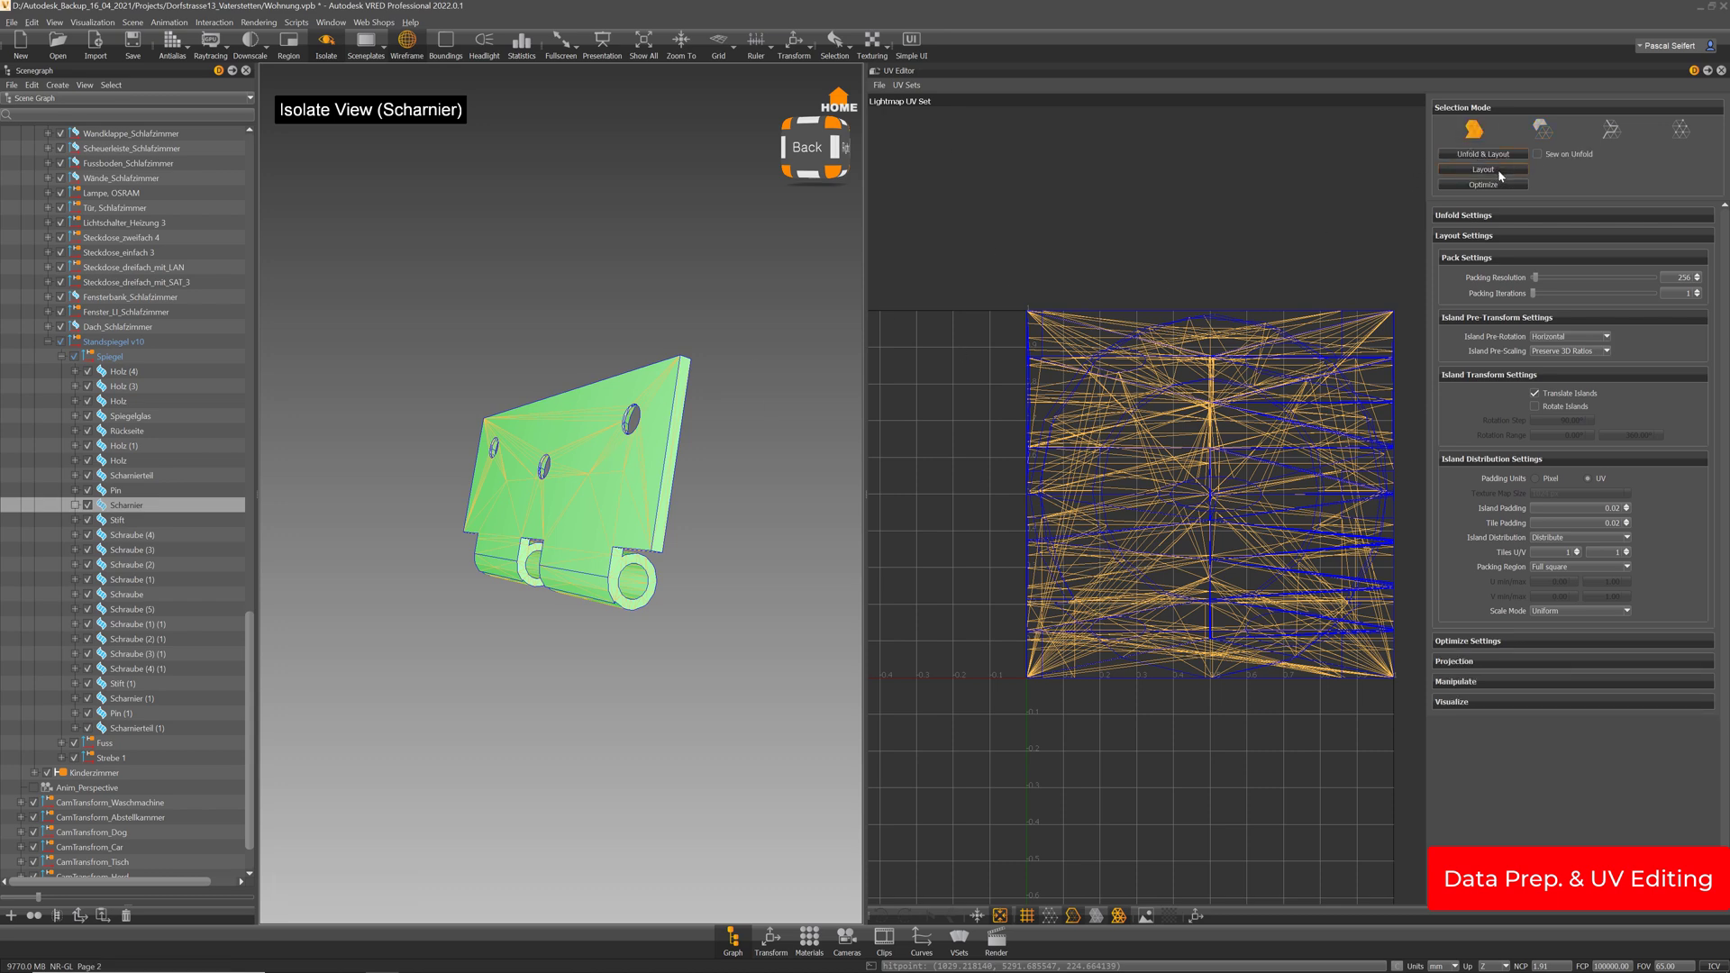
left_click(1499, 172)
left_click(826, 522)
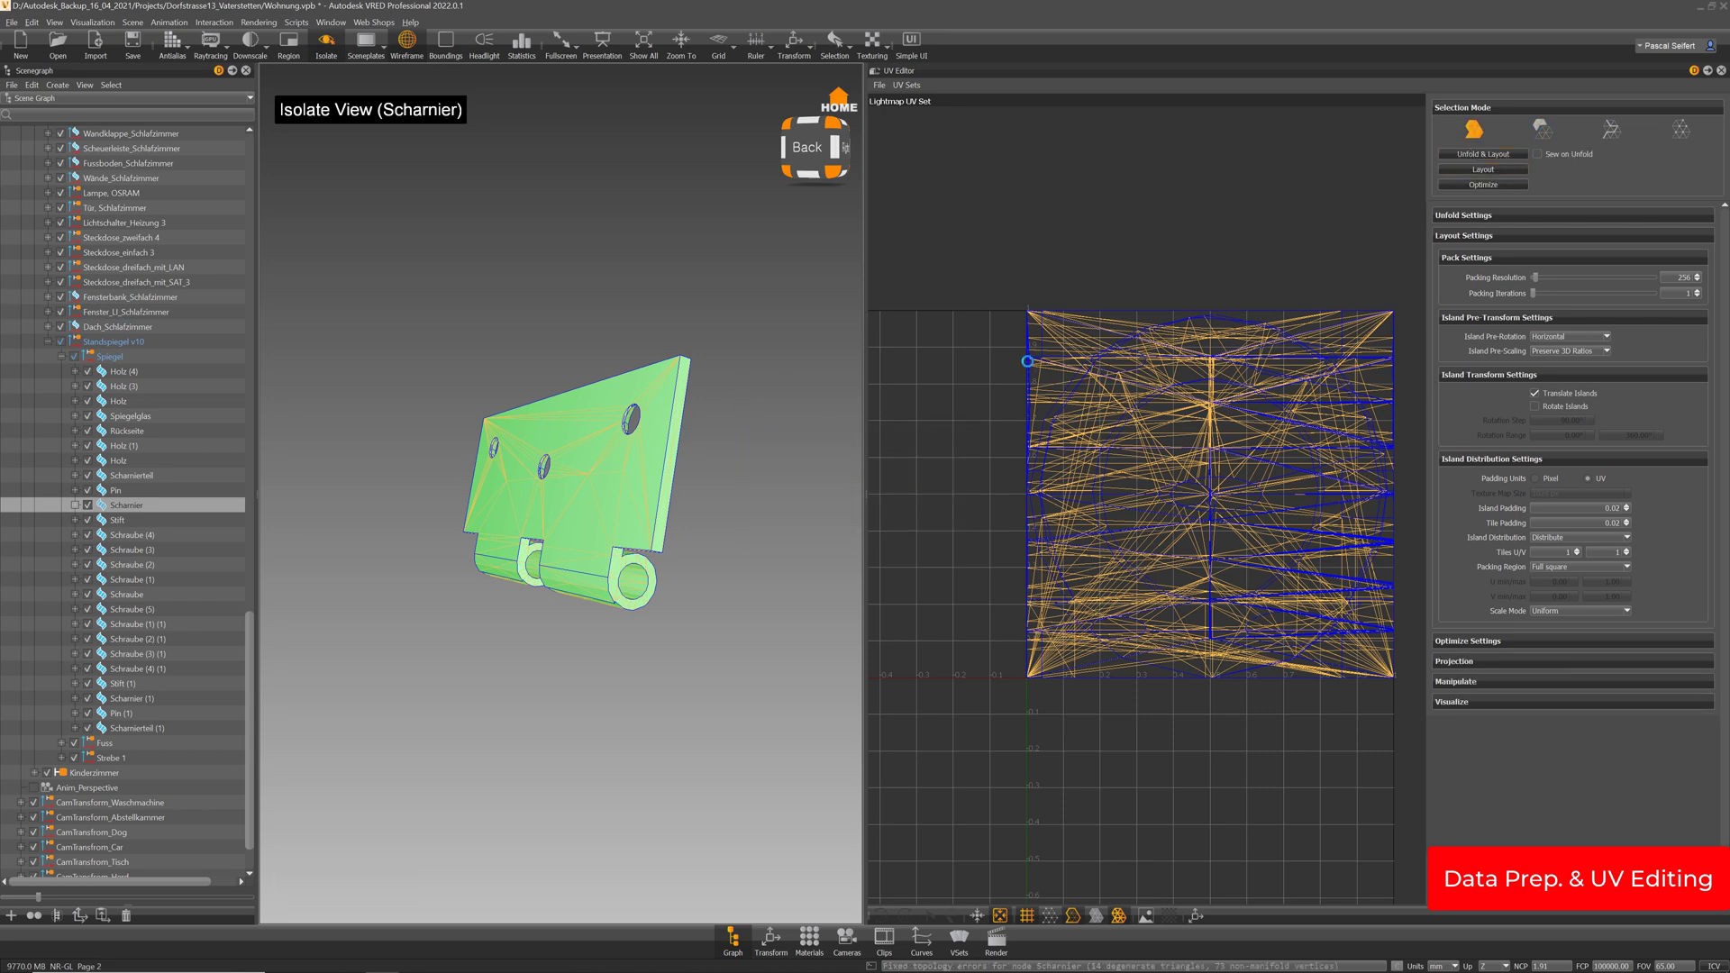
left_click(1542, 131)
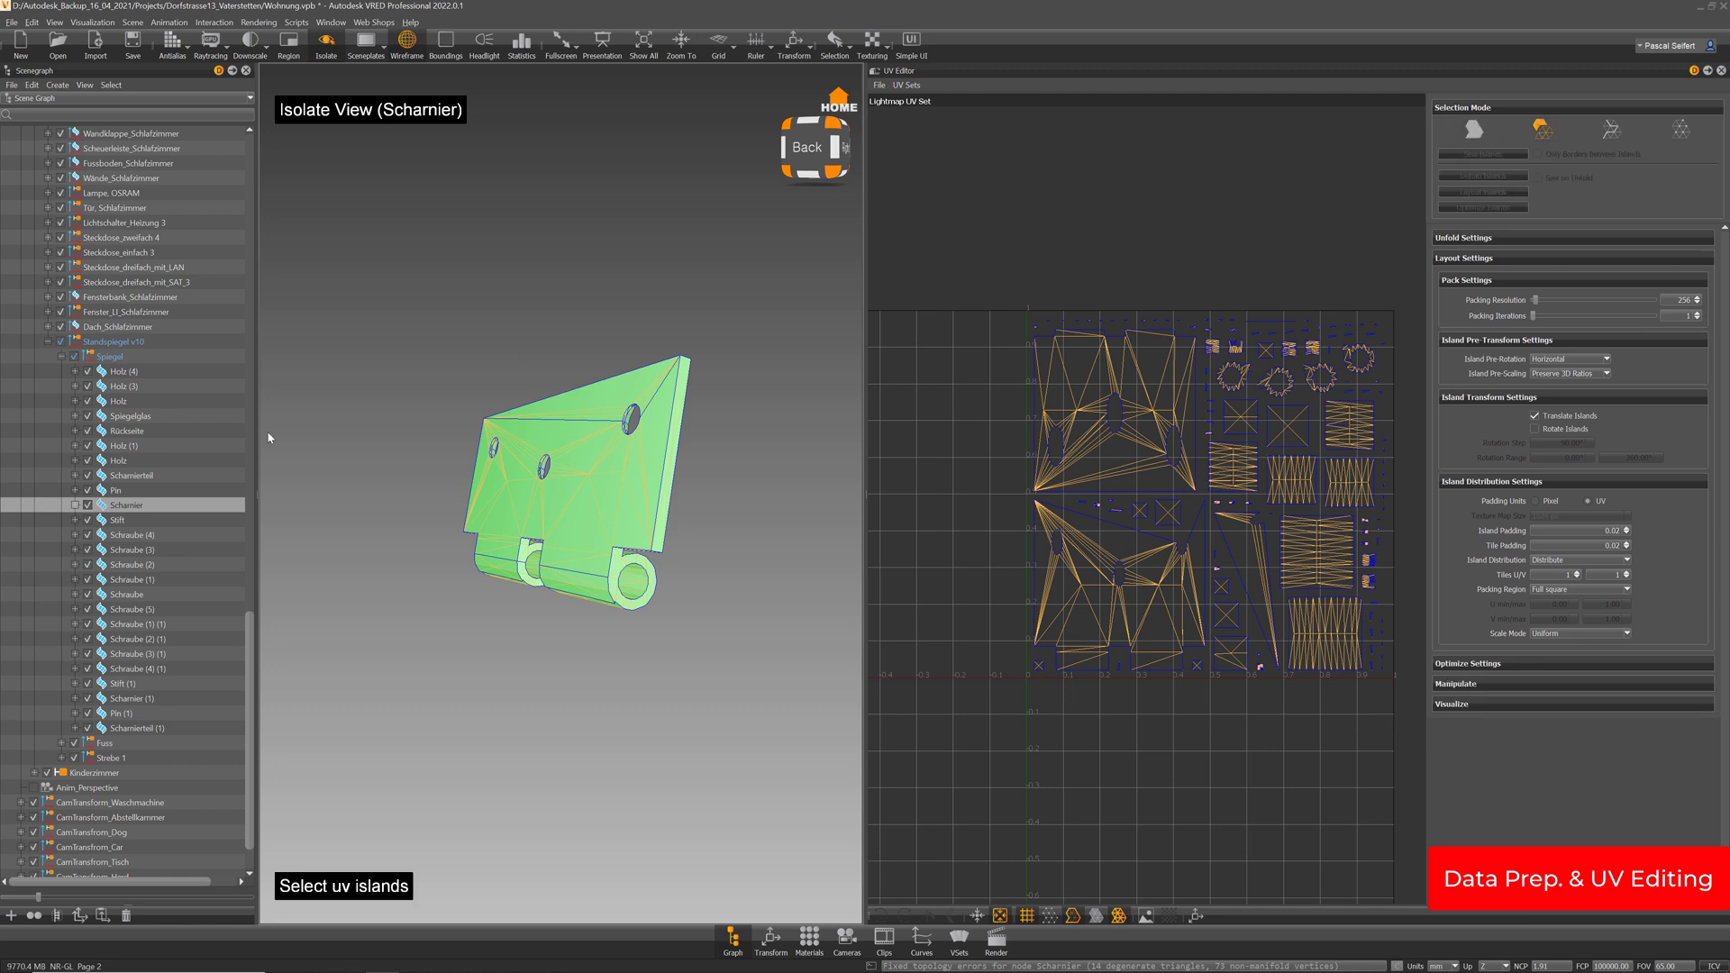
Select the hinge's cylinder UV island and try deleting the hinge twice, undoing each deletion
left_click_drag(633, 572, 587, 582)
left_click(619, 581)
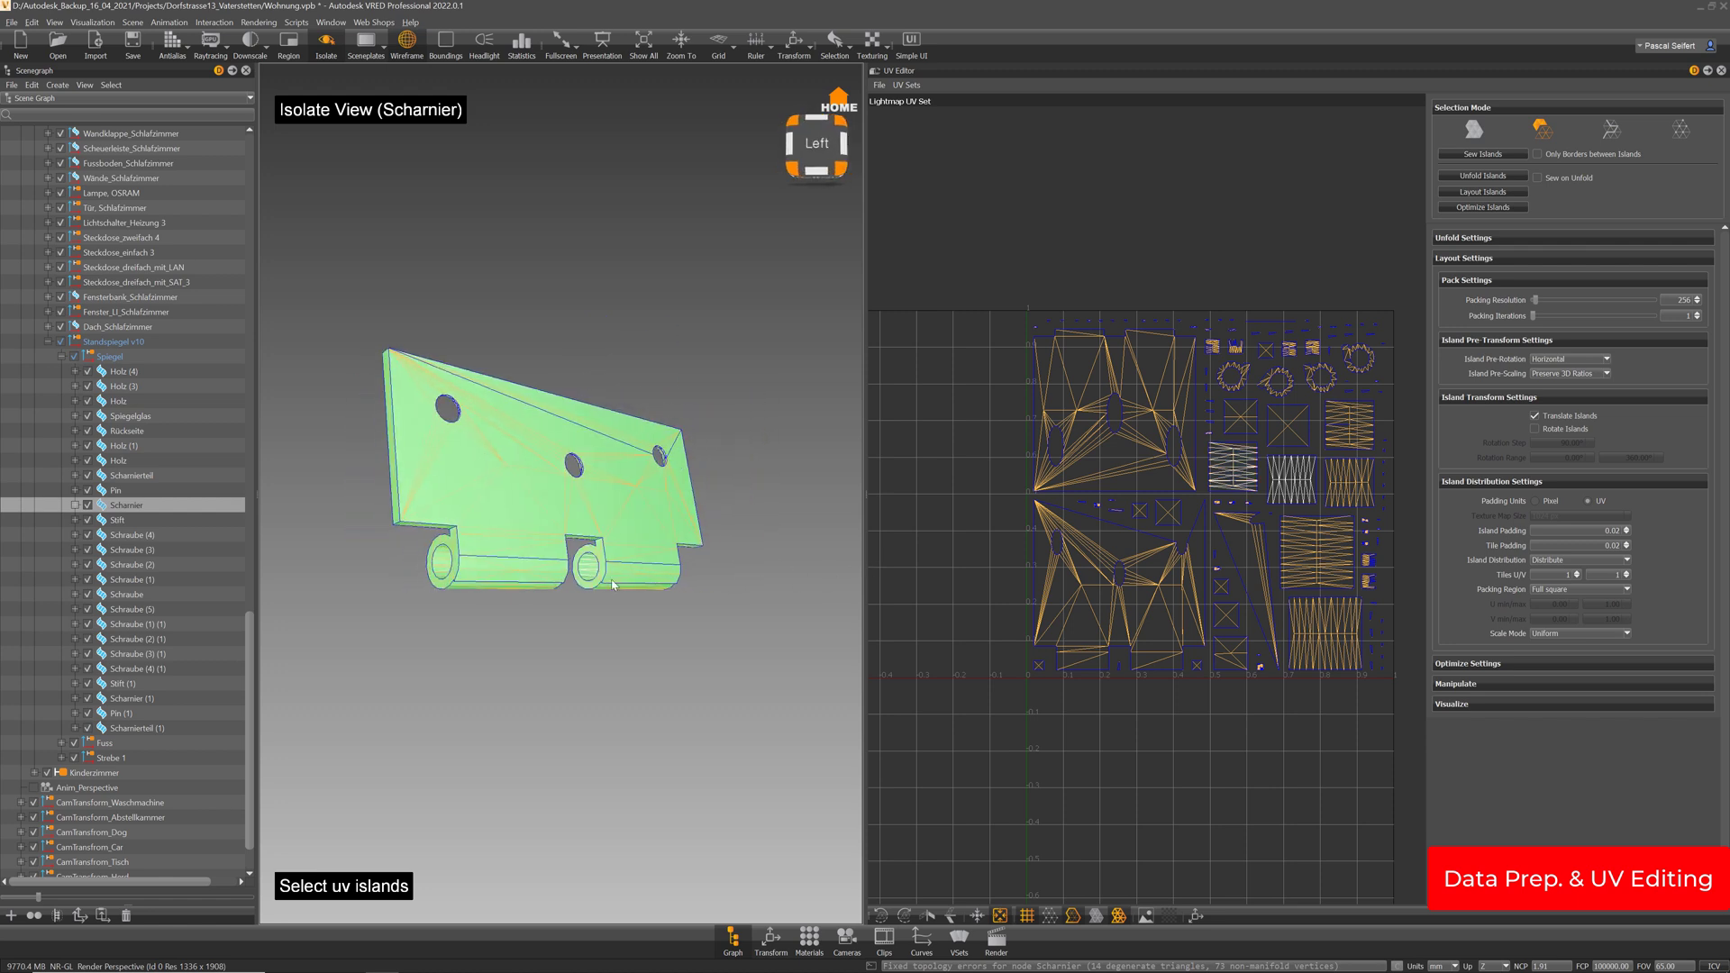
left_click_drag(452, 560, 667, 527)
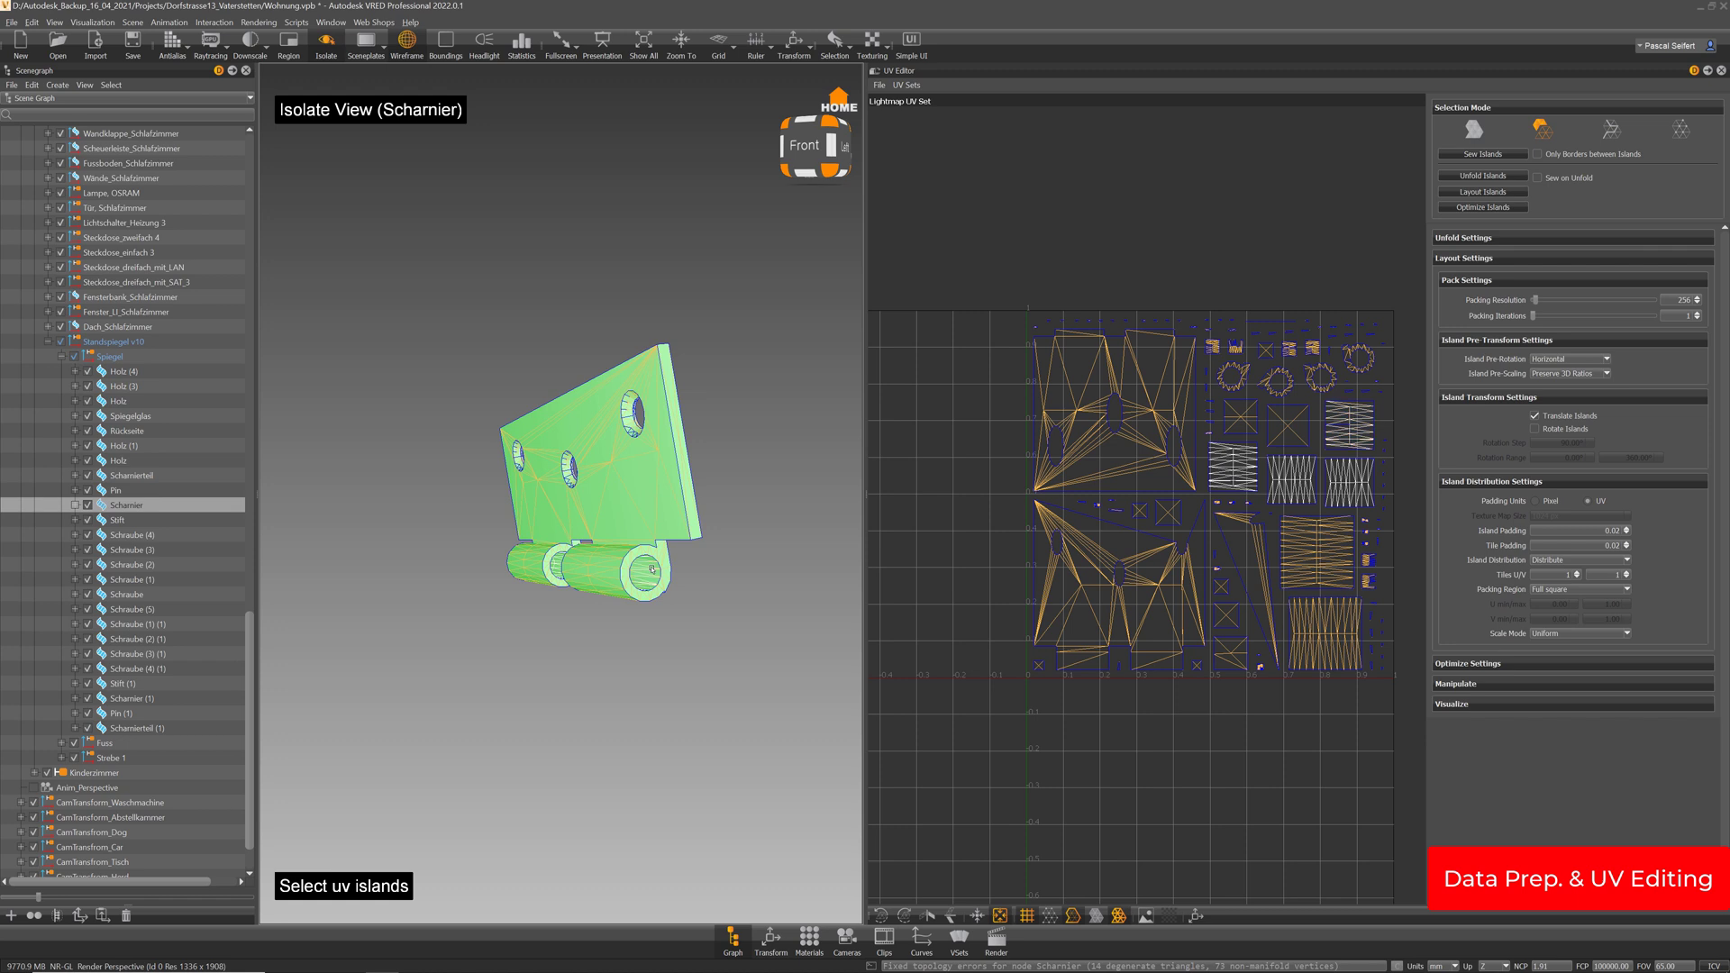
key("Delete")
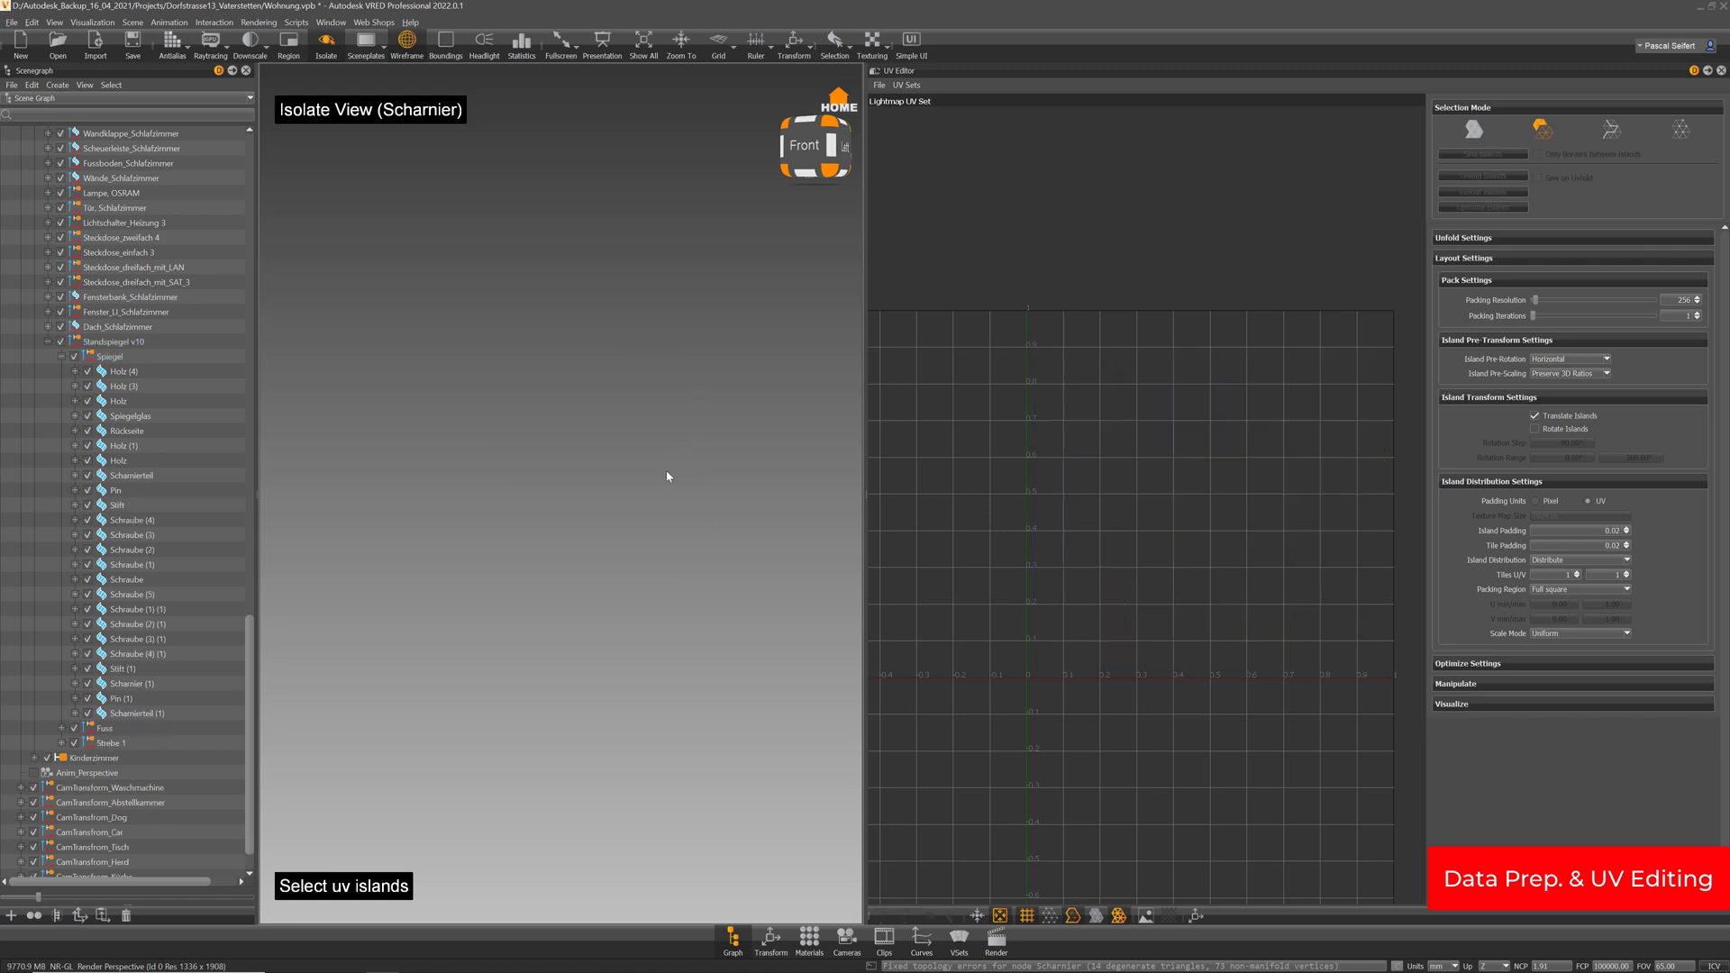
key("ctrl+z")
left_click_drag(682, 469, 603, 471)
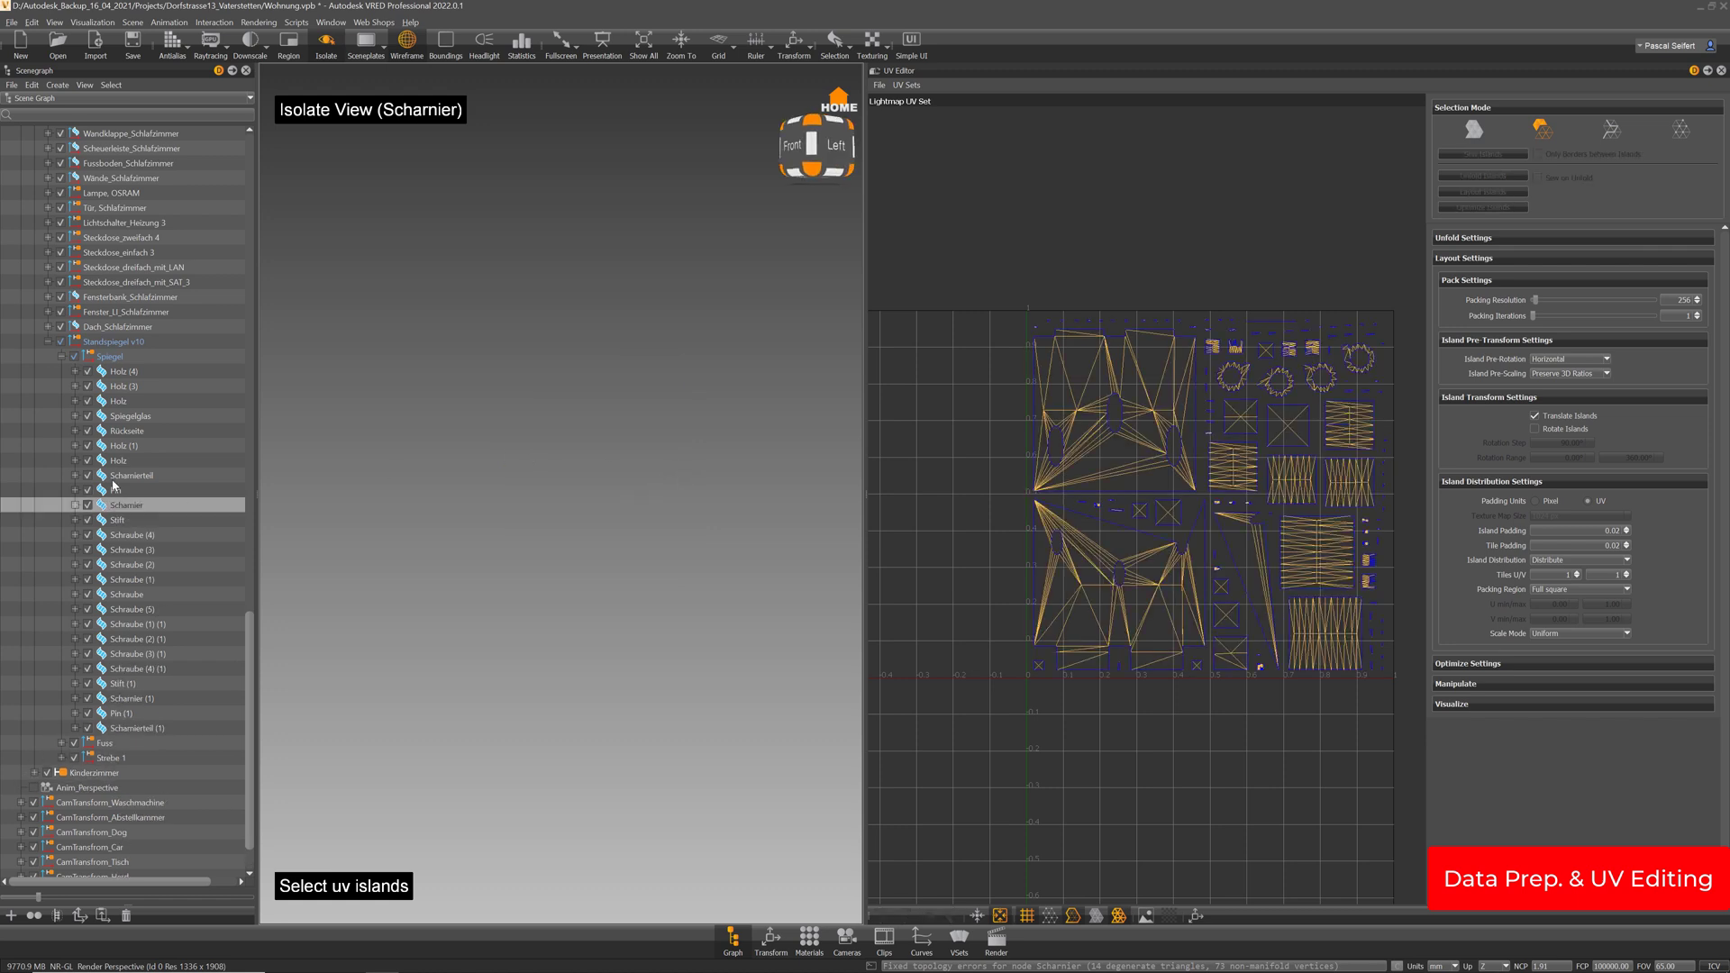
key("i")
key("i")
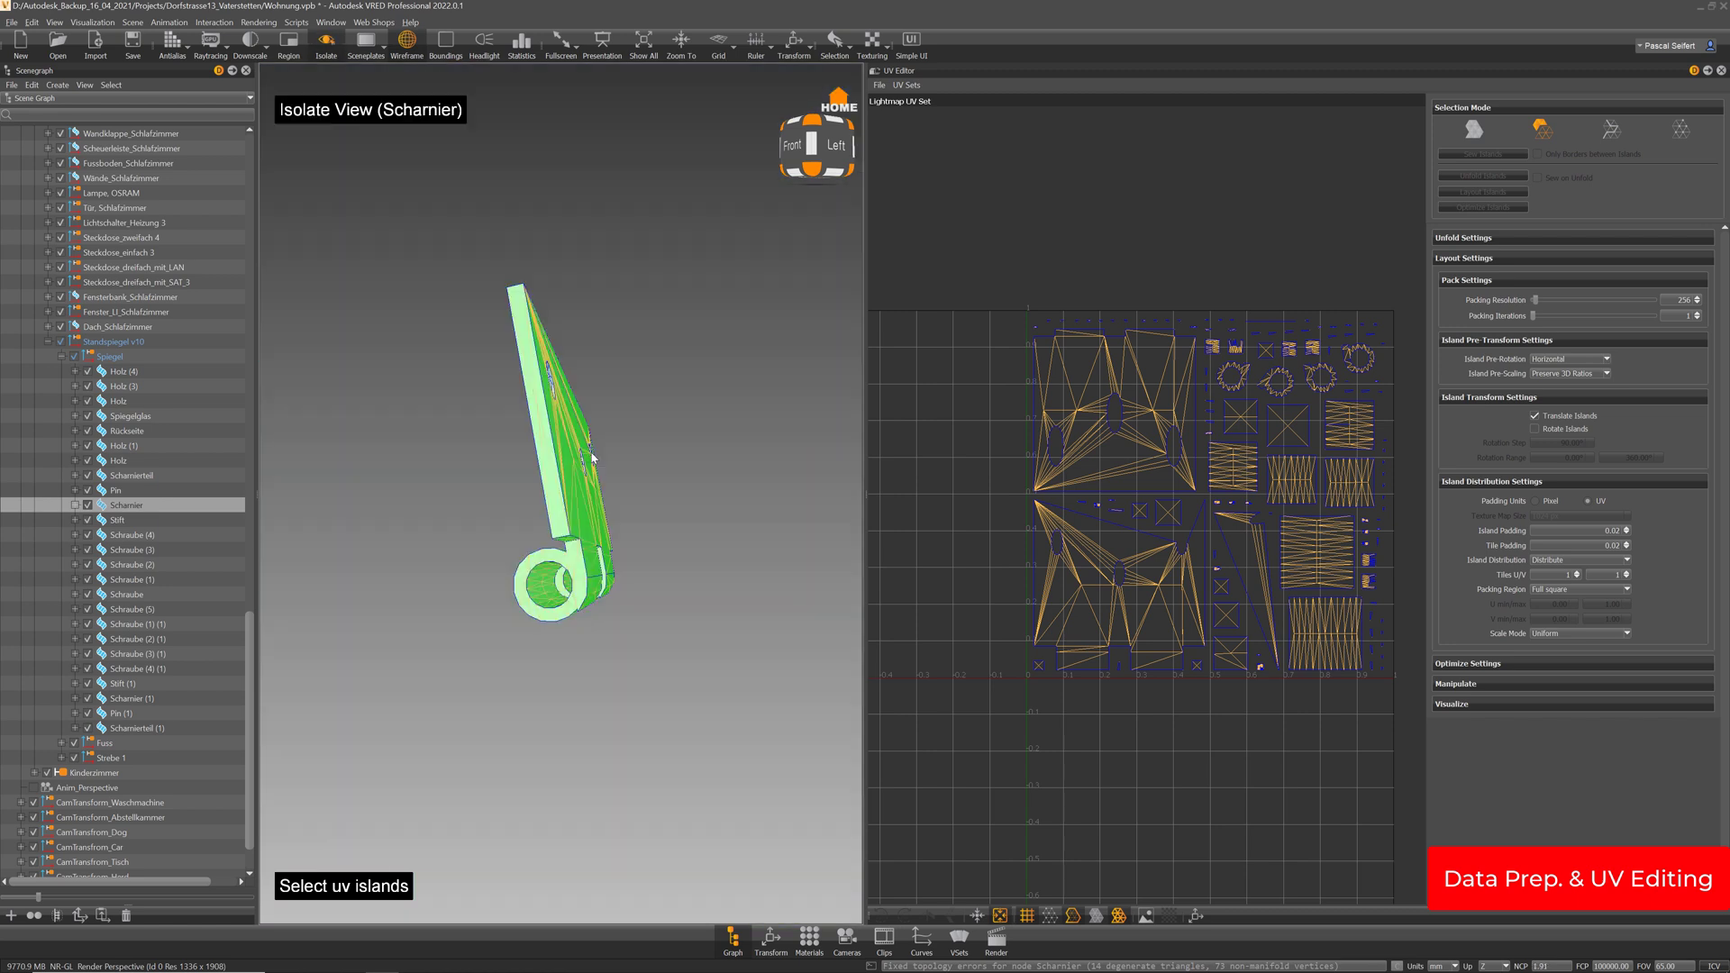
left_click_drag(616, 461, 628, 629)
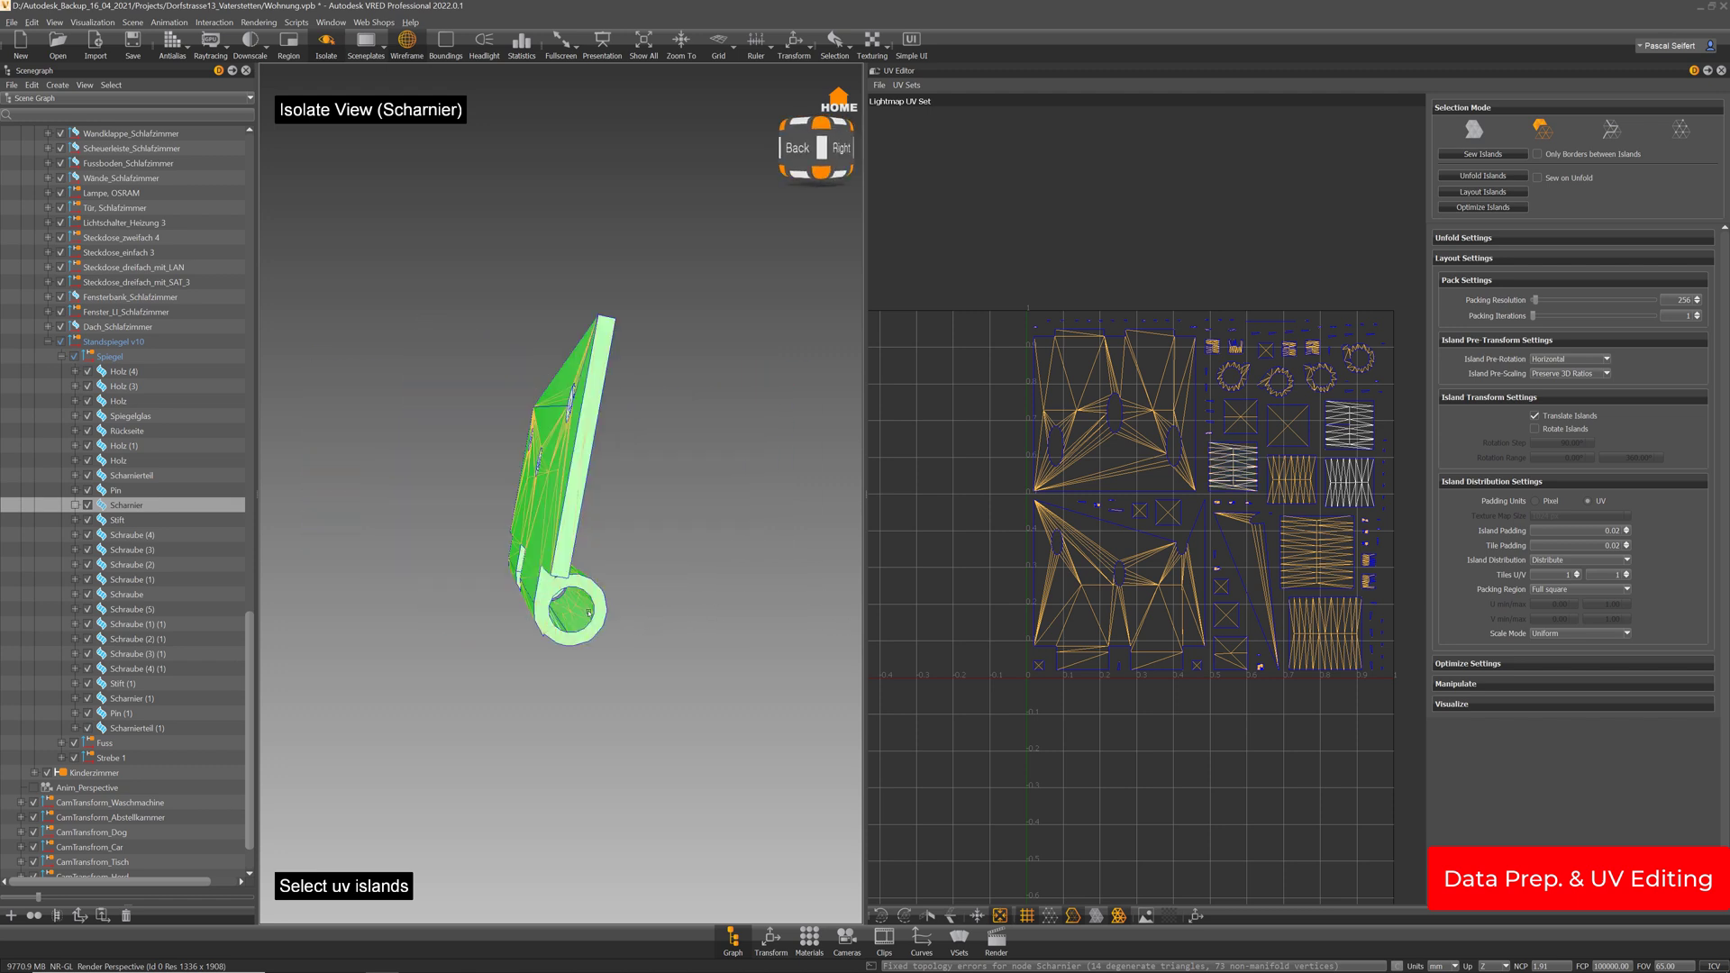
key("Delete")
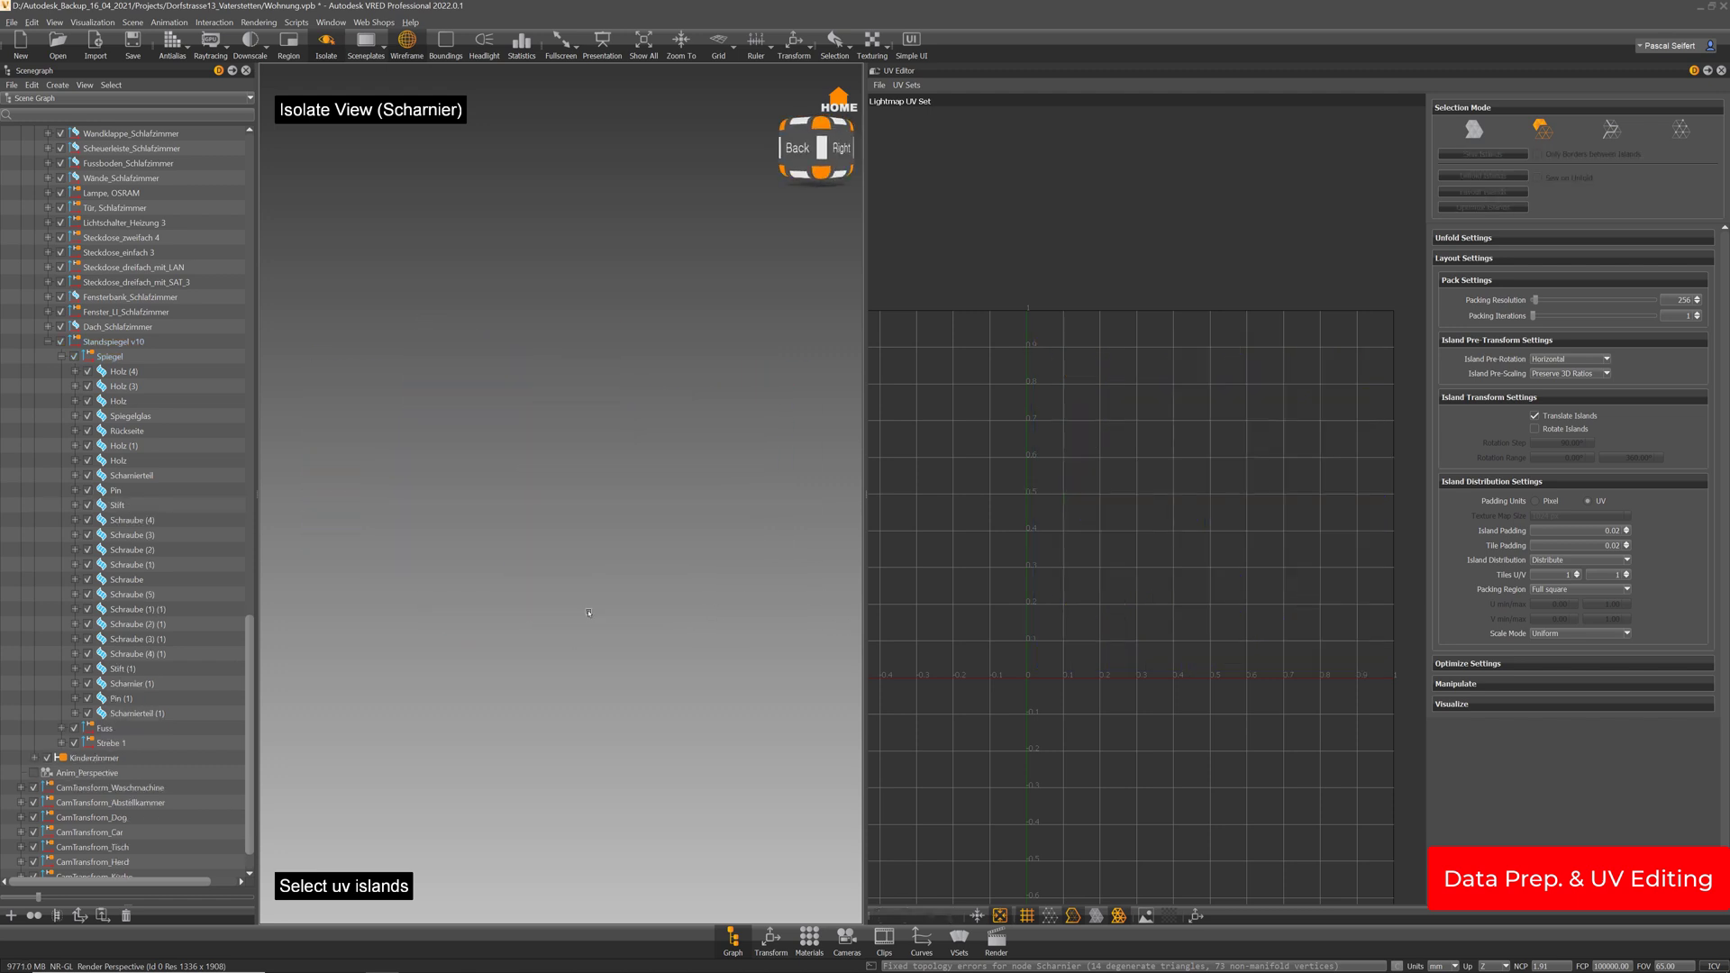
key("ctrl+z")
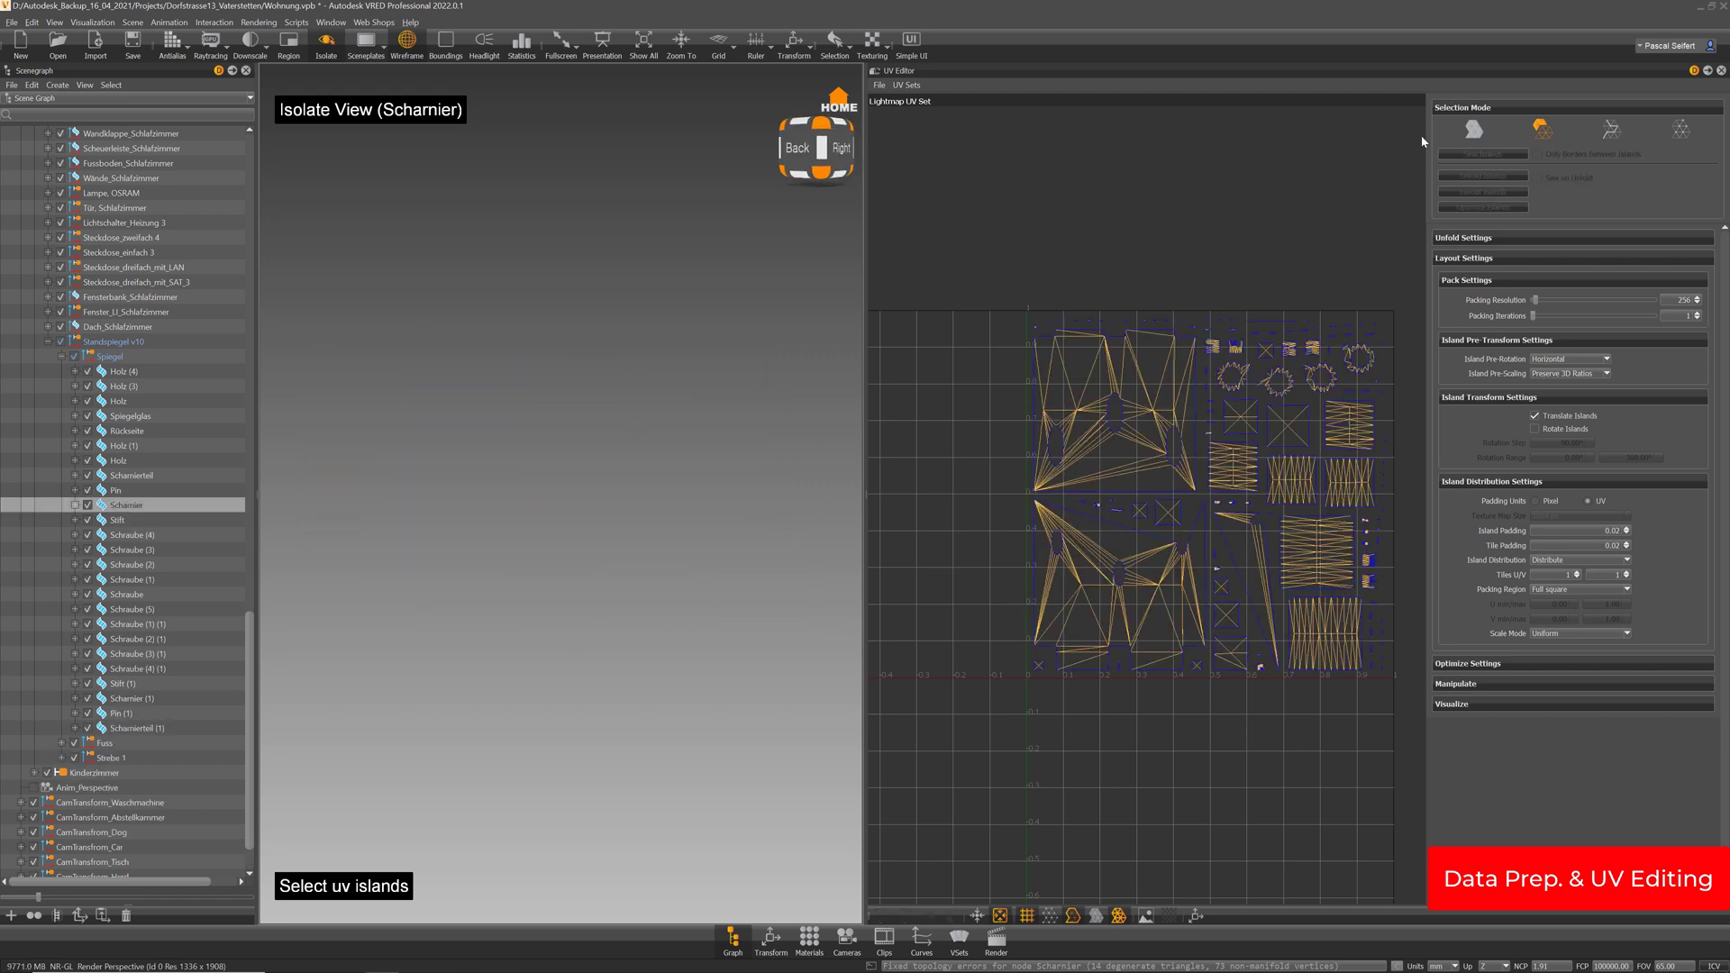
left_click(1483, 132)
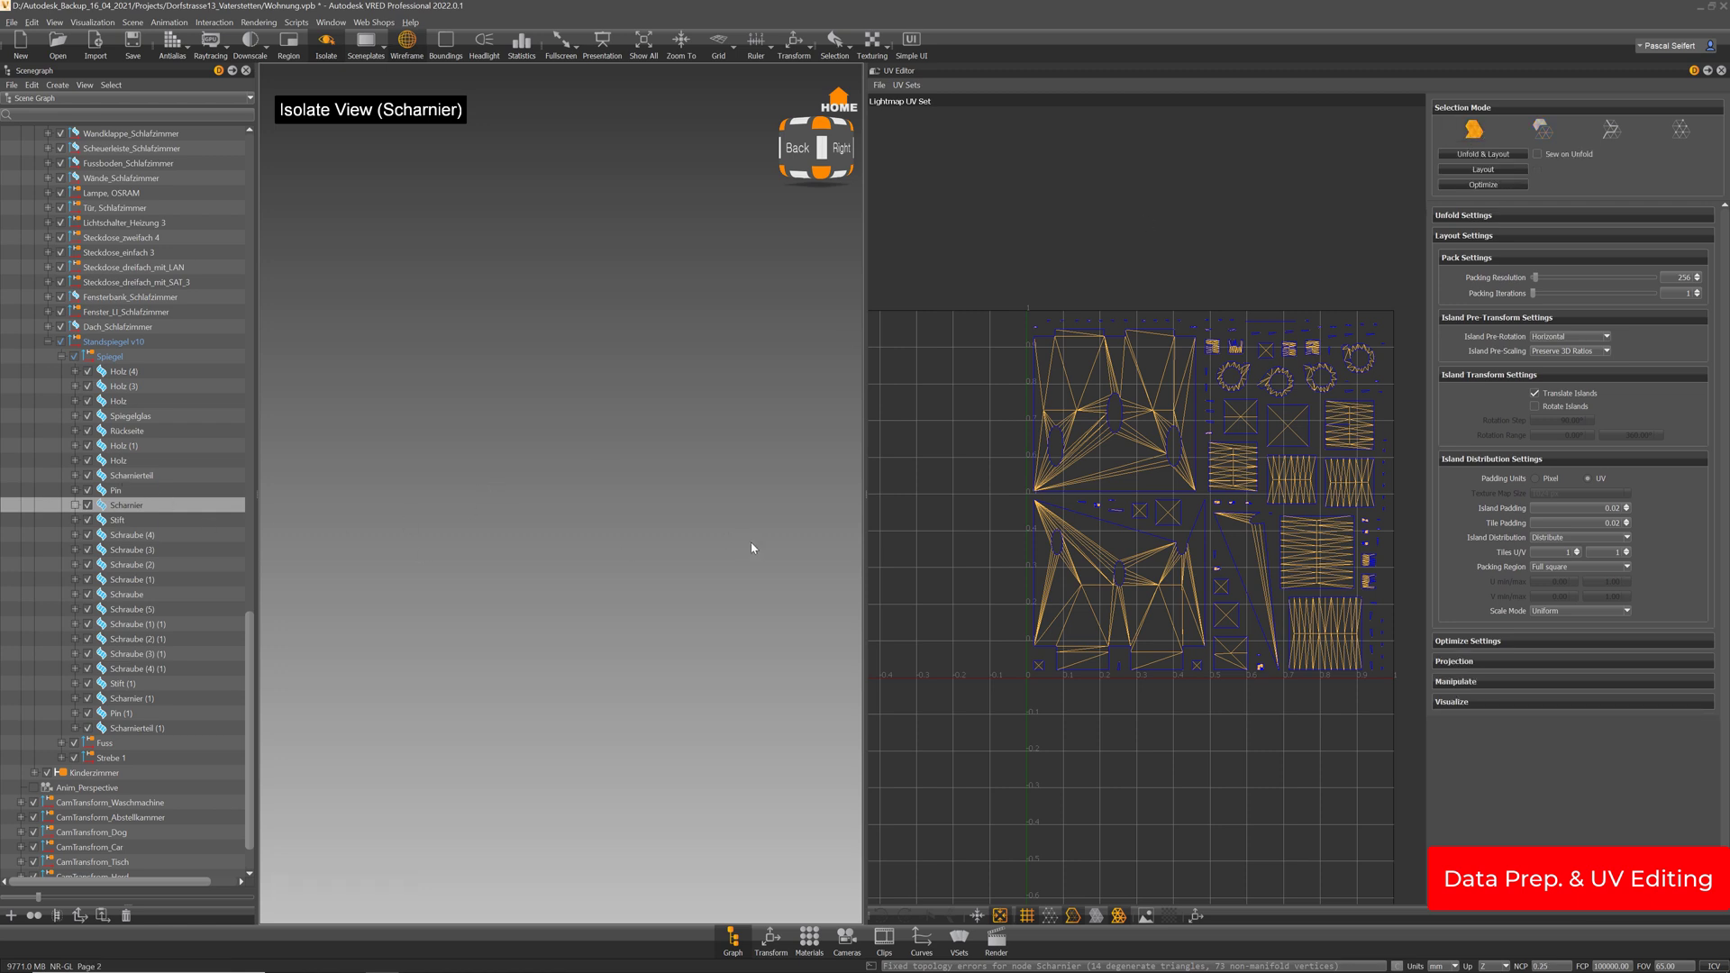
Re-isolate the hinge and select several of its surfaces, including the plate
key("i")
key("i")
left_click(583, 632)
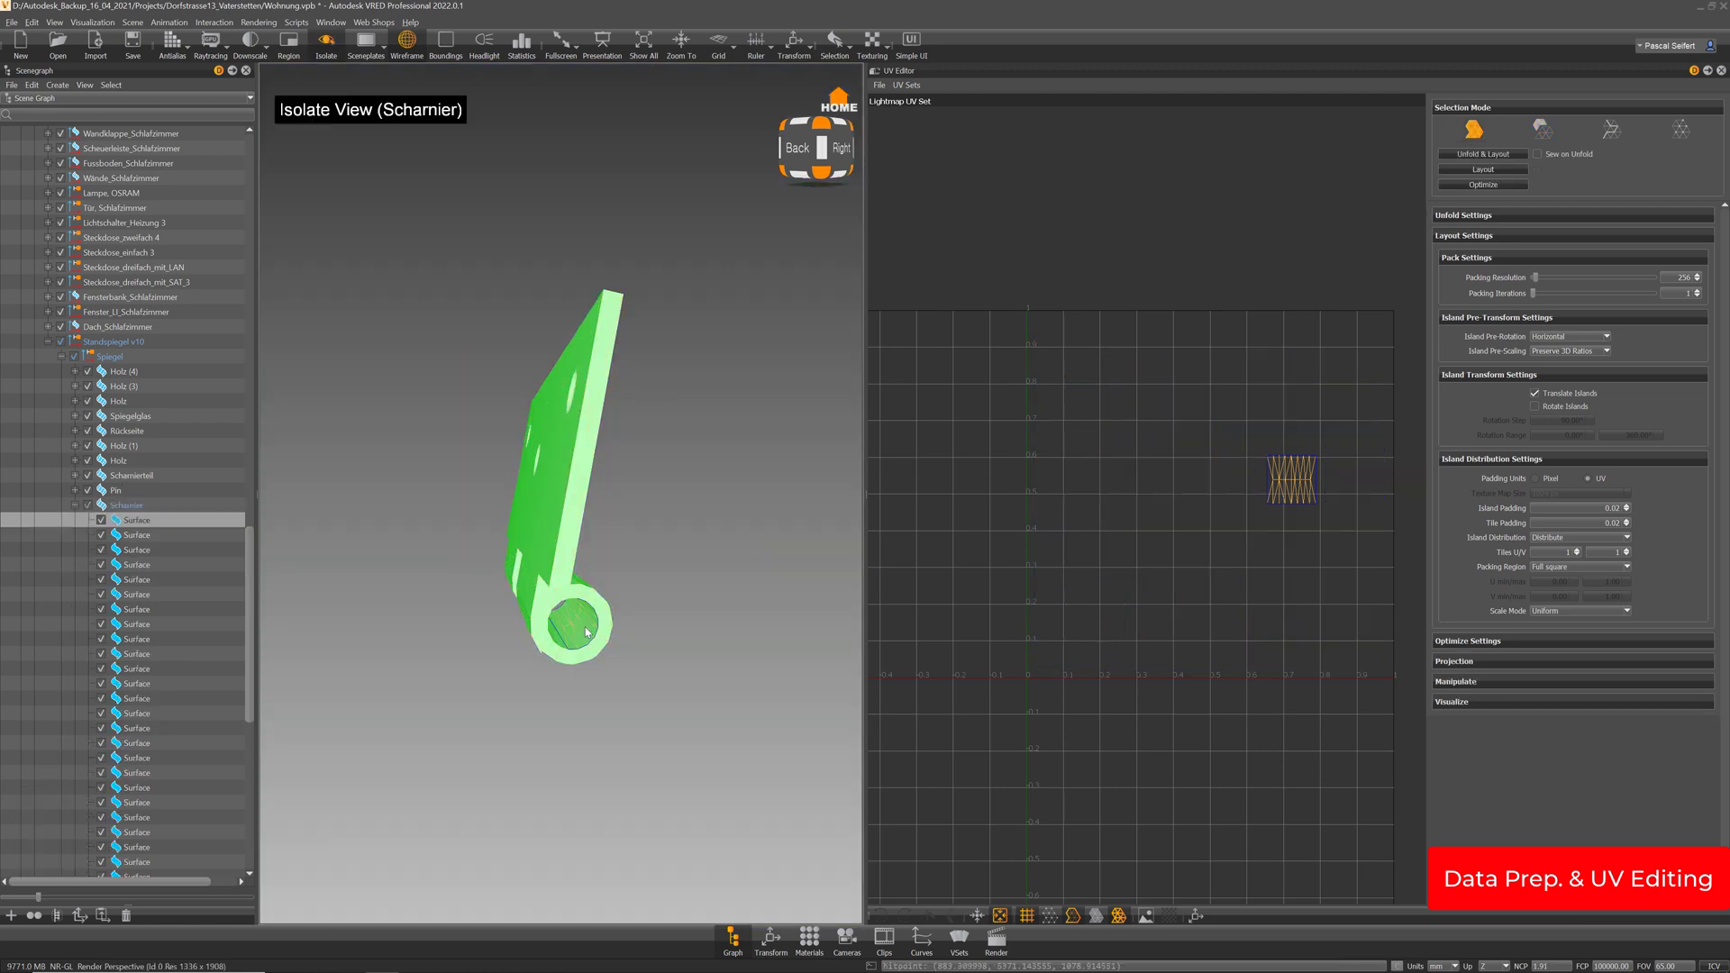
right_click(584, 624)
left_click(580, 630)
left_click_drag(579, 630, 503, 606)
left_click(502, 605, "ctrl+shift")
left_click_drag(537, 602, 573, 595)
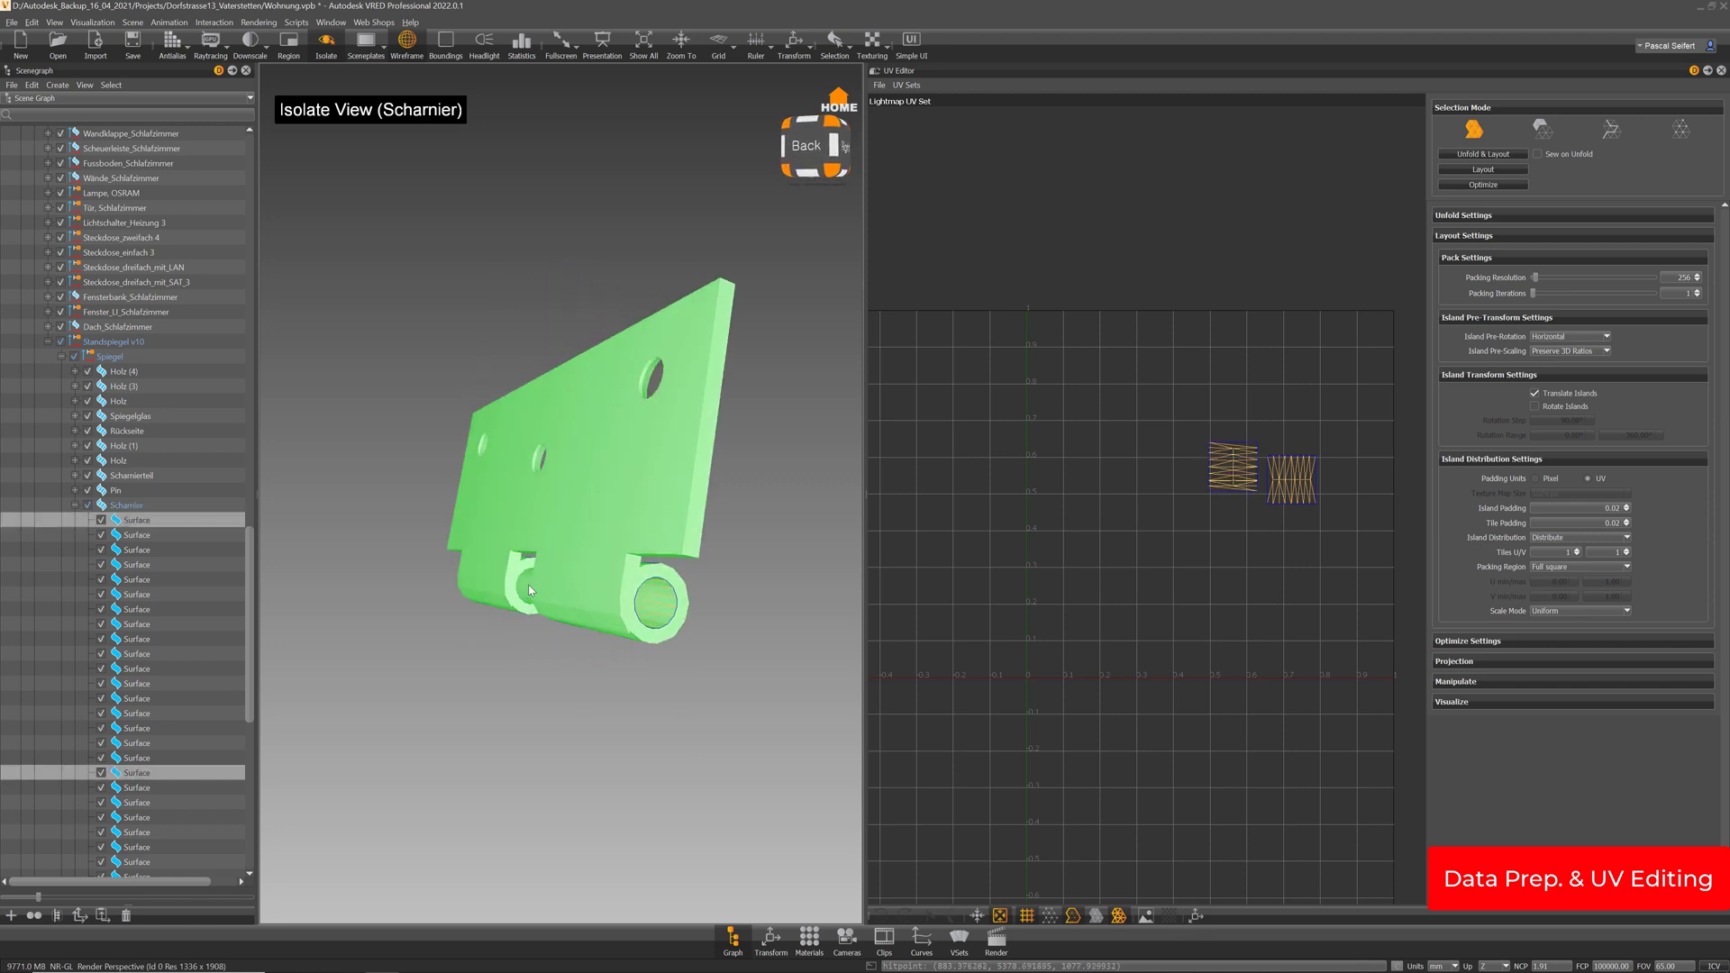
left_click(533, 587, "ctrl+shift")
left_click_drag(387, 591, 484, 517)
left_click(632, 602, "ctrl+shift")
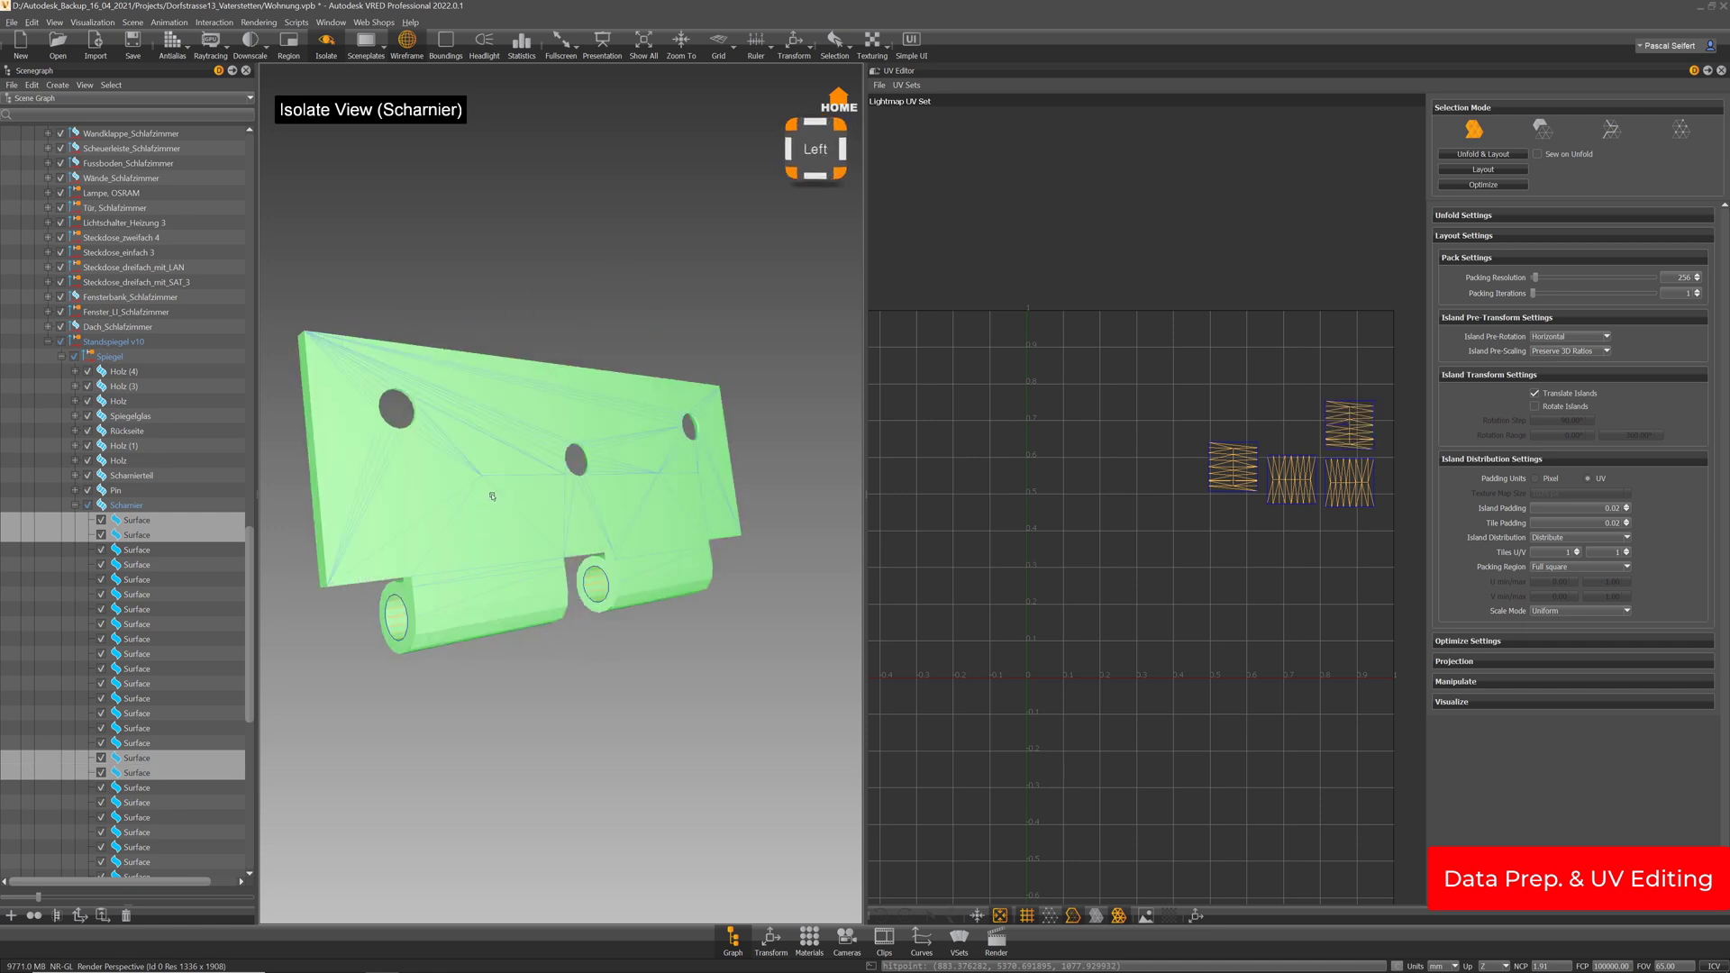
left_click(492, 496, "ctrl+shift")
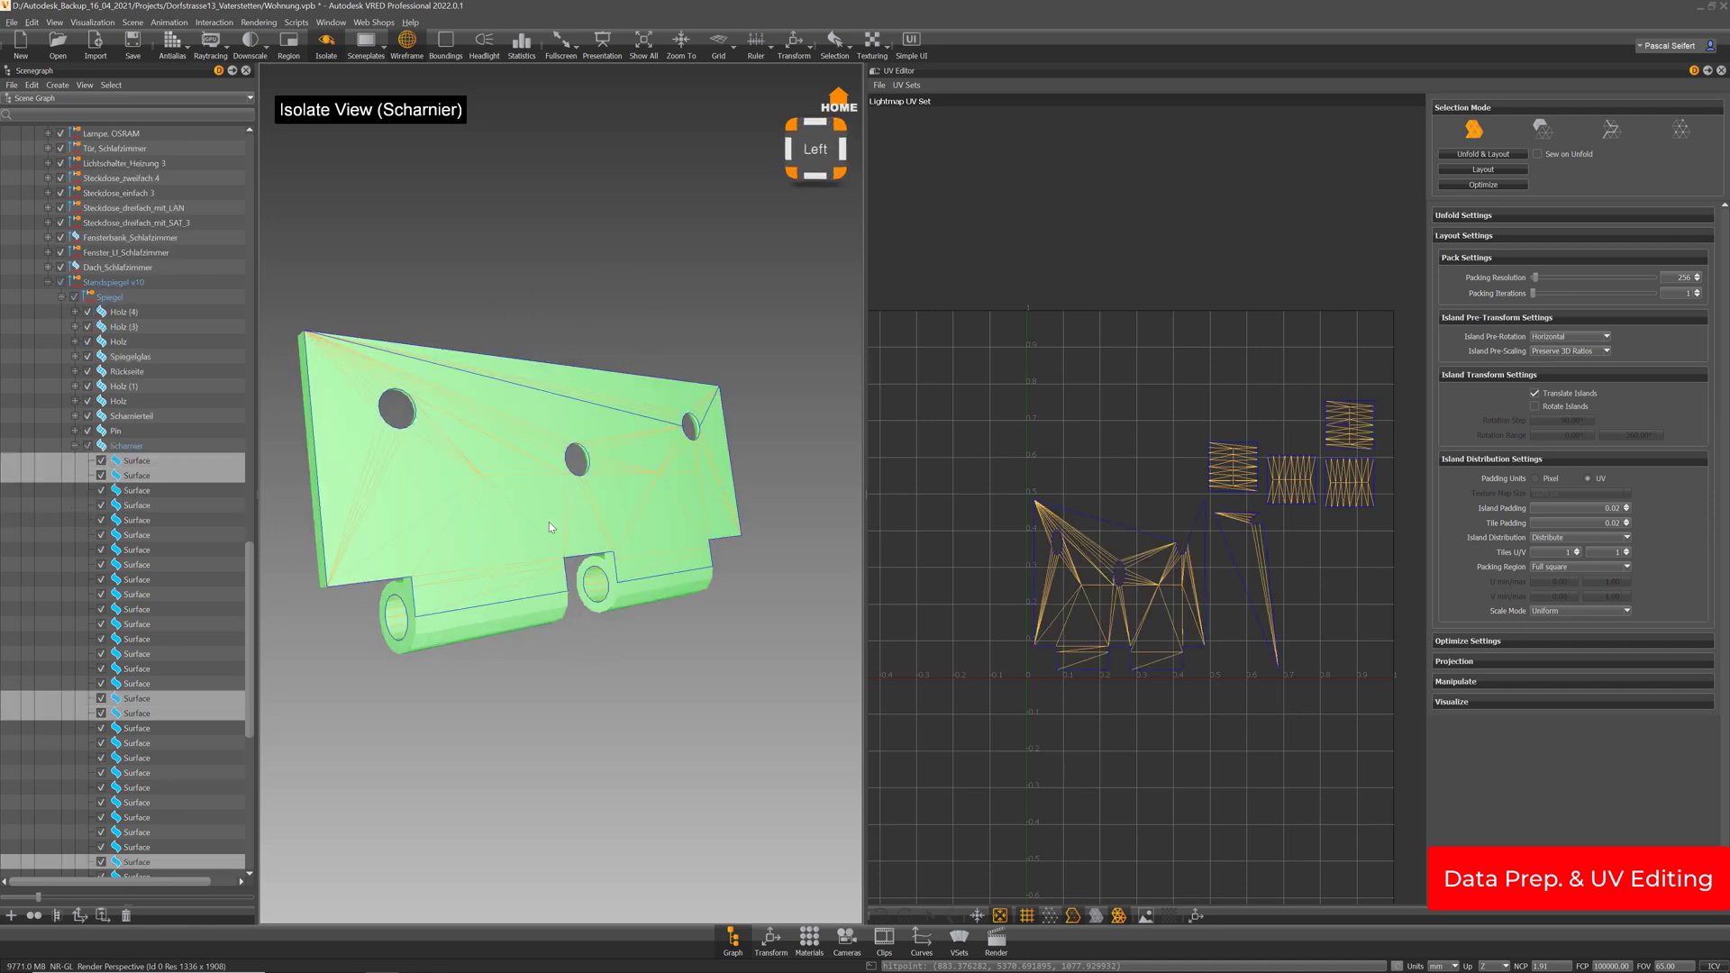
mouse_move(549, 527)
left_mouse_down()
mouse_move(873, 527)
mouse_move(642, 530)
mouse_move(545, 509)
mouse_move(655, 500)
mouse_move(648, 415)
mouse_move(676, 354)
mouse_move(677, 269)
mouse_move(705, 420)
mouse_move(692, 542)
mouse_move(627, 548)
mouse_move(598, 499)
mouse_move(585, 410)
mouse_move(733, 553)
mouse_move(740, 540)
left_mouse_up()
Reselect the Scharnier node, isolate it again and inspect it in island selection mode
left_click(324, 45)
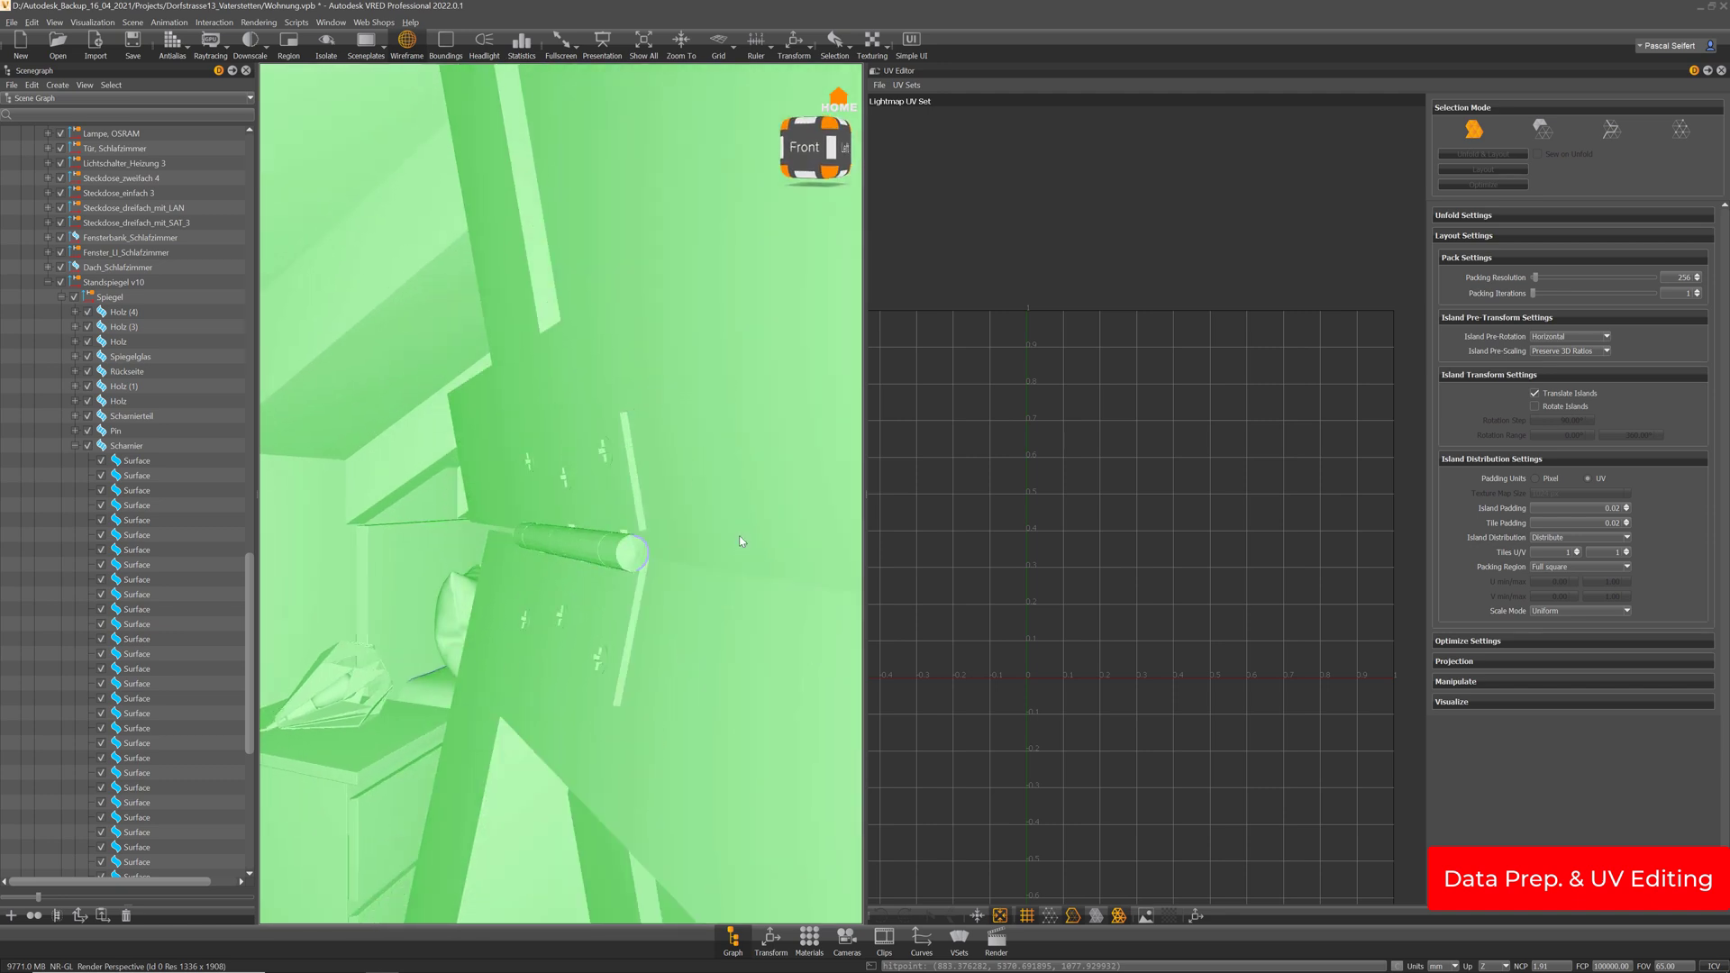
left_click(137, 446)
left_click(326, 42)
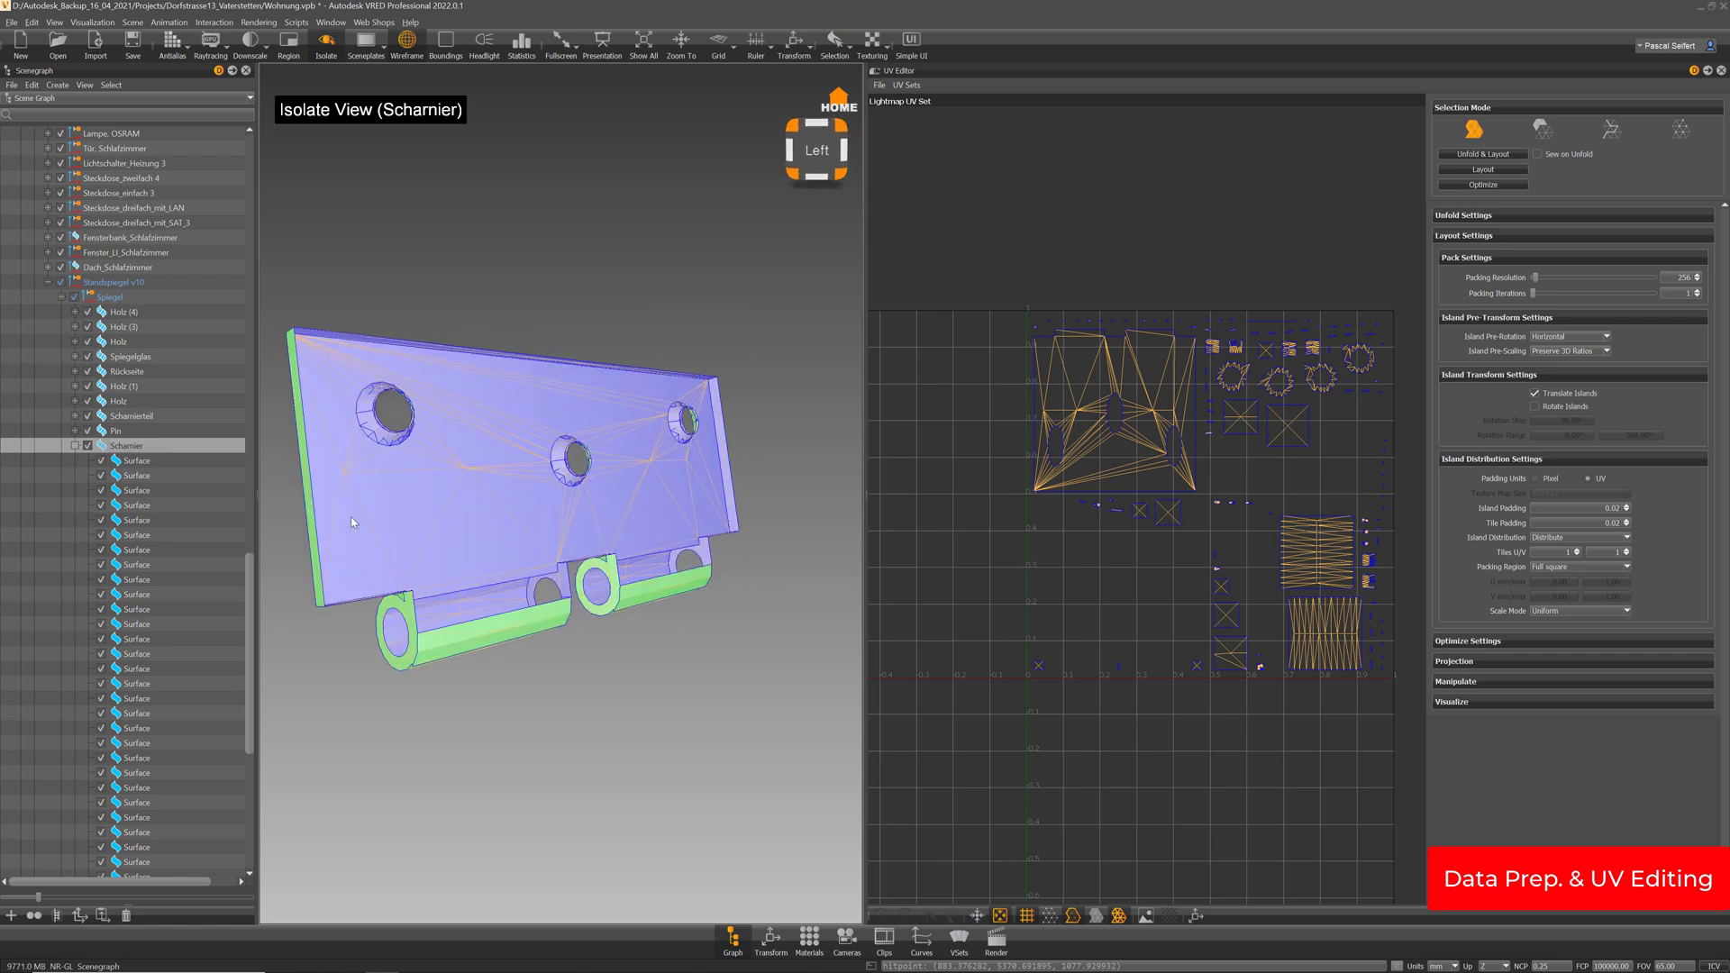
left_click_drag(352, 521, 578, 504)
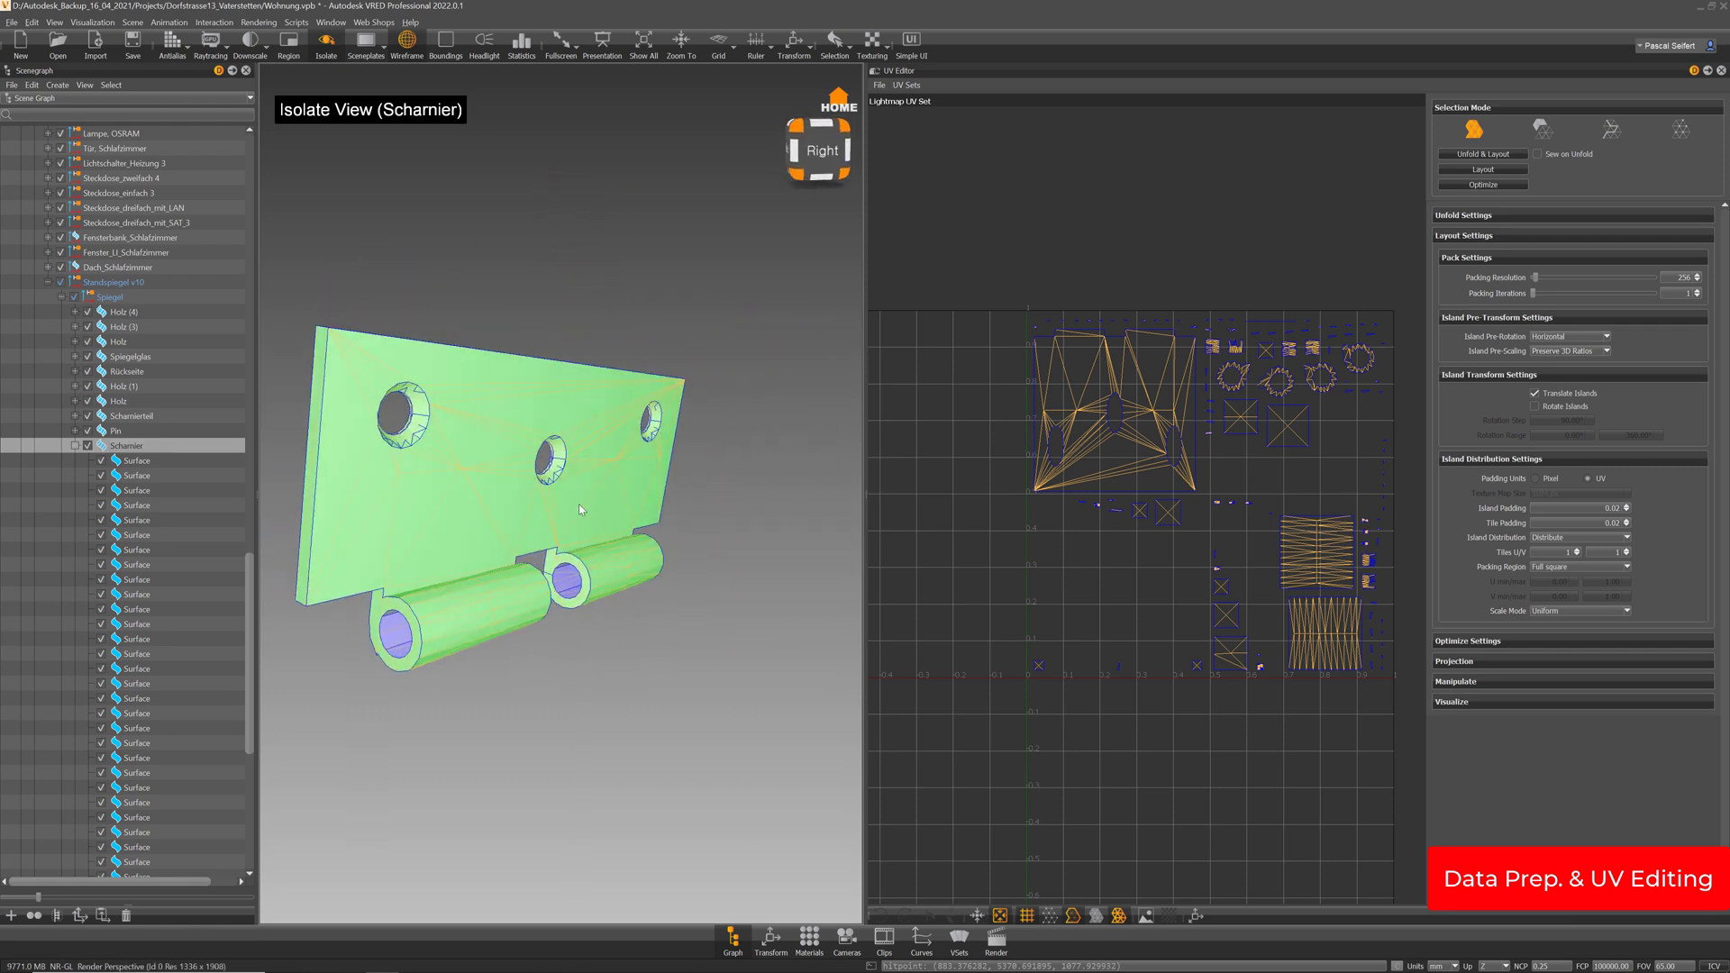
left_click(1541, 132)
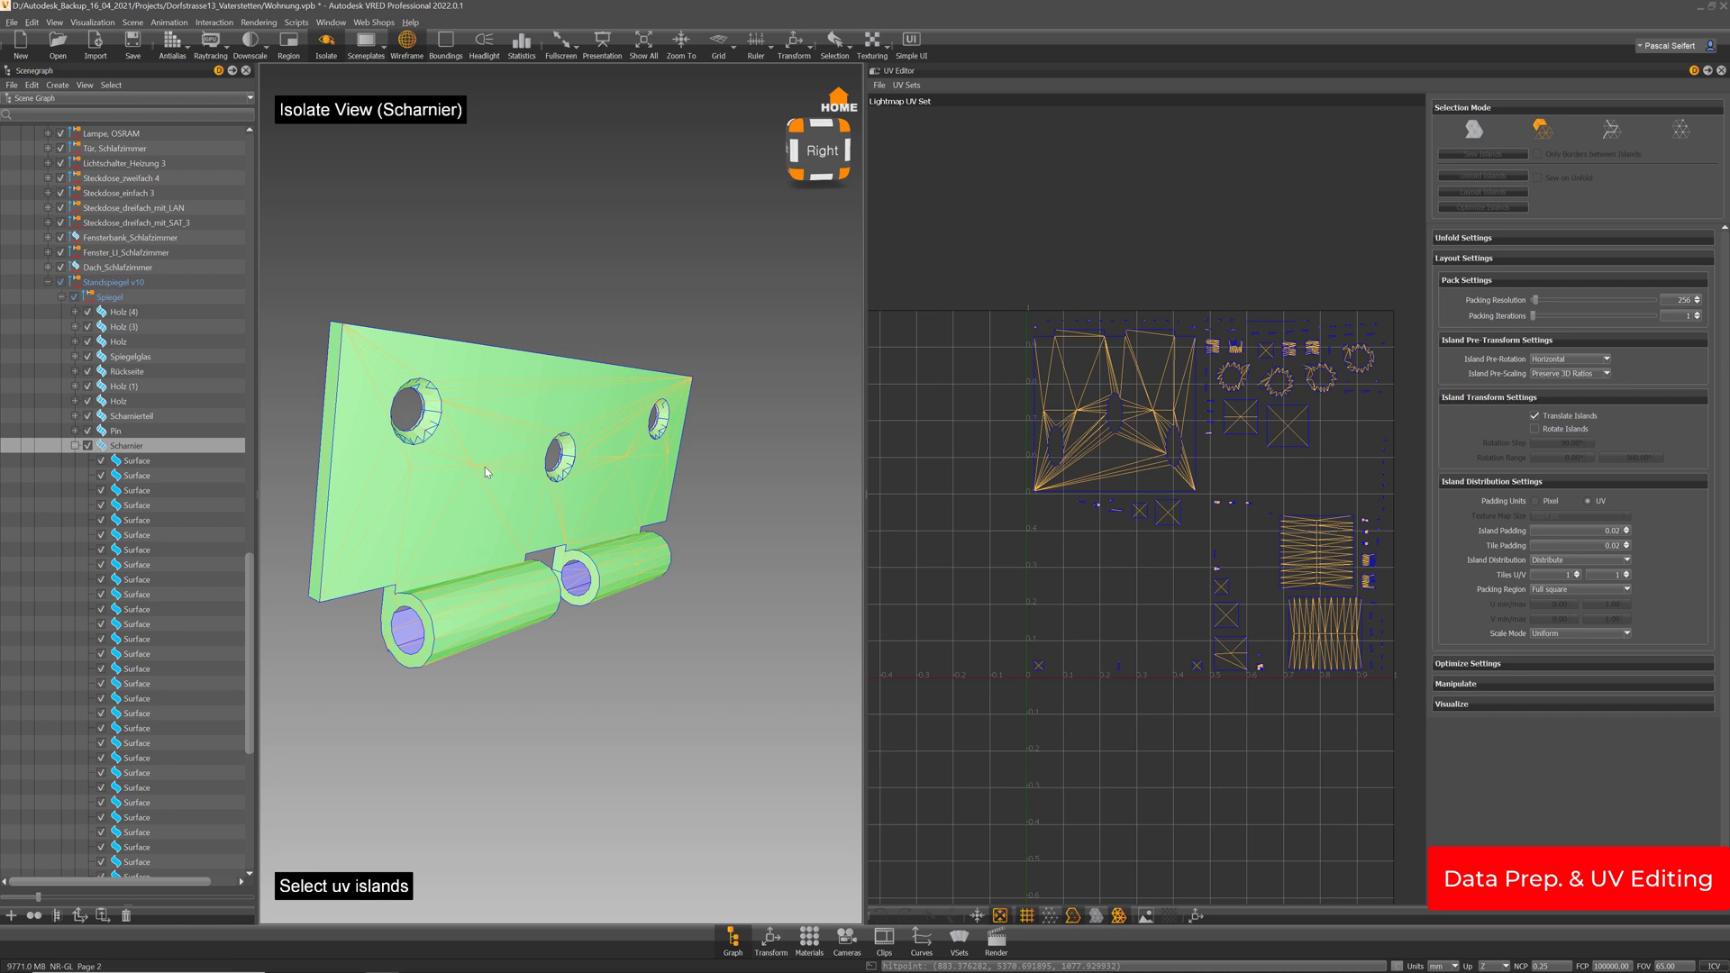
left_click_drag(484, 466, 696, 363)
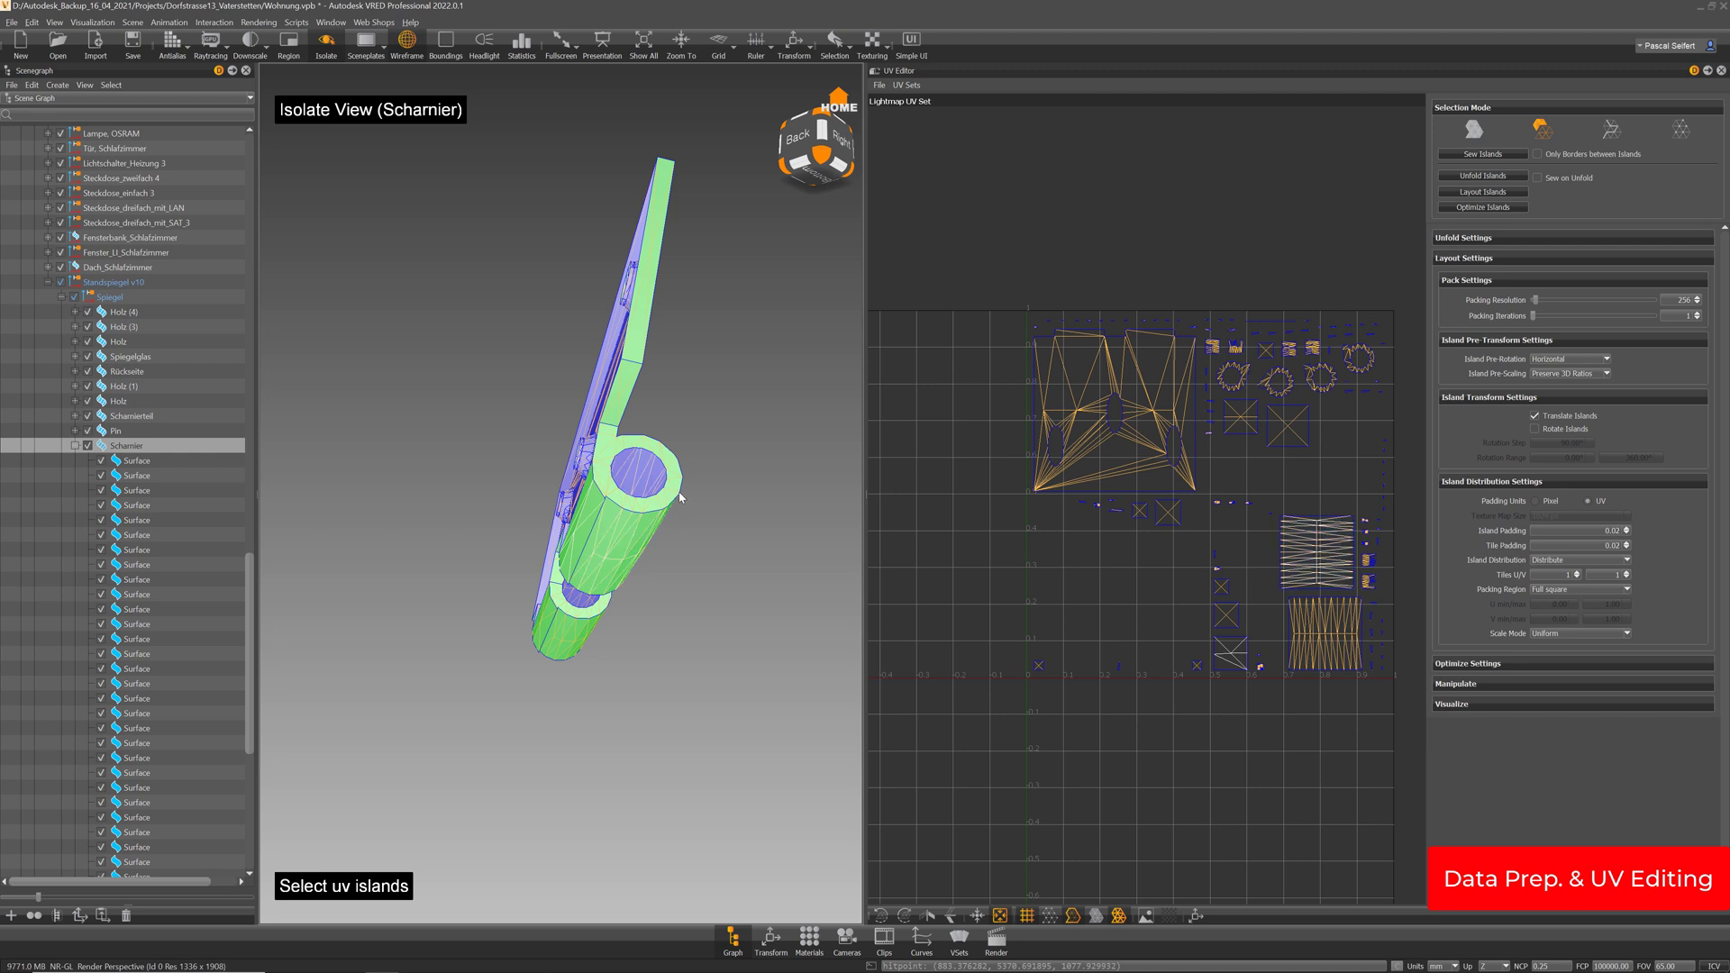
left_click_drag(627, 541, 674, 670)
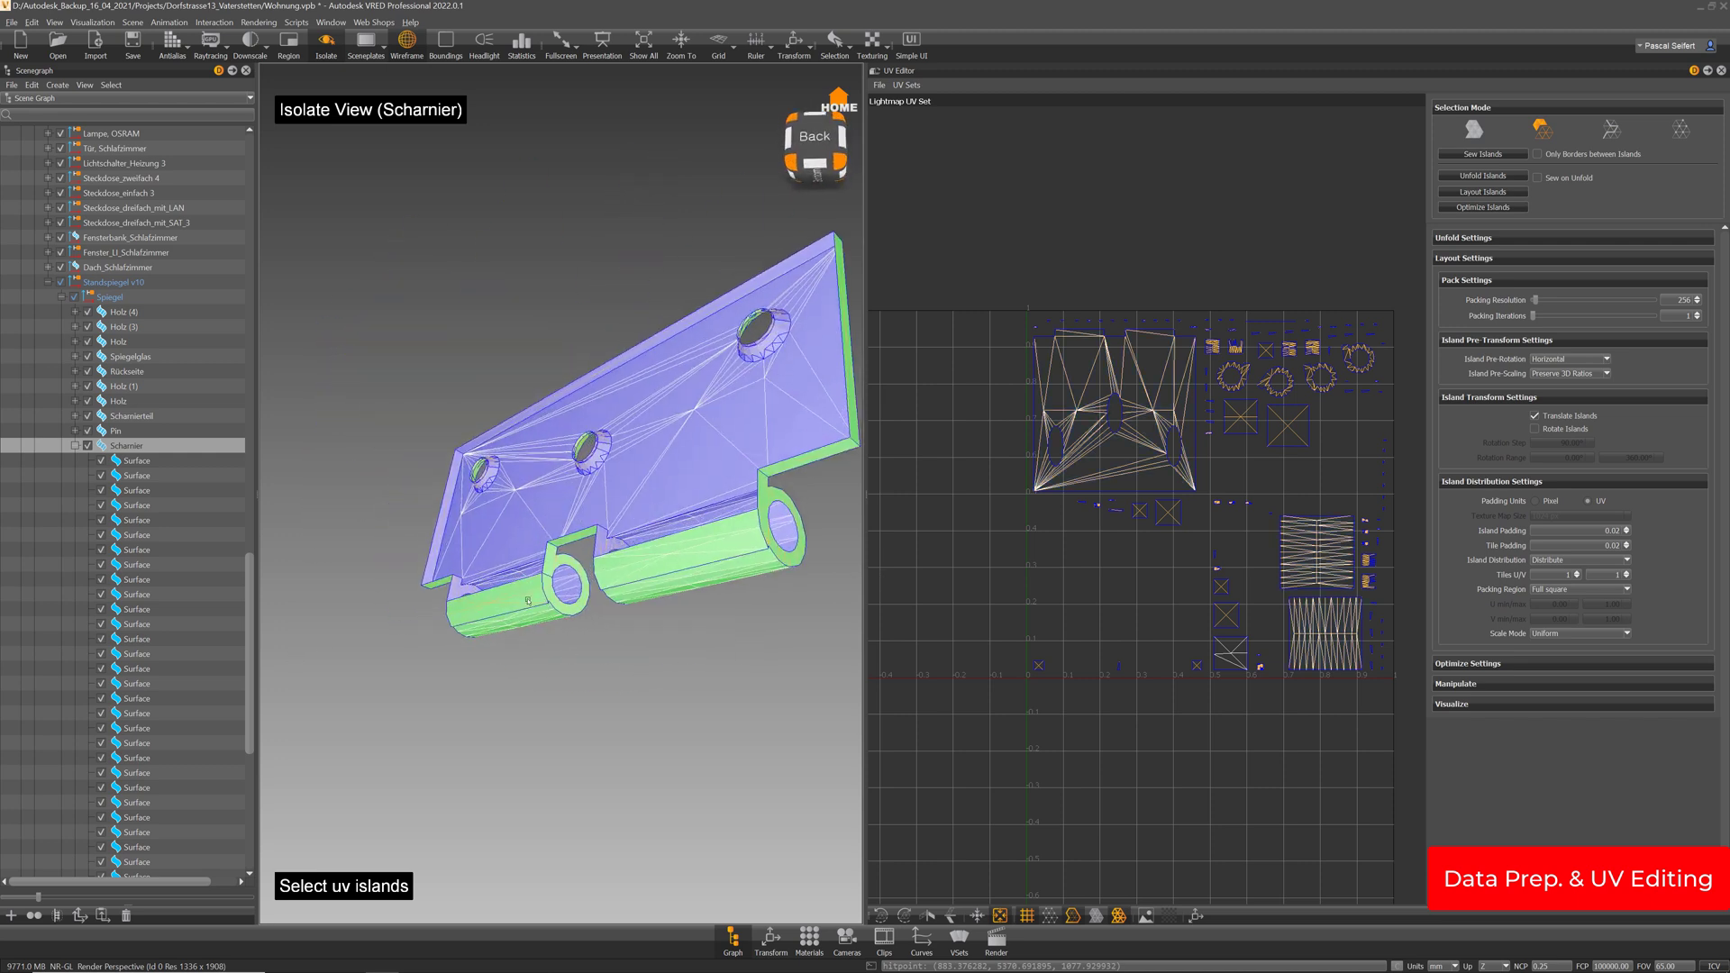
left_click_drag(657, 488, 743, 388)
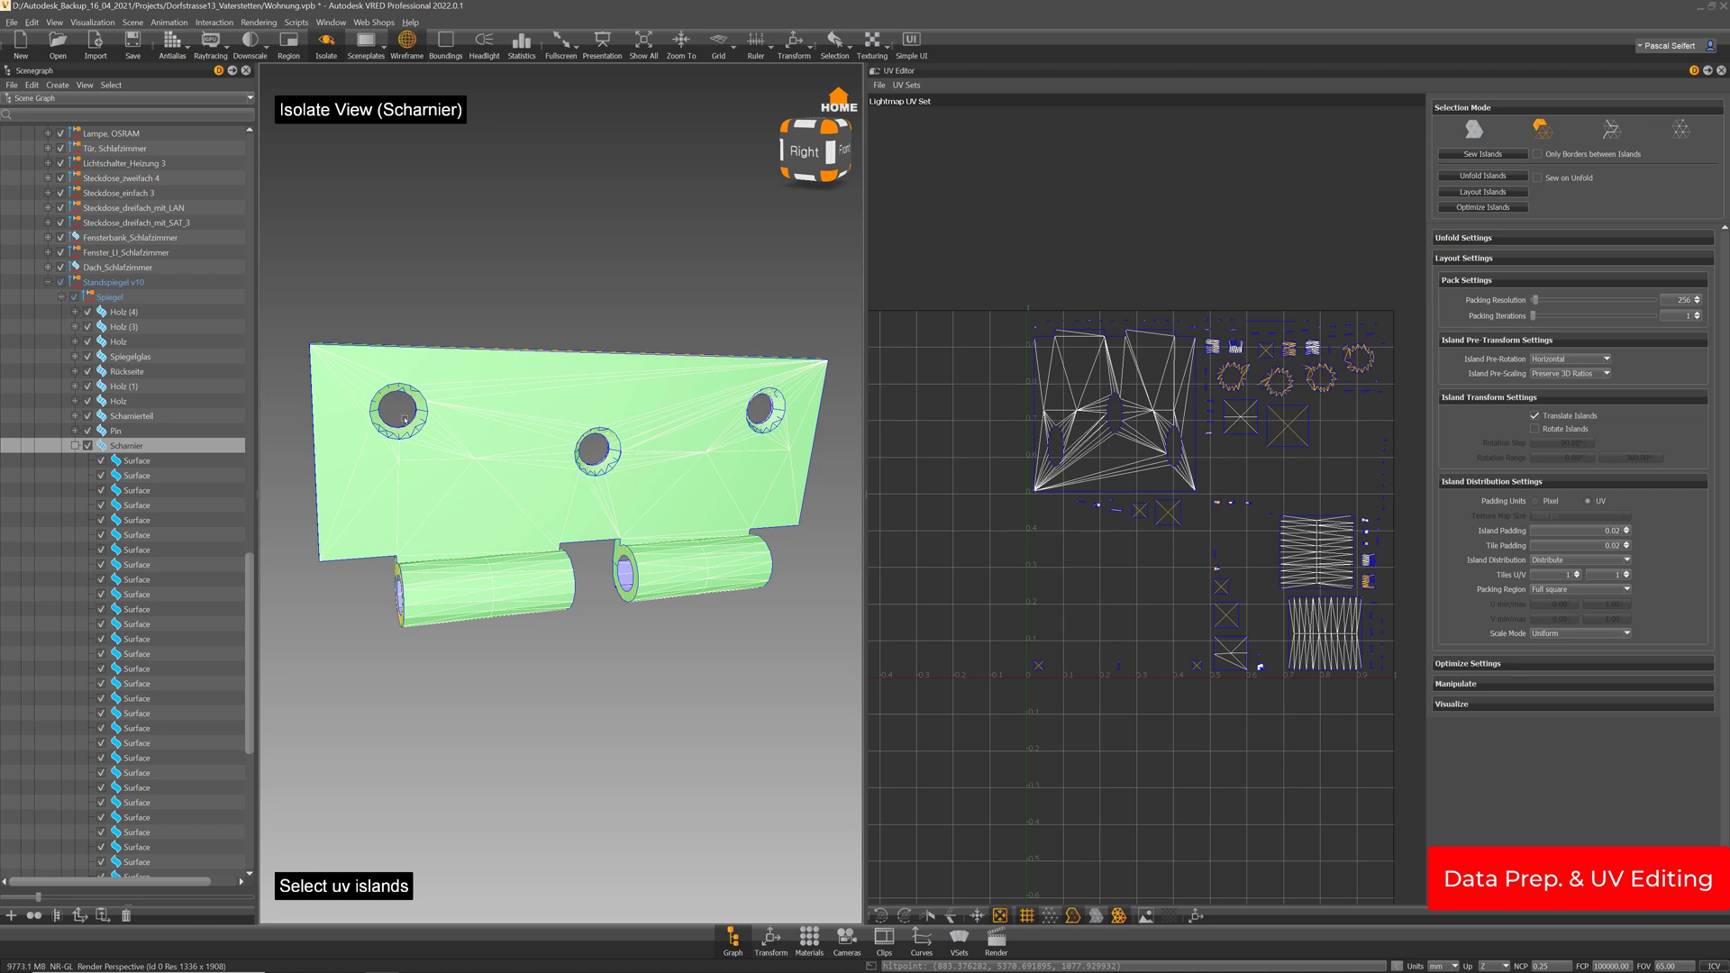
left_click_drag(353, 373, 560, 465)
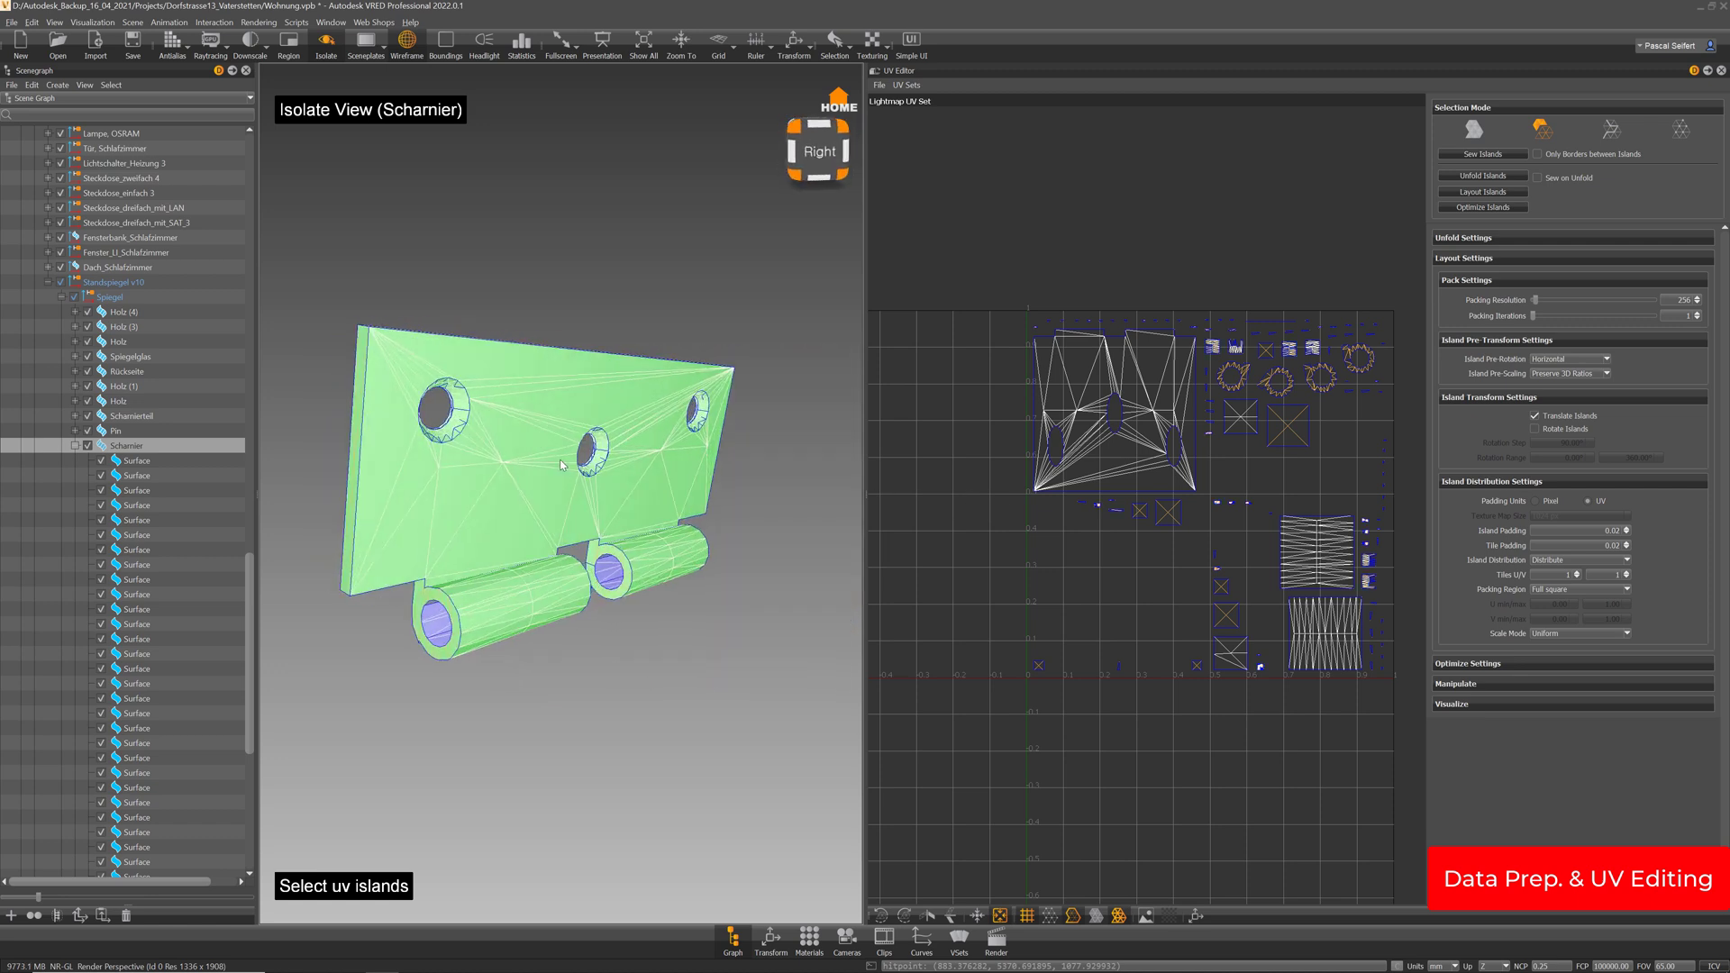
Sew the selected hinge UV islands, then sew the plate island around the right hole
left_click(1483, 154)
left_click(1474, 132)
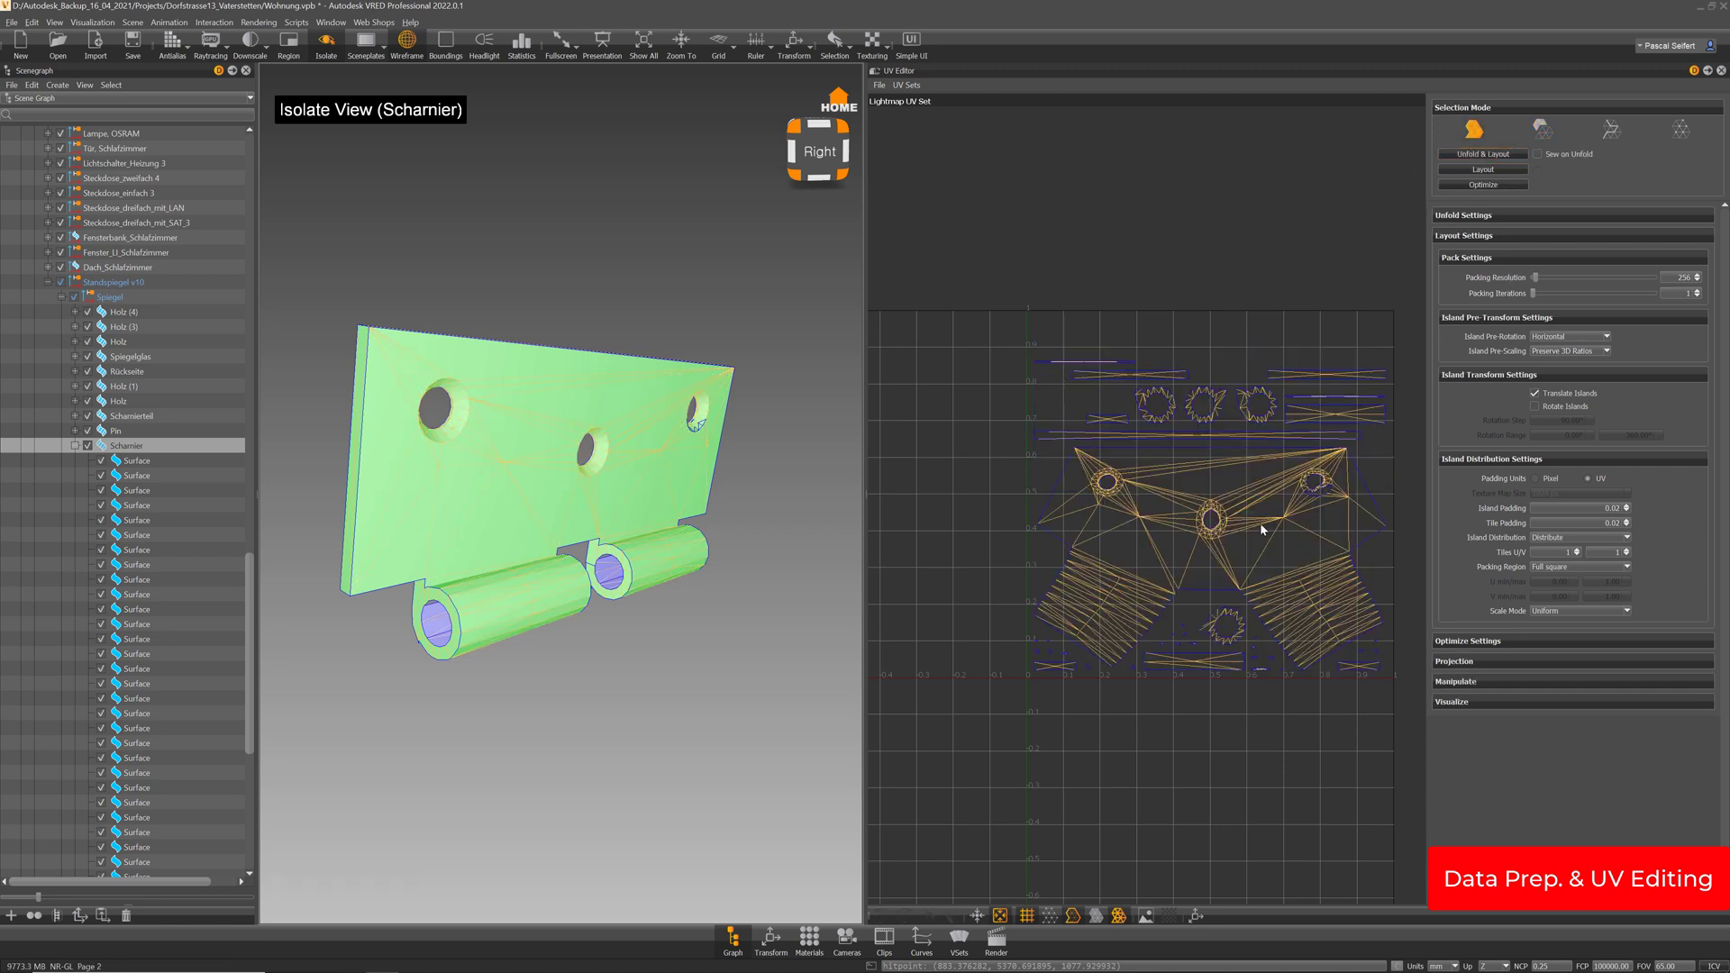
mouse_move(447, 458)
left_mouse_down()
mouse_move(449, 386)
mouse_move(434, 454)
mouse_move(475, 457)
mouse_move(457, 470)
left_mouse_up()
left_click(1543, 130)
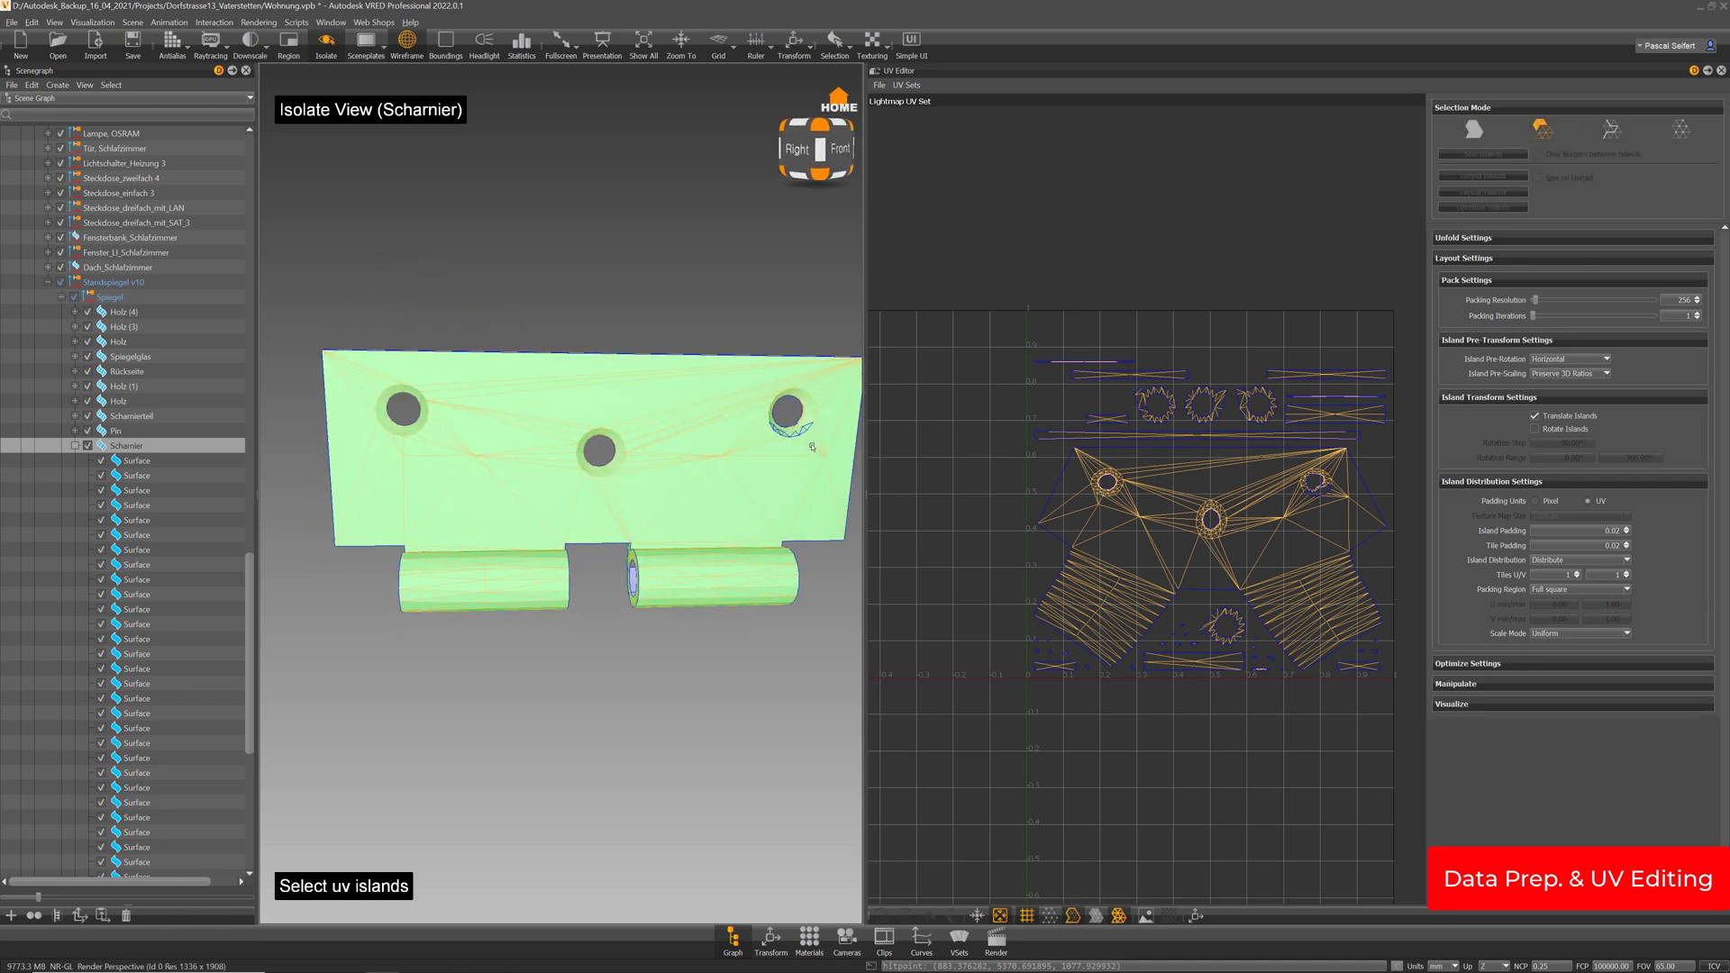
left_click_drag(761, 379, 760, 379)
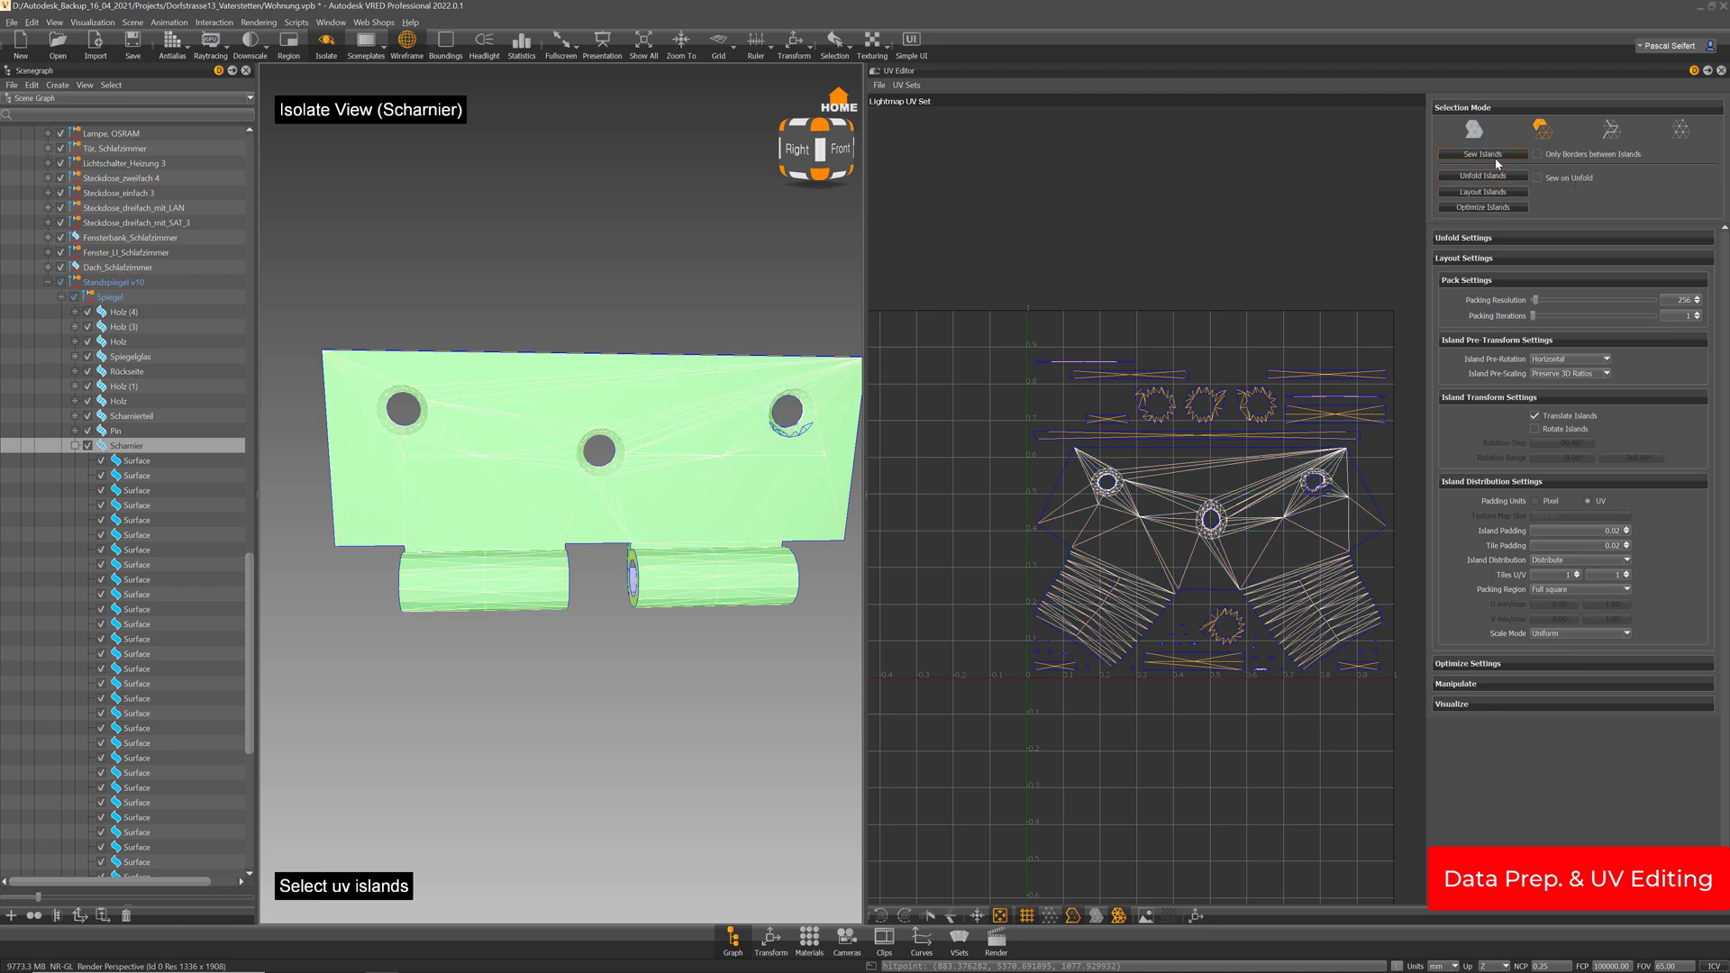
left_click(1495, 157)
left_click(1473, 129)
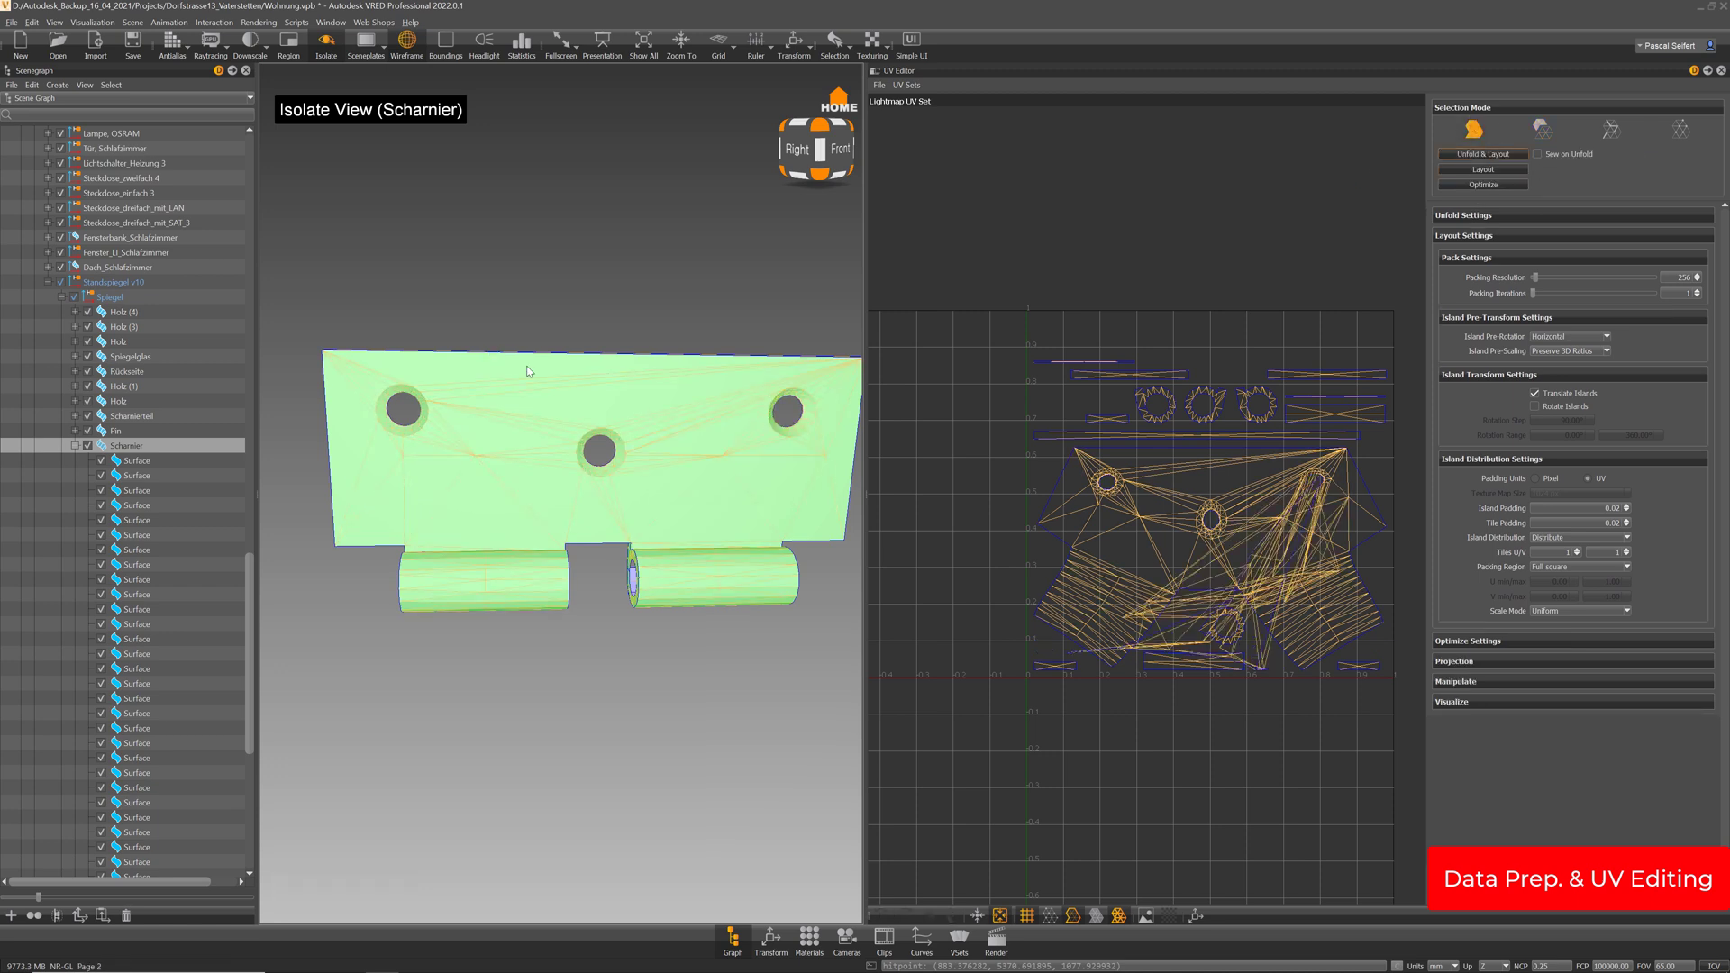
Move the hinge plate's UV island above the 0–1 square with the move manipulator
left_click_drag(531, 359, 932, 475)
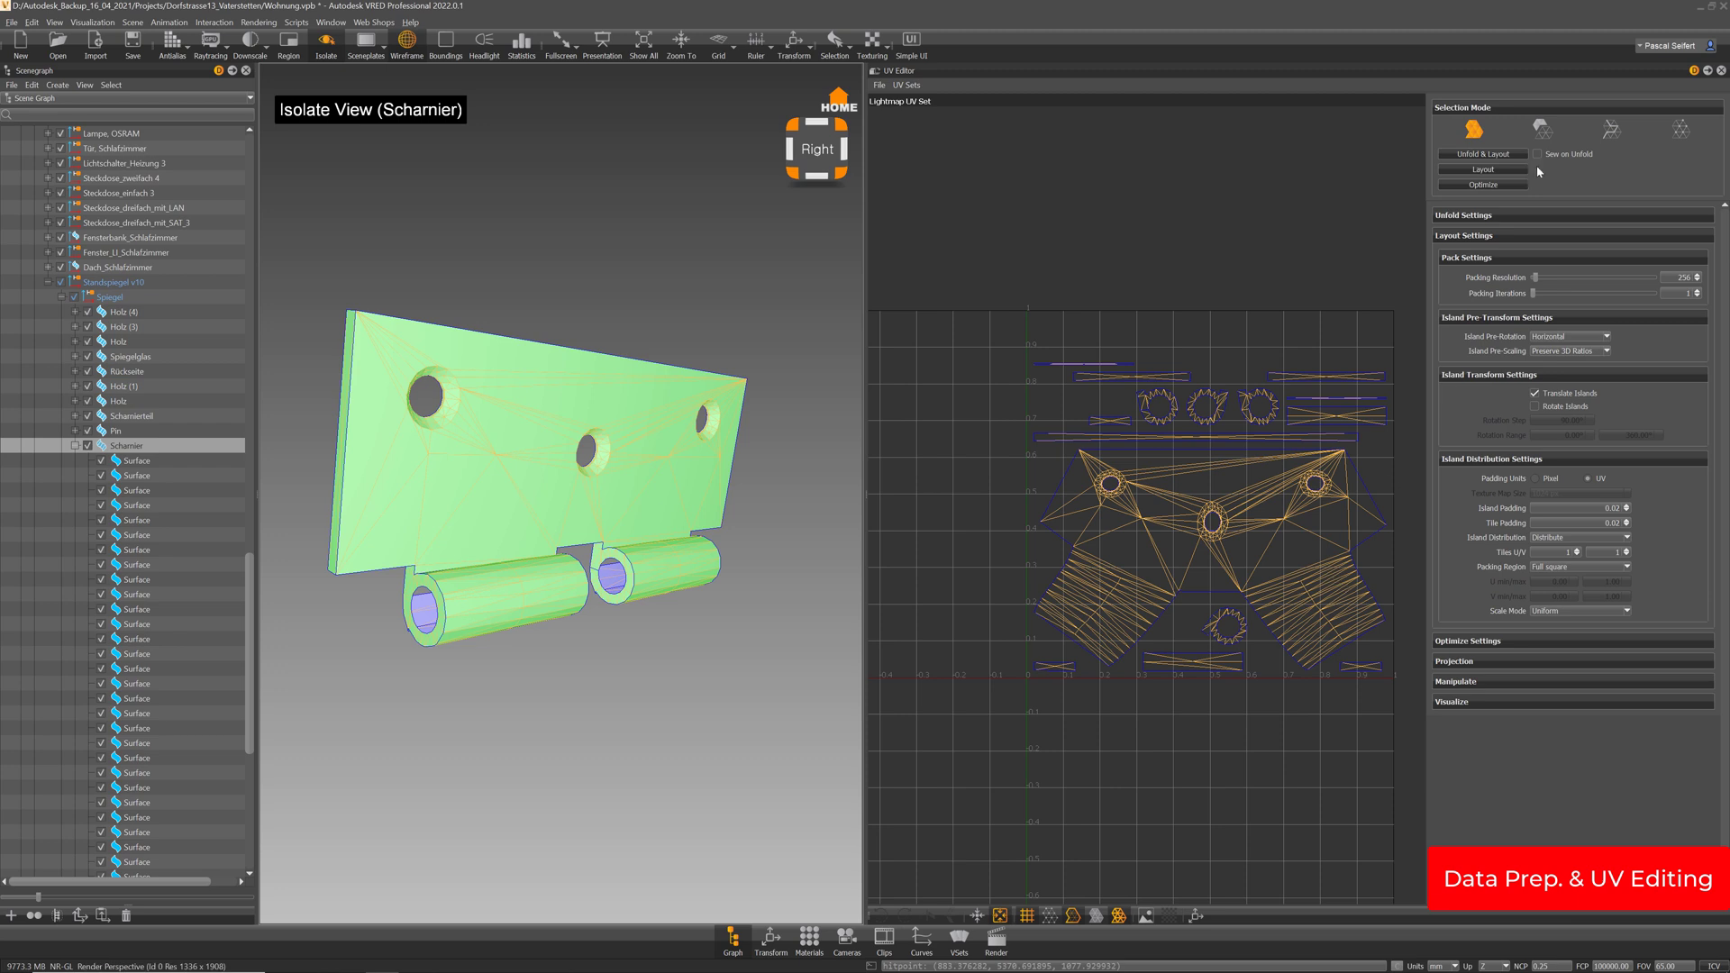
left_click(1542, 131)
left_click(1318, 598)
scroll(1317, 577, "down", 4)
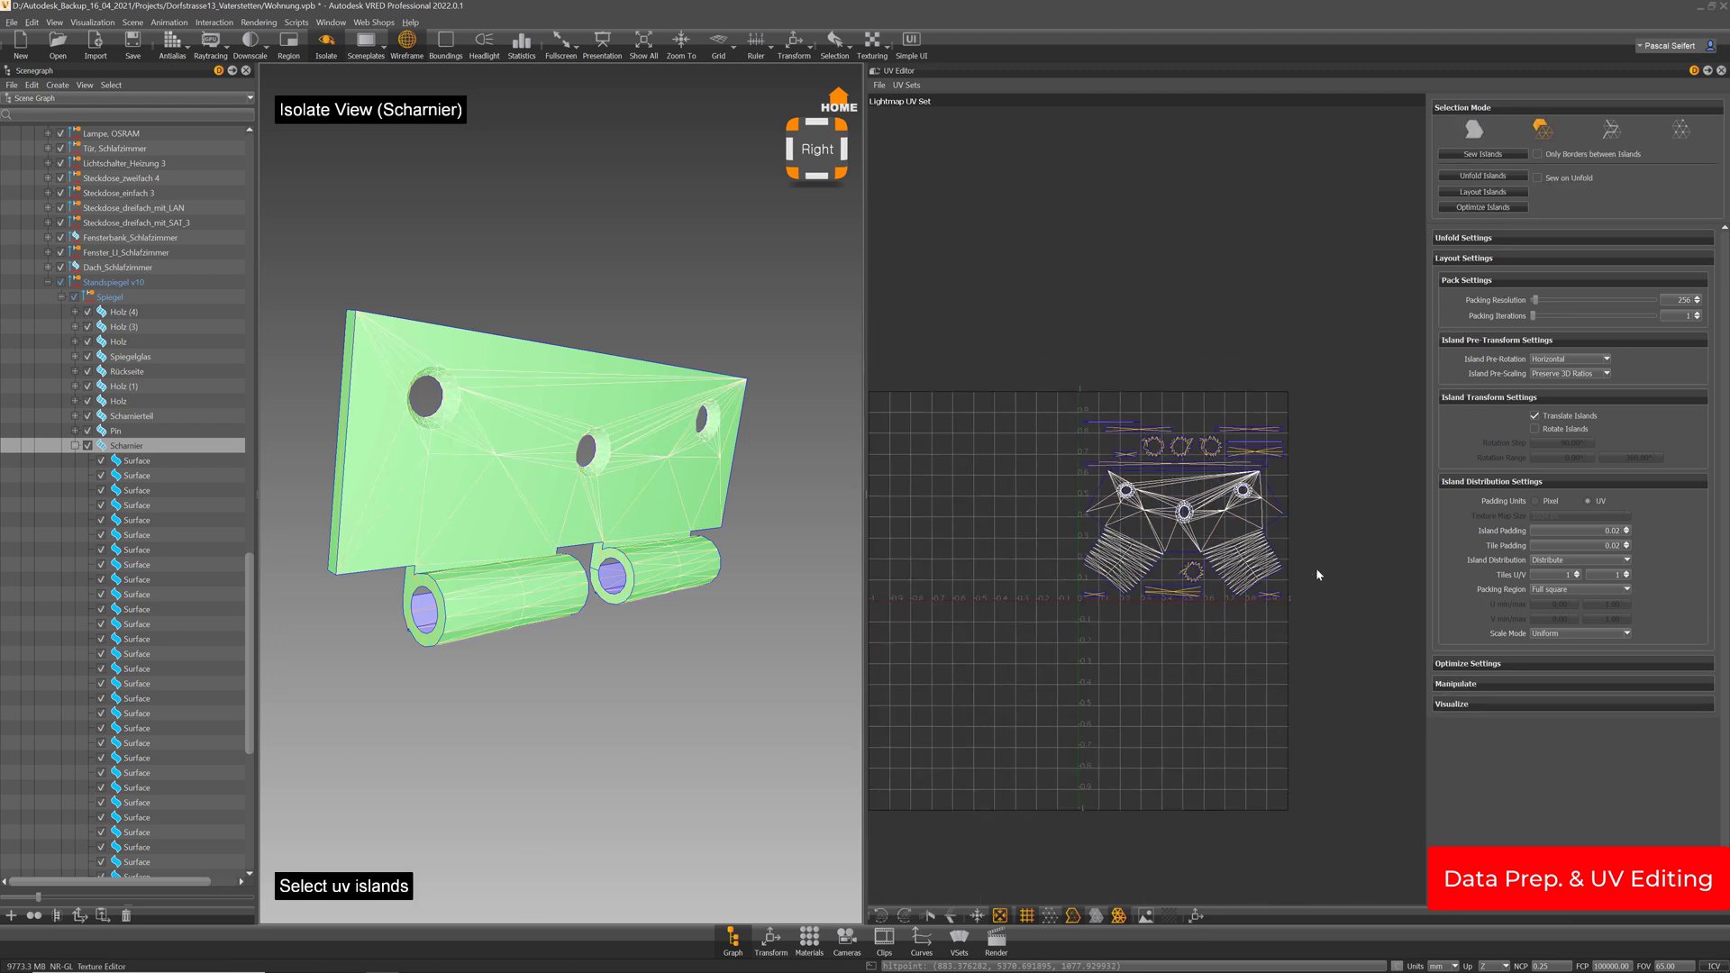
middle_click_drag(1267, 555, 1277, 578)
key("w")
left_click_drag(1200, 542, 1031, 303)
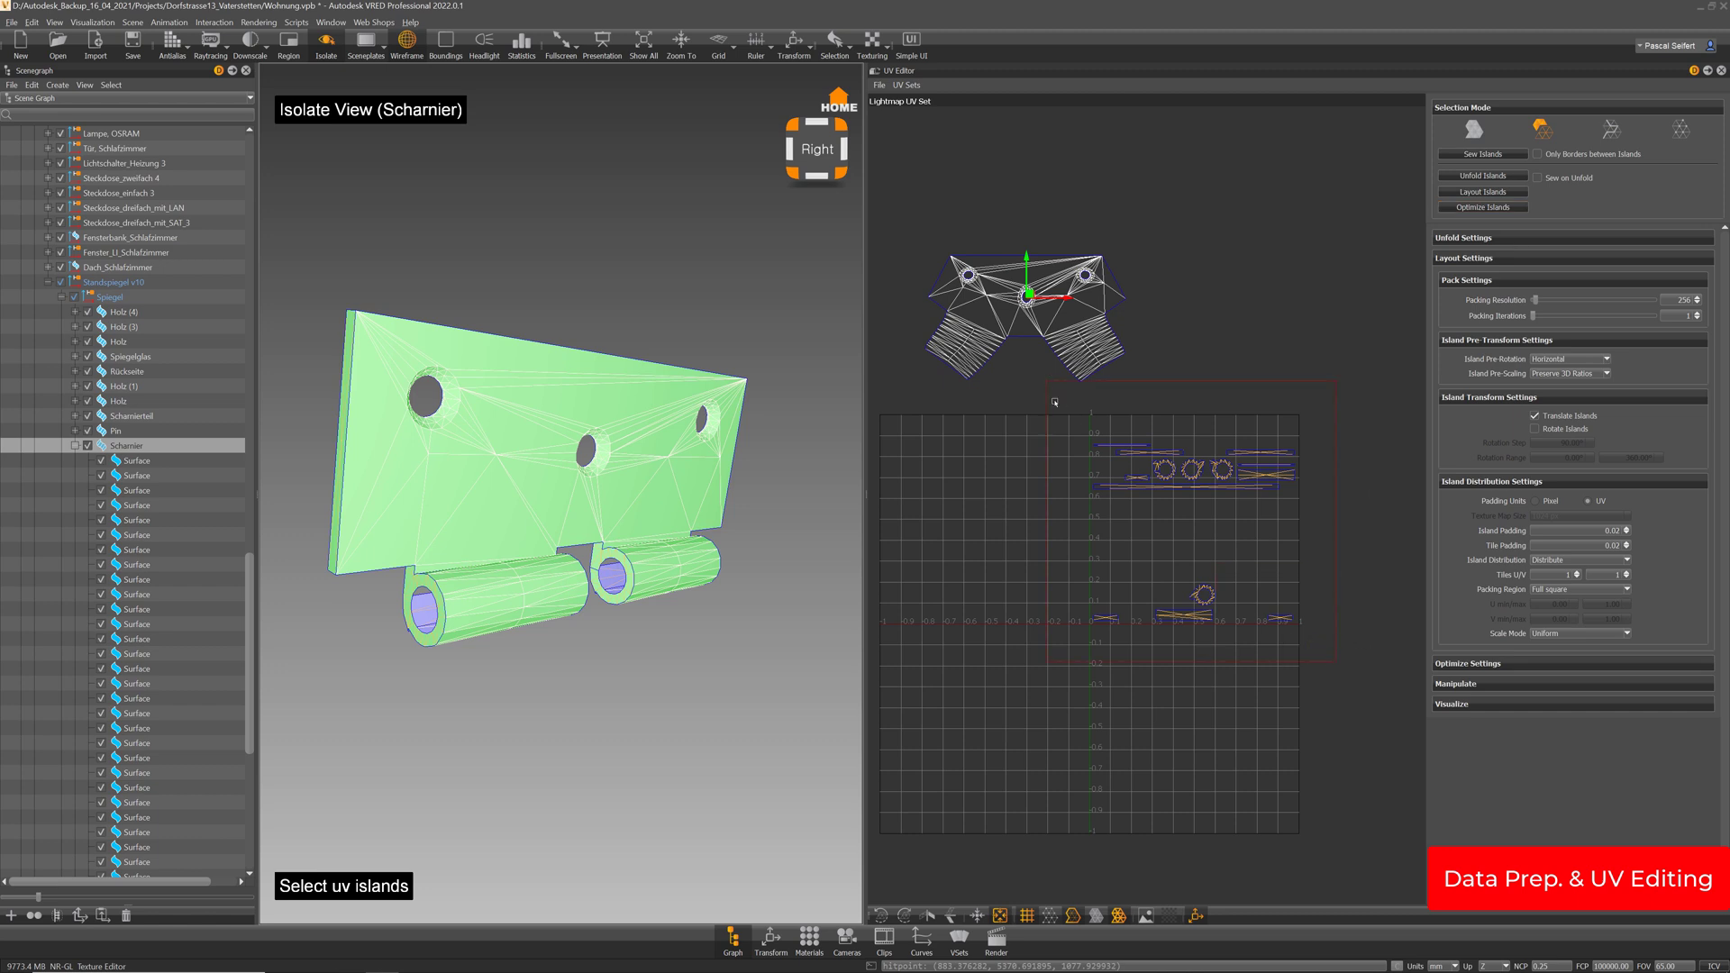
Sew the remaining islands inside the 0–1 square into one island
left_click_drag(1055, 402, 1057, 404)
left_click_drag(635, 423, 872, 364)
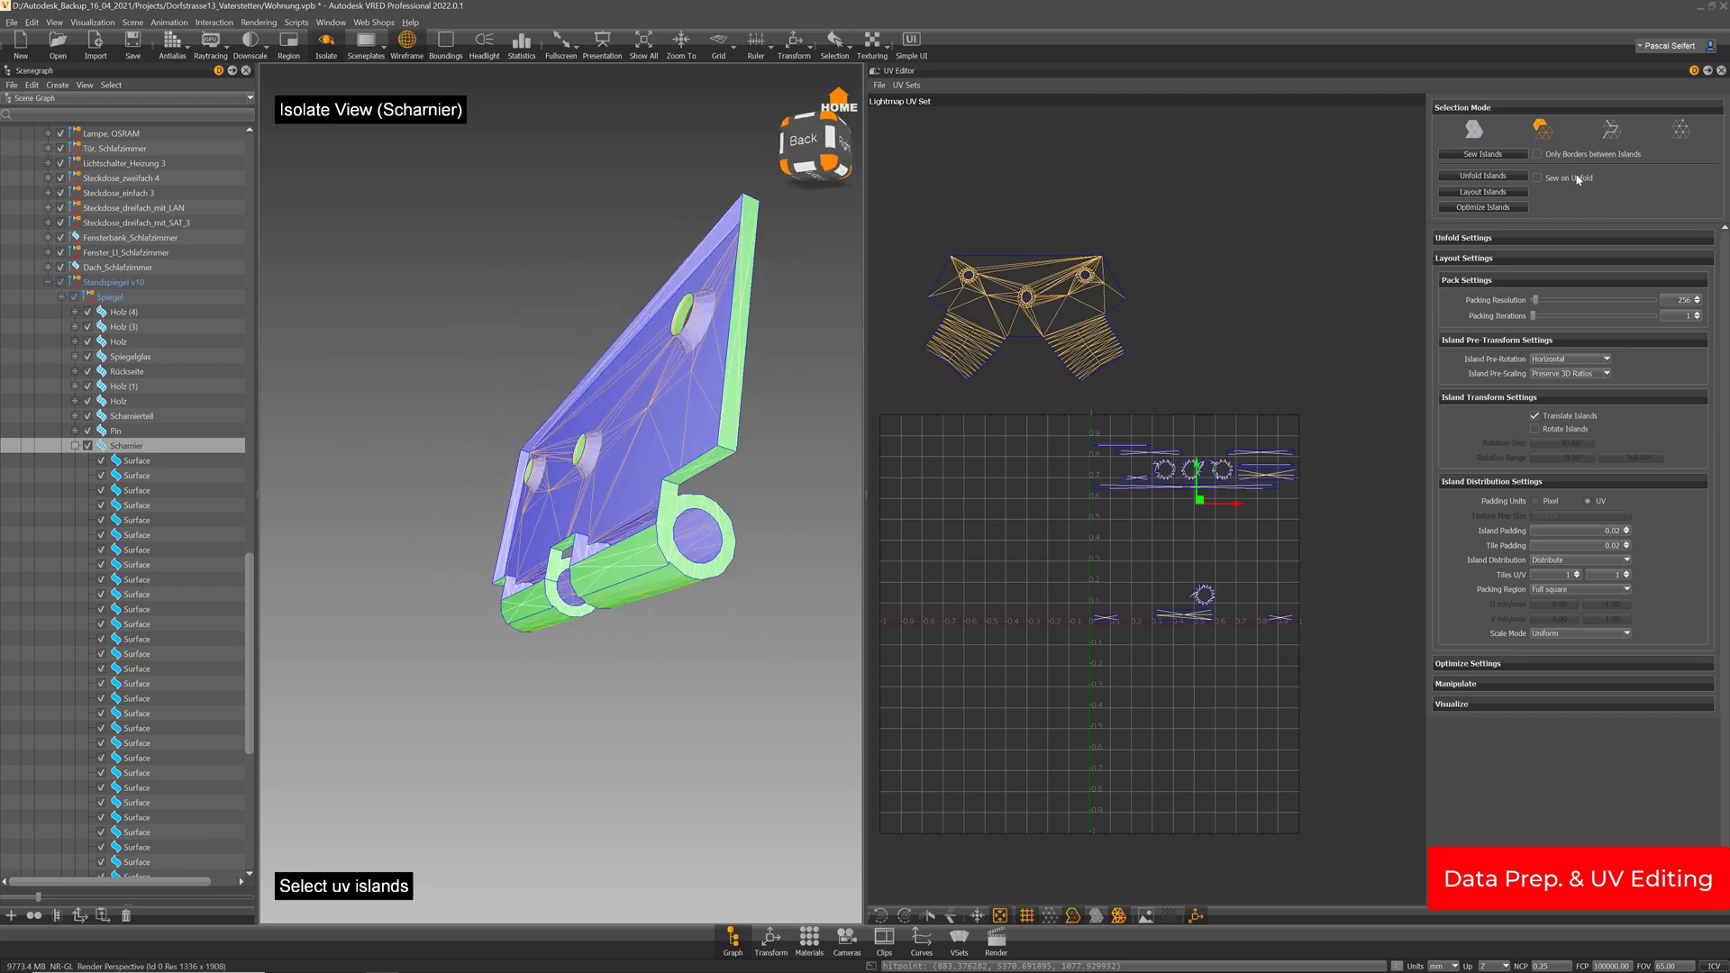
left_click(1482, 154)
left_click_drag(396, 454, 548, 497)
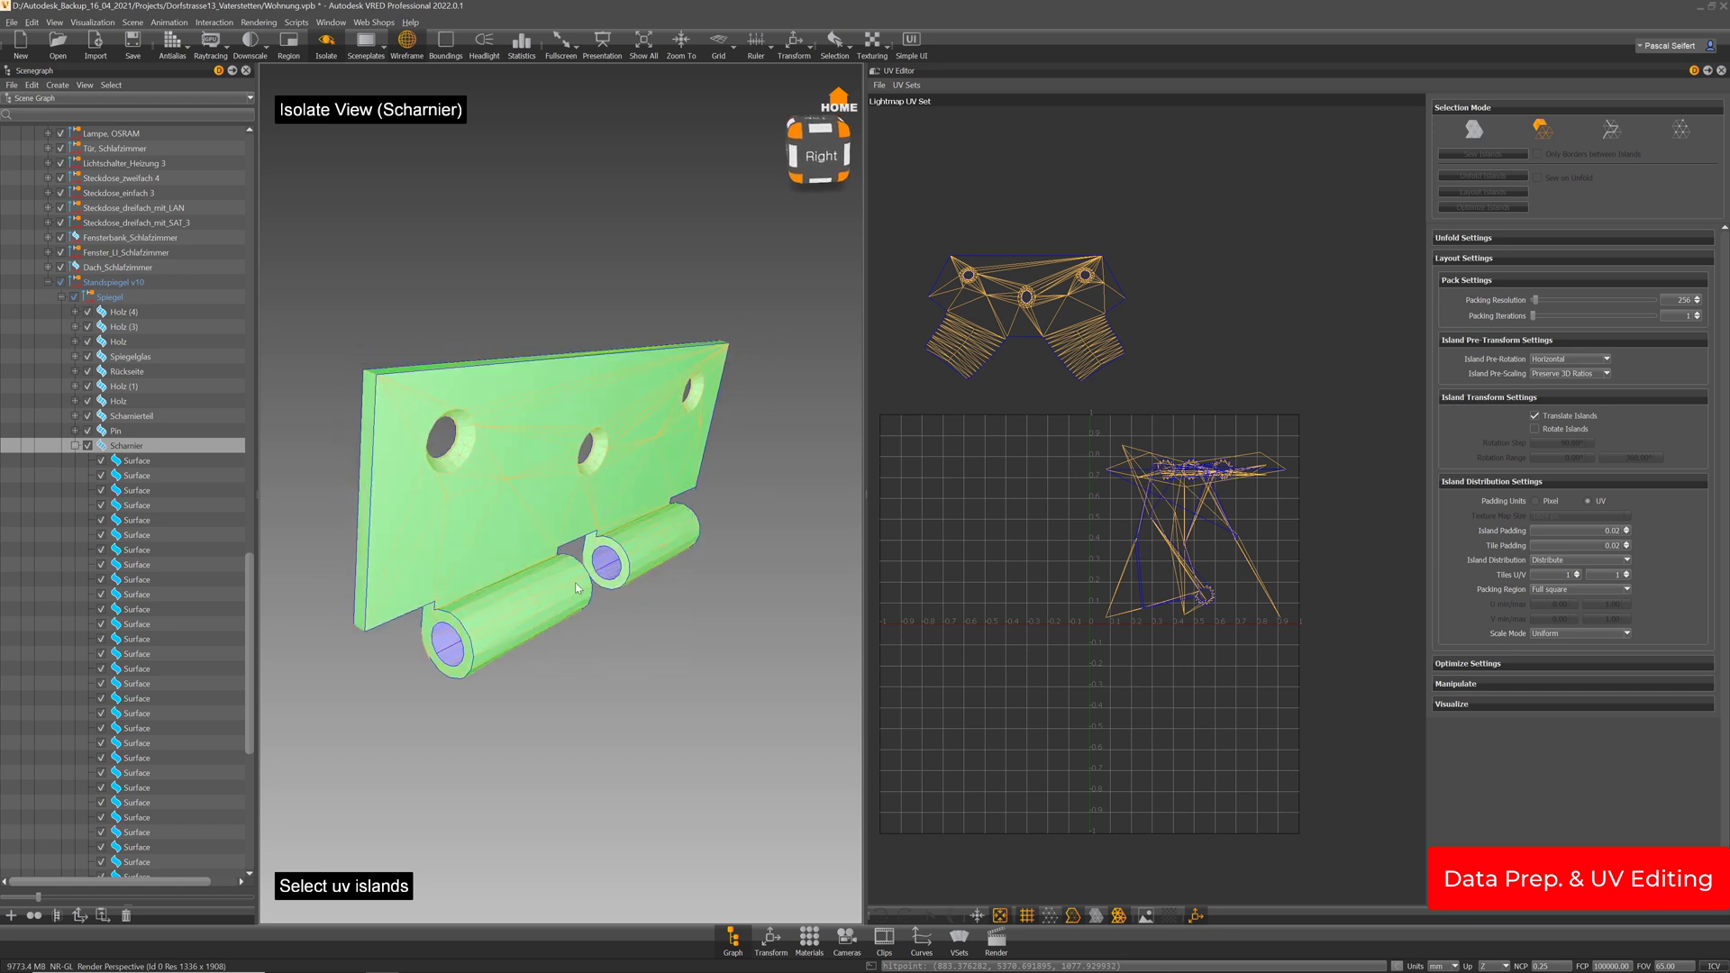
left_click_drag(539, 576, 564, 461)
Cut the hinge's UV mesh along an outline edge and recentre the packed islands
key("3")
left_click(1472, 131)
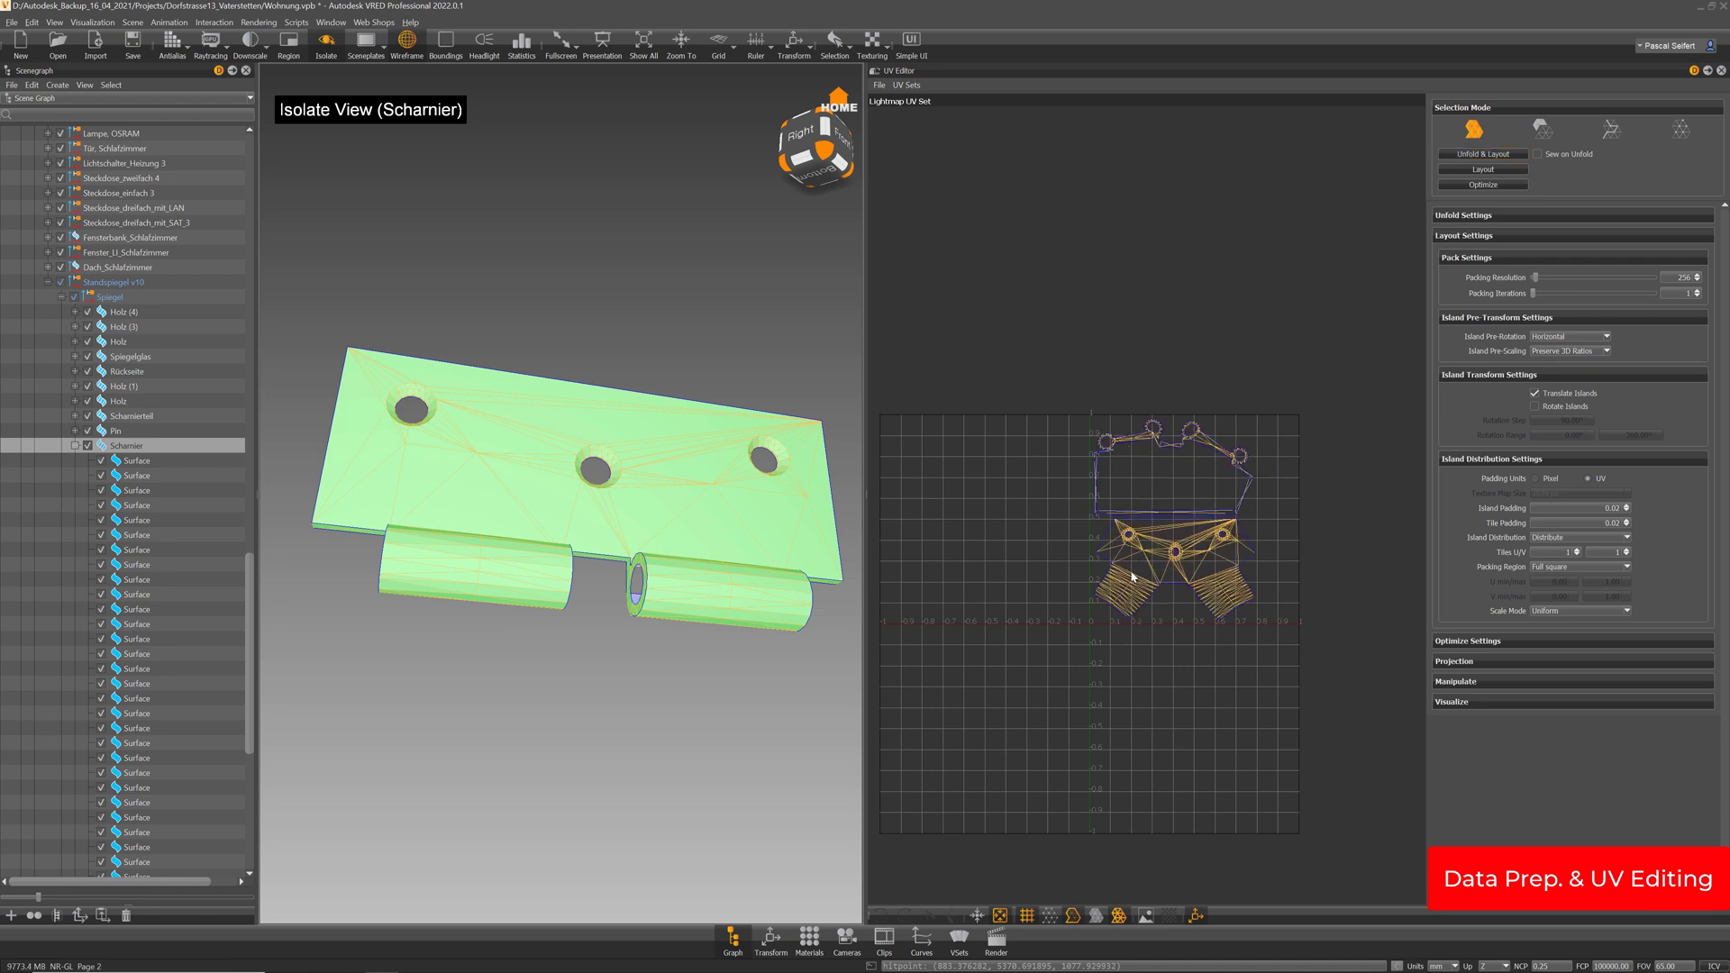
left_click(1610, 130)
scroll(1265, 470, "up", 5)
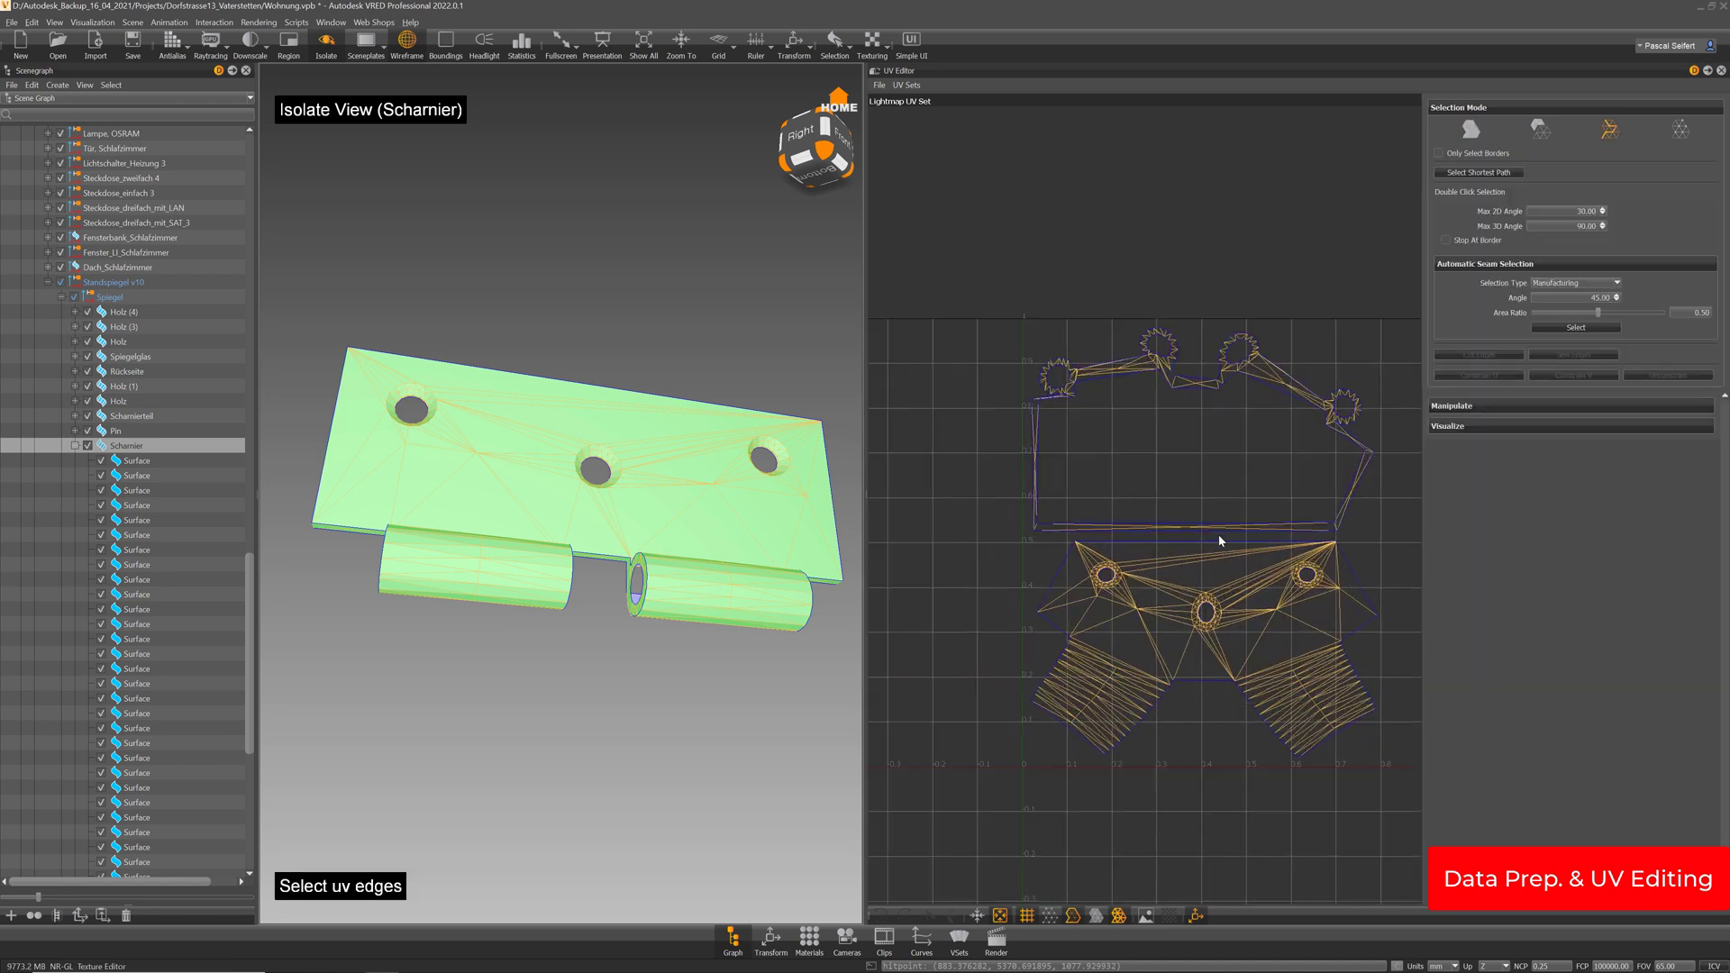
middle_click_drag(1265, 470, 1075, 465)
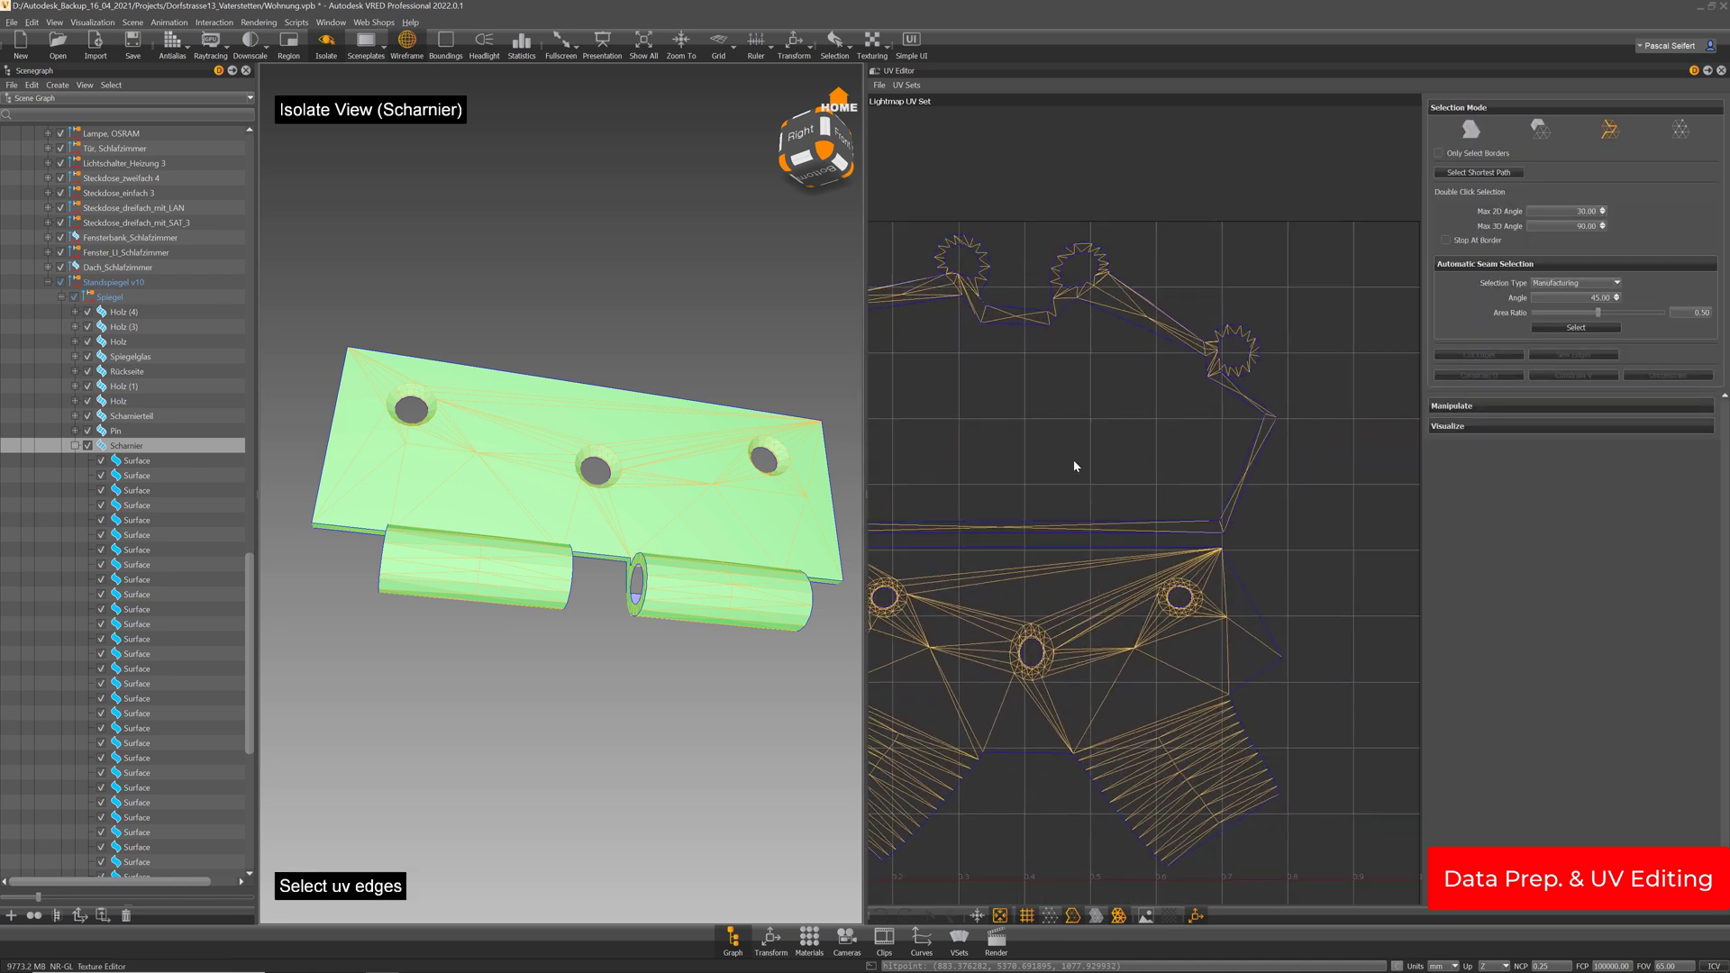
left_click(1222, 526)
left_click(1510, 357)
left_click(1472, 130)
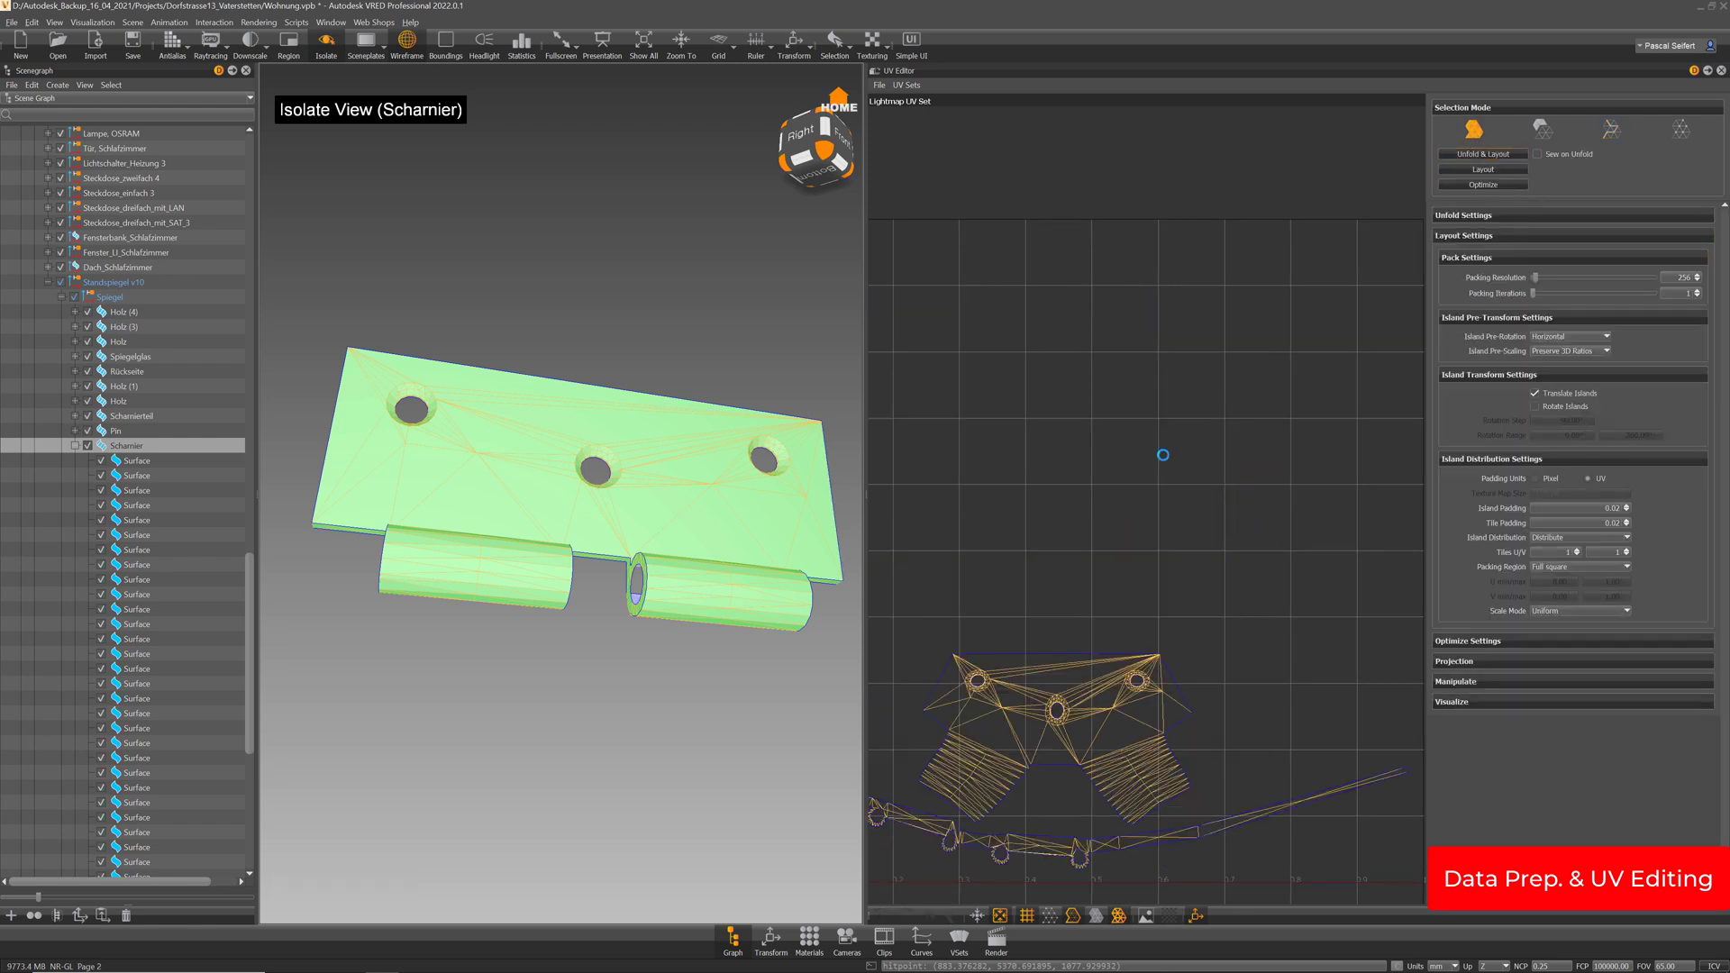
middle_click_drag(1182, 632, 1299, 344)
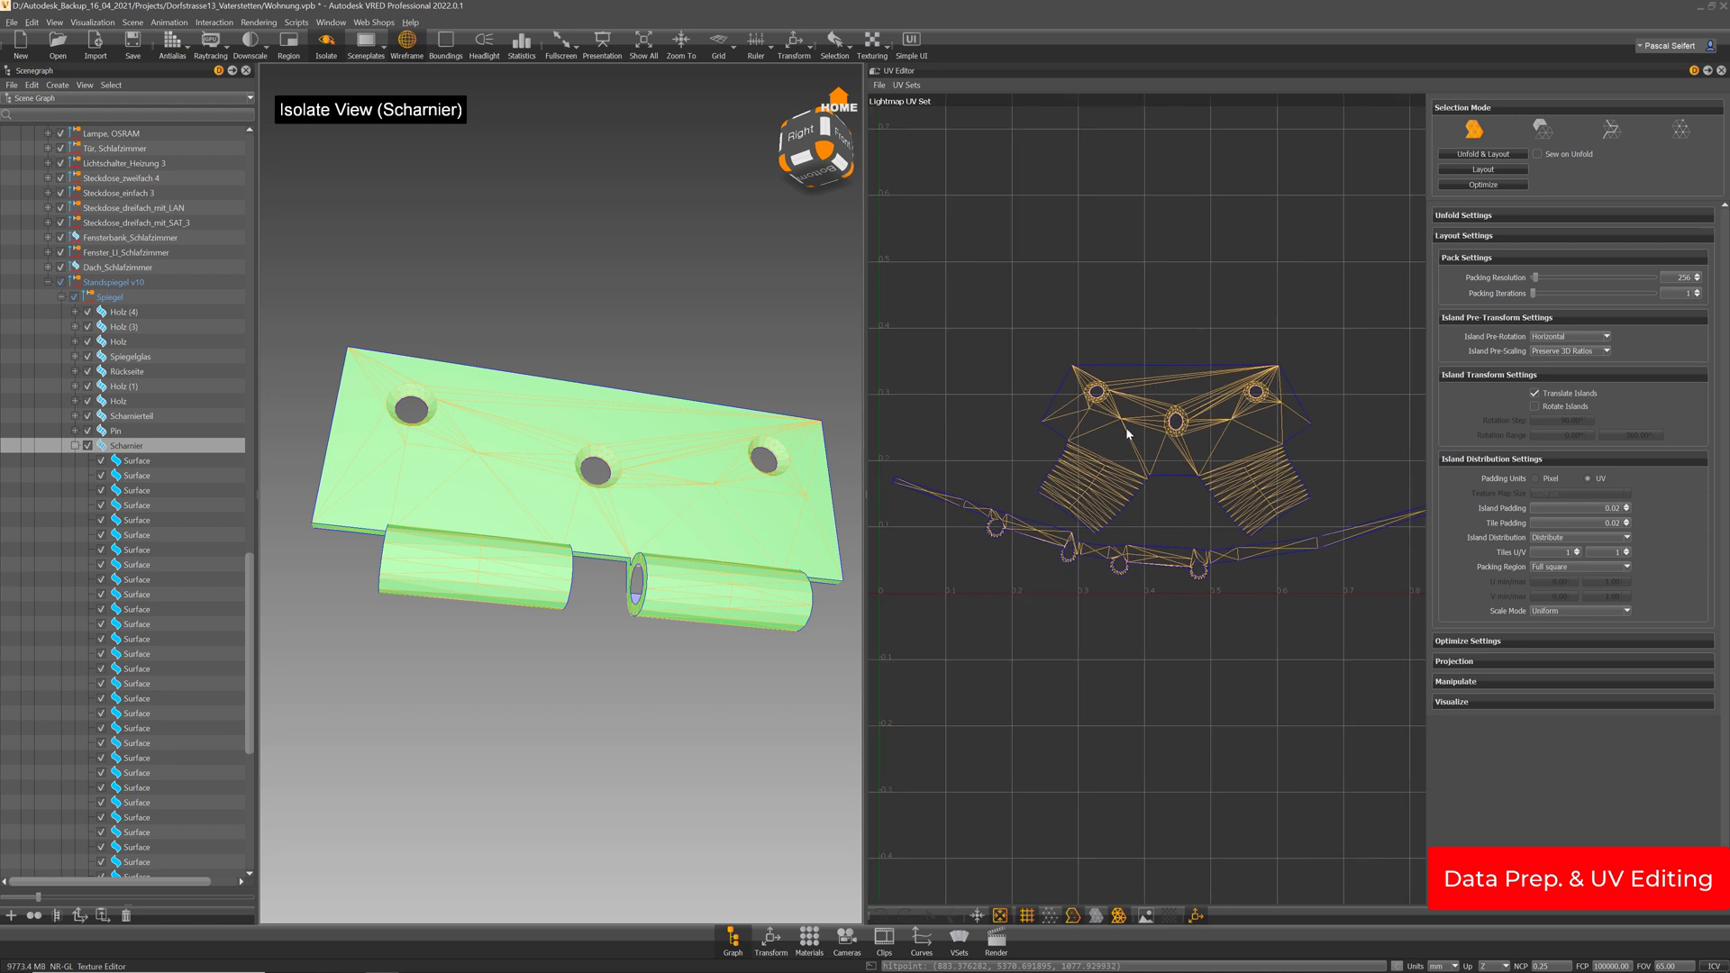
scroll(1190, 557, "down", 1)
middle_click_drag(1246, 566, 1211, 558)
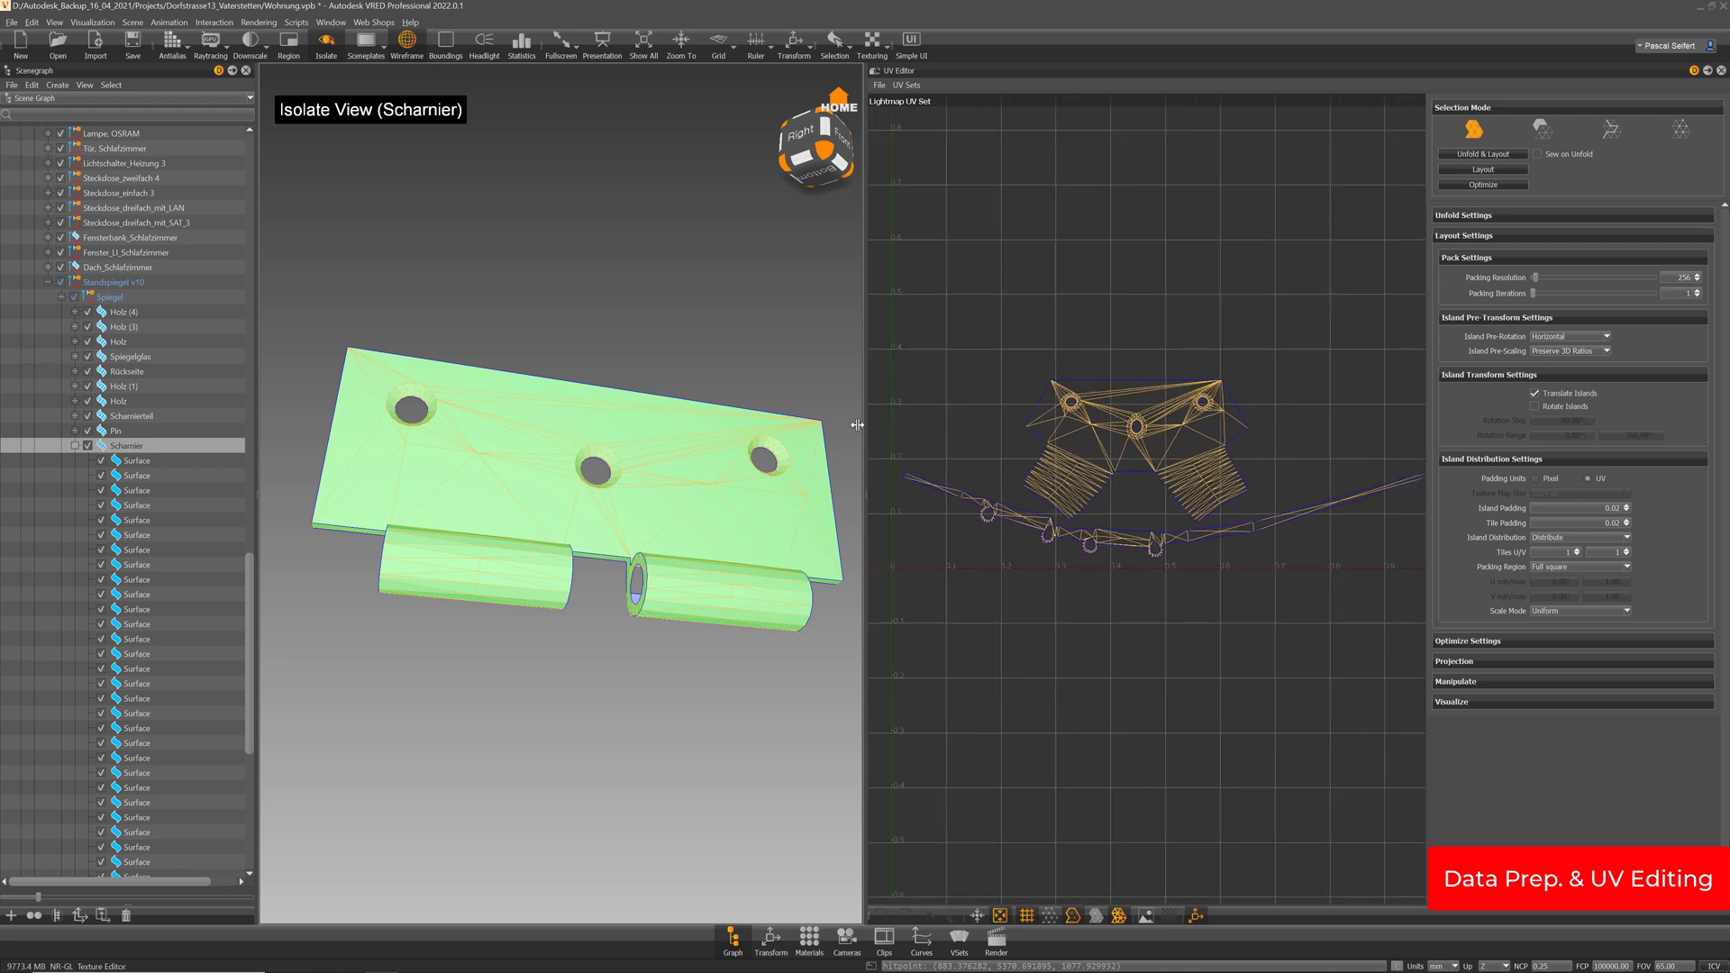
left_click_drag(554, 395, 505, 479)
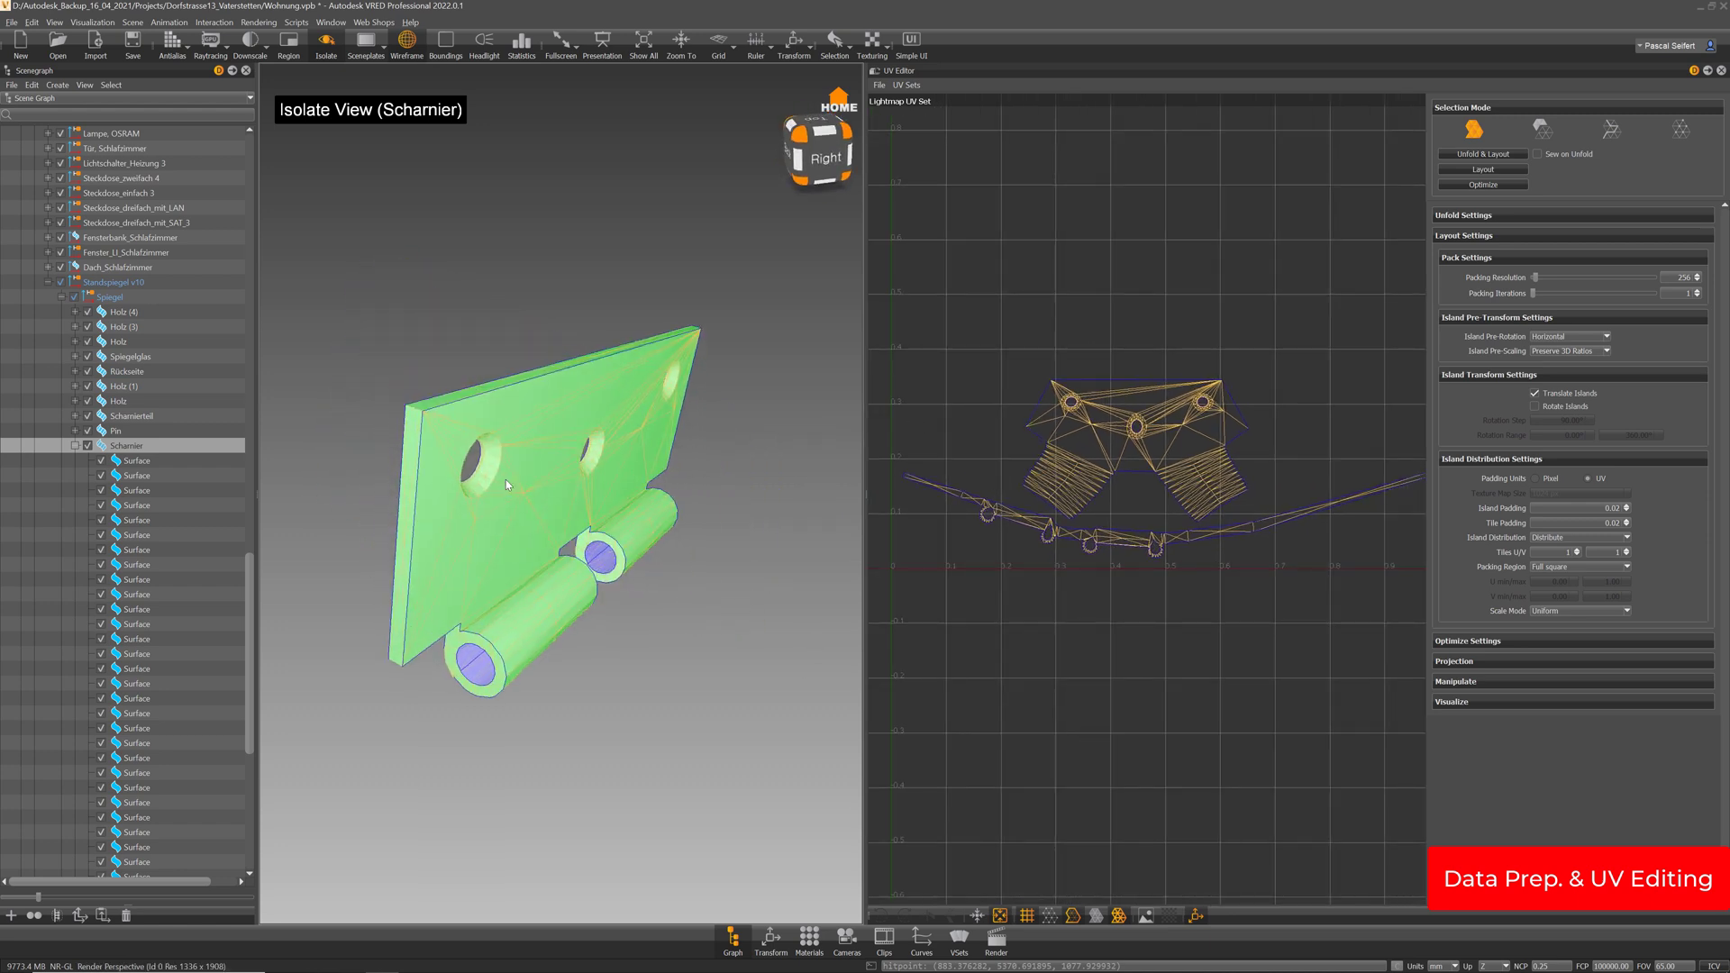
Sew the selected UV edges back together and zoom in on the hinge islands
left_click(1611, 133)
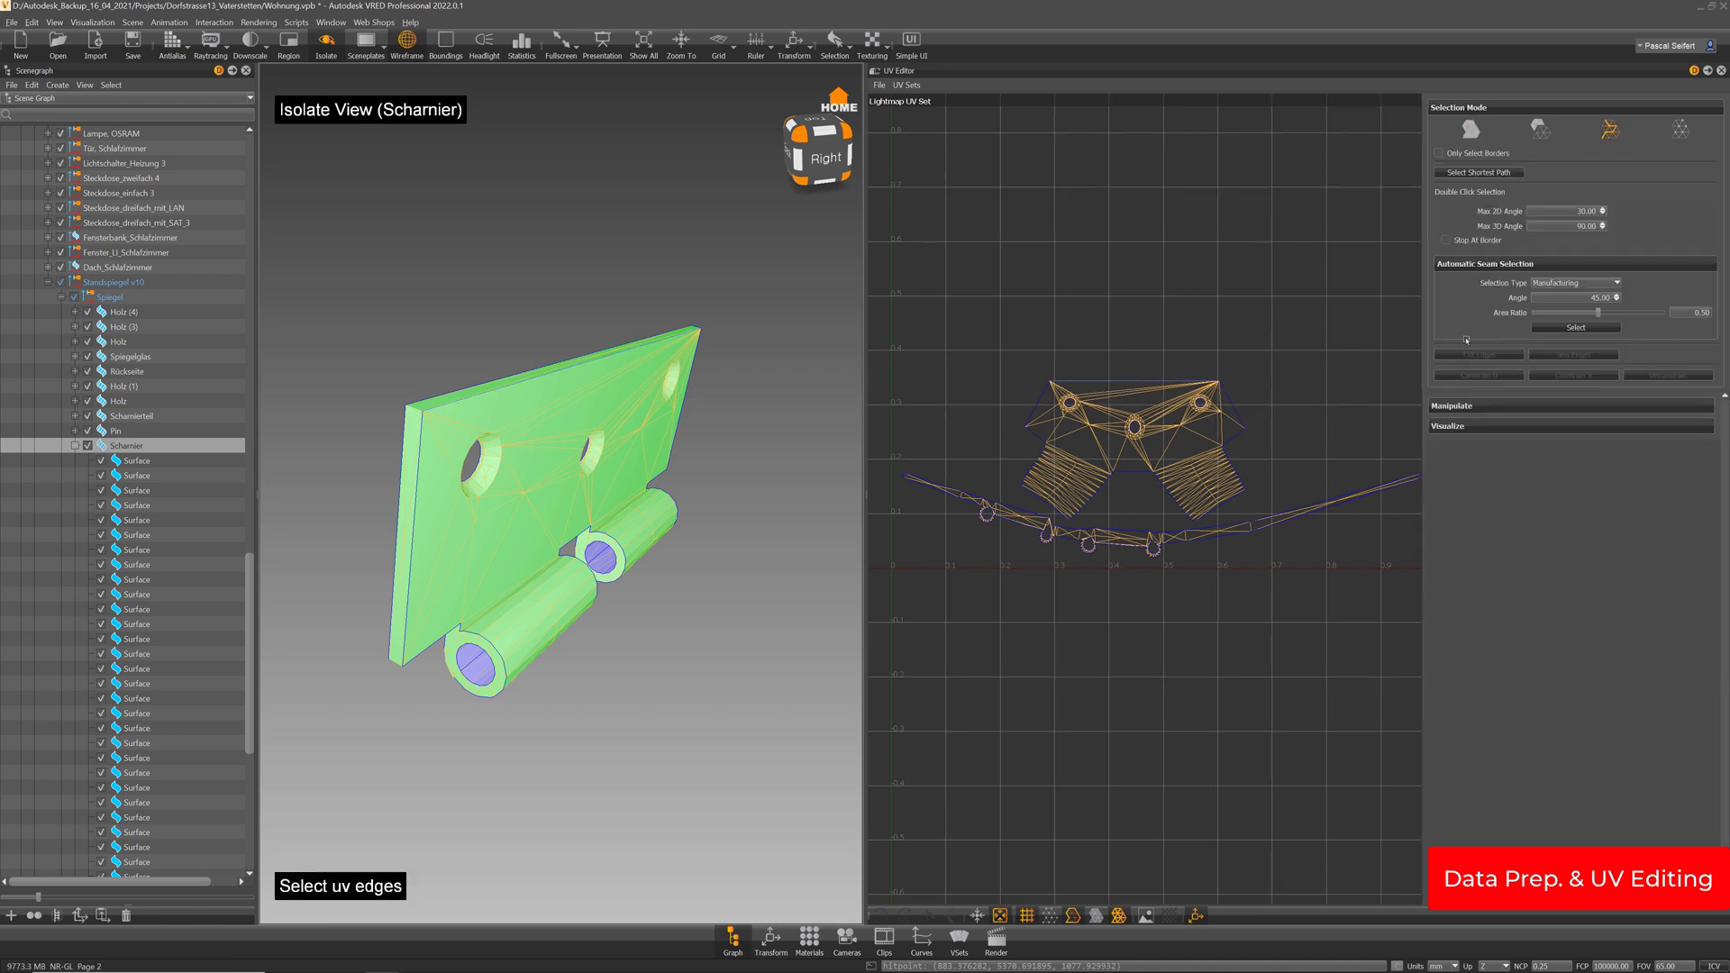
left_click(1574, 357)
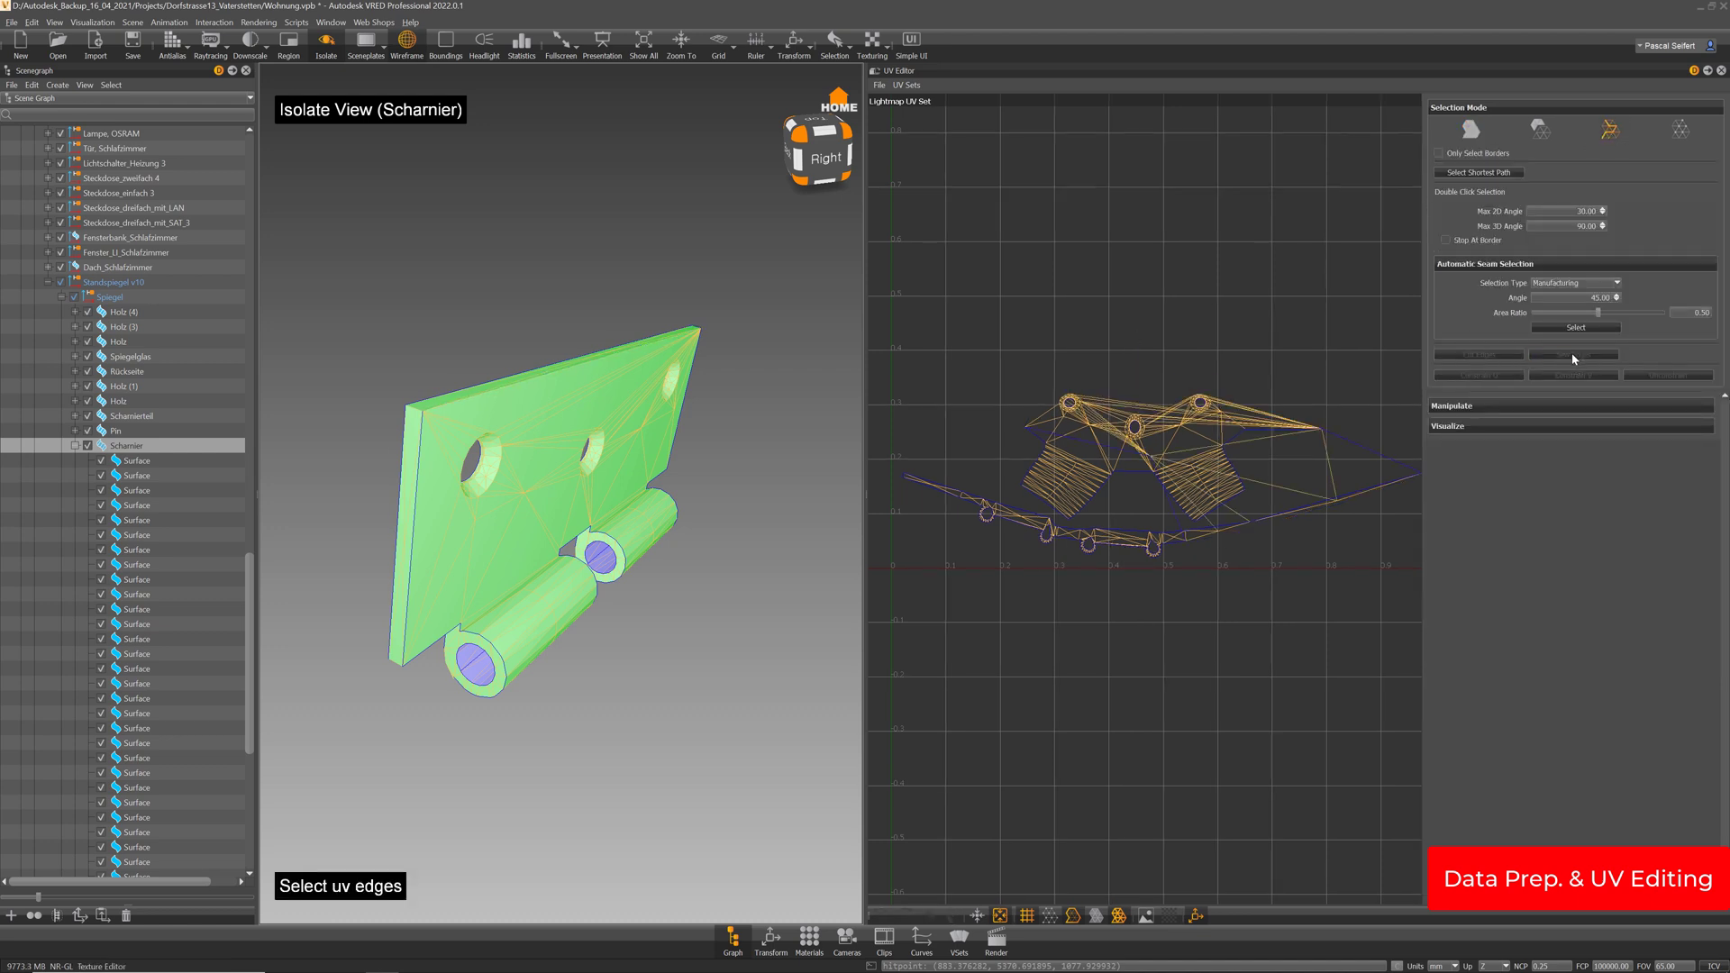
left_click(1471, 131)
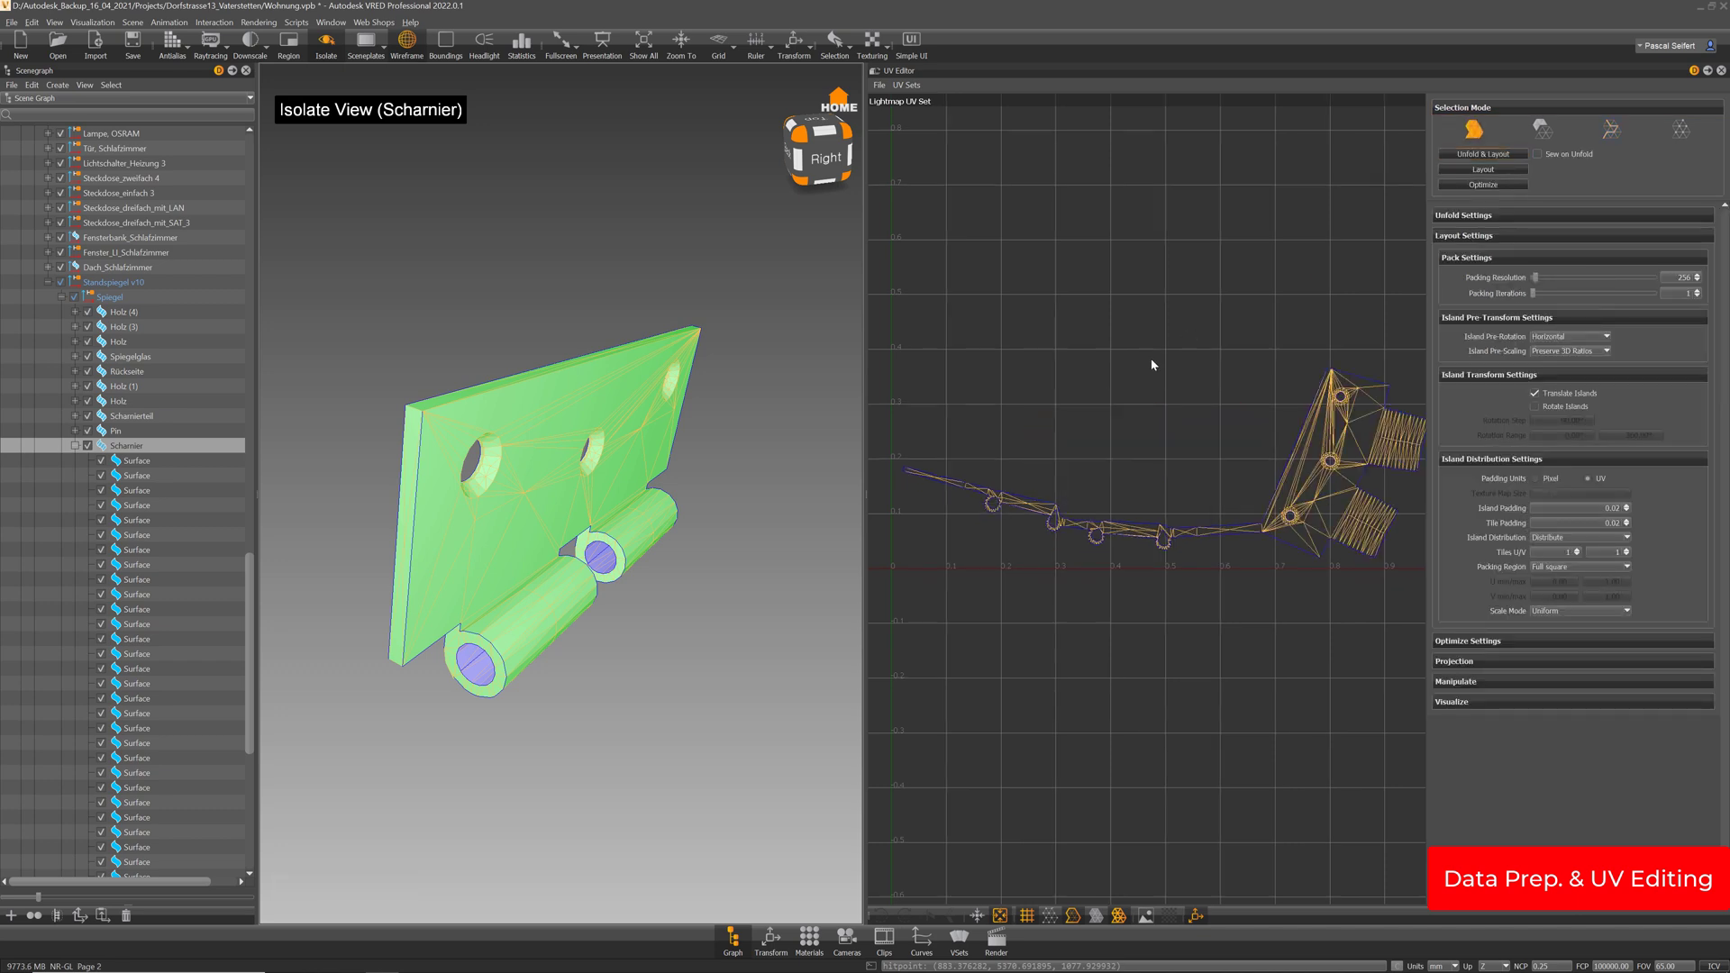
middle_click_drag(1151, 360, 1184, 313)
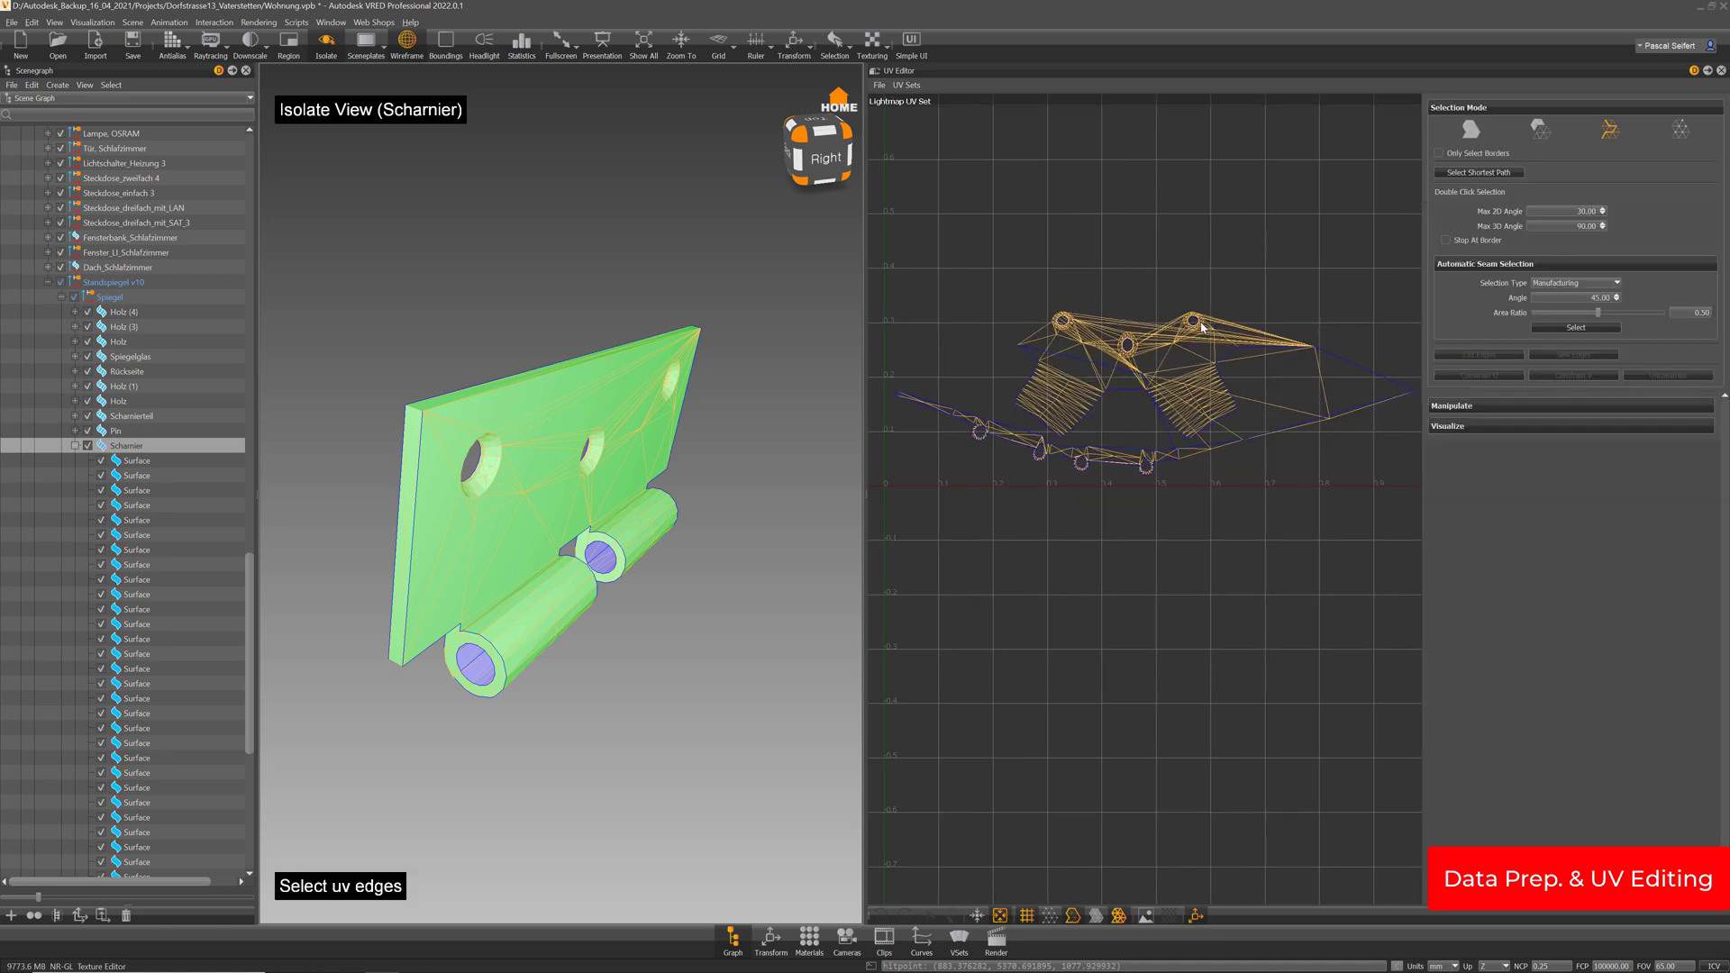
mouse_move(1276, 372)
right_mouse_down()
mouse_move(1294, 365)
mouse_move(1270, 393)
right_mouse_up()
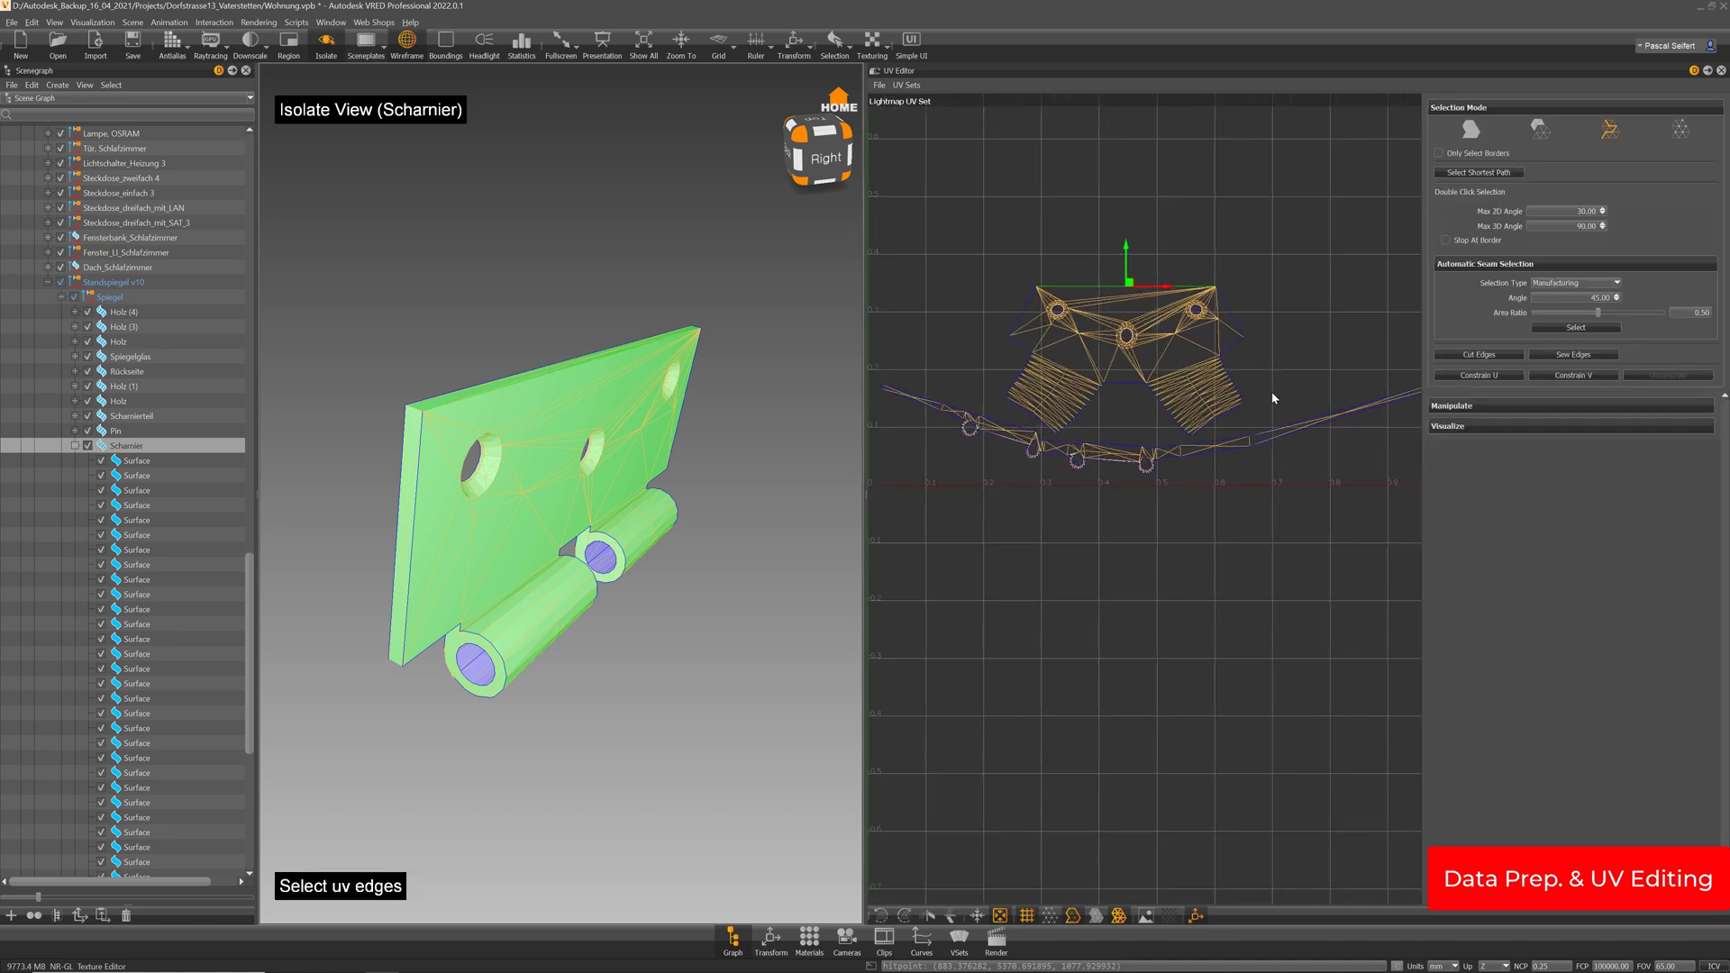
middle_click_drag(1270, 392, 1300, 386)
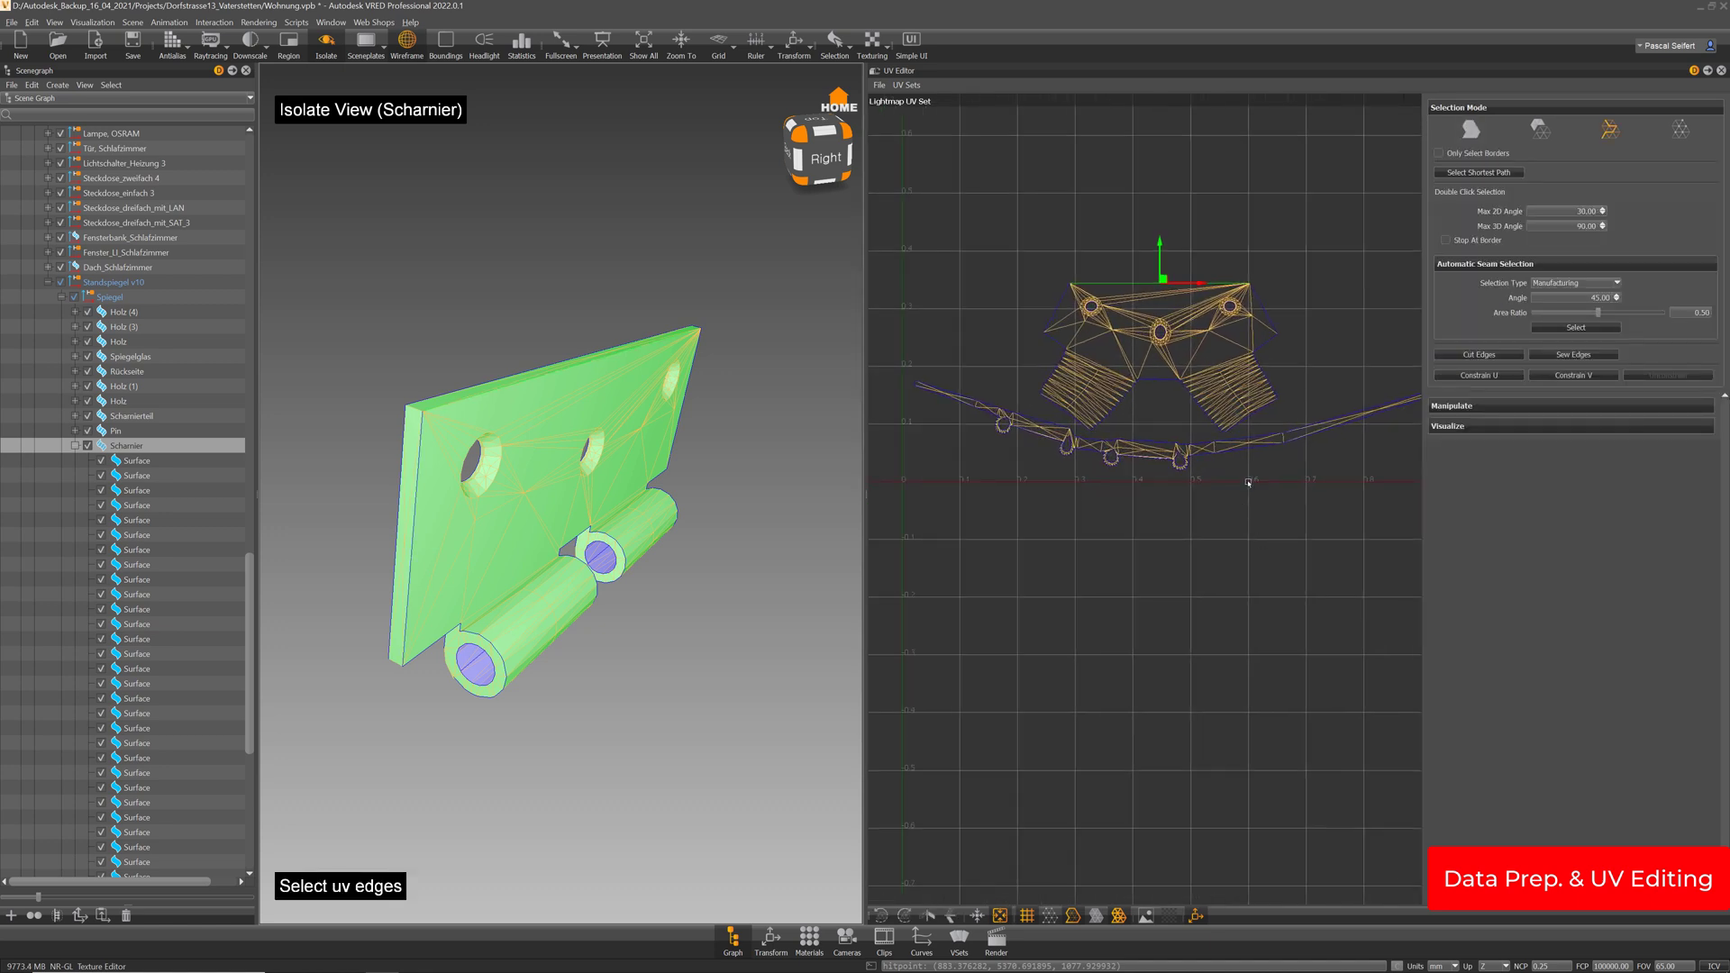
right_click_drag(1090, 392, 1049, 428)
middle_click_drag(1076, 431, 1171, 435)
Collapse the Scharnier node and select the Stift part in the scene graph
left_click_drag(762, 482, 587, 466)
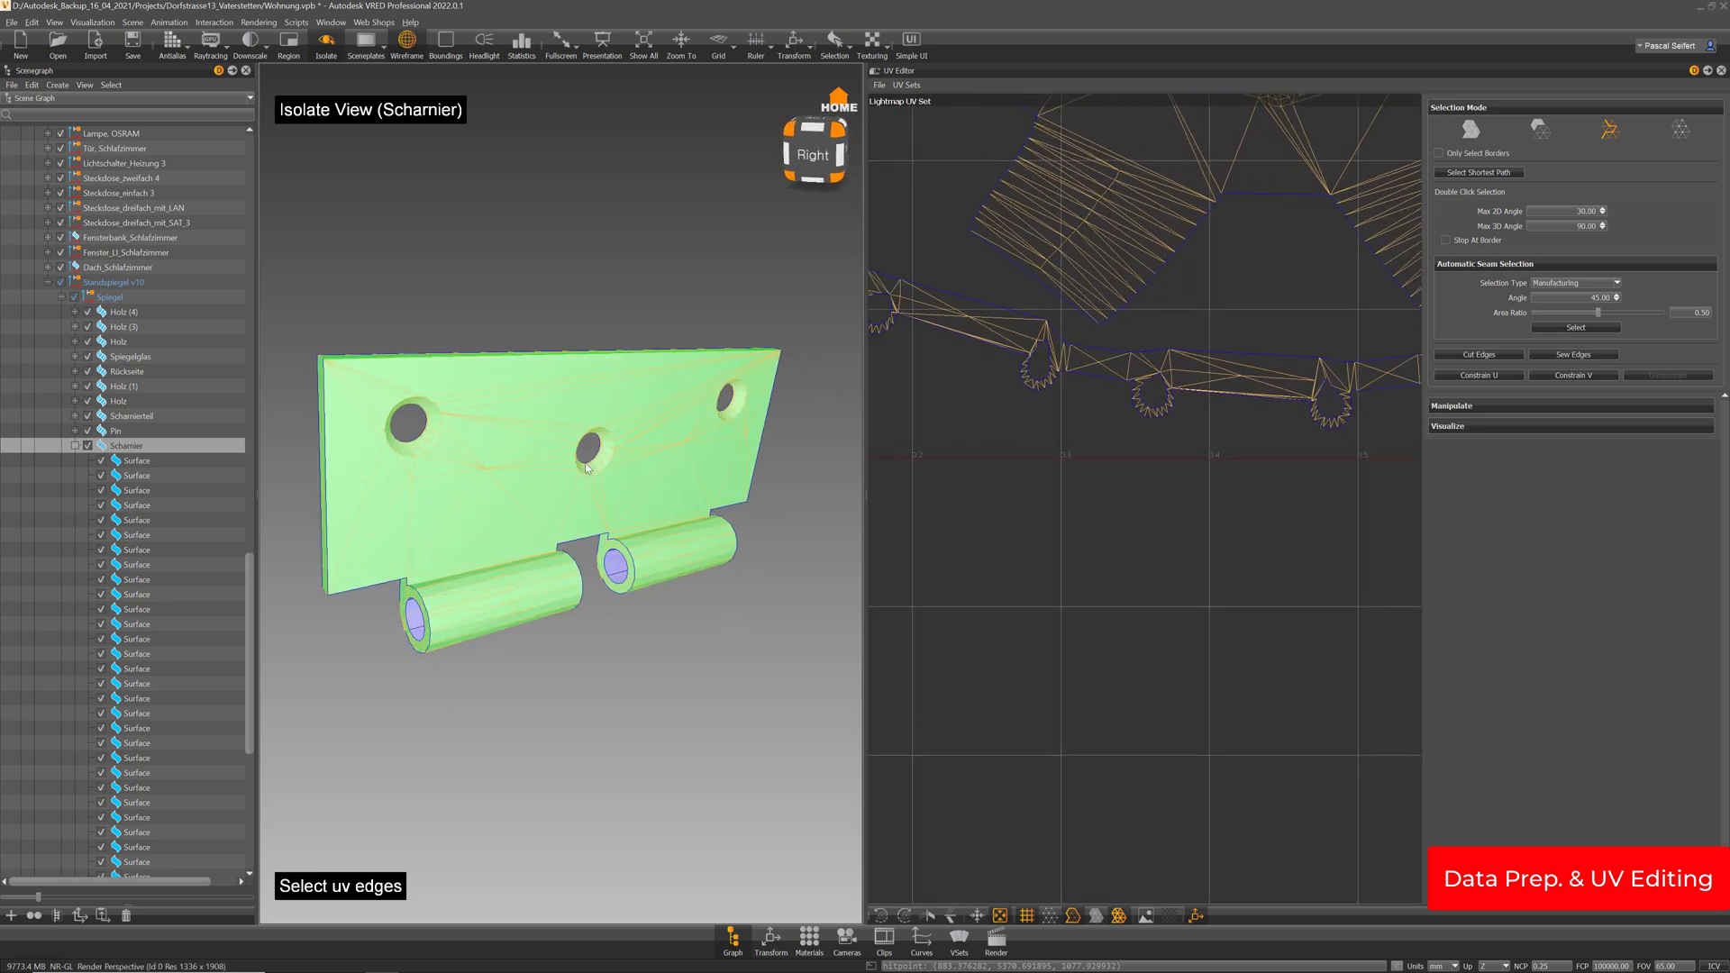
left_click(75, 446)
left_click(118, 462)
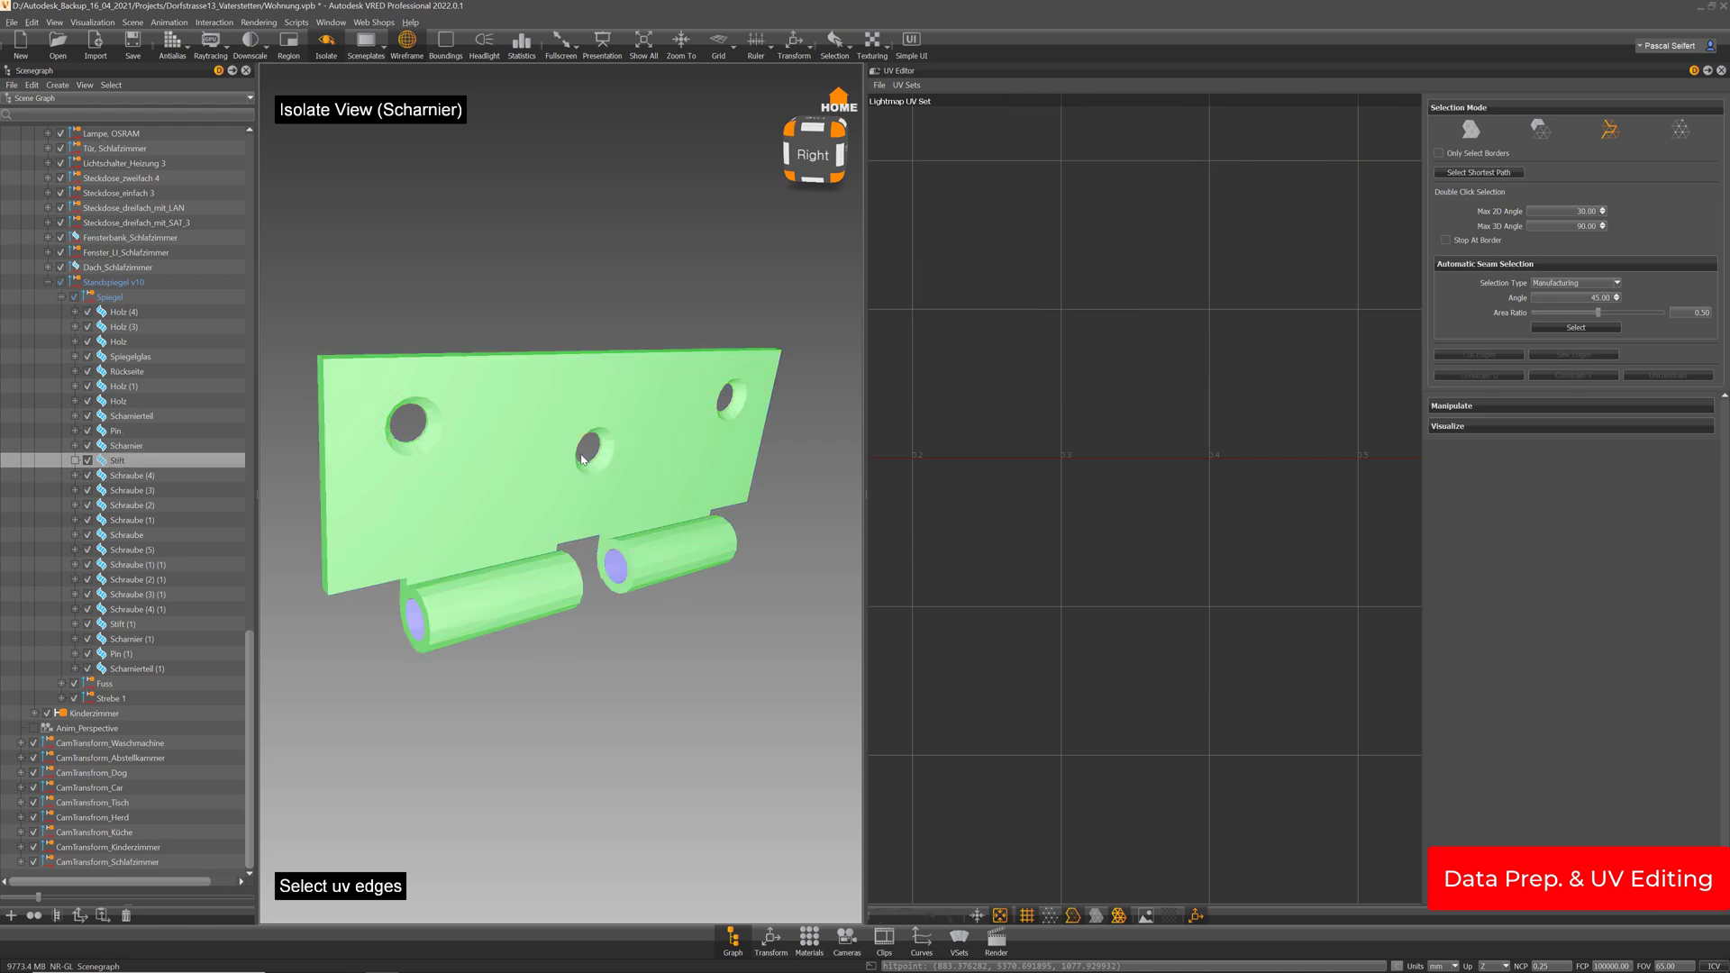
Isolate the Stift pin and delete its four shaft surfaces
left_click_drag(597, 463, 606, 508)
key("i")
key("i")
middle_click_drag(606, 508, 640, 485)
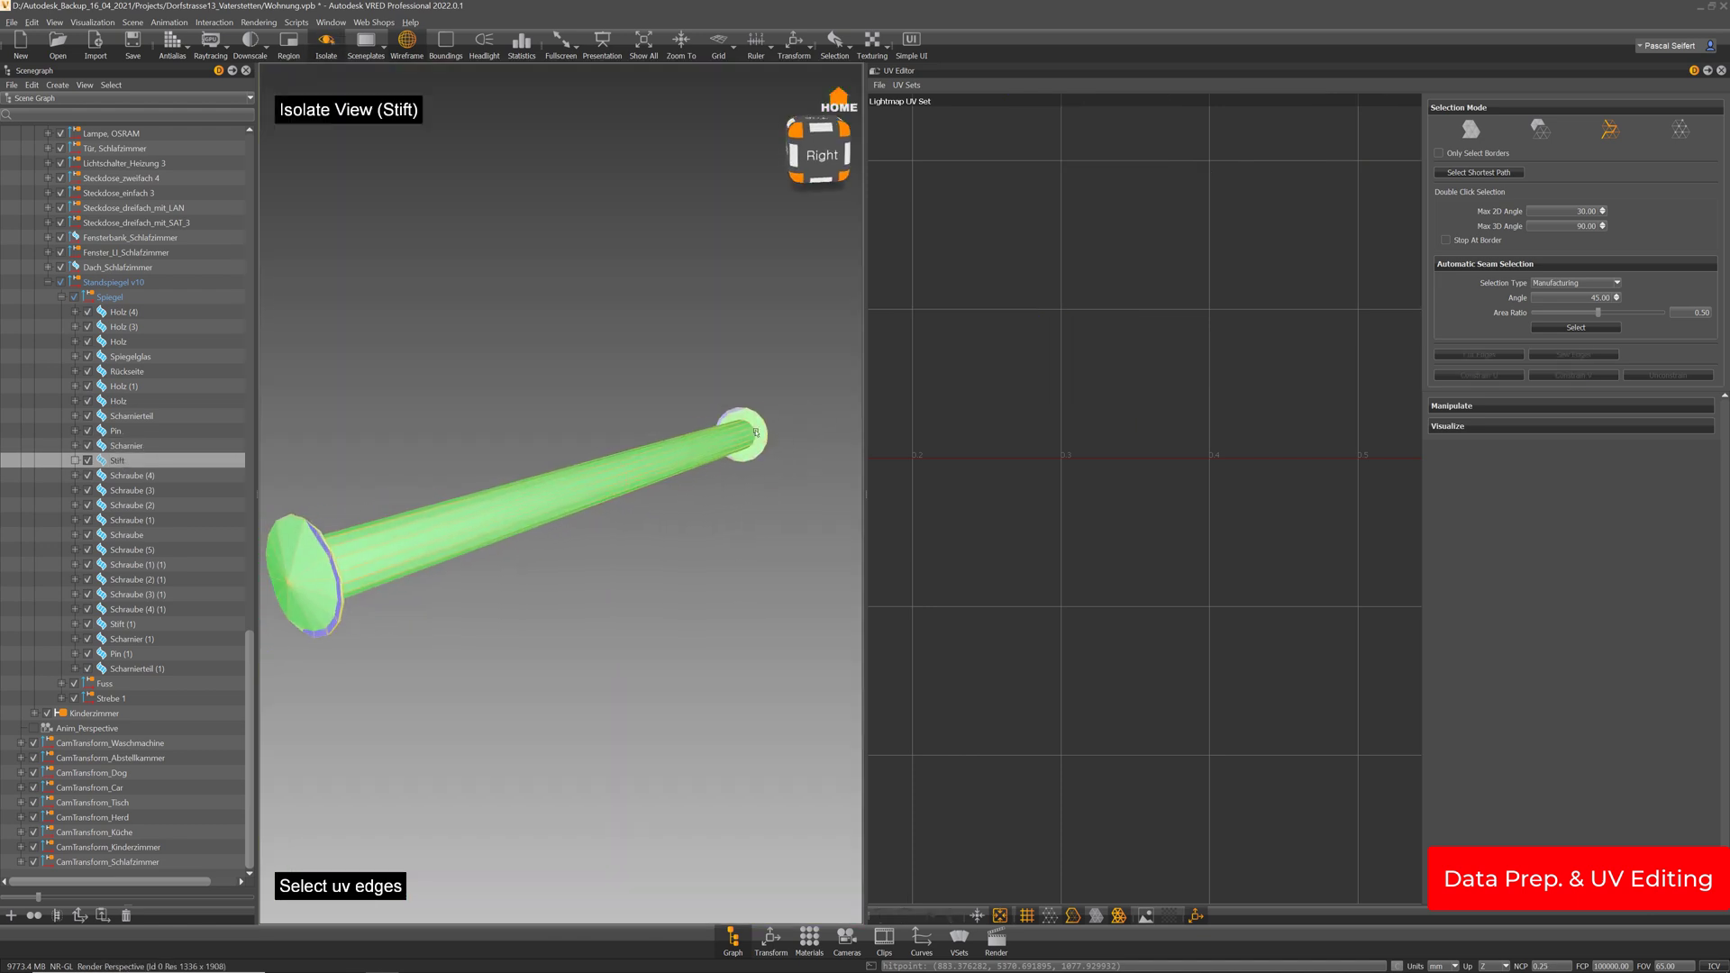
left_click(759, 434)
left_click(1470, 132)
left_click(724, 438)
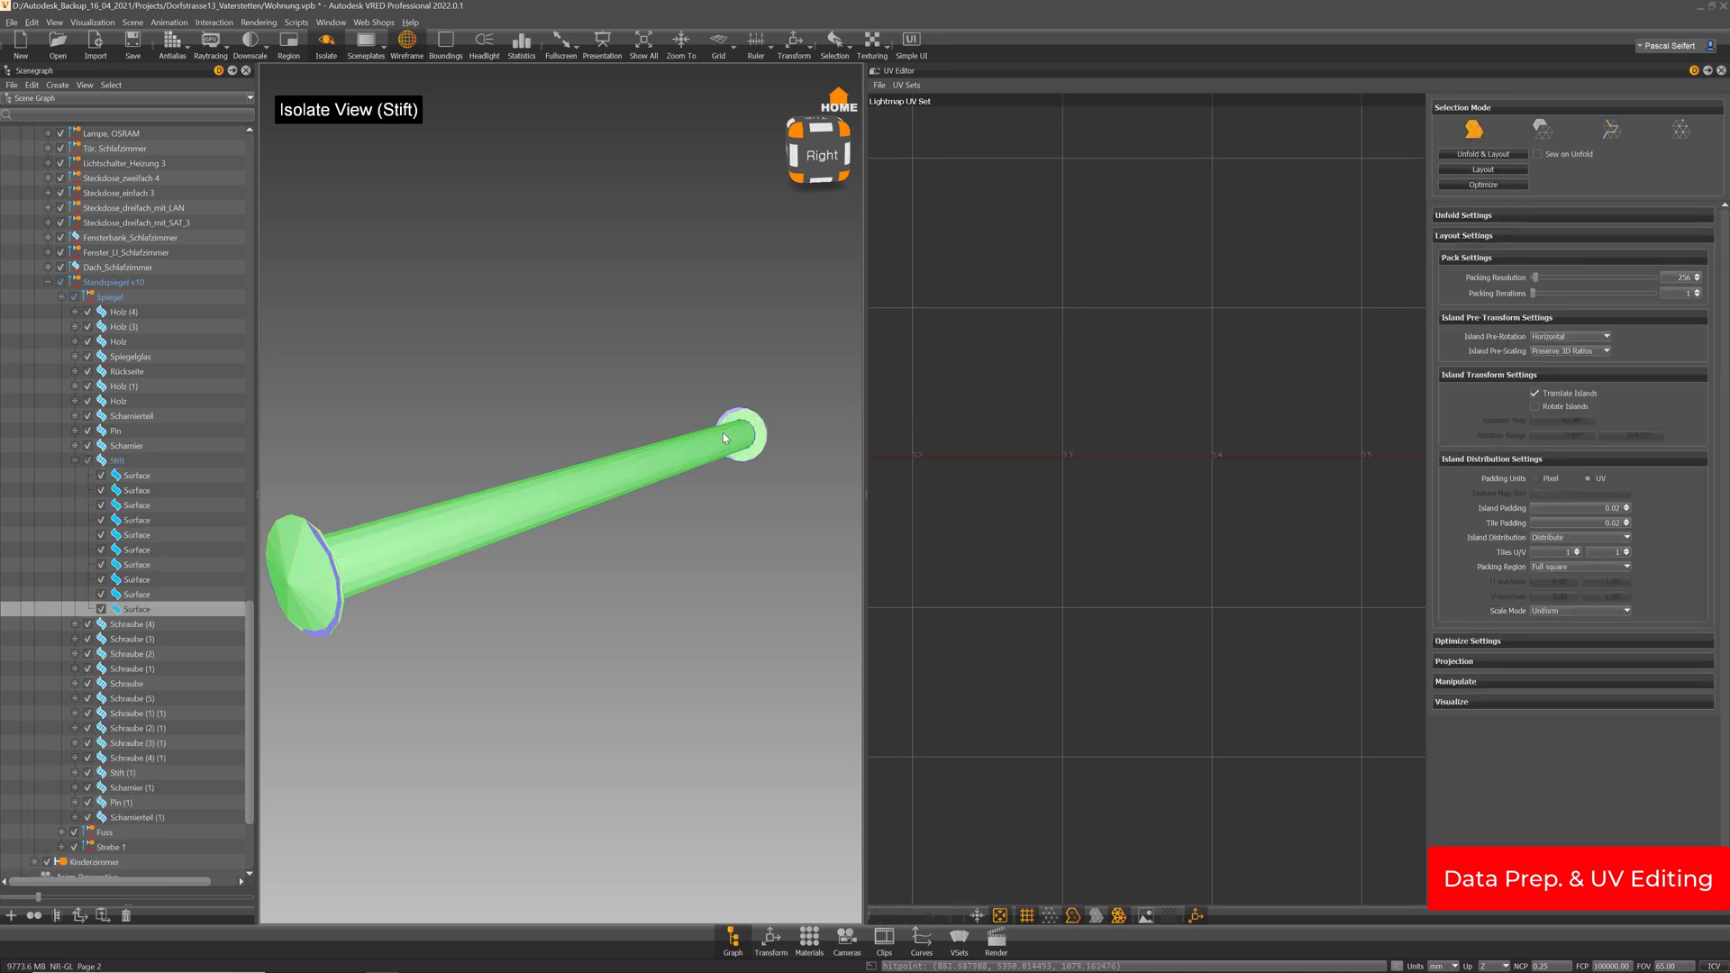
left_click(730, 441, "ctrl+shift")
left_click_drag(730, 441, 393, 400)
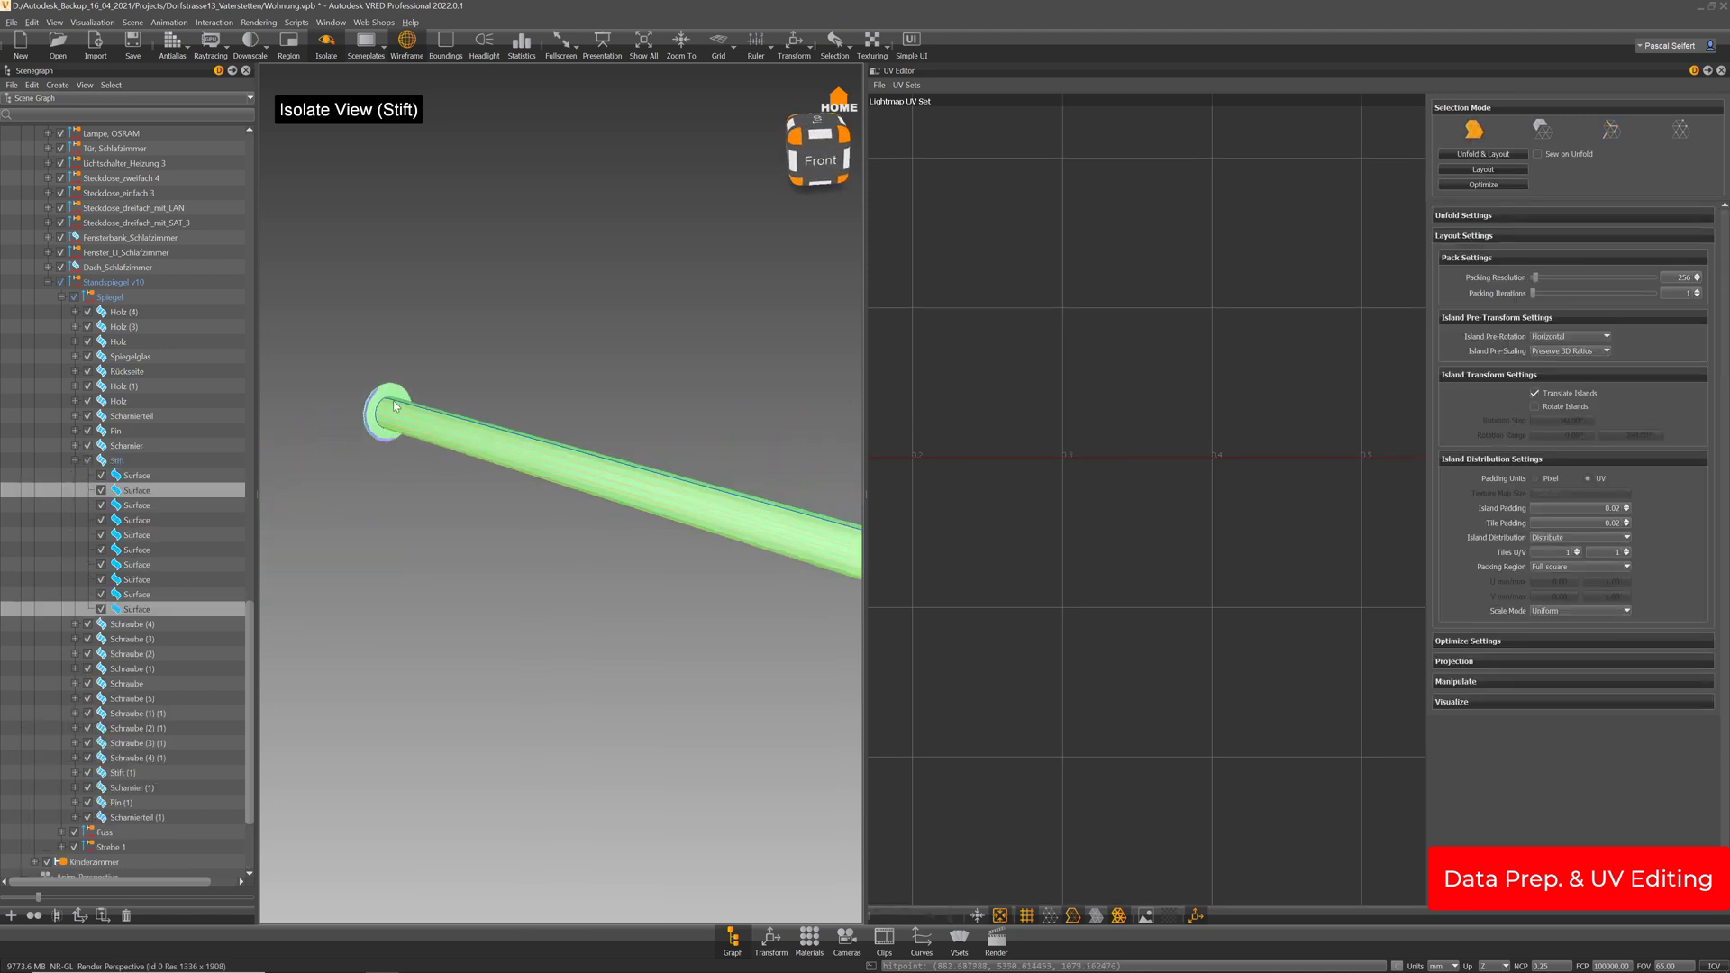
left_click(410, 404, "ctrl+shift")
left_click(472, 434, "ctrl+shift")
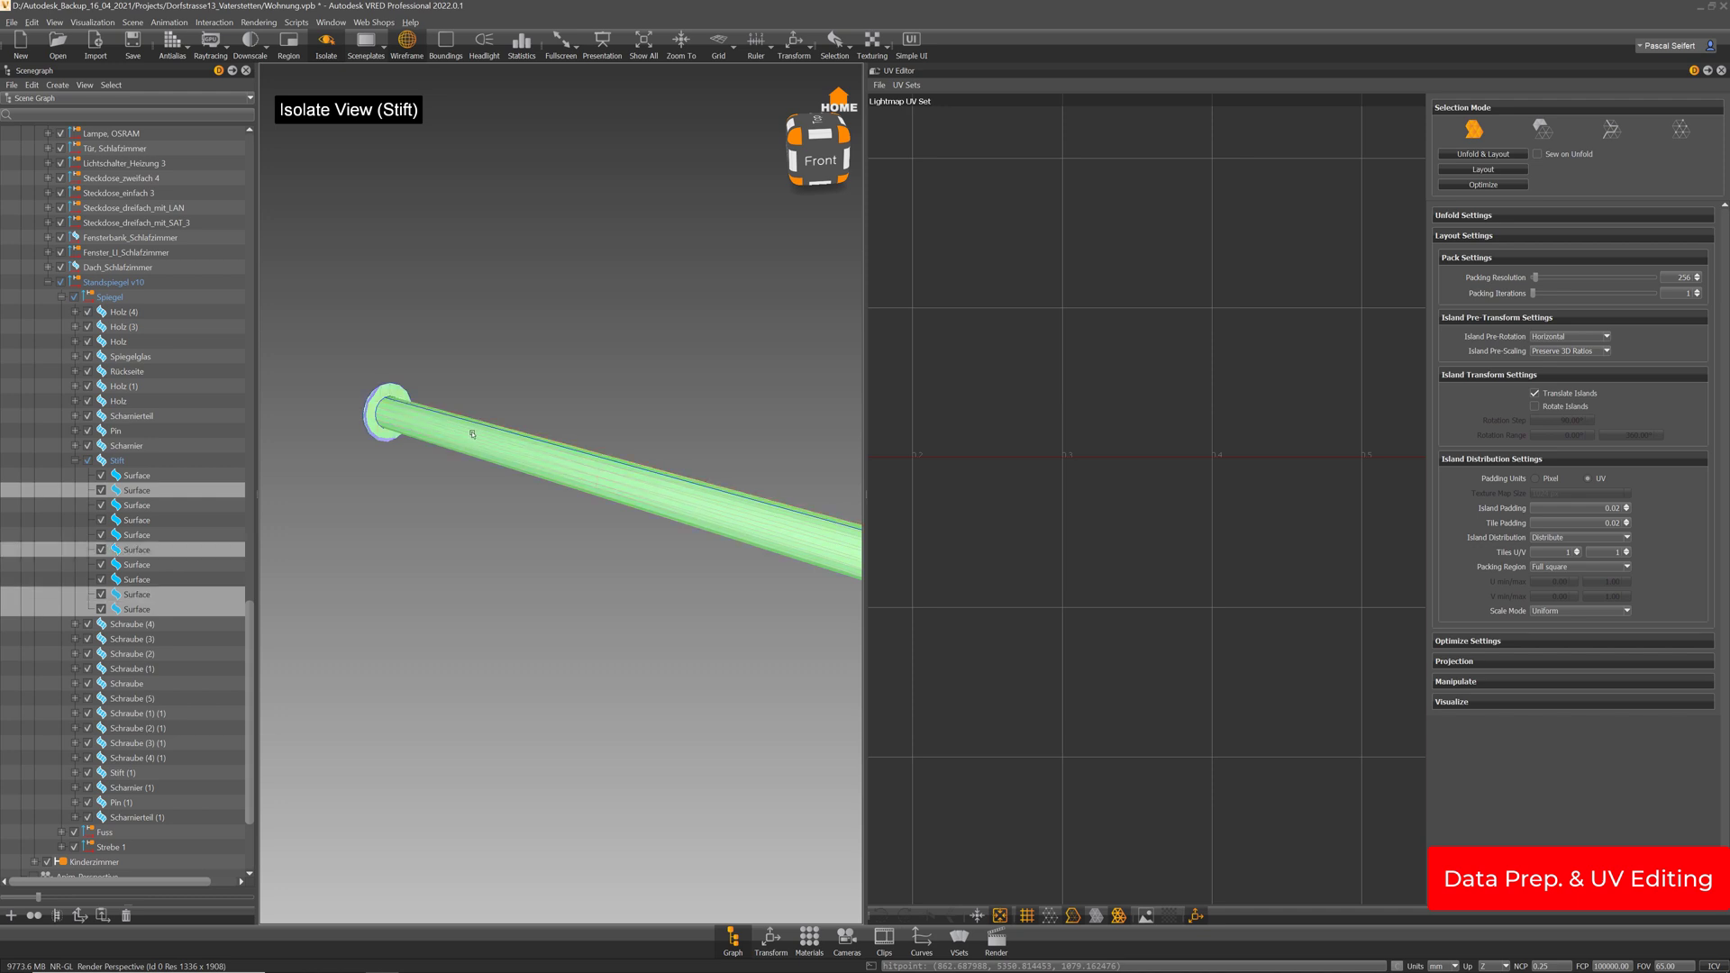
key("Delete")
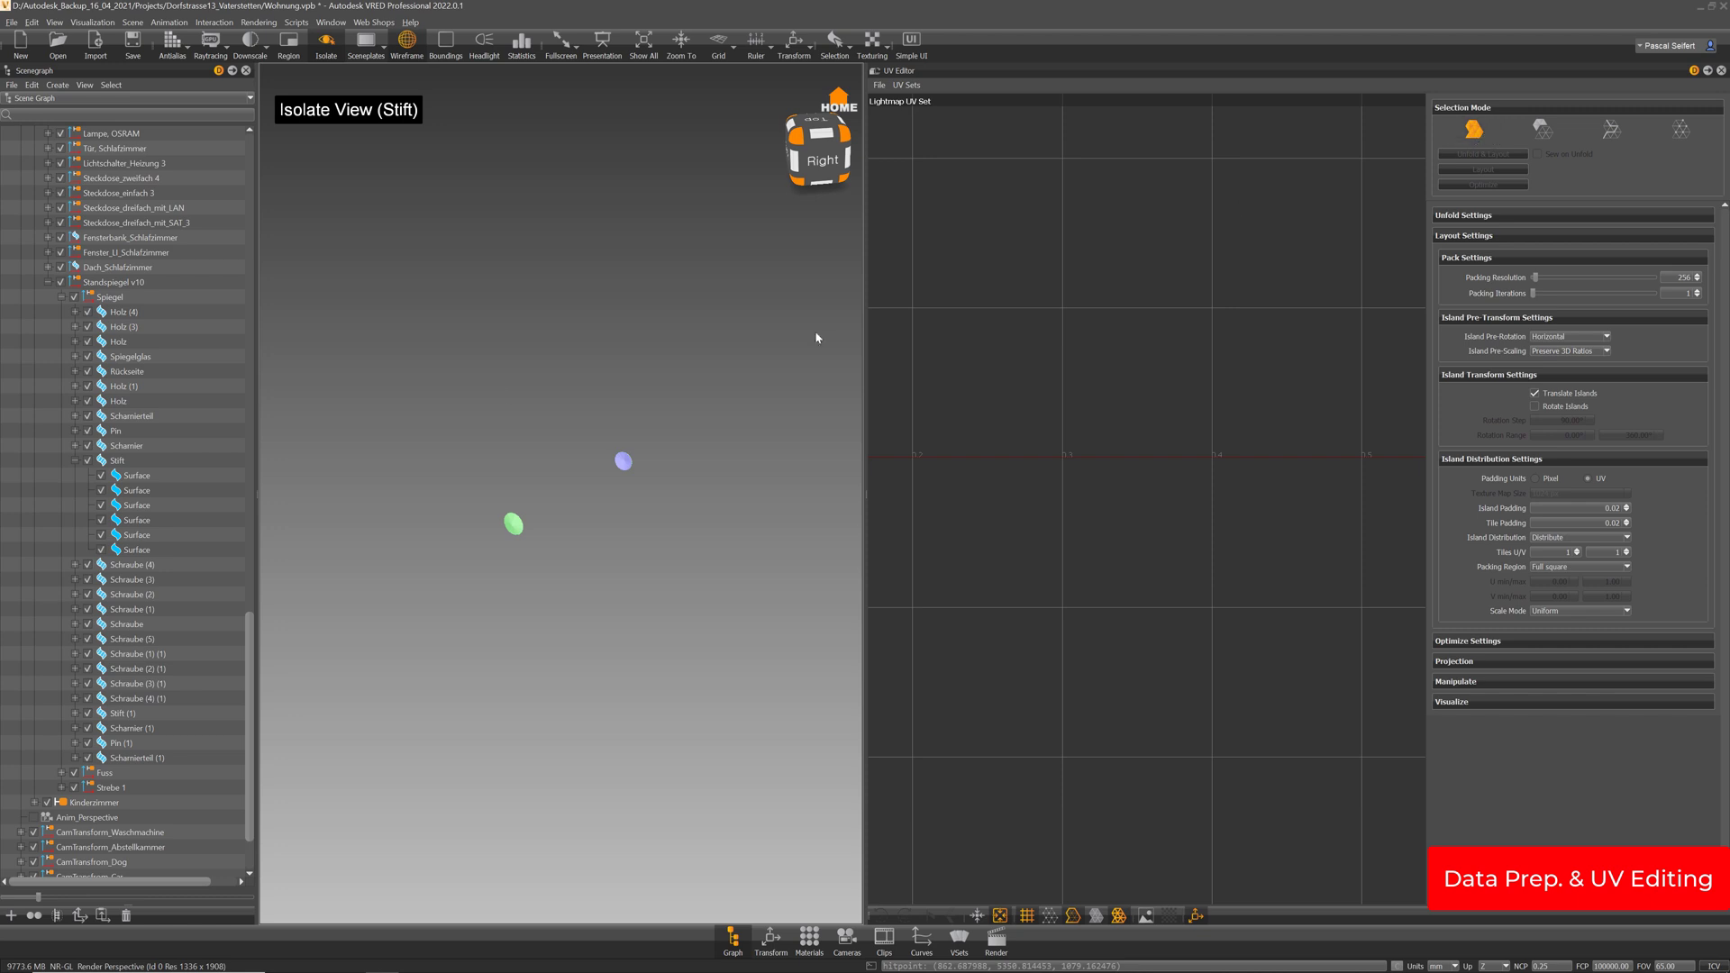
Unfold and lay out the Stift's end caps into two circular lightmap islands
left_click(117, 460)
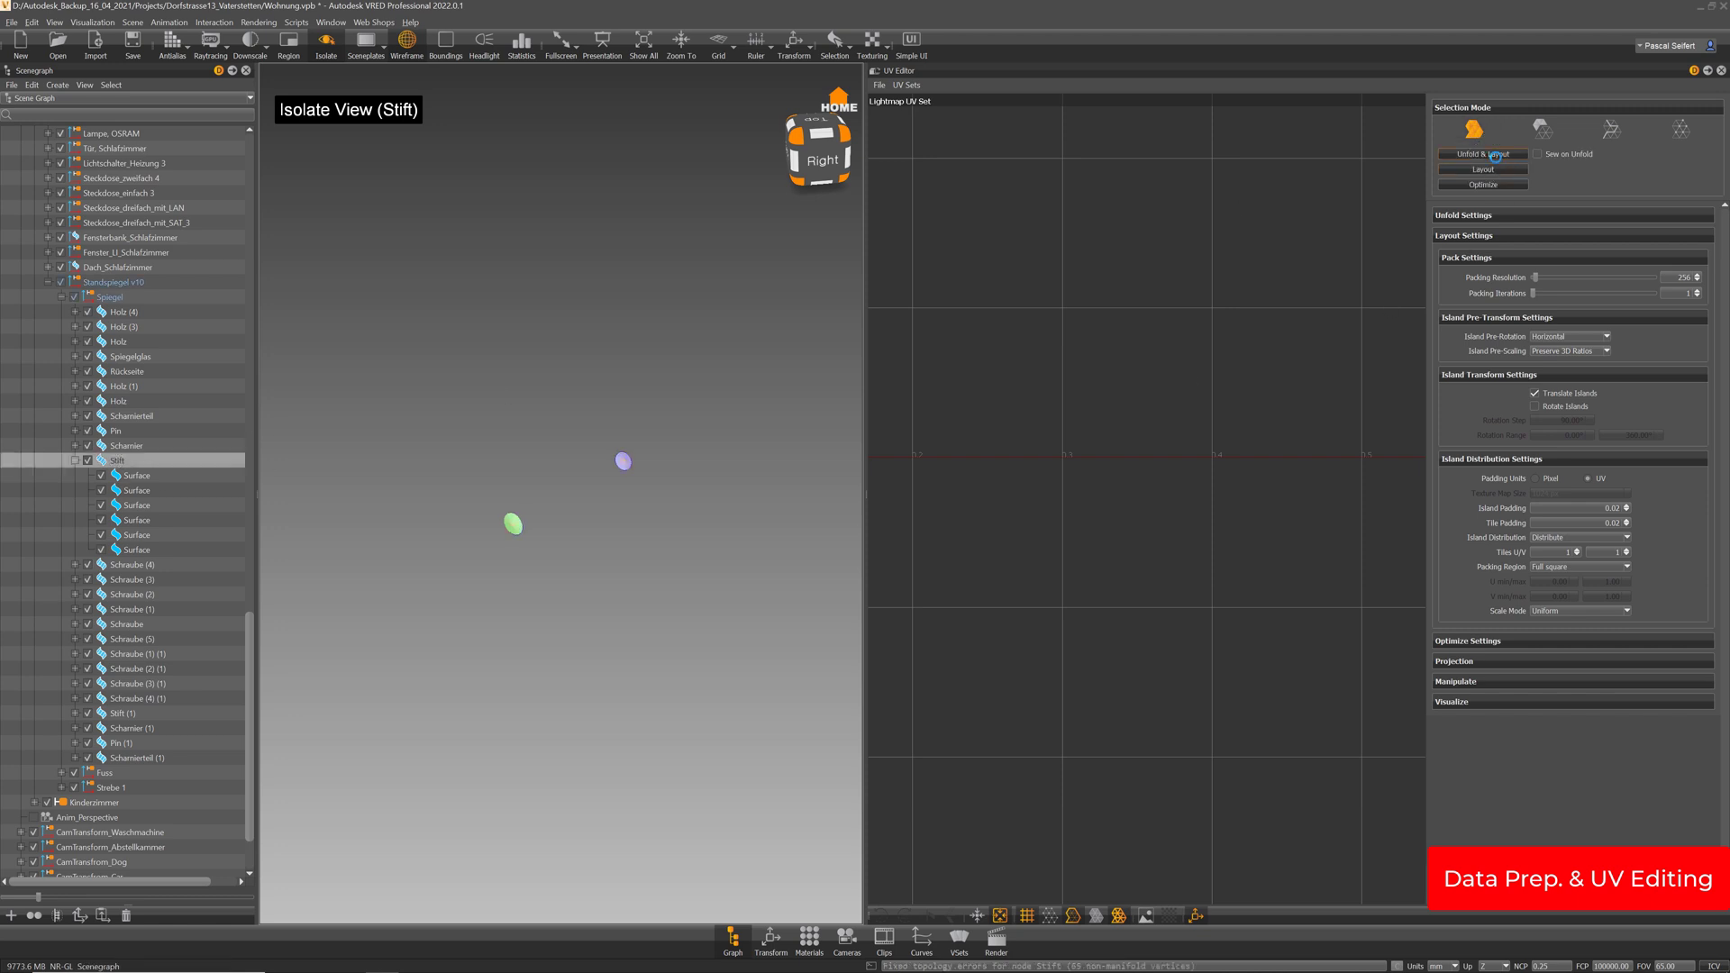
left_click(1495, 155)
scroll(1179, 552, "down", 7)
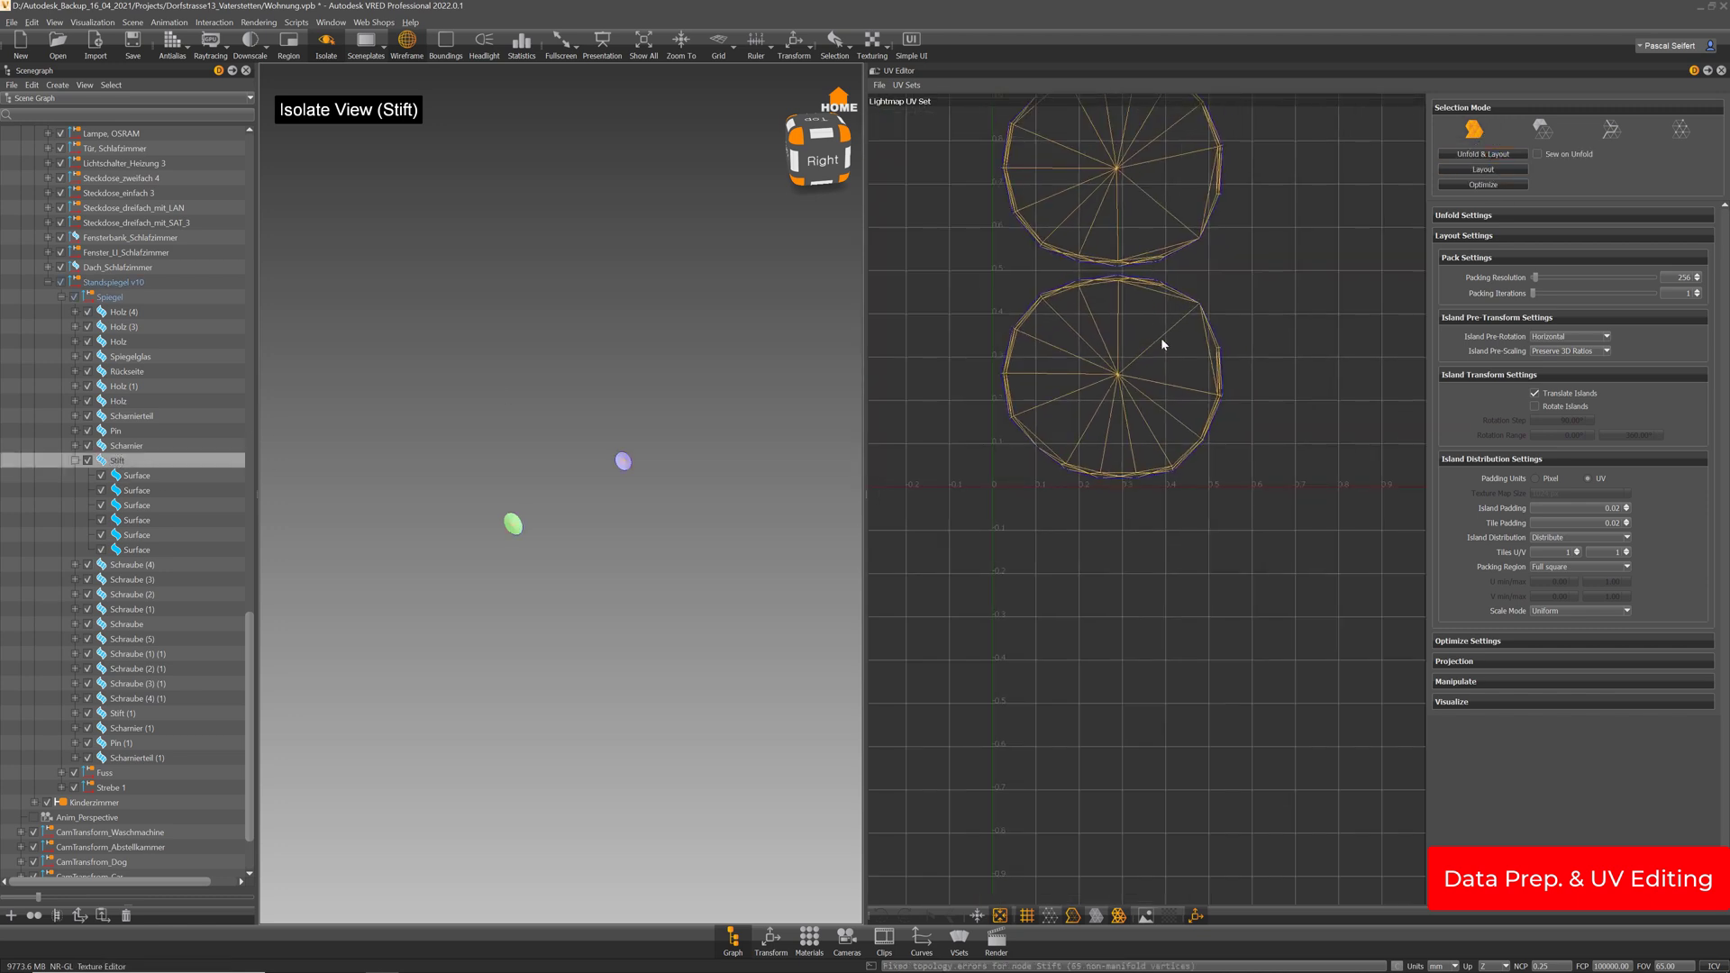
middle_click_drag(1160, 339, 1170, 394)
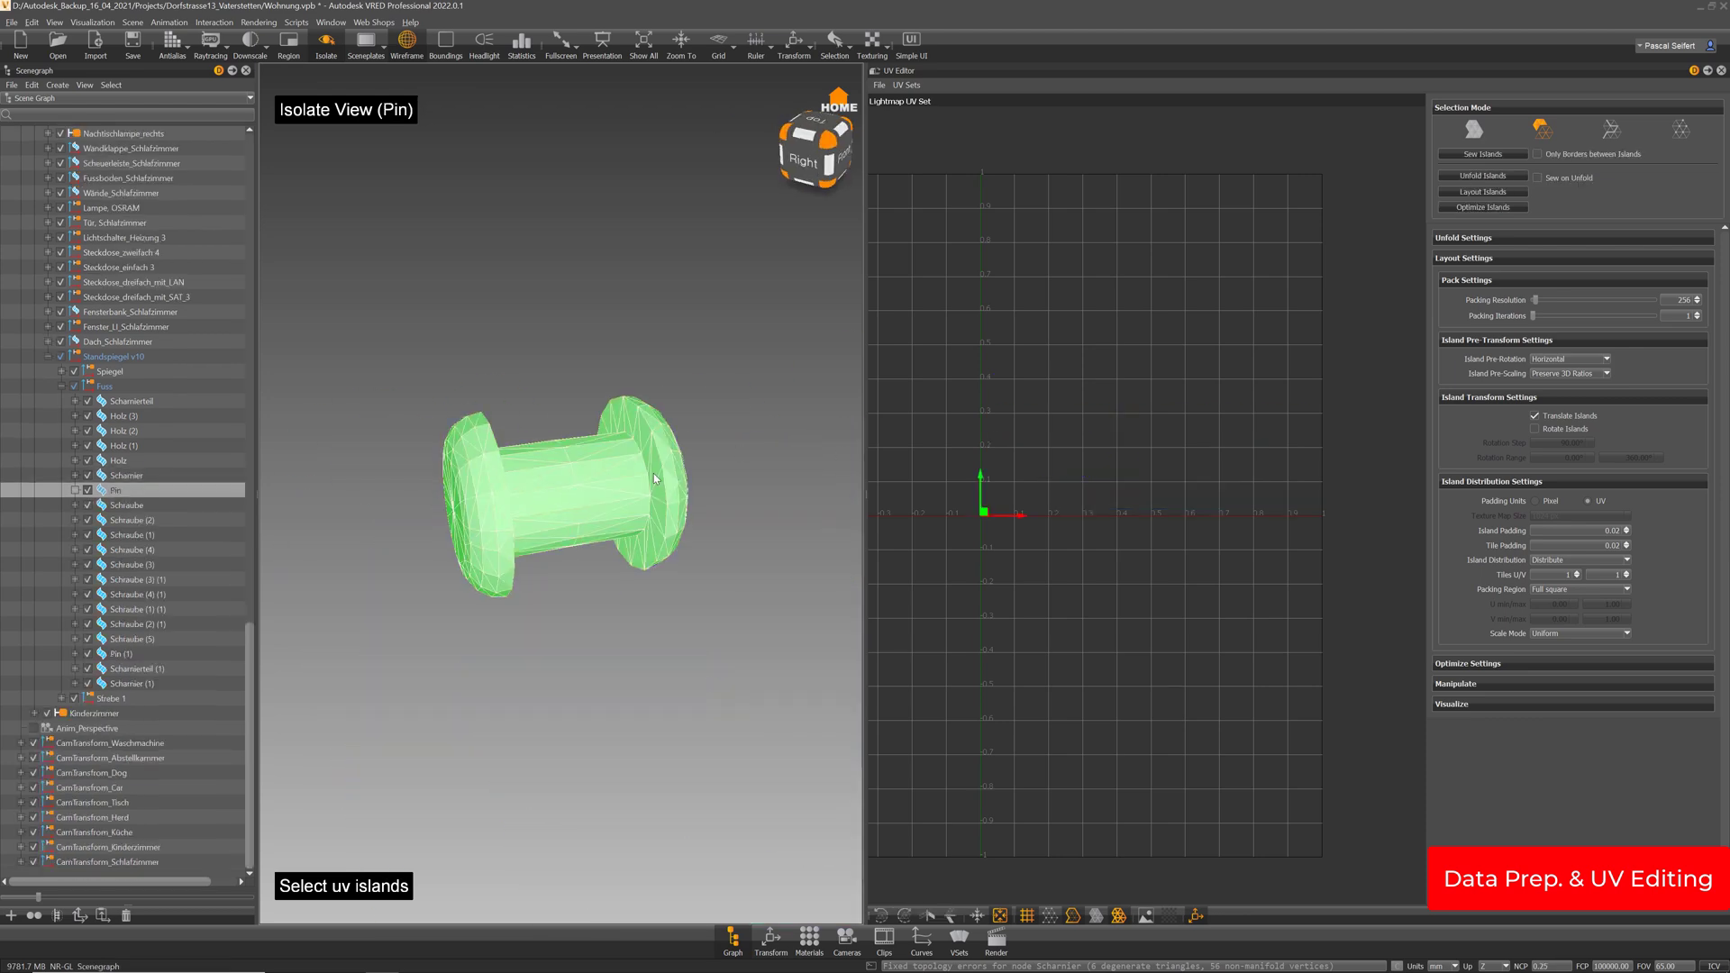
Step through the remaining Schraube screws, Pin (1), Scharnierteil (1) and Scharnier (1) parts
left_click(1473, 129)
key("Down")
key("Down")
key("Down")
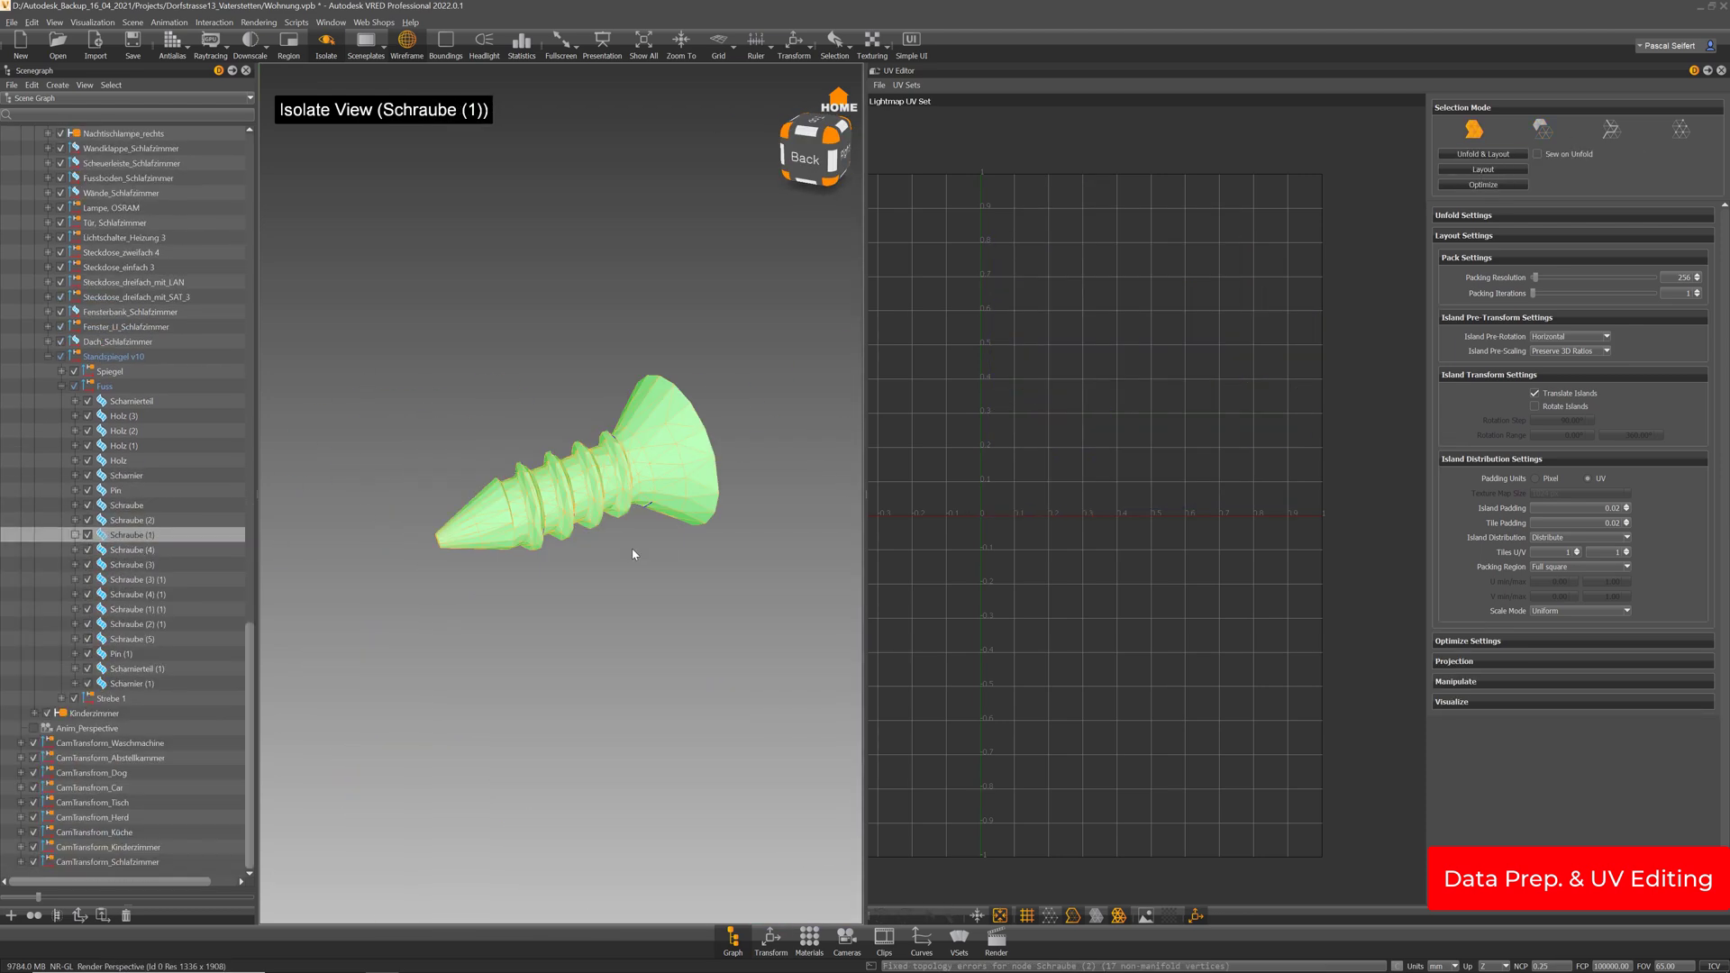
key("Down")
key("Down")
key("Down")
key("Down")
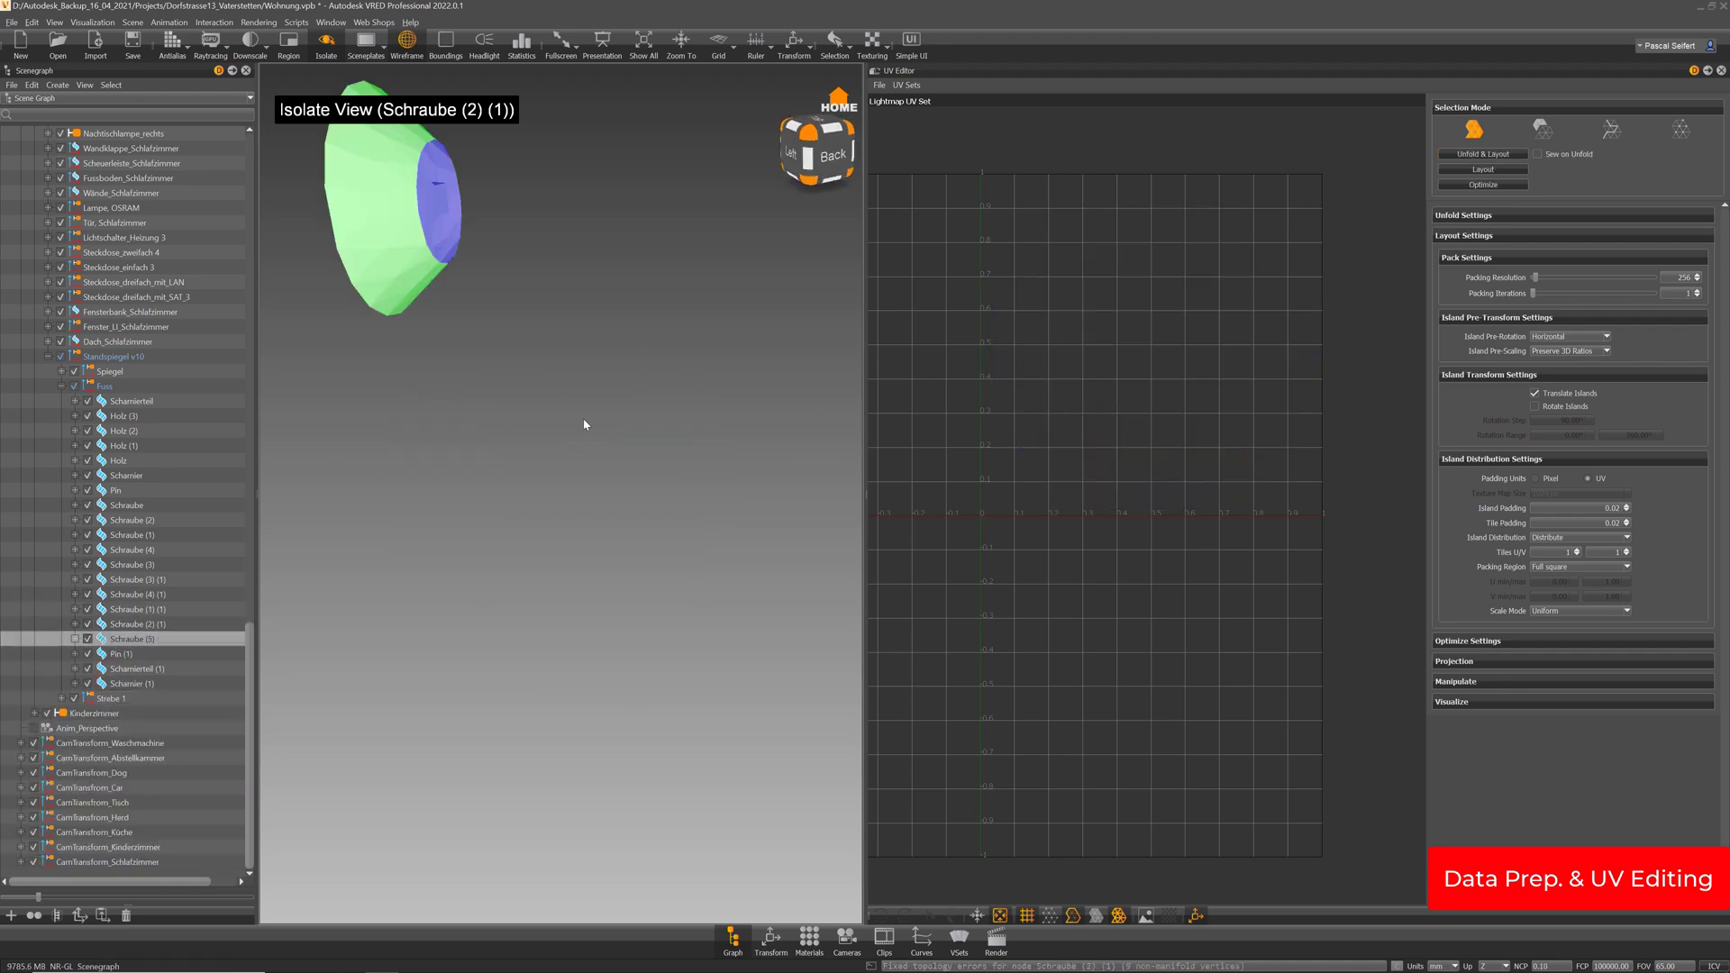
key("Down")
key("Down")
key("Down")
left_click_drag(541, 406, 586, 505)
key("Down")
Unfold and pack the Strebe parts' lightmap UVs and view the full packed layout
left_click(1498, 155)
key("Down")
key("Down")
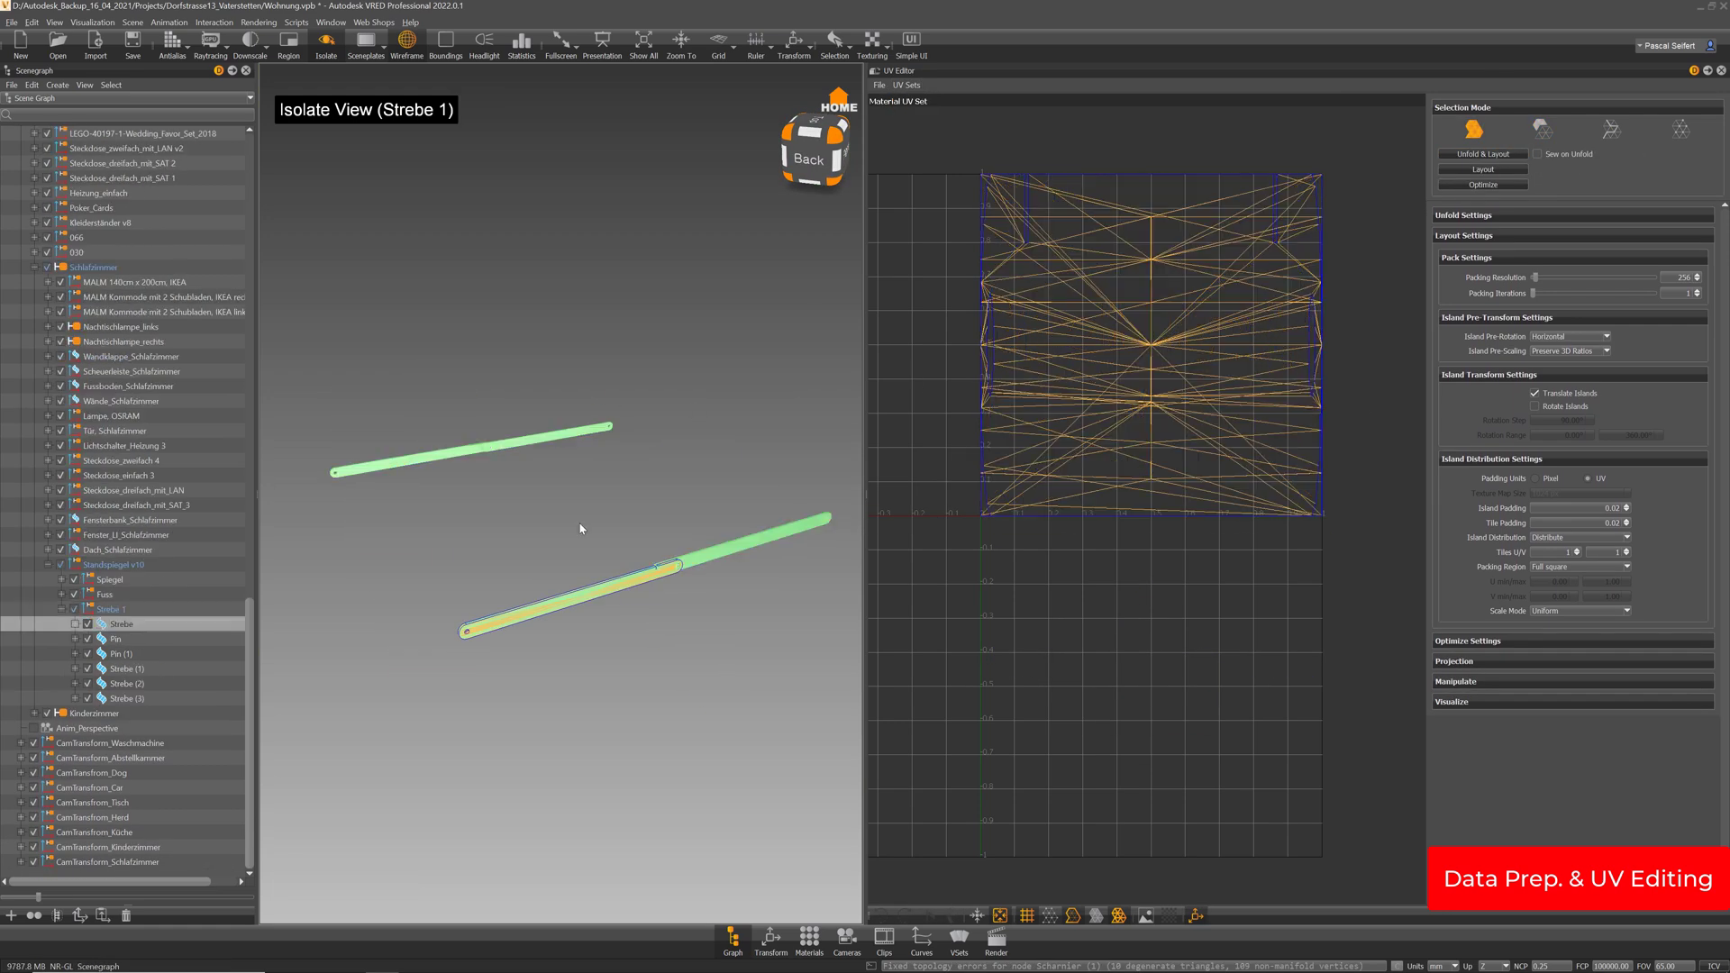
left_click(907, 84)
left_click(922, 106)
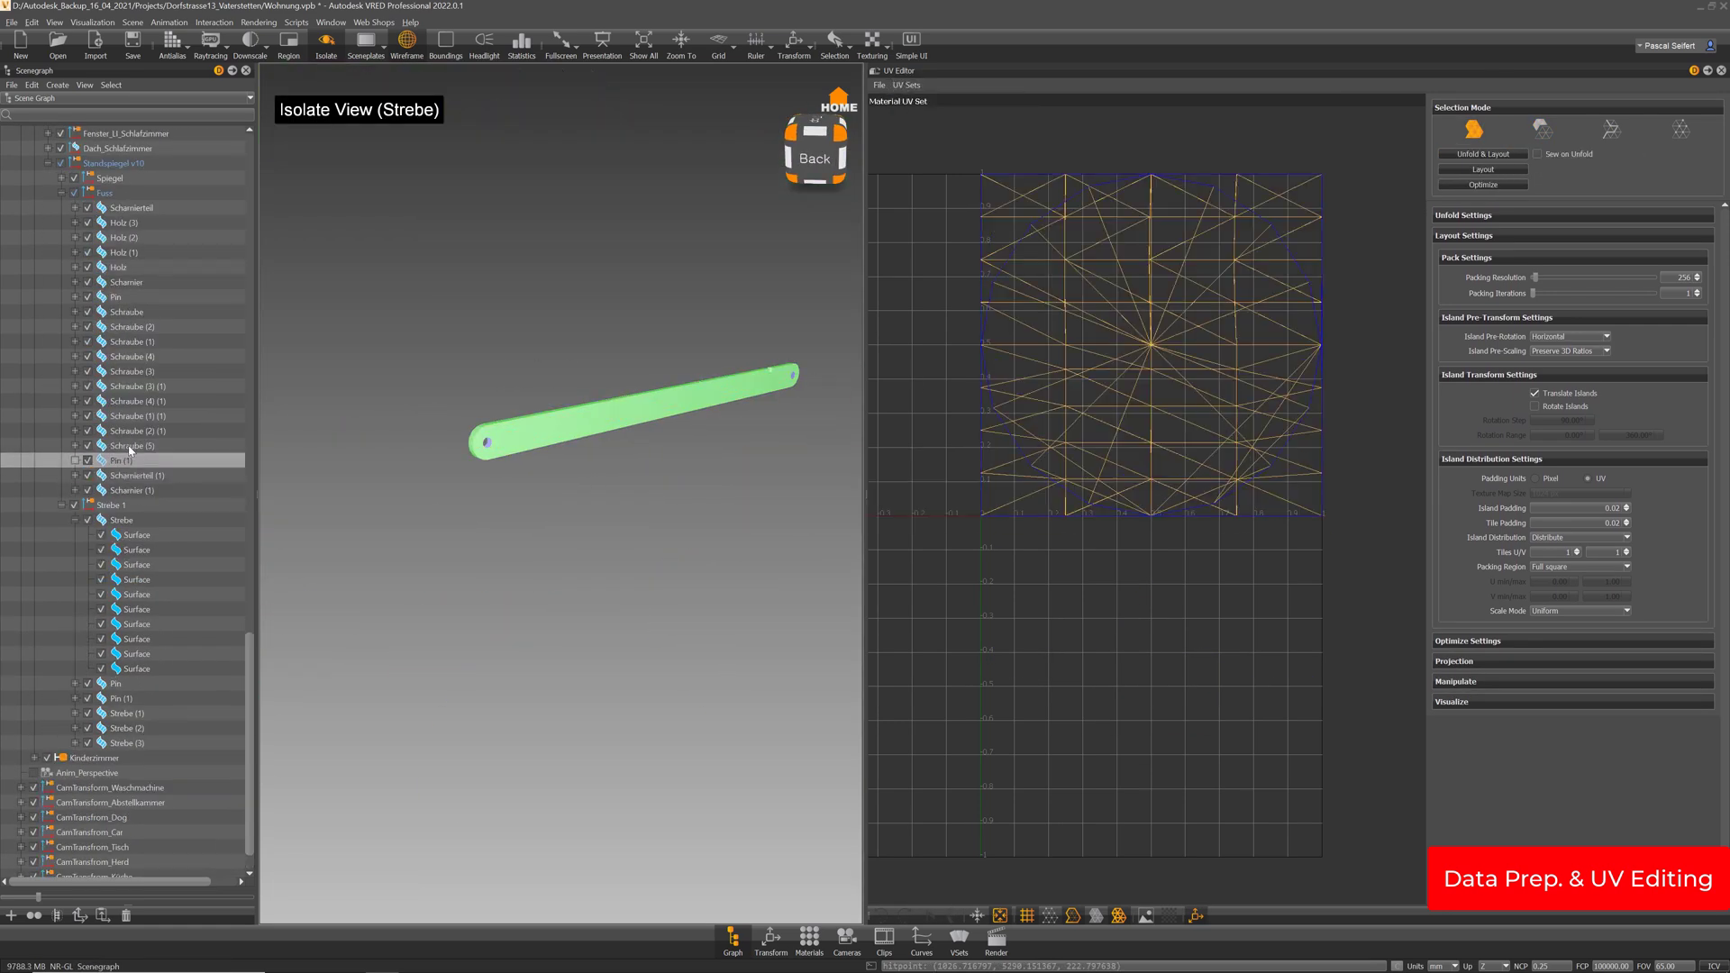
left_click(1482, 154)
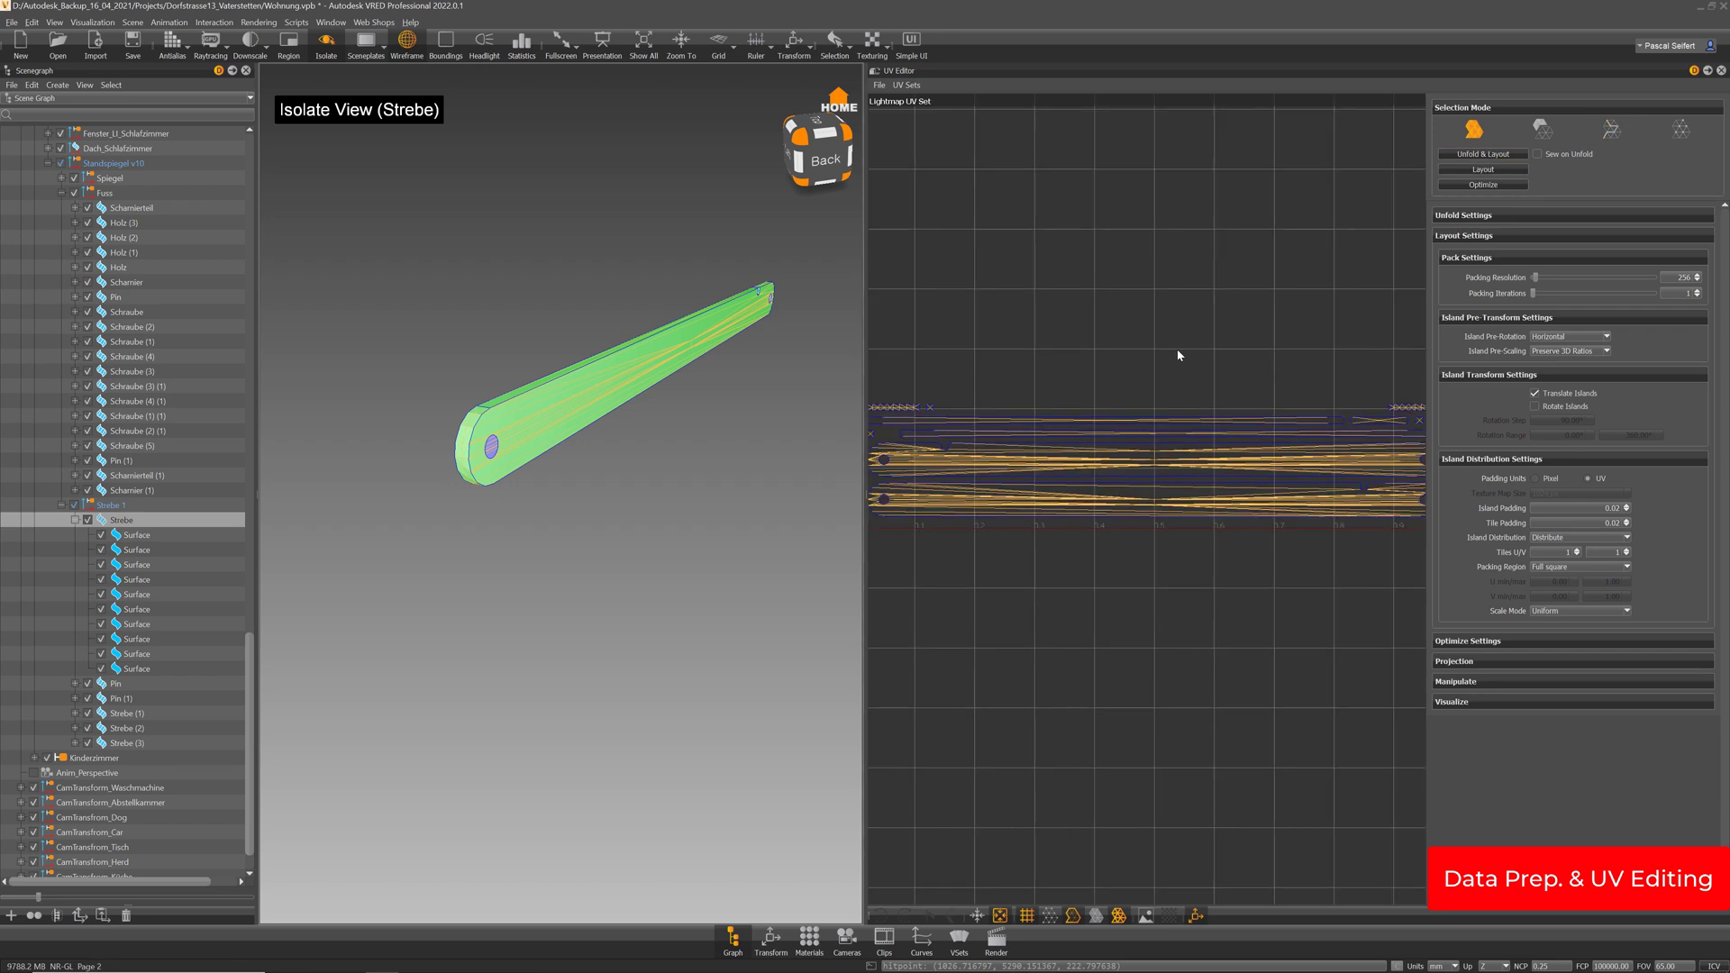
key("Down")
key("Down")
key("Down")
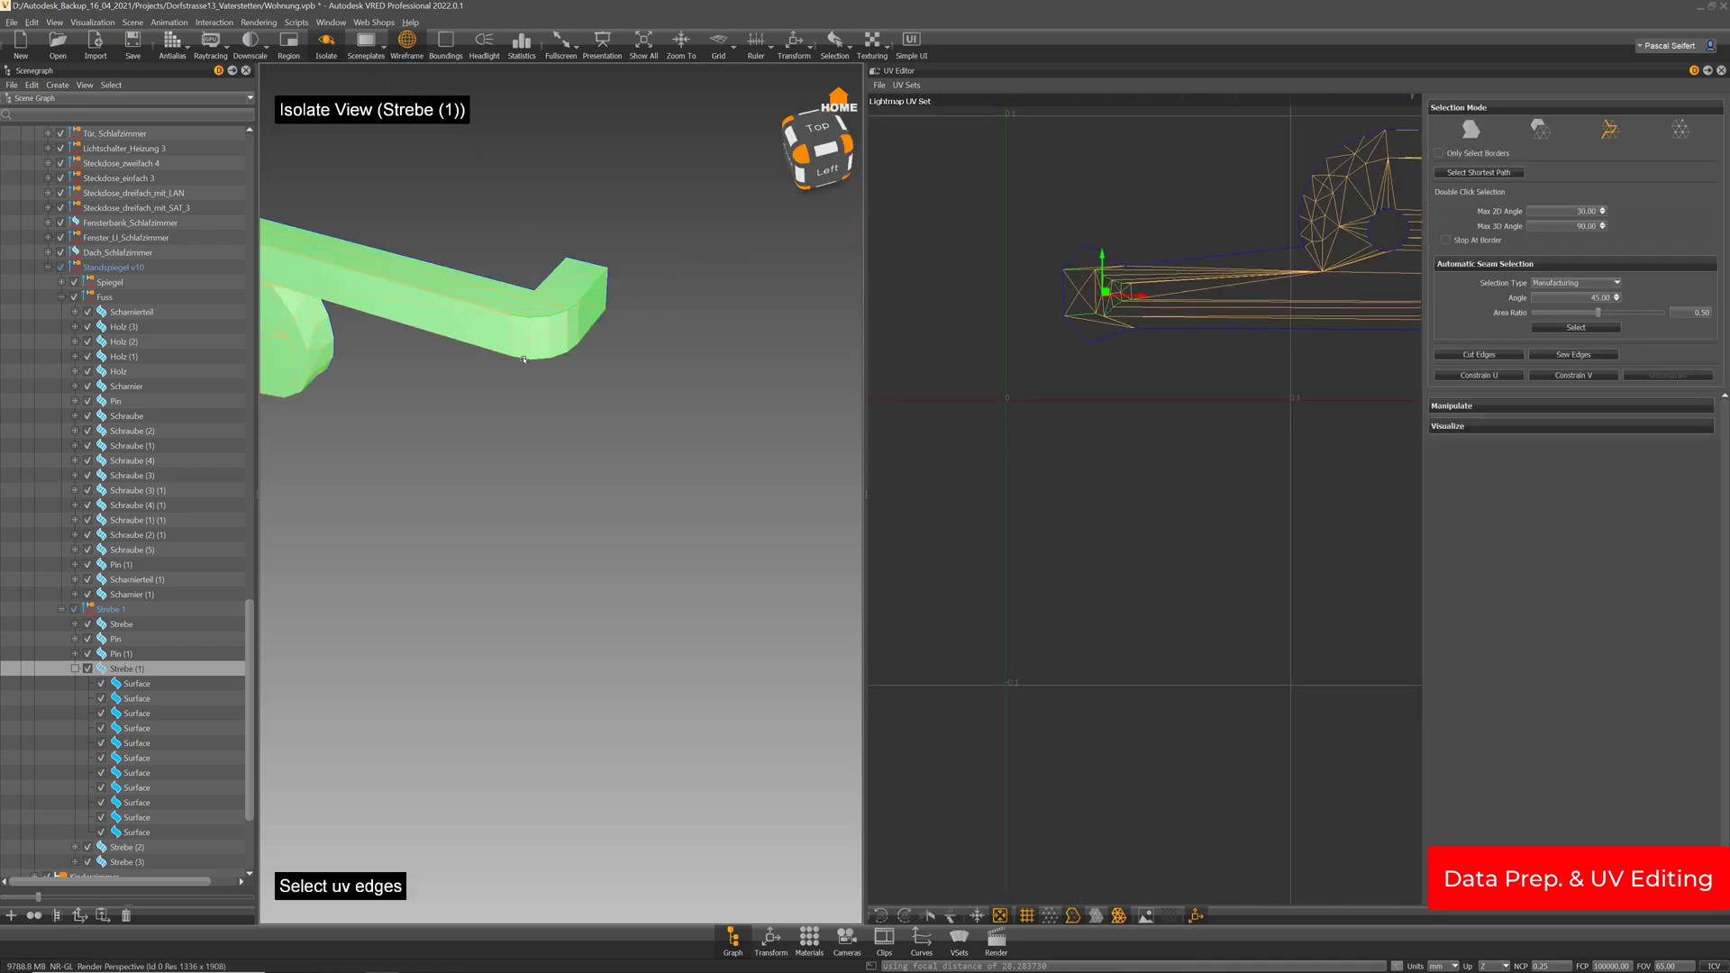
key("Down")
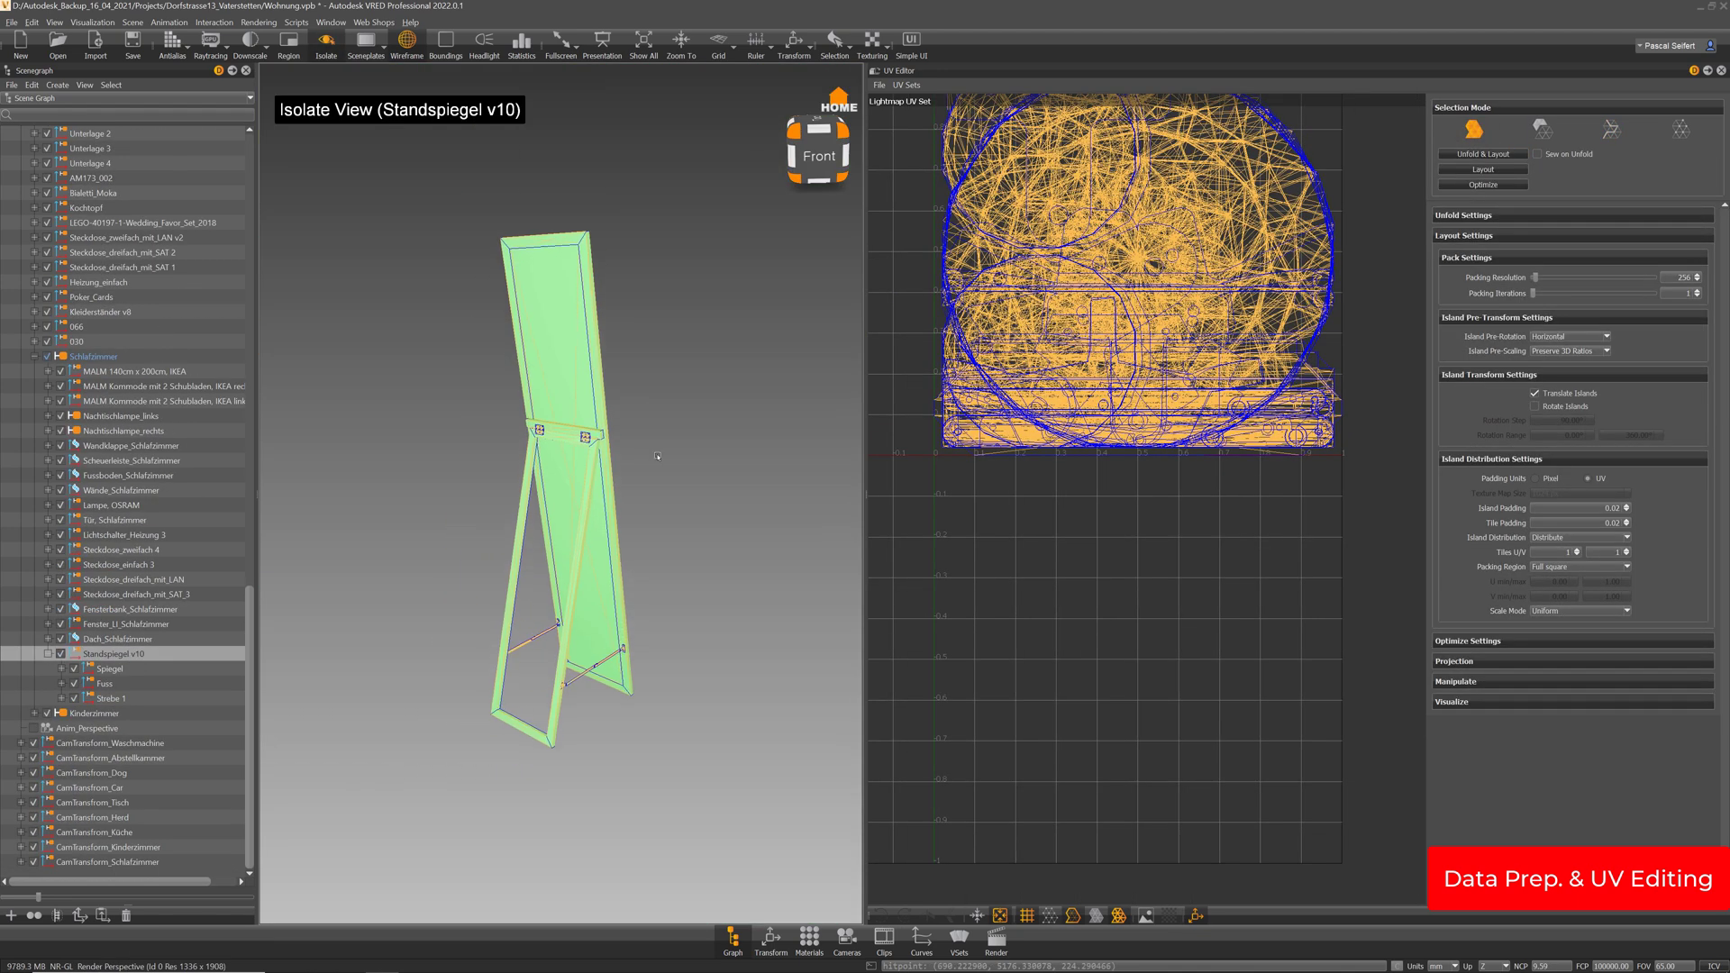
middle_click_drag(1217, 377, 1205, 557)
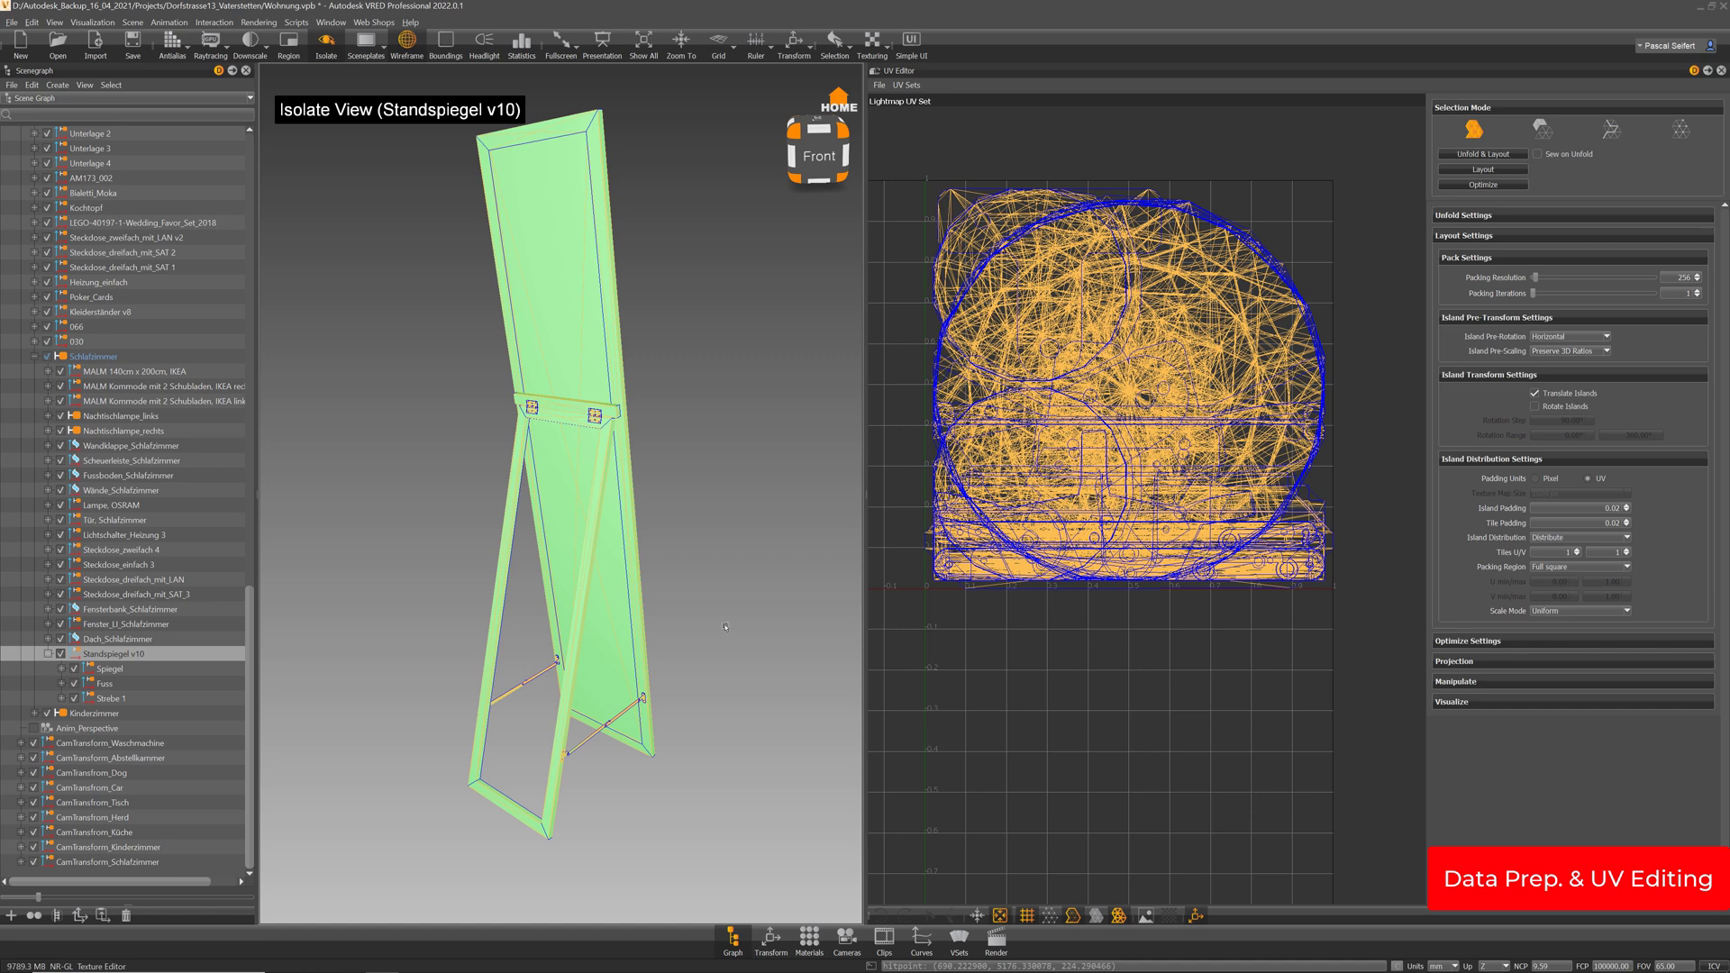
Orbit around the mirror stand to inspect its back and hinges
left_click_drag(745, 504, 395, 493)
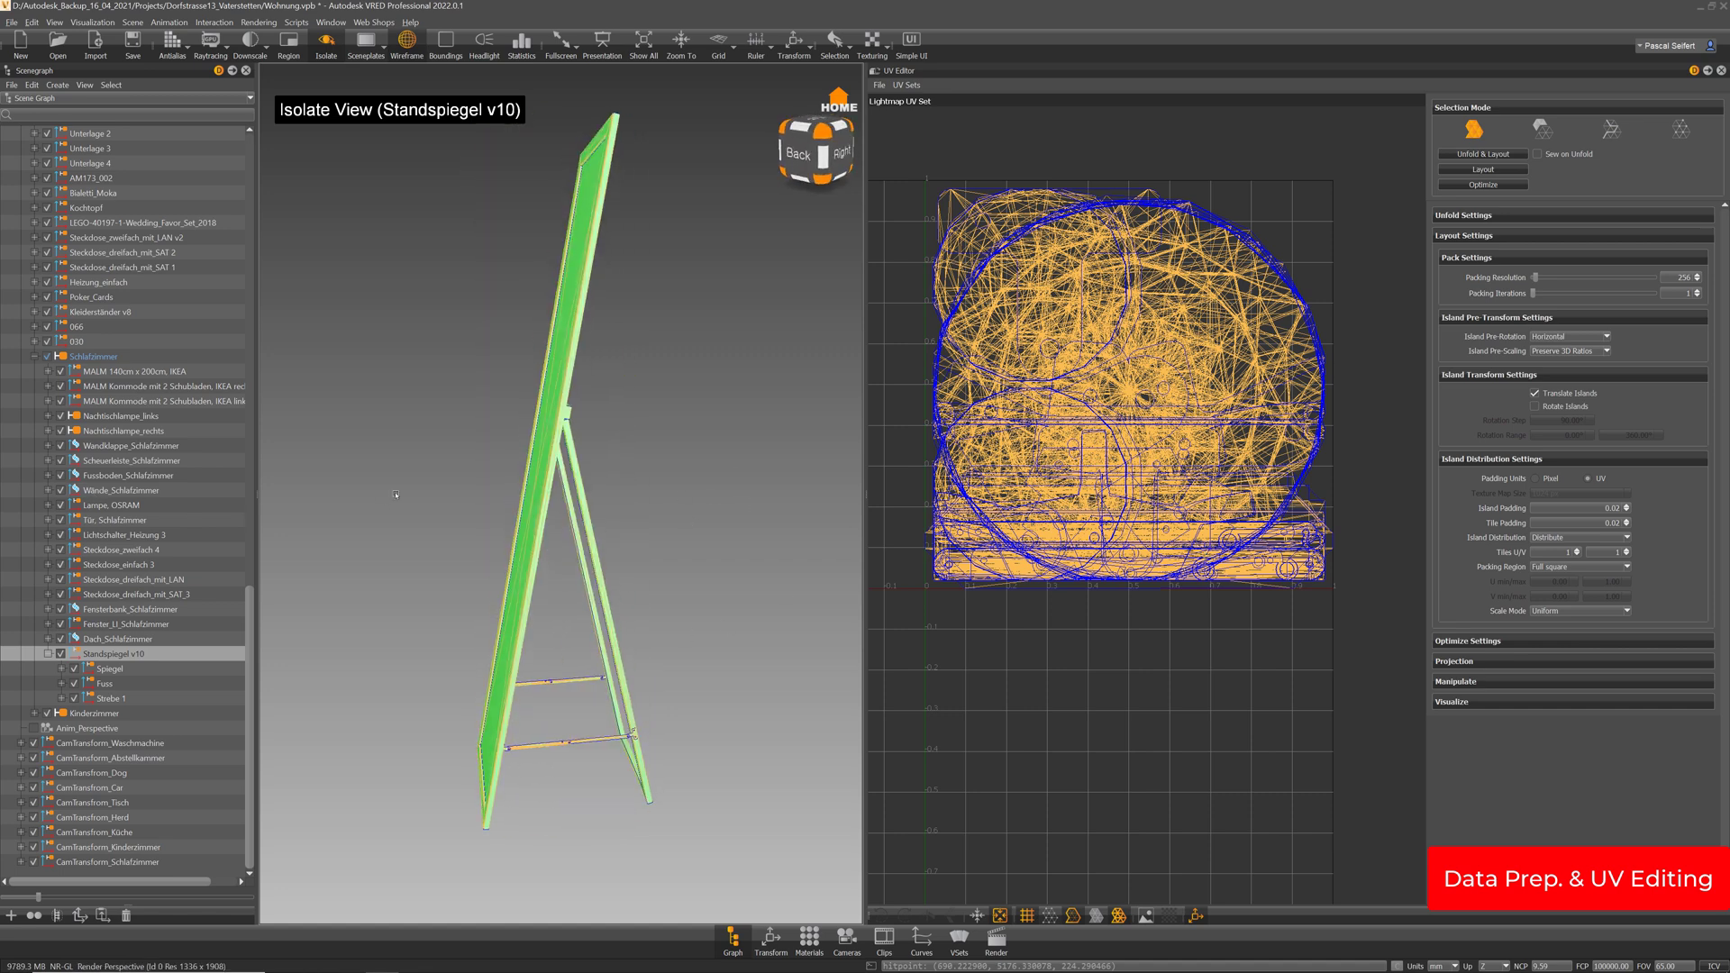
left_click_drag(572, 350, 715, 385)
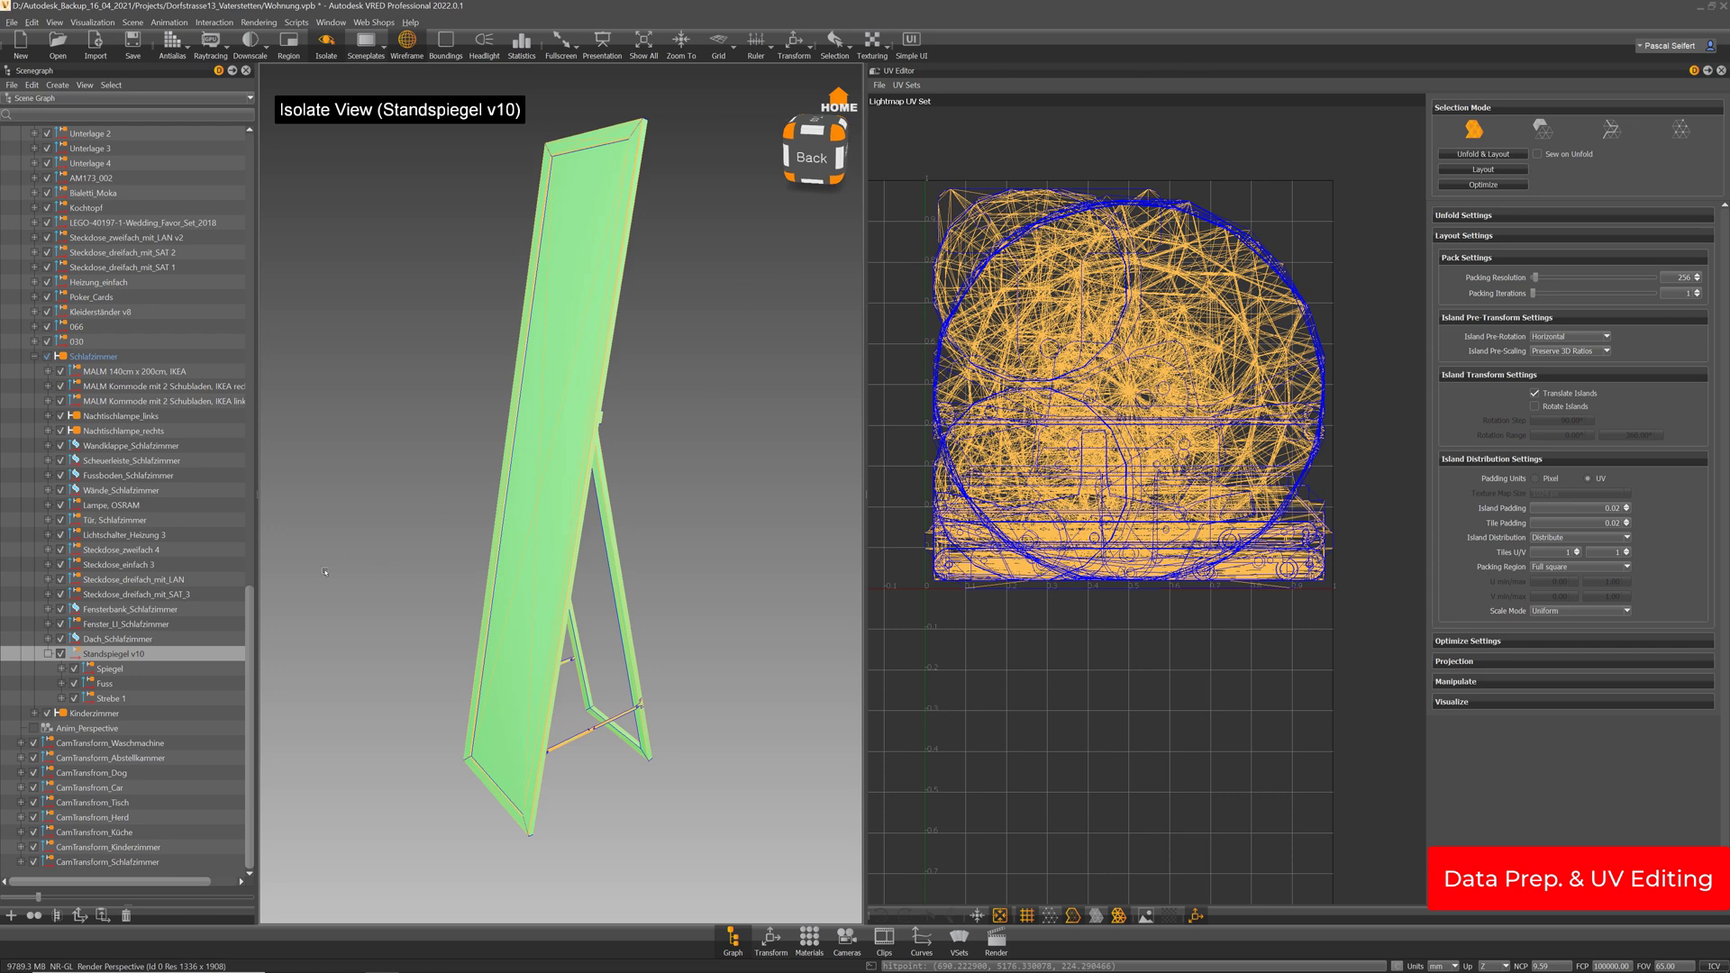
left_click(62, 669)
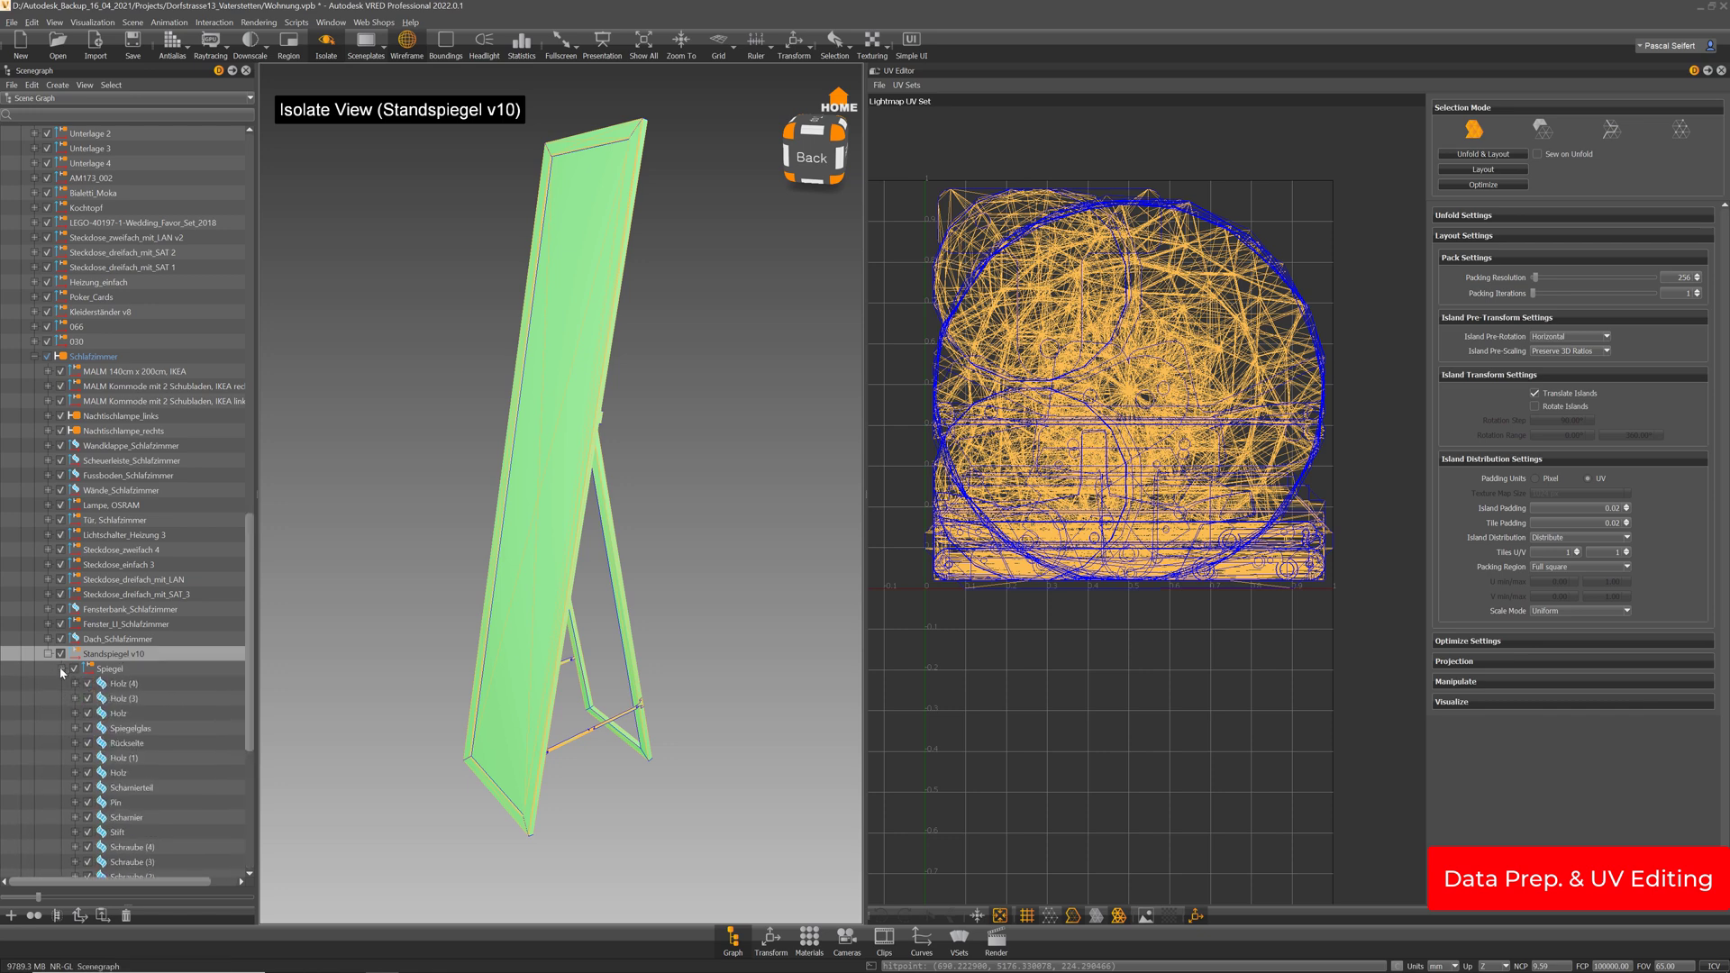
left_click(62, 668)
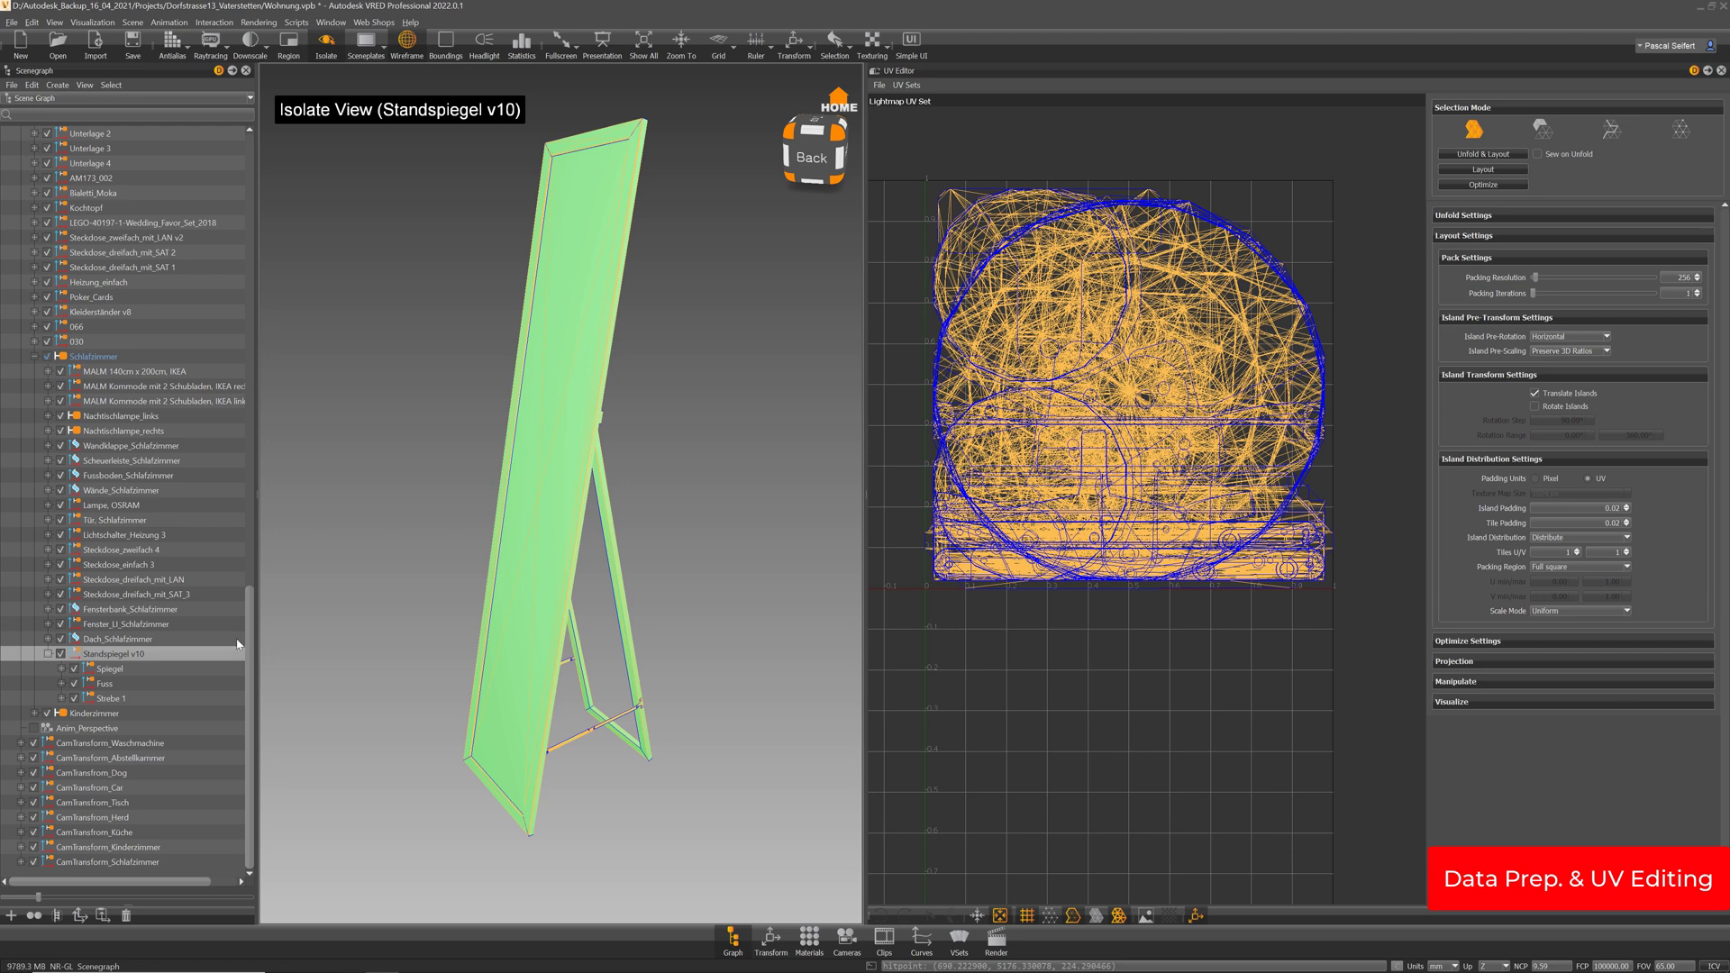
left_click_drag(683, 496, 568, 497)
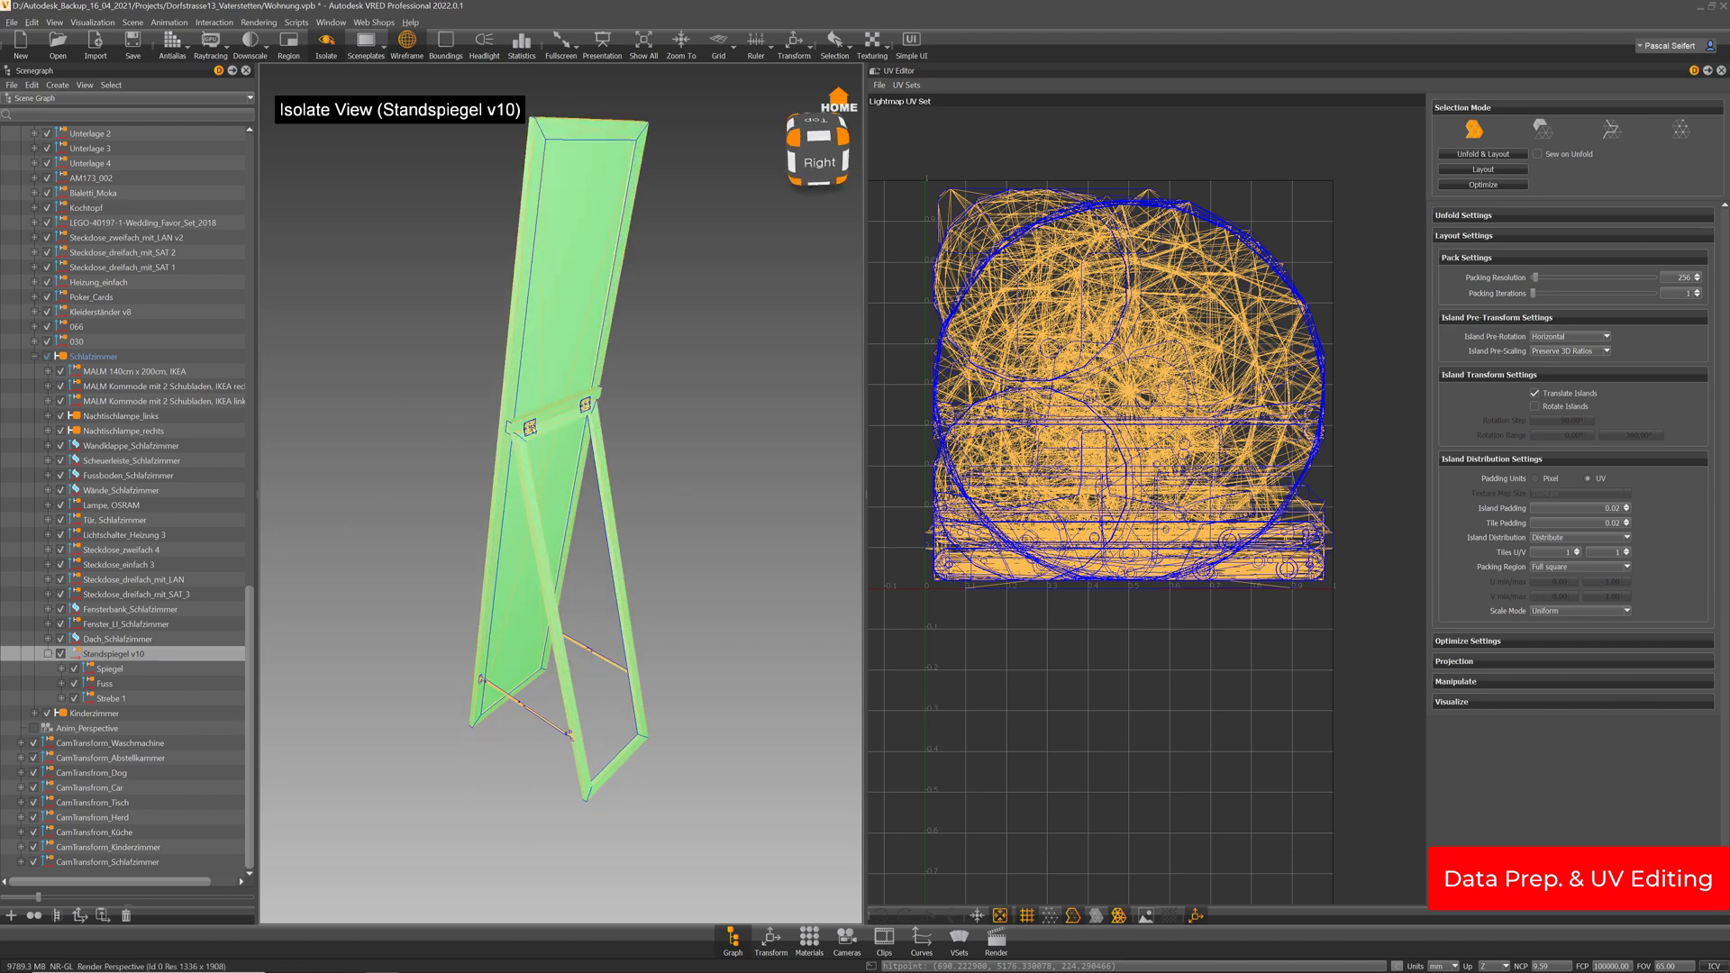
scroll(551, 363, "up", 5)
scroll(550, 363, "up", 5)
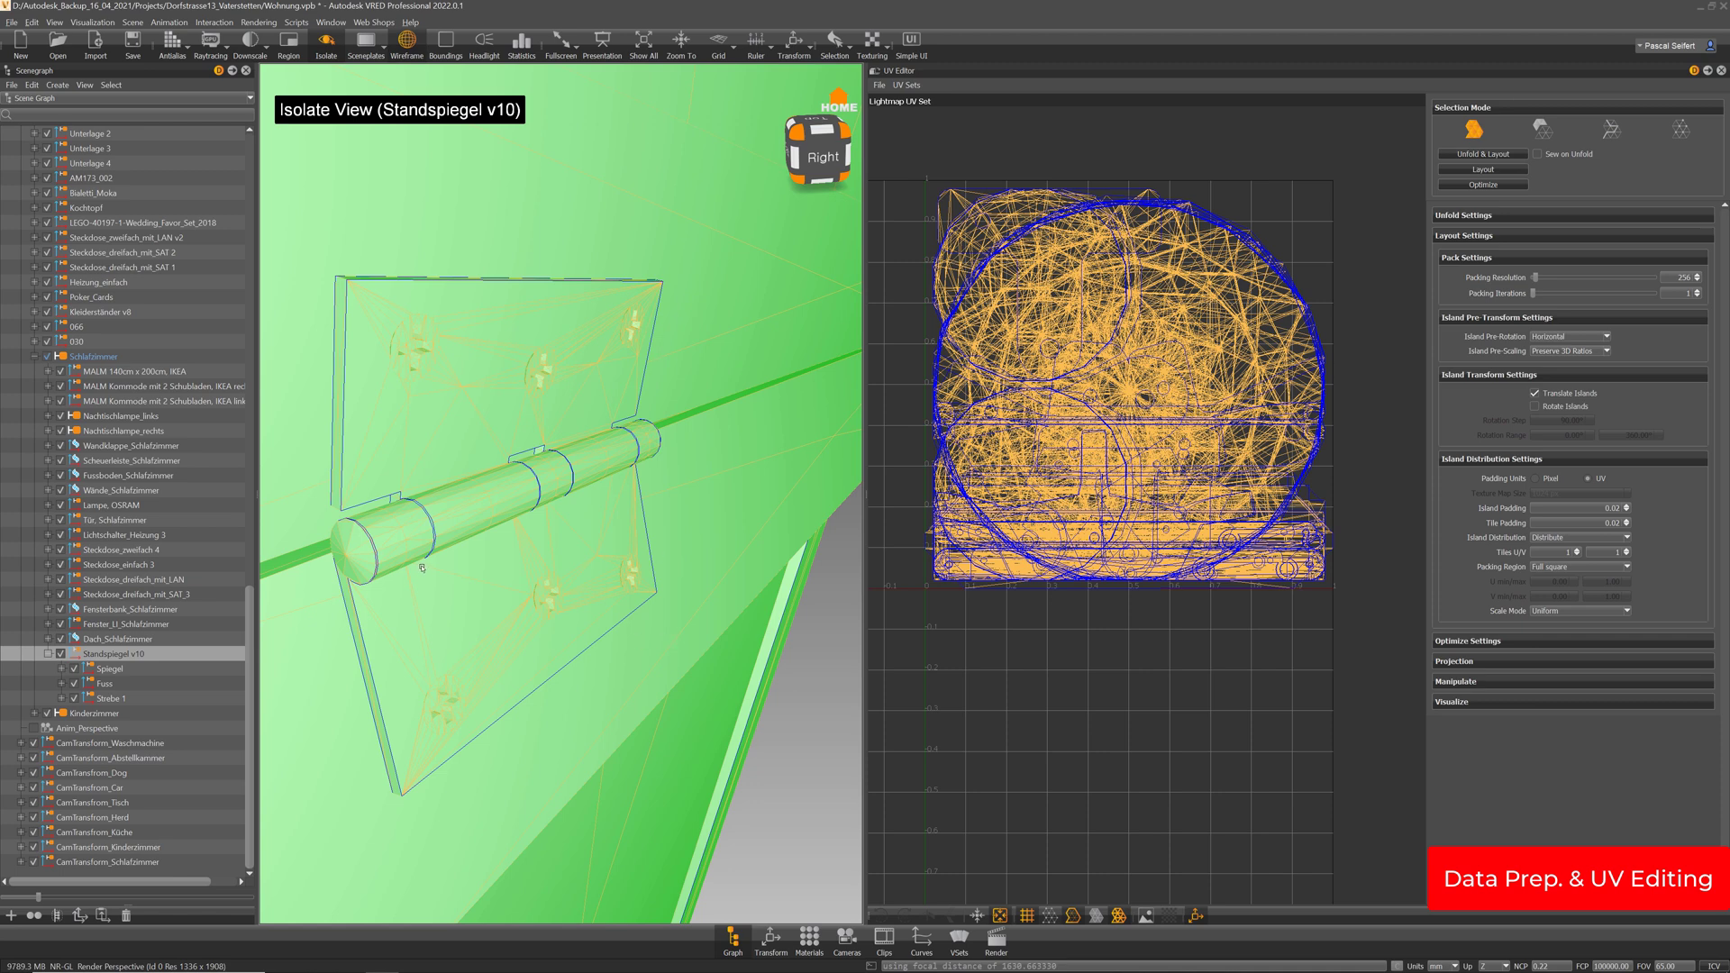
scroll(693, 445, "down", 5)
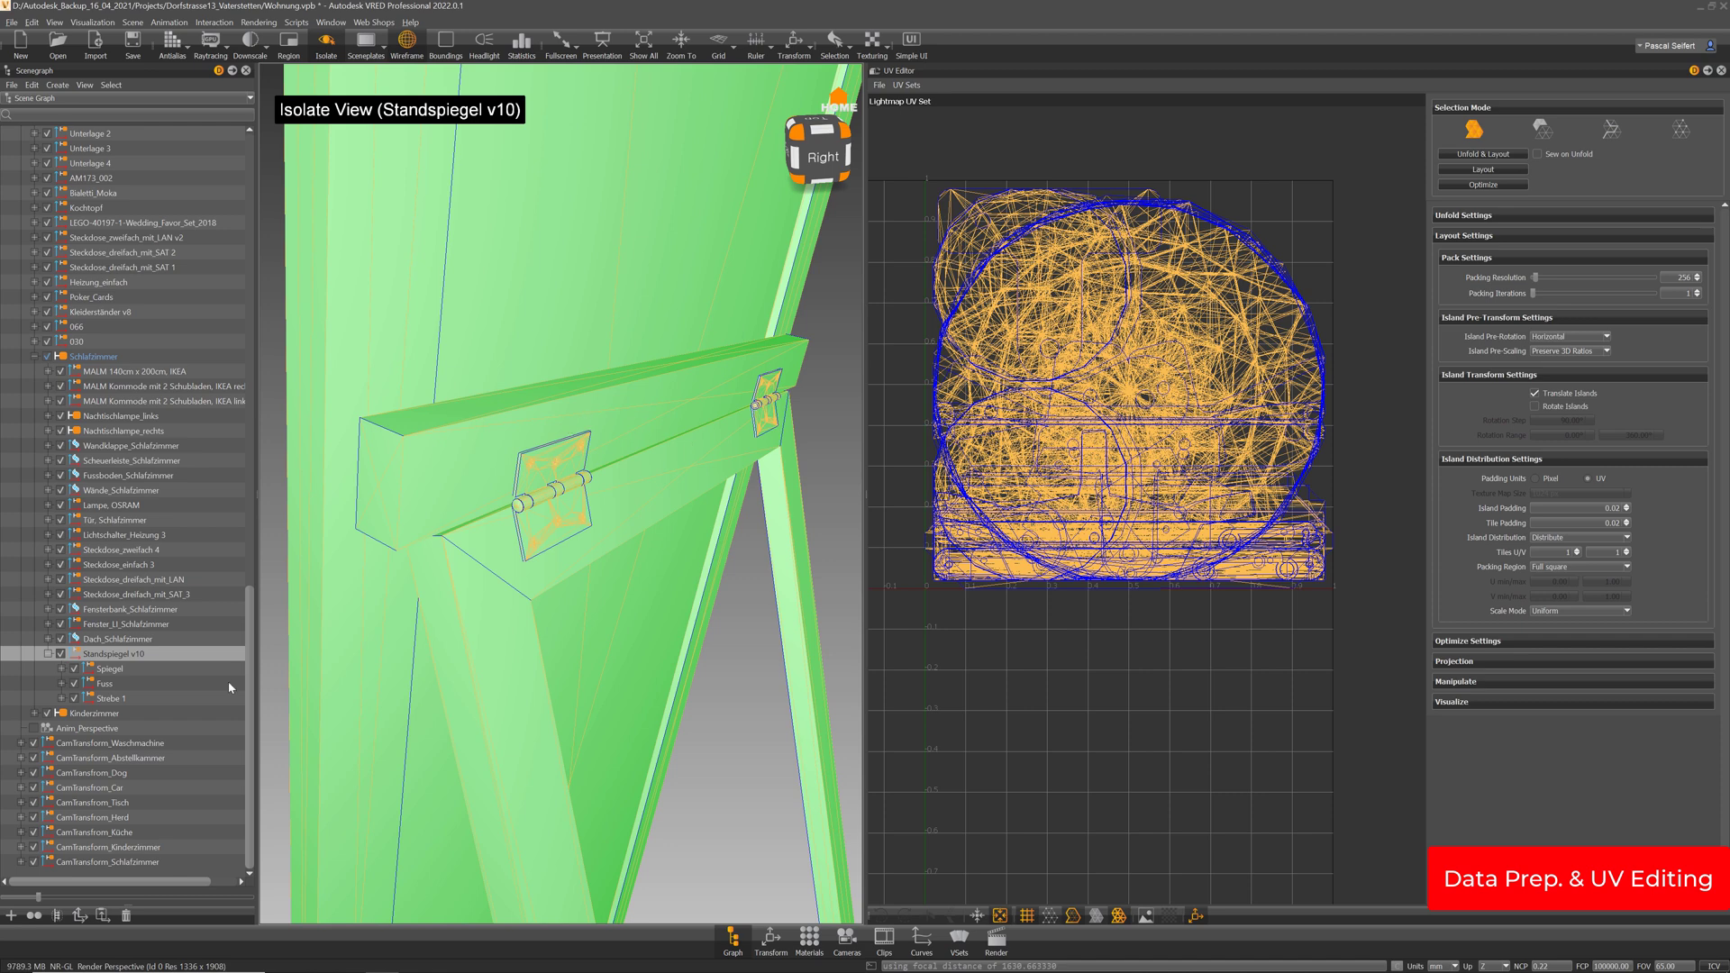
Expand the Spiegel group and orbit back round to the mirror's front
left_click(62, 668)
scroll(697, 435, "down", 5)
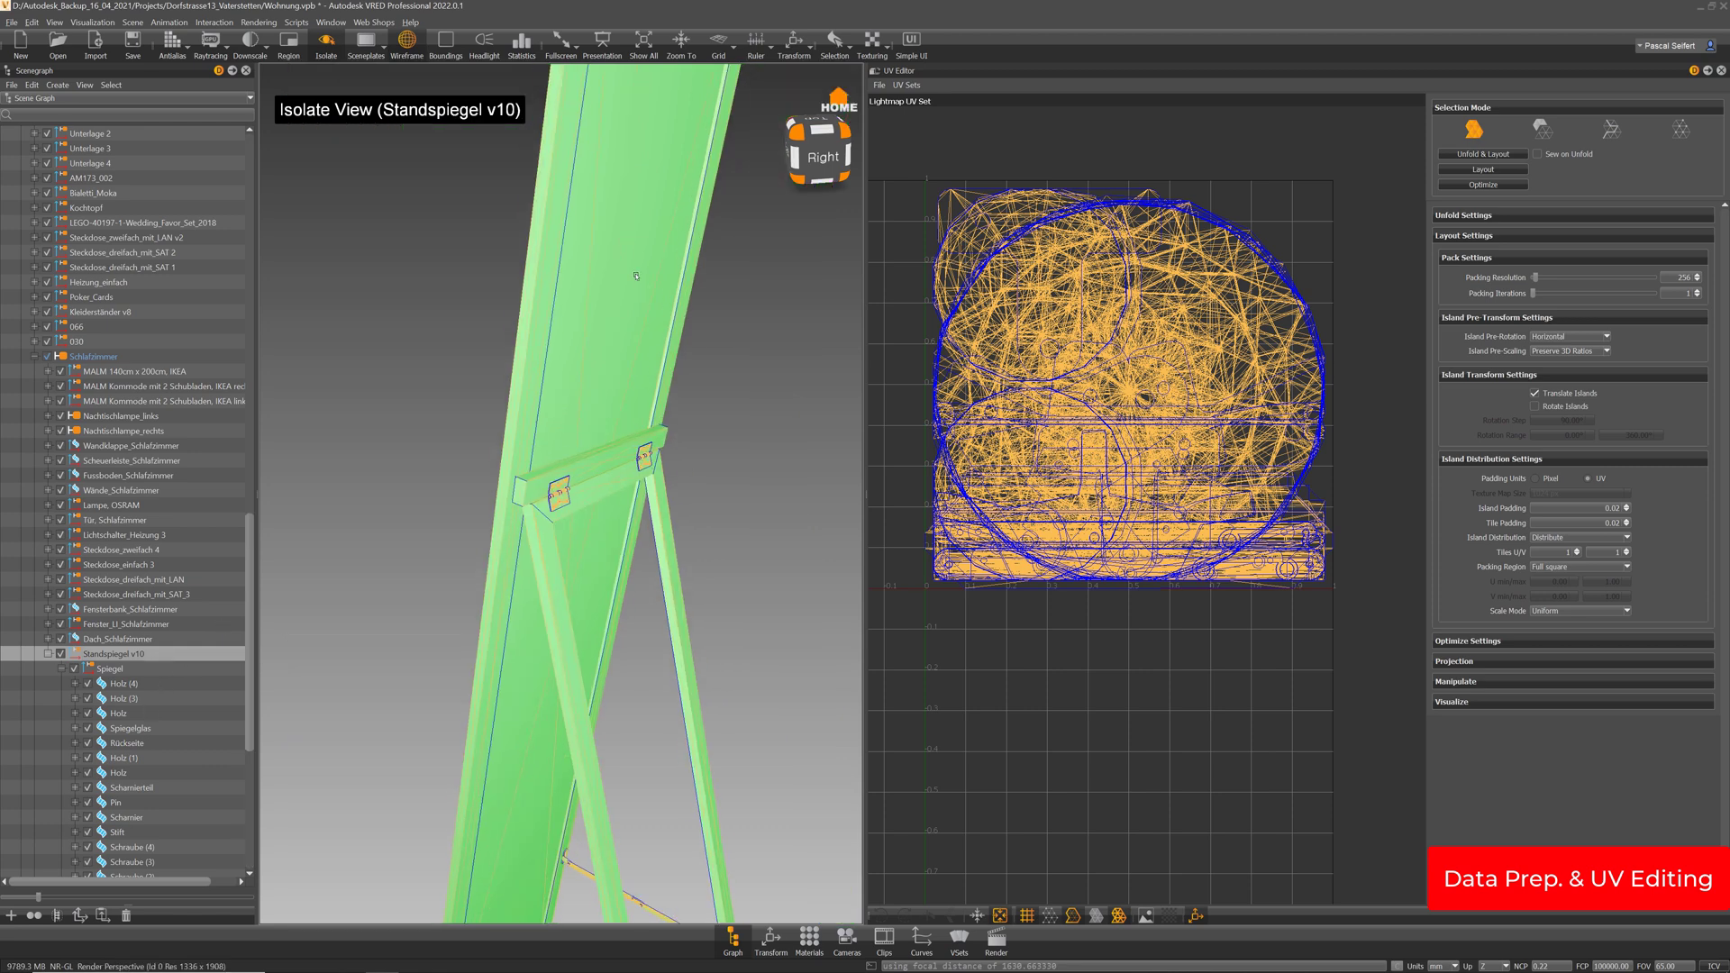
left_click_drag(637, 274, 811, 360)
left_click_drag(653, 384, 808, 455)
scroll(662, 468, "down", 3)
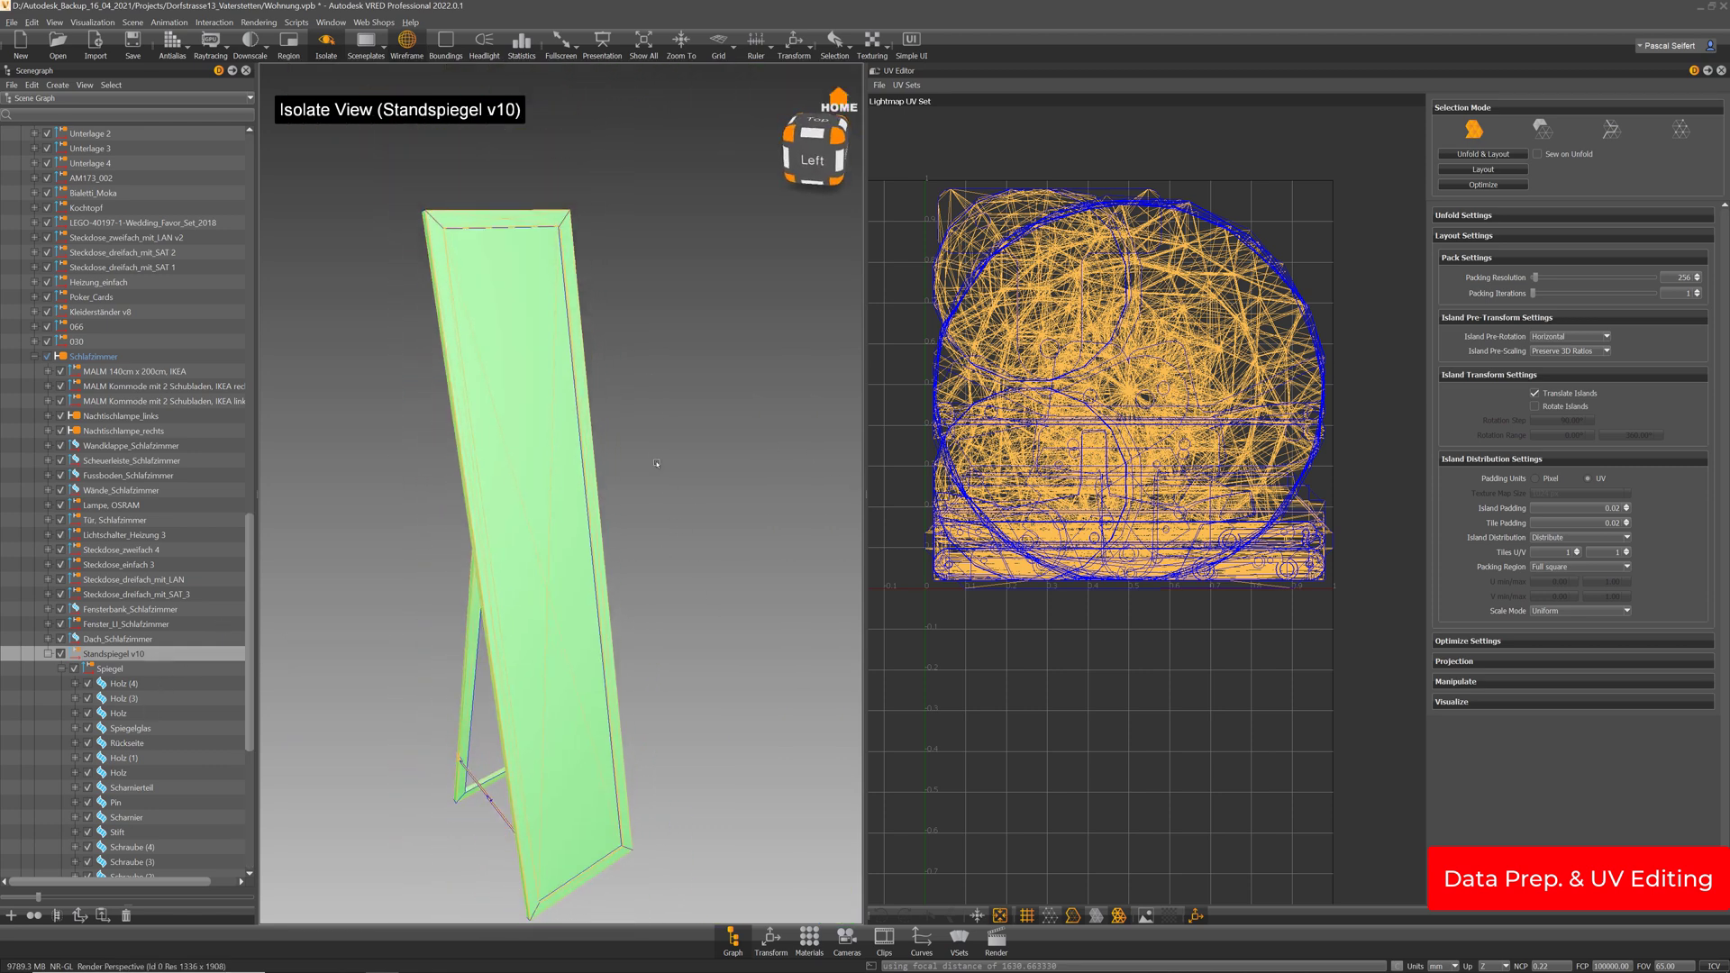
mouse_move(577, 543)
left_mouse_down()
mouse_move(591, 594)
mouse_move(572, 576)
left_mouse_up()
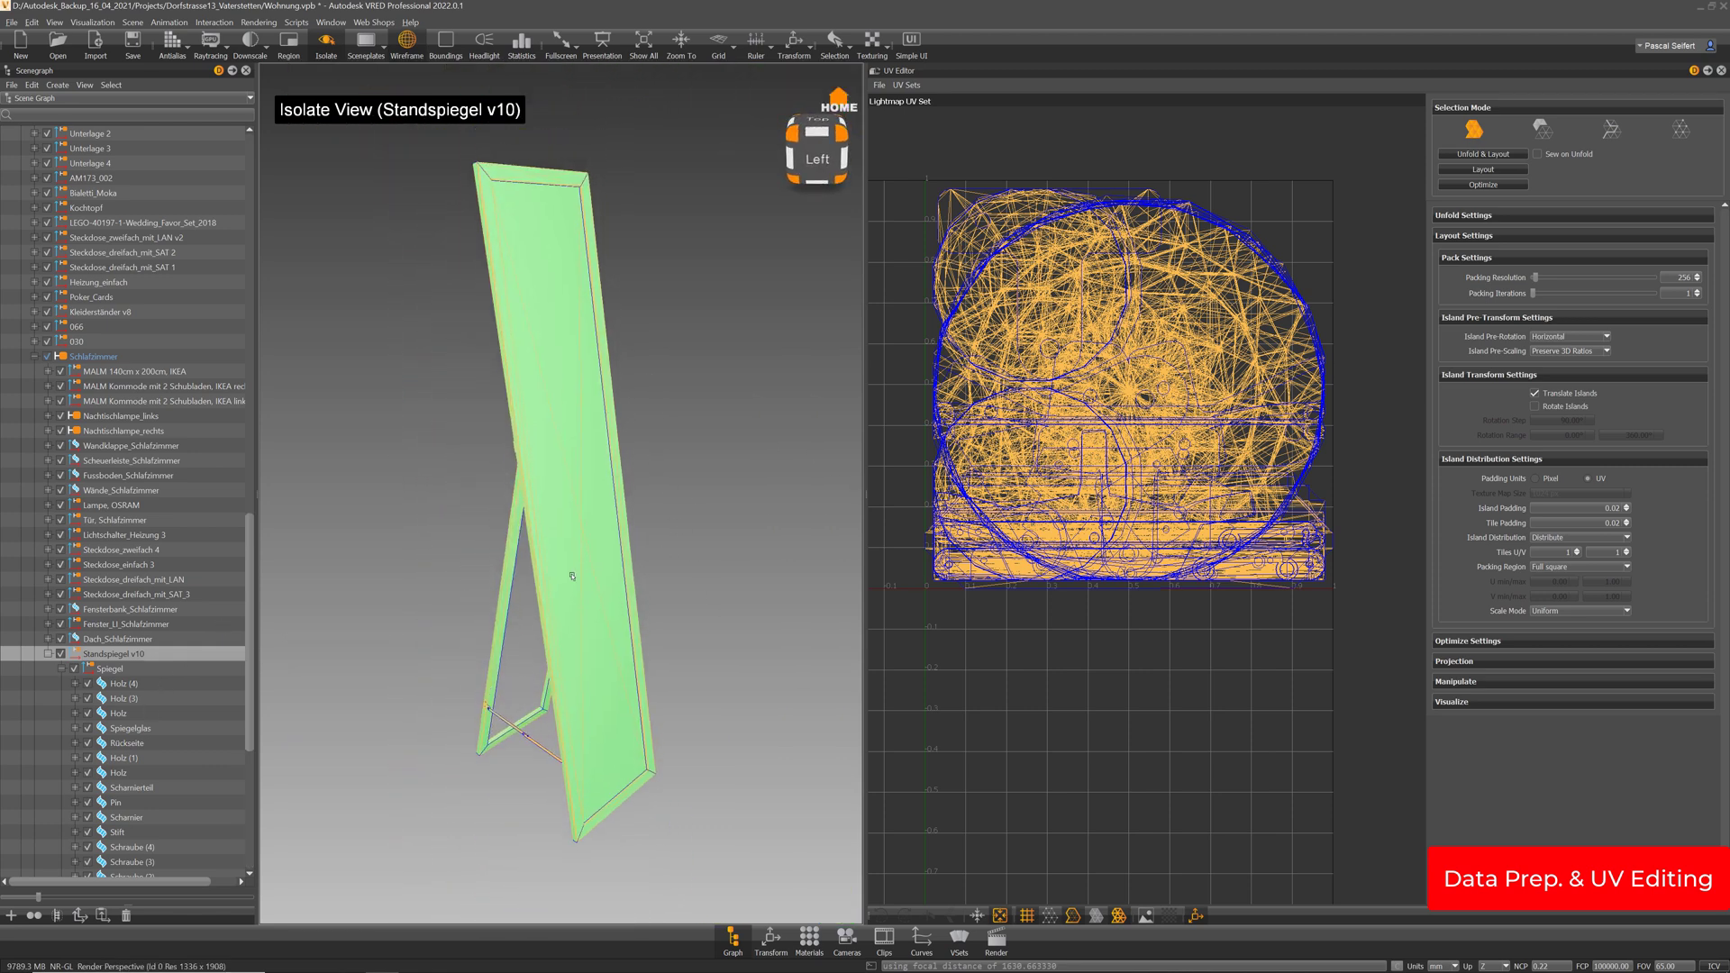
Select the five Holz wood pieces, including Holz (4), Holz (3), Holz and Holz (1)
left_click(126, 685)
left_click(121, 699, "ctrl")
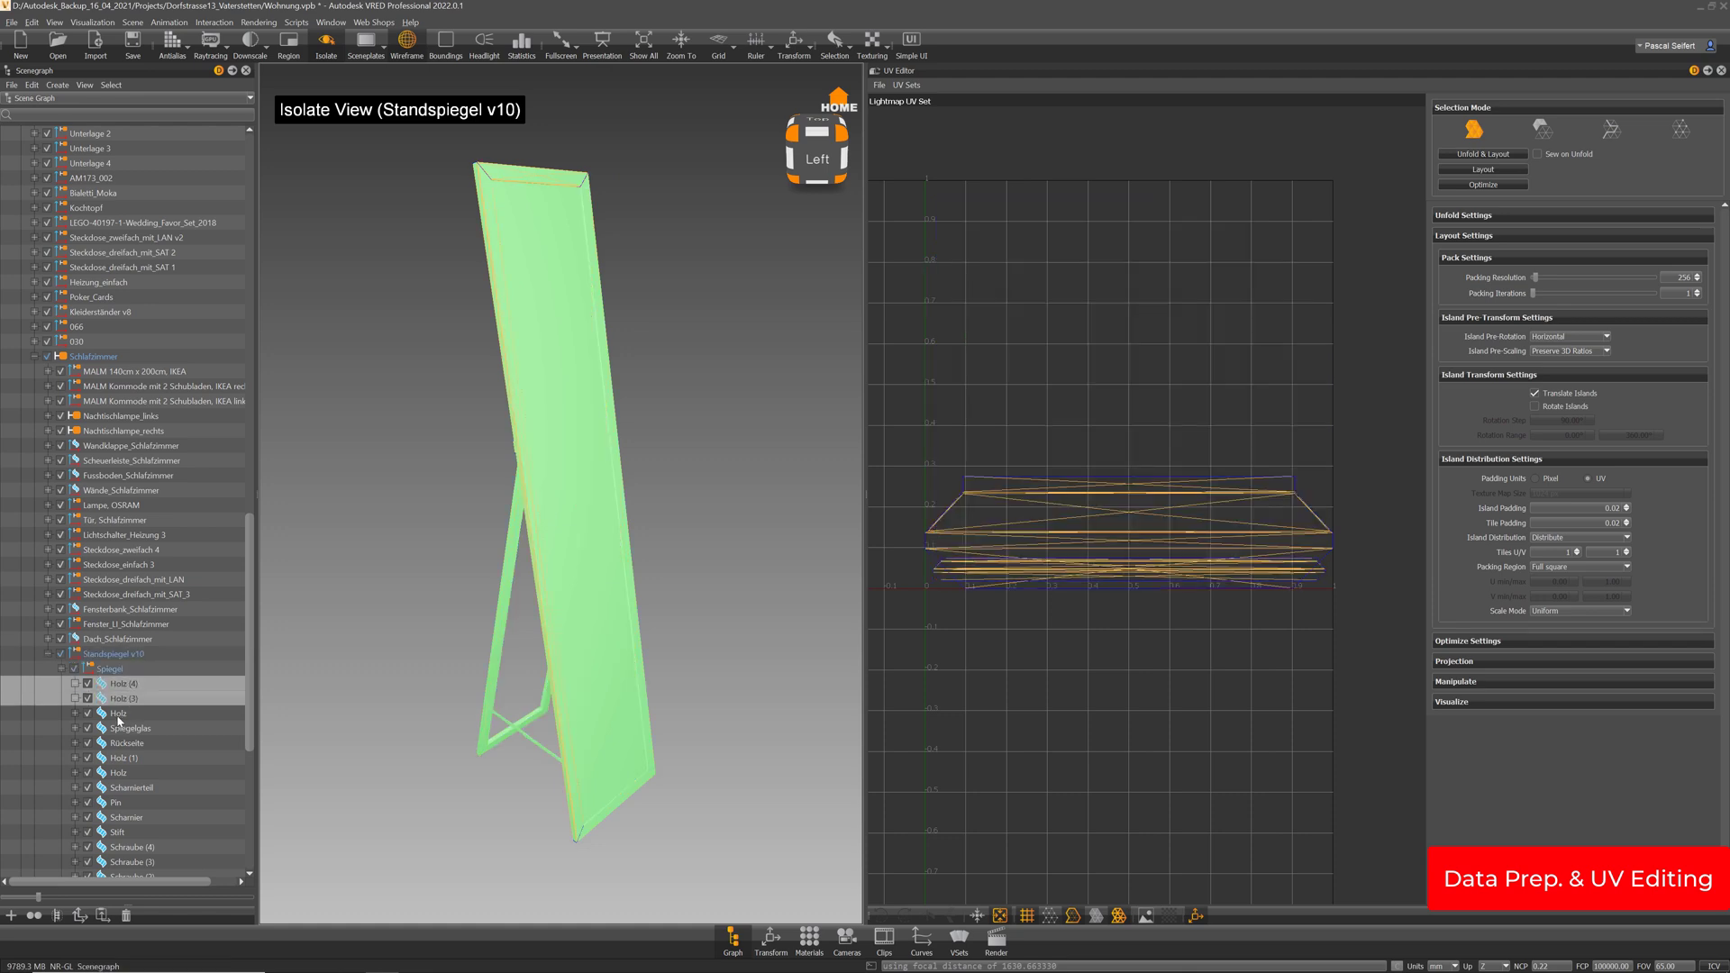
left_click(121, 713, "ctrl")
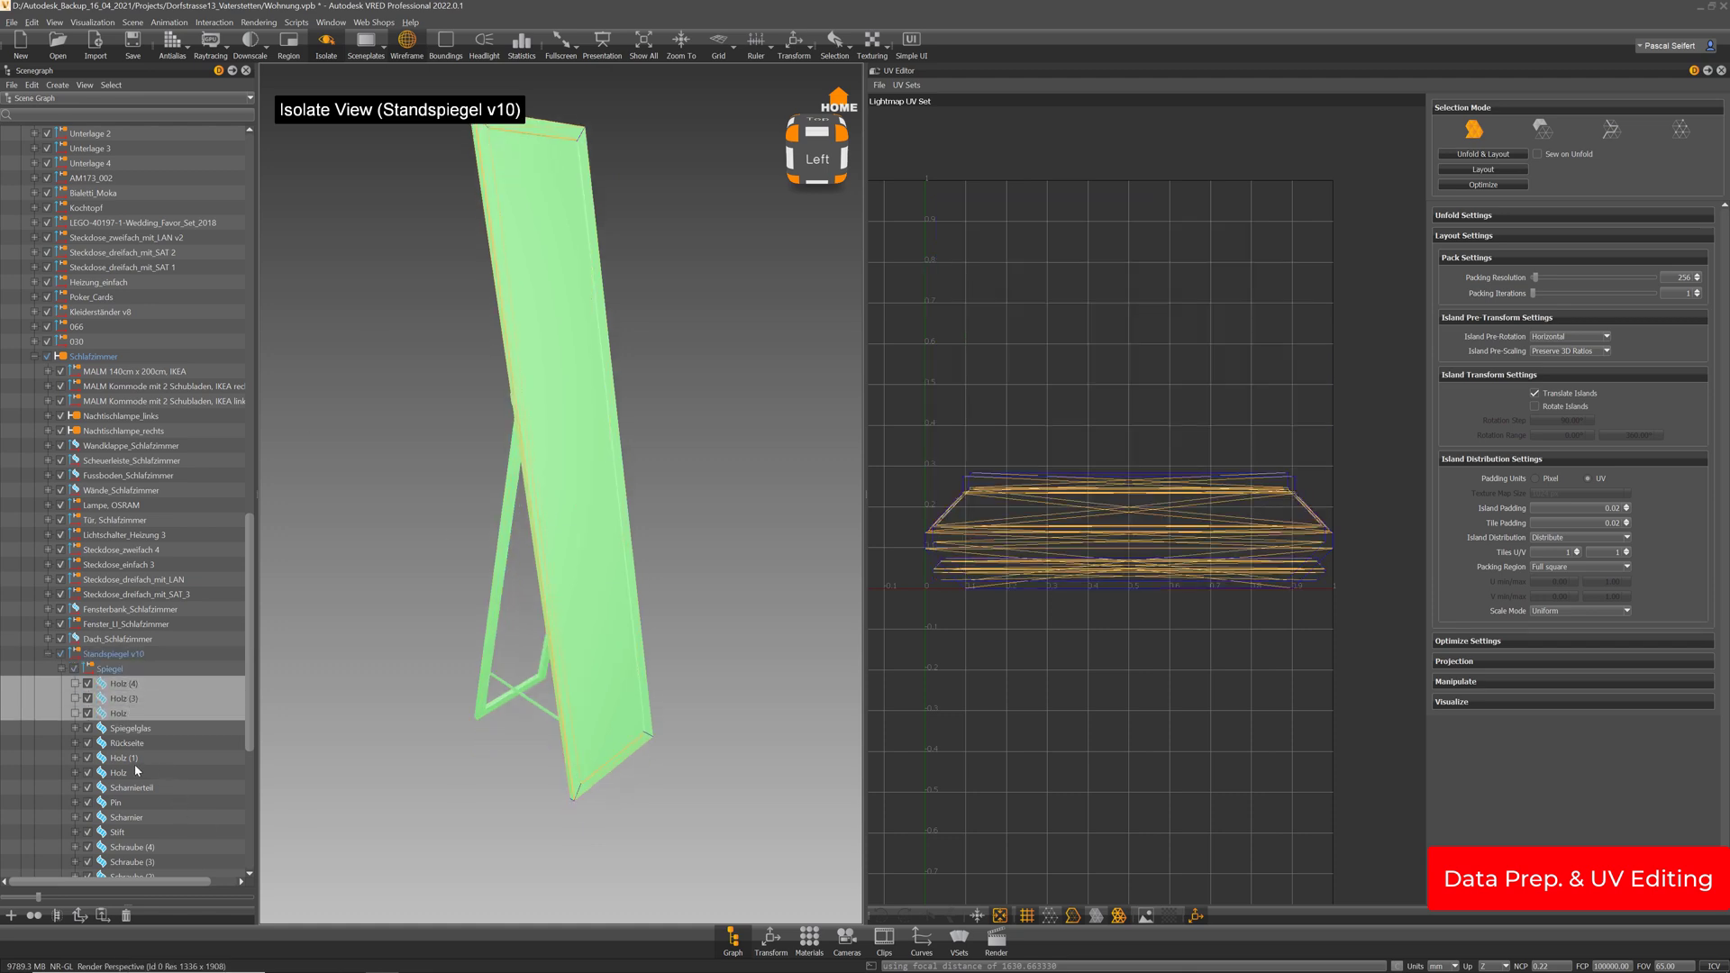
left_click(124, 757, "ctrl")
left_click_drag(571, 515, 600, 441)
left_click(121, 773, "ctrl")
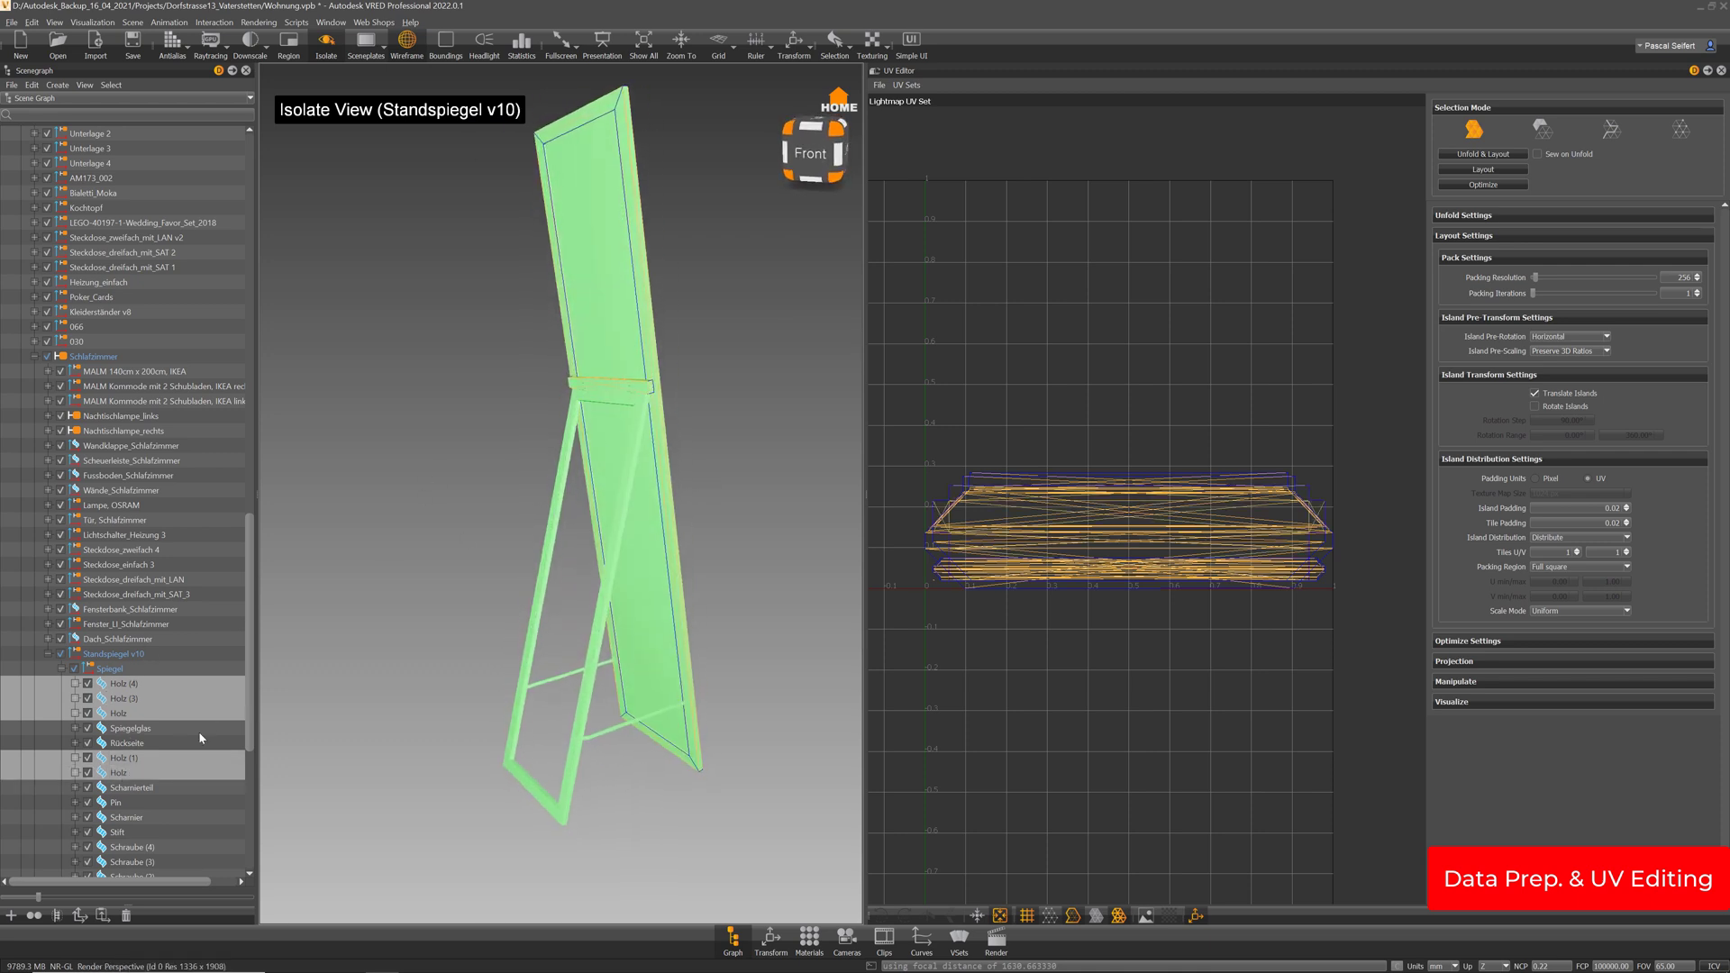
scroll(173, 728, "down", 3)
left_click_drag(490, 571, 652, 529)
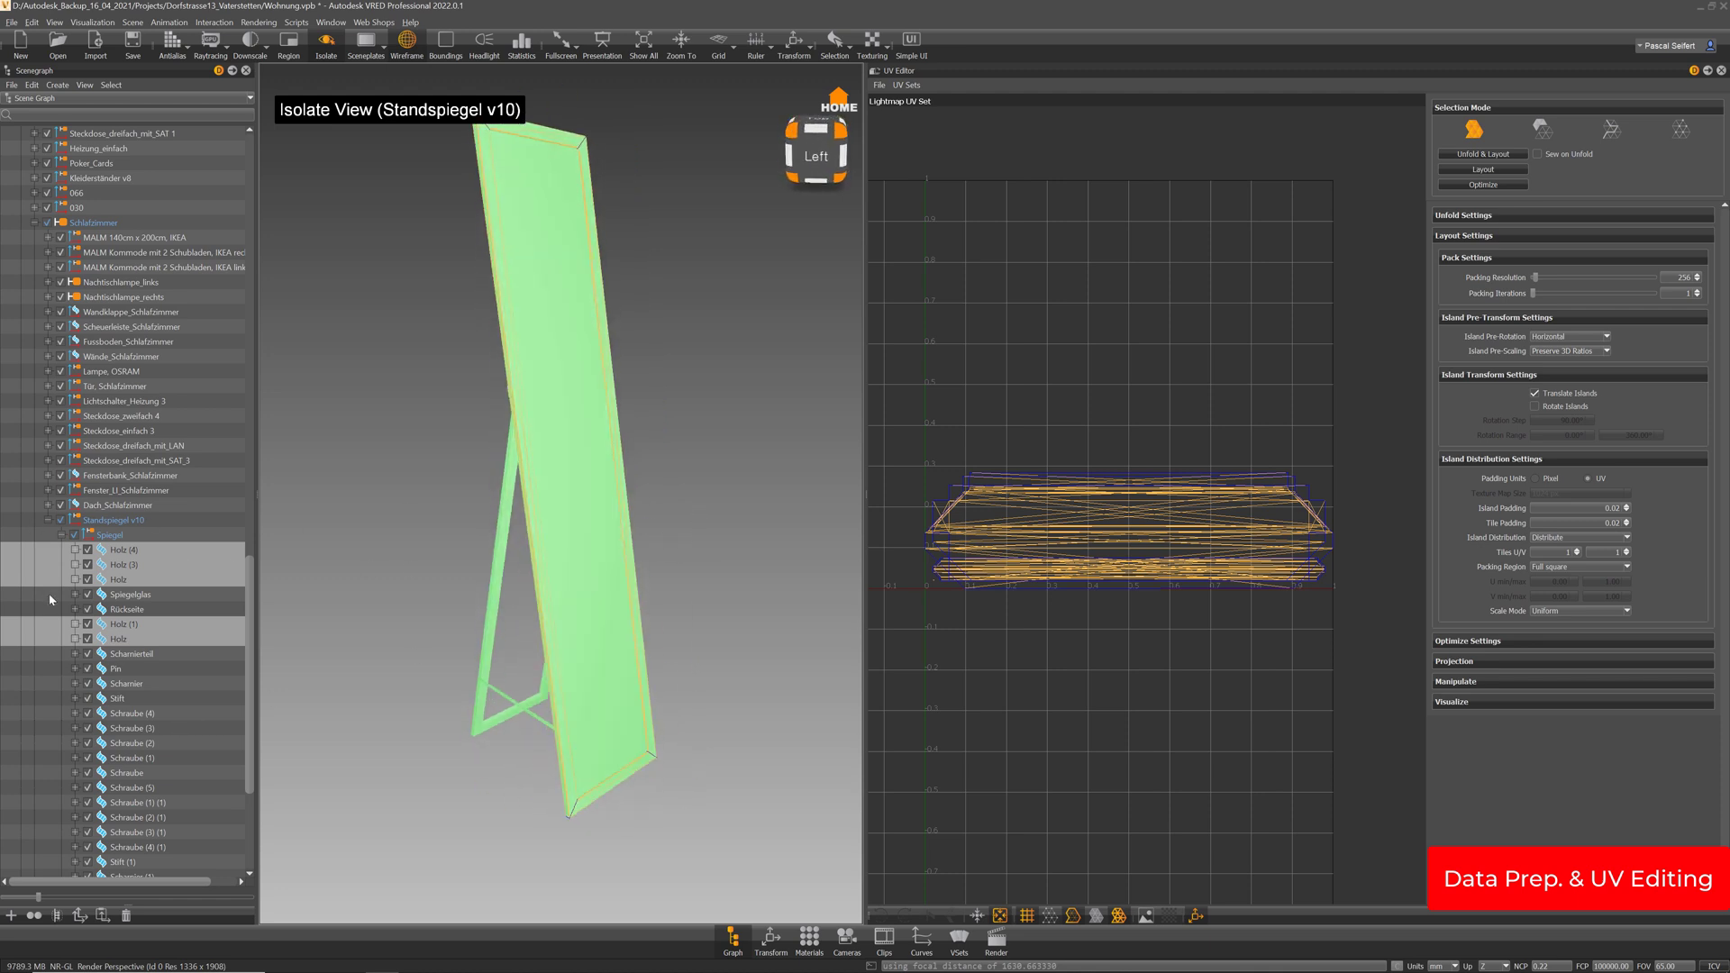
middle_click_drag(630, 563, 629, 591)
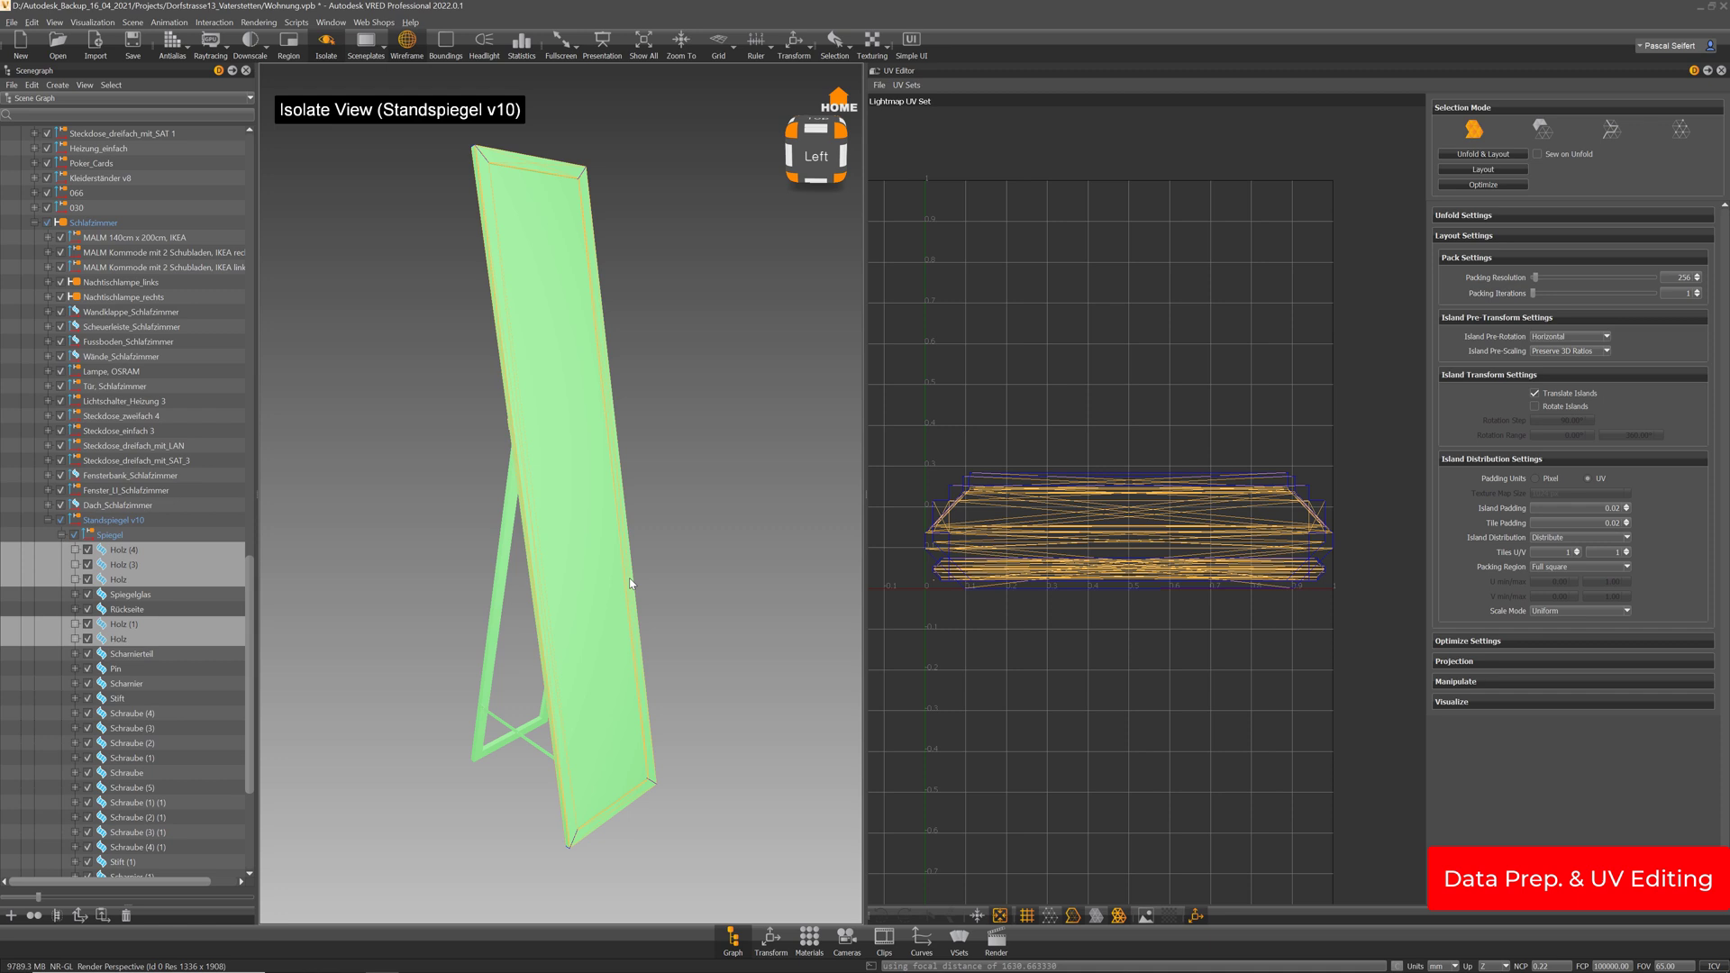
Merge the selected wood pieces into one node and rename it Holzrahmen
key("ctrl+m")
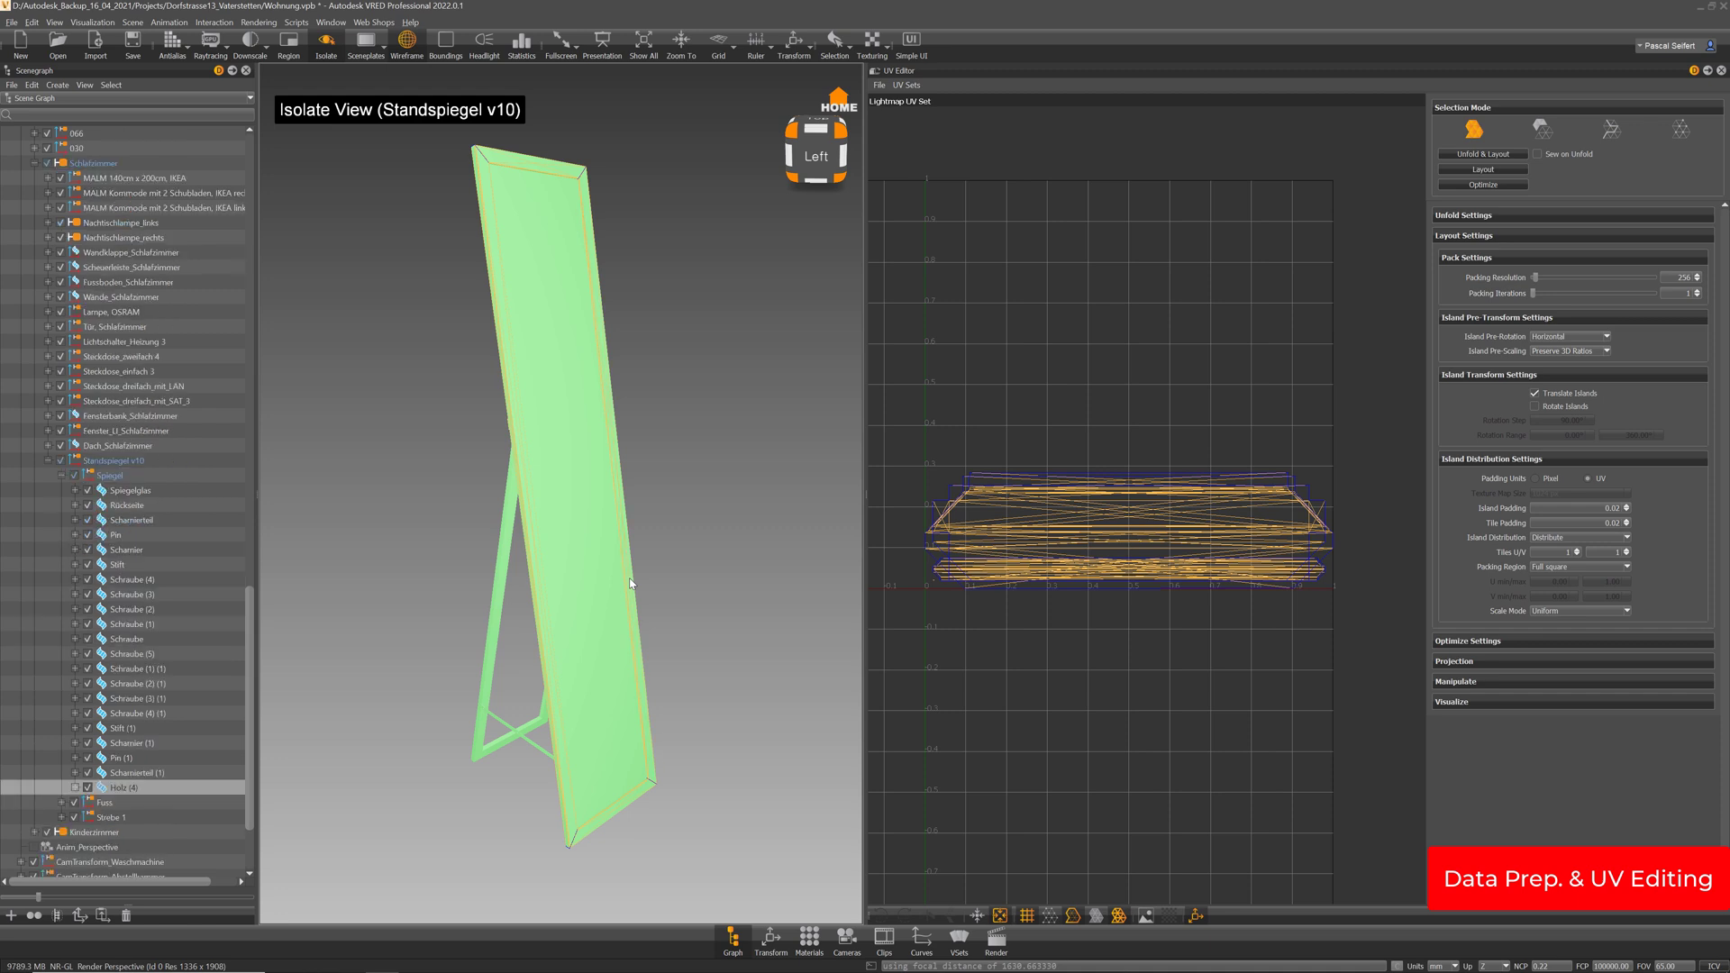
double_click(217, 791)
type("rahmen")
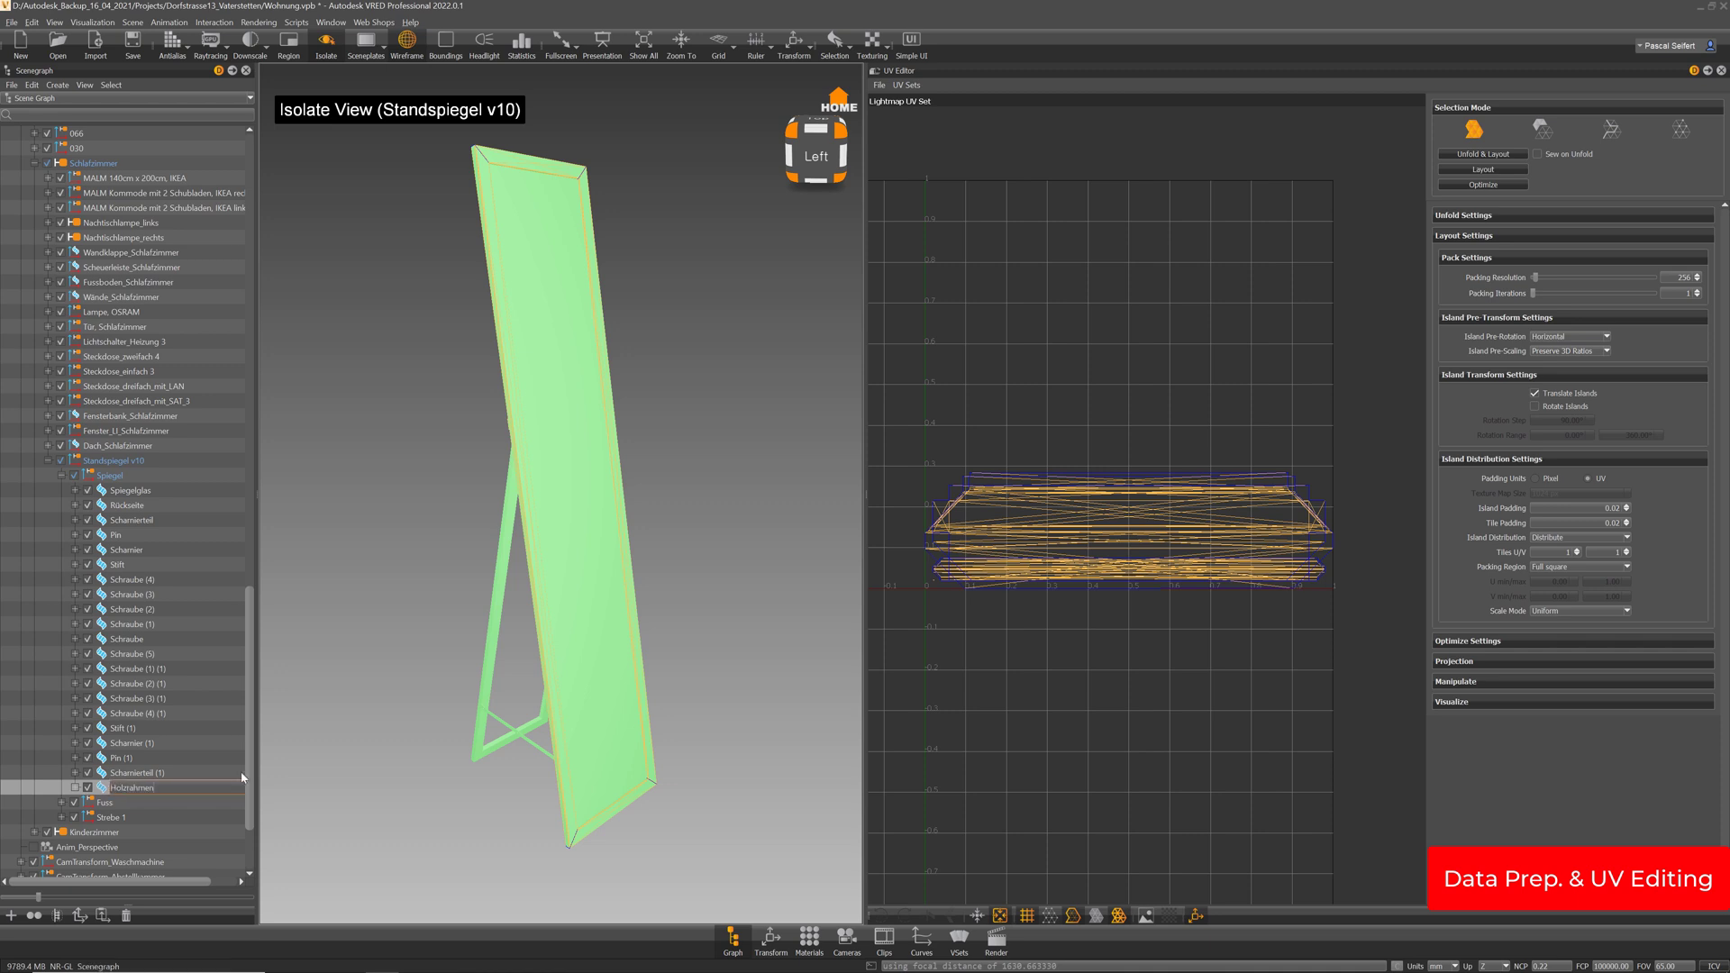
key("Return")
key("Return")
Pan and zoom the UV view to check Holzrahmen's islands packed as horizontal strips
middle_click_drag(1223, 643, 1238, 616)
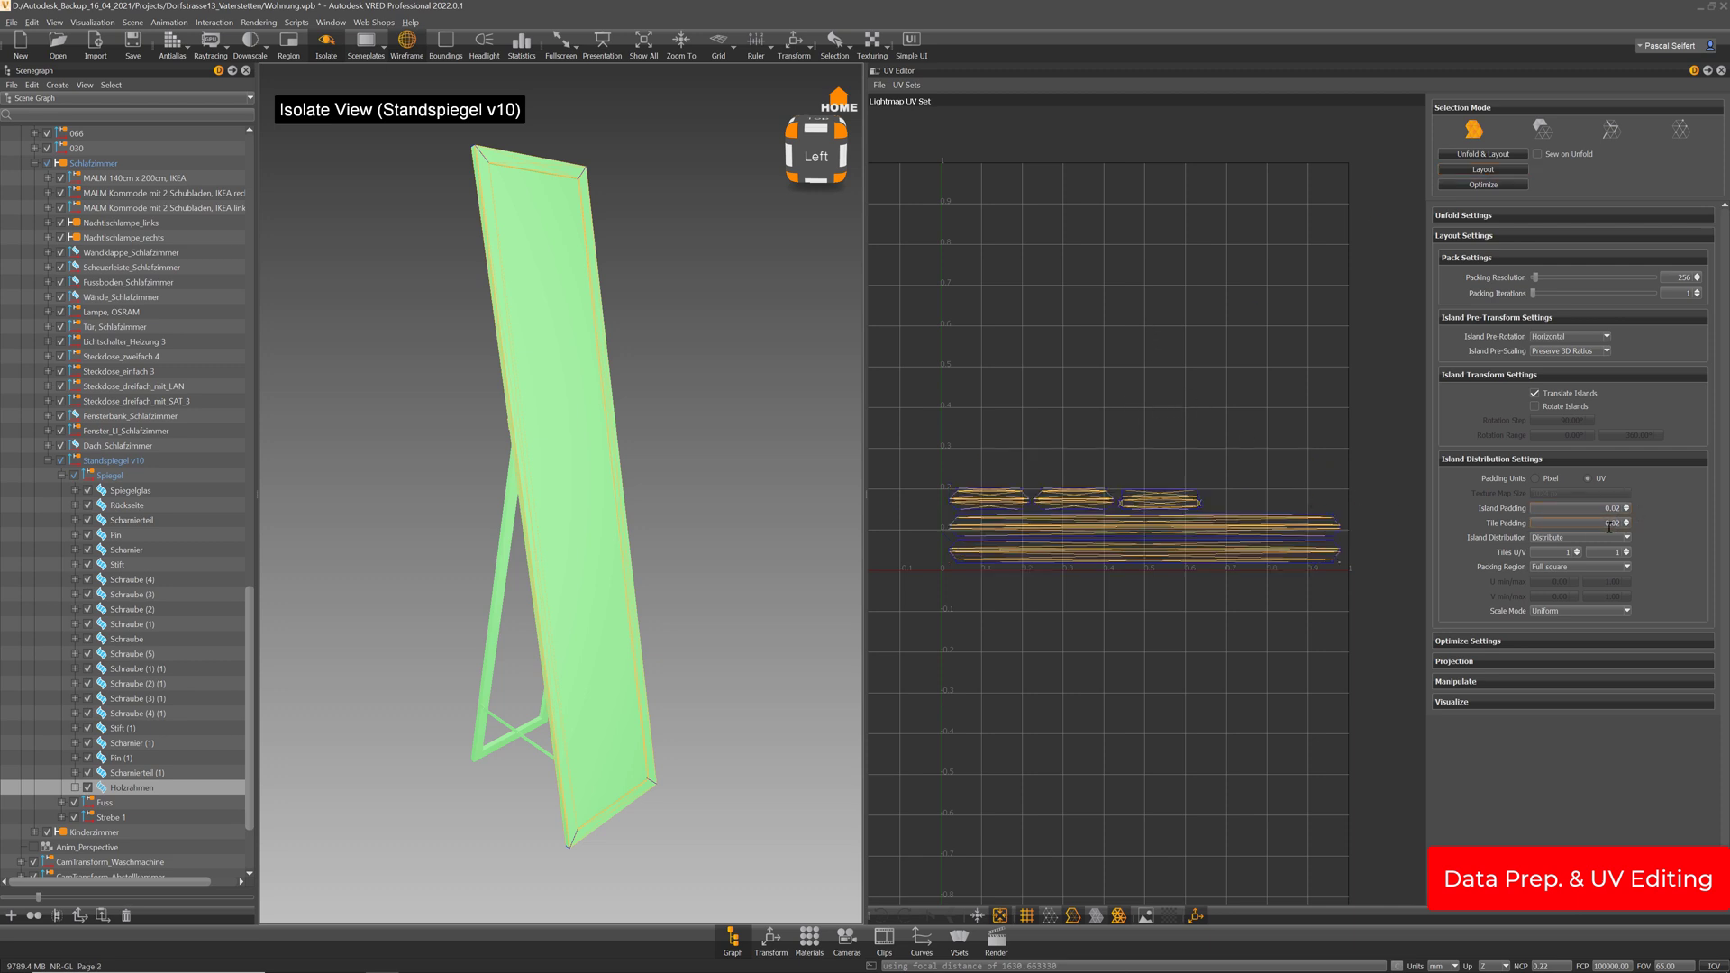
scroll(1168, 527, "up", 3)
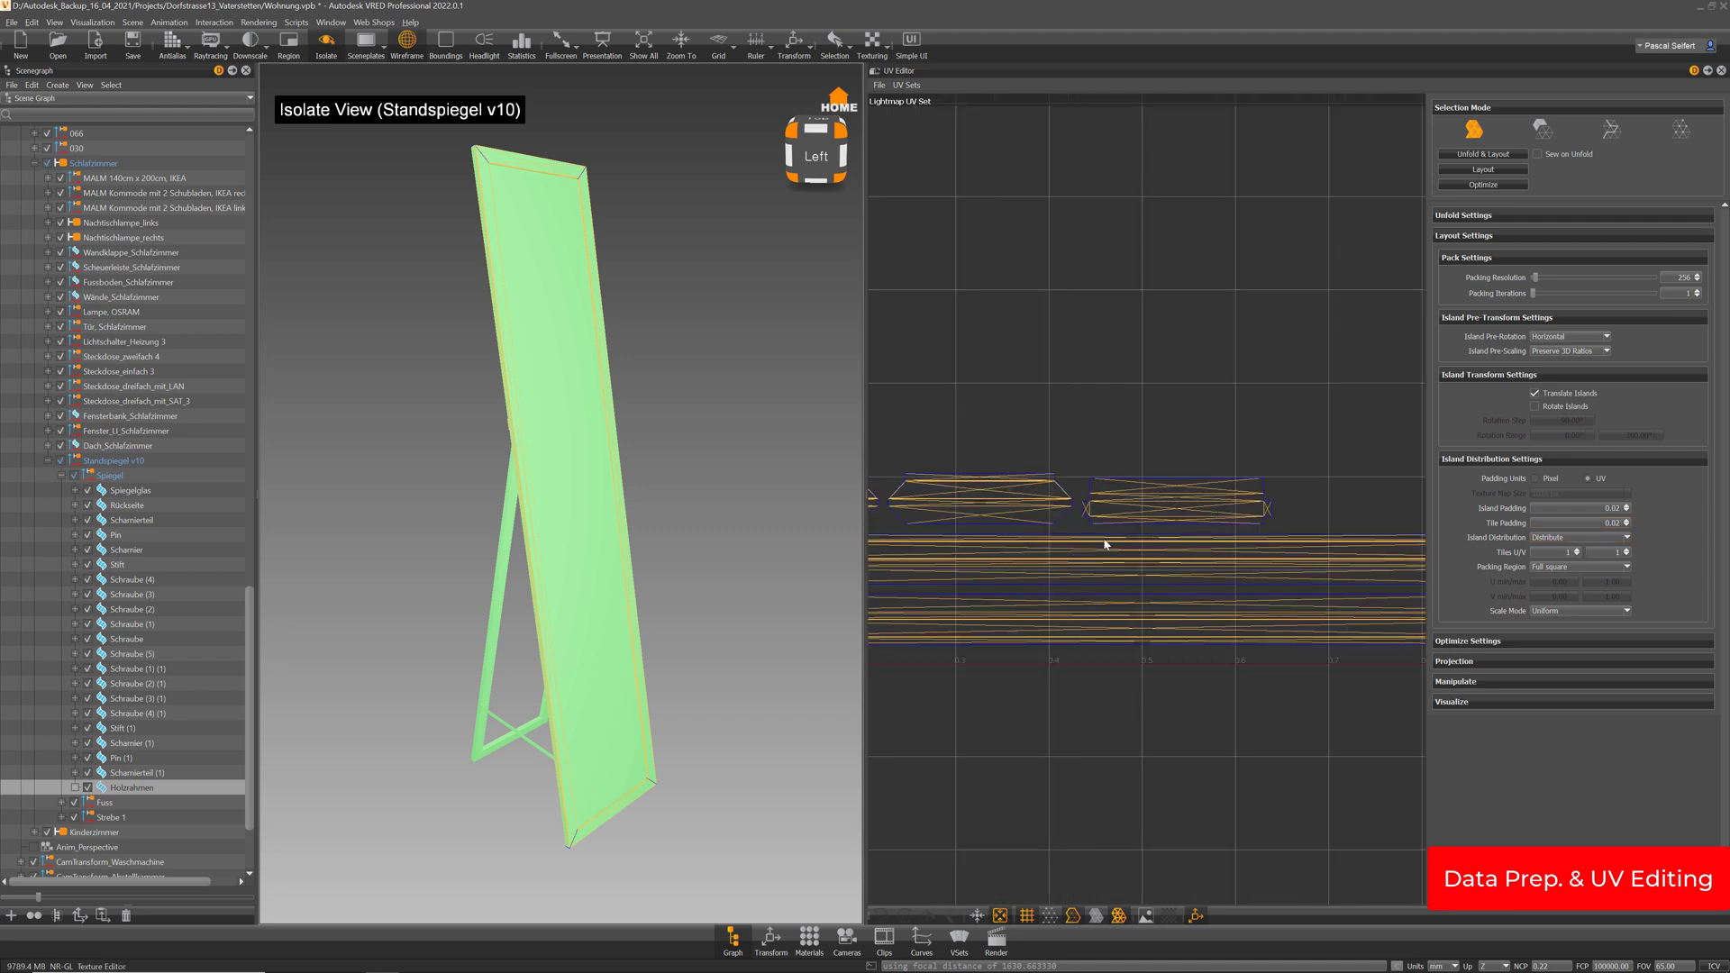
scroll(1106, 544, "down", 5)
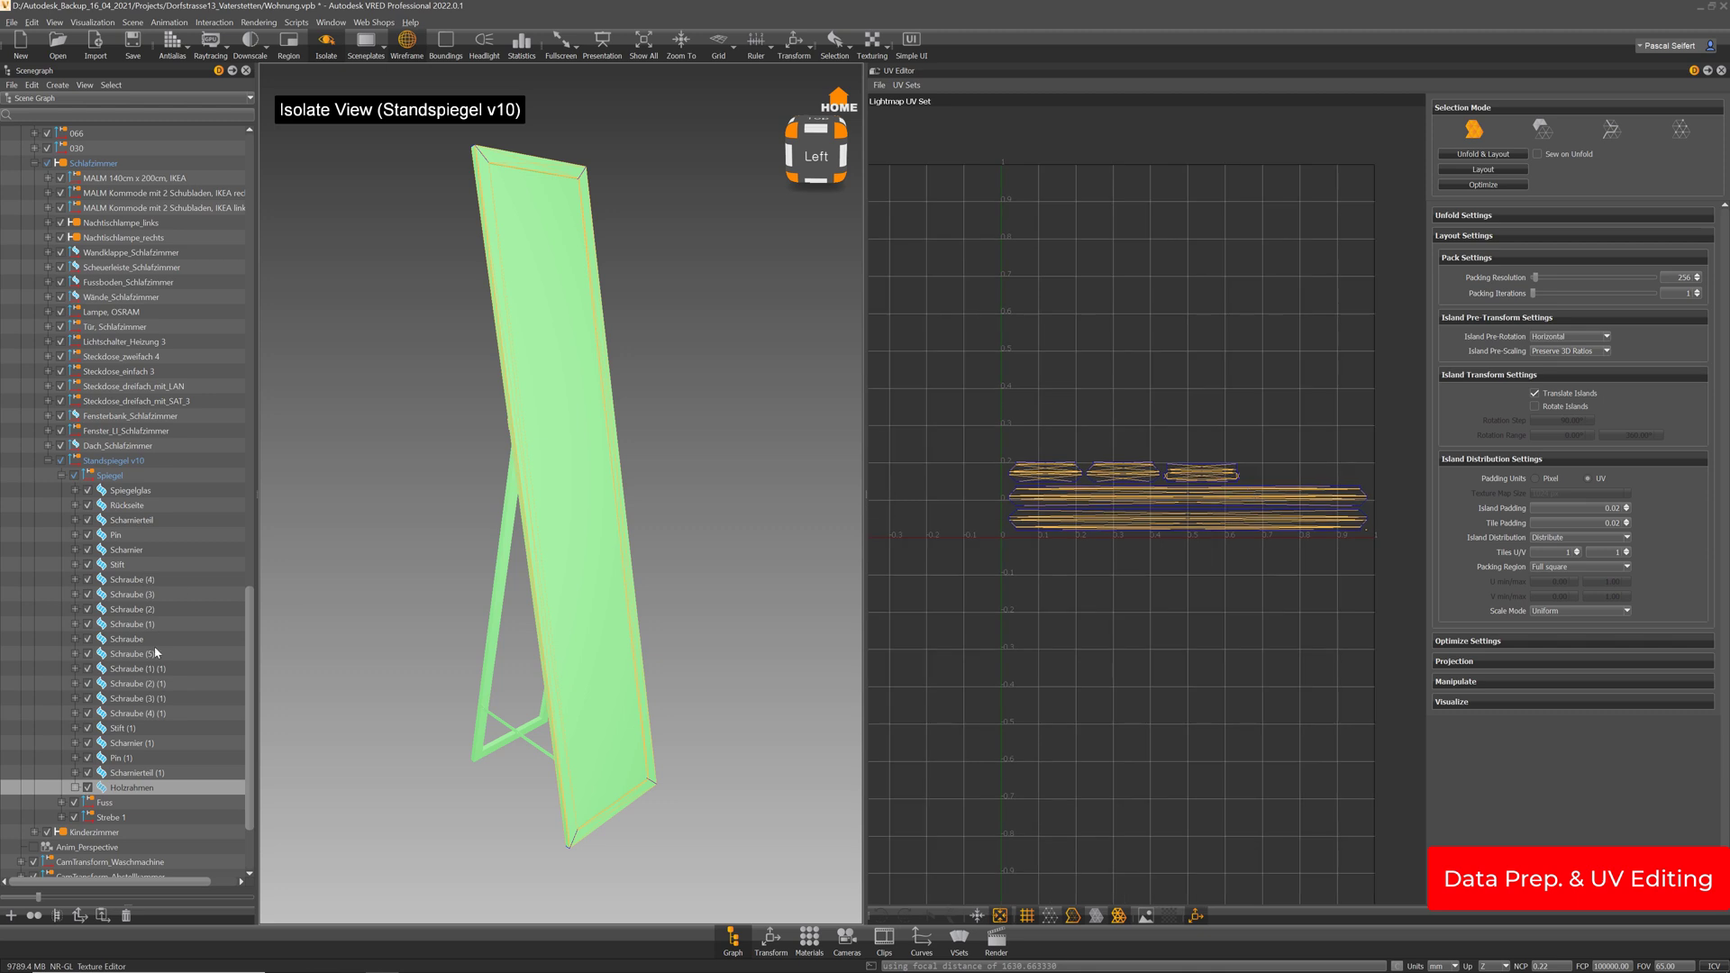
Check the lightmap UVs of Spiegelglas, Rückseite and Scharnierteil in turn
left_click(137, 491)
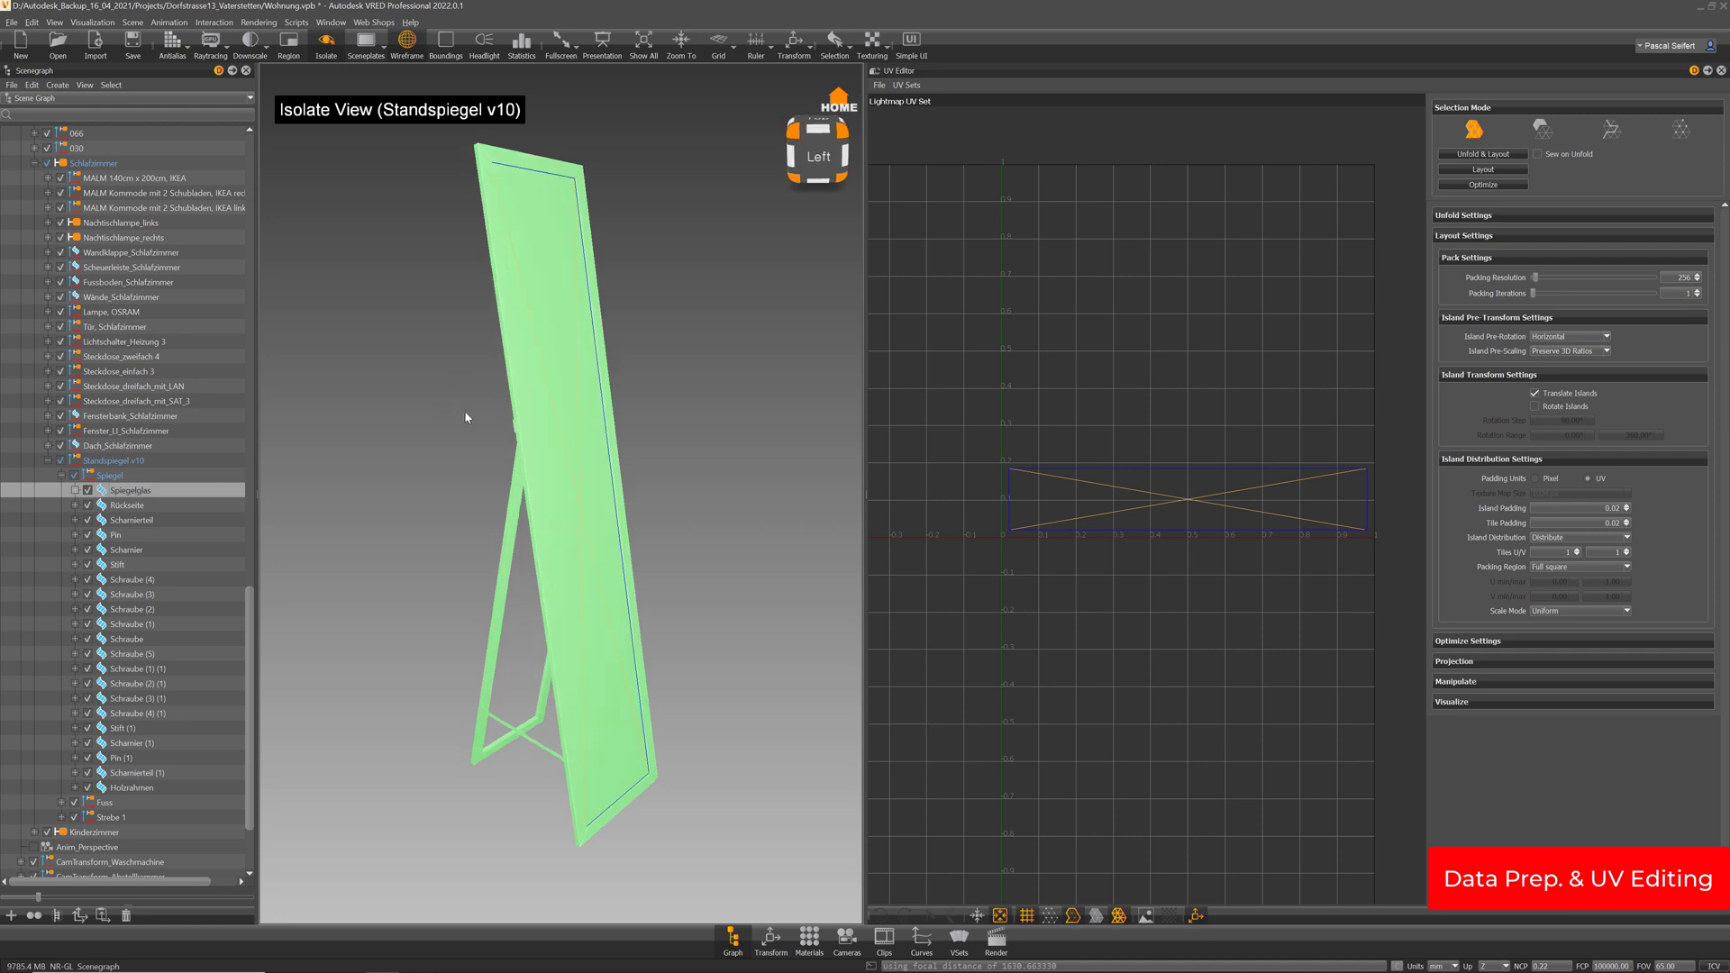
left_click_drag(467, 414, 845, 493, "alt")
left_click(144, 506)
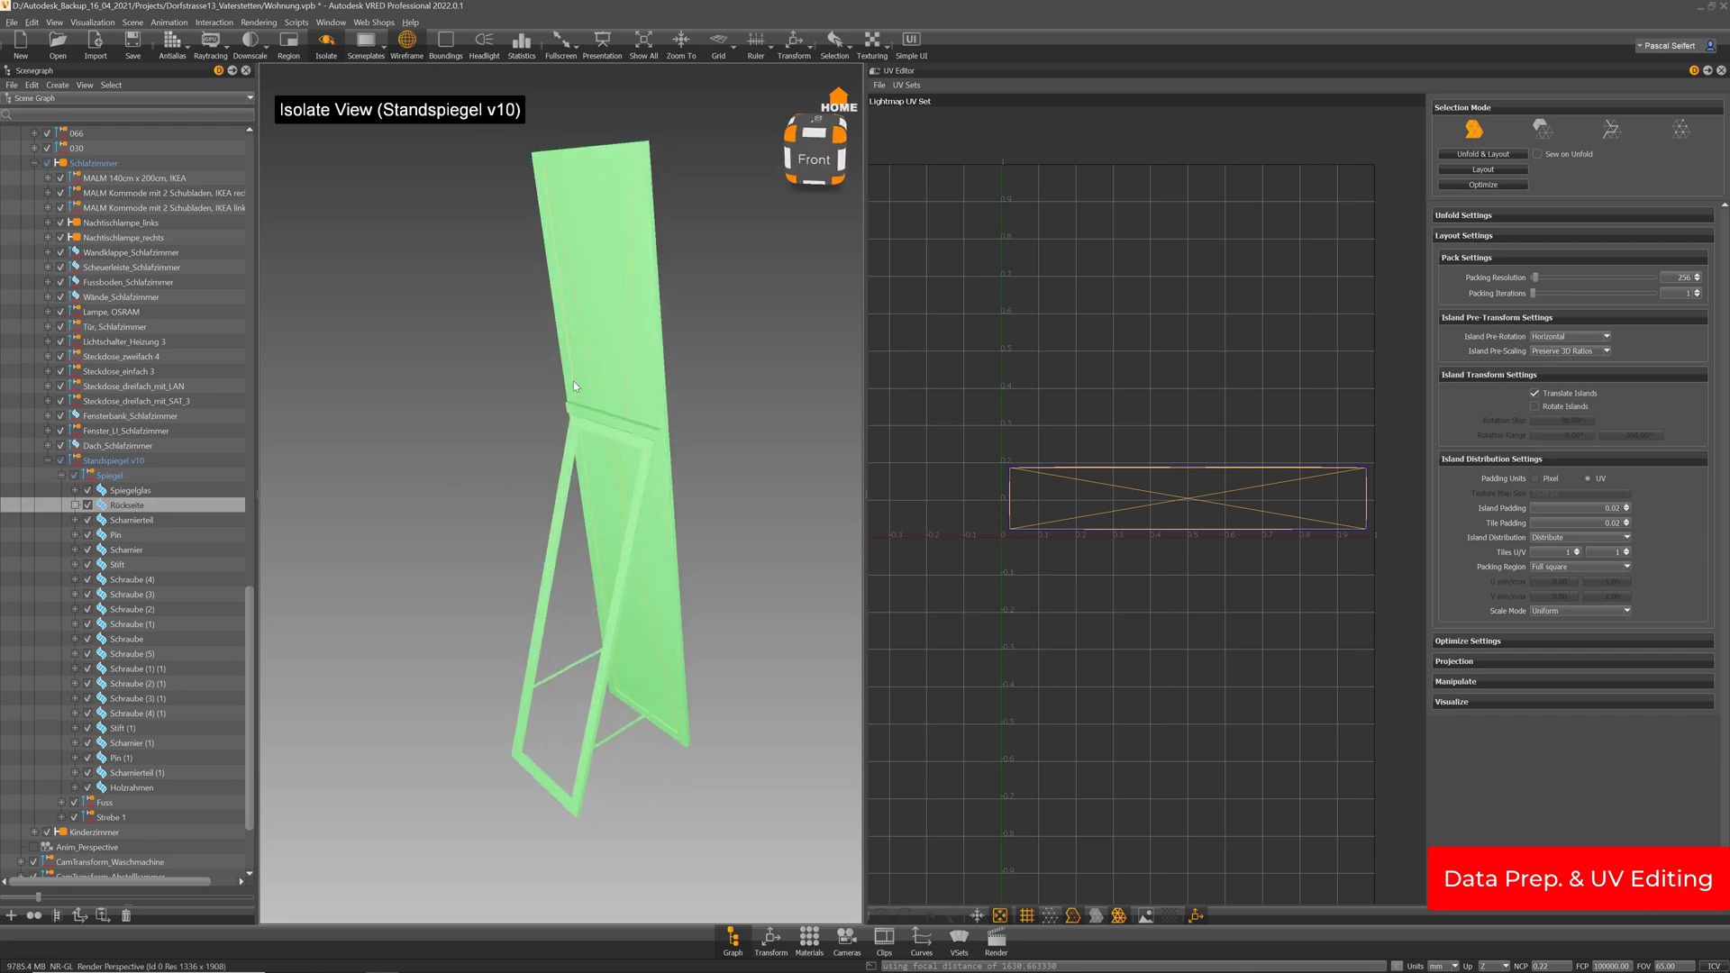
left_click(144, 524)
left_click_drag(463, 398, 552, 429, "alt")
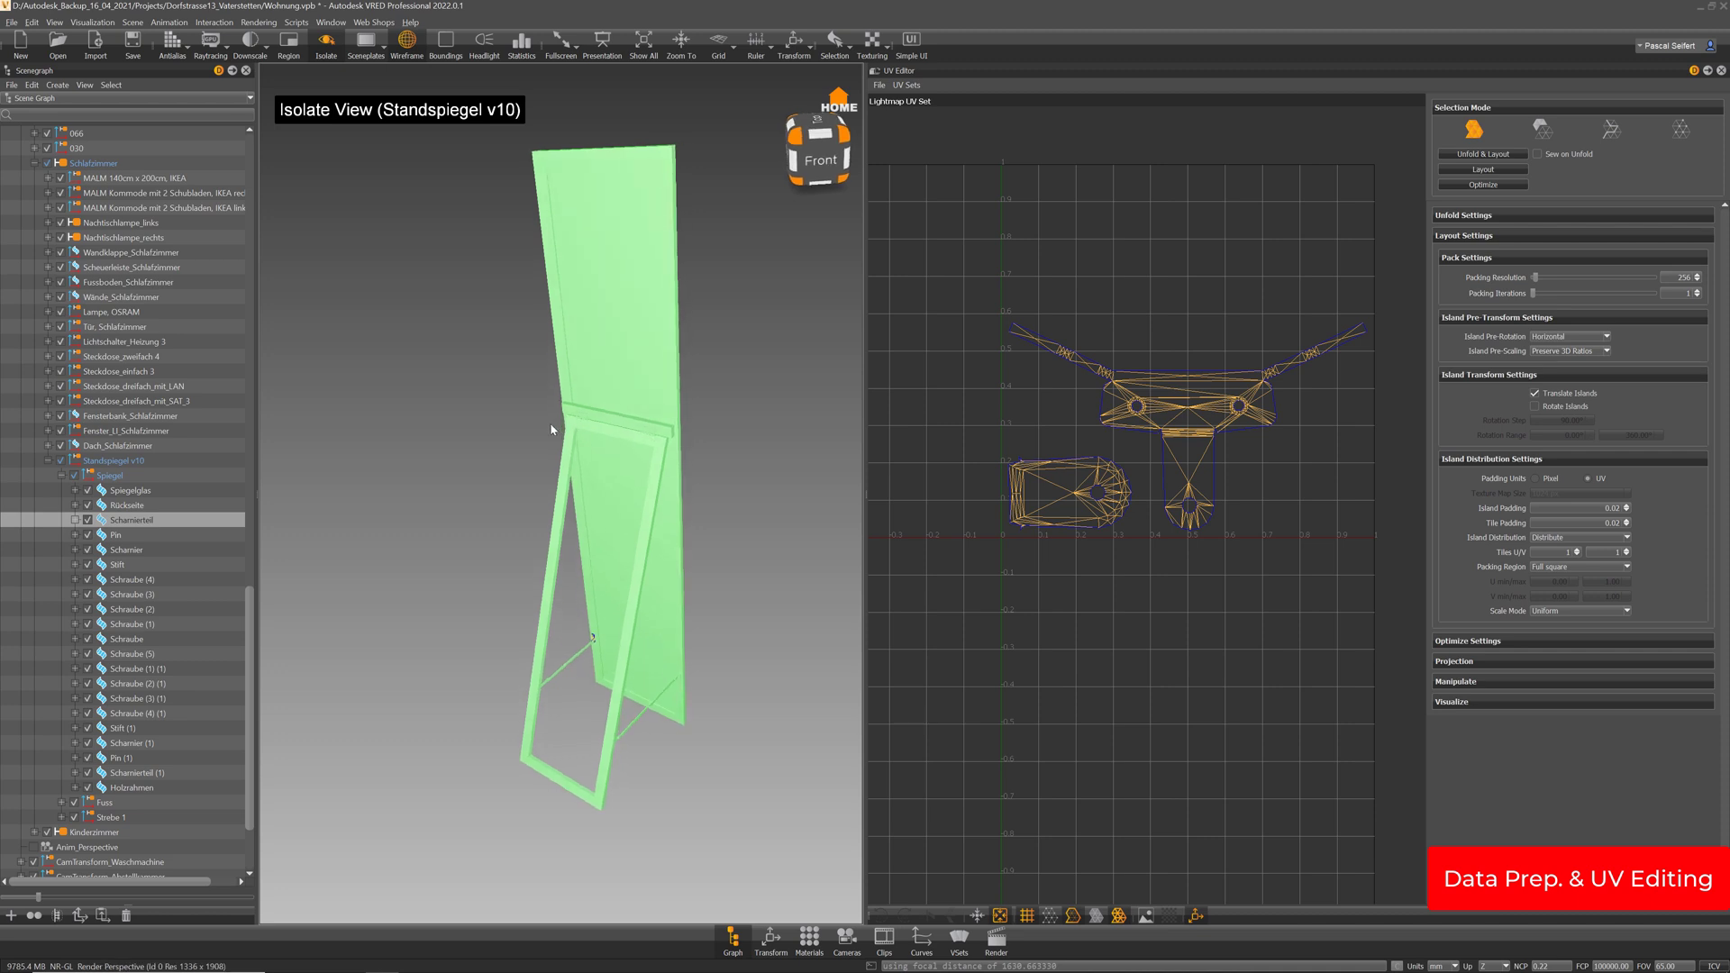
scroll(597, 641, "up", 10)
scroll(629, 642, "down", 6)
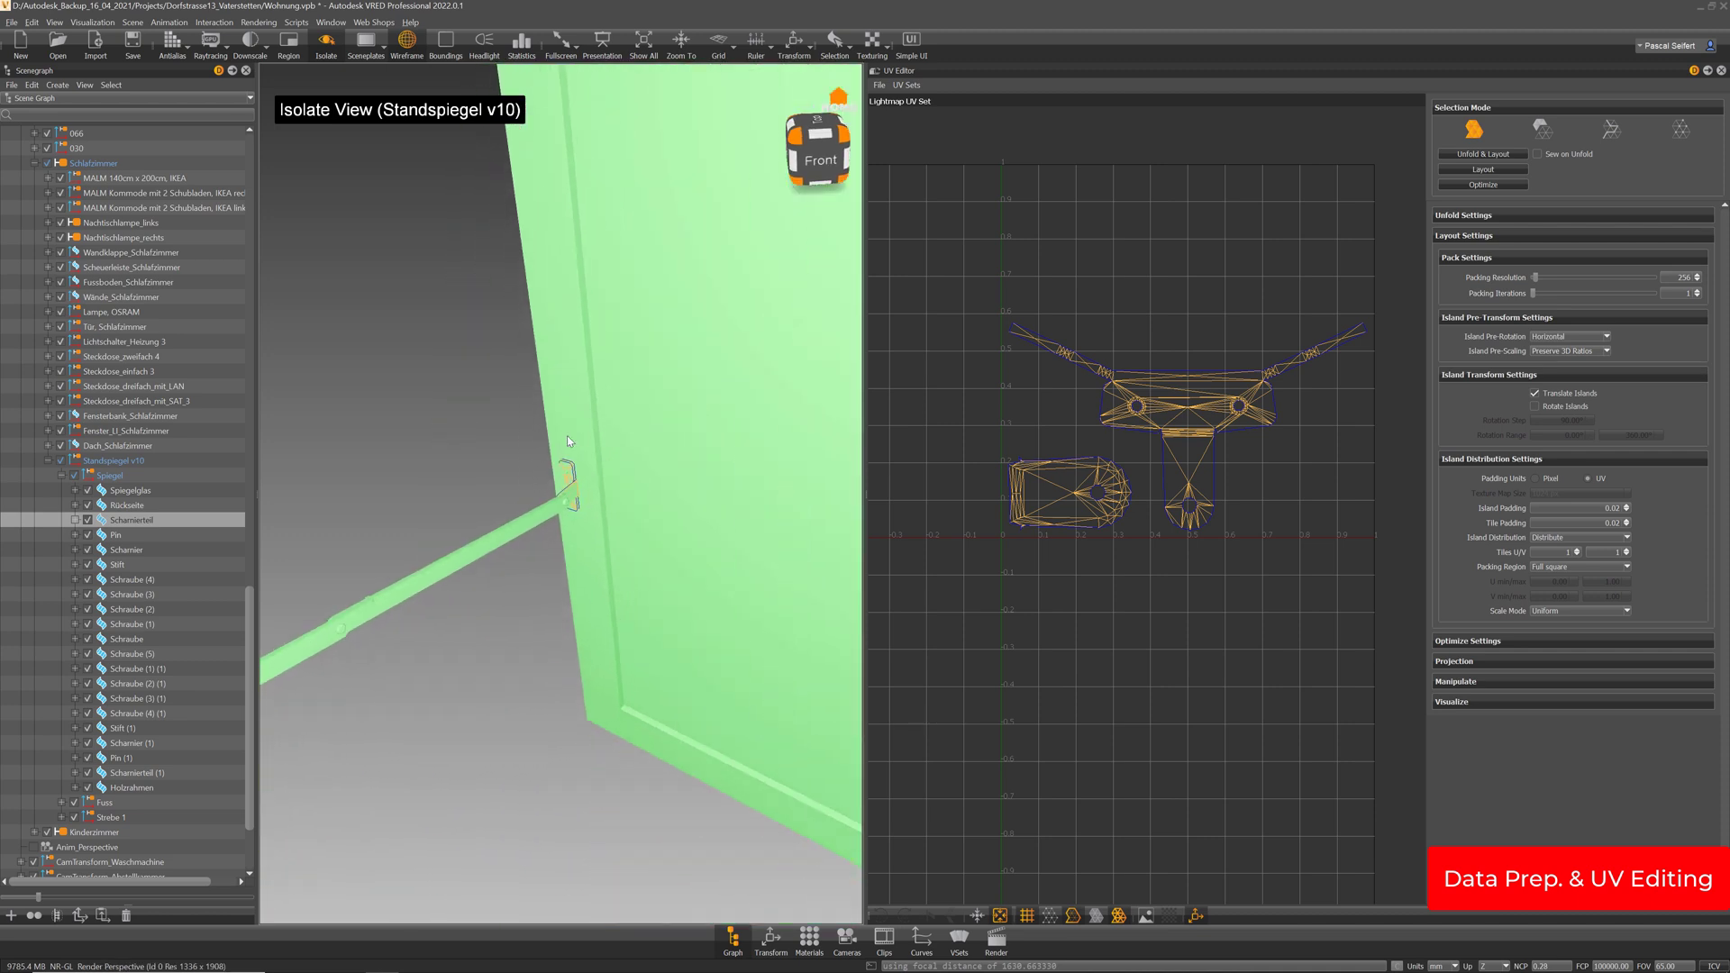
left_click_drag(637, 534, 513, 499, "alt")
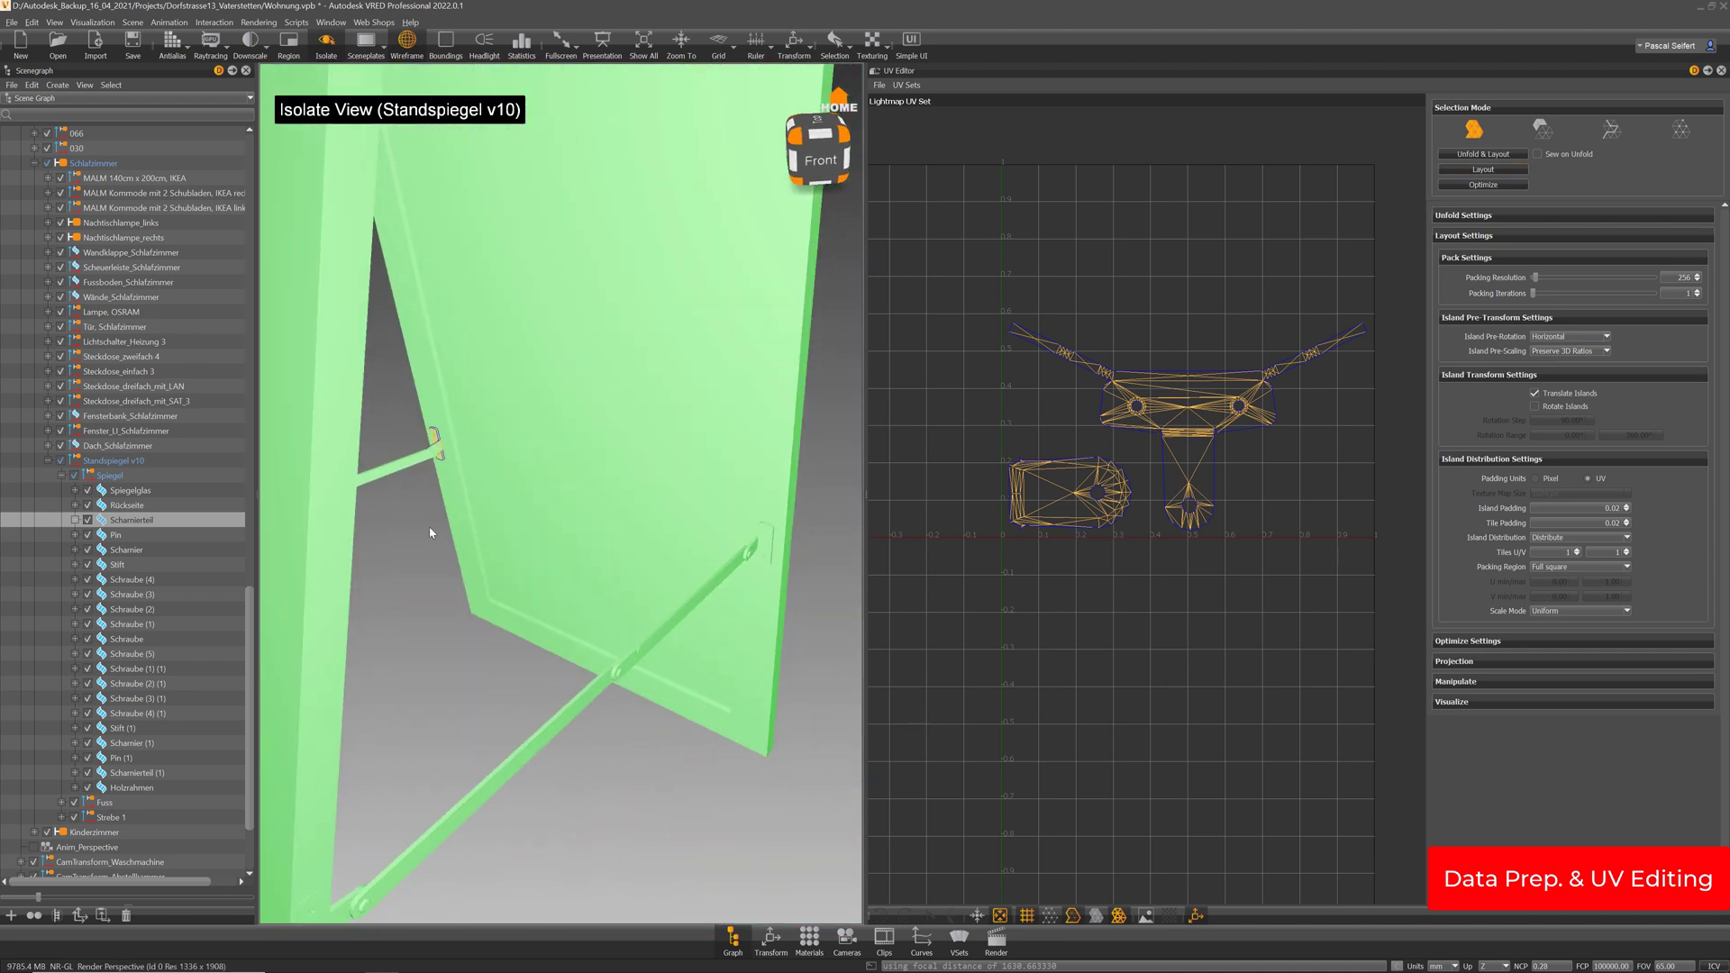
Merge Scharnierteil and Scharnierteil (1) into one Scharnierteil node, then select the second pin
right_click(802, 548)
left_click(822, 577)
left_click(764, 543)
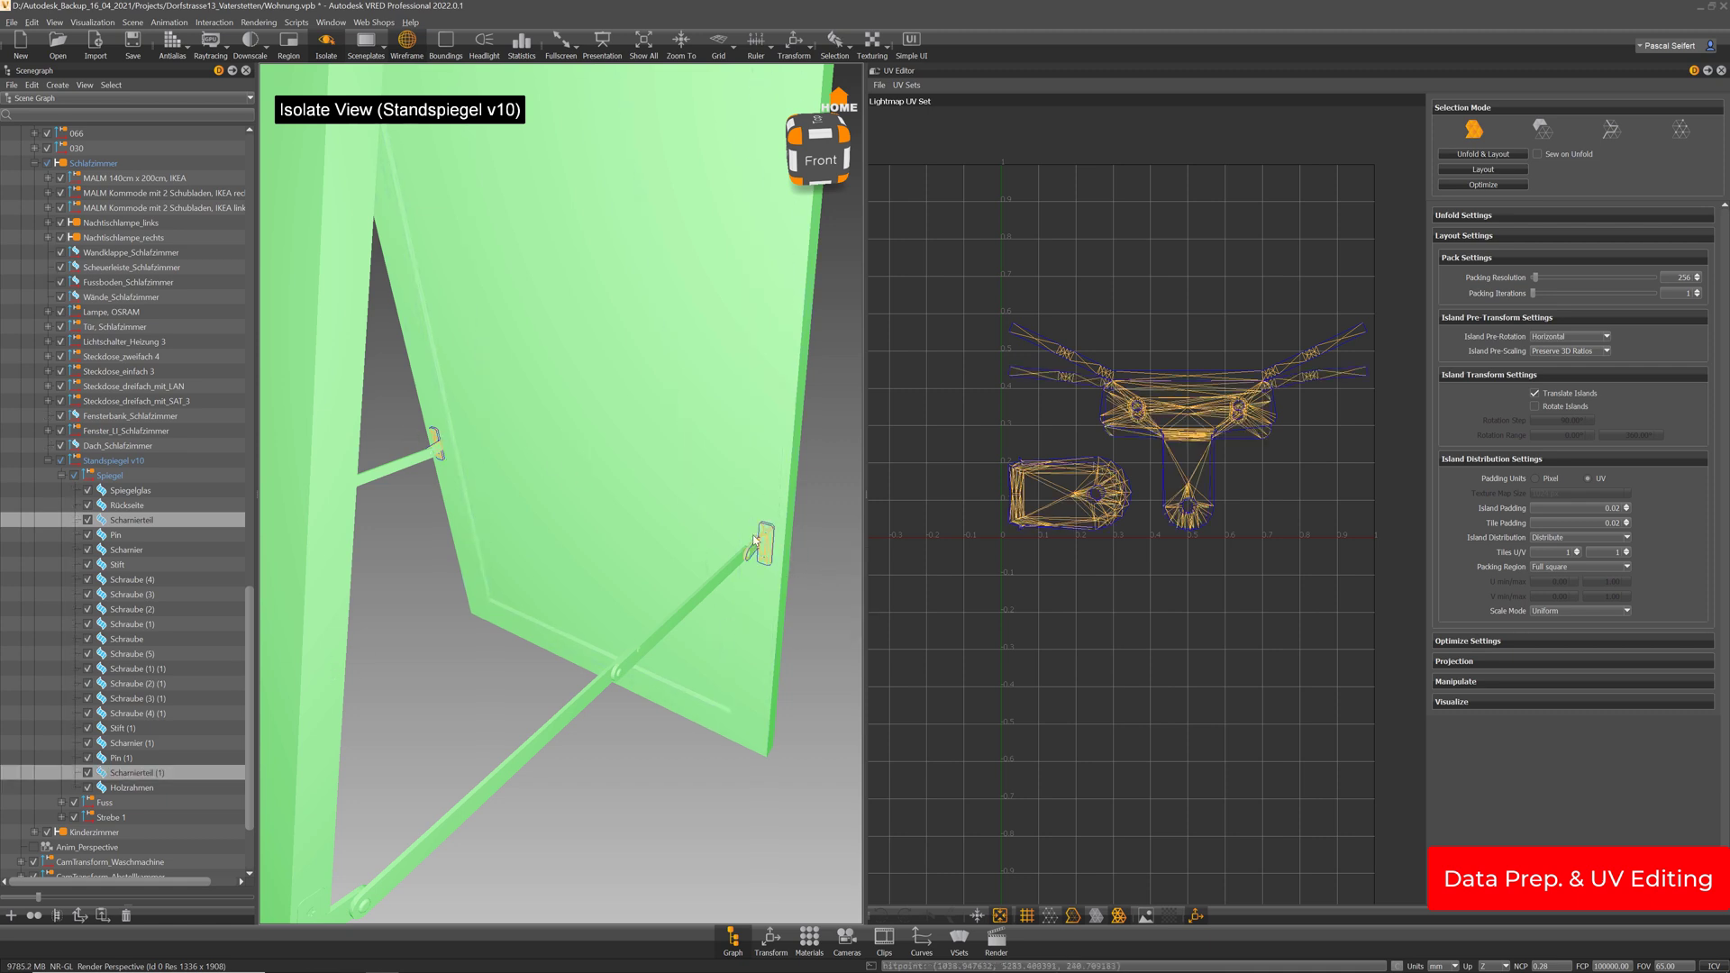
left_click_drag(755, 542, 746, 560)
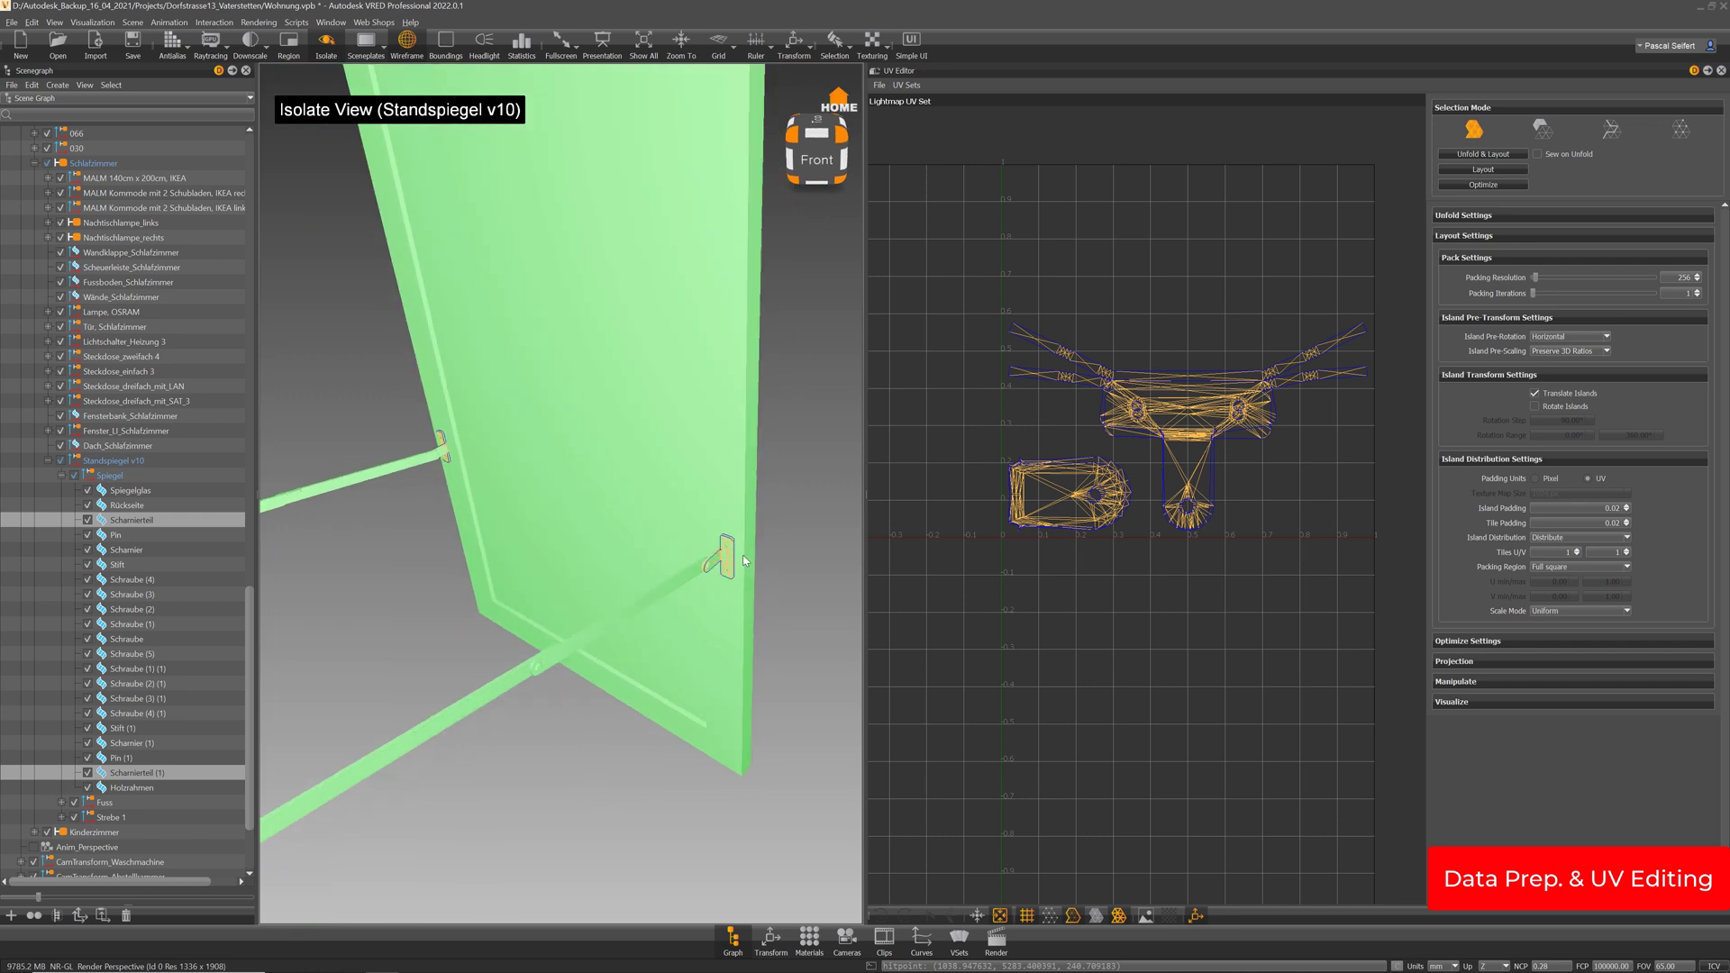
key("ctrl+m")
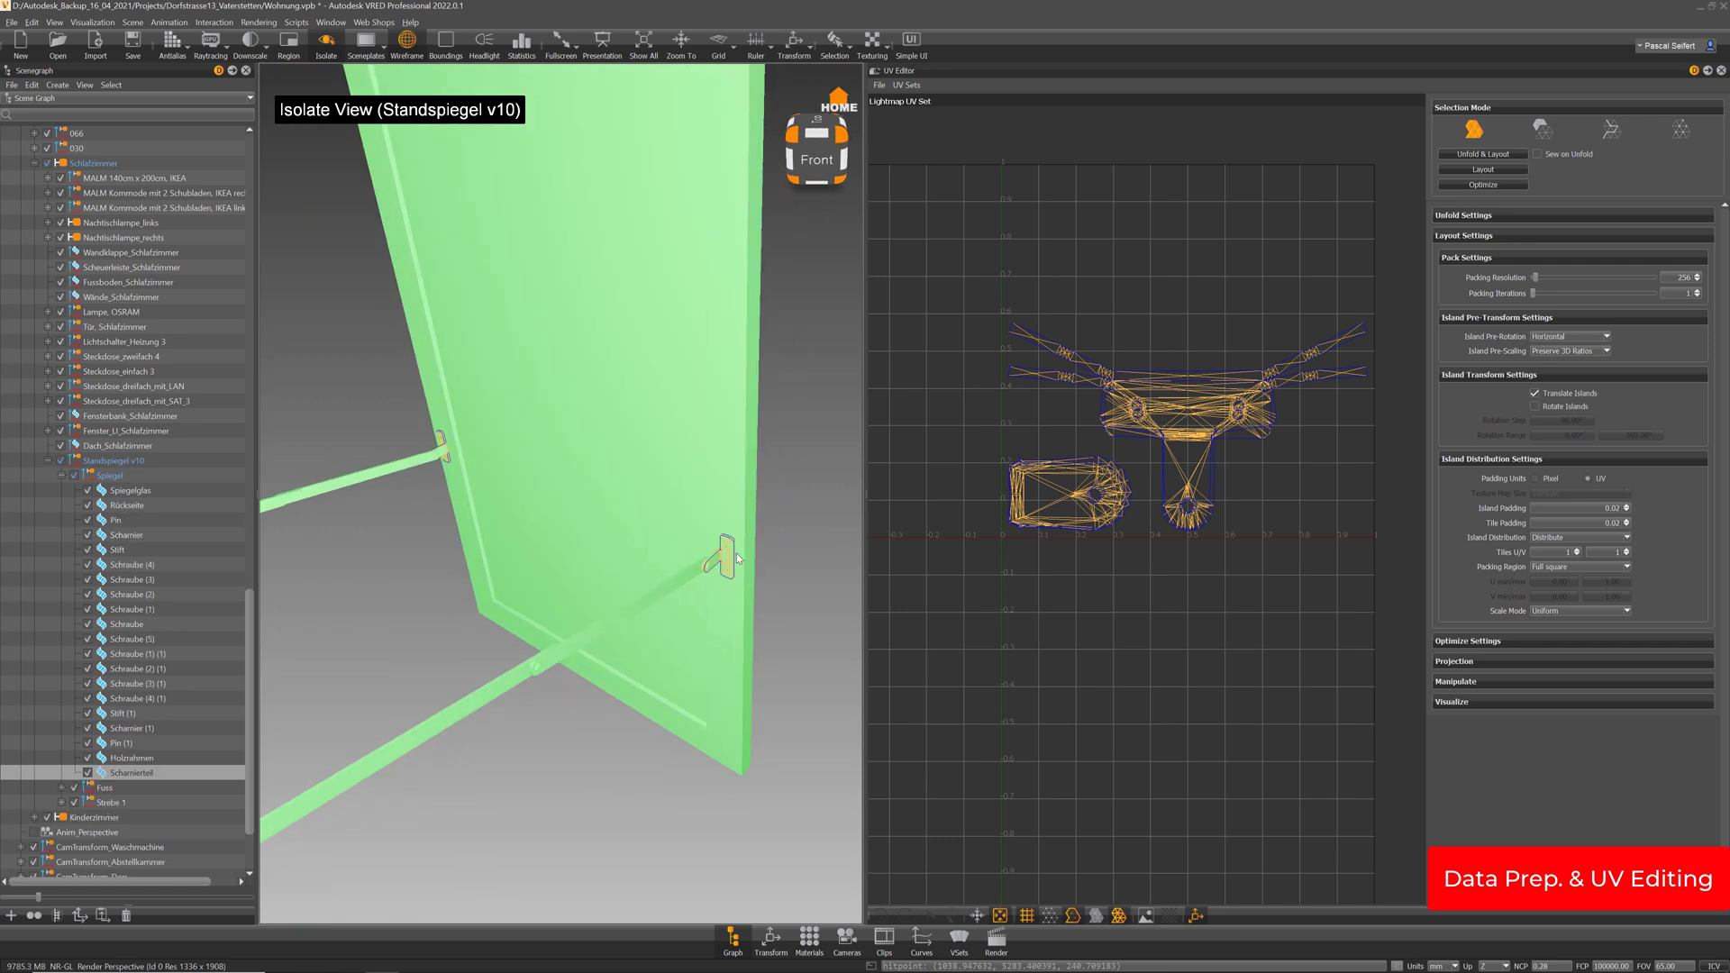
right_click_drag(737, 545, 740, 589)
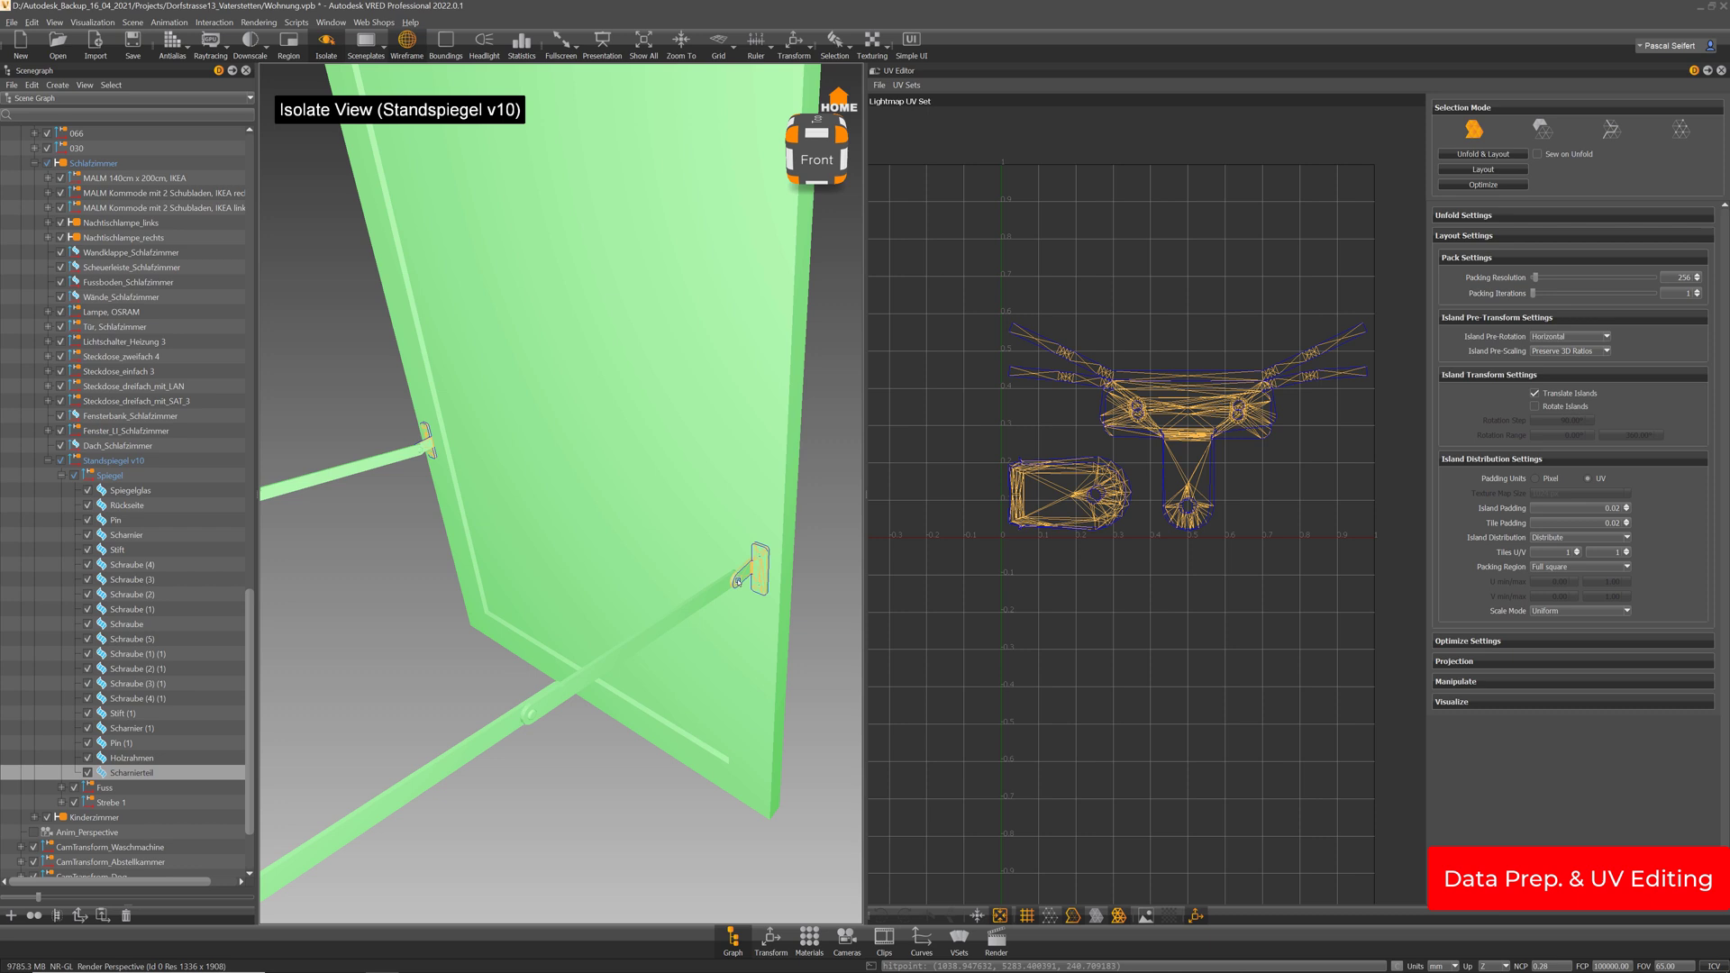
left_click(737, 581)
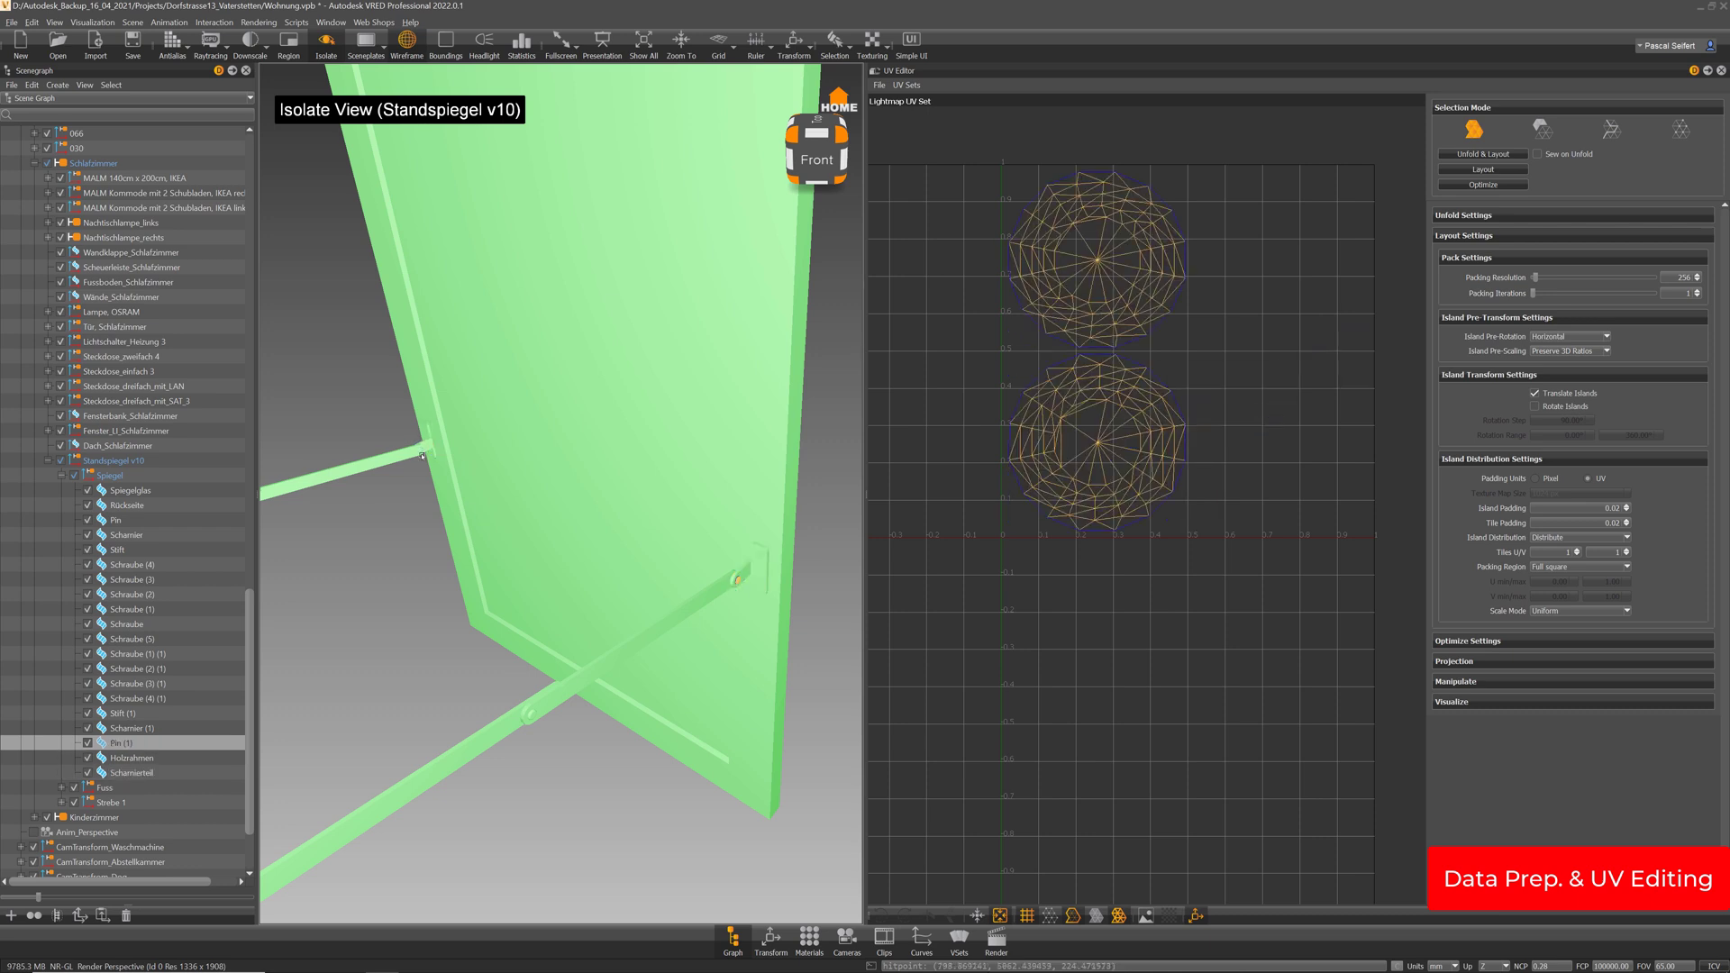
Merge the pins and the hinge part into a single node
left_click(420, 452, "ctrl")
left_click(757, 571, "ctrl")
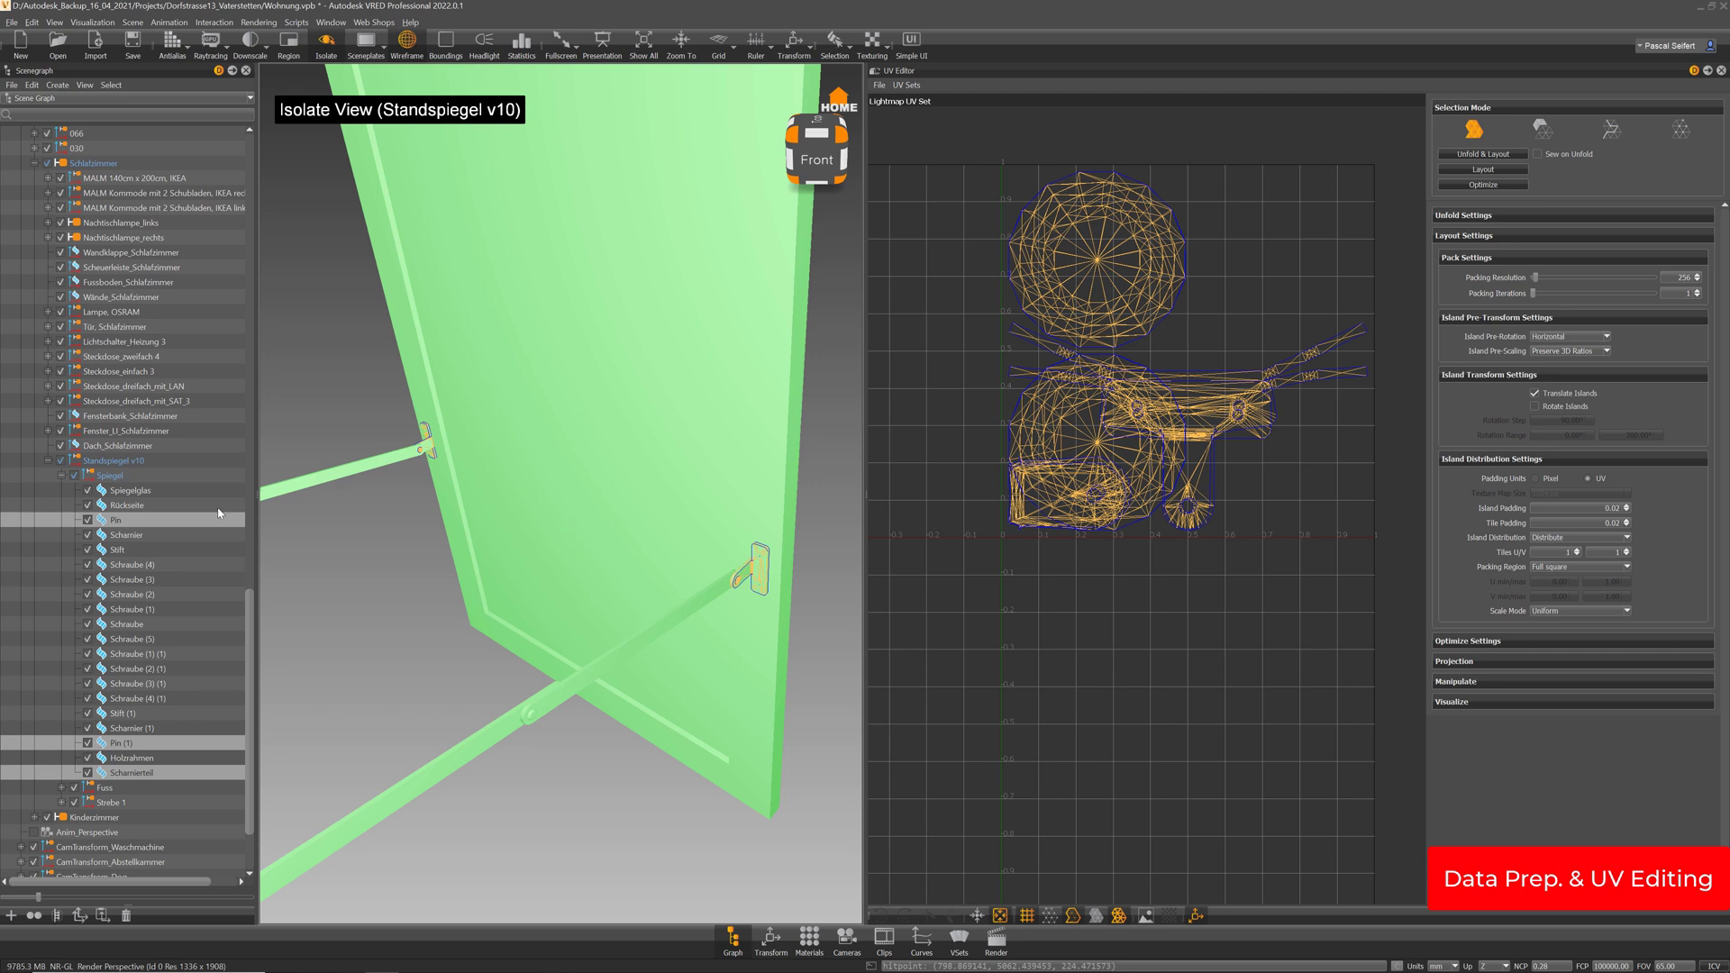
right_click_drag(556, 624, 555, 614)
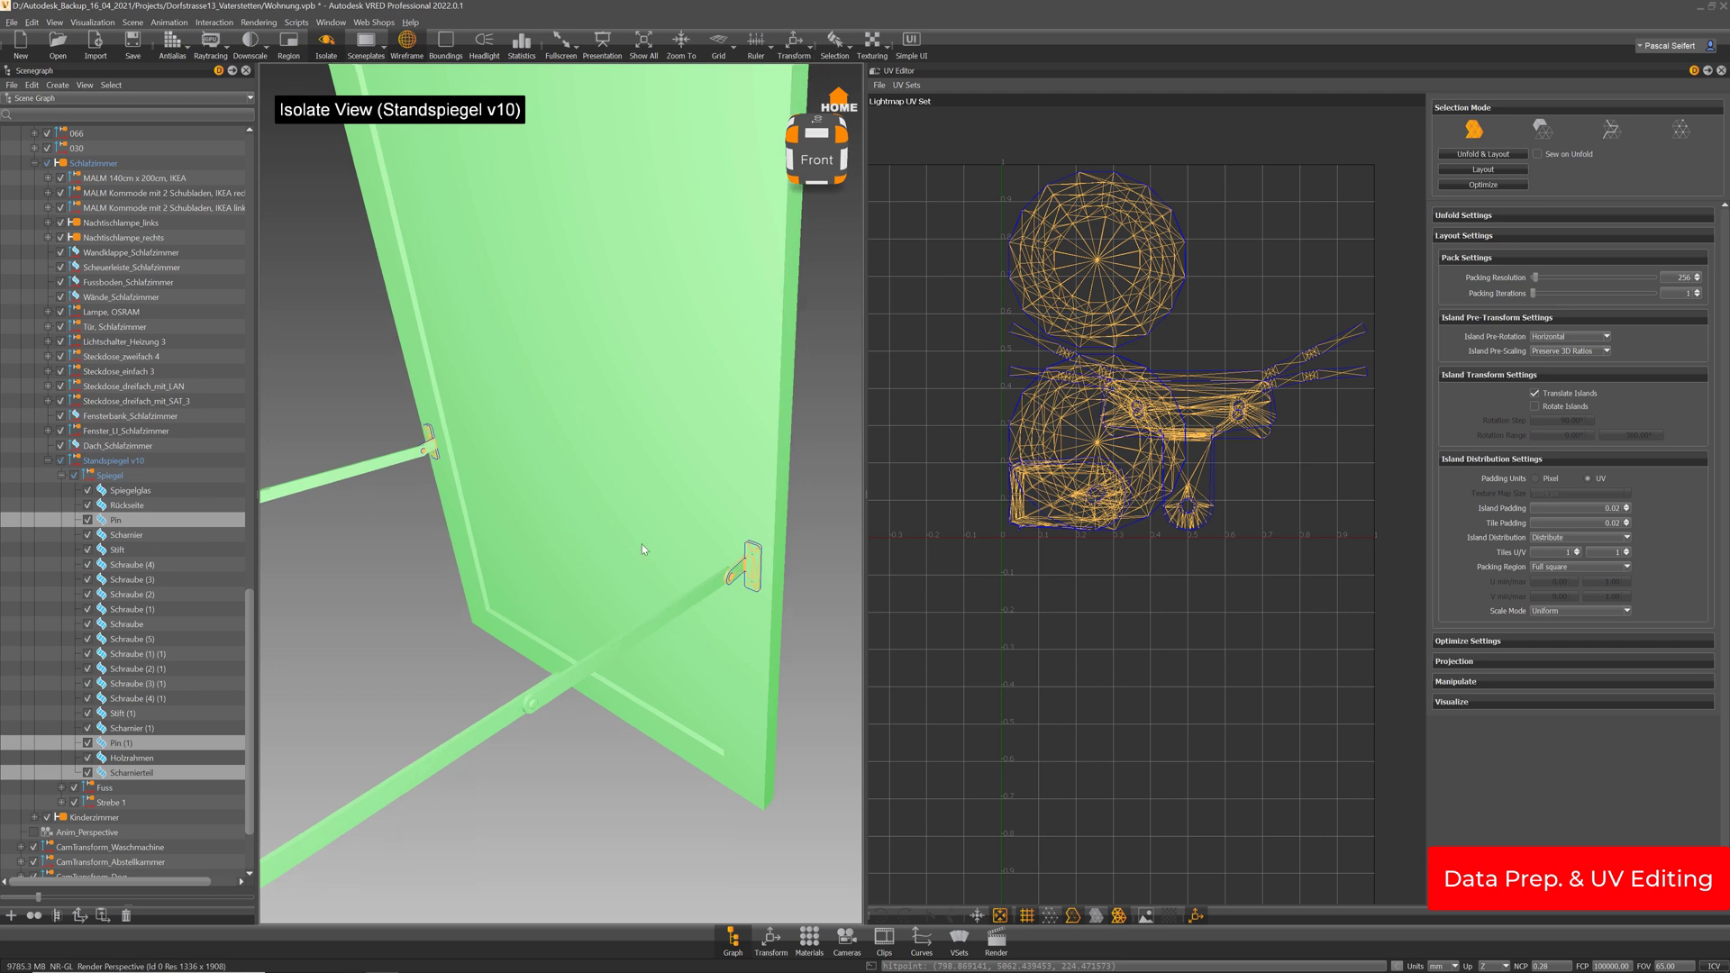
key("ctrl+m")
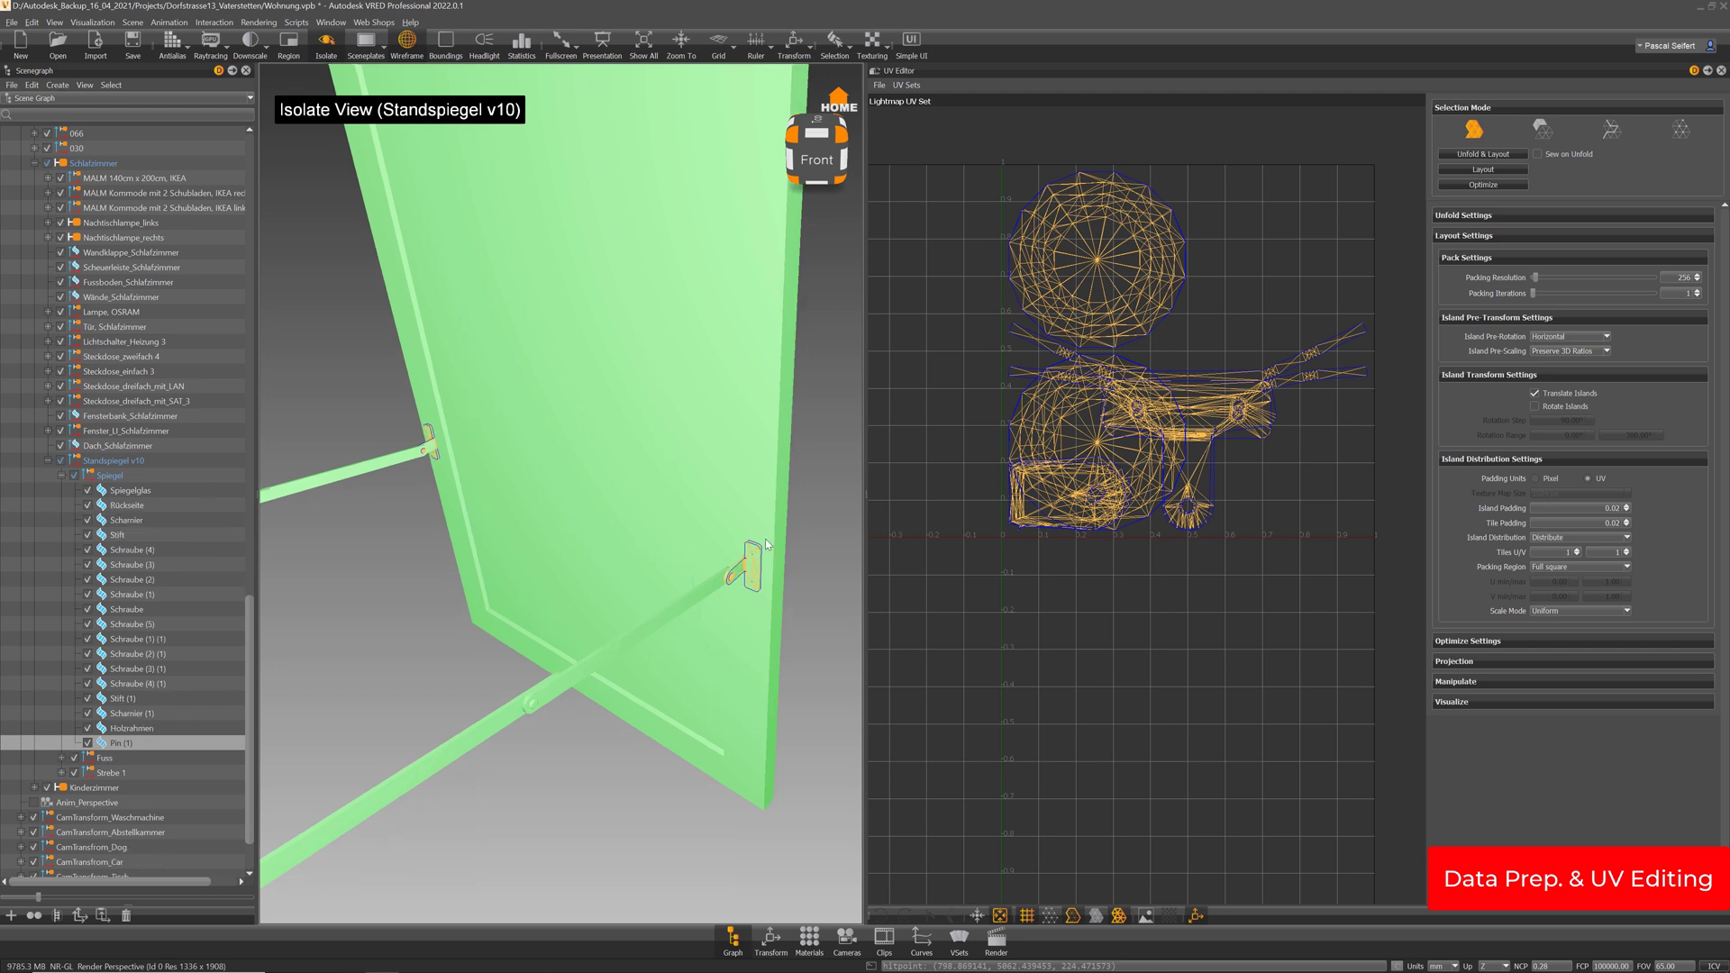
Select the hinge screws, the pin and Schraube (4), and merge them into Schraube (1) (1)
right_click_drag(748, 575, 779, 587)
middle_click_drag(780, 586, 751, 573)
left_click(786, 561, "shift")
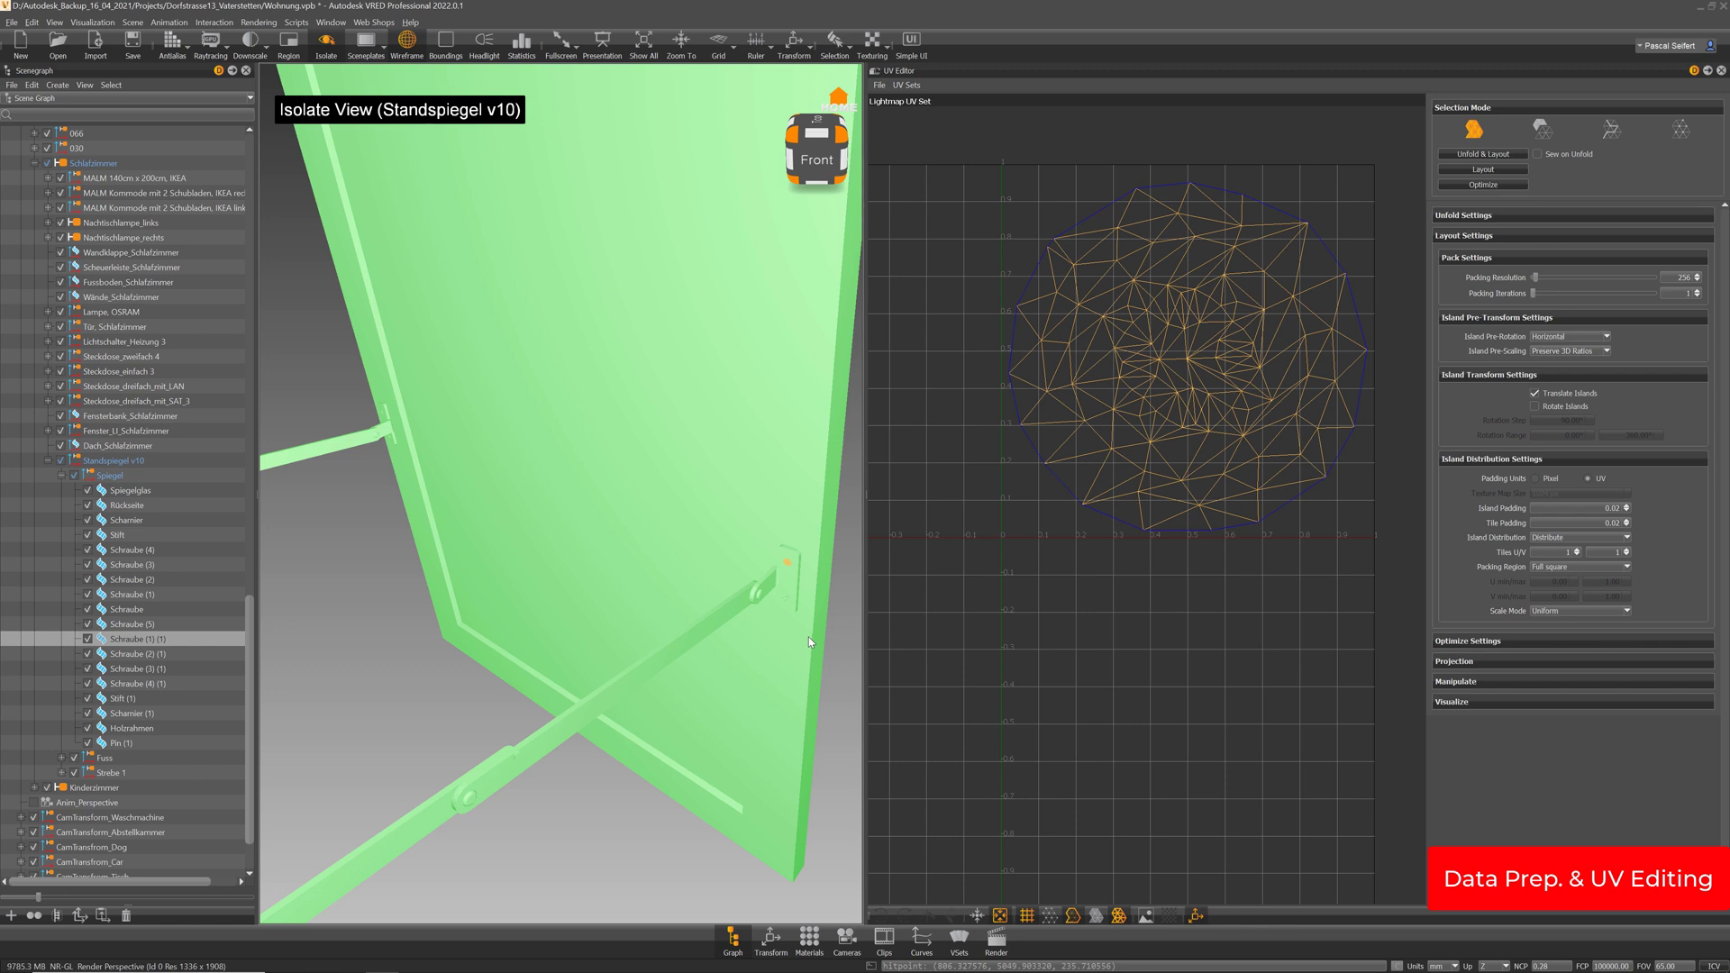
left_click(787, 598, "ctrl+shift")
left_click(787, 581, "ctrl+shift")
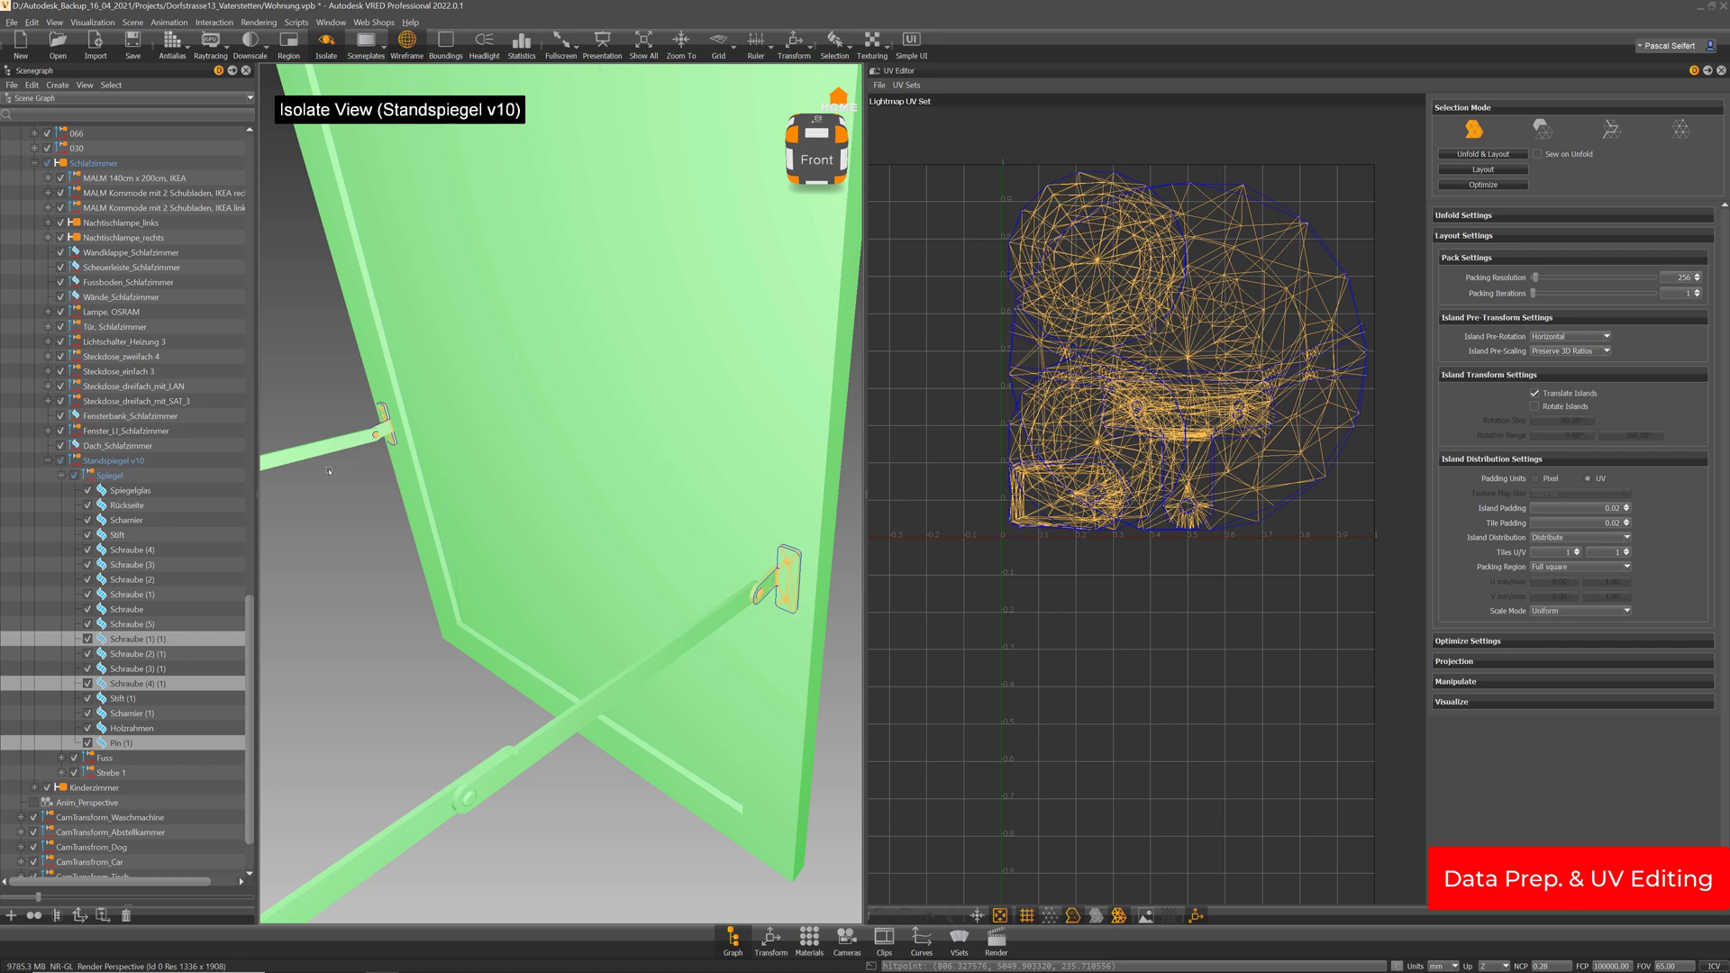
left_click_drag(385, 416, 675, 460)
scroll(675, 460, "up", 5)
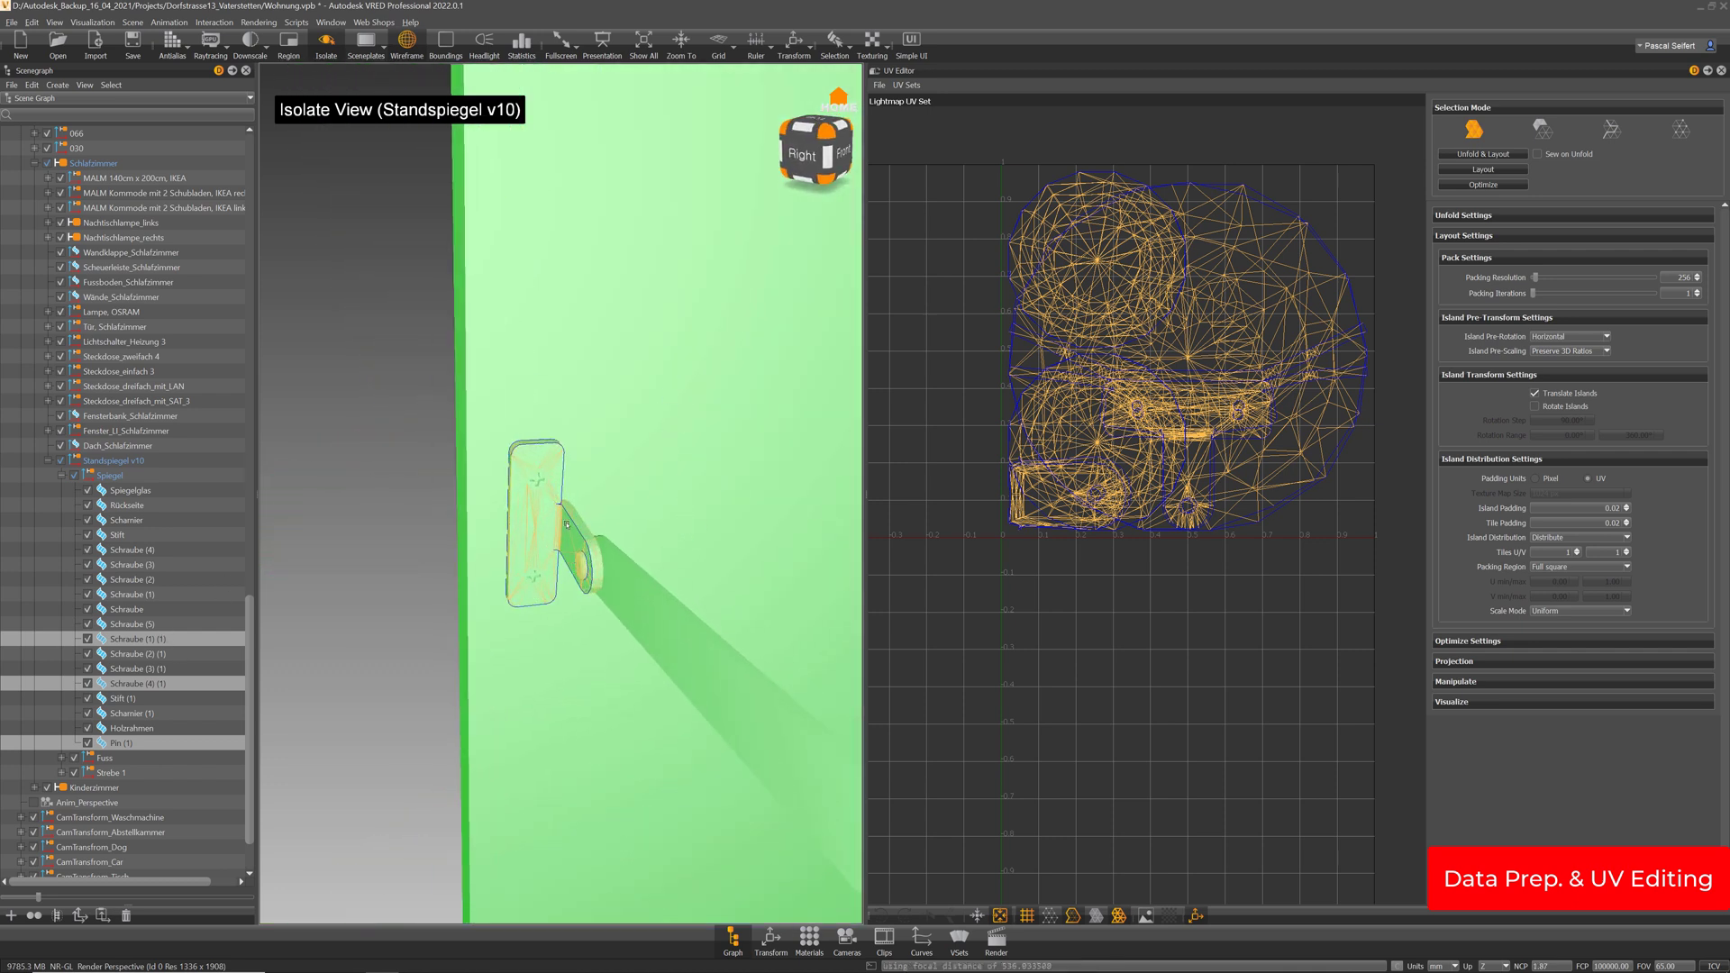
left_click(535, 576, "ctrl+shift")
right_click_drag(705, 574, 672, 375)
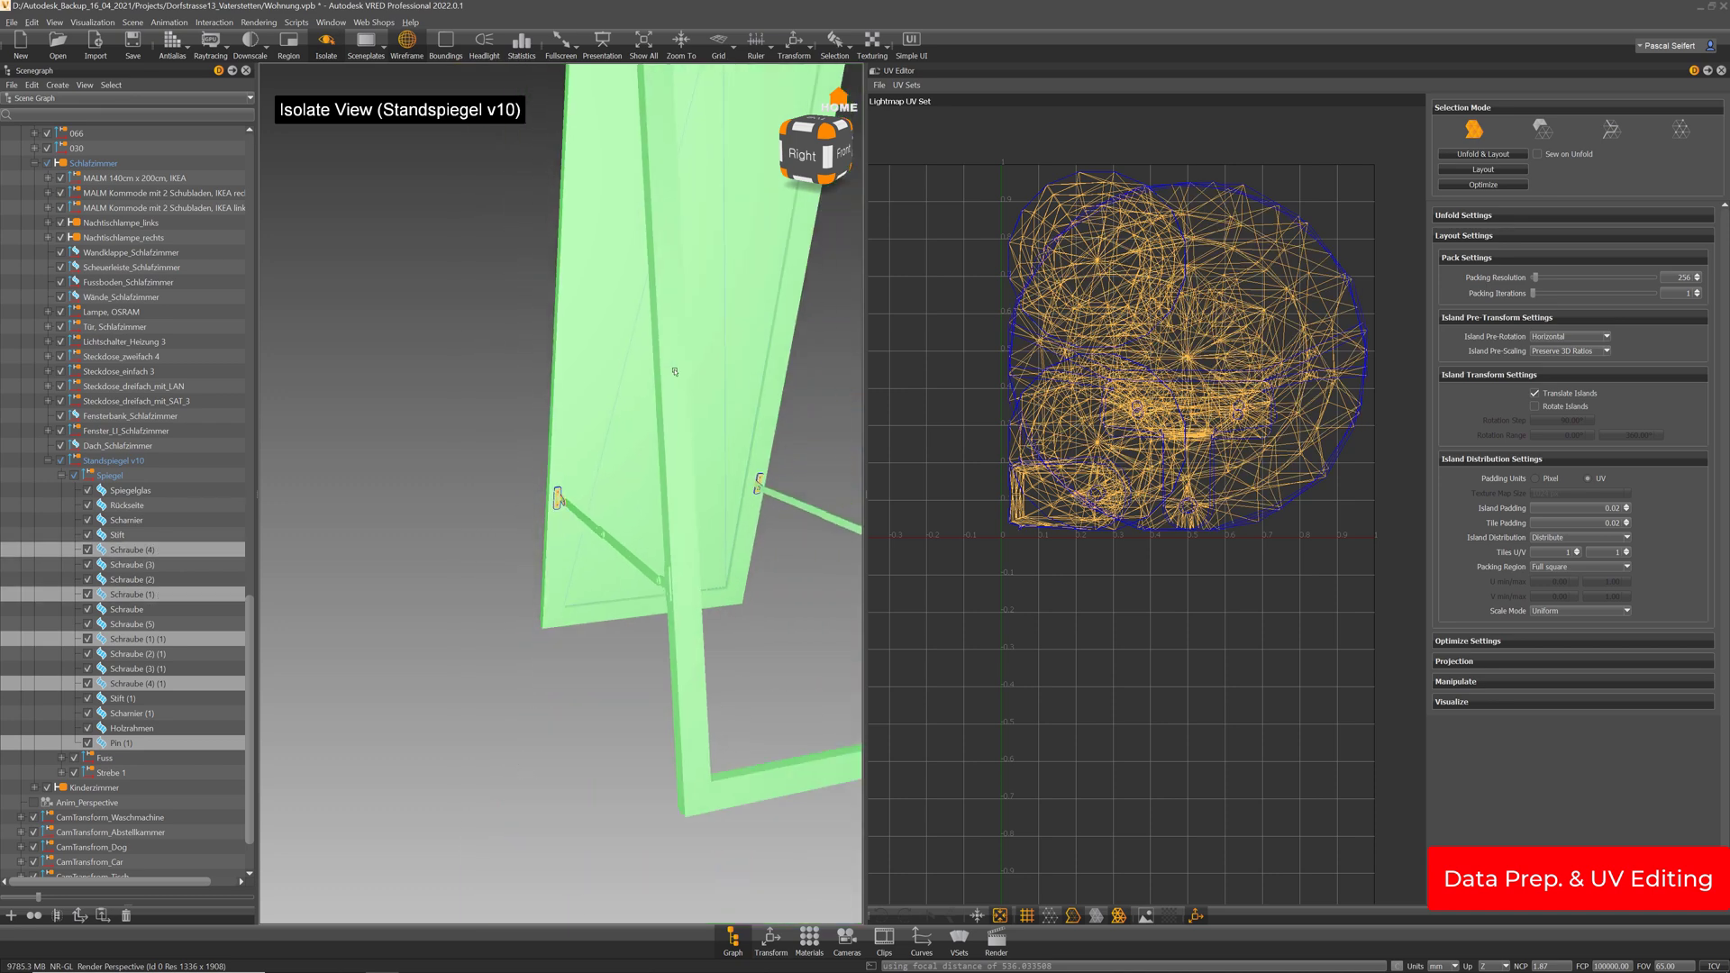
middle_click_drag(672, 375, 658, 580)
right_click_drag(658, 580, 651, 414)
left_click_drag(651, 413, 692, 422)
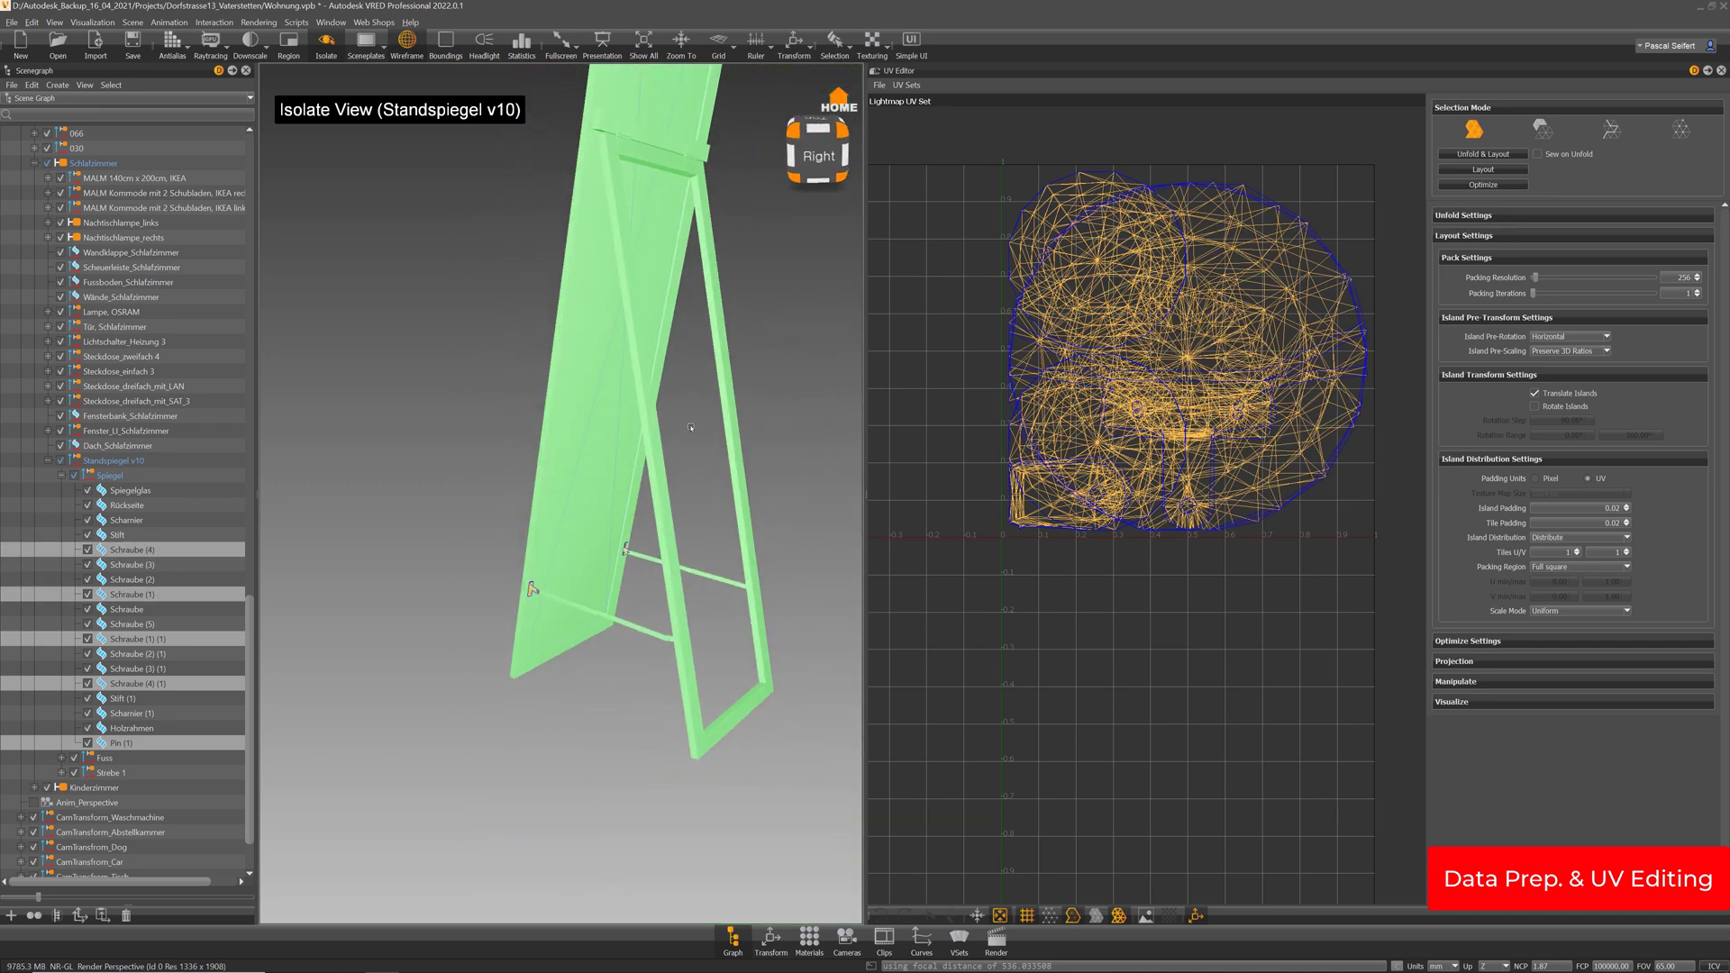
middle_click_drag(693, 405, 667, 471)
left_click_drag(666, 471, 668, 517)
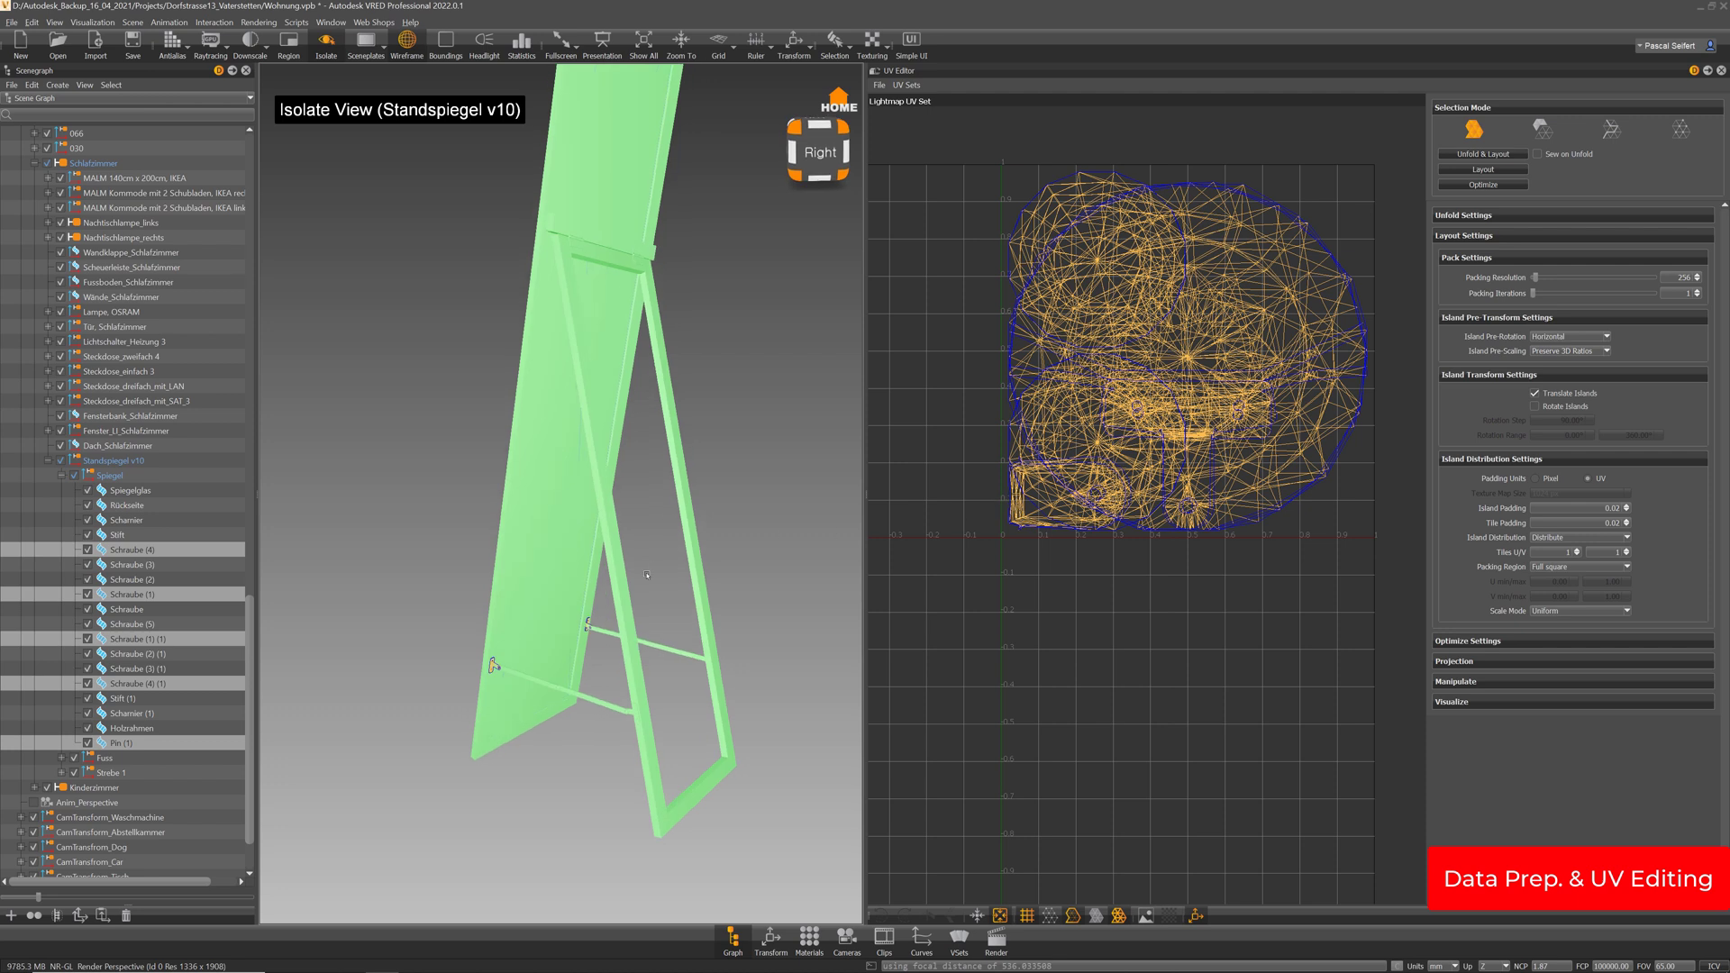
key("ctrl+m")
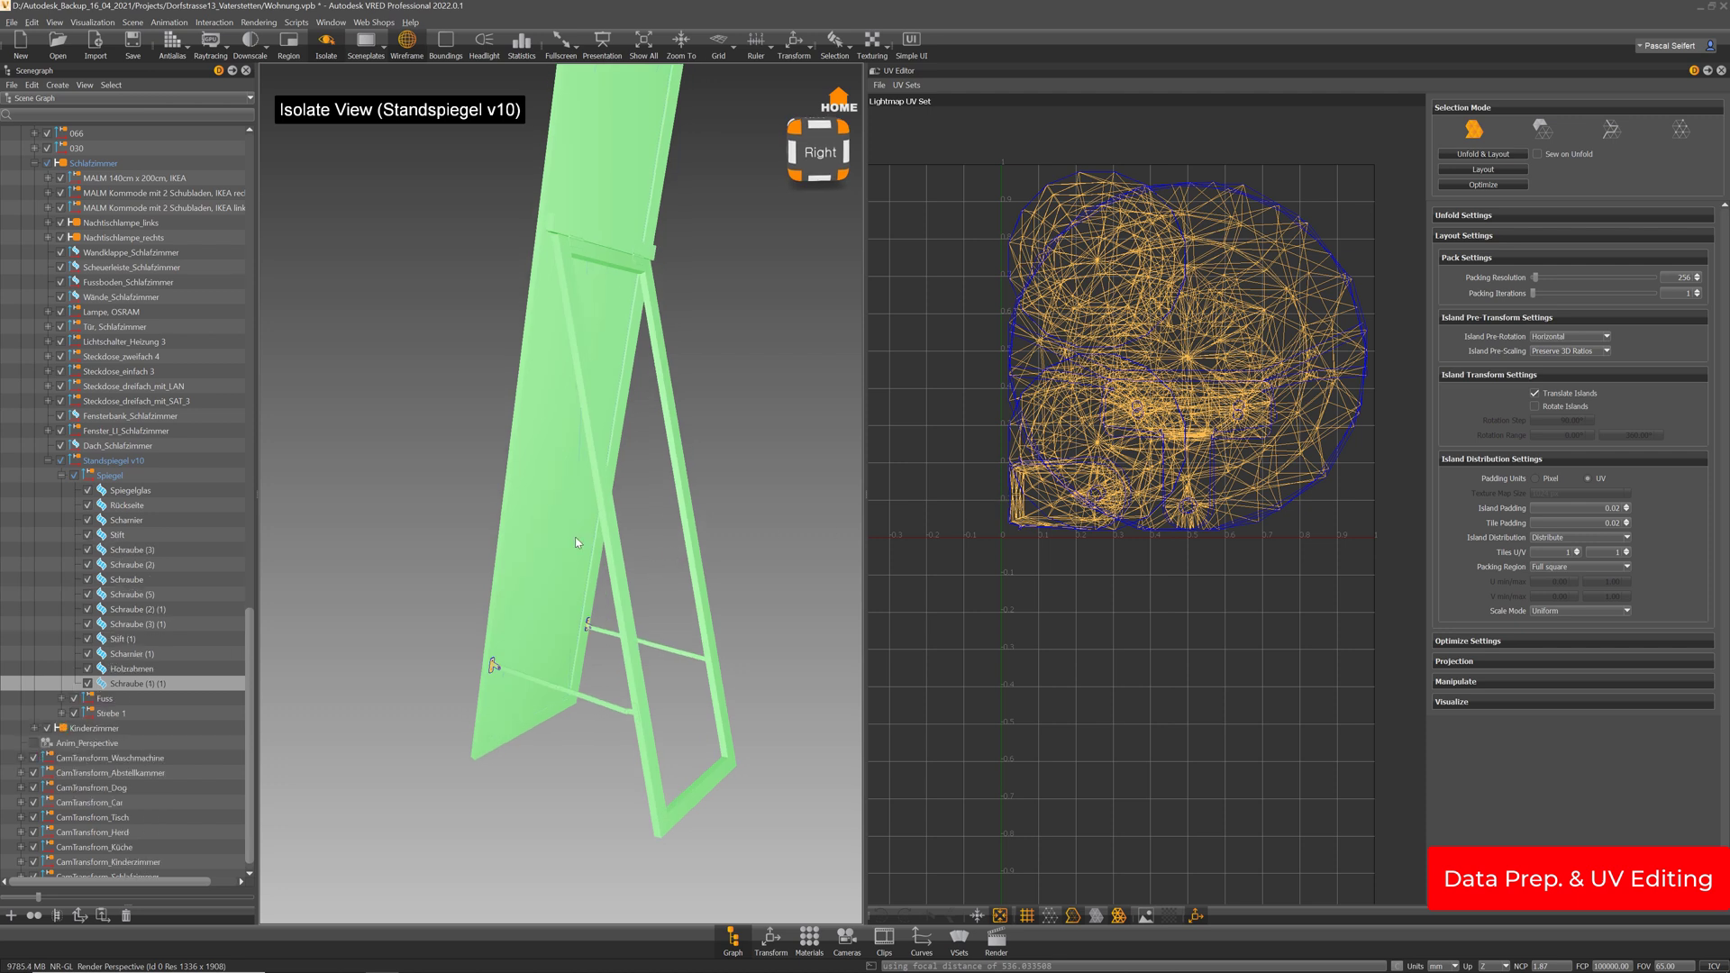
Lay out the merged screws' UVs without overlap, then select Stift
left_click(1499, 169)
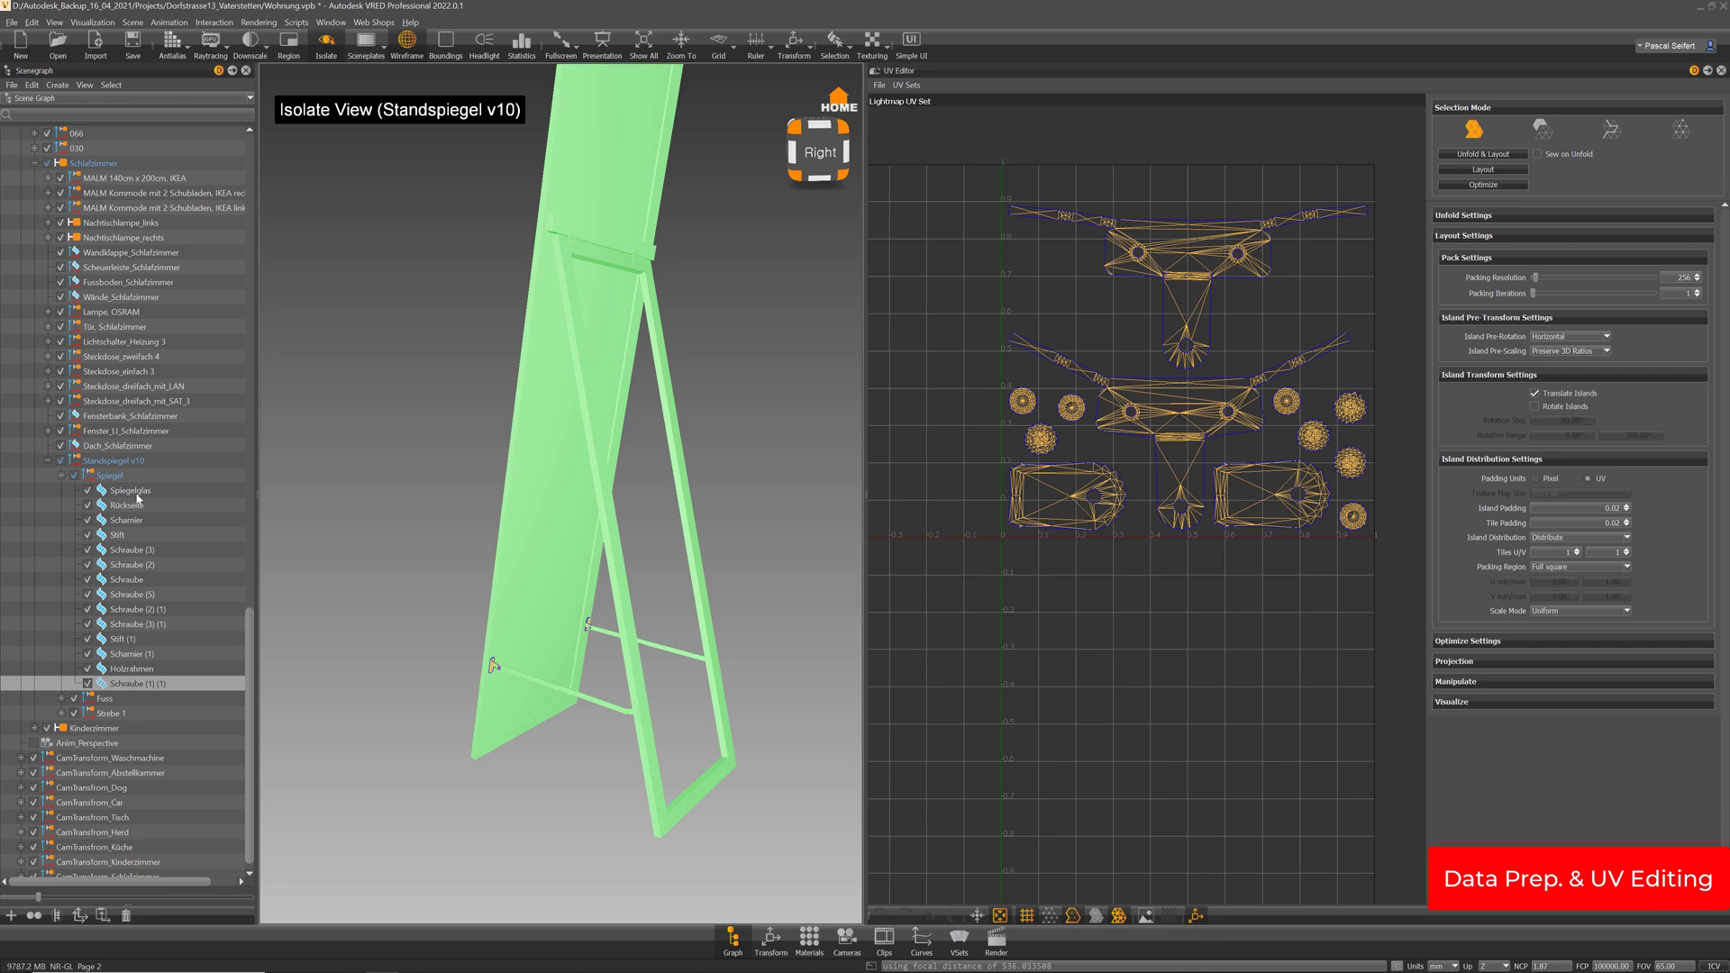
left_click(121, 535)
left_click_drag(684, 319, 615, 310)
middle_click_drag(615, 310, 584, 481)
scroll(586, 487, "up", 5)
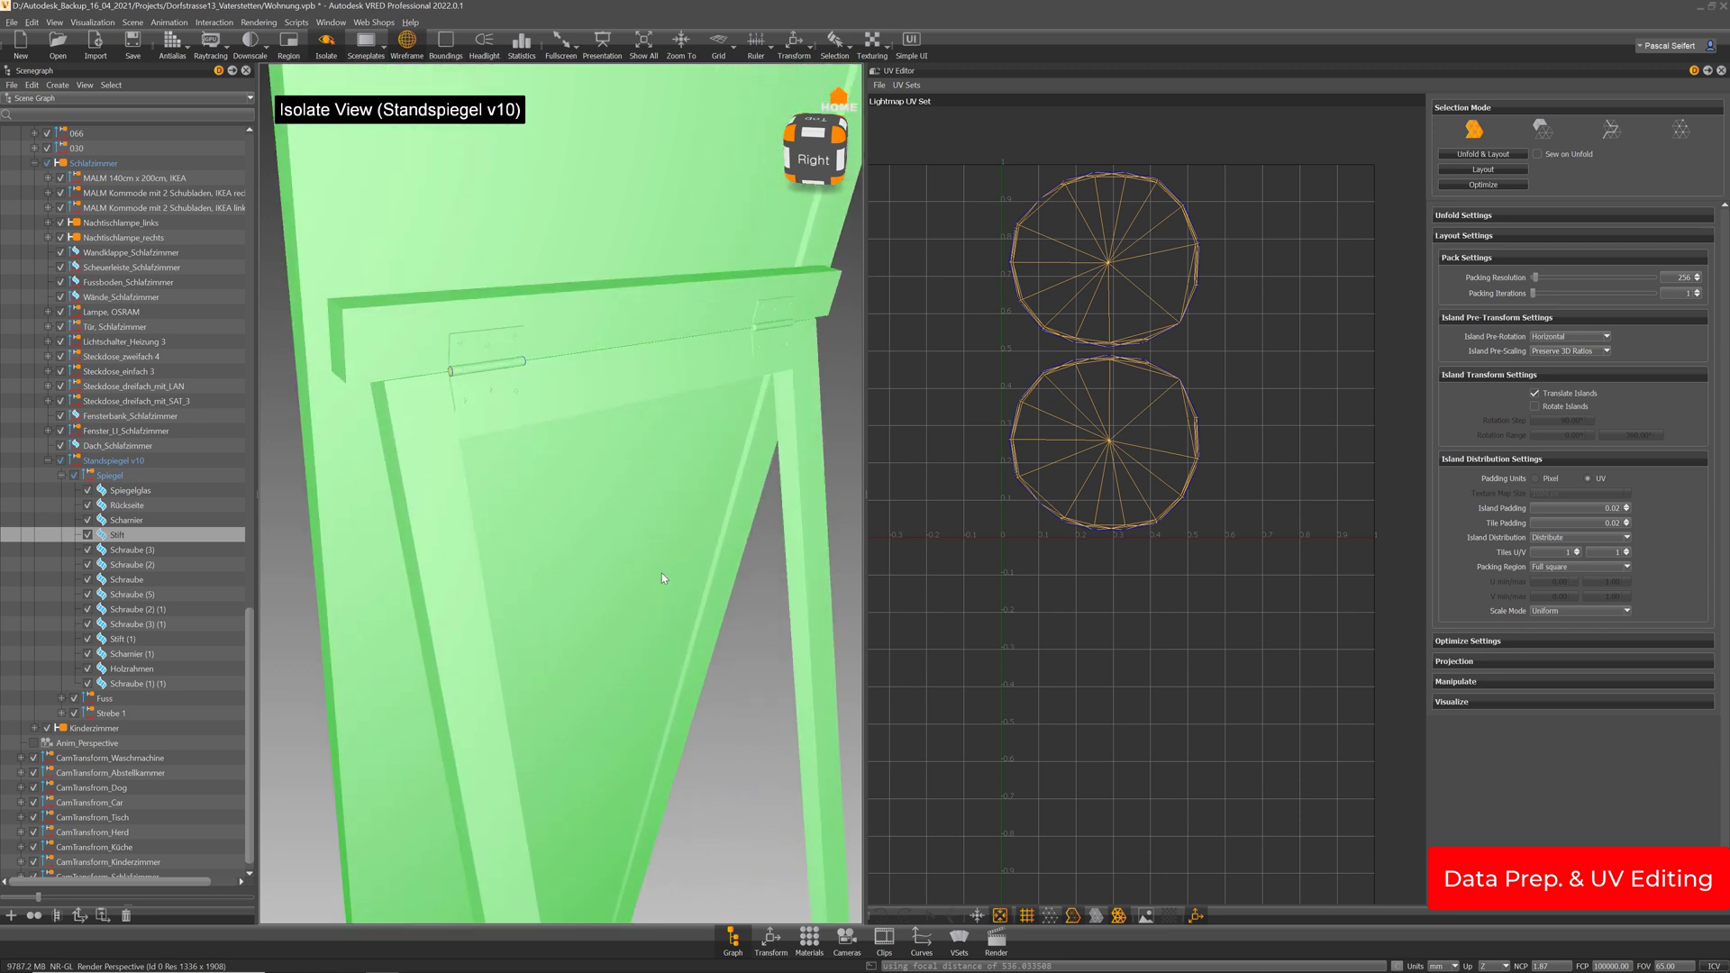
left_click_drag(561, 413, 770, 305)
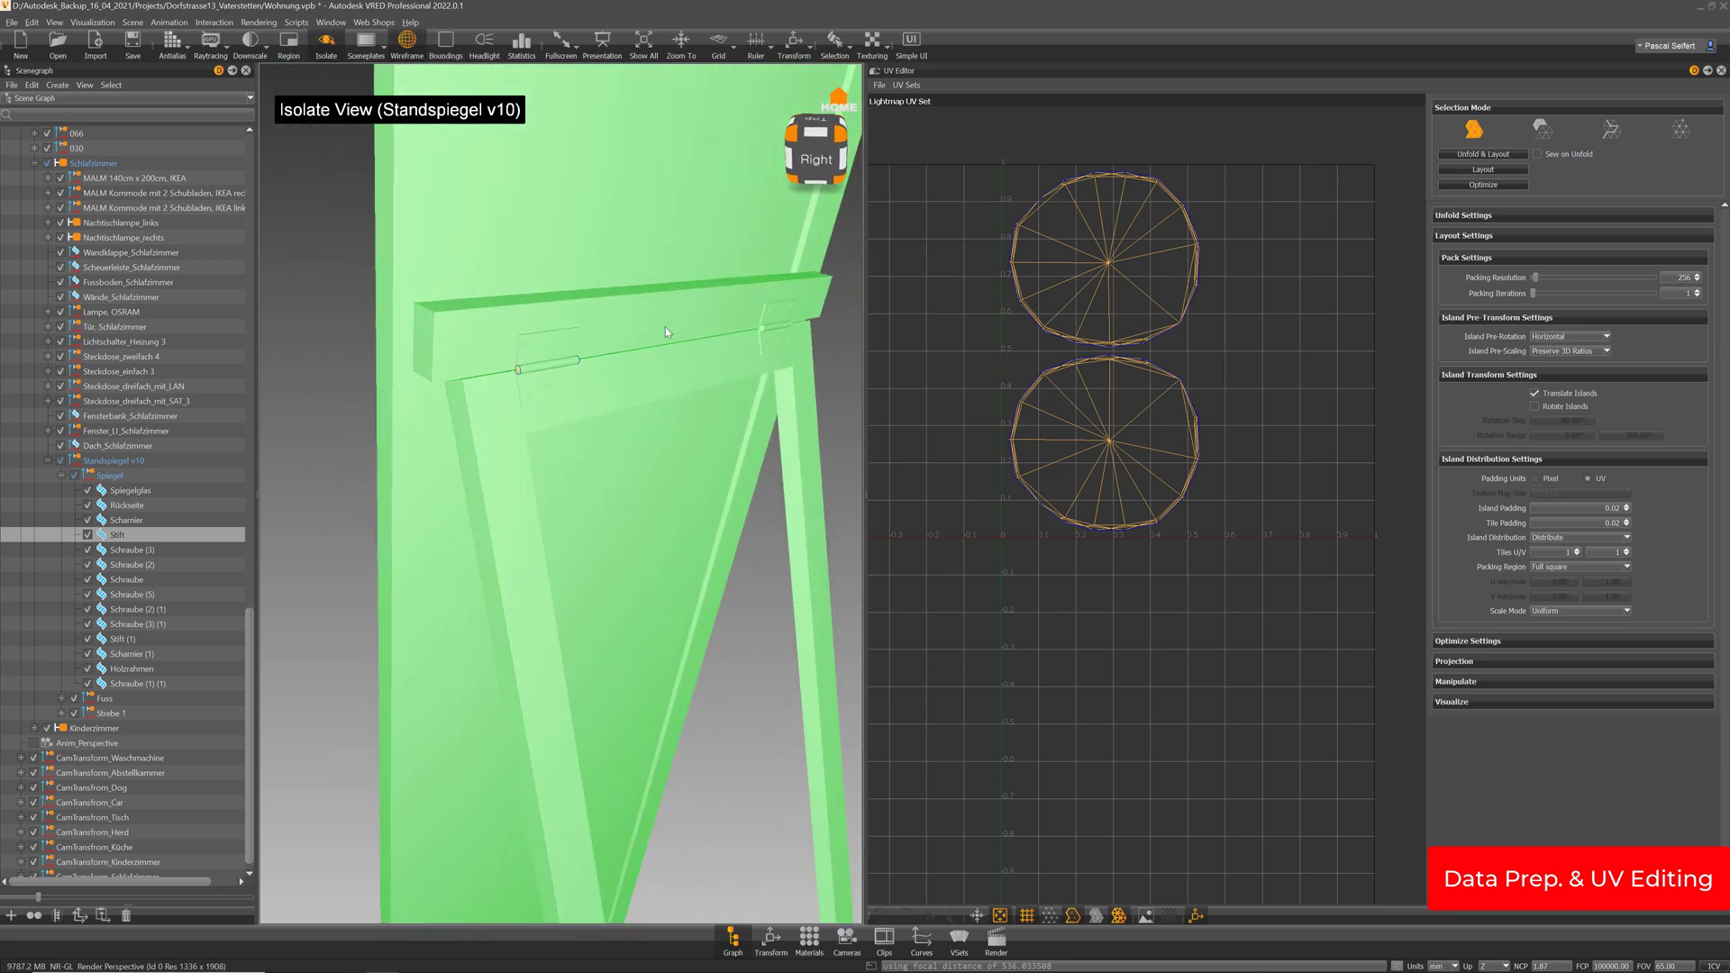
Merge Stift, the screws and both Scharnier parts into one Stift and lay out its UVs
left_click_drag(132, 554, 123, 641)
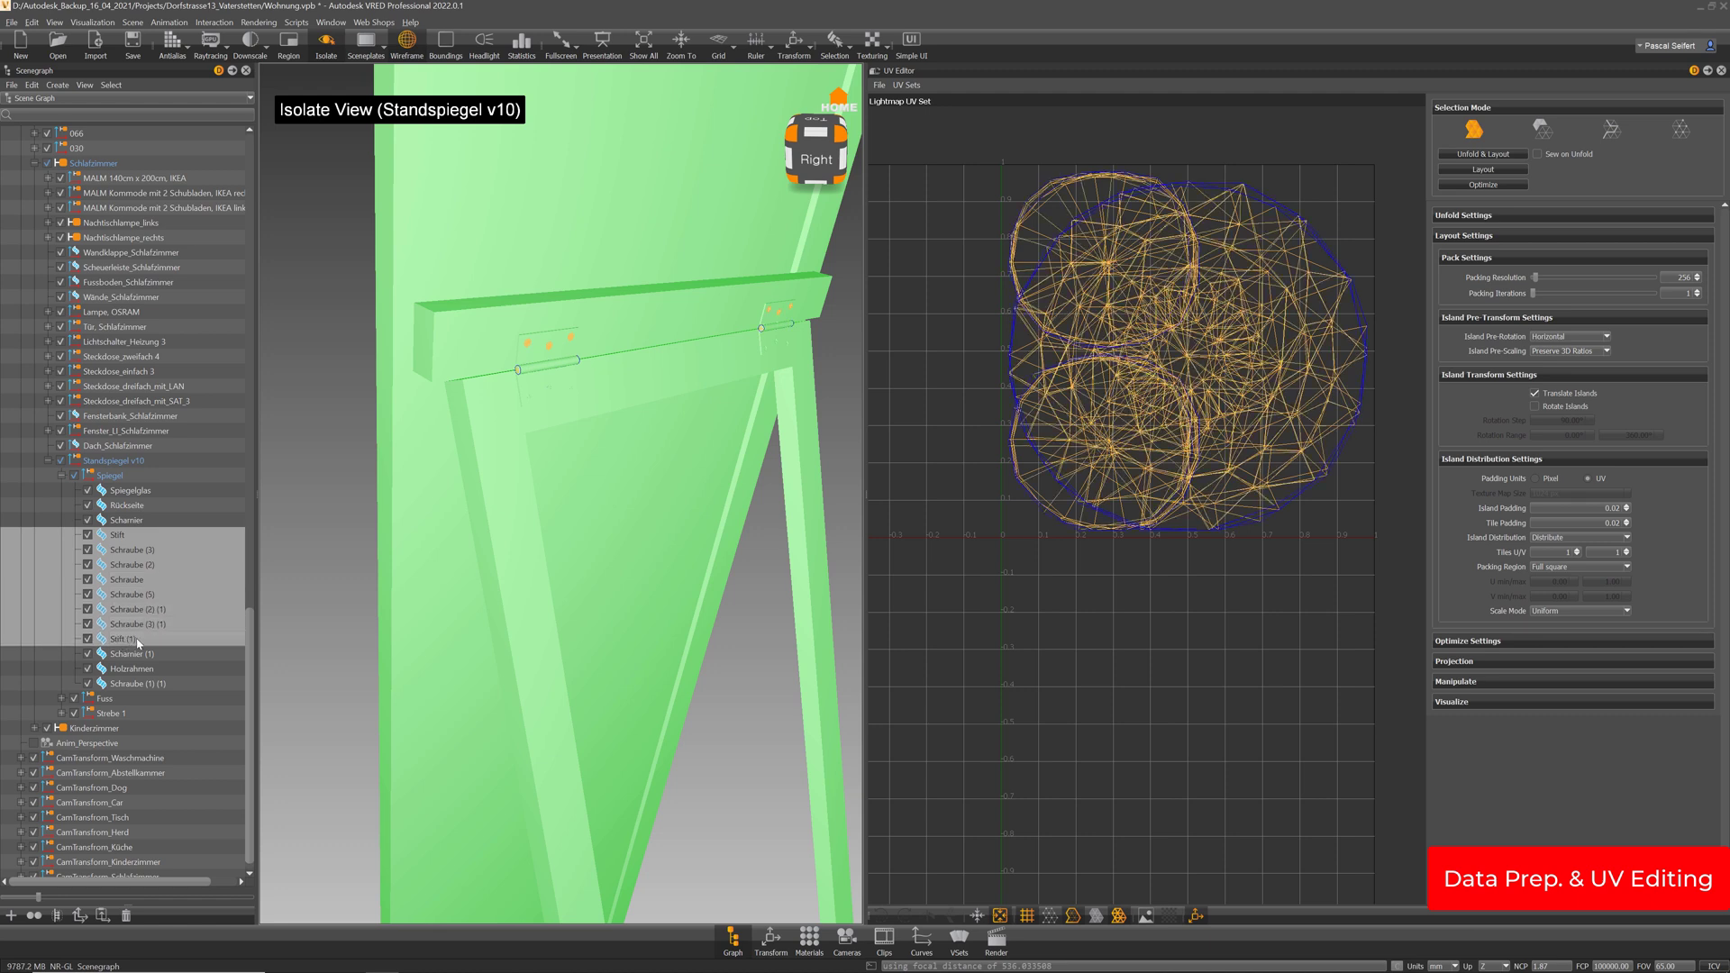
left_click_drag(744, 469, 634, 412)
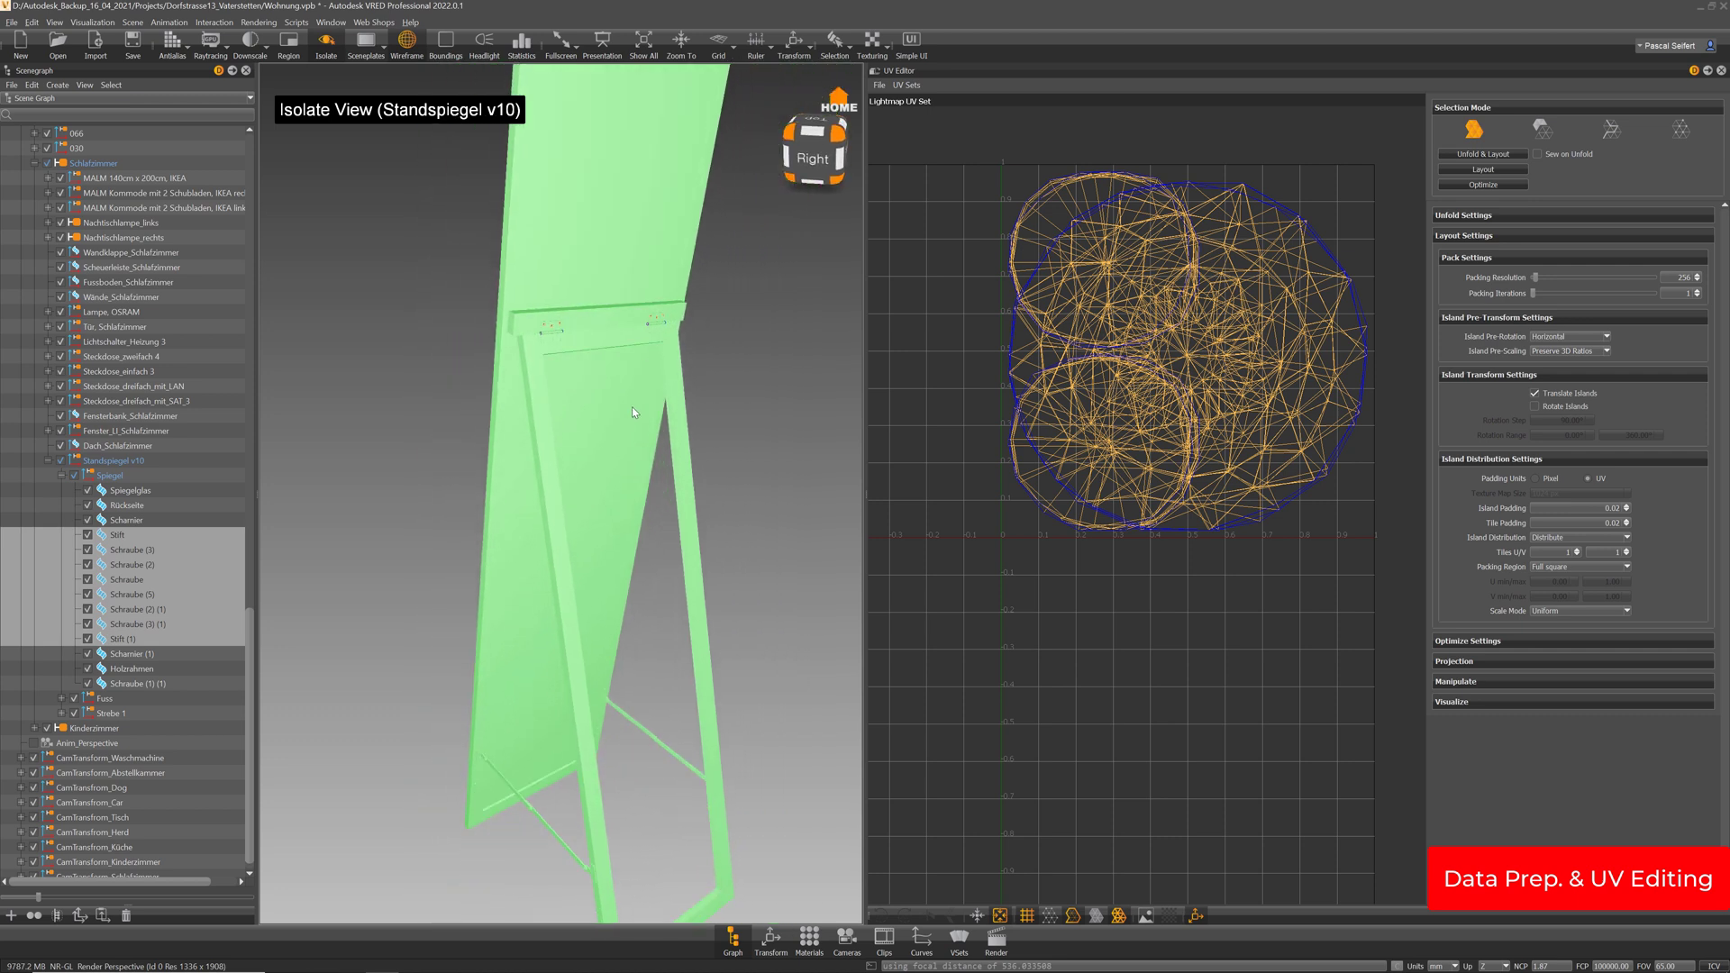
left_click(129, 654, "ctrl")
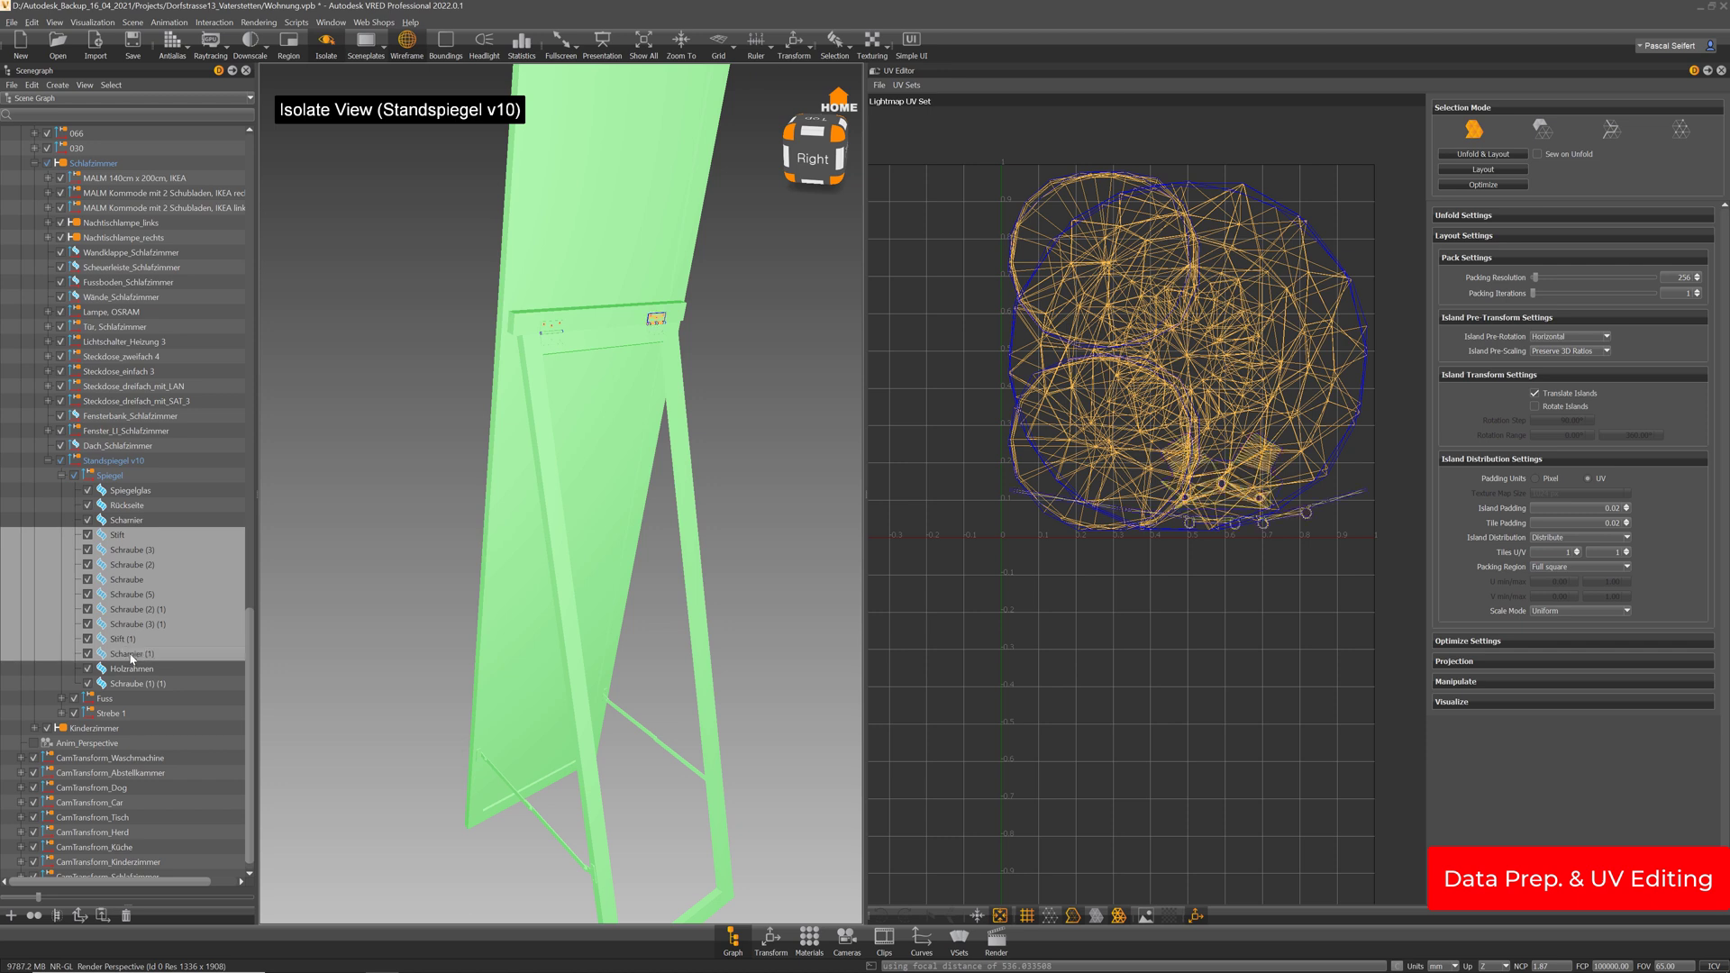
left_click(127, 521, "ctrl")
left_click_drag(695, 303, 620, 411)
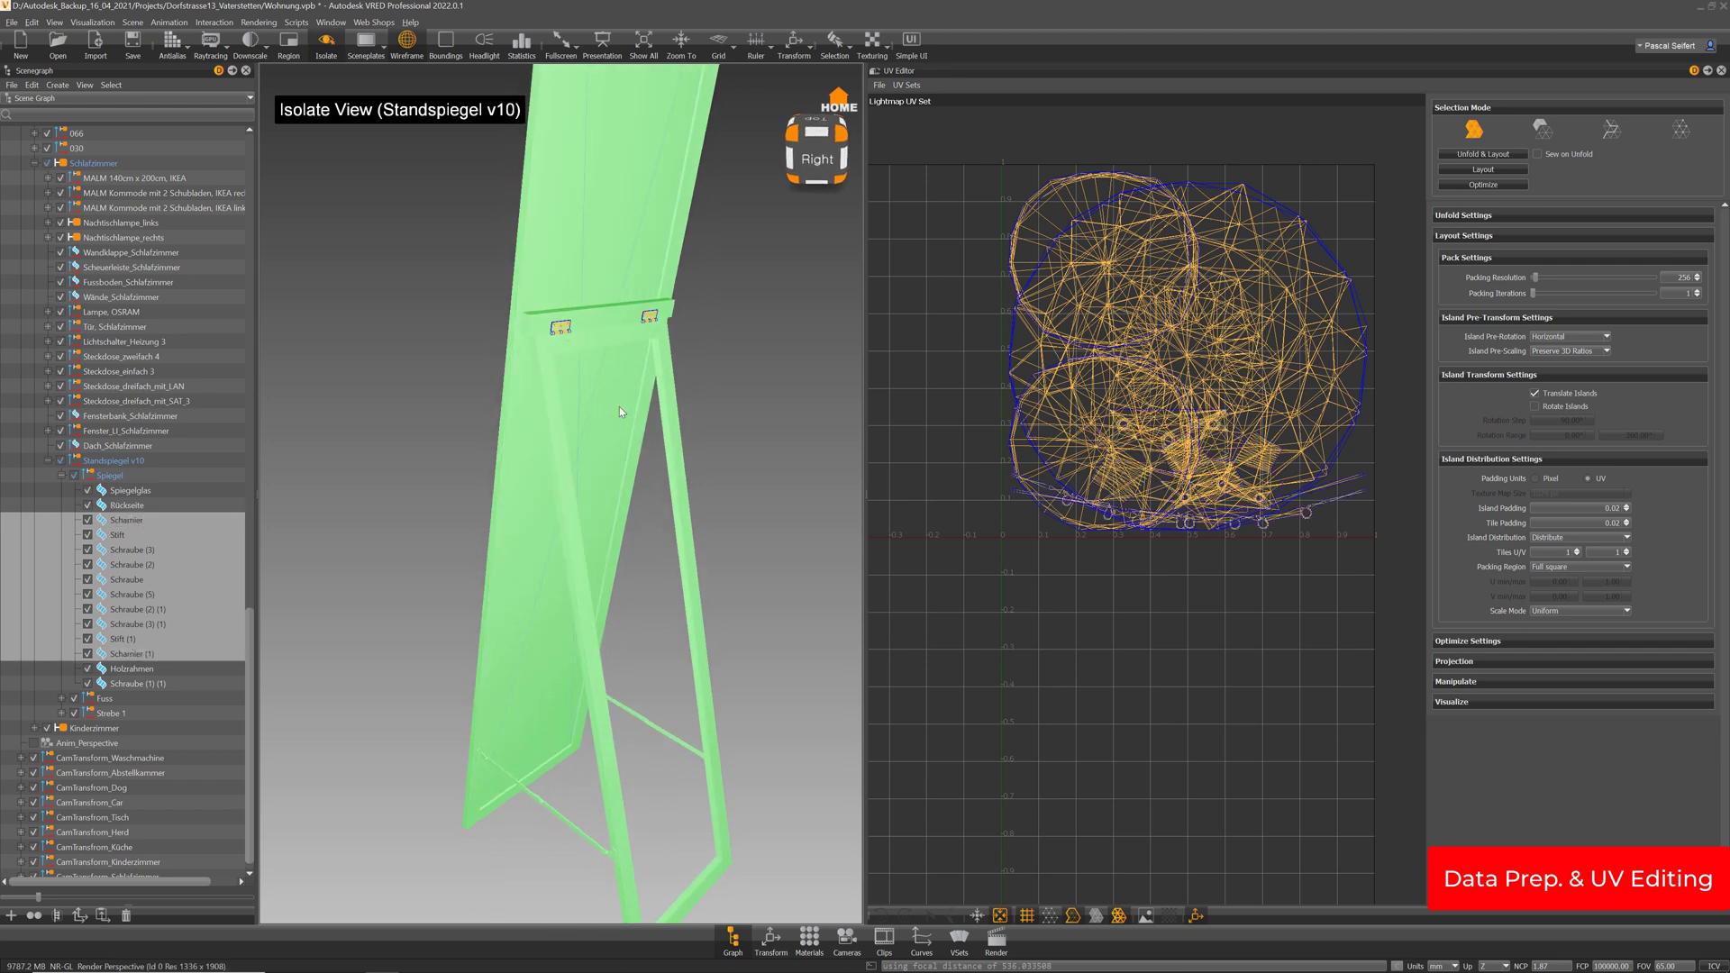
key("ctrl+m")
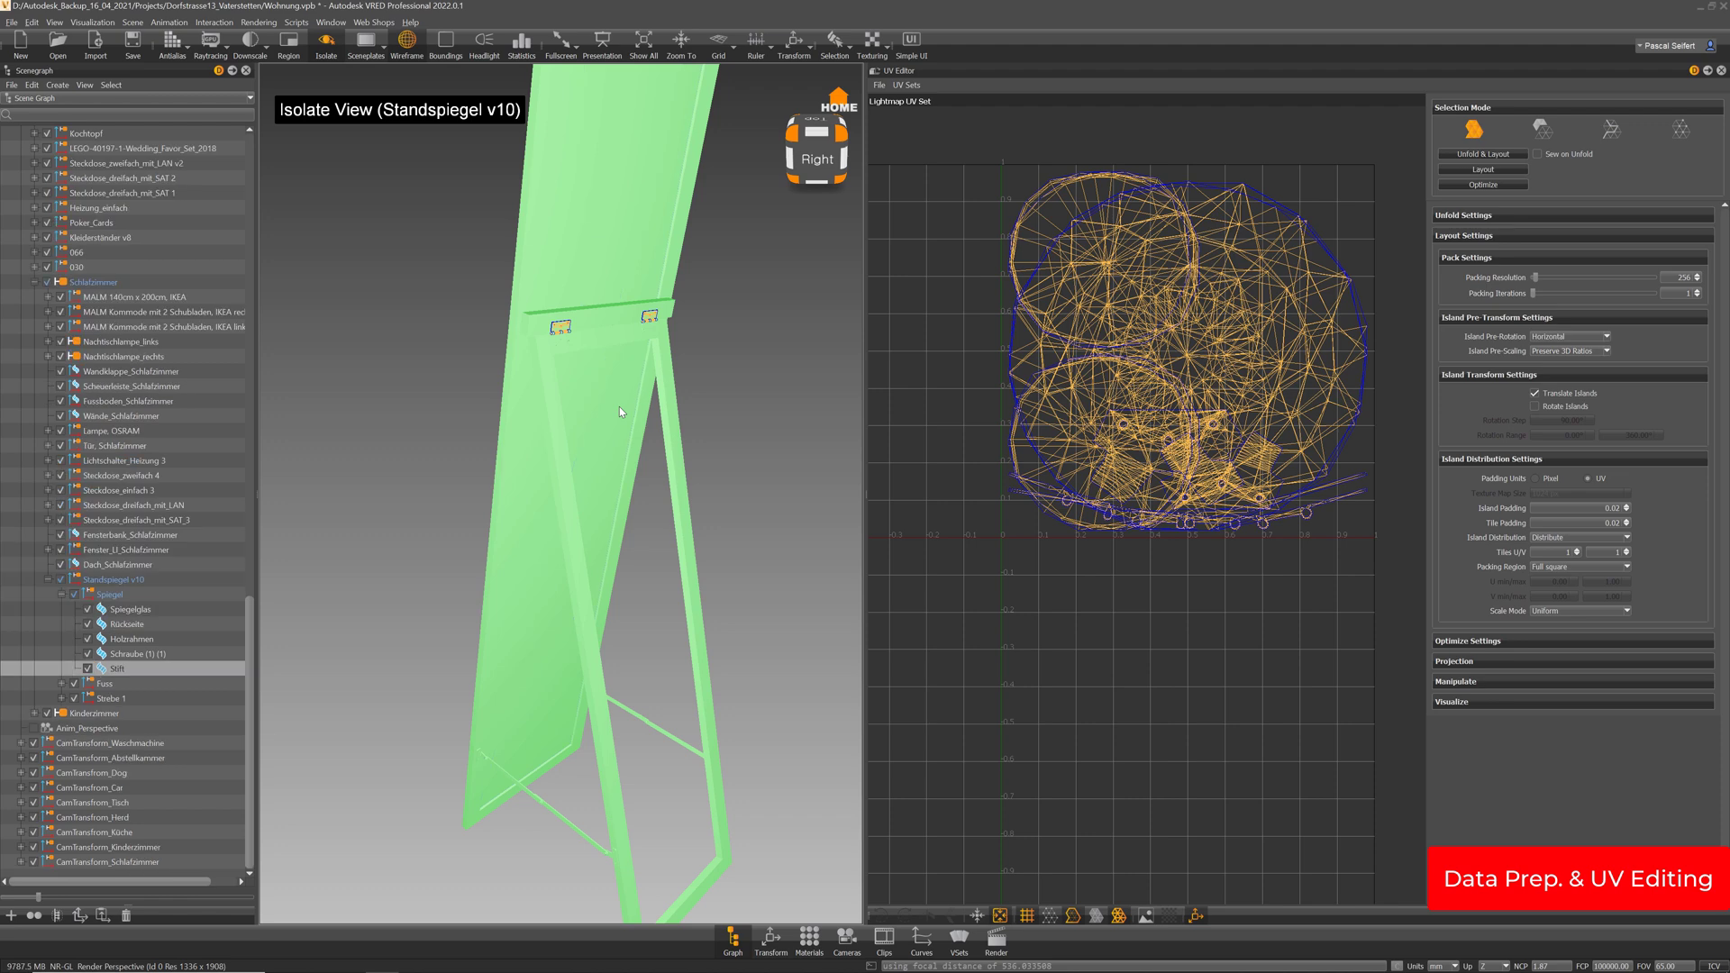
left_click(1518, 170)
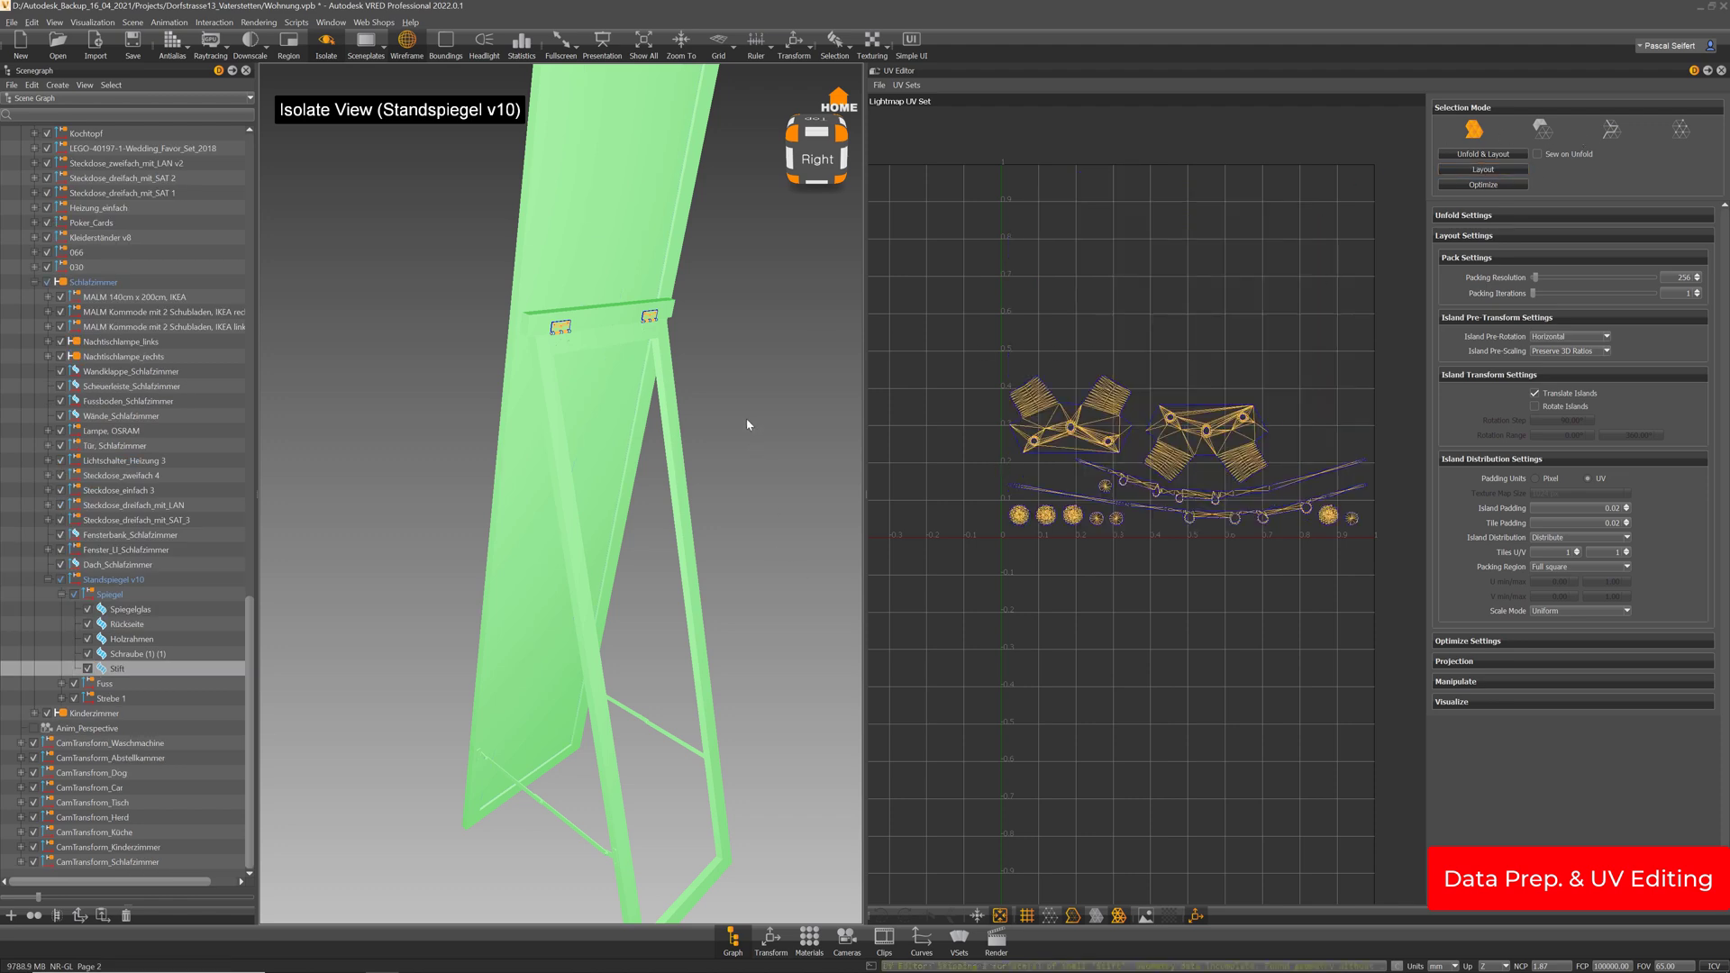
Select Schraube (1) (1) together with Stift
left_click_drag(747, 424, 721, 426)
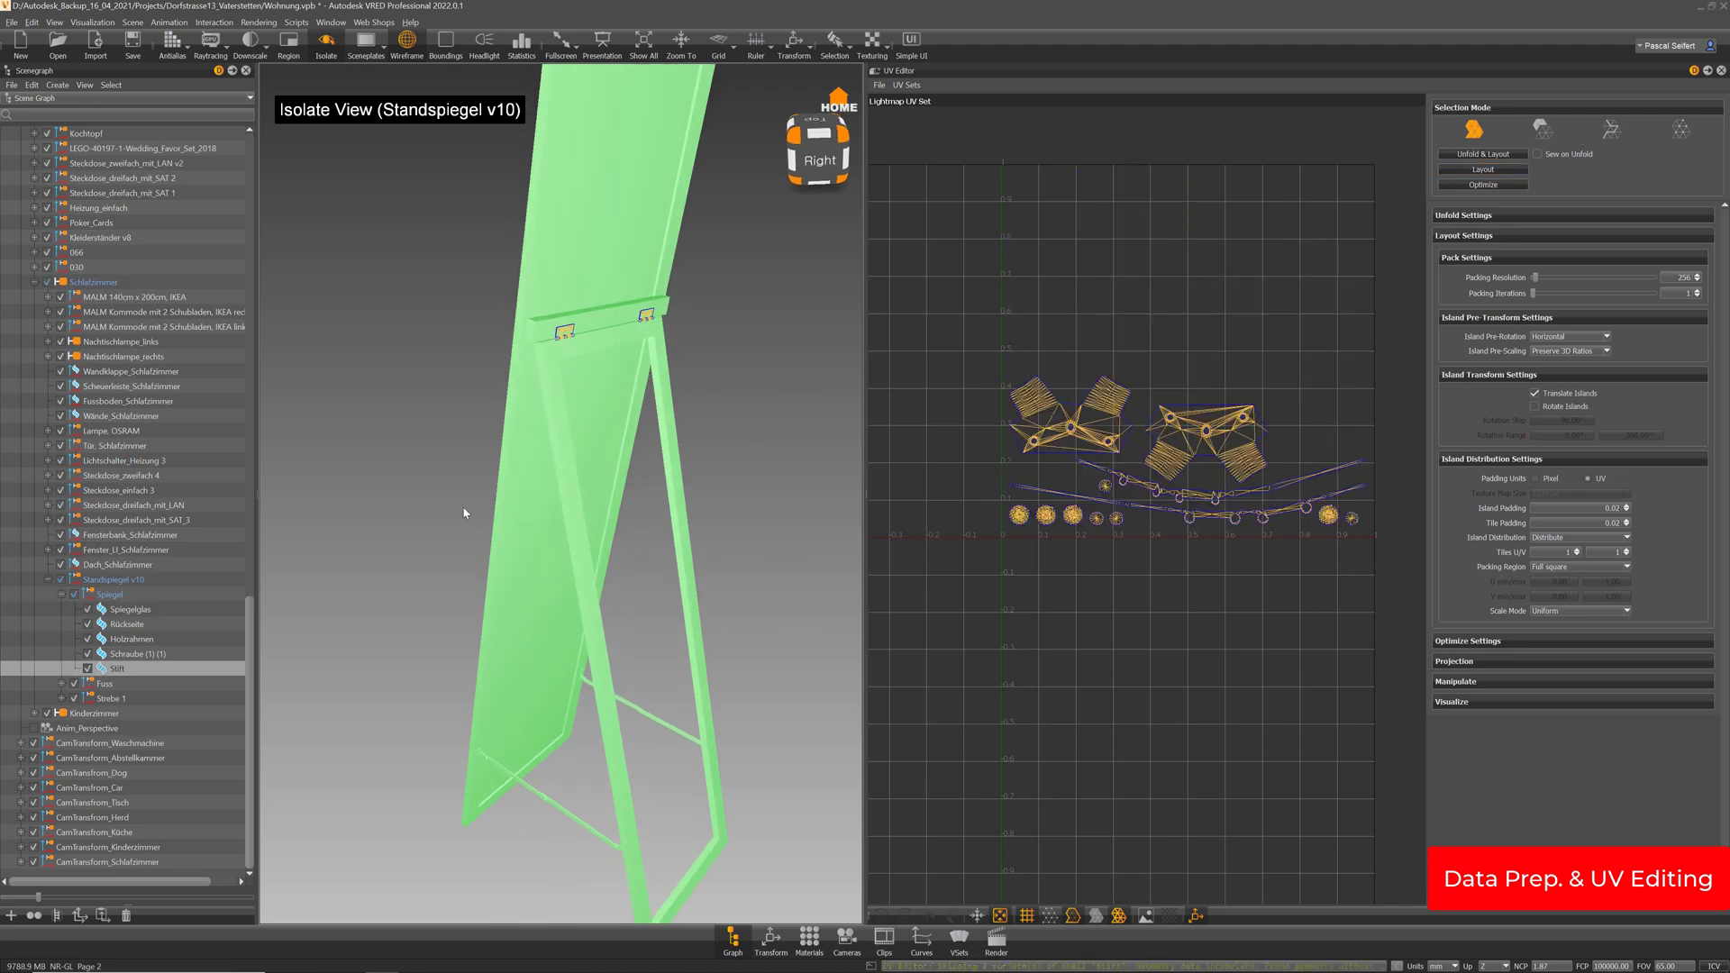
left_click(138, 655)
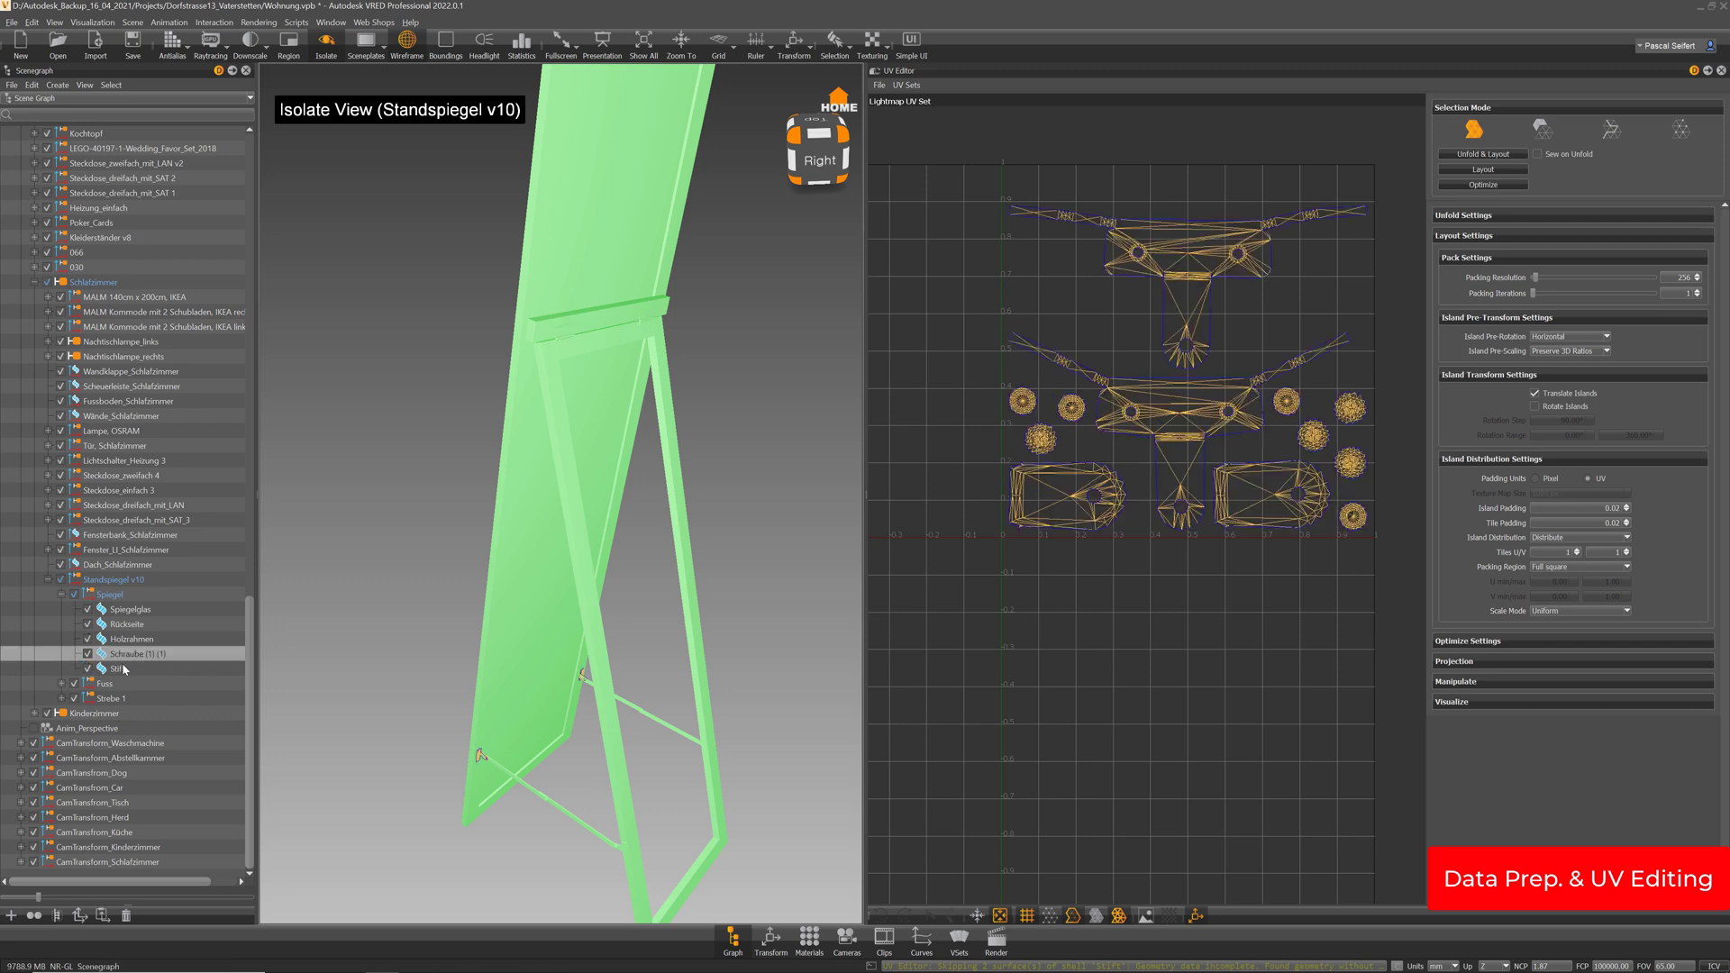
left_click(125, 671, "ctrl")
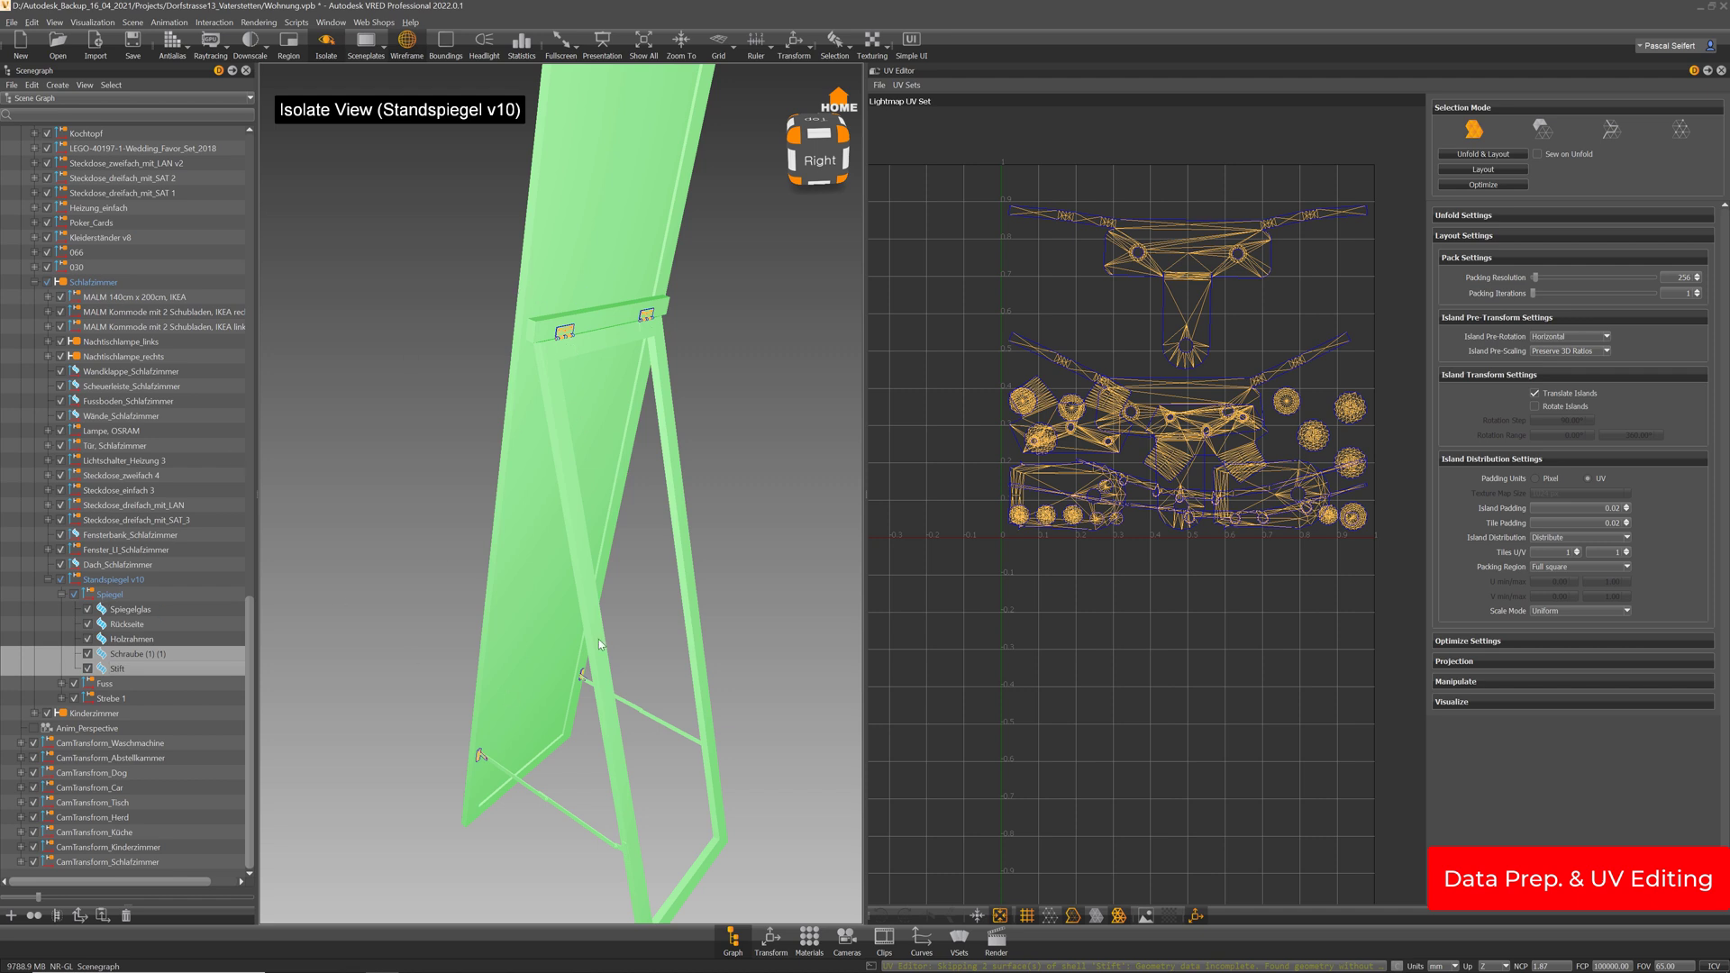
left_click_drag(600, 645, 638, 552)
Merge Stift into Schraube (1) (1), rename it Metal and lay out its UVs
key("Delete")
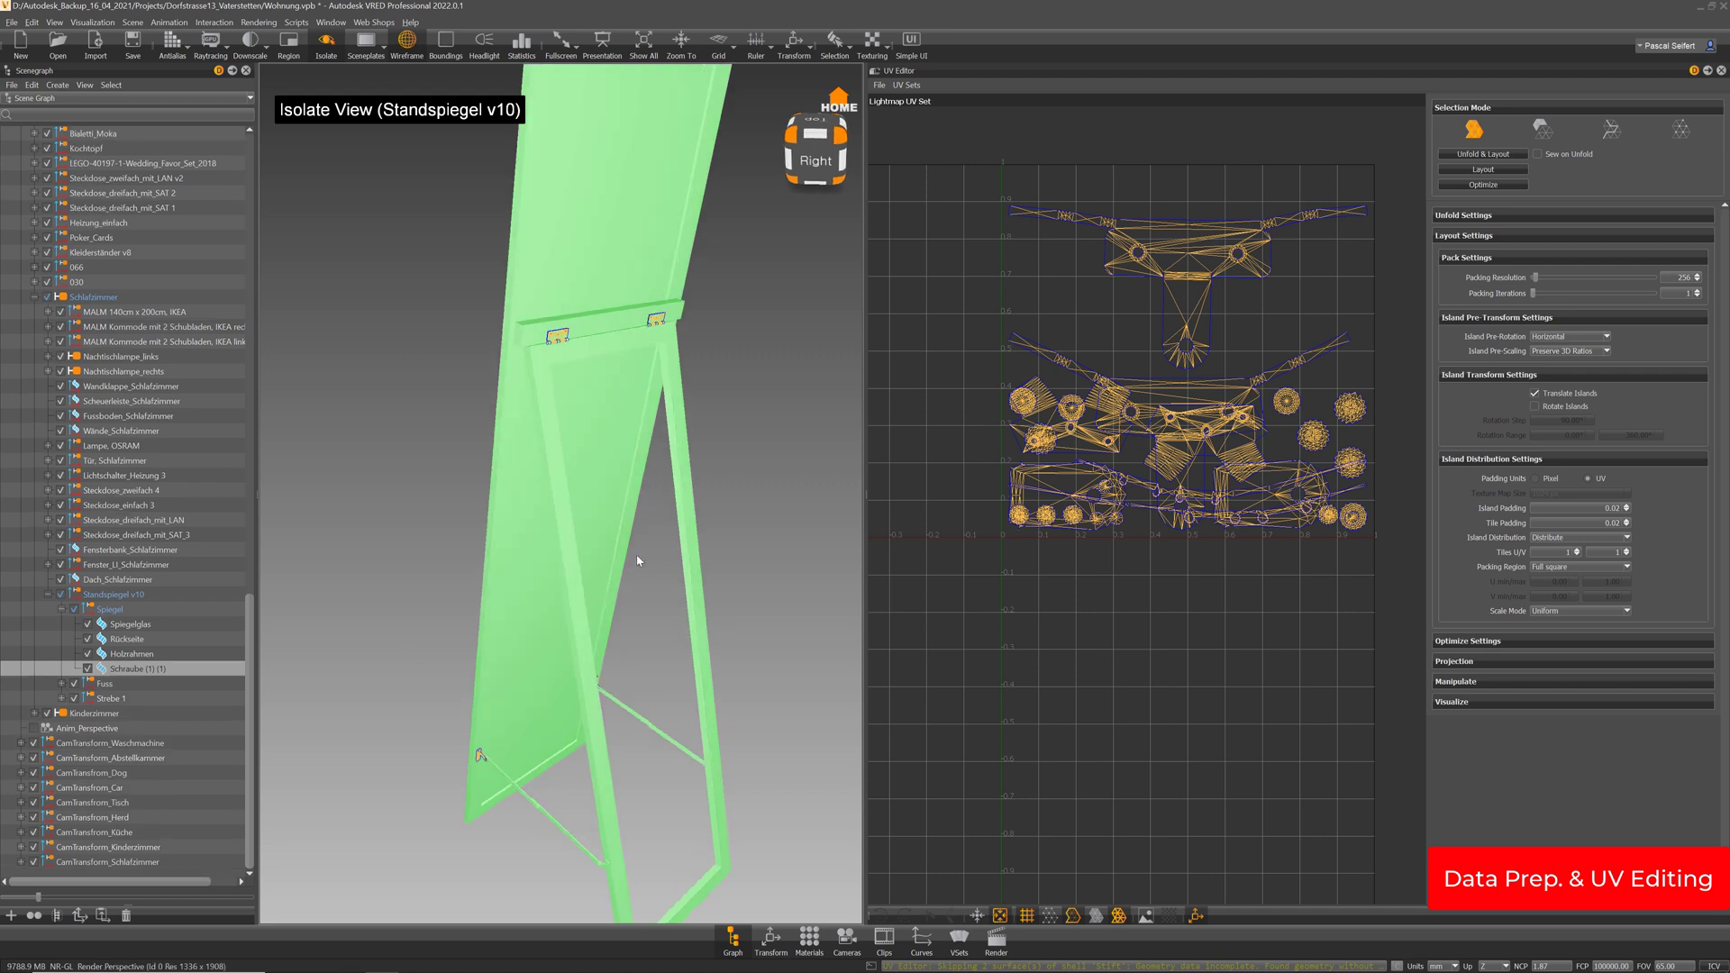
double_click(167, 670)
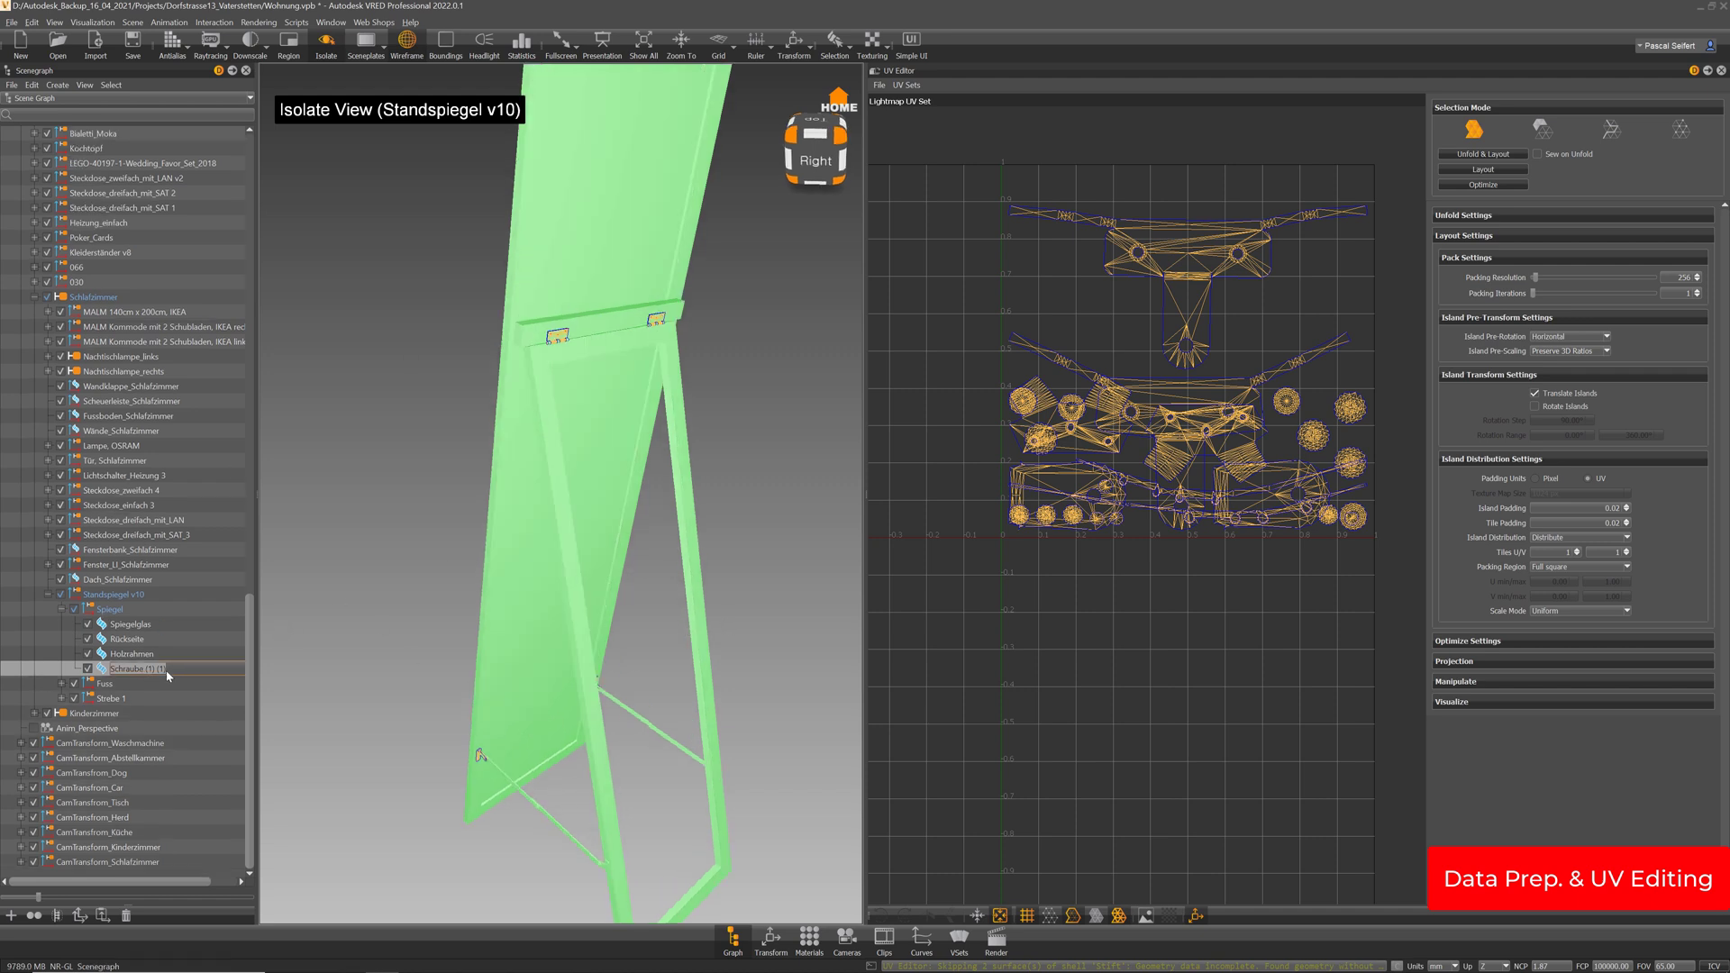
type("Metal")
key("Return")
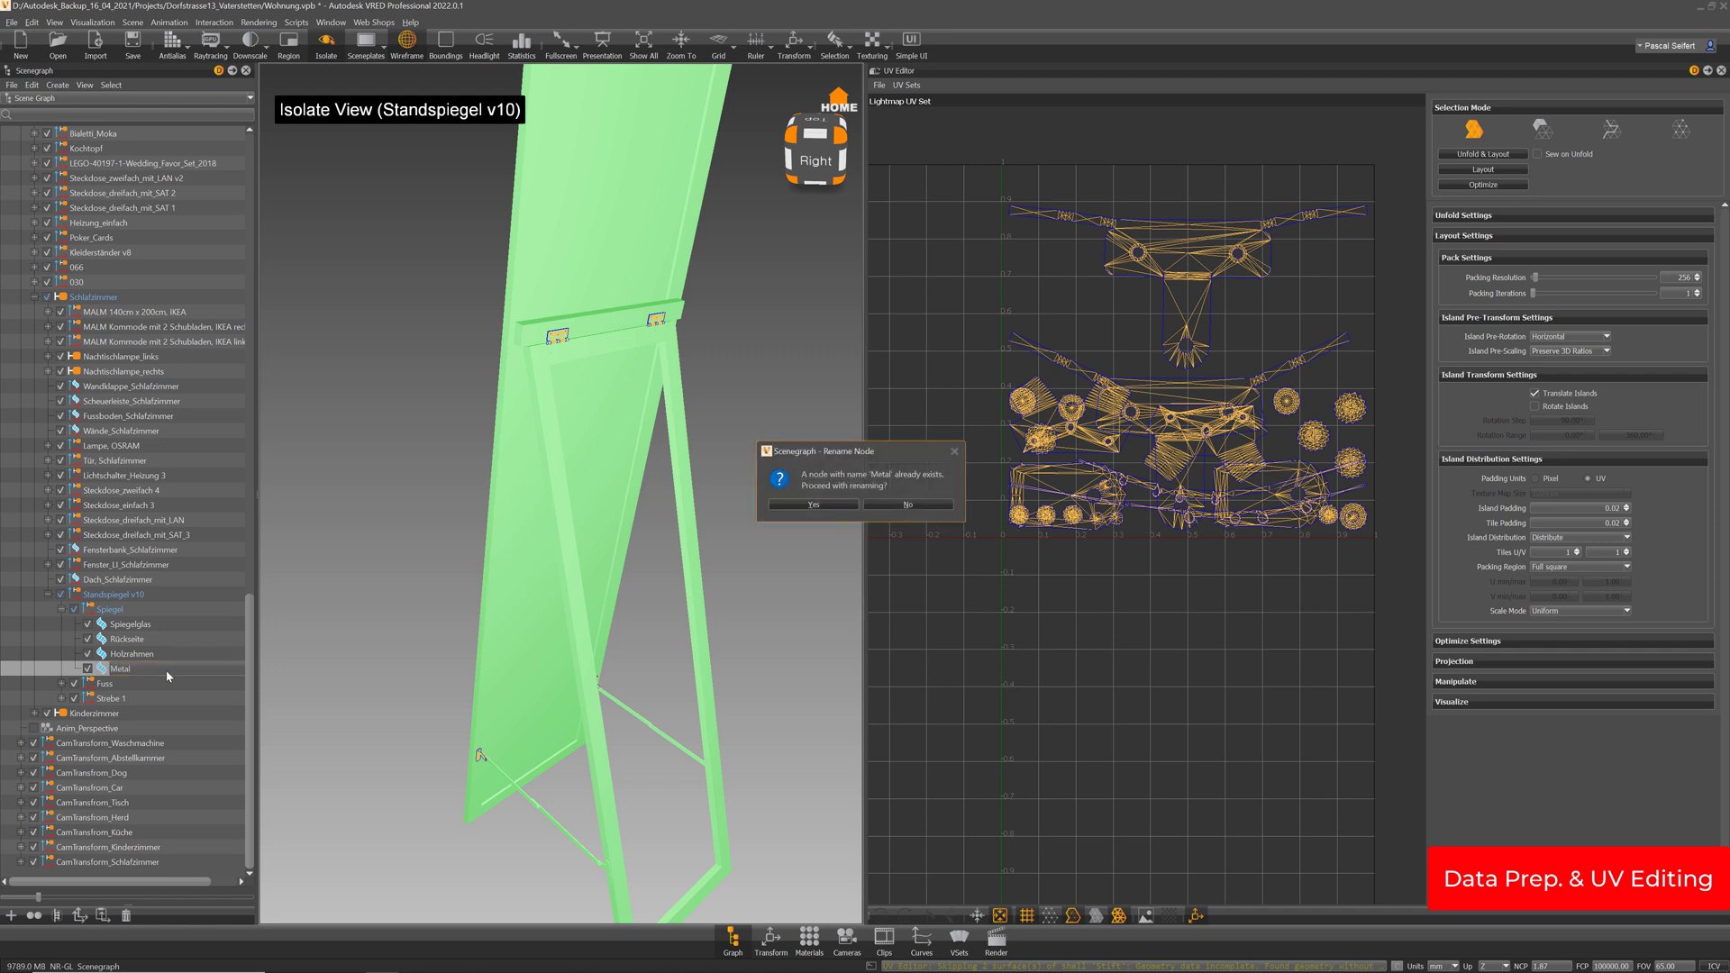
left_click(1488, 171)
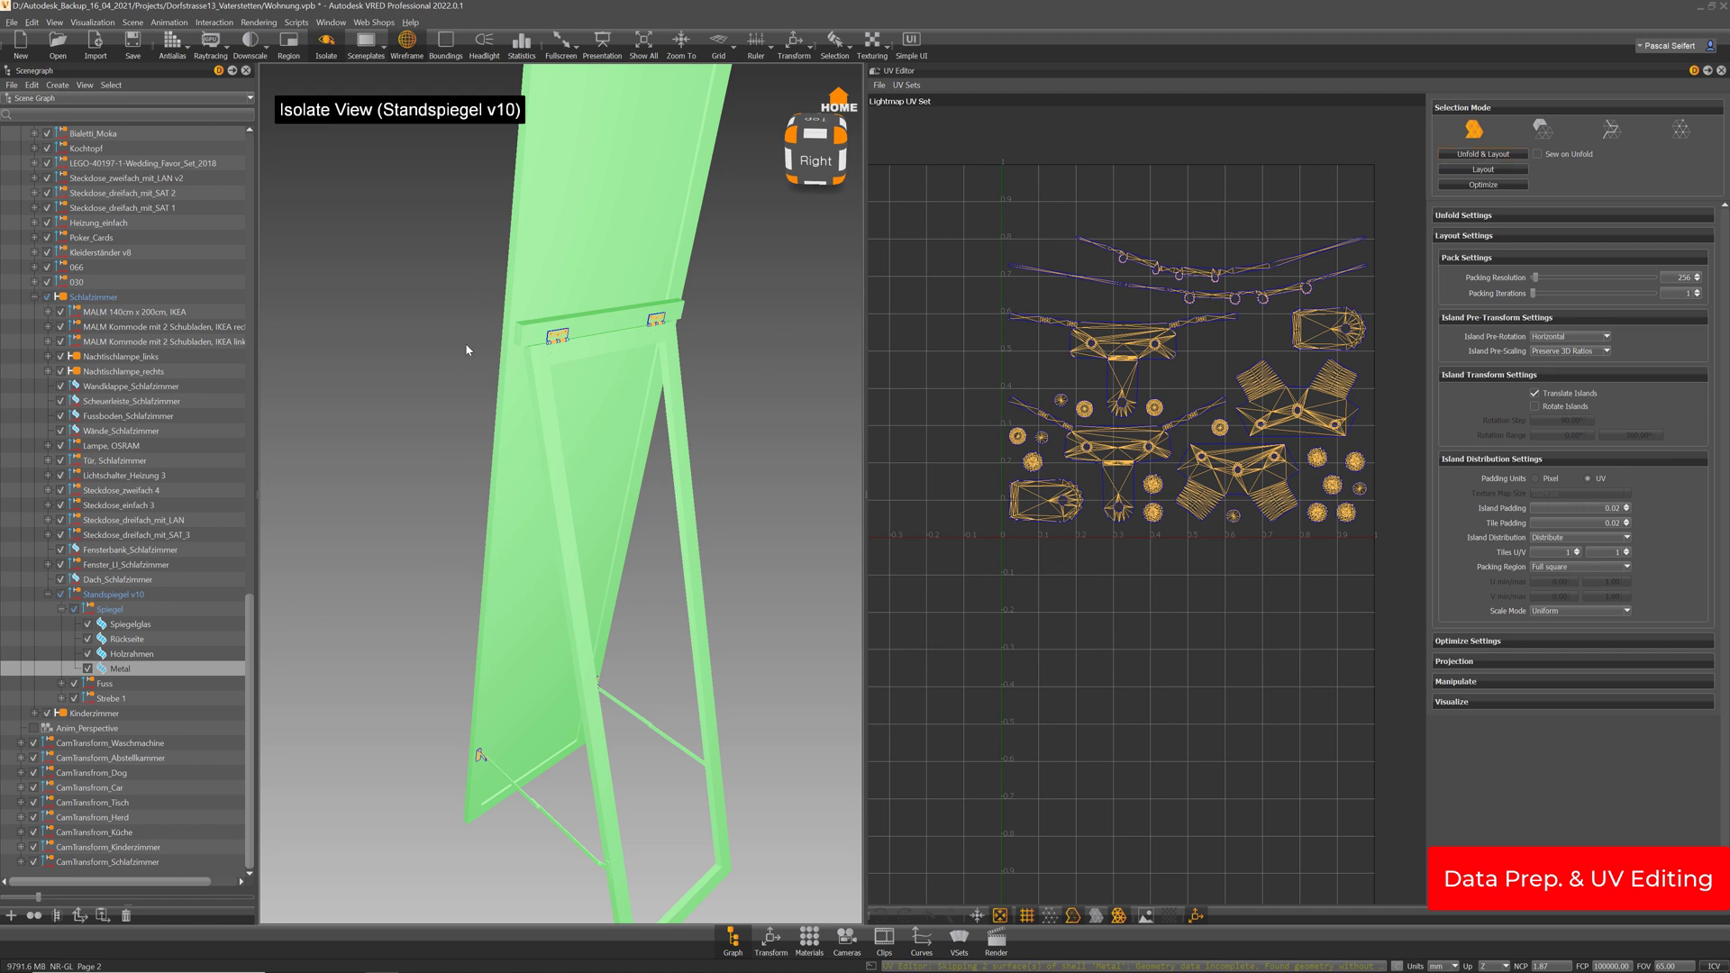
Review the Holzrahmen, Metal and Spiegelglas UVs, then isolate the Fuss frame
left_click(134, 650)
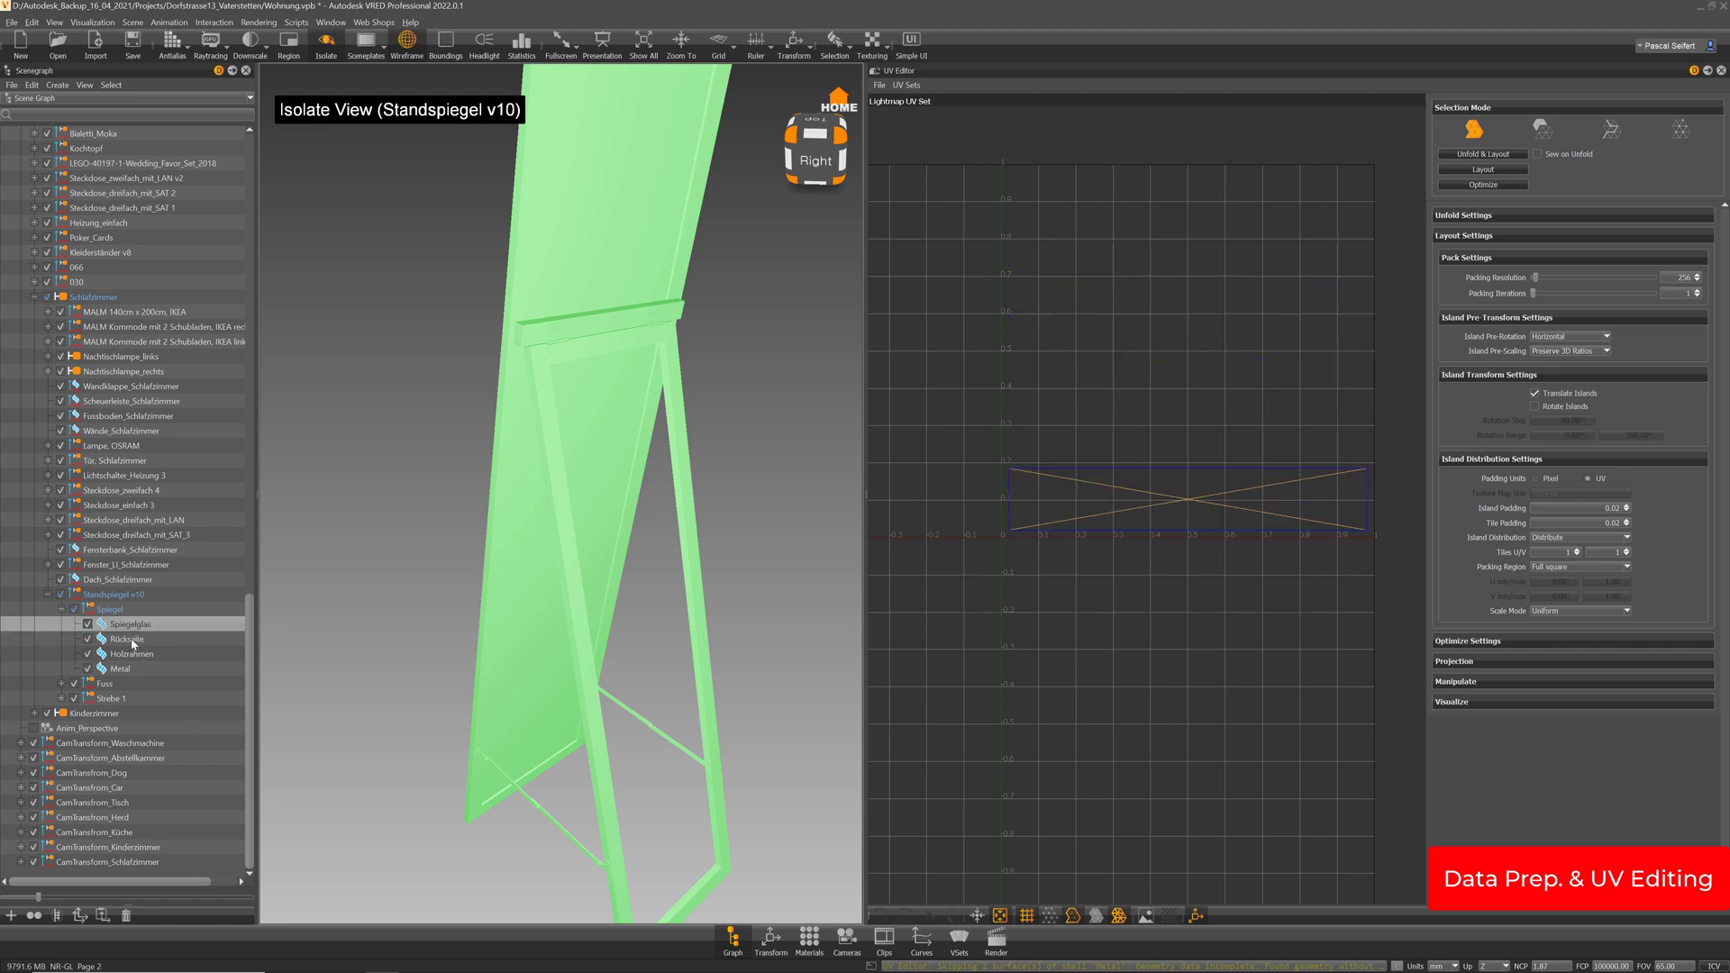
left_click(127, 671)
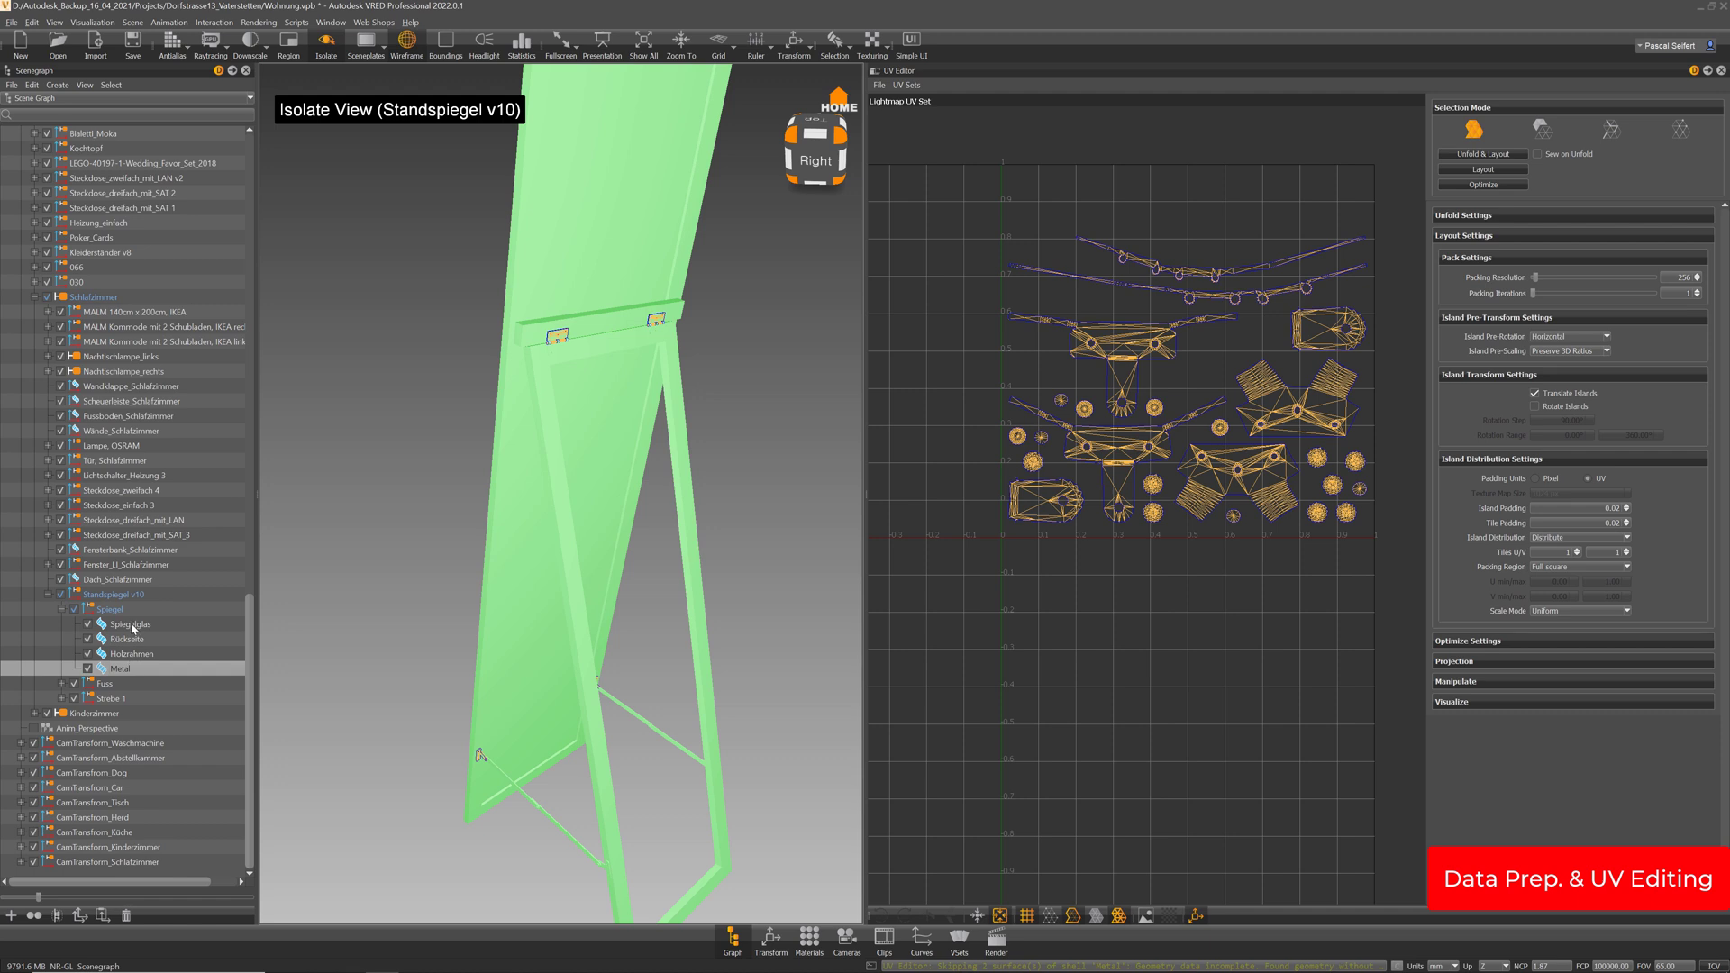
left_click(132, 623)
left_click(62, 610)
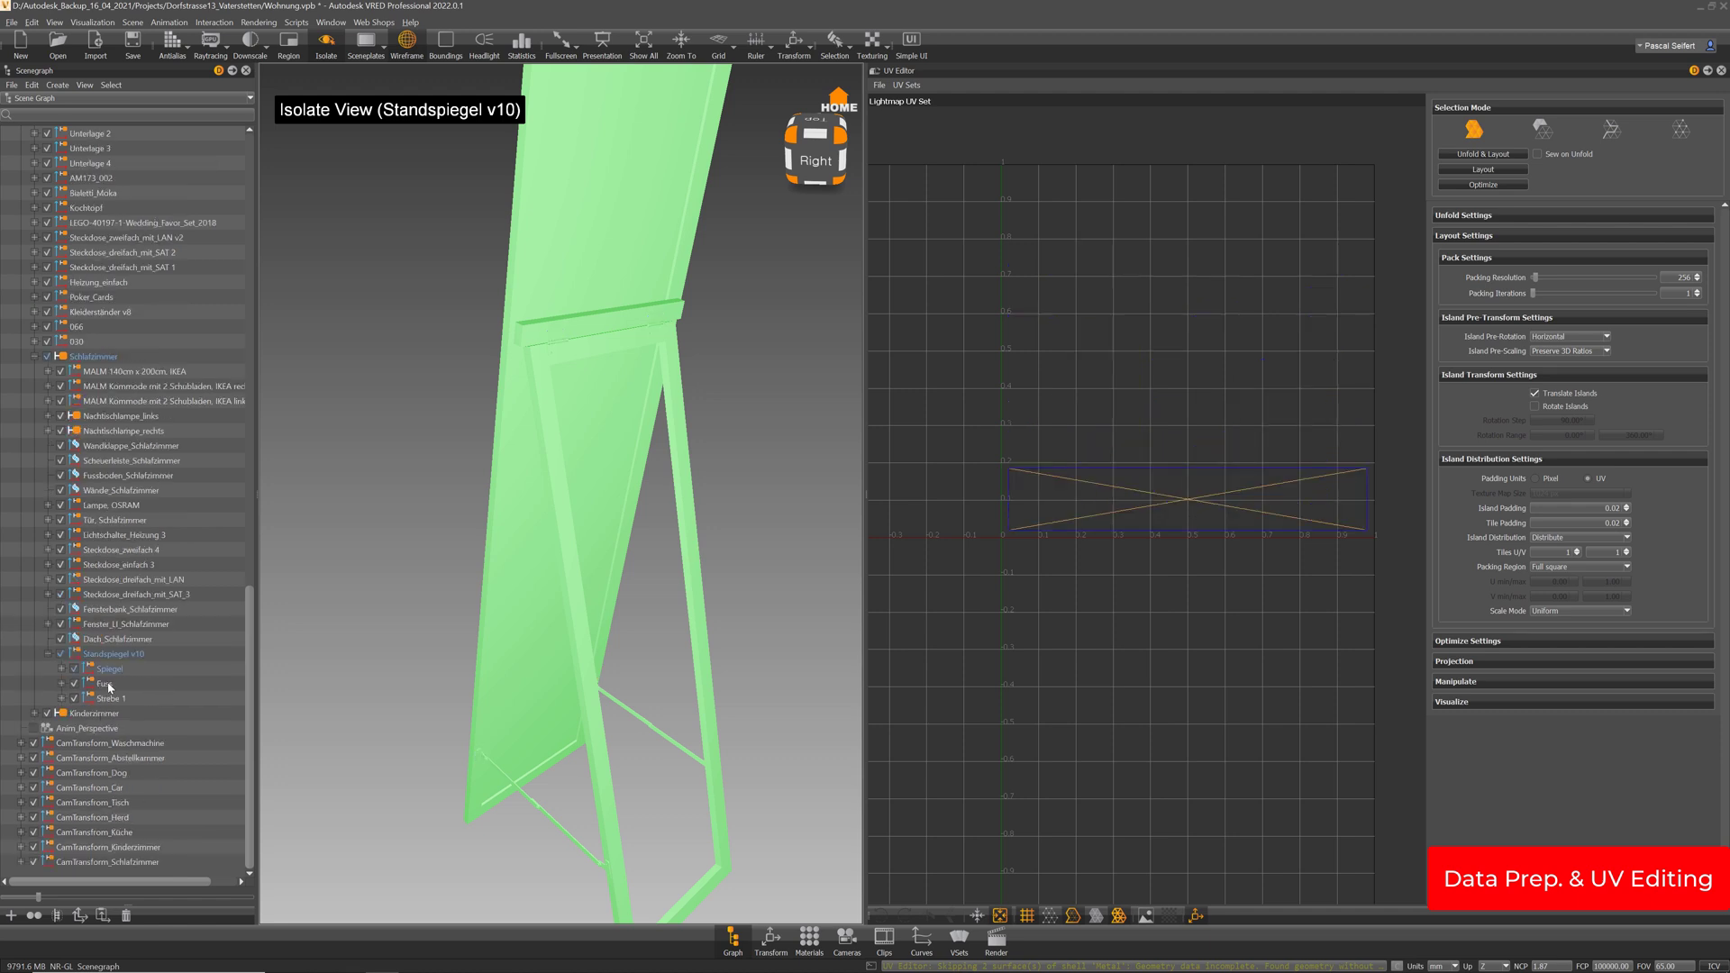
left_click(106, 684)
key("i")
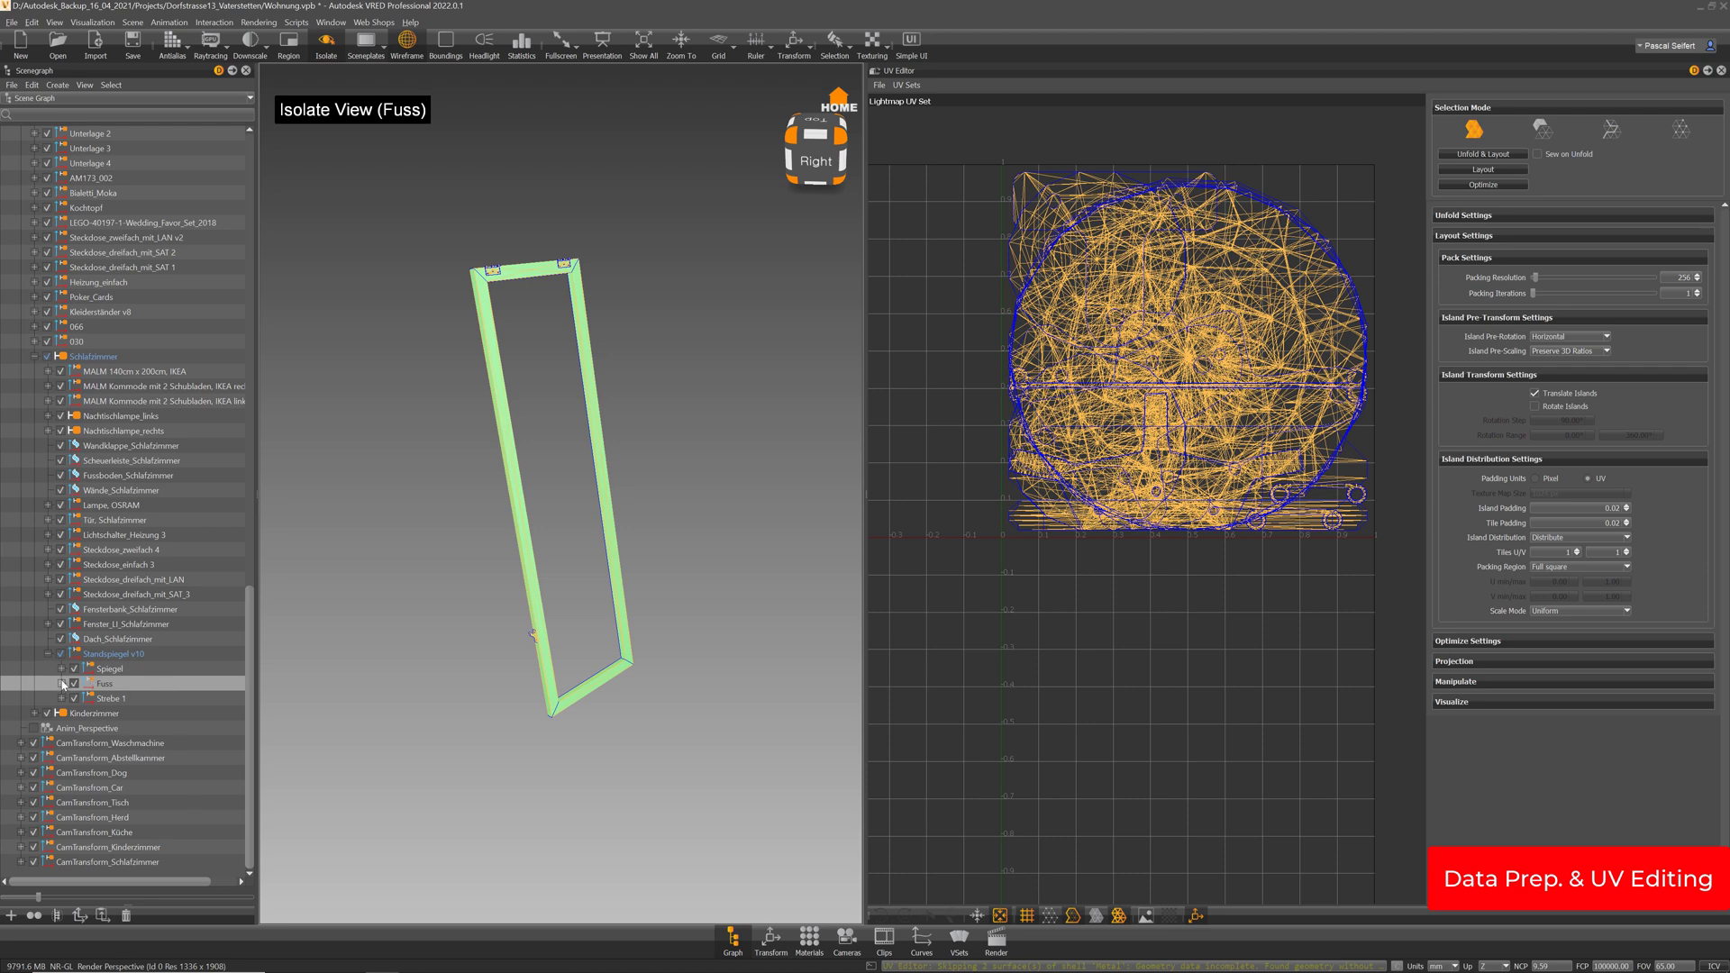
Merge the four Fuss Holz parts into one mesh and lay out its lightmap UVs
left_click(62, 684)
scroll(162, 653, "down", 5)
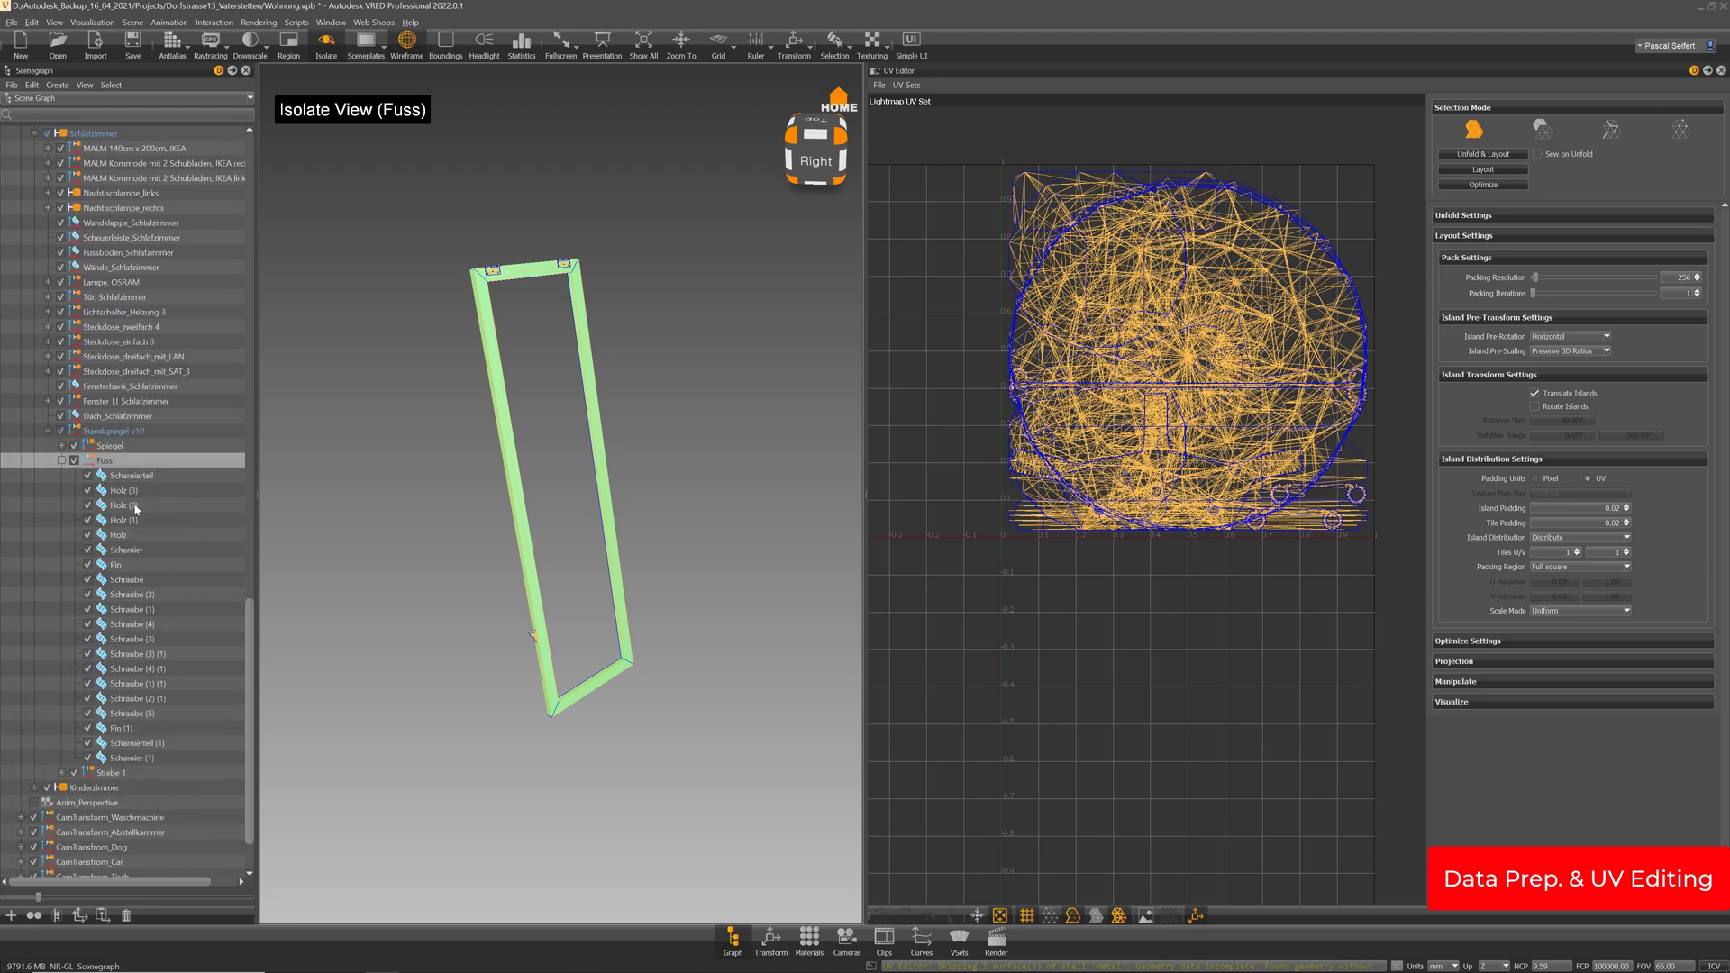
left_click_drag(126, 493, 125, 537)
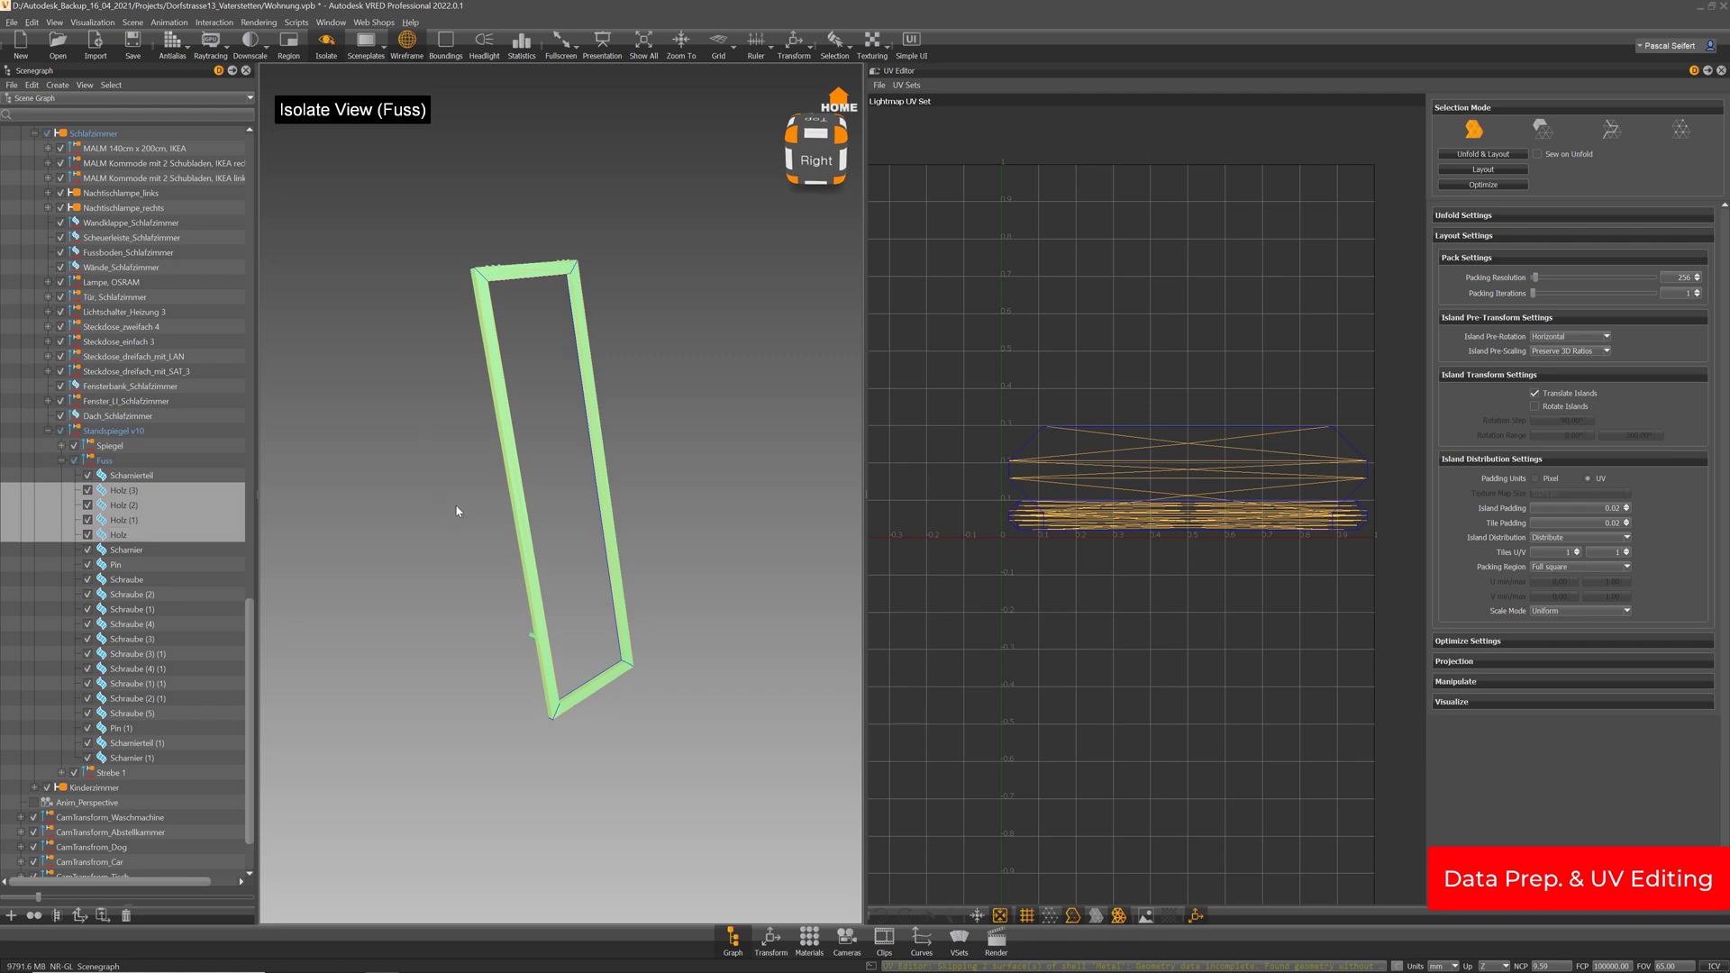
key("ctrl+m")
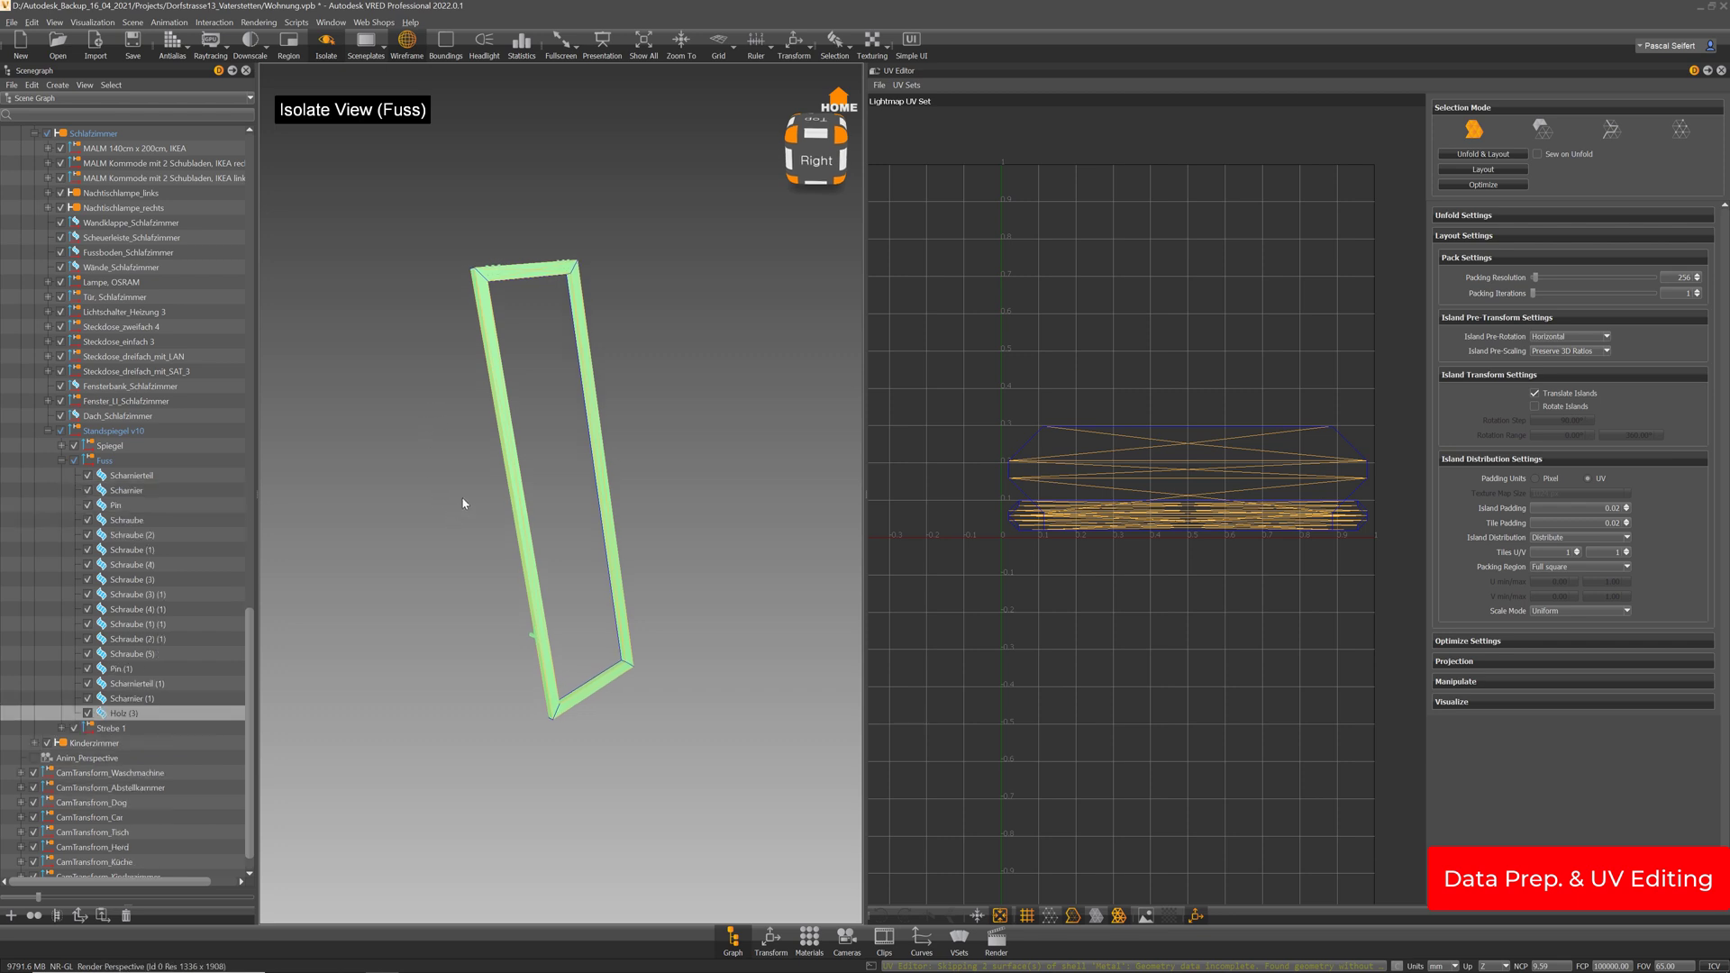
left_click(1495, 171)
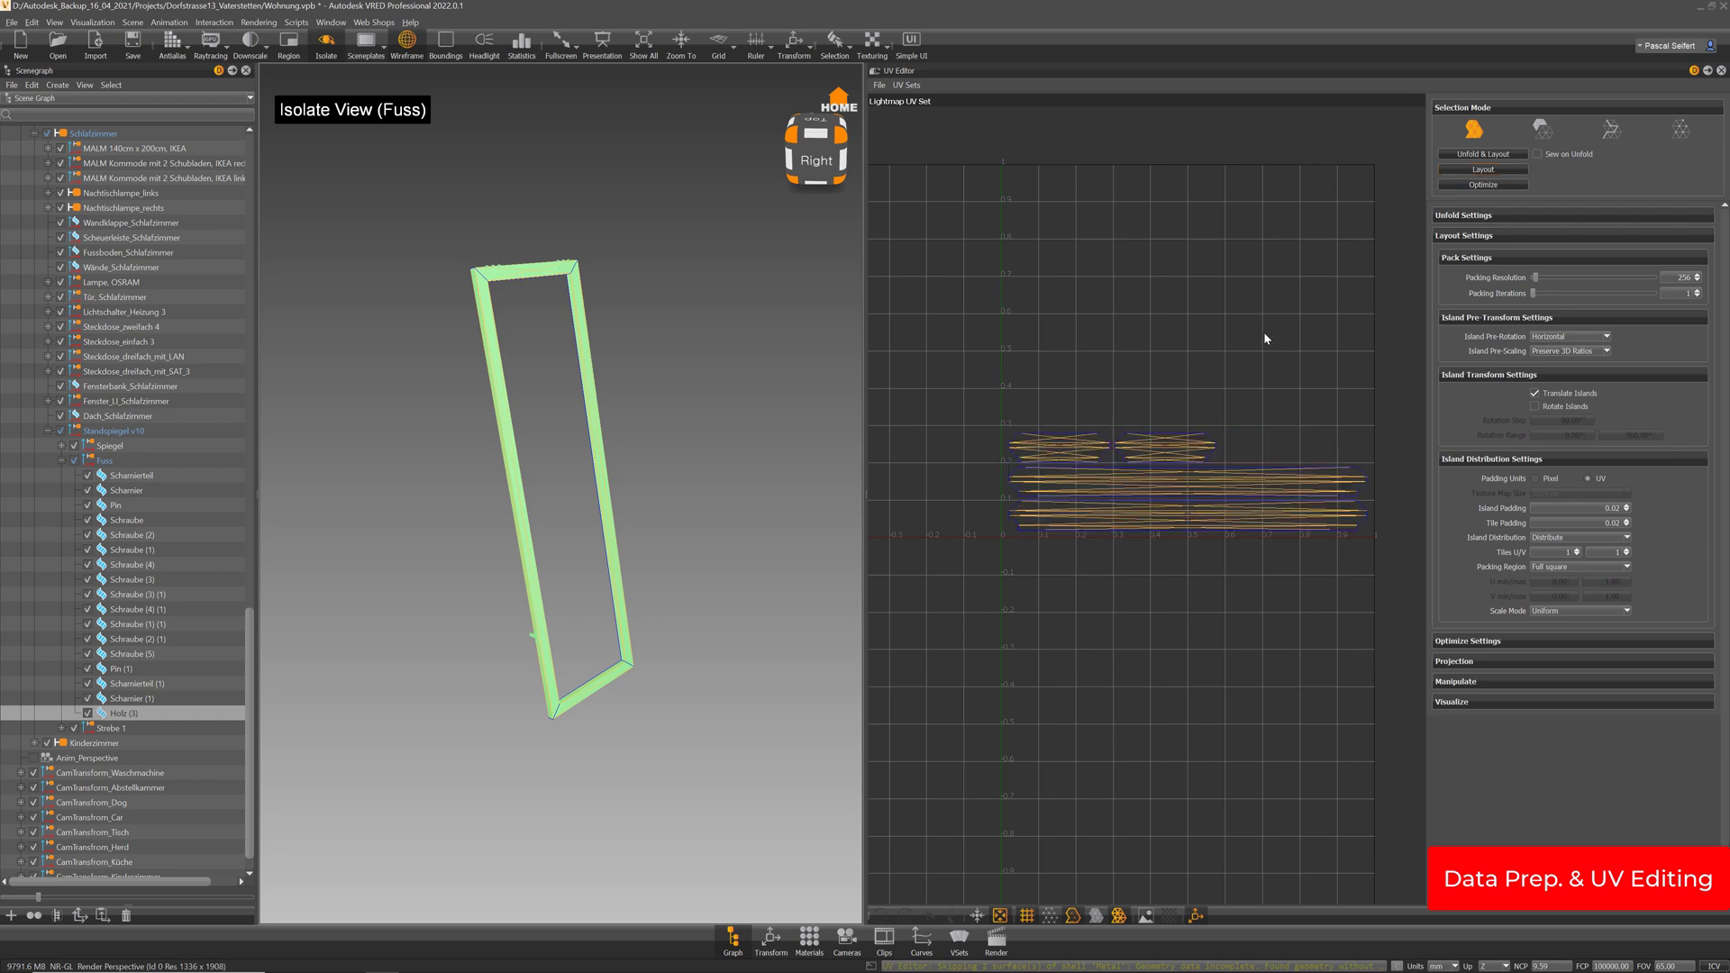
Merge Fuss's hinge, screw and pin parts into Scharnier (1) and lay out their UVs
left_click(133, 700)
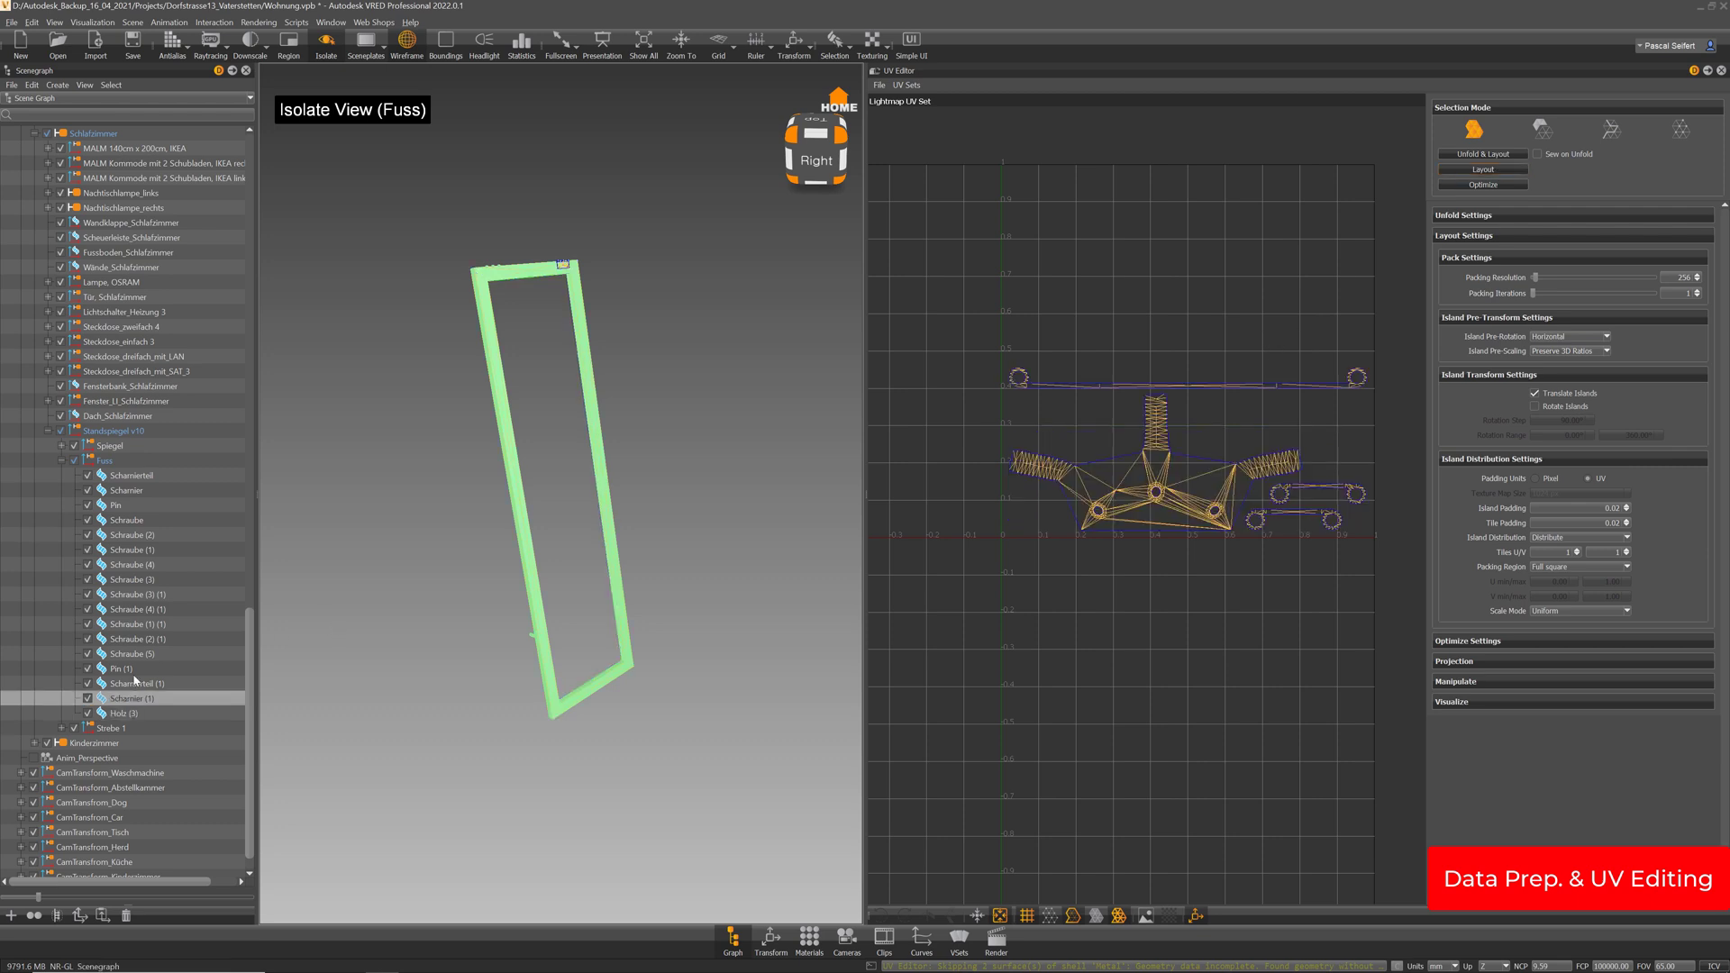
left_click(134, 476, "shift")
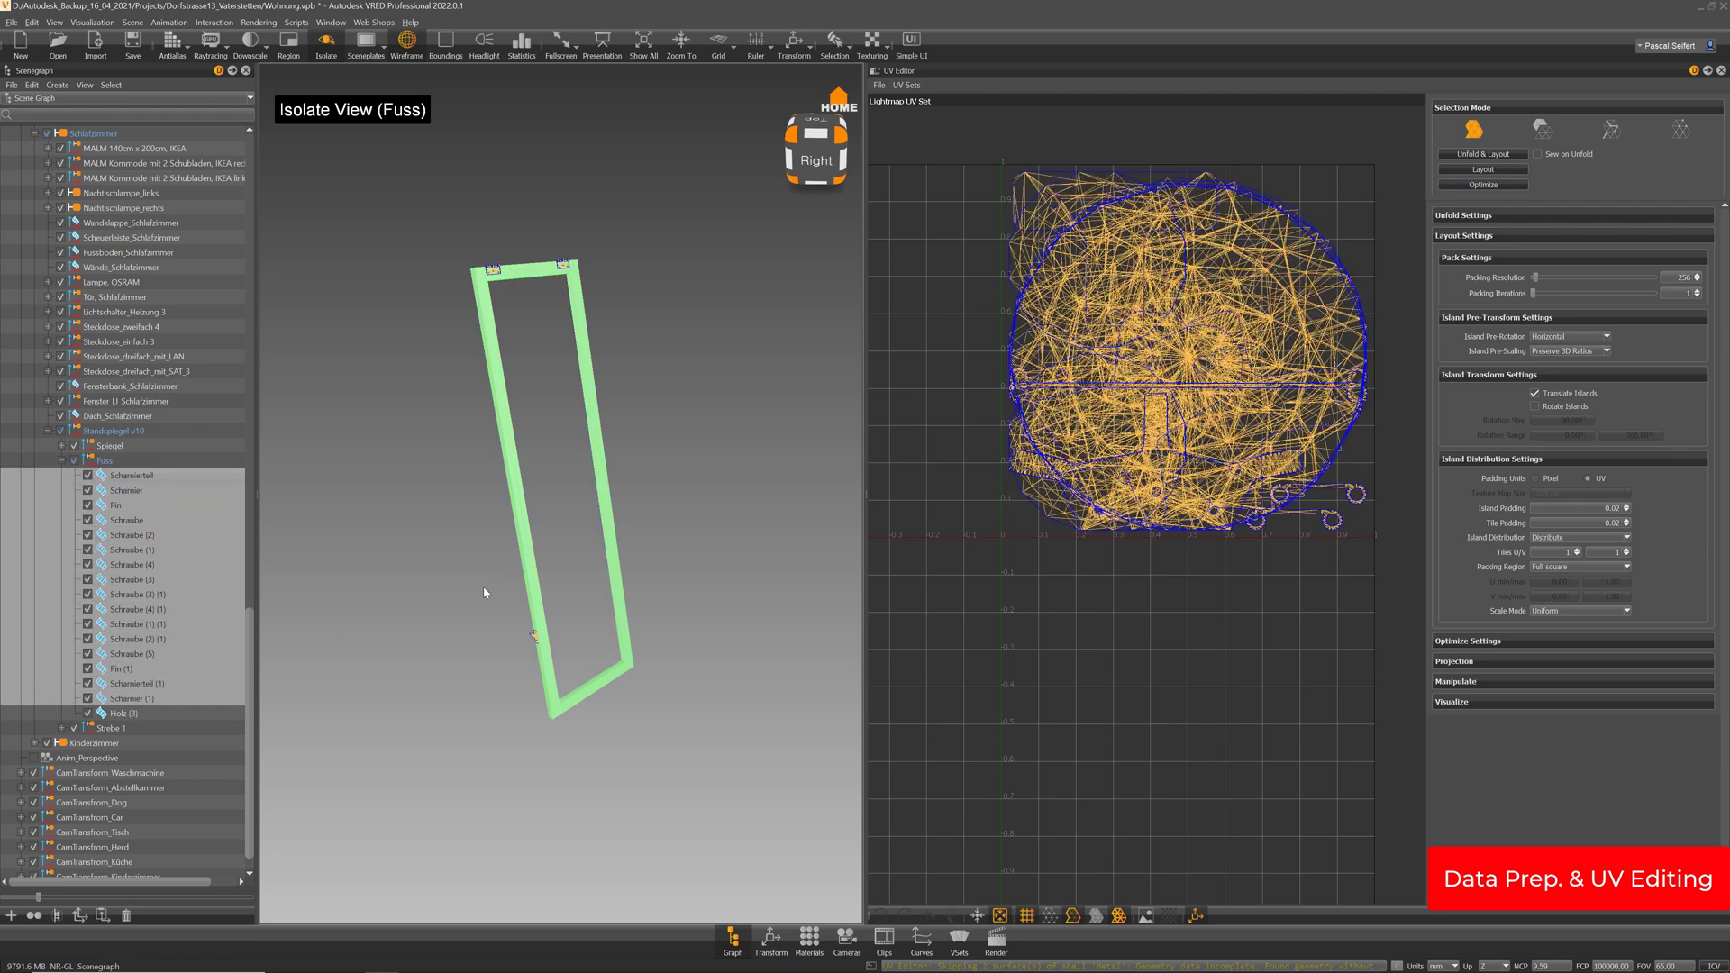
left_click_drag(484, 592, 600, 513)
key("ctrl+shift+m")
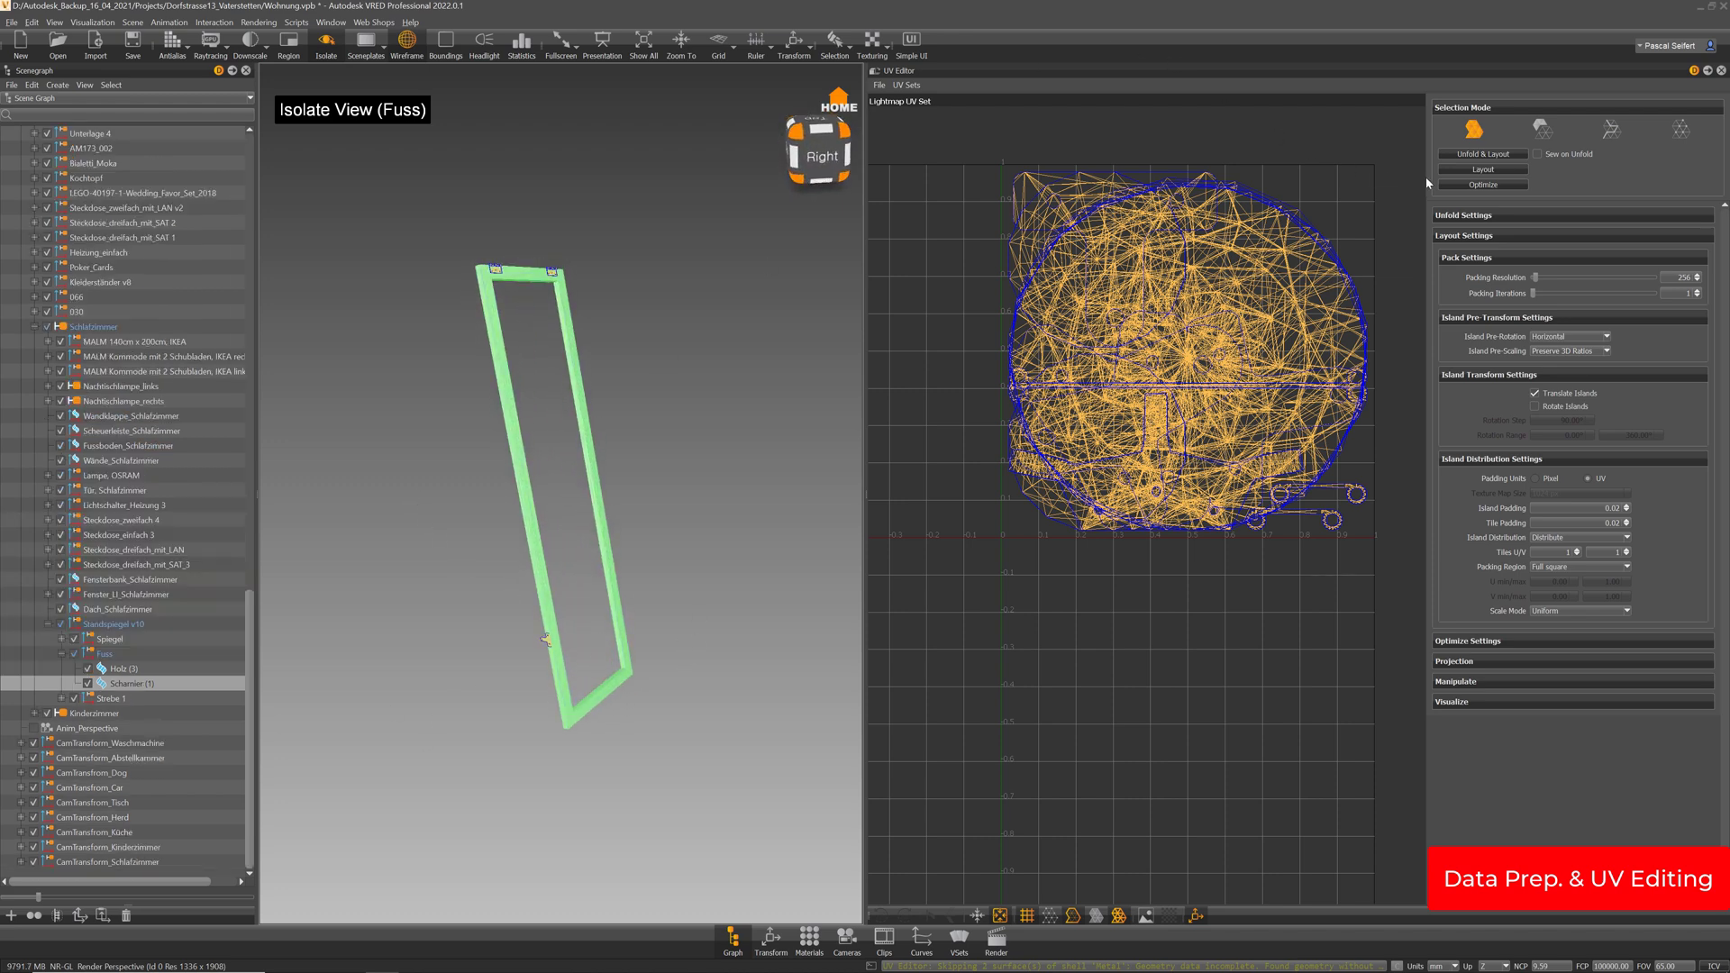
left_click(1487, 169)
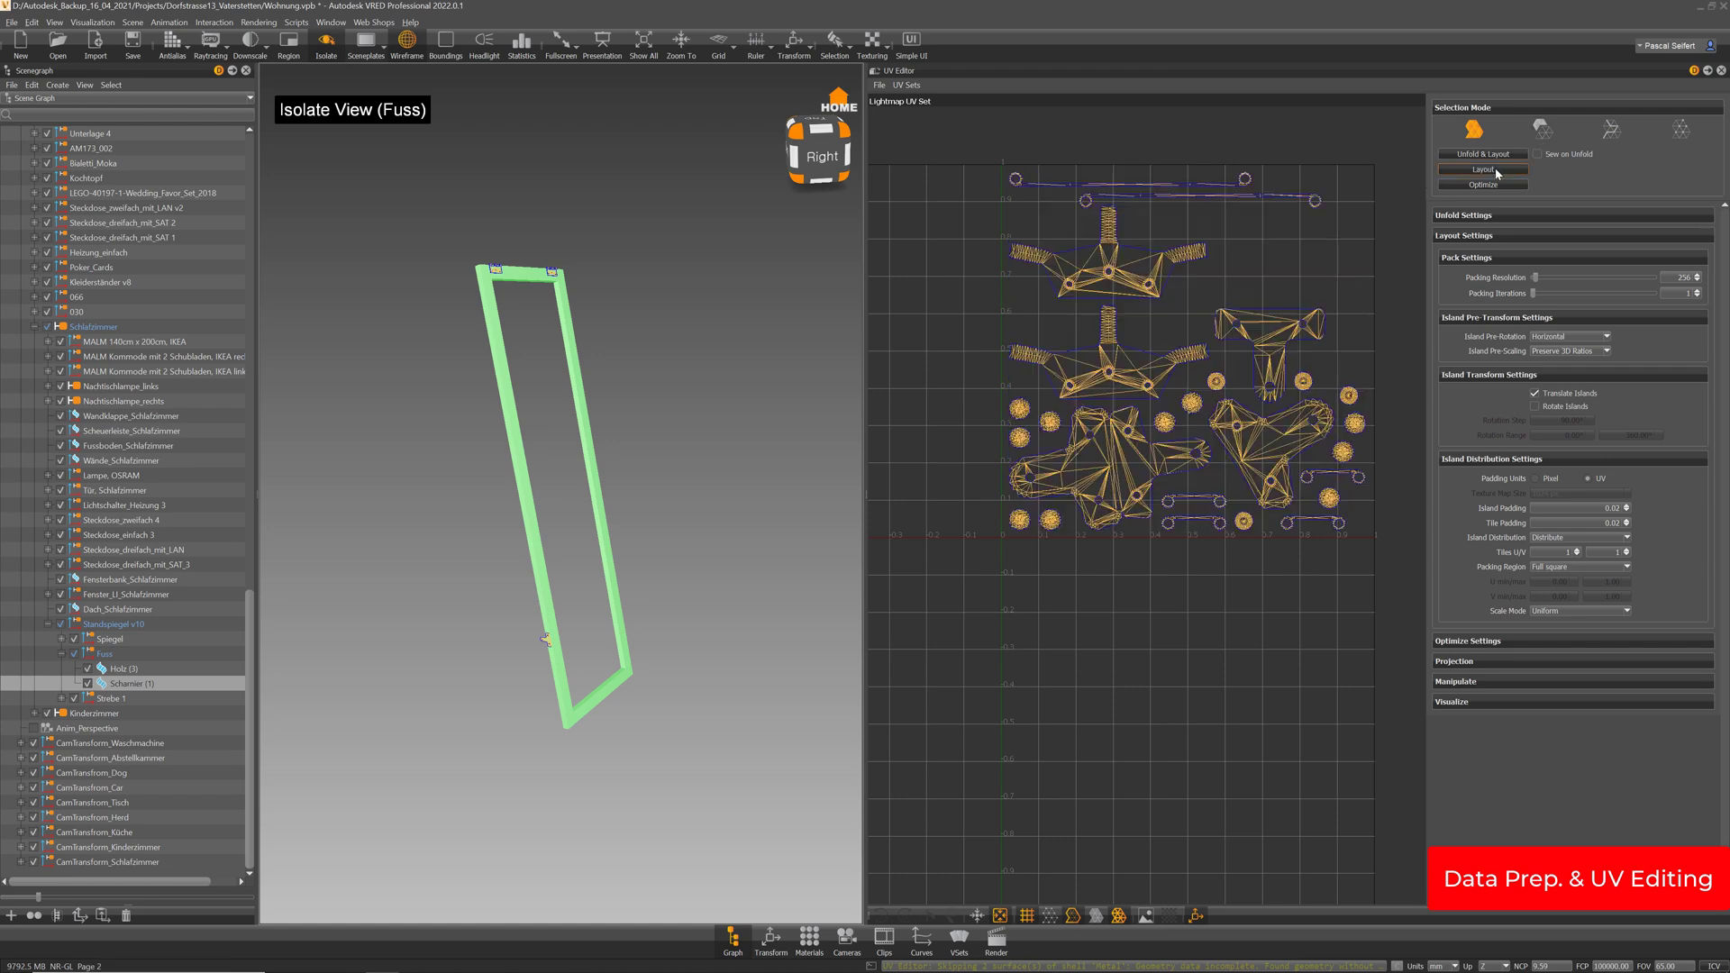
Collapse Fuss, select the Strebe 1 strut assembly and leave isolate view
left_click(62, 654)
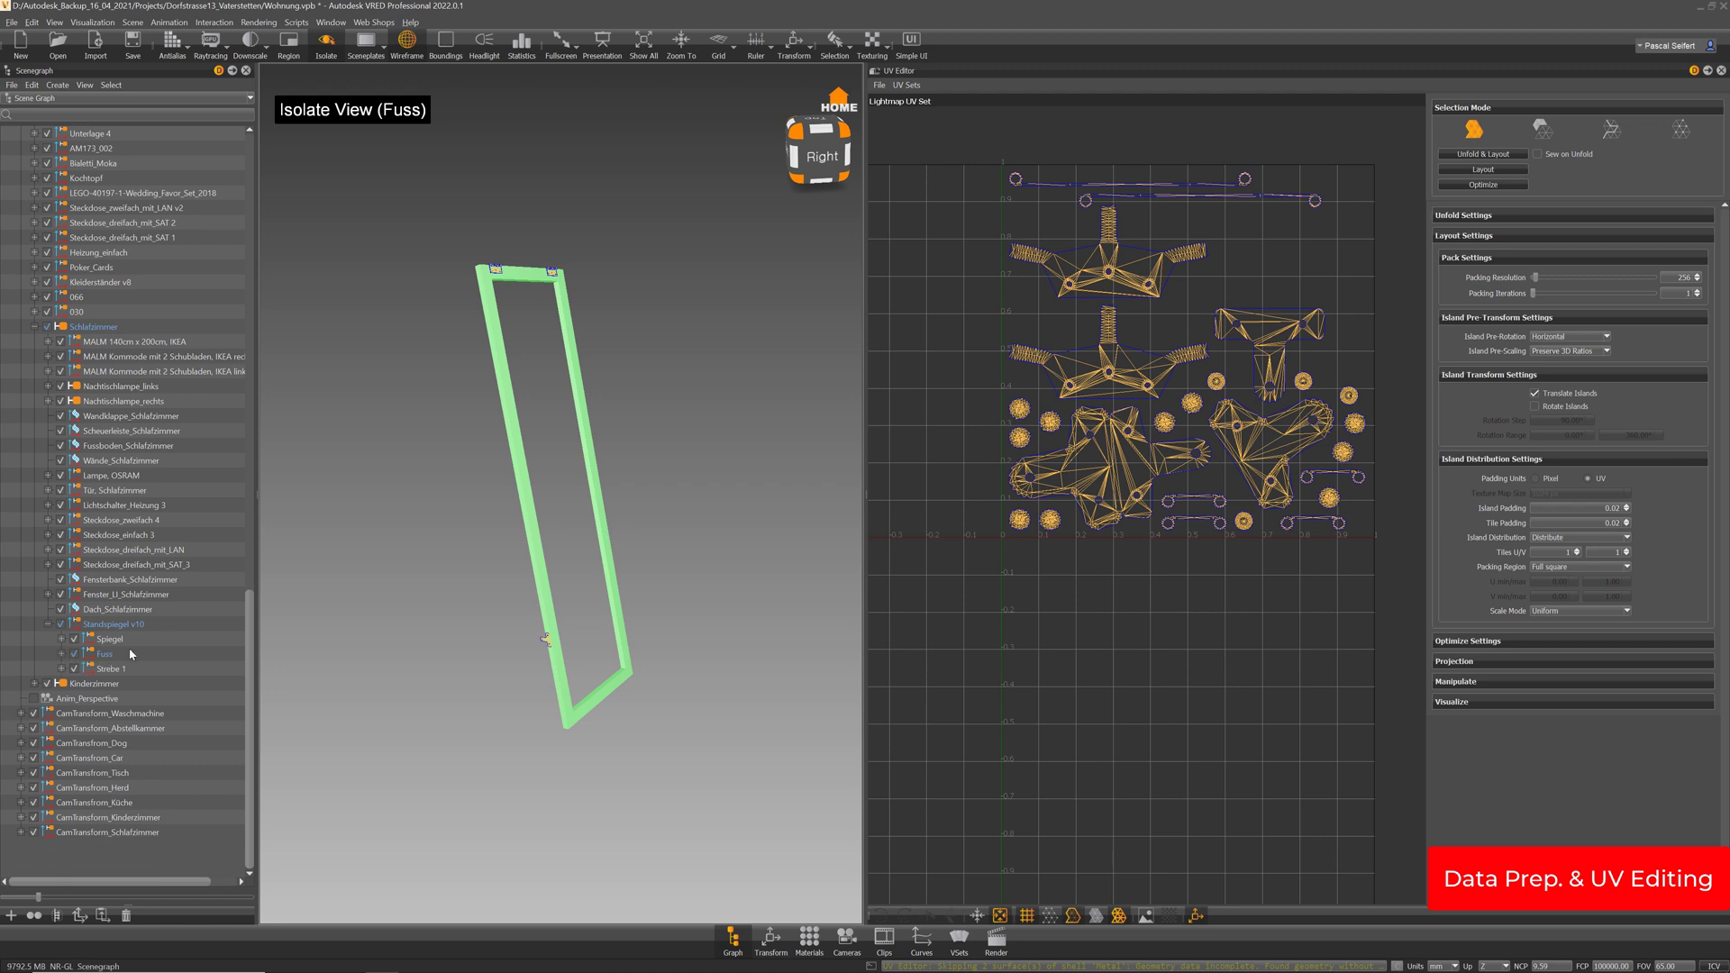
left_click(118, 701)
left_click_drag(568, 607, 635, 575)
scroll(580, 606, "up", 5)
key("i")
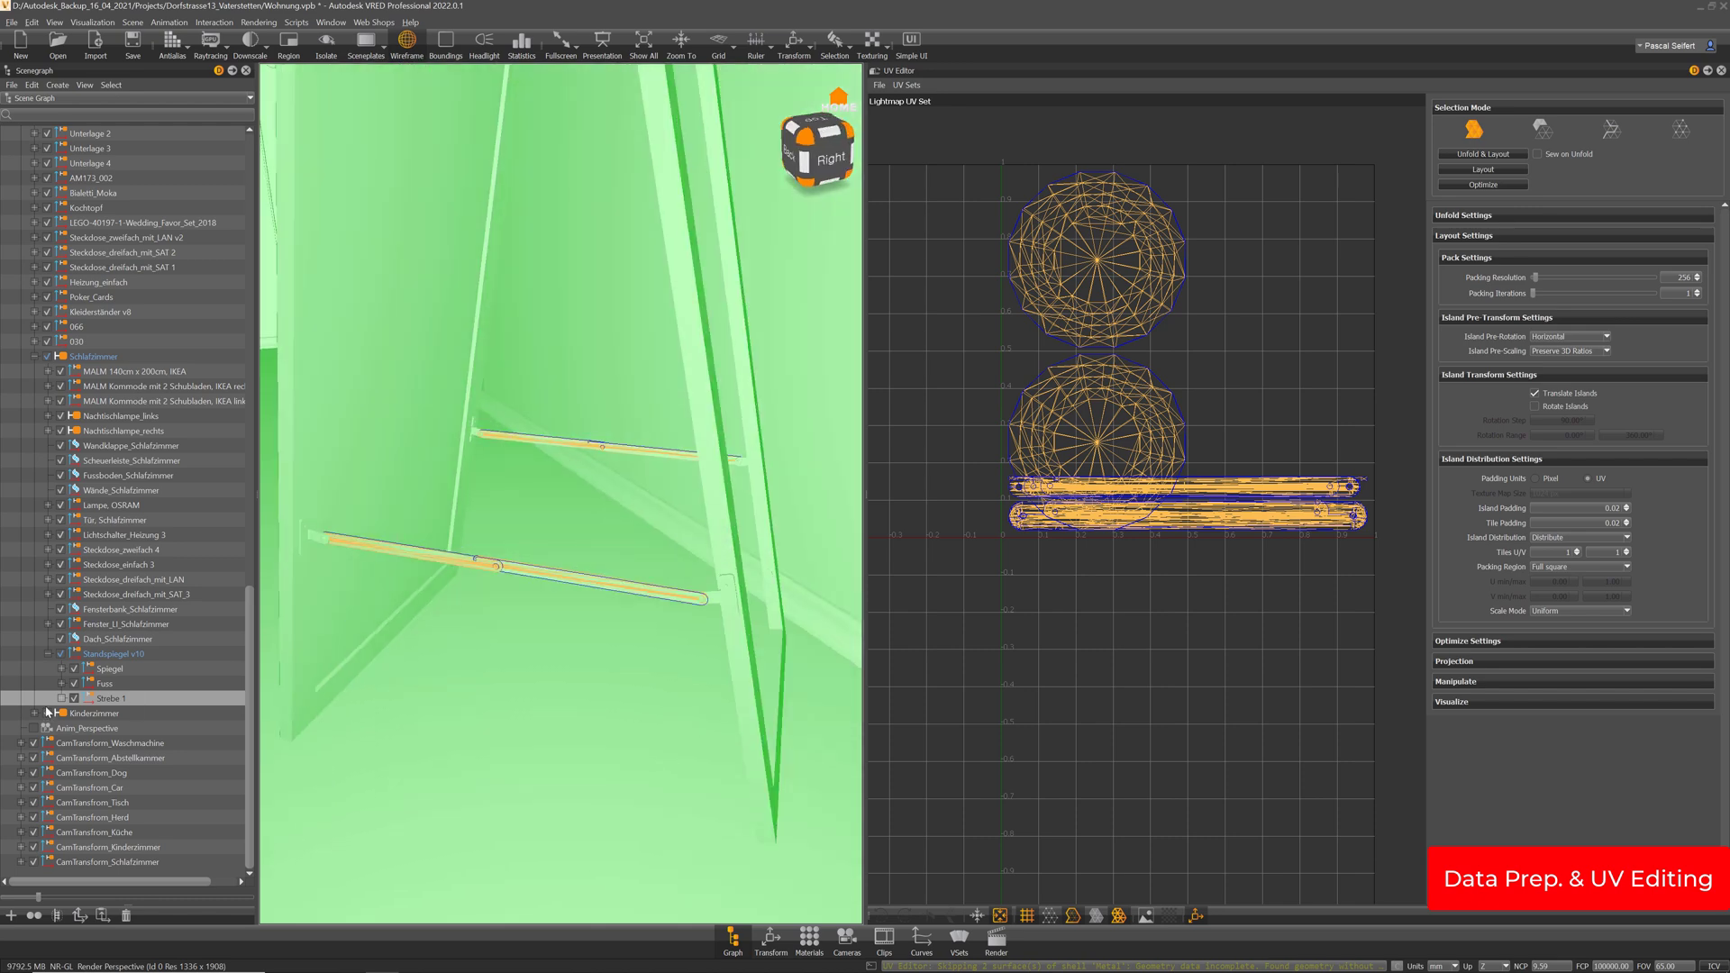
Combine the six Strebe 1 children into one Strebe mesh and run Layout on its UVs
left_click(62, 699)
left_click_drag(529, 579, 427, 576)
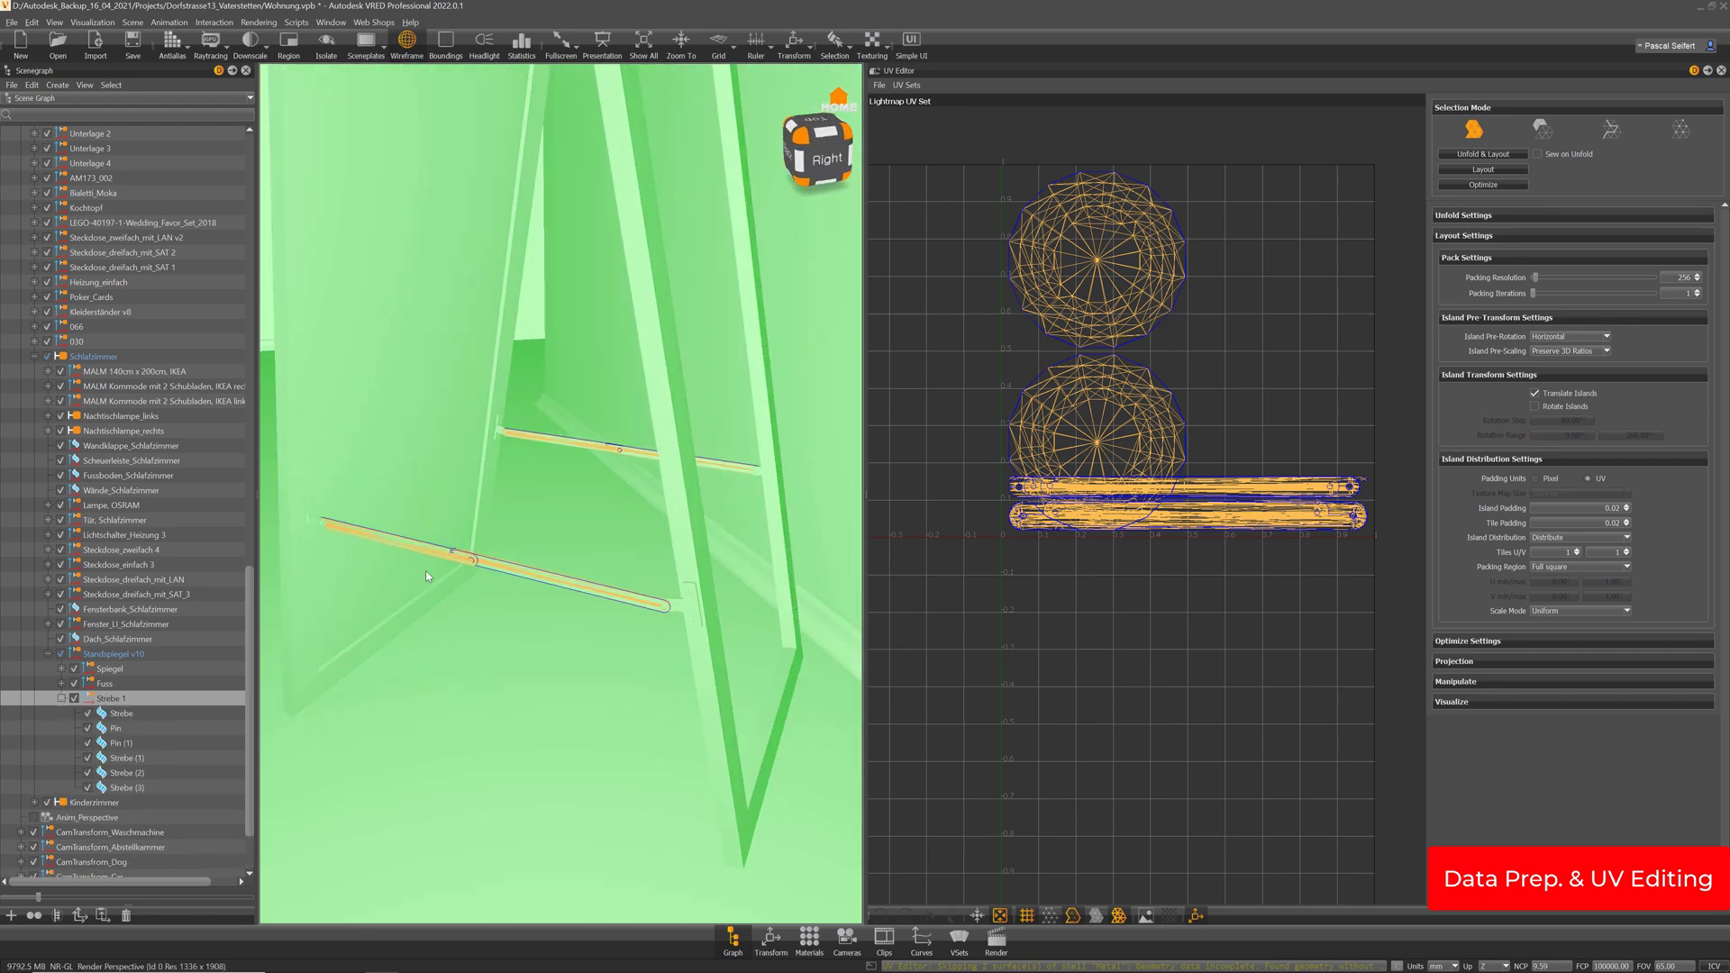
left_click(115, 714)
left_click(133, 786, "shift")
left_click_drag(493, 591, 544, 539)
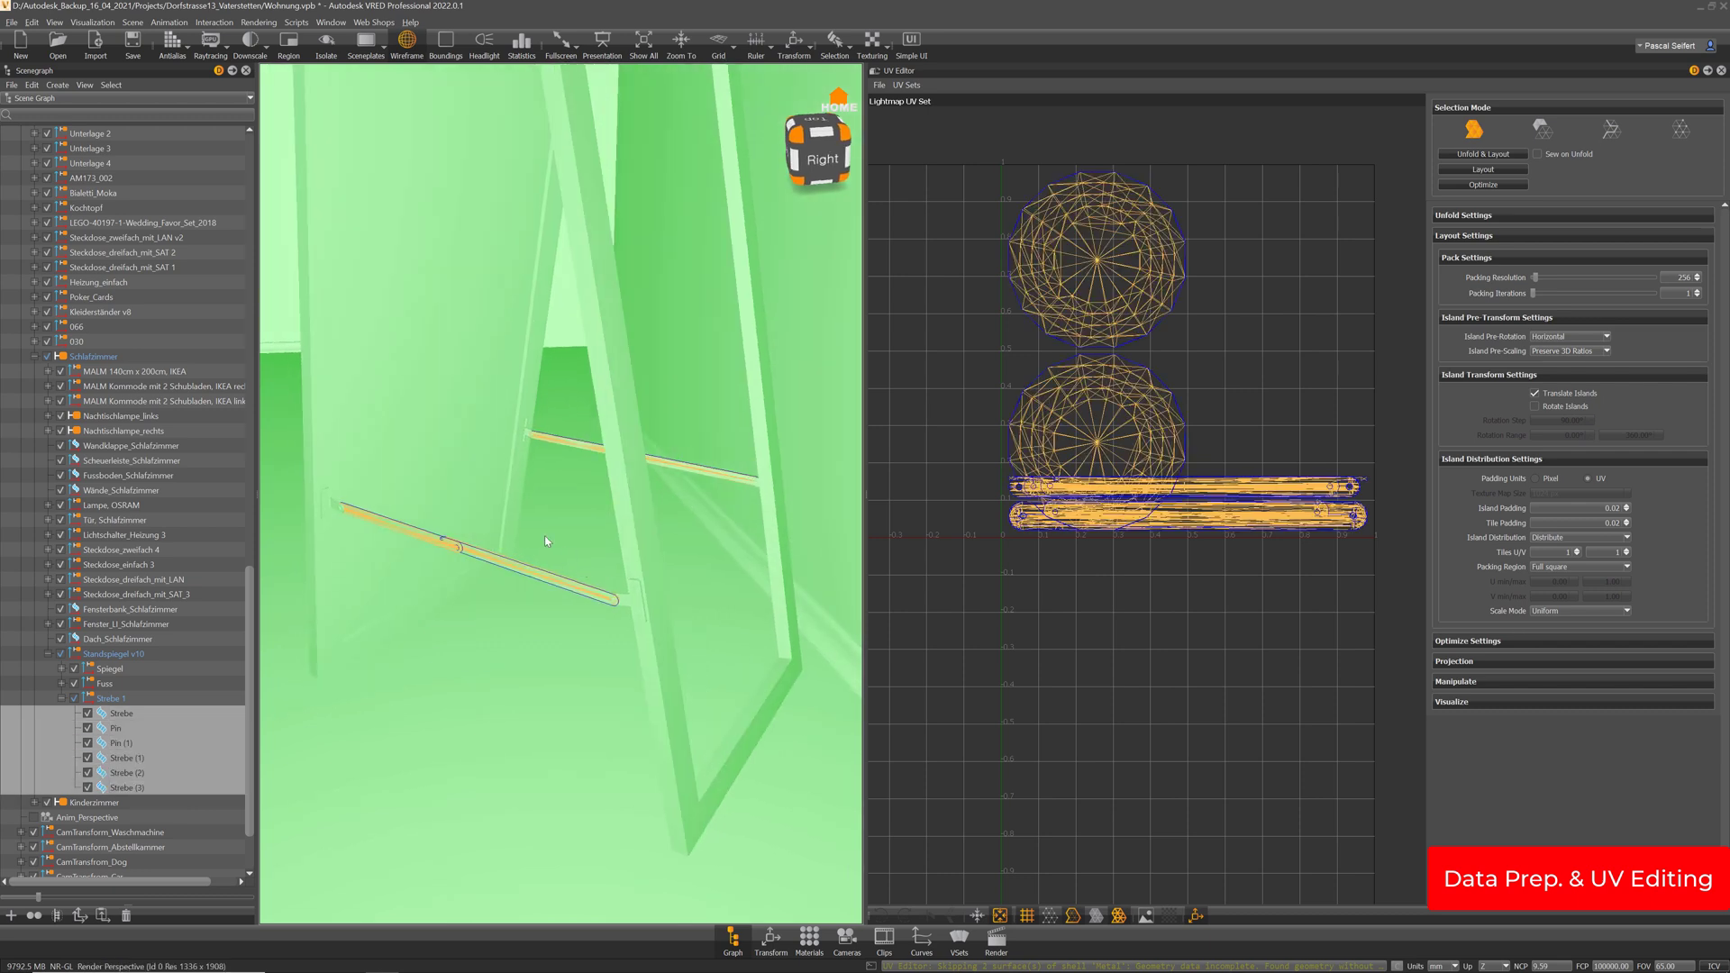
key("ctrl+m")
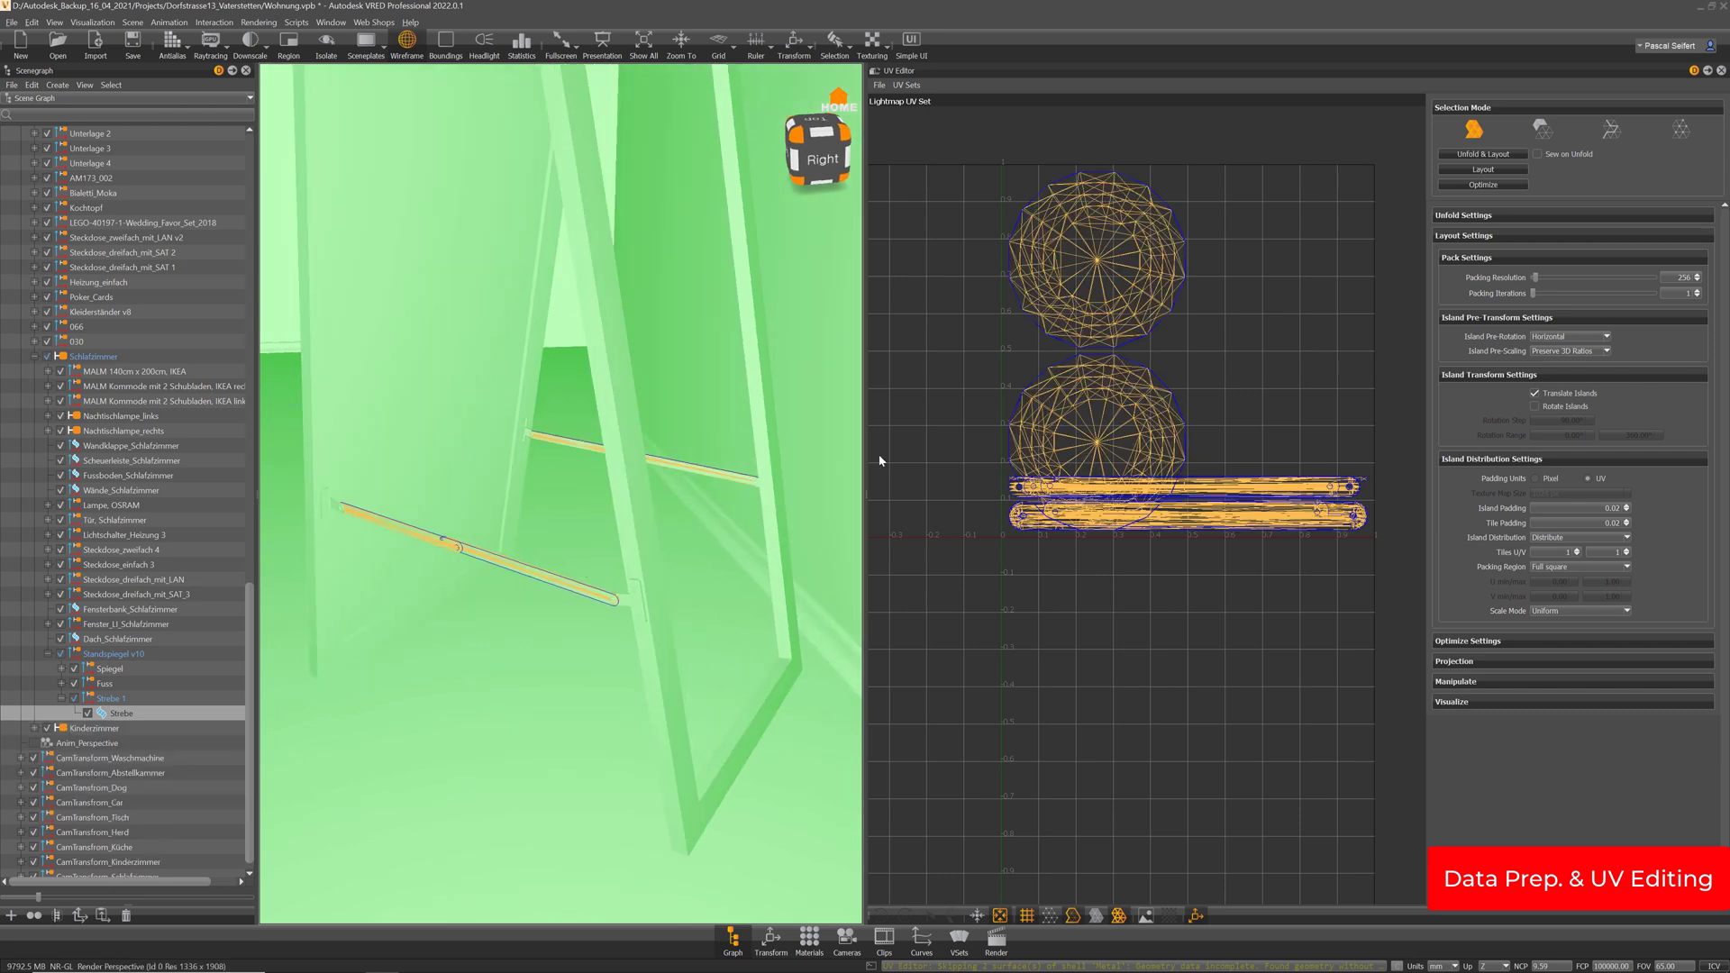
left_click(1500, 170)
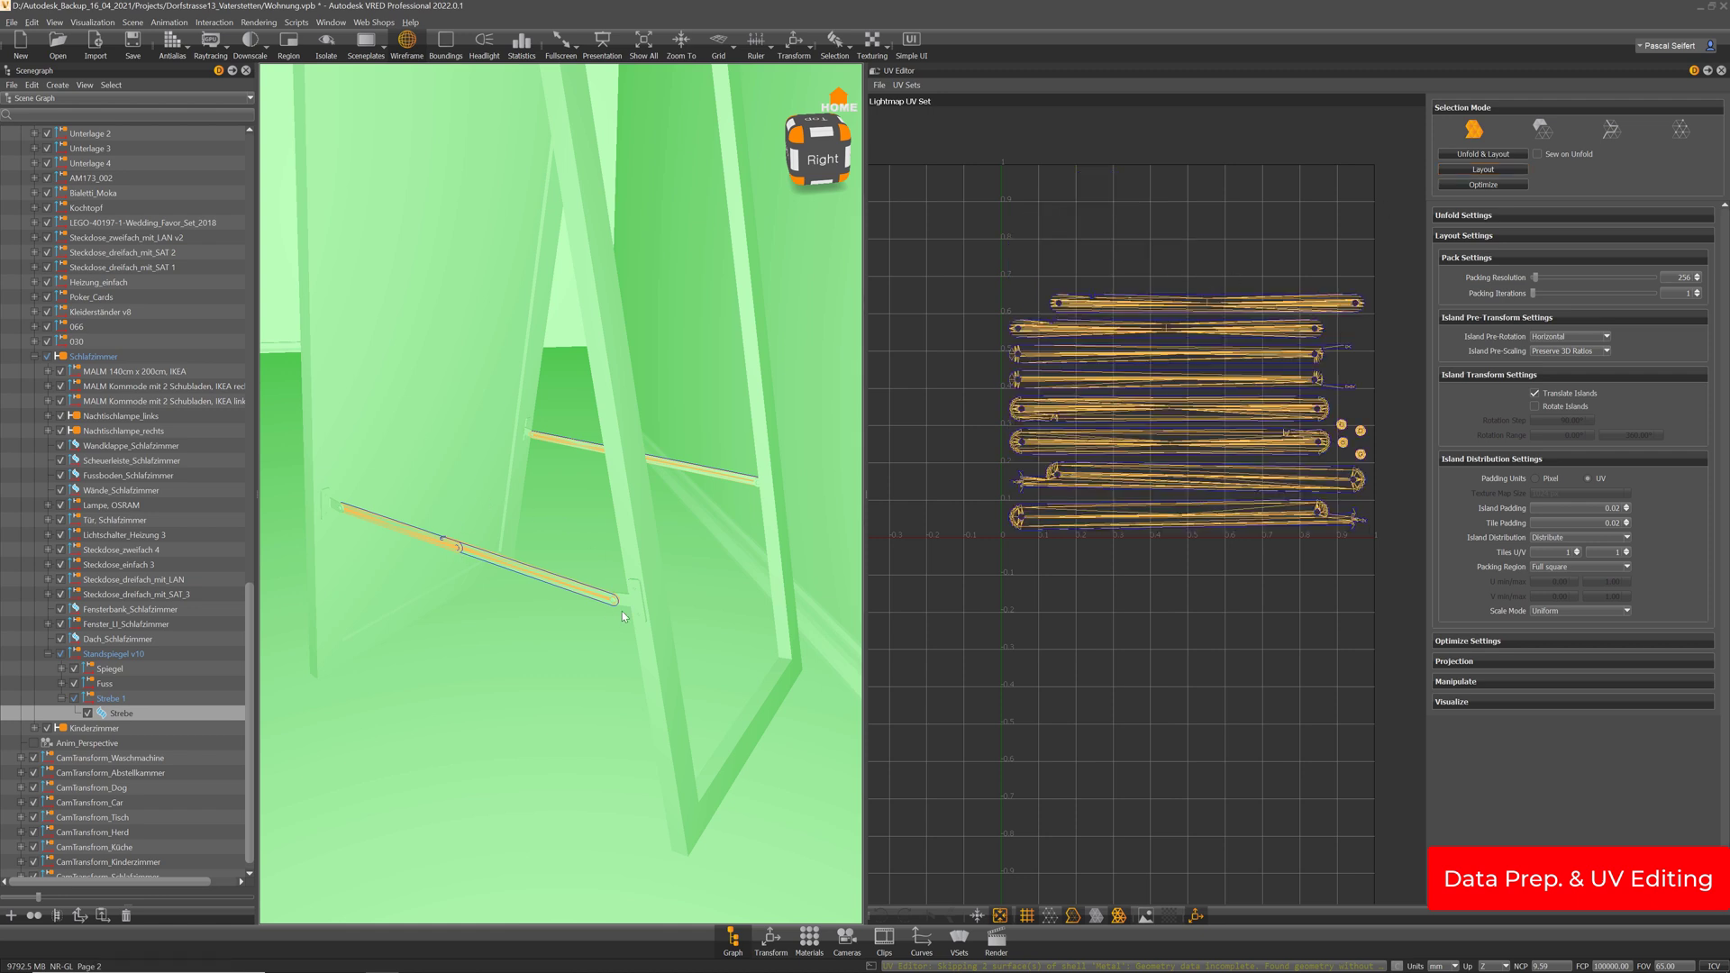
Expand Fuss and Spiegel to review their merged parts, viewing the stand from behind
right_click_drag(622, 611, 613, 431)
mouse_move(613, 431)
left_mouse_down()
mouse_move(651, 394)
mouse_move(641, 535)
mouse_move(611, 523)
mouse_move(590, 451)
left_mouse_up()
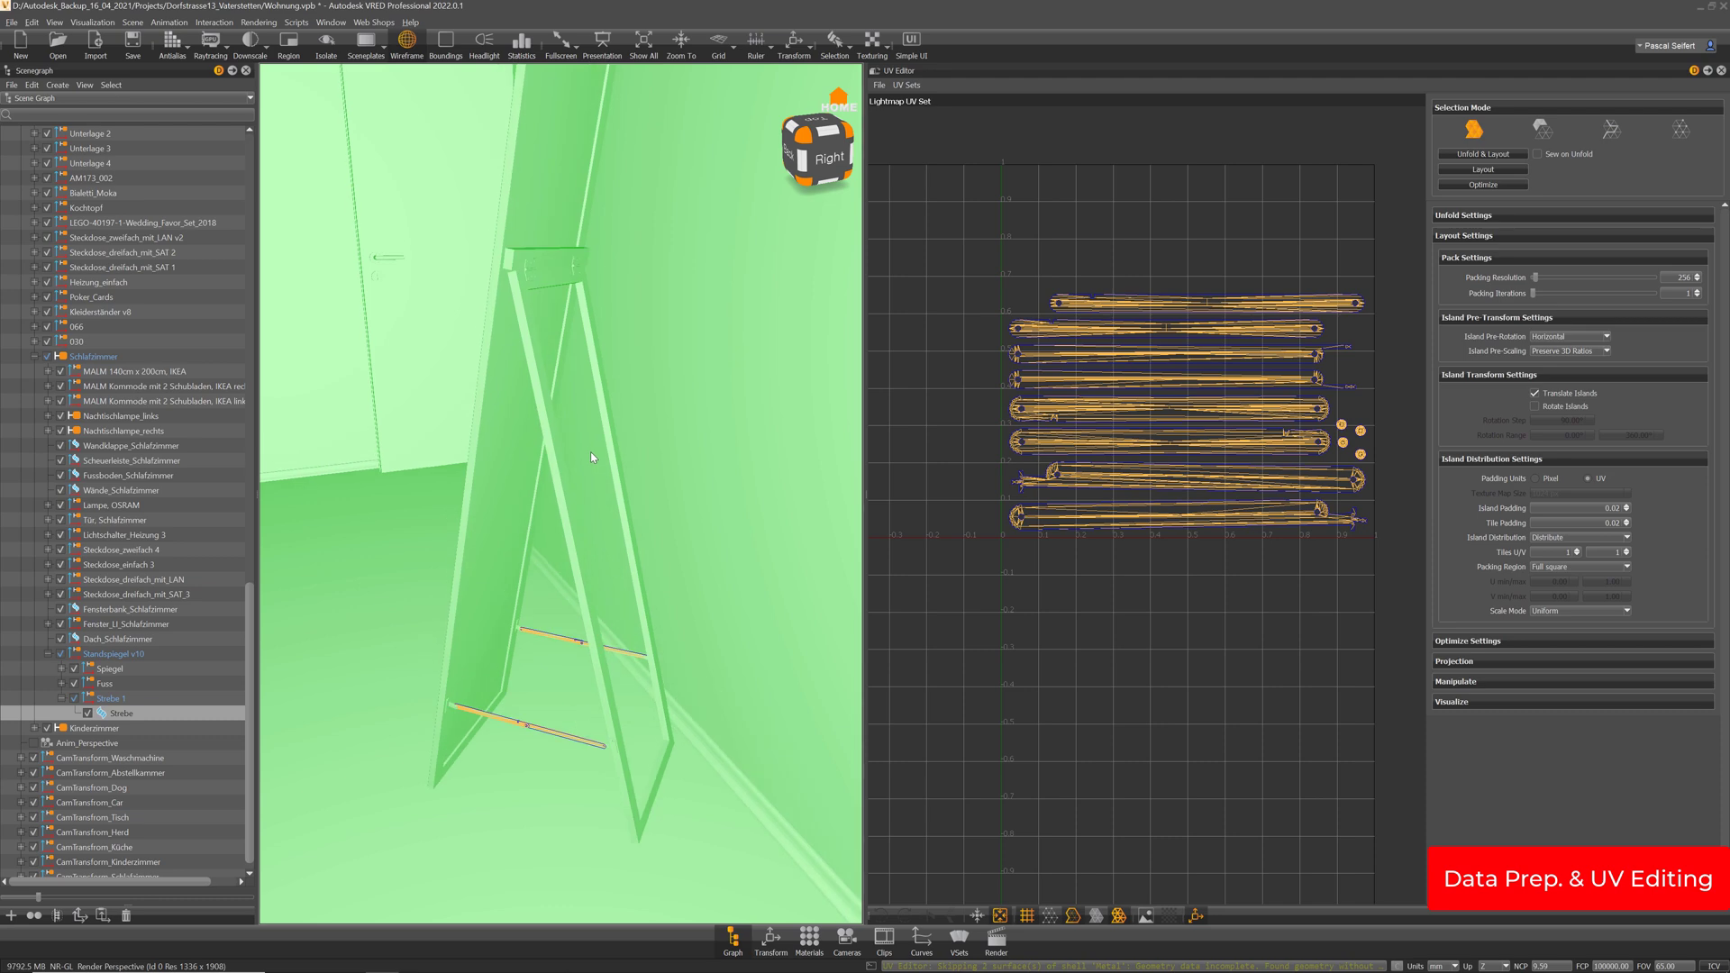
left_click(61, 684)
left_click(61, 669)
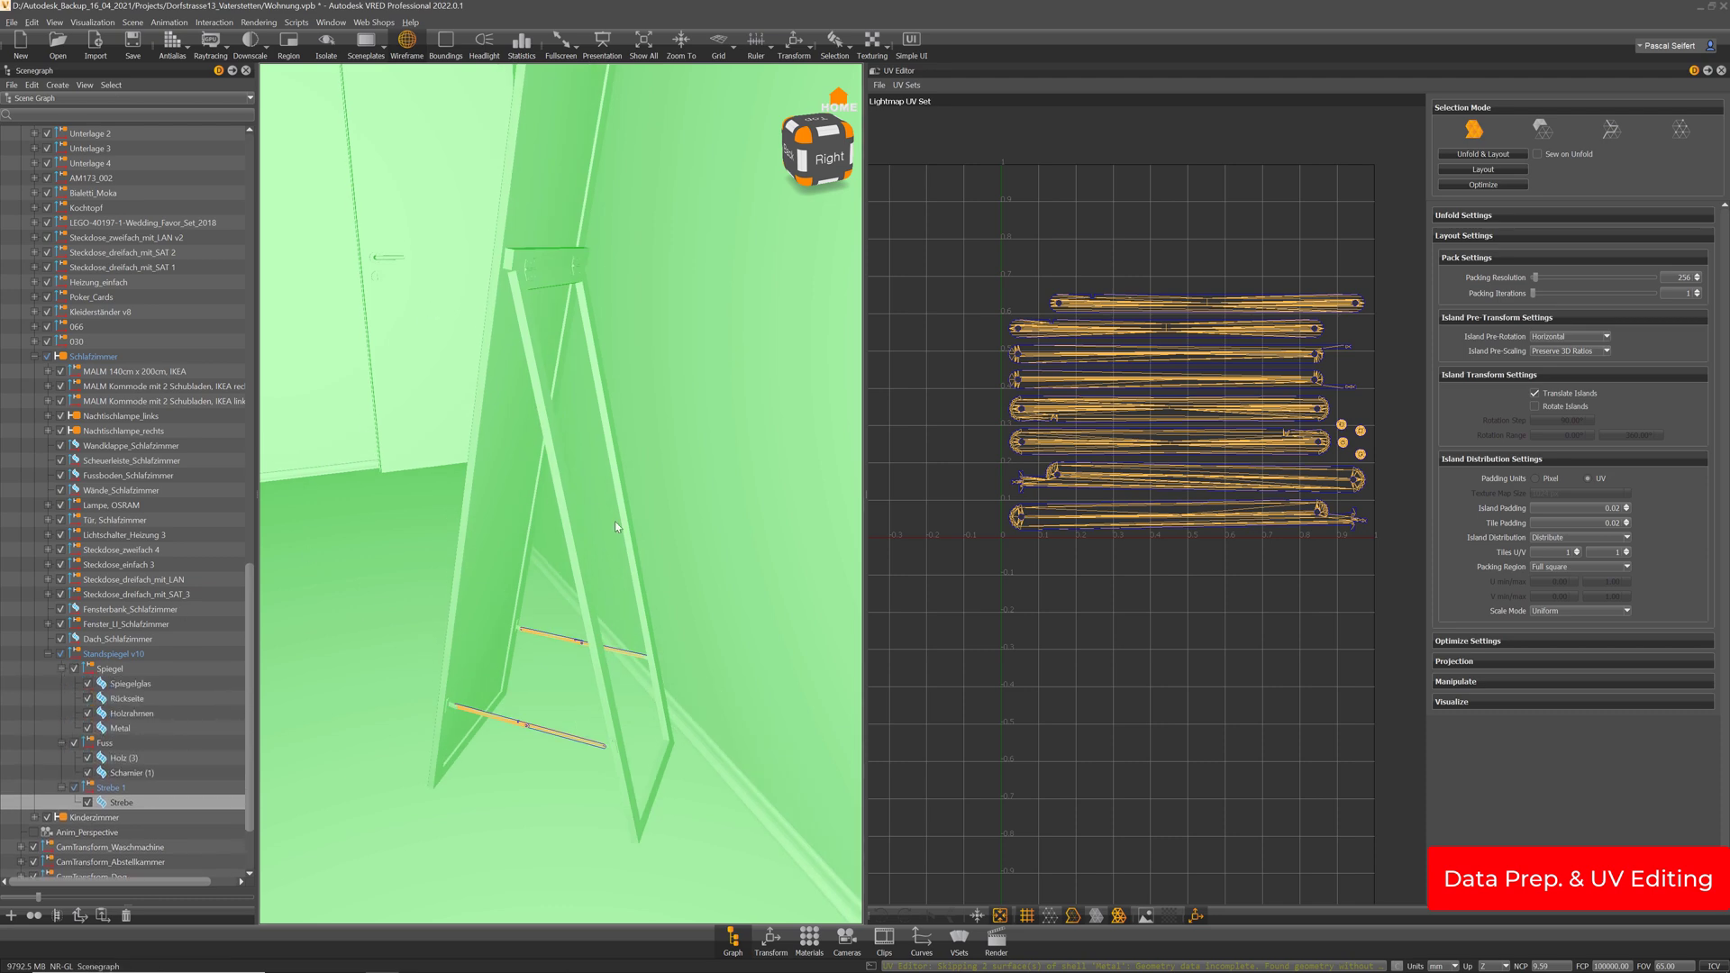
left_click_drag(556, 531, 609, 528)
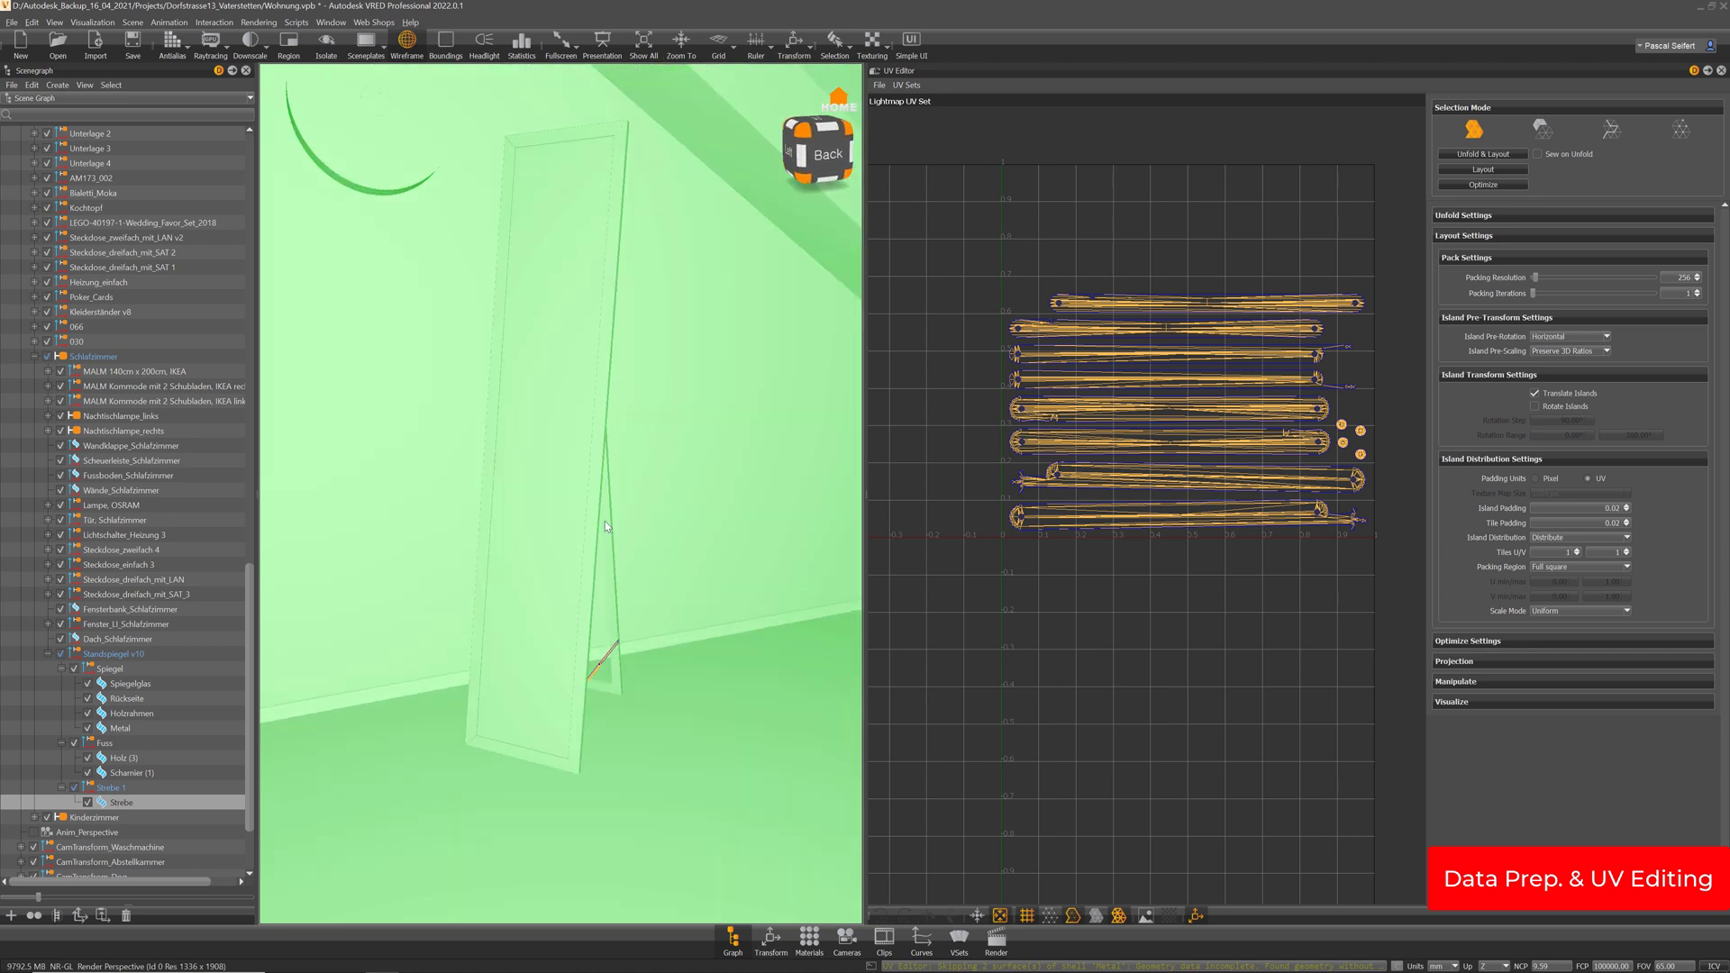
Check the visualization options, then orbit around the standing mirror from all sides
left_click(99, 23)
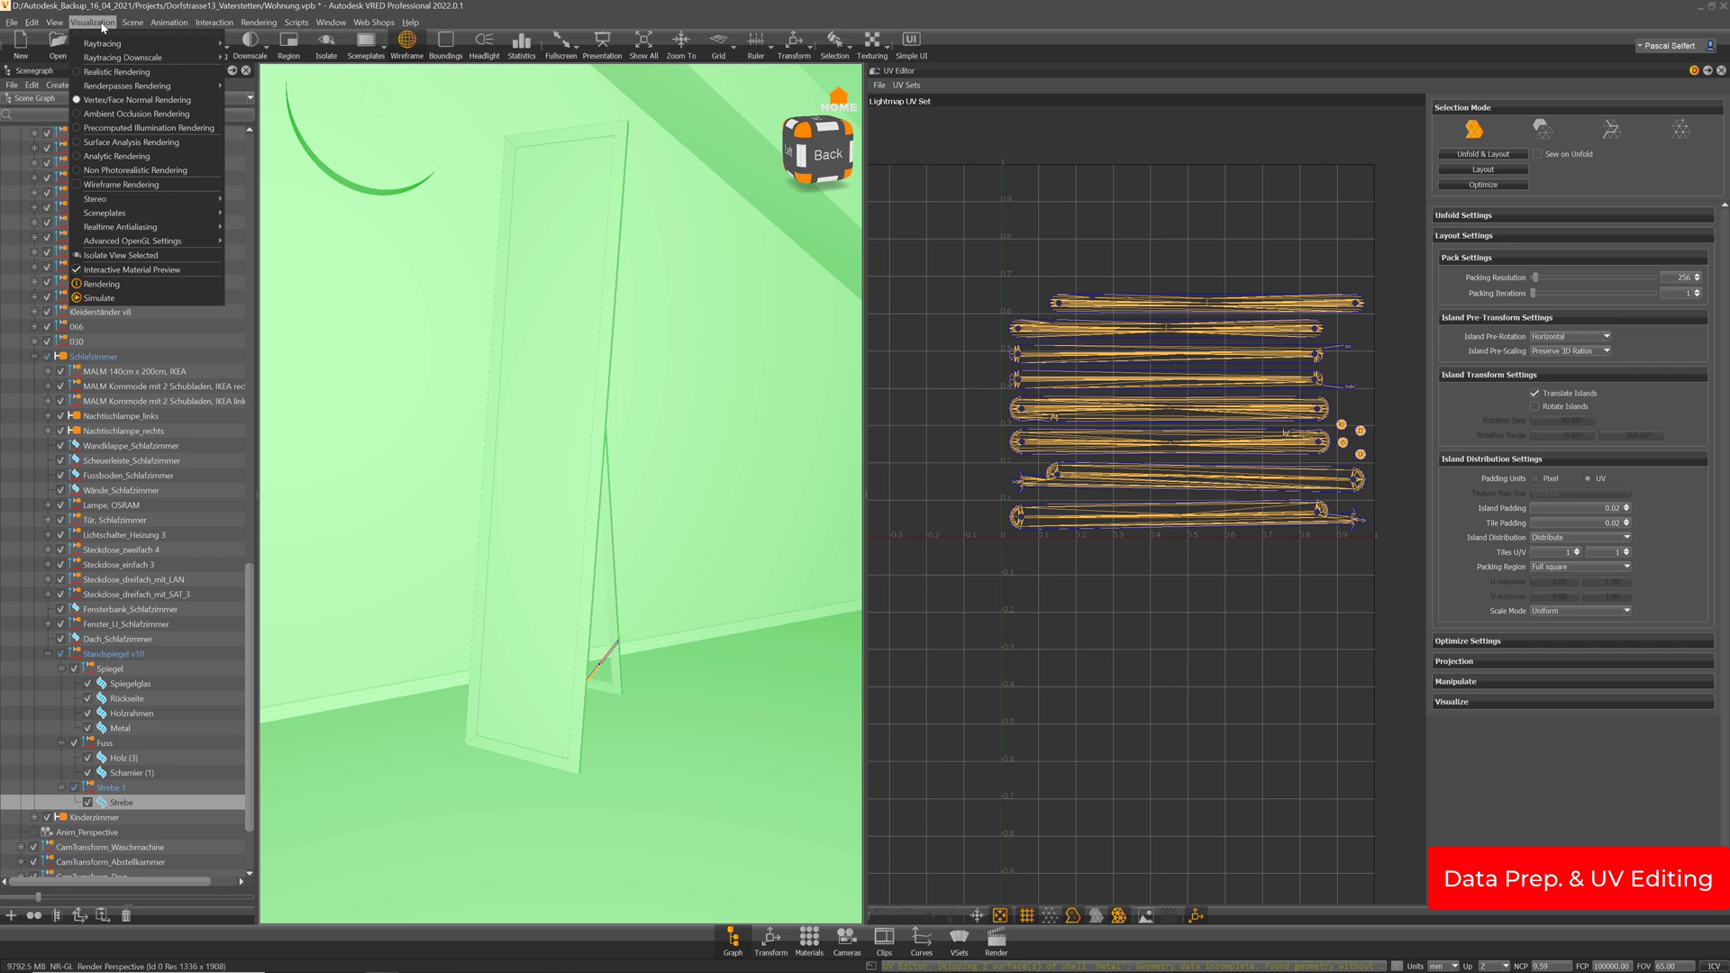
mouse_move(122, 240)
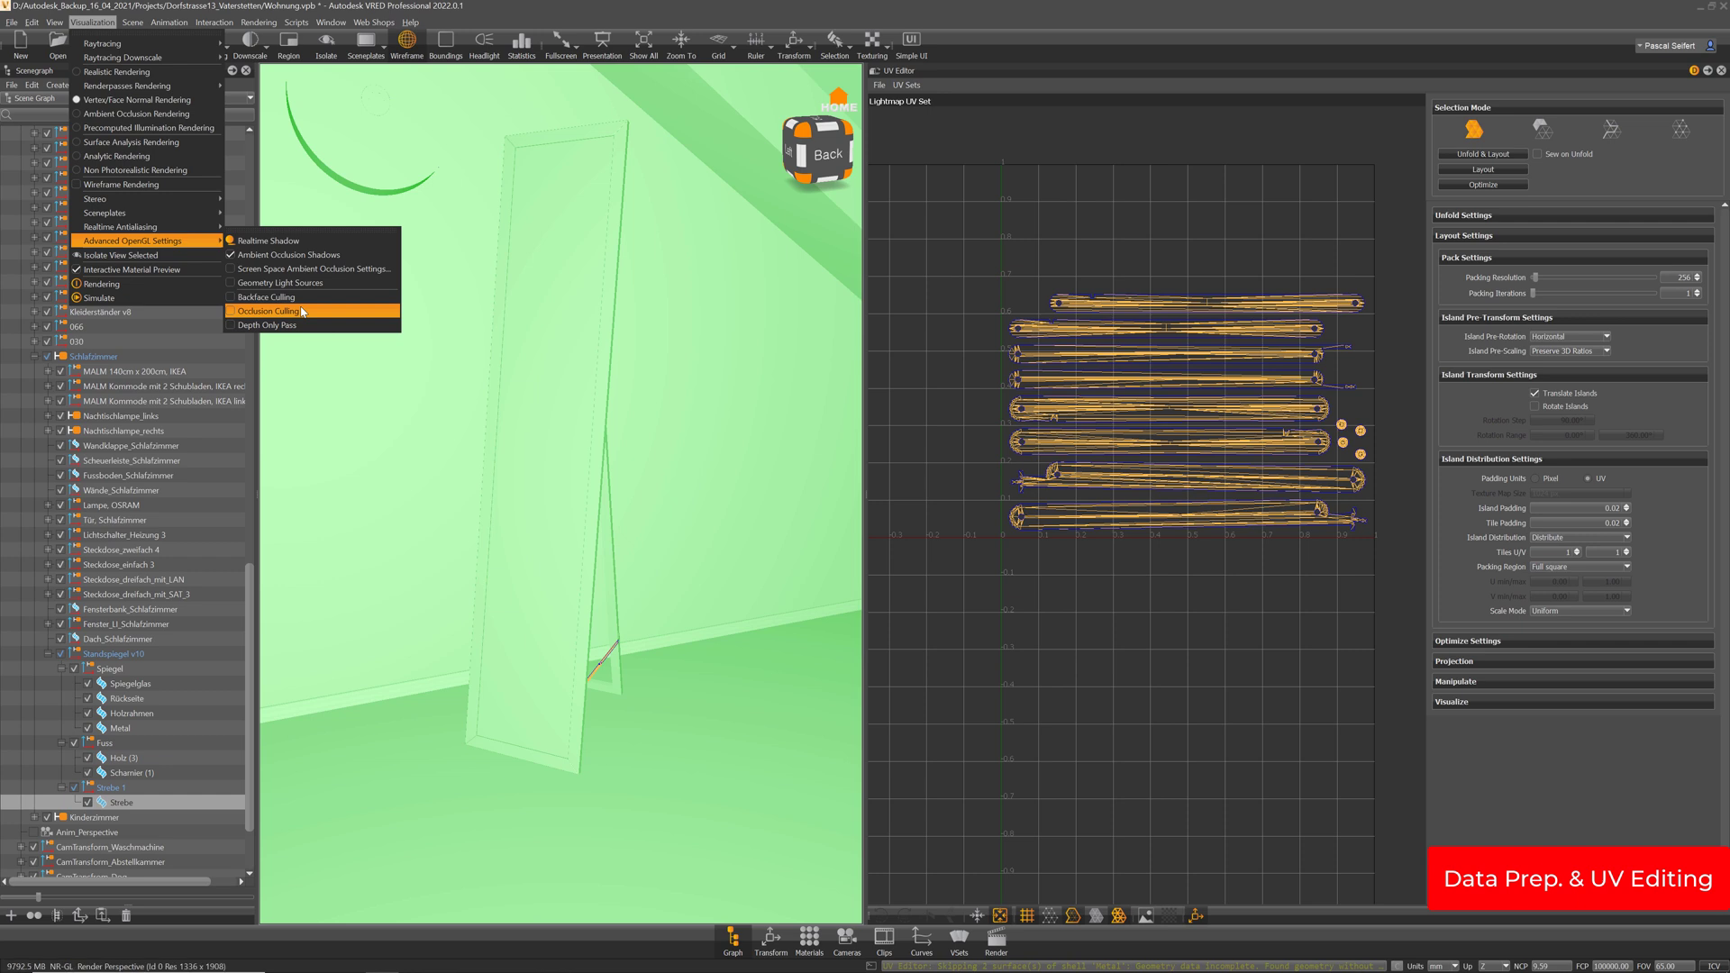
left_click(680, 5)
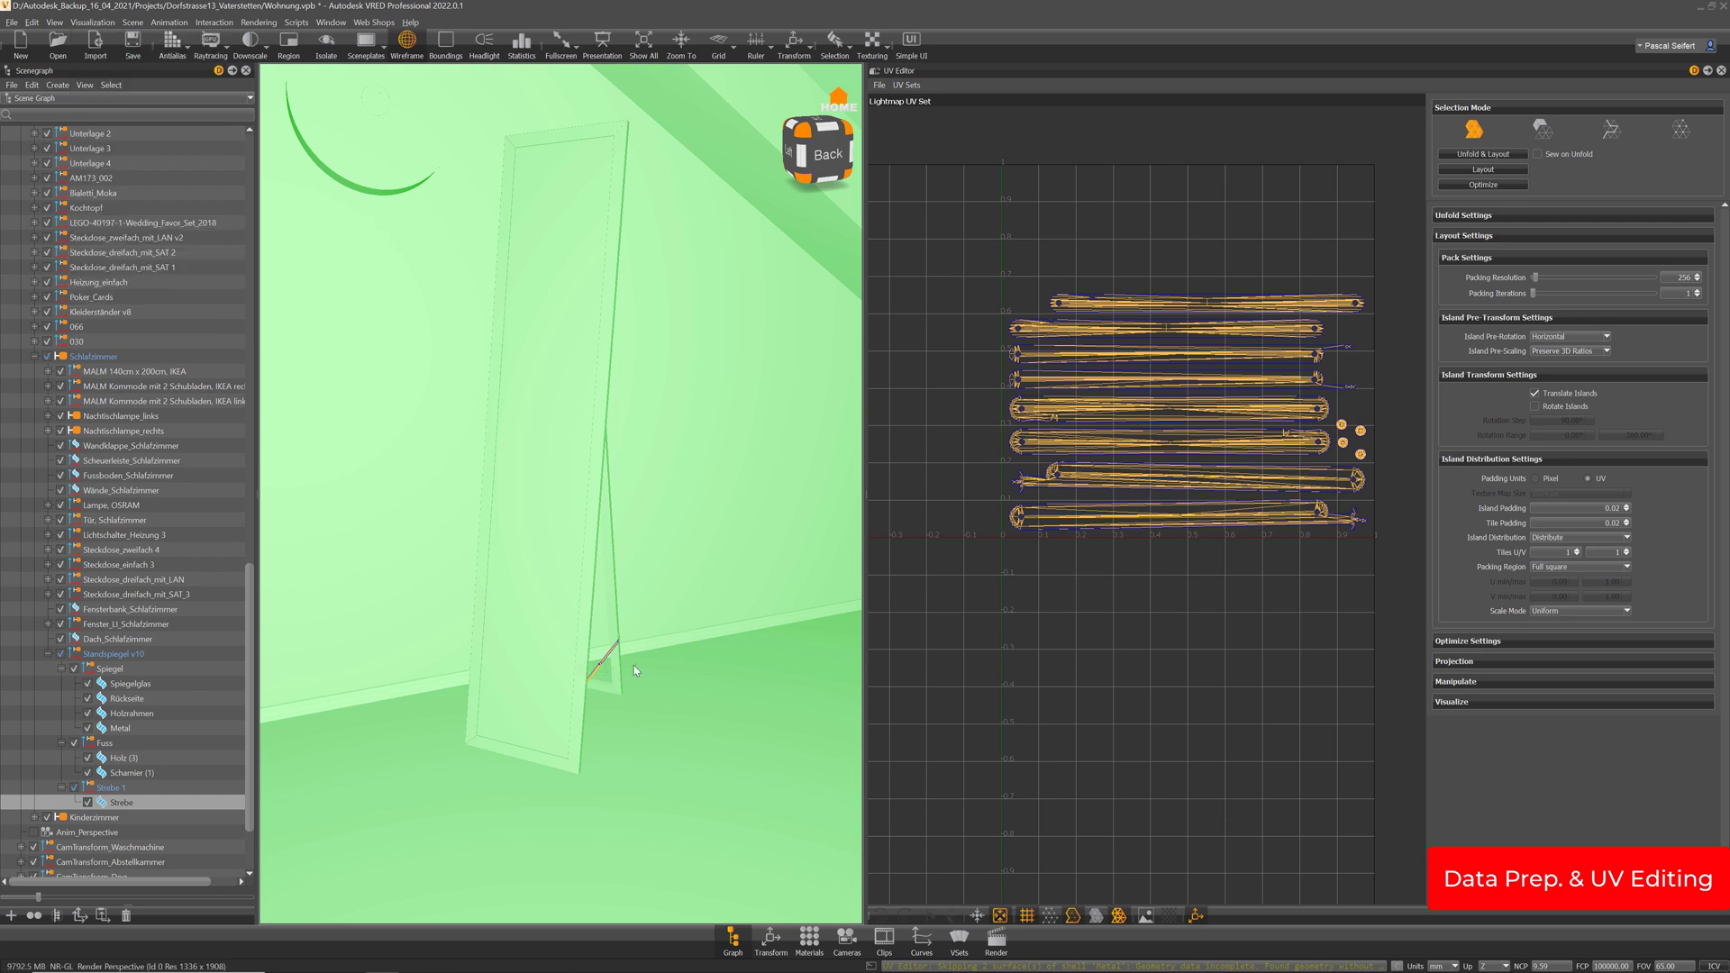
left_click_drag(634, 663, 749, 670)
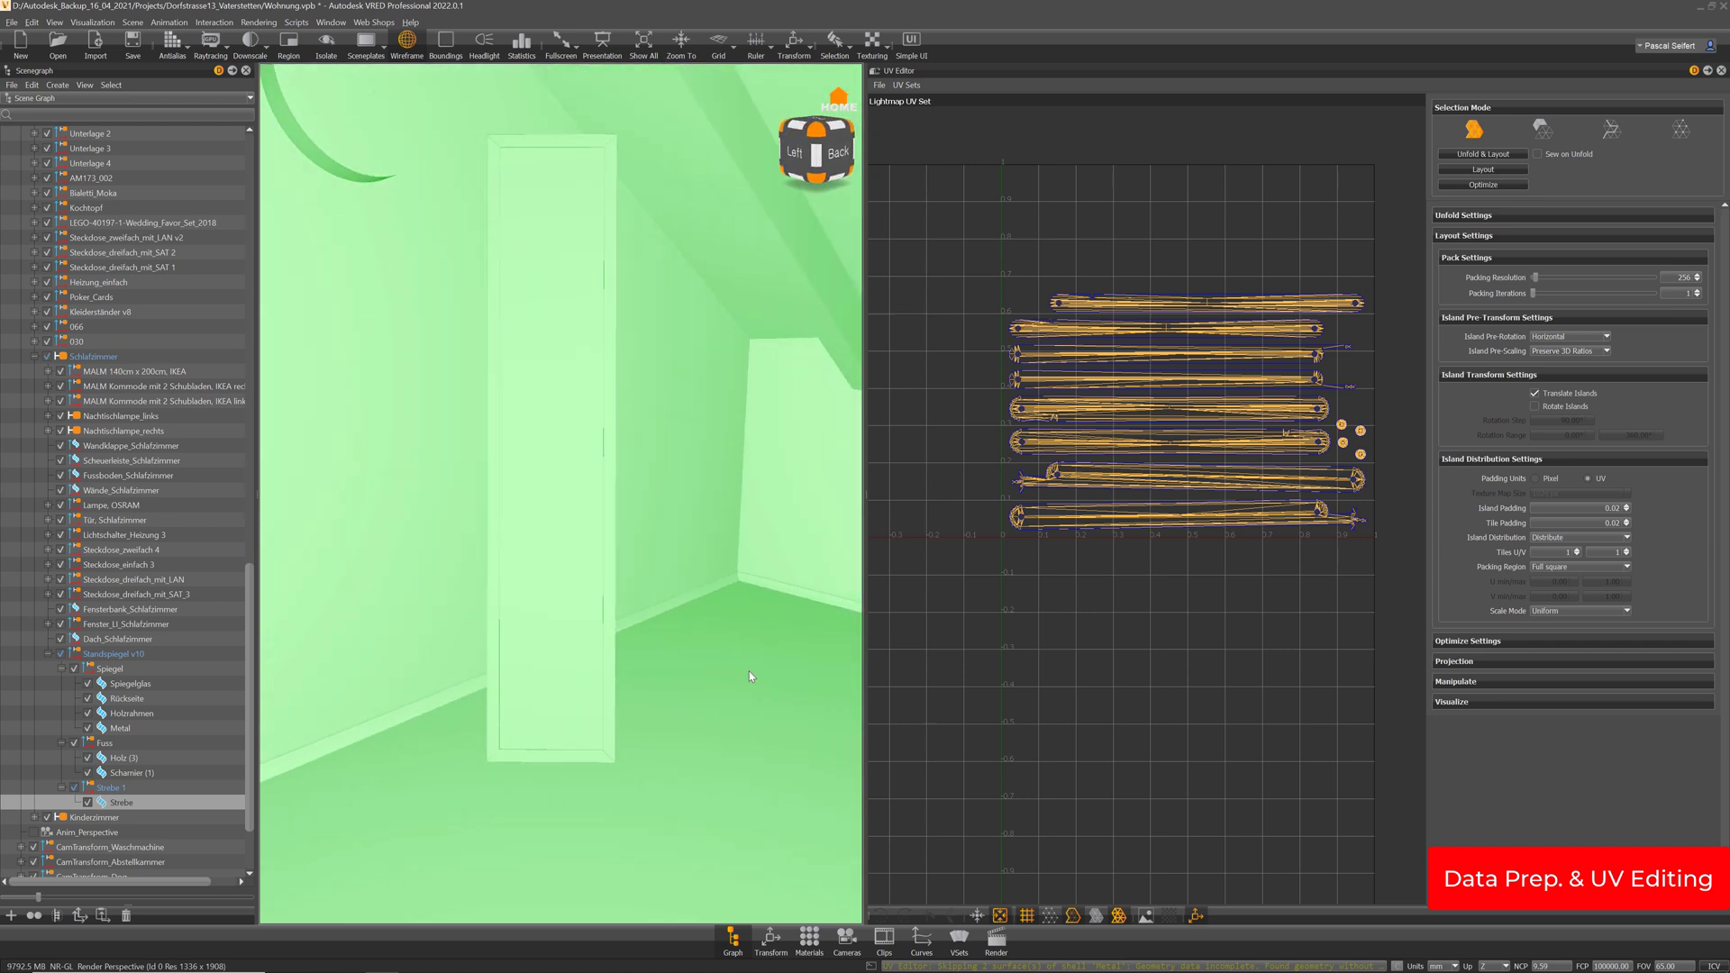
left_click_drag(689, 520, 518, 363)
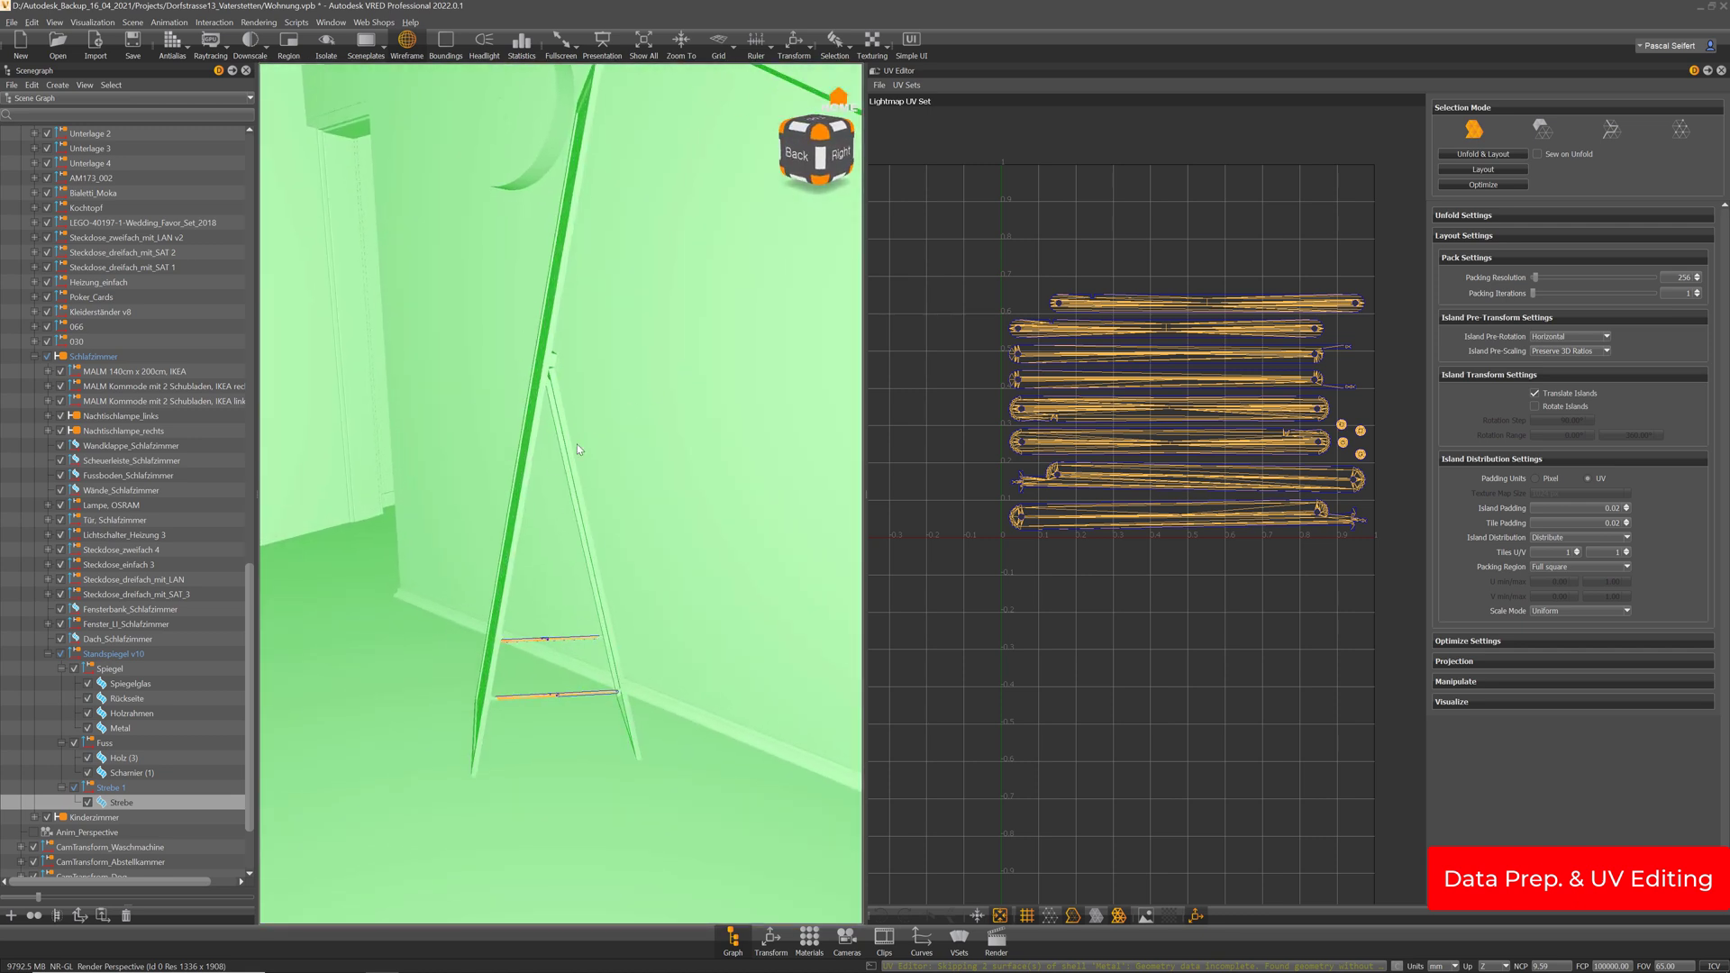
left_click_drag(507, 671, 715, 662)
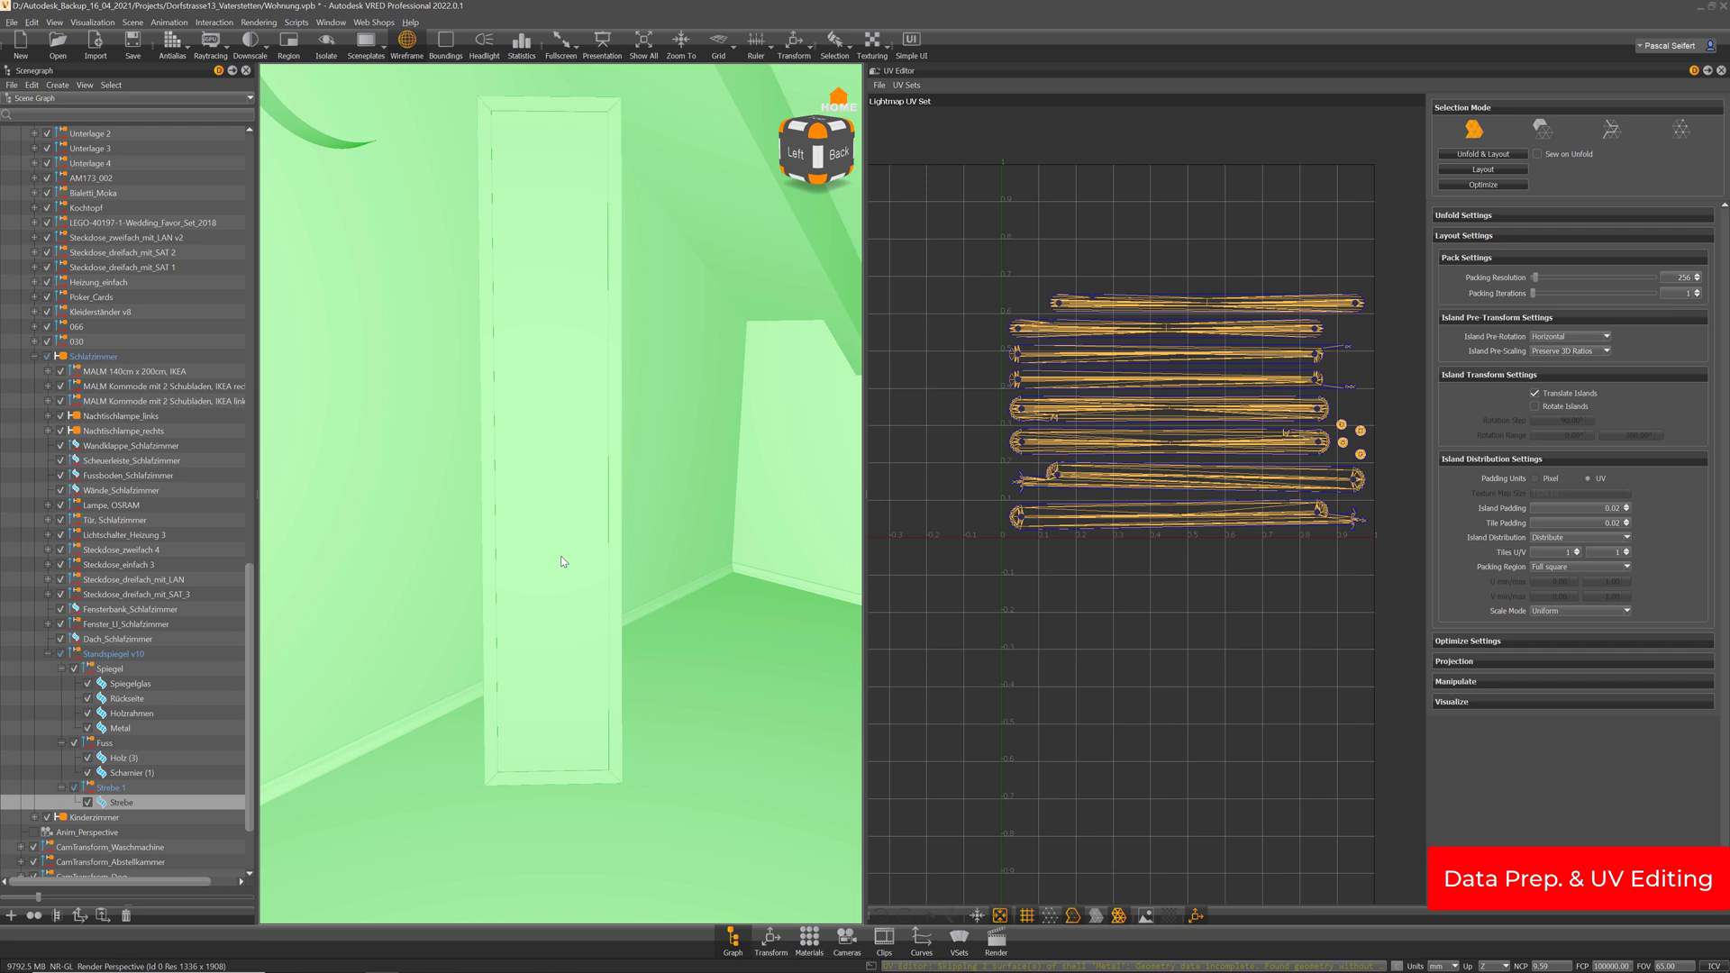
left_click_drag(563, 552, 329, 563)
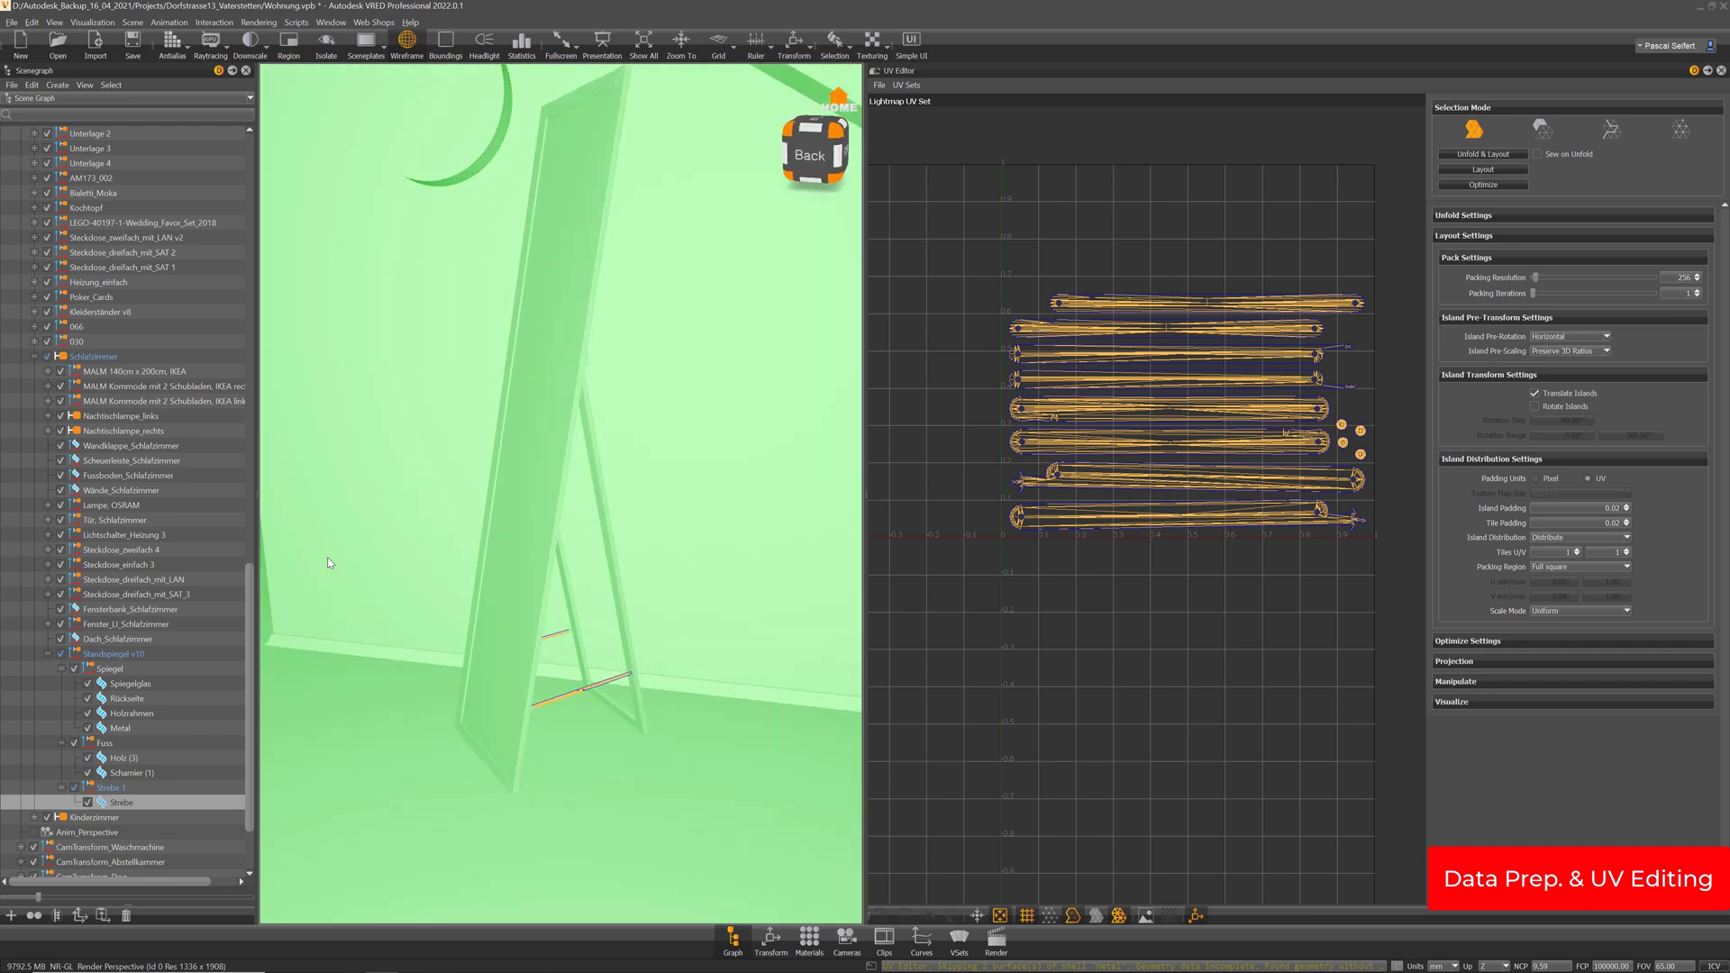
left_click_drag(573, 576, 463, 571)
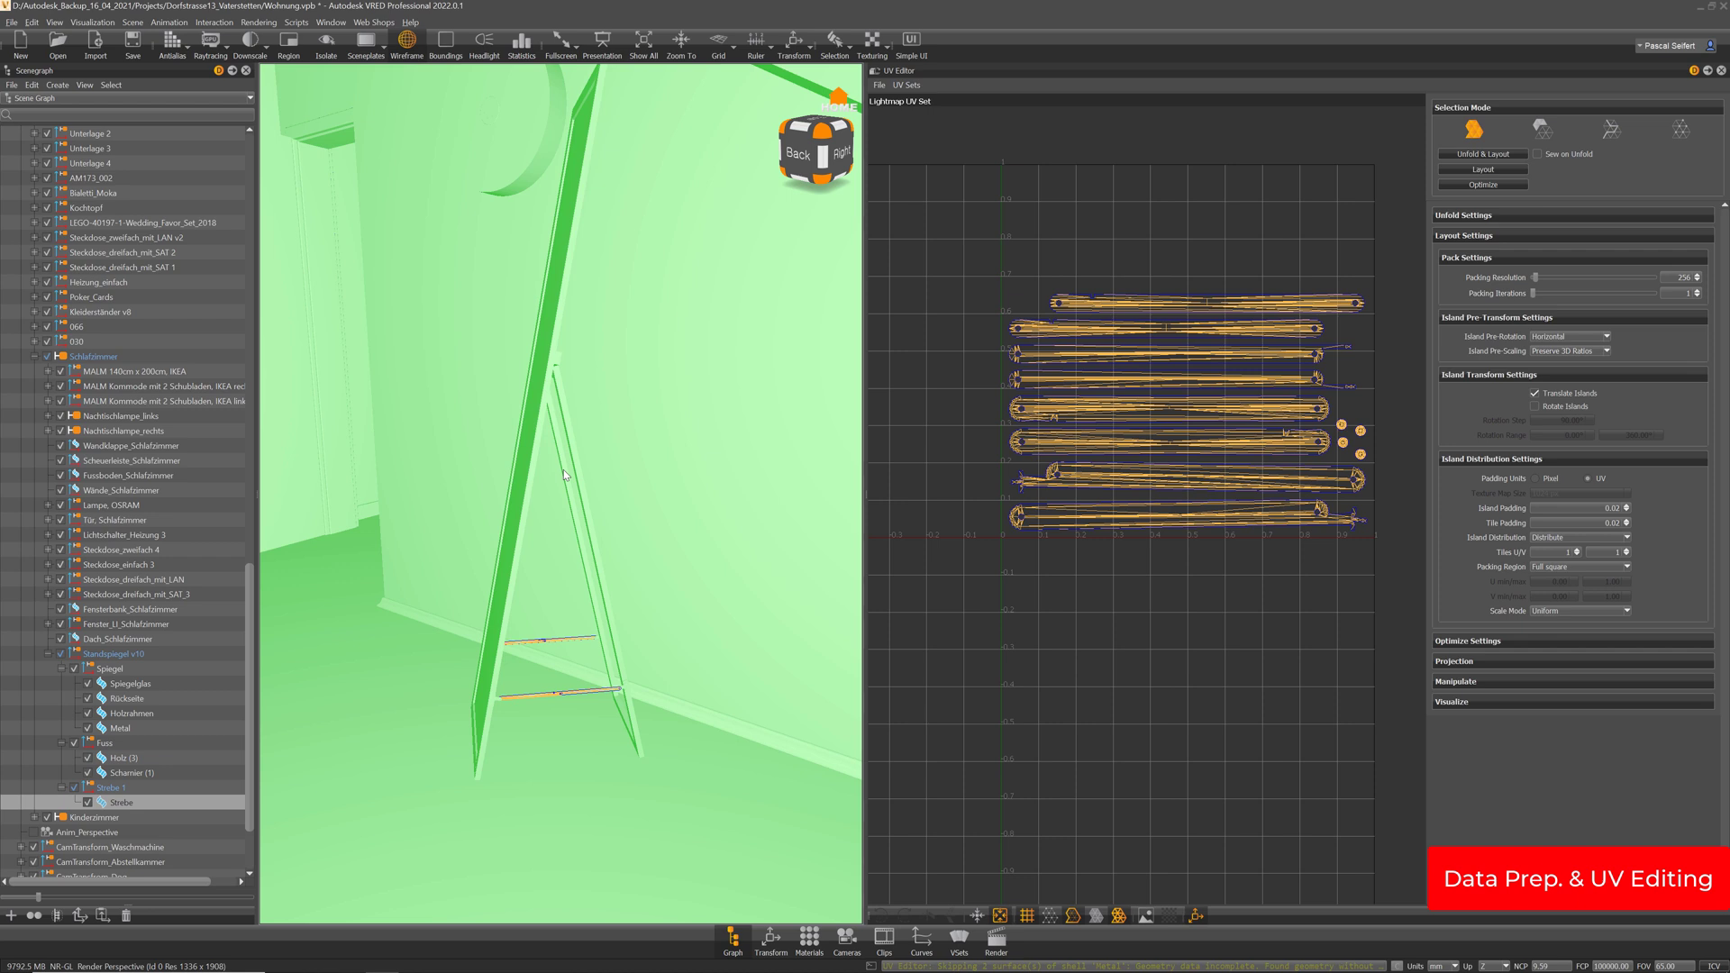
left_click_drag(451, 533, 741, 640)
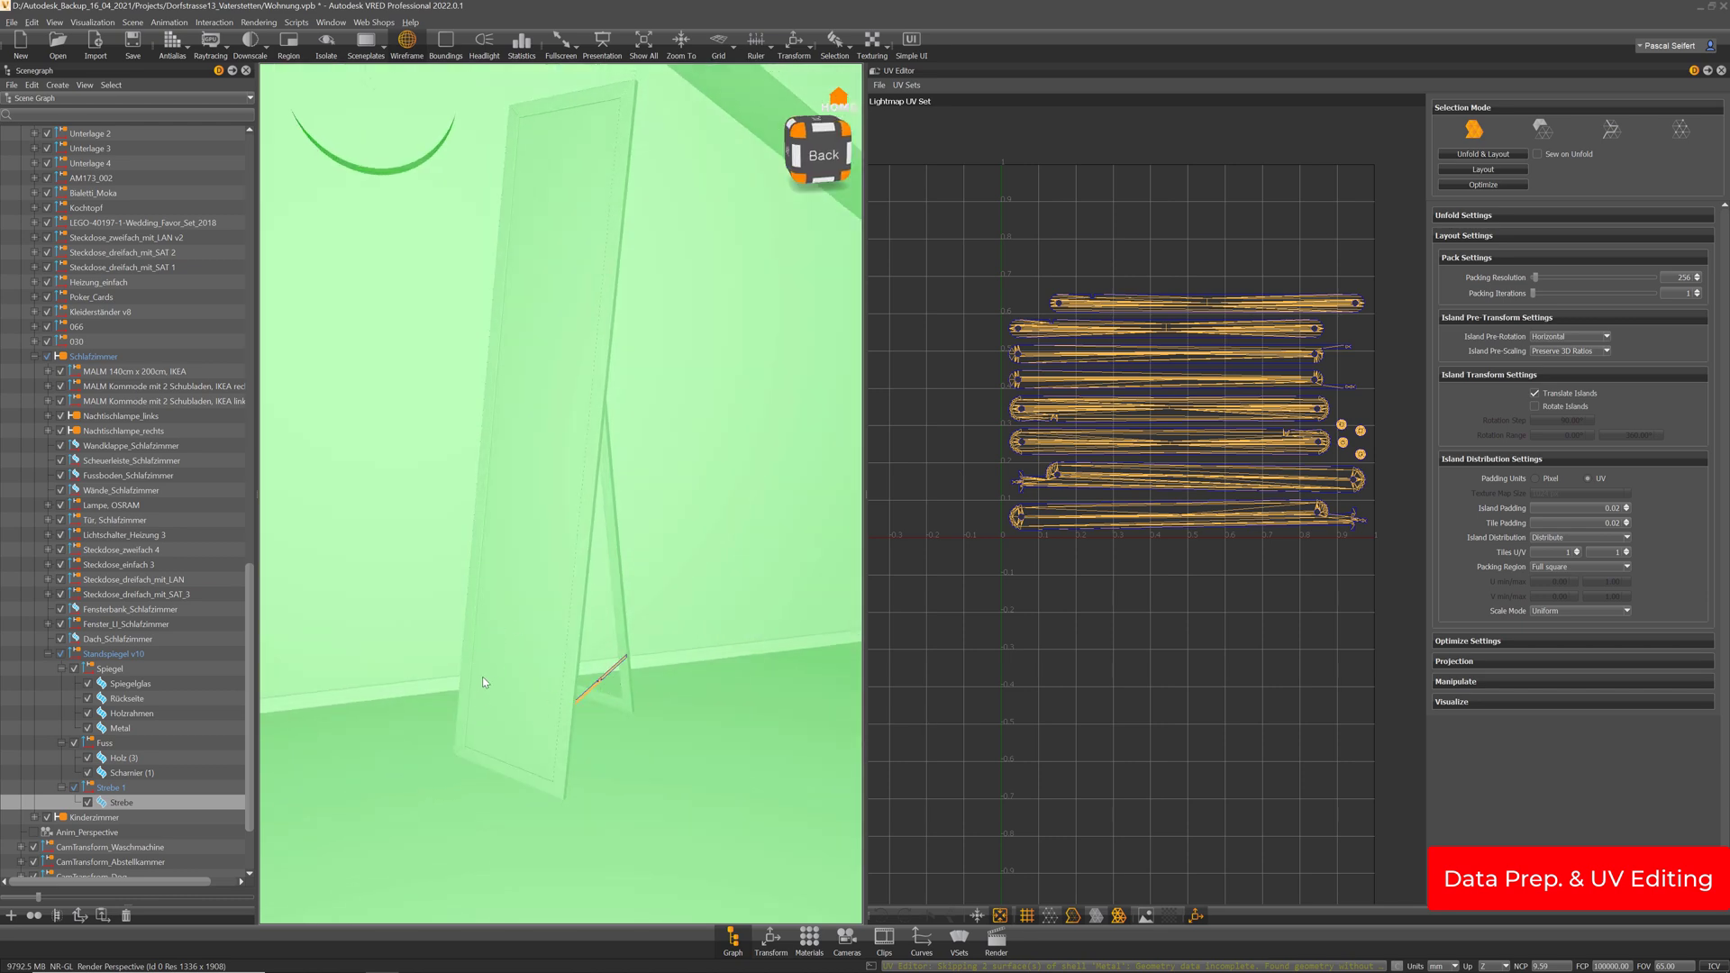
left_click_drag(500, 683, 485, 570)
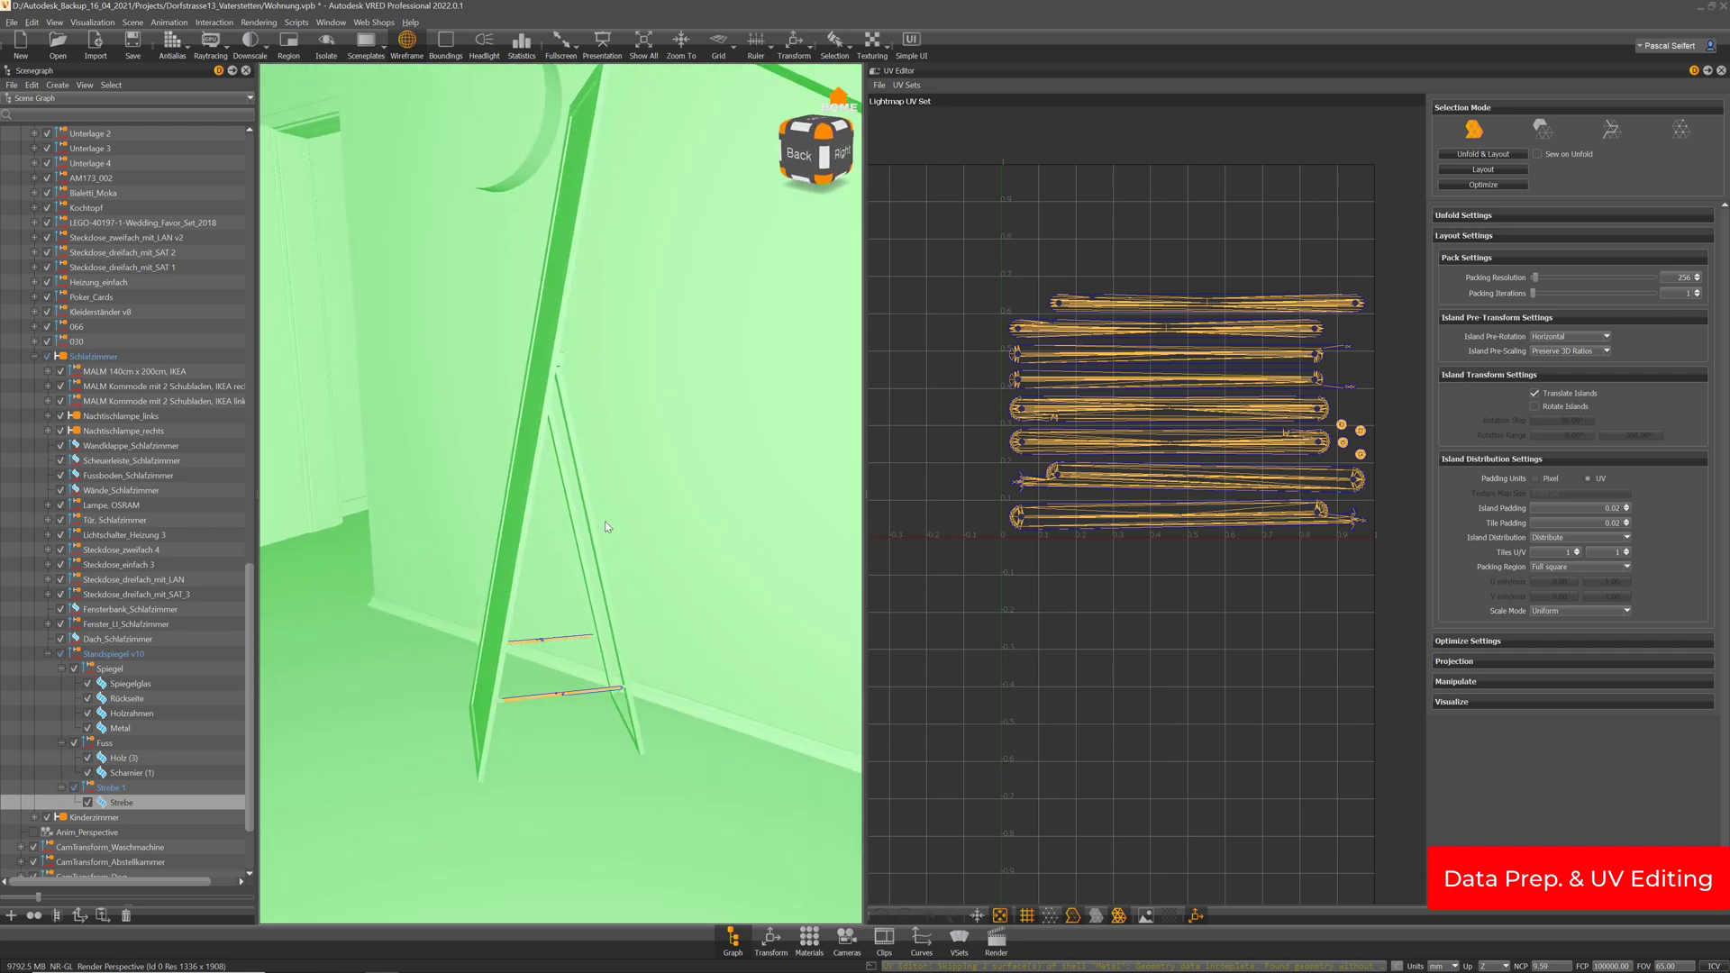
left_click_drag(606, 526, 422, 582)
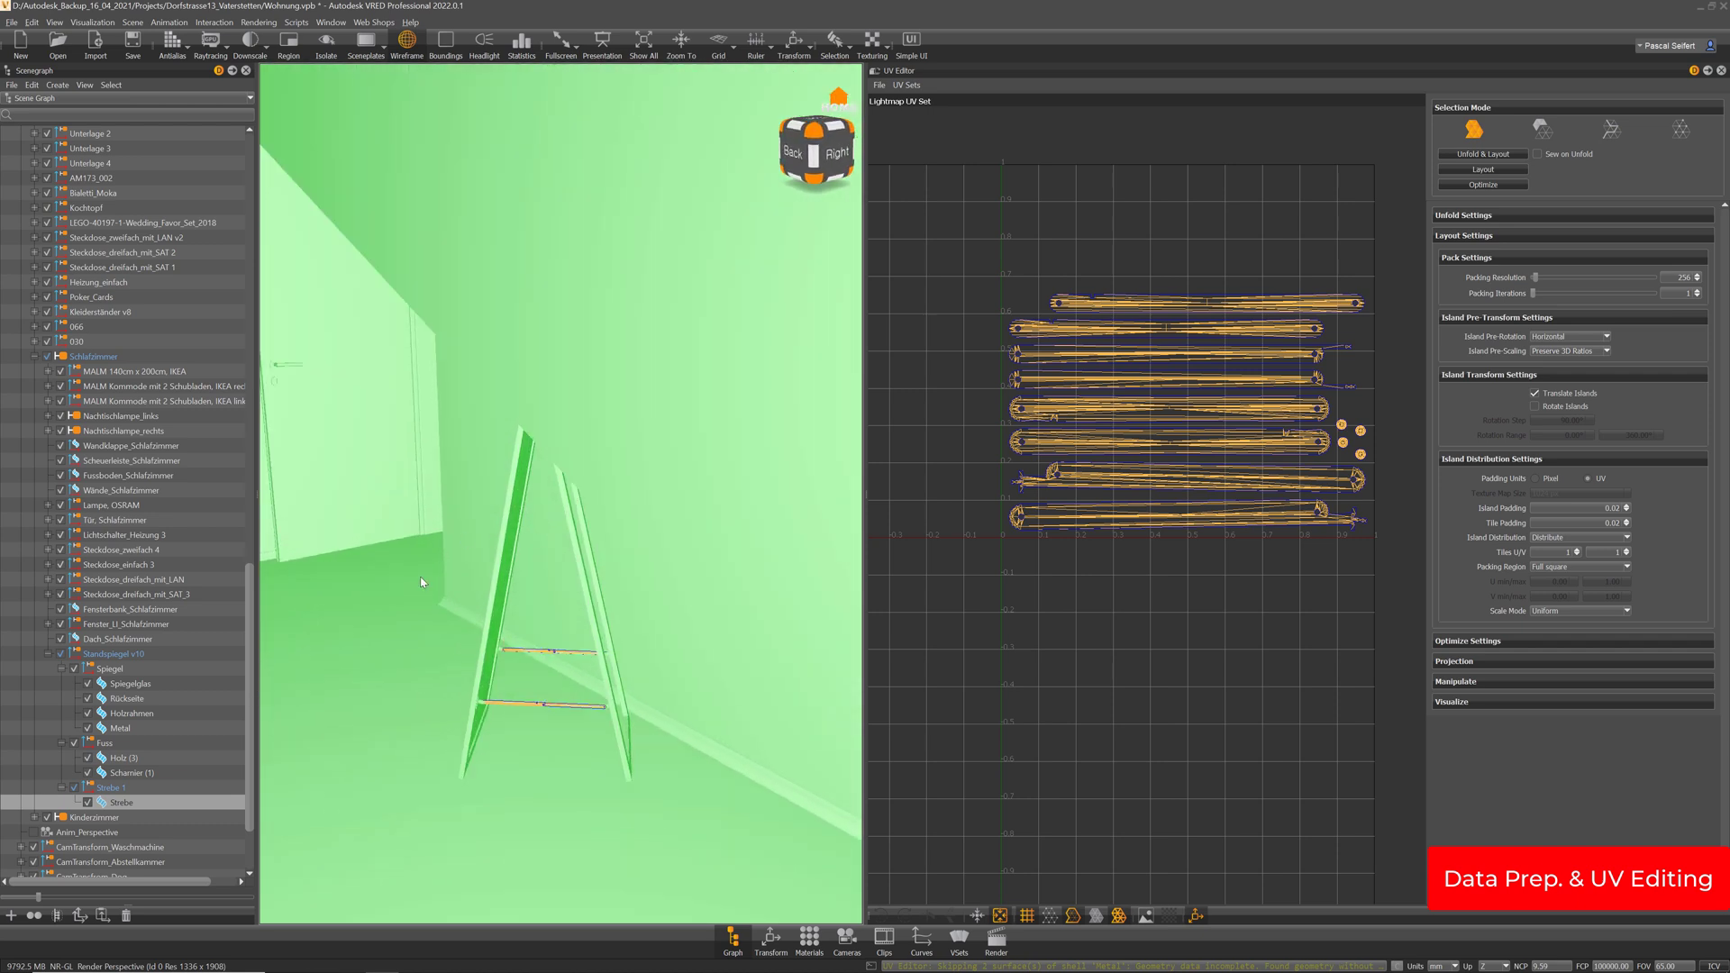
mouse_move(539, 515)
left_mouse_down()
mouse_move(587, 533)
mouse_move(541, 544)
left_mouse_up()
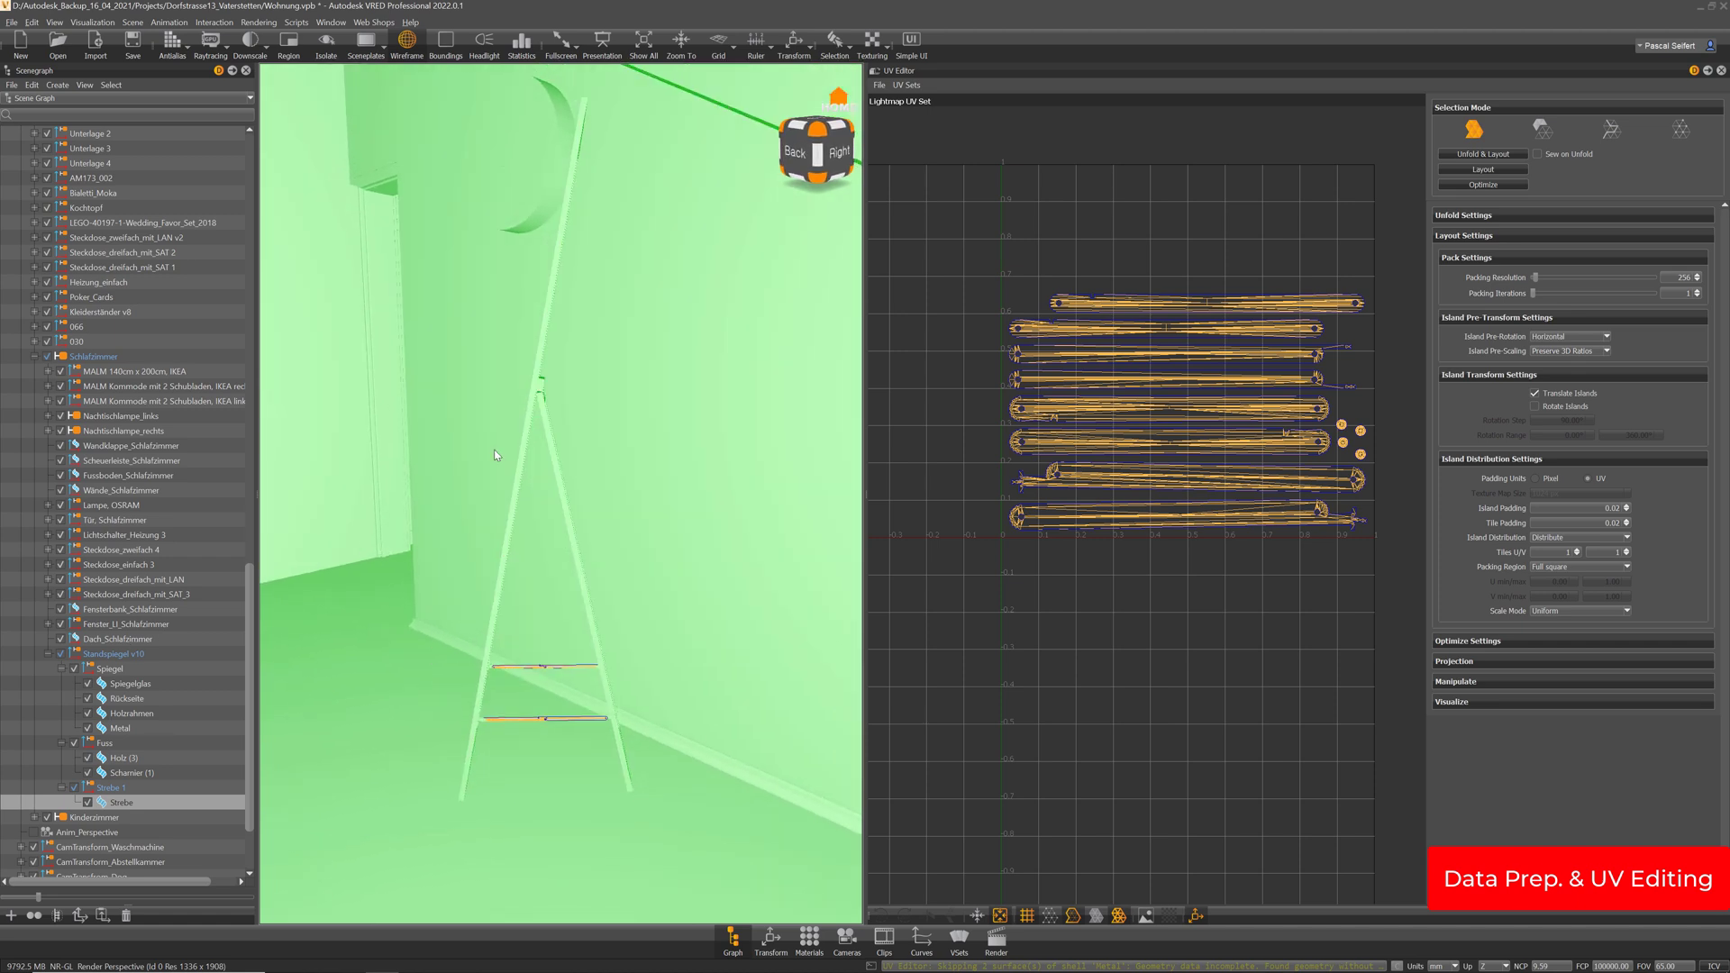
left_click_drag(625, 451, 453, 517)
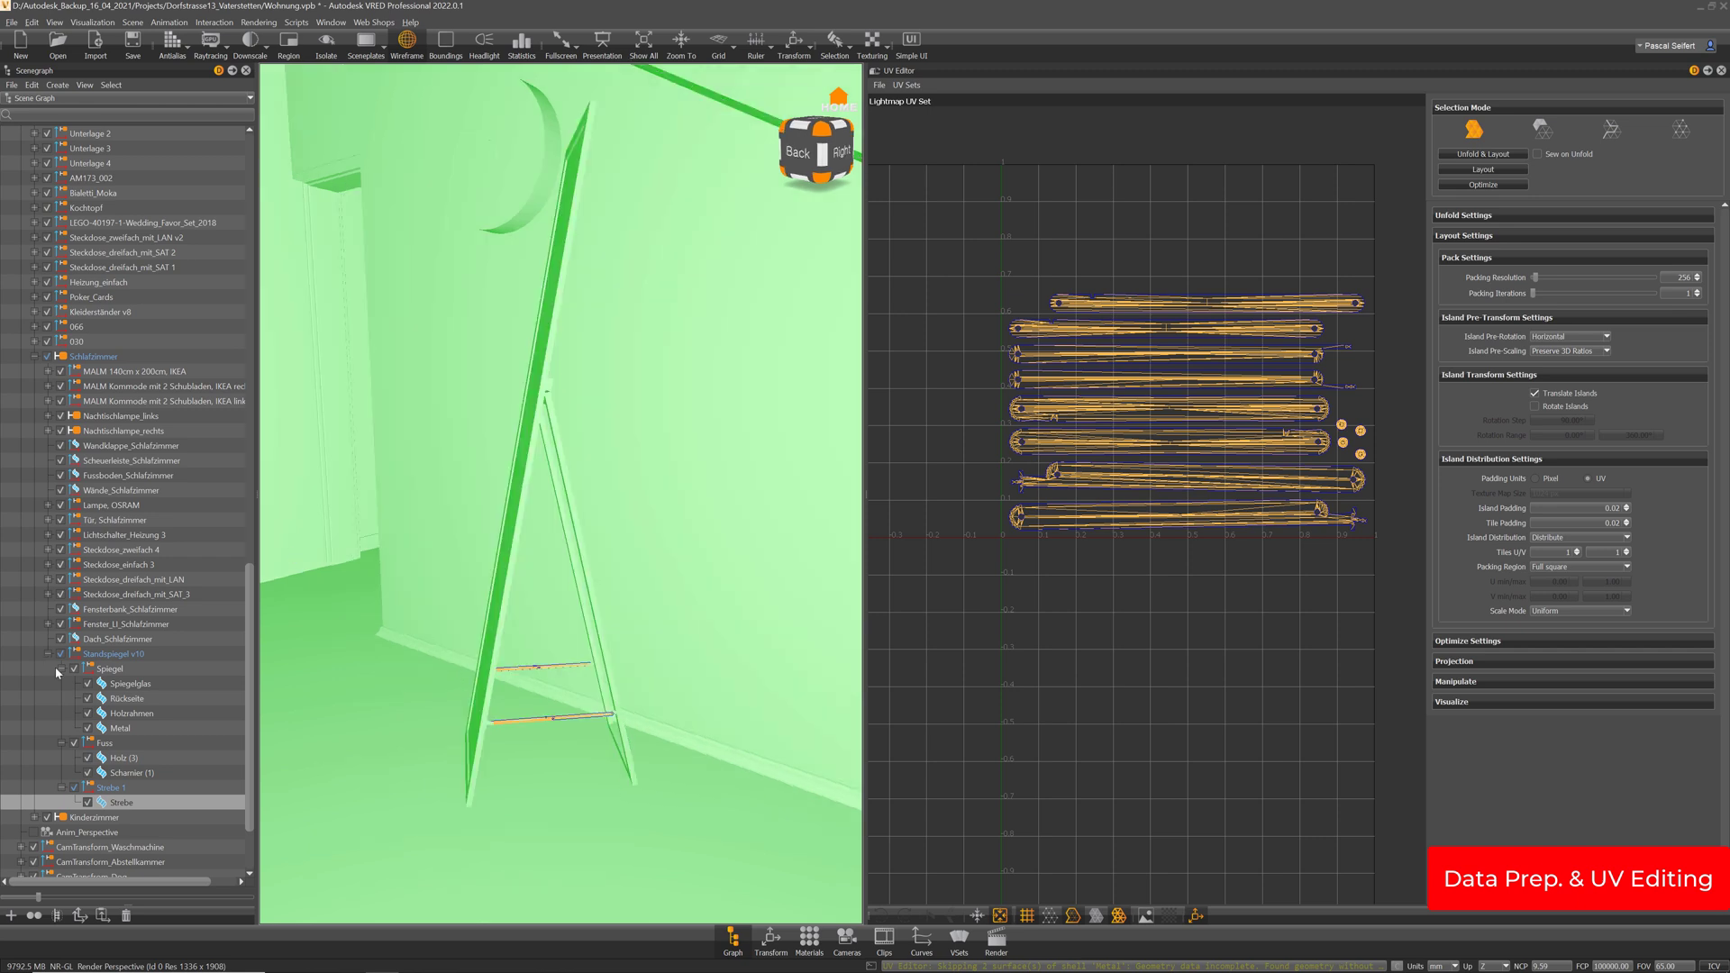
Select Holzrahmen and Holz (3) and merge them into a single Holzrahmen node
left_click(133, 713)
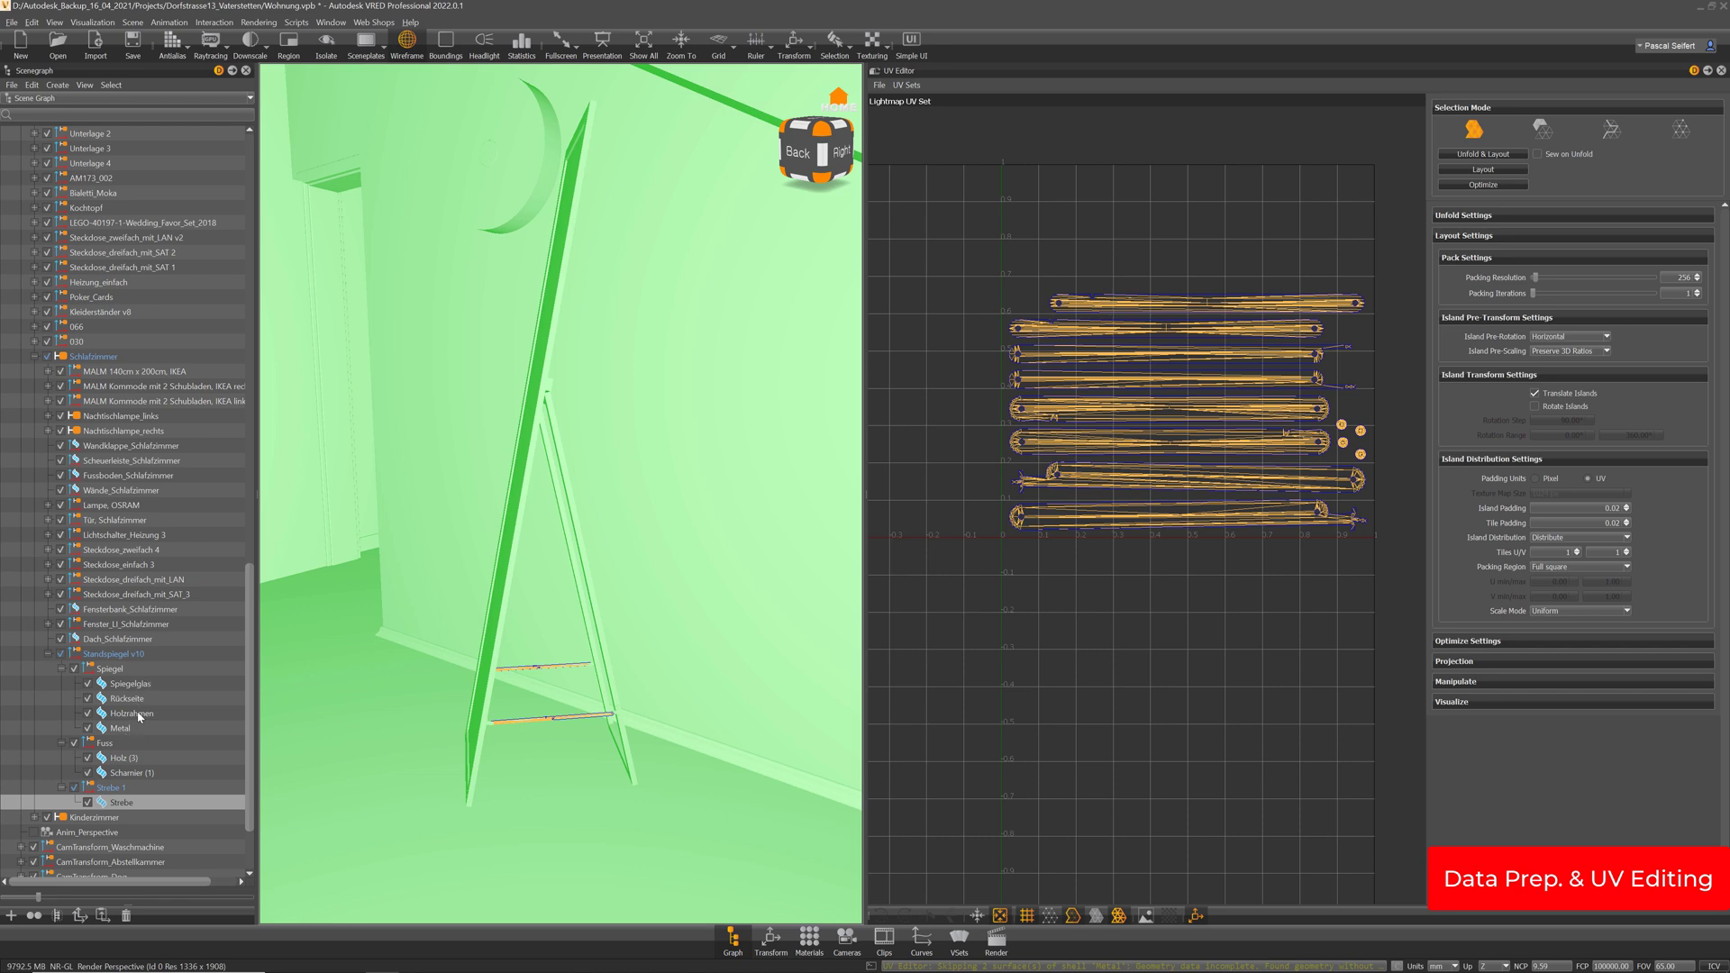
left_click(126, 760, "ctrl")
left_click_drag(719, 638, 649, 667)
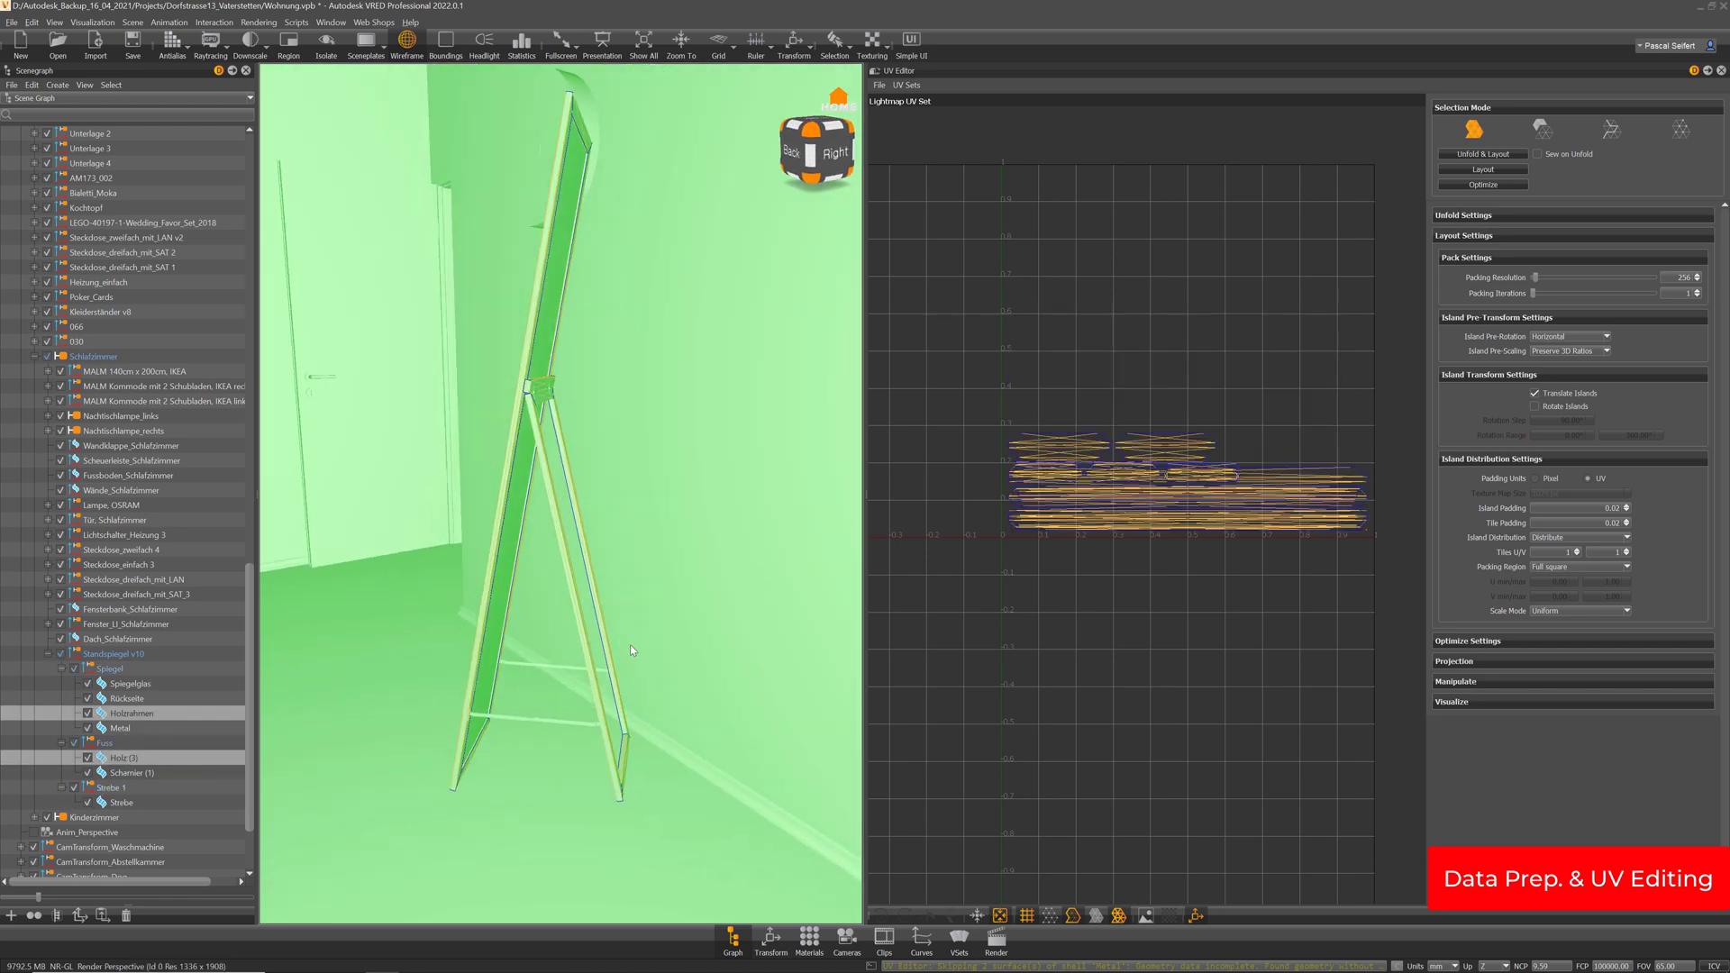
key("ctrl+m")
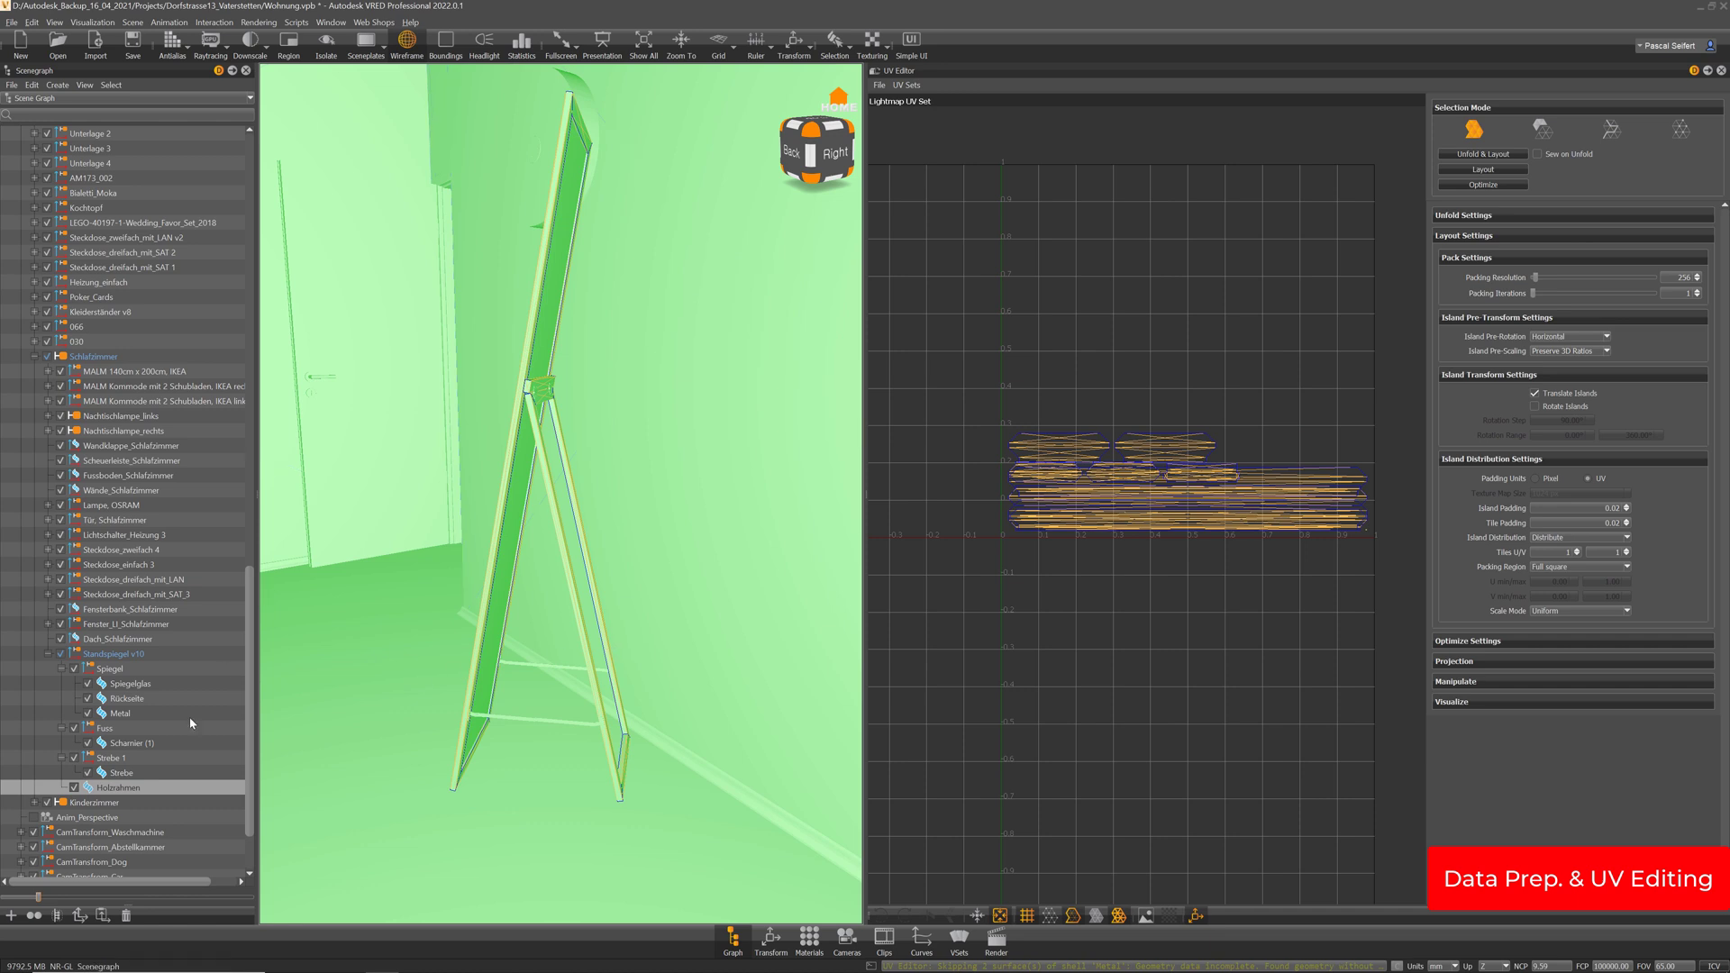
Merge the Metal, Scharnier (1) and Strebe parts into a single Strebe node with Ctrl+M
left_click(121, 774)
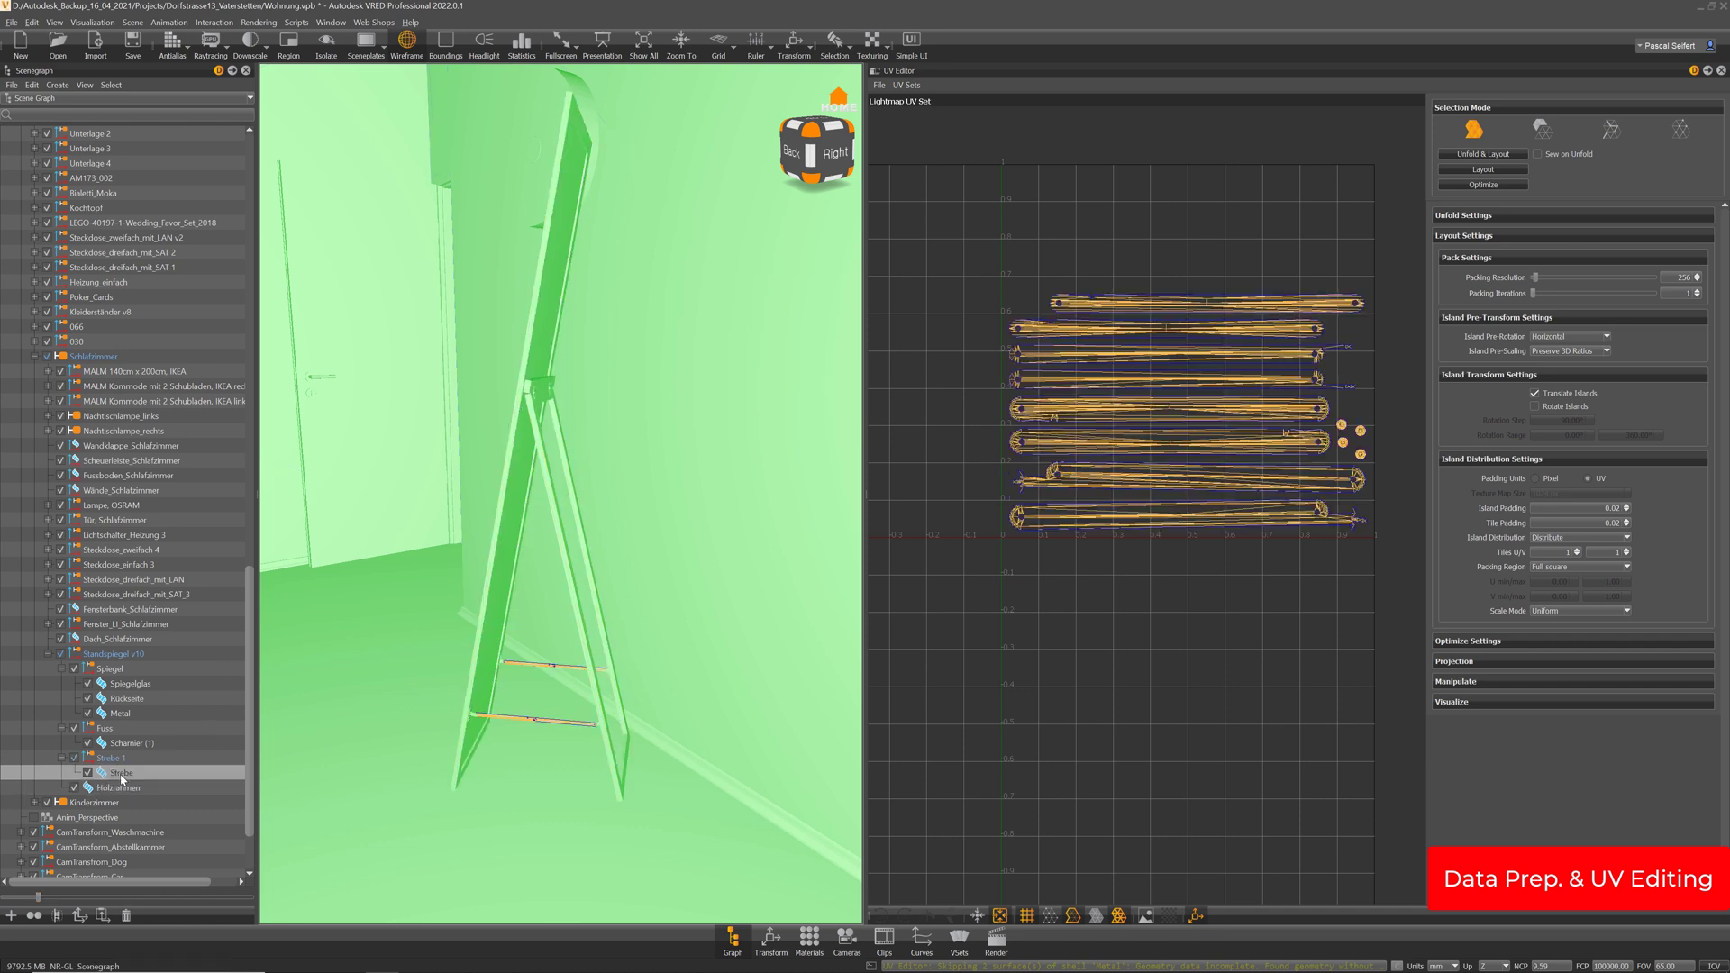
left_click(120, 713, "shift")
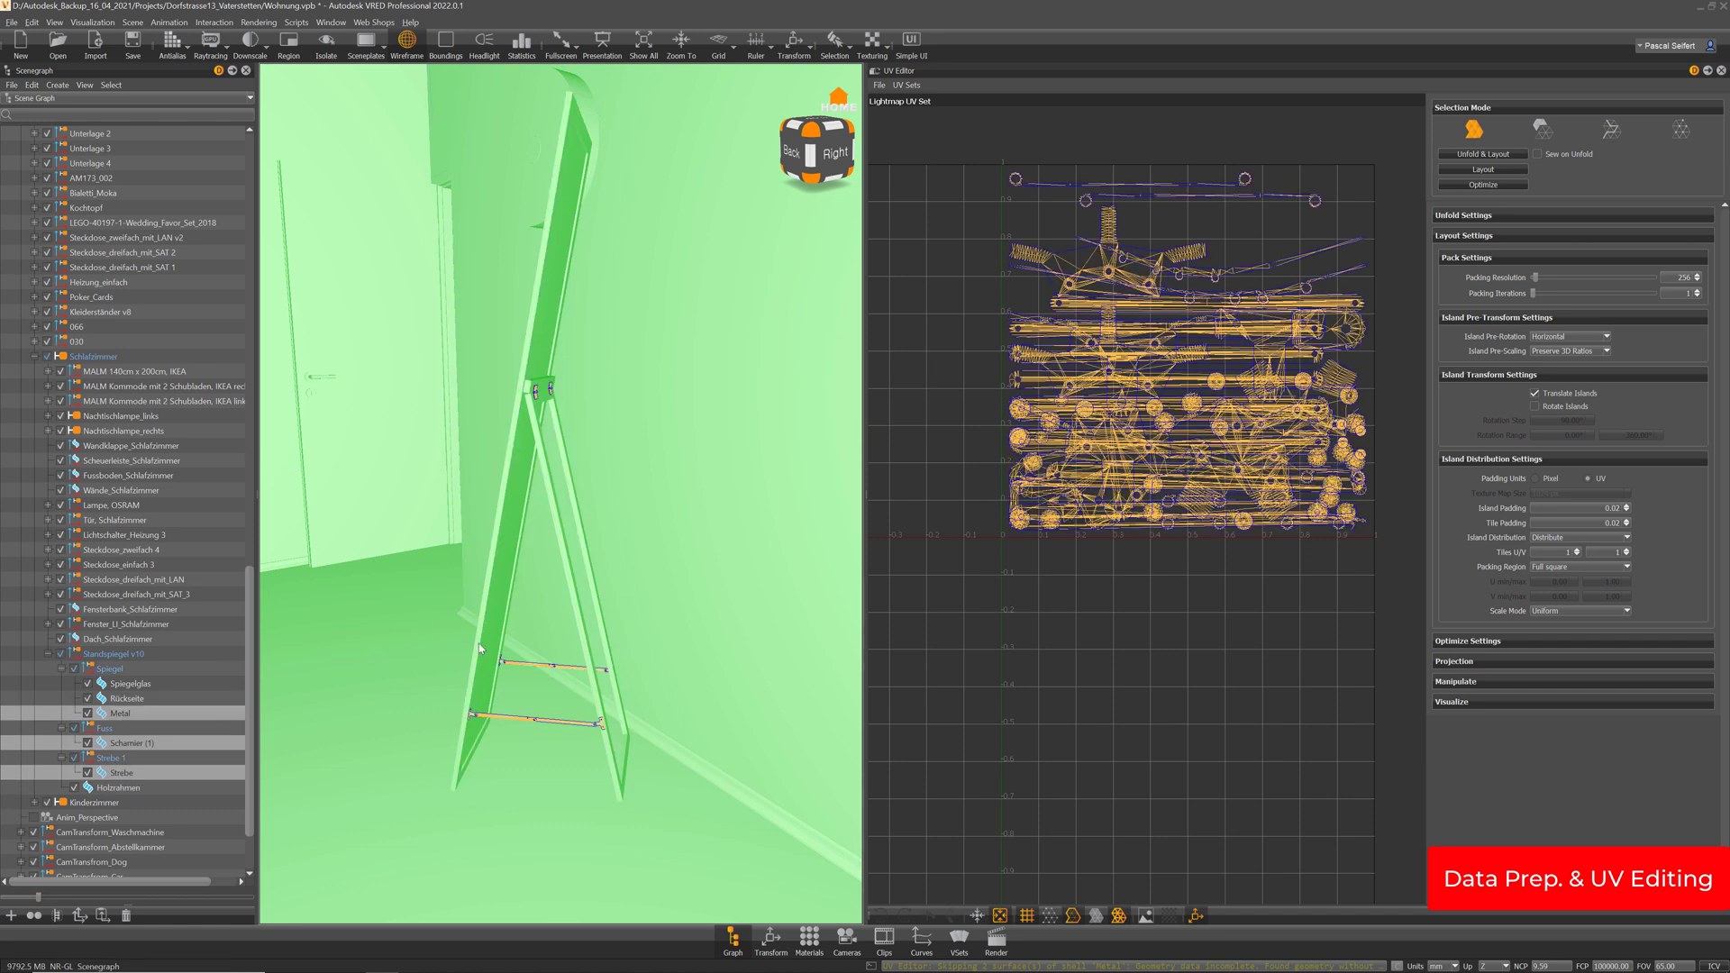
left_click_drag(478, 641, 502, 645)
key("ctrl+m")
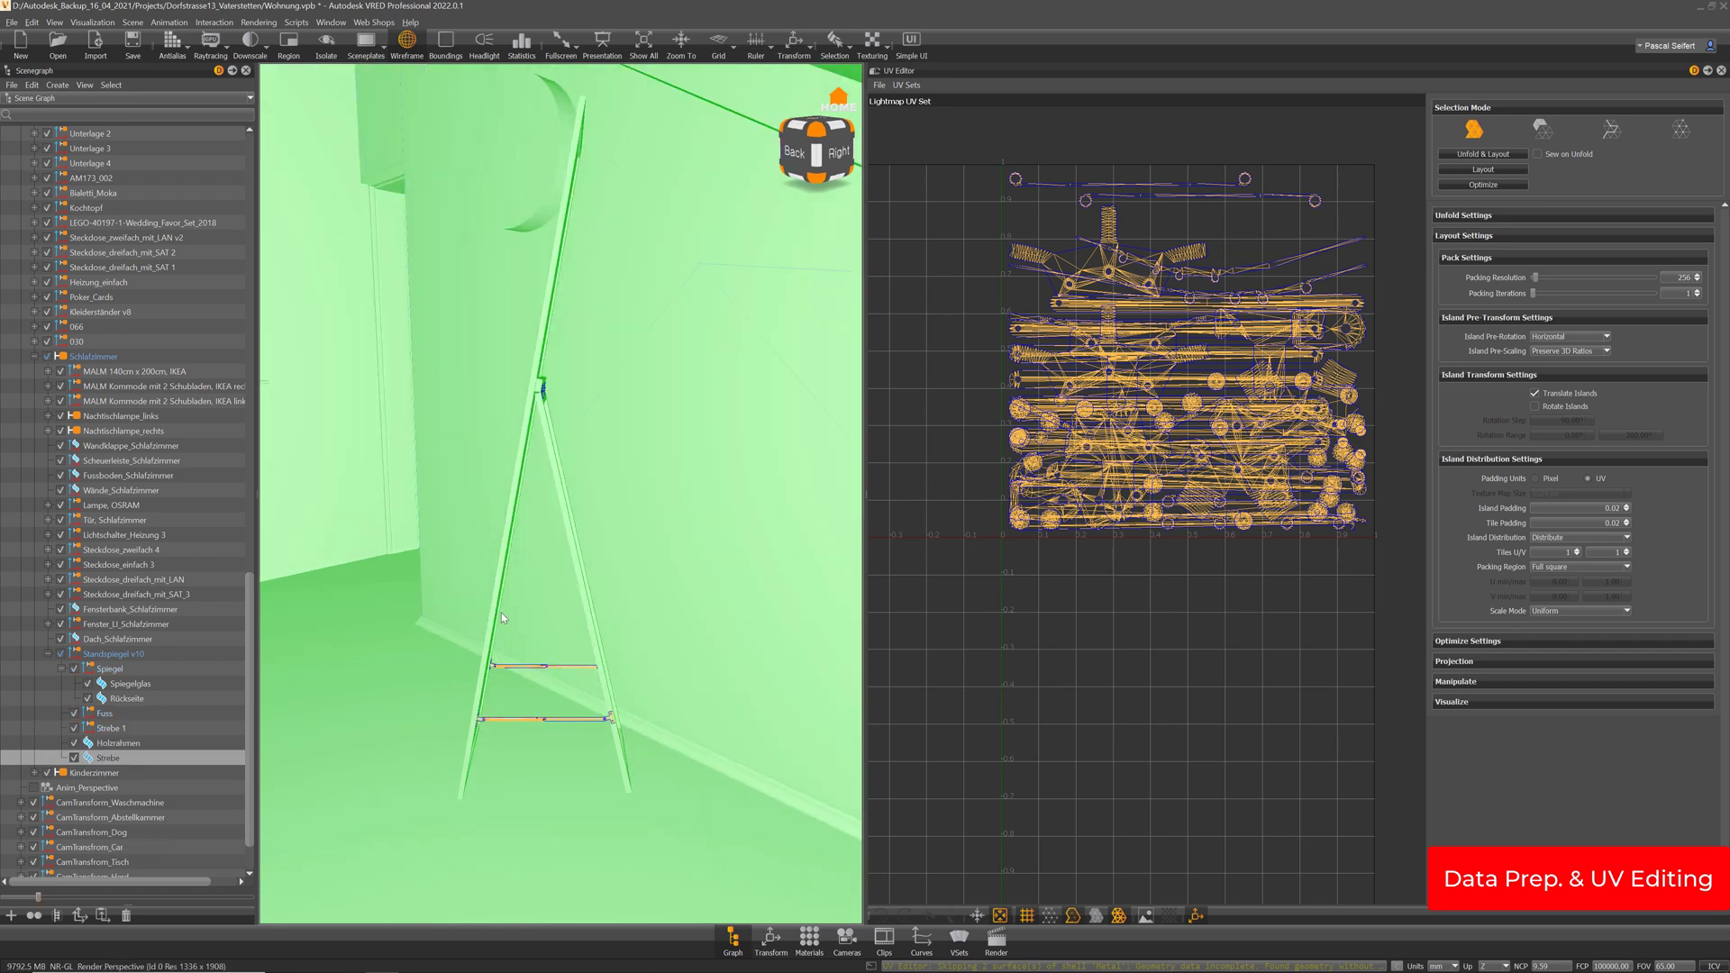
Select the Spiegel group and its Spiegelglas and Rückseite parts, then open the Scene menu
left_click(120, 671)
left_click(141, 687)
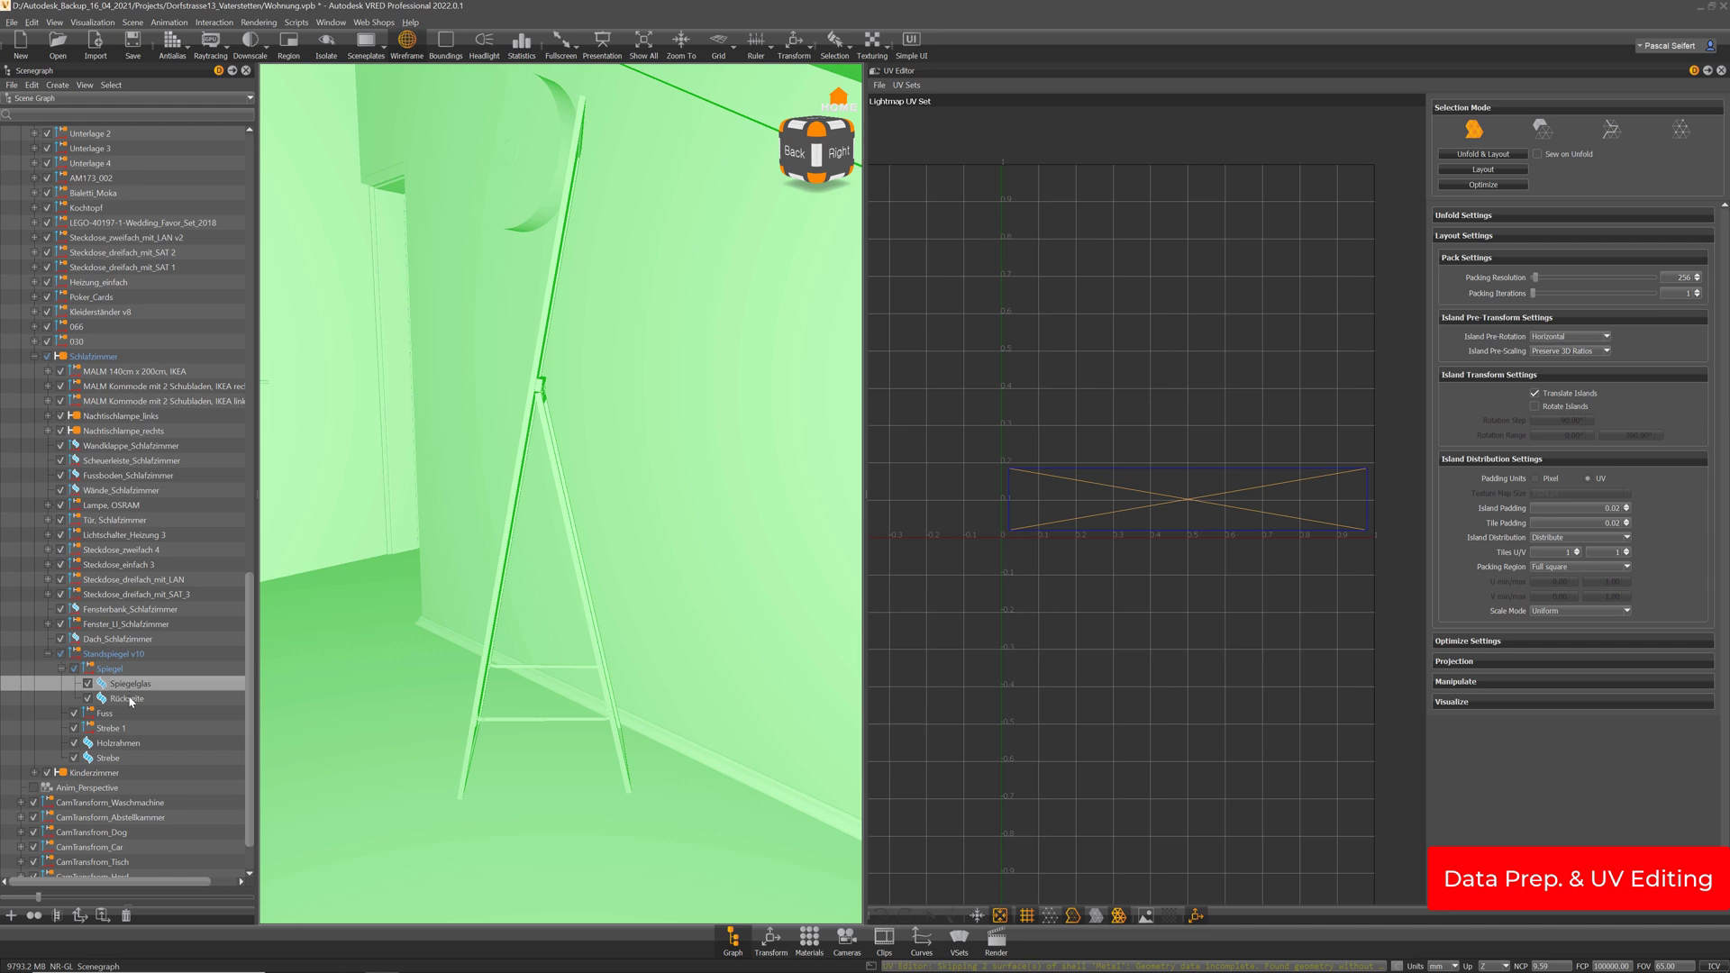
left_click(130, 703, "shift")
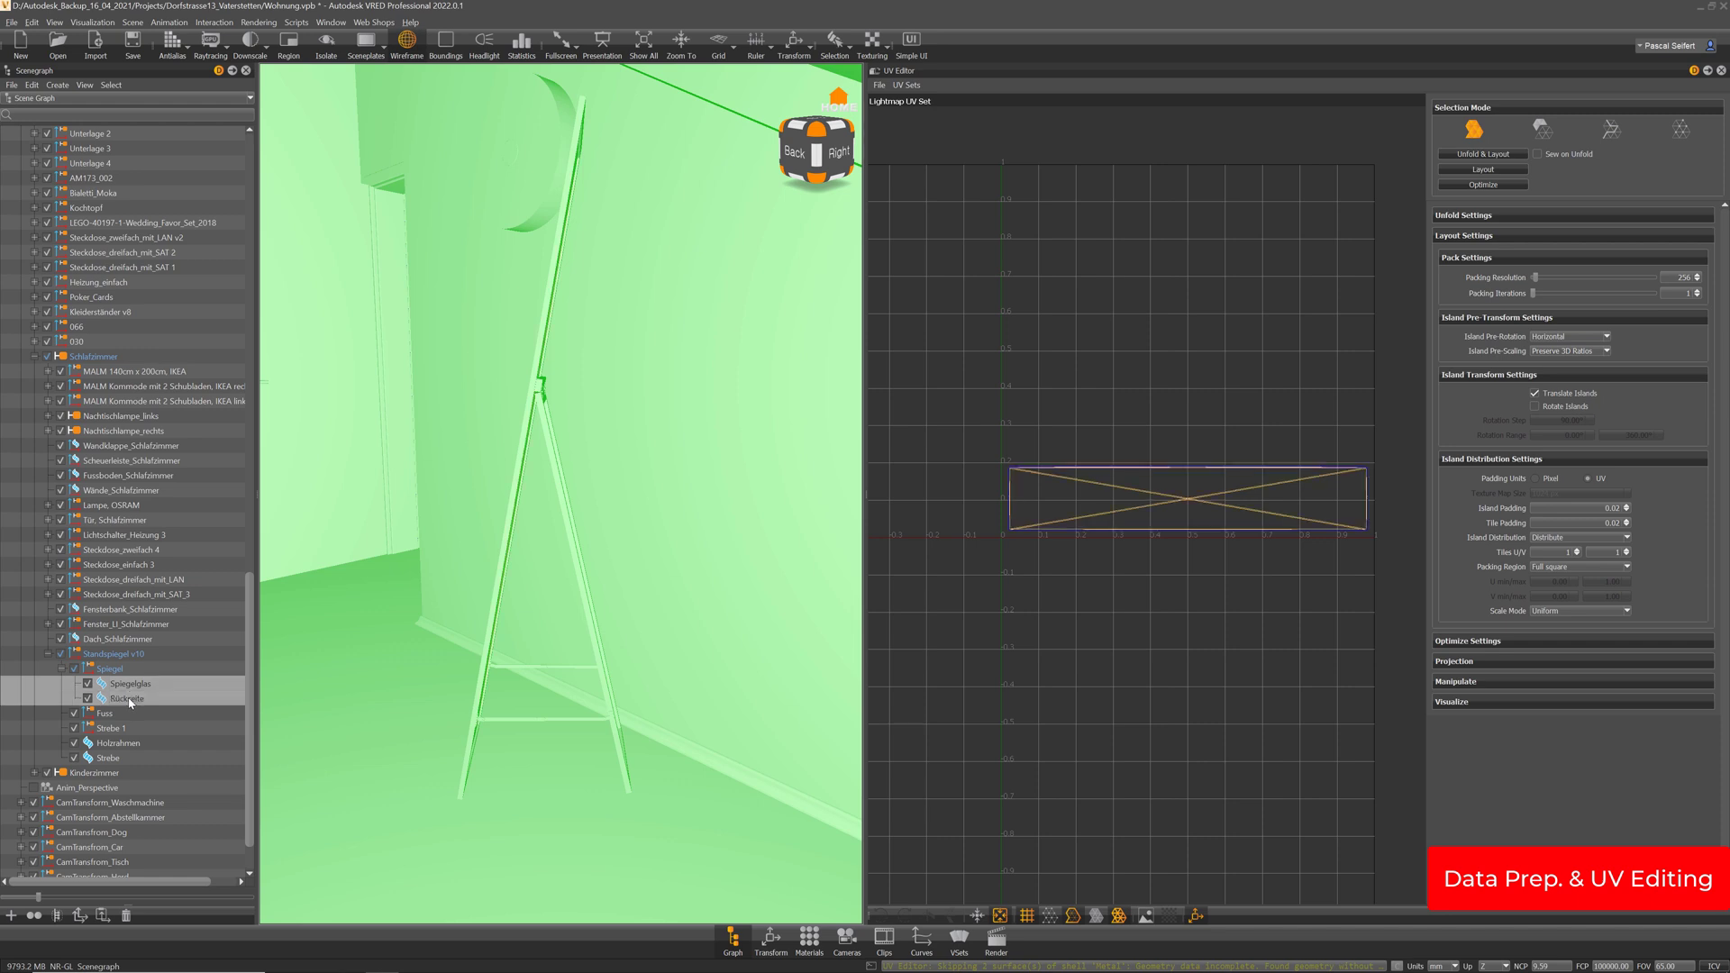
left_click(117, 670)
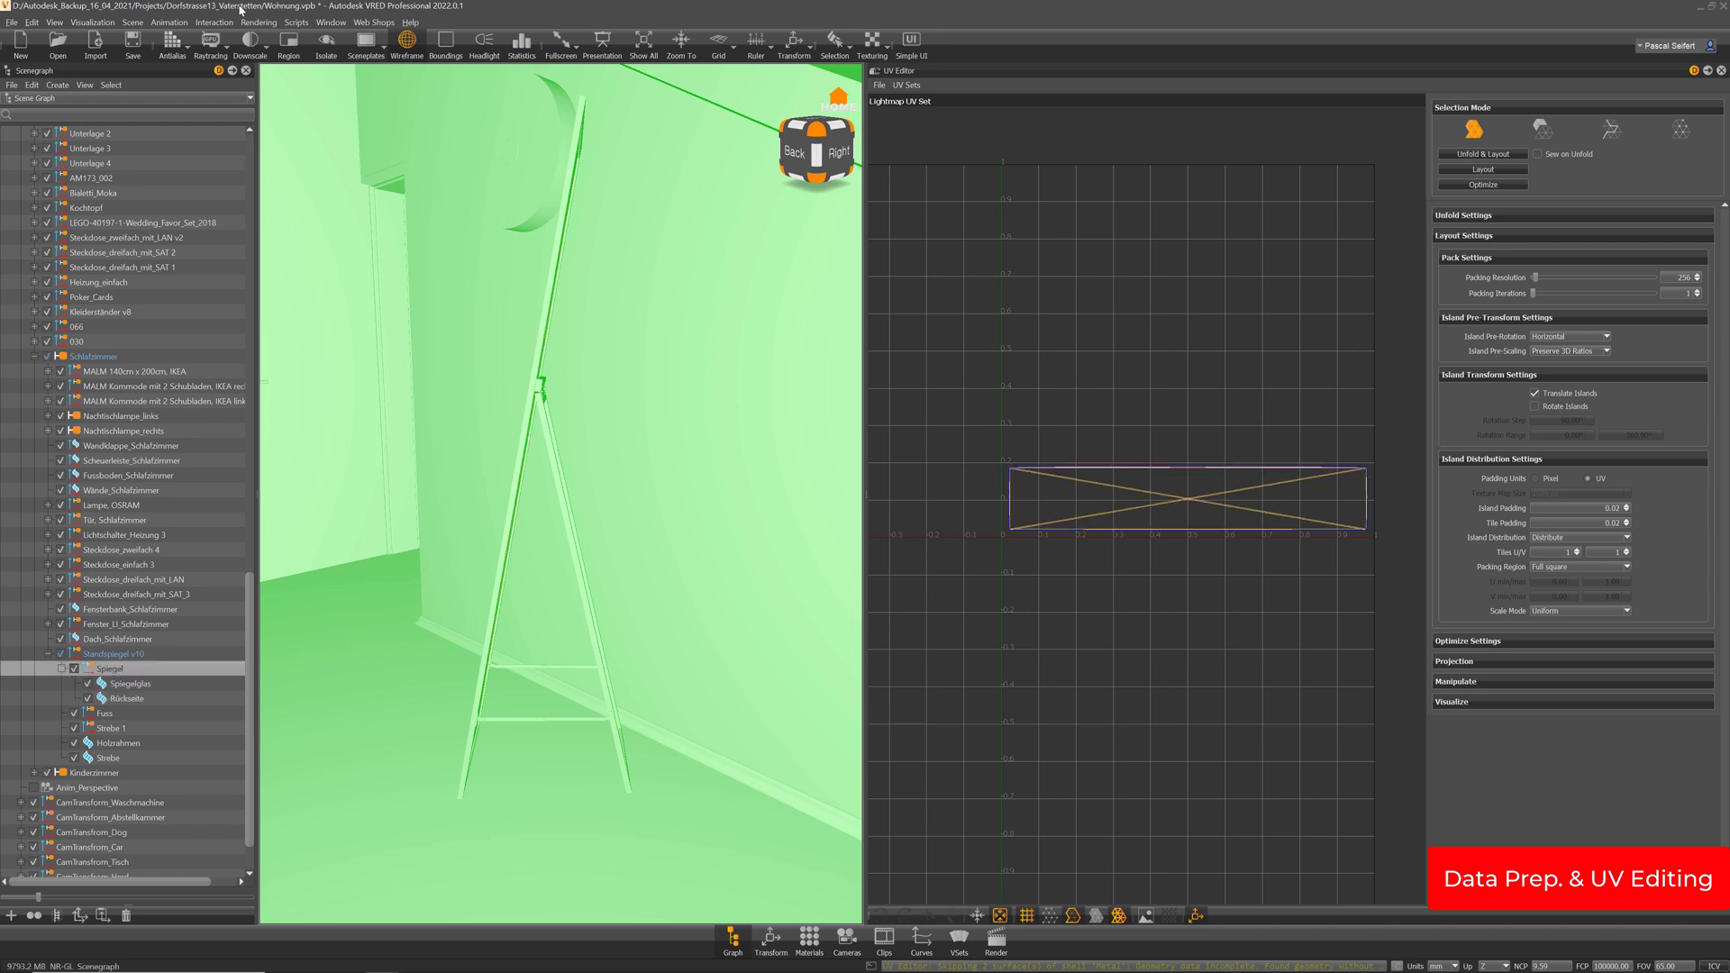
left_click(133, 23)
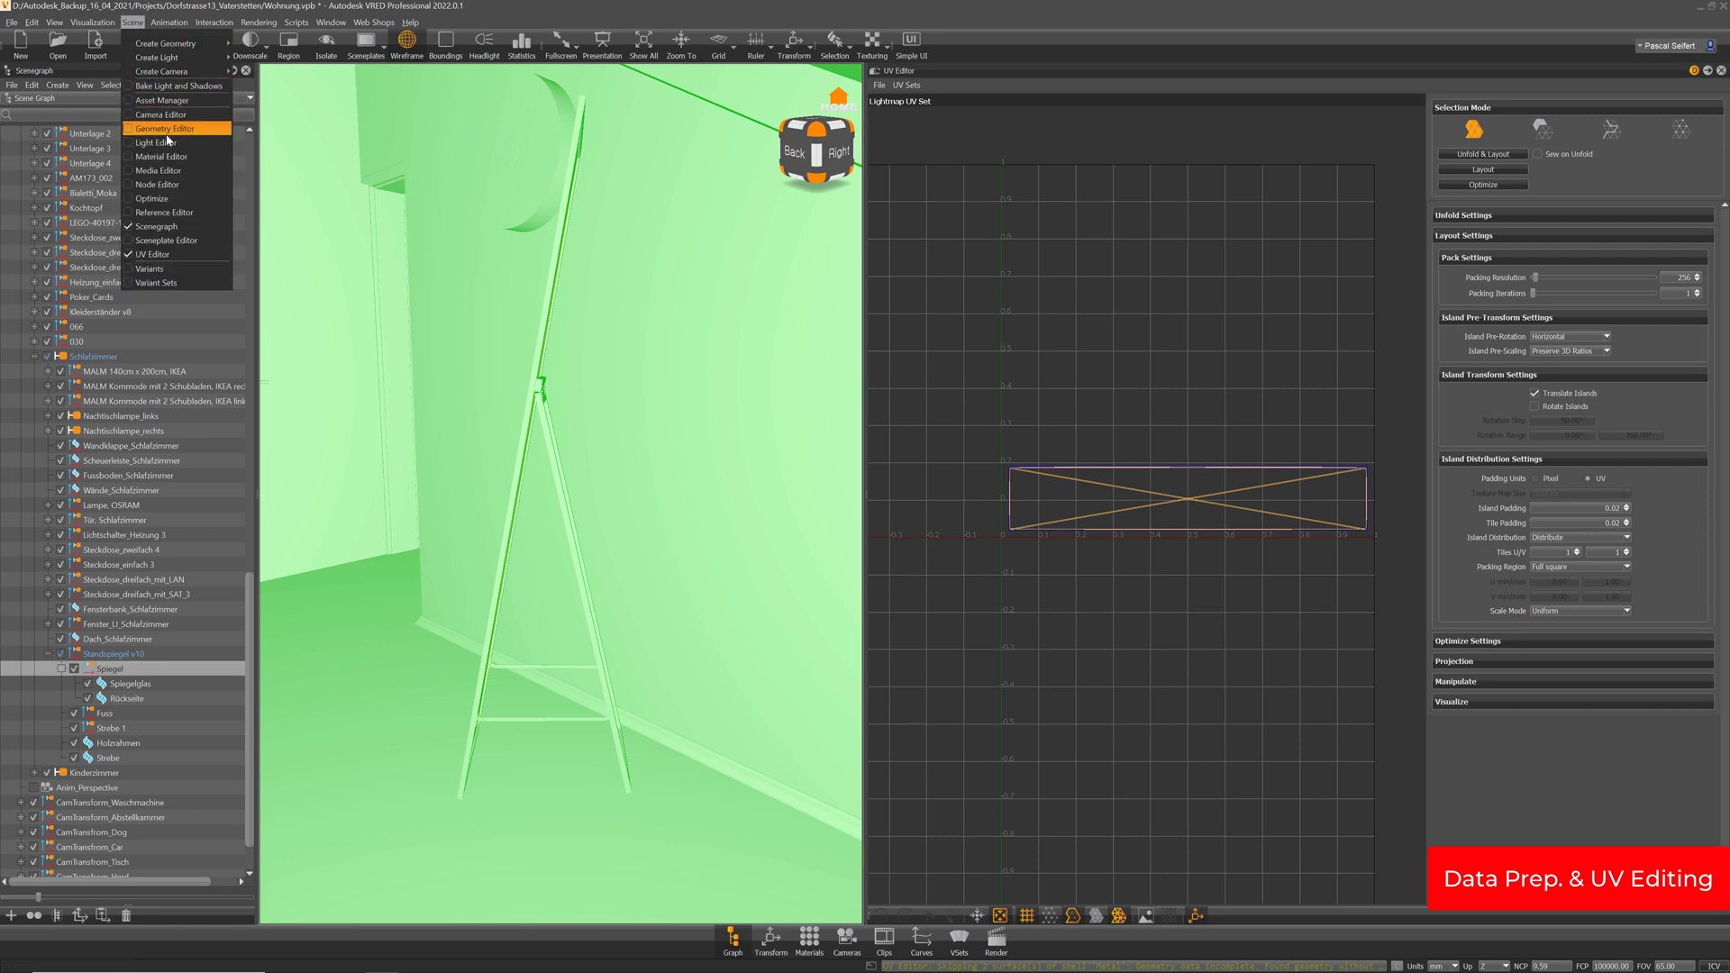
Optimize the Spiegel group with Flush Transformation enabled, accepting the non-undoable warning
left_click(172, 198)
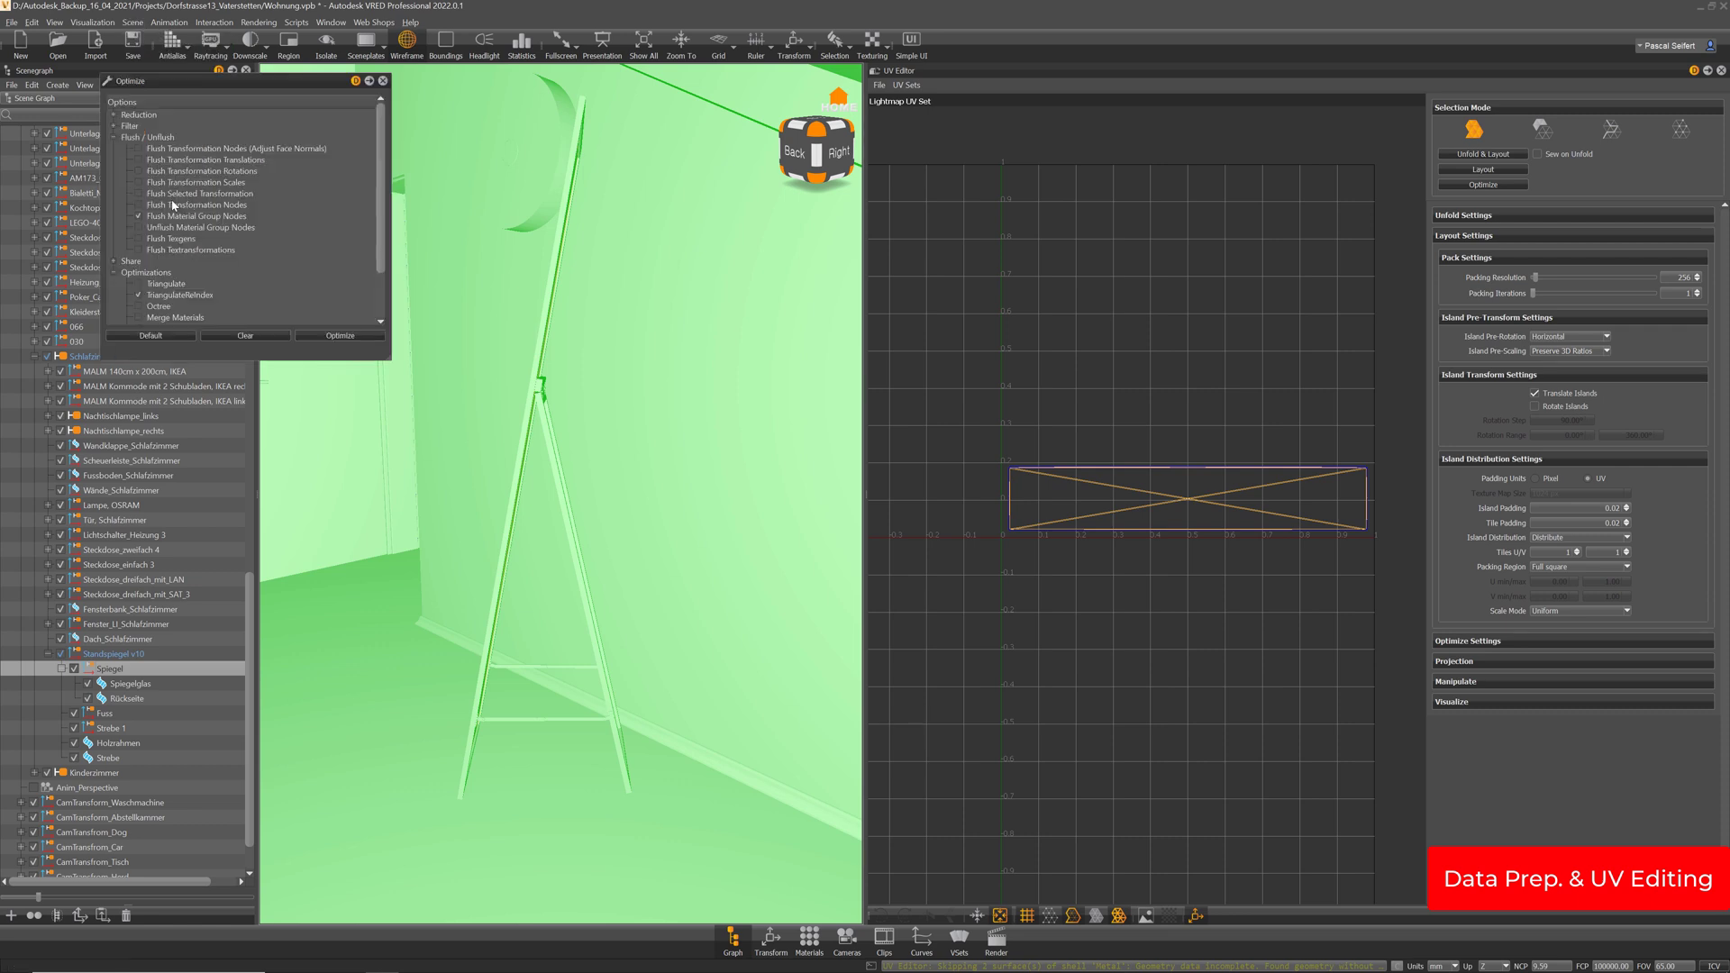
left_click_drag(292, 82, 529, 118)
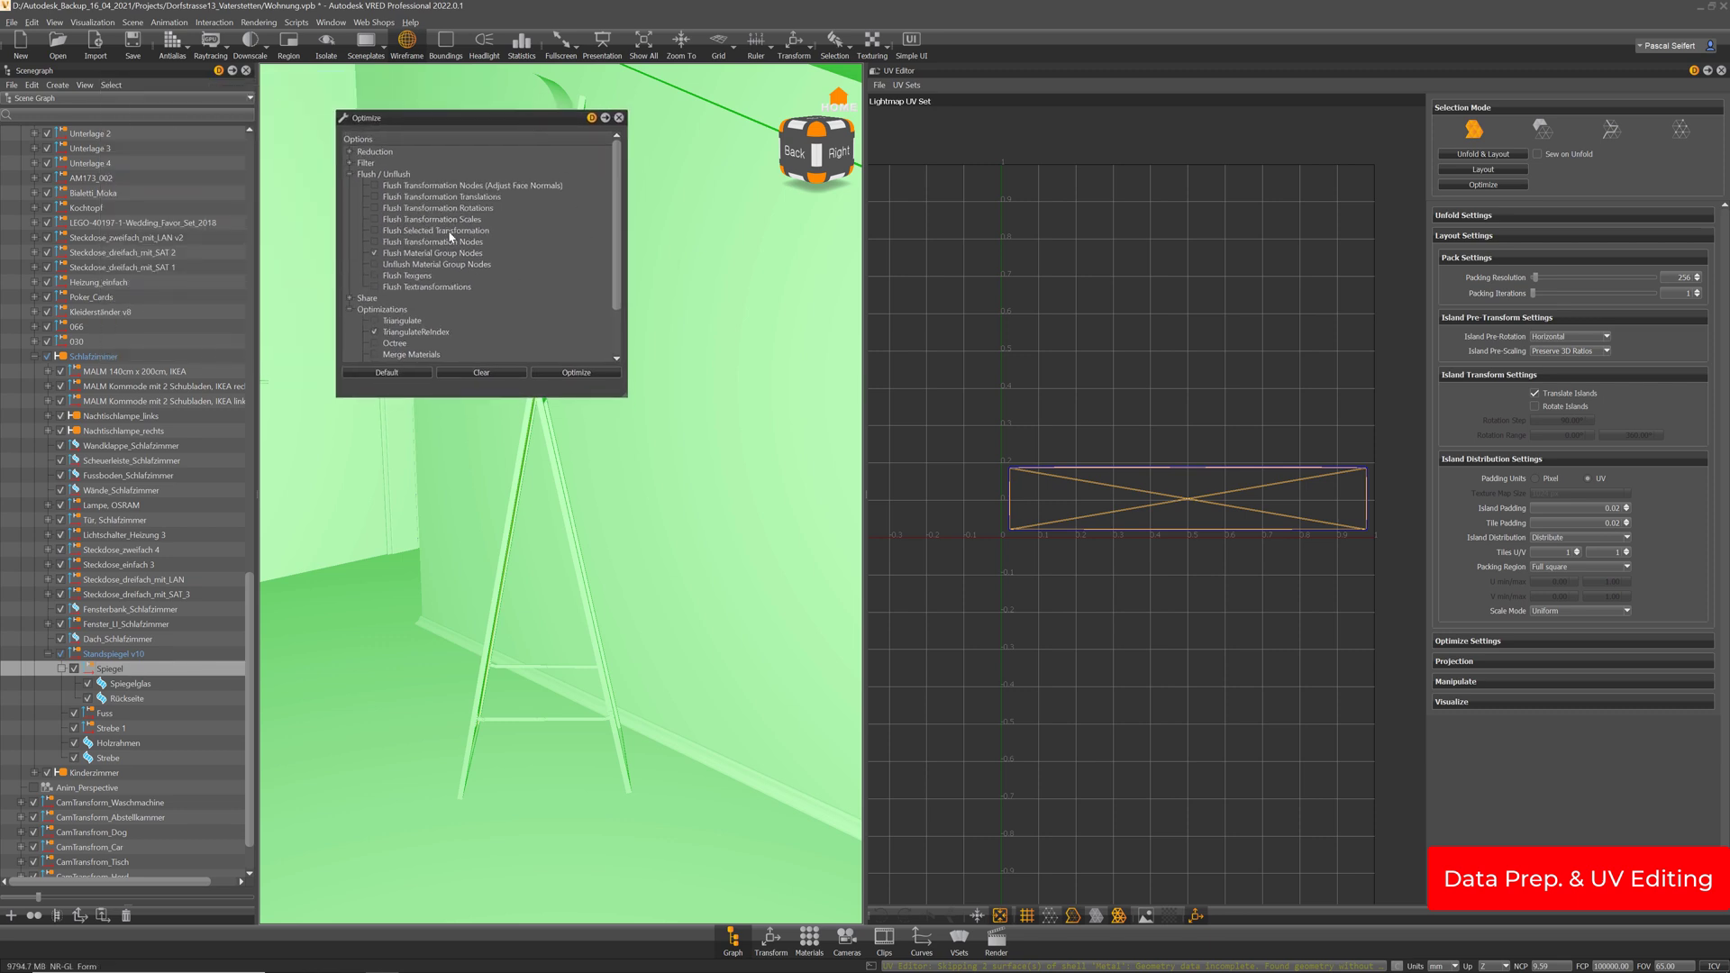
left_click(375, 195)
left_click(598, 369)
left_click(814, 513)
Move Spiegelglas and Rückseite under Standspiegel v10 and delete the empty Spiegel, Fuss and Strebe 1 groups
left_click(129, 685)
left_click(130, 700, "shift")
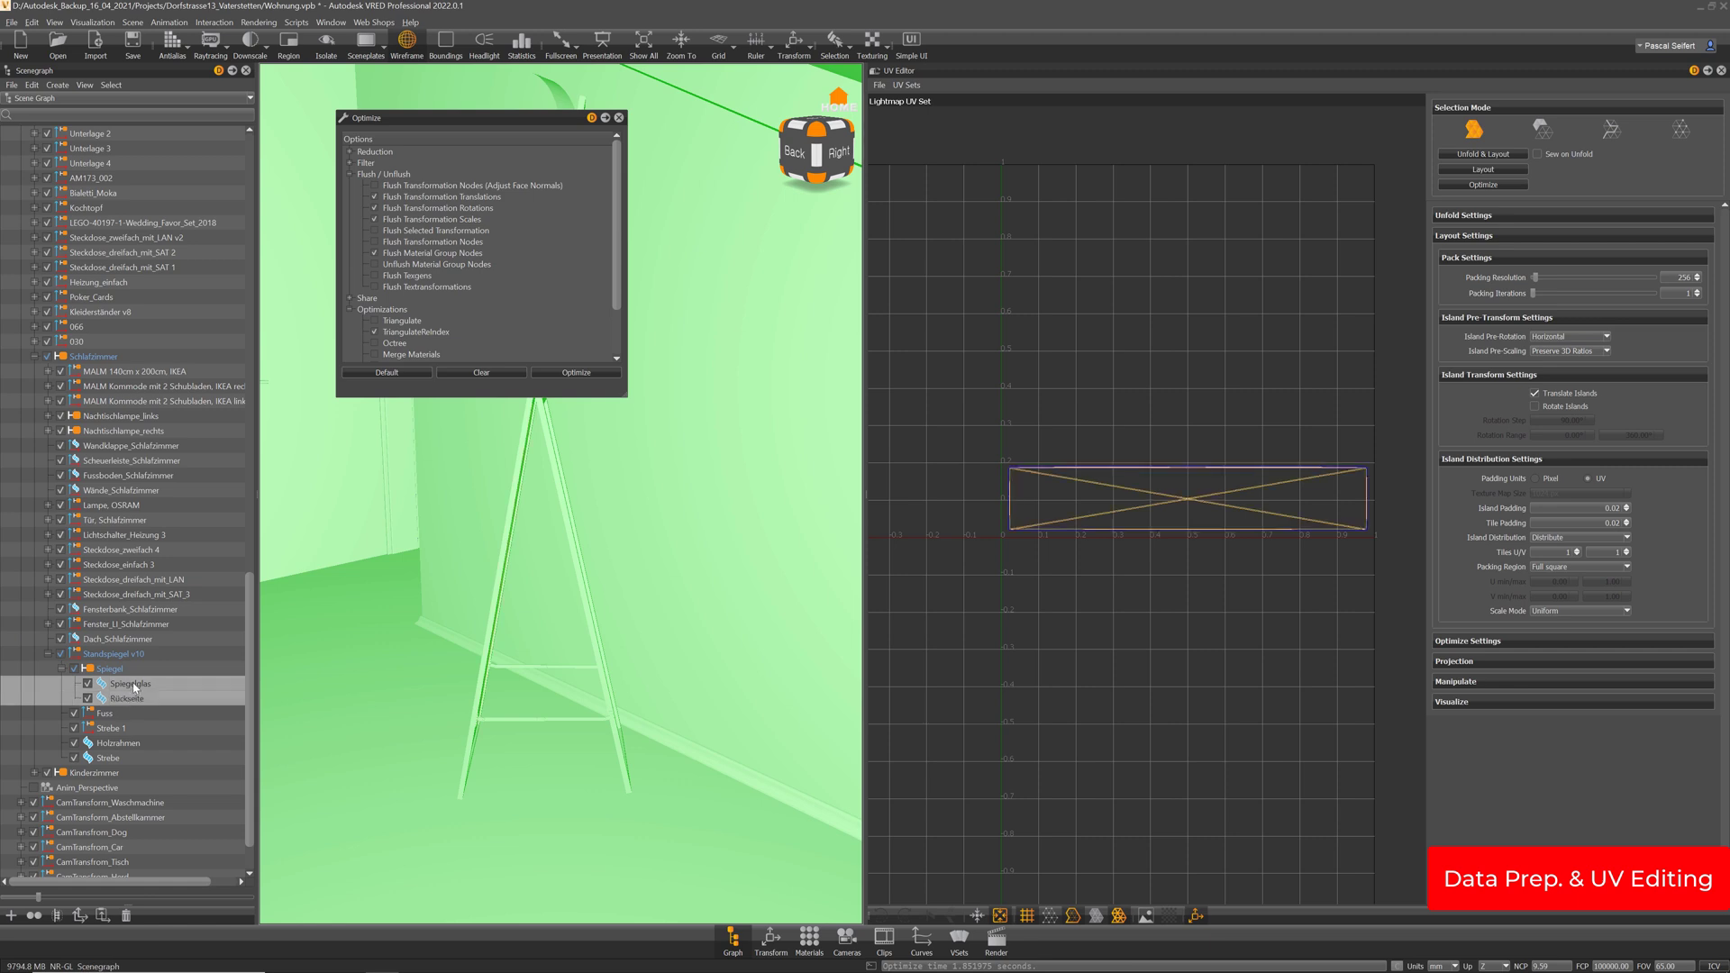
left_click_drag(123, 668, 121, 670)
left_click(110, 699)
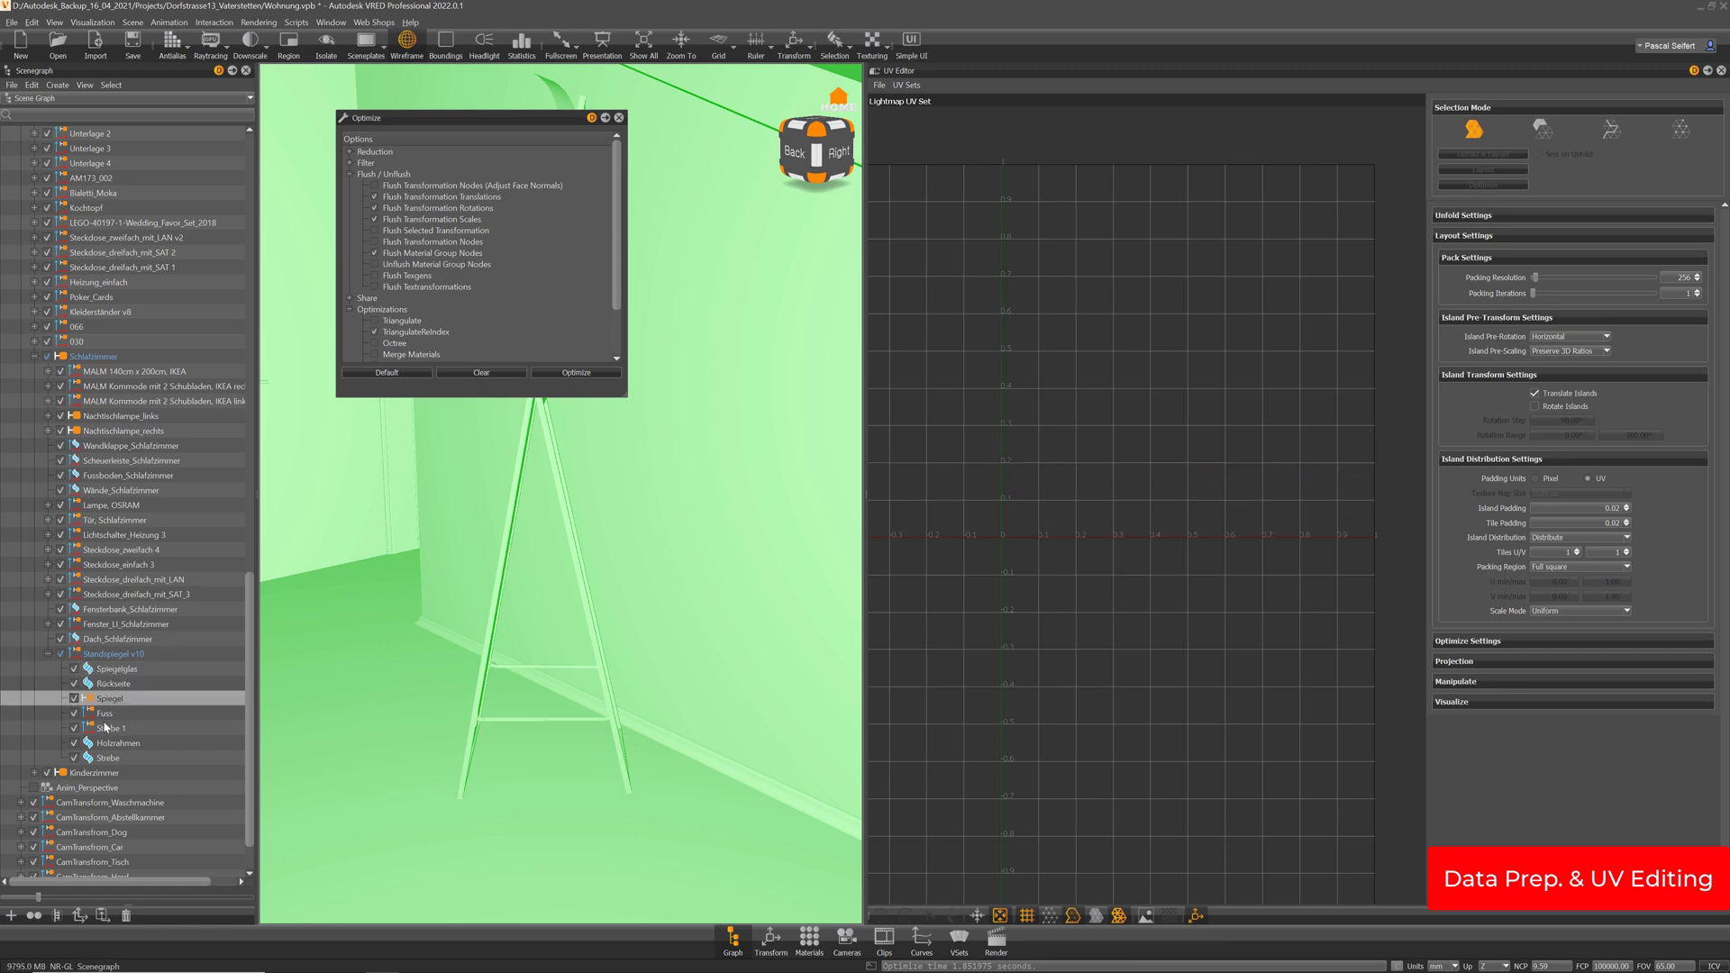
left_click(111, 730, "shift")
key("Delete")
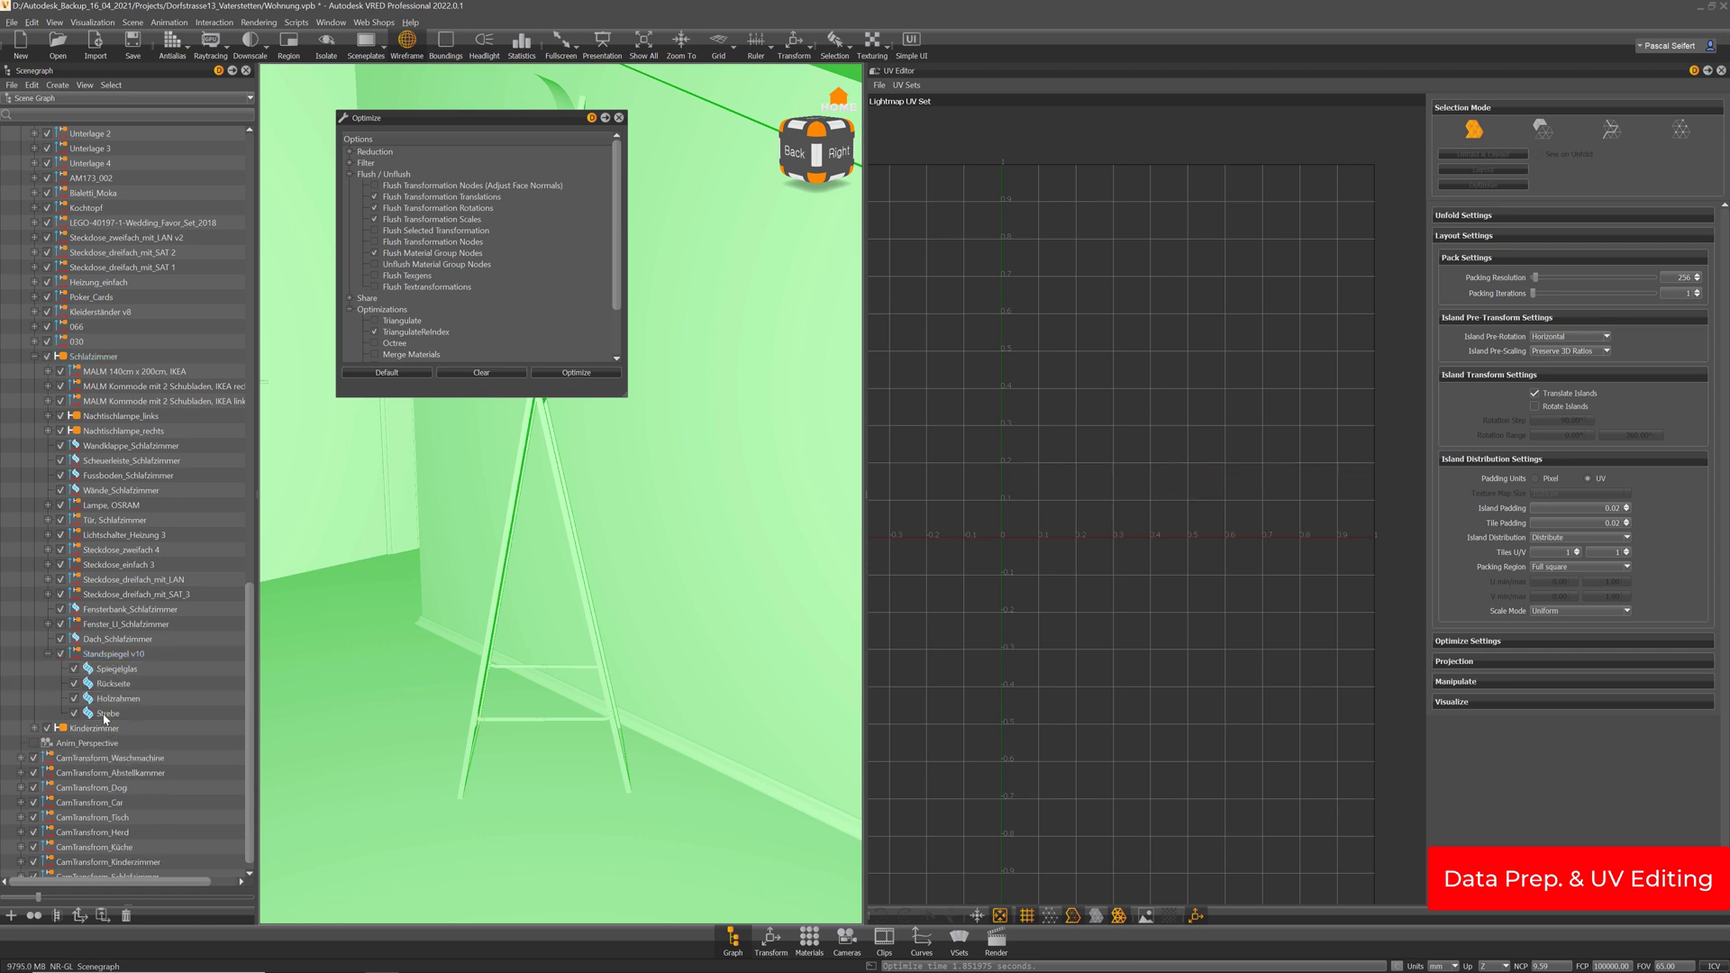
Rename Holzrahmen to Holz and Strebe to Metal
left_click(120, 700)
double_click(141, 700)
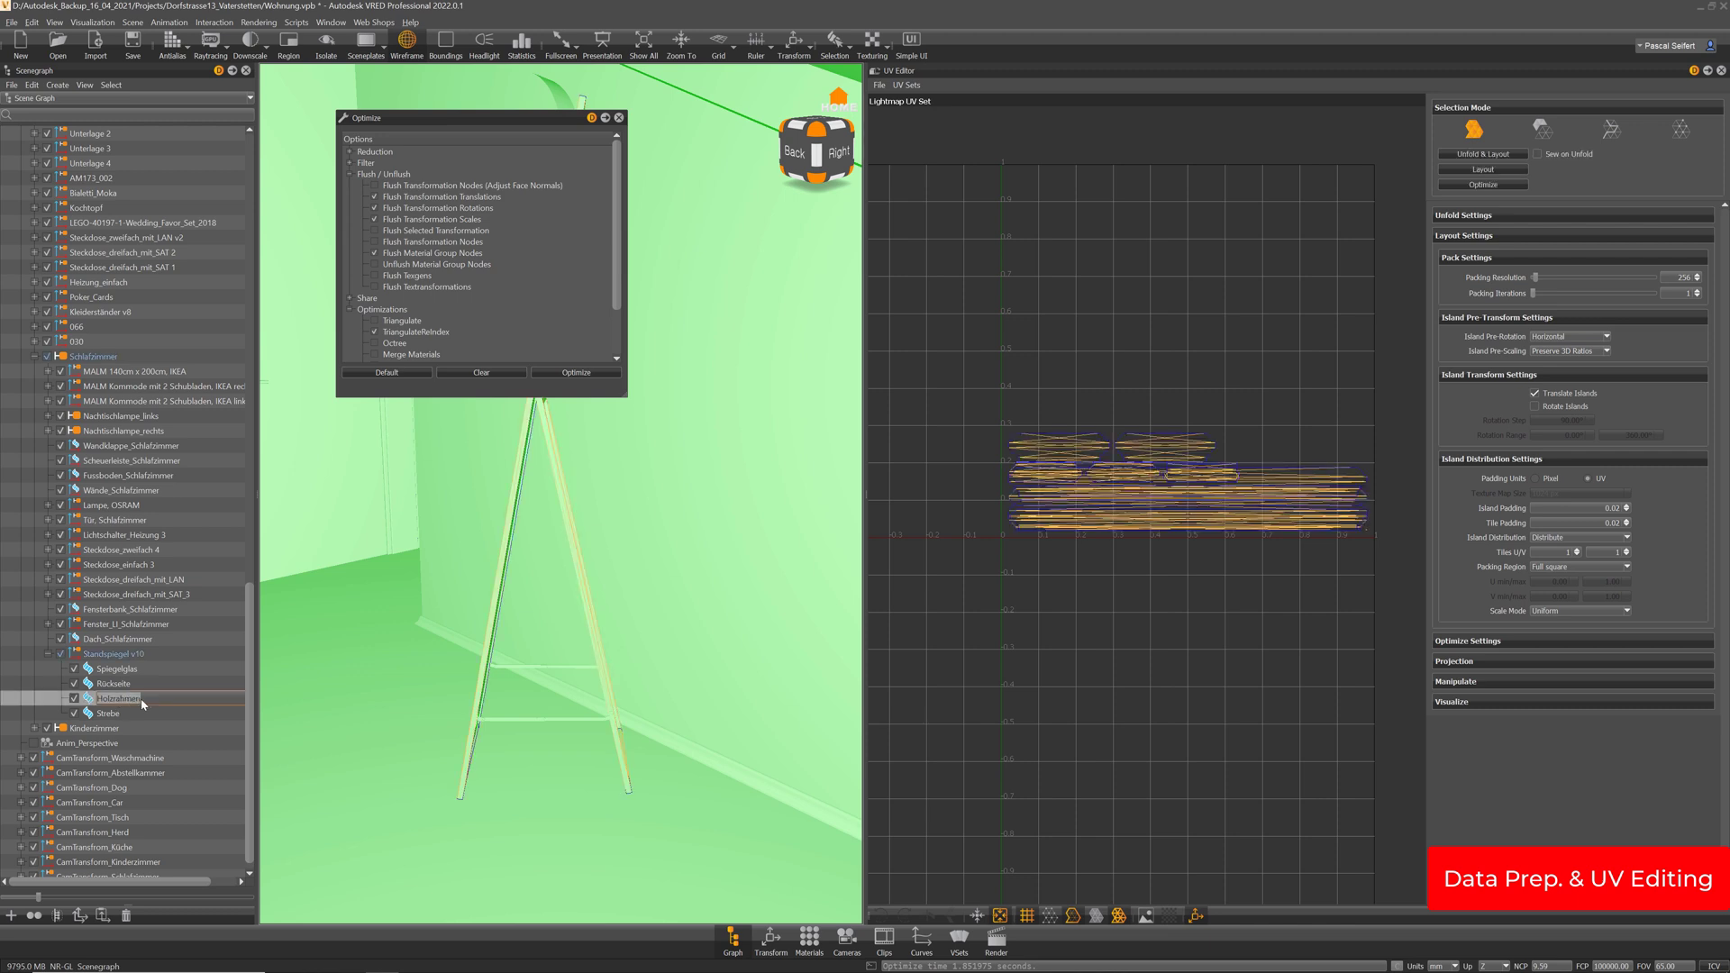
type("Holz")
key("Return")
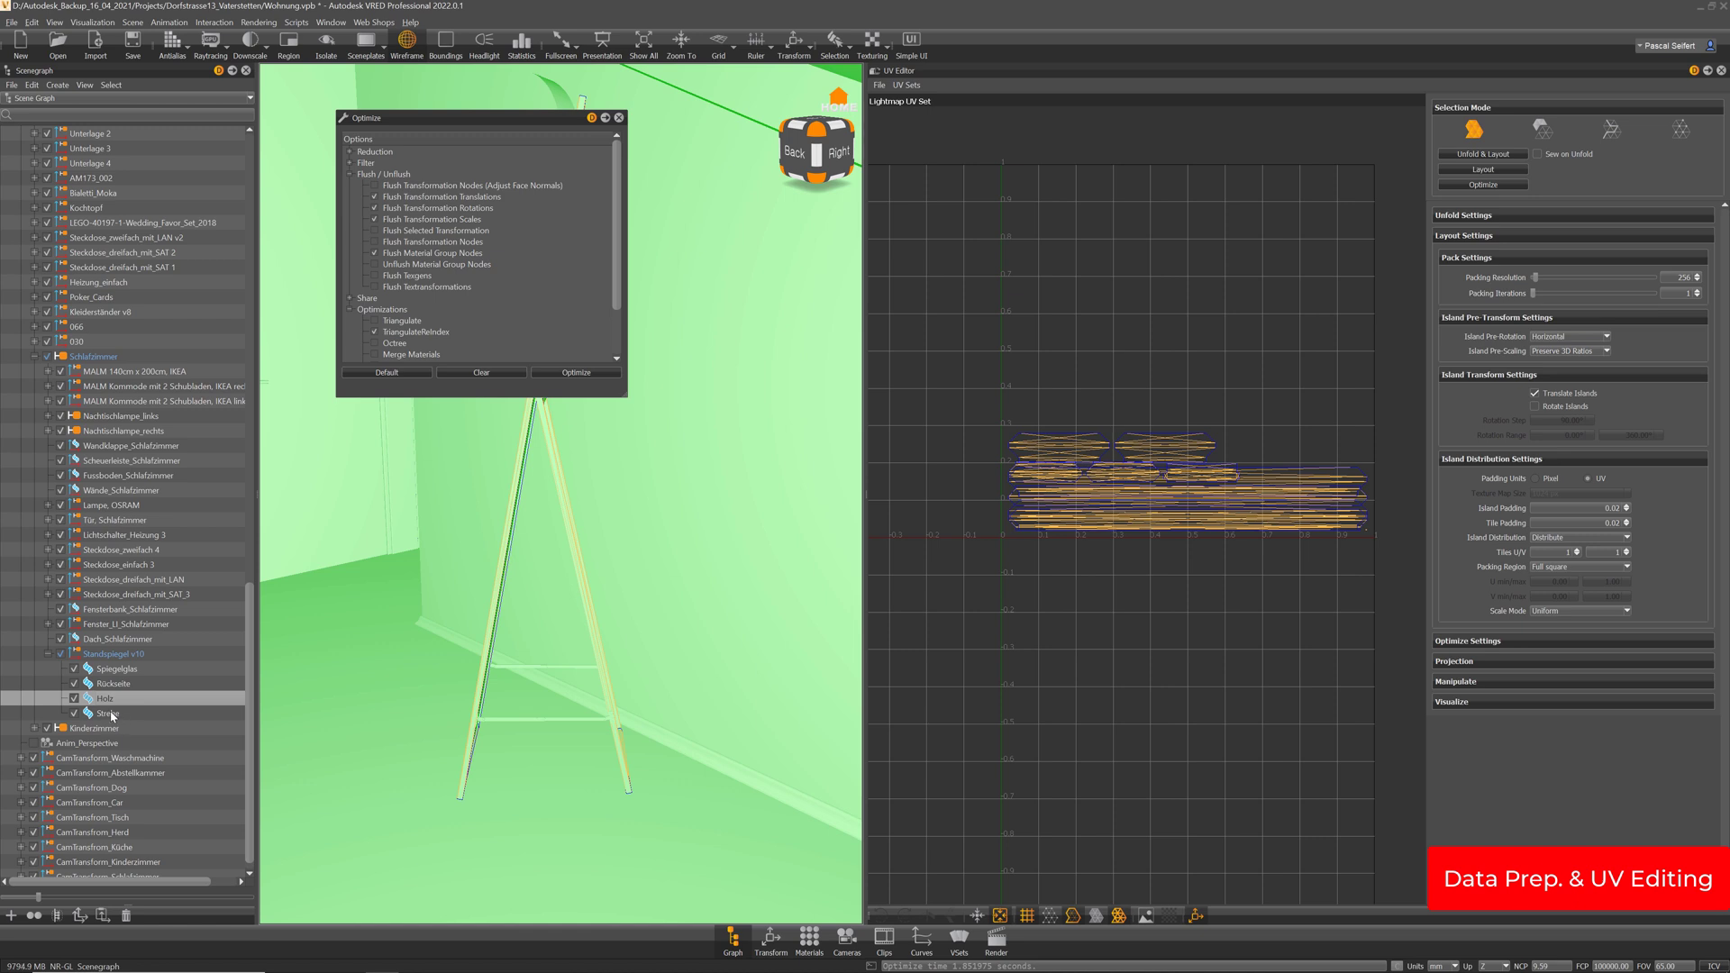
left_click(122, 714)
left_click(126, 714)
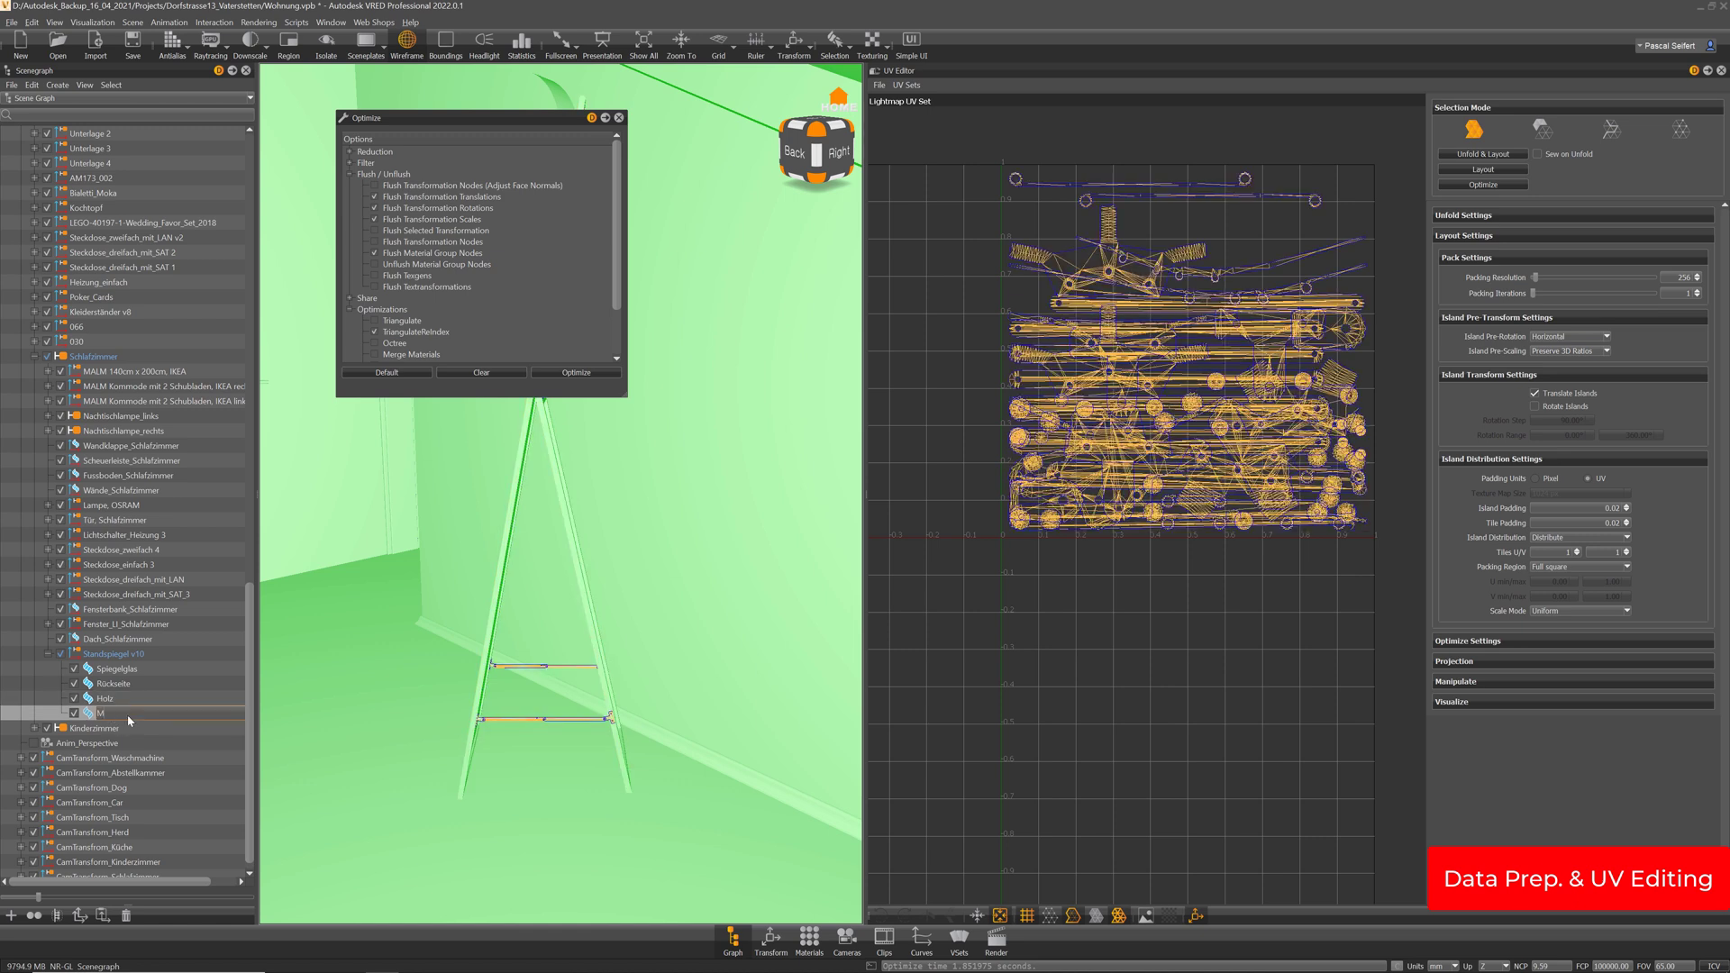
type("Metal")
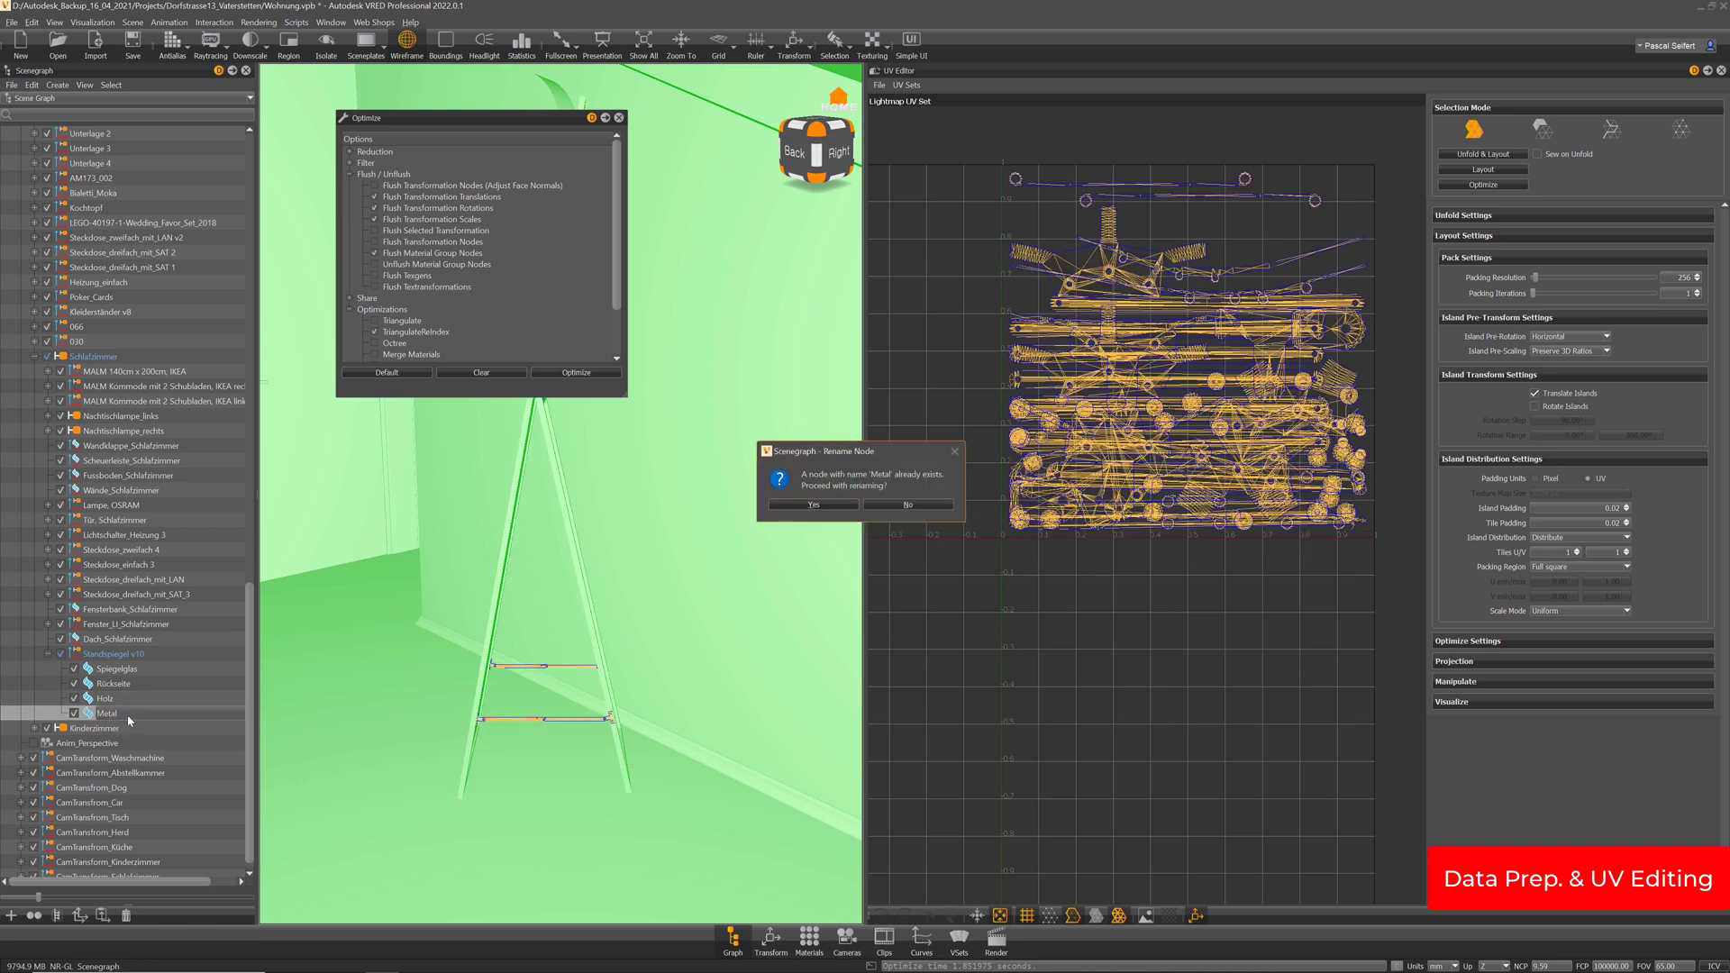
key("Return")
Select Rückseite and Spiegelglas while viewing the mirror from the front
left_click(221, 682)
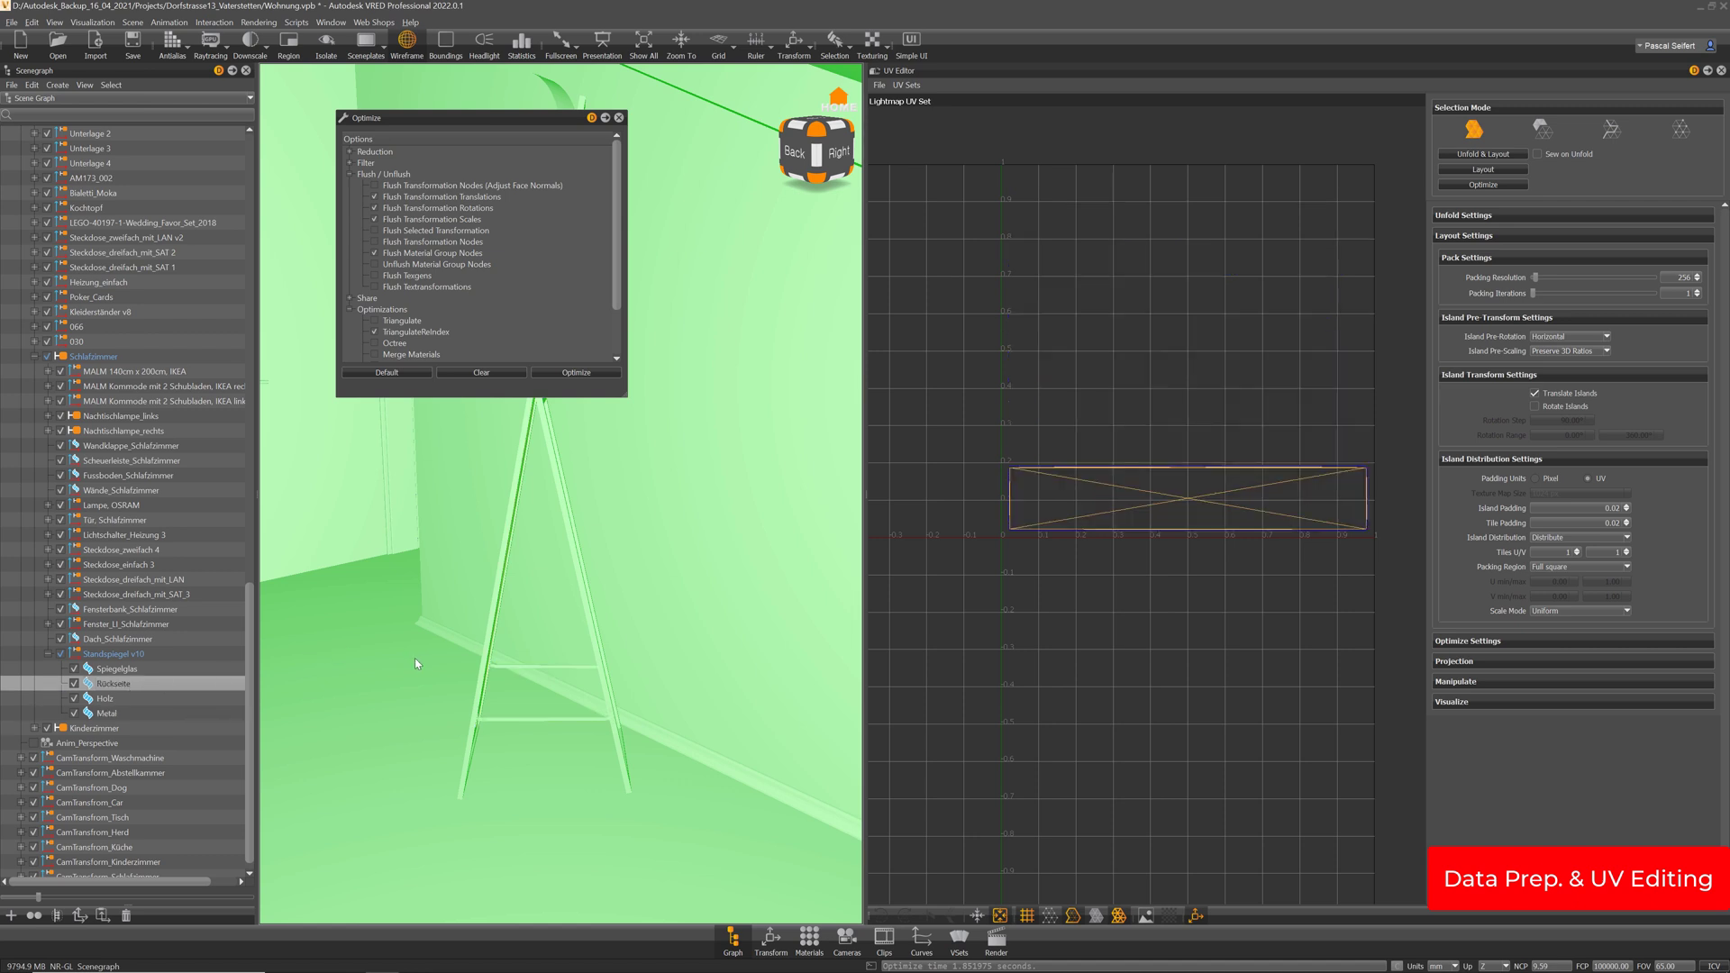
left_click_drag(415, 664, 510, 662)
left_click(198, 668)
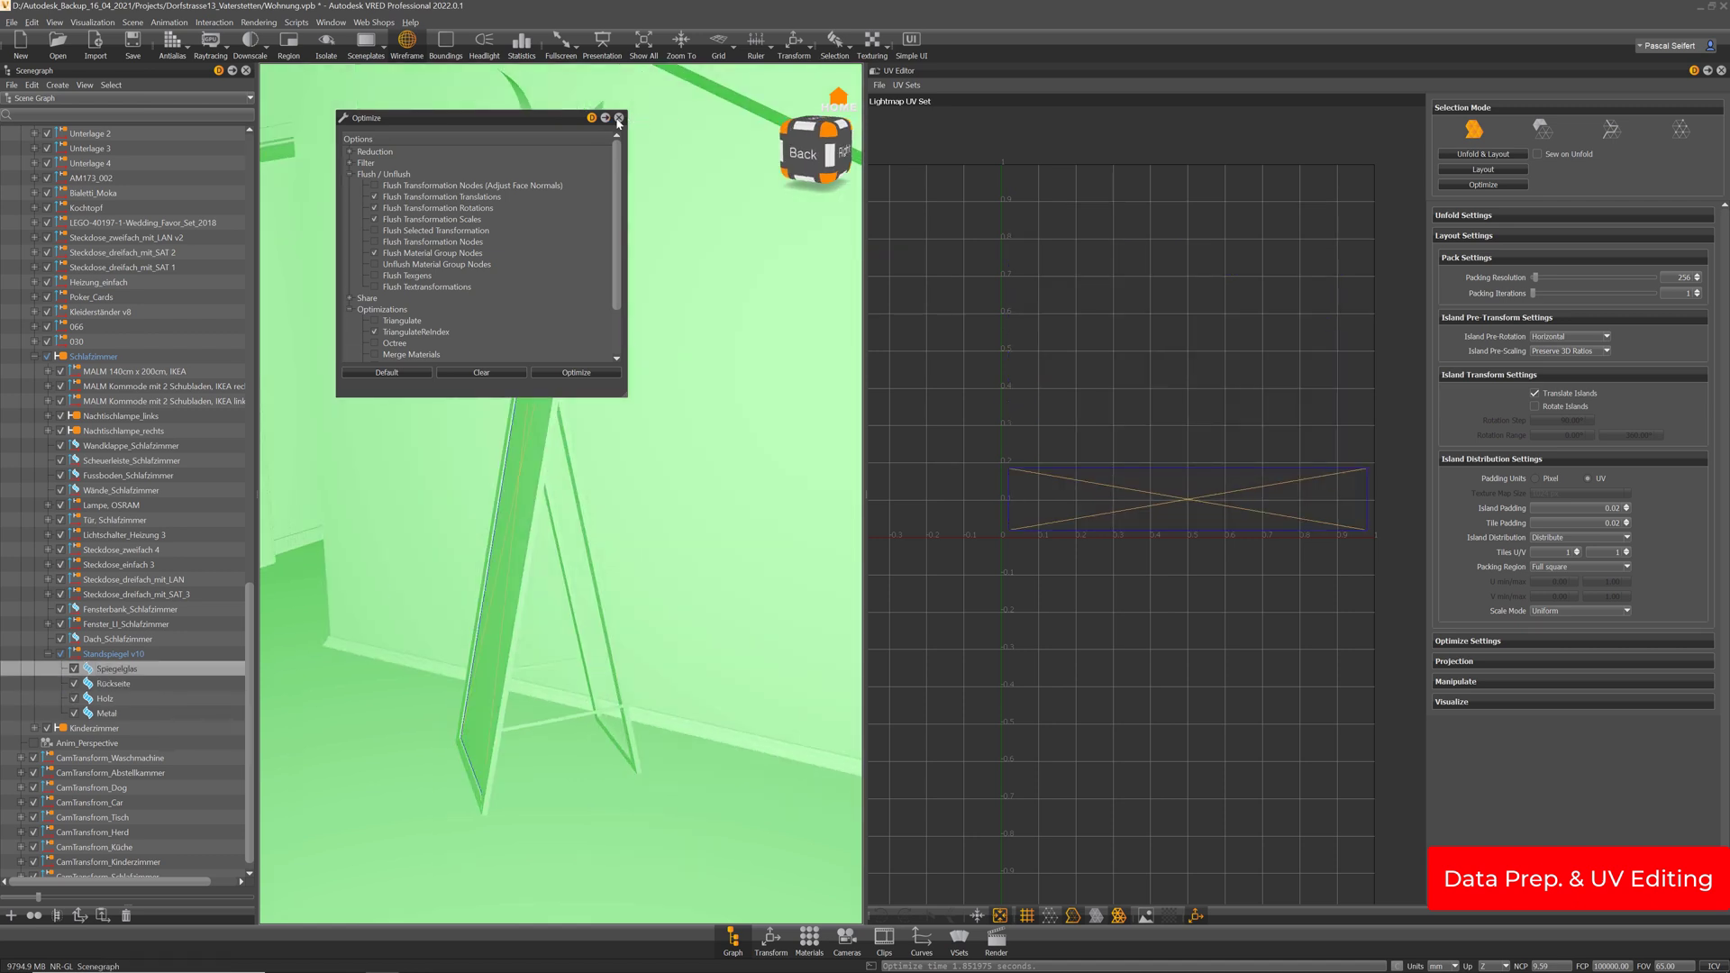
Close the optimization settings and switch the viewport to realistic rendering facing the mirror
left_click(619, 118)
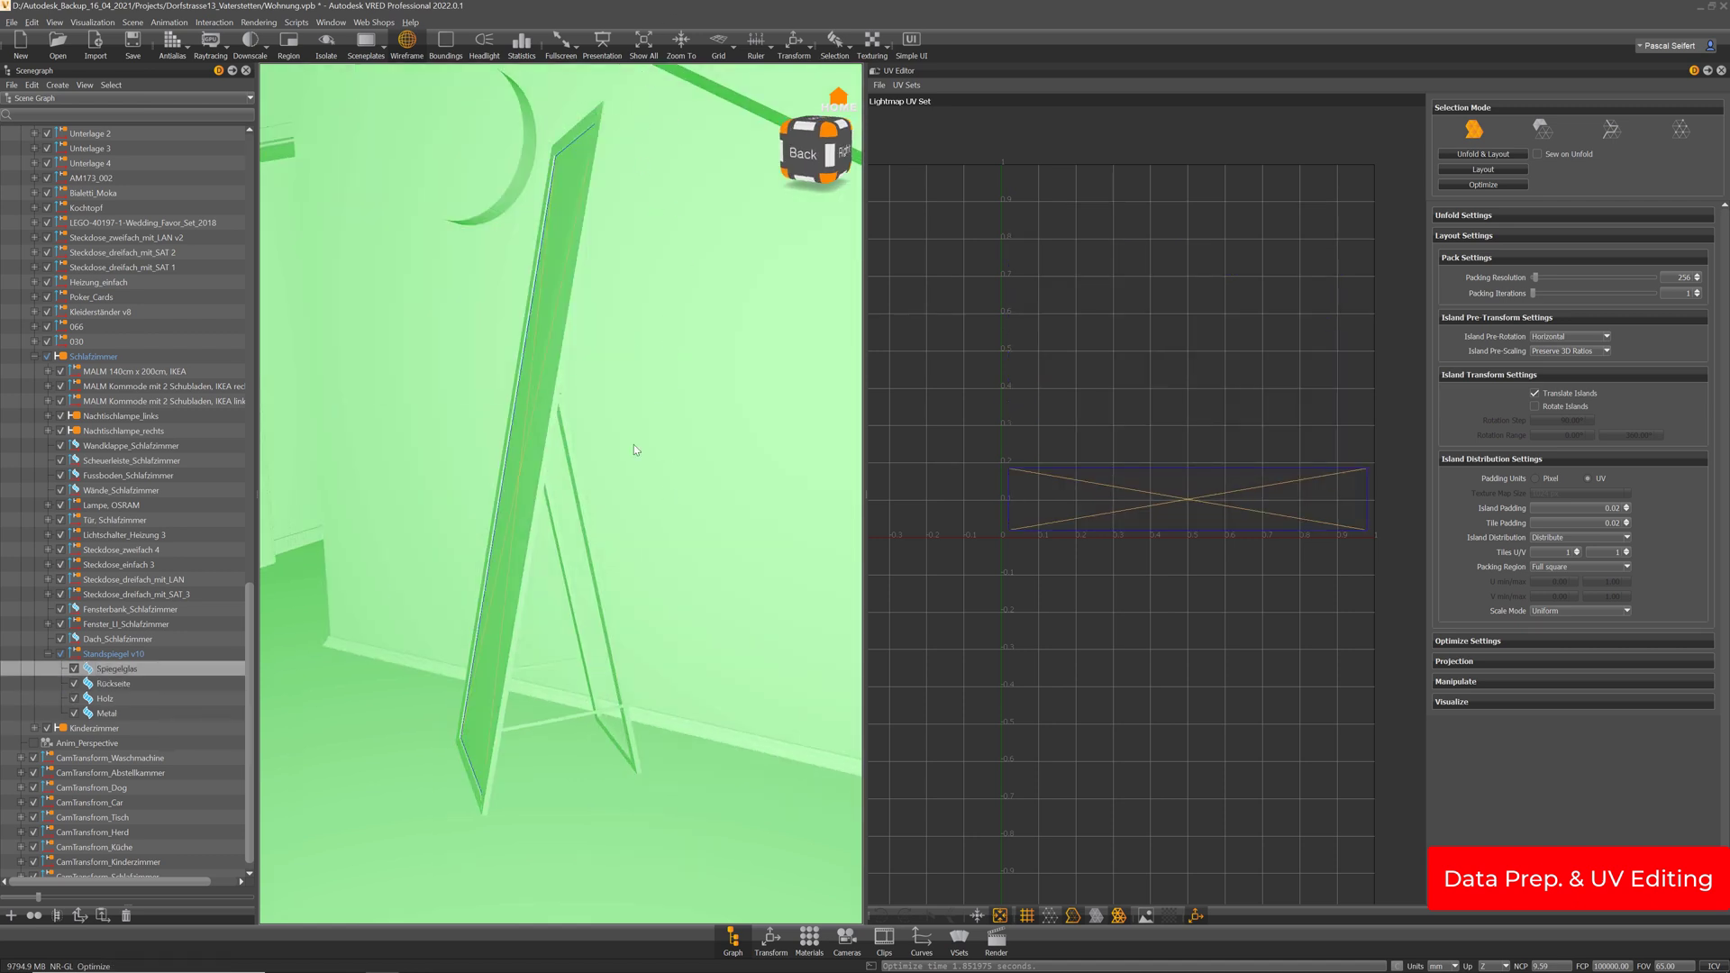
left_click_drag(634, 450, 510, 415)
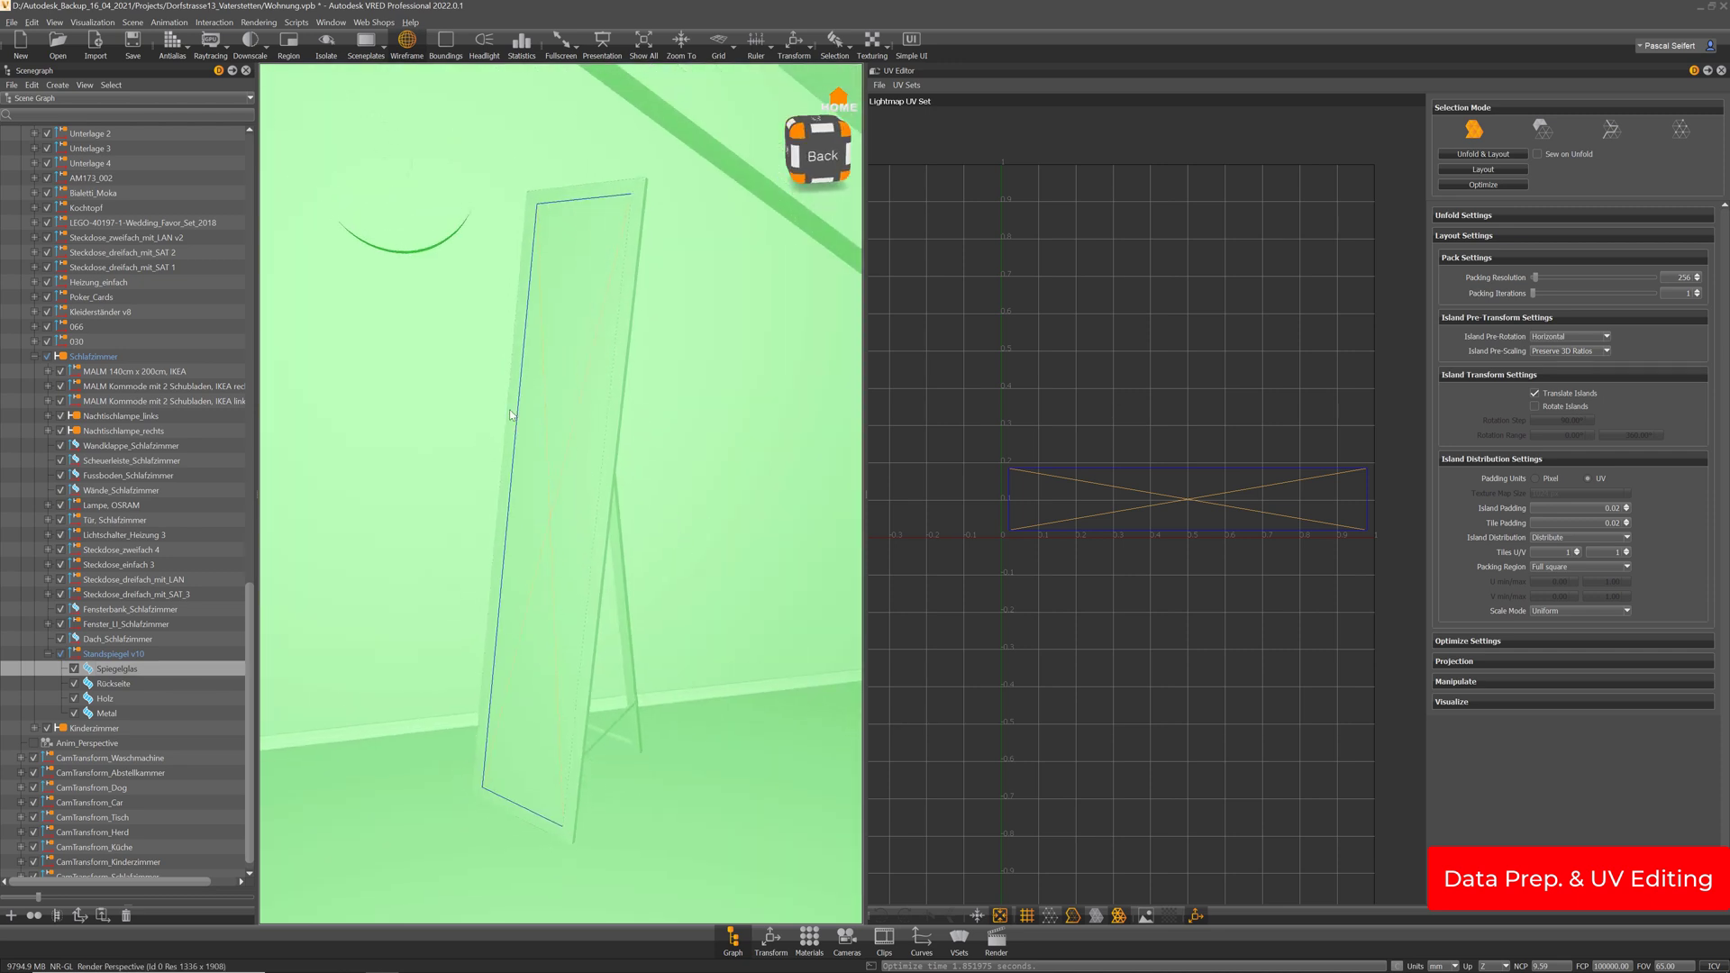
left_click(93, 23)
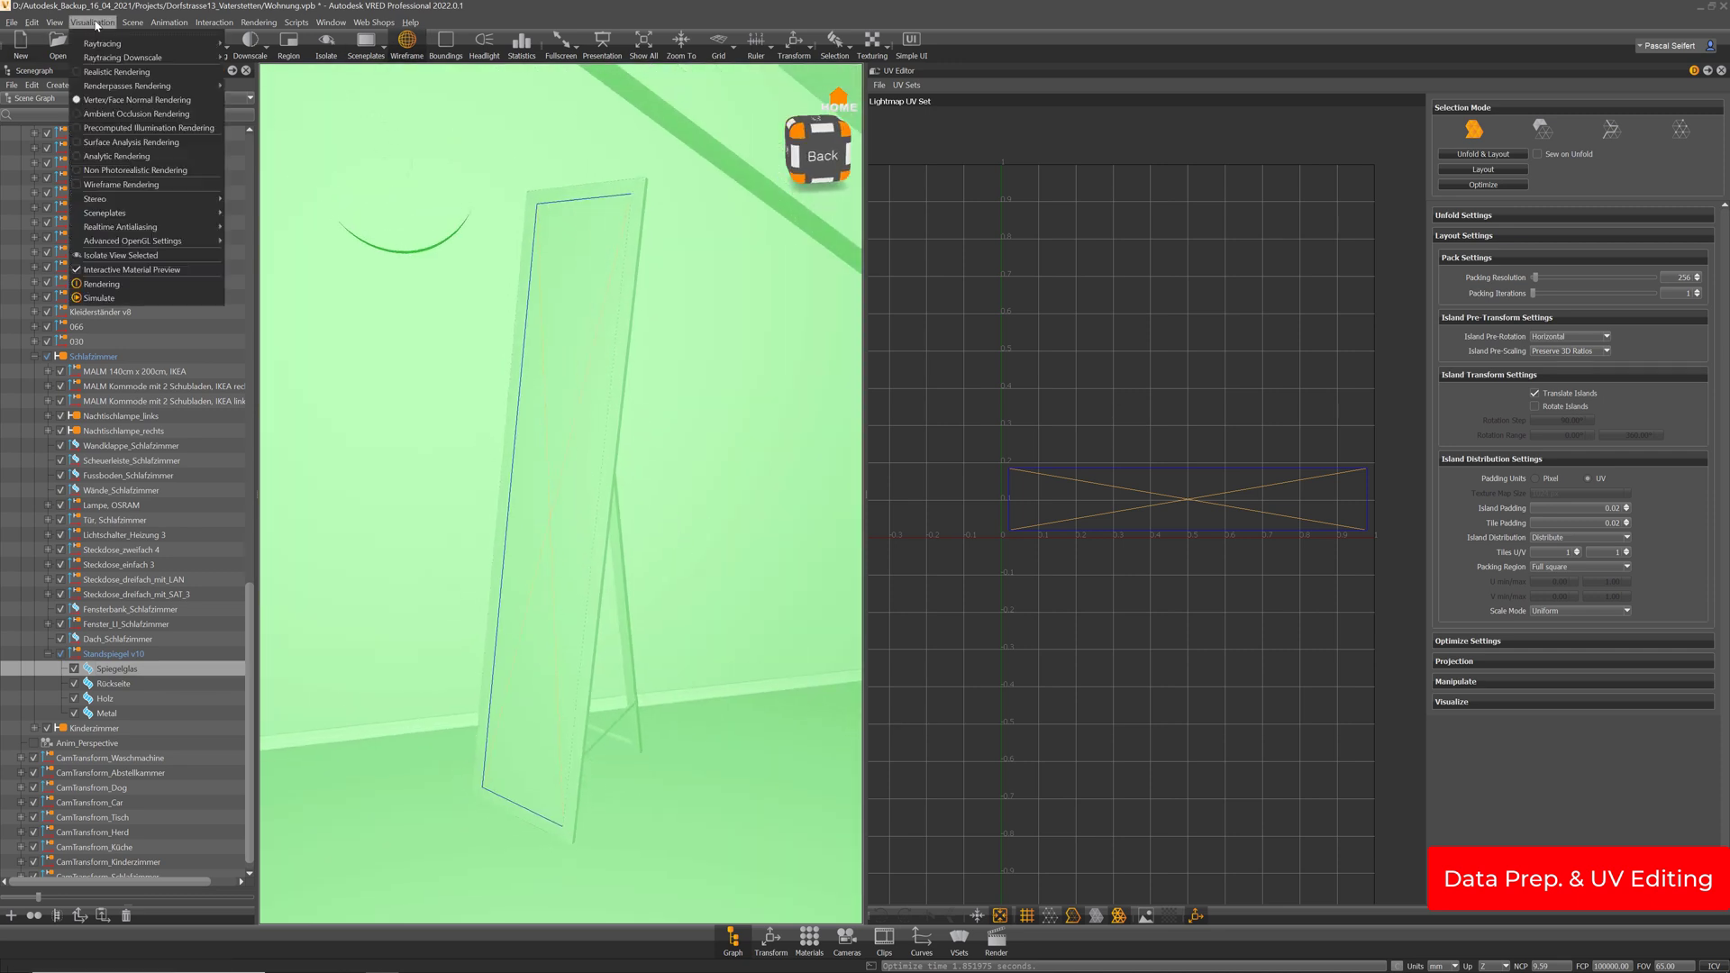
left_click(109, 74)
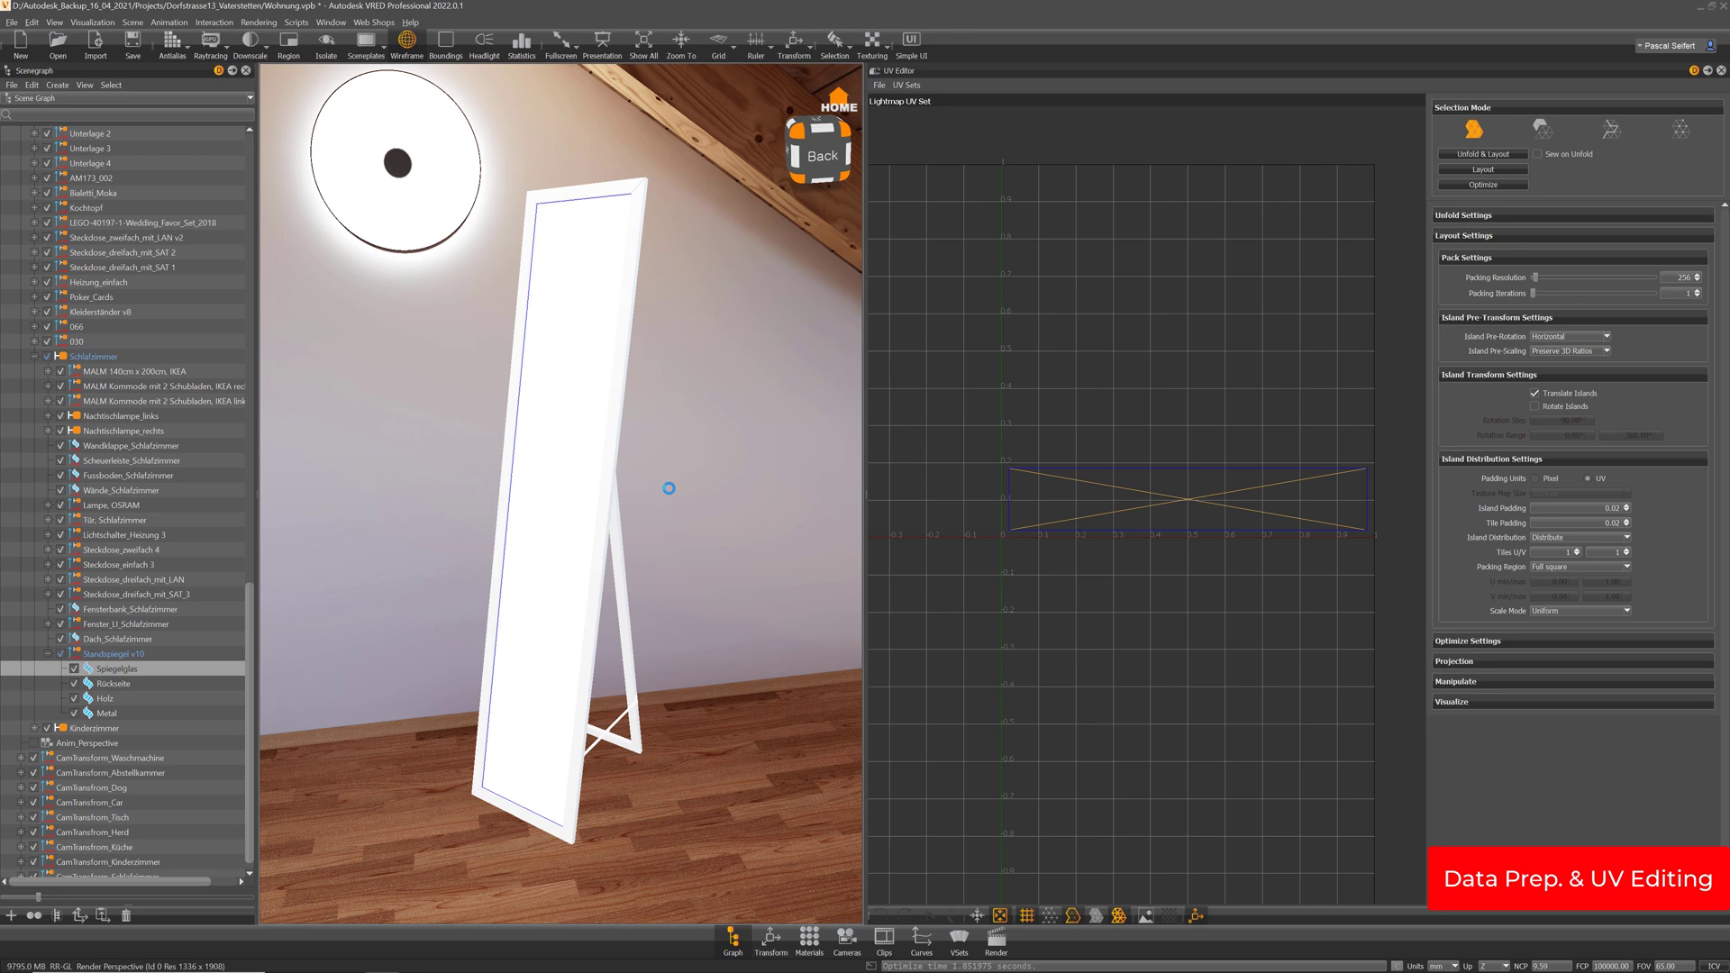
Look around the bedroom past the cabinet, lamp, mirror and bed, then open the Material Editor
mouse_move(562, 593)
left_mouse_down()
mouse_move(797, 640)
mouse_move(695, 585)
mouse_move(552, 603)
left_mouse_up()
mouse_move(725, 682)
left_mouse_down()
mouse_move(661, 568)
mouse_move(641, 591)
mouse_move(712, 654)
left_mouse_up()
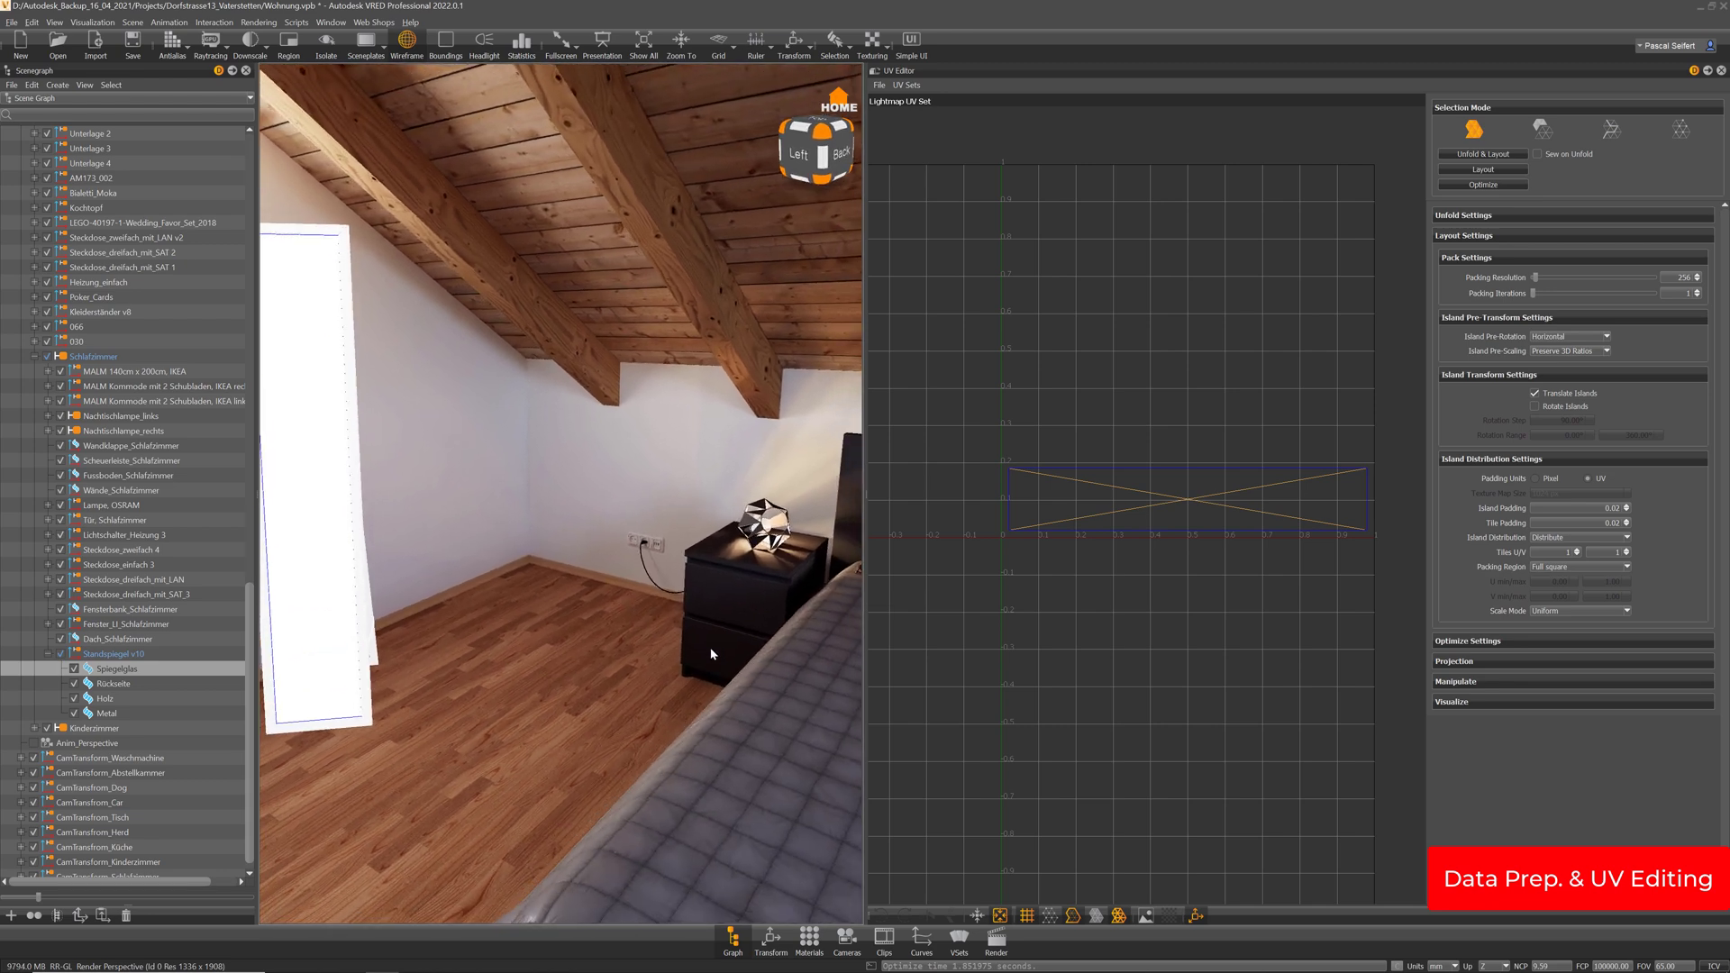
middle_click_drag(486, 638, 583, 638)
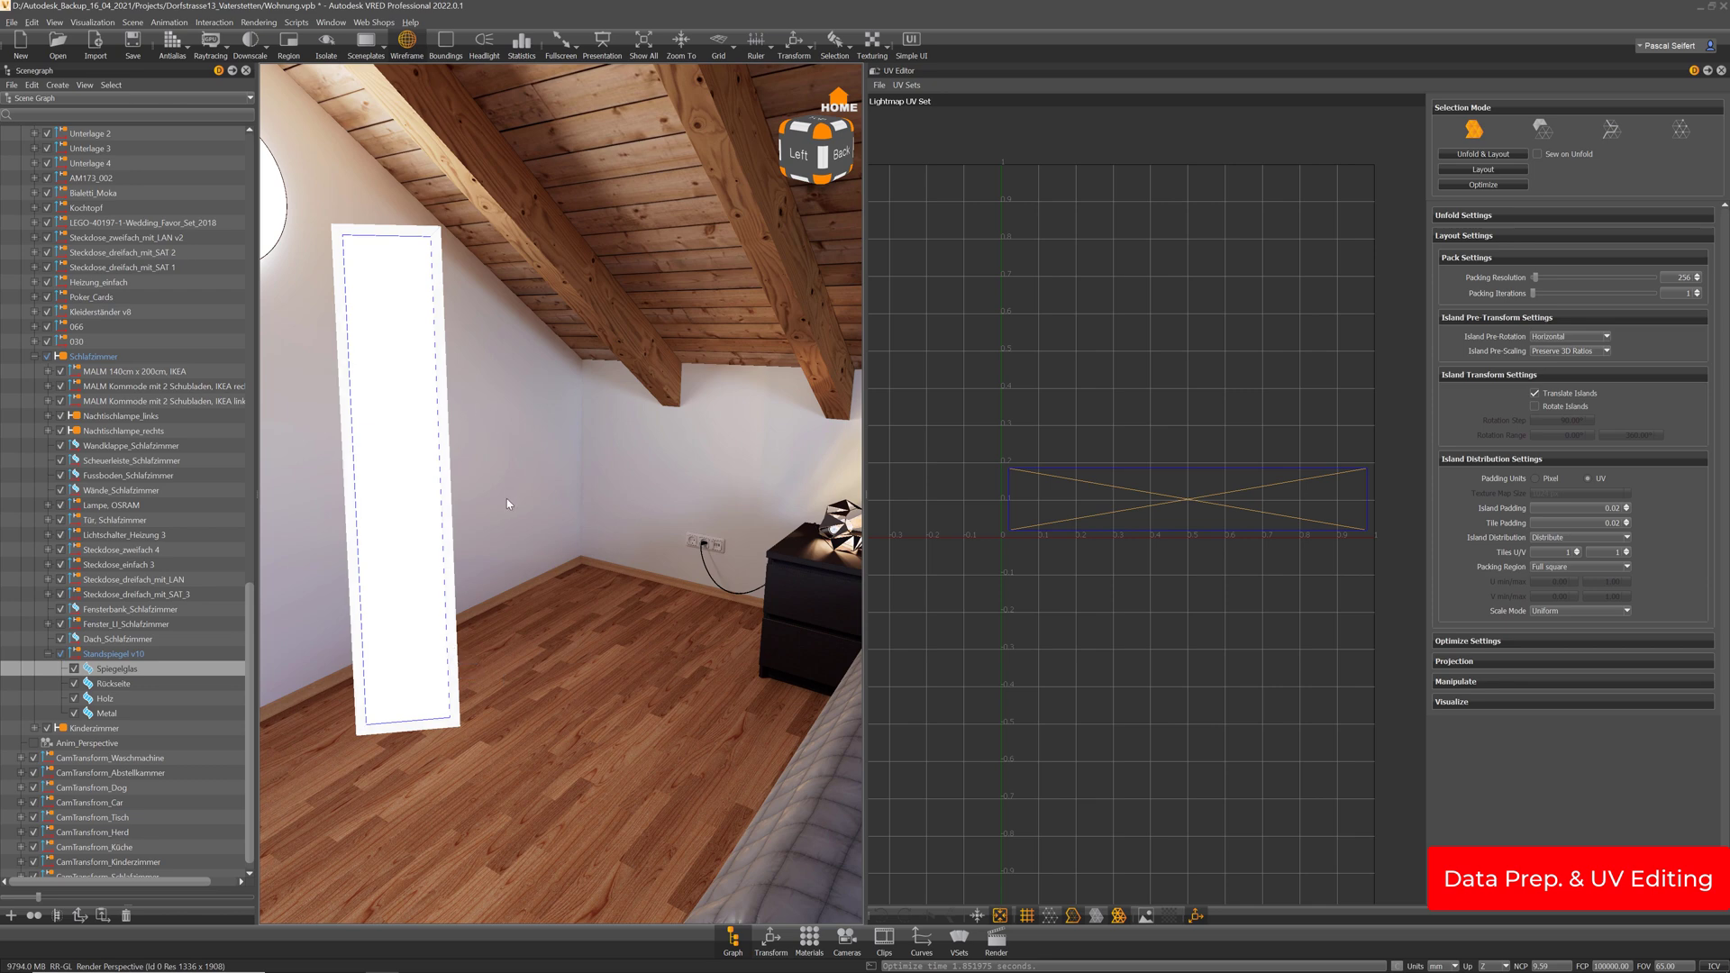
left_click_drag(507, 499, 332, 541)
middle_click_drag(331, 541, 416, 487)
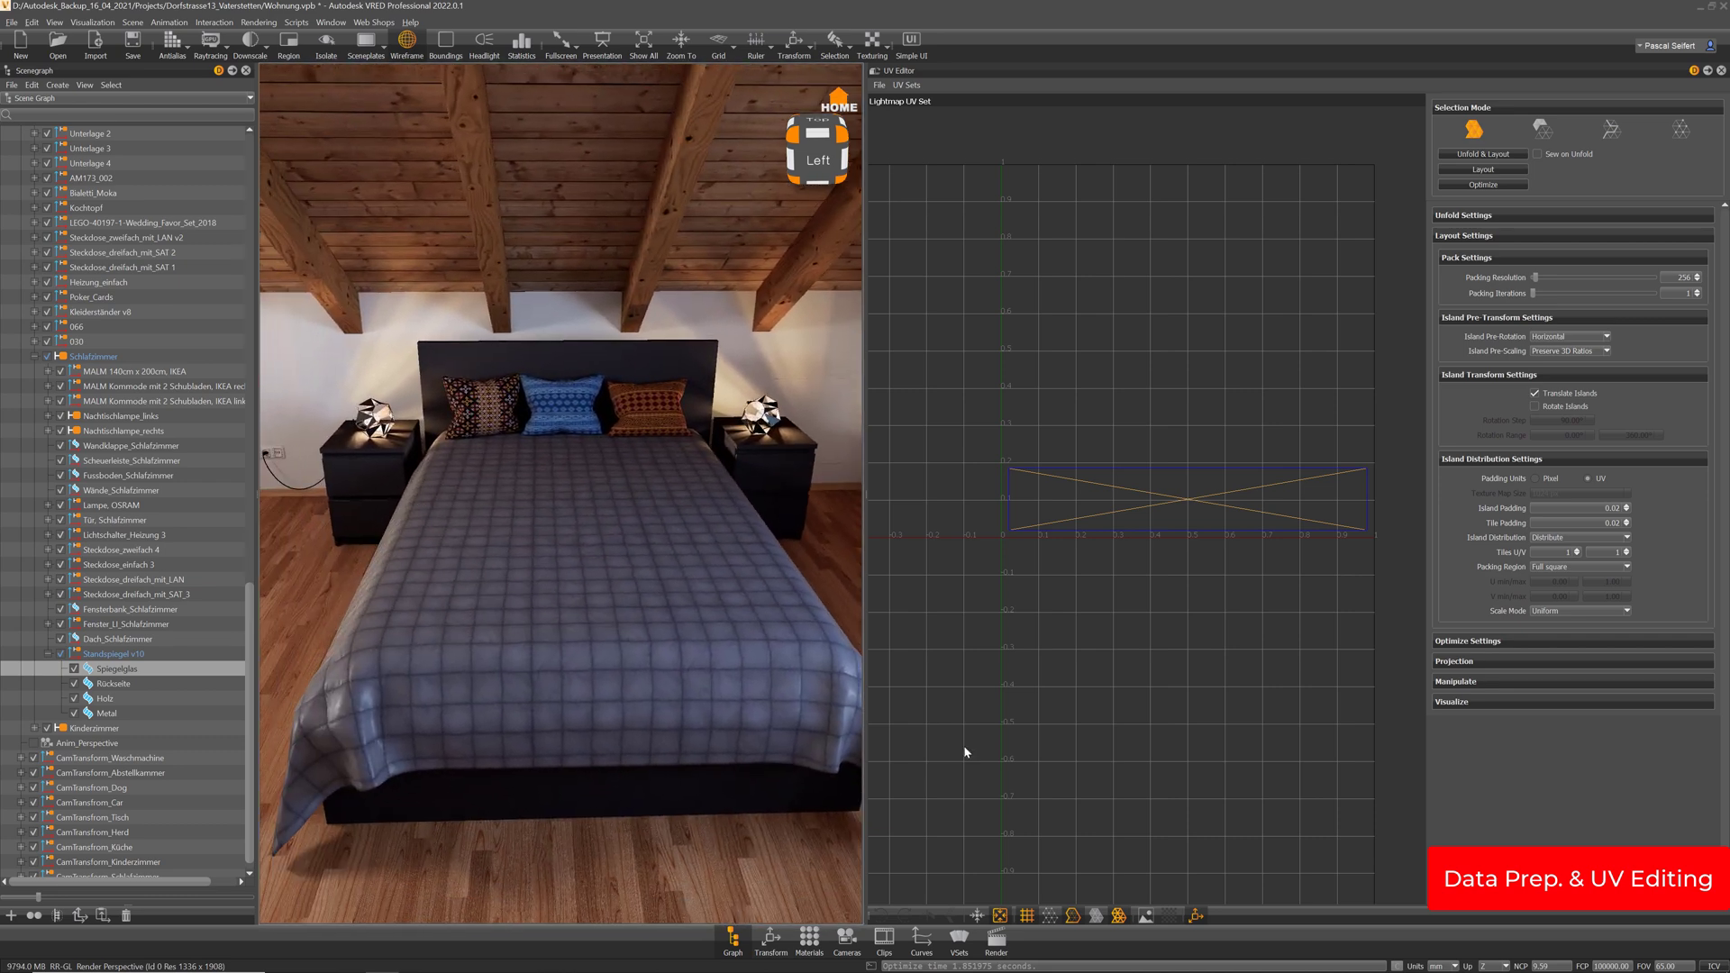
left_click(809, 939)
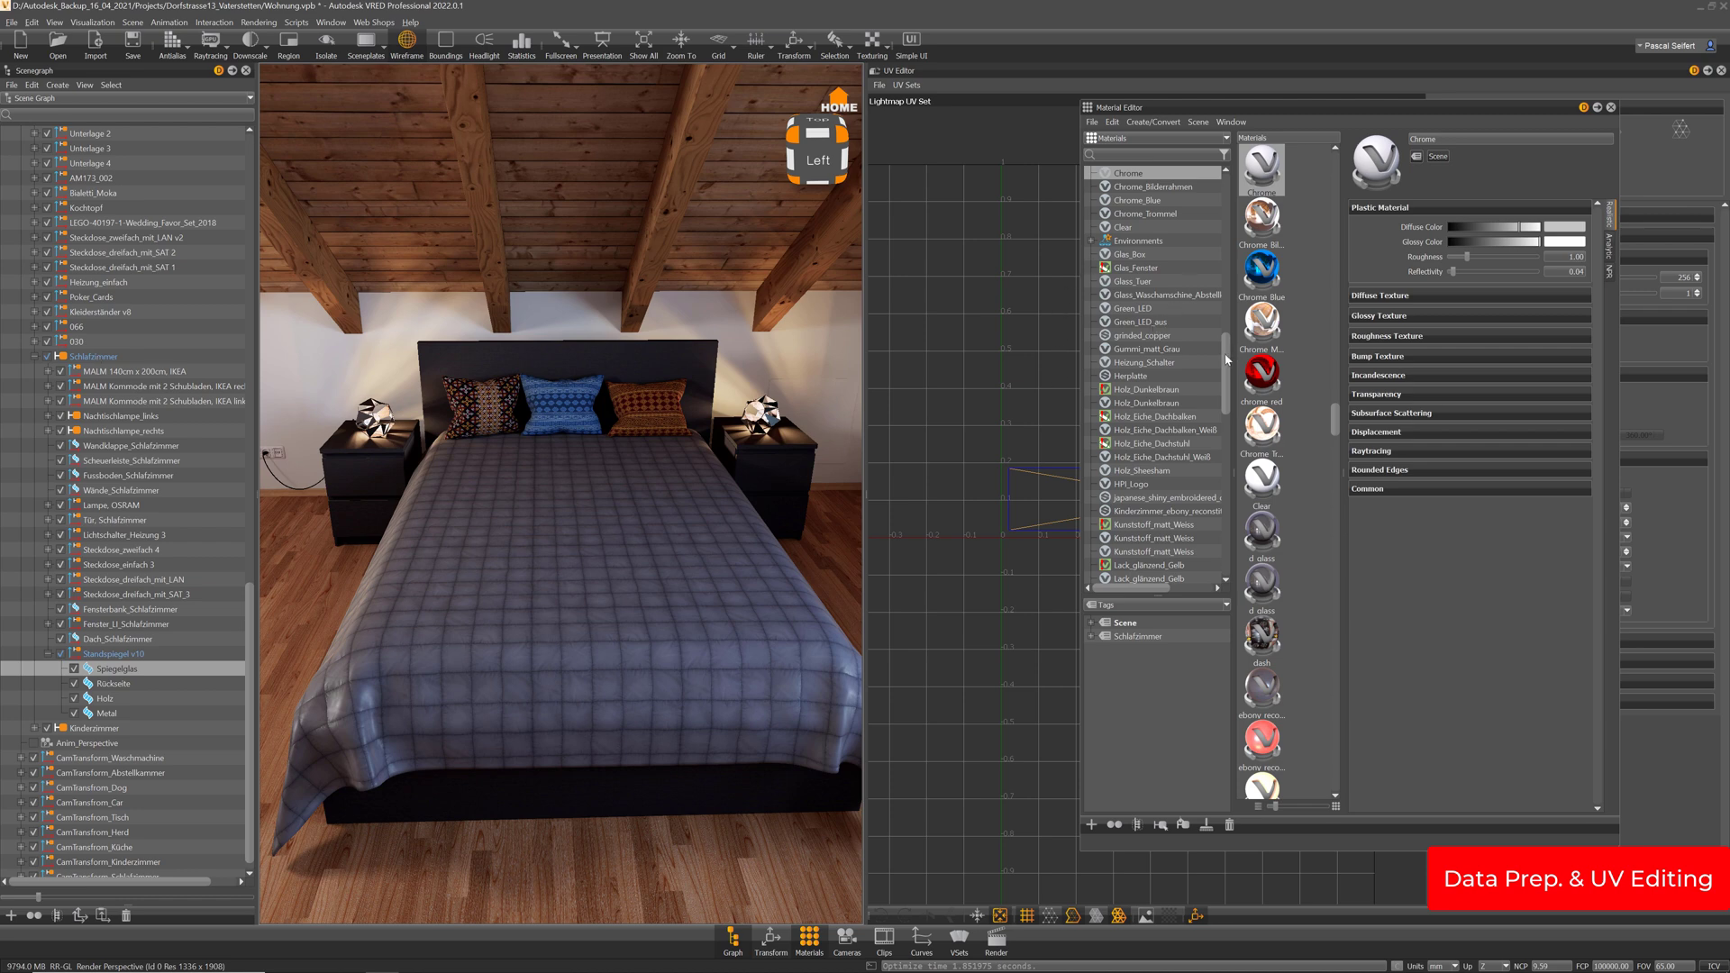
Drag the Aluminium material from the Schlafzimmer group onto the Spiegelglas part
left_click_drag(1225, 355, 1225, 193)
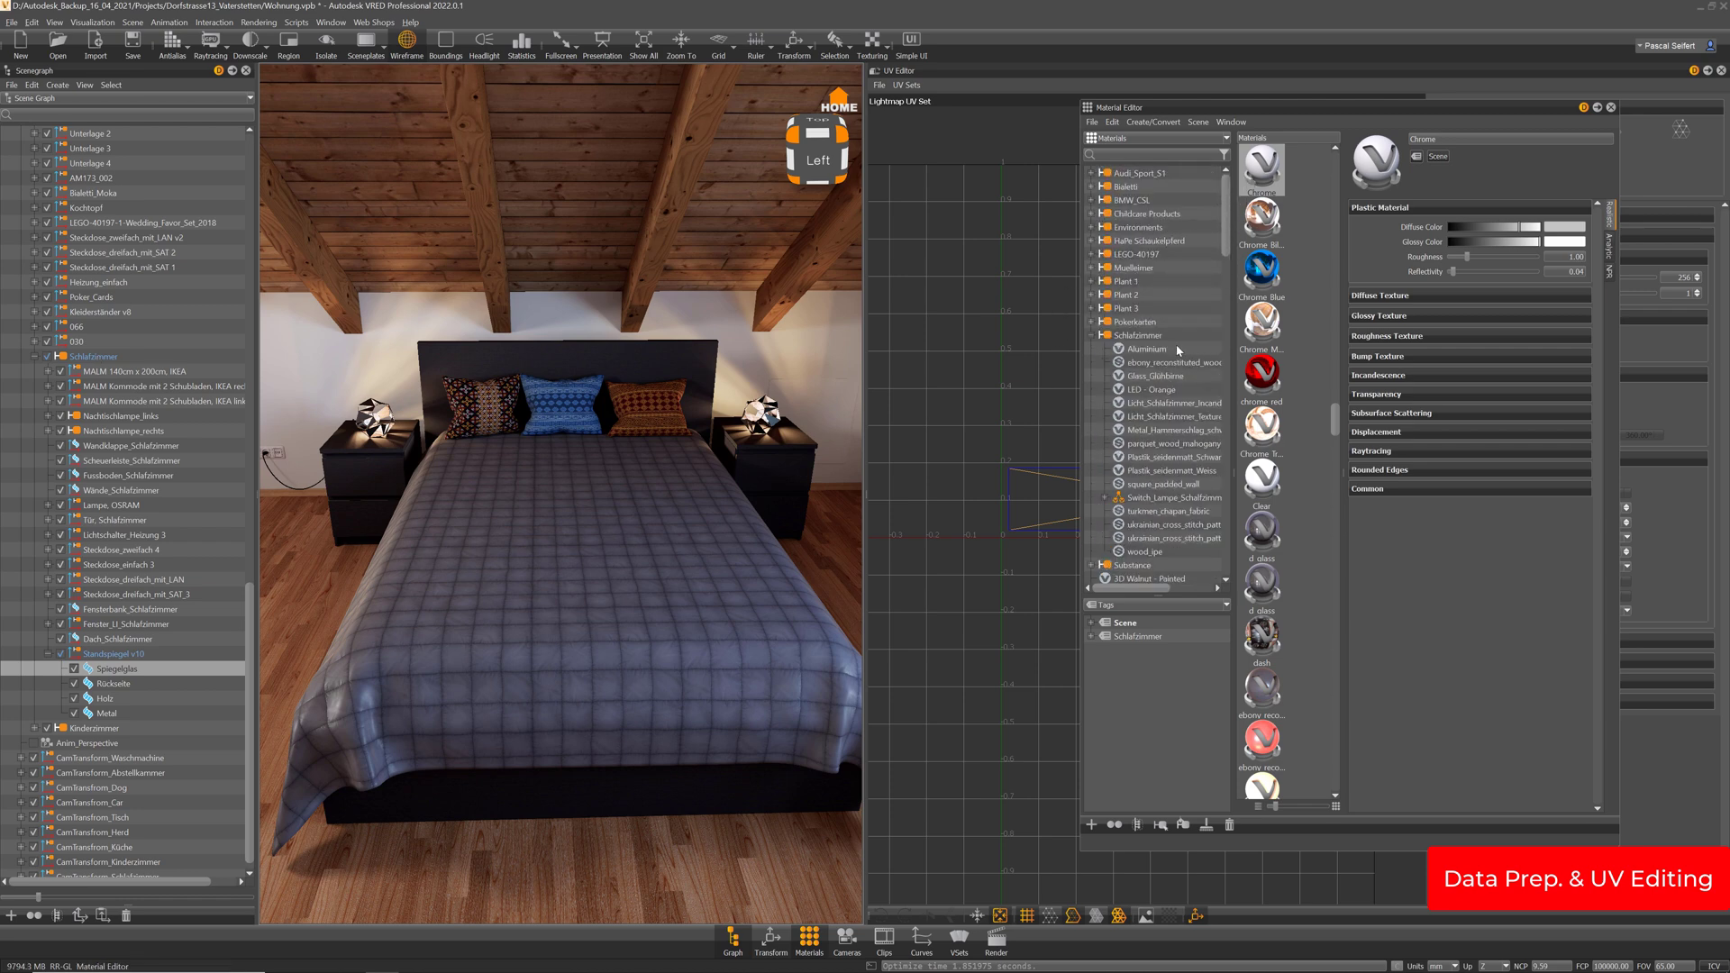
left_click(1139, 336)
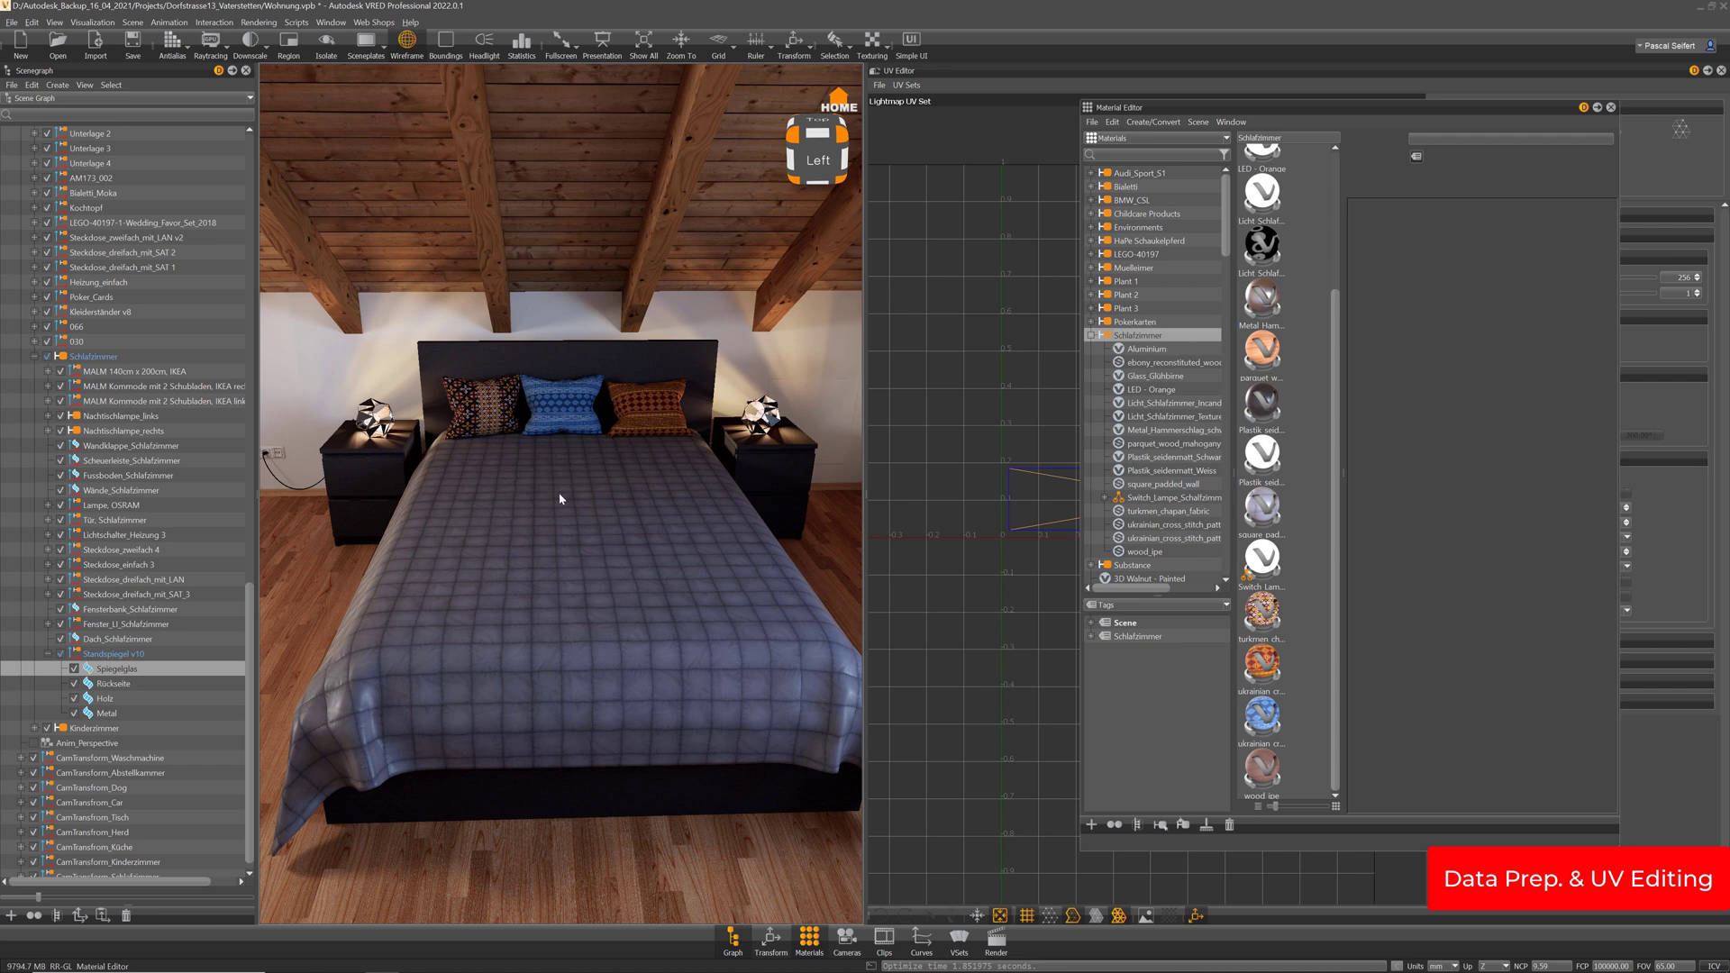
left_click(1149, 350)
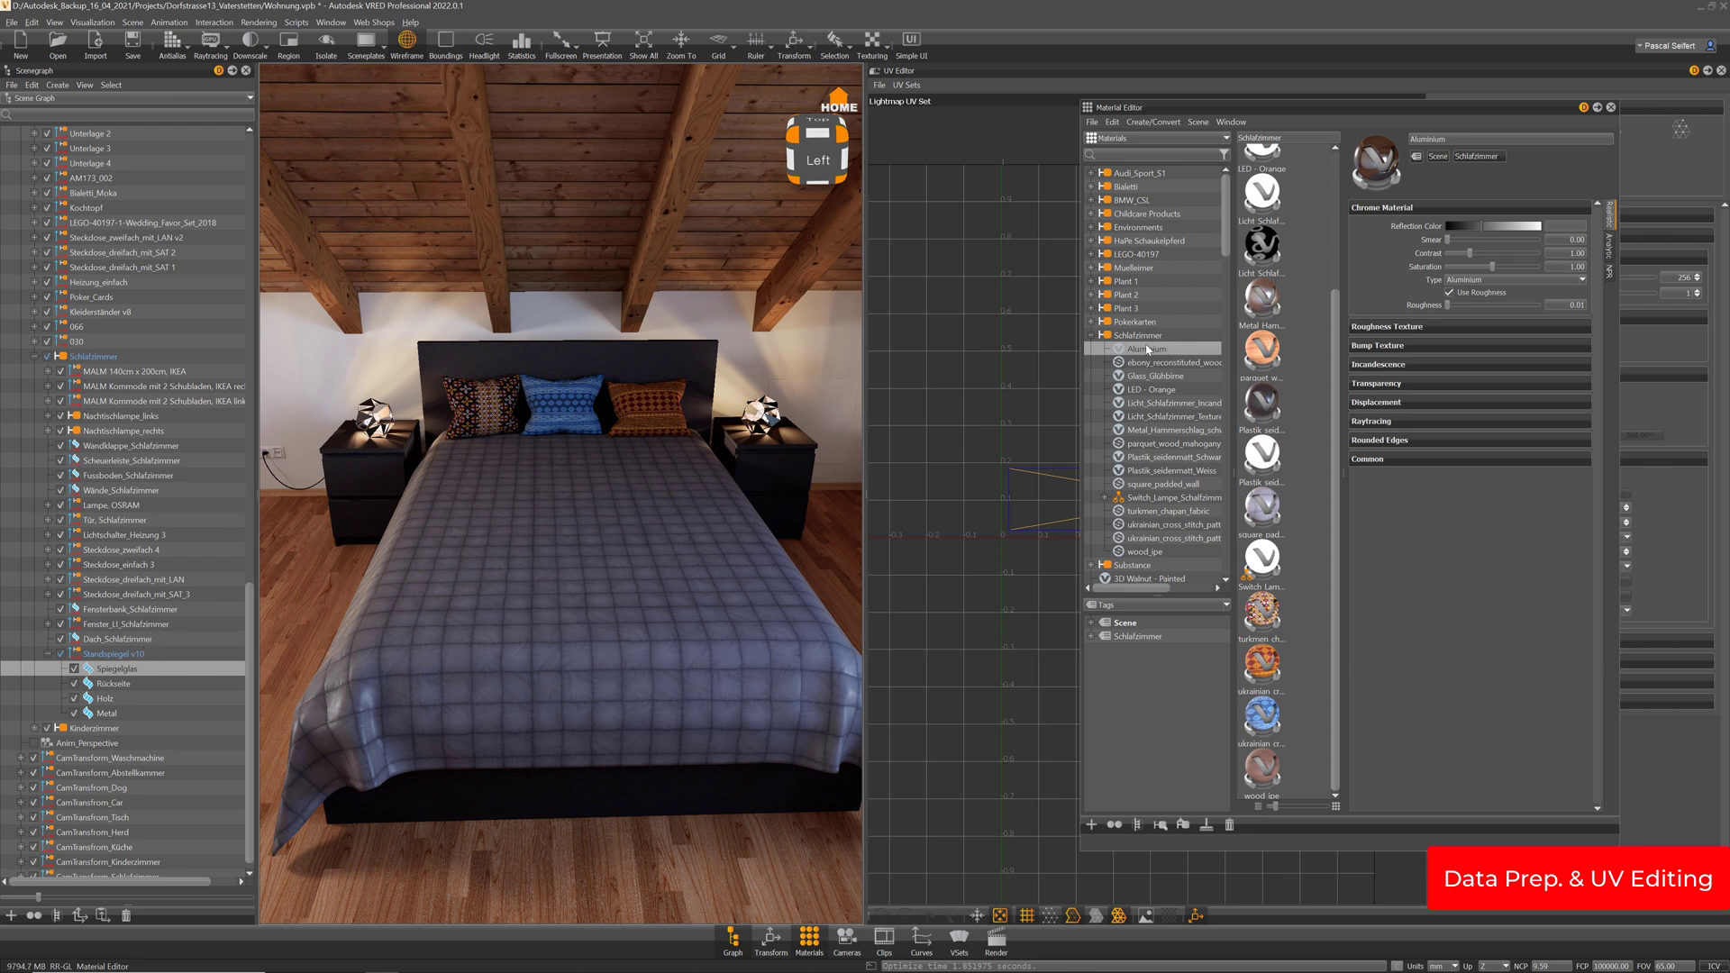
left_click_drag(1151, 351, 111, 714)
Select the mirror's Rückseite, then fly to and look around the left nightstand
left_click(113, 684)
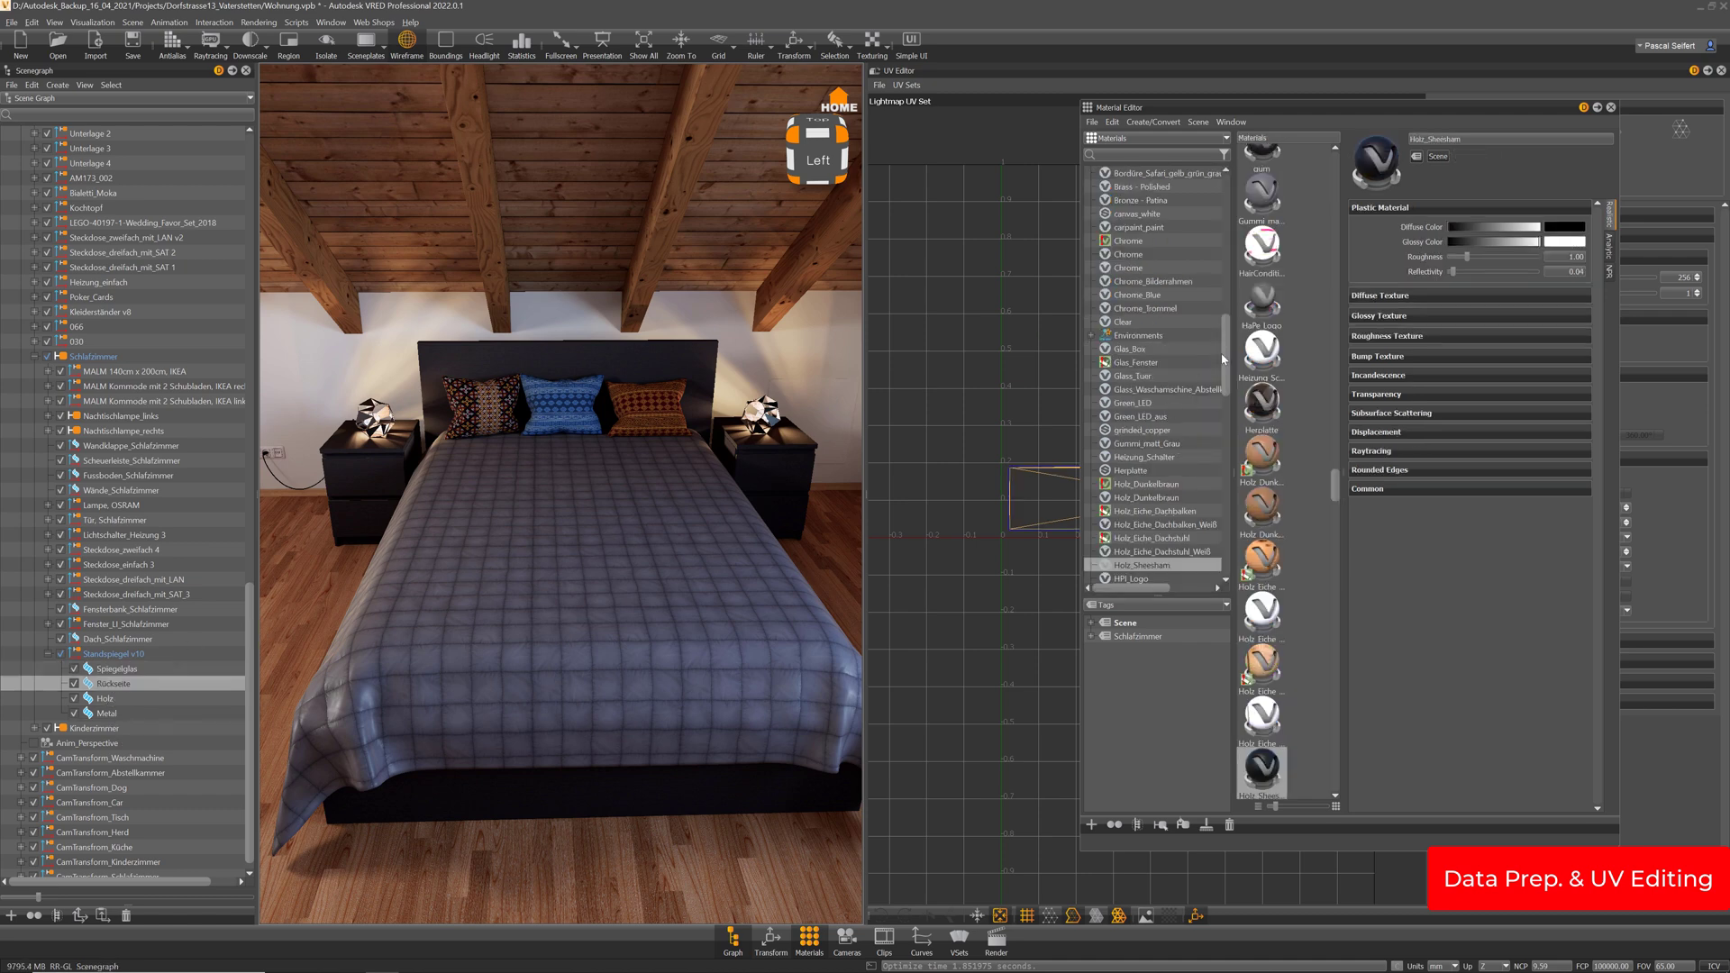
scroll(1166, 272, "up", 10)
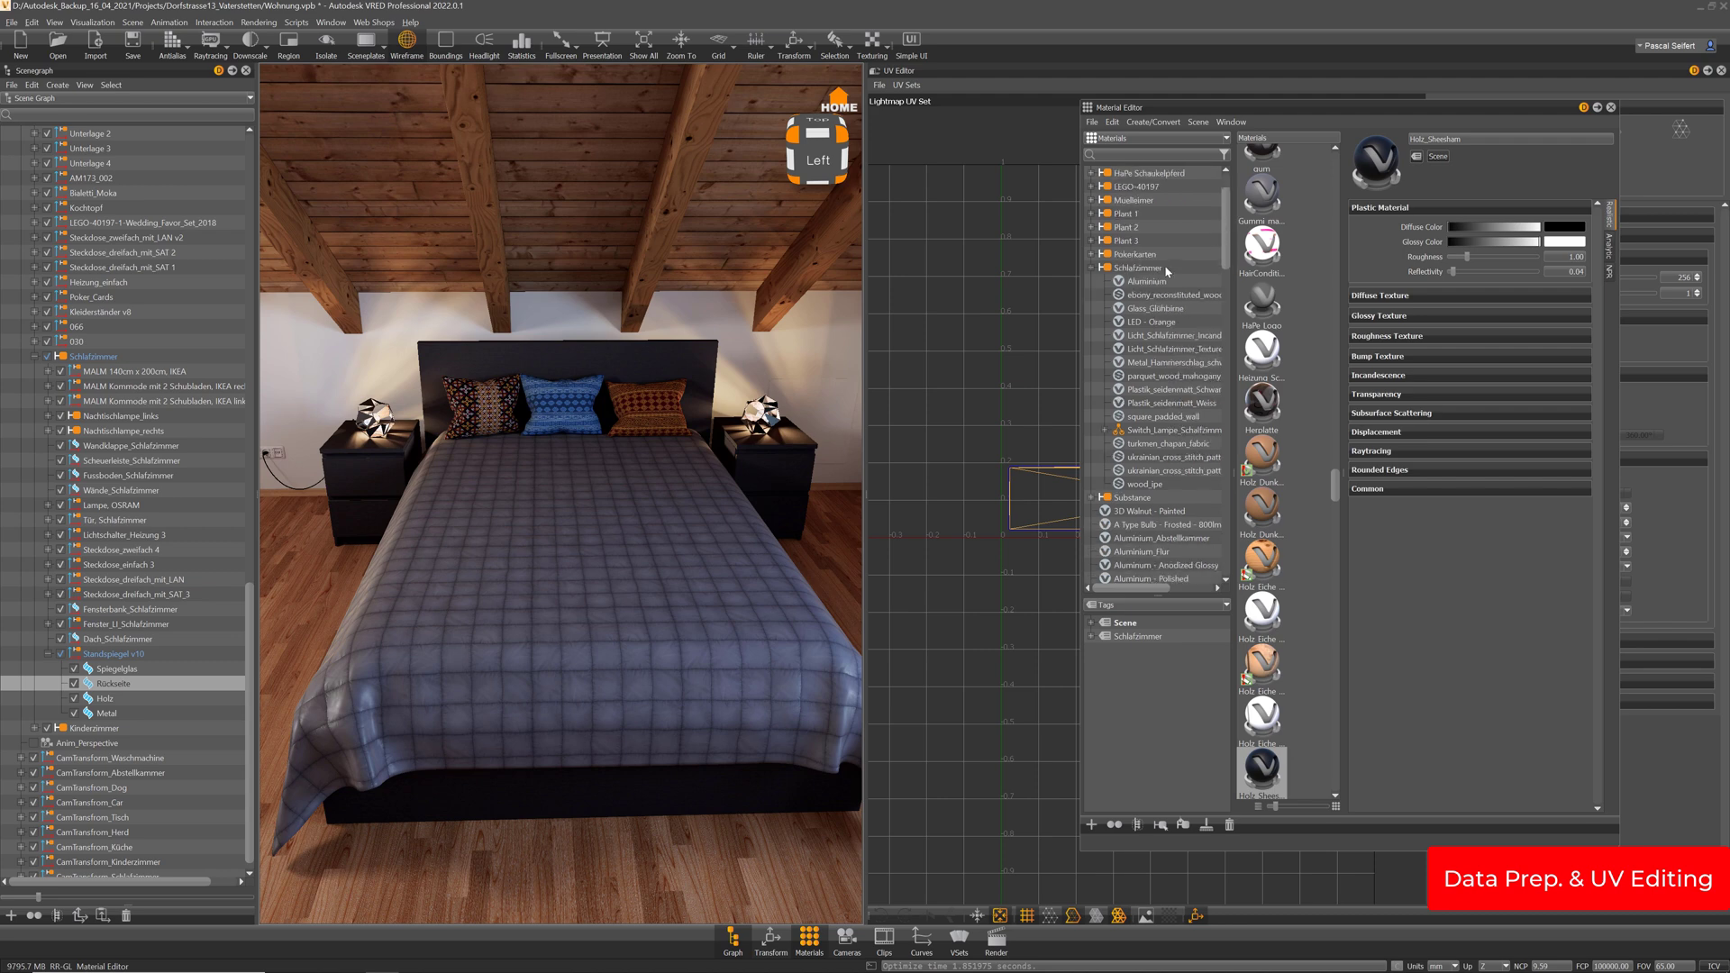
double_click(368, 439)
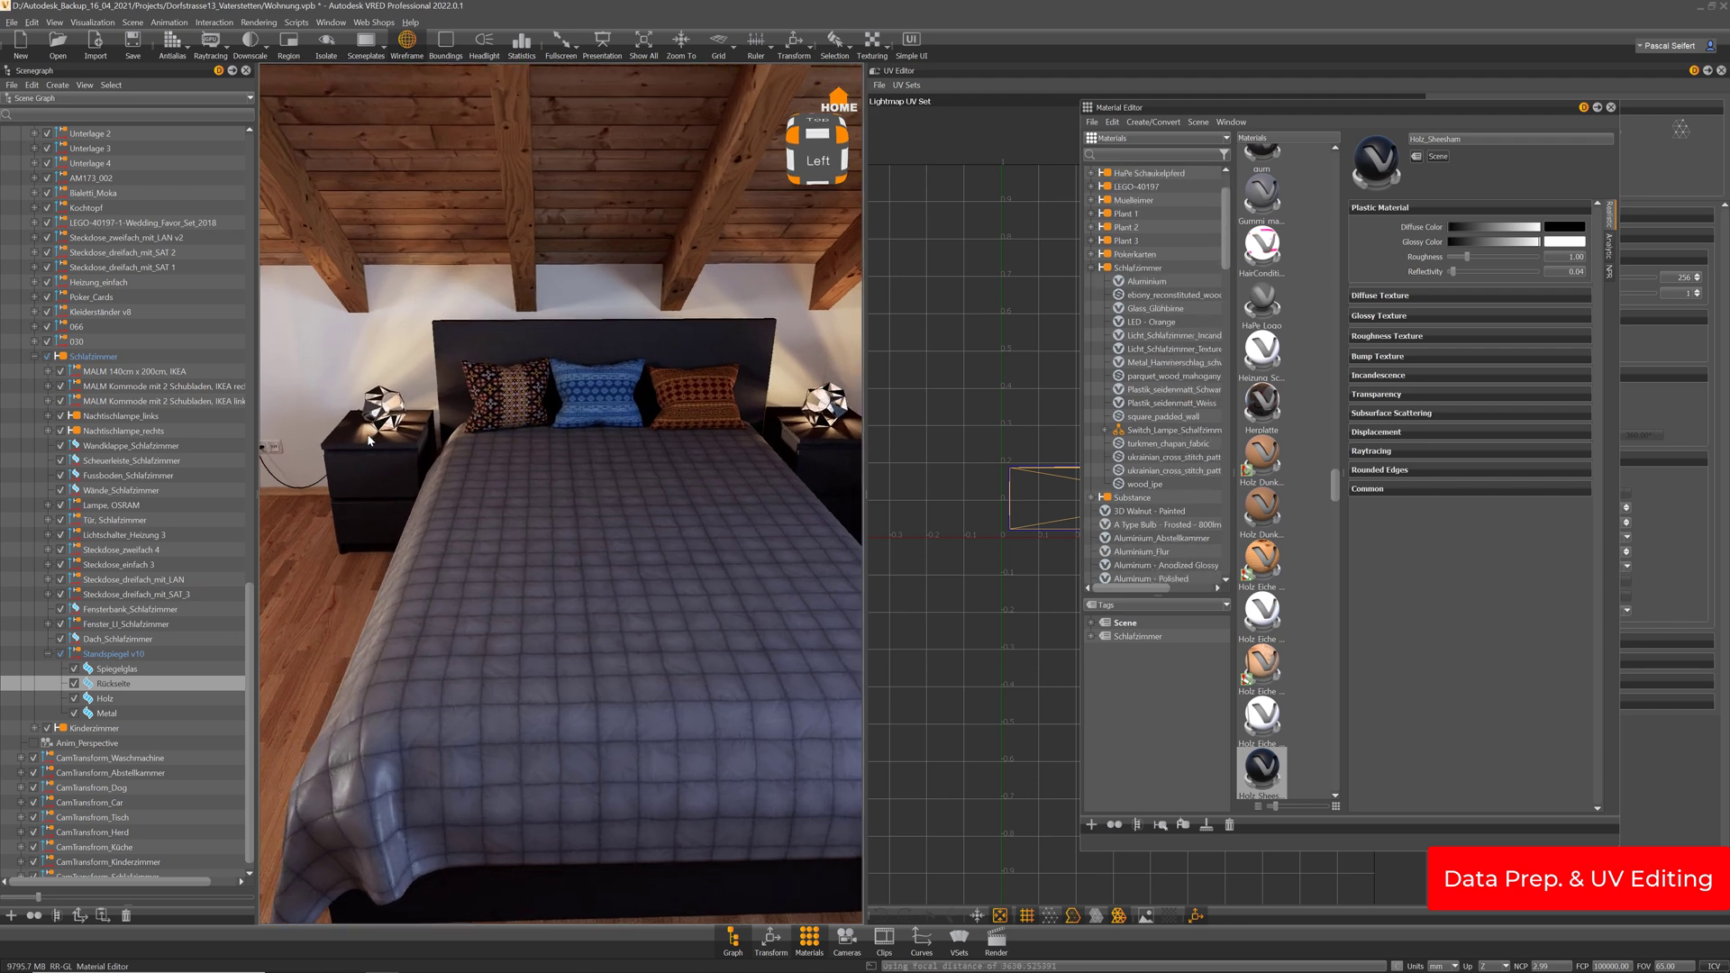
left_click_drag(368, 446, 557, 618)
middle_click_drag(557, 618, 694, 321)
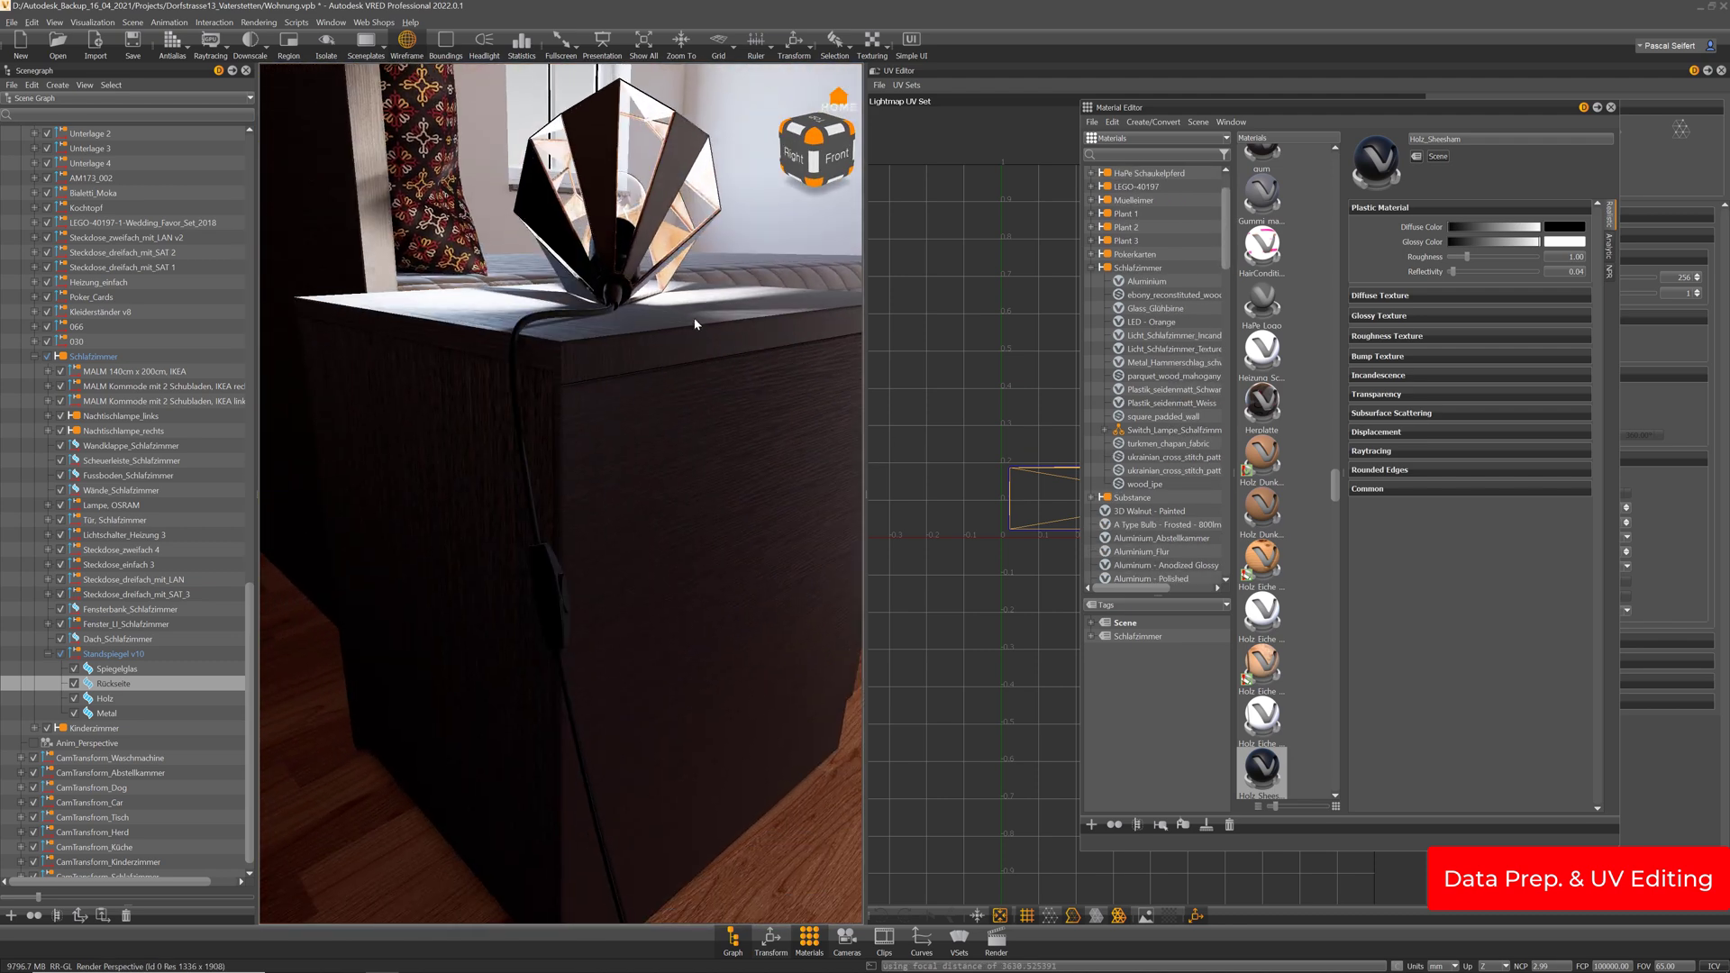
left_click_drag(641, 432, 414, 560)
Inspect the nightstand's material and orbit across the bed to the other nightstand
left_click(414, 563)
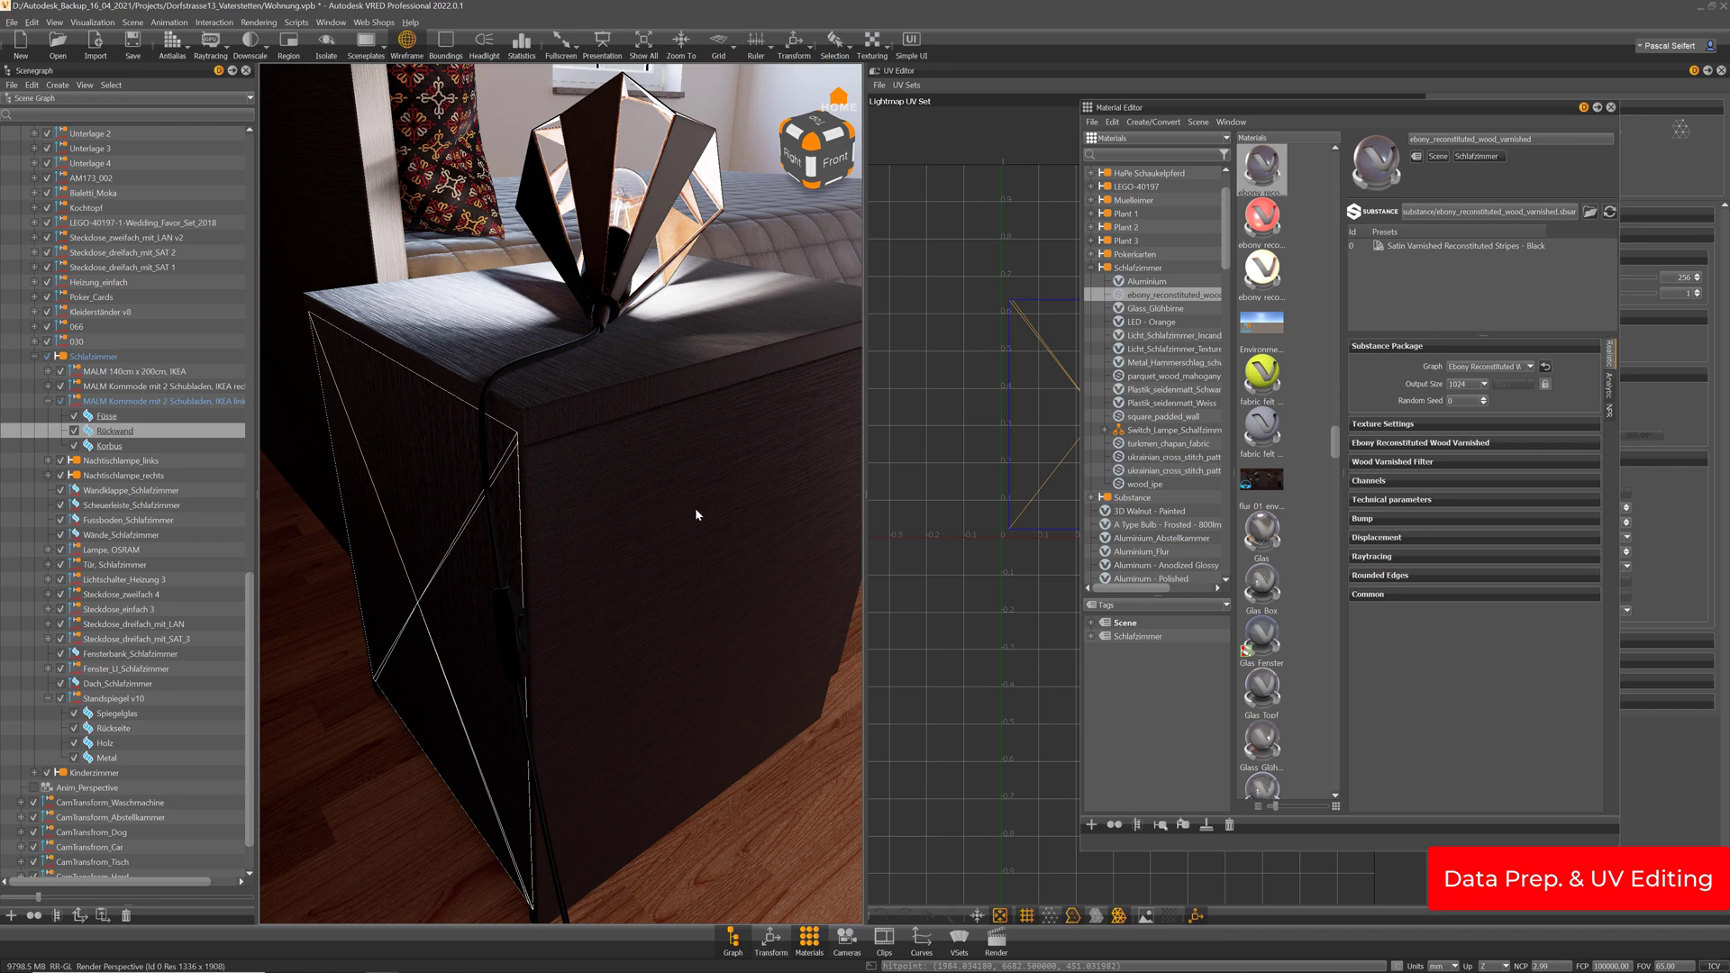
left_click_drag(680, 593, 591, 586)
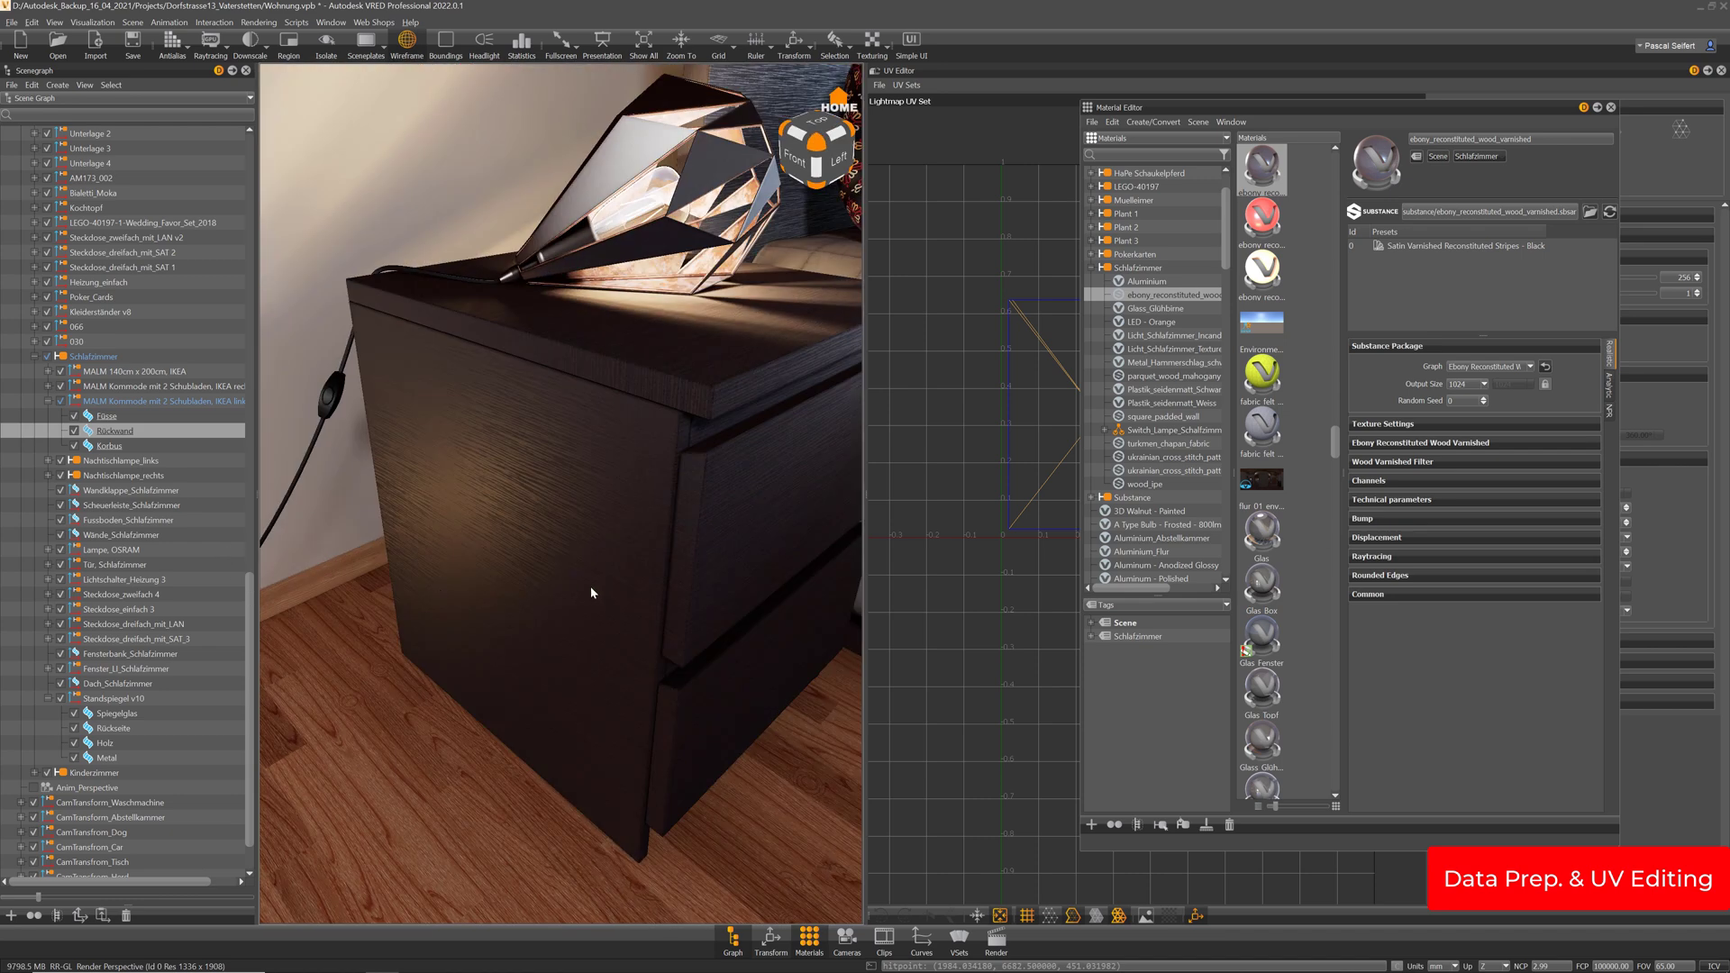
right_click_drag(591, 586, 653, 370)
middle_click_drag(653, 369, 576, 382)
left_click_drag(277, 416, 180, 424)
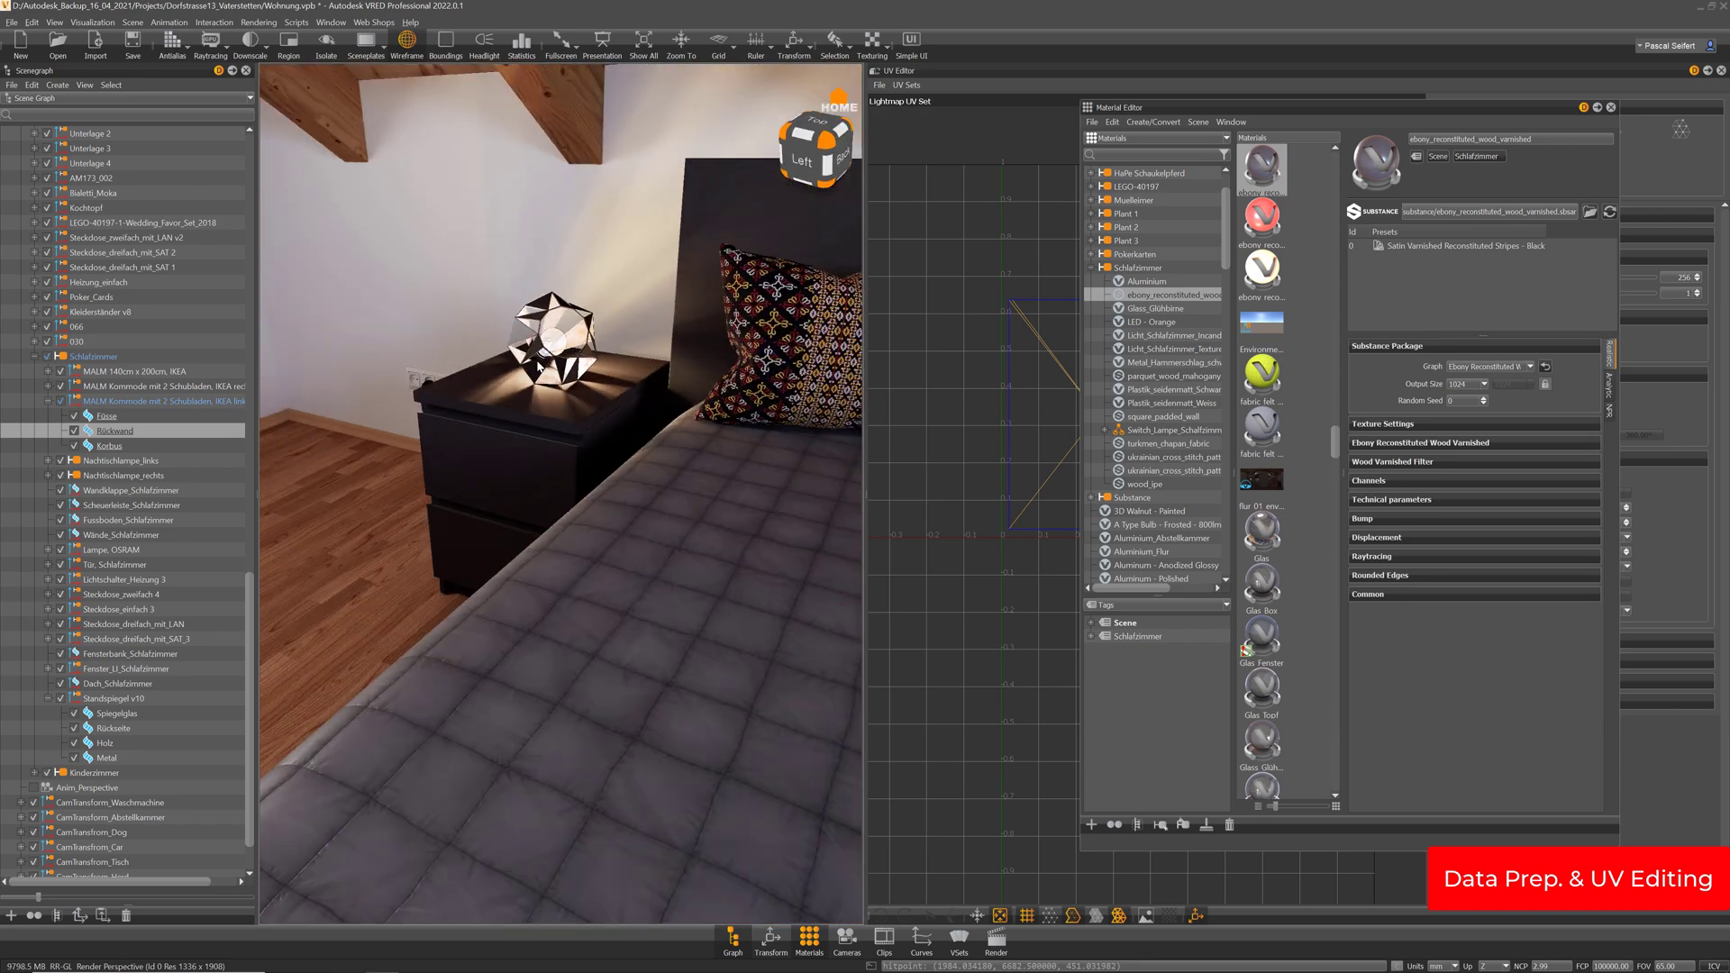
right_click_drag(549, 505, 716, 489)
middle_click_drag(717, 488, 583, 434)
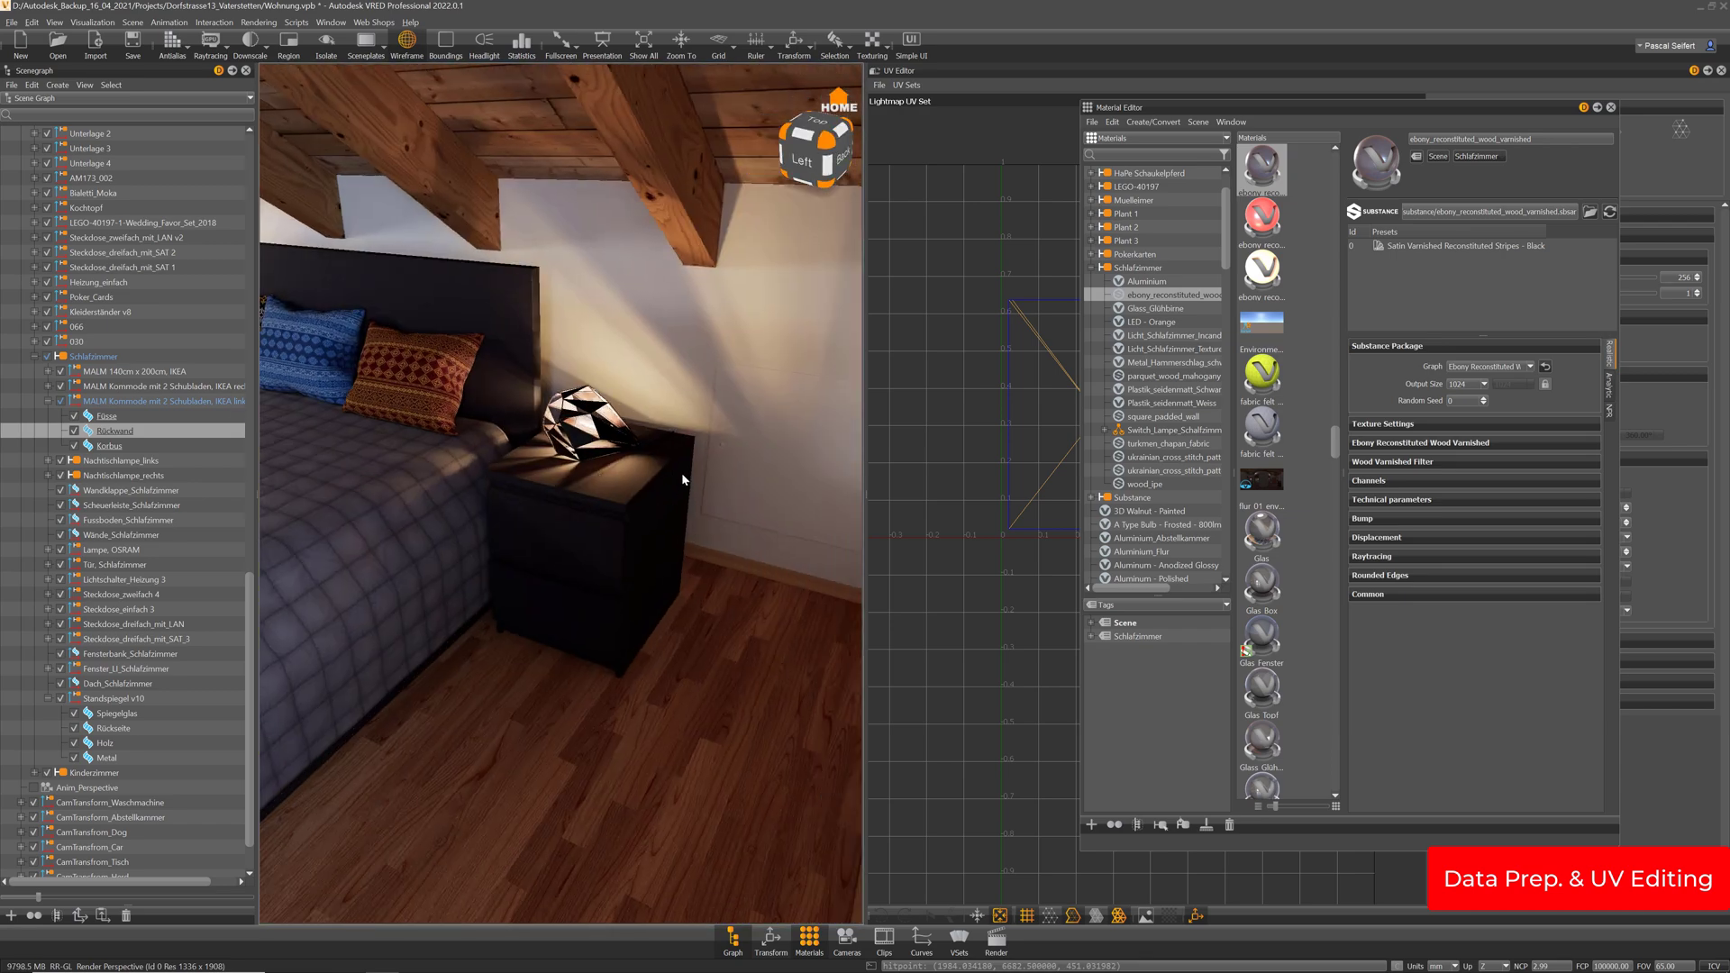
left_click_drag(681, 476, 683, 451)
right_click_drag(683, 451, 633, 616)
left_click_drag(633, 616, 576, 468)
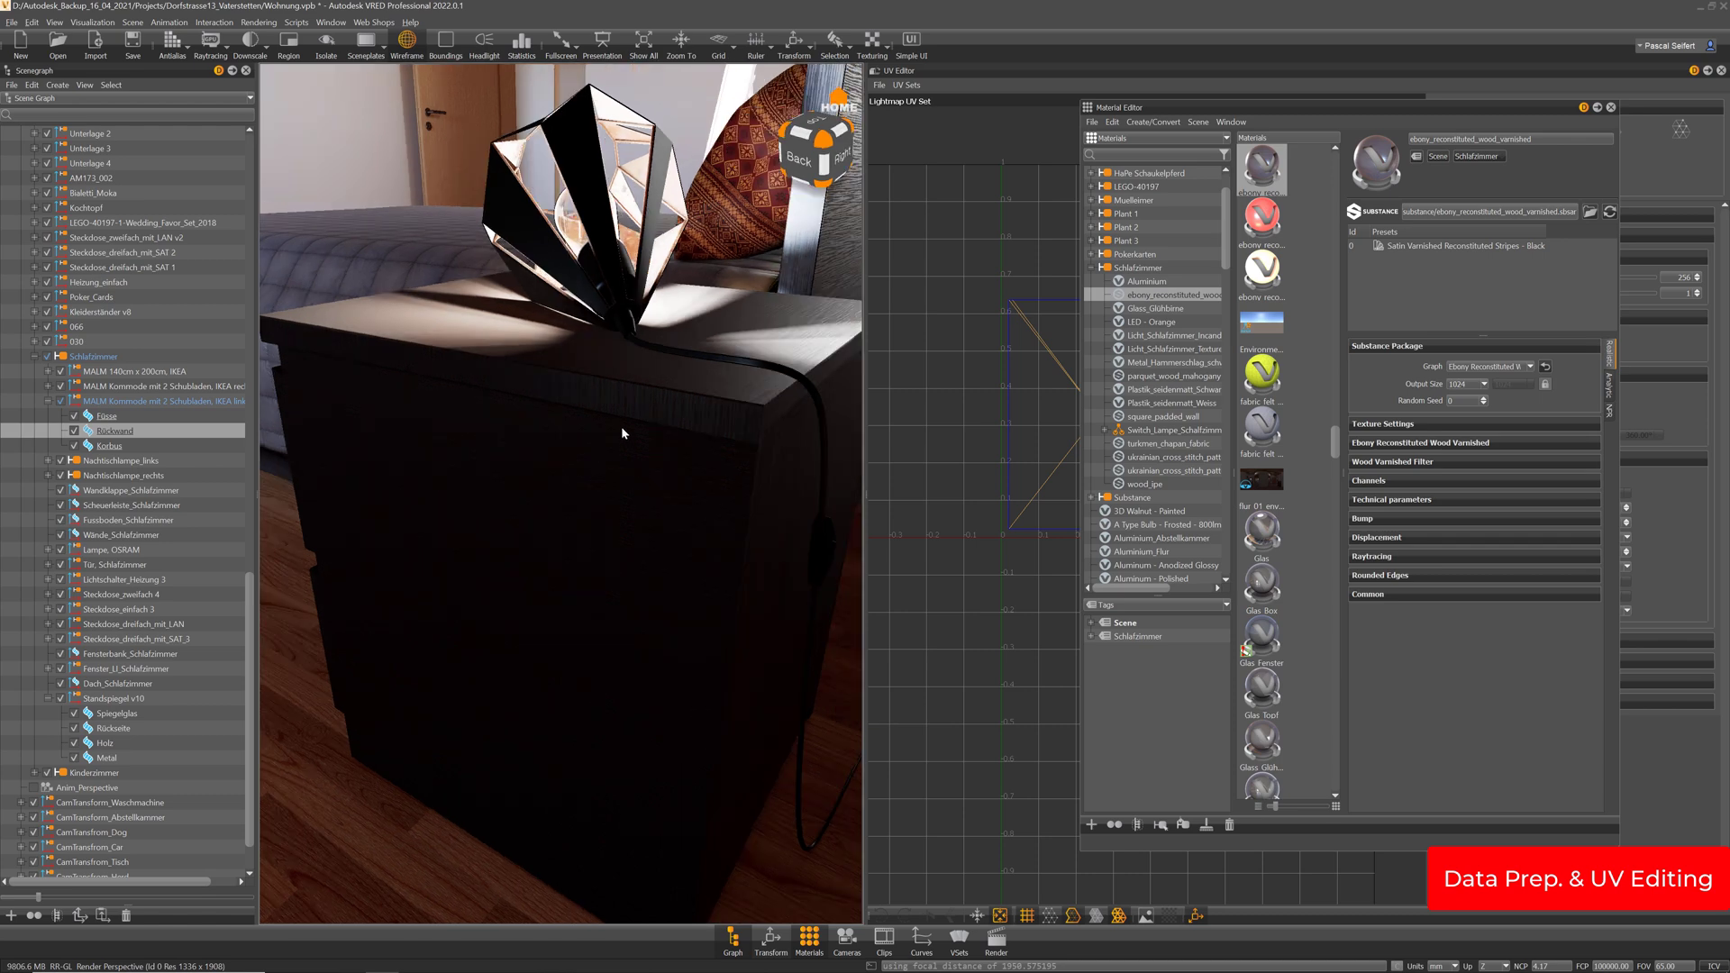
left_click(1091, 268)
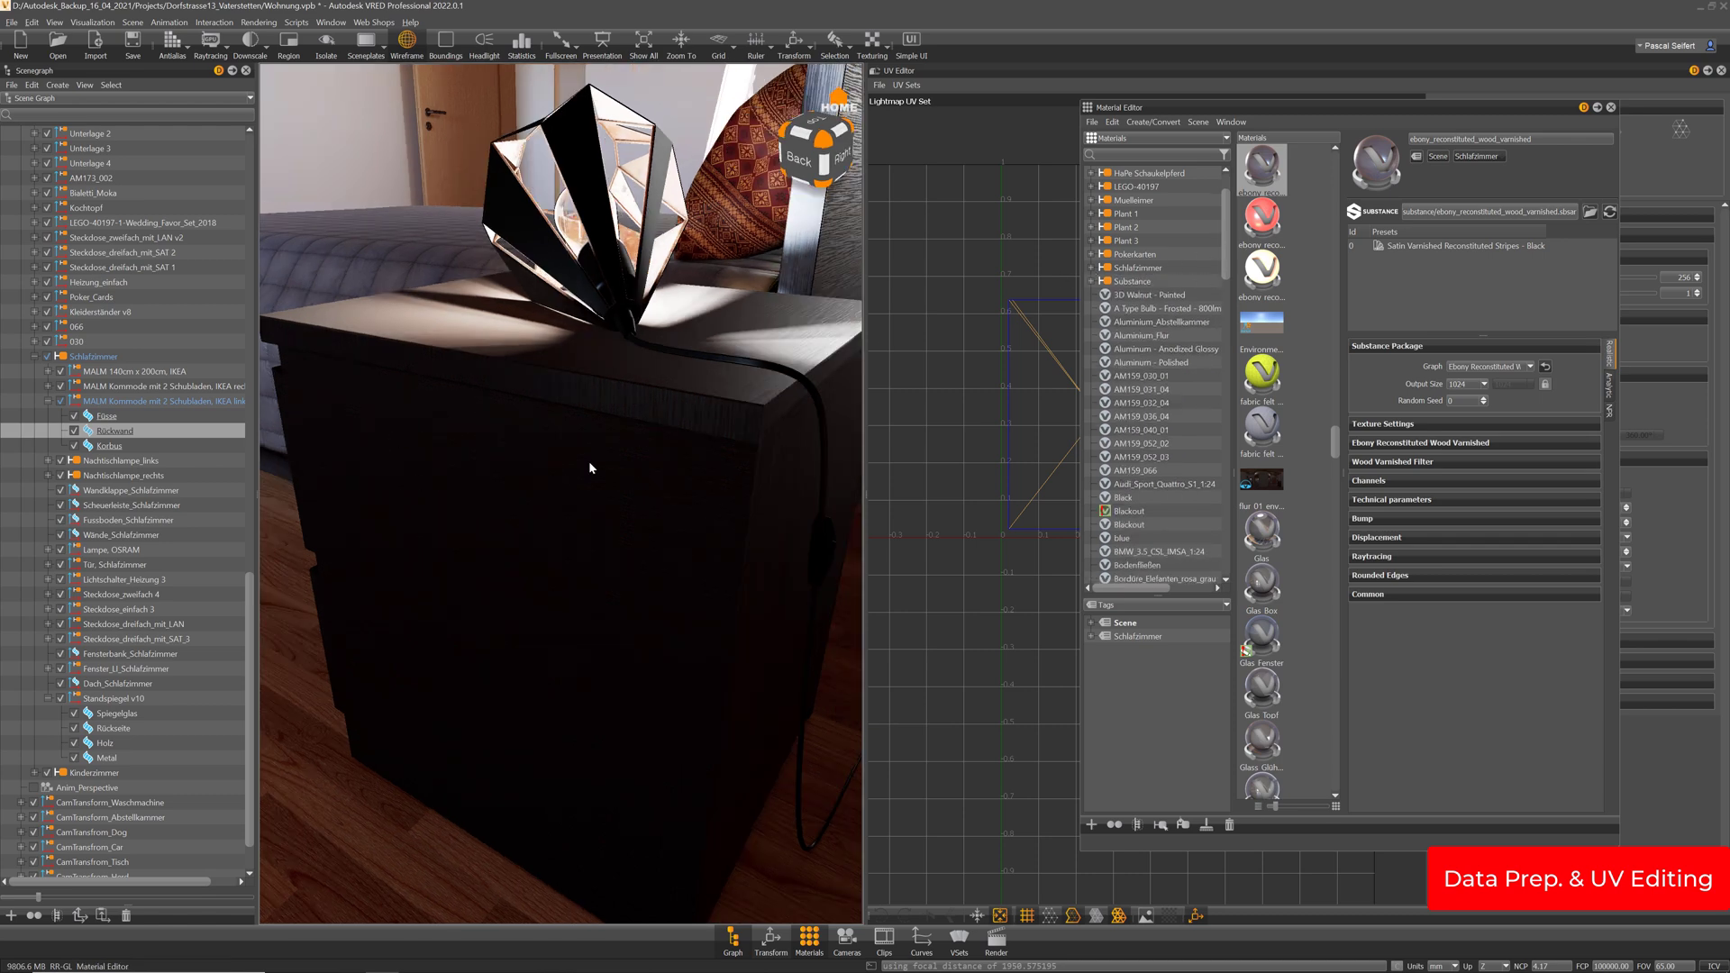
left_click_drag(587, 463, 149, 800)
Apply the Holz_Dunkelbraun material to the standing mirror, then open the camera settings
left_click(114, 728)
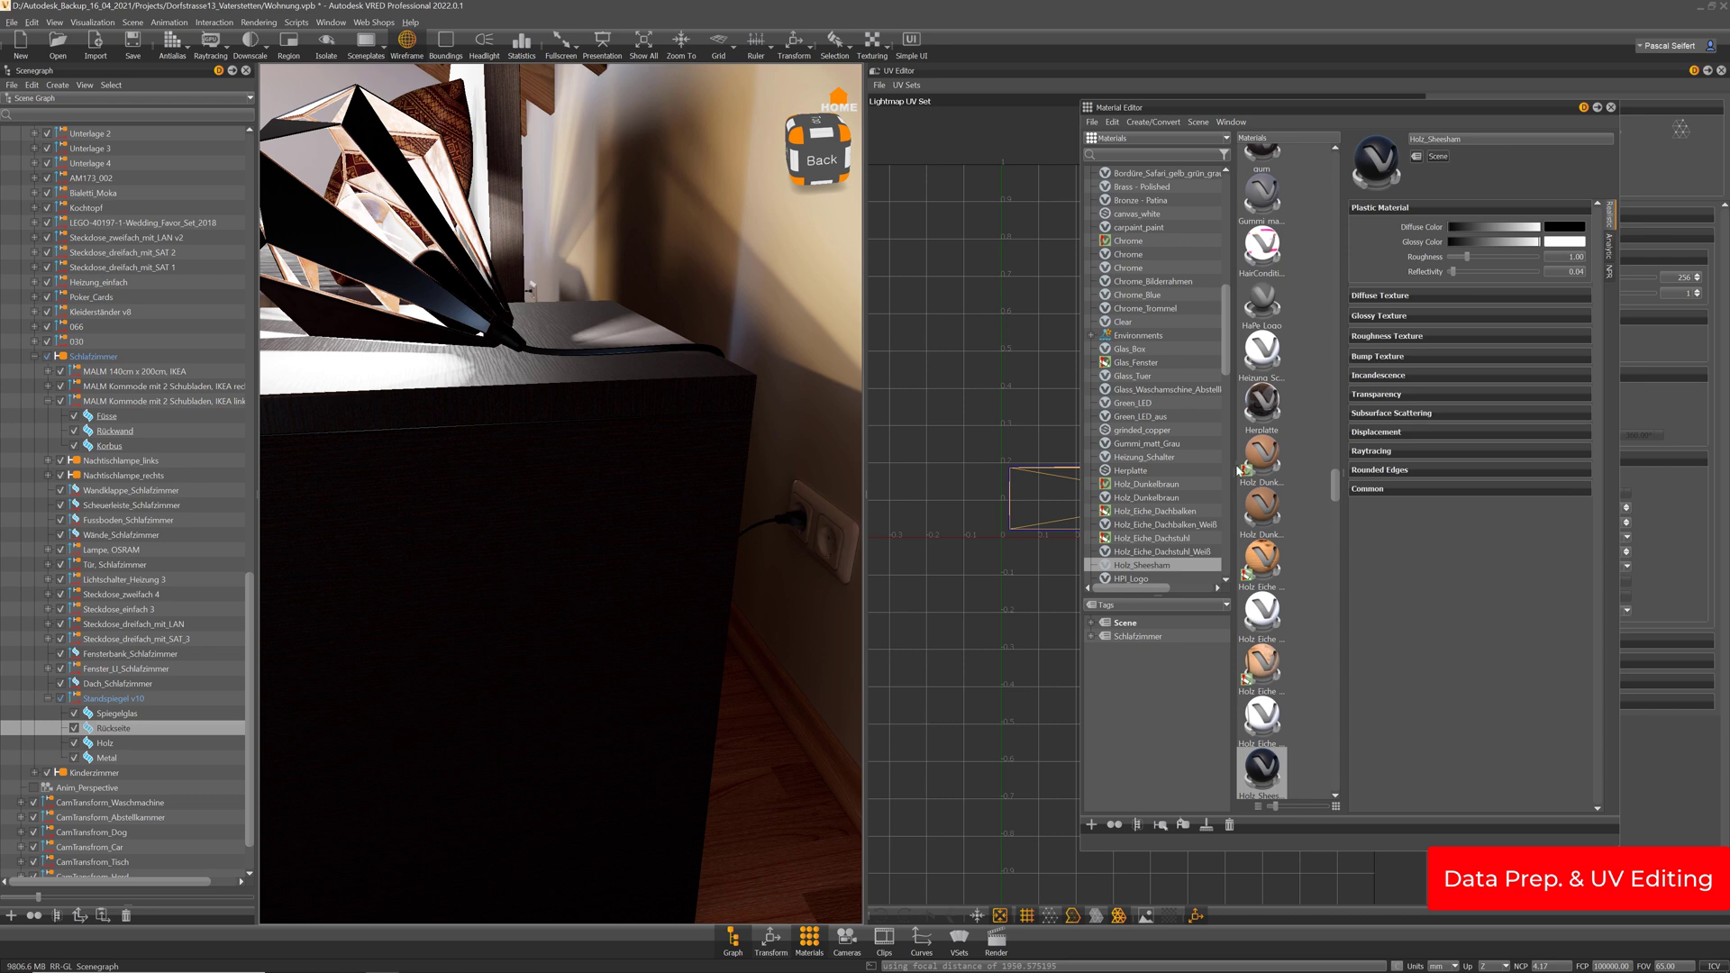
left_click(1267, 519)
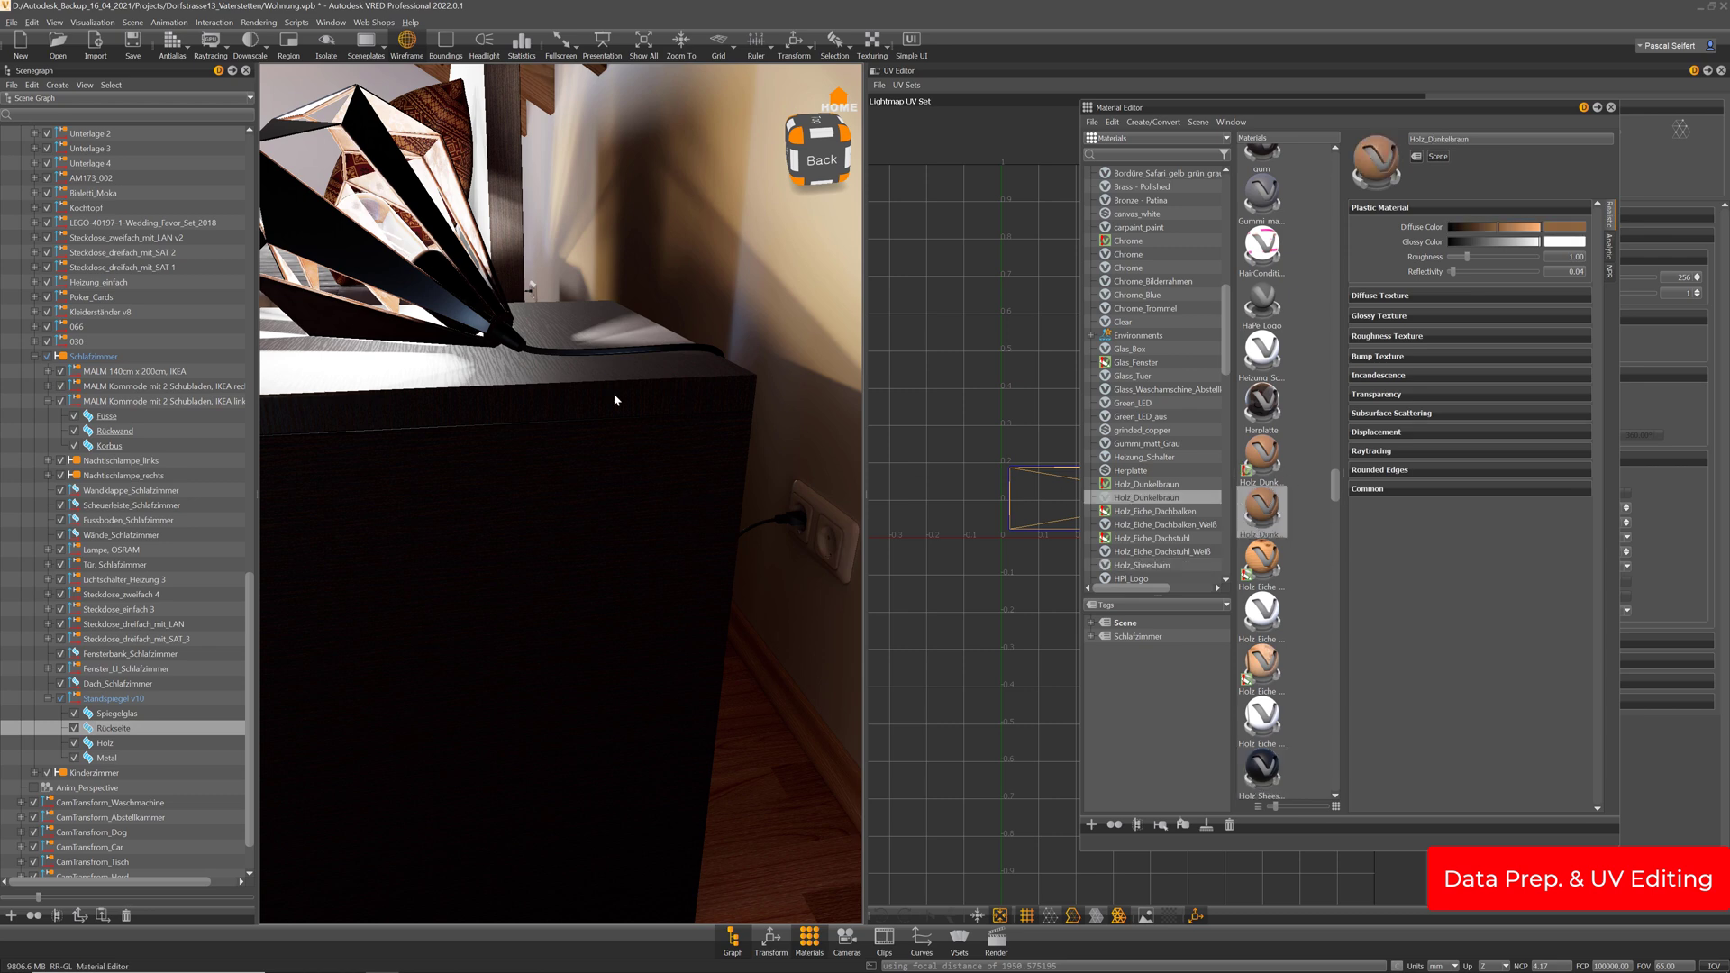
left_click_drag(613, 393, 894, 766)
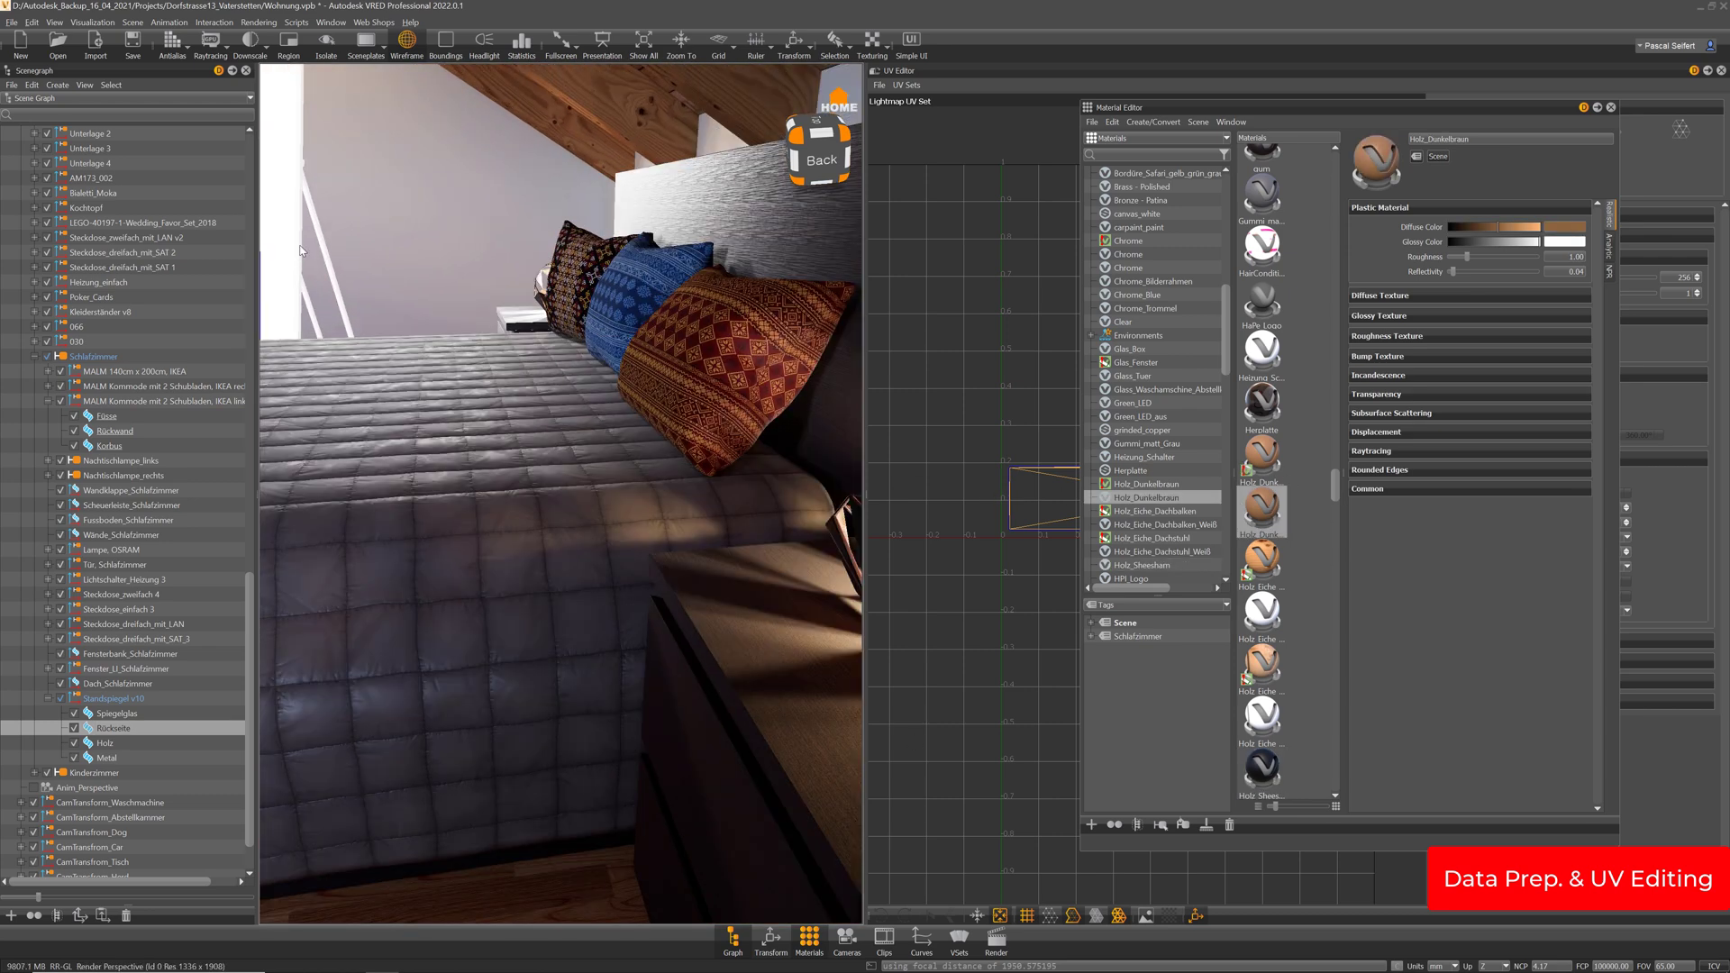
middle_click_drag(300, 254, 593, 400)
left_click_drag(593, 397, 663, 415)
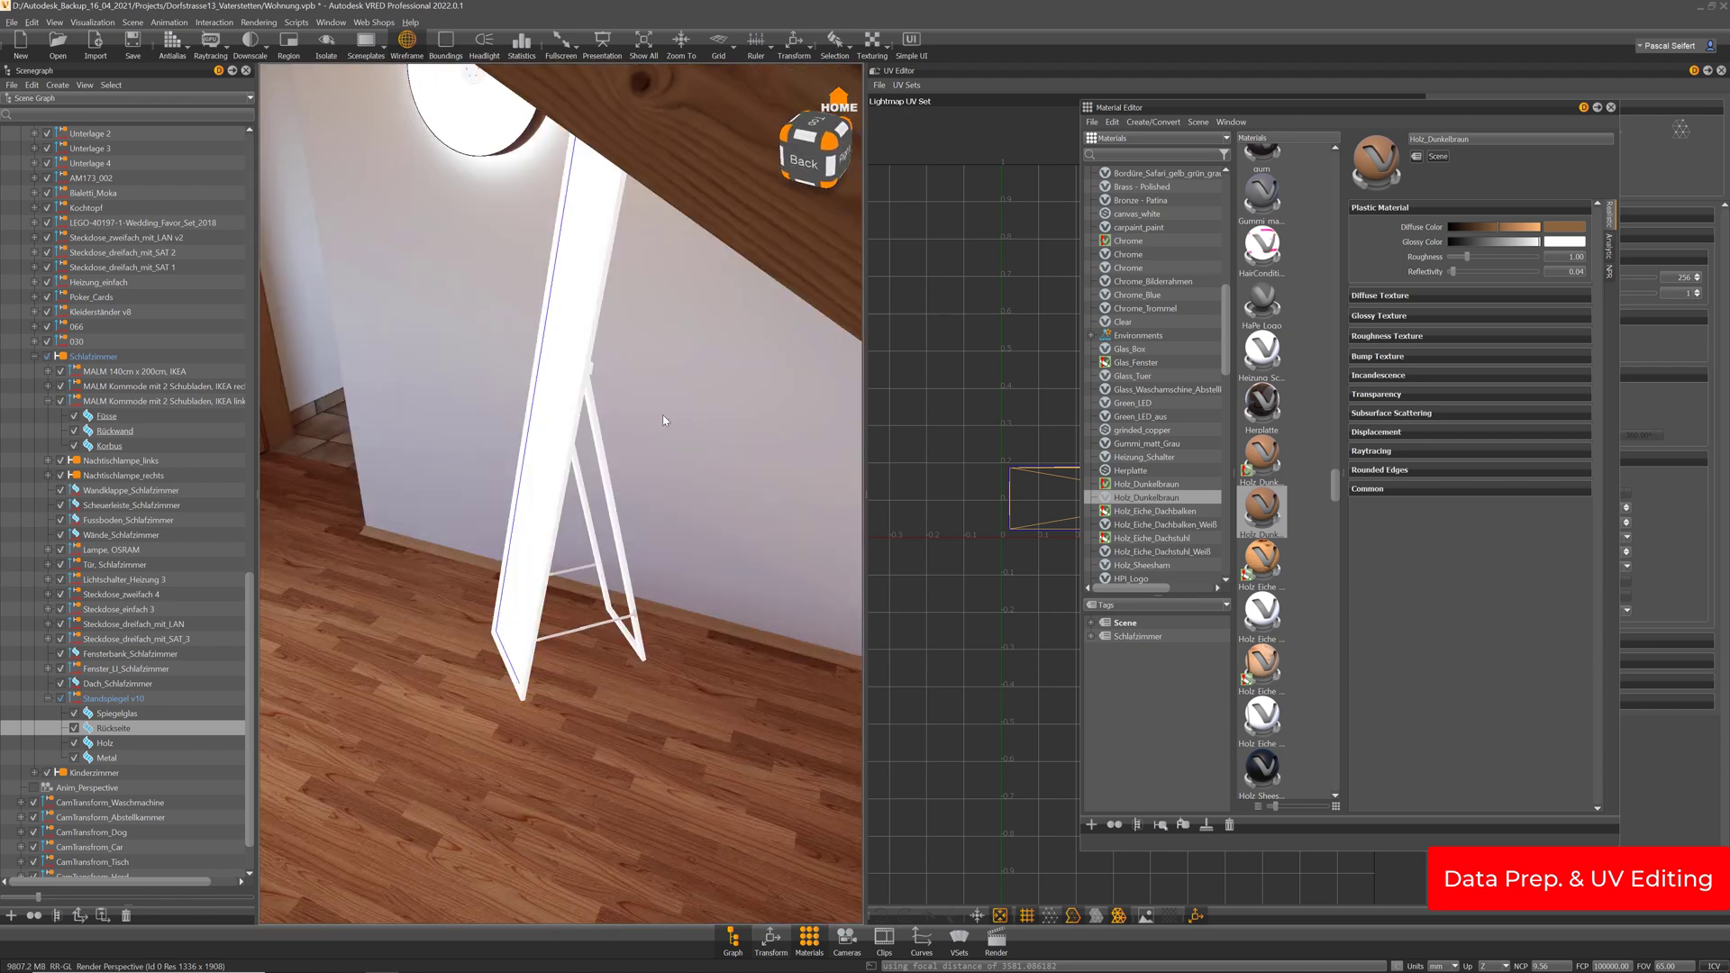
right_click_drag(662, 414, 737, 601)
left_click_drag(737, 602, 653, 497)
left_click_drag(448, 420, 431, 429)
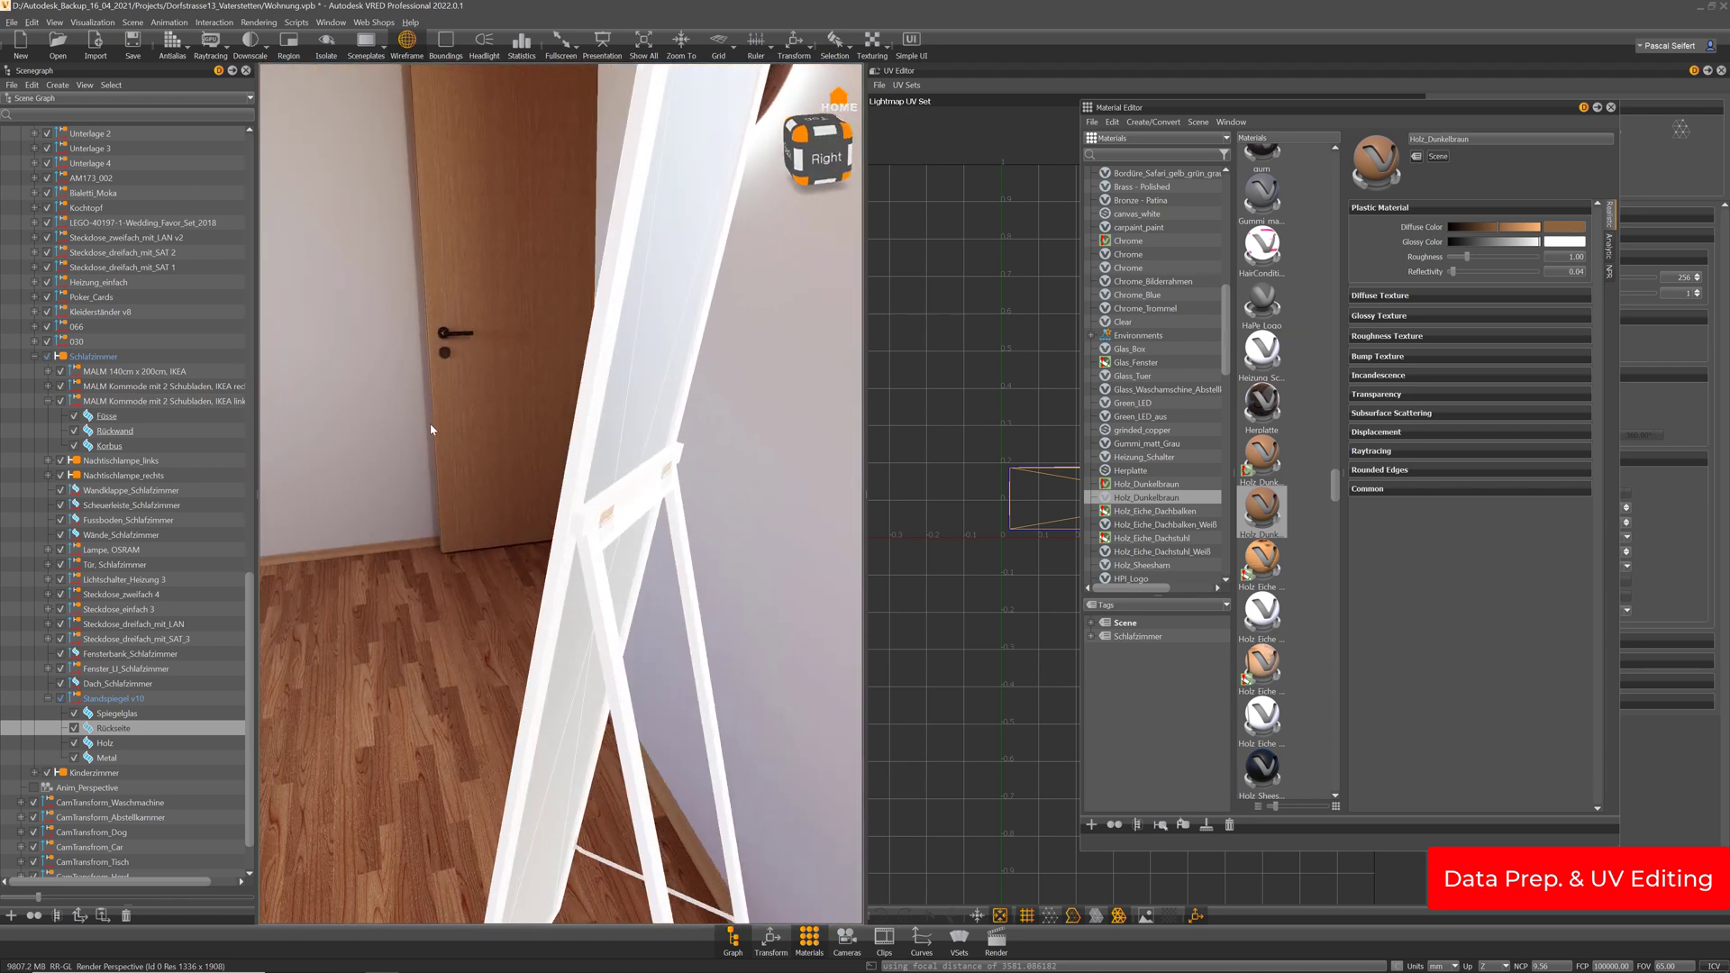
left_click_drag(1273, 511, 667, 388)
left_click(847, 933)
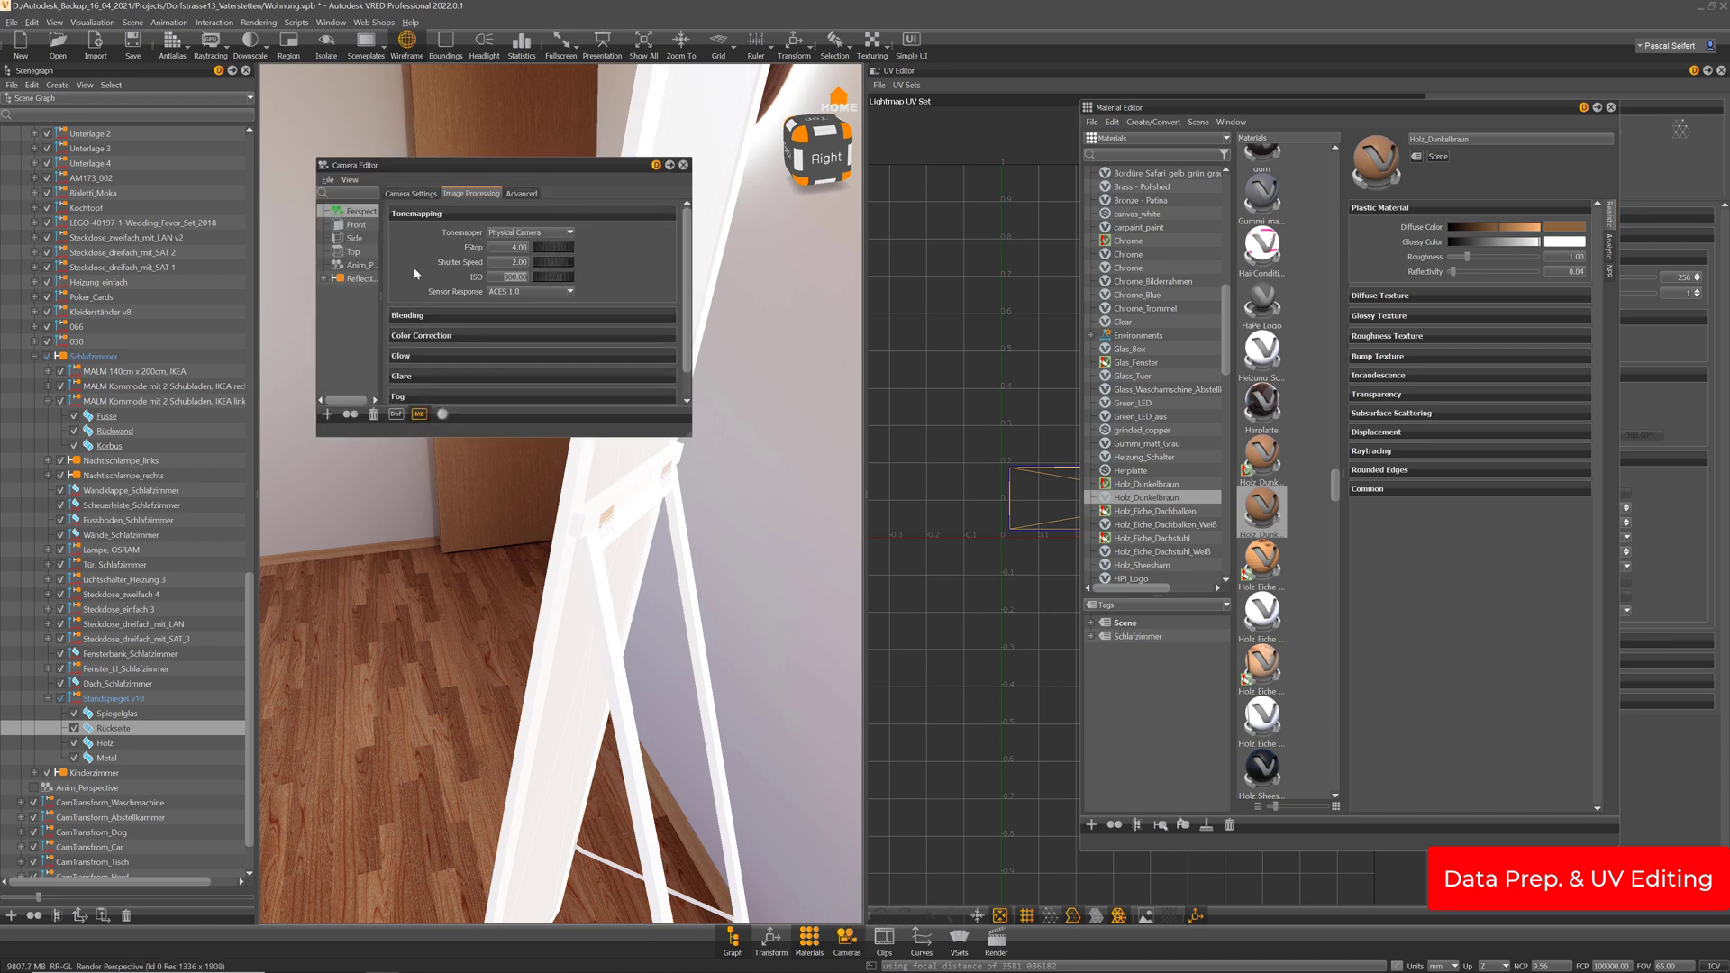
left_click_drag(509, 276, 484, 277)
Lower the camera ISO to 100 and turn off the wireframe overlay
type("1")
key("Return")
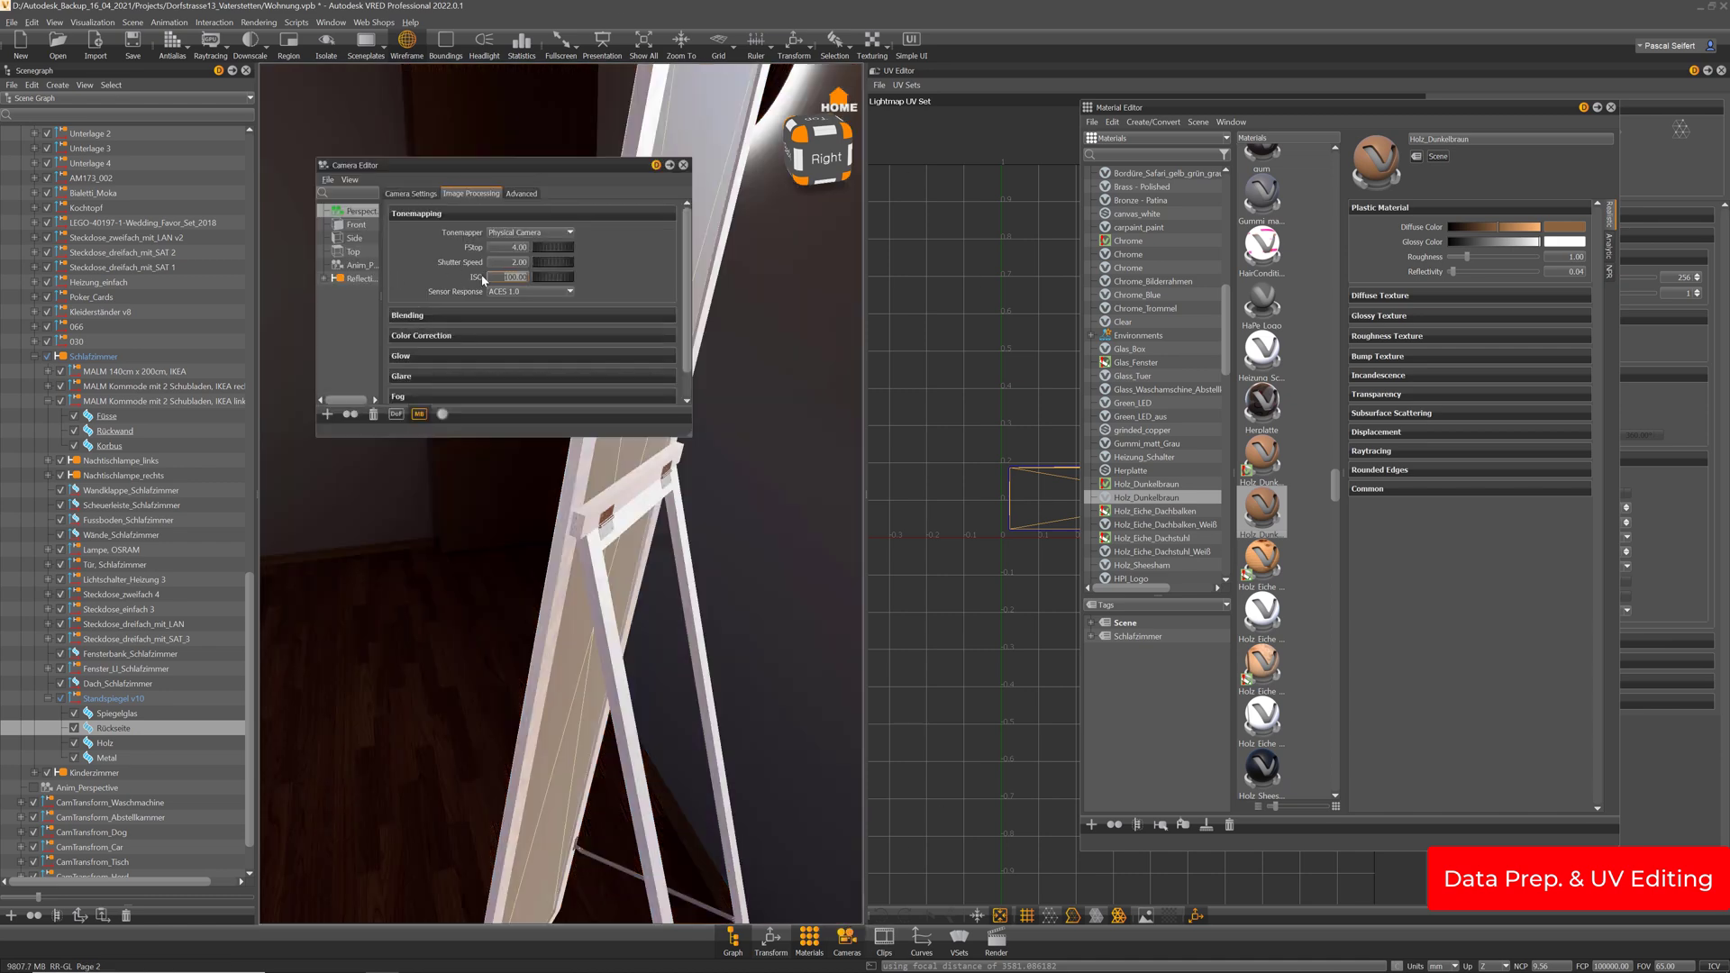
left_click_drag(606, 166, 316, 204)
left_click(408, 45)
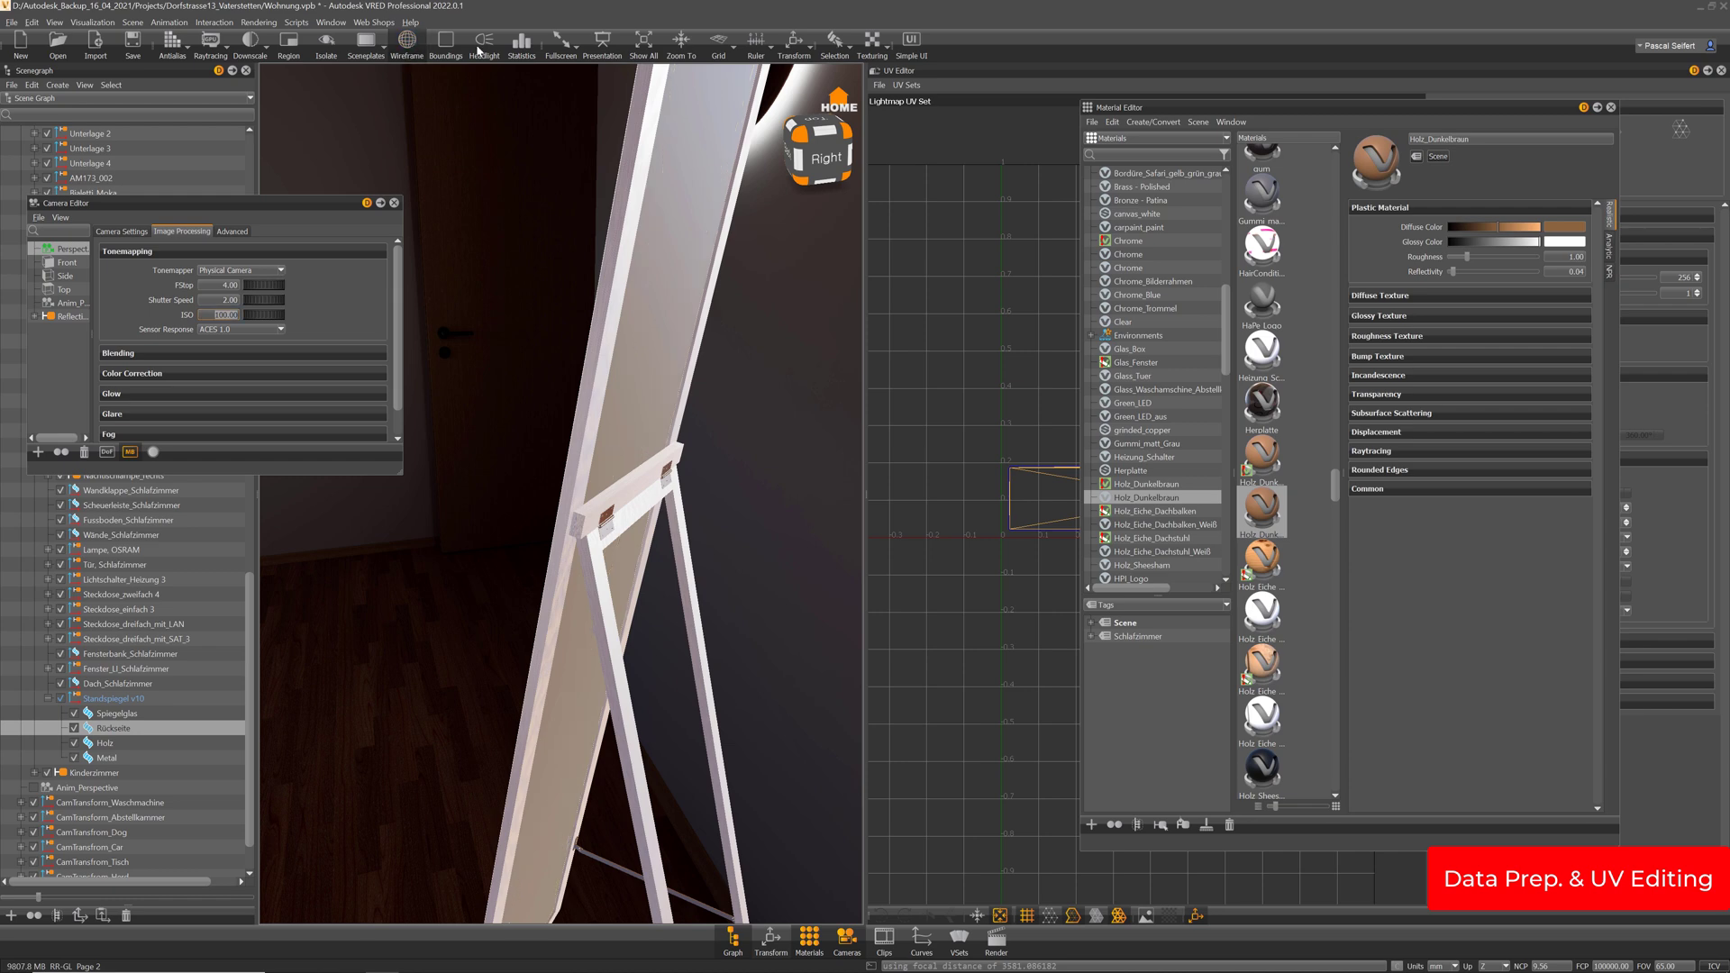
Orbit around the standing mirror to check it, then close the Camera Editor
mouse_move(610, 362)
left_mouse_down()
mouse_move(912, 386)
mouse_move(283, 434)
mouse_move(629, 339)
left_mouse_up()
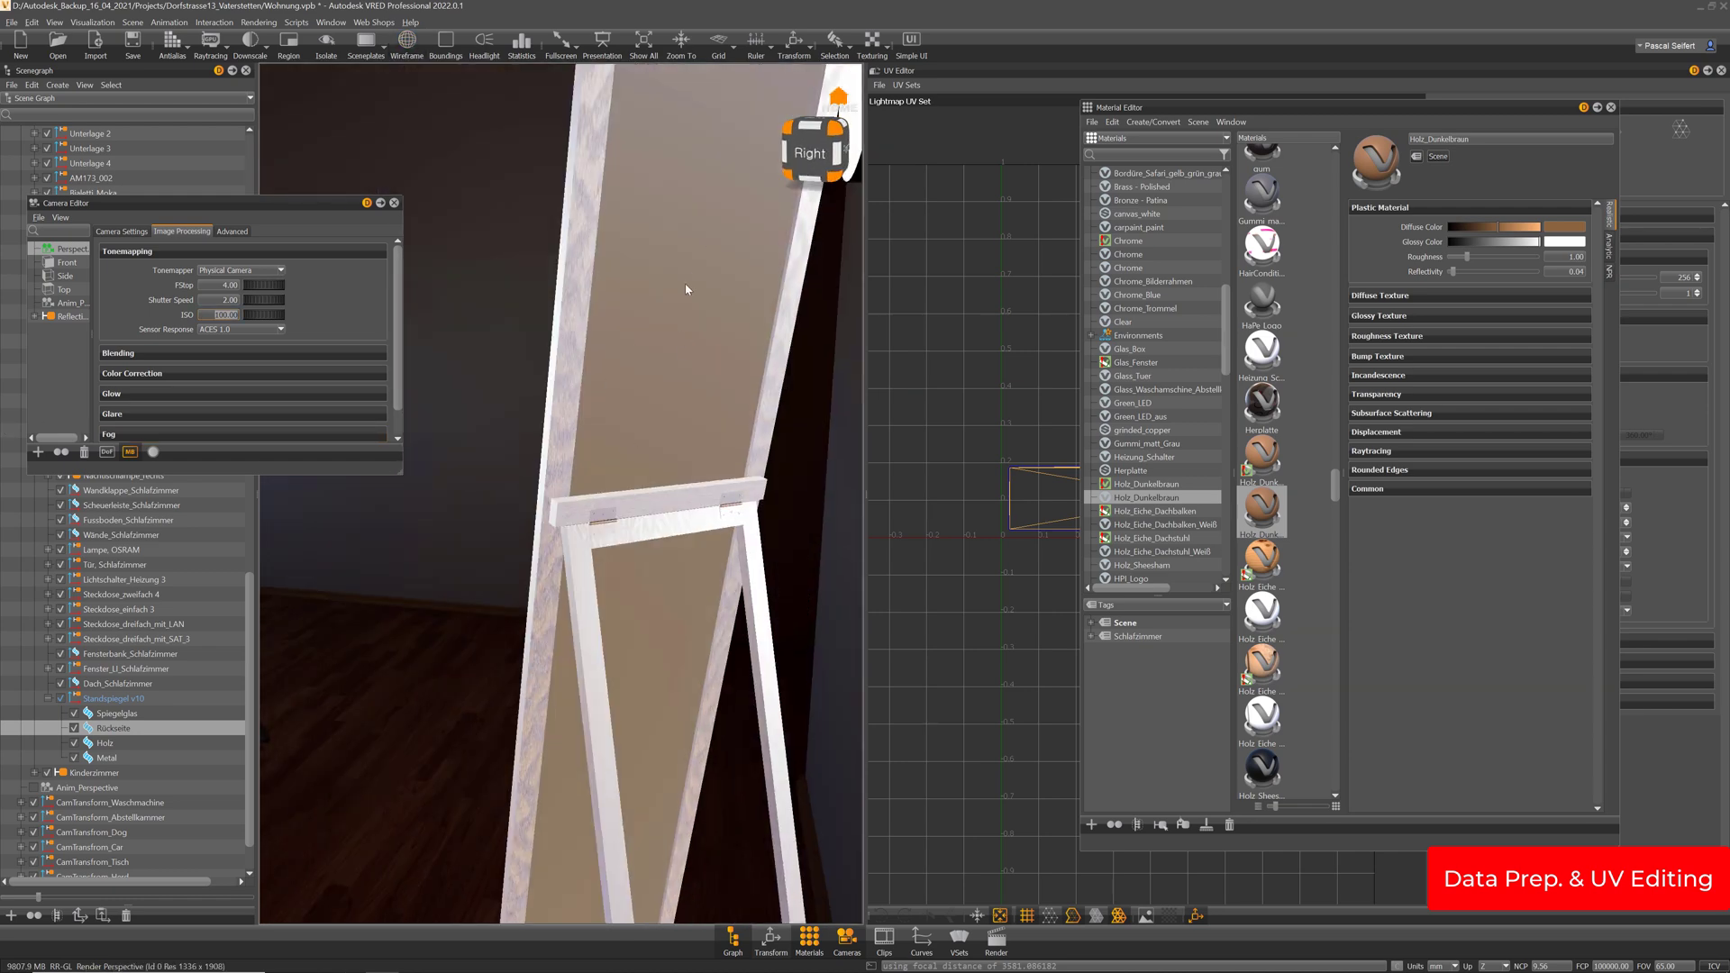
left_click_drag(686, 289, 667, 389)
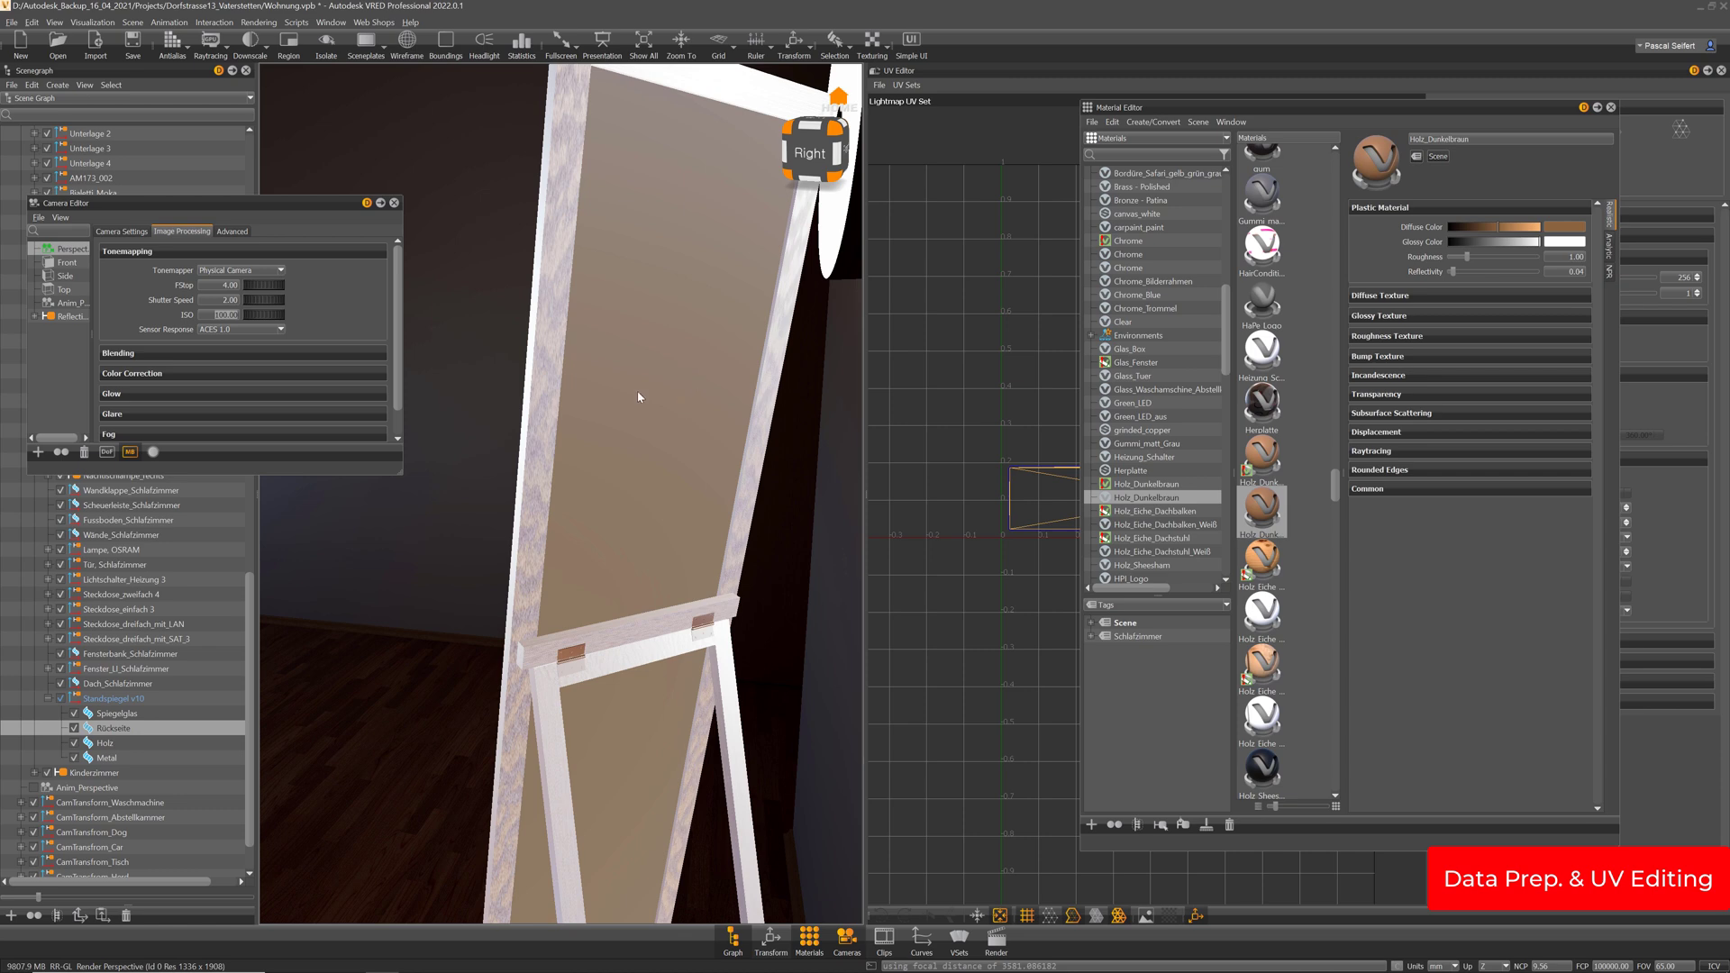
left_click_drag(639, 397, 714, 390)
middle_click_drag(731, 383, 781, 342)
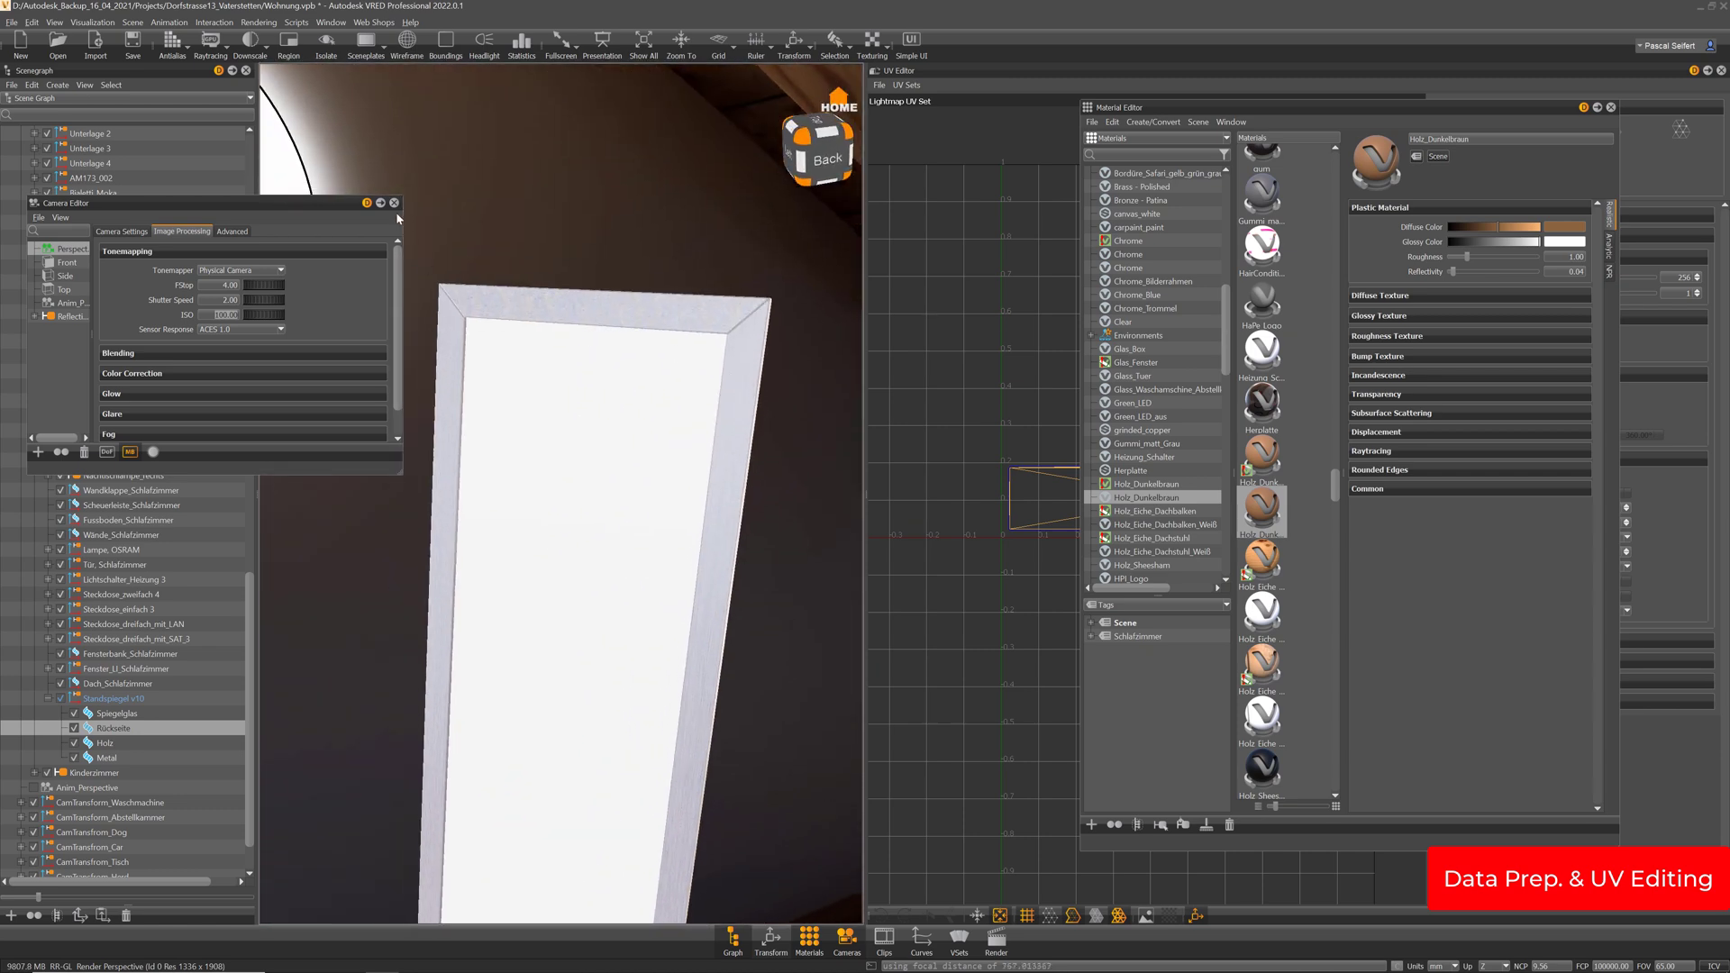
left_click(394, 203)
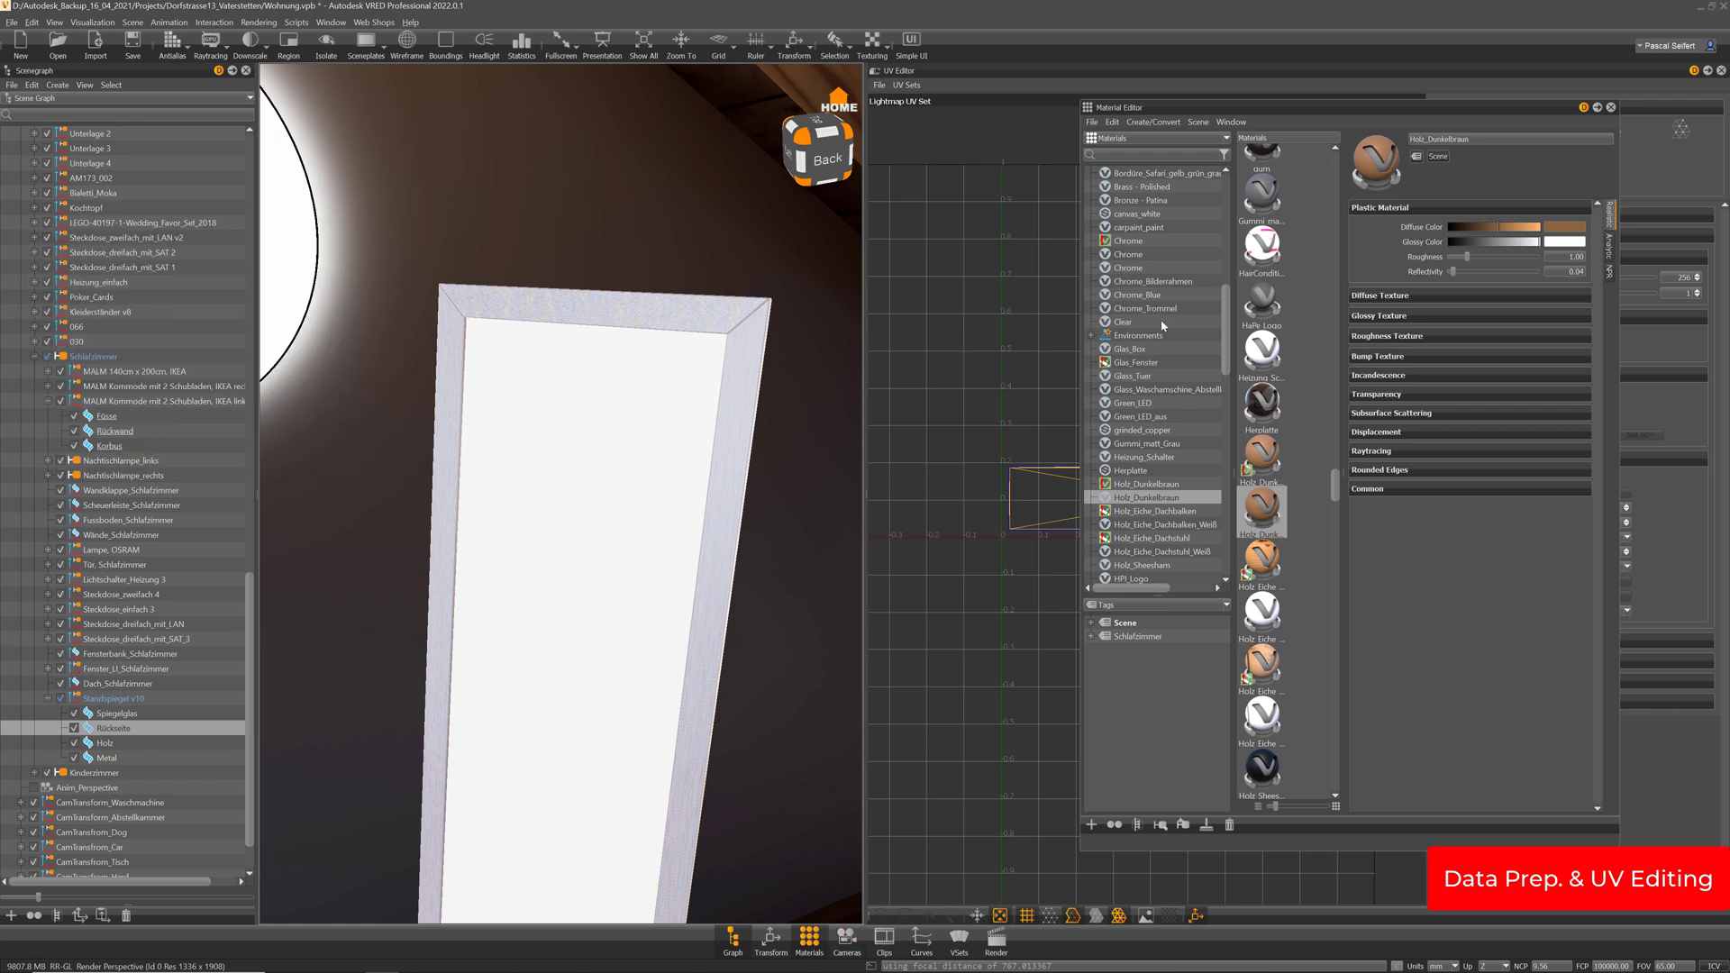
scroll(1125, 387, "up", 10)
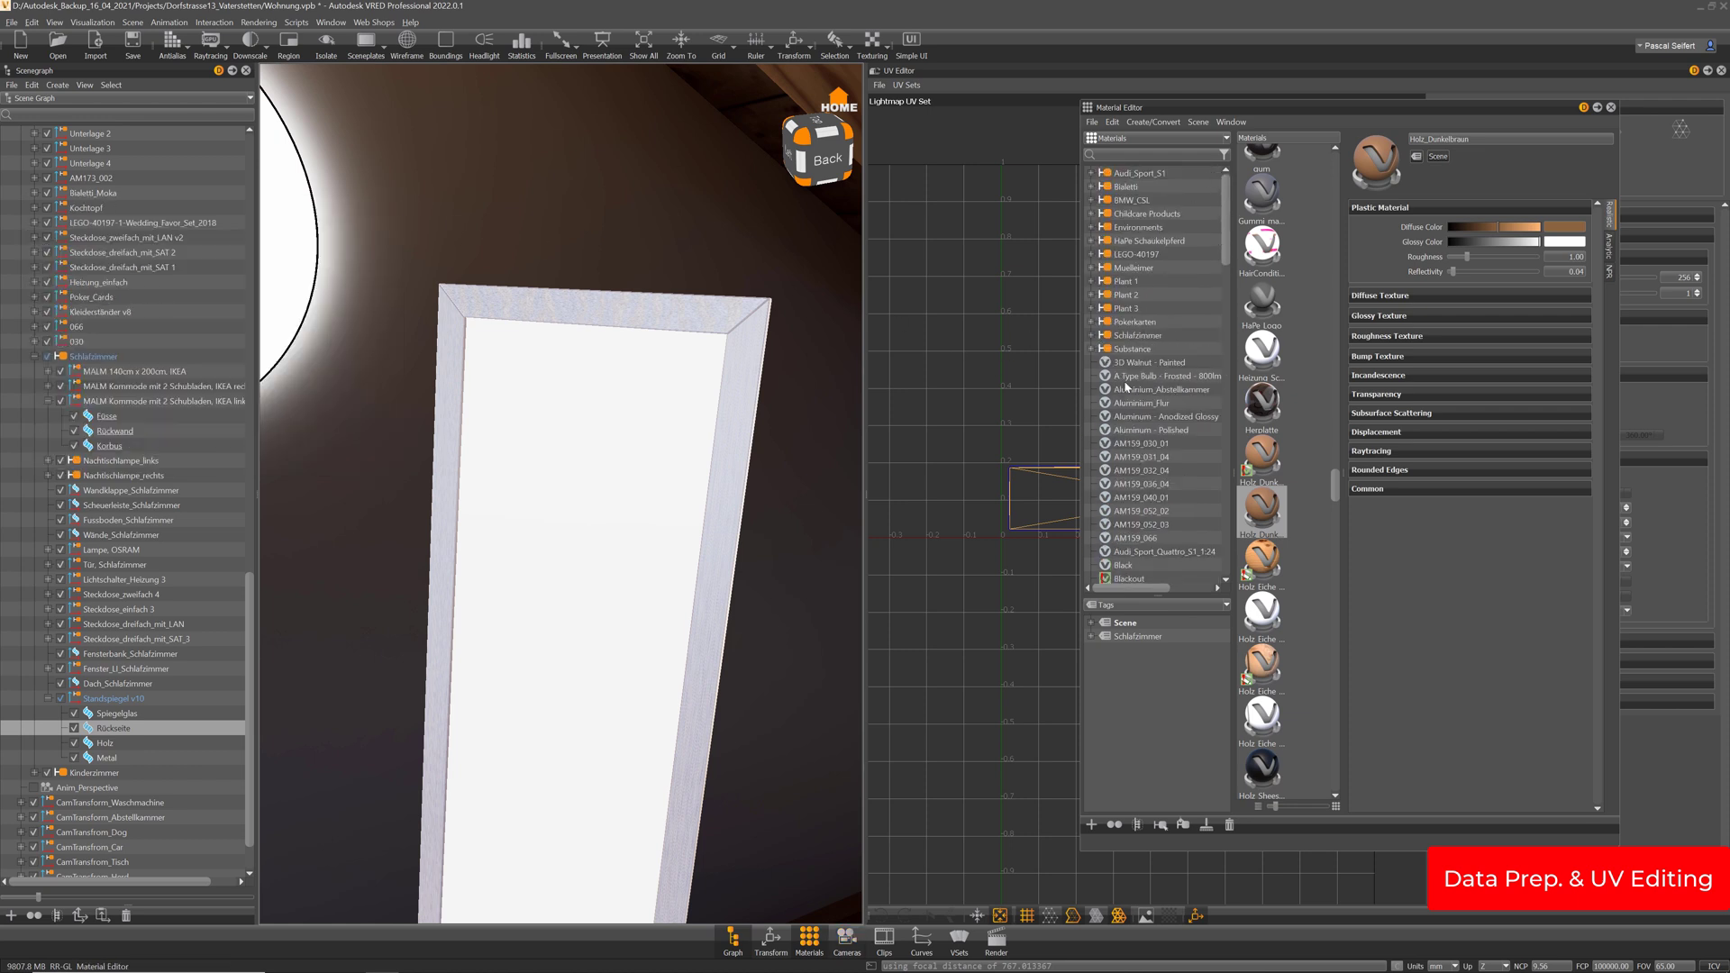
Create a new Chrome material named Spiegelglas in the Schlafzimmer group
left_click(1092, 336)
right_click(1144, 336)
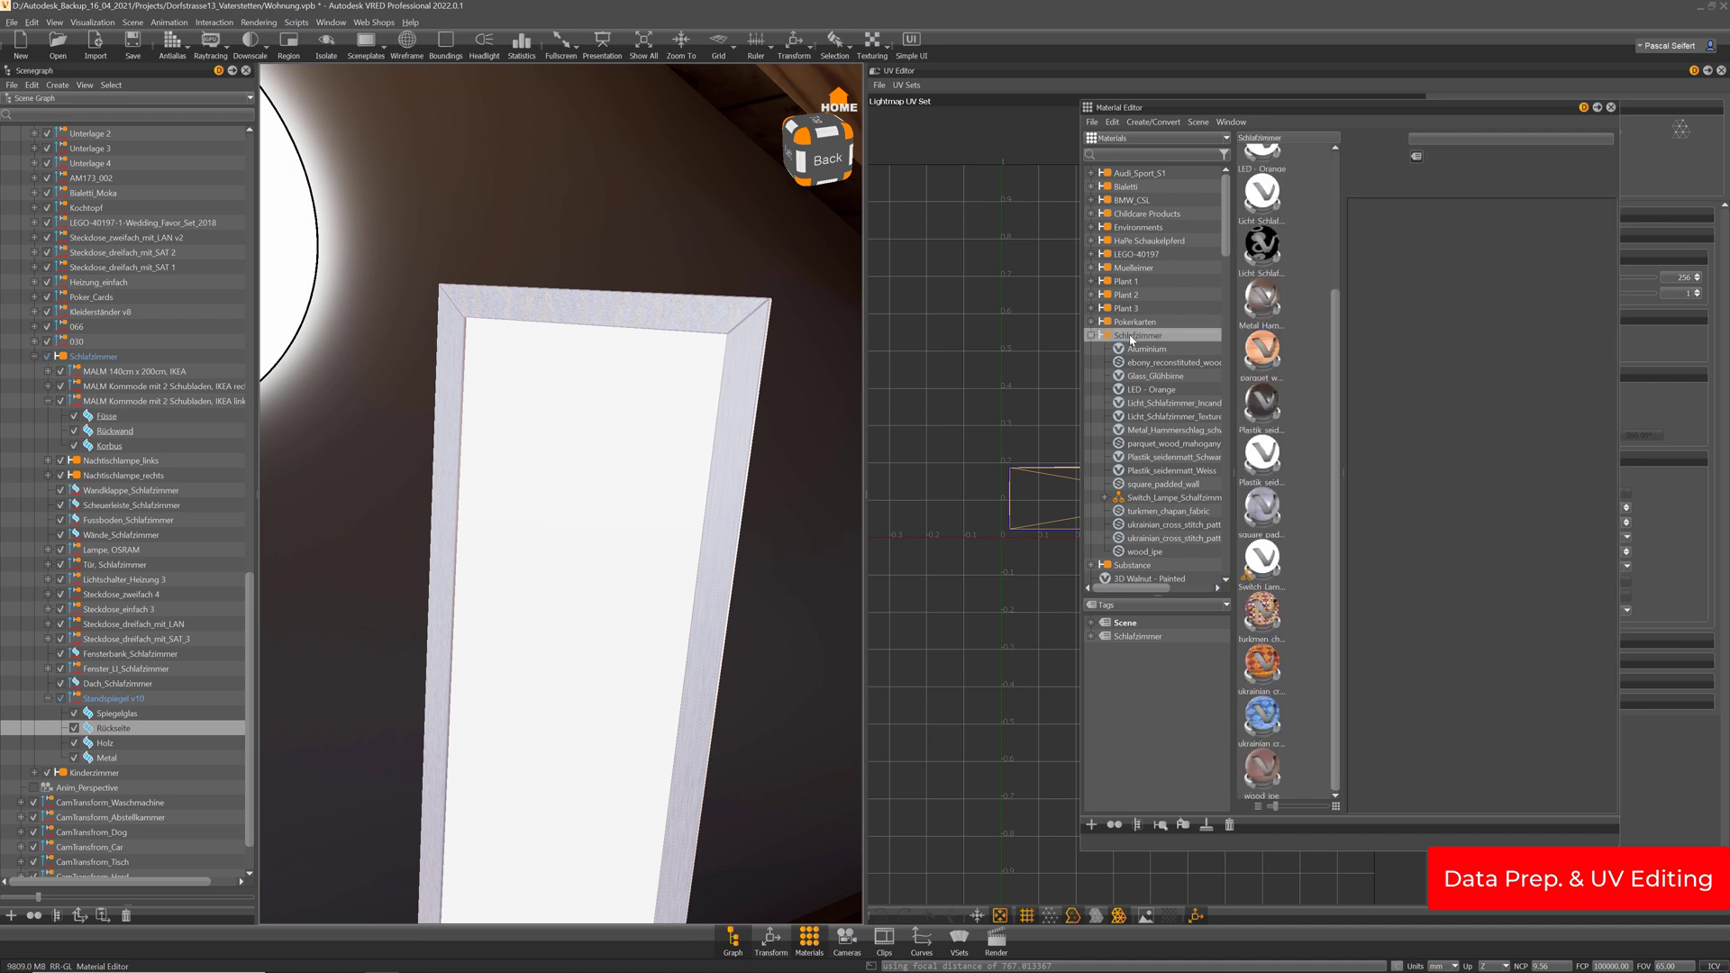
mouse_move(1162, 350)
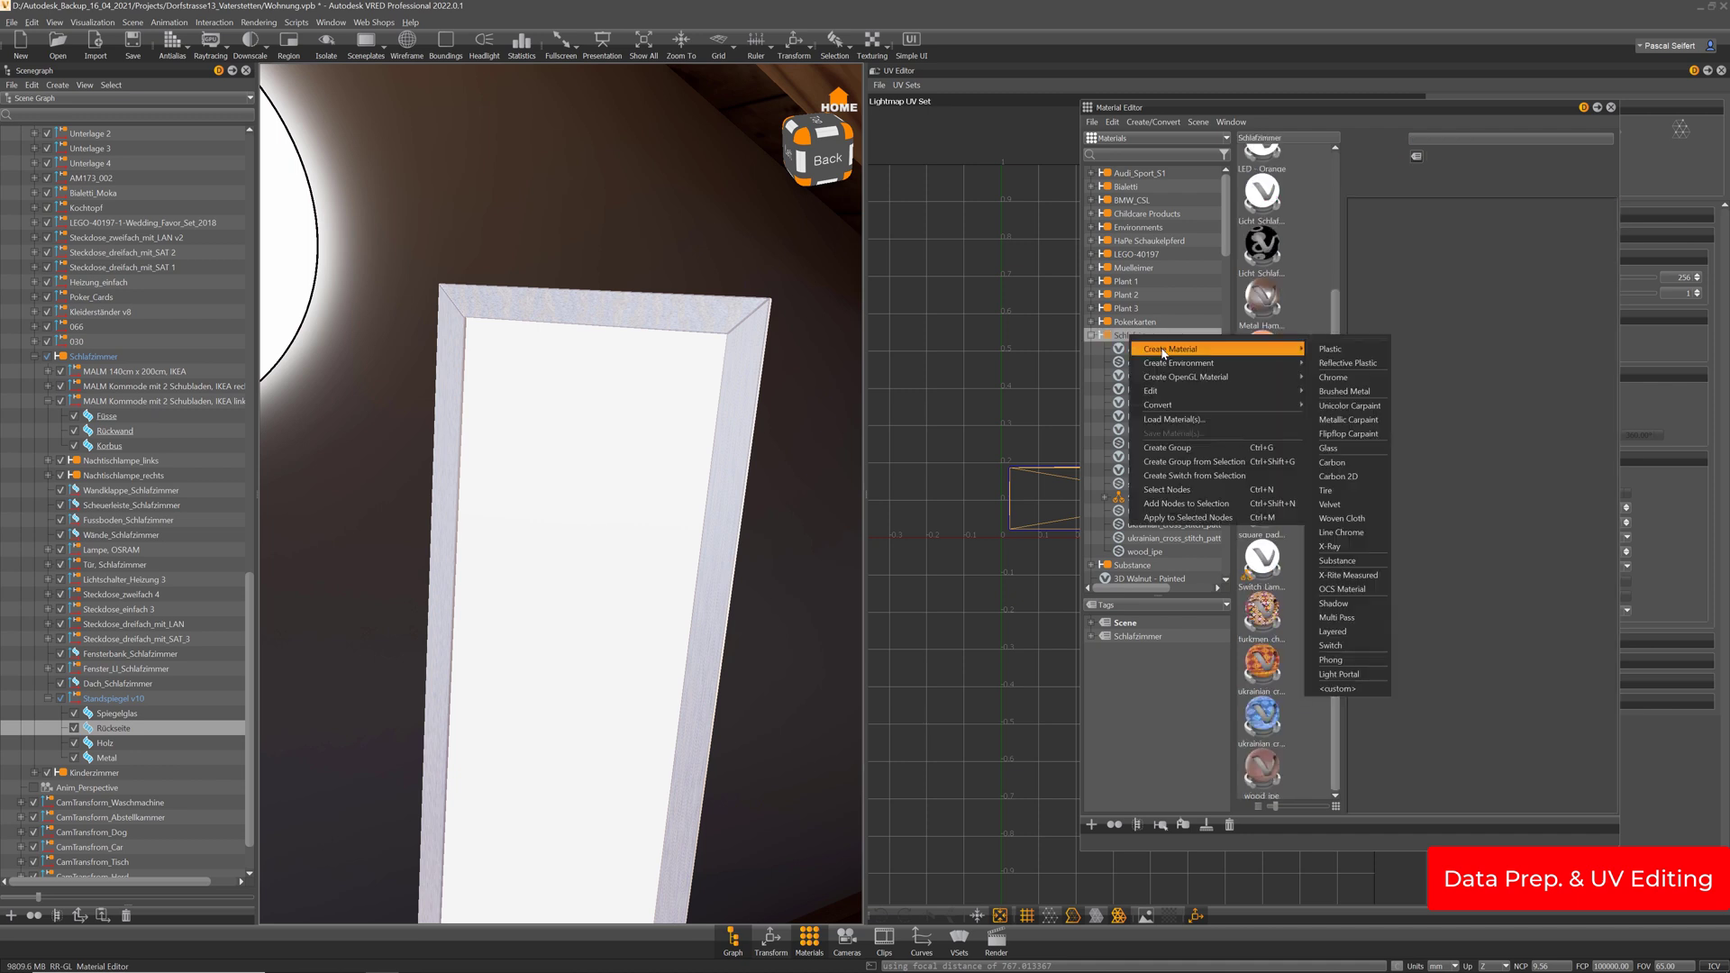
left_click(1343, 378)
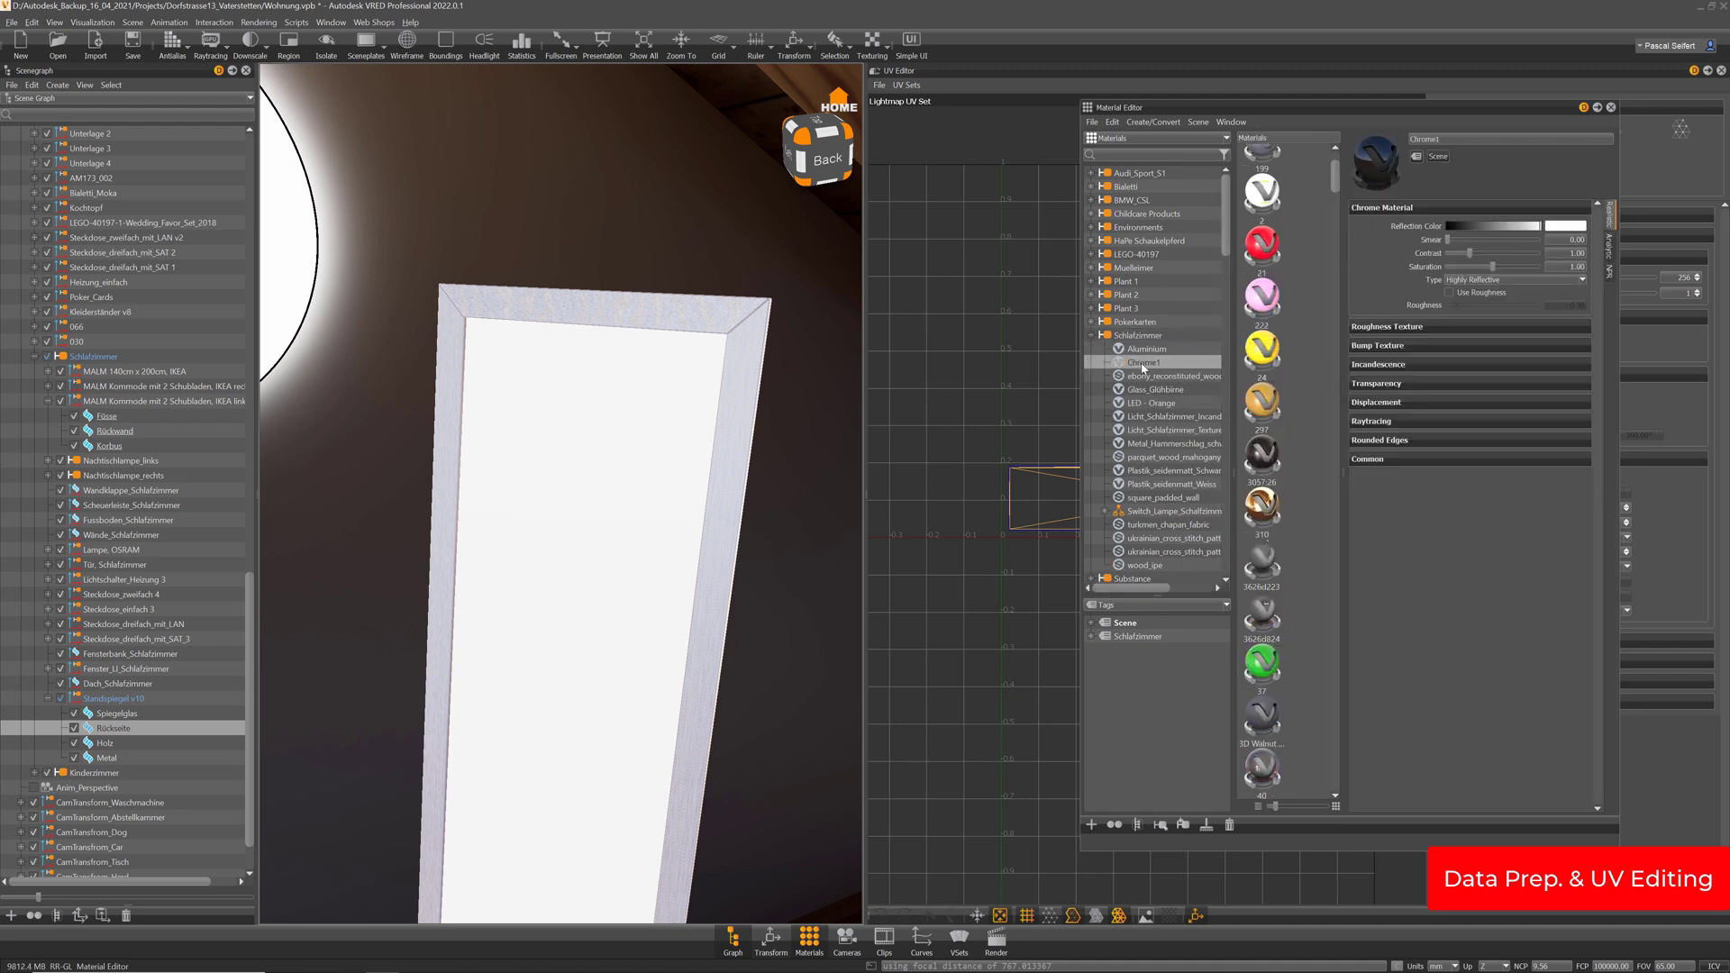
double_click(1451, 140)
type("Spiegelglas")
key("Return")
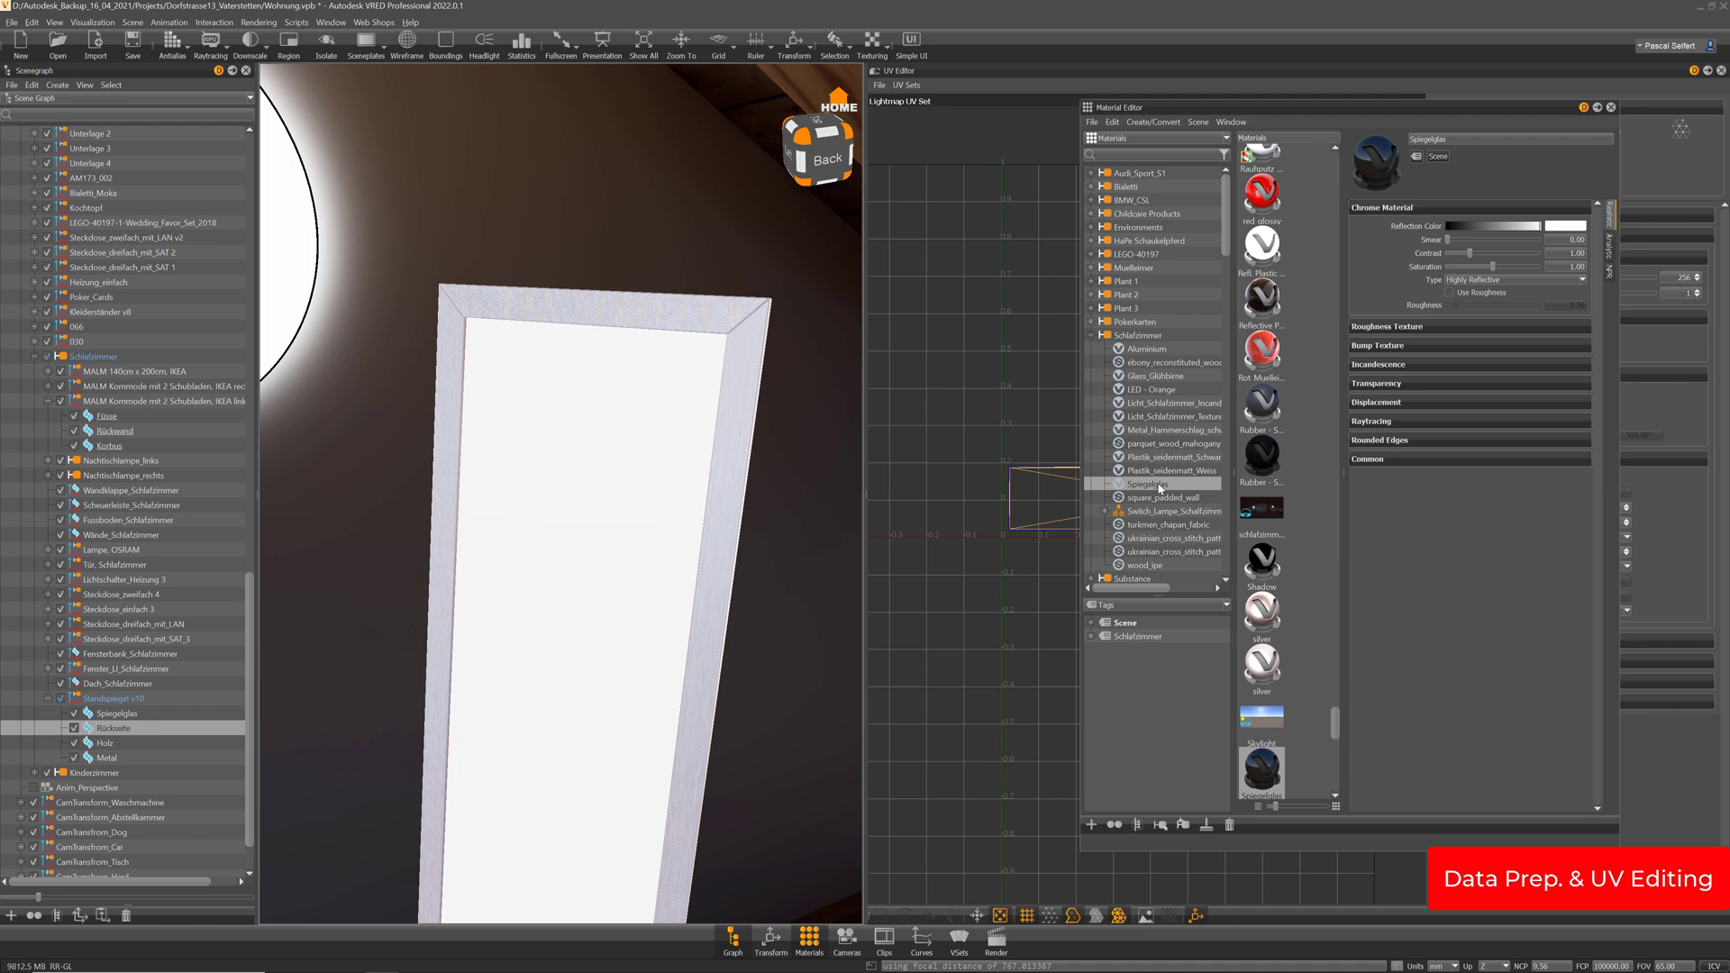
Apply Spiegelglas to the mirror glass, check the reflection, and close the Material Editor
left_click_drag(1159, 487, 535, 526)
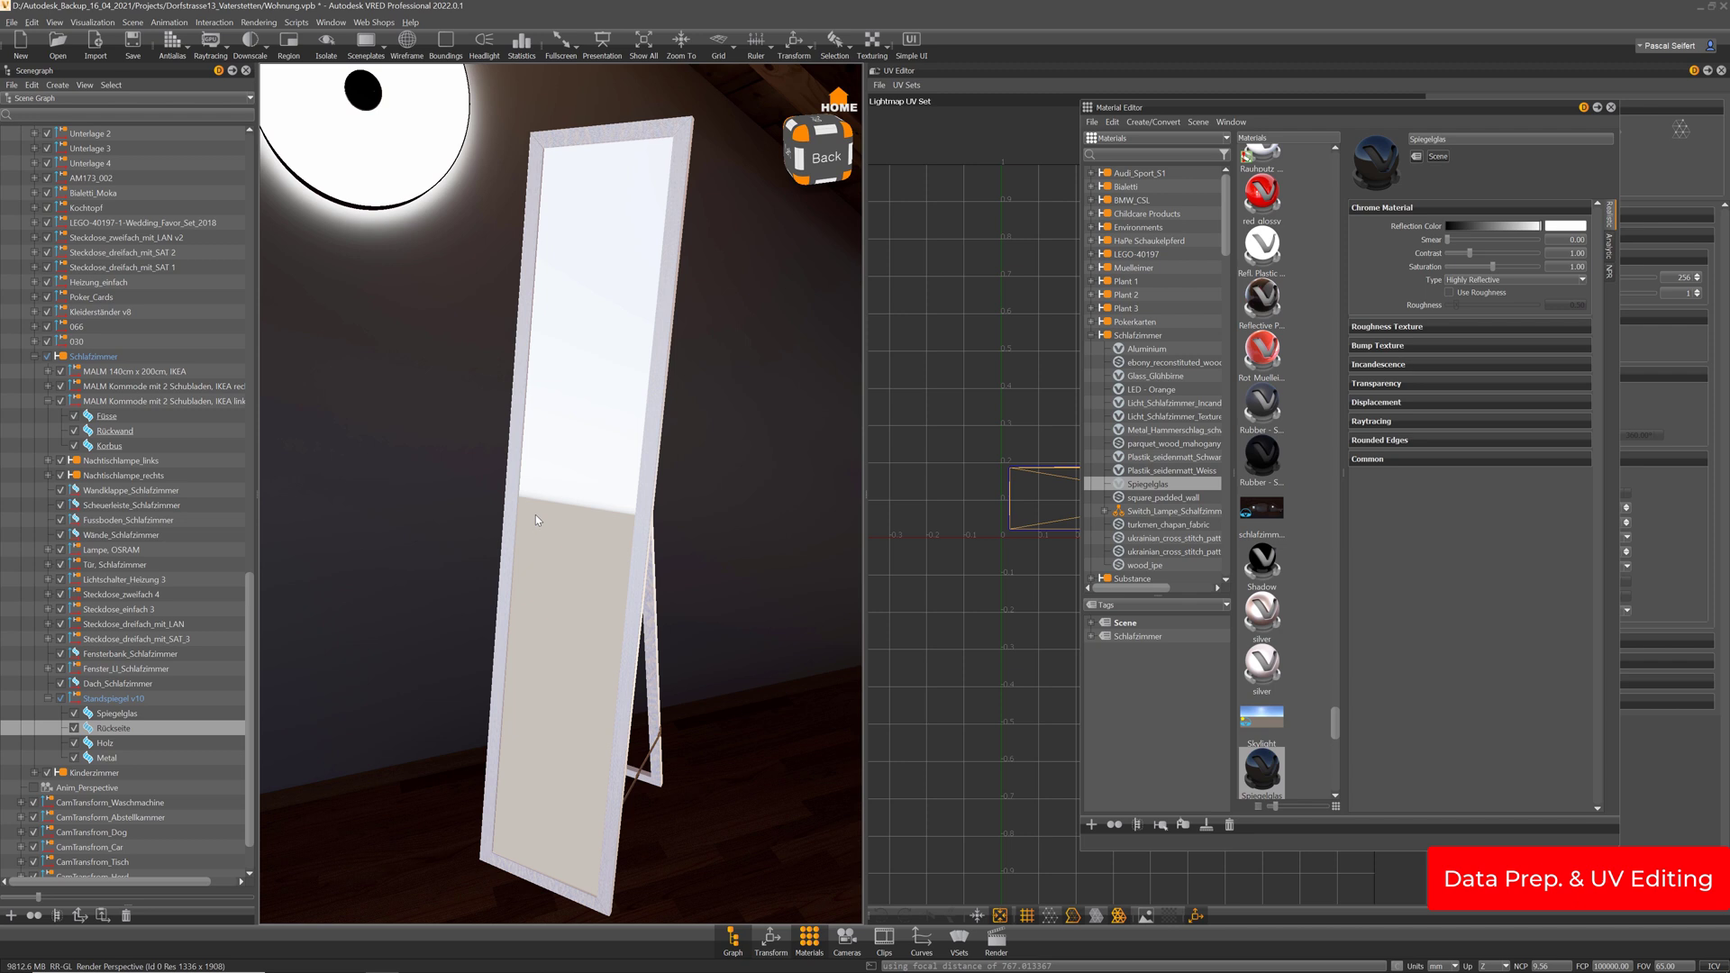
mouse_move(568, 544)
left_mouse_down()
mouse_move(582, 511)
mouse_move(577, 573)
mouse_move(560, 570)
mouse_move(588, 533)
mouse_move(586, 559)
left_mouse_up()
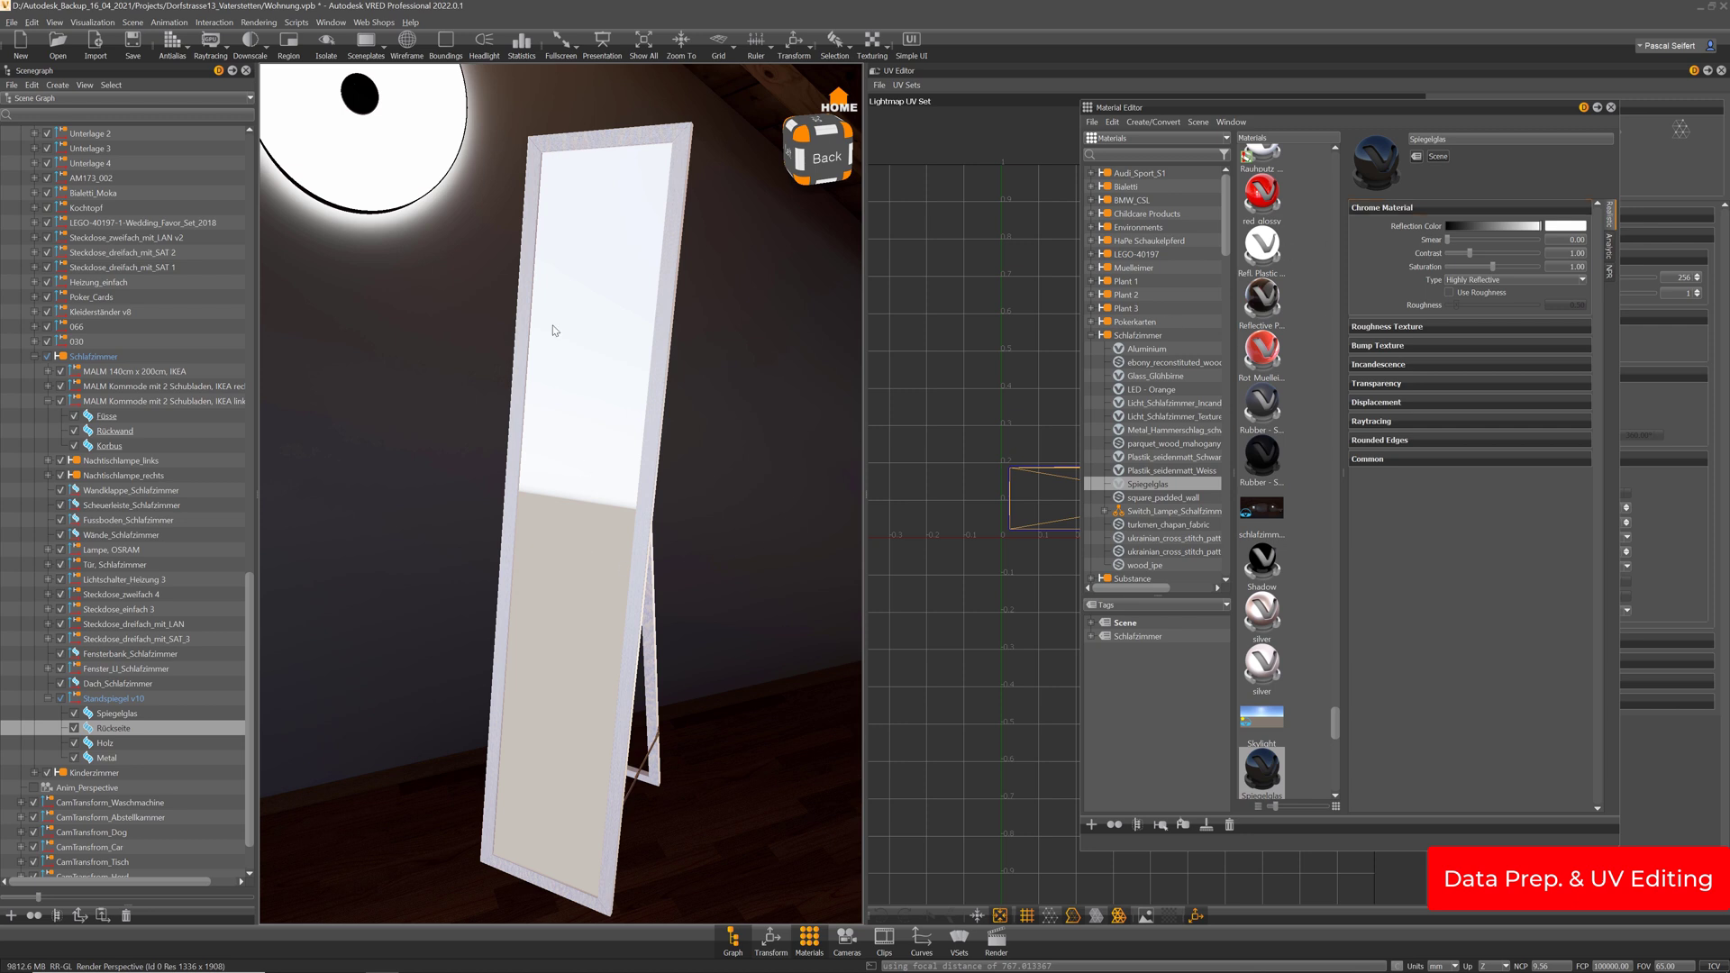
left_click_drag(557, 330, 823, 354)
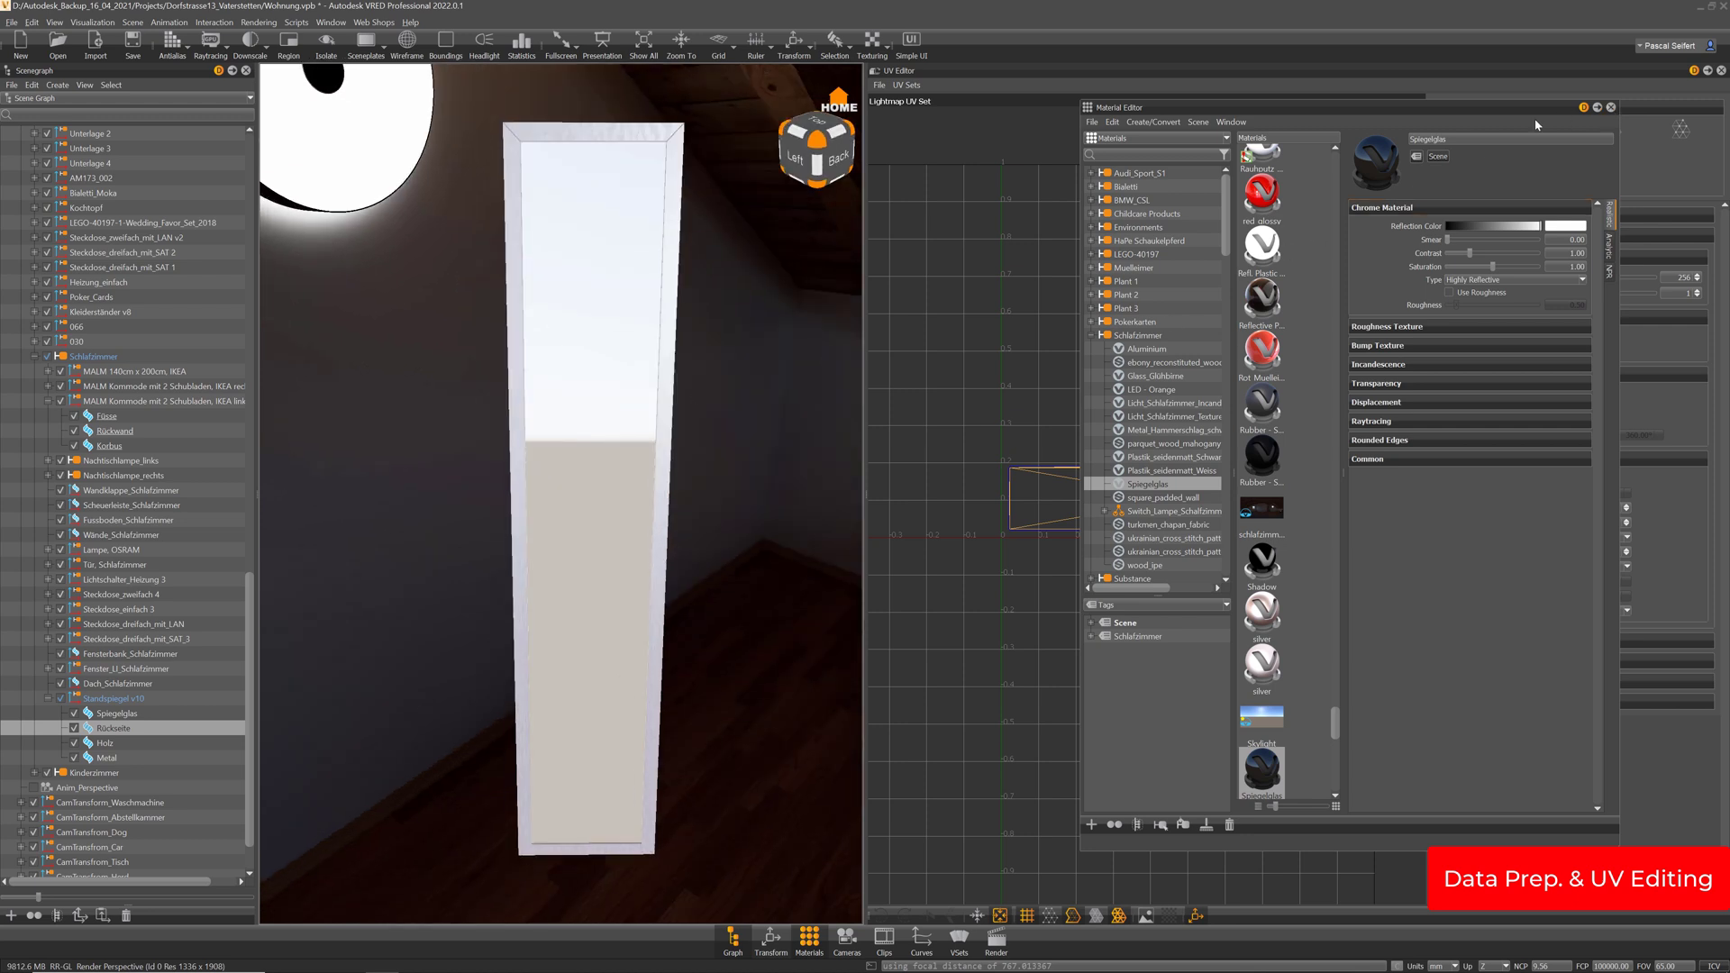
left_click(1611, 107)
left_click_drag(607, 255, 613, 374)
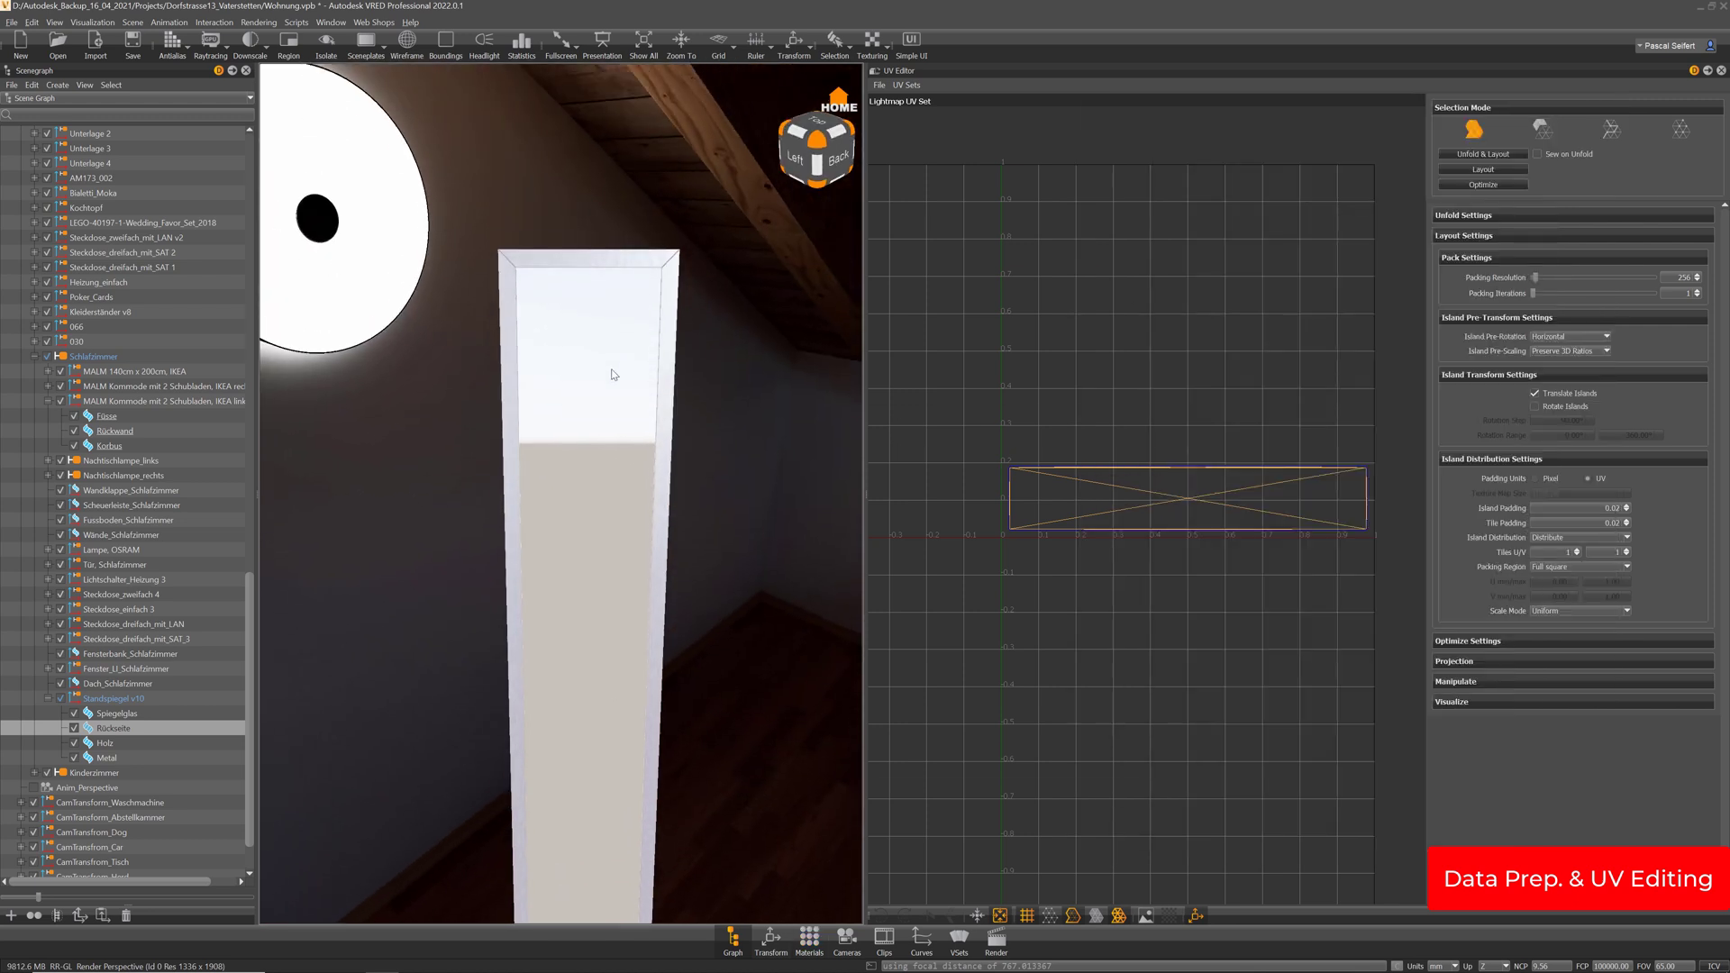
Pack the Holz and Metal lightmap UV islands with Layout
middle_click_drag(611, 369, 601, 443)
right_click_drag(590, 180, 650, 352)
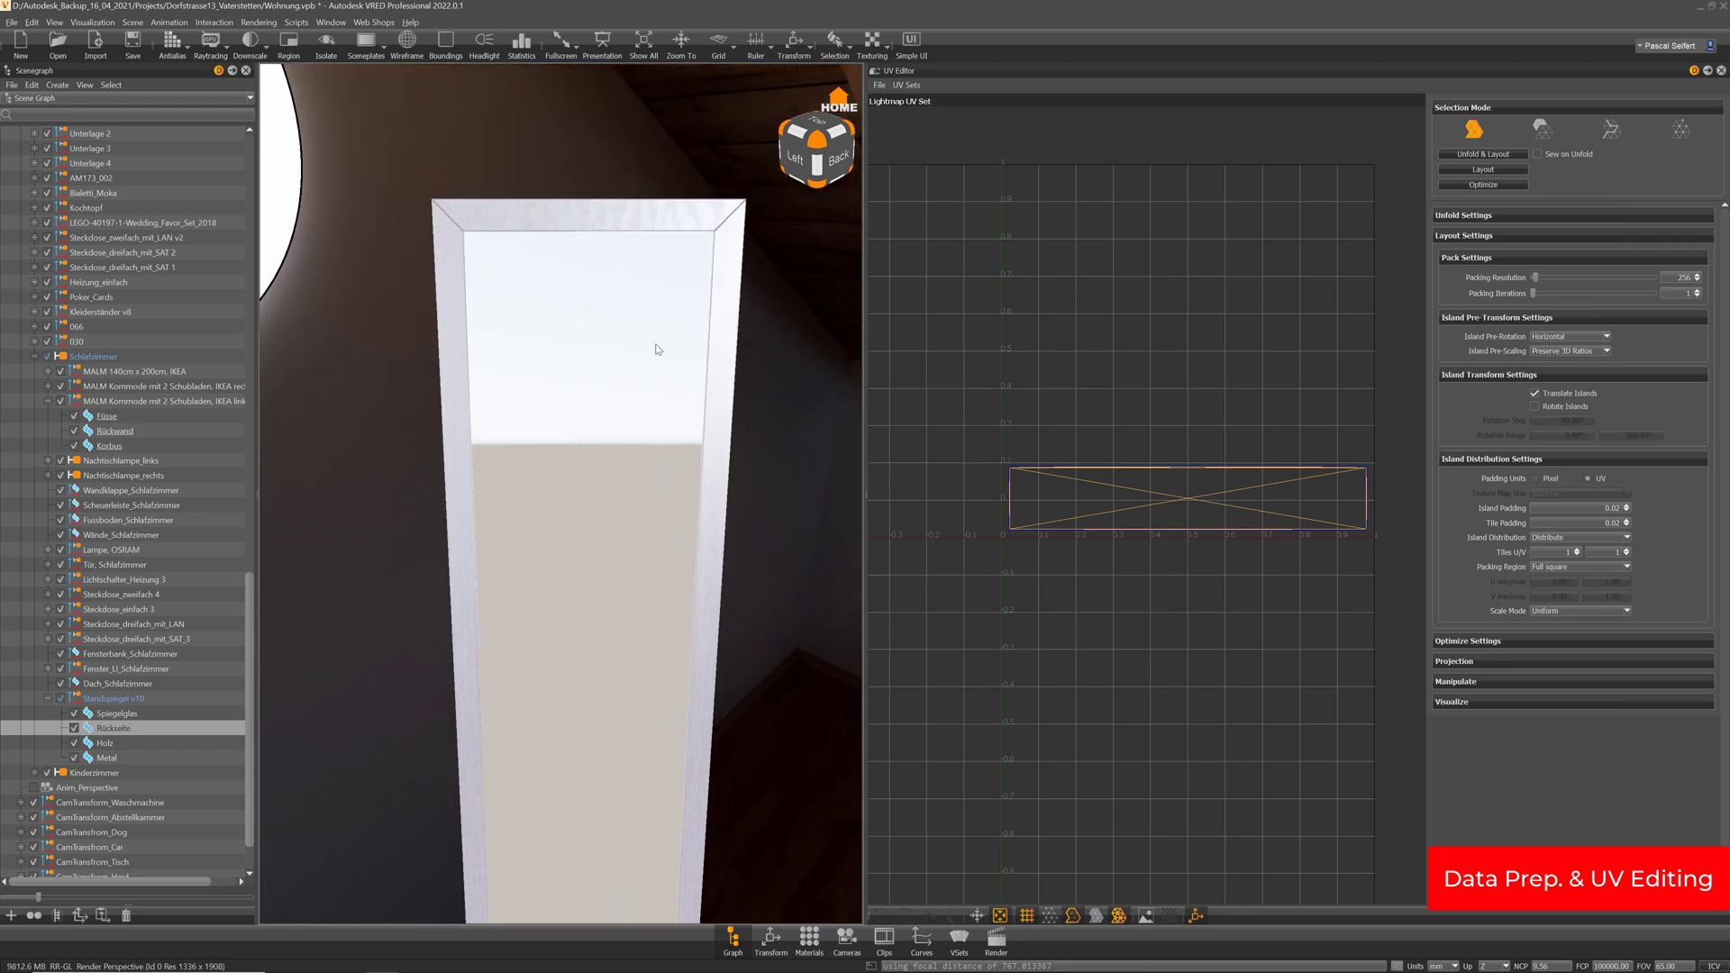
right_click_drag(708, 244, 681, 325)
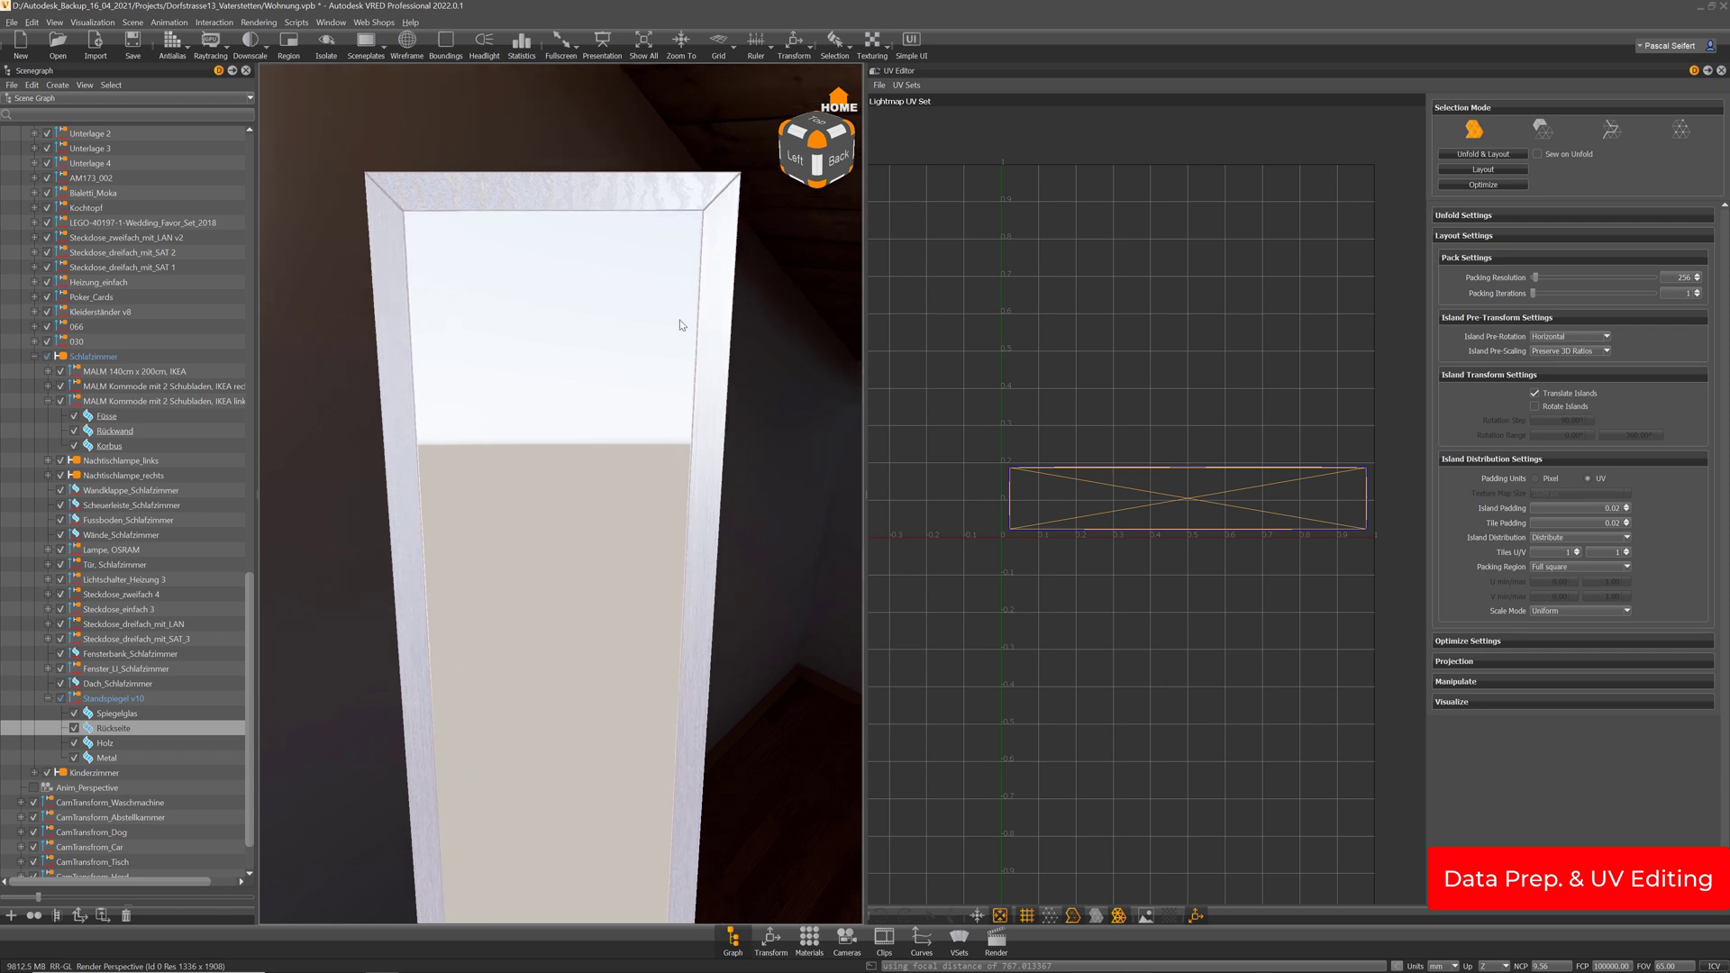
middle_click_drag(681, 325, 663, 343)
left_click(105, 744)
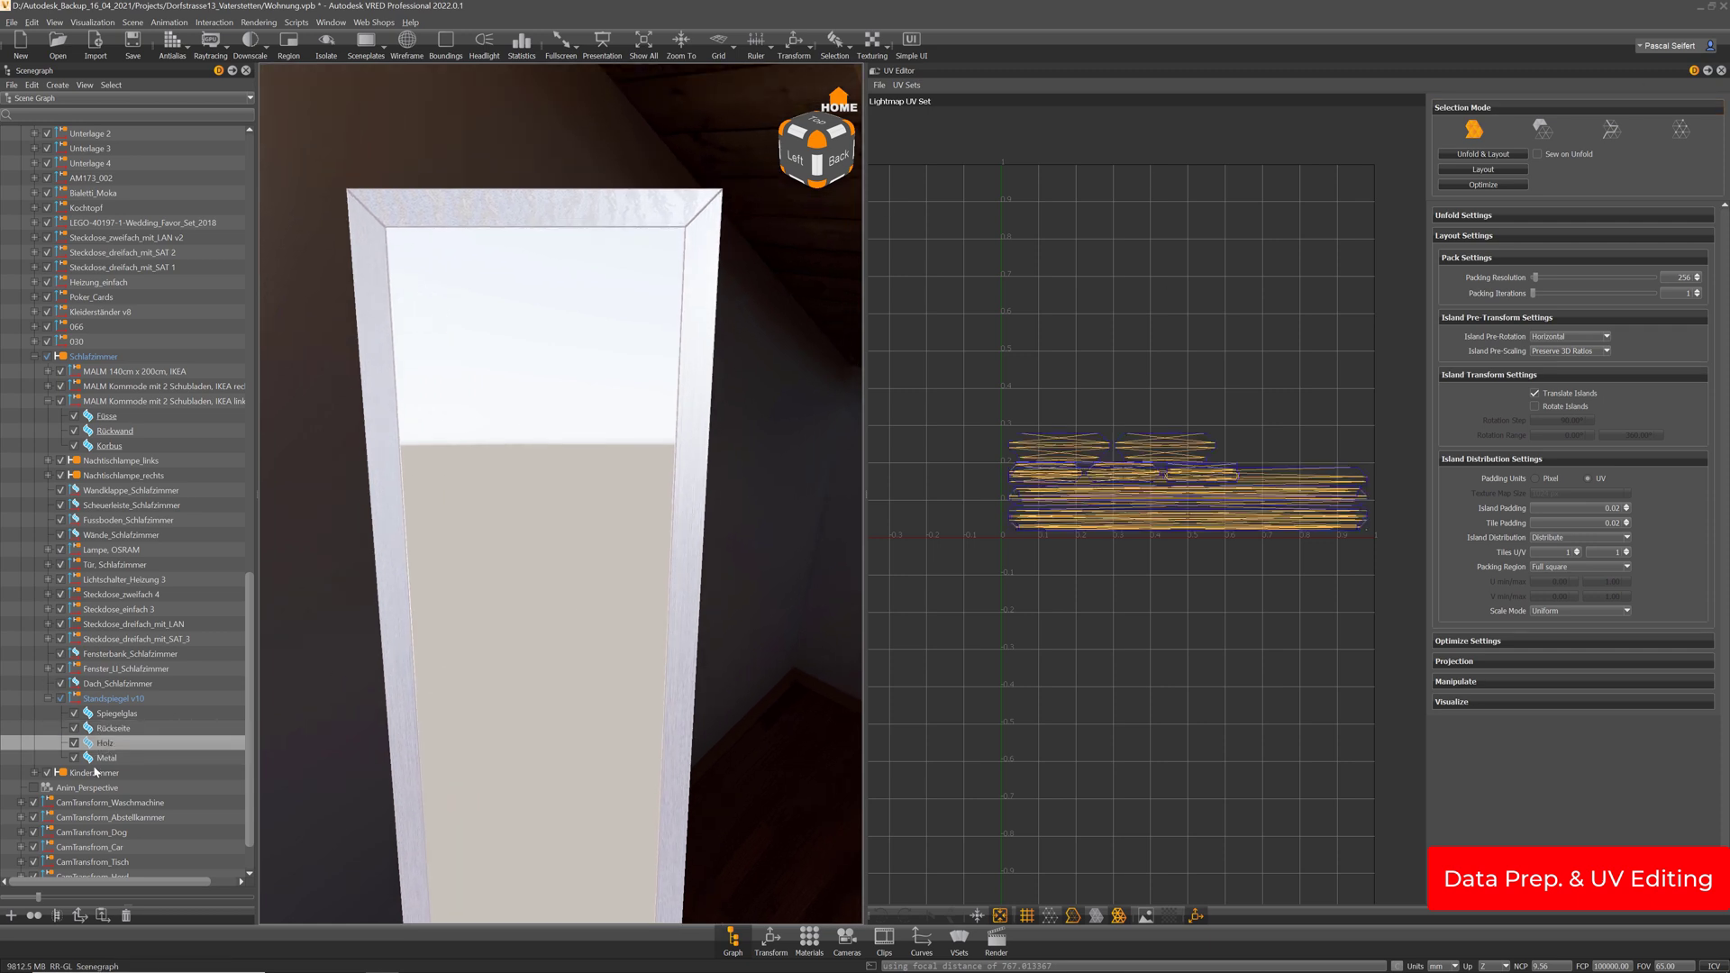
left_click(908, 85)
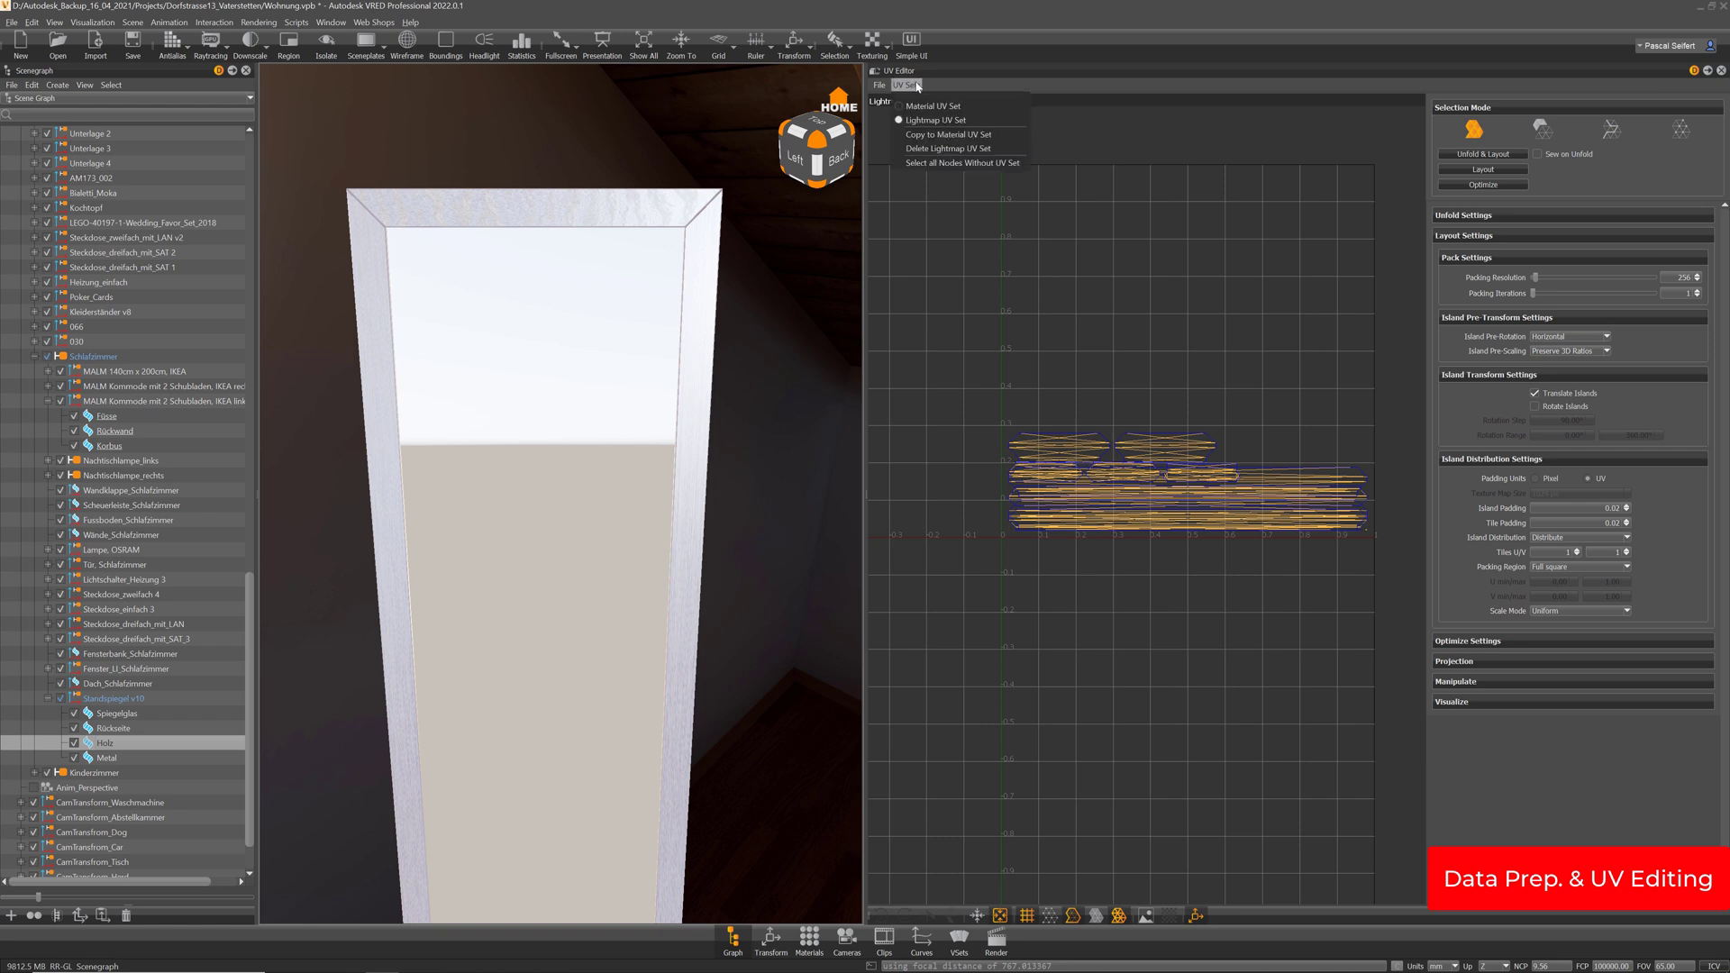
left_click(1091, 127)
left_click(1486, 170)
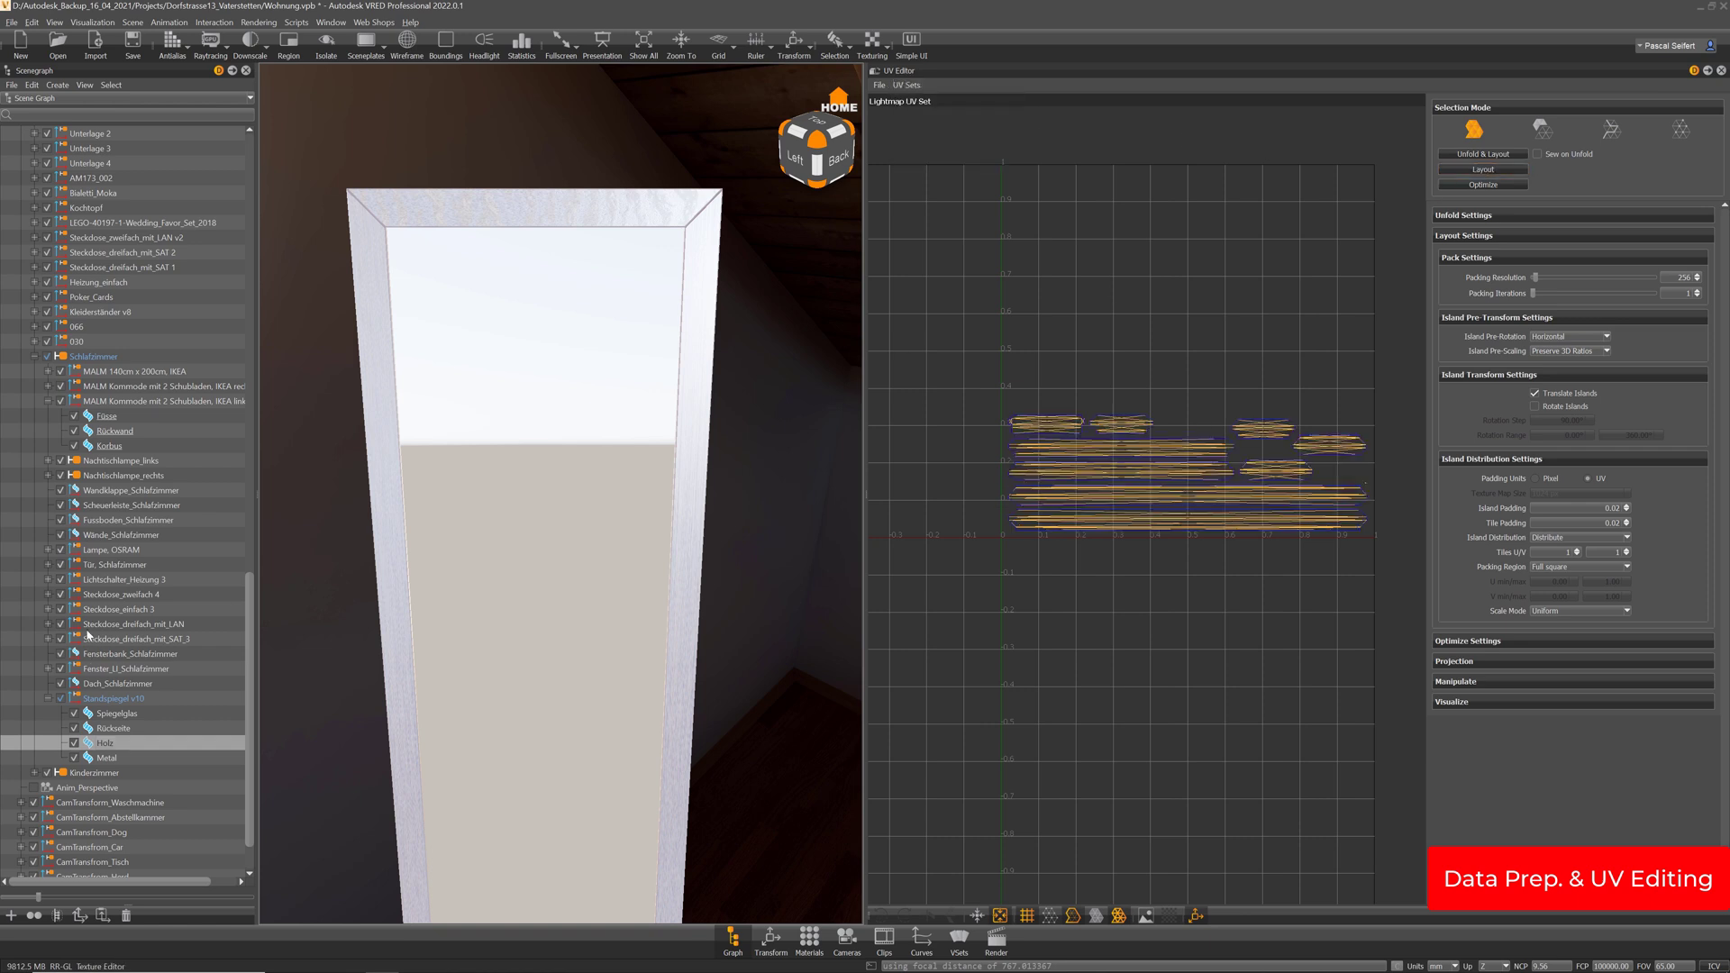
left_click(110, 759)
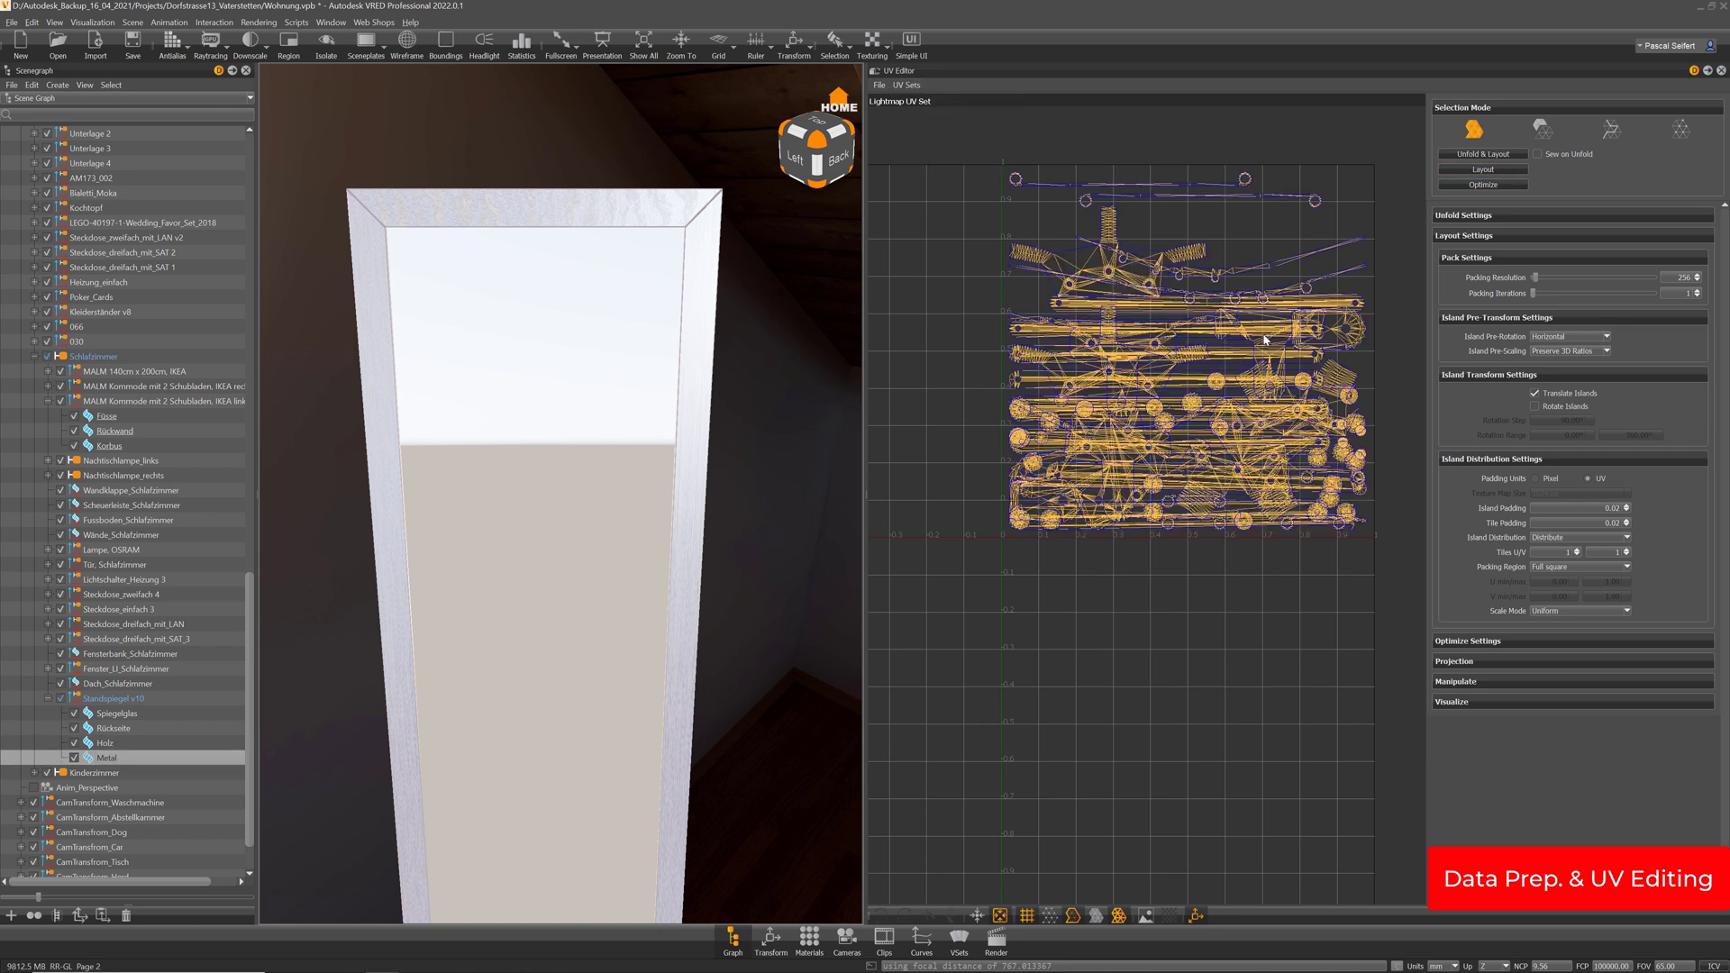
left_click(1493, 170)
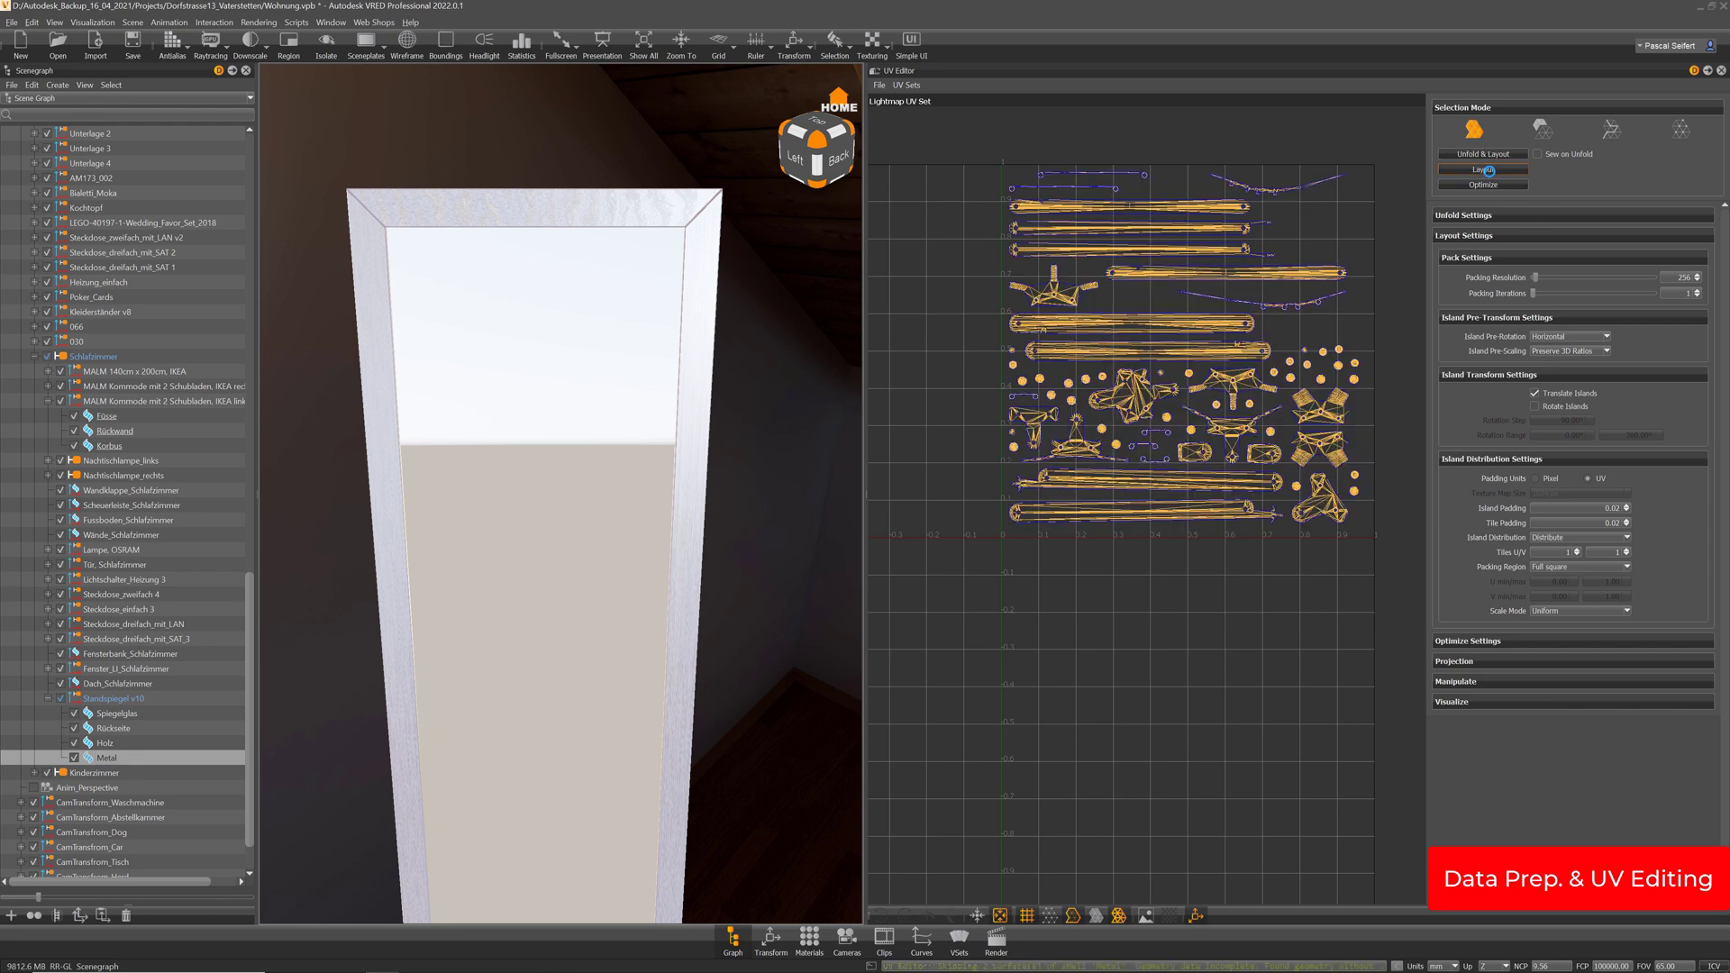
Copy the Holz lightmap UVs to the Material UV Set and display that set
left_click(90, 728)
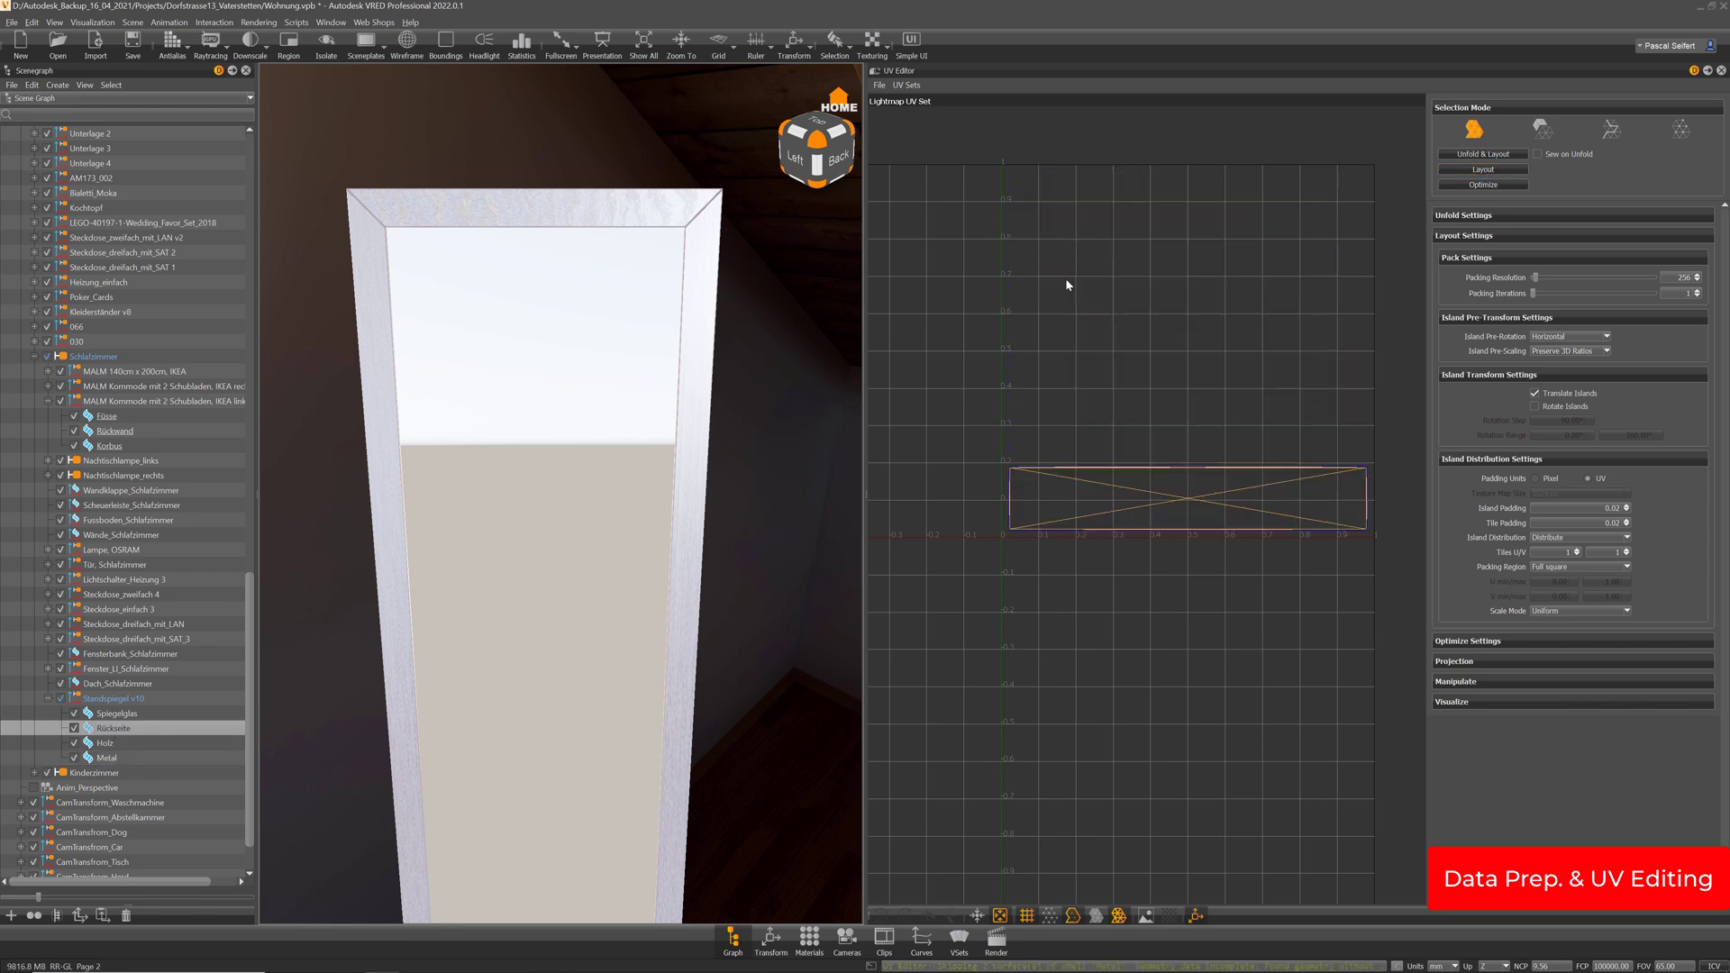
left_click(108, 716)
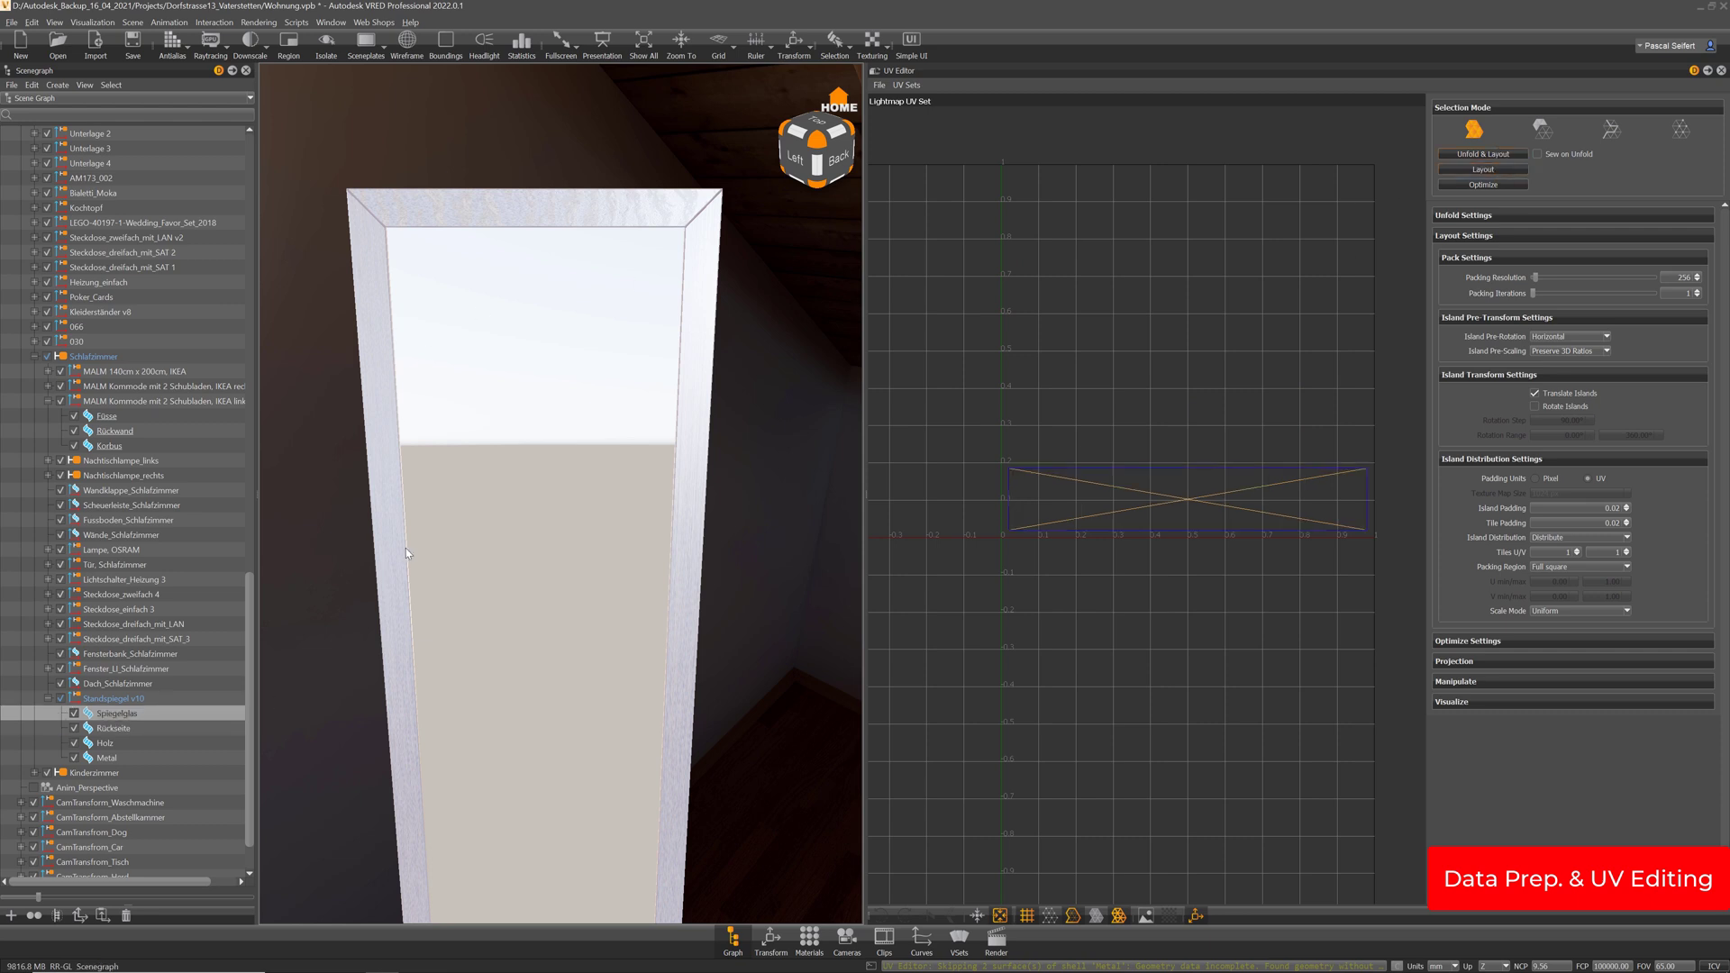
left_click_drag(538, 562, 402, 553)
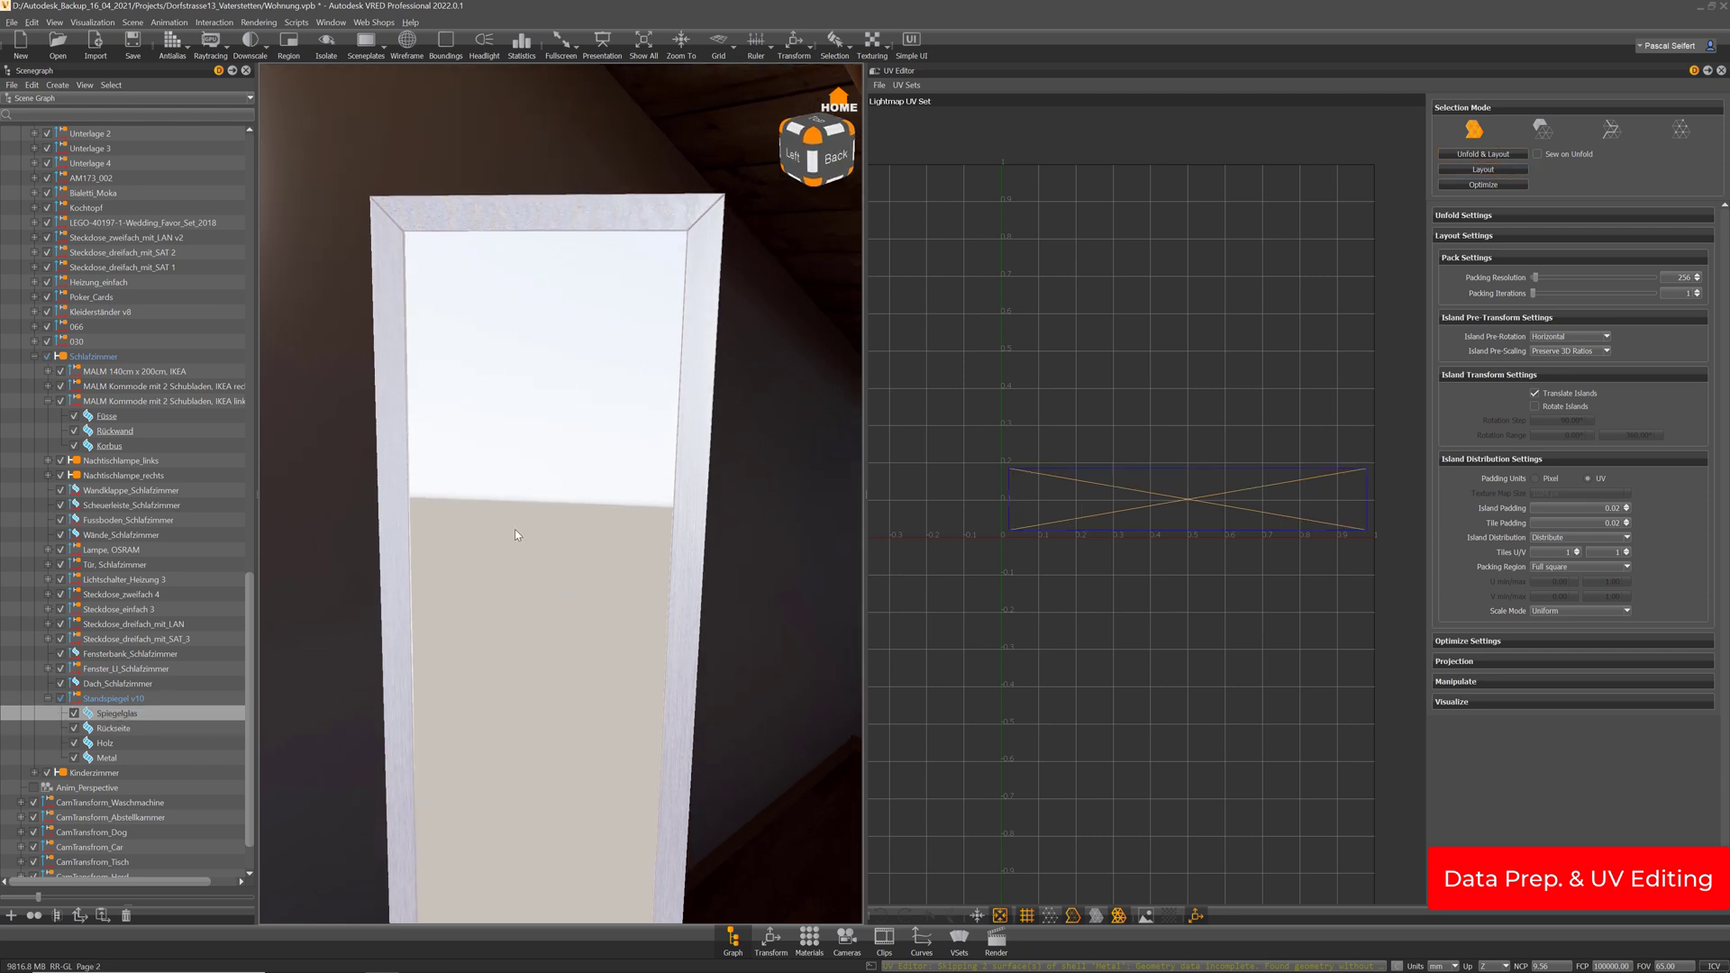
left_click(106, 744)
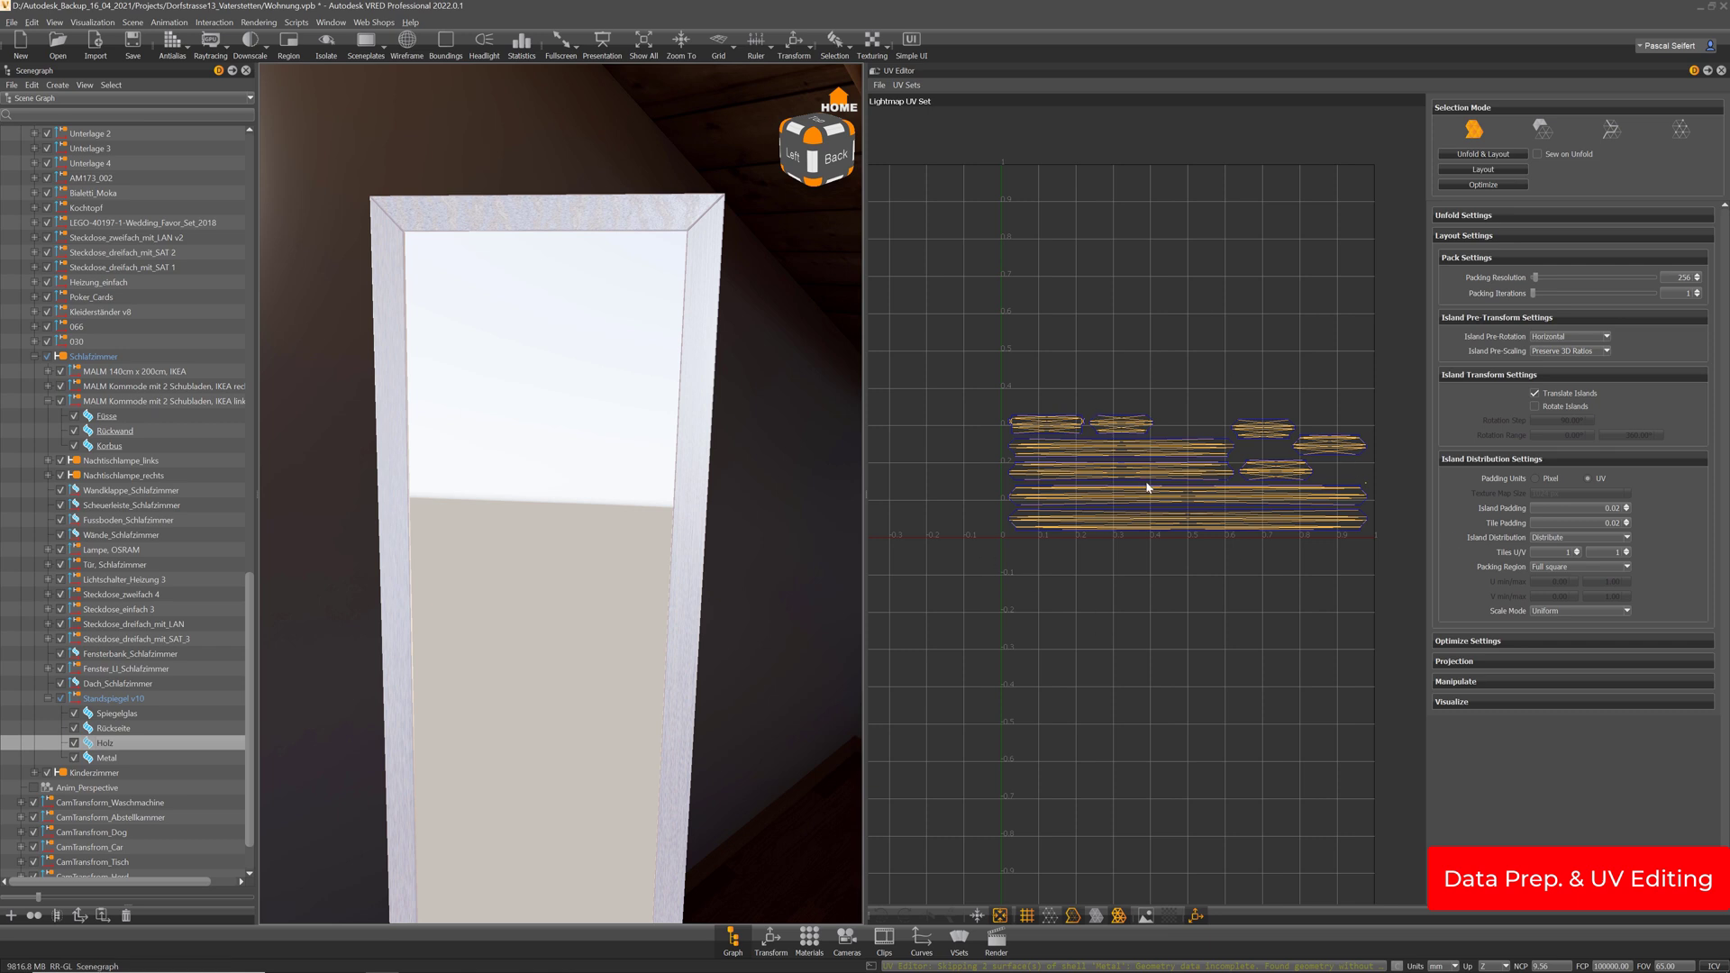
left_click(909, 87)
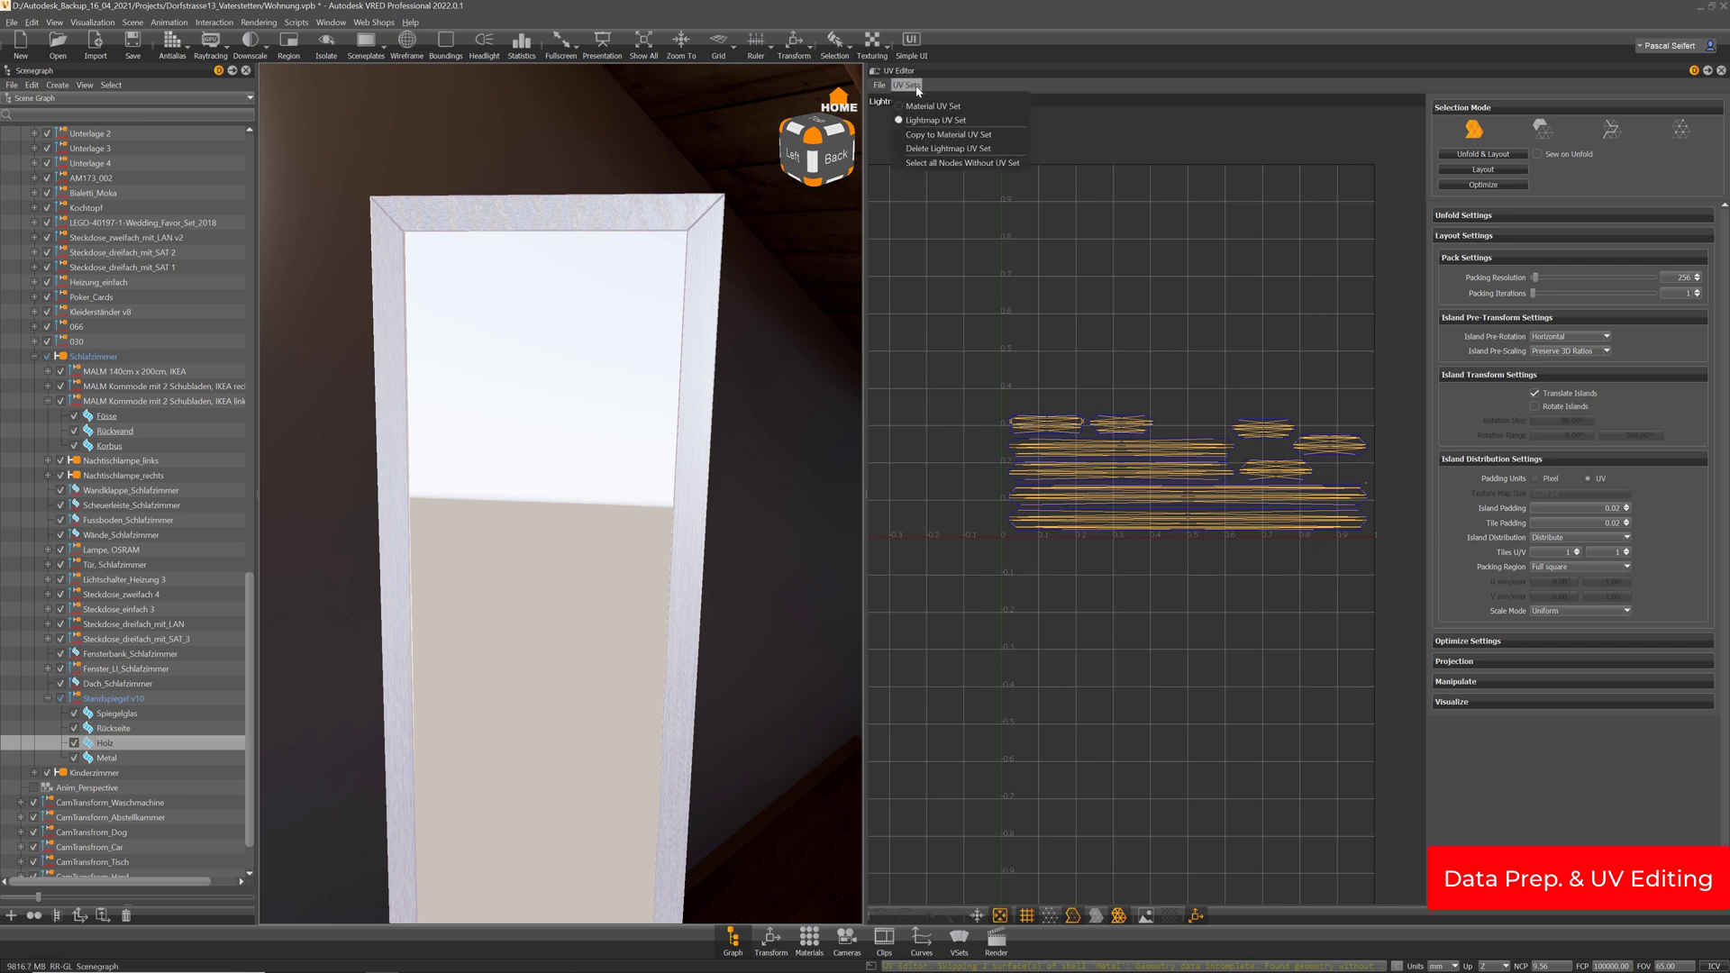
left_click(924, 141)
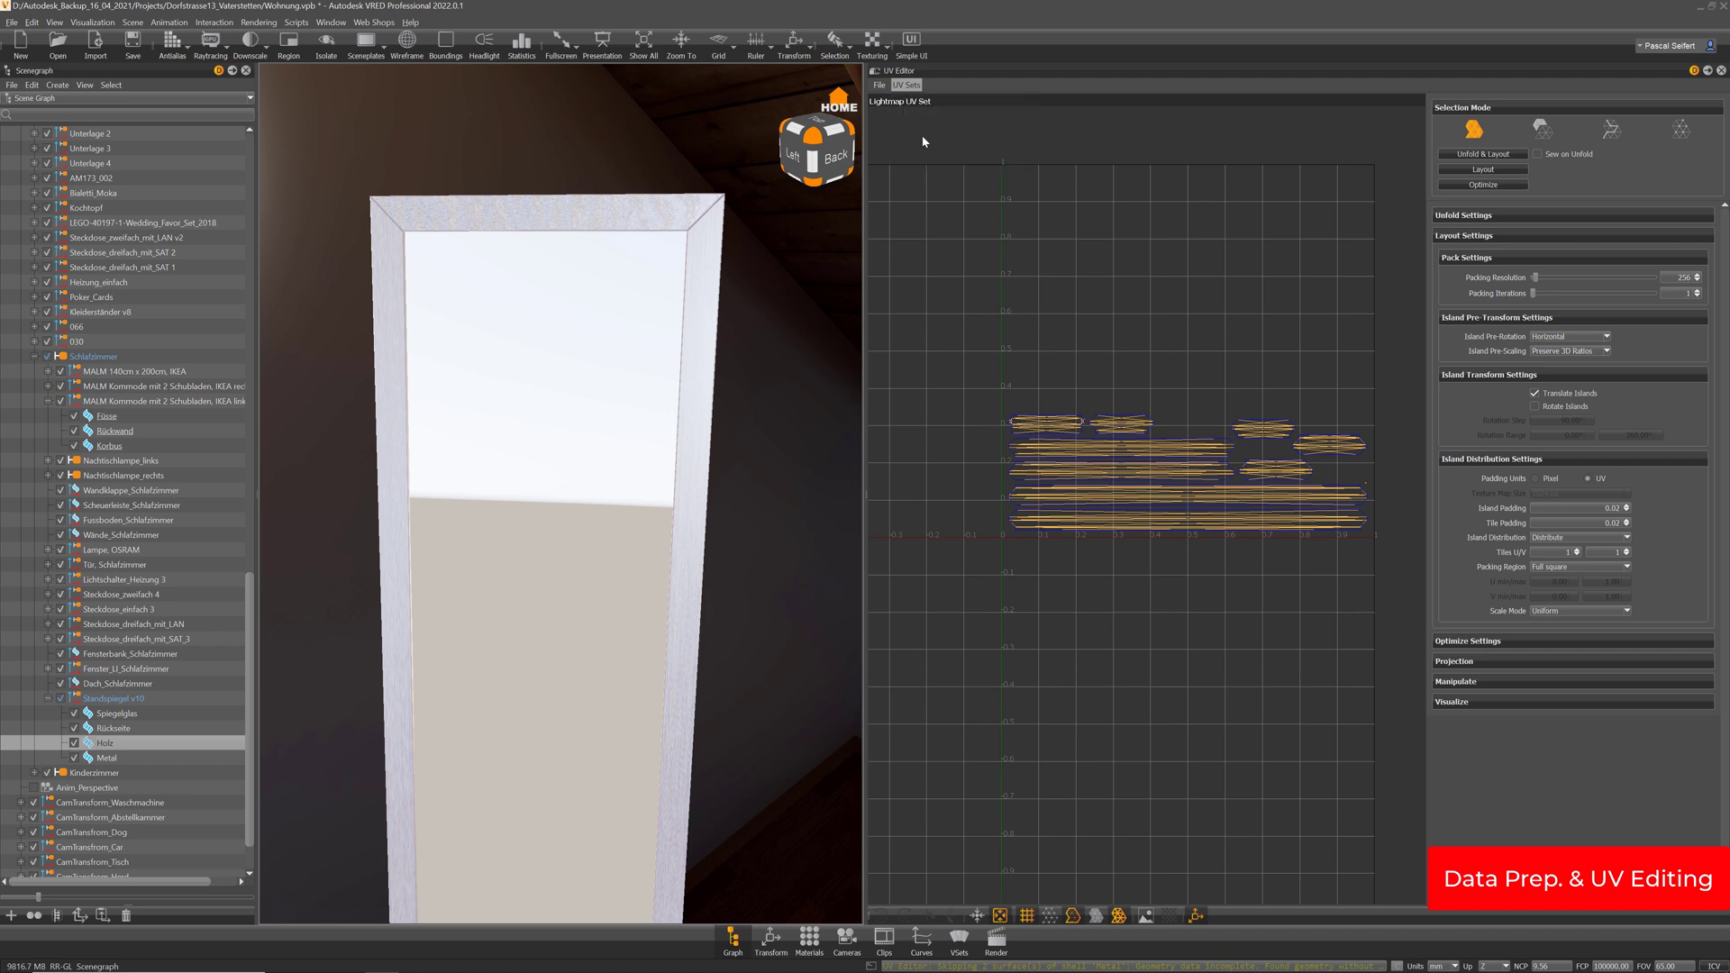
left_click(825, 511)
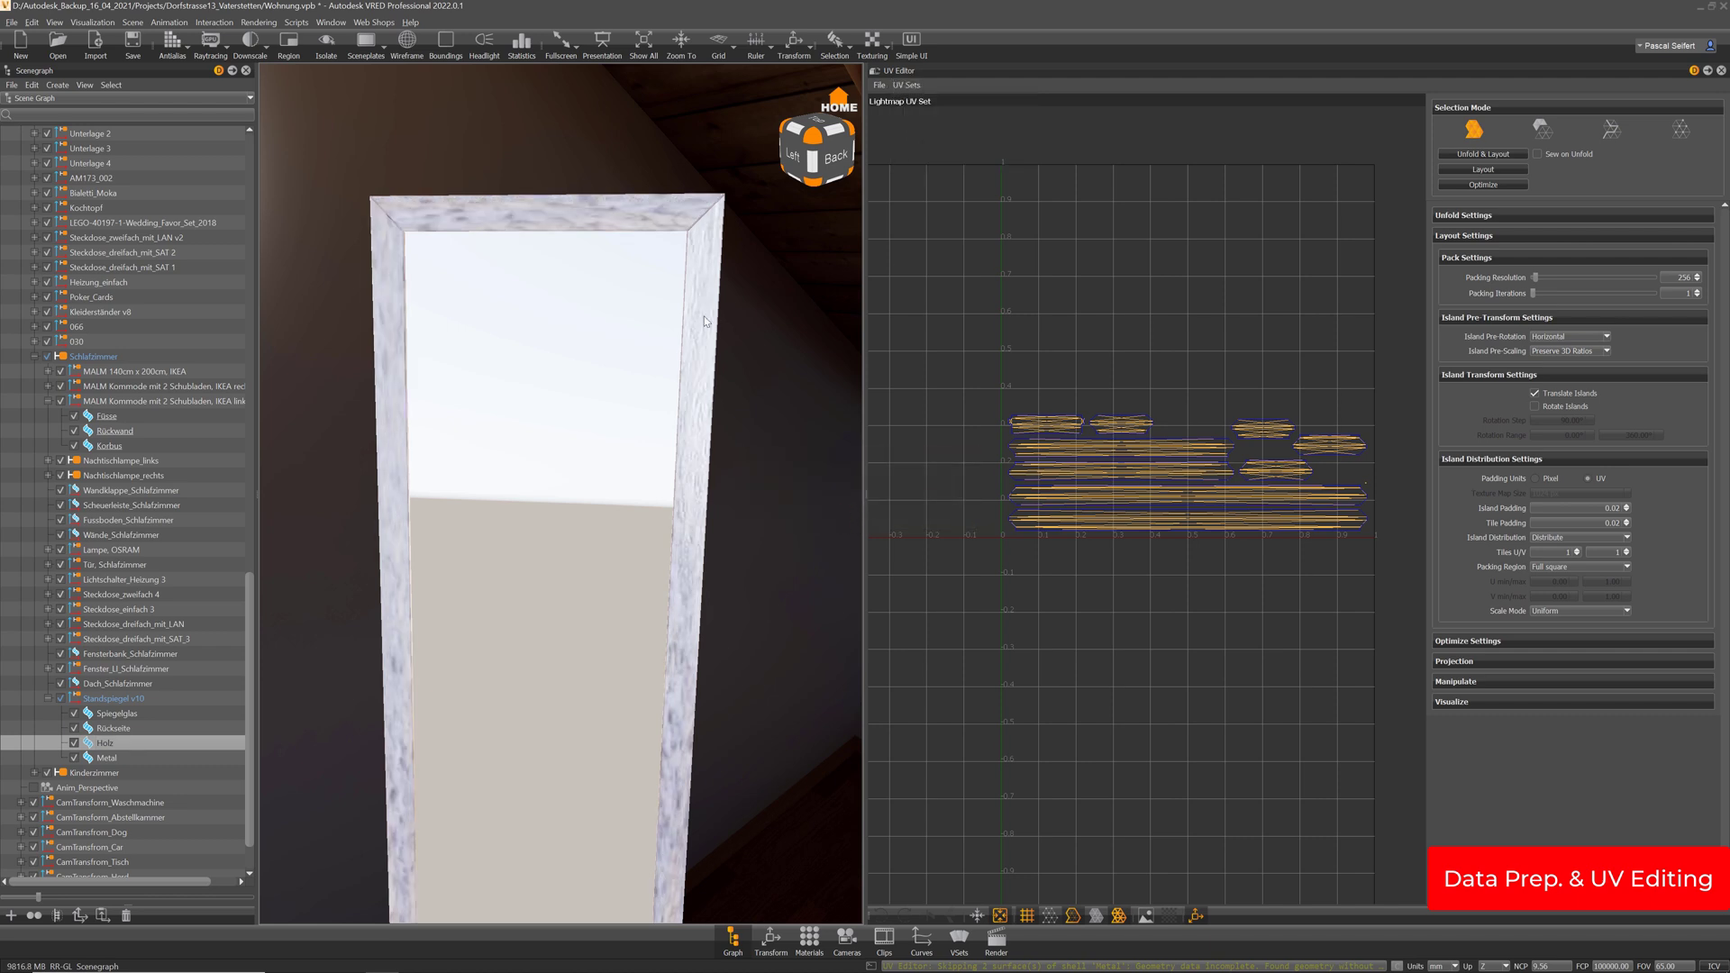
left_click(907, 84)
left_click(919, 106)
Apply World Scale to the Holz material UVs
left_click(1462, 664)
left_click(1465, 666)
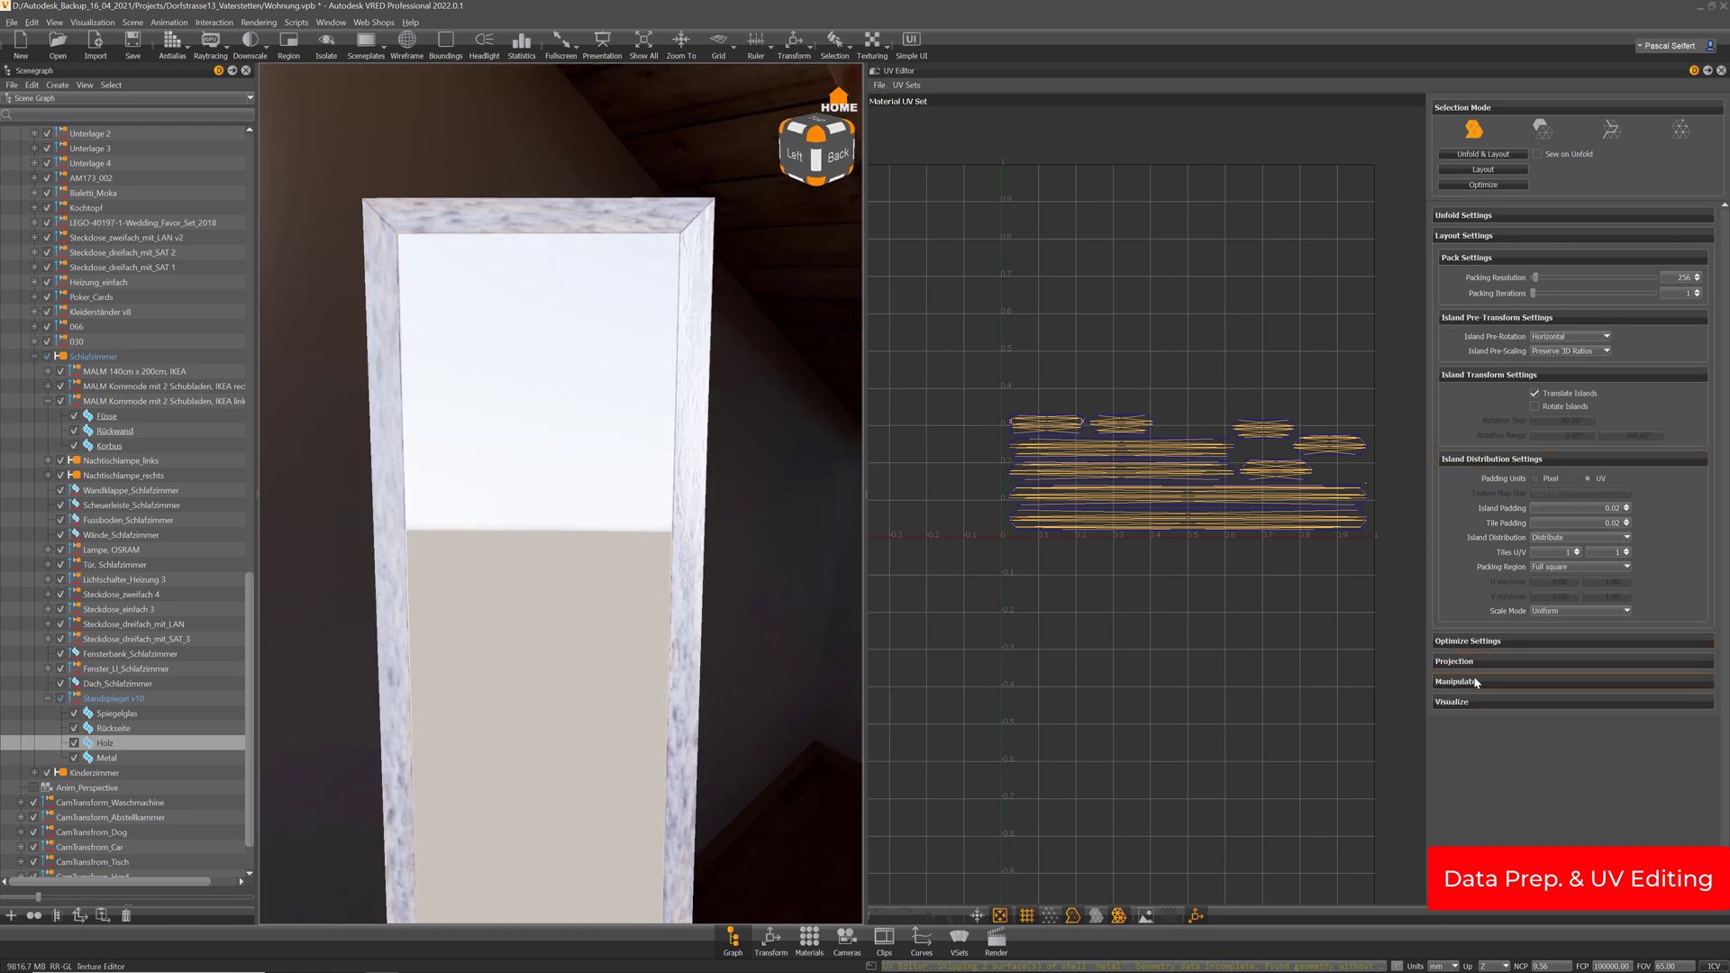
left_click(1474, 682)
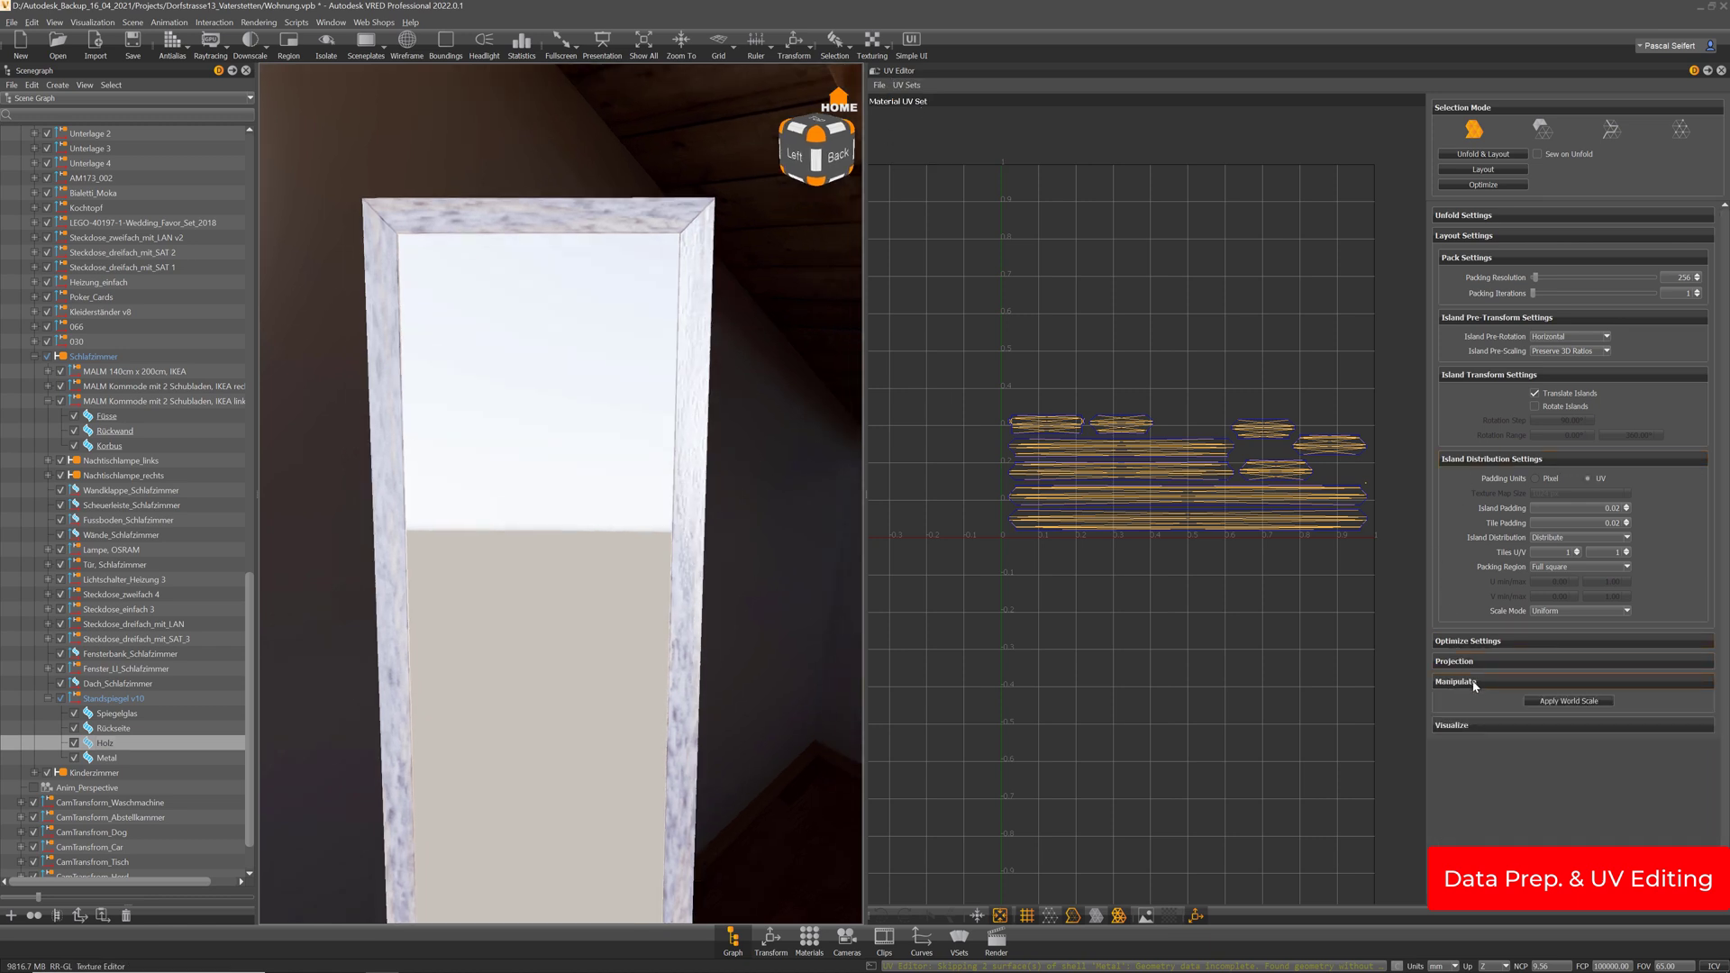
left_click(1590, 703)
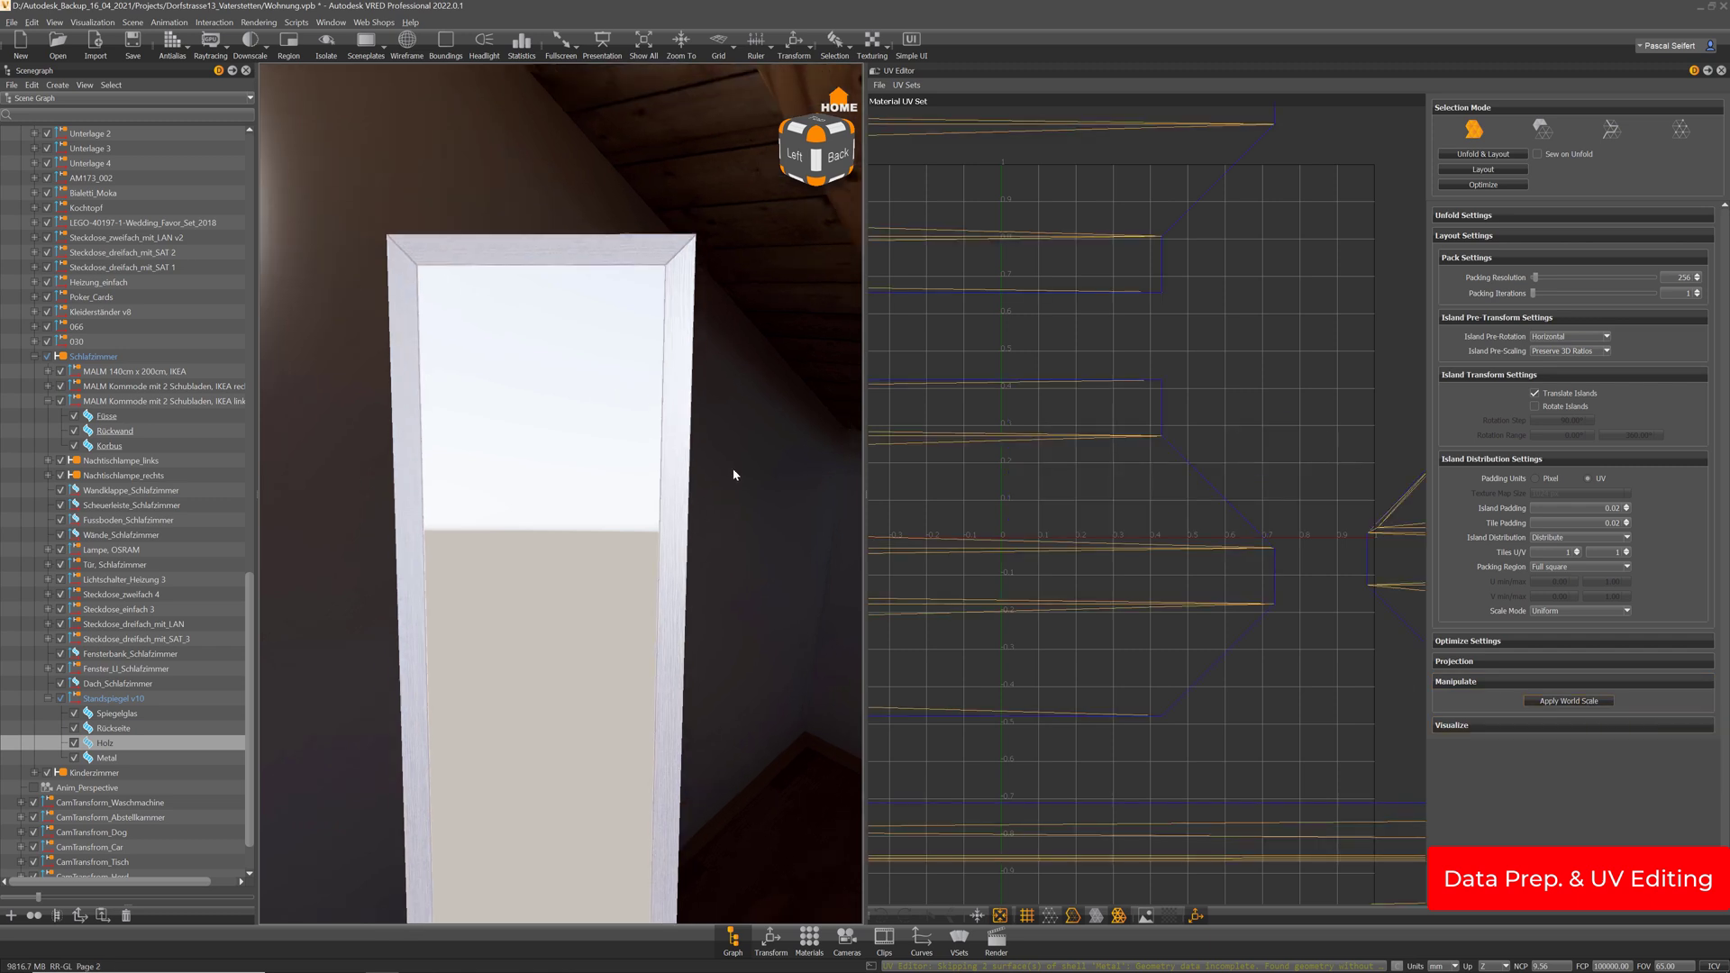
right_click_drag(734, 475, 759, 573)
middle_click_drag(773, 454, 766, 507)
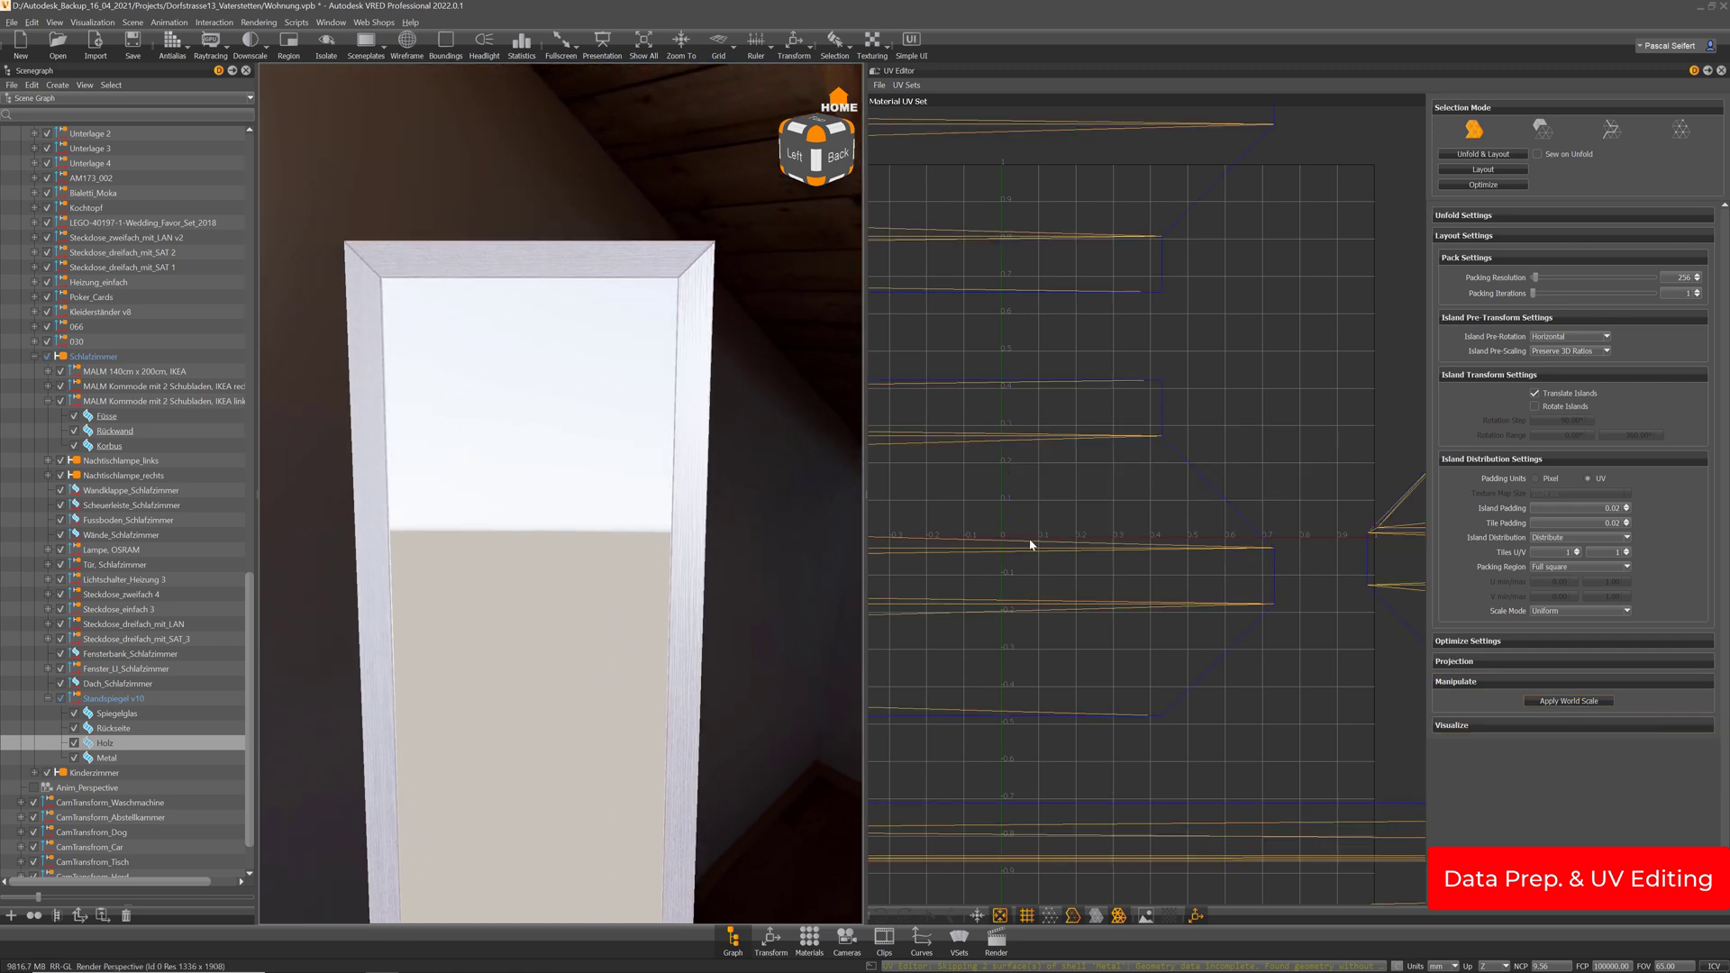
scroll(1289, 634, "down", 8)
Enable Show Texture to display the wood behind the UVs, then open the Material Editor
left_click(1477, 727)
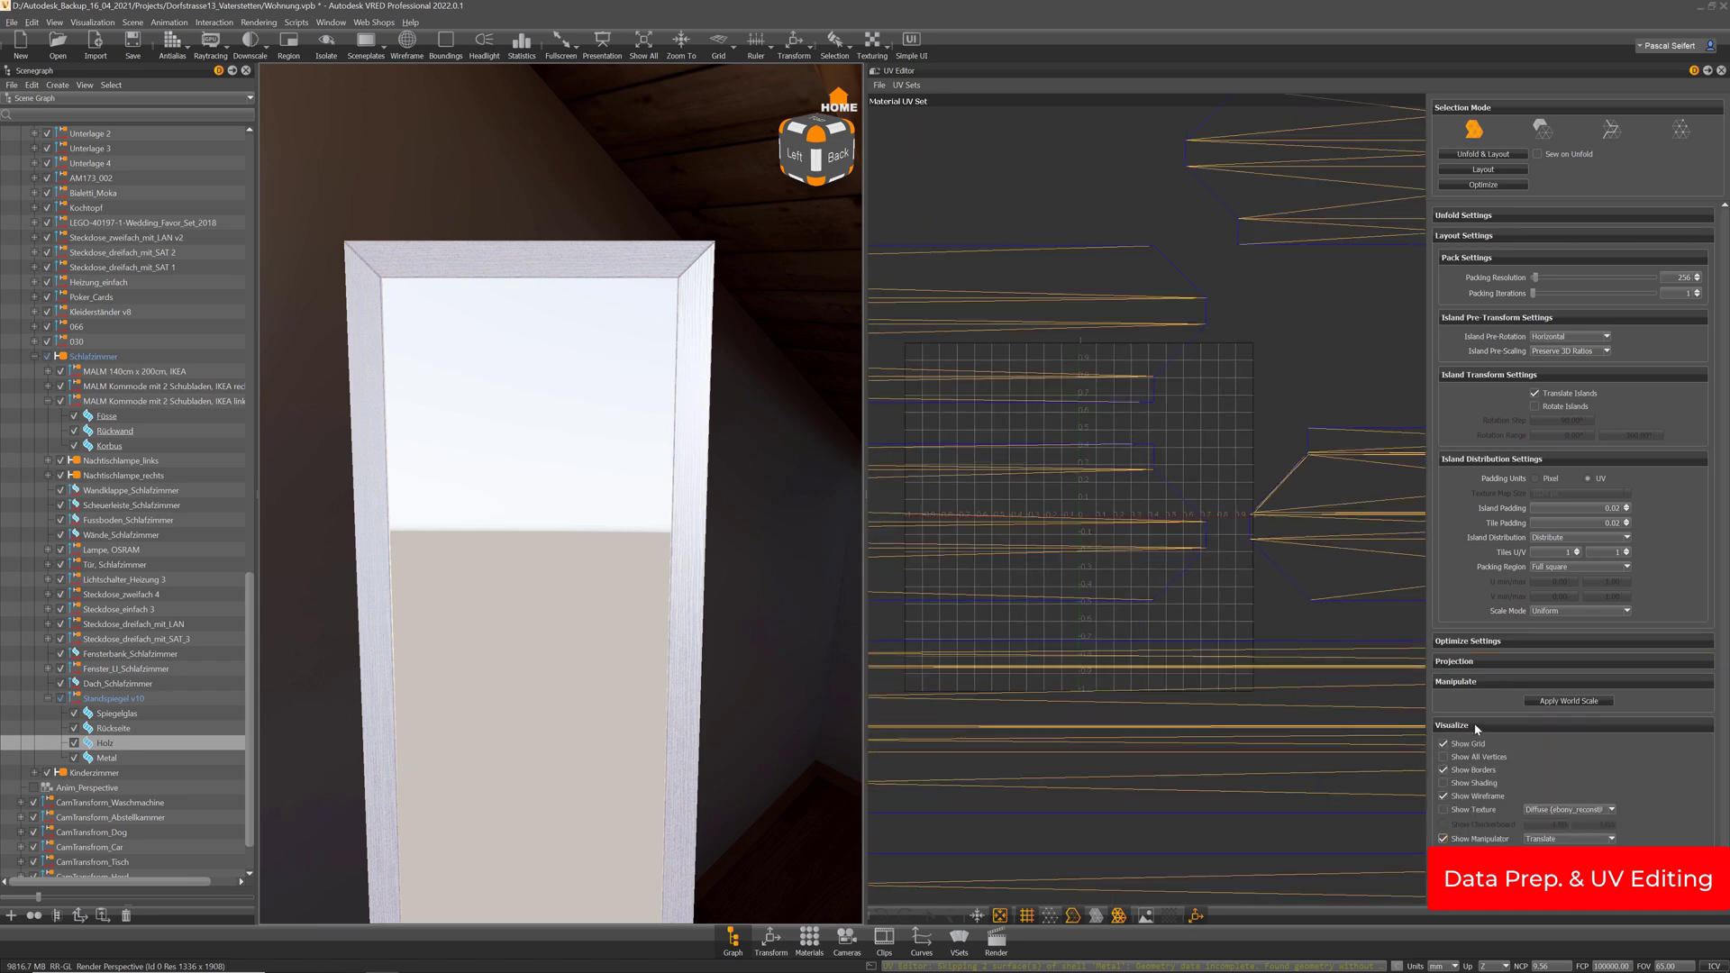
left_click(1444, 810)
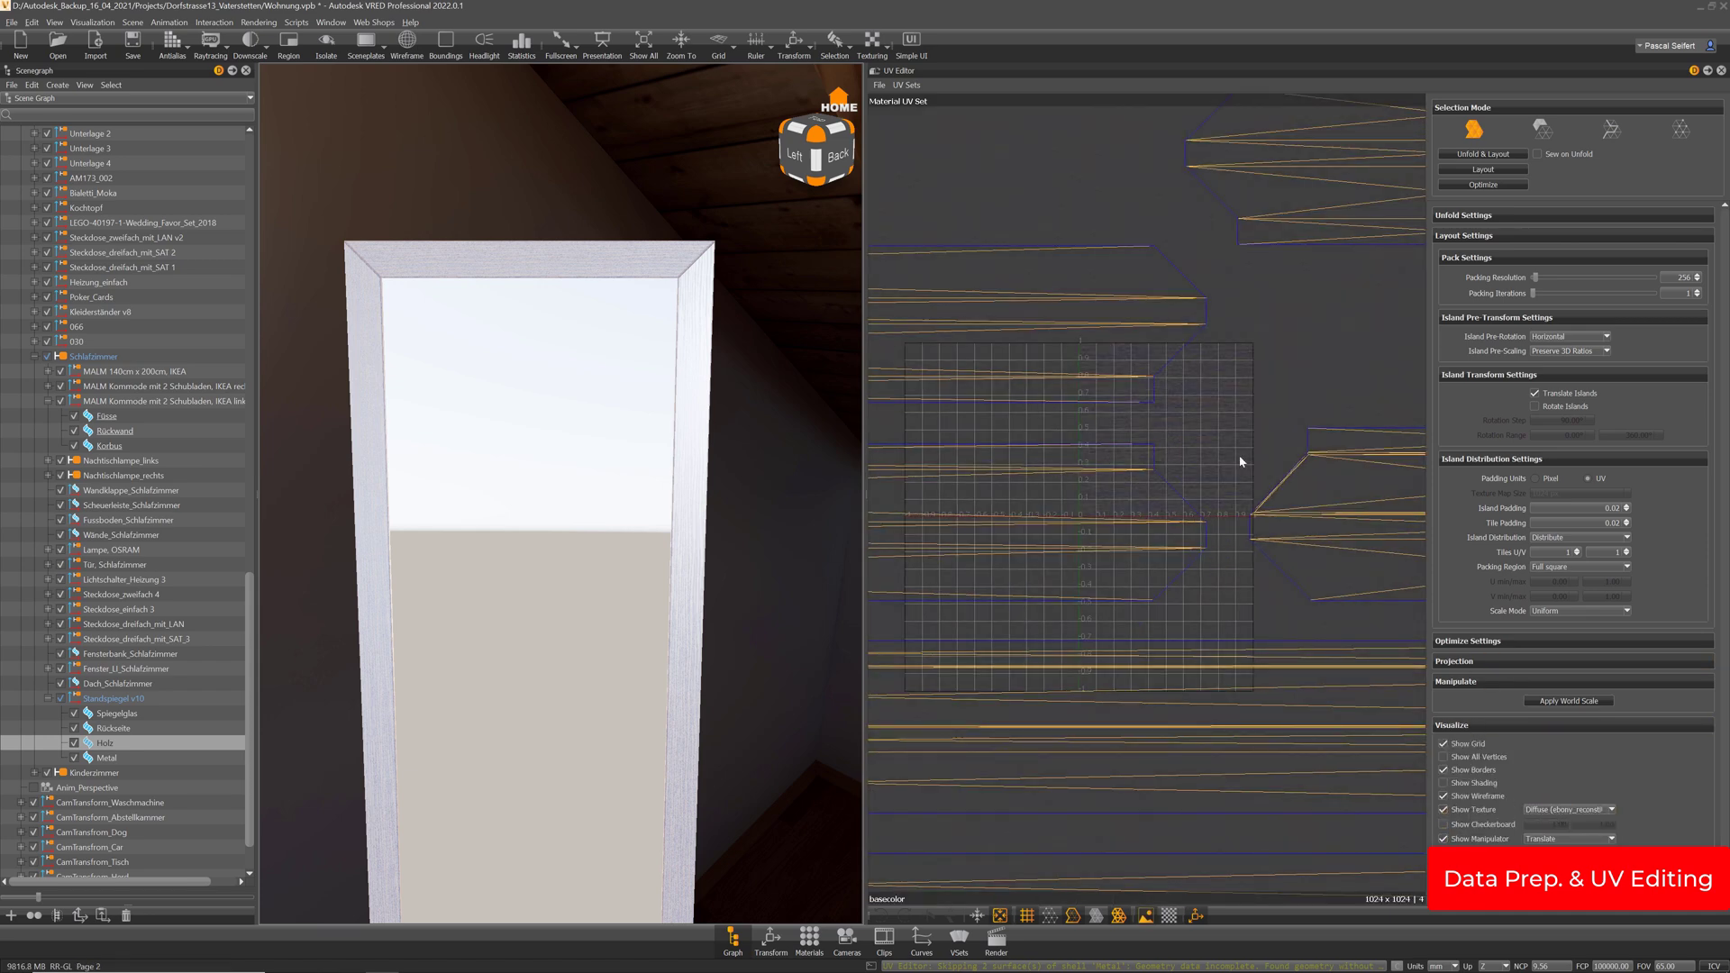
scroll(1236, 438, "up", 5)
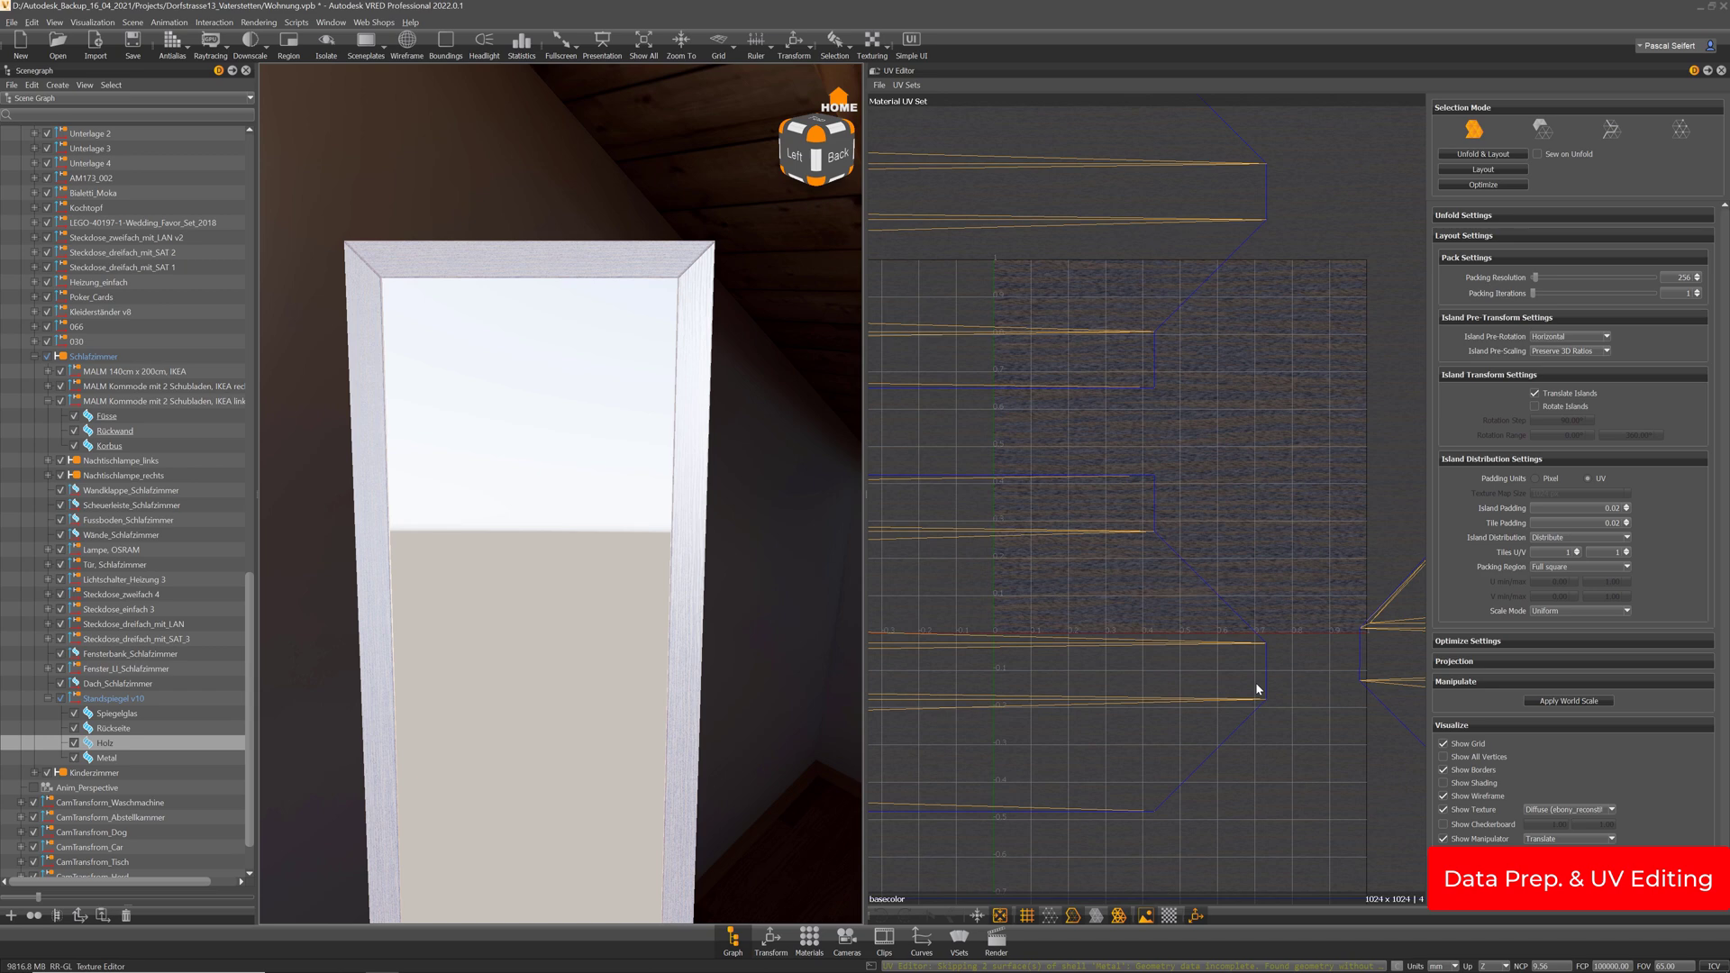
left_click(809, 941)
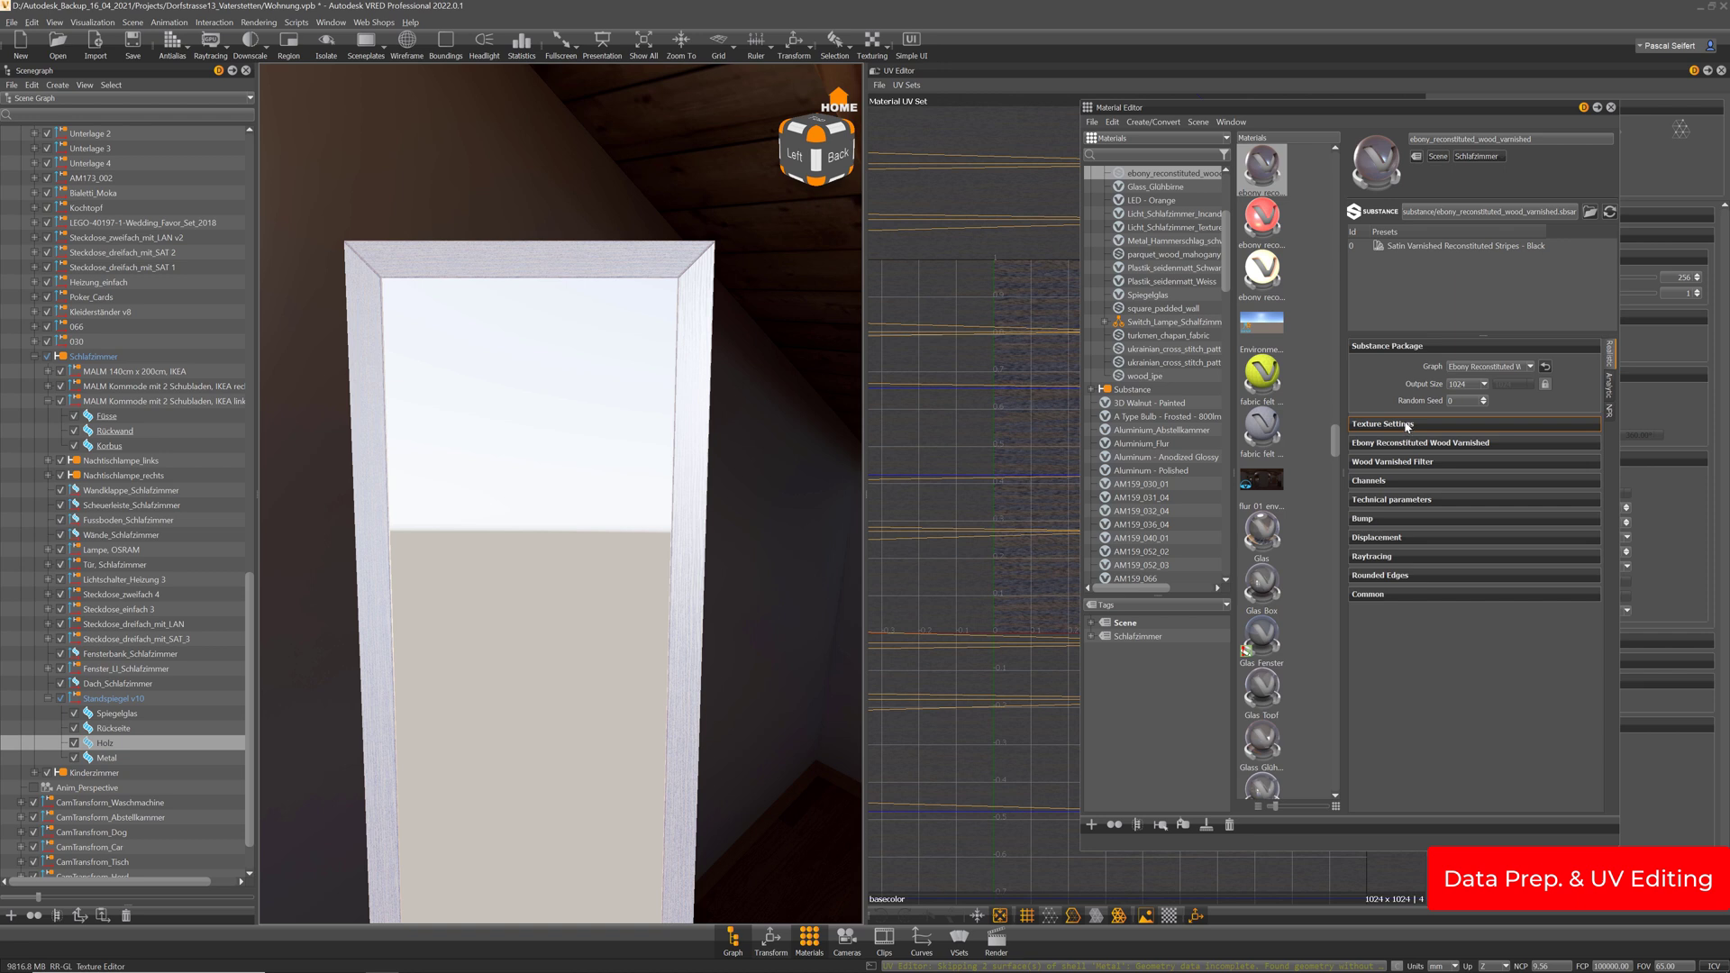
Expand the ebony wood material's Texture Settings, then close the Material Editor
left_click(1408, 424)
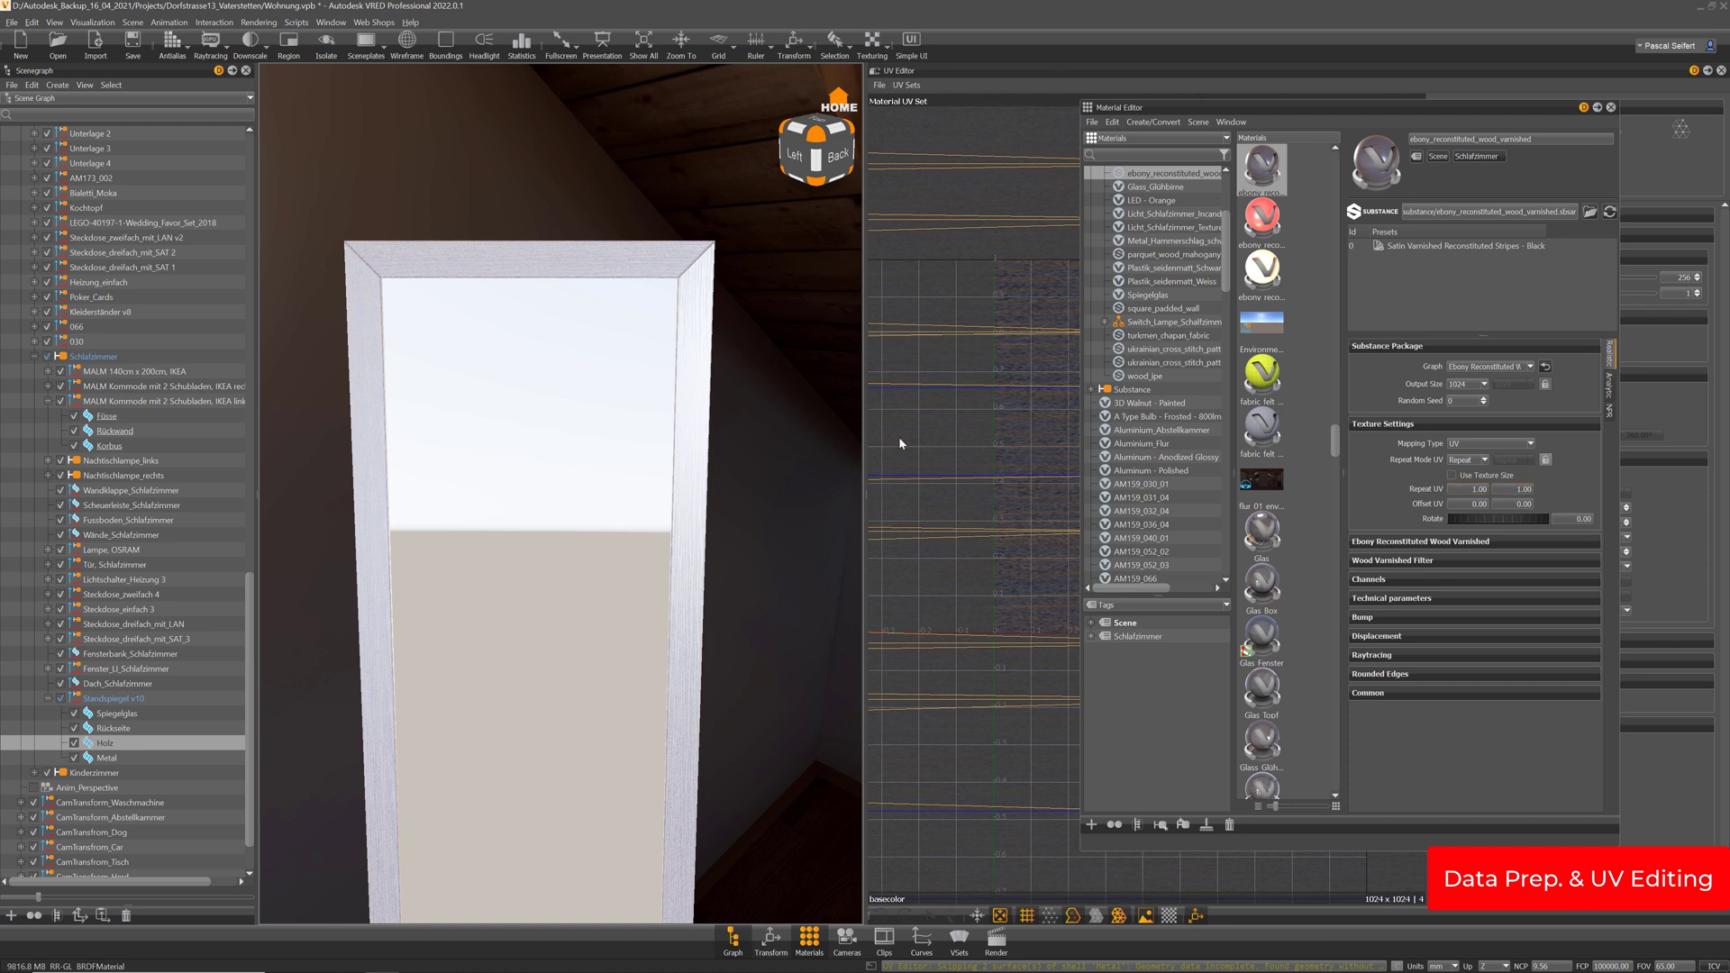
middle_click_drag(721, 496, 785, 492)
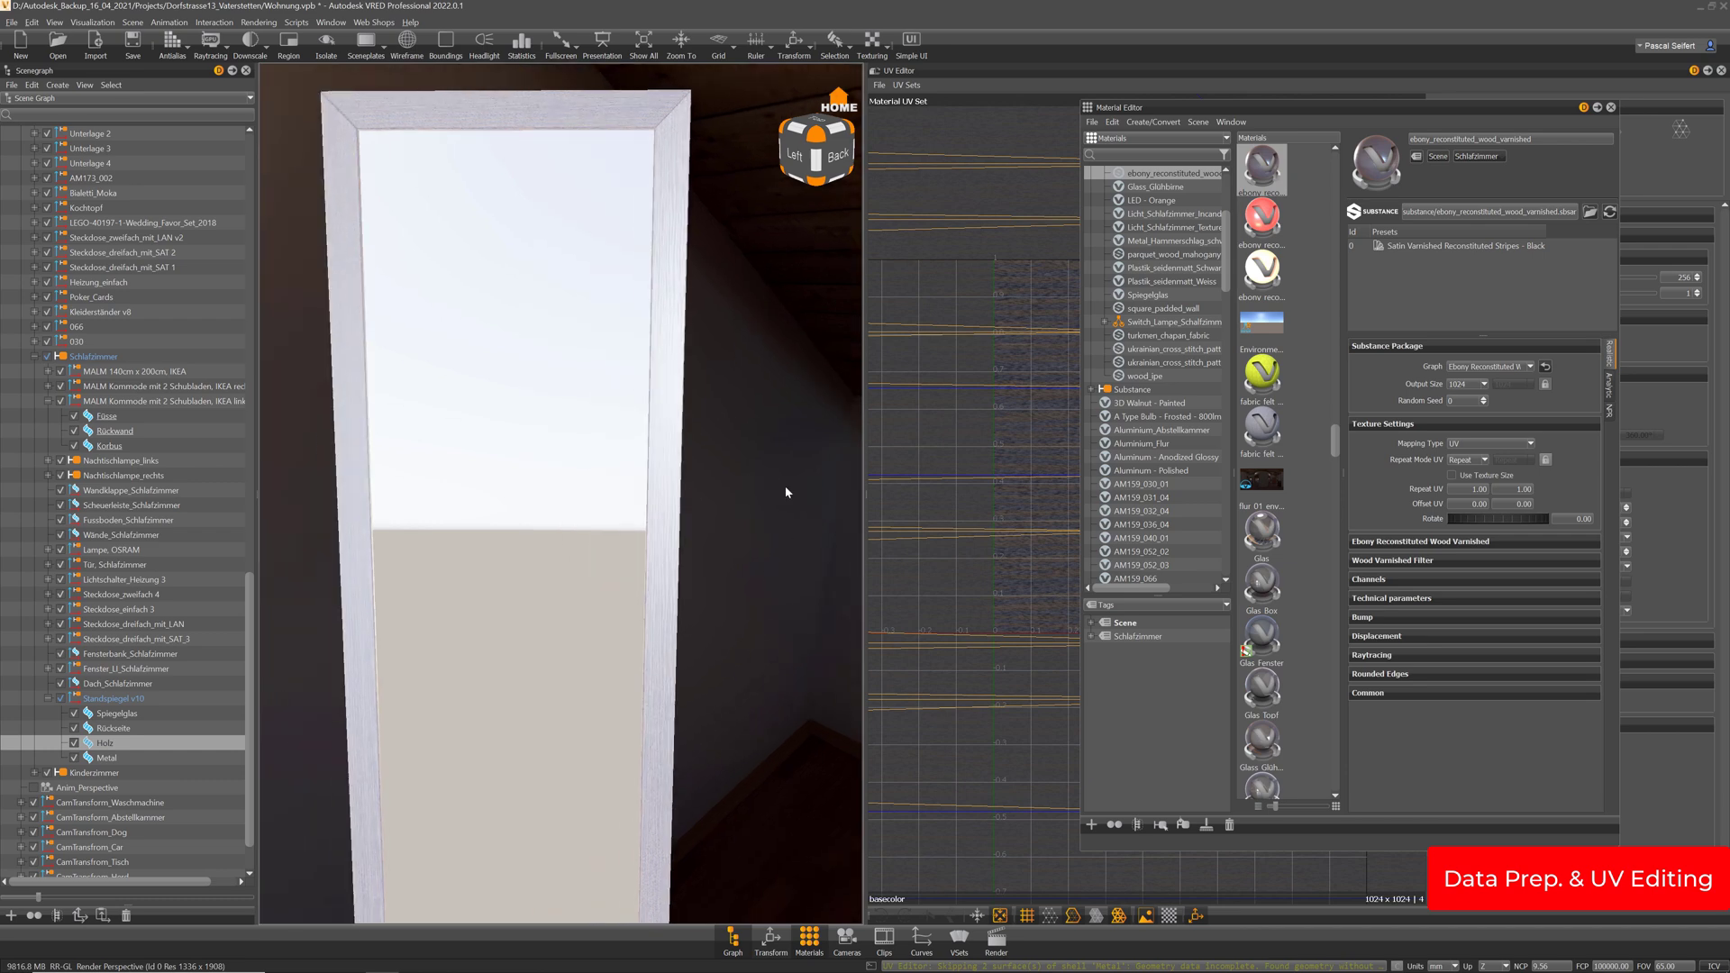
left_click(1612, 108)
scroll(1212, 570, "down", 6)
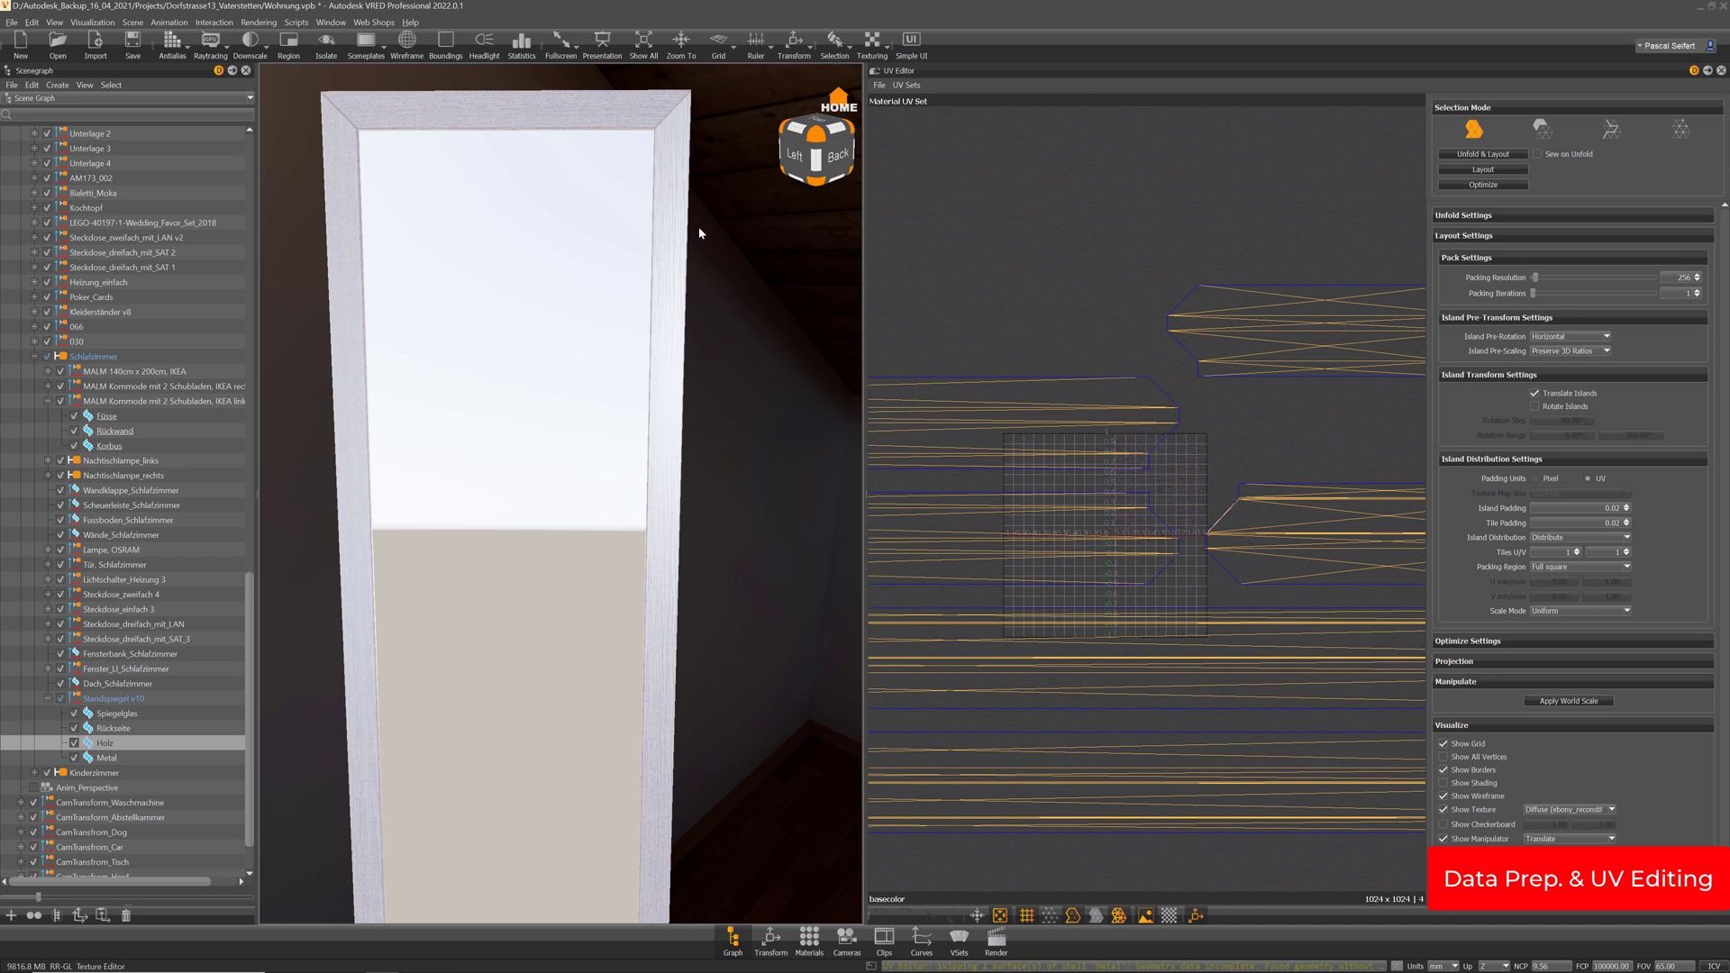
In island selection mode, select the small stray UV island and frame it in both views
mouse_move(728, 759)
right_mouse_down("alt")
mouse_move(672, 474)
mouse_move(698, 577)
right_mouse_up("alt")
right_click_drag(1141, 559, 1197, 382, "alt")
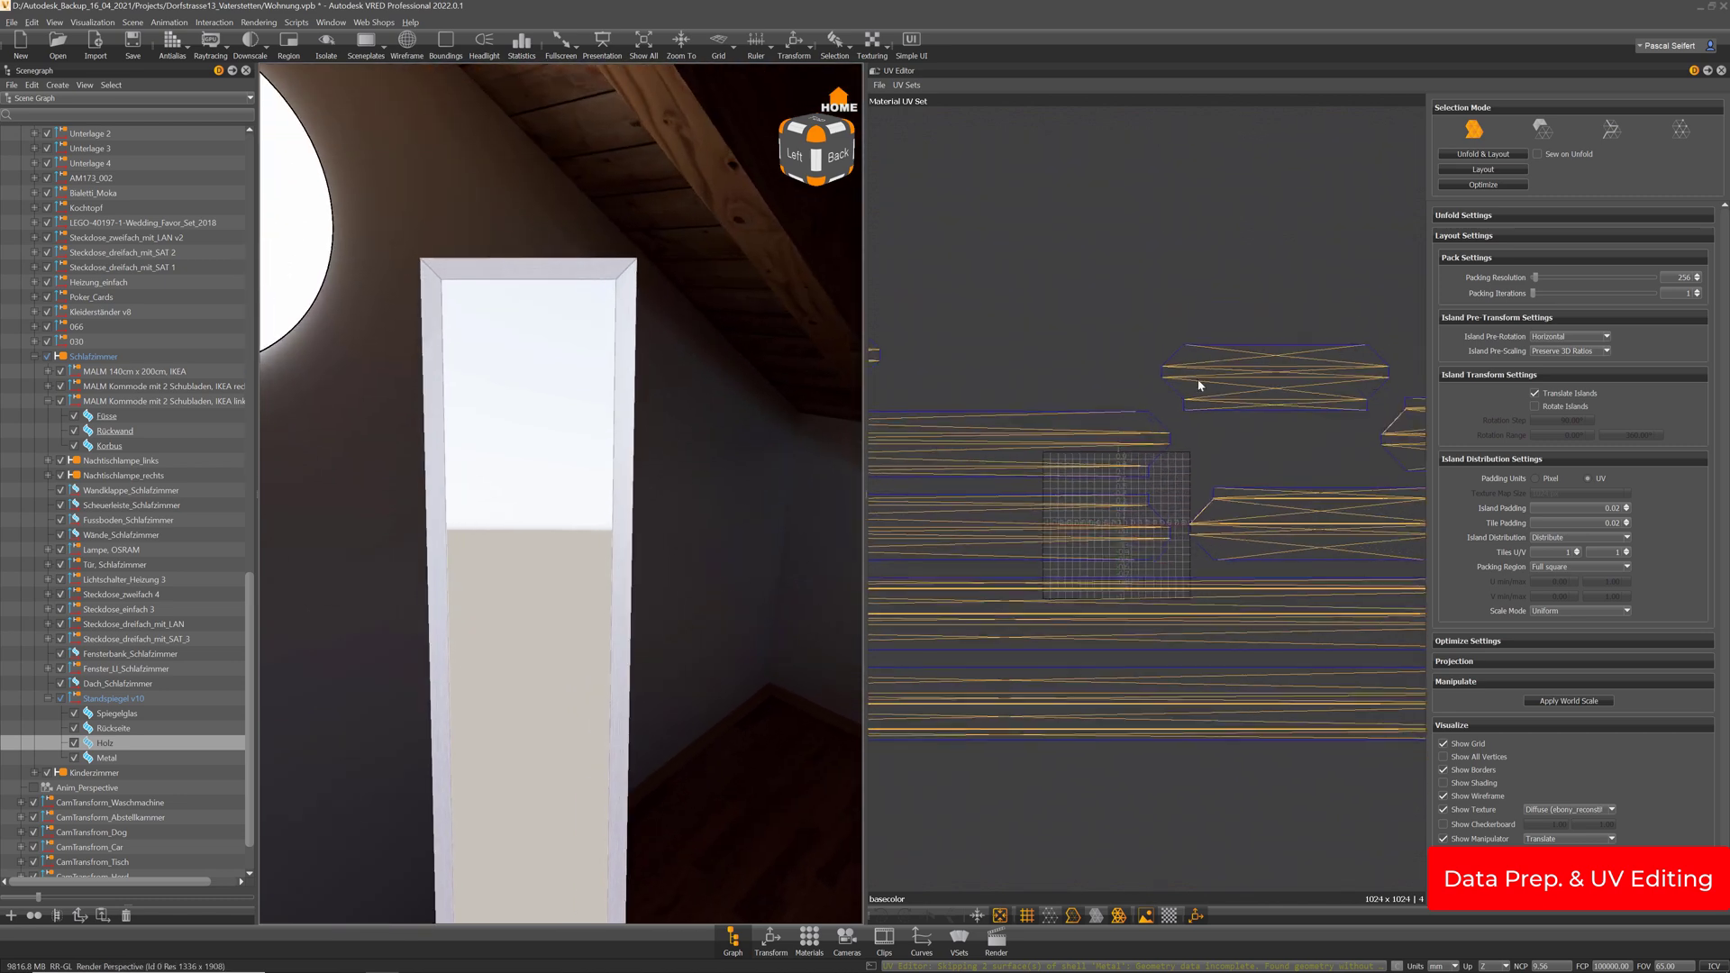
mouse_move(1178, 726)
right_mouse_down("alt")
mouse_move(1184, 648)
mouse_move(1135, 560)
right_mouse_up("alt")
middle_click_drag(1135, 559, 1236, 352, "alt")
right_click_drag(1126, 698, 1198, 432, "alt")
left_click(1541, 129)
right_click_drag(1198, 618, 1319, 964, "alt")
right_click_drag(1311, 662, 1320, 878, "alt")
middle_click_drag(1171, 482, 915, 537, "alt")
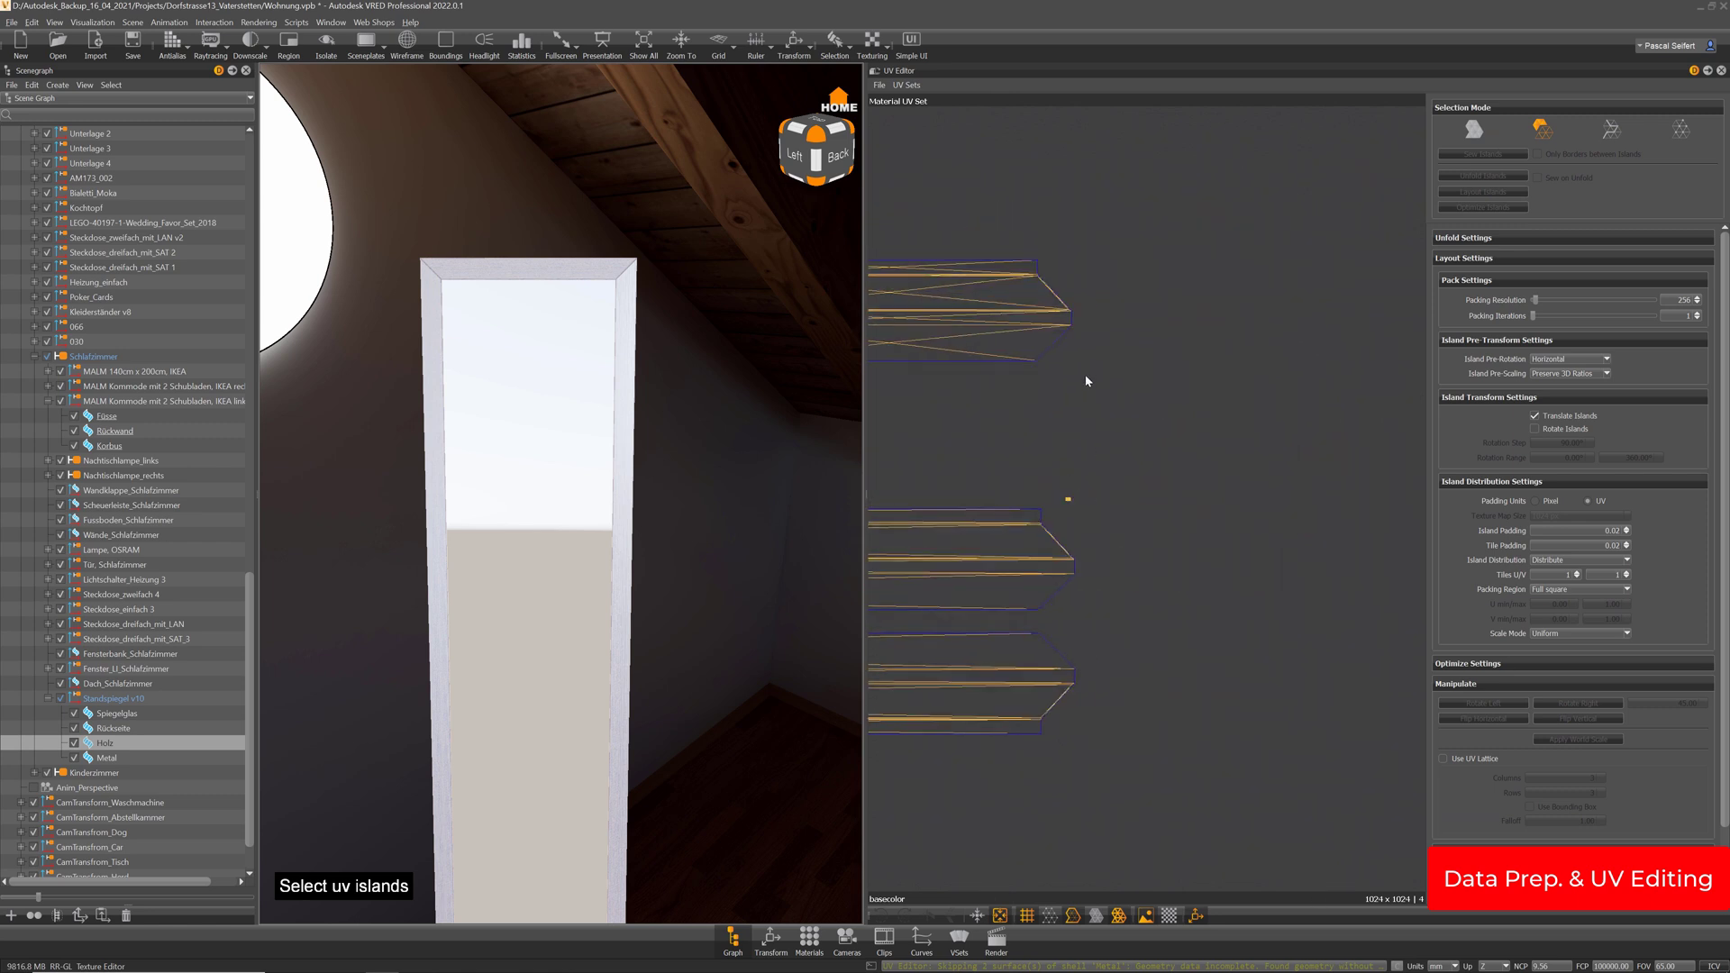
right_click_drag(1085, 374, 1165, 869, "alt")
middle_click_drag(1009, 544, 1125, 517, "alt")
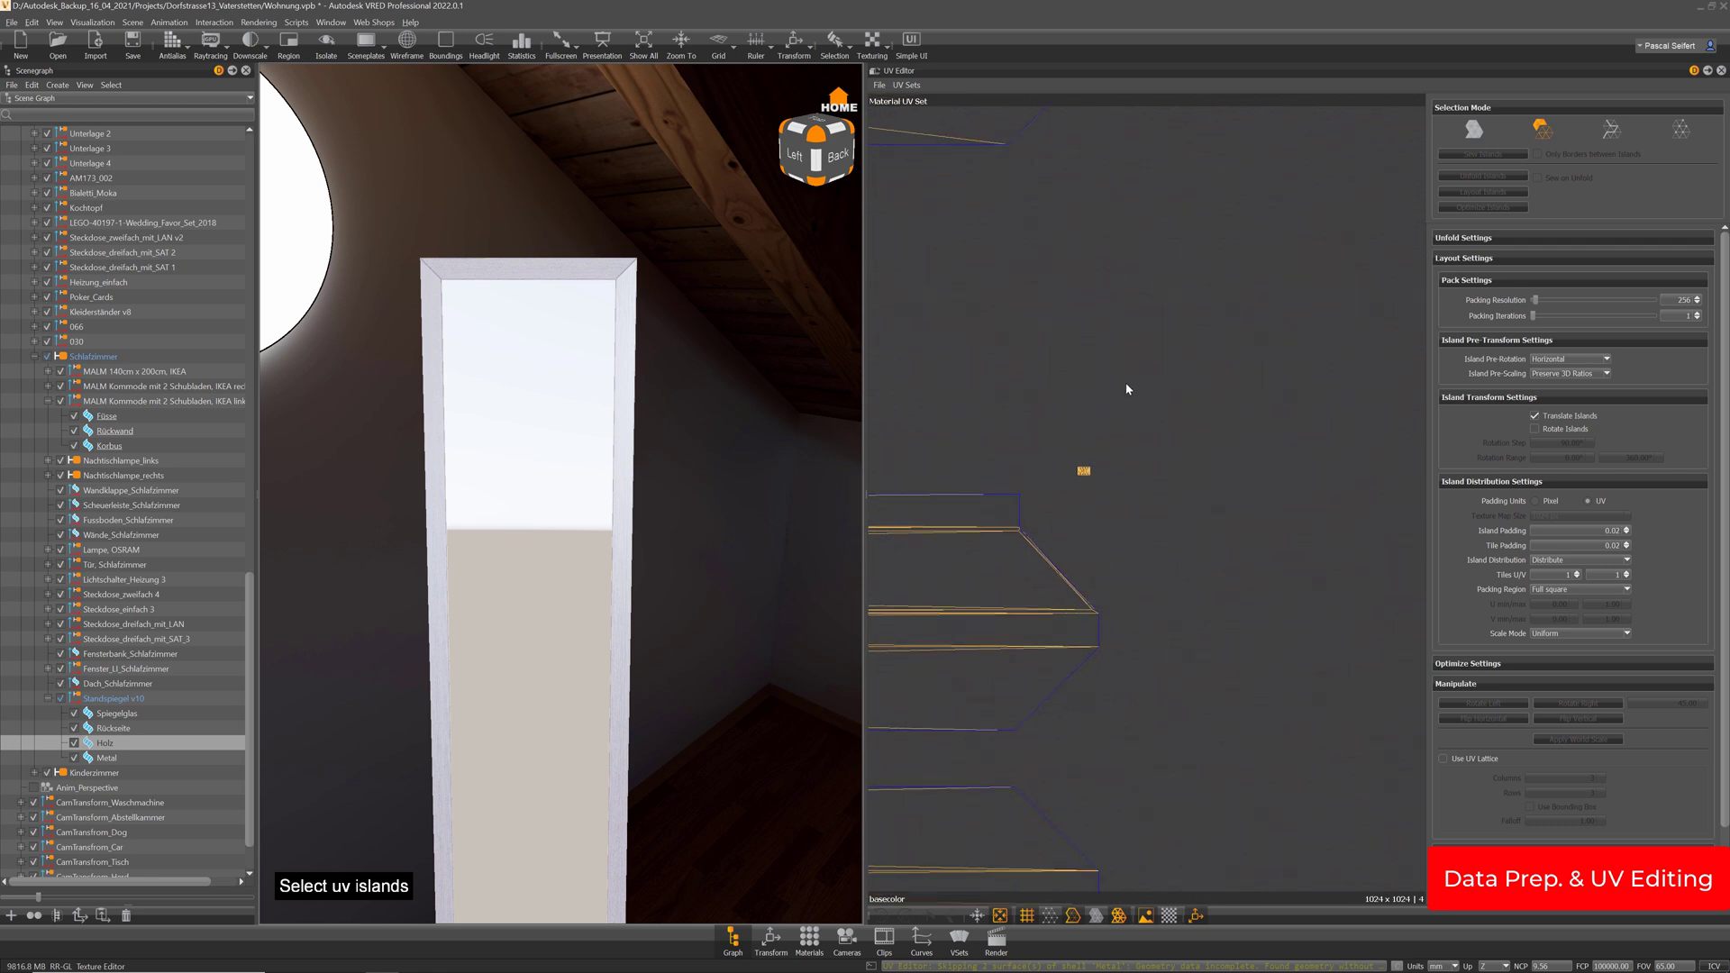
right_click_drag(1126, 384, 1137, 577, "alt")
middle_click_drag(1021, 518, 1114, 511, "alt")
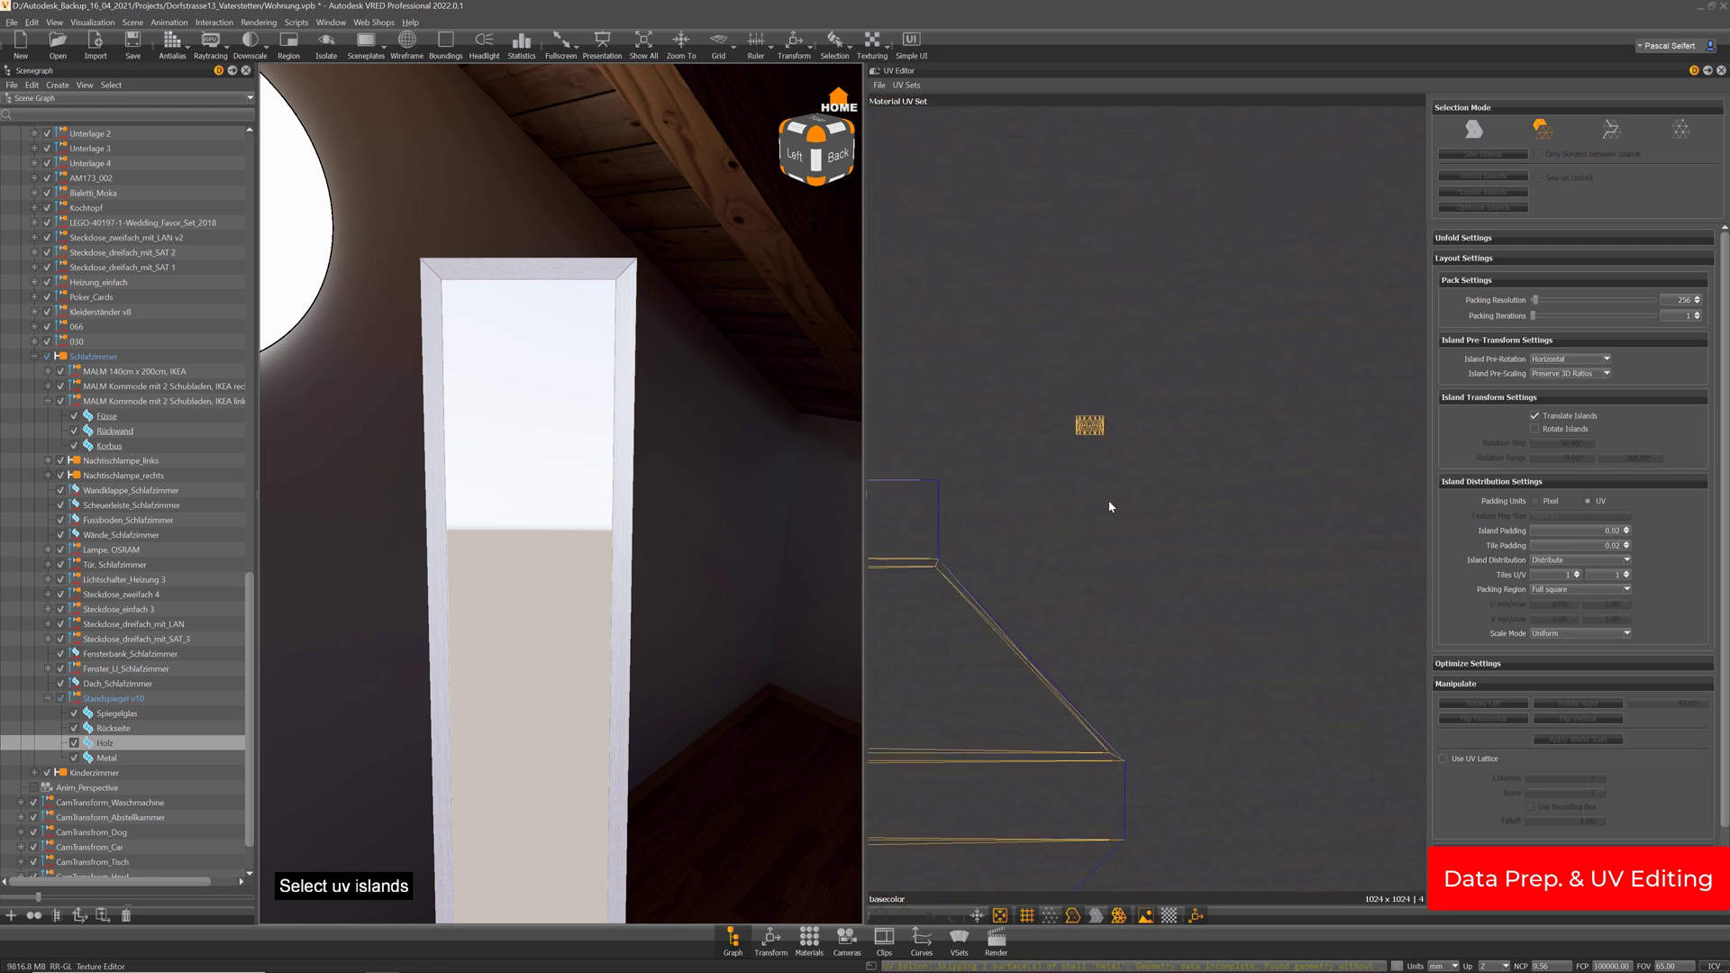
left_click(1090, 423)
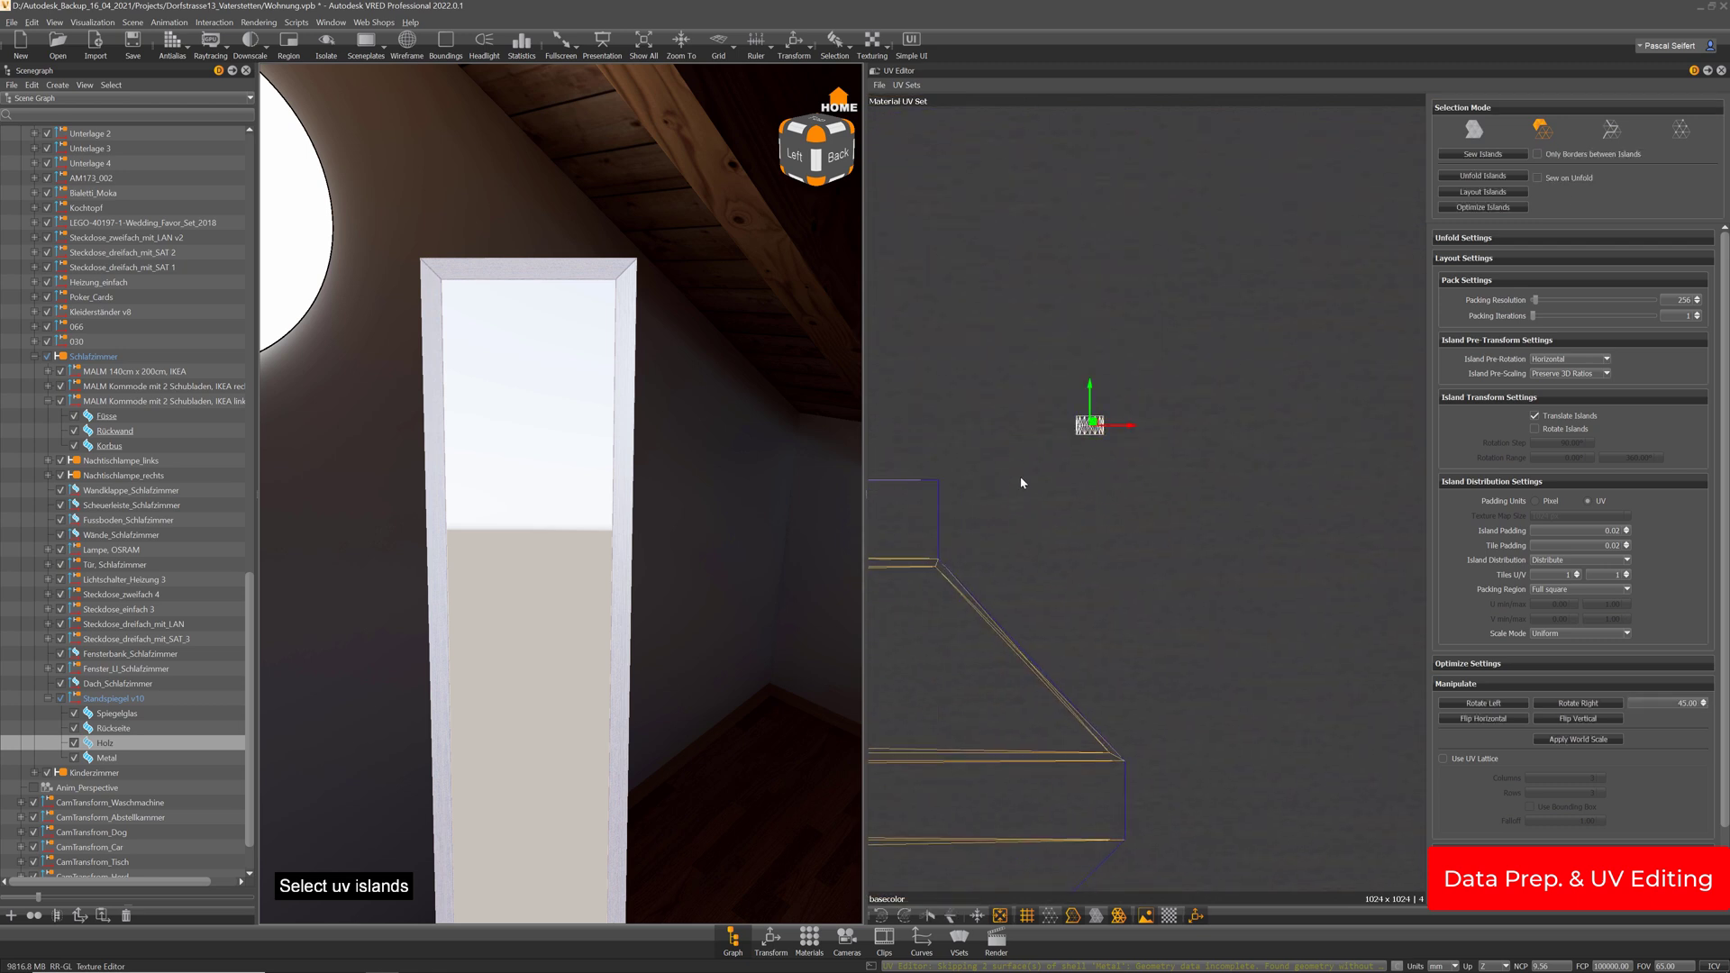
middle_click_drag(1020, 479, 1029, 473, "alt")
key("f")
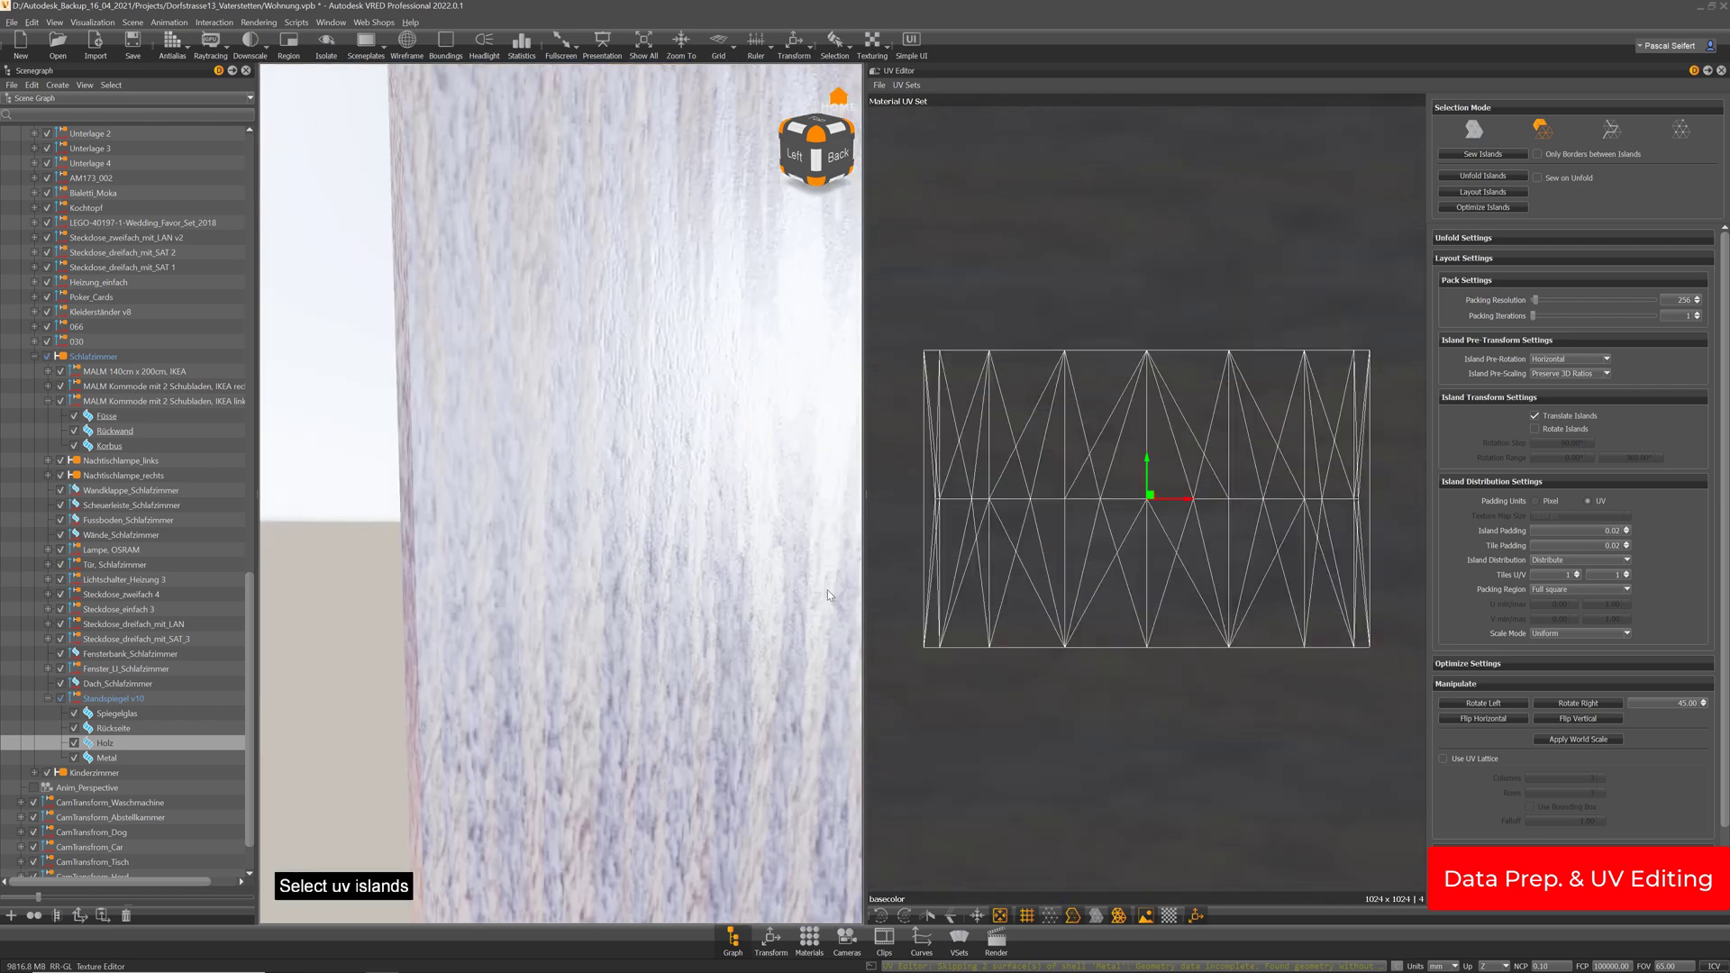
Select the metal pin's end and side surfaces as components and delete them
left_click_drag(633, 636, 791, 782)
scroll(551, 443, "up", 2)
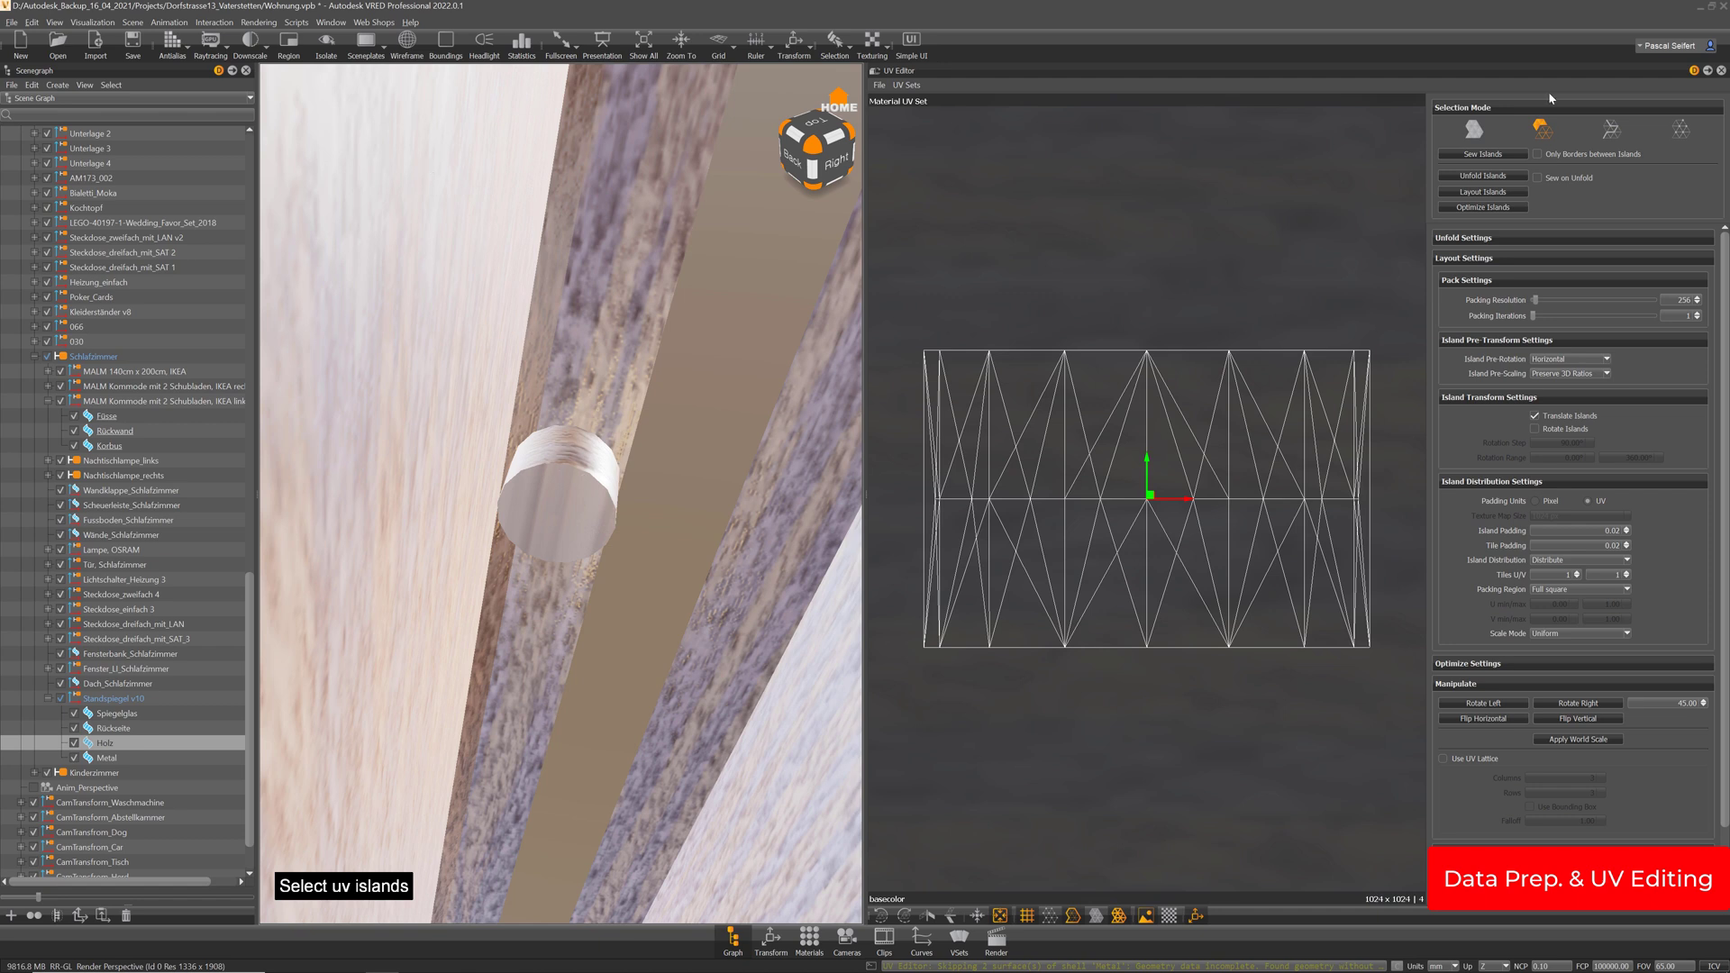
left_click(1474, 129)
right_click(592, 455)
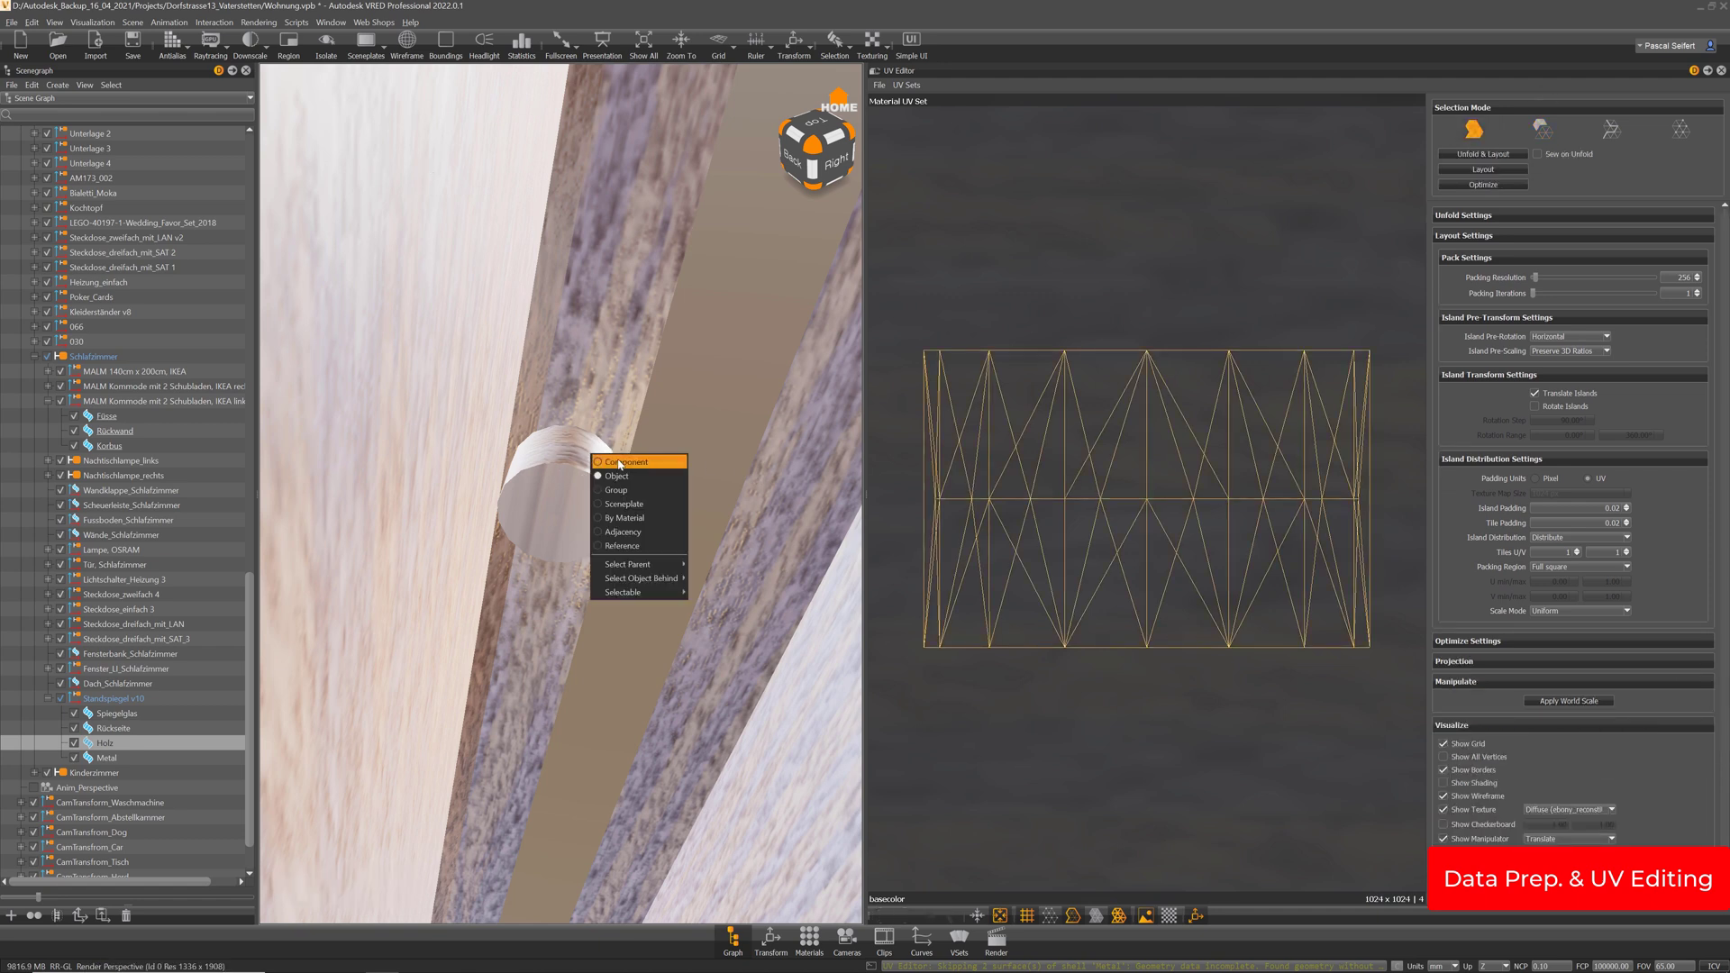
left_click(618, 464)
left_click(566, 511, "shift")
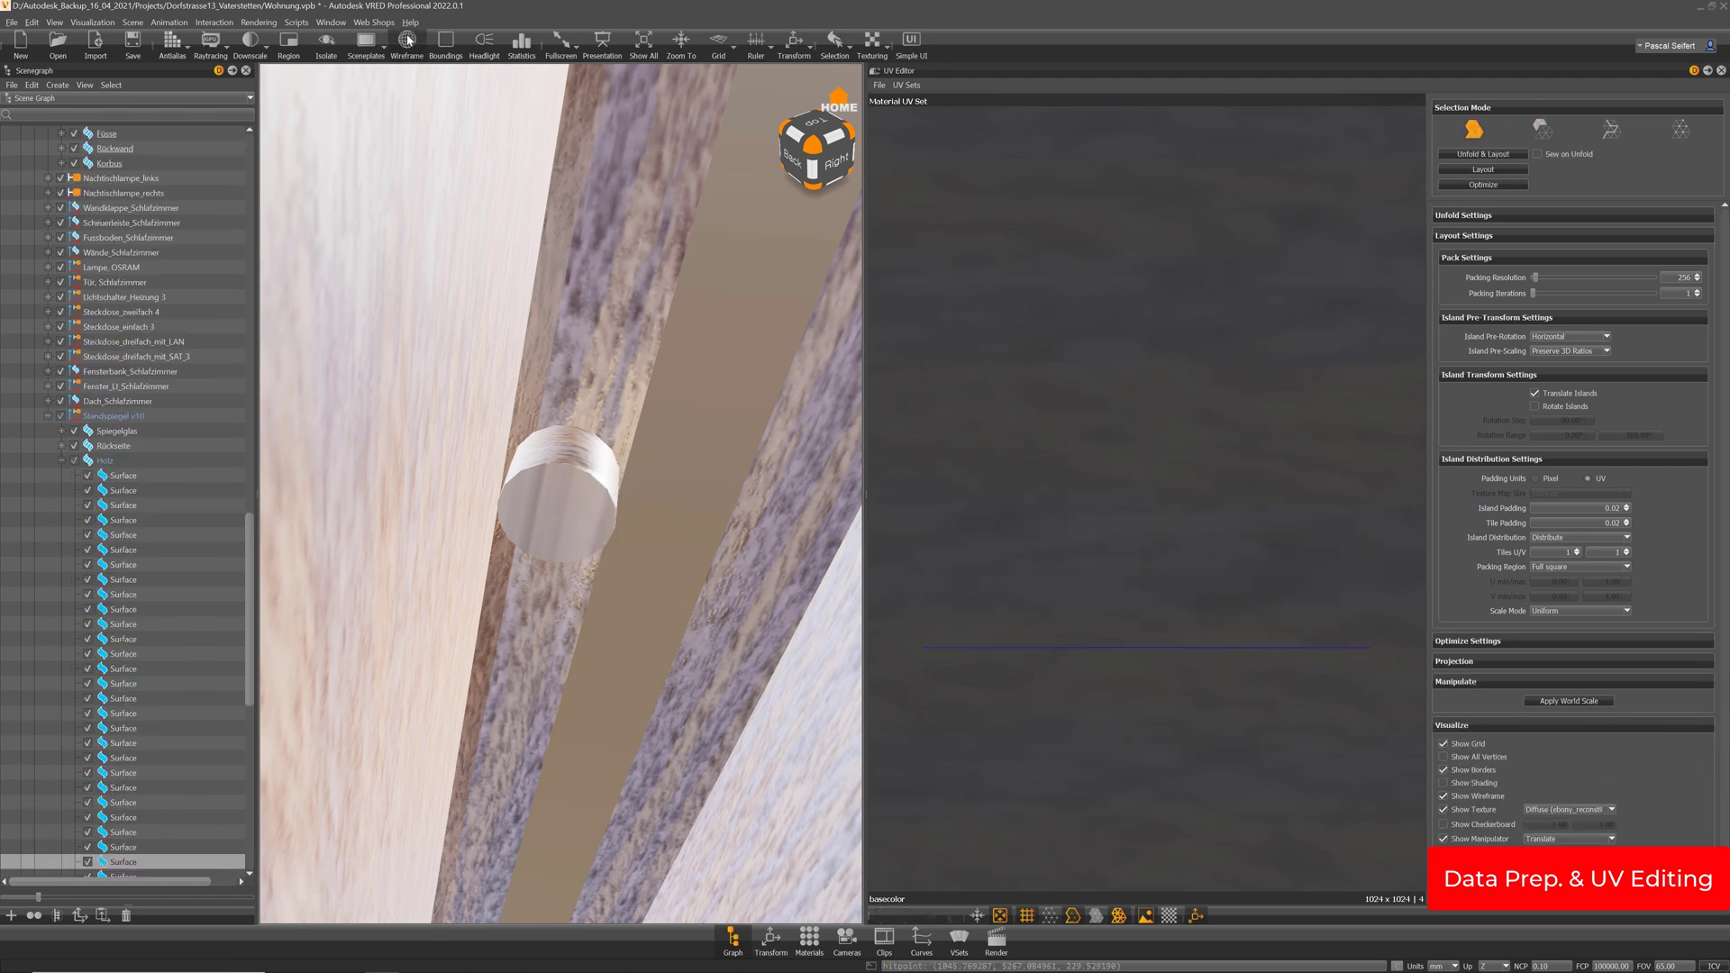
left_click(408, 40)
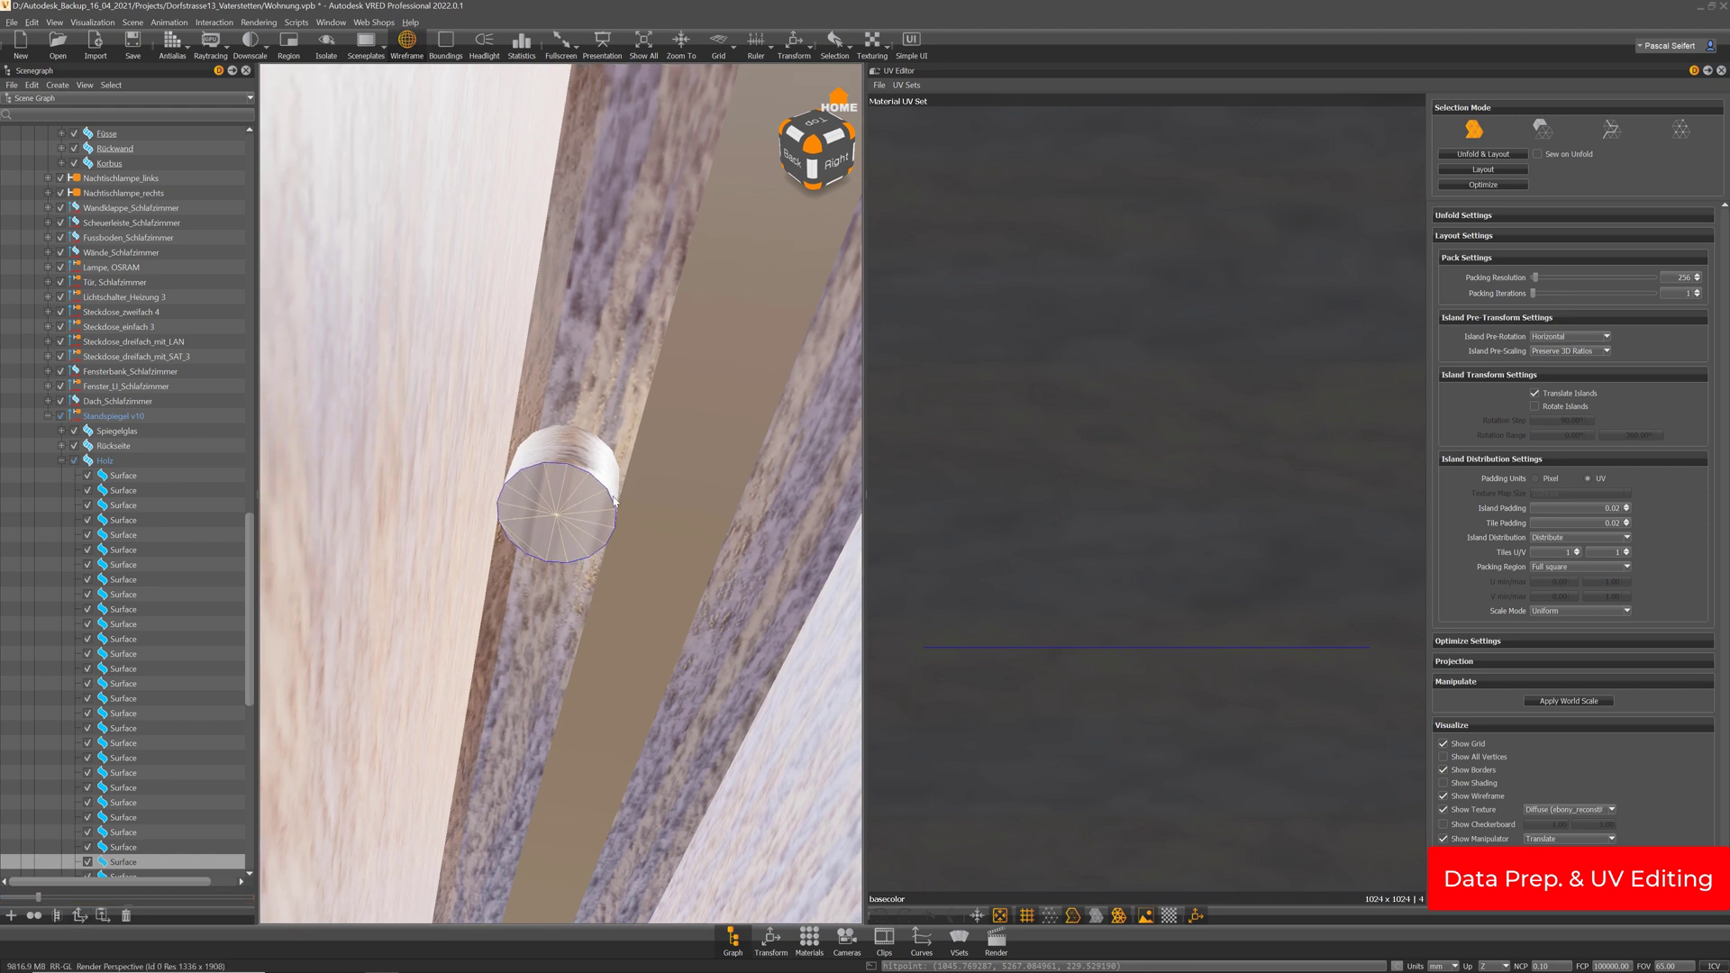
left_click(579, 480, "shift")
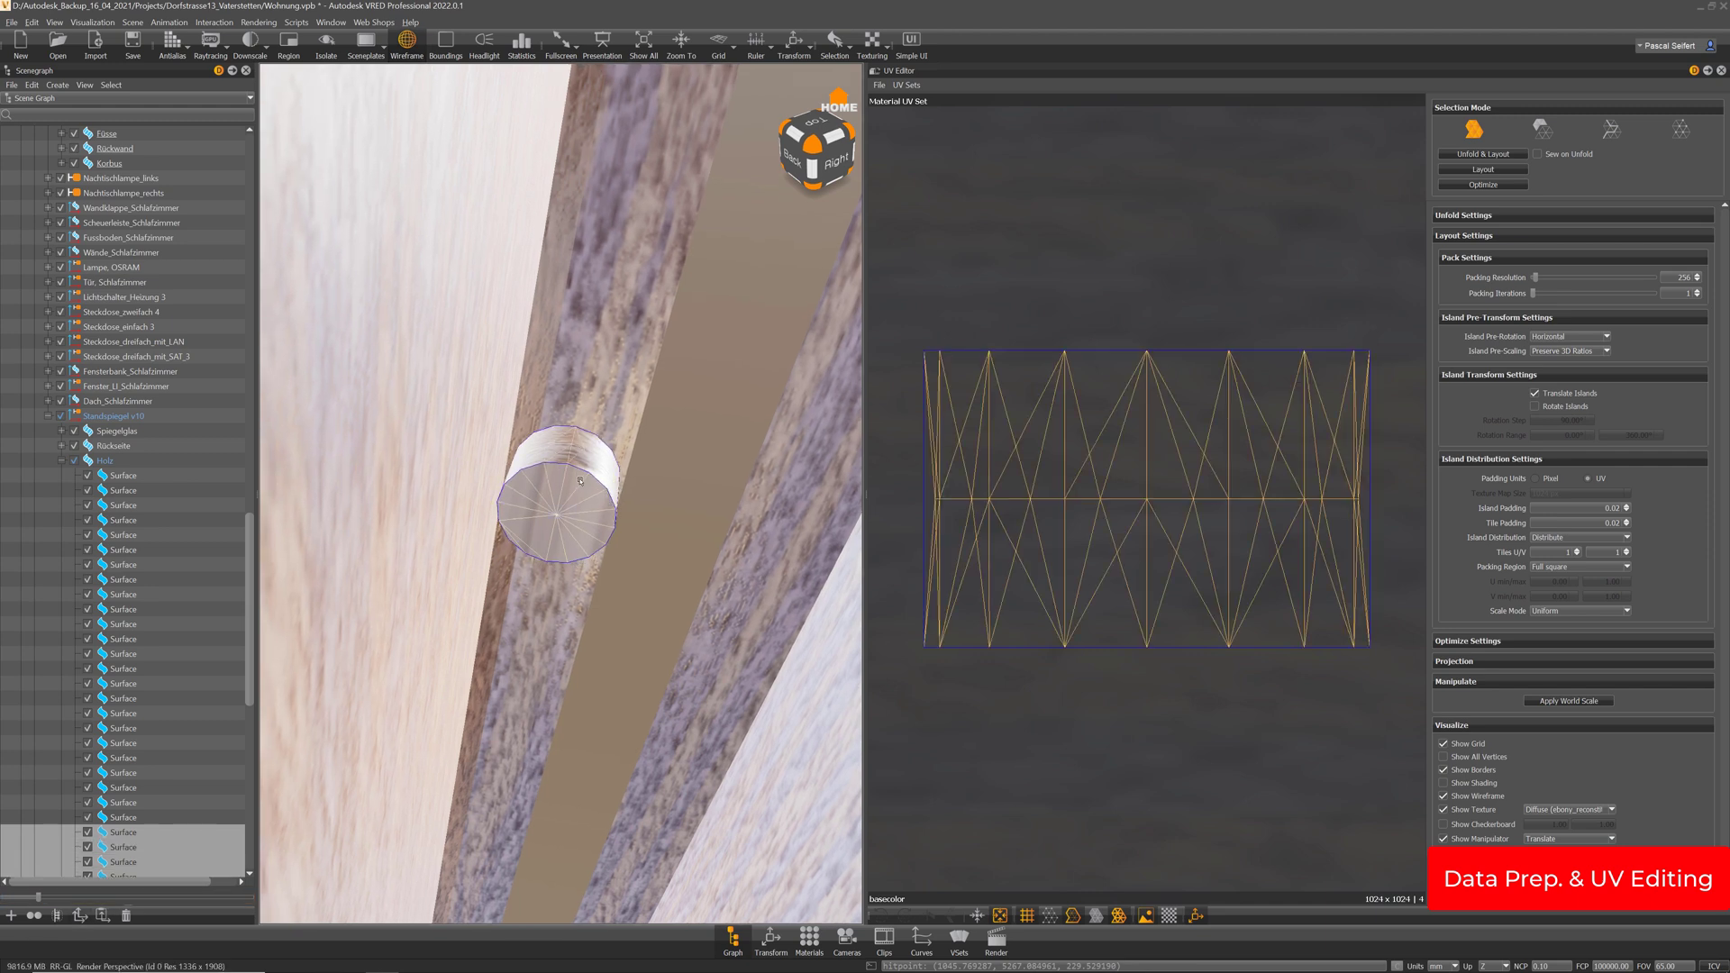
scroll(185, 661, "down", 6)
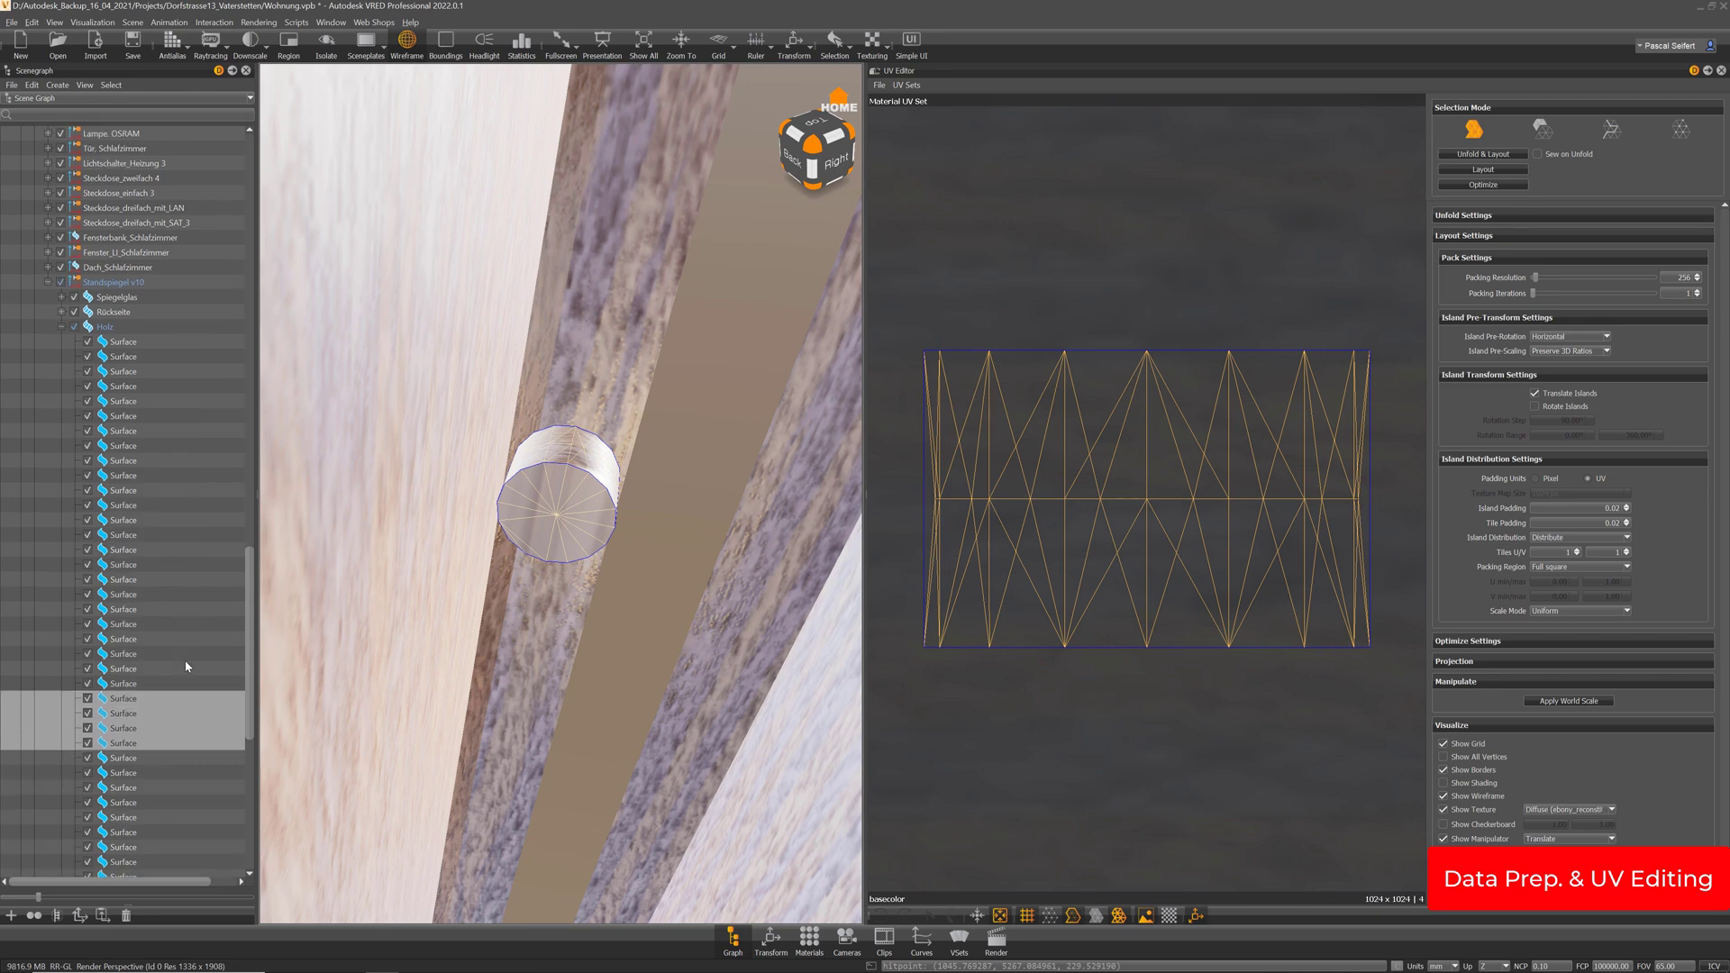
right_click_drag(634, 500, 646, 563, "alt")
left_click_drag(646, 568, 527, 445, "alt")
right_click_drag(527, 445, 582, 431, "alt")
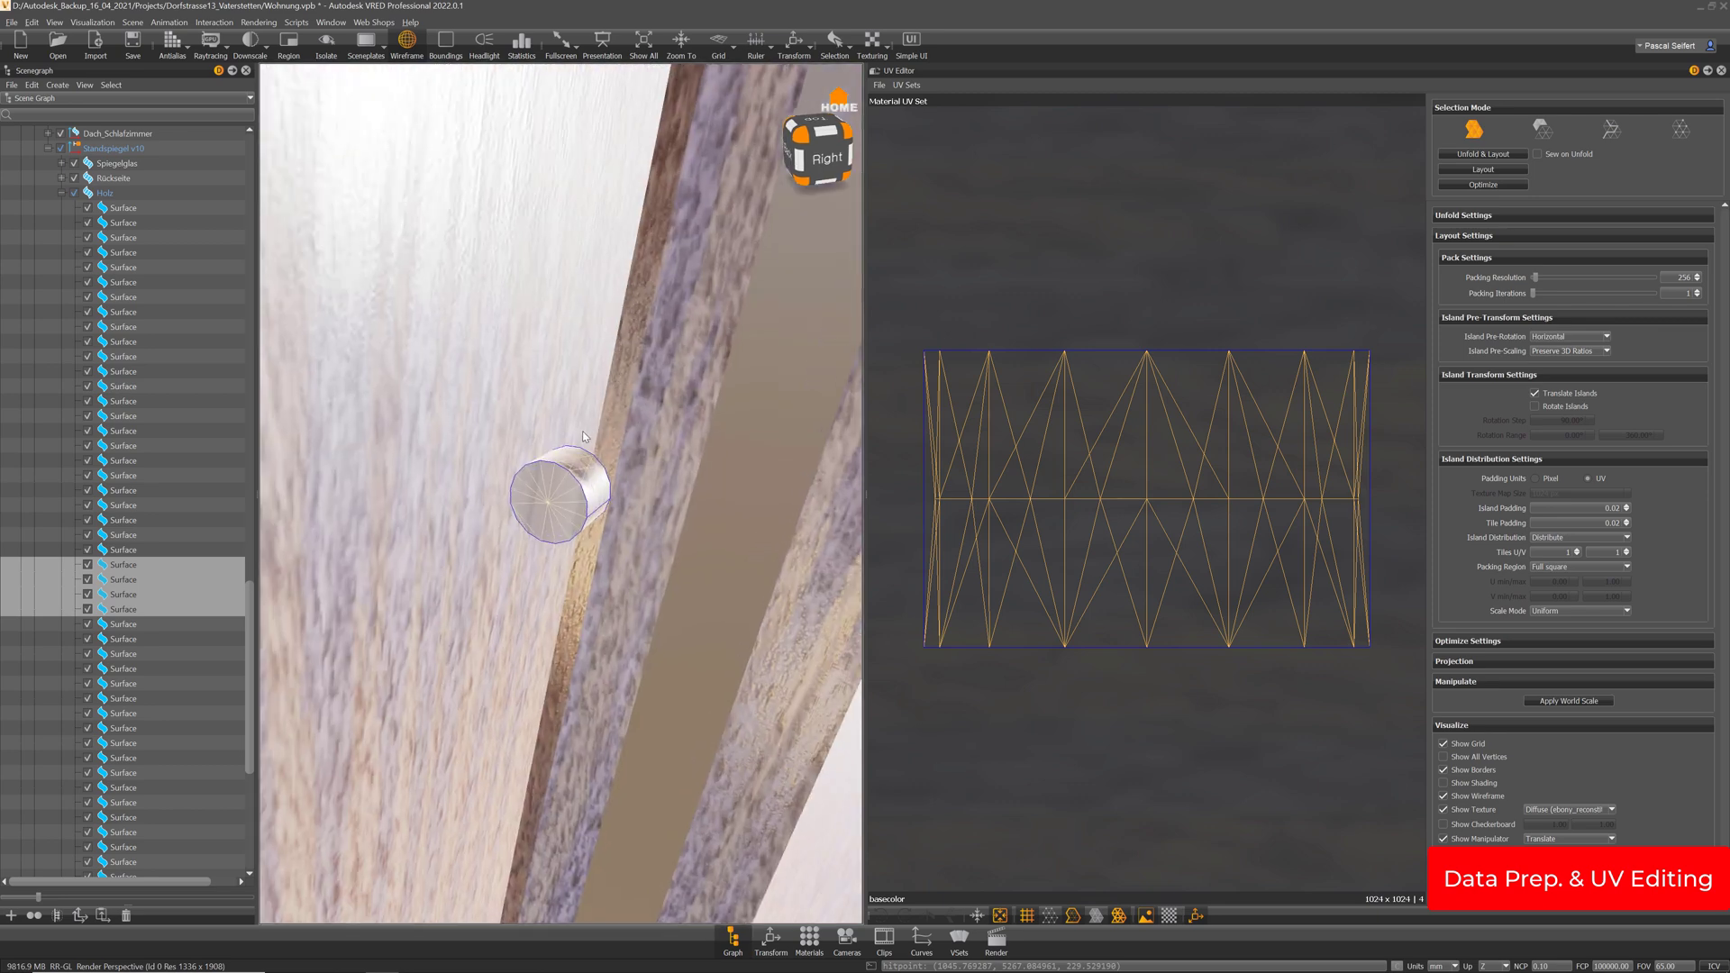
key("Delete")
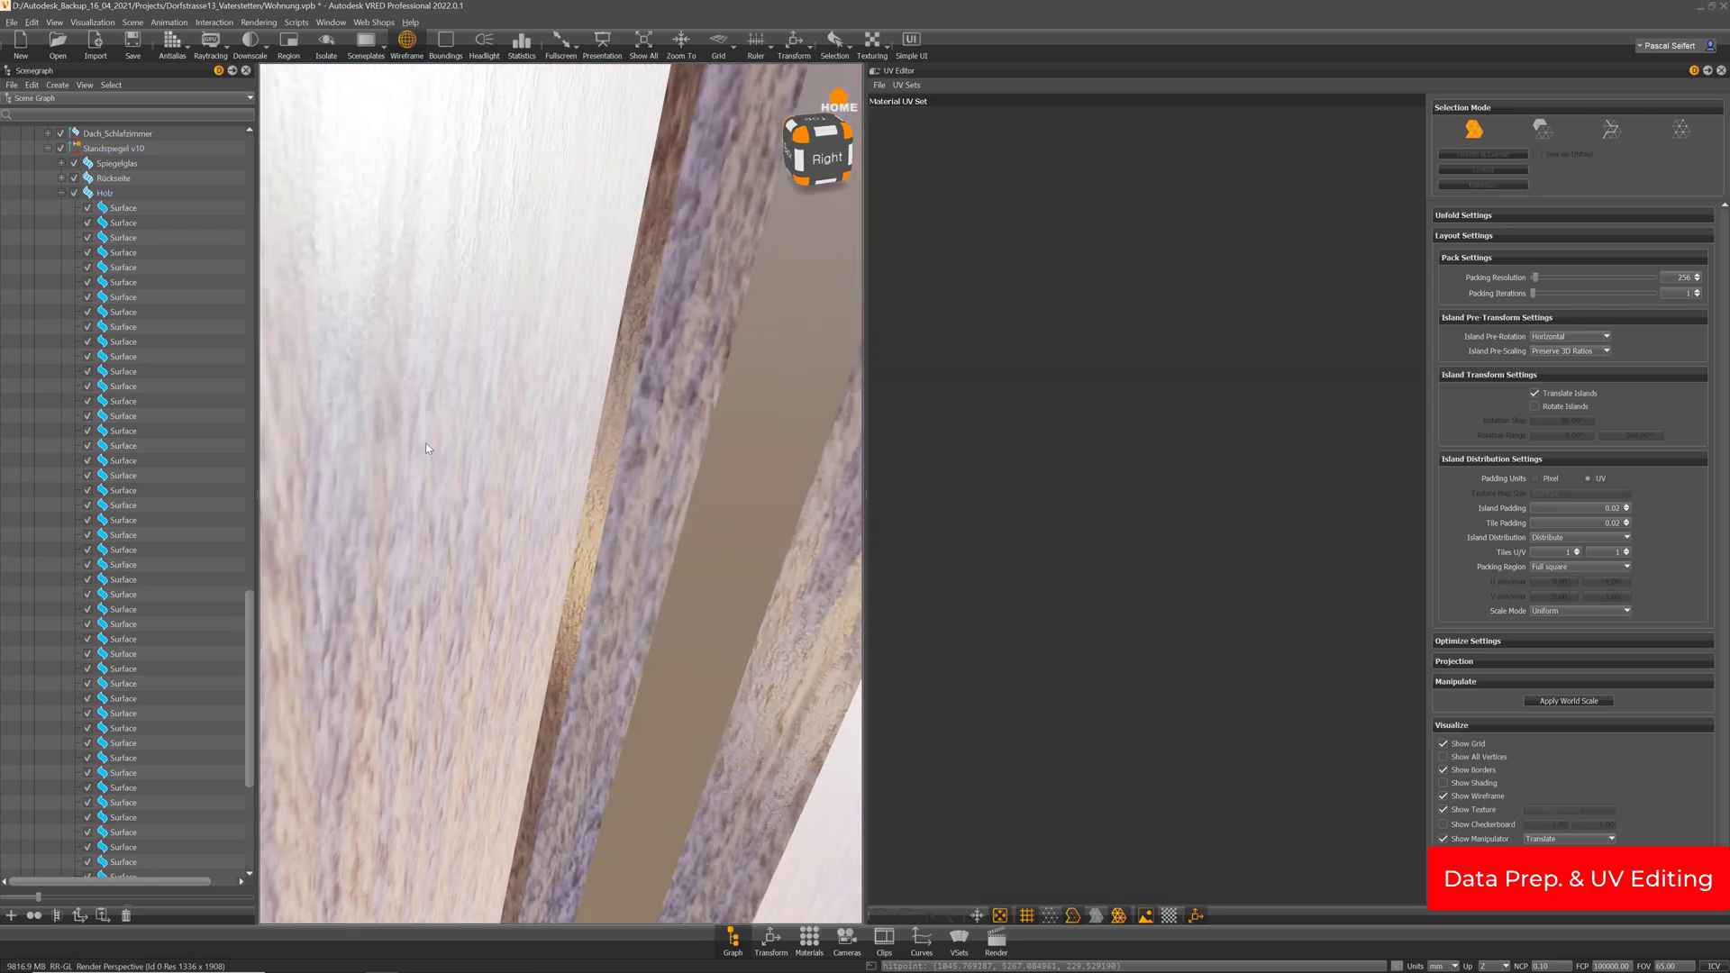
Select the Holz wood frame node and view the whole standing mirror
left_click(105, 193)
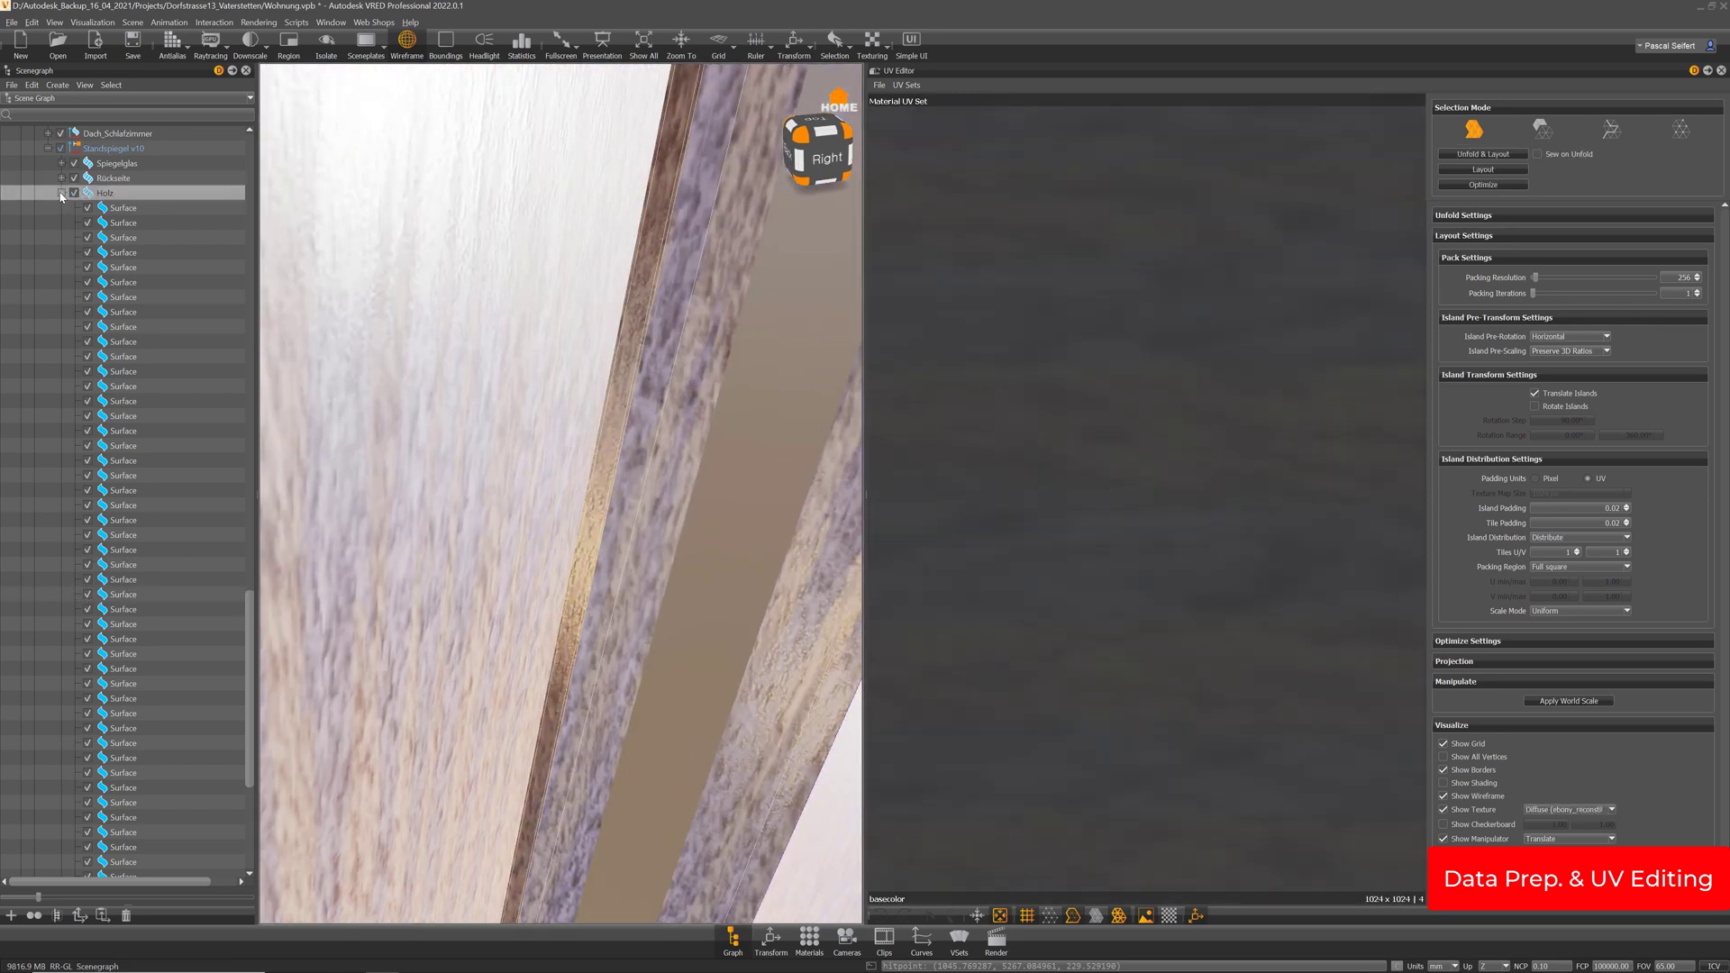
left_click(62, 193)
right_click_drag(622, 171, 484, 465, "alt")
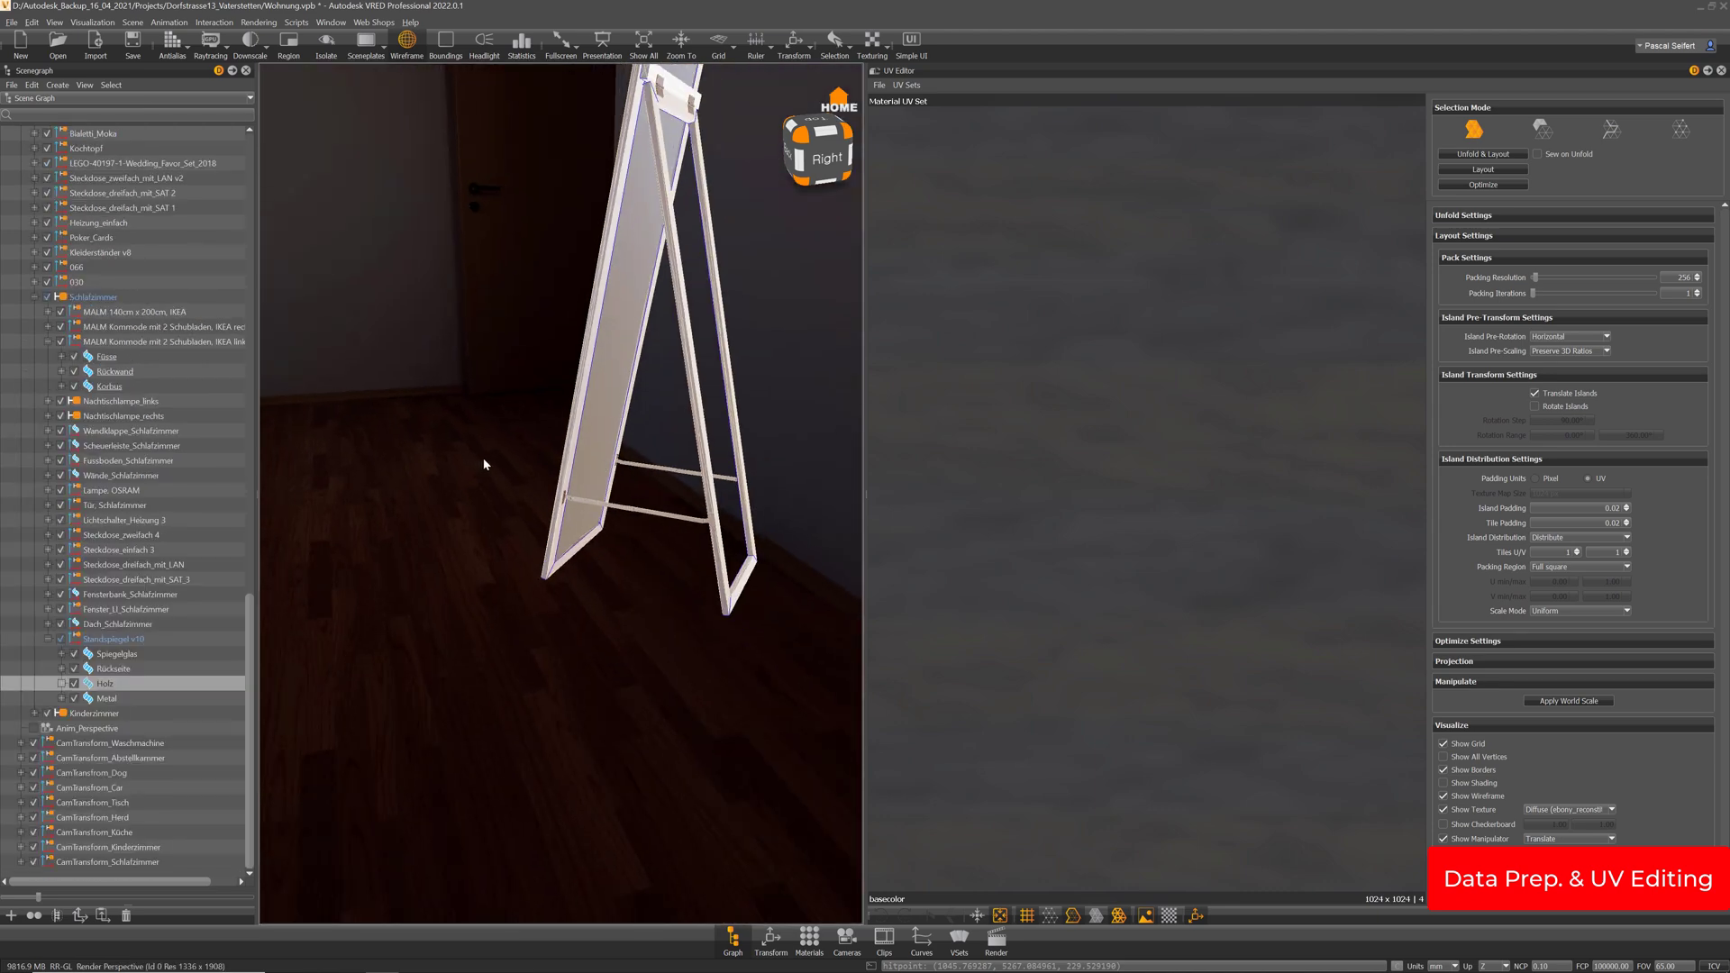
Frame all of the Holz frame's UV islands and switch to island selection mode
left_click_drag(484, 465, 624, 535, "alt")
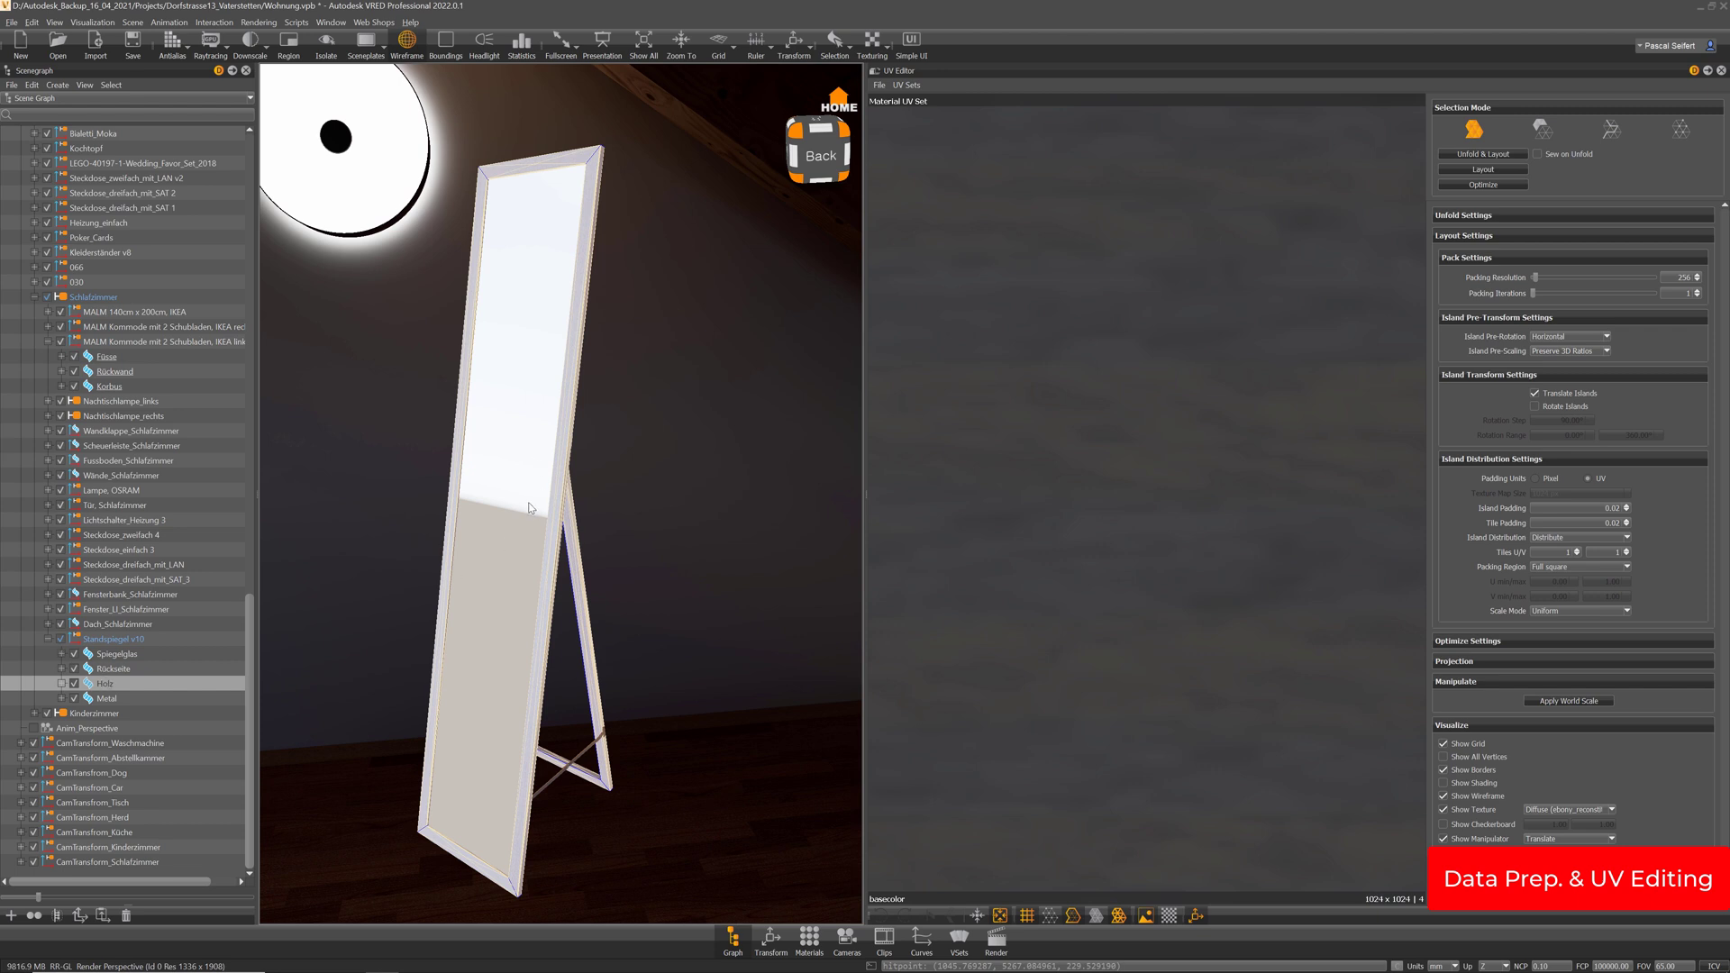
left_click_drag(533, 509, 533, 530, "alt")
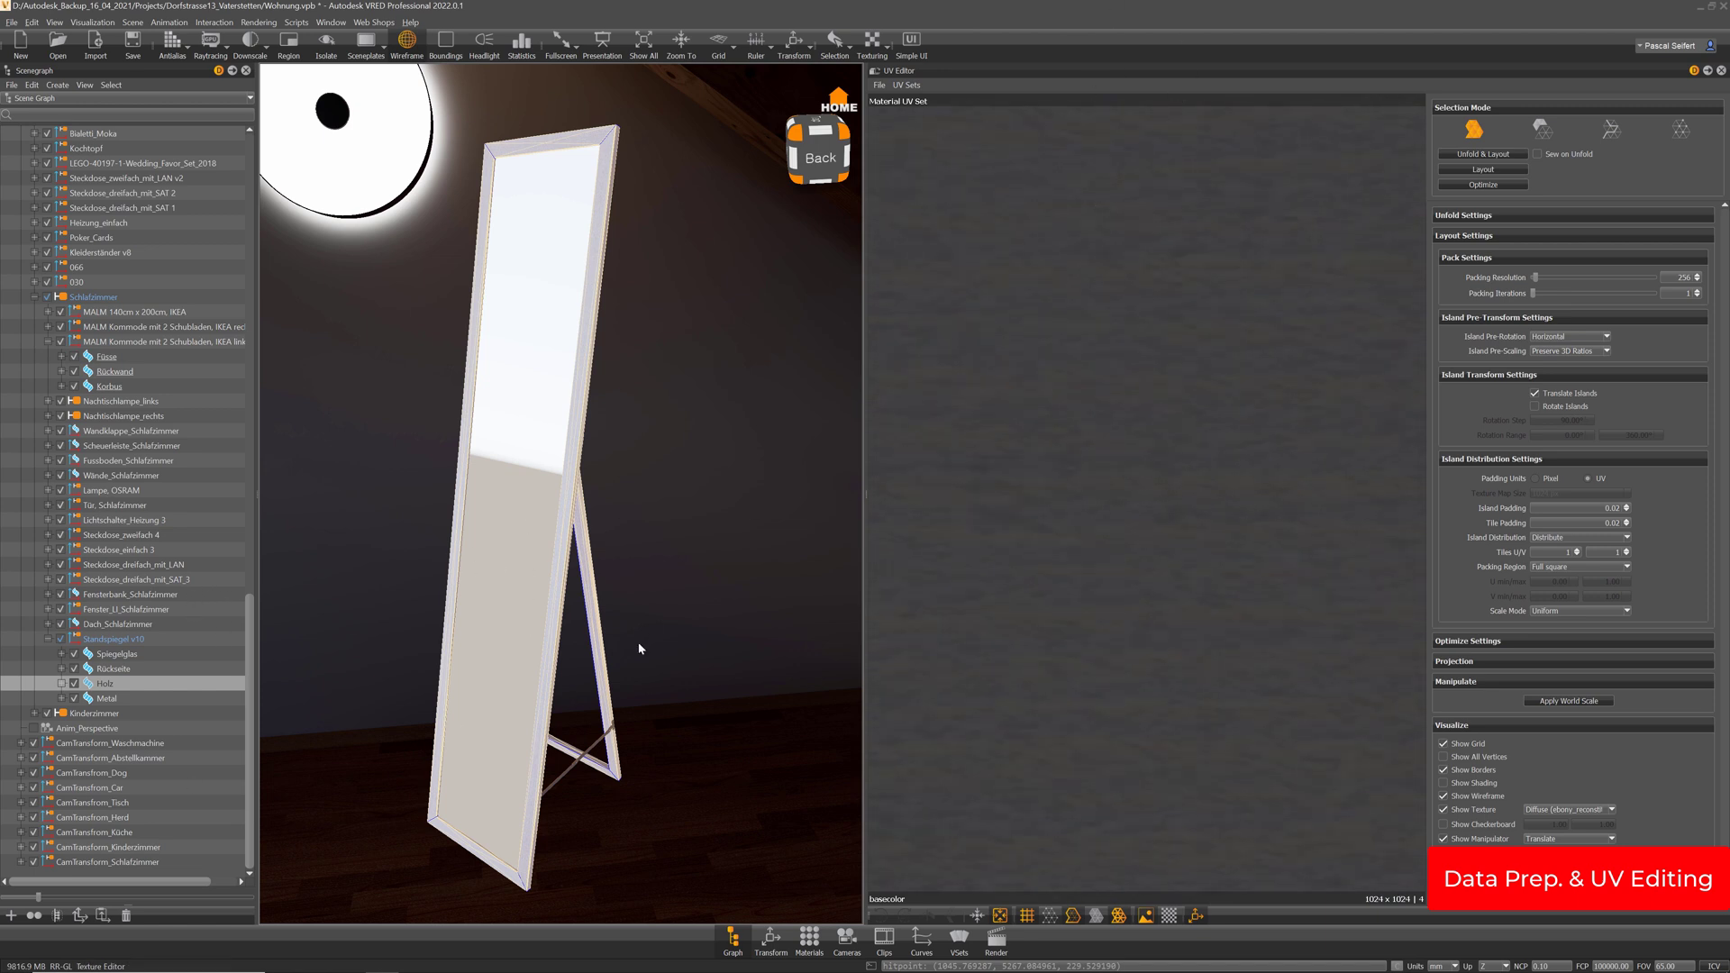
key("f")
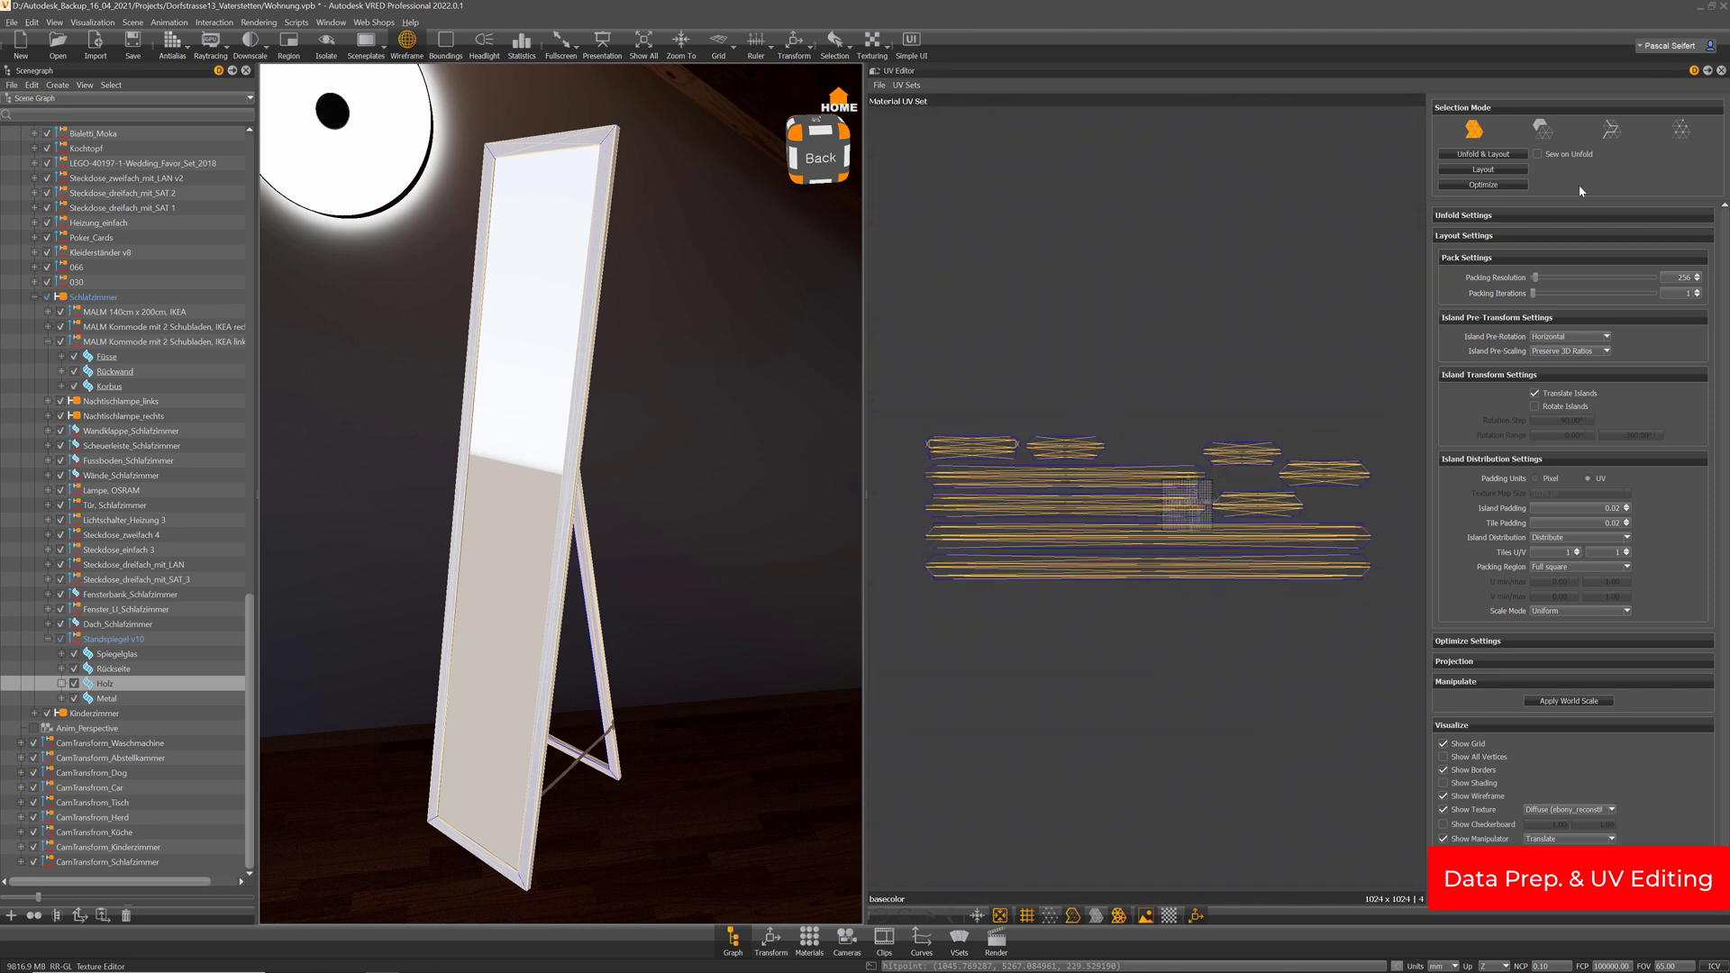
left_click(1543, 129)
middle_click_drag(587, 206, 598, 479)
right_click_drag(599, 480, 723, 398)
middle_click_drag(710, 307, 735, 390)
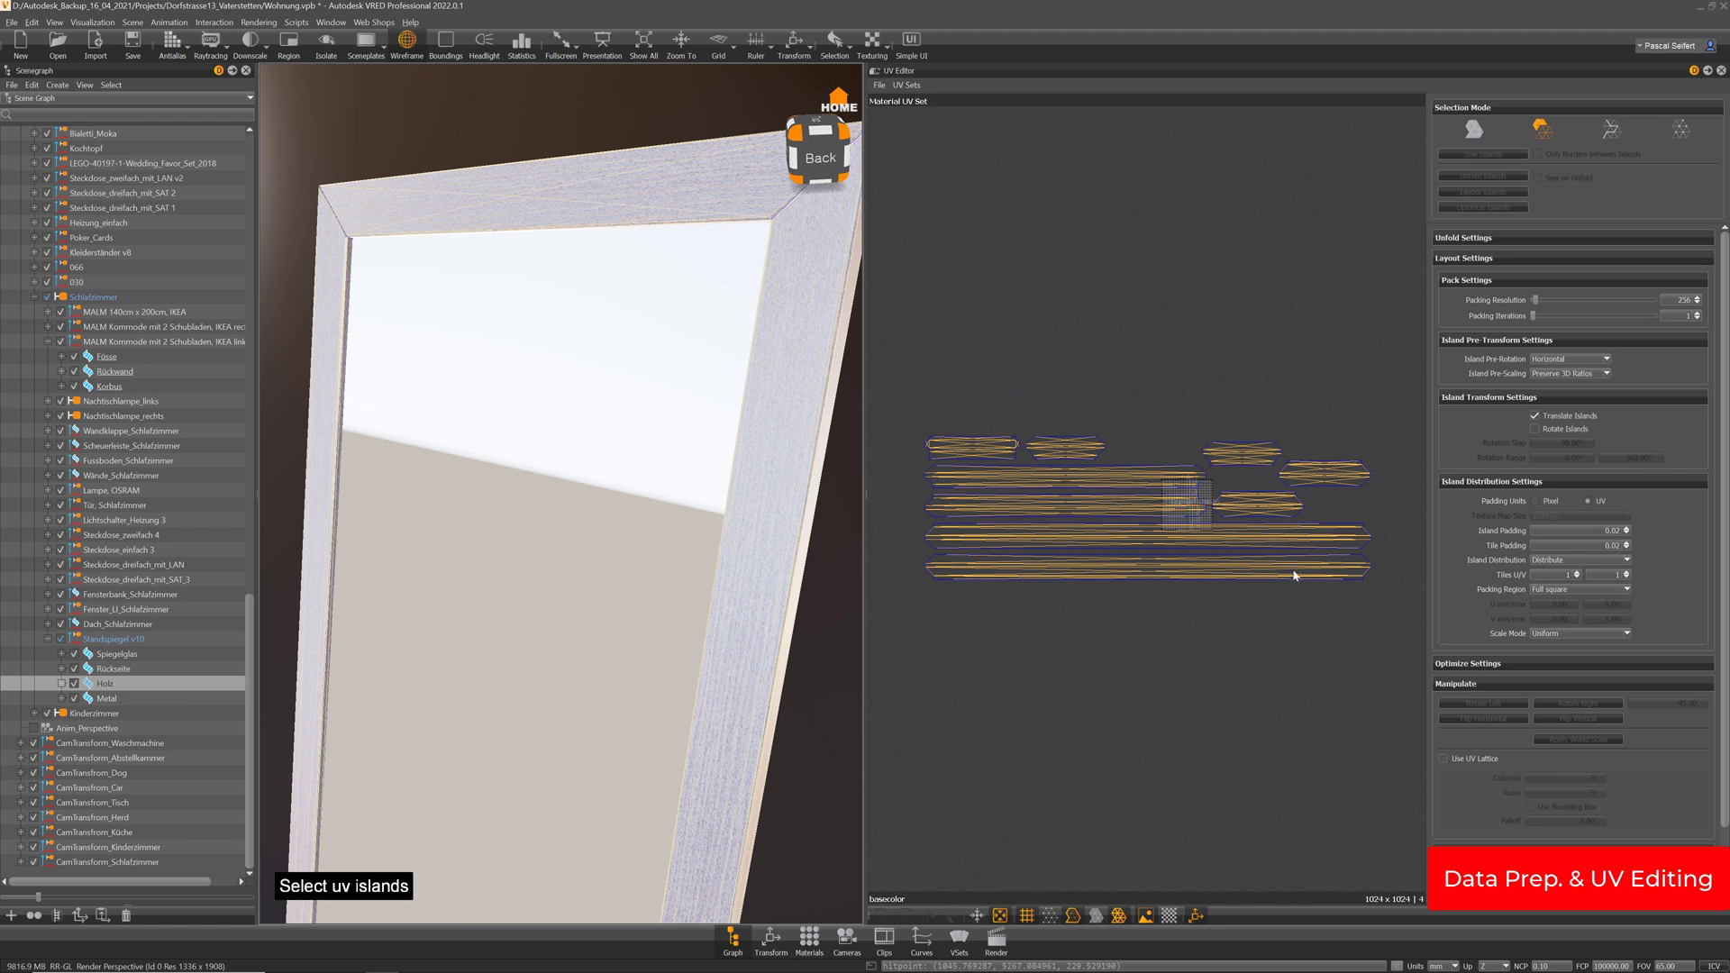
Select all UV islands and rotate them through six 45° turns
left_click_drag(1393, 620, 881, 346)
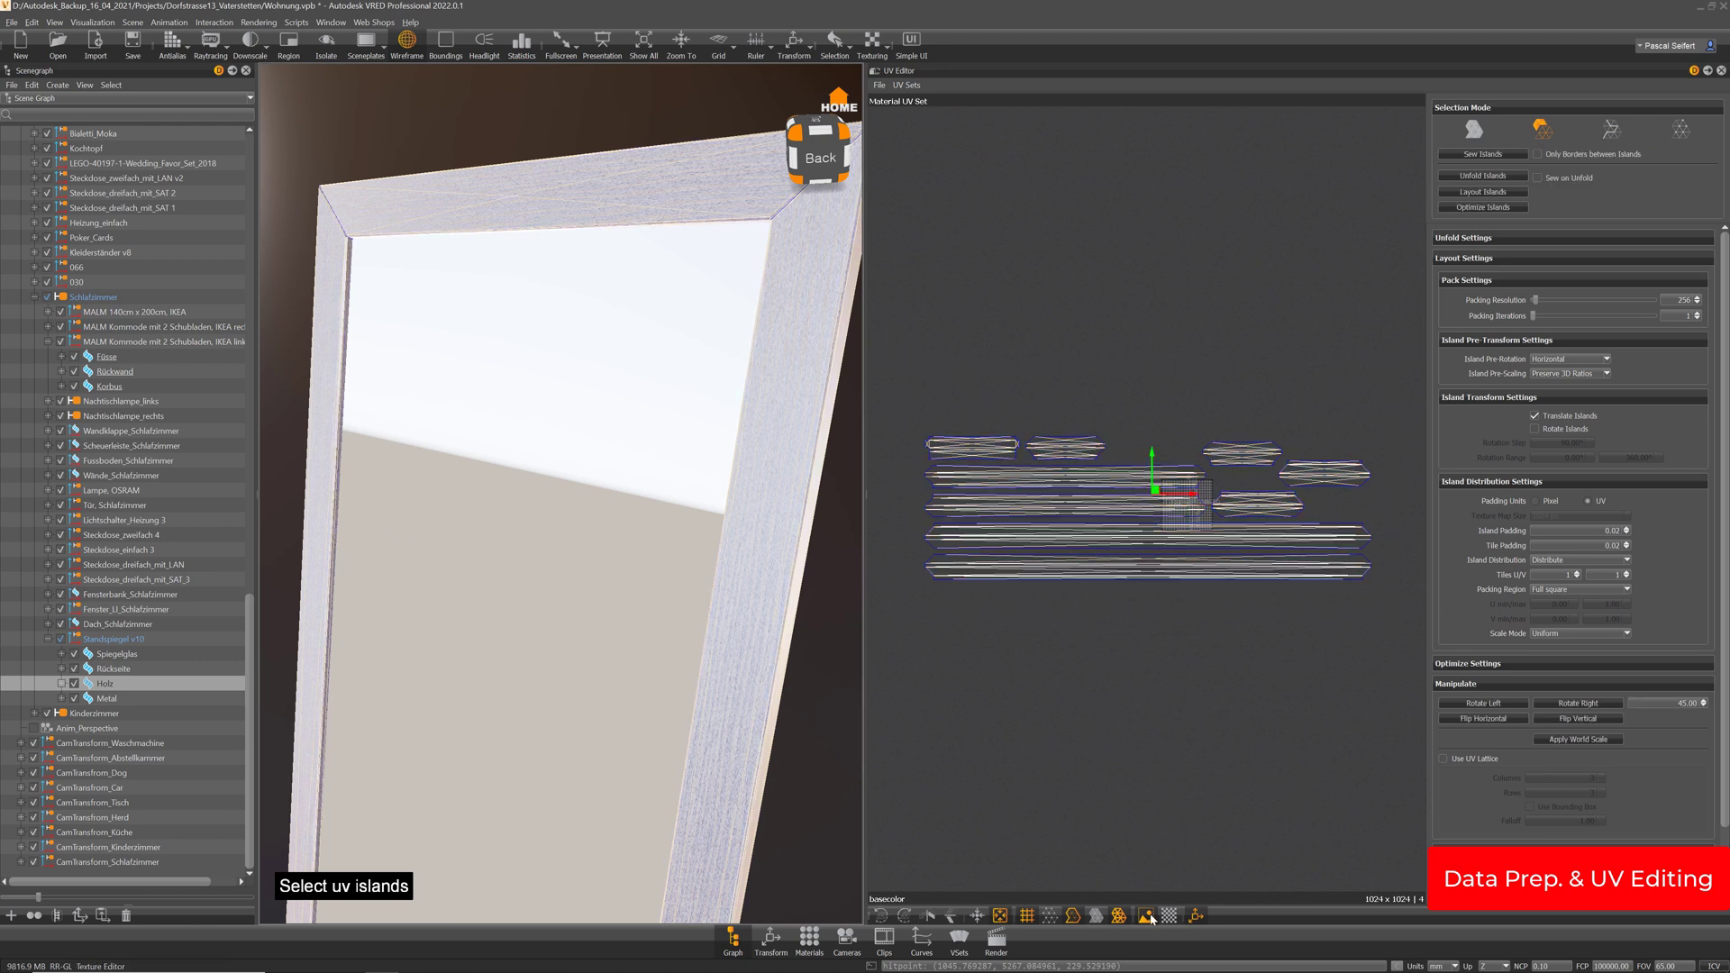
left_click(906, 915)
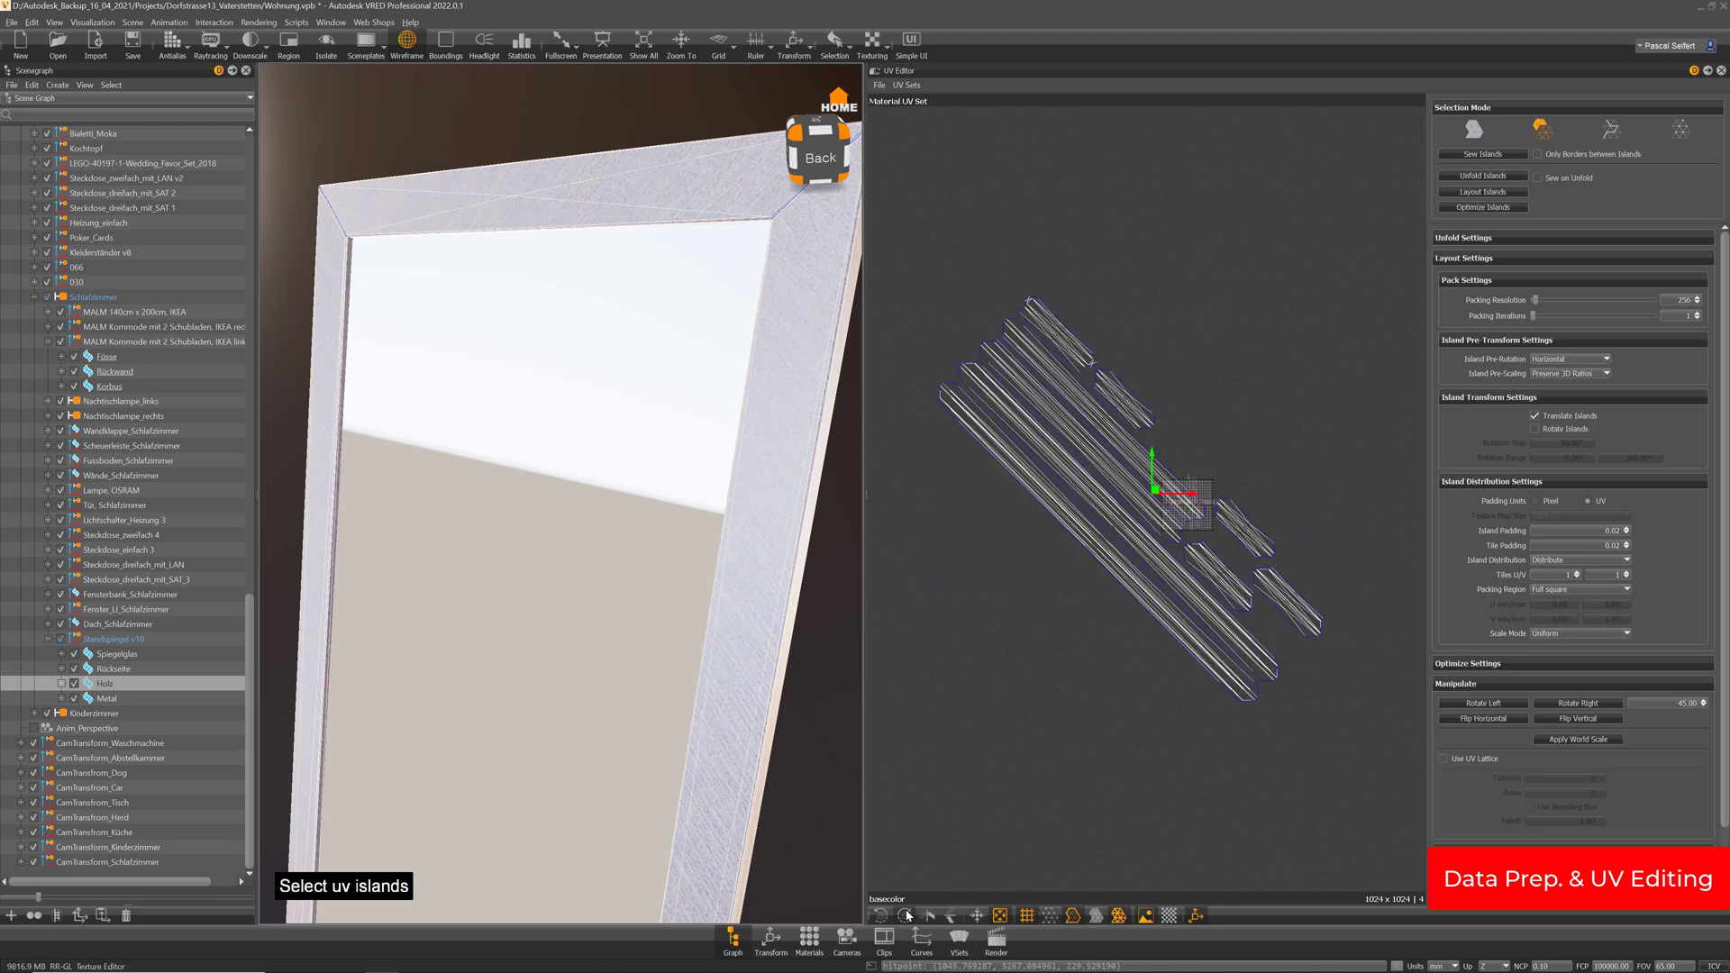
left_click(905, 915)
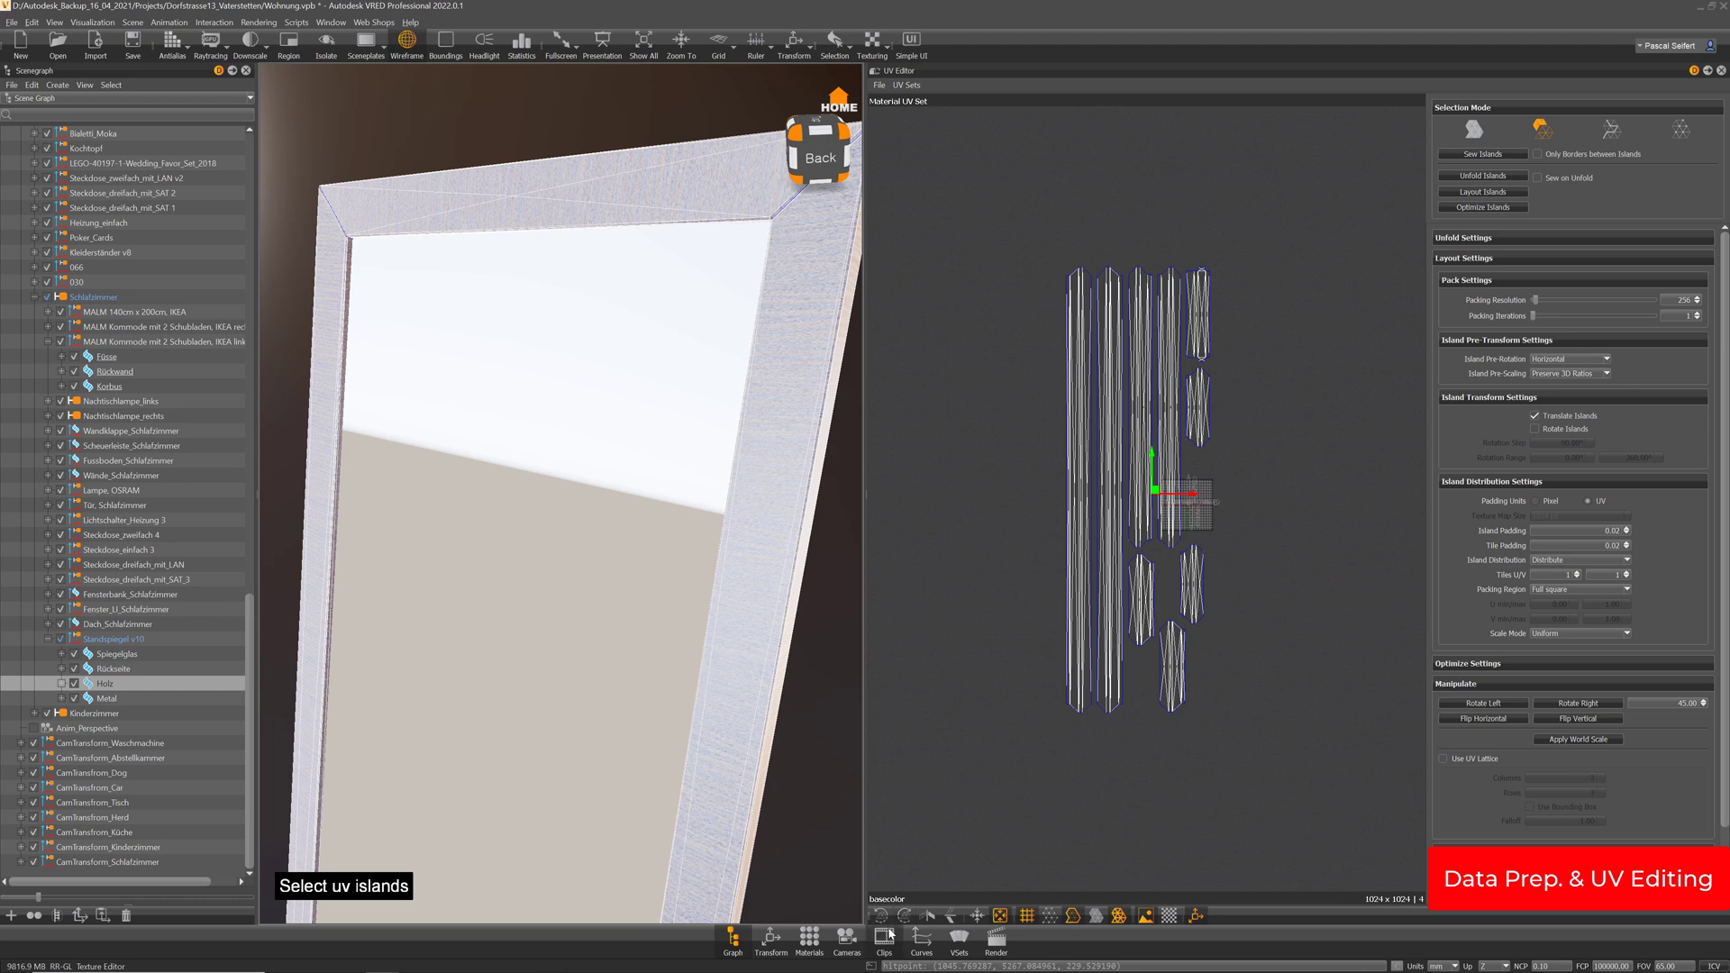
left_click(905, 915)
left_click(905, 916)
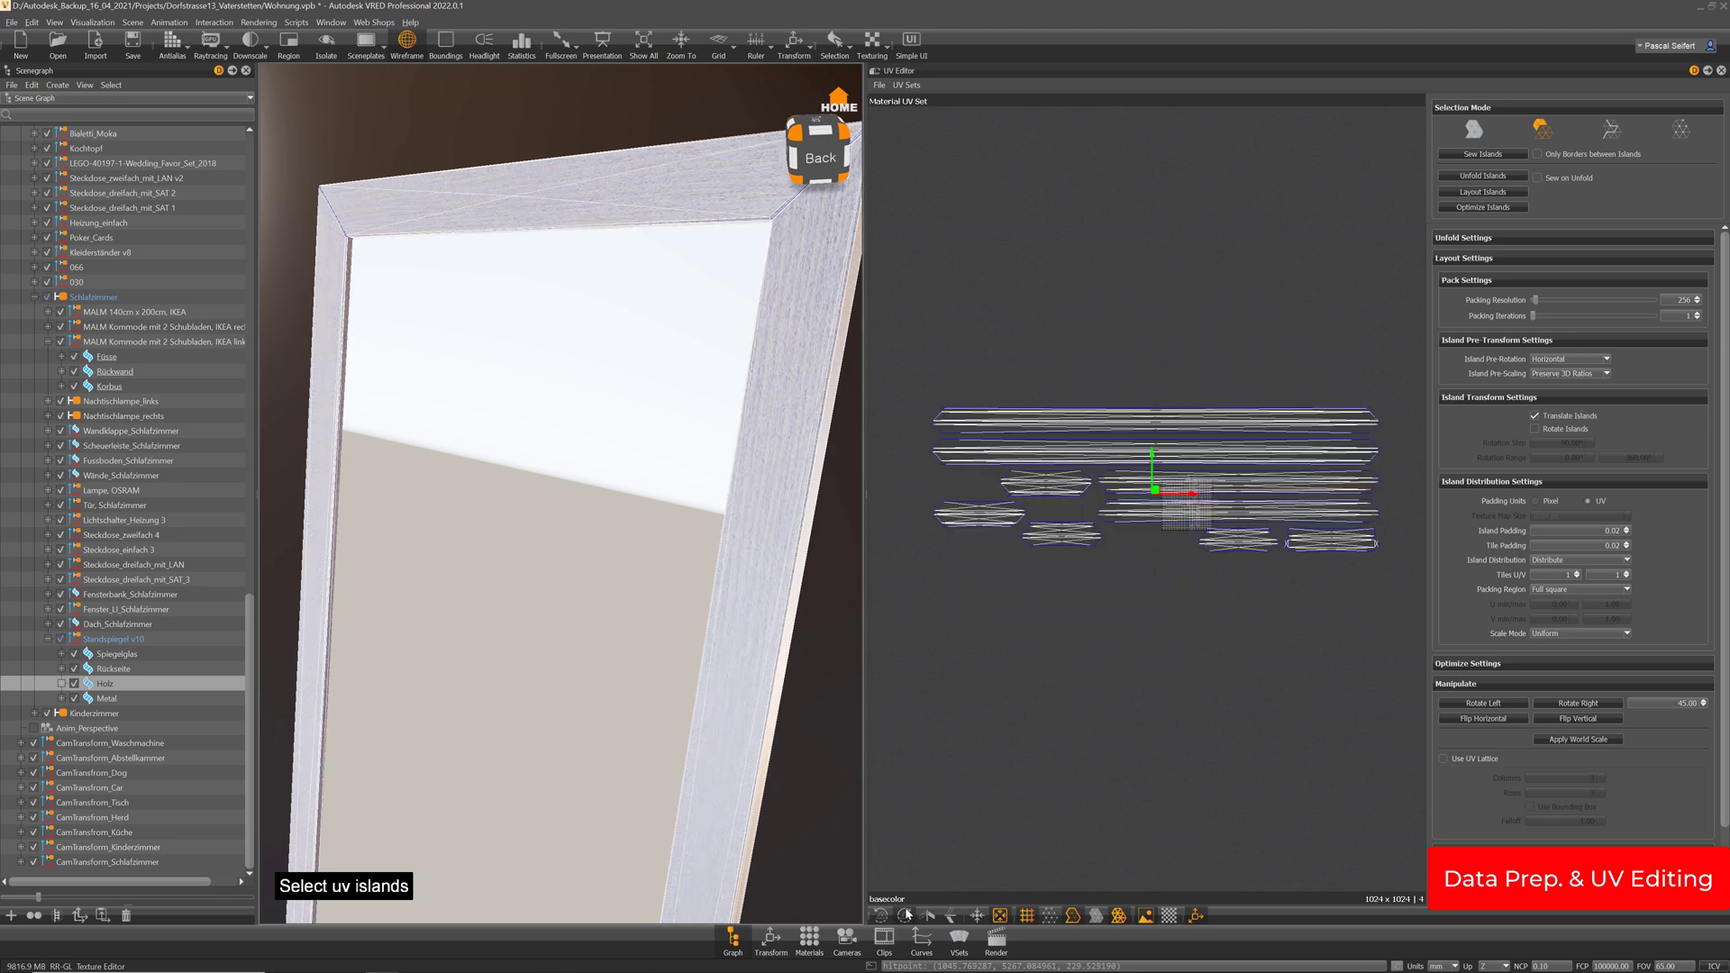
left_click(906, 915)
left_click(905, 916)
left_click(906, 915)
left_click(905, 916)
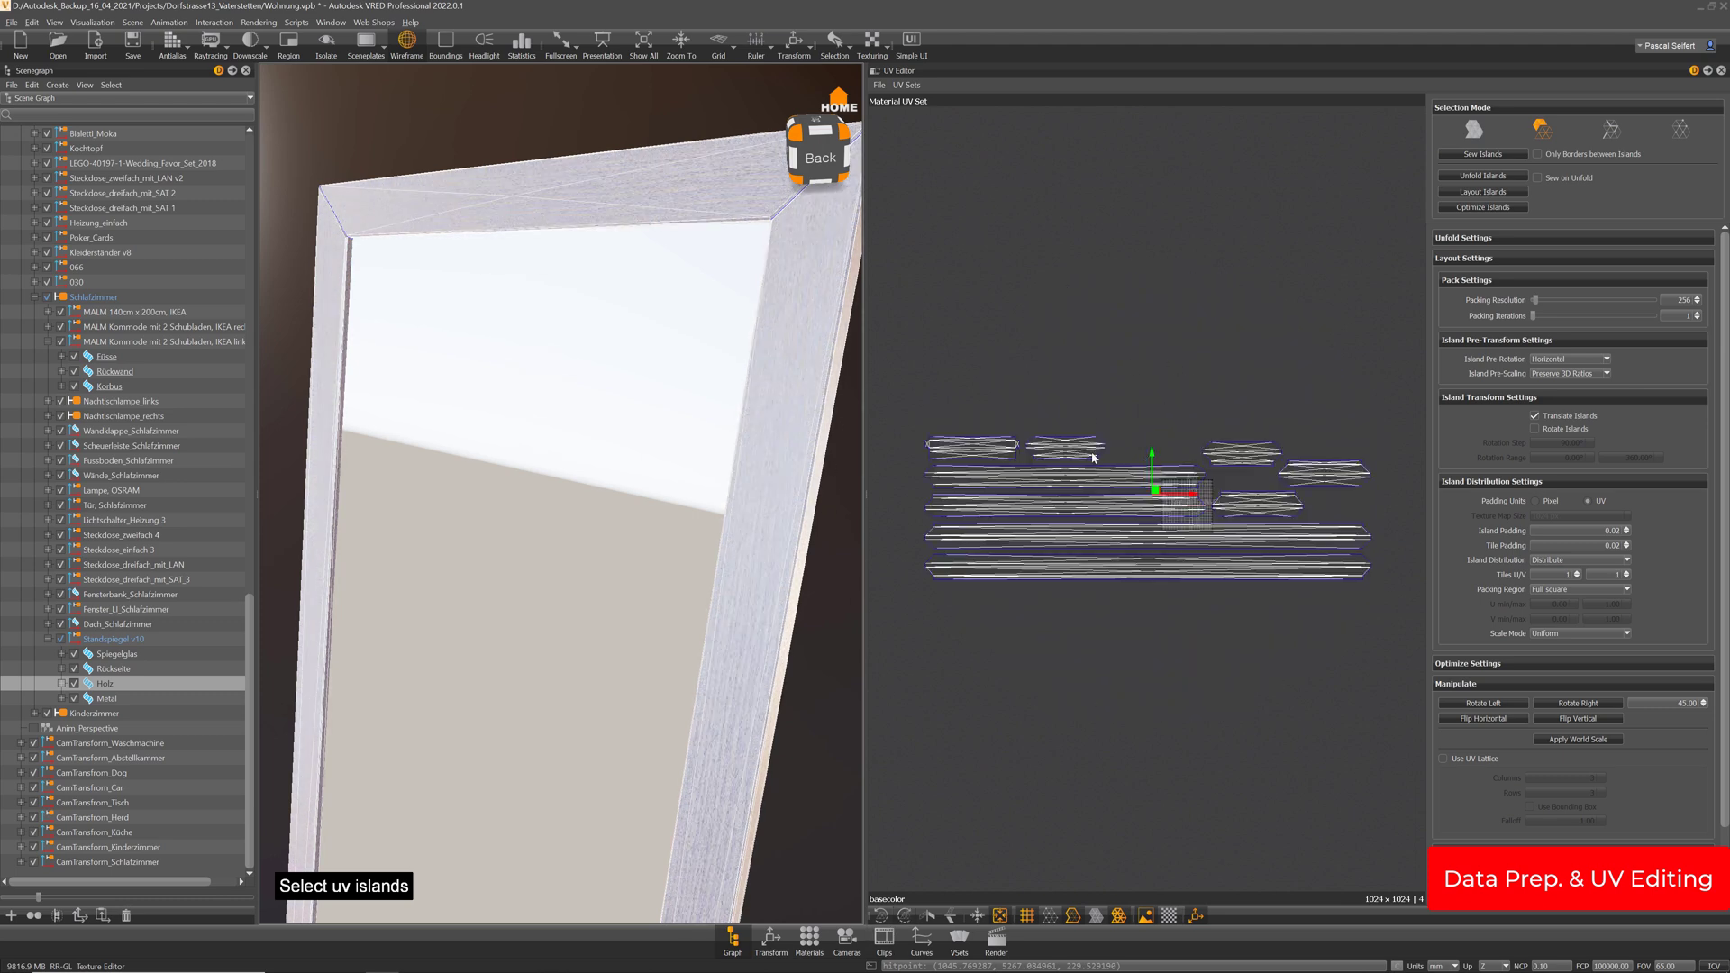
Rotate the small second UV island 45° and back to horizontal, then view the whole mirror
left_click(1089, 446)
left_click(905, 915)
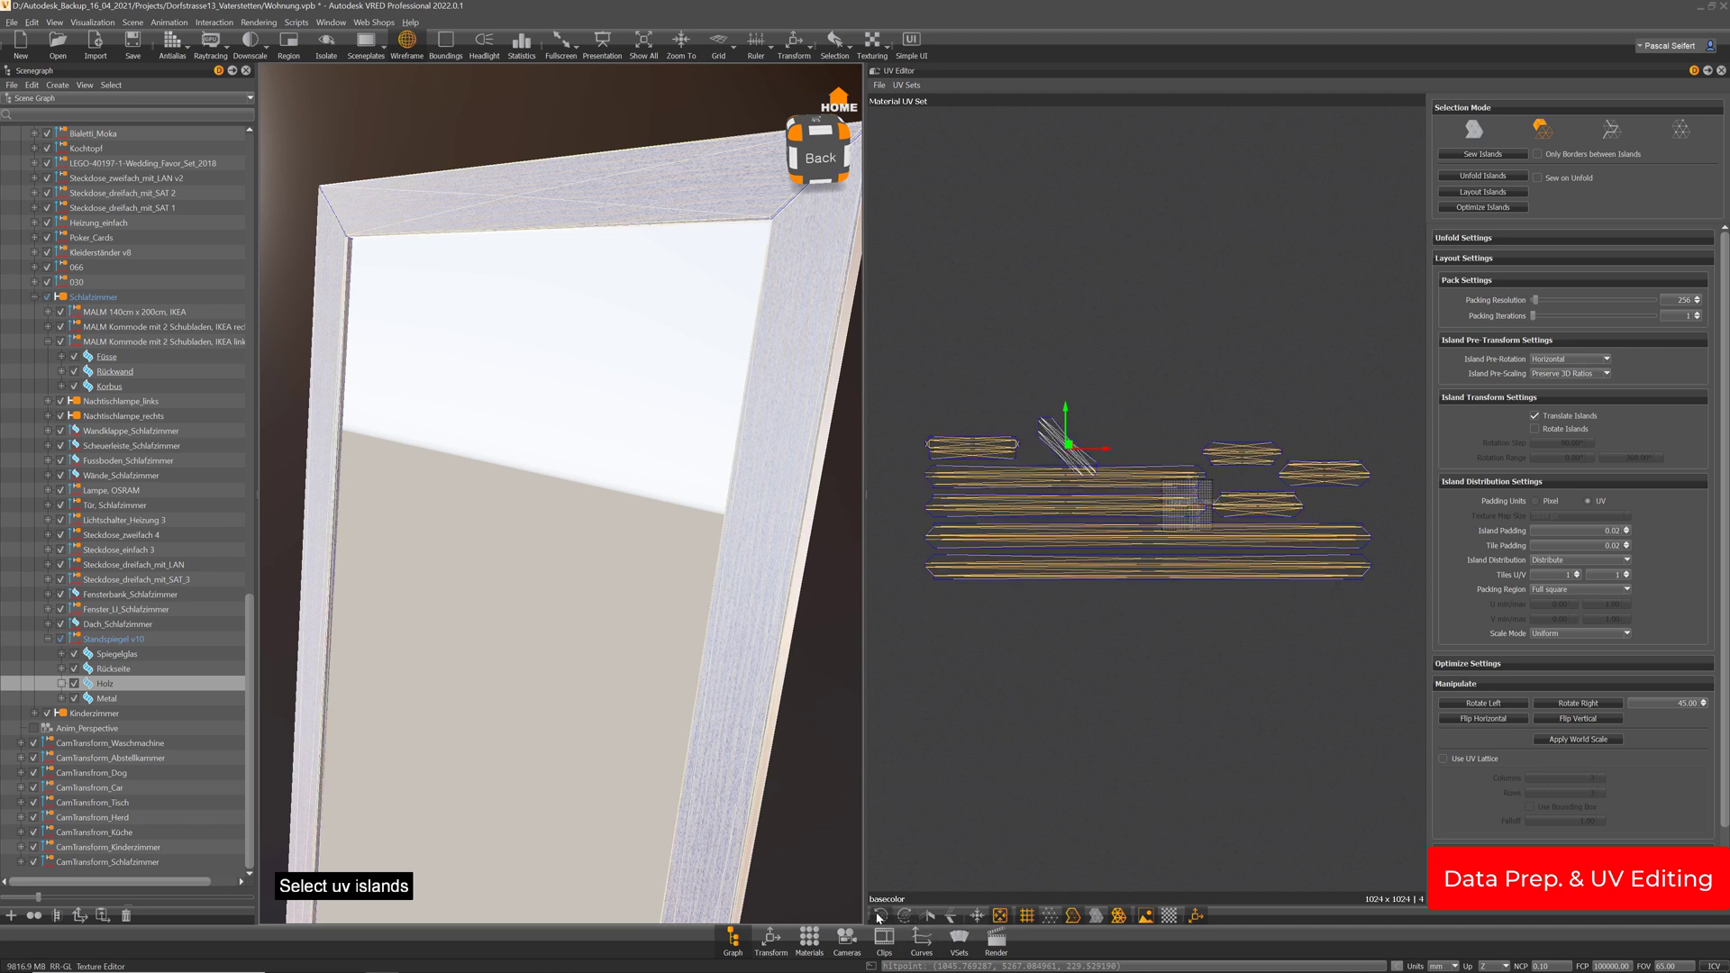
left_click(886, 915)
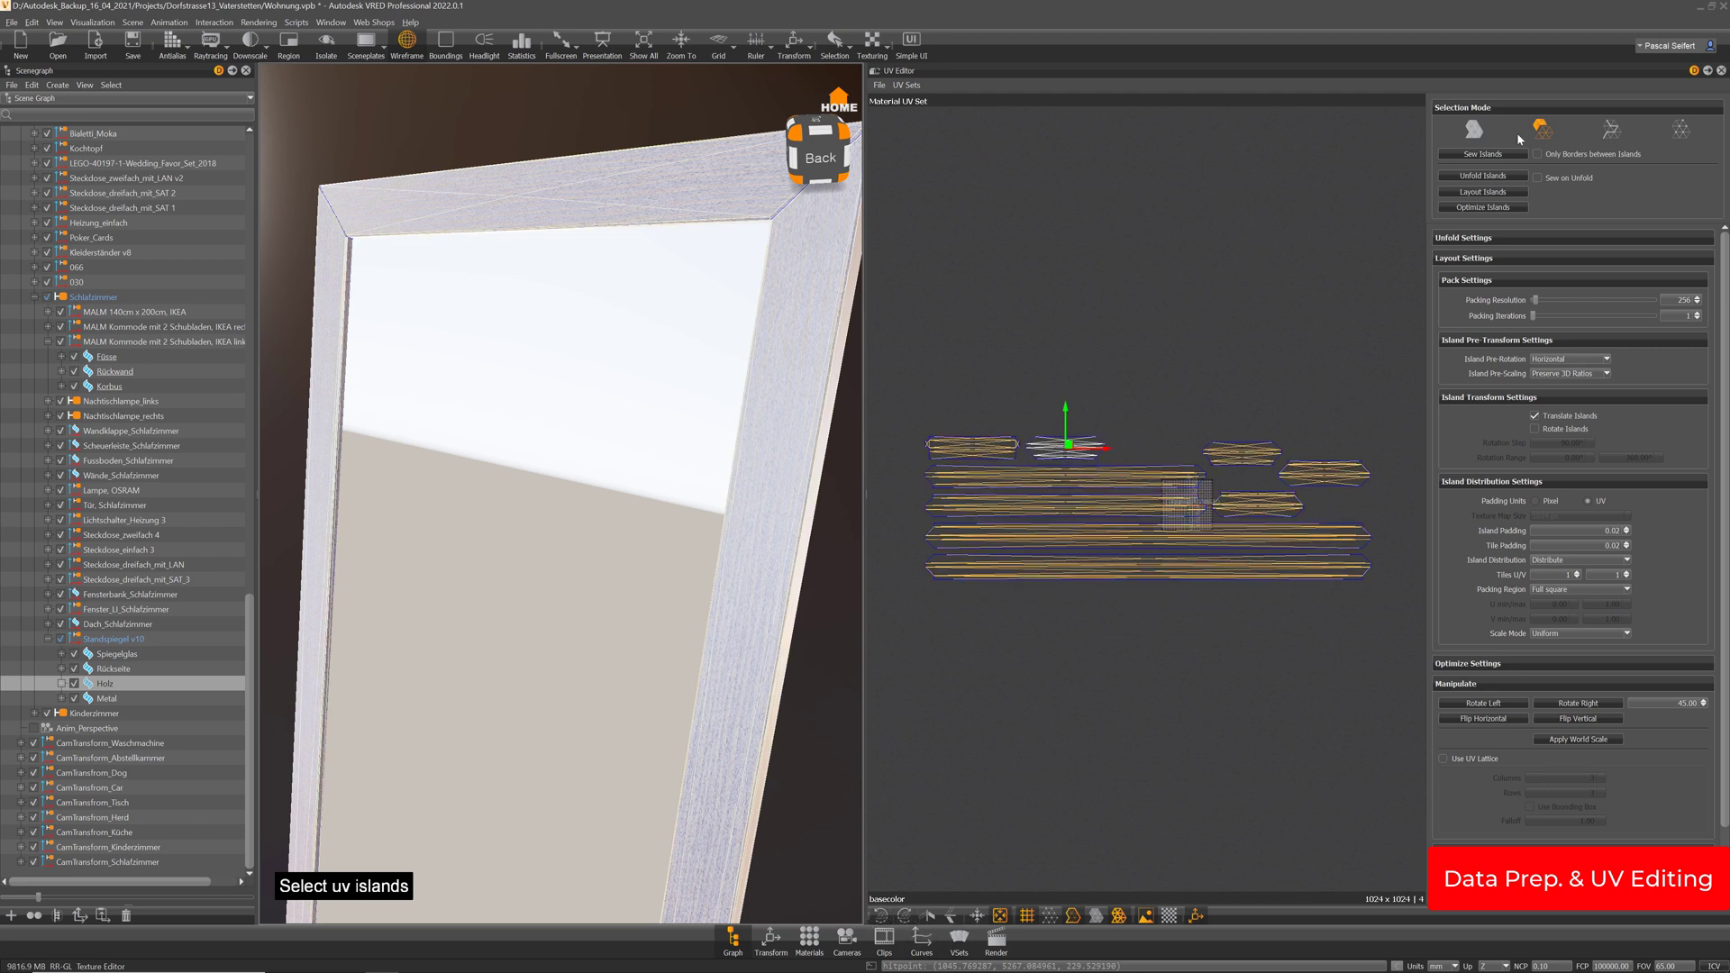
scroll(490, 583, "down", 5)
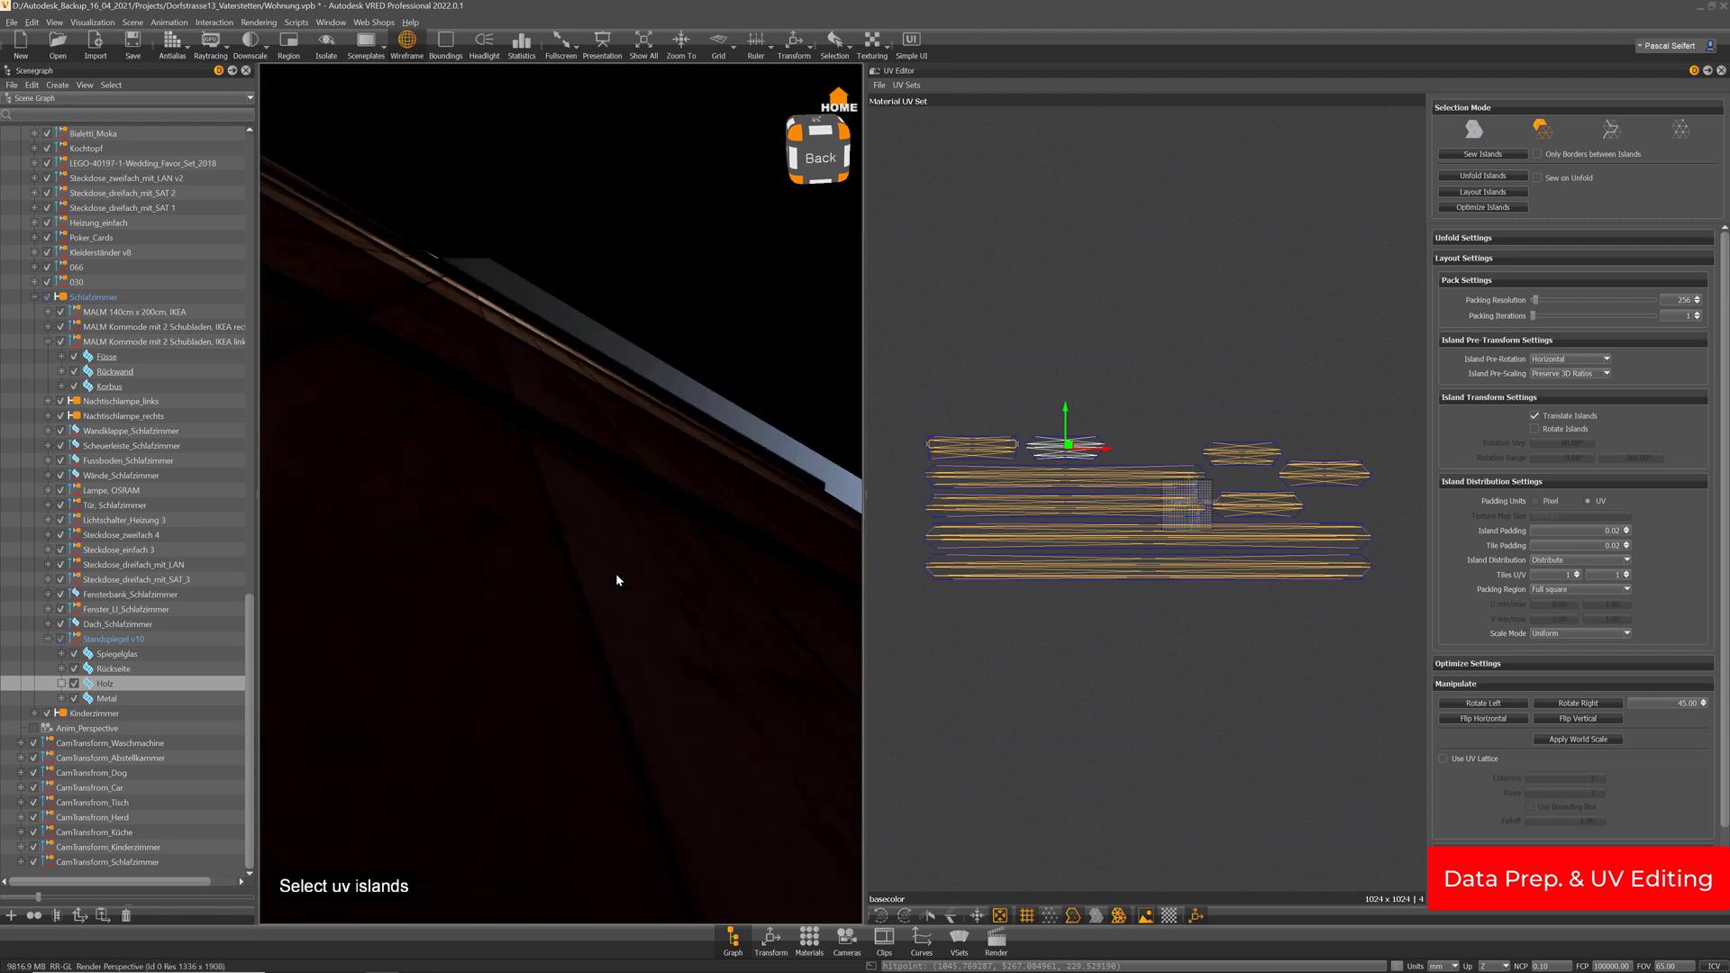
left_click_drag(664, 727, 682, 633)
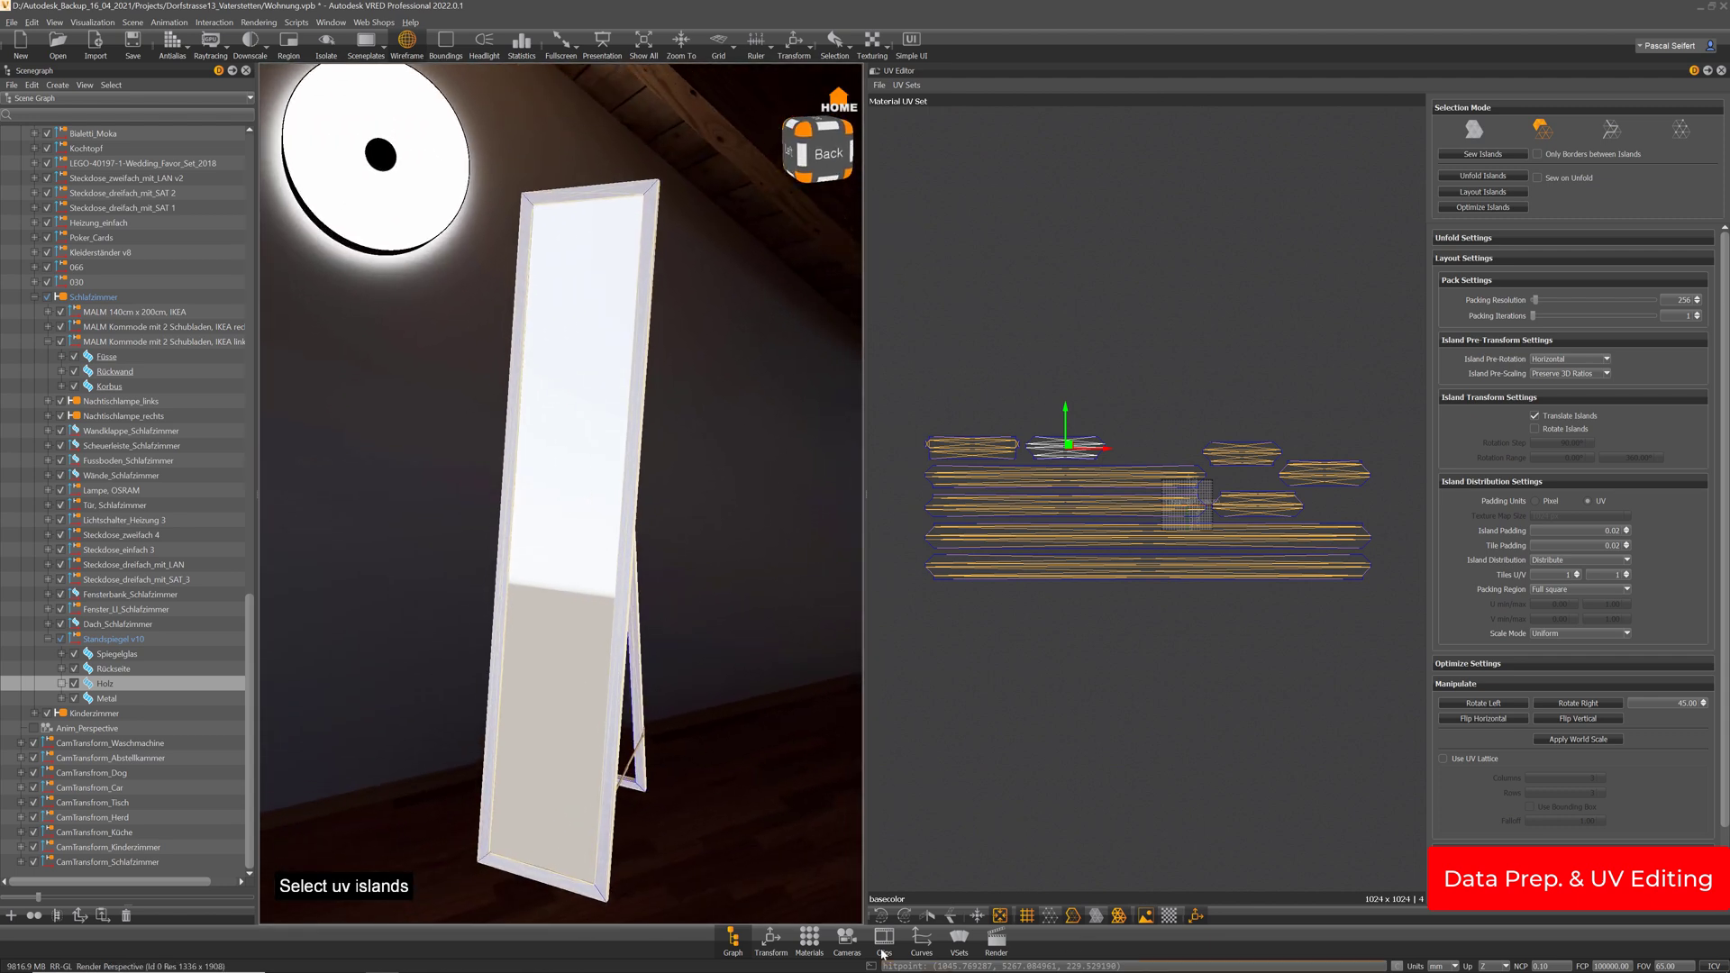
Set the camera ISO to 800 and close the camera settings
left_click(847, 941)
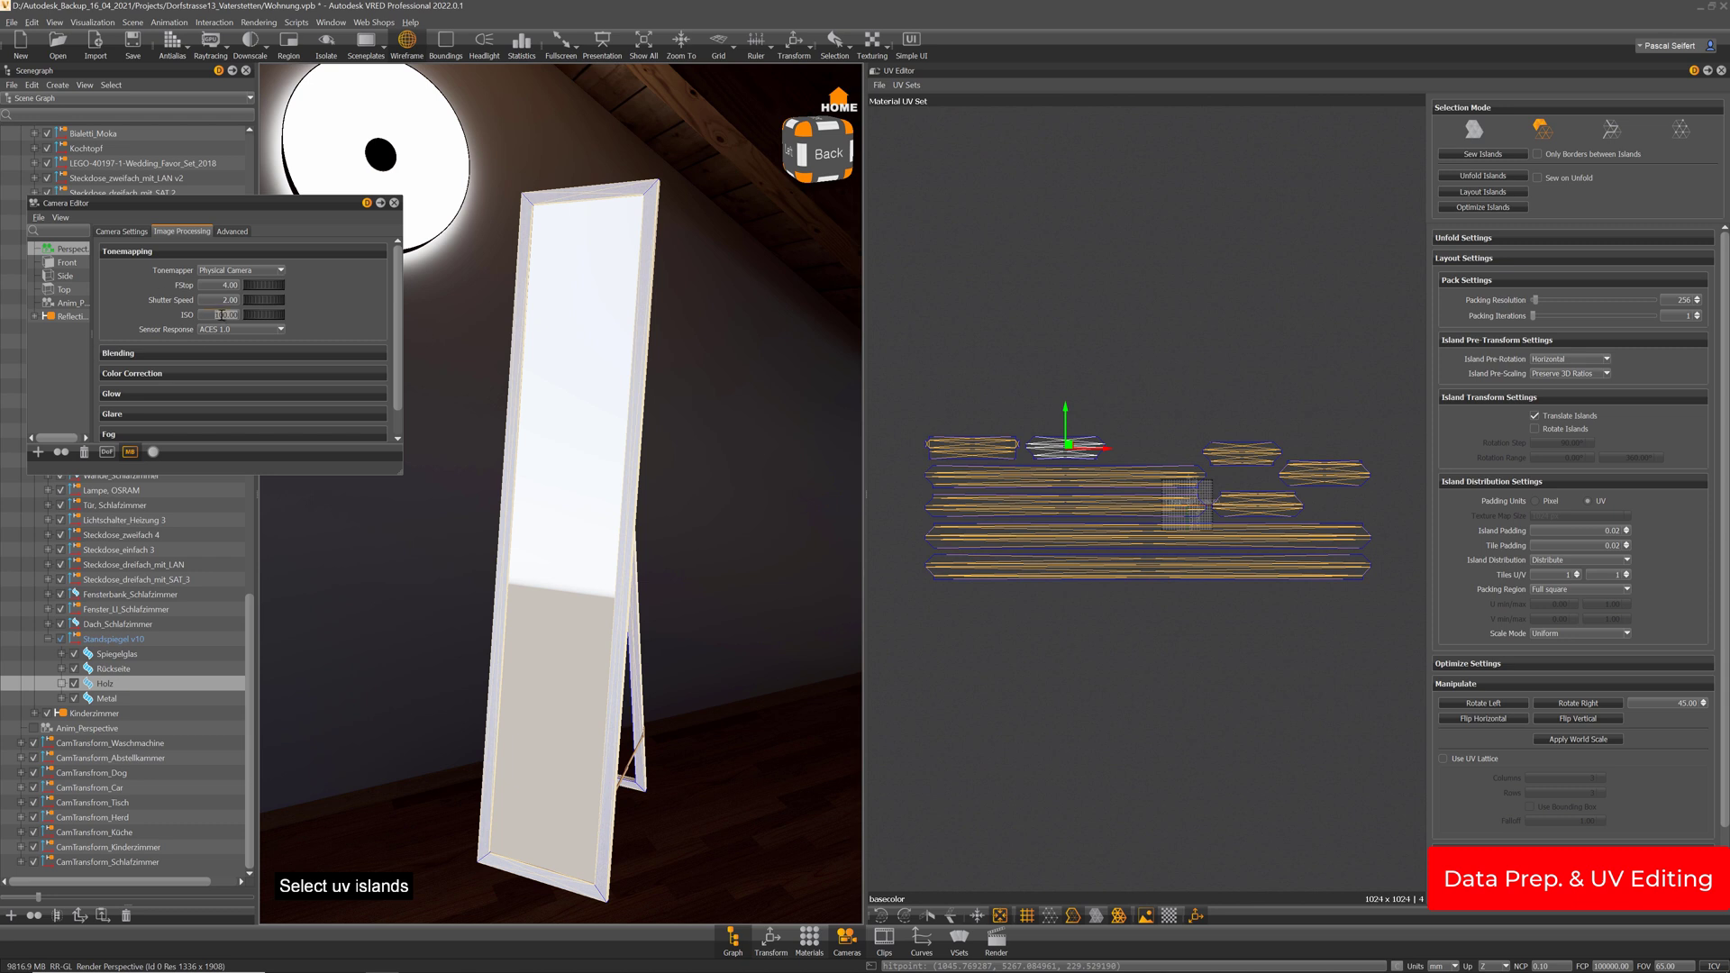
type("800")
key("Return")
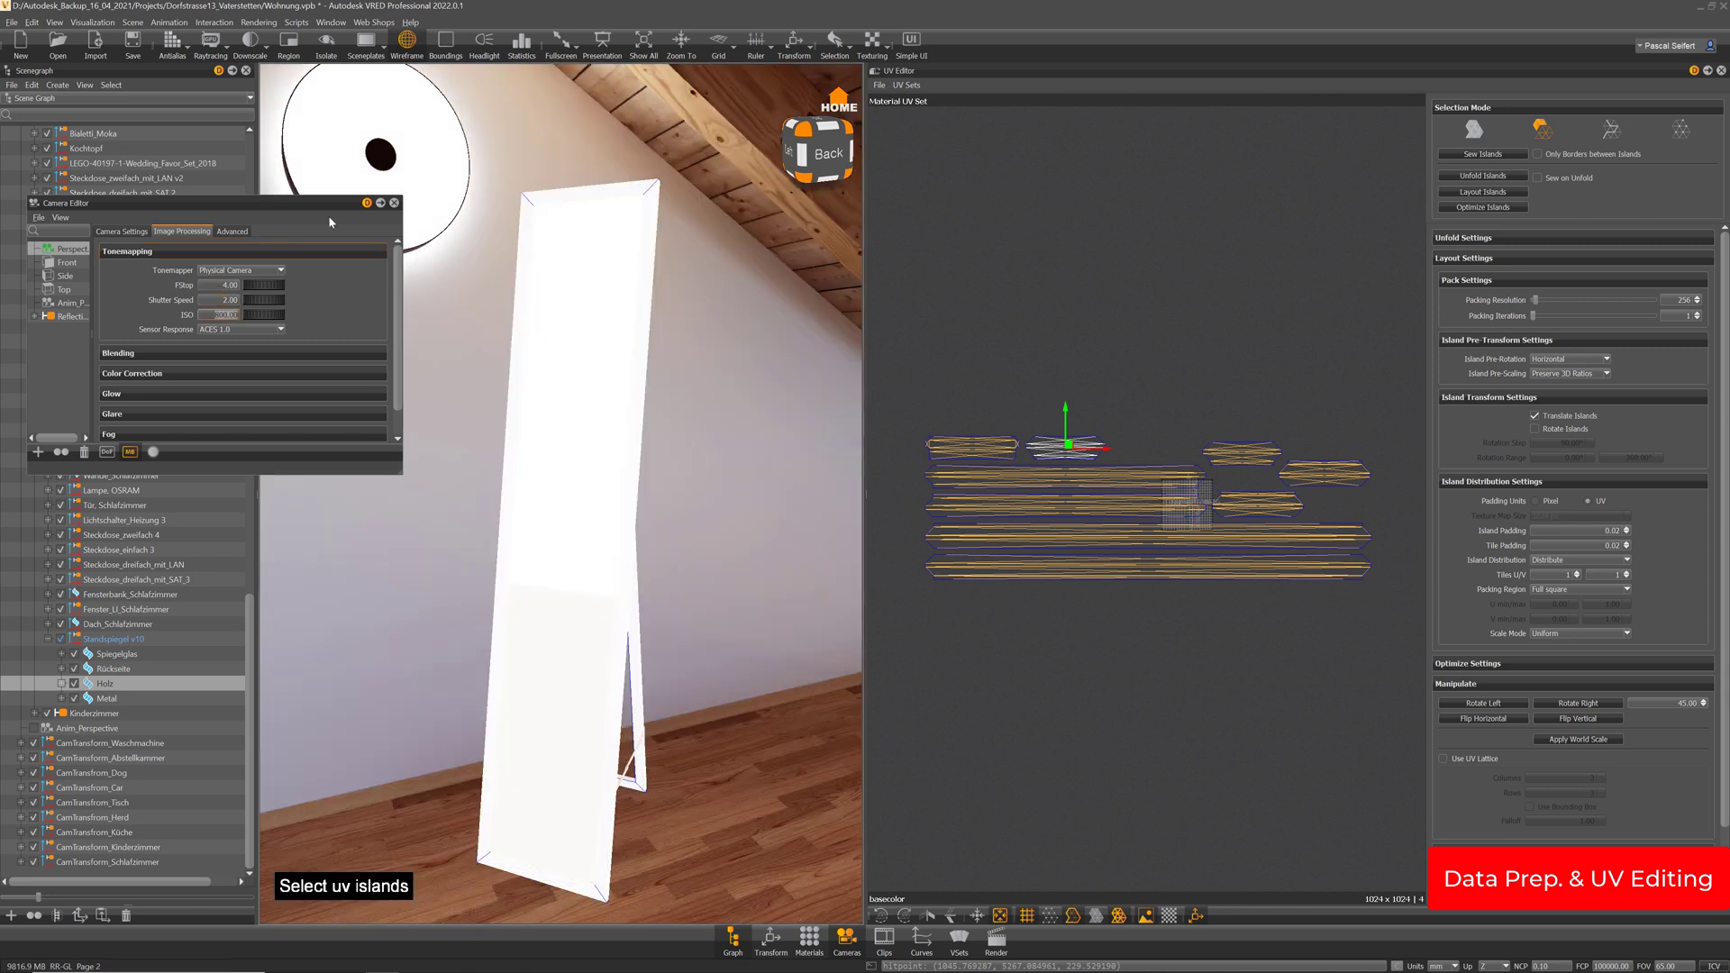
left_click(394, 203)
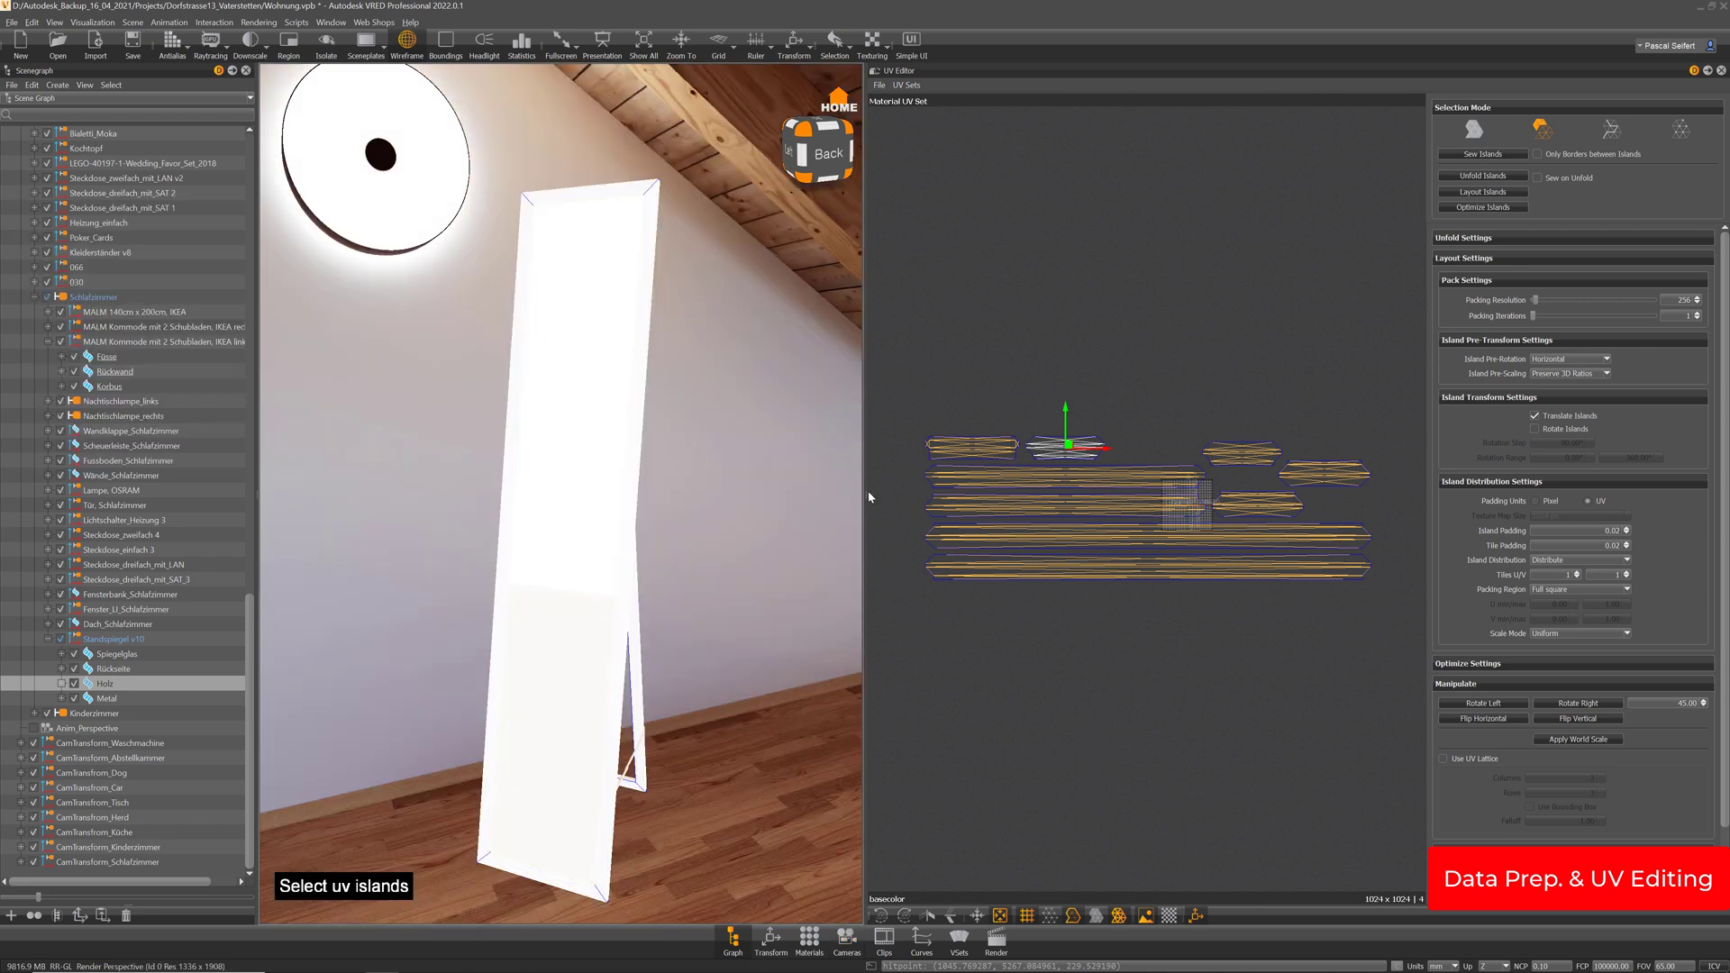
Widen the 3D view and close the UV Editor panel
left_click_drag(869, 496, 1180, 494)
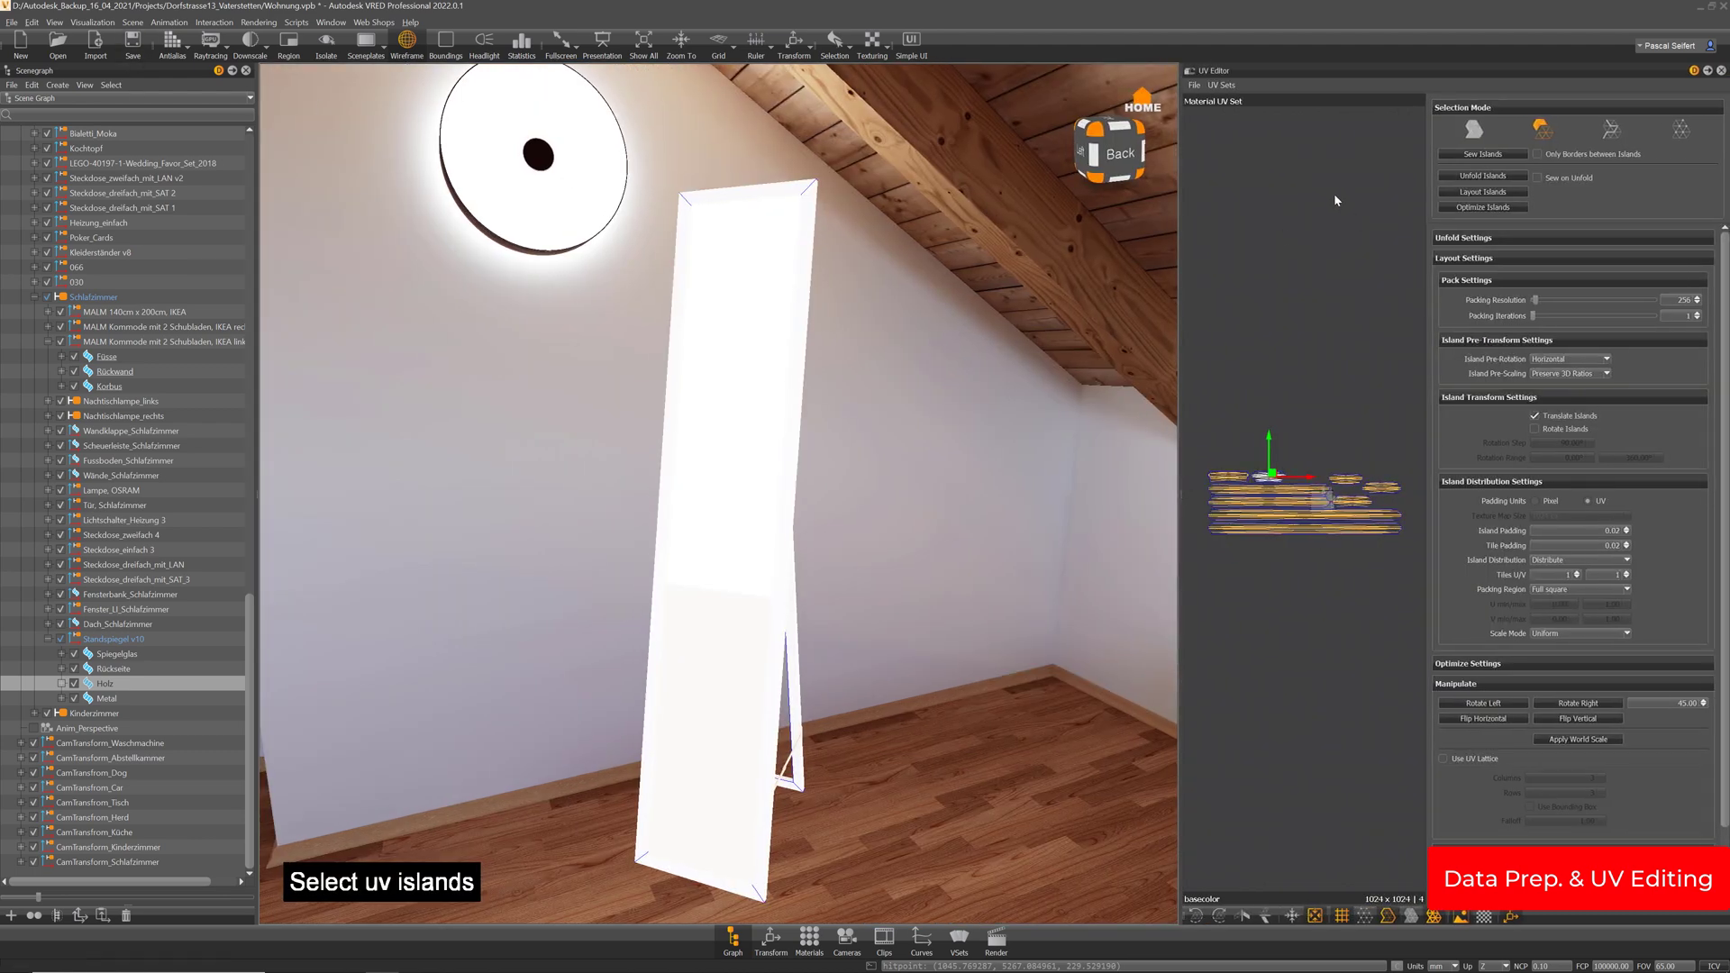
left_click(12, 22)
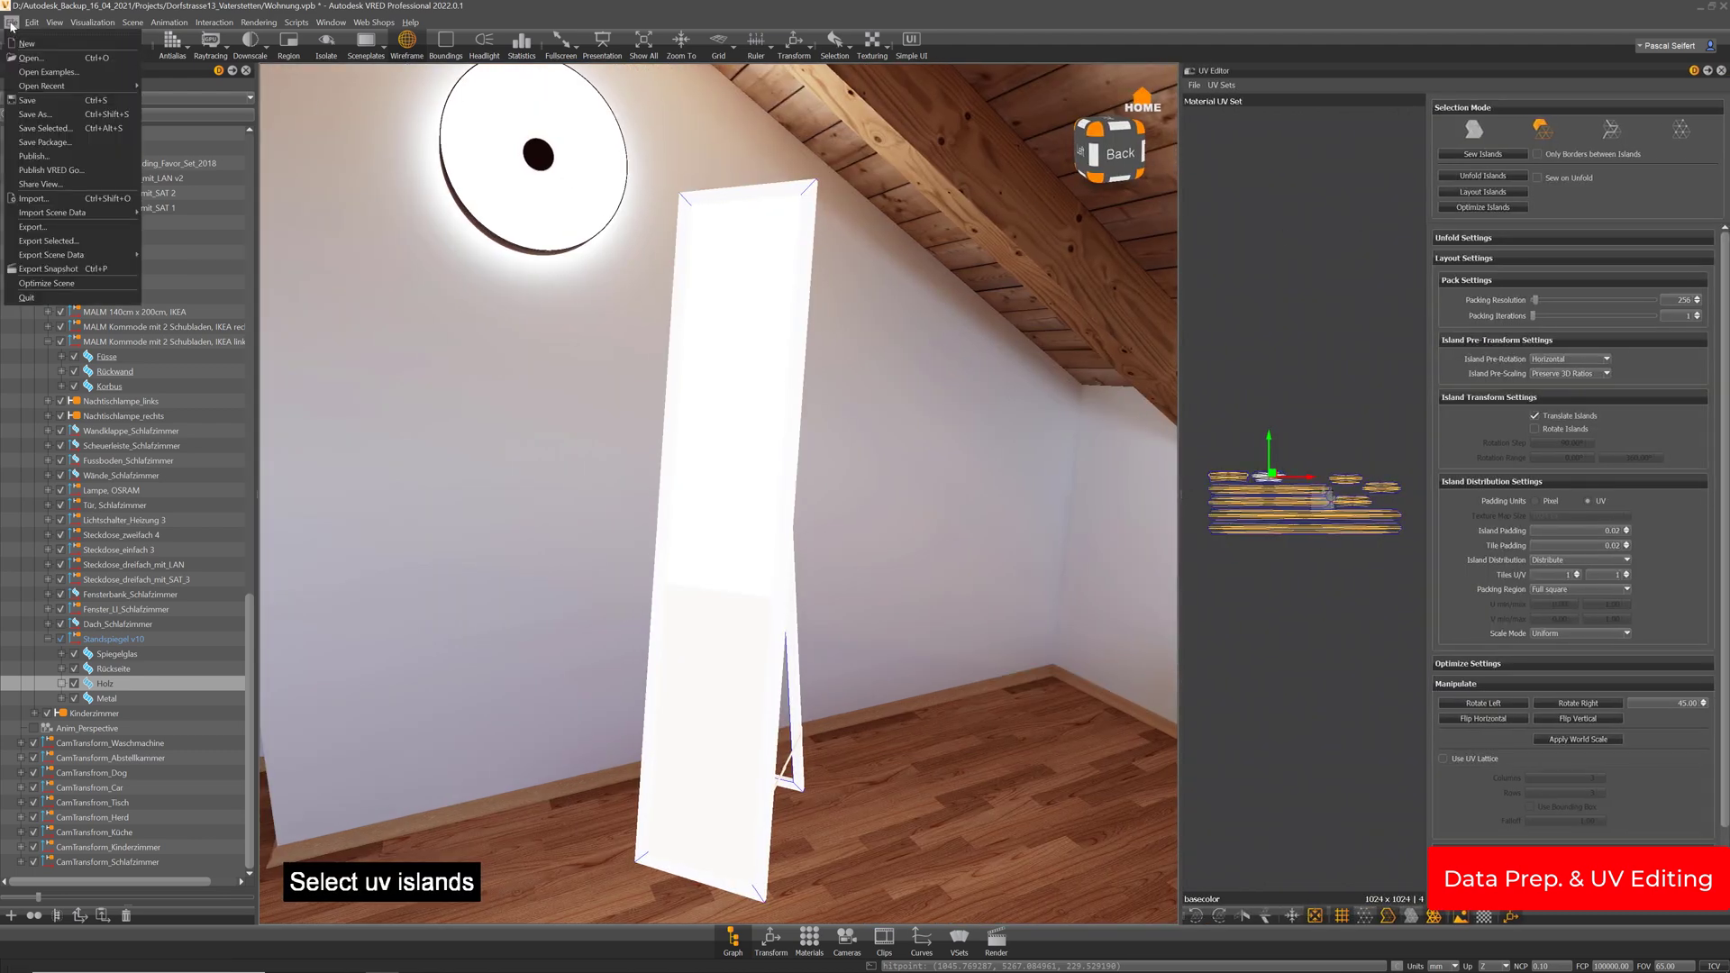
left_click(27, 101)
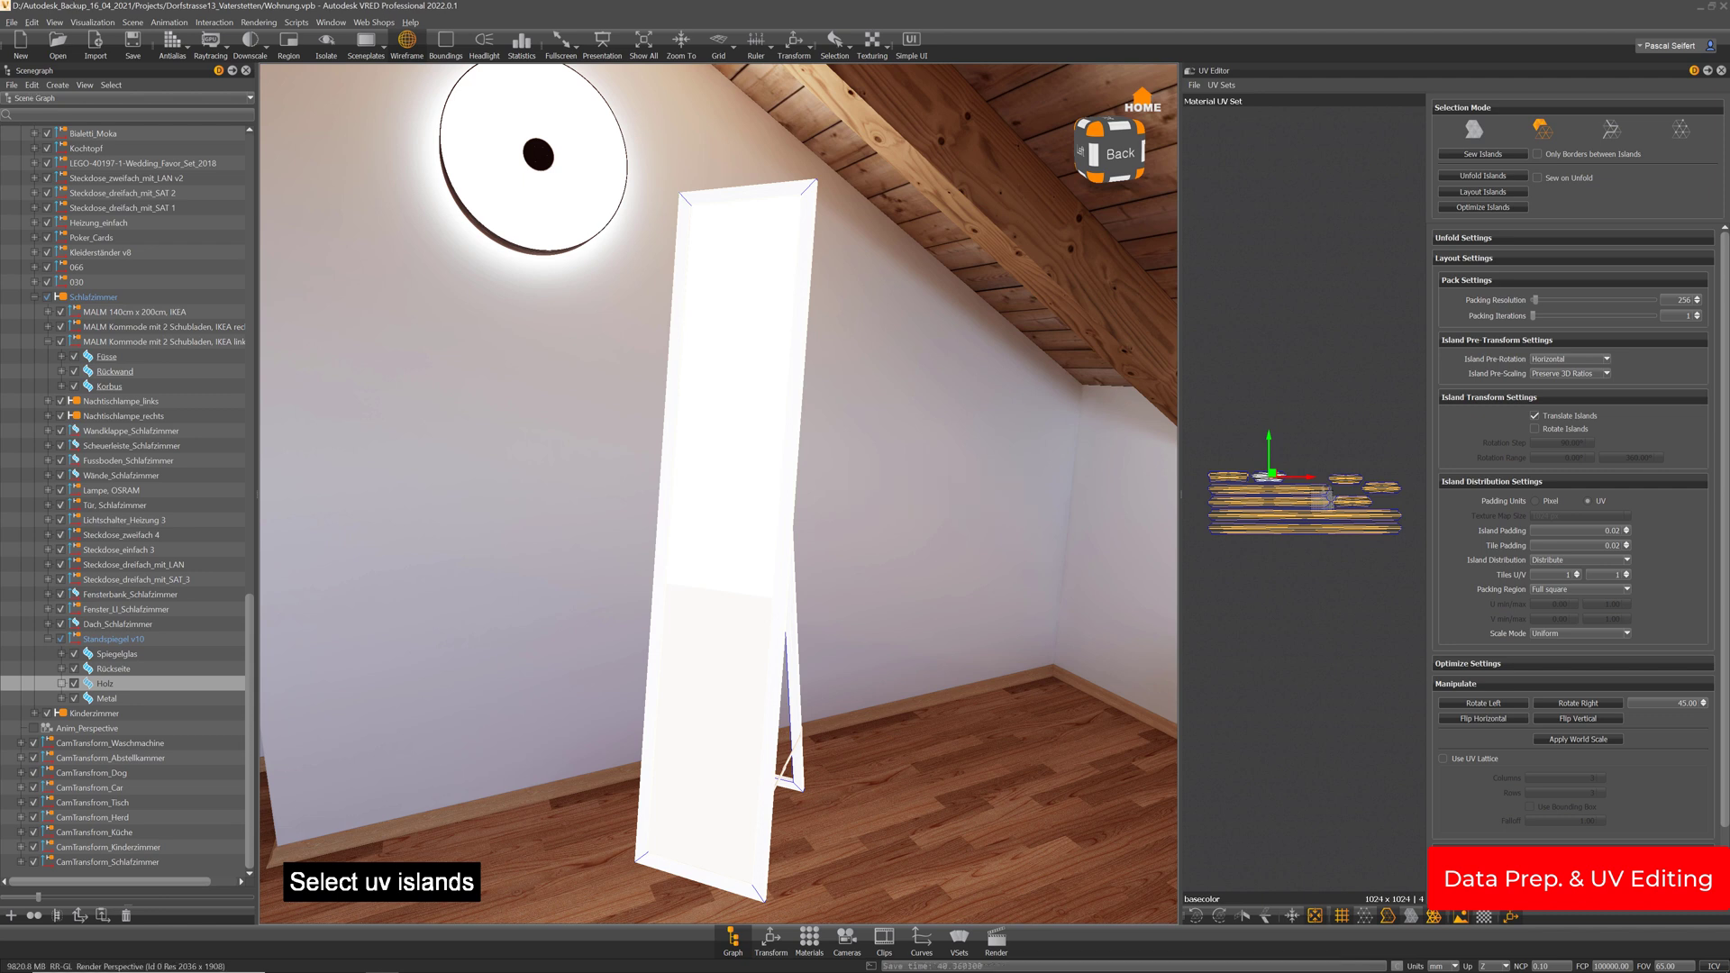
left_click(1721, 71)
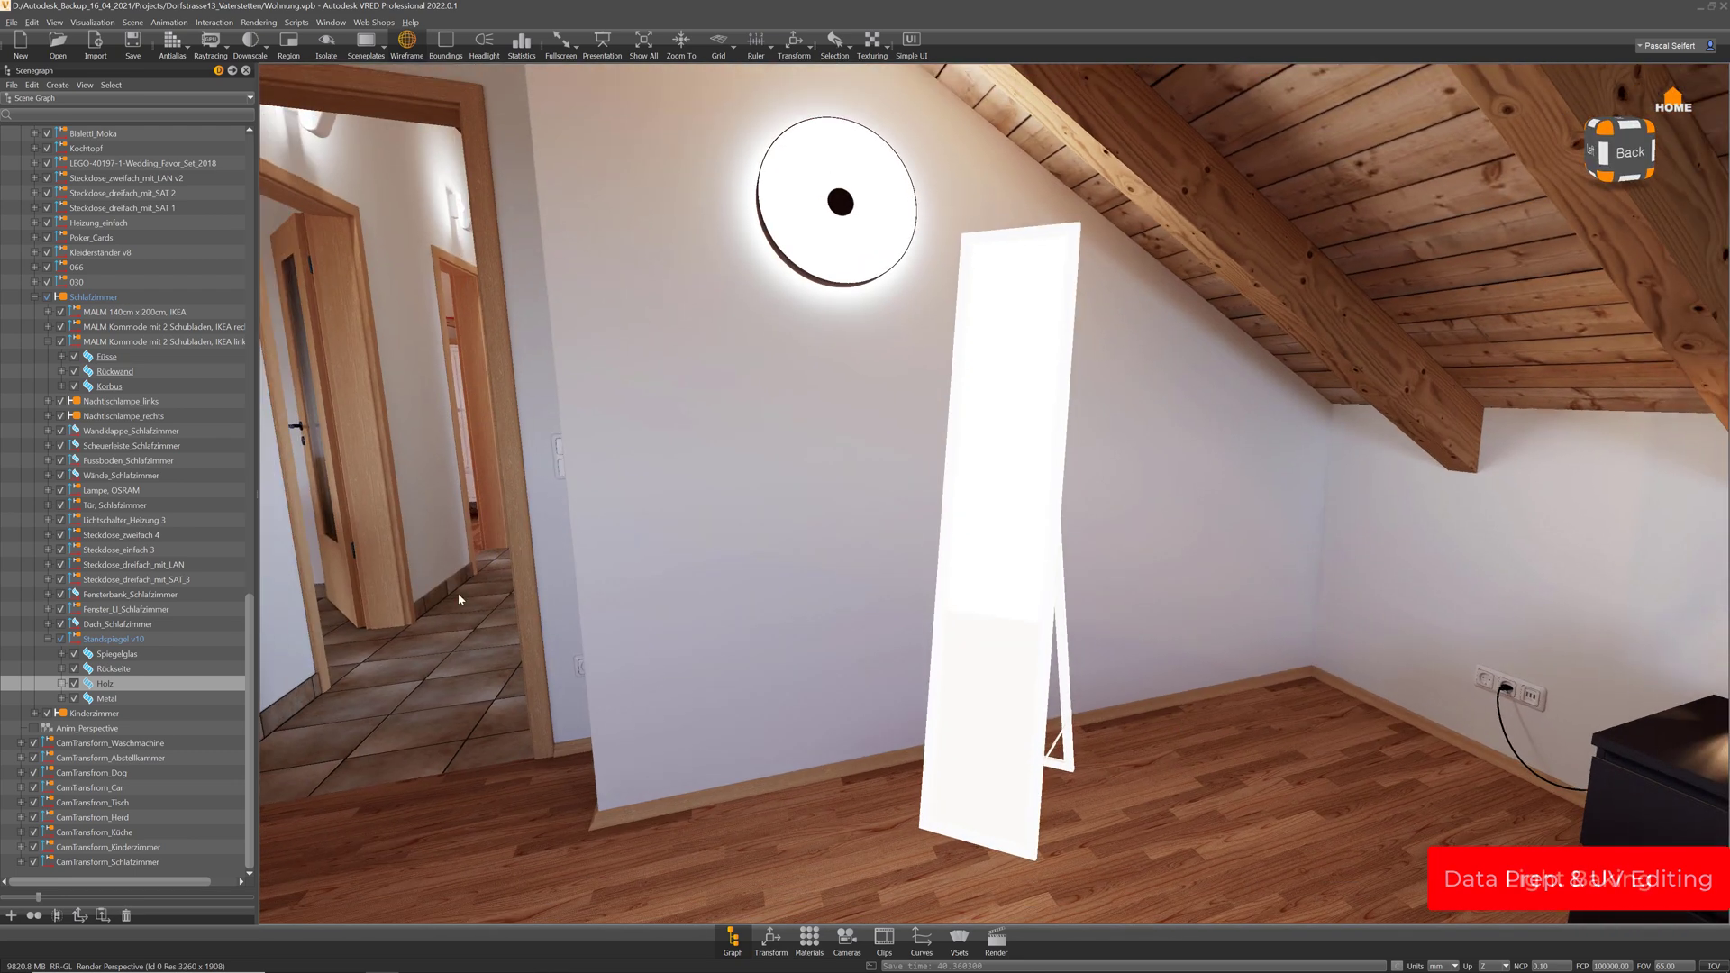
Select the Standspiegel v10 group and open Scene > Bake Light and Shadows, moving the dialog up-left
left_click(112, 640)
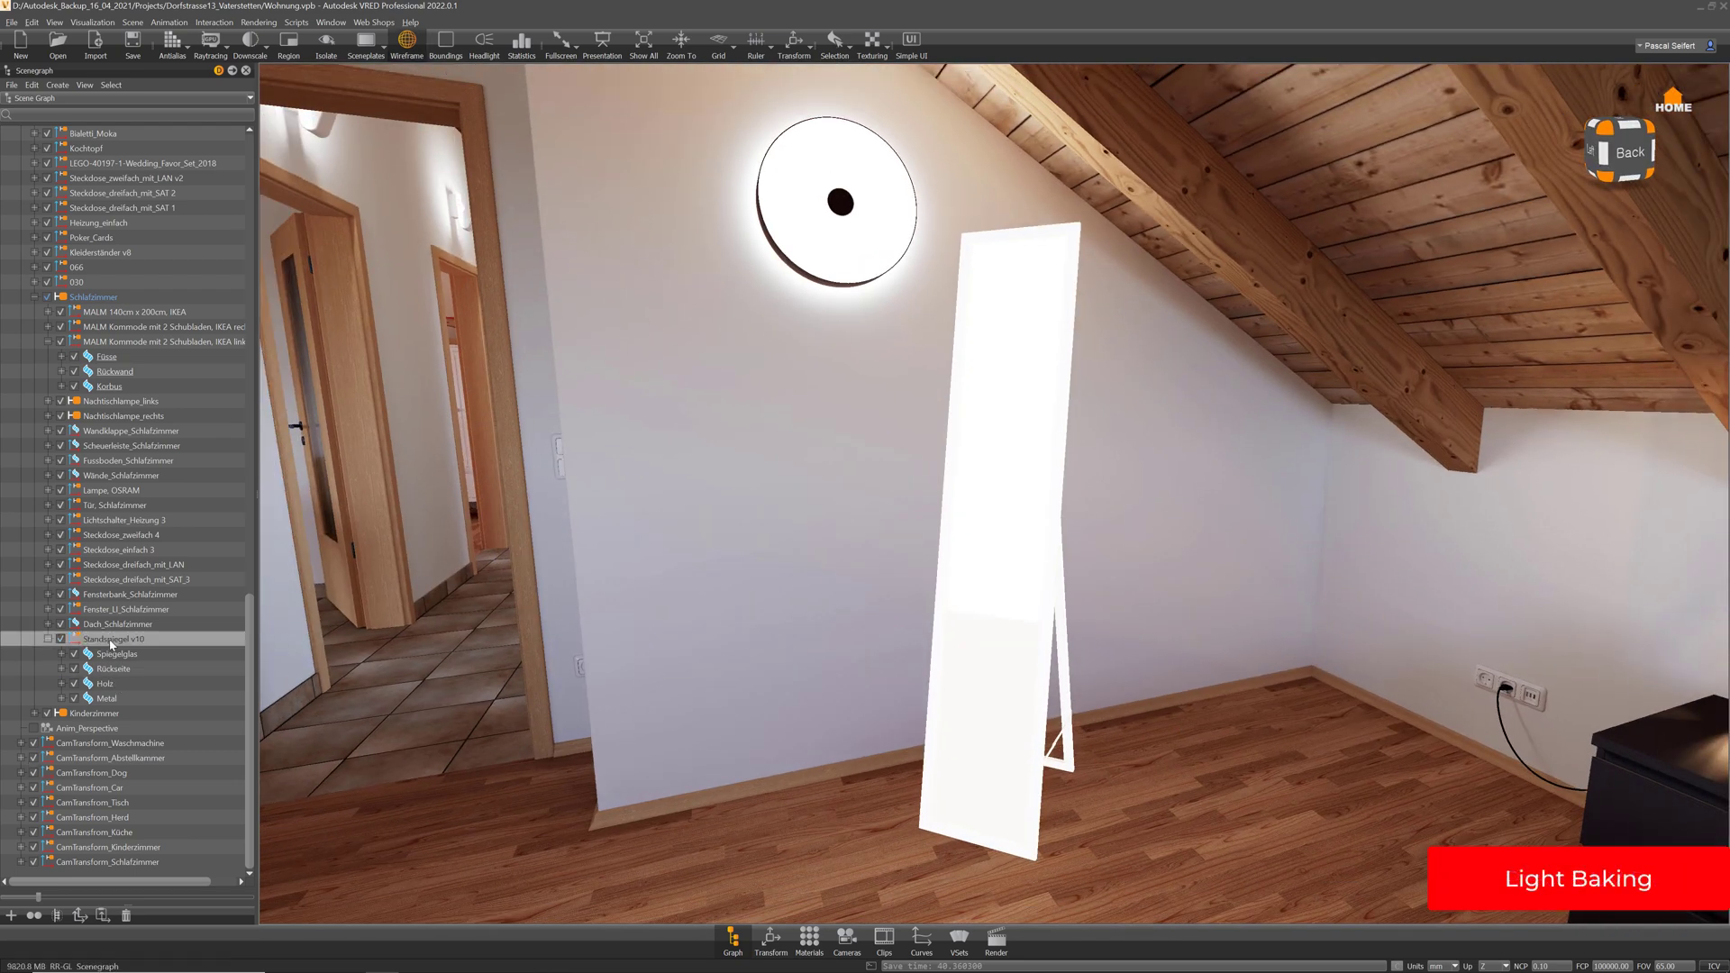
left_click(47, 638)
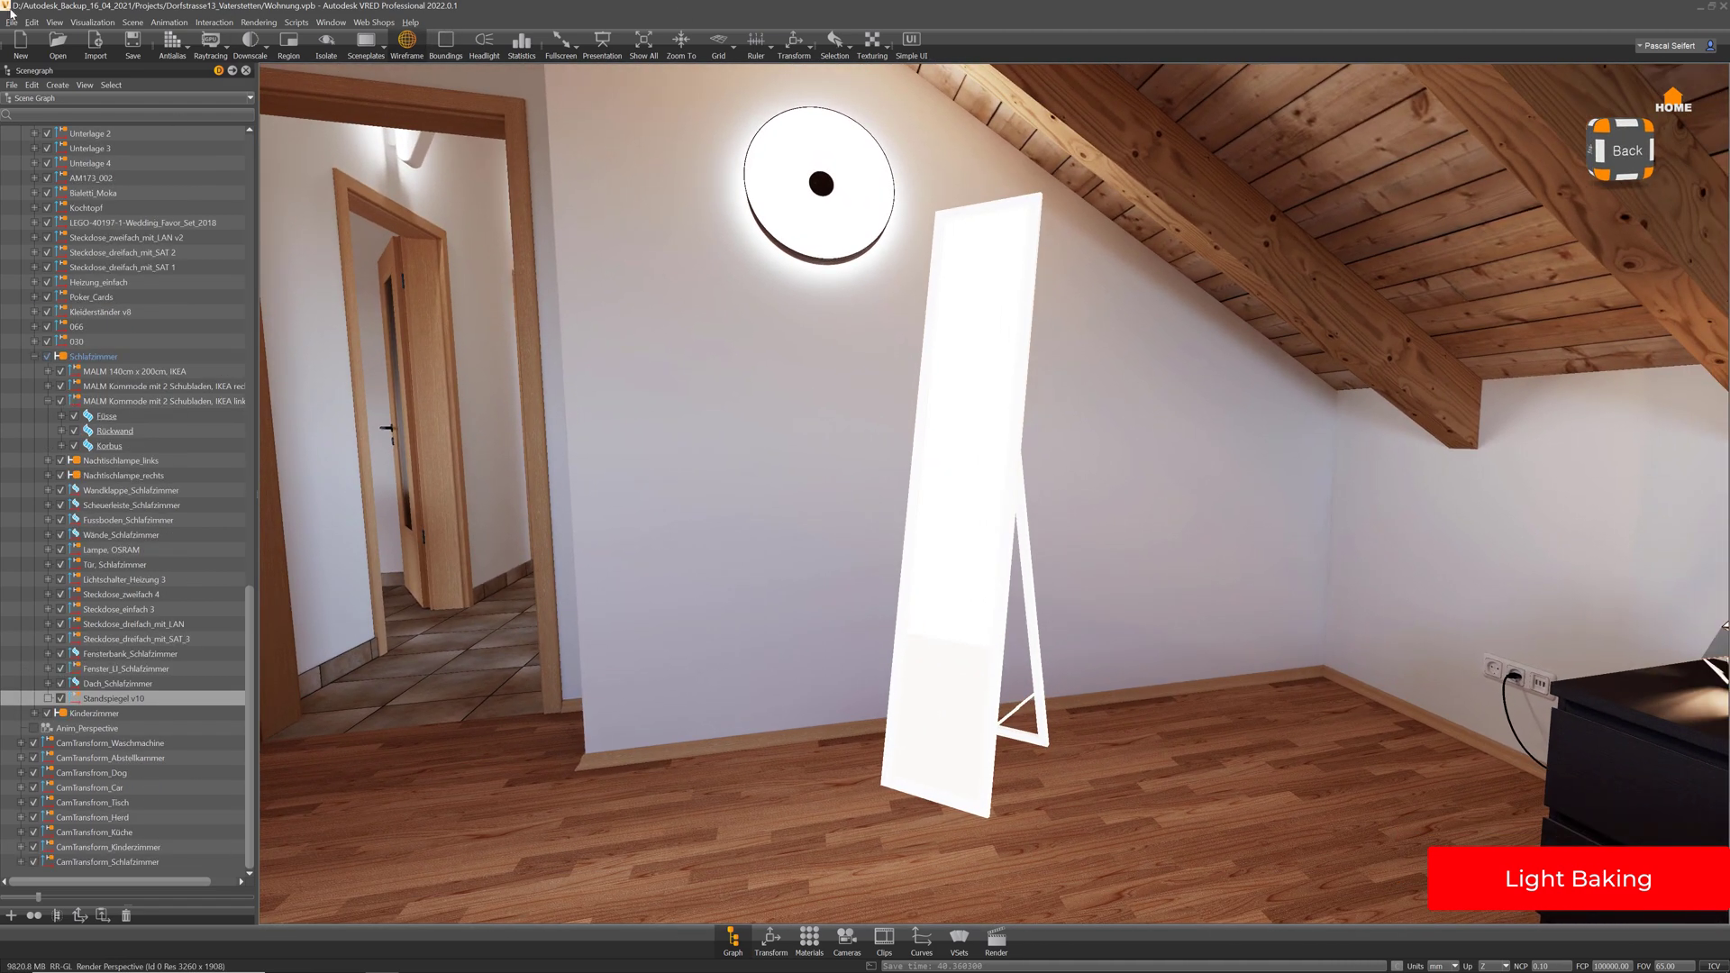
left_click(132, 22)
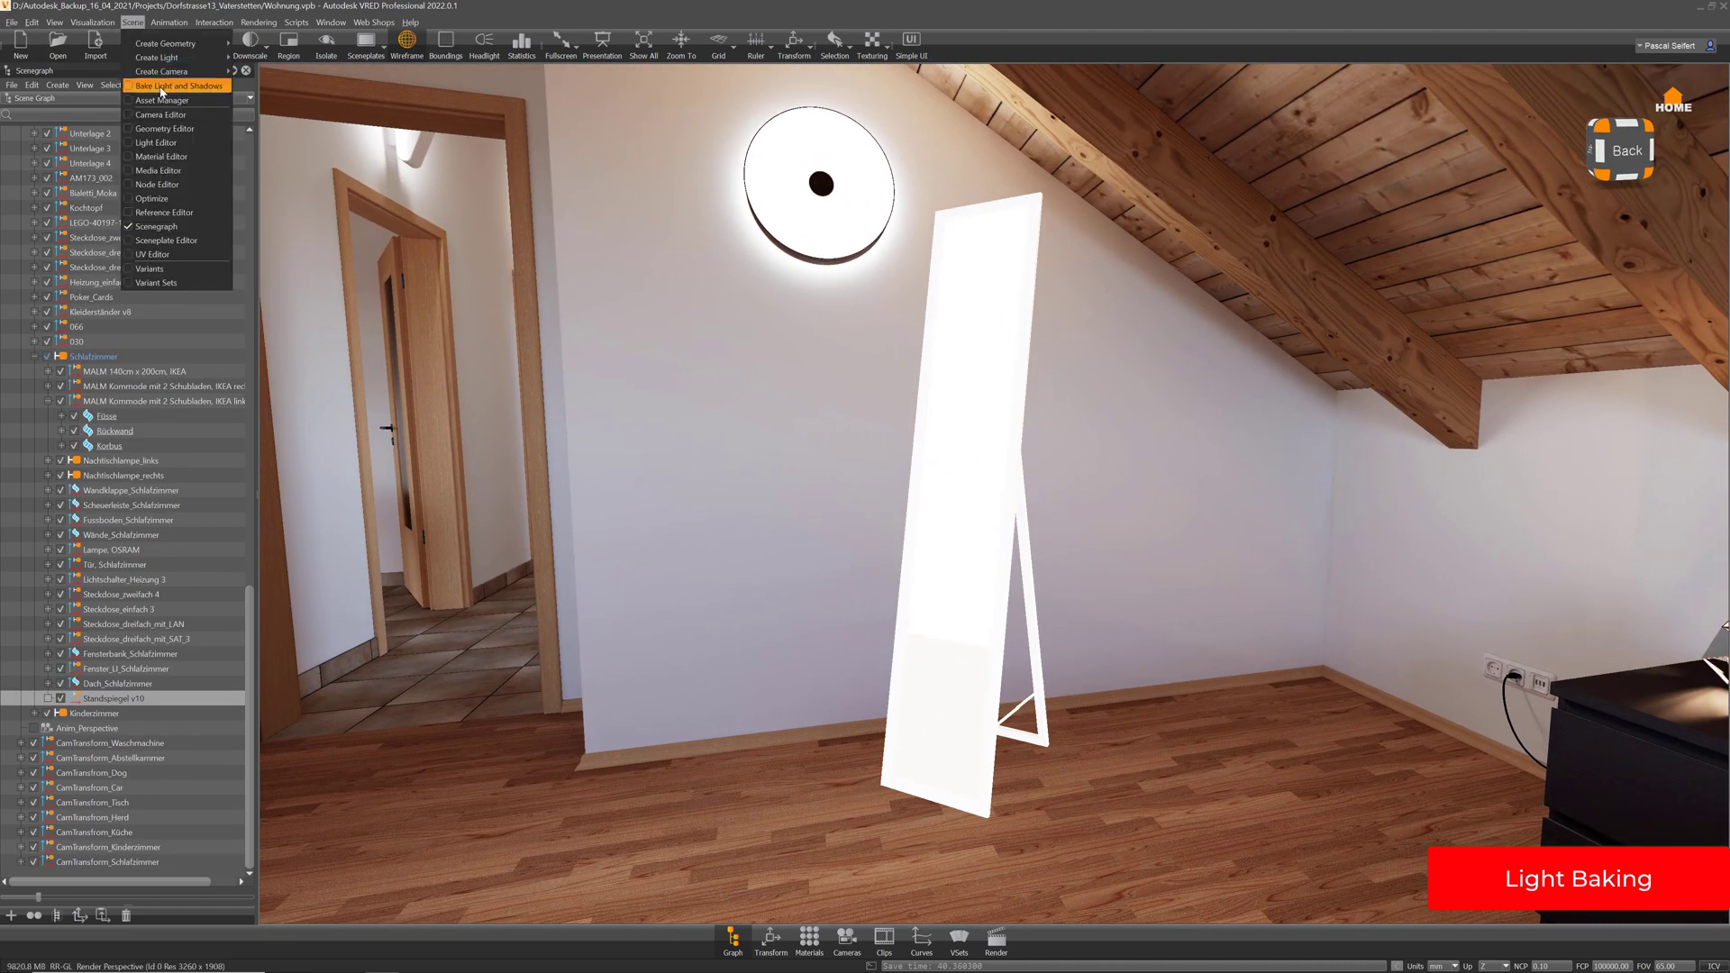
left_click(165, 89)
left_click_drag(1048, 545, 868, 763)
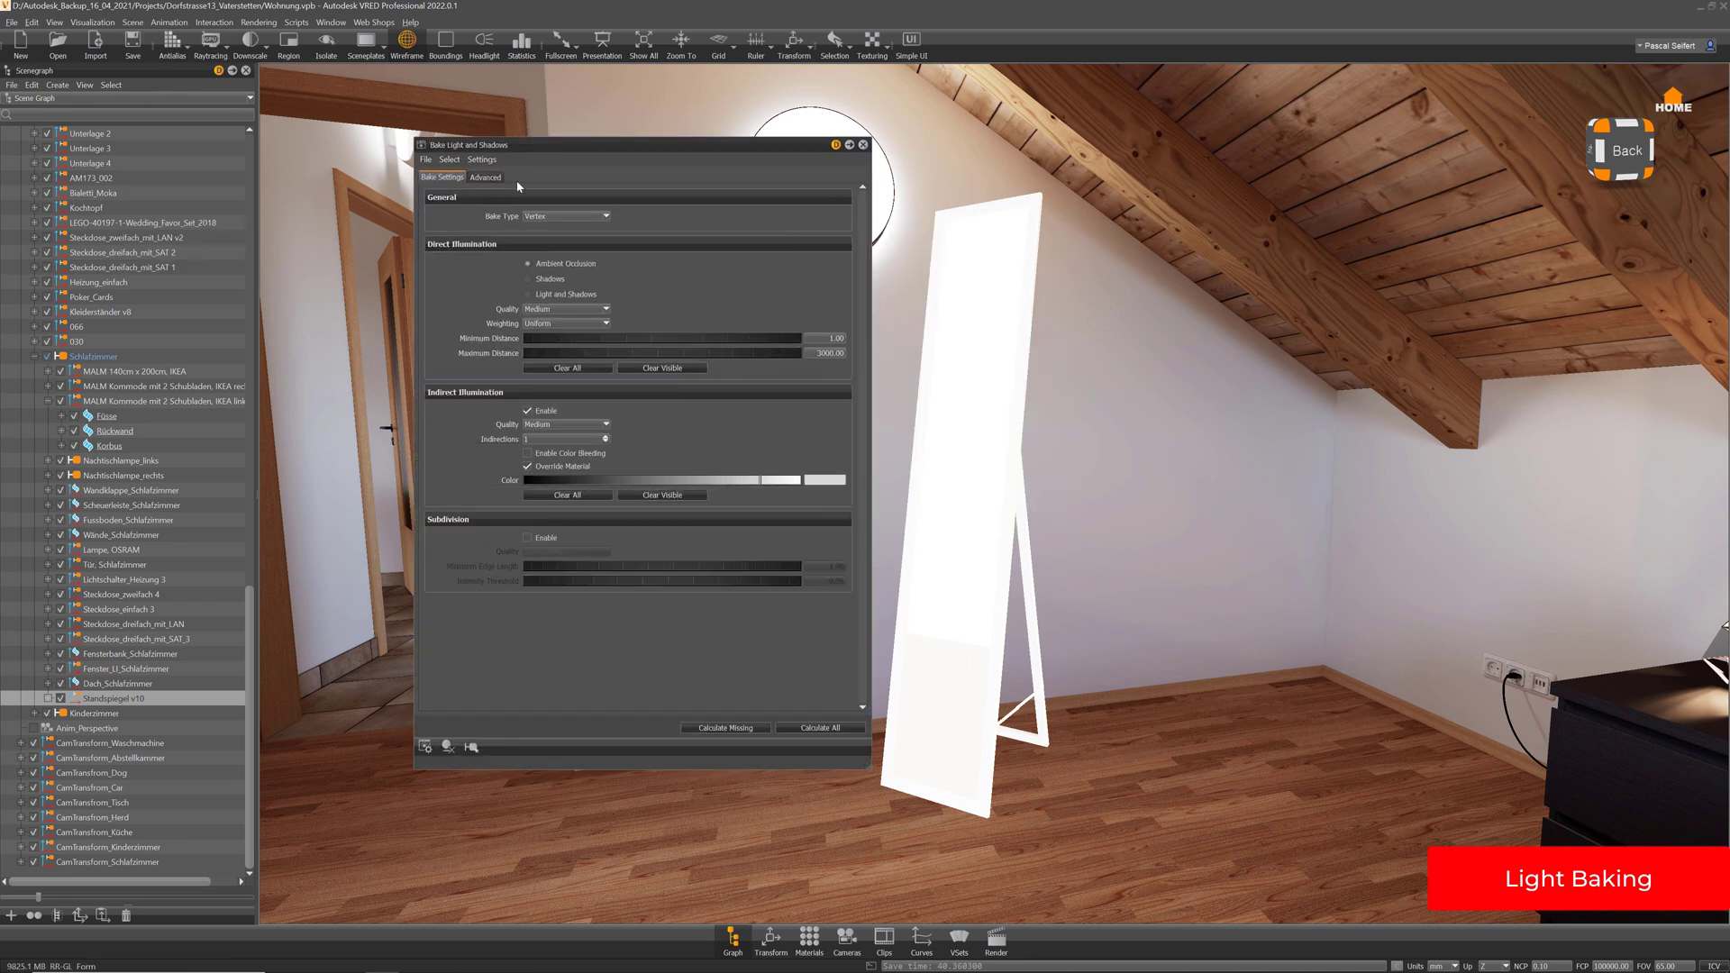
left_click(480, 160)
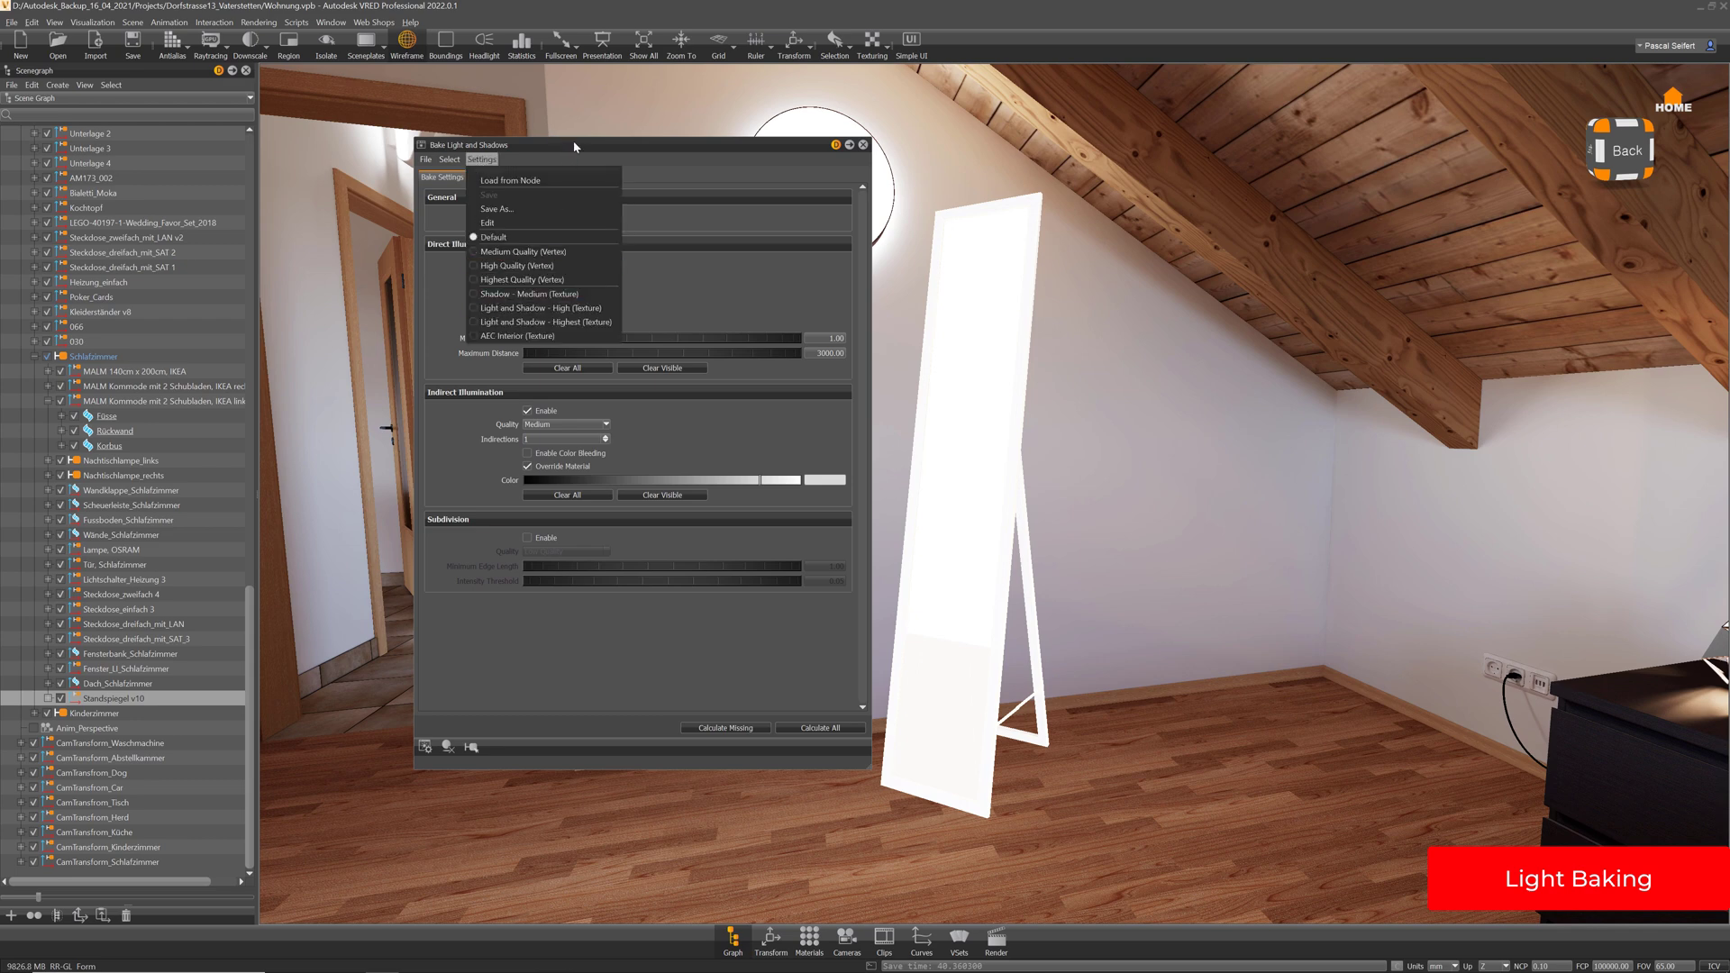
Load the AEC Interior (Texture) bake preset and set the renderer to GPU Raytracing
left_click(494, 337)
left_click_drag(644, 144, 607, 99)
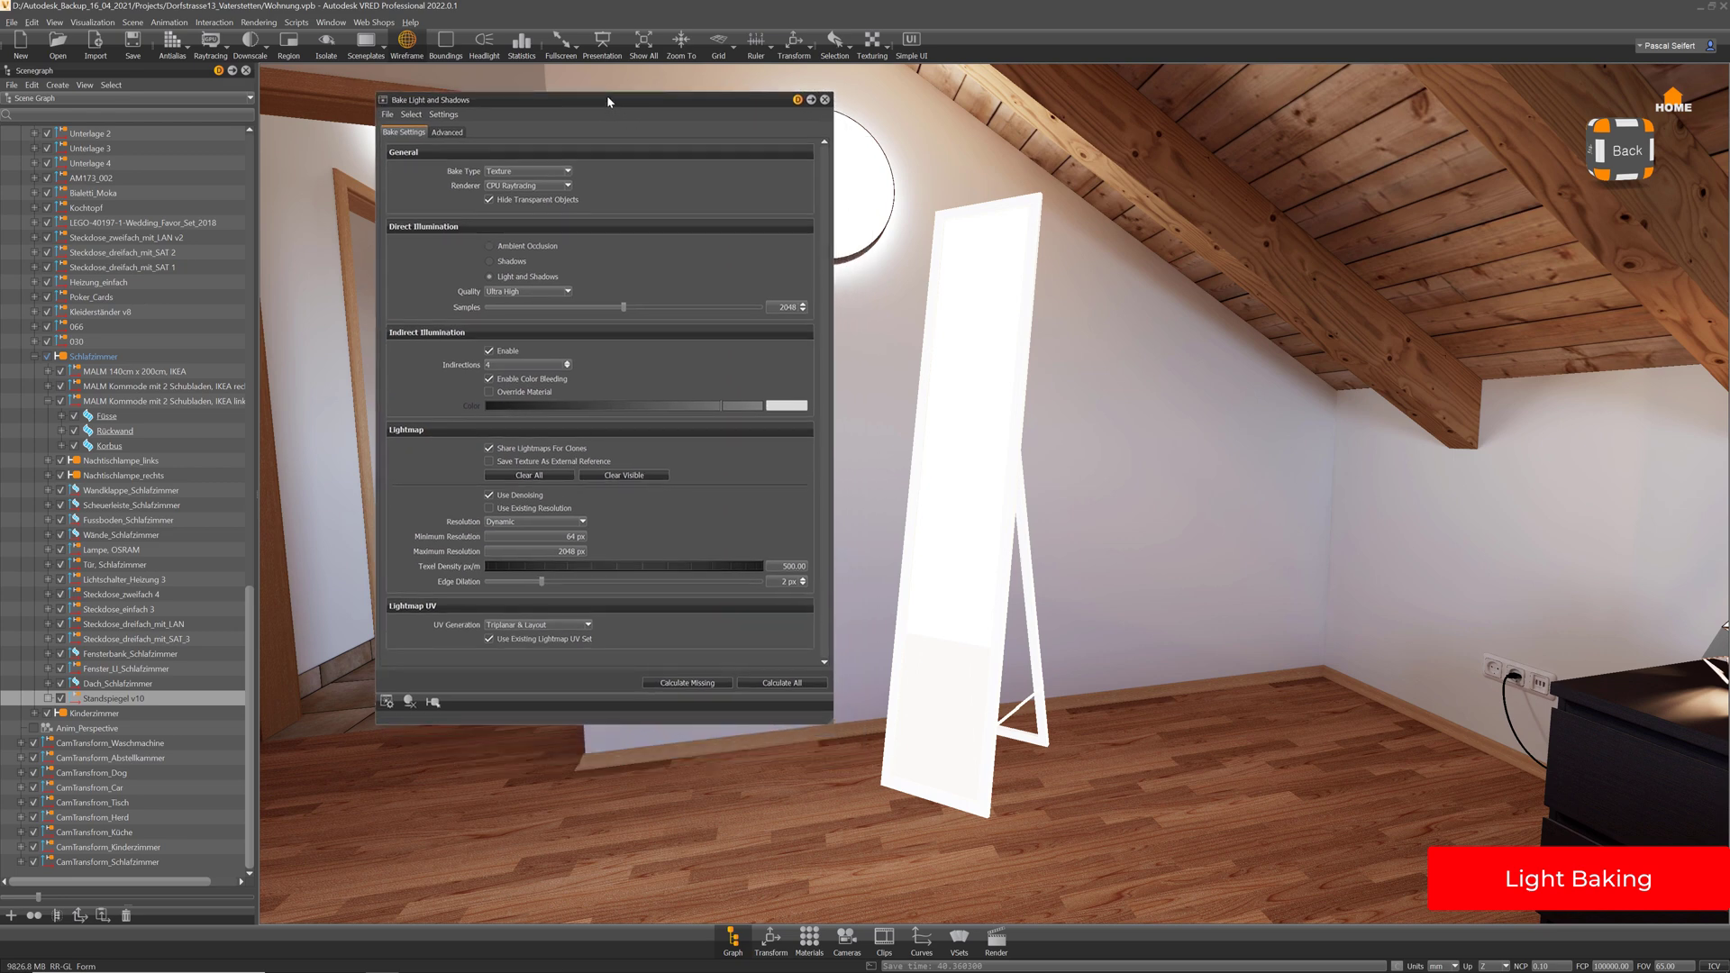
left_click(506, 186)
left_click(514, 204)
left_click(535, 290)
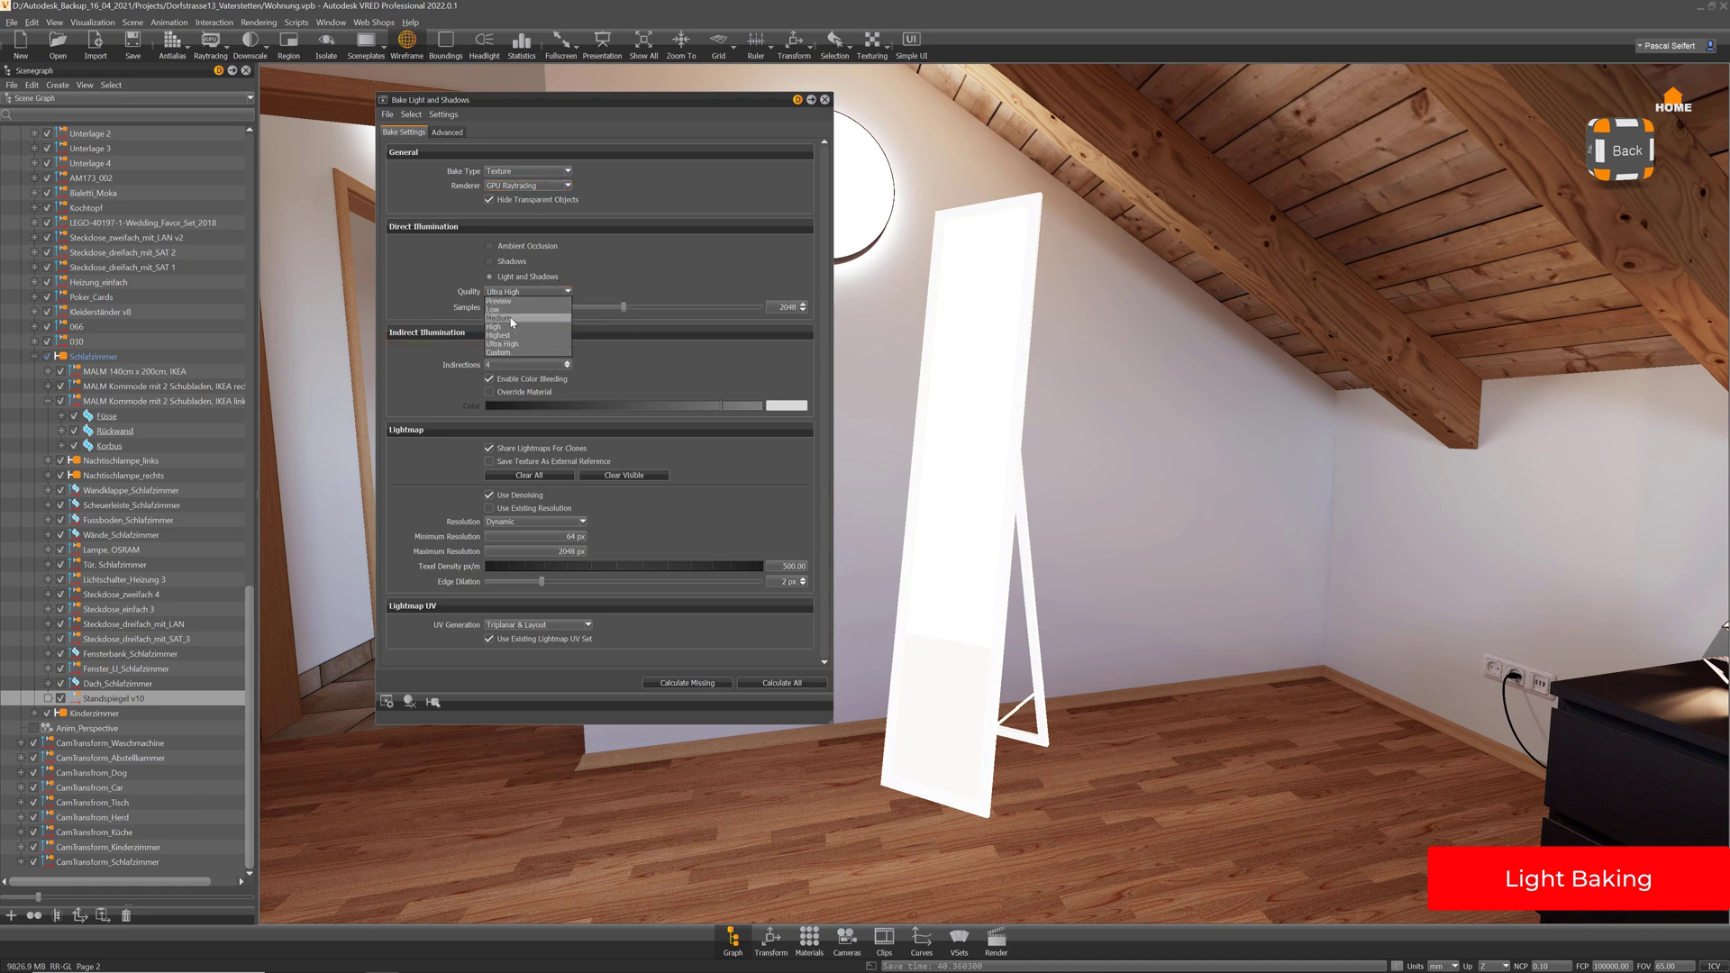
Set bake quality to Medium (256 samples) and uncheck Share Lightmaps For Clones
left_click(510, 325)
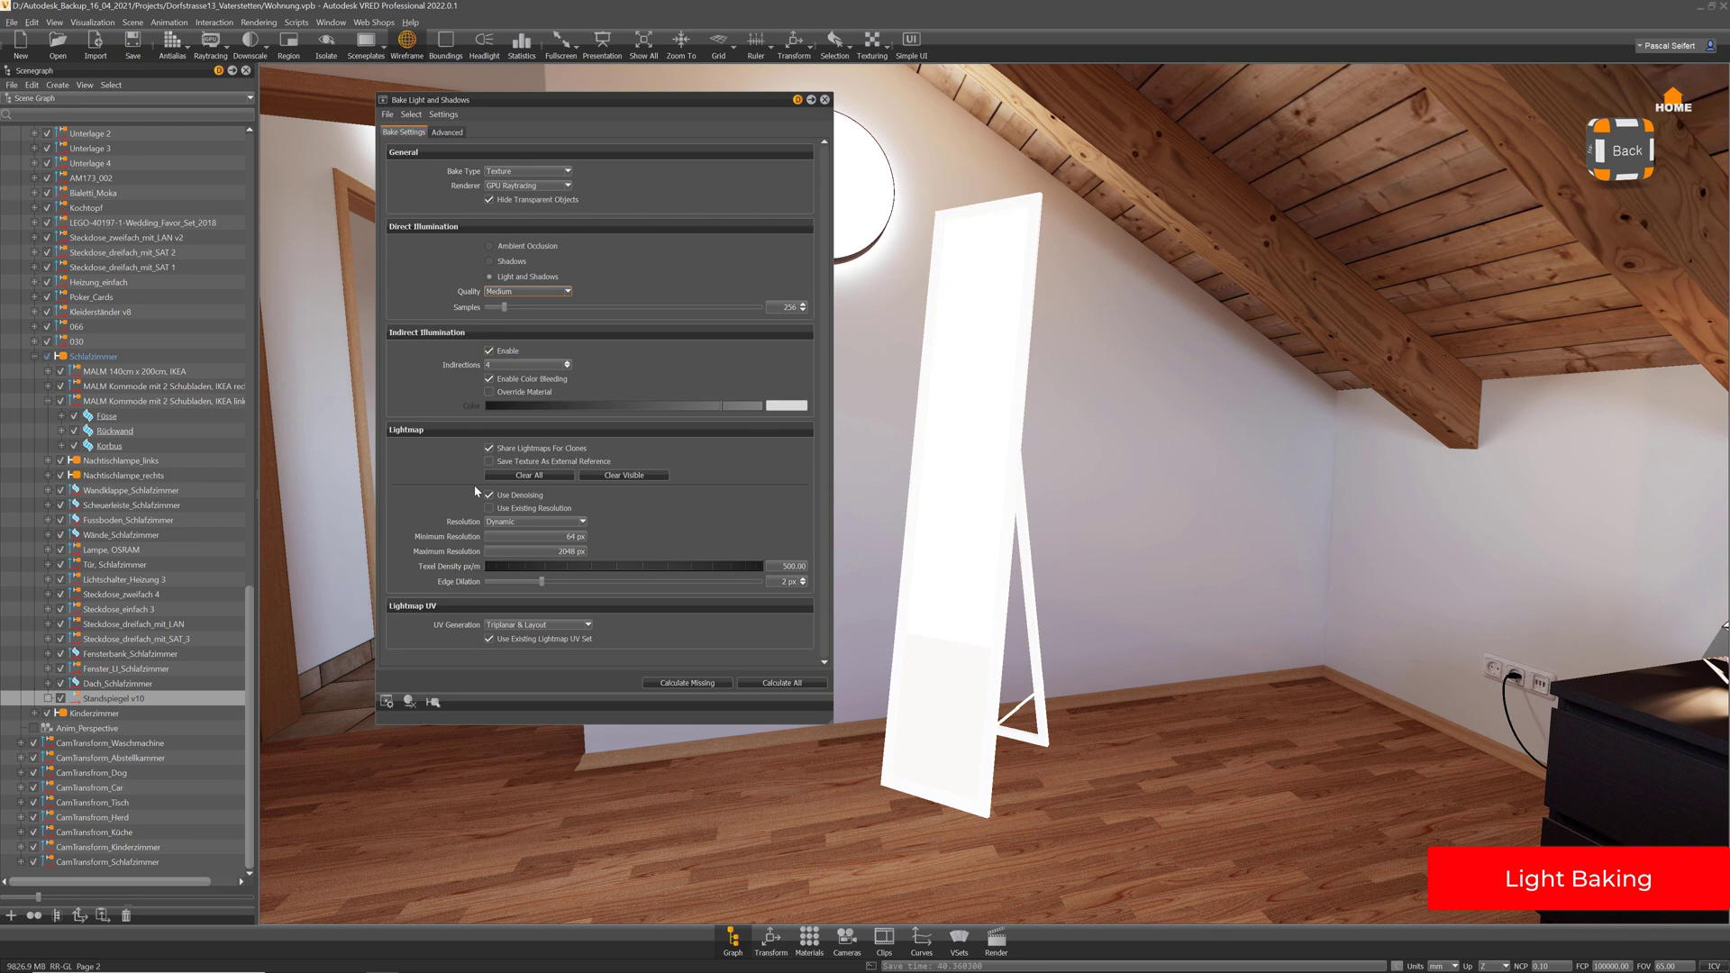
left_click(488, 447)
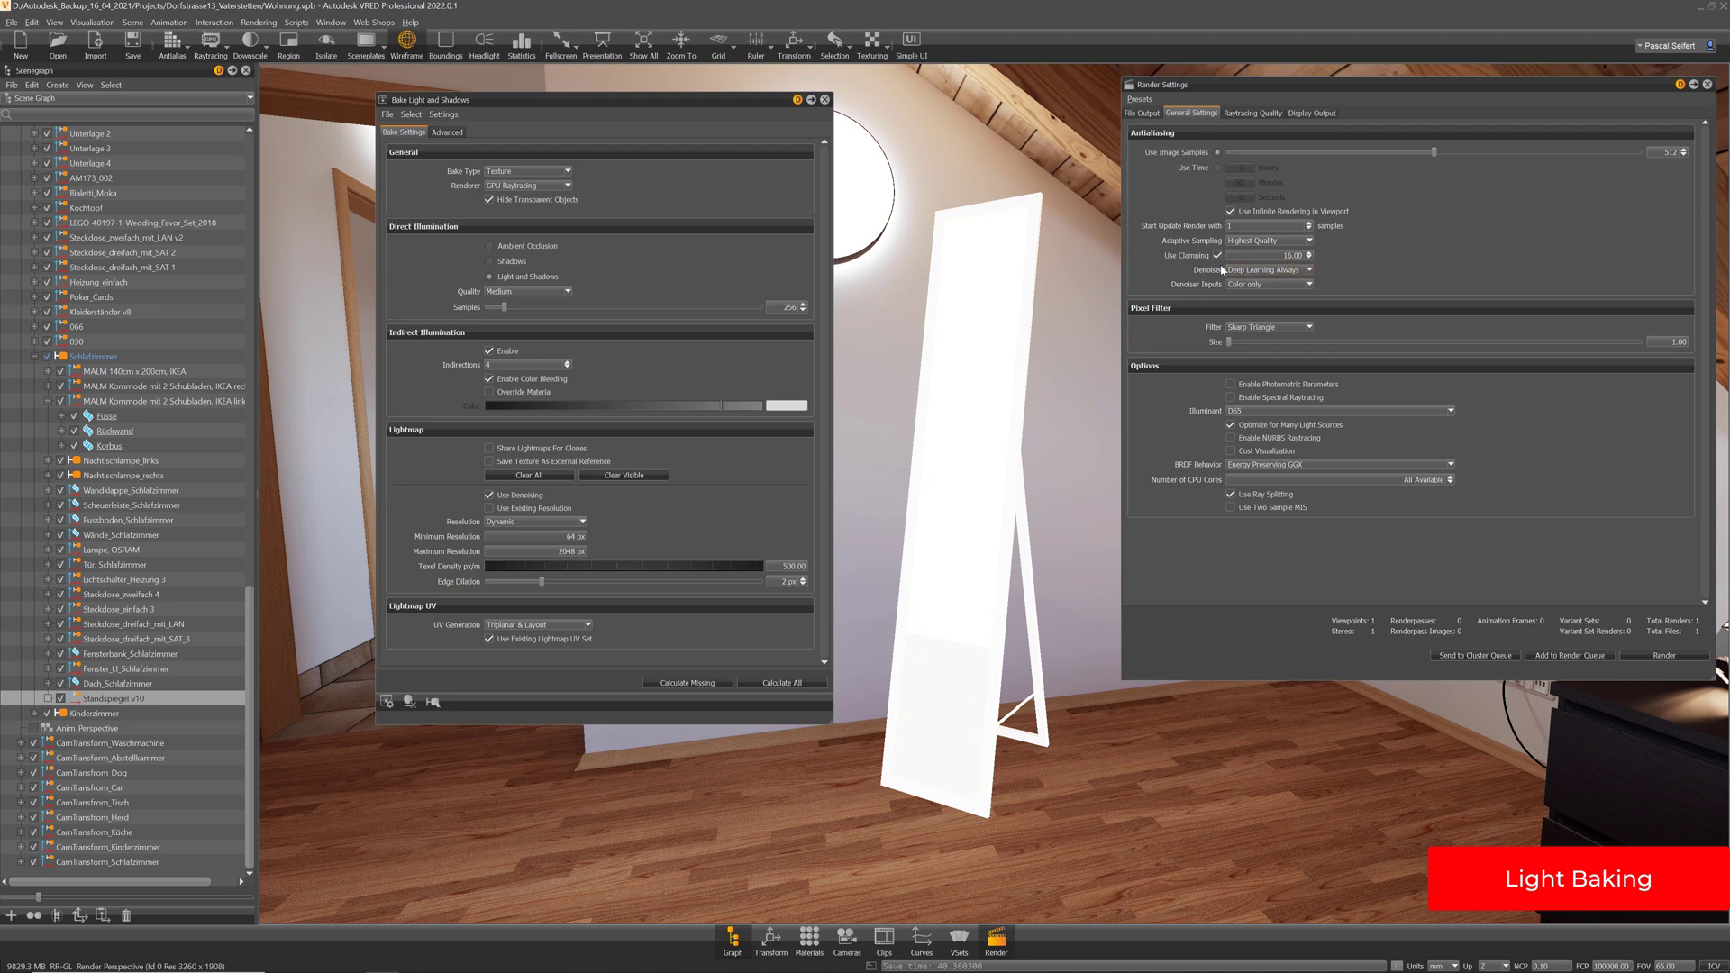
Move the Render Settings window left and close it
left_click_drag(1587, 89, 1515, 93)
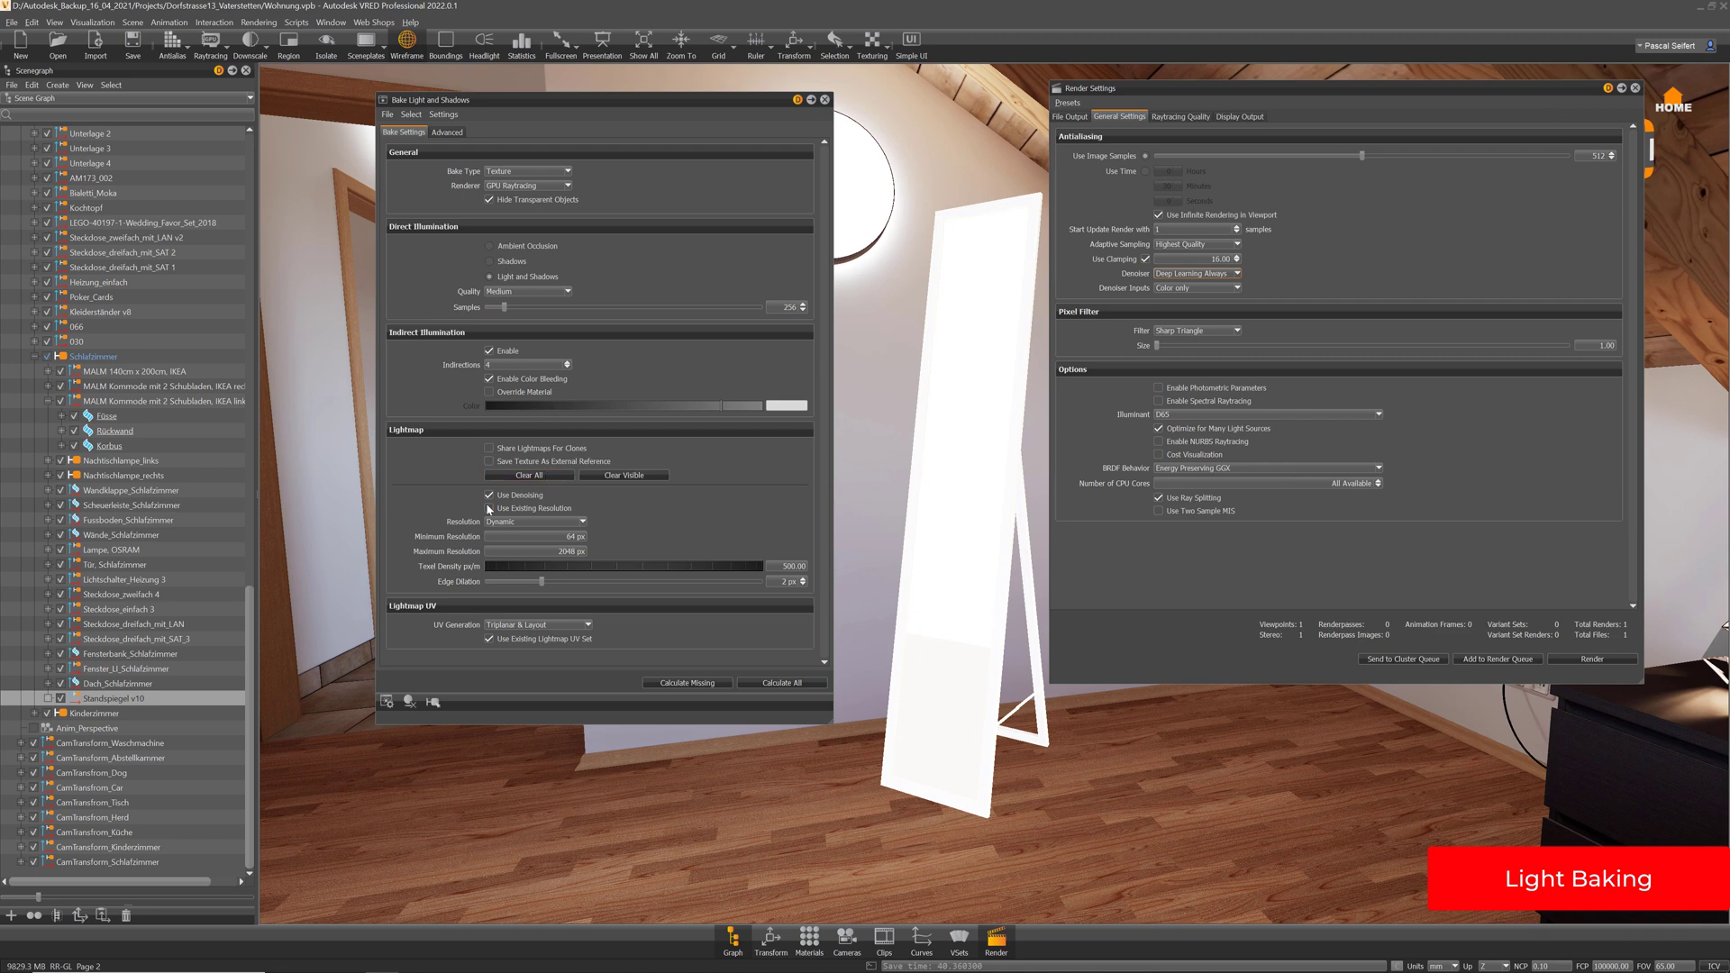
left_click(1635, 89)
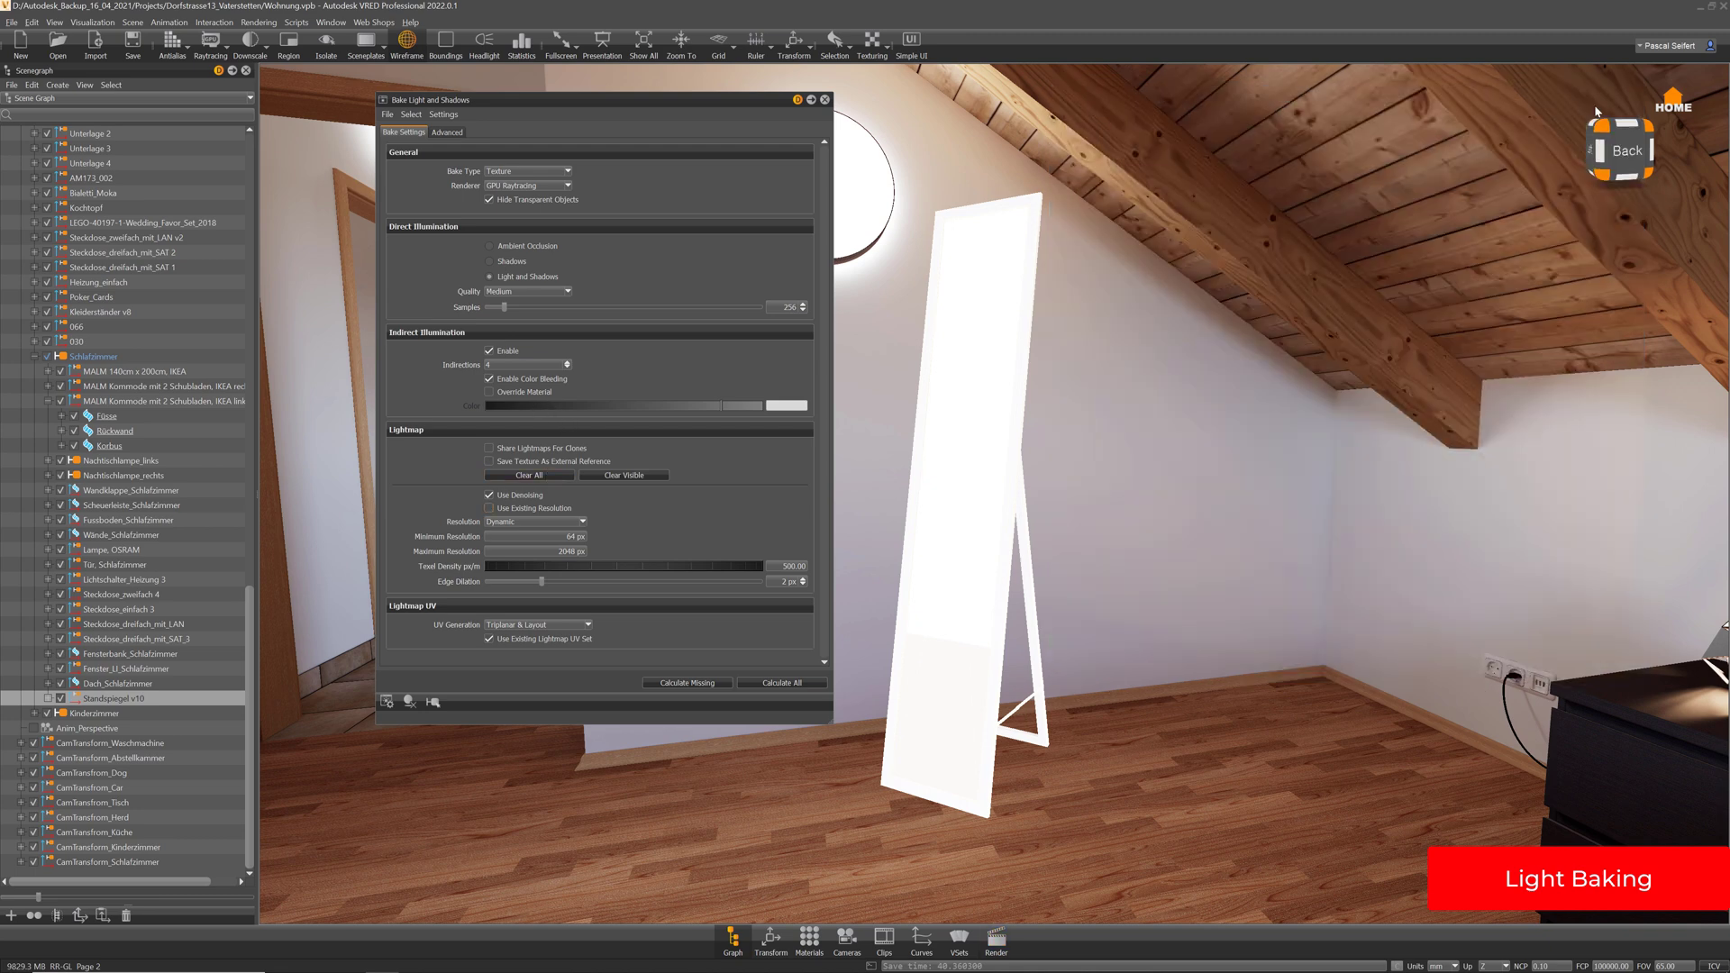
Try Static resolution with size 25, expand Standspiegel v10's parts, then return resolution to Dynamic
left_click(528, 523)
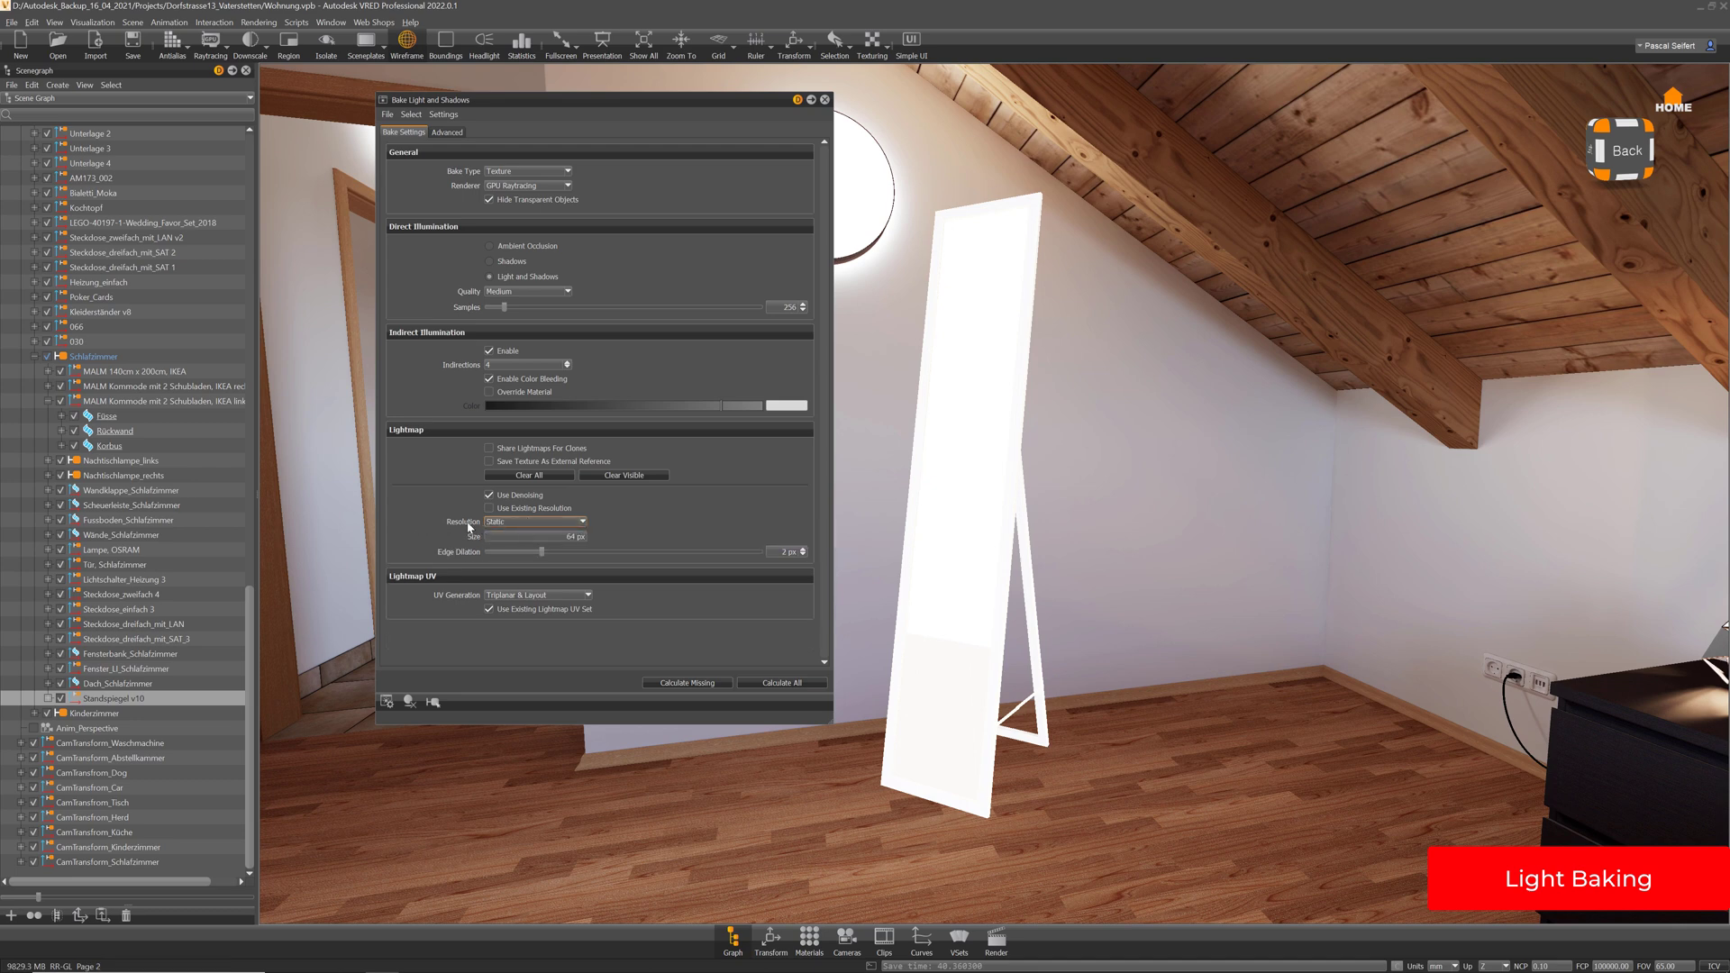
double_click(555, 538)
type("25")
left_click(48, 698)
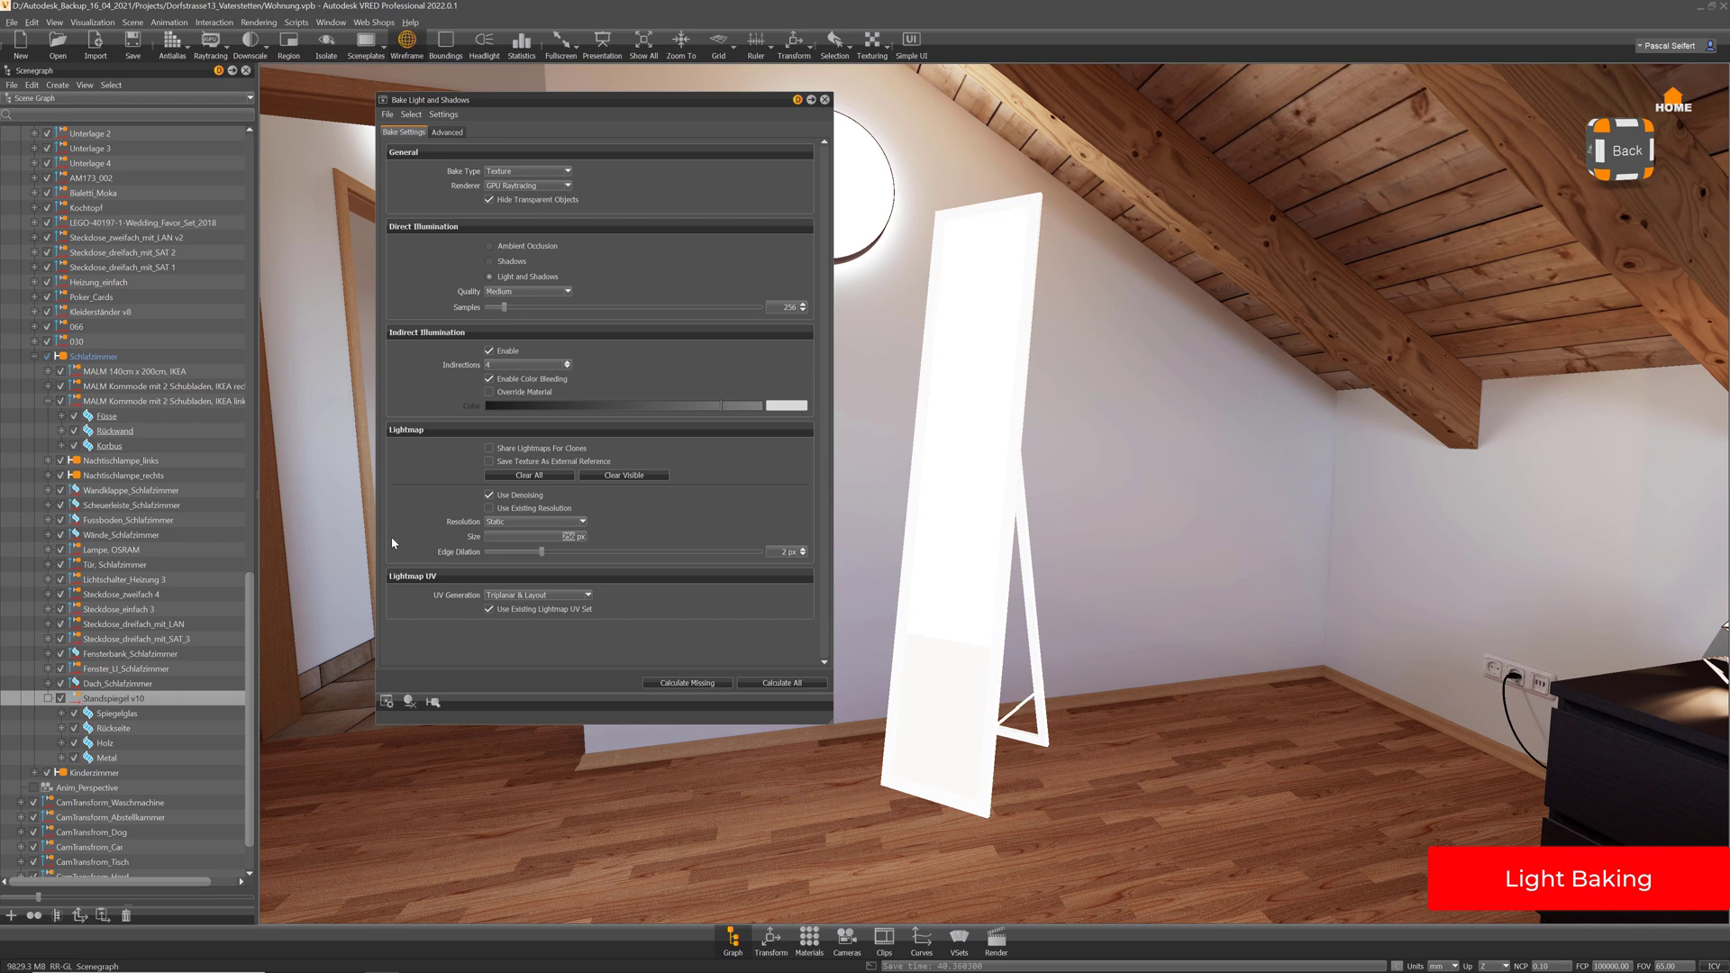
left_click(537, 522)
left_click(527, 541)
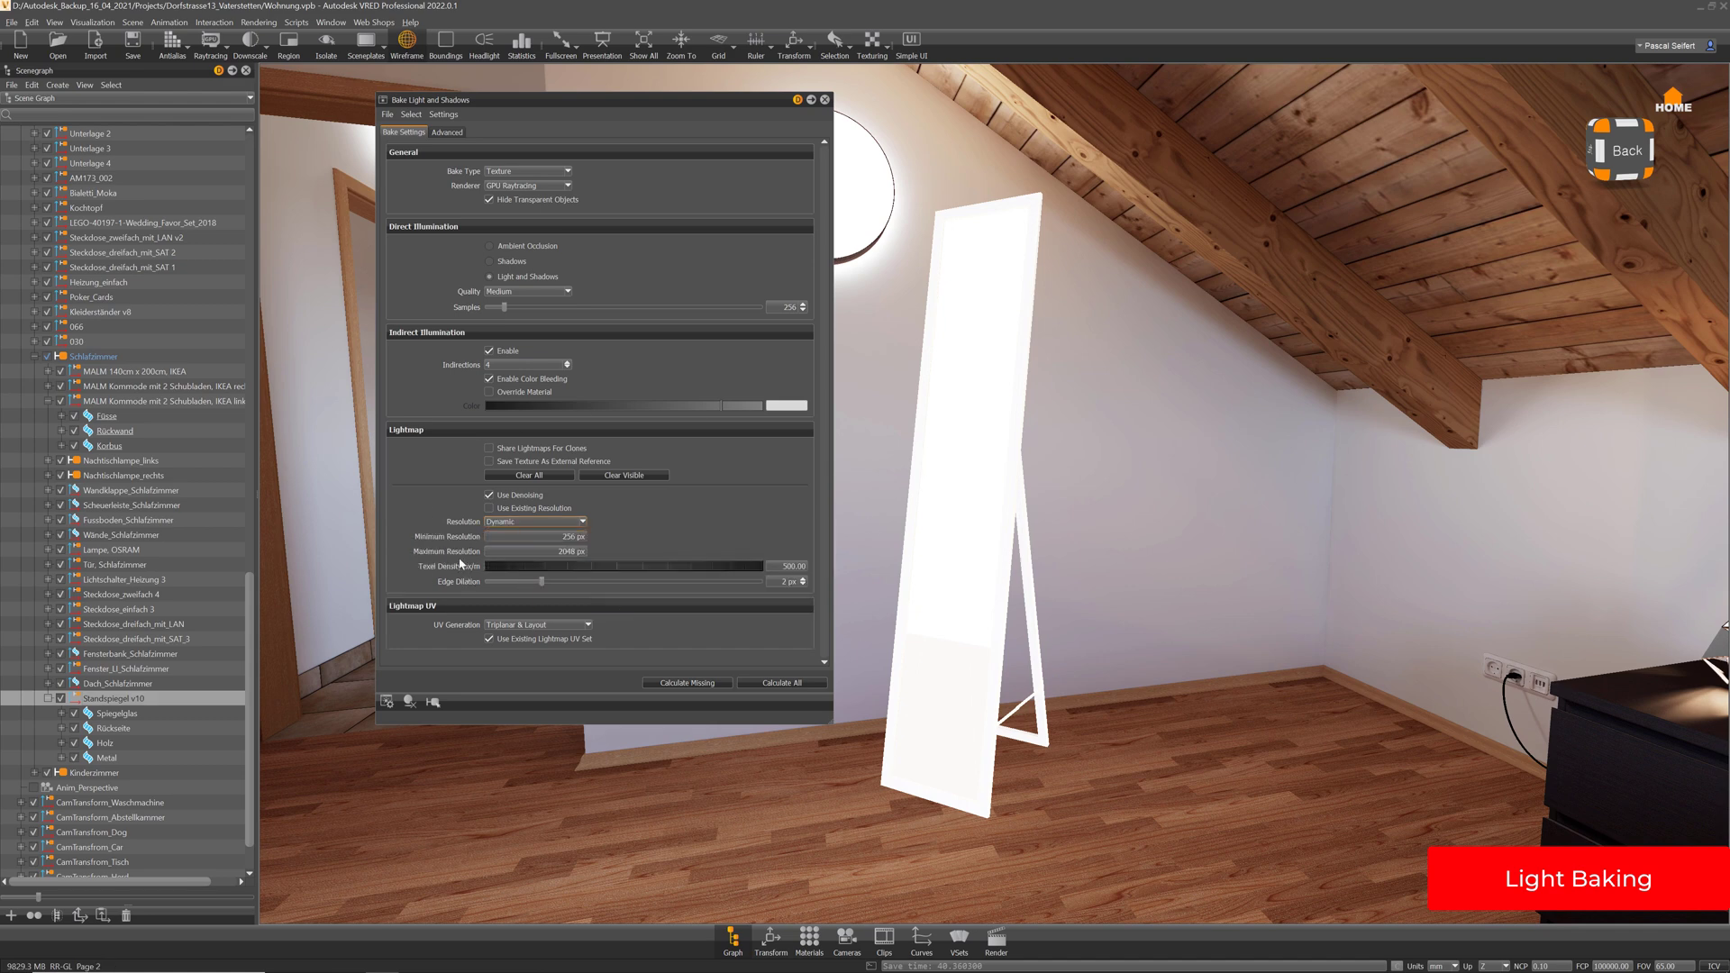
Enter a texel density of 1000, then edit it down to 200 pixels per metre
left_click(767, 569)
type("1000")
key("Return")
left_click_drag(785, 566, 768, 567)
type("2")
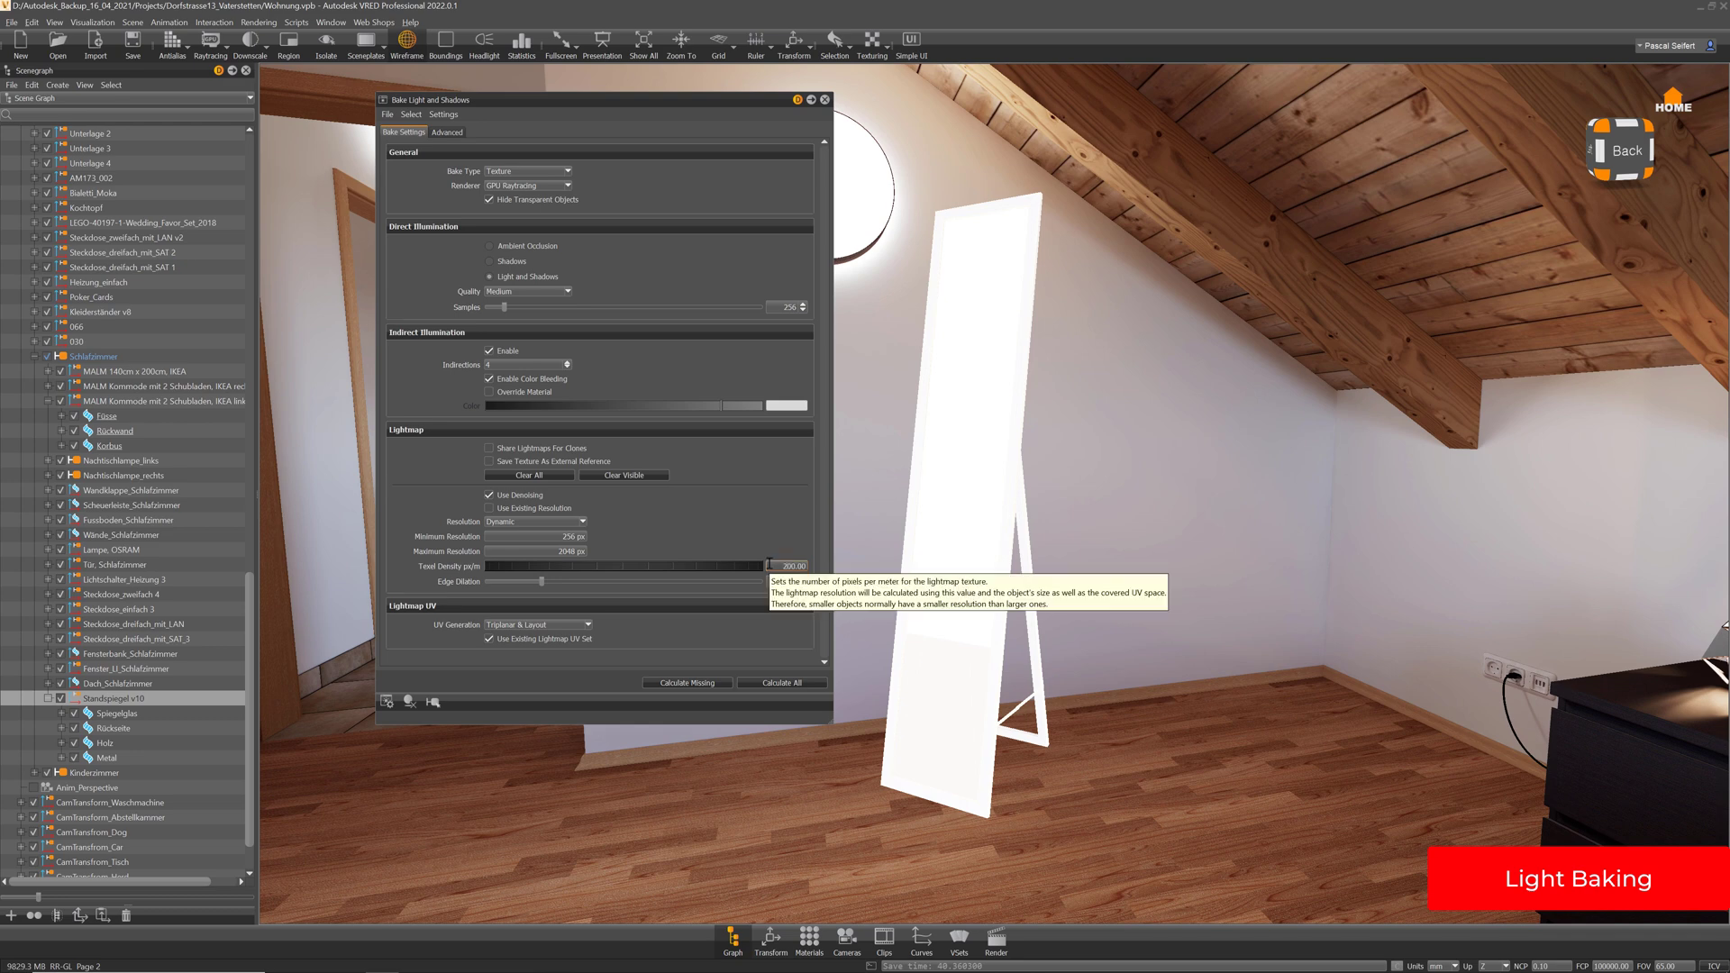
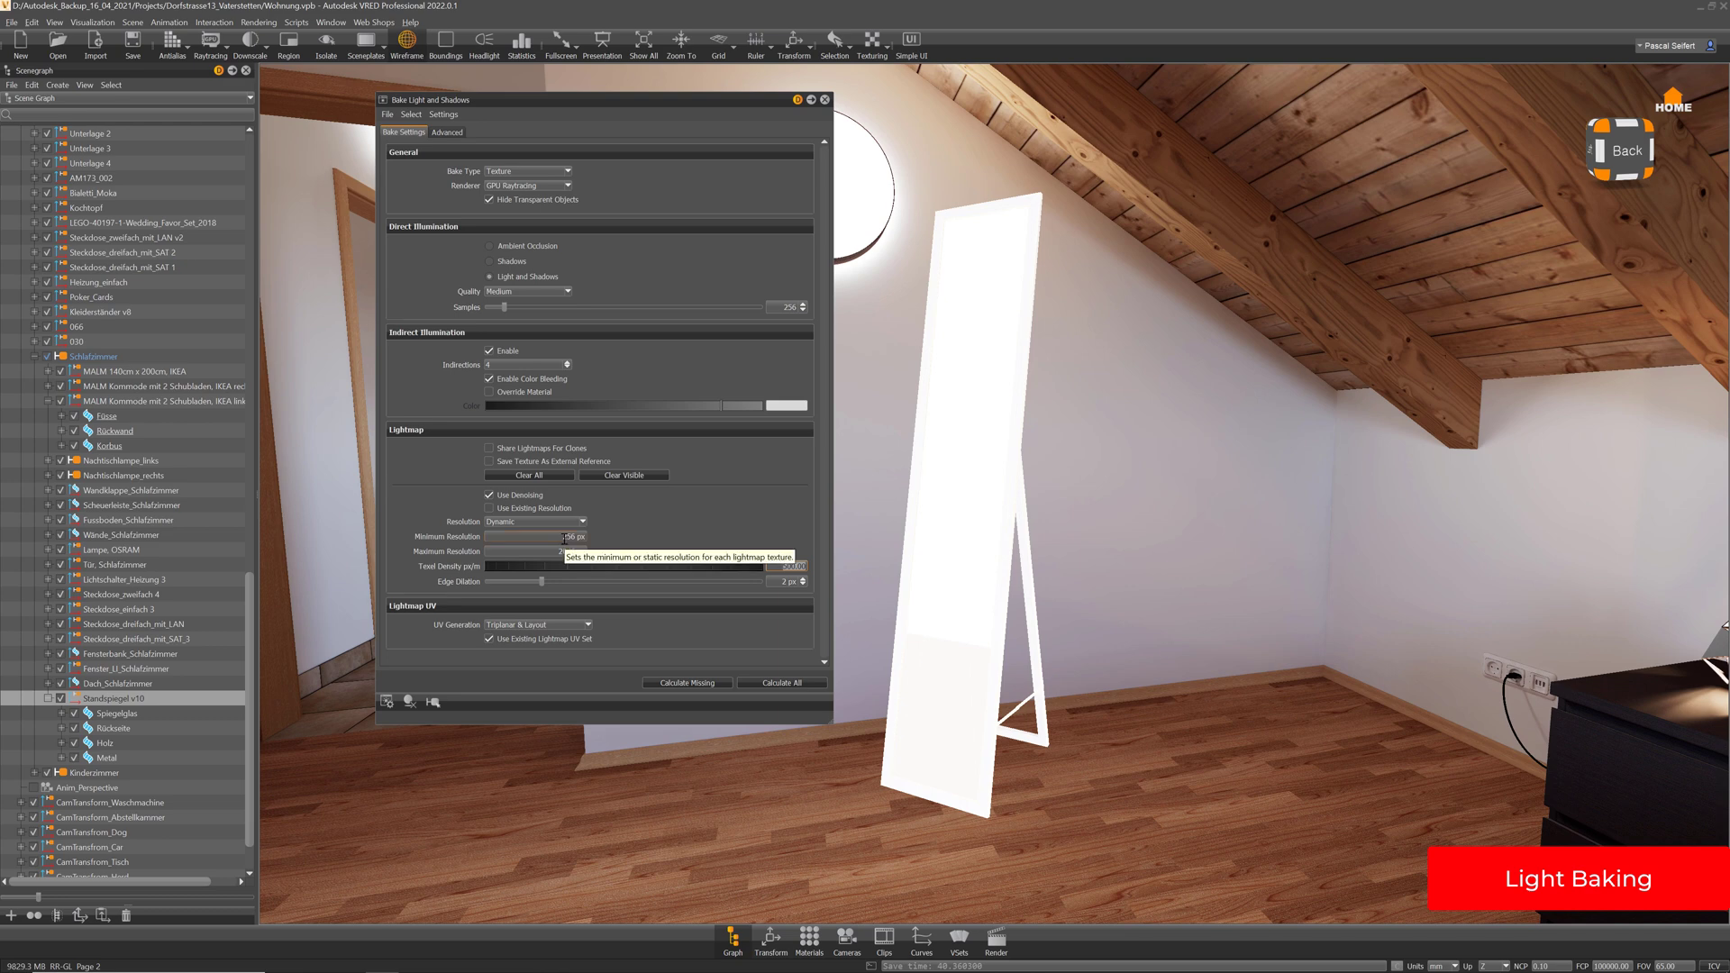
Change the lightmap Minimum Resolution from 256 px to 64 px
double_click(564, 538)
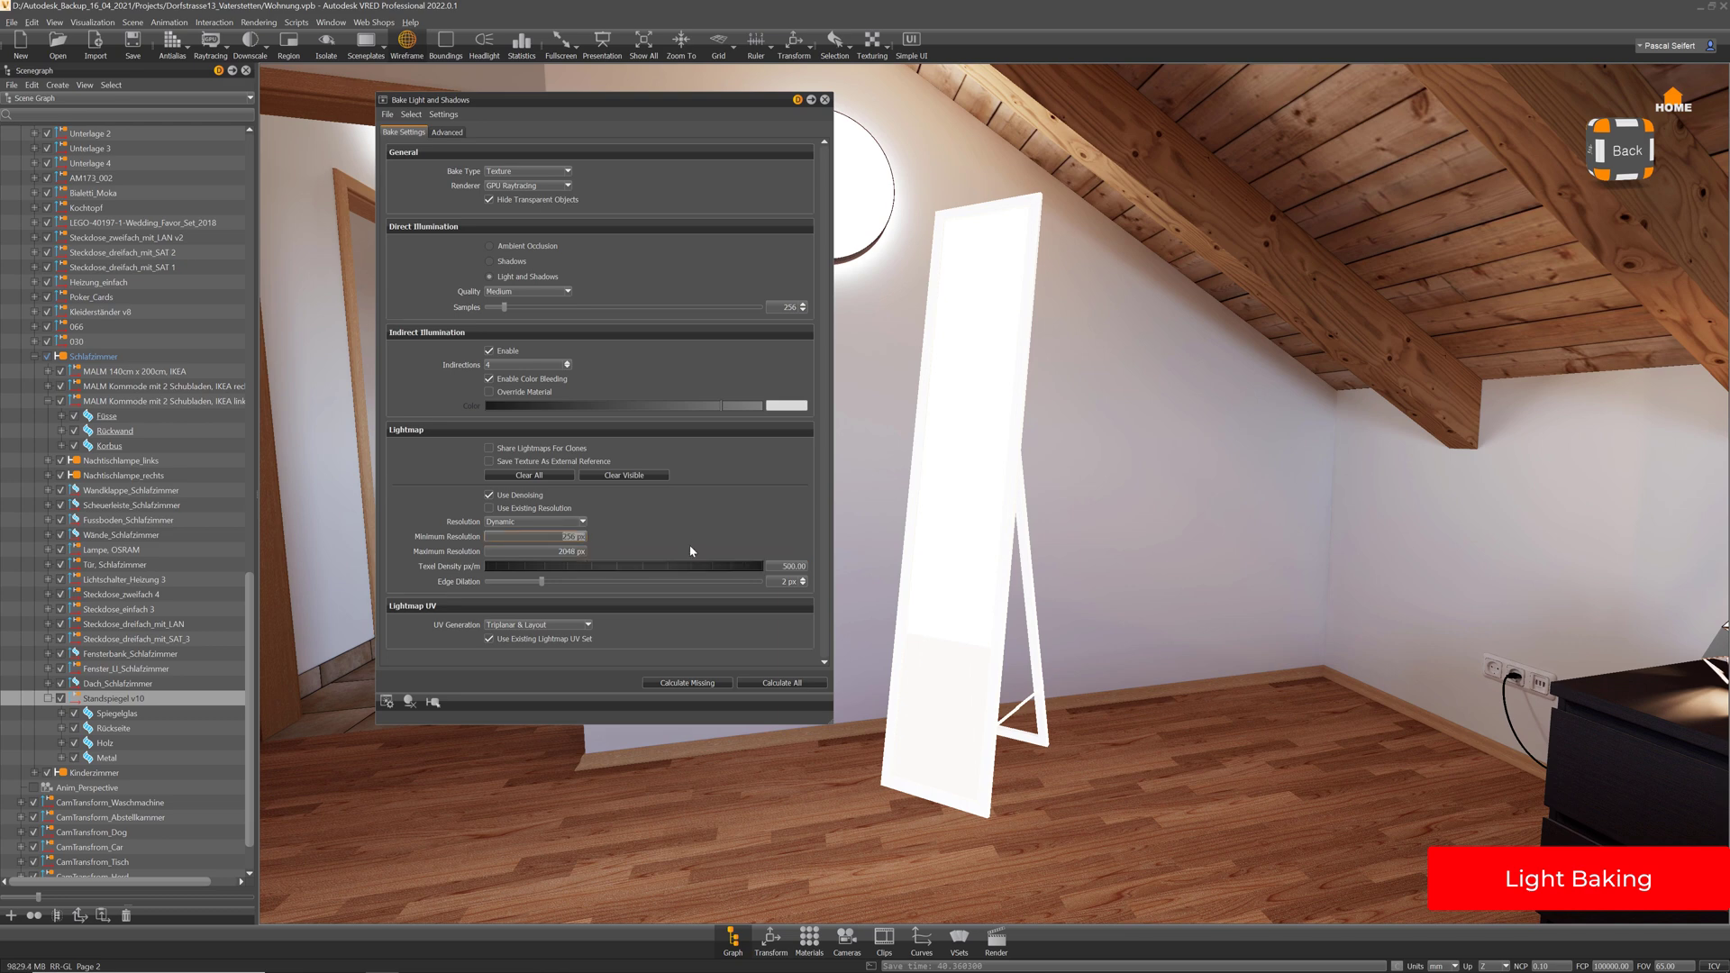
type("64")
key("Return")
Set the direct illumination quality to Low (128 samples) and bake everything with Calculate All
left_click(500, 292)
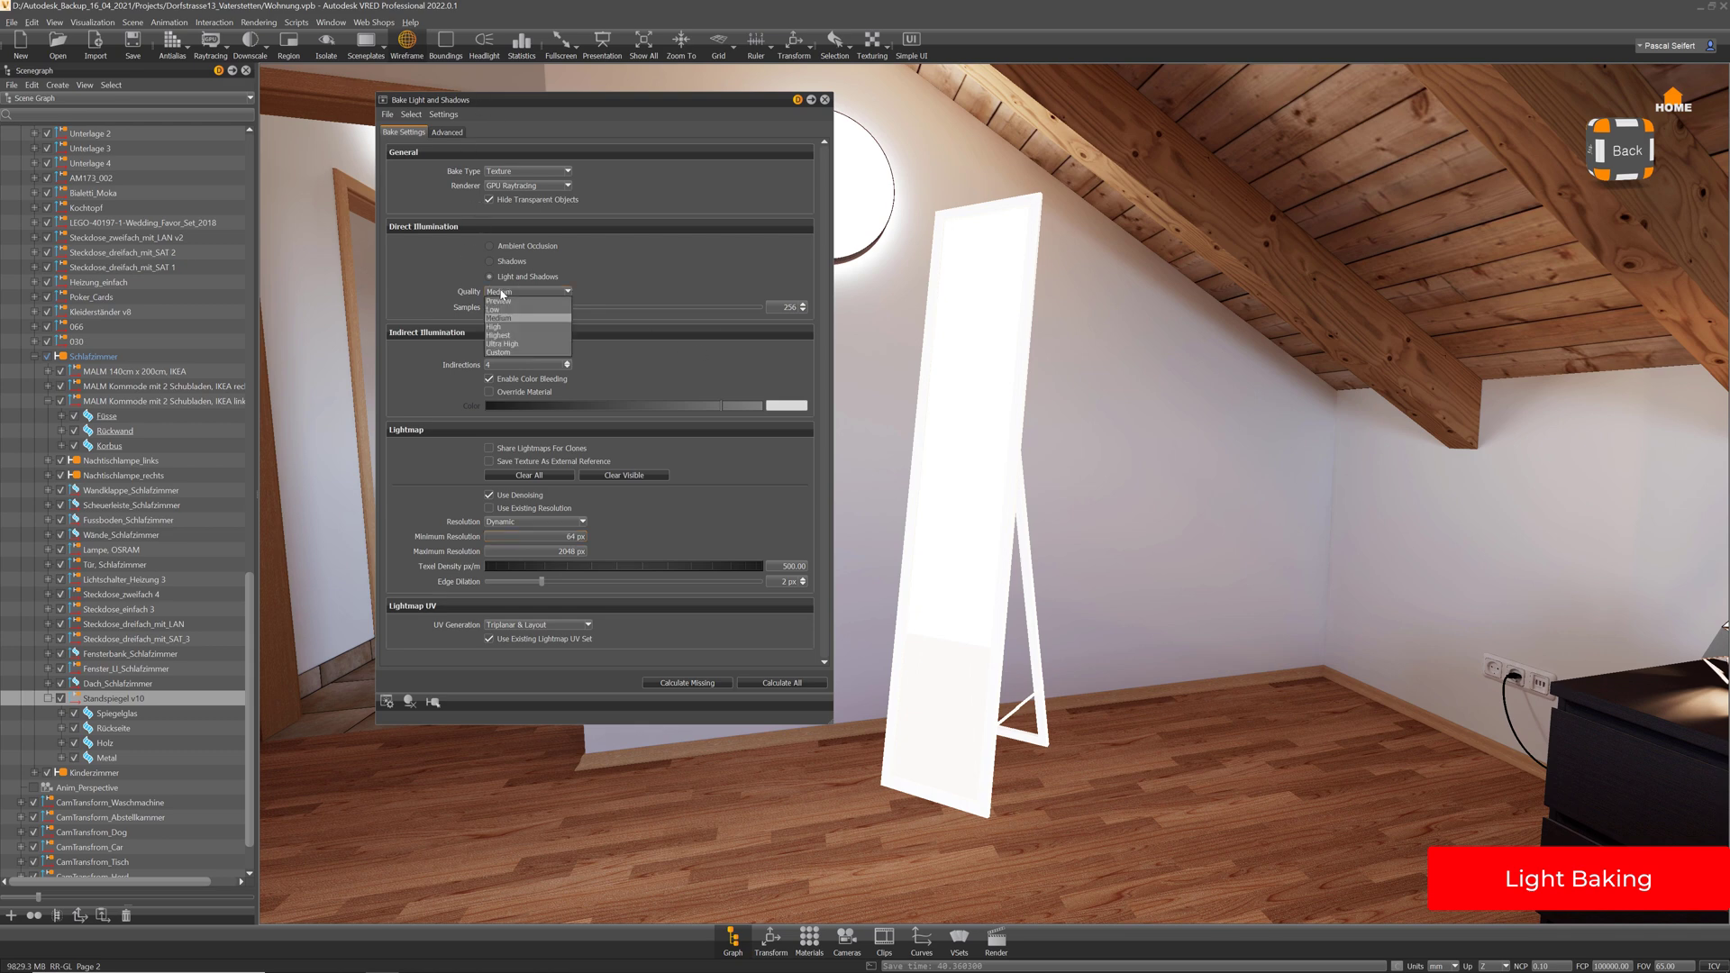
left_click(493, 309)
left_click_drag(699, 110, 665, 124)
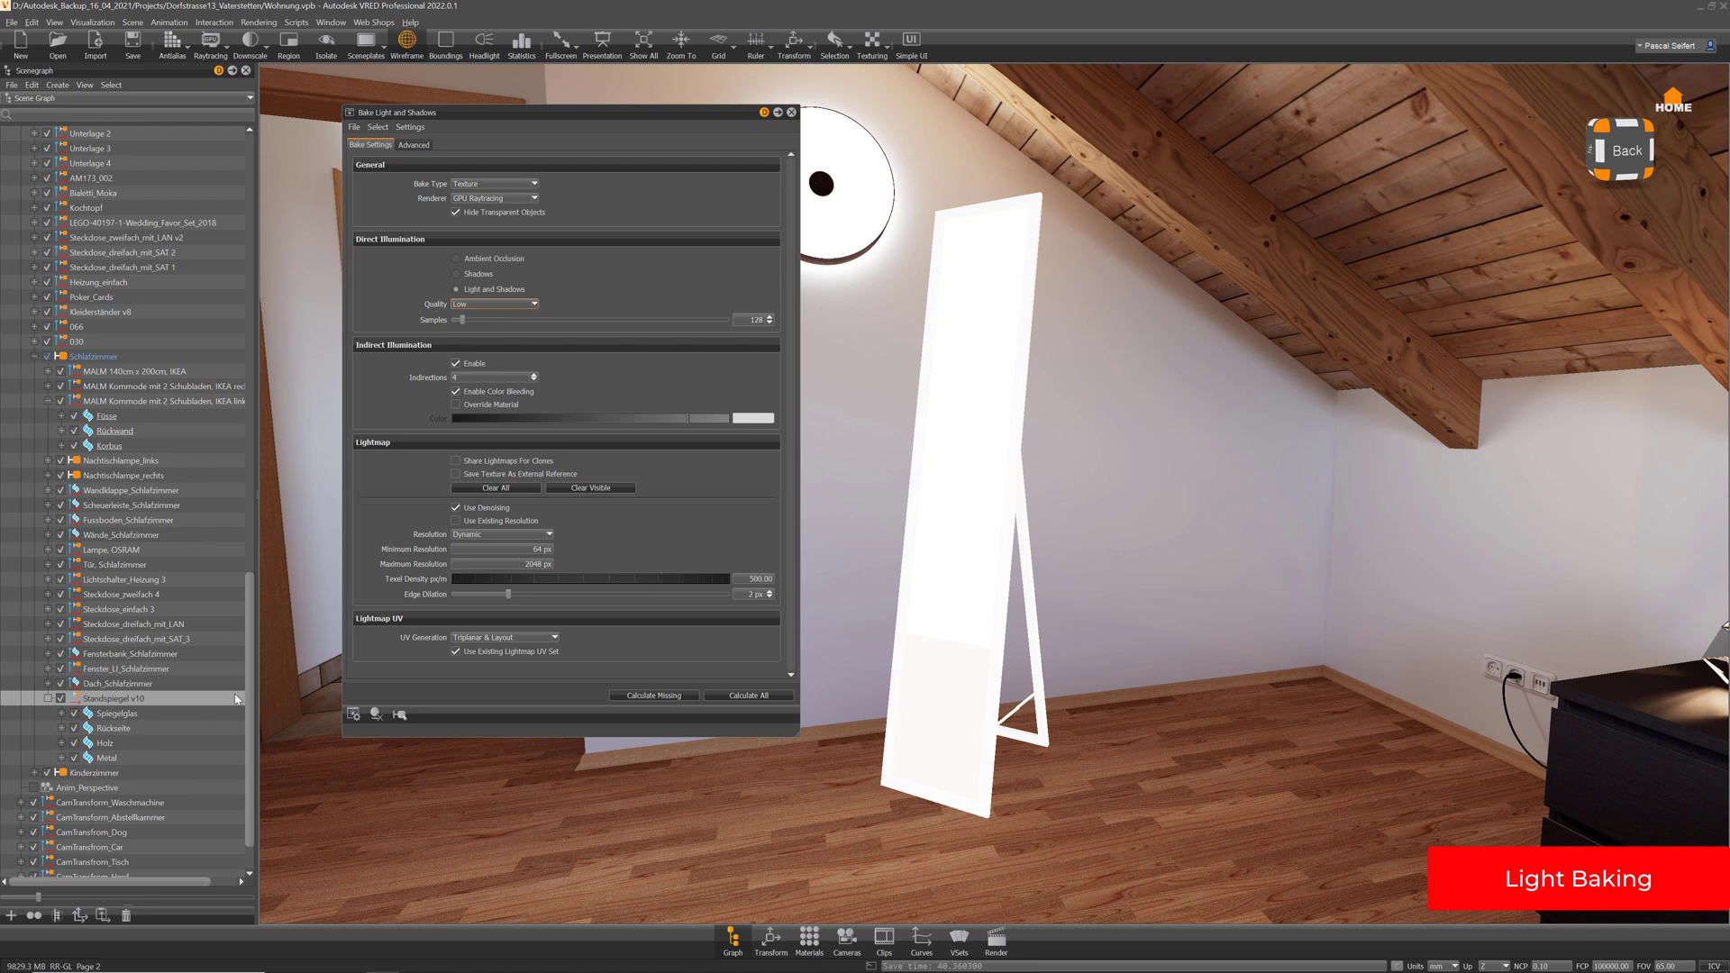
left_click(754, 699)
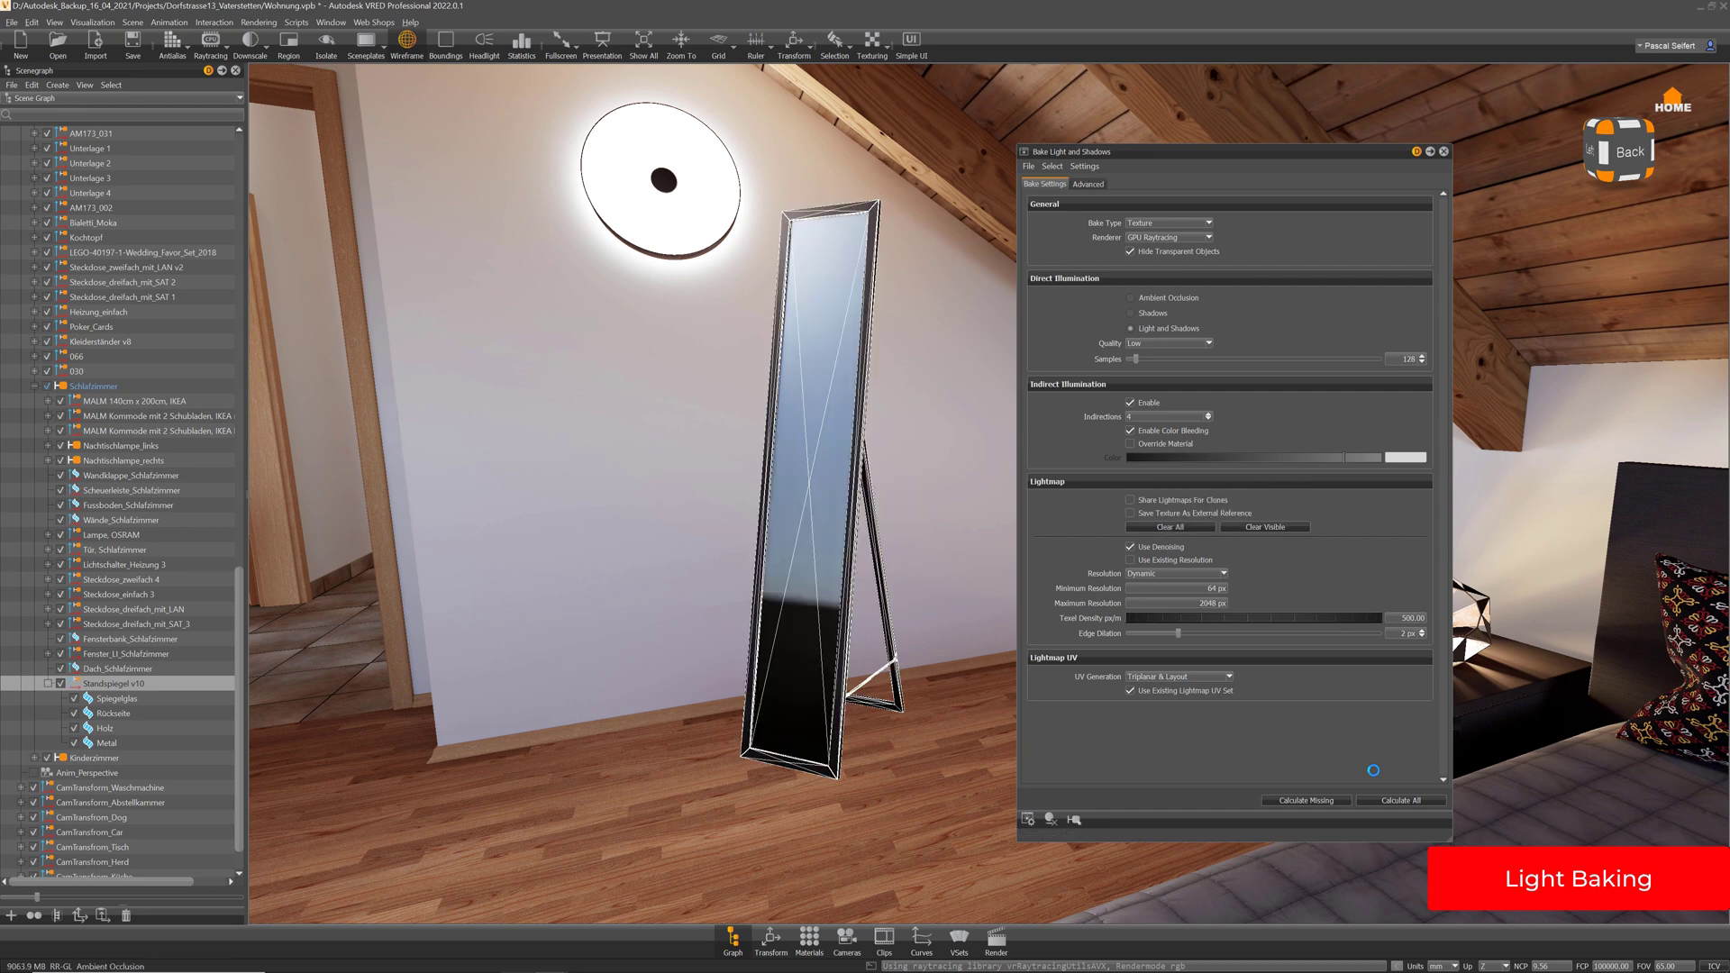
Turn off the wireframe overlay and orbit in close around the baked standing mirror
left_click(407, 41)
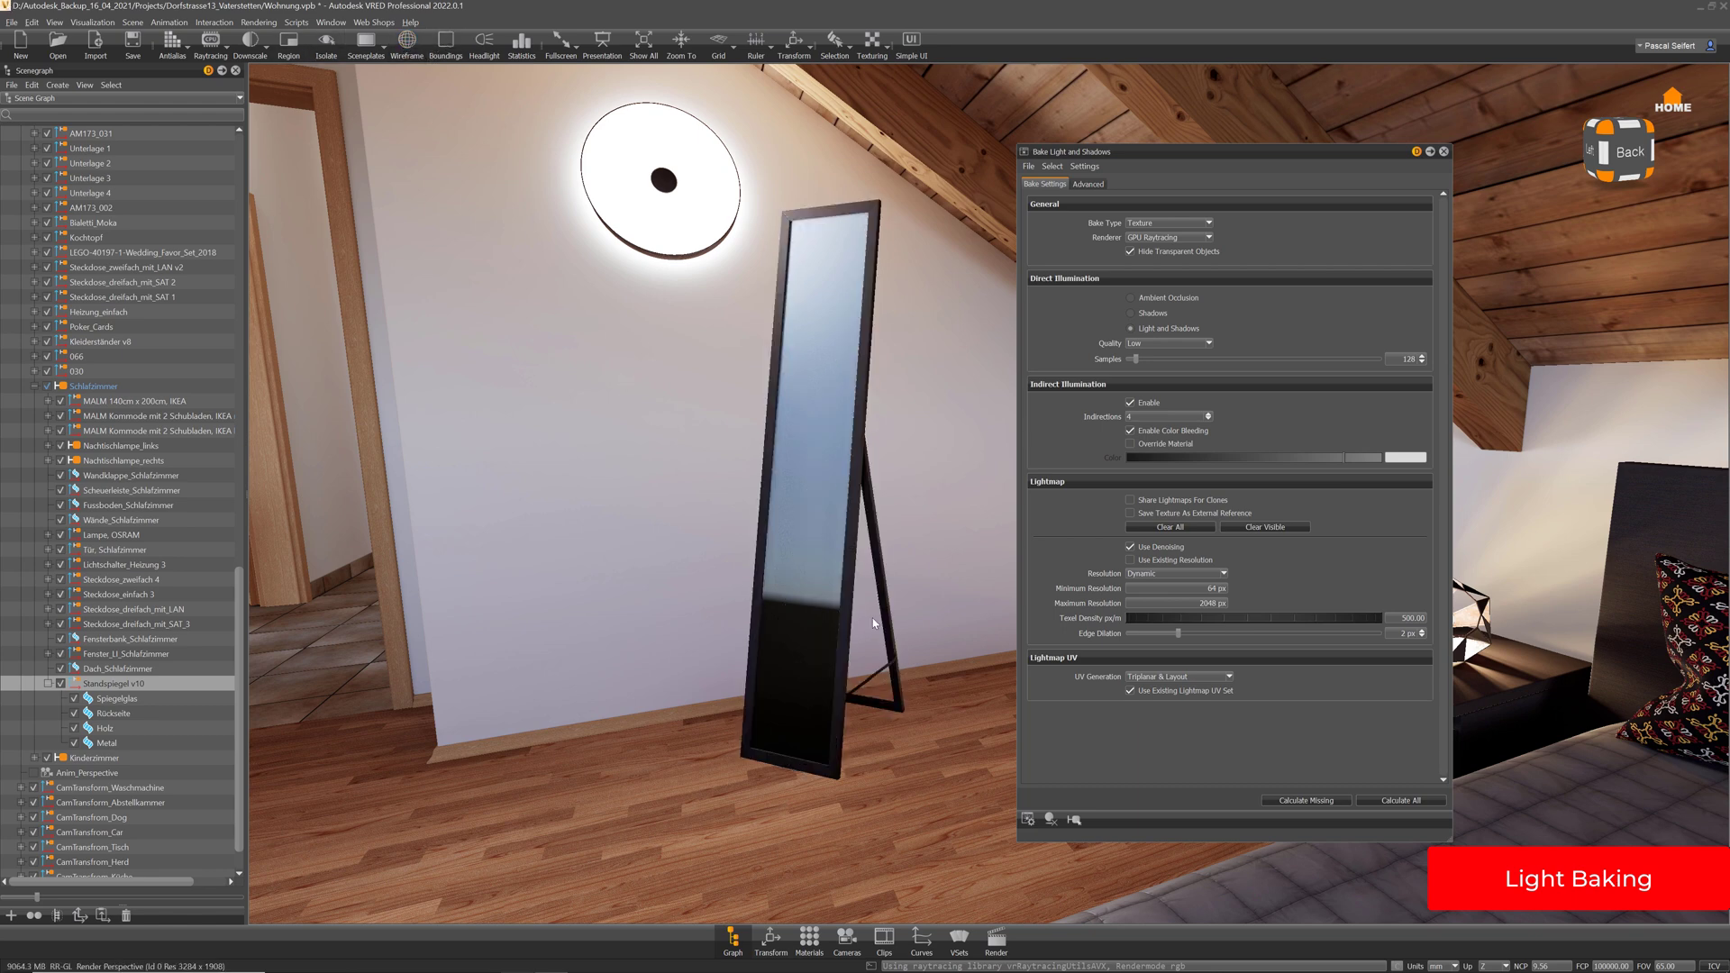
left_click_drag(762, 729, 823, 322)
left_click_drag(821, 462, 737, 619)
left_click_drag(742, 556, 739, 162)
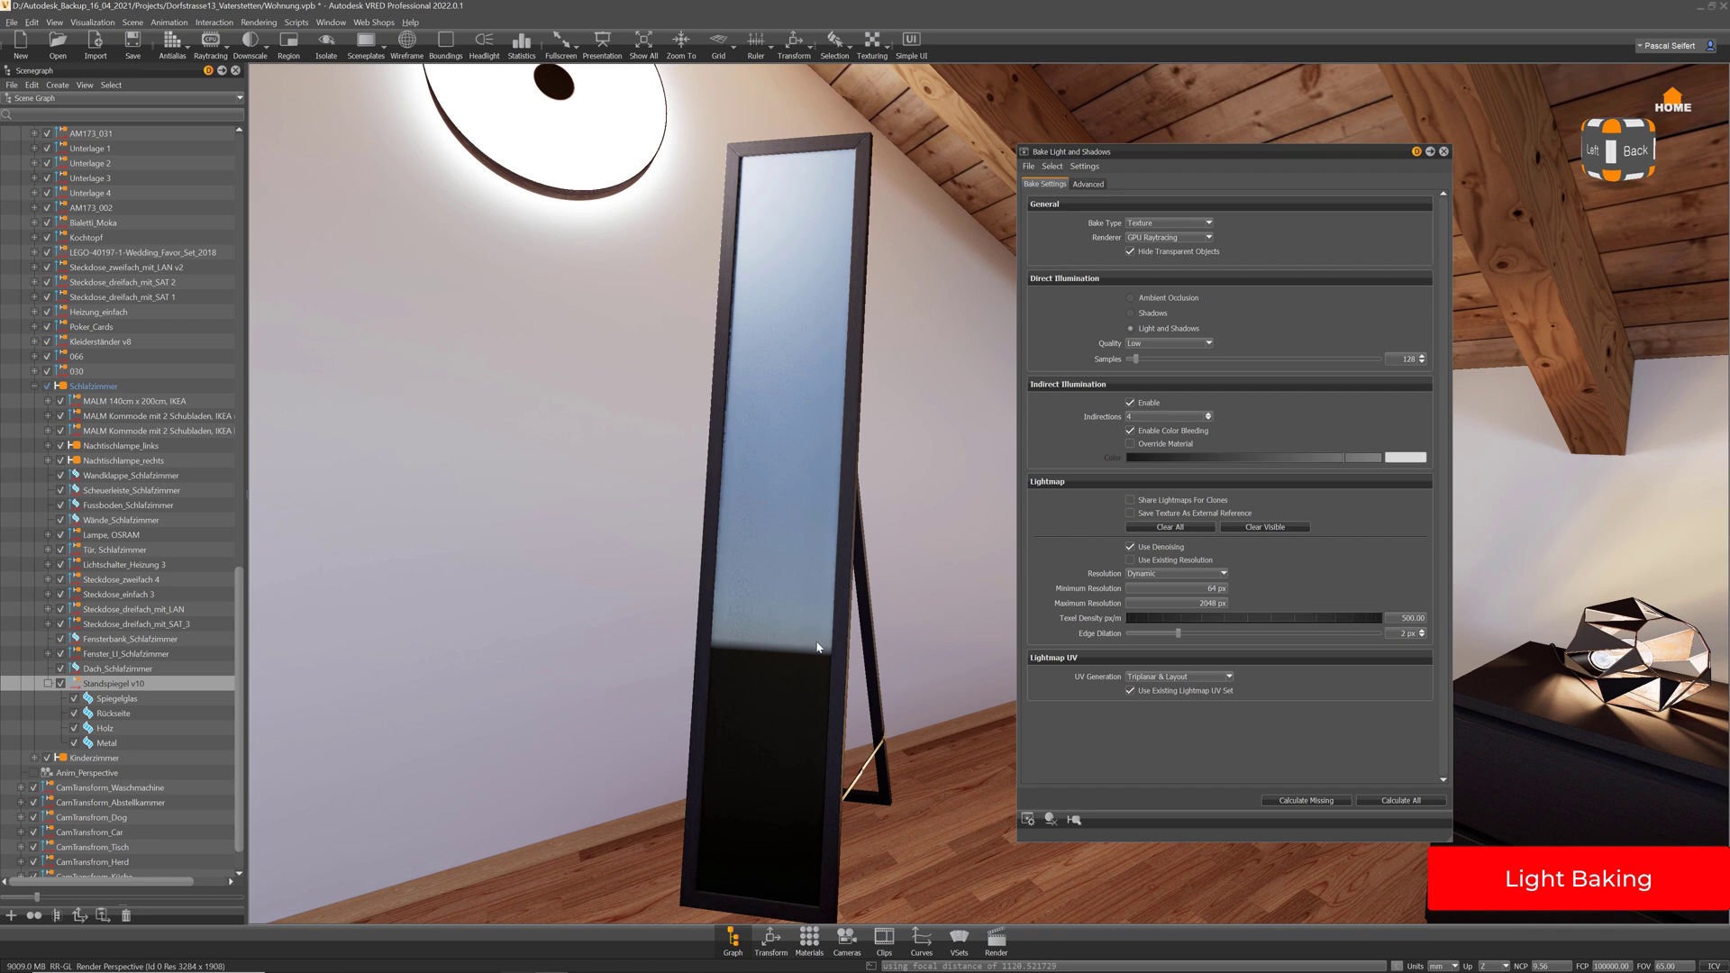
left_click_drag(817, 646, 659, 638)
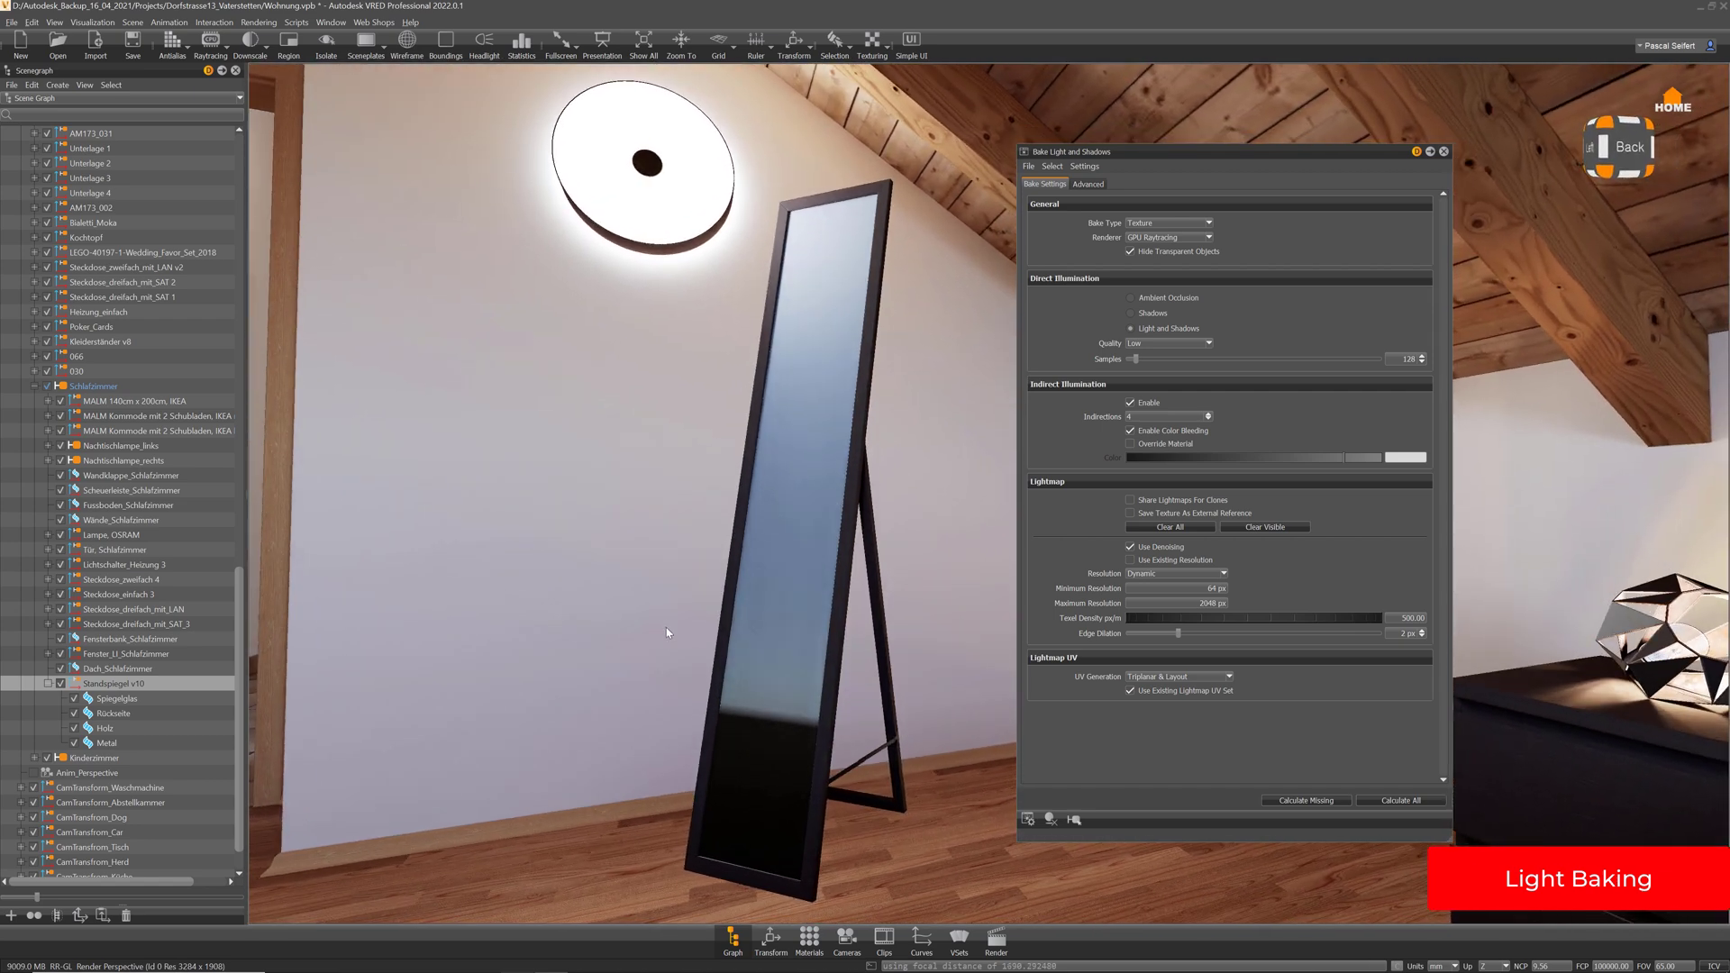
mouse_move(738, 657)
left_mouse_down()
mouse_move(712, 606)
mouse_move(744, 665)
mouse_move(763, 664)
left_mouse_up()
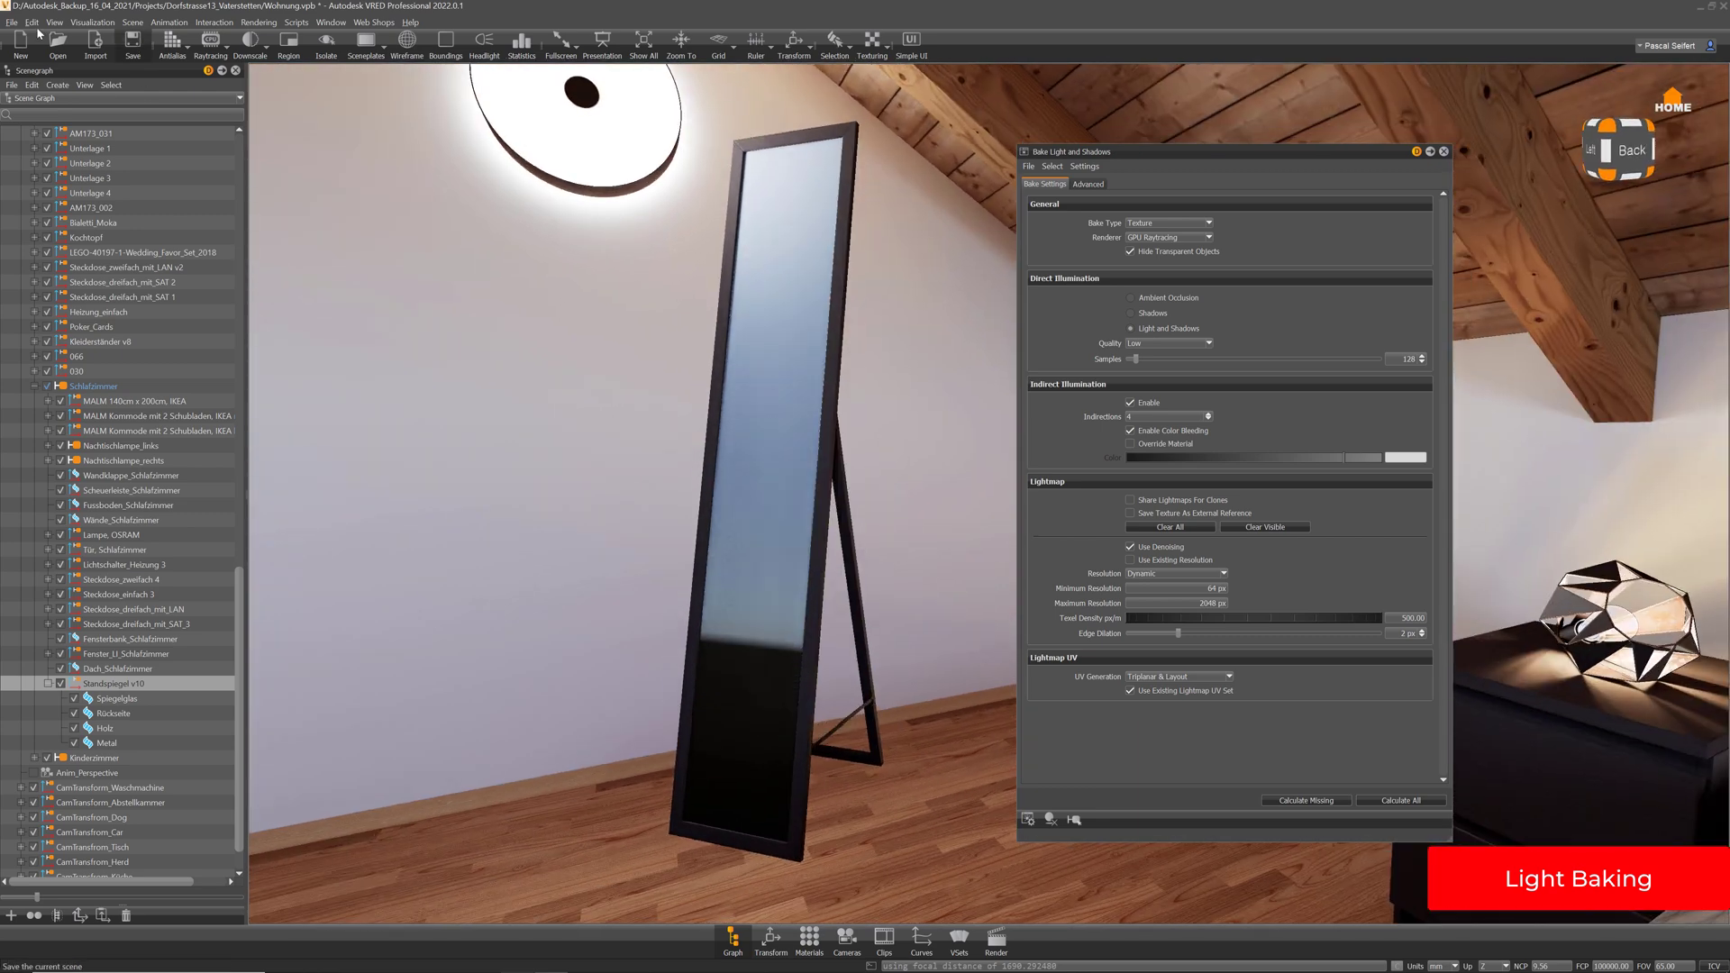
Switch to Precomputed Illumination Rendering, inspect the mirror's hinge and rear legs, and open Render Settings
left_click(91, 27)
left_click(121, 133)
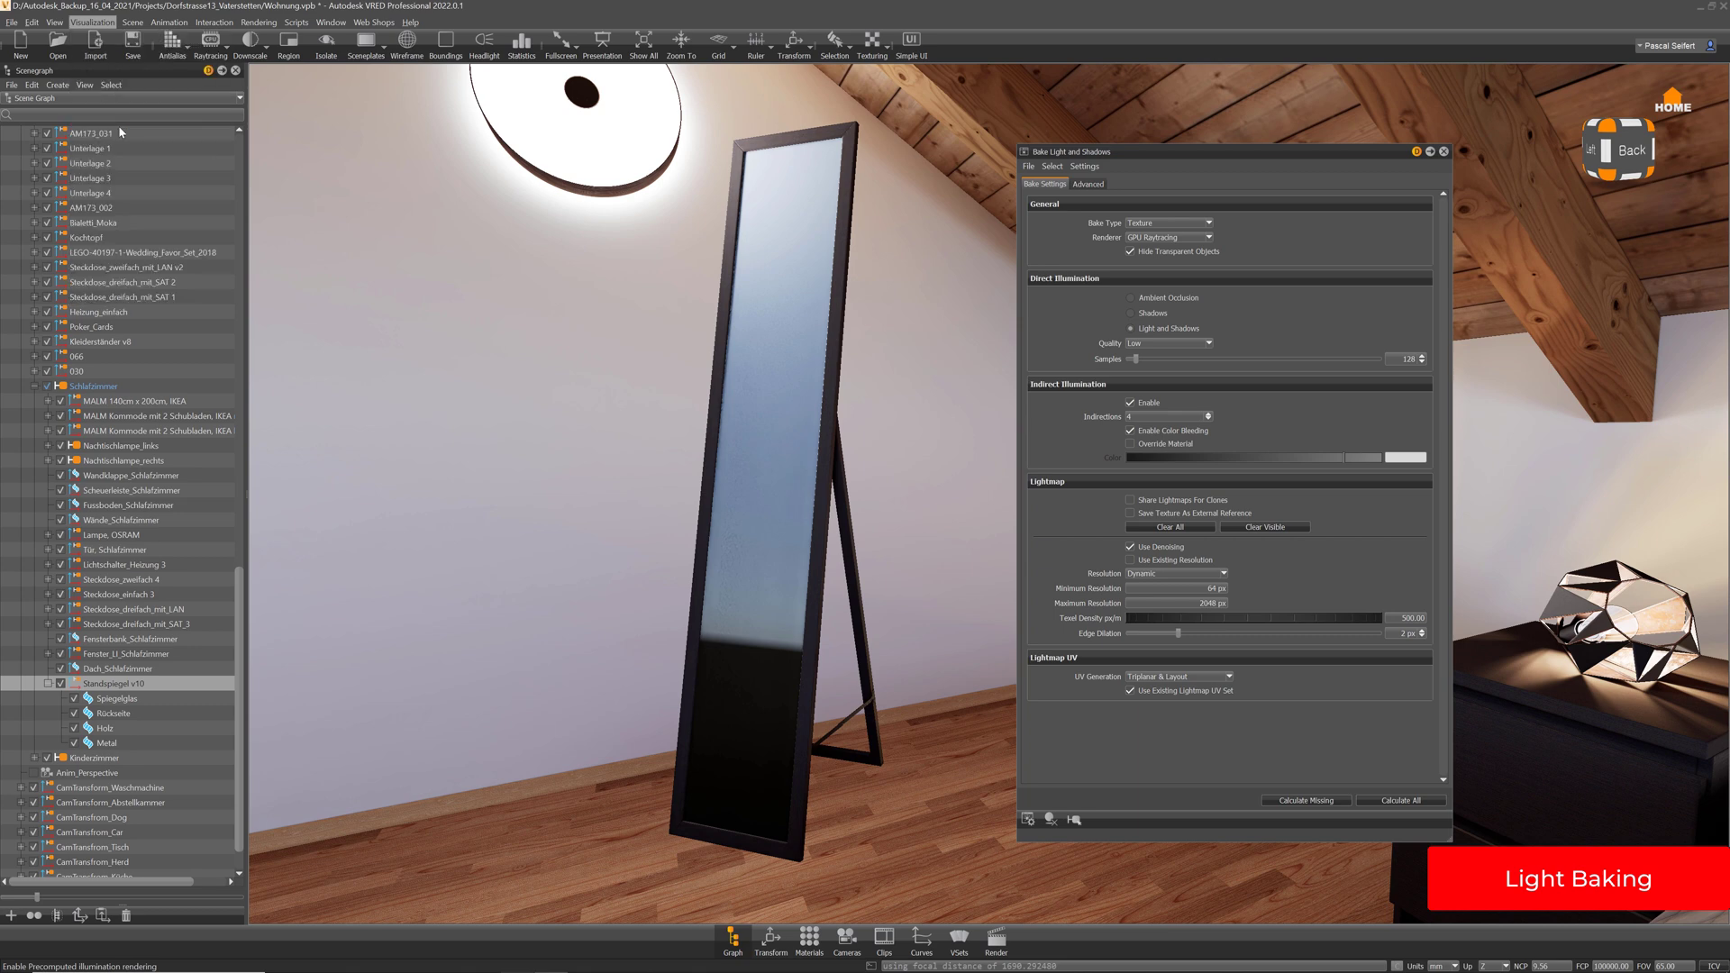
left_click_drag(803, 650, 540, 622)
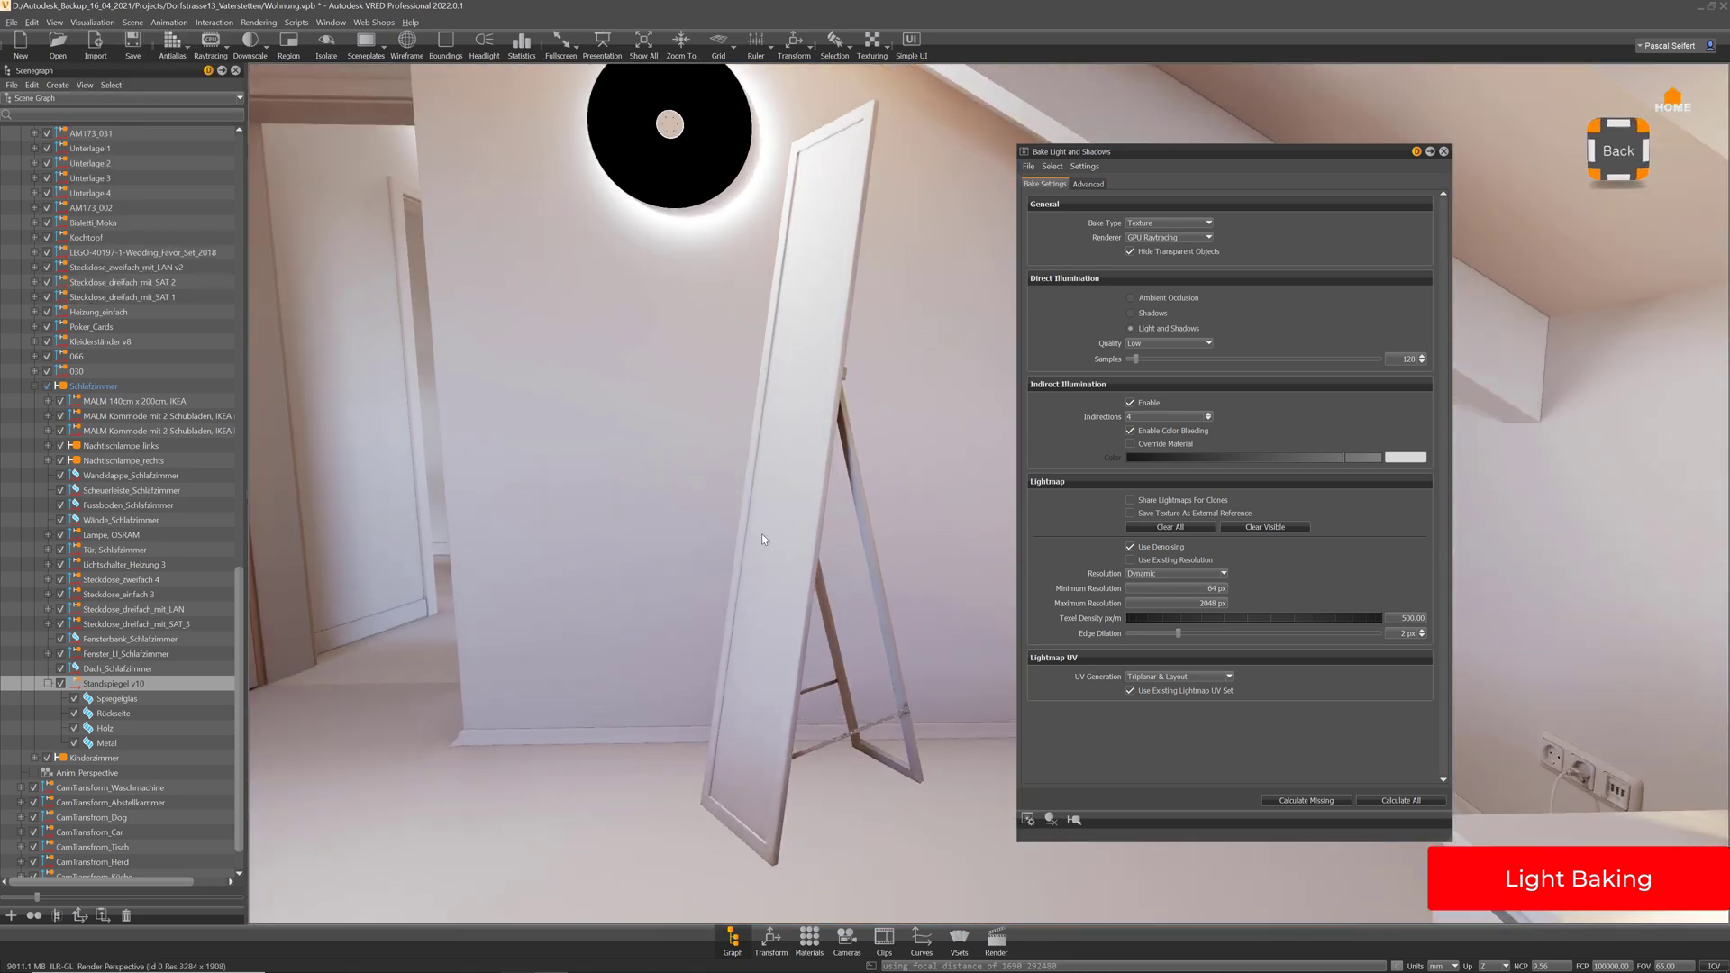
right_click_drag(760, 533, 830, 801)
middle_click_drag(830, 801, 775, 471)
right_click_drag(774, 470, 685, 676)
left_click_drag(685, 675, 643, 622)
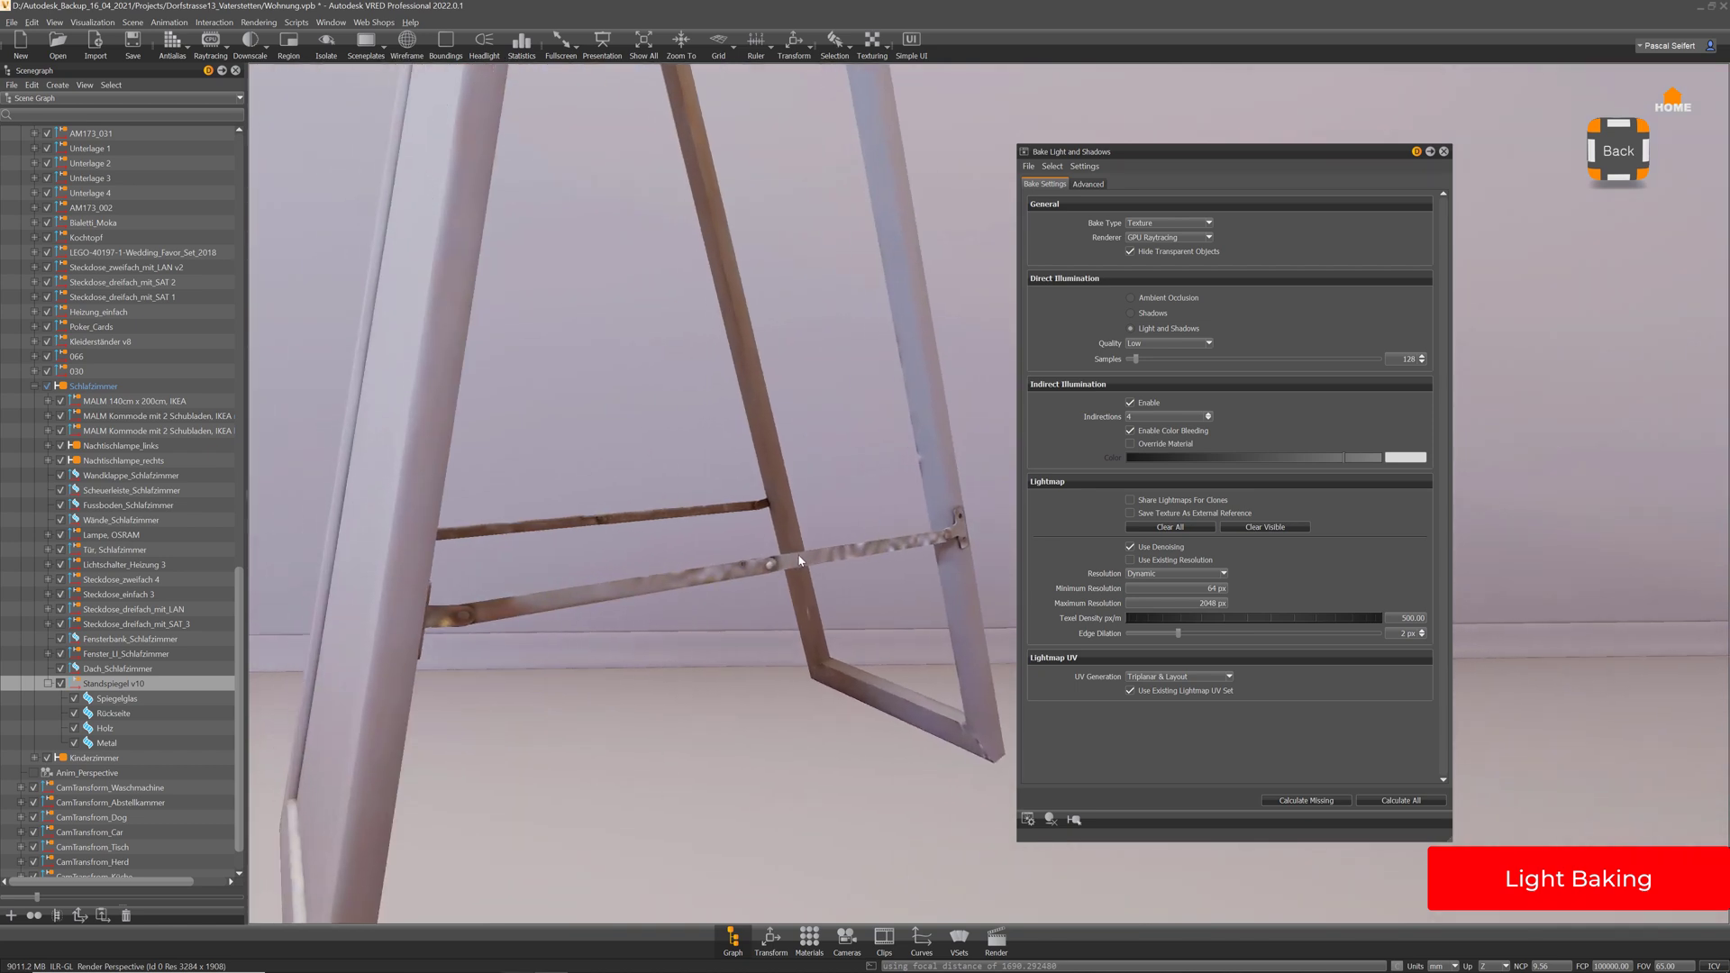
left_click_drag(800, 560, 711, 691)
left_click(997, 939)
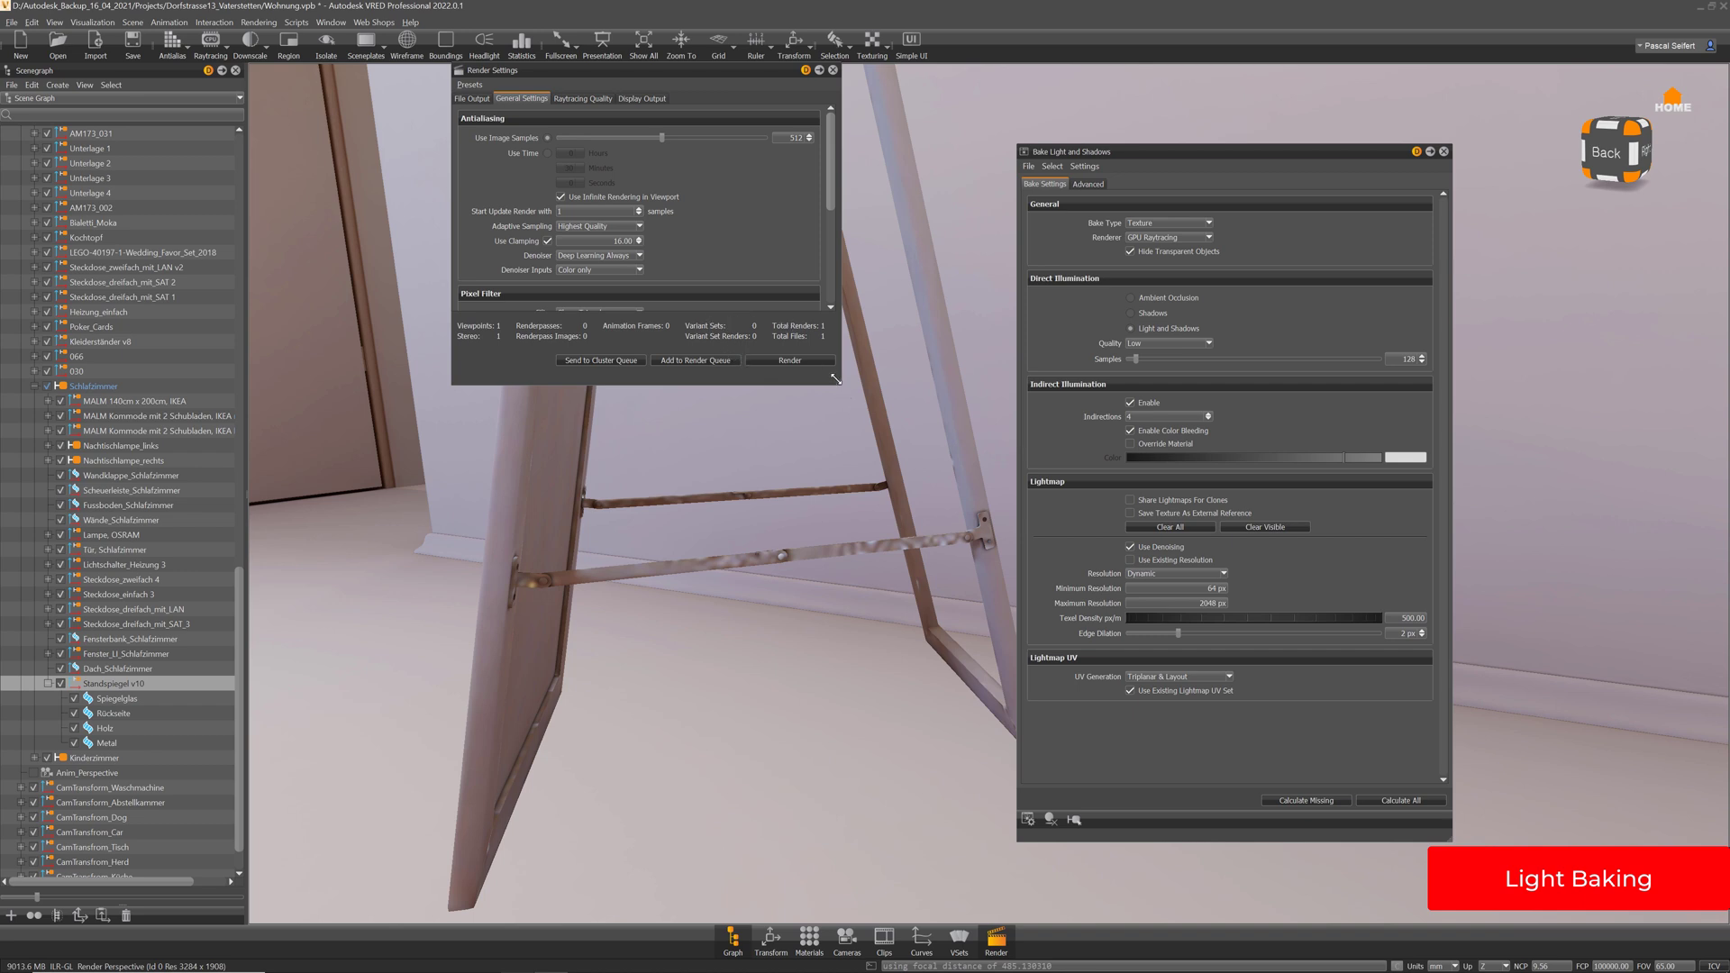
Enlarge the Render Settings window and zoom in around the stand's metal hinge bracket
left_click_drag(840, 384, 862, 463)
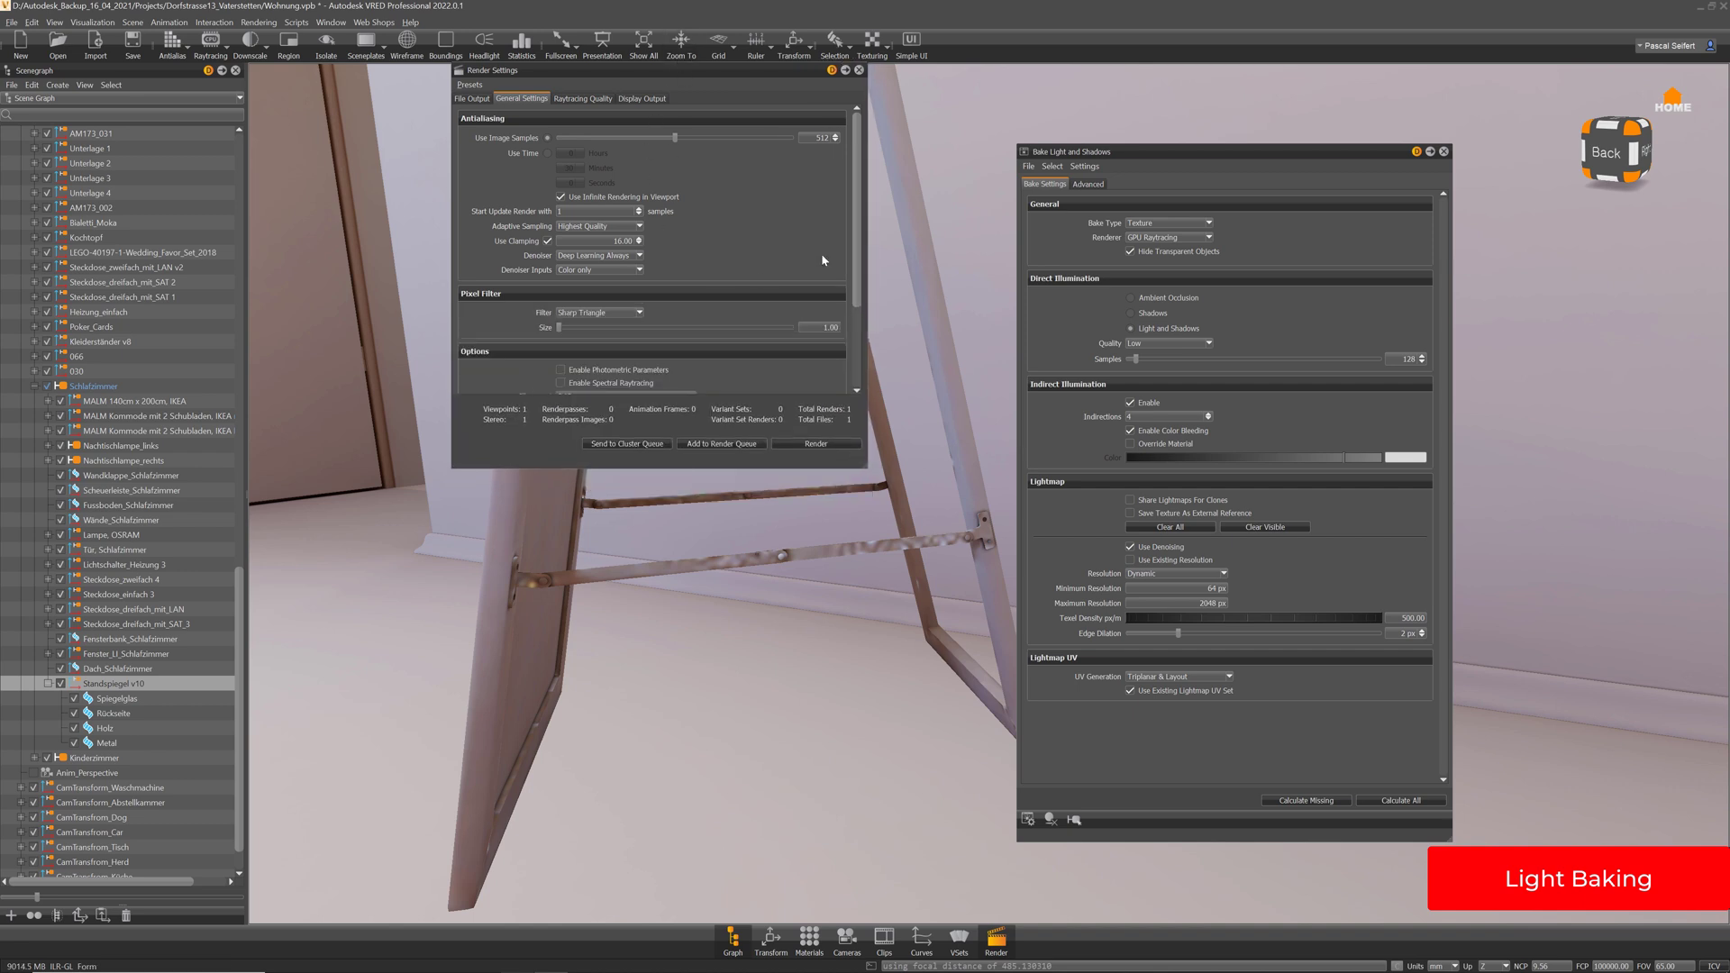
left_click_drag(859, 248, 859, 297)
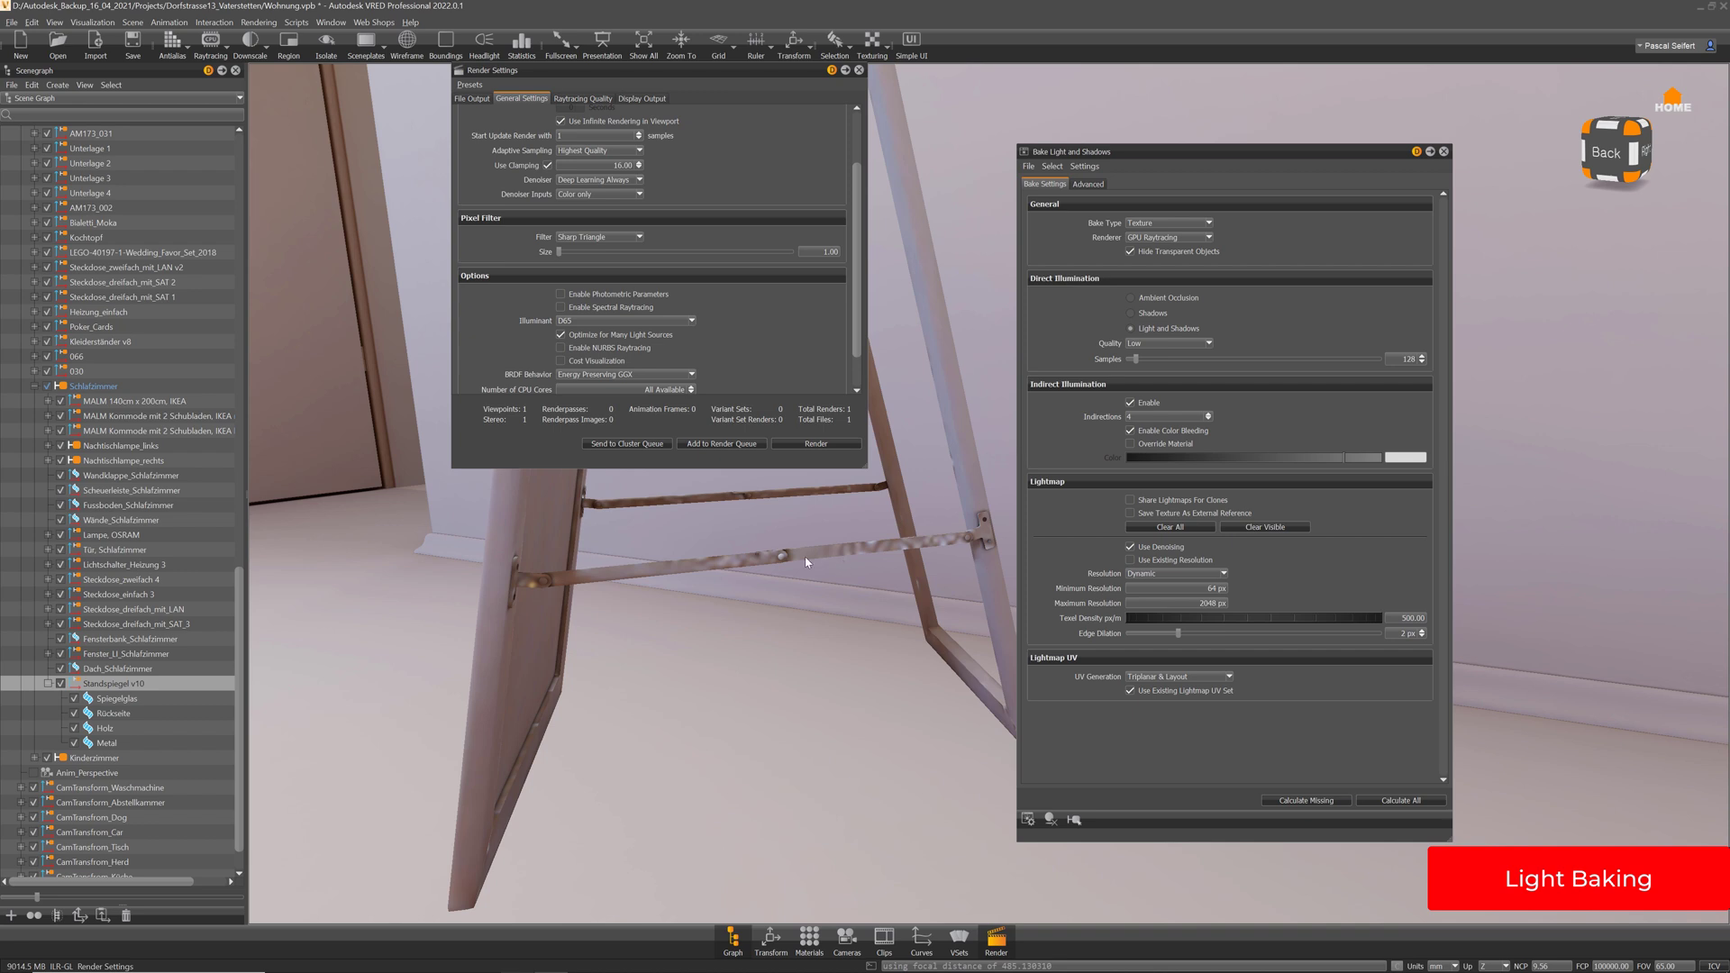
left_click_drag(753, 575, 866, 535)
right_click_drag(867, 536, 818, 755)
middle_click_drag(625, 741, 800, 653)
left_click_drag(783, 649, 715, 729)
middle_click_drag(735, 548, 718, 640)
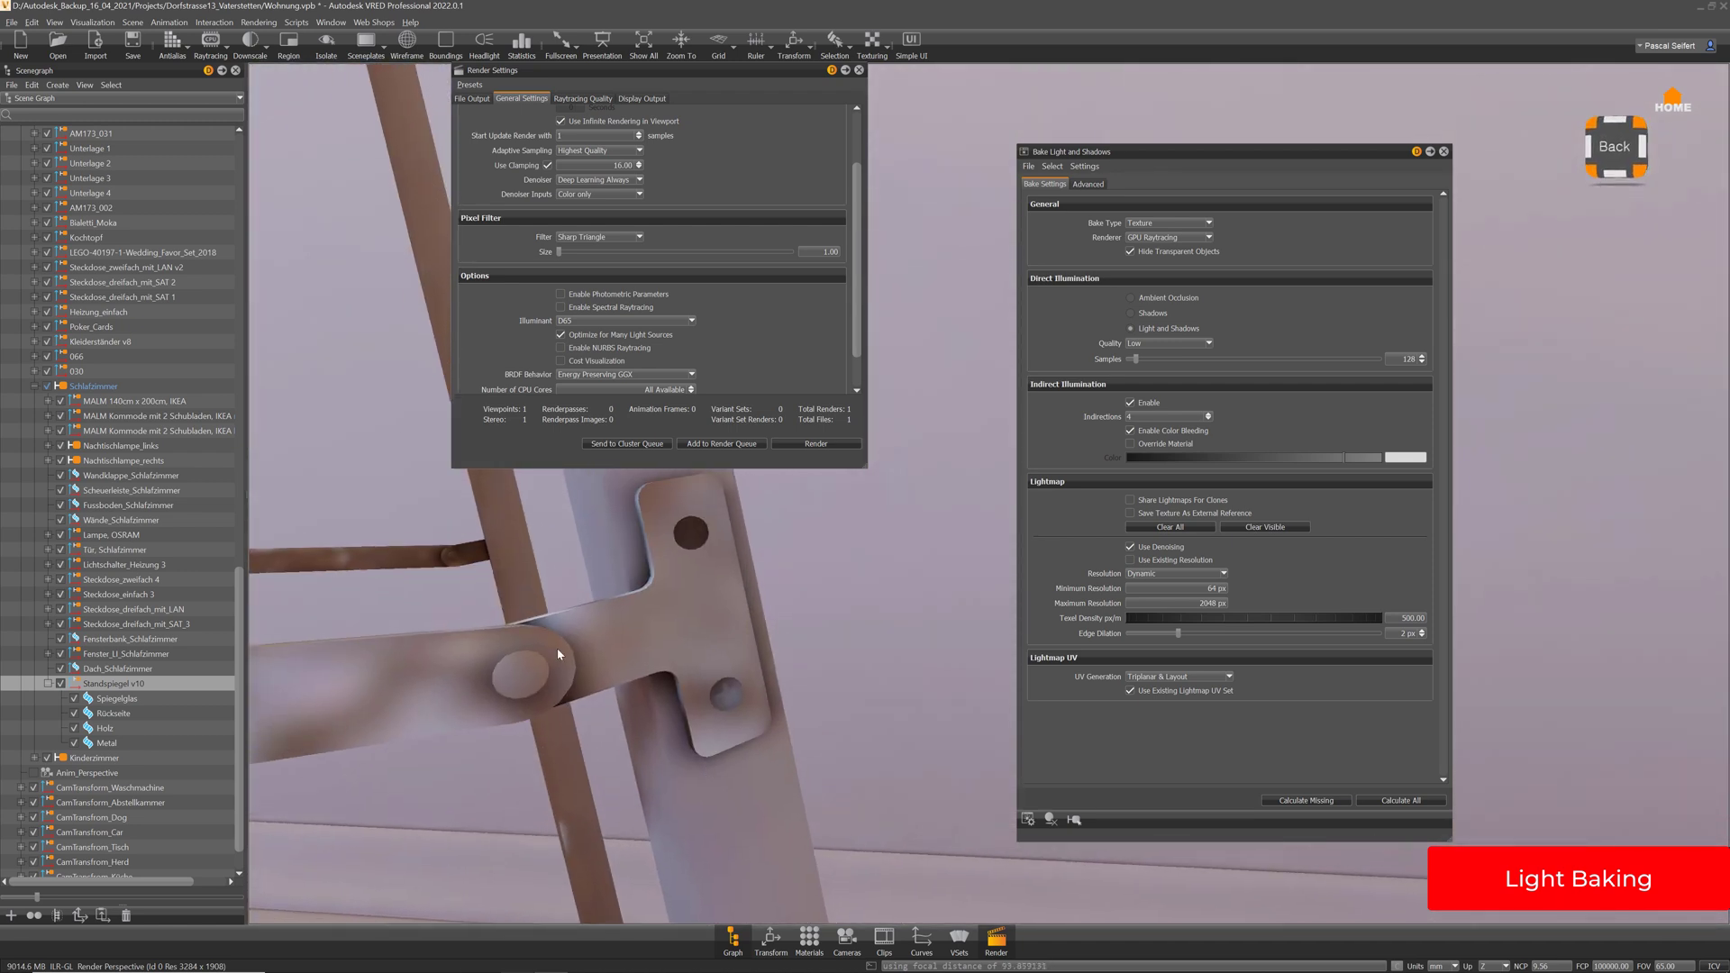
left_click_drag(557, 649, 847, 744)
left_click_drag(700, 655, 591, 676)
left_click_drag(668, 595, 701, 641)
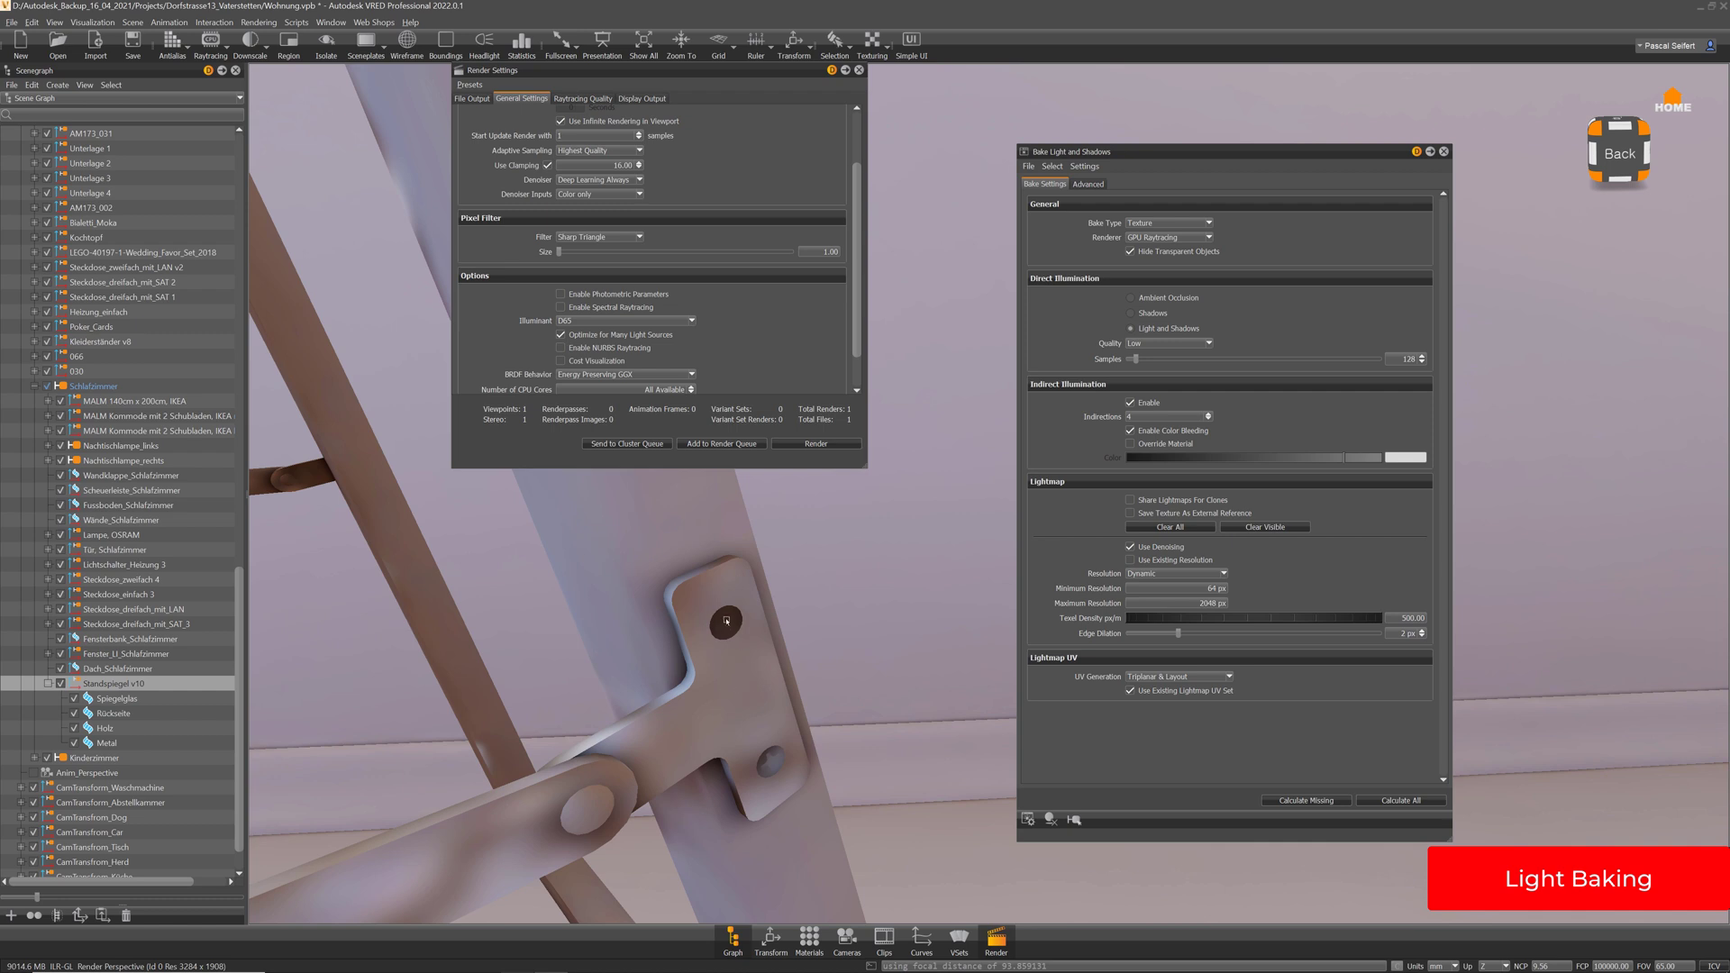
Select the mirror's Metal part and overlay its mesh wireframe
left_click(726, 621)
left_click(411, 39)
left_click_drag(639, 631, 631, 558)
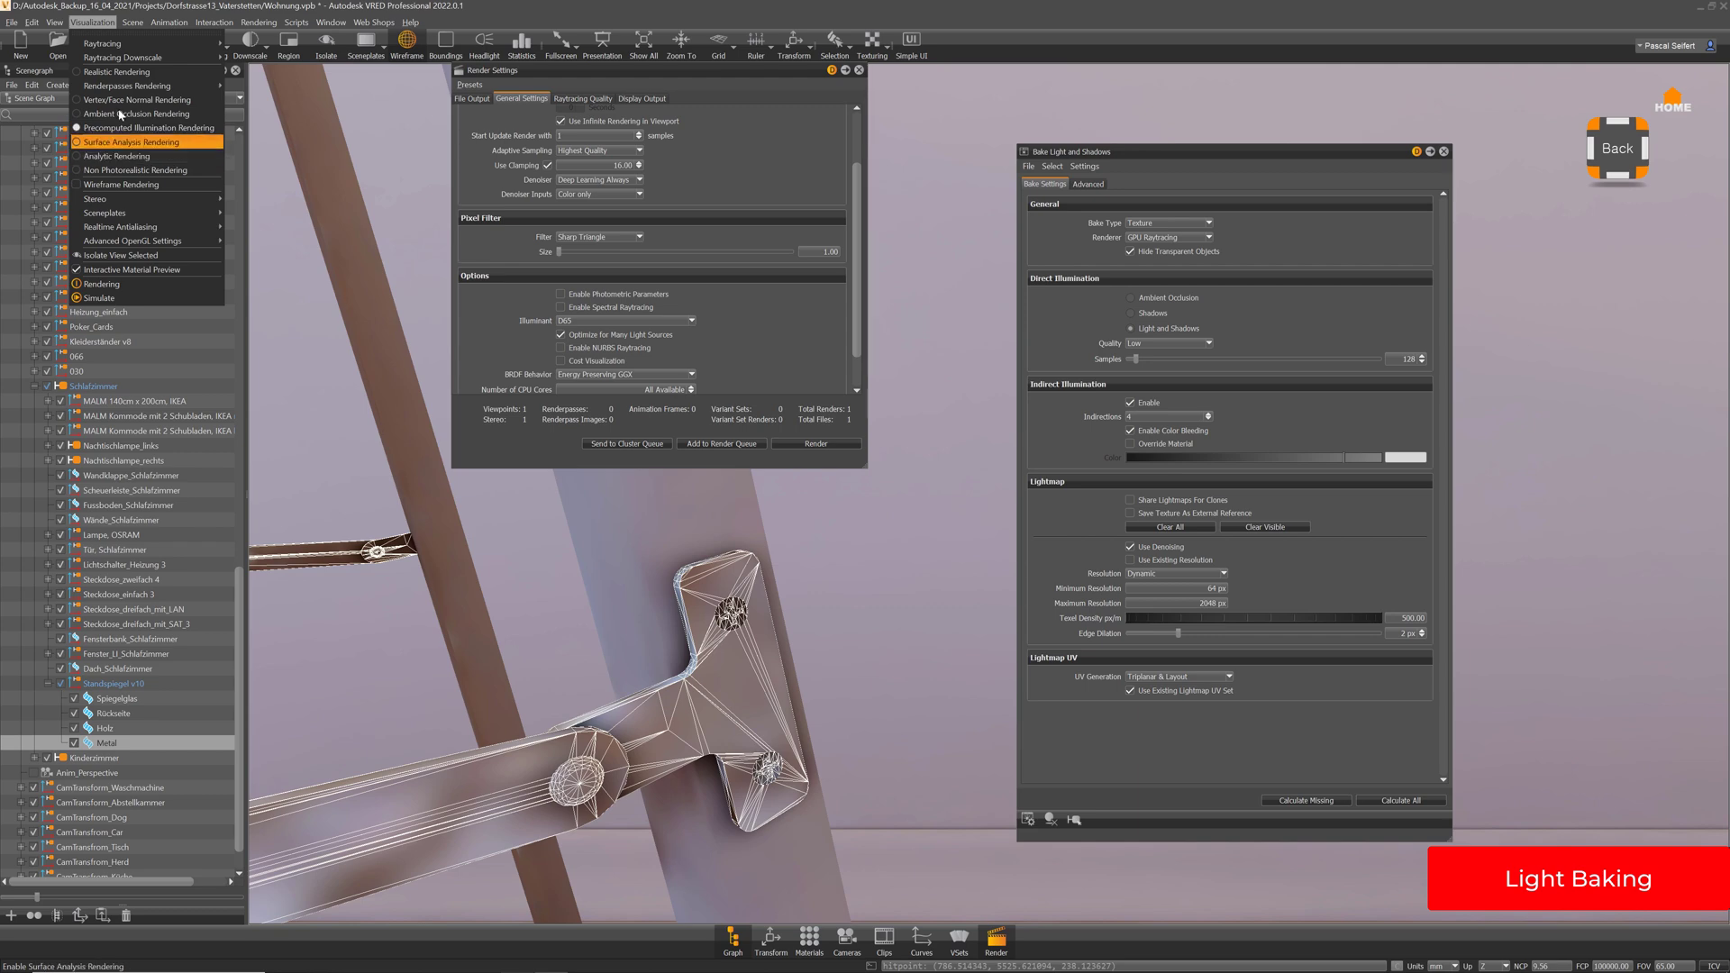
Check the stand with Vertex/Face Normal Rendering, then return to Precomputed Illumination Rendering
left_click(120, 100)
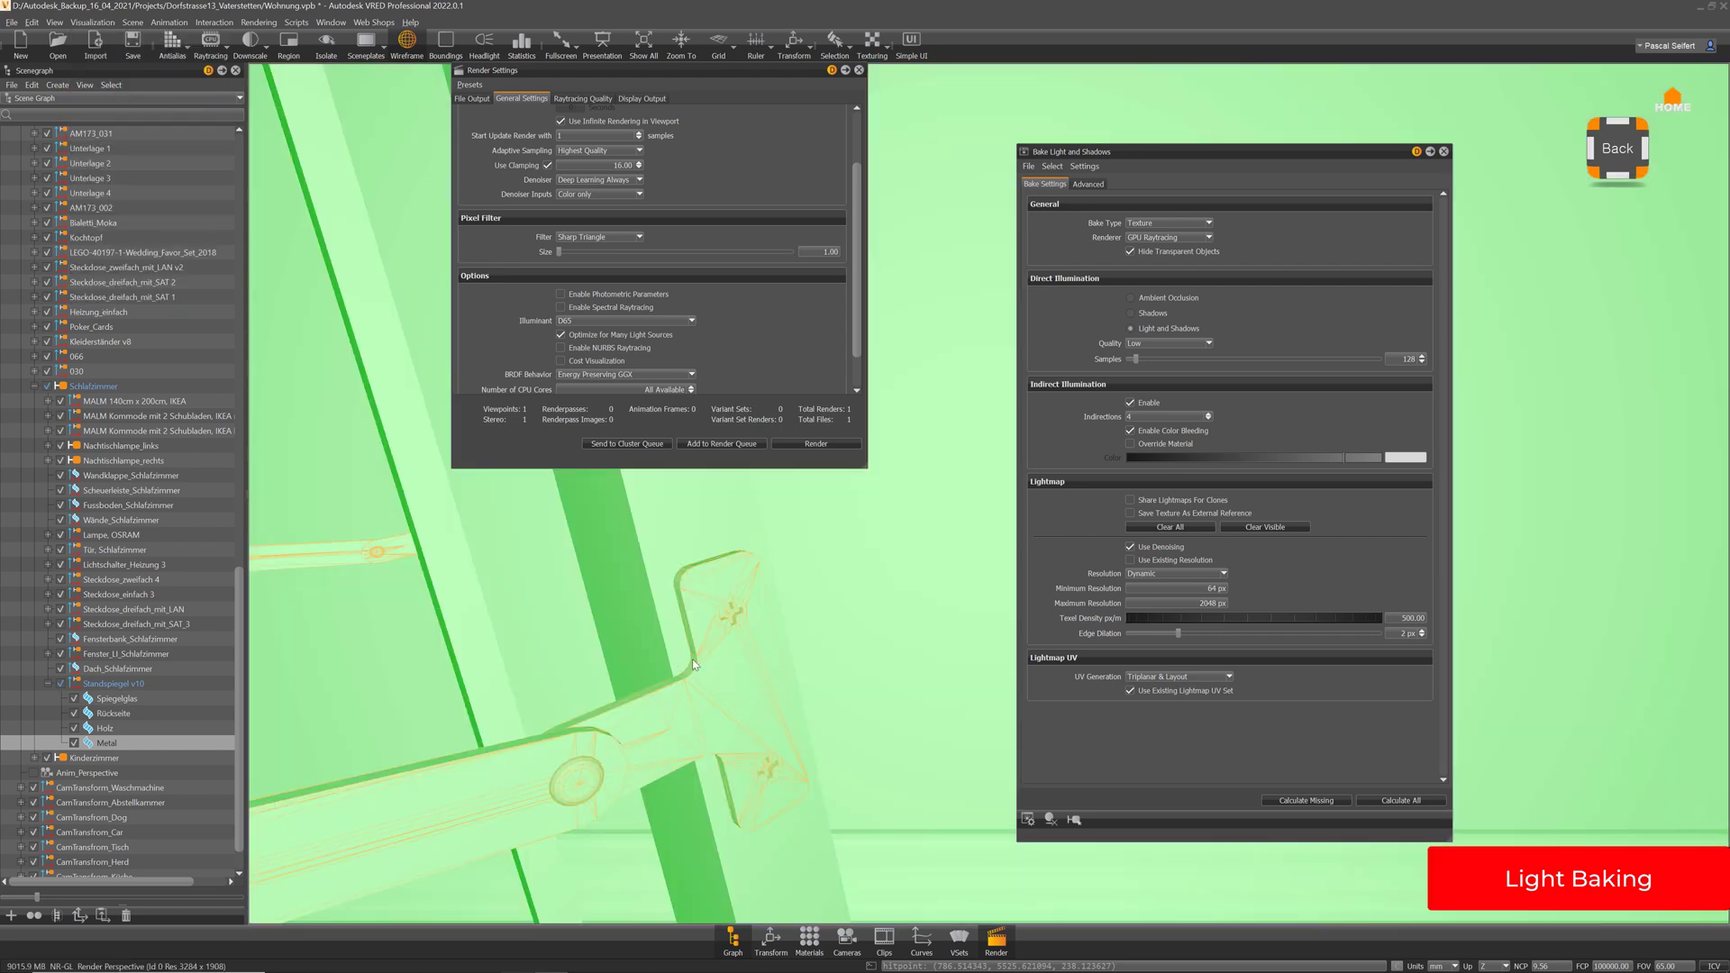
left_click_drag(674, 539, 683, 564)
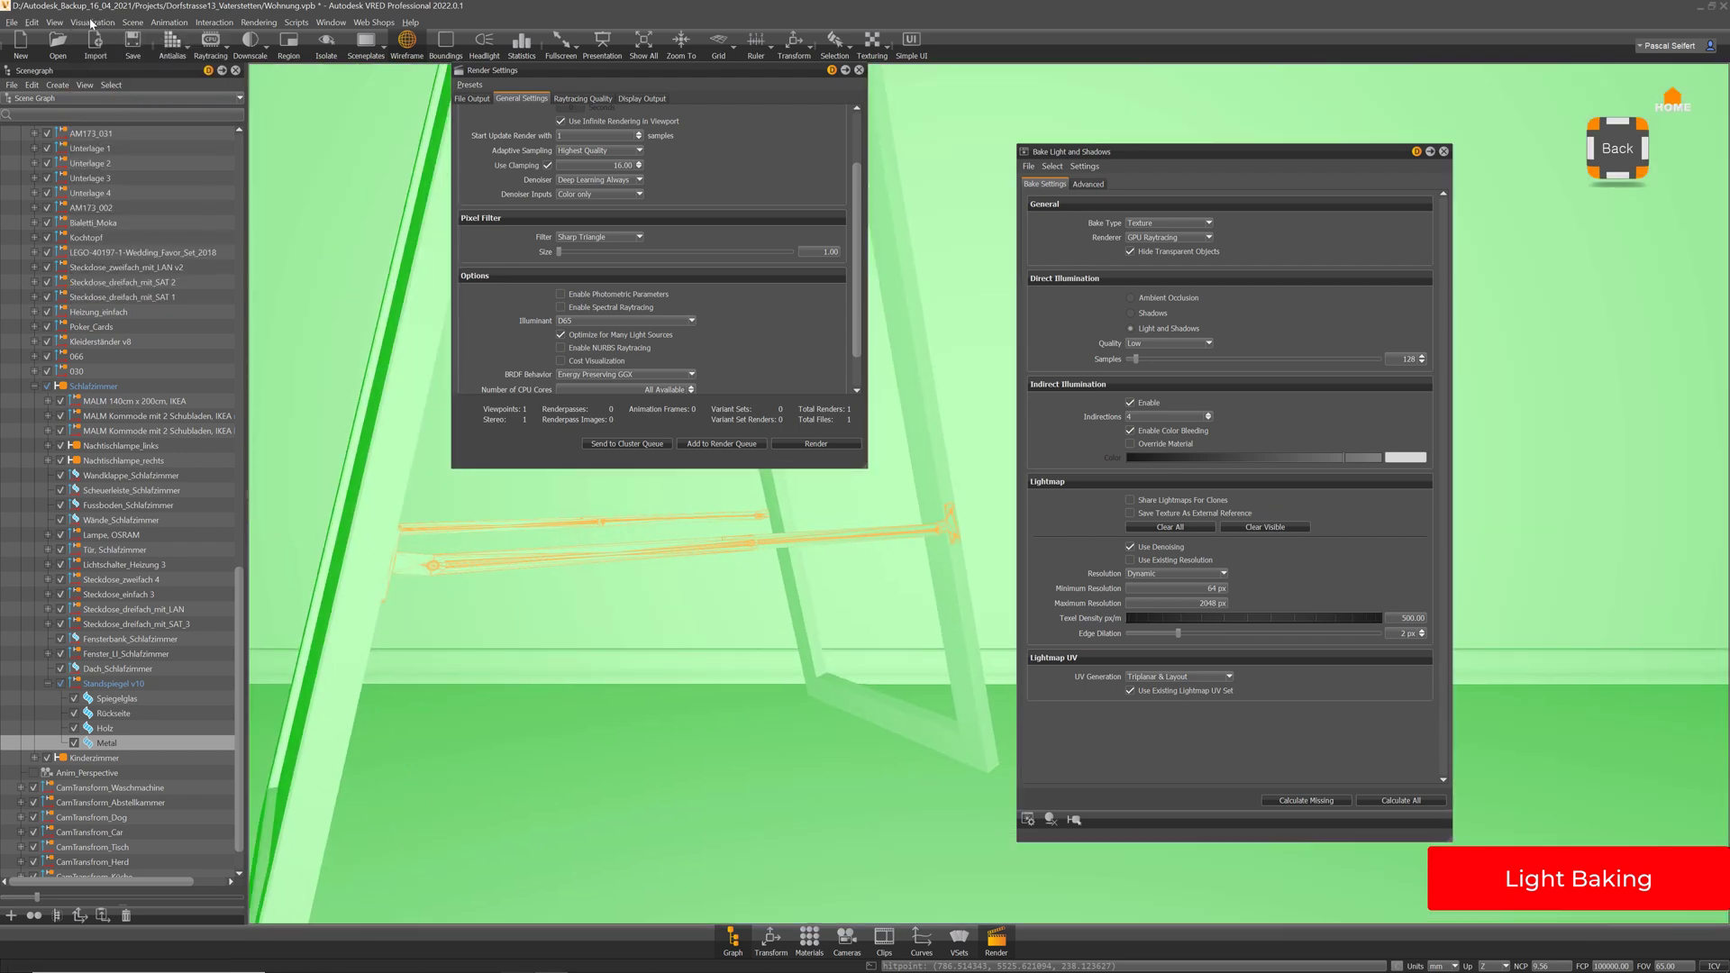
left_click(92, 22)
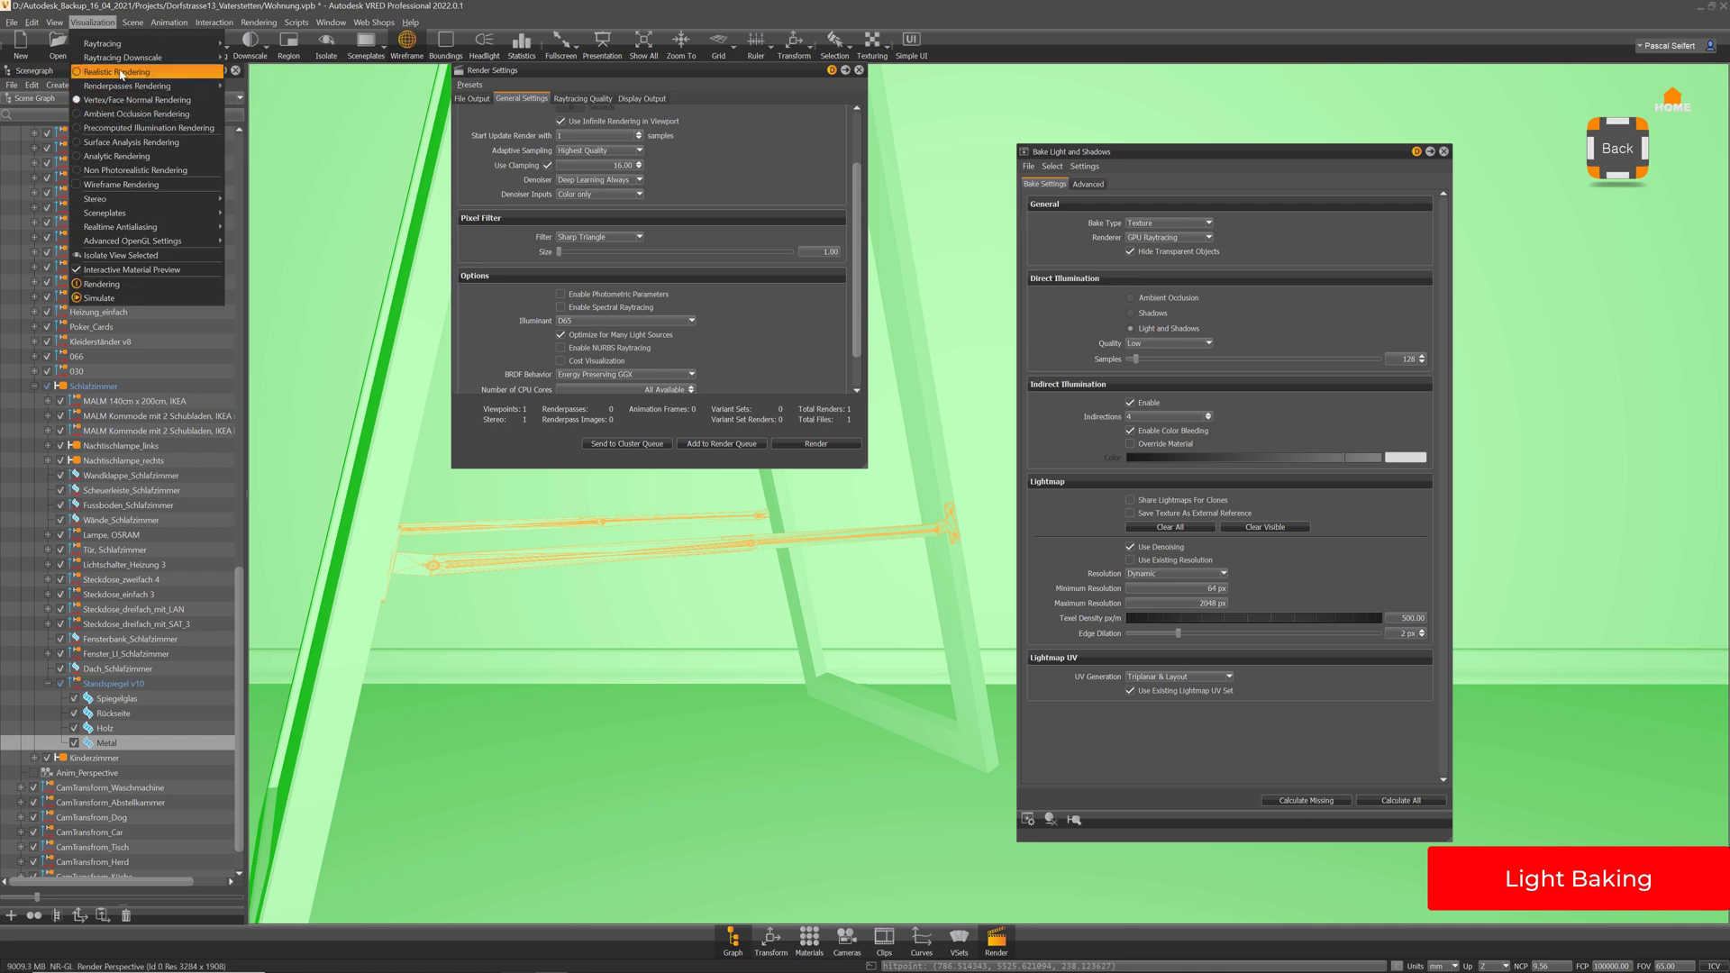
left_click(117, 129)
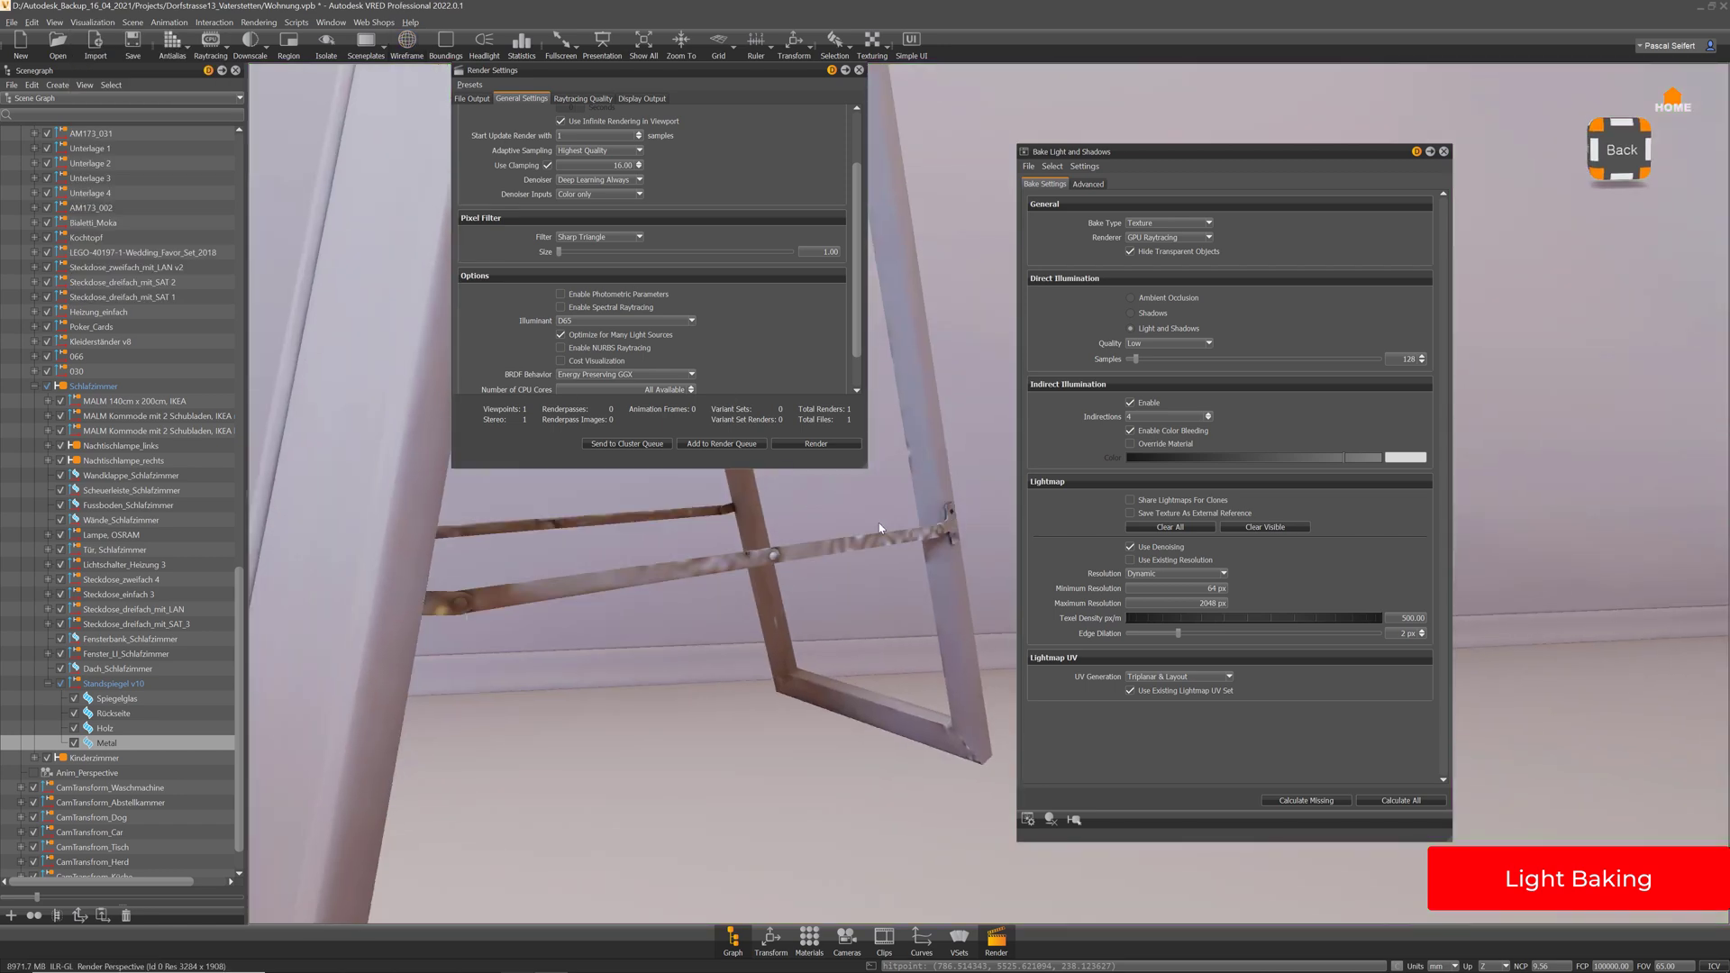
Move Render Settings to the upper right, zoom out from the stand, and open the Scene menu
middle_click_drag(880, 529, 800, 780)
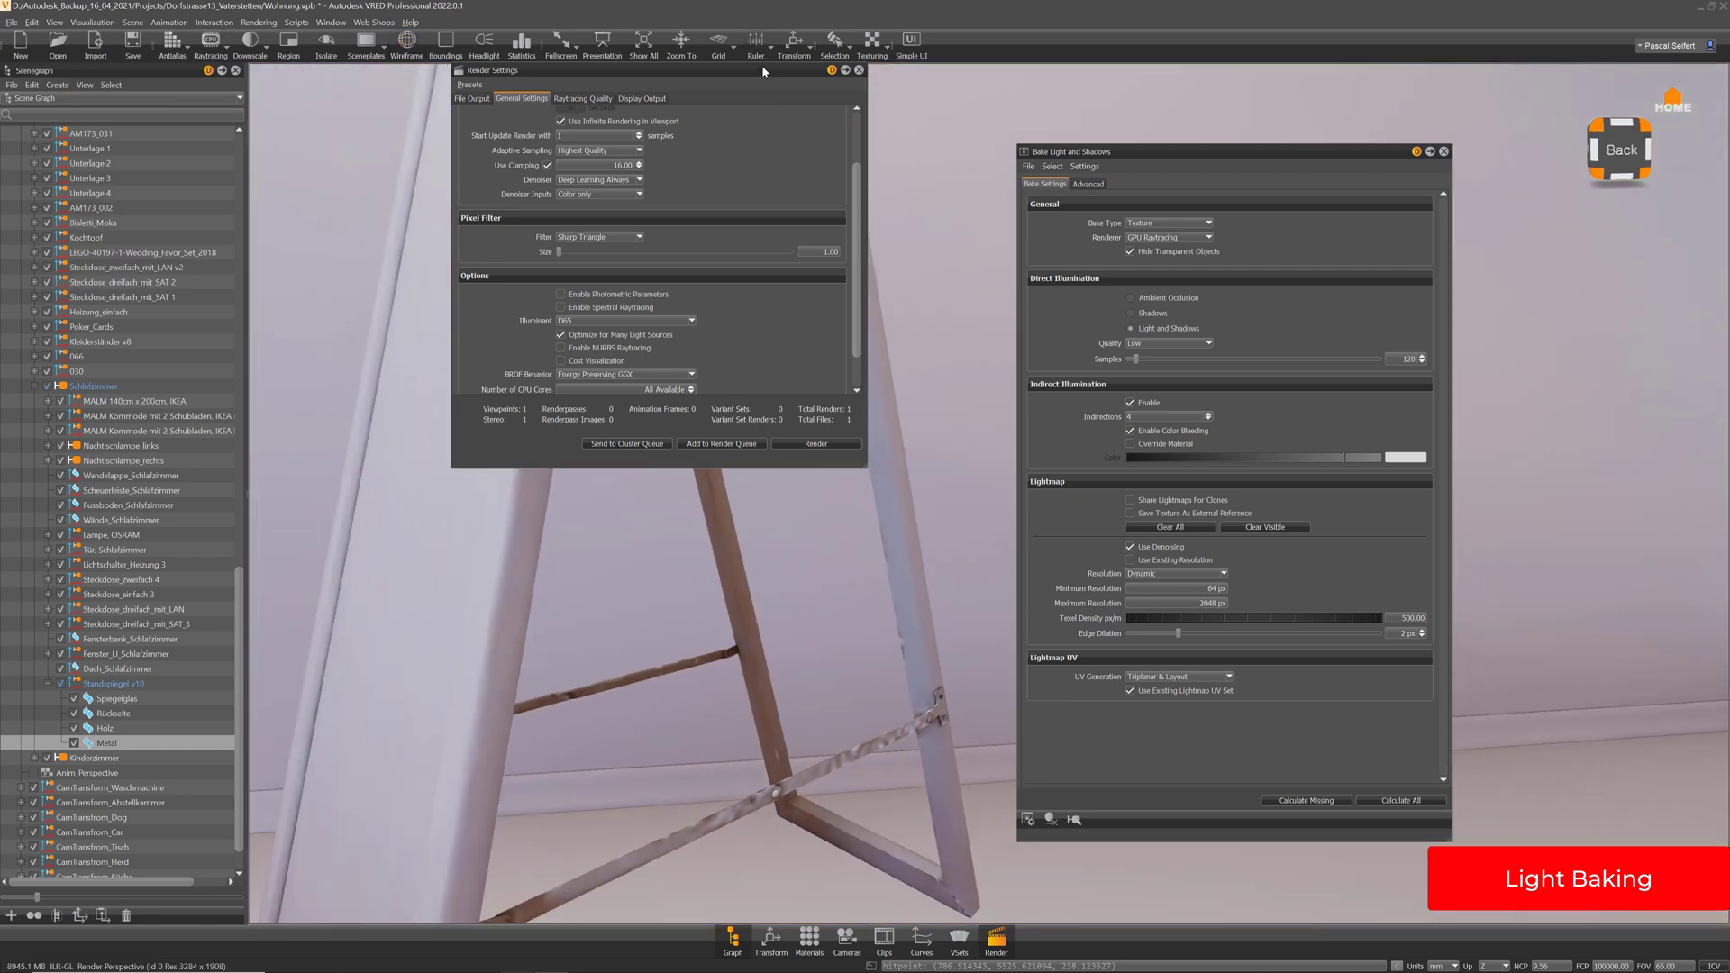
left_click_drag(762, 71, 1580, 125)
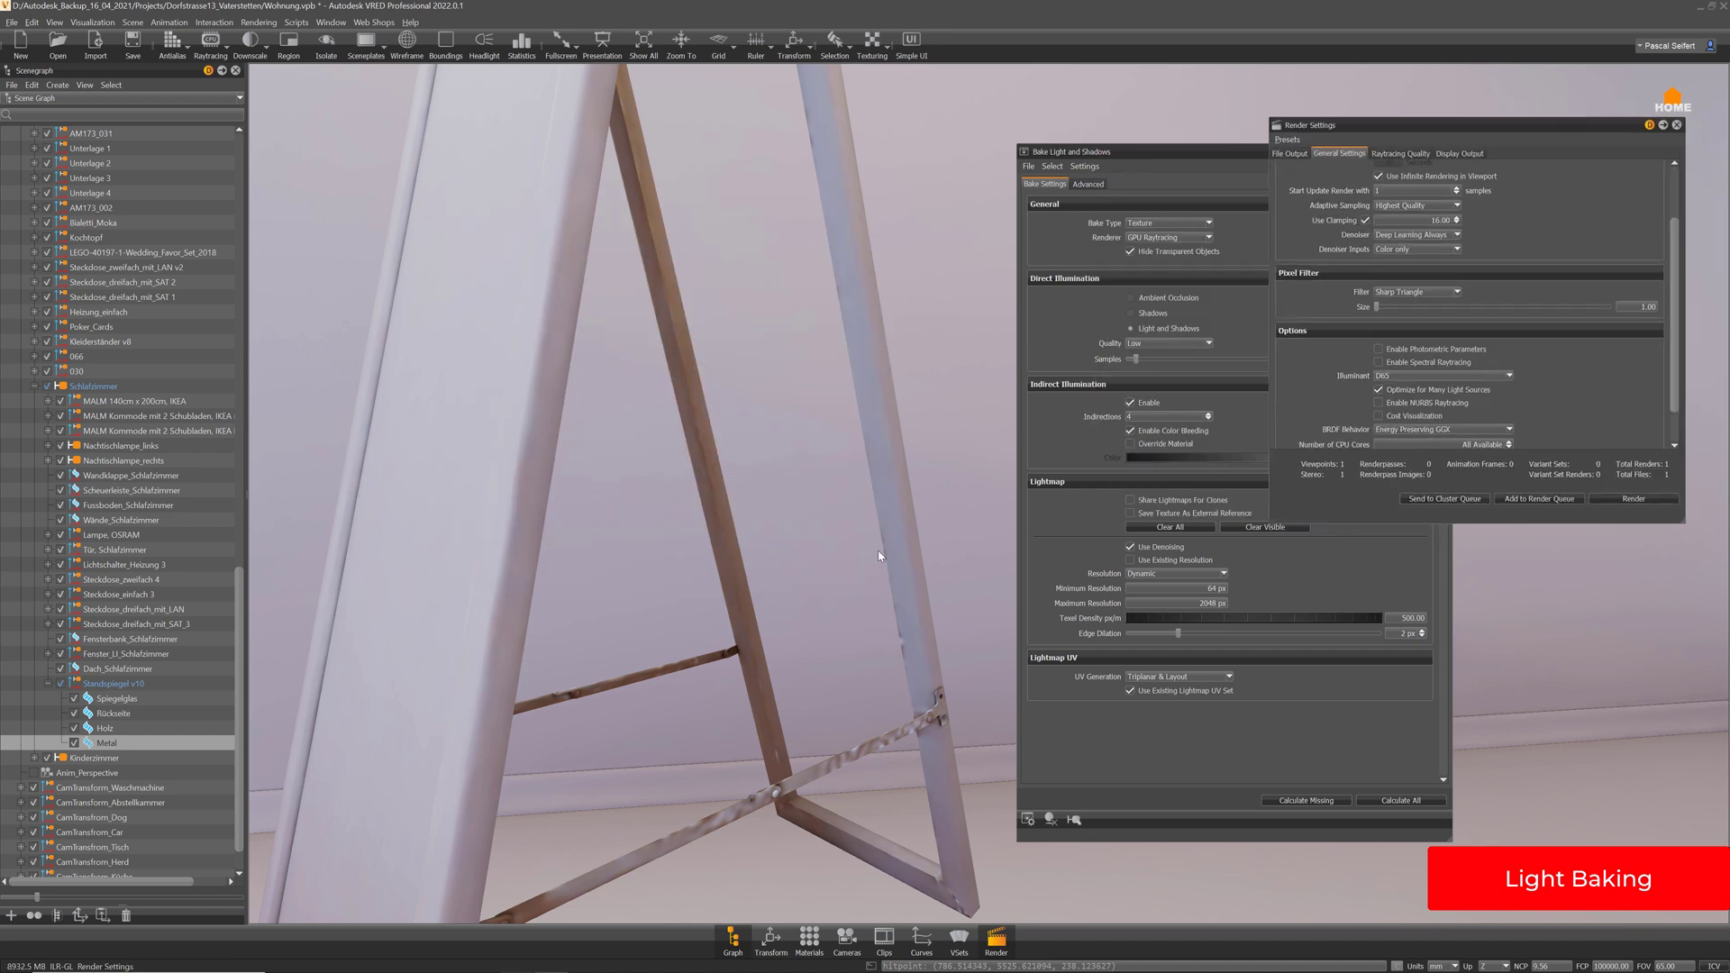
right_click_drag(879, 552, 869, 515)
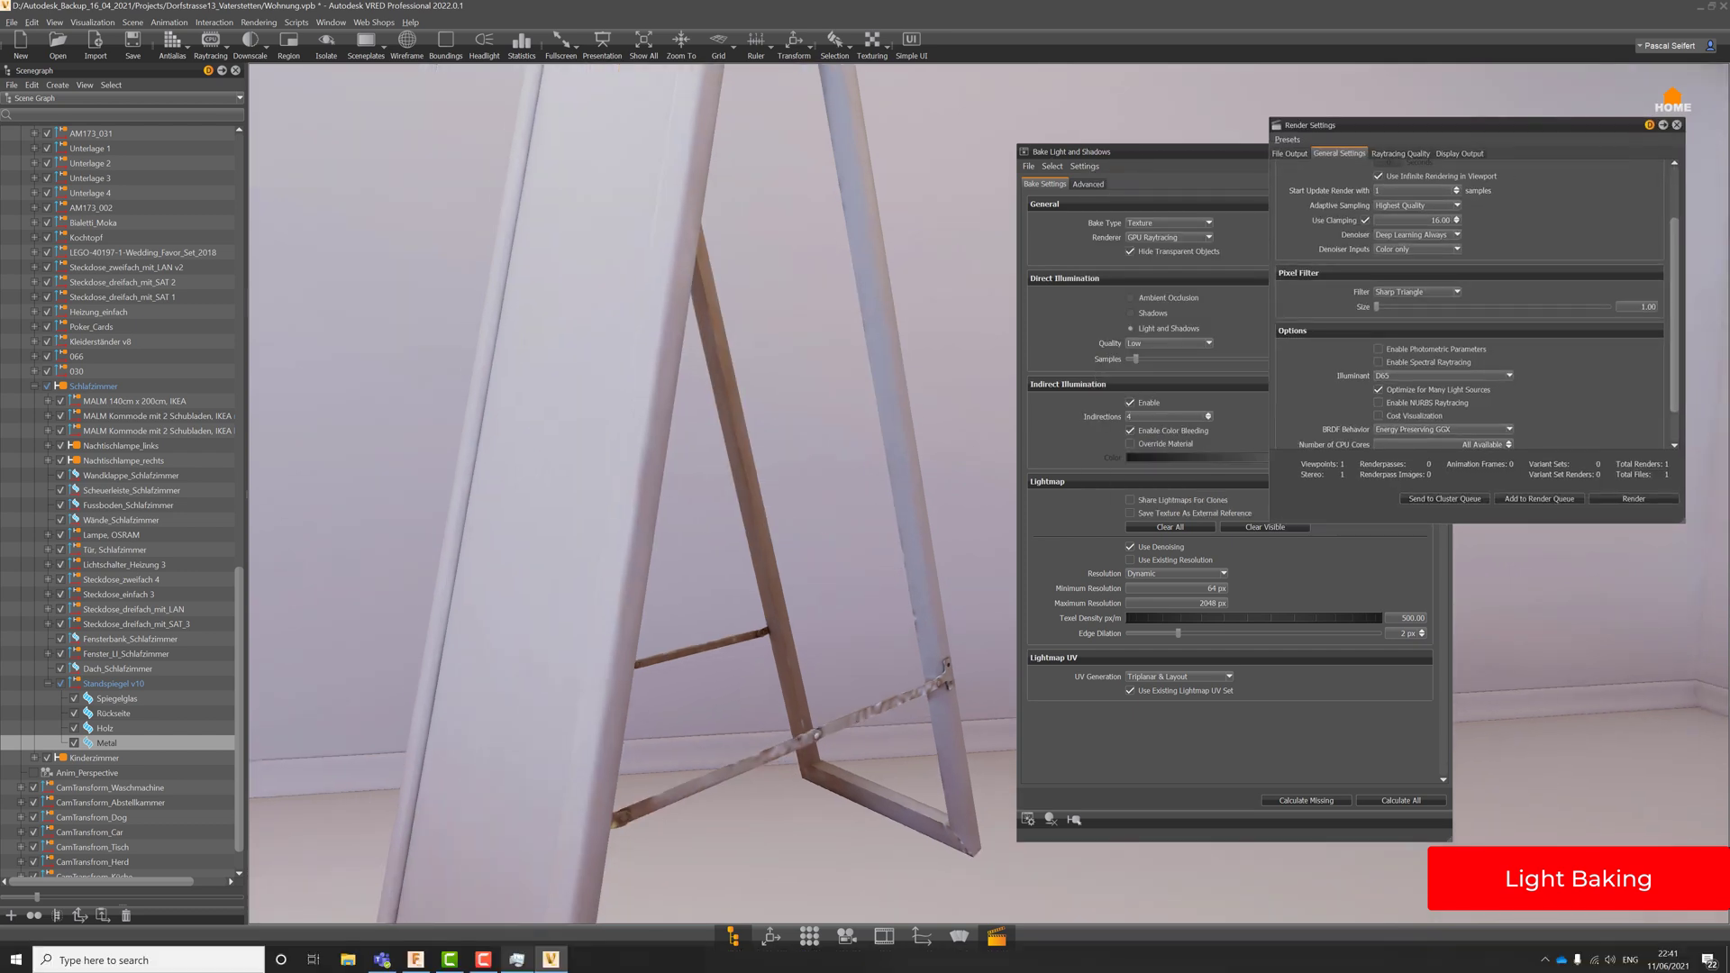
left_click(132, 22)
Open the UV Editor on the Lightmap UV set with the baked lightmap shown behind it
left_click(153, 254)
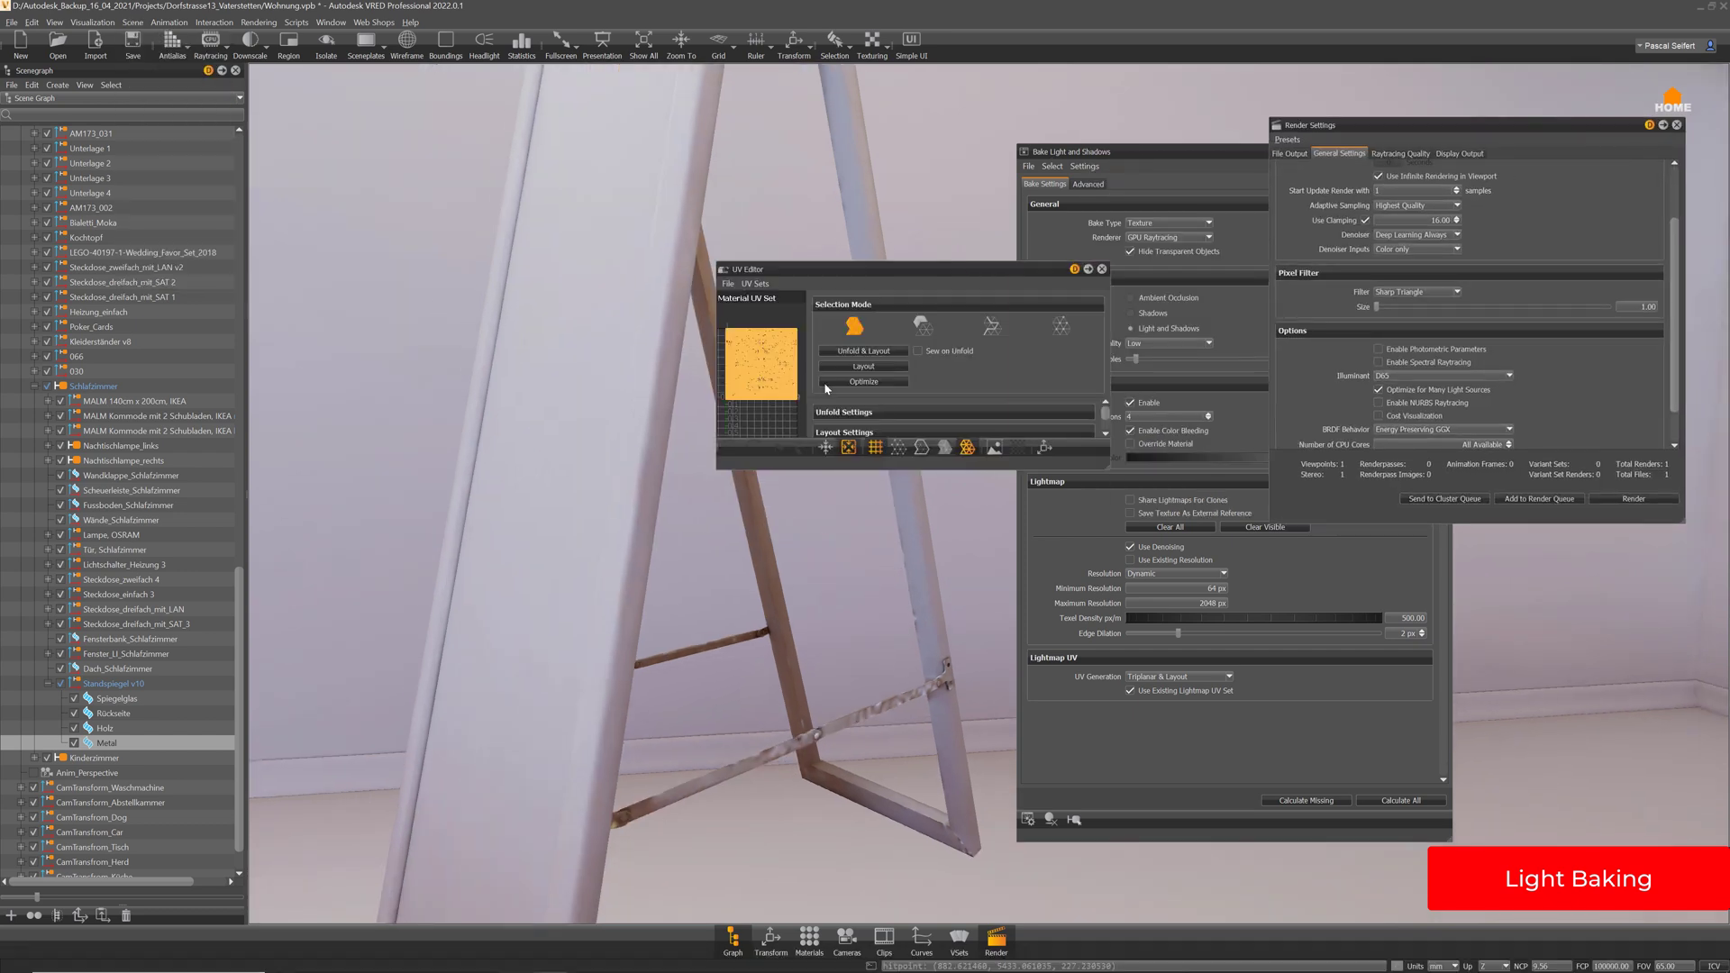
left_click(756, 283)
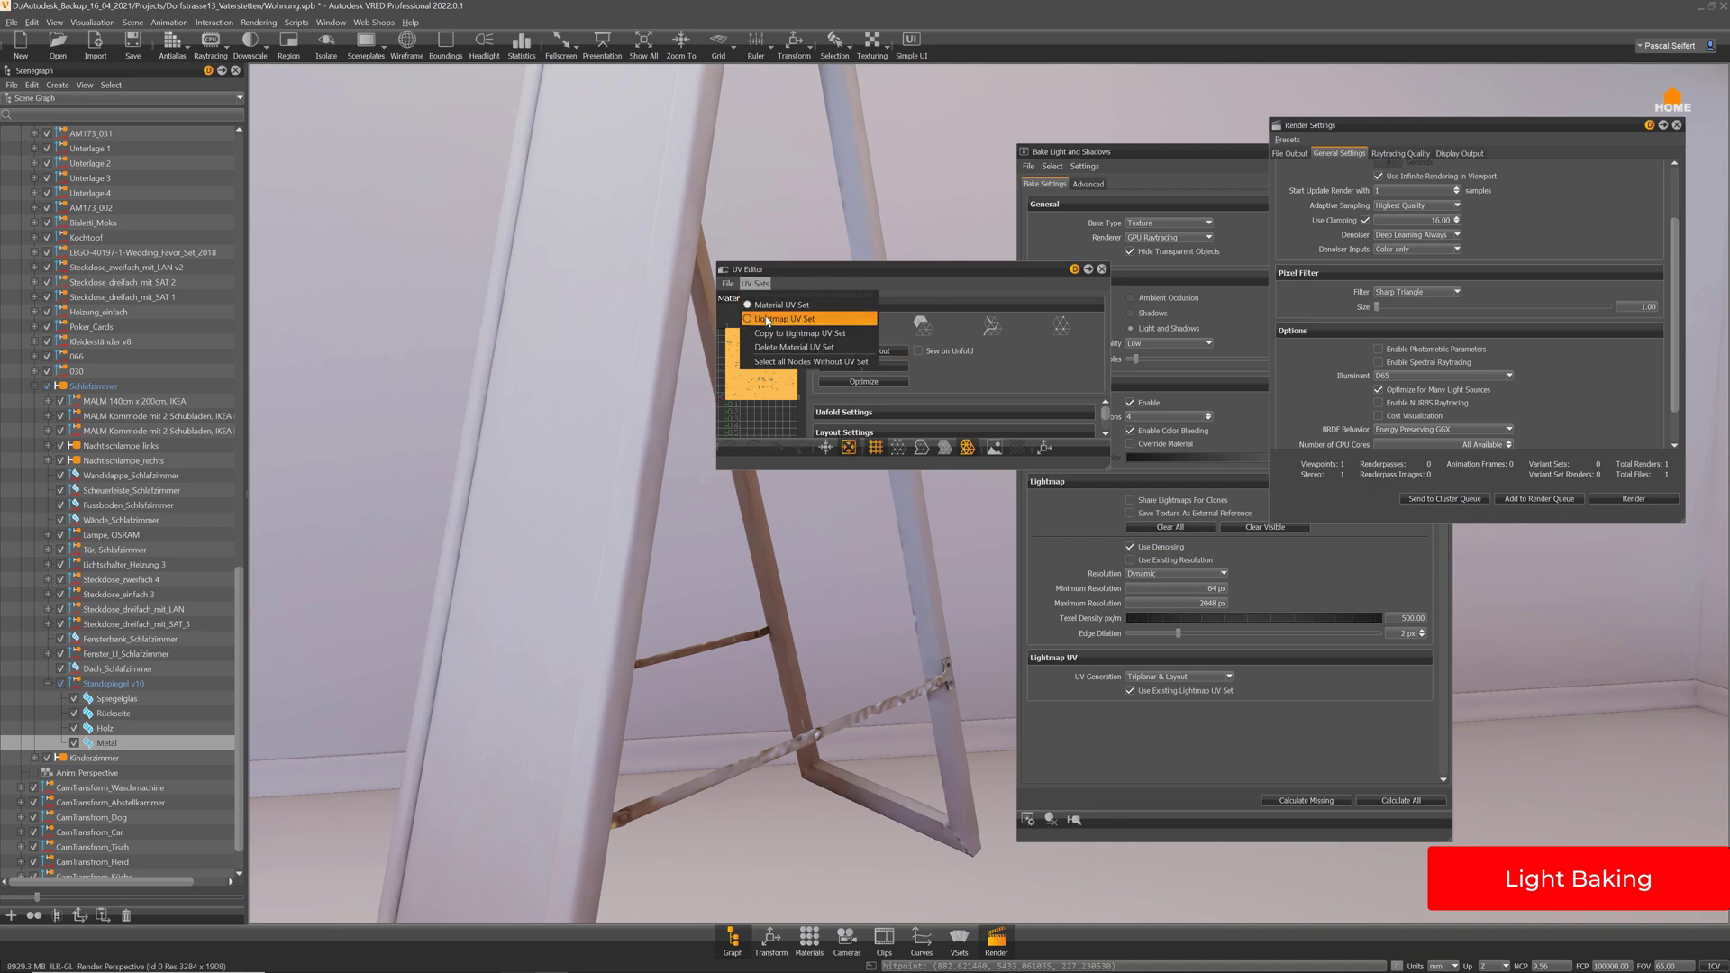
left_click(793, 321)
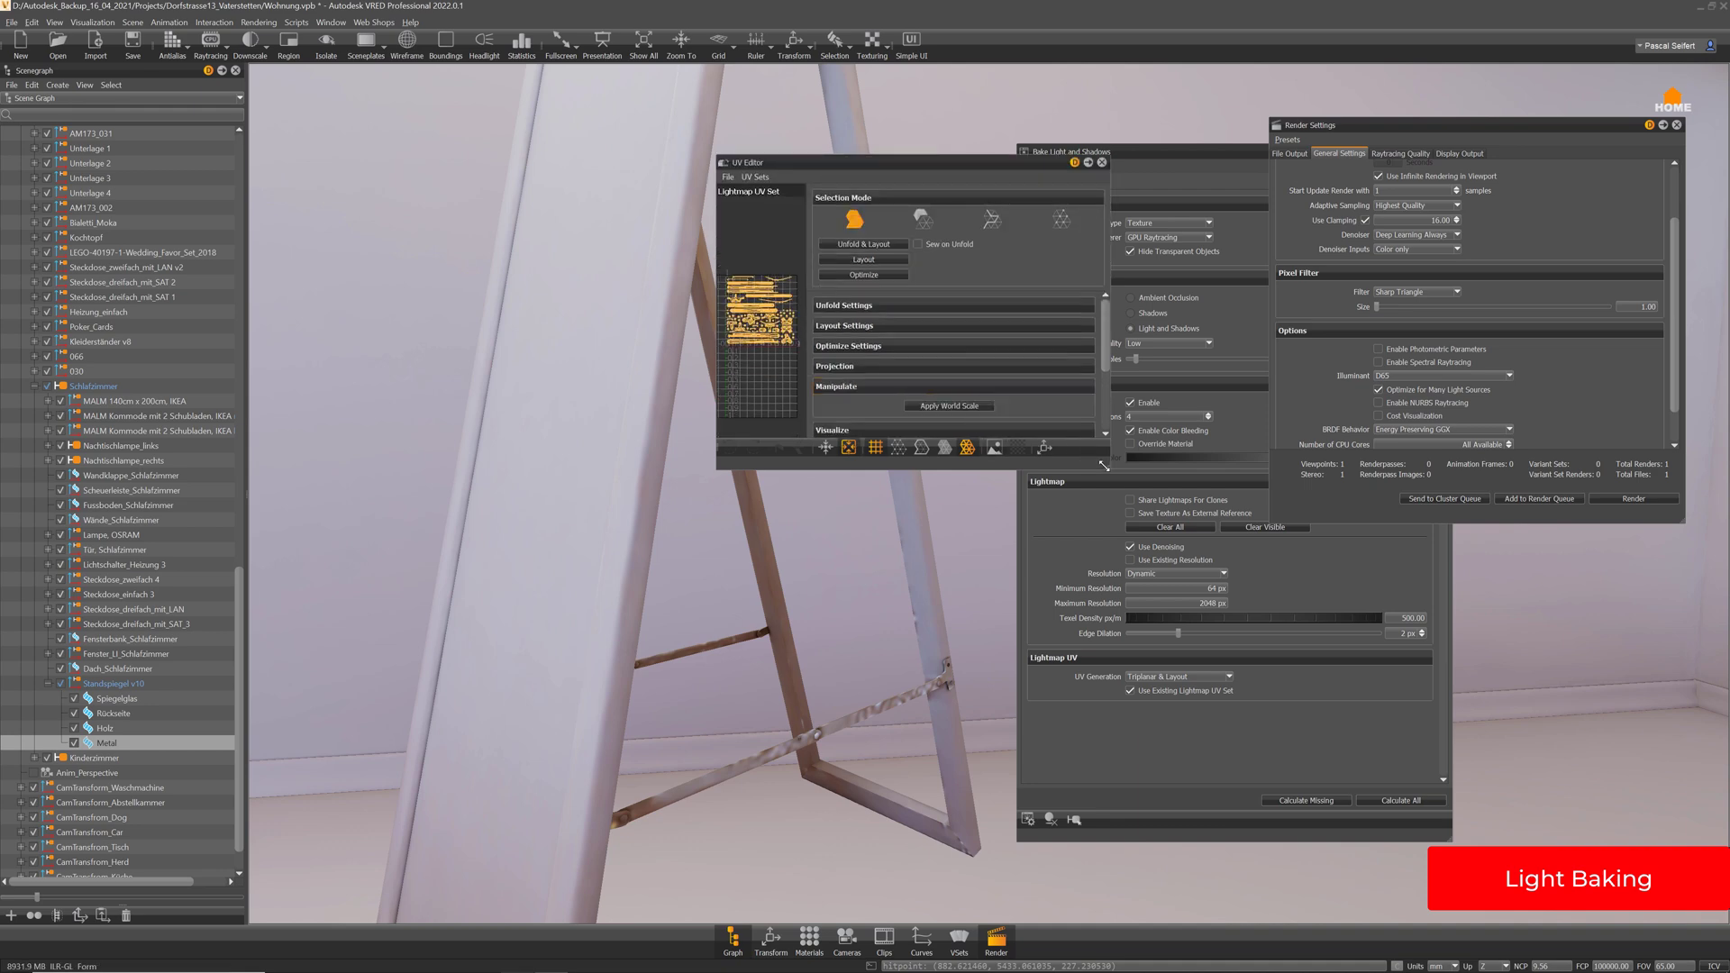
left_click_drag(1108, 468, 1545, 766)
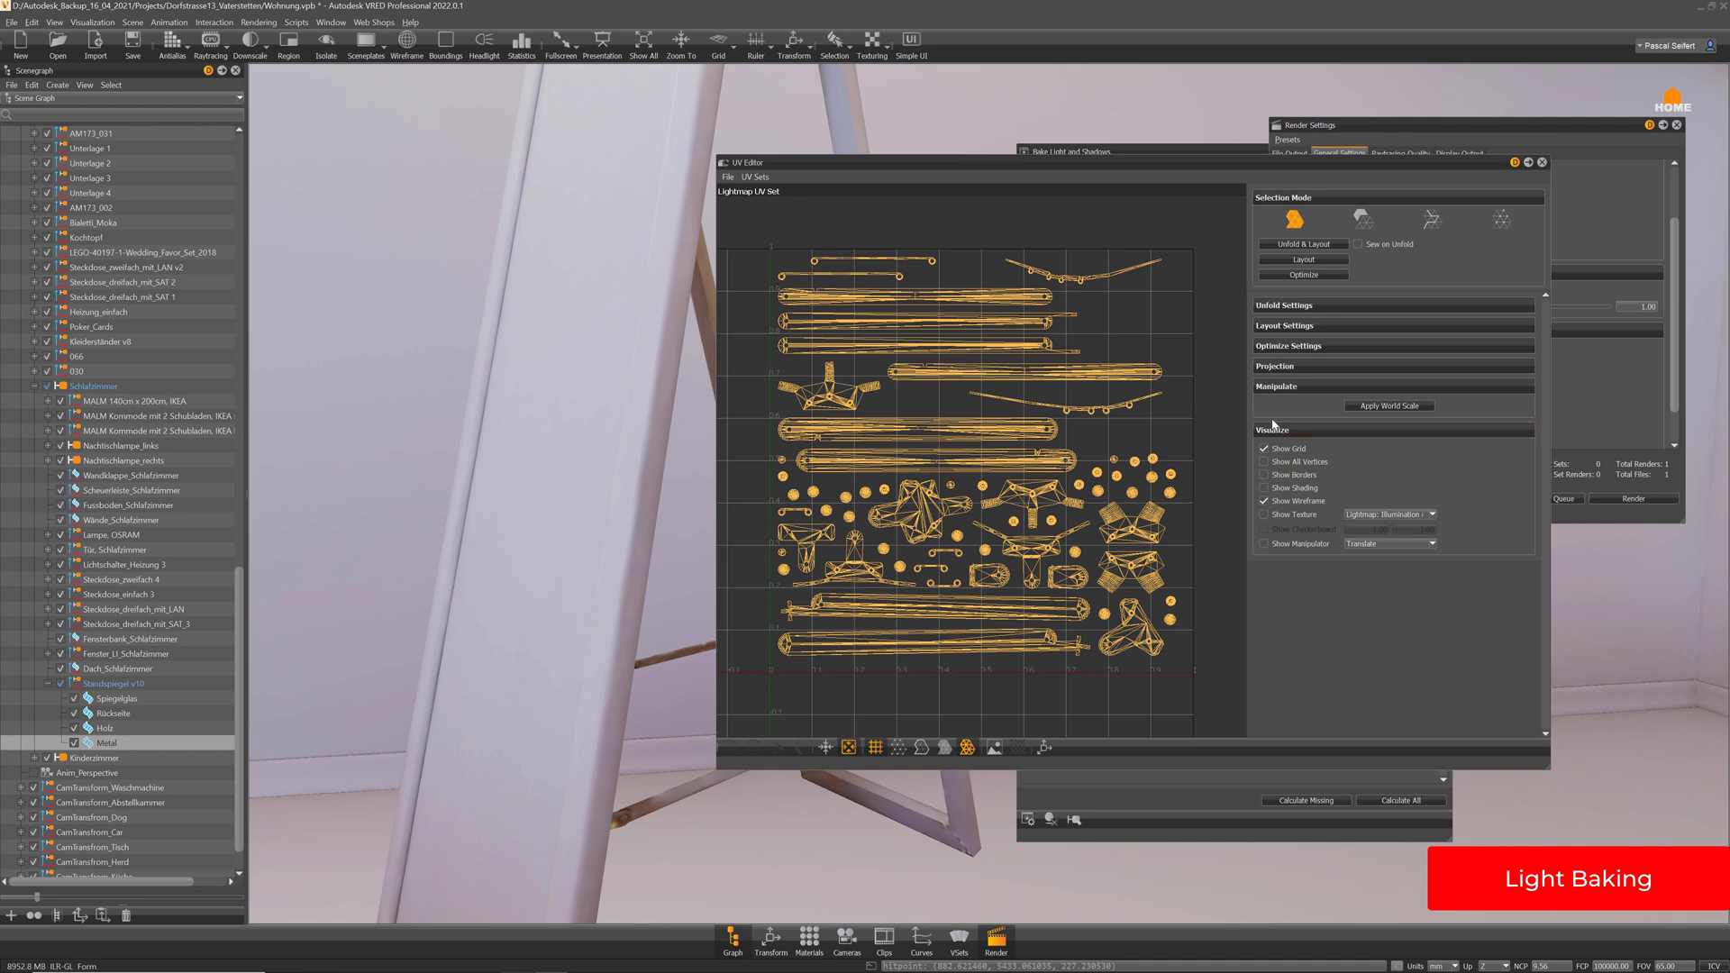
left_click(1291, 517)
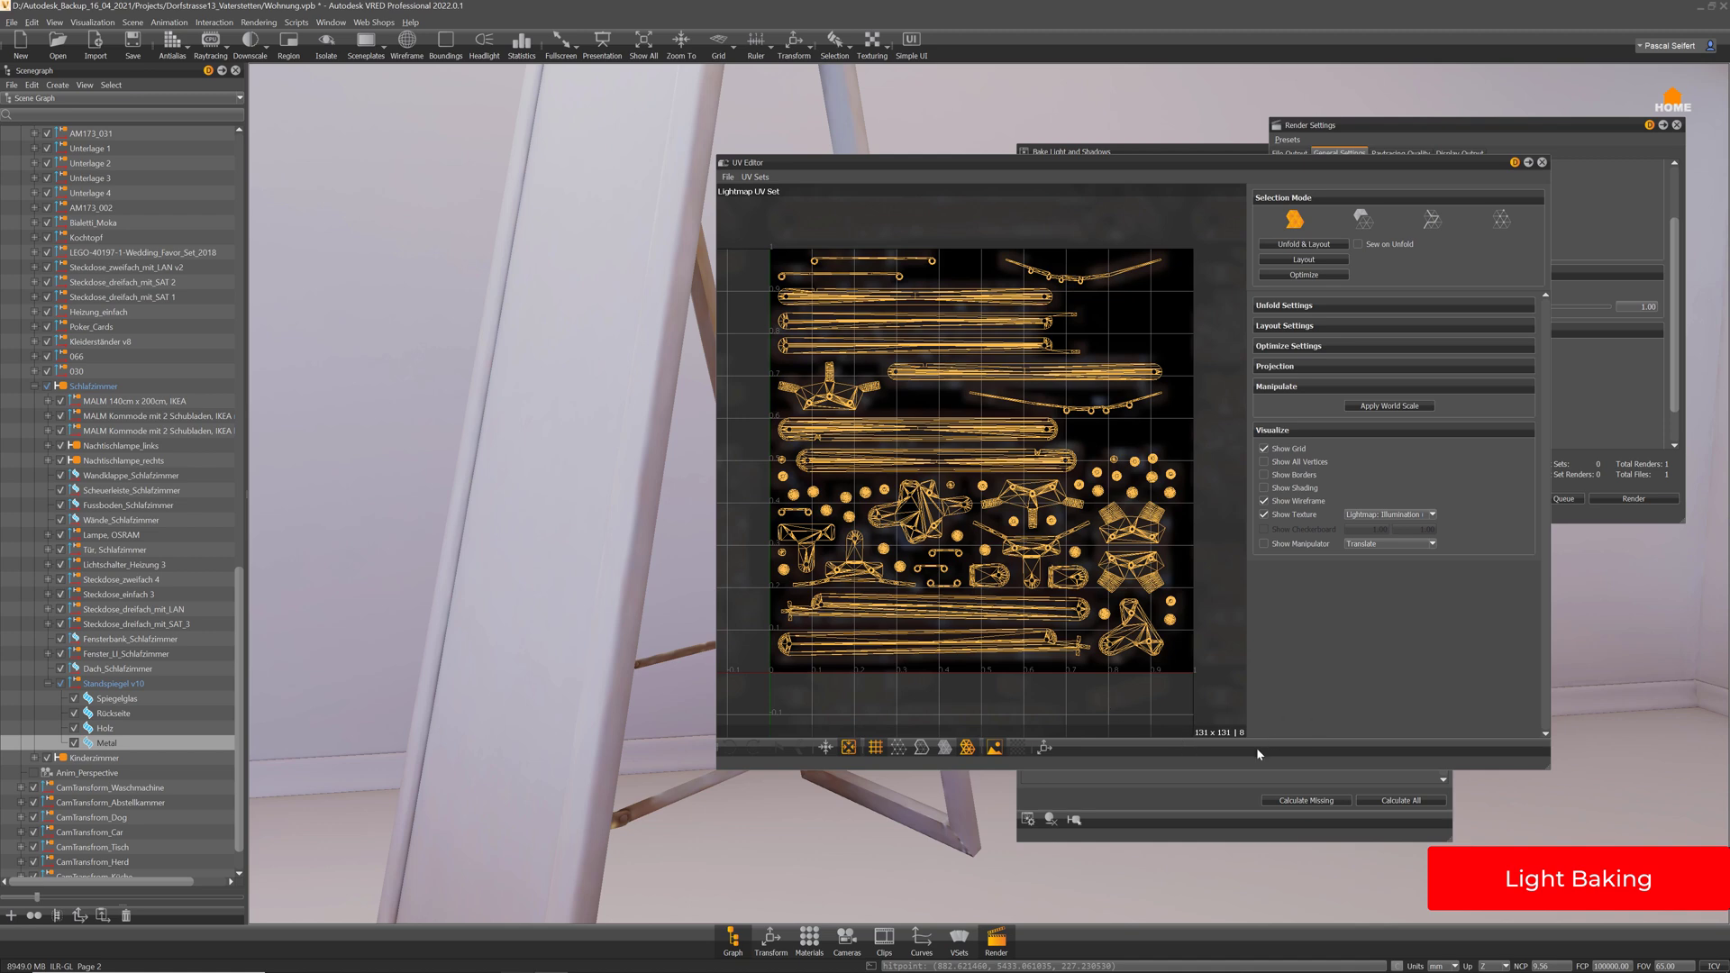
Zoom and pan across the lightmap UV islands, then close the UV Editor
scroll(1170, 587, "up", 5)
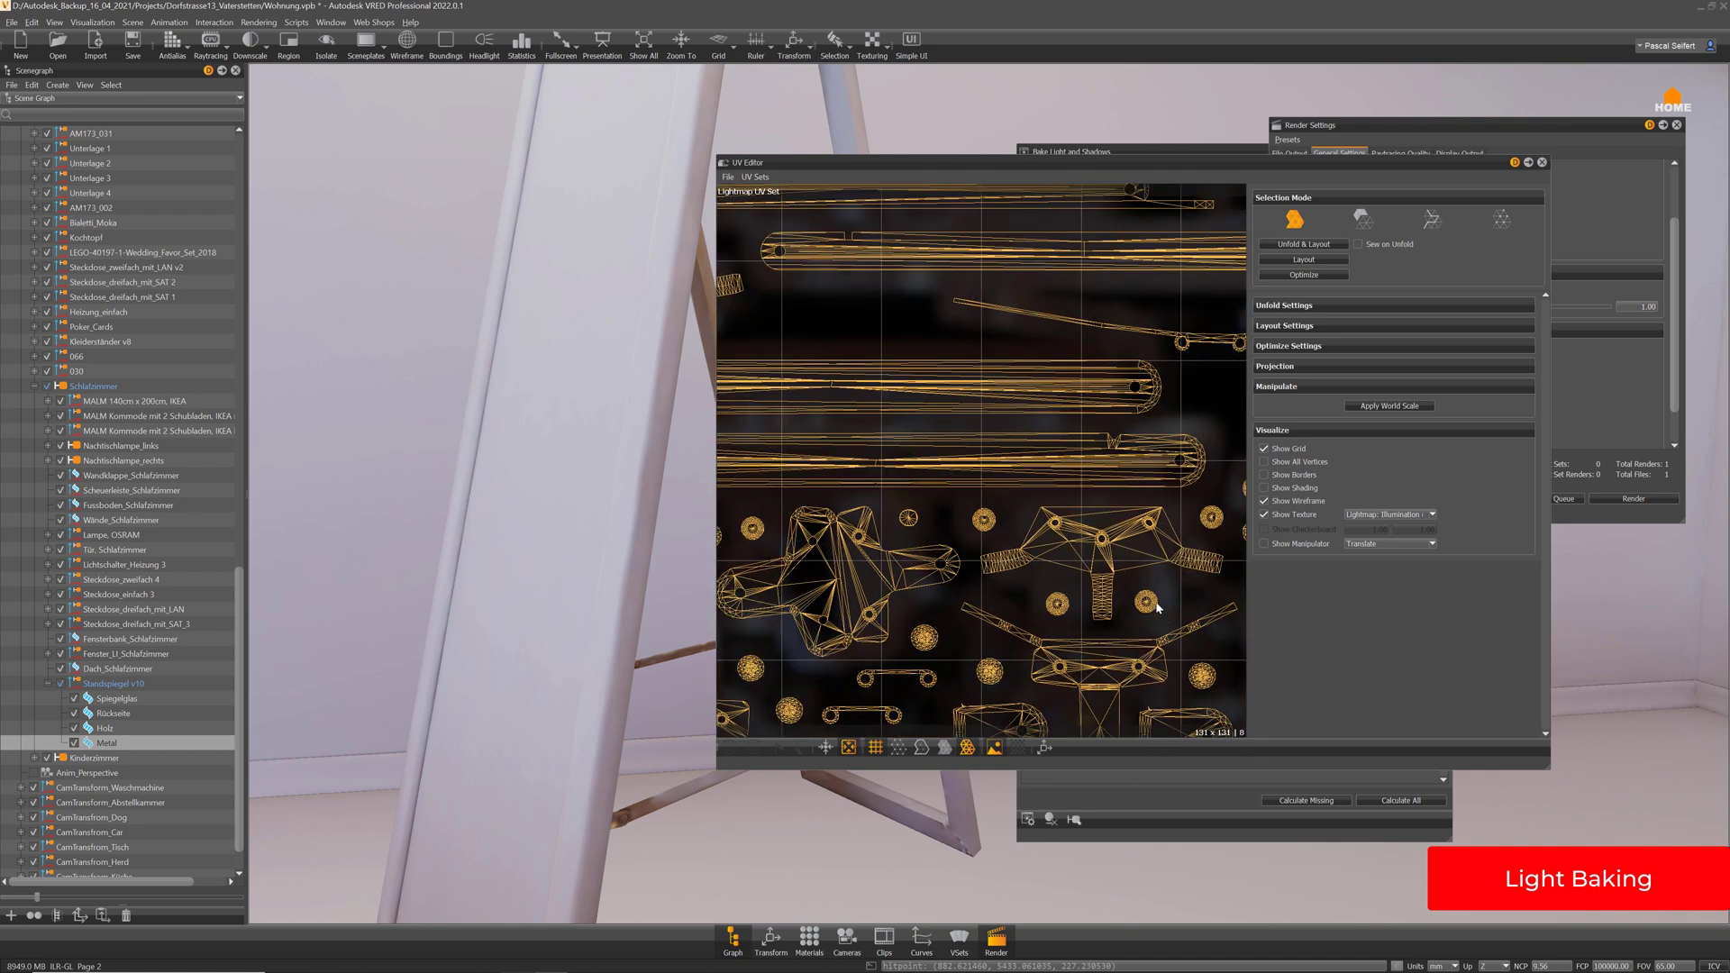
middle_click_drag(1170, 587, 961, 367)
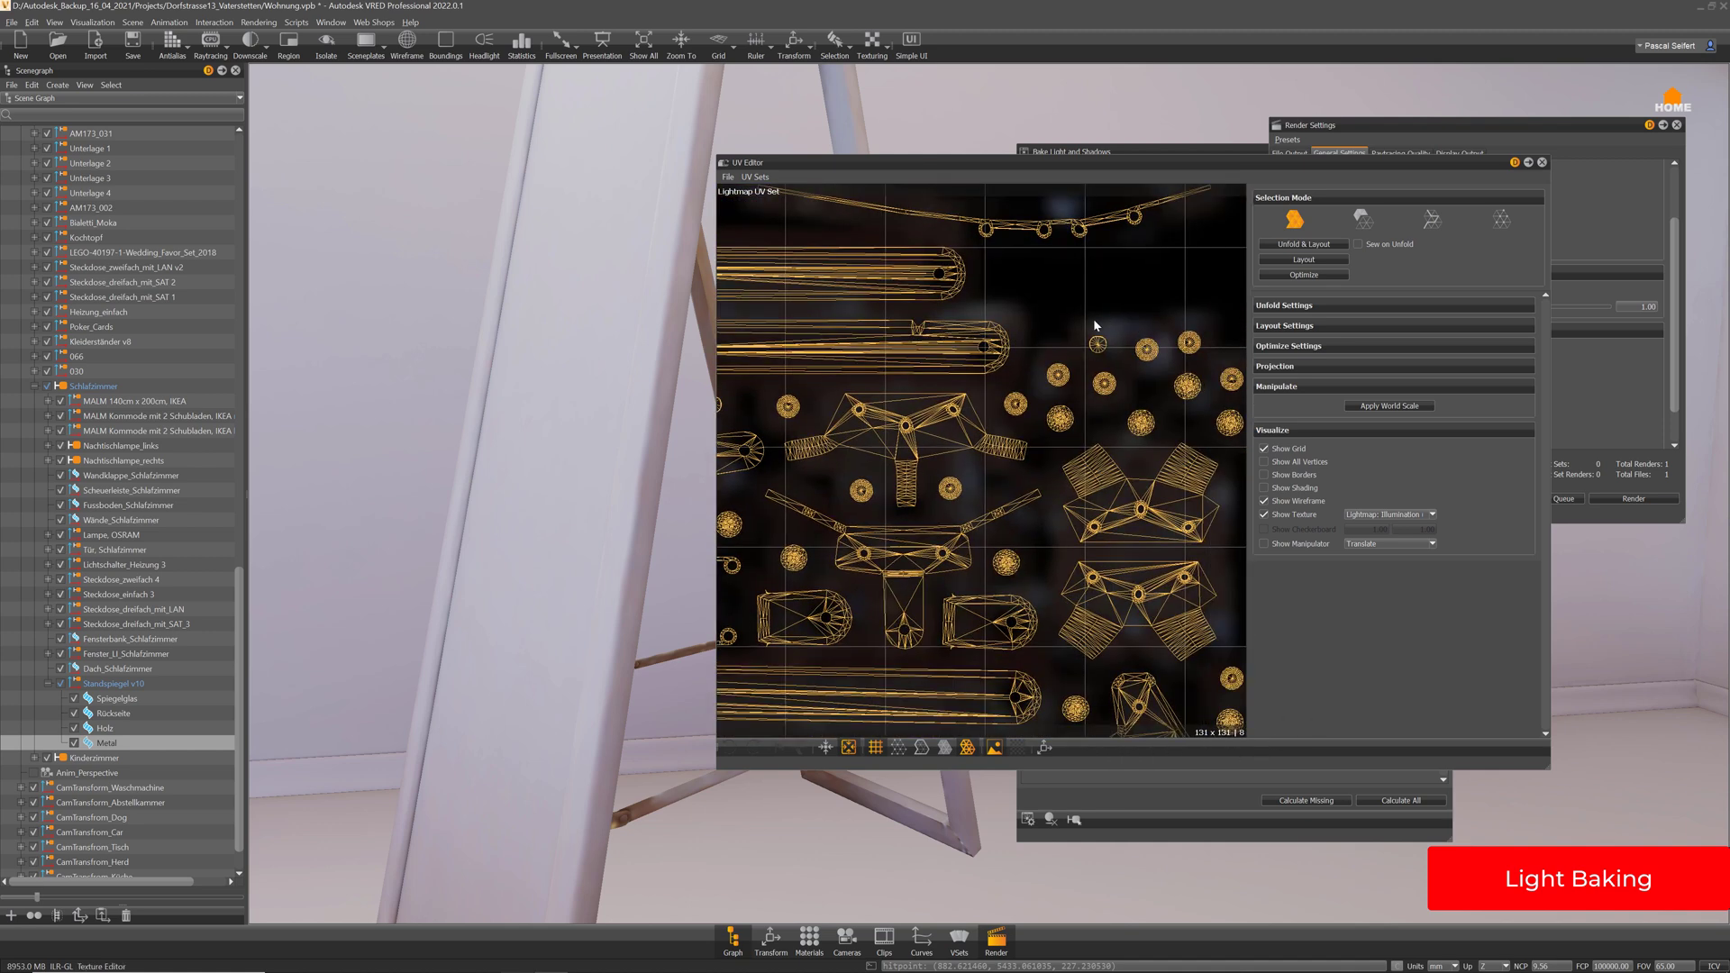
scroll(1066, 427, "down", 4)
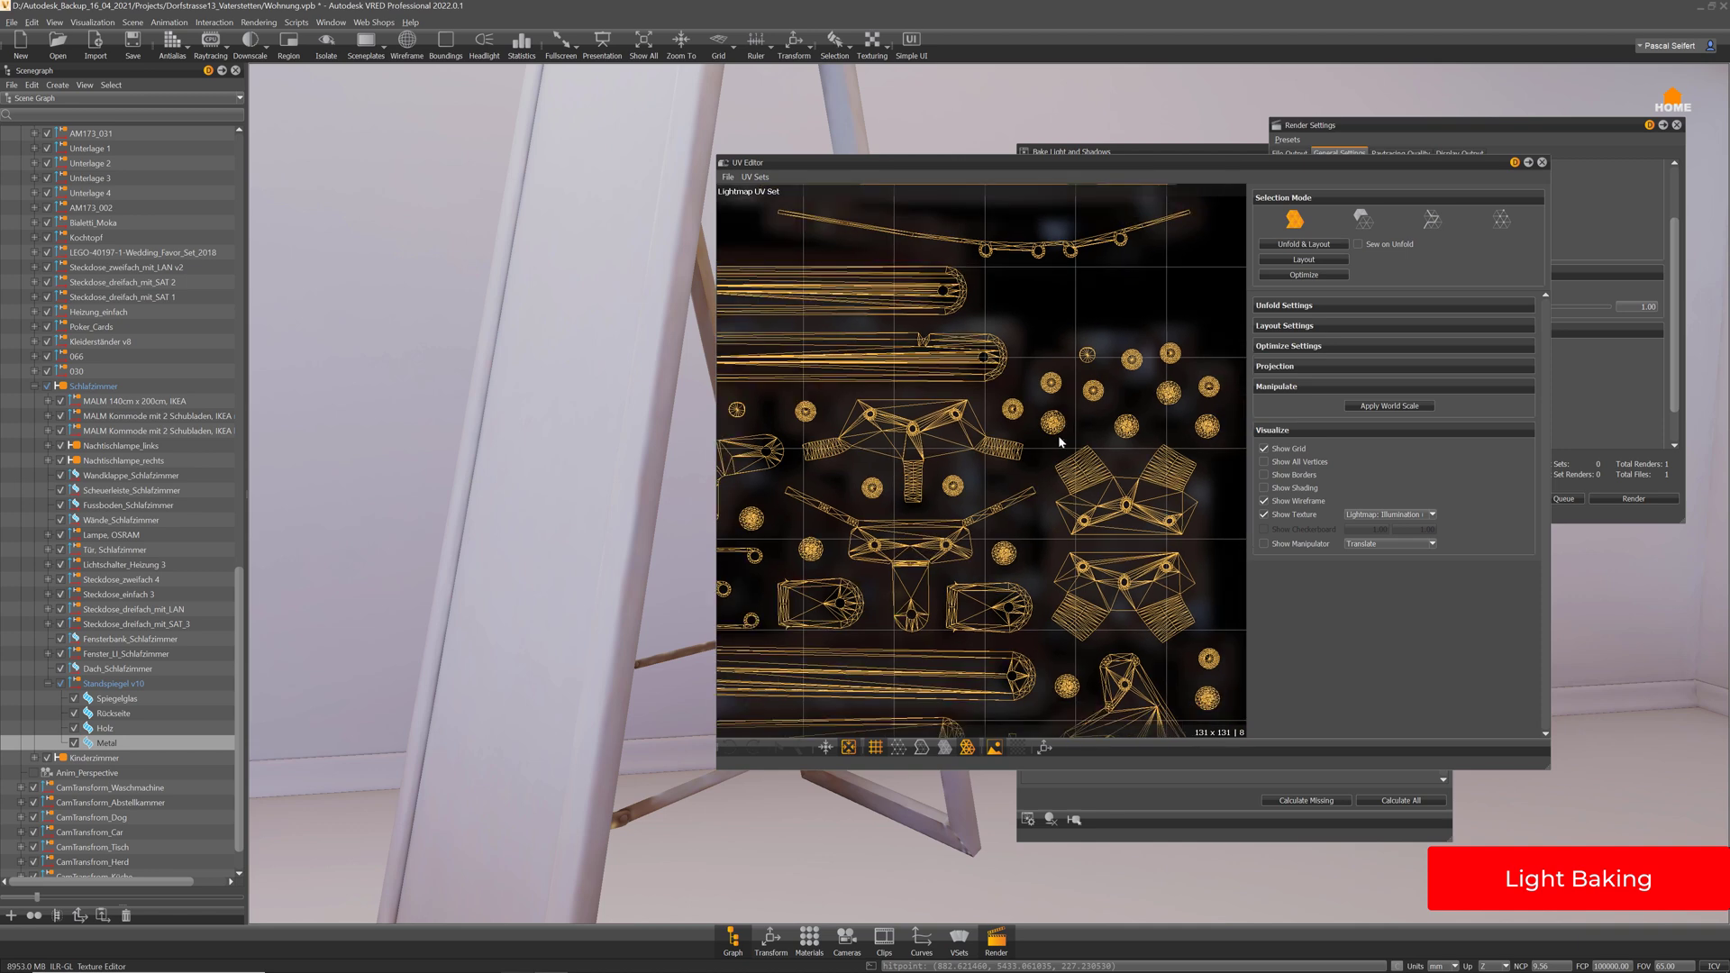
middle_click_drag(927, 569, 990, 553)
scroll(990, 557, "down", 1)
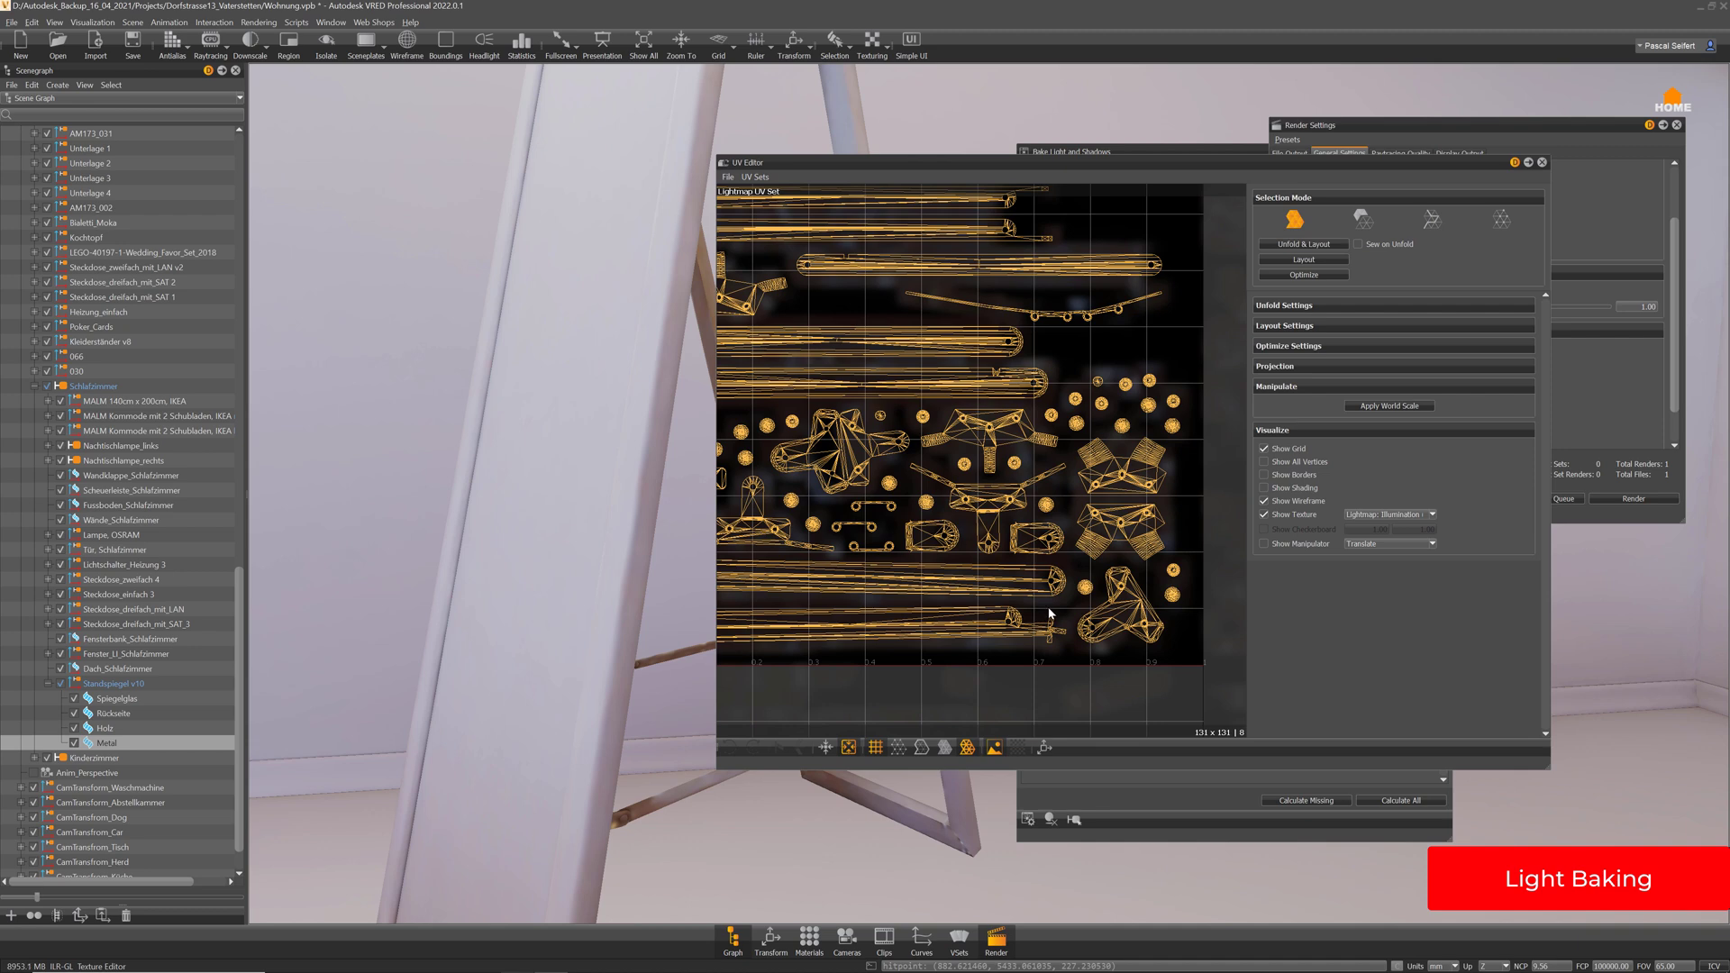
scroll(1047, 613, "down", 2)
middle_click_drag(1004, 566, 1017, 574)
left_click(1541, 163)
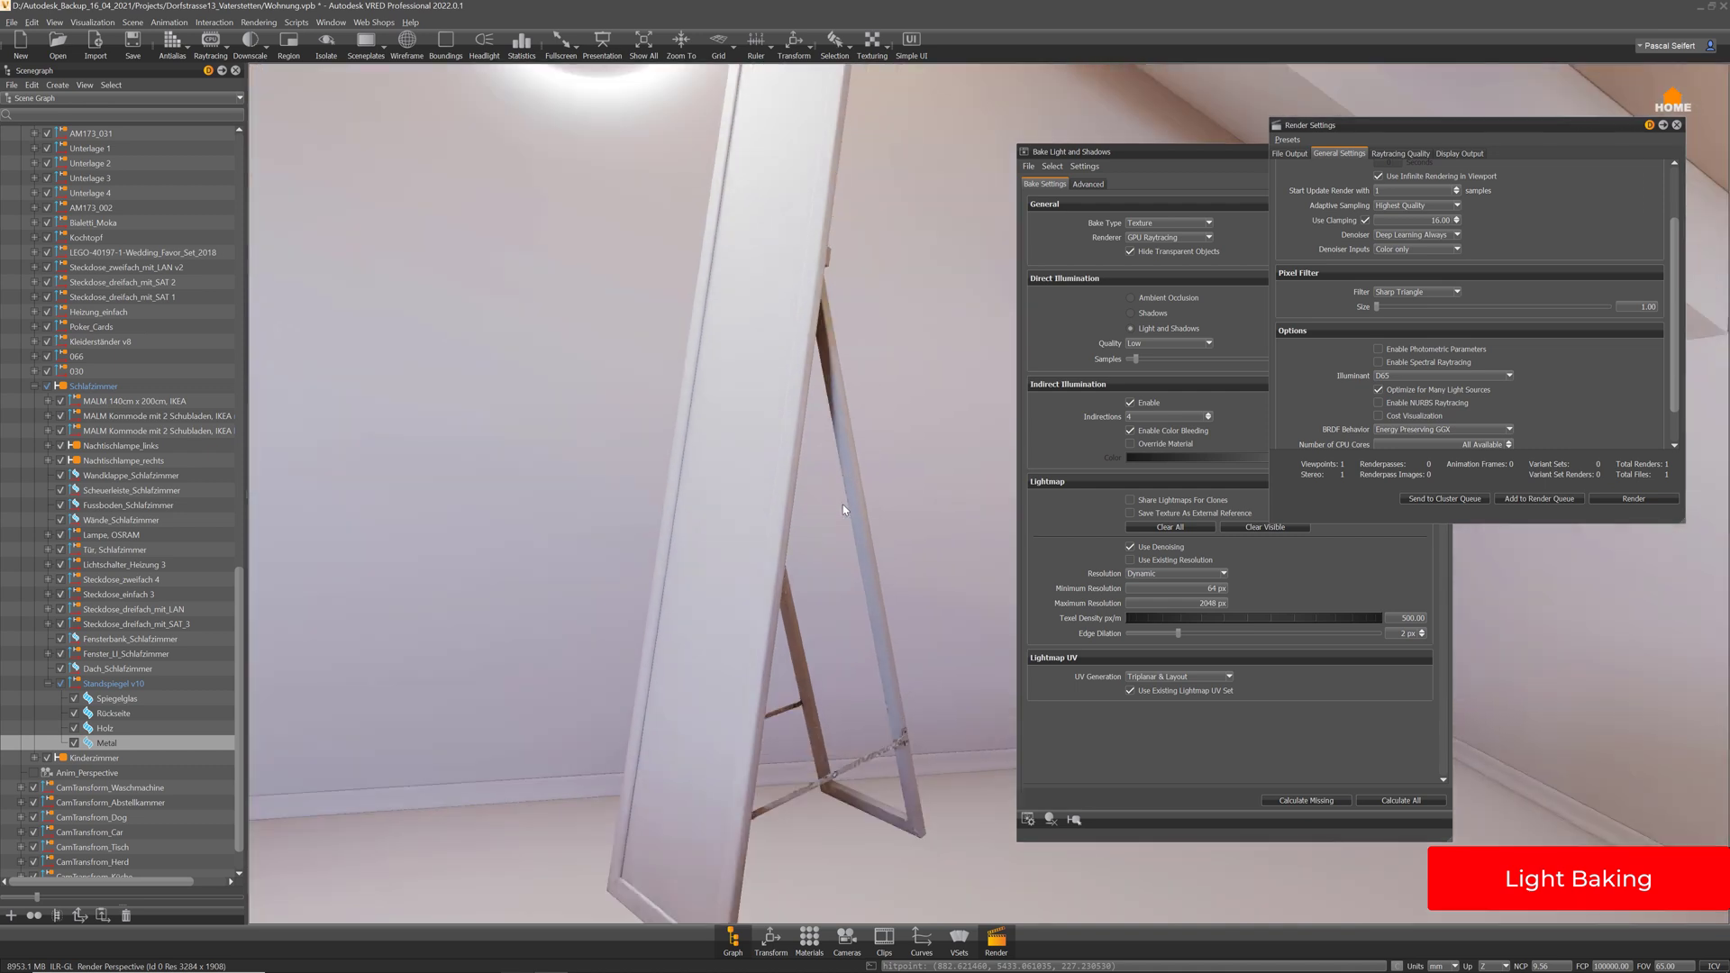
Select Standspiegel v10 in the Scenegraph and close the Render Settings window
right_click_drag(843, 505, 862, 448)
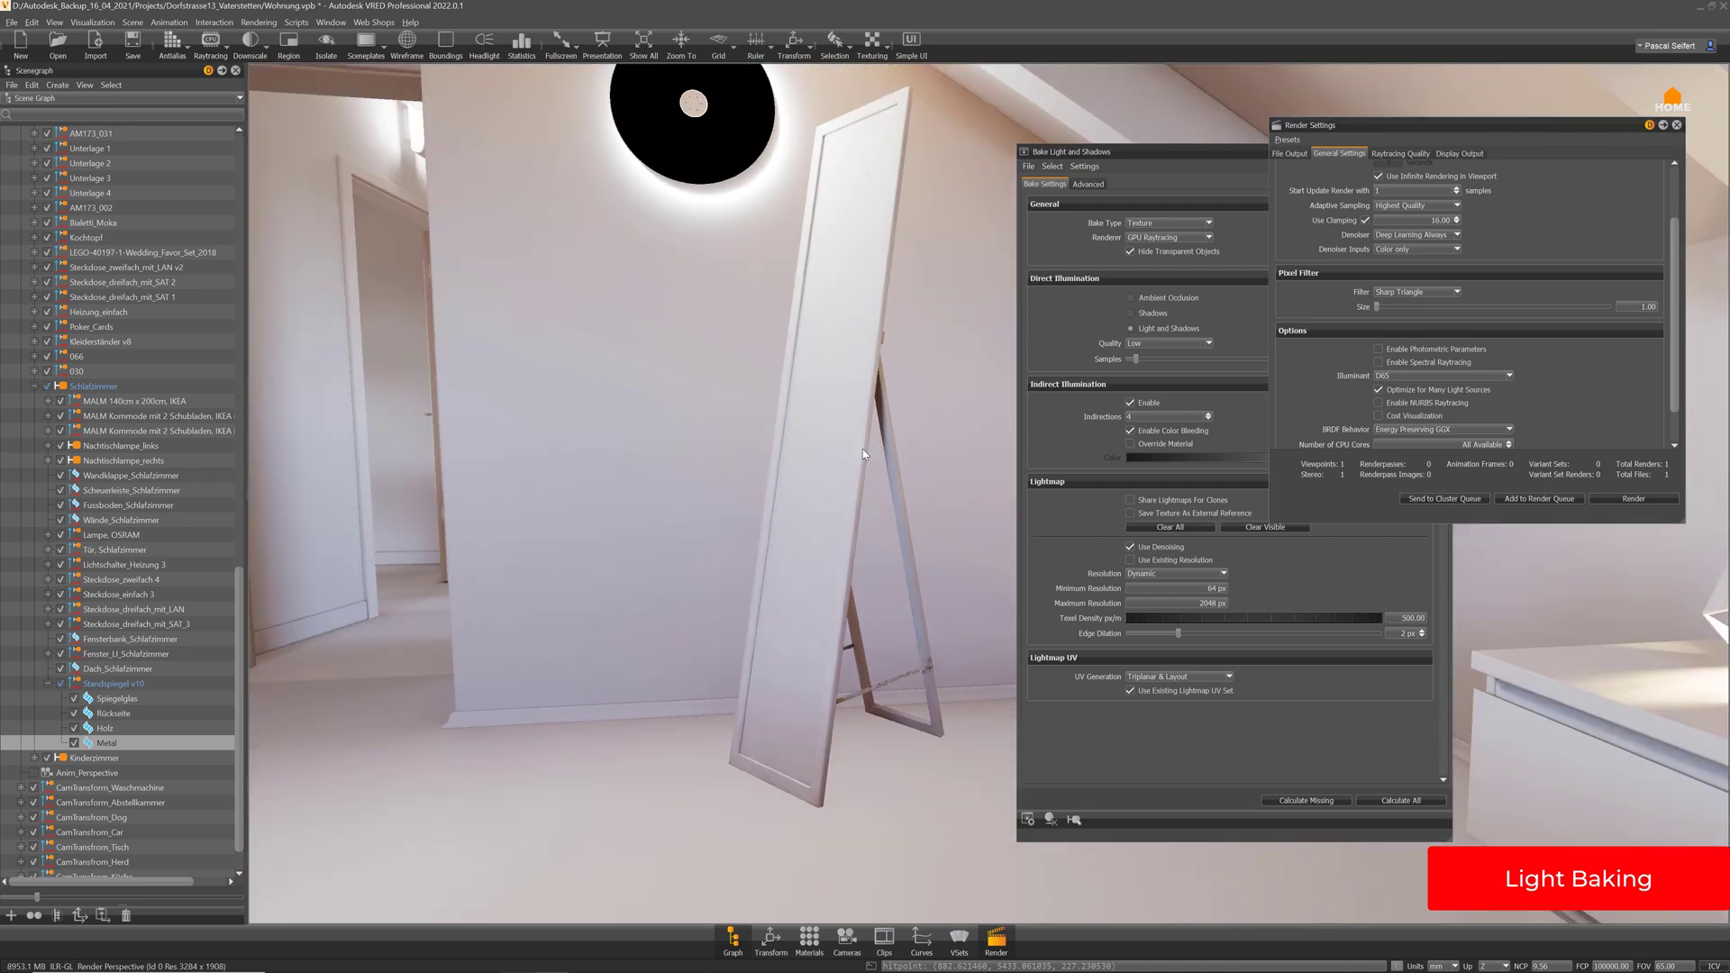
left_click_drag(862, 449, 754, 440)
left_click_drag(768, 533, 792, 542)
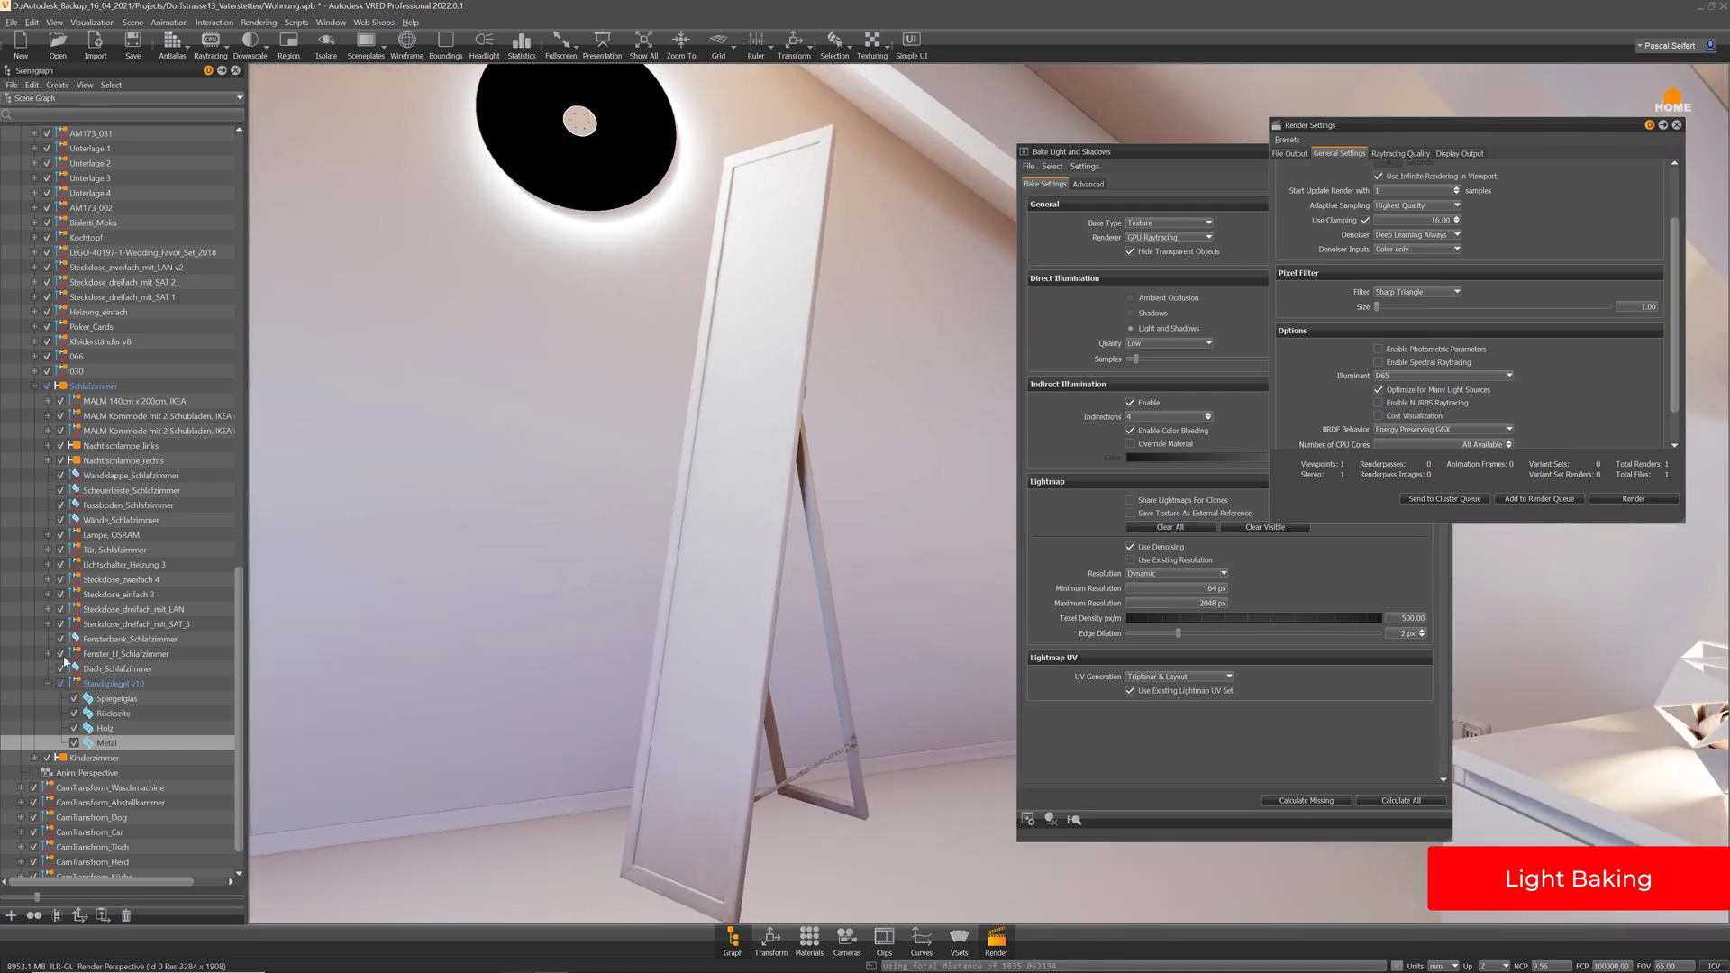
left_click(119, 684)
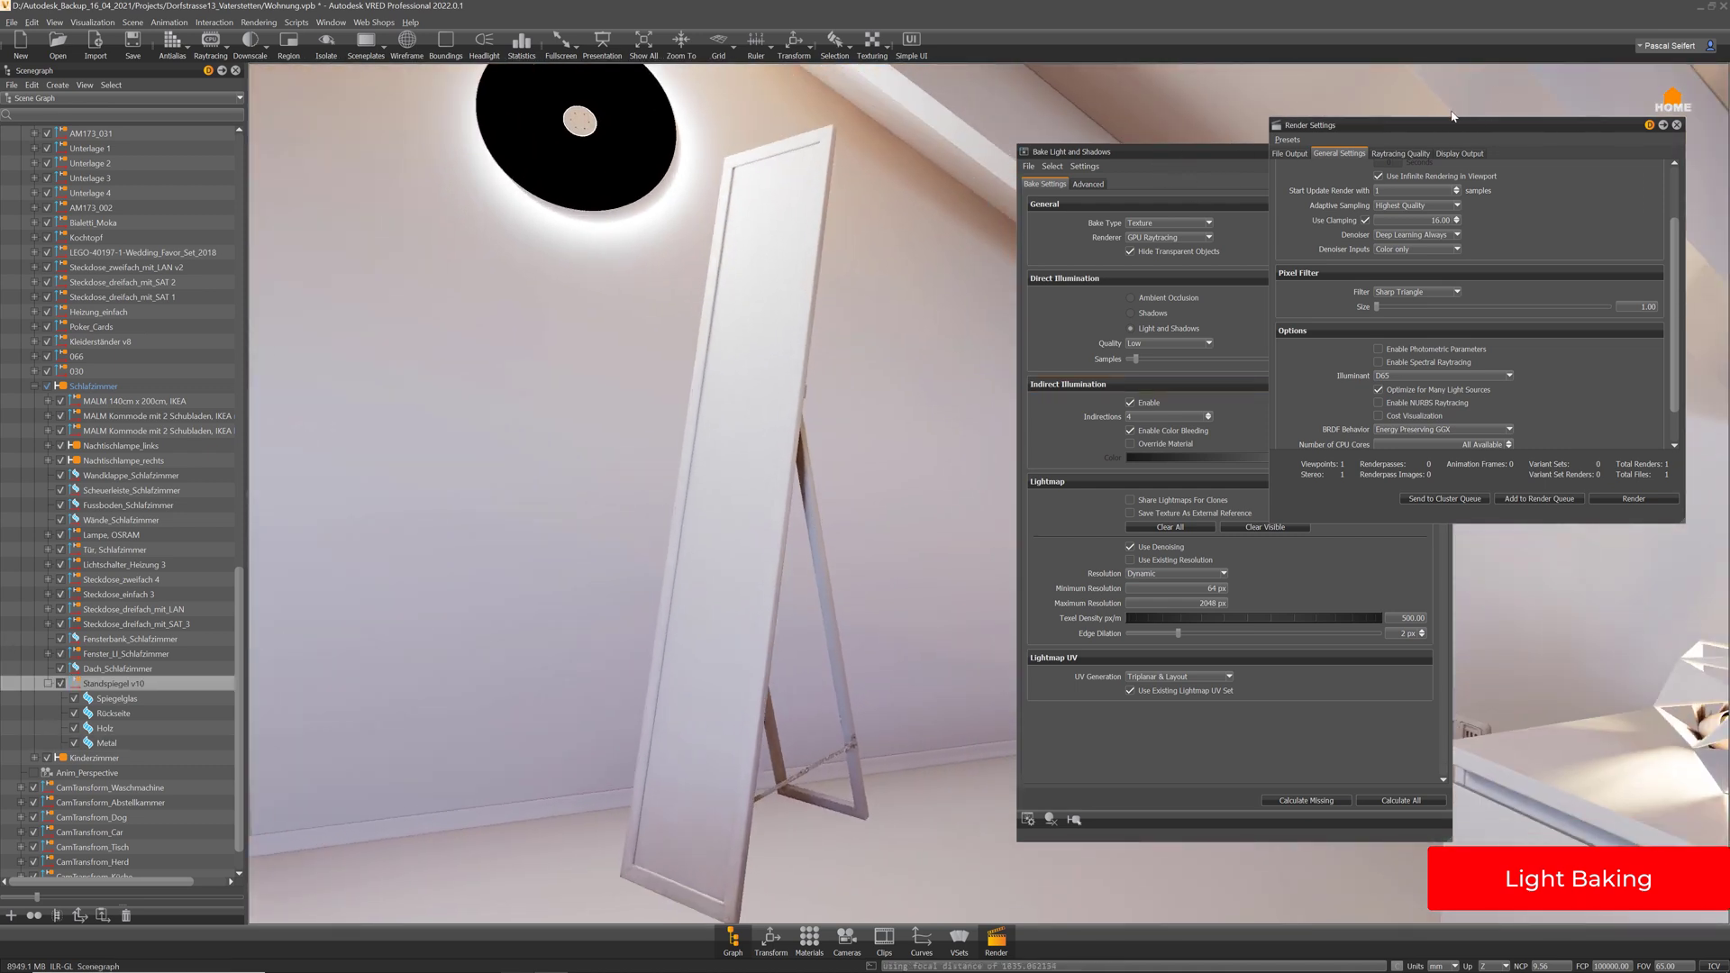
left_click_drag(1432, 126, 1440, 128)
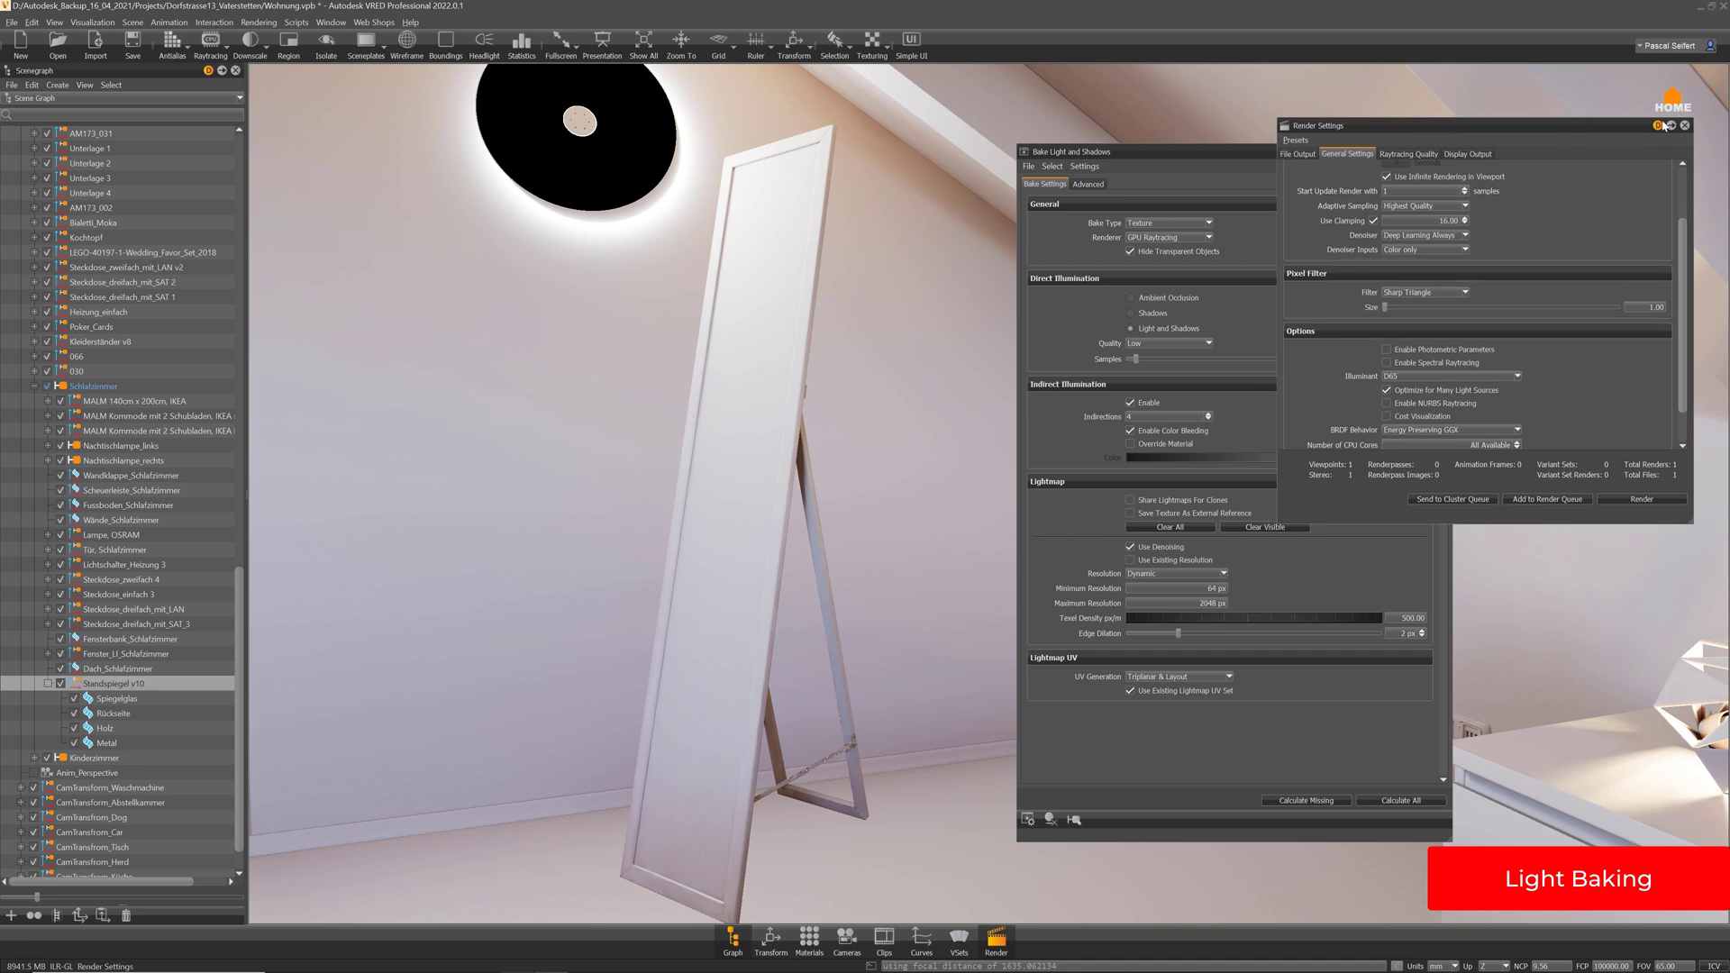
left_click(1686, 127)
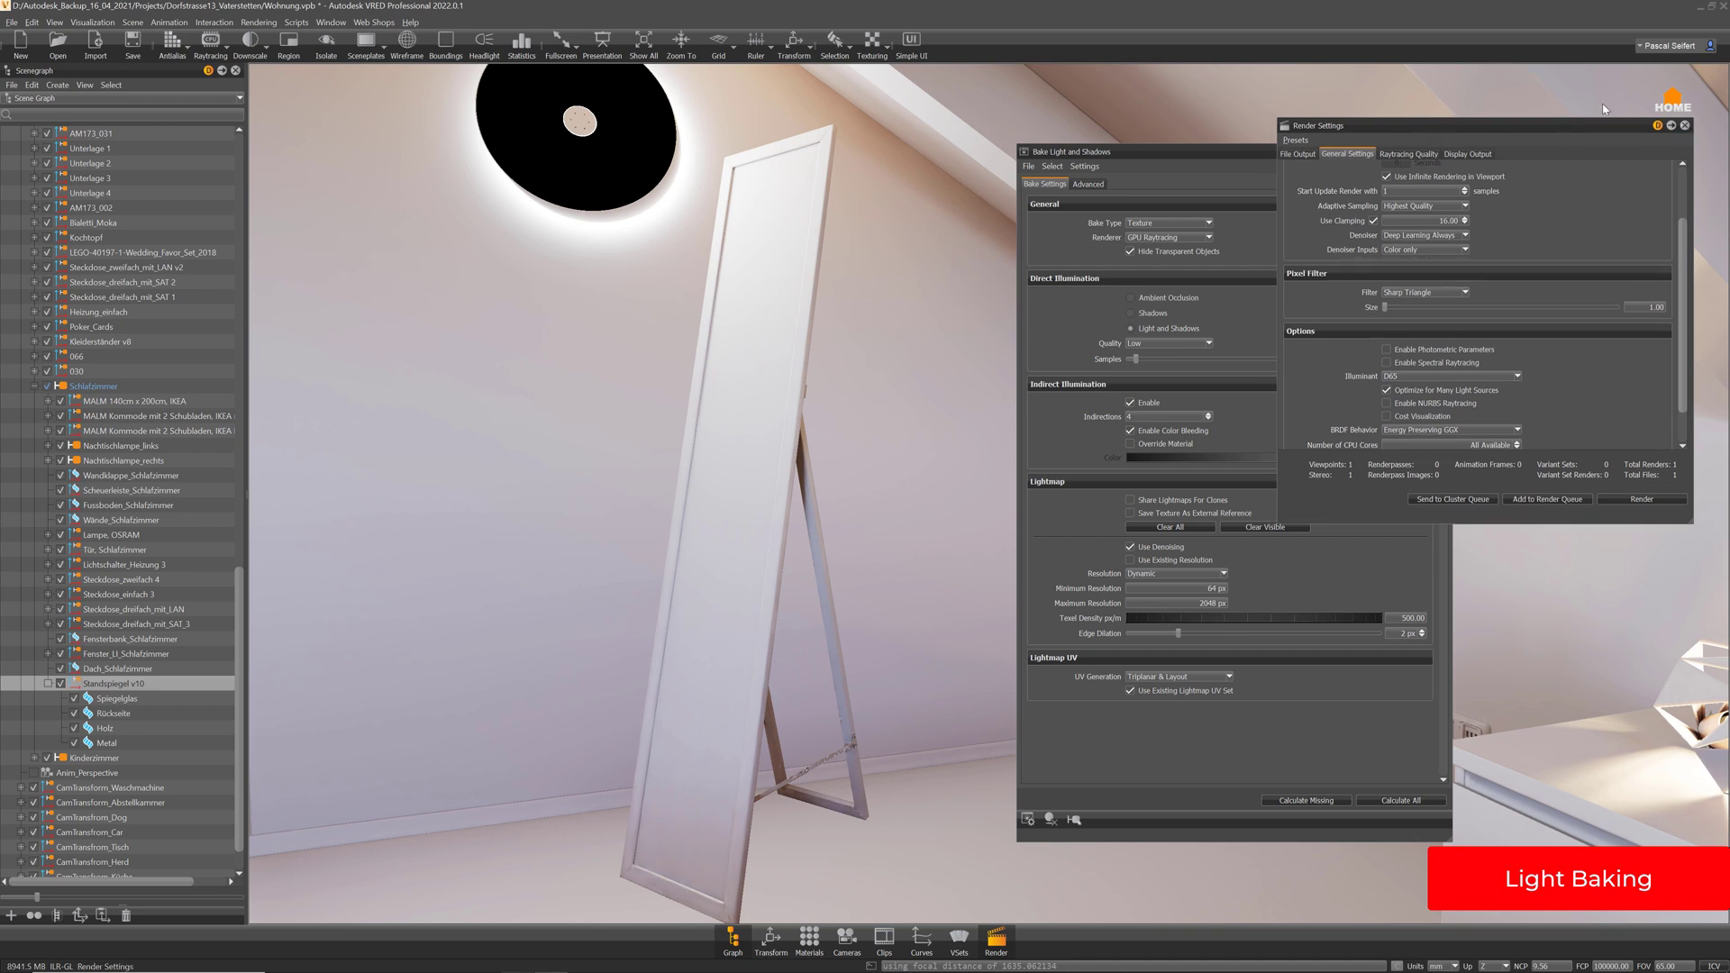
Set the bake quality to Ultra High with 2048 samples
left_click(1144, 343)
left_click(1153, 399)
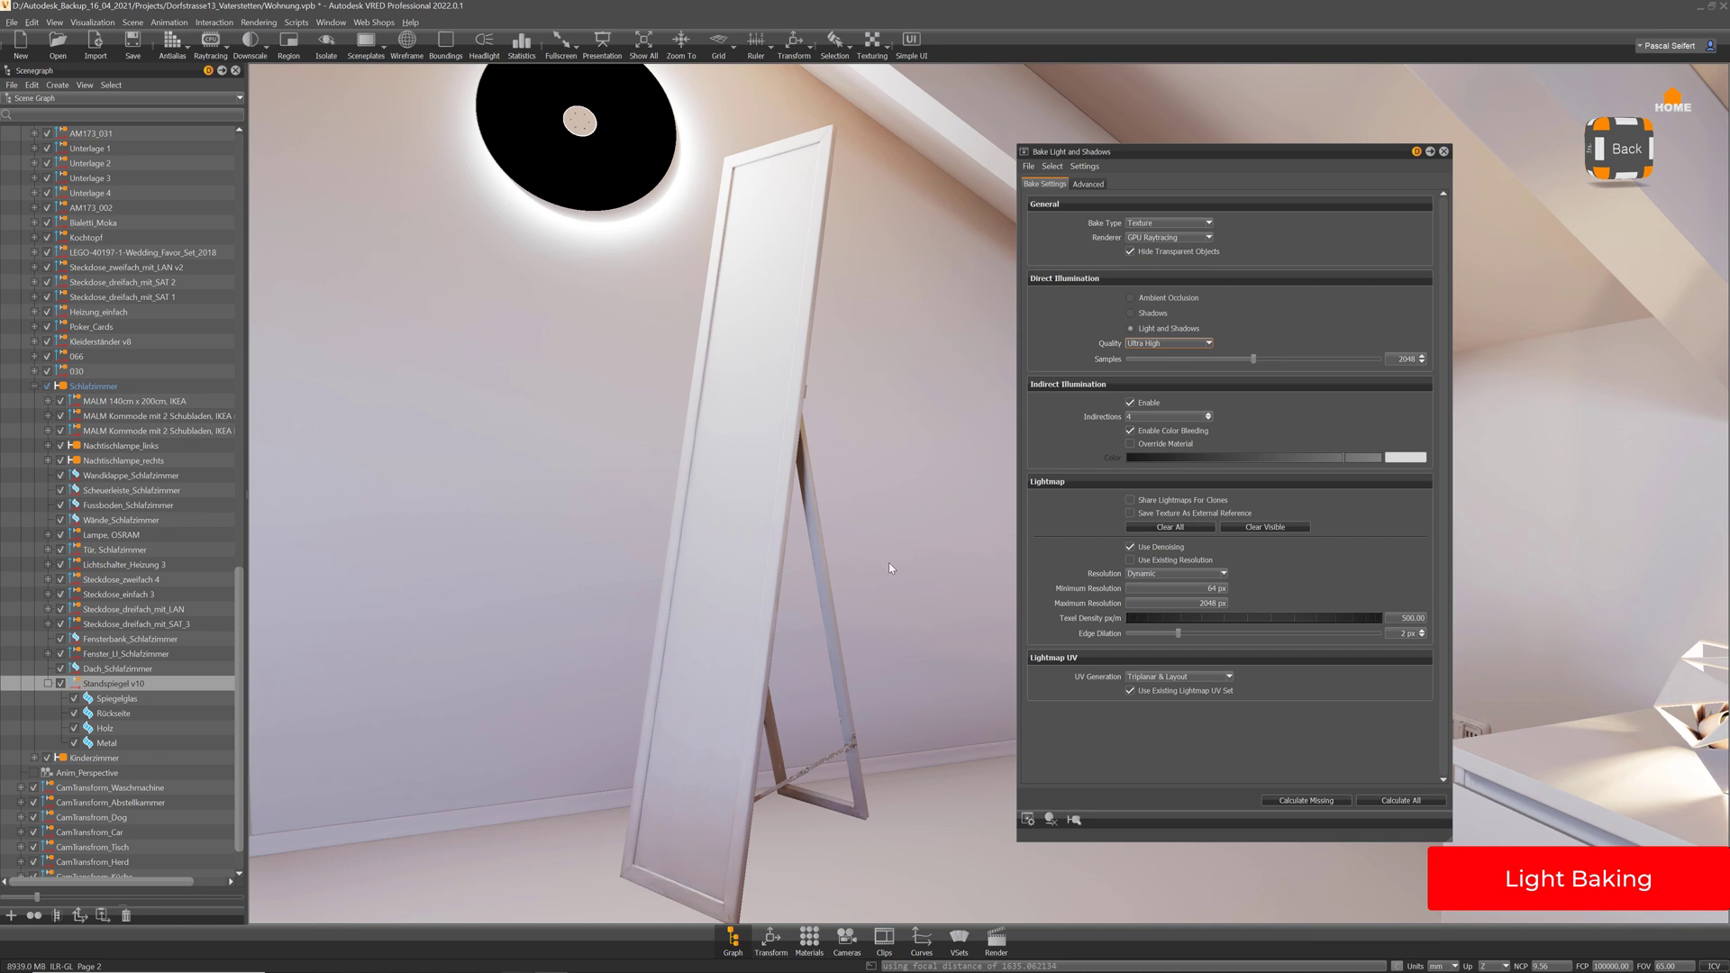
left_click_drag(888, 563, 816, 546)
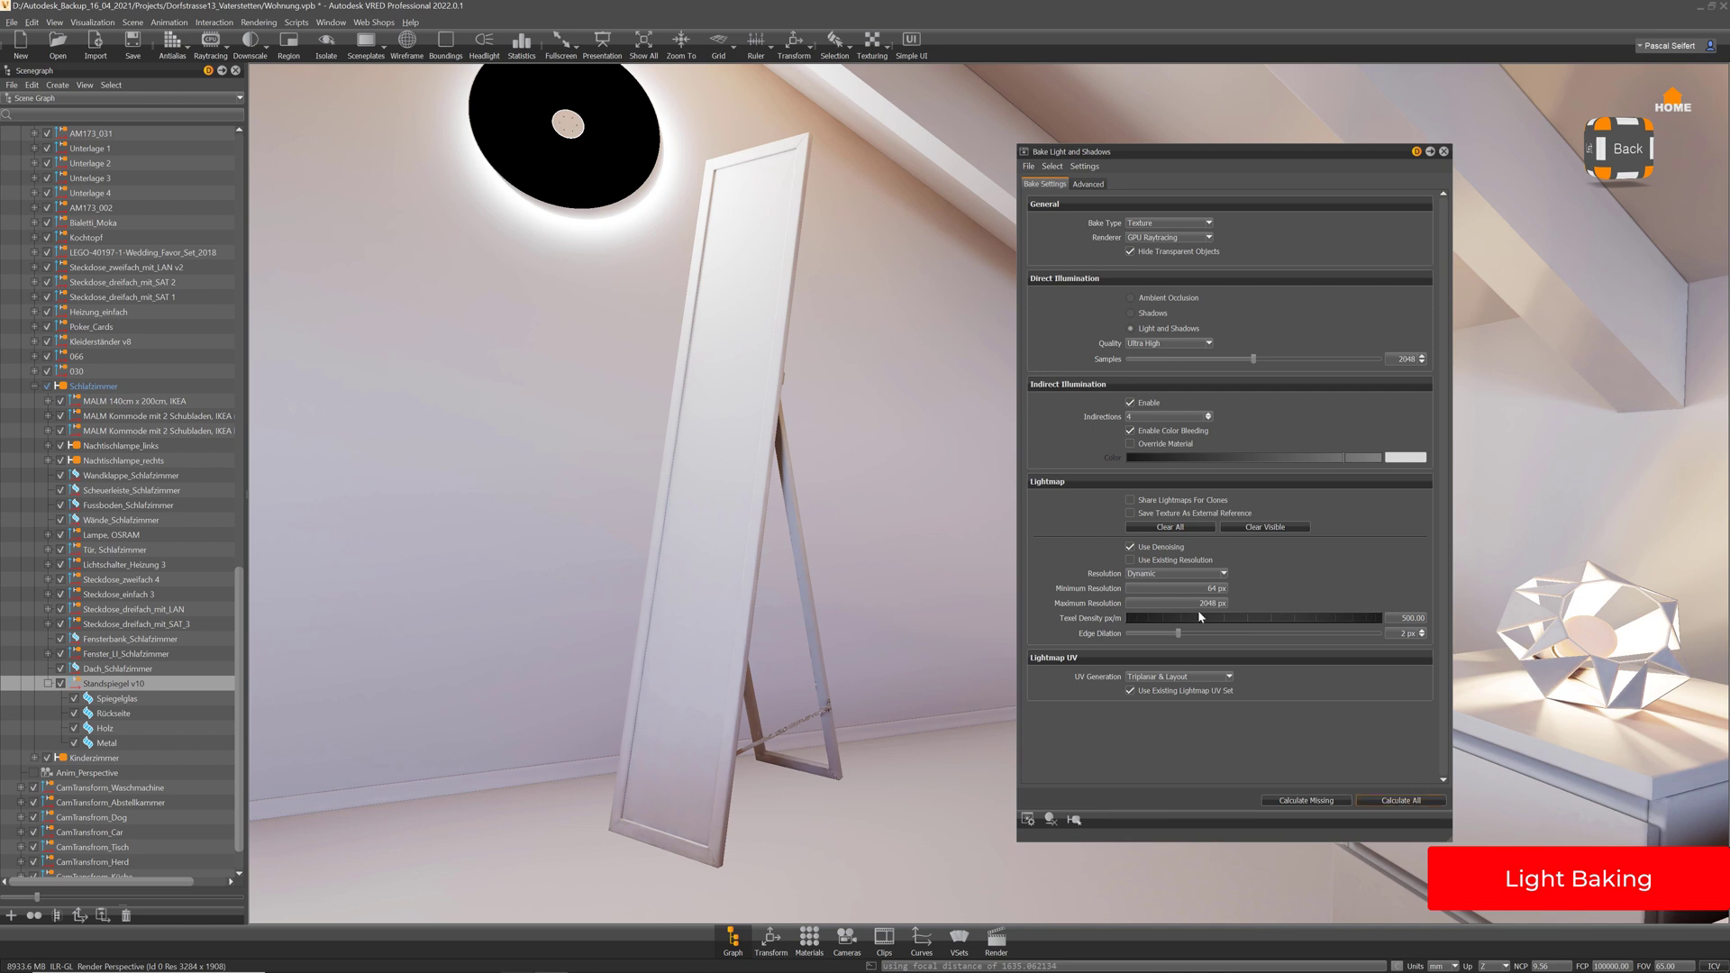
Run Calculate All to re-bake the mirror at Ultra High, then orbit down its easel
left_click(1413, 800)
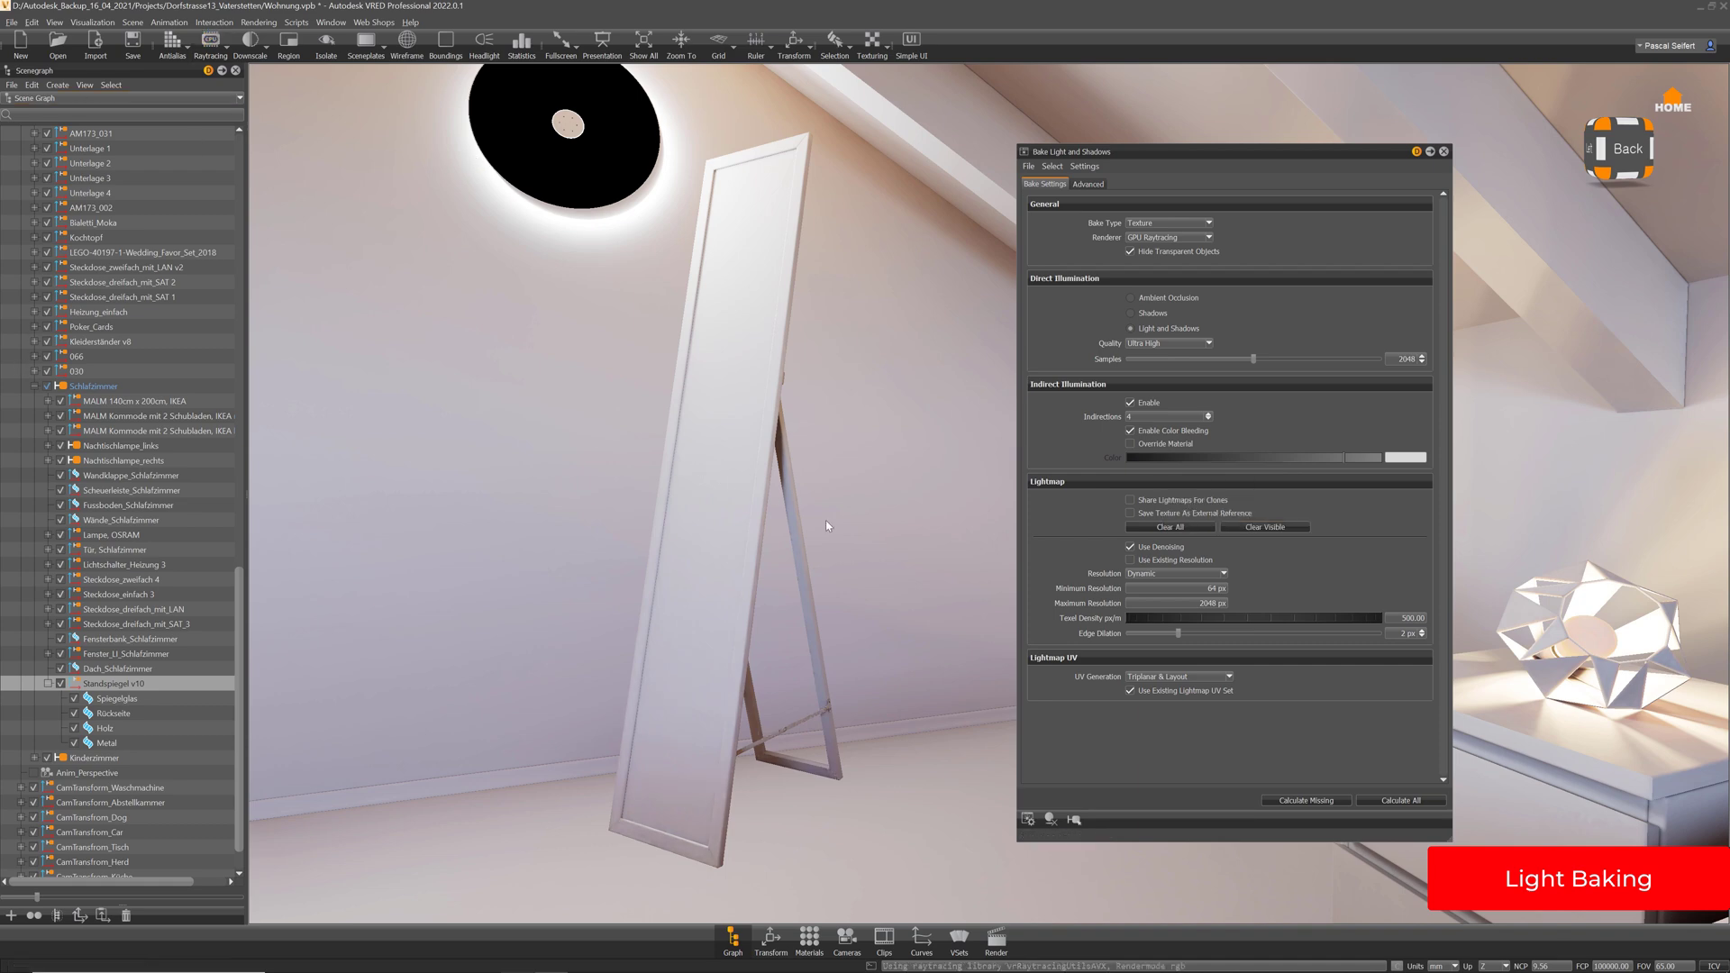
left_click_drag(825, 521, 556, 580)
right_click_drag(556, 580, 769, 747)
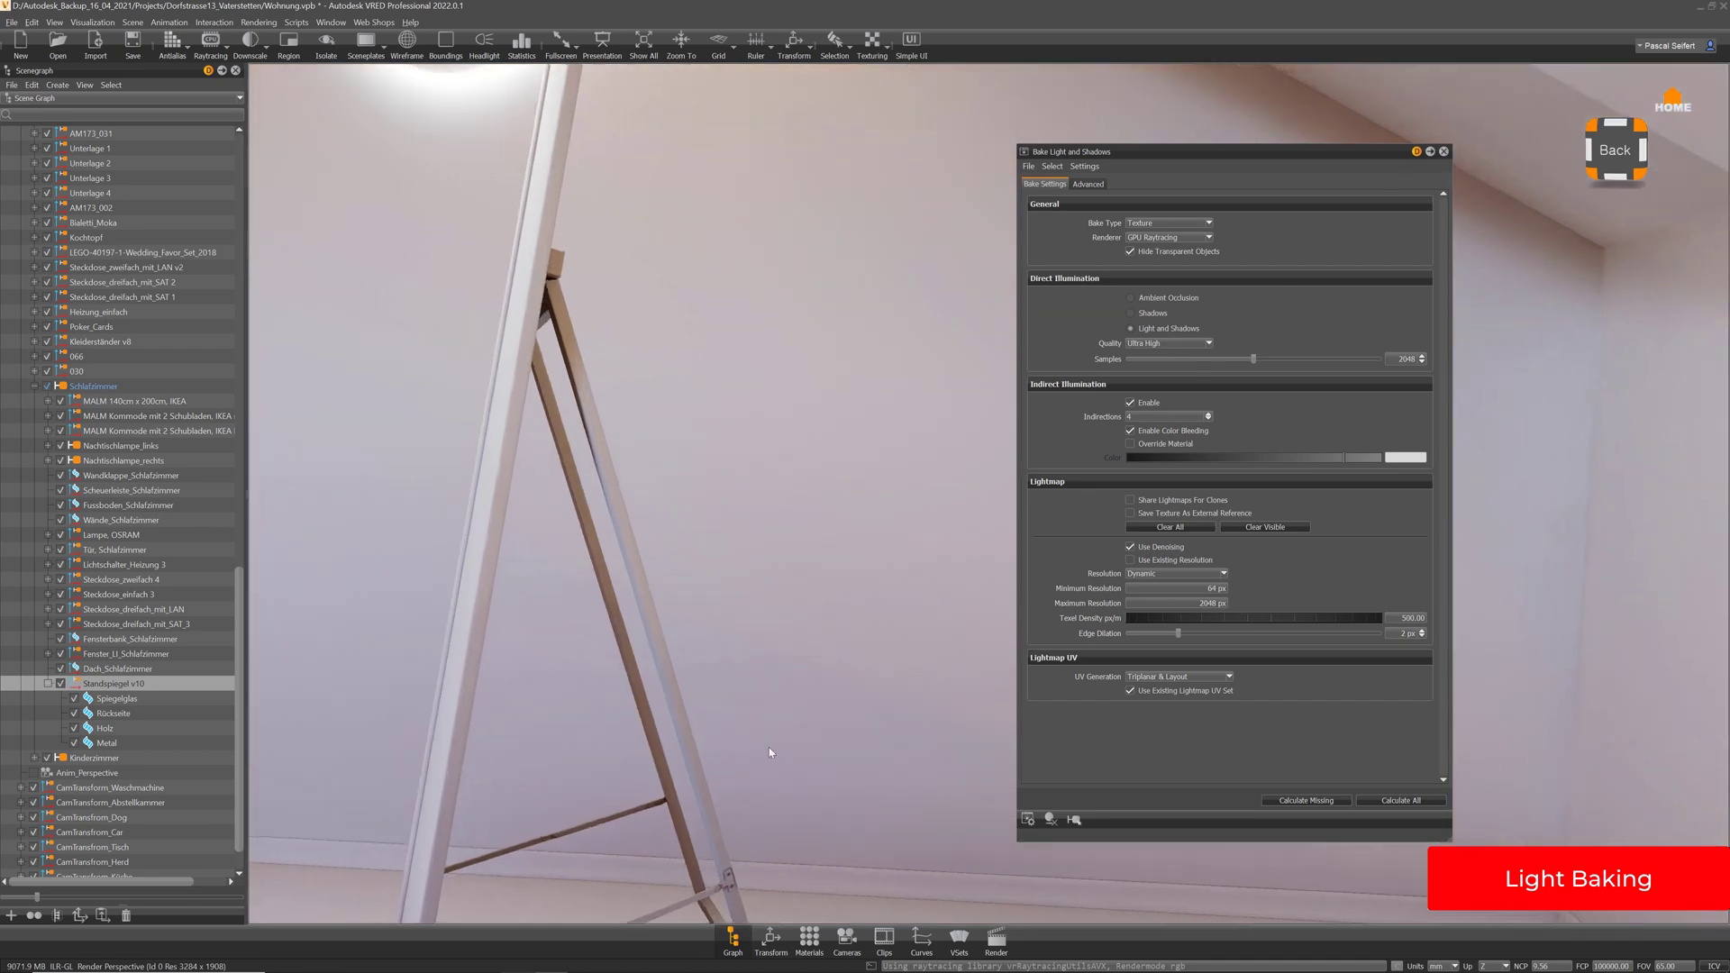
middle_click_drag(769, 748, 770, 608)
left_click_drag(770, 609, 711, 576)
Orbit closely around the easel hinge to check the Ultra High bake
right_click_drag(711, 576, 741, 692)
middle_click_drag(545, 669, 666, 643)
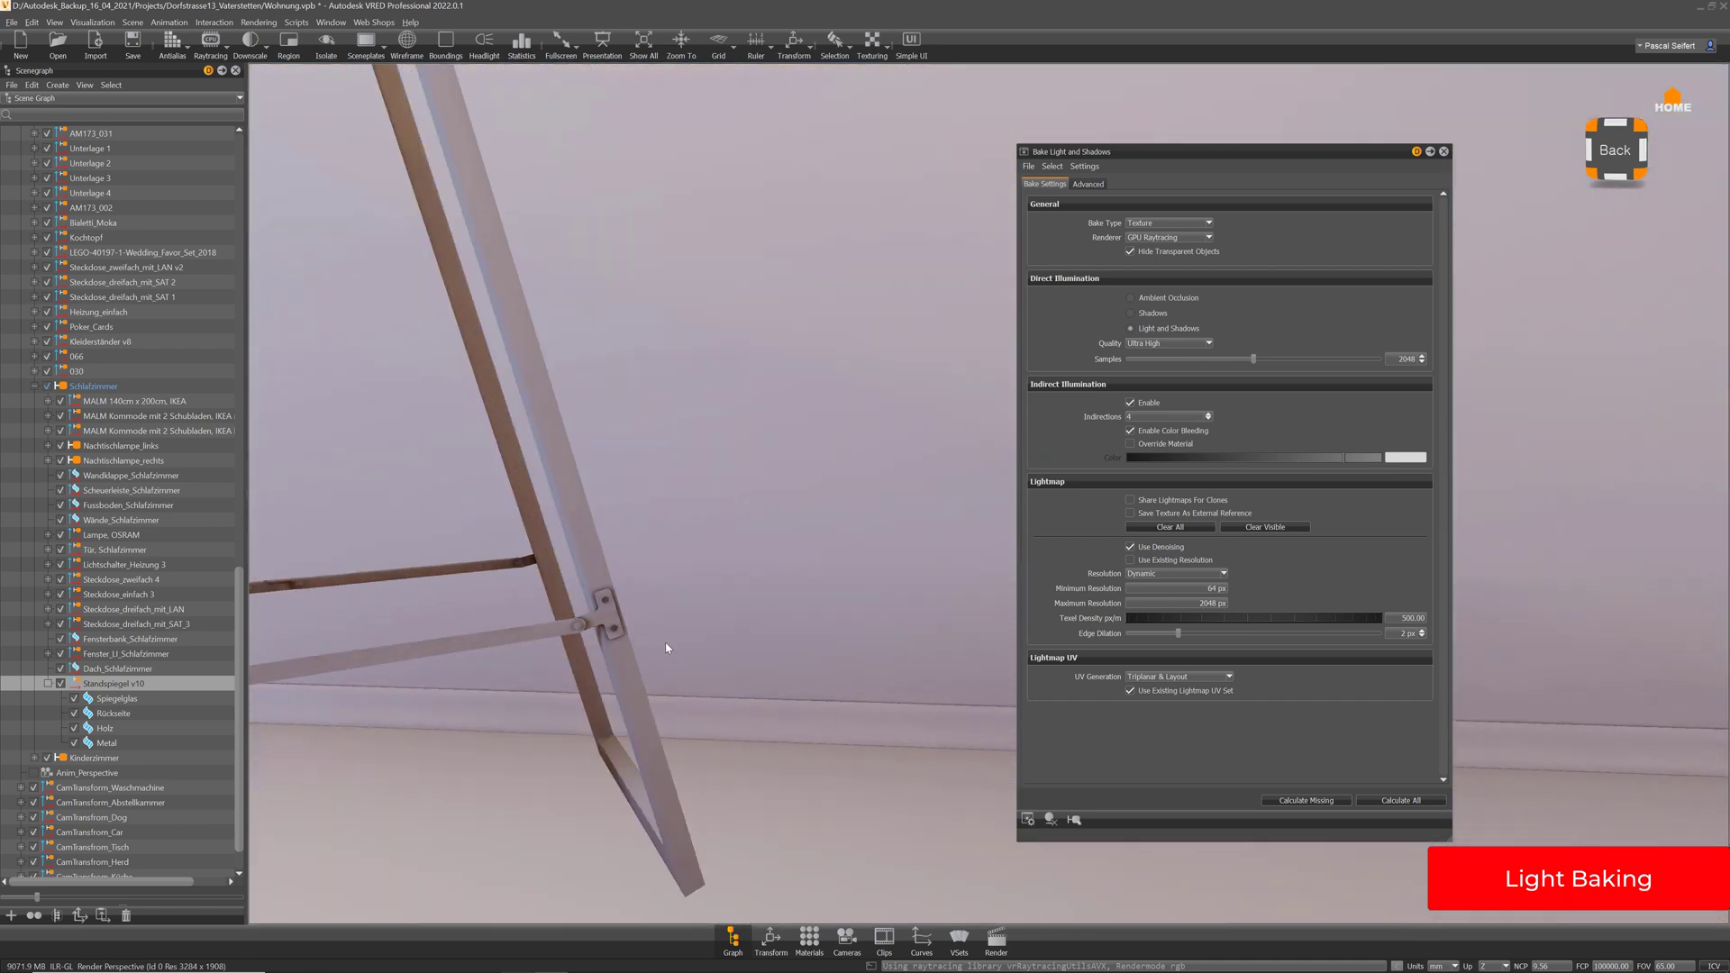
right_click_drag(666, 647, 568, 640)
middle_click_drag(568, 641, 730, 566)
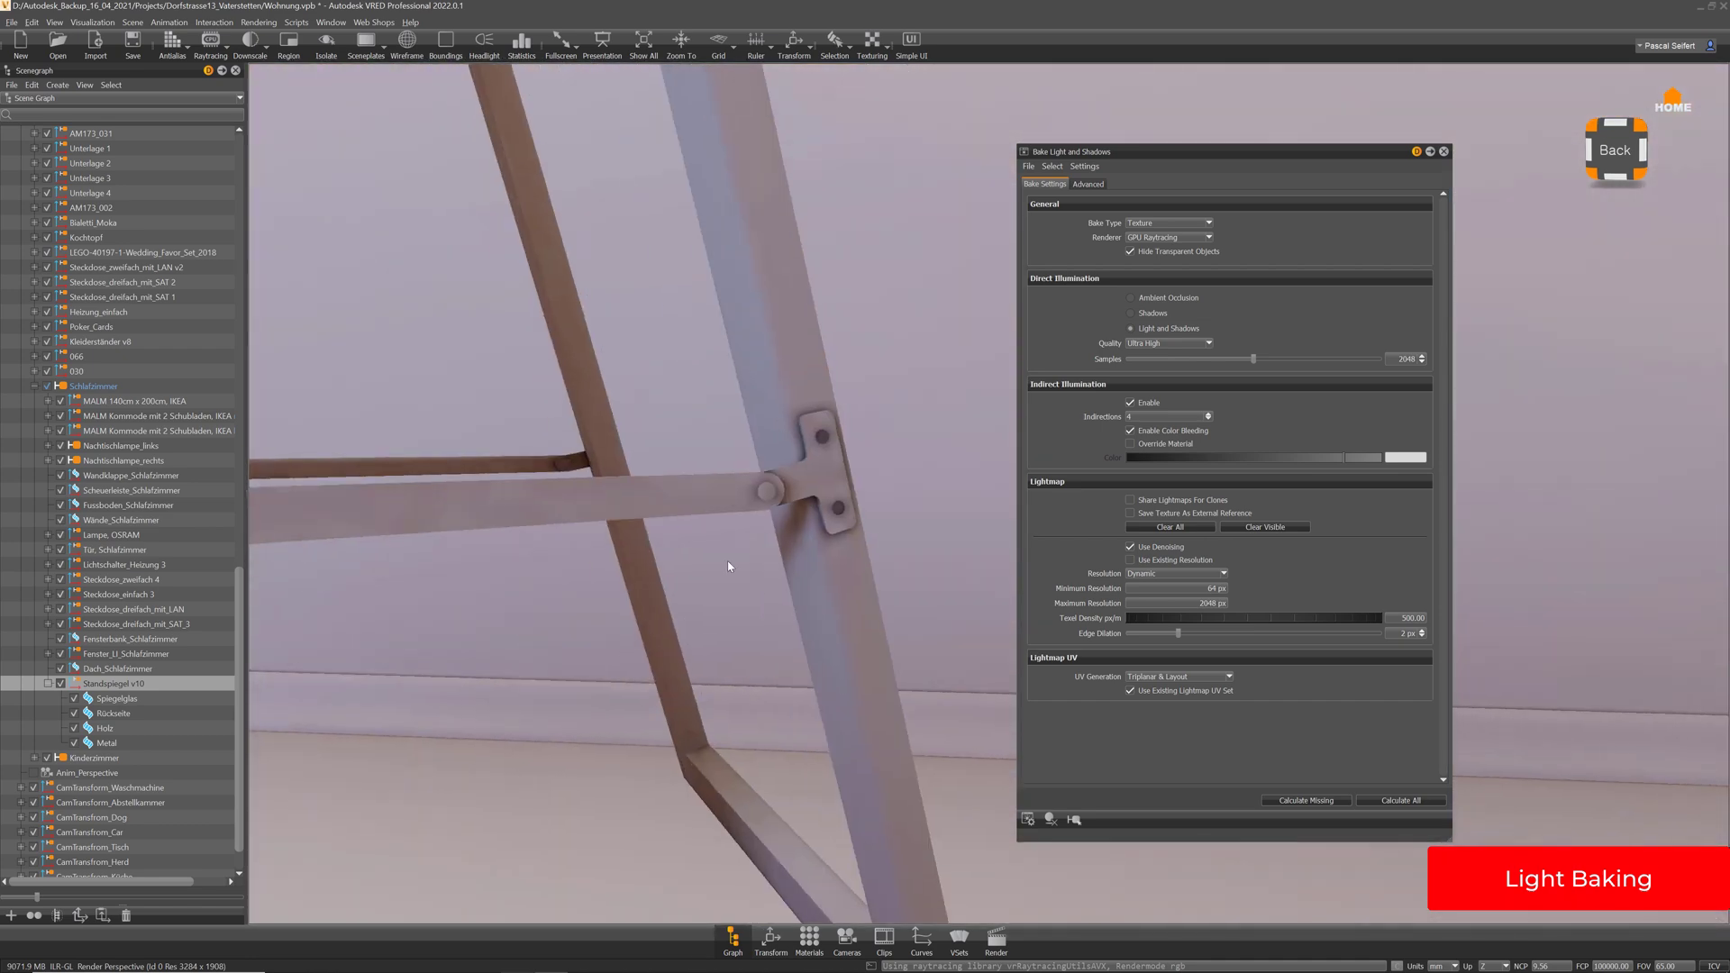
left_click_drag(667, 363, 846, 484)
left_click_drag(688, 483, 733, 499)
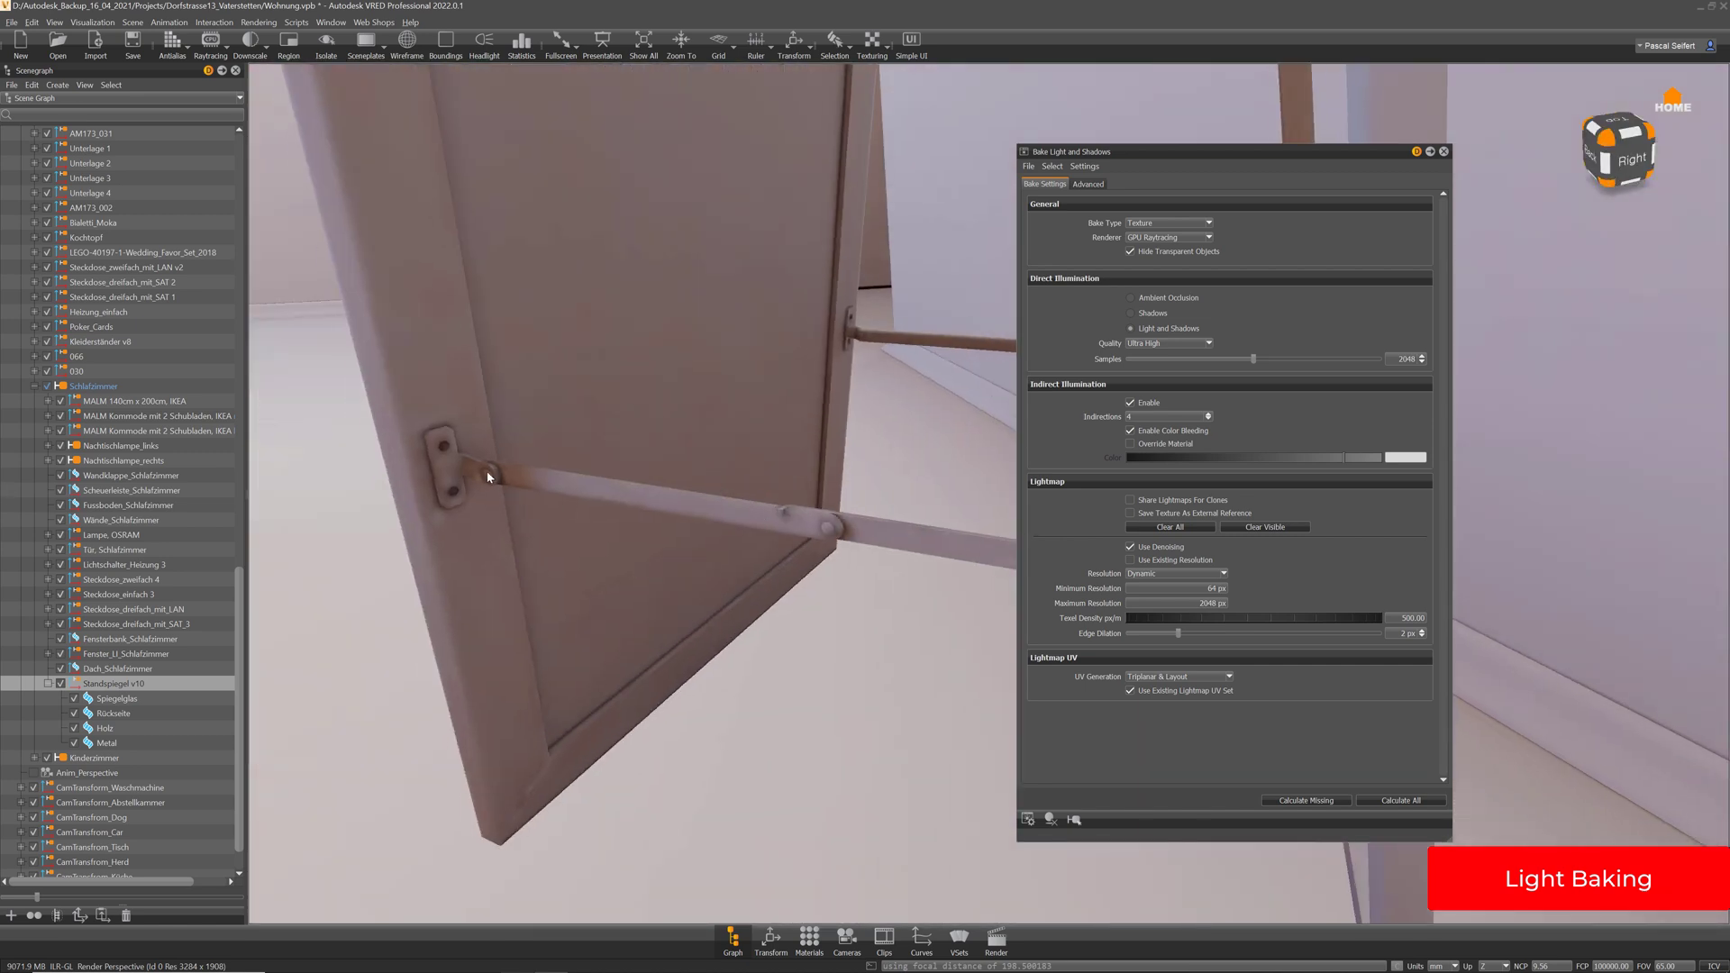
left_click_drag(499, 493, 822, 448)
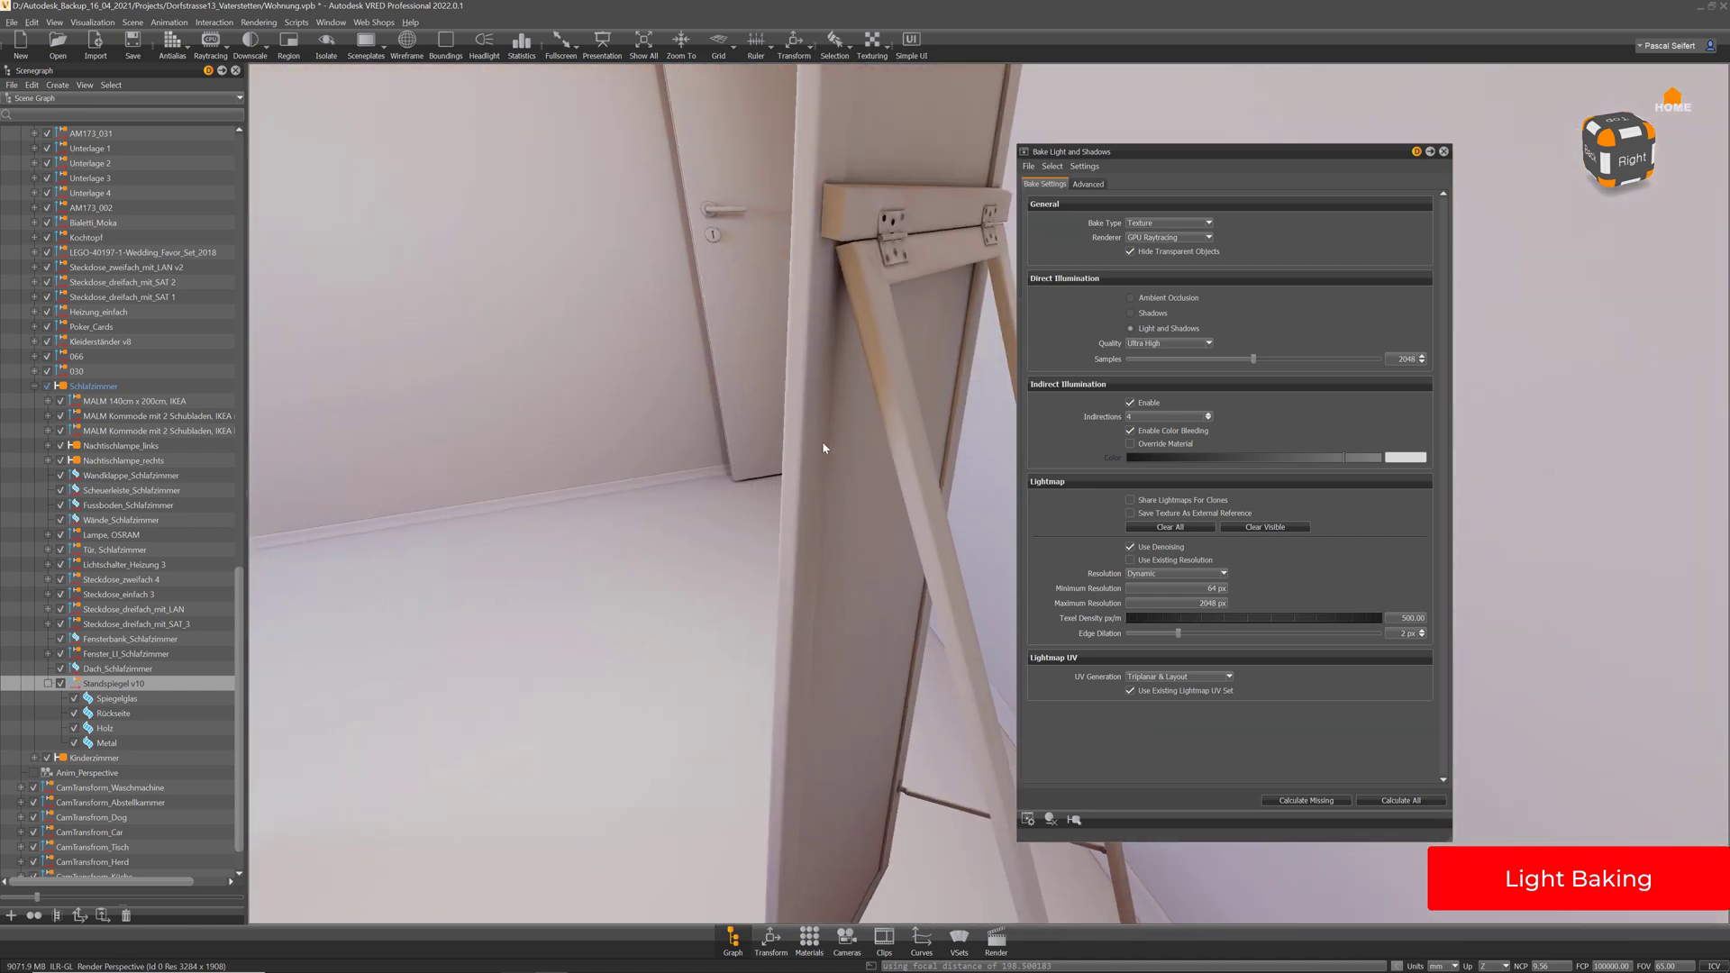
left_click_drag(865, 286, 473, 305)
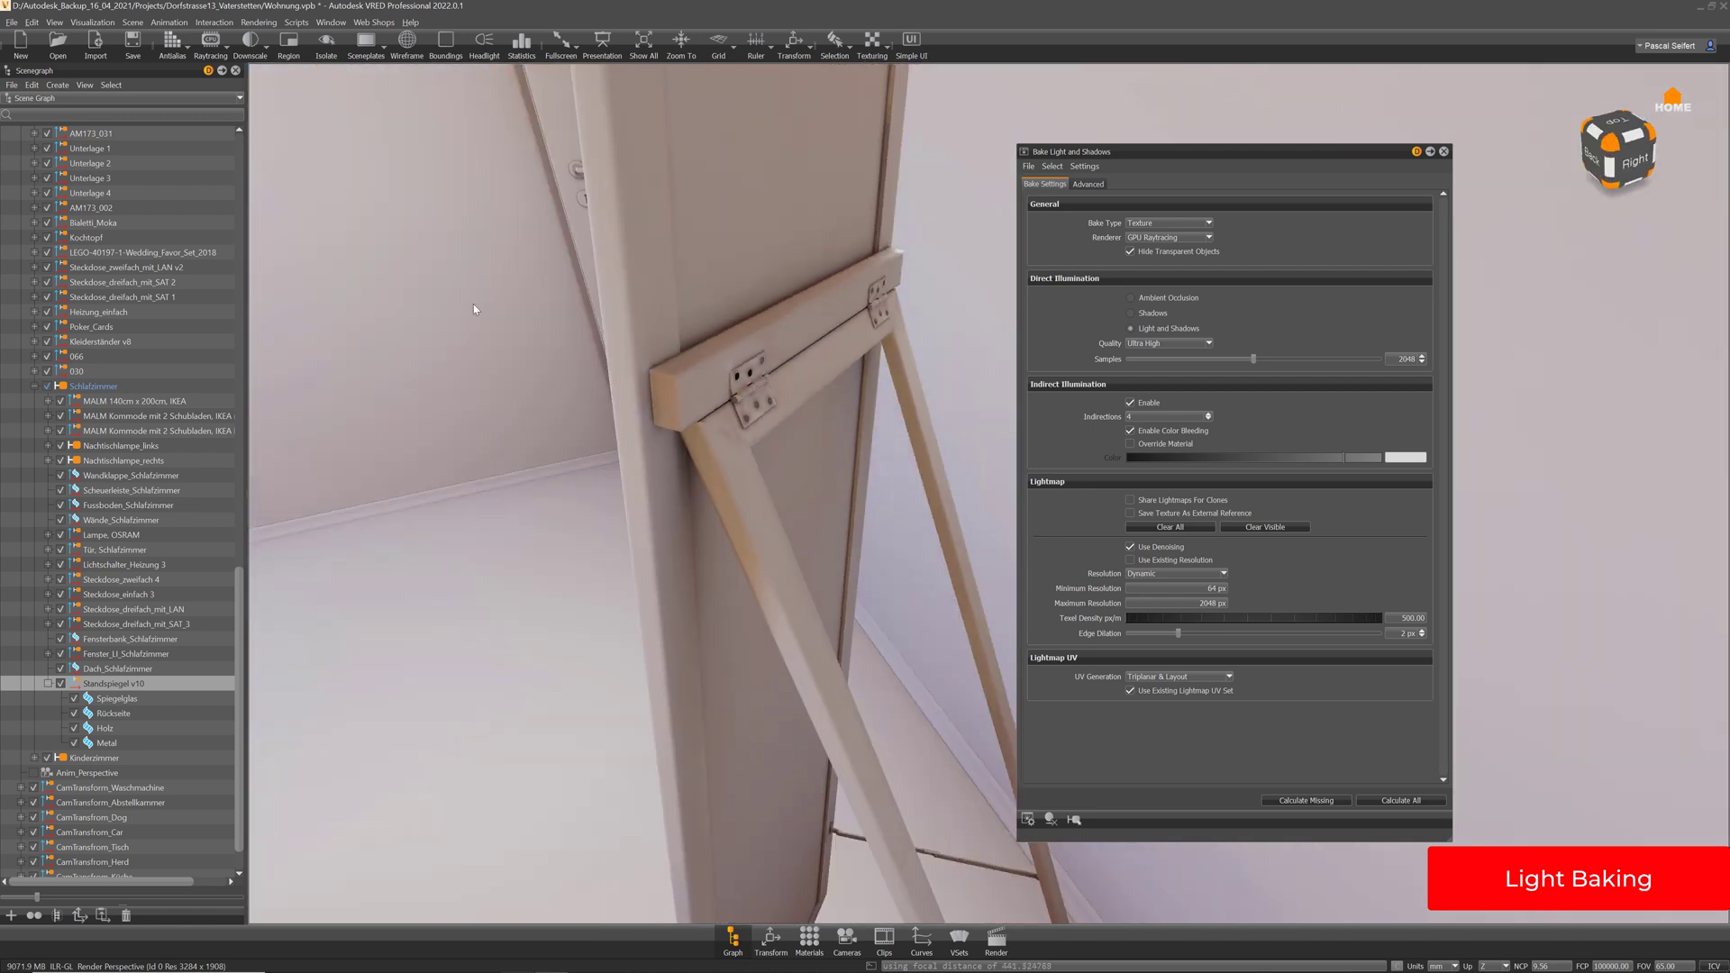
Switch the viewport back to fully textured rendering and view the mirror from the side
left_click(93, 22)
left_click(135, 68)
left_click_drag(693, 422, 763, 380)
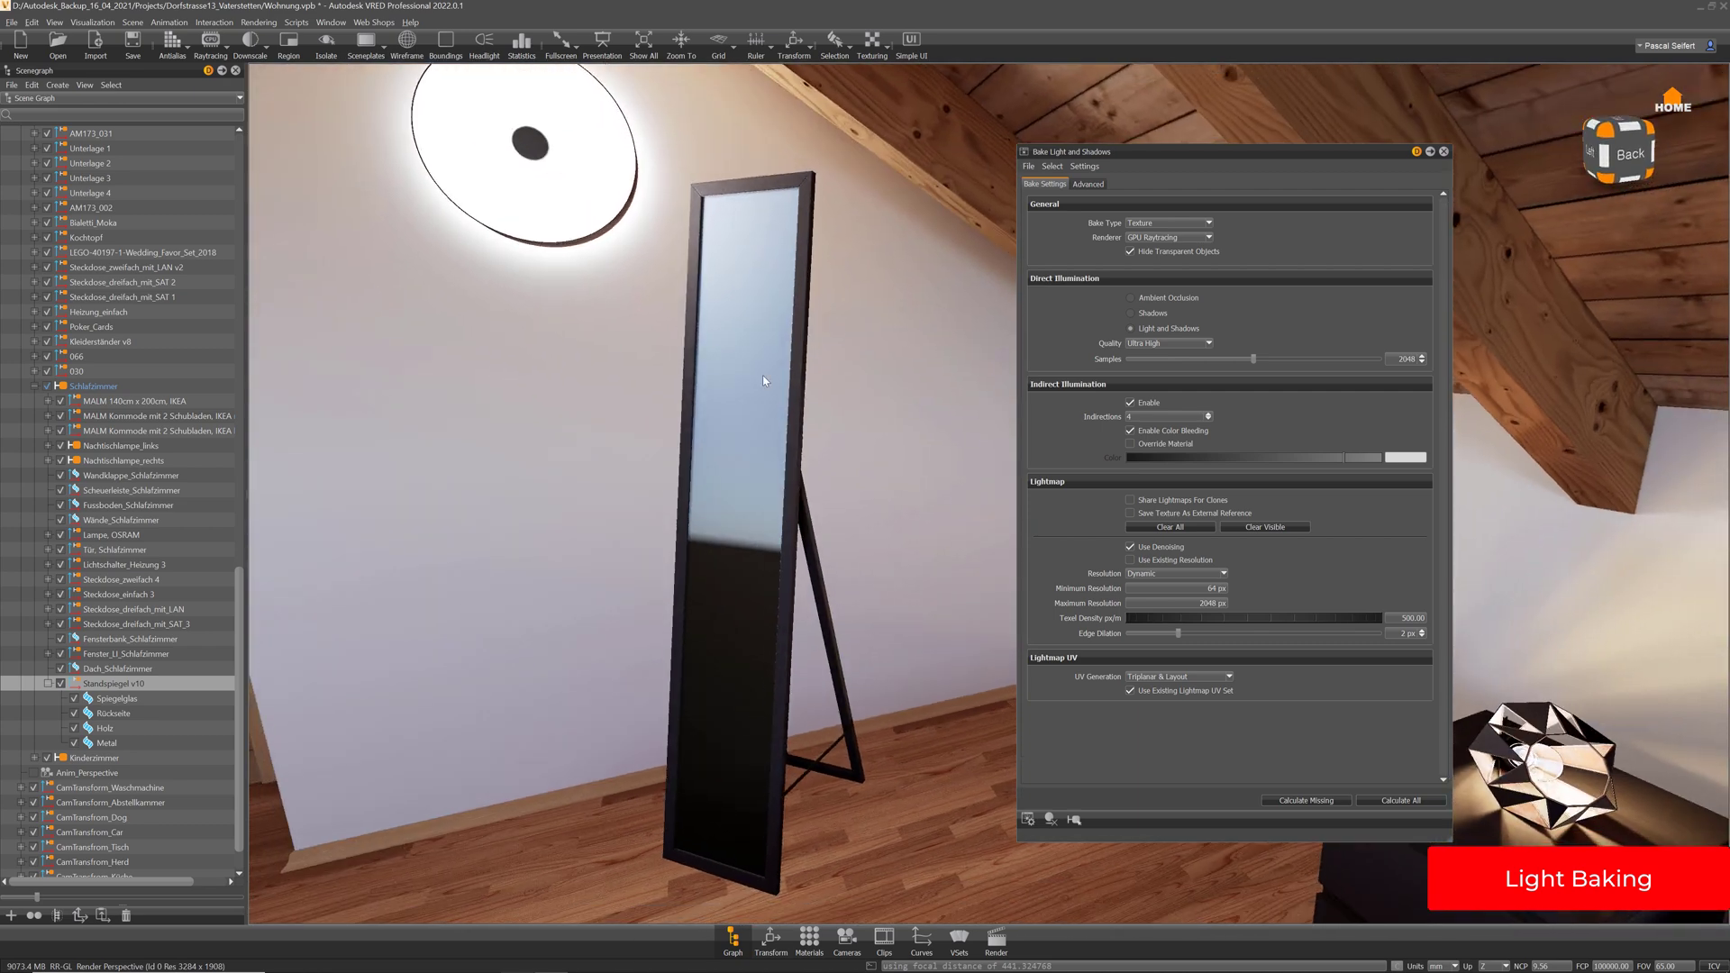
Move the bake dialog right, reframe the standing mirror, and switch to wireframe display
left_click_drag(1367, 159, 1682, 92)
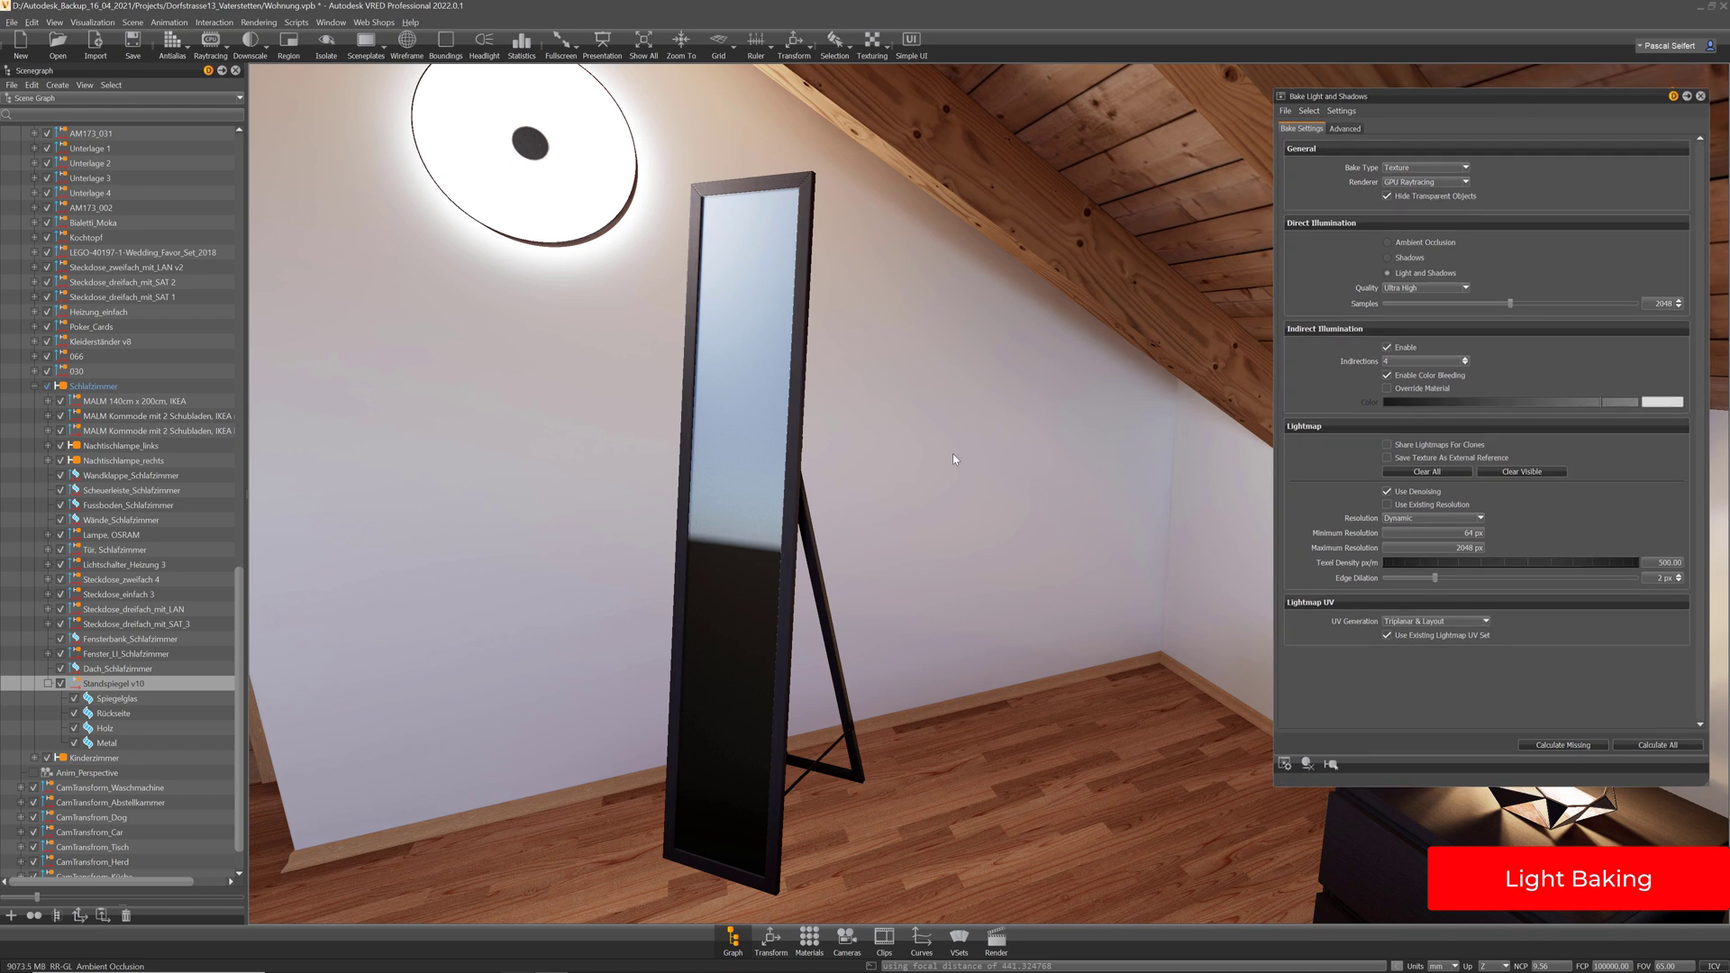
right_click_drag(953, 454, 845, 494)
left_click_drag(845, 494, 1036, 518)
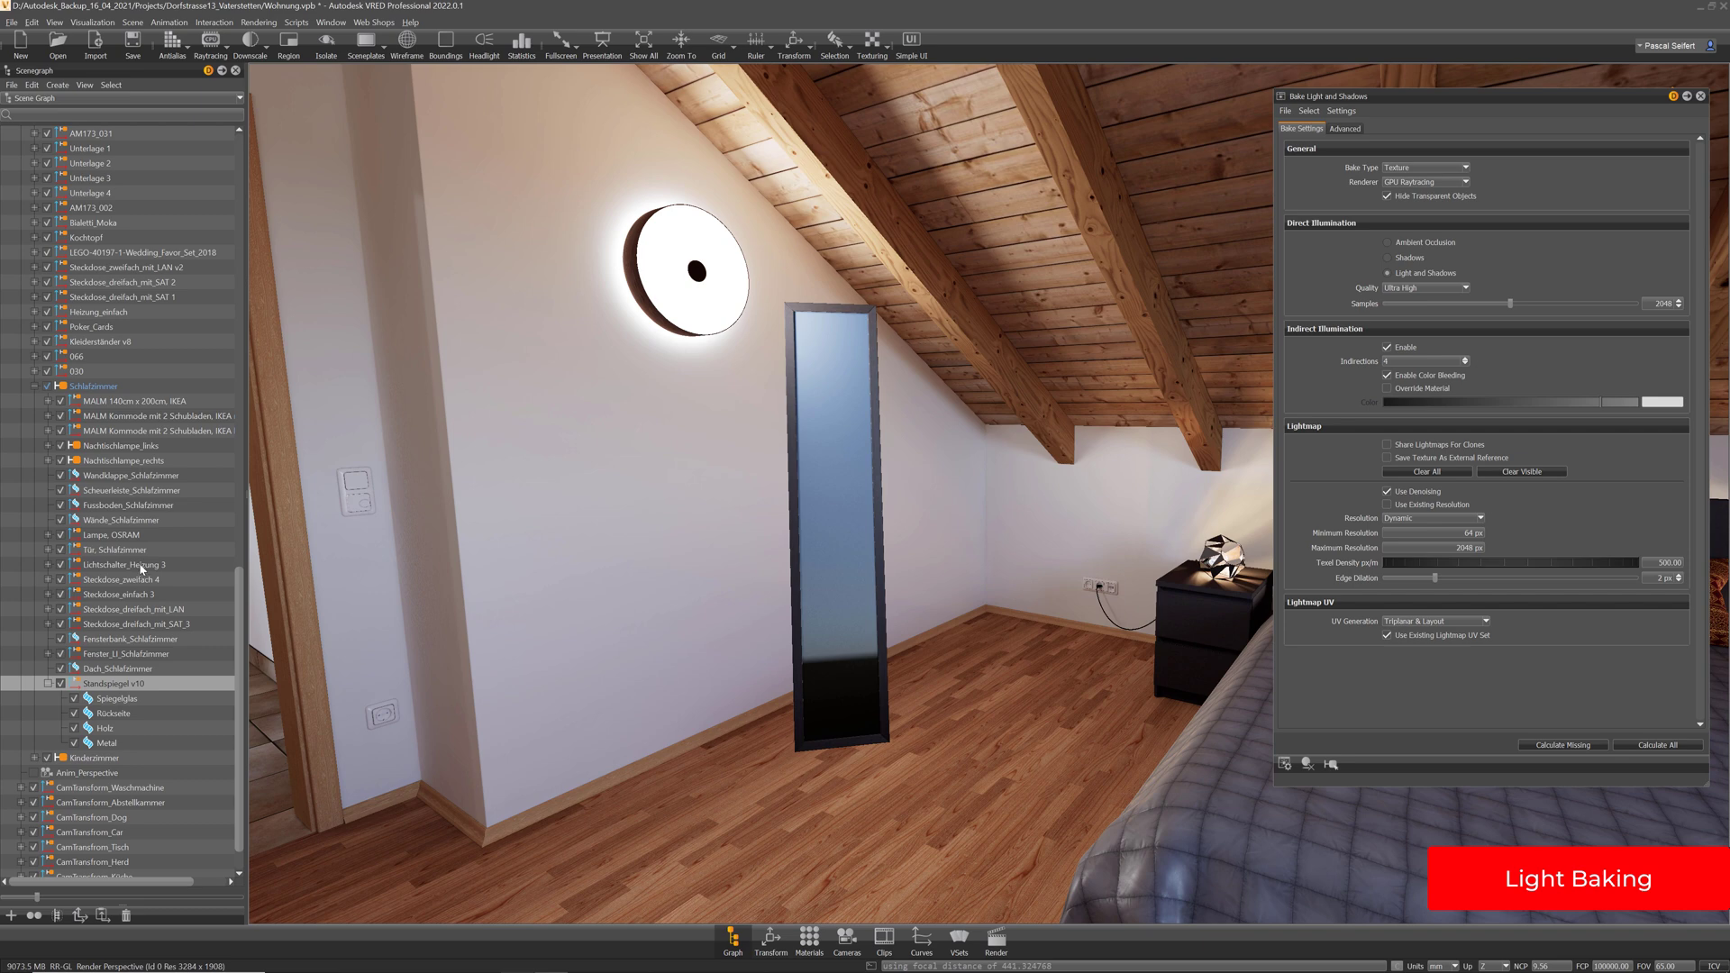
left_click(87, 388)
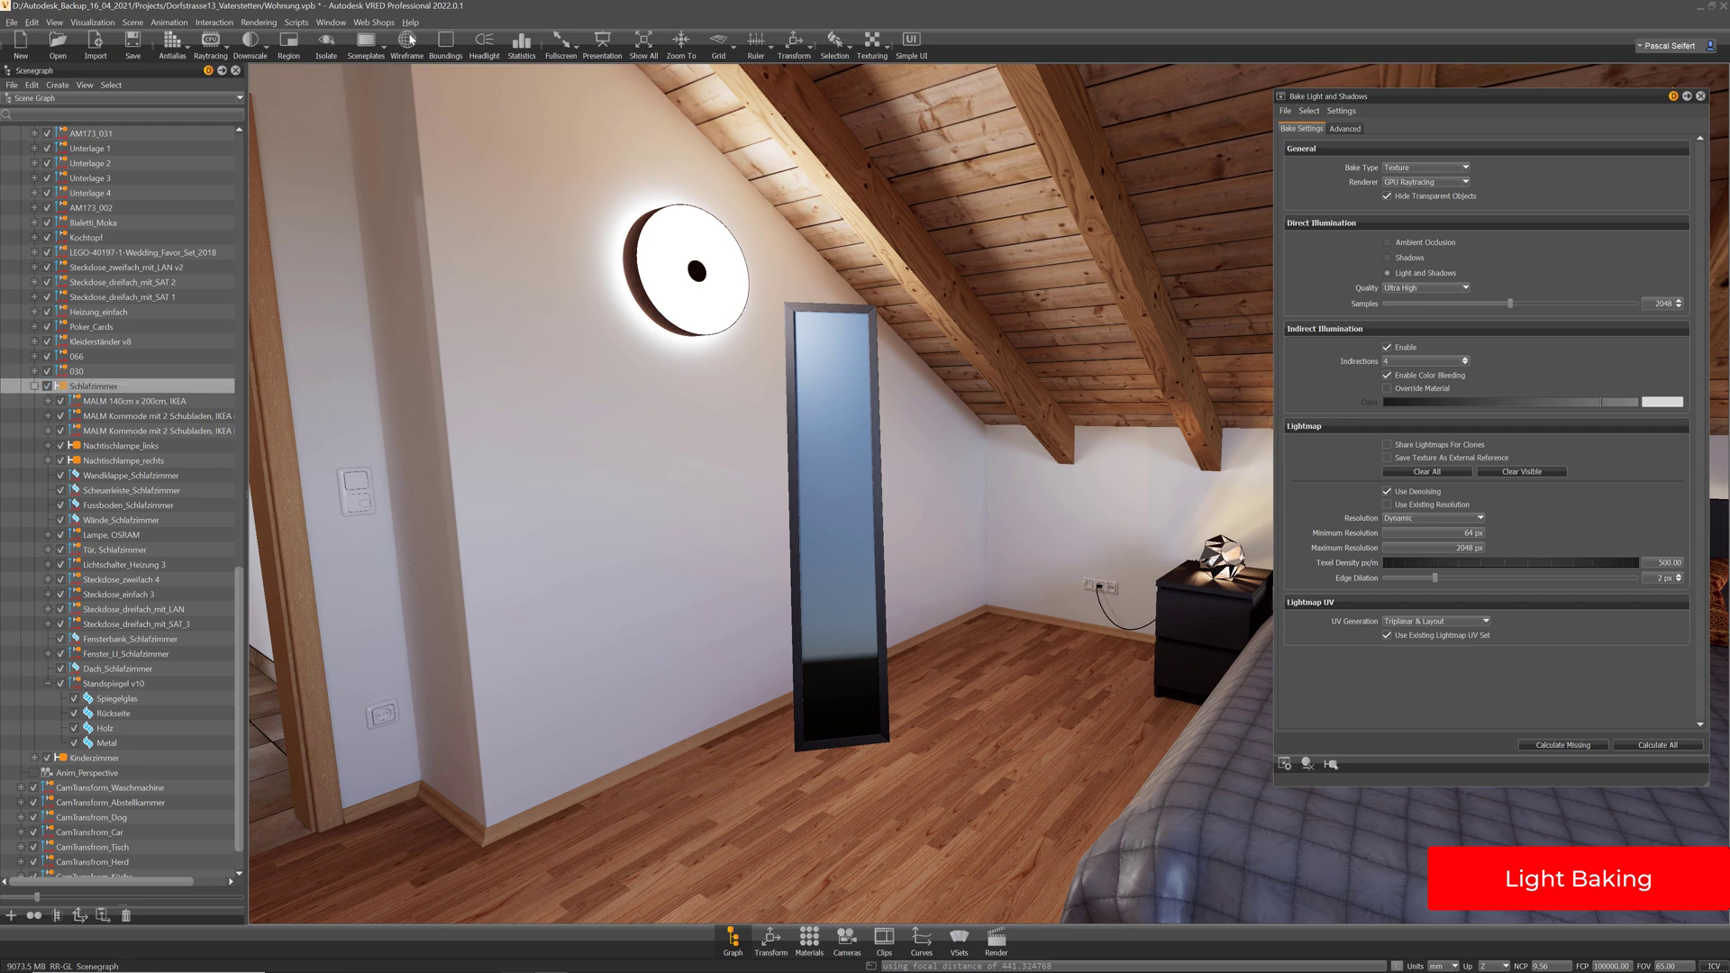
key("w")
Select the bedroom floor Fussboden_Schlafzimmer and the walls Wände_Schlafzimmer for baking
scroll(991, 466, "up", 1)
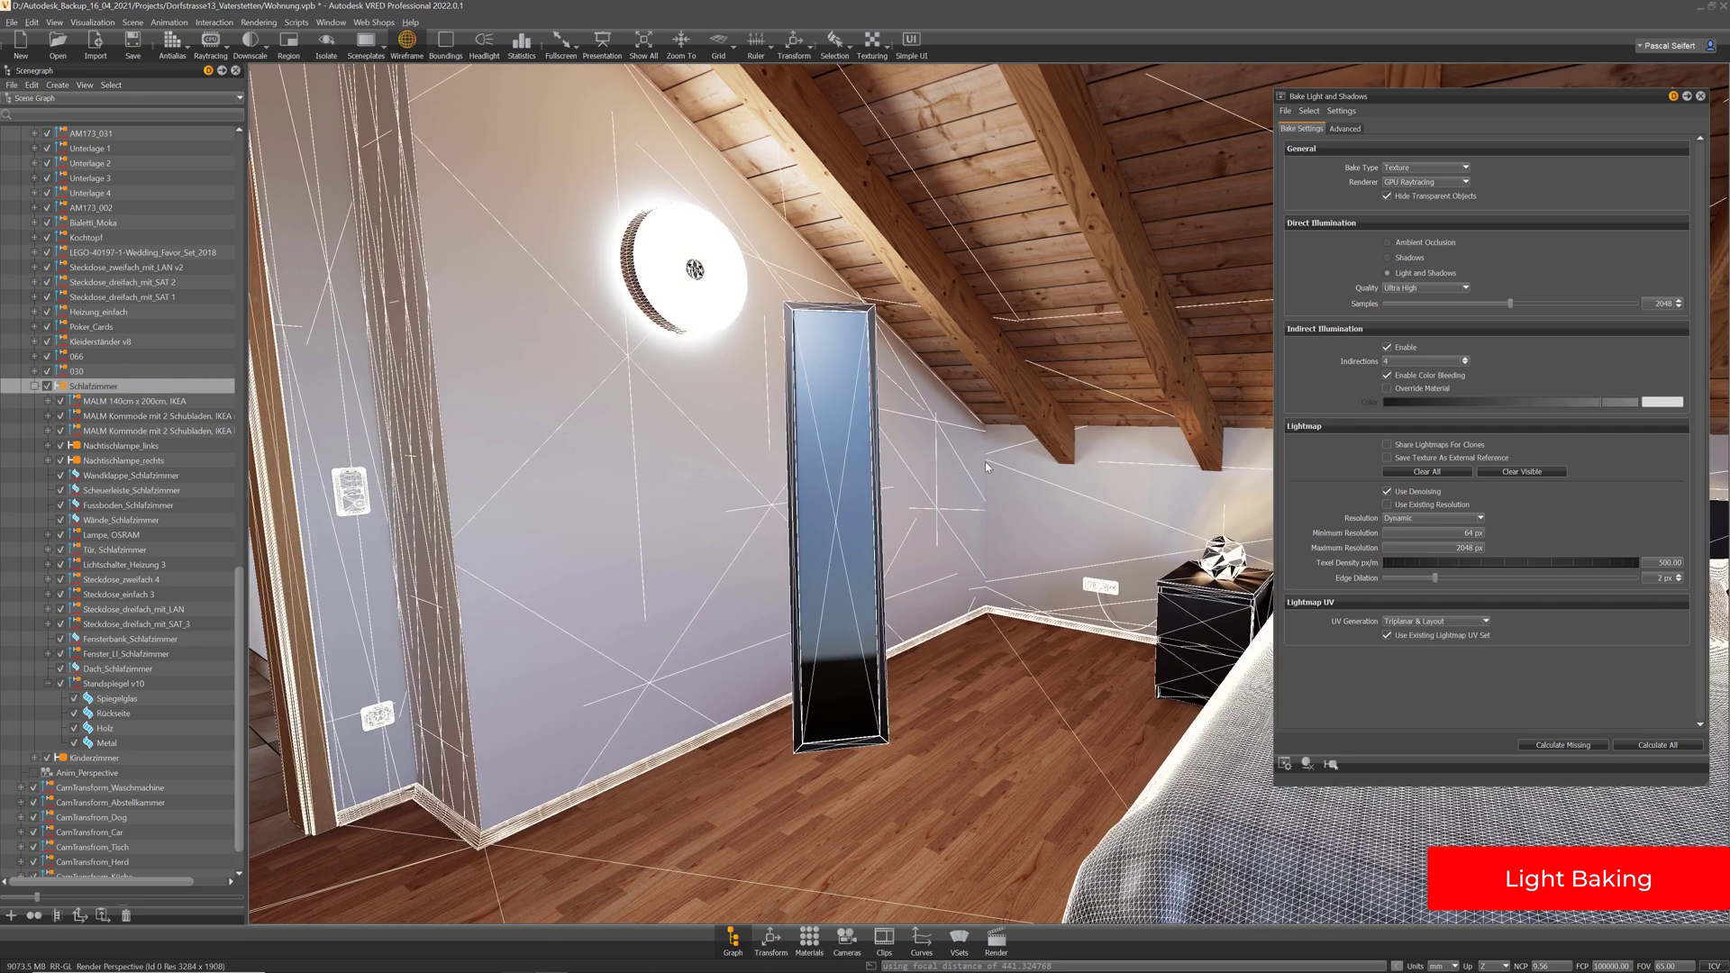
double_click(94, 388)
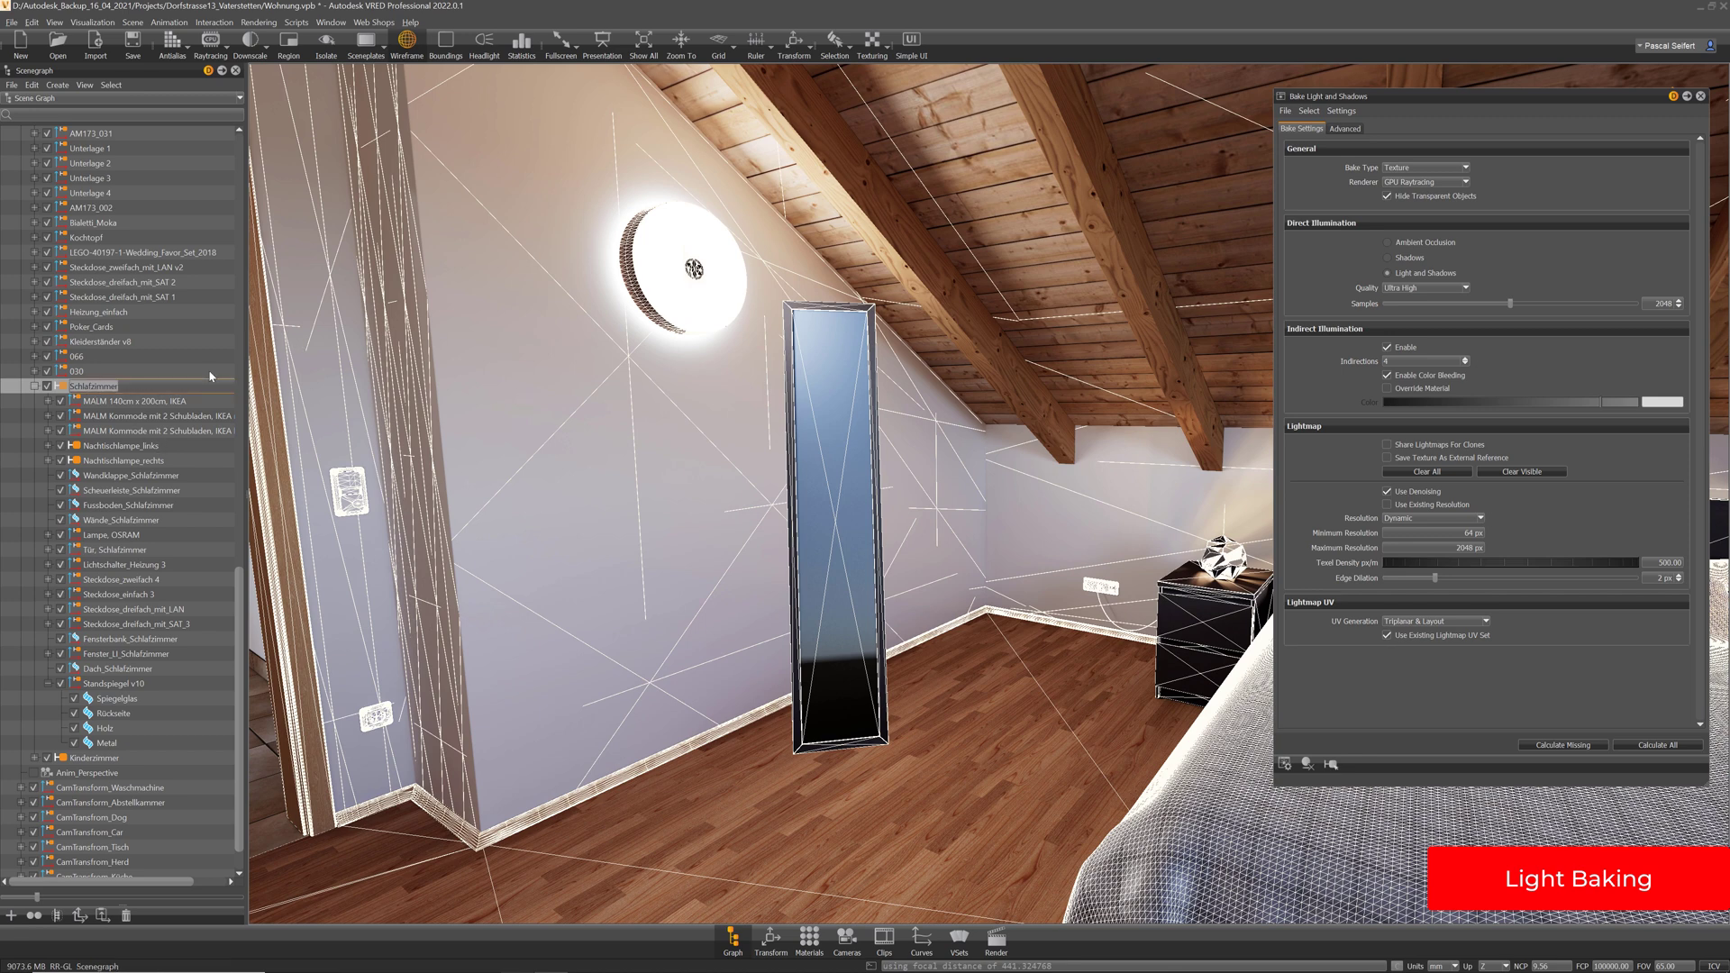
left_click(104, 685)
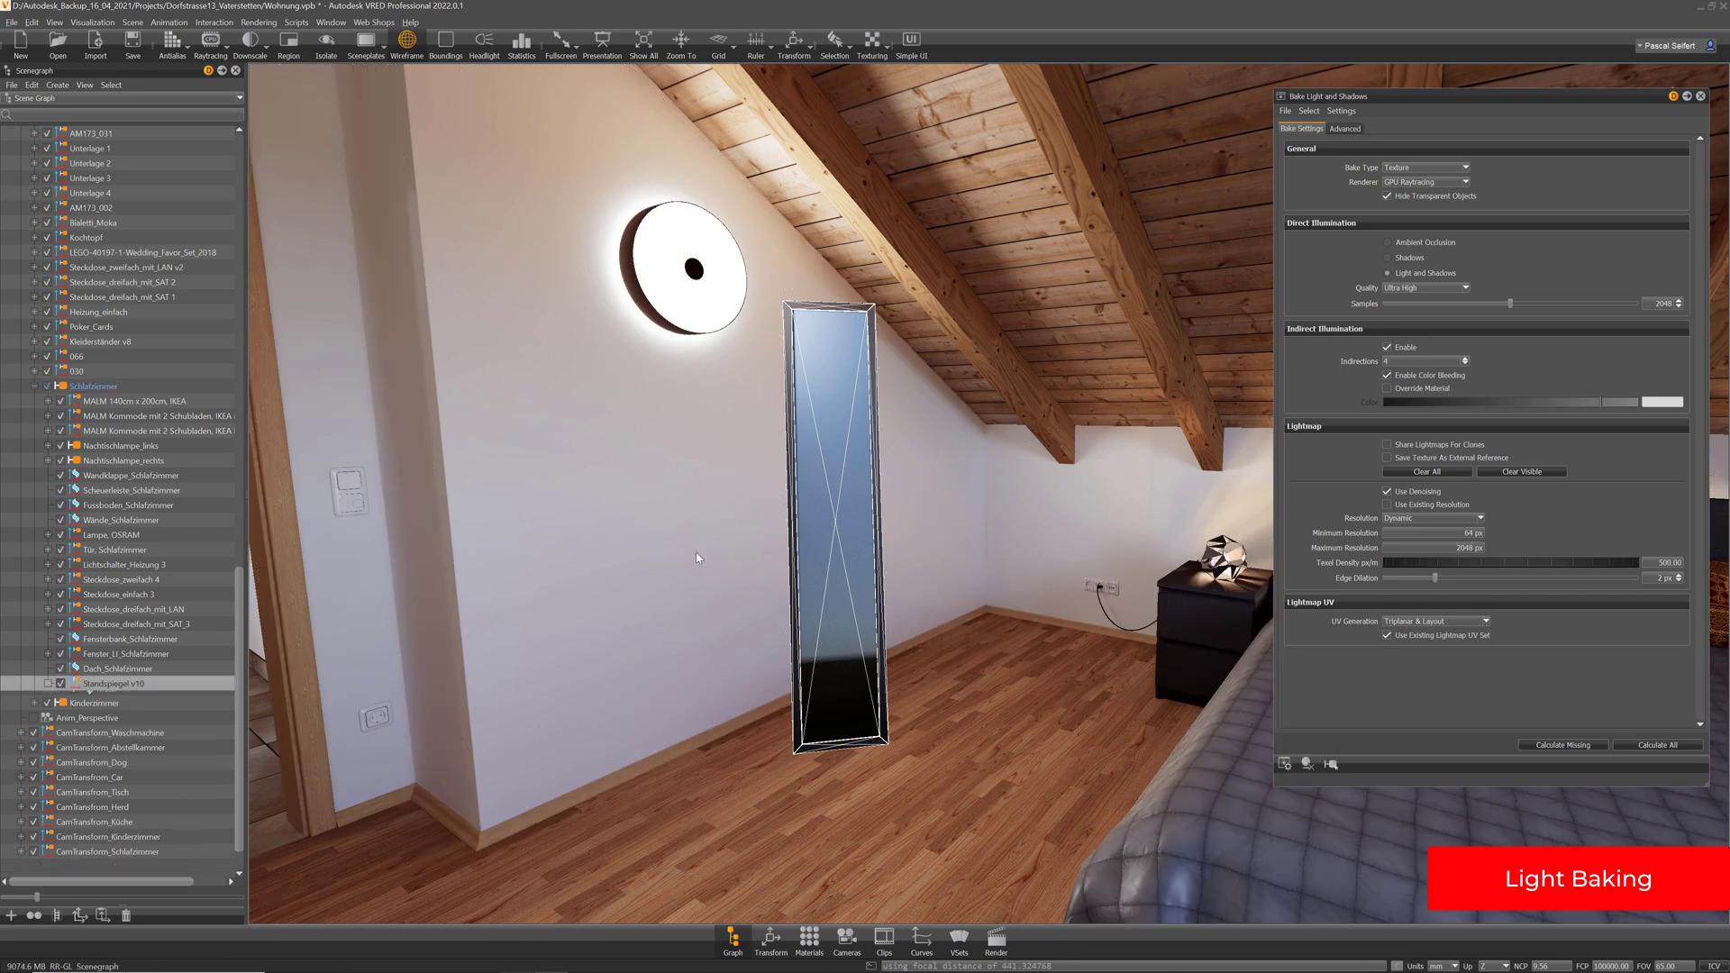
left_click(933, 668, "ctrl+shift")
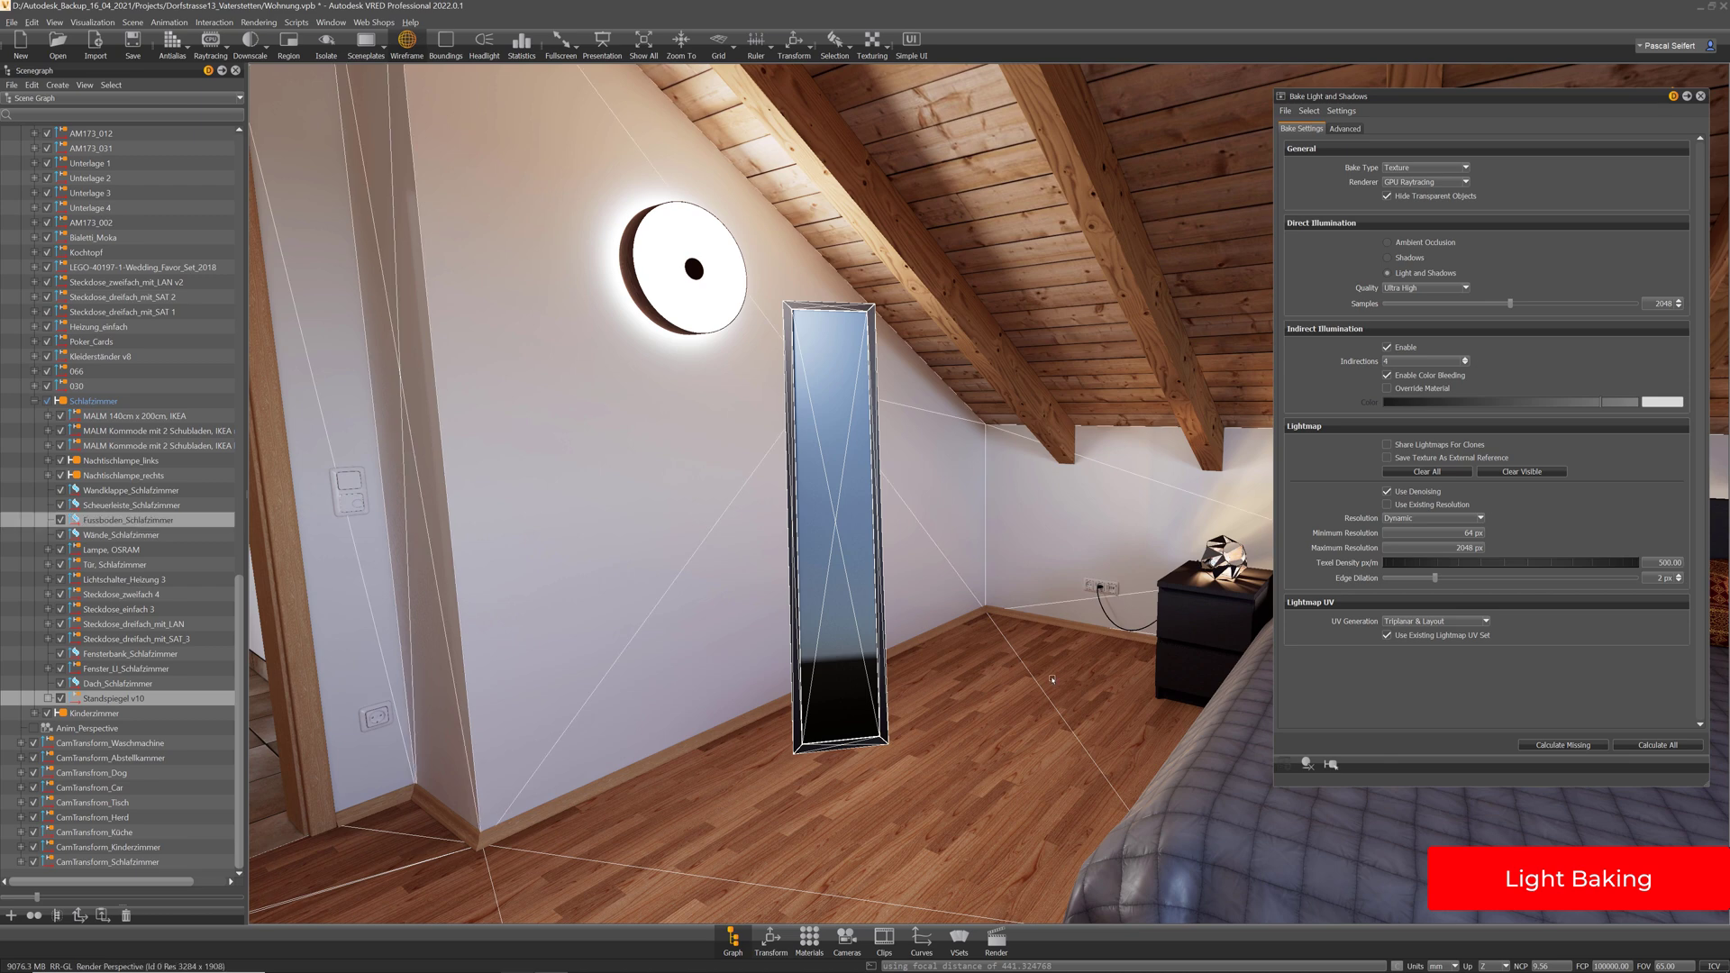
left_click(924, 819, "ctrl+shift")
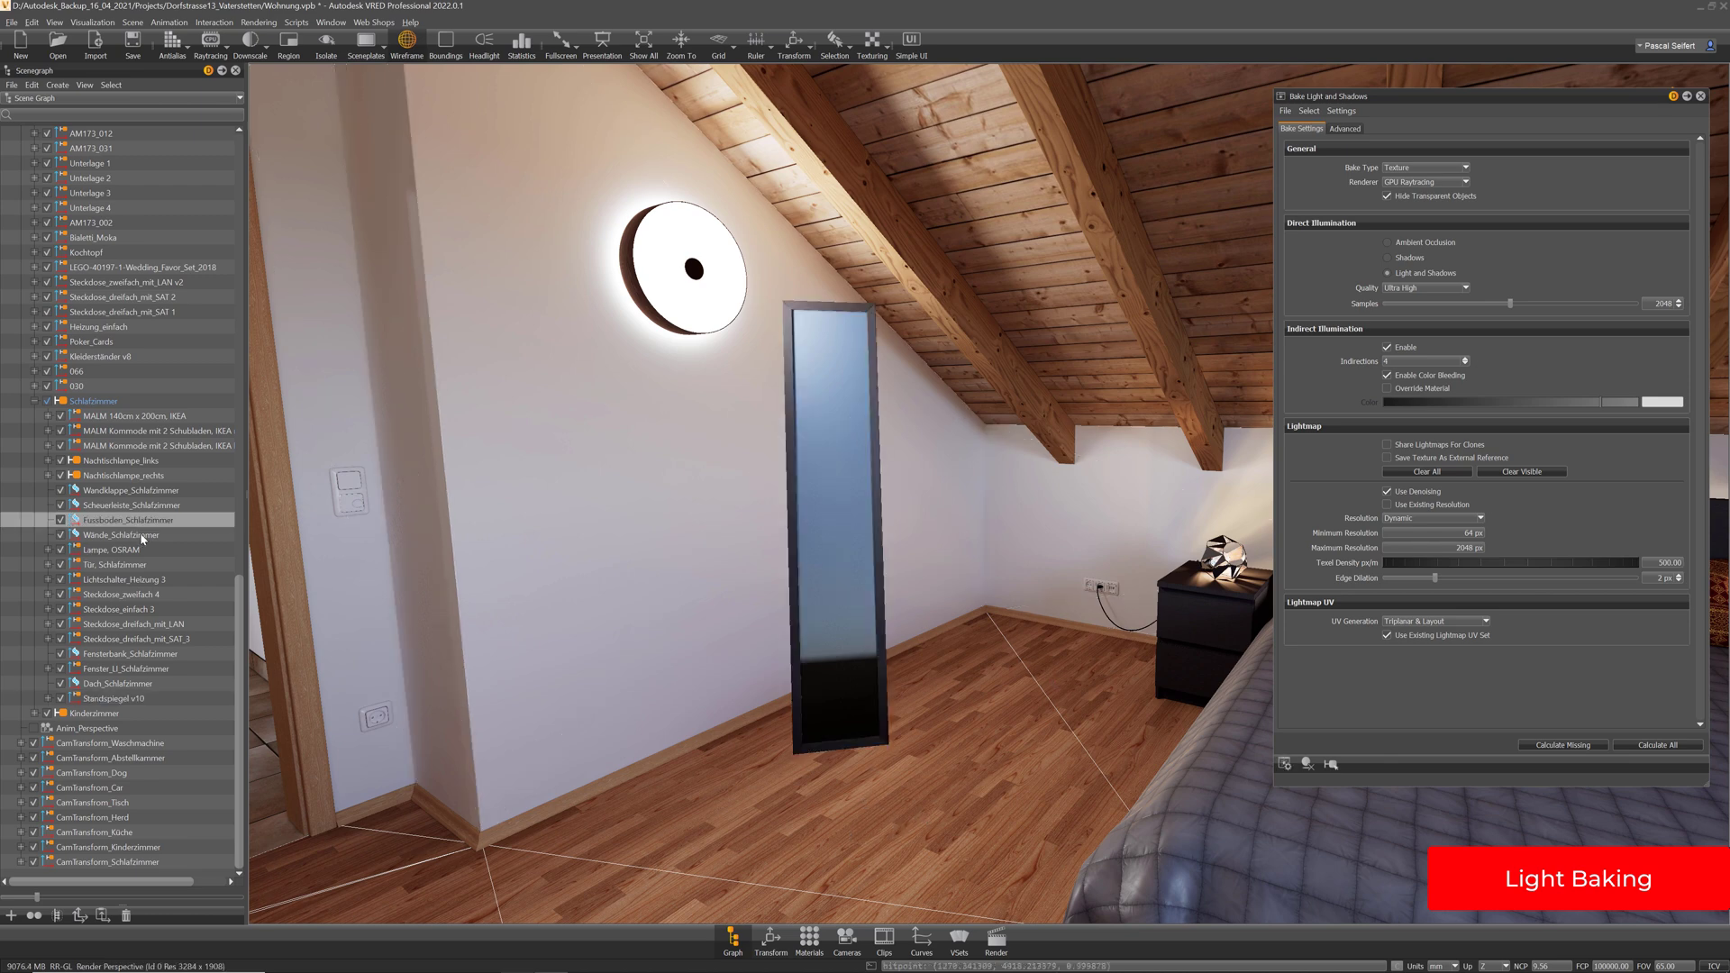
left_click(141, 535, "ctrl")
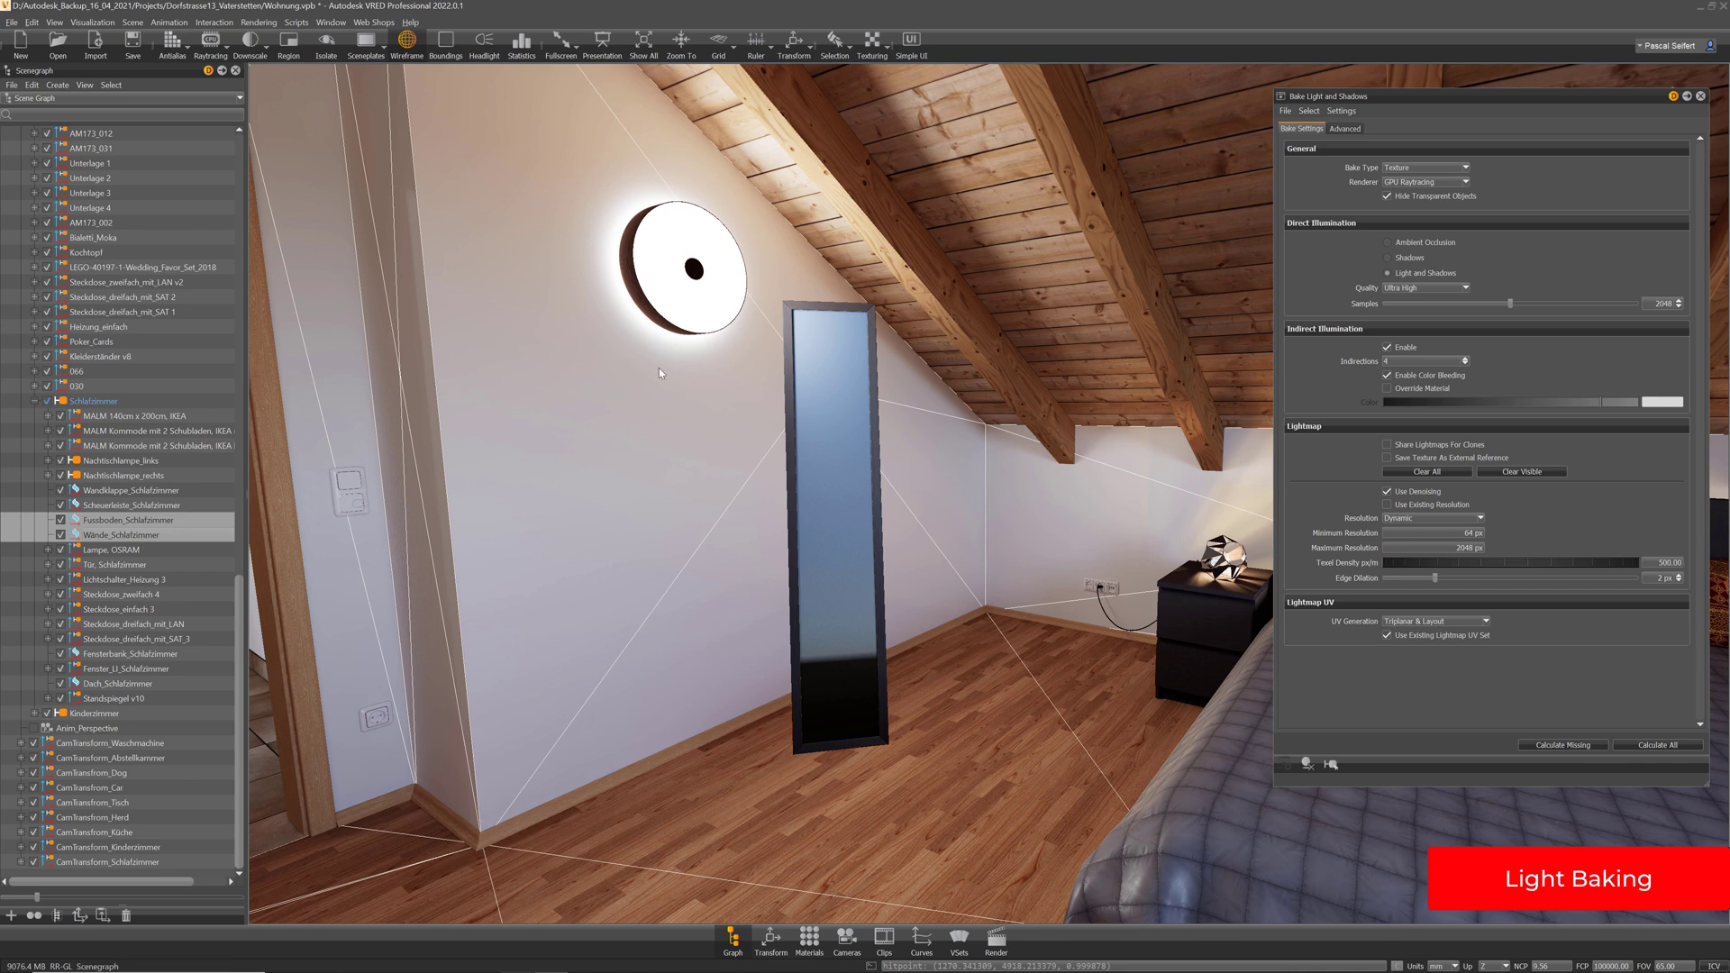
Orbit around the bedroom and select the ceiling beam and the baseboard
left_click_drag(660, 373, 872, 471)
left_click_drag(952, 261, 886, 355)
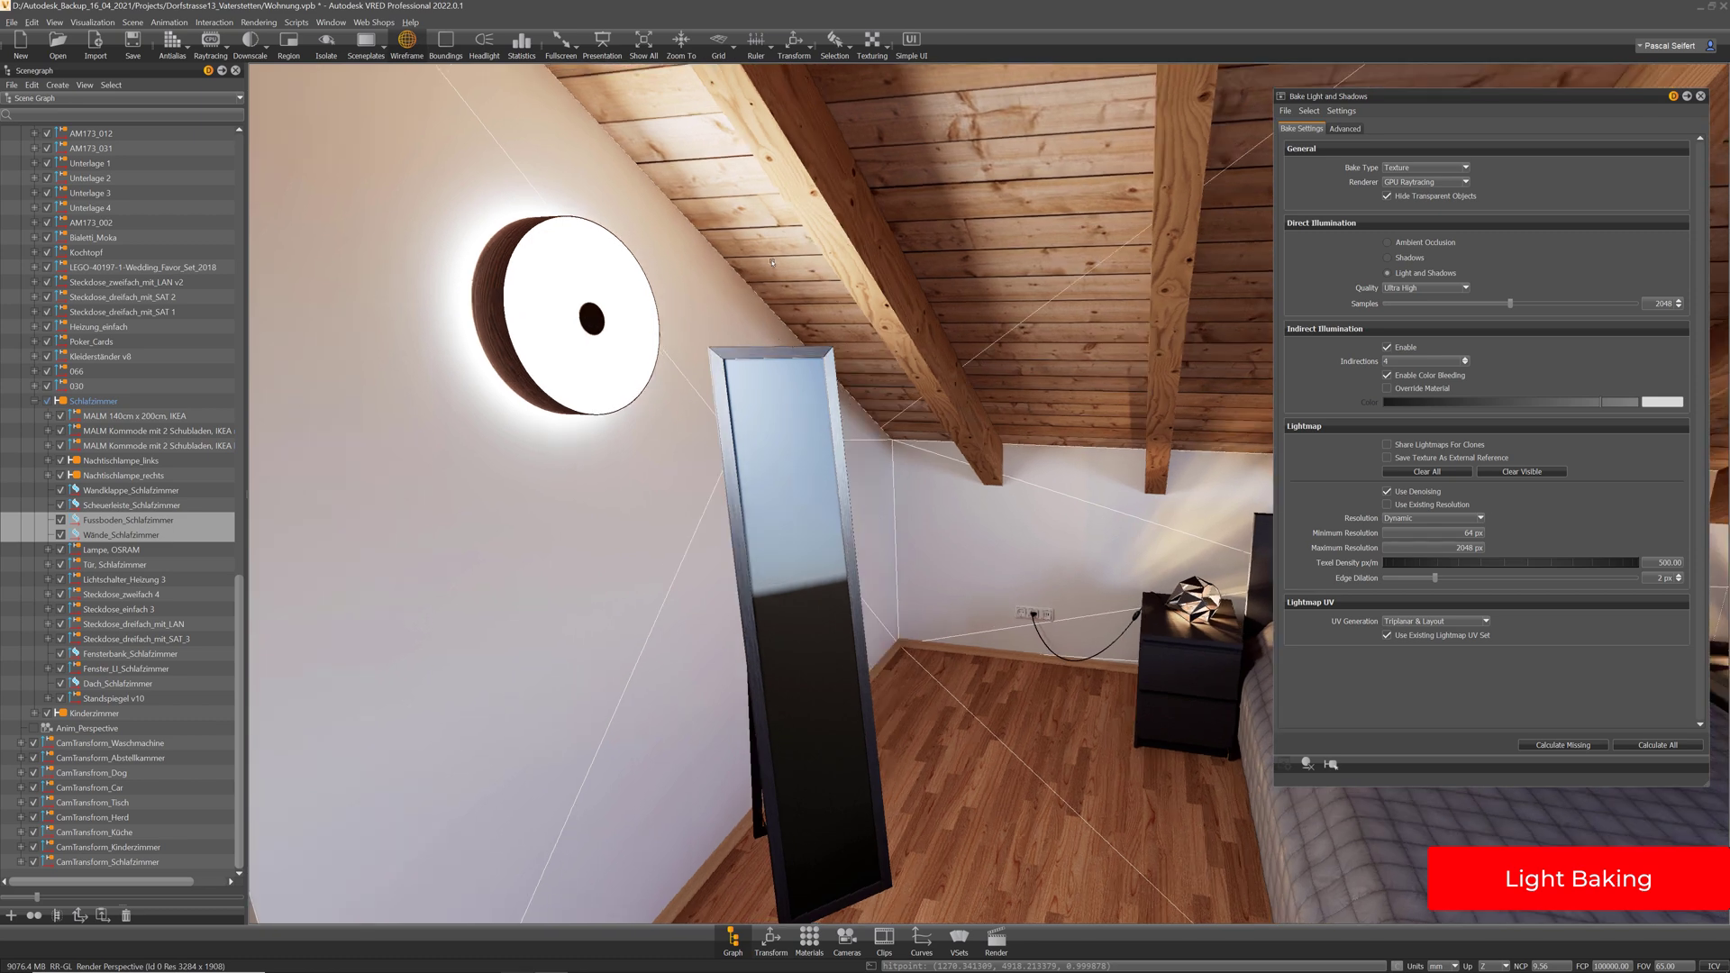
left_click(875, 288)
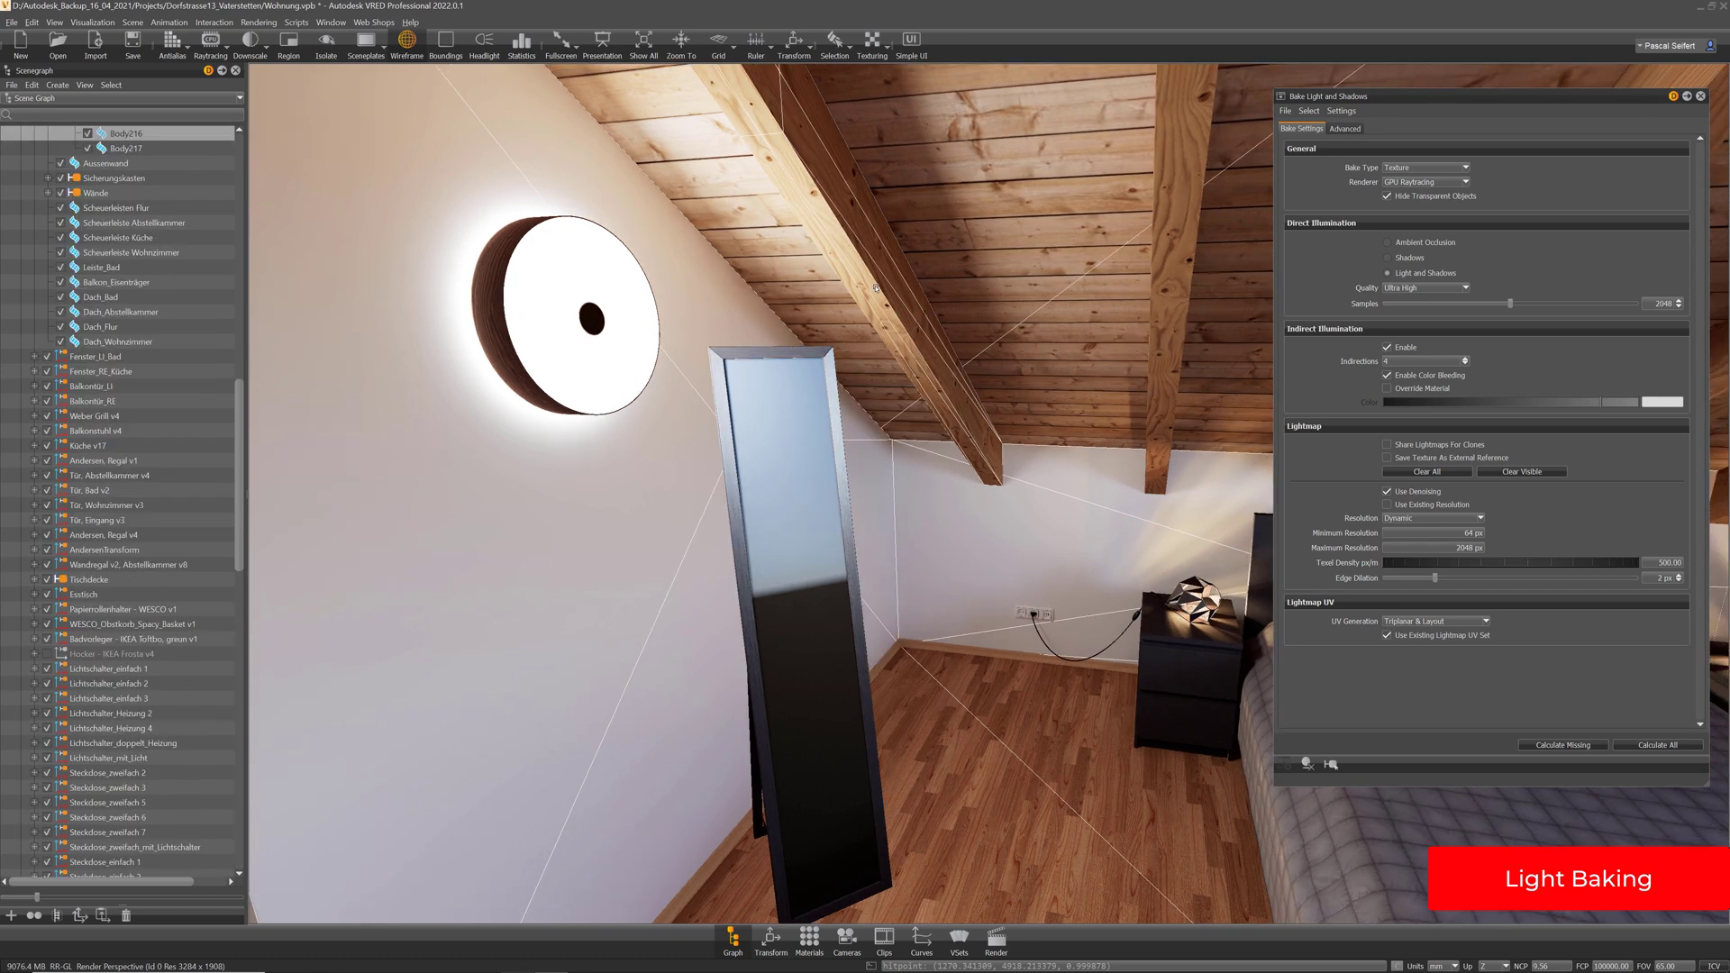
left_click_drag(984, 643, 834, 625)
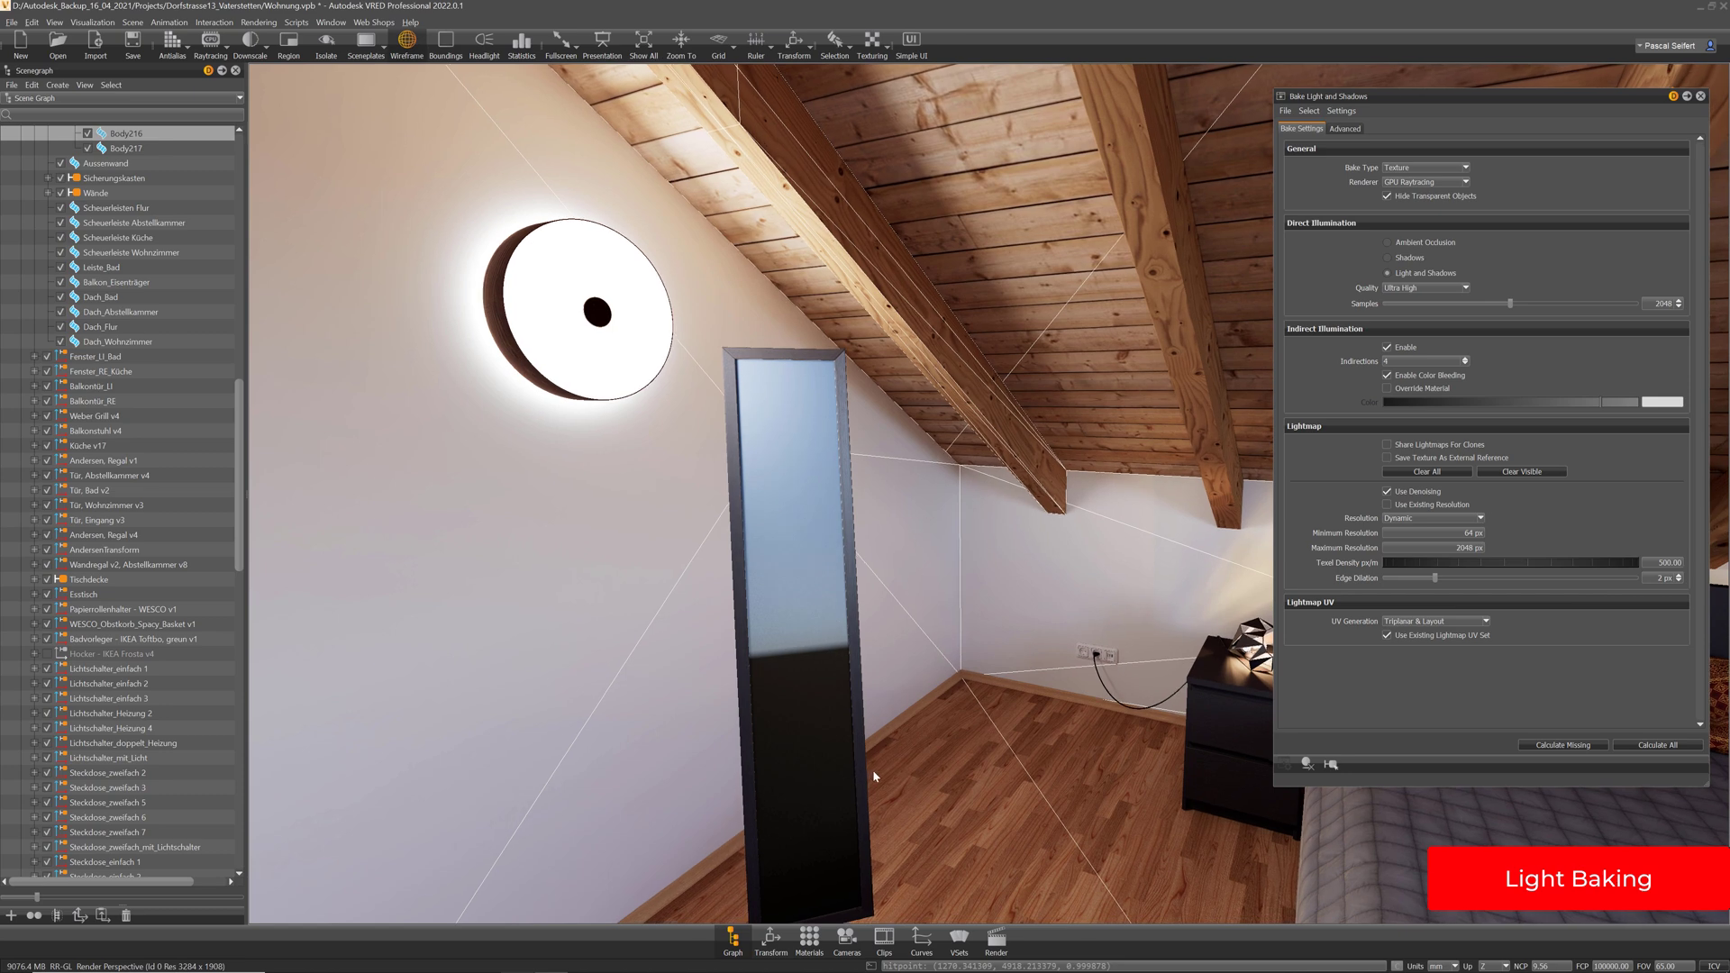
middle_click_drag(873, 776, 985, 595)
left_click(837, 644)
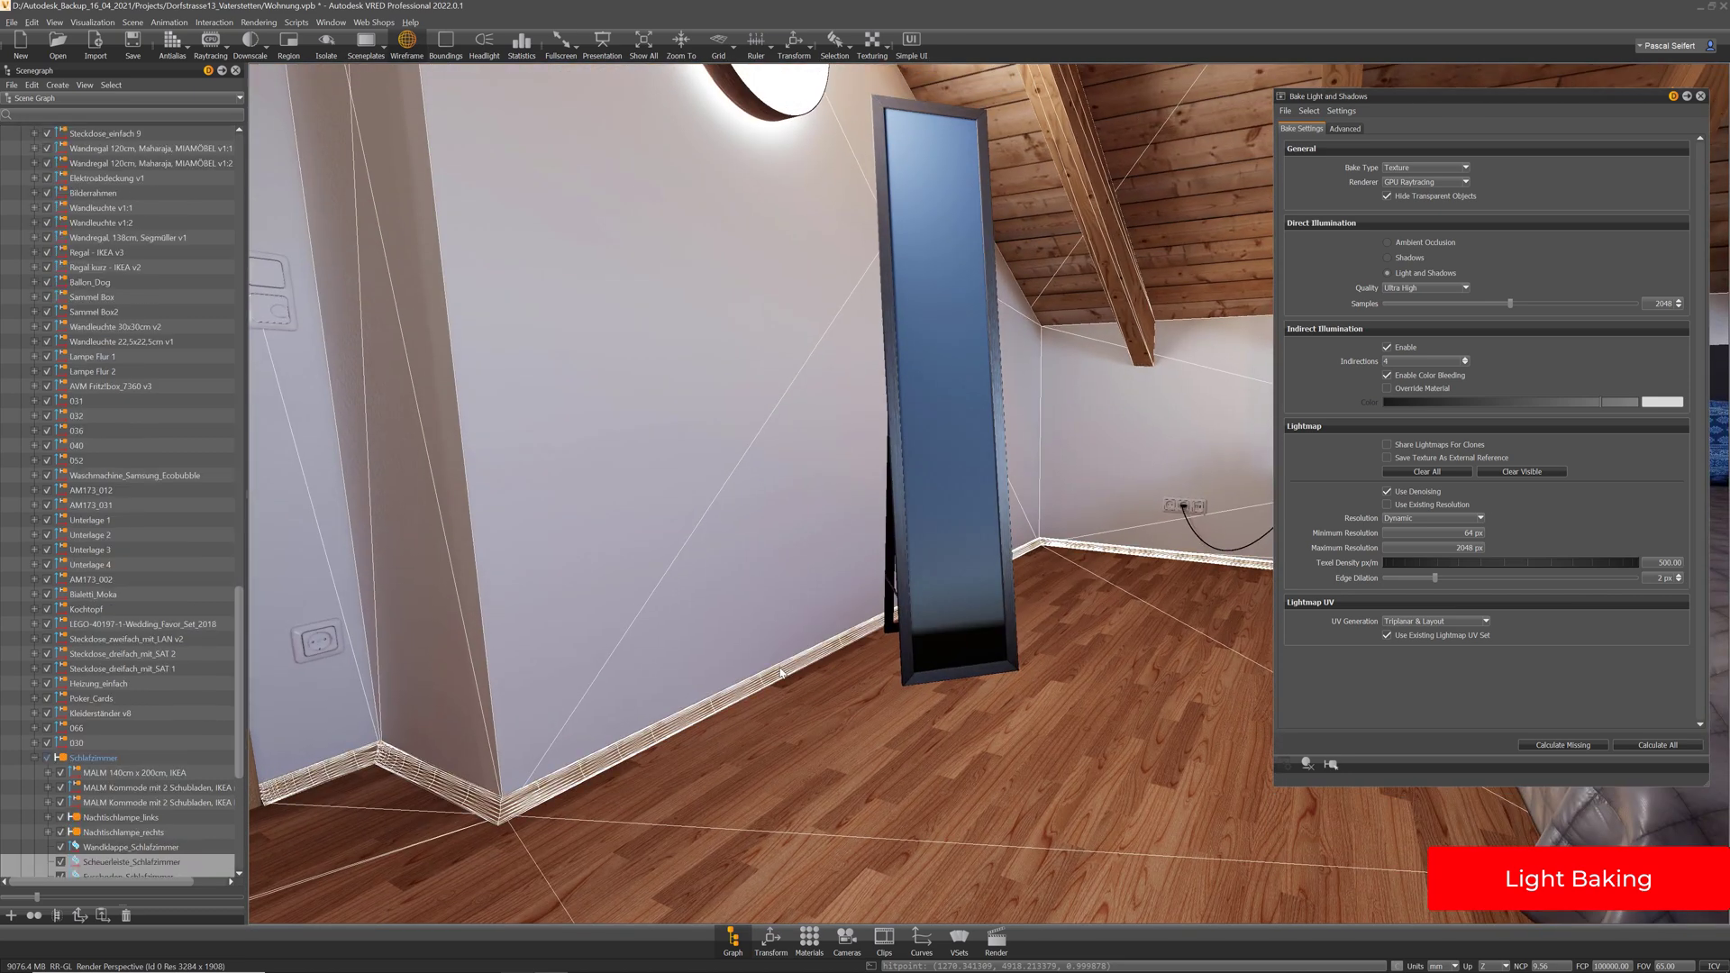
Face the mirror with the hallway doorway visible and move the bake settings aside
left_click_drag(838, 643, 797, 734)
left_click_drag(1071, 649, 773, 595)
middle_click_drag(890, 478, 895, 557)
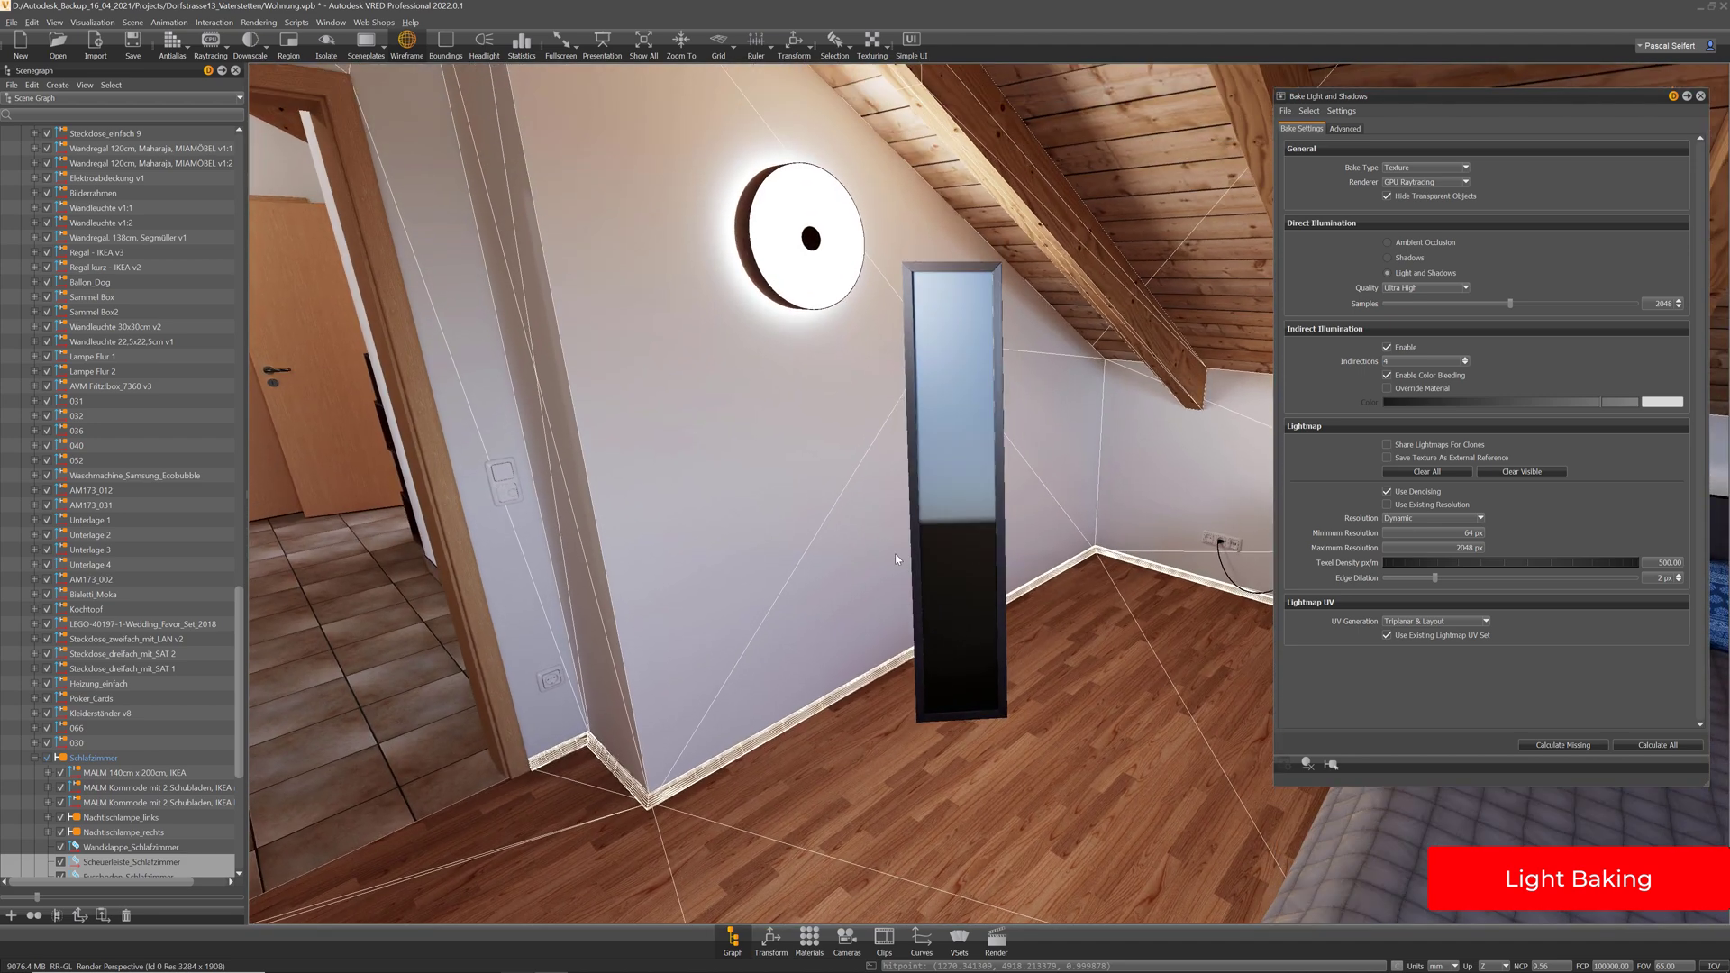
left_click_drag(894, 553, 979, 562)
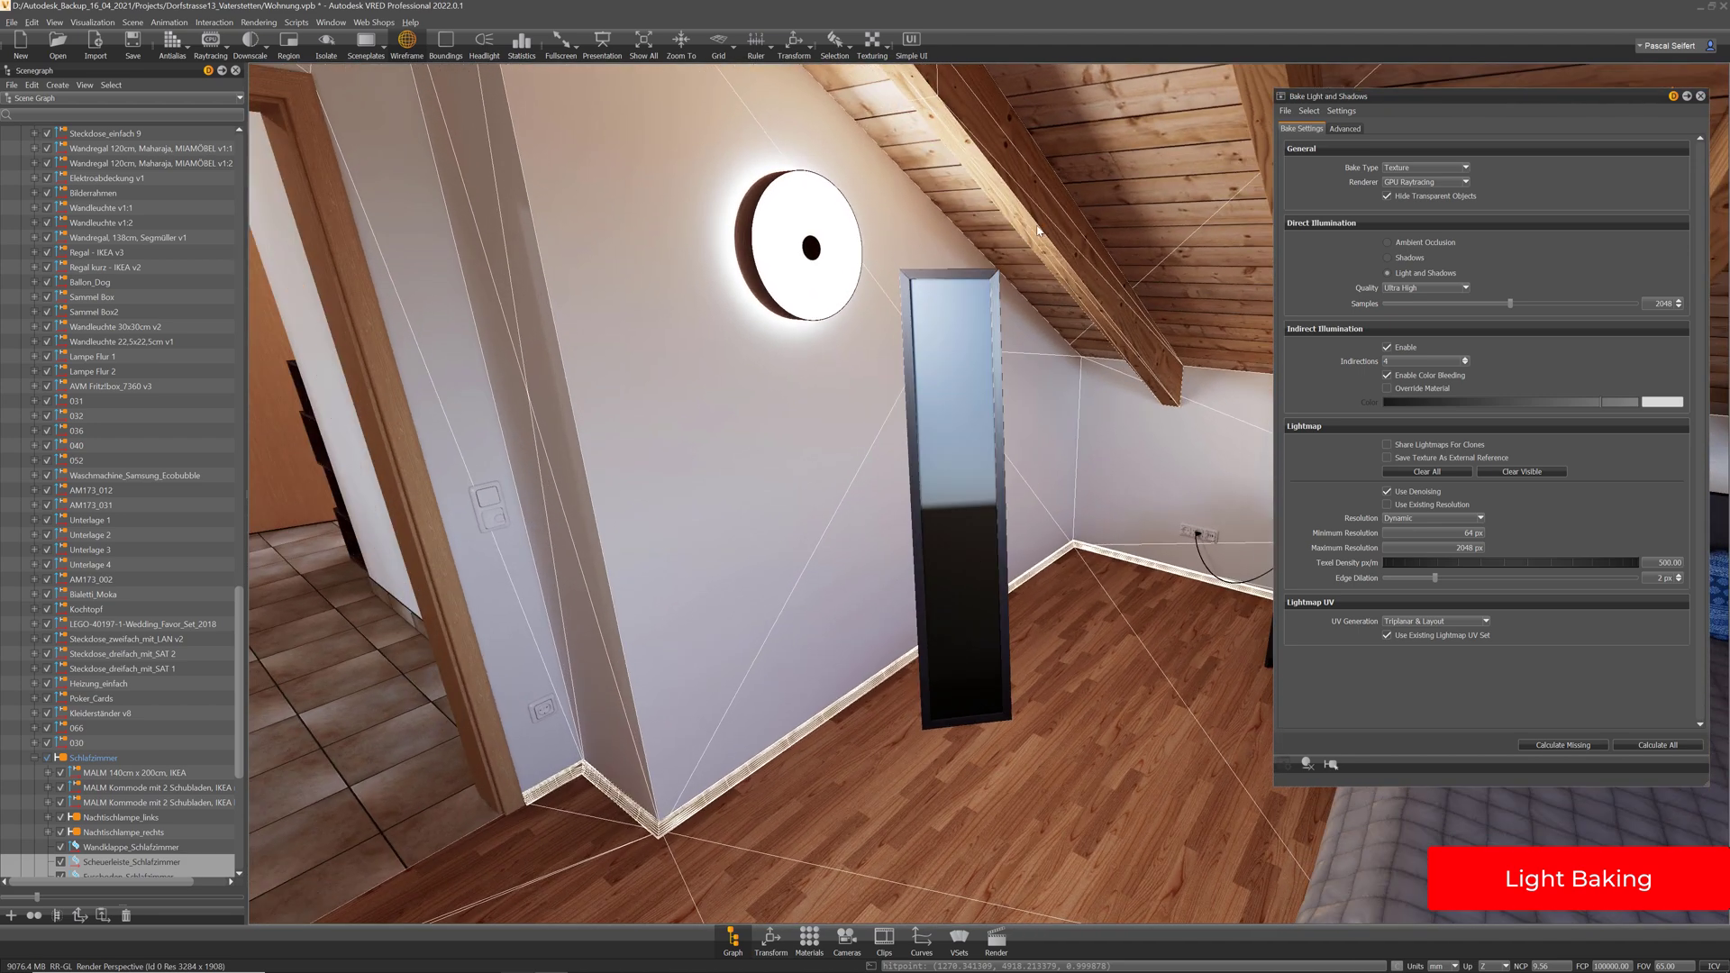
left_click_drag(1047, 275, 759, 453)
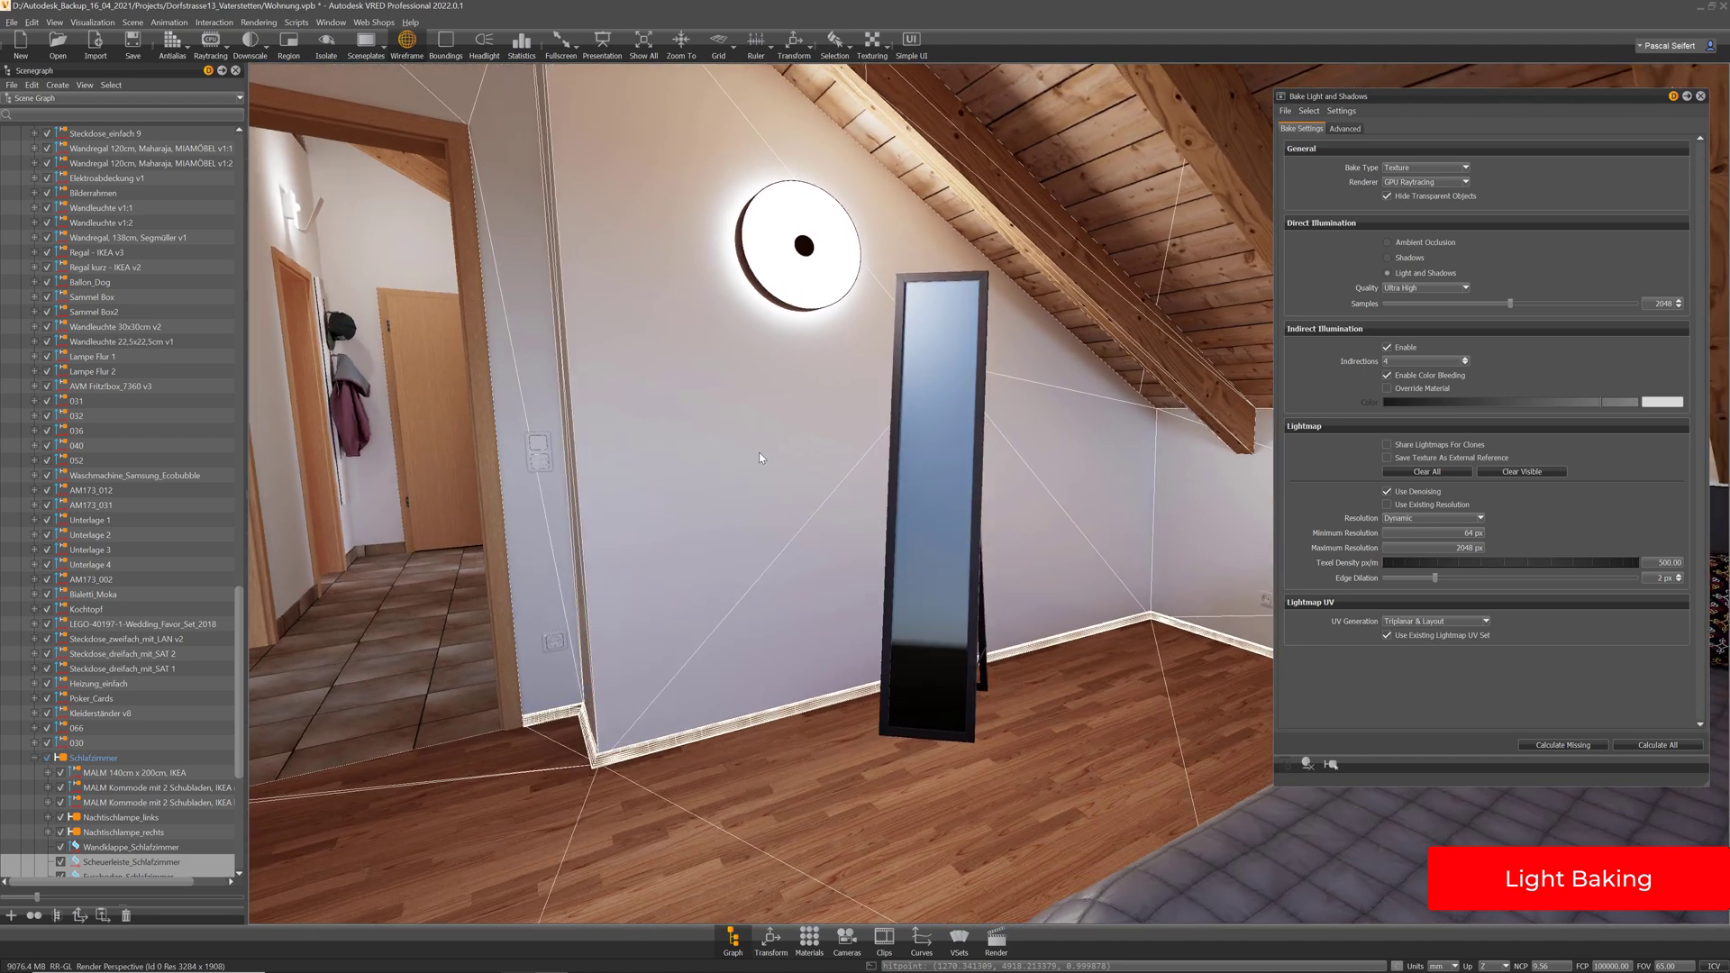
left_click_drag(1432, 96, 1355, 96)
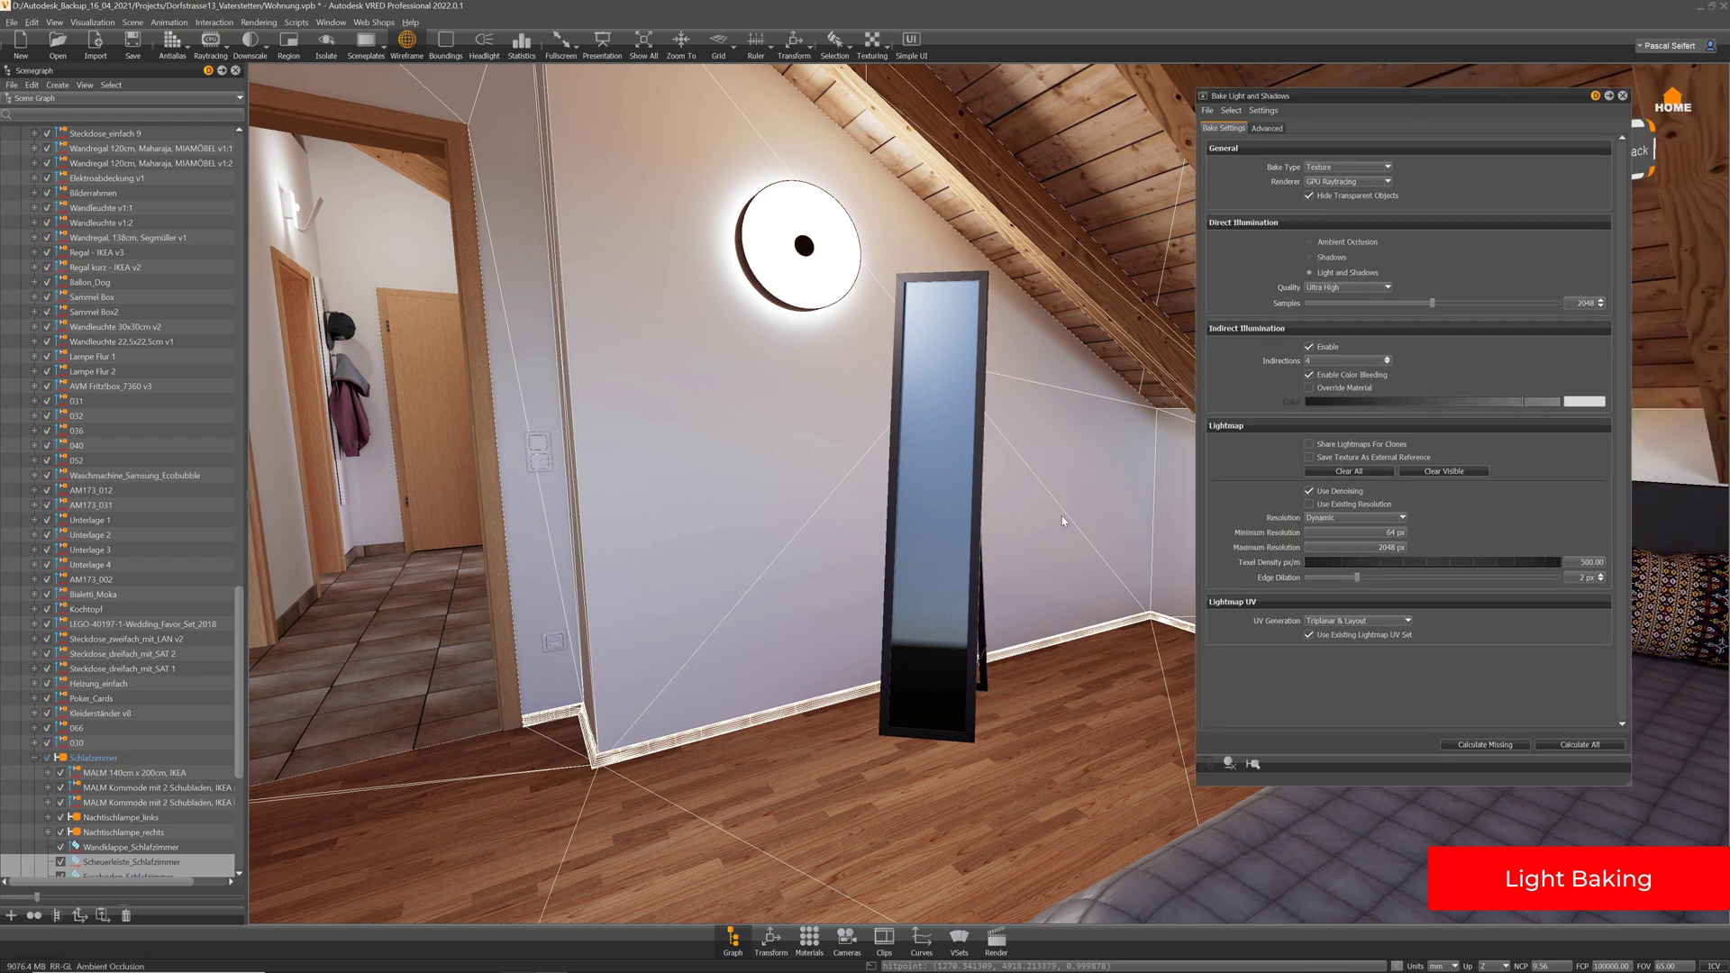
Calculate the light and shadow bake for all geometry, then close the bake settings
left_click(1582, 746)
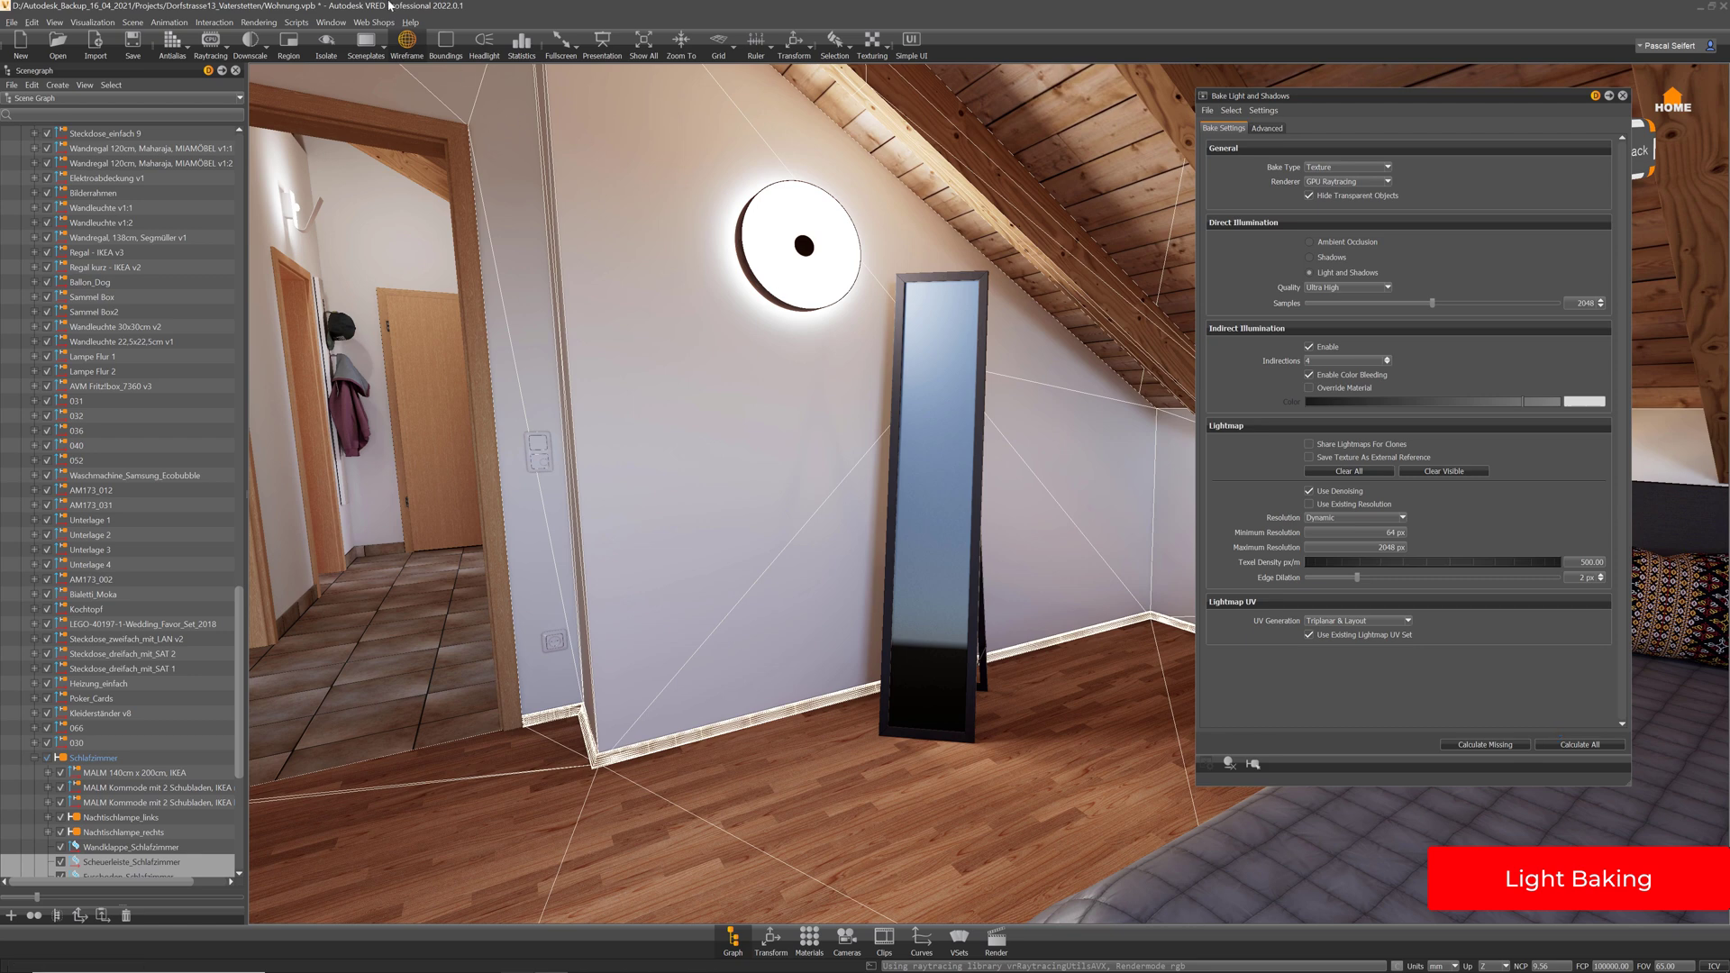
left_click(1623, 96)
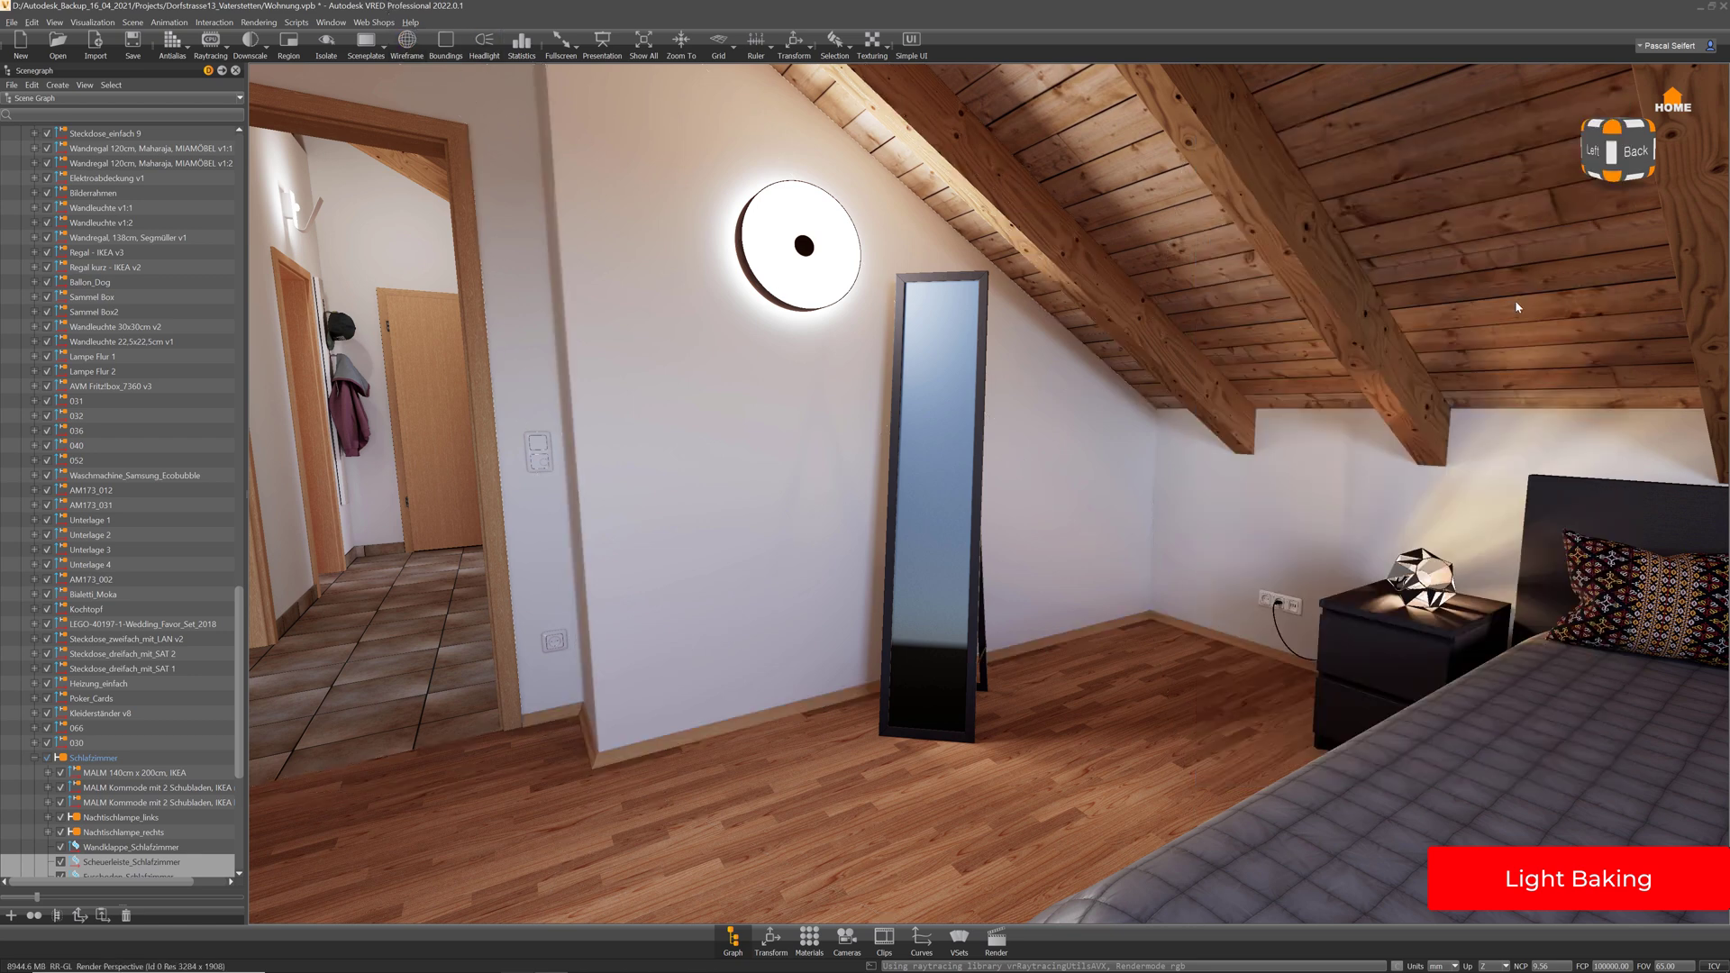
right_click_drag(1098, 532, 1108, 657)
left_click_drag(1108, 657, 955, 631)
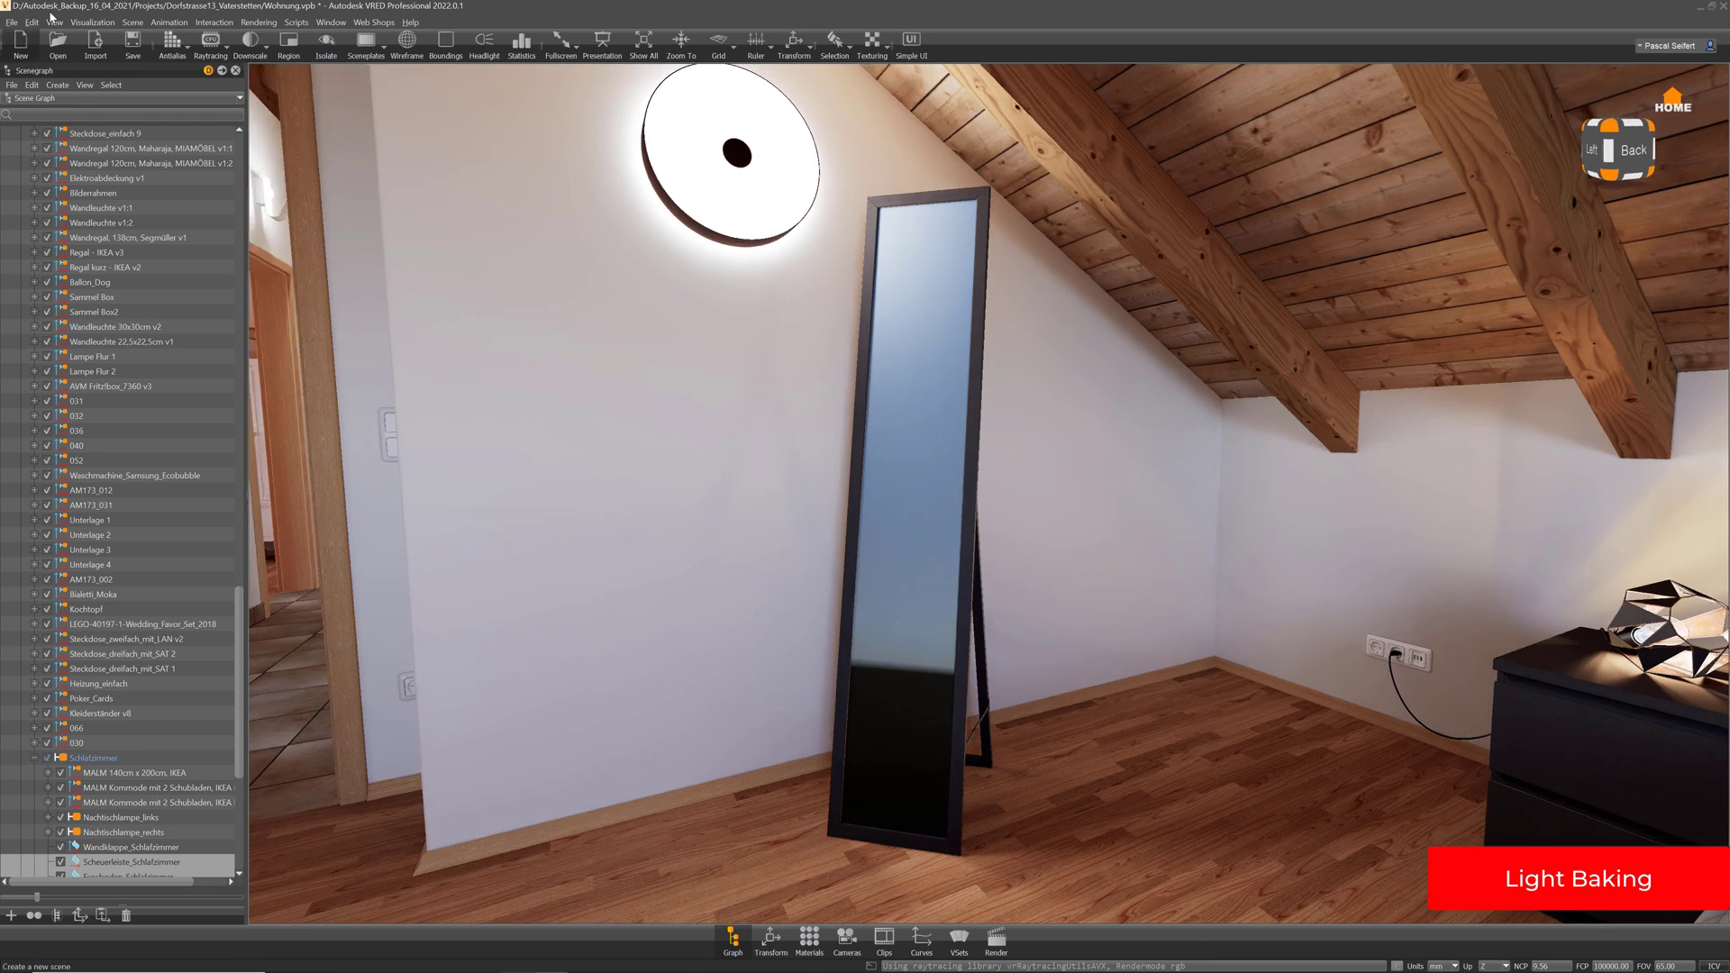
left_click(92, 22)
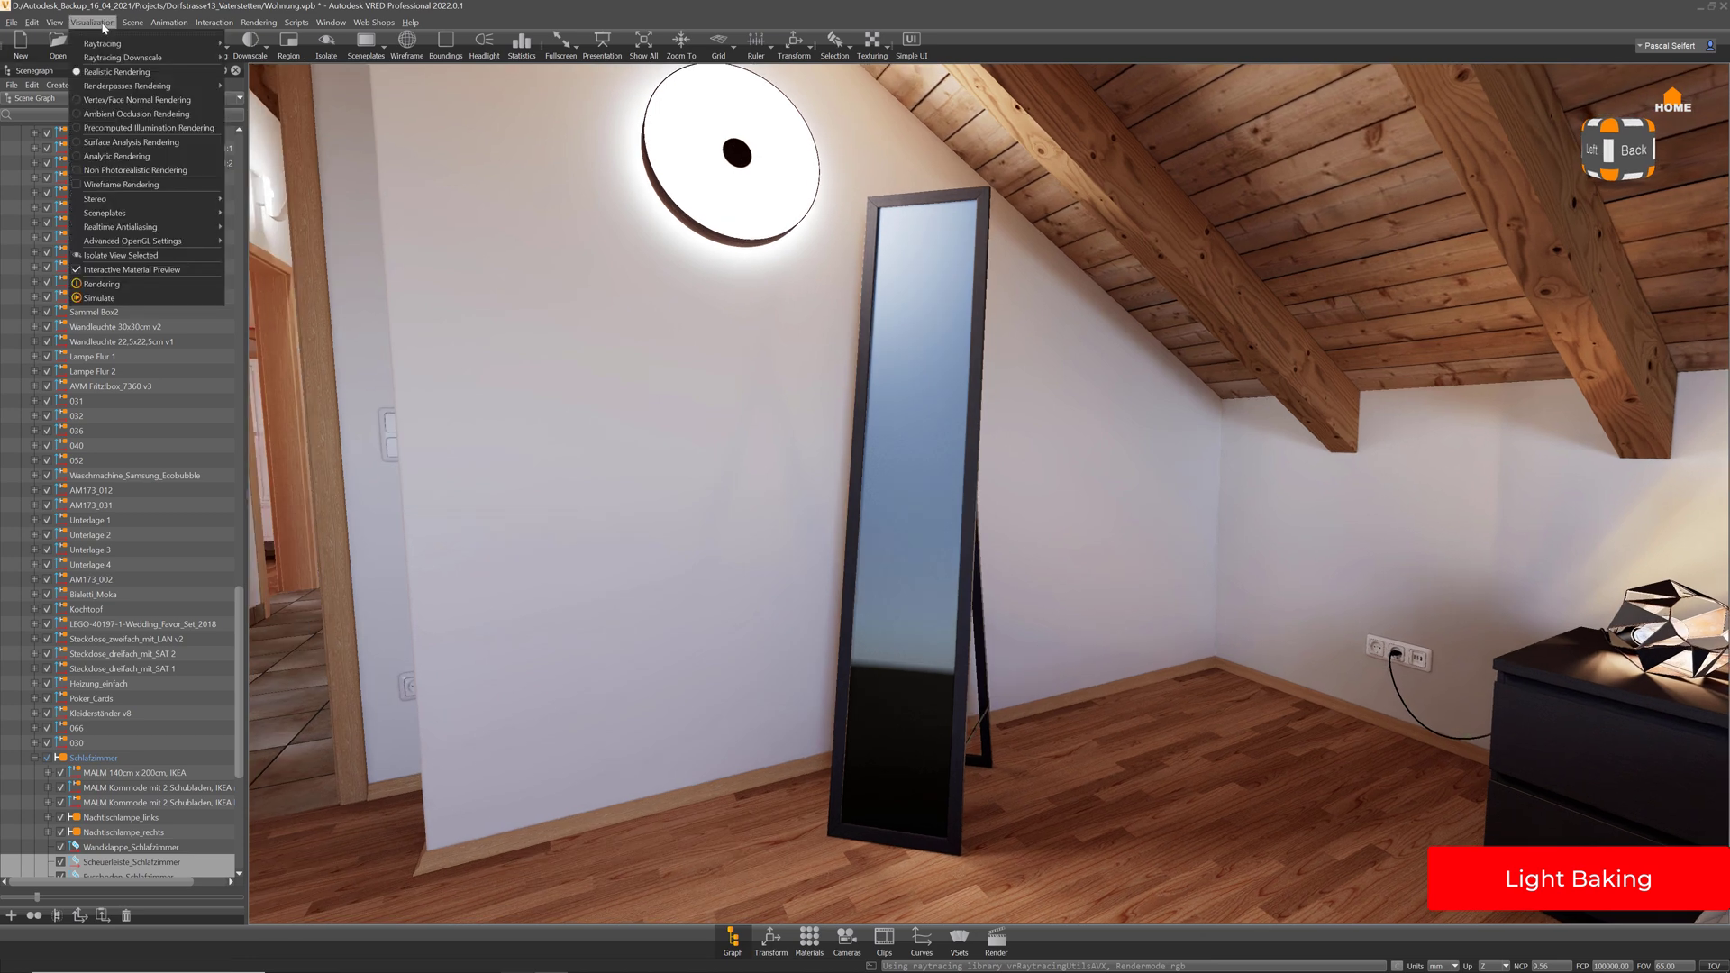
left_click(134, 135)
middle_click_drag(1120, 774, 1119, 689)
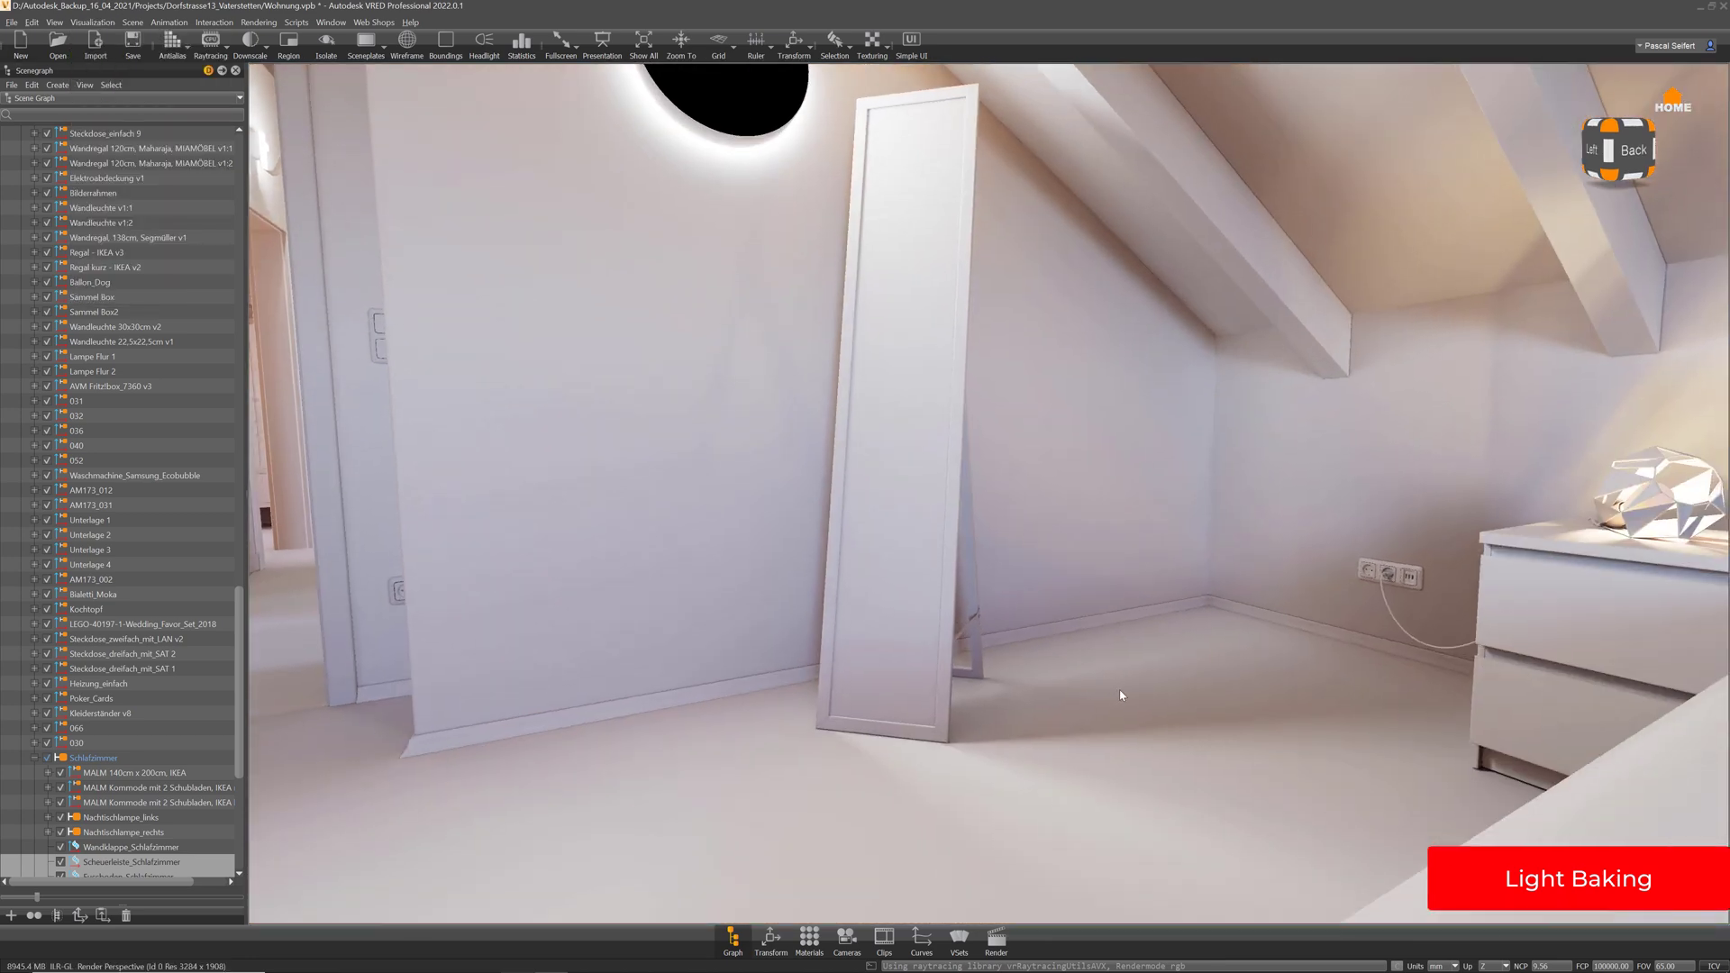
left_click_drag(1119, 689, 801, 106)
left_click_drag(935, 637, 1035, 538)
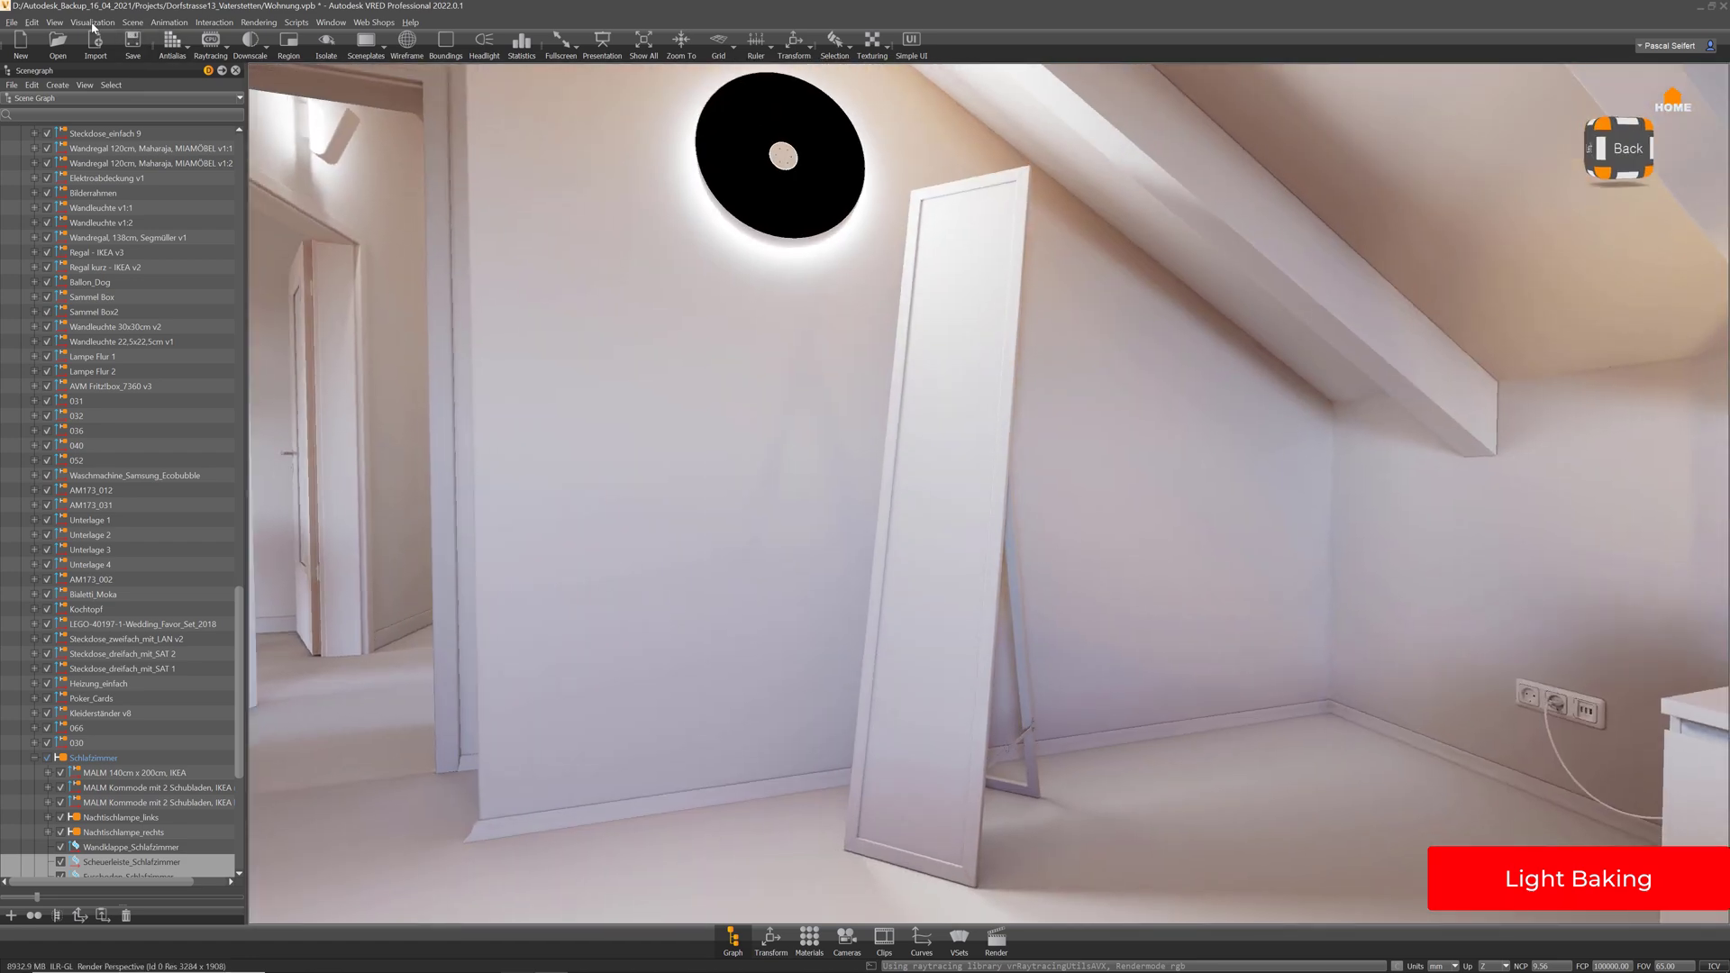
left_click(94, 23)
left_click(121, 72)
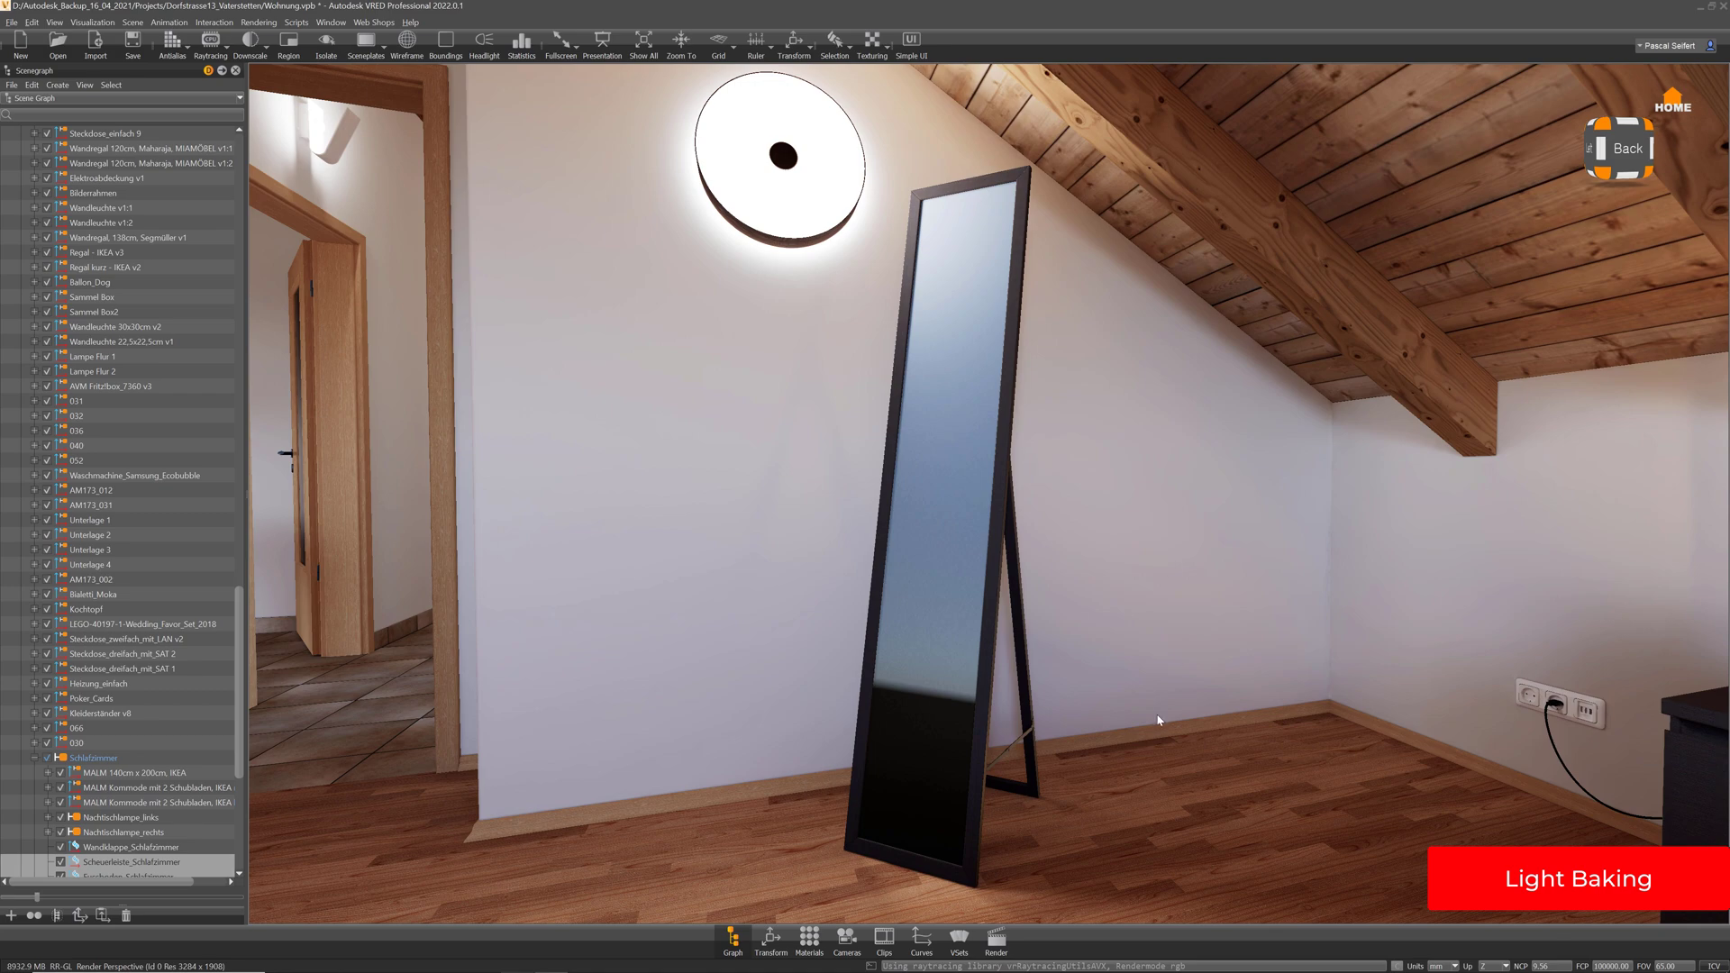
Reframe the view around the mirror and save the scene as Wohnung.vpb
right_click_drag(1158, 719, 1070, 583)
left_click_drag(1070, 583, 1137, 633)
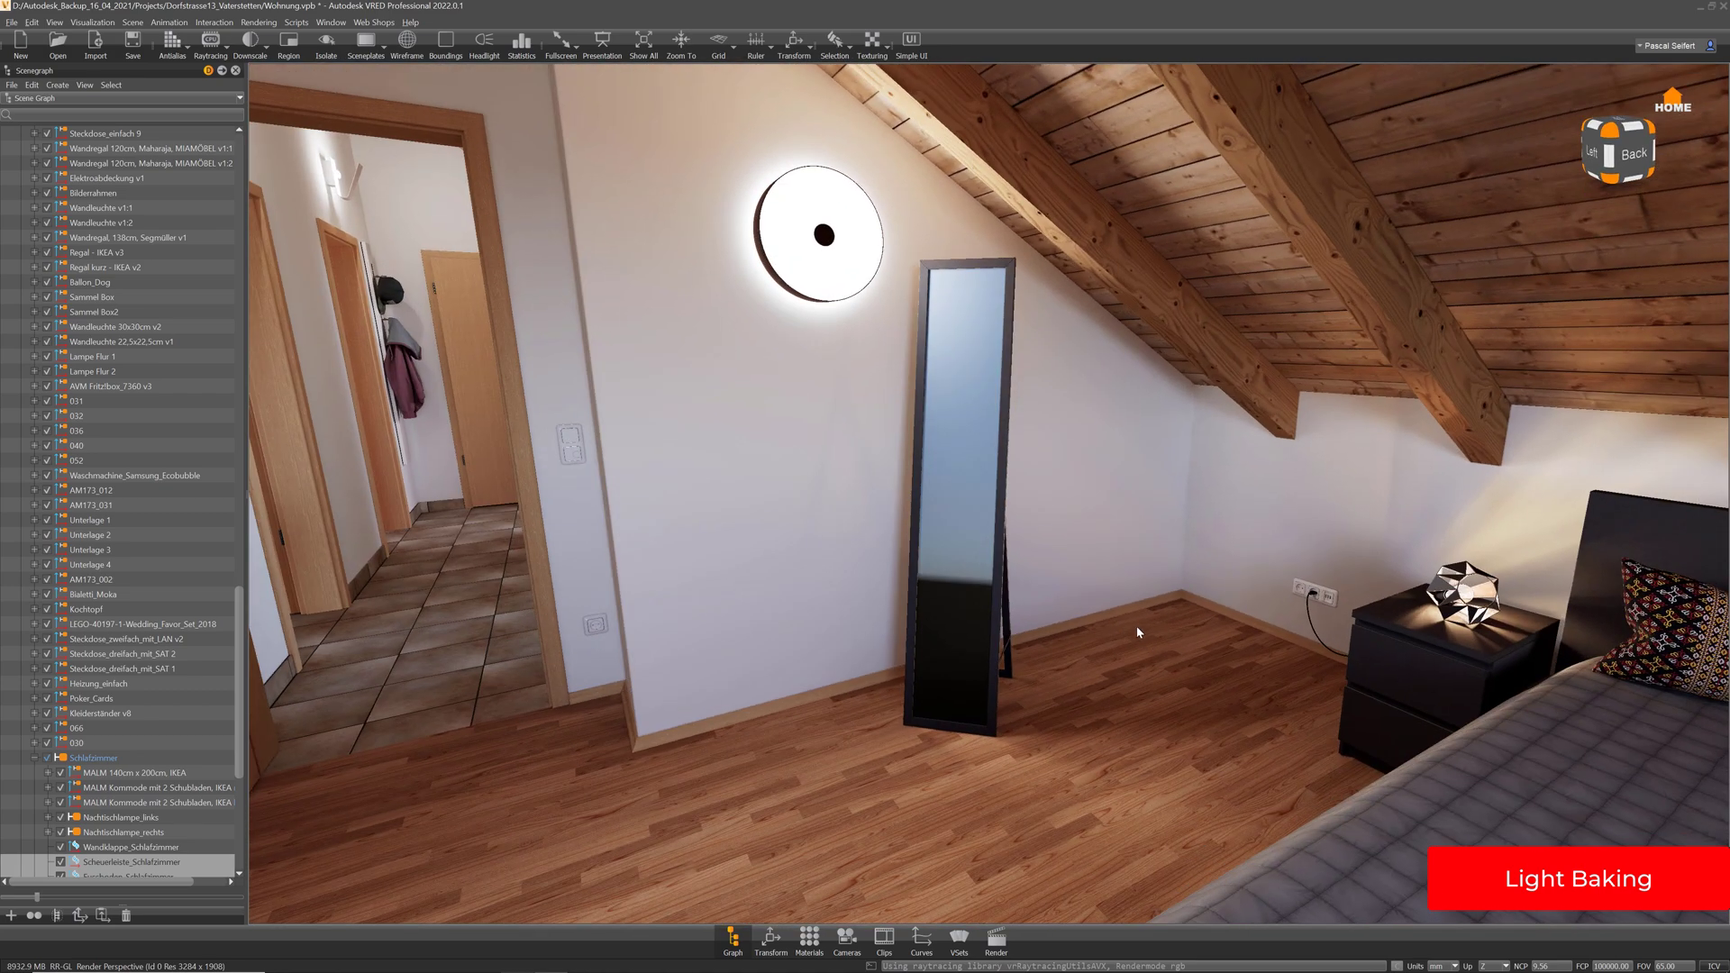
right_click_drag(1094, 460, 1140, 662)
left_click_drag(1066, 576, 1117, 603)
middle_click_drag(1117, 603, 958, 457)
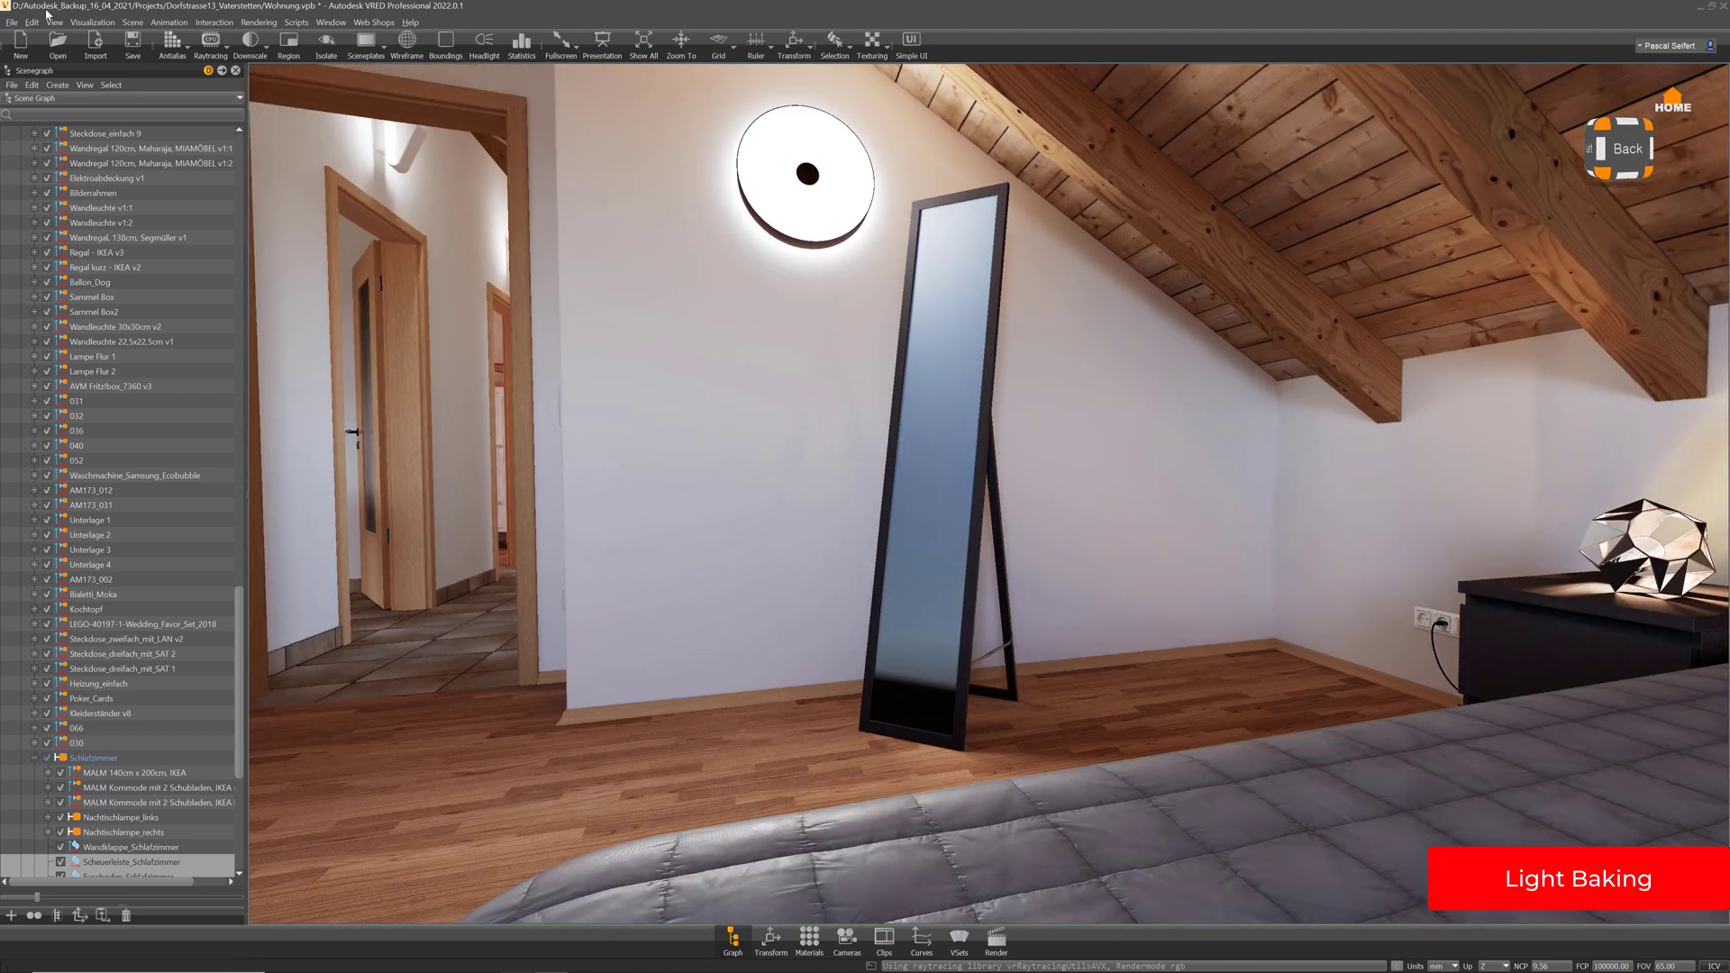
left_click(12, 21)
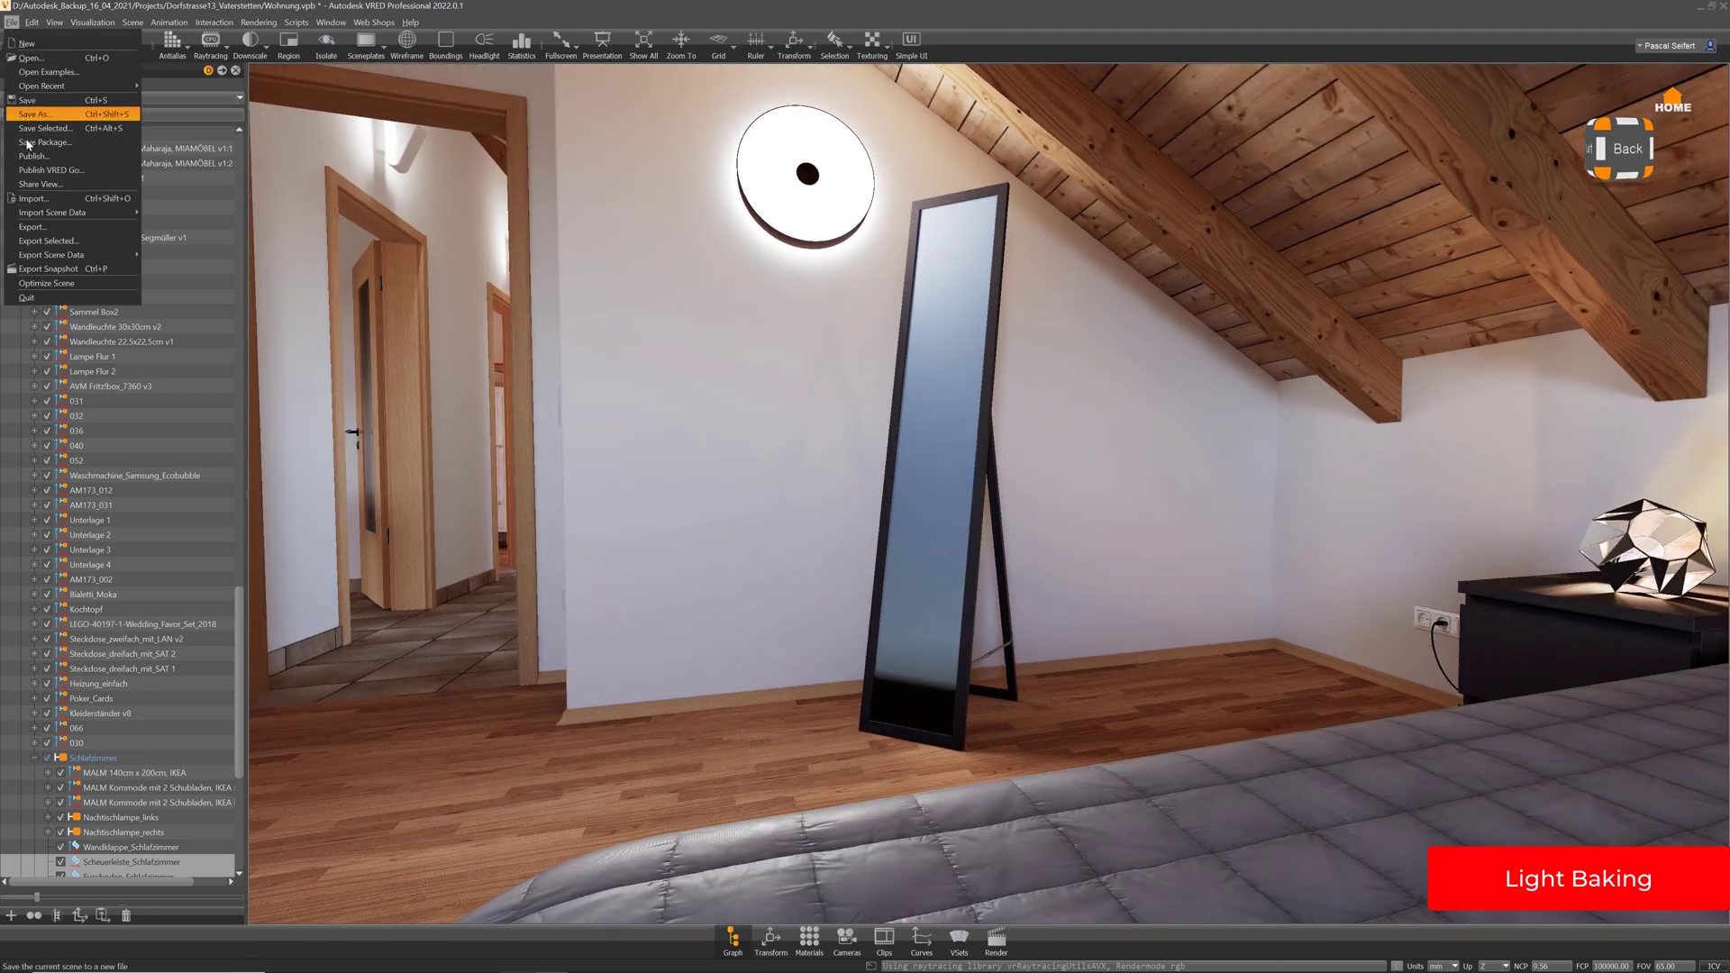
left_click(40, 104)
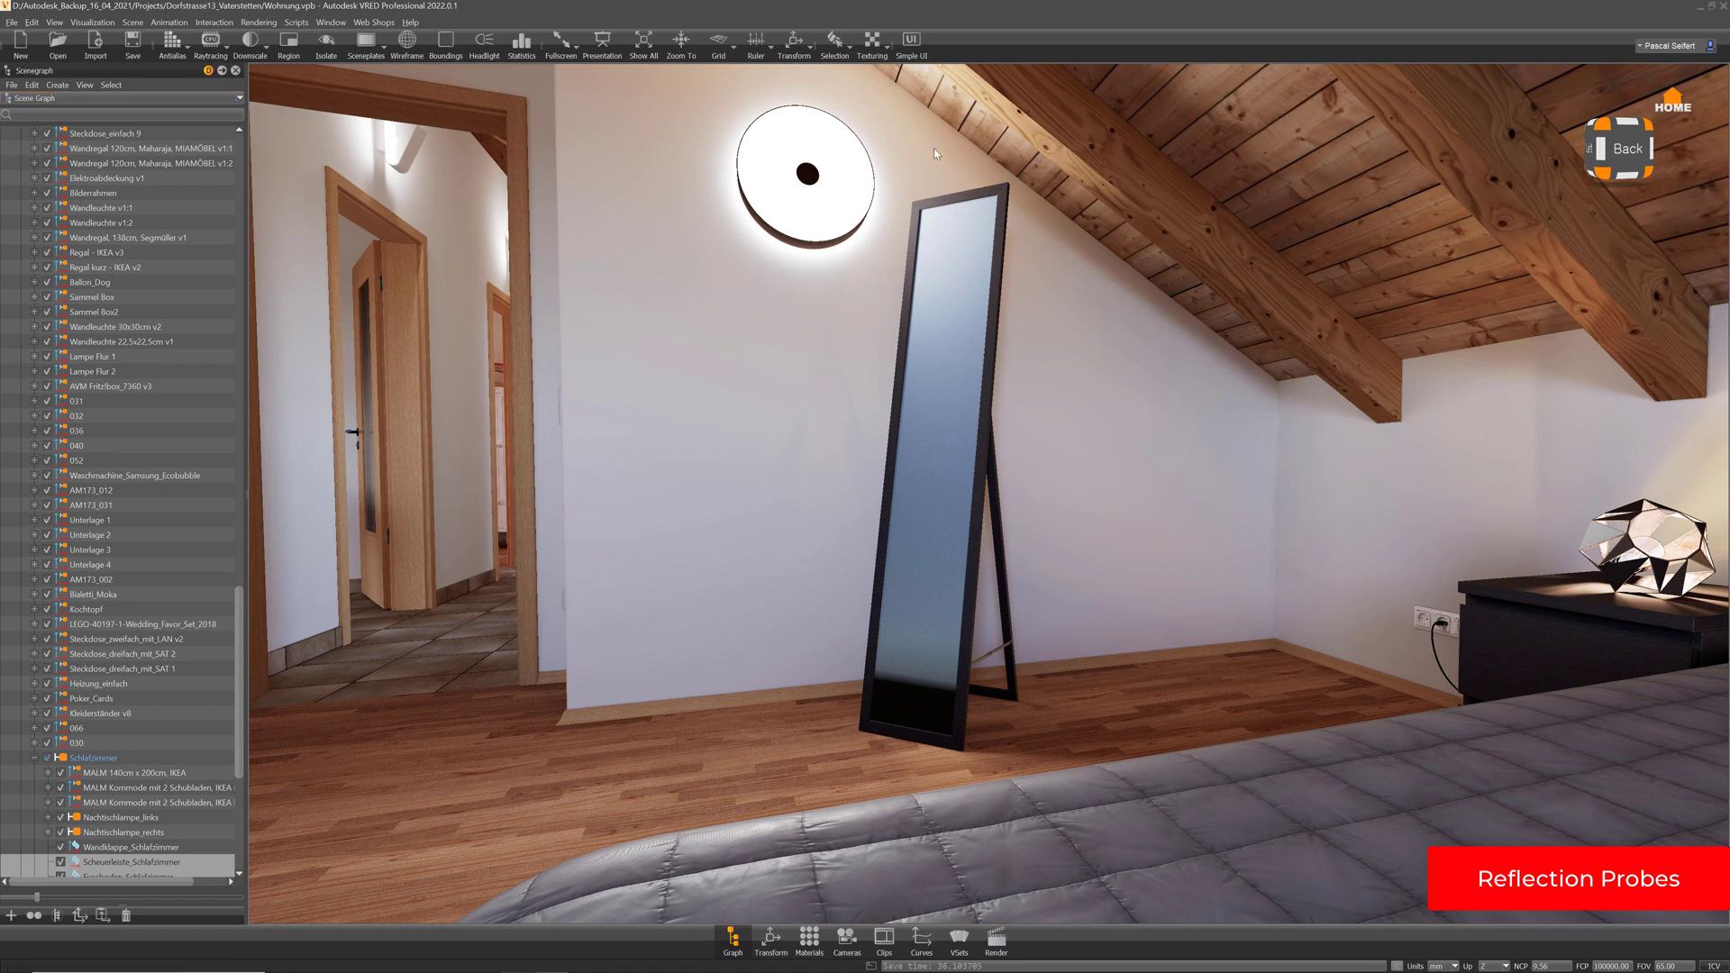
Dock the Material Editor at the right of the bedroom view and adjust the panel widths
right_click_drag(1164, 592, 1087, 444)
left_click_drag(1087, 444, 836, 493)
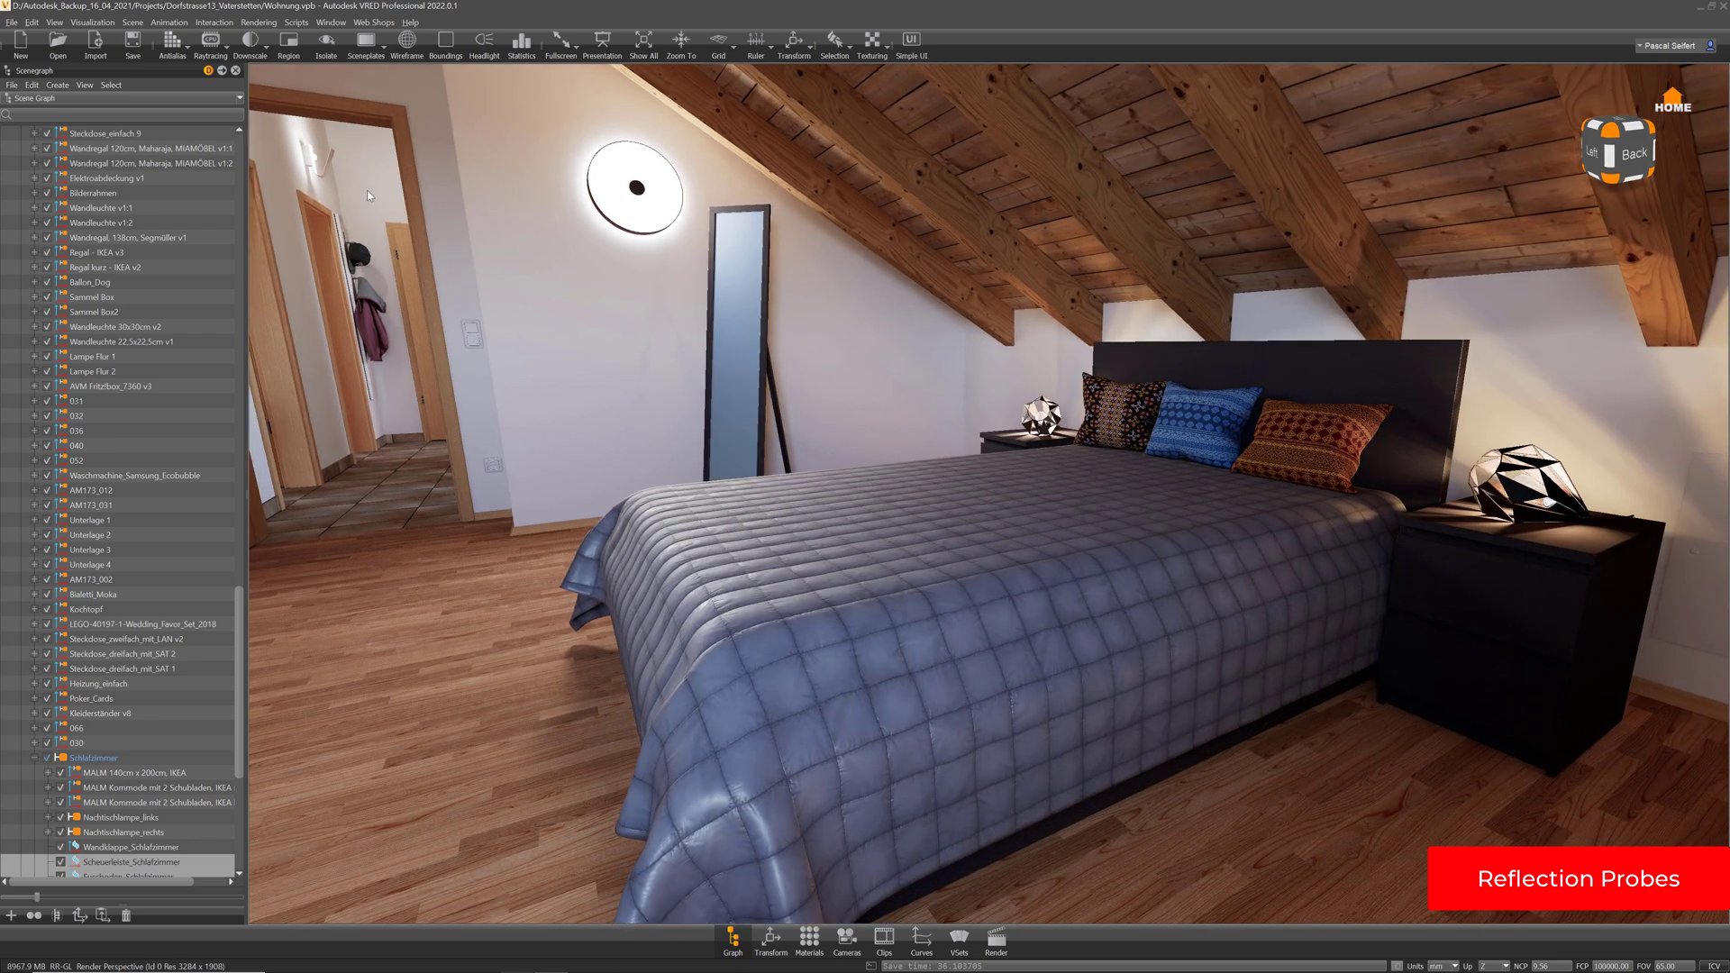
left_click(808, 948)
left_click_drag(697, 139, 1464, 357)
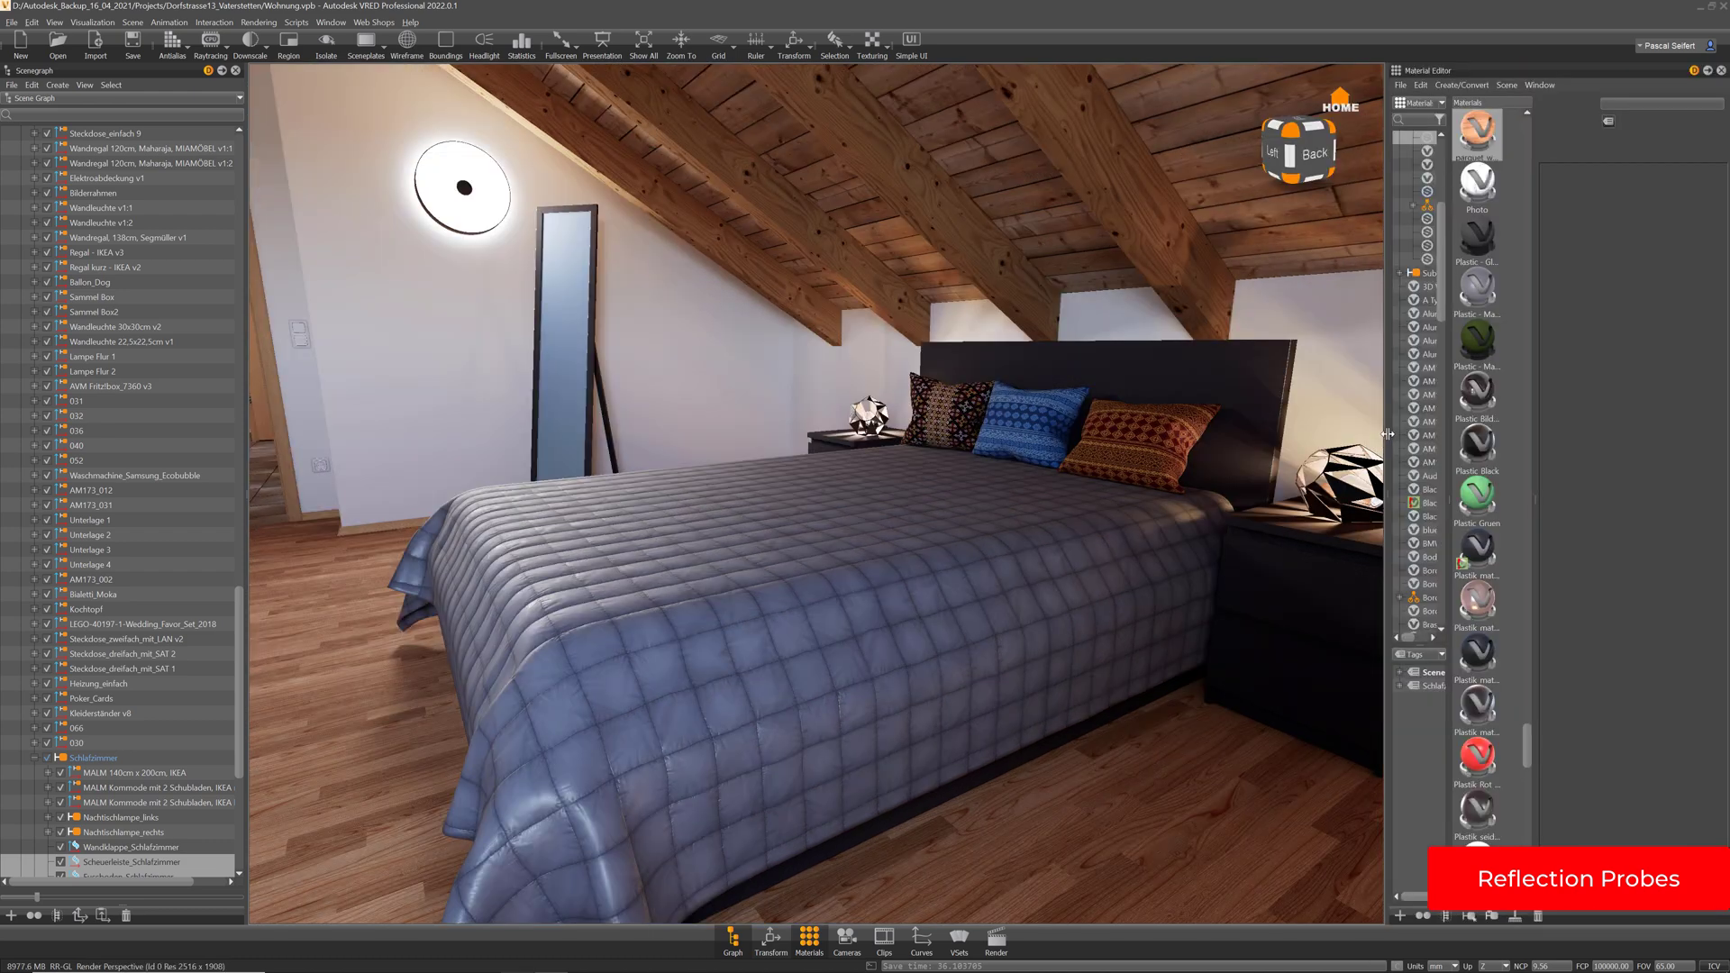
left_click_drag(1387, 433, 1187, 430)
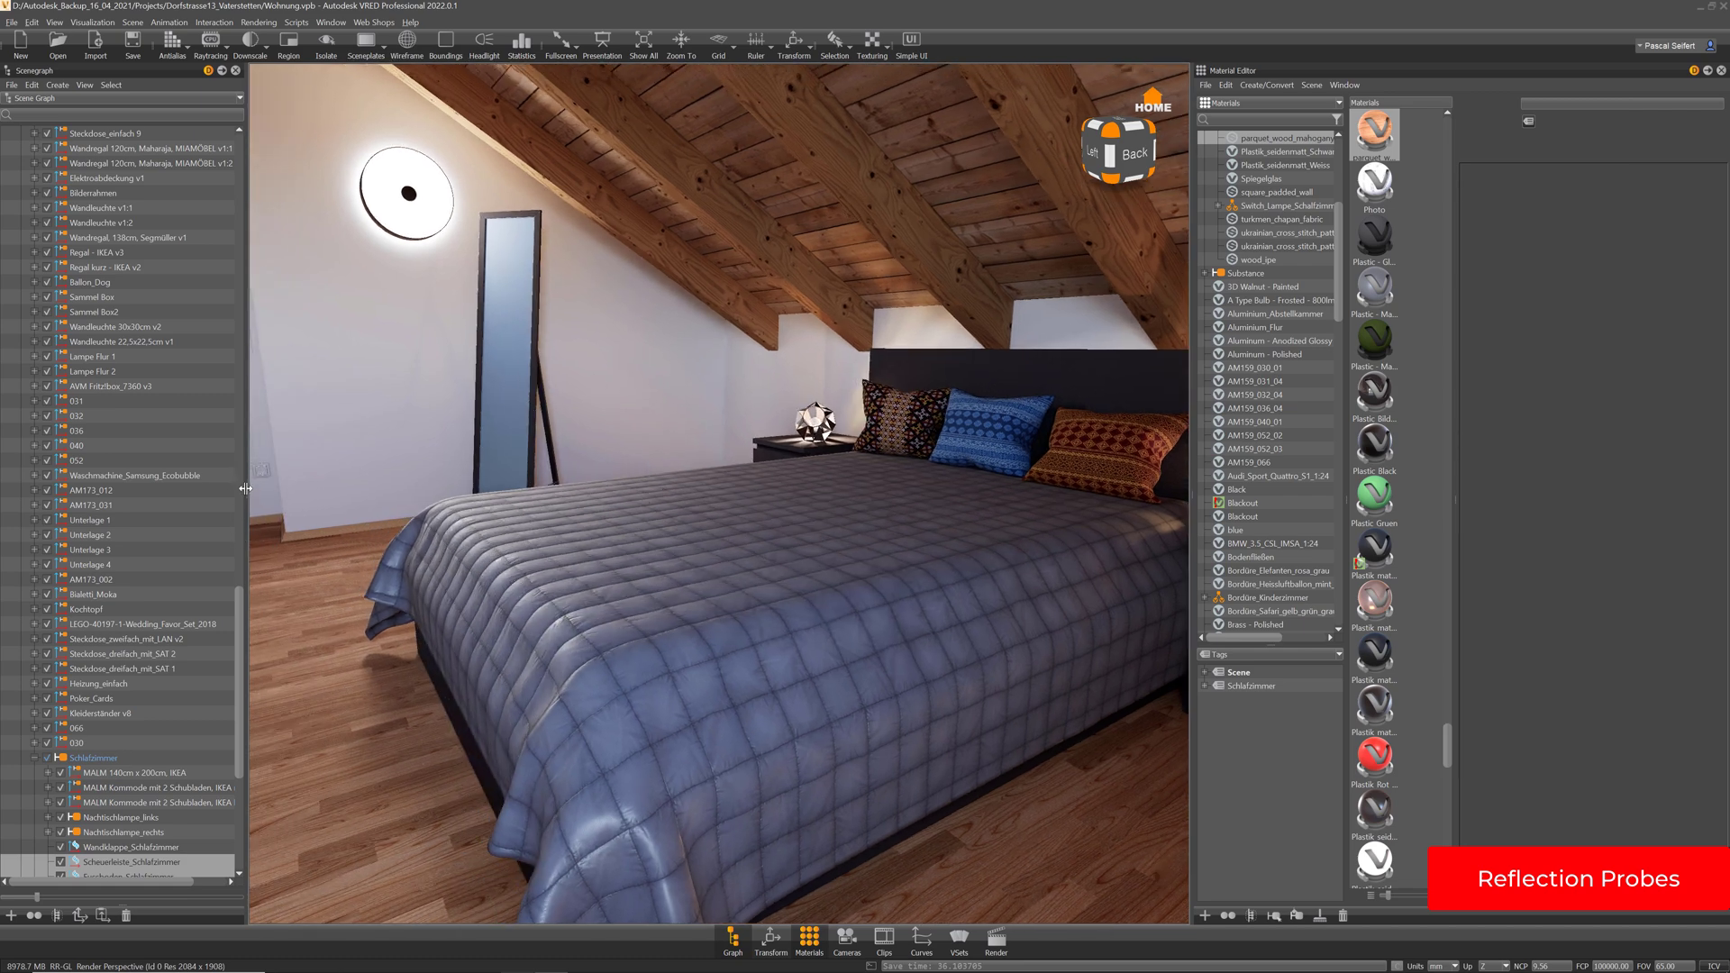
left_click_drag(247, 491, 212, 491)
left_click(91, 21)
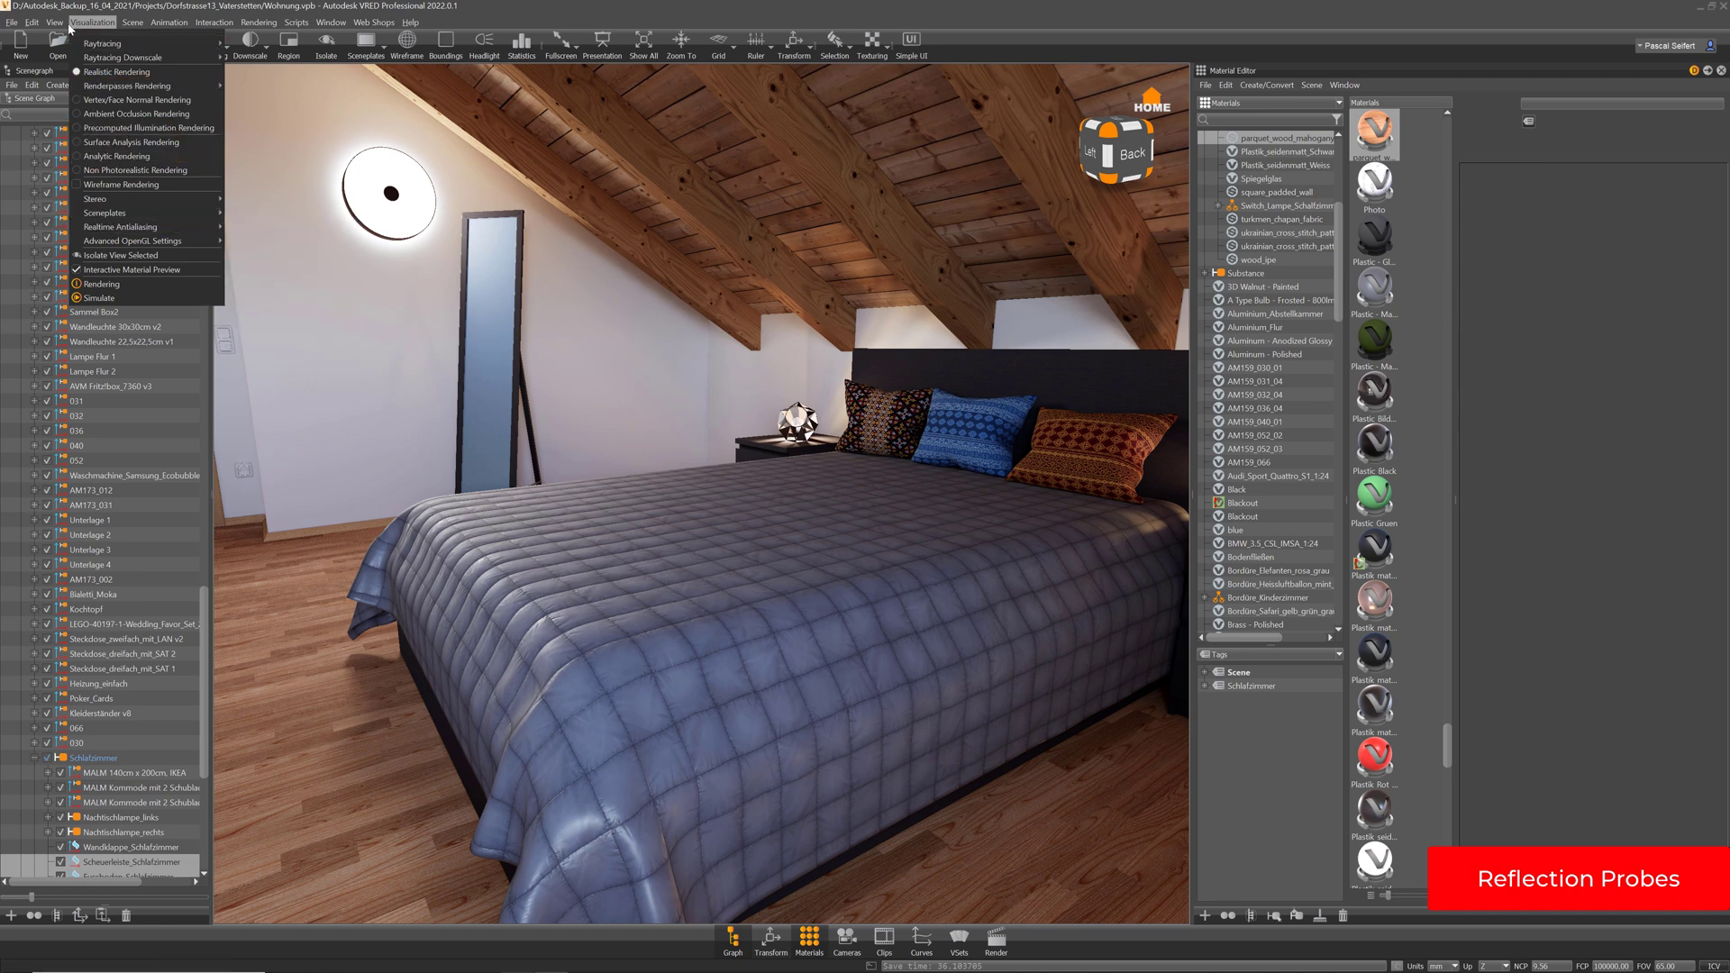
Enable Show Cameras and collapse the Schlafzimmer material group
mouse_move(55, 21)
left_click(97, 132)
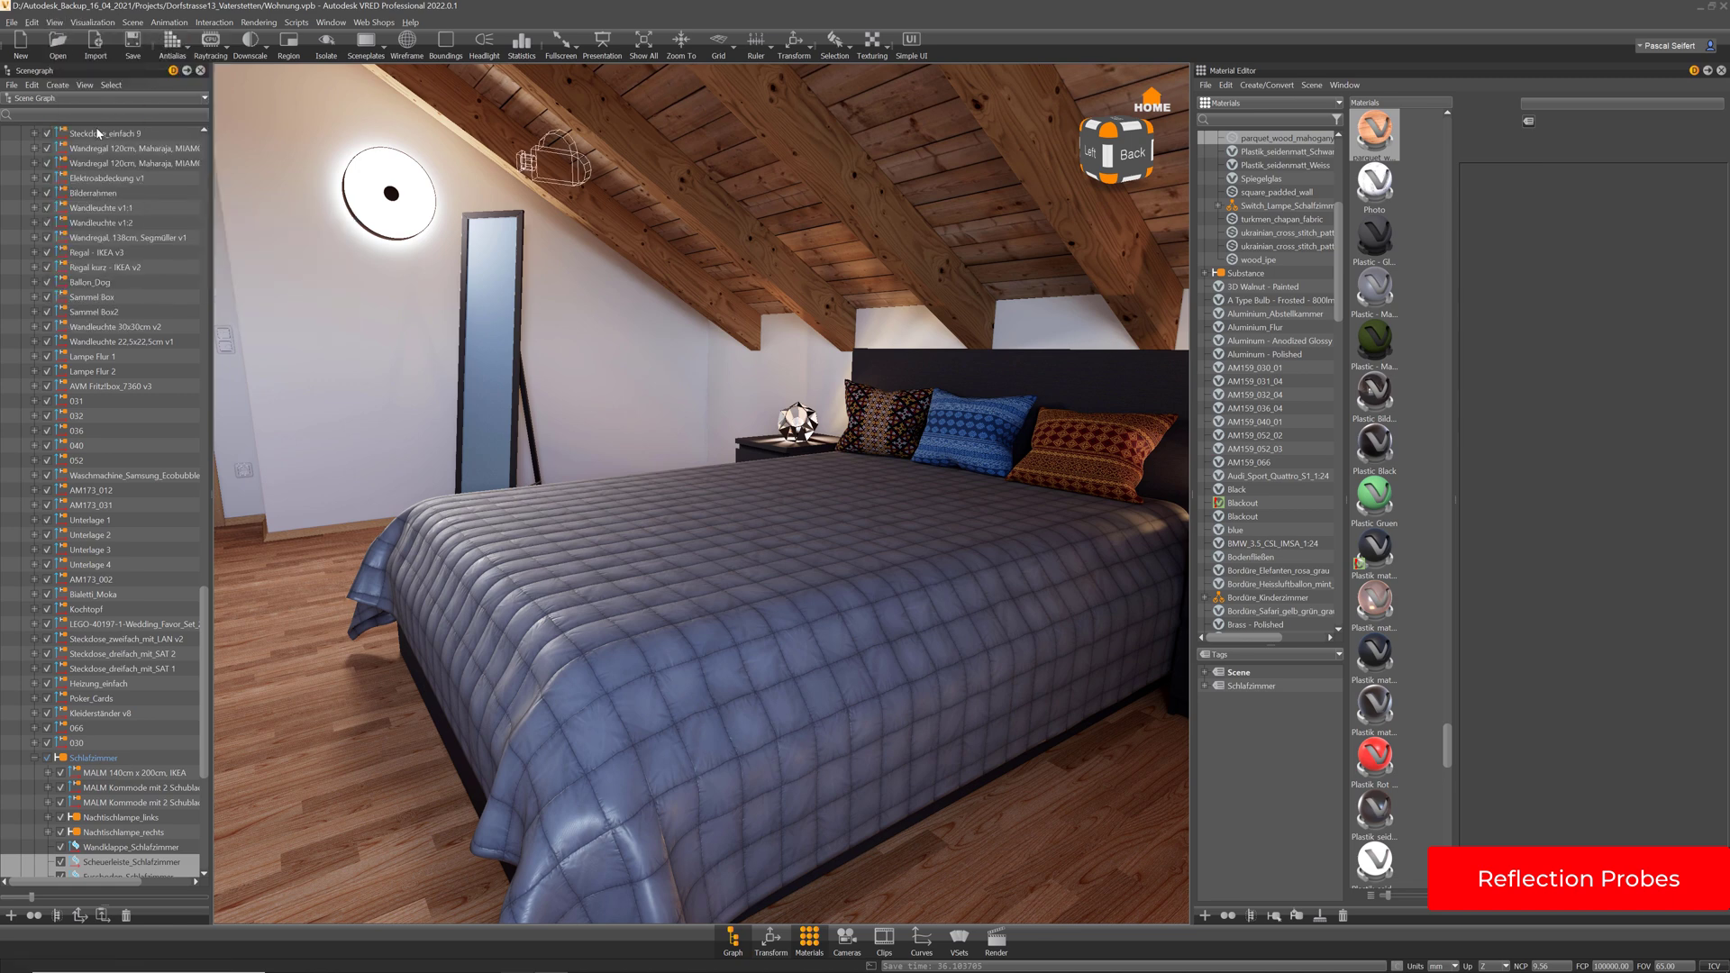
left_click_drag(651, 307, 707, 367)
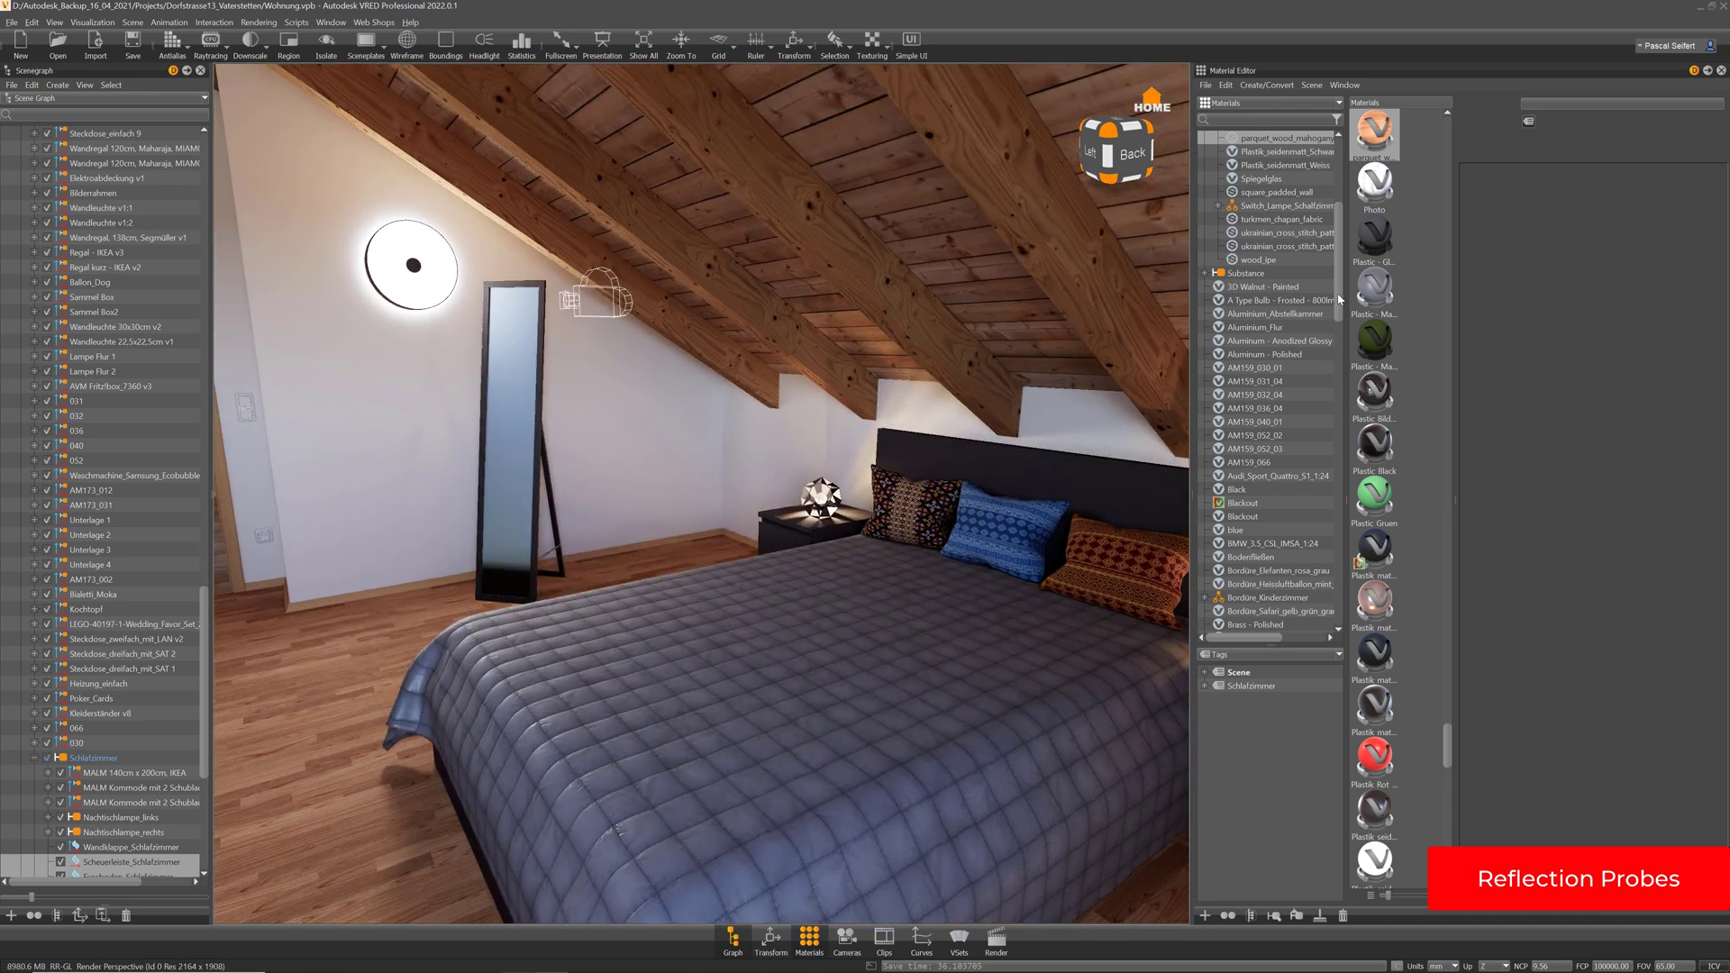
left_click_drag(1340, 300, 1340, 378)
left_click(1205, 300)
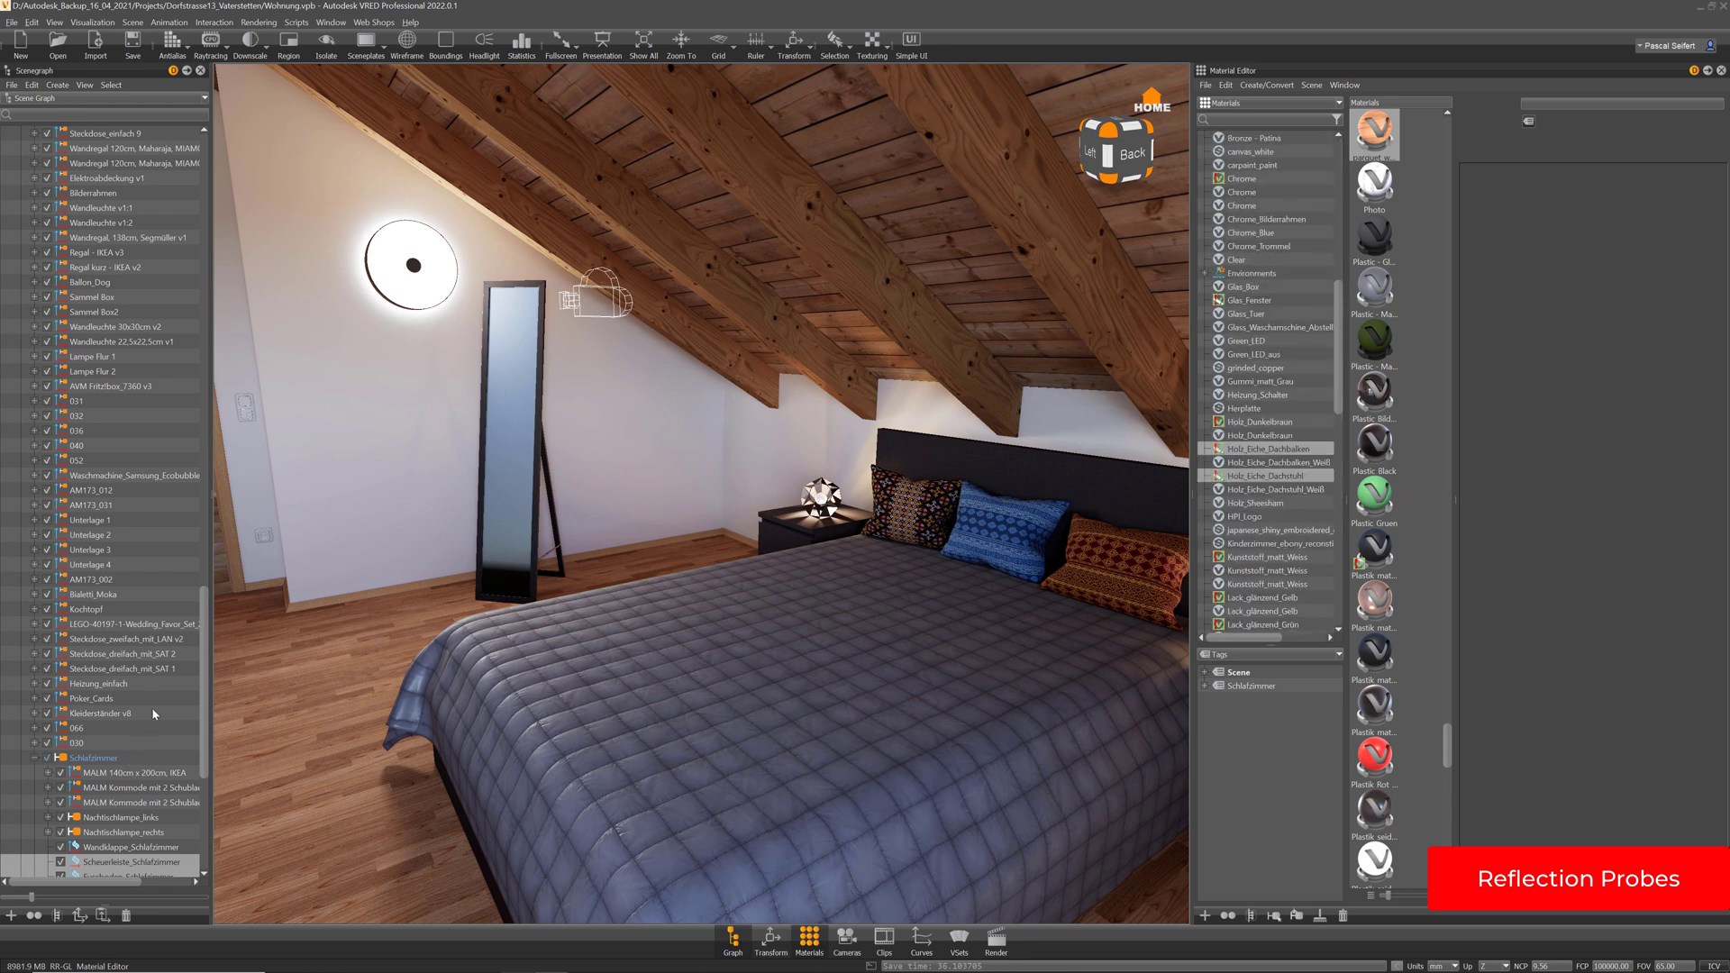
scroll(153, 714, "down", 8)
Open the Camera Editor for Refl_Schlafzimmer and confirm its Spherical Map projection
left_click(129, 863)
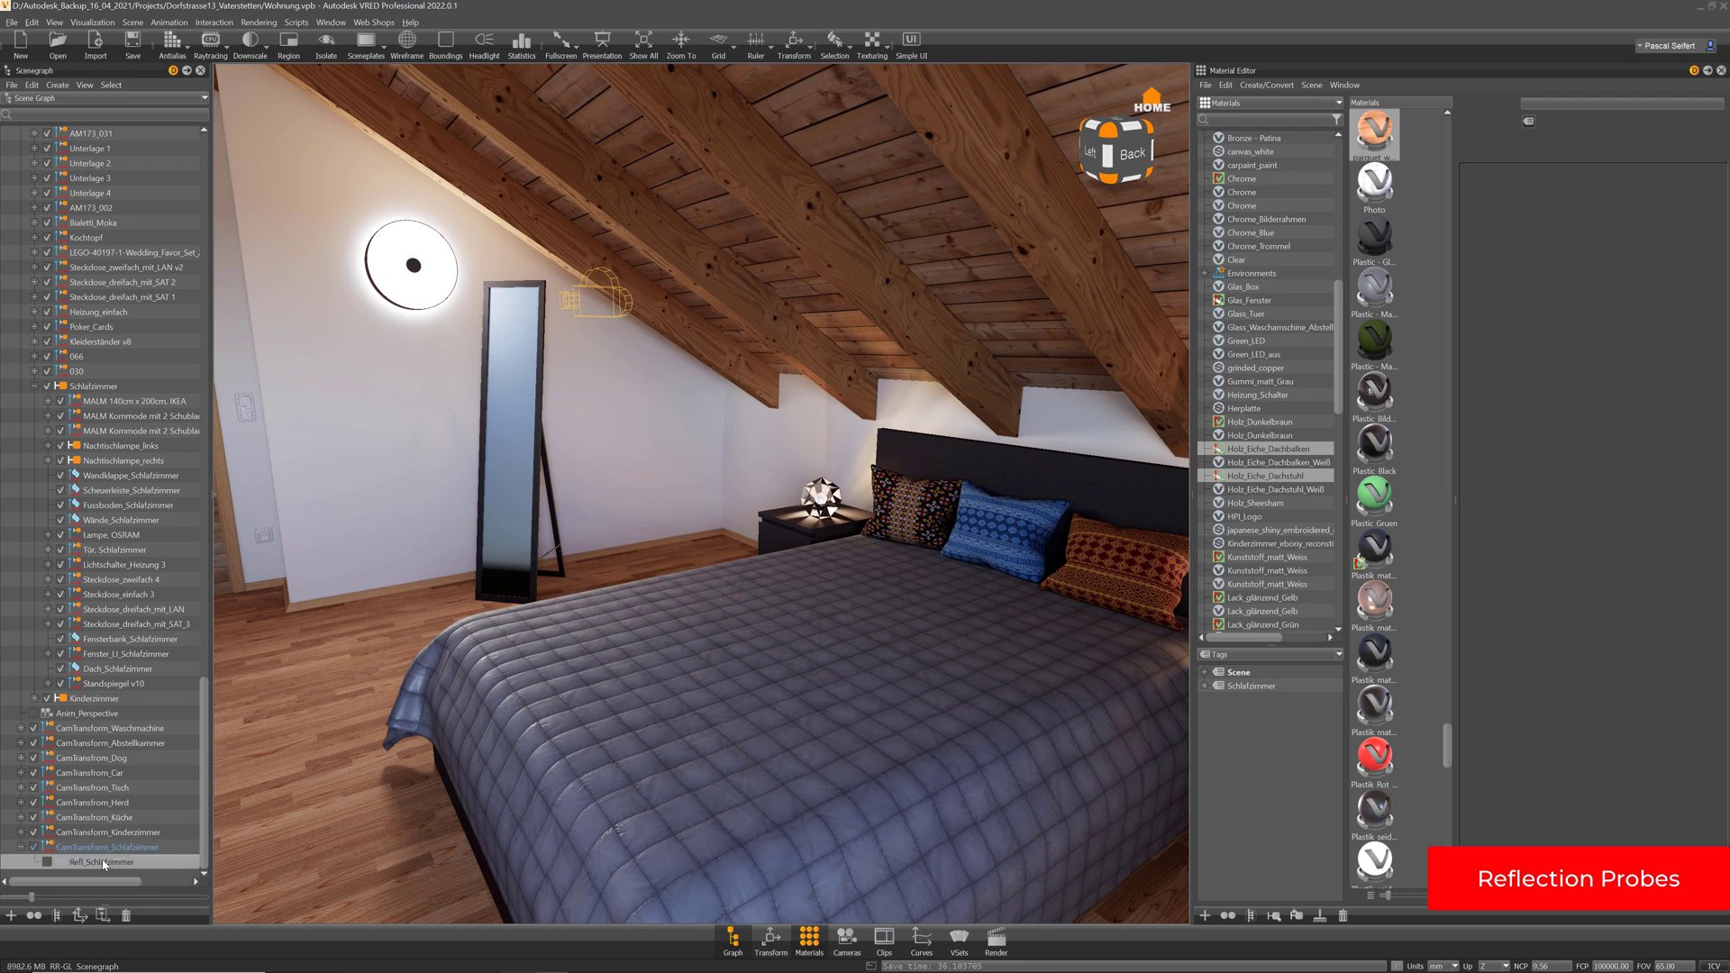
left_click(847, 939)
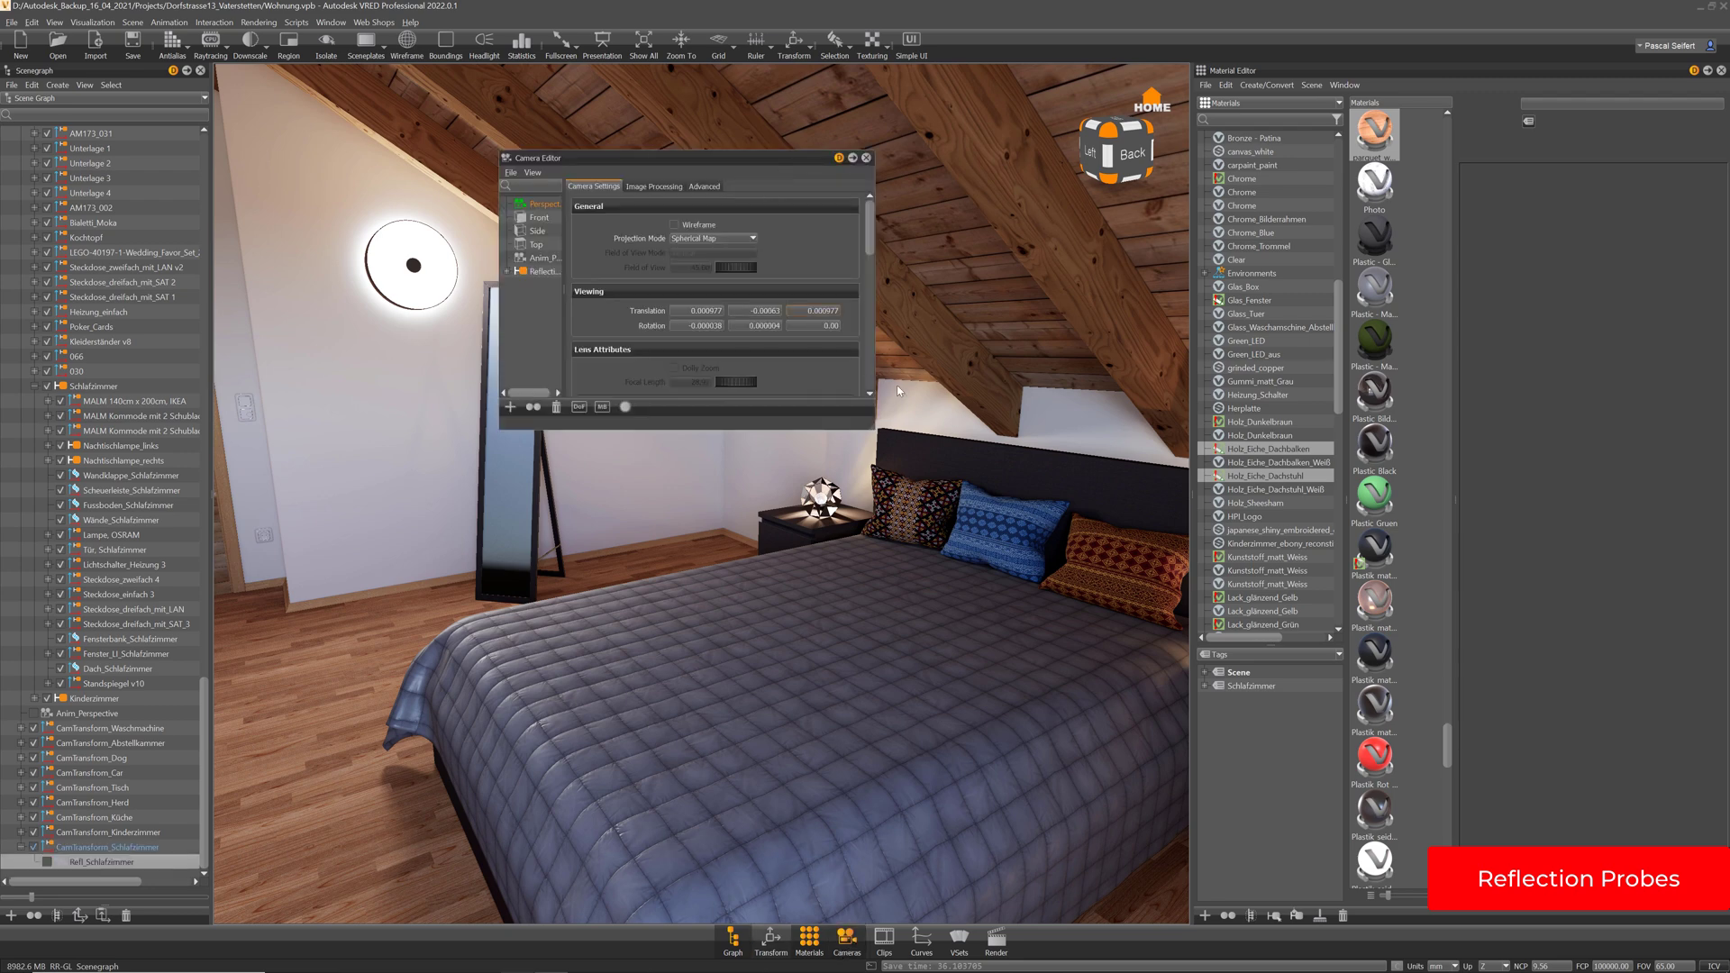
left_click_drag(872, 428, 944, 687)
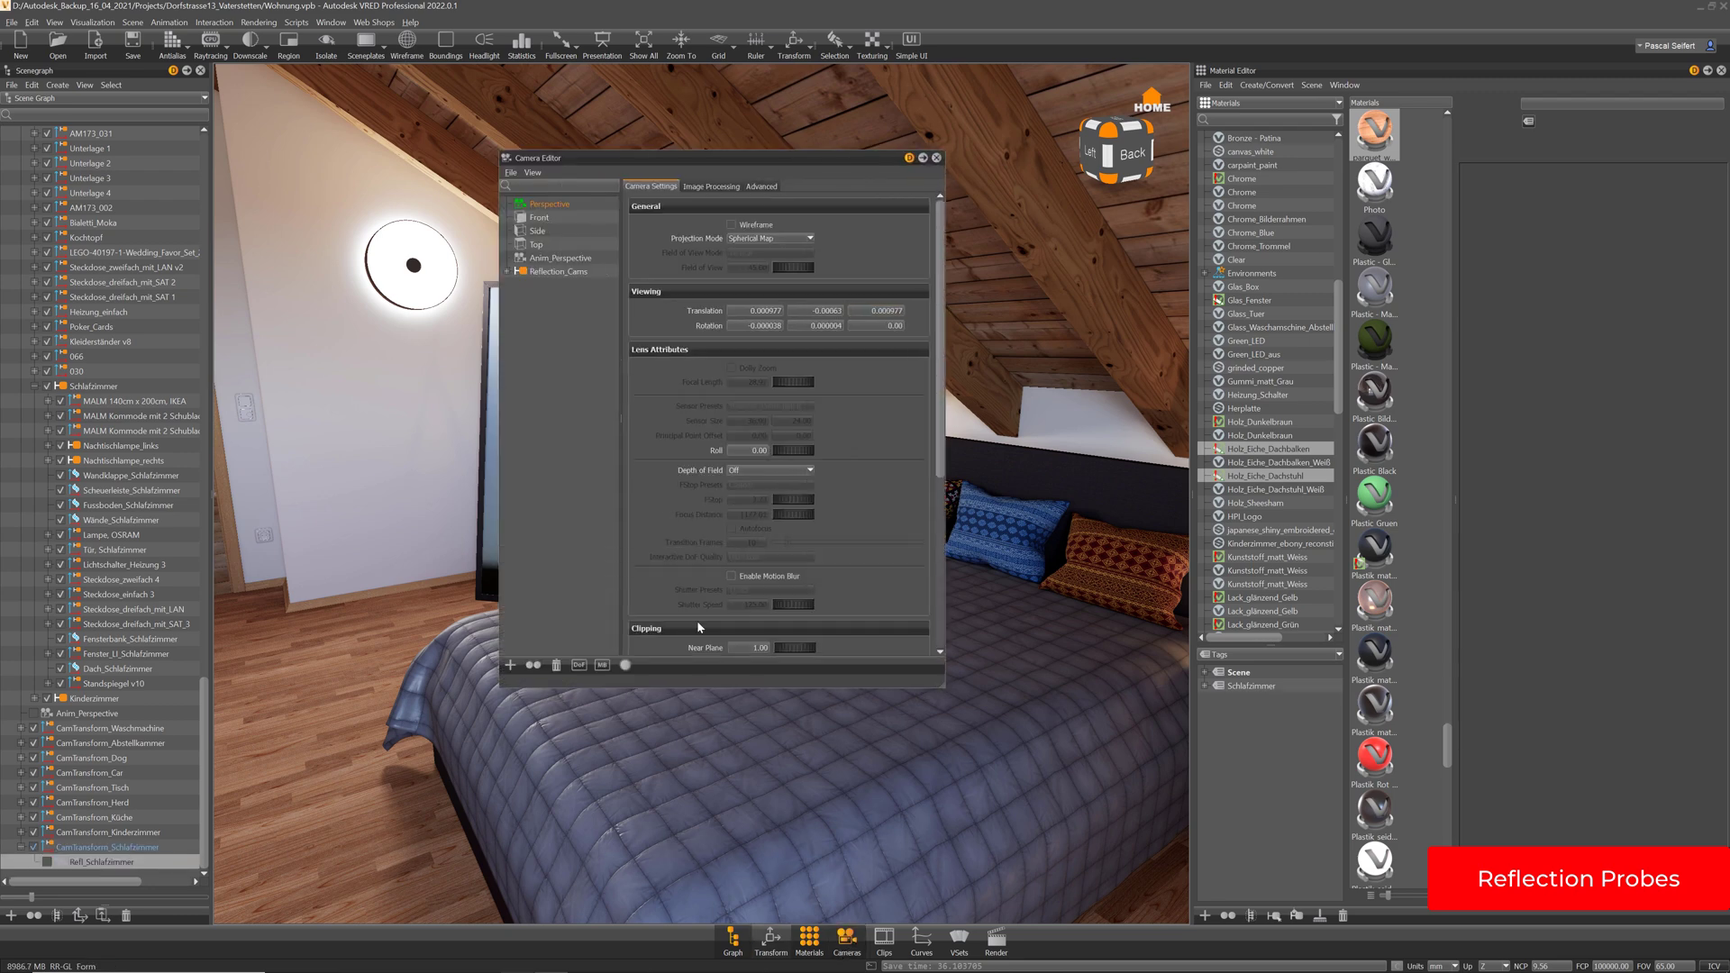
left_click(508, 271)
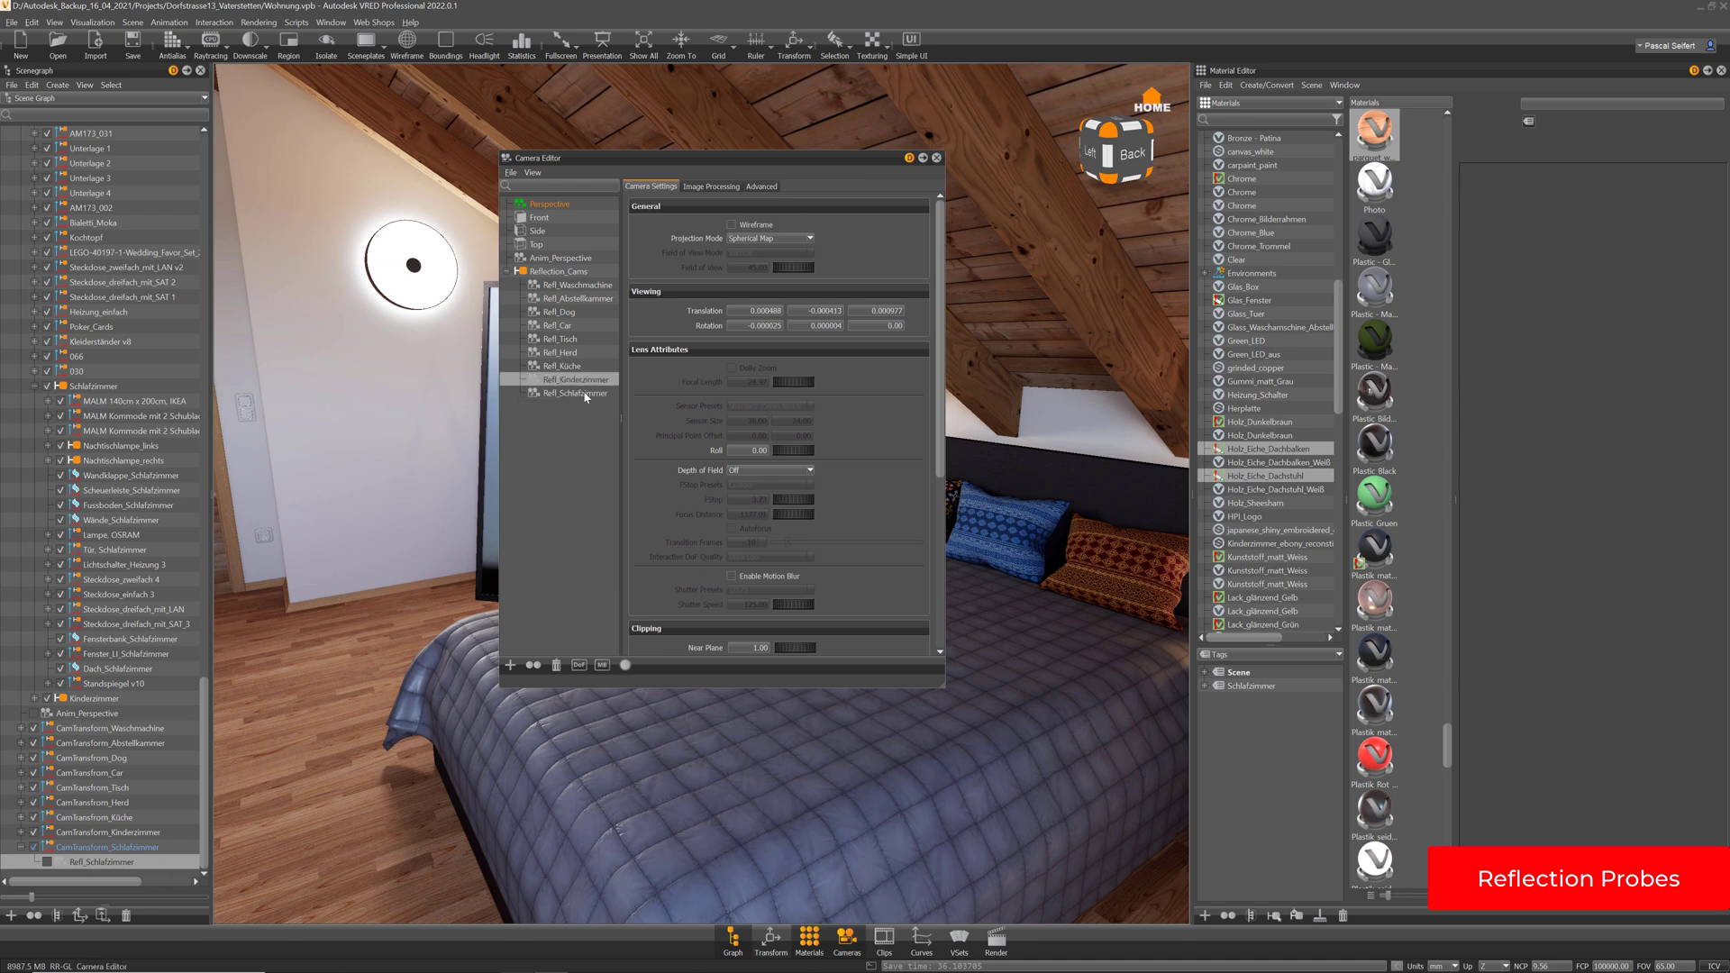
left_click(757, 239)
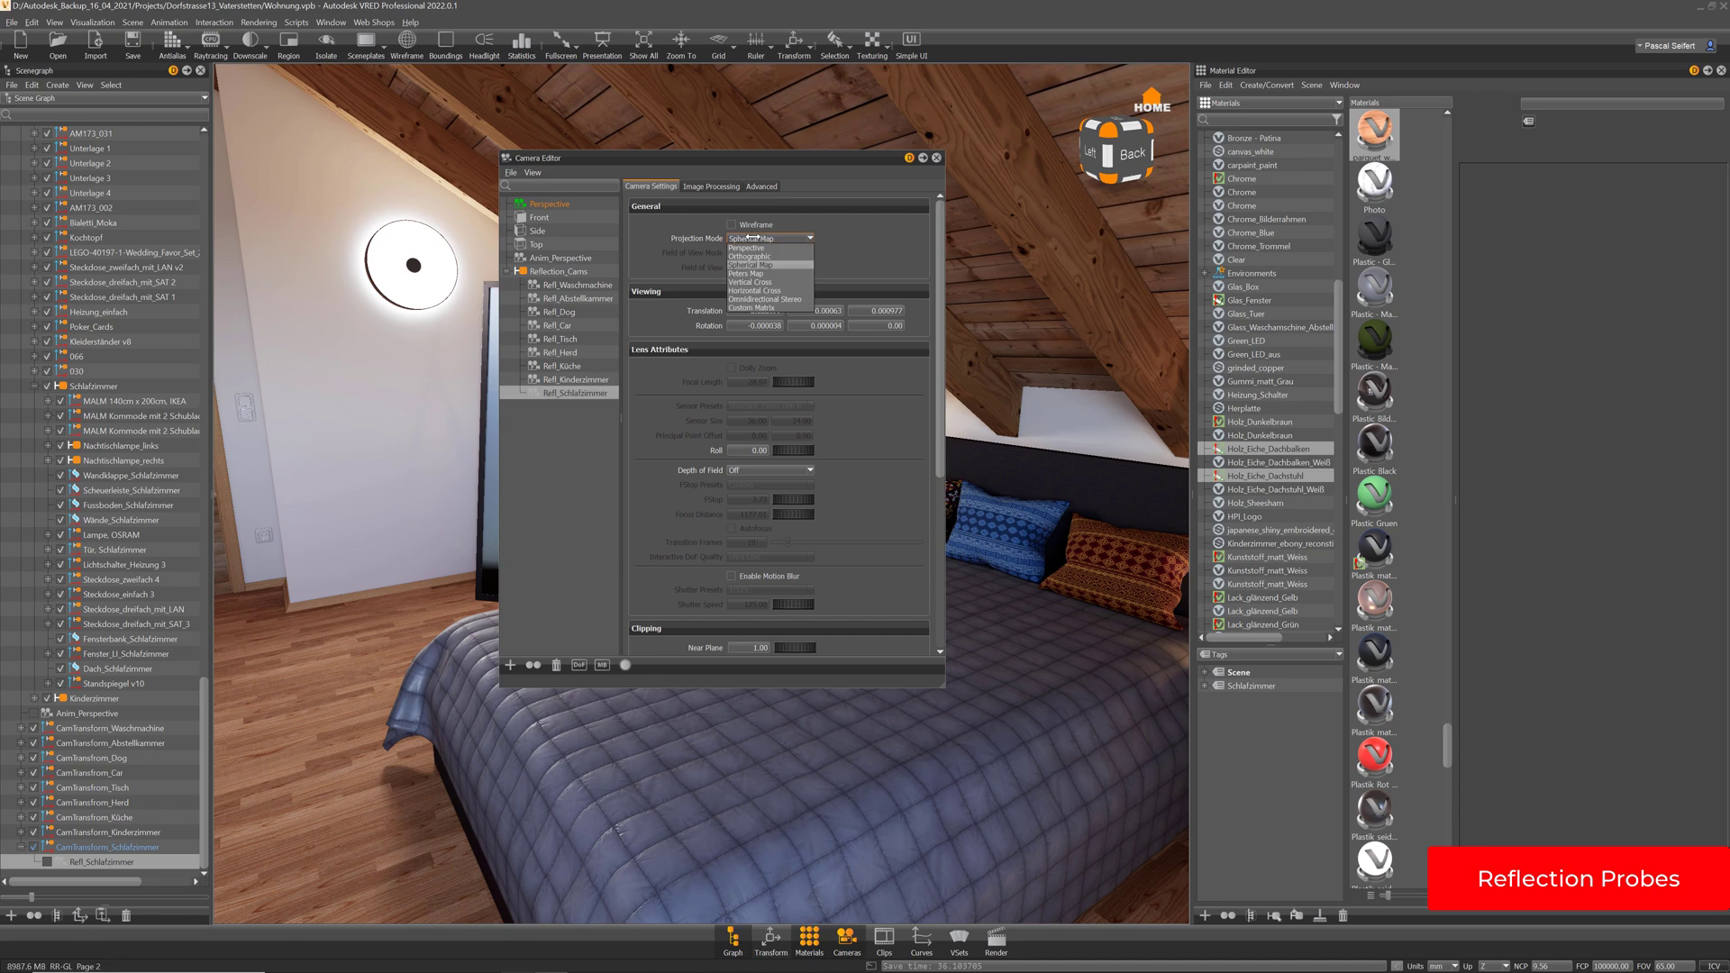
left_click(831, 250)
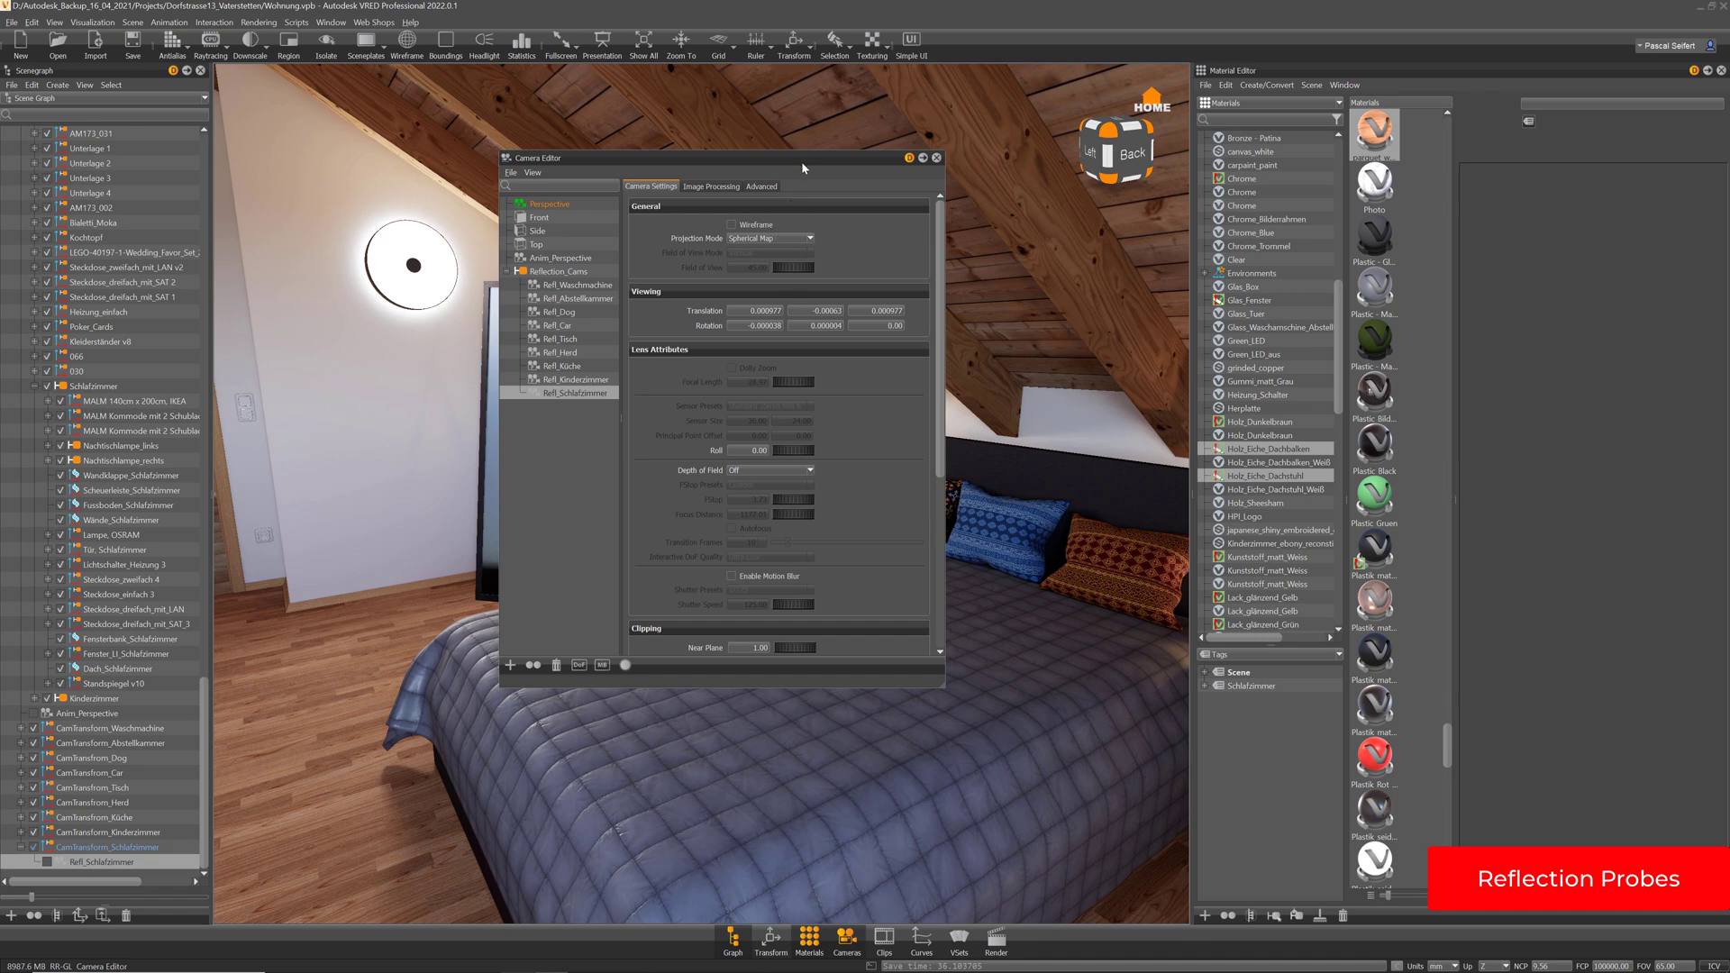
left_click_drag(802, 160, 1020, 228)
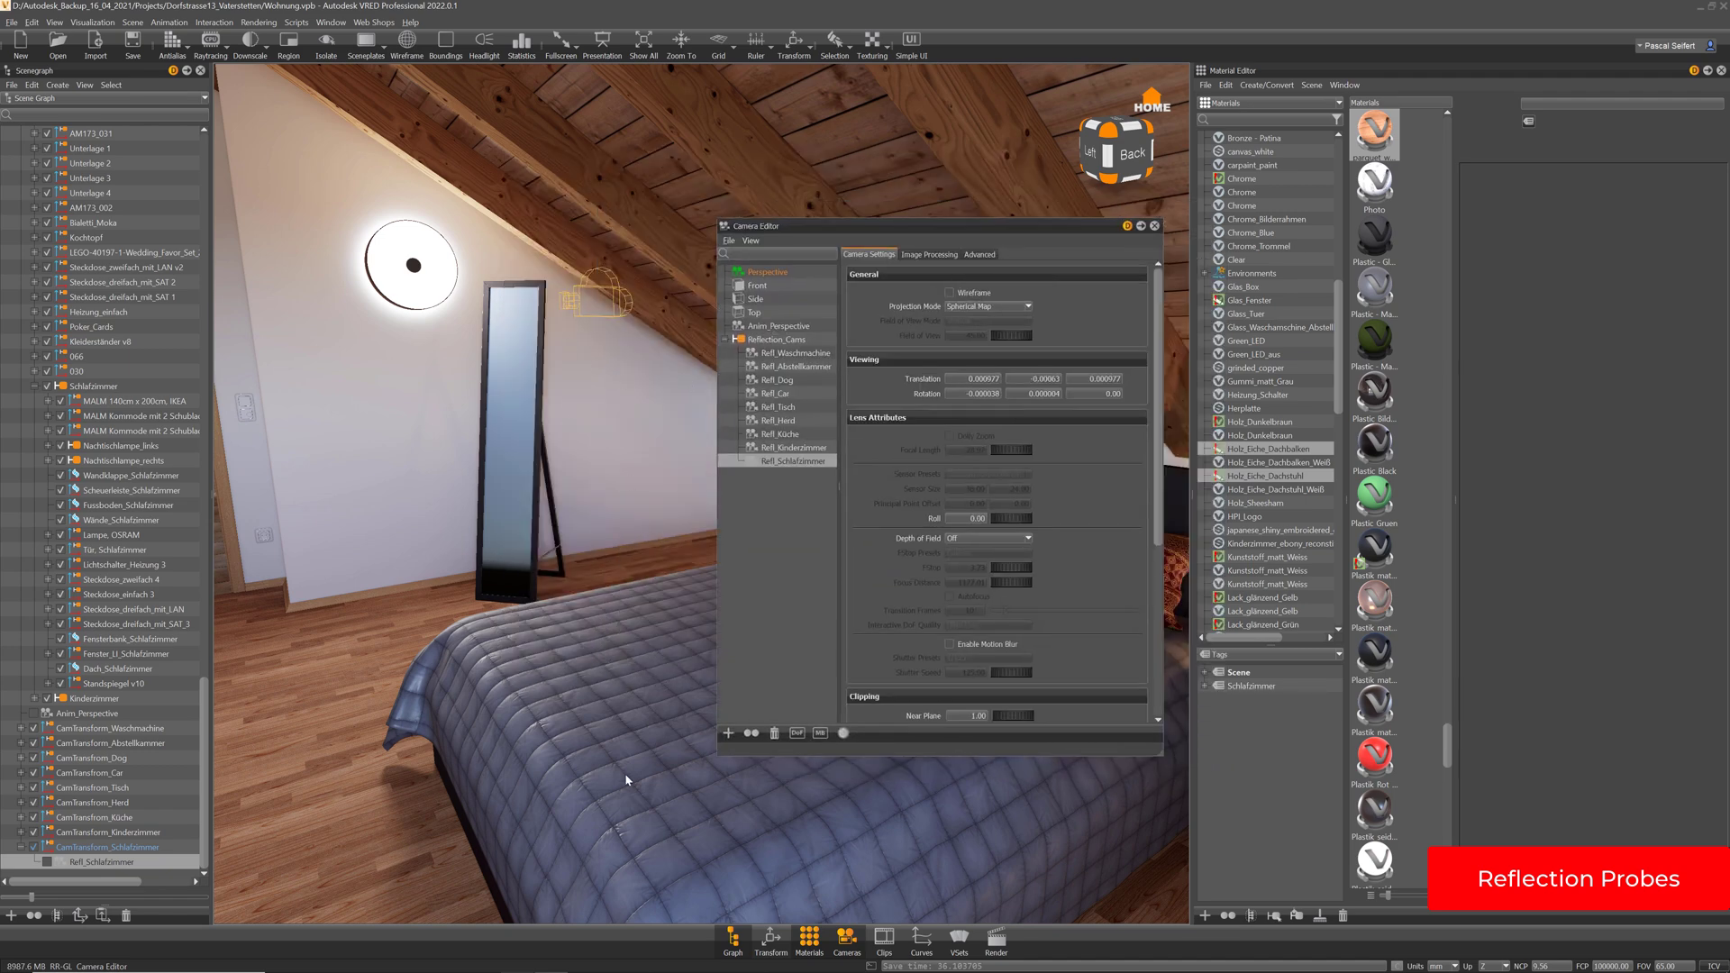
Select schlafzimmer_01_env_reflection under Environments, then close the Camera Editor
middle_click_drag(600, 709, 564, 652)
middle_click_drag(602, 786, 495, 625)
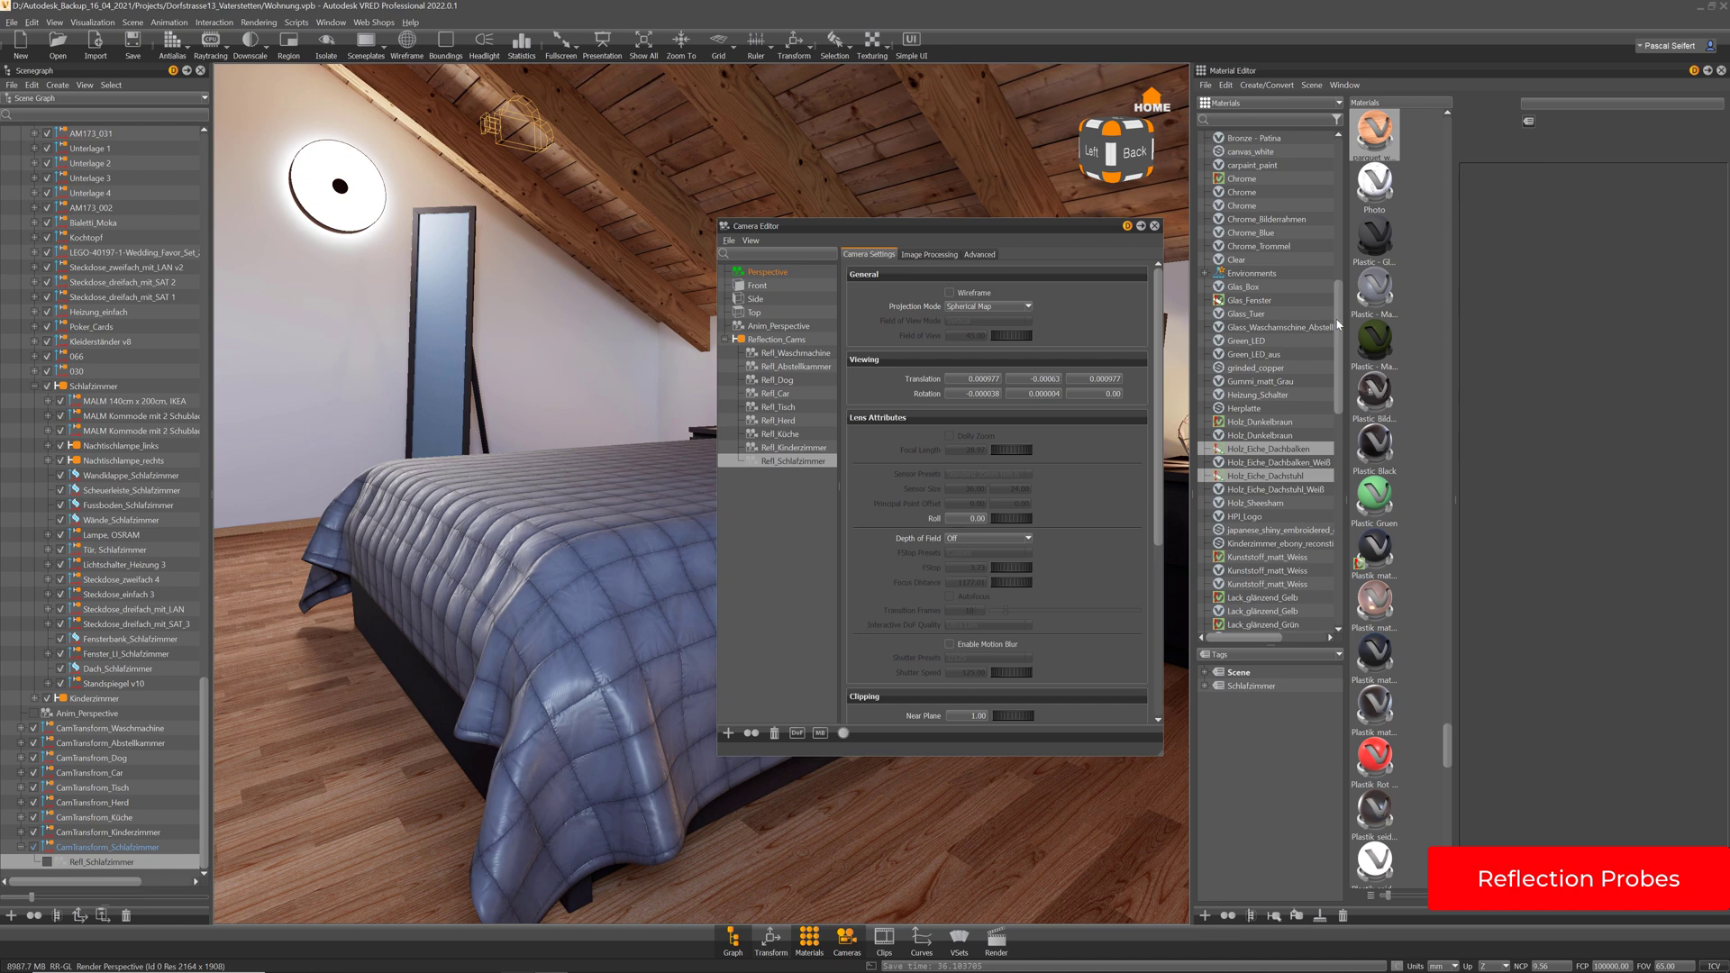
left_click_drag(1337, 368, 1338, 155)
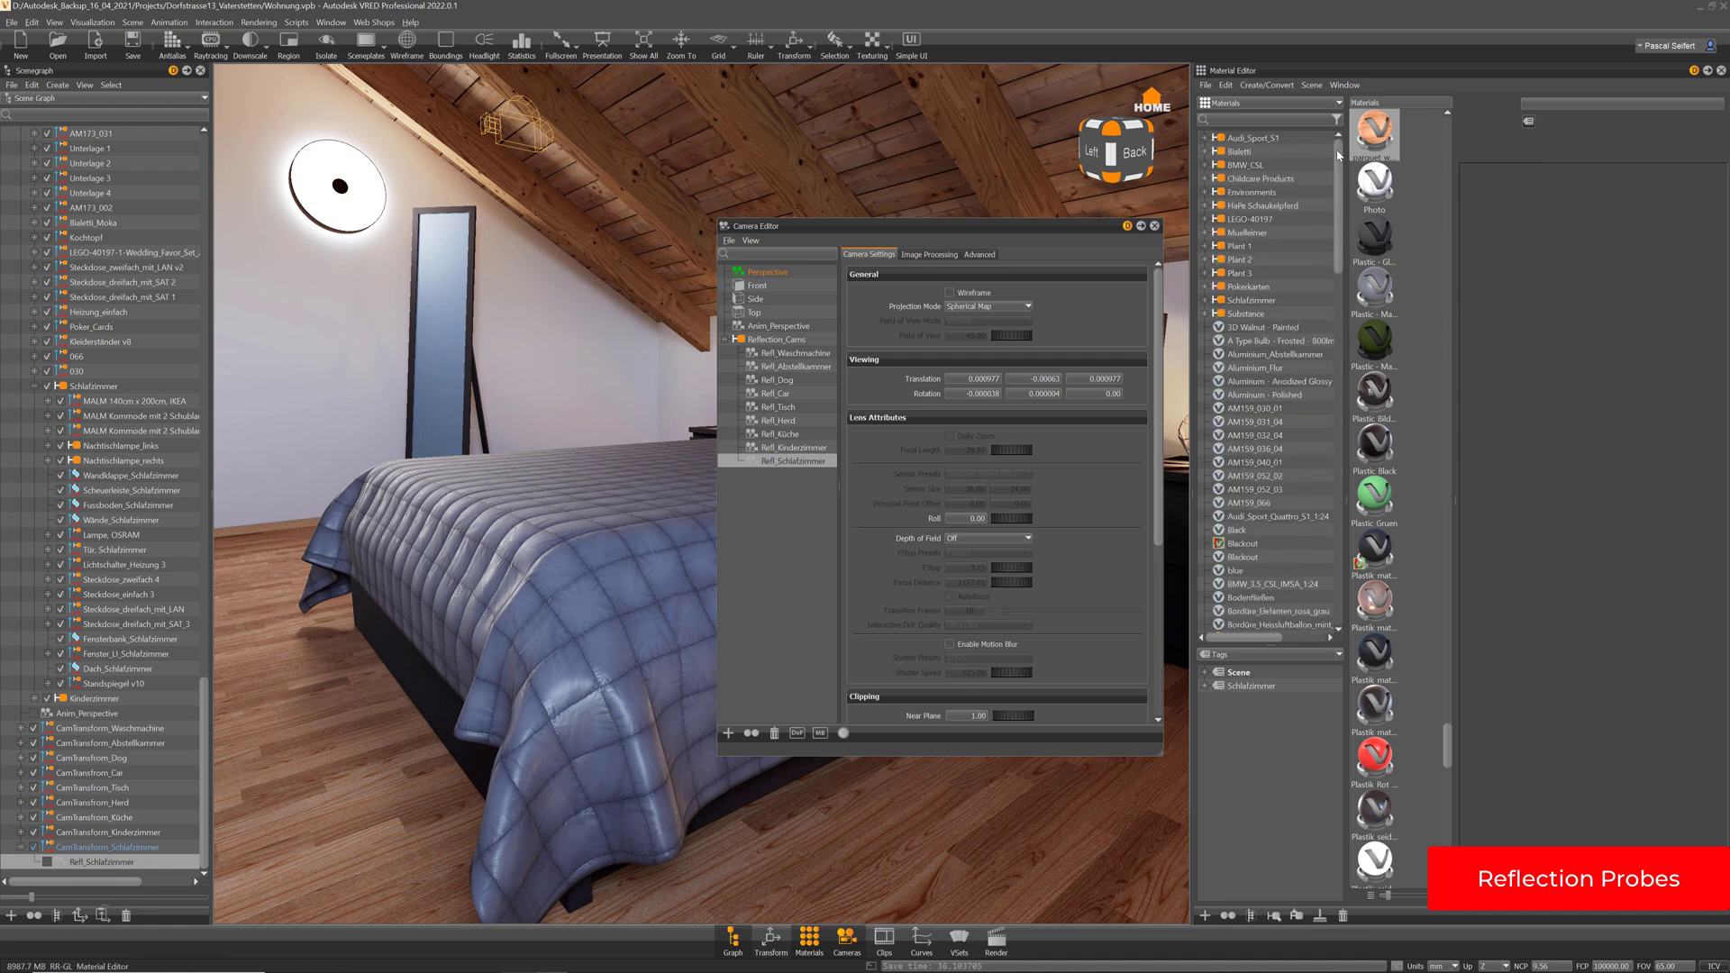
left_click(1204, 192)
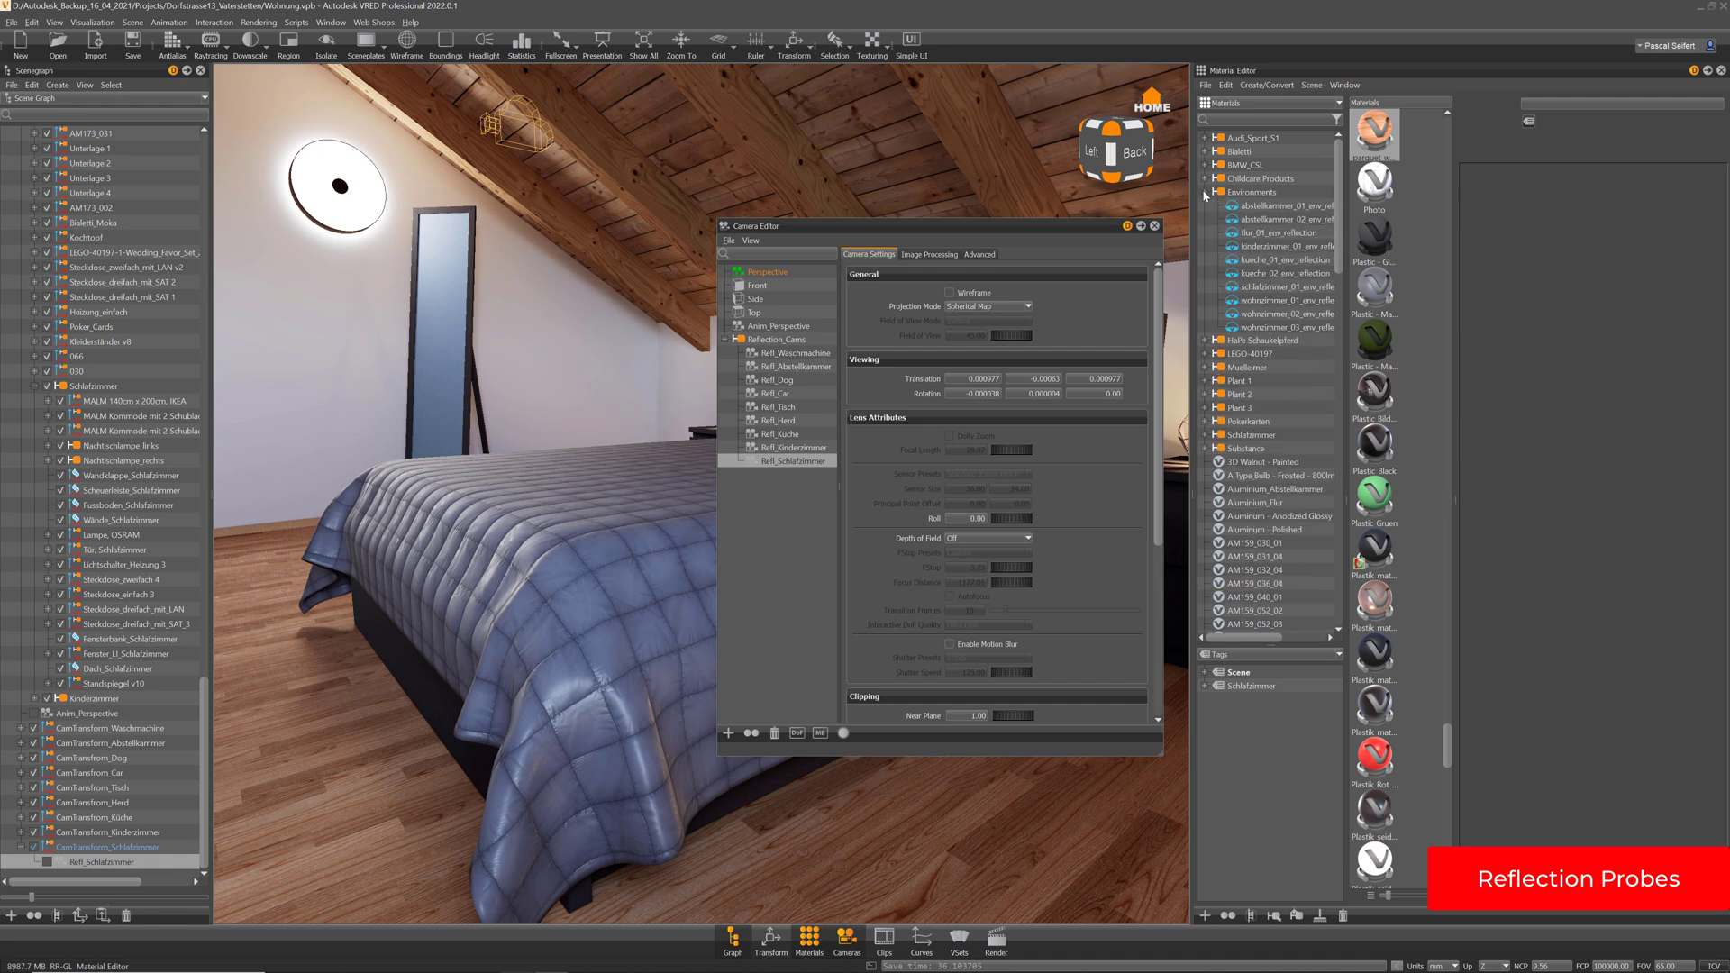
left_click(1275, 287)
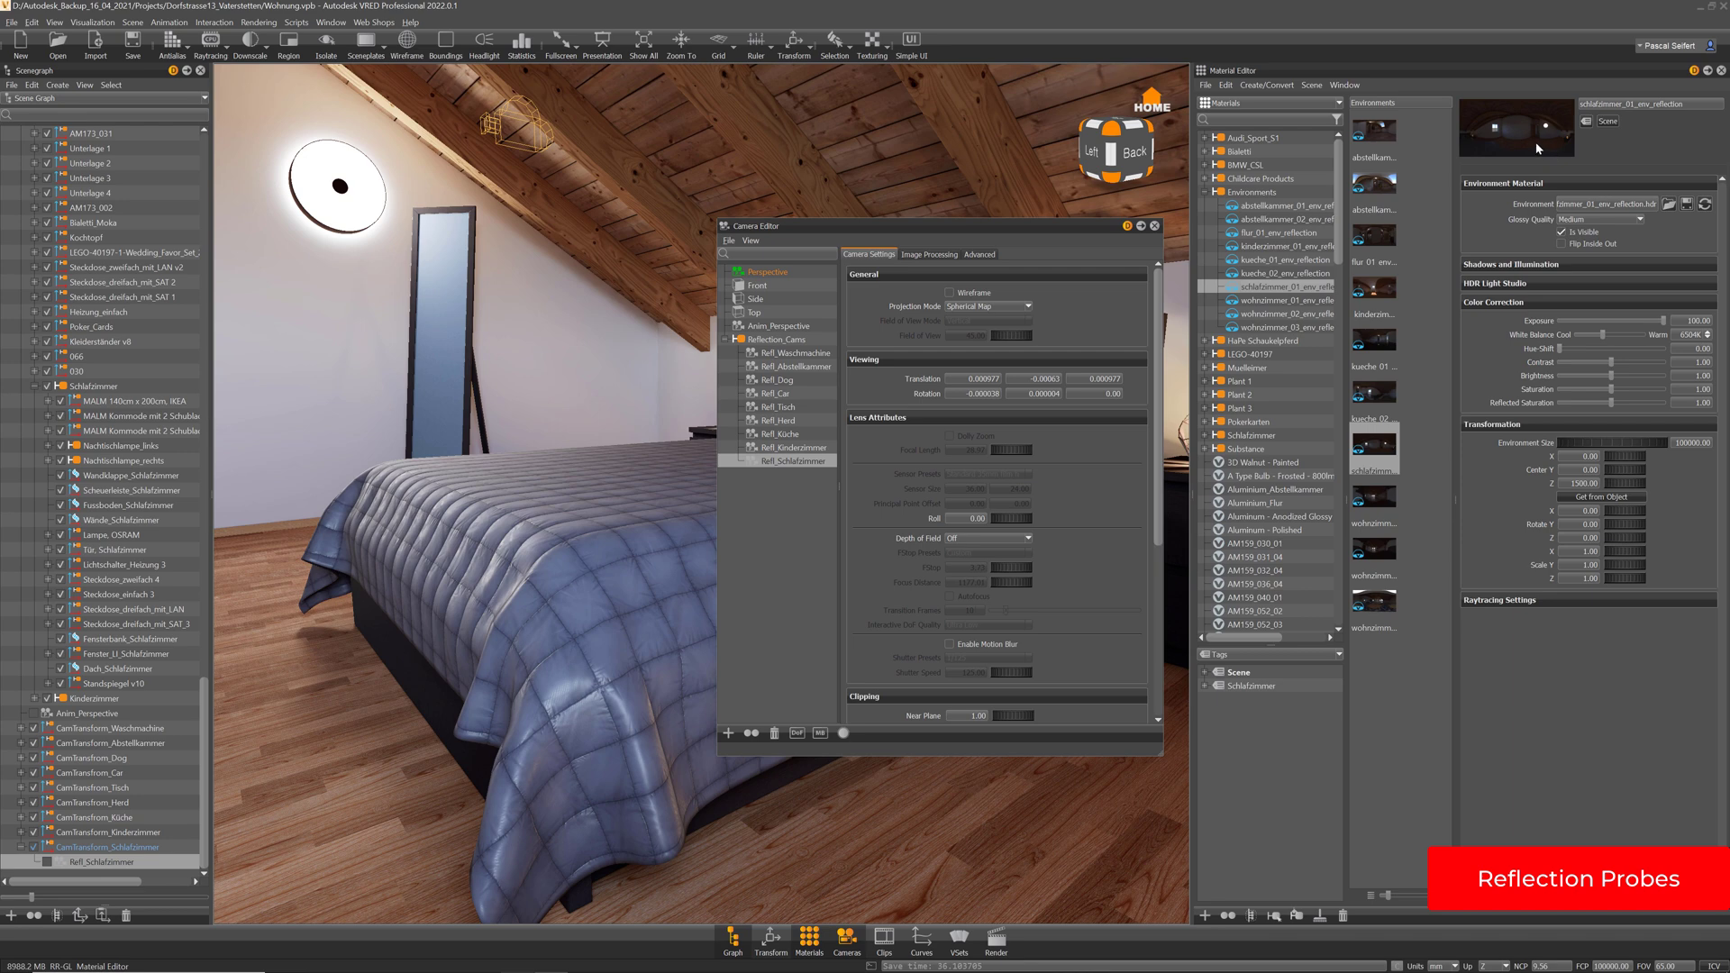
left_click(1155, 226)
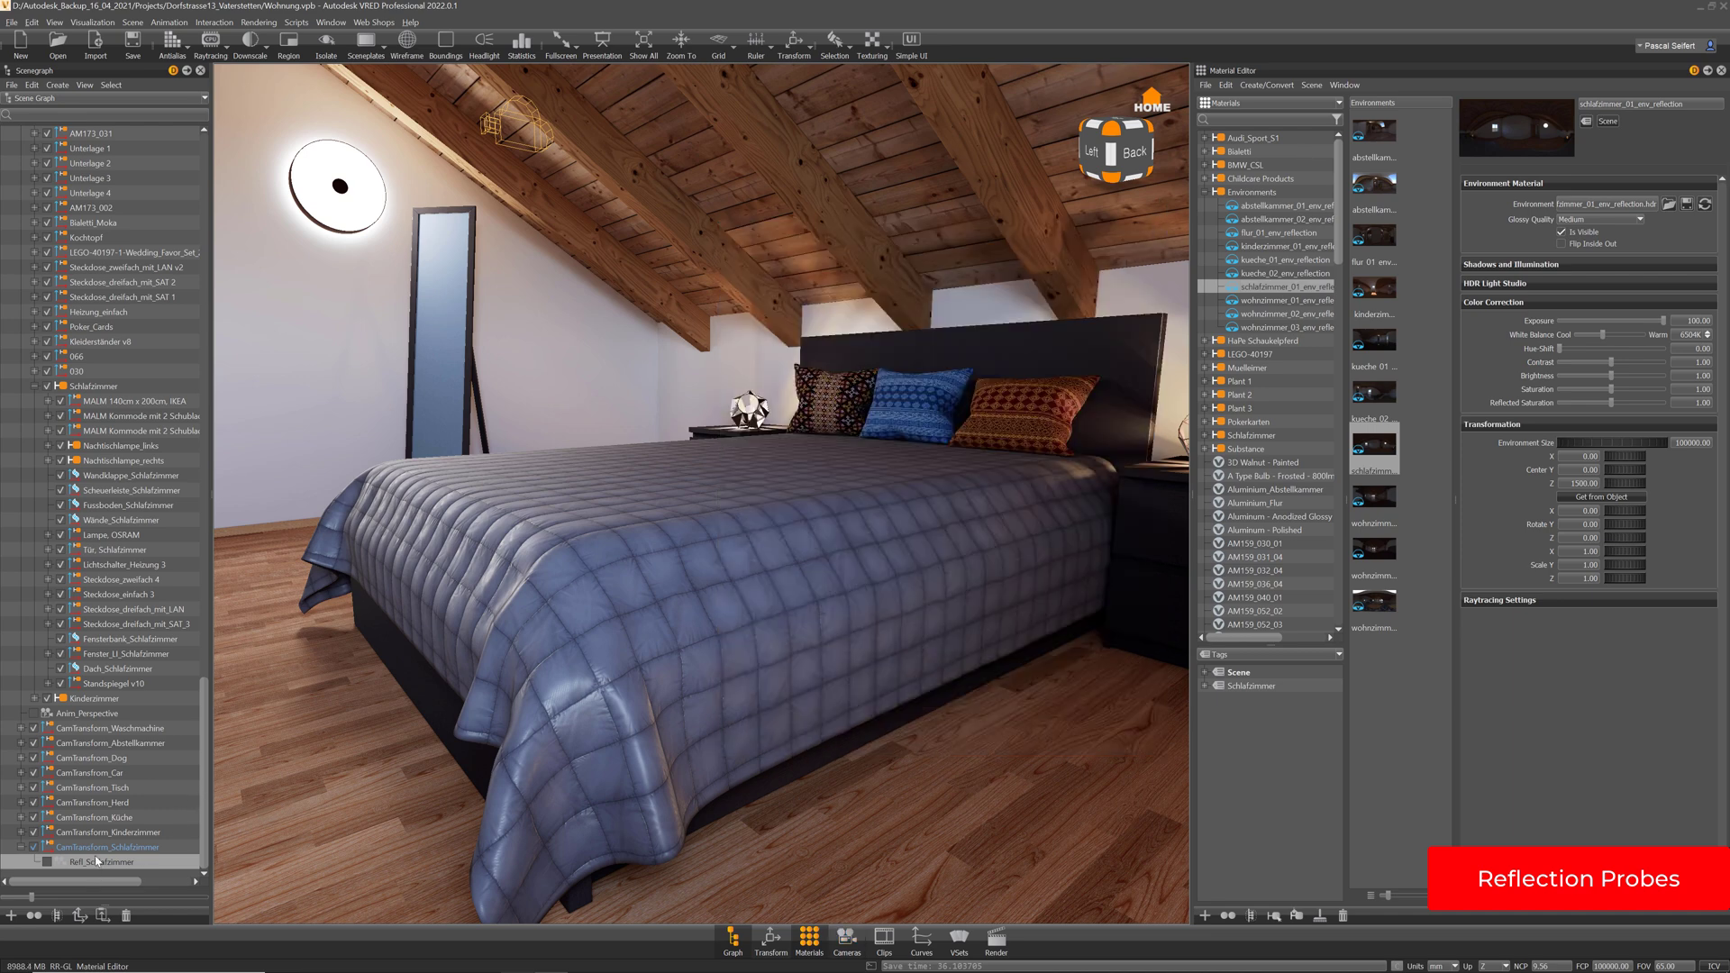
Duplicate CamTransform_Schlafzimmer and rename the copy CamTransform_Spiegel
left_click(105, 848)
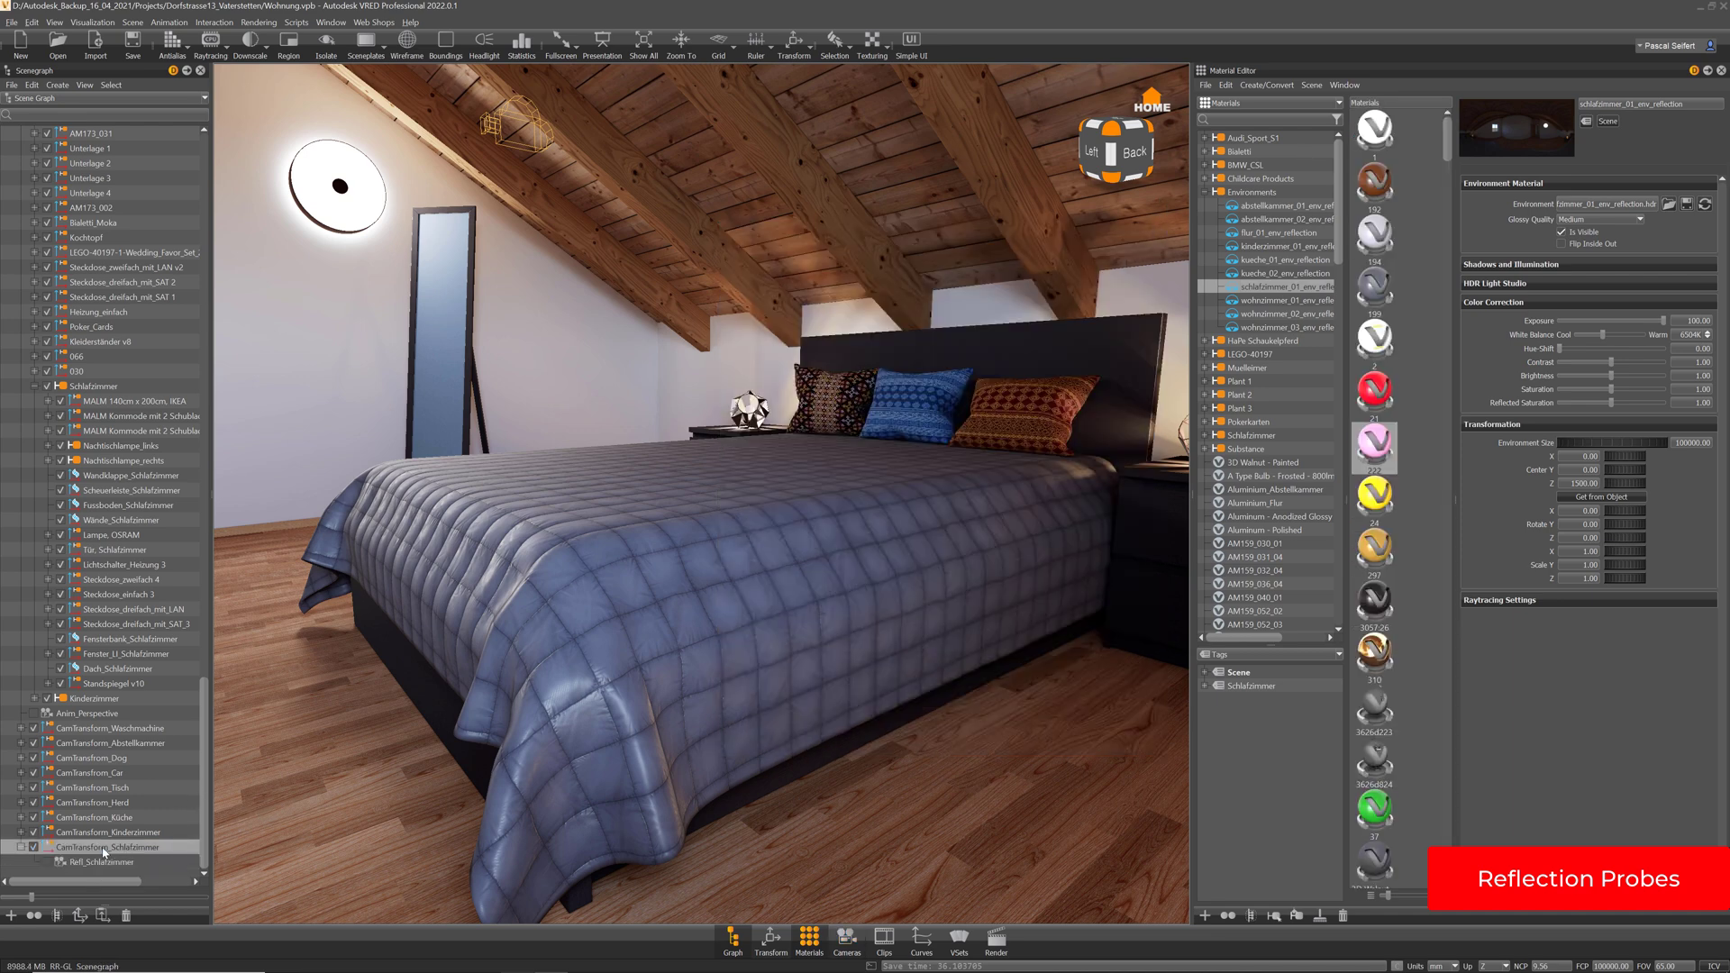
key("ctrl+d")
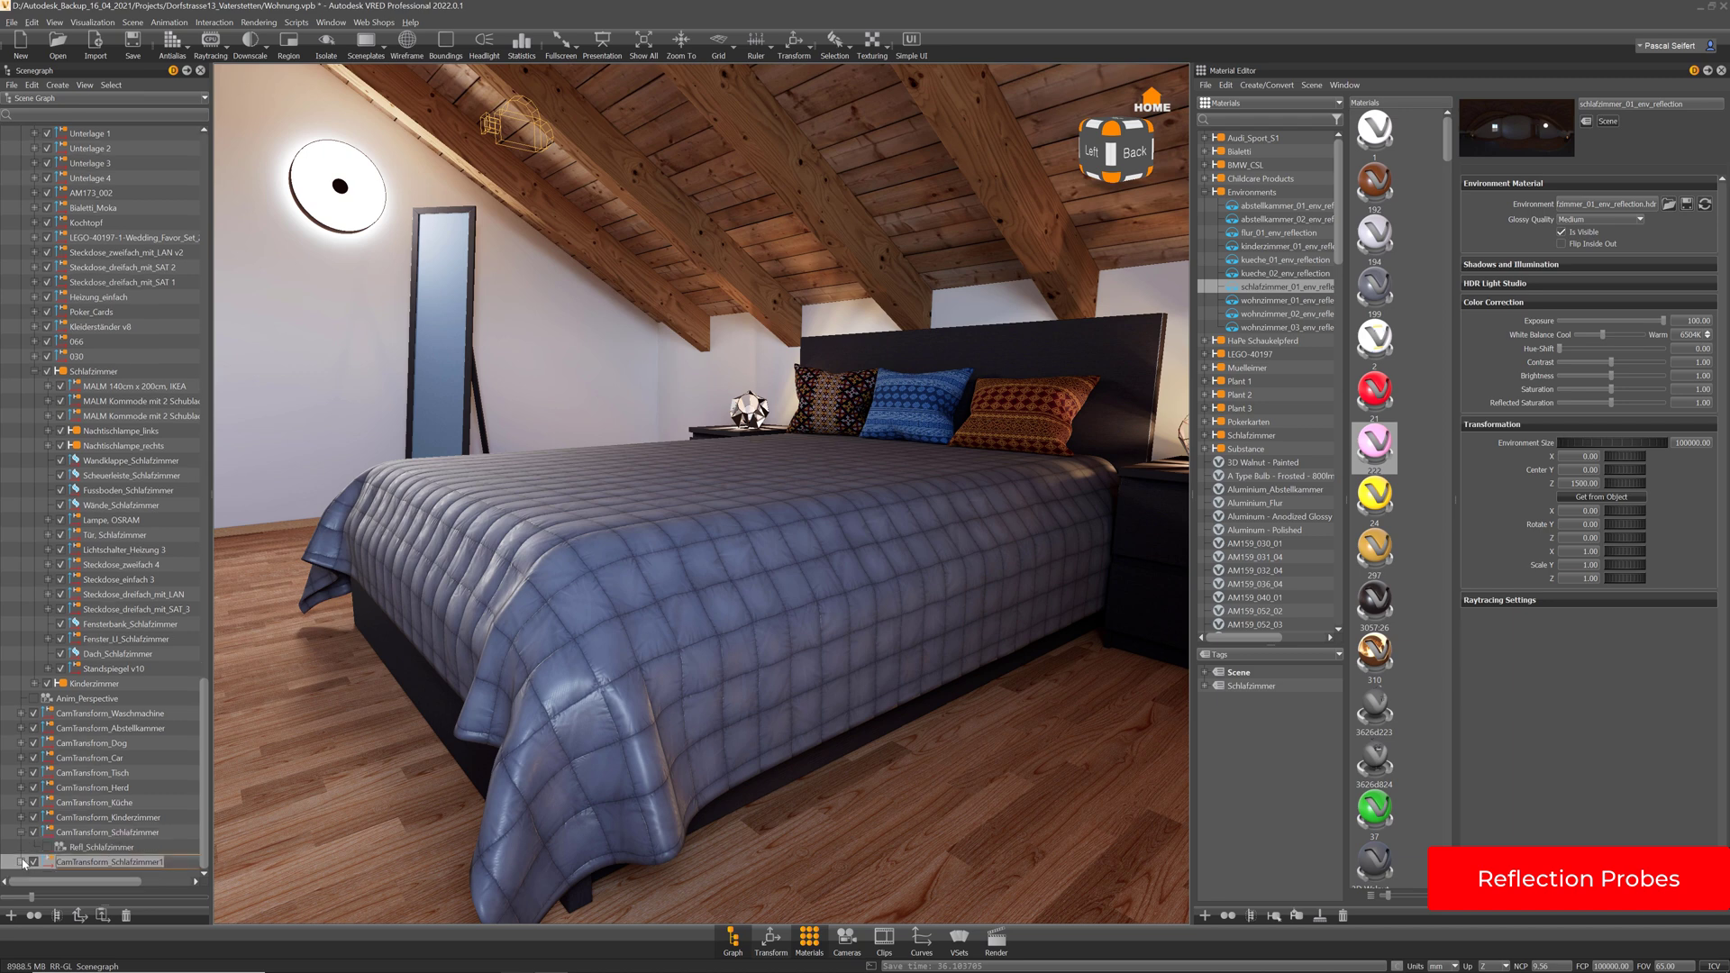
left_click(21, 862)
left_click_drag(204, 804, 111, 847)
double_click(115, 848)
left_click(185, 846)
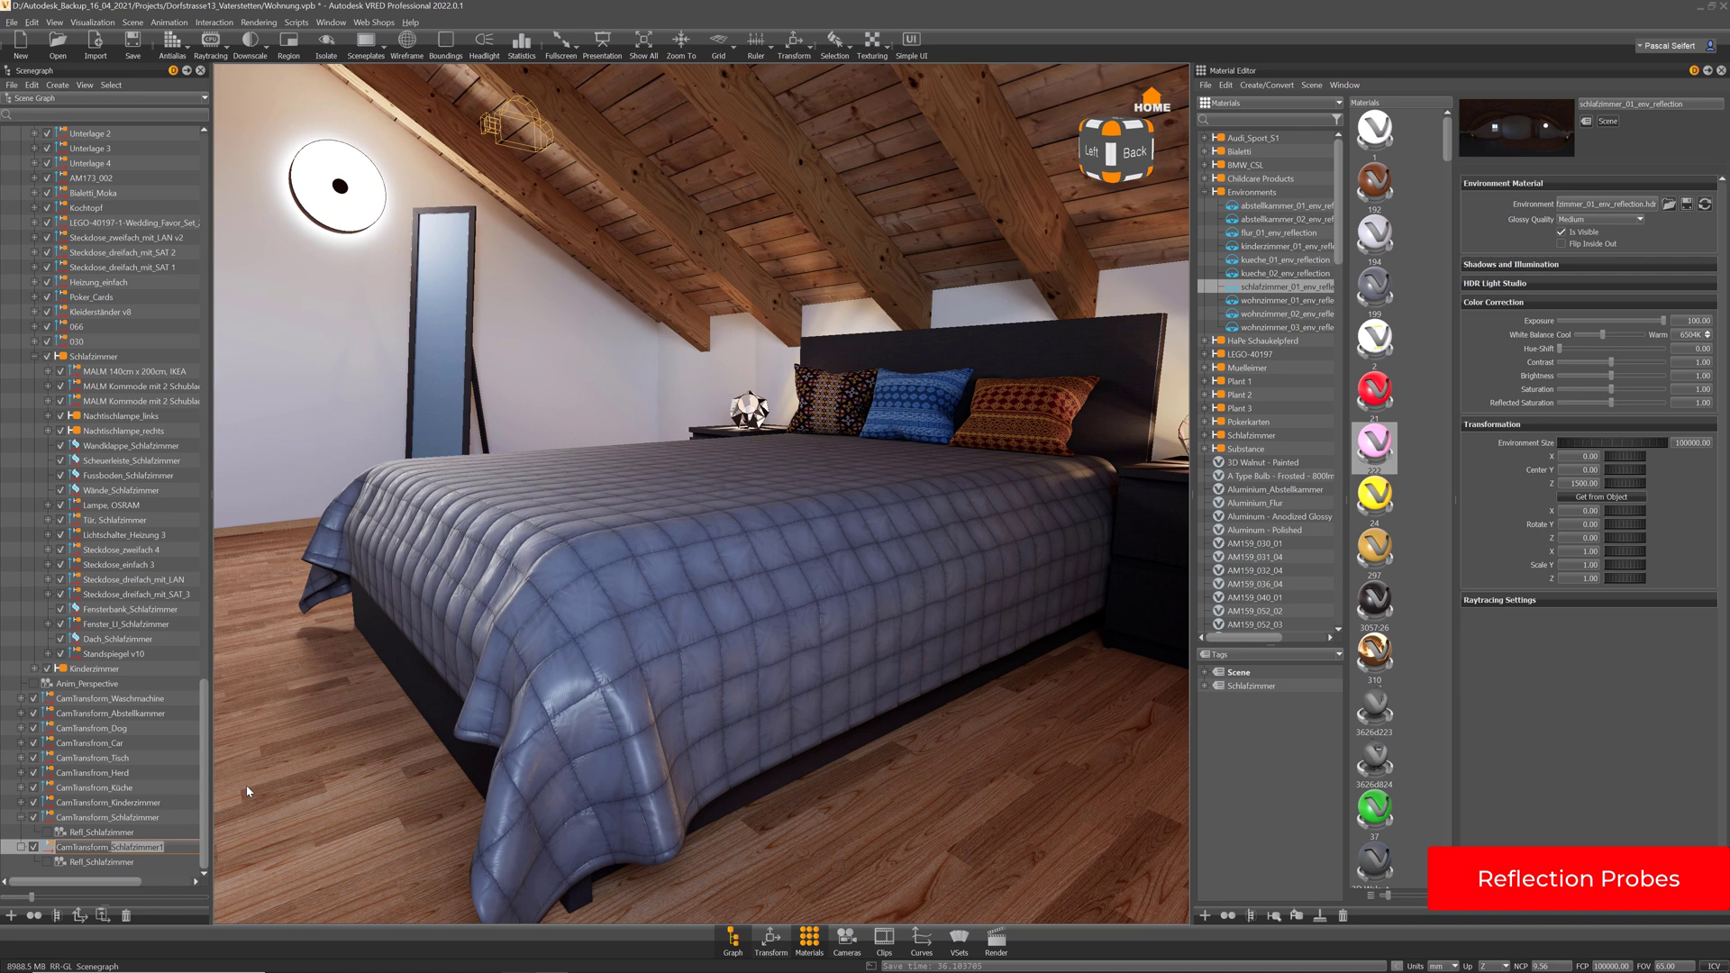
type("S")
key("Return")
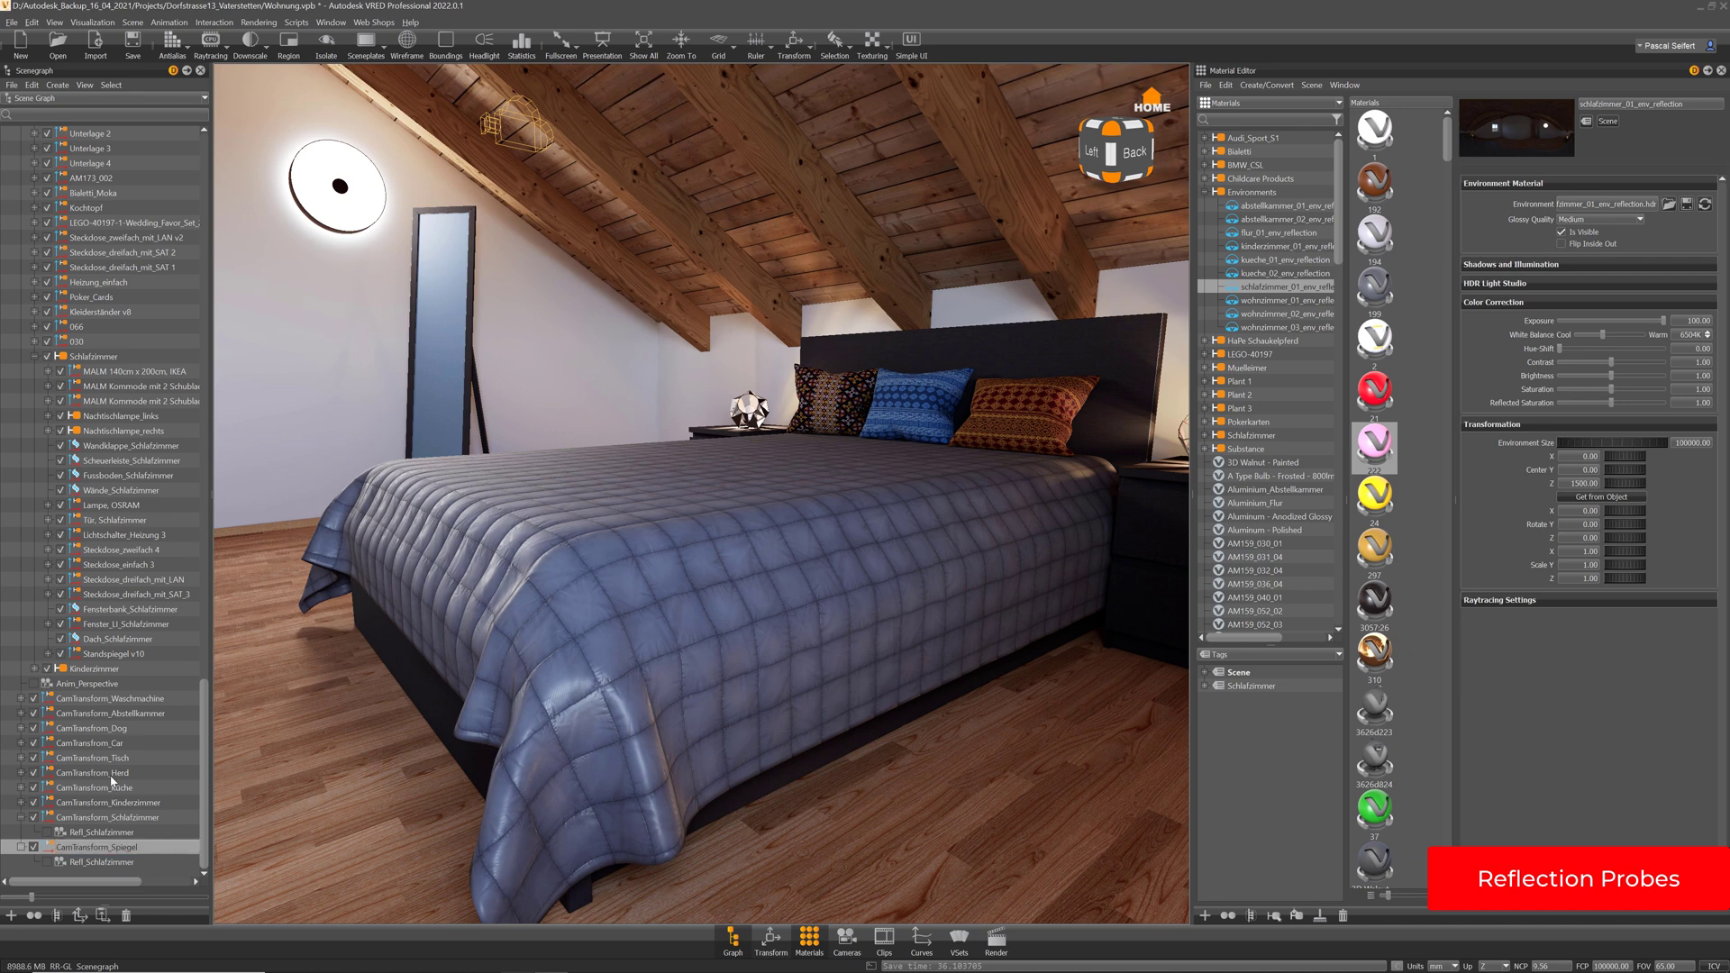
Rename the copy's Refl_Schlafzimmer probe to Refl_Spiegel
left_click(106, 864)
double_click(97, 865)
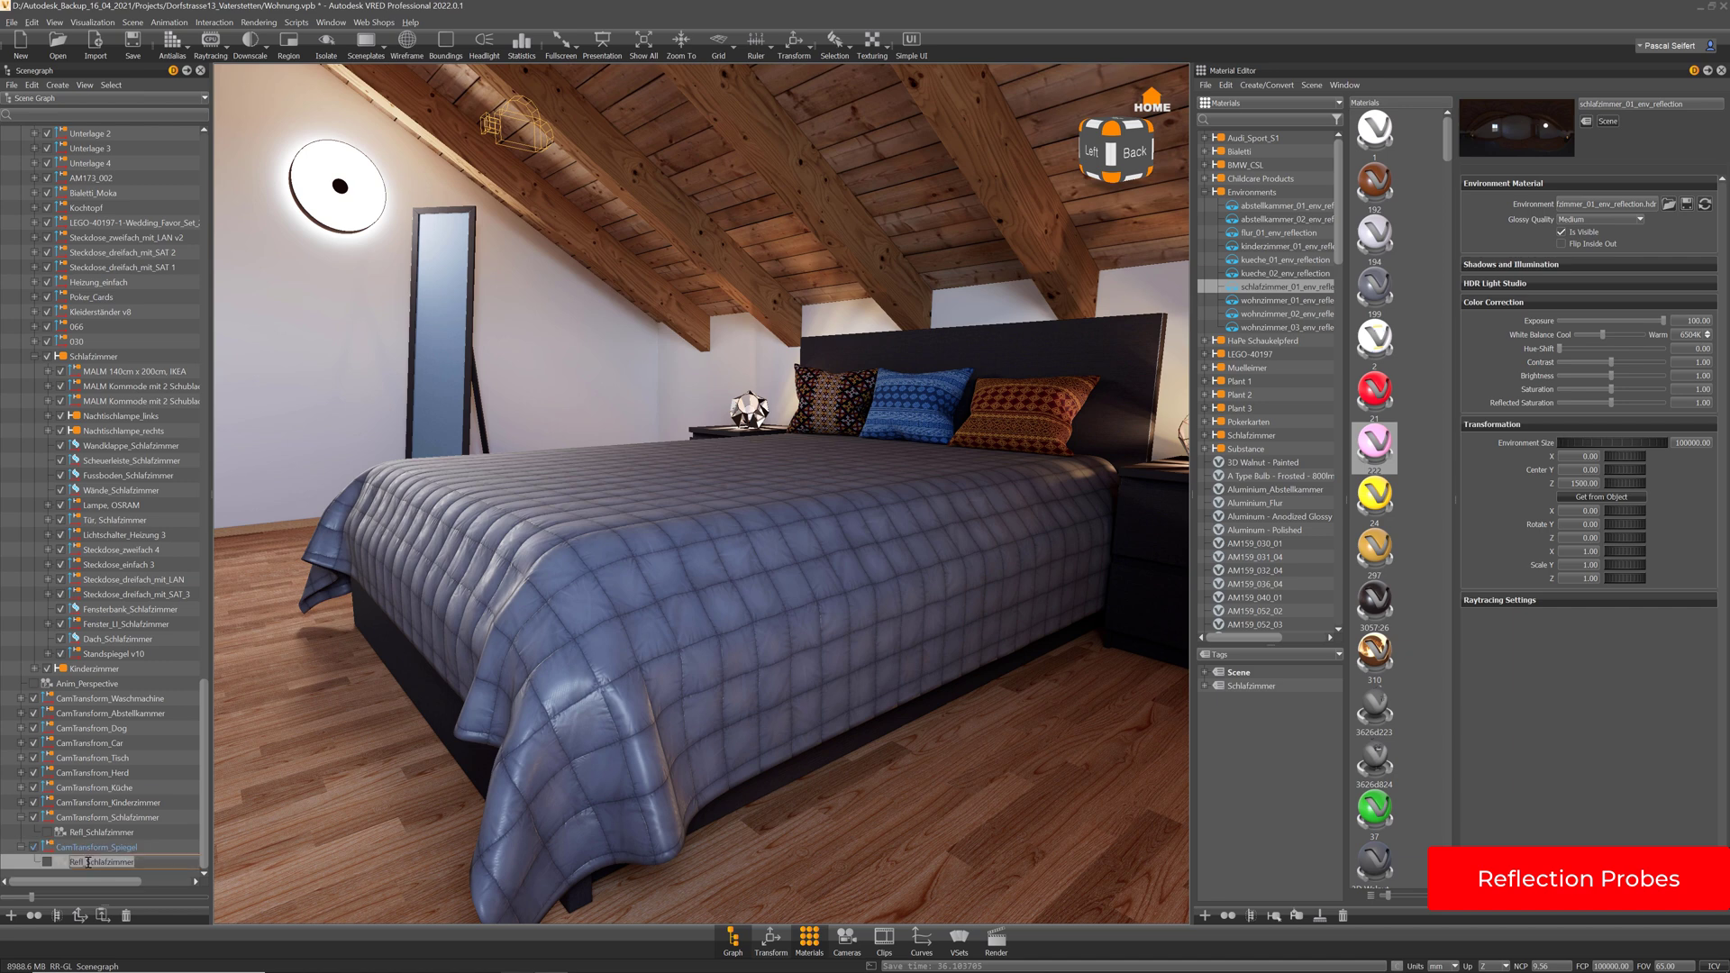
left_click_drag(86, 864, 183, 865)
type("Spiegel")
key("Return")
left_click(793, 45)
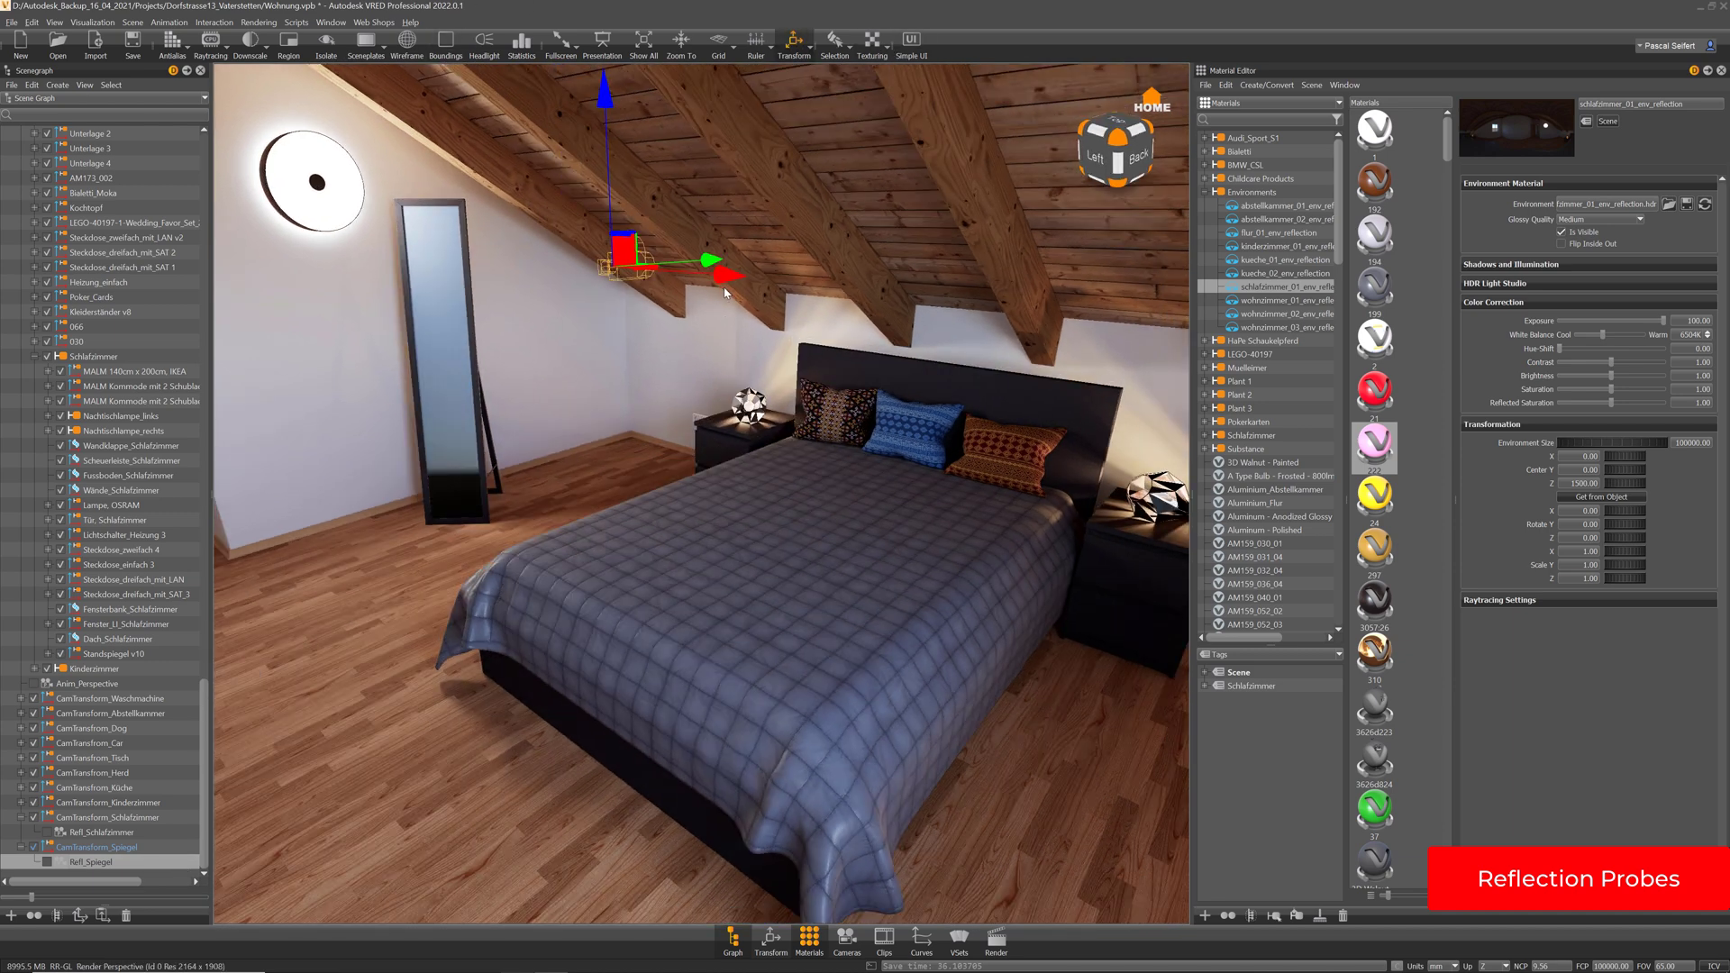
Slide the probe left along X, then in the Top view place it beside the standing mirror
left_click_drag(725, 291, 480, 257)
left_click_drag(548, 325, 573, 383, "alt")
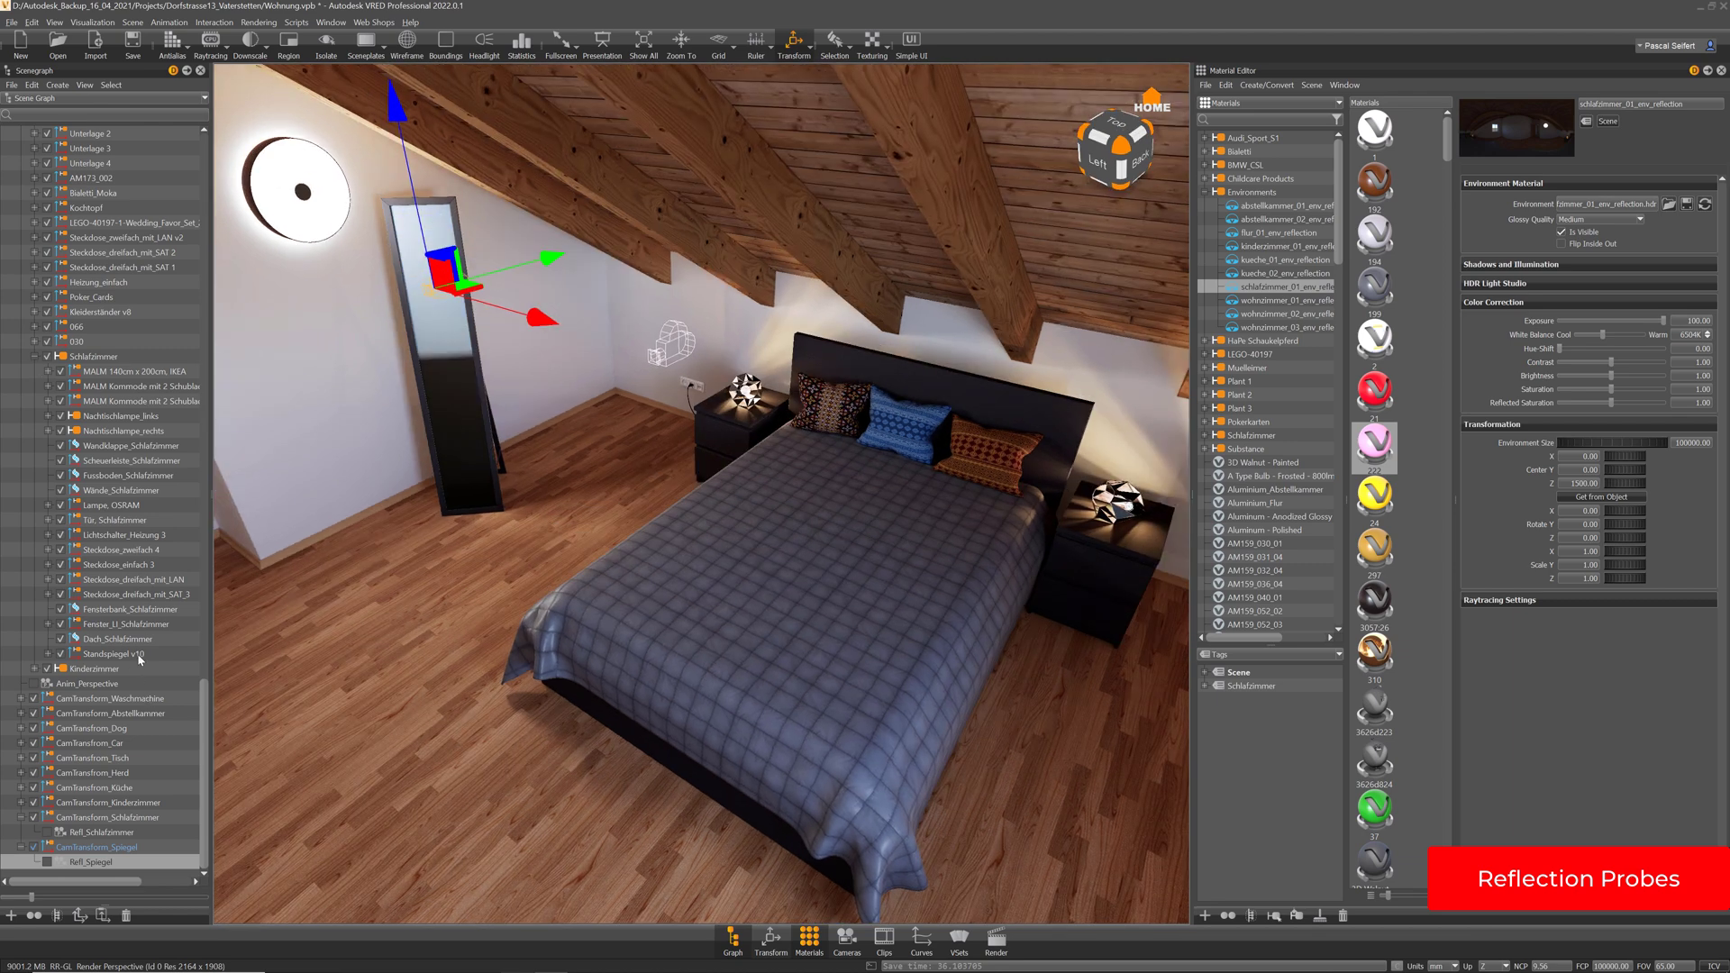
left_click_drag(205, 707, 193, 149)
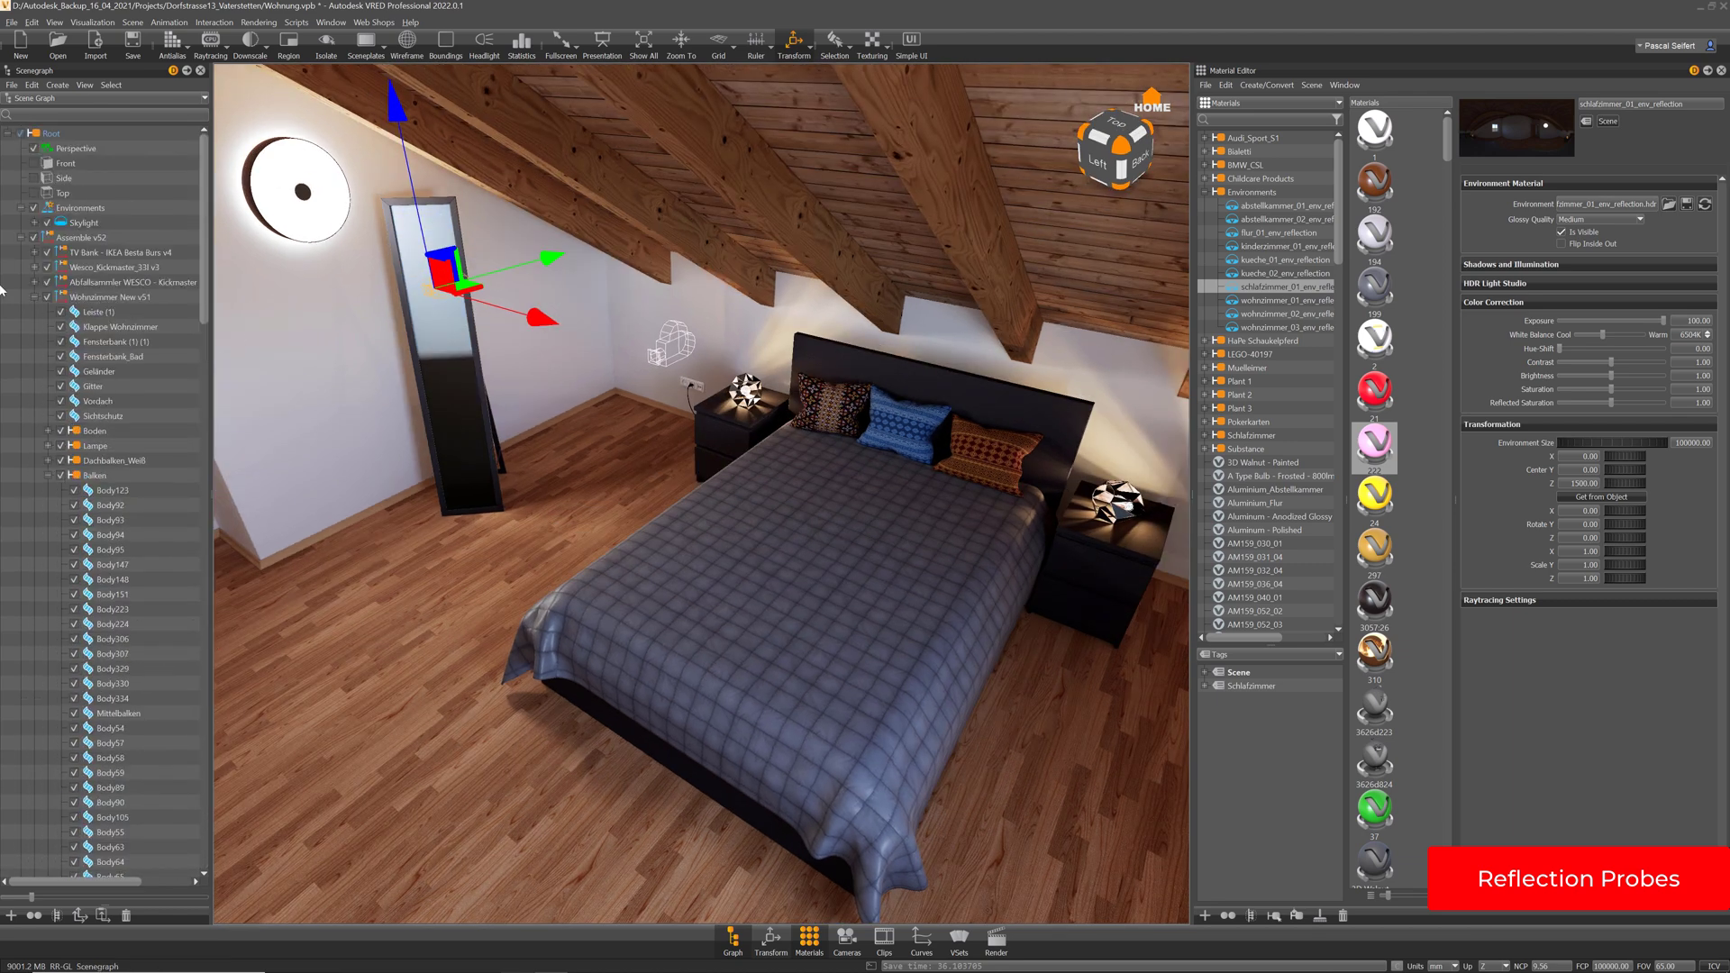
left_click(20, 238)
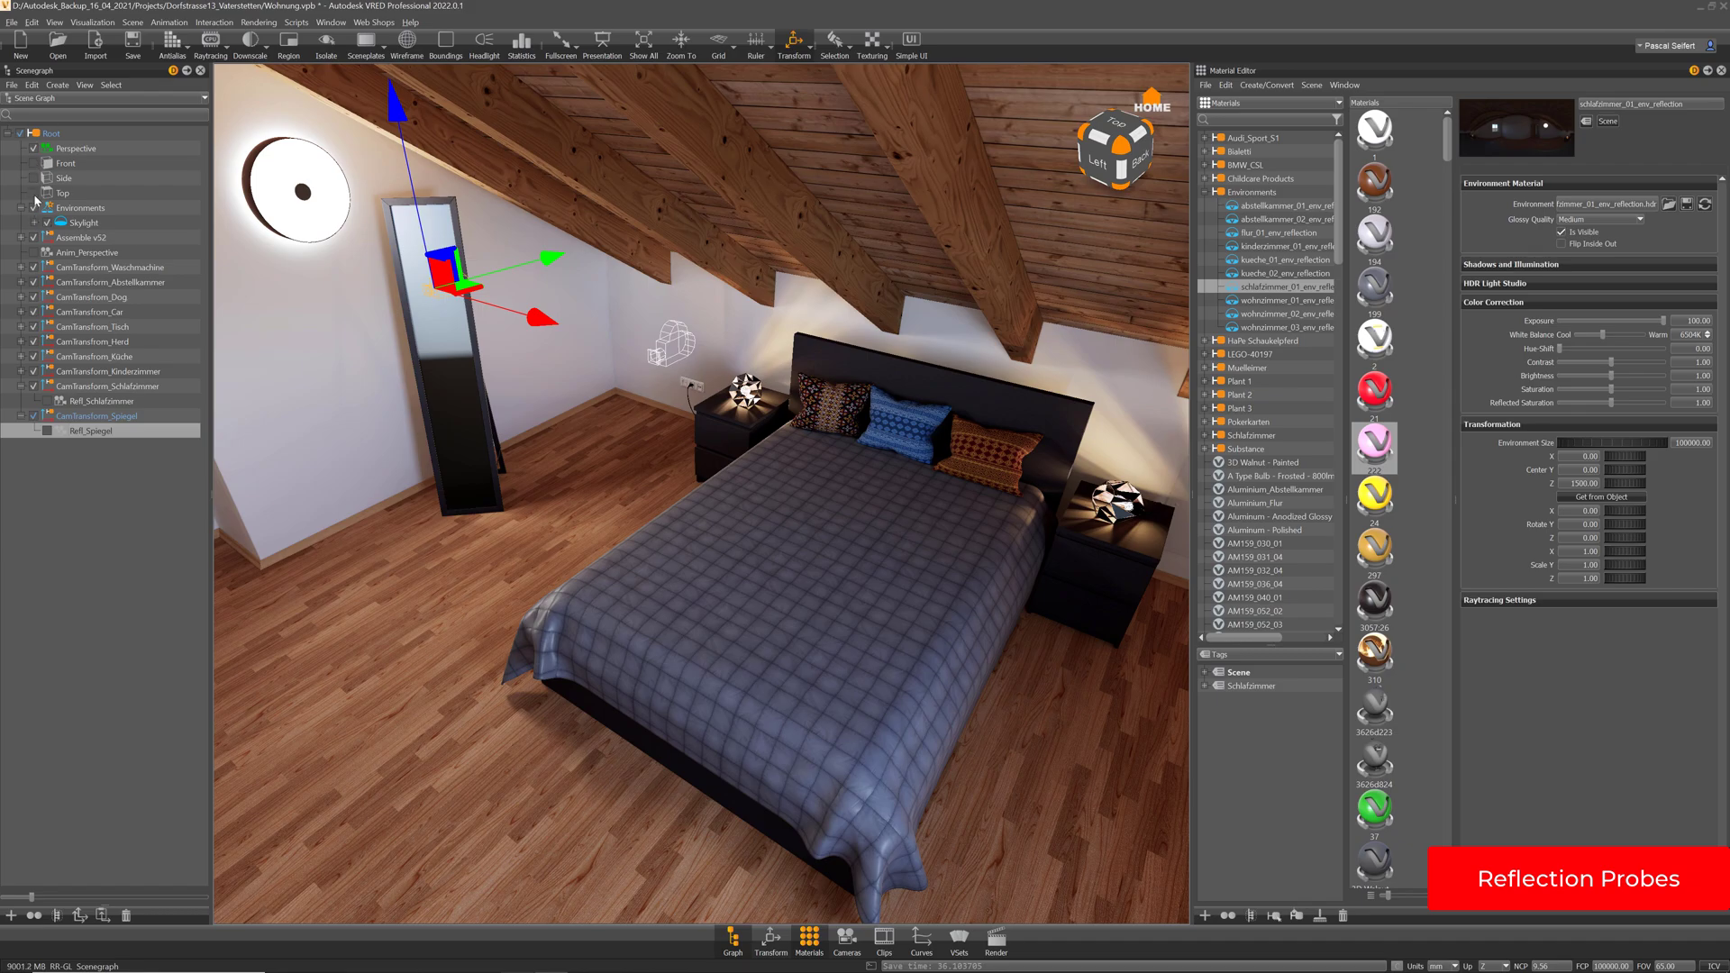
left_click(34, 193)
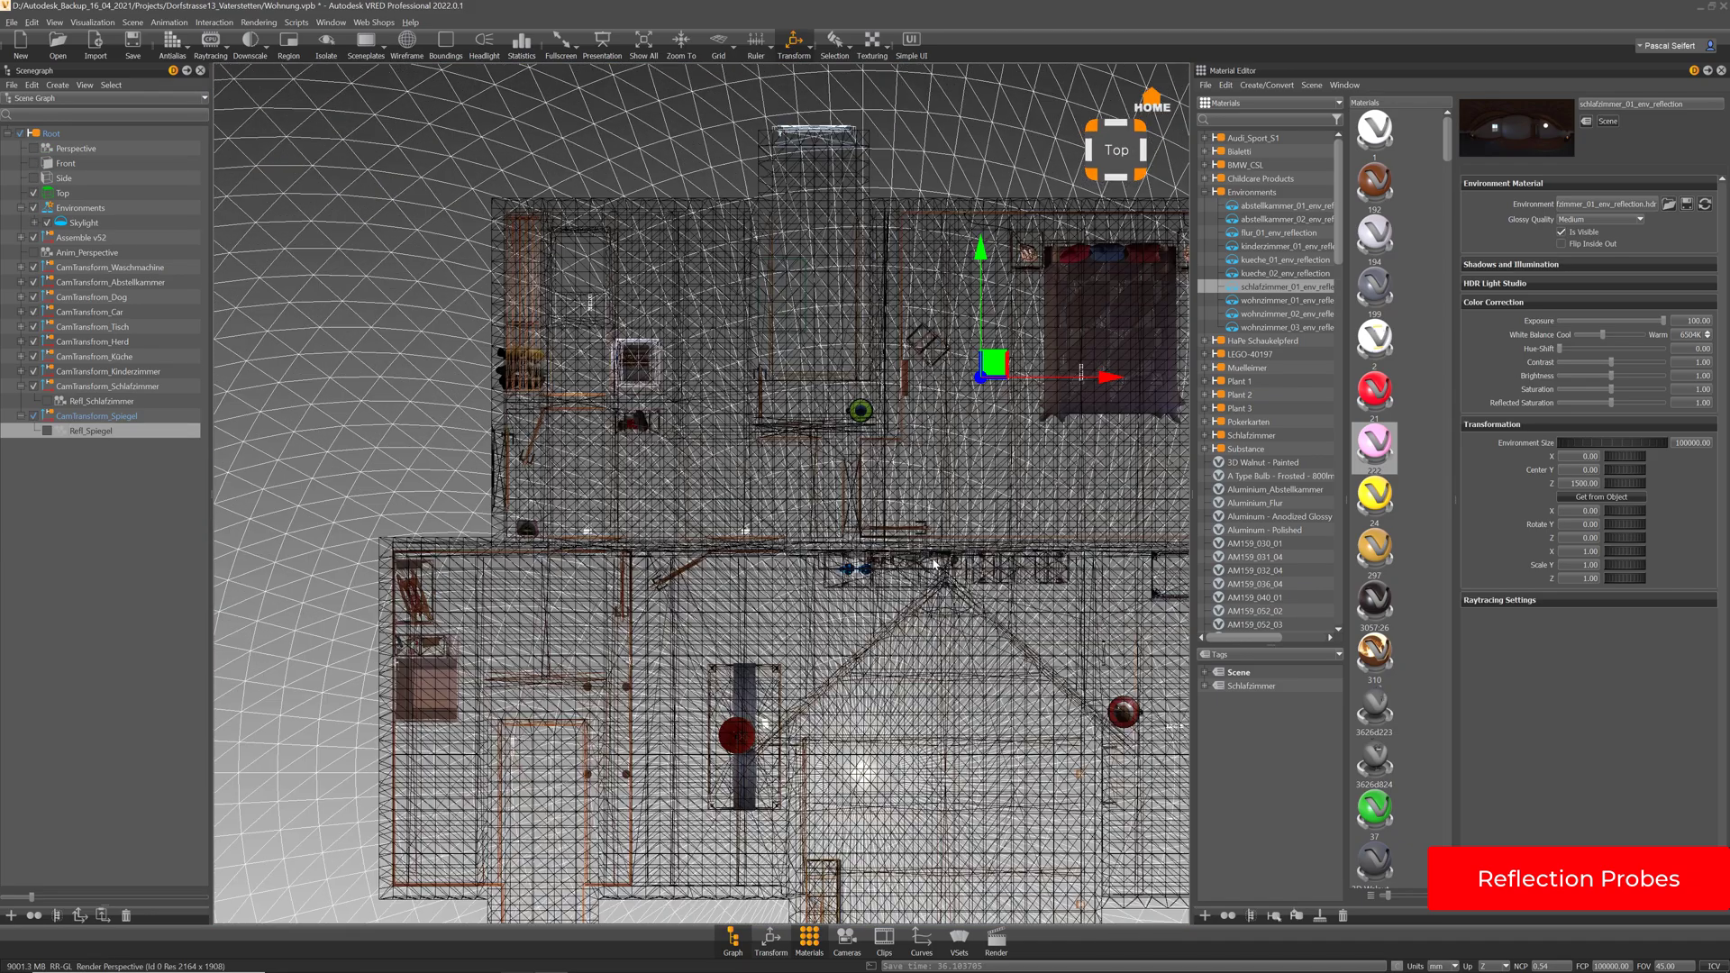
right_click_drag(935, 564, 937, 633, "alt")
middle_click_drag(922, 481, 587, 637, "alt")
right_click_drag(834, 348, 870, 602, "alt")
right_click_drag(977, 395, 1018, 438, "alt")
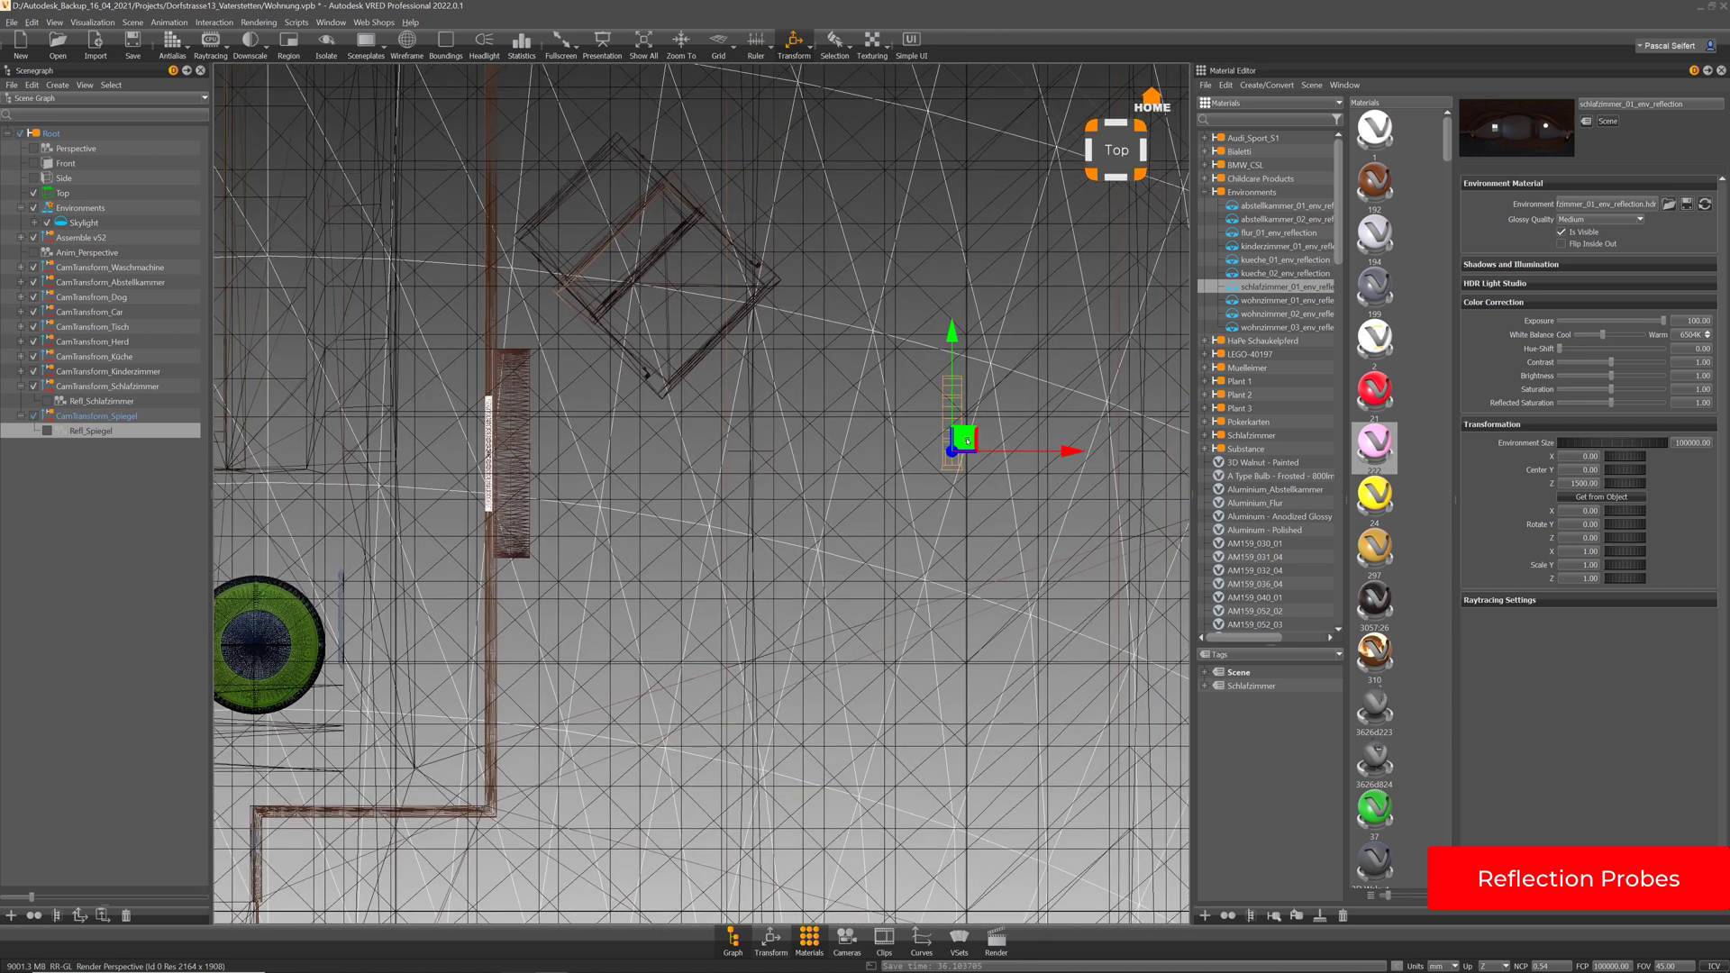
left_click_drag(964, 439, 691, 281)
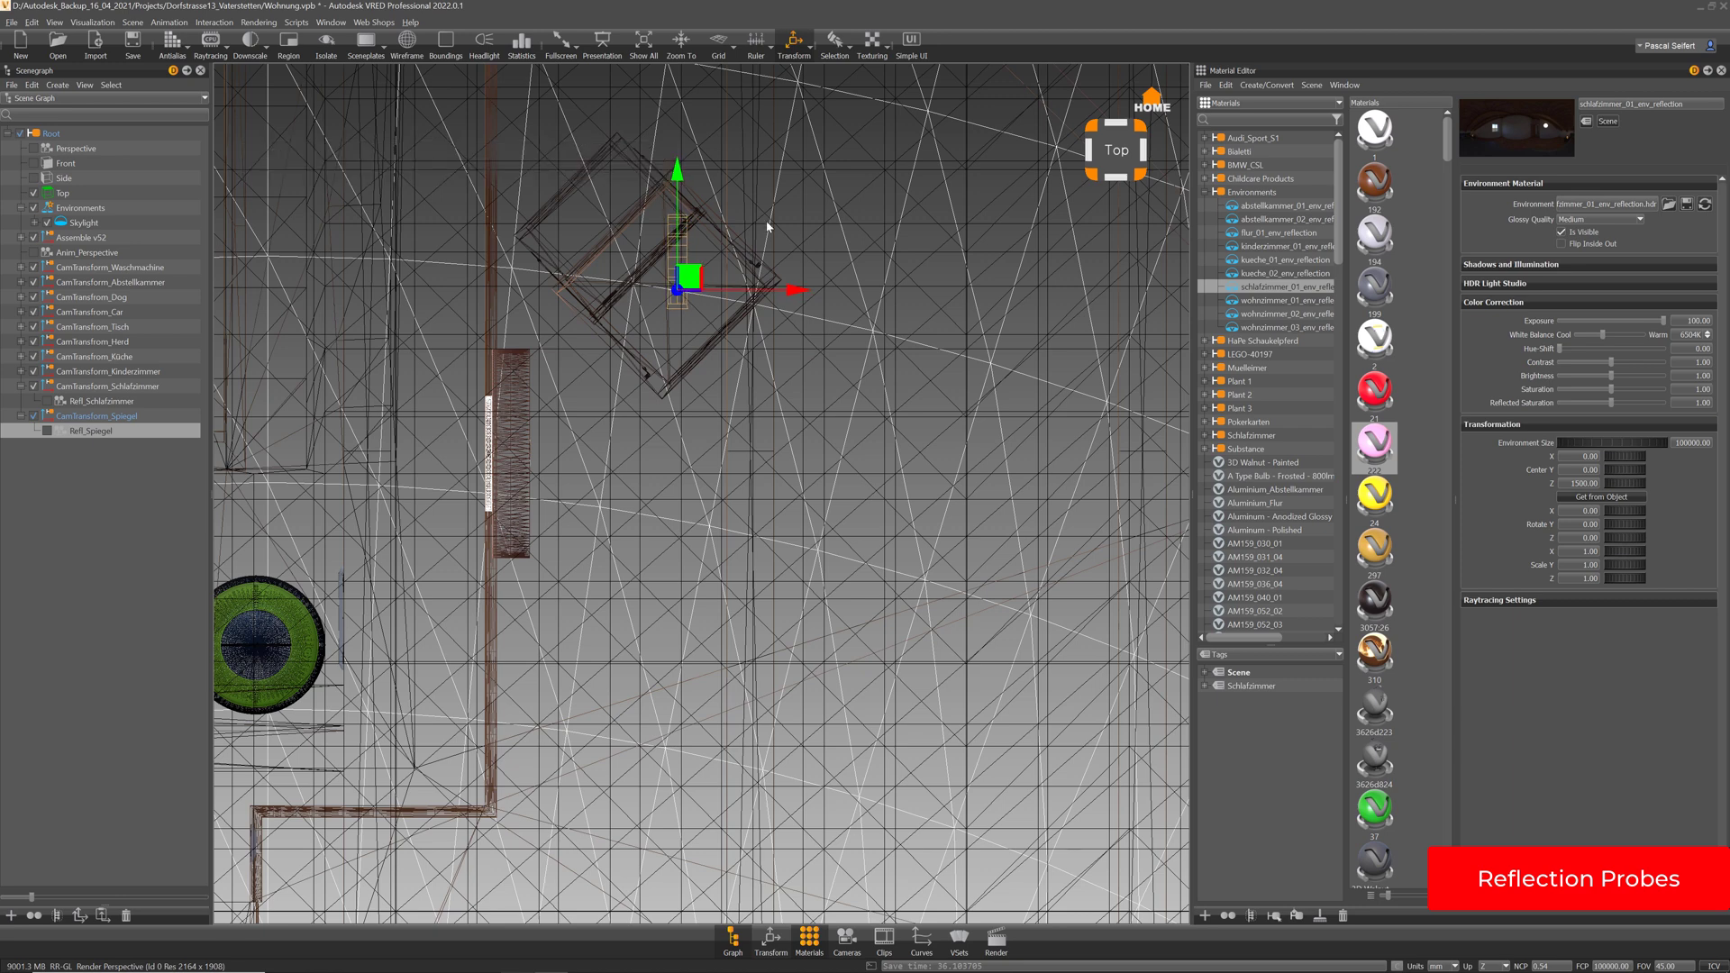
Back in Perspective, frame the mirror to check the probe's new position
left_click(35, 149)
middle_click_drag(457, 346, 640, 429)
left_click_drag(641, 429, 746, 377)
right_click_drag(746, 377, 513, 416)
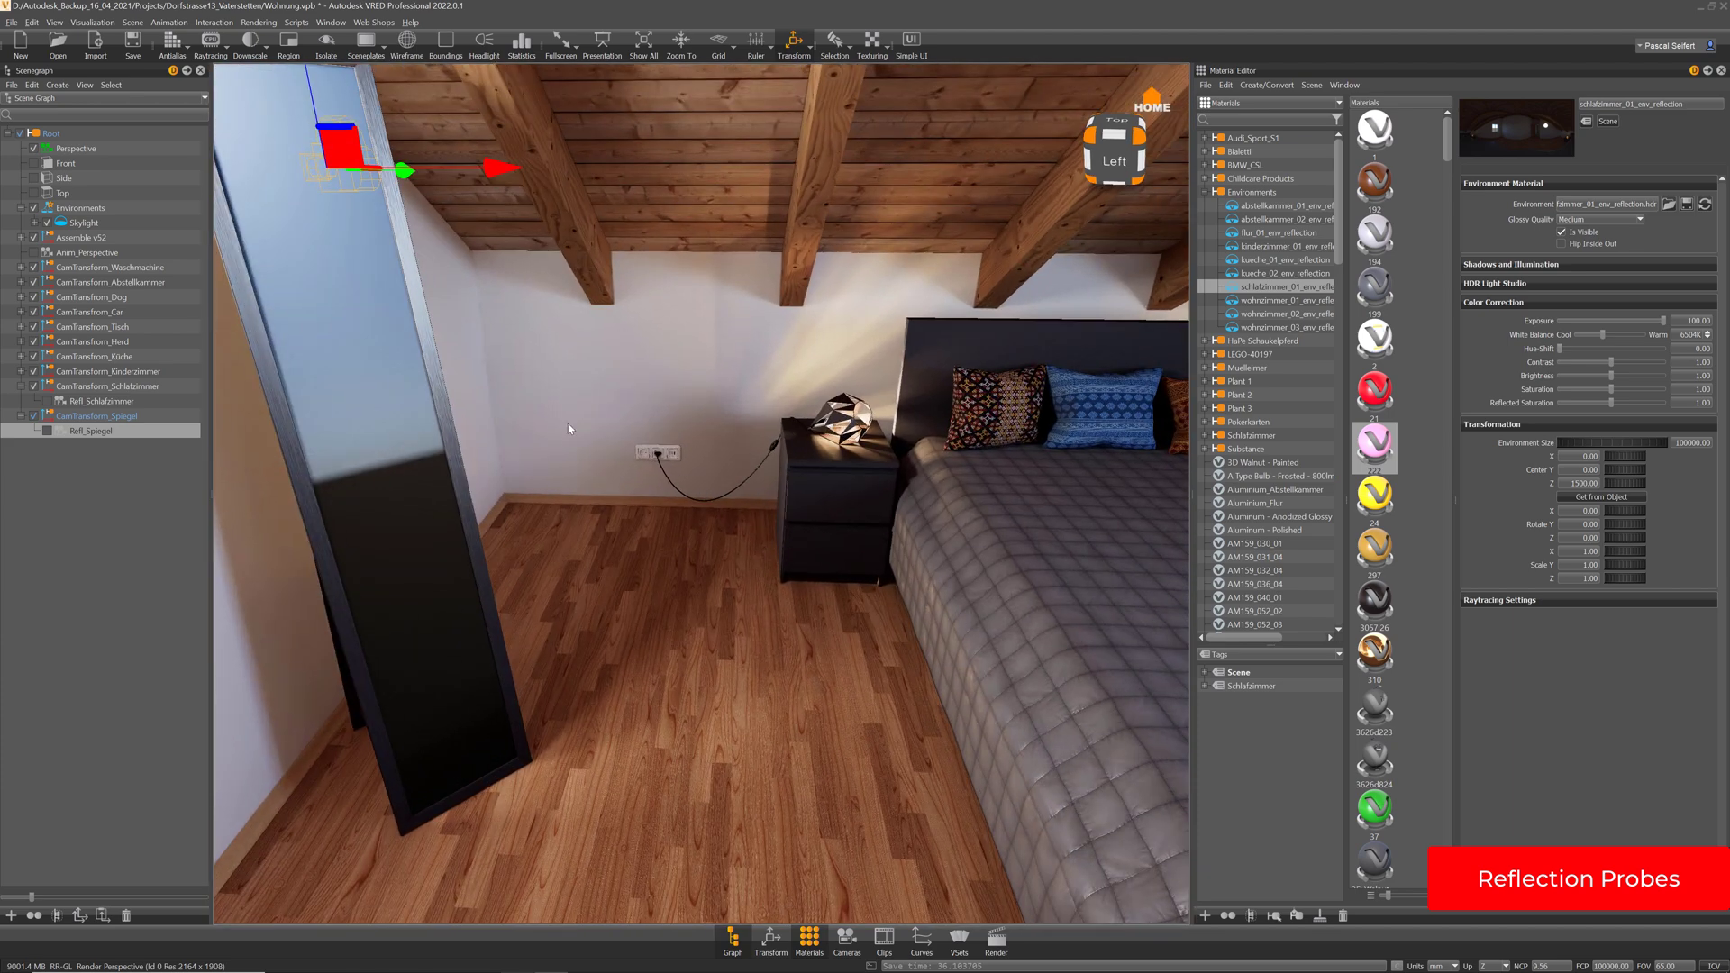
middle_click_drag(514, 416, 596, 442)
double_click(544, 398)
left_click_drag(627, 467, 651, 408)
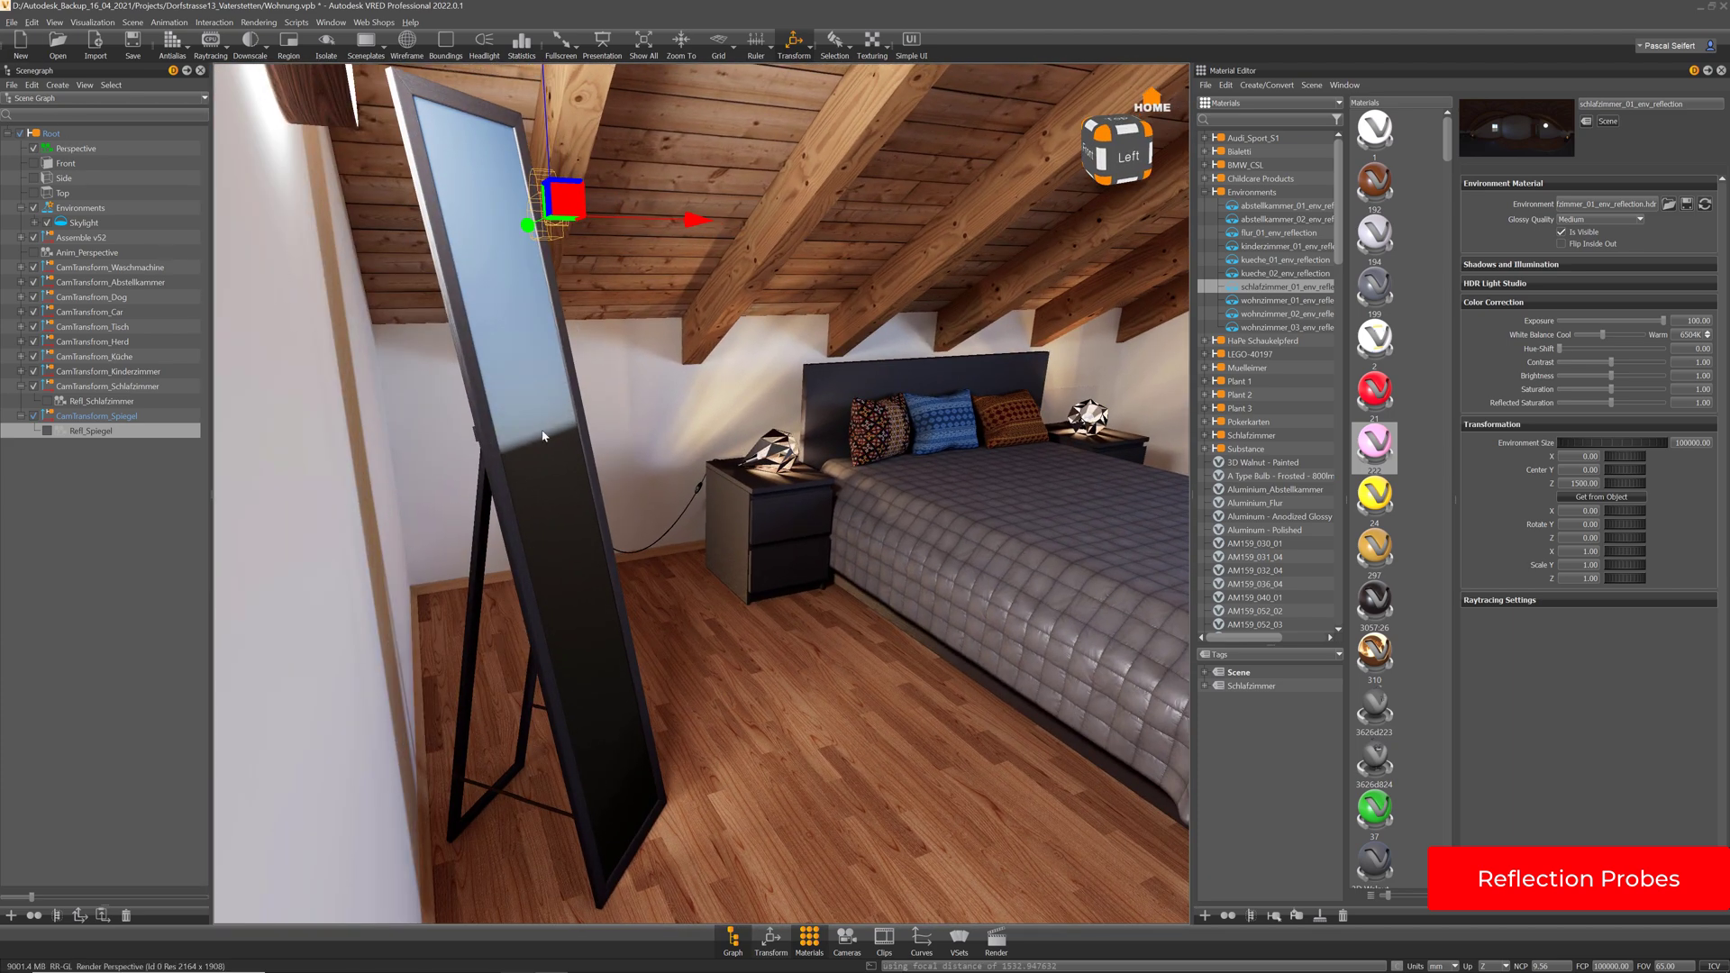
Switch to the Front camera and zoom in on the mirror's probe
left_click(38, 165)
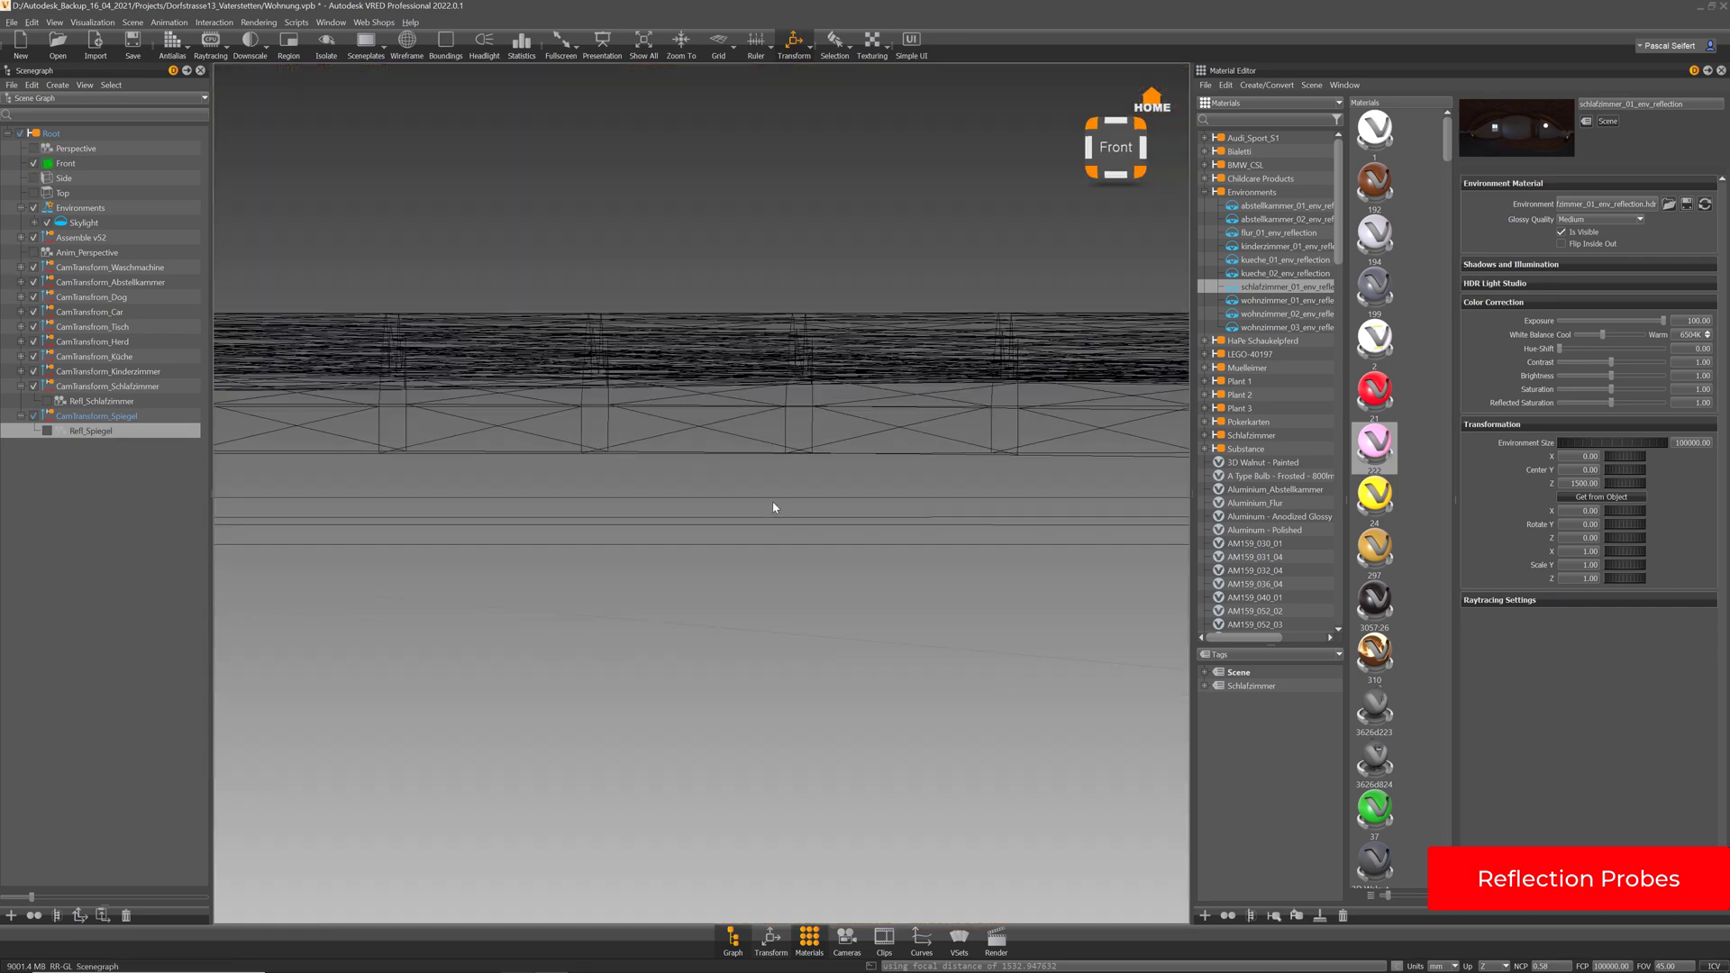
right_click_drag(802, 485, 816, 216)
middle_click_drag(828, 335, 950, 461)
right_click_drag(950, 461, 780, 183)
middle_click_drag(708, 383, 978, 377)
right_click_drag(978, 377, 737, 568)
middle_click_drag(575, 347, 840, 413)
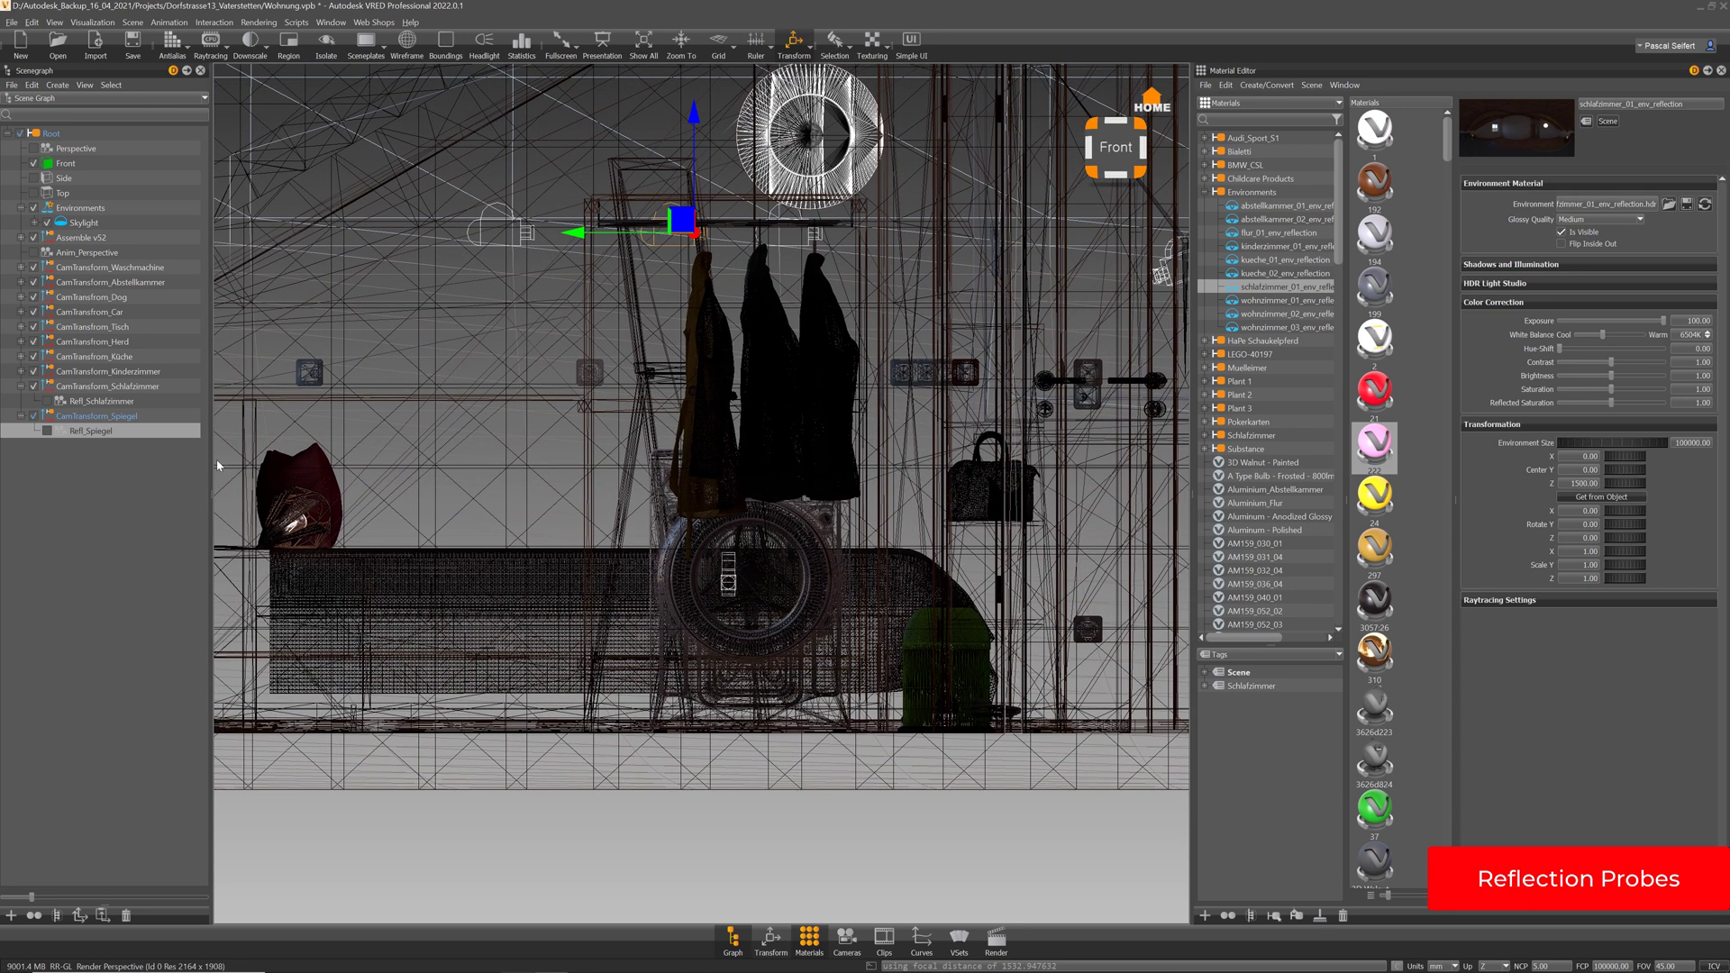
In the Side view, lower the probe from about 1481 to 1034, then return to Perspective
left_click(34, 179)
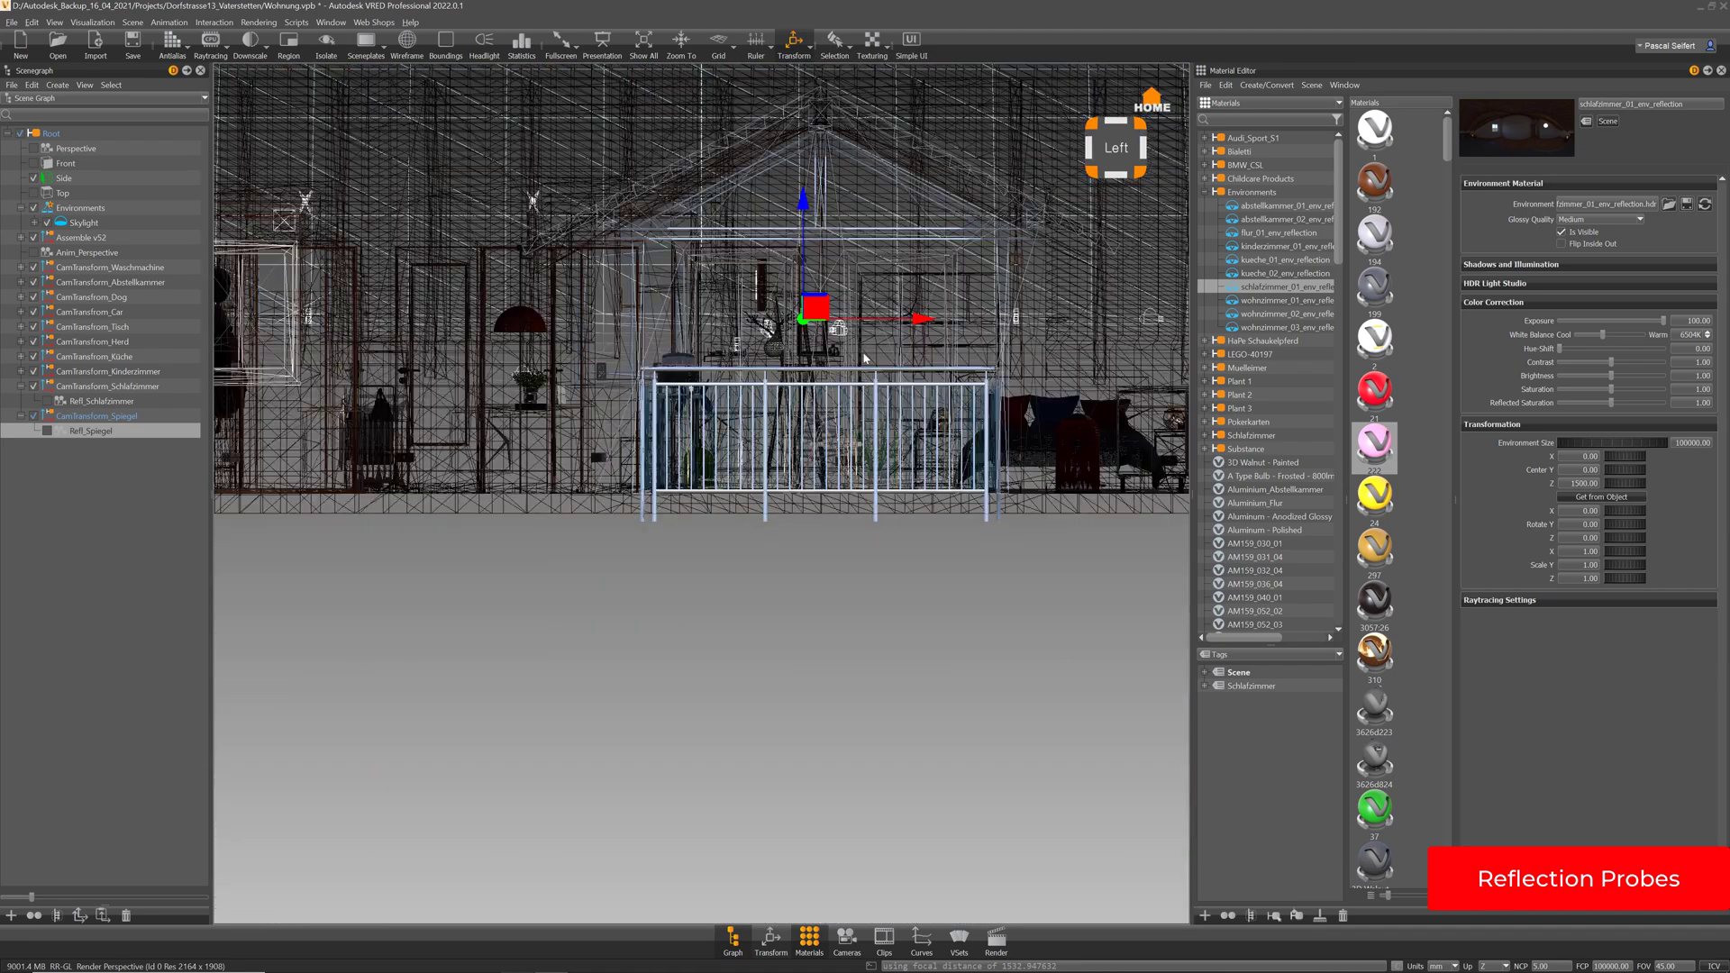
middle_click_drag(864, 358, 848, 426)
right_click_drag(848, 426, 926, 385)
middle_click_drag(926, 385, 673, 541)
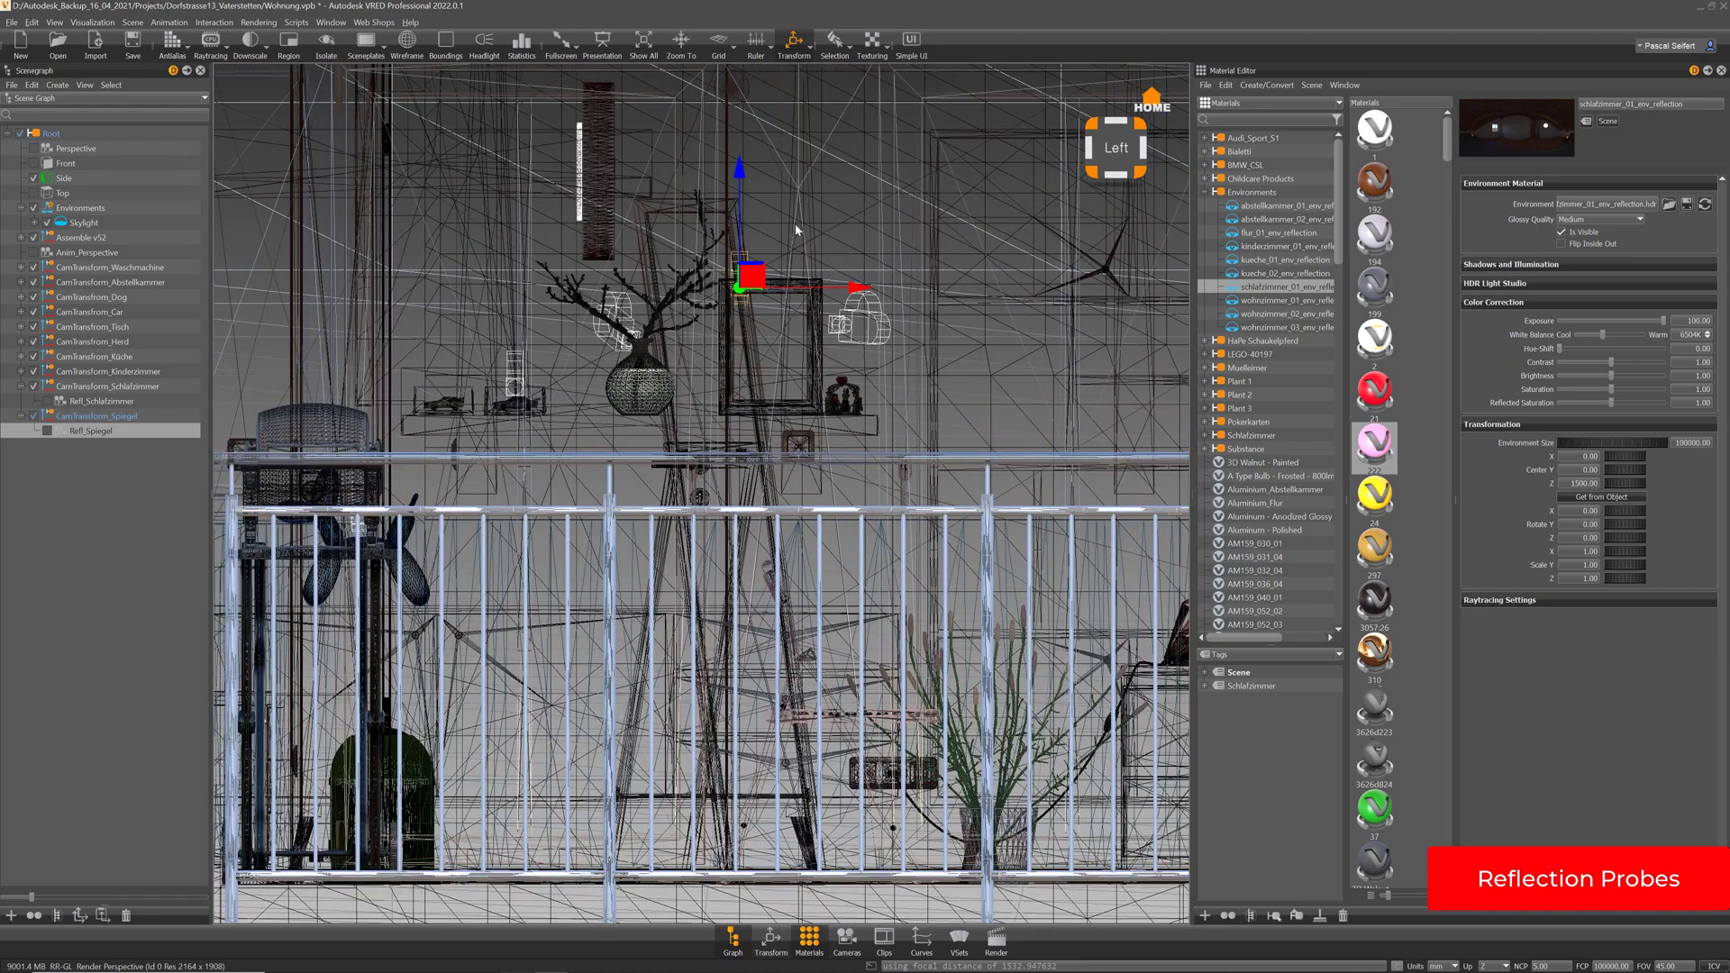
mouse_move(799, 231)
right_mouse_down()
mouse_move(819, 305)
mouse_move(819, 259)
right_mouse_up()
middle_click_drag(819, 258, 800, 276)
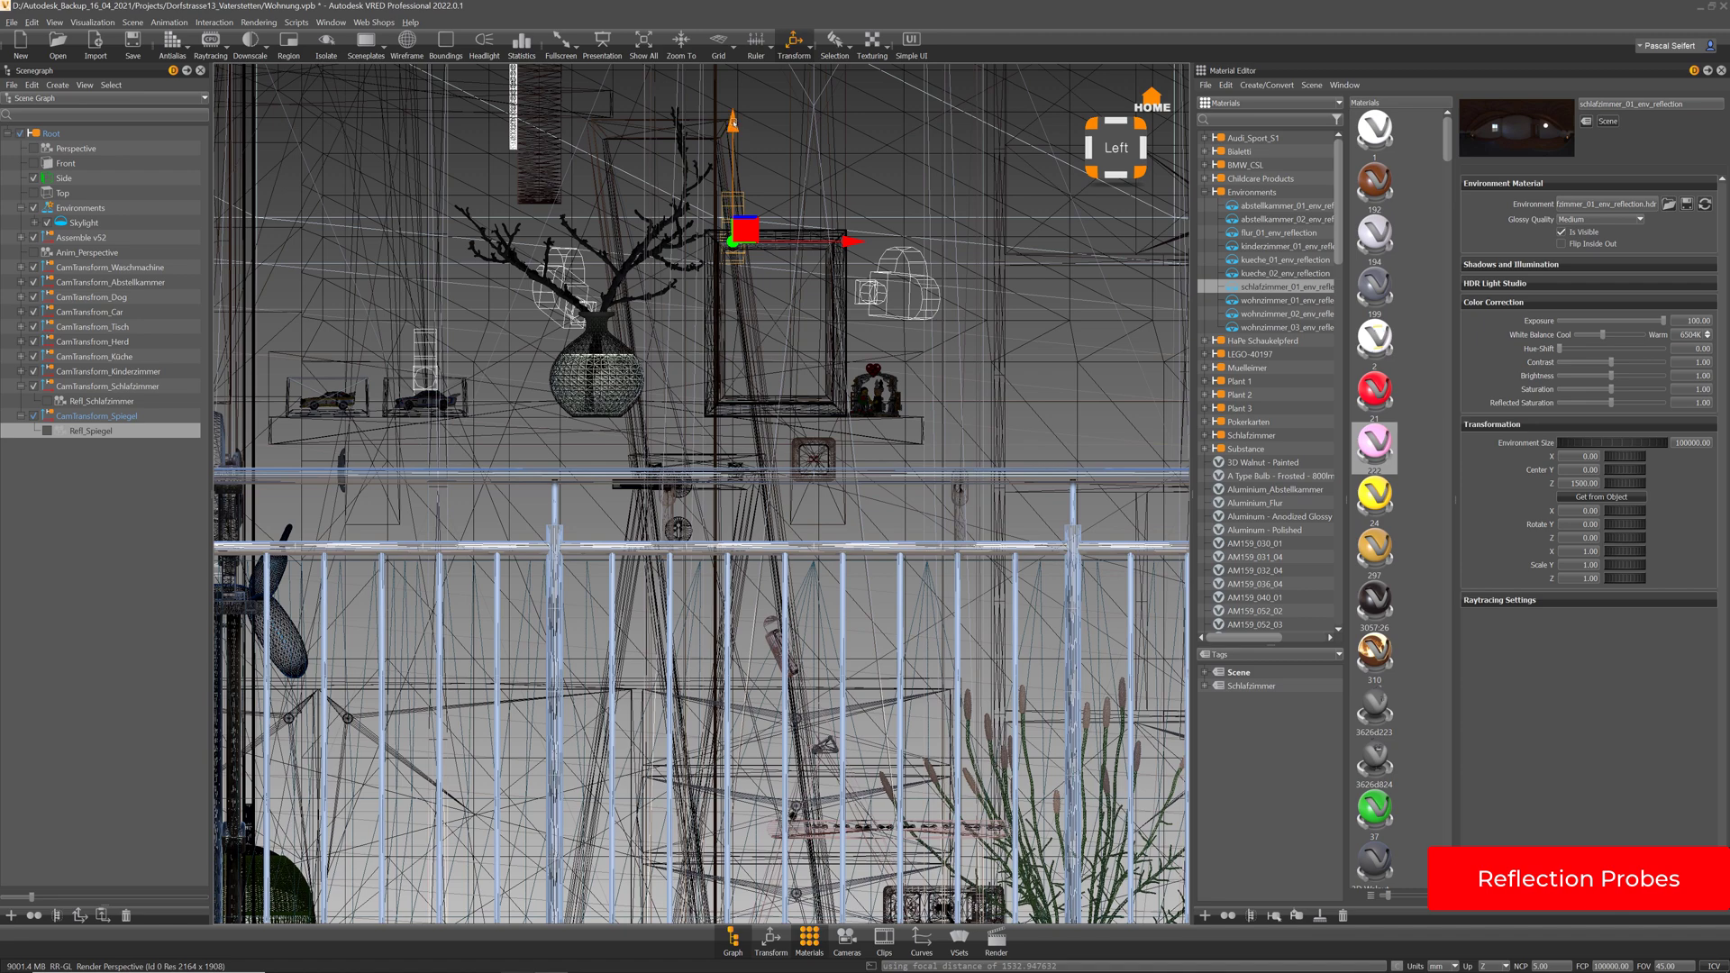
left_click_drag(732, 124, 732, 397)
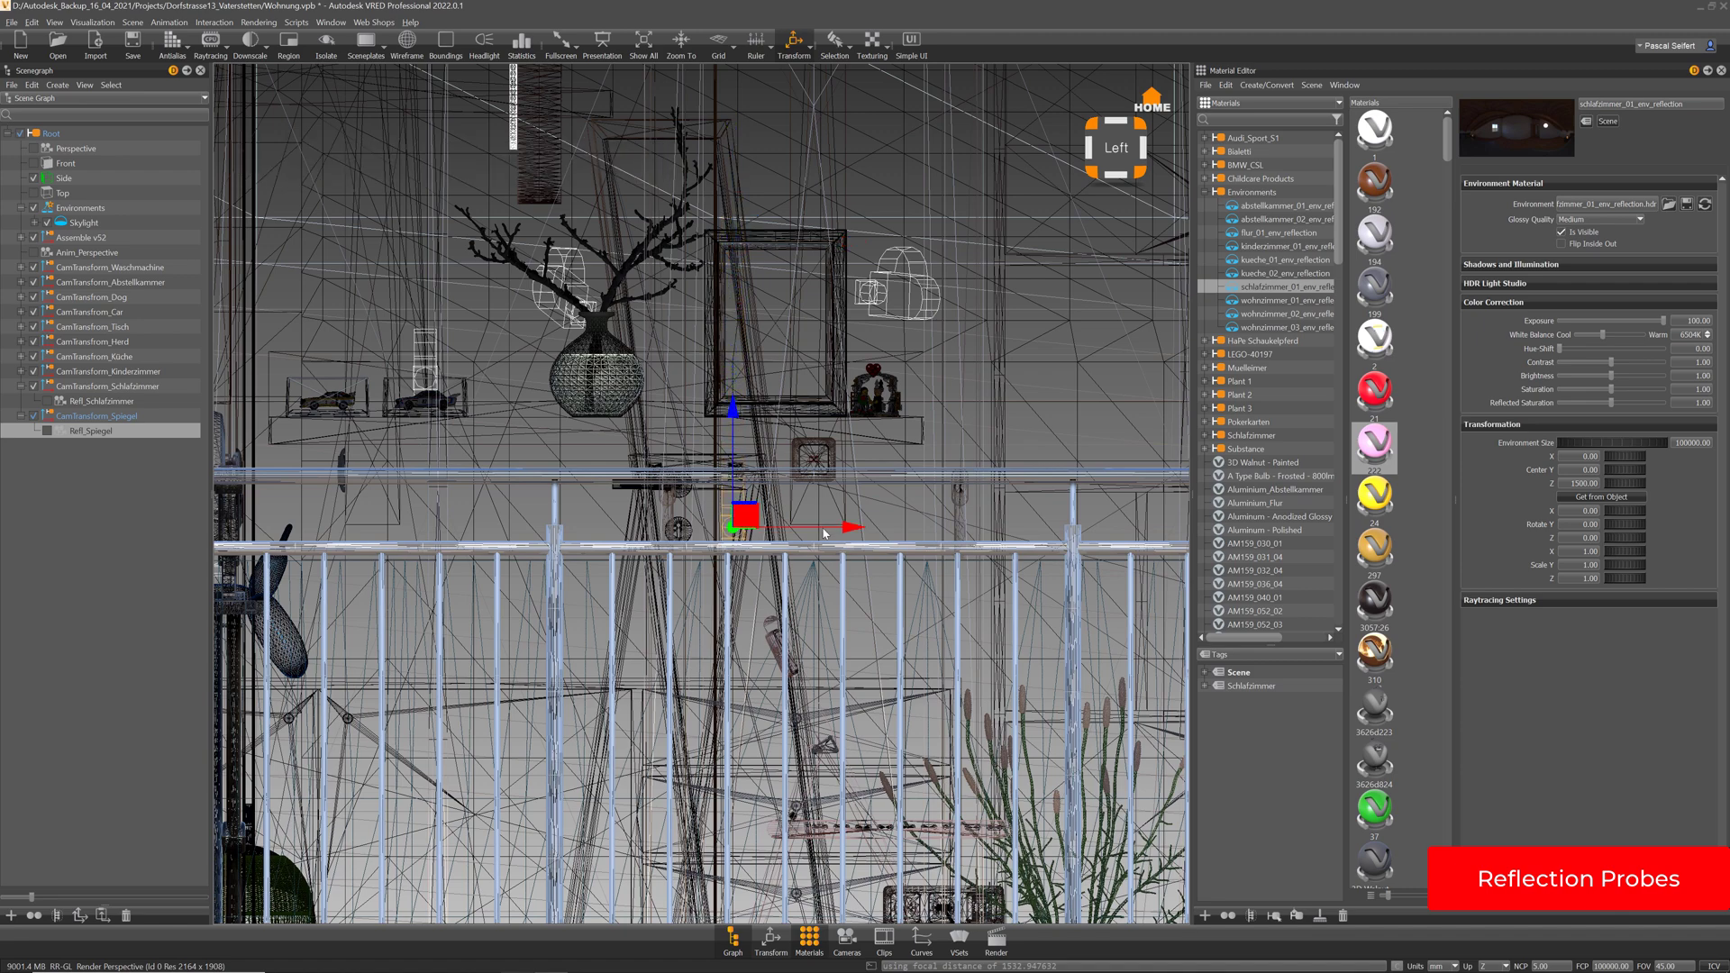
middle_click_drag(854, 597, 857, 471)
right_click_drag(857, 482, 858, 522)
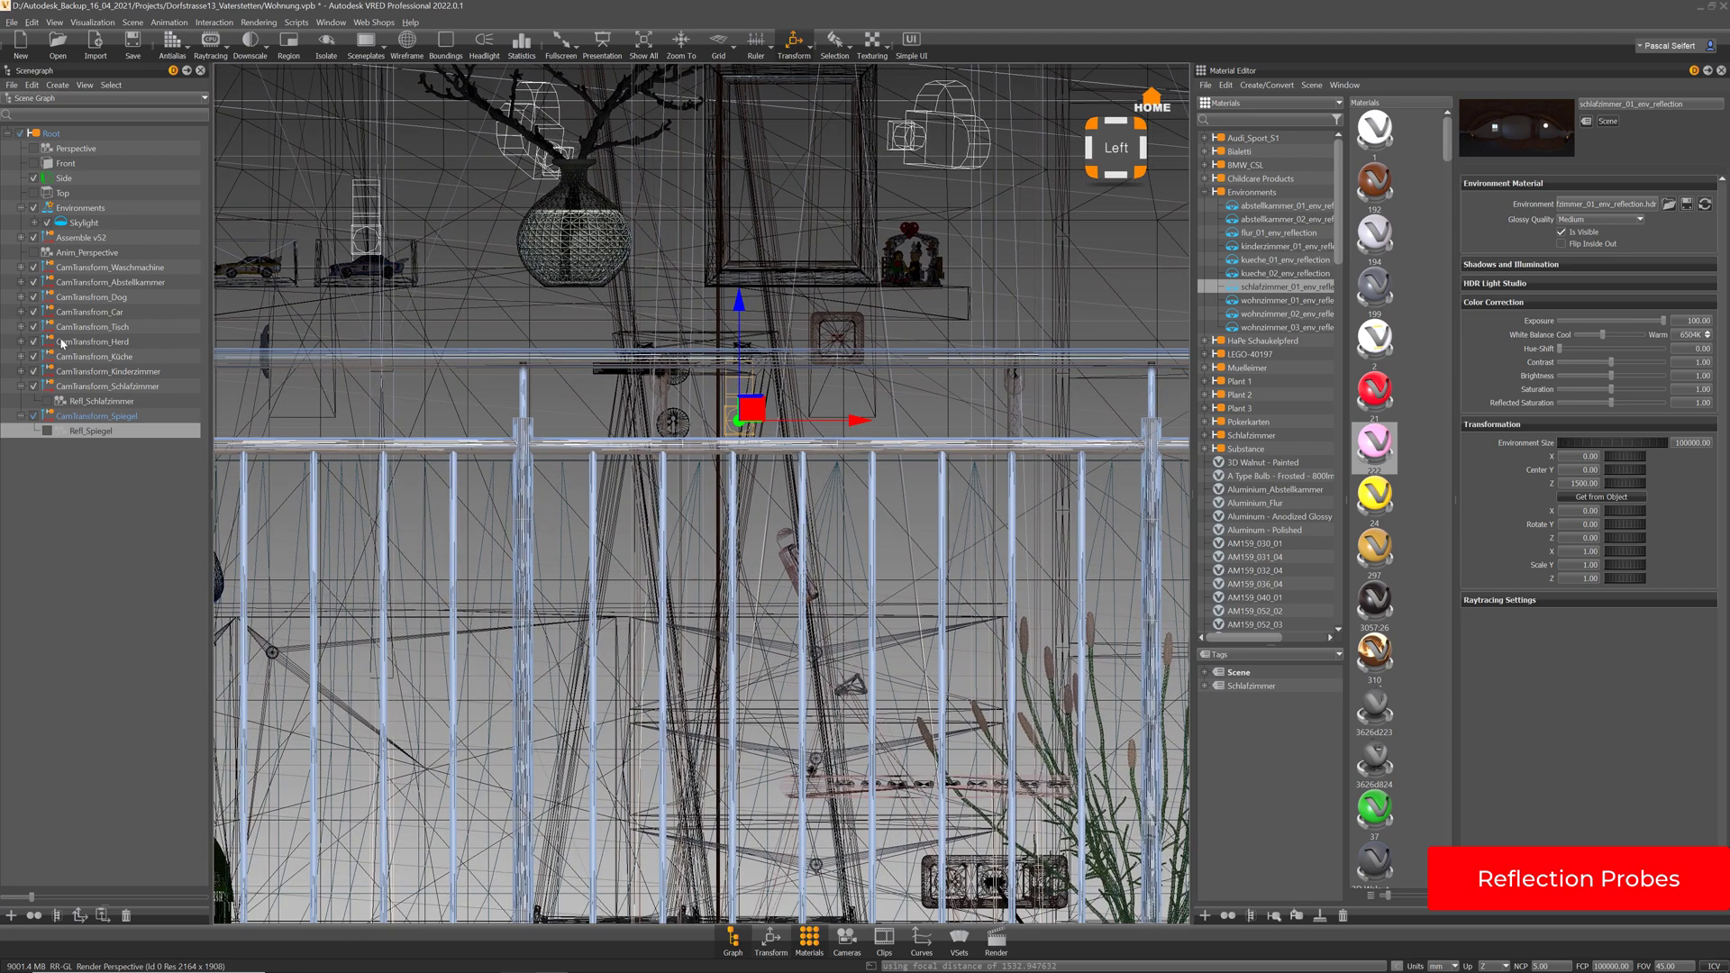
left_click(33, 148)
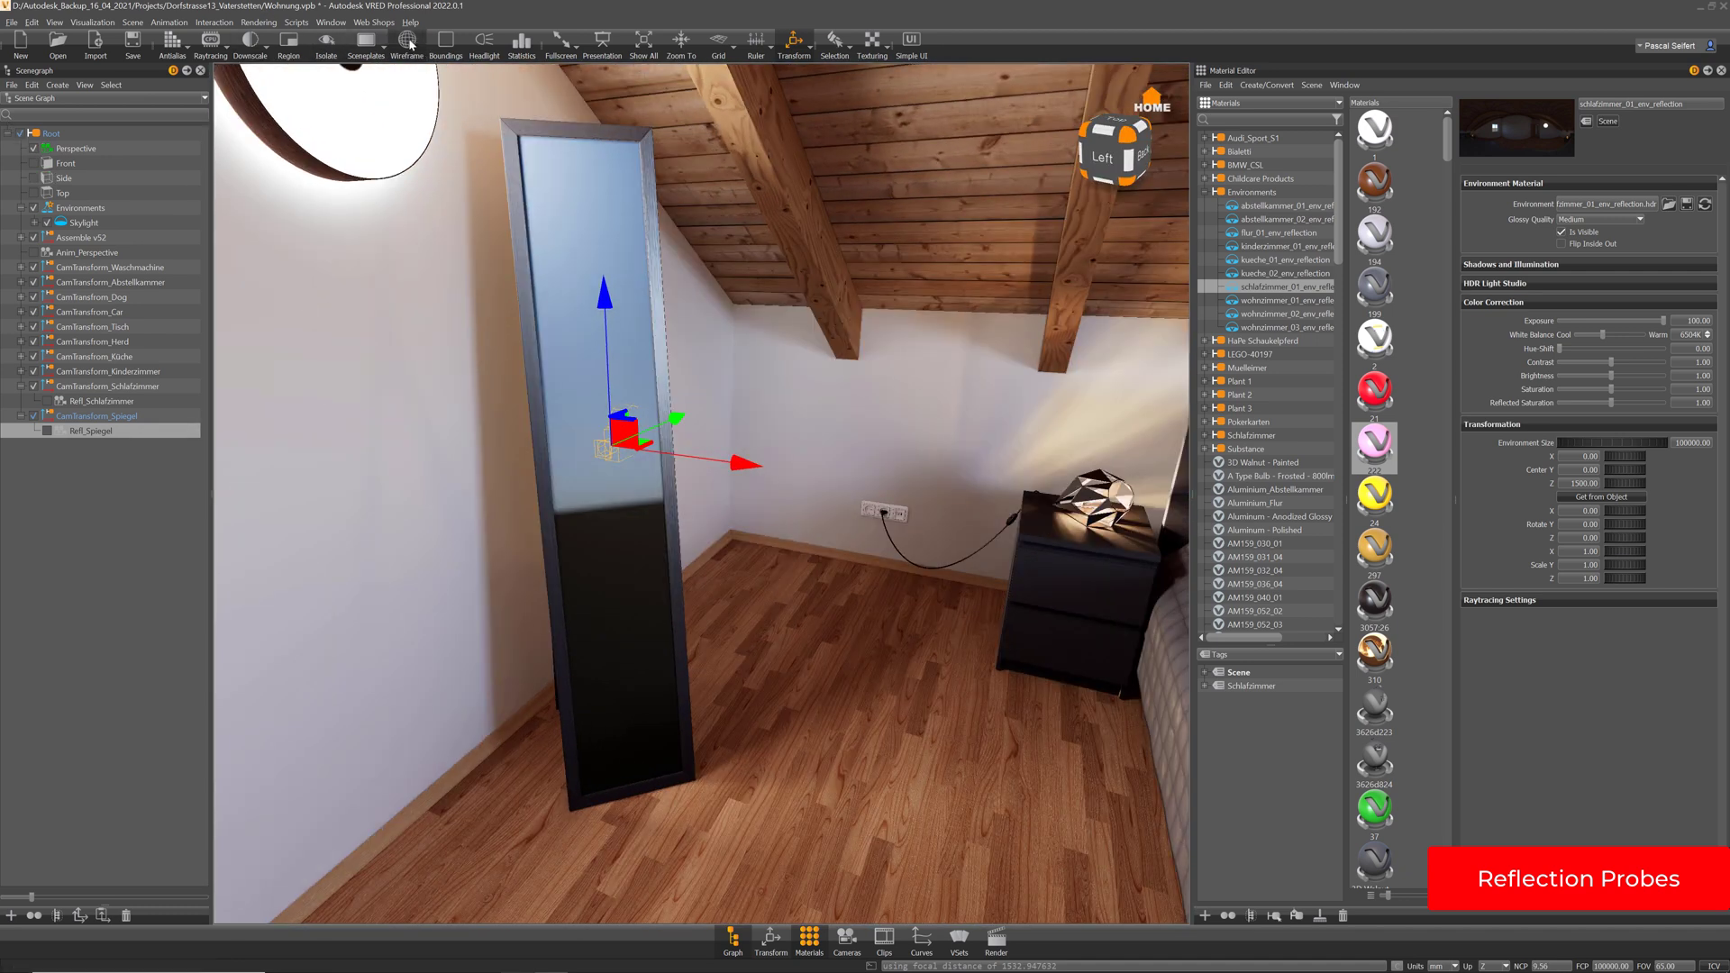
Overlay wireframe edges and orbit around the mirror, selecting its glass to inspect
left_click(410, 44)
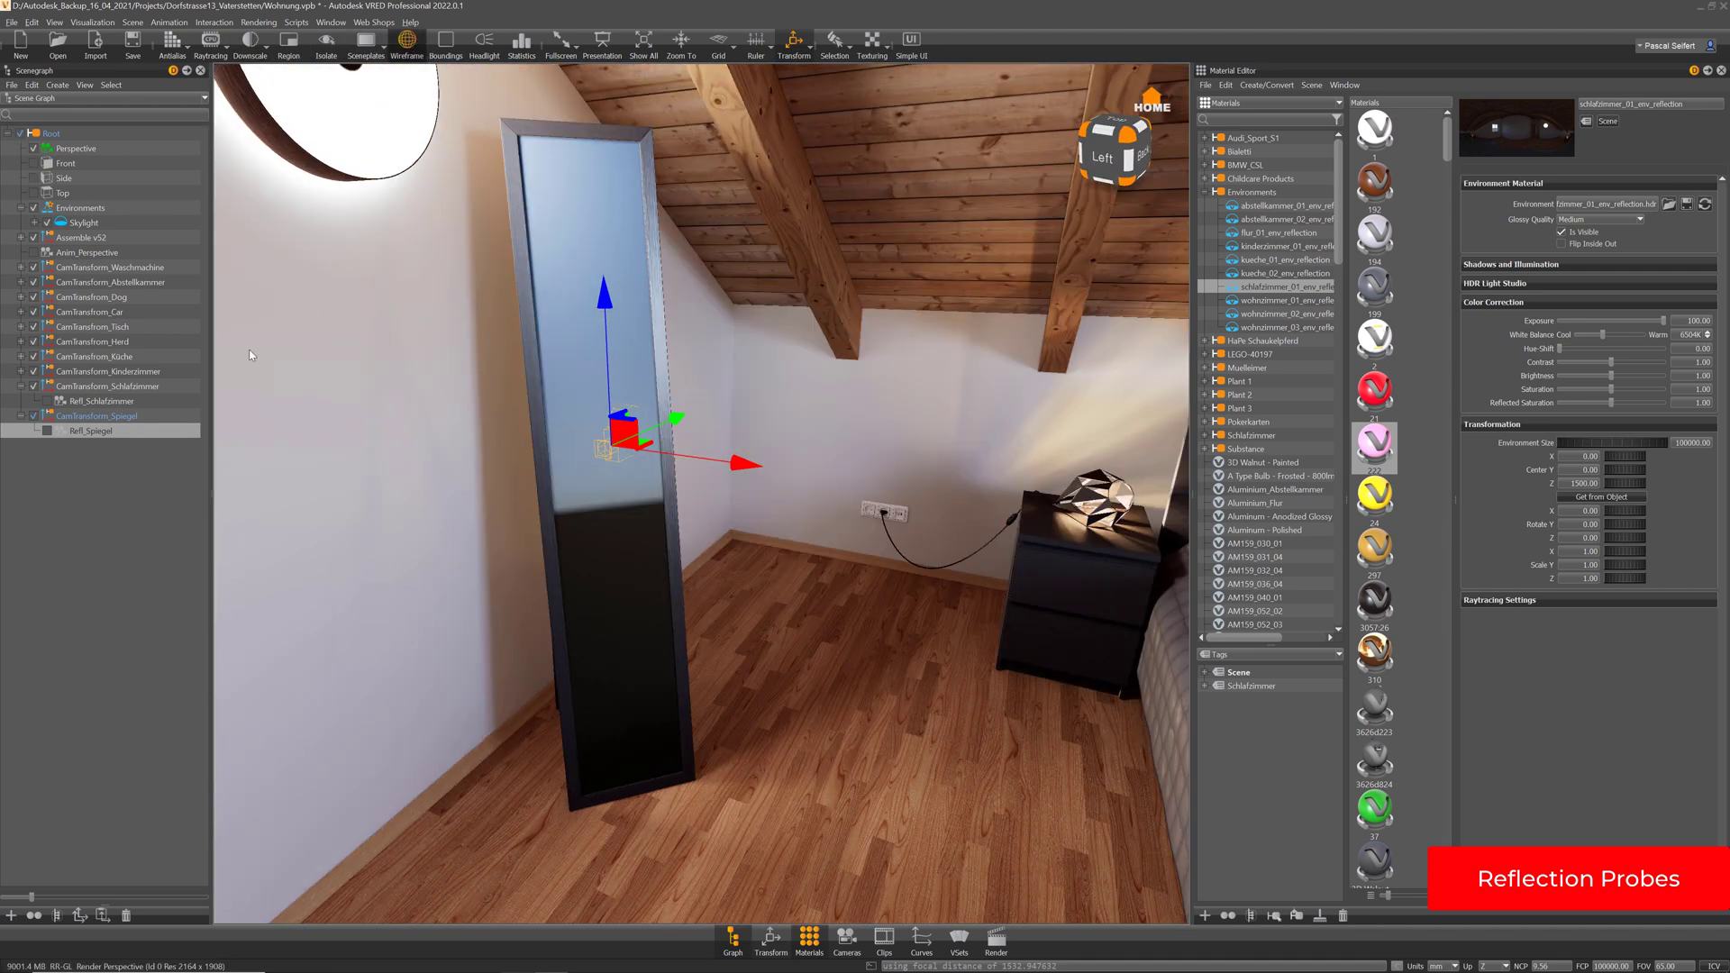
left_click_drag(709, 394, 554, 394)
middle_click_drag(833, 354, 788, 394)
scroll(788, 394, "up", 1)
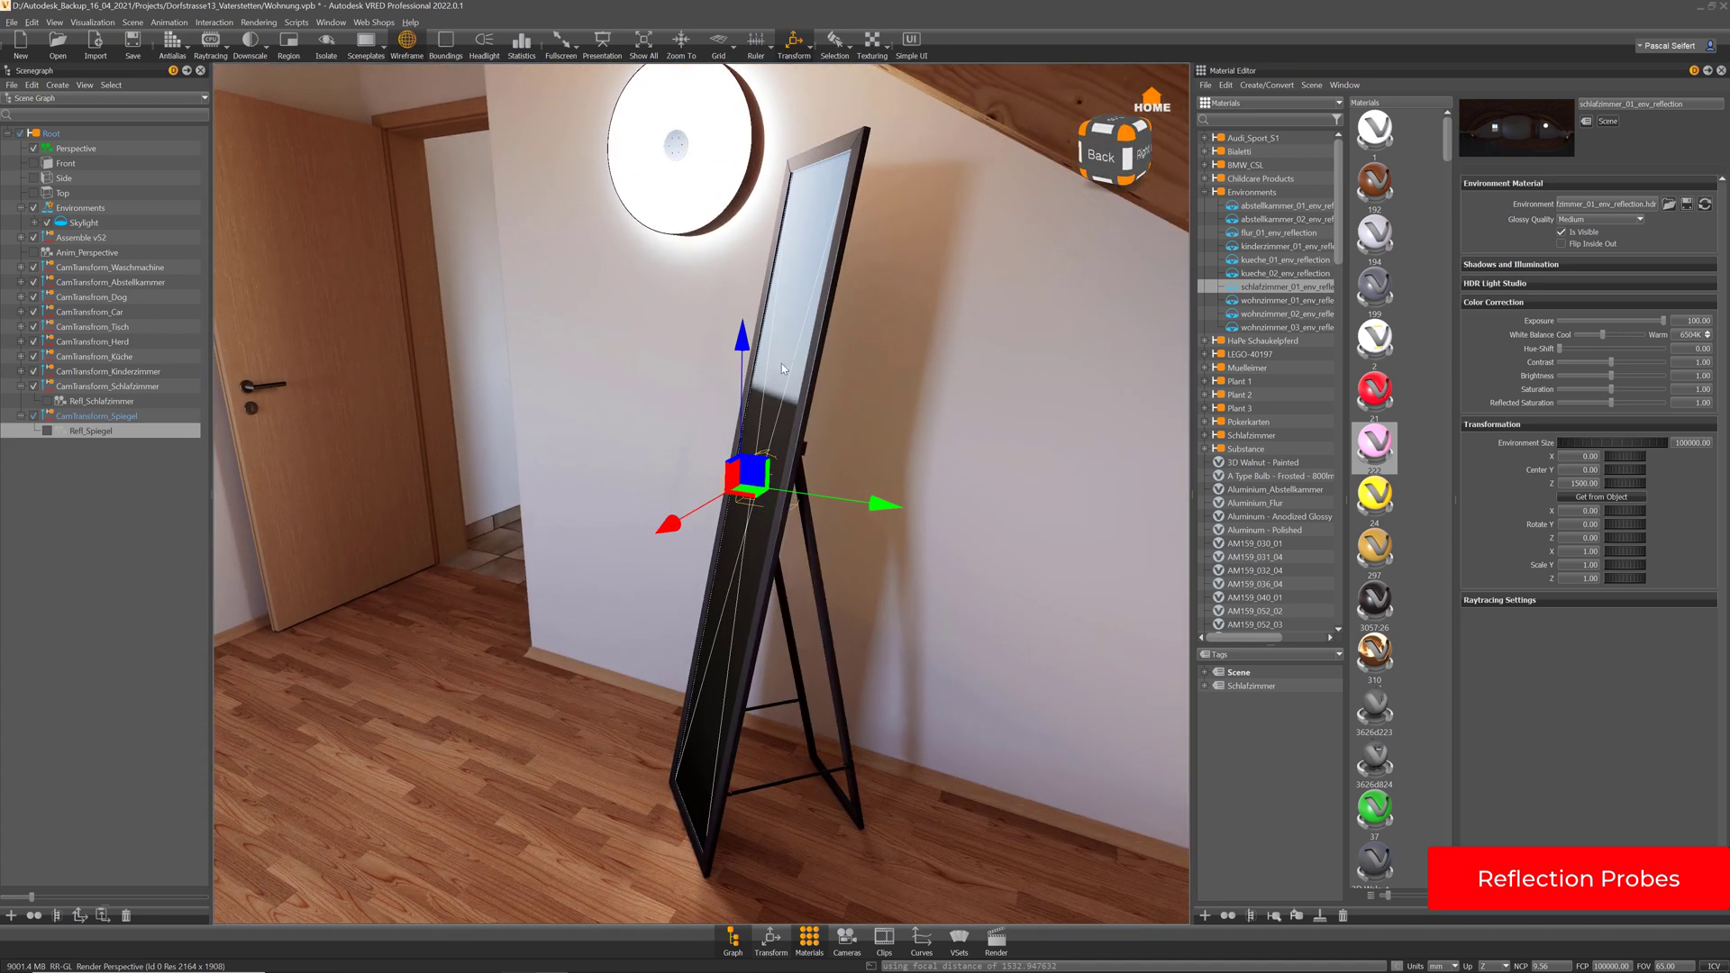
scroll(781, 364, "up", 1)
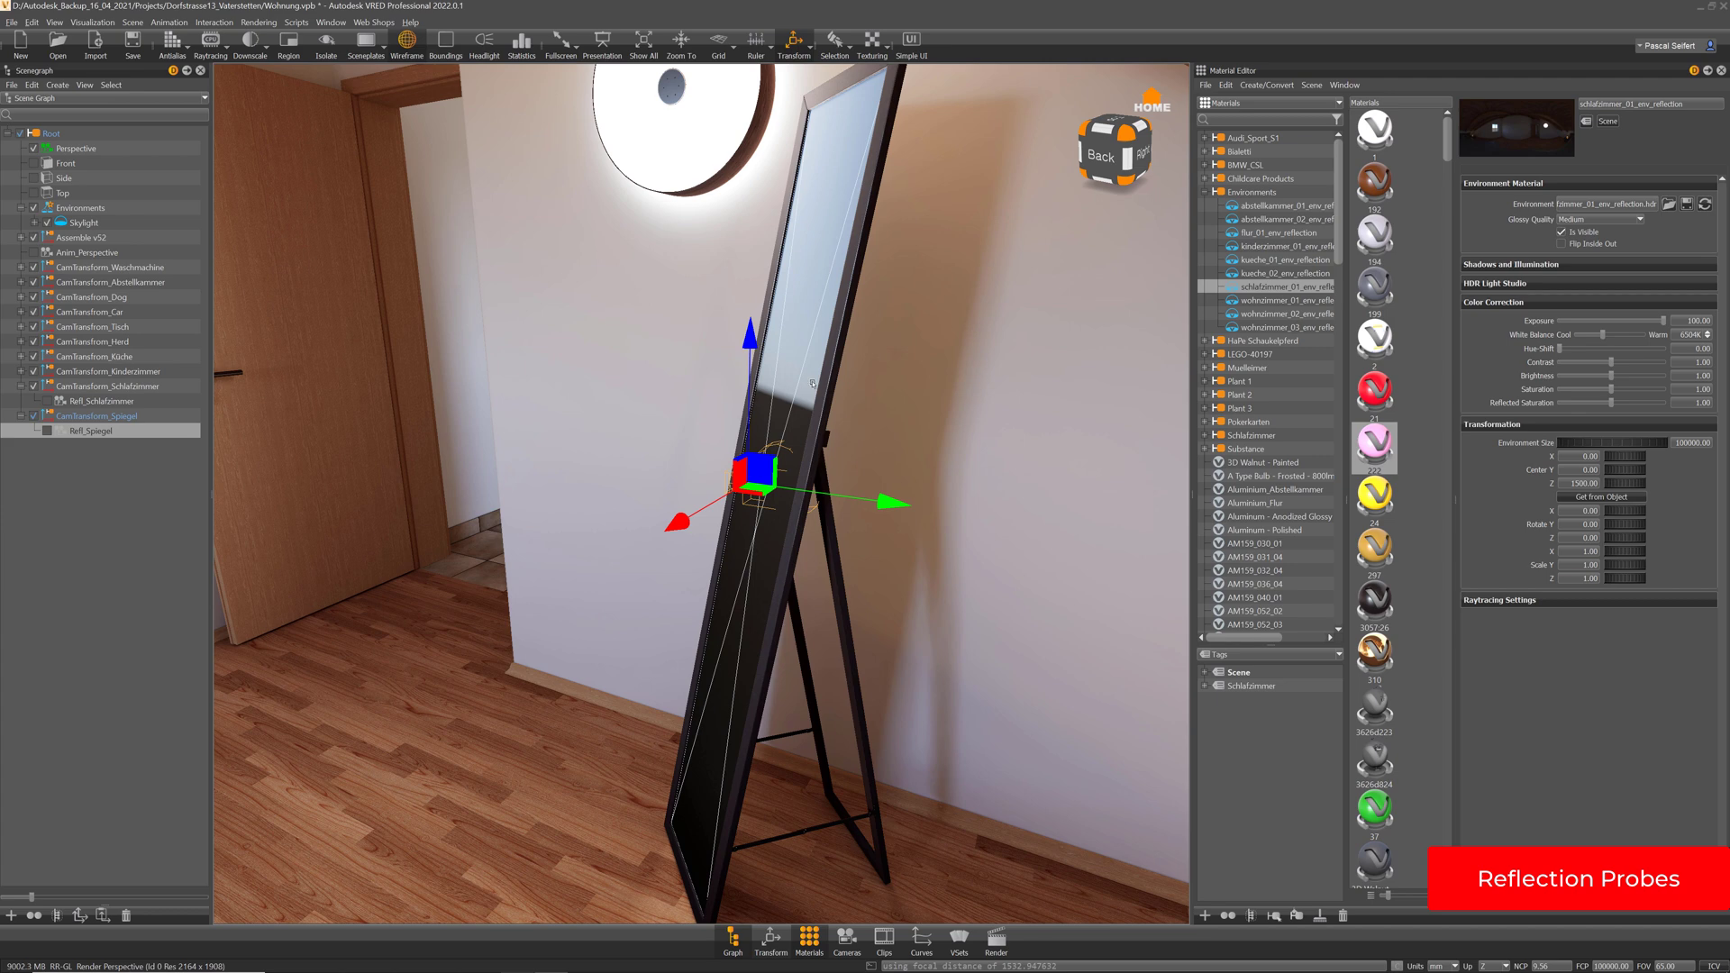
left_click(812, 383)
scroll(842, 411, "down", 2)
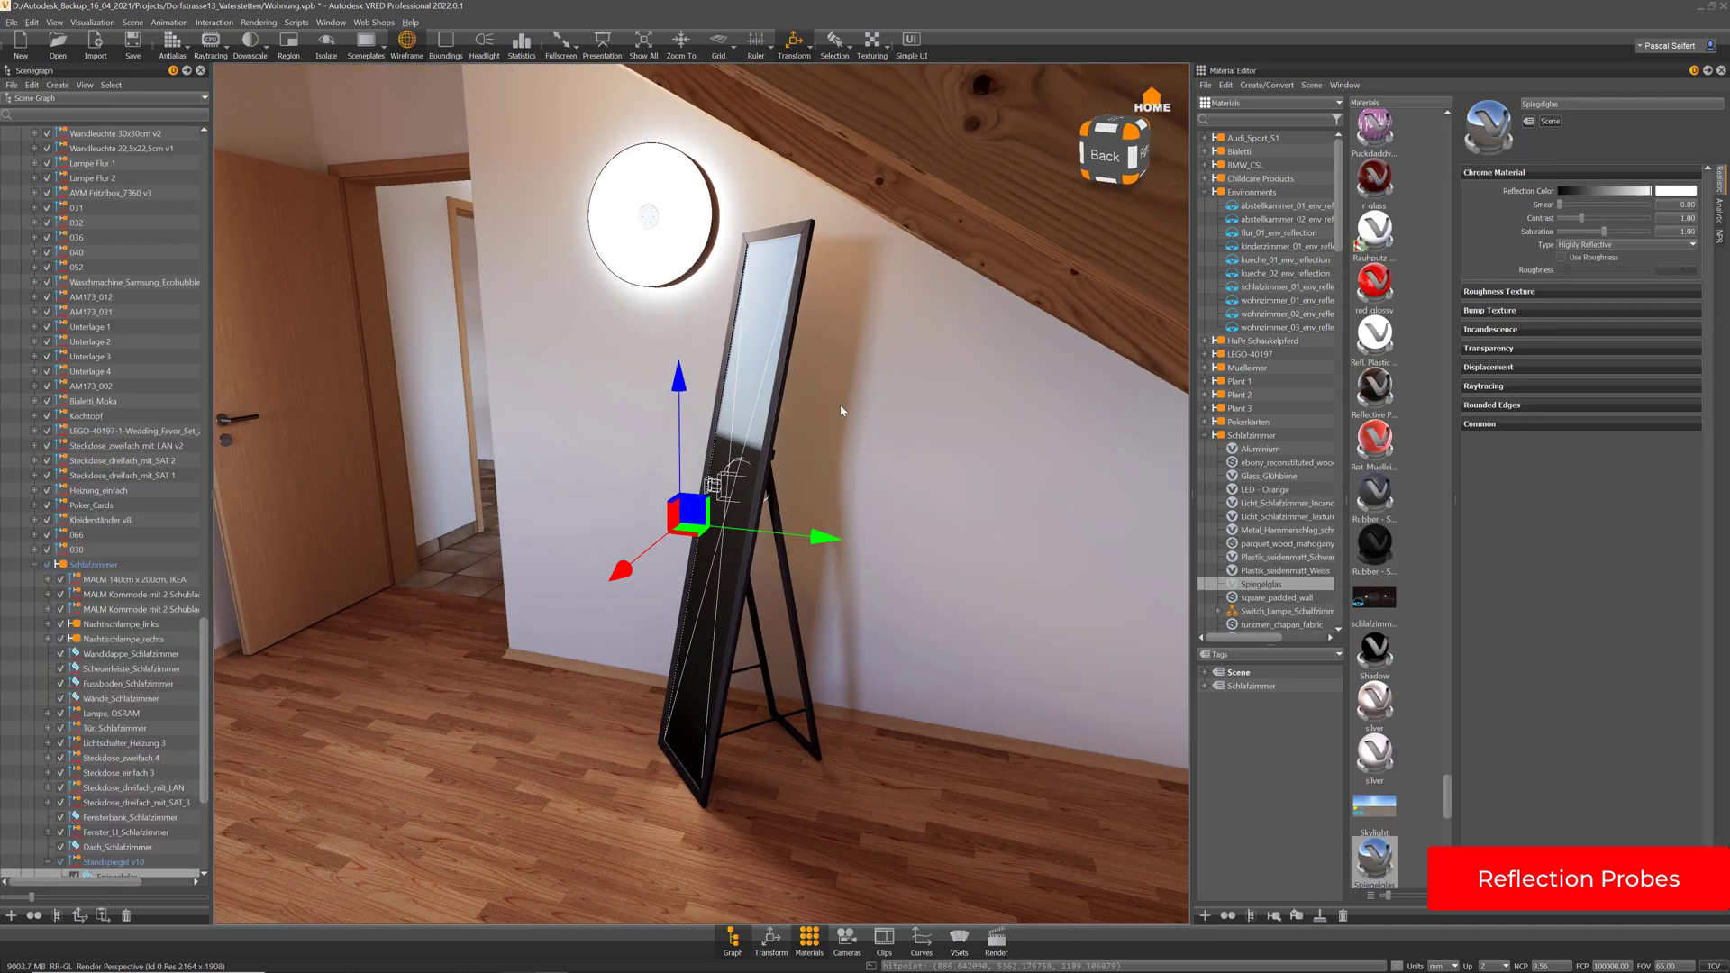
left_click_drag(842, 410, 1212, 495)
left_click_drag(689, 455, 755, 458)
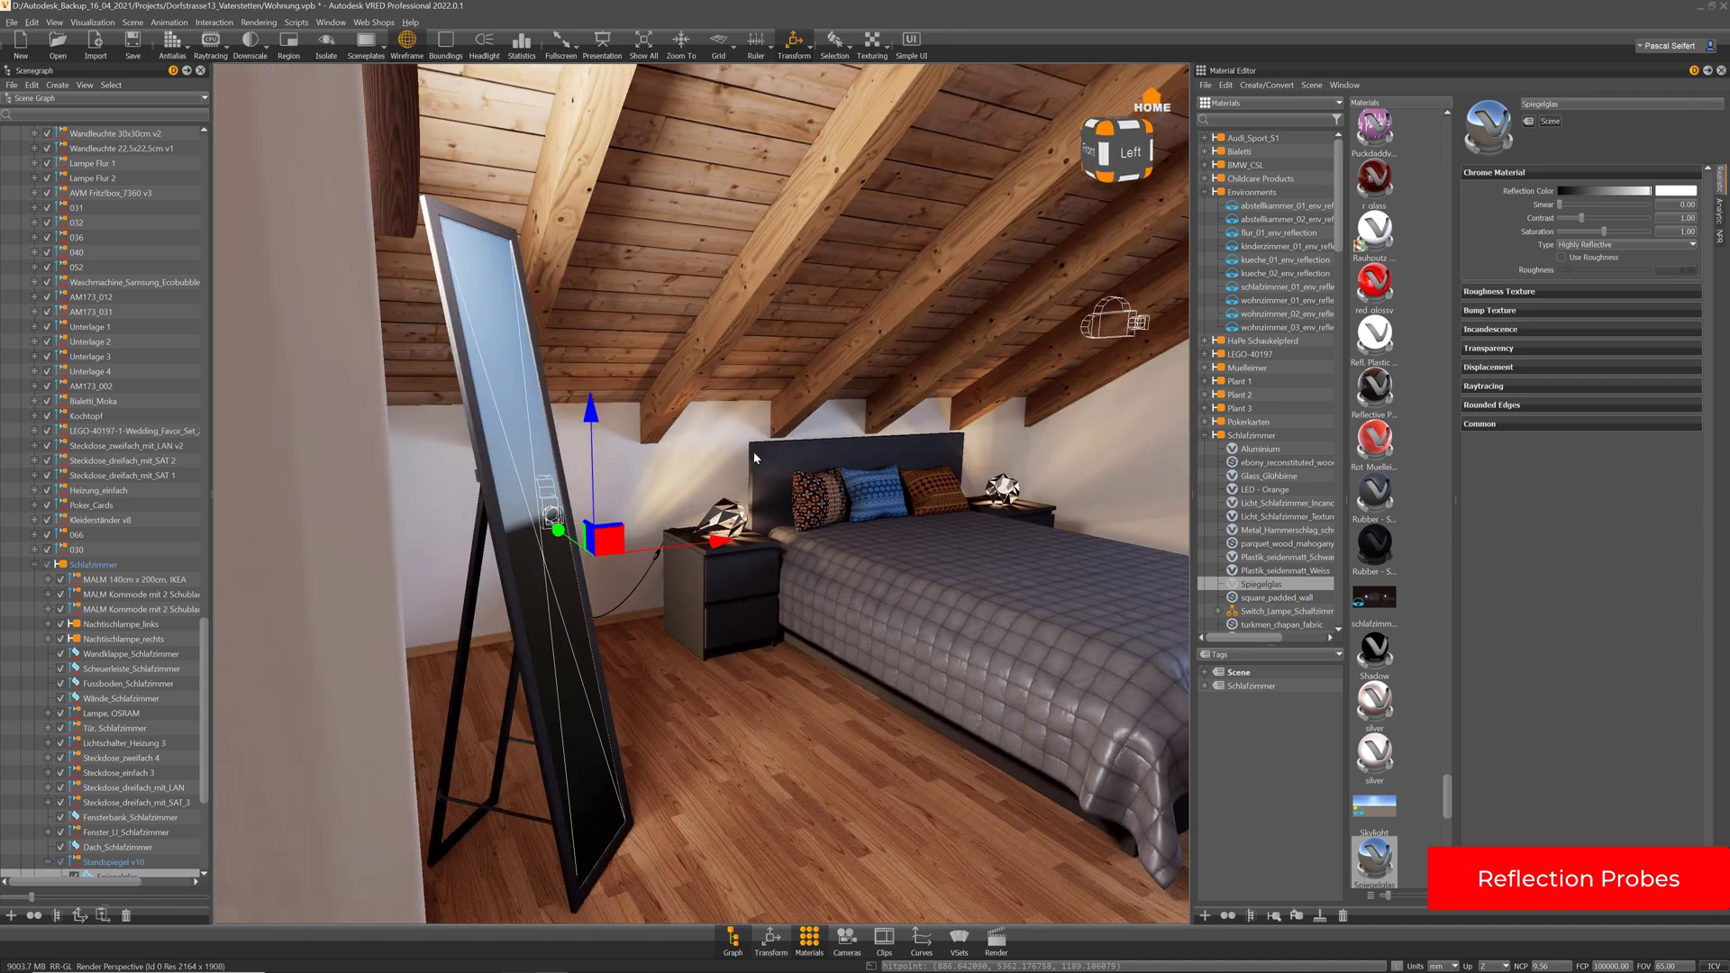
scroll(202, 764, "down", 6)
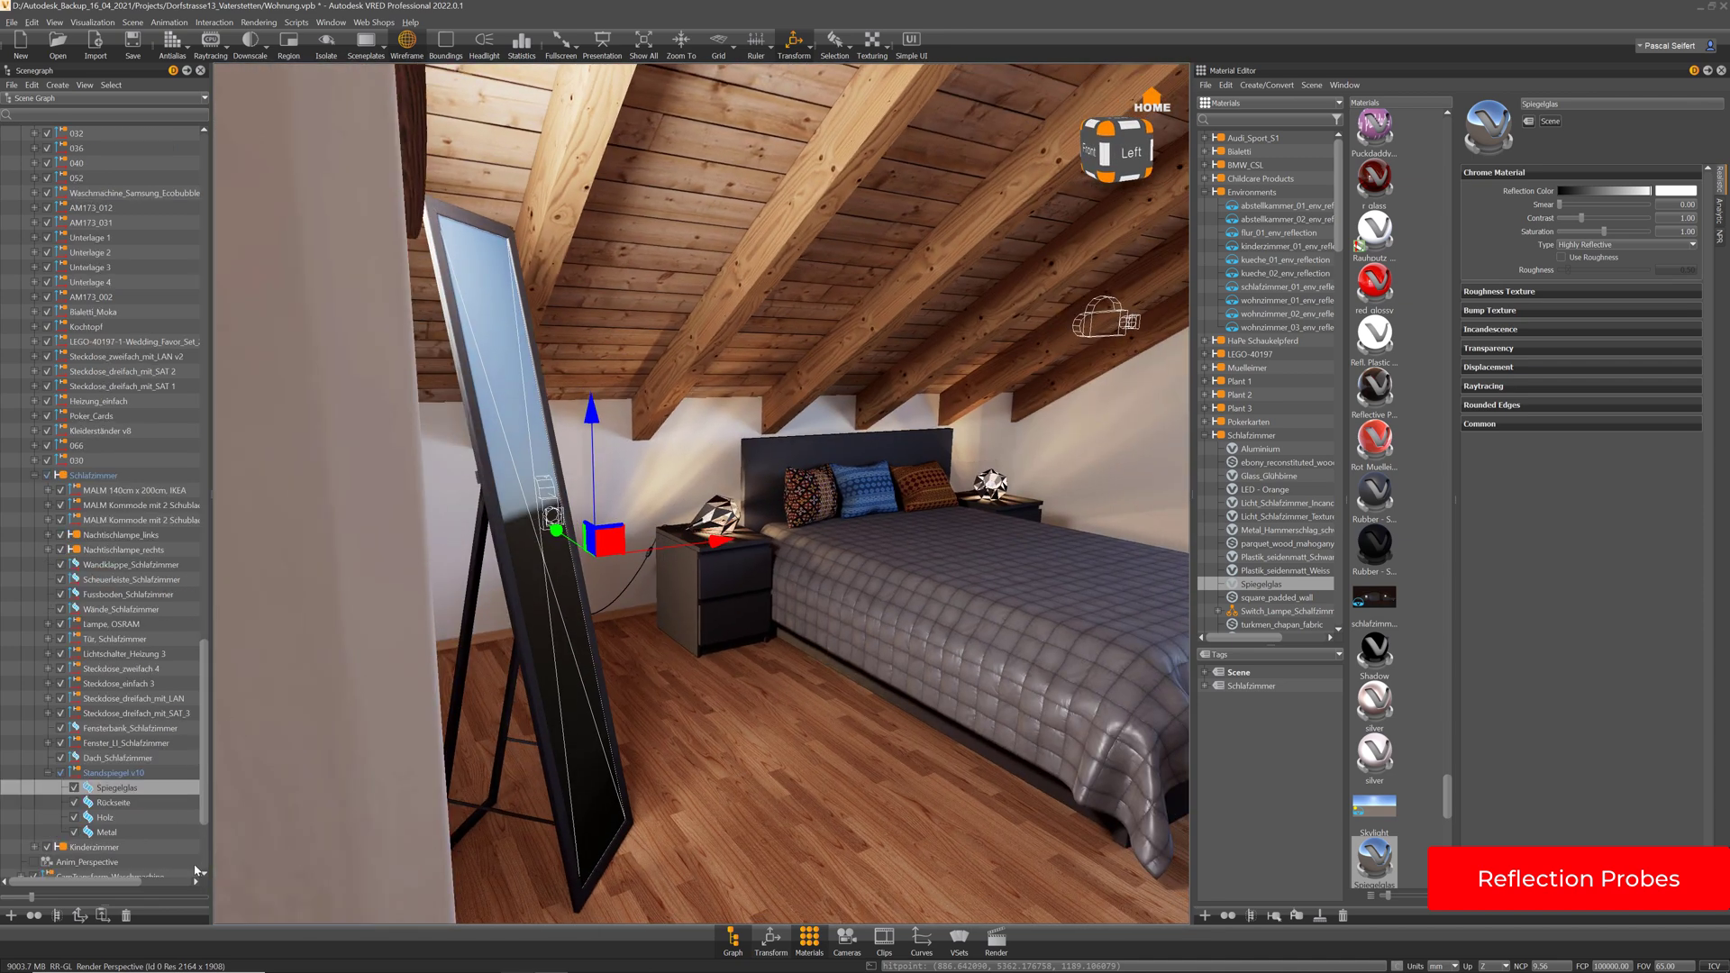
Isolate the Standspiegel v10 mirror together with CamTransform_Spiegel
left_click(49, 595)
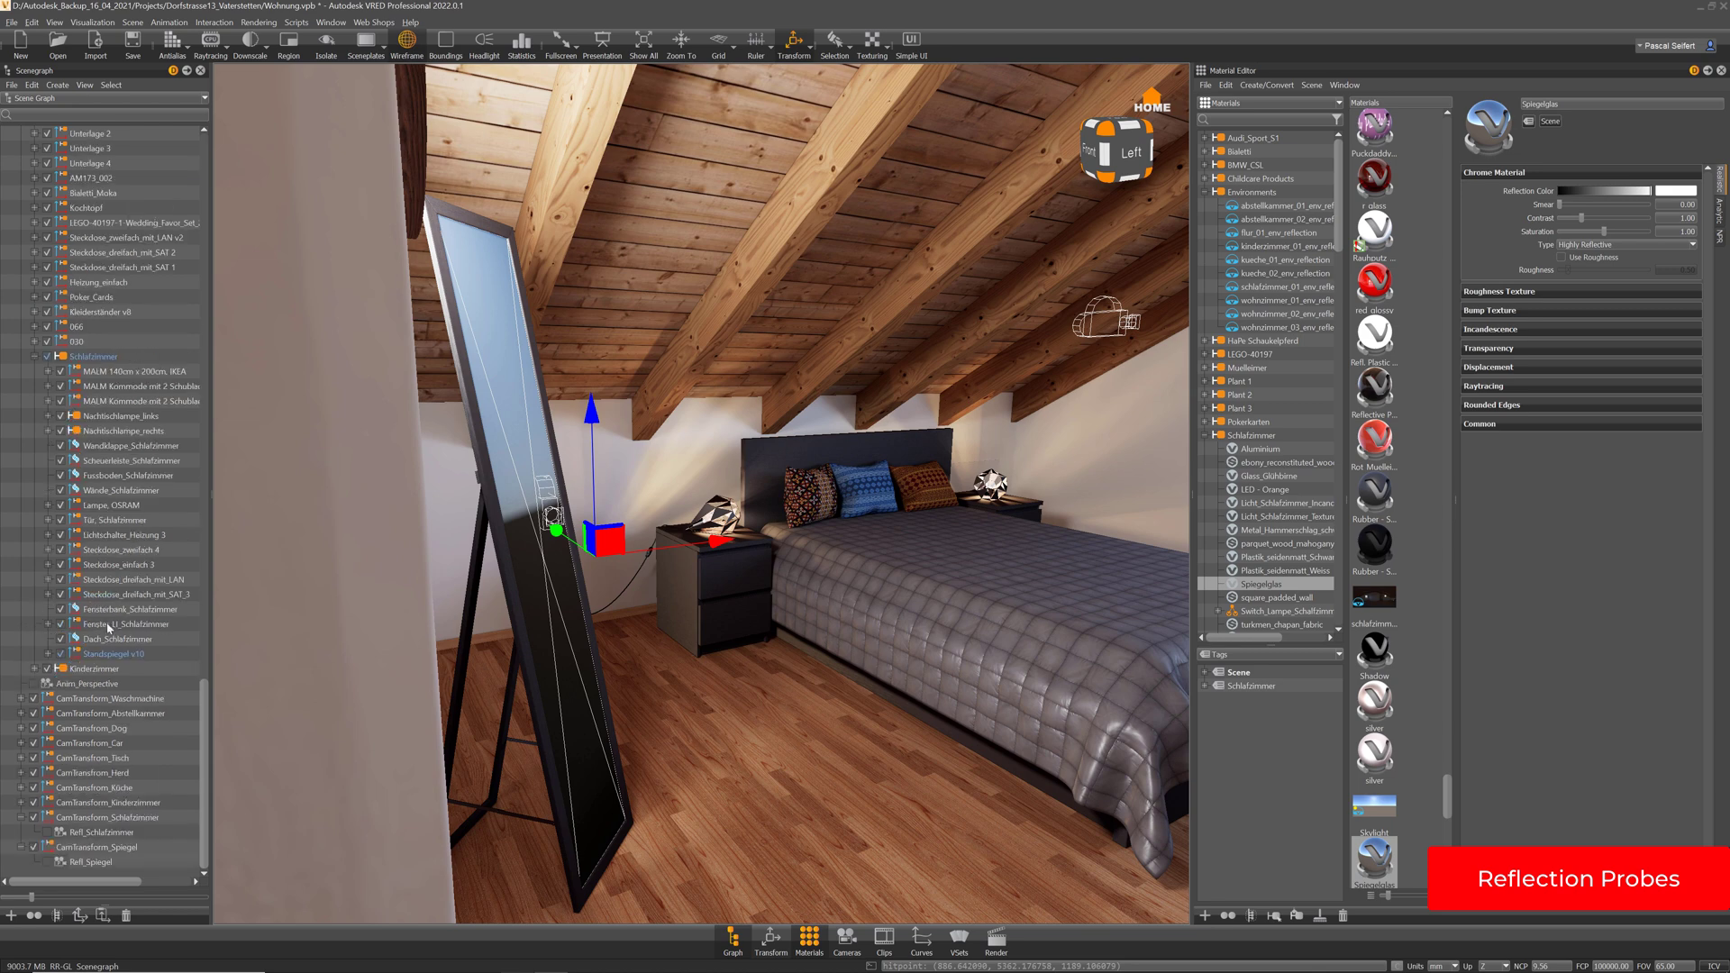
left_click(122, 655)
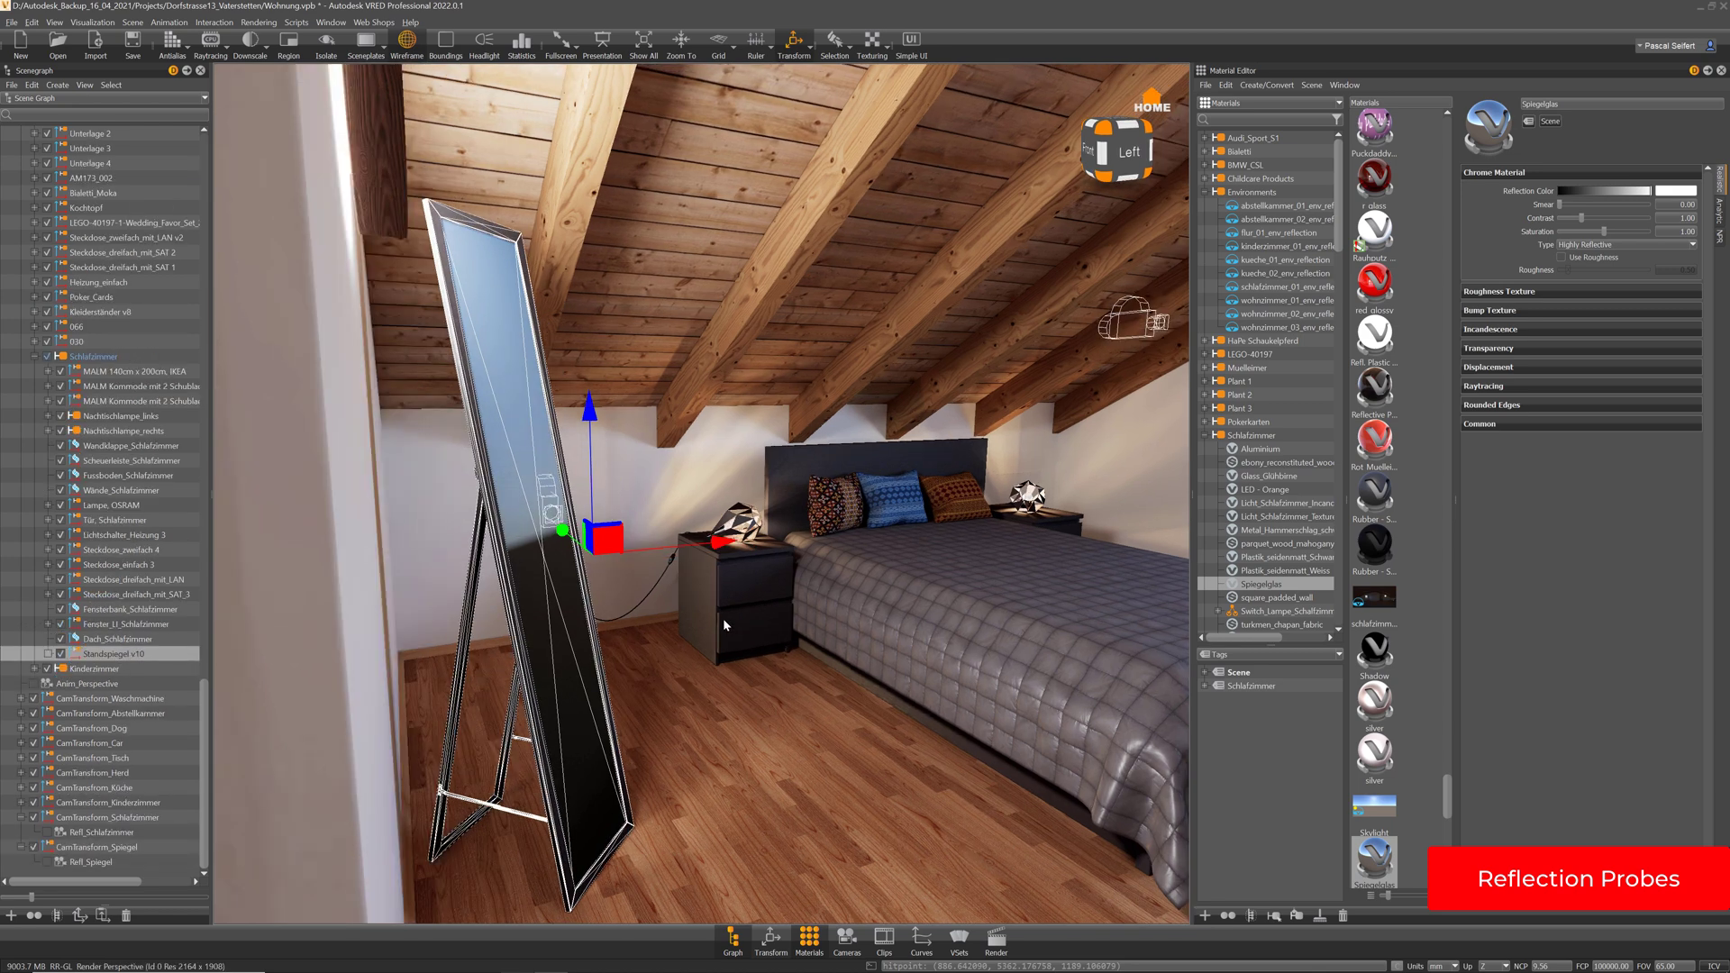
key("i")
key("i")
left_click(86, 846, "ctrl")
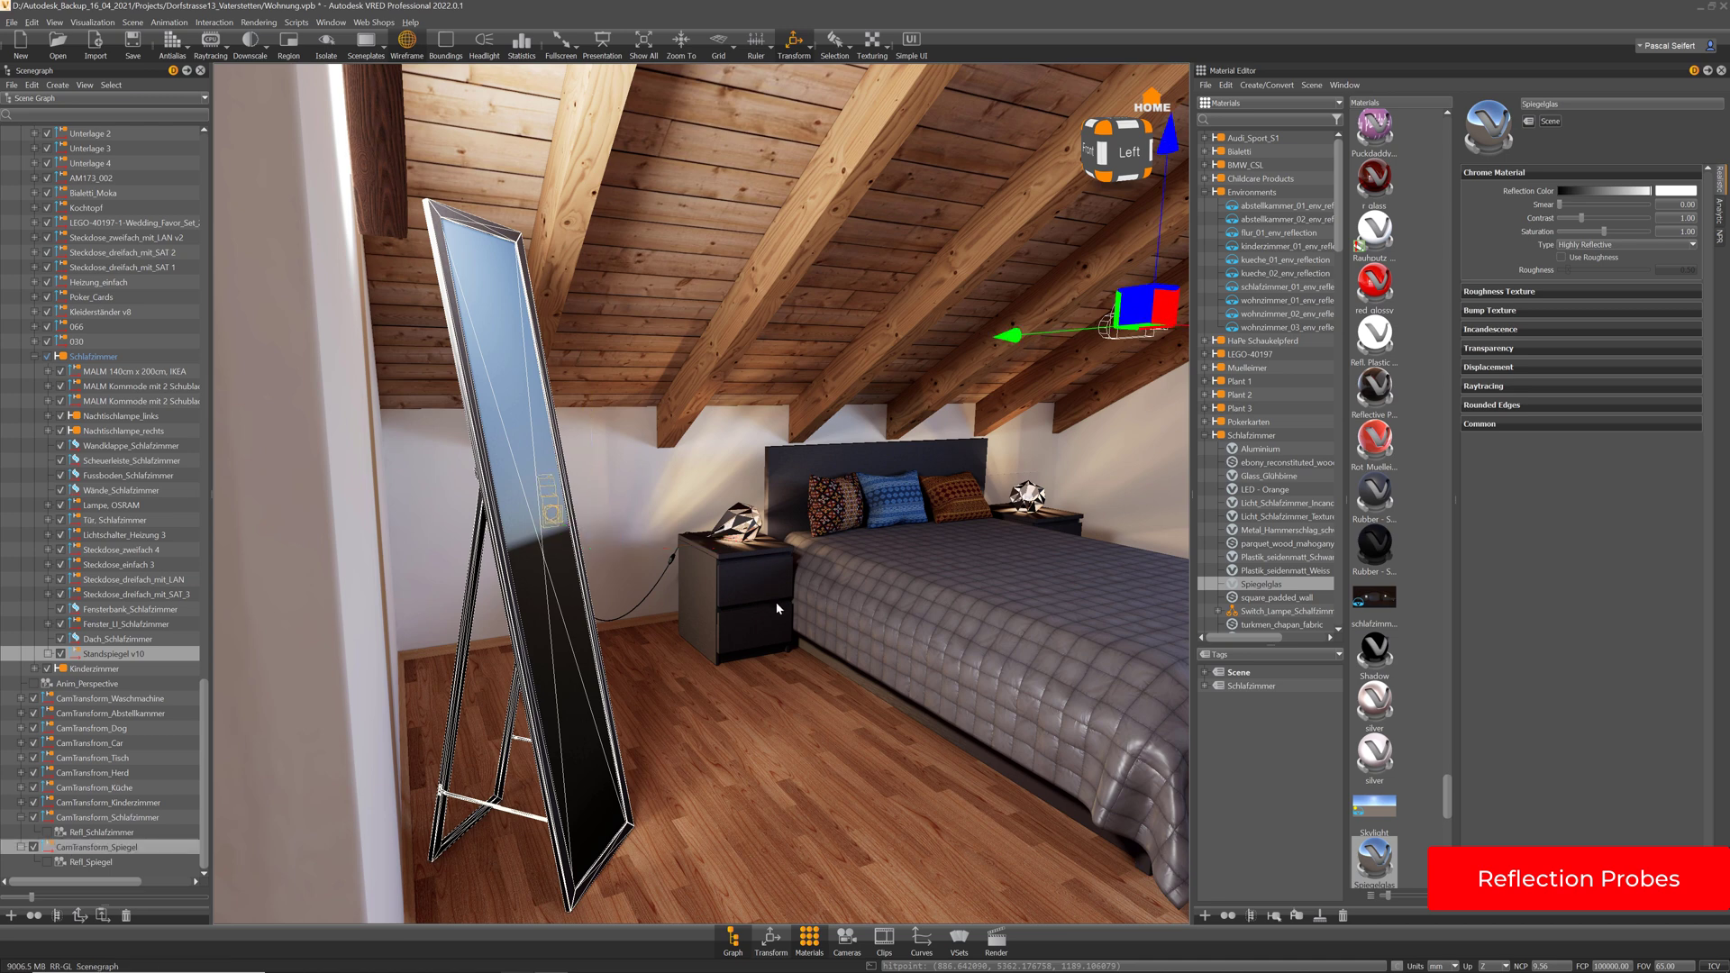
key("i")
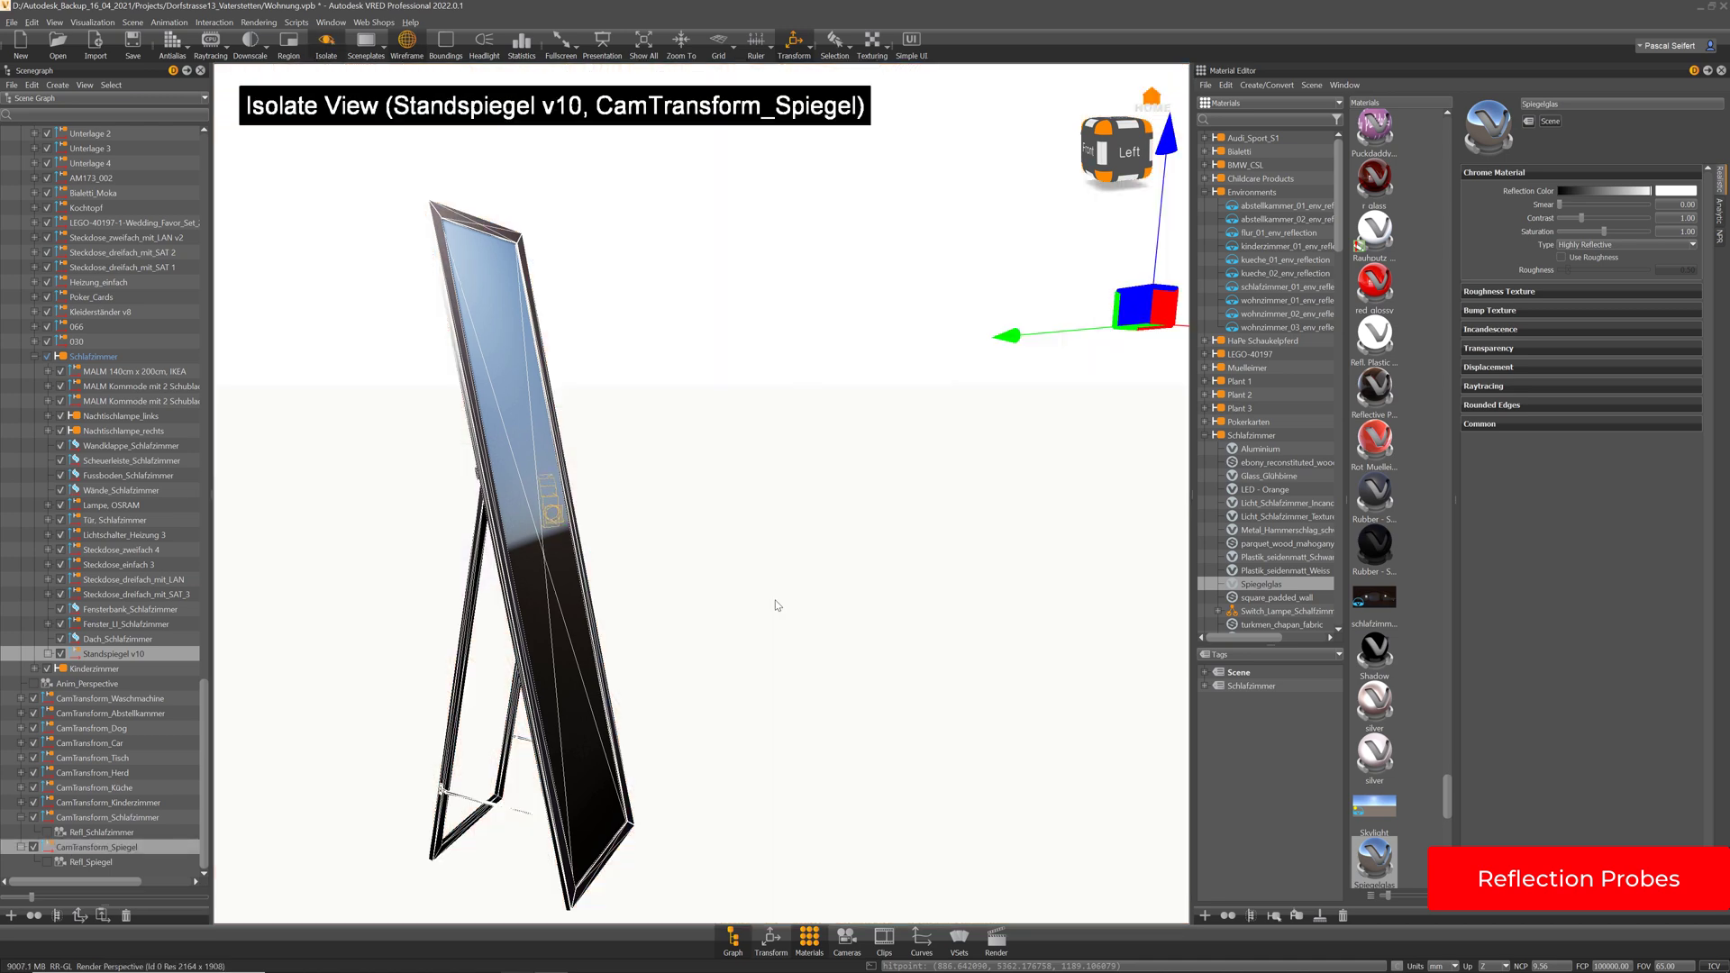
Select the Refl_Spiegel probe, then undo back through the recent selections
left_click(93, 862)
left_click(100, 848)
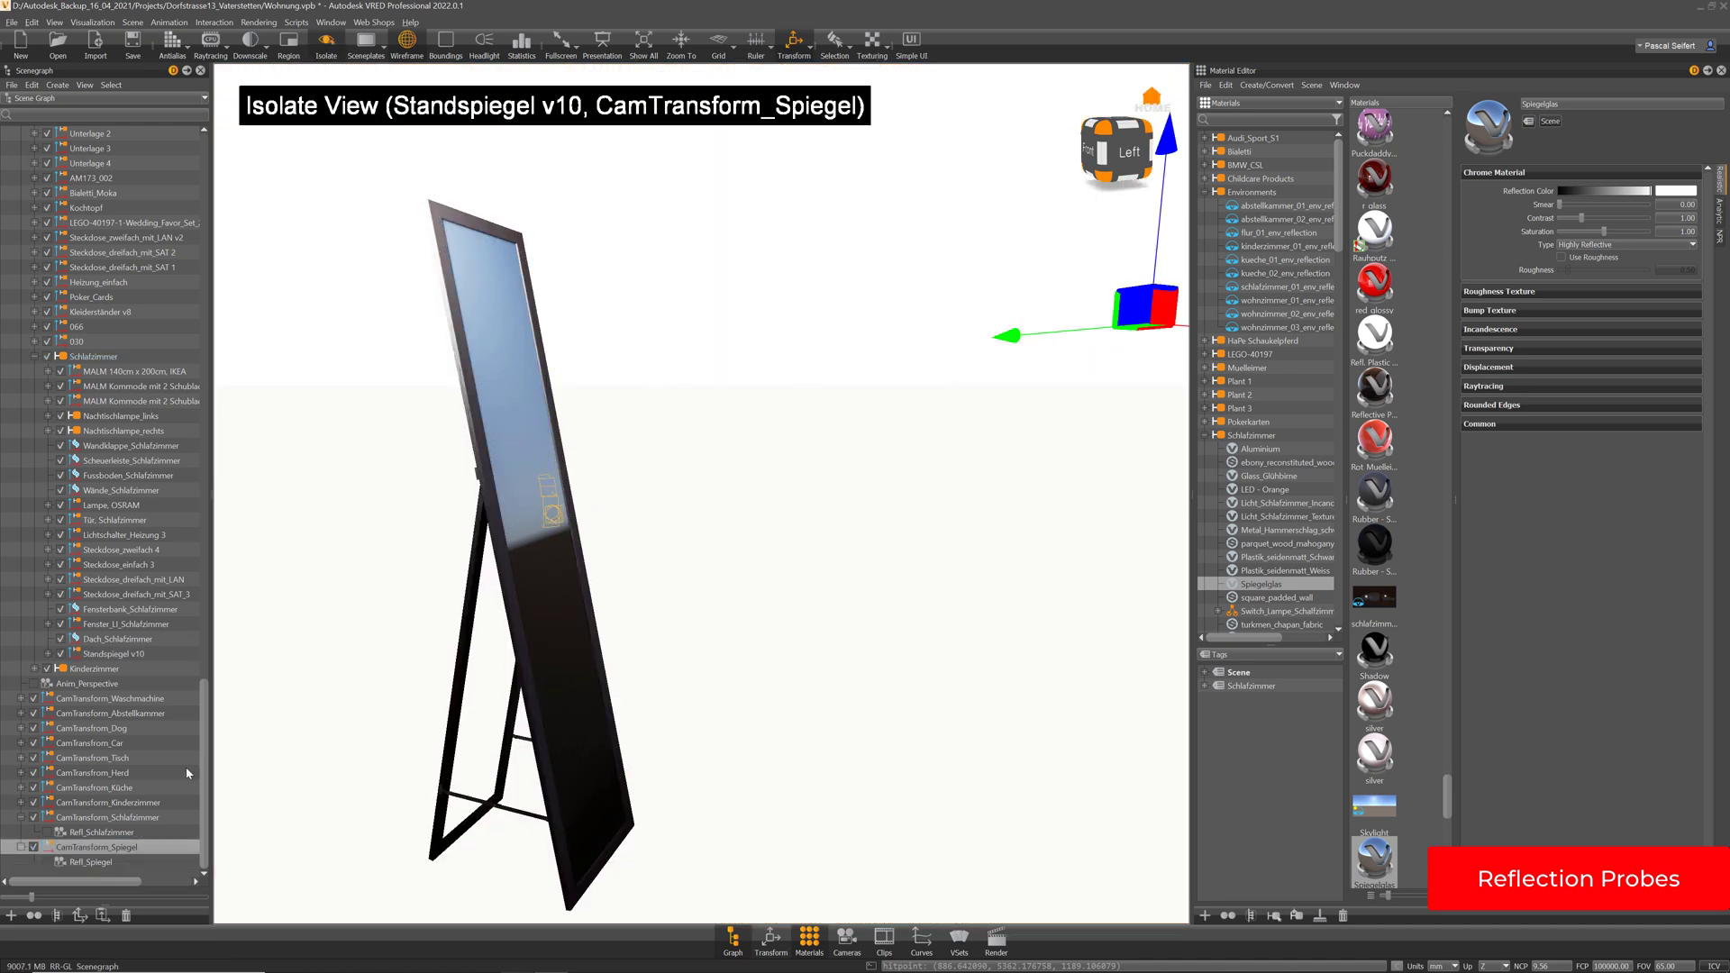
left_click(101, 862)
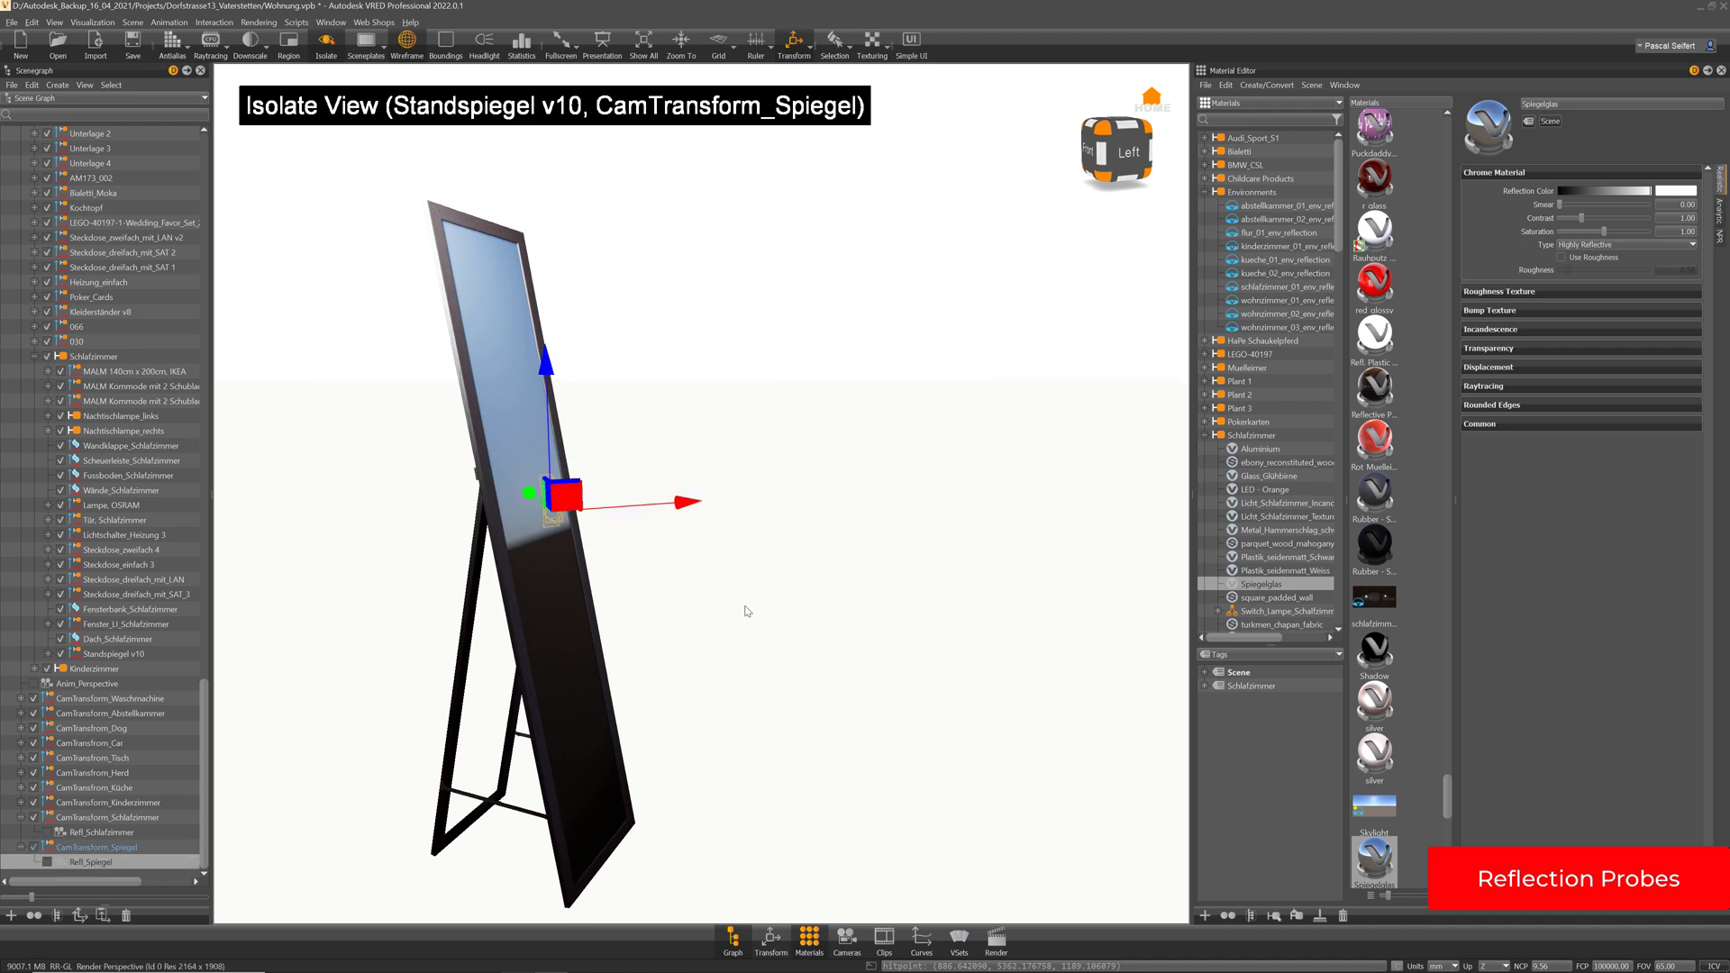
key("ctrl+z")
key("ctrl+z")
key("ctrl+z")
key("ctrl+z")
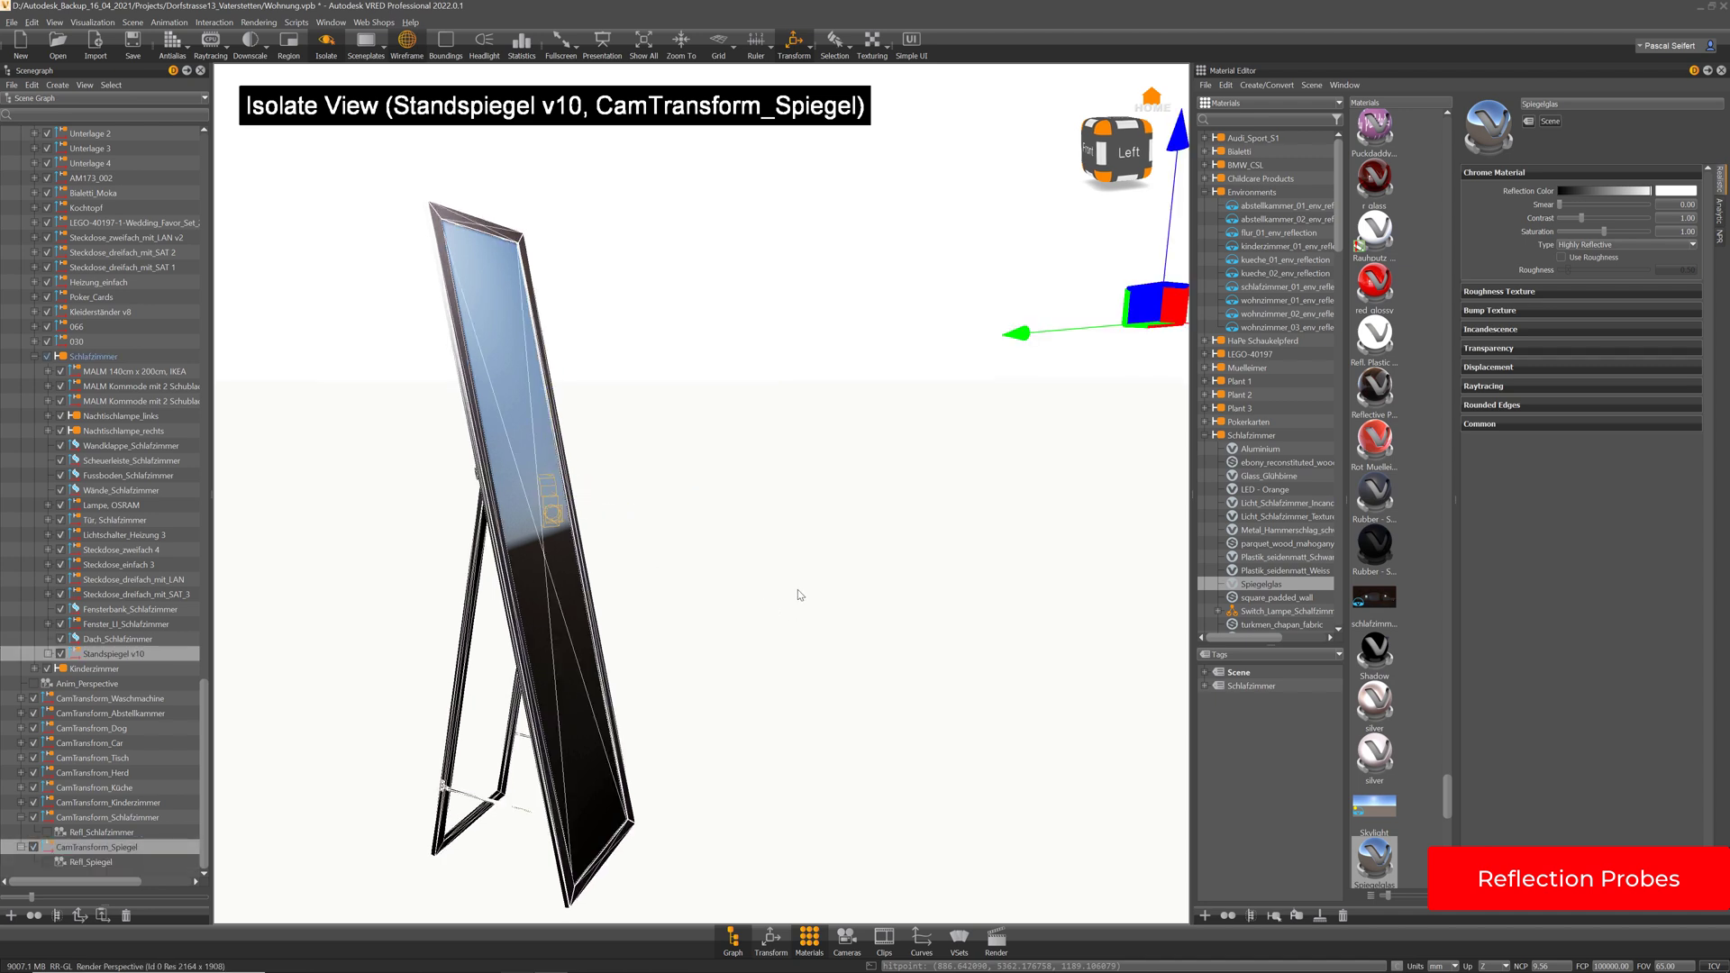
key("ctrl+z")
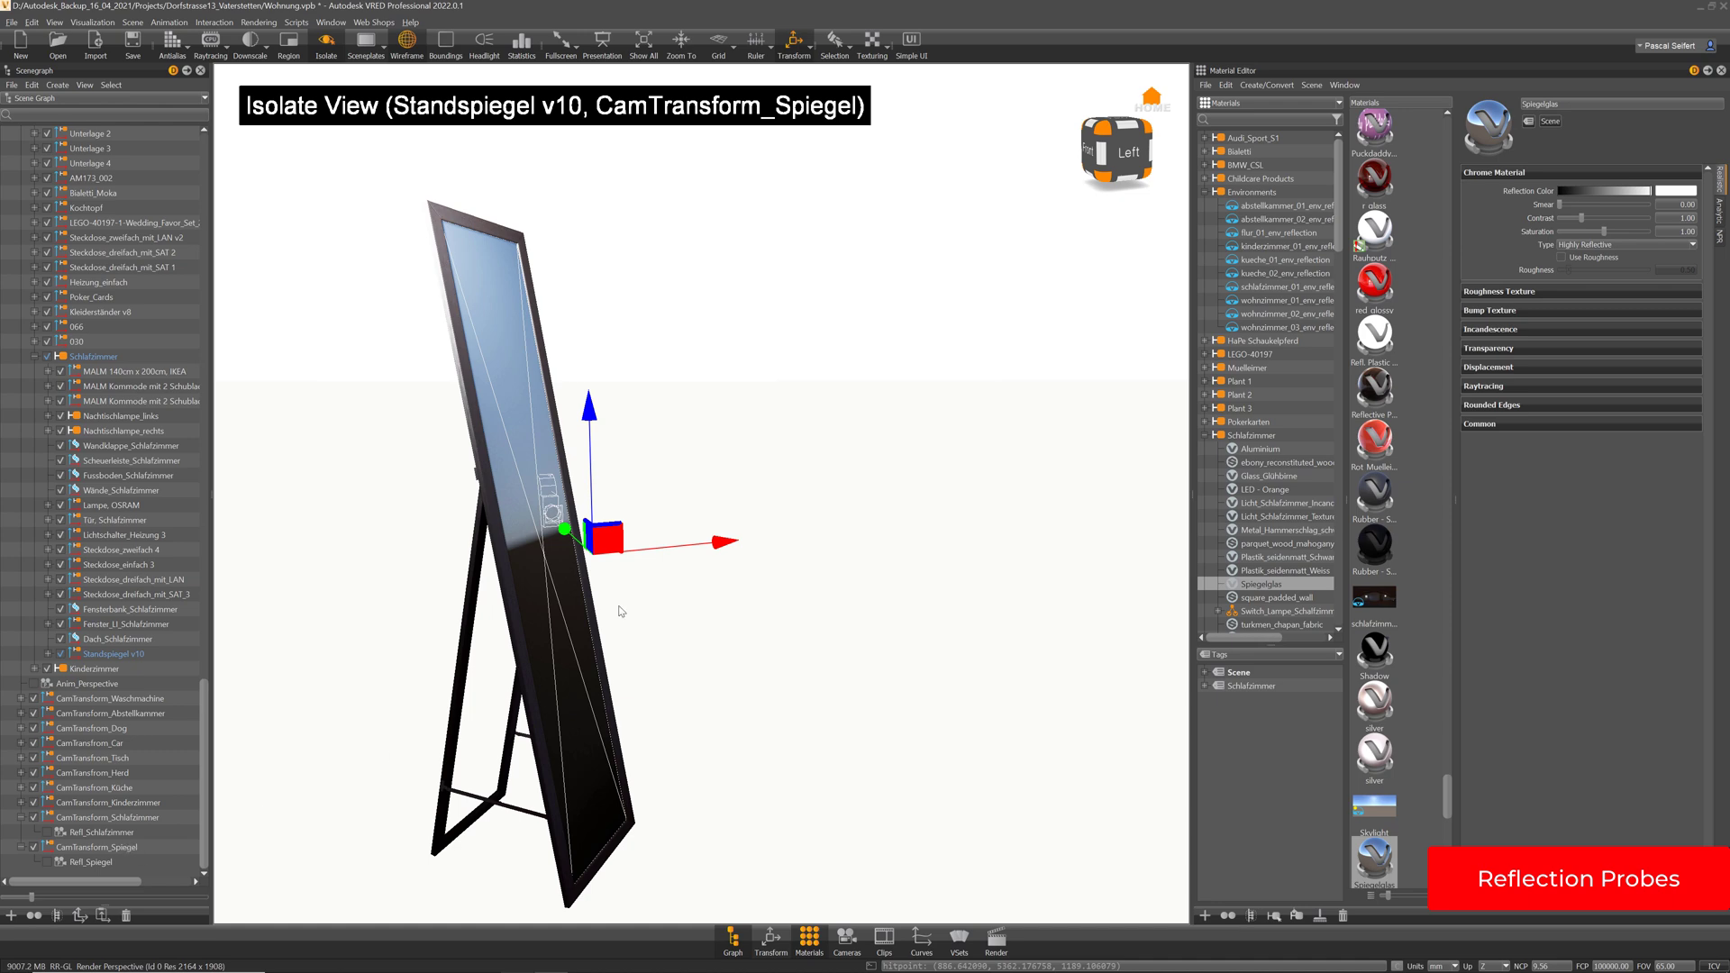
key("ctrl+z")
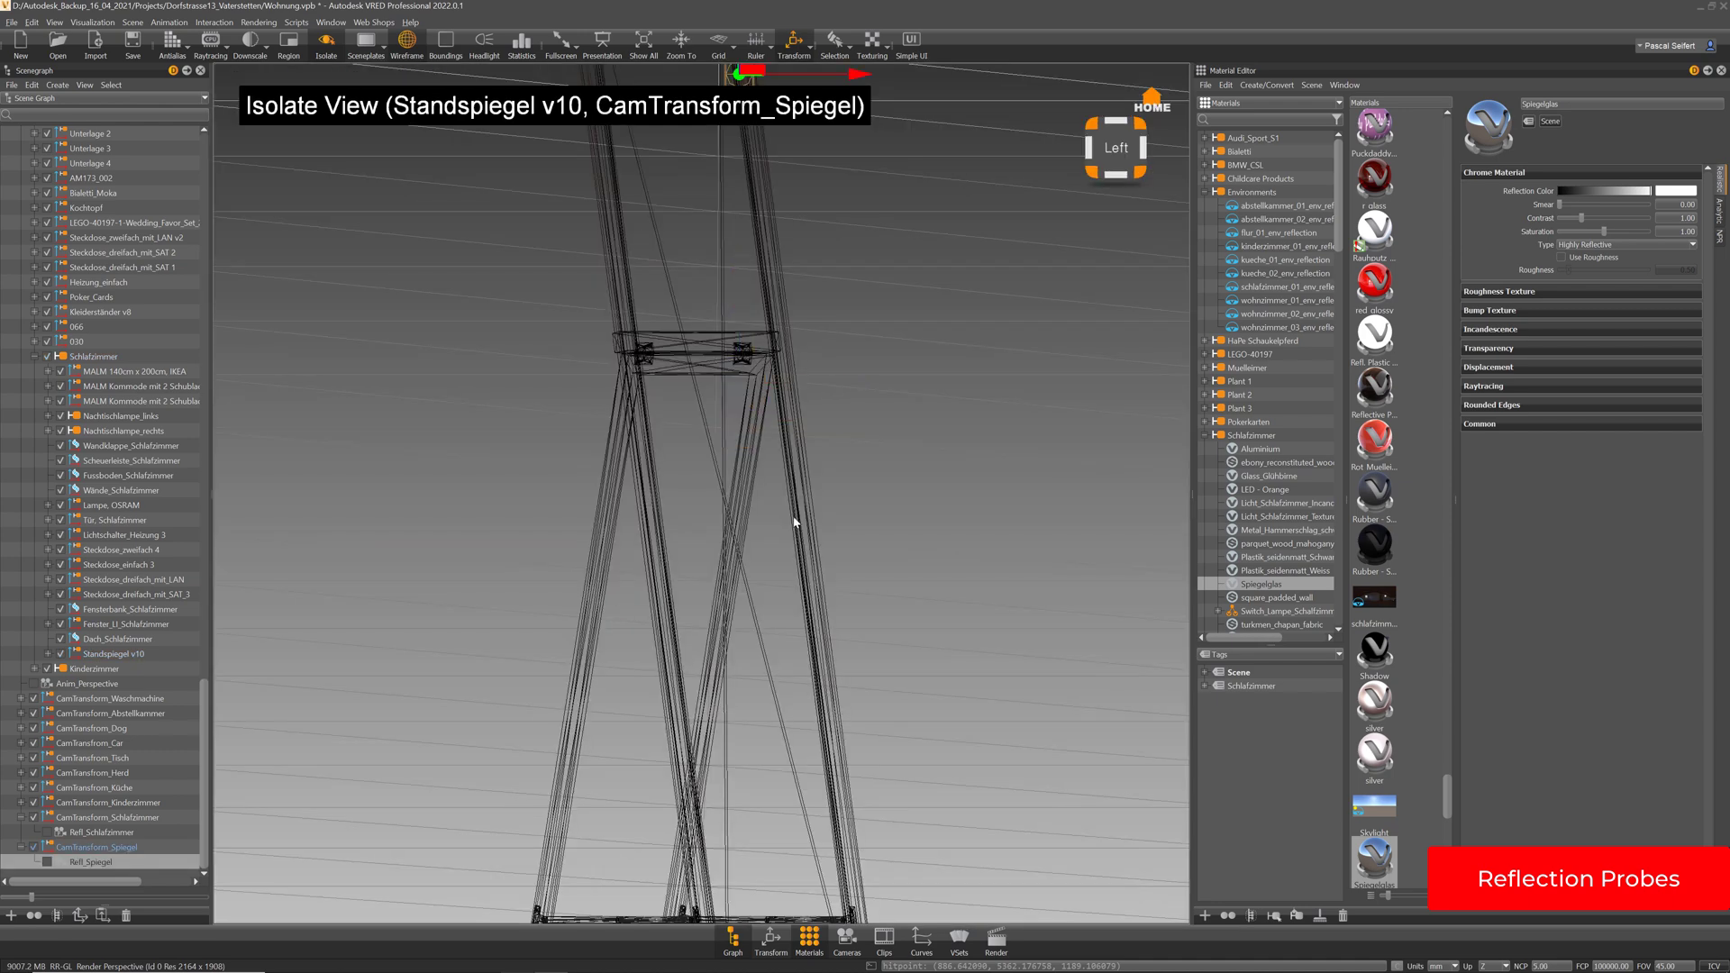
Undo and redo the probe renames and recent view changes around the mirror
right_click_drag(868, 580, 807, 363)
left_click_drag(807, 363, 899, 501)
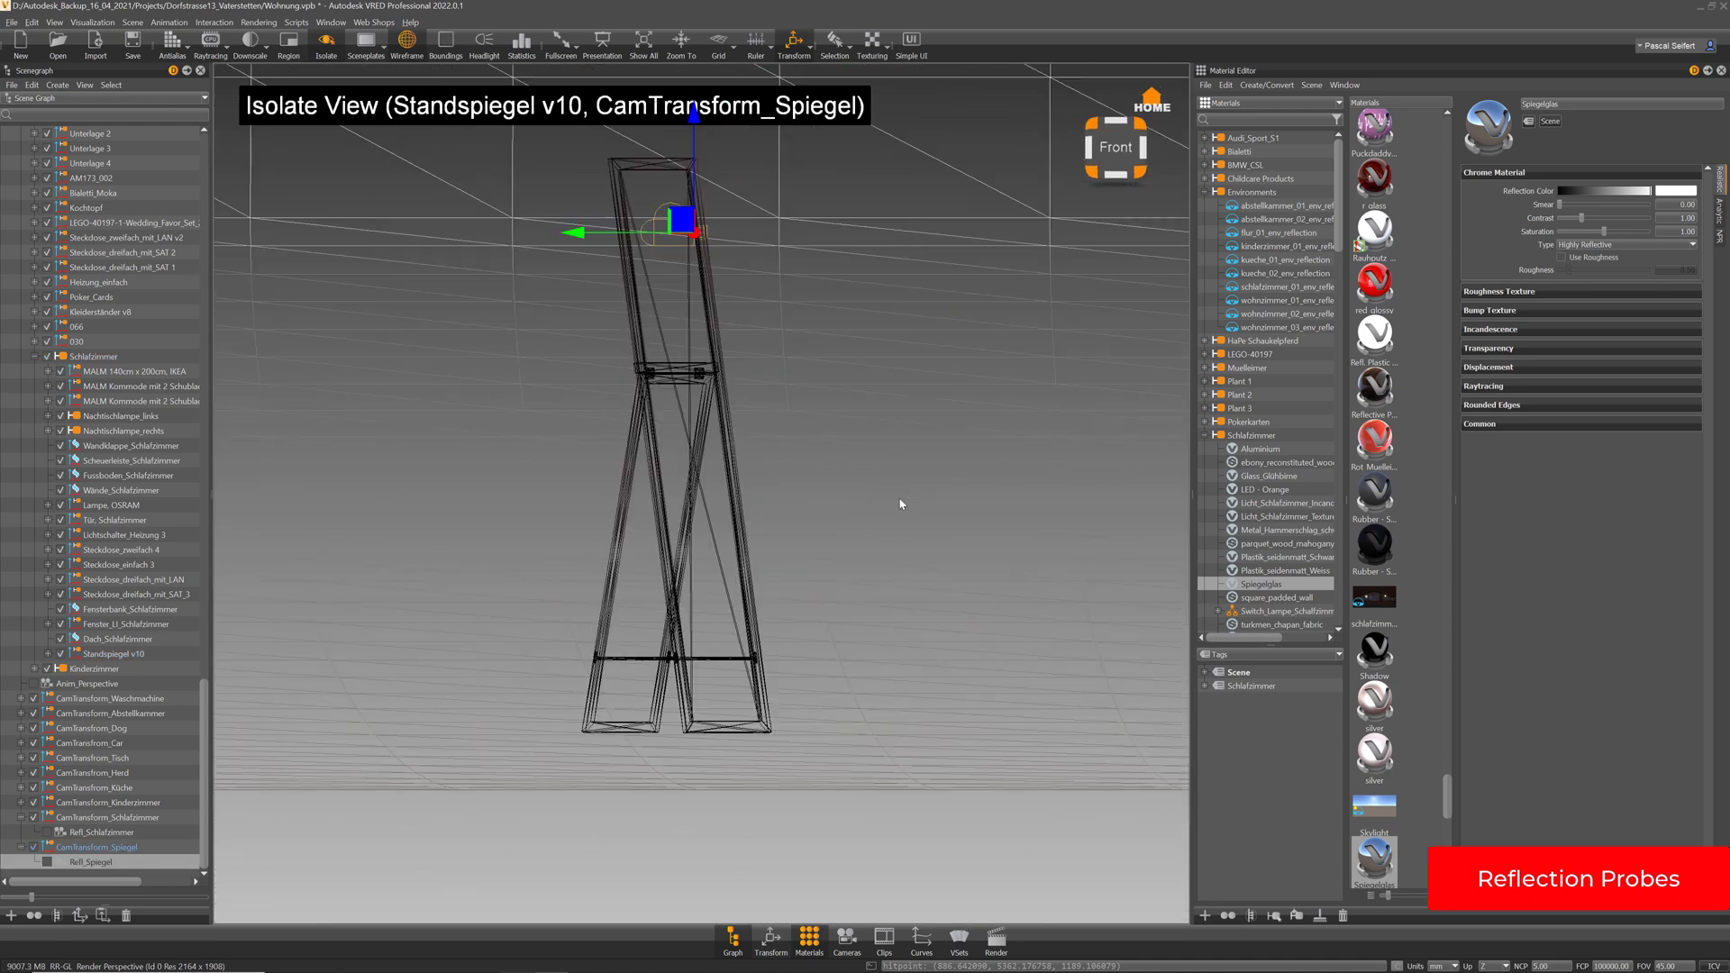
key("ctrl+z")
key("ctrl+z")
key("ctrl+z")
key("ctrl+z")
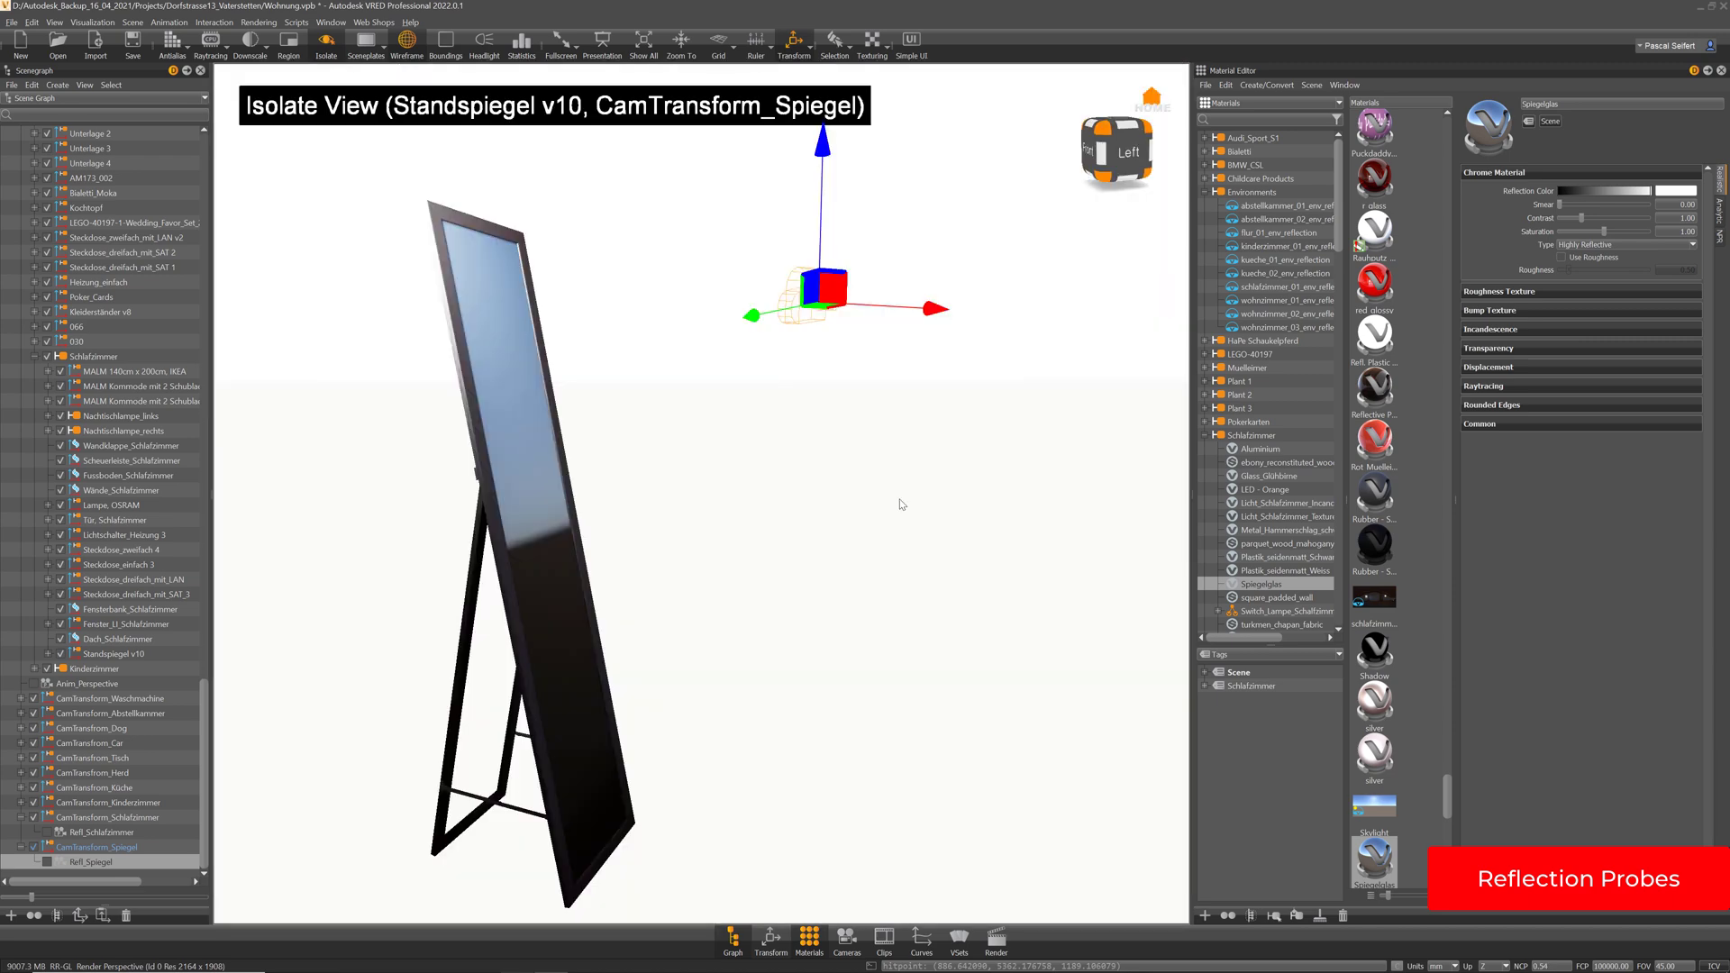
key("ctrl+z")
key("ctrl+z")
right_click_drag(927, 551, 902, 430)
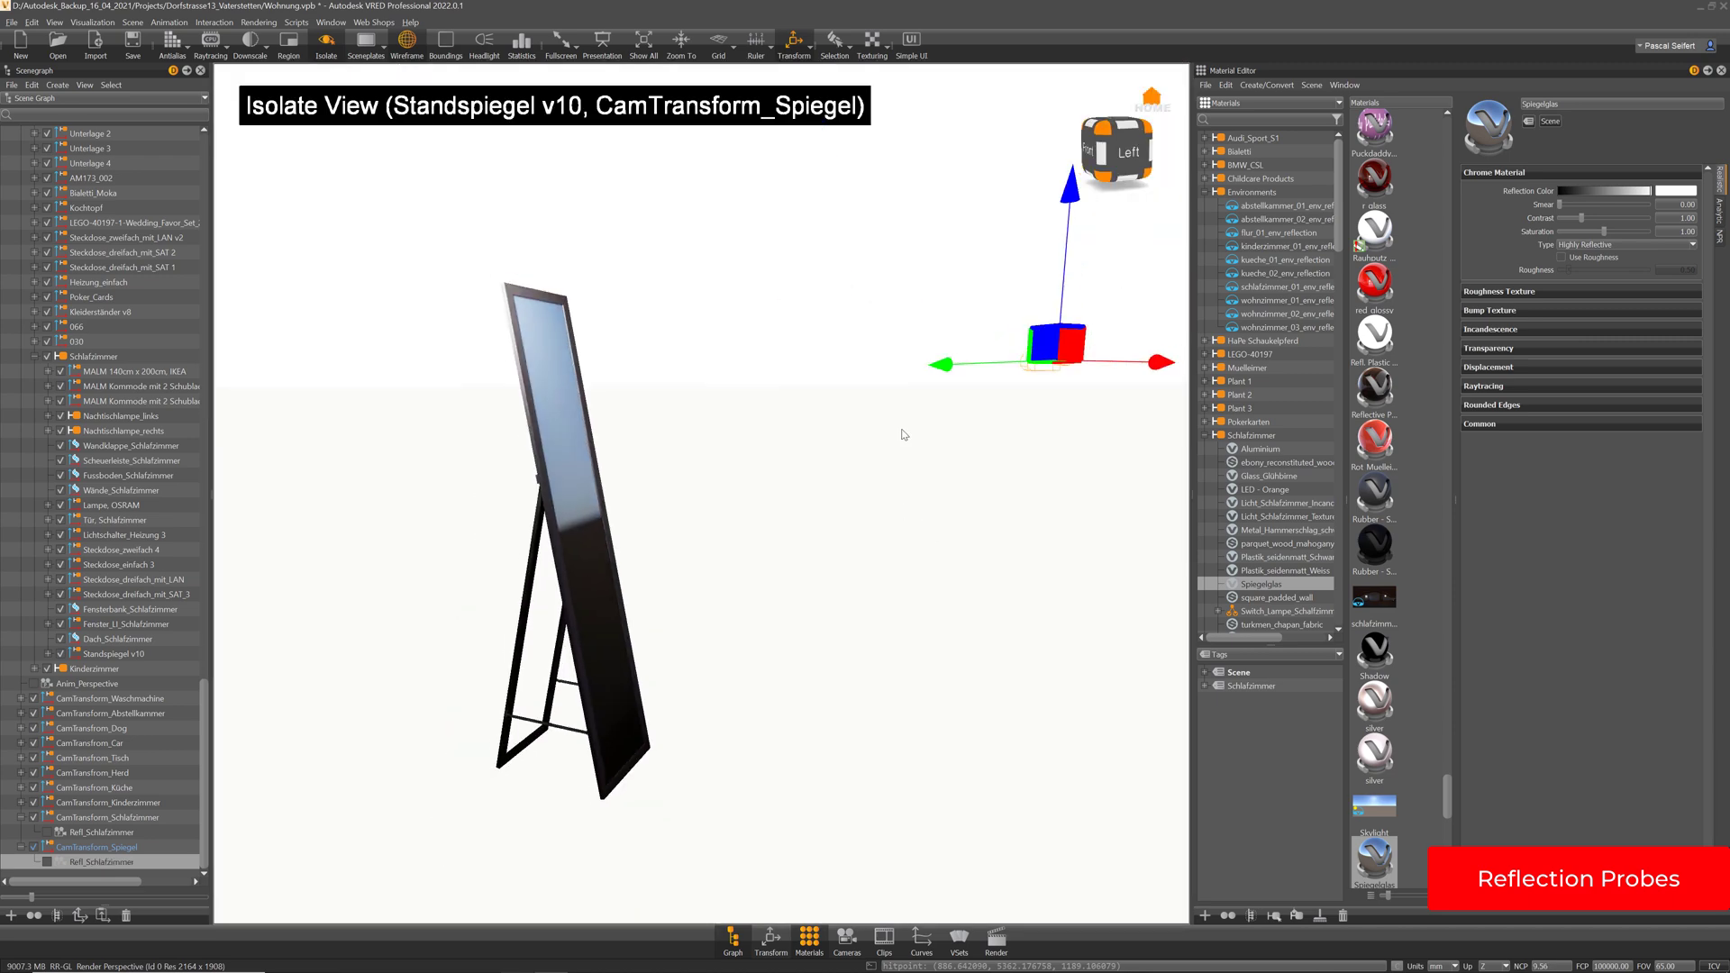
key("ctrl+z")
key("ctrl+z")
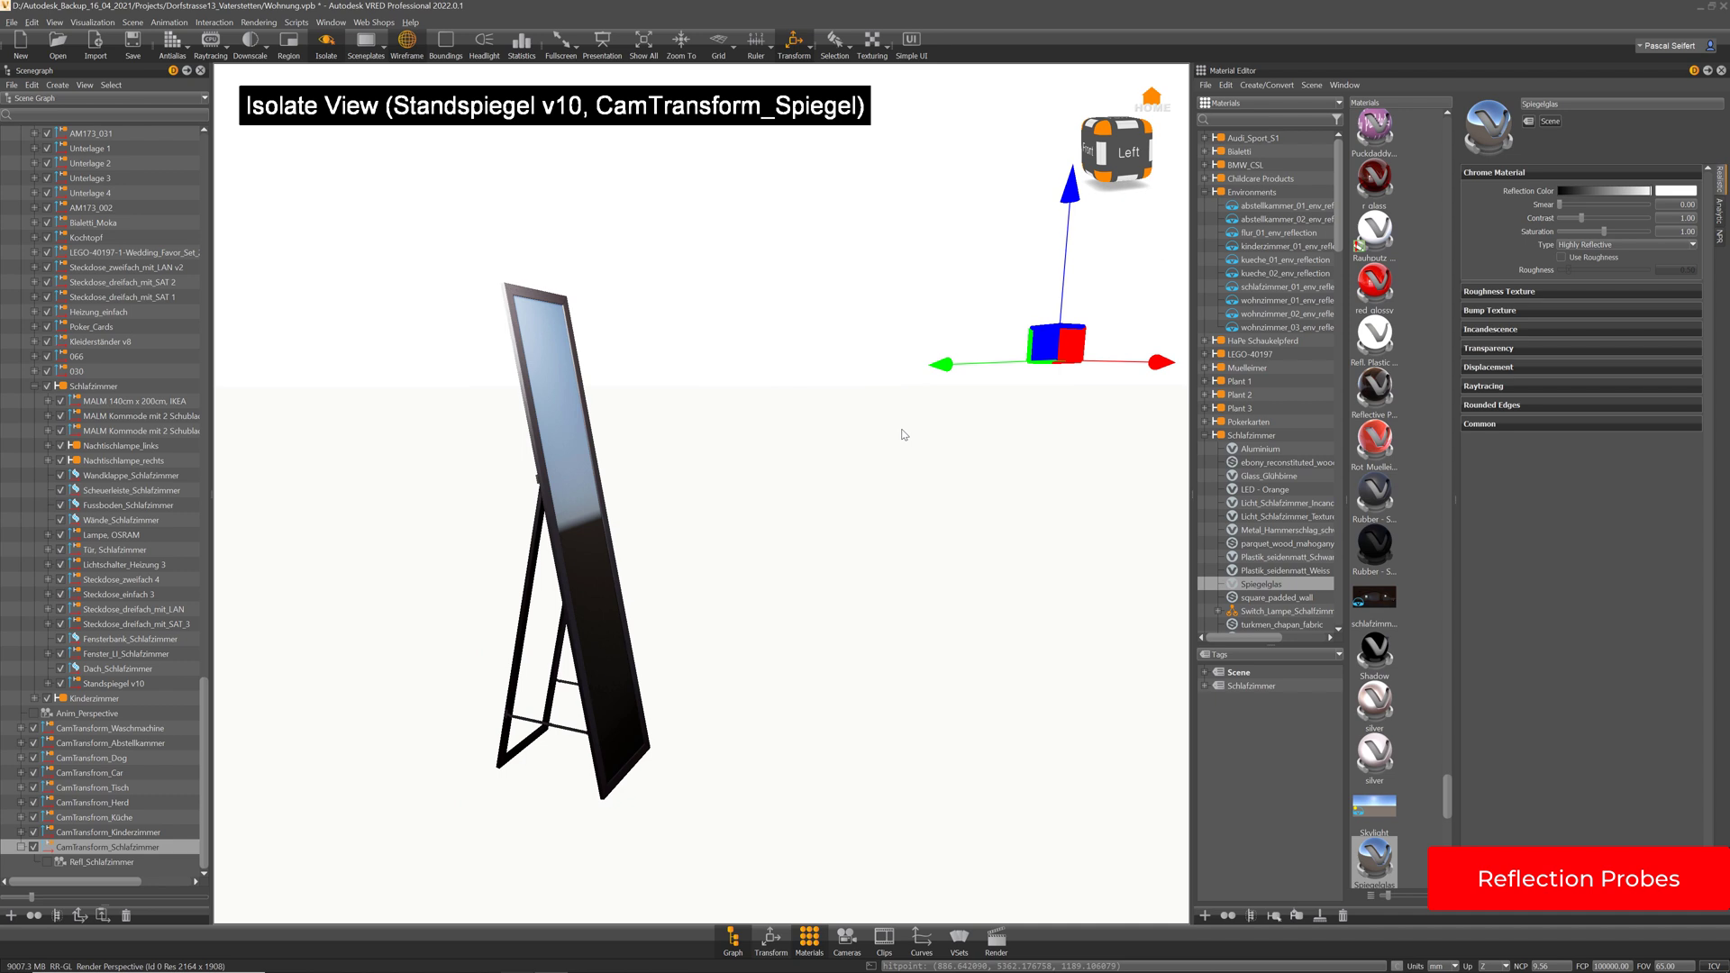
key("ctrl+y")
scroll(156, 746, "down", 1)
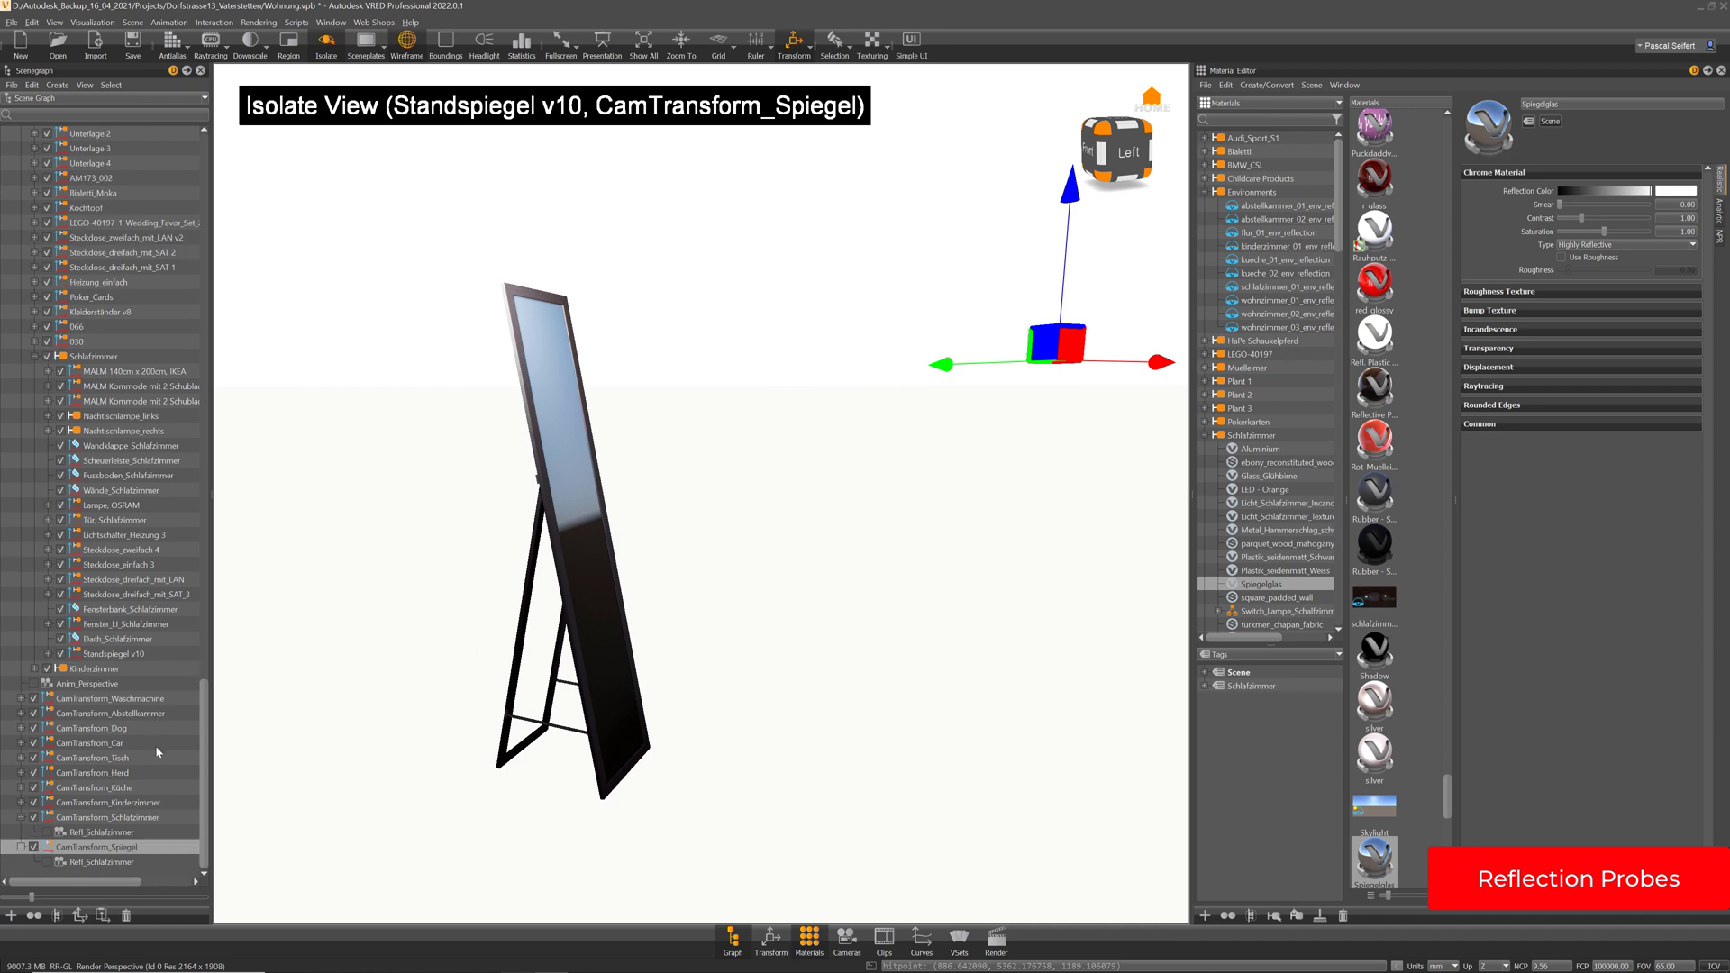
key("ctrl+y")
key("ctrl+y")
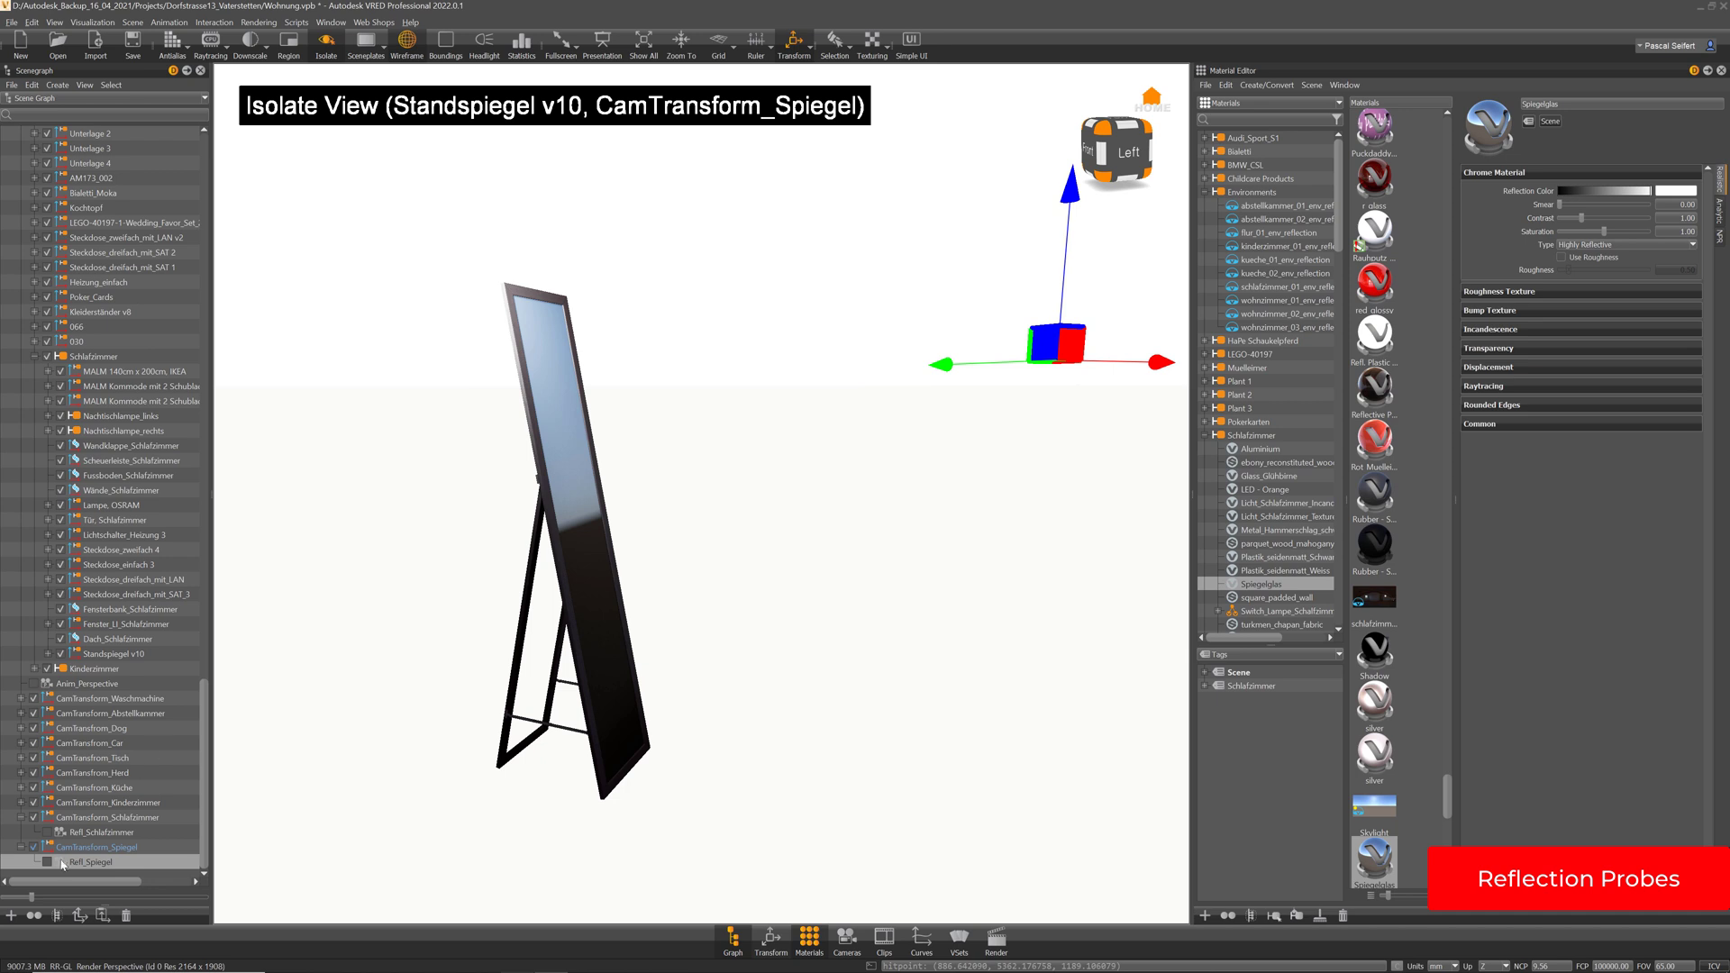
Select CamTransform_Spiegel and orbit to a higher view of the mirror
left_click(88, 849)
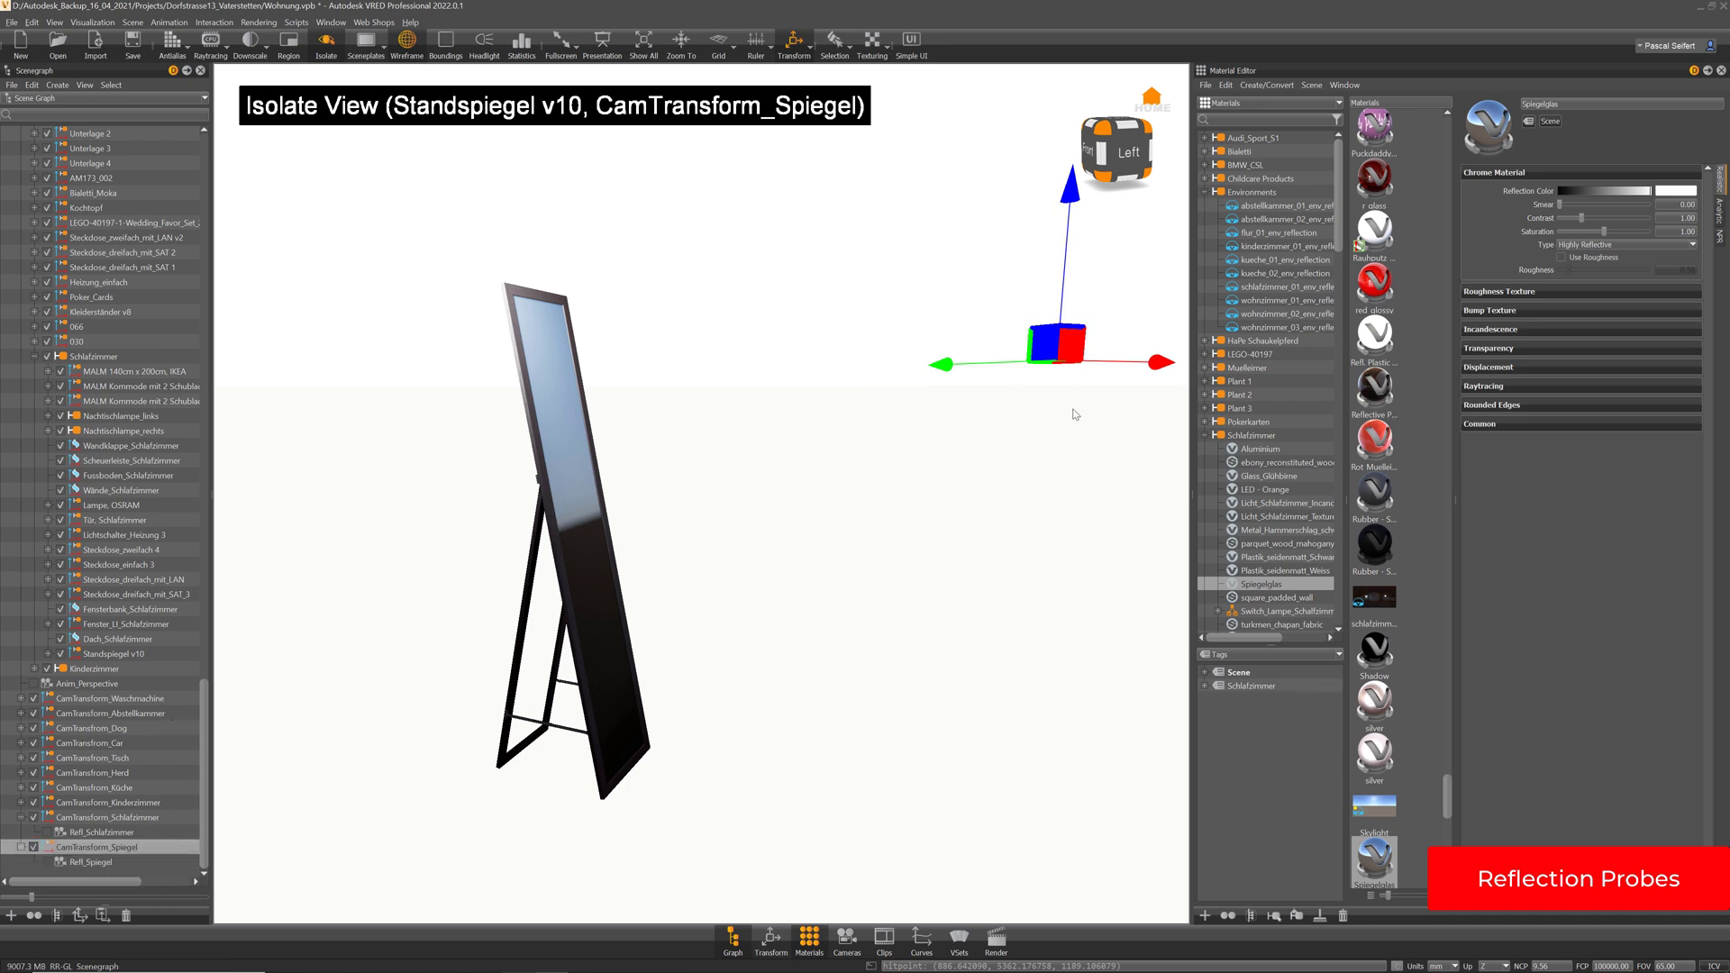
left_click_drag(1075, 415, 969, 484)
middle_click_drag(1134, 444, 1032, 403)
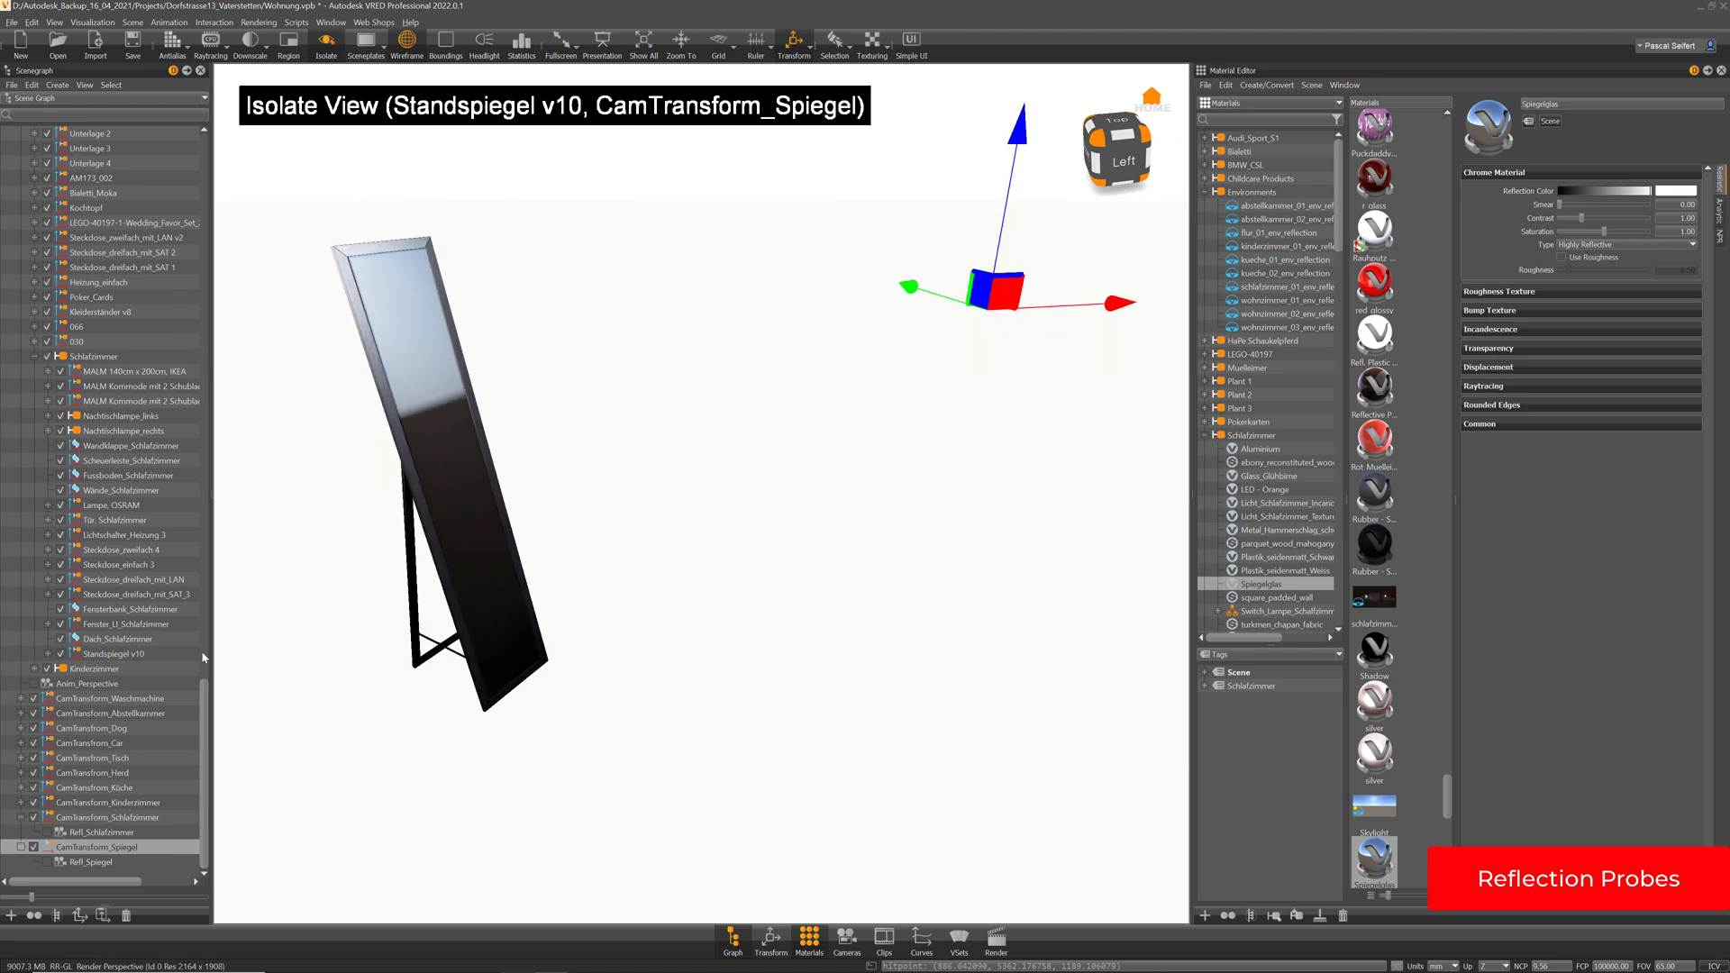
scroll(45, 243, "up", 20)
Hide Environments for a grey backdrop and nudge Refl_Spiegel sideways along X
left_click(34, 207)
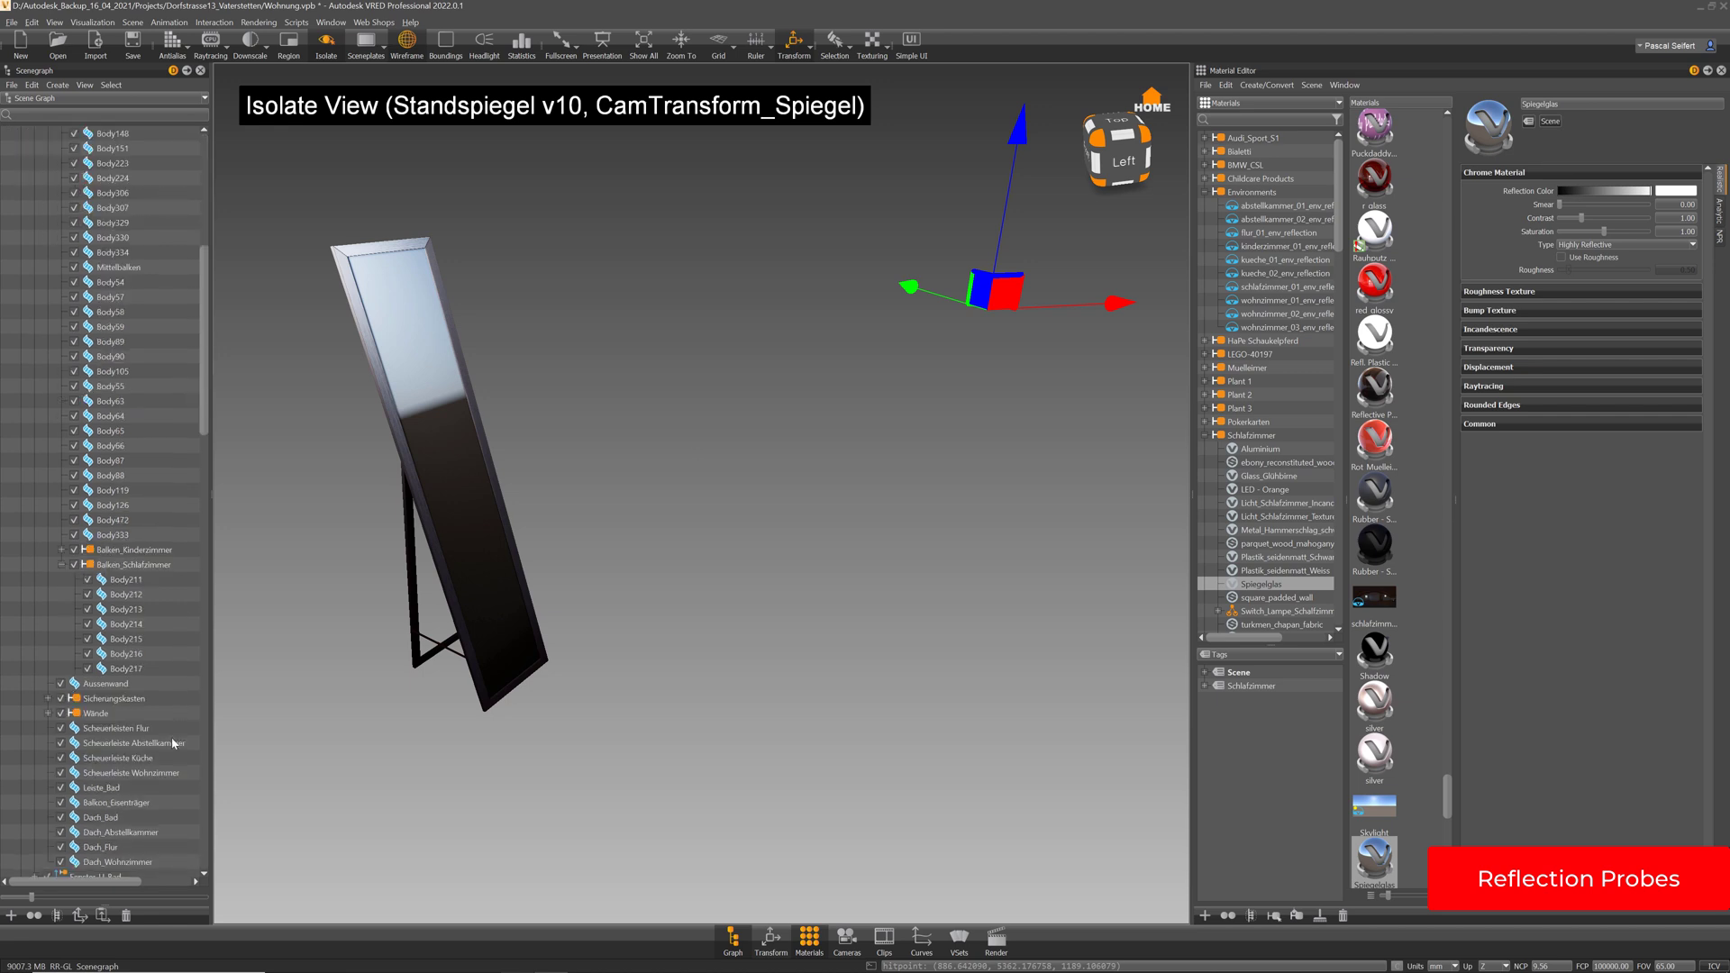
scroll(171, 746, "down", 20)
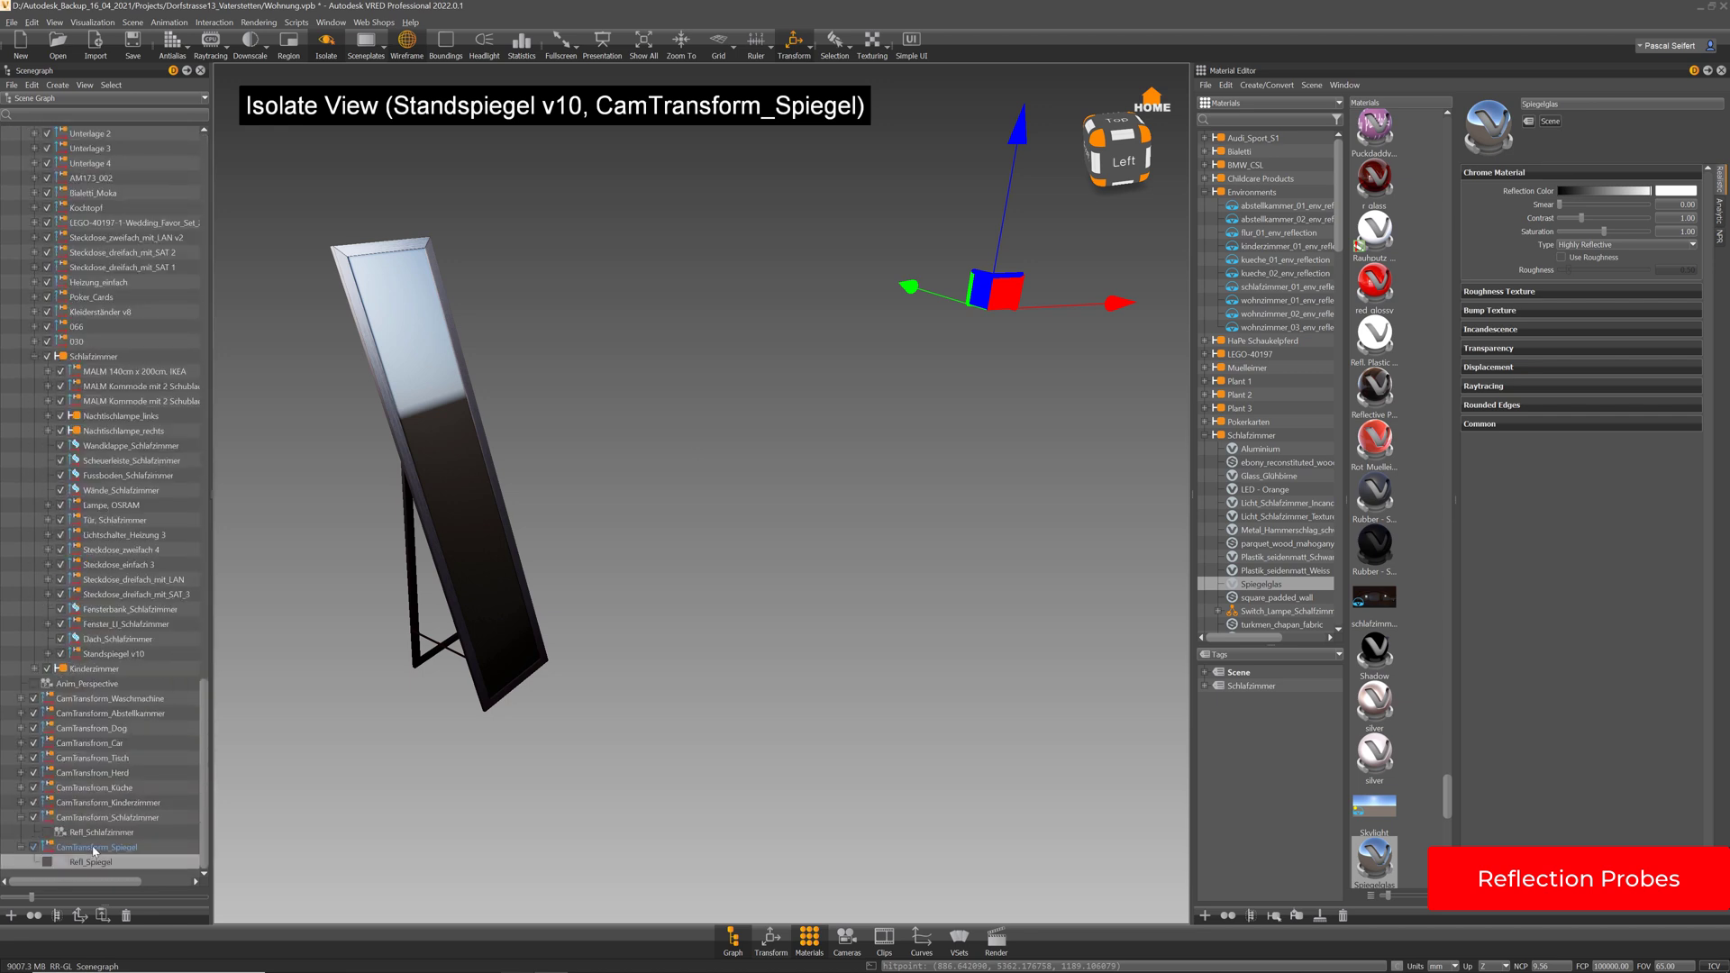
left_click(125, 656)
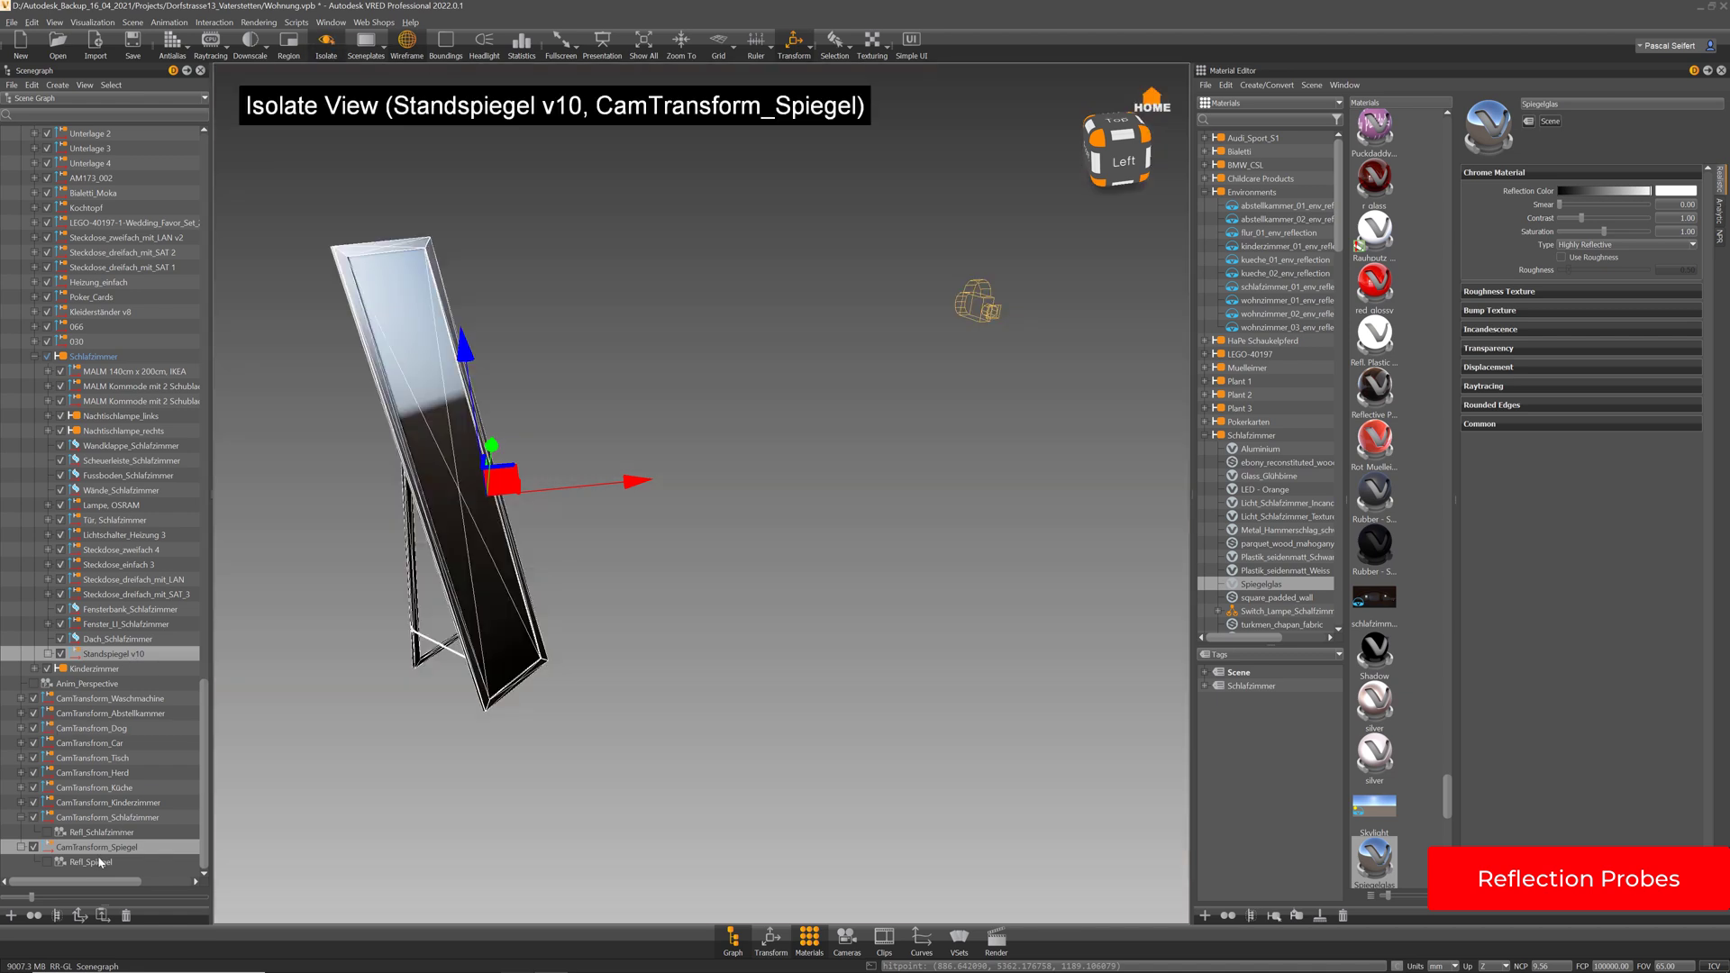
left_click(99, 862)
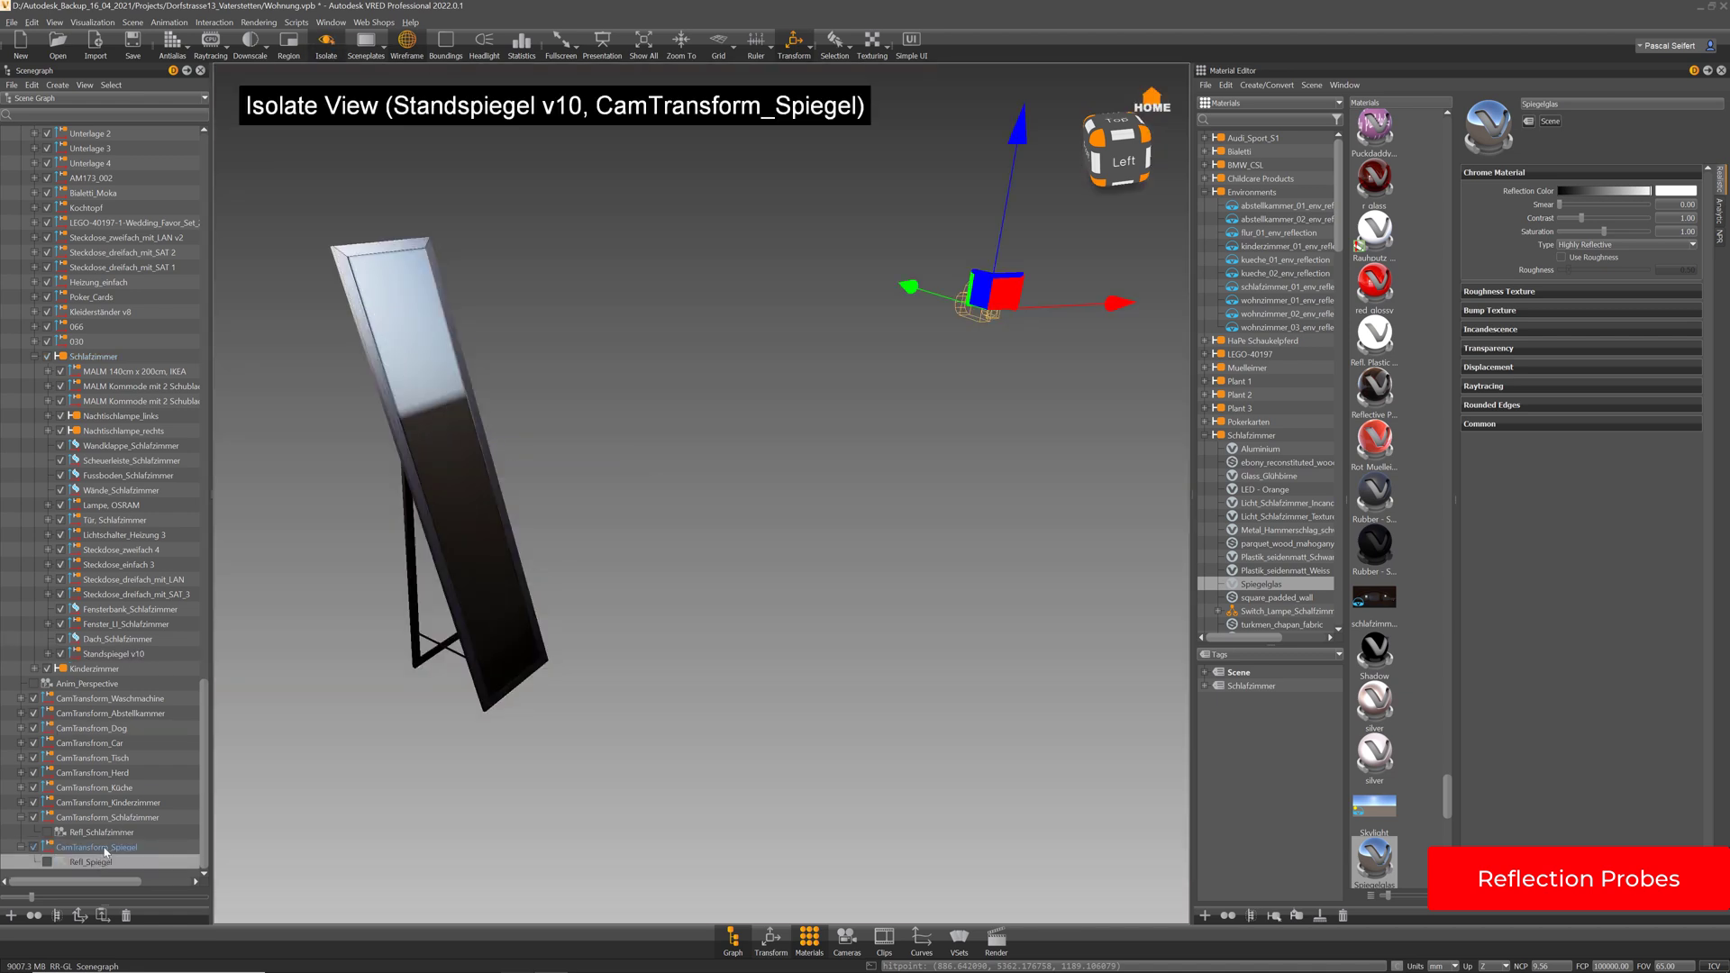
left_click_drag(1128, 317, 953, 311)
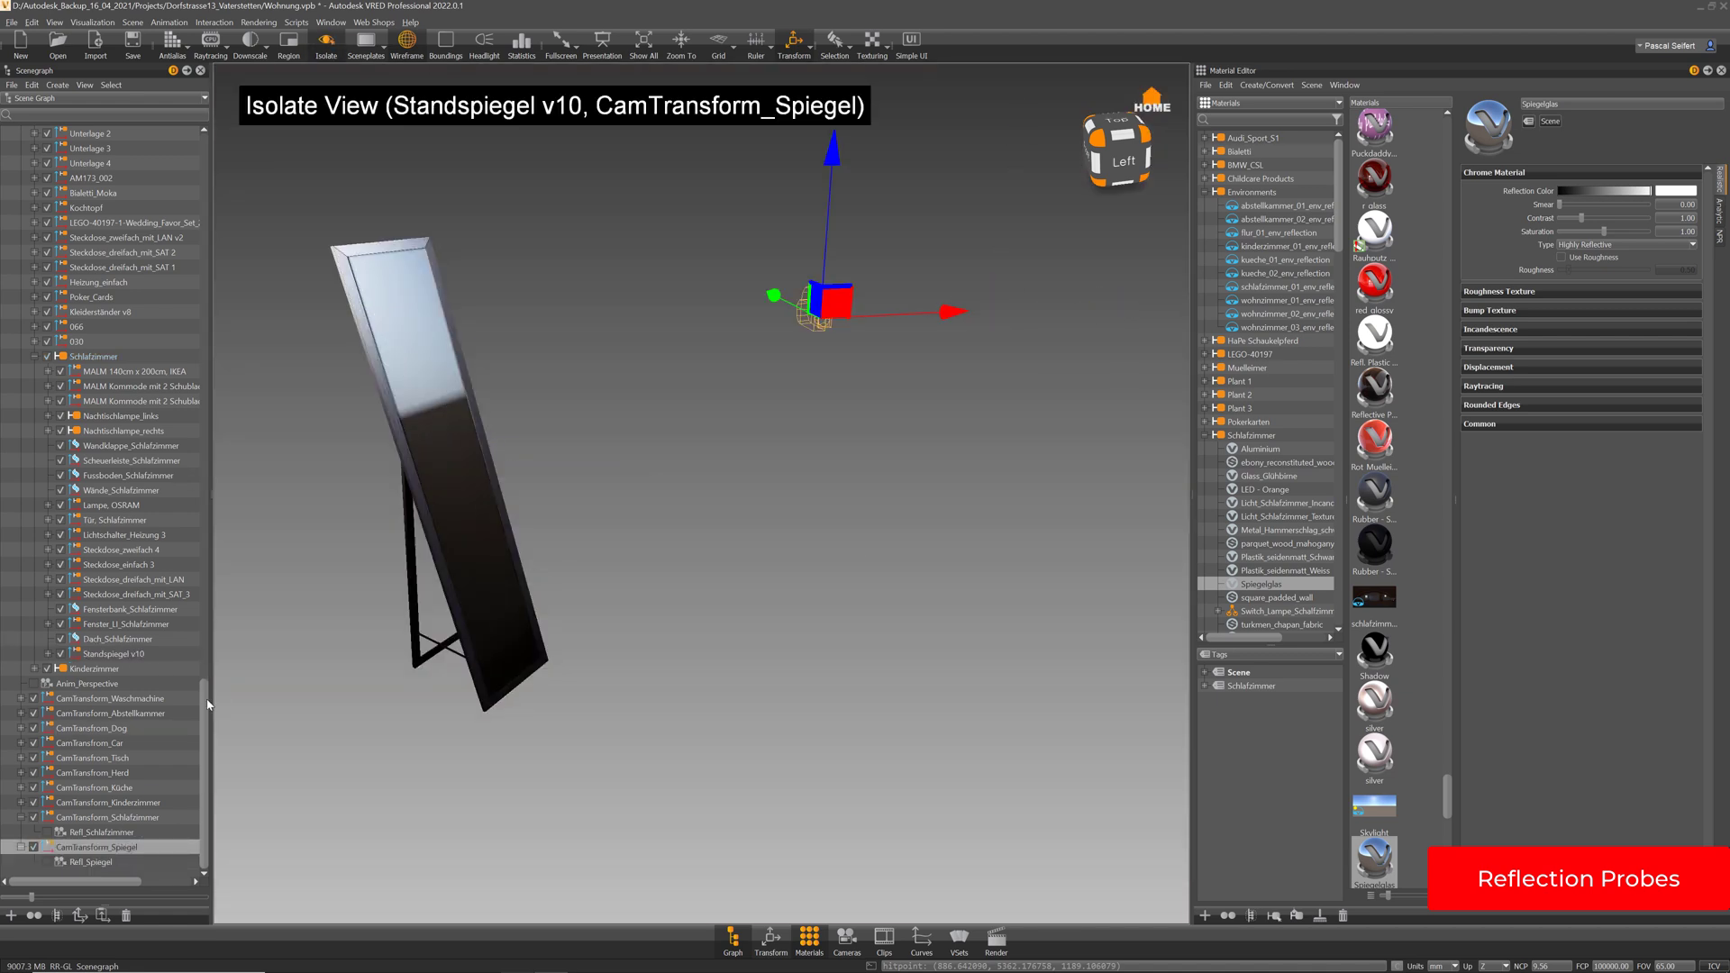
scroll(149, 154, "up", 20)
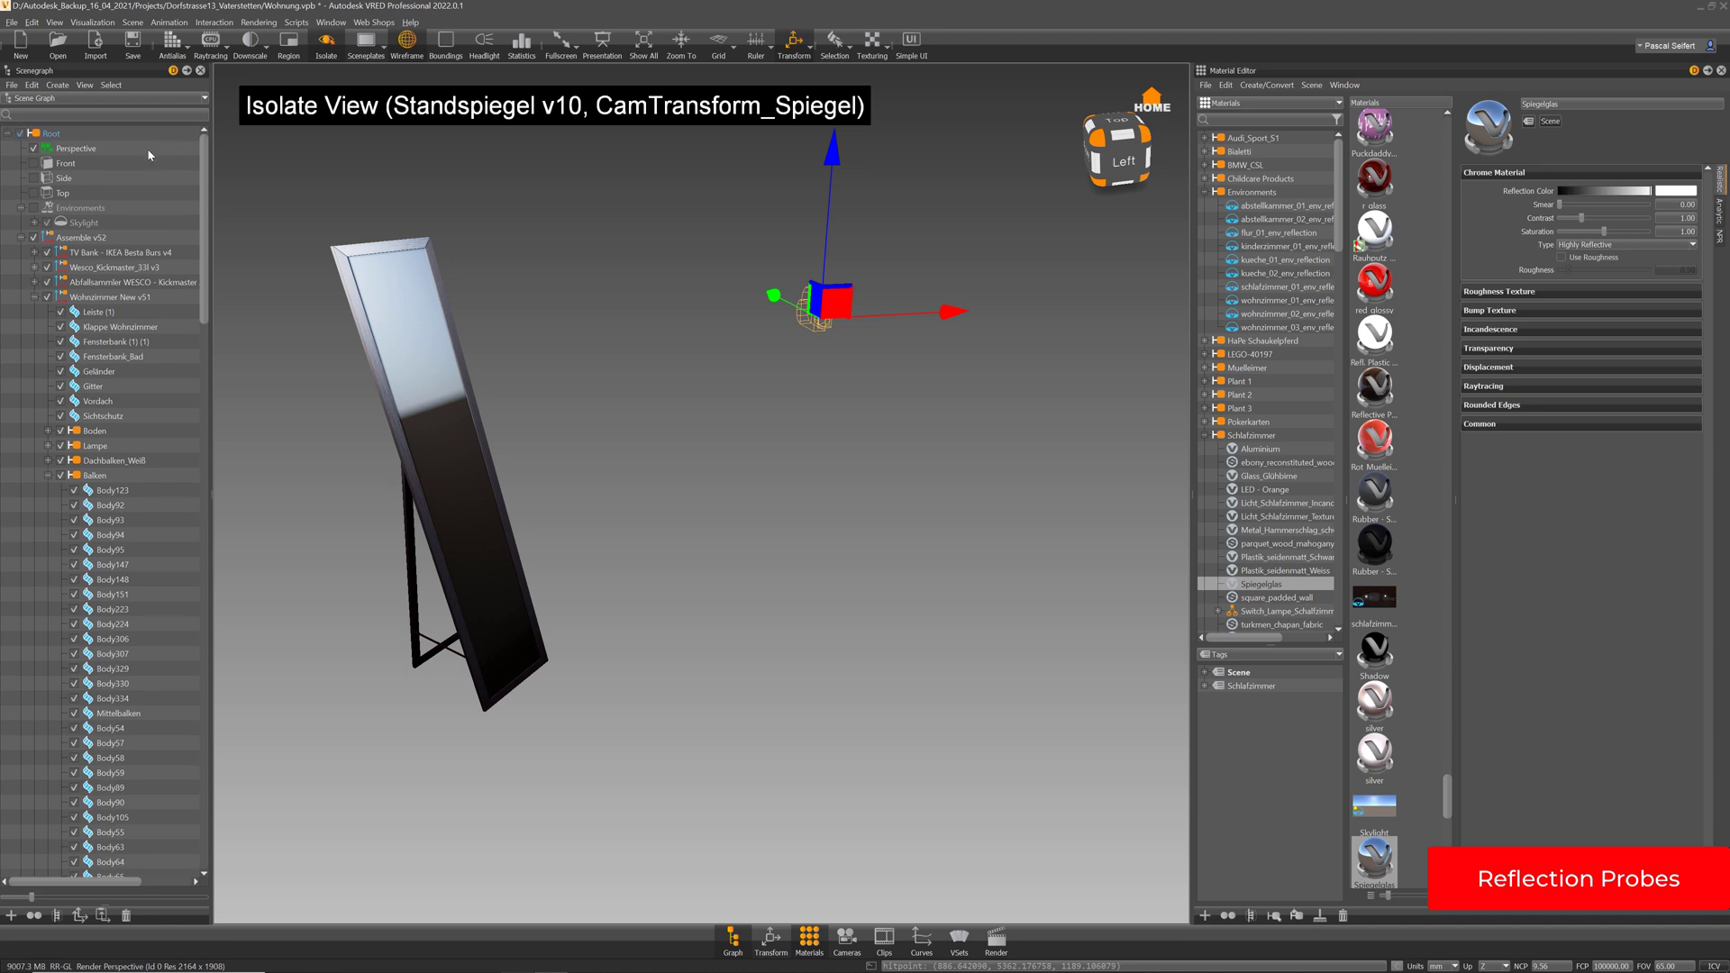
In the Top camera view, move CamTransform_Spiegel to its new floor-plan position
left_click(41, 192)
left_click(35, 193)
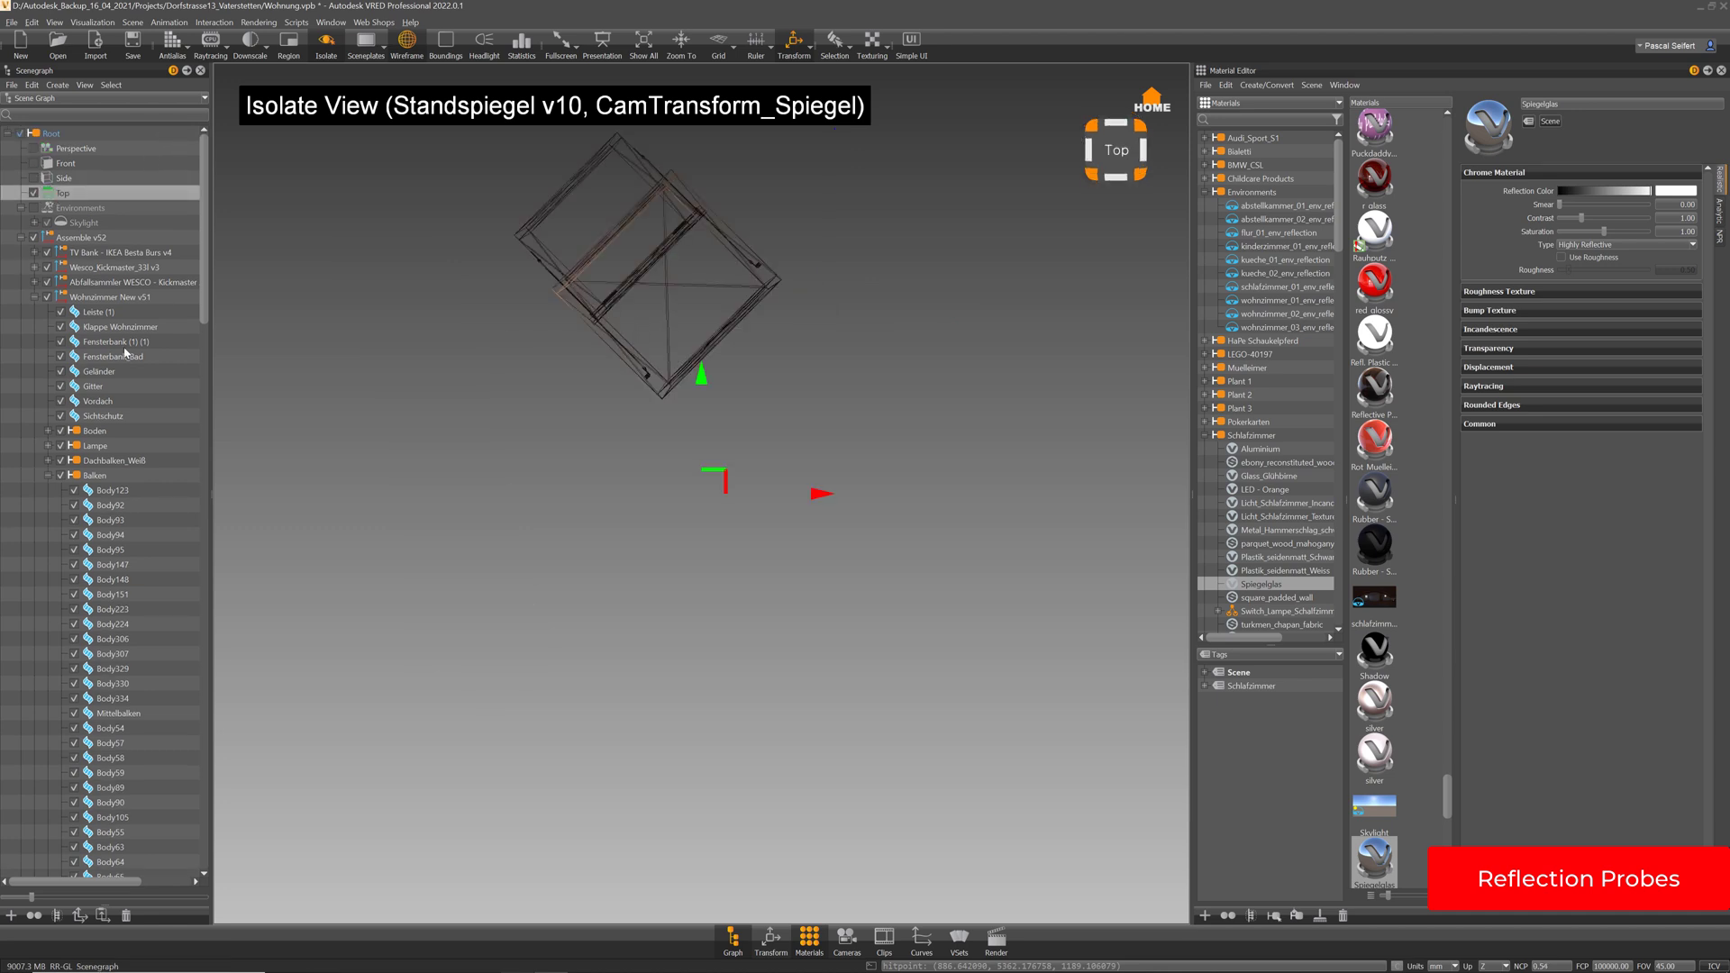
scroll(180, 703, "down", 20)
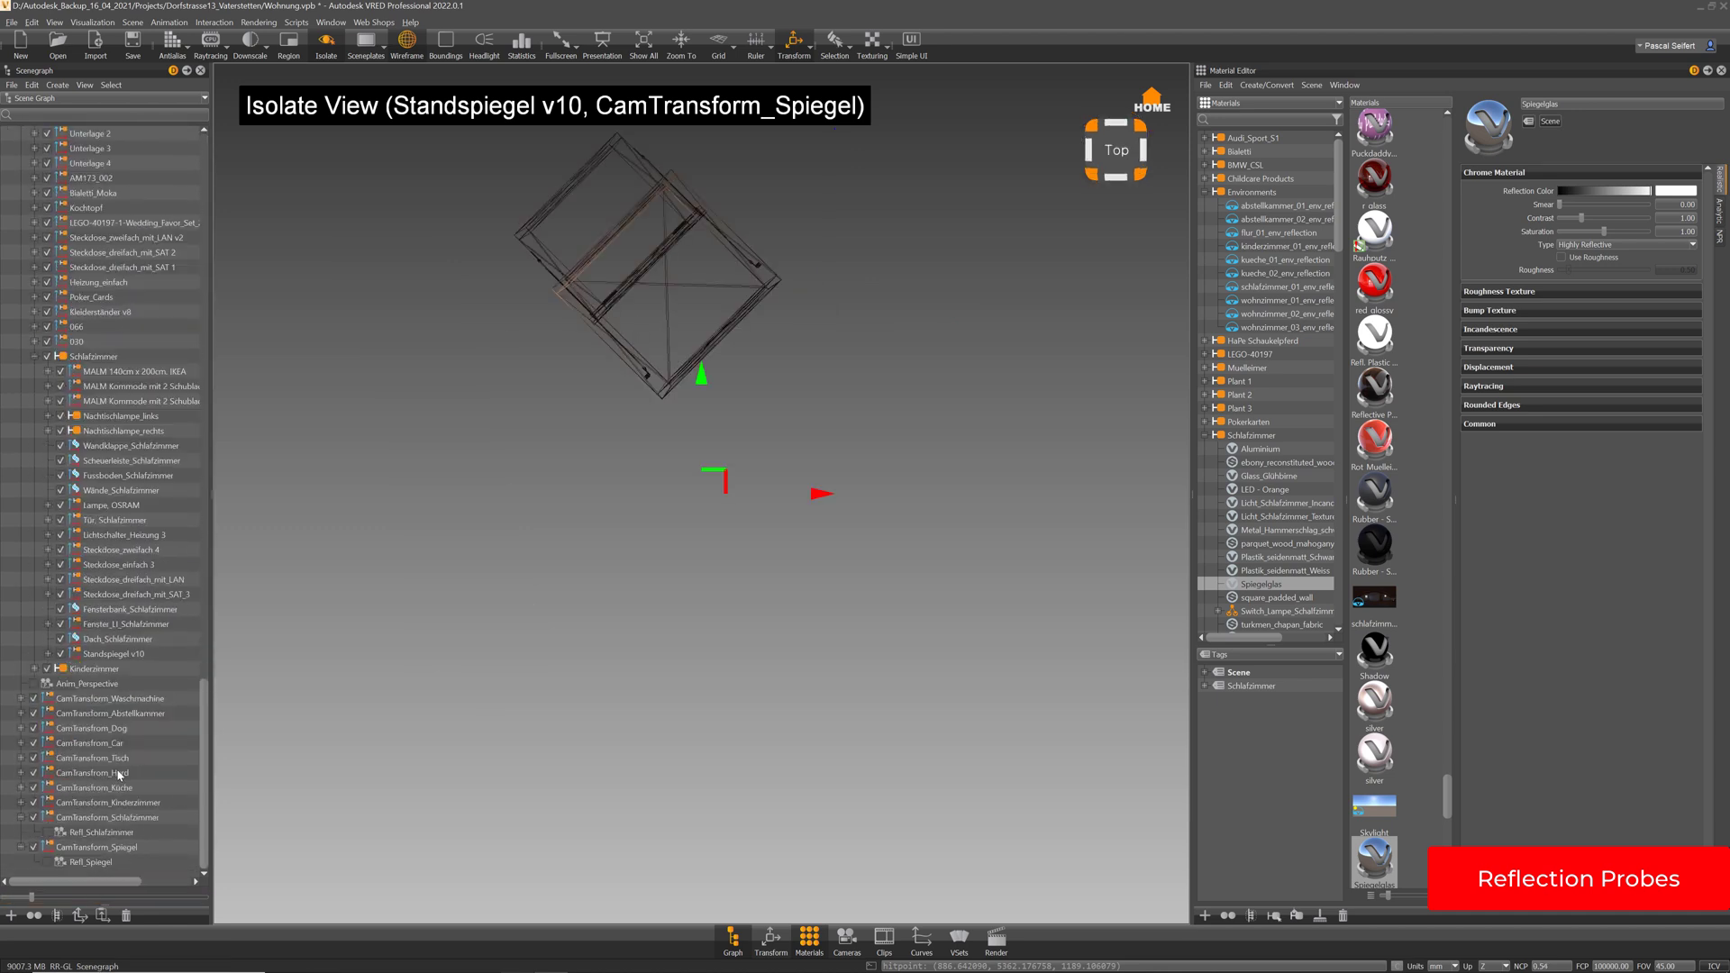
left_click(107, 848)
scroll(969, 478, "down", 5)
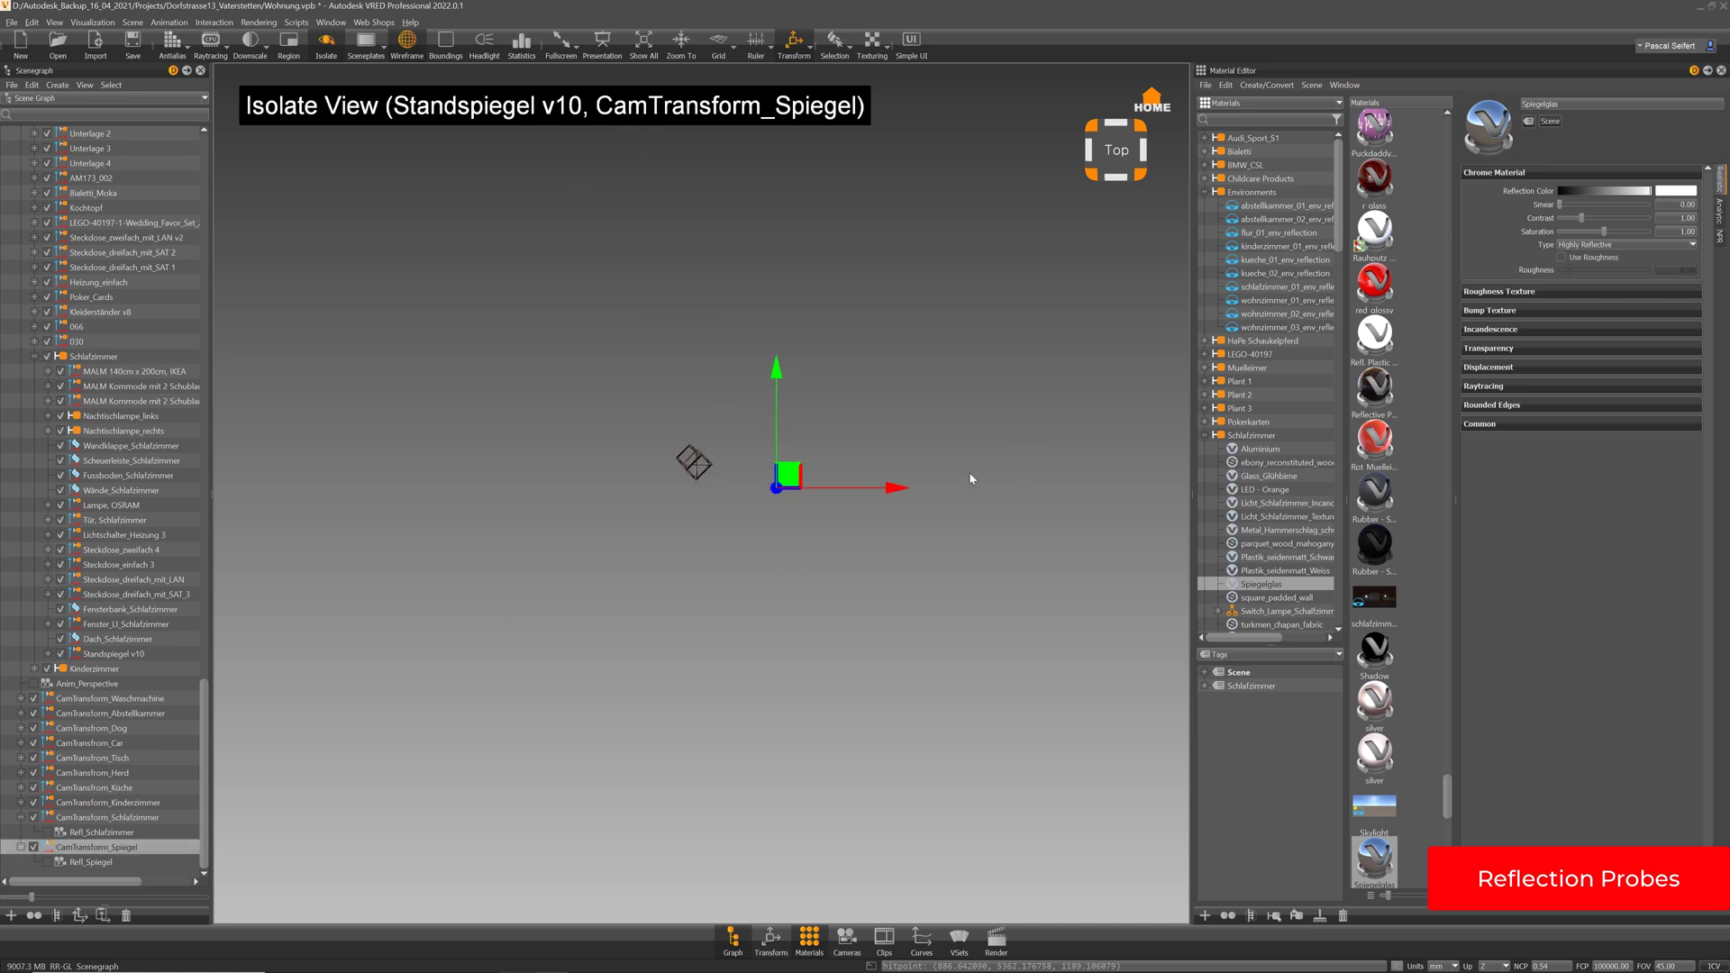
scroll(903, 602, "up", 4)
left_click_drag(1029, 459, 694, 359)
scroll(748, 288, "down", 5)
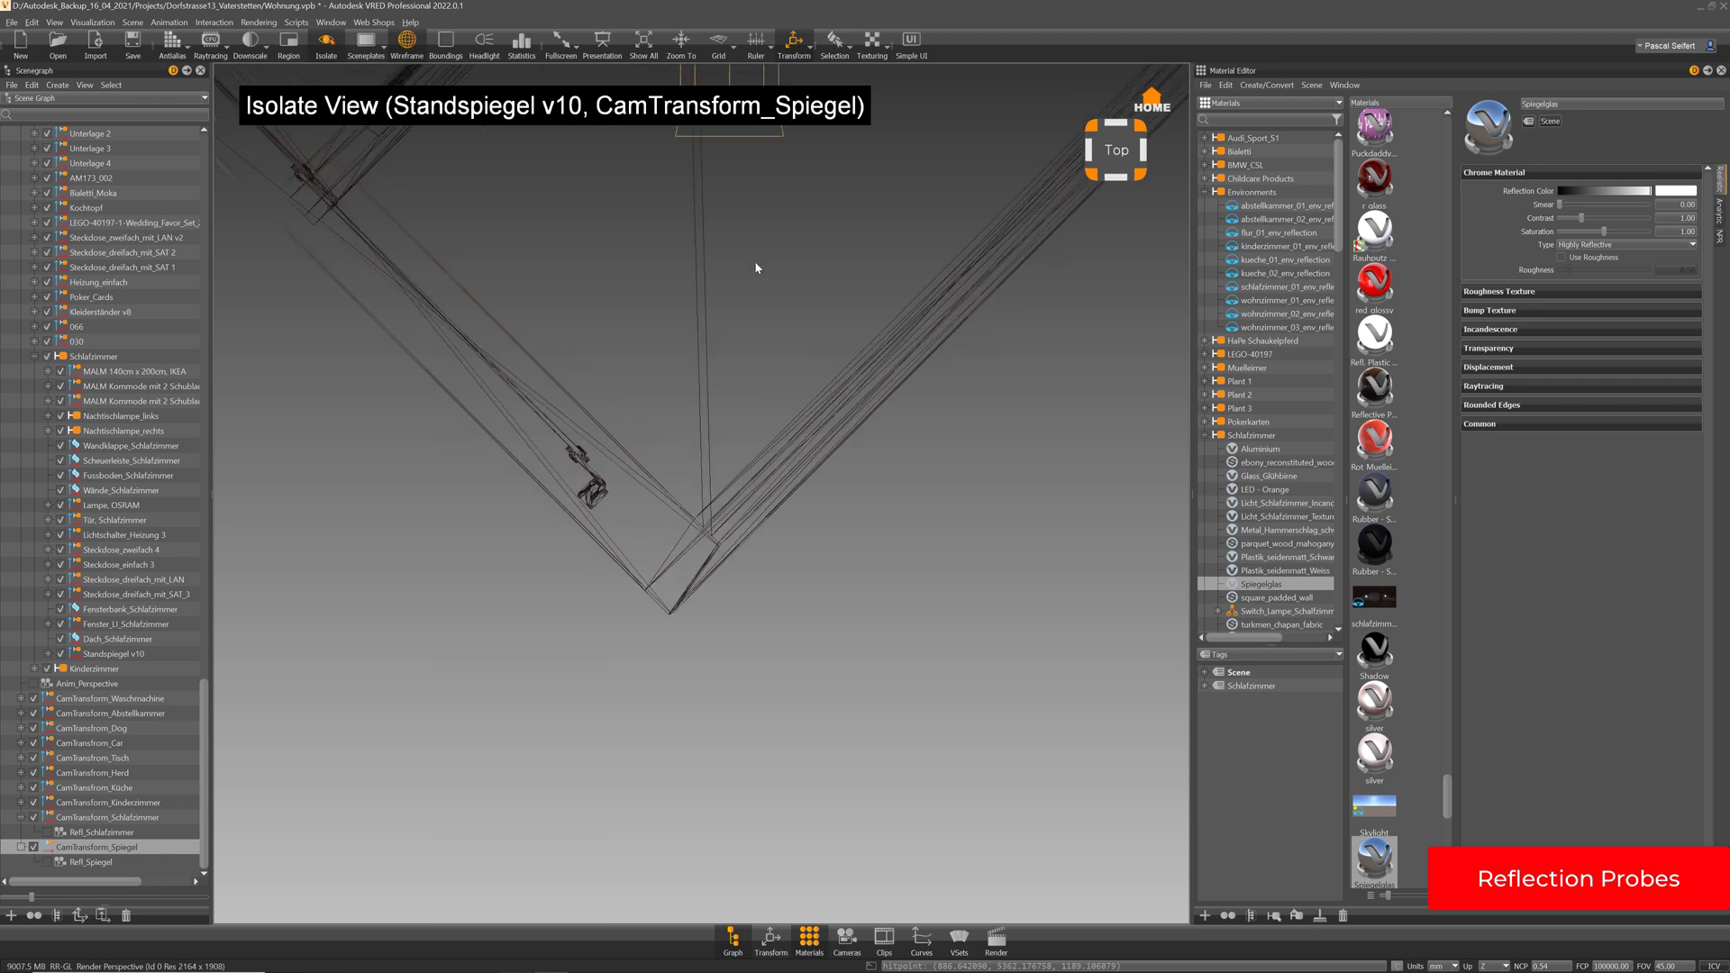
scroll(815, 631, "up", 4)
left_click_drag(795, 451, 760, 426)
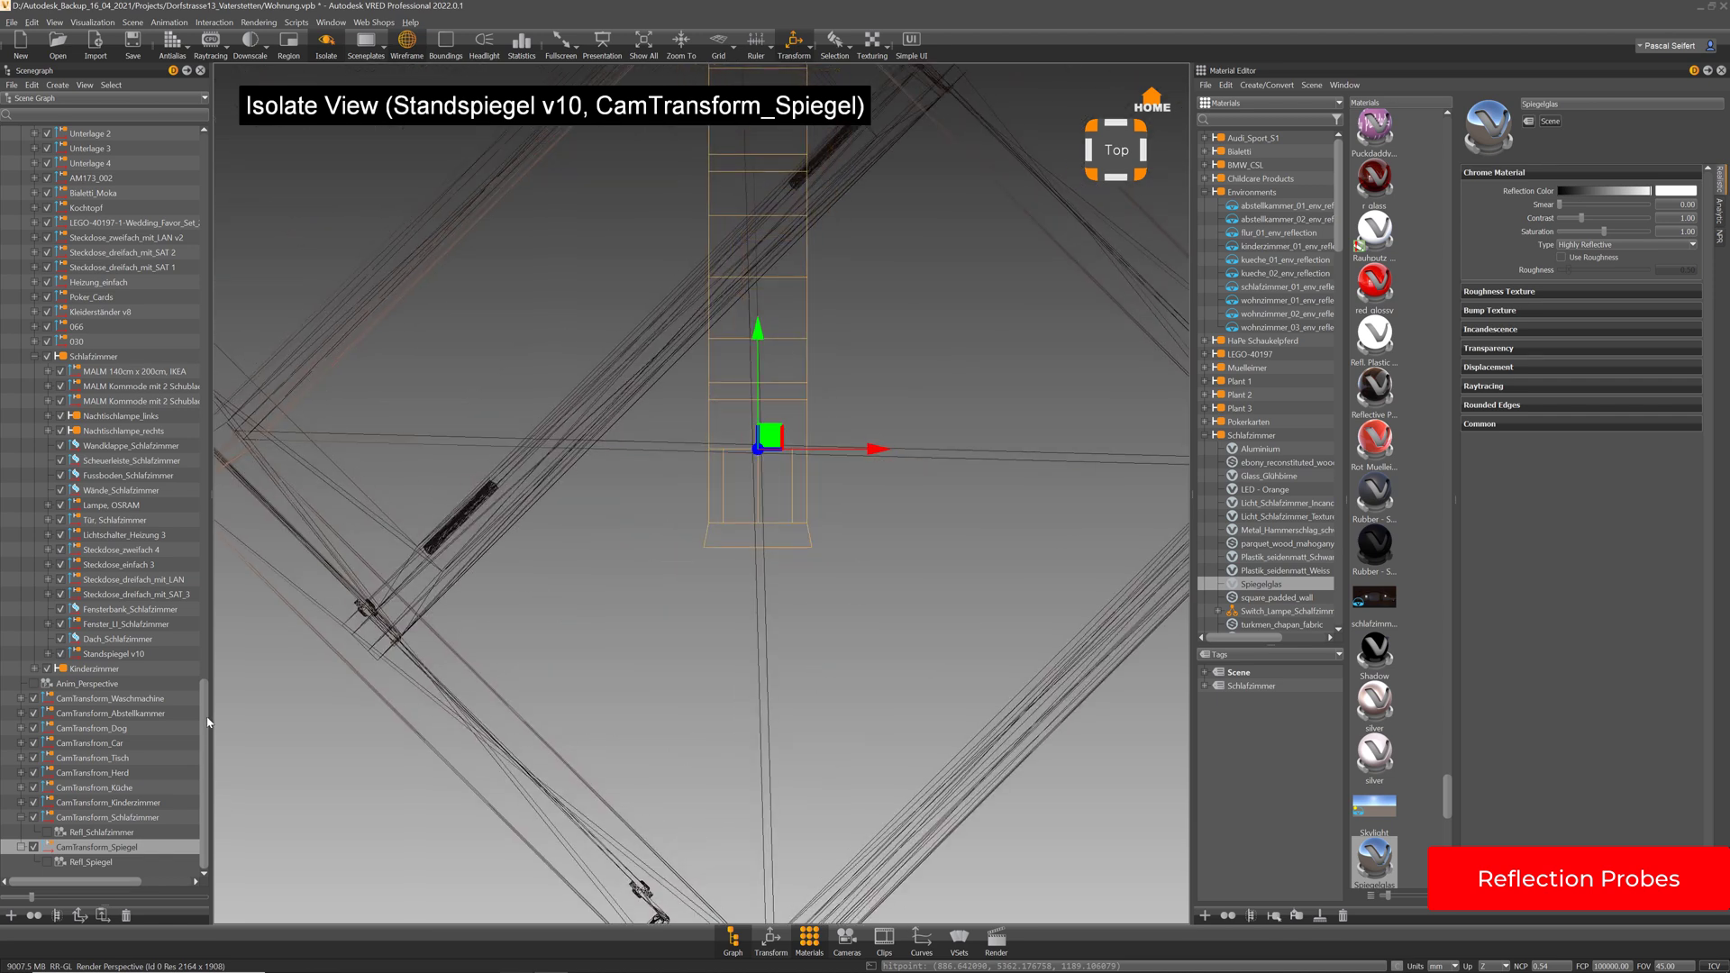
left_click_drag(209, 723, 200, 208)
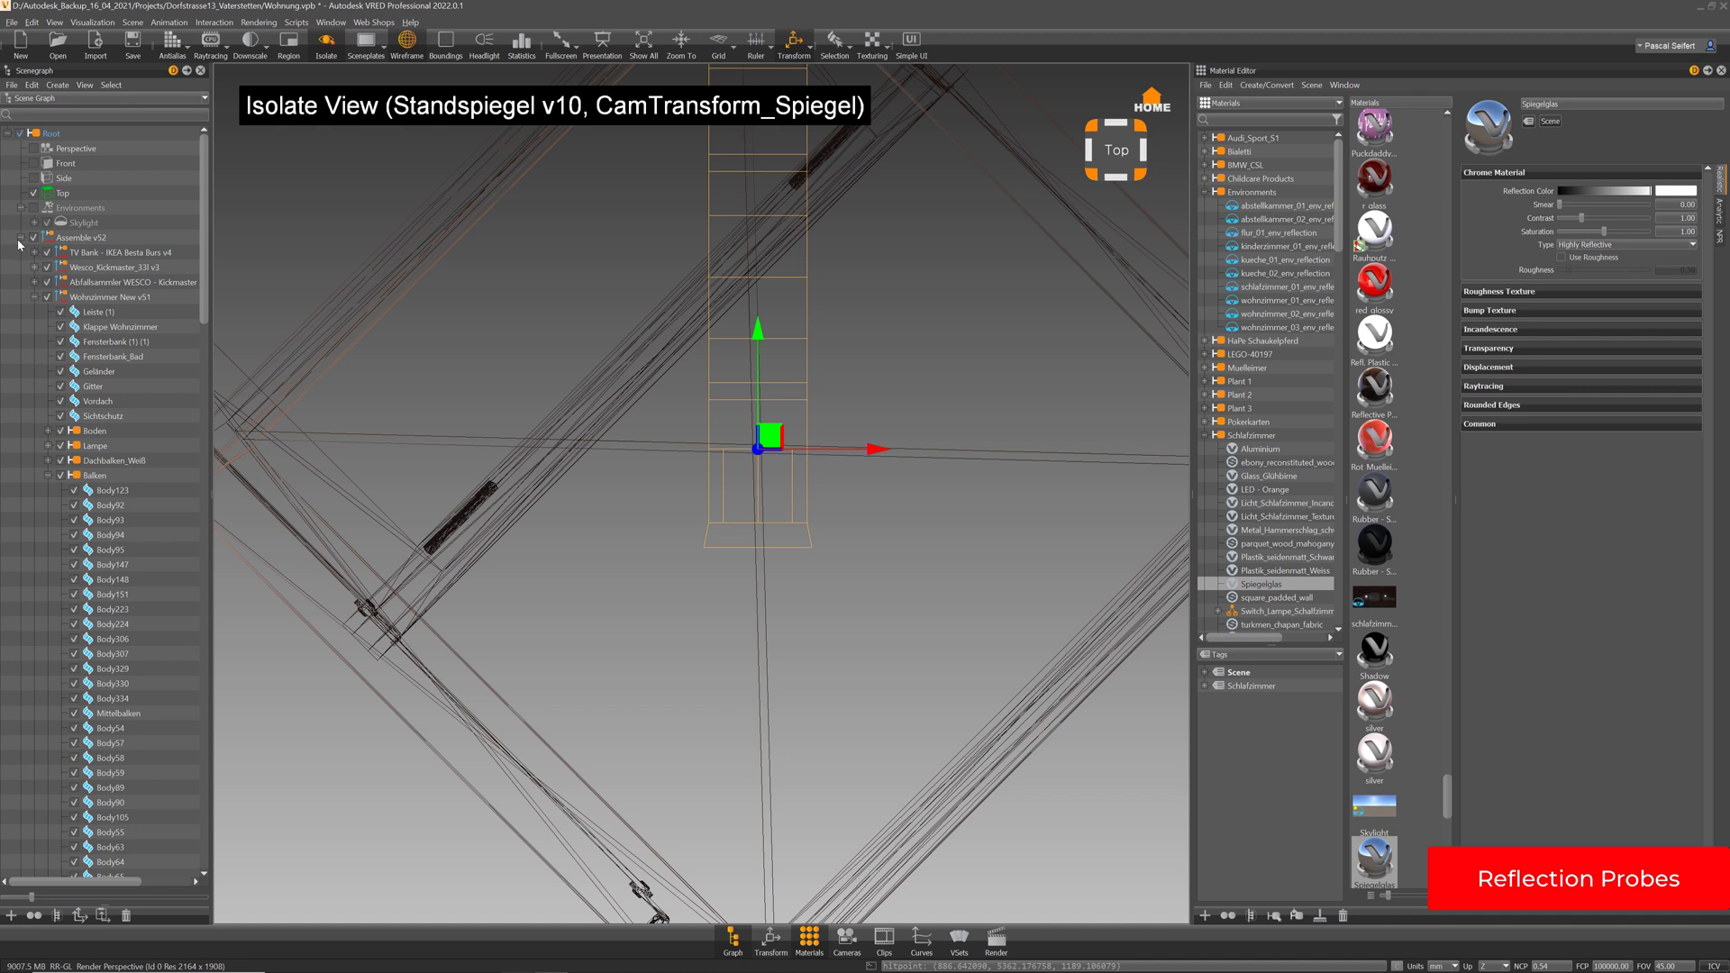
In the Side camera view, lower the probe to about Z 862 and show its transform values
left_click(35, 179)
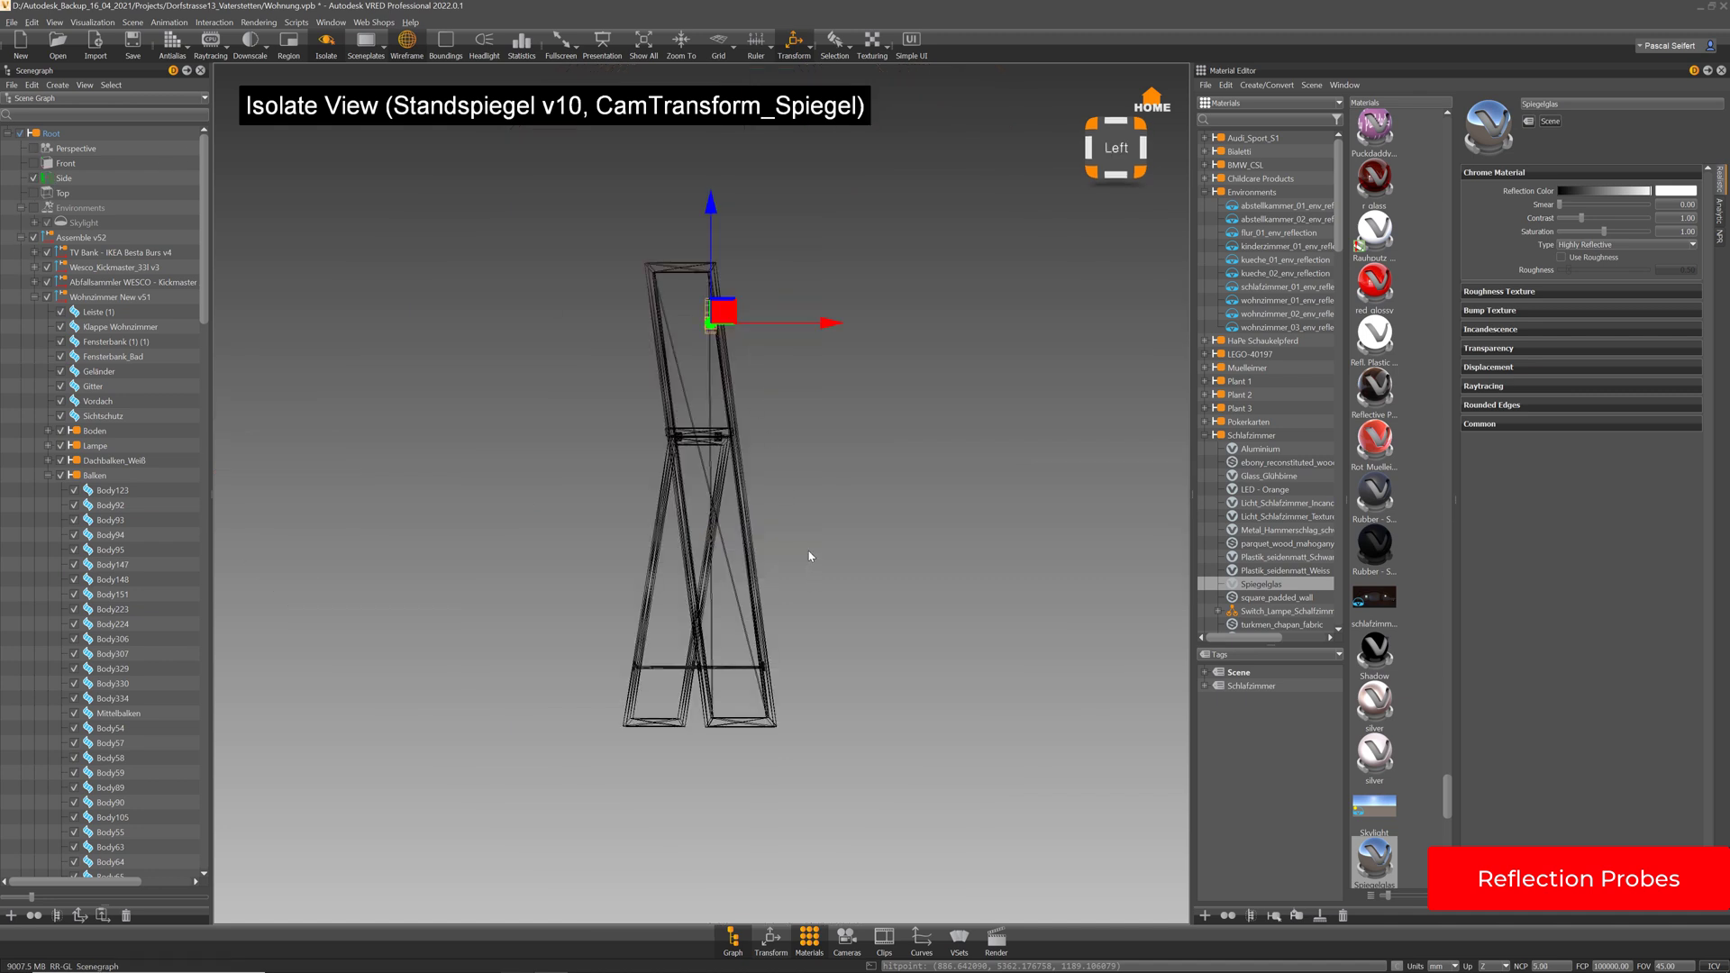
scroll(811, 347, "up", 3)
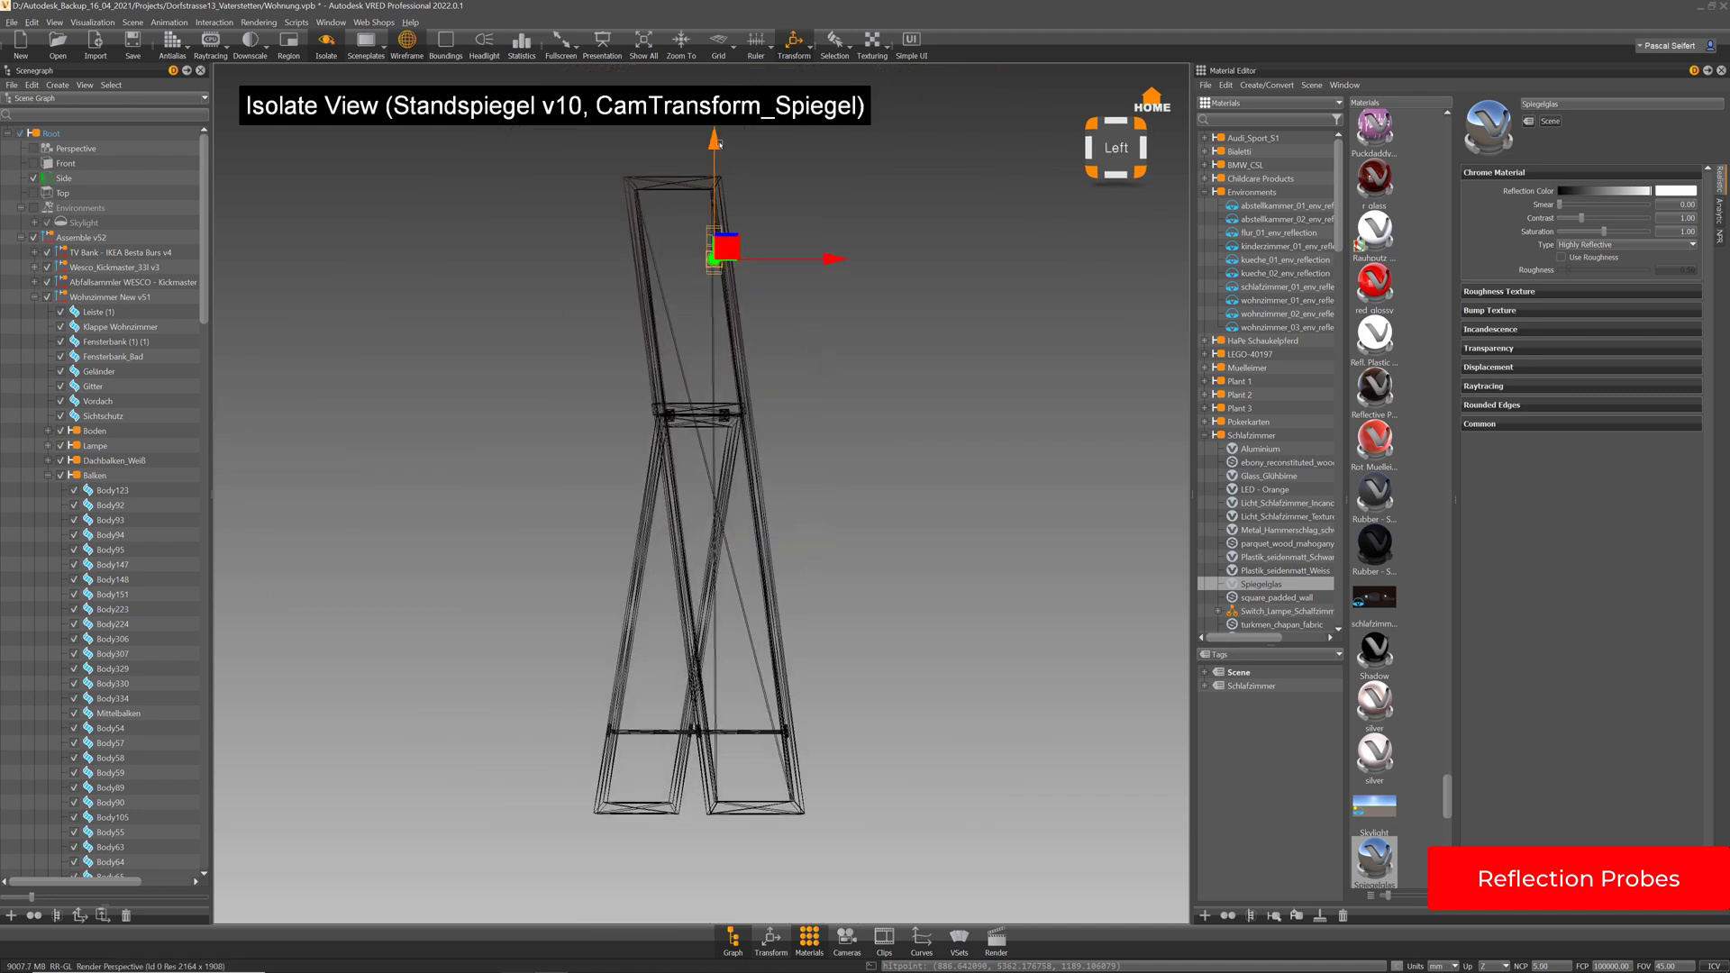
left_click_drag(715, 224, 716, 387)
scroll(759, 290, "up", 6)
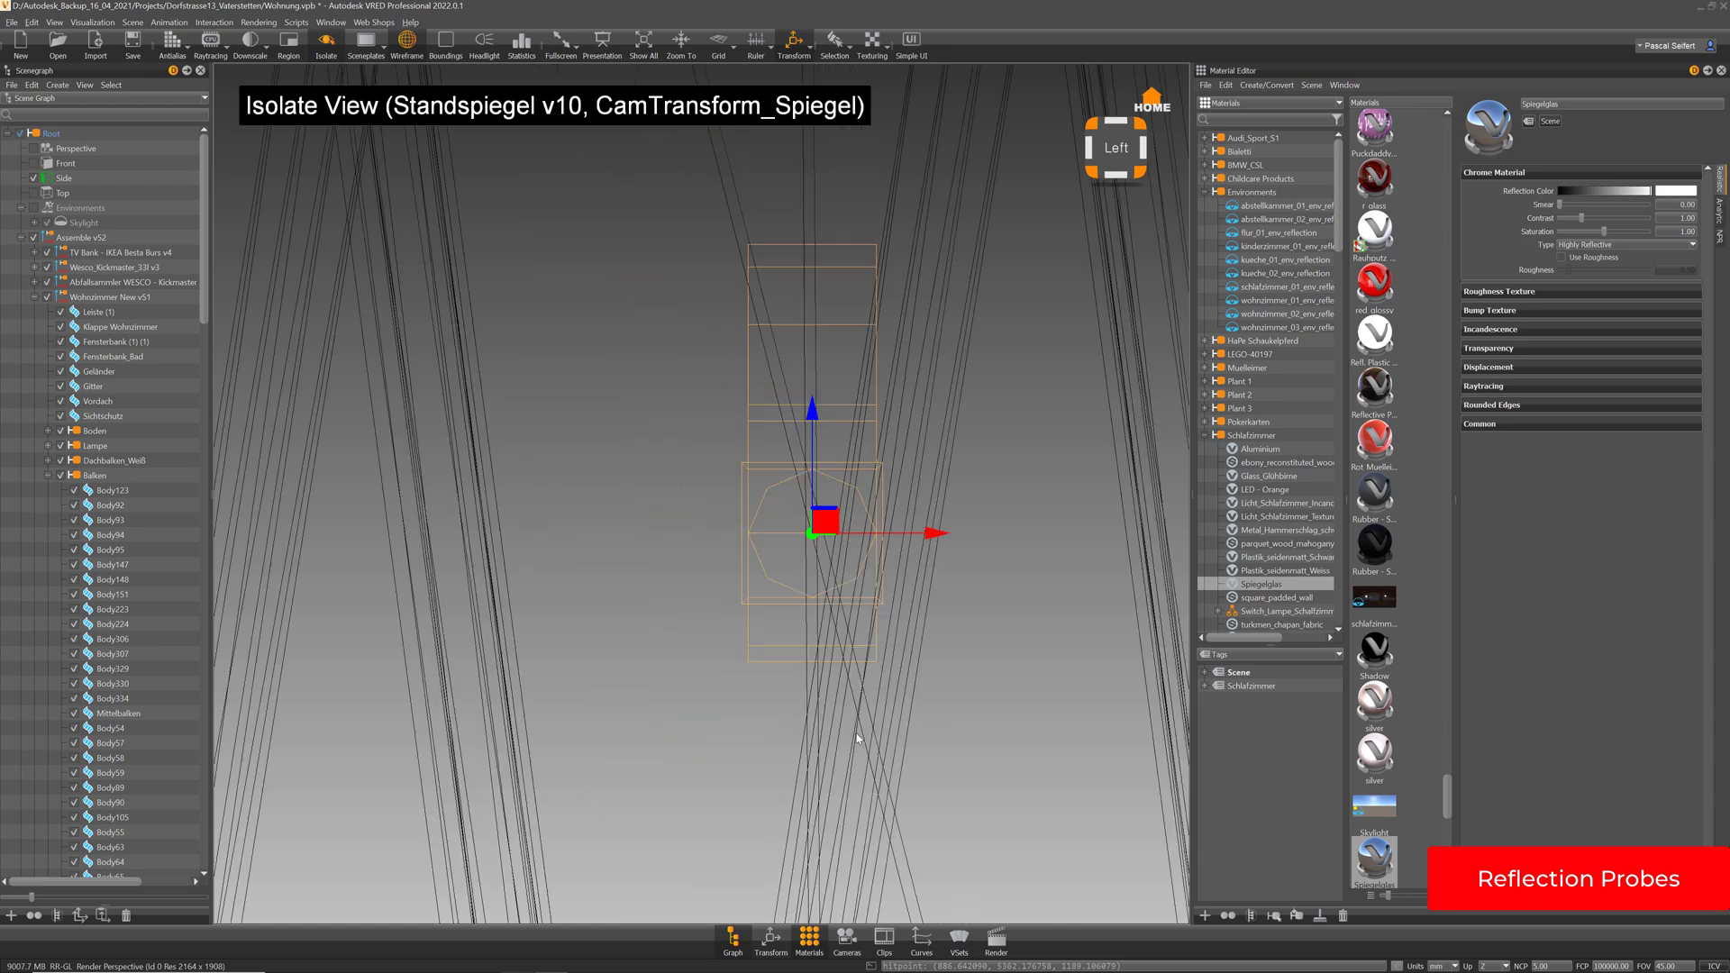
scroll(878, 504, "up", 2)
left_click_drag(835, 417, 839, 396)
left_click(770, 939)
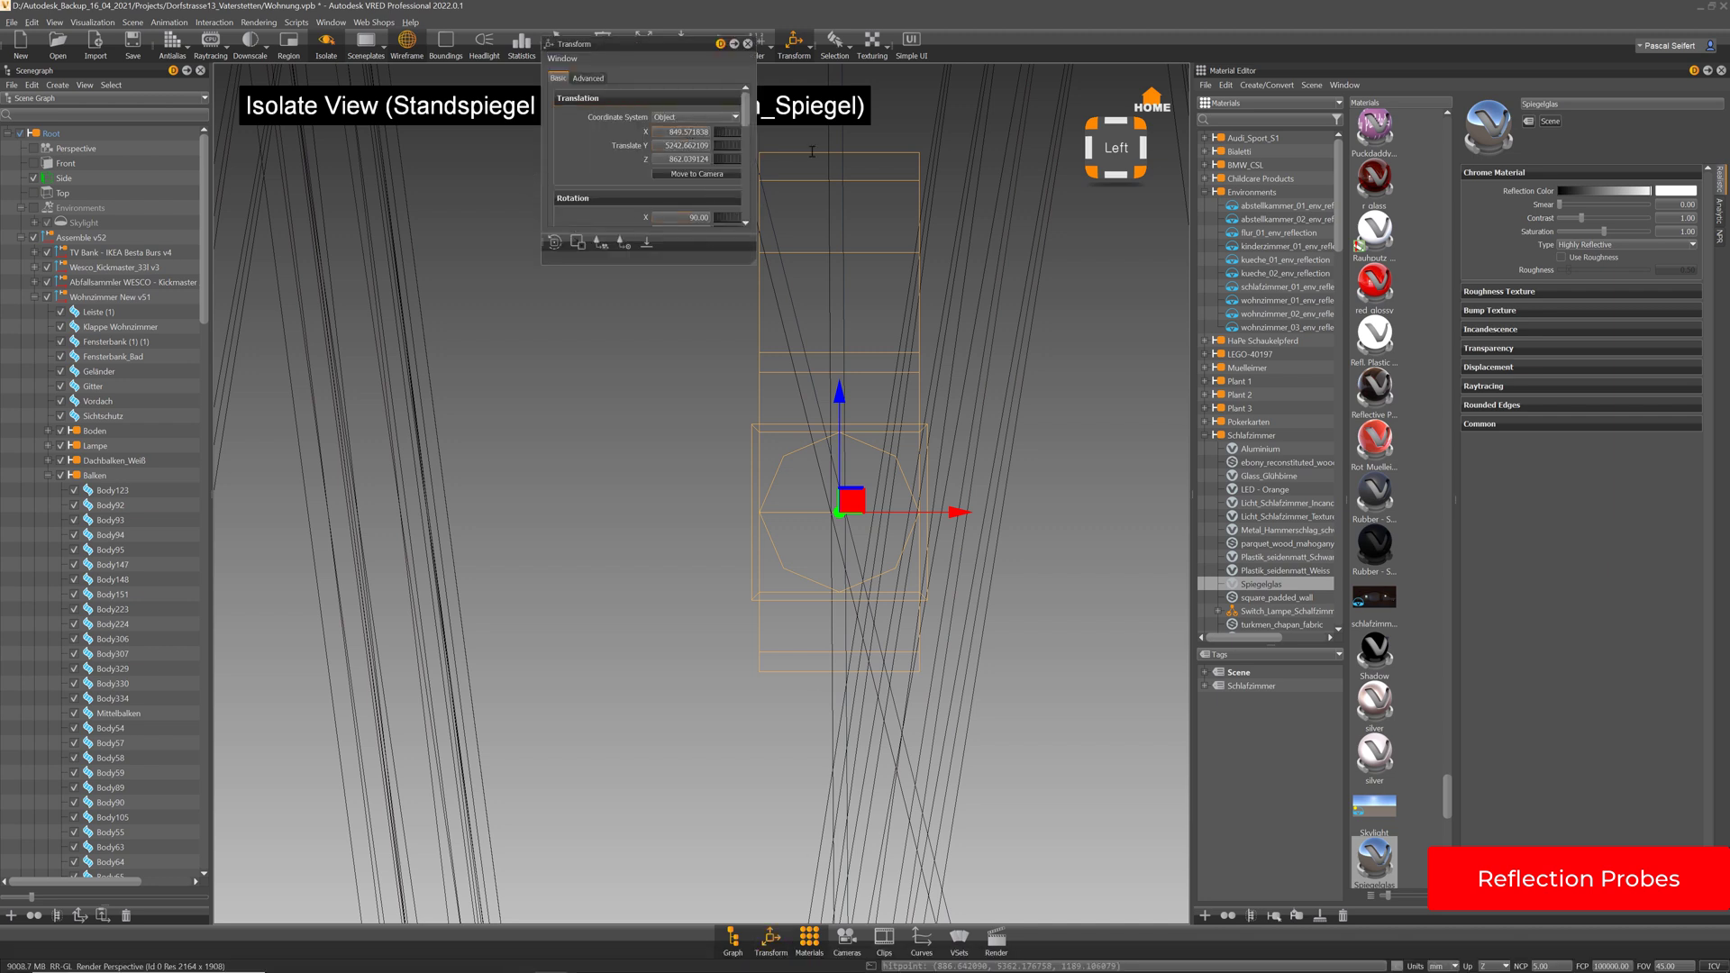
Round the probe's position to X 849.50, Y 5242.50, Z 862.00
left_click_drag(688, 132, 811, 154)
key("BackSpace")
key("Return")
left_click_drag(684, 146, 758, 163)
type("5242.5")
key("Return")
key("BackSpace")
key("Return")
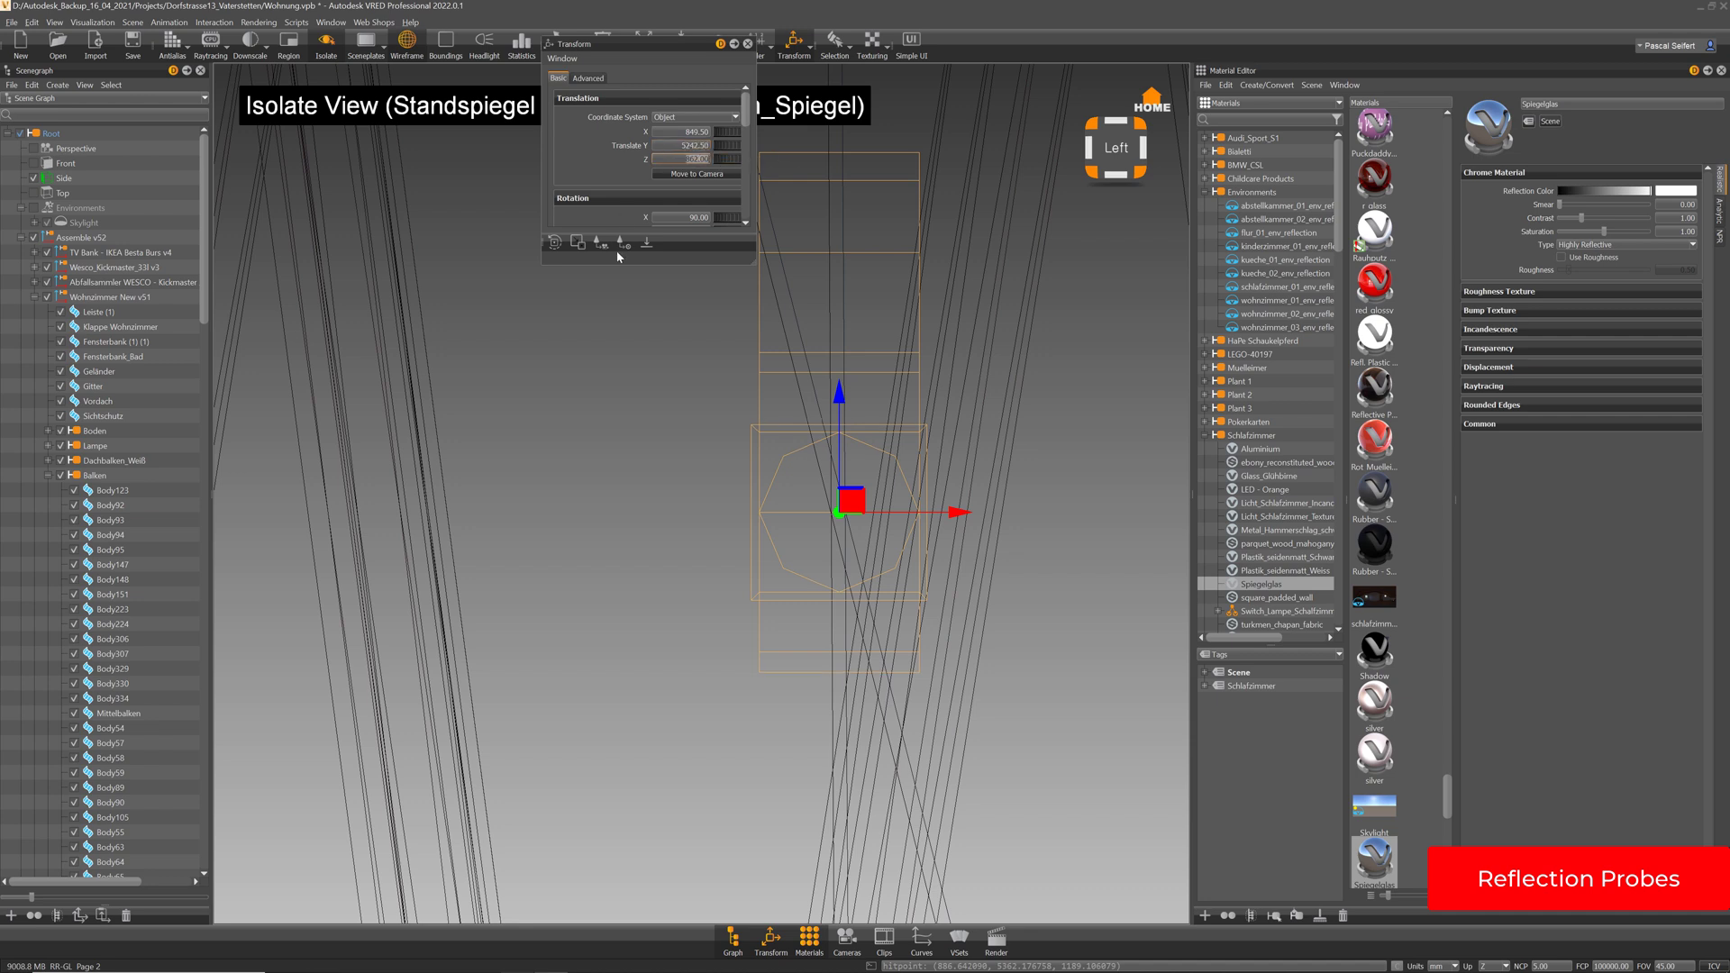
left_click(20, 238)
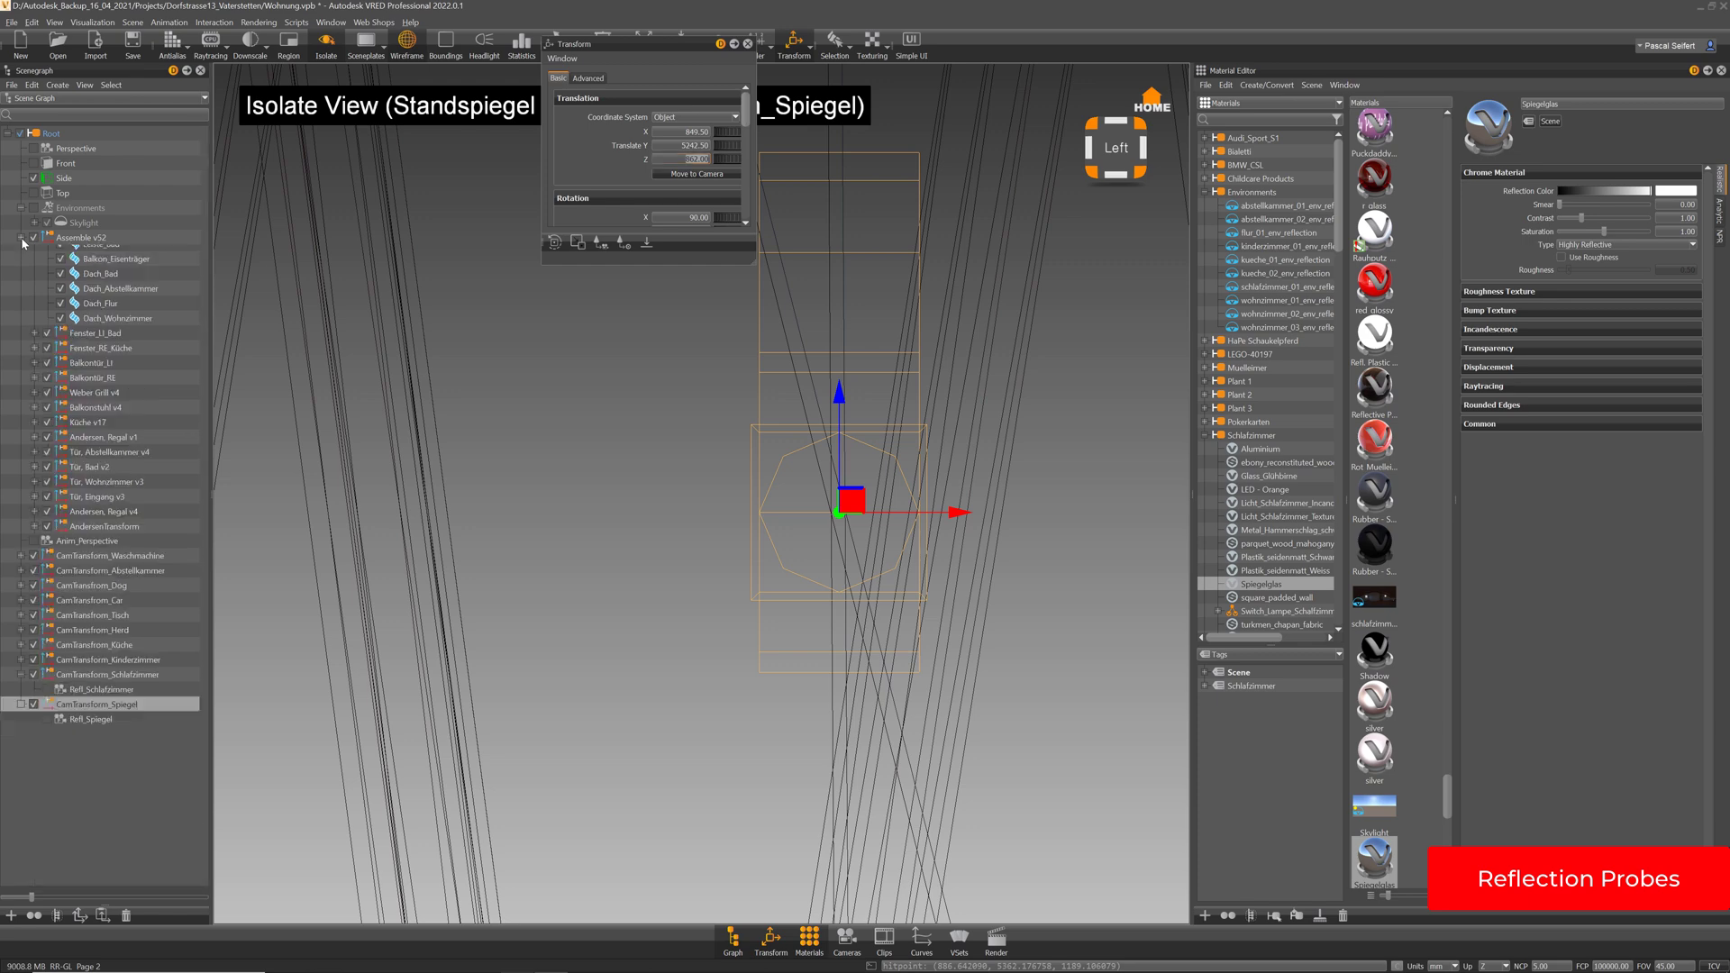
left_click(33, 192)
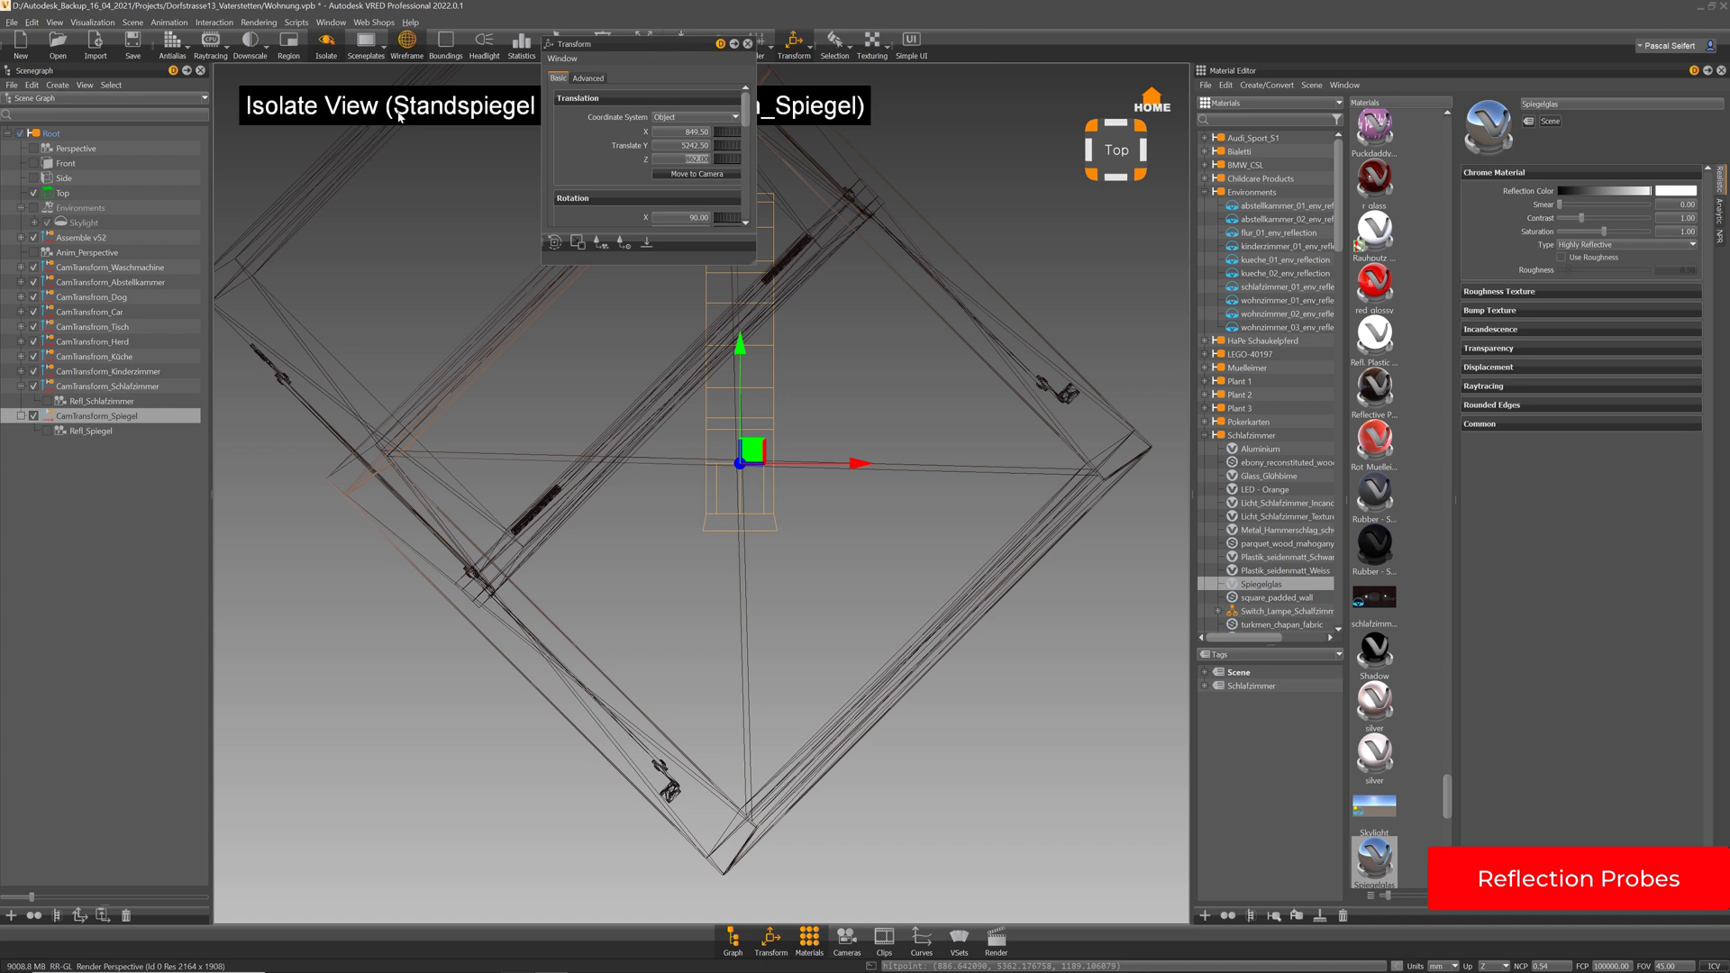
Enlarge the Transform editor, set Rotation Z to 227, and close it
left_click_drag(679, 43, 393, 115)
left_click_drag(472, 333, 601, 487)
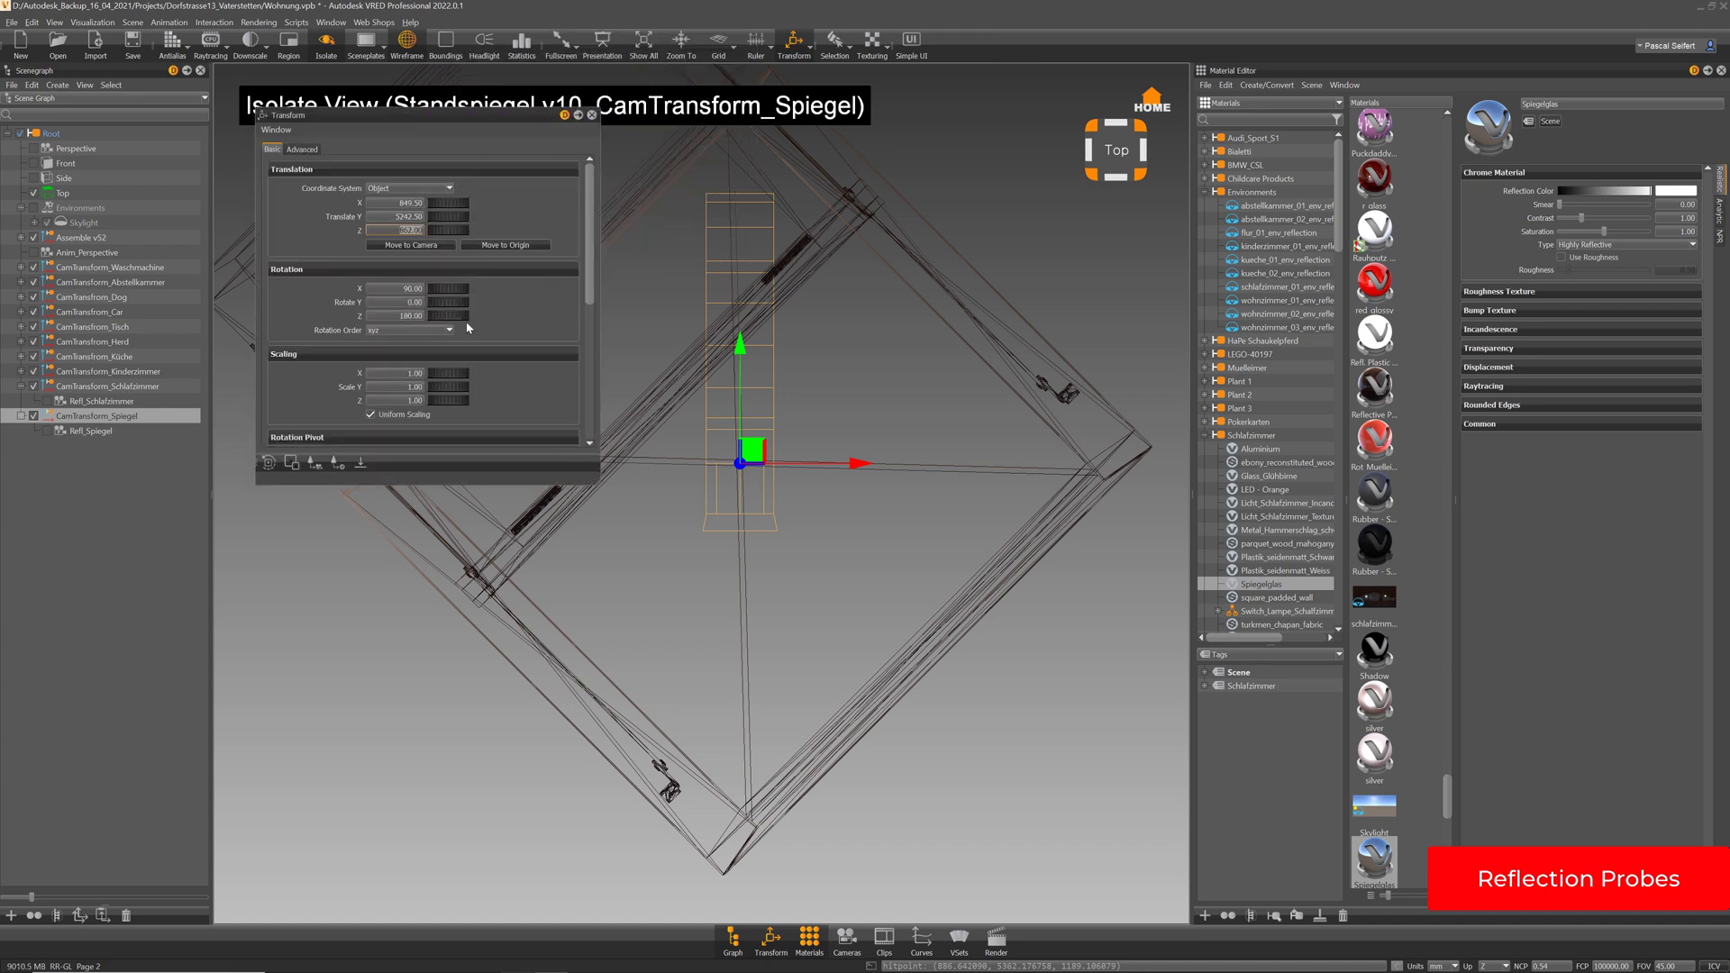
left_click_drag(448, 316, 470, 316)
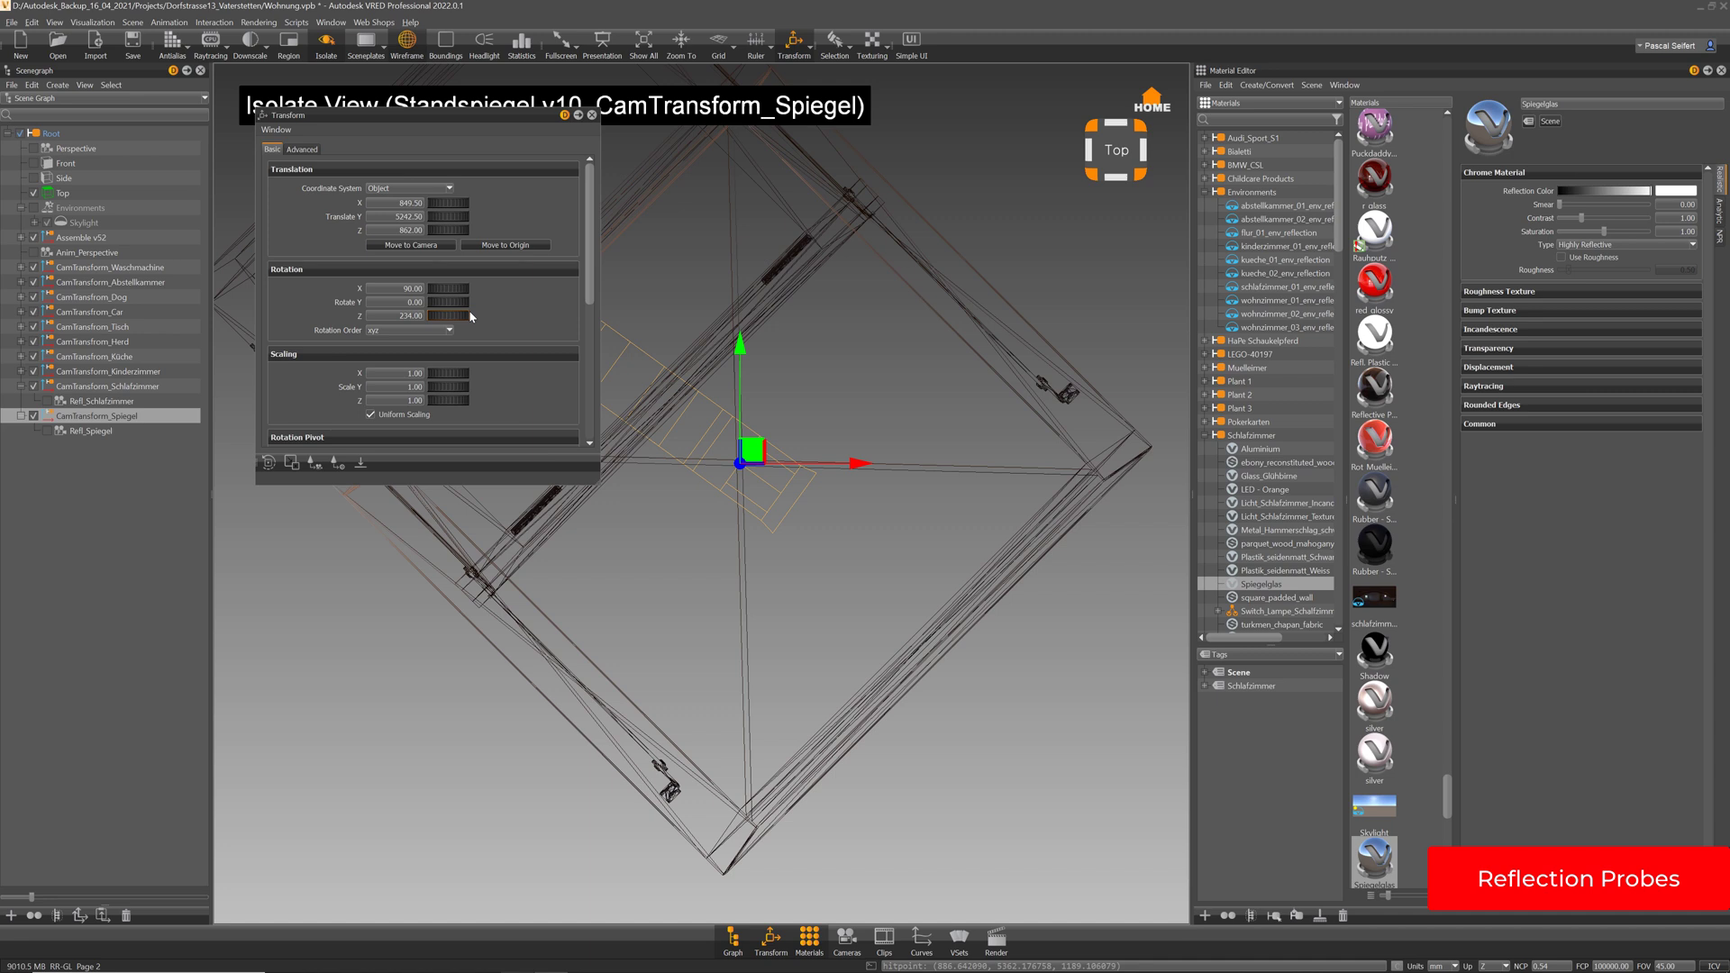
left_click_drag(499, 325, 518, 304)
type("227")
key("Return")
left_click(591, 114)
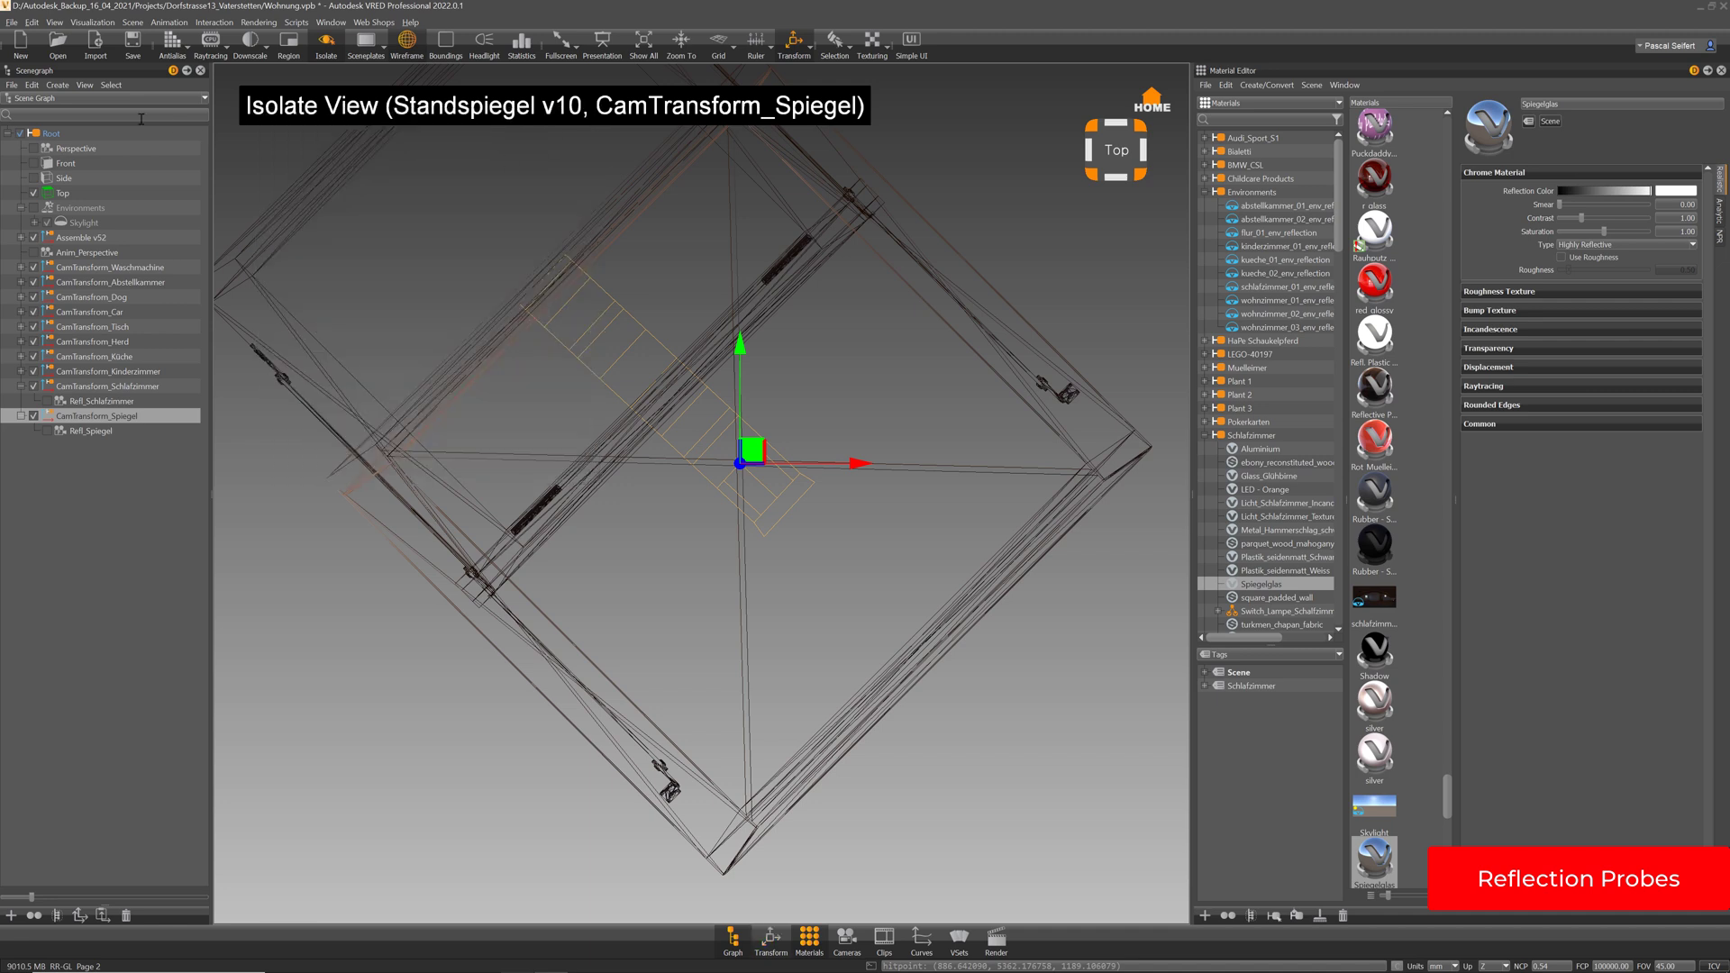
Switch to the Perspective camera and orbit in close around the mirror
left_click(42, 149)
mouse_move(622, 410)
left_mouse_down()
mouse_move(955, 321)
mouse_move(652, 663)
mouse_move(664, 712)
mouse_move(622, 664)
mouse_move(904, 807)
mouse_move(838, 786)
mouse_move(459, 468)
left_mouse_up()
right_click_drag(460, 468, 682, 616)
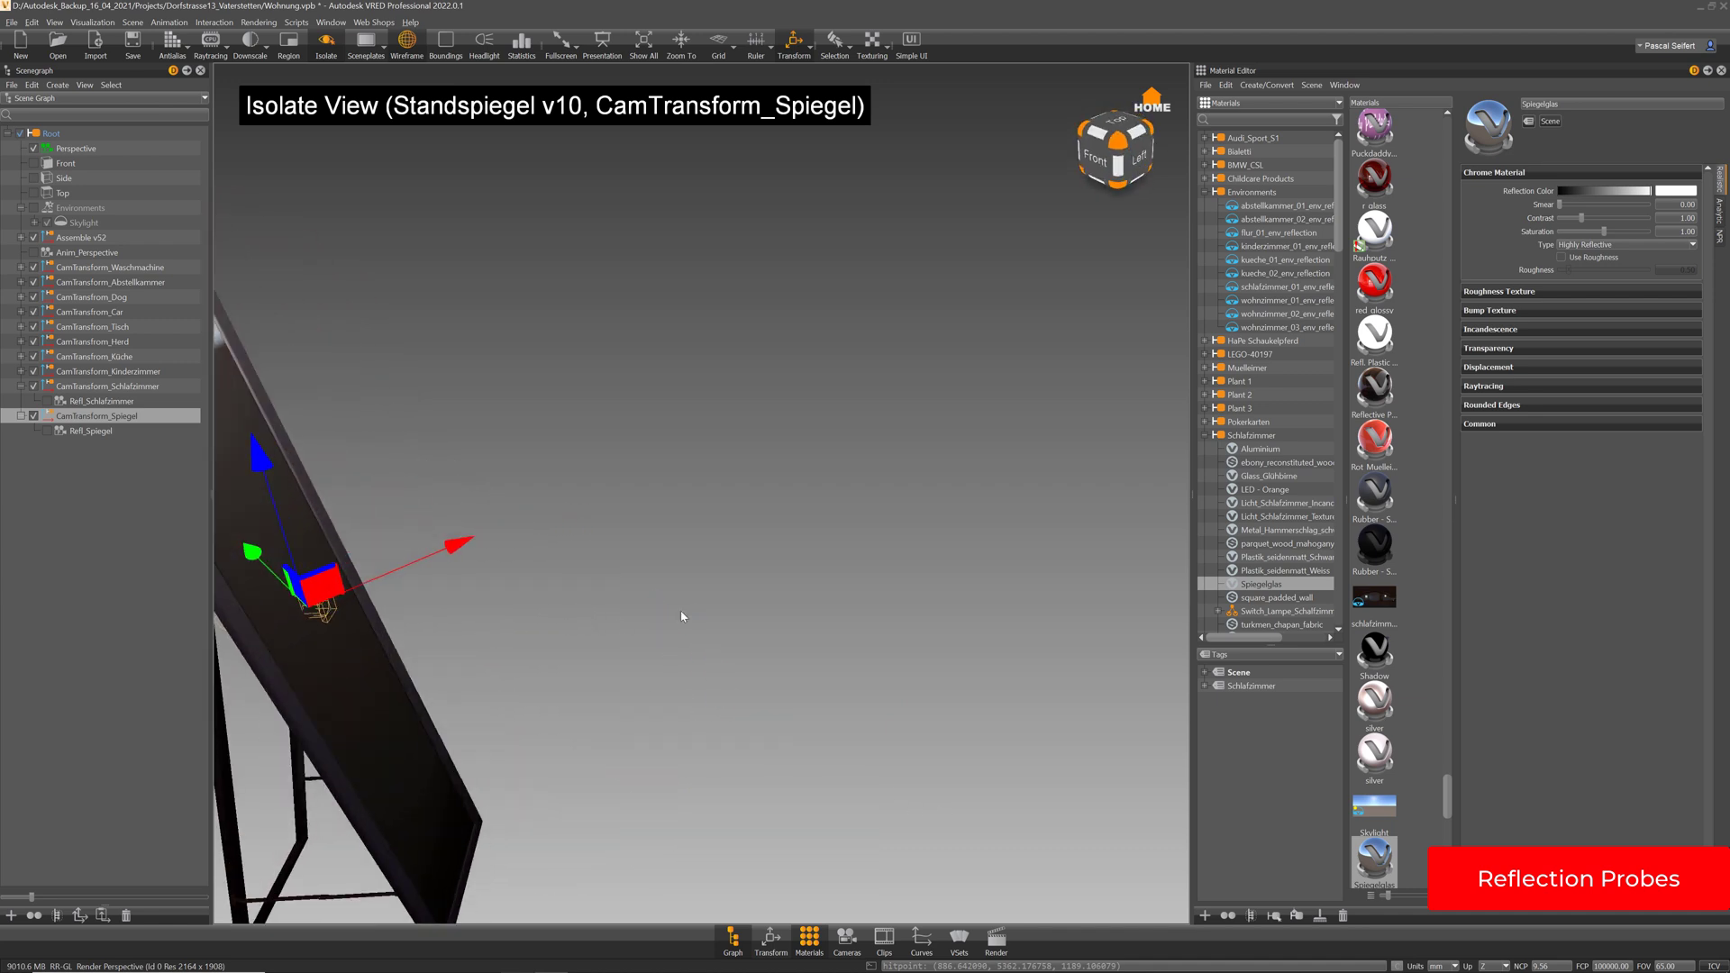
middle_click_drag(681, 617, 873, 500)
left_click_drag(873, 500, 541, 365)
middle_click_drag(786, 314, 775, 385)
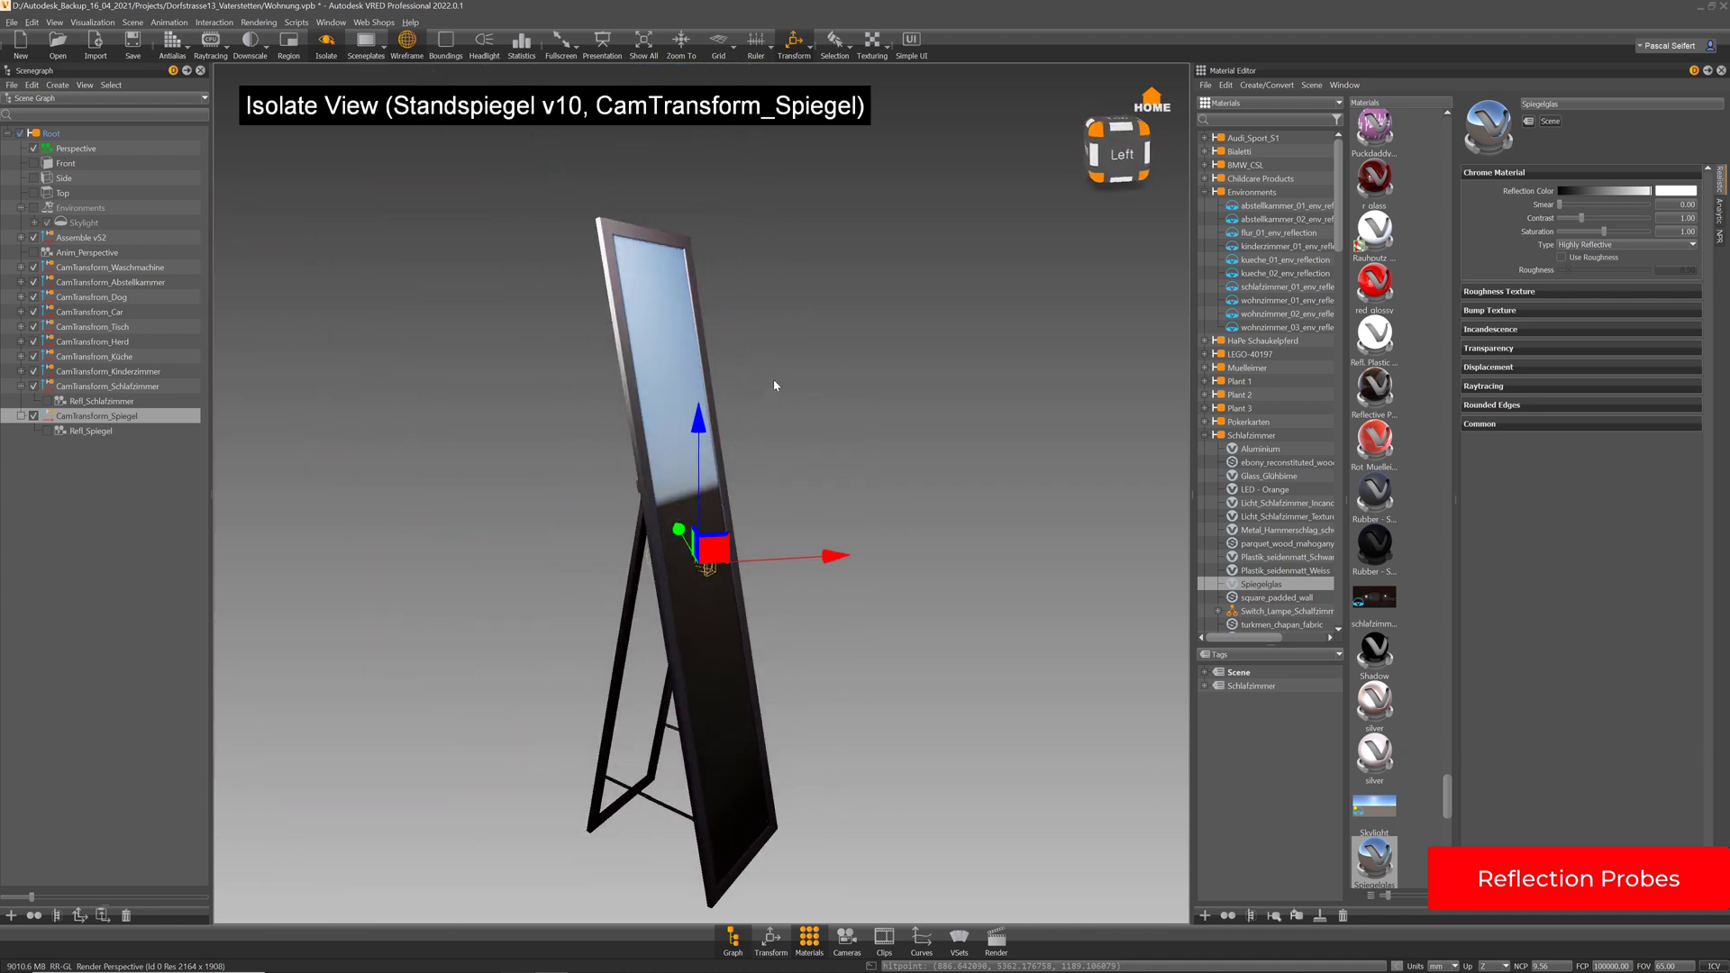
left_click_drag(773, 384, 865, 667)
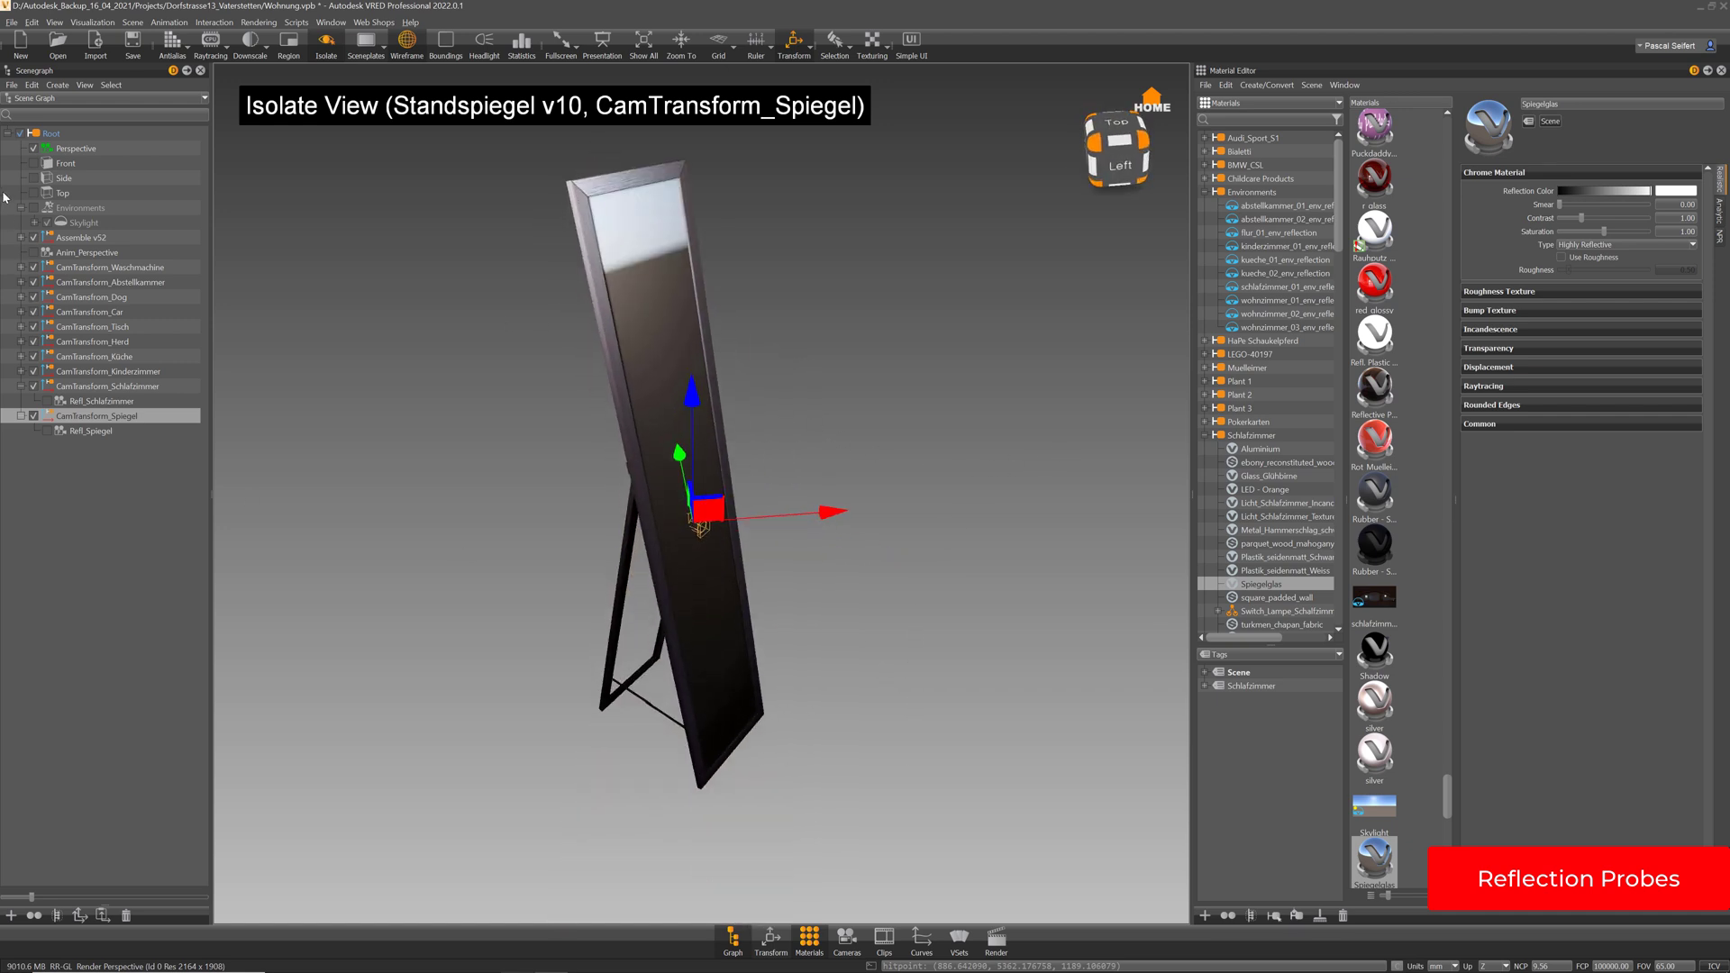
Turn Environments back on, exit Isolate, face the mirror, then look through Refl_Spiegel
left_click(33, 208)
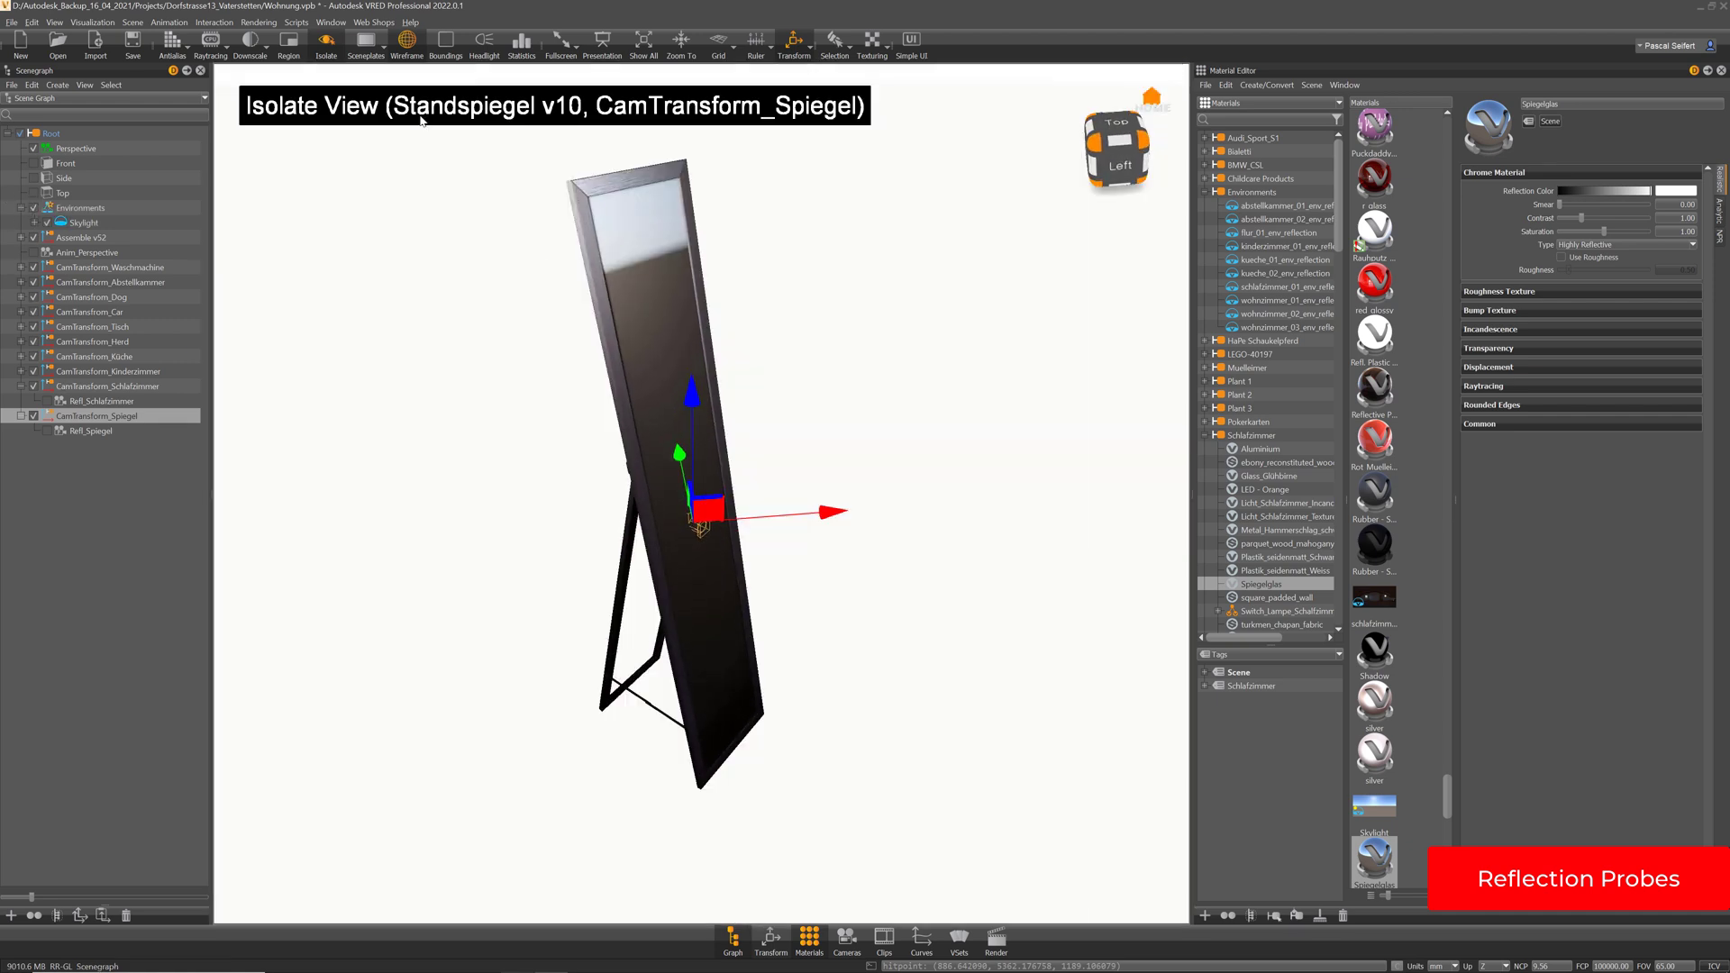
left_click(331, 46)
left_click_drag(854, 434, 654, 500)
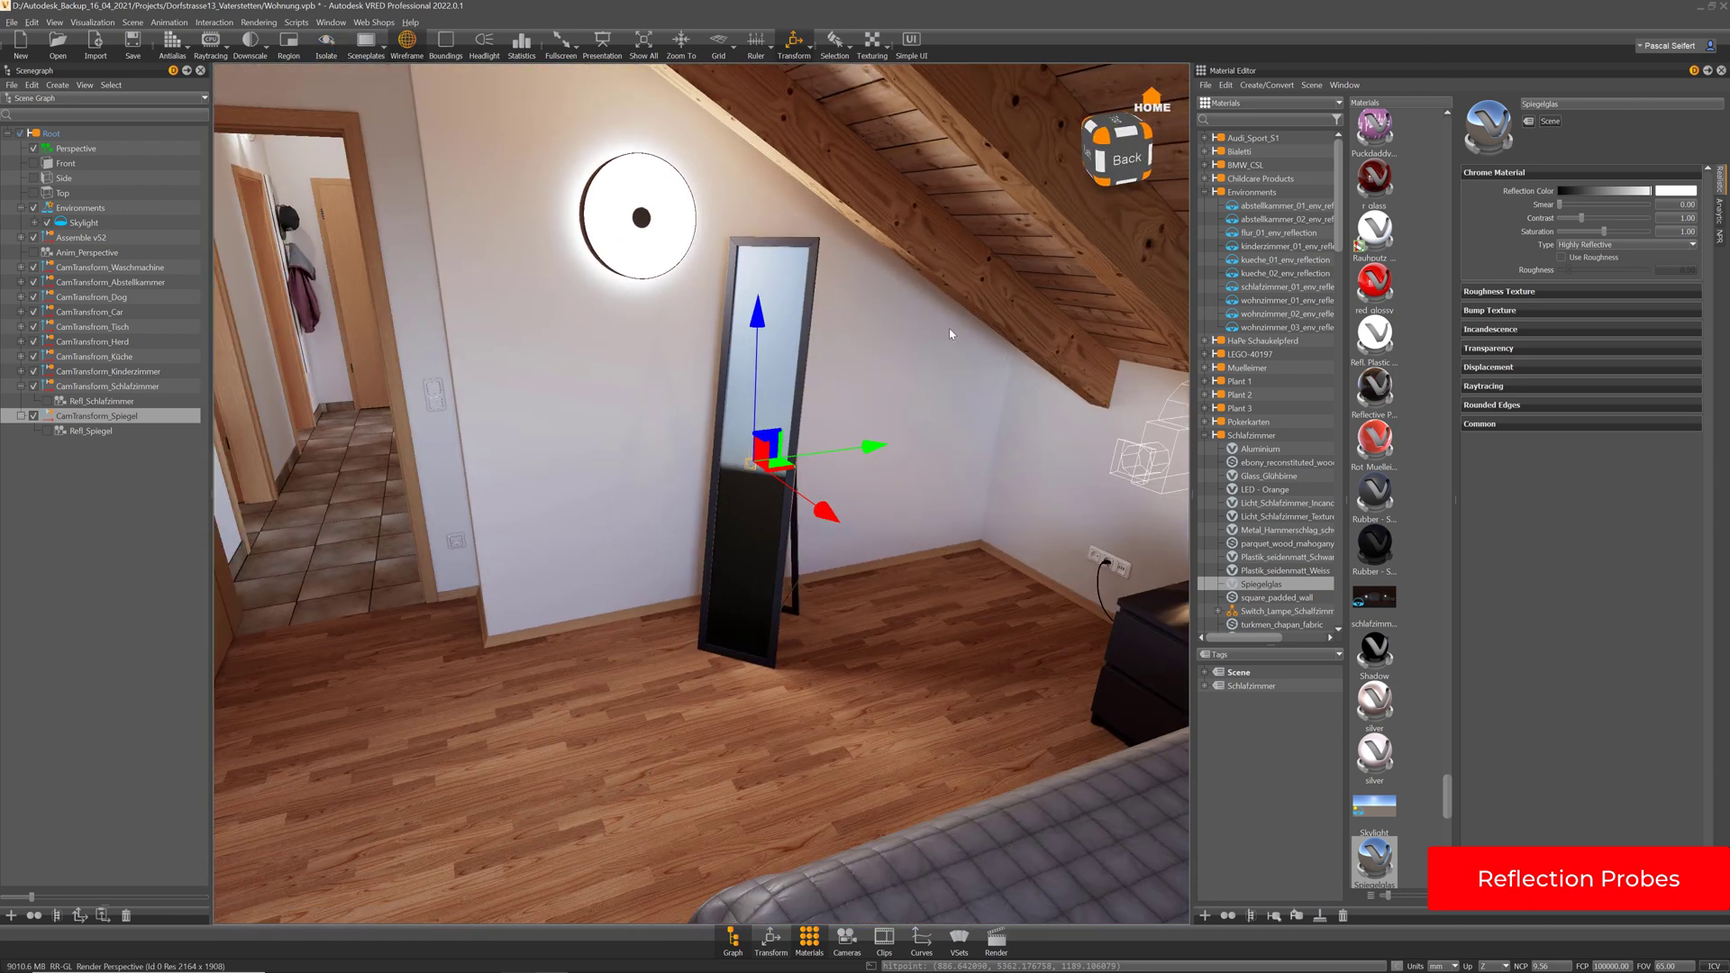
left_click_drag(949, 333, 935, 506)
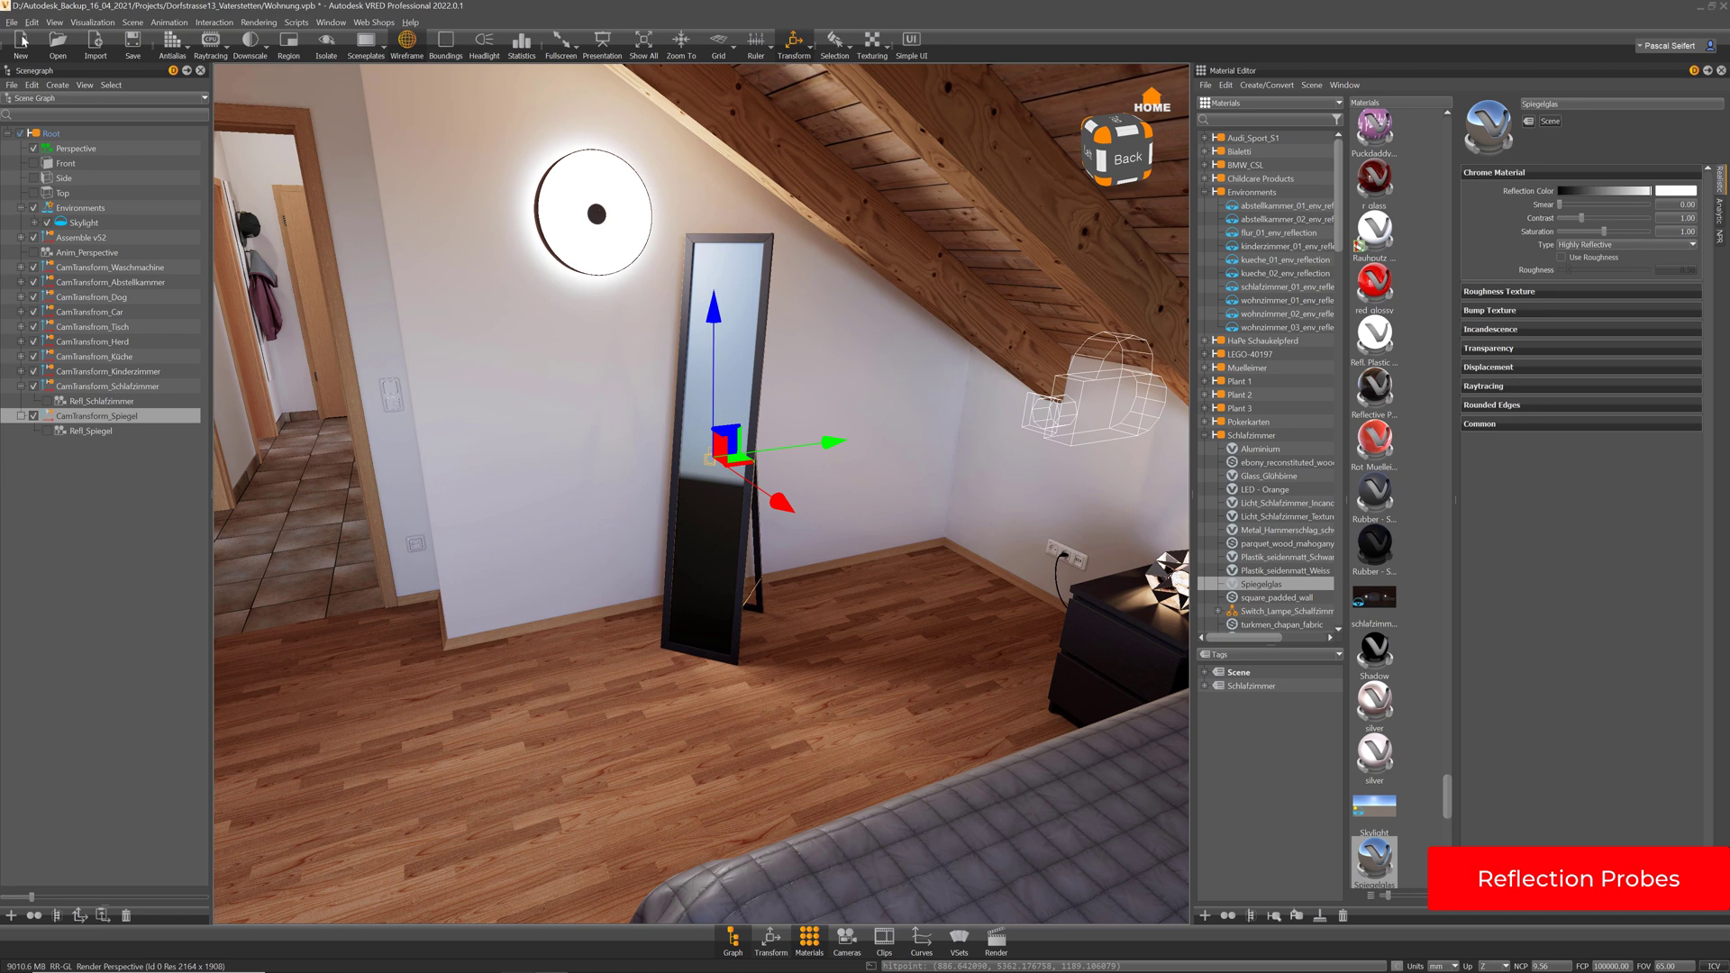
left_click(48, 432)
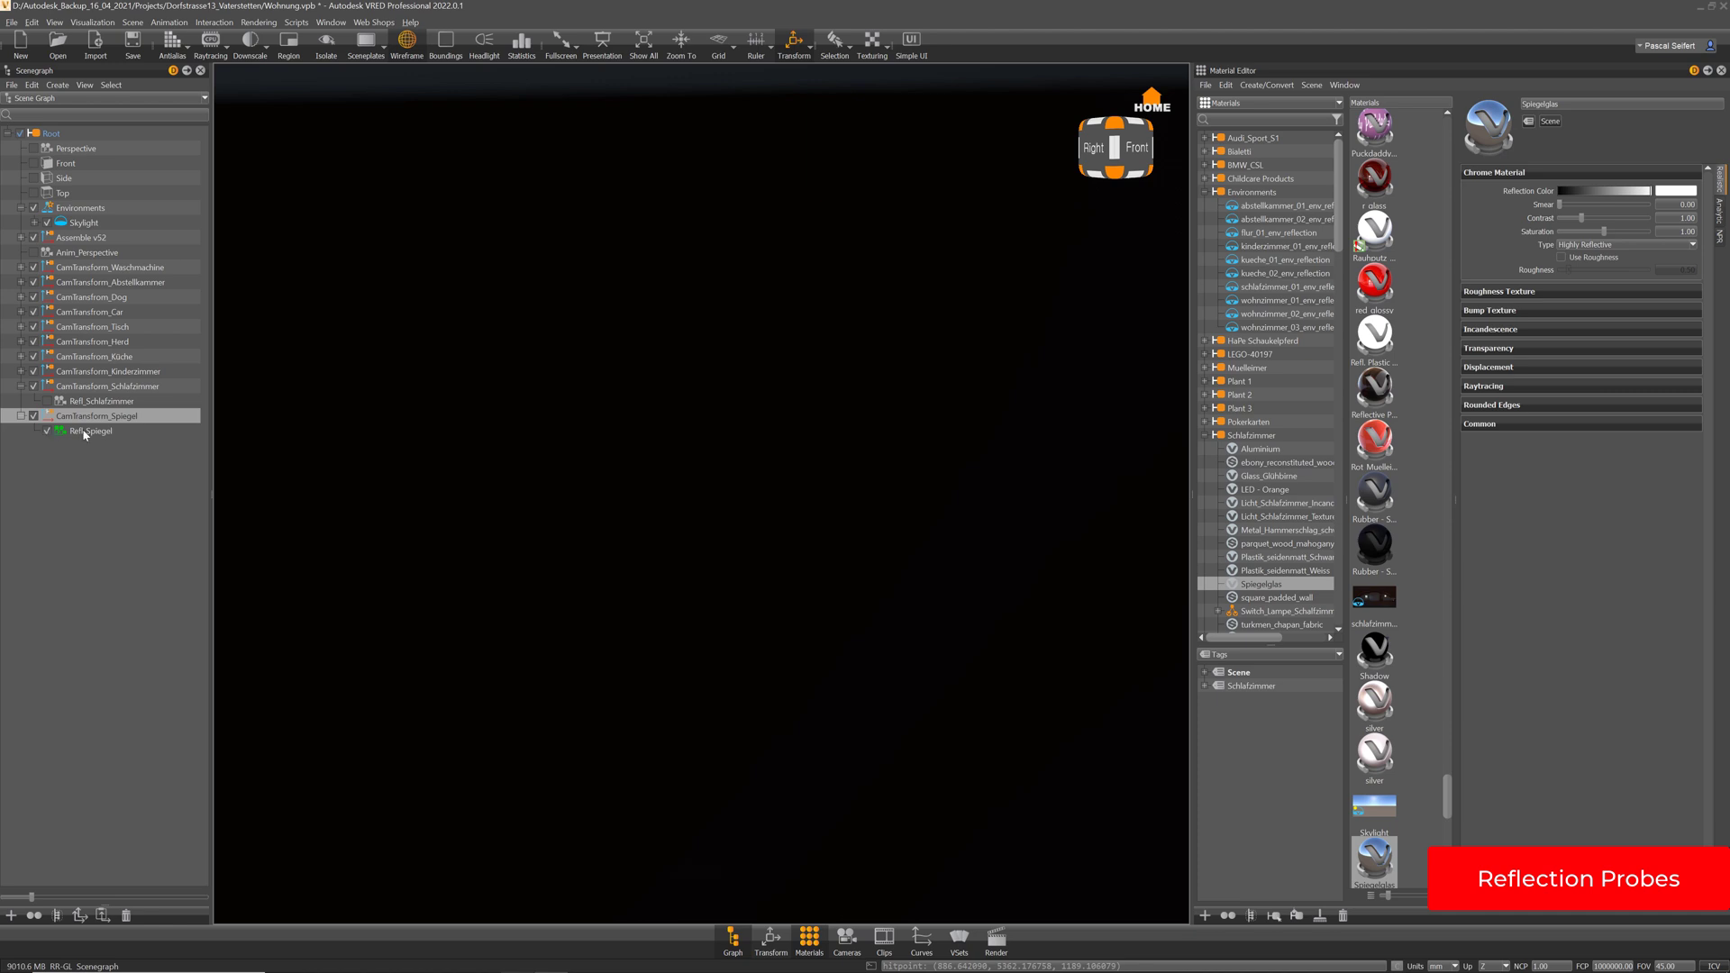
Check the mirror in Perspective, return to the Refl_Spiegel camera, and enable GPU Raytracing
left_click(35, 150)
right_click_drag(759, 335, 800, 683, "alt")
left_click_drag(689, 465, 733, 569, "alt")
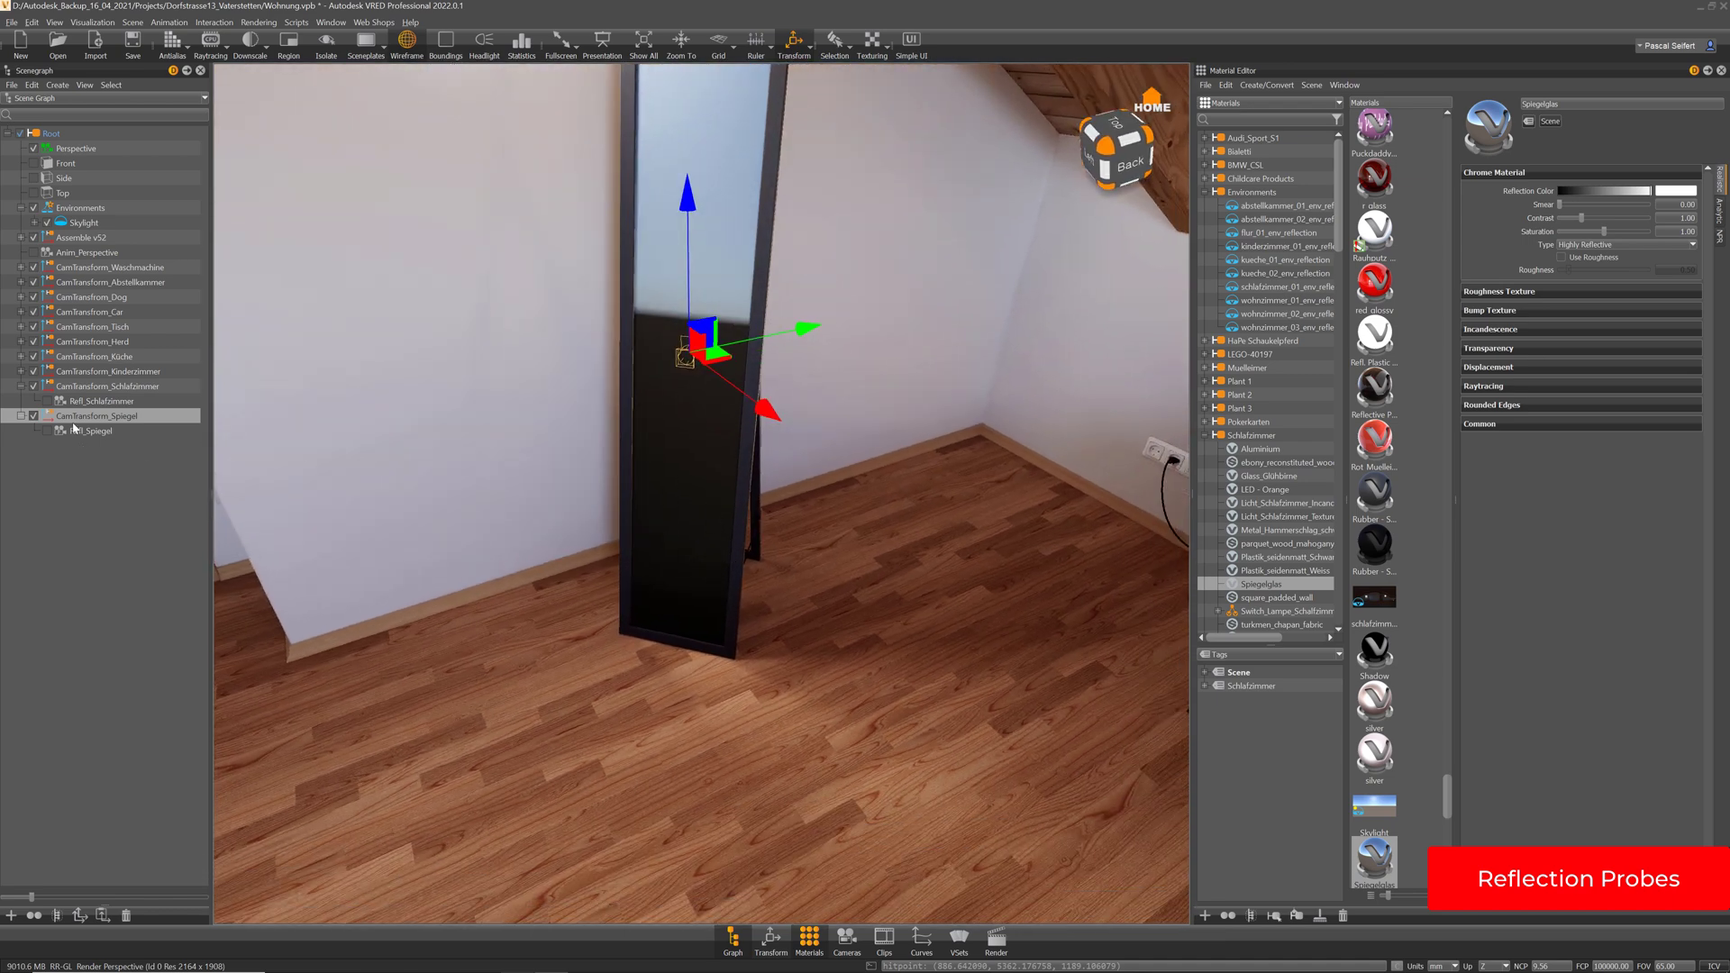
left_click(46, 431)
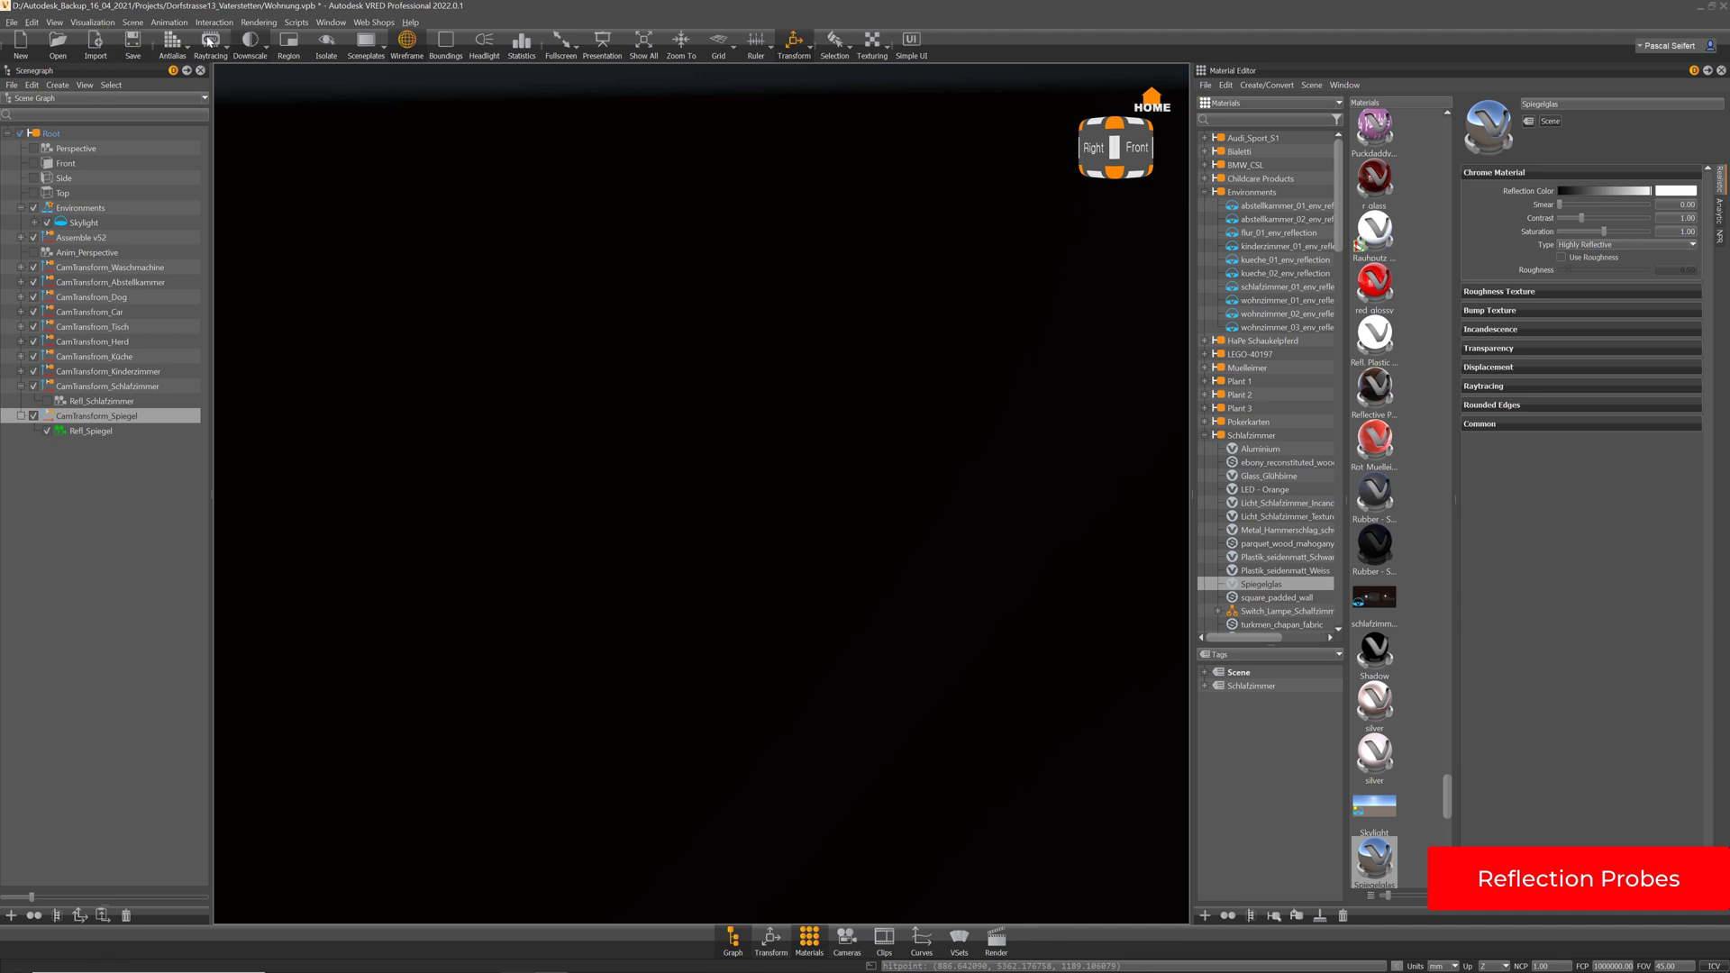
left_click(224, 54)
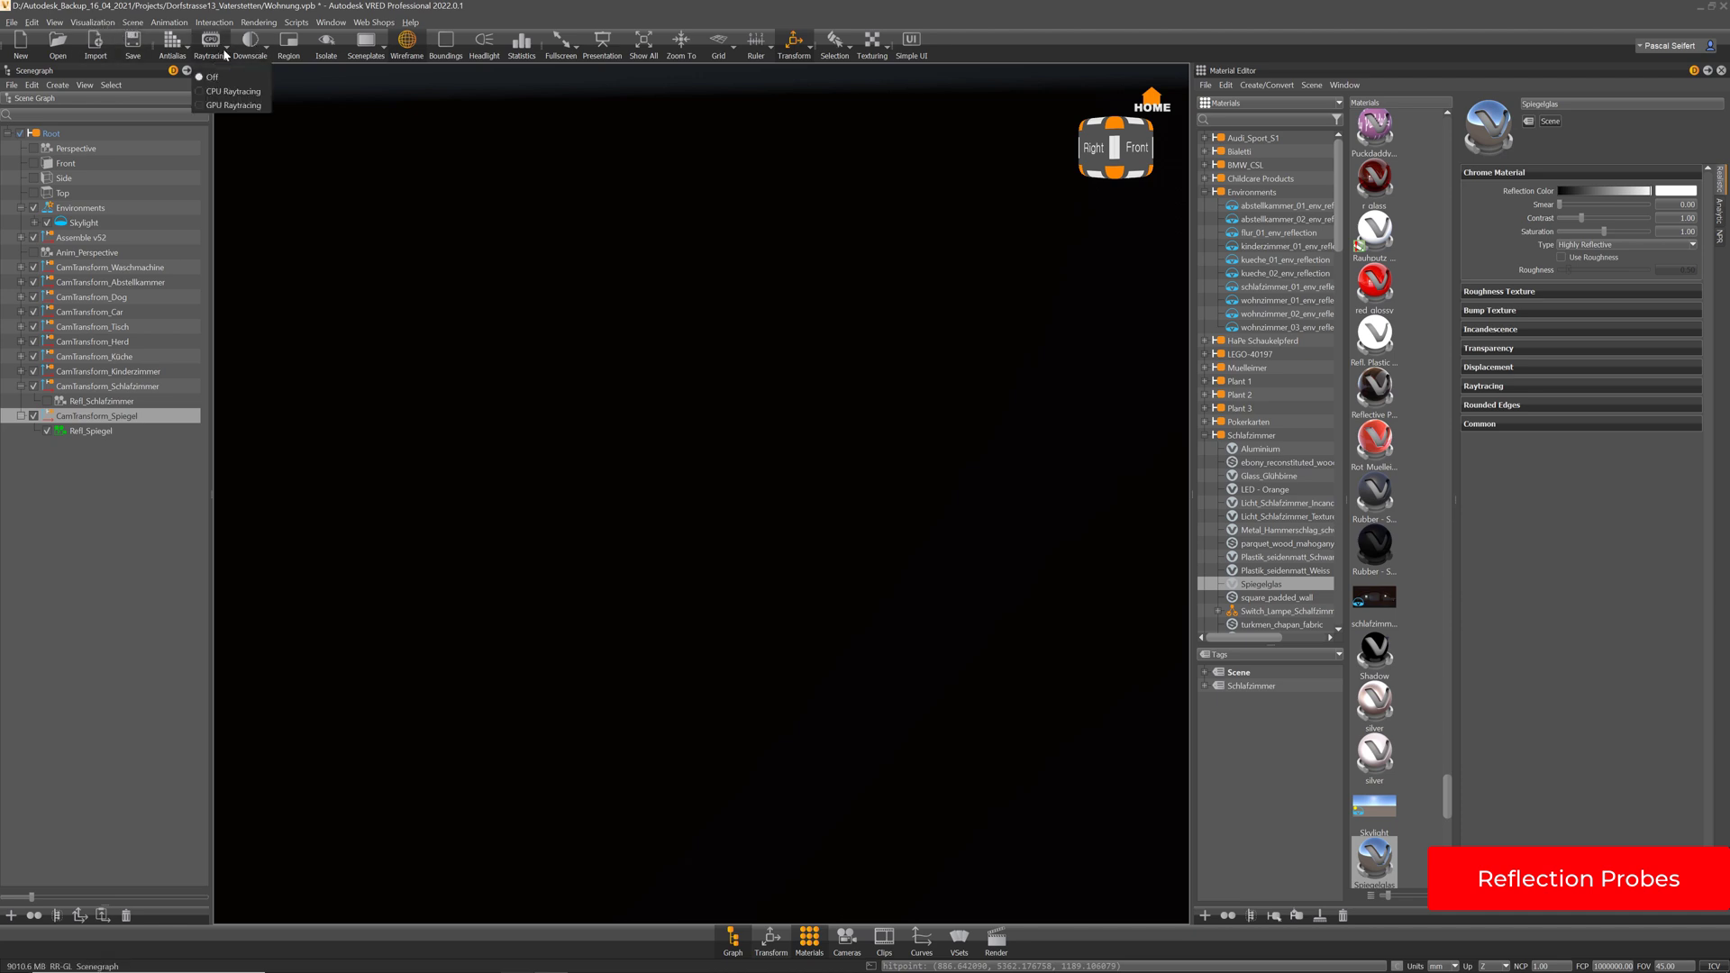
left_click(225, 108)
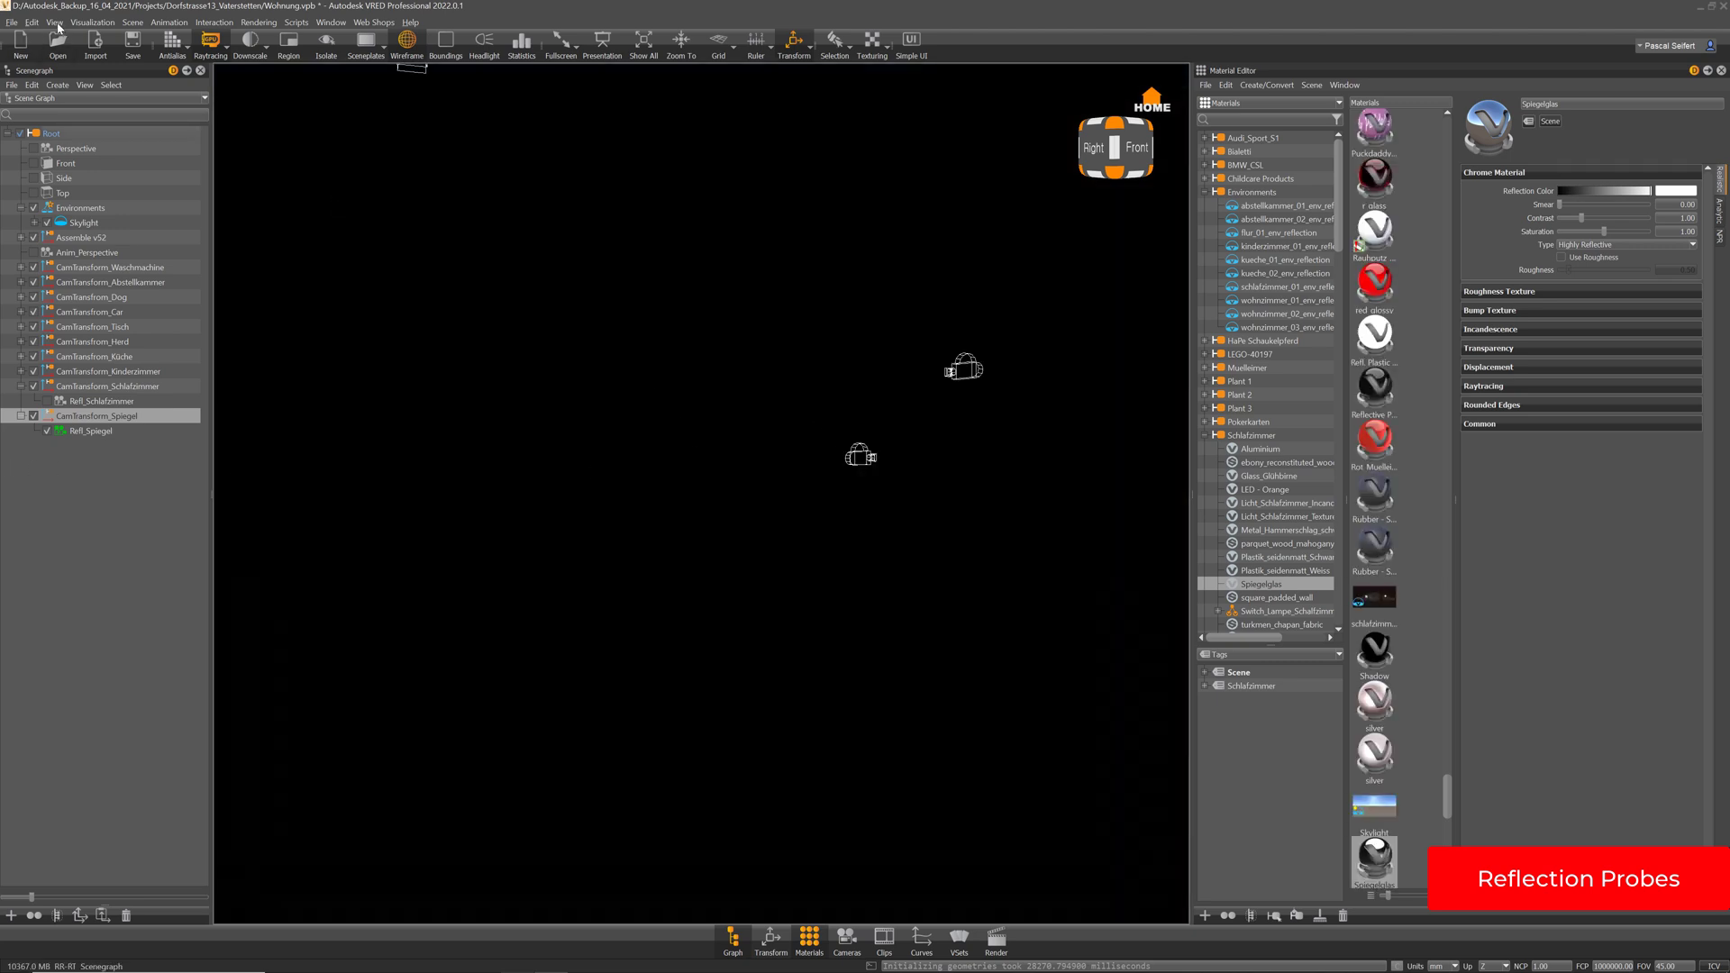
Hide camera icons in the viewport and split it into two render views
left_click(55, 23)
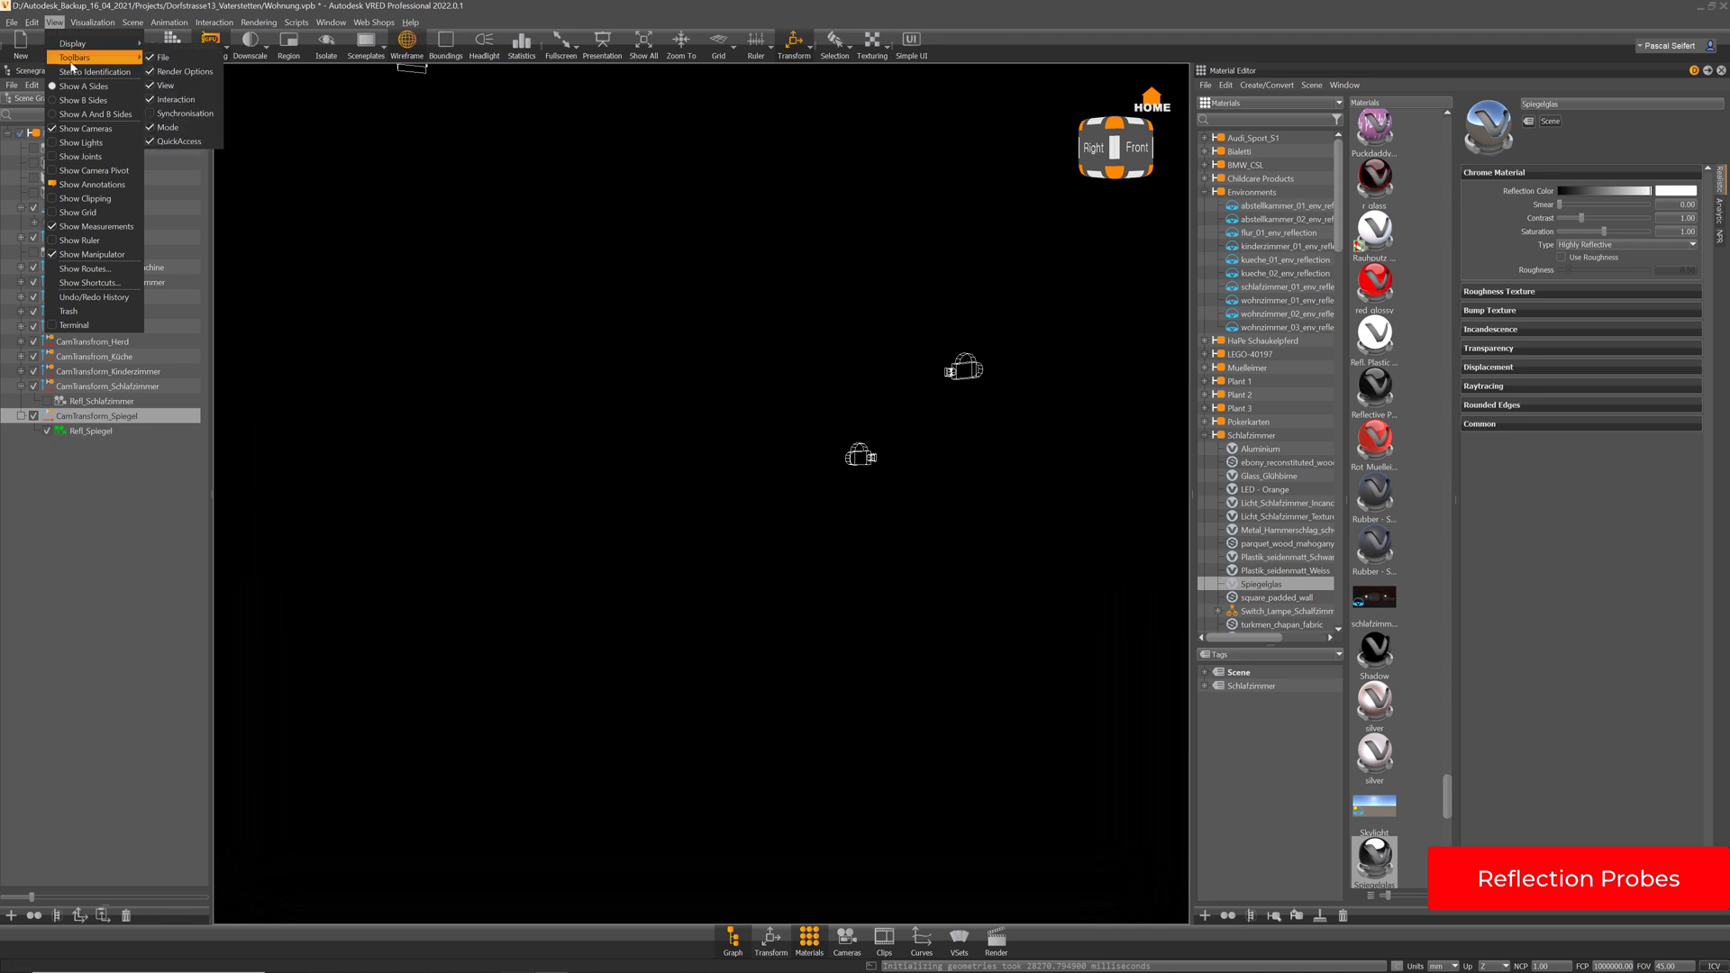
left_click(92, 129)
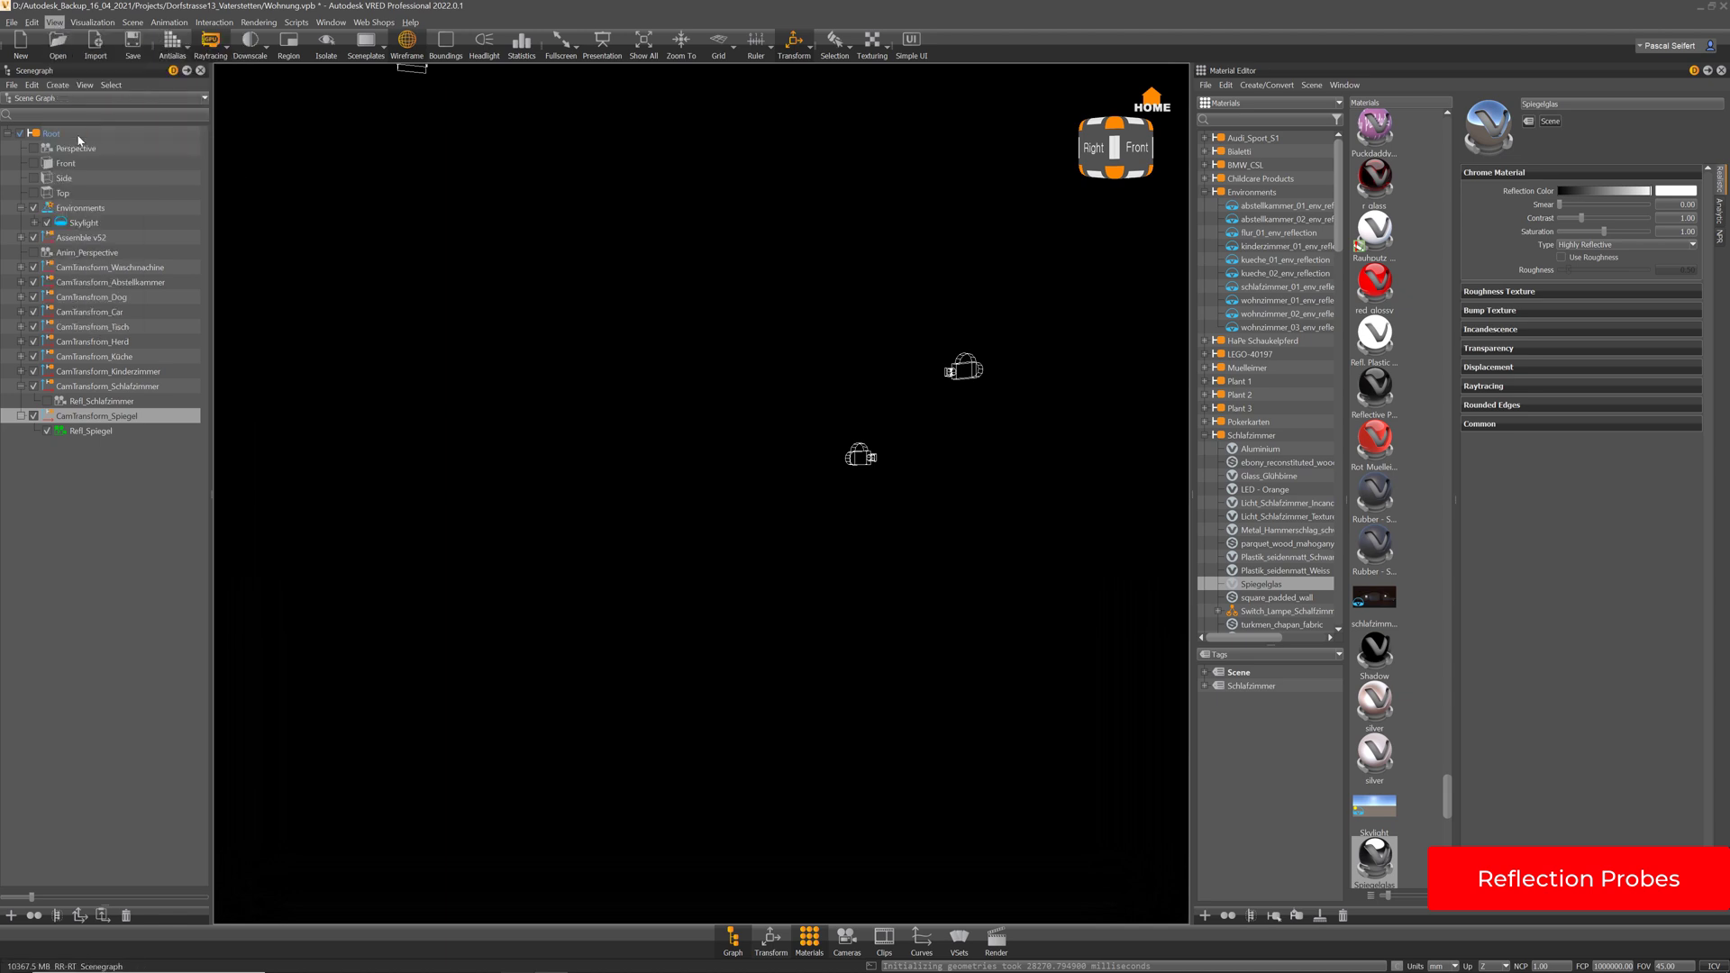
left_click(339, 23)
mouse_move(369, 86)
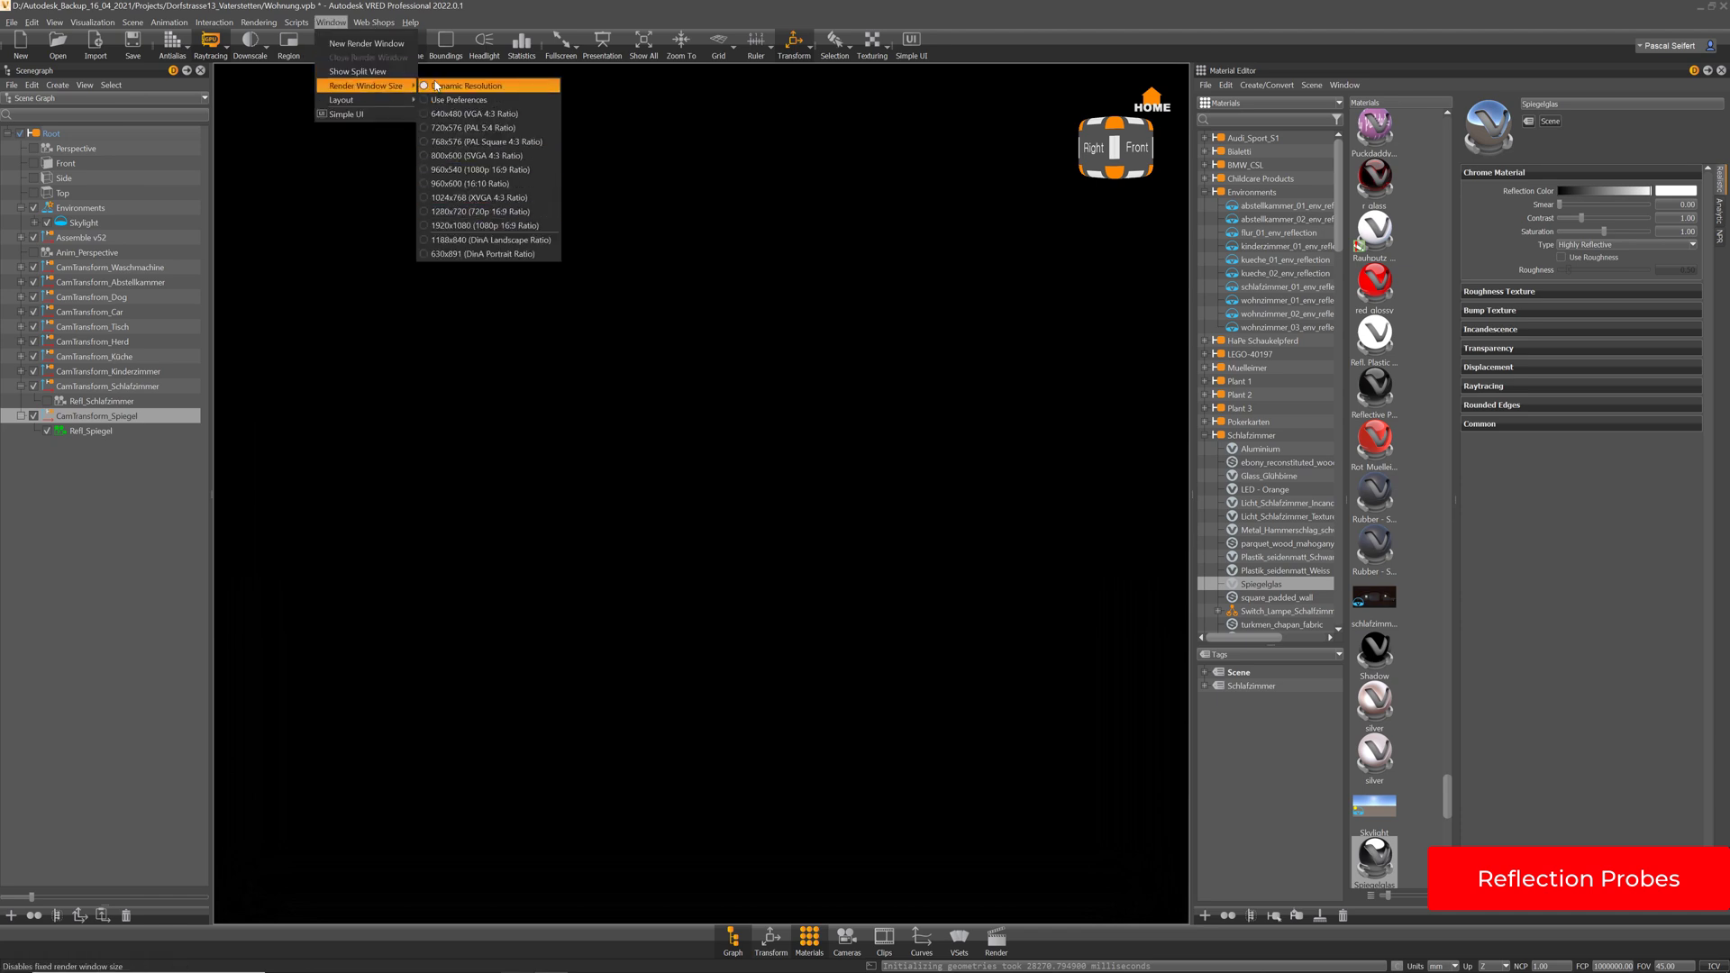
left_click(357, 71)
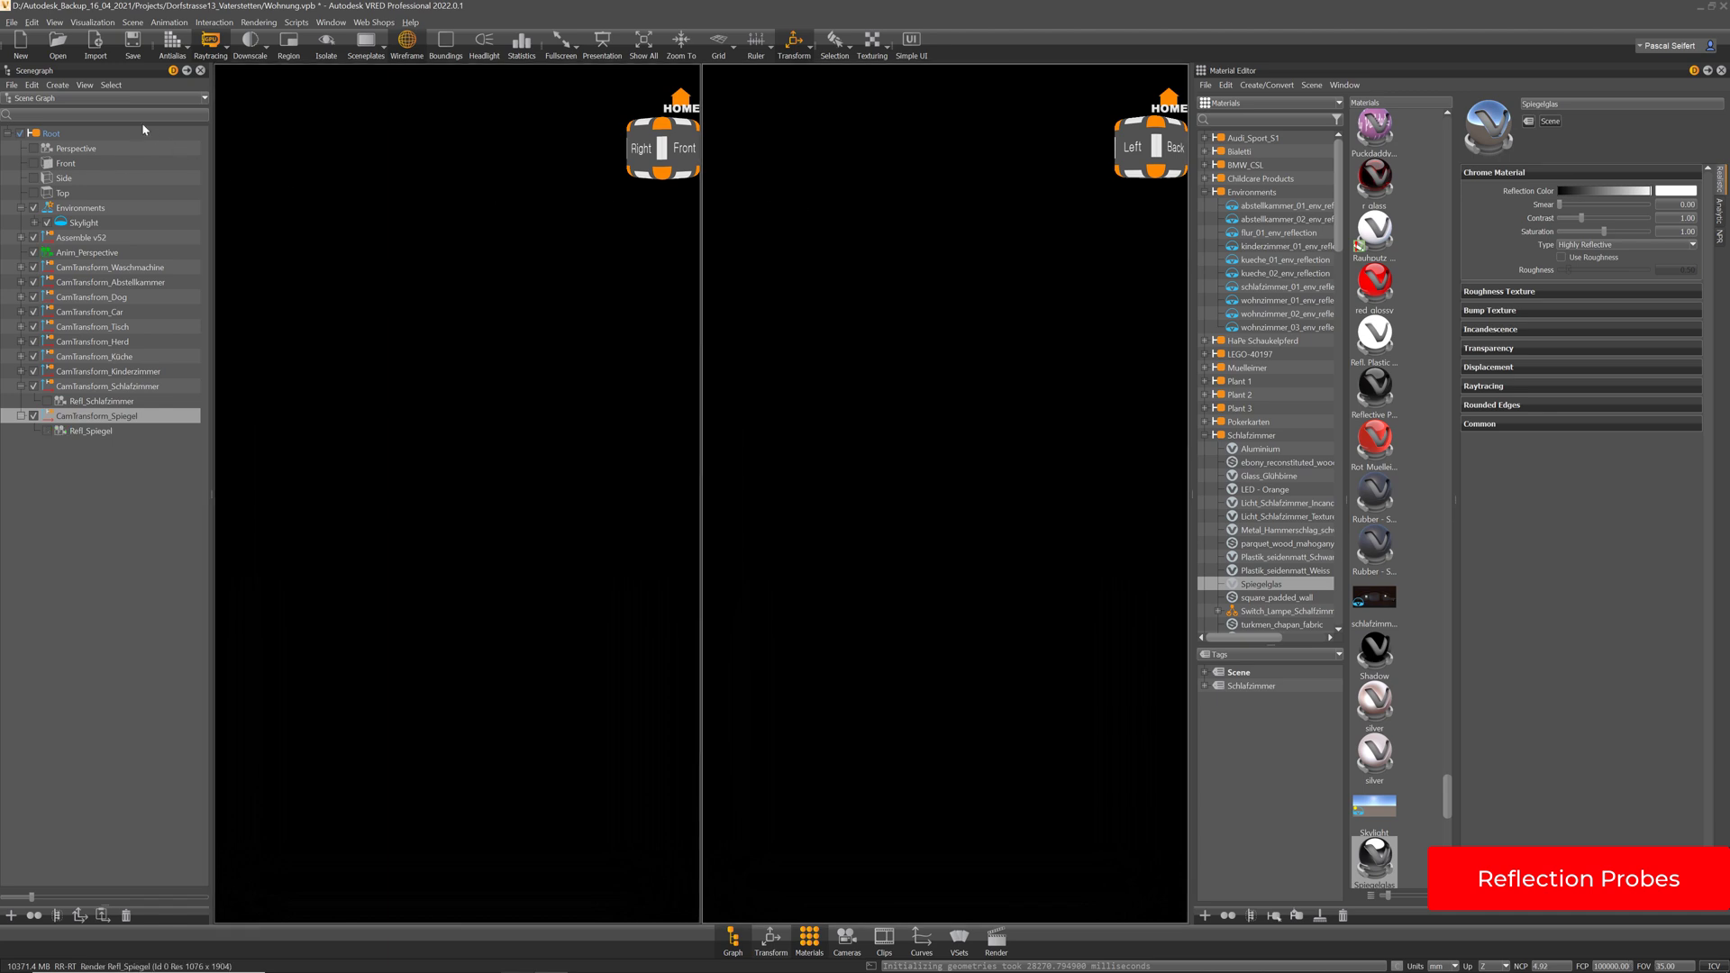
Set the right view to the Top camera, then select Top and open the Camera Editor
left_click(35, 150)
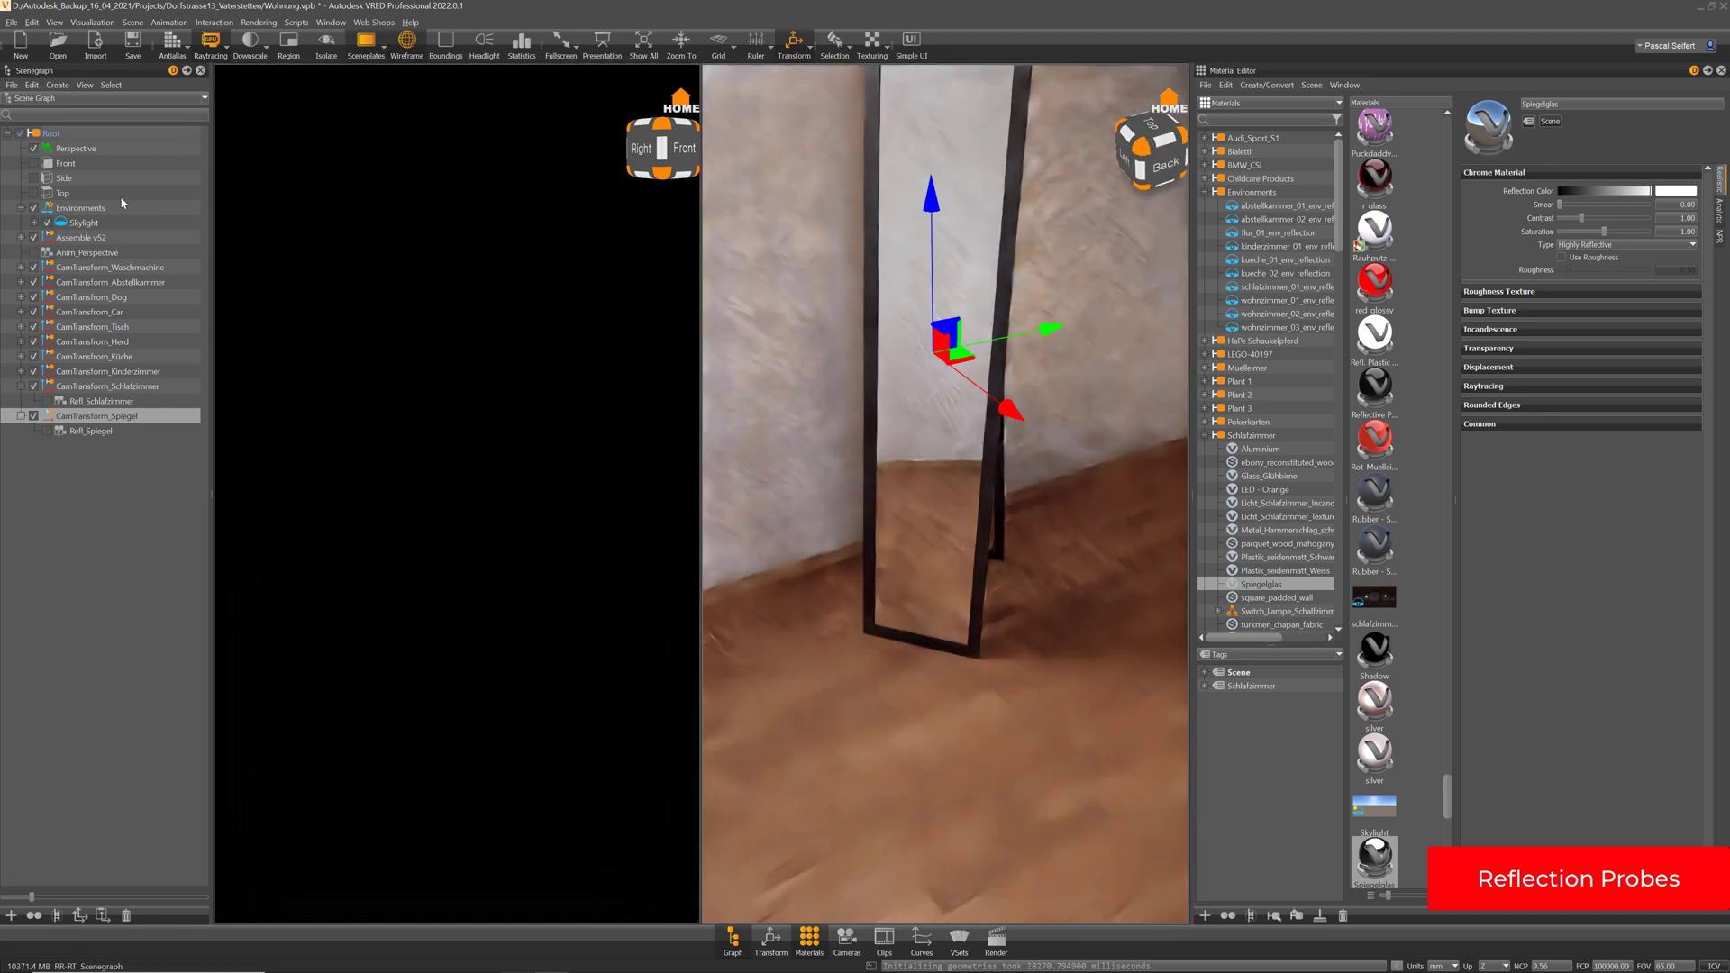
left_click(34, 193)
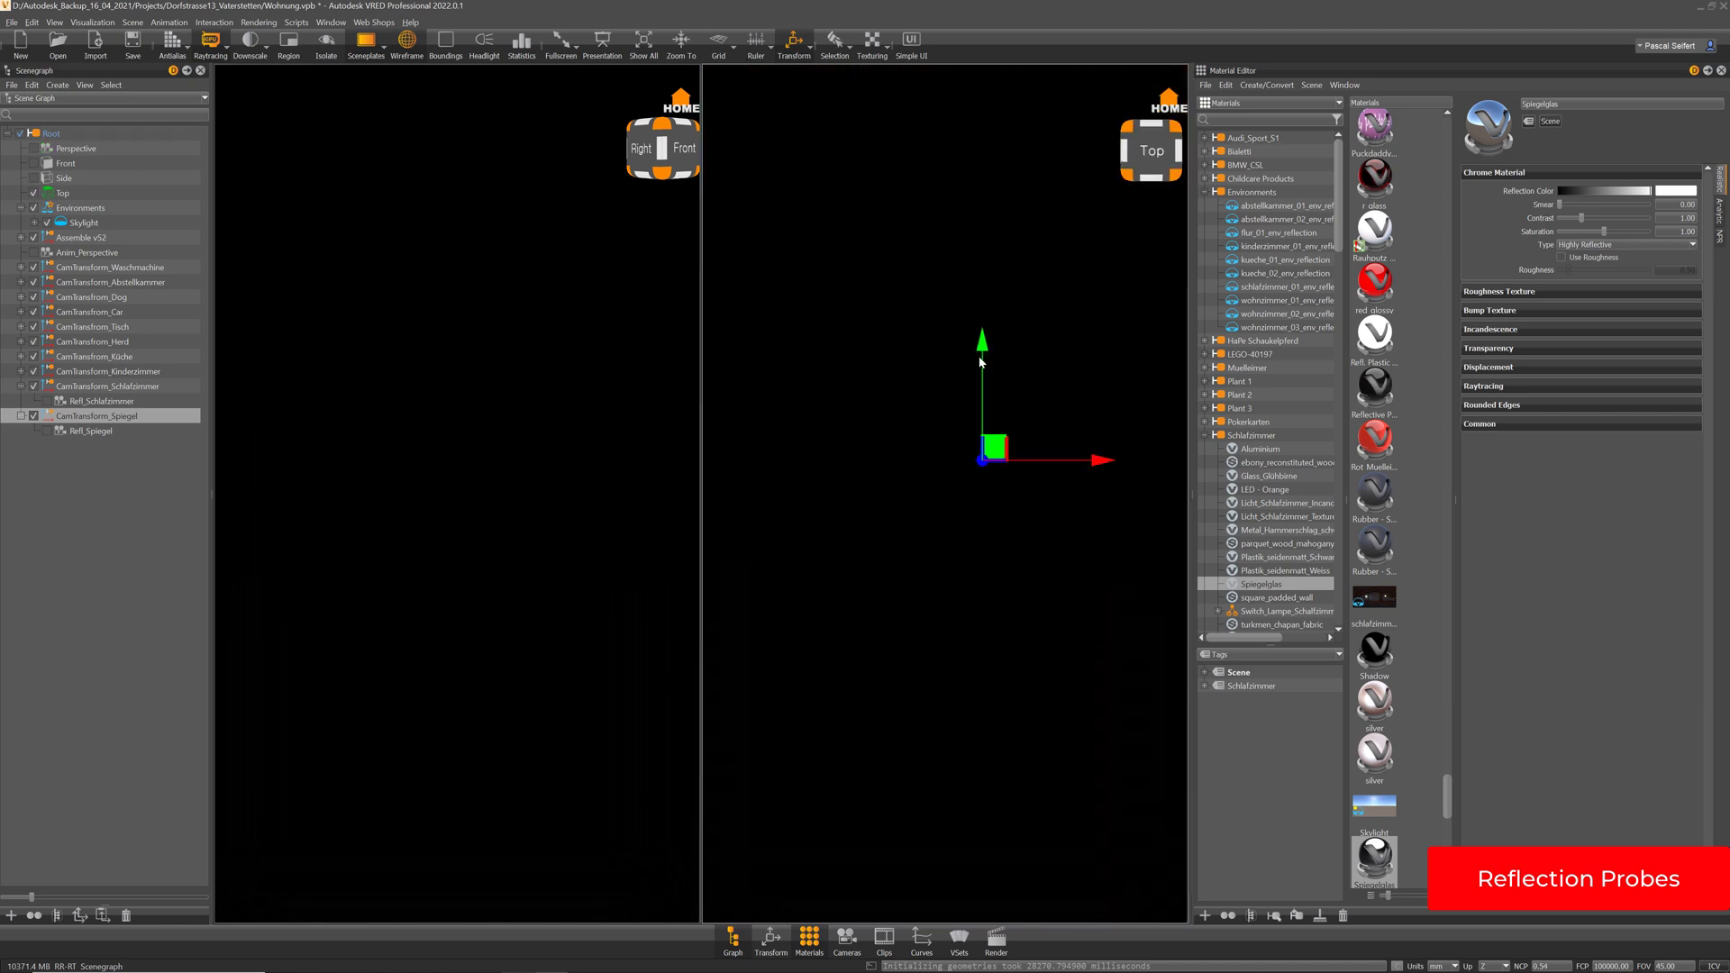
left_click_drag(1003, 450, 980, 412)
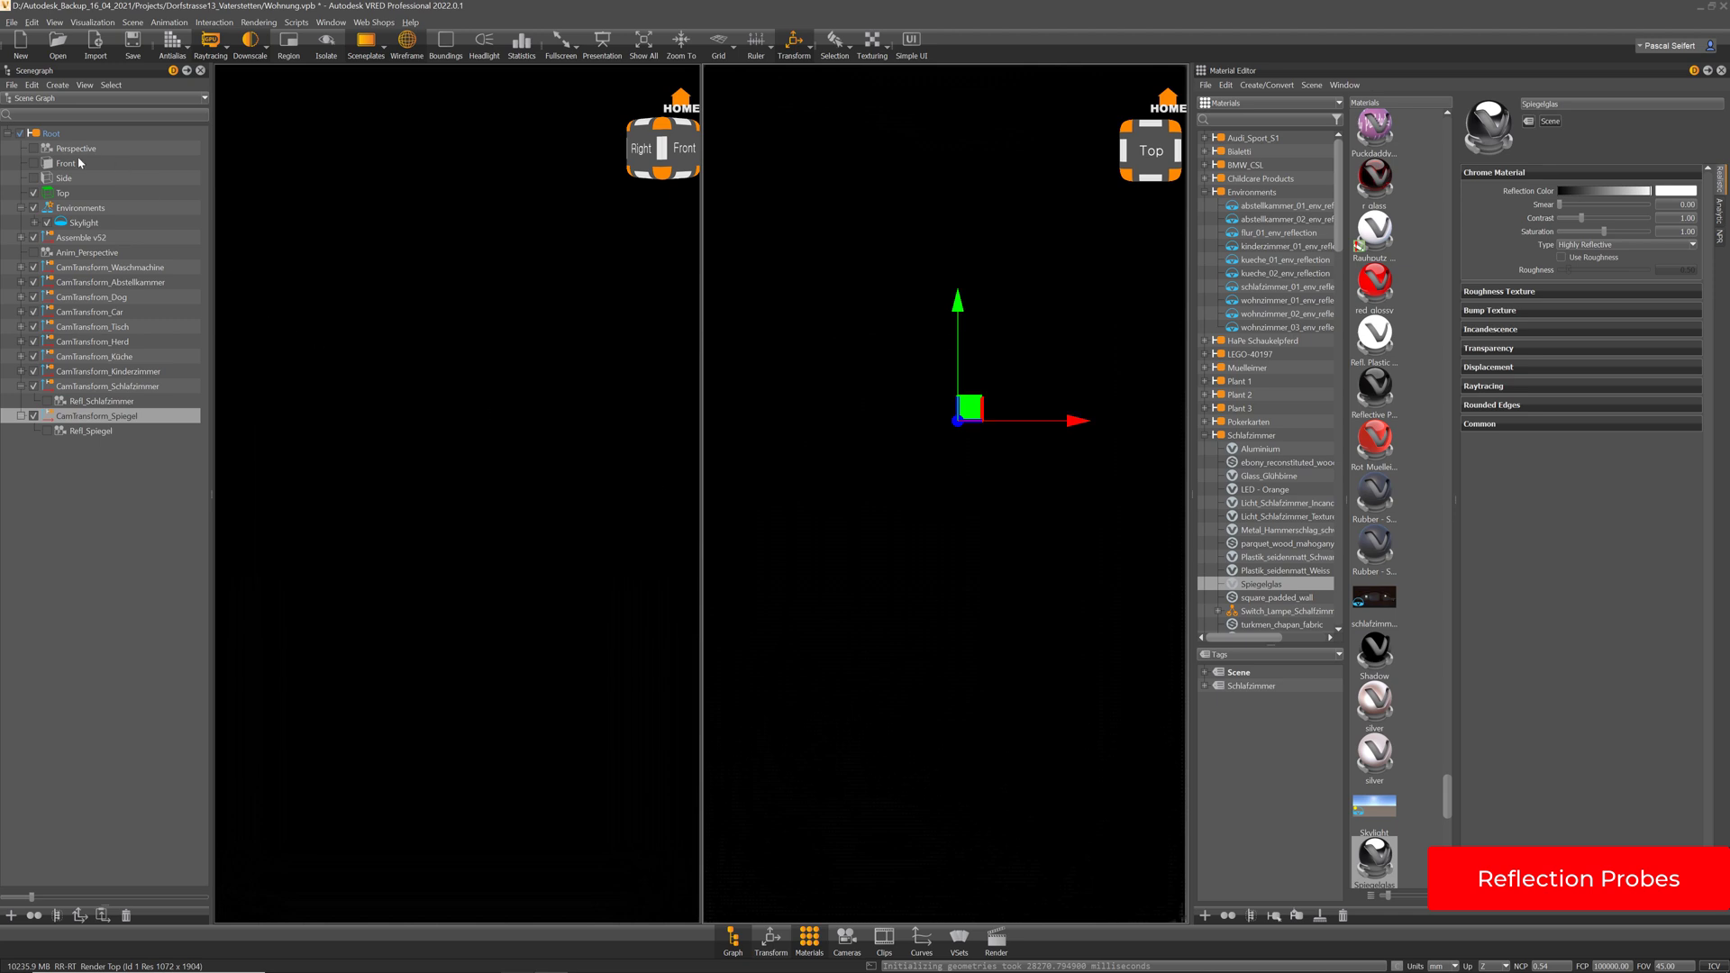
left_click(63, 192)
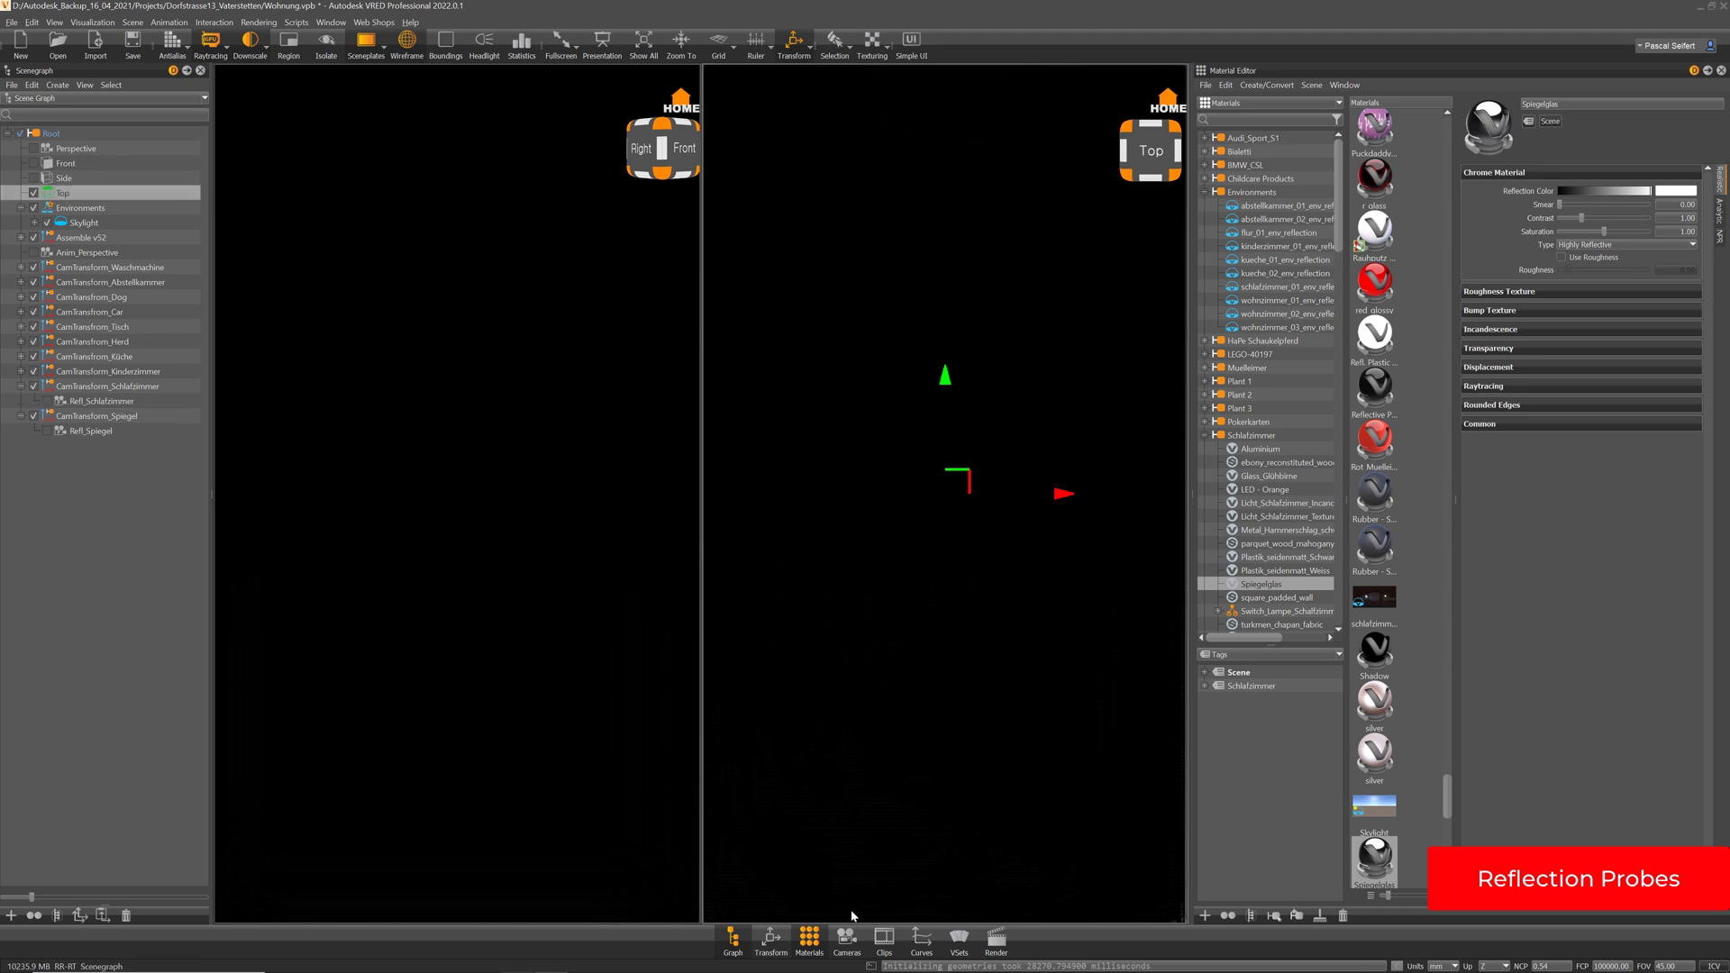
left_click(846, 940)
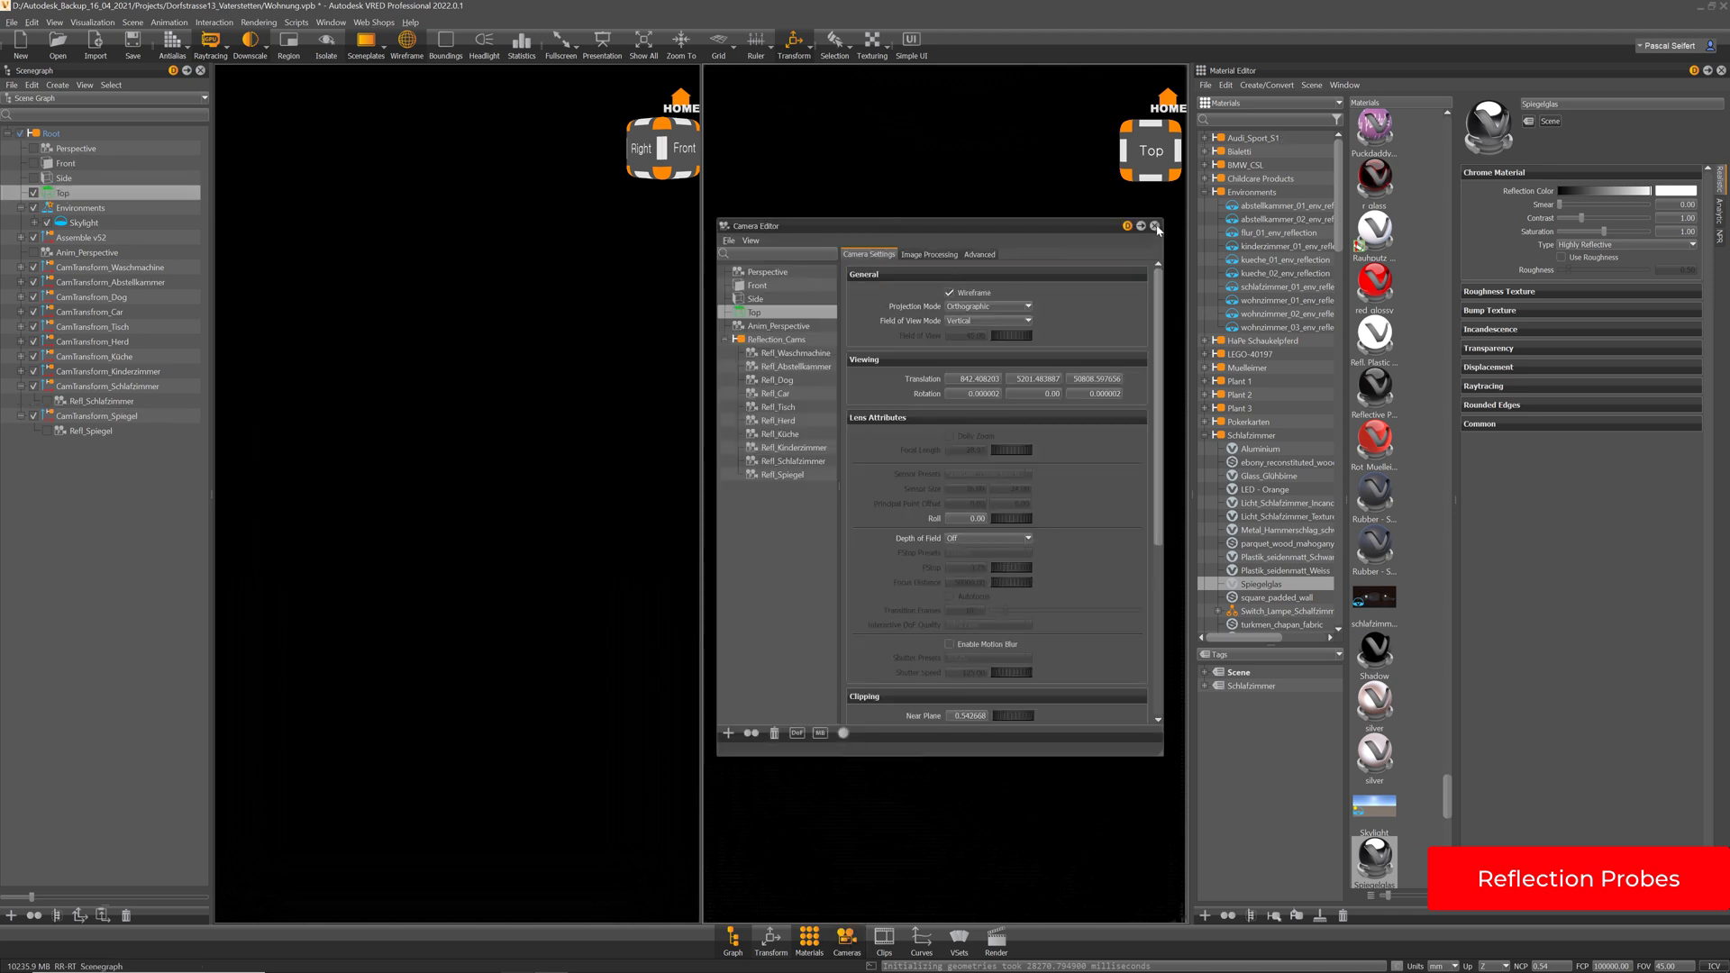
Close the Camera Editor and nudge CamTransform_Spiegel to about 854.60, 5238.17 in Top view
left_click(1155, 227)
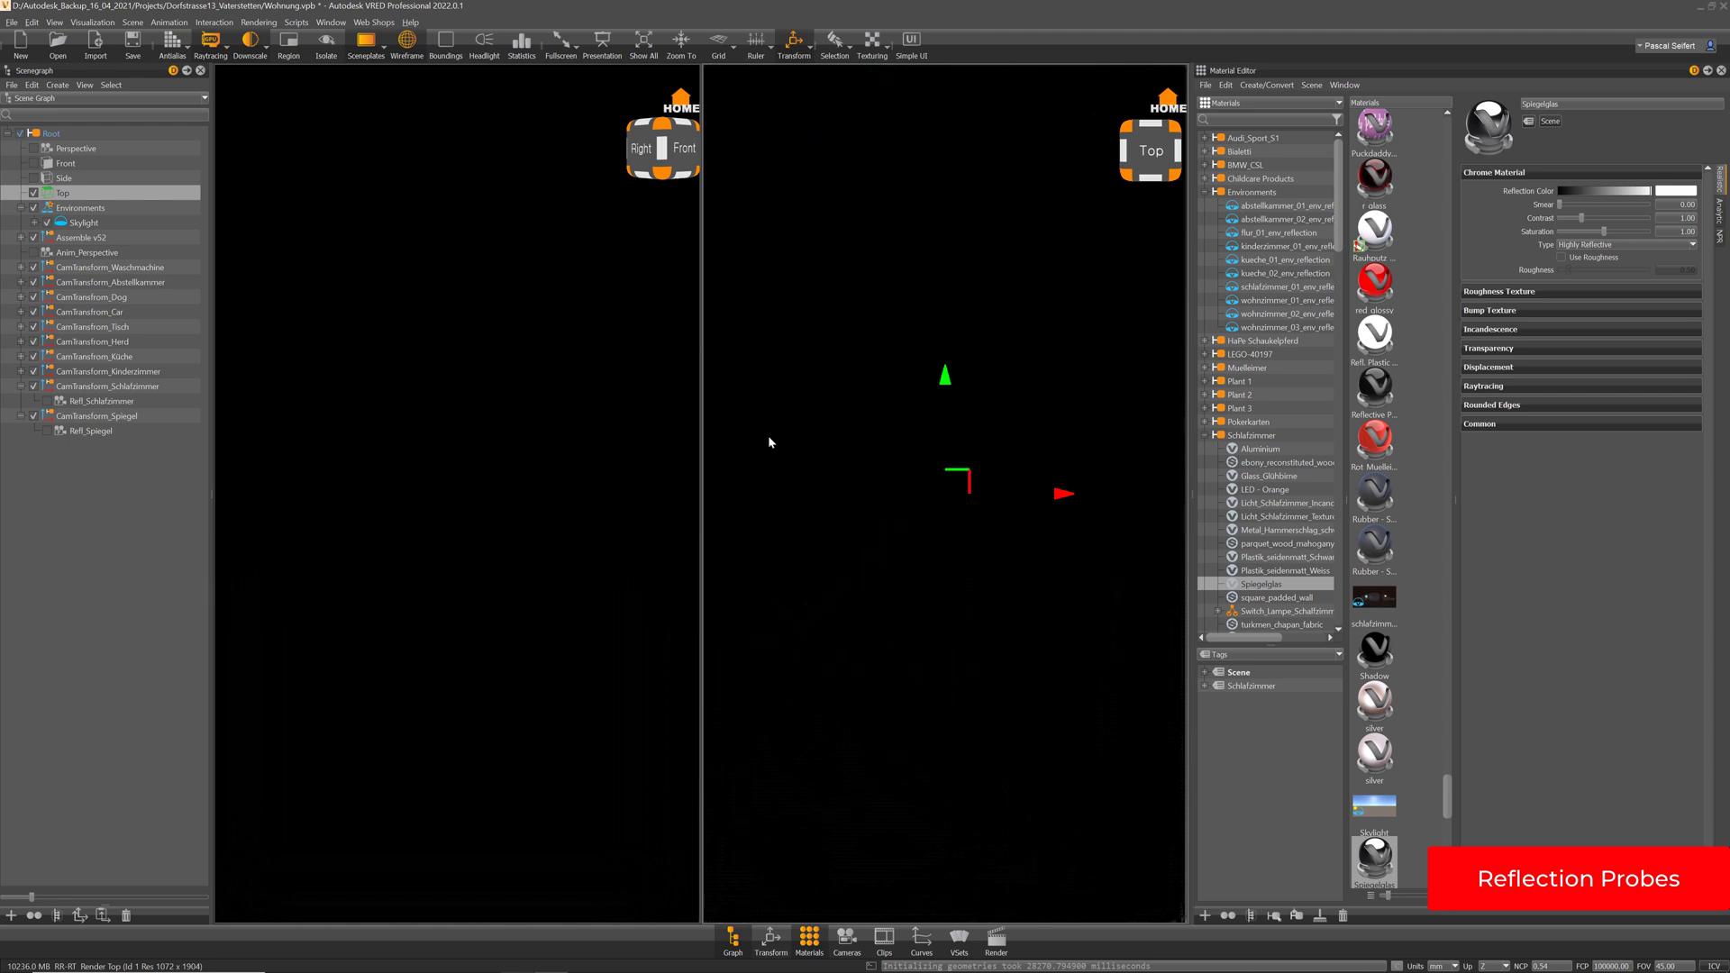
left_click(97, 416)
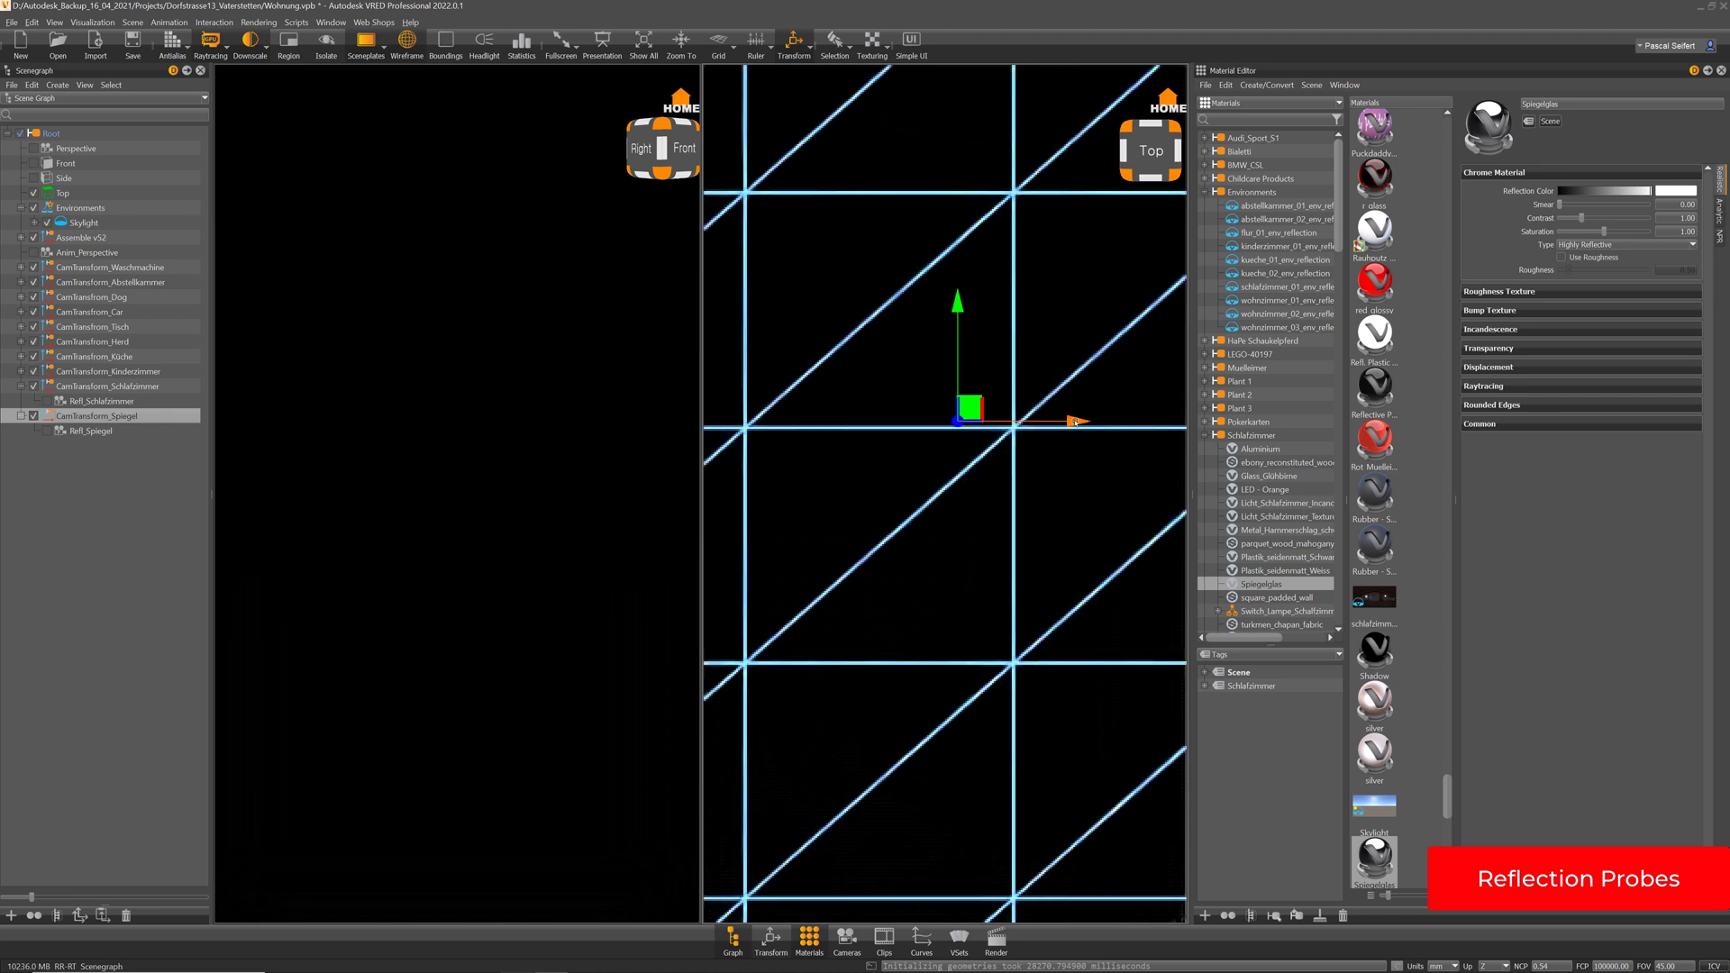
left_click_drag(1077, 421, 1085, 421)
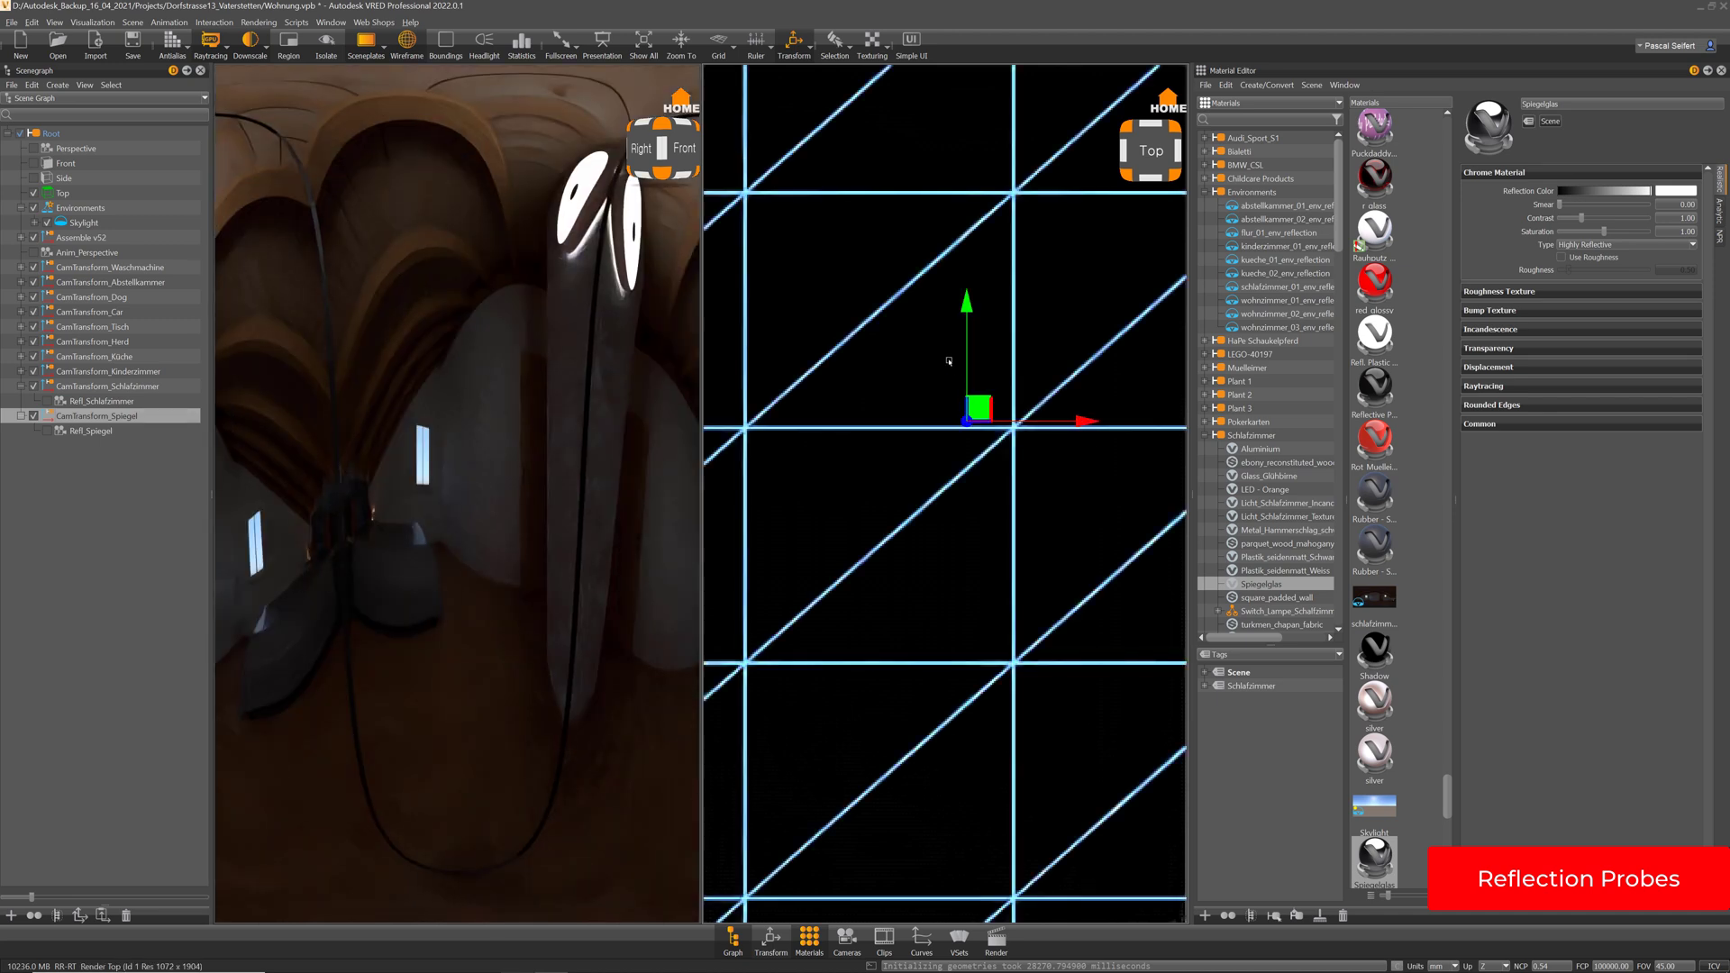
left_click_drag(967, 304, 968, 316)
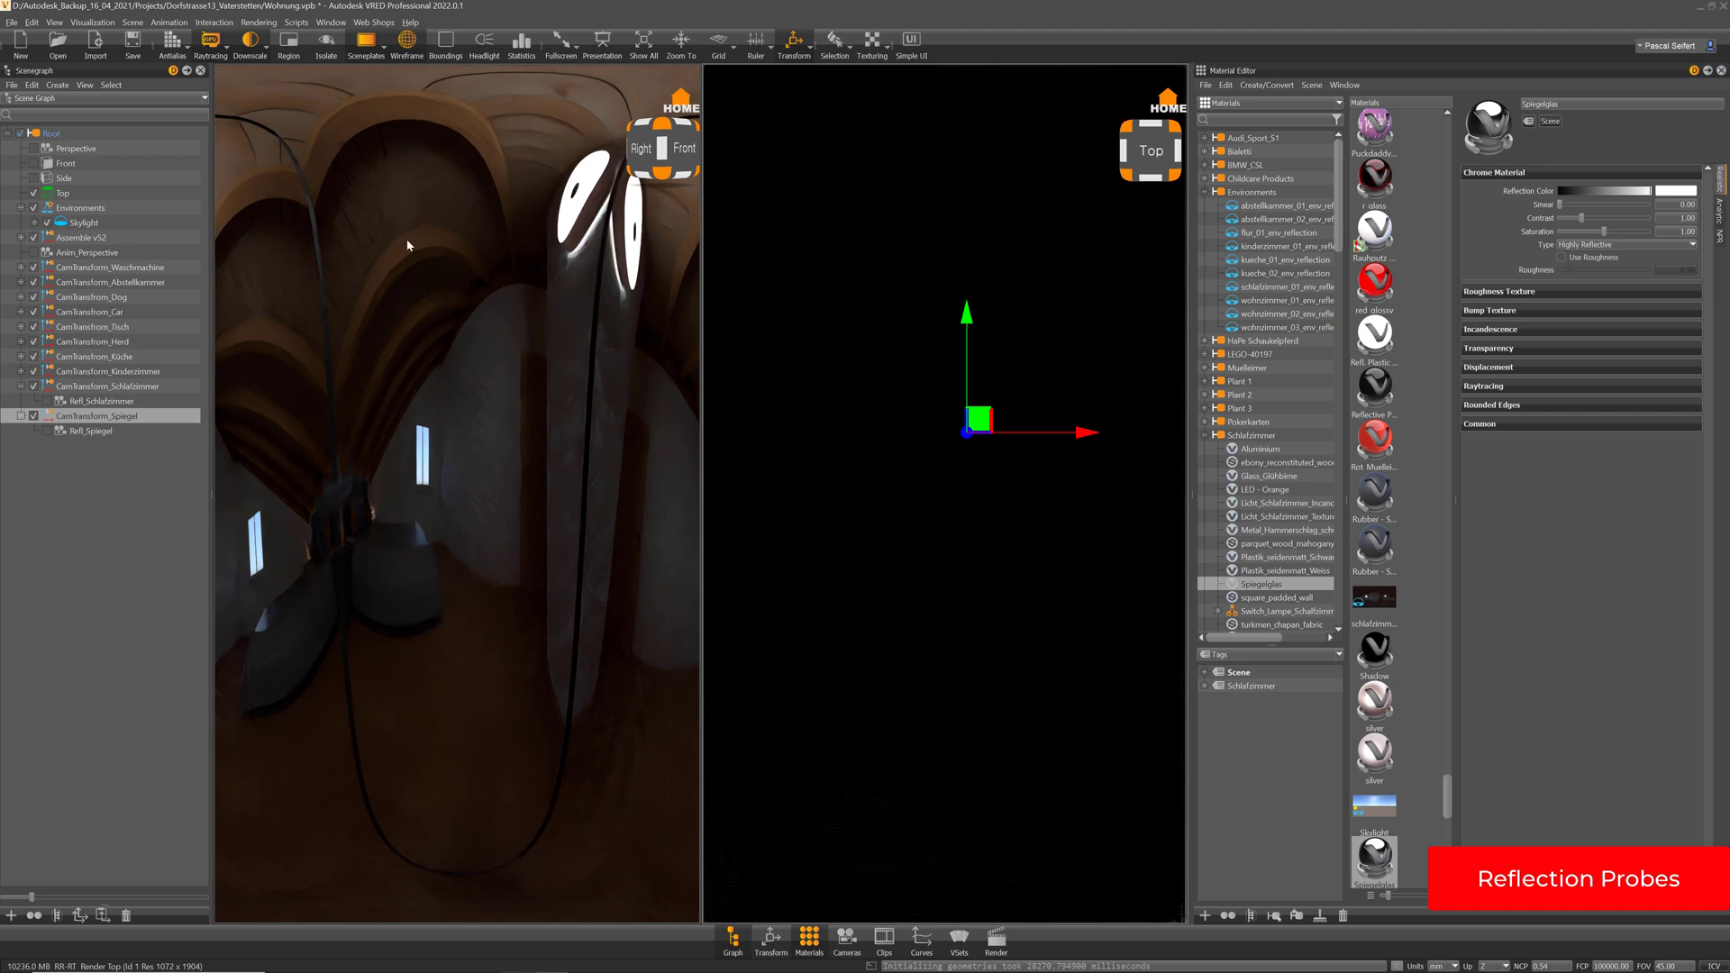
Return to one render view and set the probe's Translate X to 854.50 and Y to 5236
left_click(332, 23)
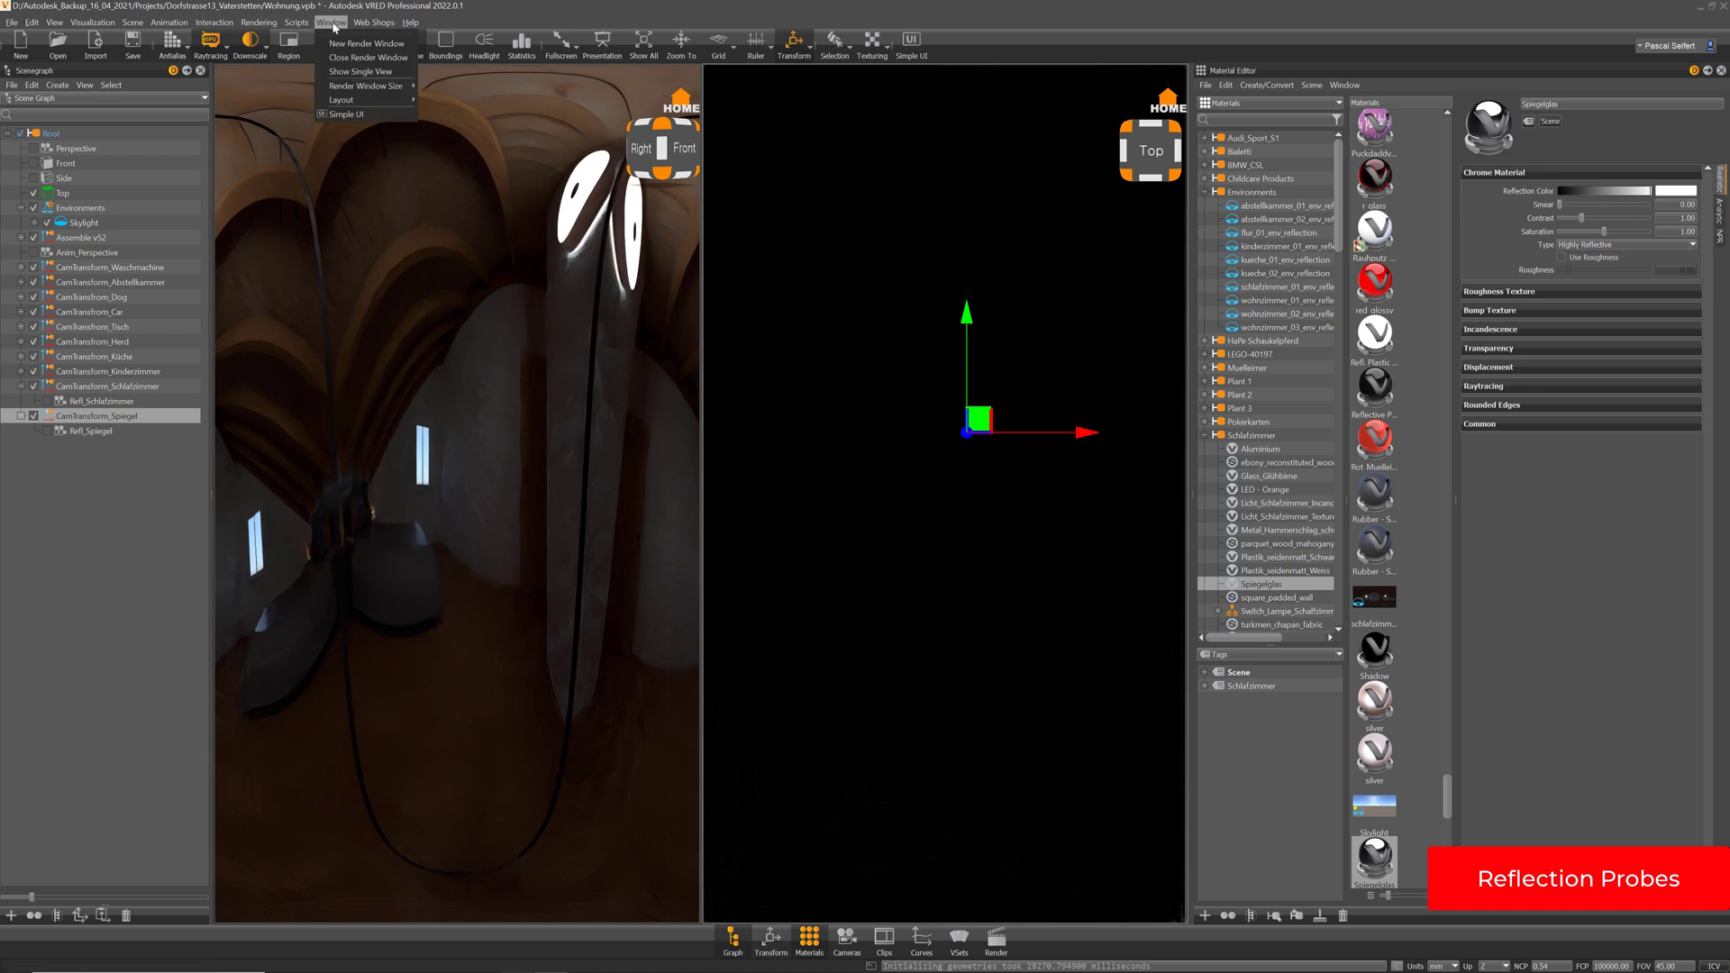
left_click(363, 58)
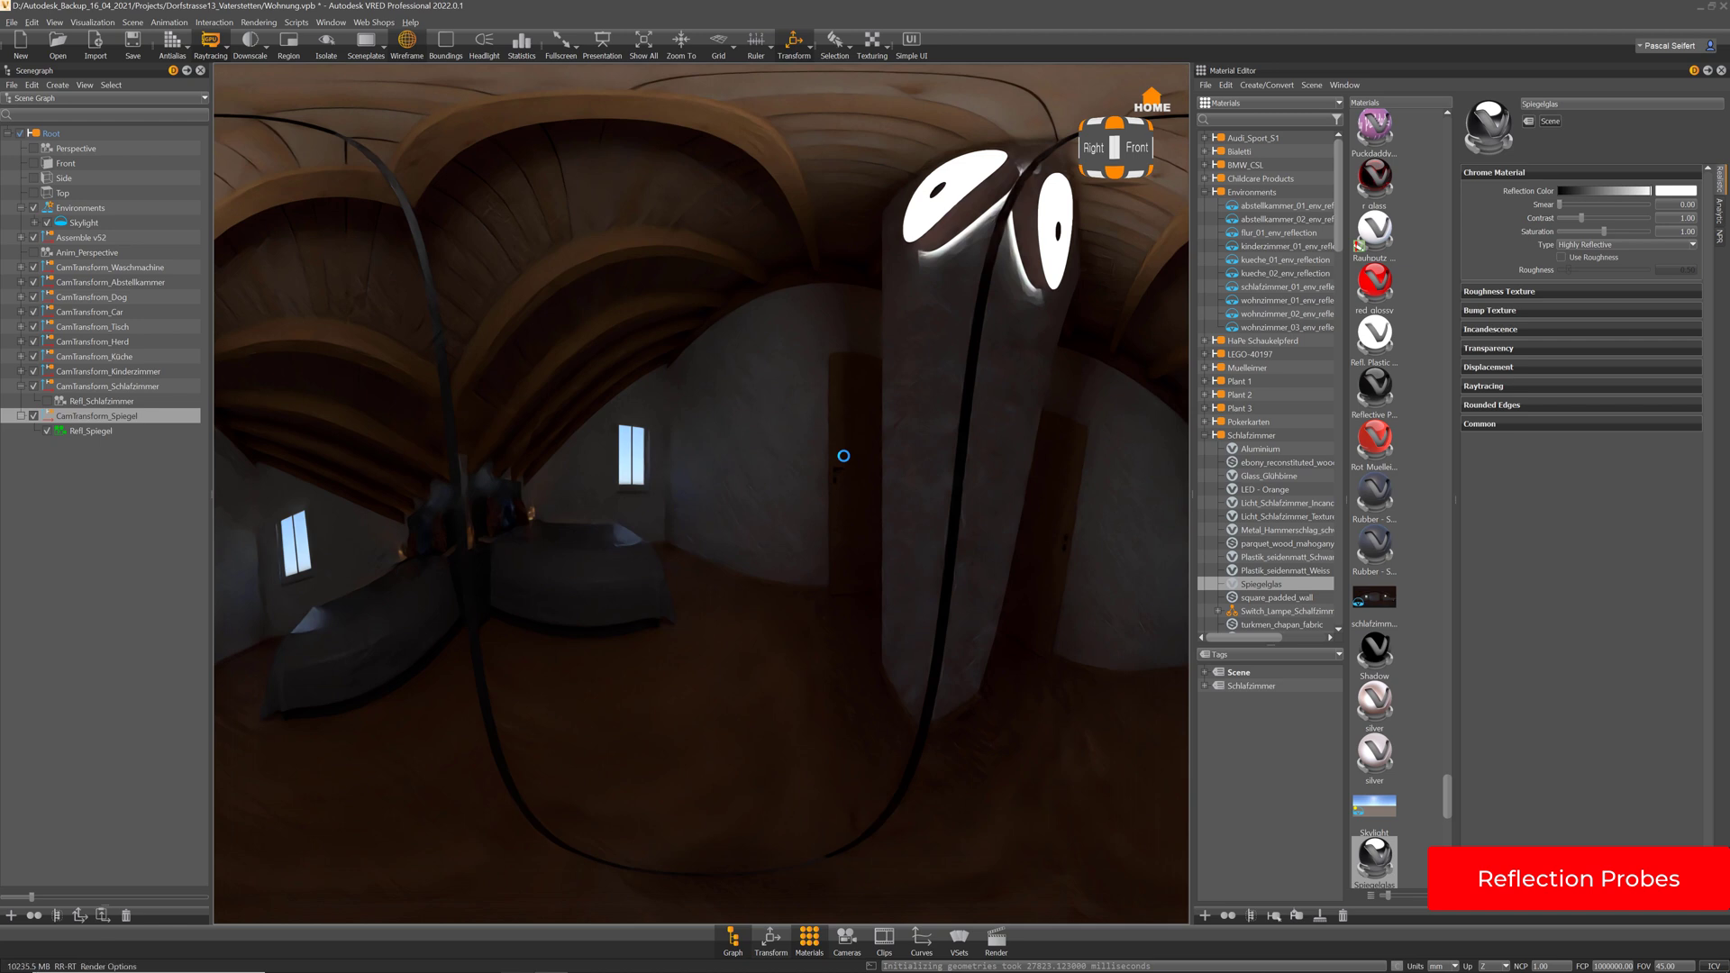
left_click(771, 940)
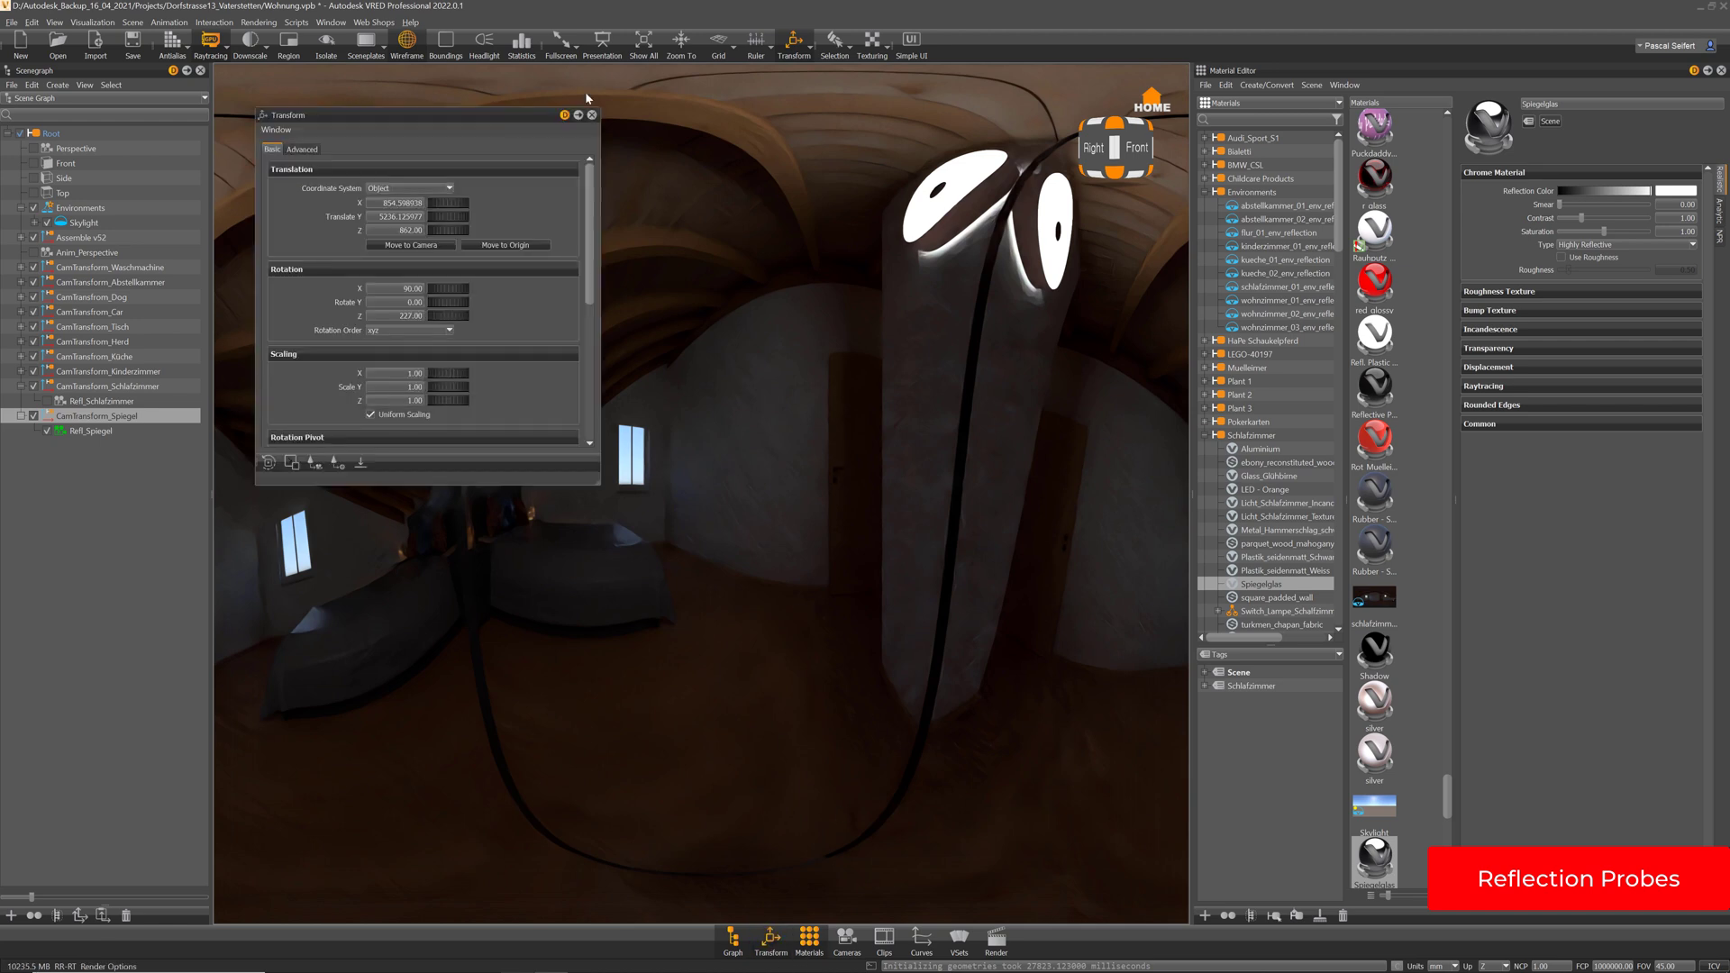
left_click(401, 203)
type("0")
left_click(396, 217)
type("5236")
key("Return")
left_click(592, 116)
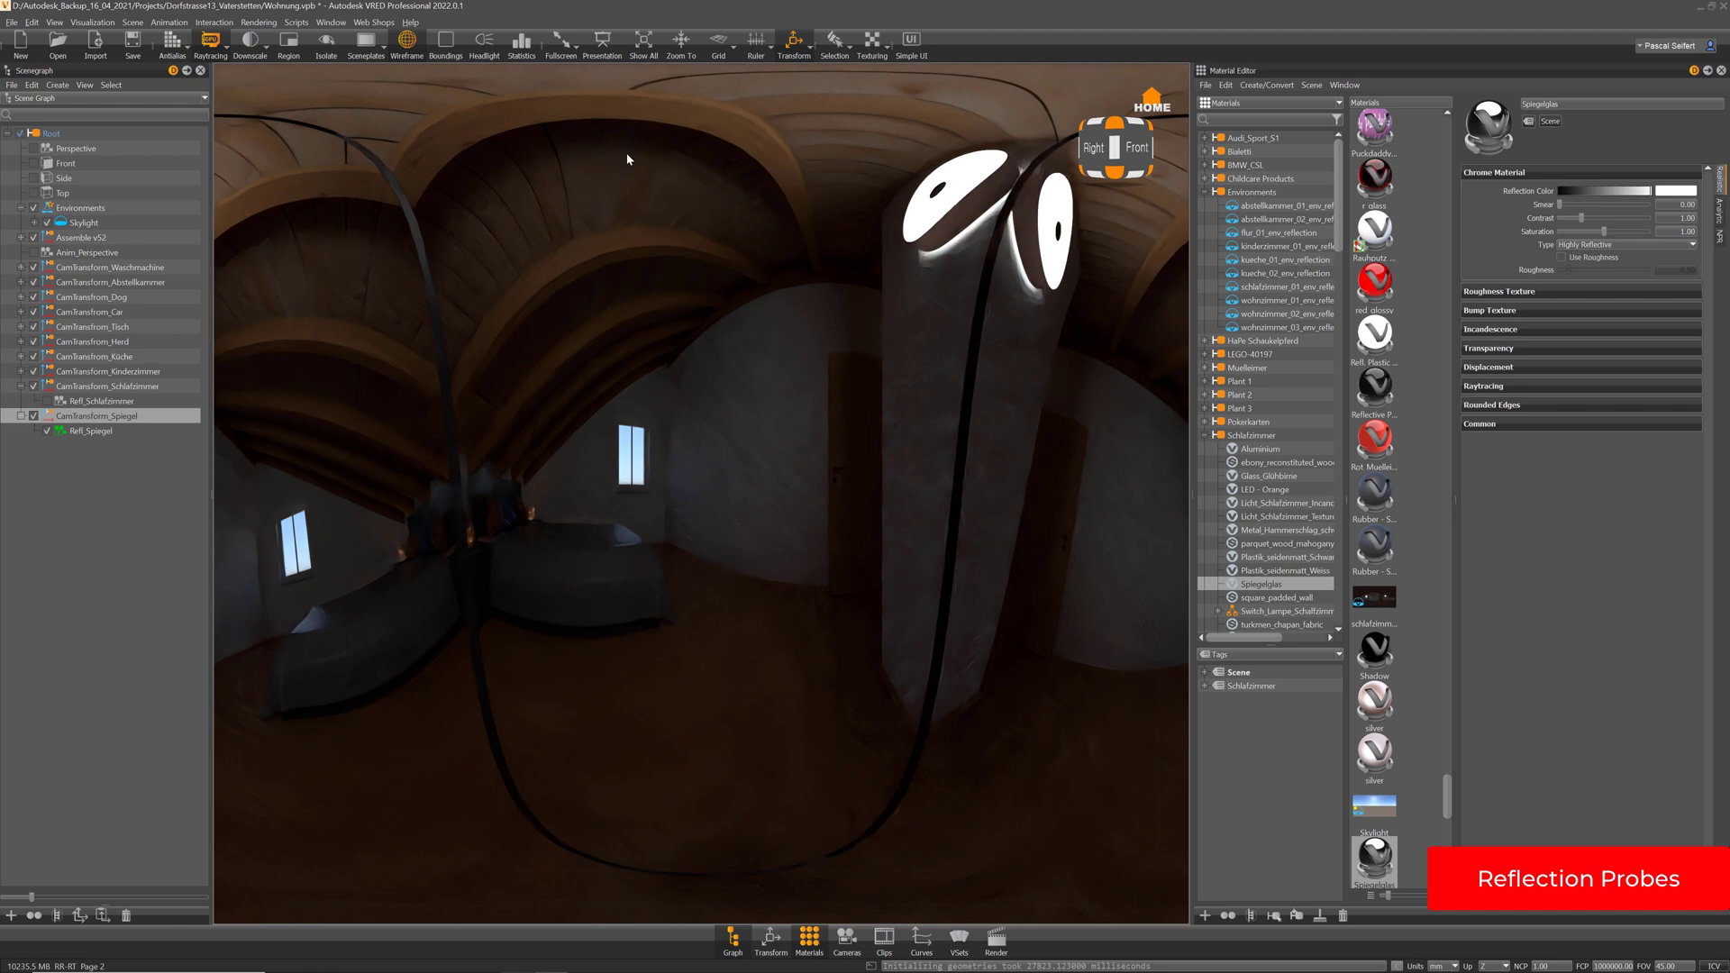
left_click(1203, 192)
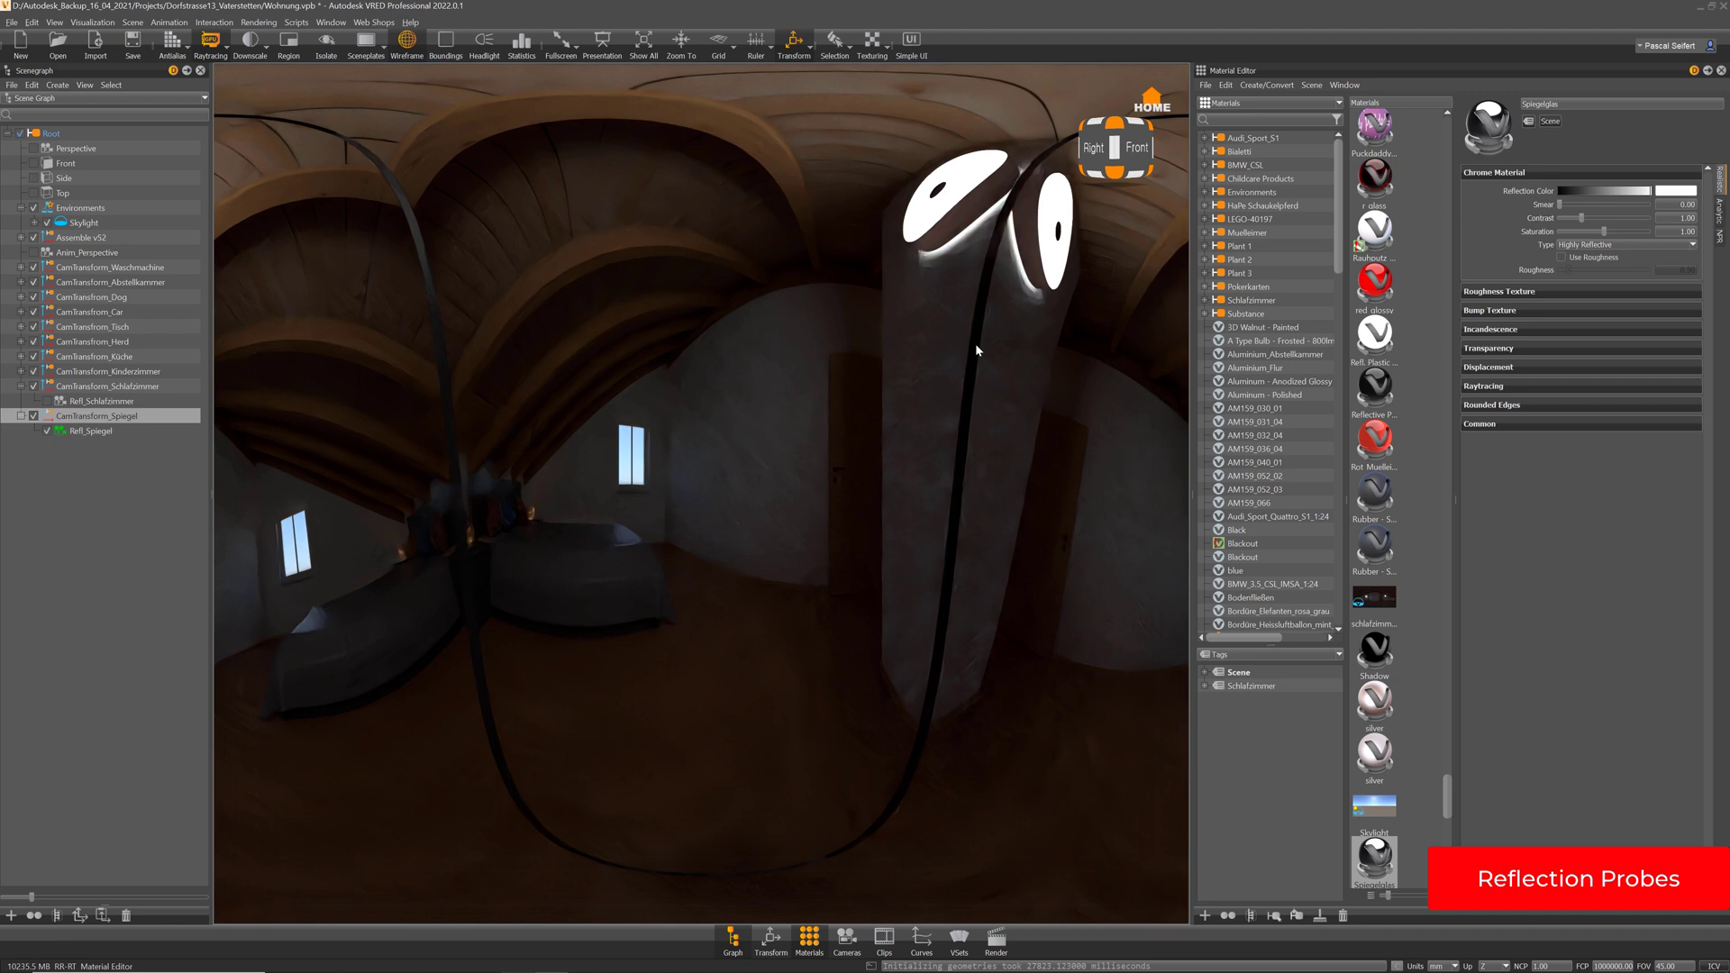
Turn off Use Clamping in Render Settings
left_click(995, 939)
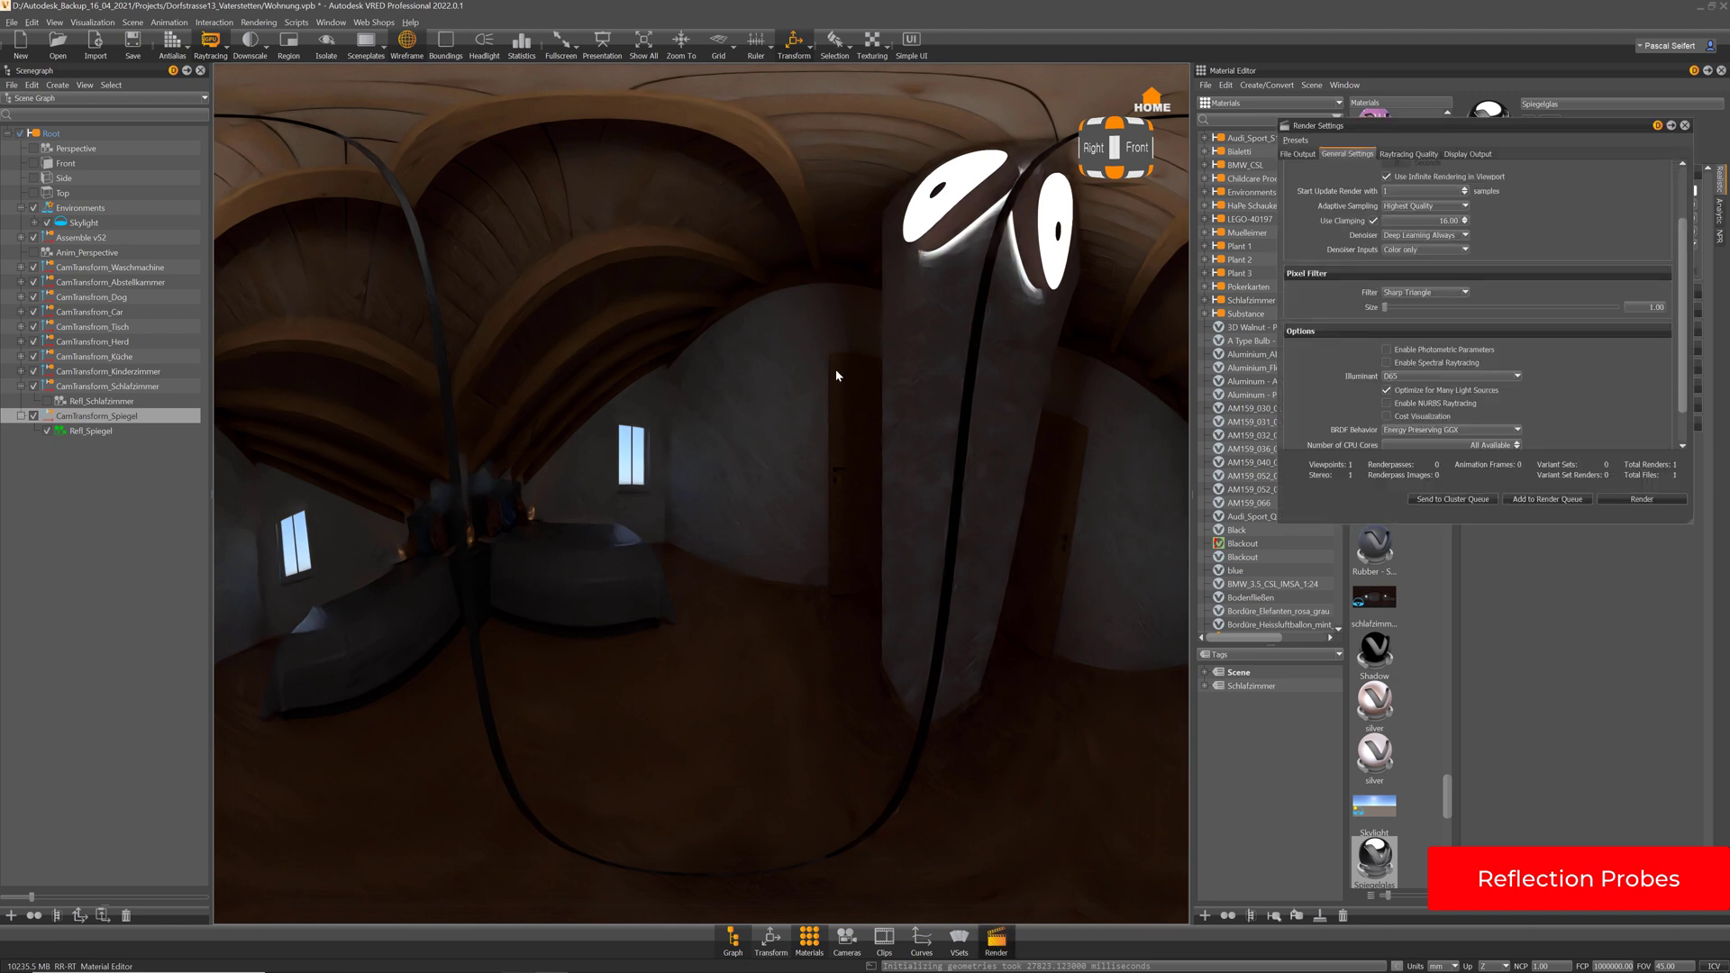
left_click_drag(1286, 130, 613, 109)
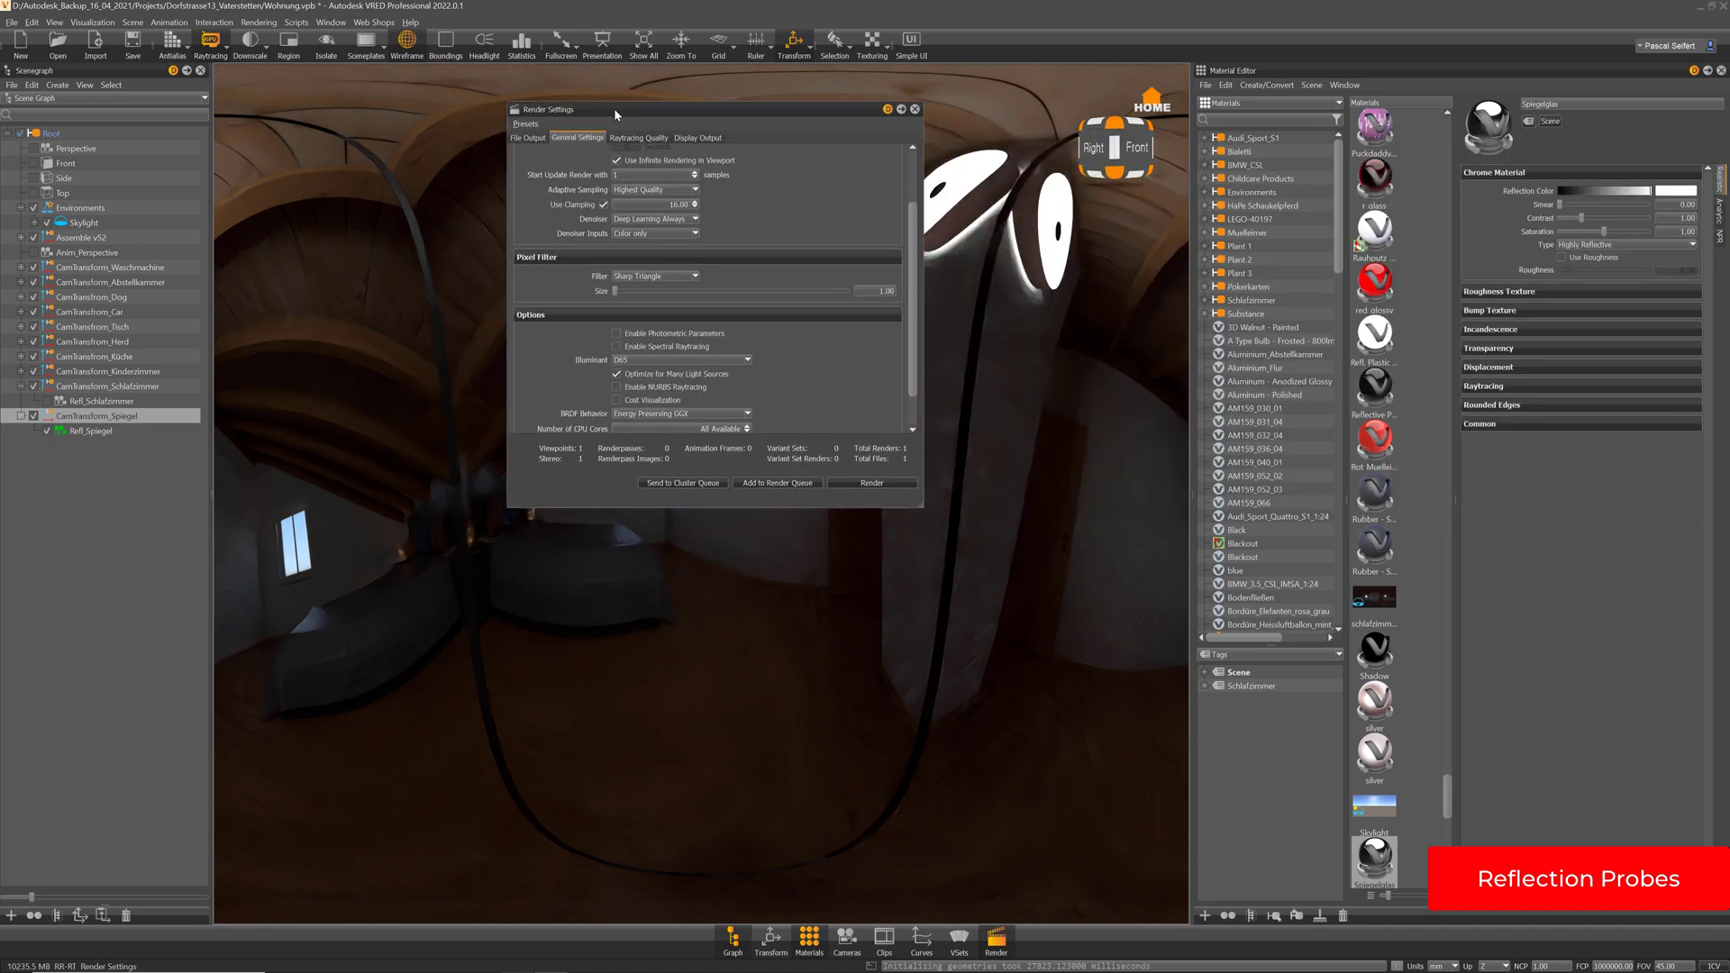
left_click(603, 204)
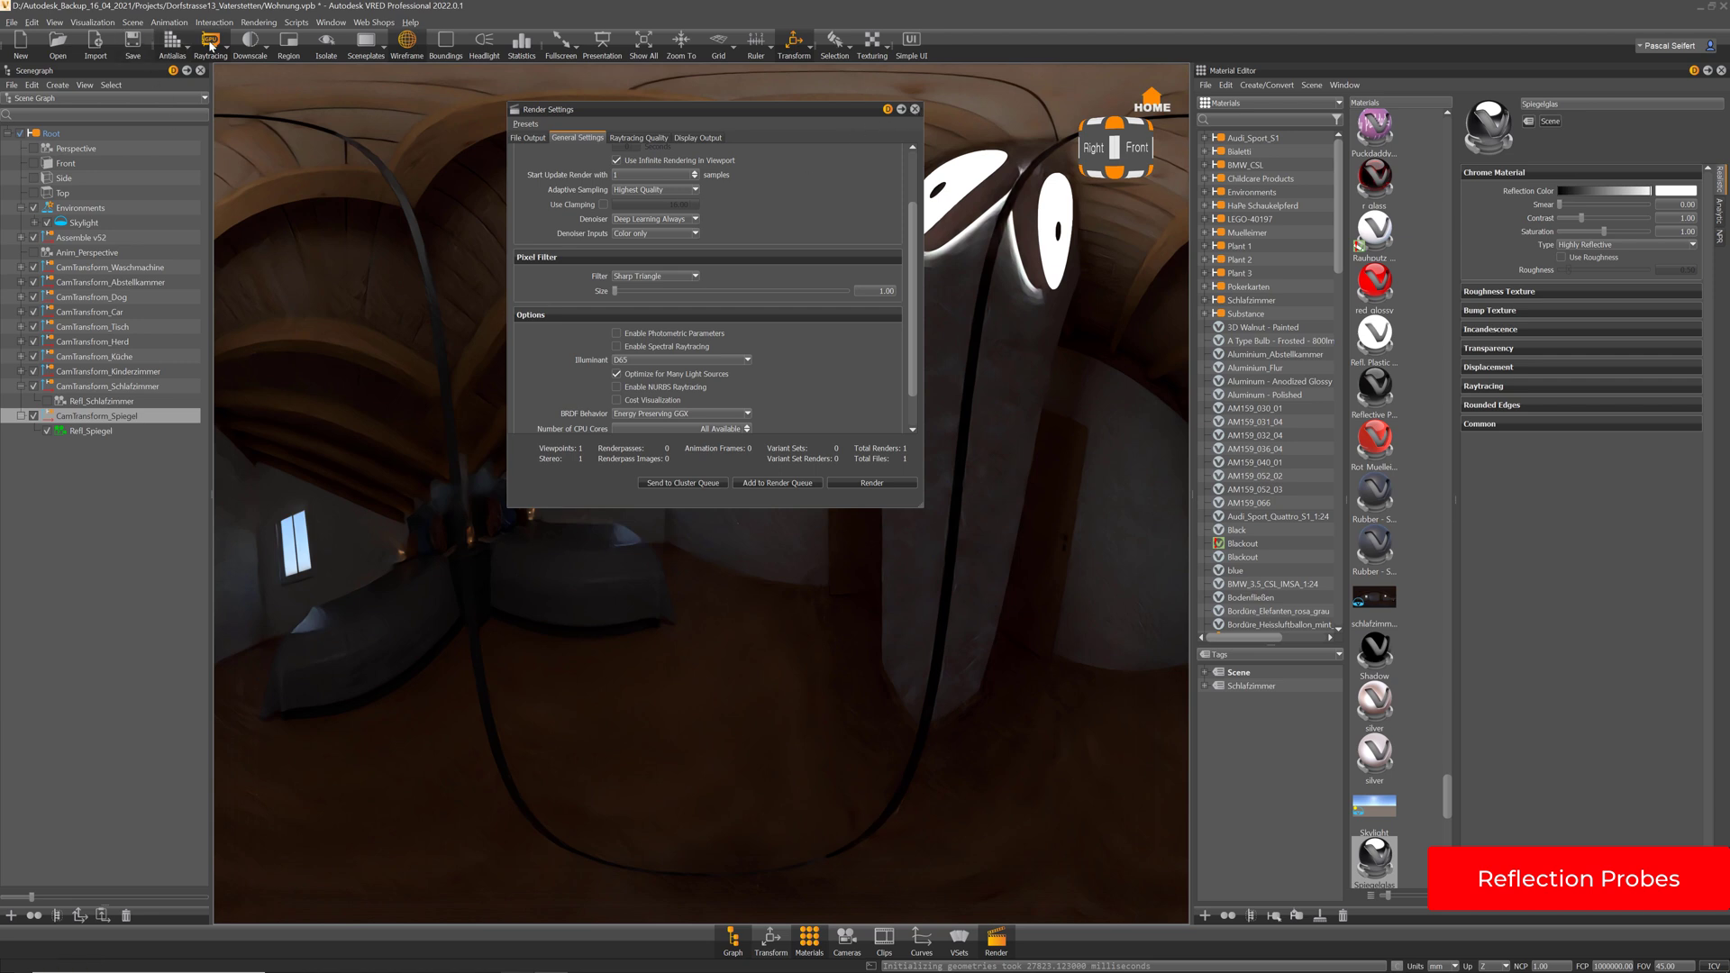
left_click(225, 51)
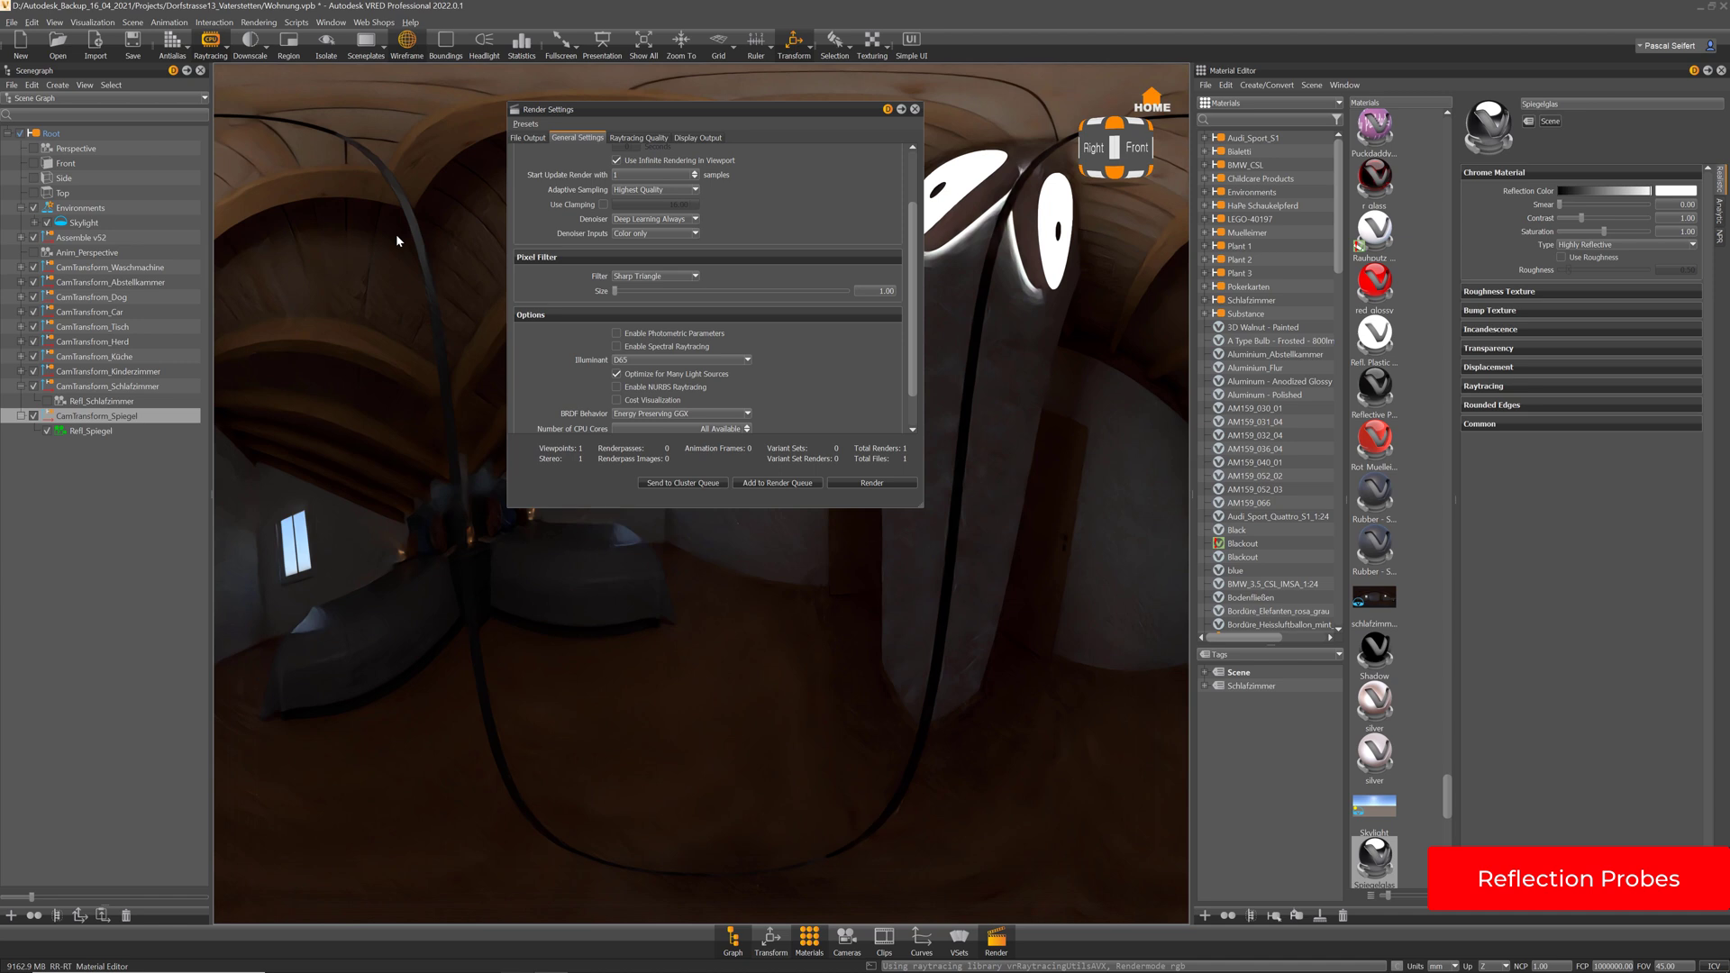
Change the File Output filename from schlafzimmer to spiegel_01_env_reflection
left_click(536, 140)
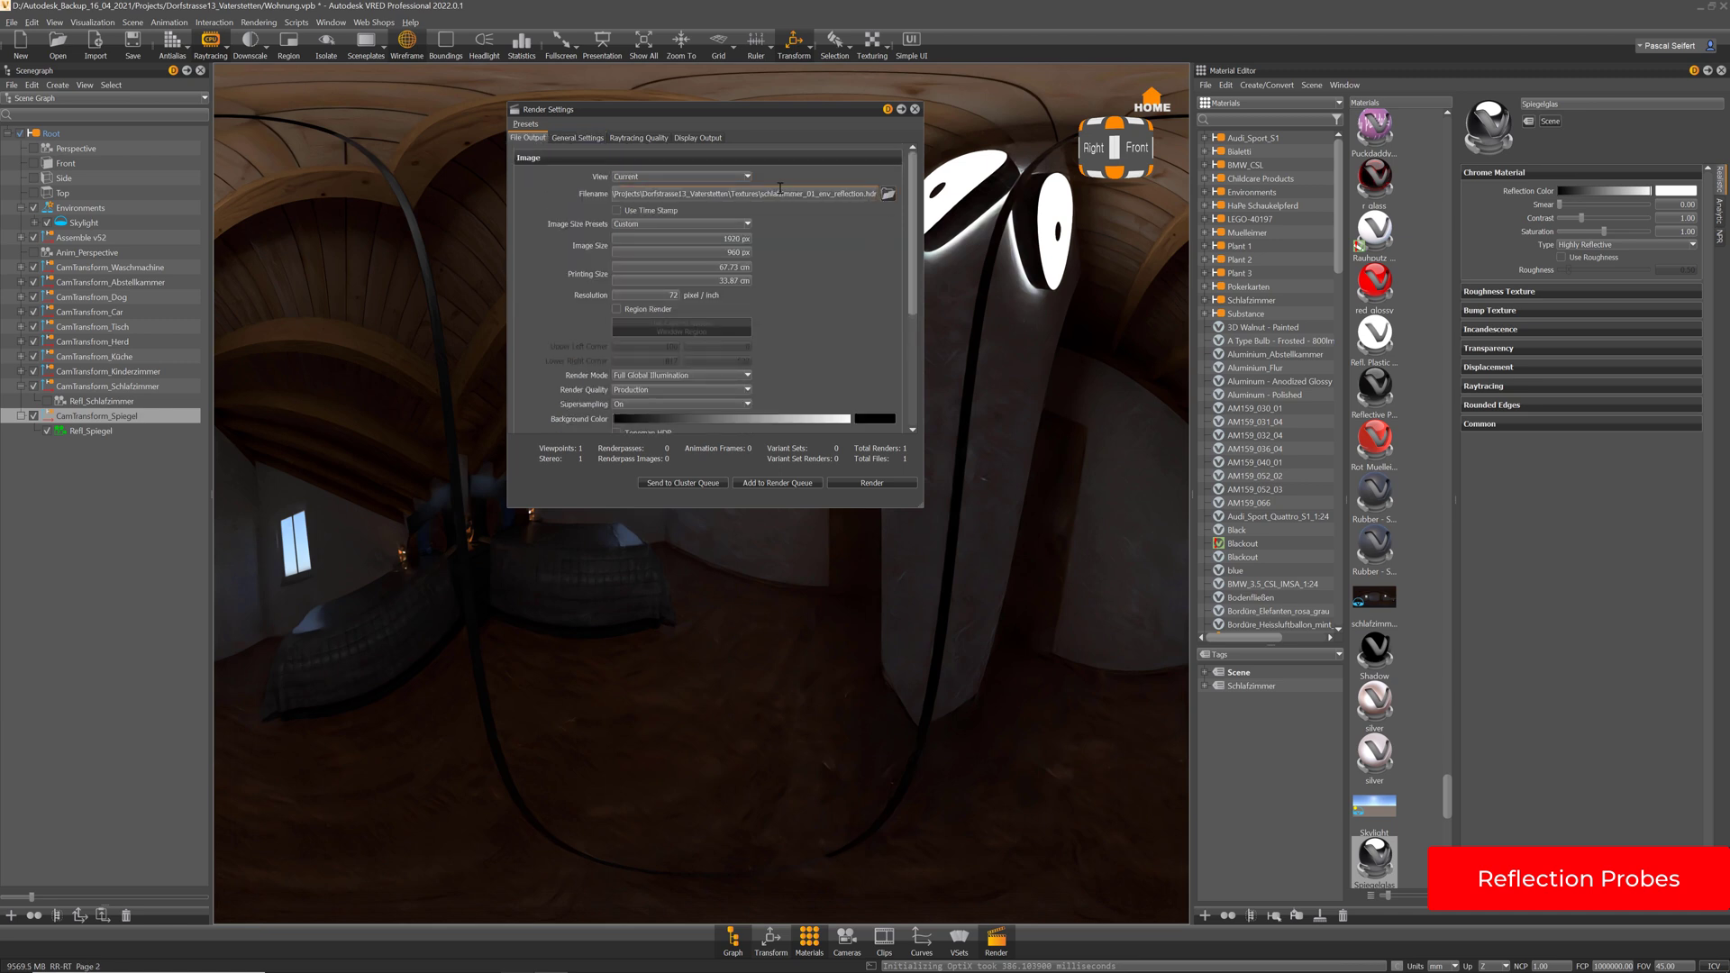
left_click_drag(802, 194, 762, 197)
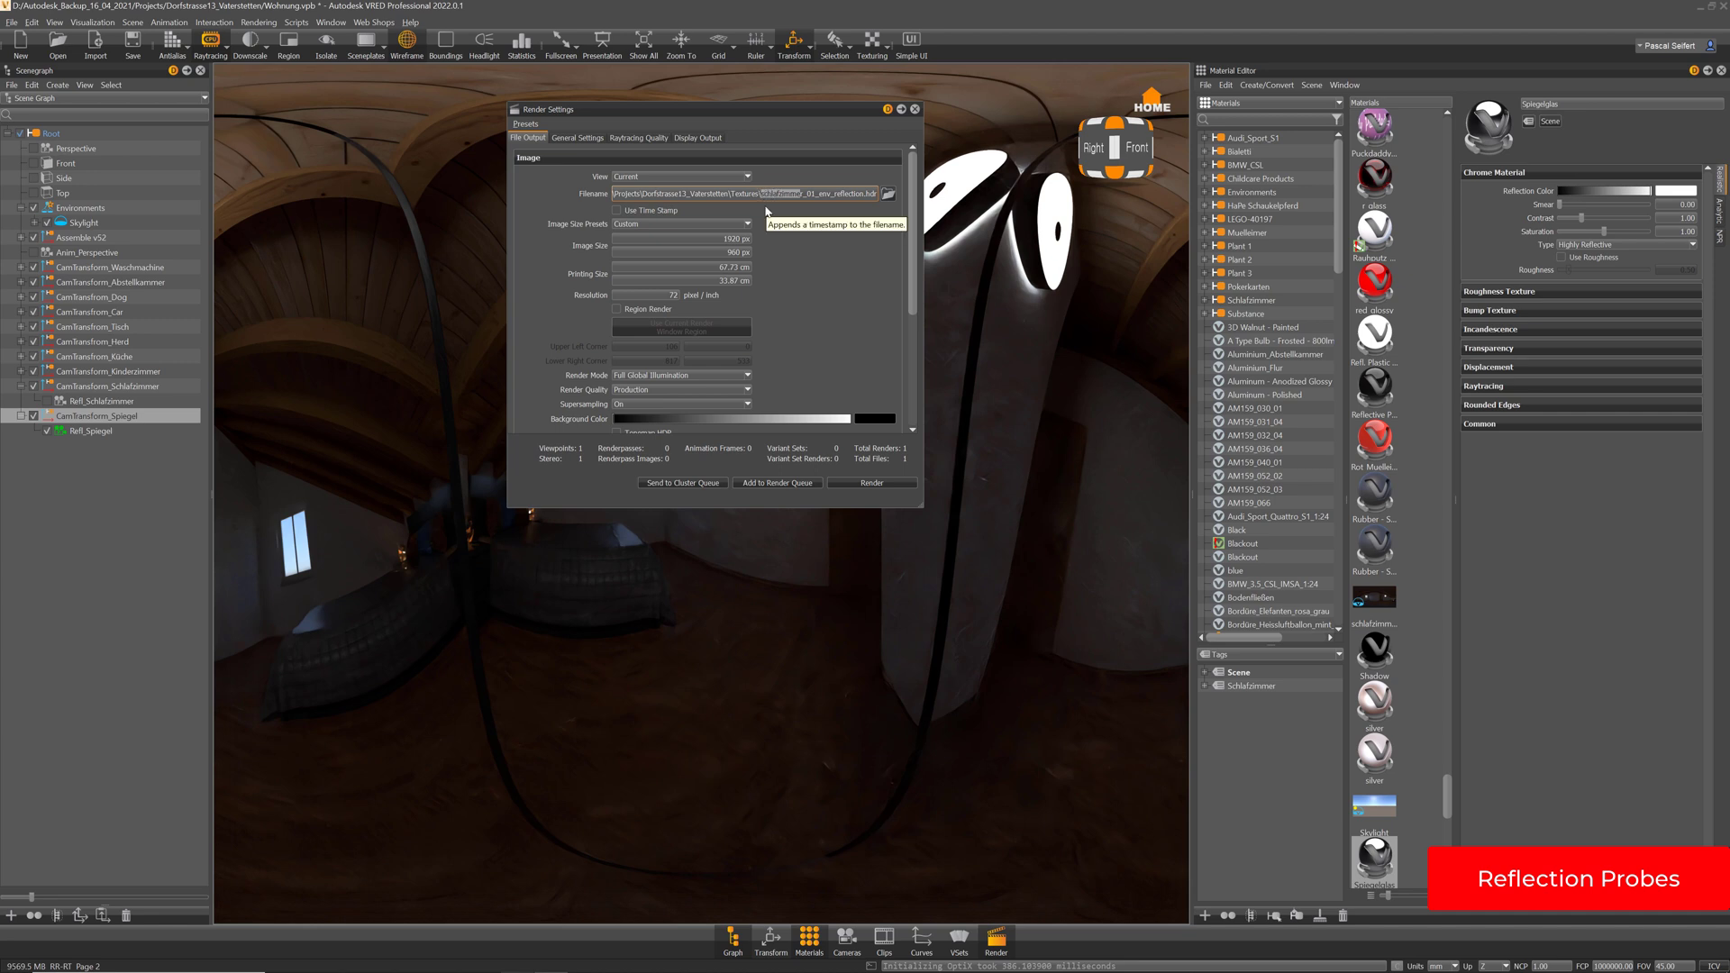
type("spiegle")
key("Delete")
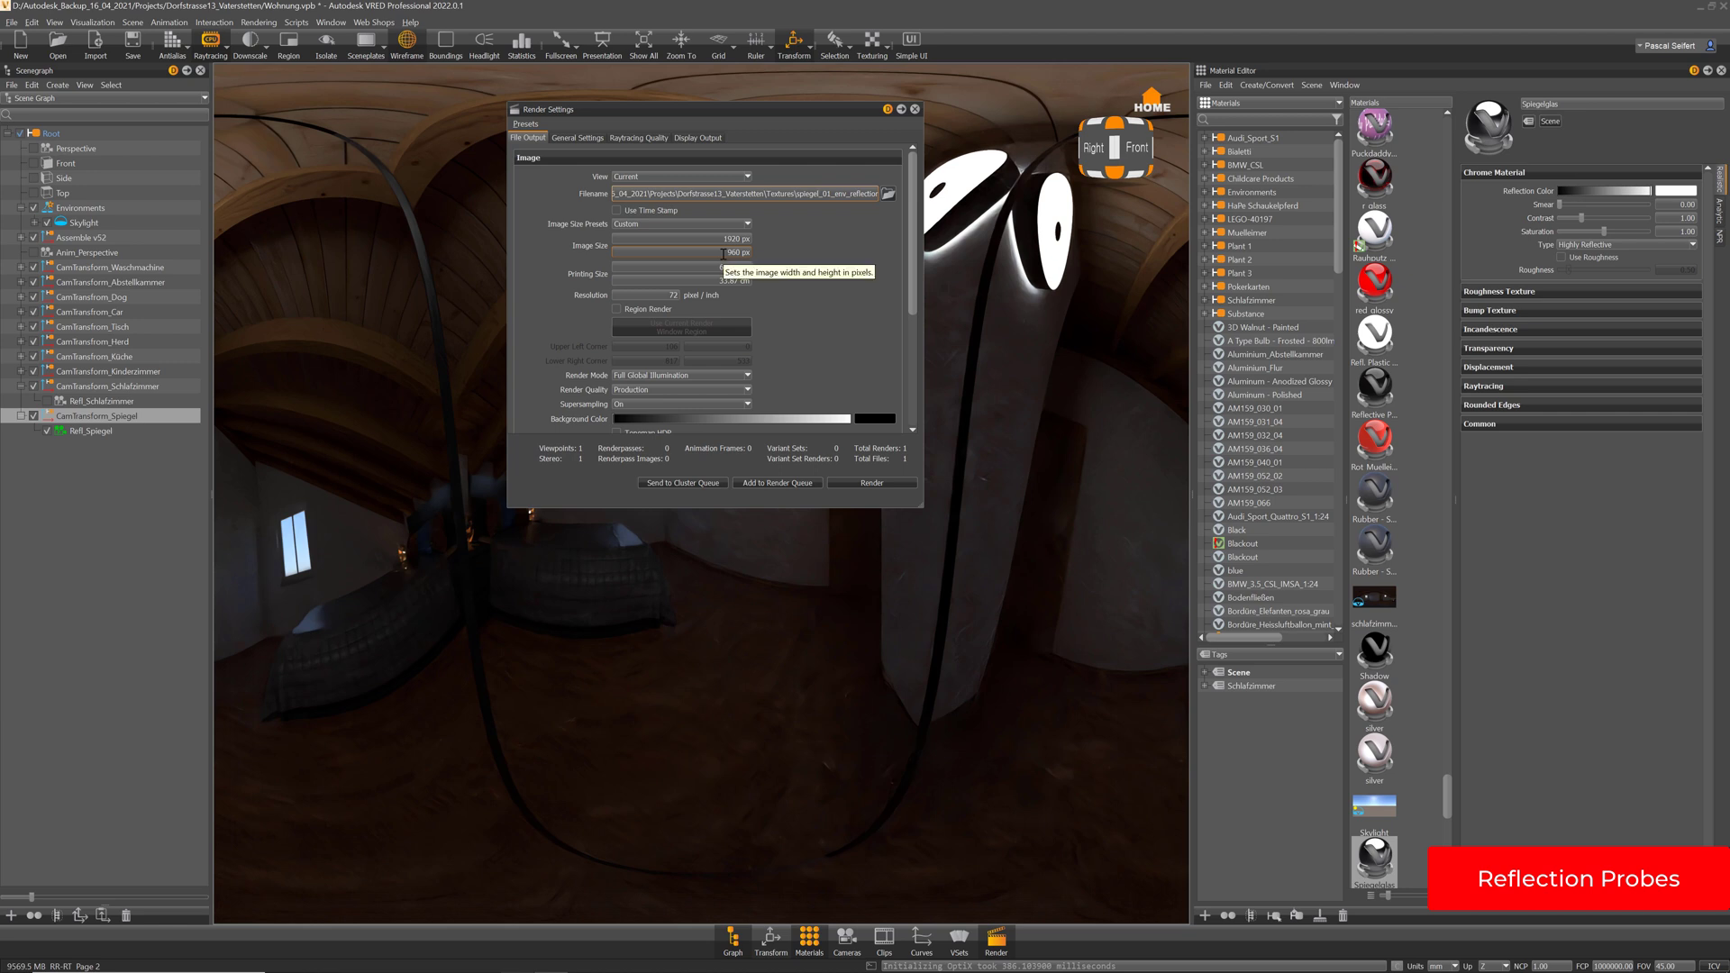
left_click_drag(758, 111, 710, 110)
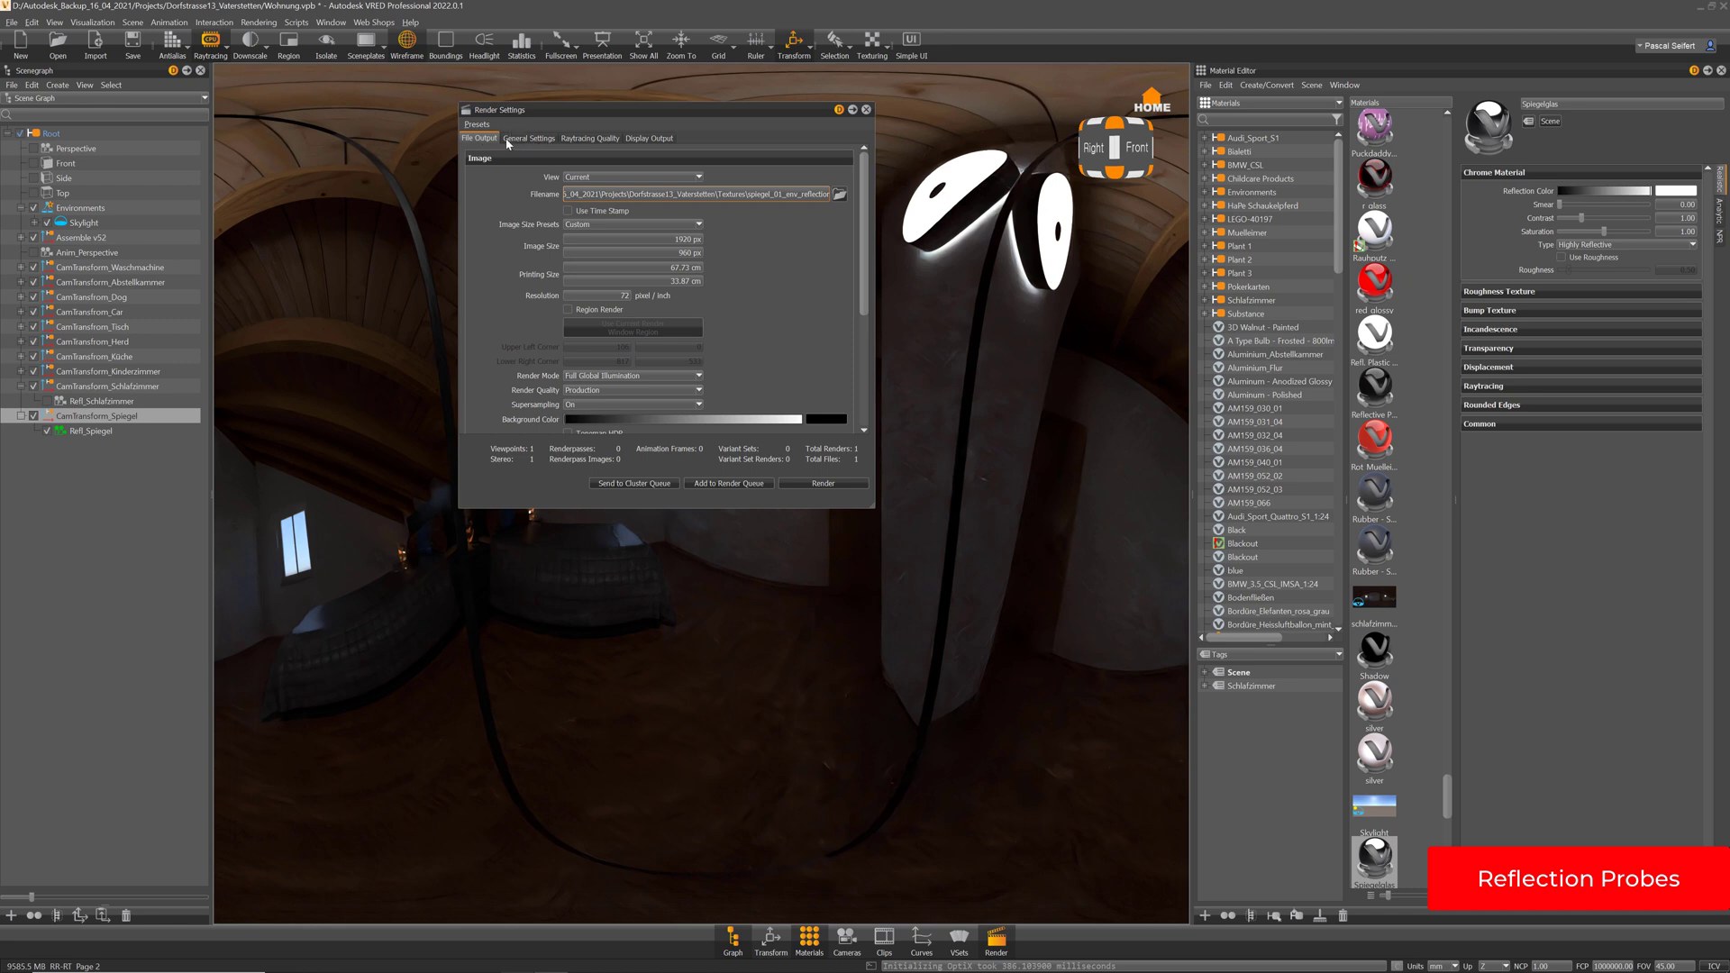
left_click(530, 138)
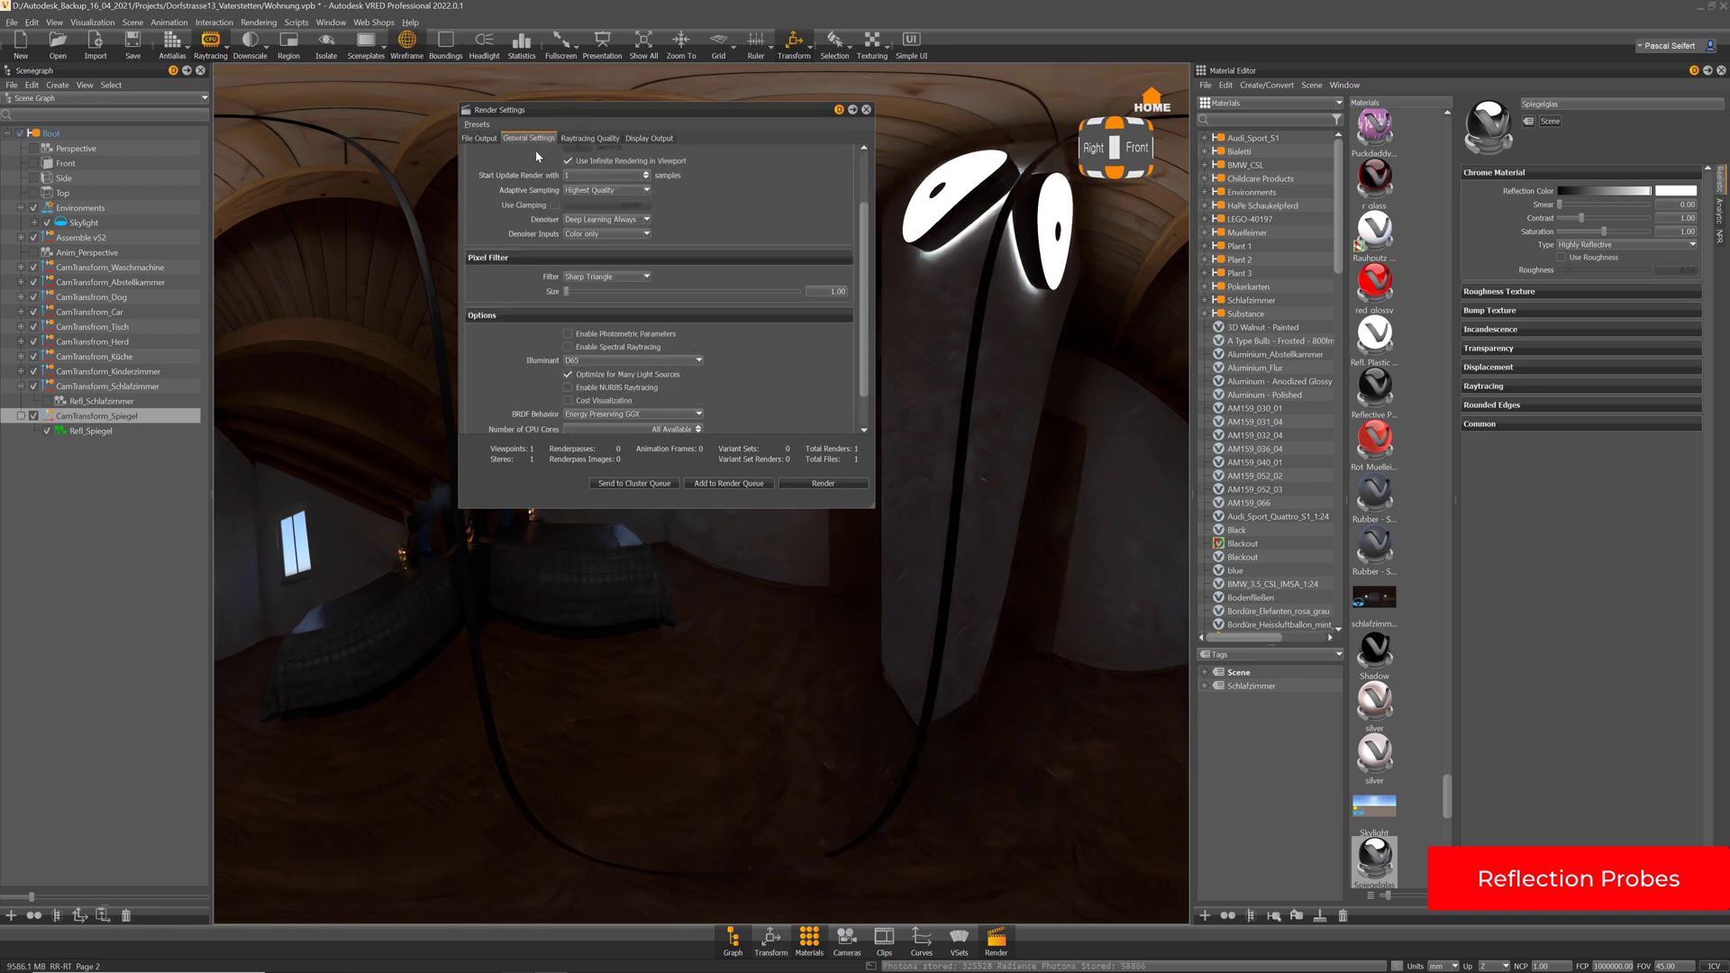
left_click(865, 149)
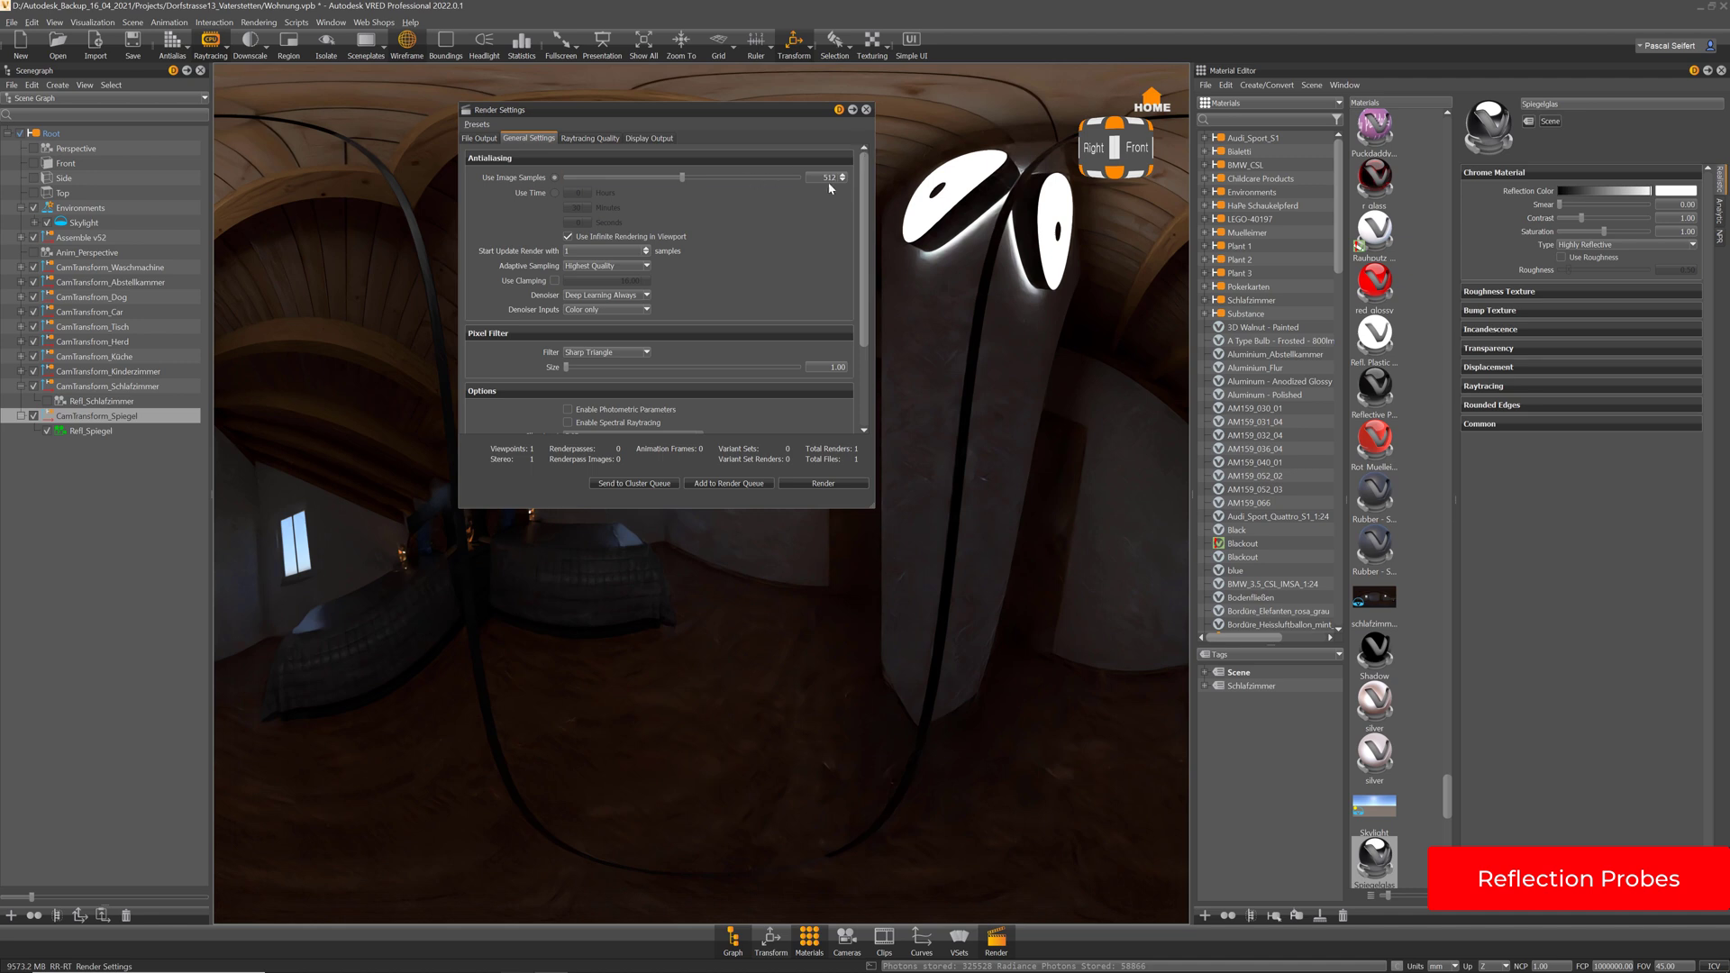
left_click(483, 139)
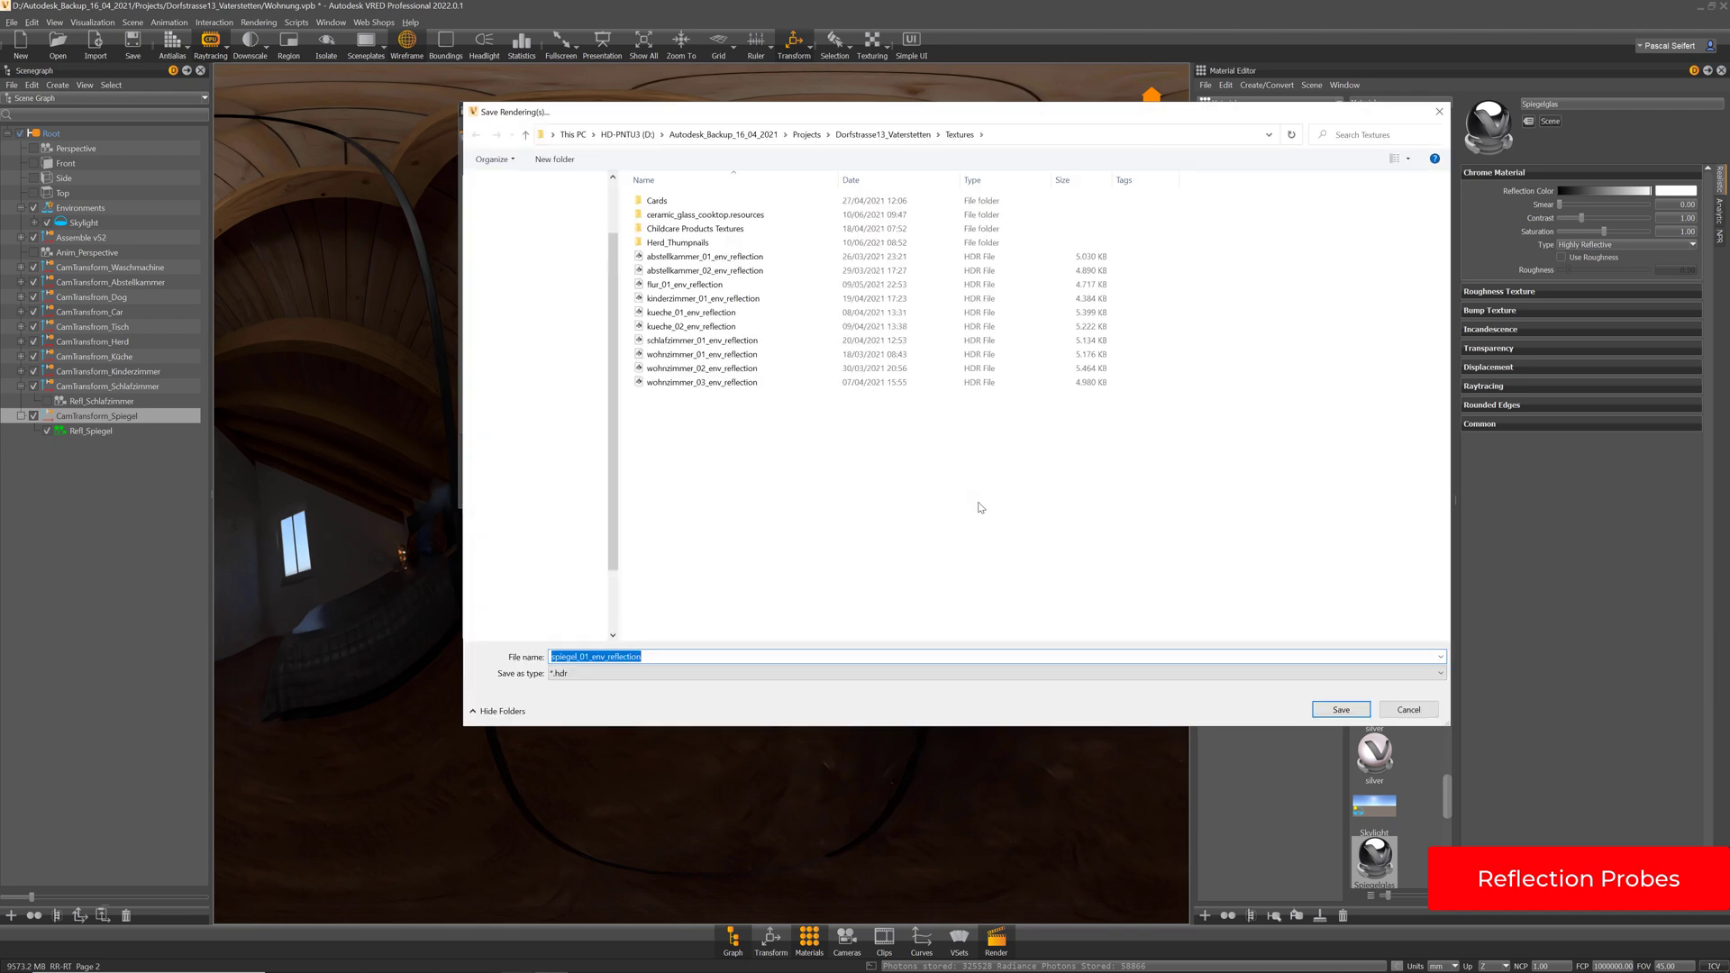
Save the rendering as spiegel_01_env_reflection.hdr and close Render Settings
left_click(1340, 709)
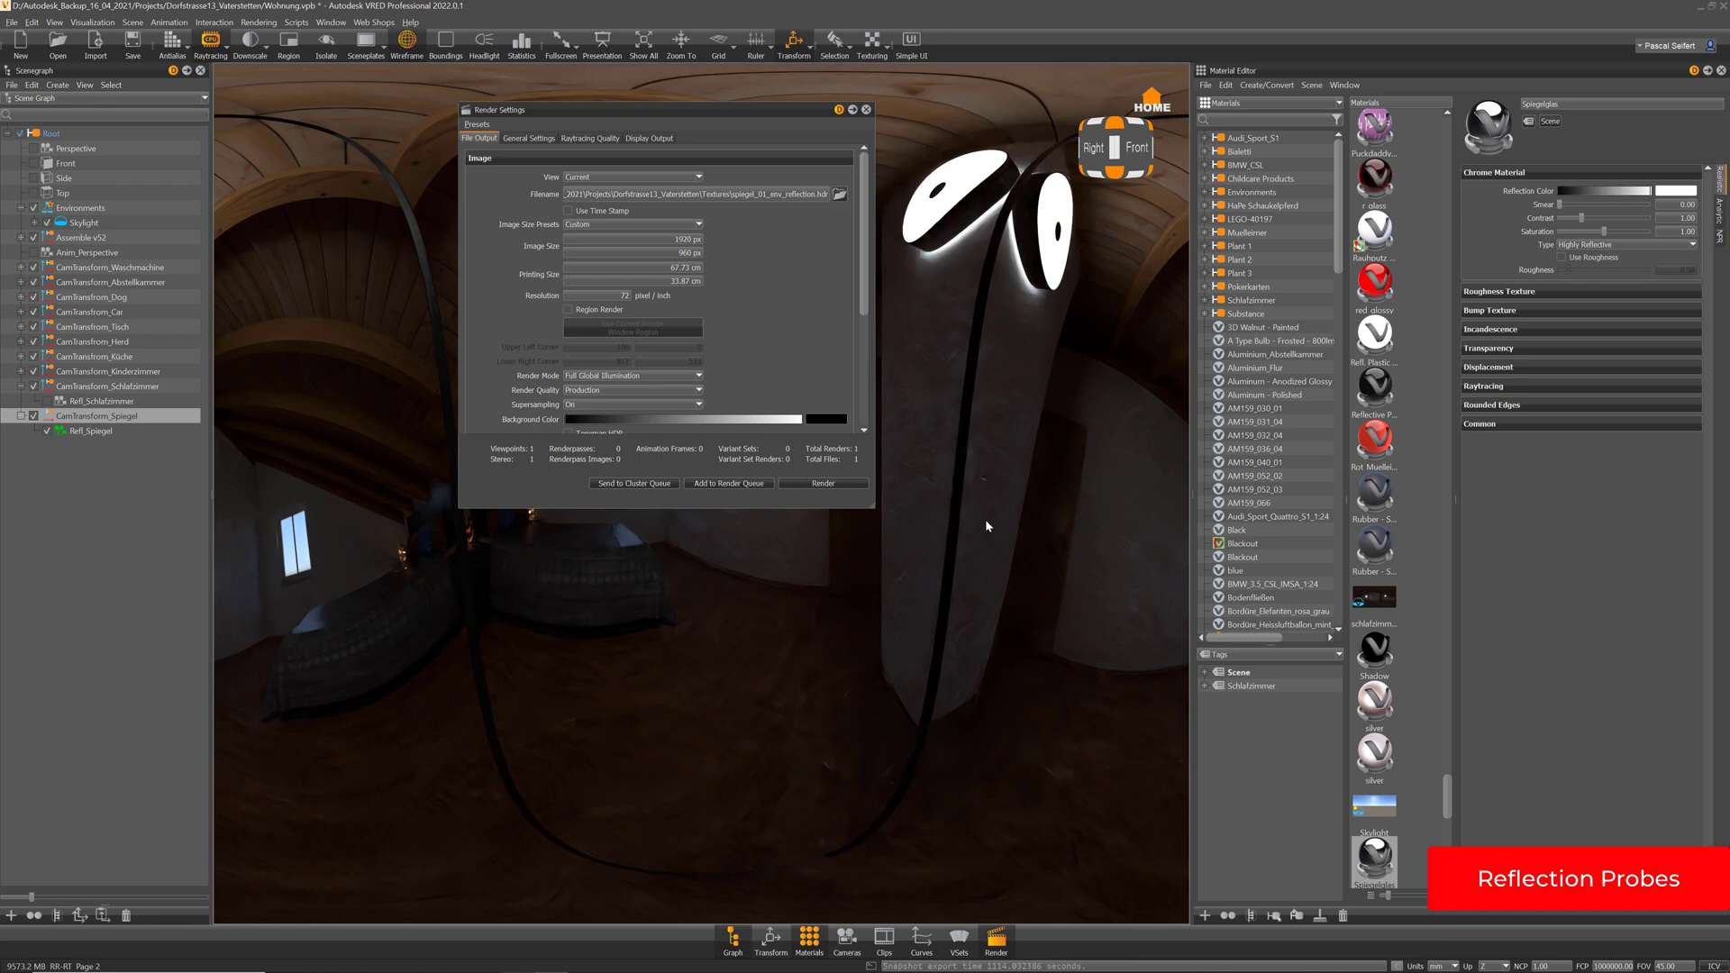
left_click(867, 109)
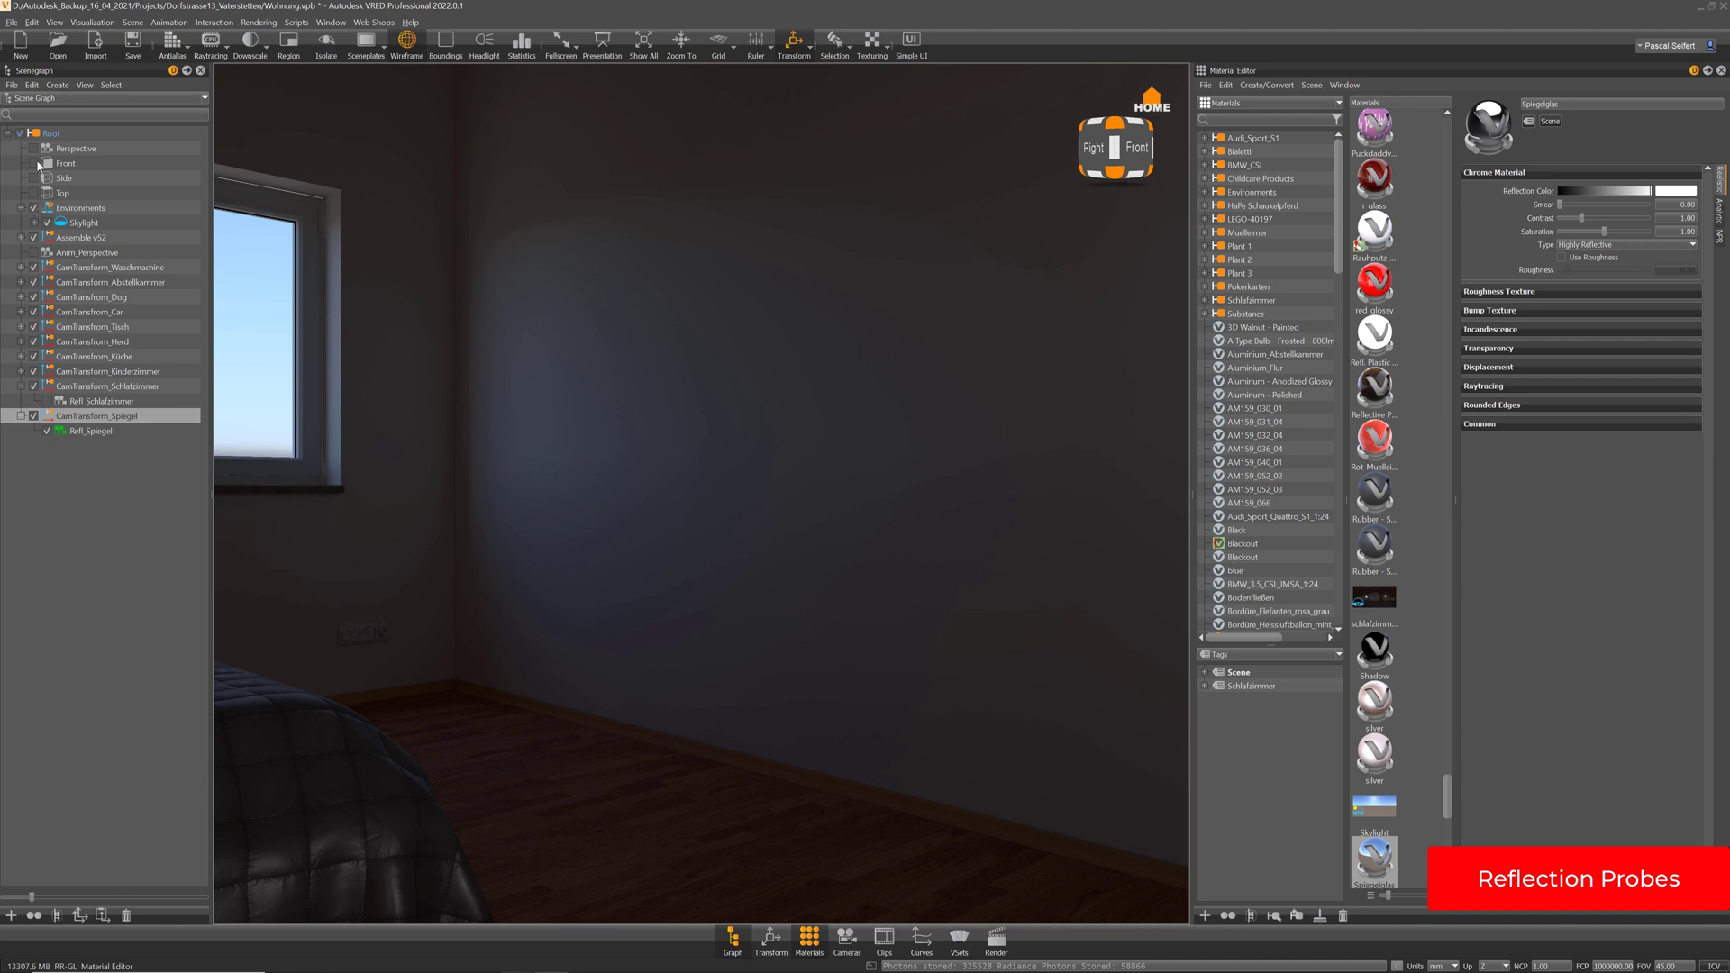
Switch back to the Perspective camera on the mirror and expand the Environments material folder
double_click(36, 151)
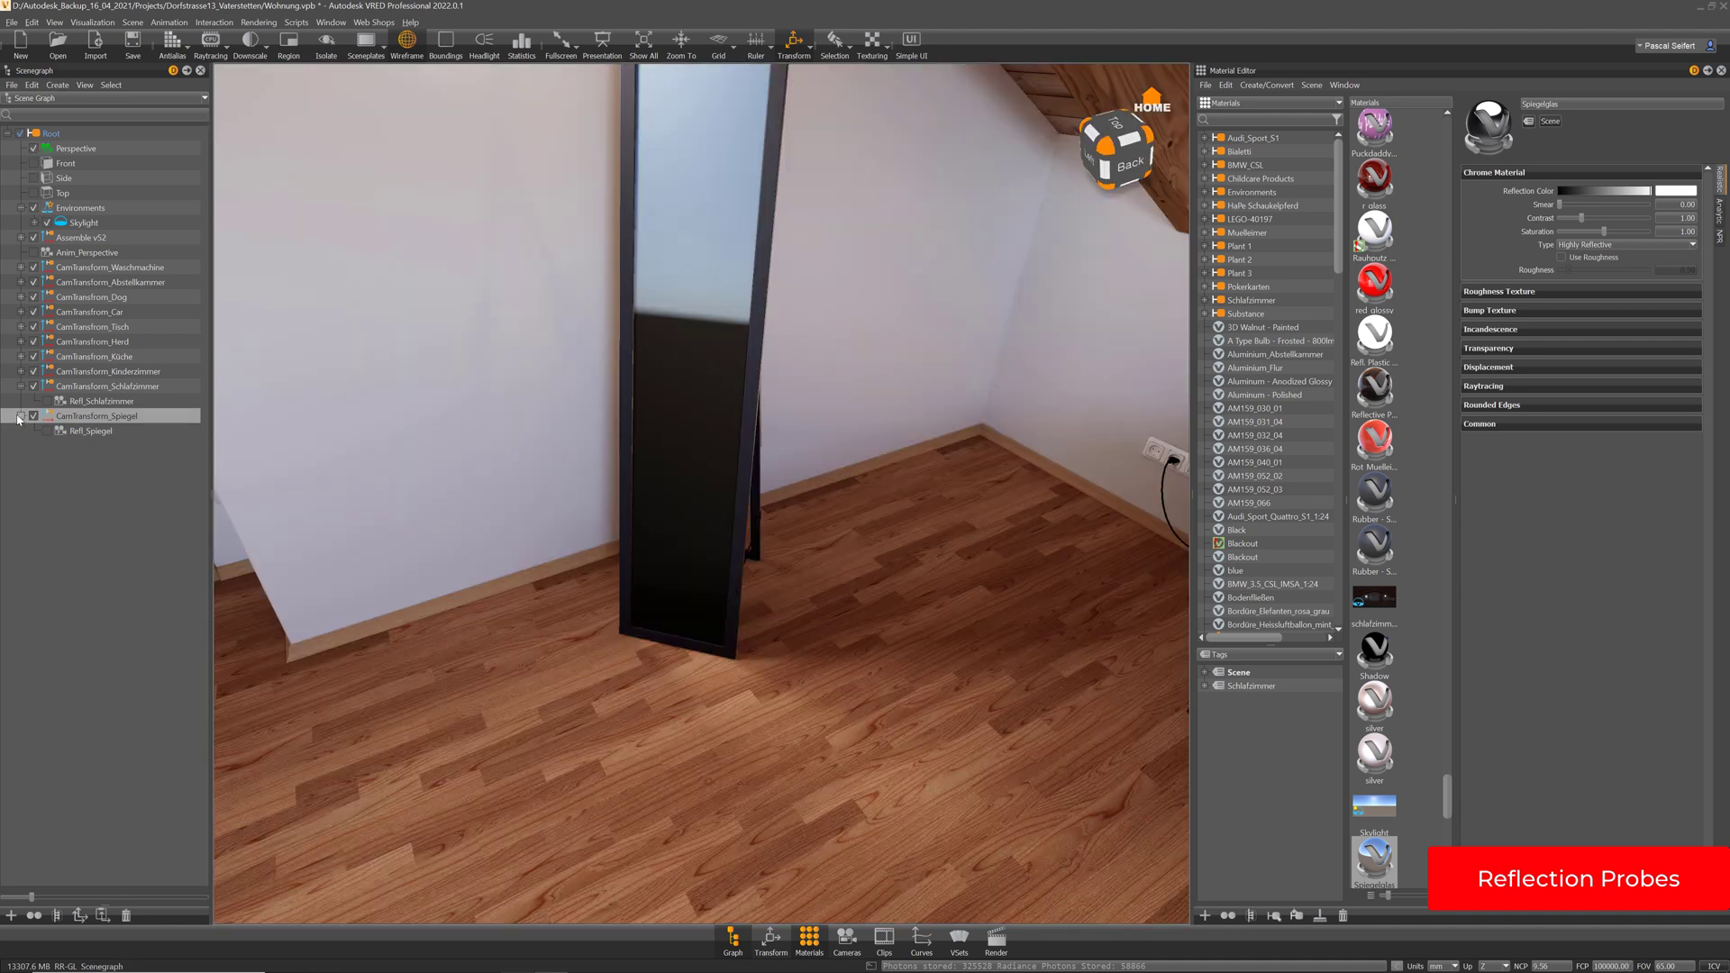
left_click(21, 386)
double_click(698, 391)
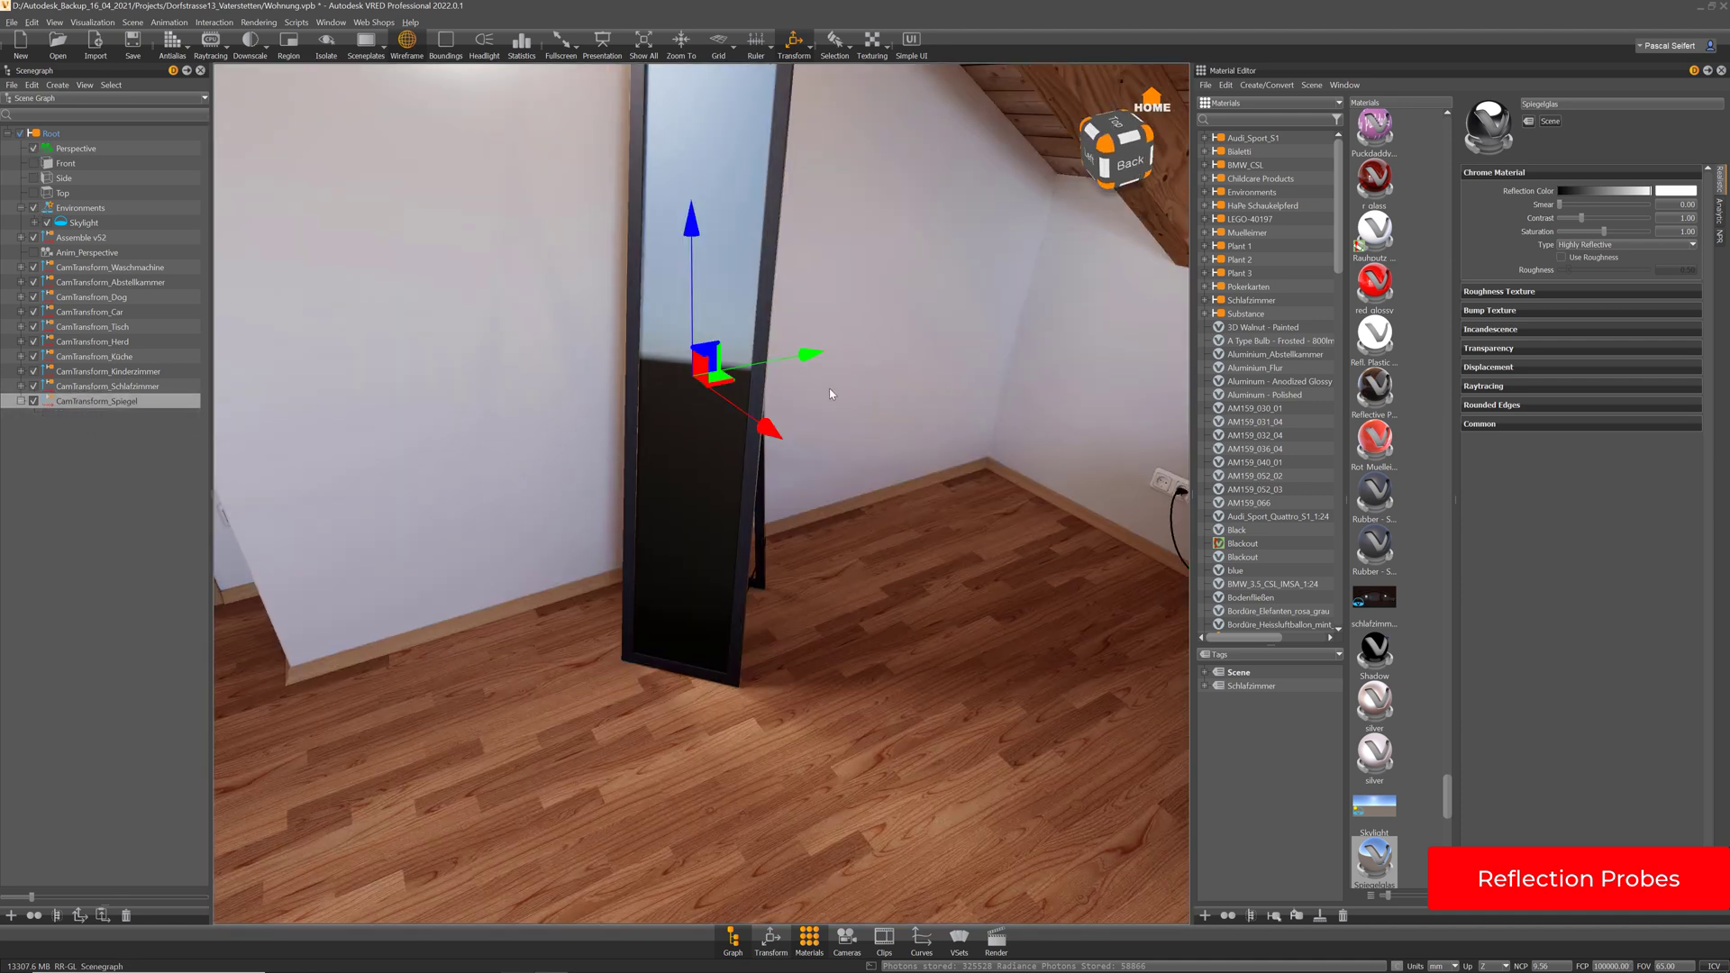
left_click(1205, 193)
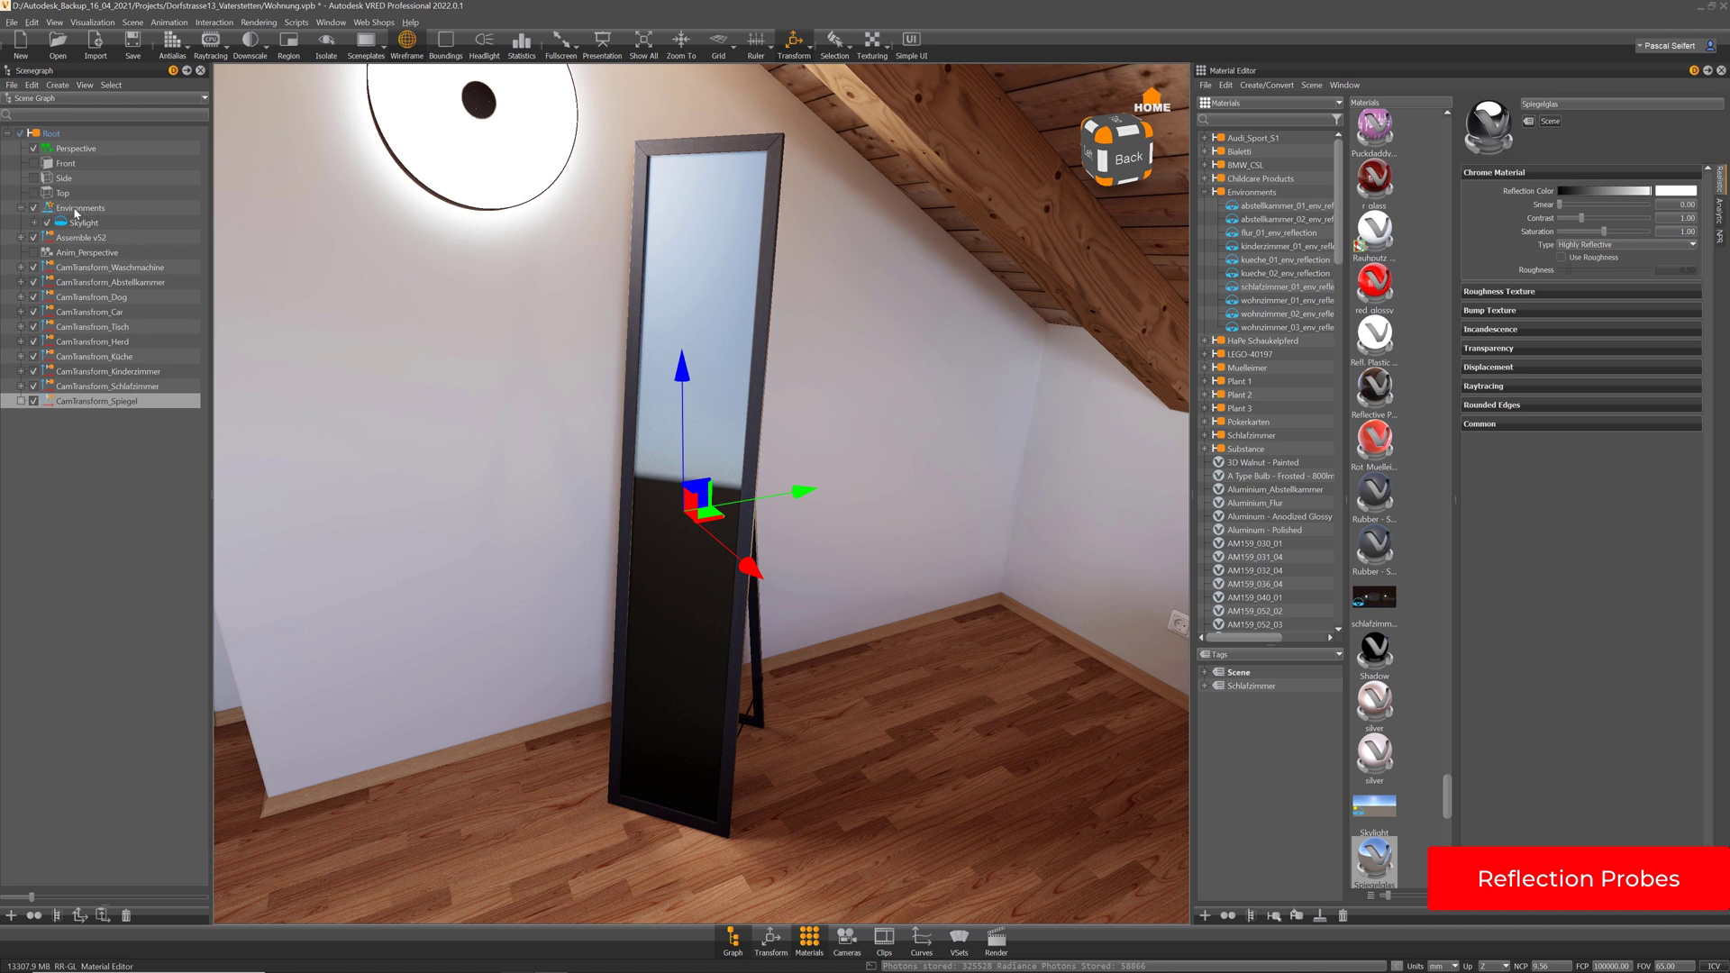
Duplicate schlafzimmer_01_env_reflection and rename the copy spiegel_01_env_reflection
left_click(1265, 288)
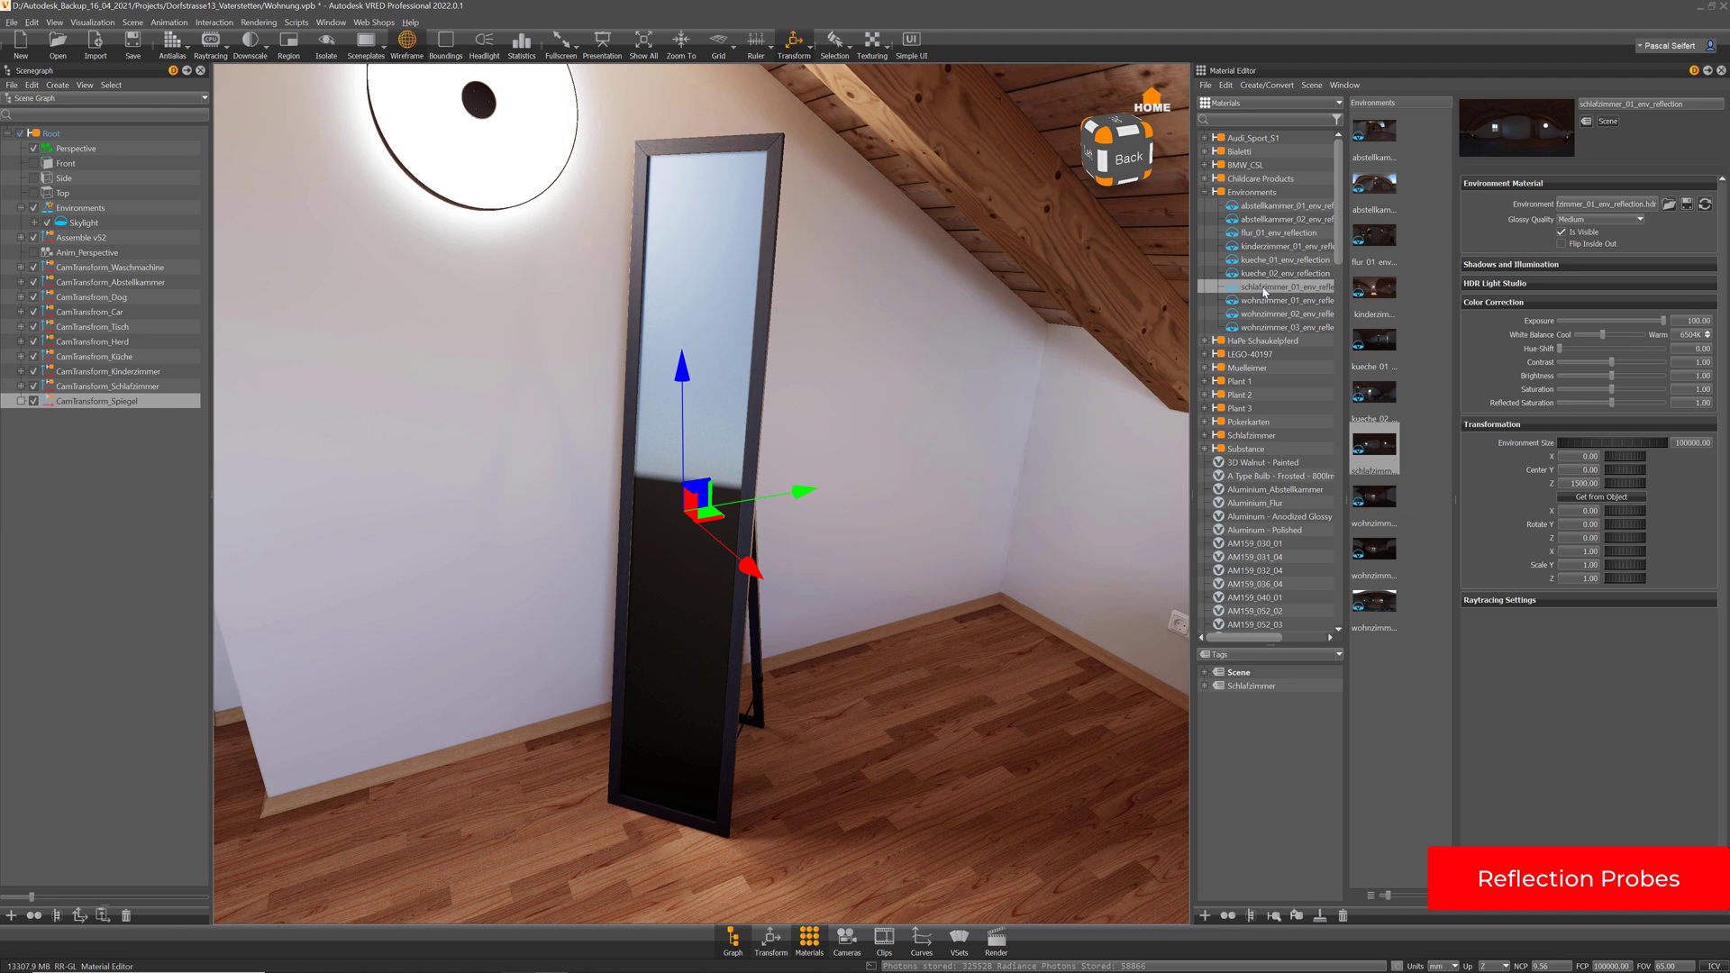
key("ctrl+d")
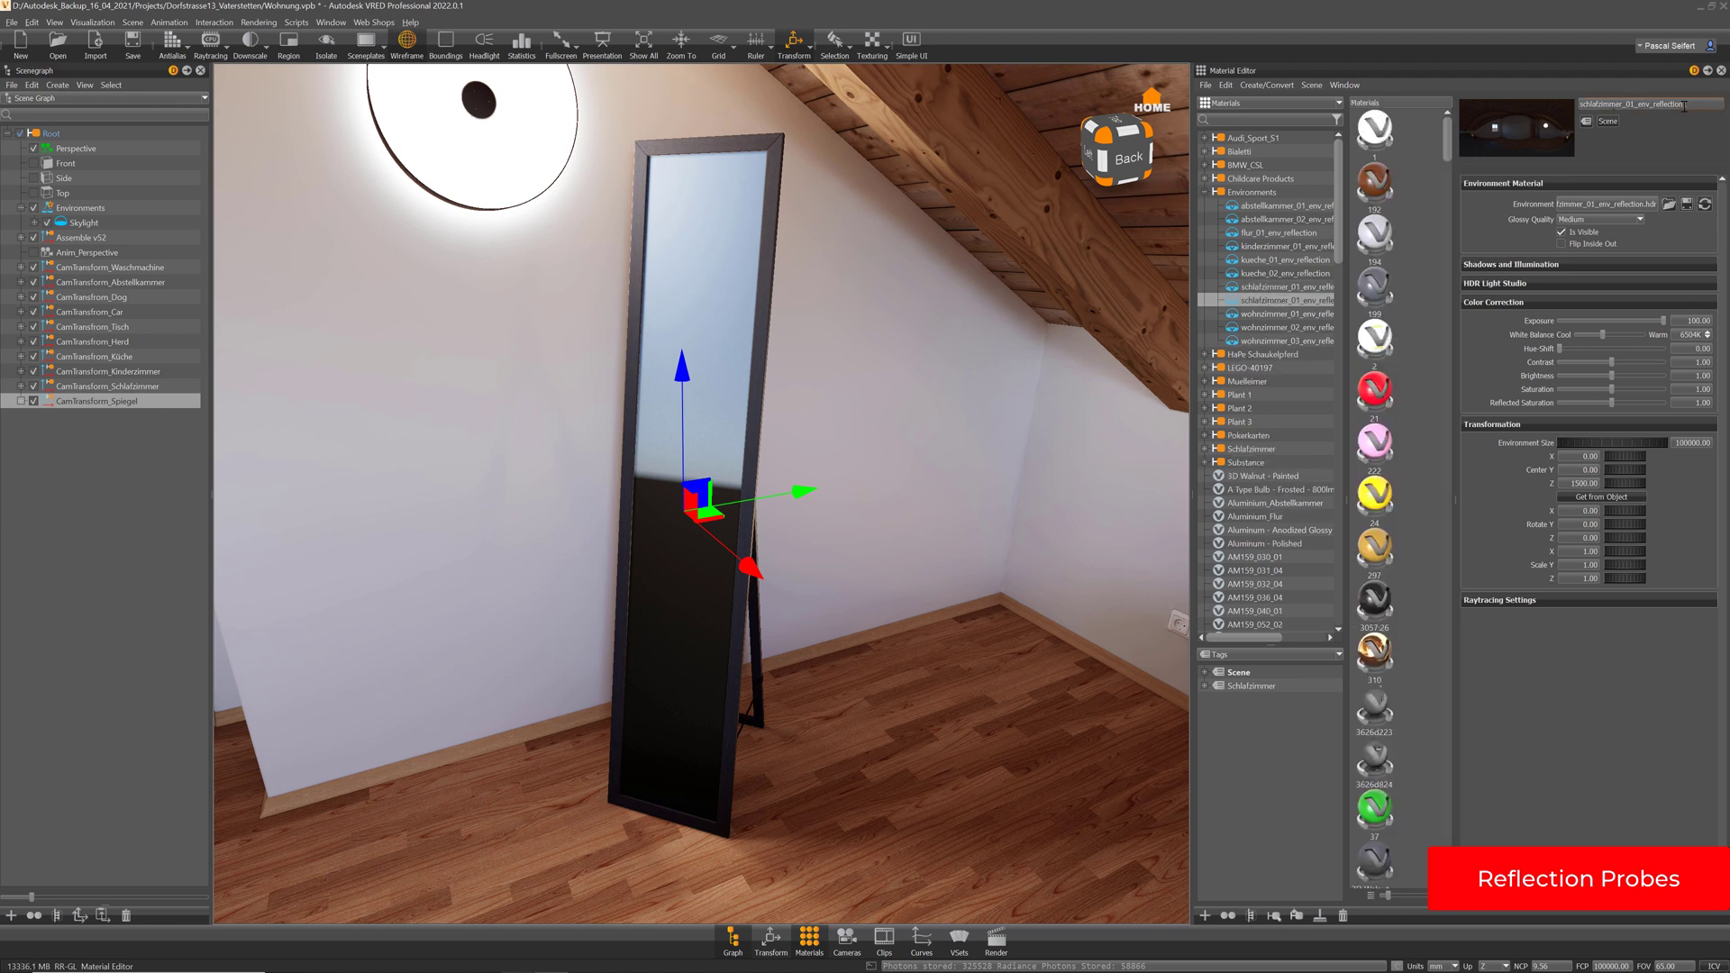
left_click_drag(1623, 103, 1580, 104)
type("spiege")
key("BackSpace")
key("Return")
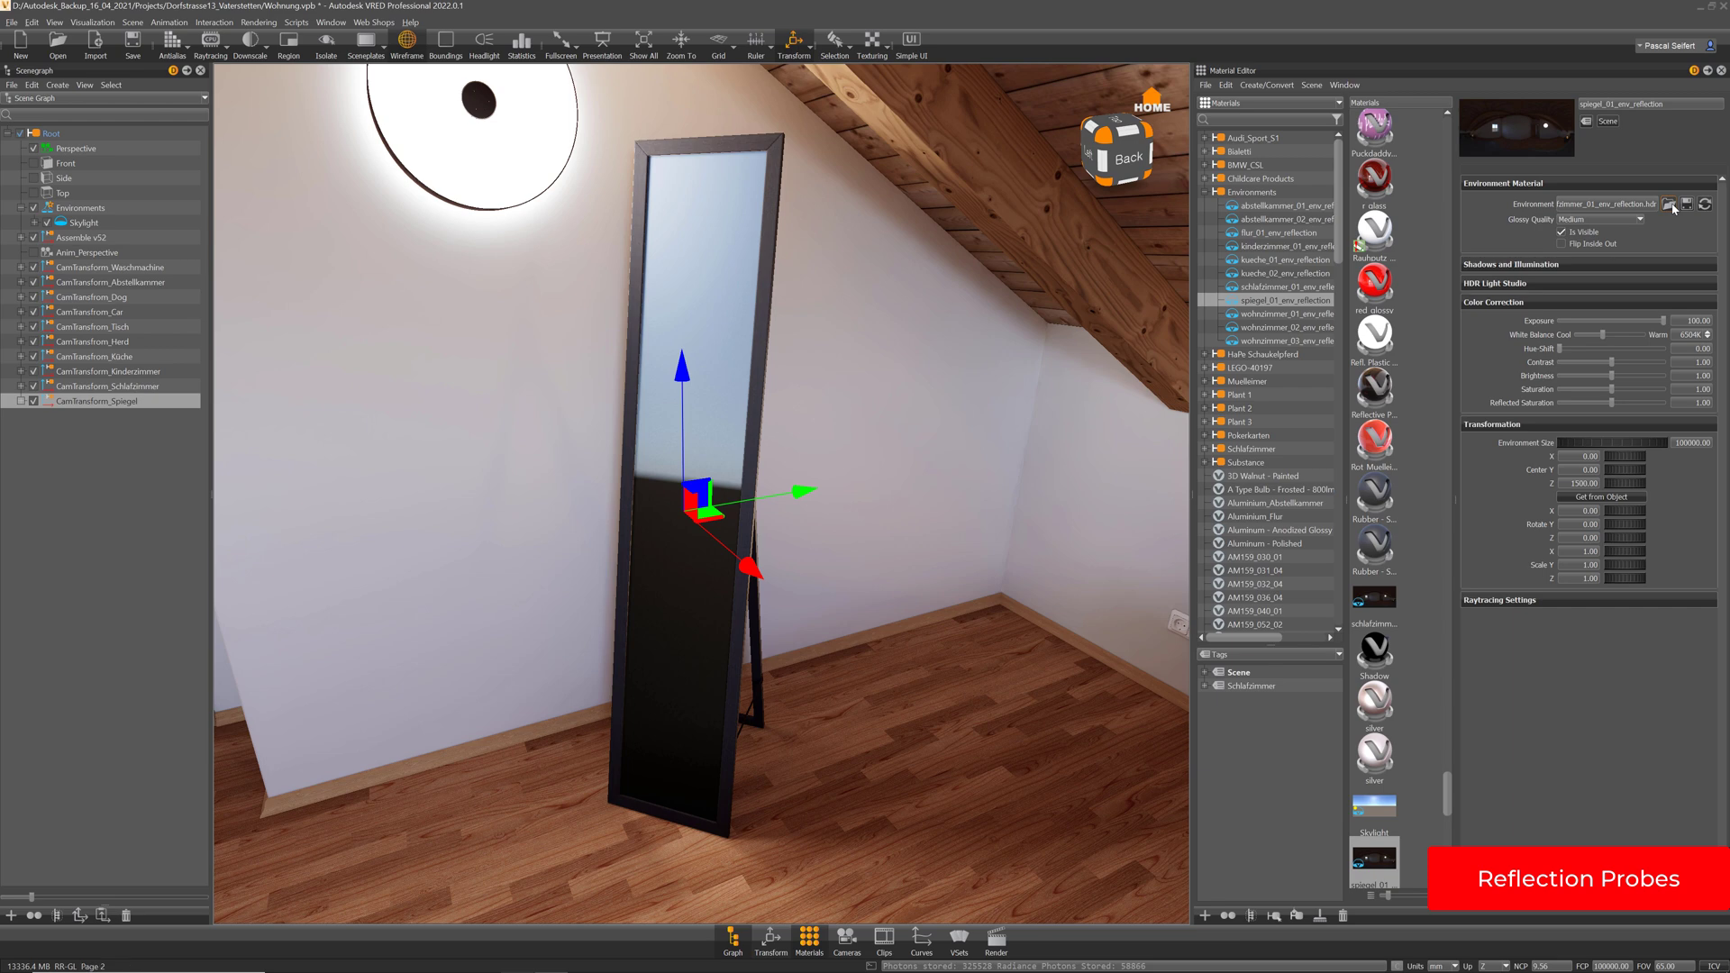
Load spiegel_01_env_reflection.hdr as the environment image, then select the mirror's glass
left_click(1668, 204)
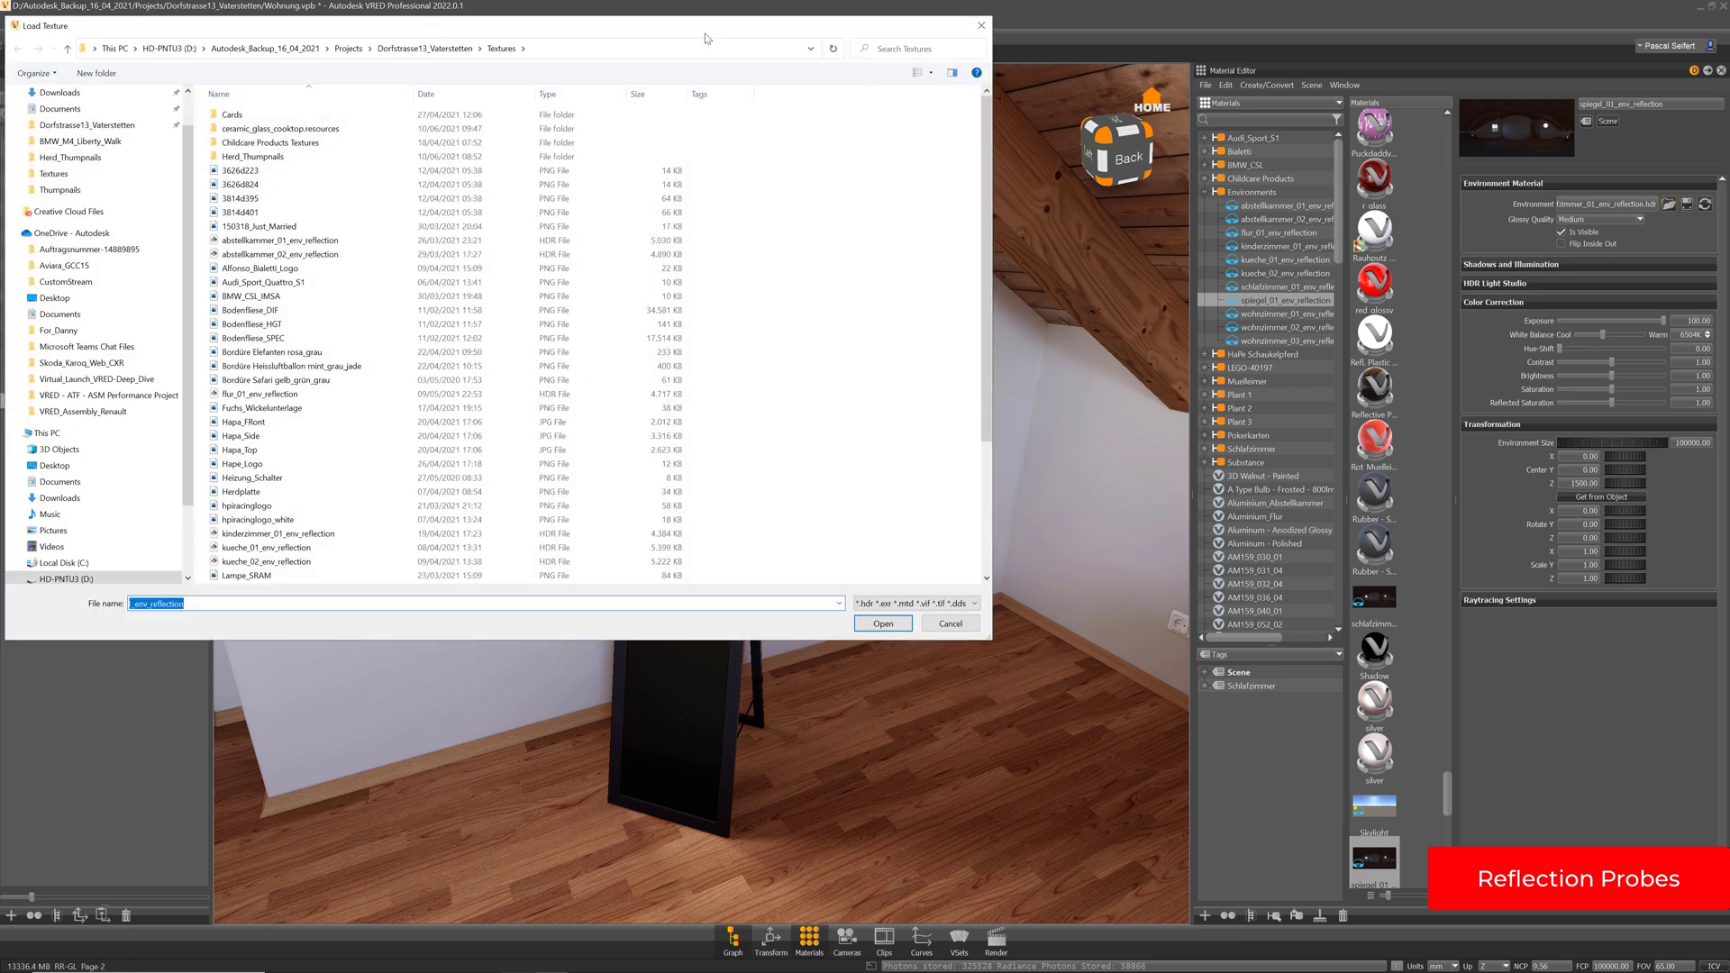
left_click_drag(708, 36, 985, 86)
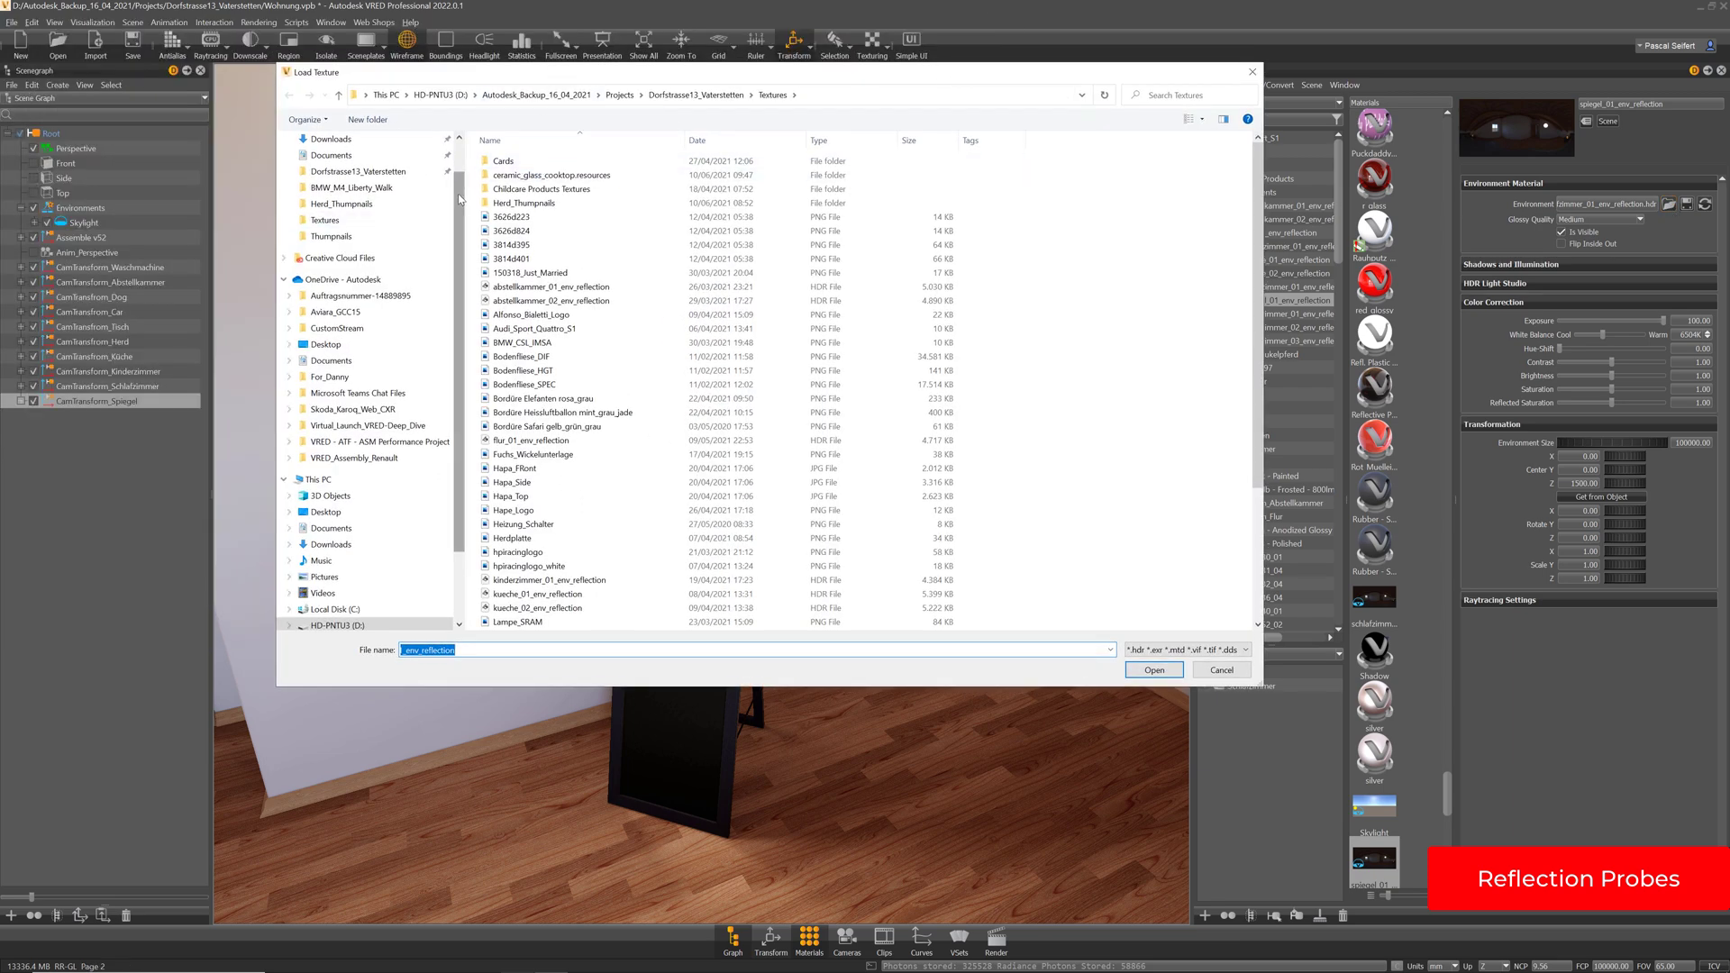
scroll(459, 193, "down", 2)
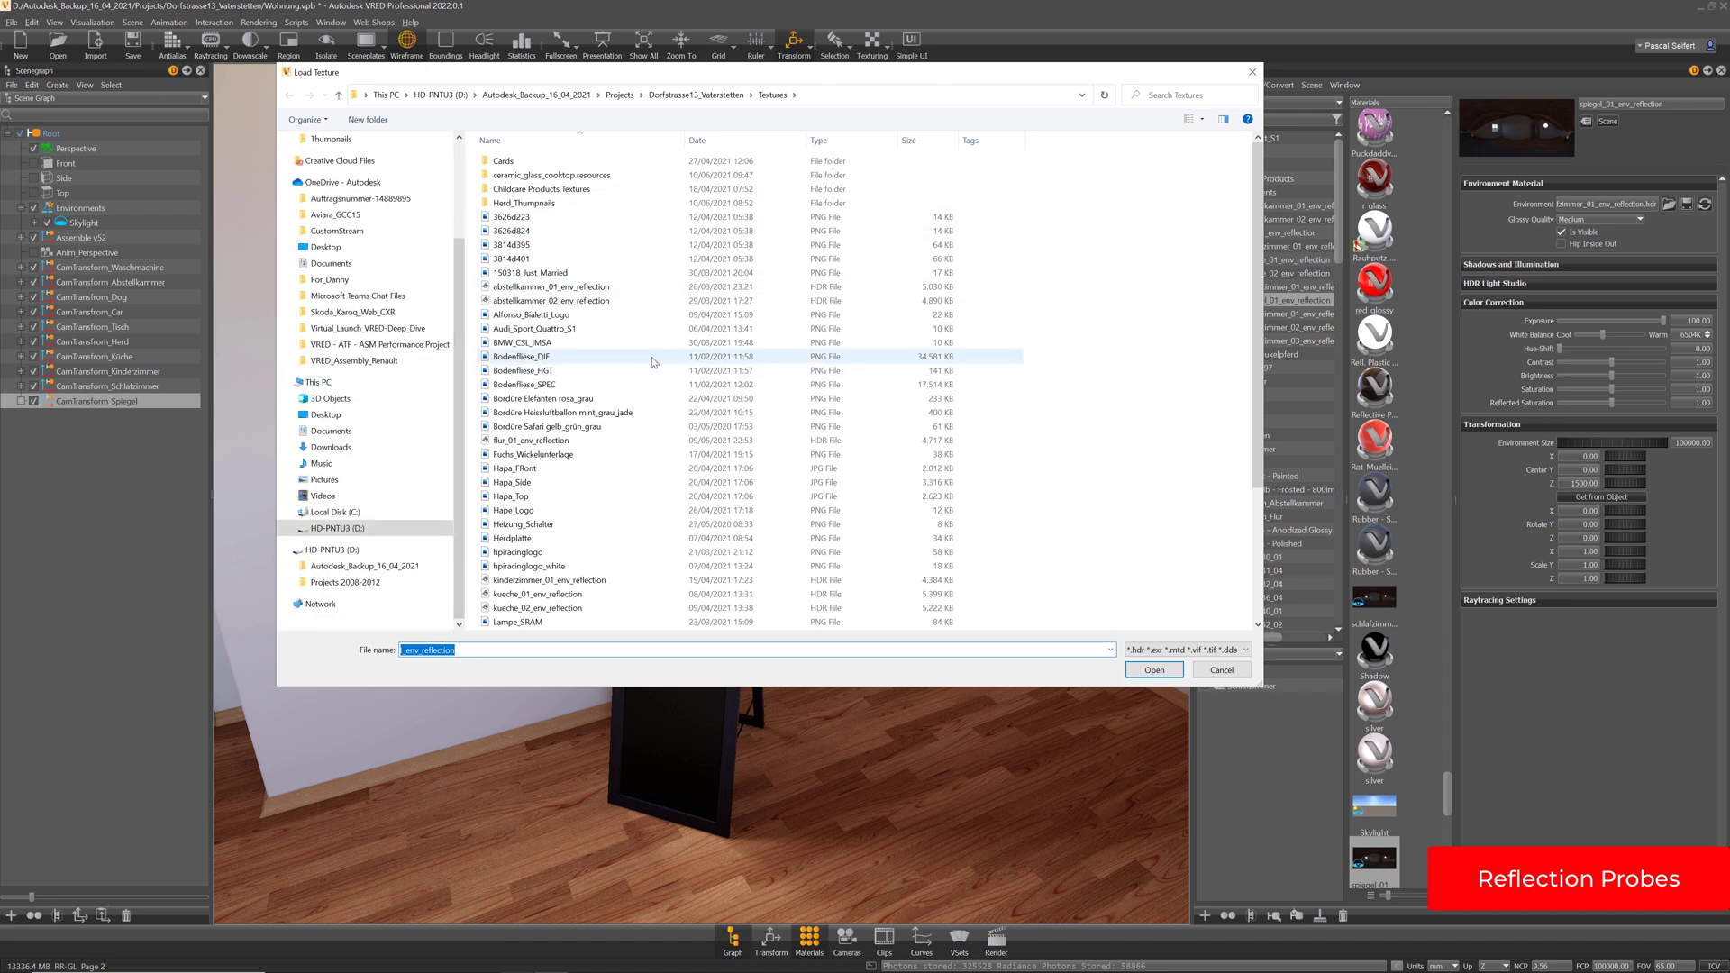
scroll(653, 362, "down", 4)
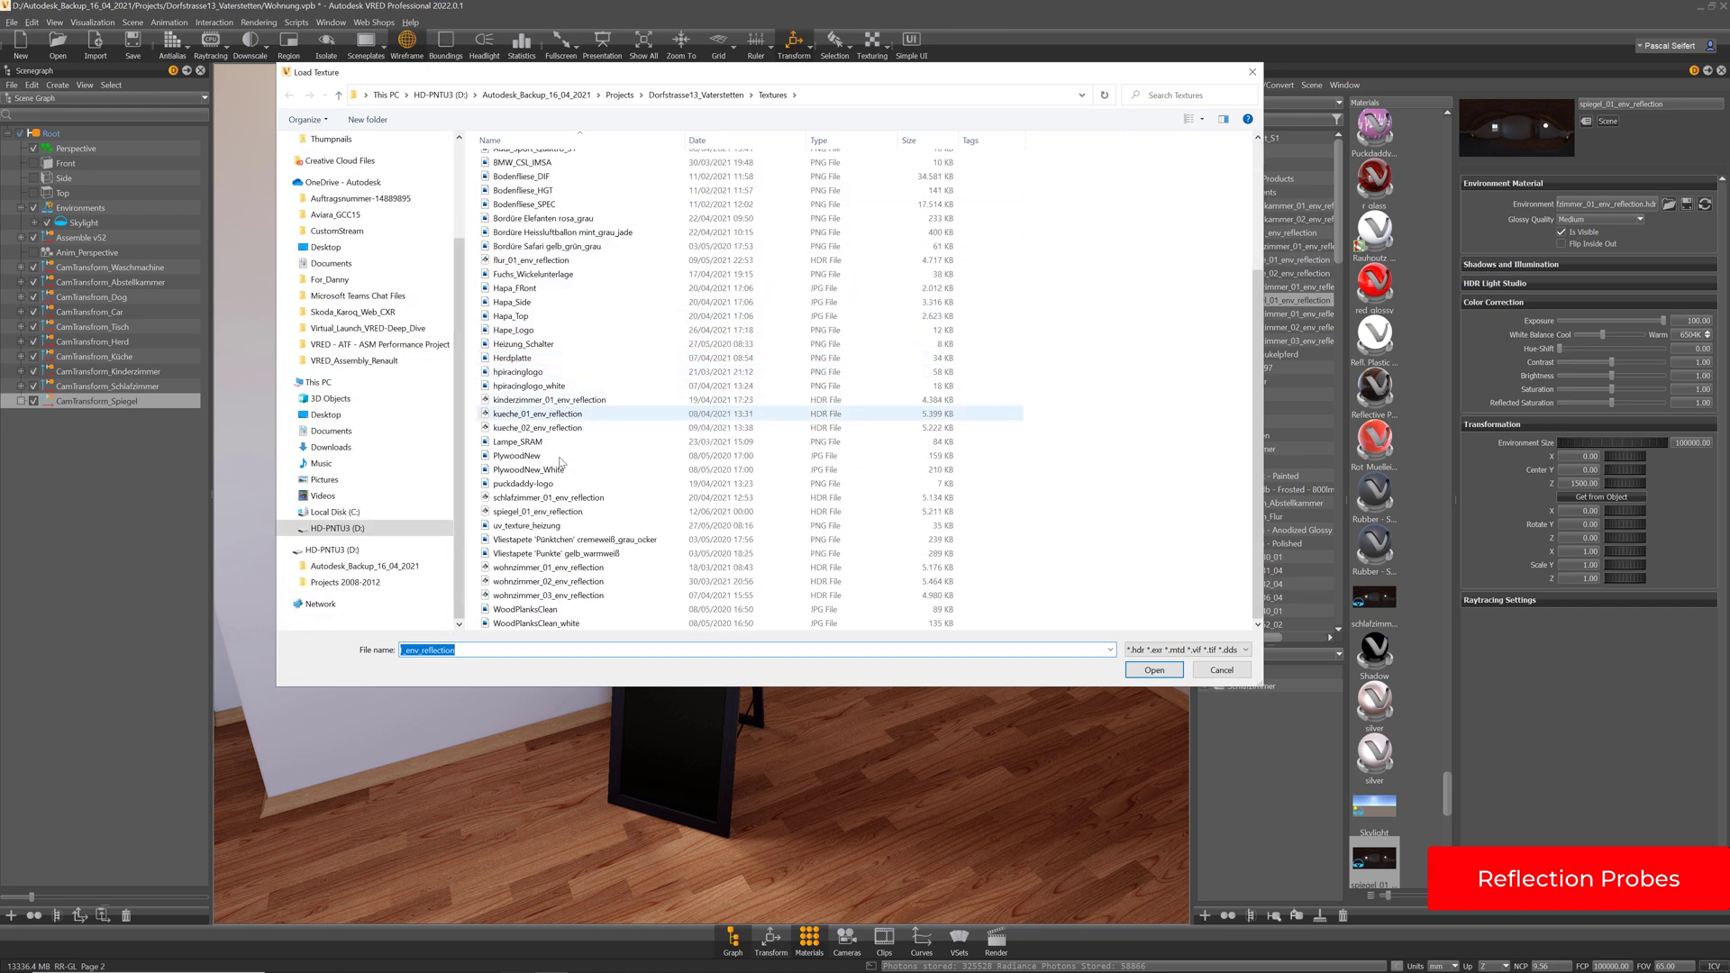
double_click(555, 511)
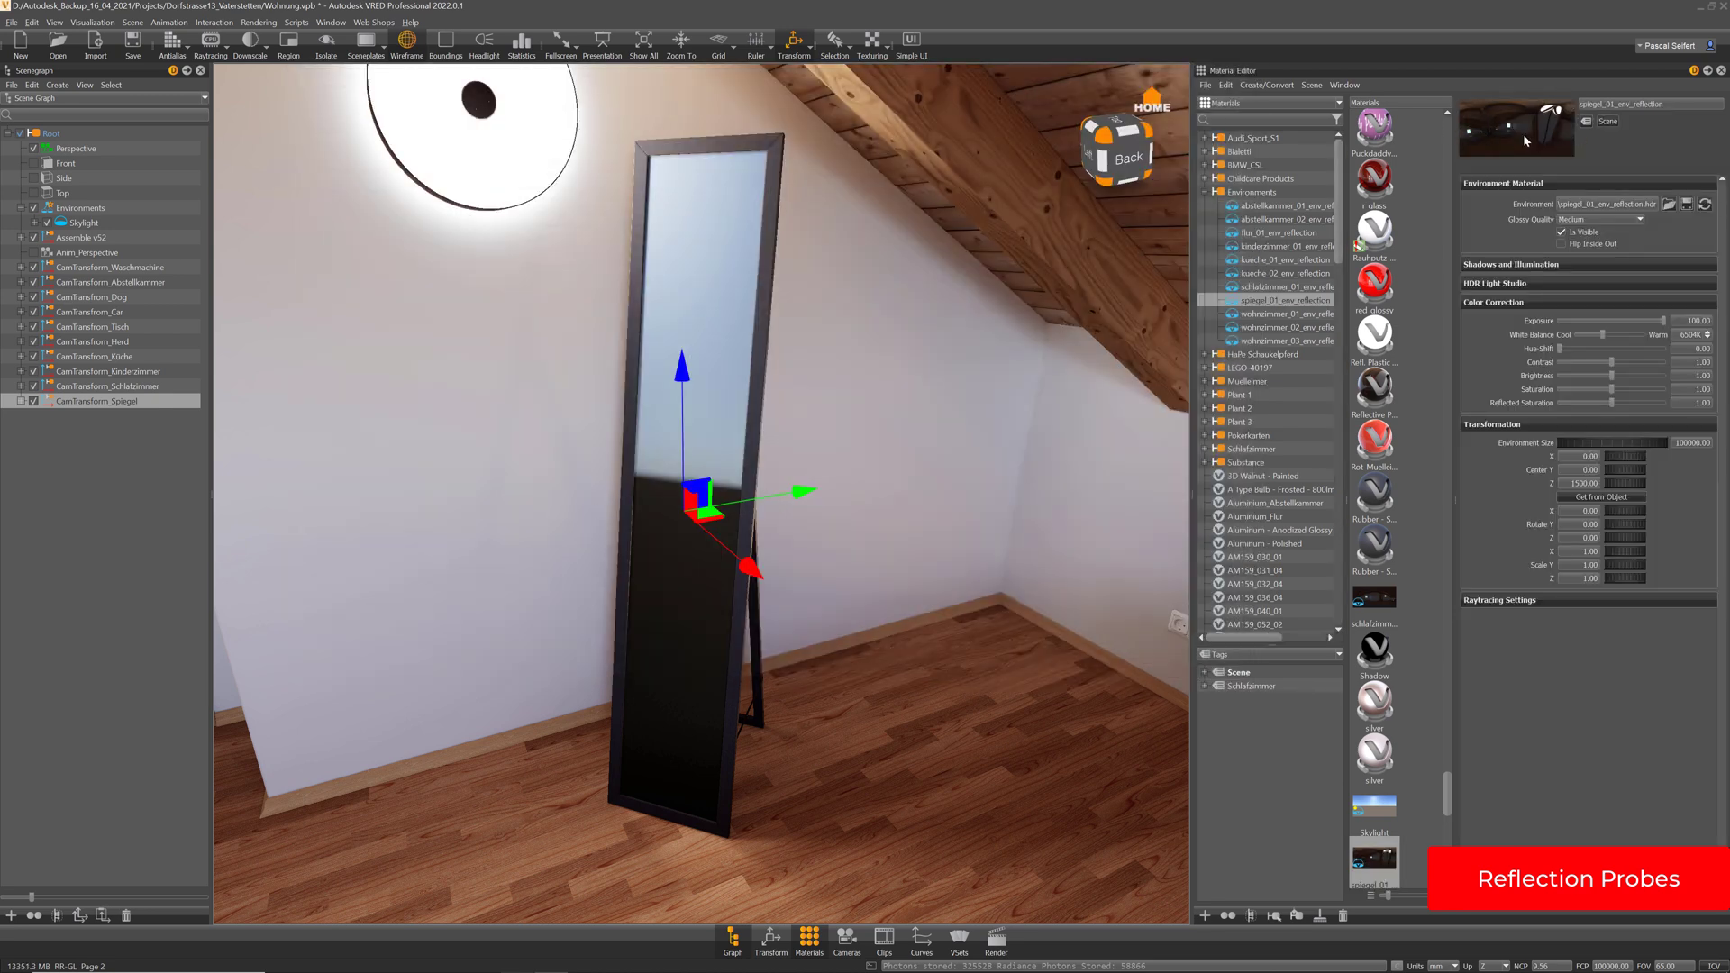
left_click(794, 41)
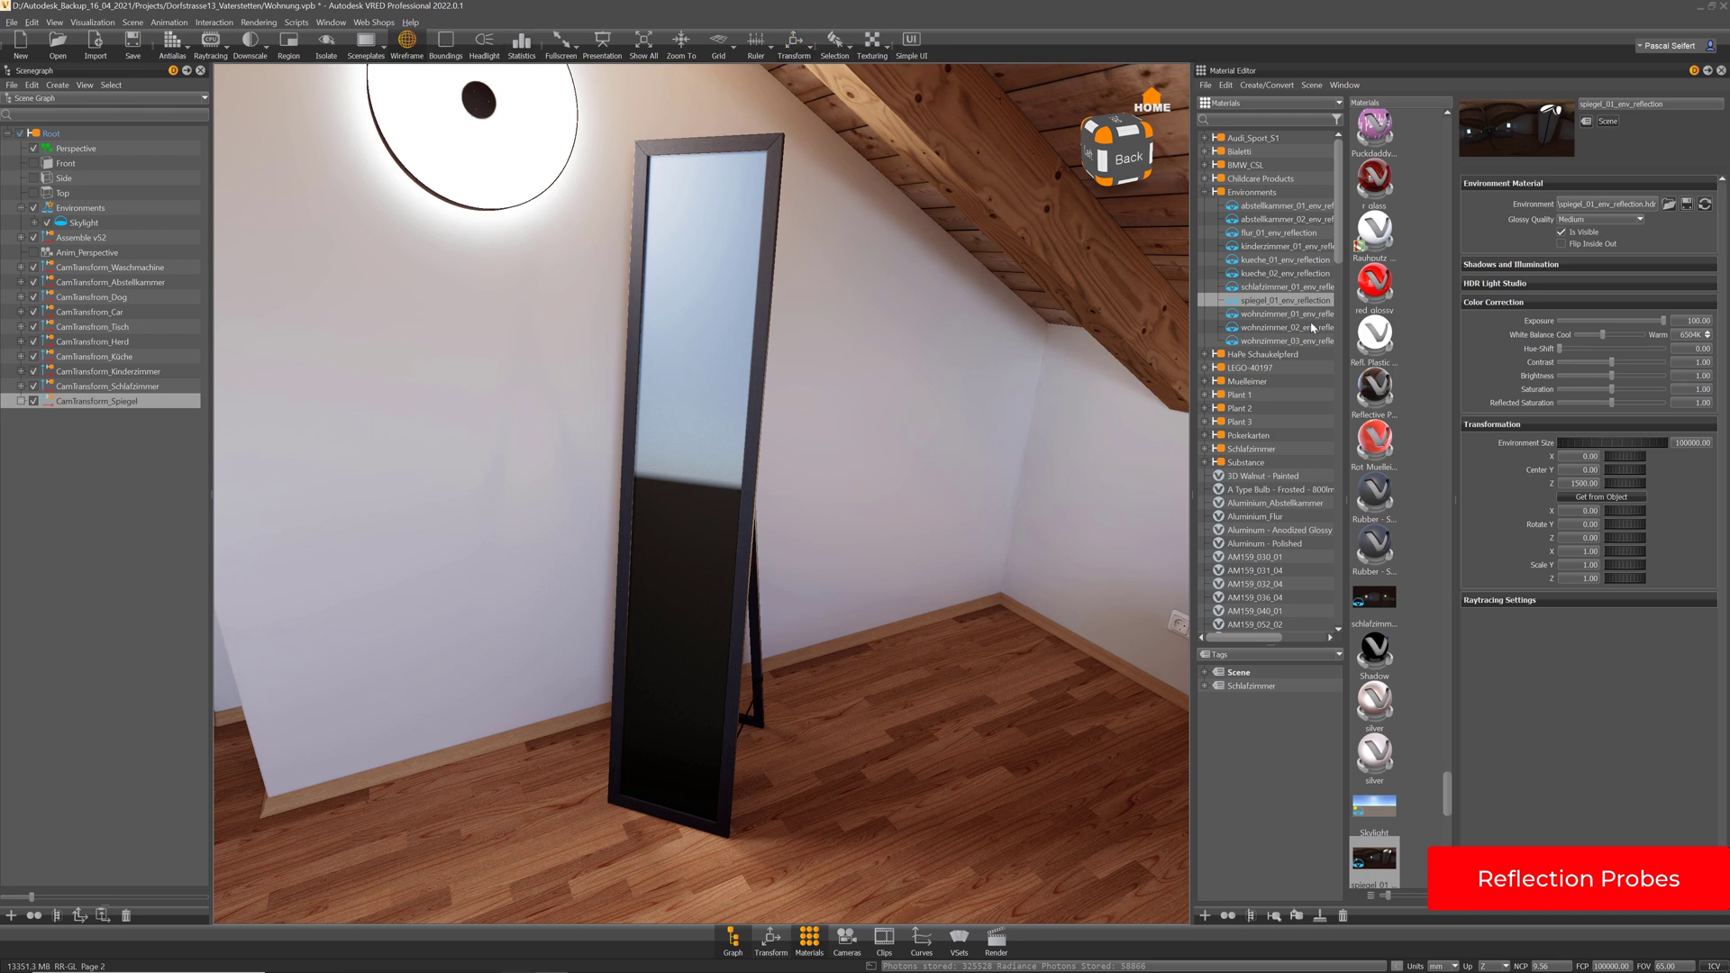
left_click(673, 591)
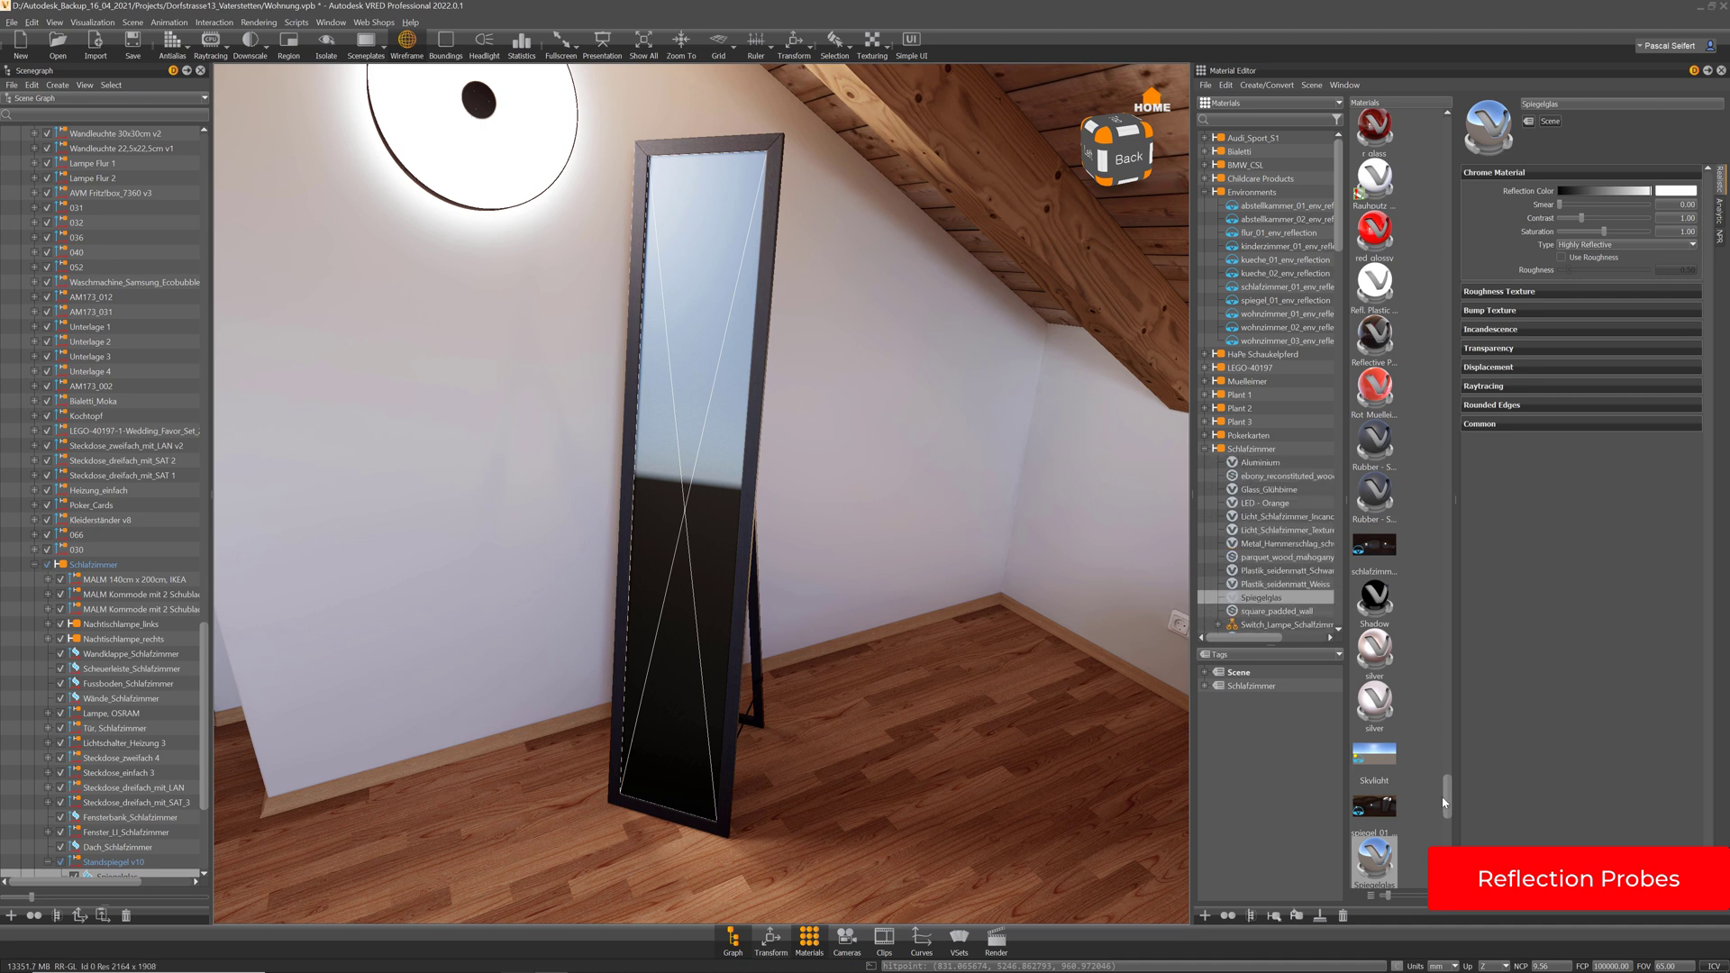
Set Spiegelglas's Common environment to spiegel_01_env_reflection, turn off wireframe, and orbit to inspect
scroll(1412, 698, "down", 3)
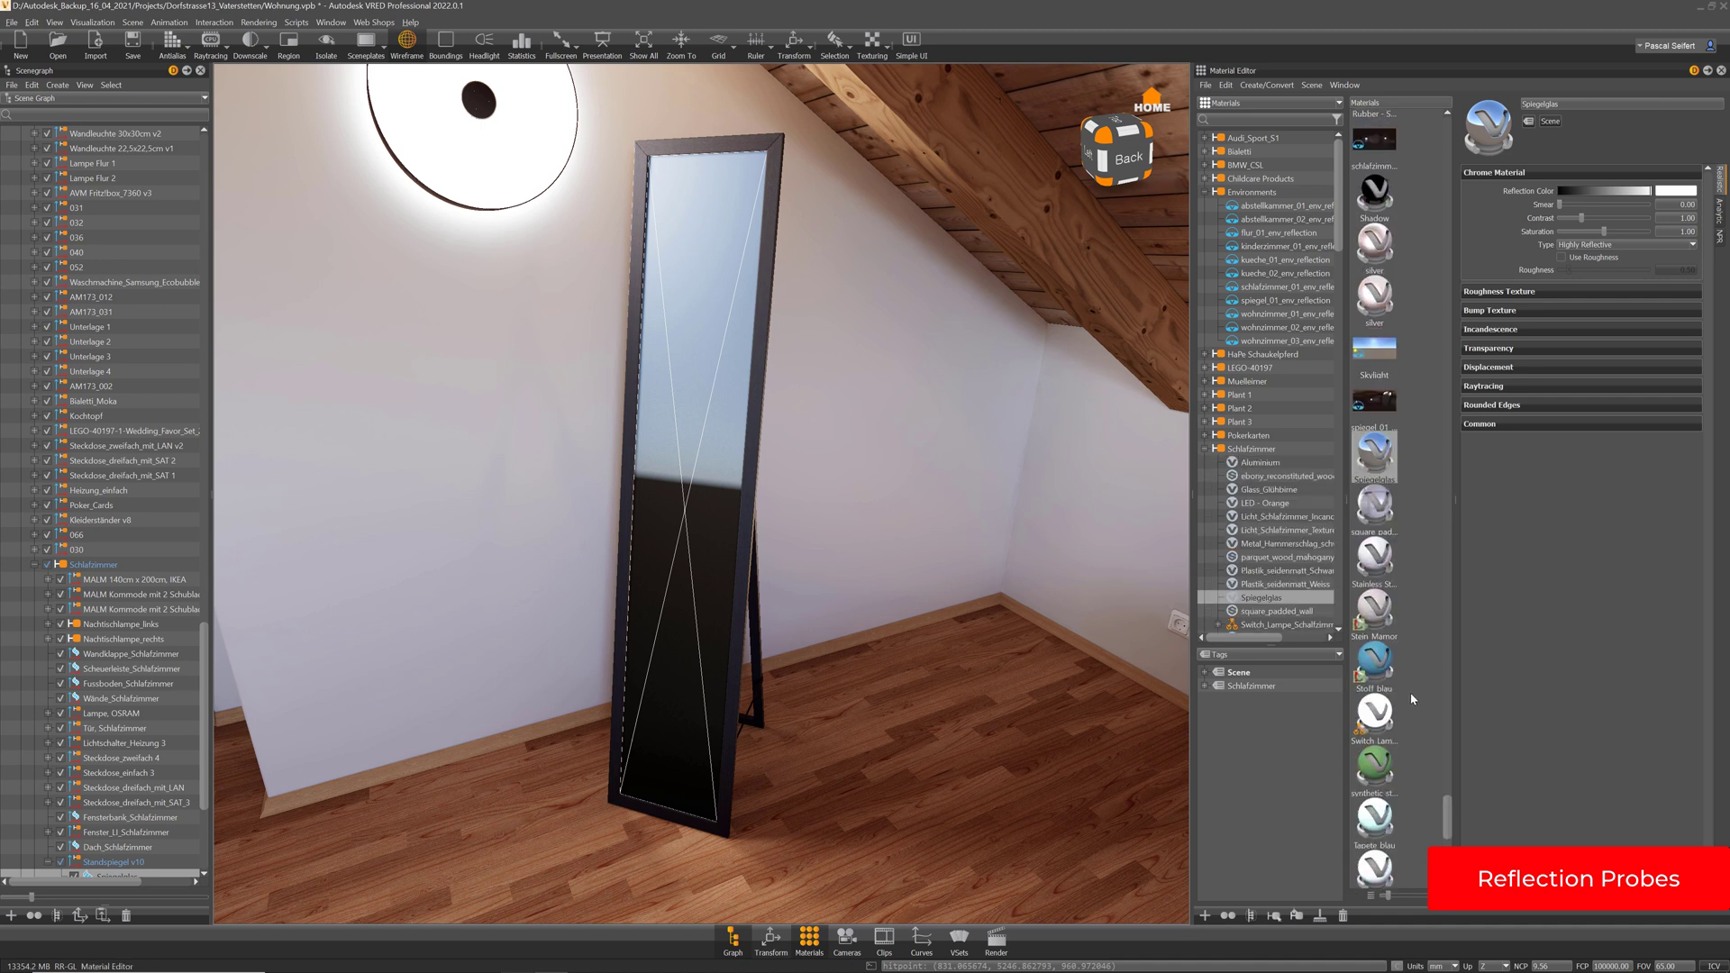
left_click(1489, 425)
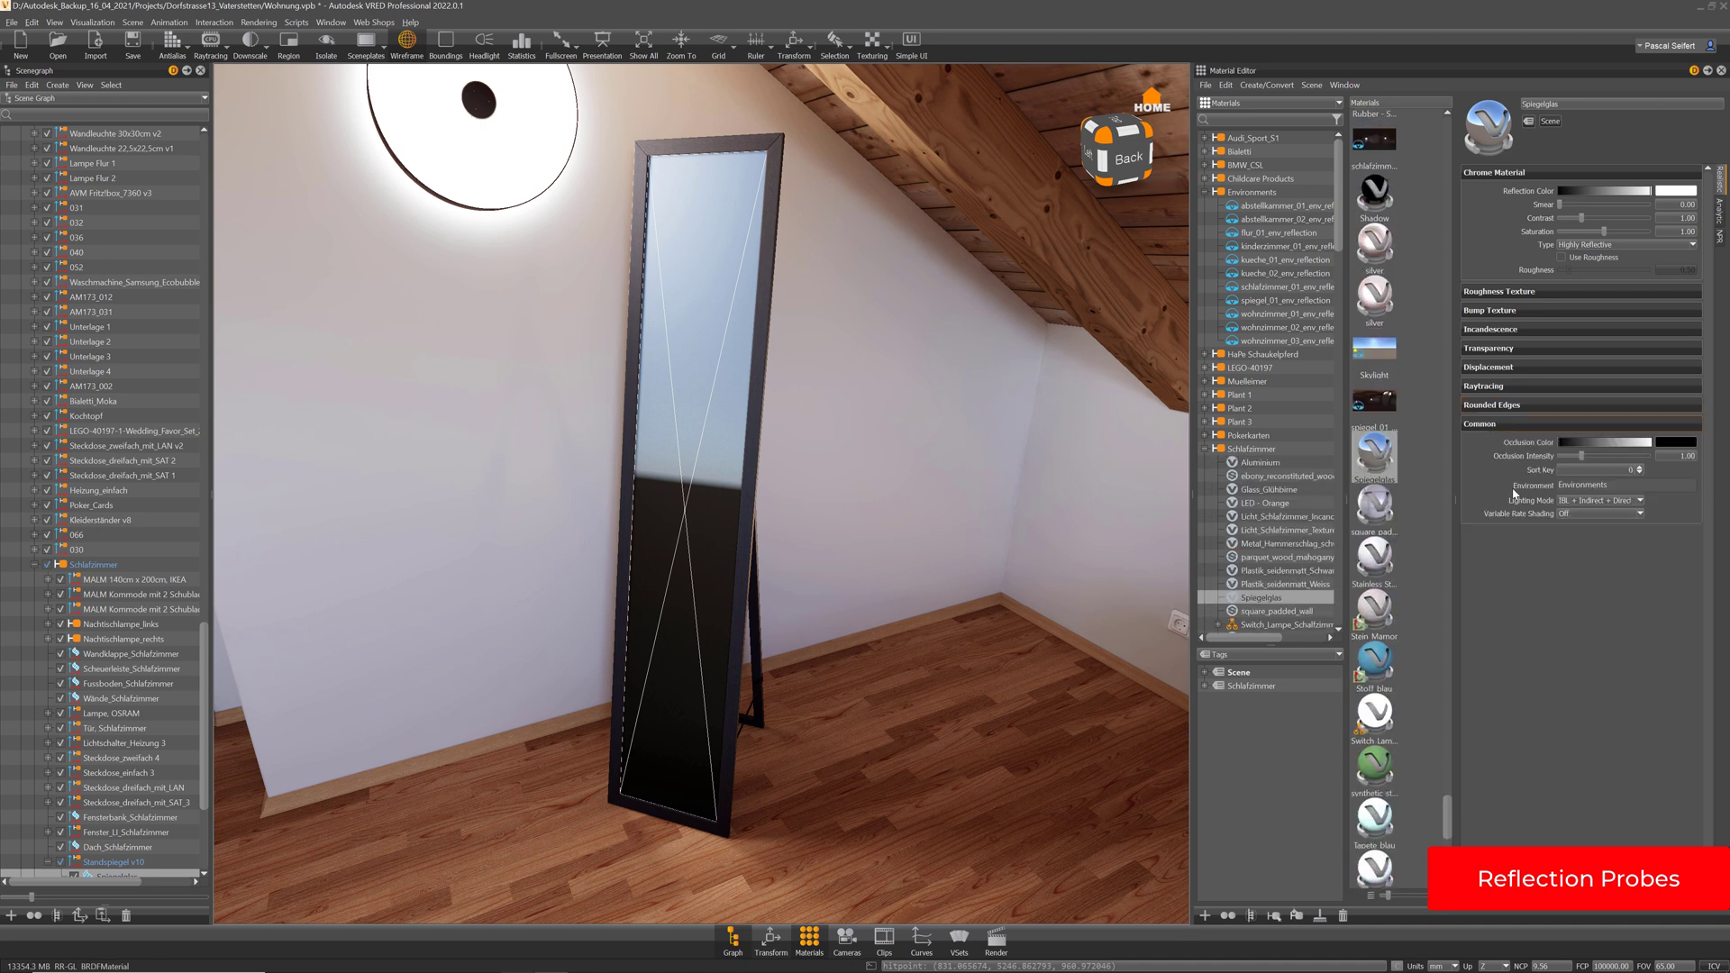
left_click(1578, 487)
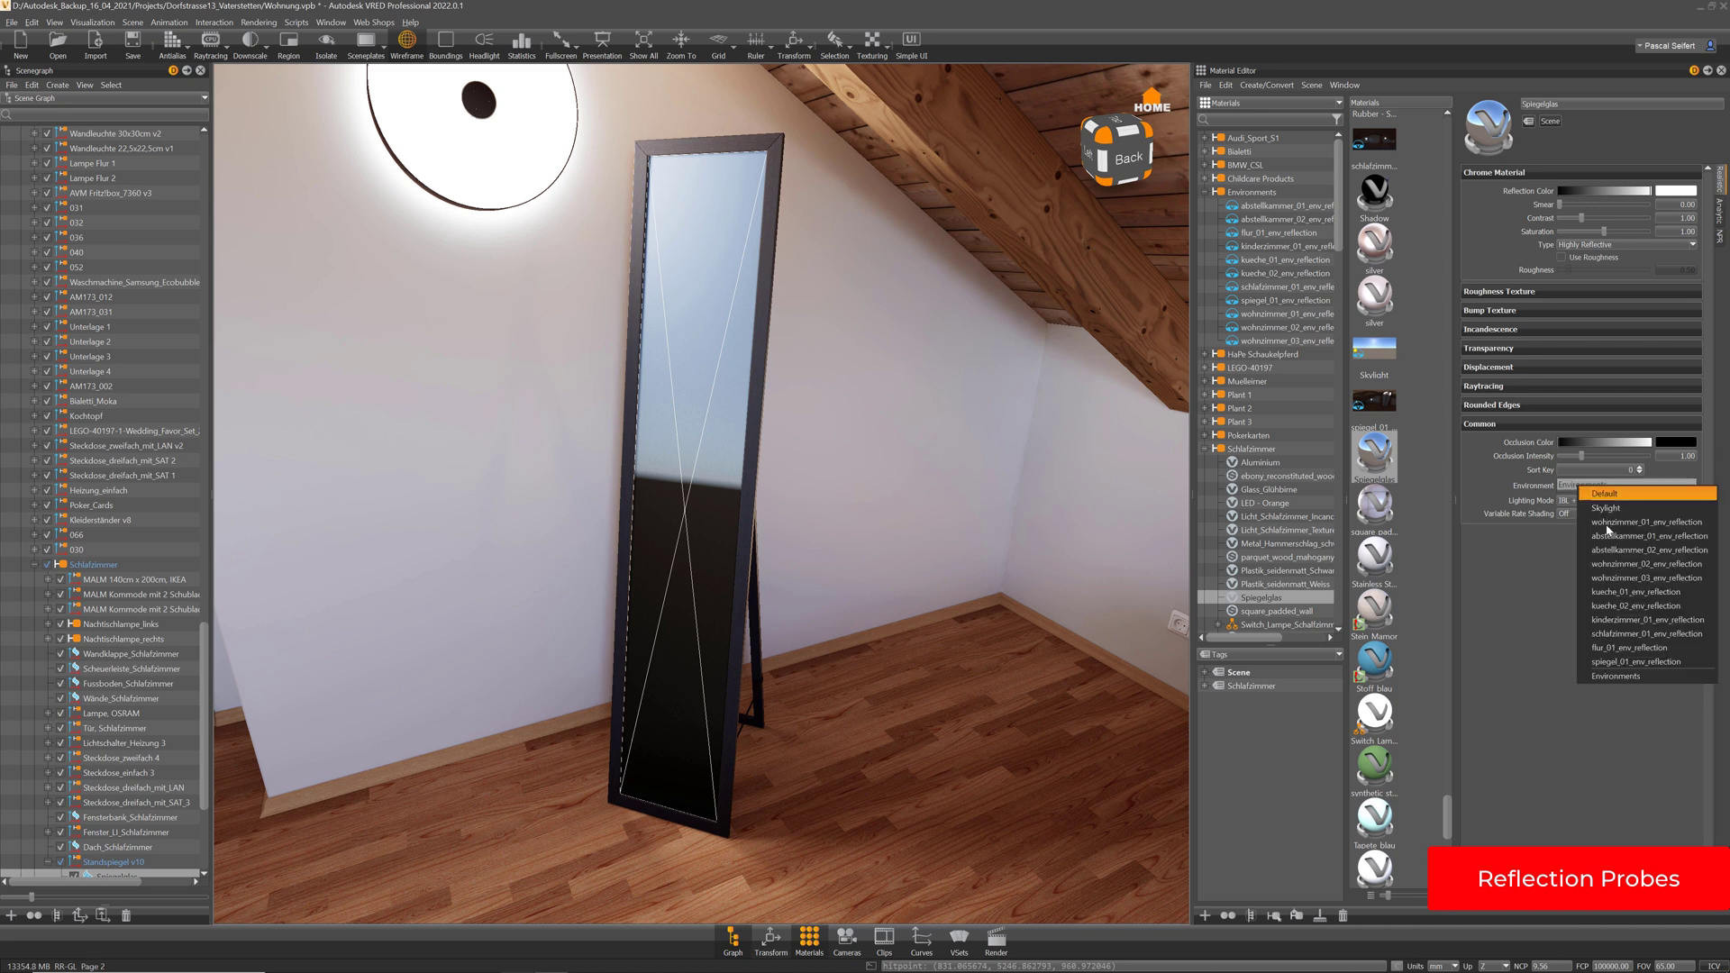
left_click(1627, 662)
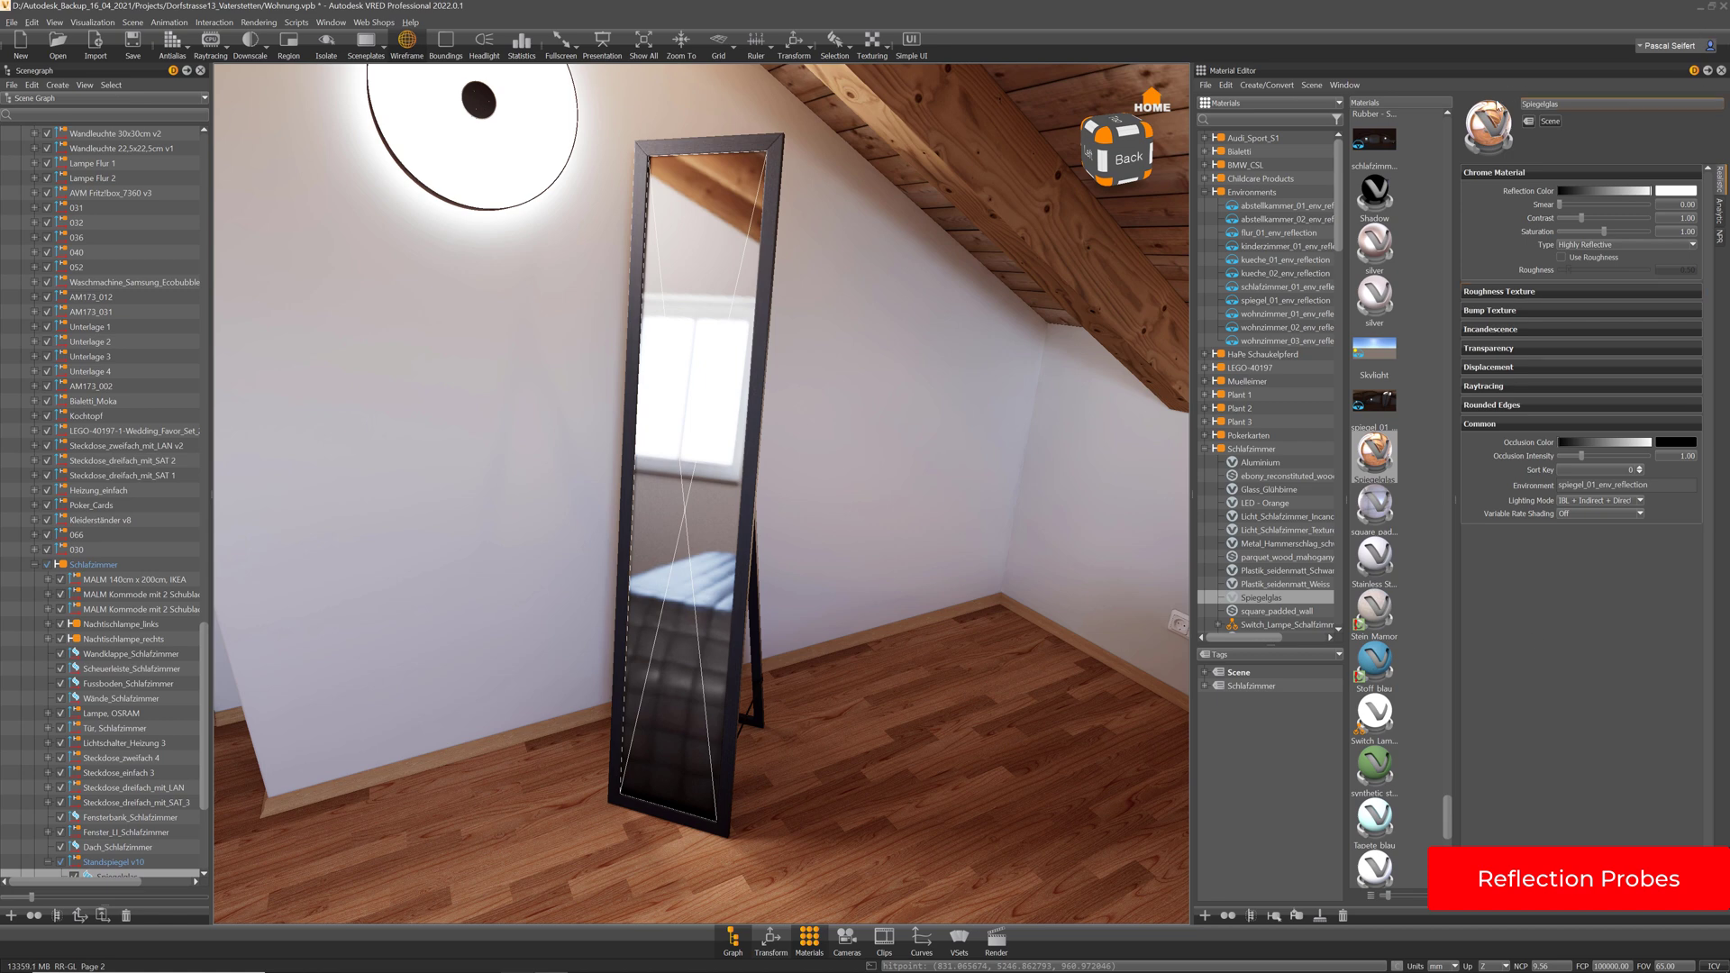
left_click(407, 42)
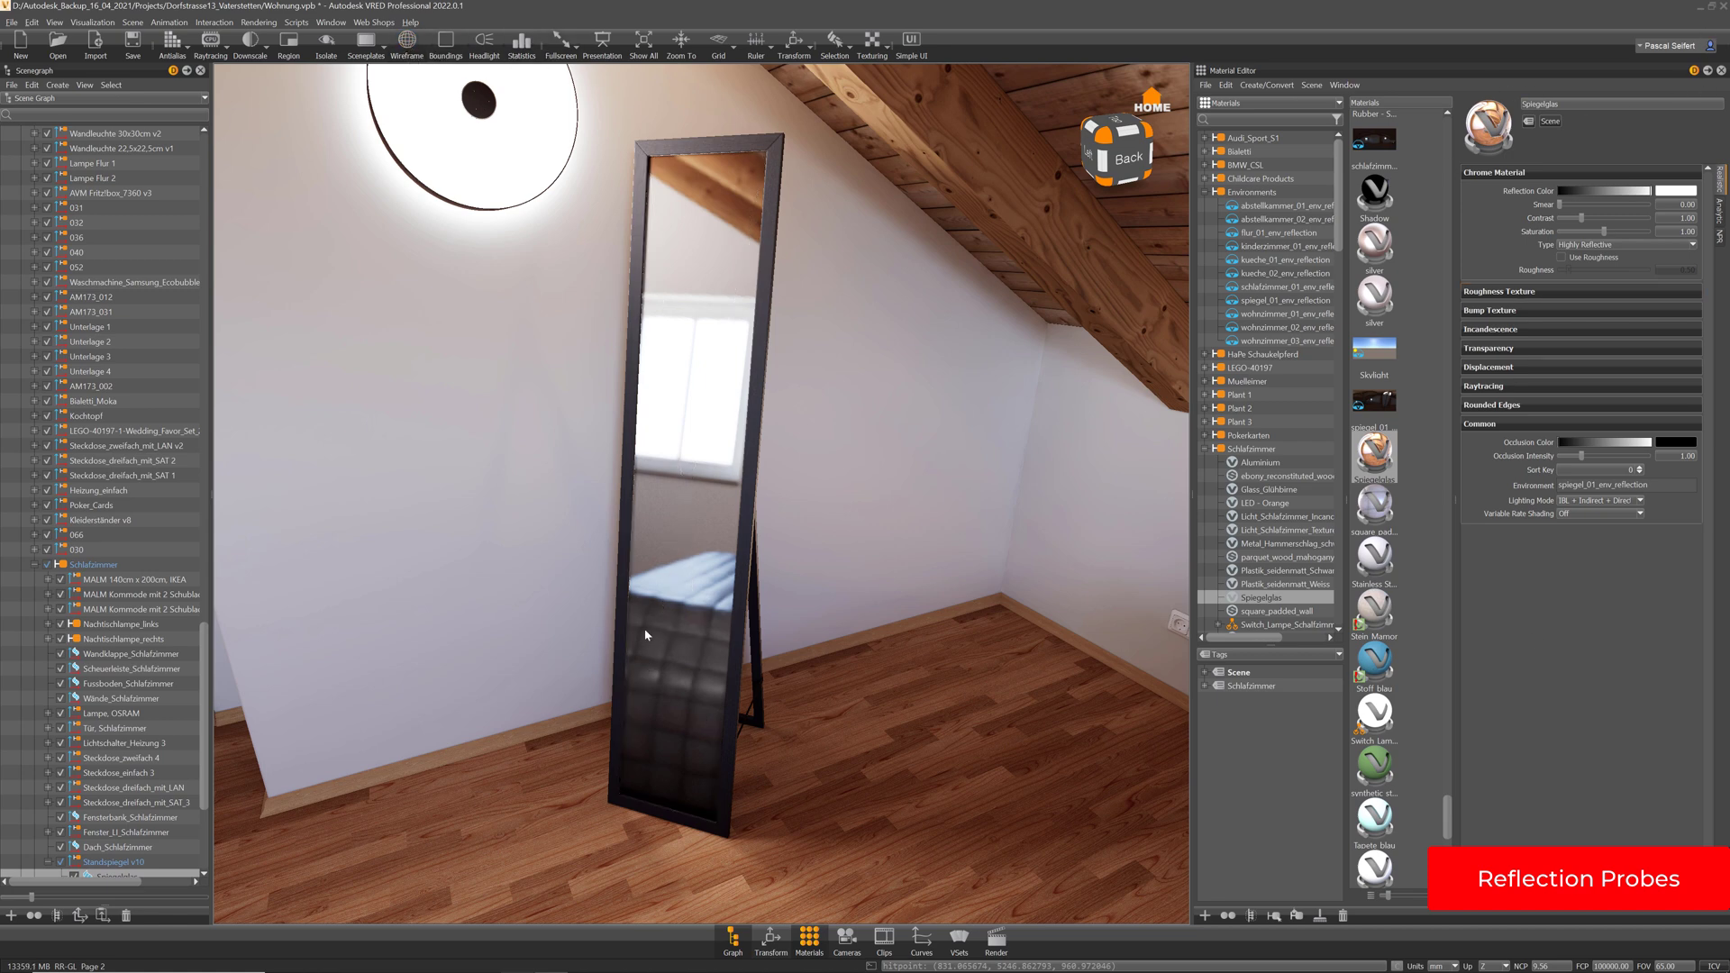
left_click_drag(645, 635, 533, 641)
Zoom and orbit back to frame the mirror beside the bed, then open Render Settings
scroll(726, 531, "down", 6)
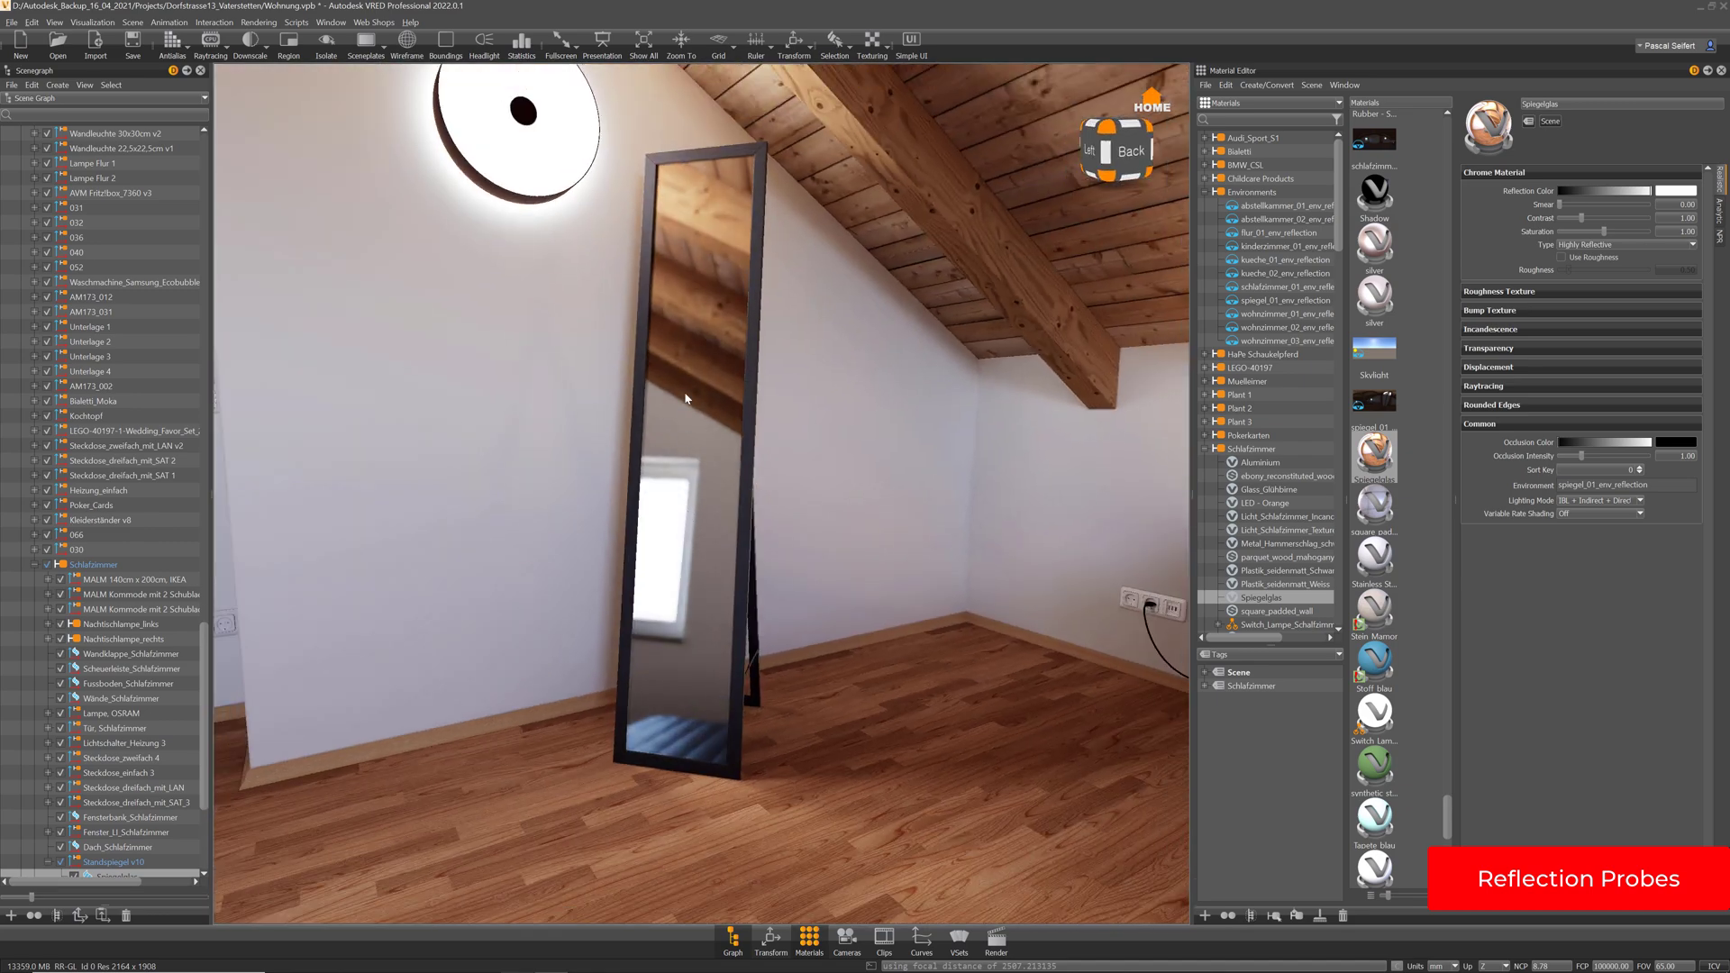
scroll(722, 532, "up", 3)
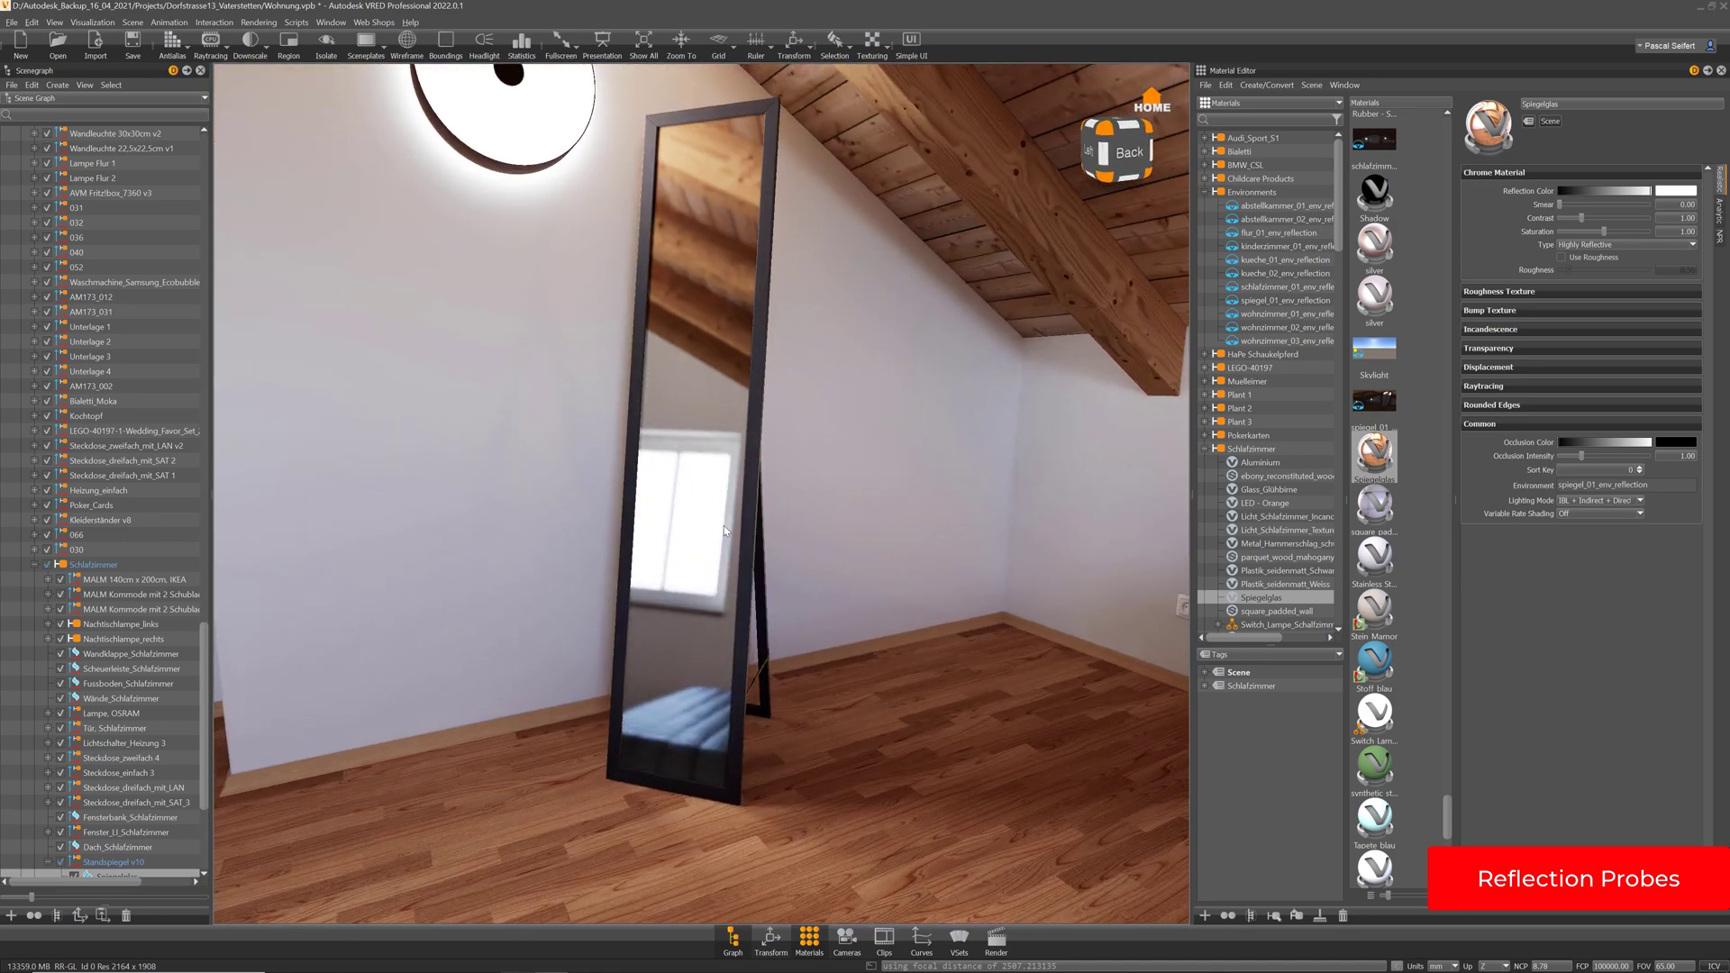
left_click_drag(723, 527, 808, 611)
scroll(676, 596, "down", 4)
scroll(861, 579, "up", 2)
scroll(860, 579, "down", 3)
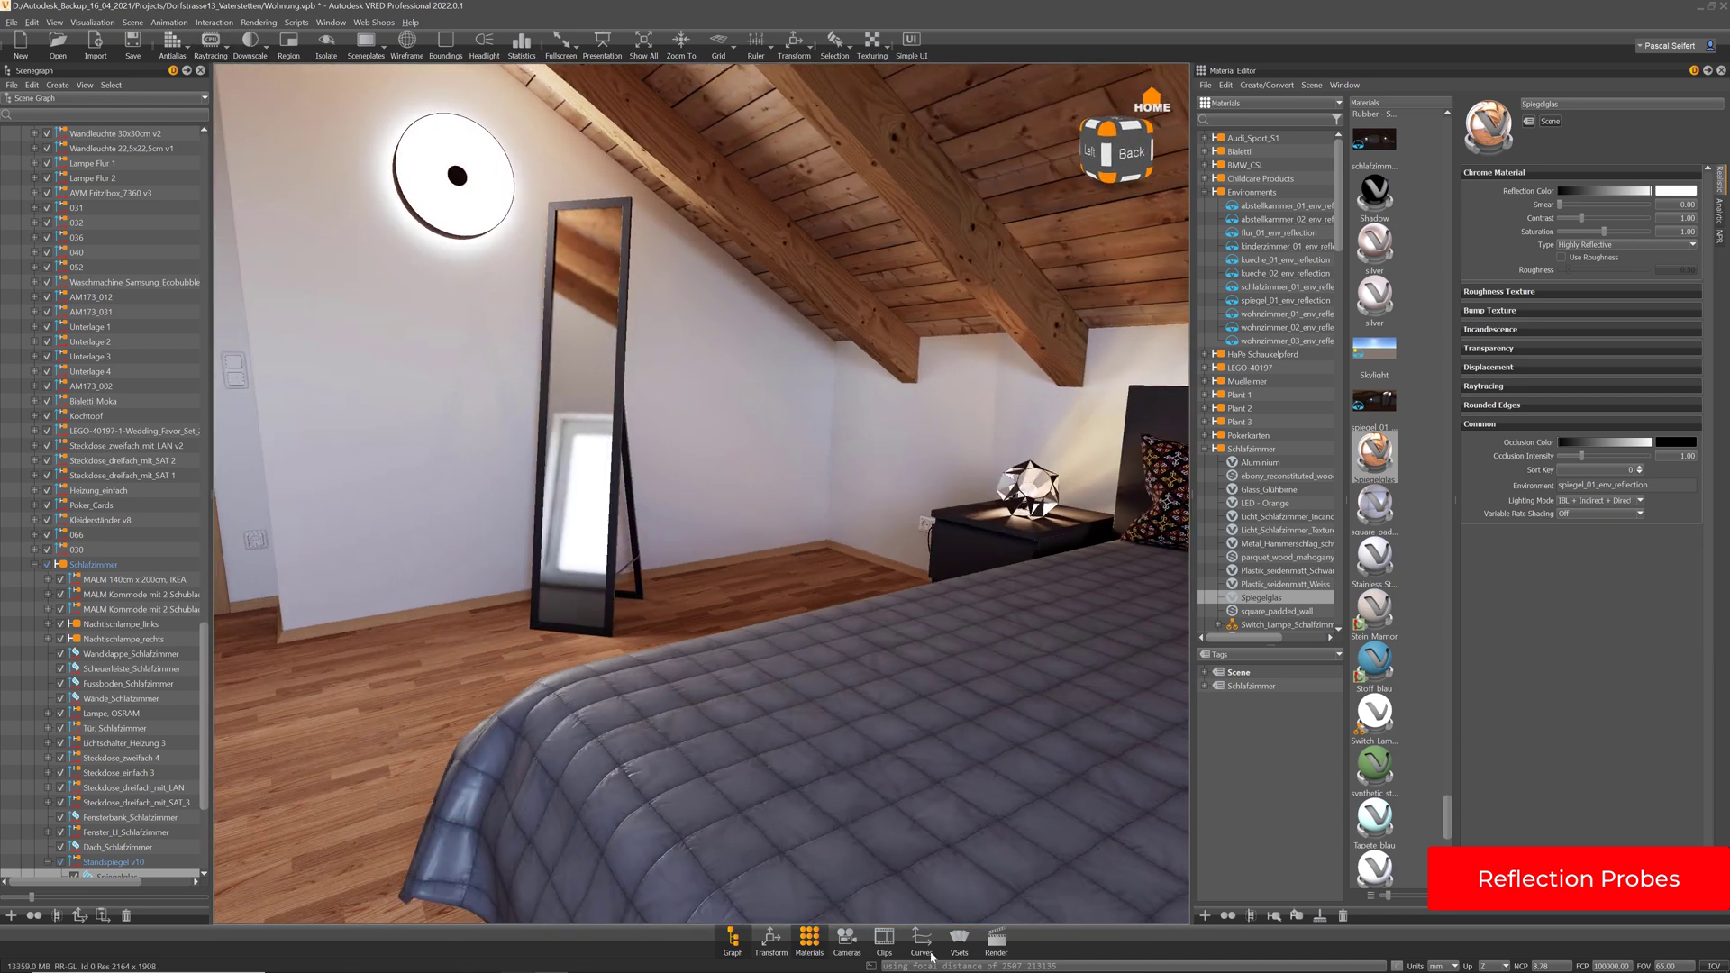
left_click(996, 941)
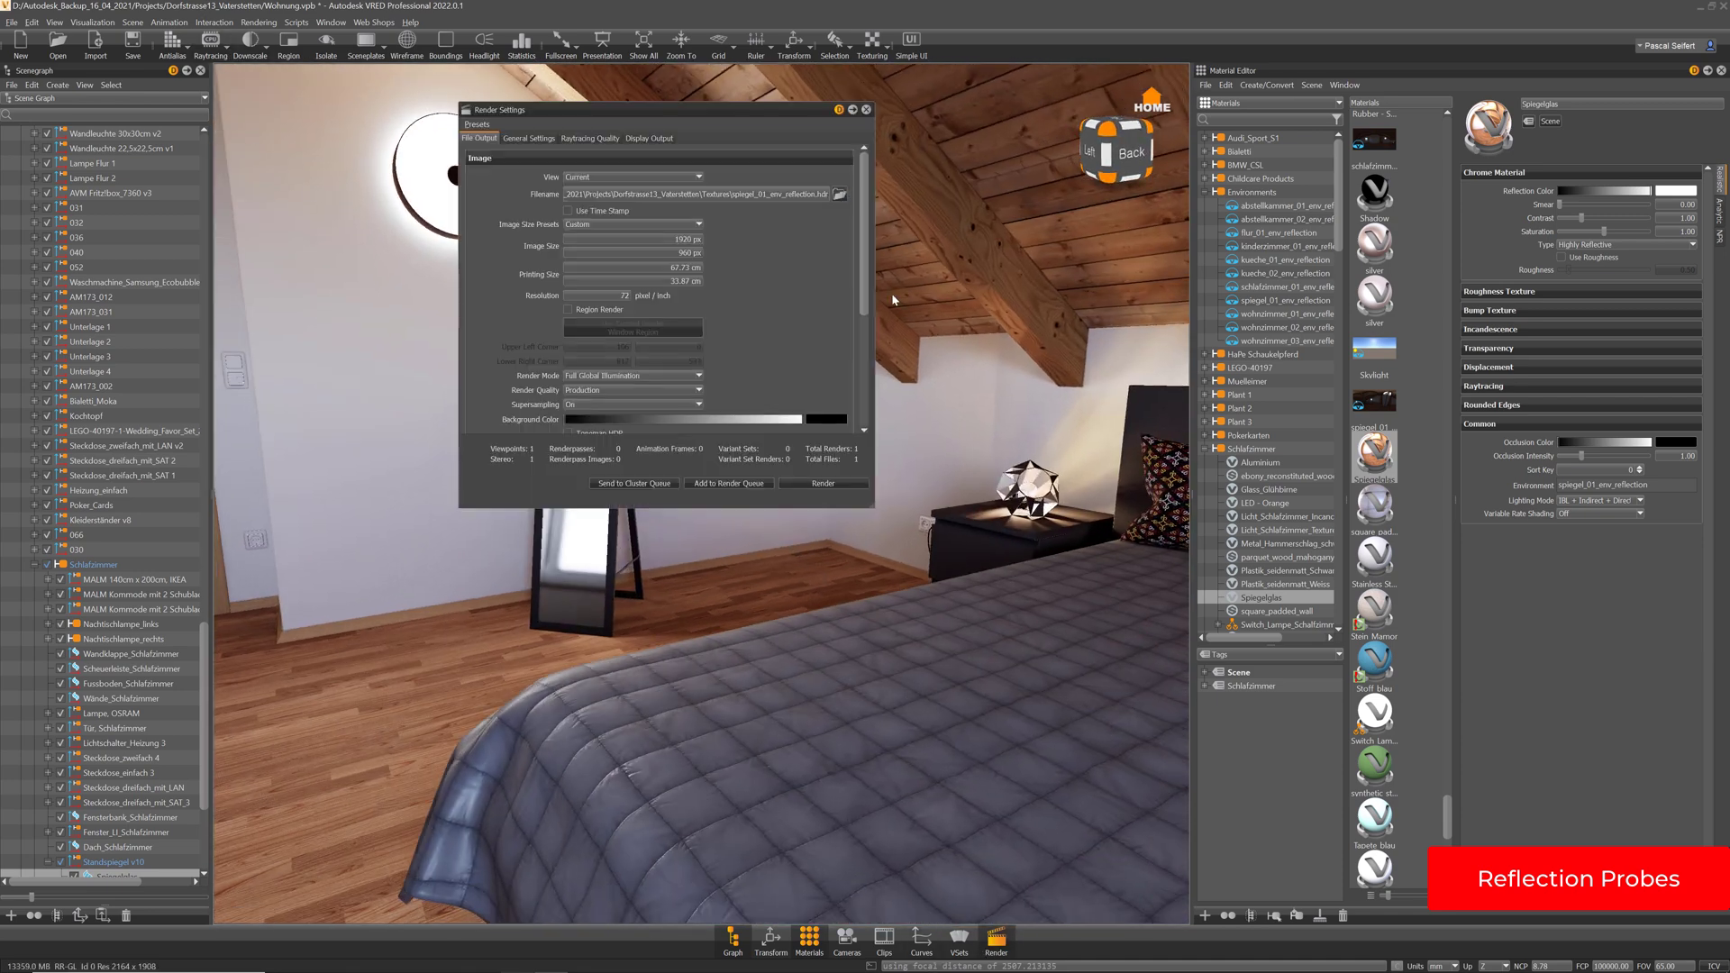
Set interactive and still-frame illumination to Precomputed + Reflections and enable viewport raytracing
left_click(590, 138)
left_click(620, 178)
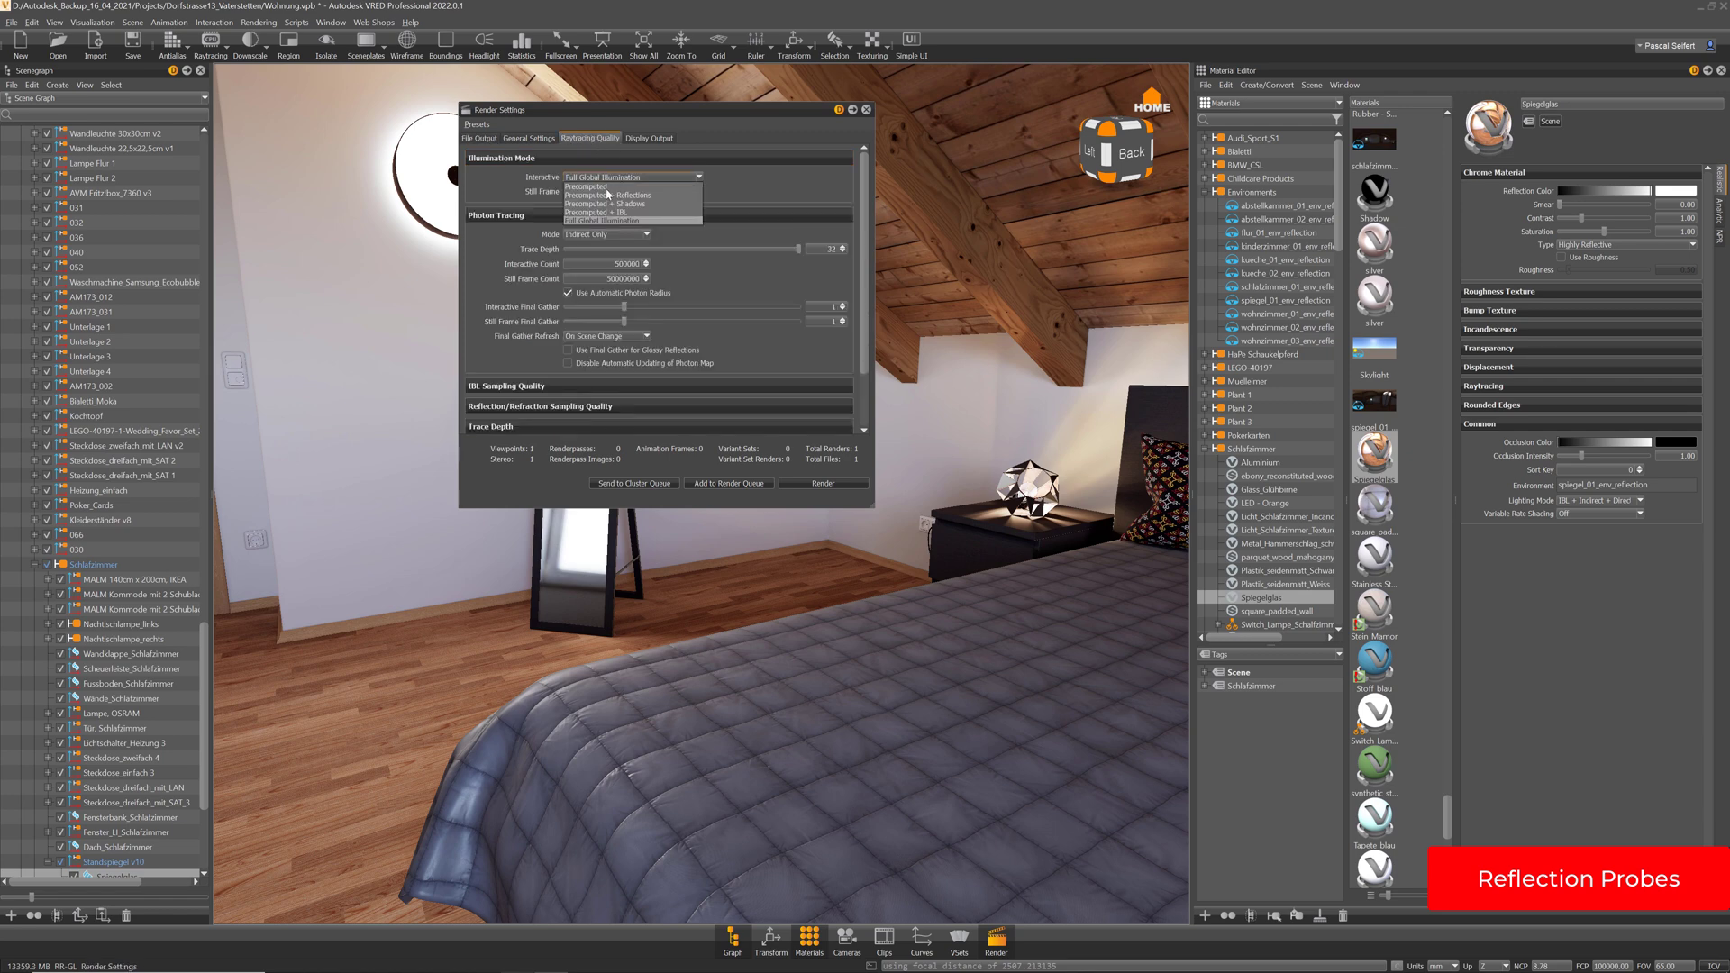
left_click(637, 196)
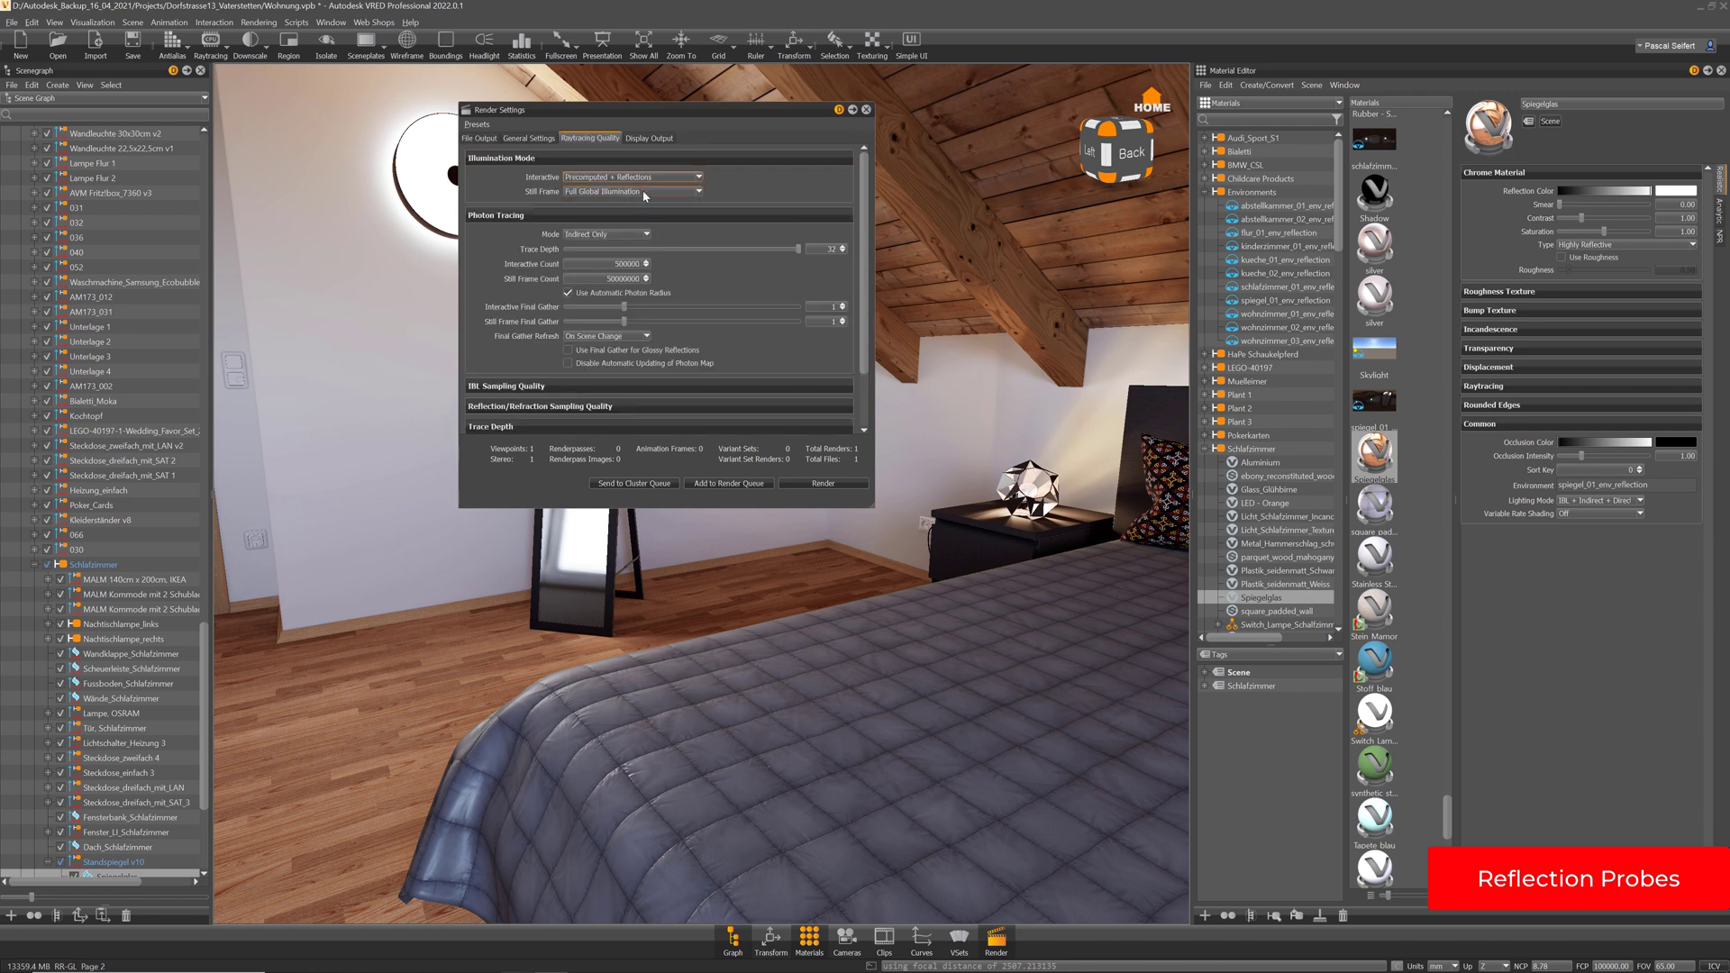
left_click(645, 192)
left_click(631, 222)
left_click(213, 46)
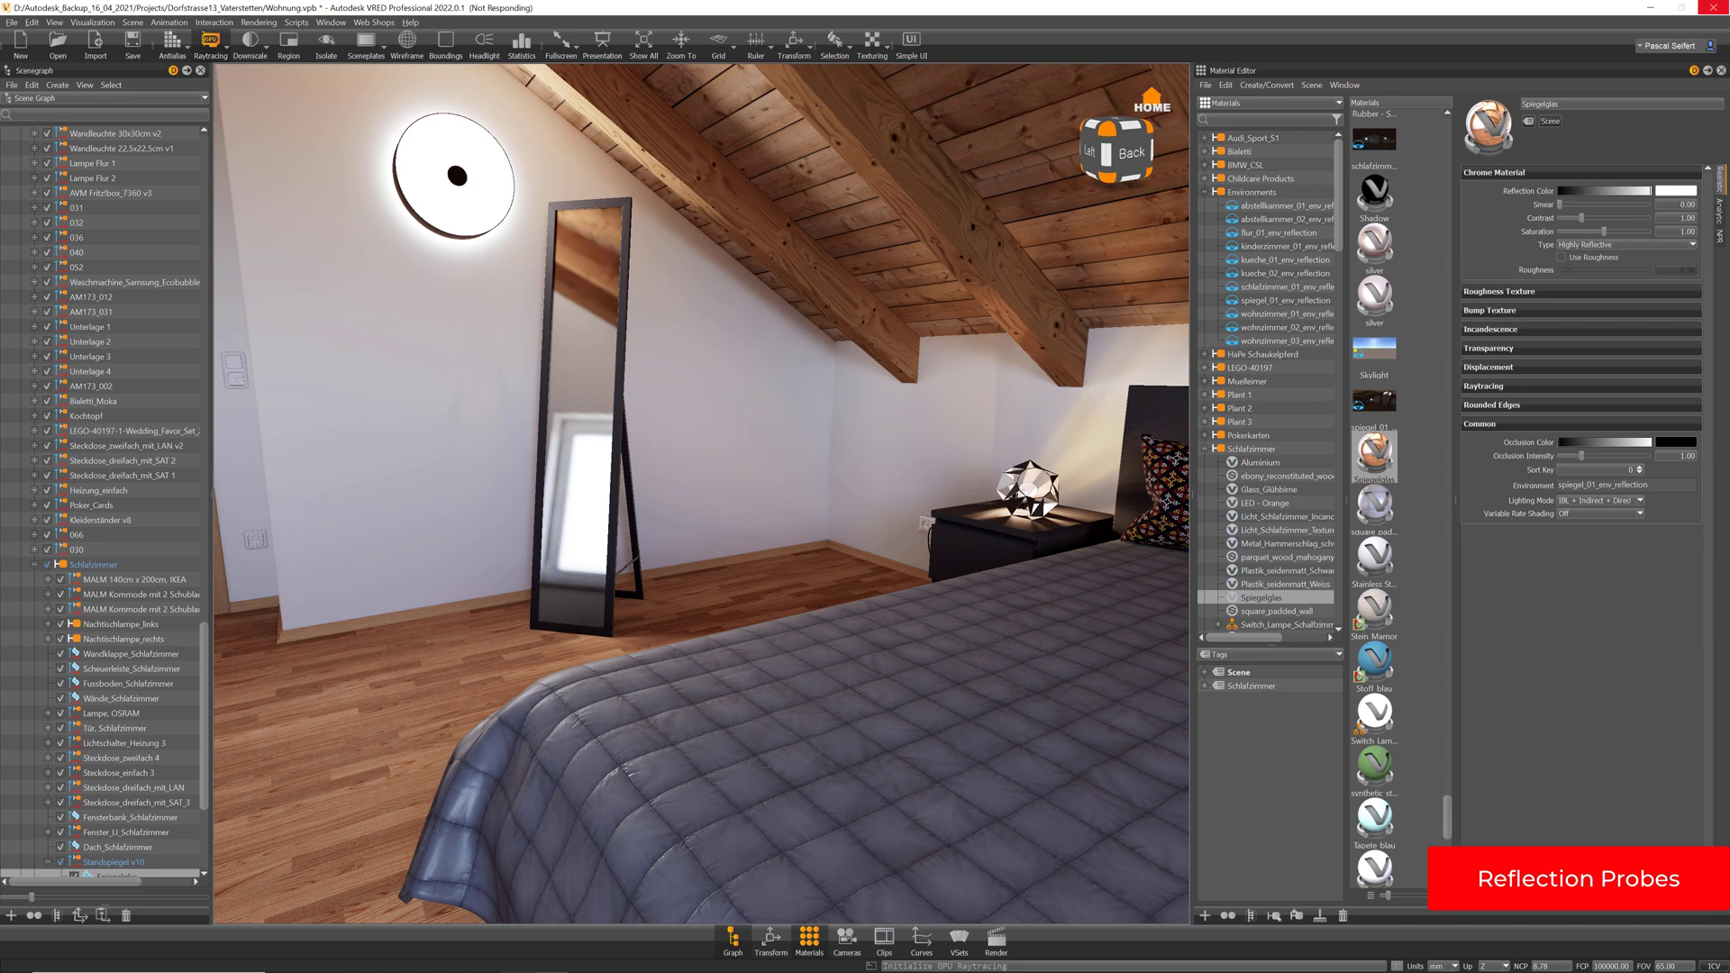
mouse_move(553, 961)
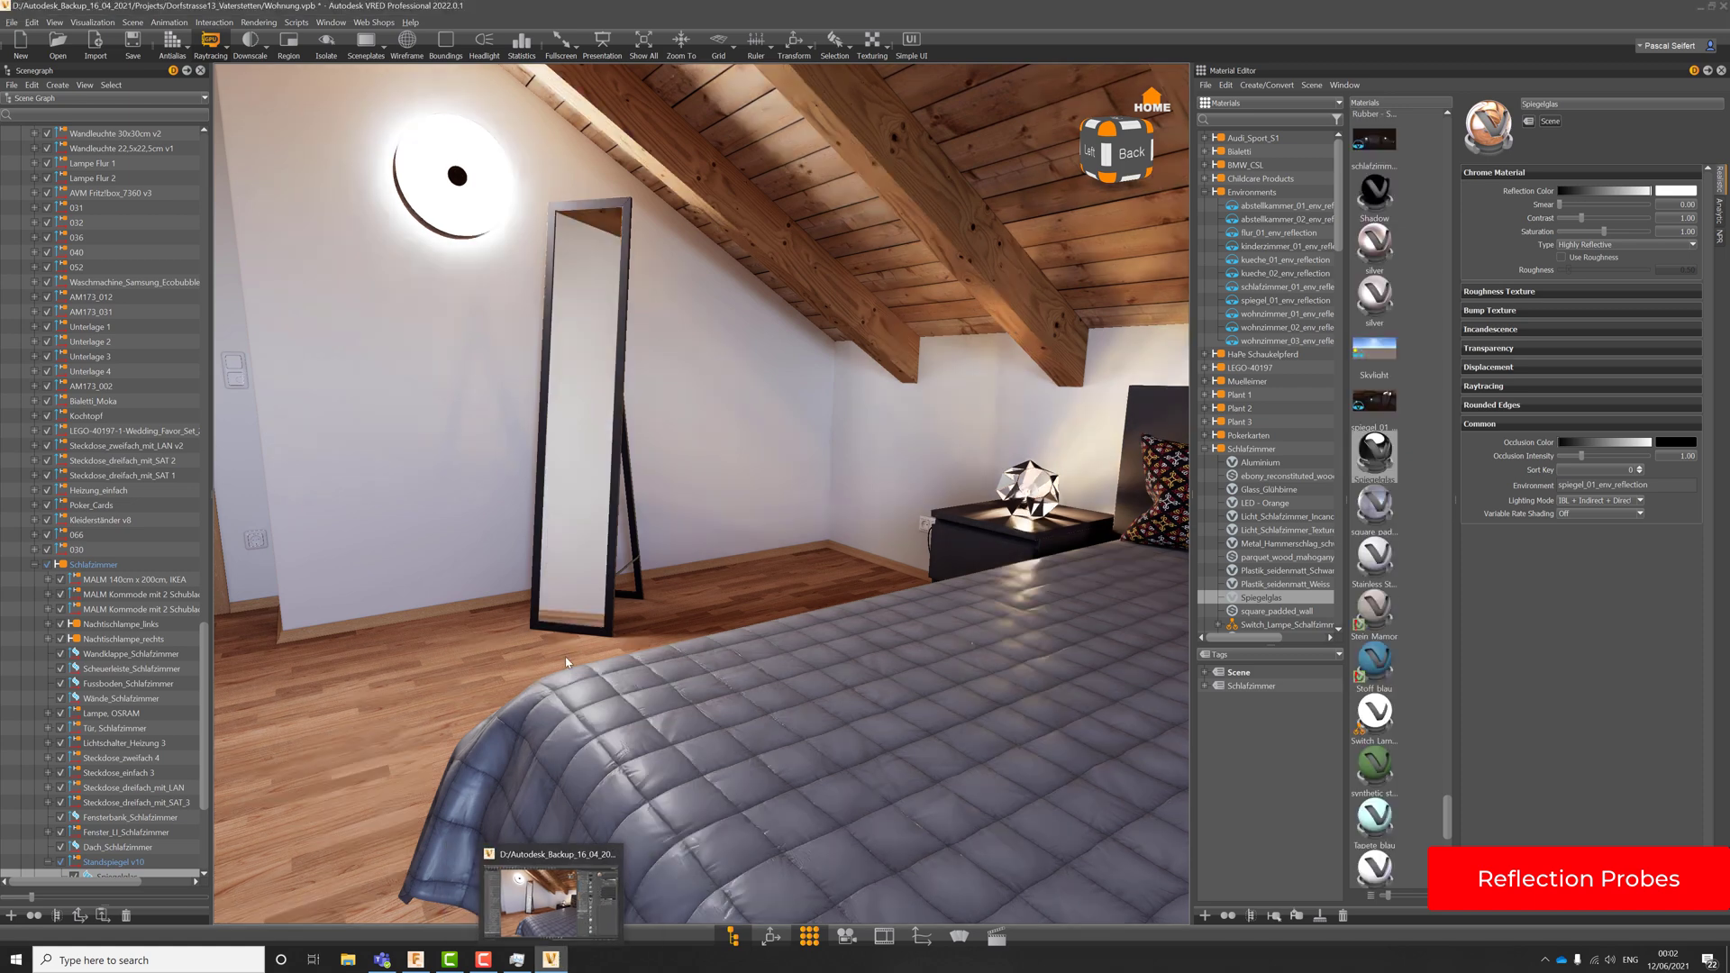
left_click_drag(545, 387, 811, 599)
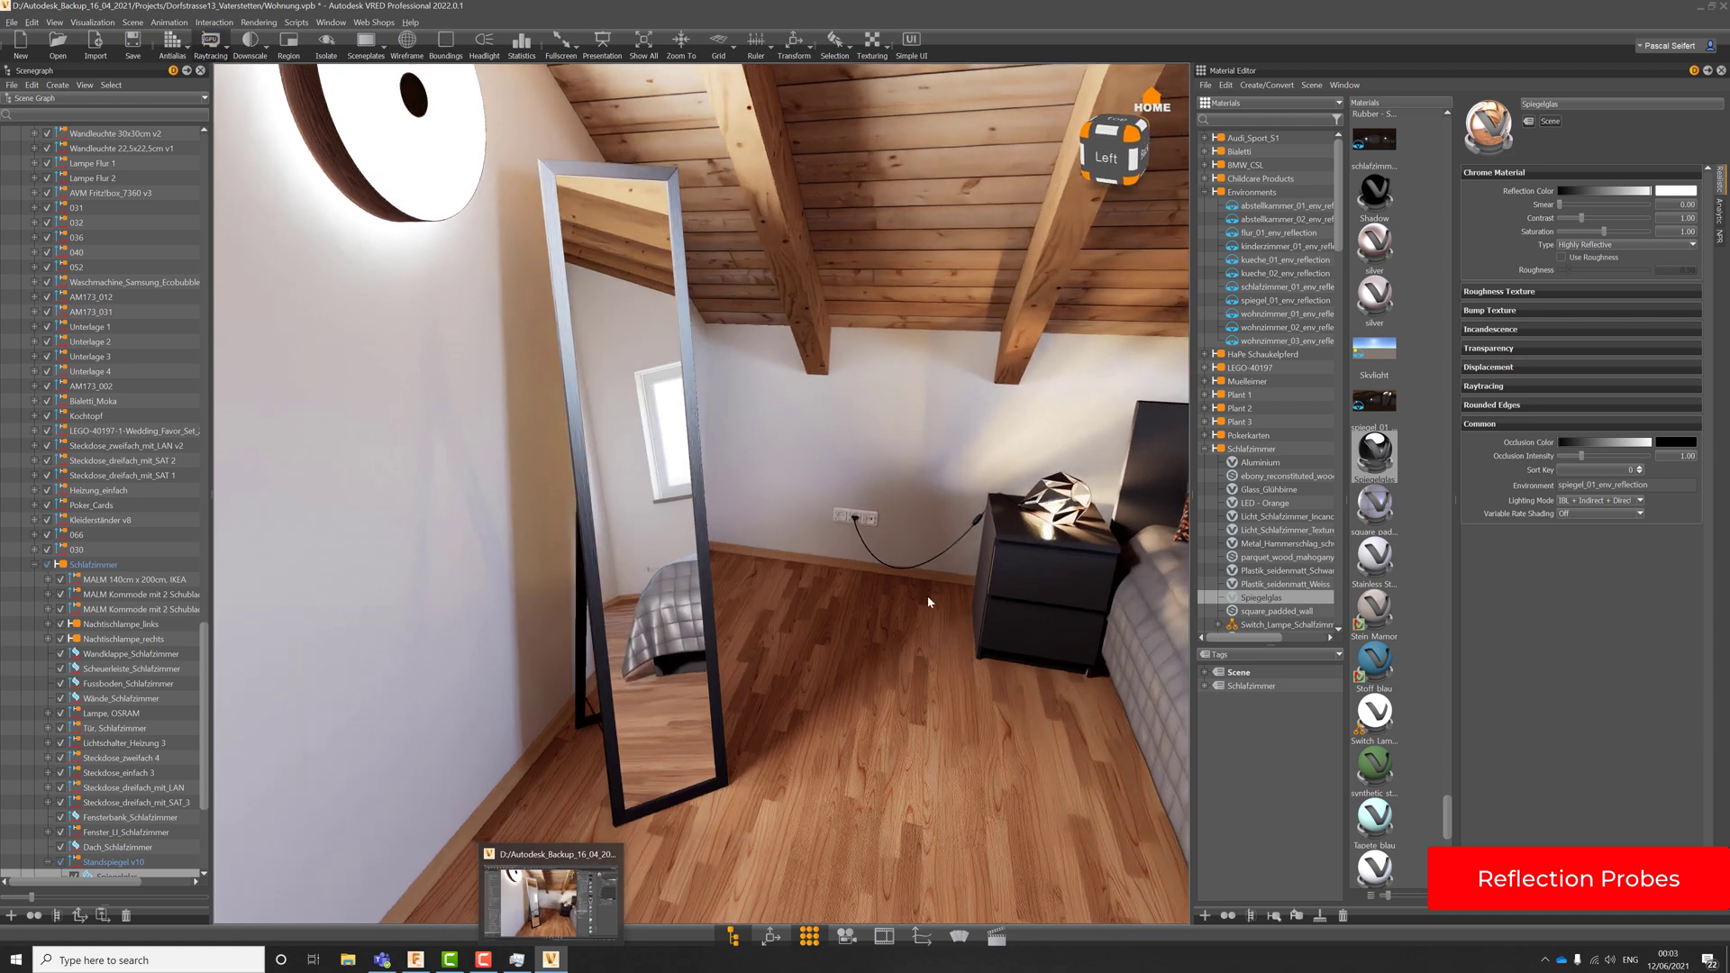
left_click_drag(847, 466, 731, 682)
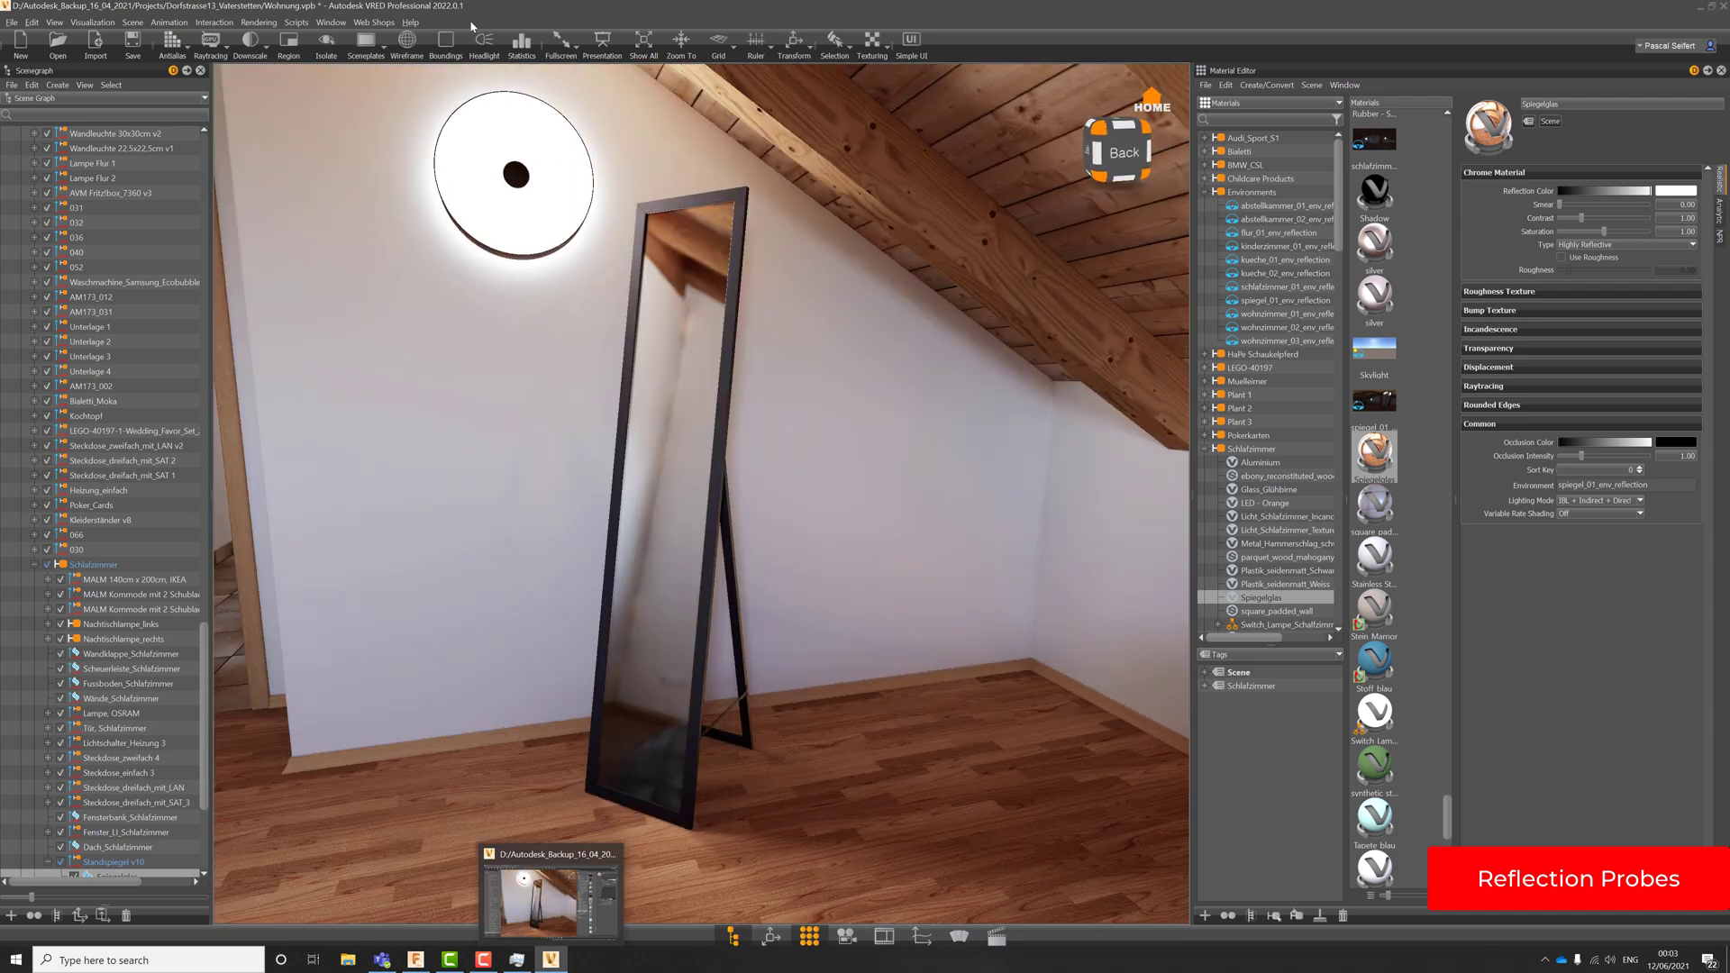
left_click_drag(792, 513, 652, 587)
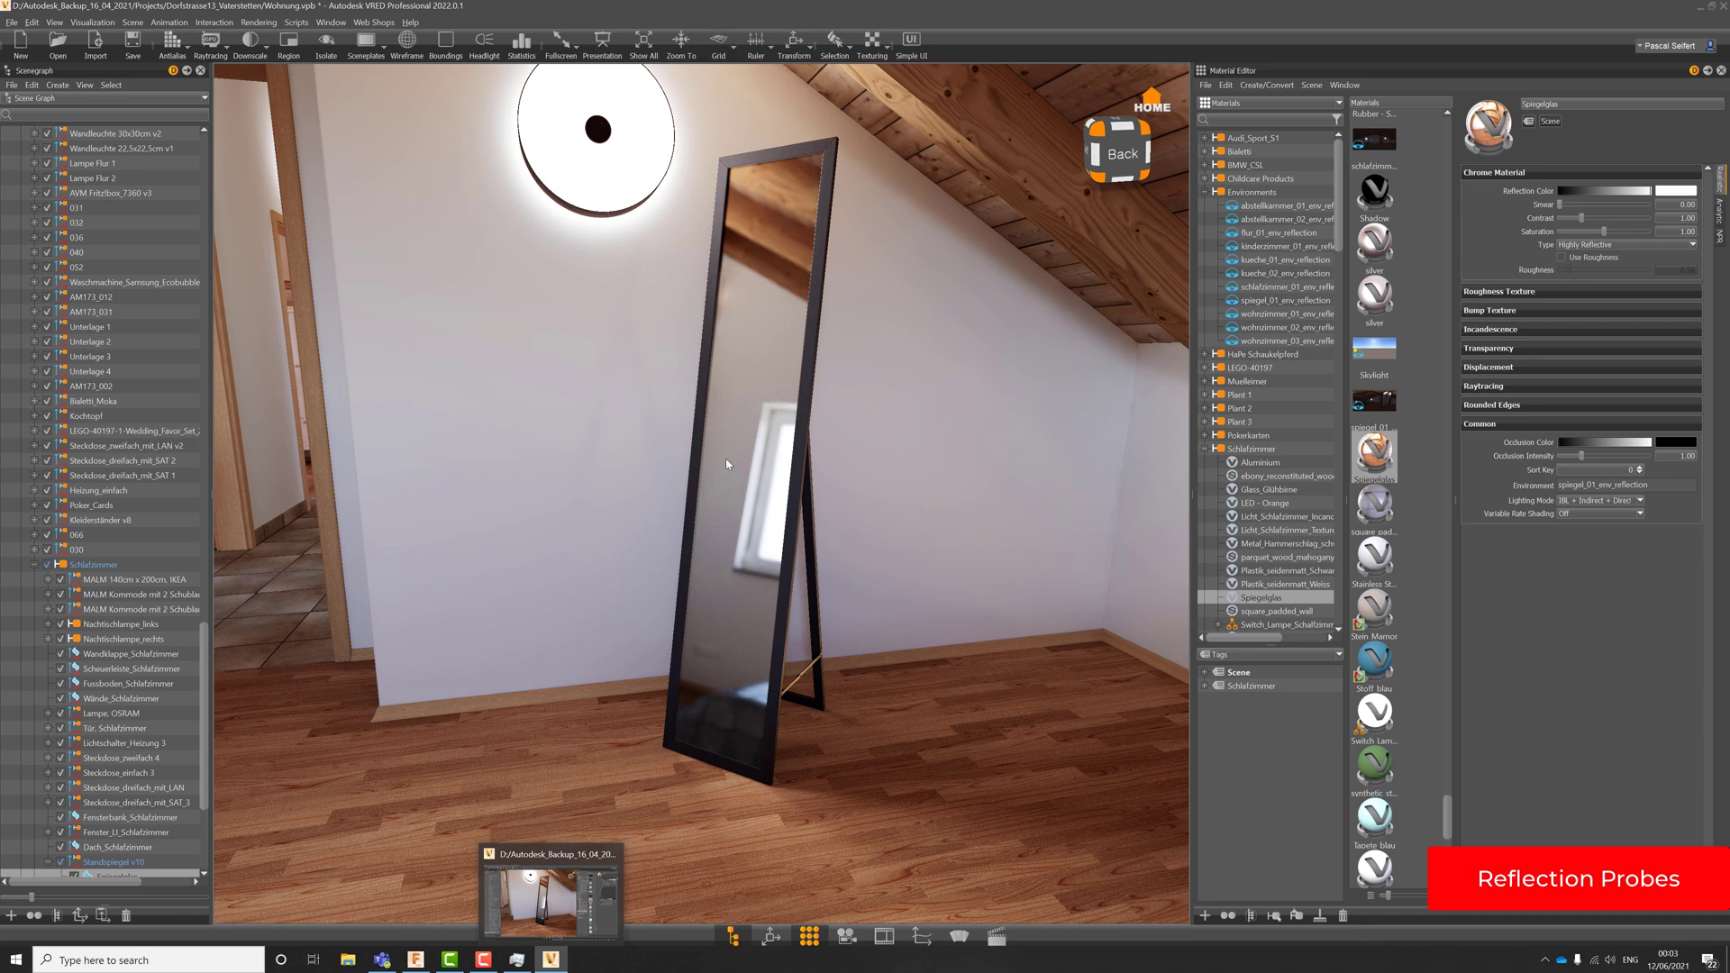
left_click_drag(645, 586, 683, 569)
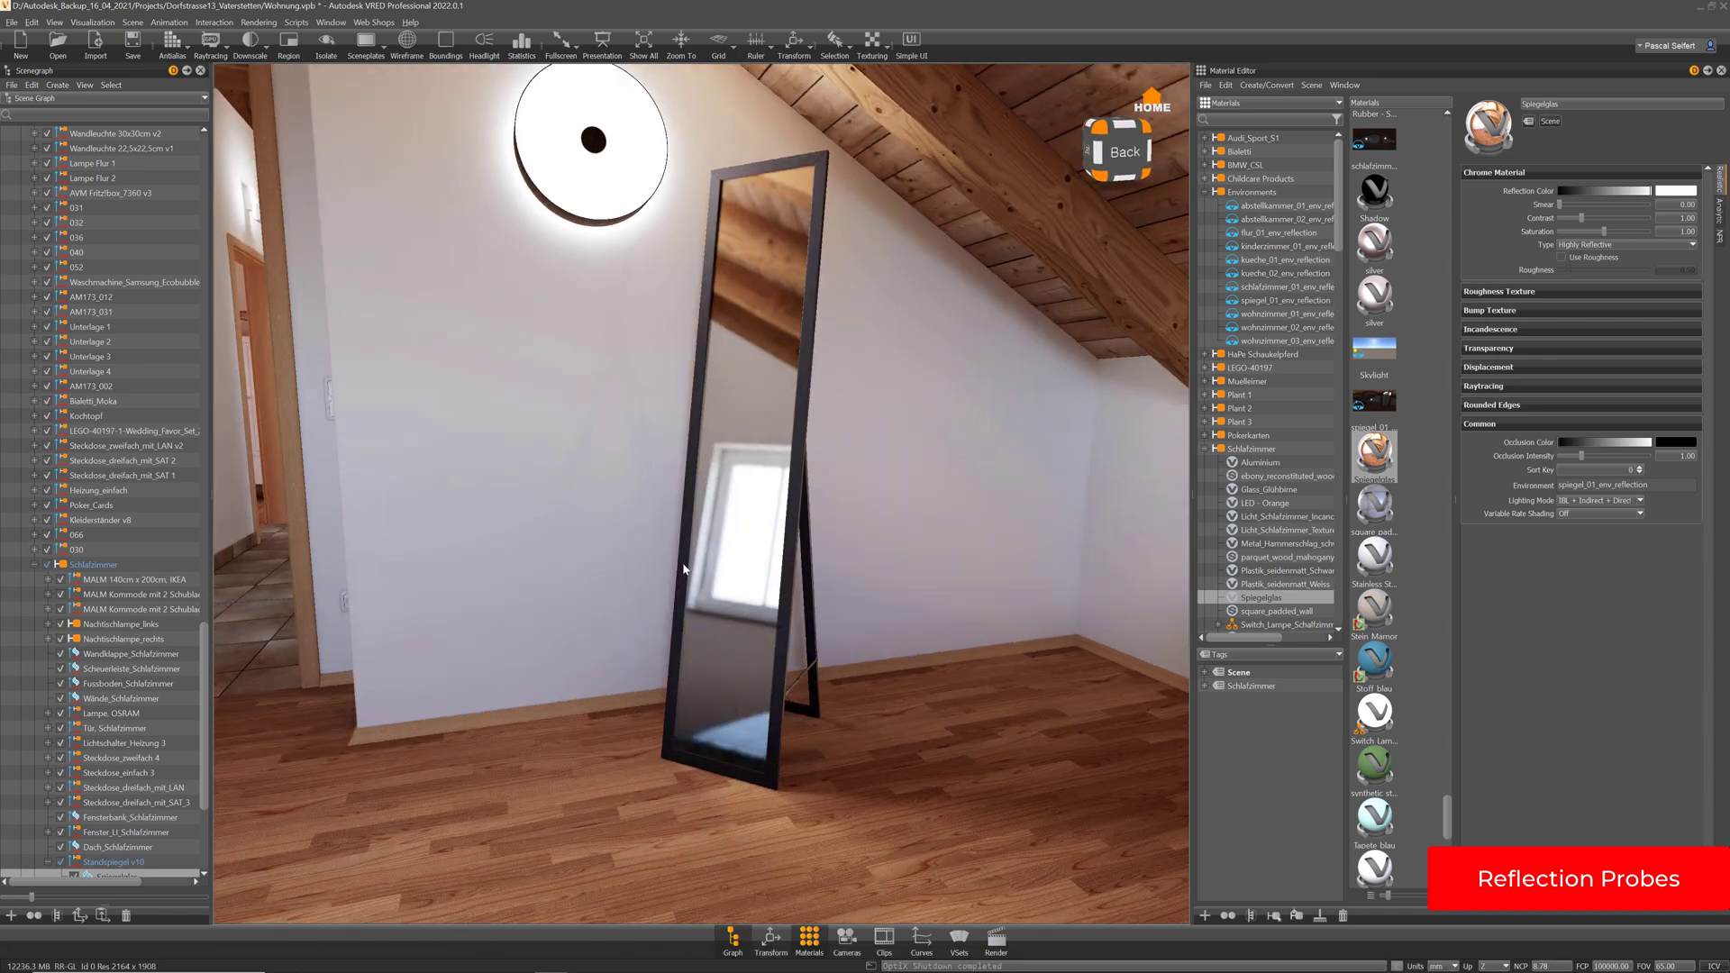
left_click_drag(784, 546, 888, 628)
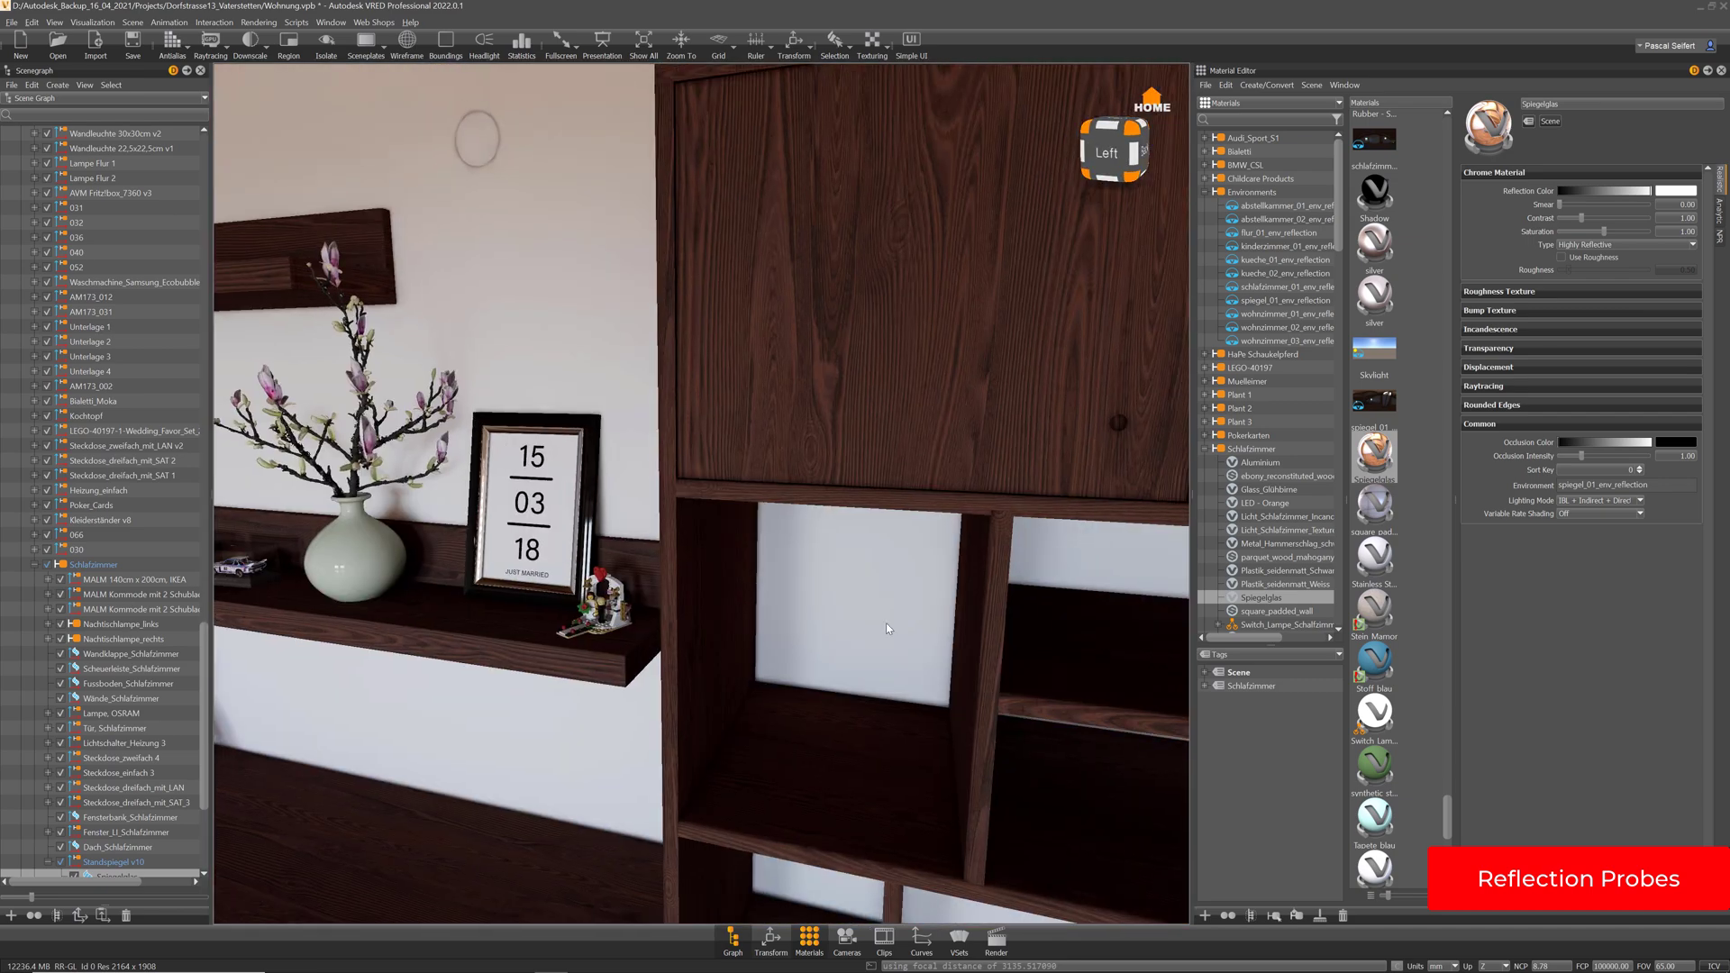
left_click_drag(525, 628, 793, 643)
scroll(431, 566, "up", 10)
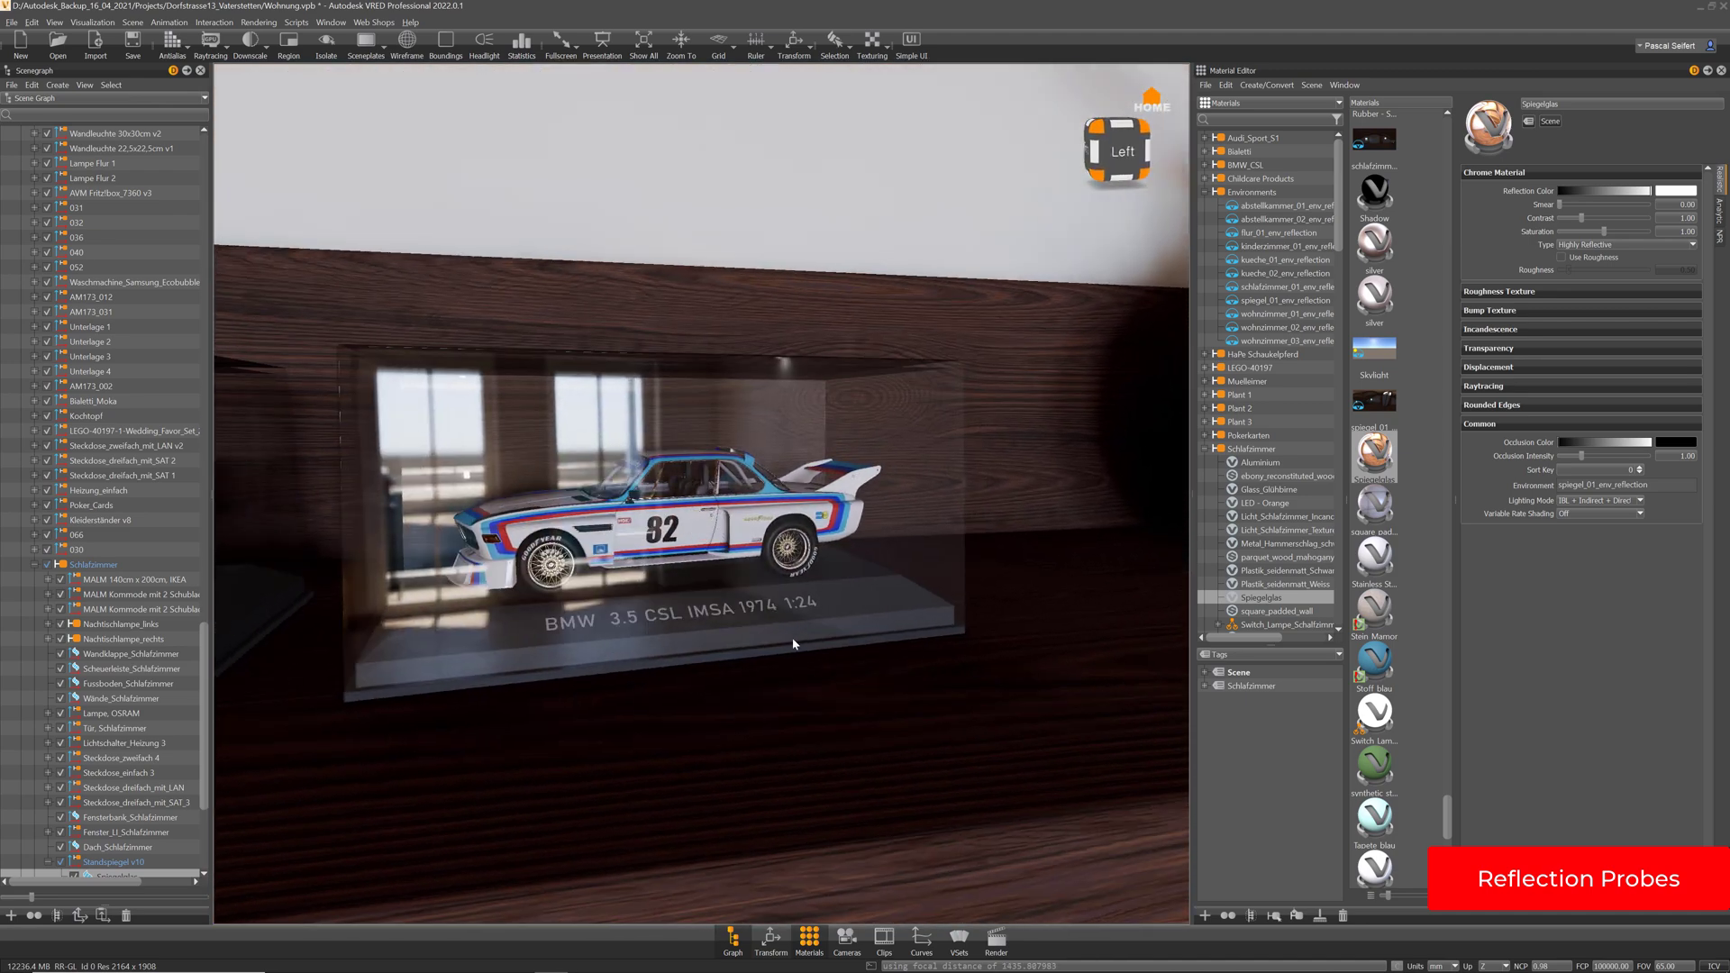
right_click_drag(793, 643, 792, 471)
left_click_drag(792, 470, 742, 501)
left_click_drag(960, 631, 1117, 622)
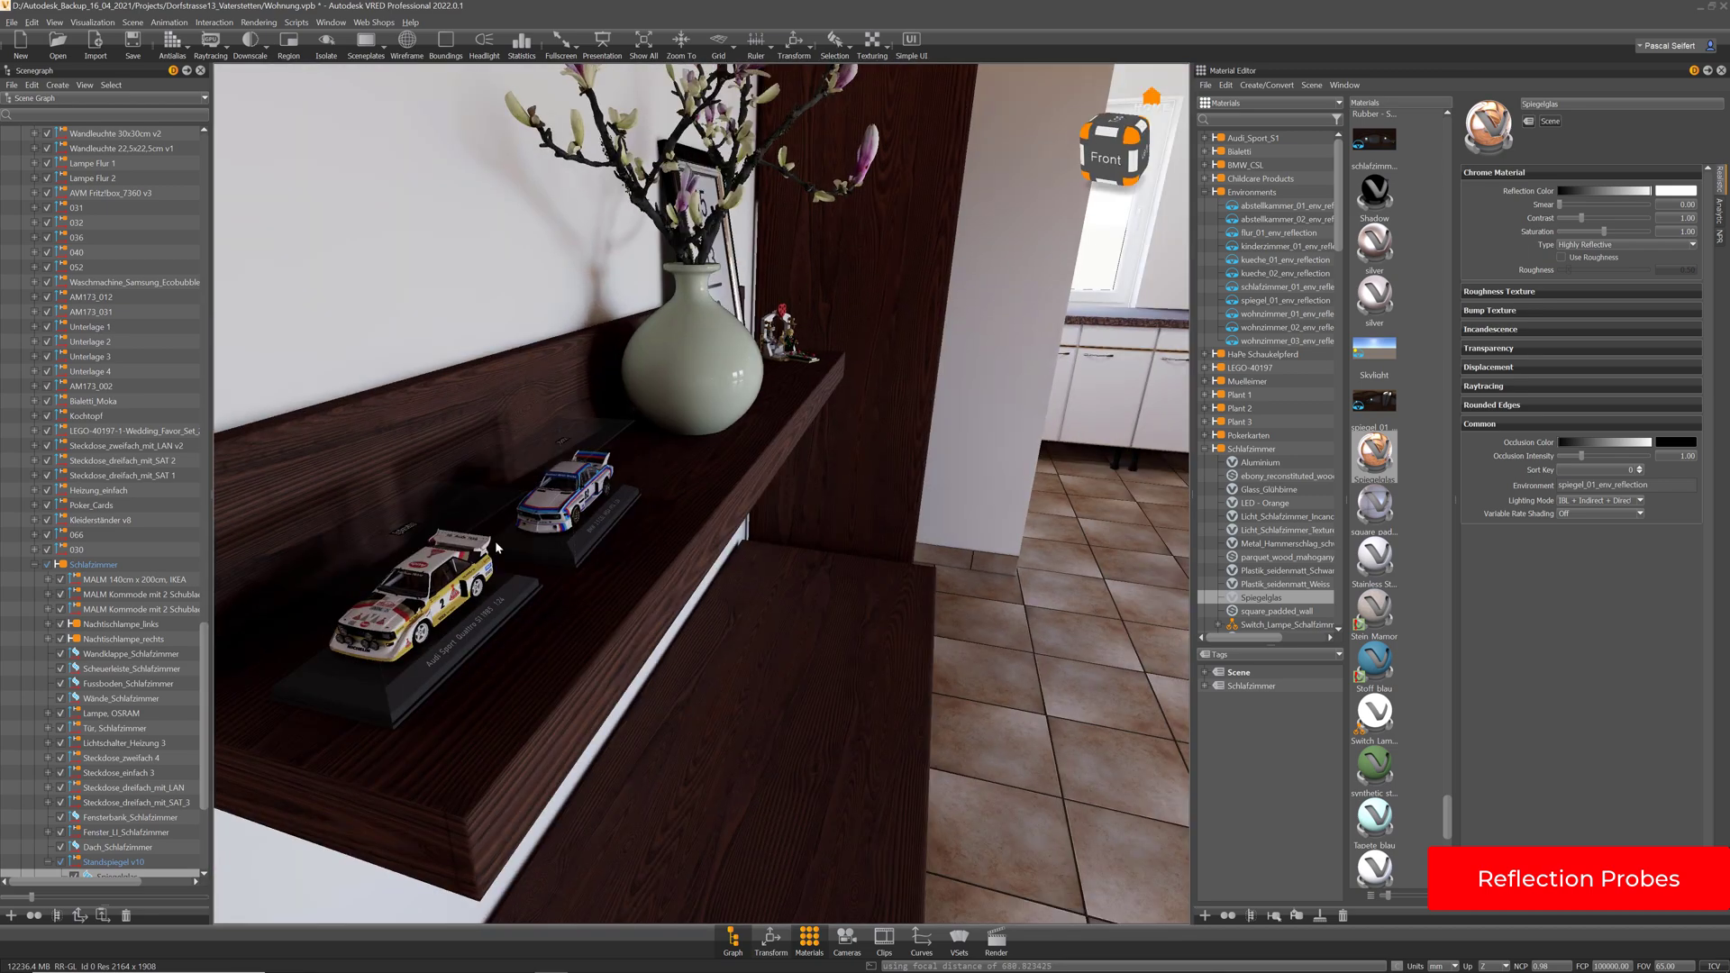
middle_click_drag(1117, 622, 494, 541)
left_click_drag(495, 540, 948, 535)
right_click_drag(948, 535, 781, 445)
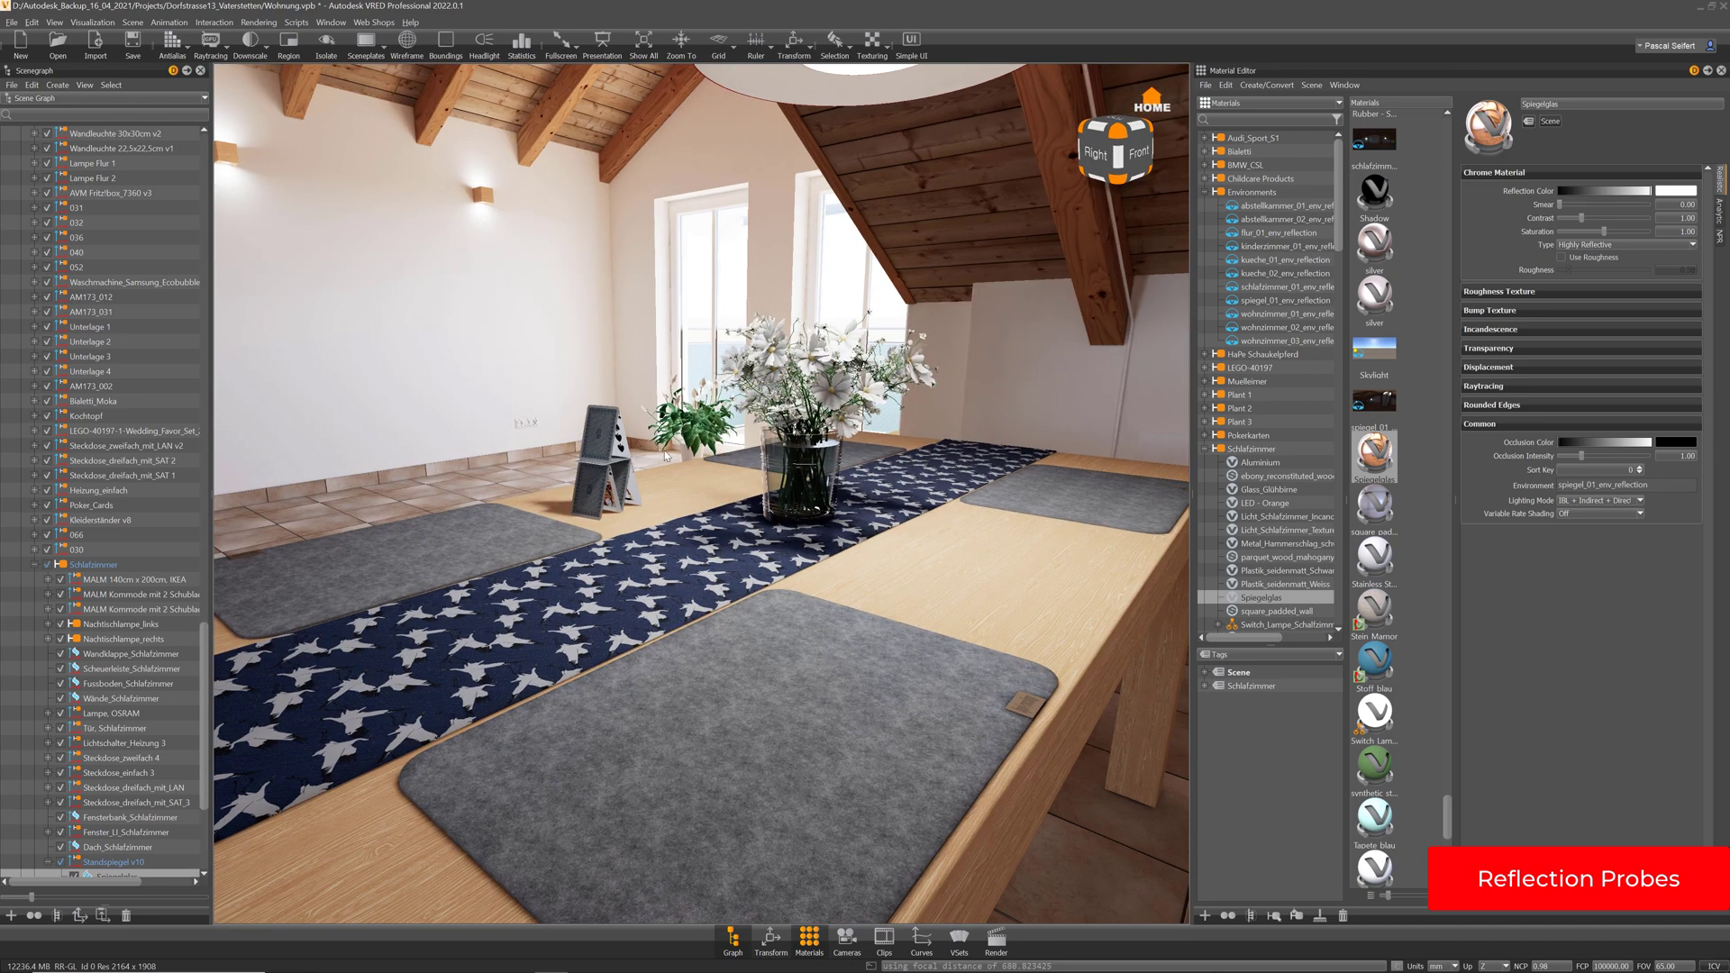
middle_click_drag(665, 457, 917, 447)
left_click_drag(917, 448, 448, 521)
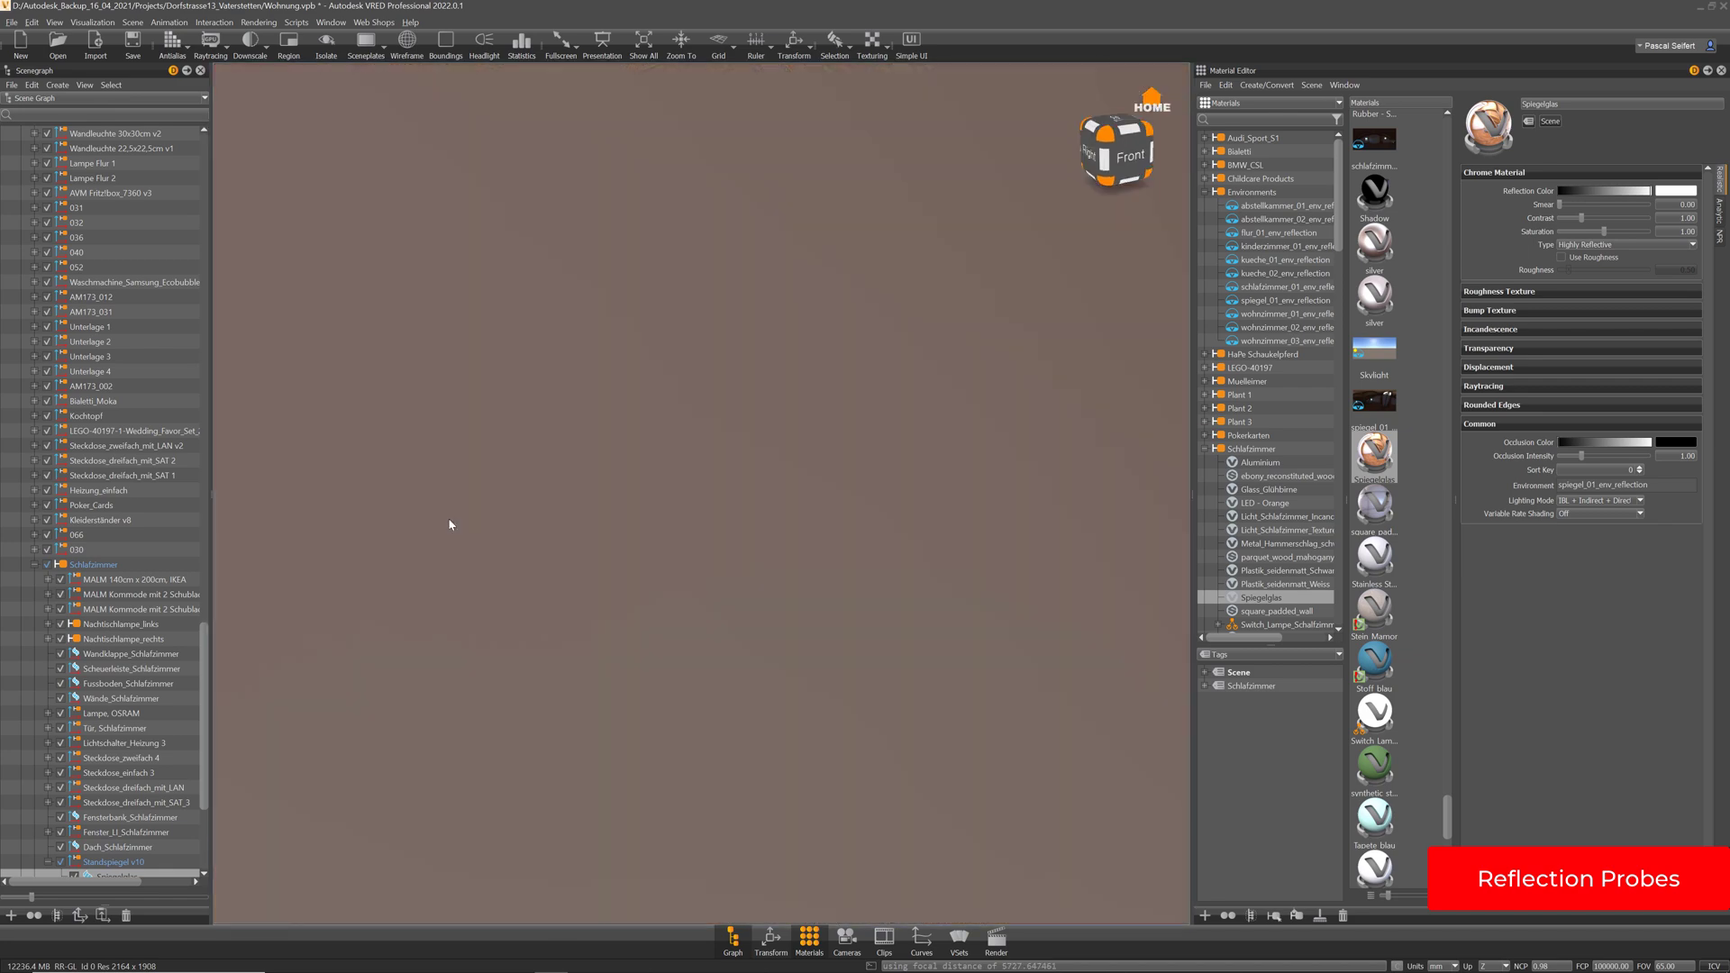
middle_click_drag(448, 521, 938, 450)
left_click_drag(938, 450, 569, 404)
right_click_drag(569, 405, 558, 567)
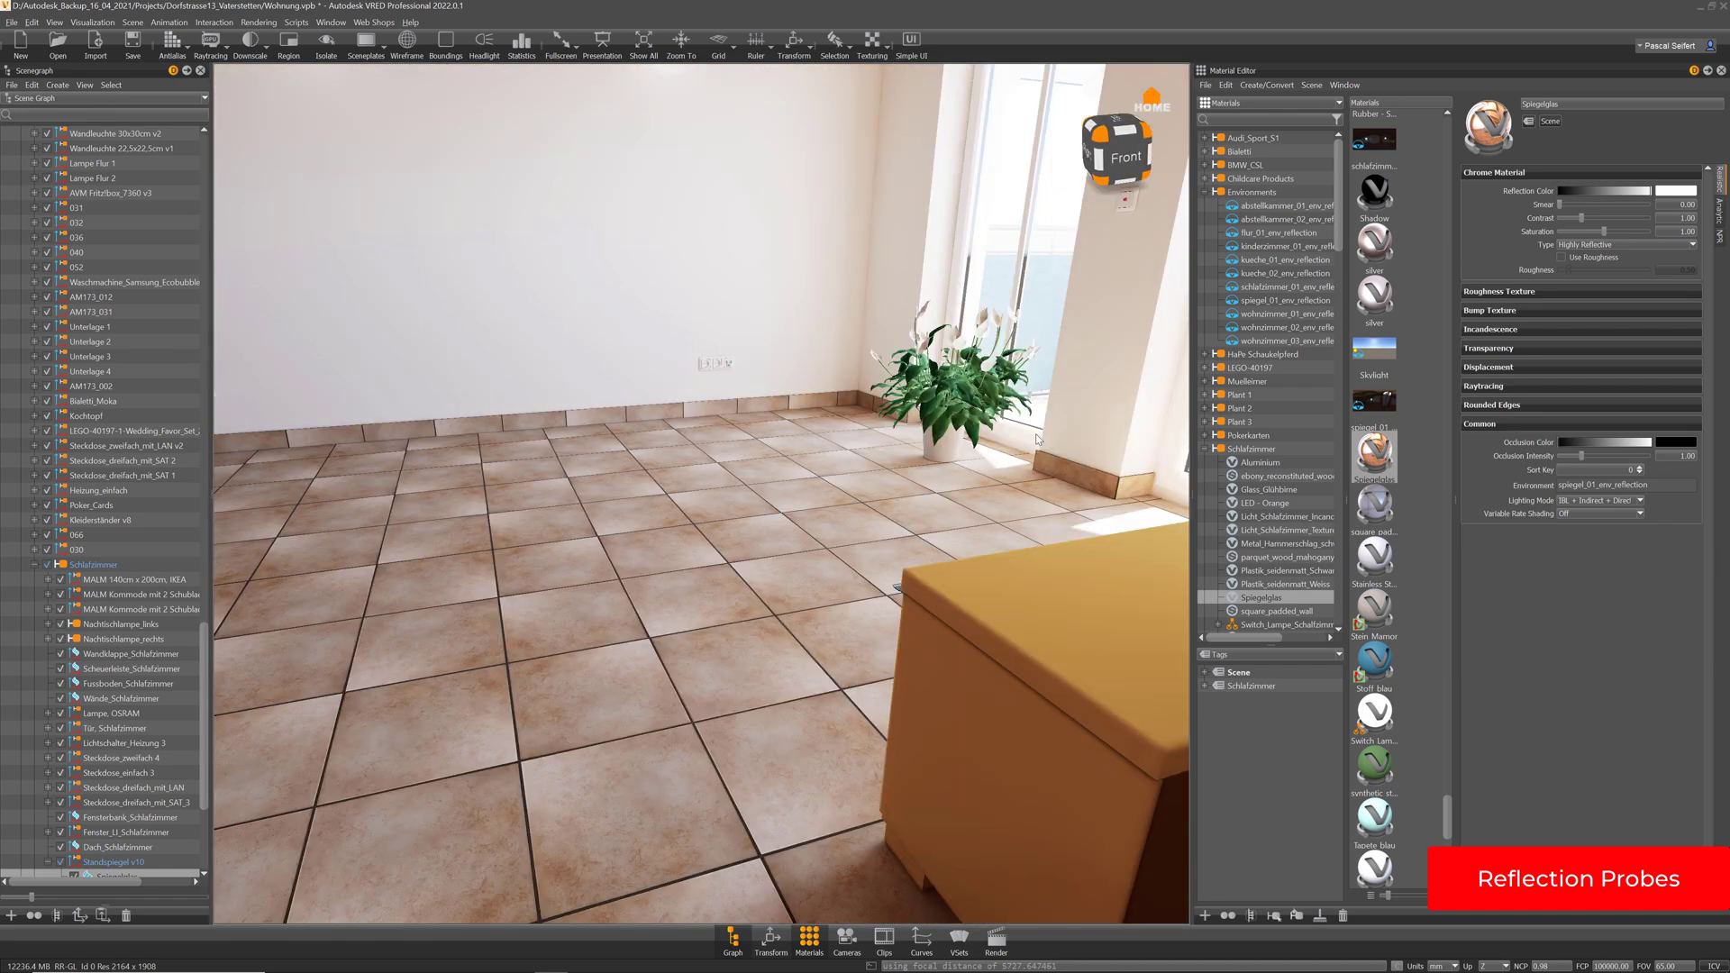
middle_click_drag(558, 568, 764, 522)
left_click_drag(764, 521, 618, 597)
right_click_drag(559, 586, 579, 637)
left_click_drag(580, 637, 604, 631)
right_click_drag(604, 630, 782, 623)
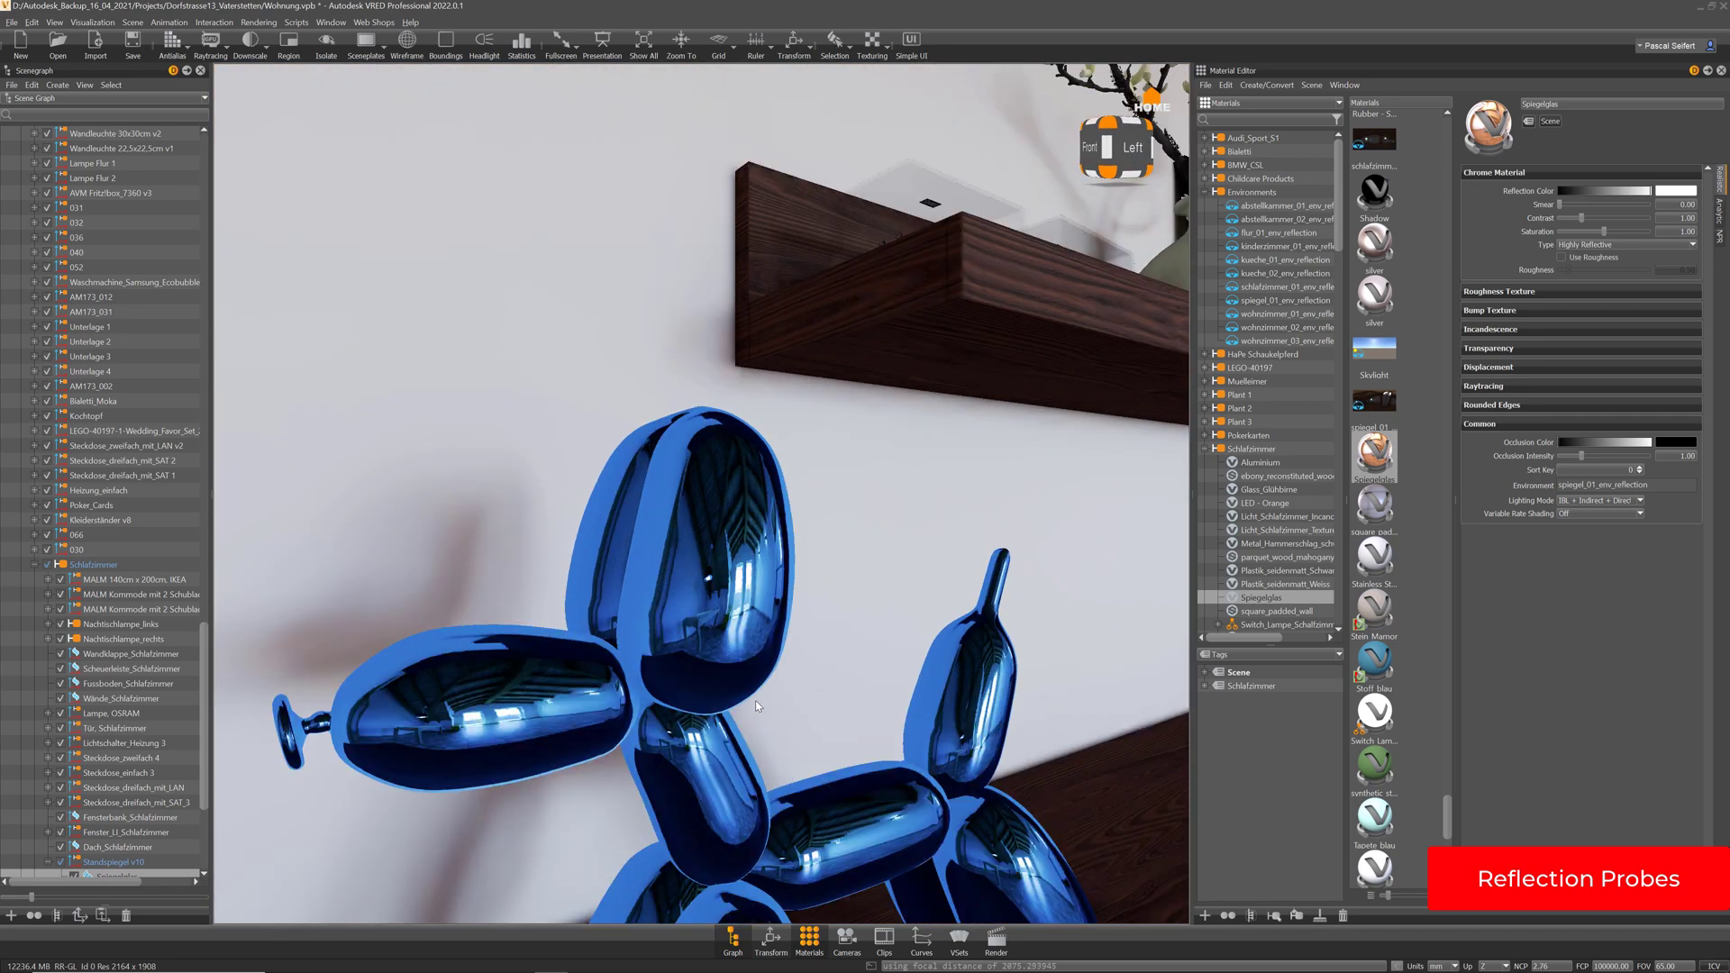
middle_click_drag(782, 623, 829, 472)
left_click_drag(829, 472, 910, 601)
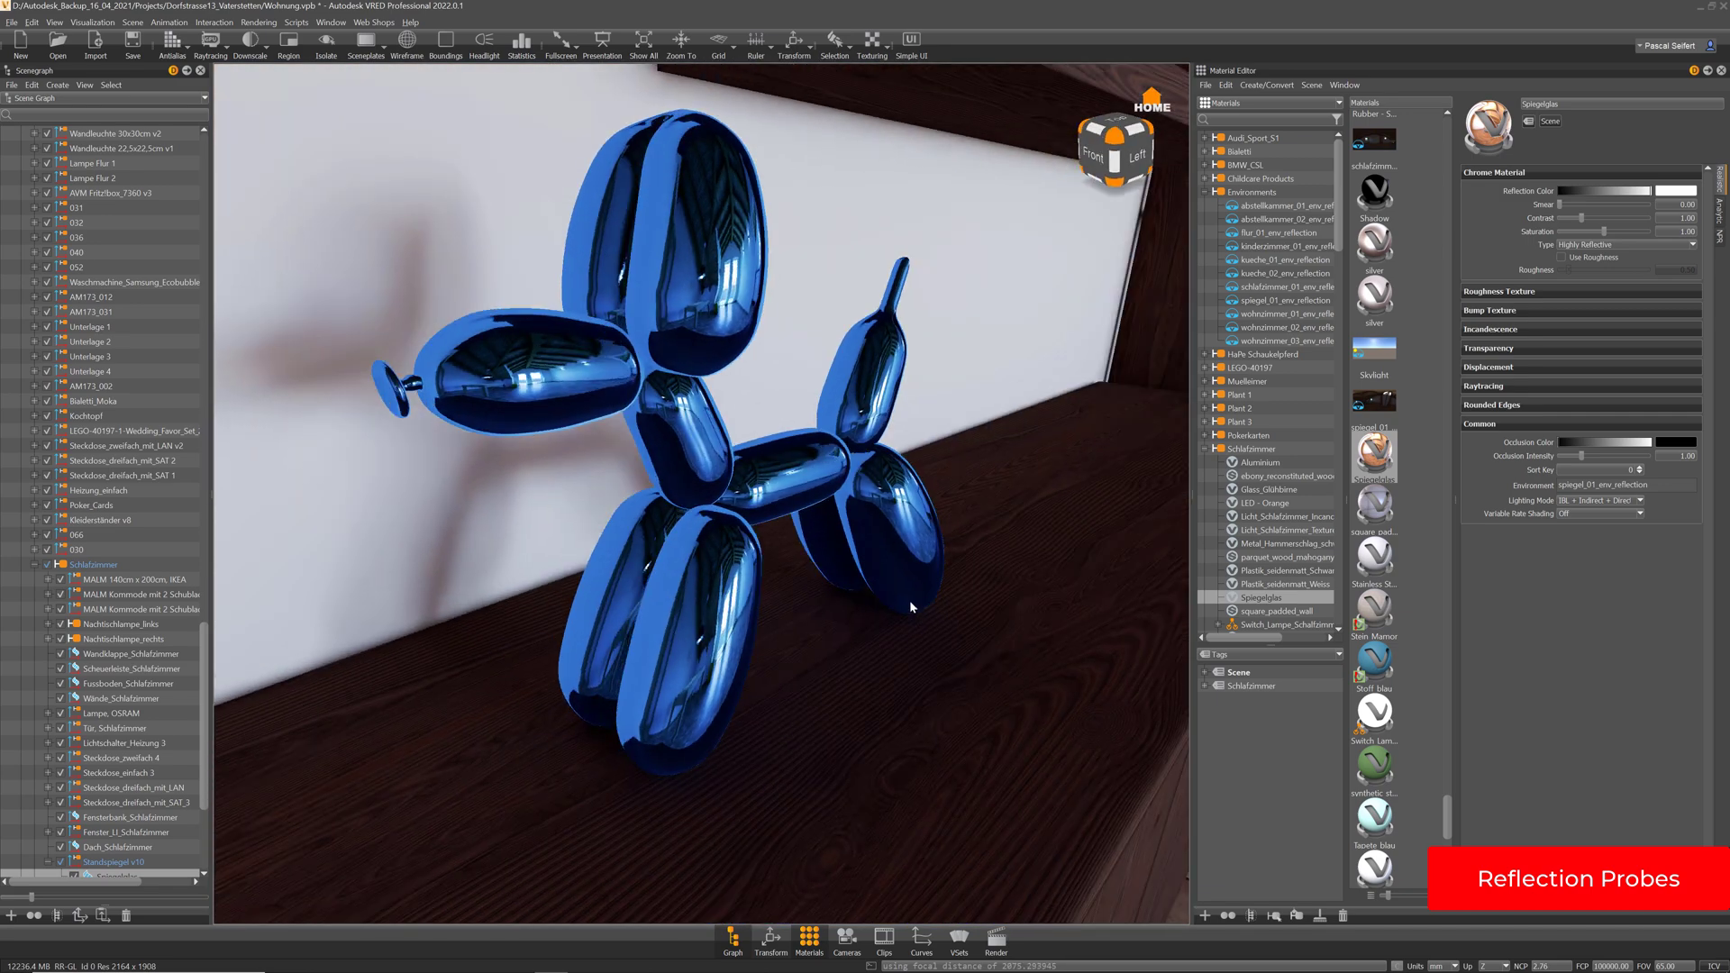
right_click_drag(910, 601, 841, 507)
middle_click_drag(841, 507, 904, 529)
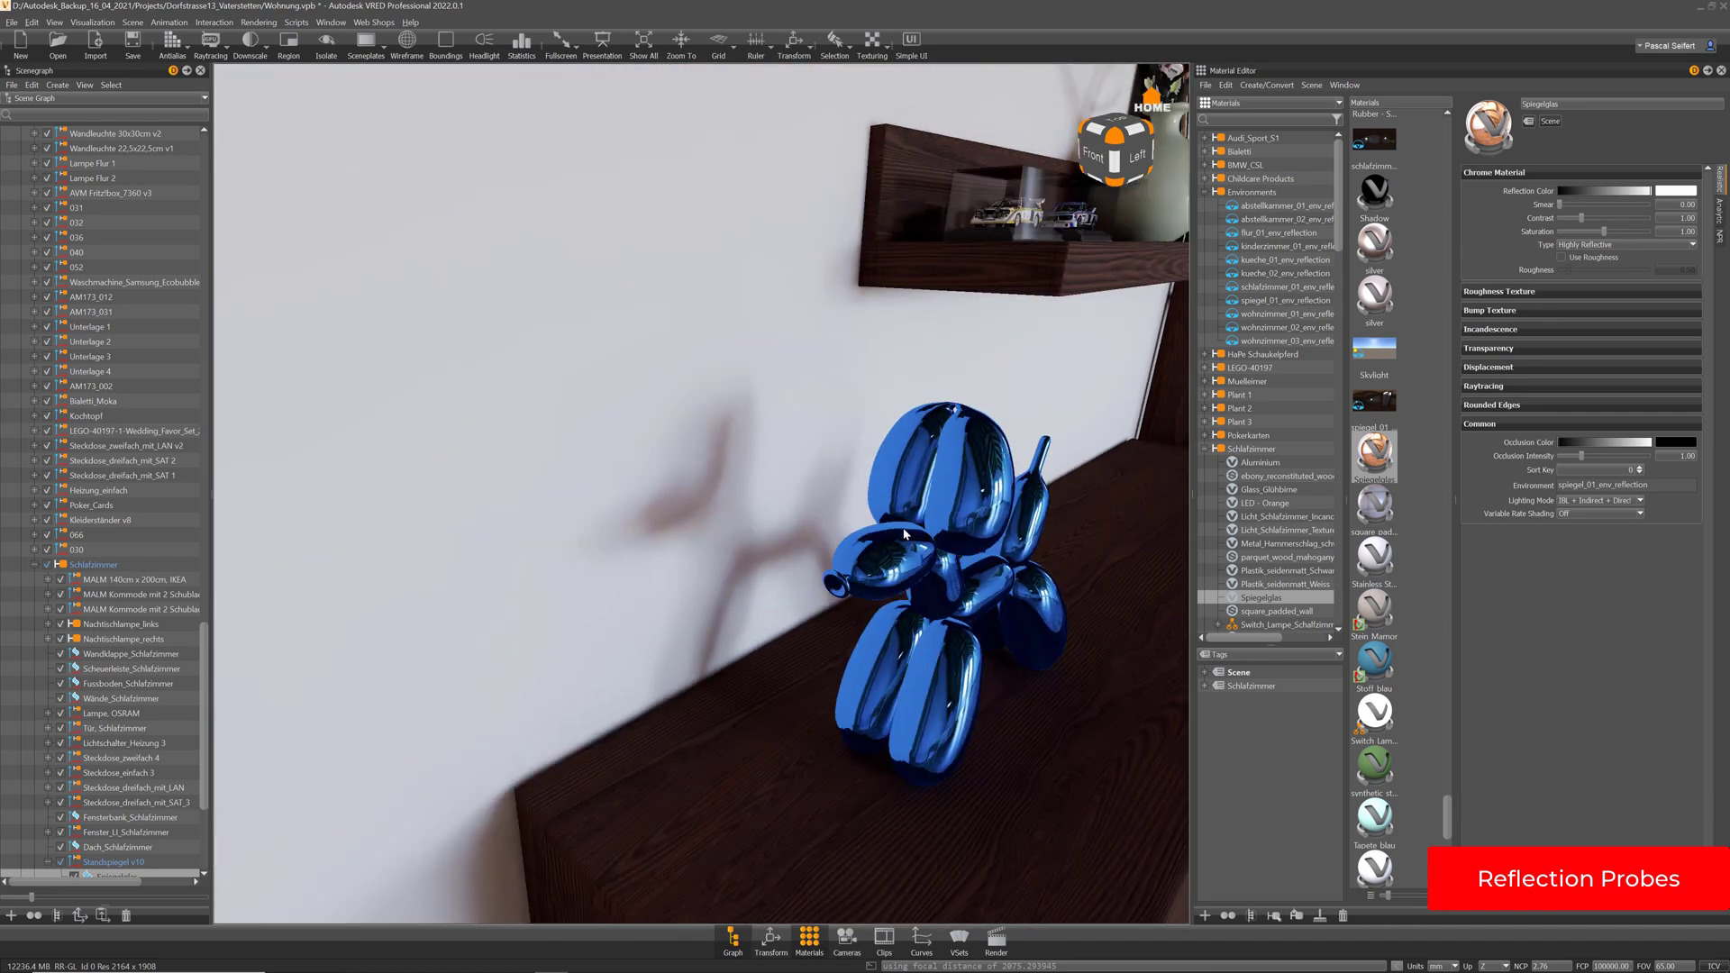
right_click_drag(903, 528, 784, 463)
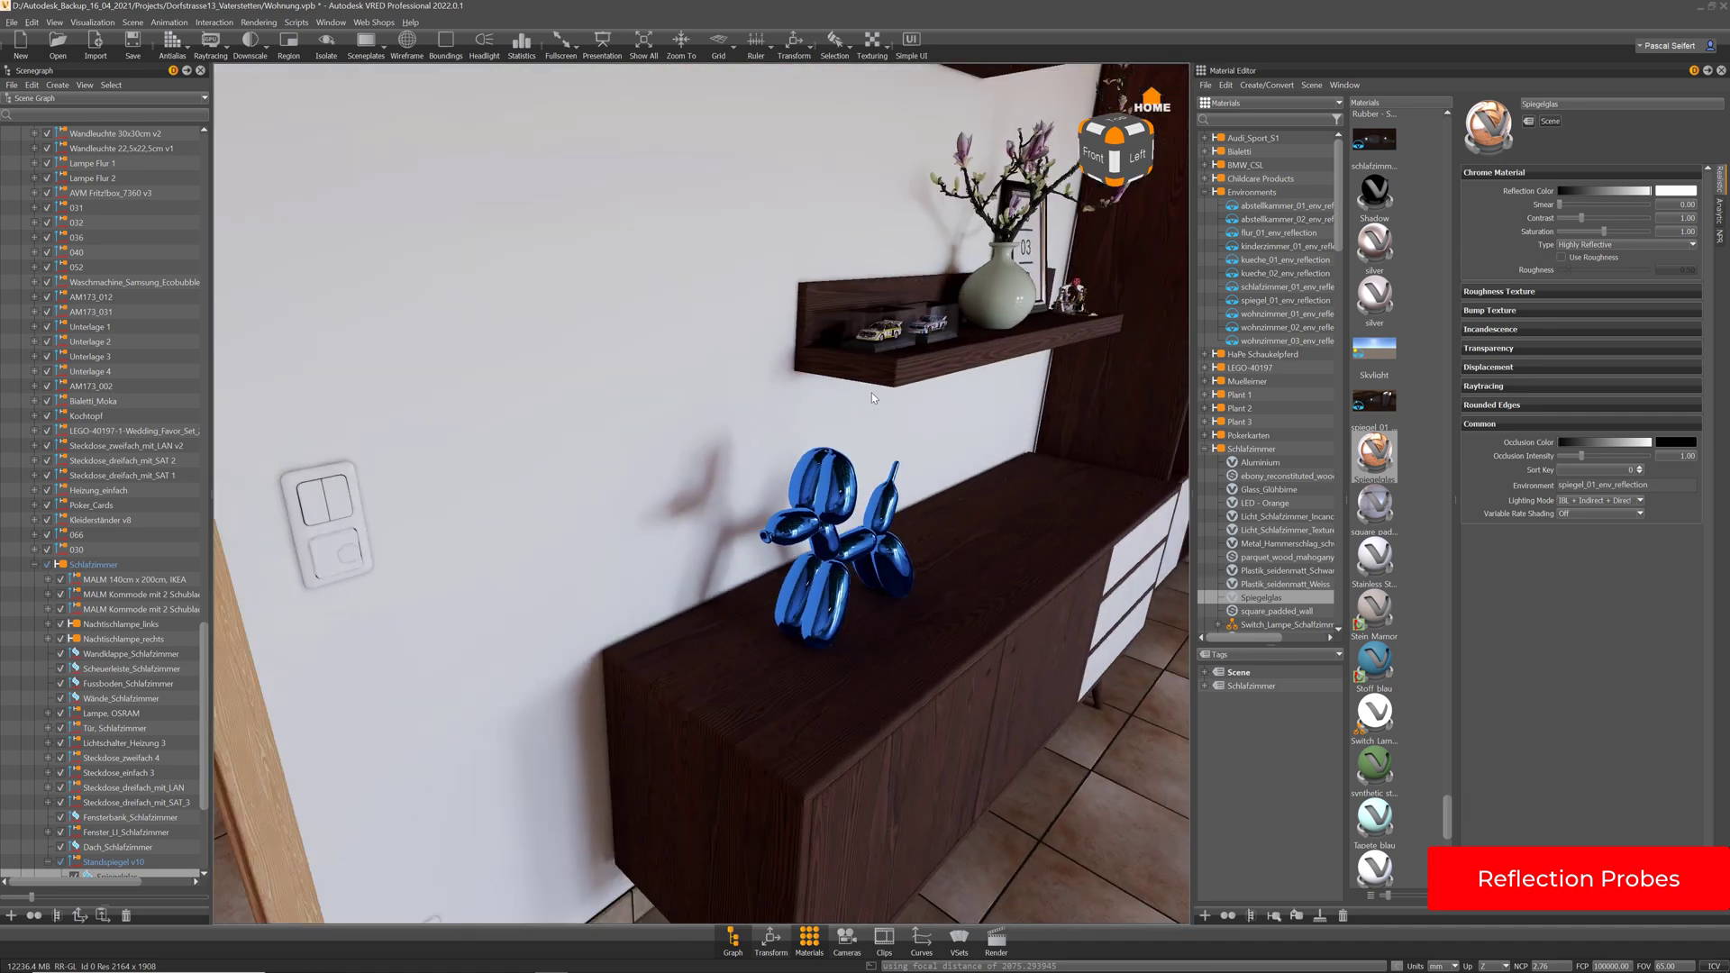
left_click_drag(785, 463, 839, 446)
middle_click_drag(839, 446, 1162, 481)
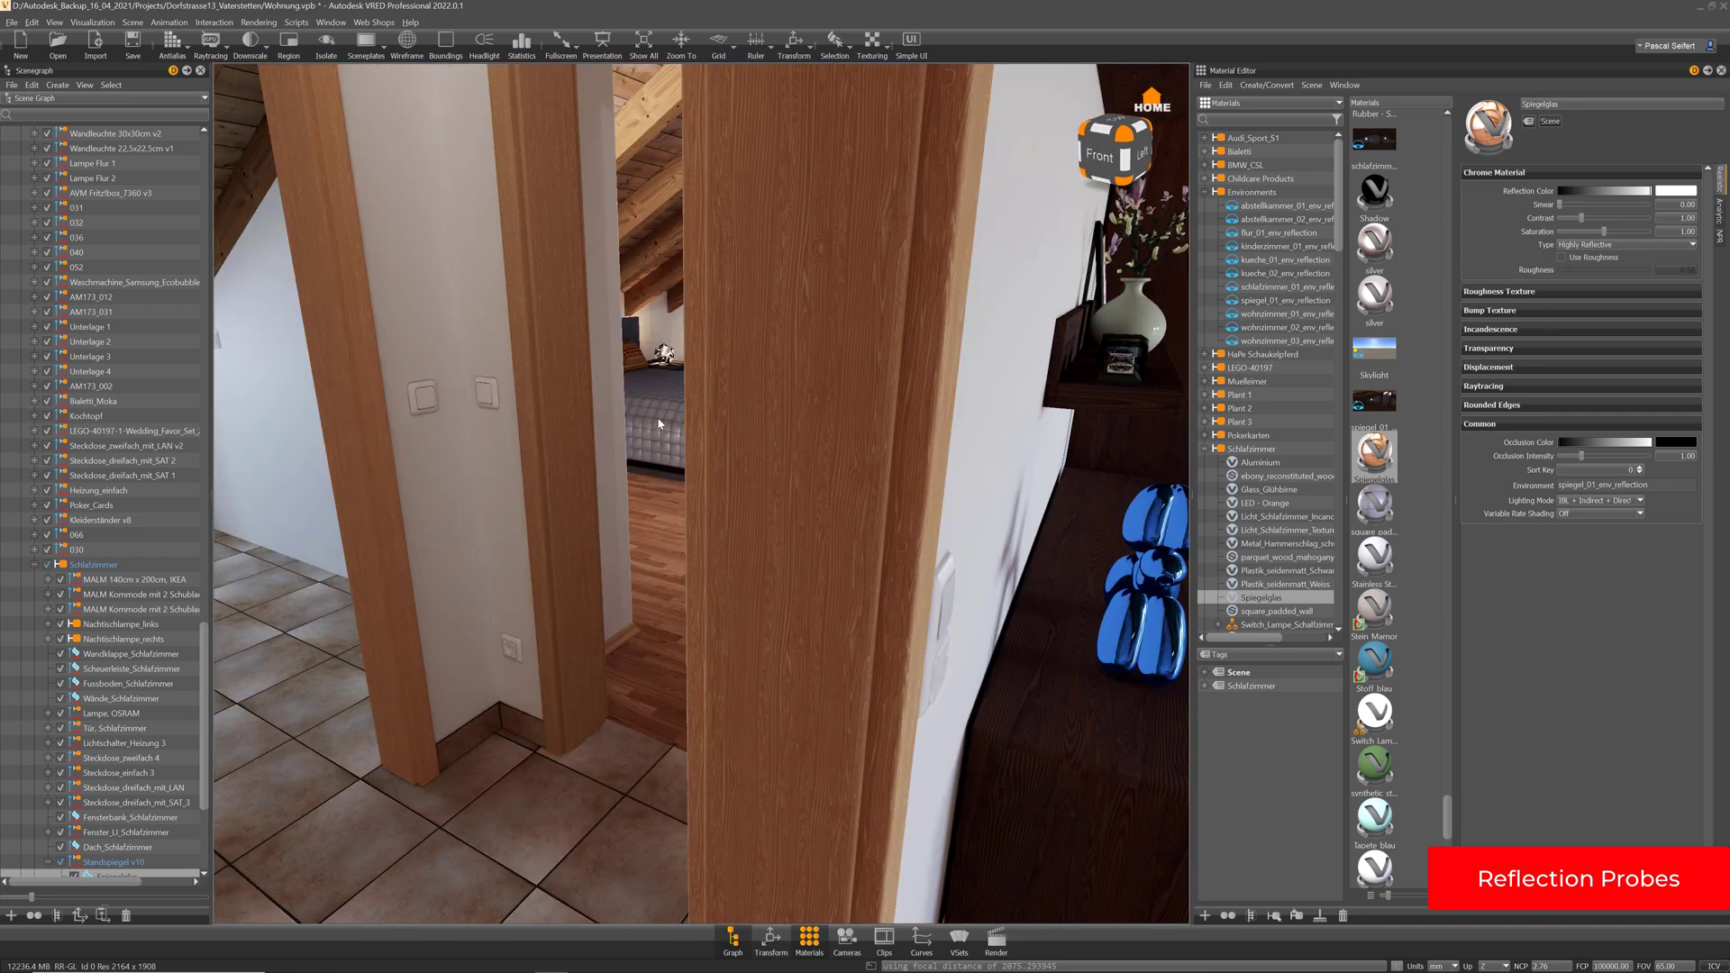
right_click_drag(629, 405, 859, 465)
left_click_drag(860, 465, 298, 457)
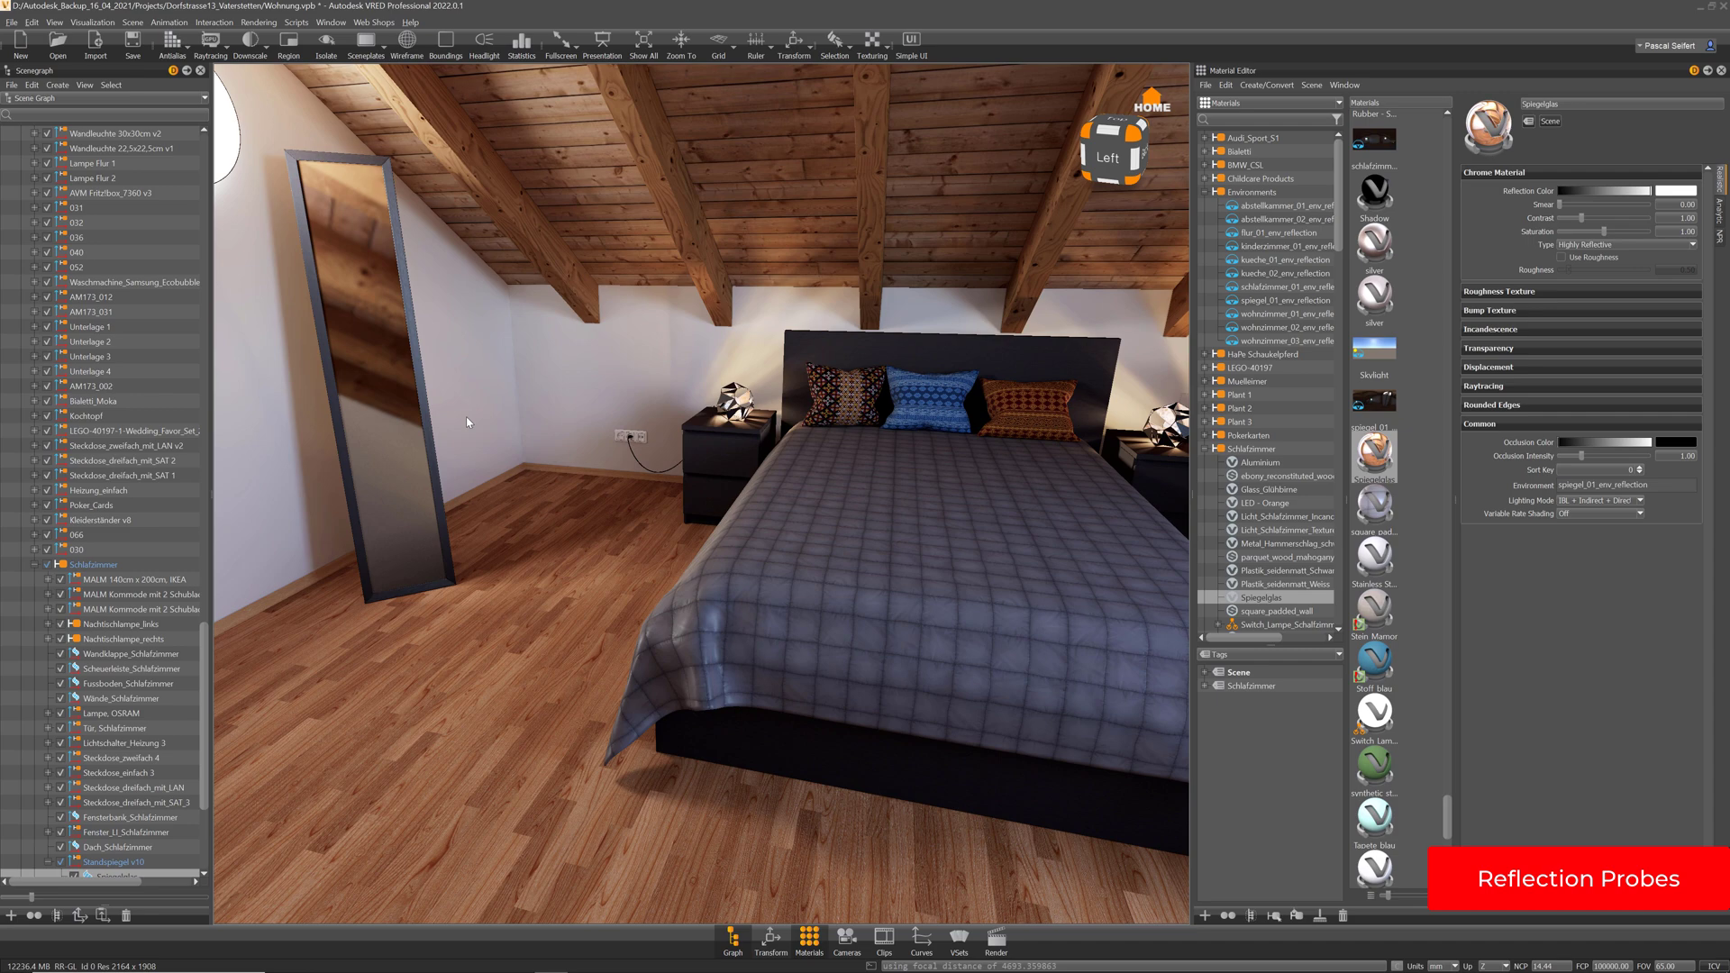
middle_click_drag(466, 422, 564, 486)
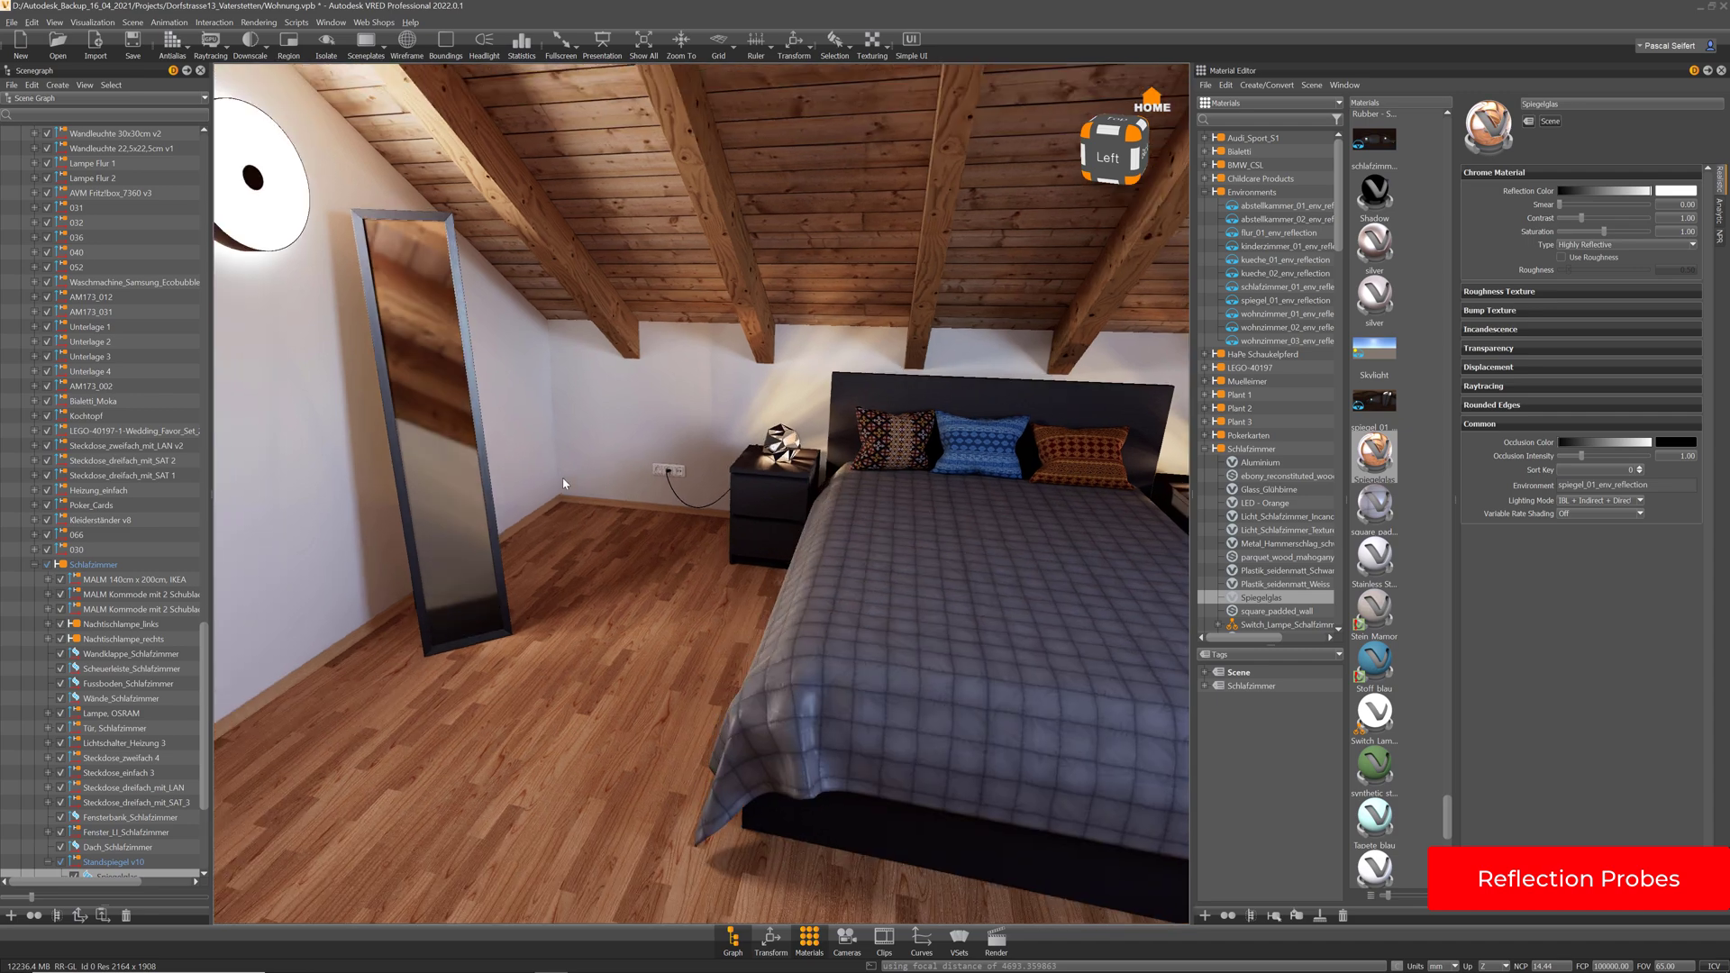
left_click_drag(564, 487, 410, 615)
right_click_drag(586, 436, 638, 573)
middle_click_drag(890, 412, 934, 448)
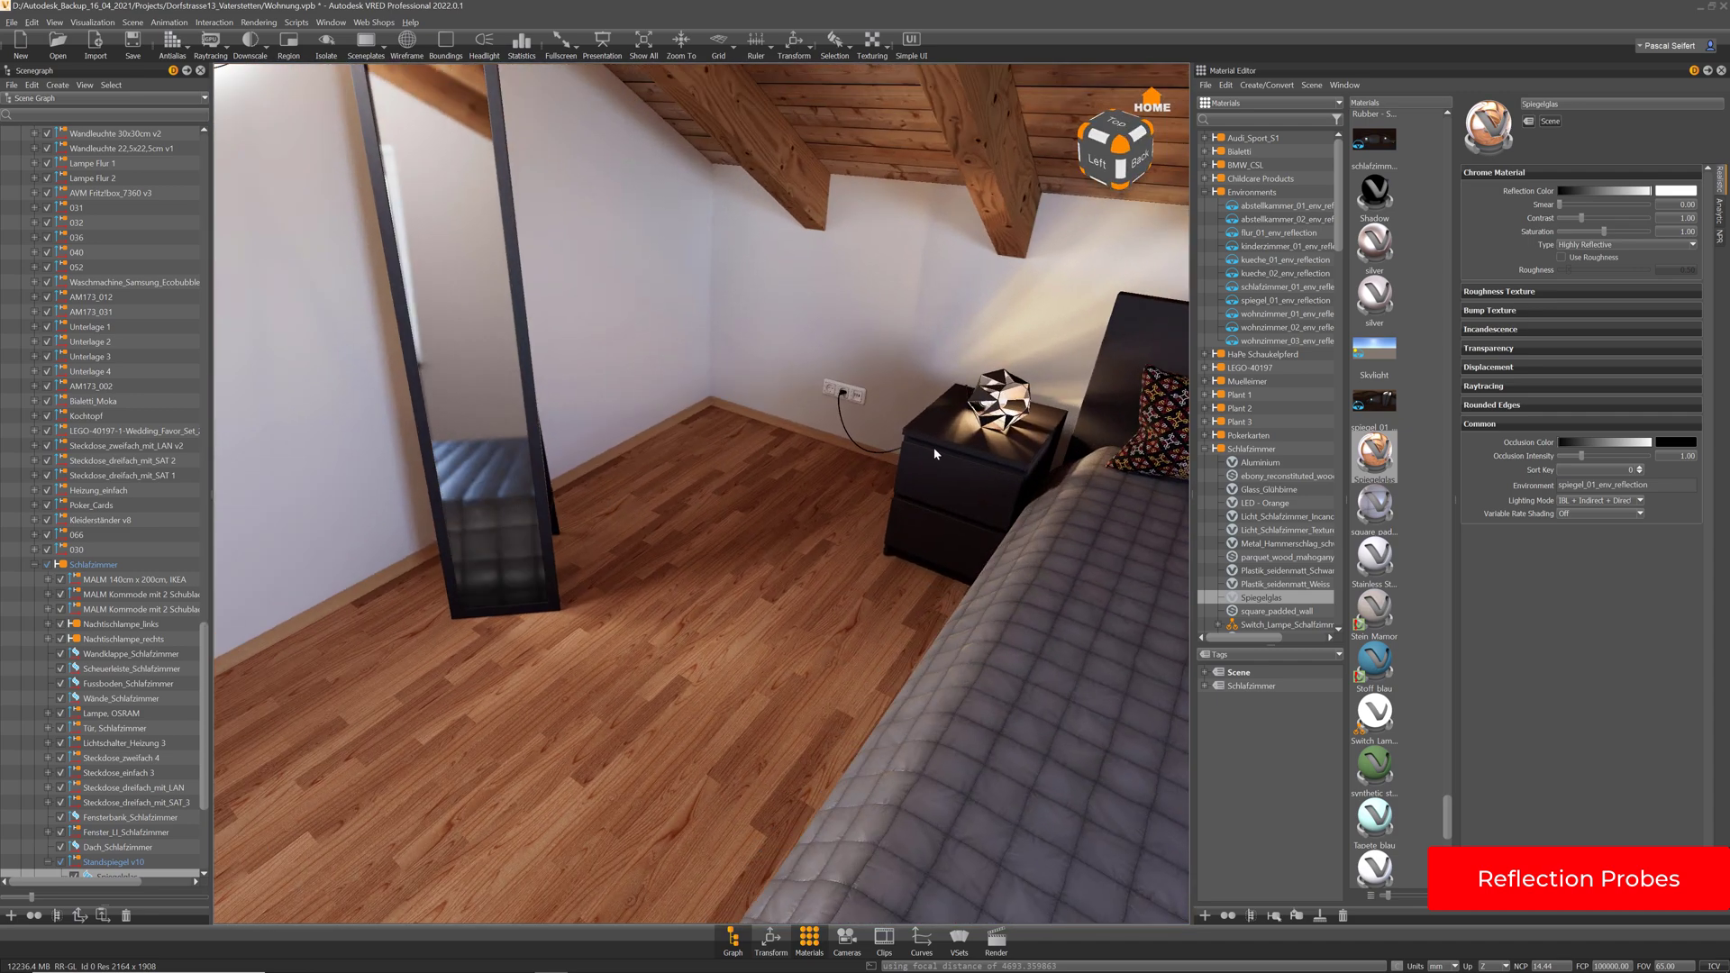
Select spiegel_01_env_reflection and copy the mirror's Translate Z value 862.00
left_click(1267, 302)
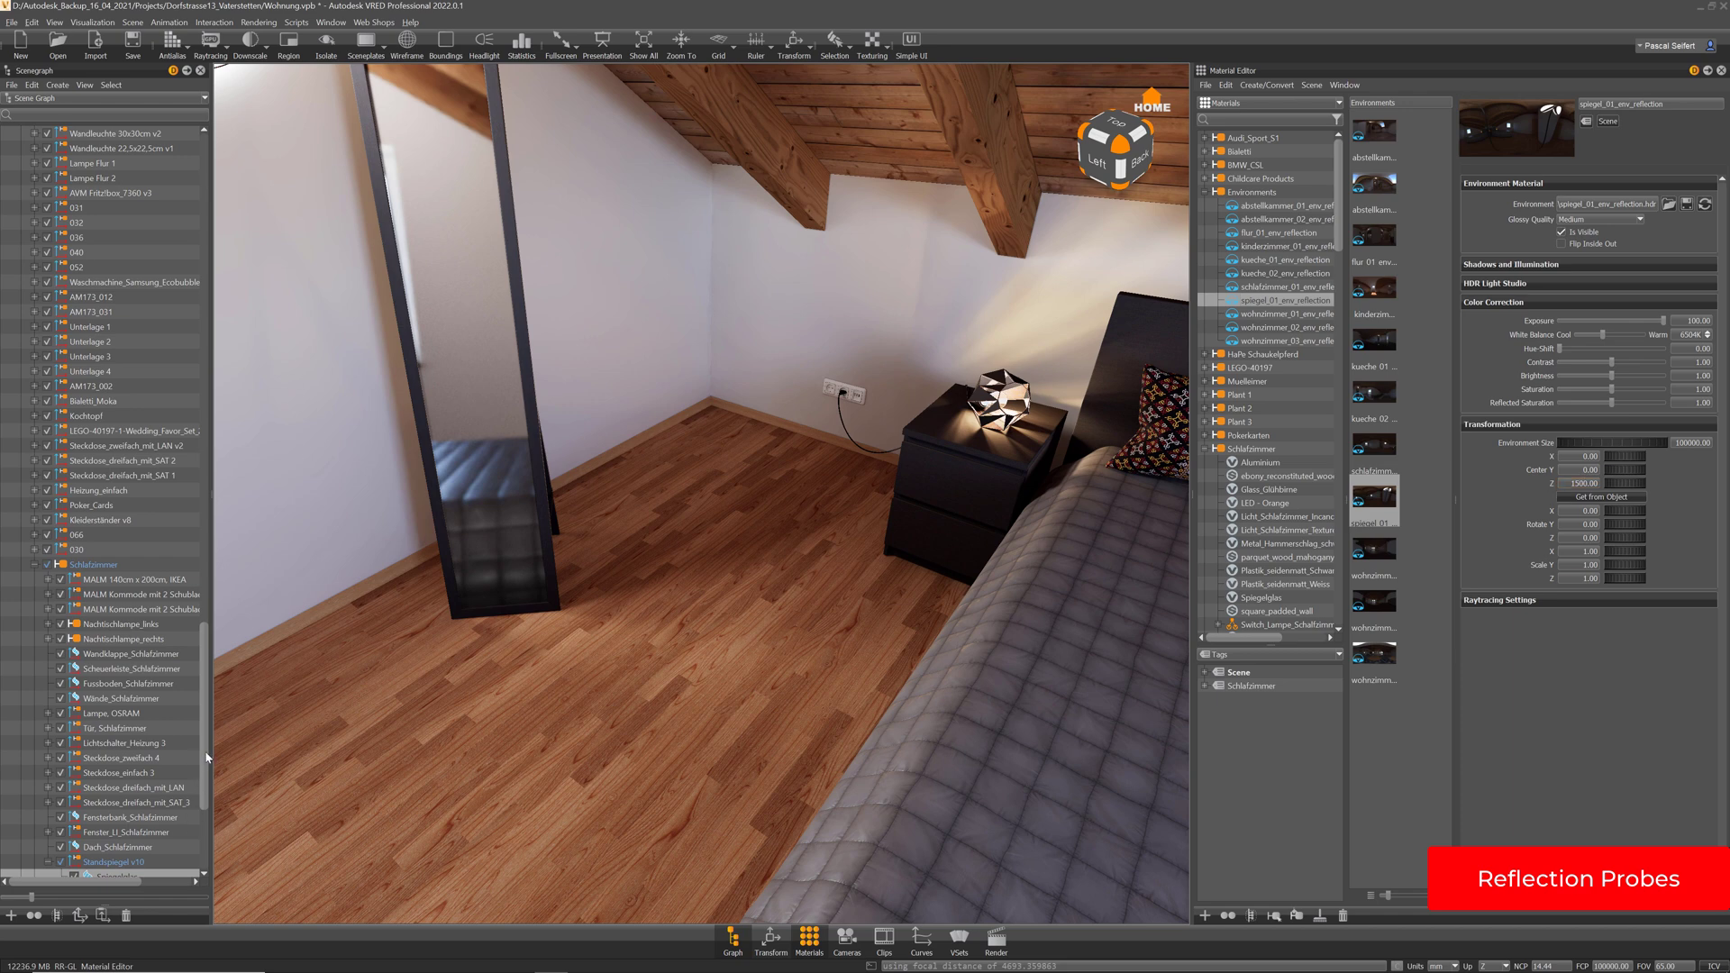
scroll(206, 757, "down", 5)
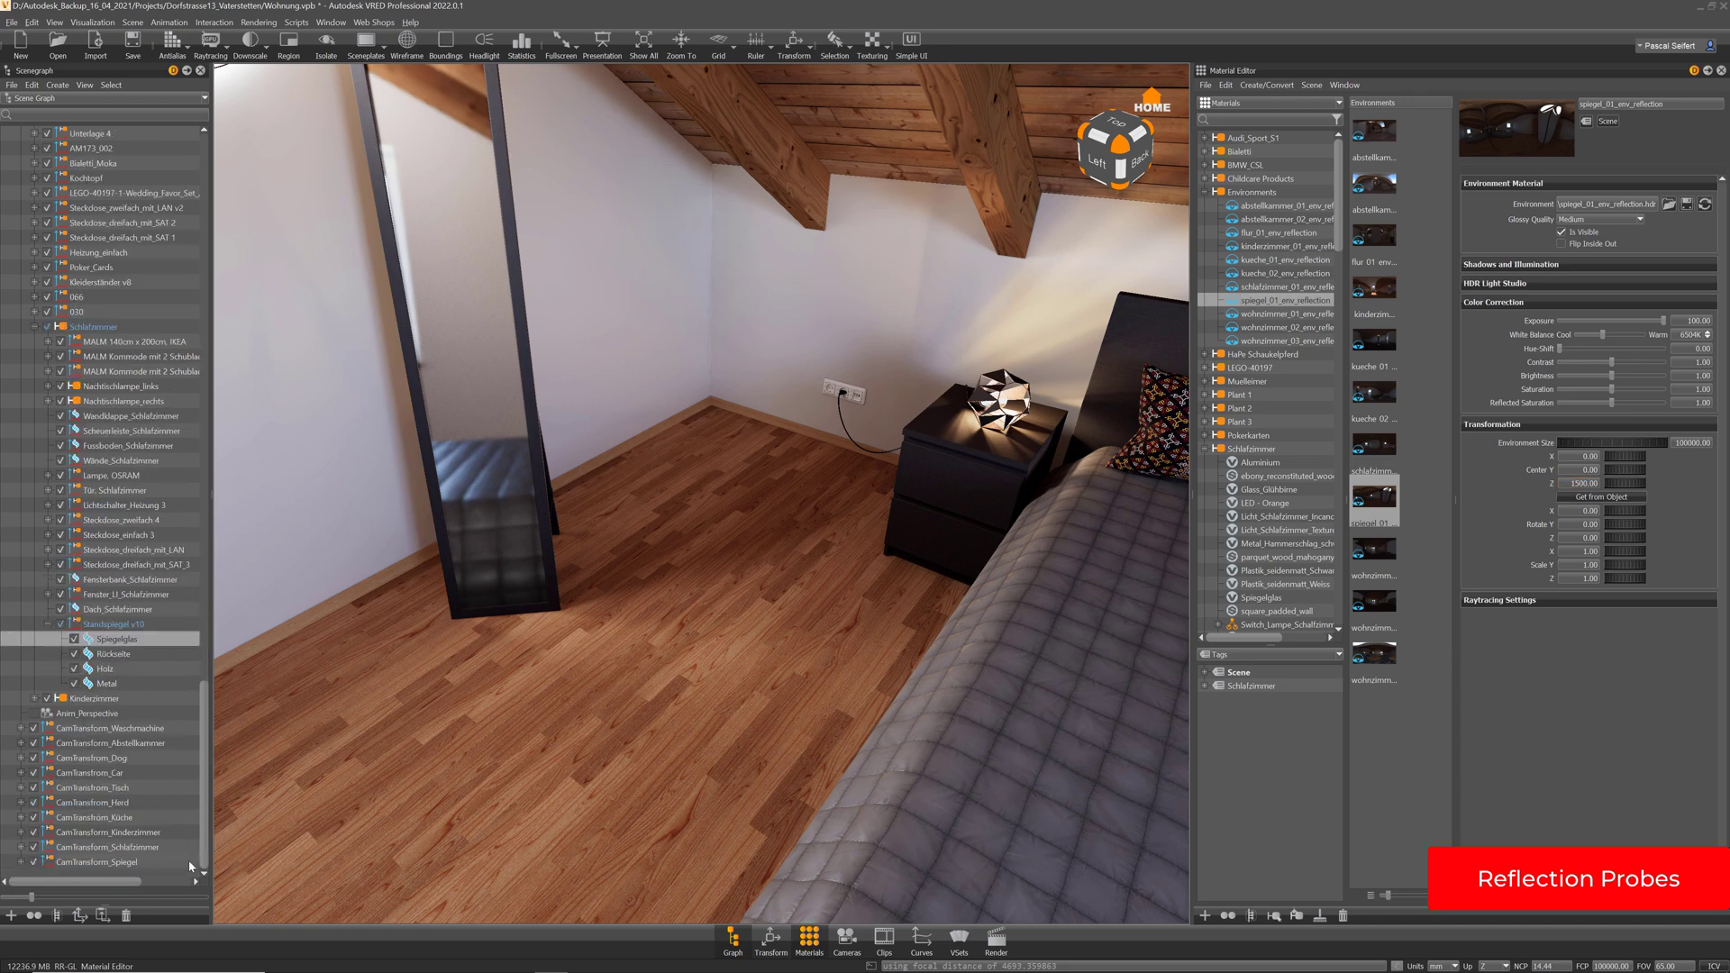
left_click(770, 940)
left_click_drag(487, 117, 743, 148)
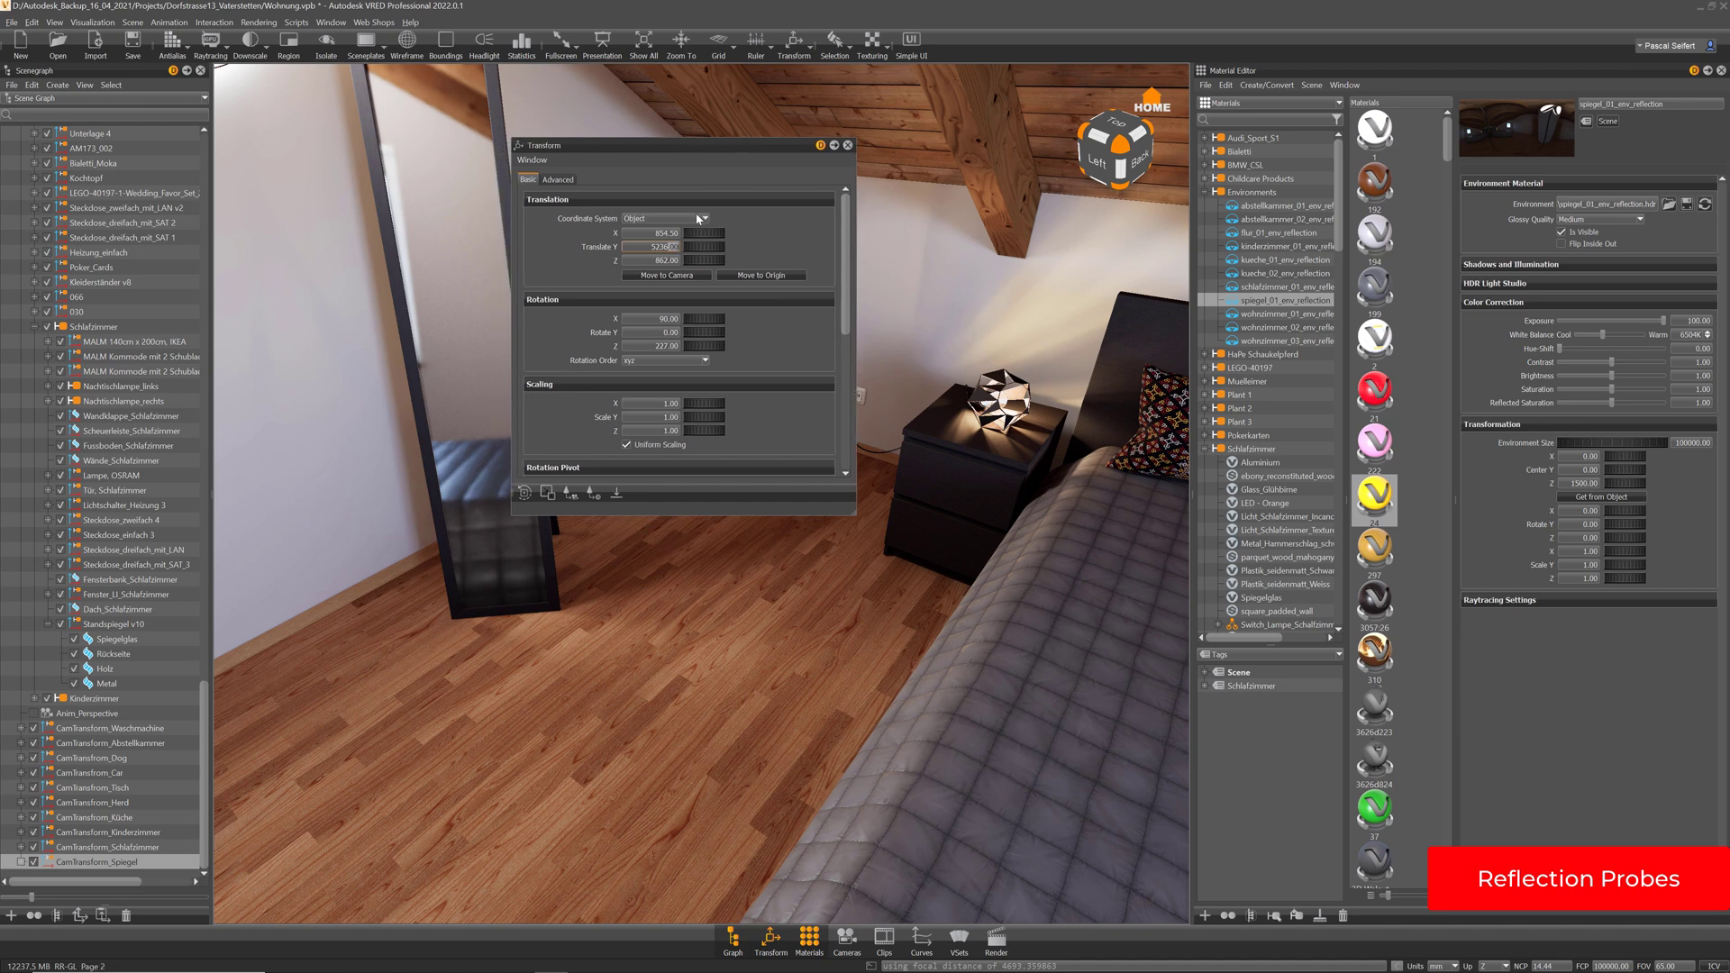
left_click(708, 261)
left_click_drag(654, 260, 709, 263)
key("ctrl+c")
left_click(847, 145)
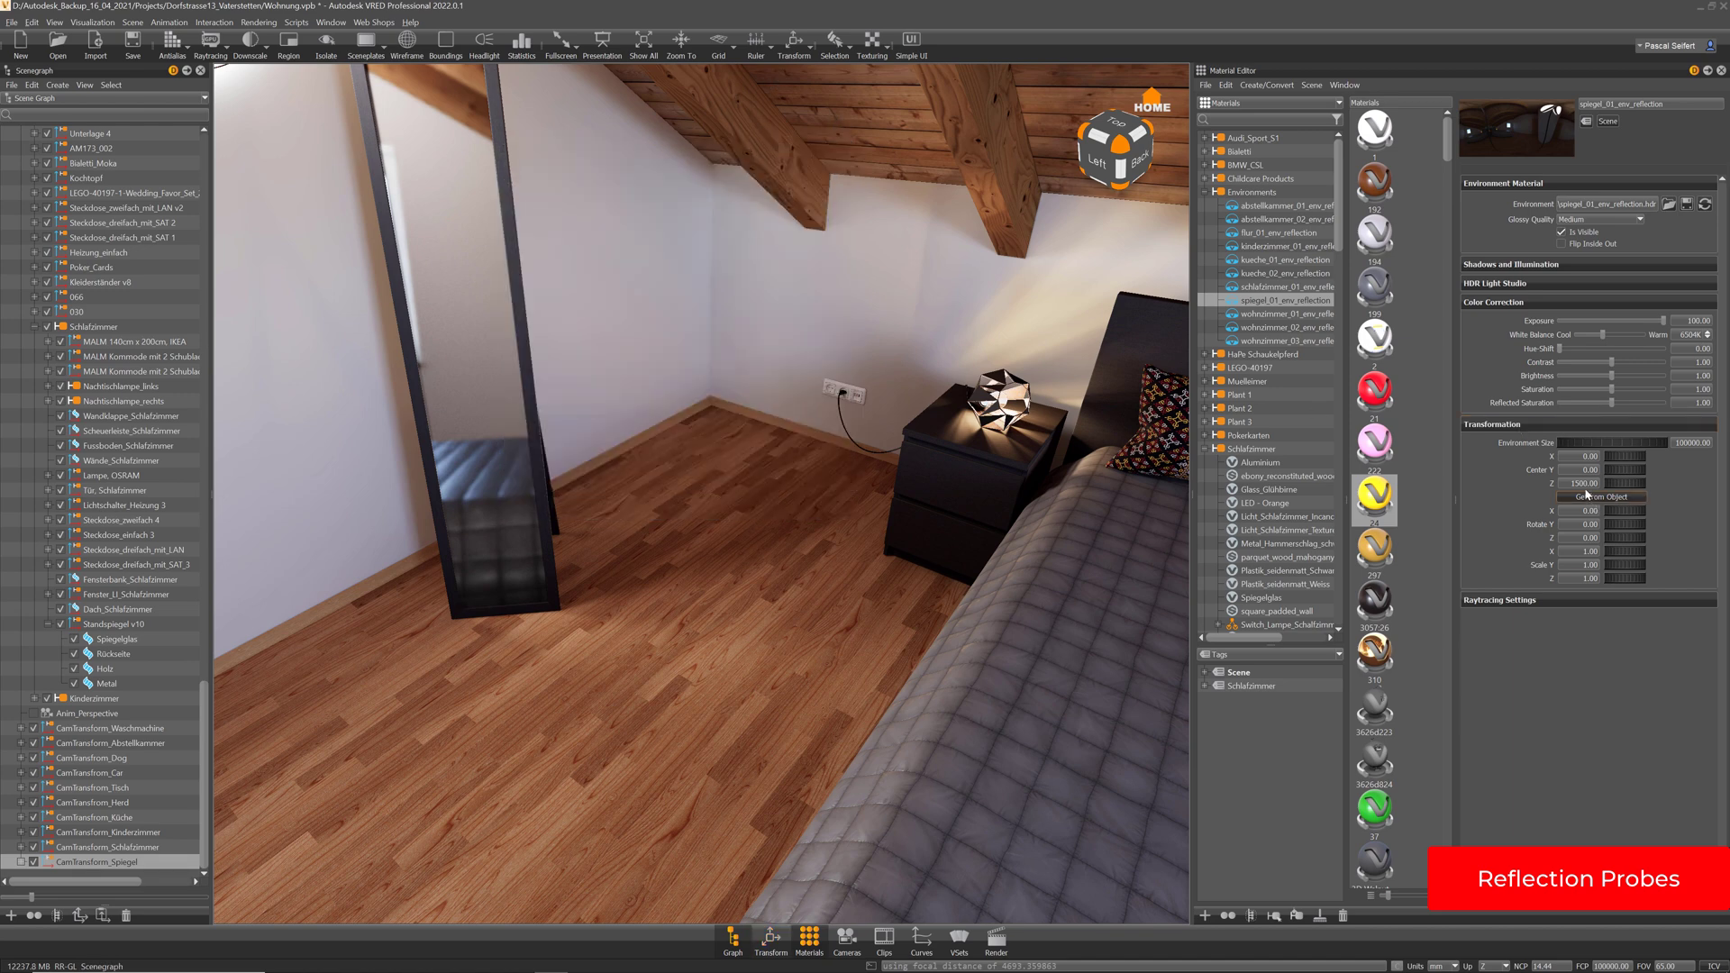
Paste 862.00 into the environment's Center Z and orbit to check the reflection
left_click_drag(1598, 484, 1500, 490)
key("ctrl+v")
key("Return")
left_click_drag(604, 525, 537, 441, "alt")
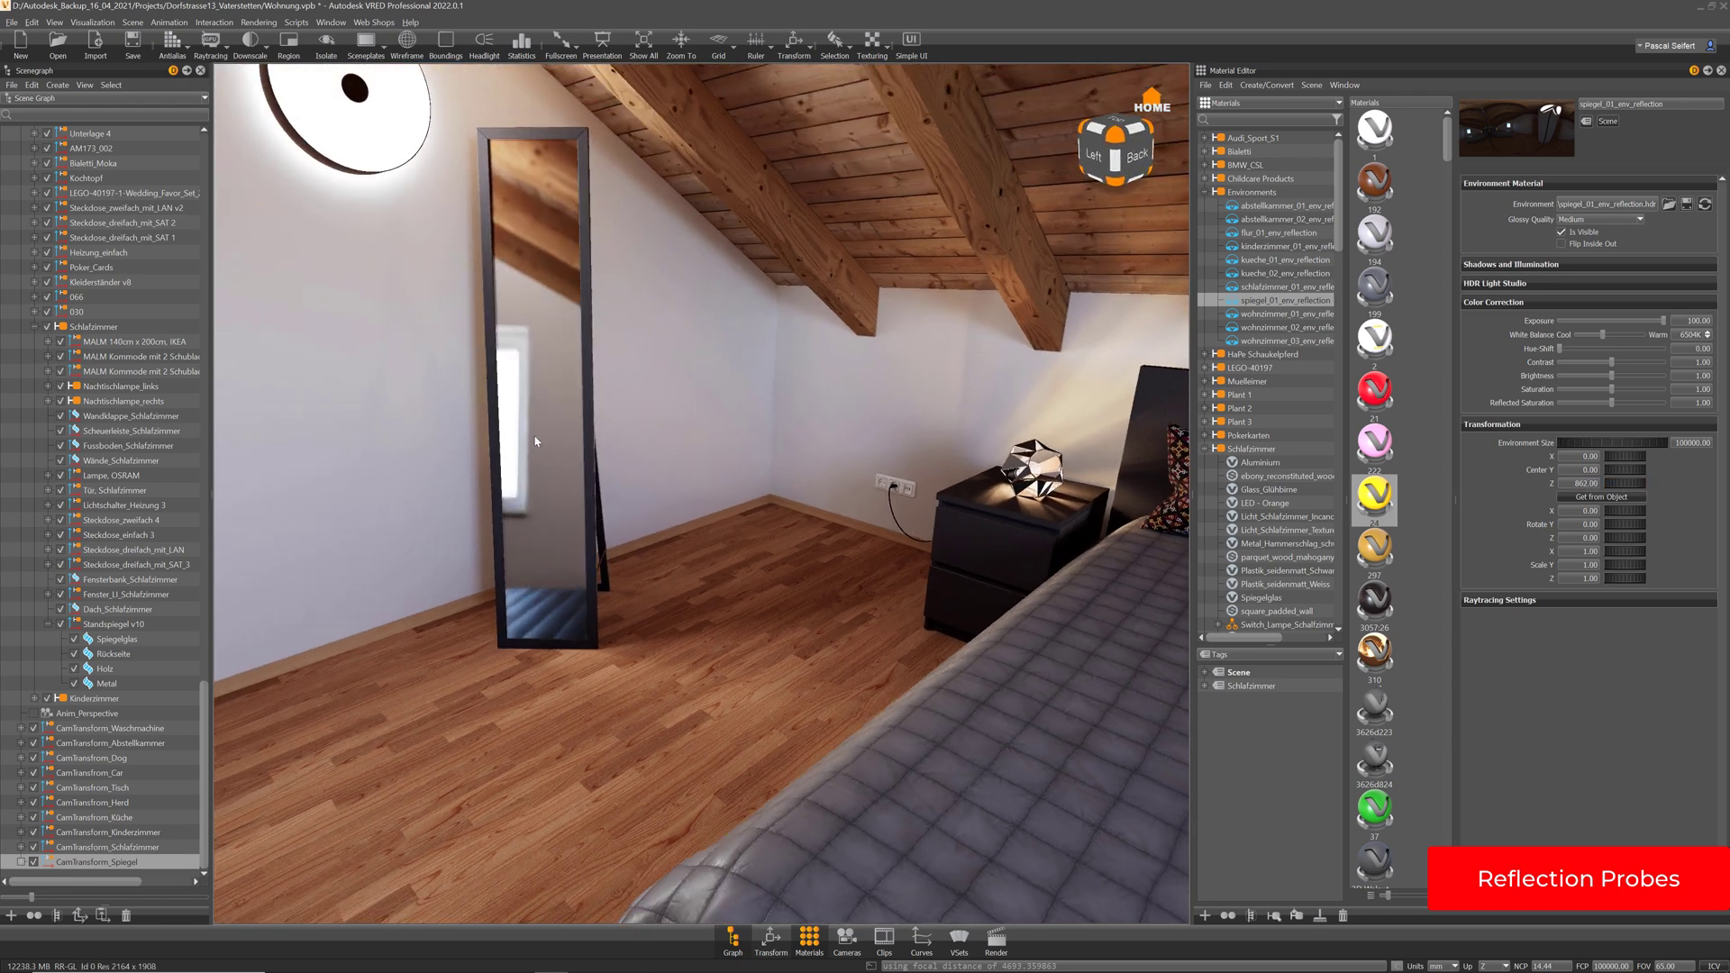
middle_click_drag(537, 441, 550, 456, "alt")
left_click_drag(679, 505, 669, 498, "alt")
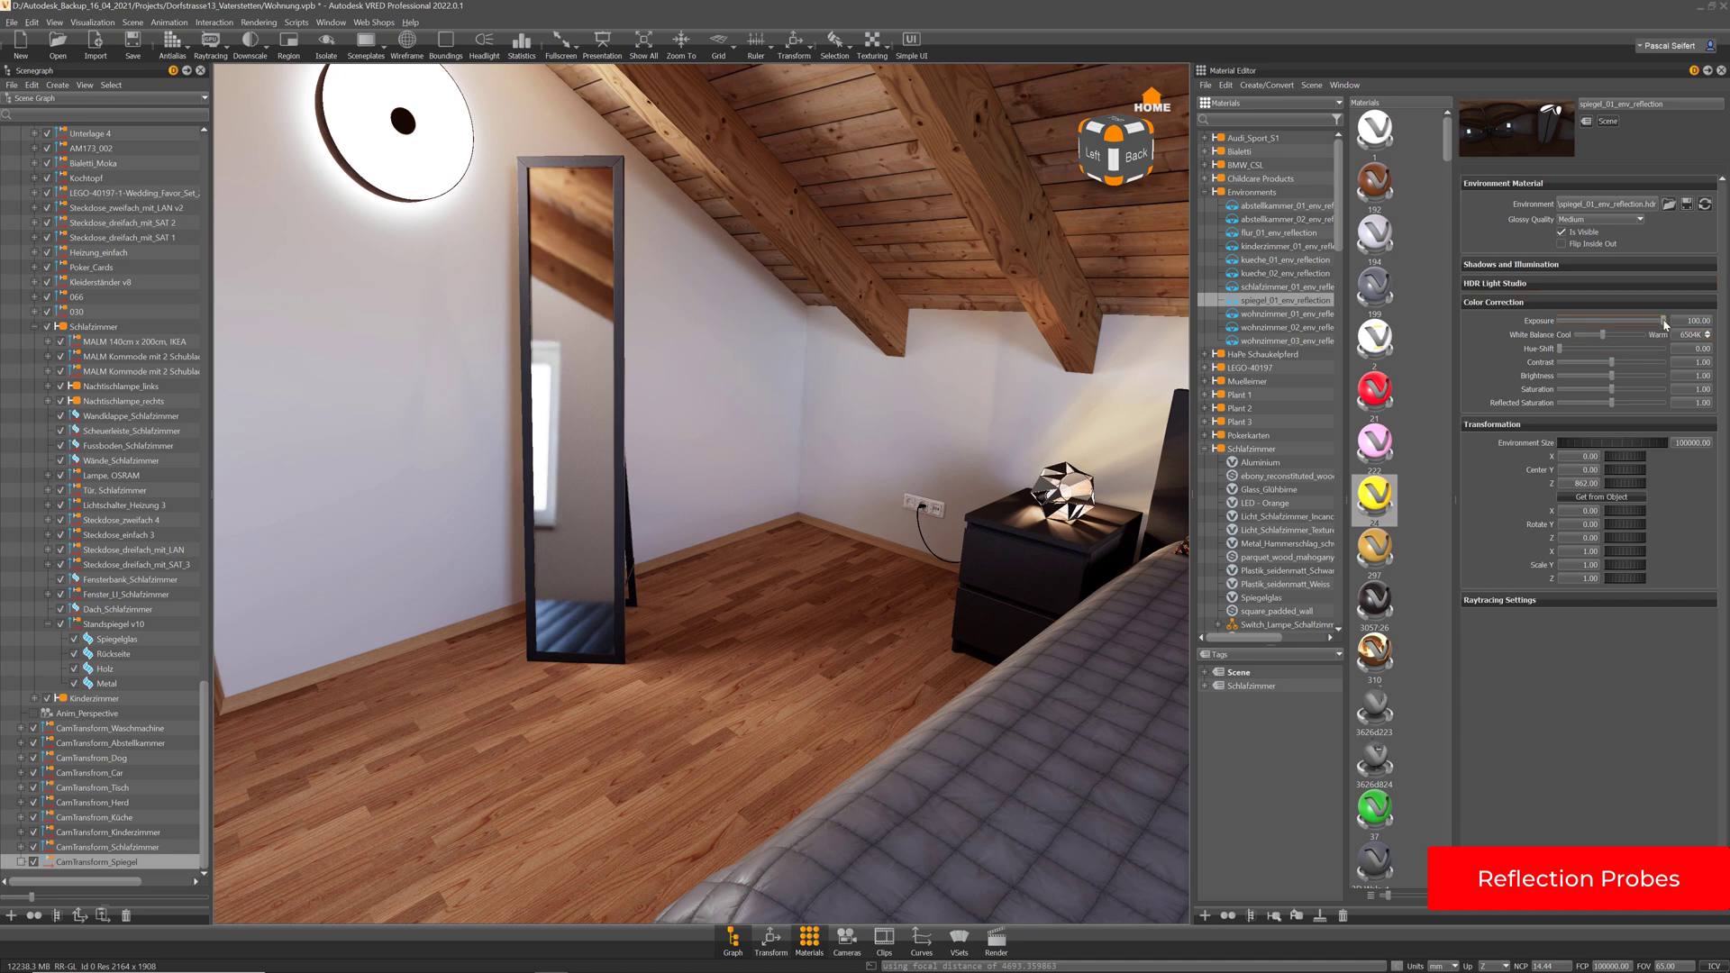
left_click_drag(1662, 320, 1689, 319)
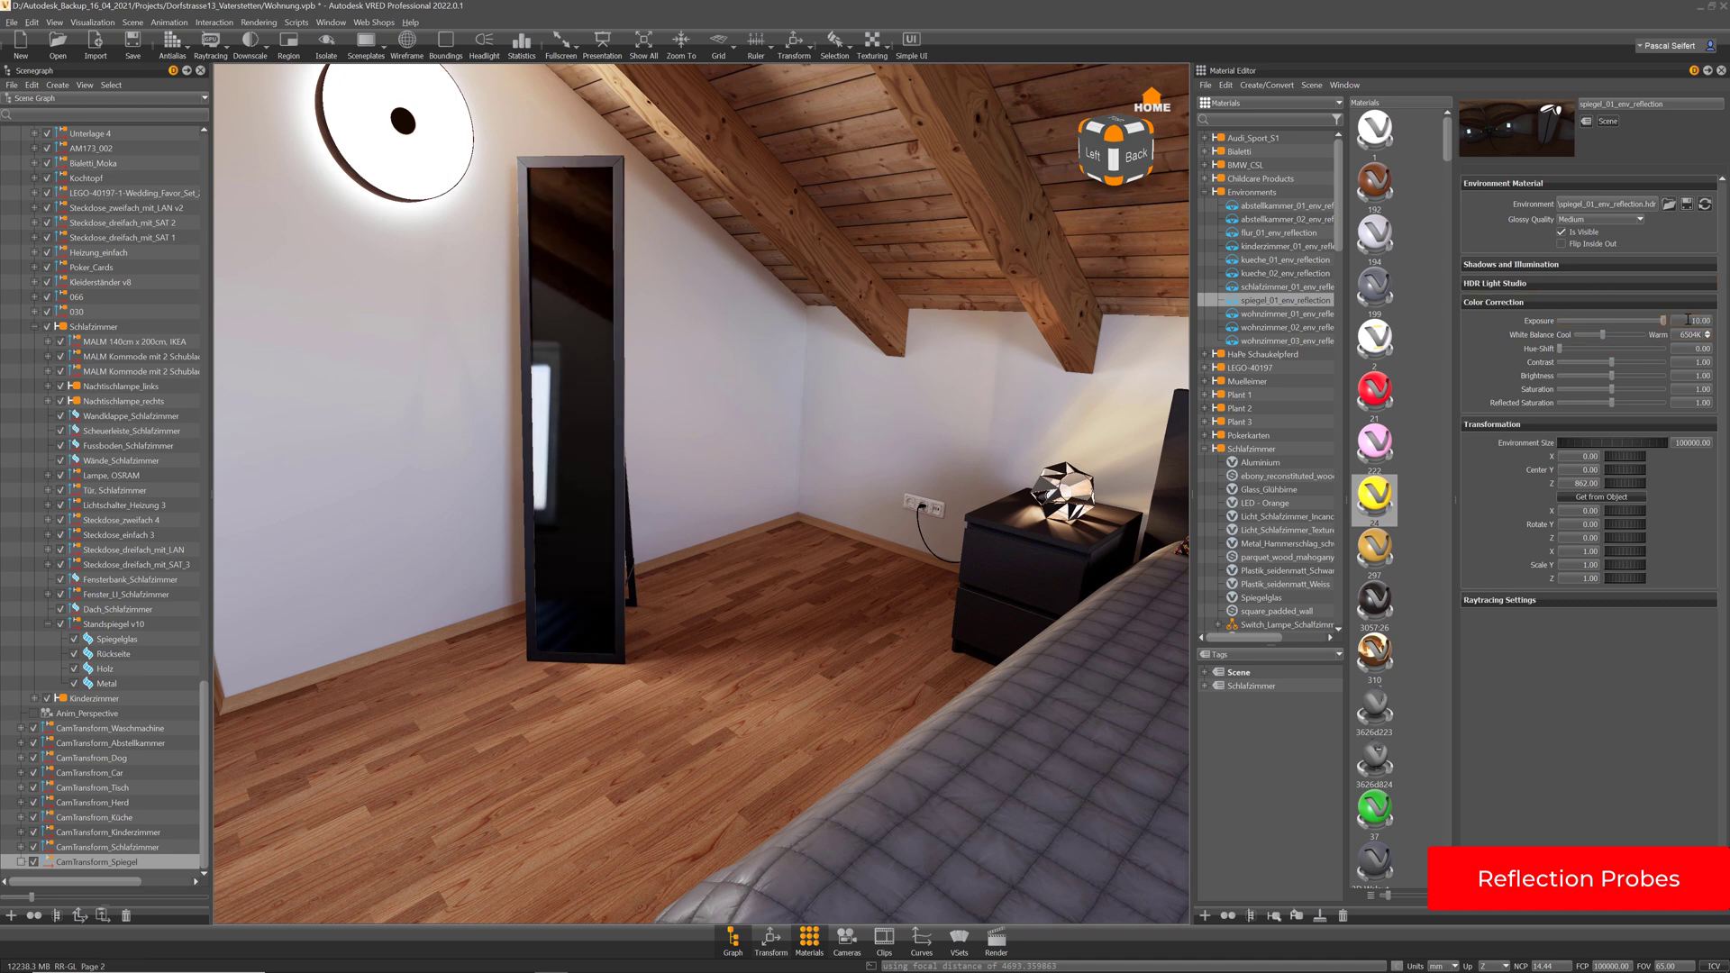
double_click(1690, 321)
type("1")
key("Return")
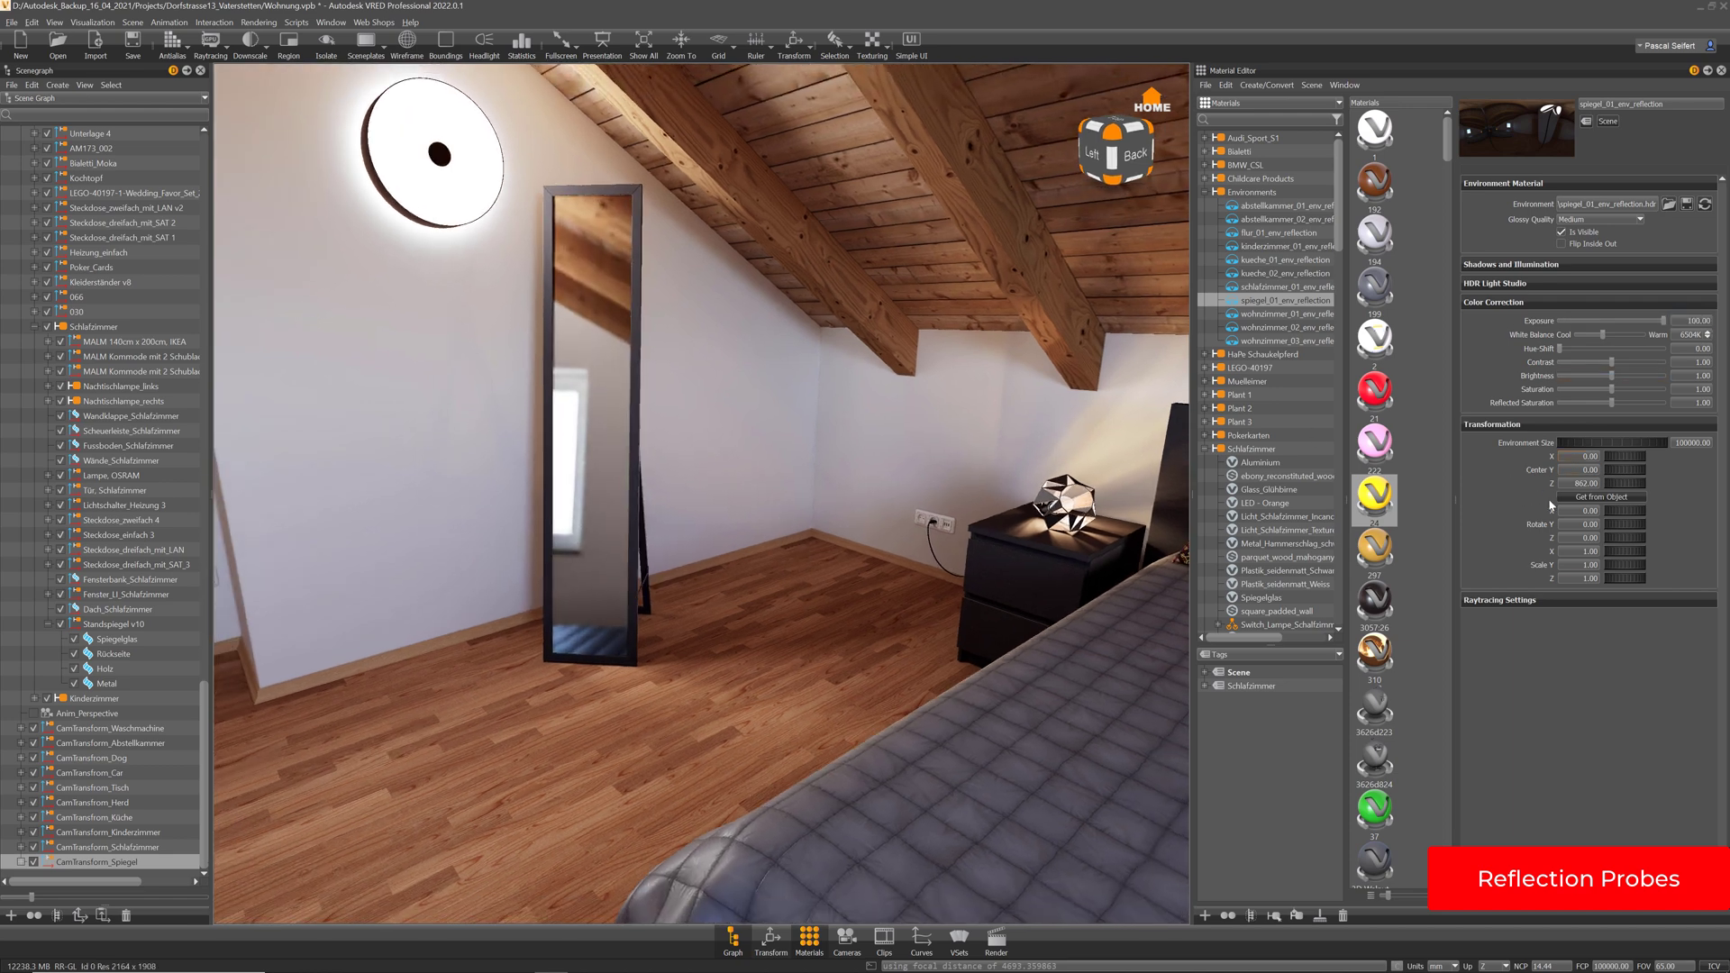
left_click_drag(1622, 541, 1488, 544)
type("0")
key("Return")
left_click_drag(809, 559, 888, 596)
left_click_drag(450, 414, 787, 460)
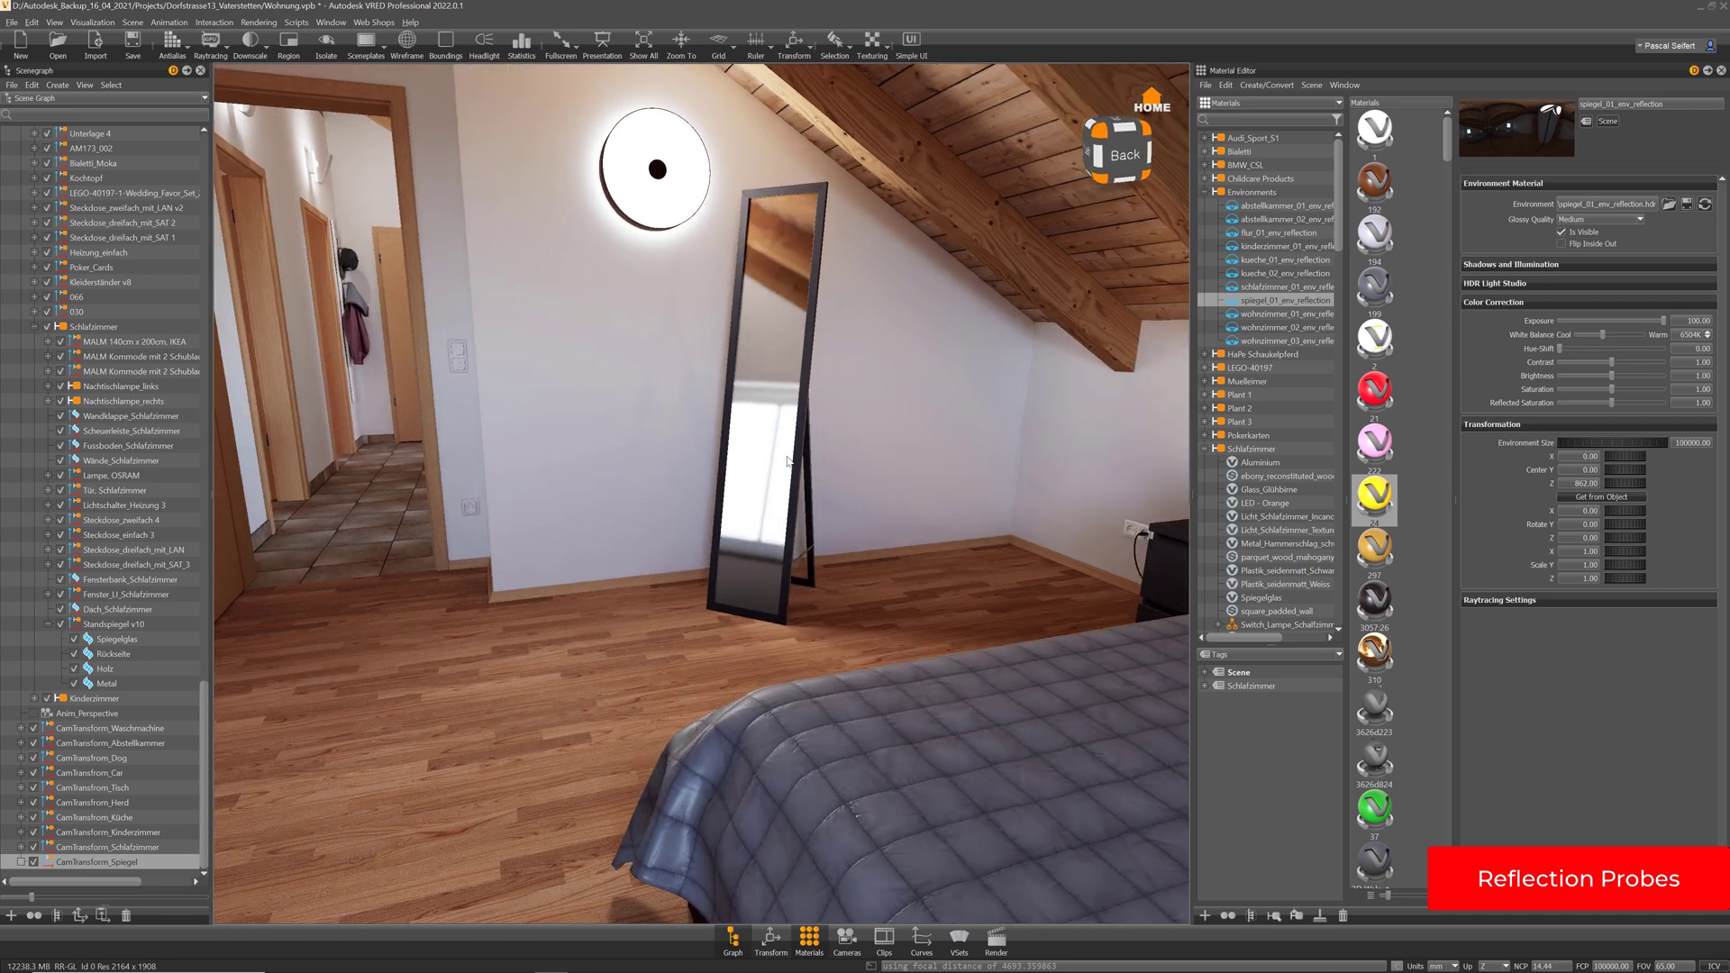